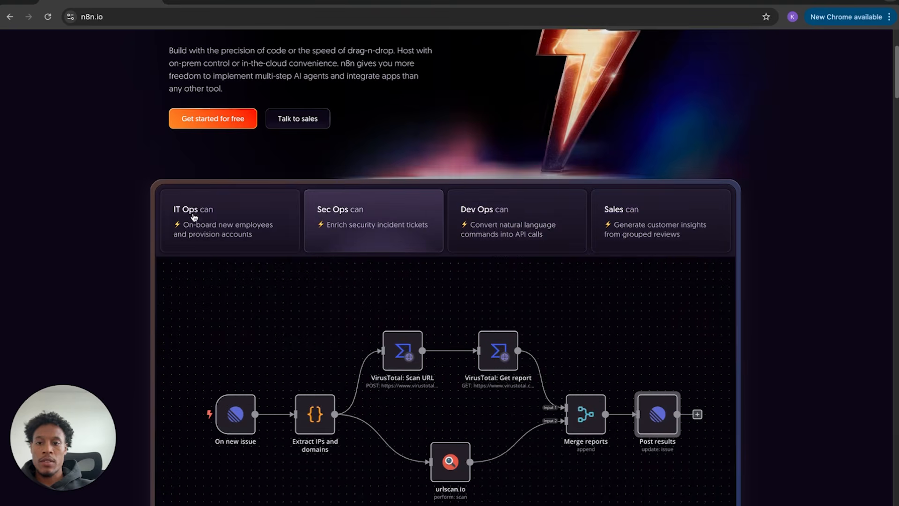
# - Scroll through the n8n homepage and open the IT operations use-case page
pyautogui.scroll(-10, 316, 205)
pyautogui.scroll(-13, 317, 208)
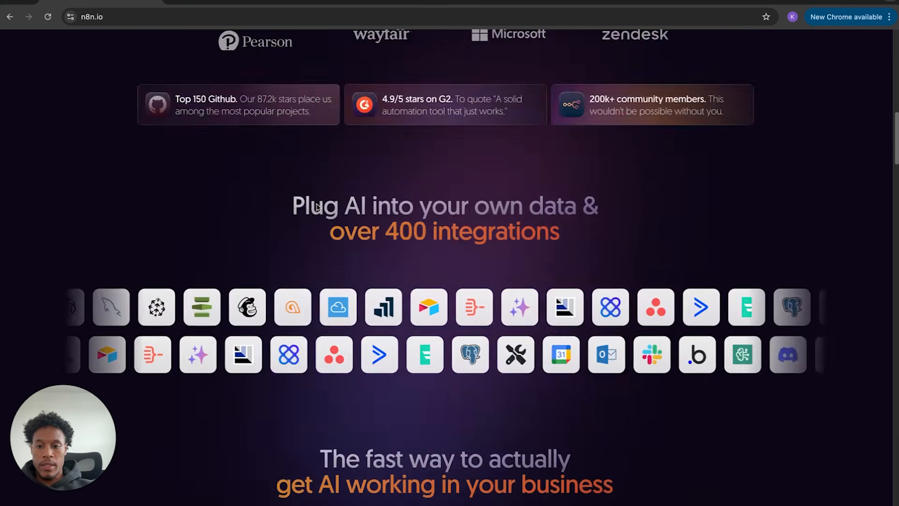
pyautogui.scroll(-15, 318, 208)
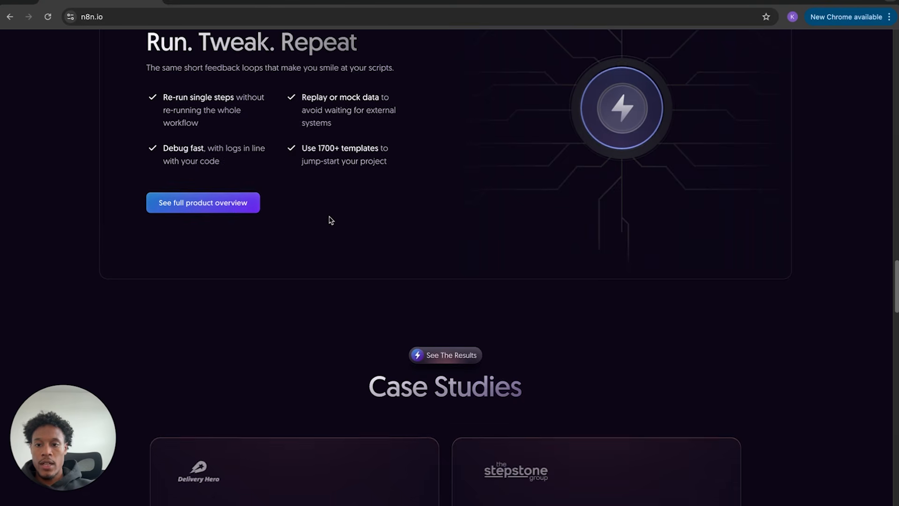
pyautogui.scroll(-14, 332, 220)
pyautogui.scroll(-14, 332, 220)
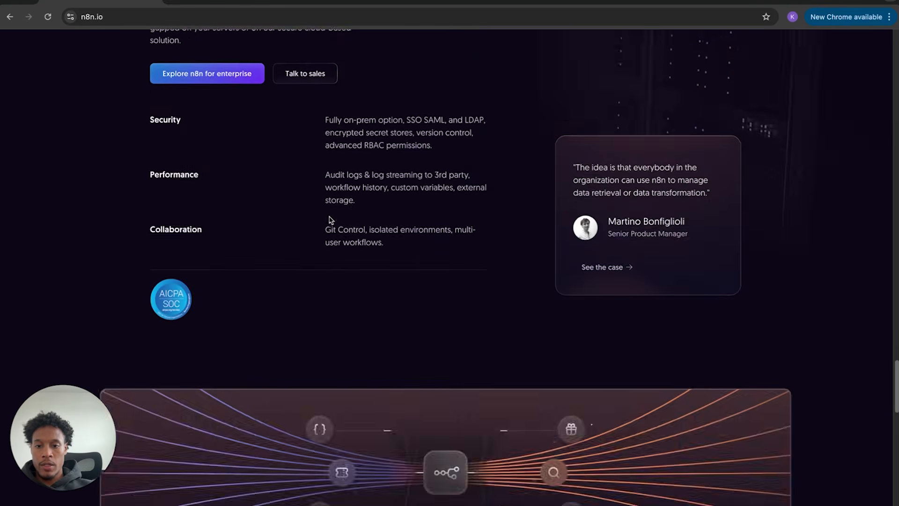
pyautogui.scroll(-12, 332, 218)
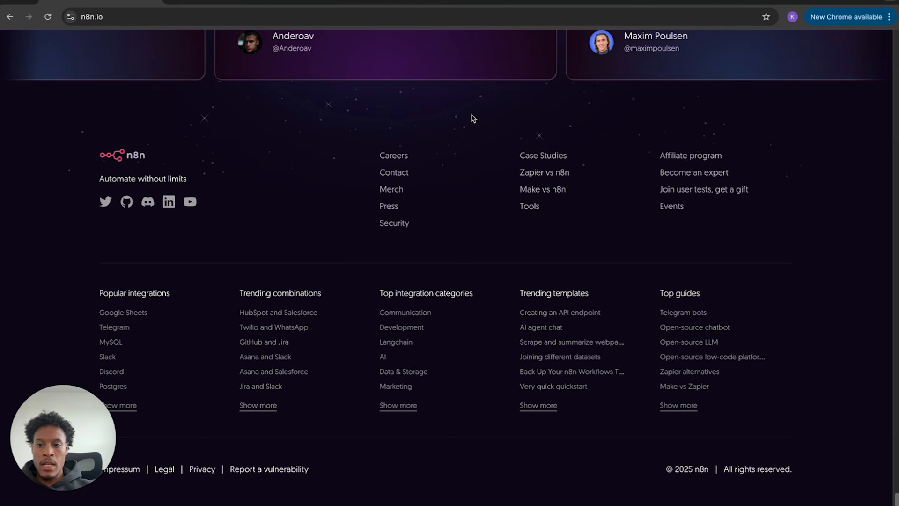
pyautogui.scroll(1, 472, 117)
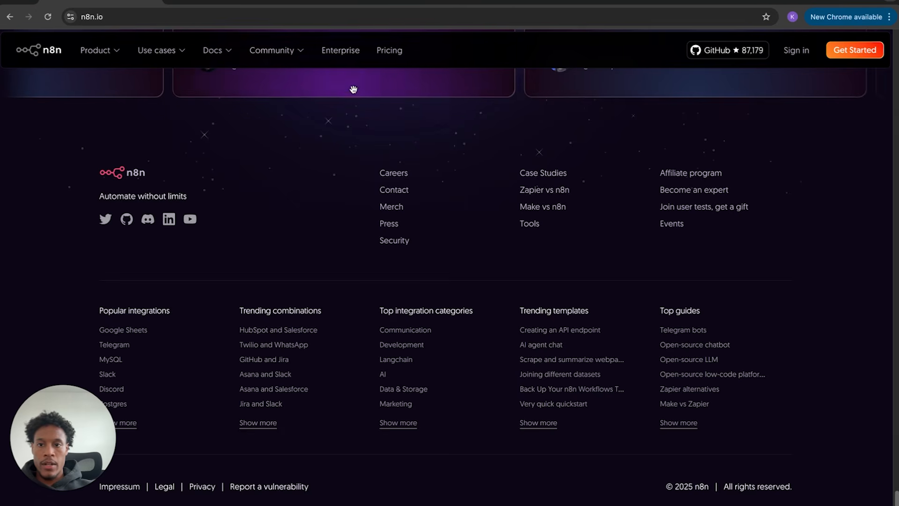
pyautogui.scroll(8, 361, 90)
pyautogui.moveTo(161, 55)
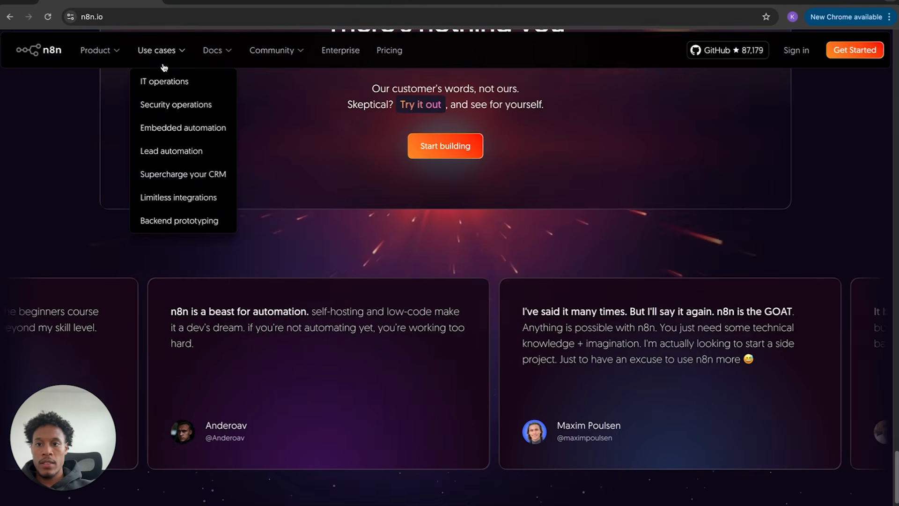
pyautogui.click(171, 82)
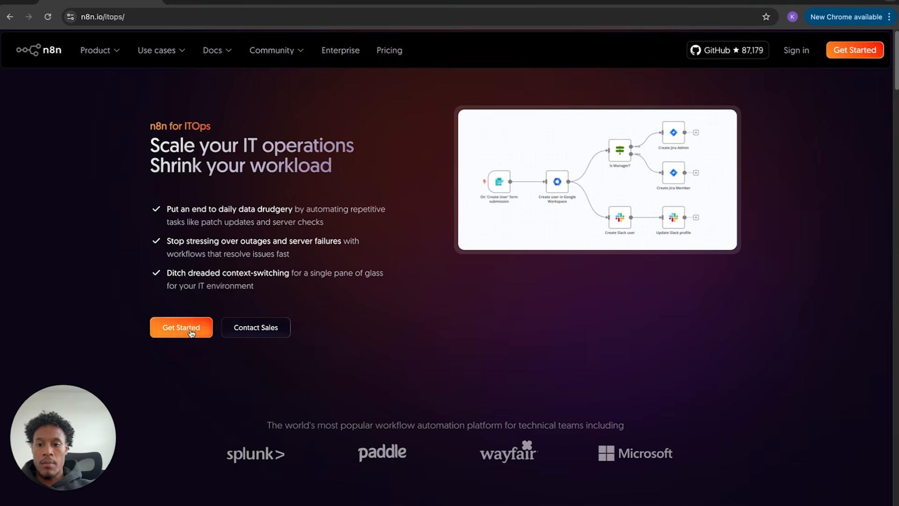
# - View the Product overview page and bring up the free-trial sign-up form
pyautogui.click(192, 331)
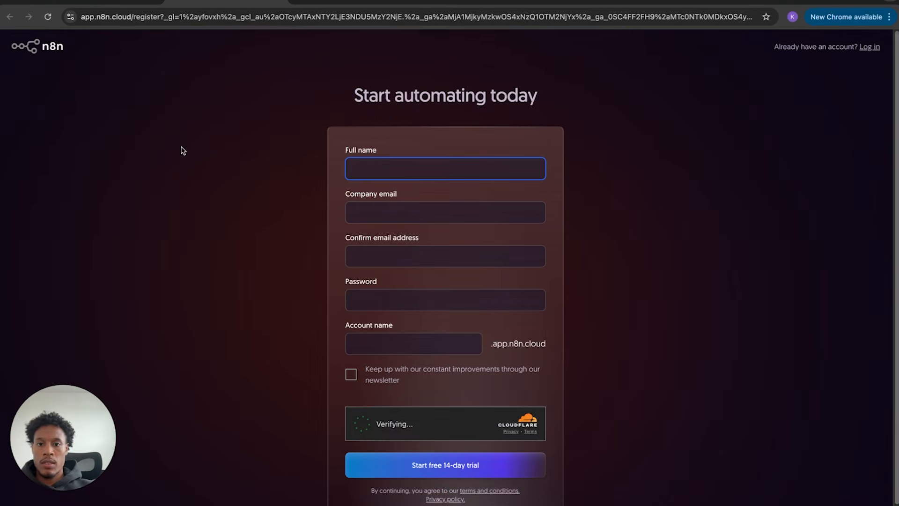
pyautogui.click(98, 3)
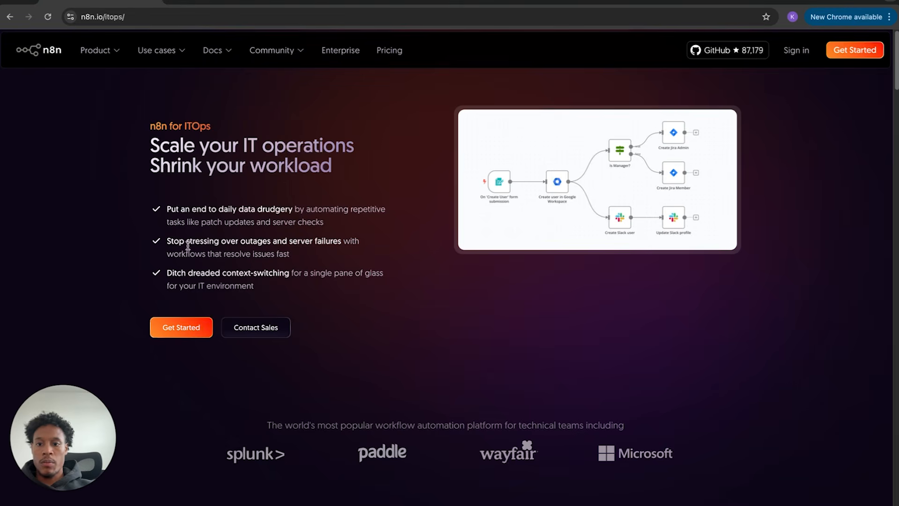
pyautogui.click(115, 78)
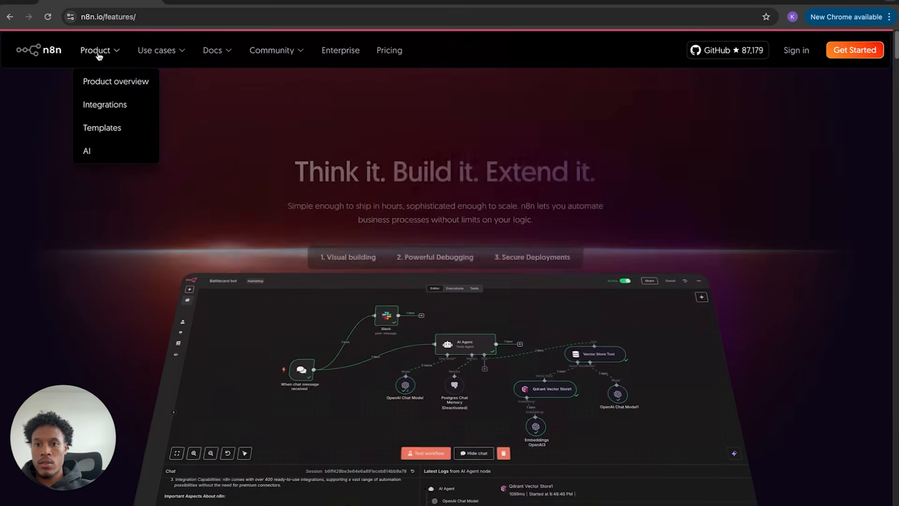
pyautogui.click(834, 53)
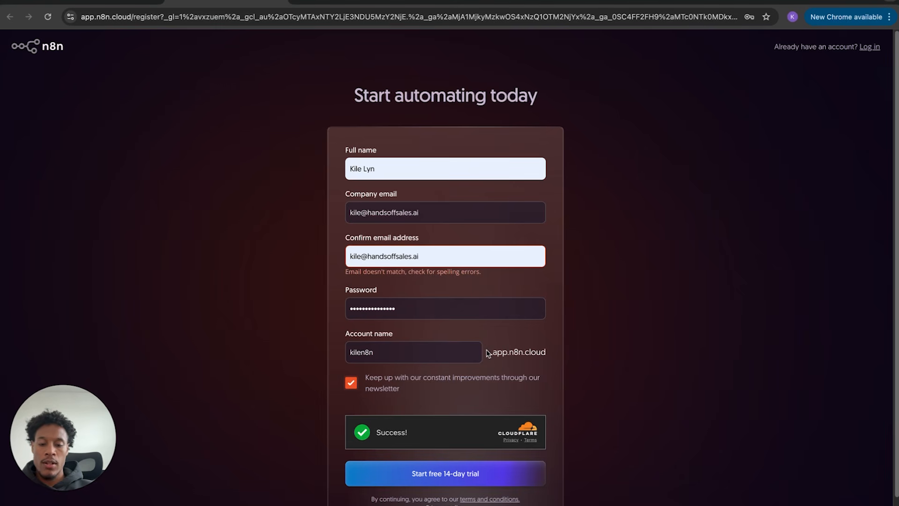
# - Submit the completed sign-up to start the 14-day trial and save the password in the browser
pyautogui.click(434, 474)
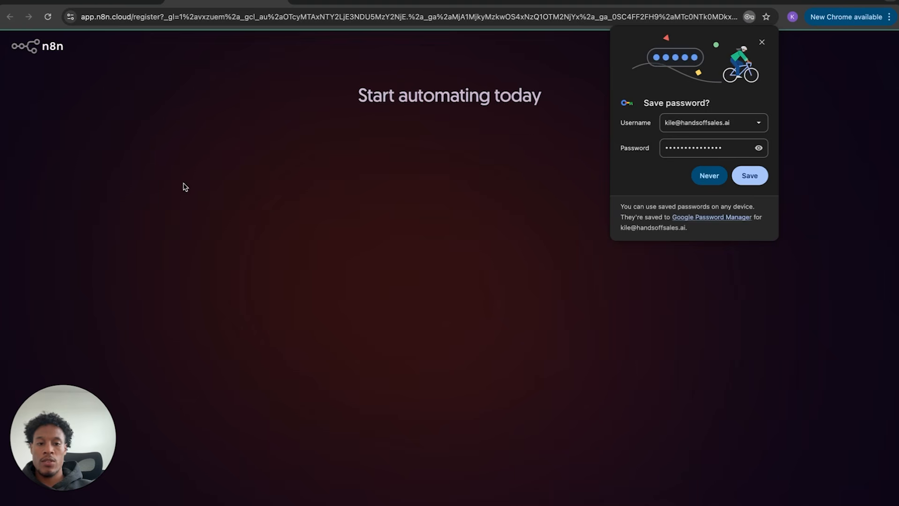
pyautogui.click(748, 176)
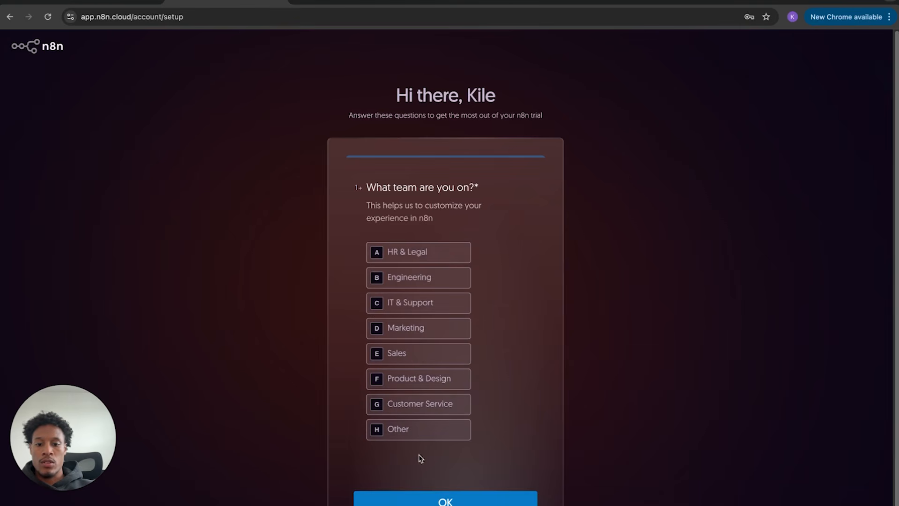
# - Answer the onboarding survey with team Engineering and company size 100-499
pyautogui.click(419, 438)
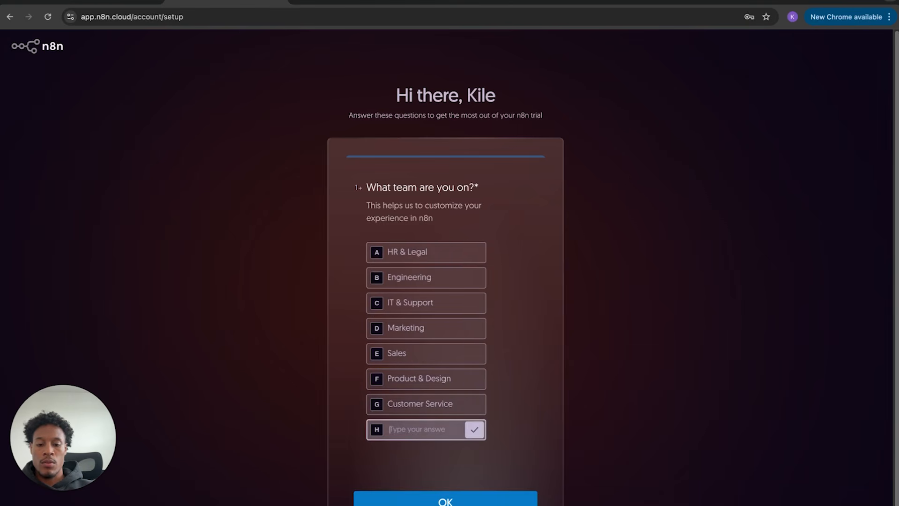
pyautogui.click(461, 501)
pyautogui.click(426, 253)
pyautogui.click(425, 272)
pyautogui.click(414, 335)
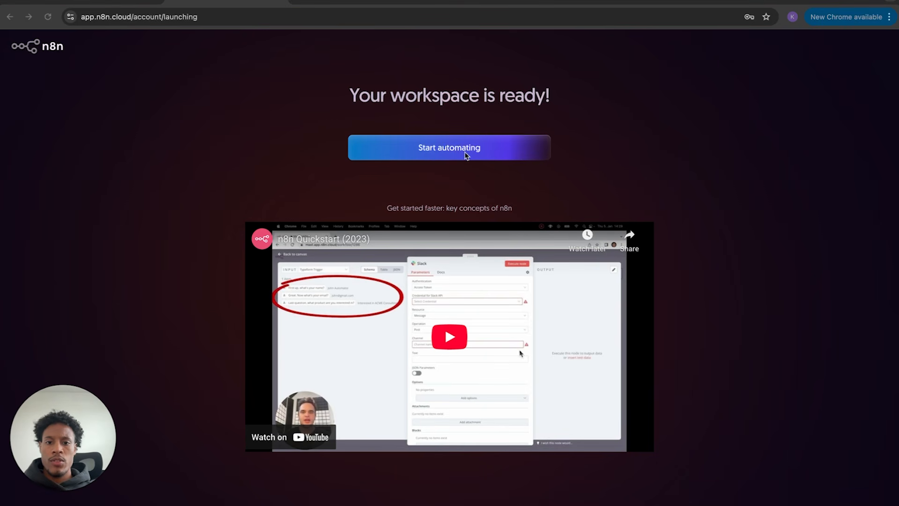
# - Enter the workspace Overview, check the Create Workflow options, and dismiss the trial banner
pyautogui.click(441, 149)
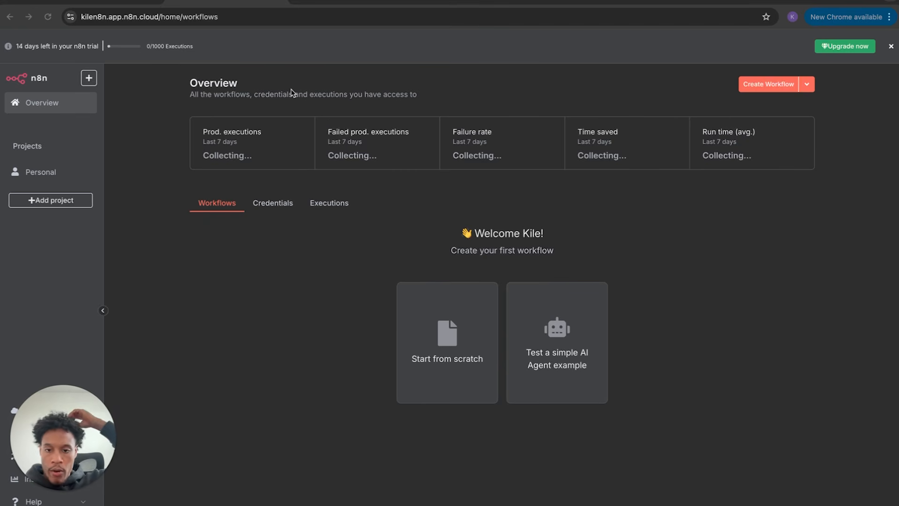
pyautogui.moveTo(33, 489)
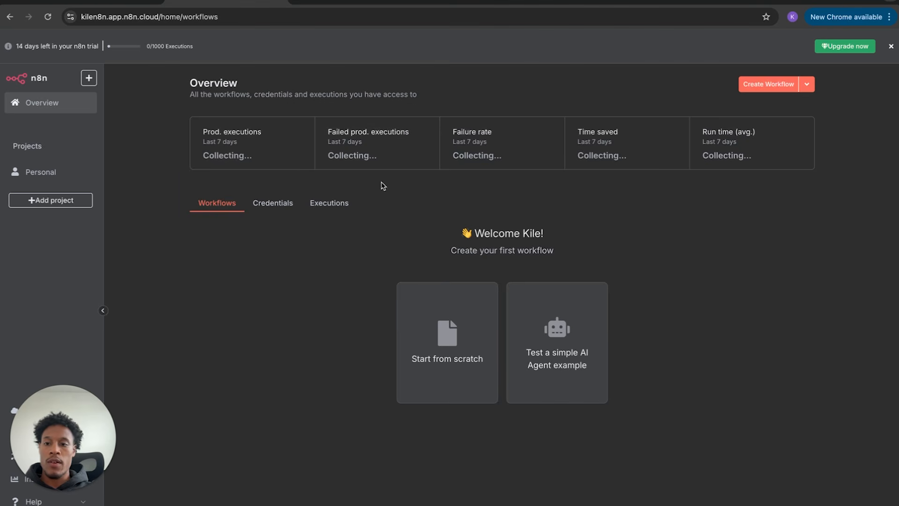
pyautogui.click(806, 84)
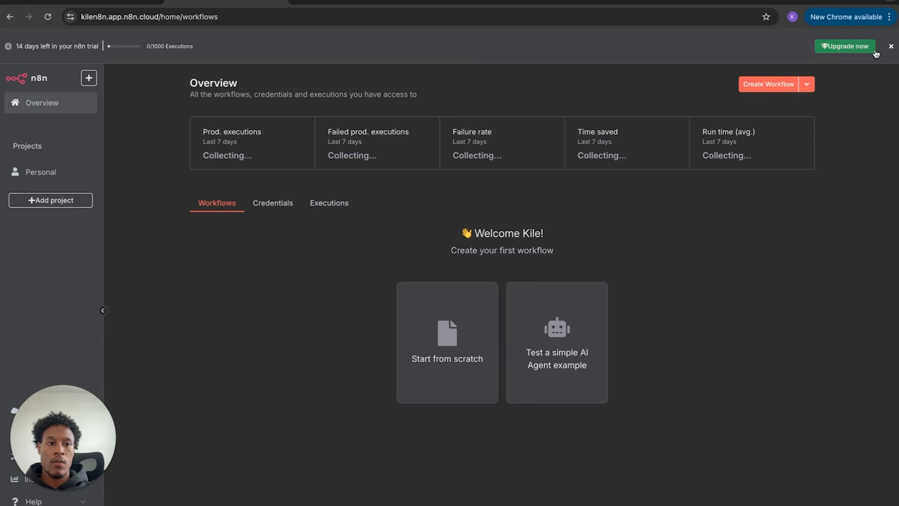
pyautogui.click(891, 46)
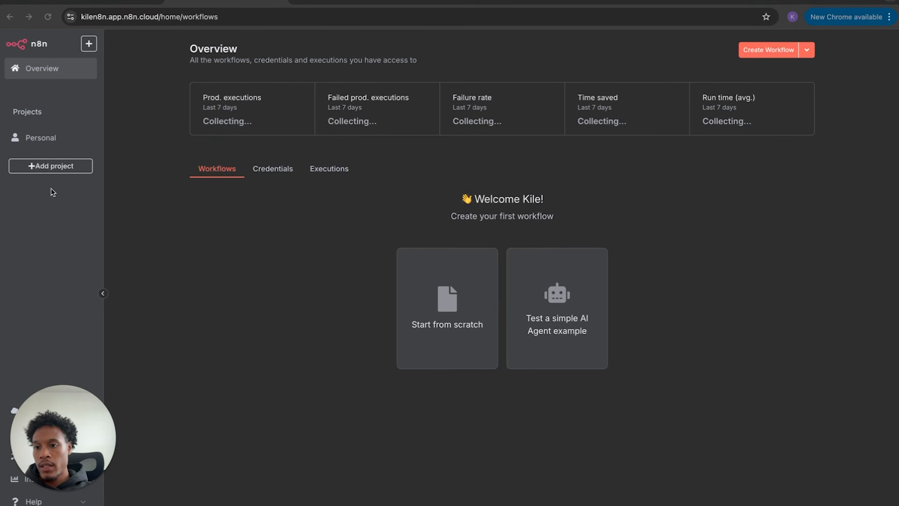
pyautogui.moveTo(63, 433); pyautogui.dragTo(348, 404)
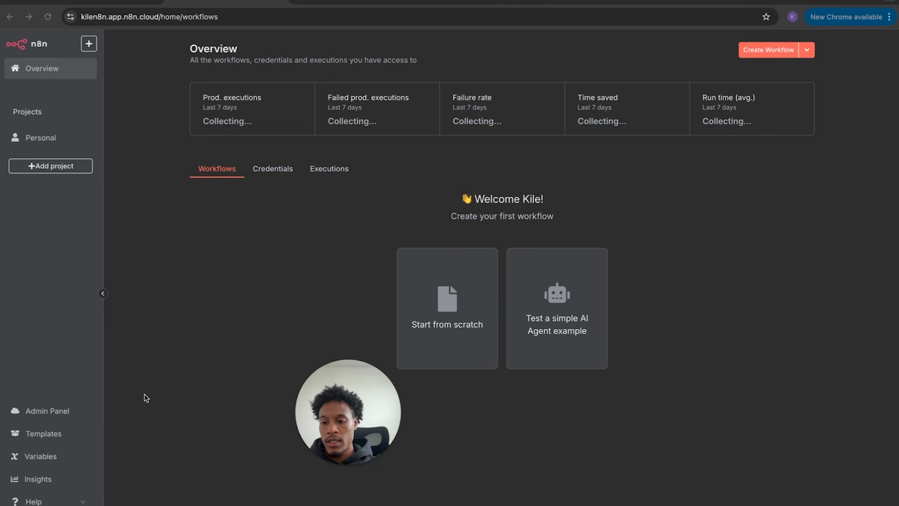
# - Browse the workflow templates library and read through the 'Joining different datasets' template
pyautogui.click(42, 434)
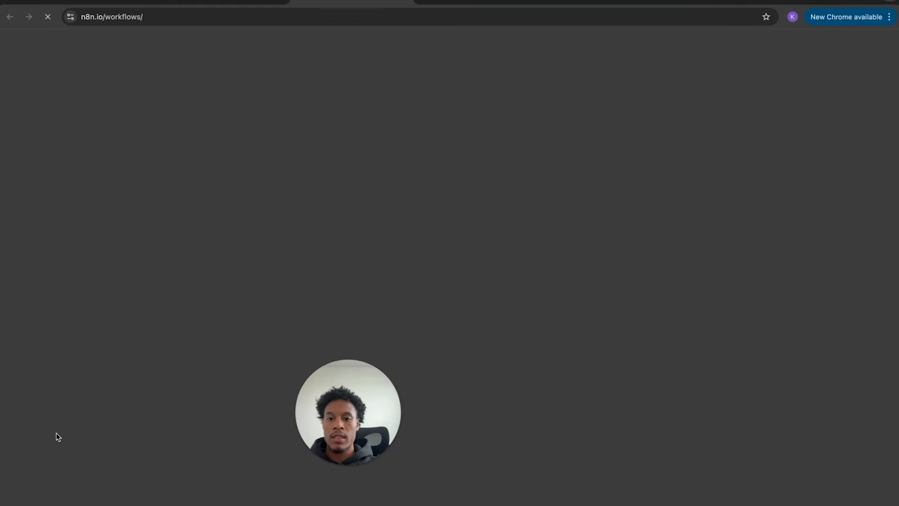
pyautogui.scroll(-10, 509, 178)
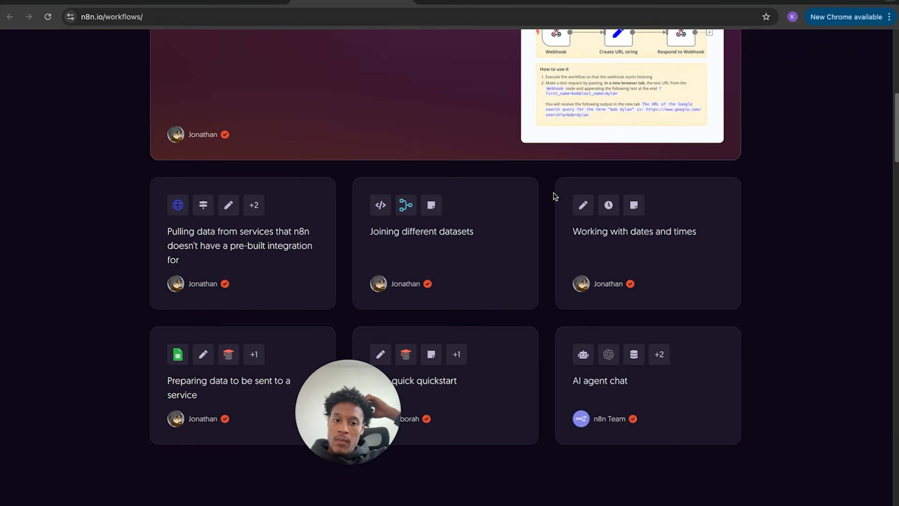
pyautogui.scroll(-15, 372, 217)
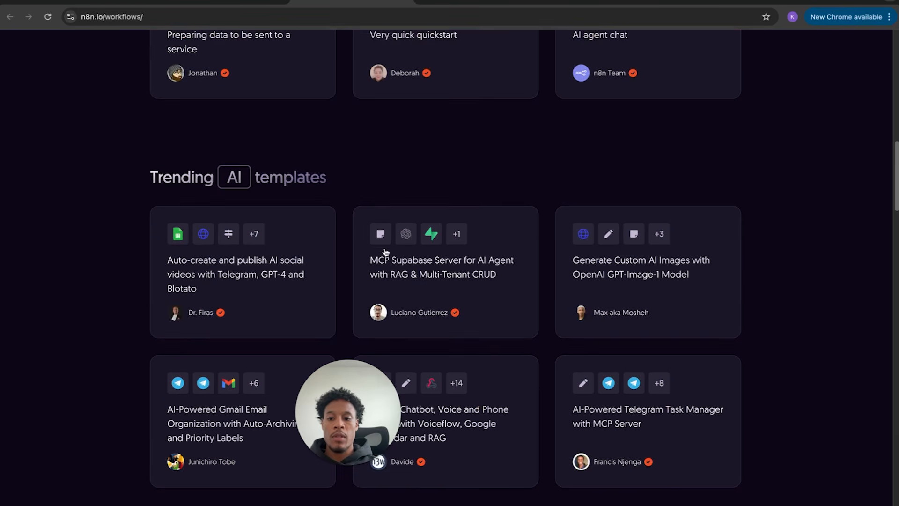
pyautogui.scroll(20, 382, 219)
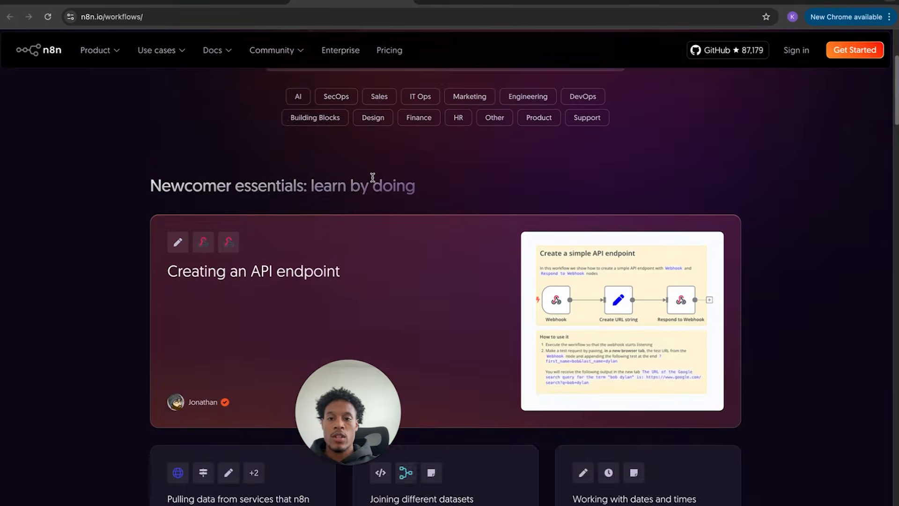
pyautogui.scroll(-15, 395, 230)
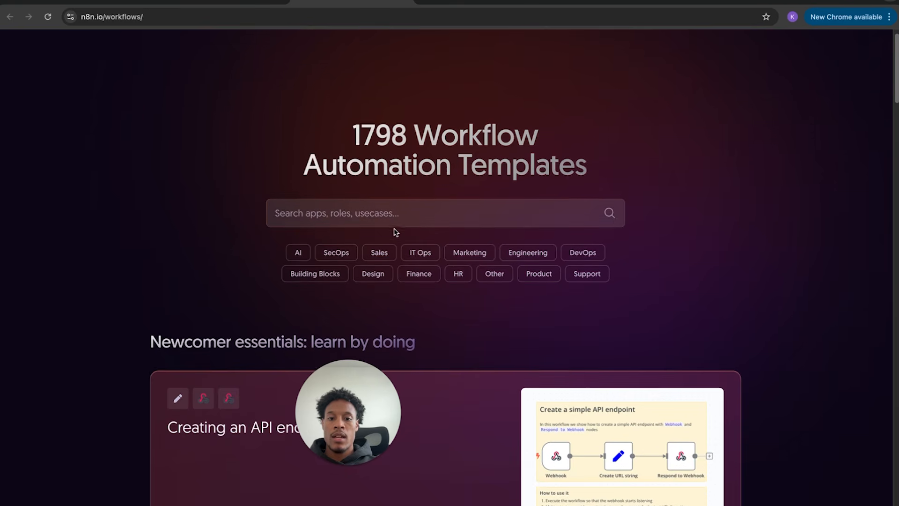
pyautogui.scroll(-15, 396, 232)
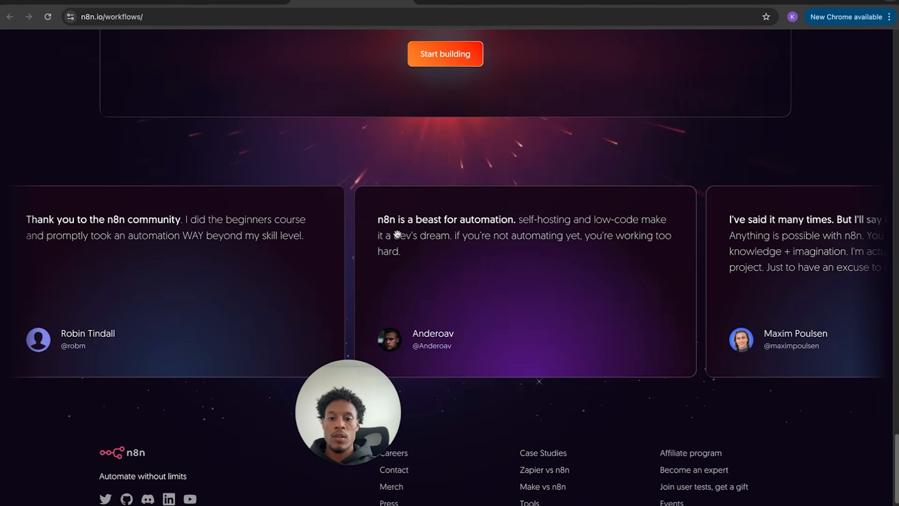
pyautogui.scroll(5, 407, 175)
pyautogui.scroll(10, 407, 175)
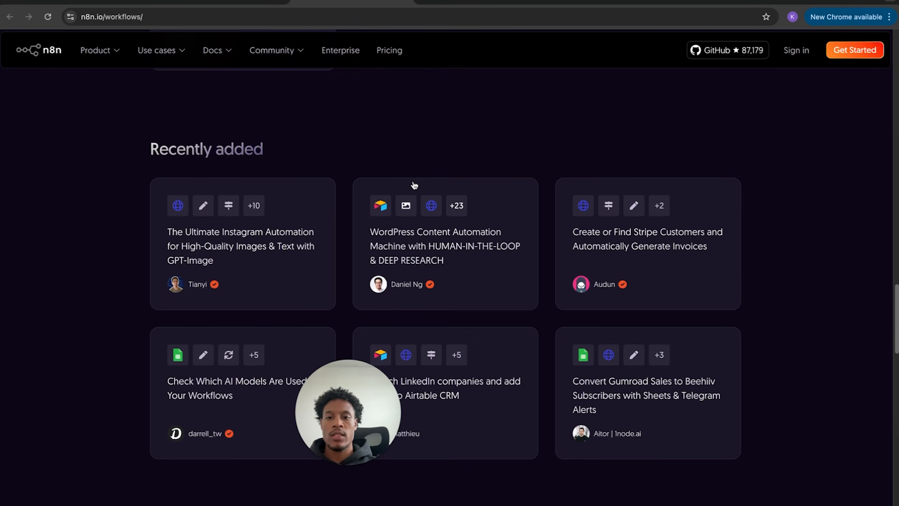
pyautogui.scroll(5, 416, 188)
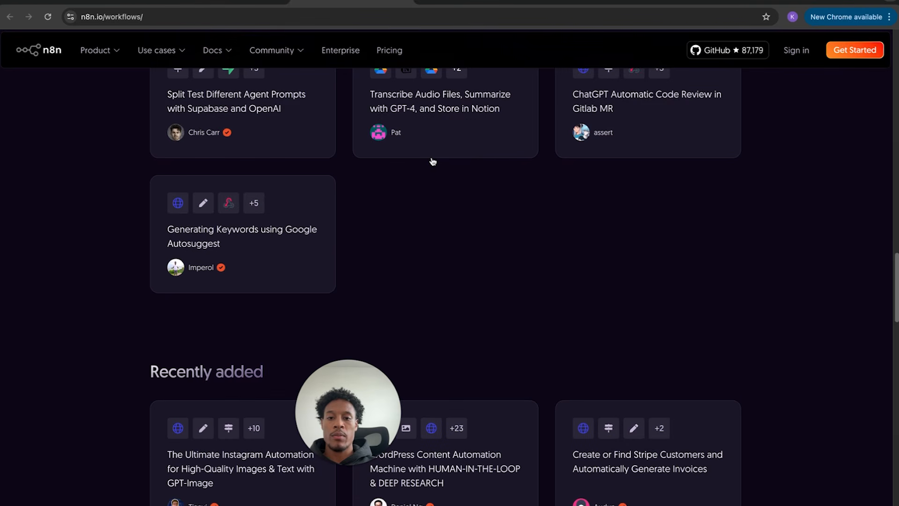
pyautogui.scroll(6, 432, 161)
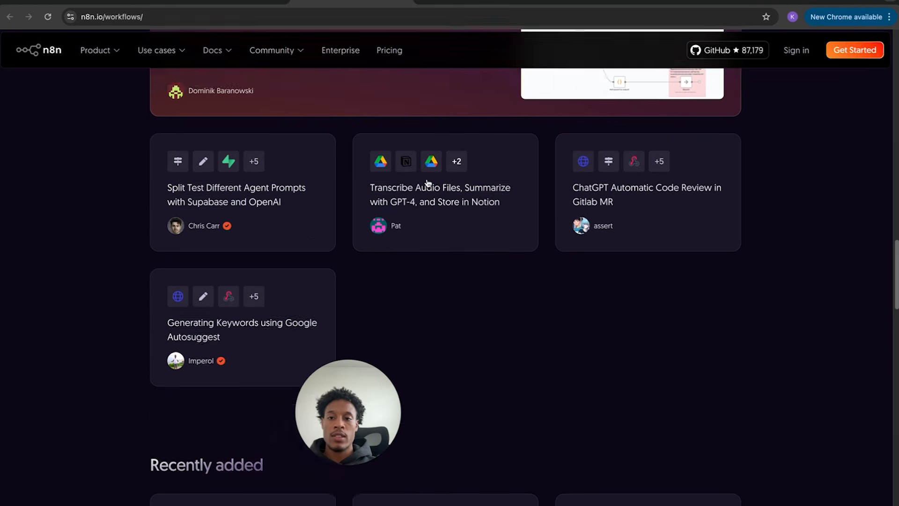
pyautogui.scroll(16, 528, 429)
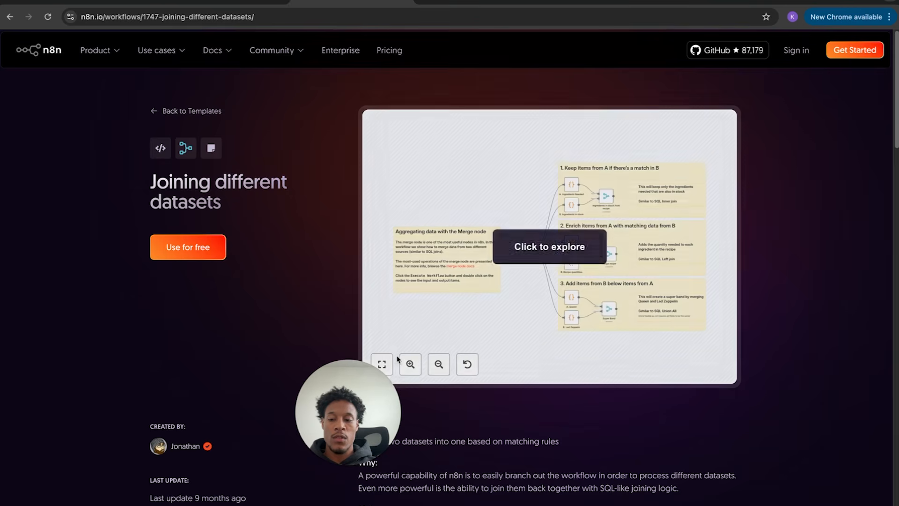
pyautogui.scroll(-15, 261, 249)
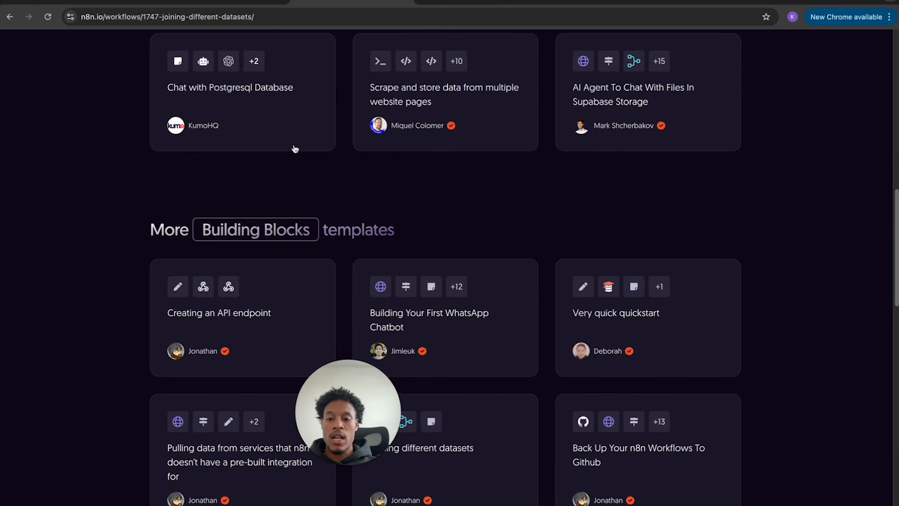
pyautogui.scroll(15, 294, 149)
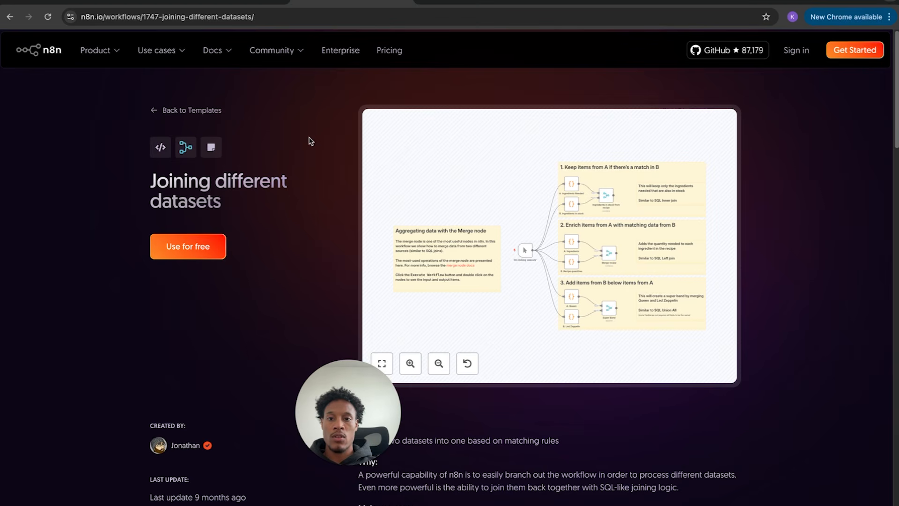
# - Go back to the templates listing, then return to the n8n Cloud tab
pyautogui.click(187, 112)
pyautogui.scroll(-15, 633, 343)
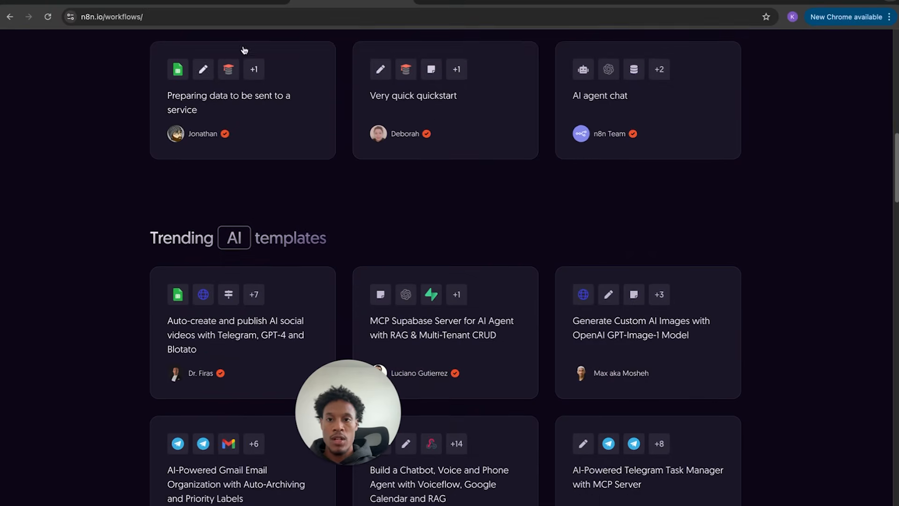
pyautogui.click(227, 7)
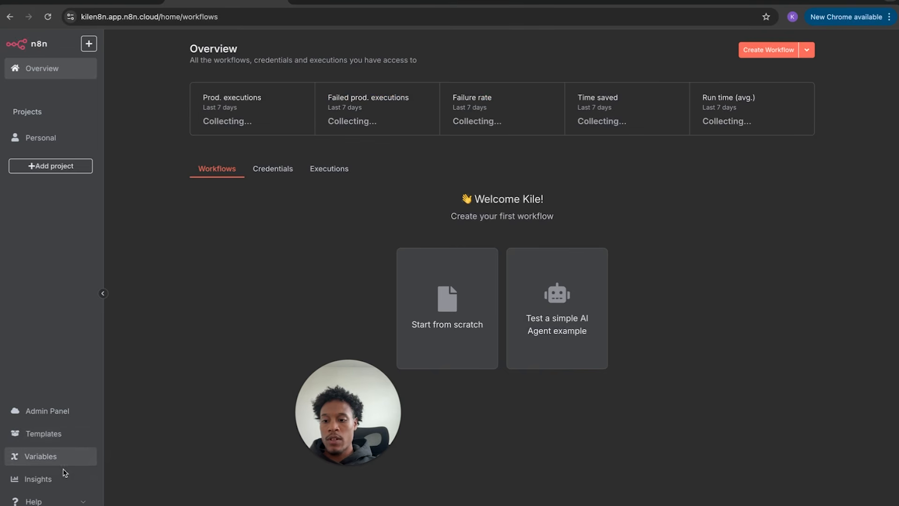
# - Add the project 'My project' and start a blank workflow in the Personal project
pyautogui.click(92, 444)
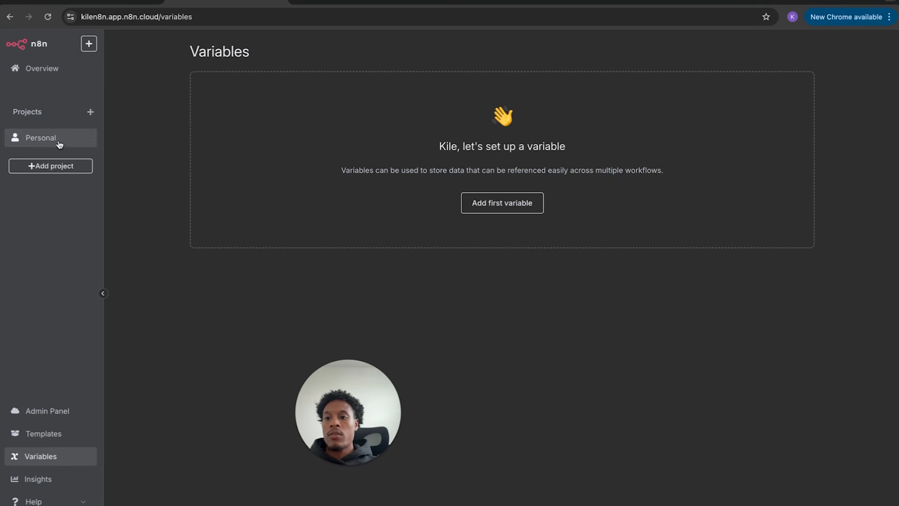
pyautogui.click(75, 172)
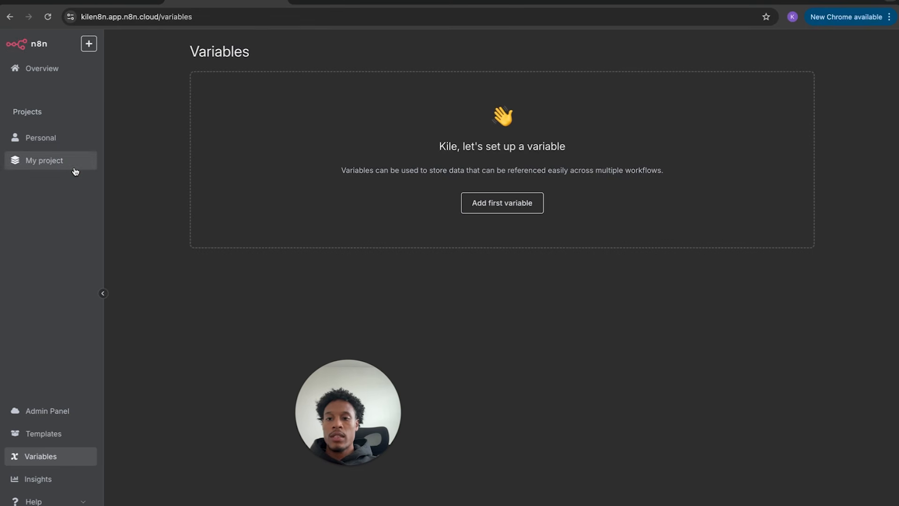
pyautogui.click(73, 143)
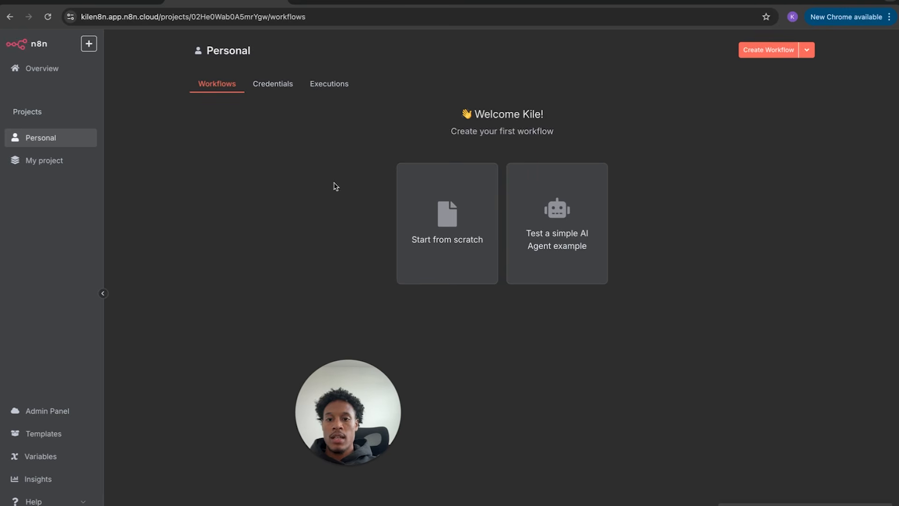
pyautogui.click(472, 225)
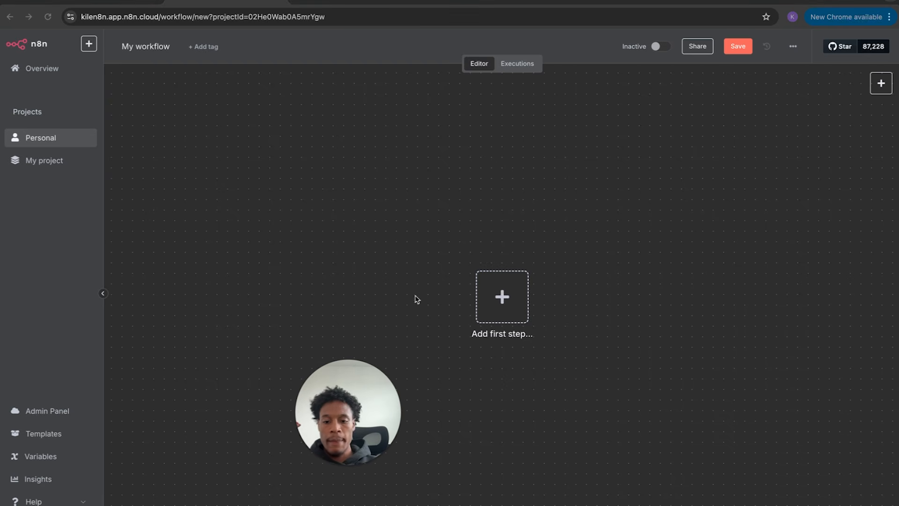
# - Pan and zoom the empty workflow canvas in and out until the AI Assistant panel appears
pyautogui.moveTo(330, 405); pyautogui.dragTo(45, 399)
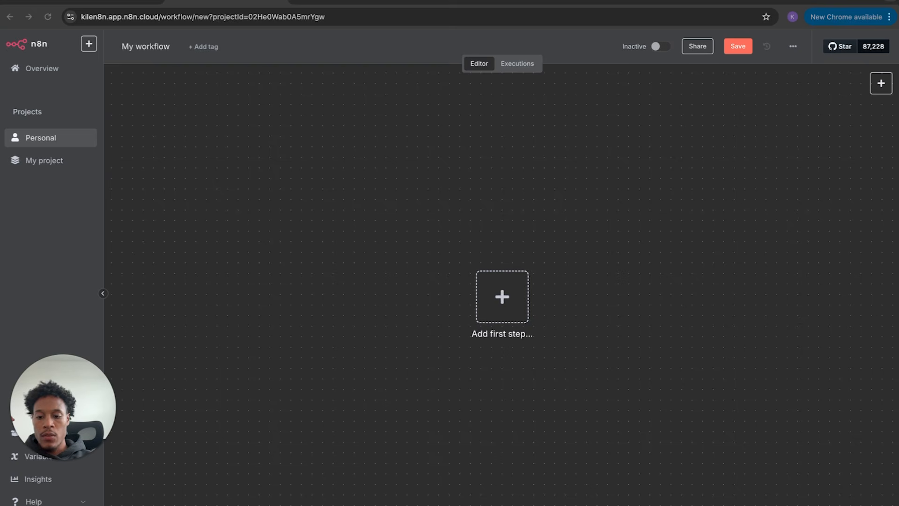
pyautogui.scroll(-10, 270, 375)
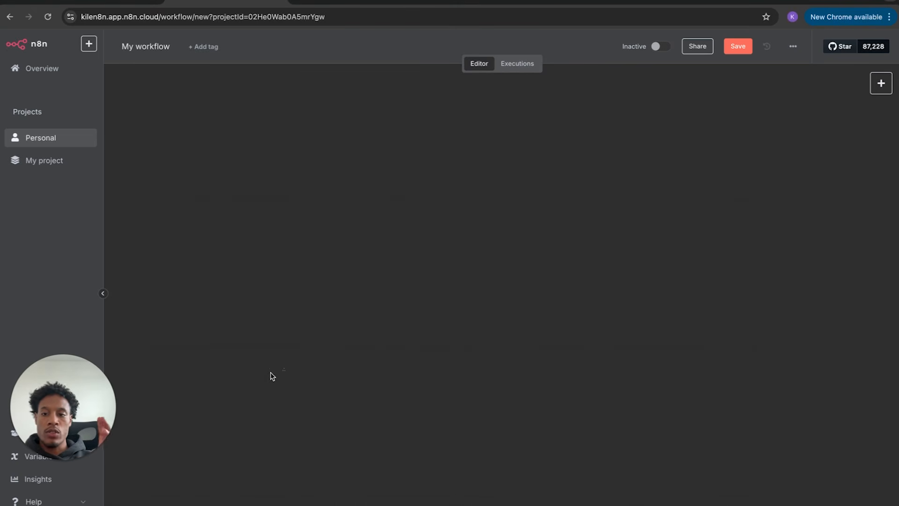
pyautogui.scroll(10, 271, 376)
pyautogui.scroll(-4, 271, 376)
pyautogui.scroll(3, 271, 376)
pyautogui.scroll(-2, 338, 354)
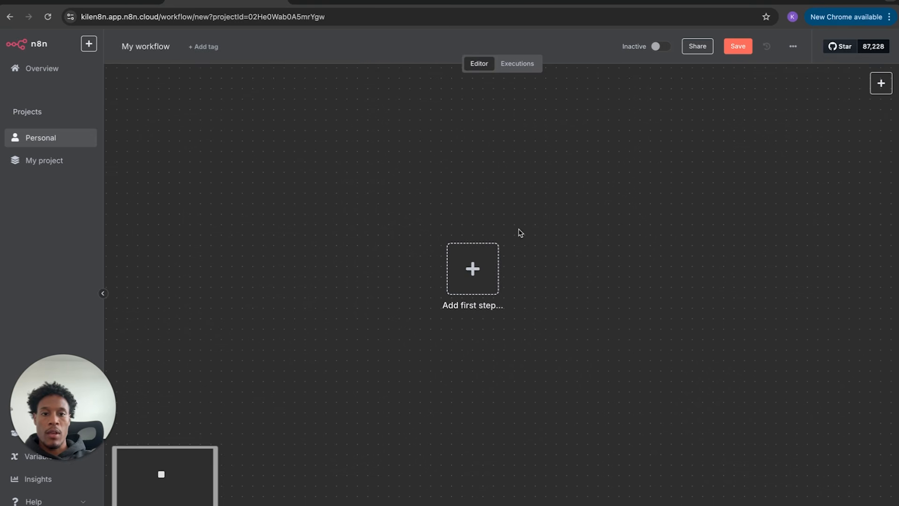
pyautogui.scroll(-4, 519, 234)
pyautogui.scroll(3, 520, 234)
pyautogui.scroll(4, 520, 234)
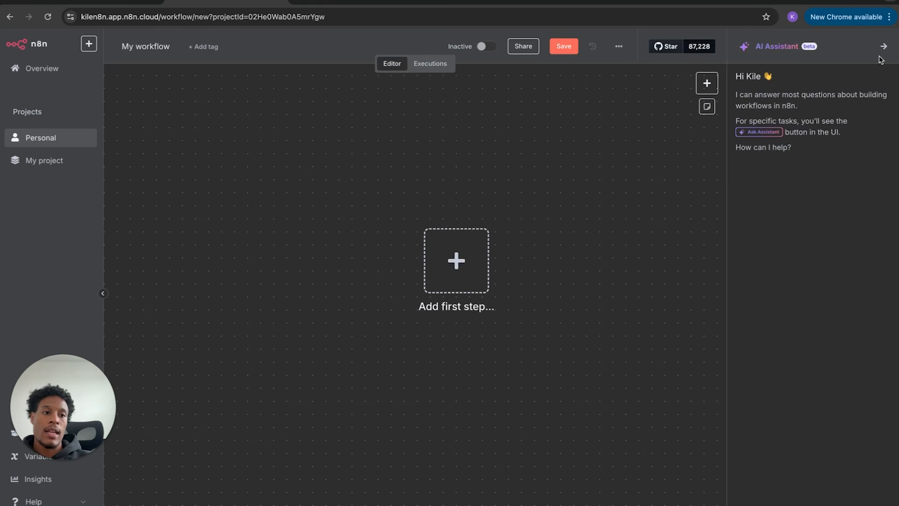
# - Close the AI Assistant and open the trigger chooser for the workflow's first step
pyautogui.click(883, 46)
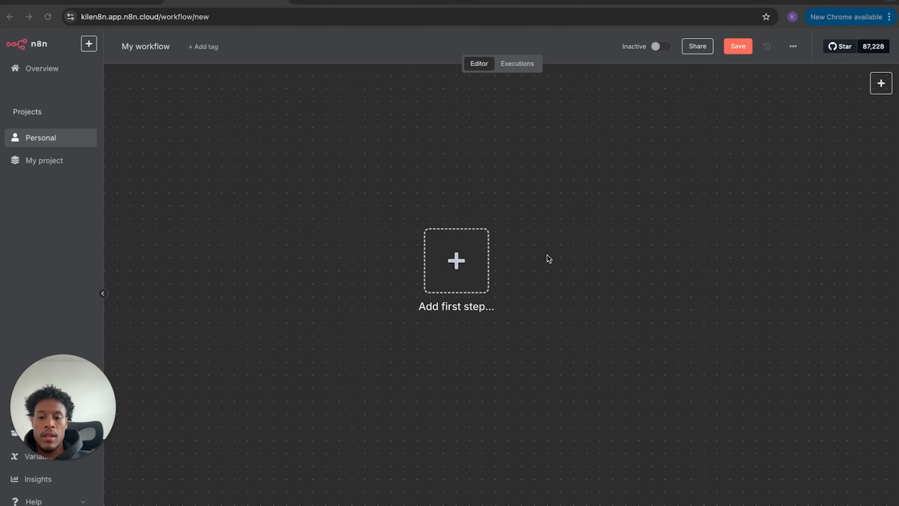
pyautogui.click(459, 260)
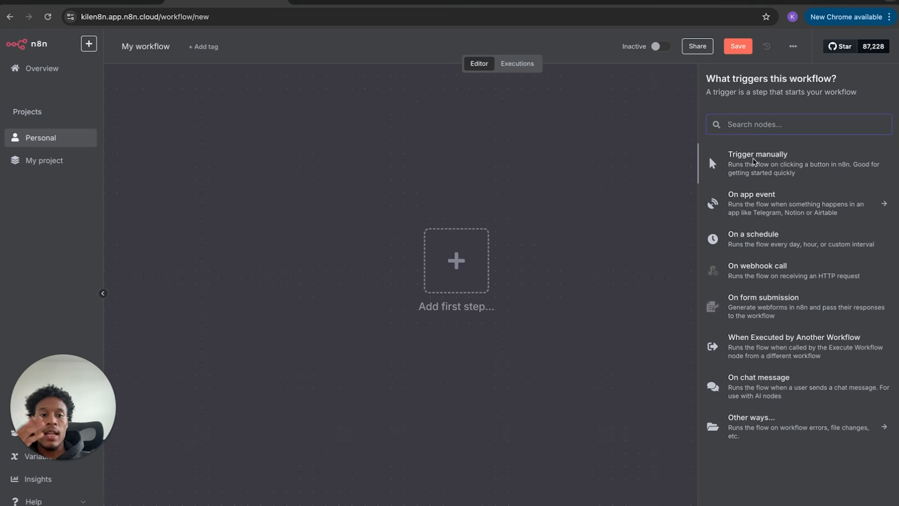
# - Add a 'Trigger manually' node, test-run it for 1 item, then delete it
pyautogui.click(778, 169)
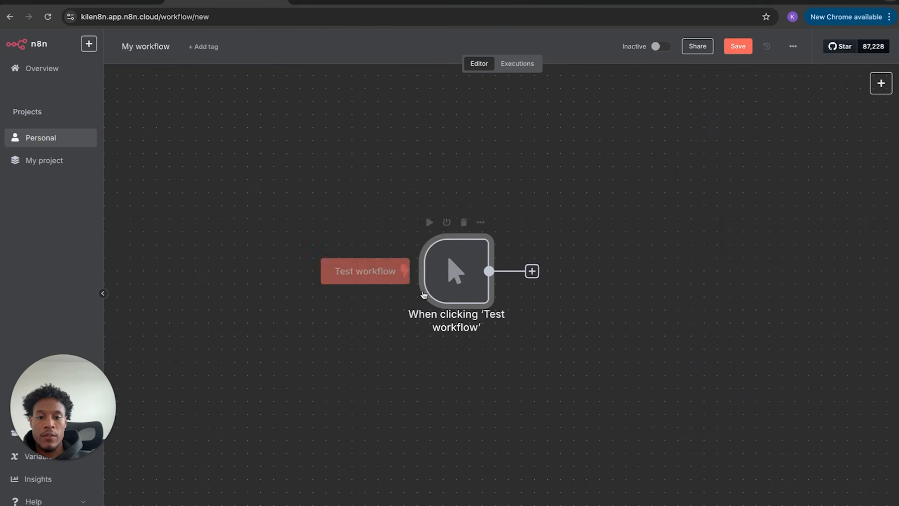
pyautogui.moveTo(472, 282)
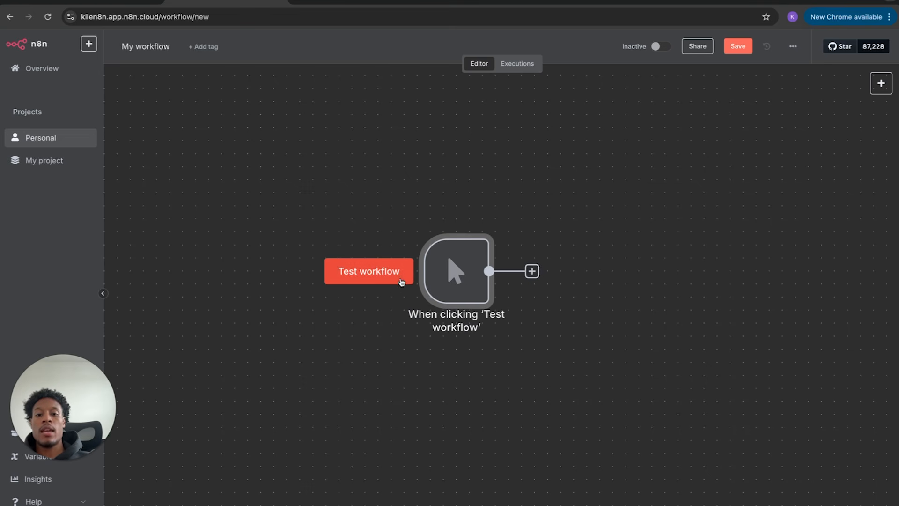
pyautogui.click(382, 276)
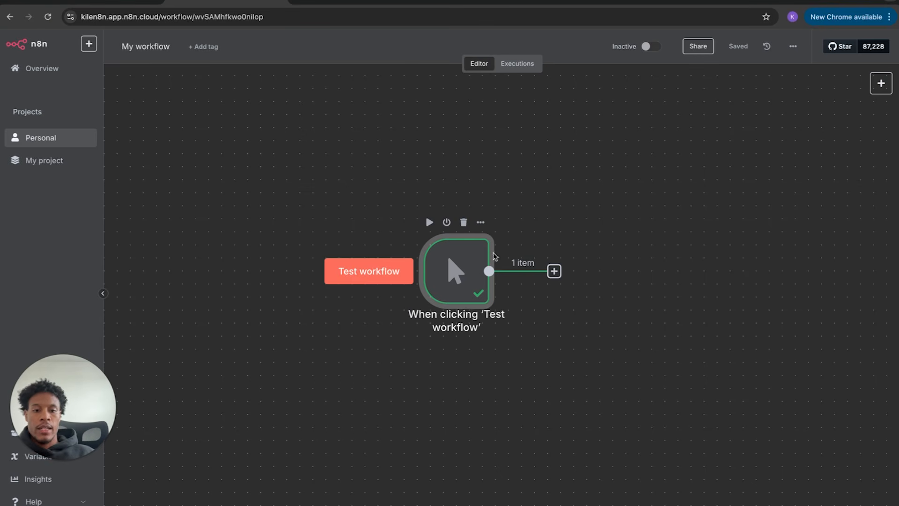
pyautogui.press('Delete')
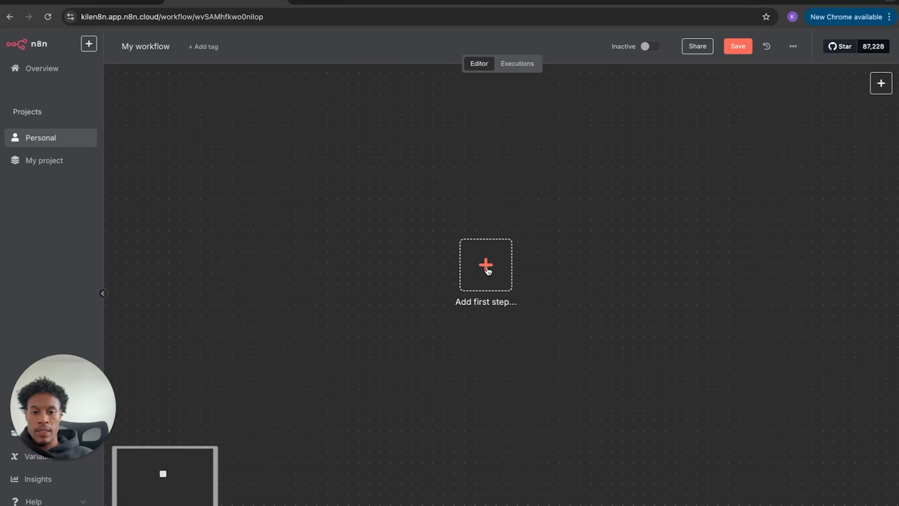
# - Reopen the trigger chooser and browse the 'On app event' integrations list
pyautogui.click(496, 294)
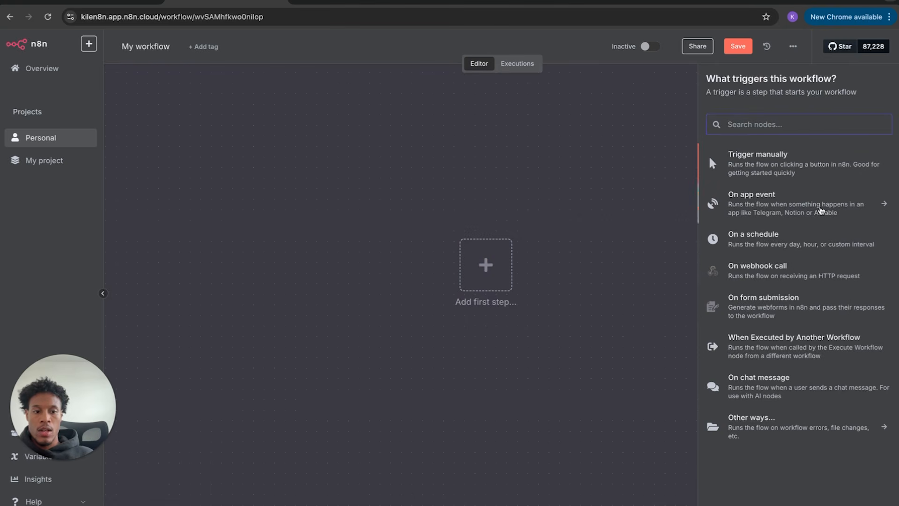
pyautogui.click(584, 197)
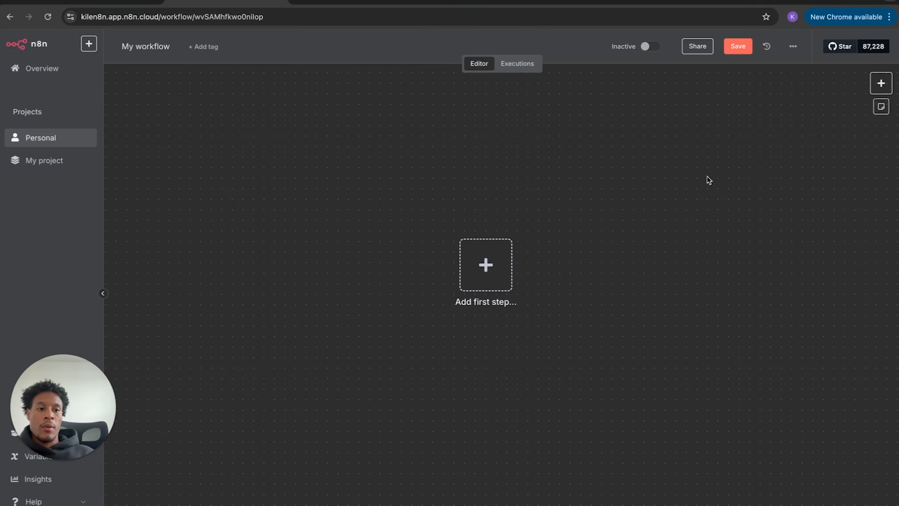
pyautogui.click(872, 90)
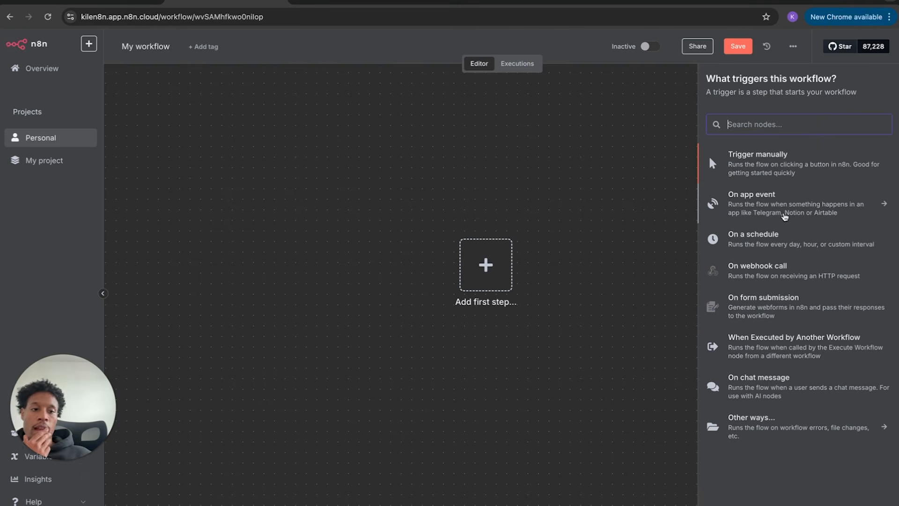
pyautogui.click(785, 216)
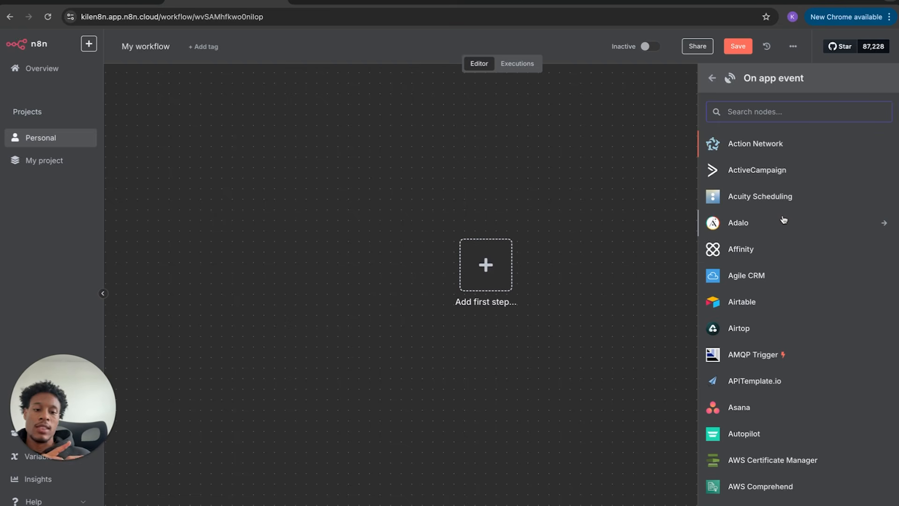
pyautogui.scroll(-10, 799, 346)
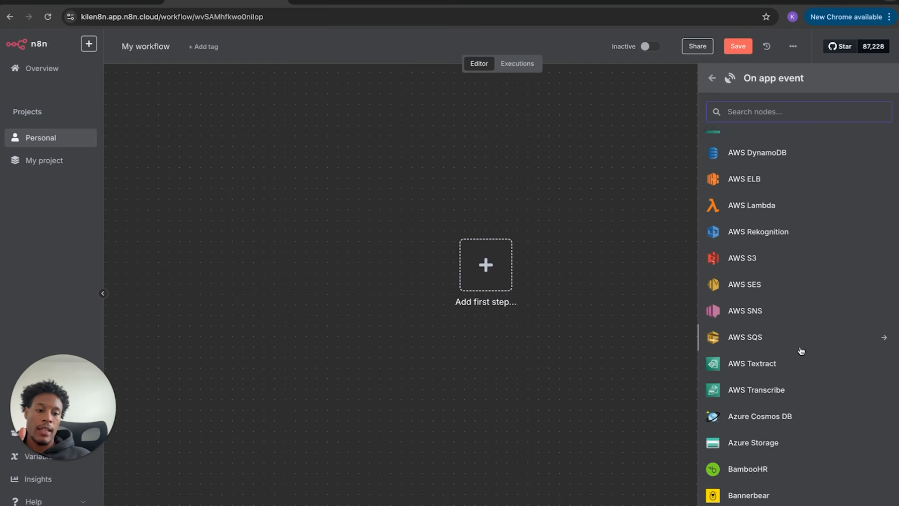
pyautogui.scroll(-20, 801, 351)
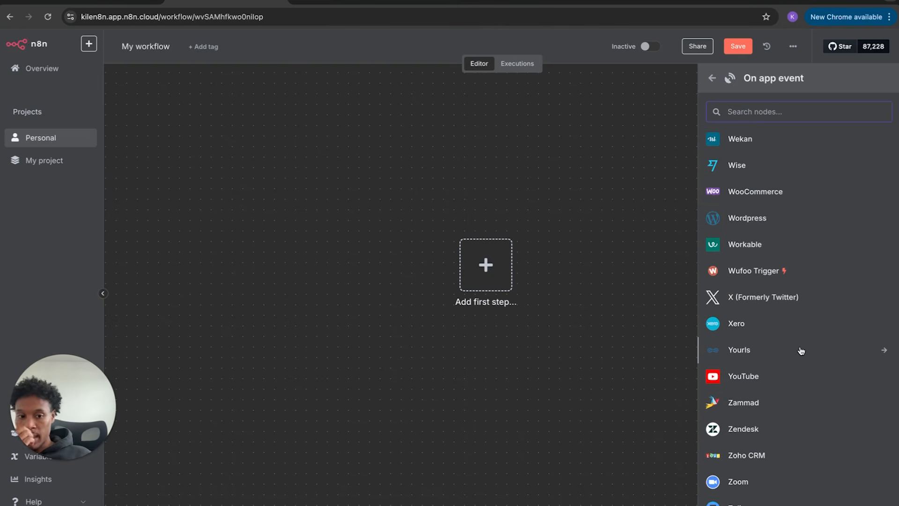
pyautogui.scroll(20, 801, 350)
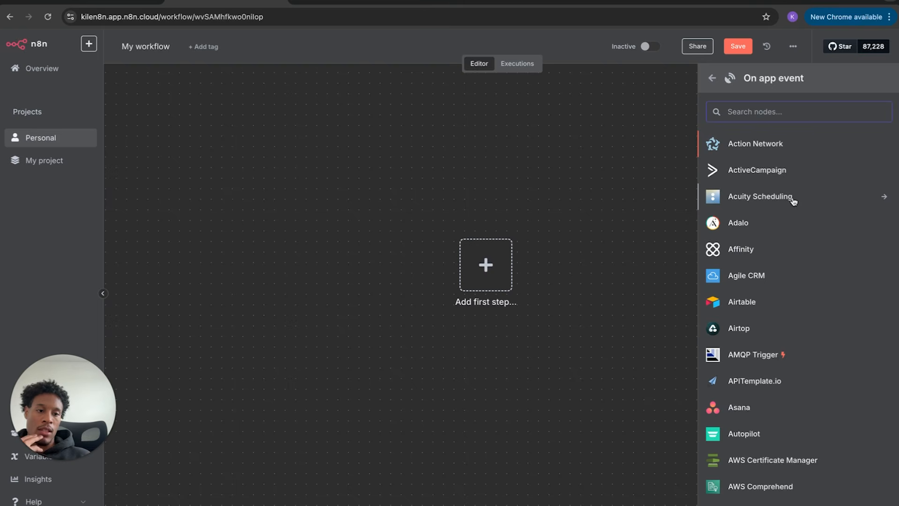
pyautogui.scroll(-7, 795, 252)
pyautogui.scroll(-20, 793, 276)
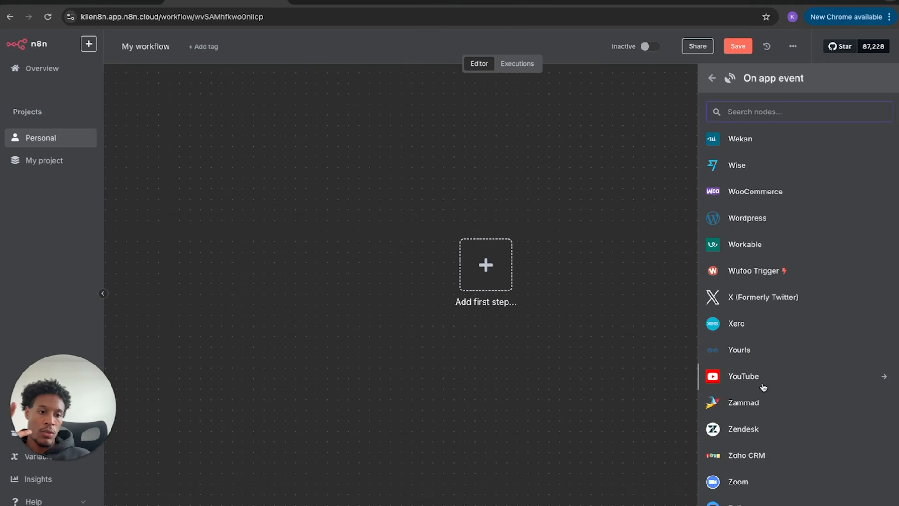
pyautogui.scroll(1, 763, 386)
# - Look through the YouTube triggers and actions, then go back to the full trigger-type list
pyautogui.click(760, 395)
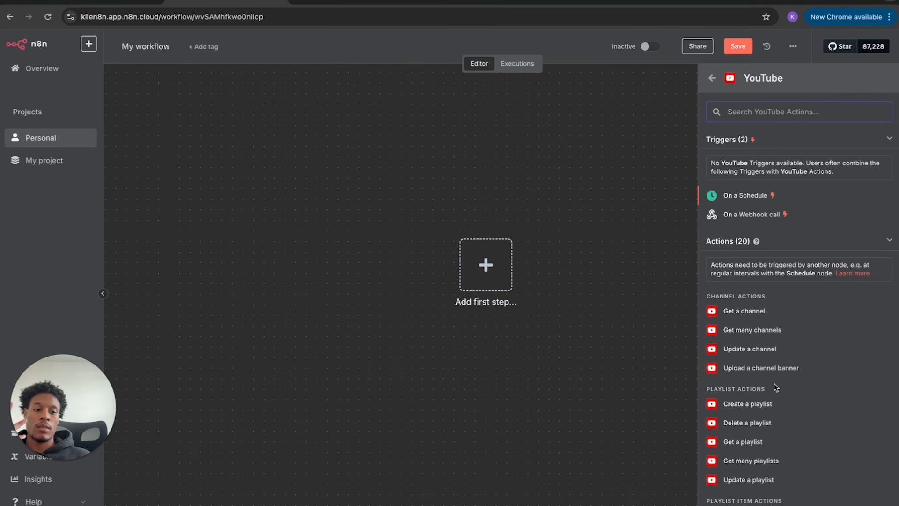
pyautogui.scroll(-1, 775, 330)
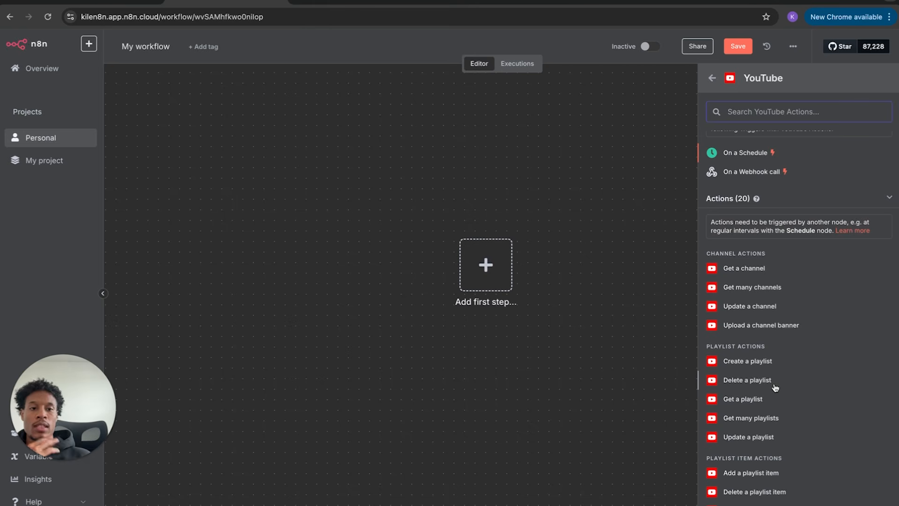
pyautogui.scroll(-2, 777, 387)
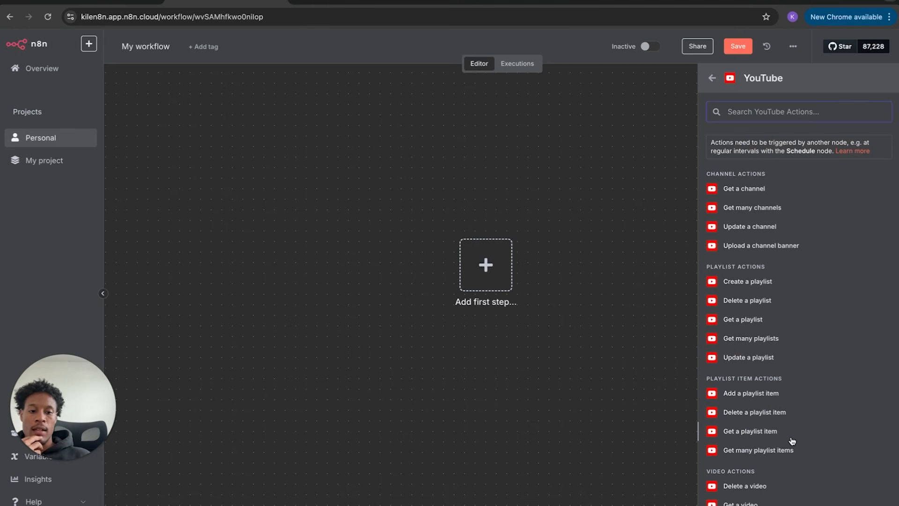
pyautogui.scroll(-3, 797, 450)
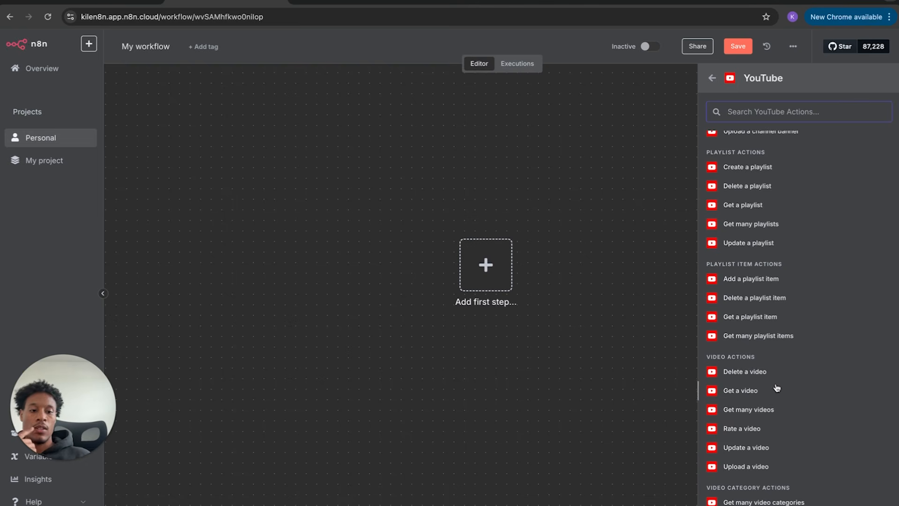
pyautogui.scroll(5, 782, 416)
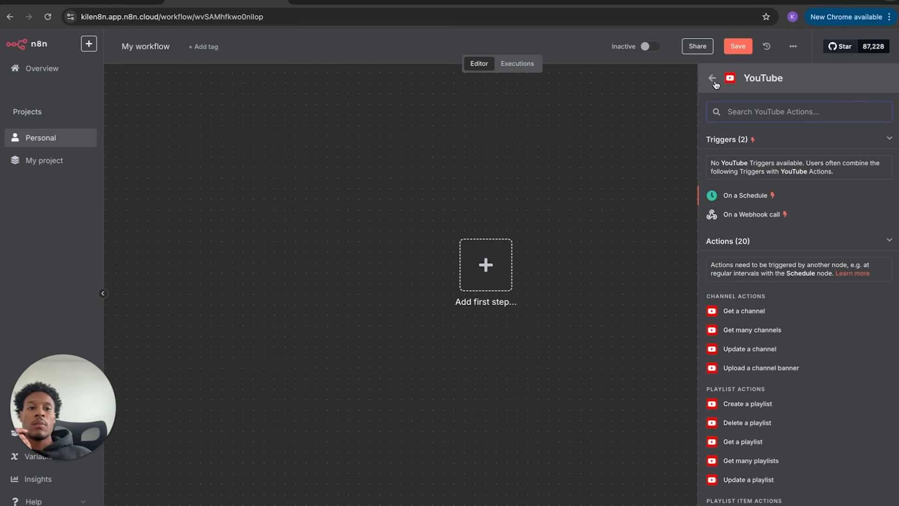
pyautogui.click(713, 79)
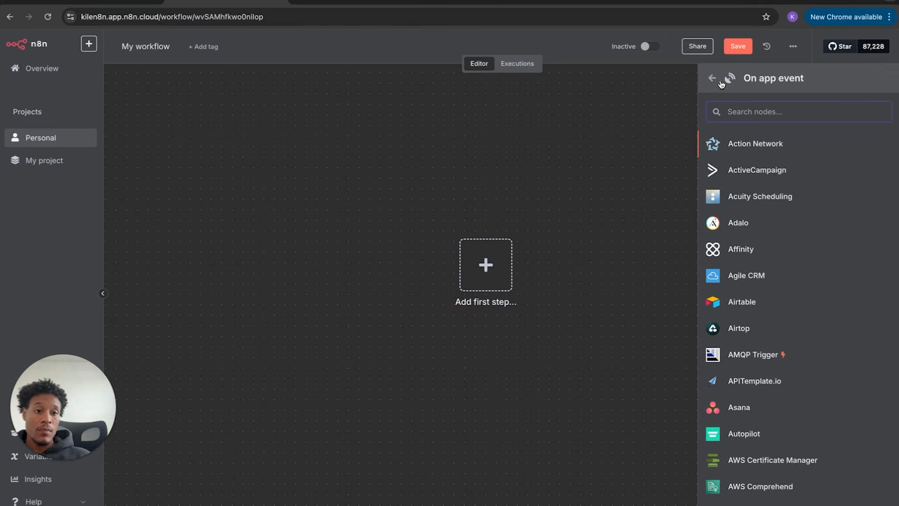
pyautogui.click(713, 79)
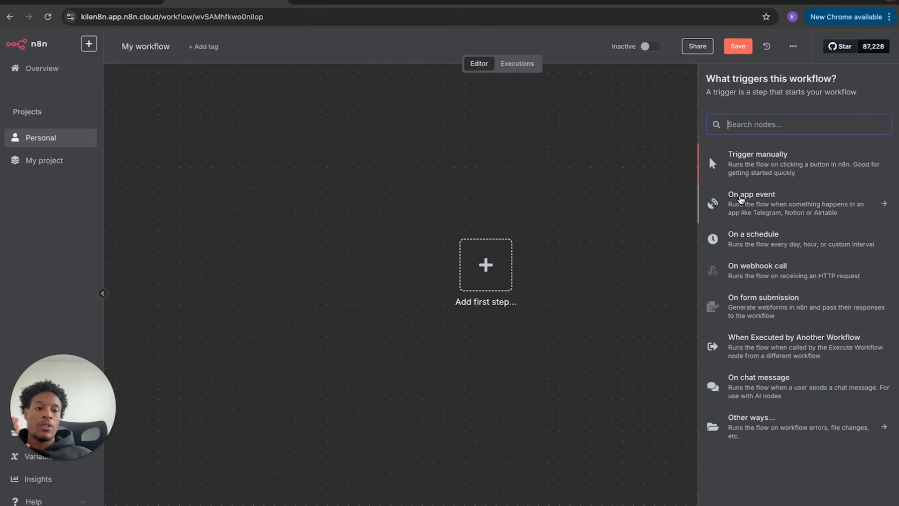
# - Add a Schedule Trigger node and keep its trigger interval at Days
pyautogui.click(741, 239)
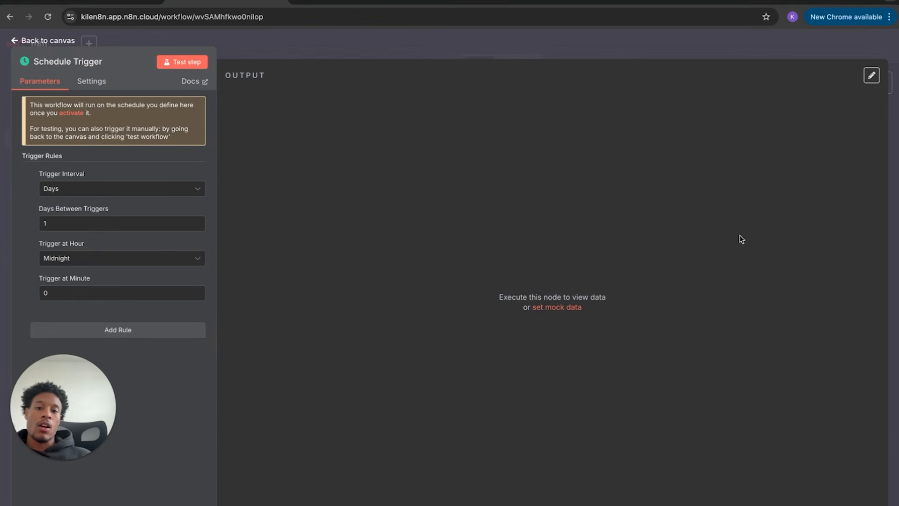
pyautogui.click(70, 41)
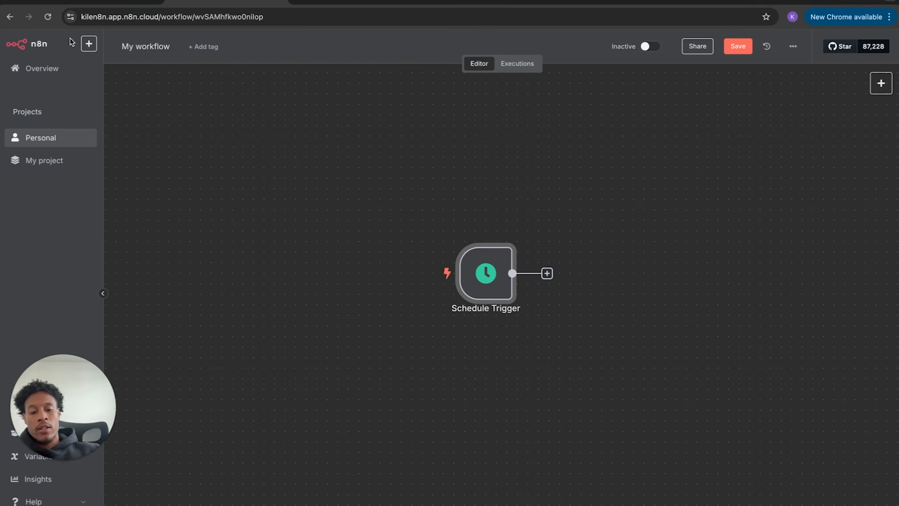
pyautogui.doubleClick(487, 287)
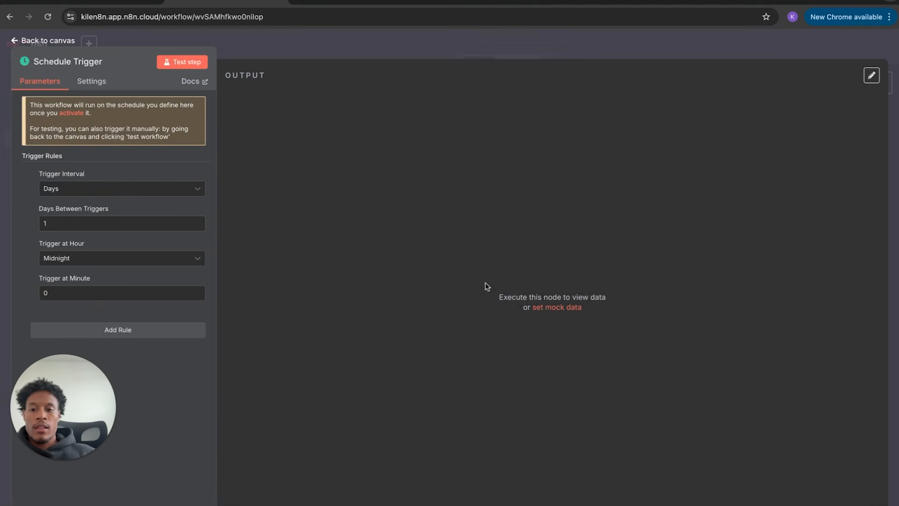
pyautogui.click(122, 189)
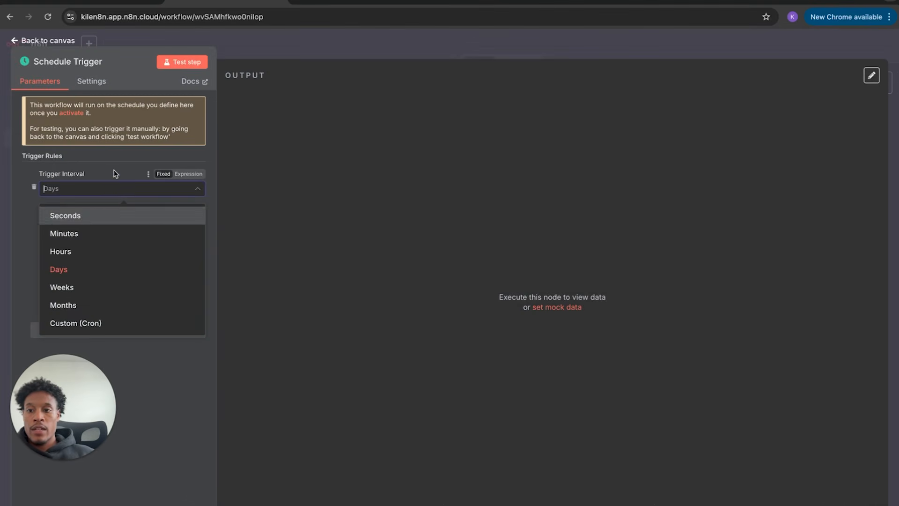
pyautogui.click(116, 173)
pyautogui.click(106, 187)
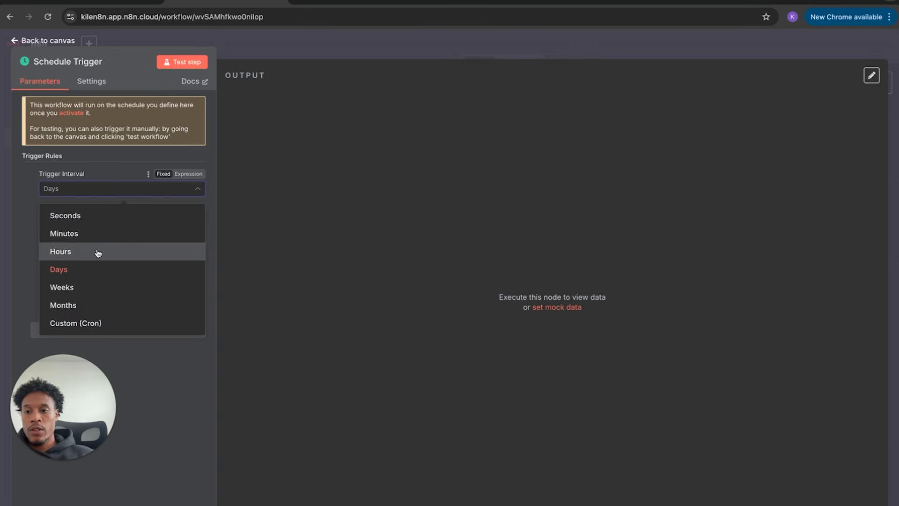
pyautogui.click(109, 171)
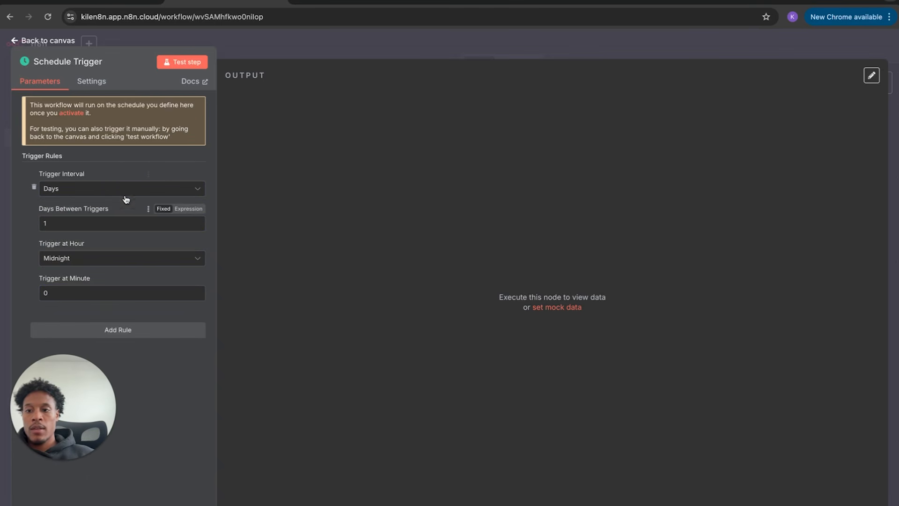
# - Set the Schedule Trigger's hour to 8am
pyautogui.click(90, 256)
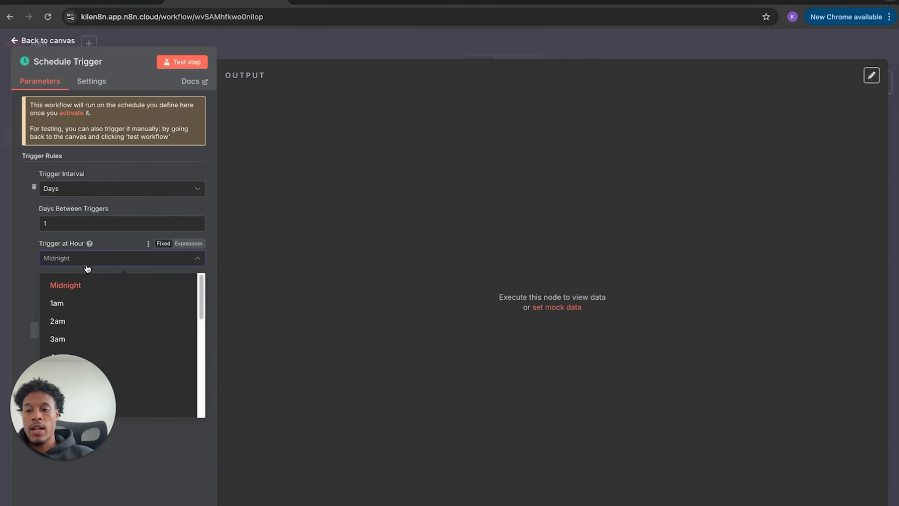
pyautogui.click(139, 441)
pyautogui.moveTo(139, 441); pyautogui.dragTo(530, 500)
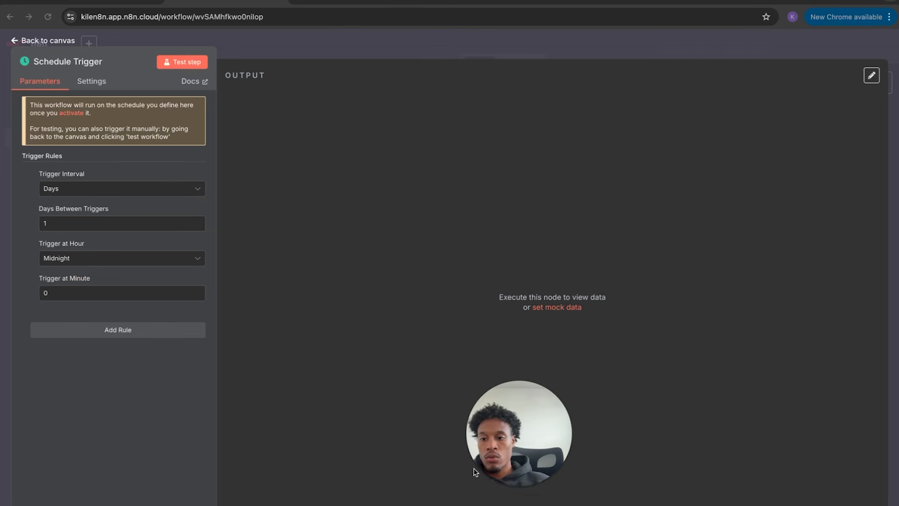
pyautogui.click(192, 261)
pyautogui.scroll(-4, 117, 380)
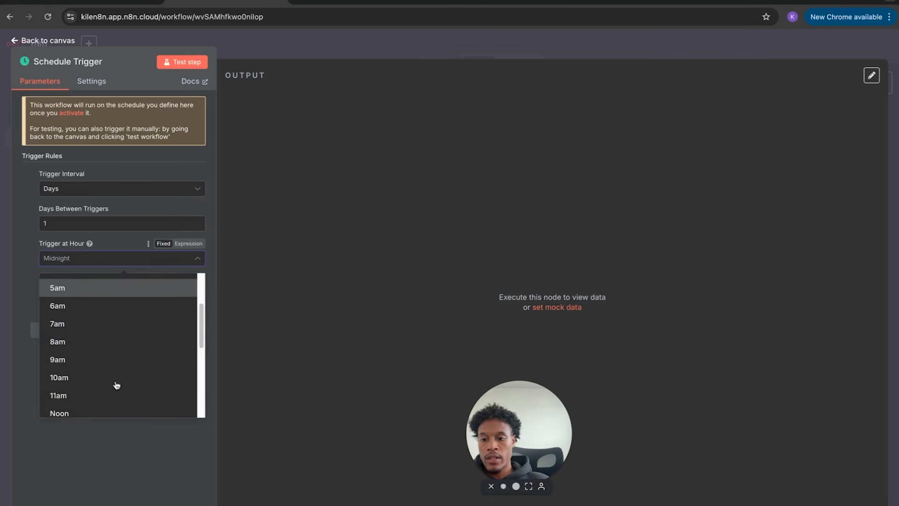
pyautogui.click(102, 348)
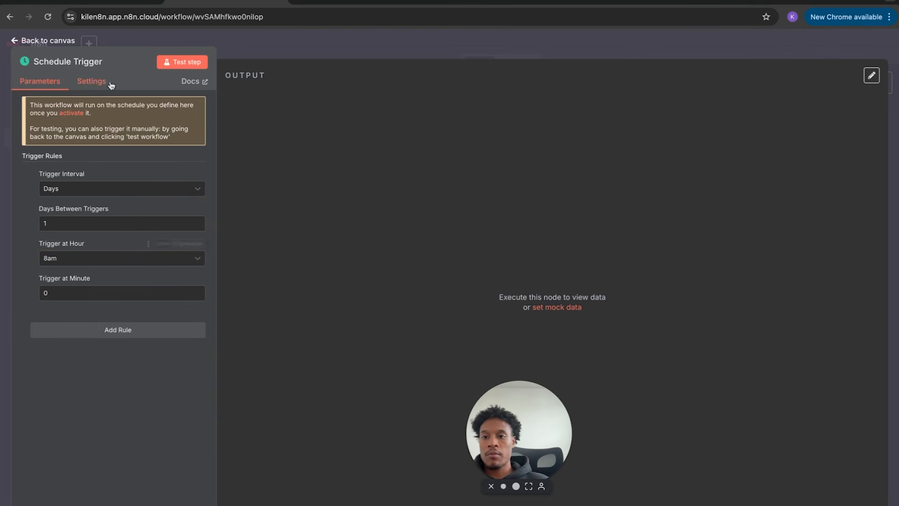
pyautogui.click(49, 41)
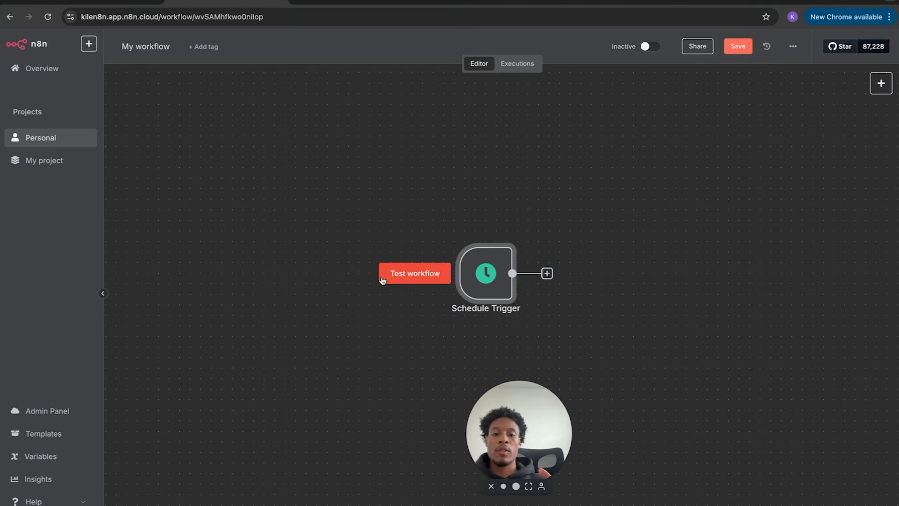
# - Delete the Schedule Trigger node using its trash icon
pyautogui.moveTo(471, 311)
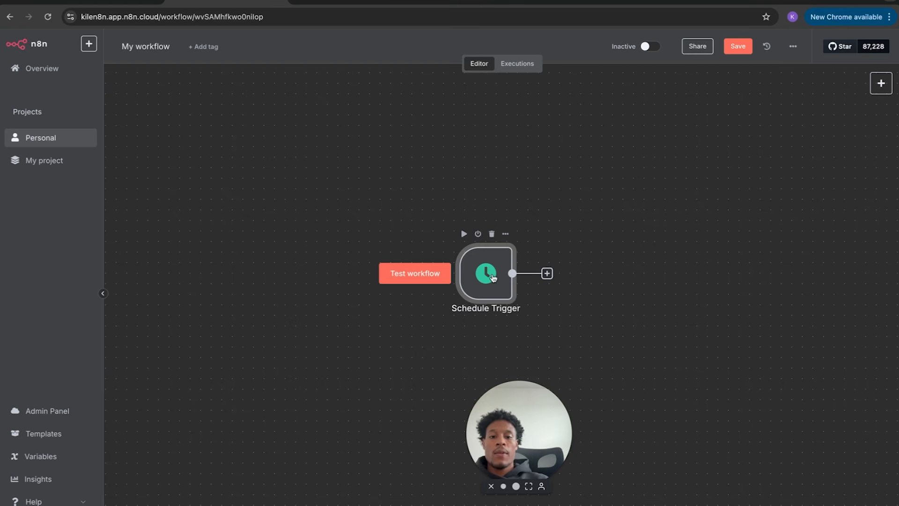
pyautogui.click(491, 234)
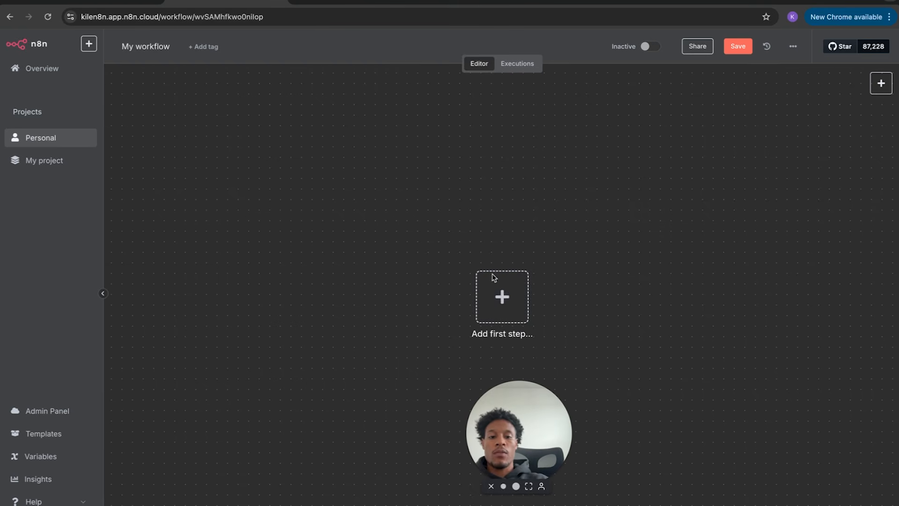
# - Add an 'On webhook call' trigger, delete it, and bring back the first-step trigger list
pyautogui.click(502, 298)
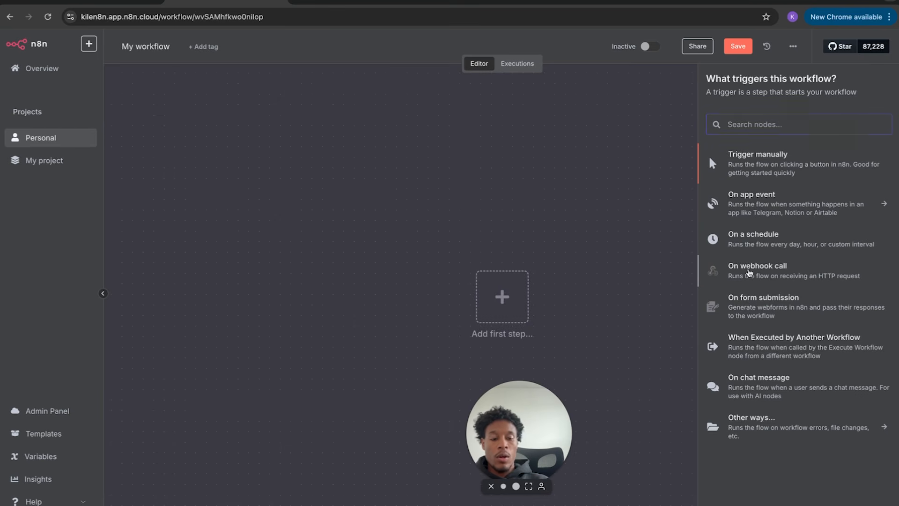
pyautogui.click(749, 271)
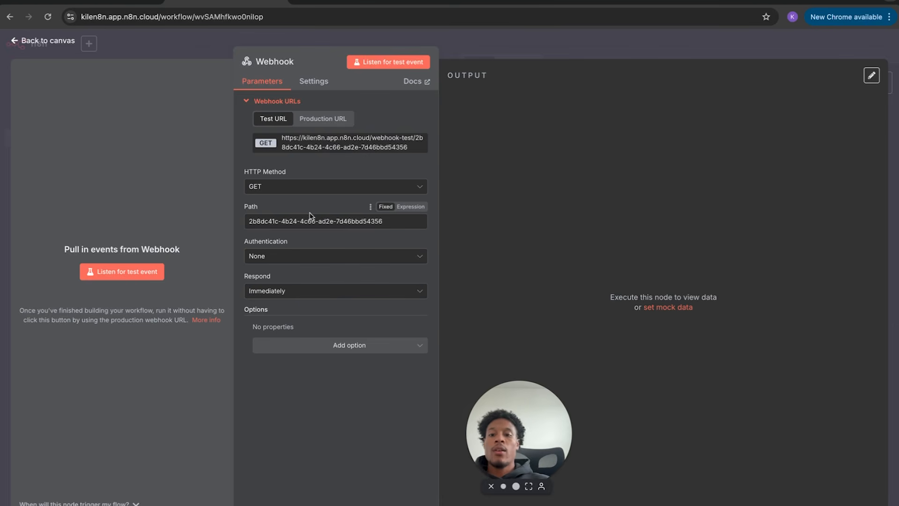
pyautogui.click(51, 40)
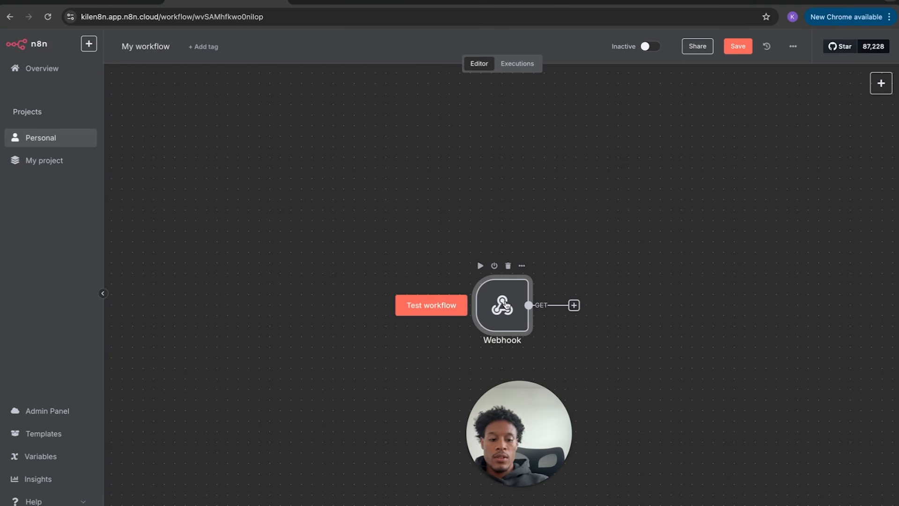
pyautogui.click(508, 266)
pyautogui.click(502, 296)
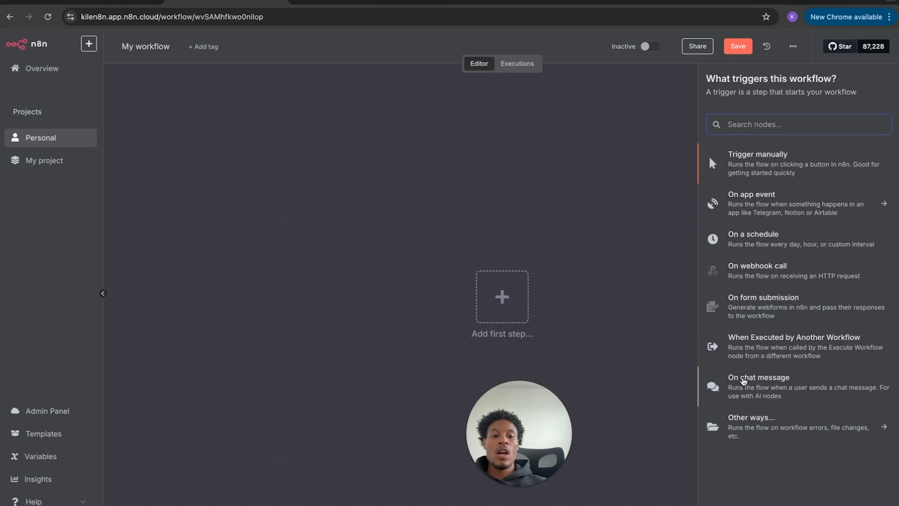
pyautogui.click(744, 378)
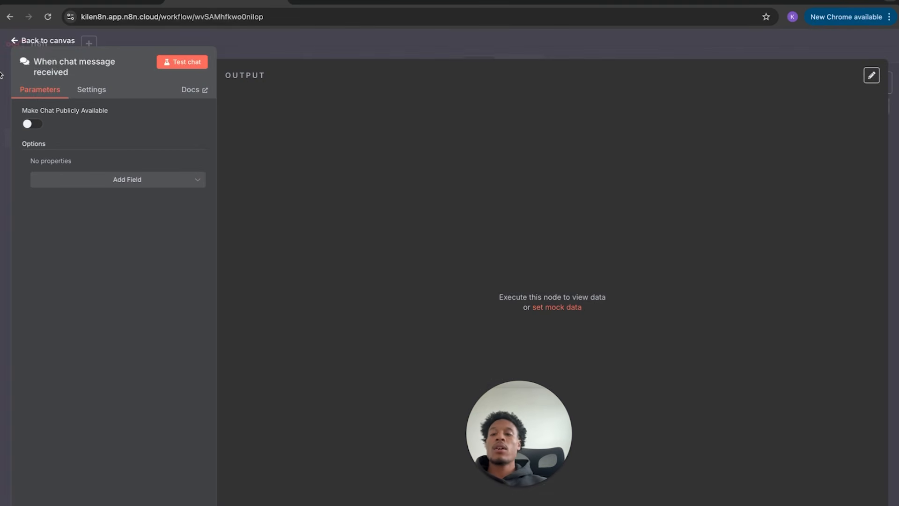
pyautogui.click(28, 43)
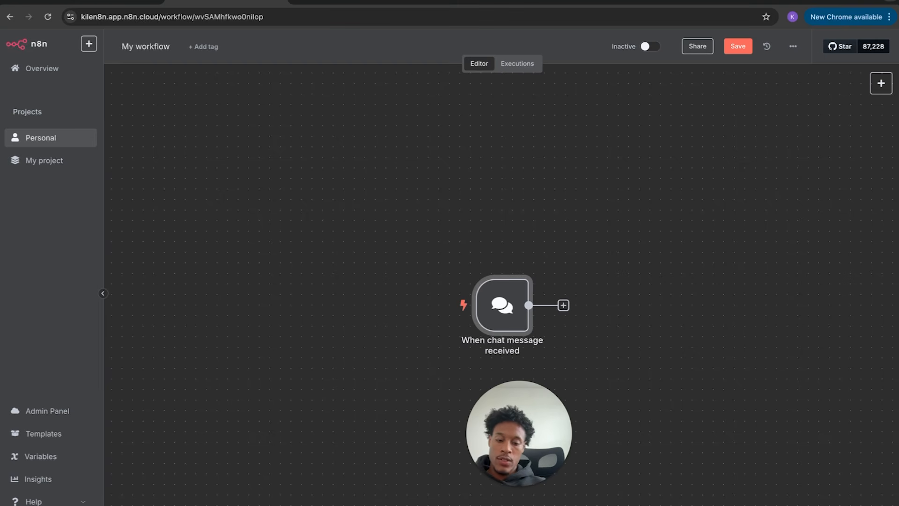
pyautogui.press('c')
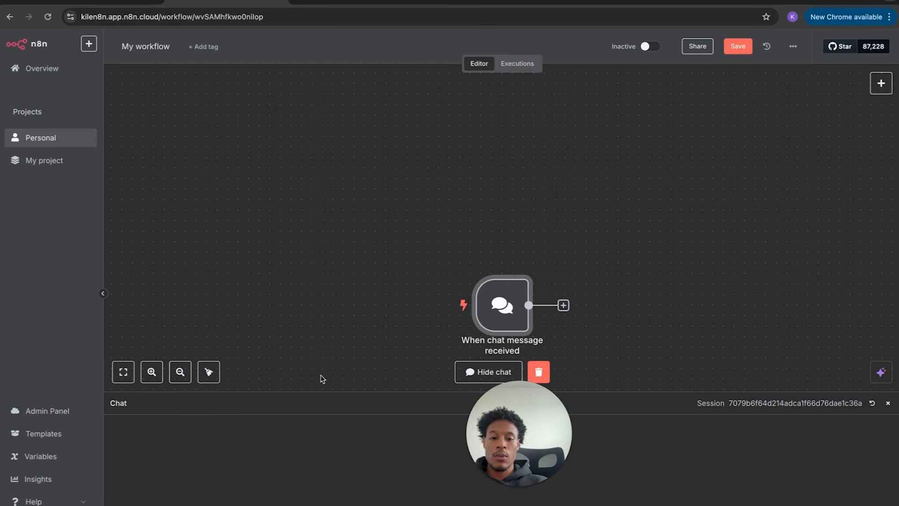
pyautogui.click(887, 402)
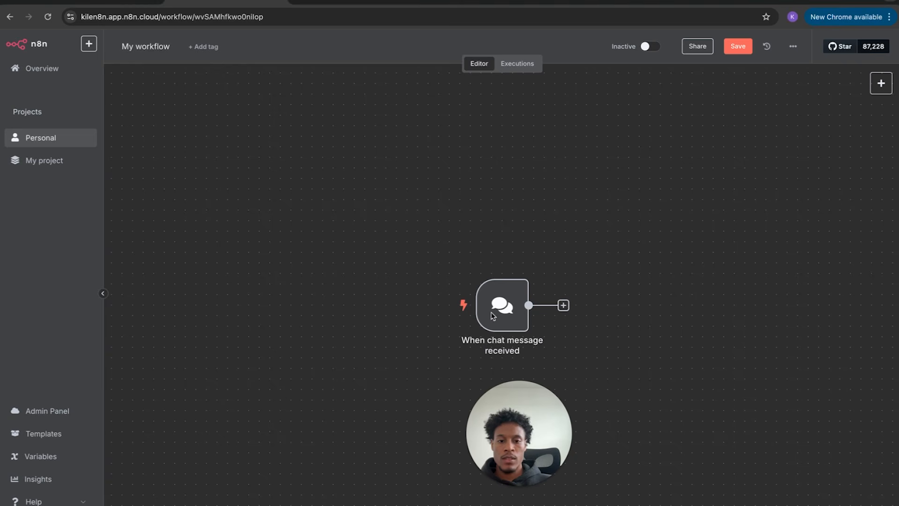
pyautogui.click(512, 310)
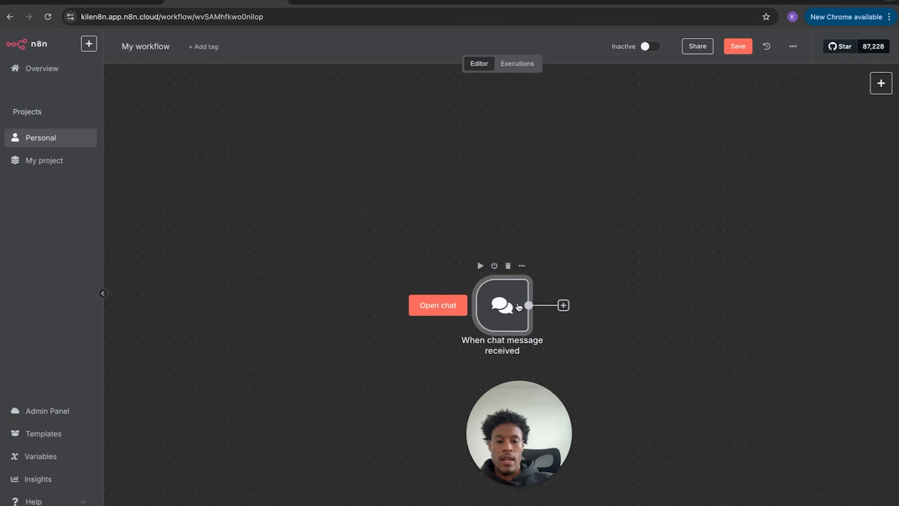
pyautogui.click(509, 265)
pyautogui.click(506, 308)
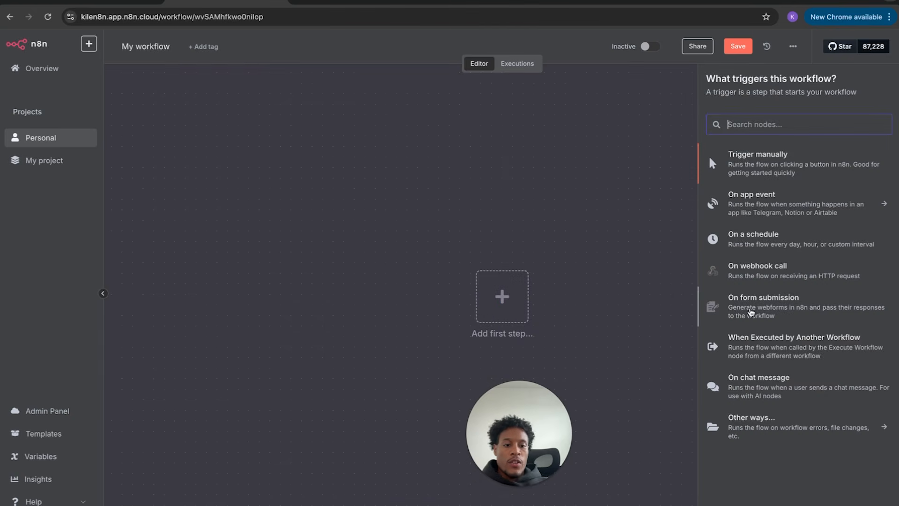
# - Add the 'When Executed by Another Workflow' trigger, inspect its warning, then delete it
pyautogui.click(755, 347)
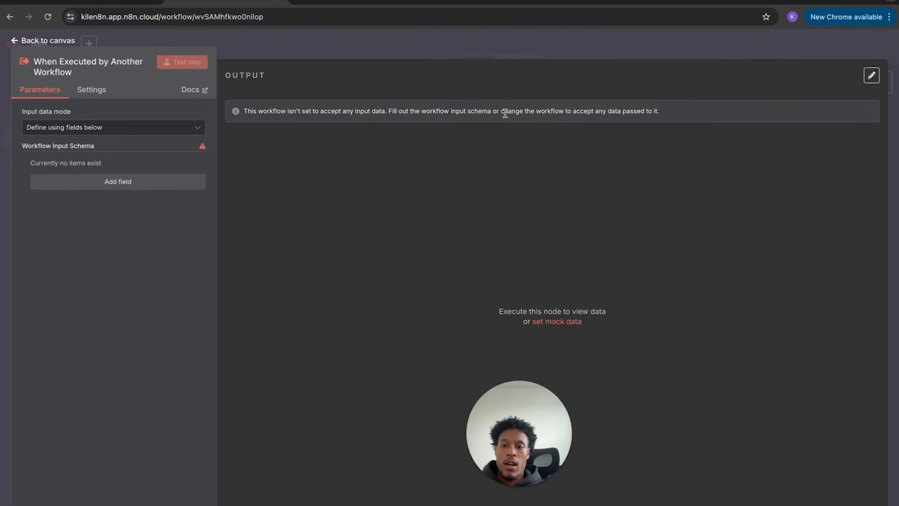
pyautogui.click(27, 39)
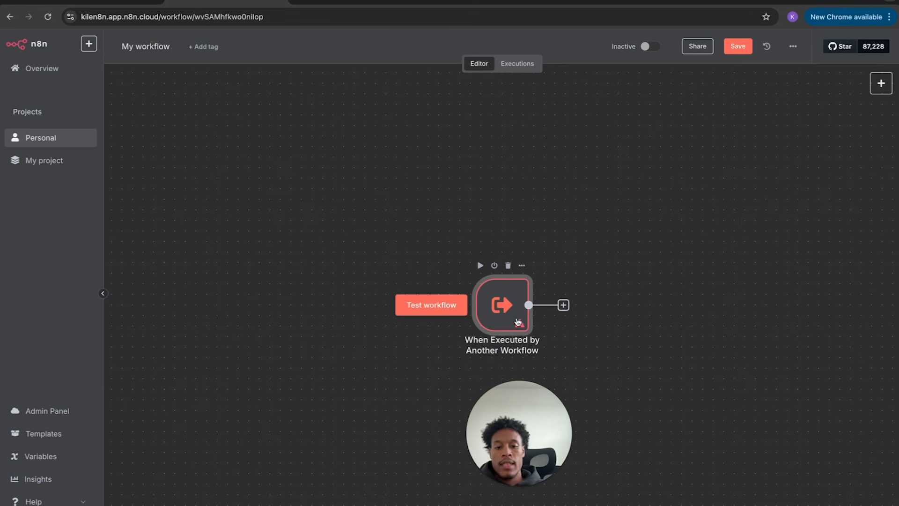
pyautogui.moveTo(519, 322)
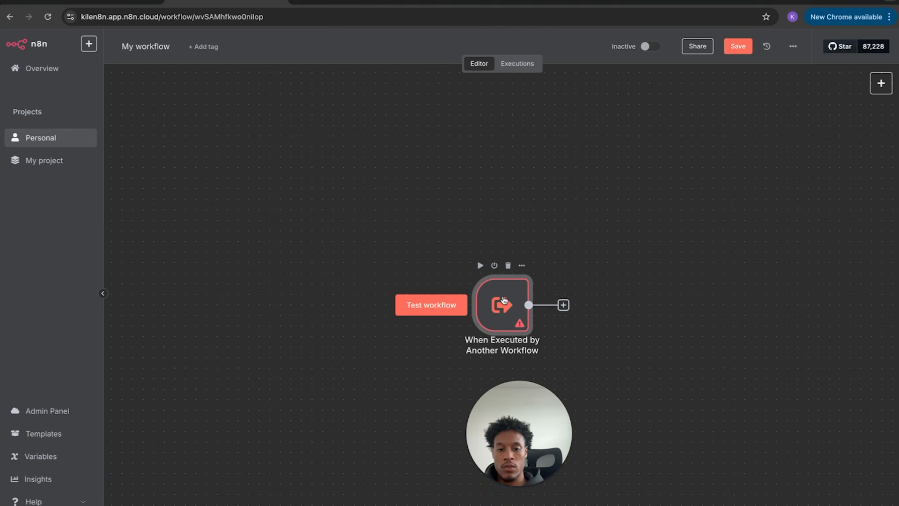
pyautogui.scroll(3, 504, 299)
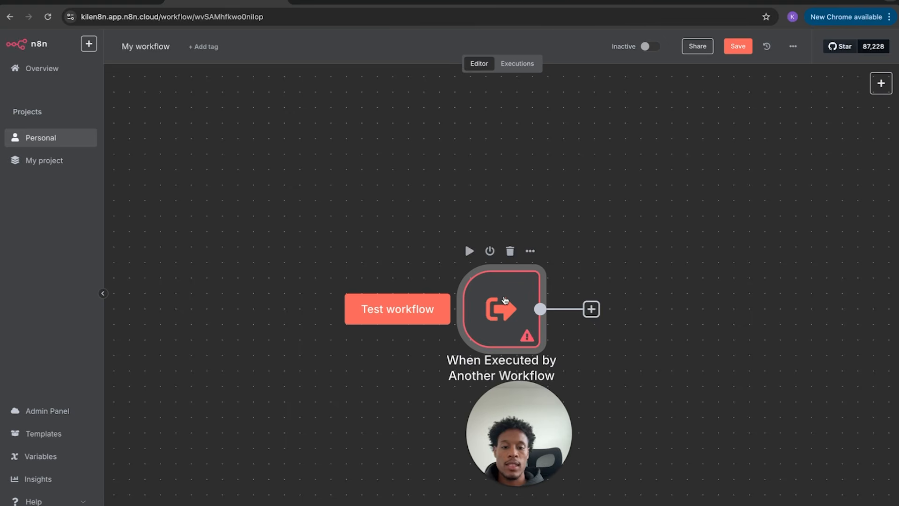
pyautogui.scroll(-2, 517, 323)
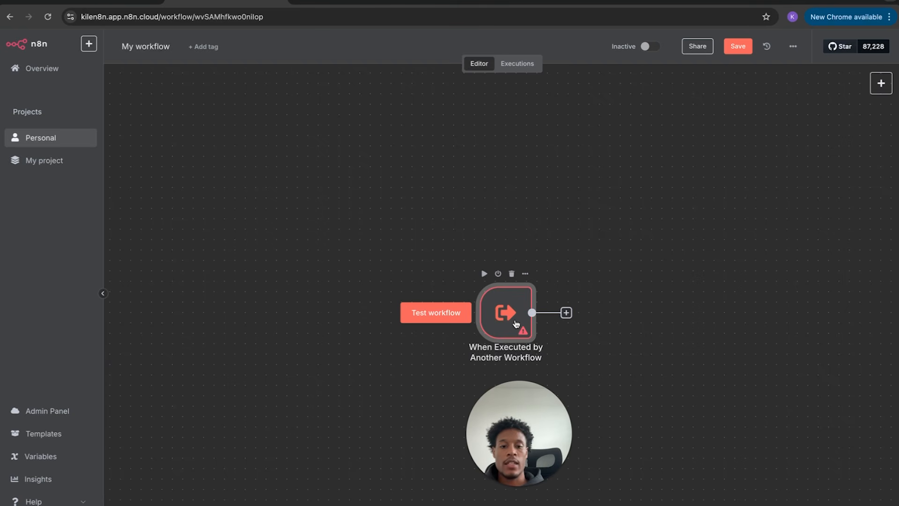
pyautogui.click(512, 274)
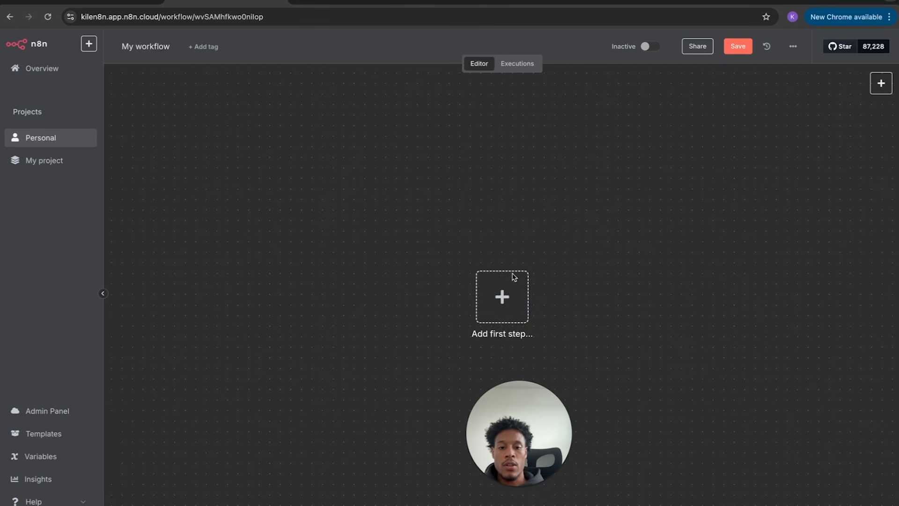
# - Browse the trigger categories and add a 'Trigger manually' node
pyautogui.click(509, 297)
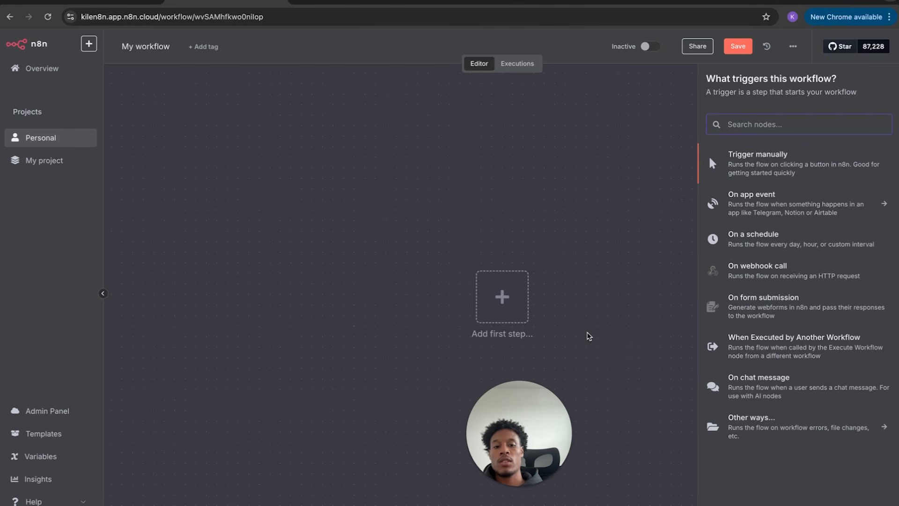
pyautogui.click(589, 336)
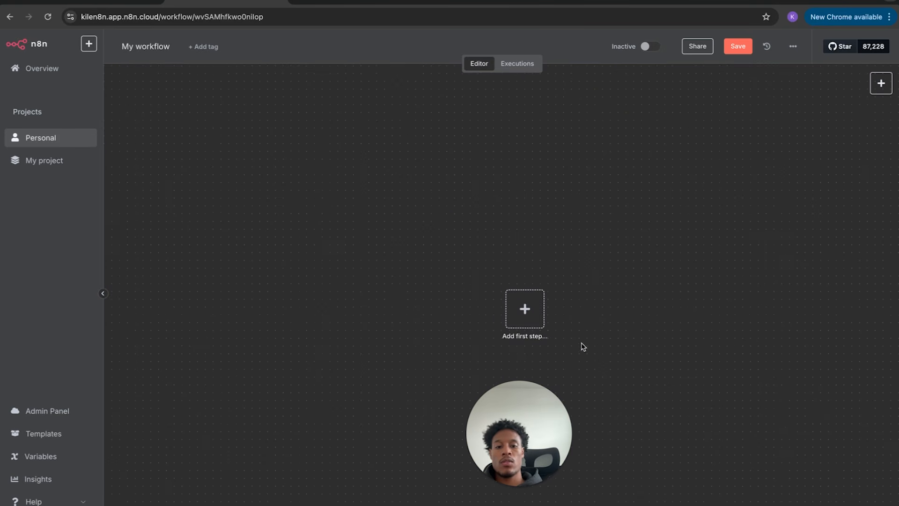
pyautogui.click(524, 309)
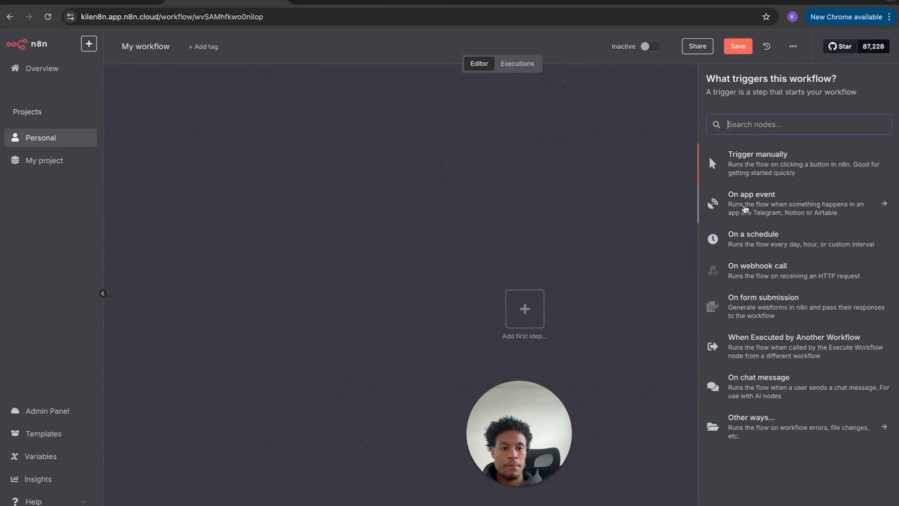
pyautogui.click(745, 208)
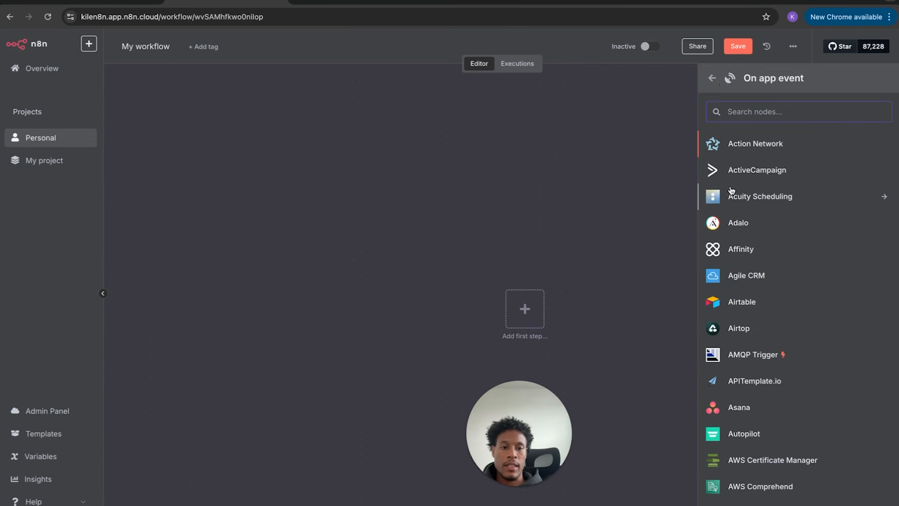
pyautogui.click(713, 79)
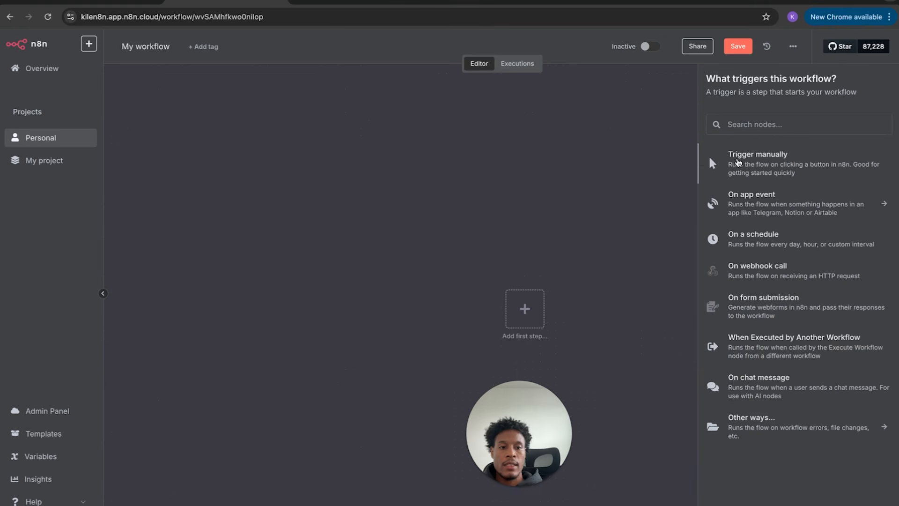
pyautogui.click(738, 162)
pyautogui.moveTo(533, 307)
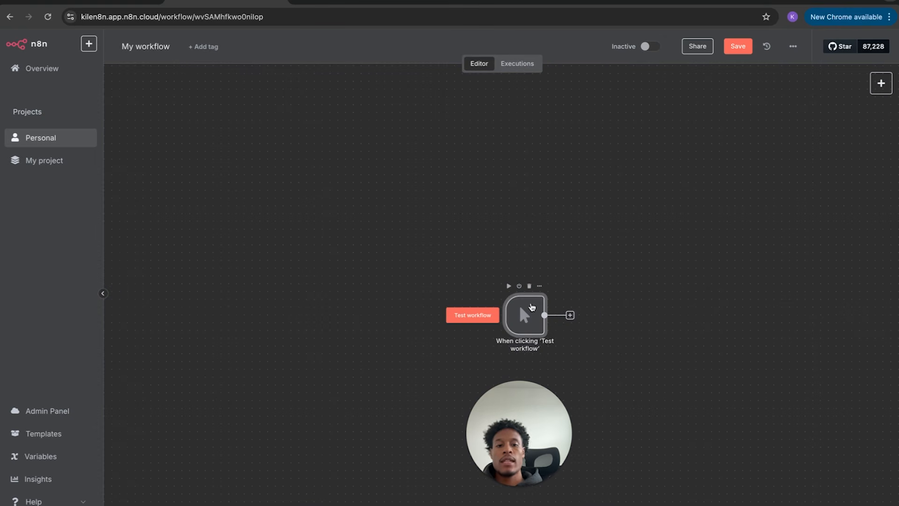
pyautogui.click(880, 84)
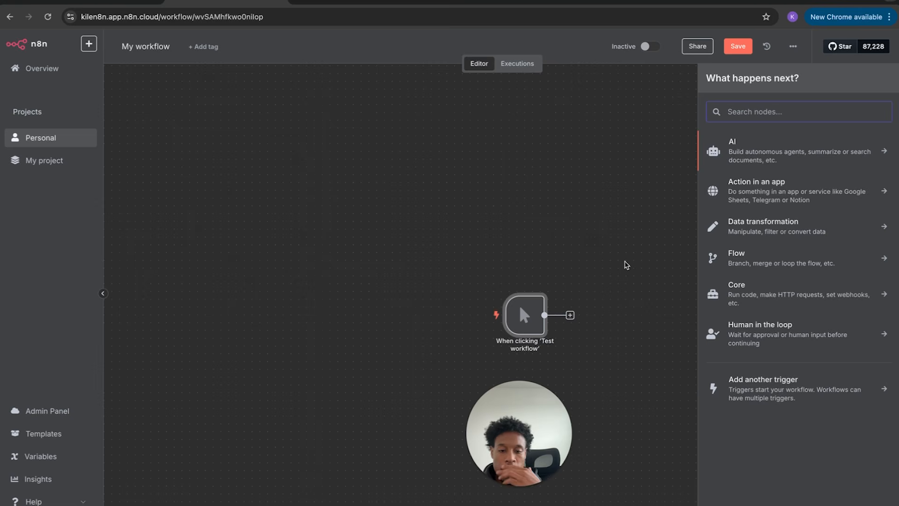
# - Delete and re-add the manual trigger, leaving the next-step node chooser showing
pyautogui.moveTo(524, 314)
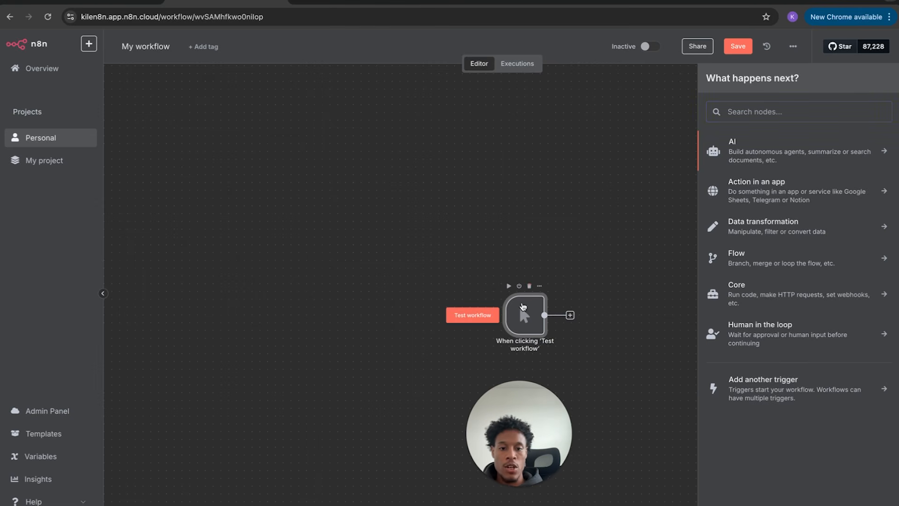
pyautogui.click(530, 287)
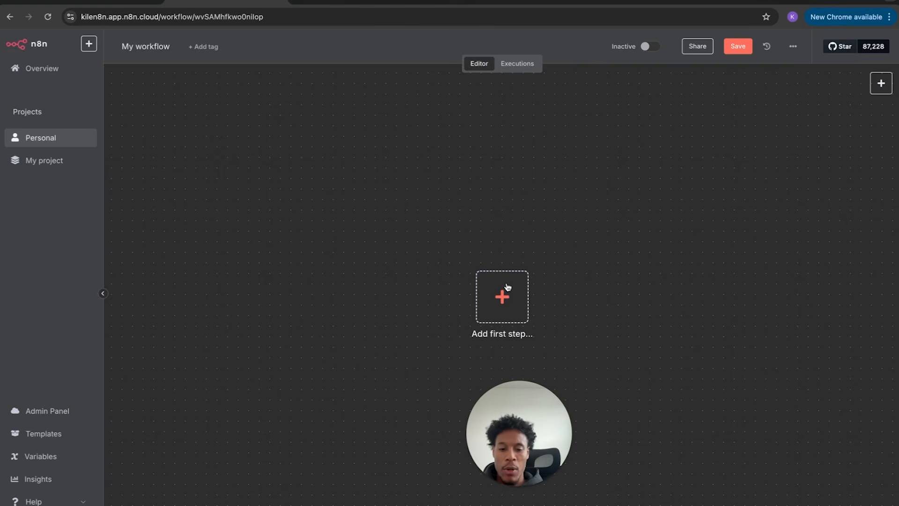
pyautogui.click(509, 287)
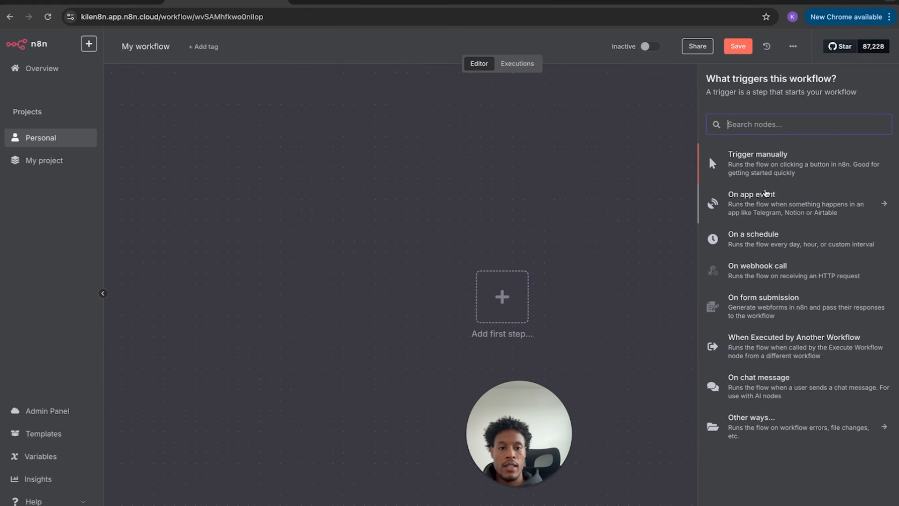
pyautogui.click(778, 177)
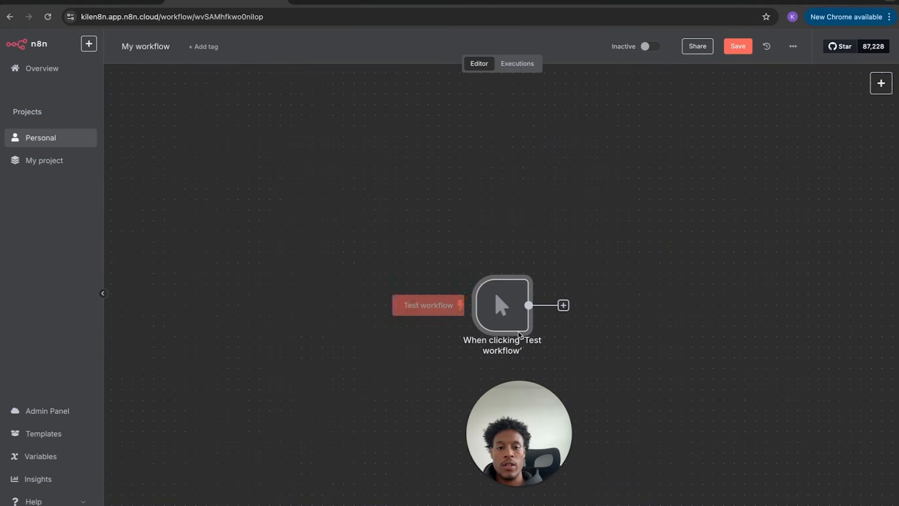
pyautogui.click(564, 306)
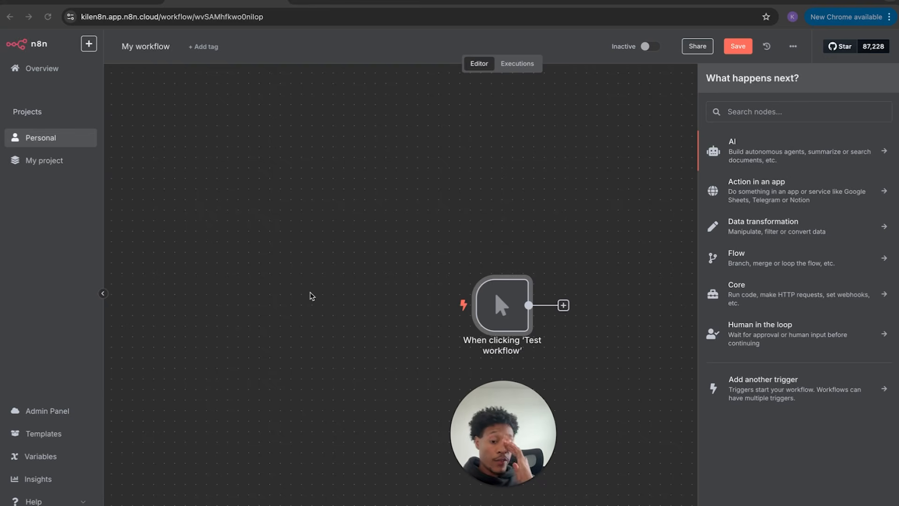
# - From the AI nodes, attach an OpenAI 'Create an assistant' node after the manual trigger
pyautogui.moveTo(502, 458); pyautogui.dragTo(69, 458)
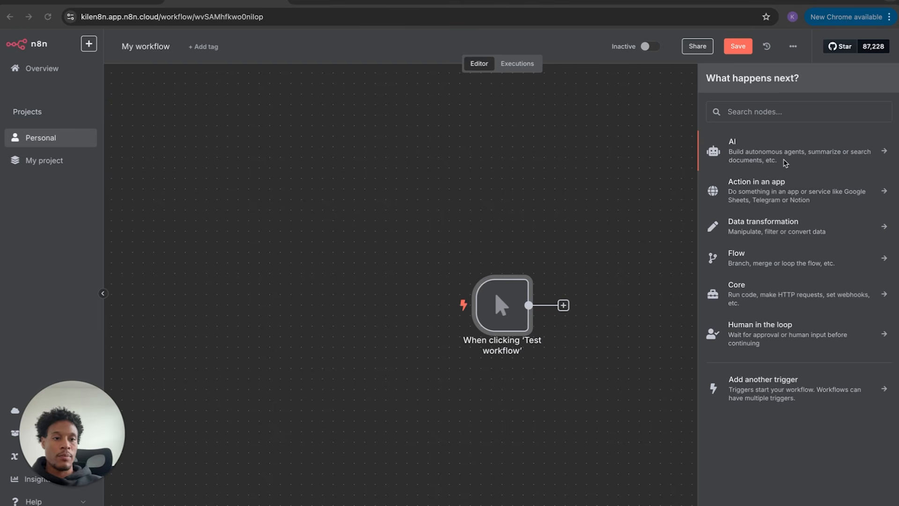
pyautogui.click(801, 146)
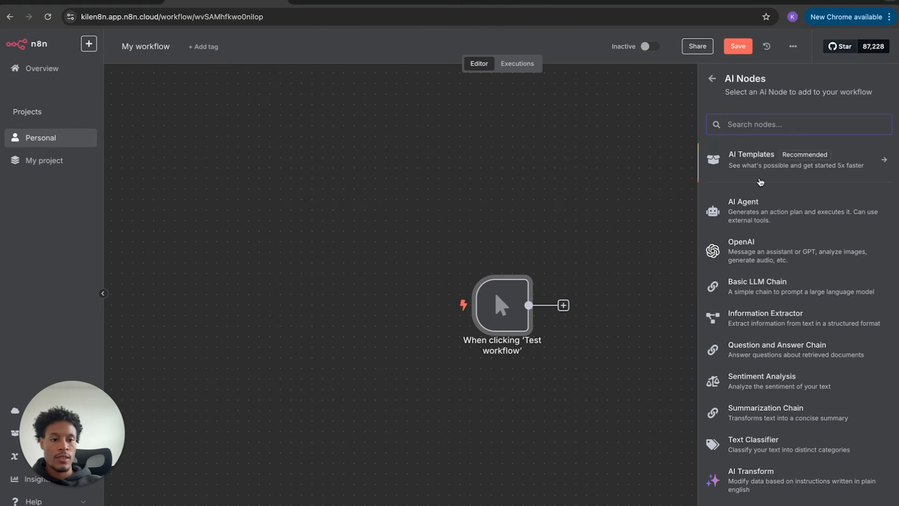
pyautogui.click(755, 248)
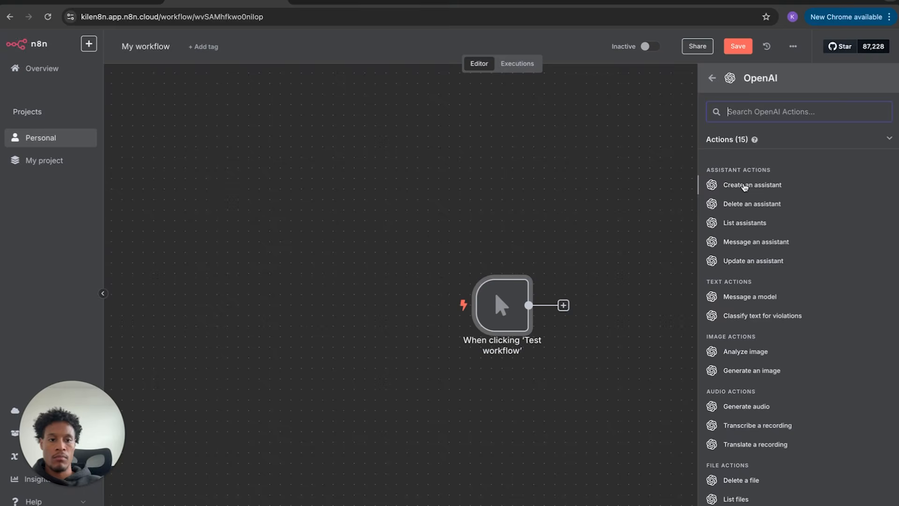
pyautogui.click(744, 186)
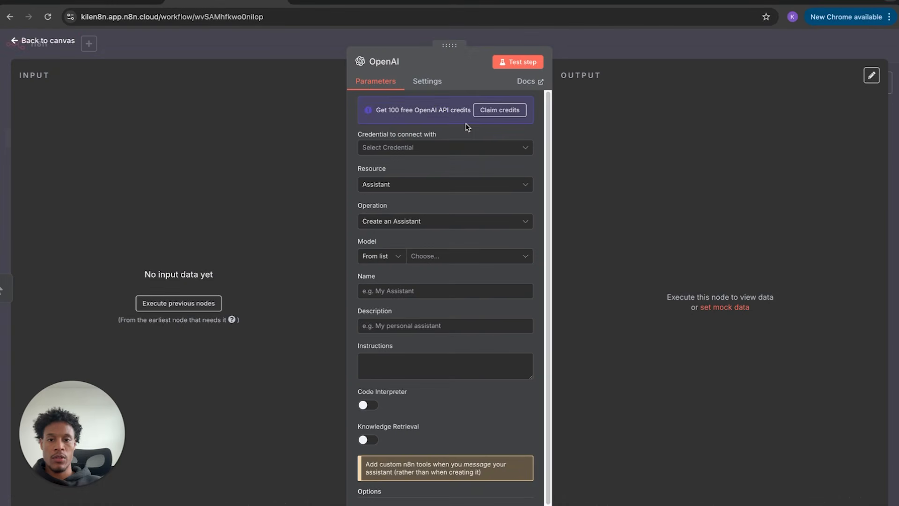
pyautogui.click(46, 41)
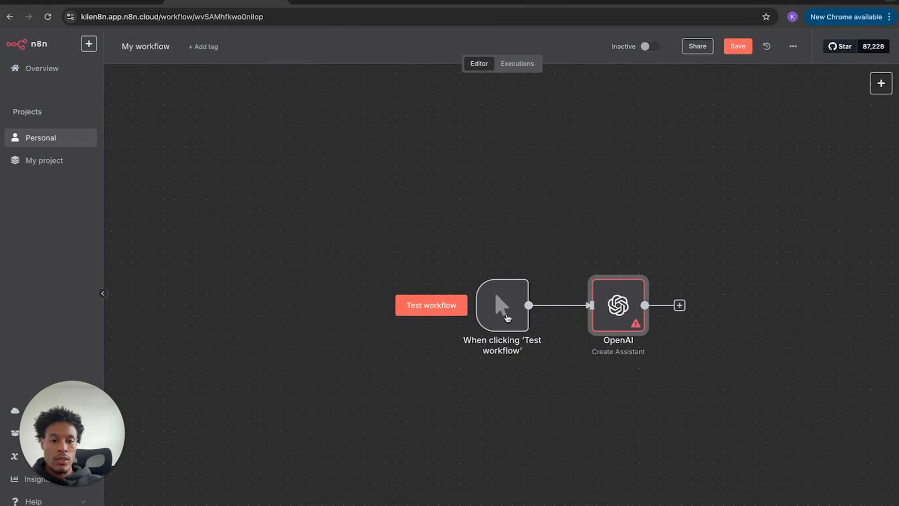
# - Delete the OpenAI node and add a Basic LLM Chain after the manual trigger
pyautogui.click(624, 266)
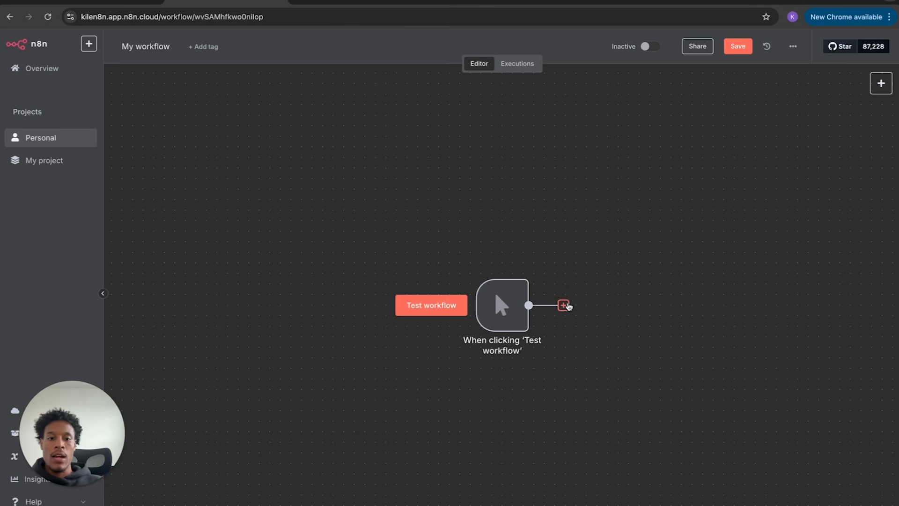
pyautogui.click(564, 305)
pyautogui.click(786, 147)
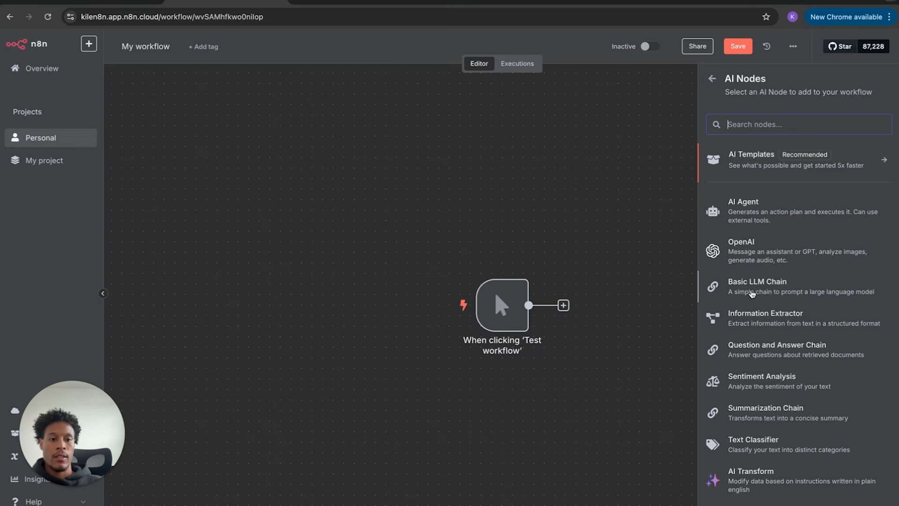
pyautogui.click(753, 288)
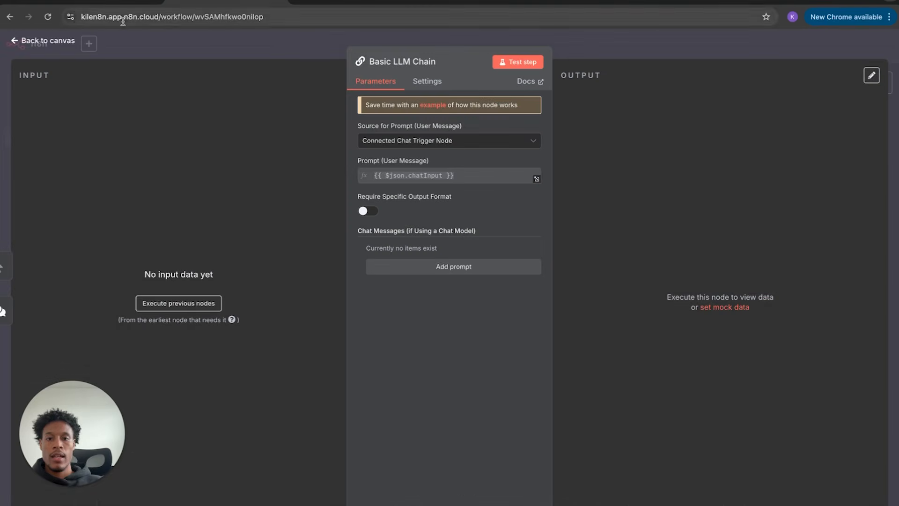
pyautogui.click(49, 41)
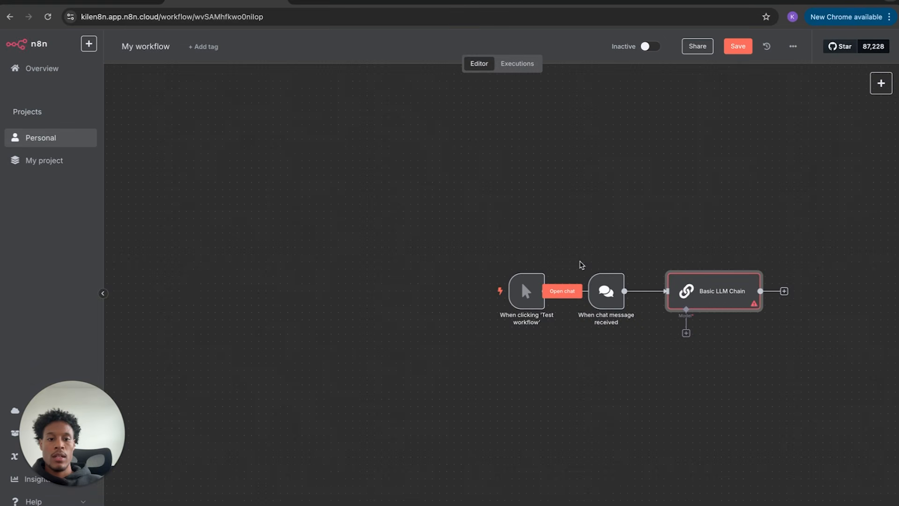
# - Remove the auto-added chat message trigger and the Basic LLM Chain node
pyautogui.moveTo(611, 267); pyautogui.dragTo(612, 267)
pyautogui.moveTo(614, 300); pyautogui.dragTo(616, 329)
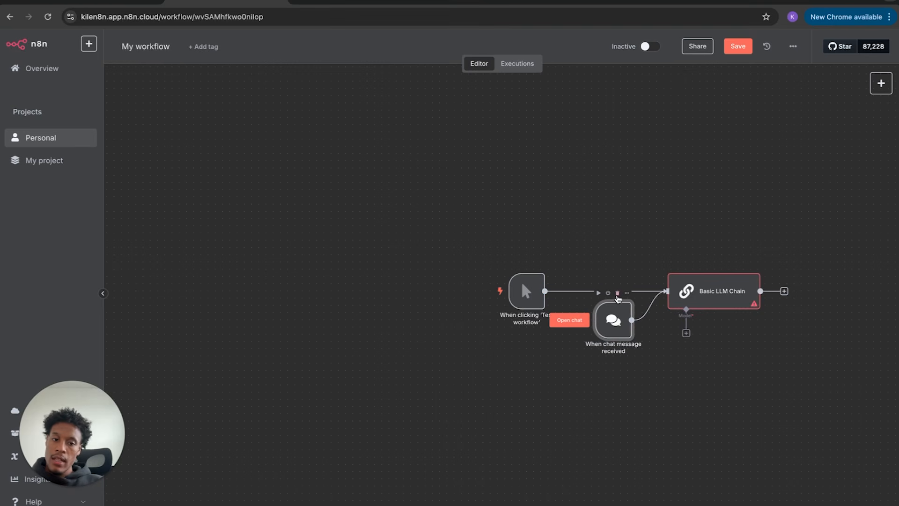
pyautogui.click(618, 294)
pyautogui.click(749, 265)
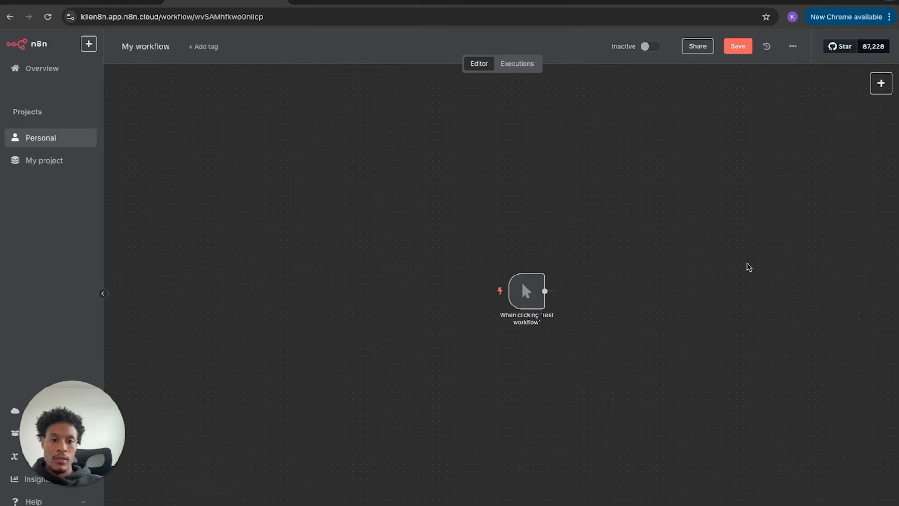
pyautogui.click(569, 291)
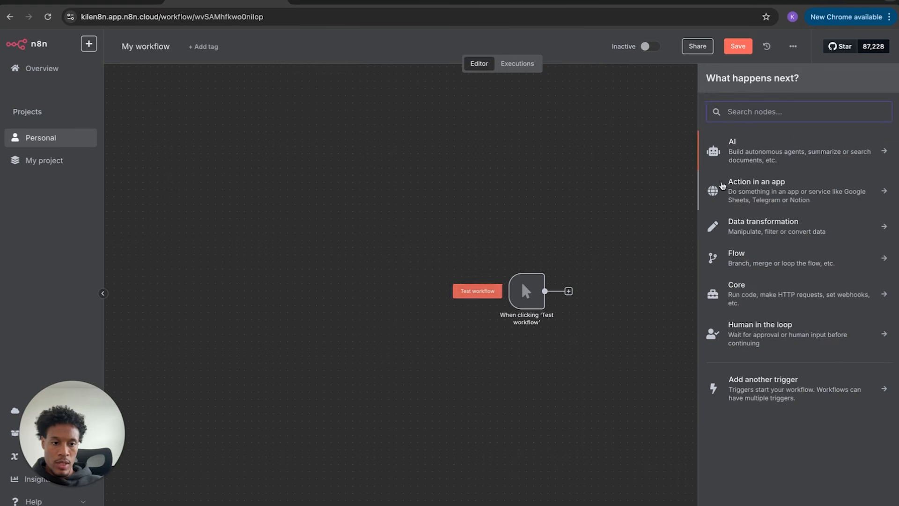
# - Add an Information Extractor node after the manual trigger, then delete it
pyautogui.click(751, 161)
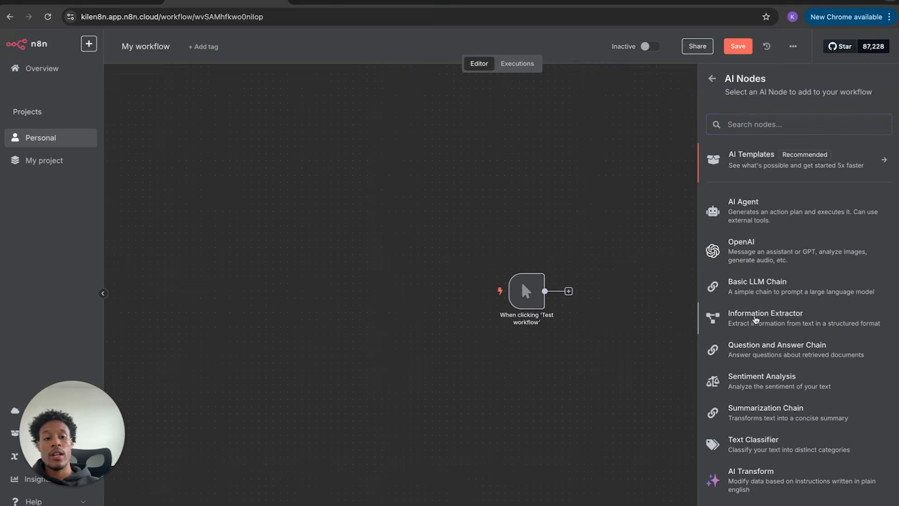
pyautogui.click(756, 318)
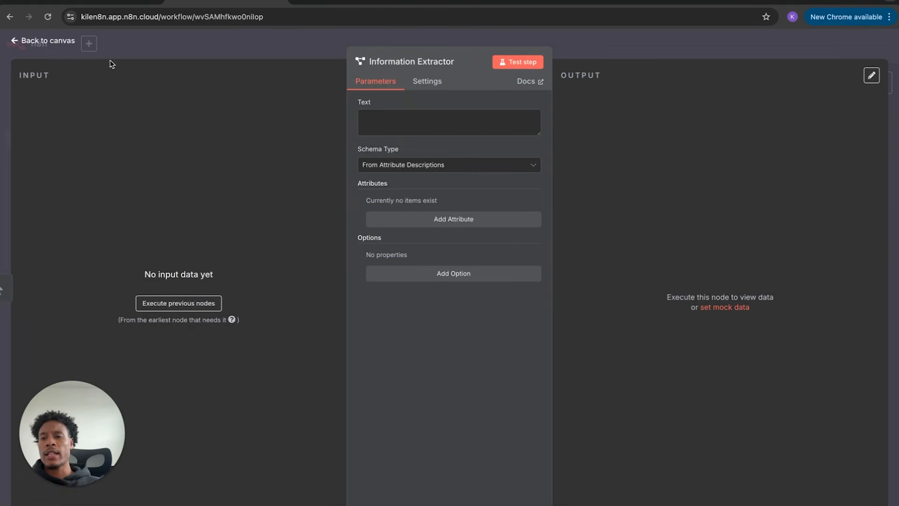
pyautogui.click(64, 41)
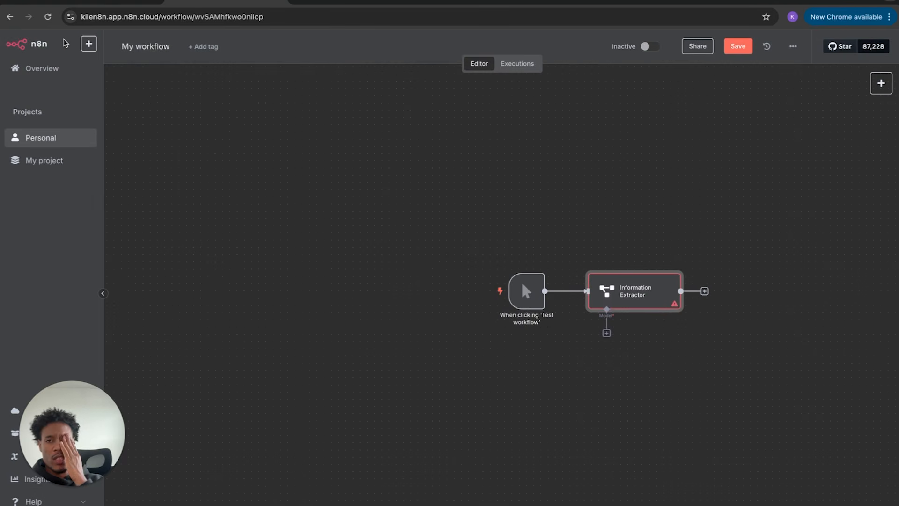
pyautogui.moveTo(625, 302)
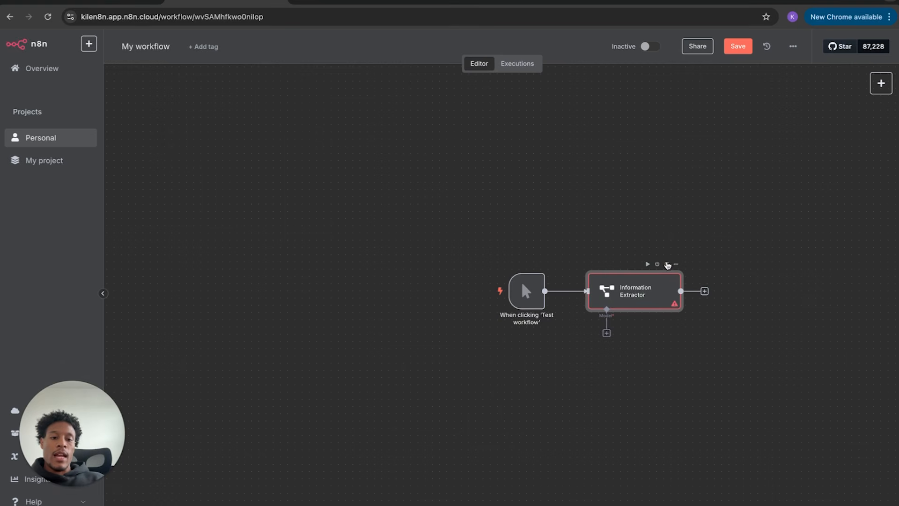
pyautogui.click(667, 264)
# - Add a Summarization Chain node after the manual trigger, then delete it
pyautogui.click(568, 291)
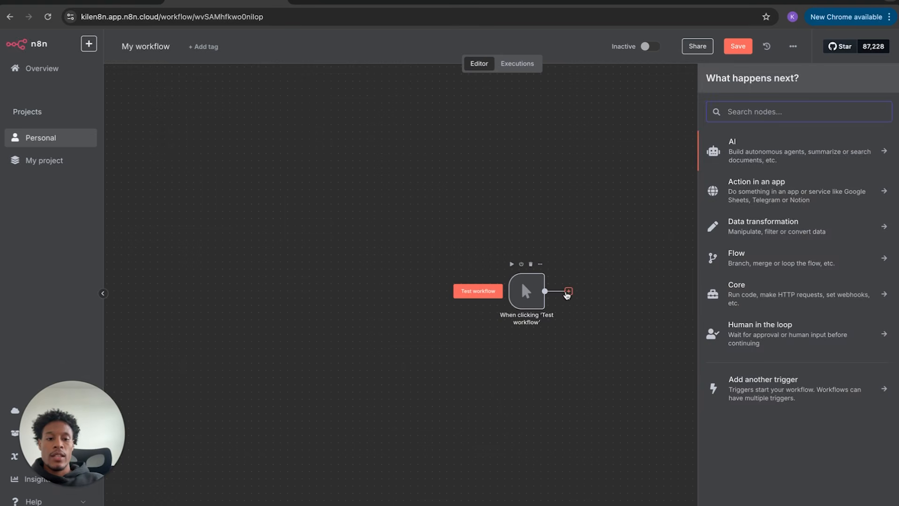
pyautogui.click(734, 151)
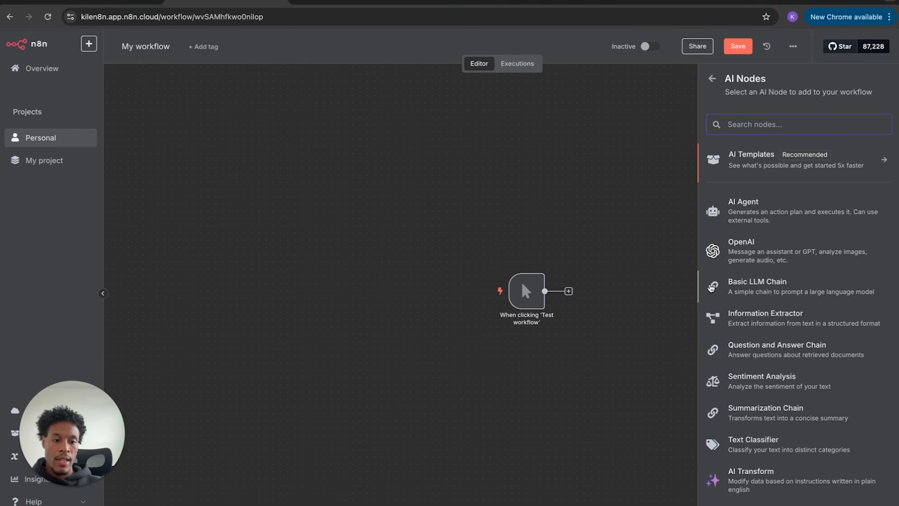
pyautogui.click(744, 410)
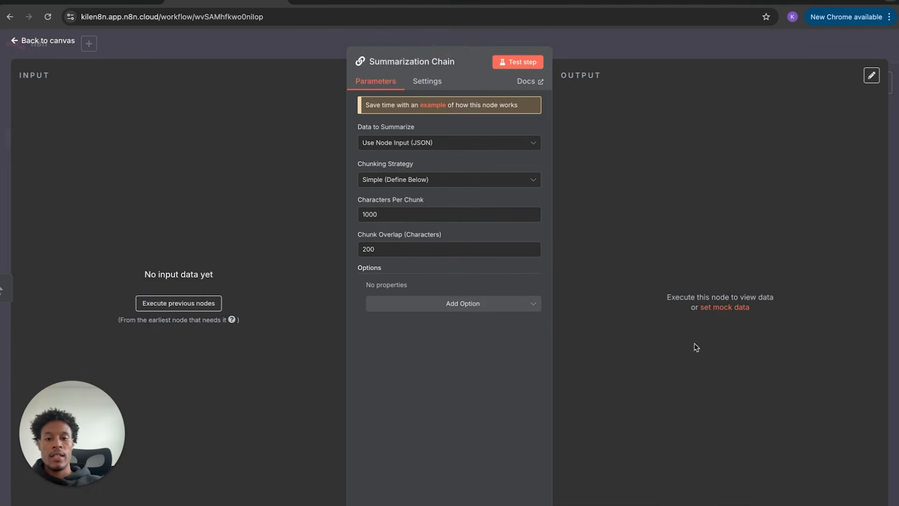
pyautogui.click(63, 42)
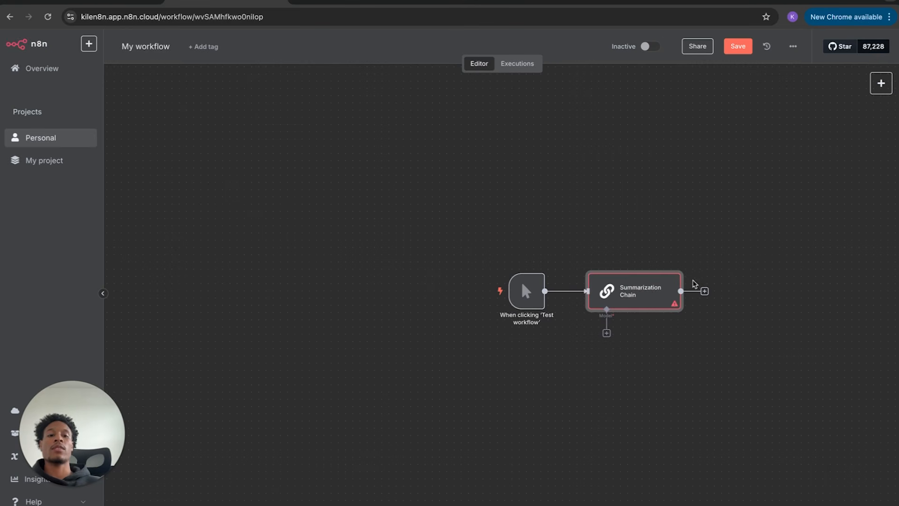
pyautogui.click(666, 264)
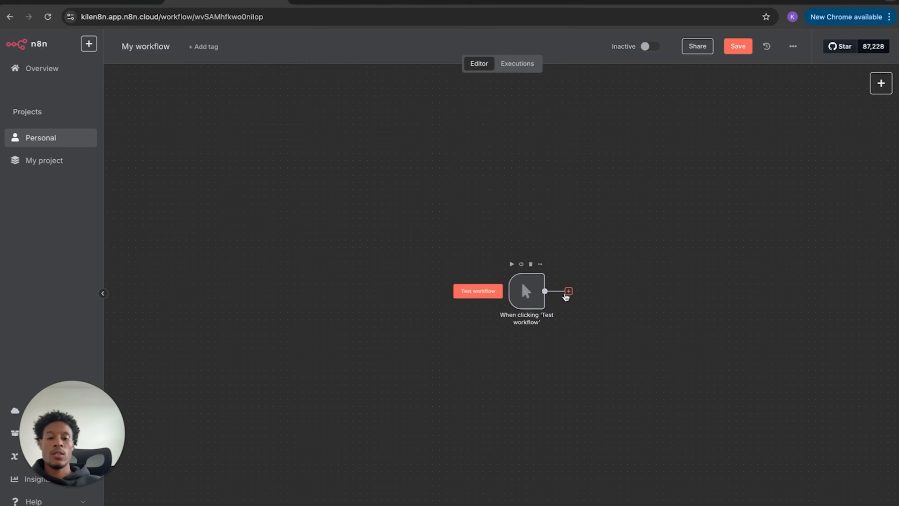
# - Add an AI Agent node, delete its auto-added chat trigger, and move it beside the manual trigger
pyautogui.click(568, 292)
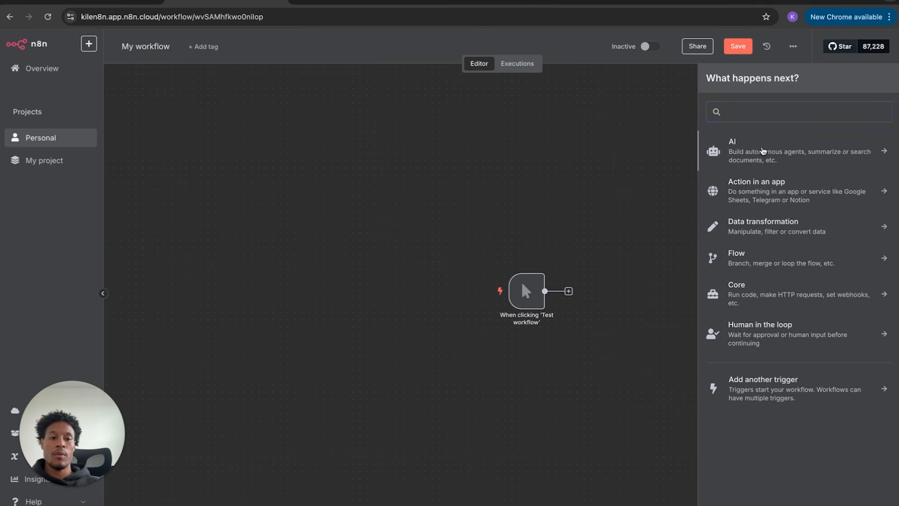
pyautogui.click(764, 151)
pyautogui.scroll(-1, 730, 309)
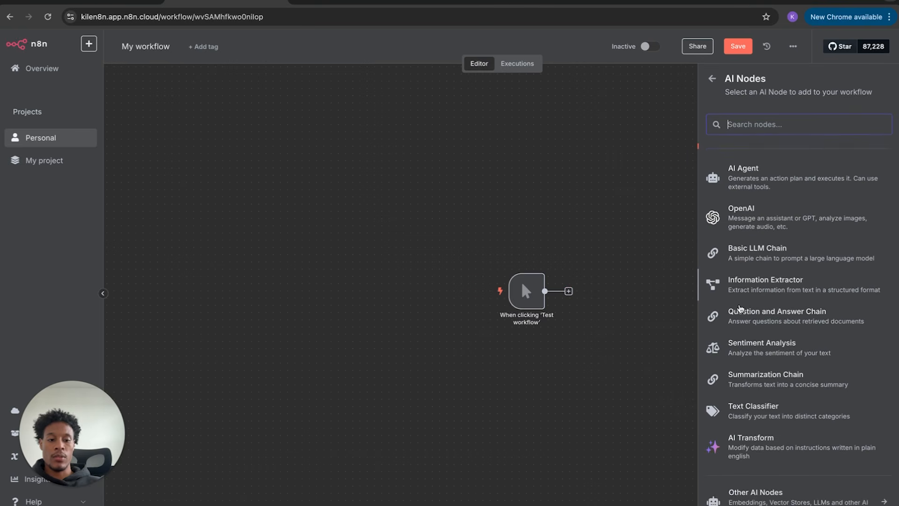
pyautogui.scroll(1, 740, 308)
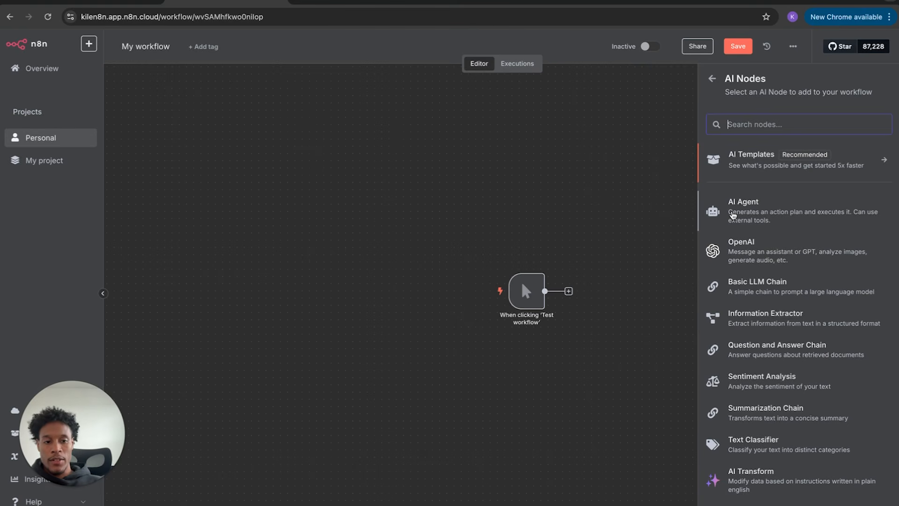
pyautogui.click(734, 213)
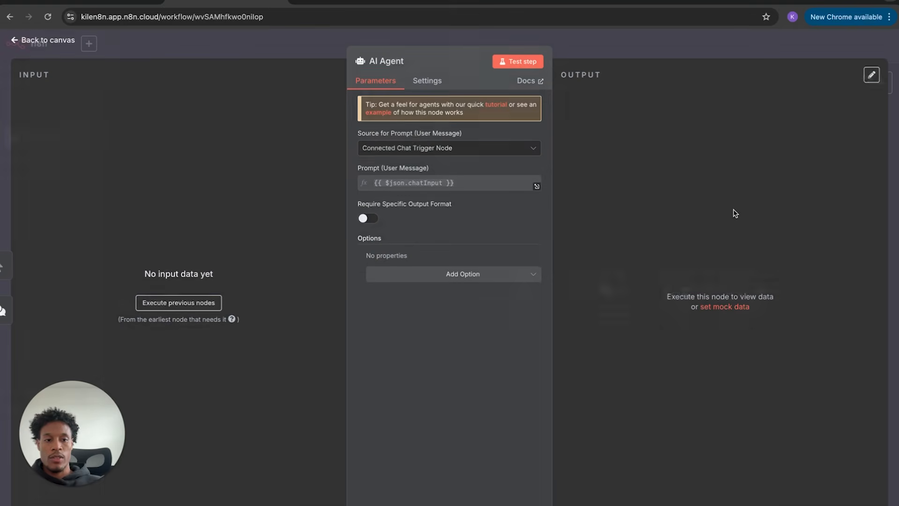
pyautogui.click(60, 42)
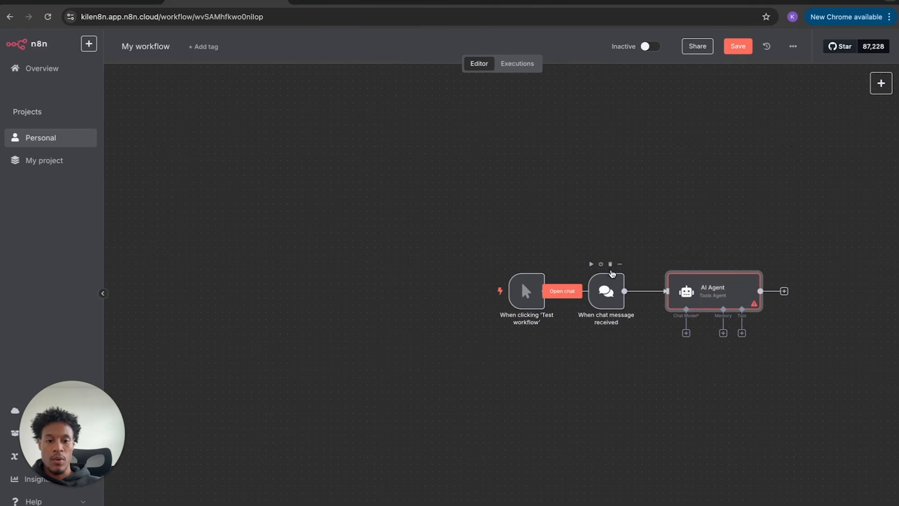
pyautogui.click(611, 264)
pyautogui.moveTo(687, 296); pyautogui.dragTo(607, 297)
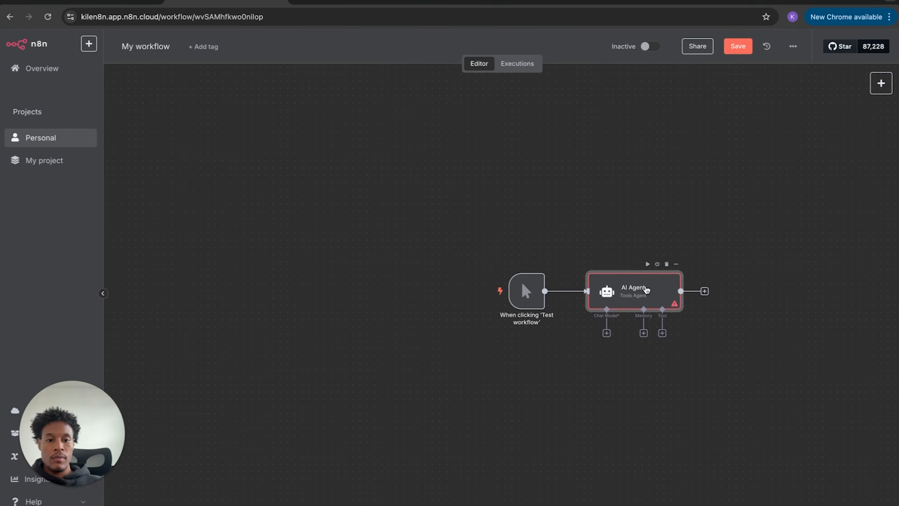
# - Set the AI Agent's prompt source to 'Define below', then unlink the manual trigger and shift it left
pyautogui.doubleClick(607, 296)
pyautogui.click(453, 149)
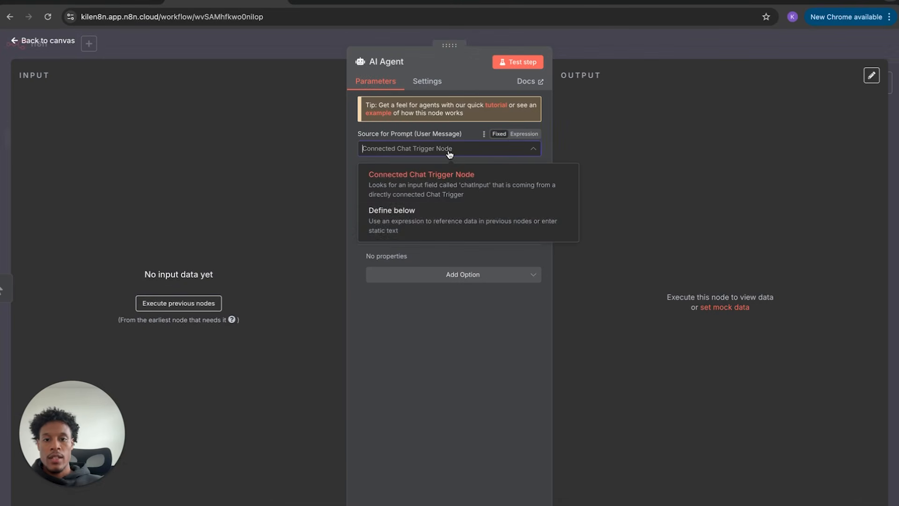
pyautogui.click(411, 210)
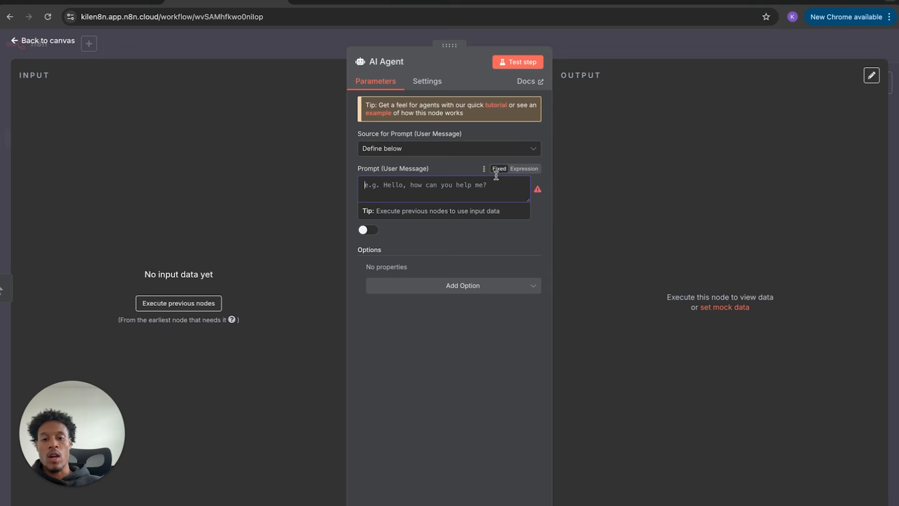
pyautogui.click(59, 43)
pyautogui.click(60, 43)
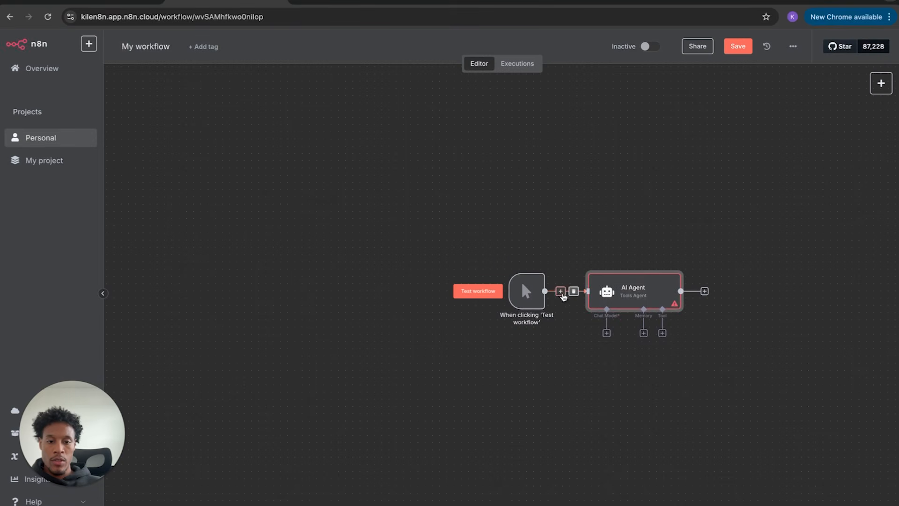
pyautogui.click(572, 291)
pyautogui.moveTo(532, 285); pyautogui.dragTo(474, 292)
# - Swap the manual trigger for an 'On chat message' trigger wired into the AI Agent
pyautogui.click(473, 271)
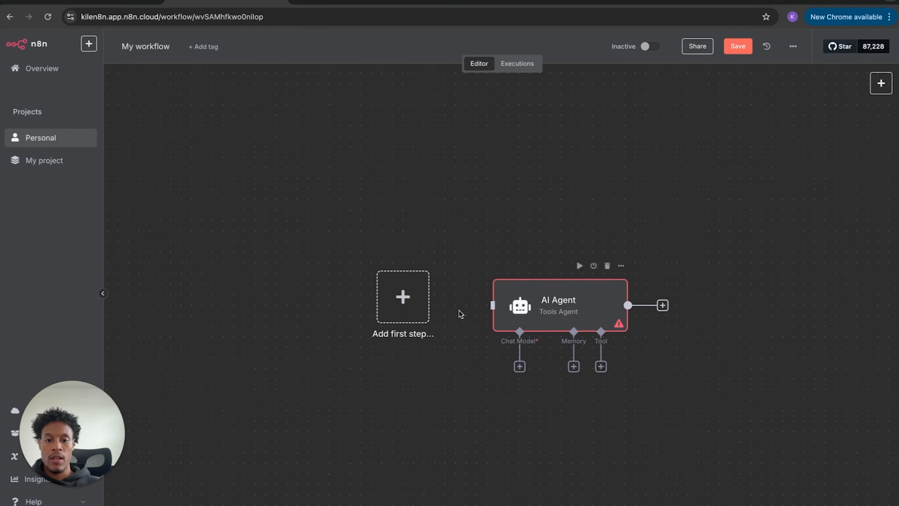
pyautogui.click(421, 298)
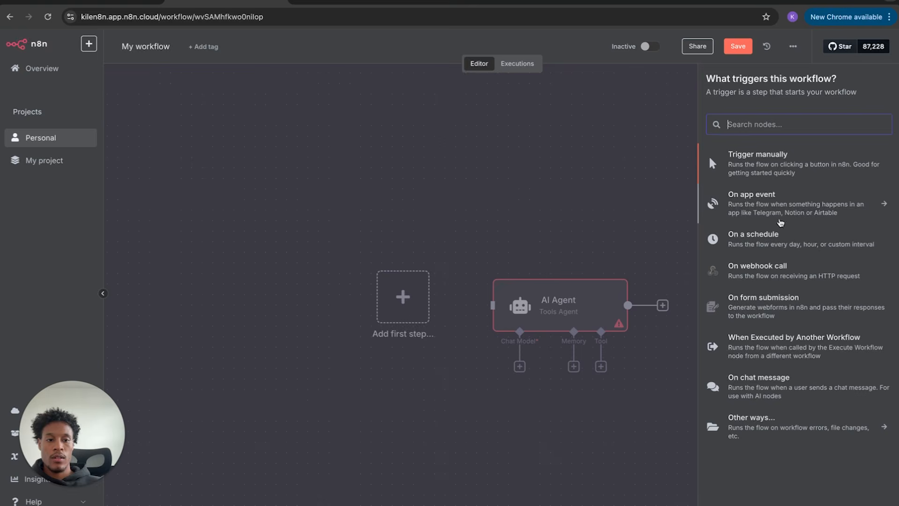
pyautogui.click(761, 398)
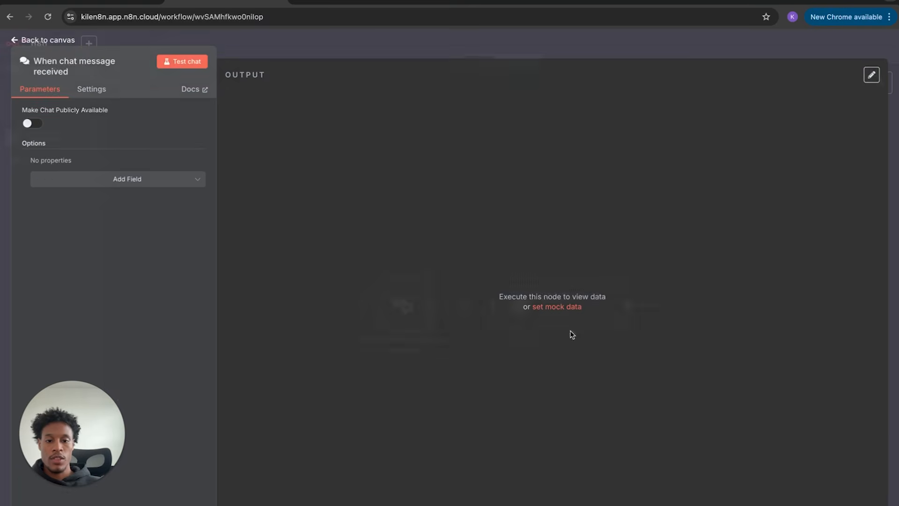
pyautogui.click(47, 39)
pyautogui.moveTo(430, 305); pyautogui.dragTo(483, 316)
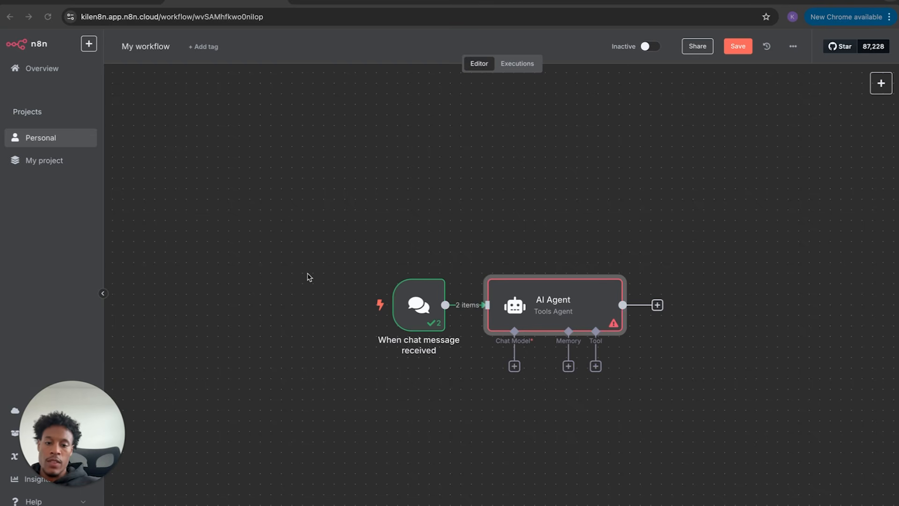
pyautogui.doubleClick(522, 305)
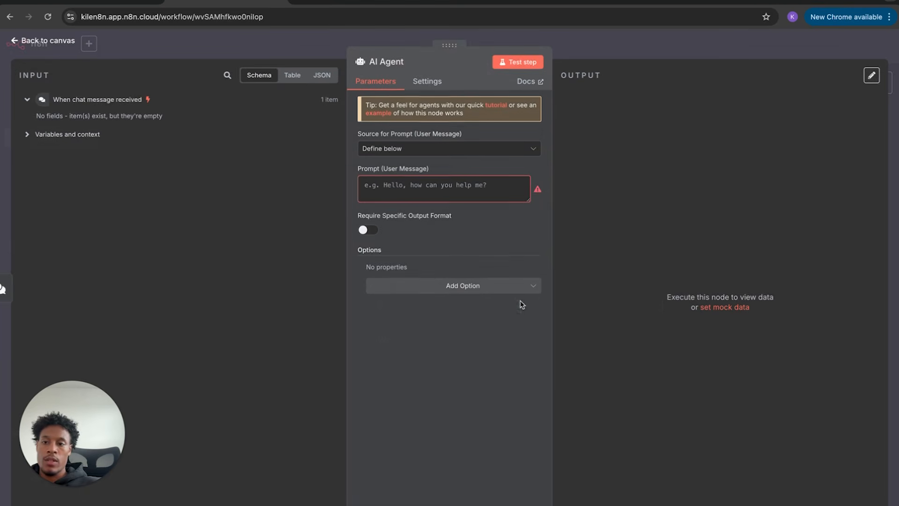
pyautogui.click(60, 136)
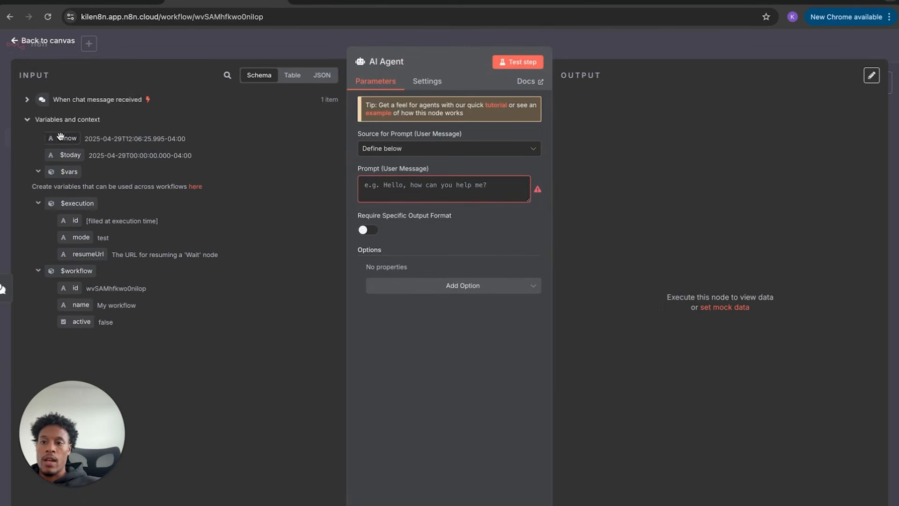
pyautogui.click(52, 117)
pyautogui.click(68, 104)
pyautogui.click(68, 104)
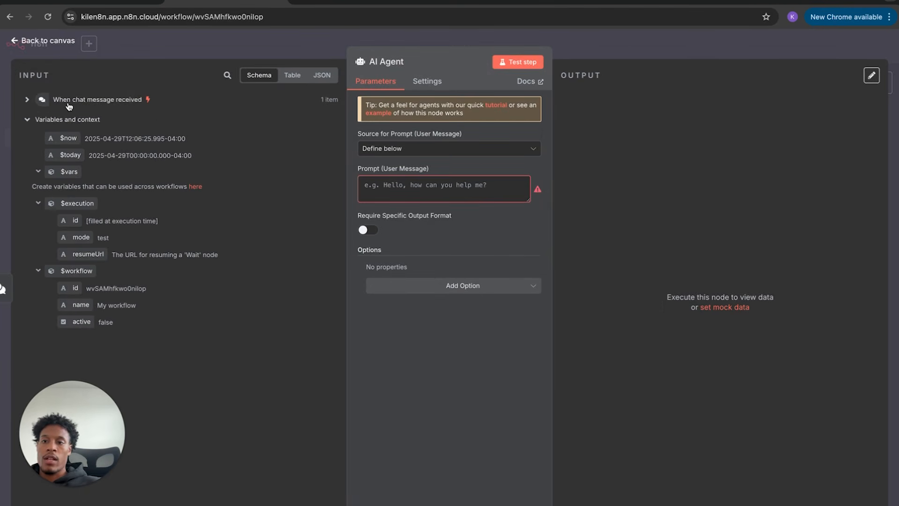
pyautogui.click(45, 42)
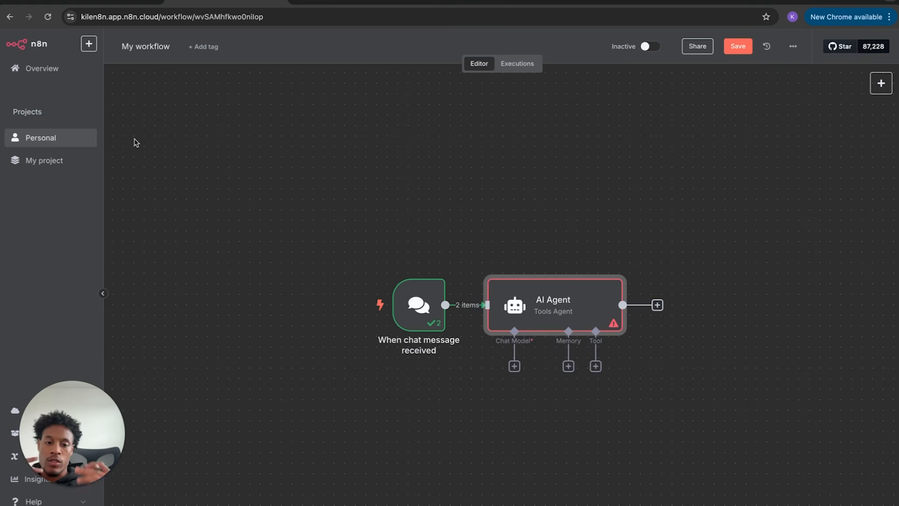
pyautogui.hscroll(-2, 139, 145)
pyautogui.hscroll(2, 322, 269)
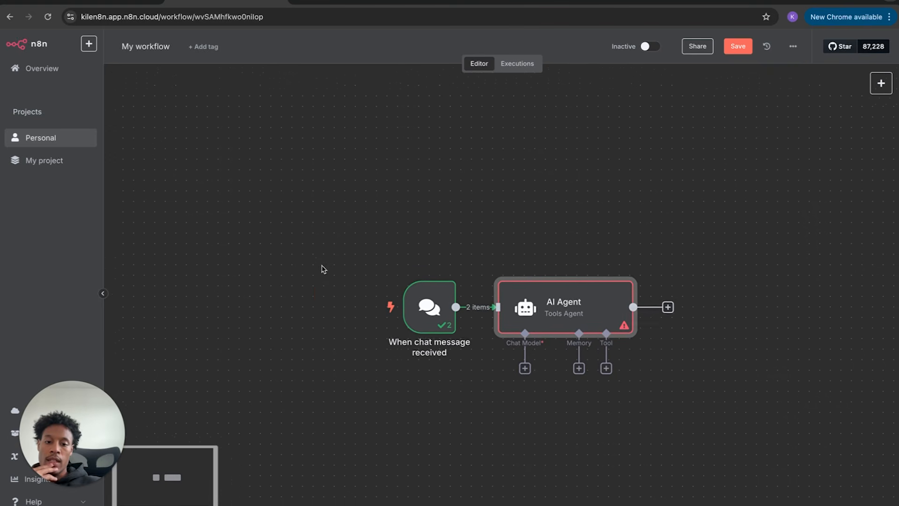
pyautogui.hscroll(2, 496, 385)
pyautogui.scroll(-1, 497, 385)
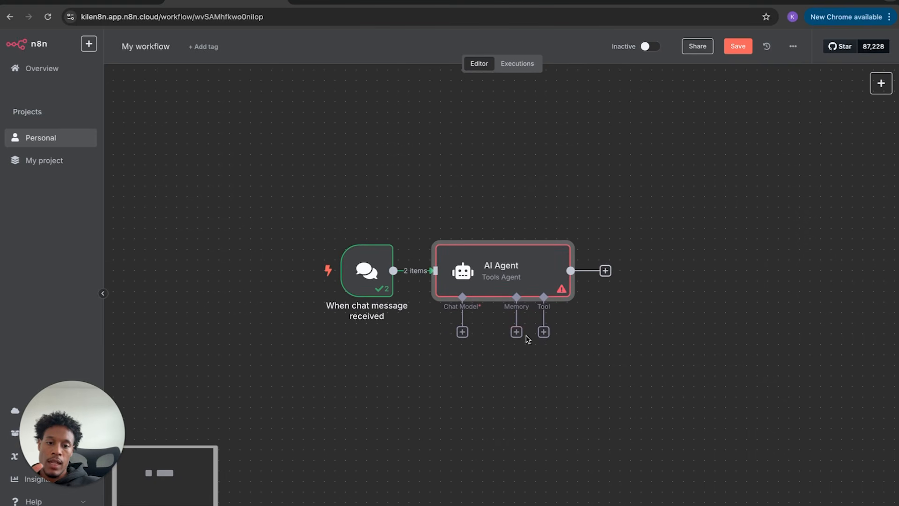
pyautogui.click(463, 333)
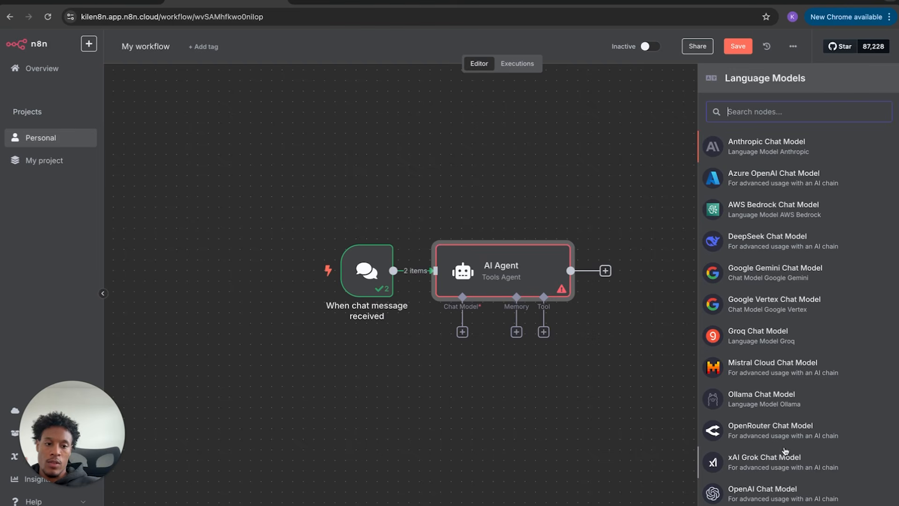
# - Attach an Anthropic Chat Model (Claude 3.7 Sonnet) to the AI Agent and review the agent's settings
pyautogui.click(786, 144)
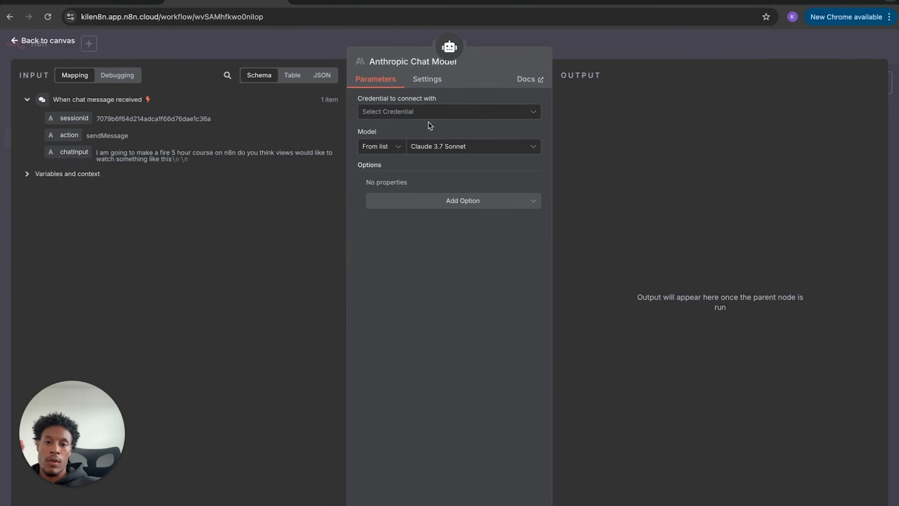
pyautogui.click(64, 42)
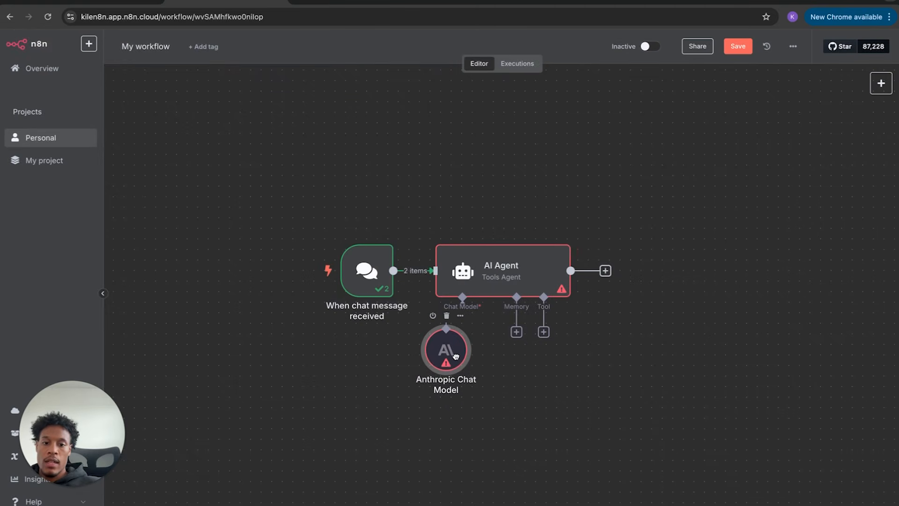
pyautogui.doubleClick(522, 294)
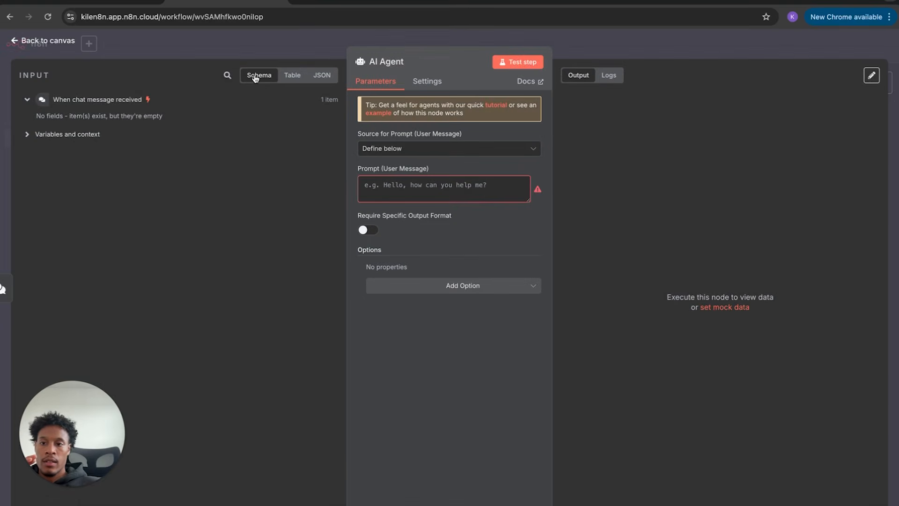
pyautogui.click(99, 134)
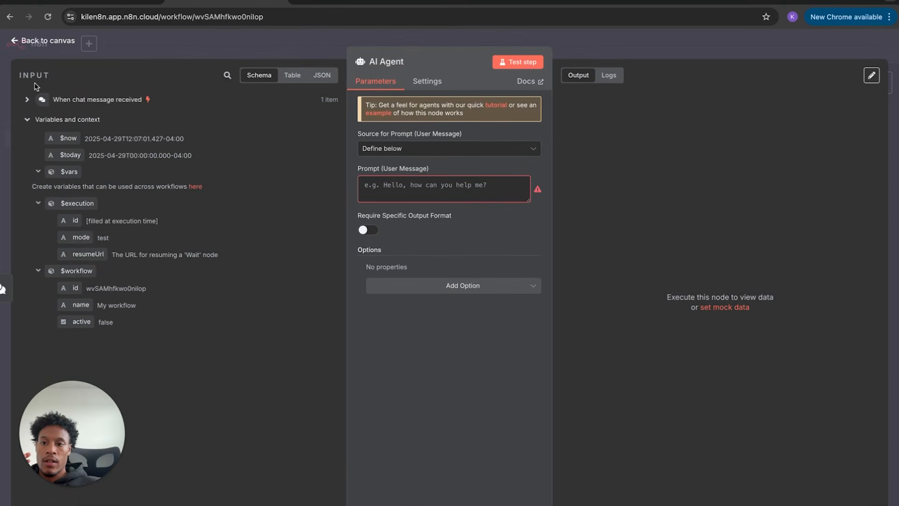
pyautogui.click(45, 42)
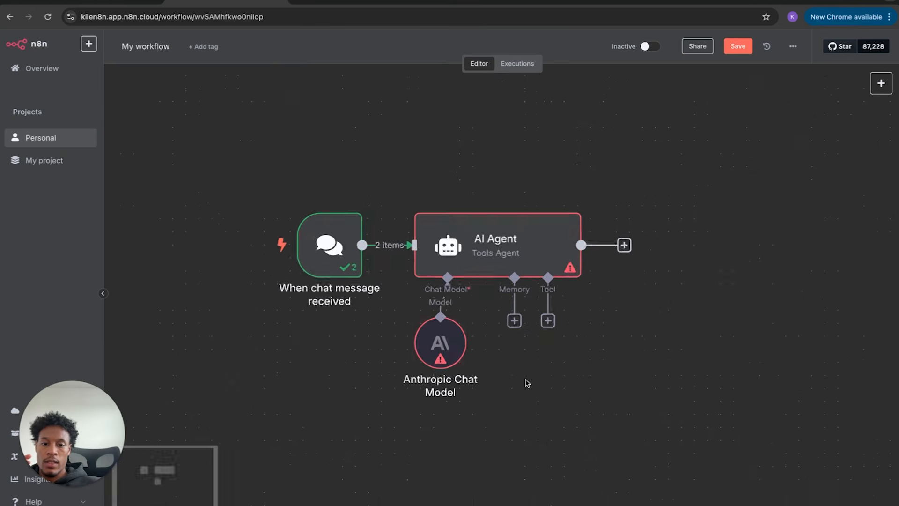
# - Check the Anthropic Chat Model's credential options, leaving the credential unset
pyautogui.scroll(5, 528, 383)
pyautogui.doubleClick(406, 328)
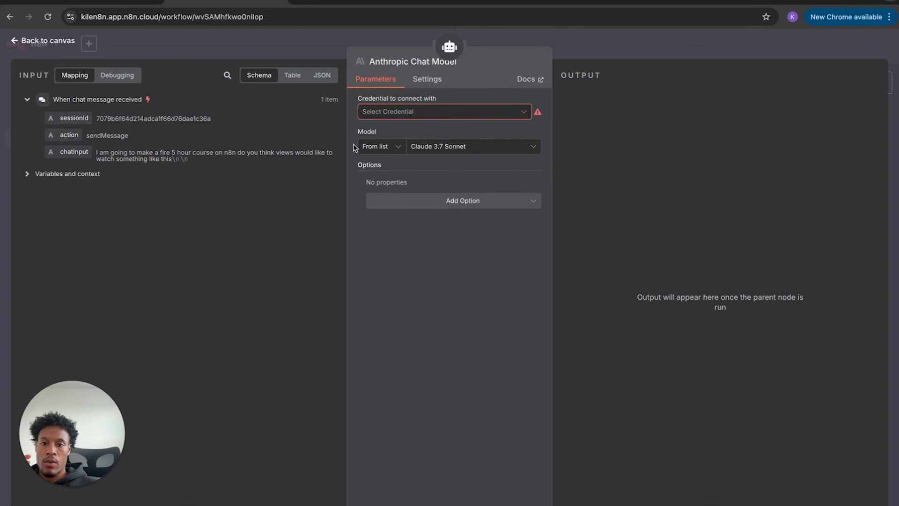
pyautogui.click(401, 112)
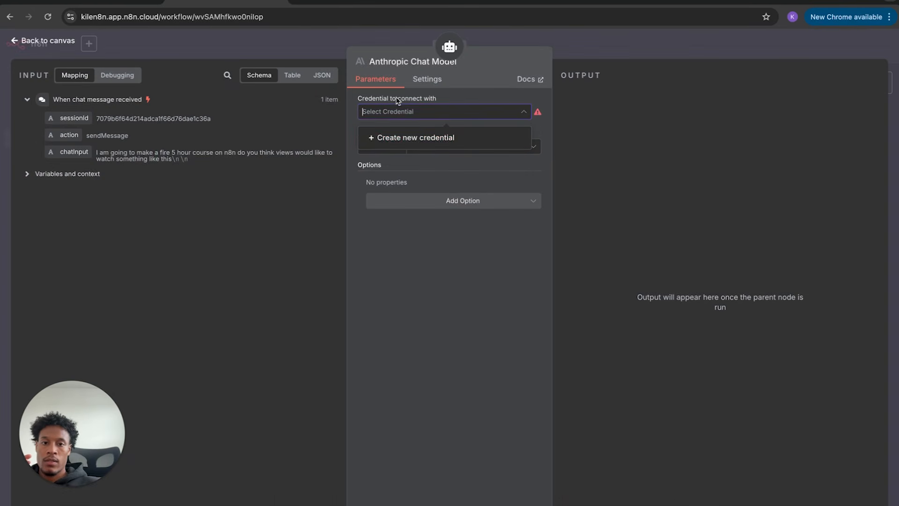
pyautogui.click(474, 88)
pyautogui.click(52, 44)
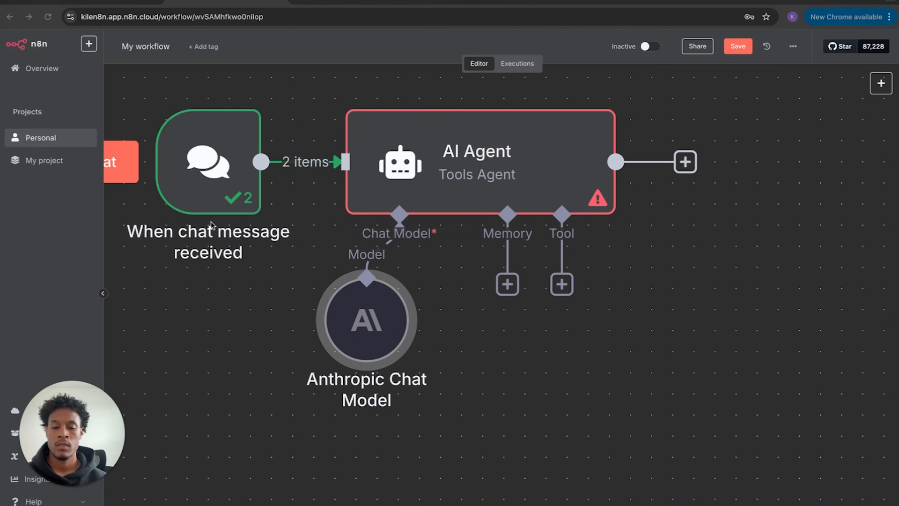
pyautogui.doubleClick(495, 178)
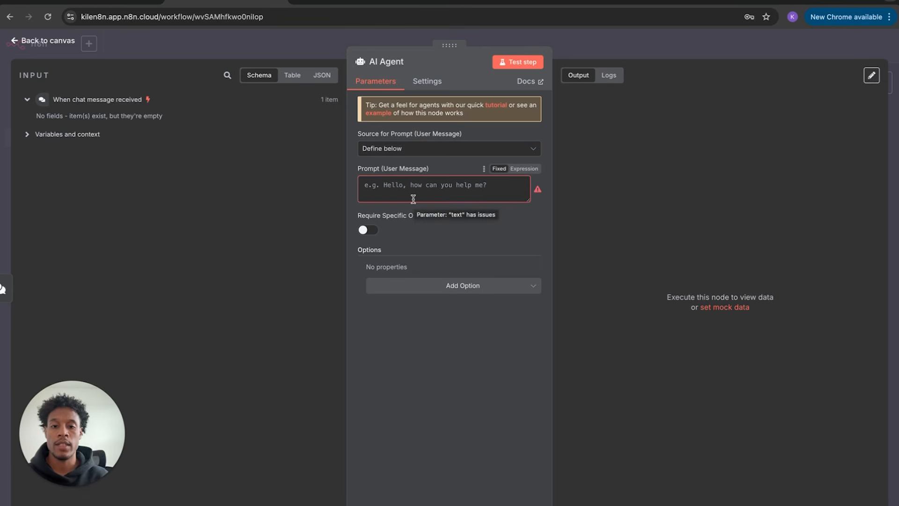
# - Enter 'You are a support agent please respond to this accordingly' as the AI Agent's user-message prompt
pyautogui.click(412, 186)
pyautogui.write('Y')
pyautogui.press('BackSpace')
pyautogui.write('Y')
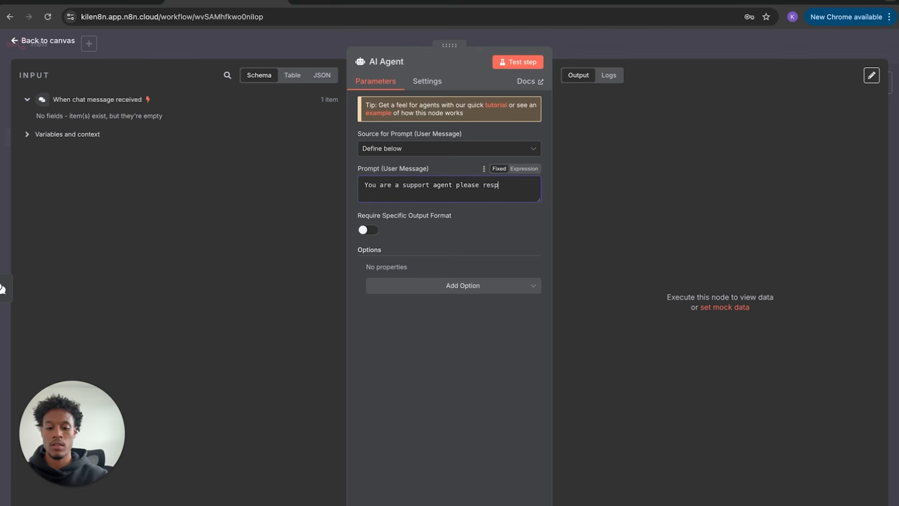
pyautogui.write('his accordingly')
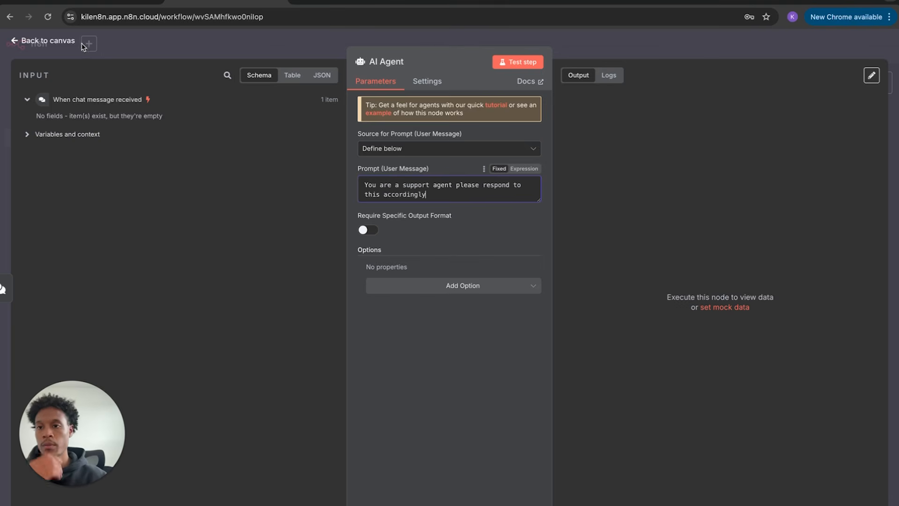
pyautogui.click(65, 41)
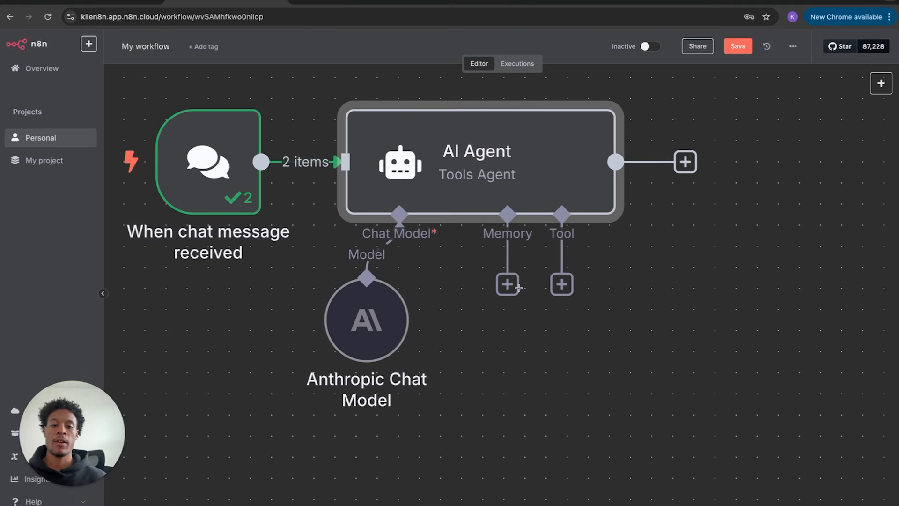
# - Attach Simple Memory to the AI Agent, review its Session ID source options, and align it beside the Anthropic model
pyautogui.click(508, 286)
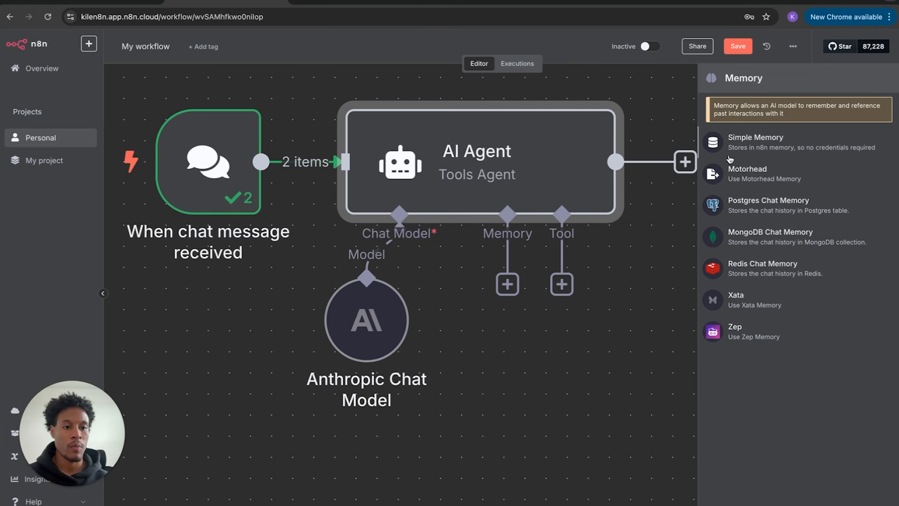
pyautogui.click(756, 141)
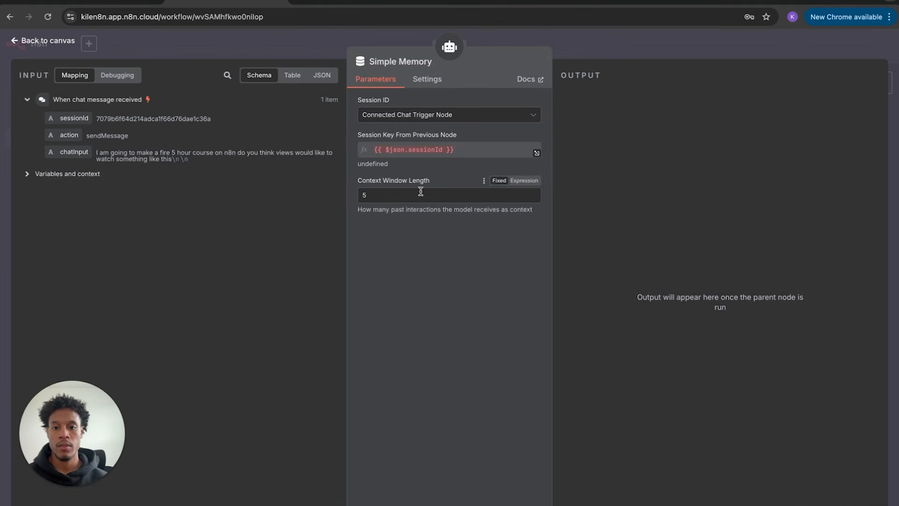
pyautogui.click(411, 156)
pyautogui.click(443, 117)
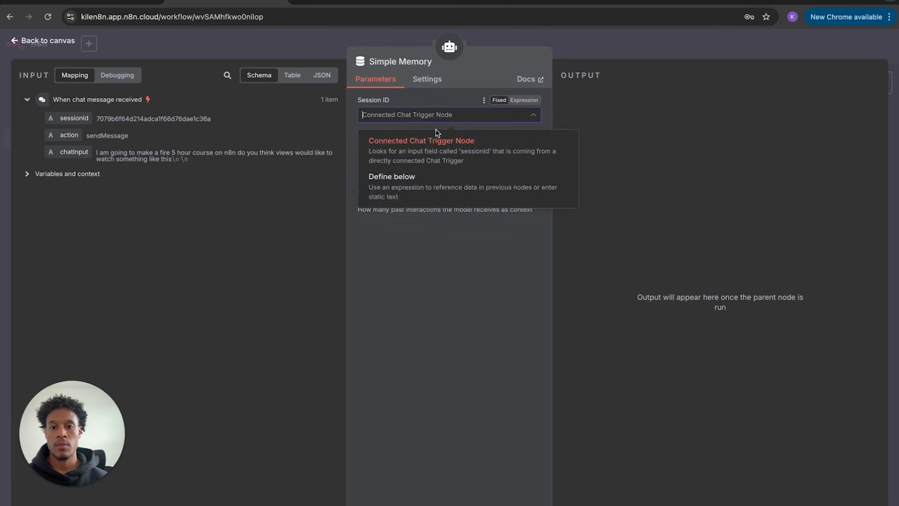
pyautogui.click(408, 183)
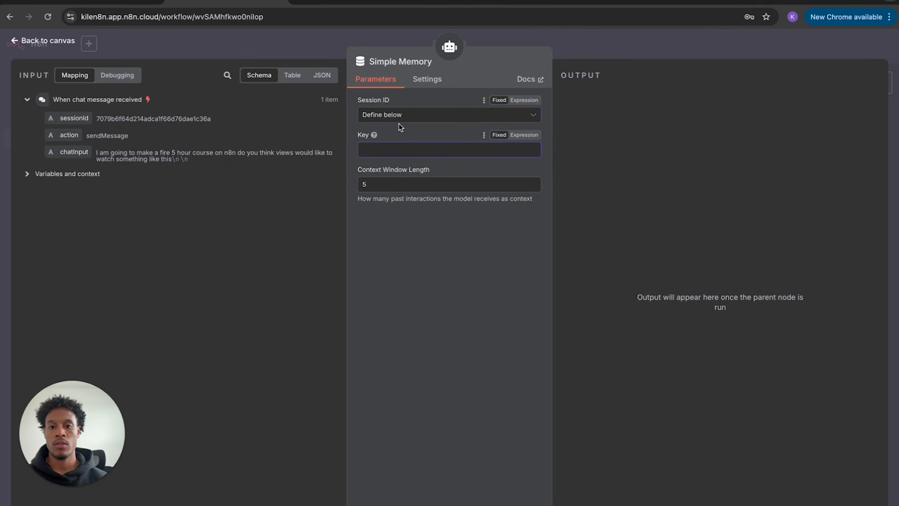
pyautogui.click(370, 115)
pyautogui.click(45, 41)
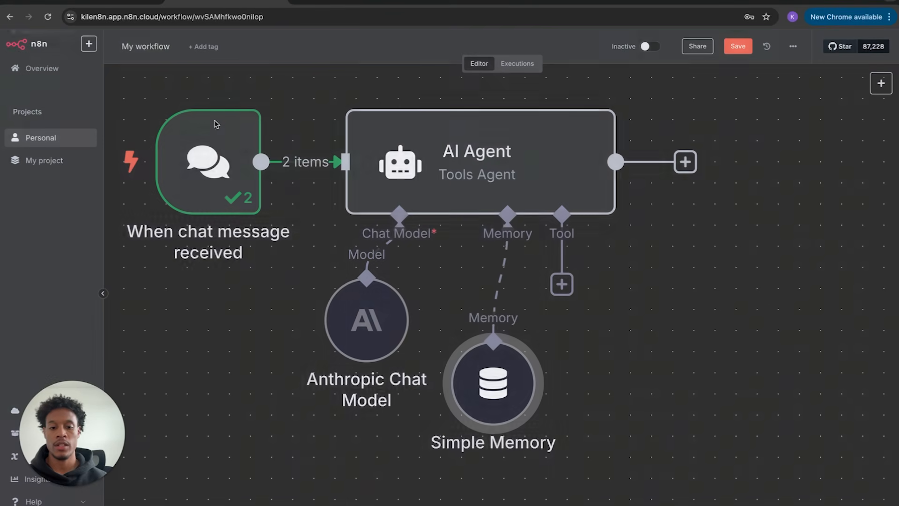
pyautogui.moveTo(476, 363); pyautogui.dragTo(468, 336)
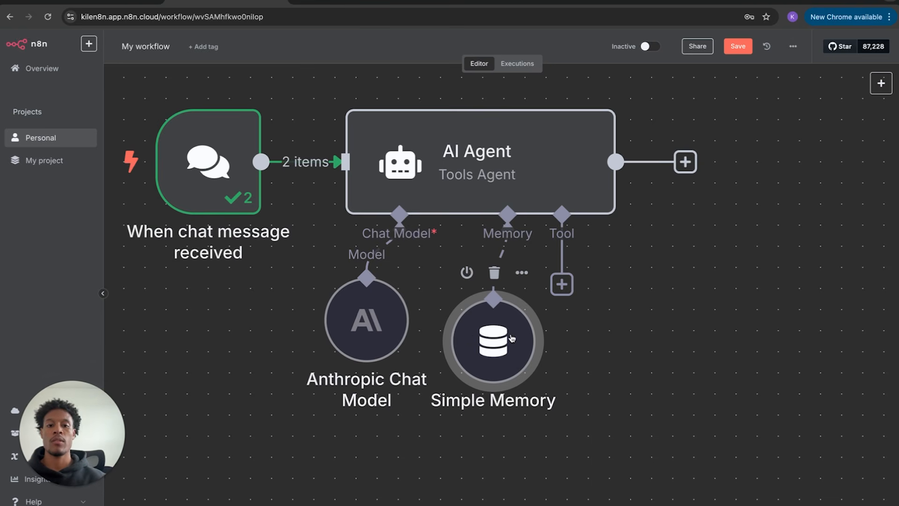
pyautogui.moveTo(469, 336); pyautogui.dragTo(468, 315)
pyautogui.click(562, 285)
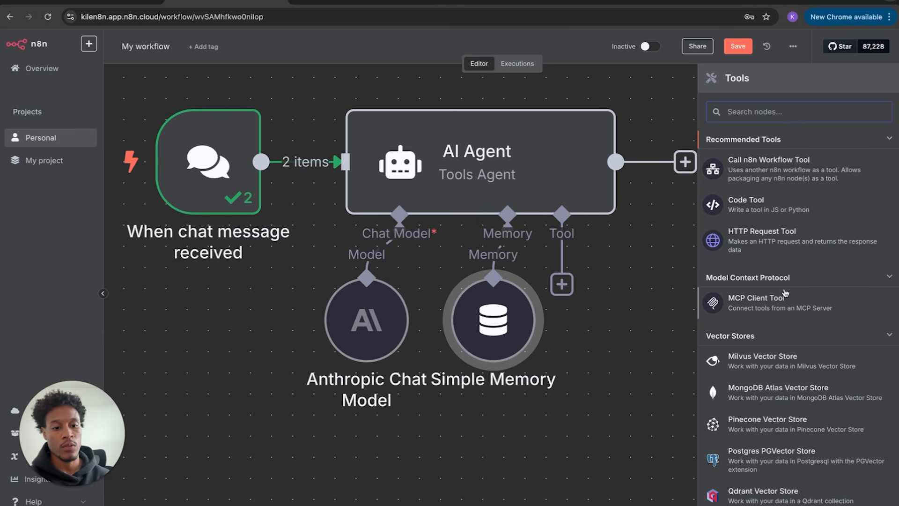
pyautogui.scroll(-5, 782, 302)
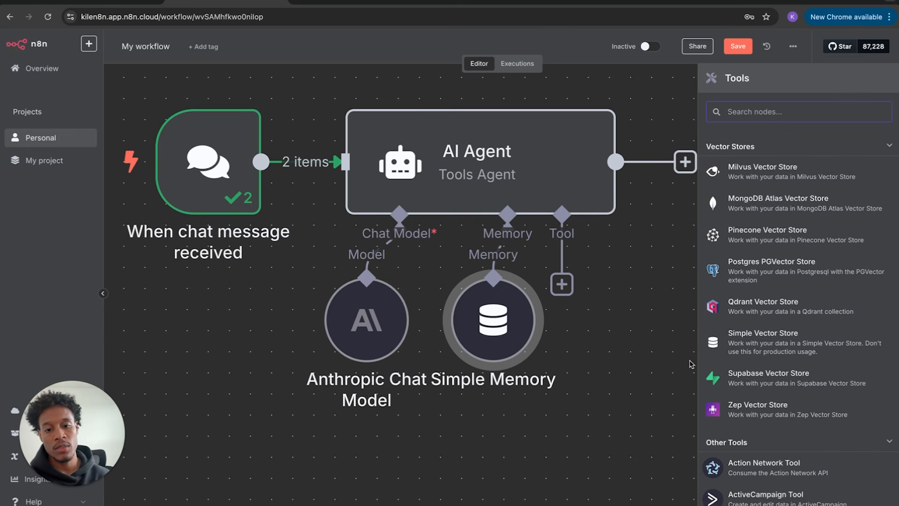
pyautogui.click(631, 355)
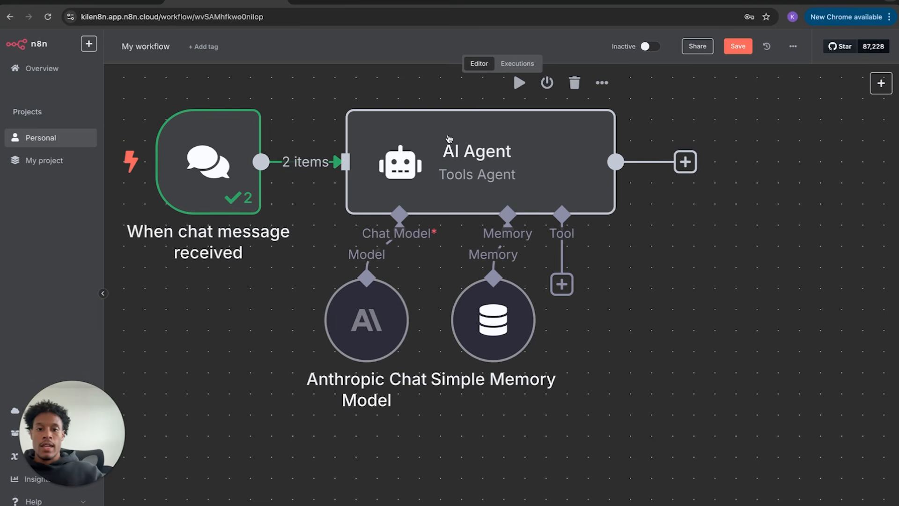
# - Disconnect the chat trigger from the AI Agent and move the agent, model and memory group down-left
pyautogui.moveTo(323, 161)
pyautogui.click(324, 162)
pyautogui.moveTo(417, 168); pyautogui.dragTo(543, 209)
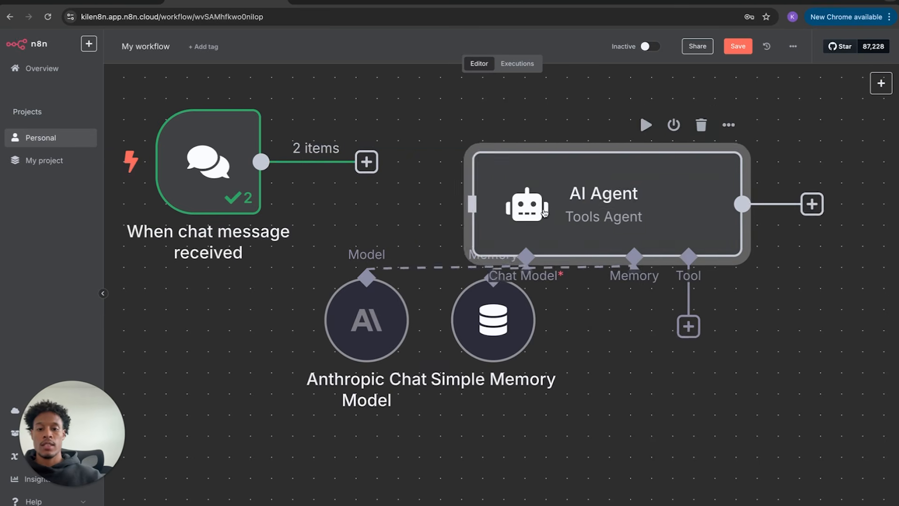
pyautogui.scroll(-3, 544, 209)
pyautogui.moveTo(461, 282); pyautogui.dragTo(508, 334)
pyautogui.moveTo(532, 277); pyautogui.dragTo(600, 357)
pyautogui.moveTo(481, 128); pyautogui.dragTo(674, 416)
pyautogui.moveTo(627, 213); pyautogui.dragTo(322, 326)
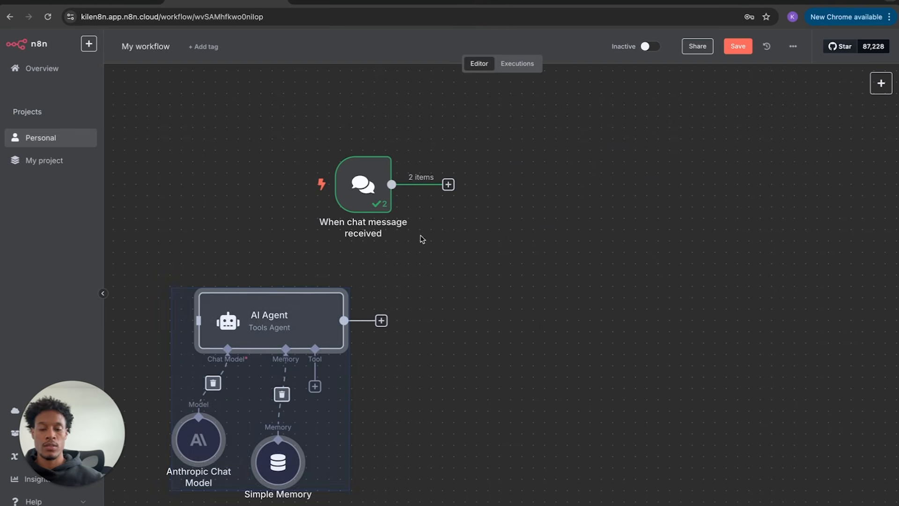
pyautogui.click(364, 308)
# - Browse the AI and app-action options for a step after the chat trigger
pyautogui.click(448, 184)
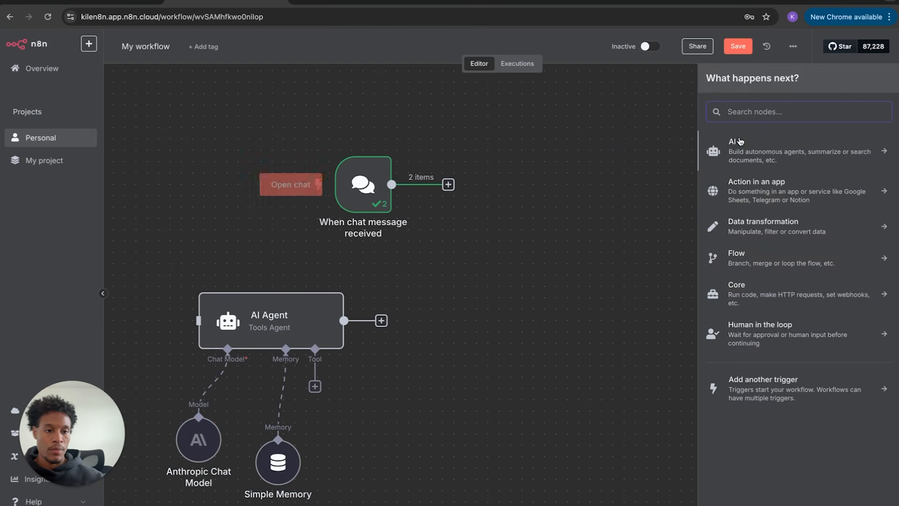
pyautogui.click(781, 157)
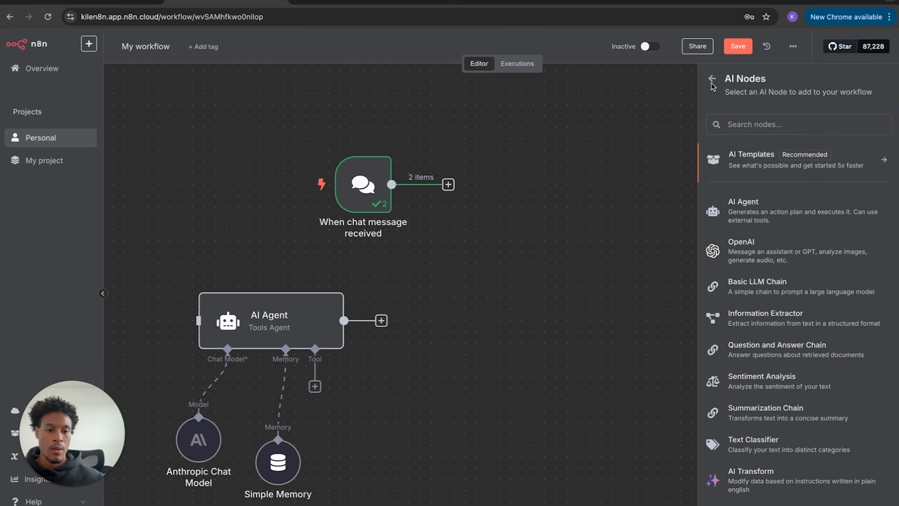
pyautogui.click(712, 80)
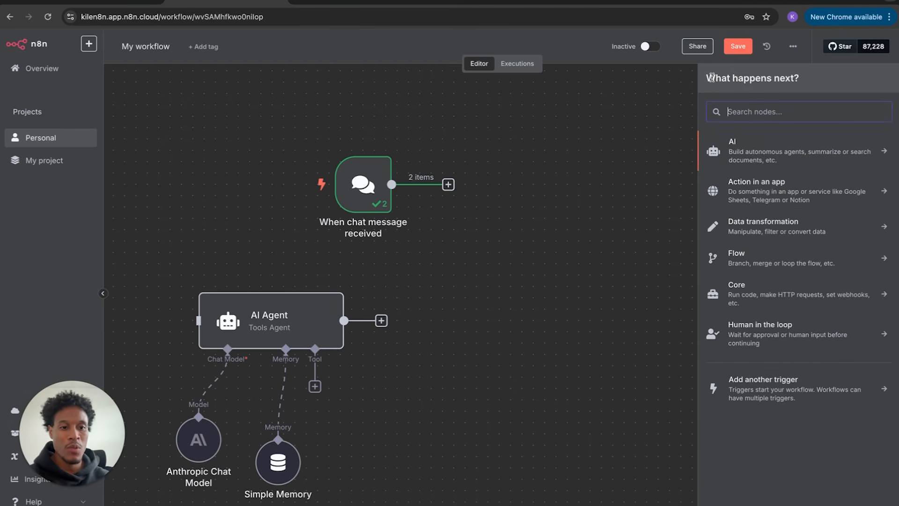
pyautogui.click(751, 191)
pyautogui.scroll(-20, 787, 381)
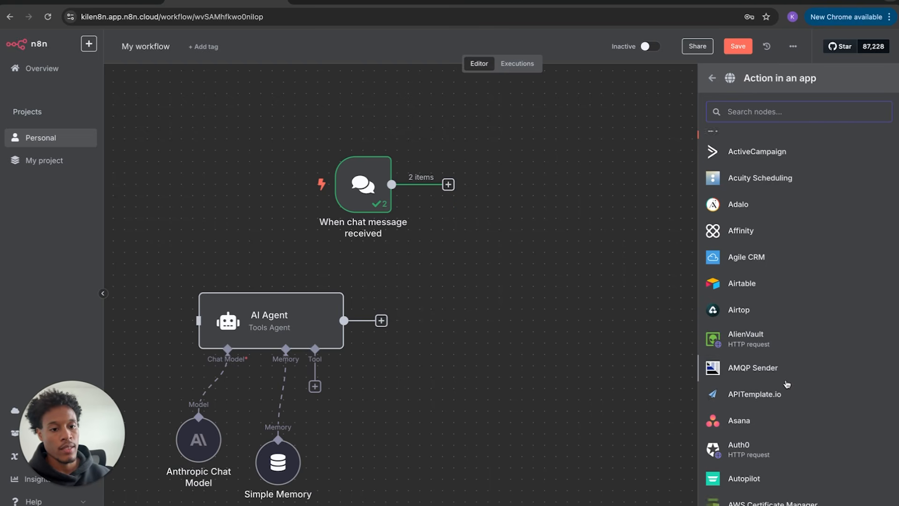
pyautogui.scroll(-20, 787, 384)
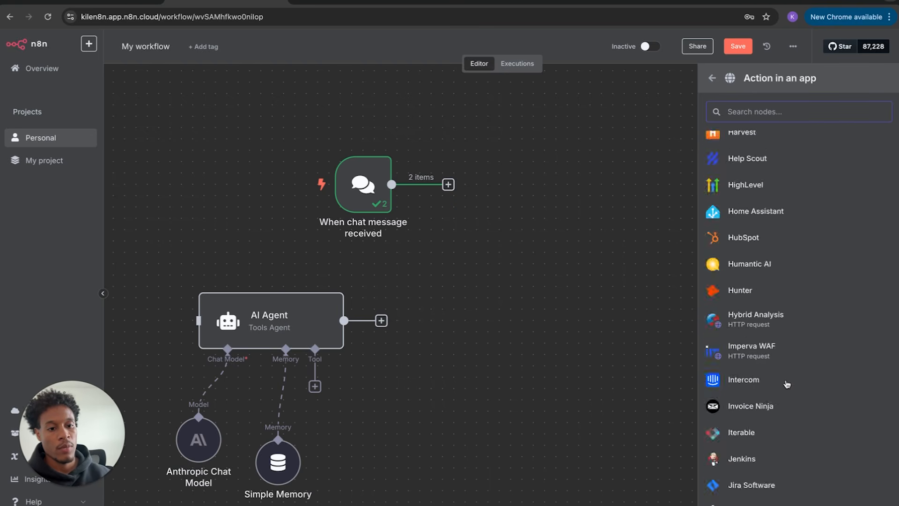
pyautogui.scroll(20, 787, 384)
pyautogui.scroll(15, 787, 384)
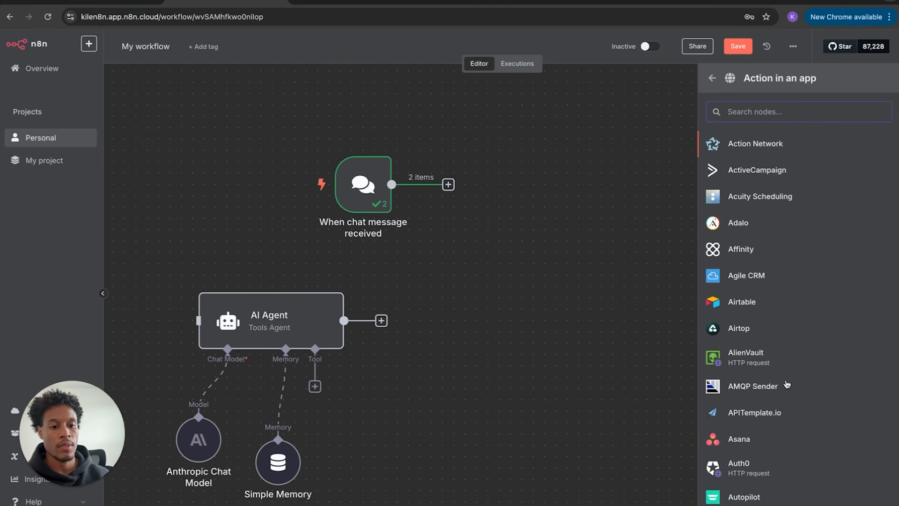
pyautogui.click(714, 79)
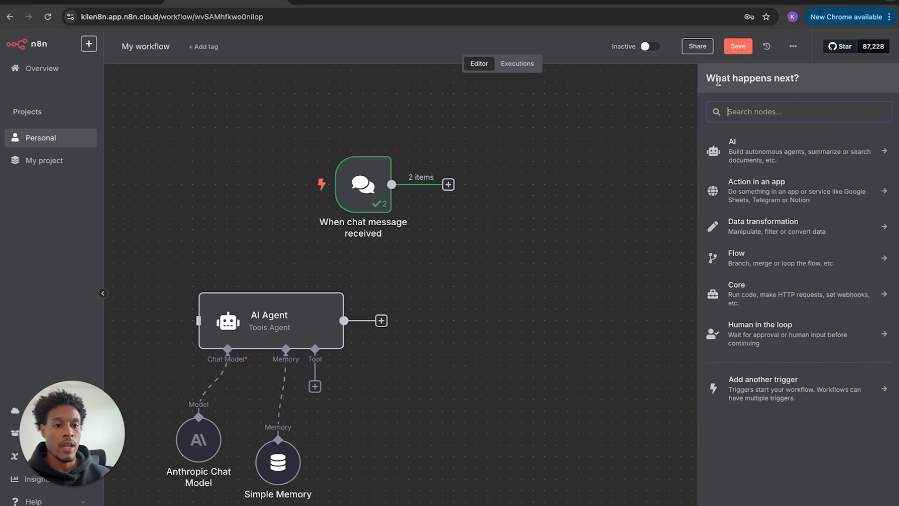
pyautogui.click(759, 182)
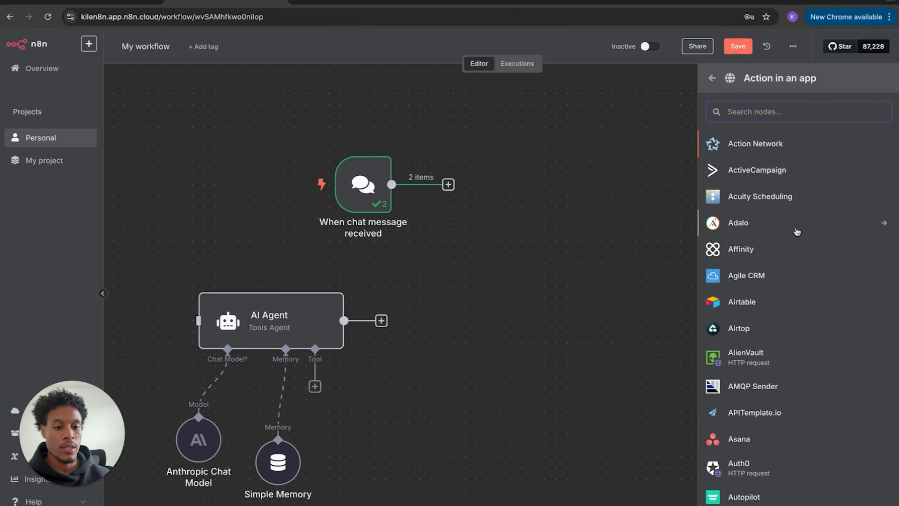
# - Add a Gmail 'Send a message' step after the chat trigger
pyautogui.write('gm')
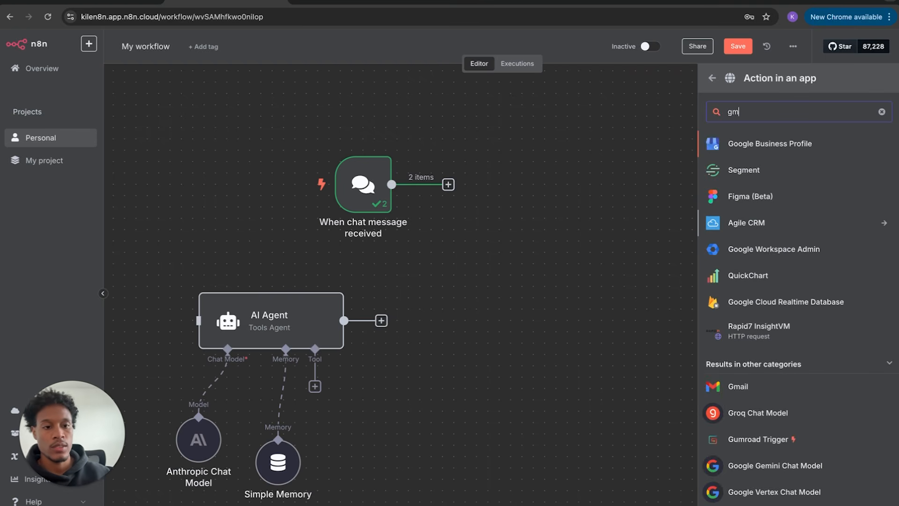
pyautogui.click(742, 389)
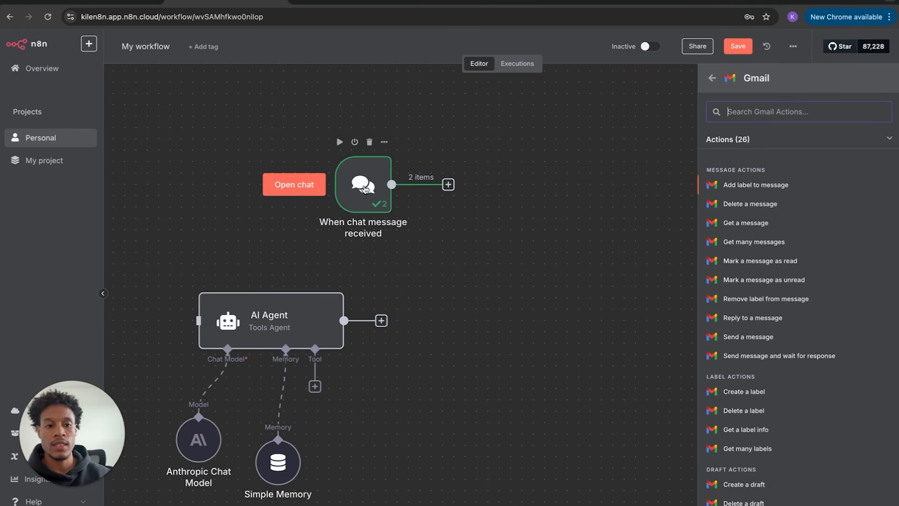
pyautogui.write('s')
pyautogui.press('BackSpace')
pyautogui.write('se')
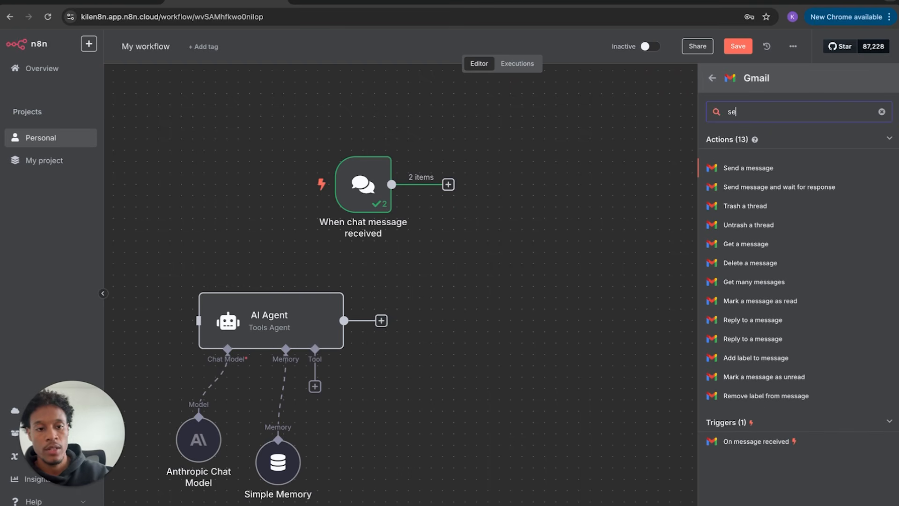
pyautogui.click(761, 170)
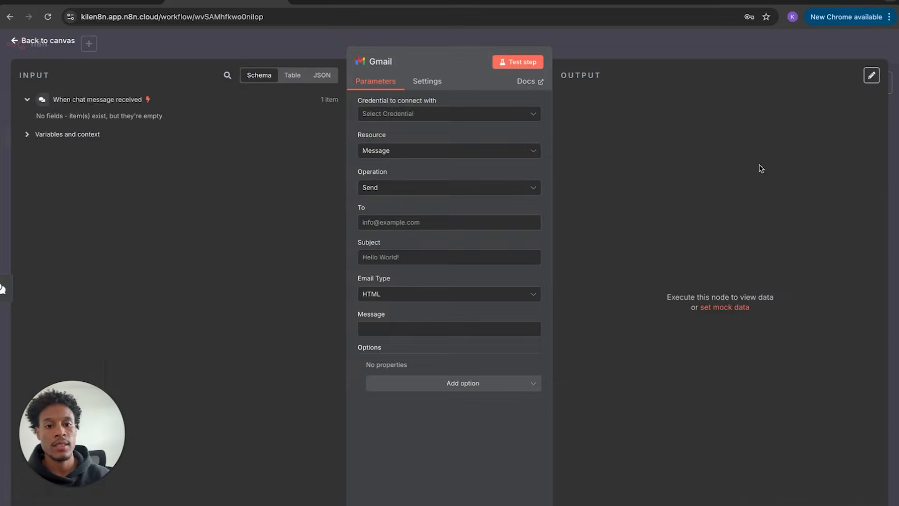
# - Review the Gmail node's credential, recipient and subject fields, then delete the Gmail node
pyautogui.click(461, 116)
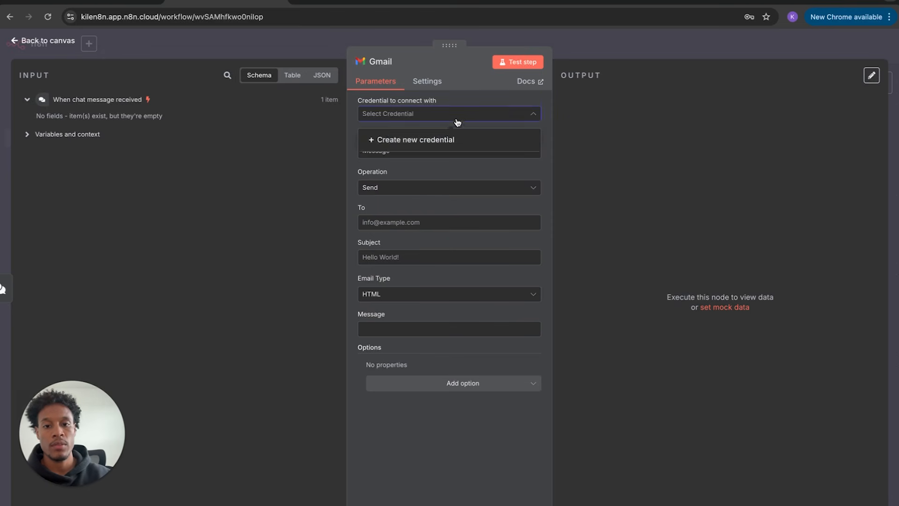
pyautogui.click(462, 100)
pyautogui.click(418, 222)
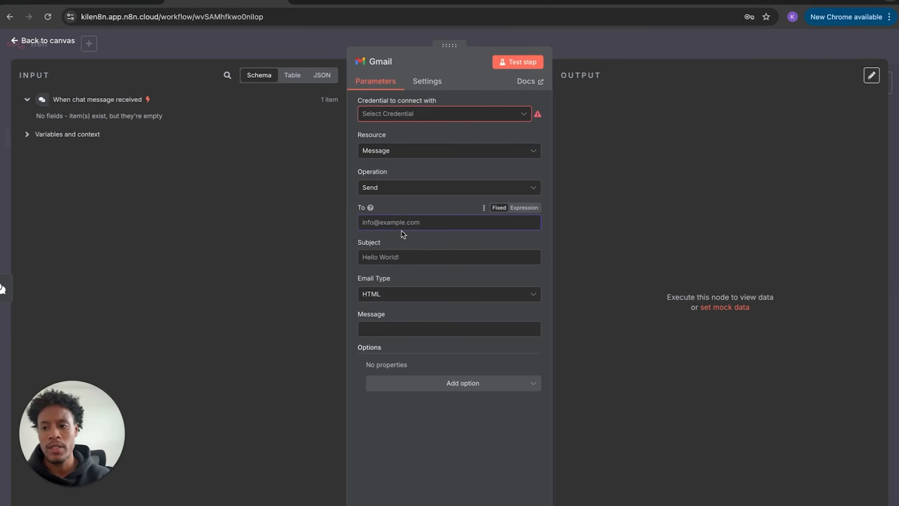
pyautogui.click(396, 257)
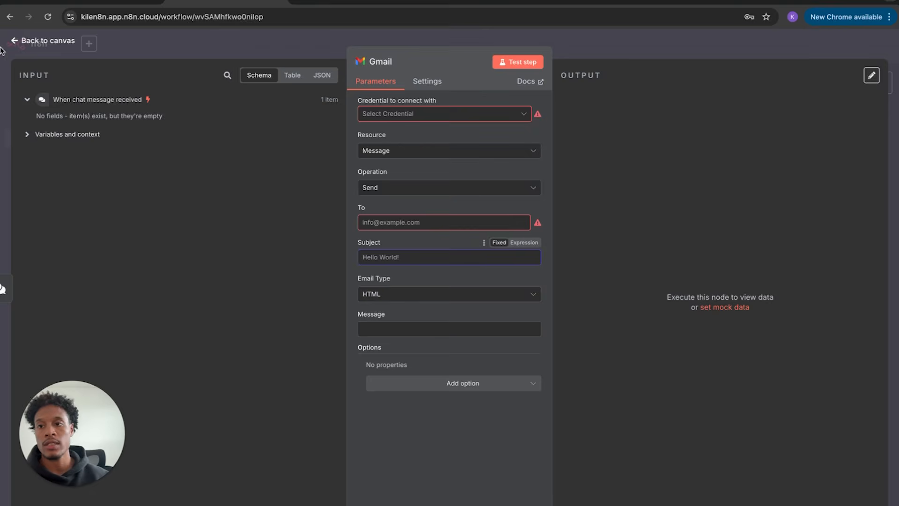
pyautogui.click(15, 42)
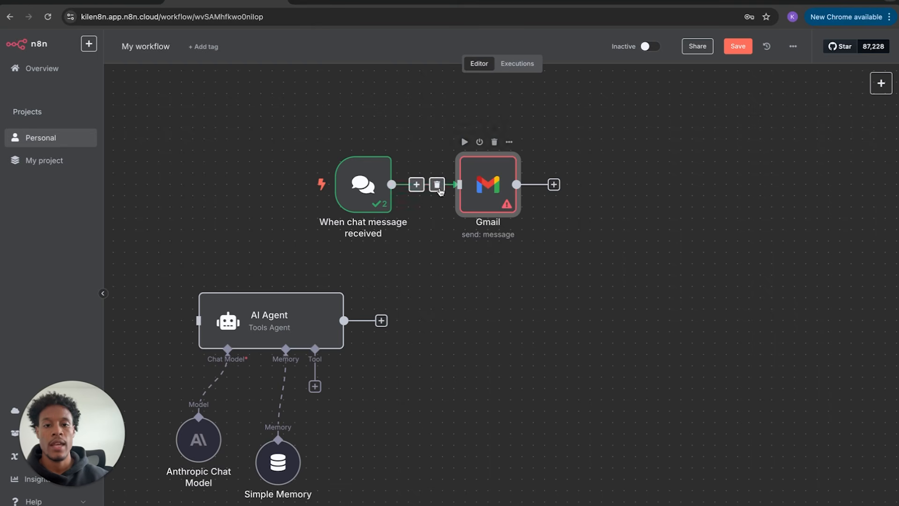
pyautogui.click(494, 142)
pyautogui.click(448, 184)
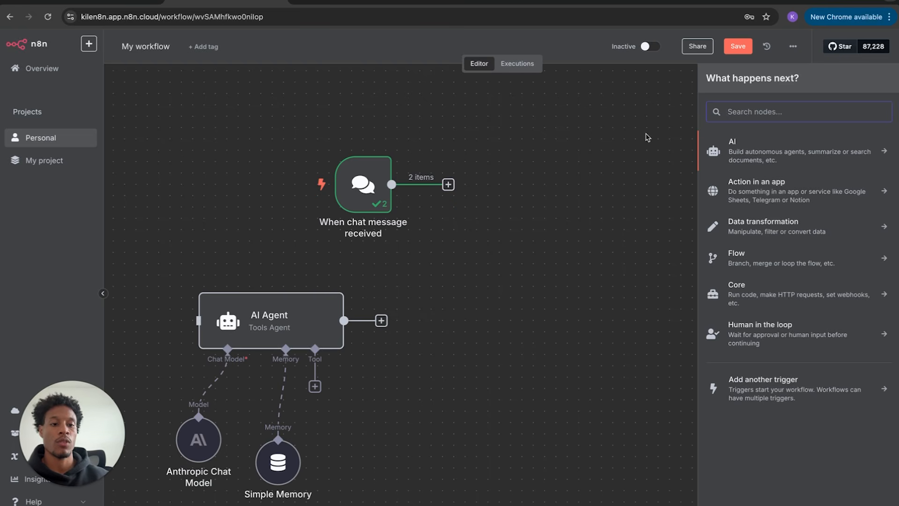
# - Add a Filter step after the chat trigger, then delete it
pyautogui.click(789, 259)
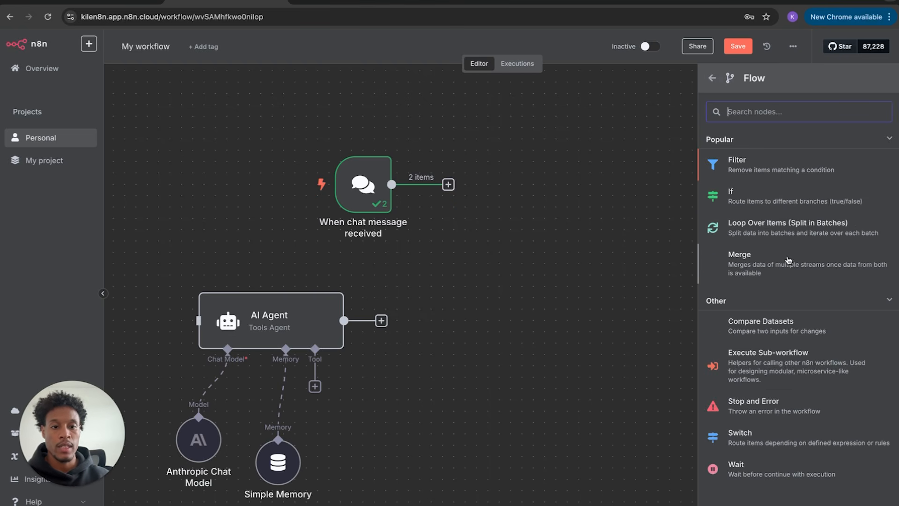
pyautogui.click(733, 167)
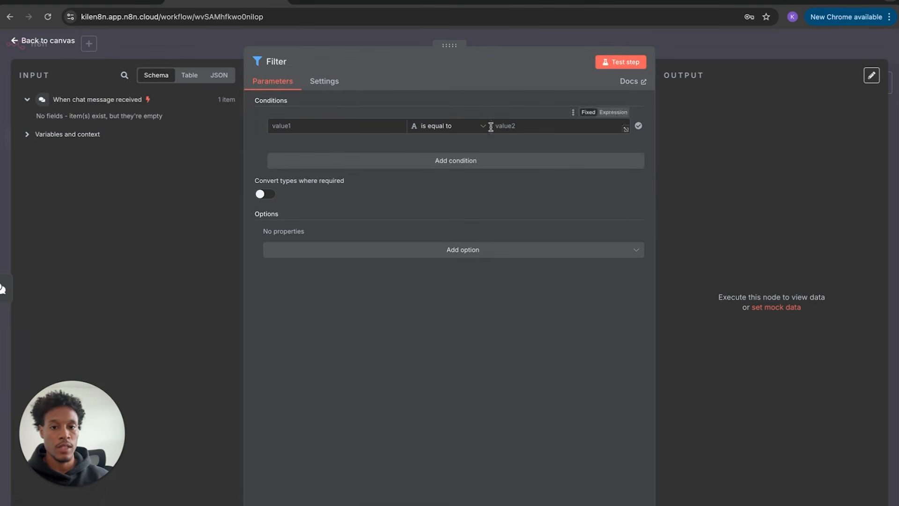
pyautogui.click(41, 43)
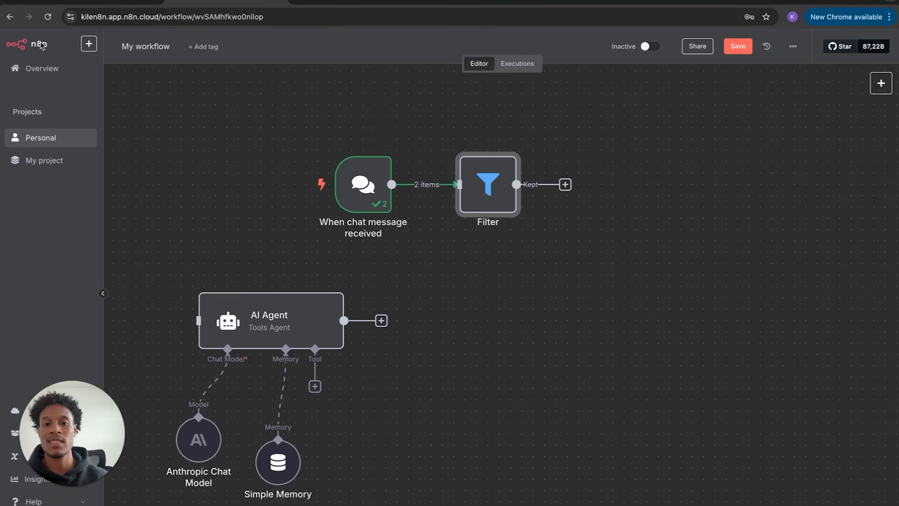
pyautogui.moveTo(489, 163)
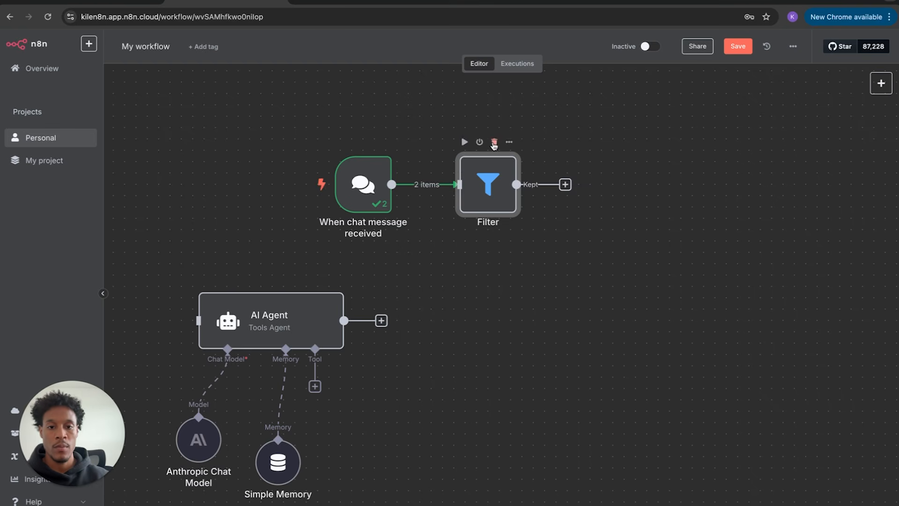
pyautogui.click(494, 141)
# - Add an If step after the chat trigger, shift the AI Agent right, and delete the If node
pyautogui.click(448, 184)
pyautogui.click(769, 252)
pyautogui.click(749, 198)
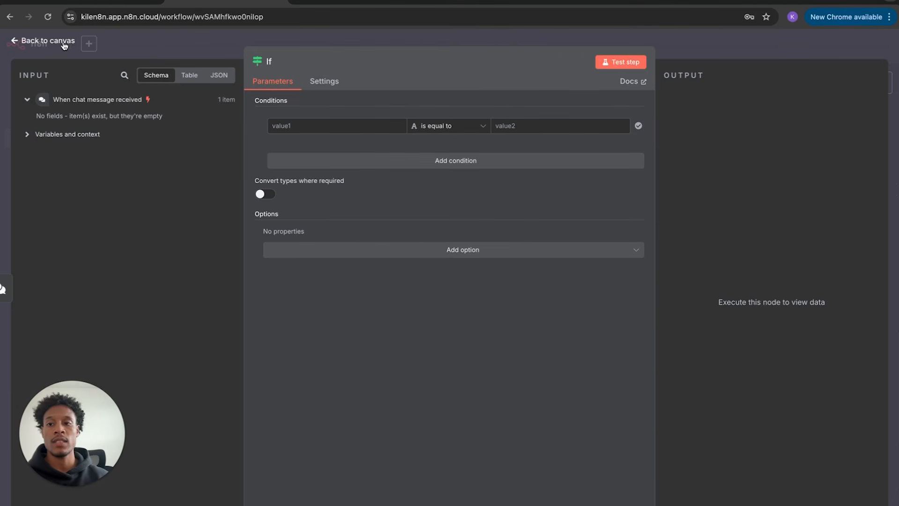
pyautogui.click(49, 41)
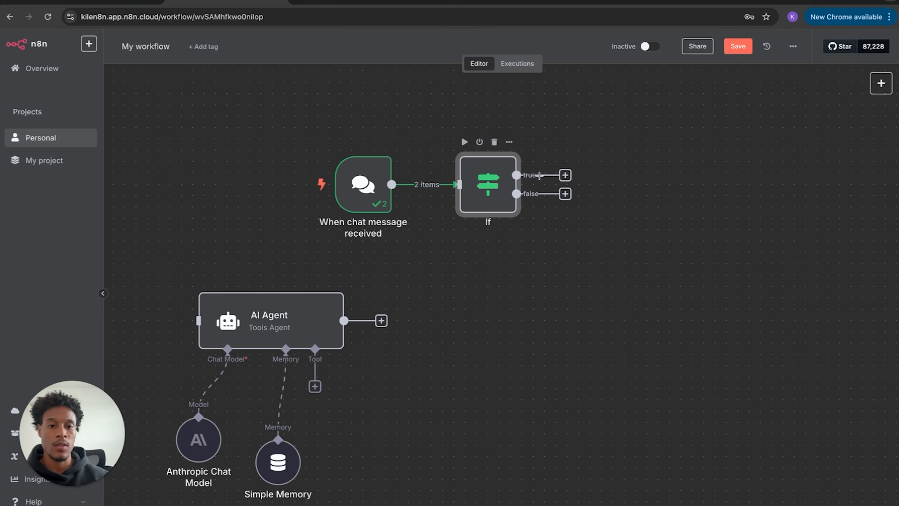
pyautogui.moveTo(306, 315); pyautogui.dragTo(407, 359)
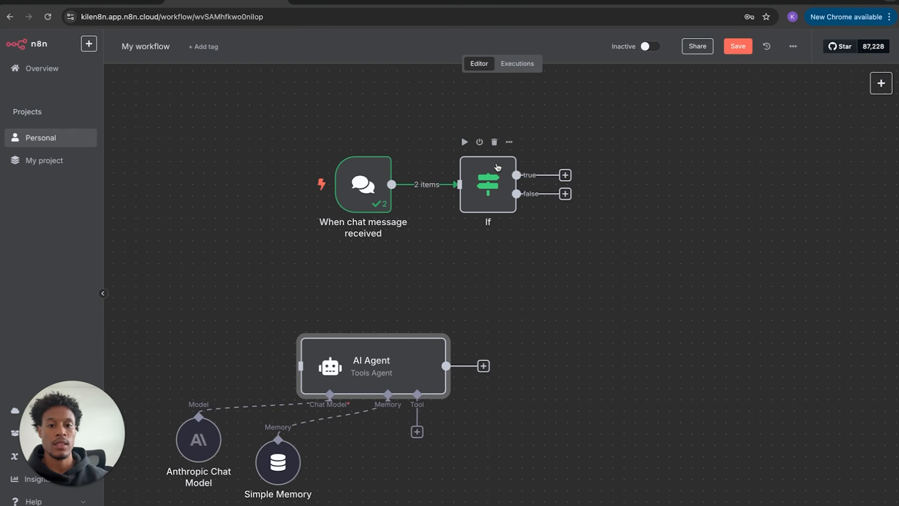
pyautogui.click(494, 142)
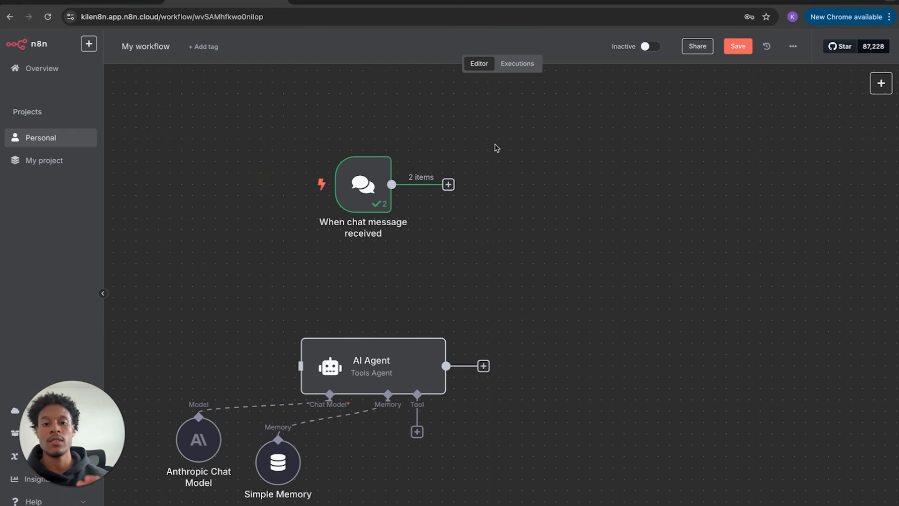
pyautogui.click(449, 184)
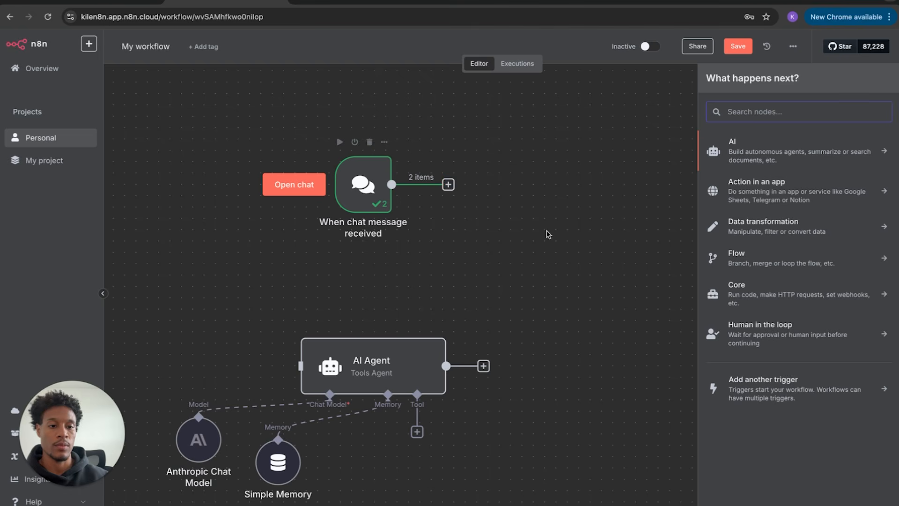
# - Add a Loop Over Items step with its Replace Me placeholder, then delete both nodes
pyautogui.click(747, 258)
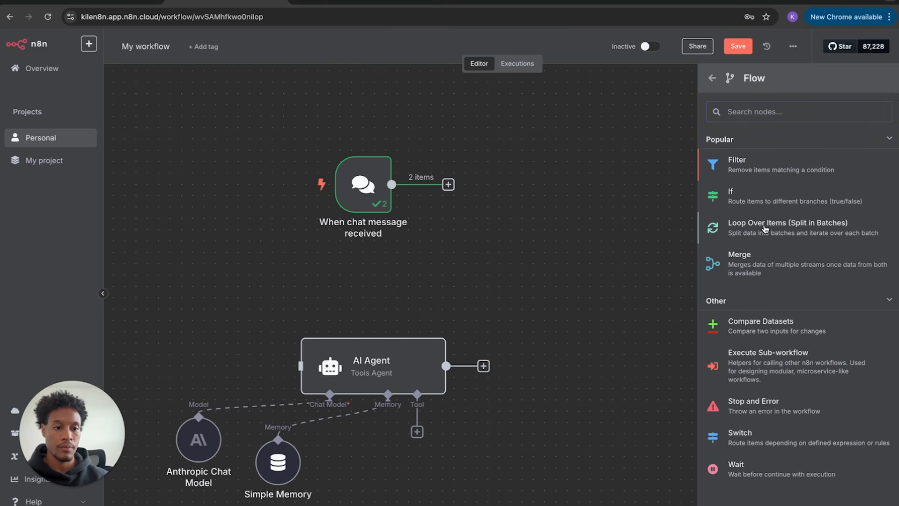
pyautogui.click(764, 228)
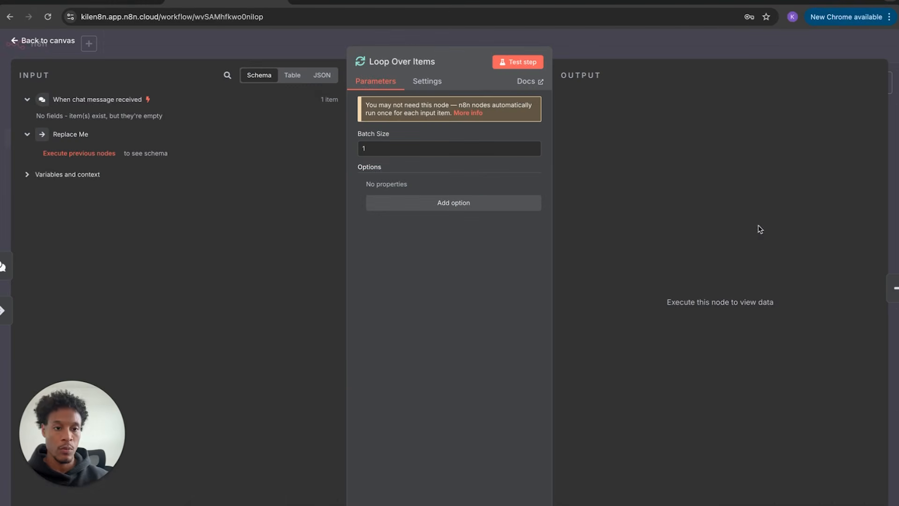
pyautogui.click(43, 42)
pyautogui.moveTo(491, 178)
pyautogui.mouseDown()
pyautogui.moveTo(491, 190)
pyautogui.moveTo(490, 176)
pyautogui.mouseUp()
pyautogui.moveTo(612, 188); pyautogui.dragTo(612, 199)
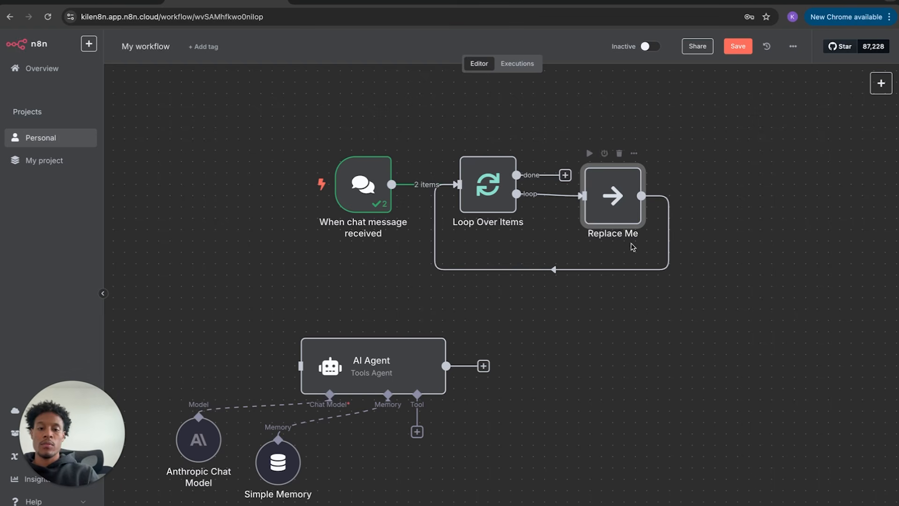
pyautogui.moveTo(344, 187)
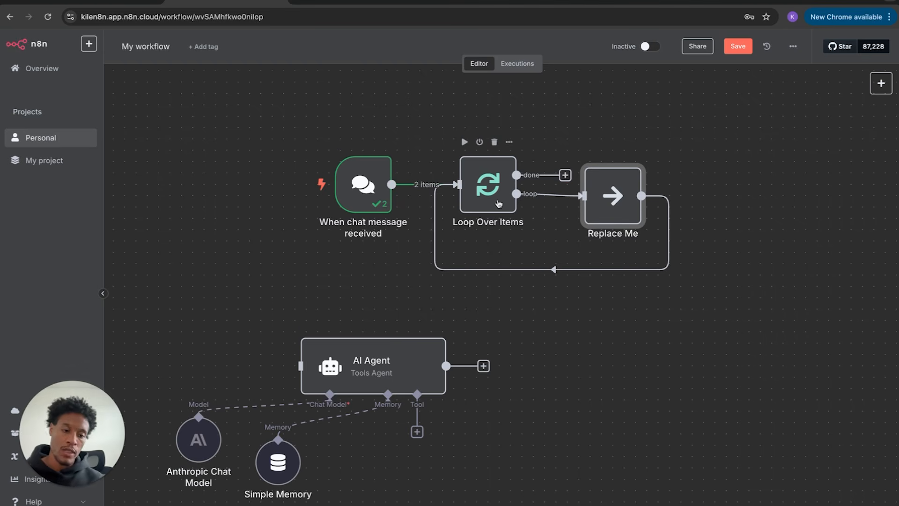
pyautogui.moveTo(448, 136); pyautogui.dragTo(671, 284)
pyautogui.press('Delete')
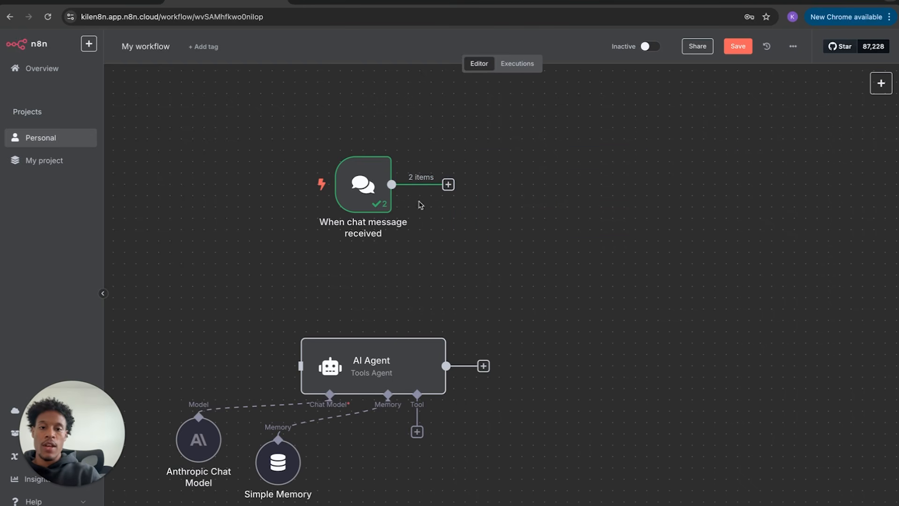
pyautogui.click(449, 184)
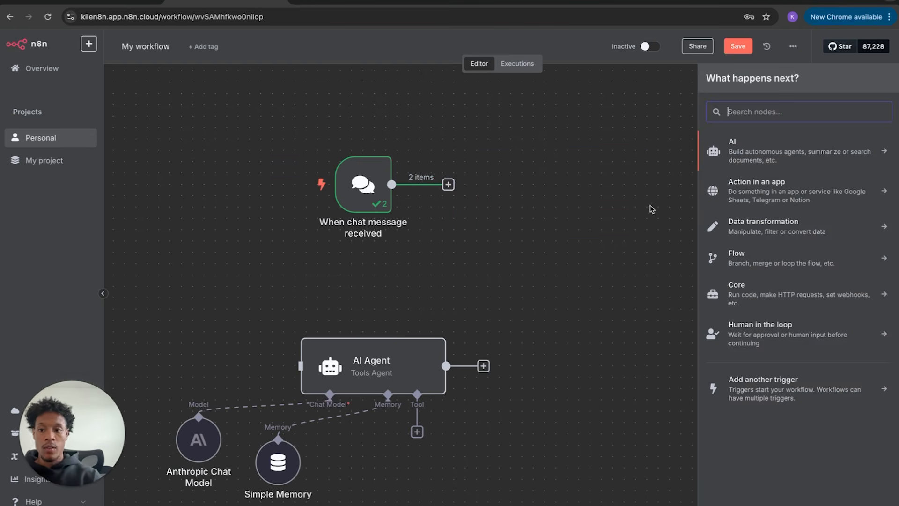
# - Add a Wait step after the chat trigger
pyautogui.click(751, 257)
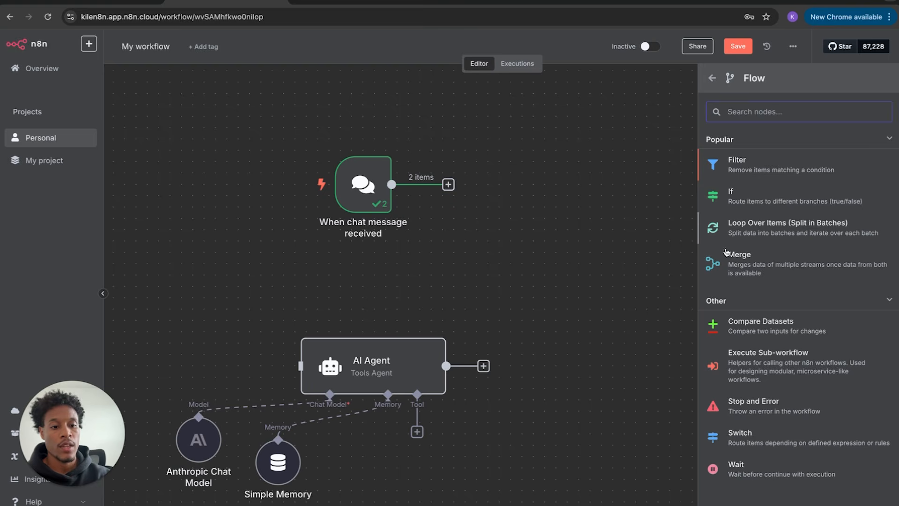
pyautogui.click(754, 471)
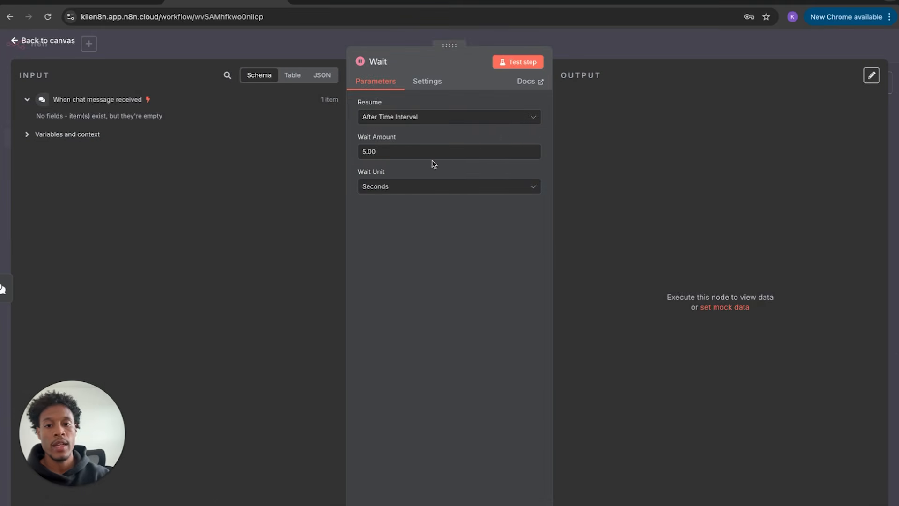
pyautogui.click(67, 43)
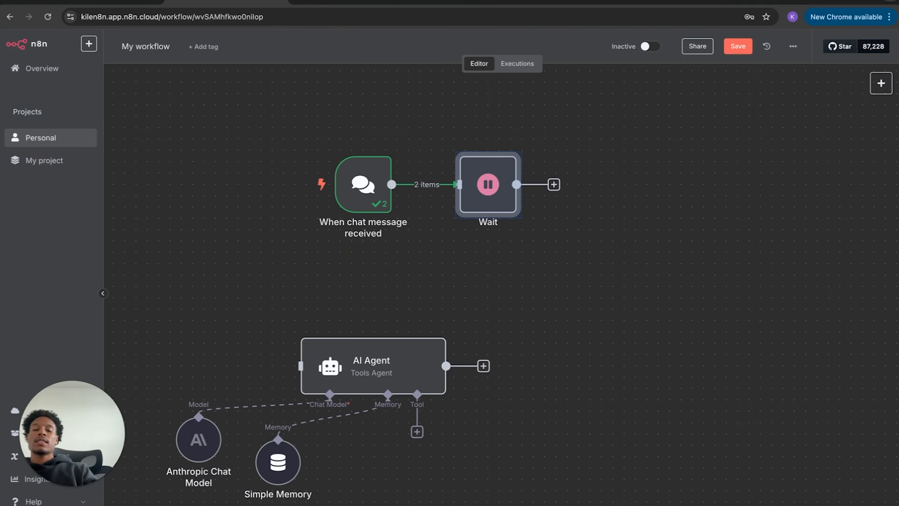
pyautogui.click(363, 243)
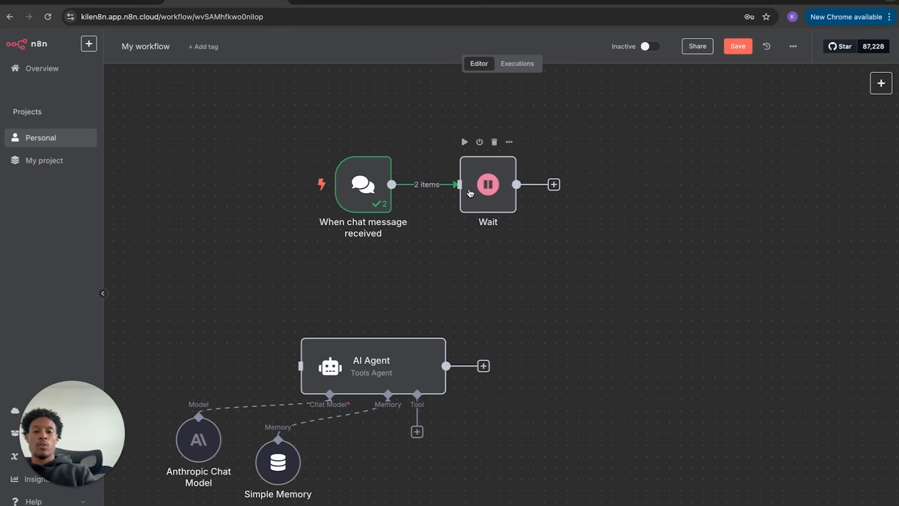
# - Remove the link from the chat trigger to Wait and move the Wait node down-right
pyautogui.click(439, 186)
pyautogui.moveTo(486, 192); pyautogui.dragTo(532, 237)
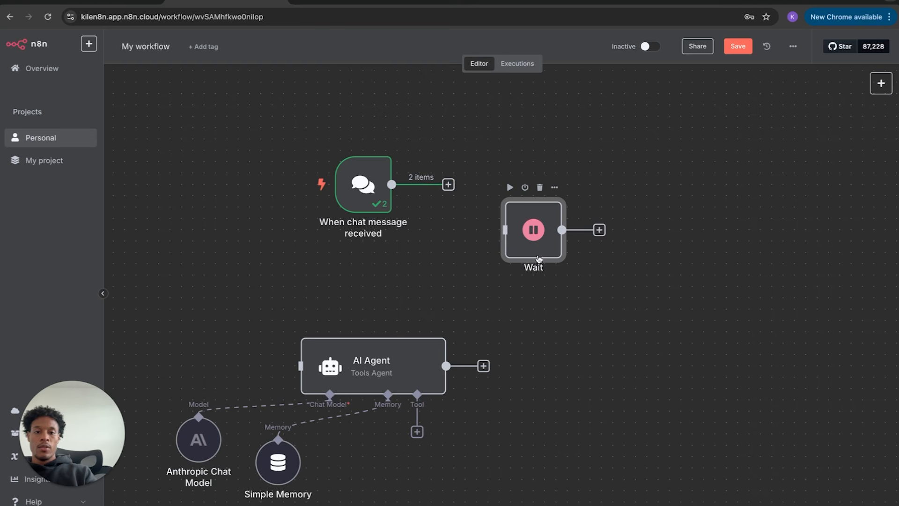
pyautogui.click(881, 83)
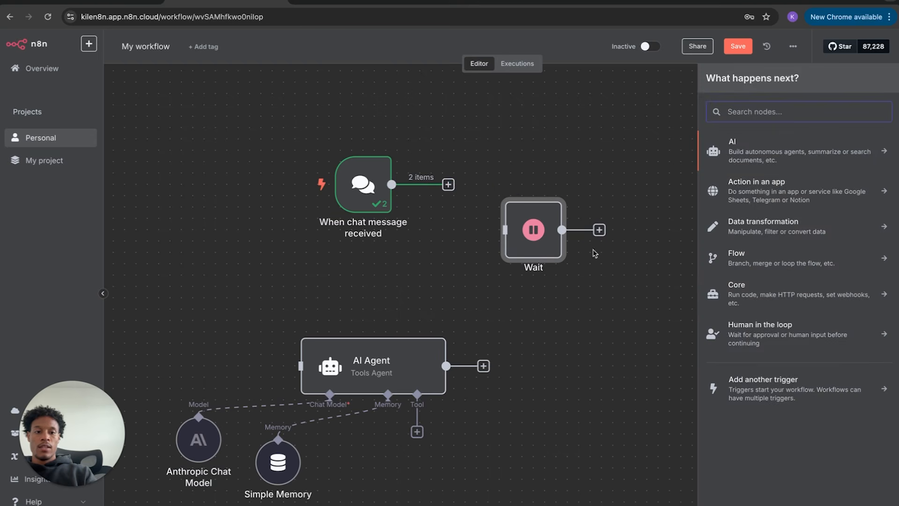
pyautogui.click(288, 196)
pyautogui.moveTo(294, 128); pyautogui.dragTo(512, 505)
# - Delete the chat trigger, AI Agent, Anthropic Chat Model and Simple Memory nodes
pyautogui.press('Delete')
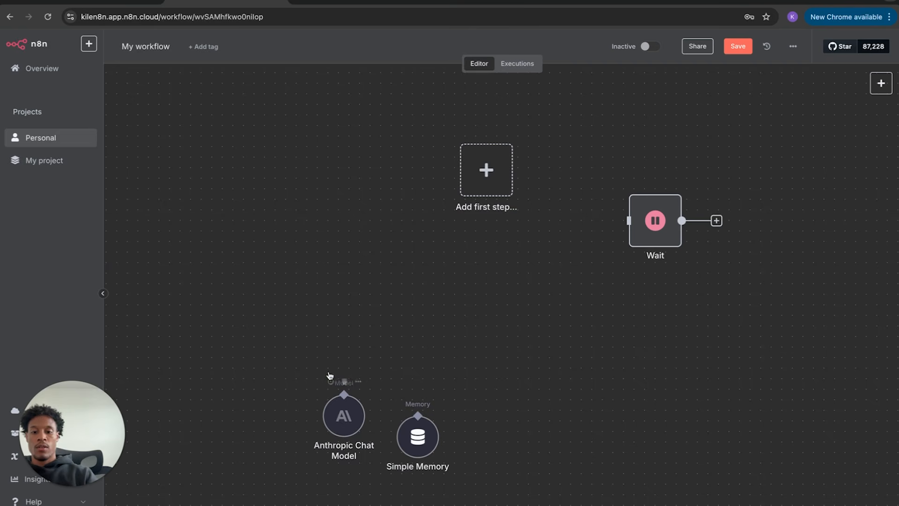
pyautogui.moveTo(319, 337); pyautogui.dragTo(463, 505)
pyautogui.press('Delete')
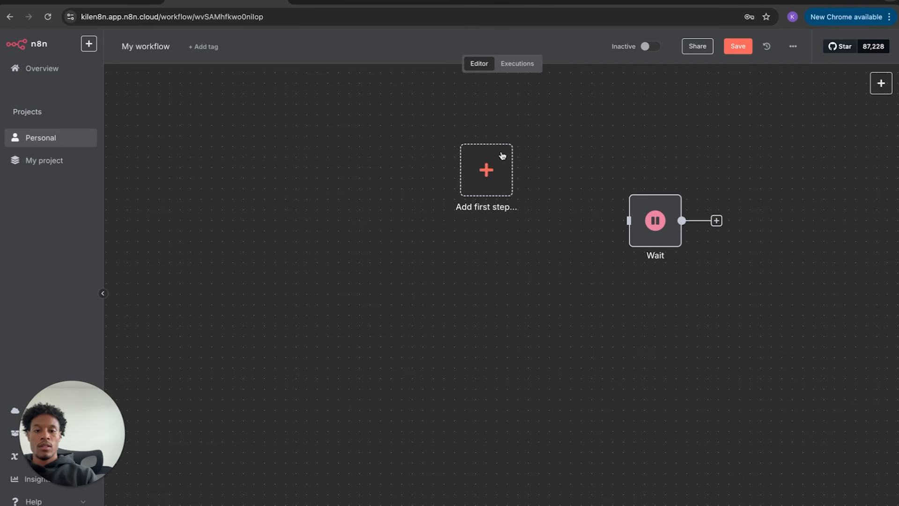
# - Add an On a schedule trigger set to fire every day at 8am
pyautogui.click(482, 178)
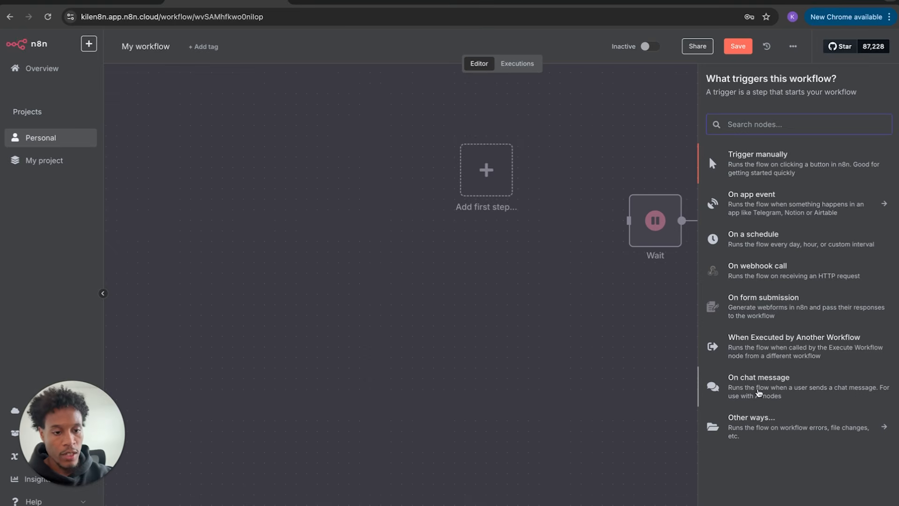
pyautogui.click(783, 244)
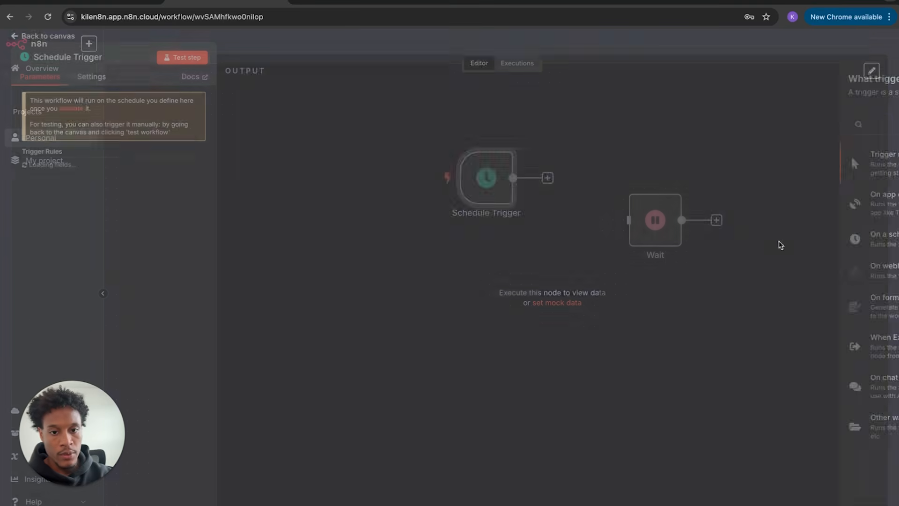
pyautogui.click(93, 258)
pyautogui.scroll(-3, 108, 319)
pyautogui.moveTo(72, 433); pyautogui.dragTo(836, 433)
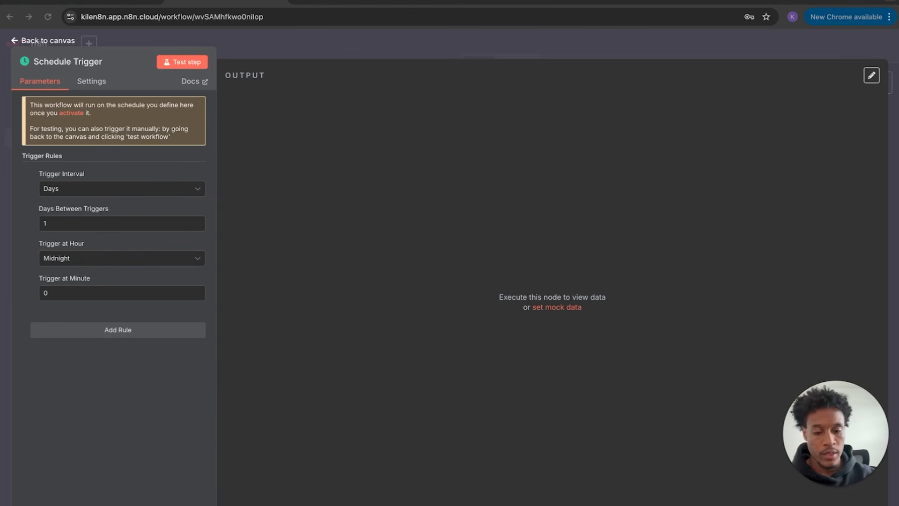
pyautogui.click(135, 258)
pyautogui.scroll(1, 126, 322)
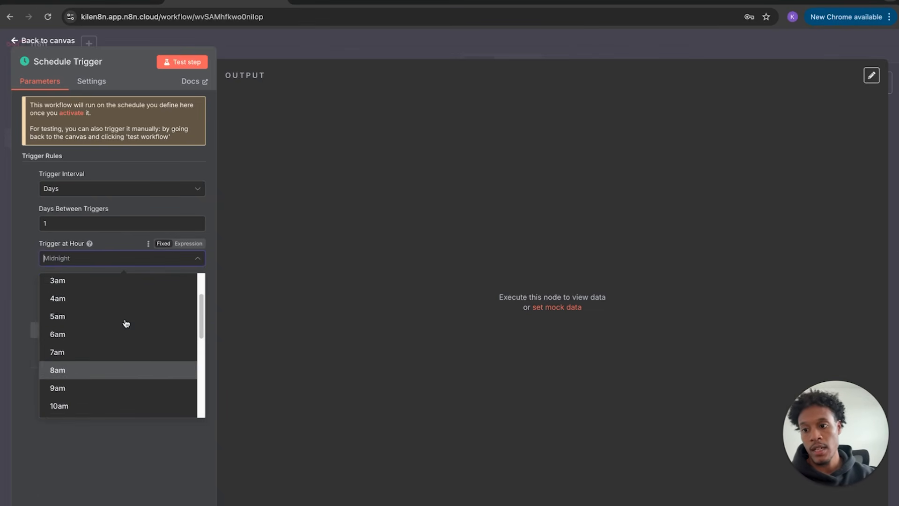
pyautogui.scroll(-2, 125, 323)
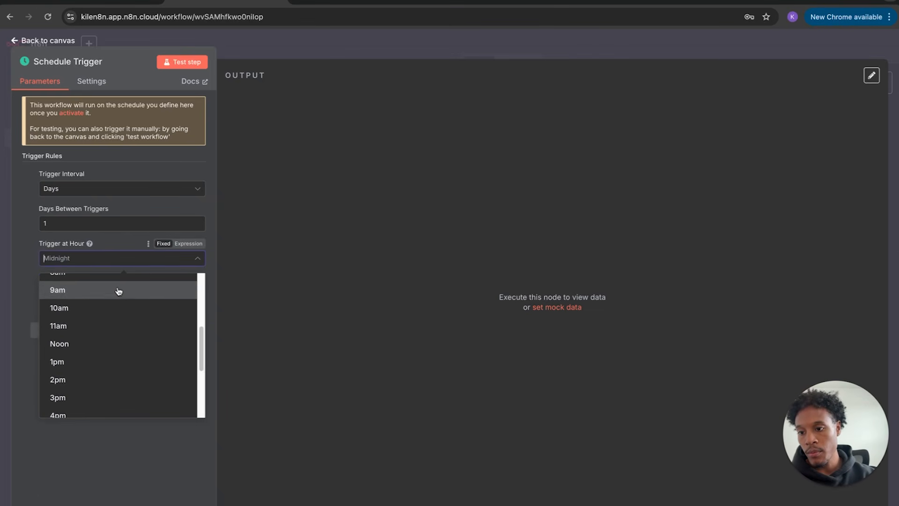
pyautogui.click(104, 268)
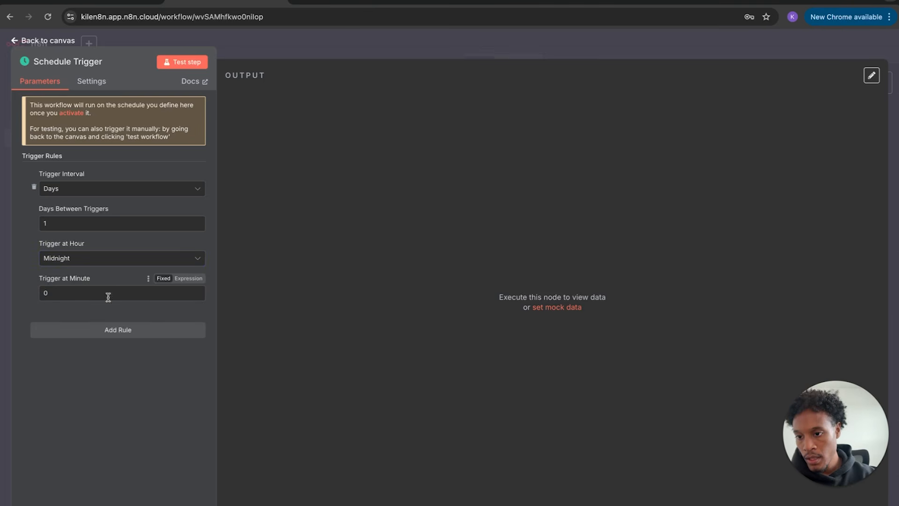
pyautogui.click(112, 259)
pyautogui.scroll(-1, 104, 377)
pyautogui.scroll(5, 102, 375)
pyautogui.scroll(-1, 101, 373)
pyautogui.click(83, 392)
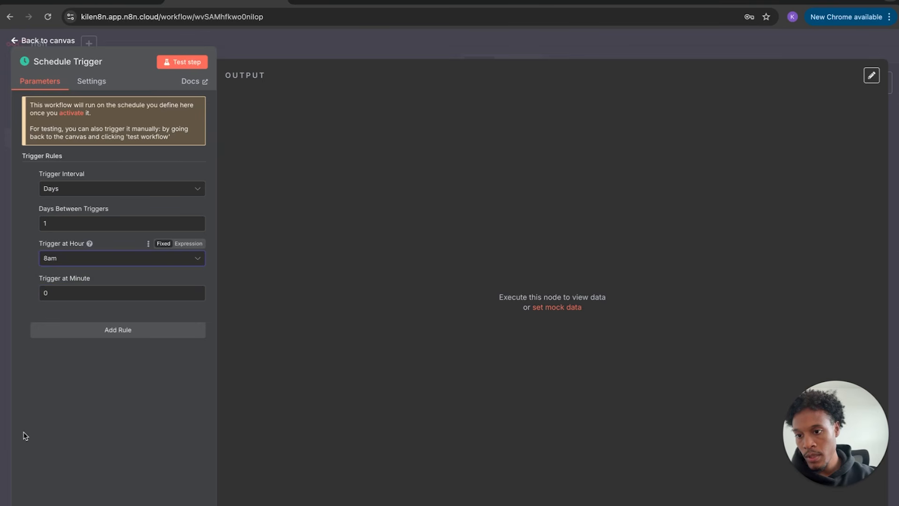
pyautogui.click(63, 43)
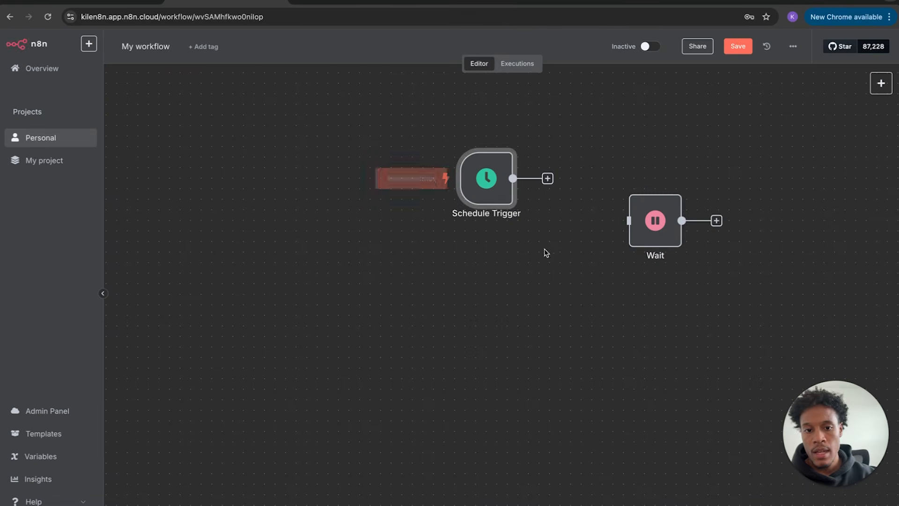
pyautogui.moveTo(656, 230); pyautogui.dragTo(730, 167)
# - Add an AI Agent after the Schedule Trigger with a defined prompt asking for New York's daily weather update
pyautogui.click(549, 182)
pyautogui.click(728, 150)
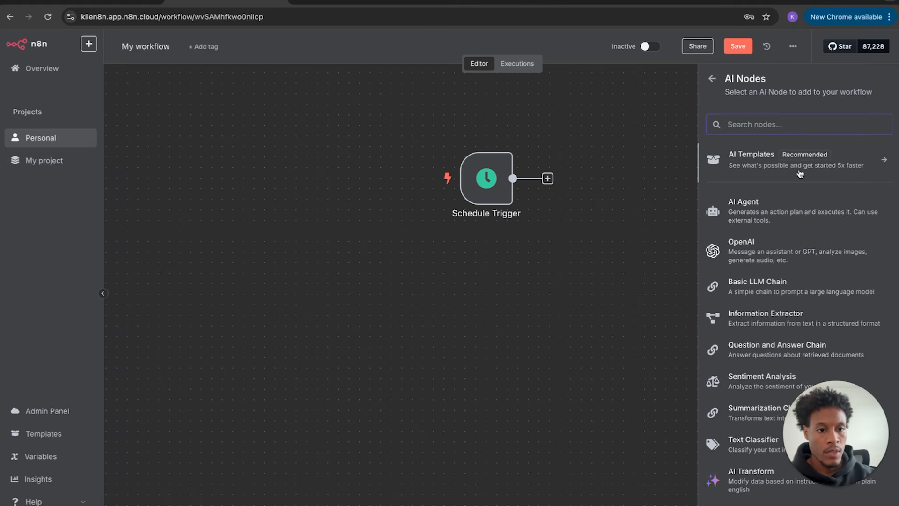
pyautogui.click(776, 201)
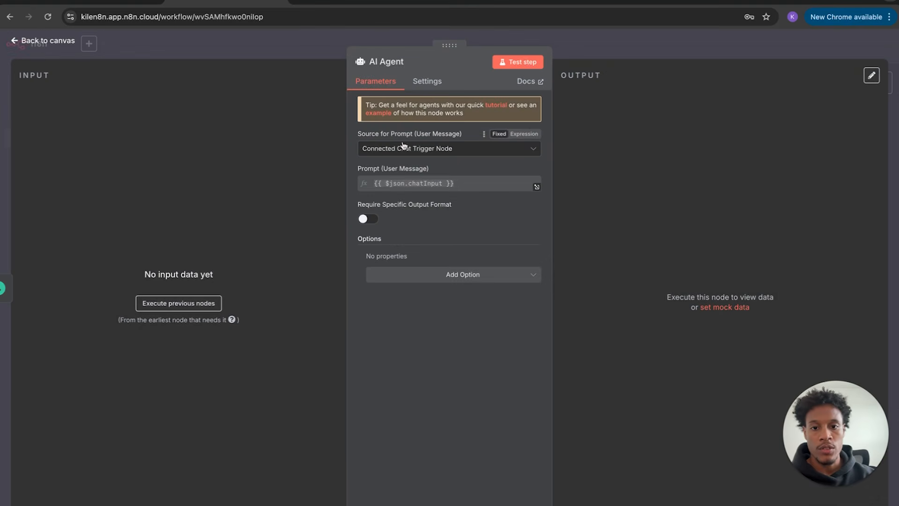
pyautogui.click(451, 150)
pyautogui.click(426, 216)
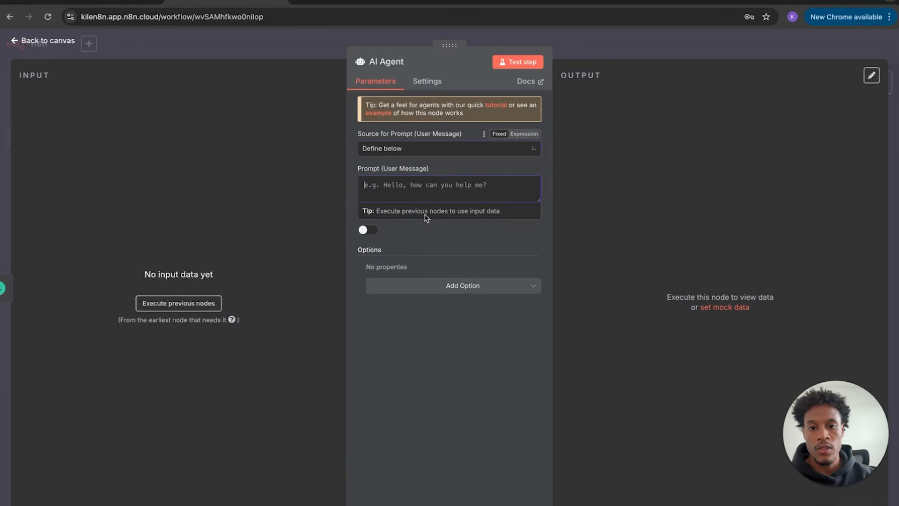
pyautogui.write('Hey')
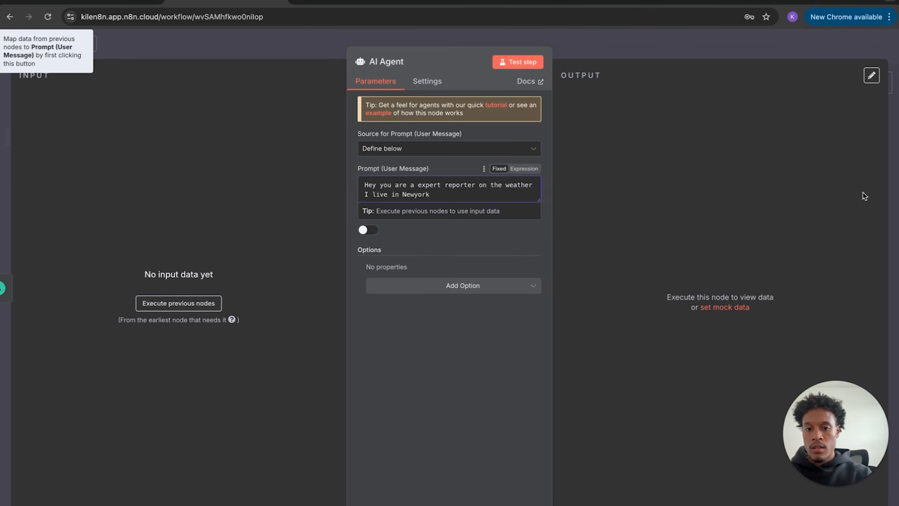
pyautogui.click(417, 195)
pyautogui.click(445, 194)
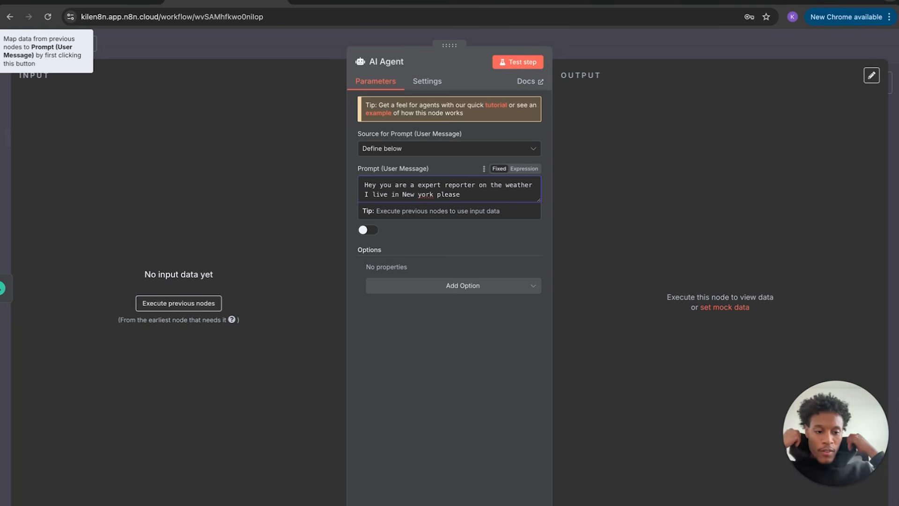
pyautogui.write('ive me a updat')
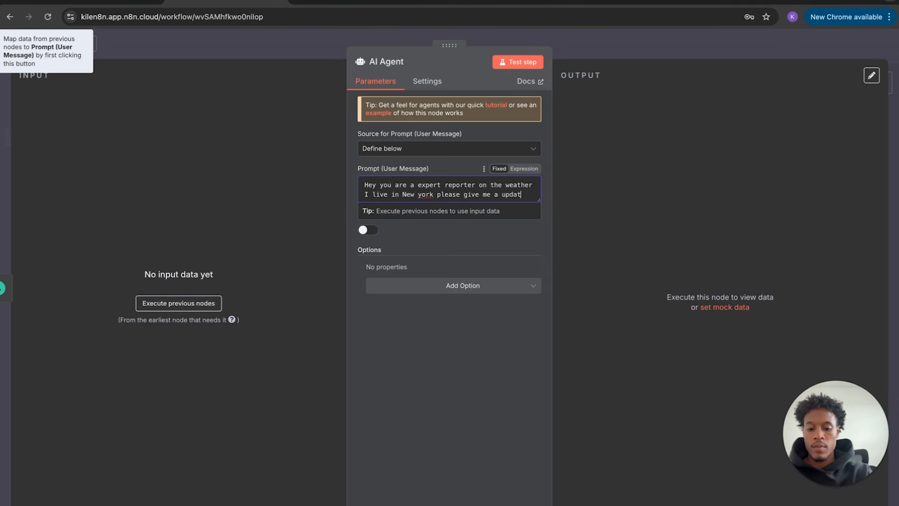
pyautogui.write('e on todays weather')
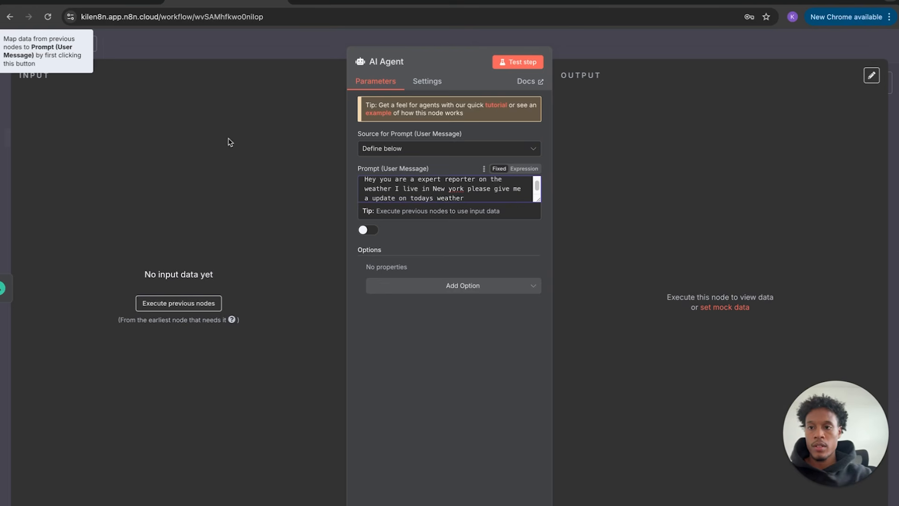
pyautogui.click(34, 44)
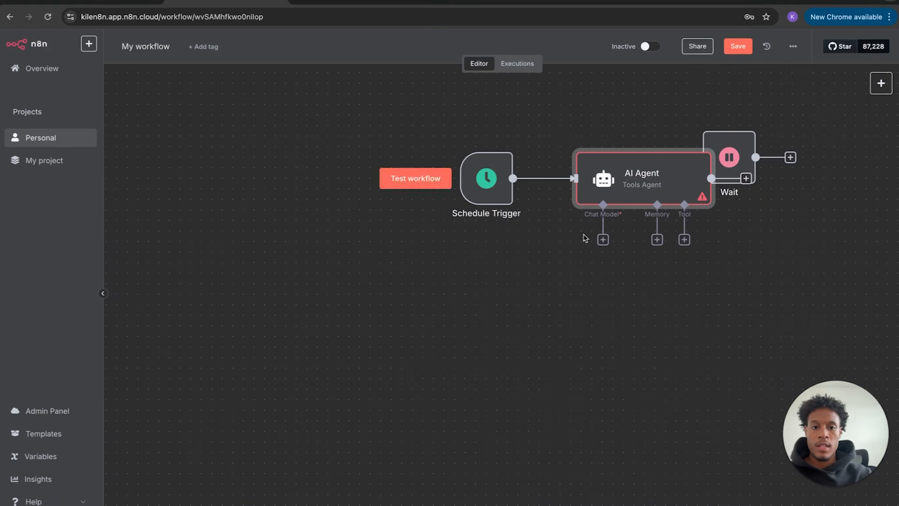
# - Attach an Anthropic Chat Model to the AI Agent and arrange it under the Chat Model connector
pyautogui.click(603, 240)
pyautogui.click(743, 146)
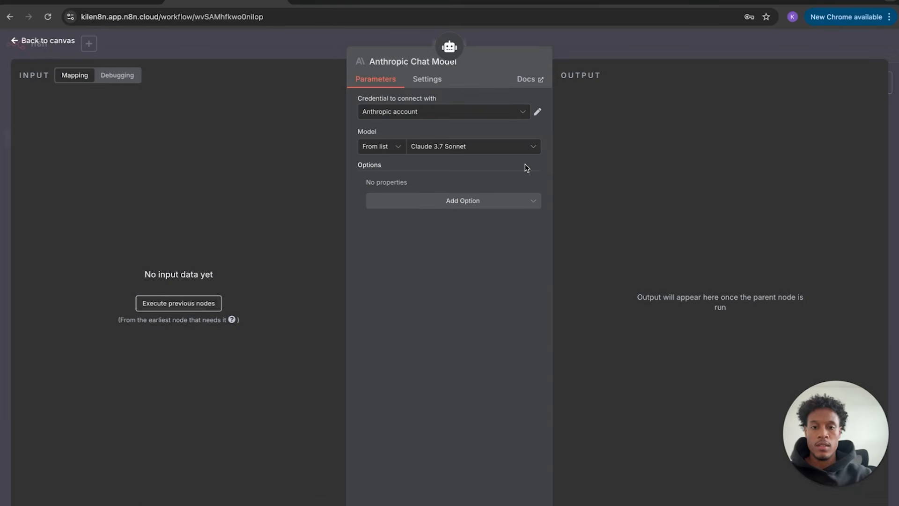
pyautogui.click(43, 43)
pyautogui.moveTo(694, 185); pyautogui.dragTo(662, 185)
pyautogui.moveTo(627, 291); pyautogui.dragTo(563, 260)
# - Append a new paragraph to the agent's prompt asking how to dress for the weather
pyautogui.doubleClick(580, 183)
pyautogui.scroll(-1, 517, 196)
pyautogui.click(498, 193)
pyautogui.press('Return')
pyautogui.press('Return')
pyautogui.write('And how I should dress based on the we')
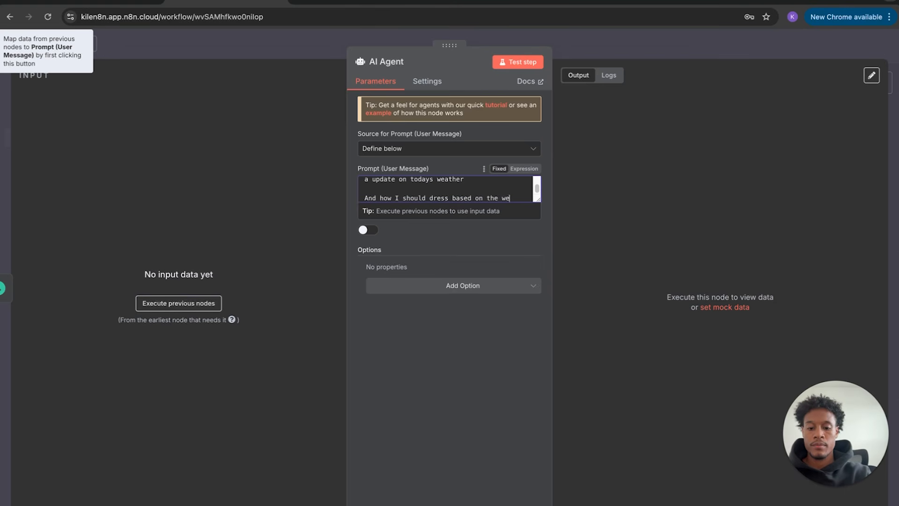
pyautogui.write('r')
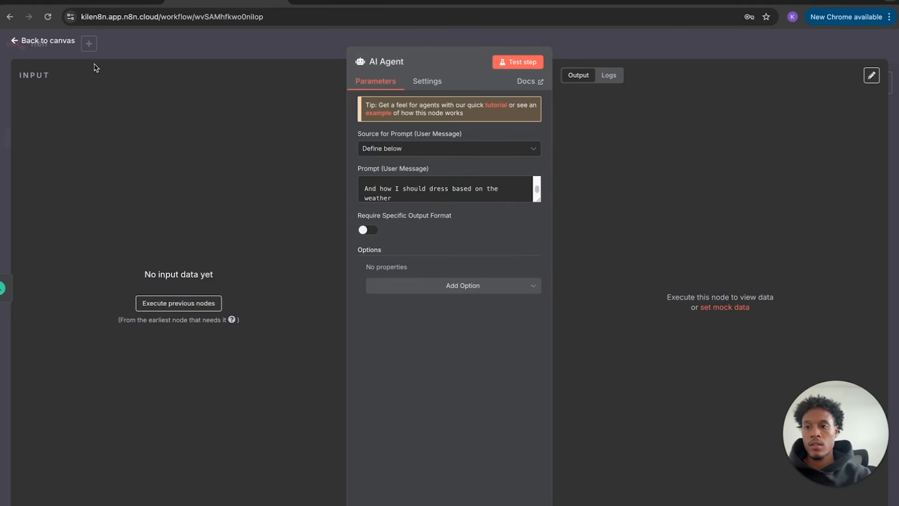
pyautogui.click(53, 40)
pyautogui.moveTo(729, 160); pyautogui.dragTo(855, 191)
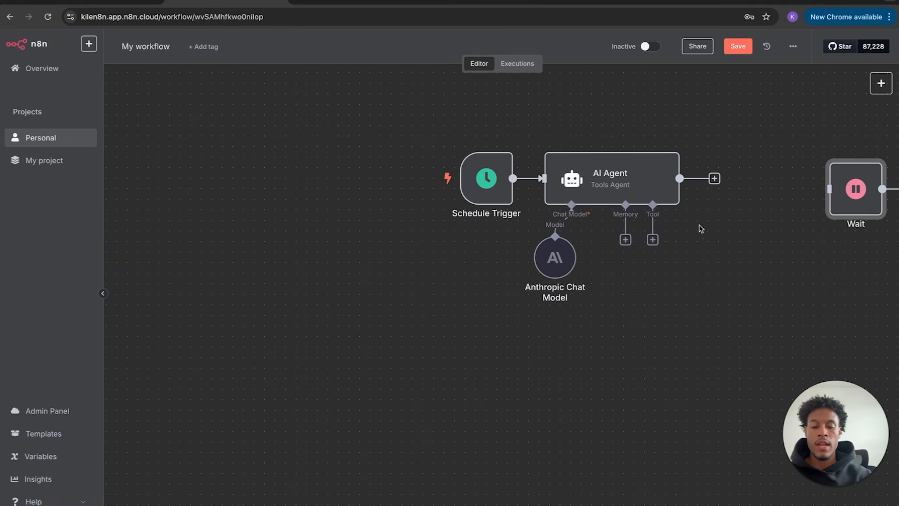
# - Run a test of the whole workflow from the Schedule Trigger
pyautogui.hscroll(5, 635, 267)
pyautogui.moveTo(346, 169)
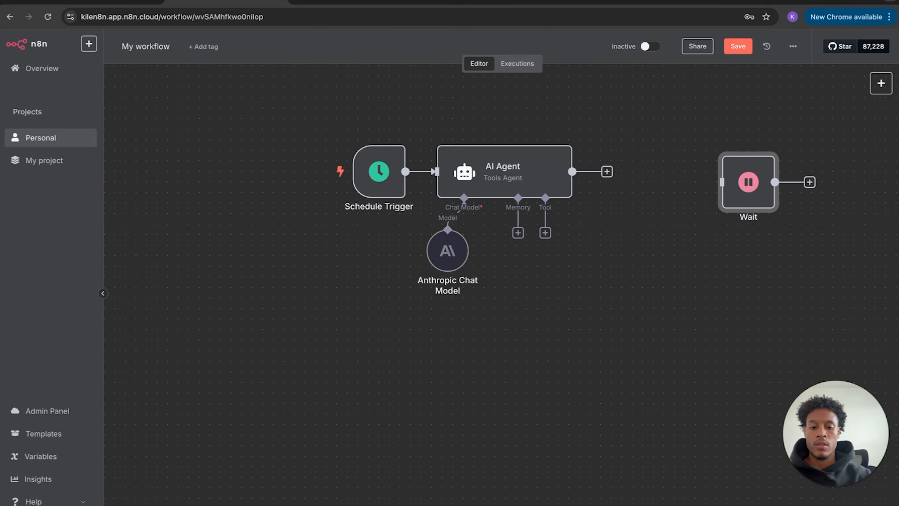
pyautogui.click(531, 149)
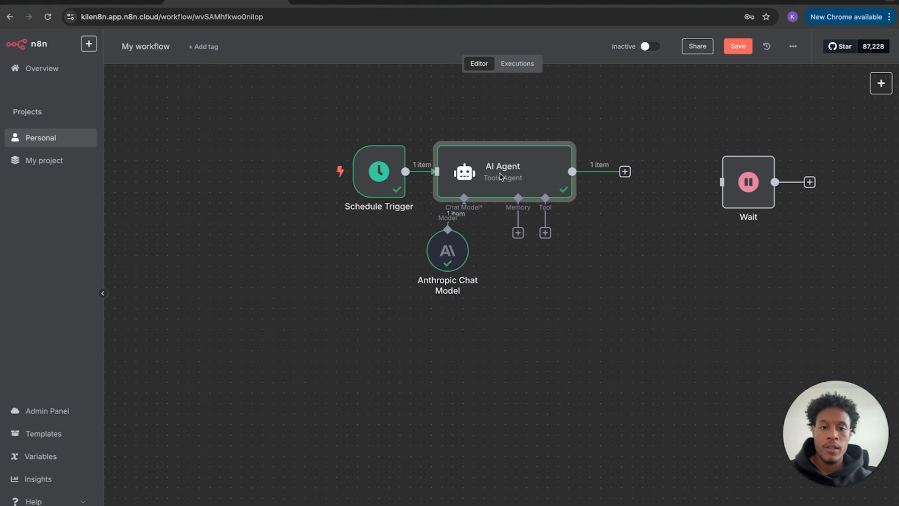
# - Inspect the AI Agent's output table showing the New York weather update
pyautogui.doubleClick(502, 170)
pyautogui.moveTo(570, 140); pyautogui.dragTo(644, 134)
pyautogui.click(697, 130)
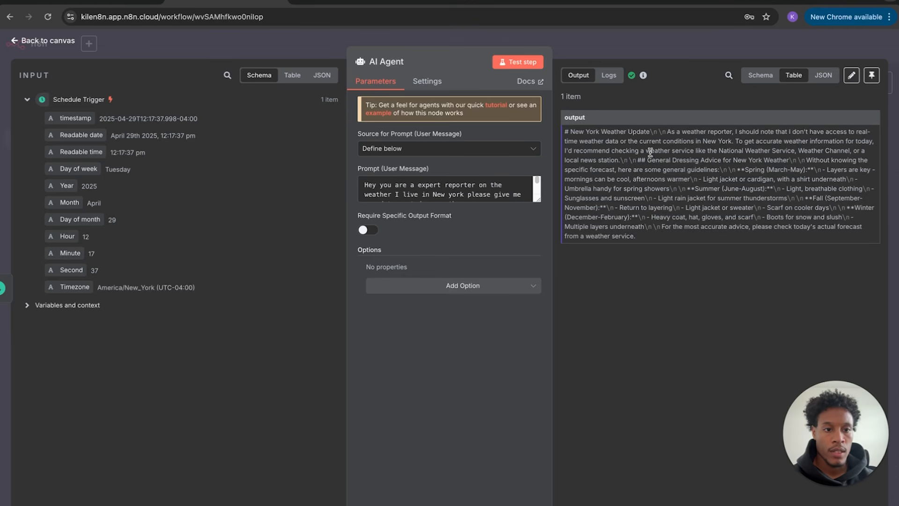
# - Review the AI Agent's prompt, dressing advice and weather text, then return to the canvas
pyautogui.moveTo(805, 160); pyautogui.dragTo(673, 170)
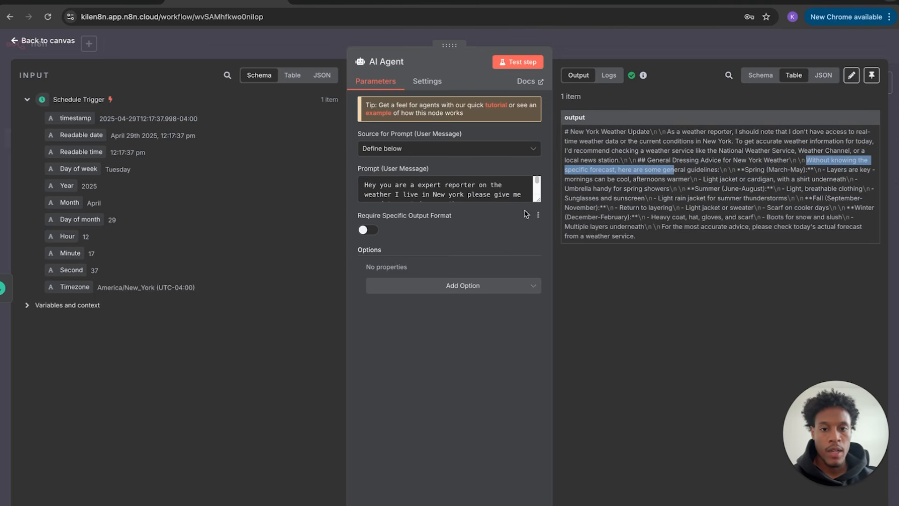
pyautogui.click(537, 184)
pyautogui.moveTo(537, 184); pyautogui.dragTo(537, 193)
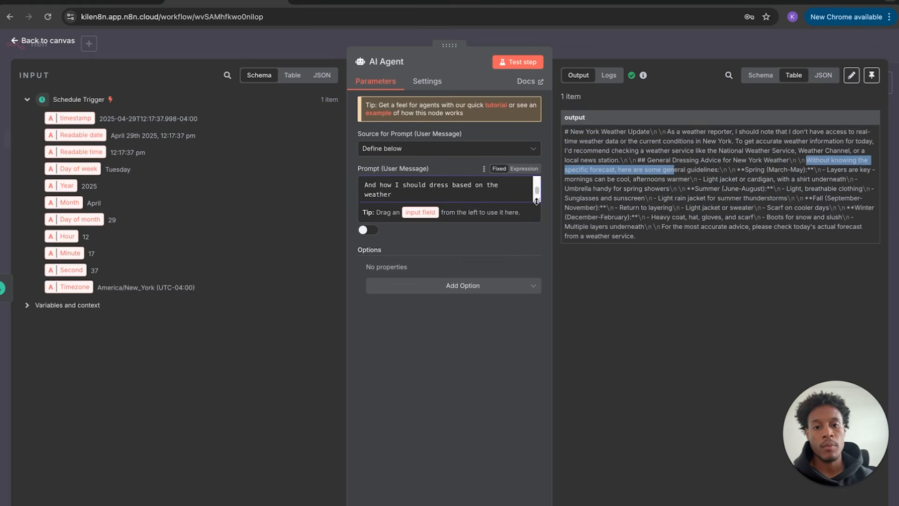
pyautogui.click(495, 198)
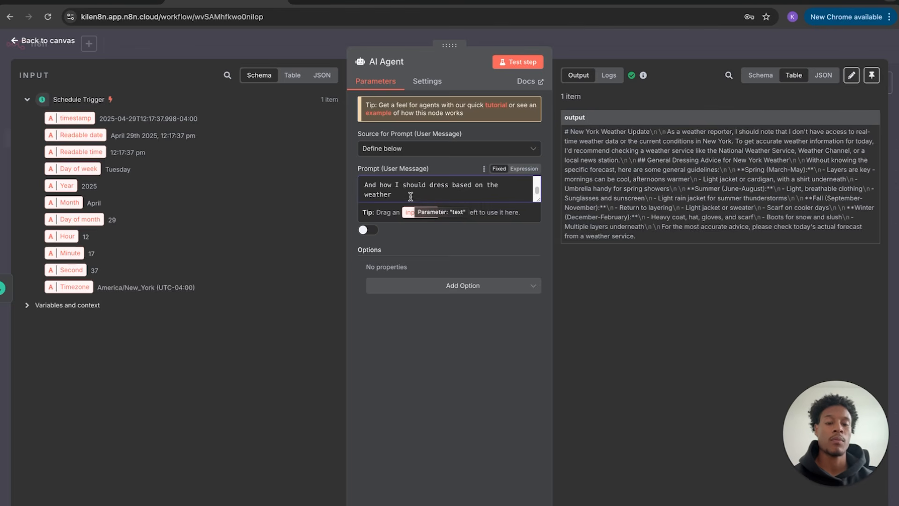
pyautogui.moveTo(571, 132); pyautogui.dragTo(680, 235)
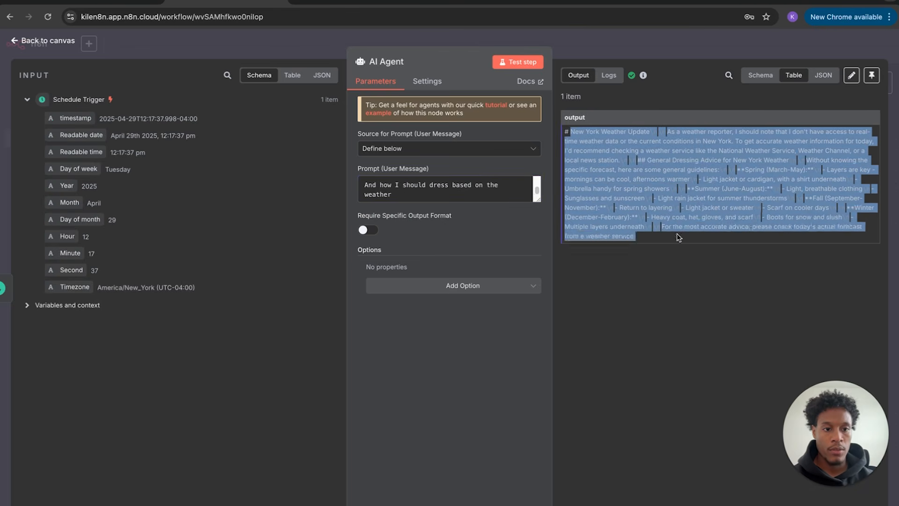
pyautogui.click(64, 46)
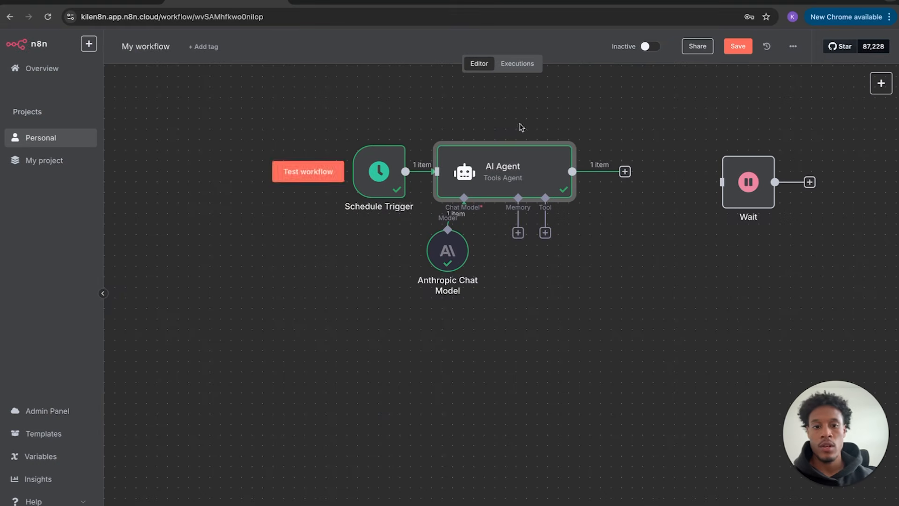
# - Reposition the Wait step and remove its direct connection from the AI Agent
pyautogui.moveTo(743, 185); pyautogui.dragTo(700, 175)
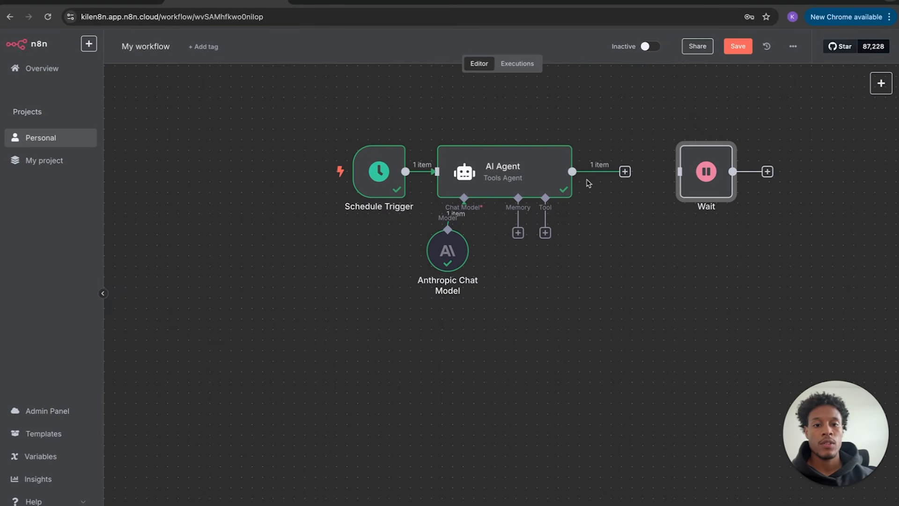
pyautogui.moveTo(583, 174); pyautogui.dragTo(659, 182)
pyautogui.doubleClick(654, 183)
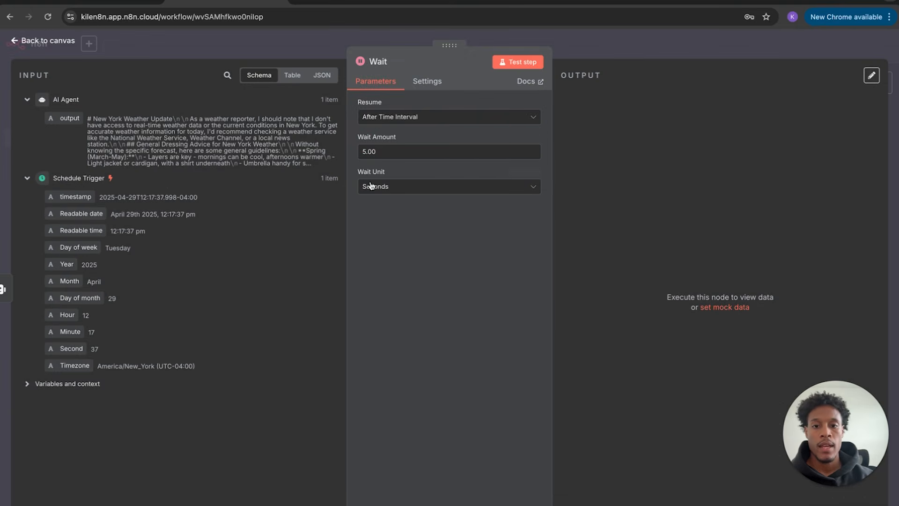
pyautogui.click(19, 43)
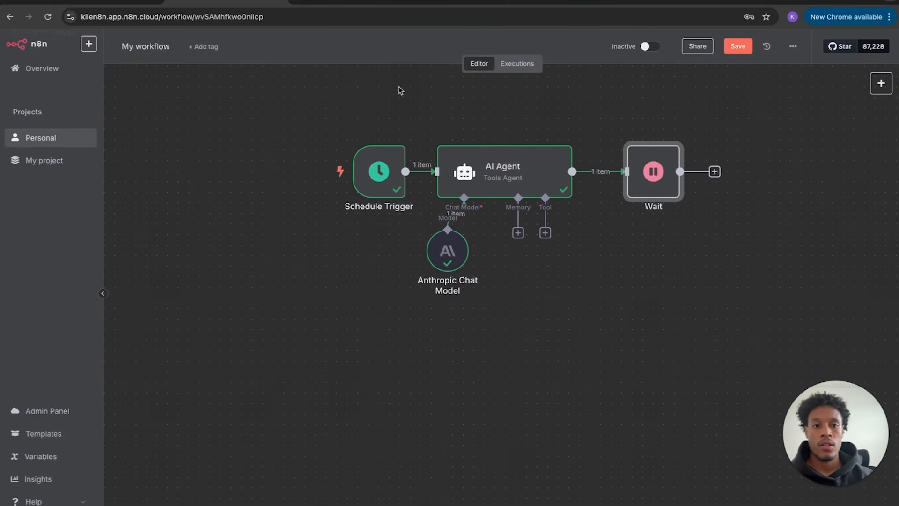
pyautogui.click(611, 174)
pyautogui.moveTo(651, 174); pyautogui.dragTo(761, 175)
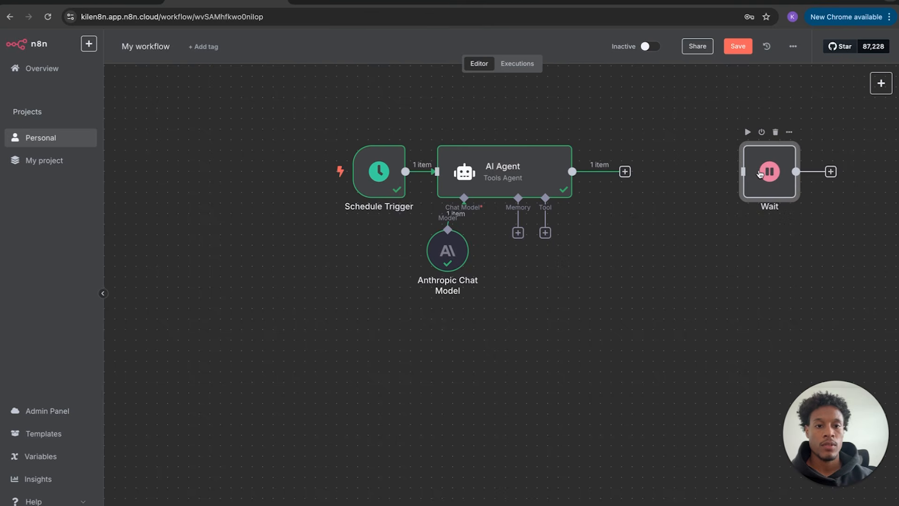
# - Add a Gmail 'Send a message' node right after the AI Agent
pyautogui.click(625, 172)
pyautogui.write('gm')
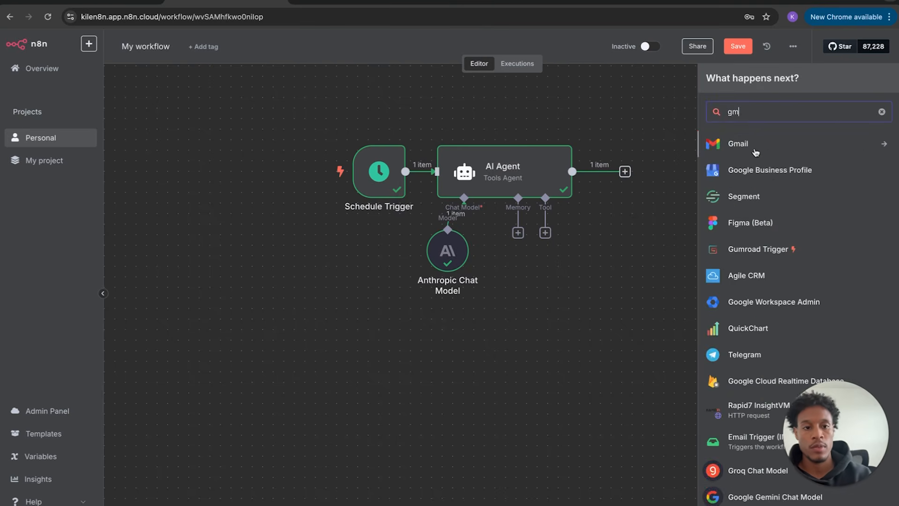
pyautogui.click(755, 150)
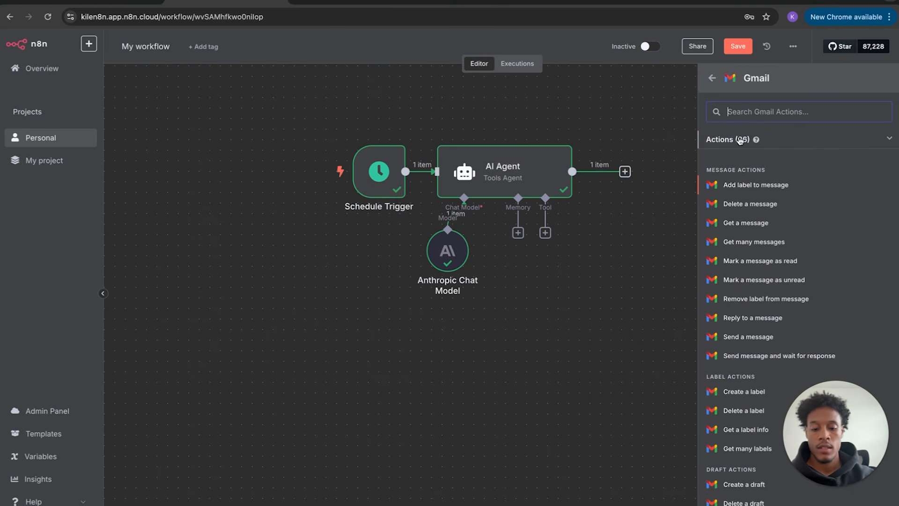
pyautogui.write('send')
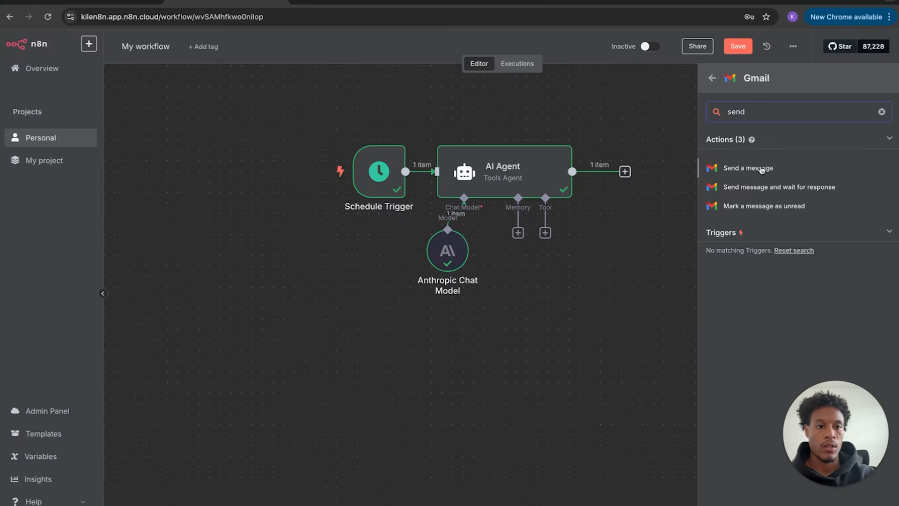
pyautogui.click(759, 169)
pyautogui.click(48, 41)
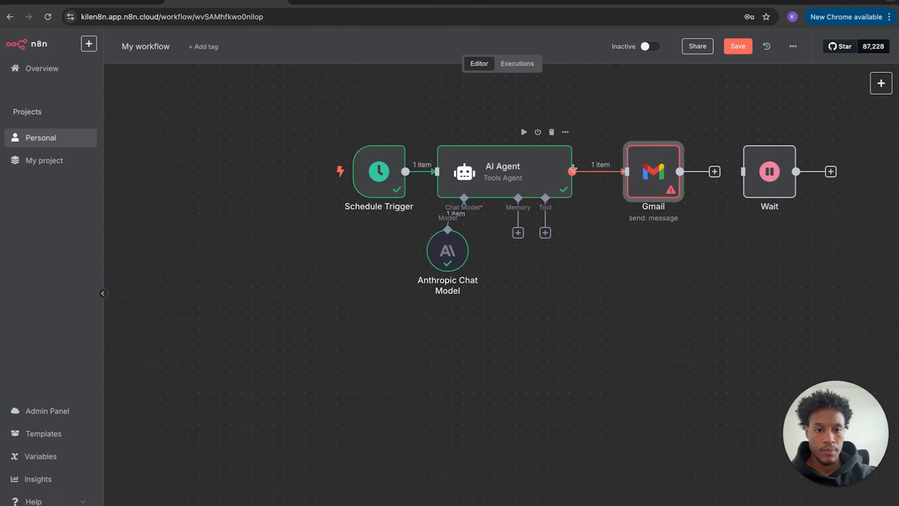
pyautogui.moveTo(651, 177)
pyautogui.mouseDown()
pyautogui.moveTo(660, 177)
pyautogui.moveTo(640, 176)
pyautogui.mouseUp()
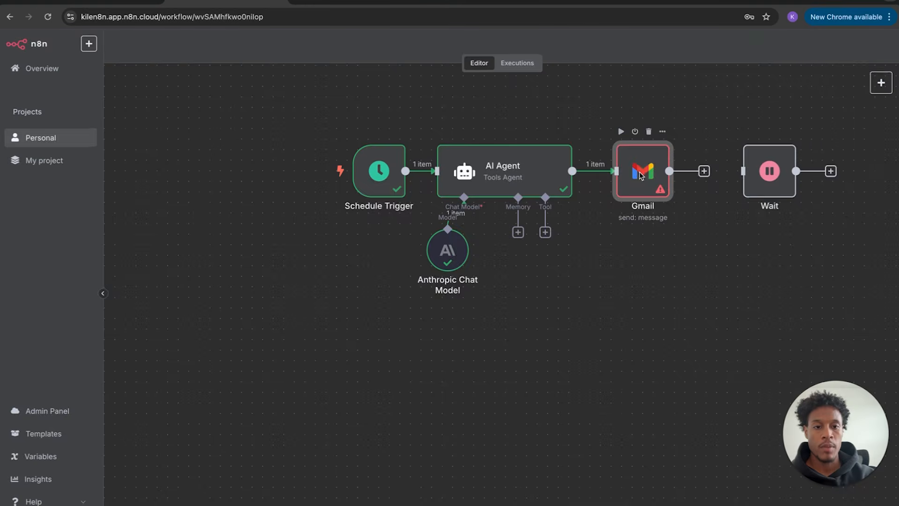
pyautogui.doubleClick(641, 175)
# - Map the AI Agent's output field into the Gmail message body
pyautogui.click(388, 115)
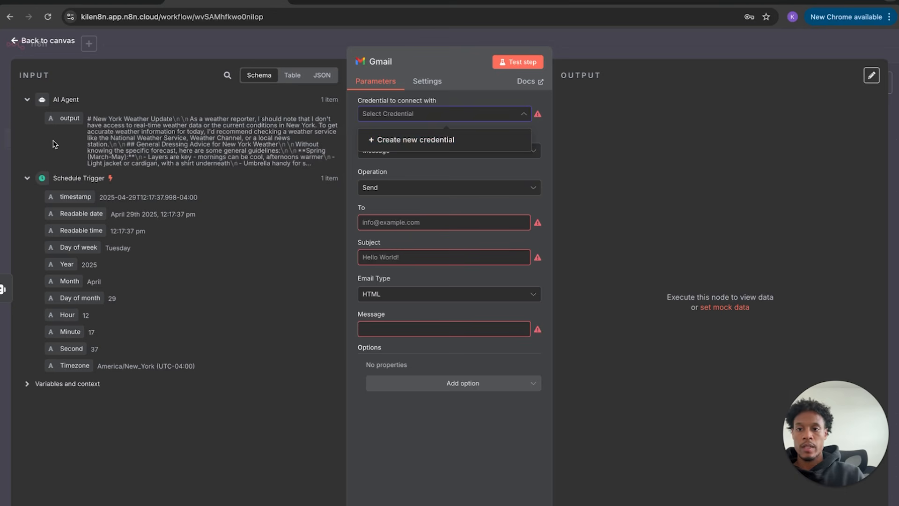
pyautogui.moveTo(69, 118); pyautogui.dragTo(397, 323)
pyautogui.click(388, 257)
pyautogui.click(393, 223)
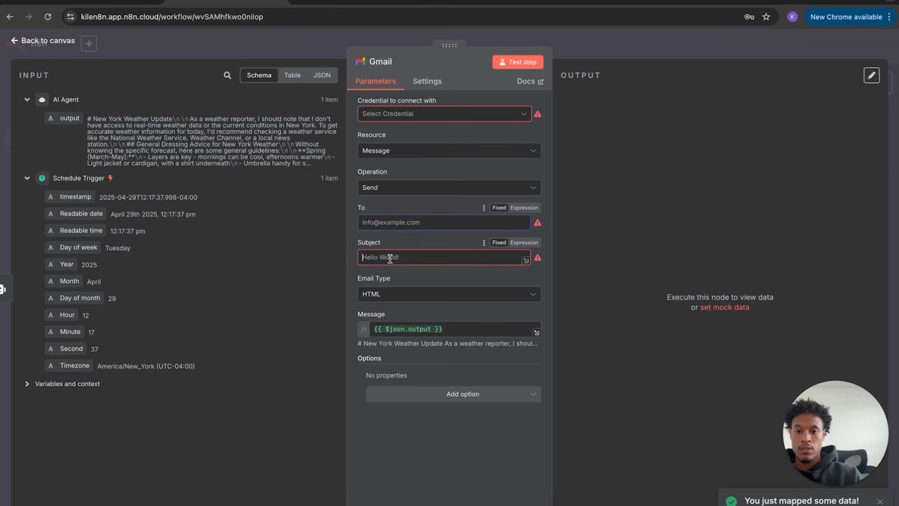
# - Connect the Gmail node's output to the Wait step
pyautogui.click(44, 41)
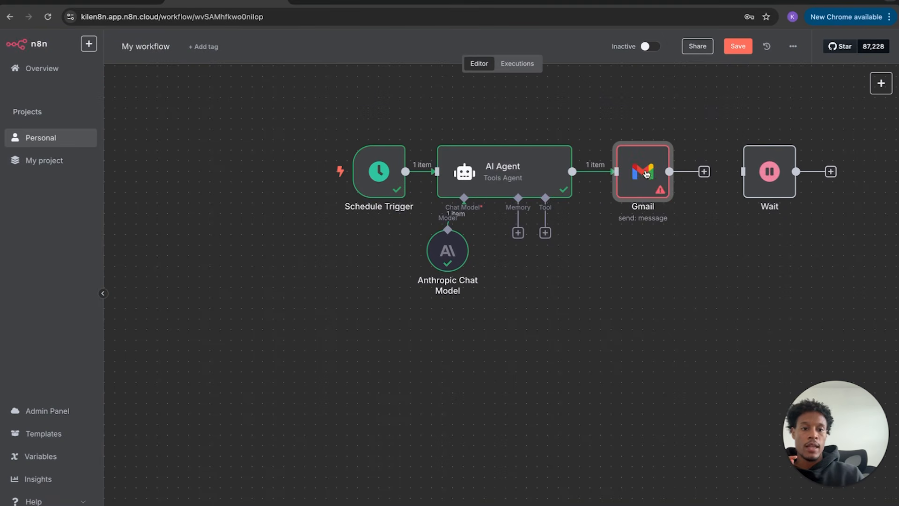
pyautogui.moveTo(669, 172); pyautogui.dragTo(721, 175)
pyautogui.doubleClick(721, 179)
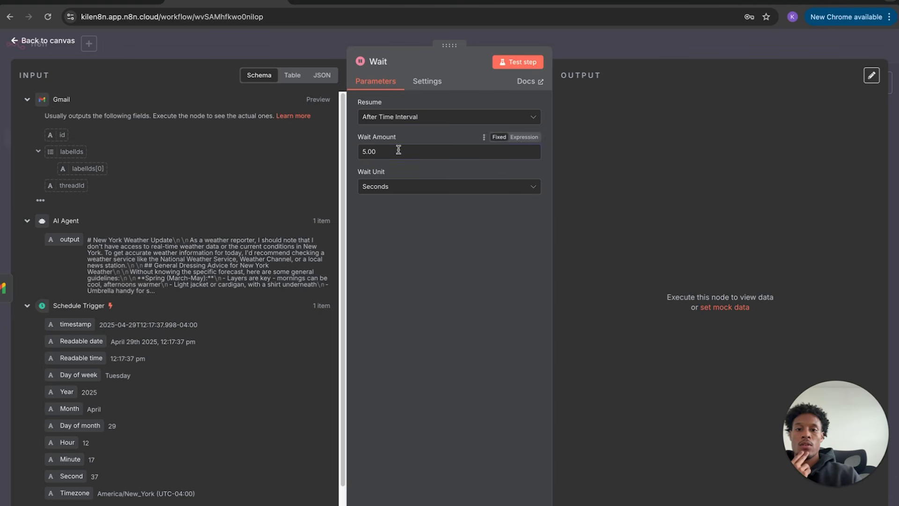
# - Change the Wait step from 5 seconds to a 4-hour pause
pyautogui.click(400, 187)
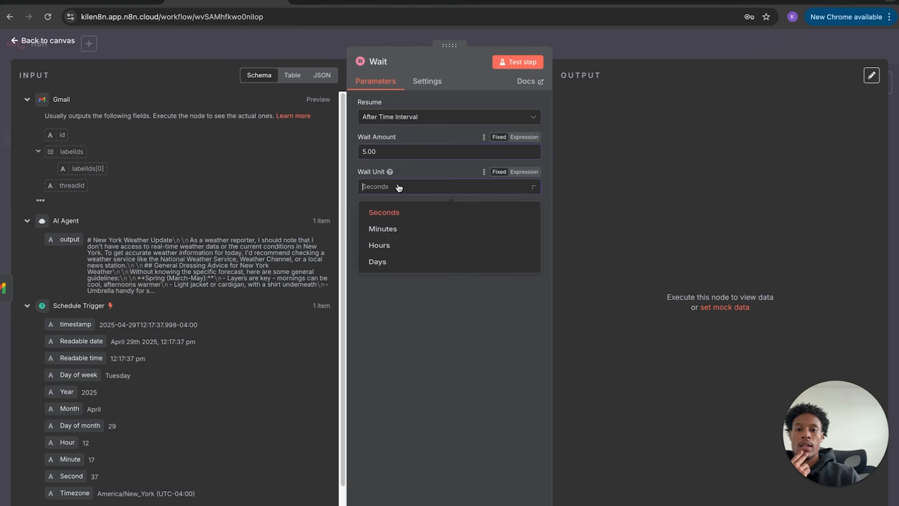
pyautogui.click(402, 250)
pyautogui.click(396, 149)
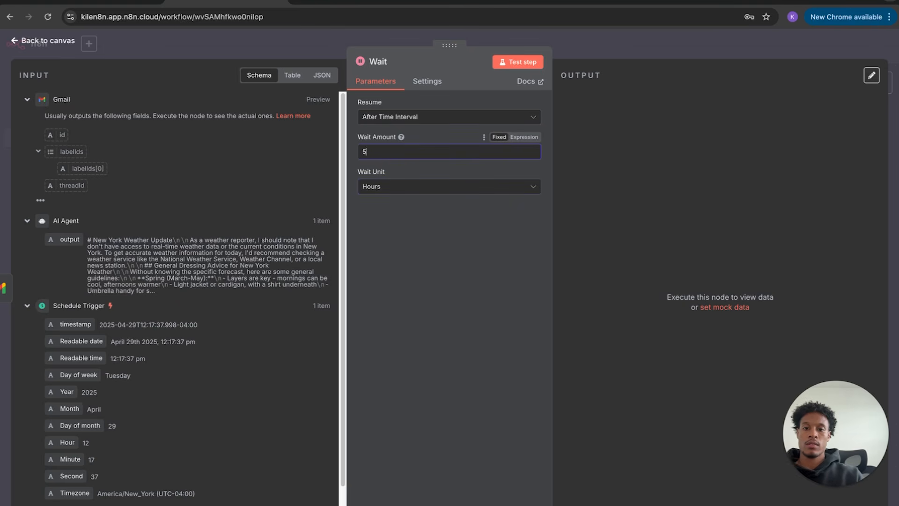
pyautogui.write('1')
pyautogui.click(464, 241)
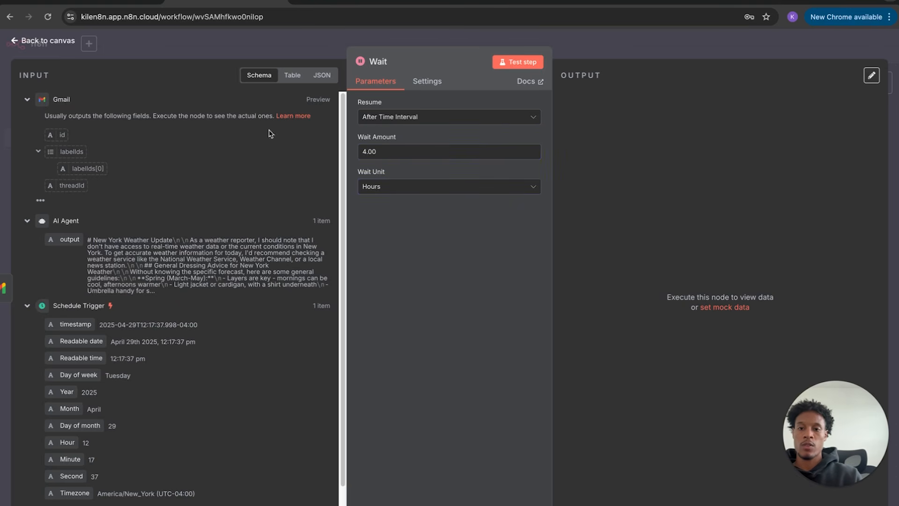
pyautogui.click(66, 42)
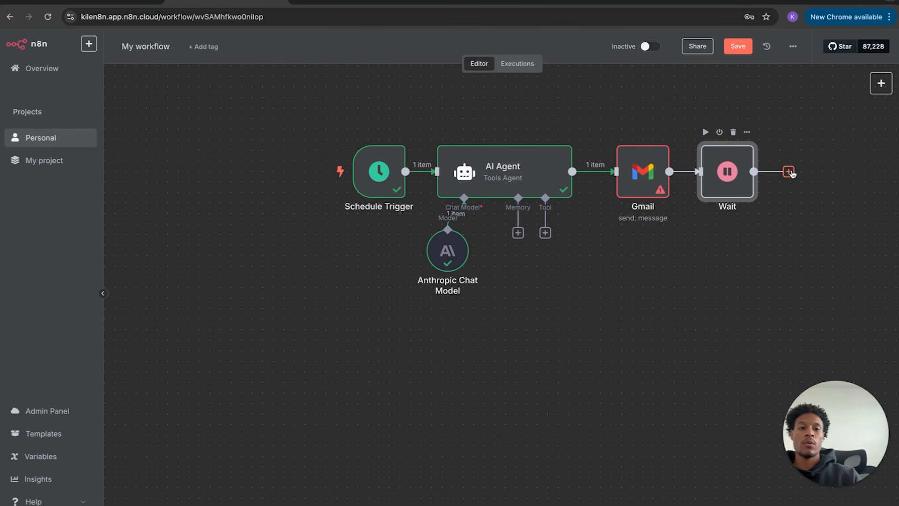
# - Duplicate the AI Agent with its chat model and connect the copy after Wait
pyautogui.moveTo(425, 112); pyautogui.dragTo(584, 295)
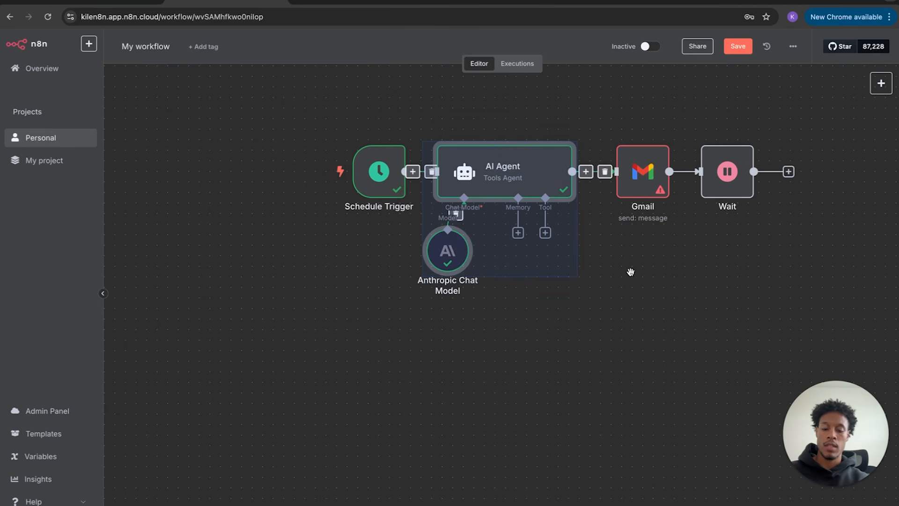
pyautogui.hotkey('ctrl', 'c')
pyautogui.hotkey('ctrl', 'v')
pyautogui.moveTo(630, 319); pyautogui.dragTo(868, 166)
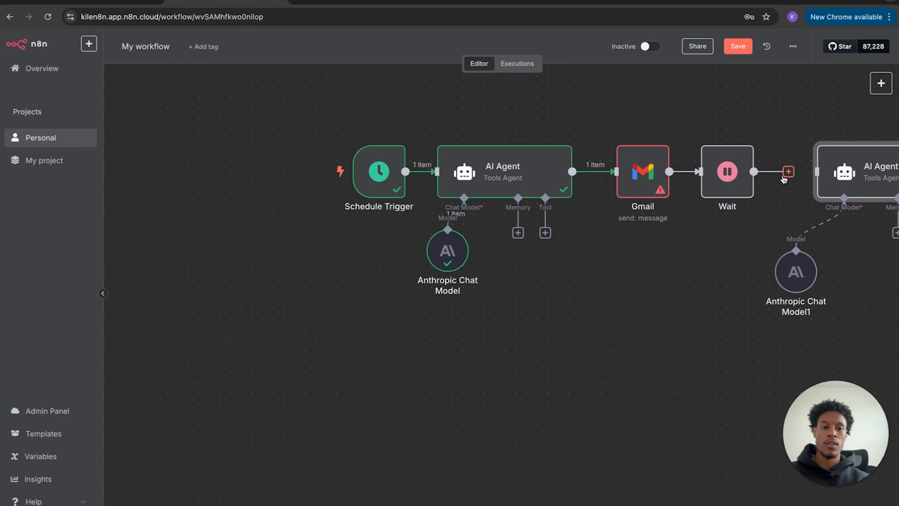
pyautogui.moveTo(772, 175); pyautogui.dragTo(825, 170)
# - Select every node on the canvas and delete them all
pyautogui.hscroll(5, 662, 304)
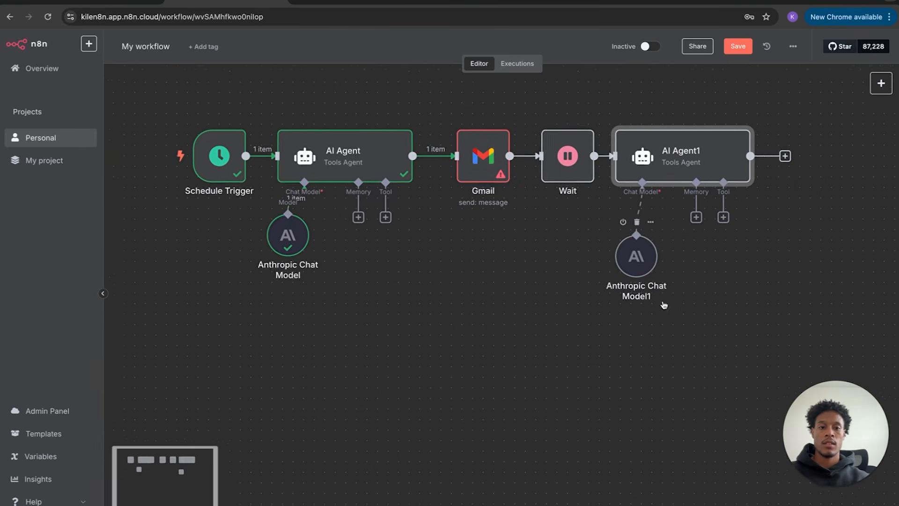
pyautogui.moveTo(415, 171); pyautogui.dragTo(406, 170)
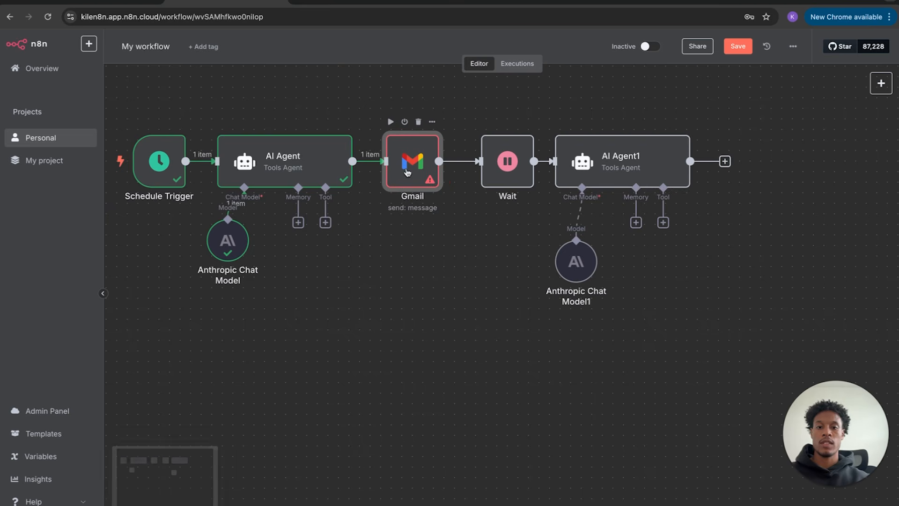
pyautogui.scroll(-3, 504, 320)
pyautogui.scroll(1, 504, 321)
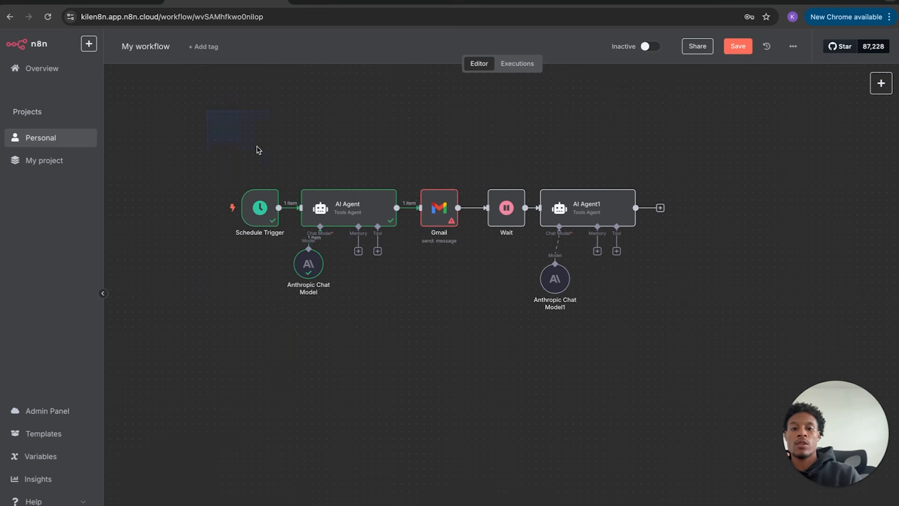
pyautogui.moveTo(206, 110); pyautogui.dragTo(674, 423)
pyautogui.press('Delete')
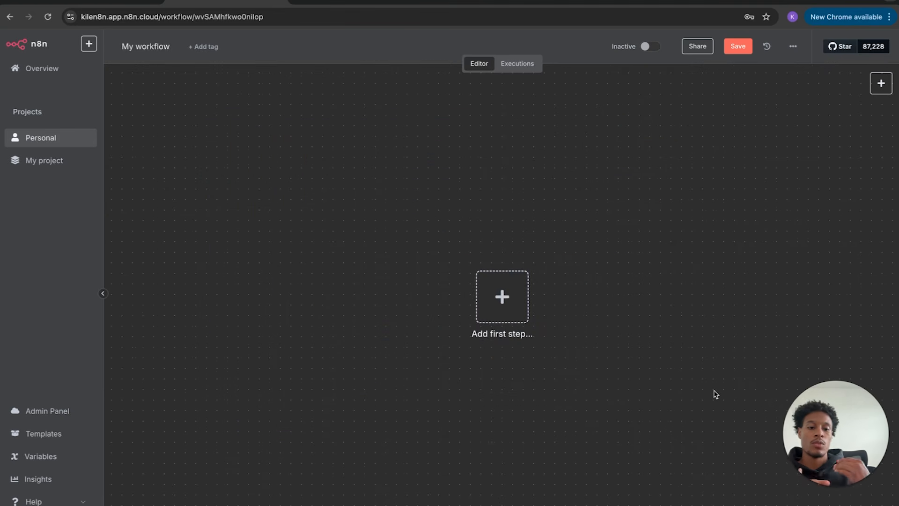
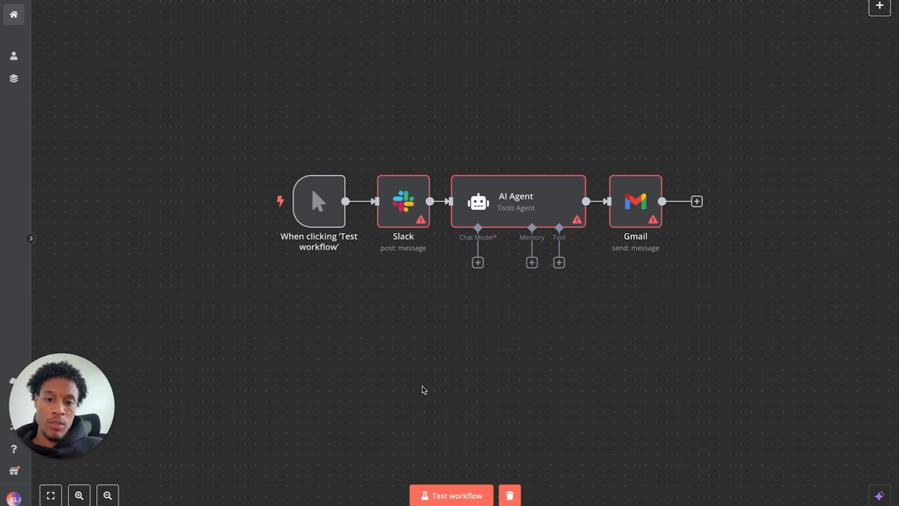
# - Test-run the whole workflow, hit the 'Problem running workflow' error, then open the Slack node
pyautogui.moveTo(422, 223)
pyautogui.scroll(5, 421, 222)
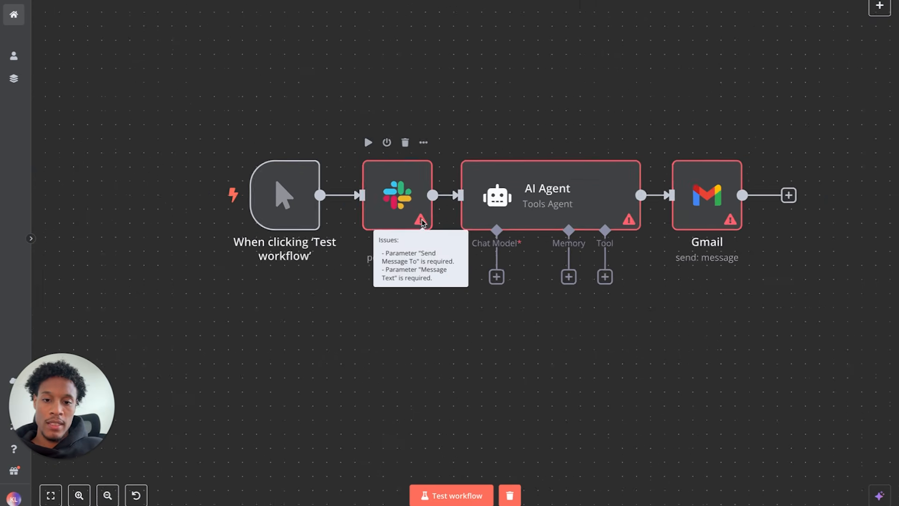
pyautogui.scroll(-1, 422, 223)
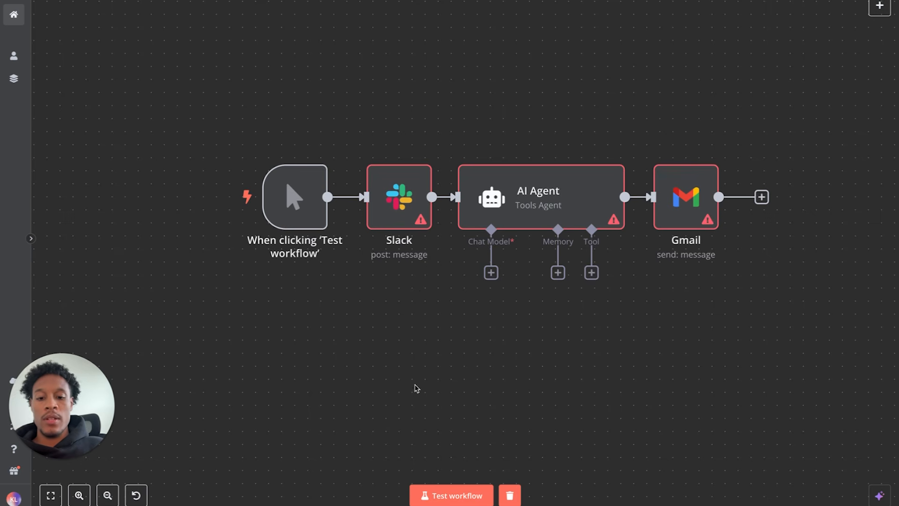
pyautogui.click(448, 499)
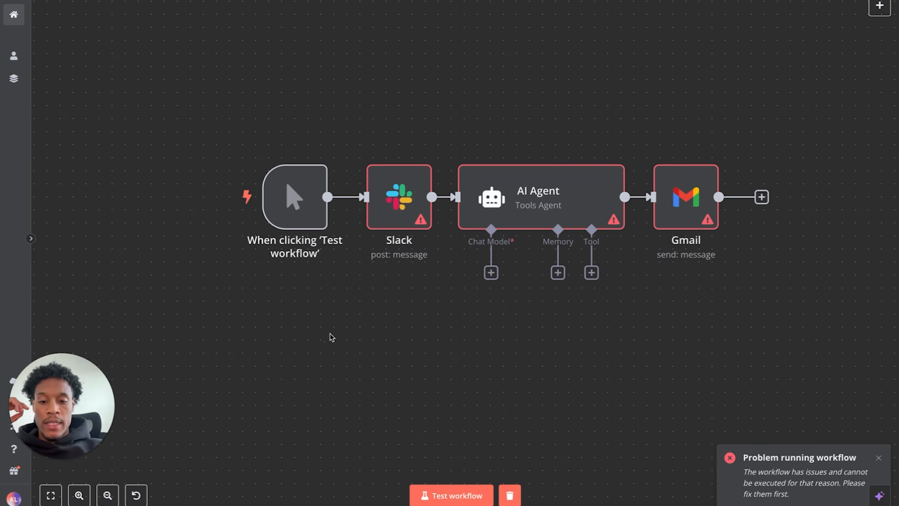
pyautogui.doubleClick(410, 204)
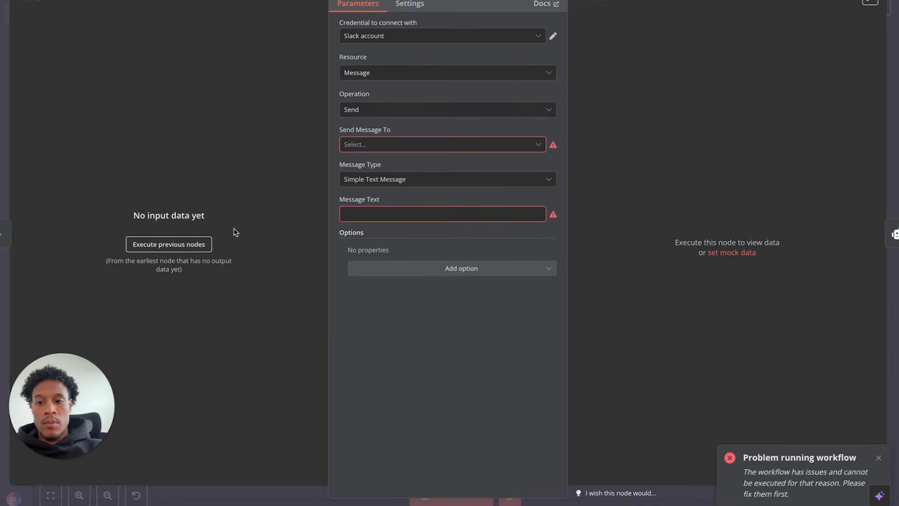
# - Execute the trigger so Slack gets 1 item, verify the Slack credential, and return to the canvas
pyautogui.click(191, 245)
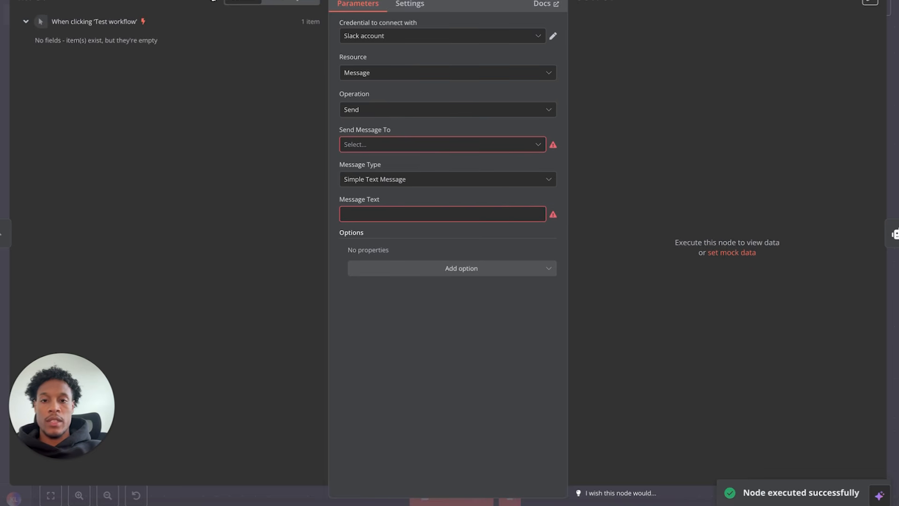
pyautogui.click(552, 39)
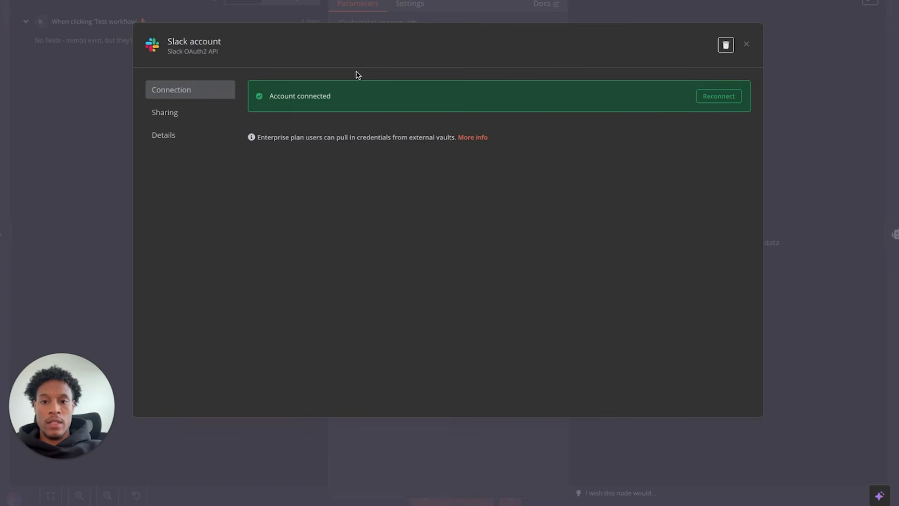
pyautogui.click(747, 44)
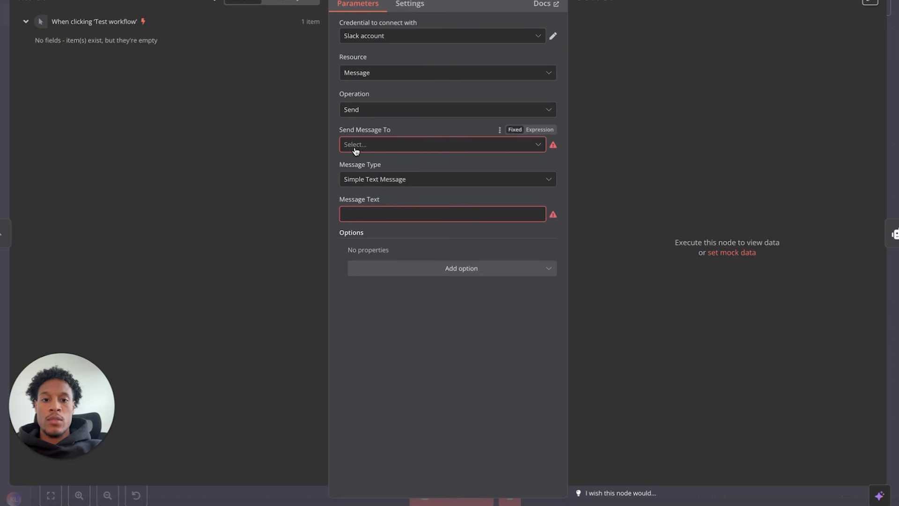
pyautogui.moveTo(554, 146)
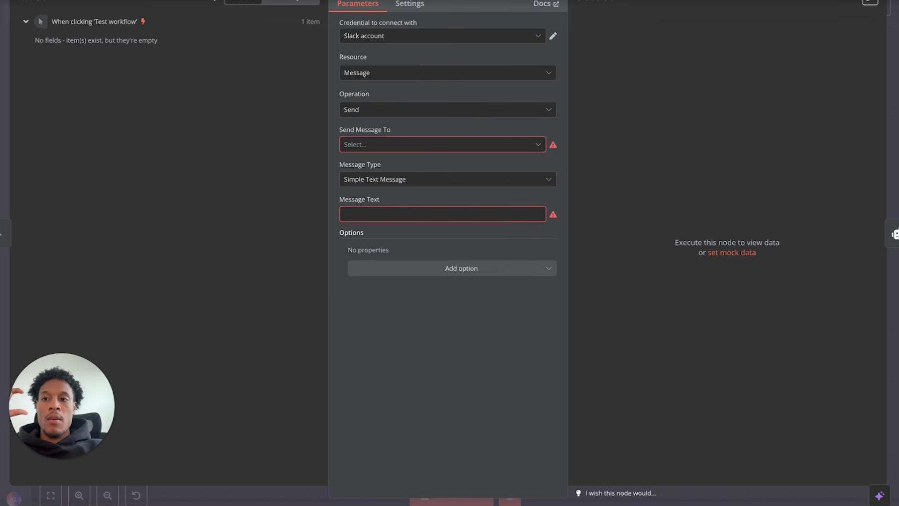
pyautogui.click(66, 1)
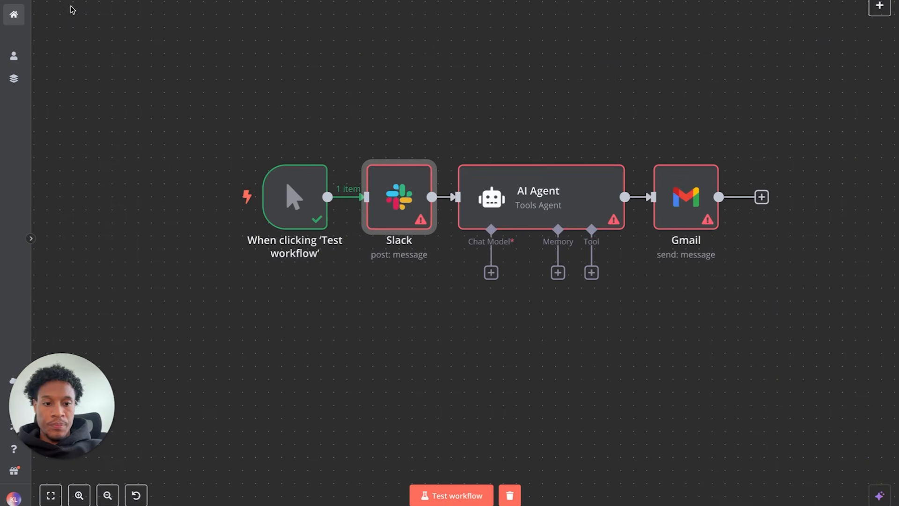
pyautogui.hscroll(2, 516, 339)
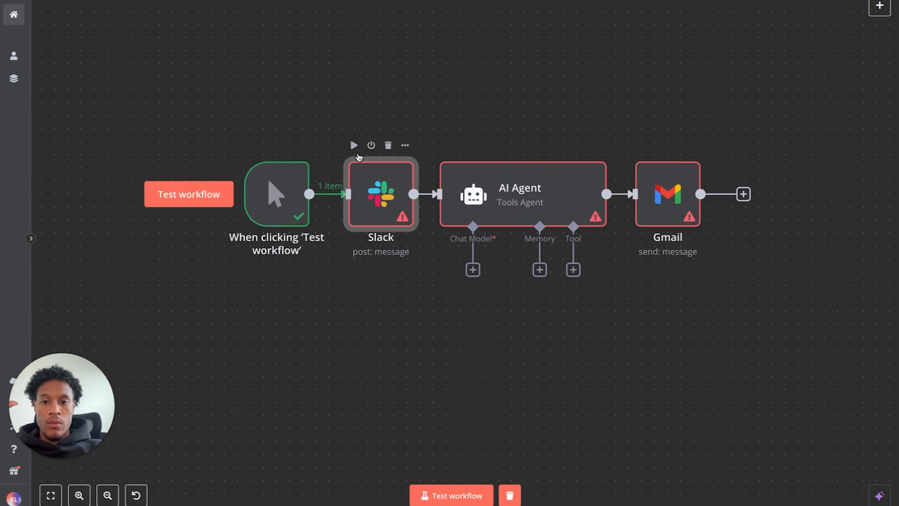
# - Run the Slack step alone, open the assistant, and copy the resulting error text
pyautogui.click(354, 145)
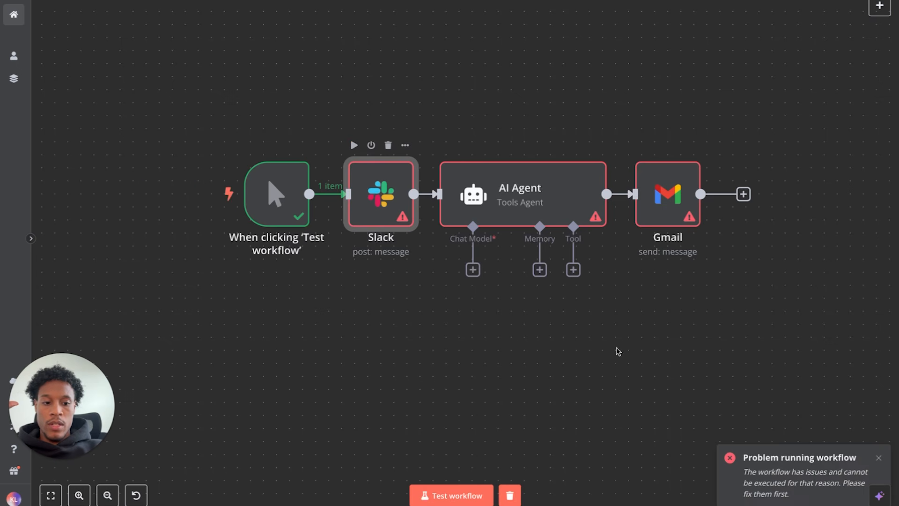
pyautogui.click(880, 496)
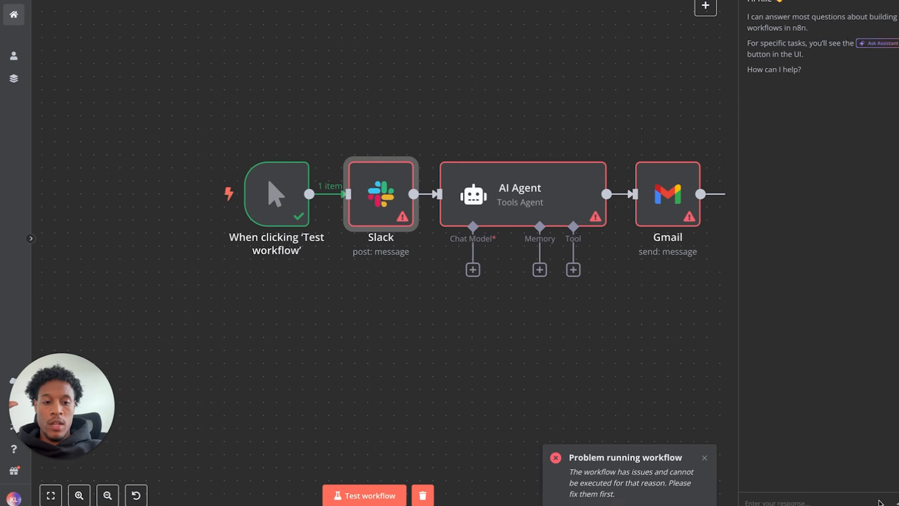
pyautogui.moveTo(618, 495); pyautogui.dragTo(568, 461)
pyautogui.hotkey('ctrl', 'c')
pyautogui.hotkey('ctrl', 'c')
pyautogui.hotkey('ctrl', 'c')
pyautogui.hotkey('ctrl', 'c')
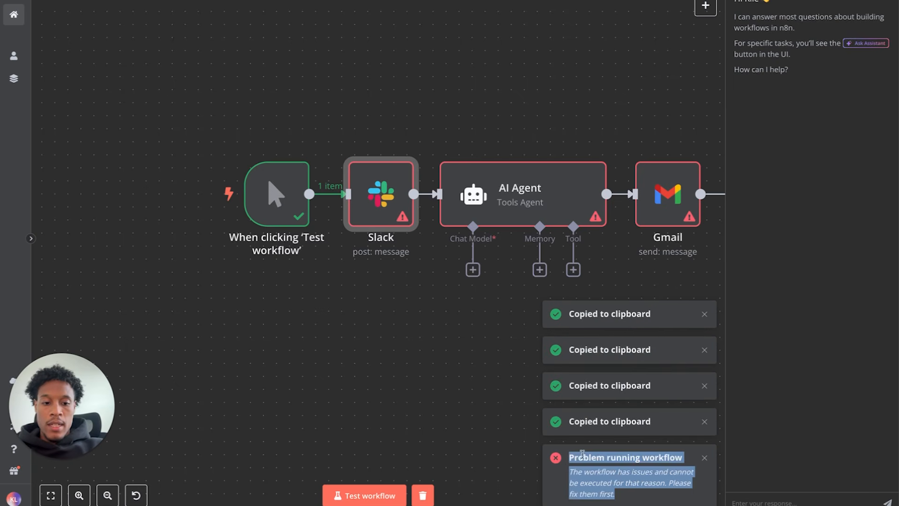
# - Send the assistant 'I keep getting this error' with the workflow JSON pasted in
pyautogui.click(748, 495)
pyautogui.hotkey('ctrl', 'v')
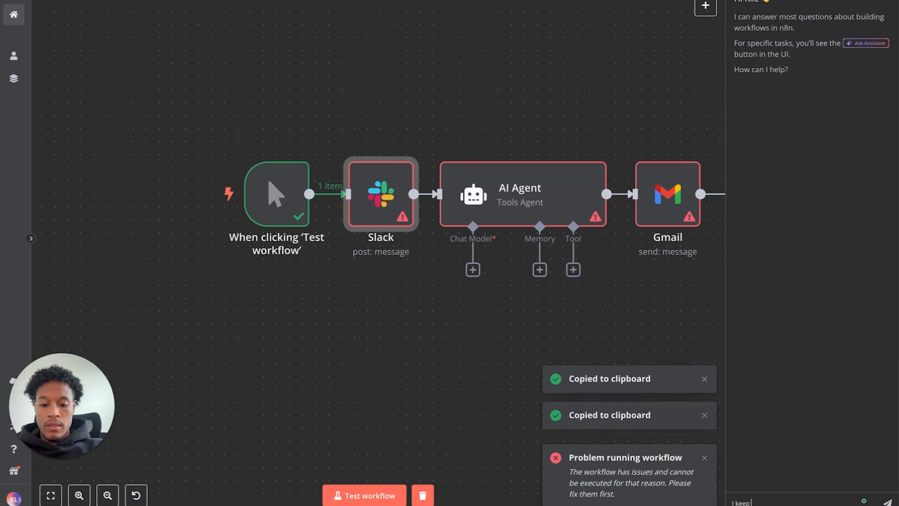
pyautogui.write('ep getting this error whats the problem...?')
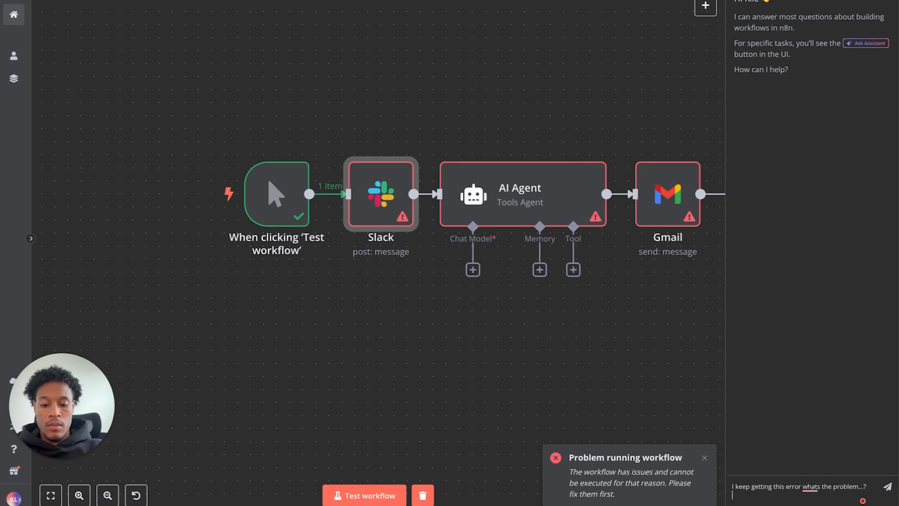
pyautogui.hotkey('ctrl', 'v')
pyautogui.press('Return')
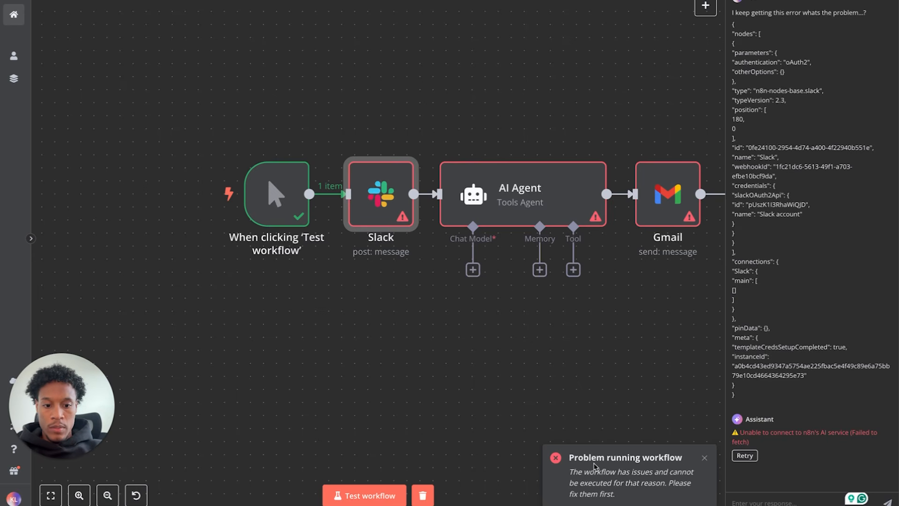
# - Paste the copied error into the assistant box and strip out the workflow JSON
pyautogui.moveTo(614, 494); pyautogui.dragTo(568, 464)
pyautogui.hotkey('ctrl', 'c')
pyautogui.hotkey('ctrl', 'c')
pyautogui.hotkey('ctrl', 'c')
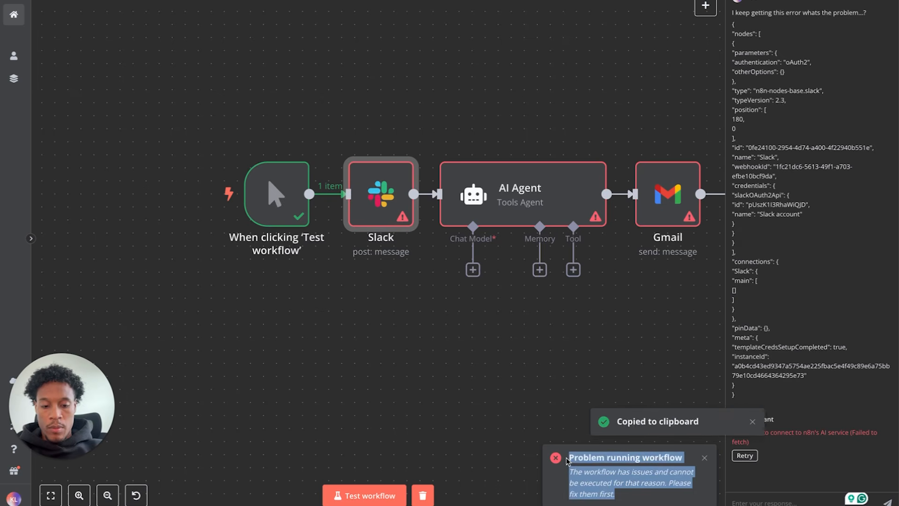
pyautogui.click(741, 502)
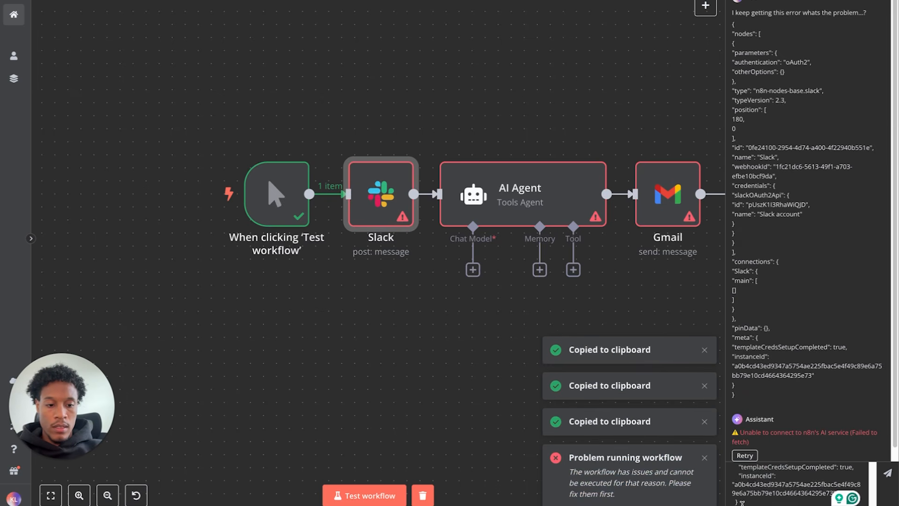
pyautogui.hotkey('ctrl', 'v')
pyautogui.moveTo(757, 500); pyautogui.dragTo(744, 453)
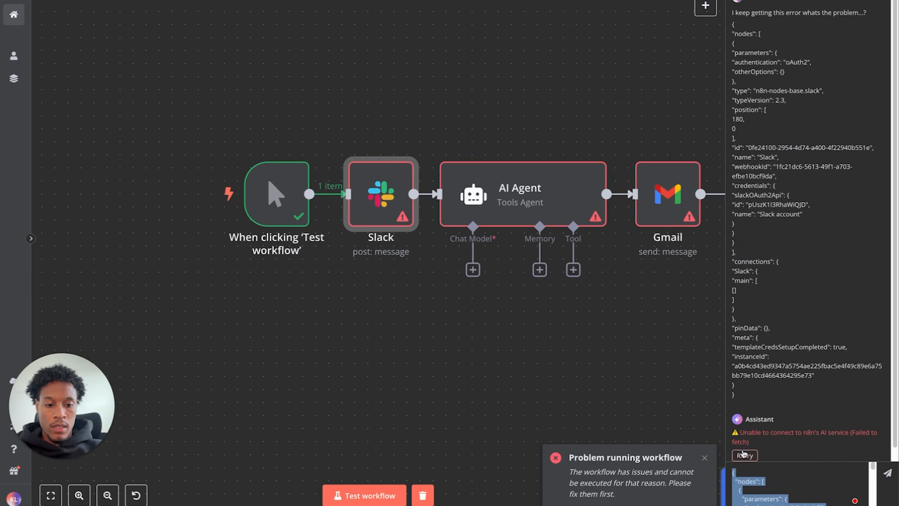
pyautogui.press('BackSpace')
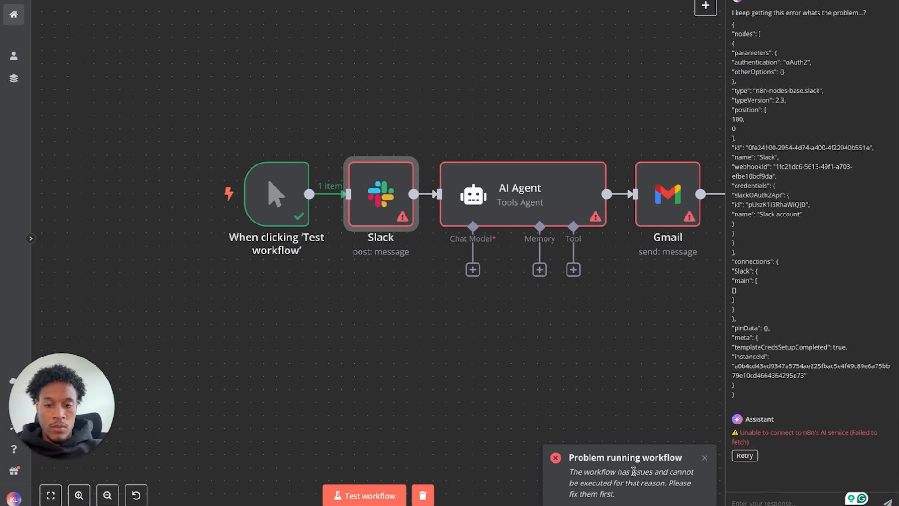
pyautogui.moveTo(571, 458); pyautogui.dragTo(609, 490)
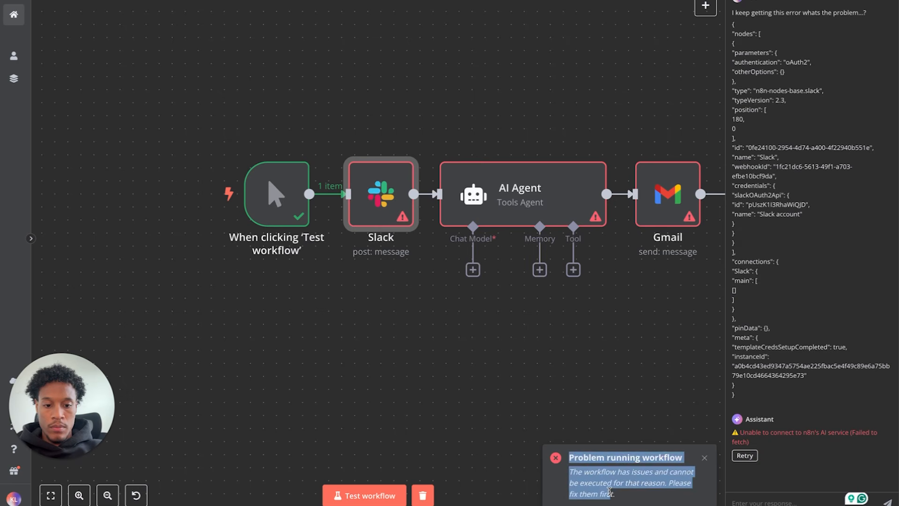
pyautogui.click(614, 494)
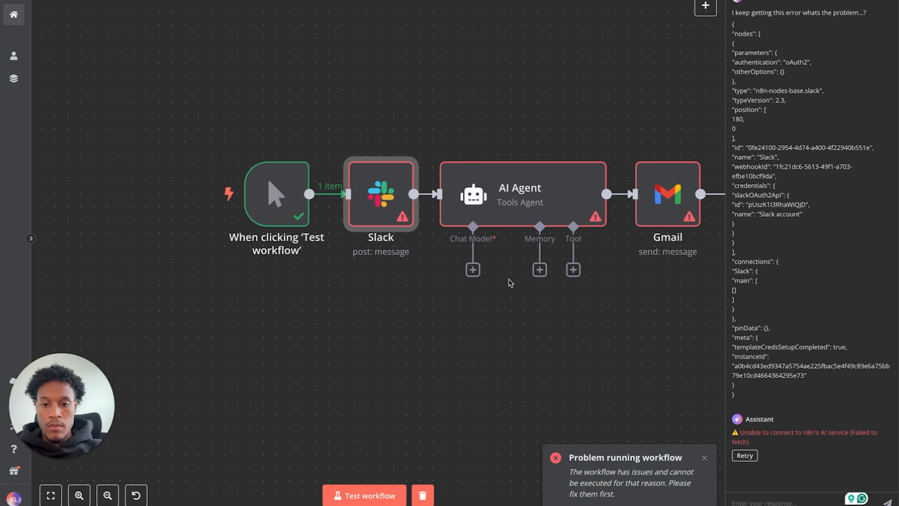
# - Rerun the workflow test and paste its error into the assistant box without the JSON
pyautogui.click(379, 497)
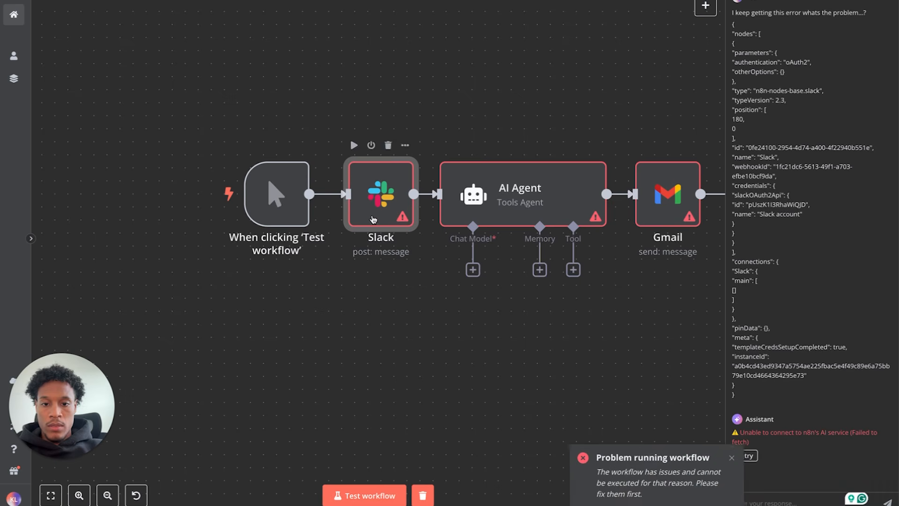
pyautogui.moveTo(620, 495); pyautogui.dragTo(571, 468)
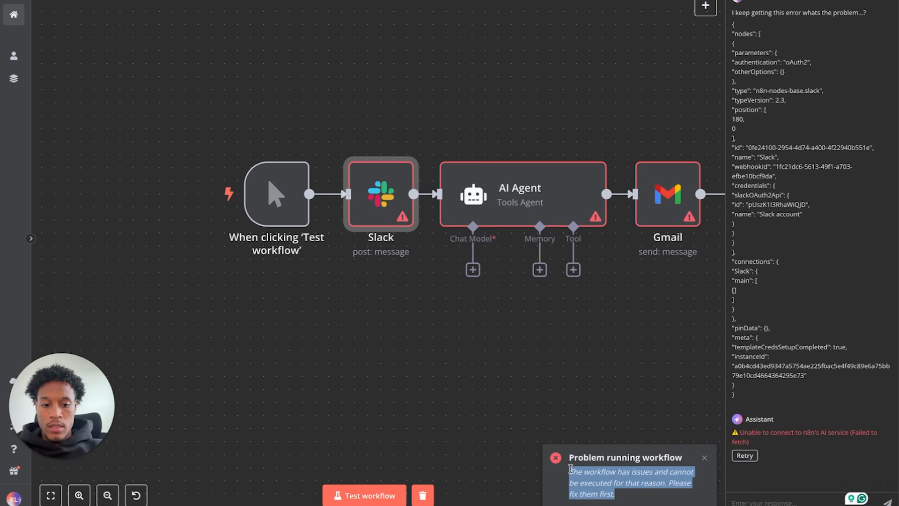
pyautogui.hotkey('ctrl', 'c')
pyautogui.hotkey('ctrl', 'c')
pyautogui.click(742, 499)
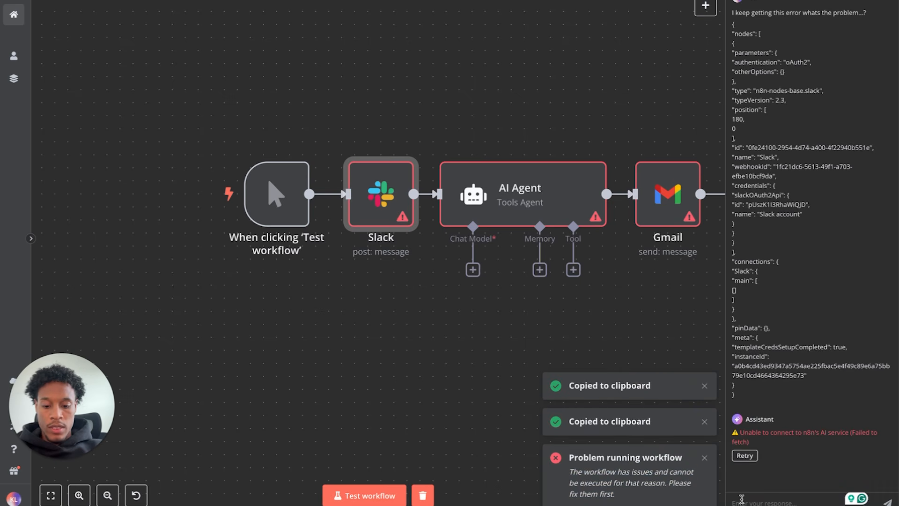
pyautogui.hotkey('ctrl', 'v')
pyautogui.moveTo(752, 501); pyautogui.dragTo(742, 455)
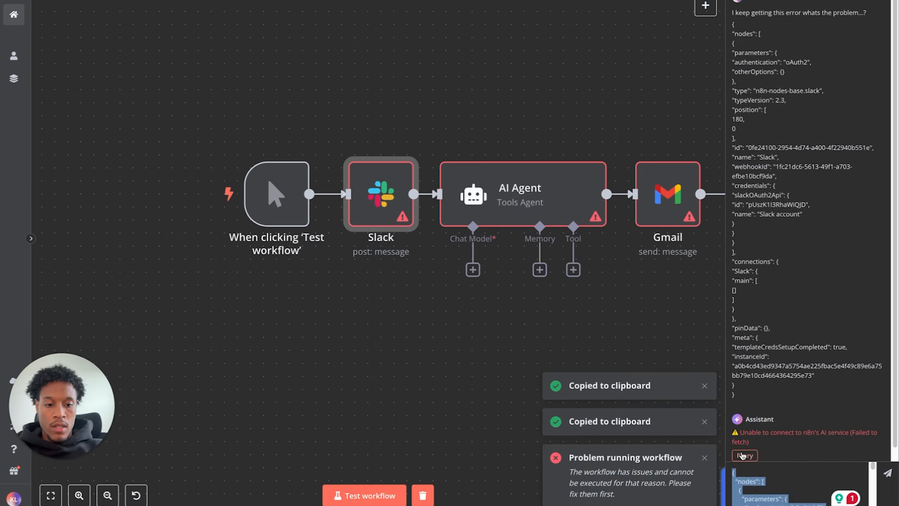
pyautogui.press('BackSpace')
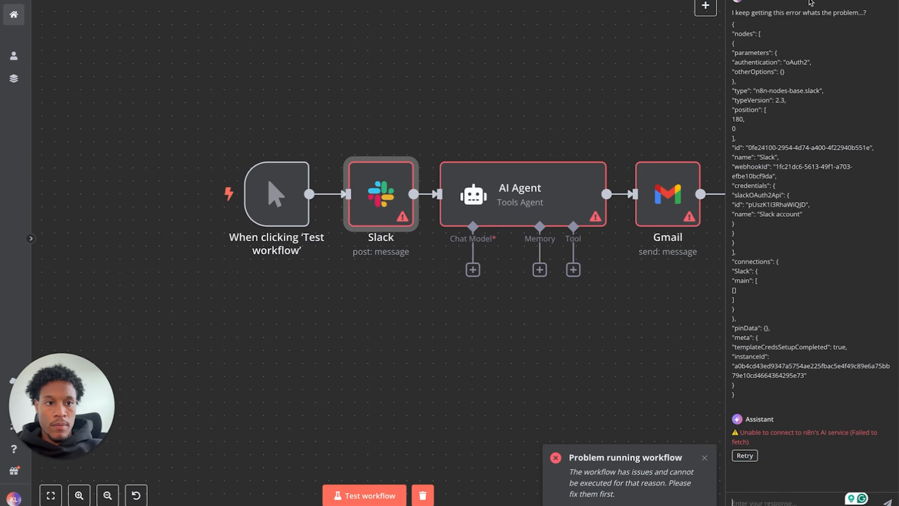
# - Resend the earlier question 'I keep getting this error whats the problem...?' to the assistant
pyautogui.tripleClick(800, 14)
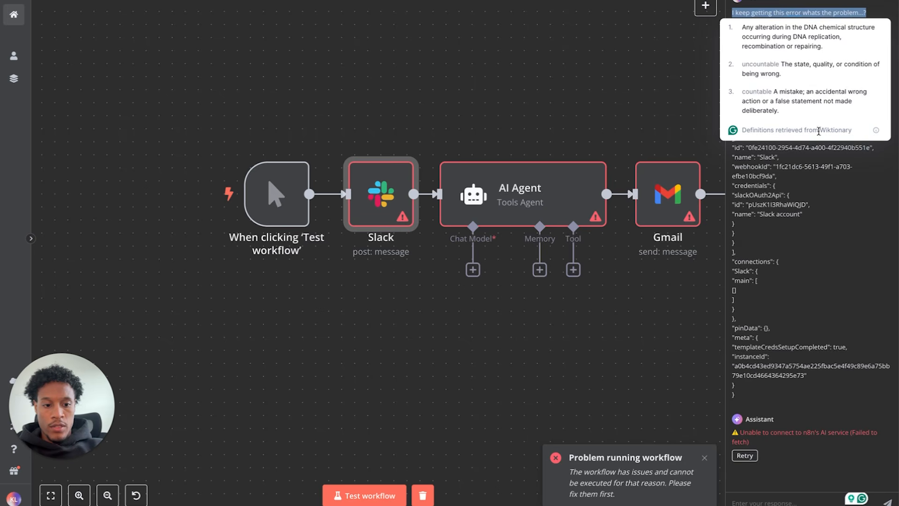
pyautogui.click(746, 502)
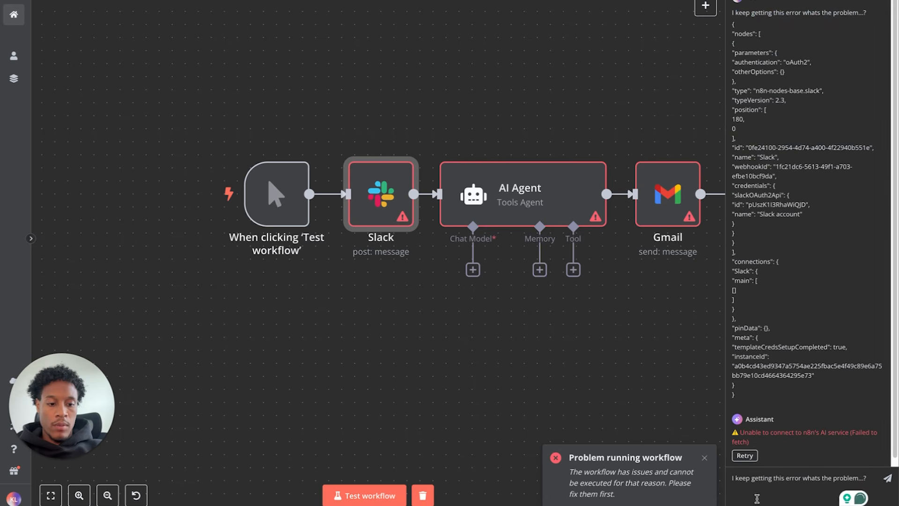
pyautogui.hotkey('ctrl', 'v')
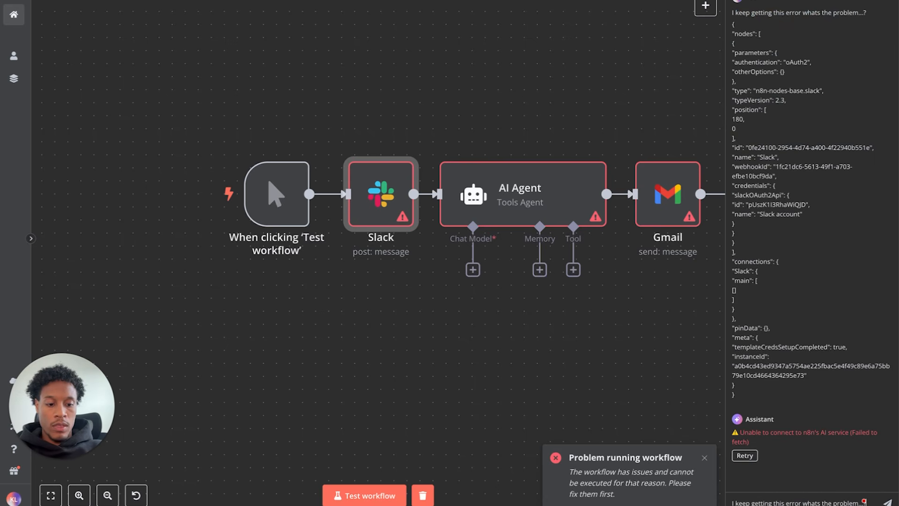
pyautogui.press('Return')
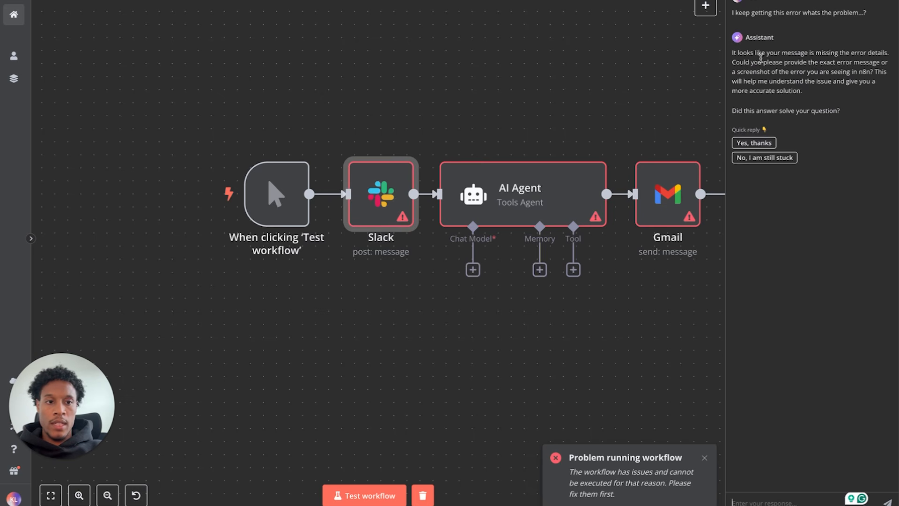
pyautogui.moveTo(737, 53); pyautogui.dragTo(828, 61)
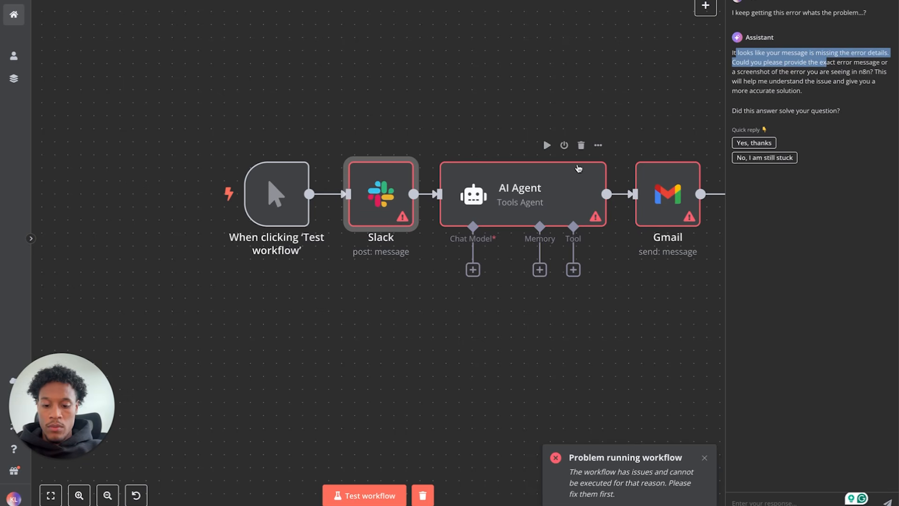
pyautogui.press('super+shift+4')
pyautogui.moveTo(542, 445); pyautogui.dragTo(721, 505)
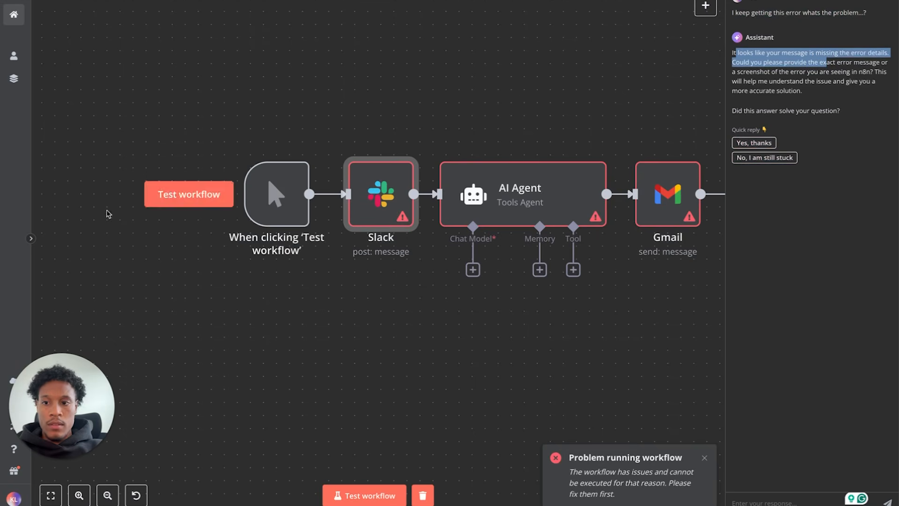
pyautogui.click(788, 74)
pyautogui.click(787, 43)
pyautogui.moveTo(732, 53); pyautogui.dragTo(812, 107)
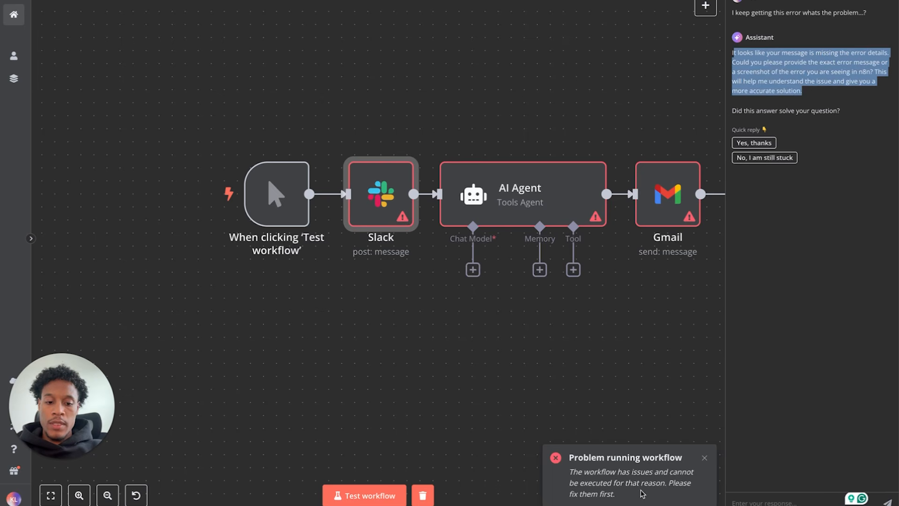
pyautogui.moveTo(614, 495); pyautogui.dragTo(571, 473)
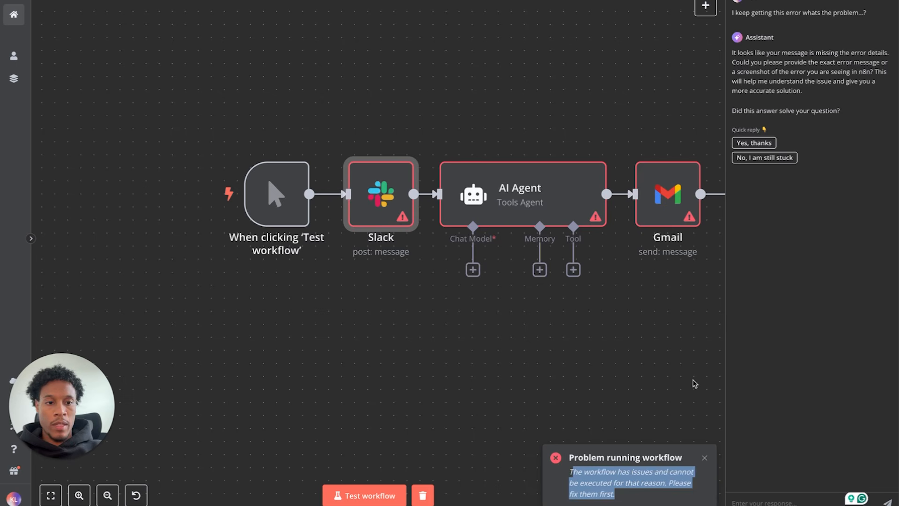
pyautogui.click(745, 72)
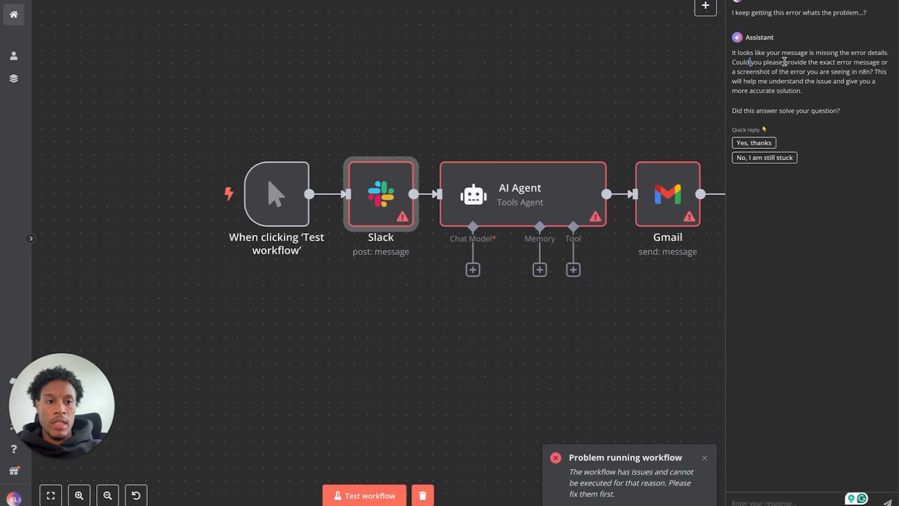
pyautogui.doubleClick(370, 203)
# - Set the Slack node to send 'hi' to a selected user, test it successfully, and close it
pyautogui.click(342, 145)
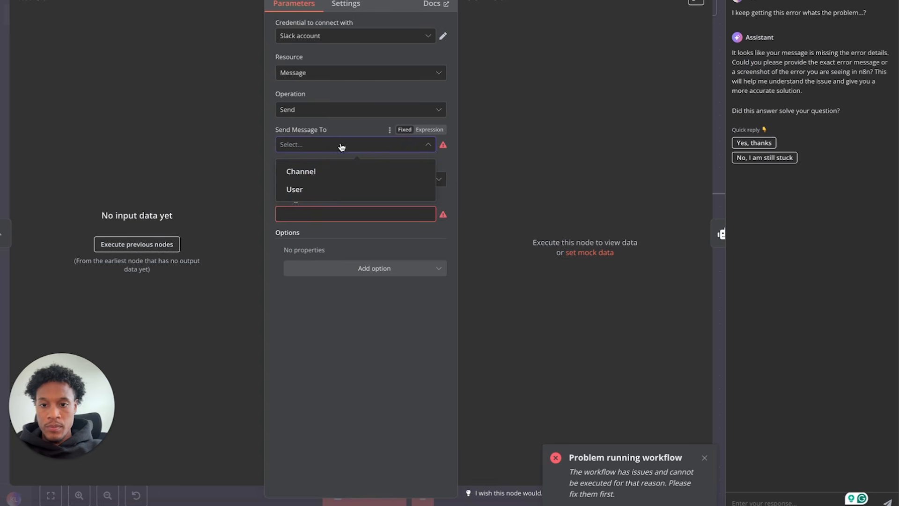
pyautogui.click(325, 189)
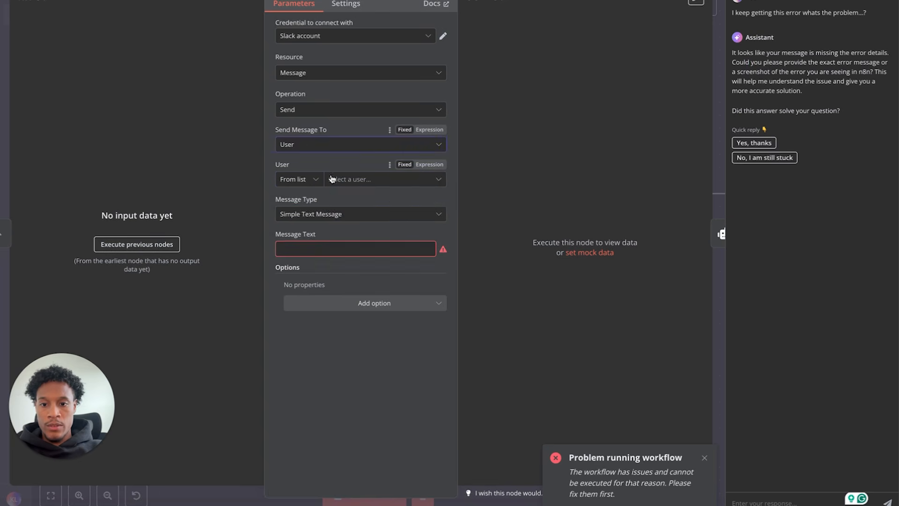
pyautogui.click(331, 178)
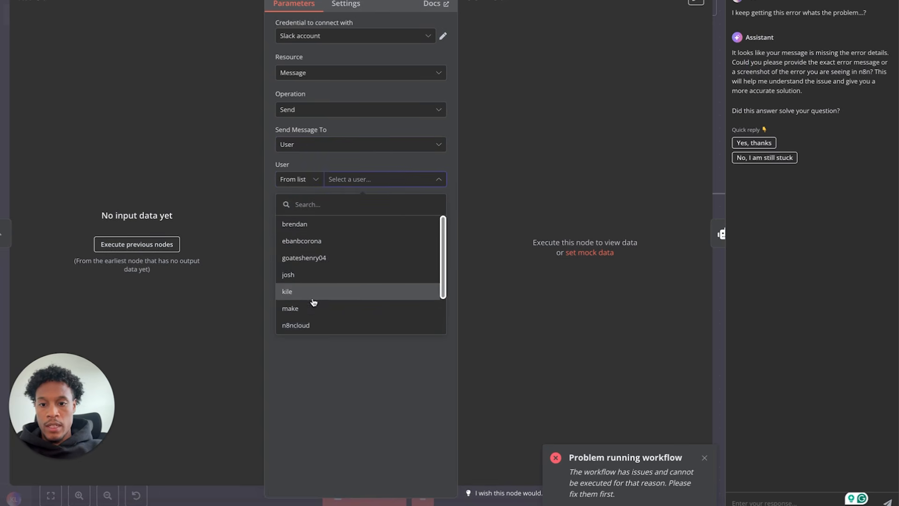
pyautogui.click(312, 292)
pyautogui.click(336, 248)
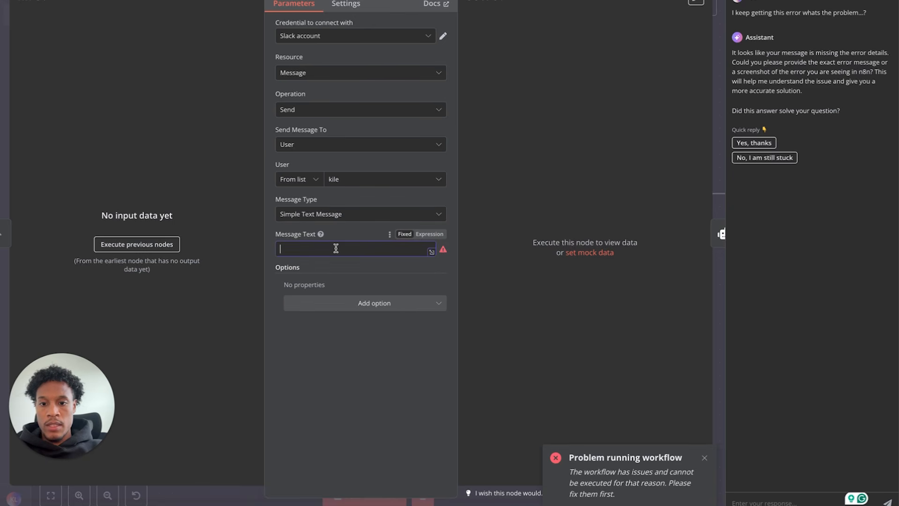
pyautogui.write('hi')
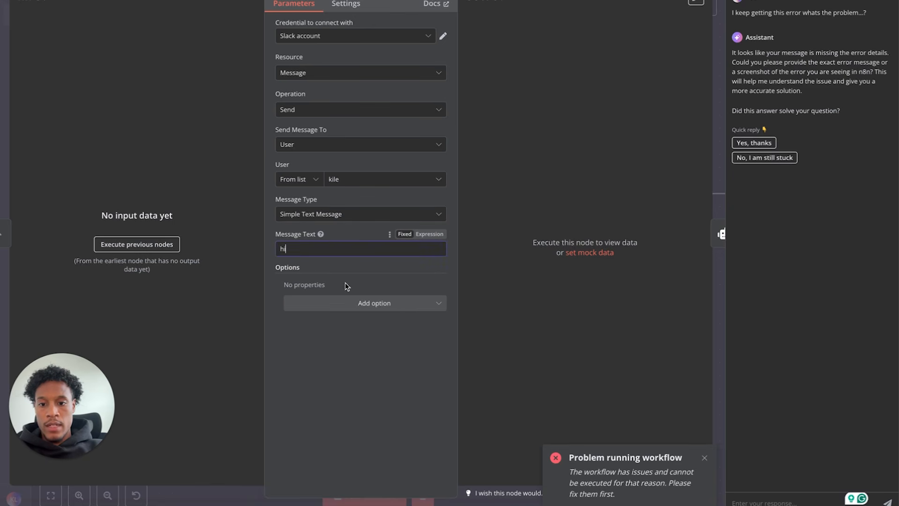
pyautogui.click(429, 1)
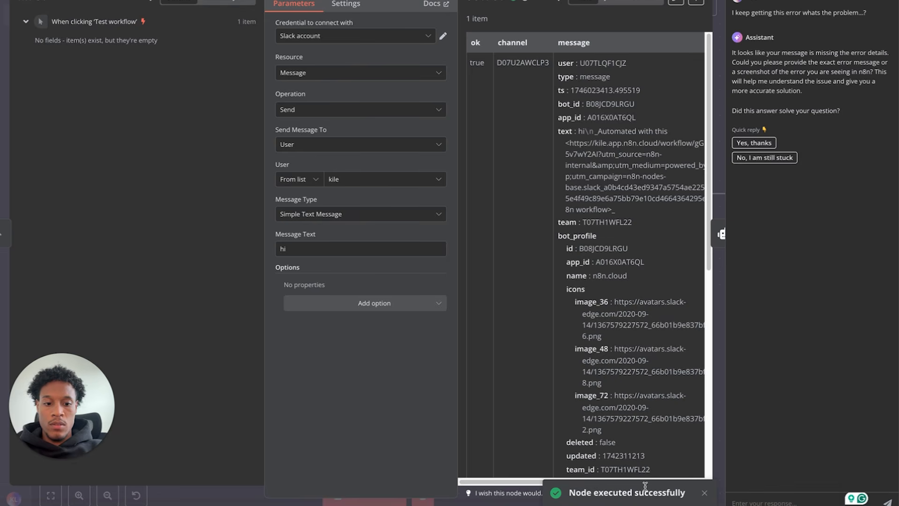
pyautogui.click(97, 4)
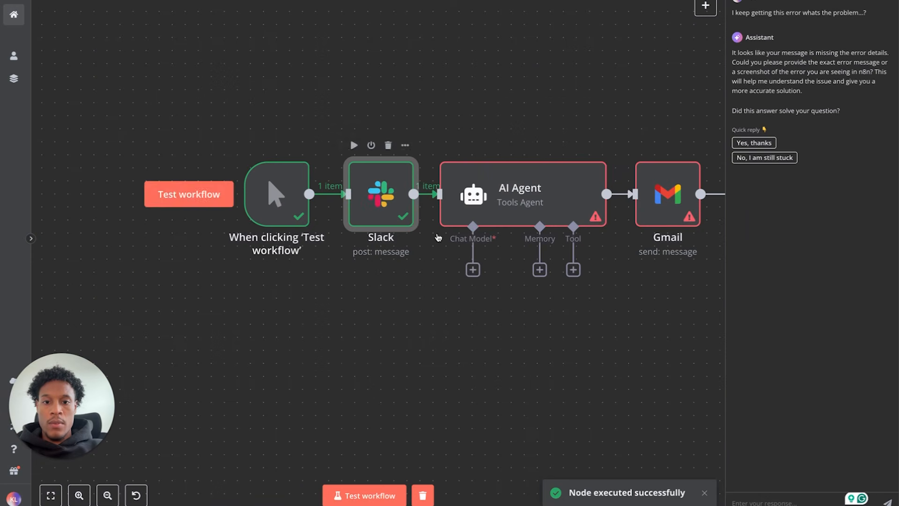
# - Run the AI Agent node alone and copy its missing Chat Model error
pyautogui.click(549, 146)
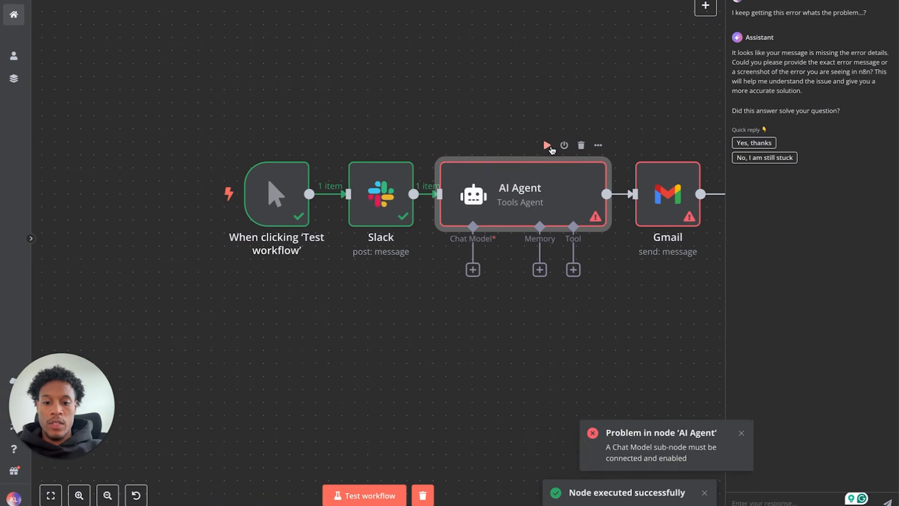
pyautogui.moveTo(648, 494); pyautogui.dragTo(565, 487)
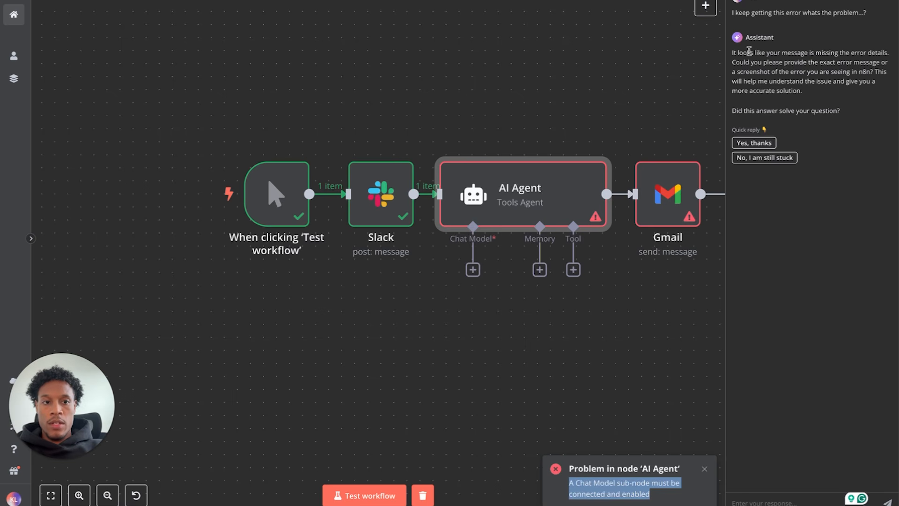
pyautogui.press('super+c')
# - Ask the assistant 'I got another error message in the AI agent node whats wrong?' without the JSON
pyautogui.click(745, 500)
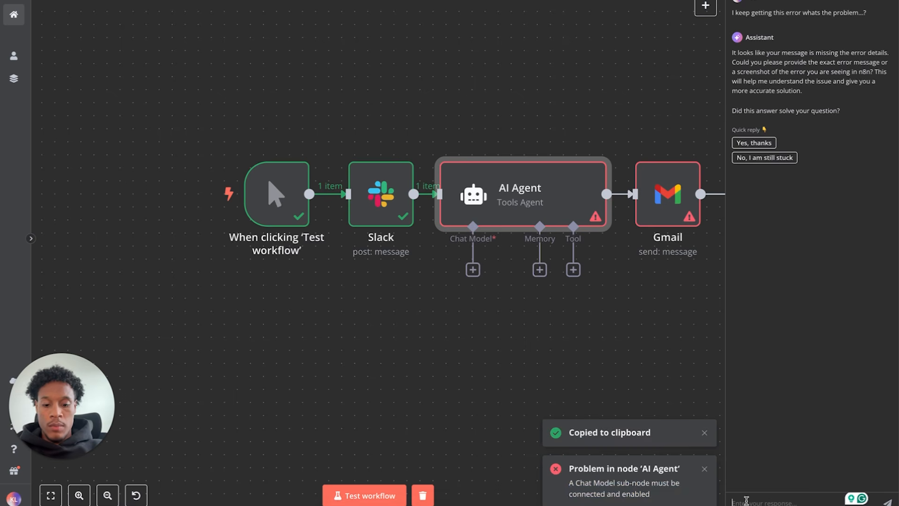
pyautogui.press('super+v')
pyautogui.moveTo(737, 500); pyautogui.dragTo(739, 439)
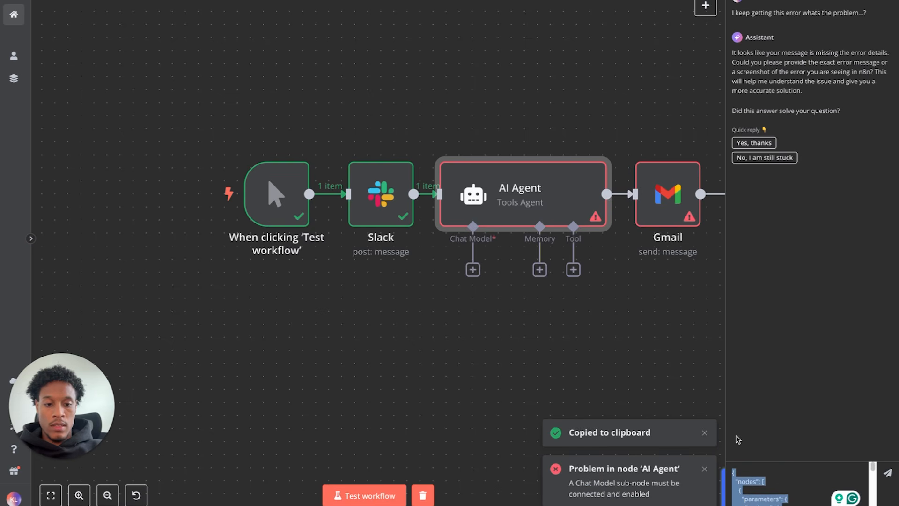
pyautogui.press('BackSpace')
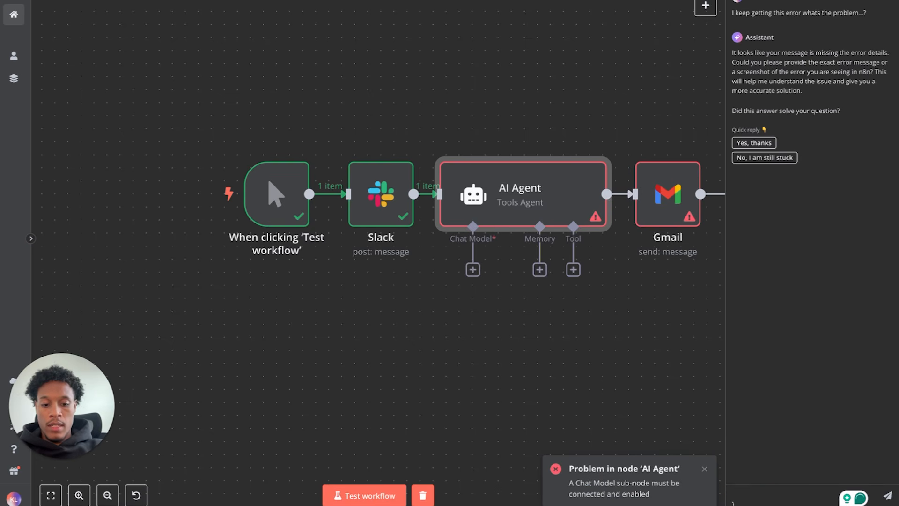
pyautogui.press('BackSpace')
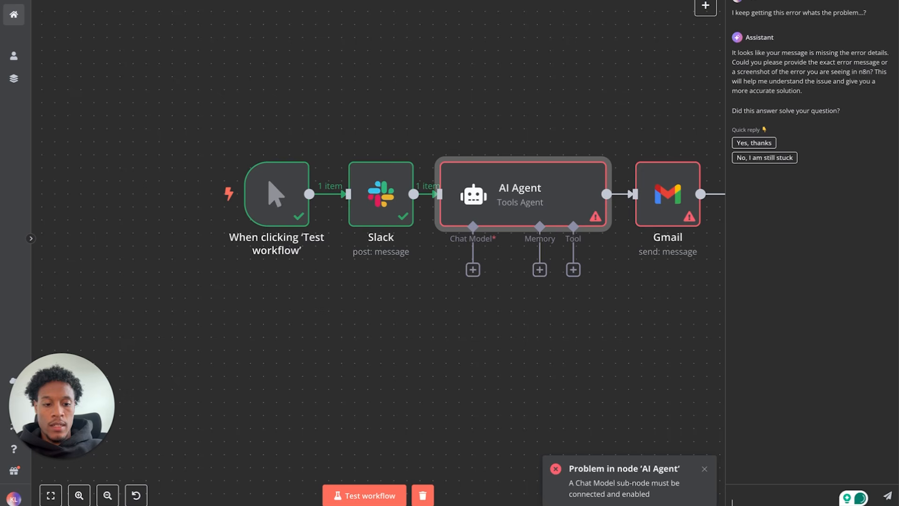
pyautogui.write('I dot another error message i')
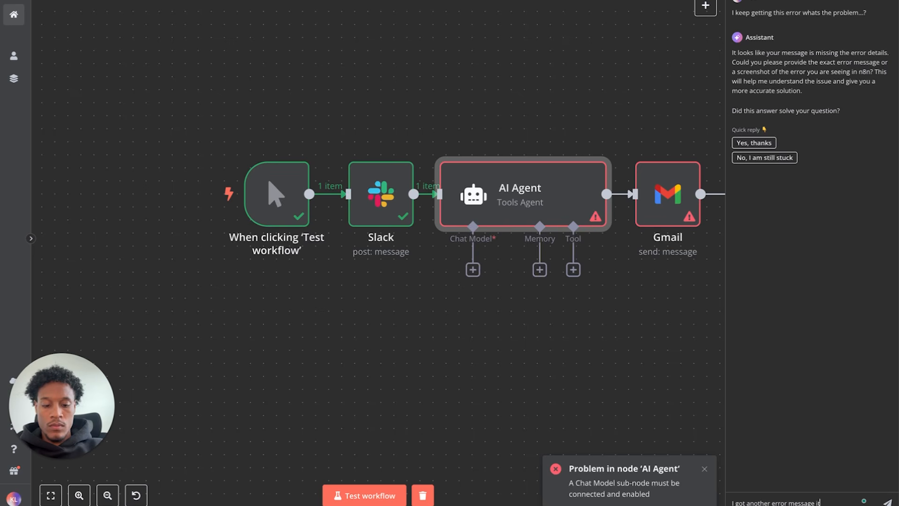
pyautogui.write('n the AI ag')
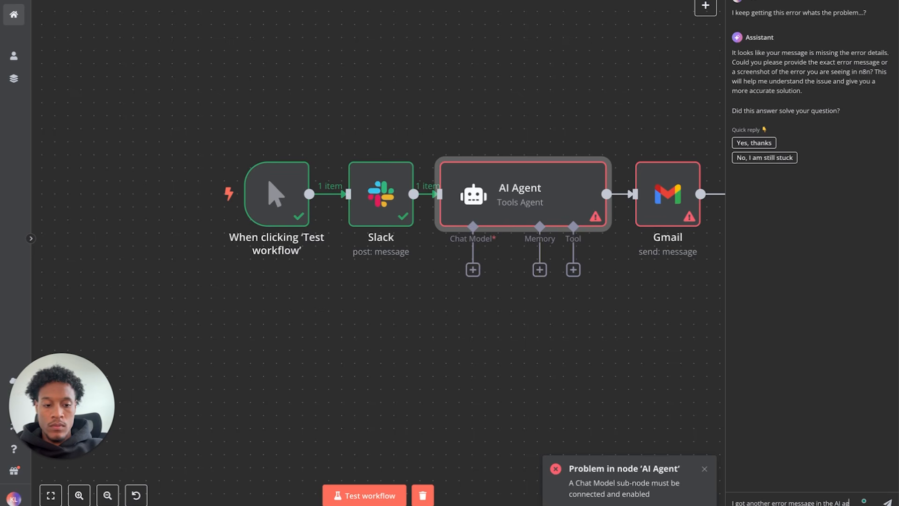
pyautogui.write('ent node whats wrong?')
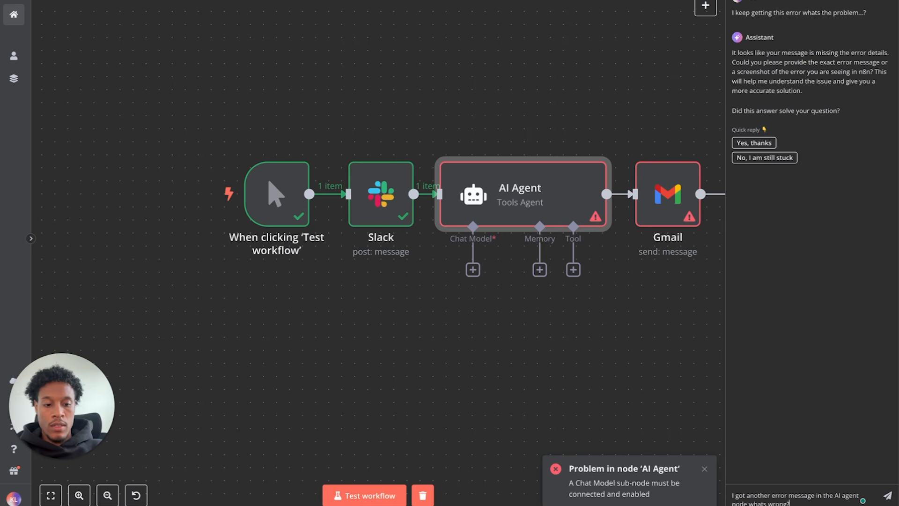
pyautogui.press('Return')
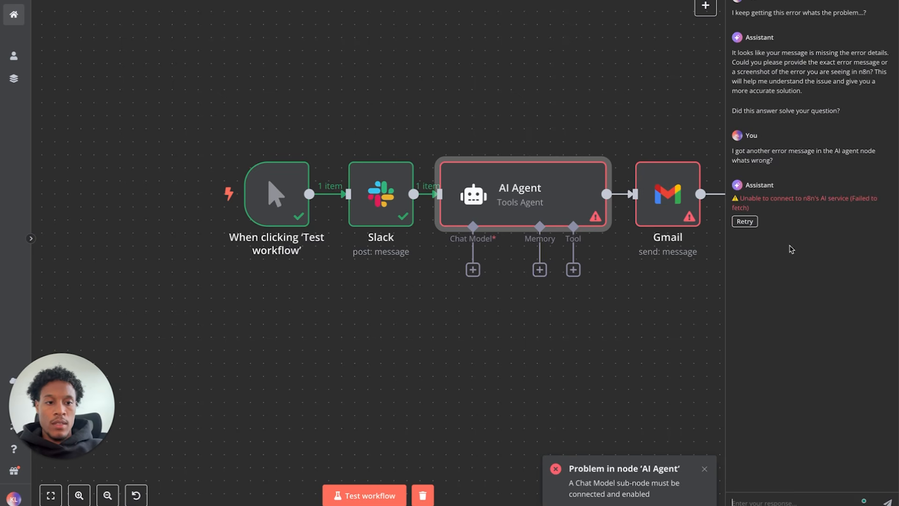
# - Retry the assistant and reply 'it says a chat node most be connected and enabled'
pyautogui.moveTo(775, 162); pyautogui.dragTo(732, 151)
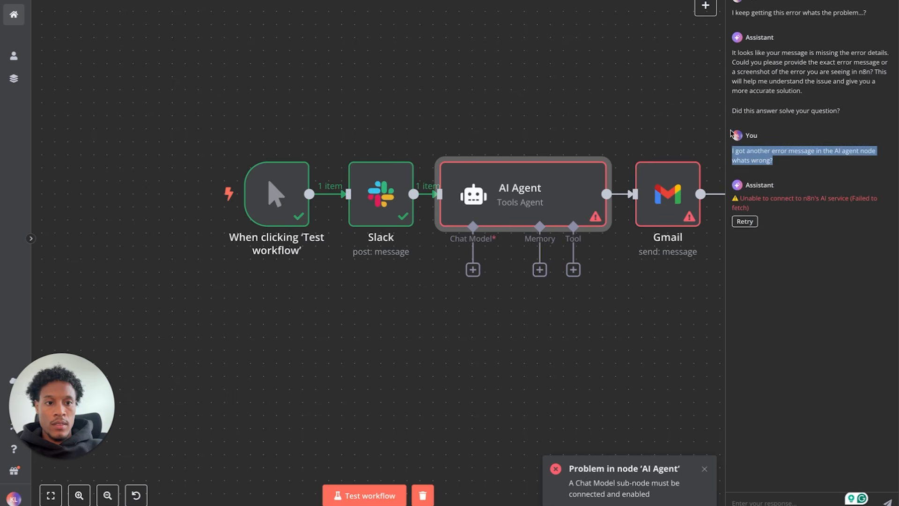
pyautogui.click(743, 223)
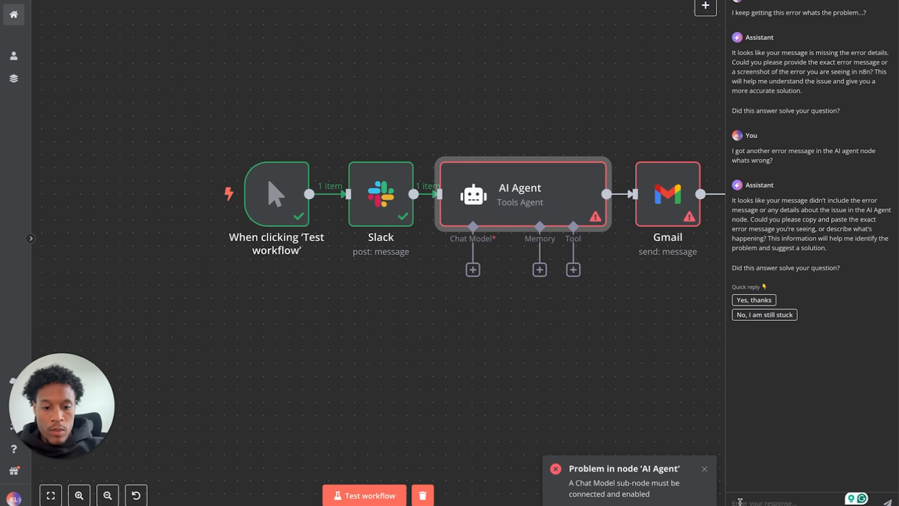
pyautogui.write('it s')
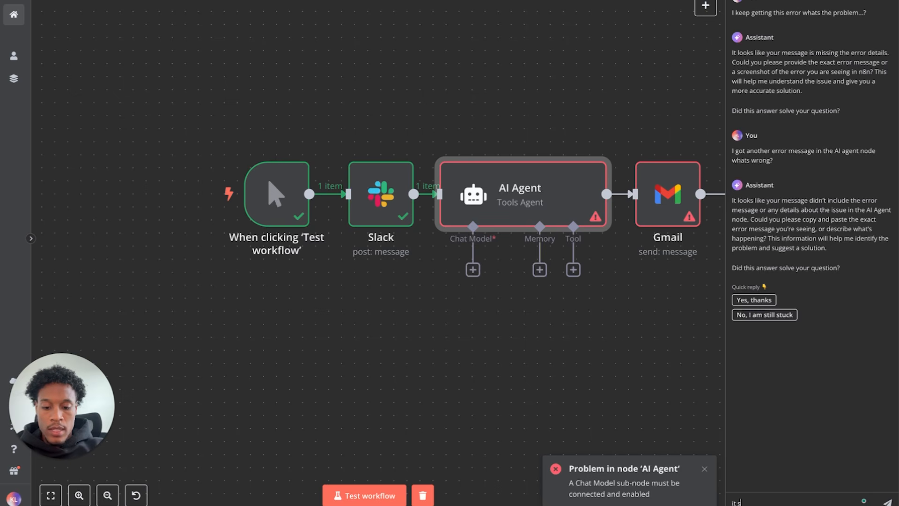
pyautogui.write('ays a ch')
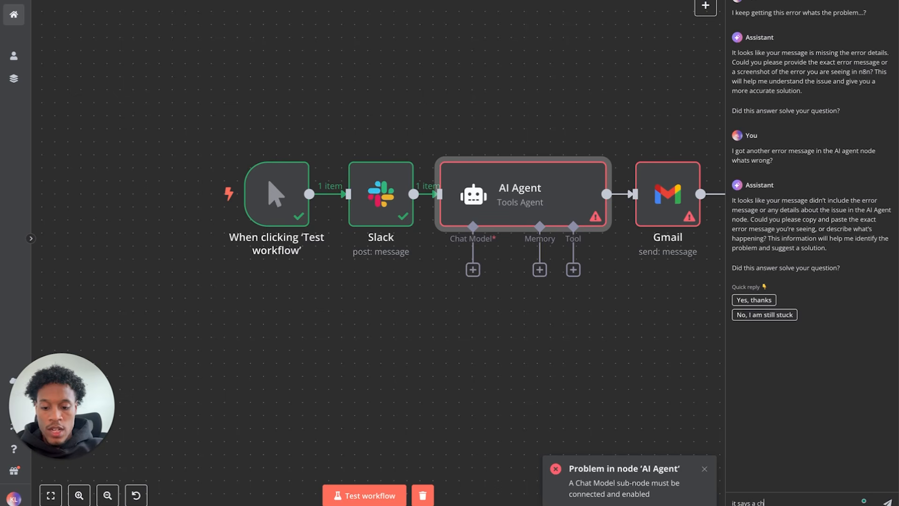
pyautogui.write('at node most be conn')
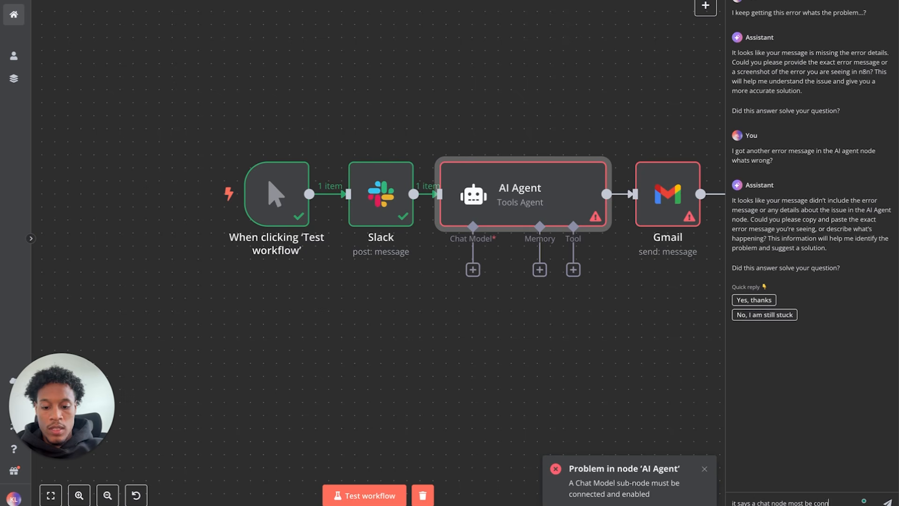
pyautogui.write('ected and enabled')
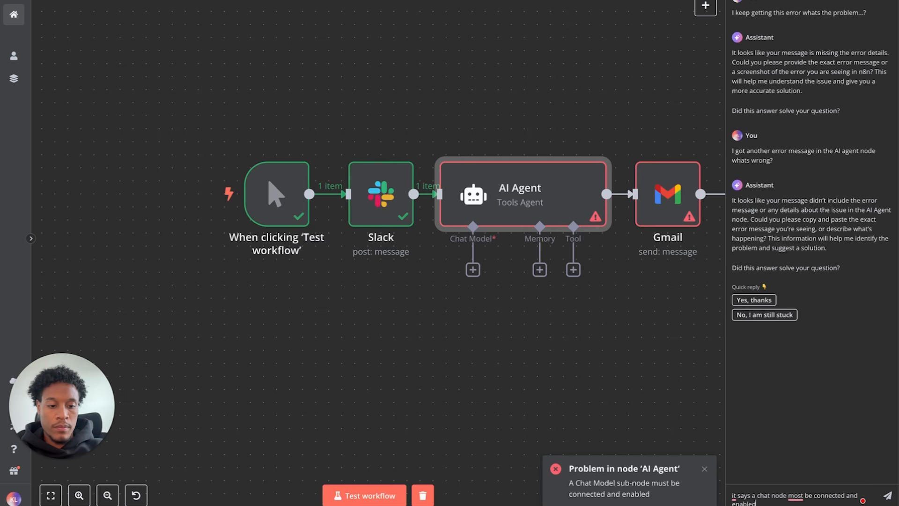
pyautogui.press('Return')
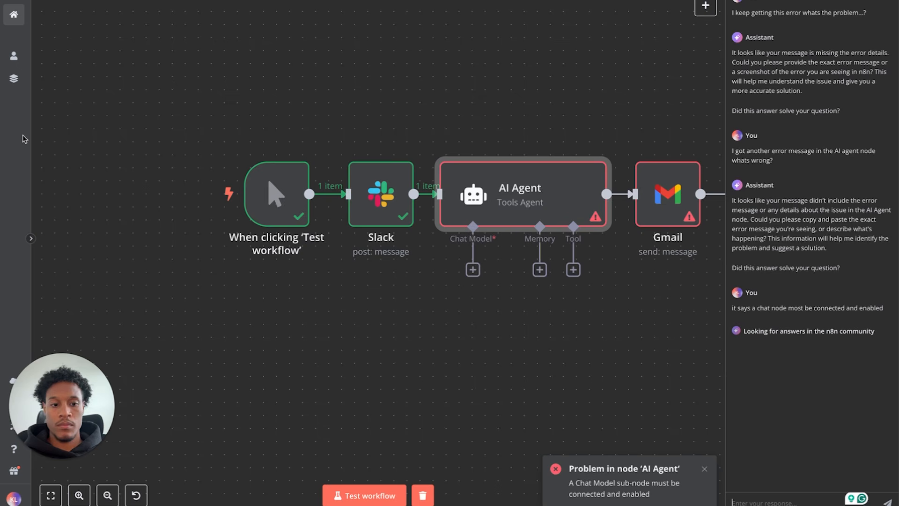
pyautogui.scroll(-2, 840, 295)
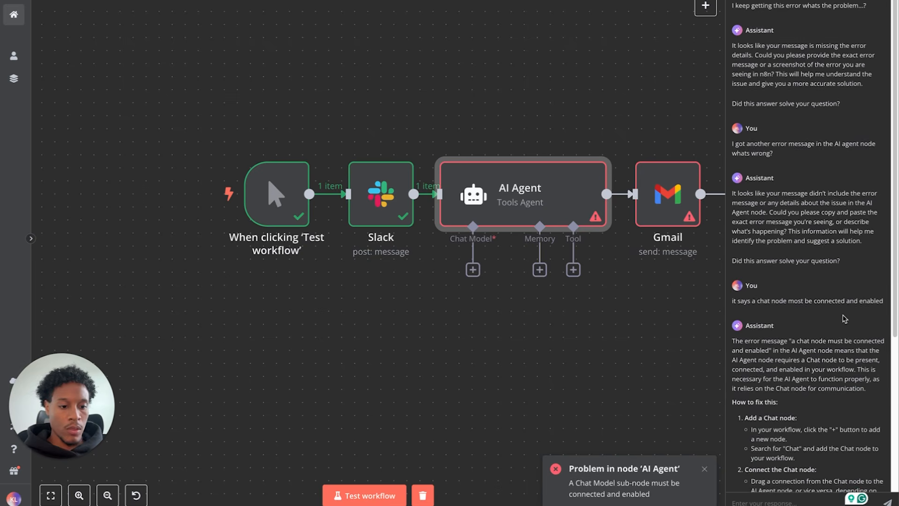
pyautogui.scroll(-5, 847, 322)
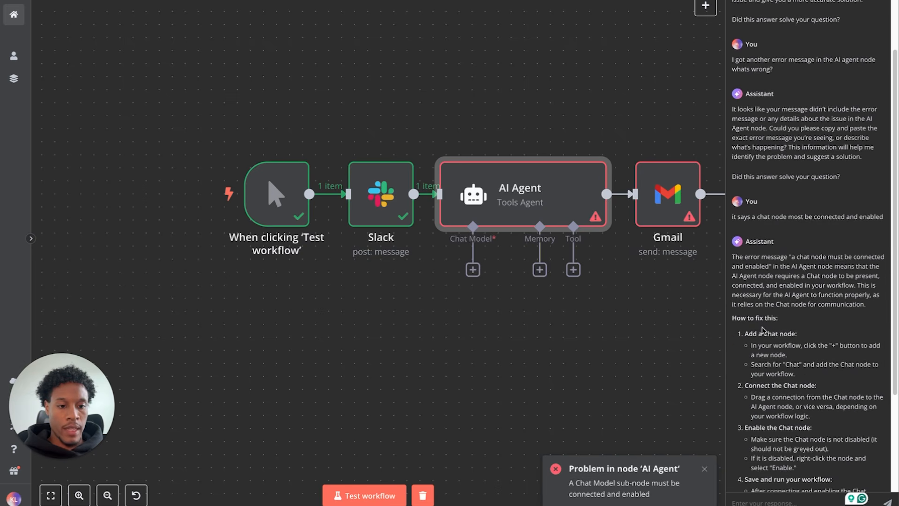
pyautogui.scroll(-2, 762, 329)
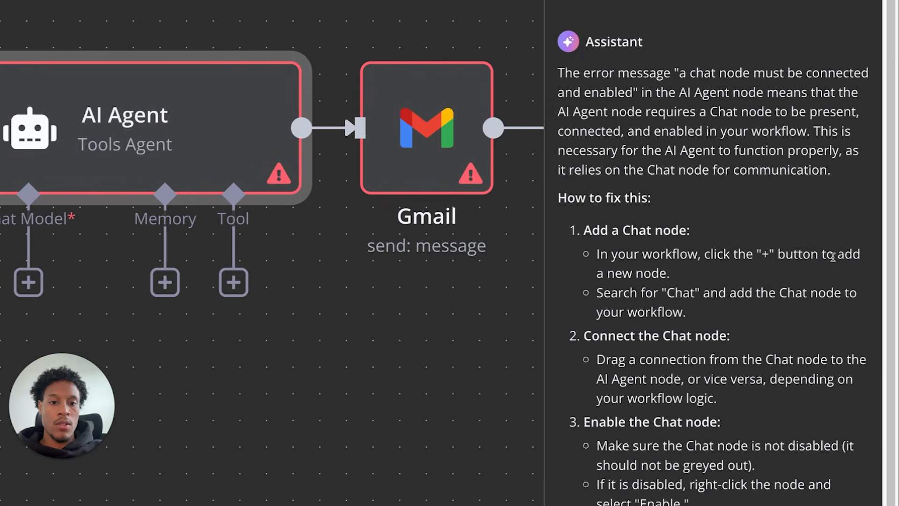
pyautogui.scroll(-2, 833, 256)
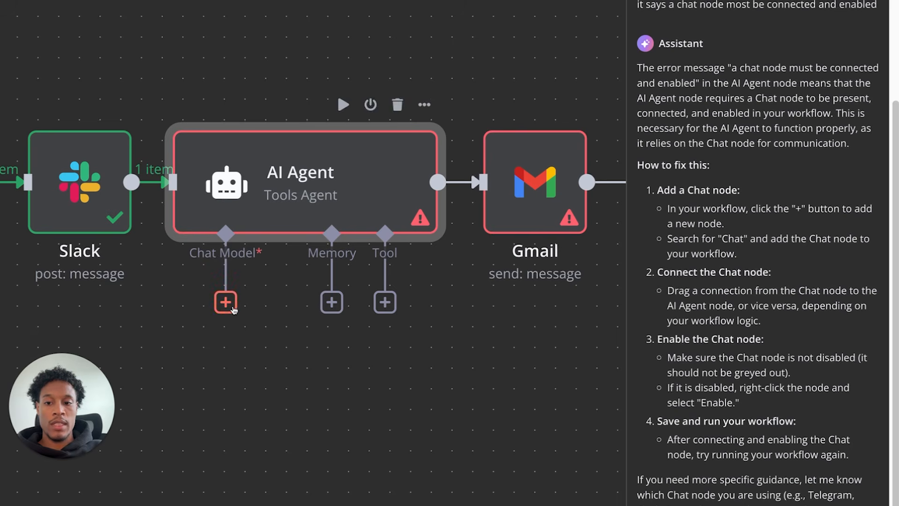
pyautogui.scroll(-4, 232, 309)
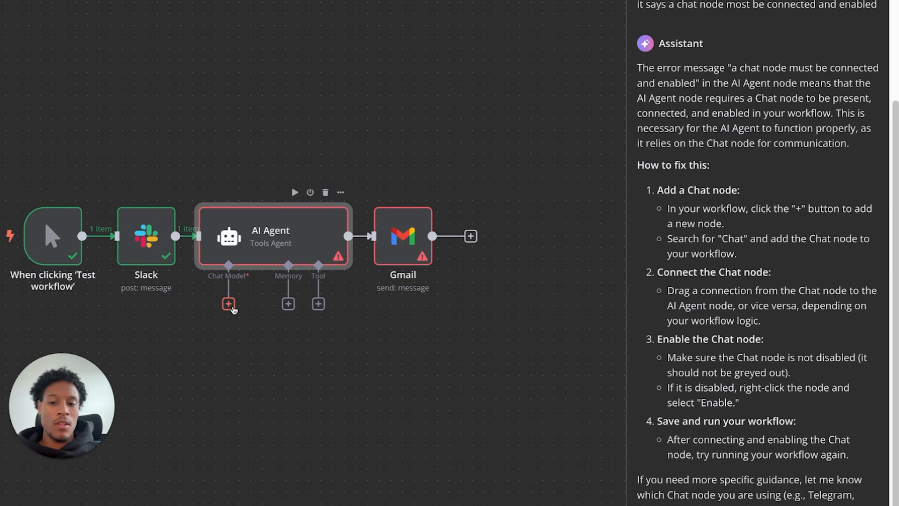
# - Connect an Anthropic Chat Model (Claude 3.5 Sonnet) as the AI Agent's chat model and test the agent
pyautogui.click(230, 305)
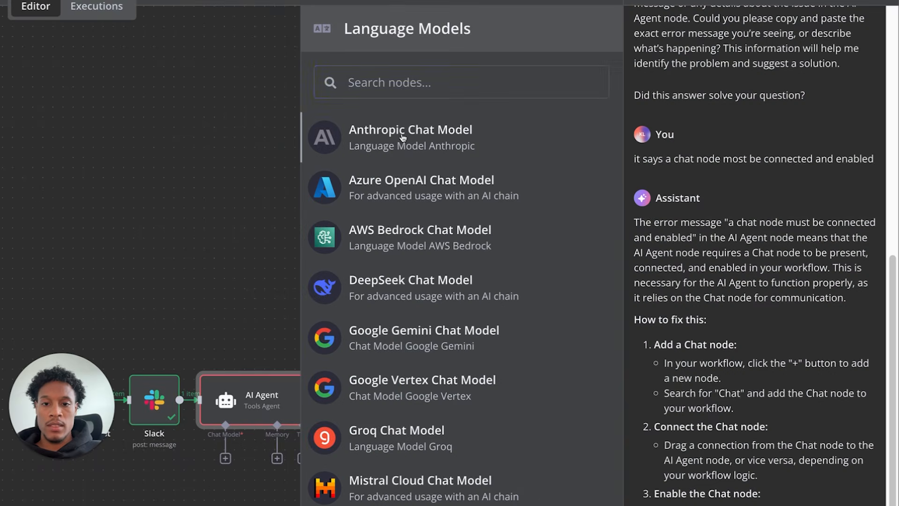
pyautogui.click(402, 137)
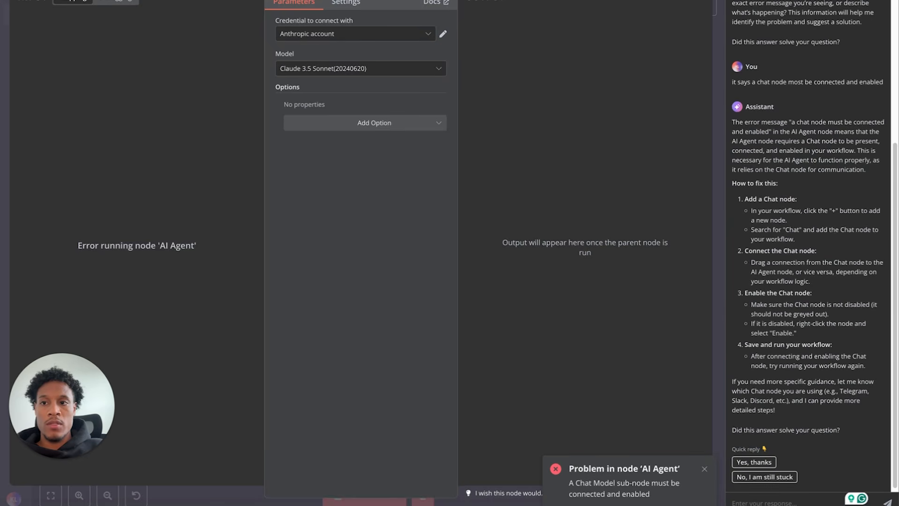
pyautogui.press('Escape')
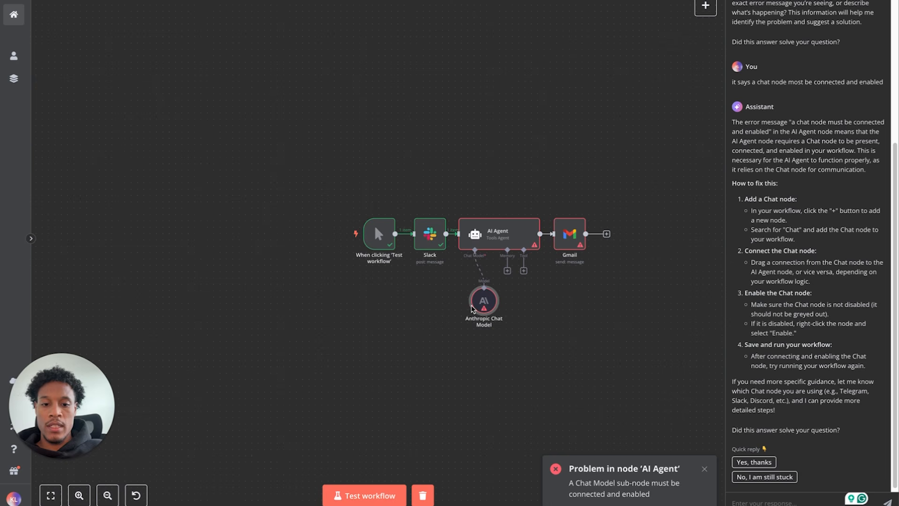
pyautogui.moveTo(488, 320); pyautogui.dragTo(482, 313)
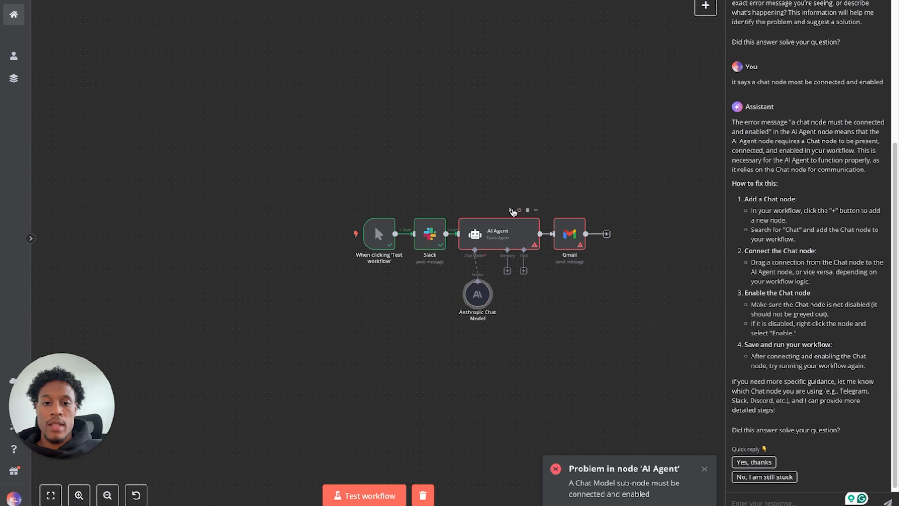
pyautogui.click(511, 211)
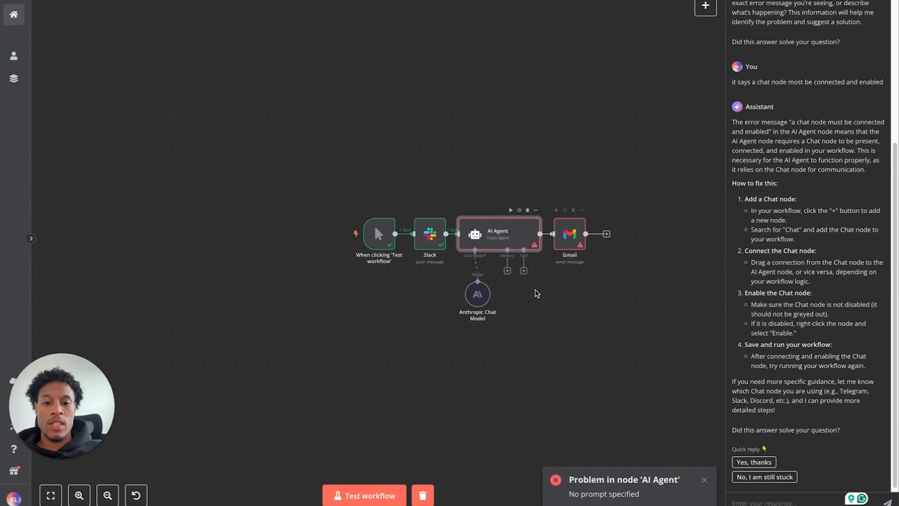
# - Send the assistant 'Hey I got another problem, it says in the ai agent no prompt specified?'
pyautogui.moveTo(479, 301); pyautogui.dragTo(472, 288)
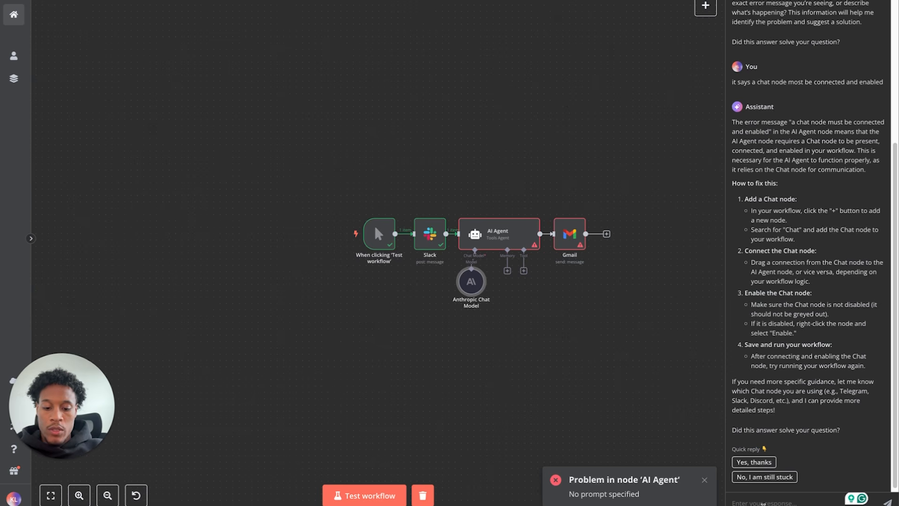
pyautogui.write('Hey I got another problem')
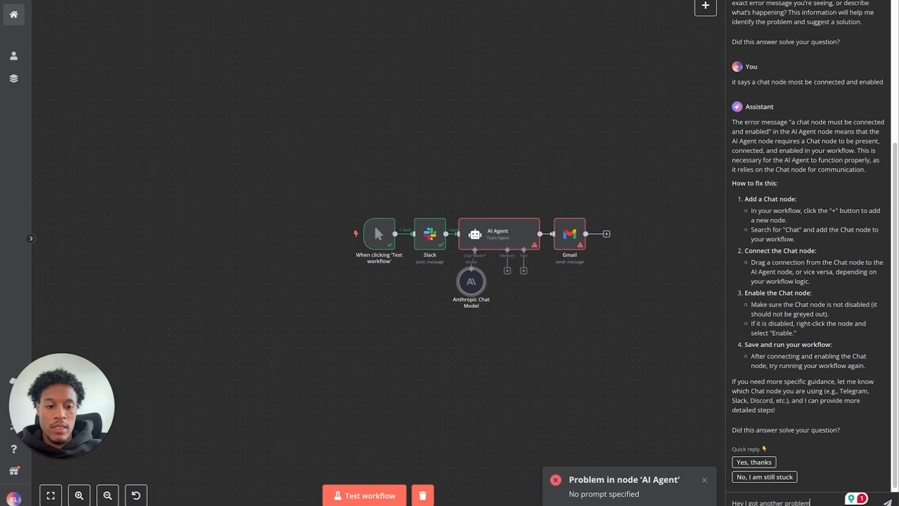
pyautogui.write('it says')
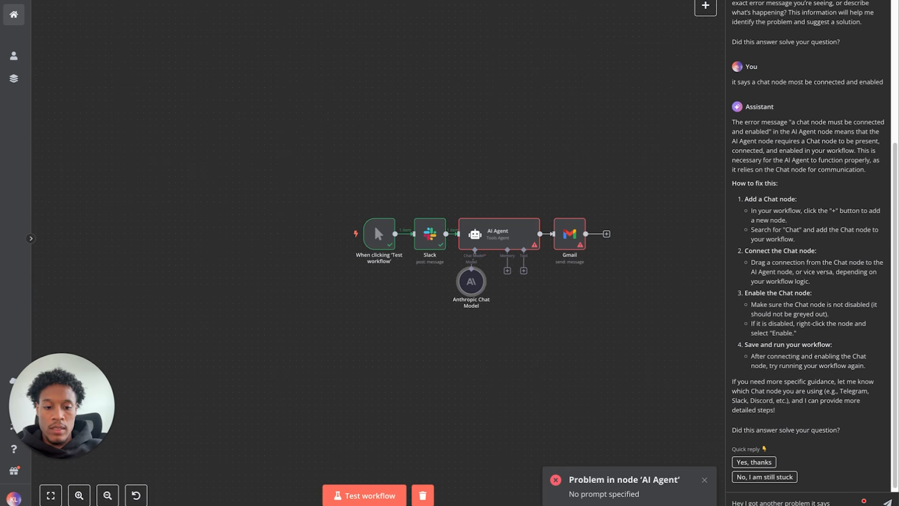
pyautogui.write(' in the')
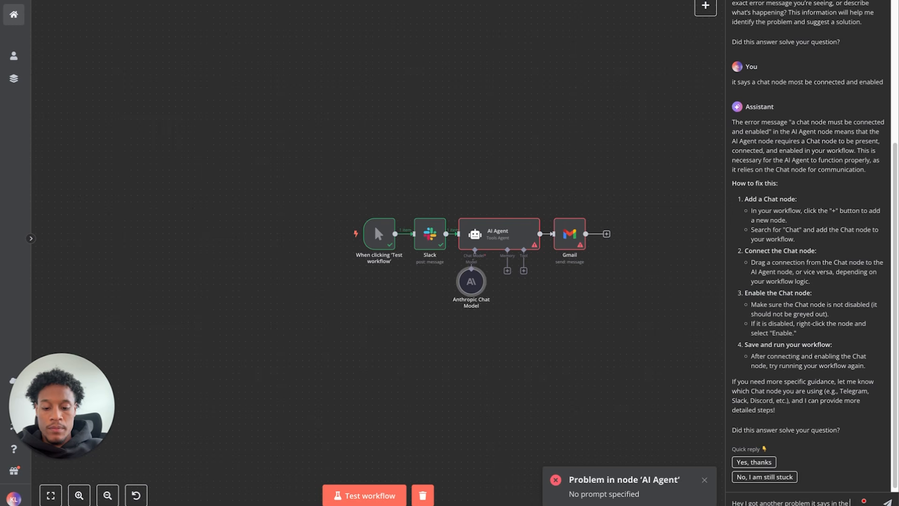
pyautogui.write(' ai agent')
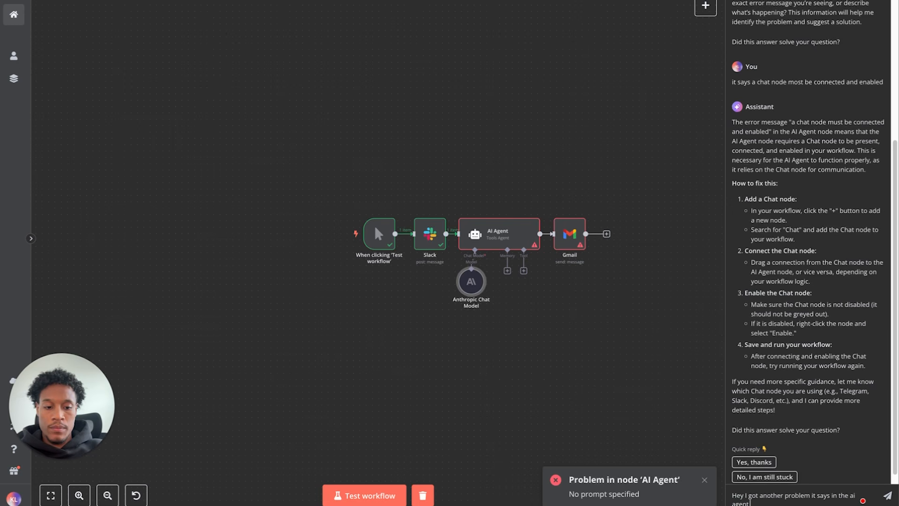
pyautogui.write(' no prompt is s')
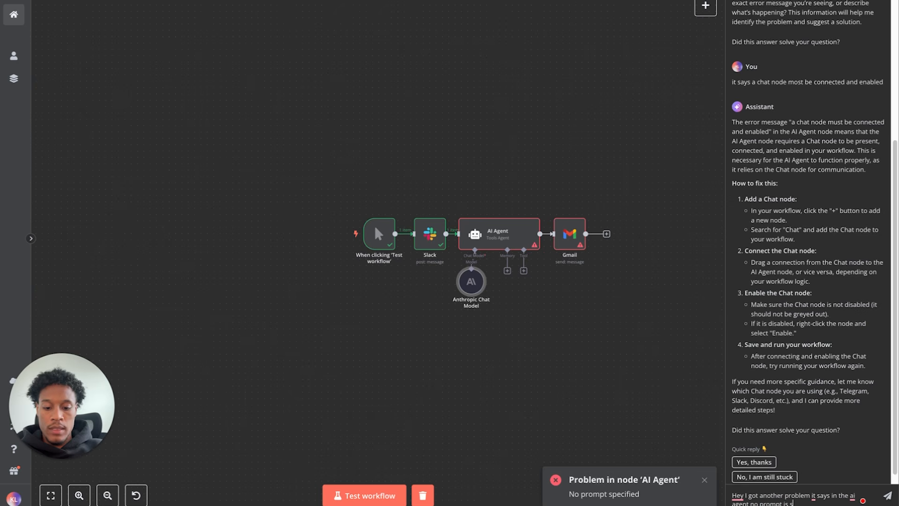
pyautogui.write('pecified')
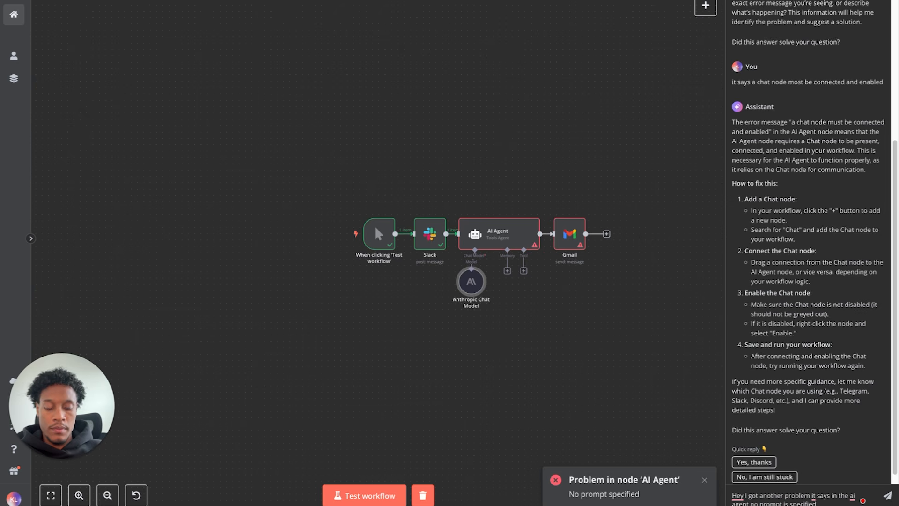
pyautogui.write('?')
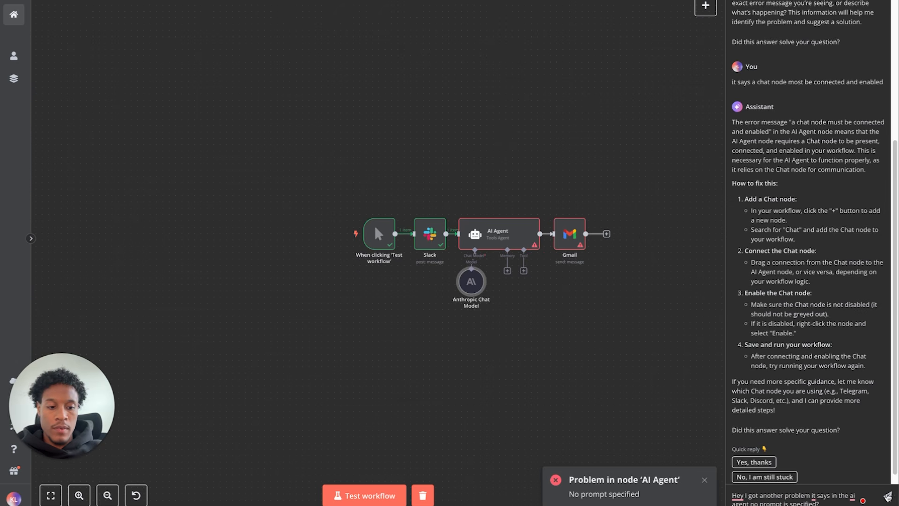
pyautogui.click(887, 496)
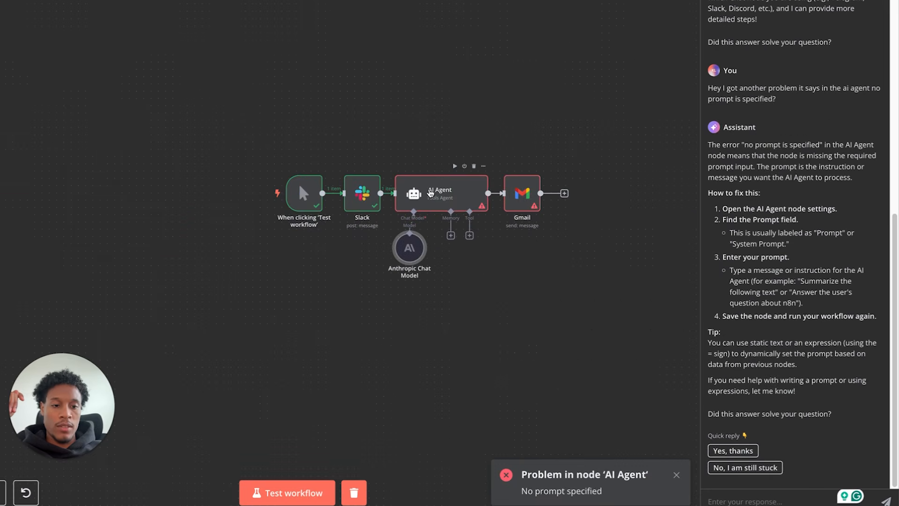
# - Set the AI Agent prompt to Define below: 'you are a customer support expert please respond to this message:'
pyautogui.doubleClick(424, 191)
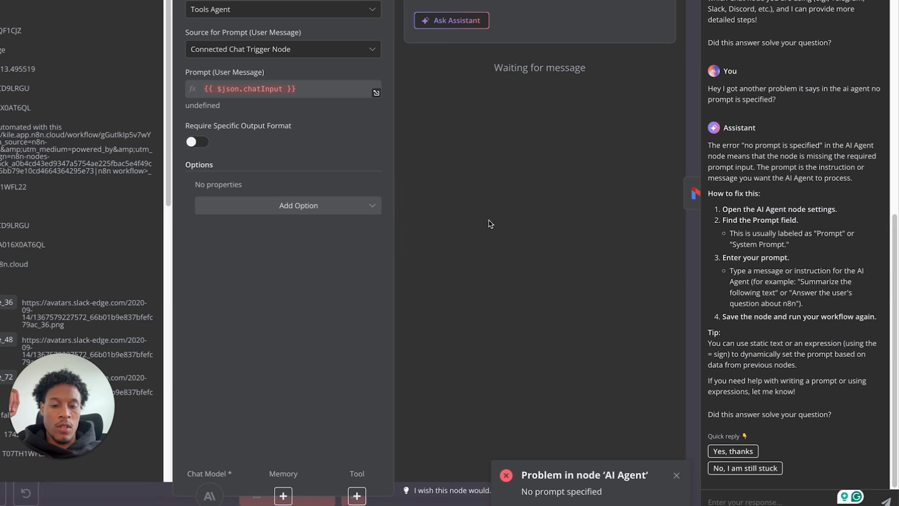
pyautogui.click(352, 70)
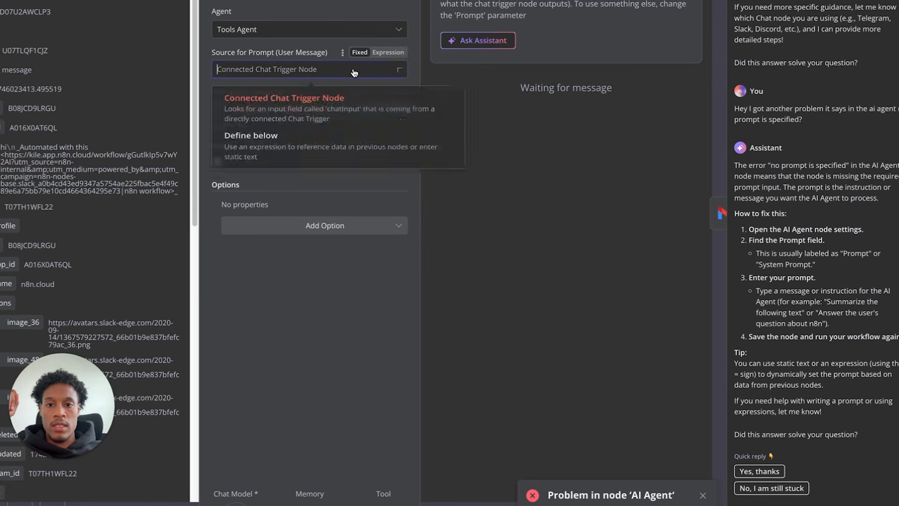
pyautogui.click(314, 147)
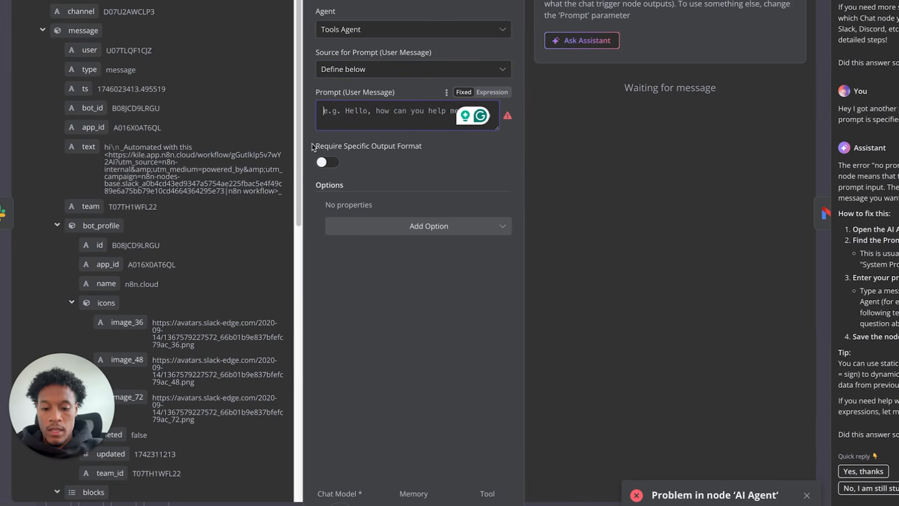
pyautogui.write('Hey c')
pyautogui.press('BackSpace')
pyautogui.write('you ')
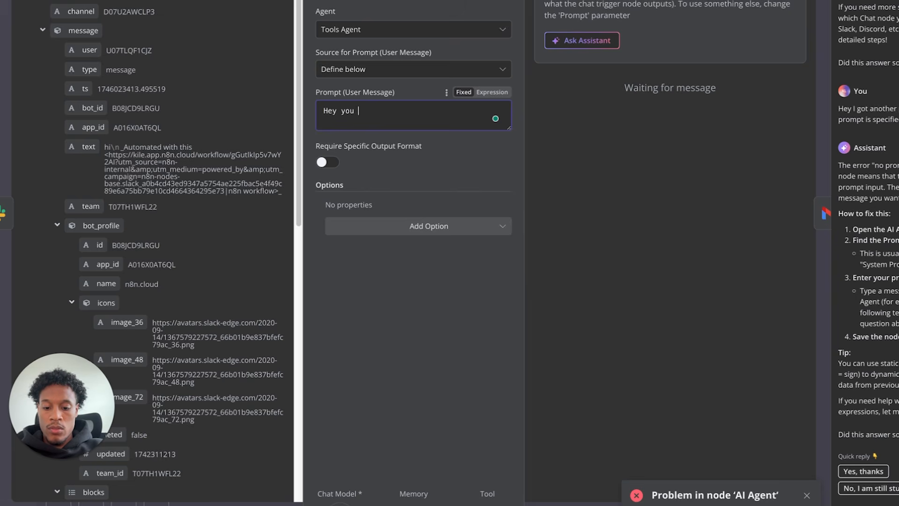
pyautogui.write('are a special')
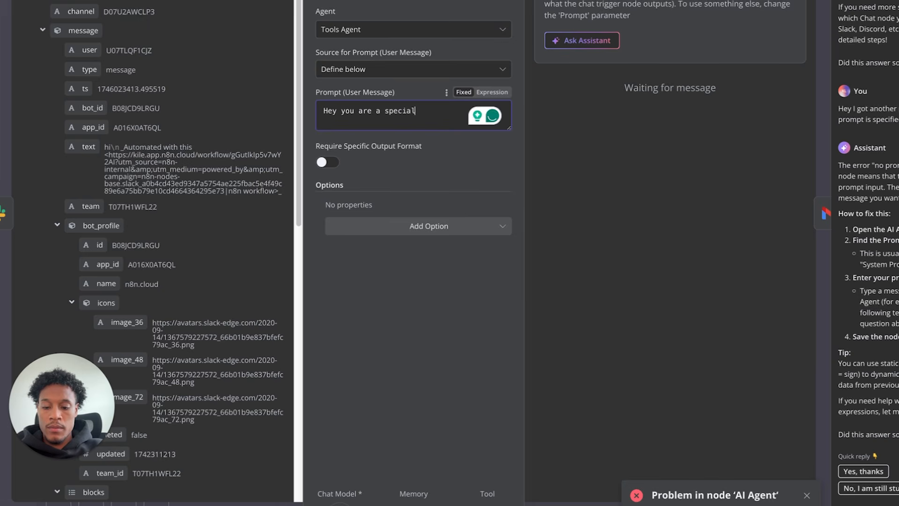
pyautogui.write('azied')
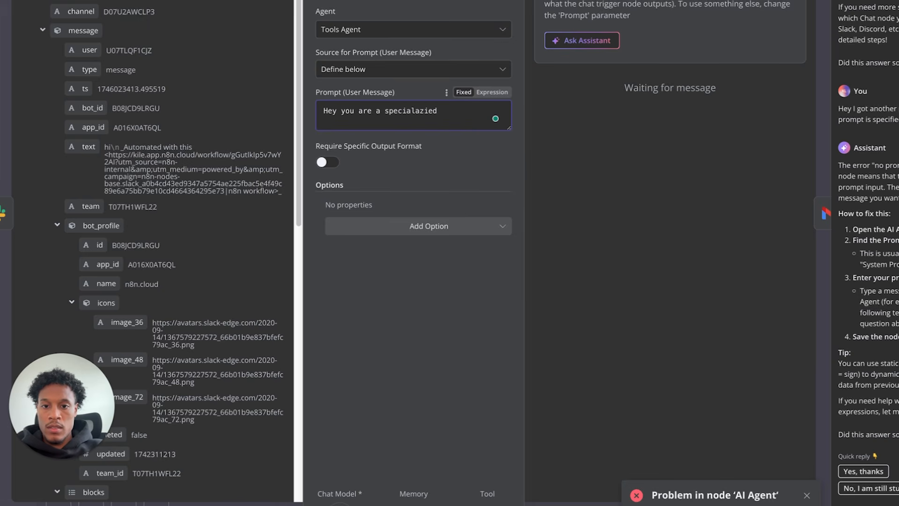
pyautogui.doubleClick(425, 112)
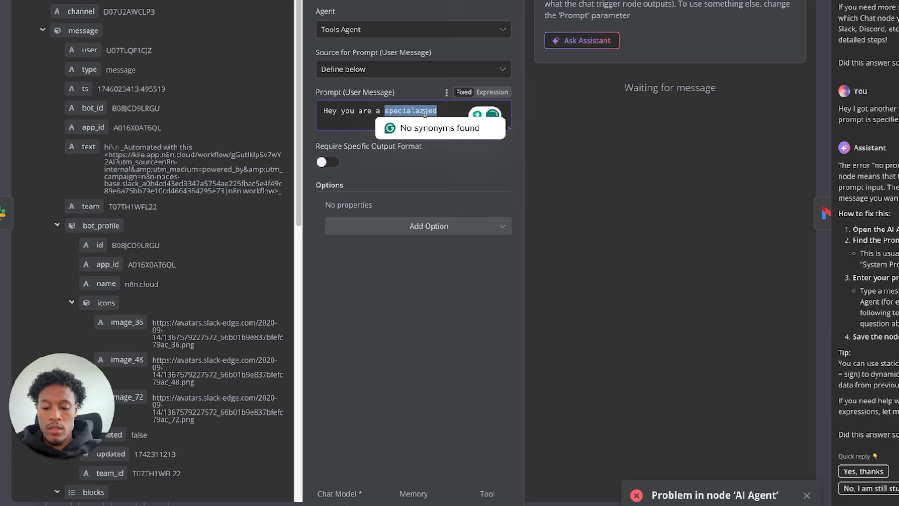
pyautogui.write('customer support expert please respond to t')
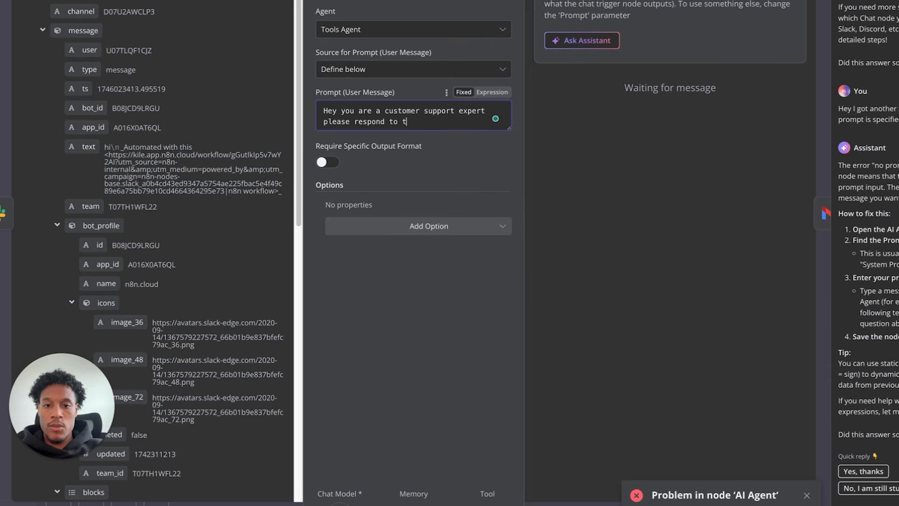
pyautogui.write('his mes')
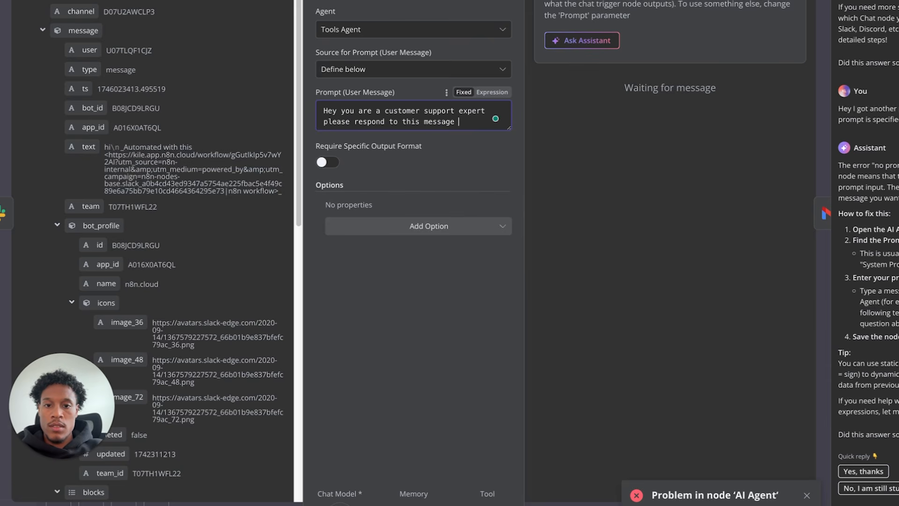
pyautogui.write('sage:')
pyautogui.press('Return')
pyautogui.press('Return')
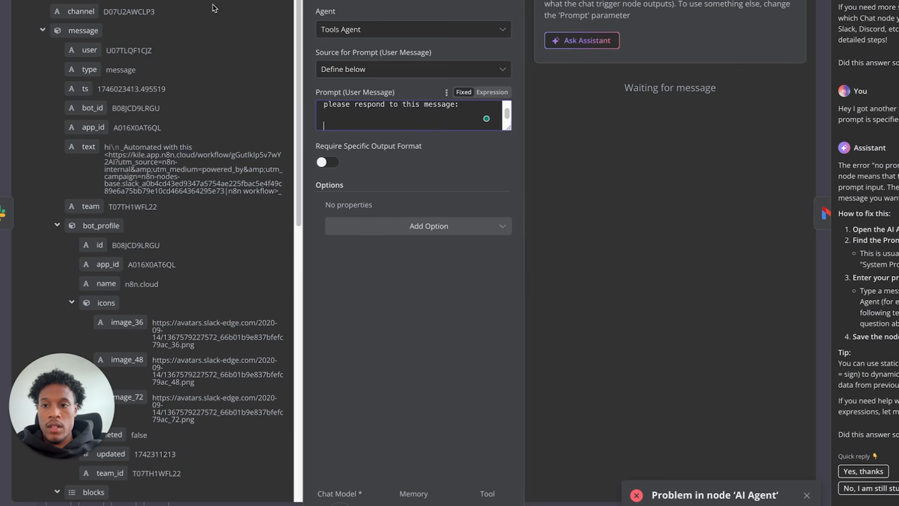
# - Append the incoming Slack message text ($json.message.blocks) to the prompt and close the panel
pyautogui.scroll(-1, 154, 88)
pyautogui.scroll(-10, 155, 88)
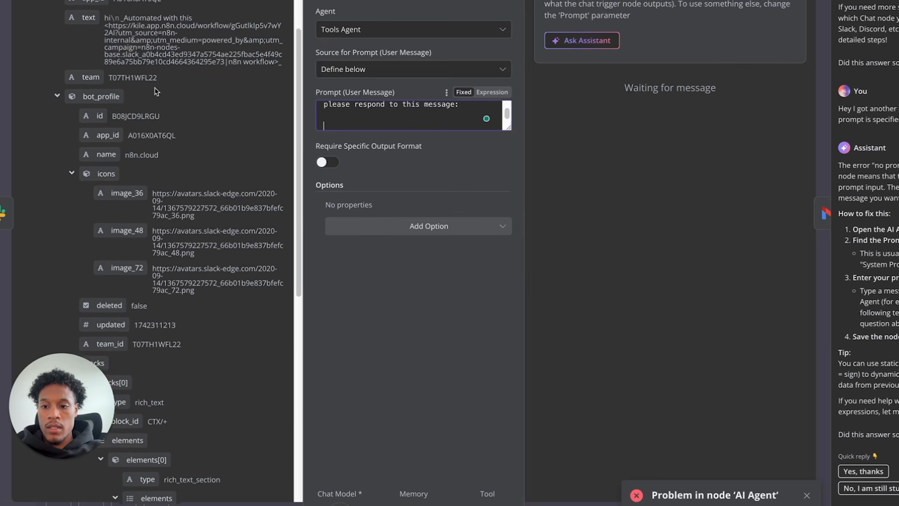
pyautogui.scroll(-8, 154, 88)
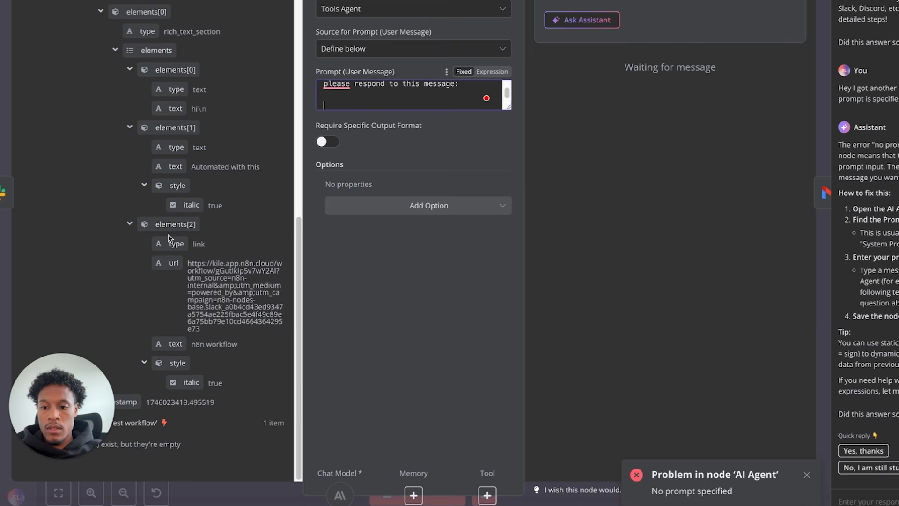
pyautogui.scroll(1, 168, 238)
pyautogui.scroll(1, 113, 160)
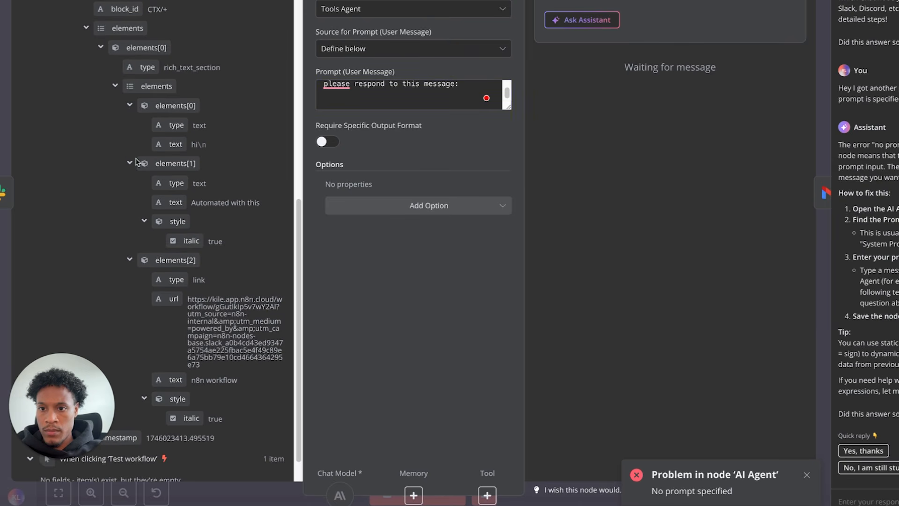
pyautogui.moveTo(201, 148); pyautogui.dragTo(340, 107)
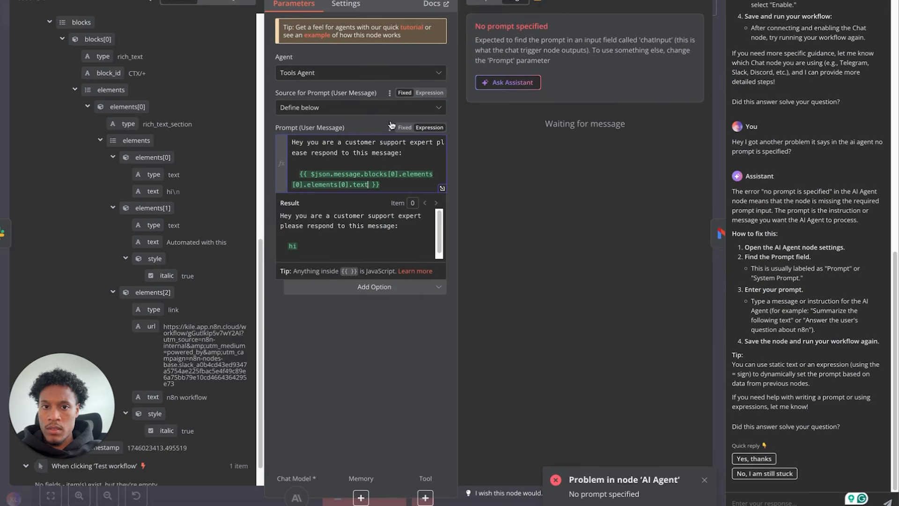
pyautogui.press('Escape')
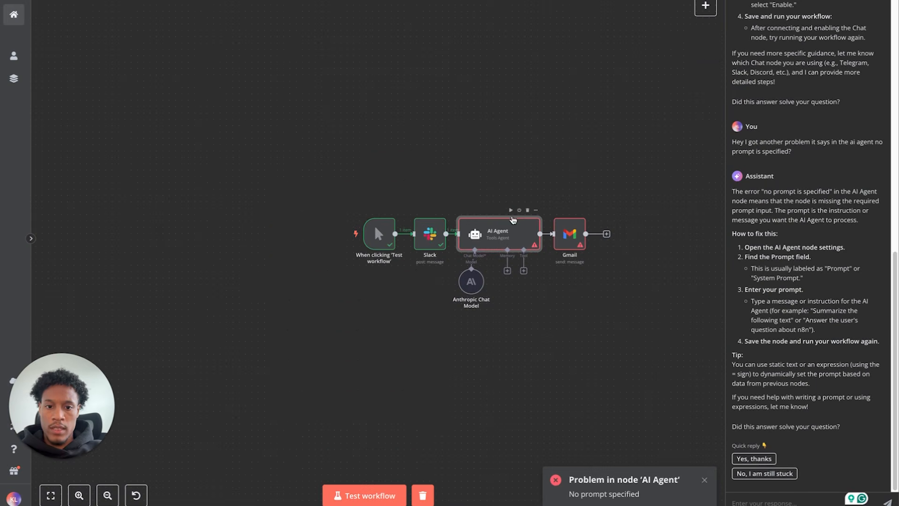
# - Retest the whole workflow and the Gmail step, then close the assistant panel
pyautogui.hotkey('ctrl', 'Return')
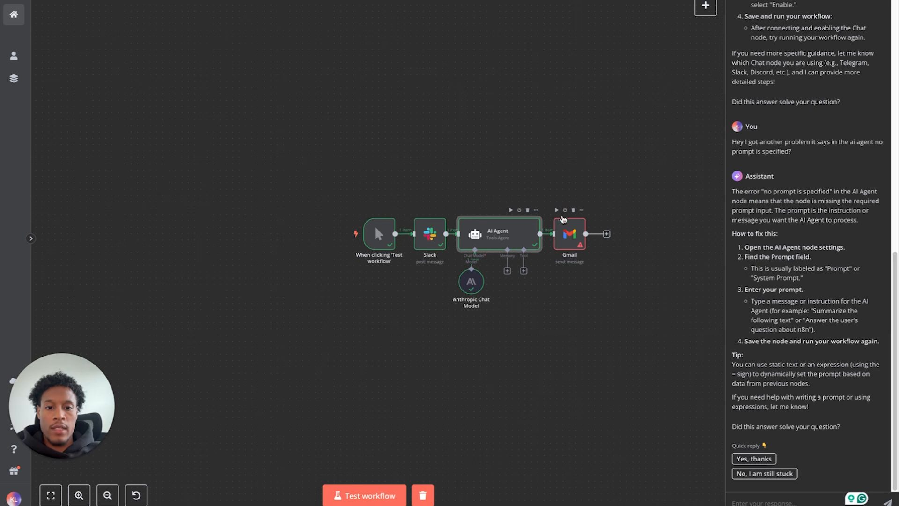
pyautogui.click(557, 211)
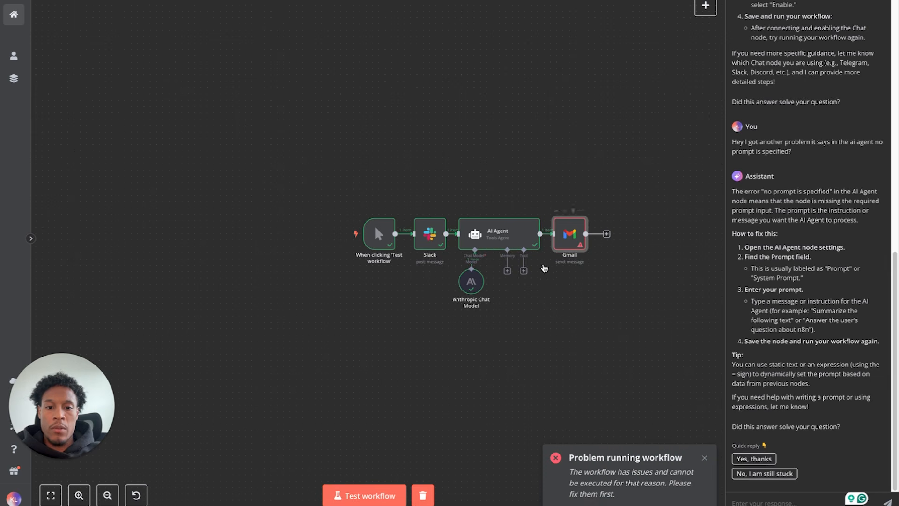
pyautogui.click(706, 29)
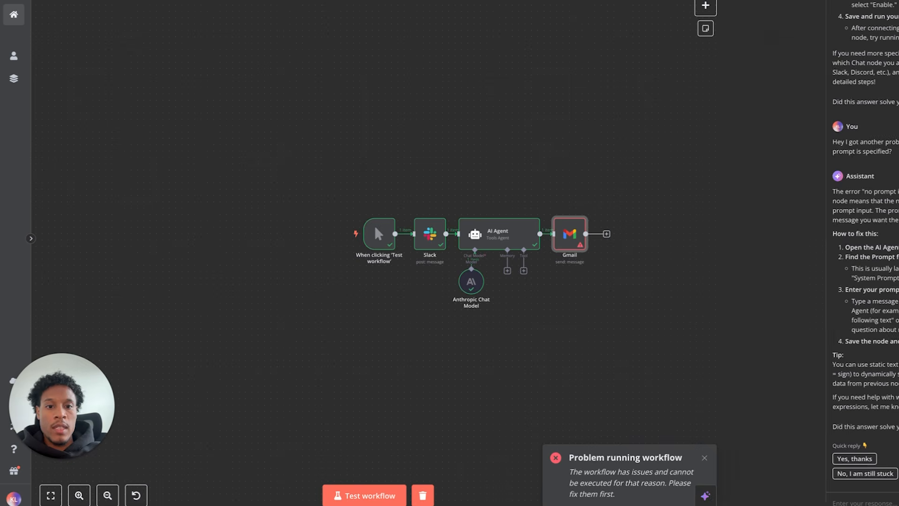
# - Select every workflow node, copy them to the clipboard, and move to the n8n Sensei chat
pyautogui.scroll(-2, 522, 219)
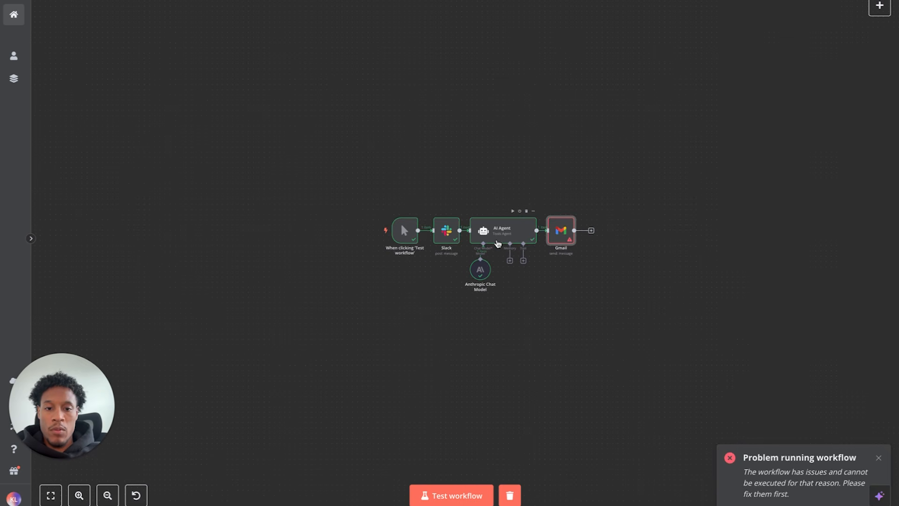
pyautogui.scroll(3, 497, 242)
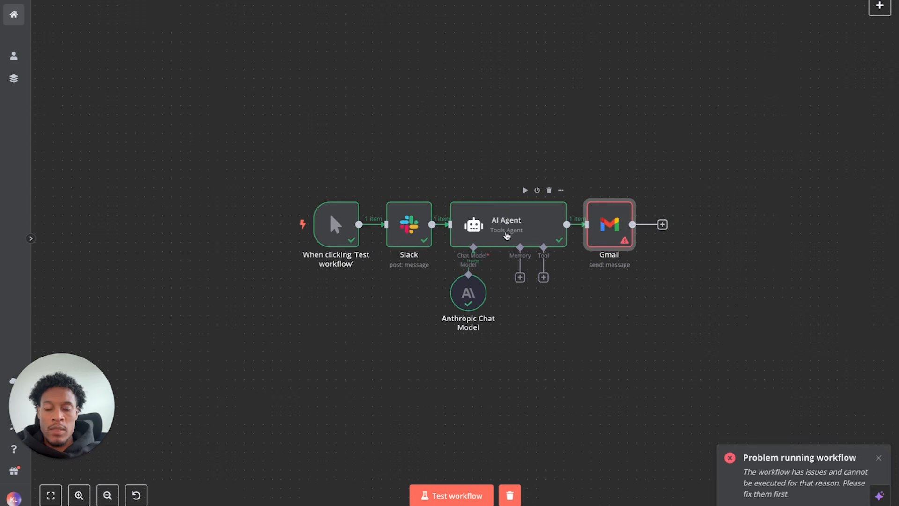
pyautogui.scroll(-3, 506, 237)
pyautogui.scroll(3, 507, 236)
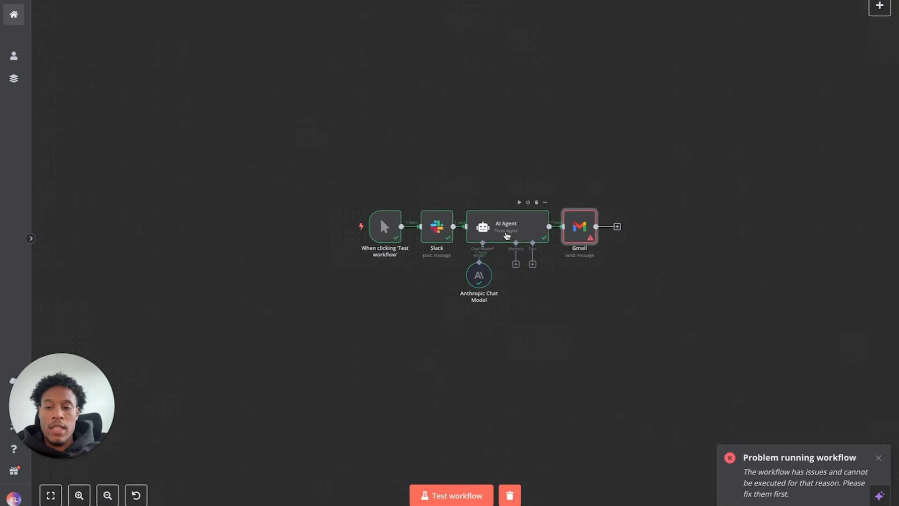
pyautogui.moveTo(296, 135); pyautogui.dragTo(675, 375)
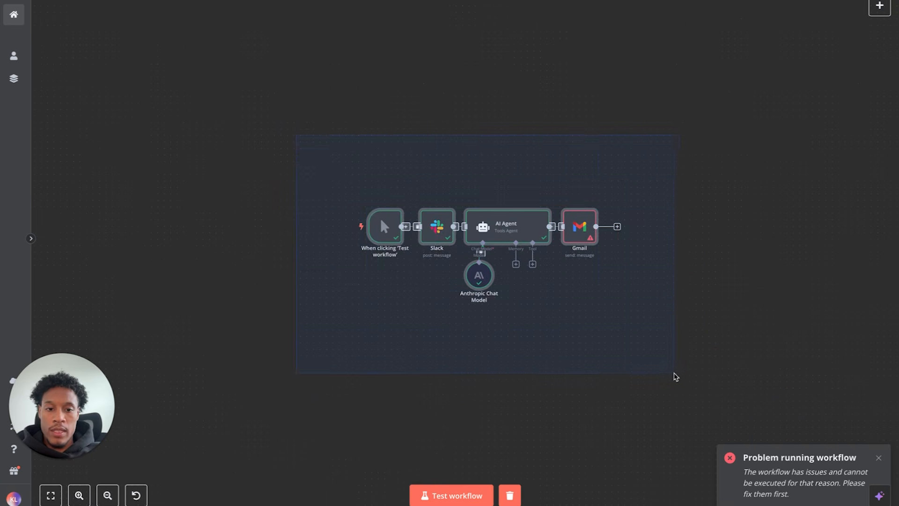
pyautogui.hotkey('ctrl', 'c')
pyautogui.hotkey('ctrl', 'c')
pyautogui.hotkey('ctrl', 'c')
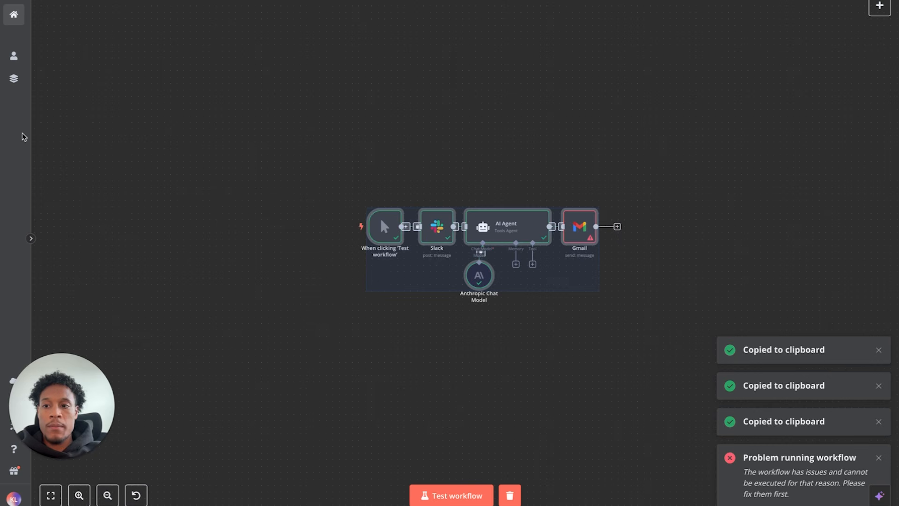
pyautogui.hotkey('ctrl', 'Tab')
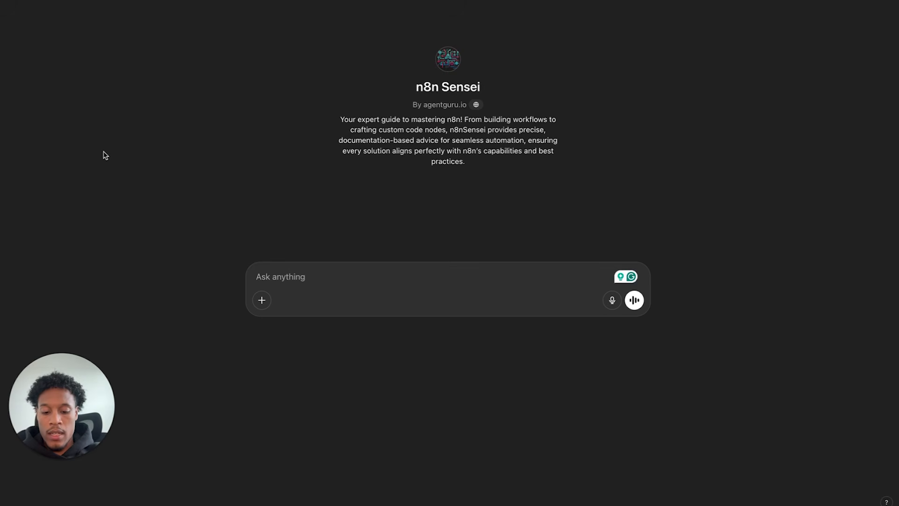
# - Send n8n Sensei 'Hey im trying to create this workflow but It keeps giving an error whats wrong' with the pasted workflow JSON, and read the reply
pyautogui.click(309, 282)
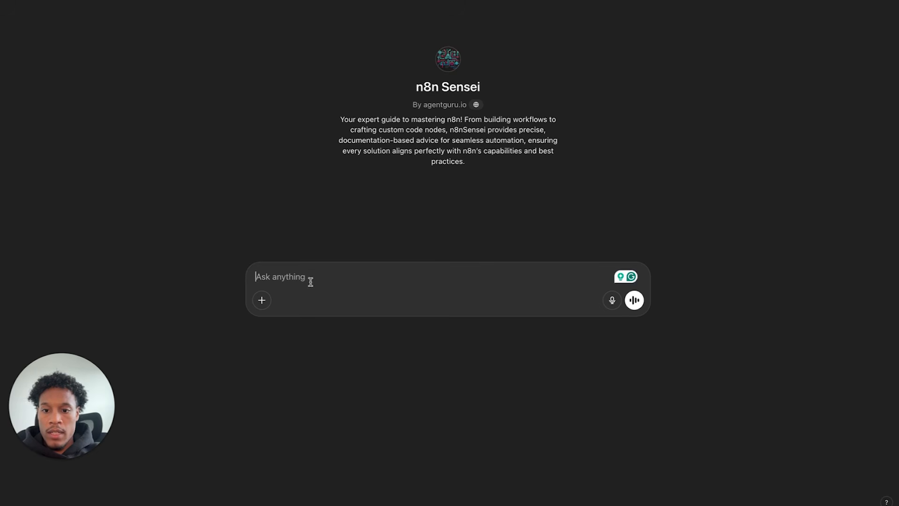
pyautogui.write('Hey im trying to create this workflow but I')
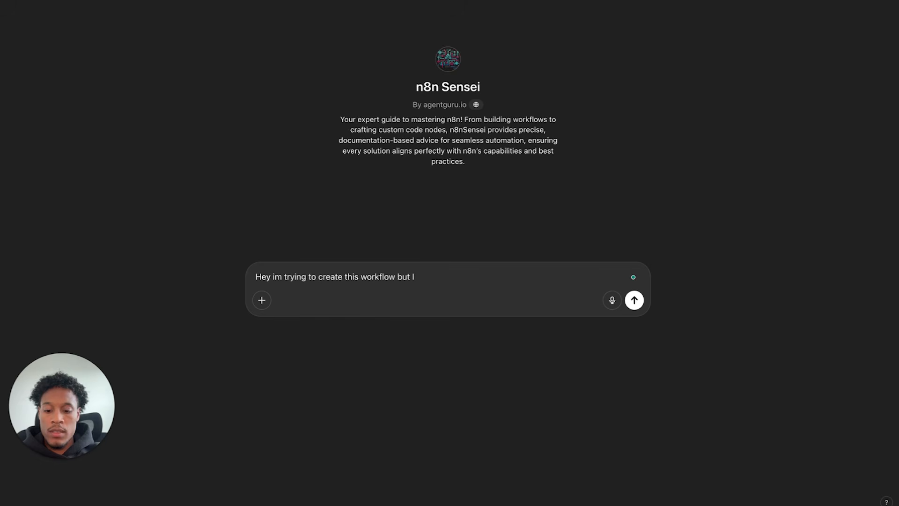
pyautogui.write('t keeps giving an')
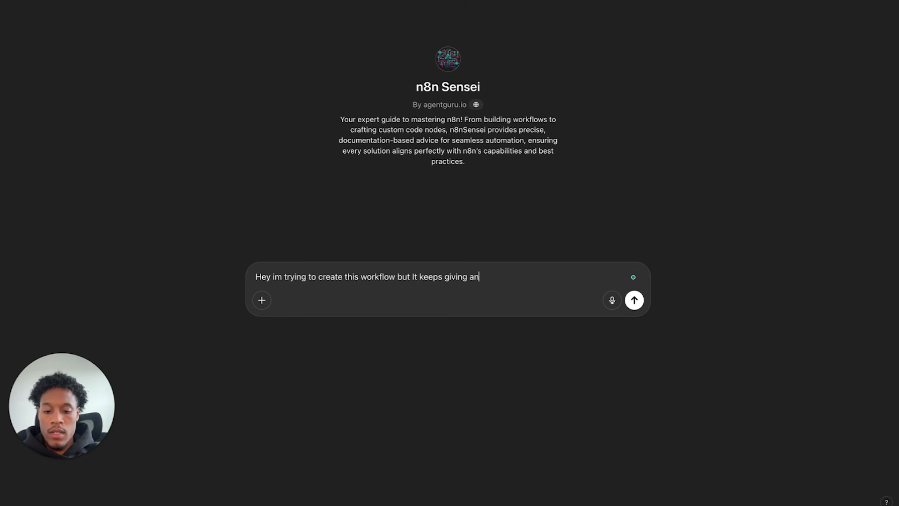
pyautogui.write(' error whats wrong')
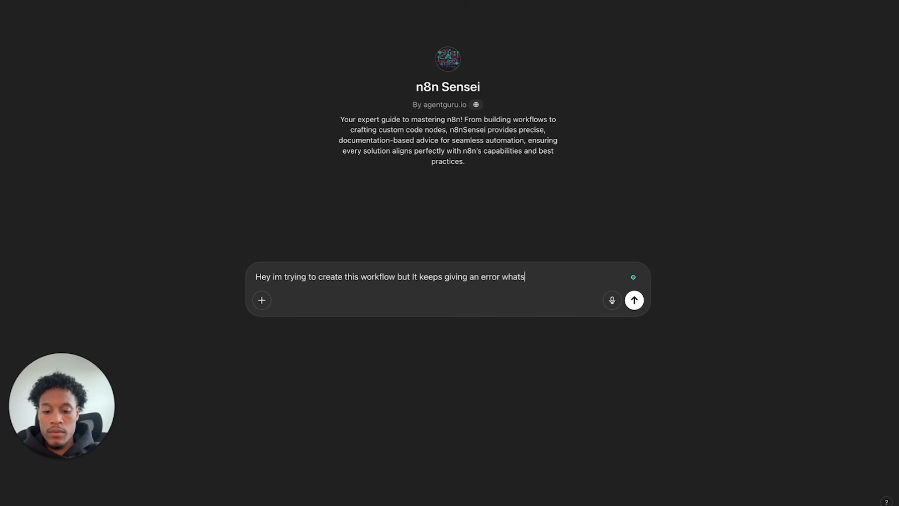
pyautogui.hotkey('shift', 'Return')
pyautogui.hotkey('shift', 'Return')
pyautogui.press('super+v')
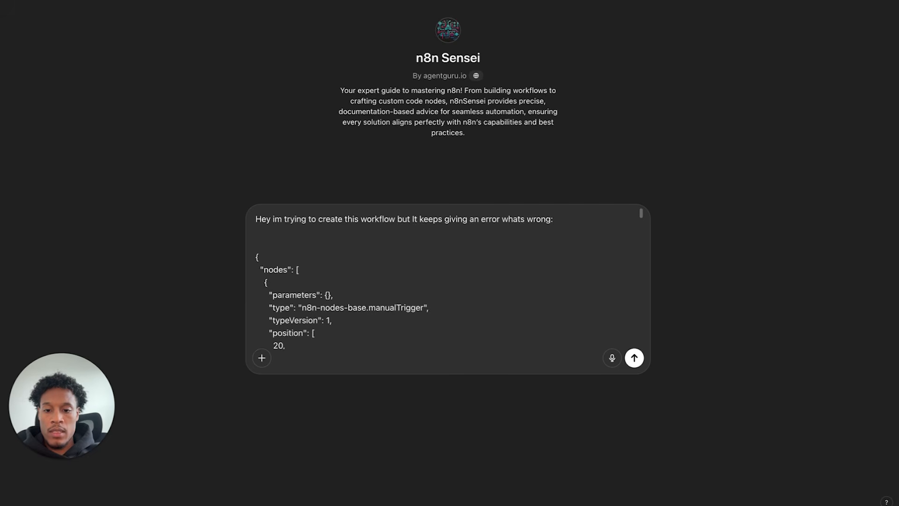
pyautogui.scroll(-5, 313, 322)
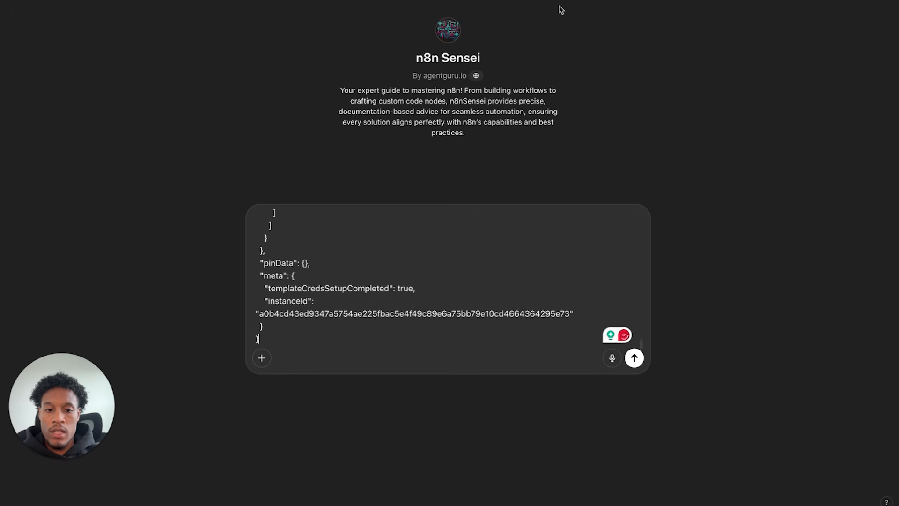
pyautogui.click(634, 357)
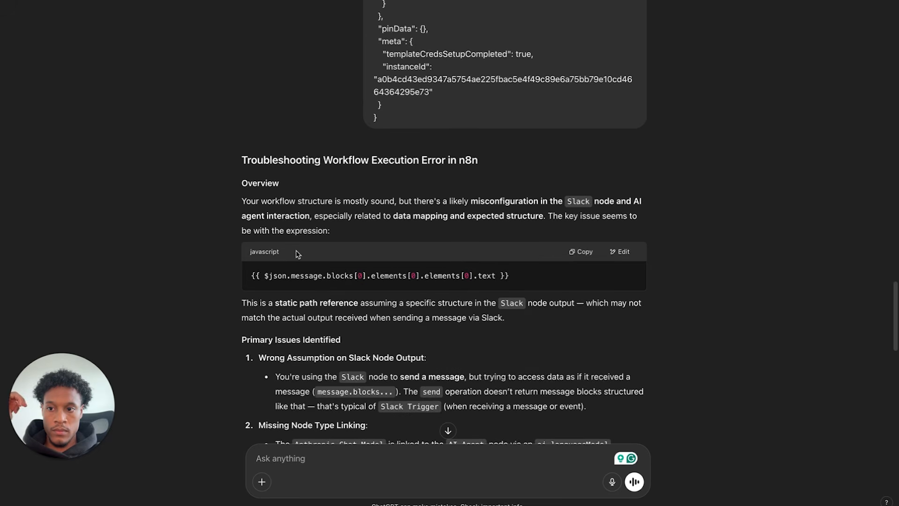
pyautogui.scroll(-6, 378, 317)
pyautogui.scroll(-8, 377, 316)
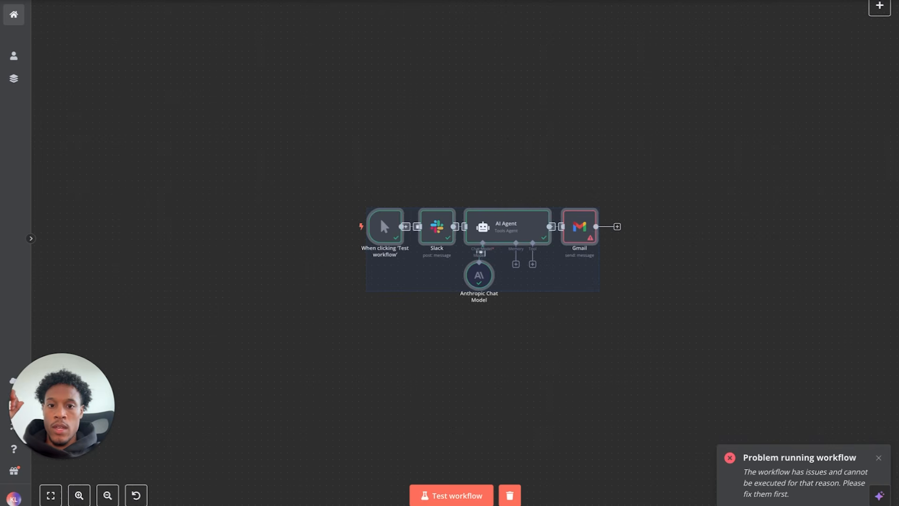
# - Deselect the nodes, dismiss the workflow error notification, and reopen the assistant panel
pyautogui.click(654, 354)
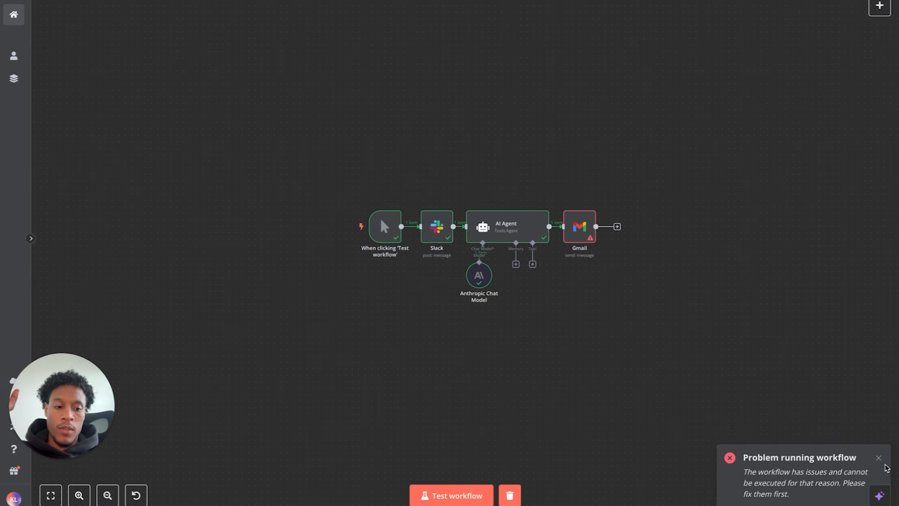
pyautogui.click(880, 459)
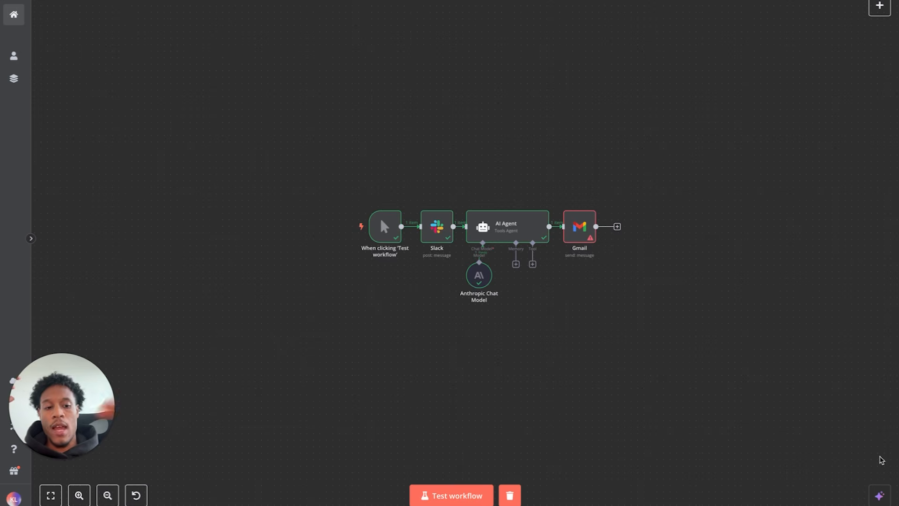
pyautogui.click(880, 495)
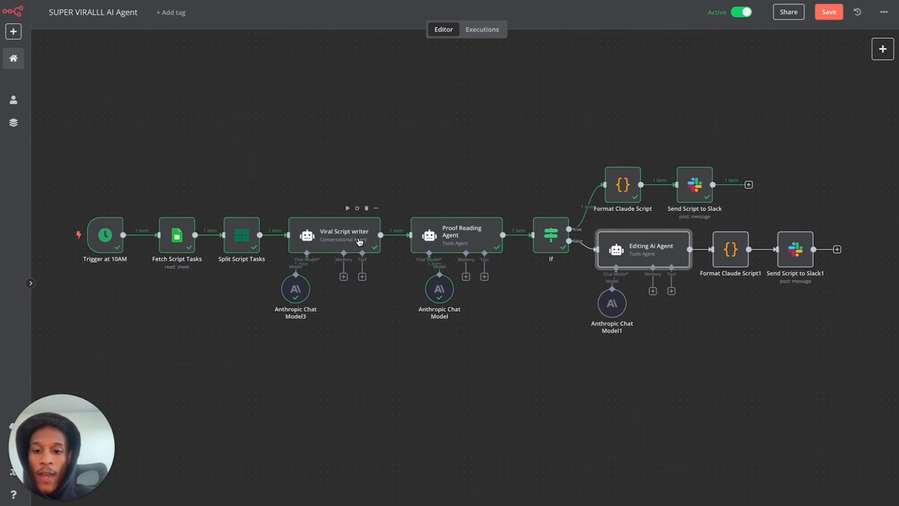
# - Select node groups in turn: Viral Script writer, the proofreading model, the formatter and the Slack nodes
pyautogui.scroll(3, 359, 241)
pyautogui.scroll(-2, 359, 242)
pyautogui.moveTo(236, 149); pyautogui.dragTo(407, 415)
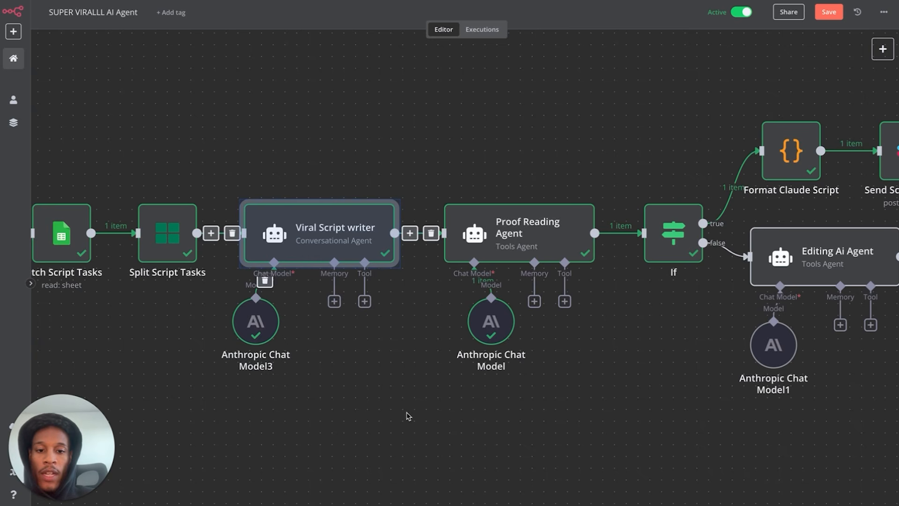
pyautogui.moveTo(445, 165); pyautogui.dragTo(538, 325)
pyautogui.scroll(1, 550, 401)
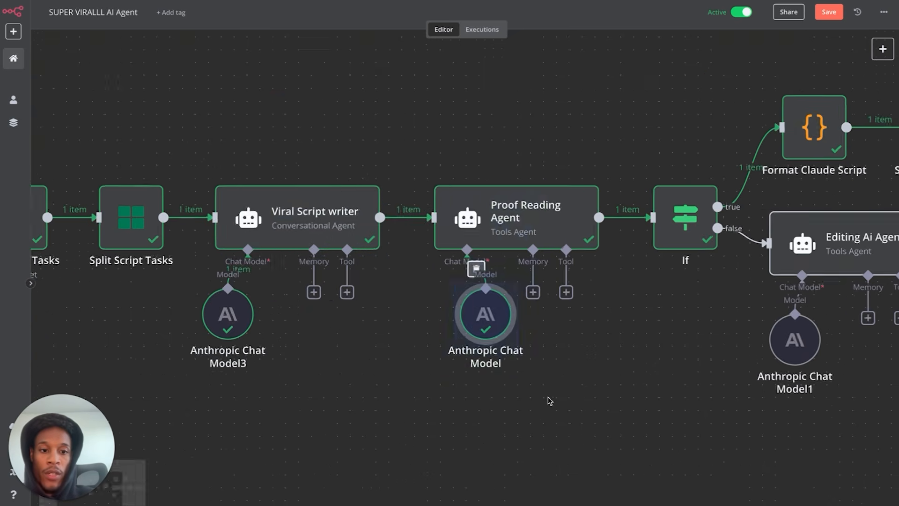
pyautogui.scroll(1, 550, 401)
pyautogui.scroll(-3, 550, 401)
pyautogui.scroll(1, 550, 401)
pyautogui.hscroll(1, 548, 397)
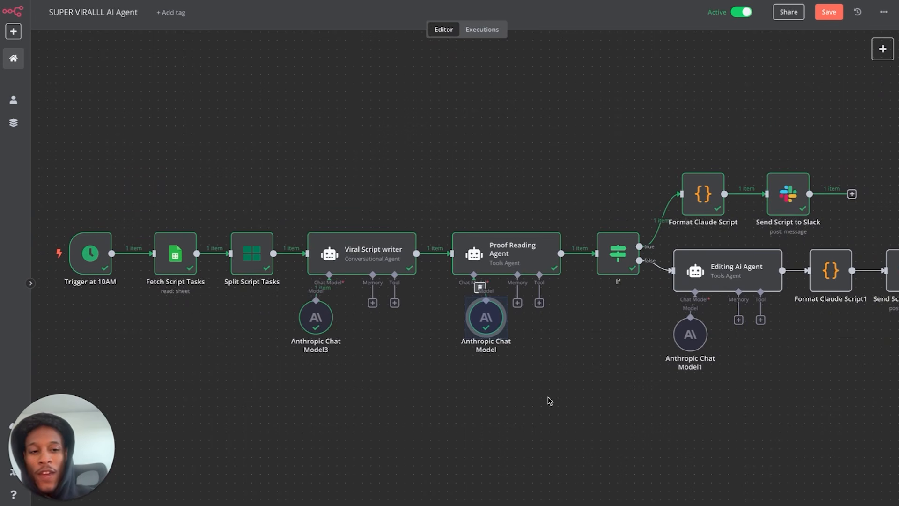
pyautogui.moveTo(668, 131); pyautogui.dragTo(838, 239)
pyautogui.click(643, 348)
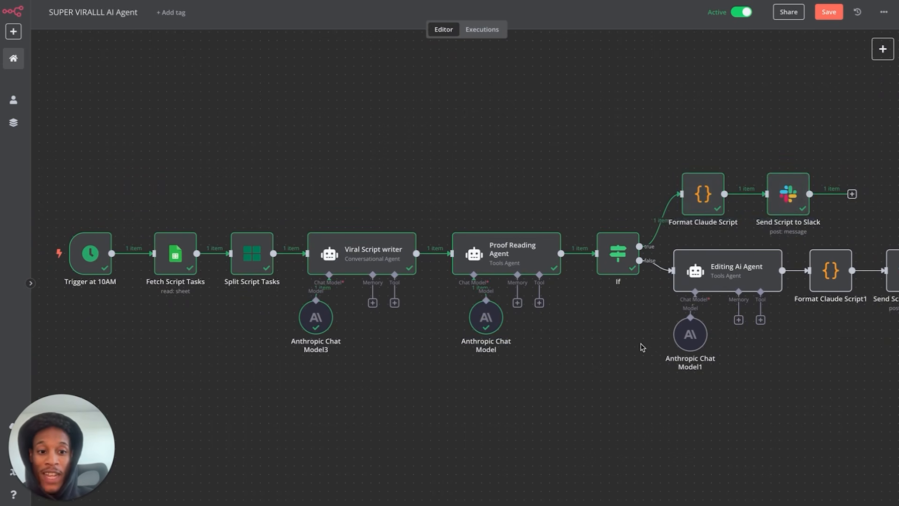
pyautogui.hscroll(2, 679, 407)
pyautogui.scroll(-2, 679, 407)
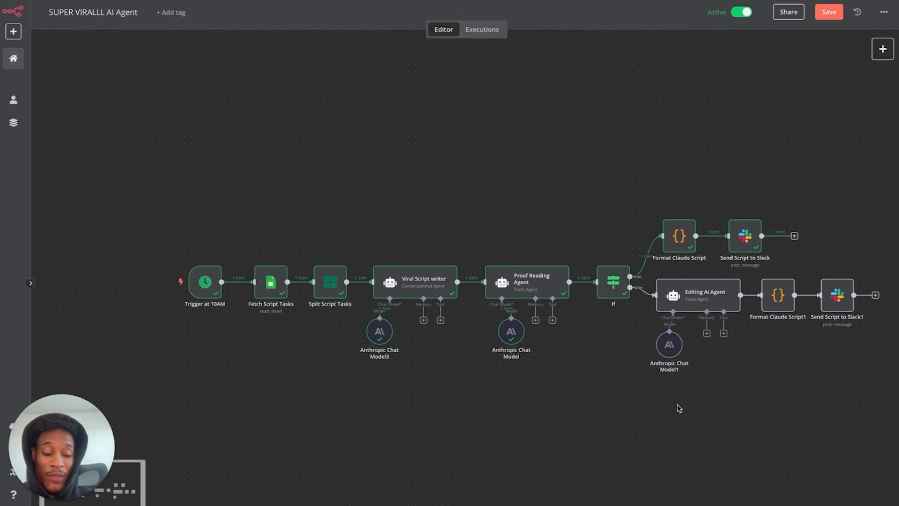
pyautogui.moveTo(629, 419); pyautogui.dragTo(867, 273)
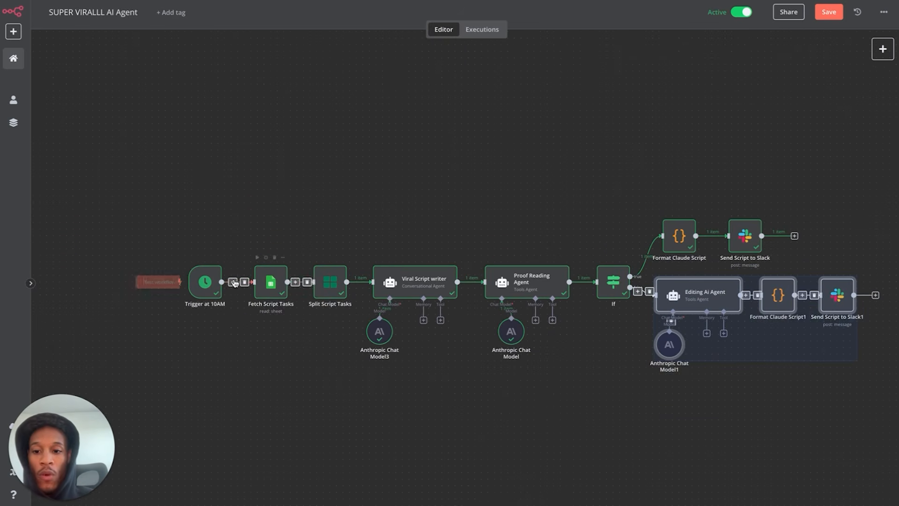
# - Inspect the Trigger at 10AM settings and the sheet rows fetched by Fetch Script Tasks
pyautogui.doubleClick(208, 282)
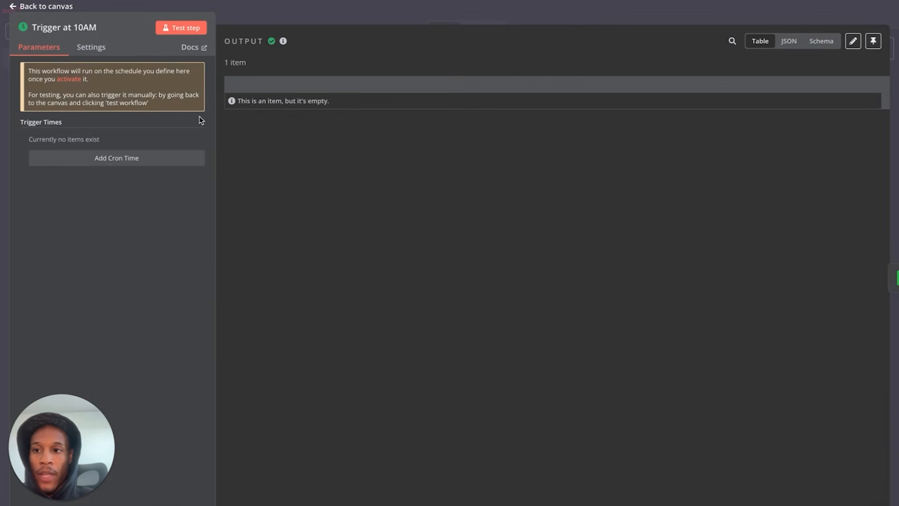
pyautogui.click(61, 6)
pyautogui.doubleClick(271, 282)
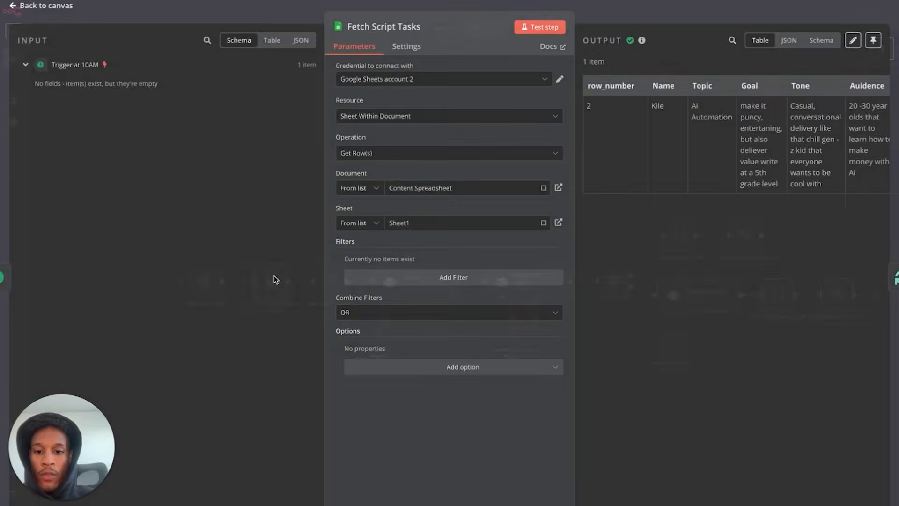
pyautogui.hscroll(1, 697, 150)
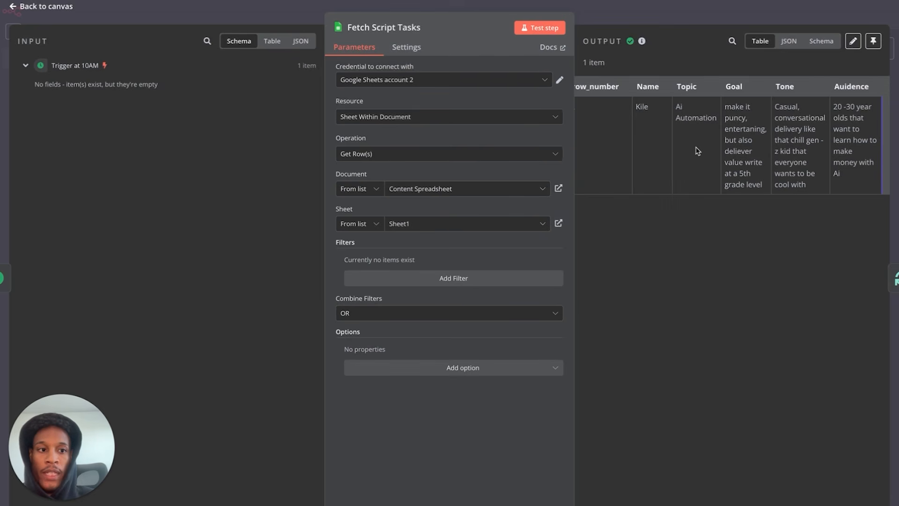
pyautogui.hscroll(-1, 680, 148)
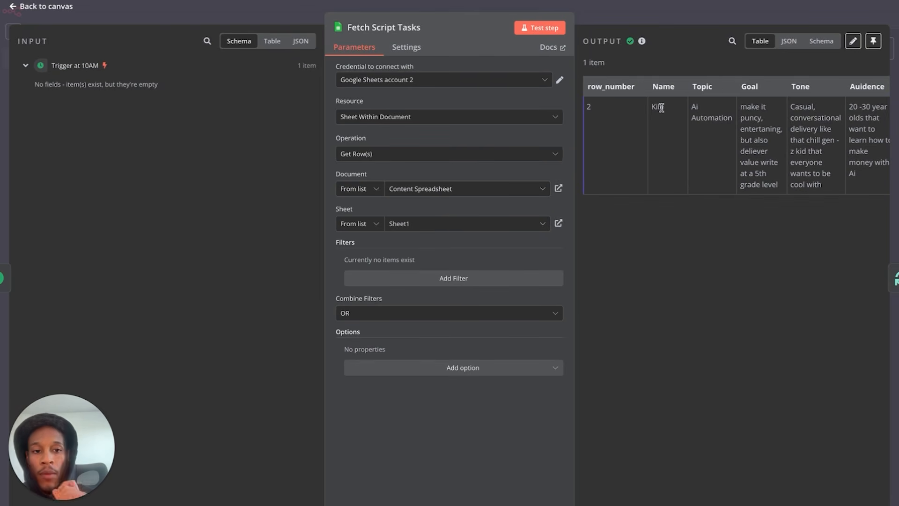
pyautogui.hscroll(1, 720, 114)
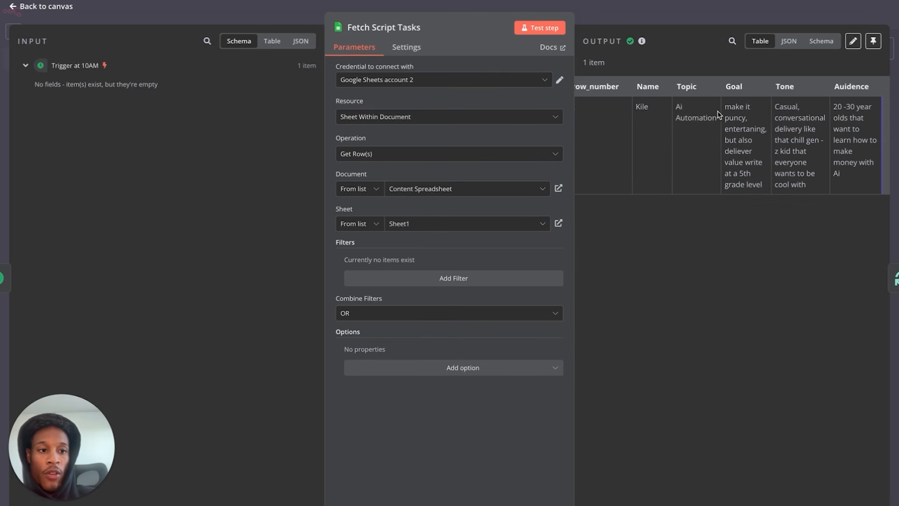
pyautogui.click(65, 9)
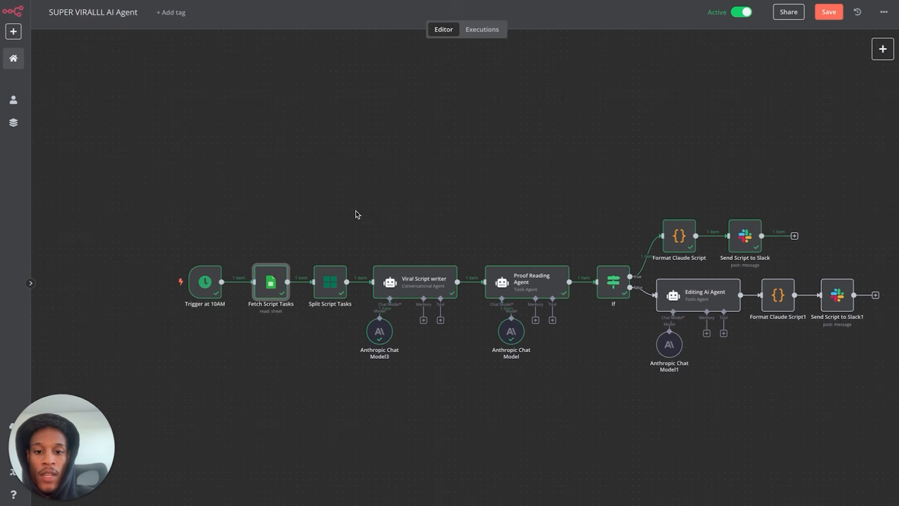
# - Review the Viral Script writer and Proof Reading Agent node settings
pyautogui.doubleClick(416, 281)
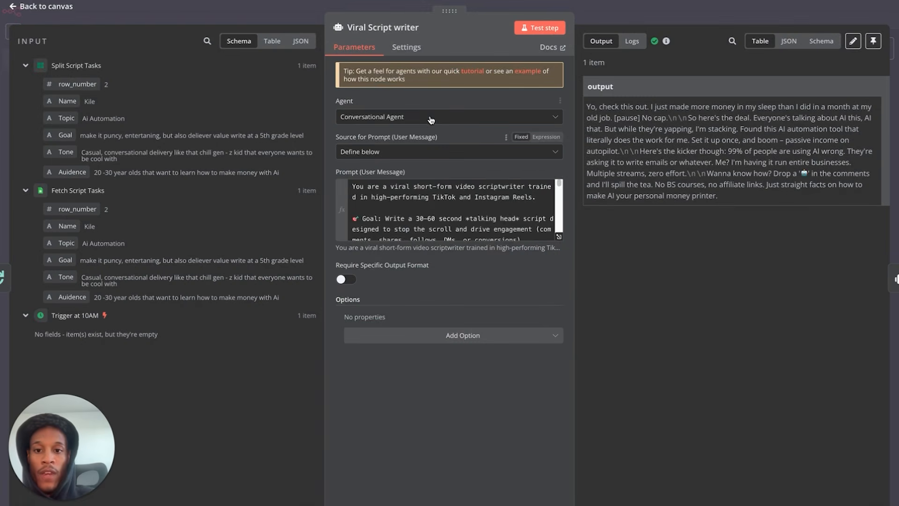
pyautogui.scroll(-10, 424, 226)
pyautogui.scroll(10, 425, 227)
pyautogui.scroll(-10, 424, 225)
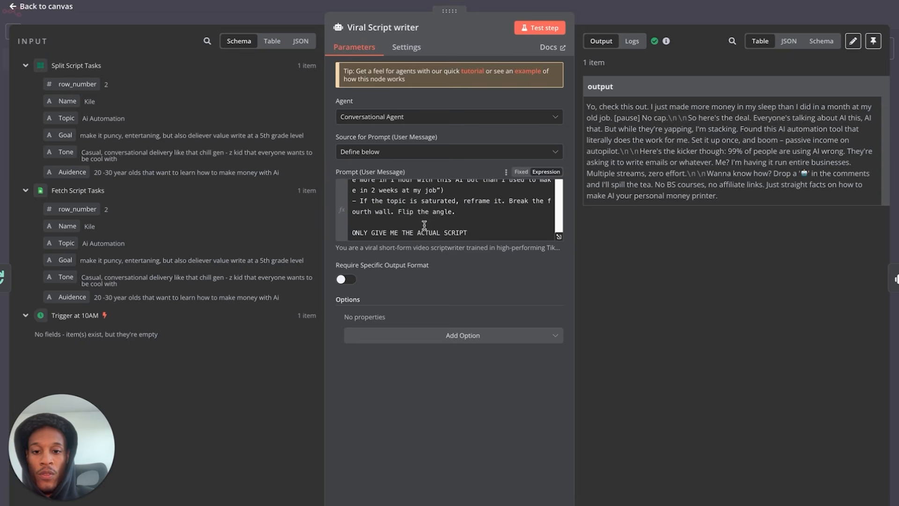
pyautogui.click(61, 6)
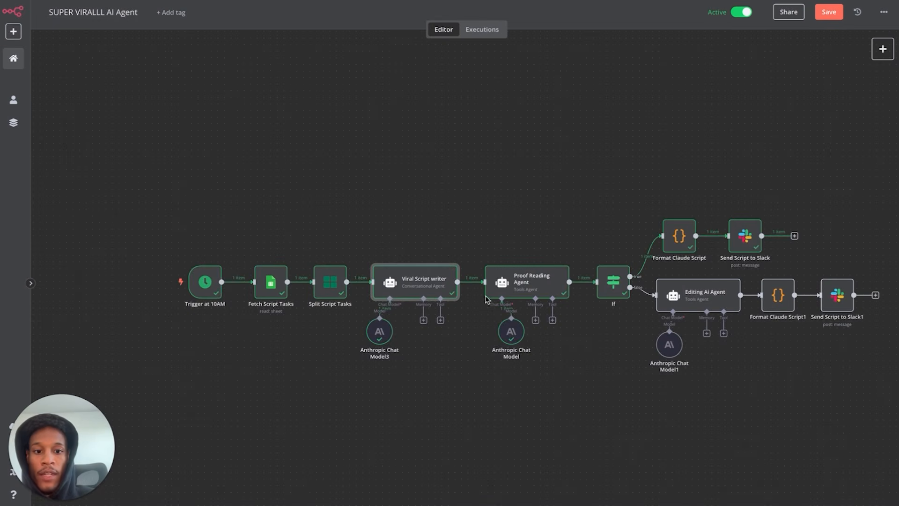
pyautogui.doubleClick(552, 289)
pyautogui.scroll(-10, 482, 220)
pyautogui.scroll(10, 469, 217)
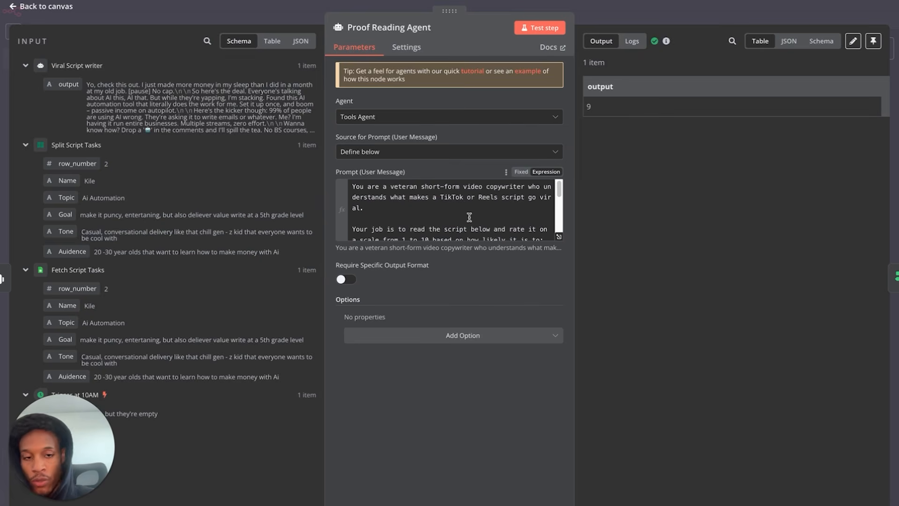
pyautogui.click(47, 7)
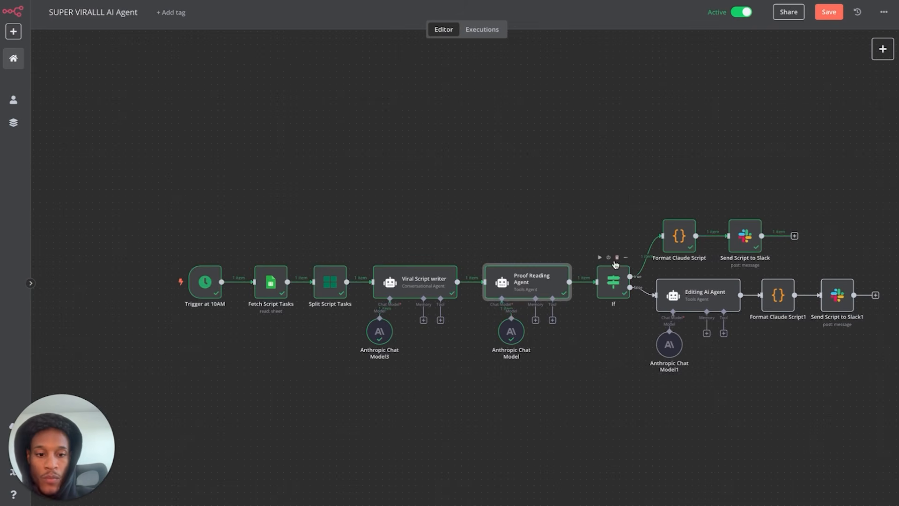
# - Check the If node's conditions, then view the posted scripts in the Slack channel
pyautogui.doubleClick(613, 281)
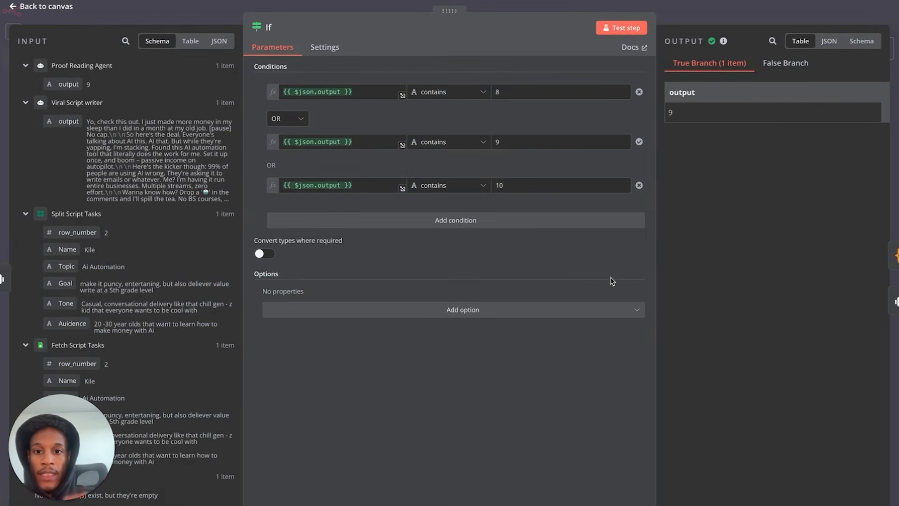
pyautogui.click(66, 7)
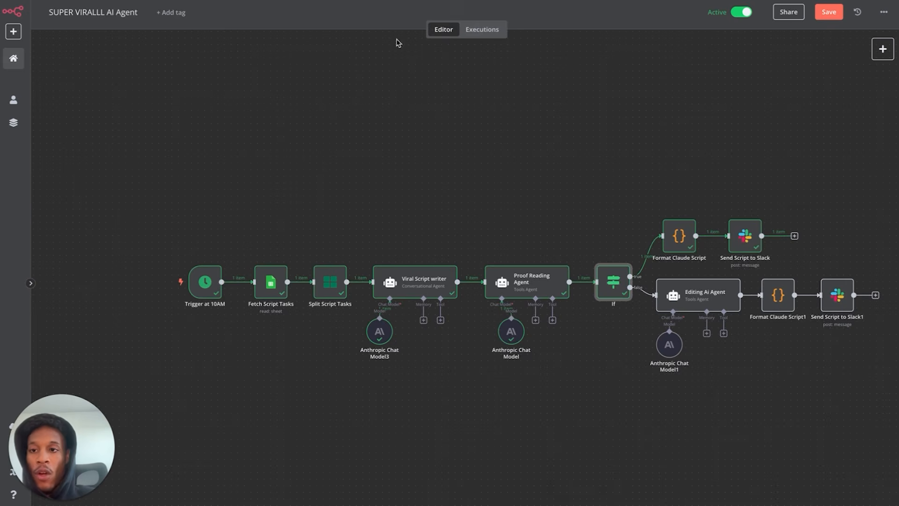
pyautogui.click(186, 14)
pyautogui.scroll(1, 406, 346)
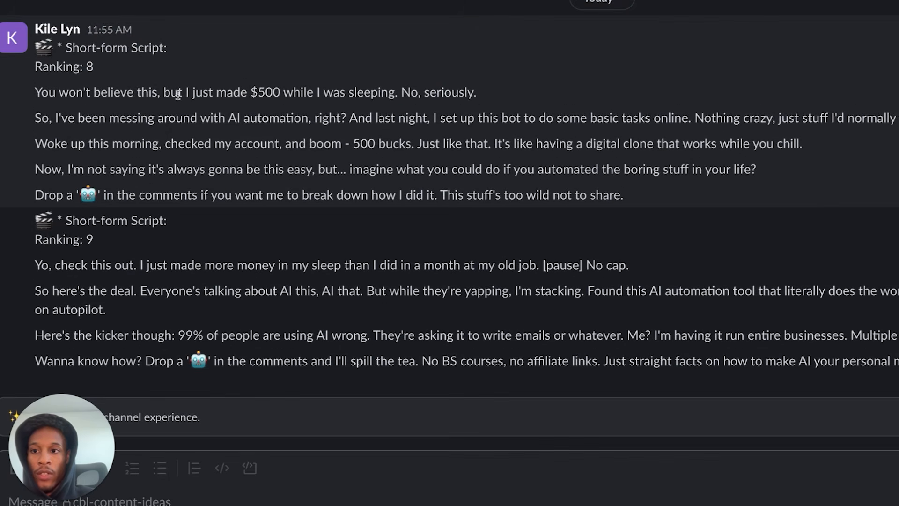
# - Back in n8n, scroll through the Editing Ai Agent node's prompt before closing it
pyautogui.click(127, 10)
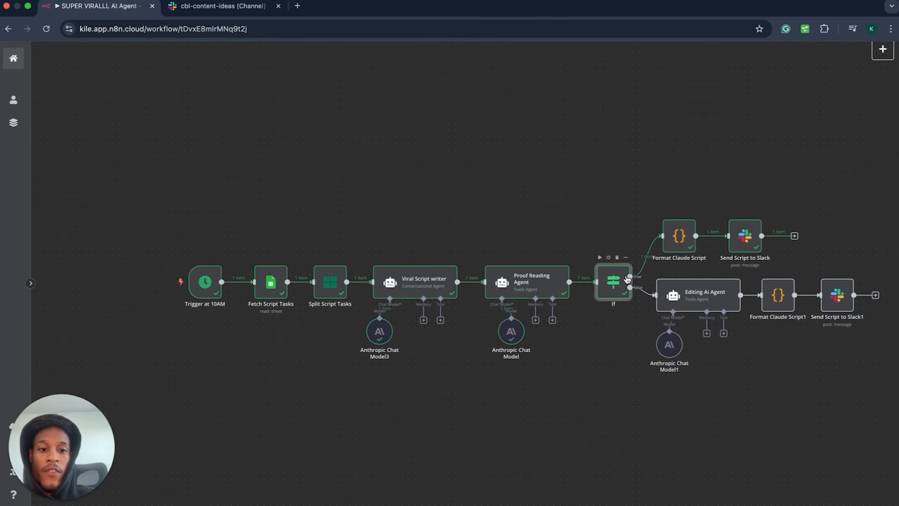
pyautogui.doubleClick(724, 301)
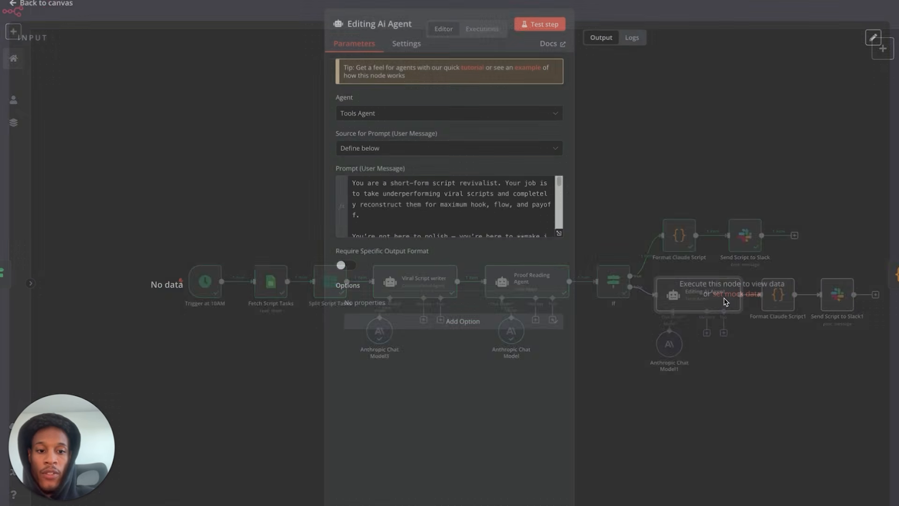
pyautogui.scroll(-10, 517, 207)
pyautogui.scroll(10, 516, 212)
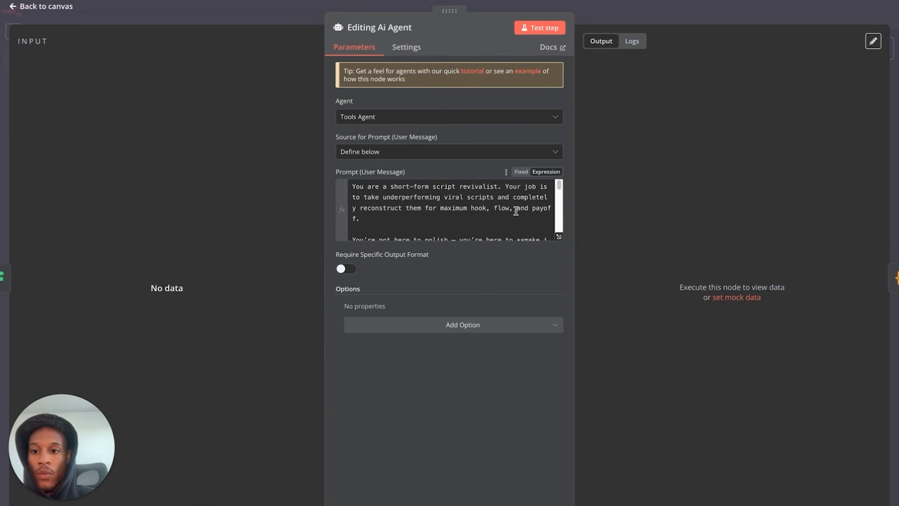
pyautogui.click(29, 7)
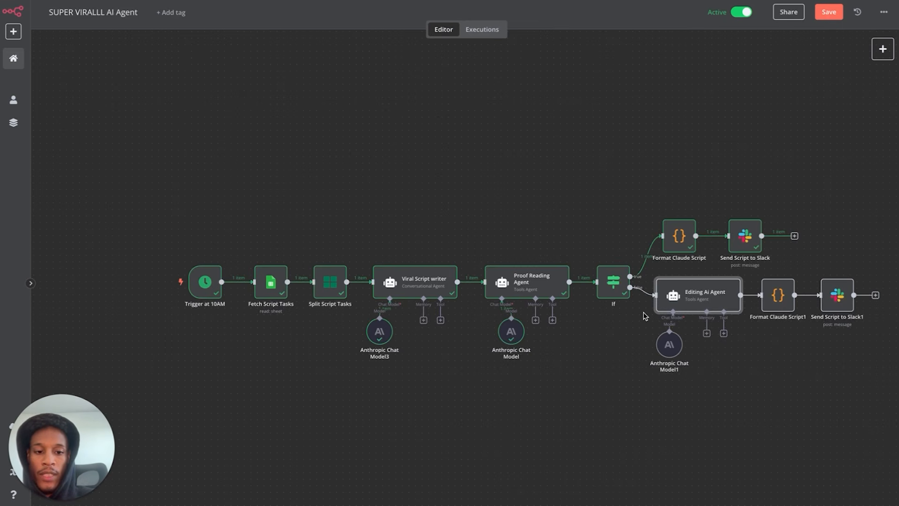
pyautogui.scroll(-3, 646, 317)
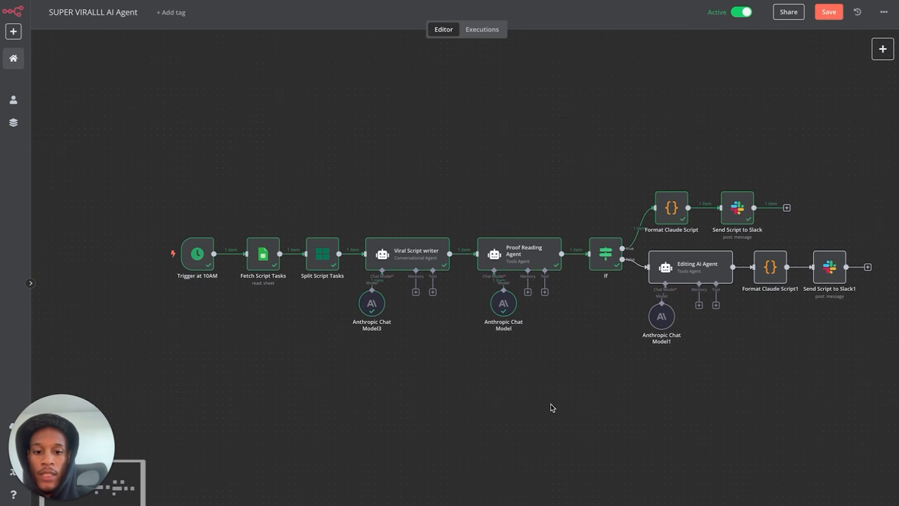
pyautogui.scroll(-3, 553, 407)
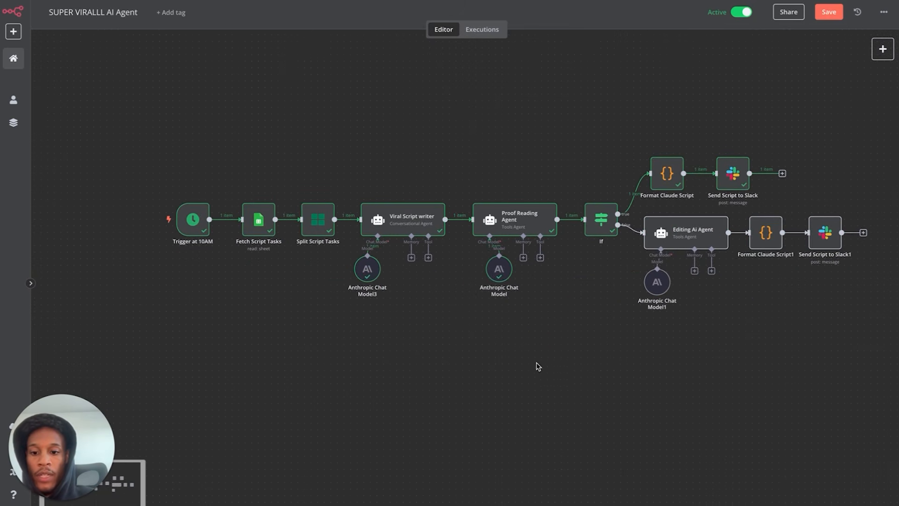
pyautogui.scroll(-2, 519, 390)
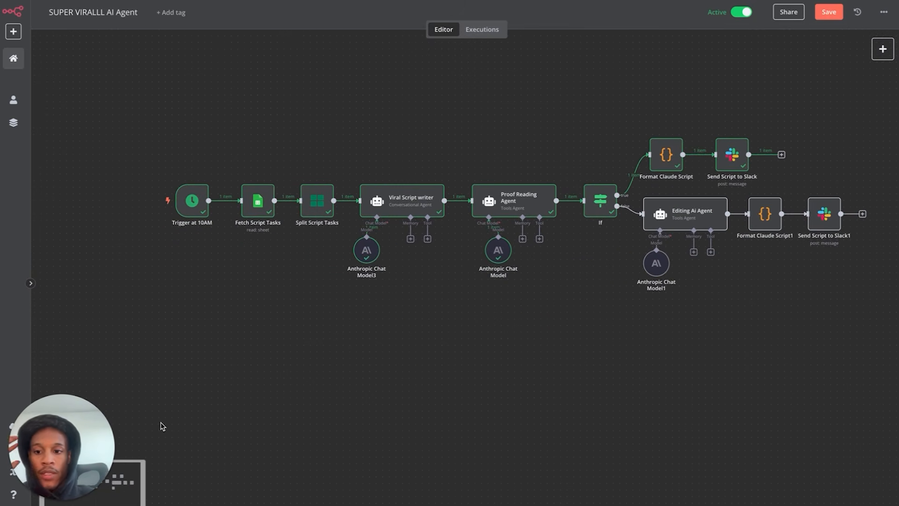
pyautogui.moveTo(71, 448); pyautogui.dragTo(118, 398)
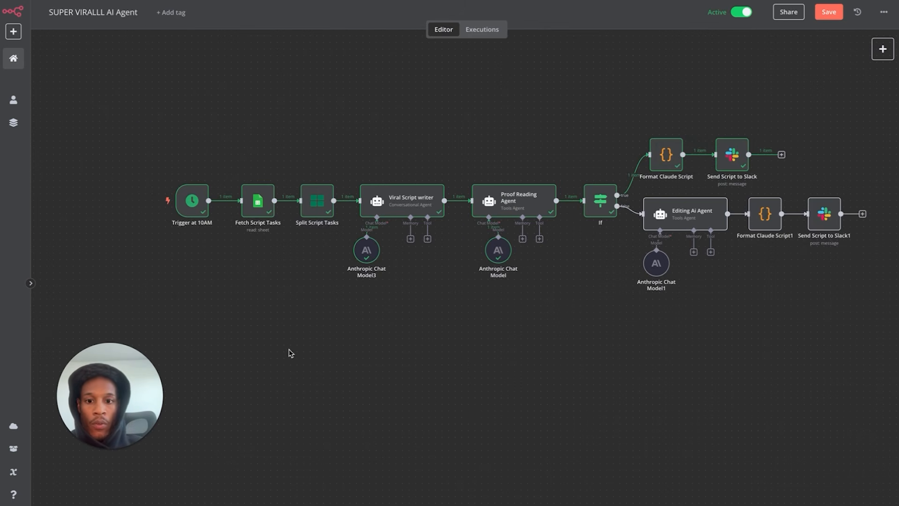
pyautogui.moveTo(137, 366); pyautogui.dragTo(97, 46)
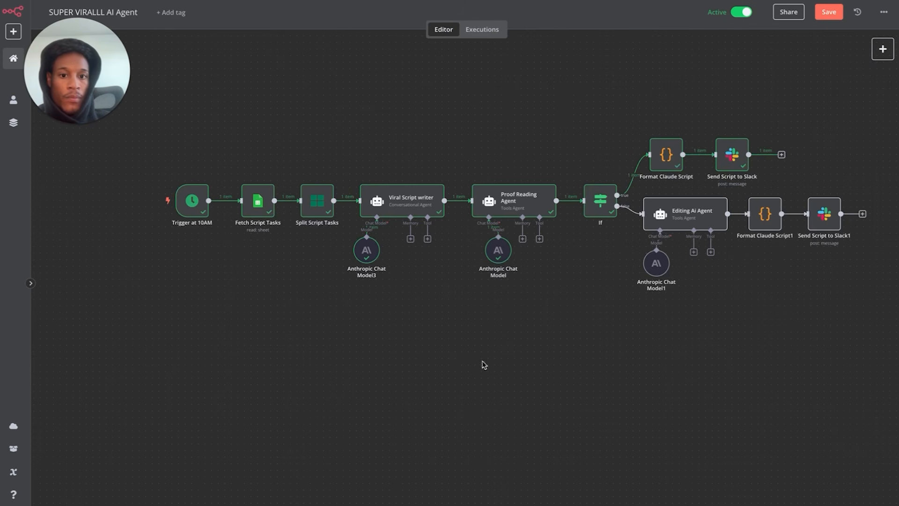
pyautogui.scroll(1, 531, 411)
pyautogui.hscroll(1, 530, 410)
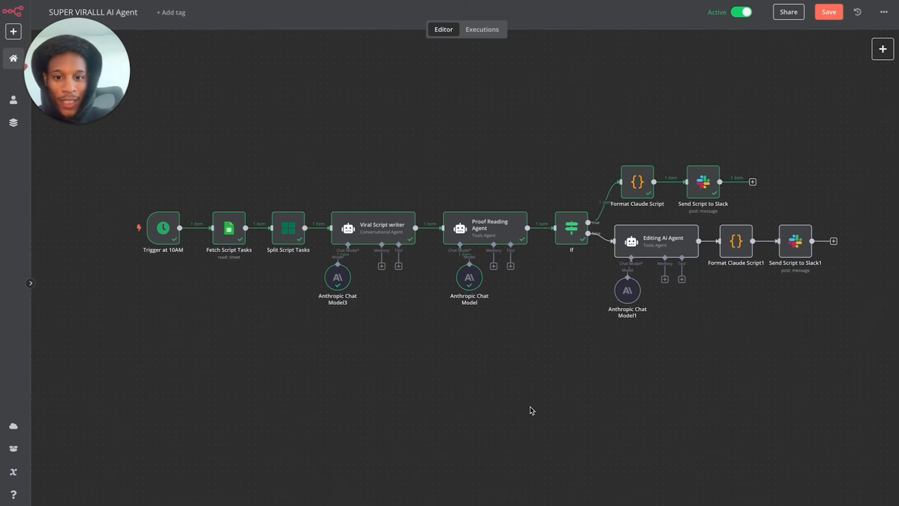
pyautogui.click(883, 49)
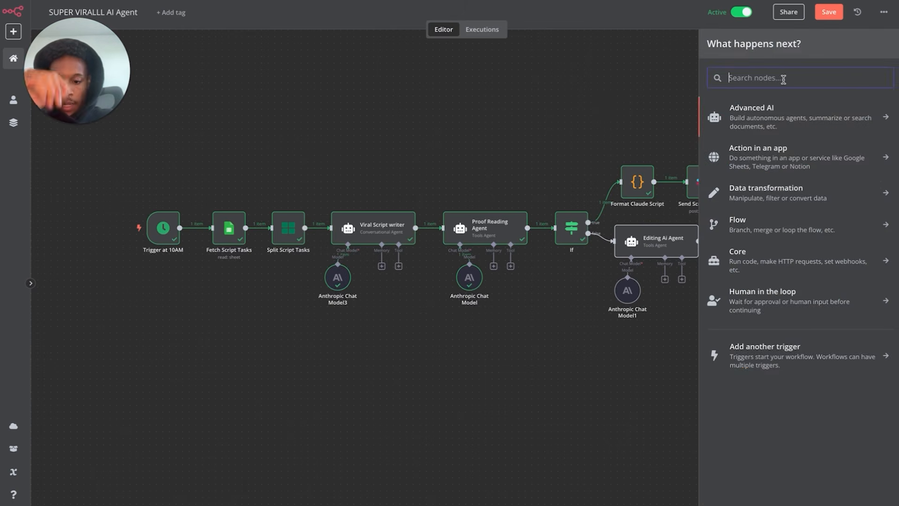
# - Disconnect Trigger at 10AM from Fetch Script Tasks and move it below the flow
pyautogui.write('sh')
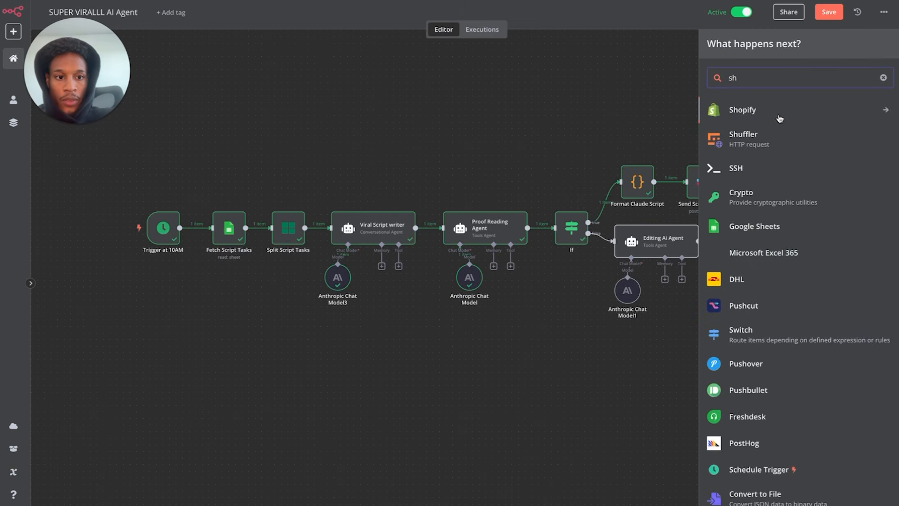
pyautogui.press('BackSpace')
pyautogui.press('BackSpace')
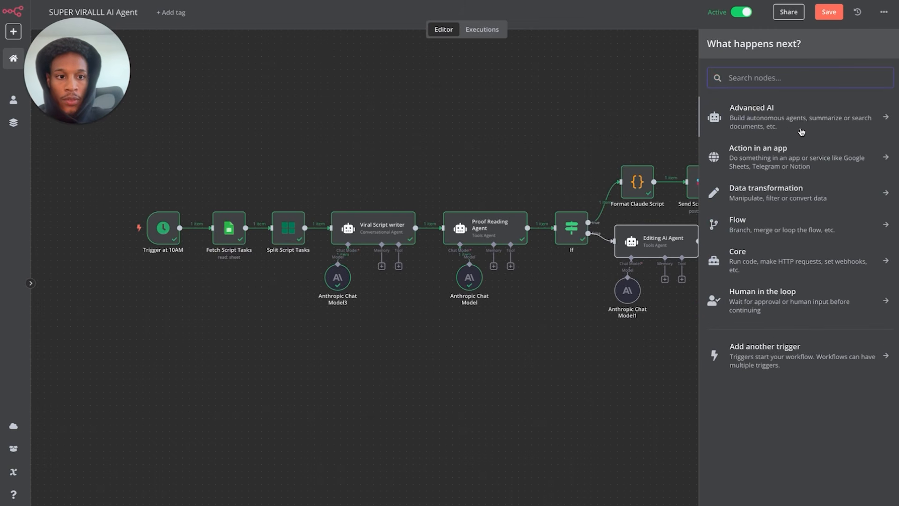
pyautogui.click(165, 229)
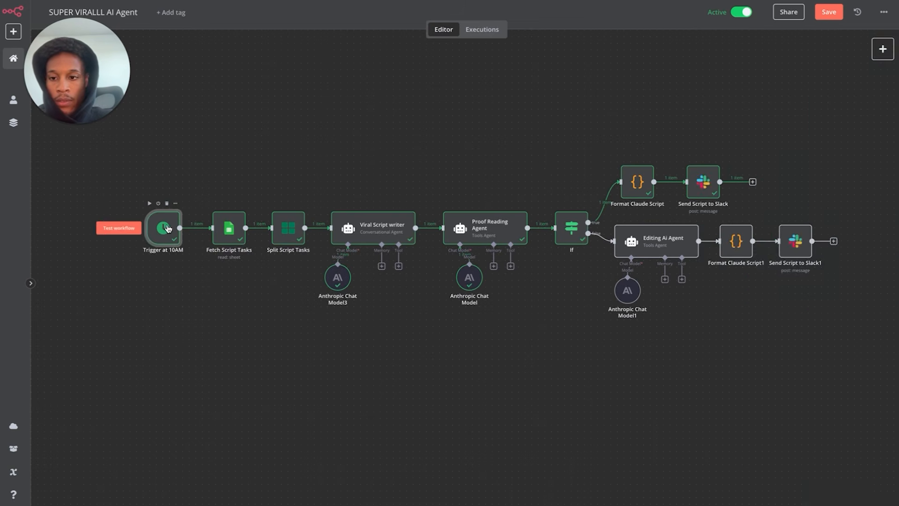
pyautogui.click(202, 228)
pyautogui.moveTo(169, 235); pyautogui.dragTo(169, 346)
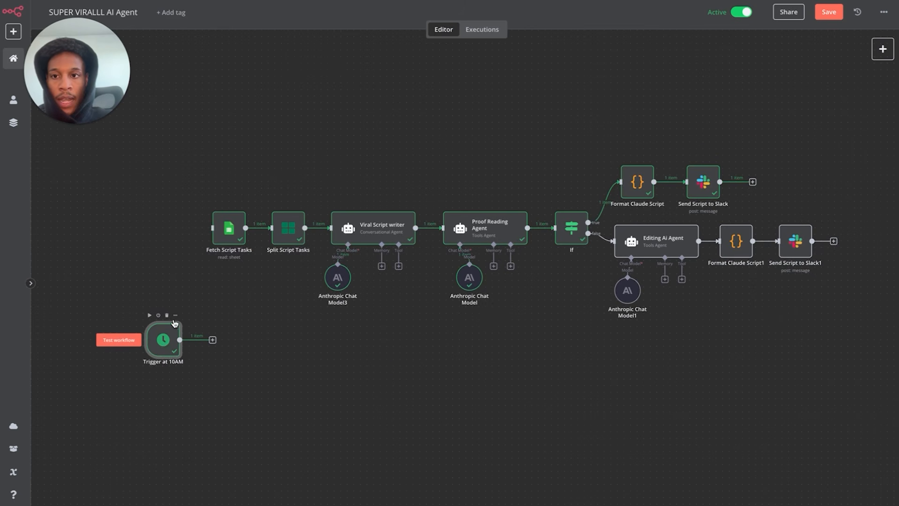
pyautogui.doubleClick(163, 342)
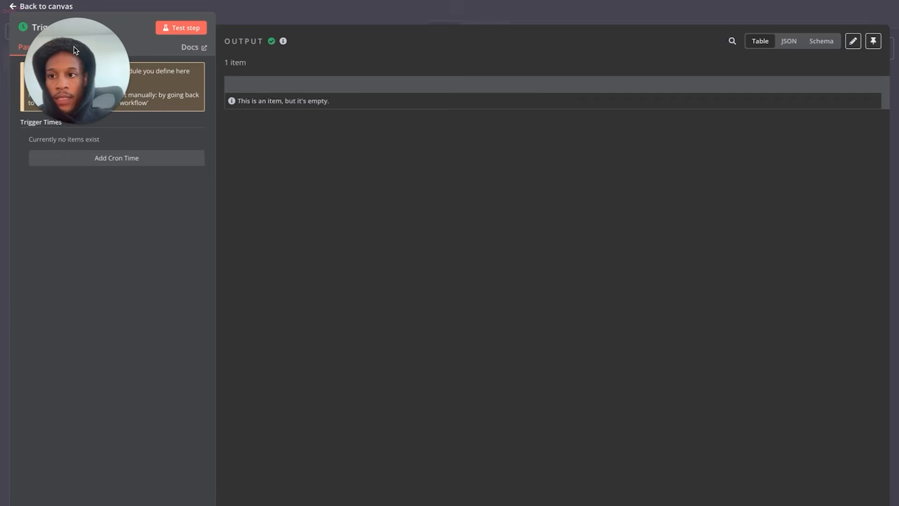
pyautogui.moveTo(77, 70); pyautogui.dragTo(62, 314)
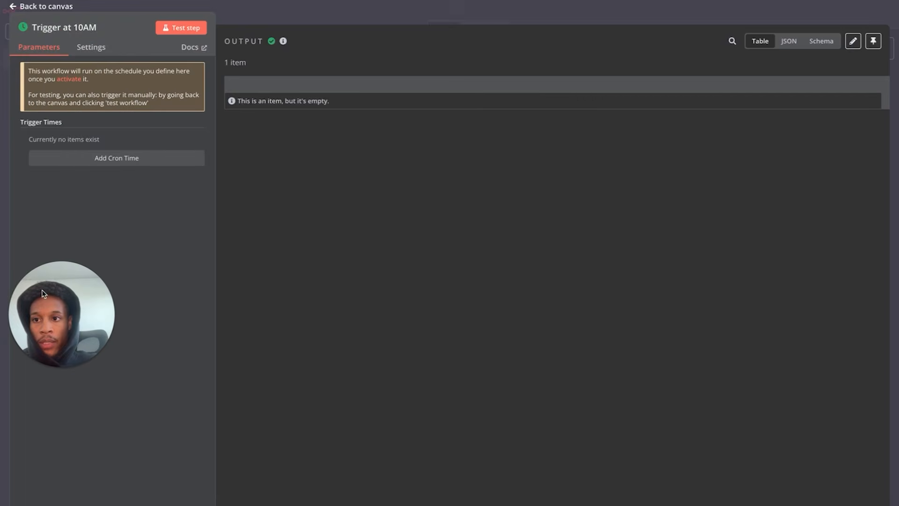
pyautogui.click(32, 7)
# - Search 'trigger' in the node panel, browse the available trigger types, and close the list
pyautogui.click(877, 48)
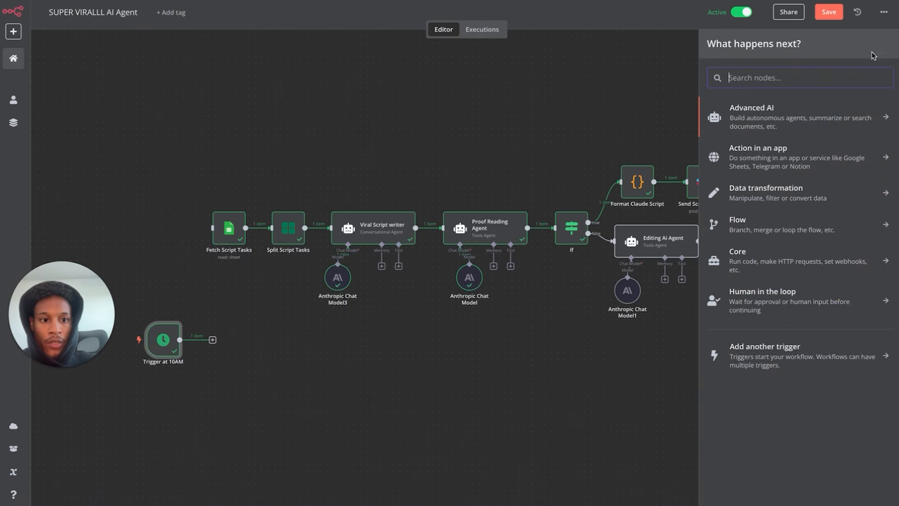
pyautogui.write('tri')
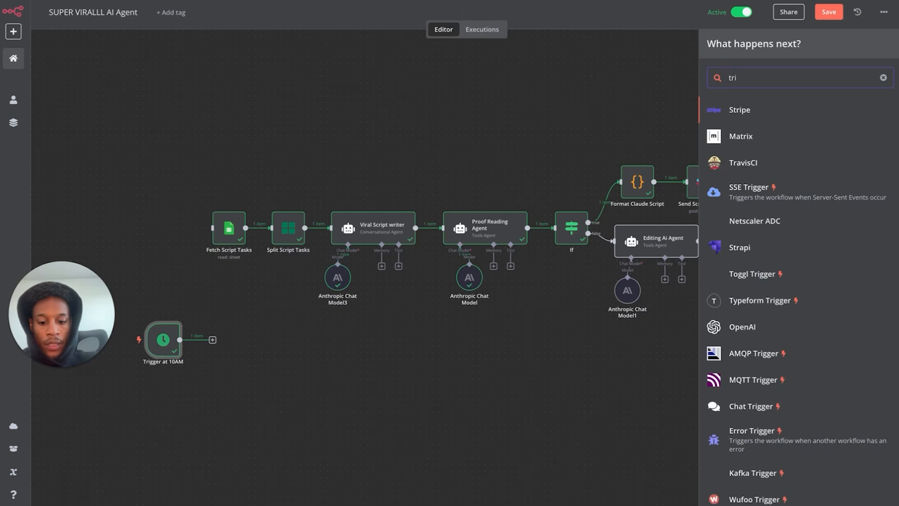
pyautogui.write('gger')
pyautogui.press('BackSpace')
pyautogui.press('BackSpace')
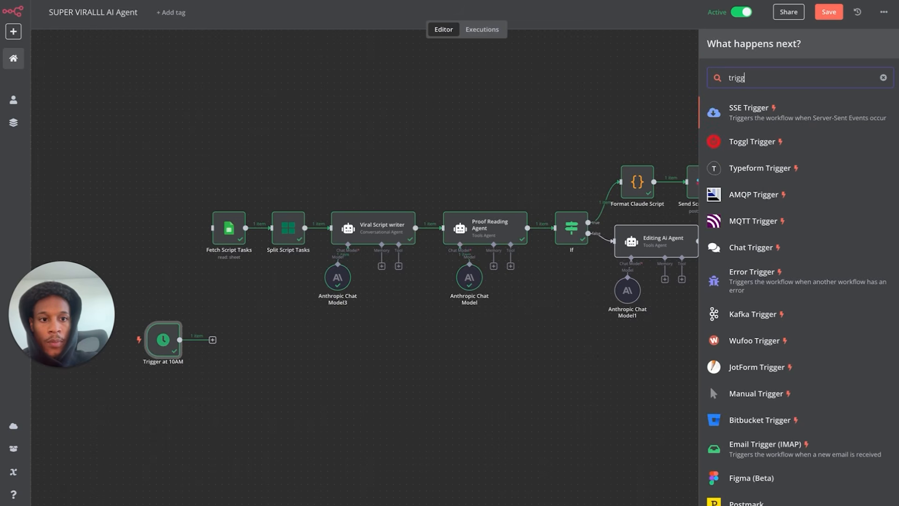
pyautogui.press('BackSpace')
pyautogui.press('BackSpace')
pyautogui.press('BackSpace')
pyautogui.press('BackSpace')
pyautogui.press('BackSpace')
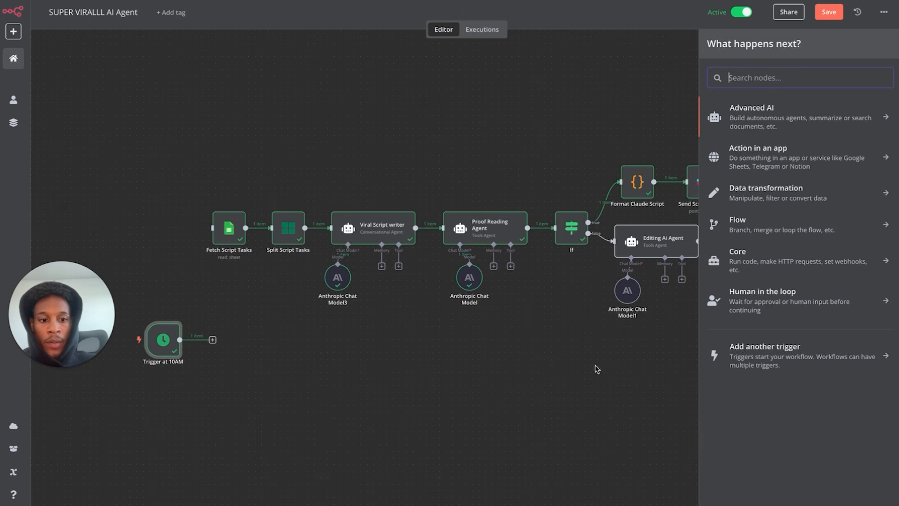
pyautogui.click(771, 366)
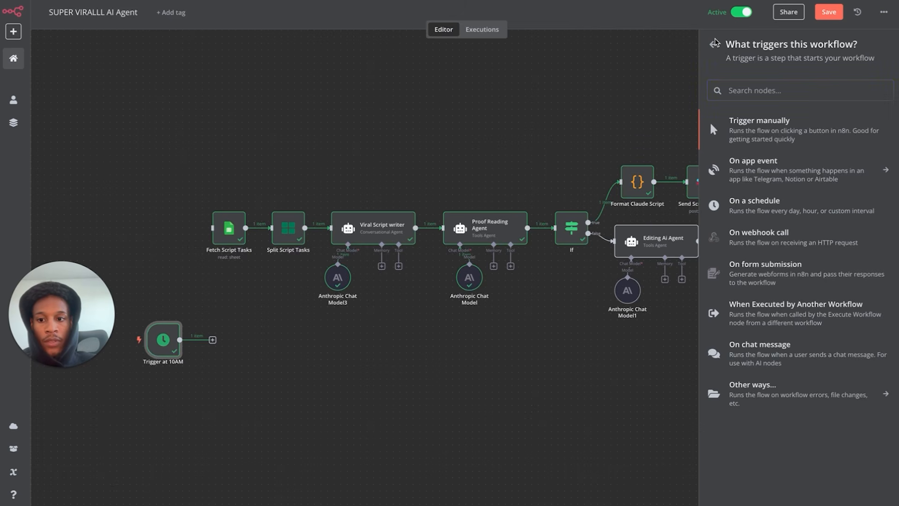
pyautogui.click(715, 45)
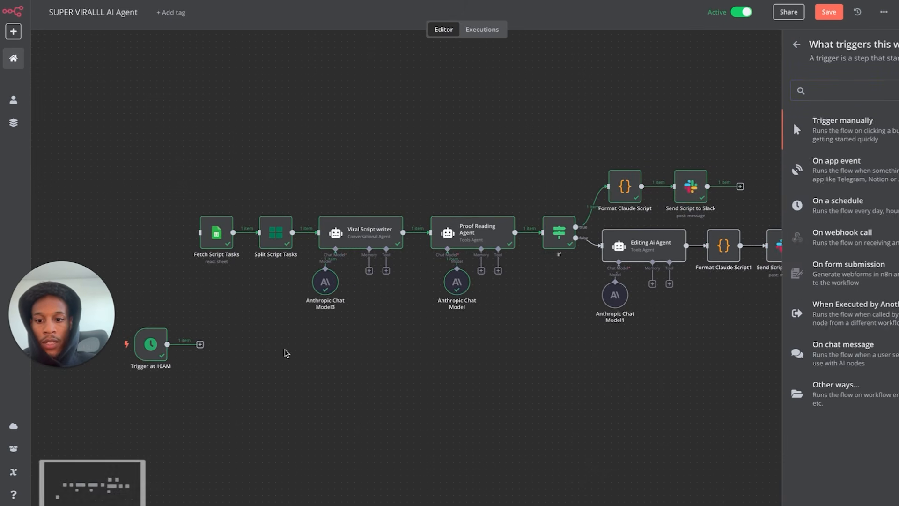
# - Add a cron time to Trigger at 10AM running Every Day at hour 12, minute 0
pyautogui.doubleClick(144, 347)
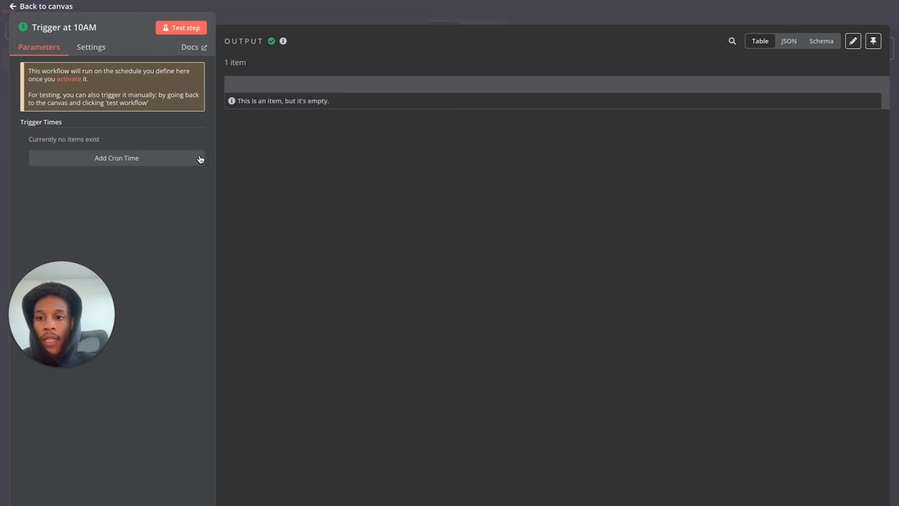
pyautogui.click(92, 49)
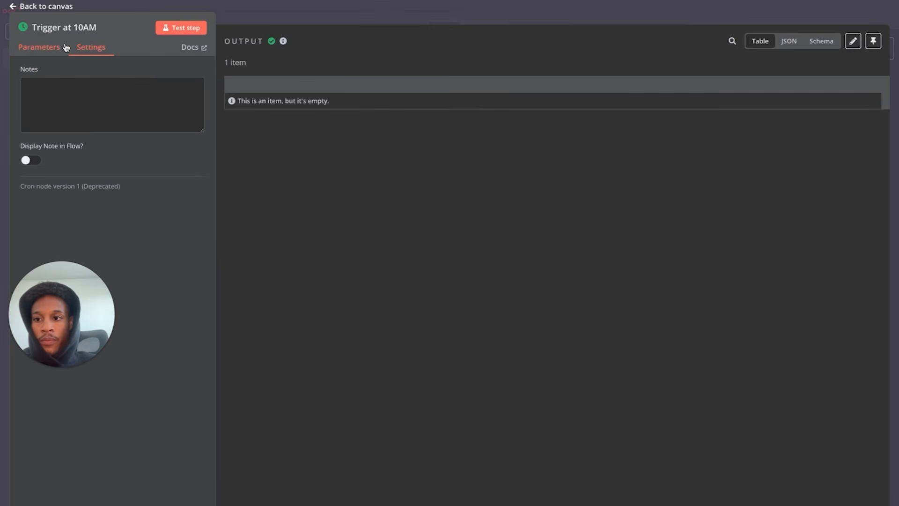
pyautogui.click(55, 43)
pyautogui.click(118, 162)
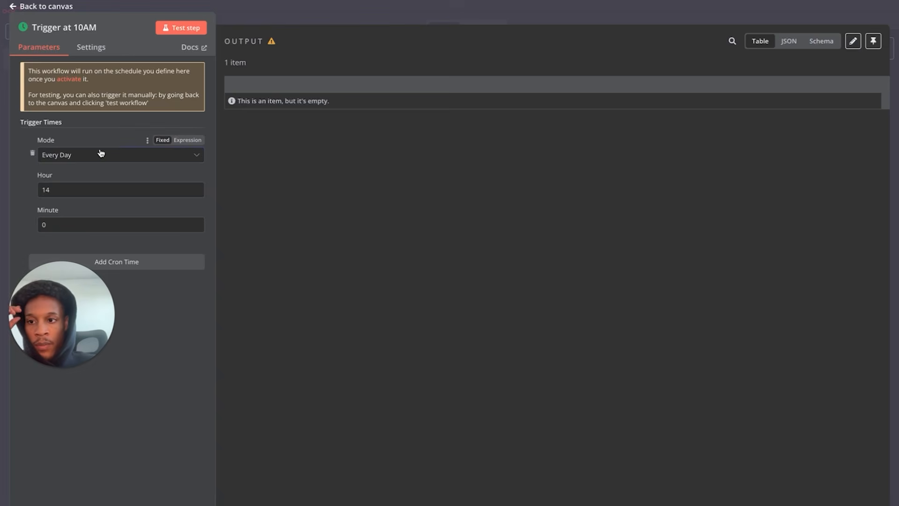
pyautogui.click(94, 155)
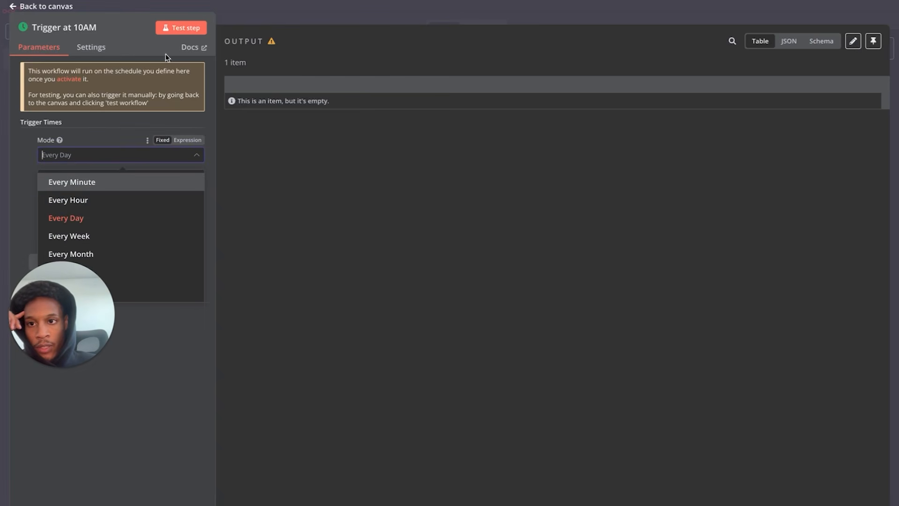
pyautogui.click(75, 218)
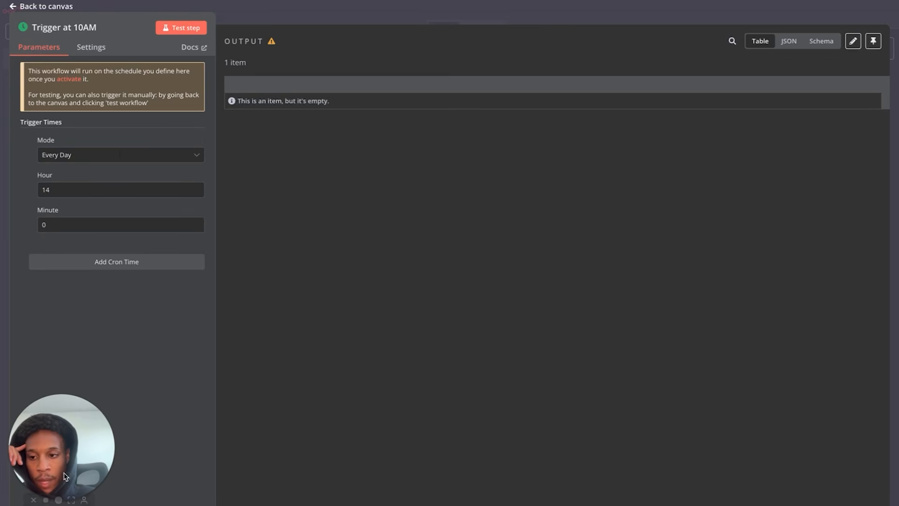
pyautogui.click(100, 156)
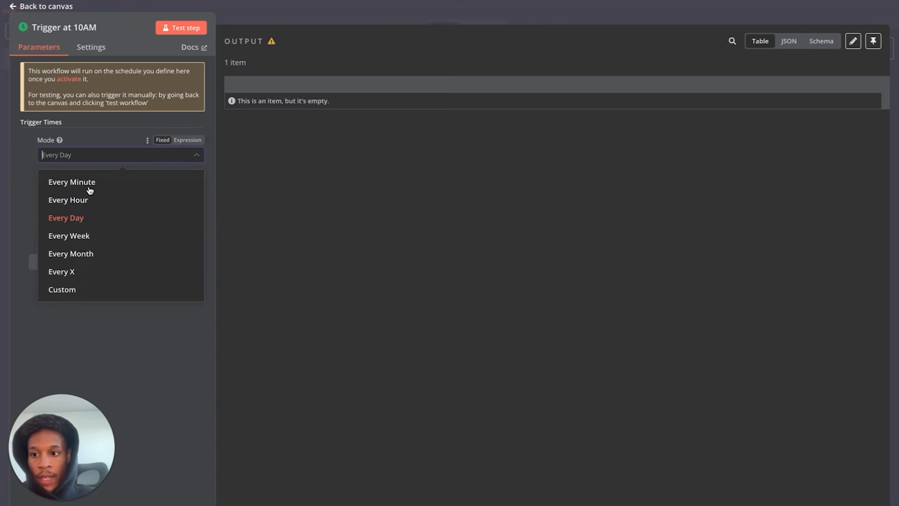
pyautogui.click(97, 146)
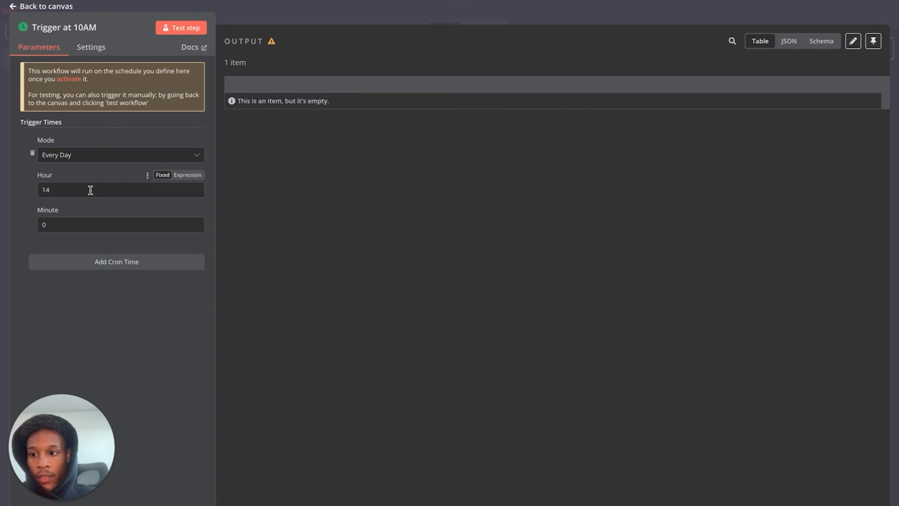
pyautogui.click(105, 155)
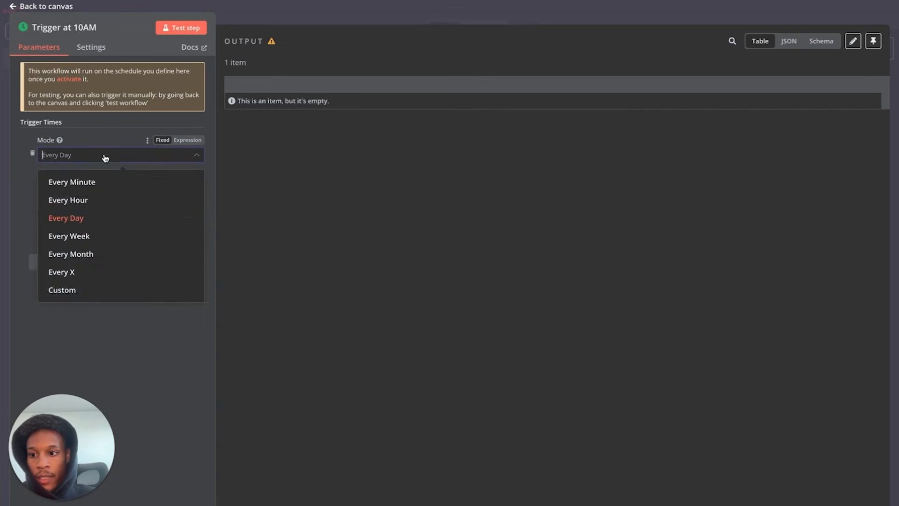
pyautogui.click(85, 222)
pyautogui.click(81, 193)
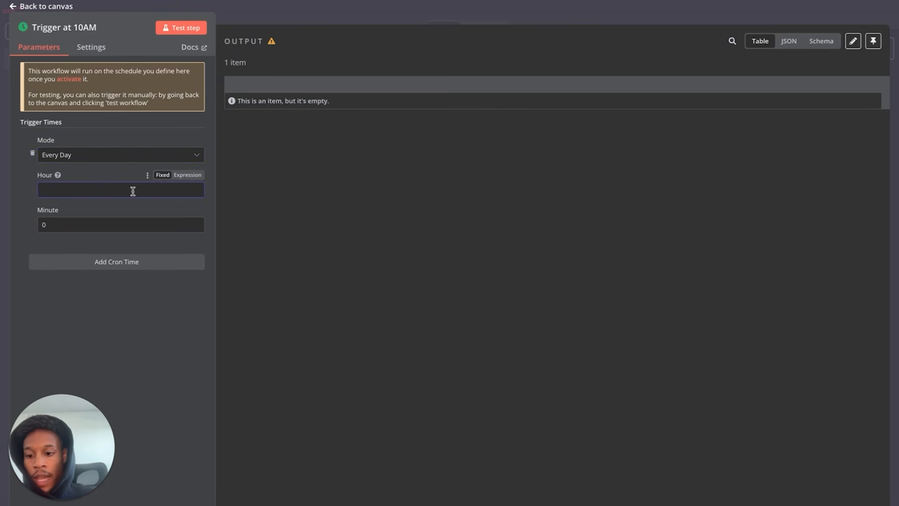
pyautogui.click(142, 318)
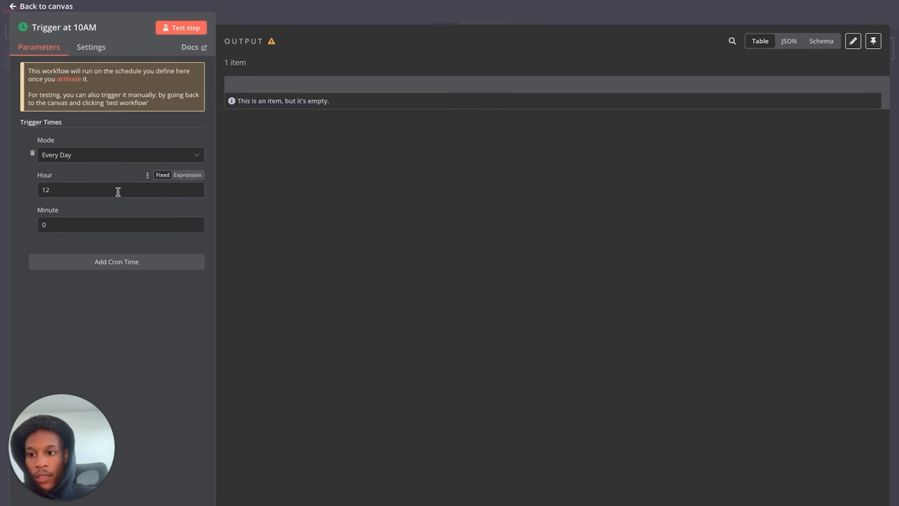
pyautogui.click(34, 6)
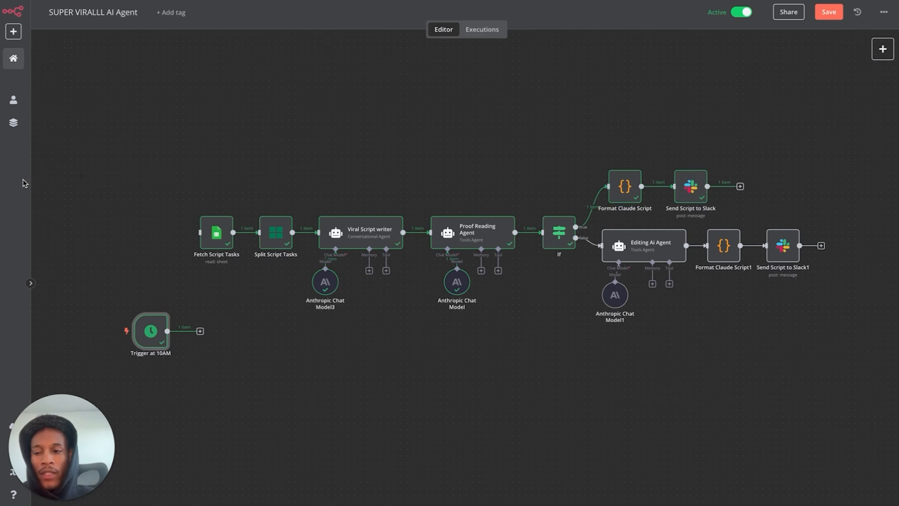
pyautogui.hotkey('ctrl', 'Tab')
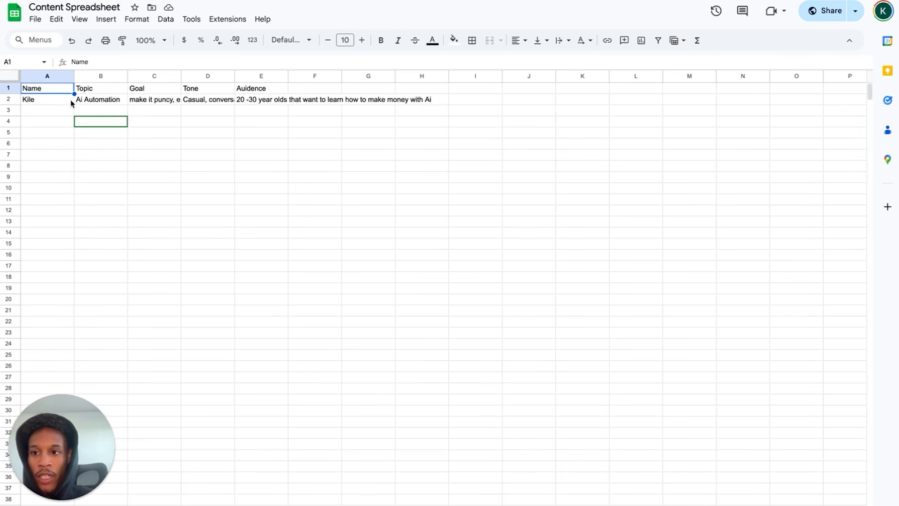
# - Review the Content Spreadsheet headers Name through Auidence and the Ai Automation row, then return to n8n
pyautogui.click(55, 113)
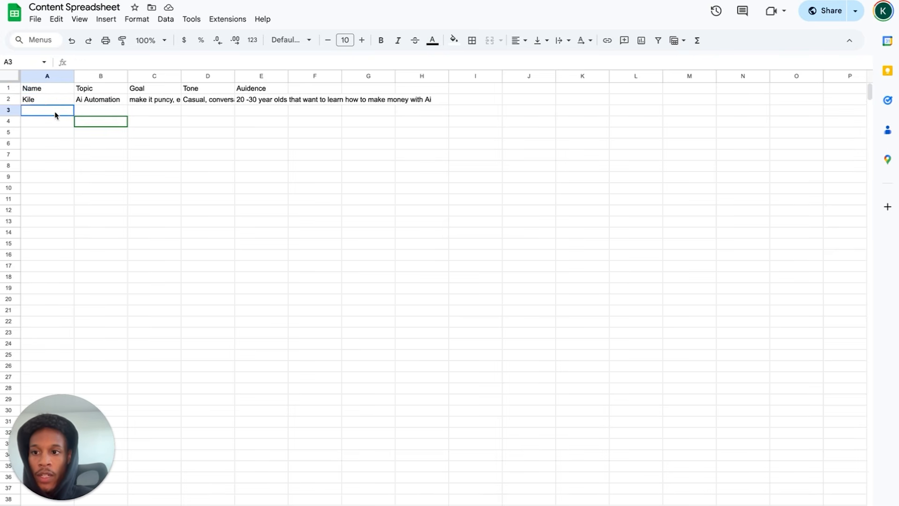
pyautogui.moveTo(60, 90); pyautogui.dragTo(195, 93)
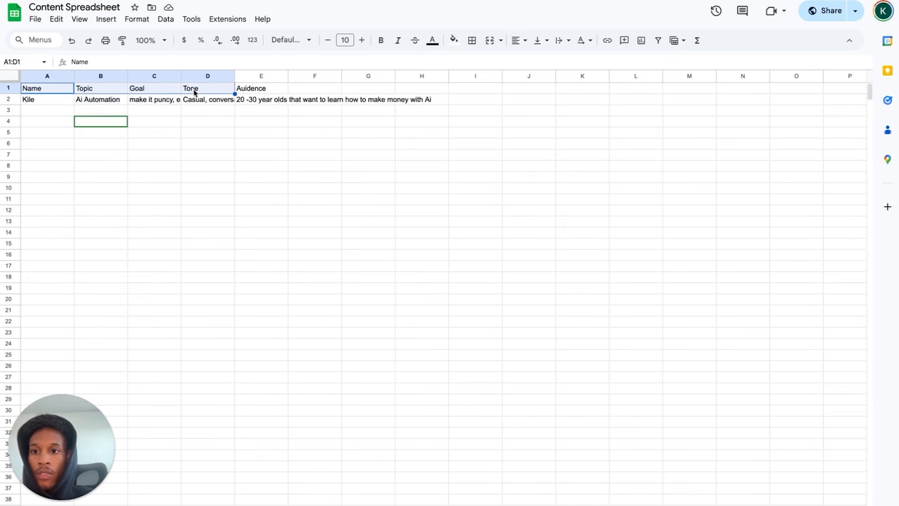
pyautogui.click(244, 90)
pyautogui.click(32, 100)
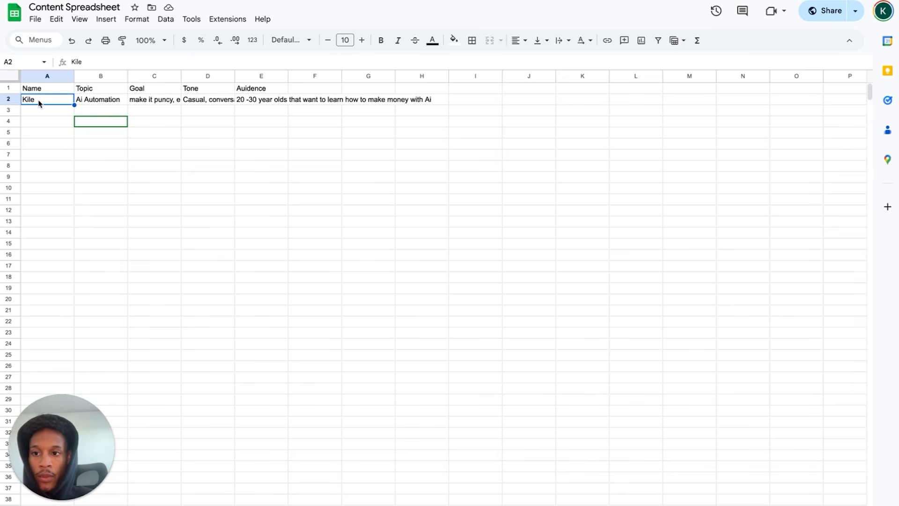
pyautogui.click(94, 98)
pyautogui.click(178, 110)
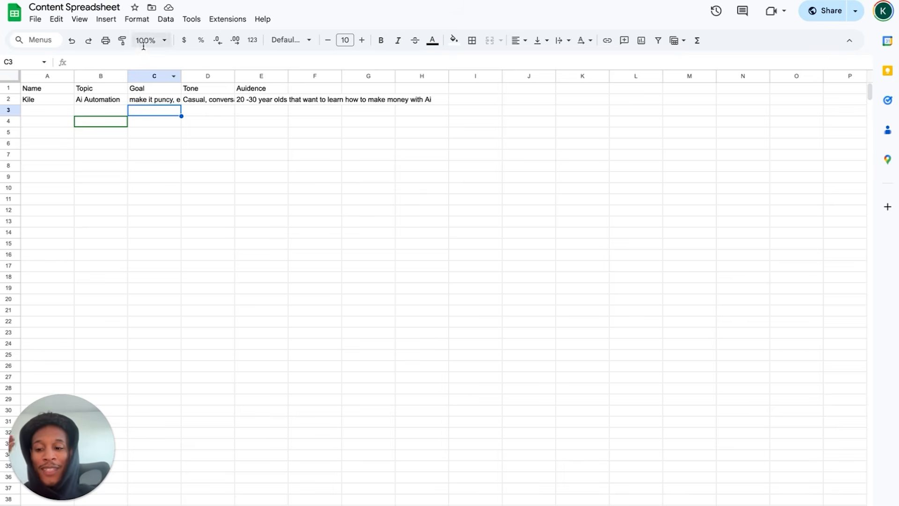
pyautogui.moveTo(141, 2)
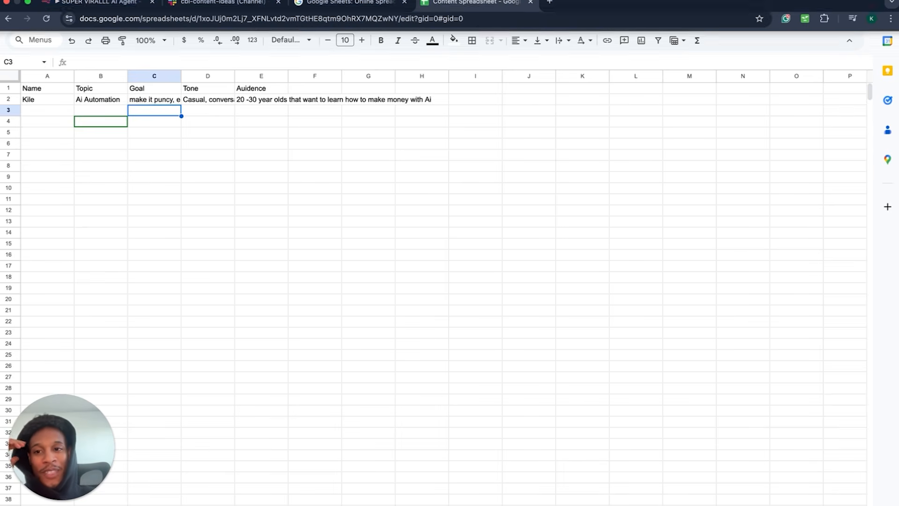
pyautogui.click(117, 8)
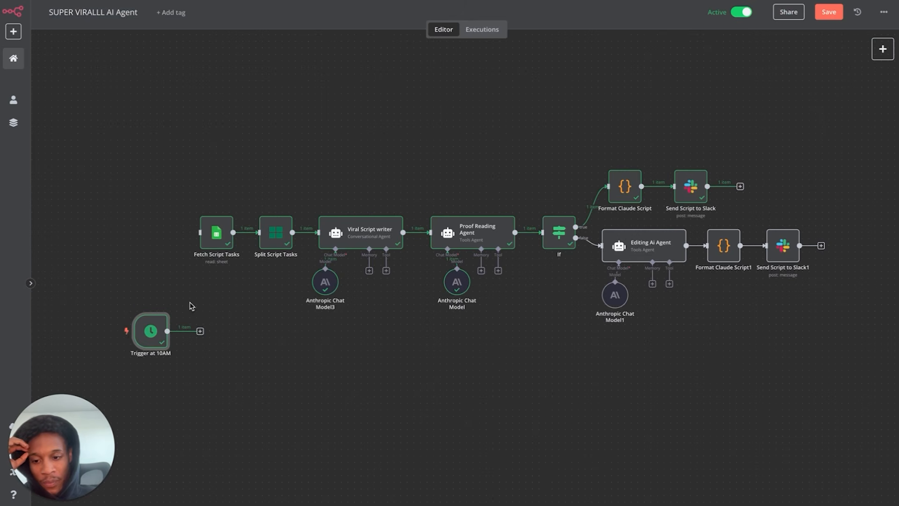
# - Add a Google Sheets node after Trigger at 10AM, found by searching 'google', using Create spreadsheet
pyautogui.scroll(-3, 201, 332)
pyautogui.moveTo(200, 4)
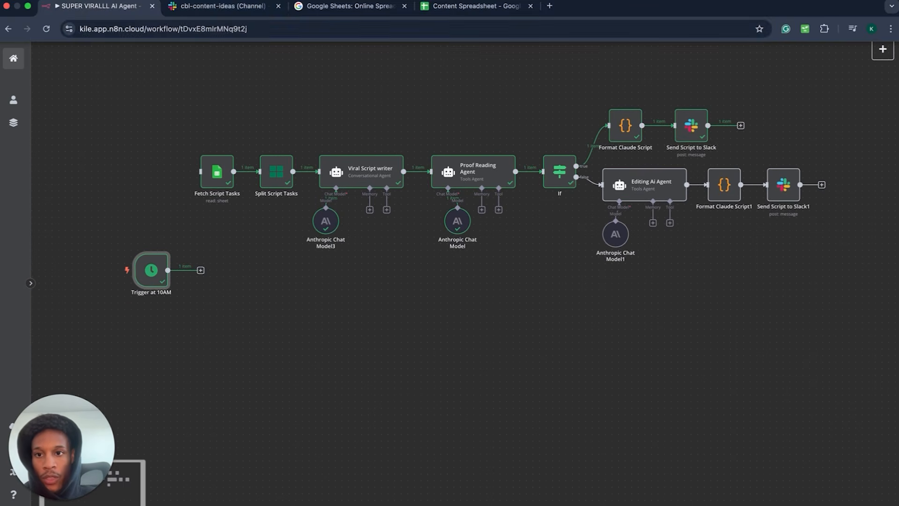
pyautogui.click(200, 271)
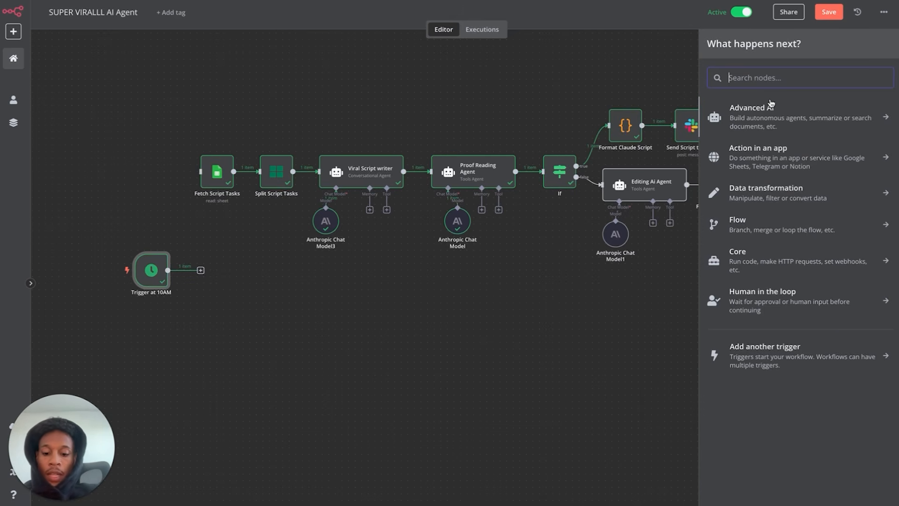
pyautogui.write('google')
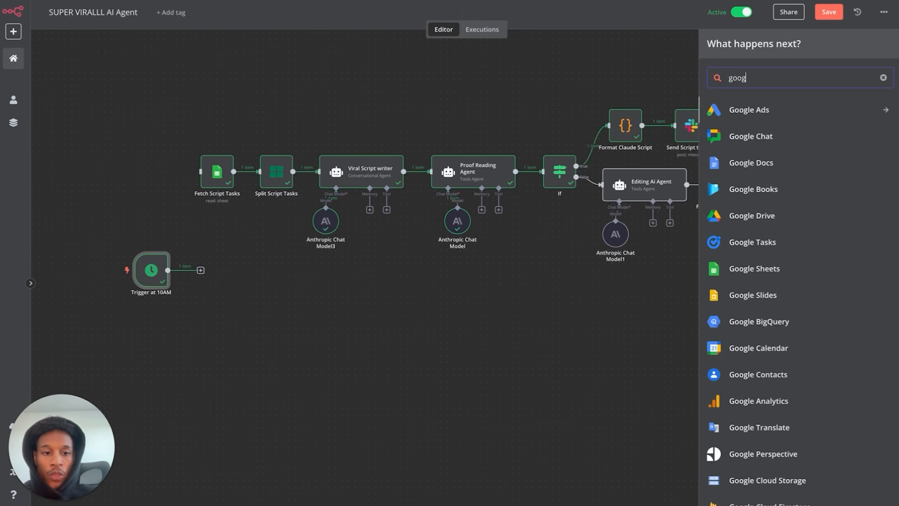
pyautogui.click(751, 281)
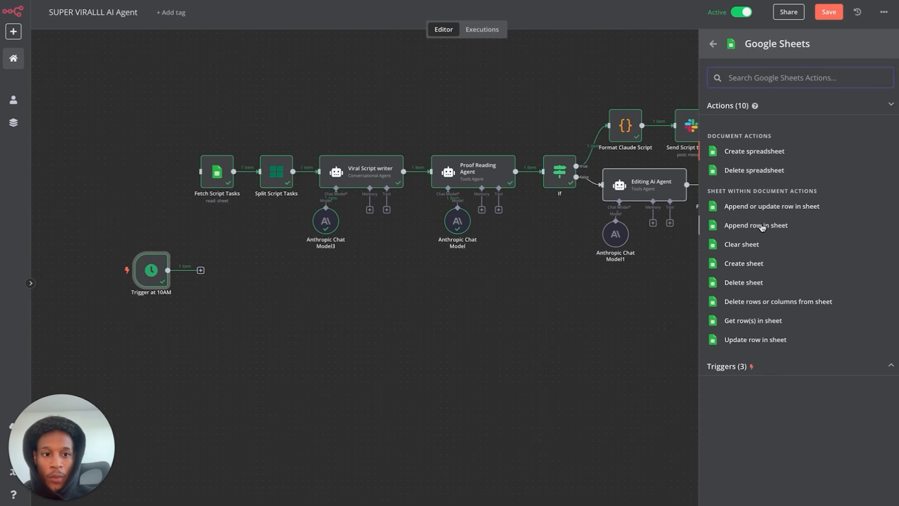
pyautogui.click(763, 148)
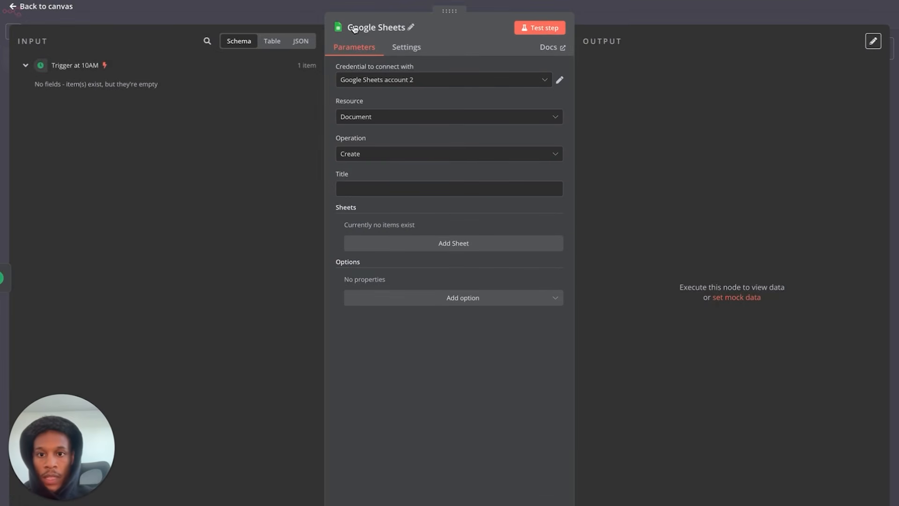
# - Check the Google Sheets credential and set the node to Sheet Within Document, Get Row(s)
pyautogui.click(560, 83)
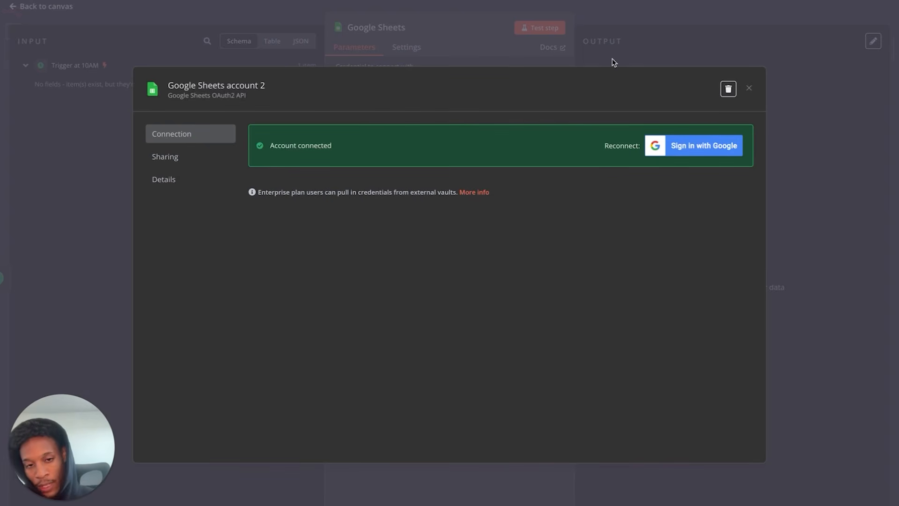
pyautogui.click(749, 88)
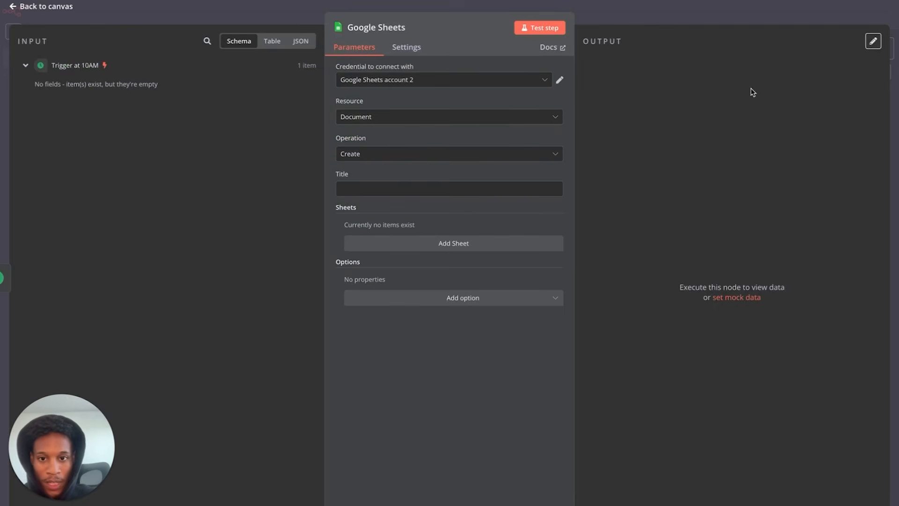
pyautogui.click(486, 120)
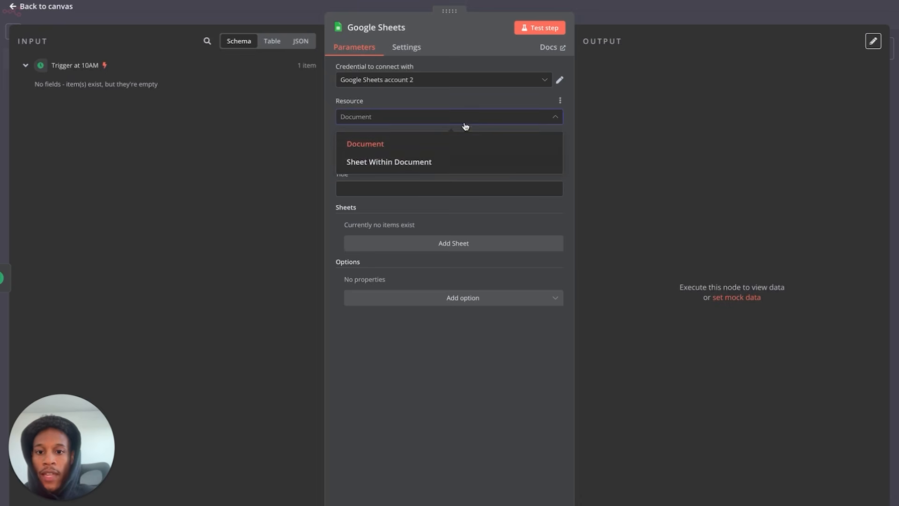
pyautogui.click(428, 104)
pyautogui.click(394, 160)
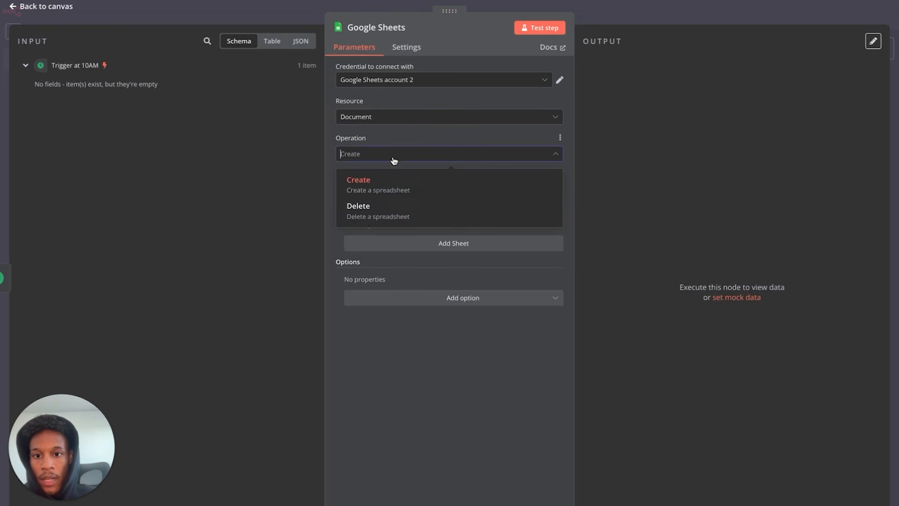
pyautogui.click(417, 117)
pyautogui.click(391, 165)
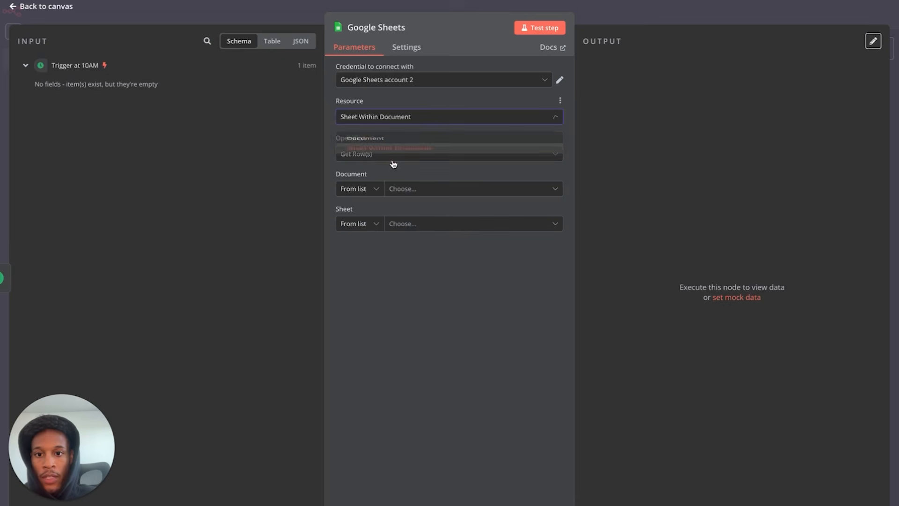
pyautogui.click(399, 154)
pyautogui.scroll(3, 398, 237)
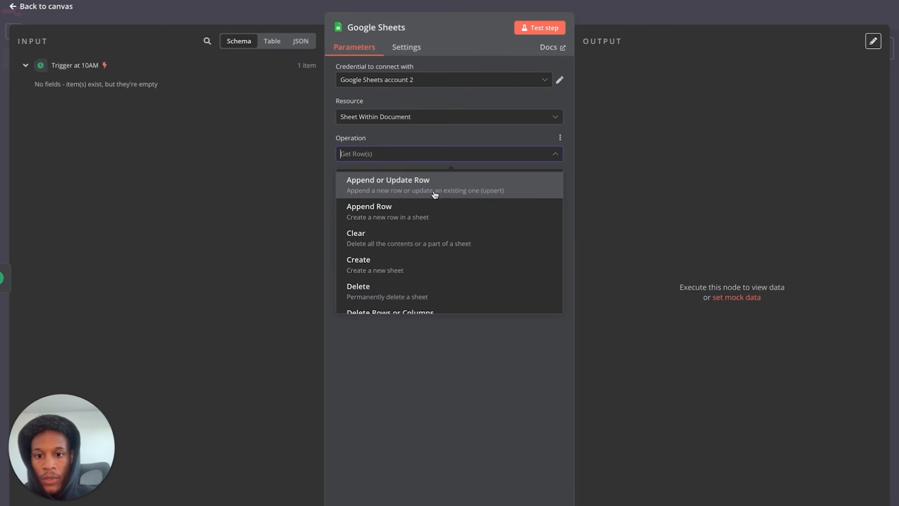
pyautogui.scroll(-3, 428, 194)
pyautogui.click(398, 273)
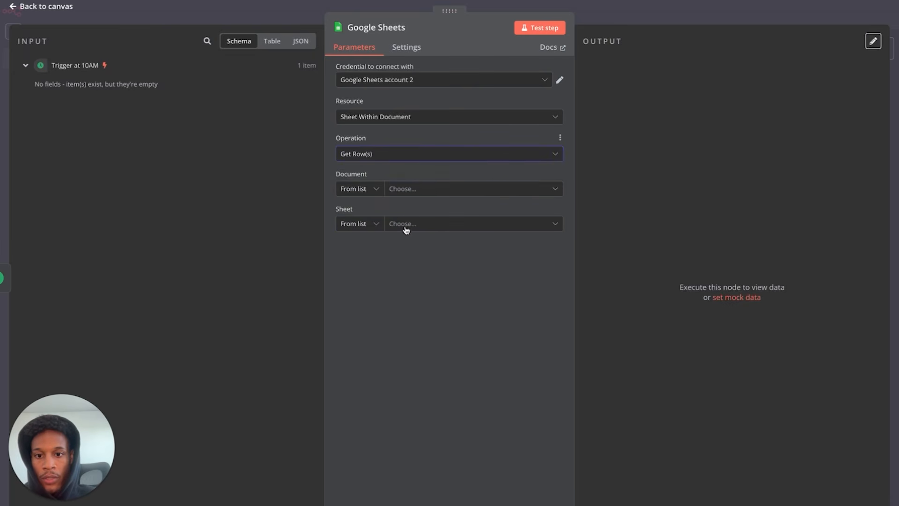
# - Choose Content Spreadsheet as the document and Sheet1 as the sheet, then return to the canvas
pyautogui.click(422, 190)
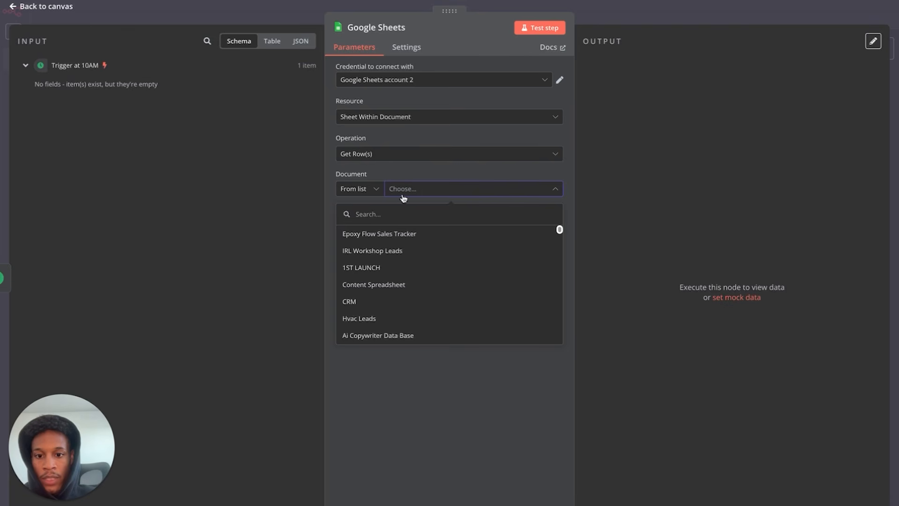
pyautogui.click(399, 285)
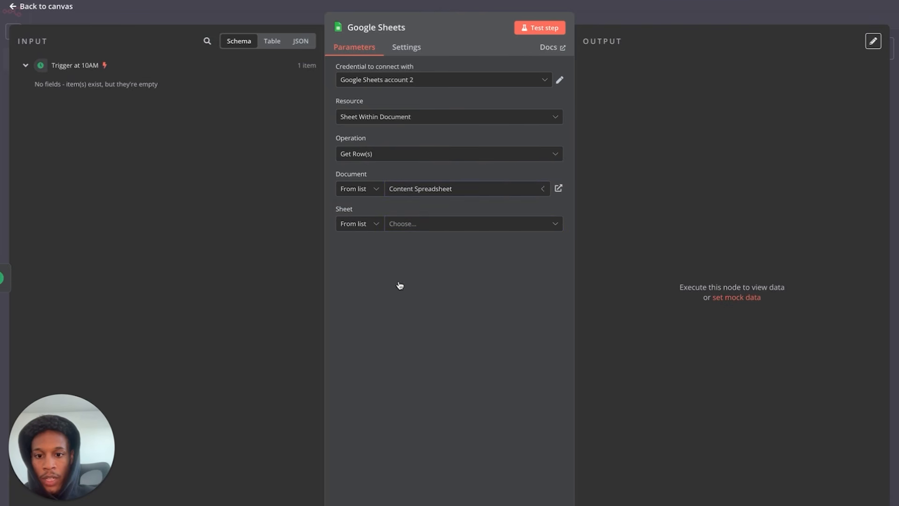
pyautogui.click(441, 190)
pyautogui.click(410, 406)
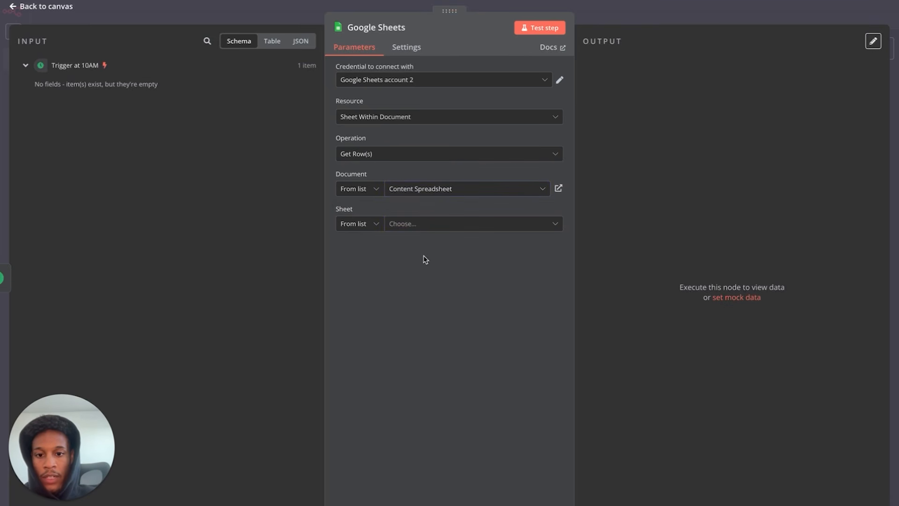
pyautogui.click(427, 226)
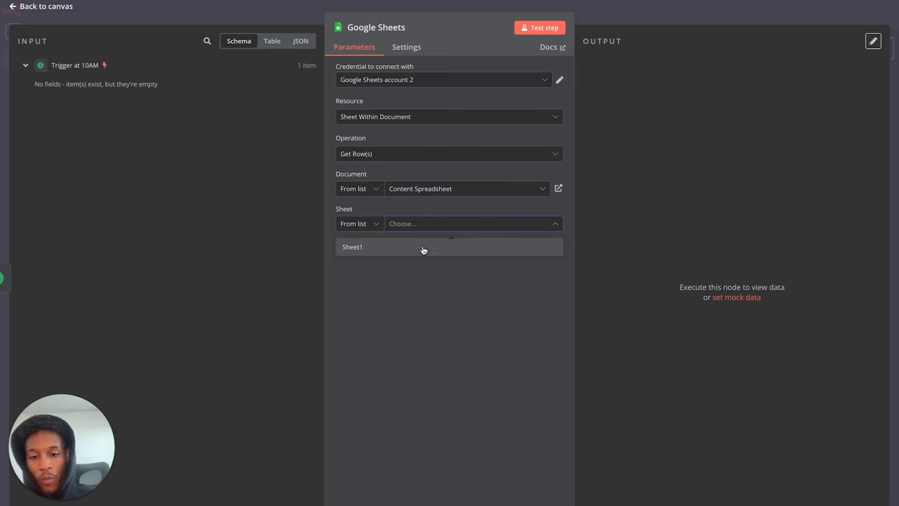
pyautogui.click(421, 252)
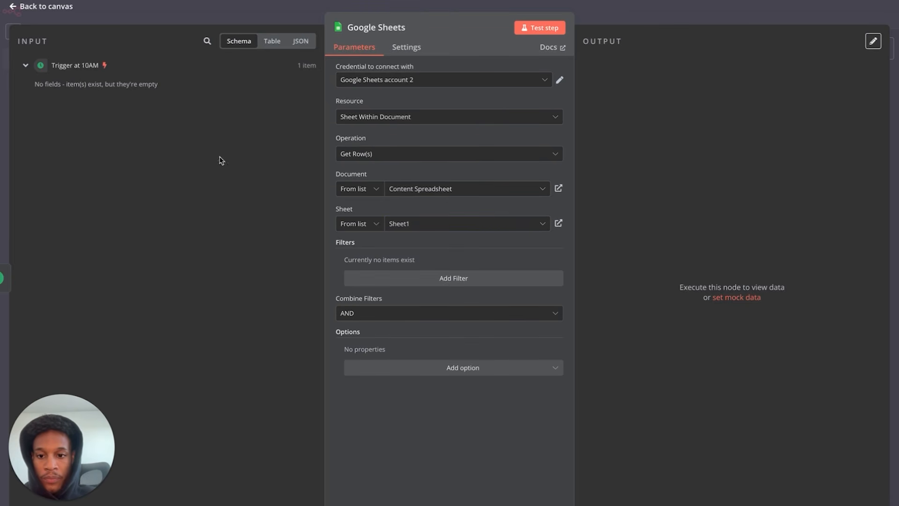
pyautogui.click(40, 7)
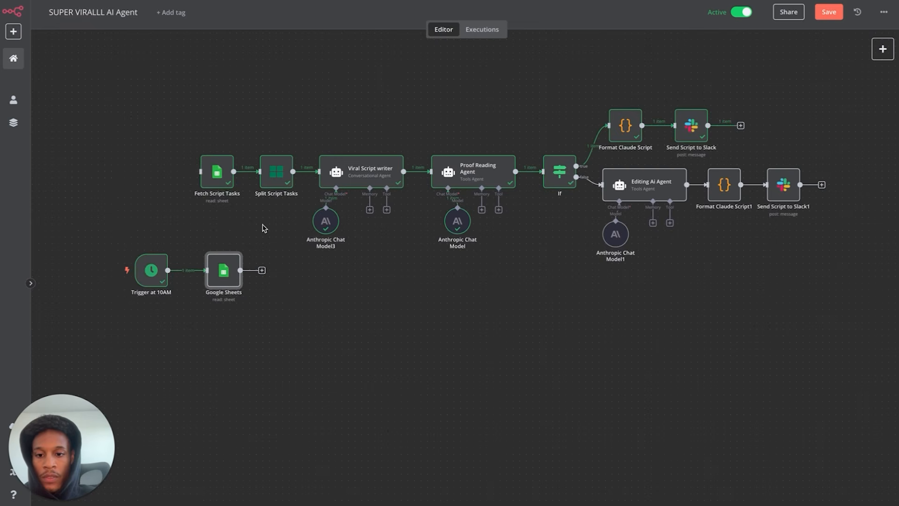
# - Compare the Fetch Script Tasks node's settings with the new Google Sheets node
pyautogui.doubleClick(216, 172)
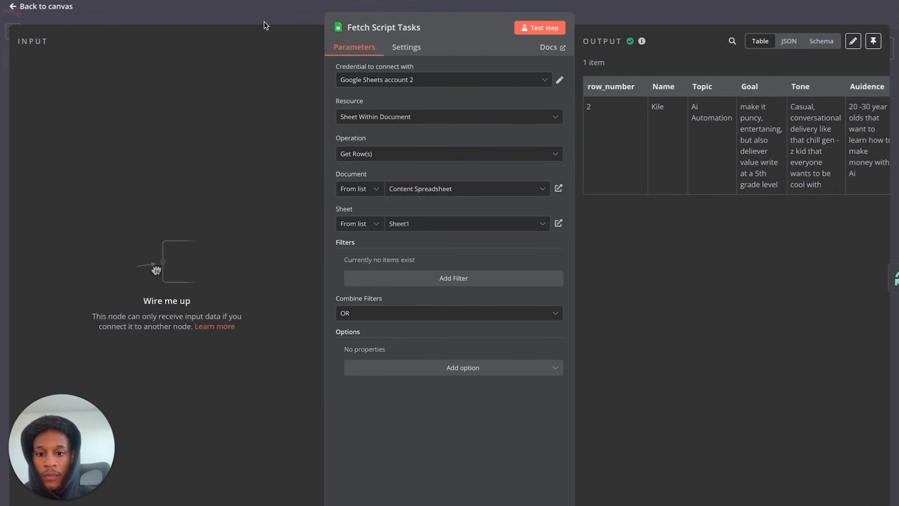
pyautogui.click(47, 6)
pyautogui.doubleClick(223, 271)
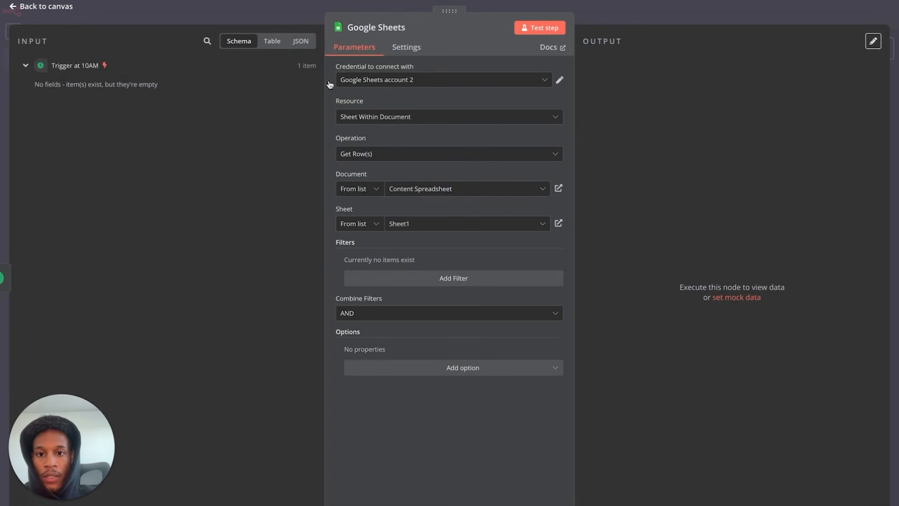
pyautogui.click(52, 6)
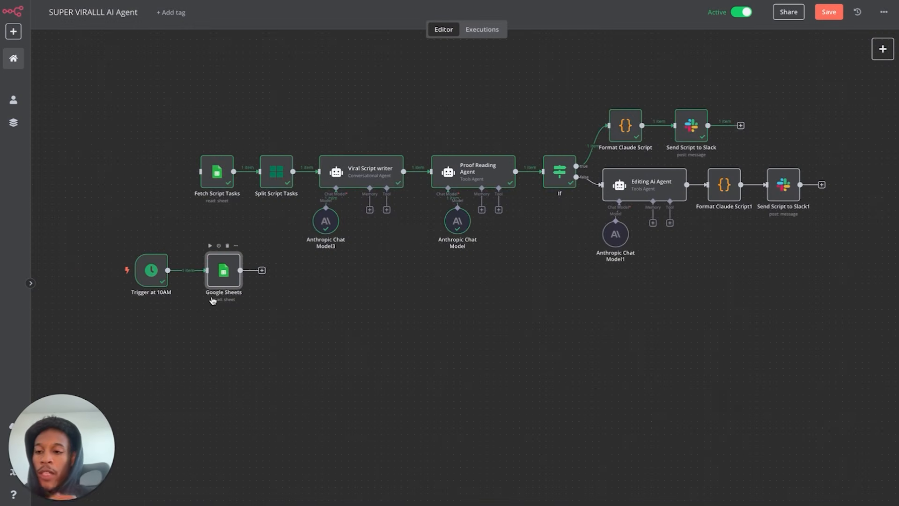
# - Test the Google Sheets node so it returns row 2 with Topic Ai Automation
pyautogui.doubleClick(228, 272)
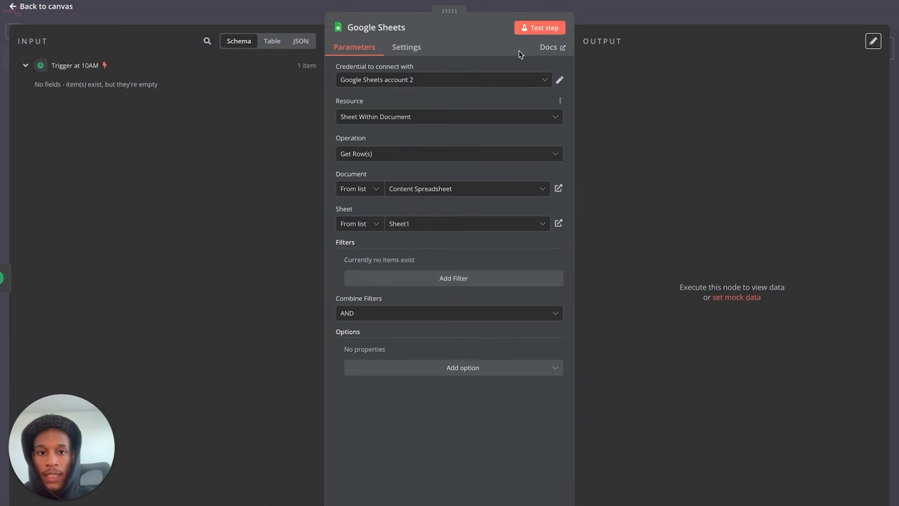
pyautogui.click(534, 28)
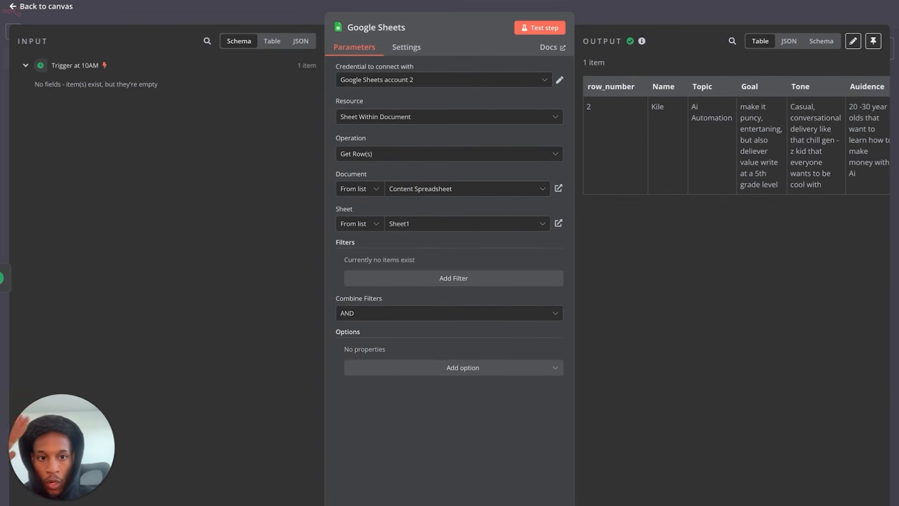
pyautogui.hscroll(1, 793, 164)
pyautogui.hscroll(-1, 793, 164)
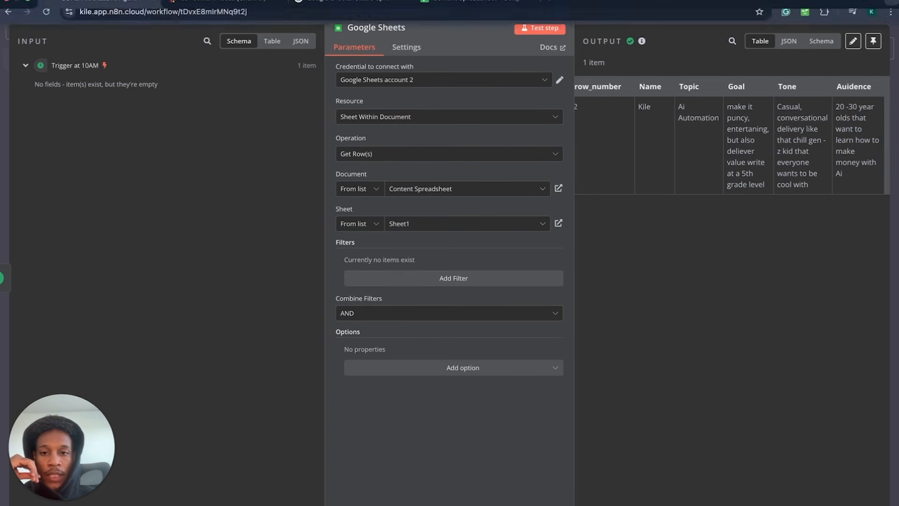
# - Check the Content Spreadsheet, then return to the n8n workflow canvas
pyautogui.click(461, 6)
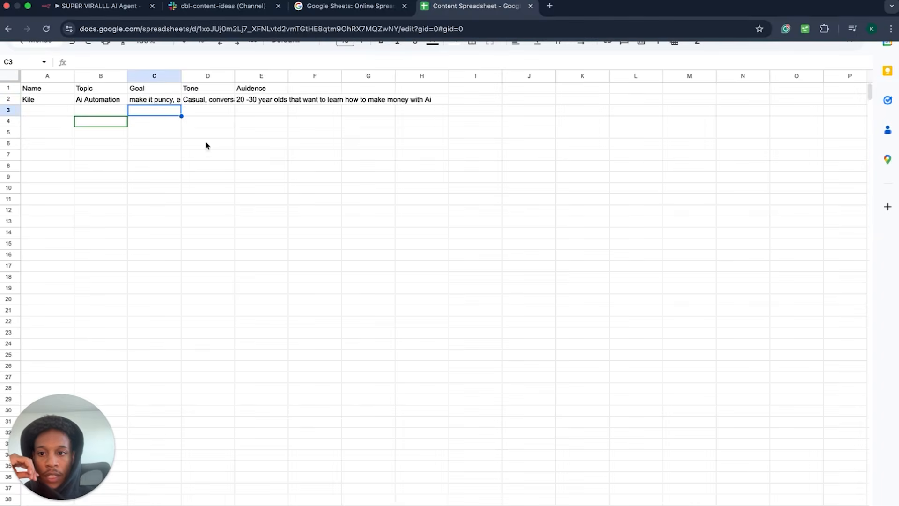
pyautogui.moveTo(70, 6)
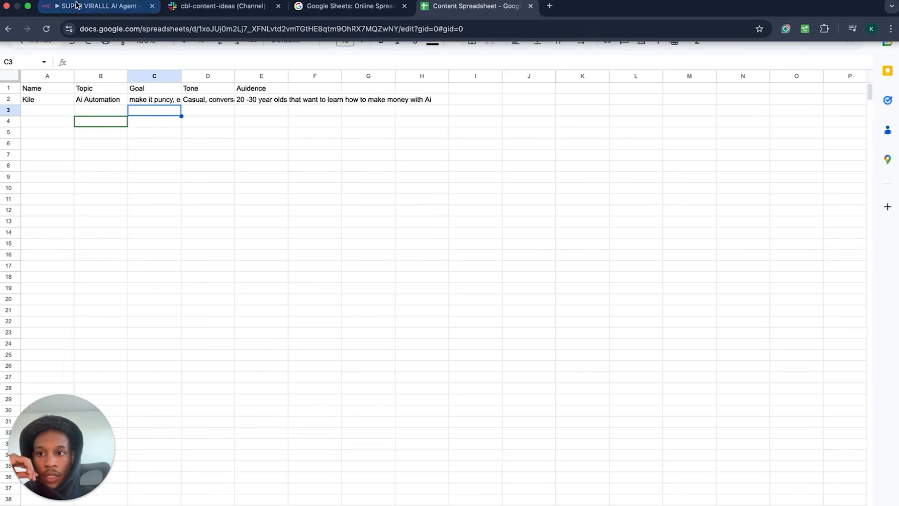
pyautogui.click(72, 7)
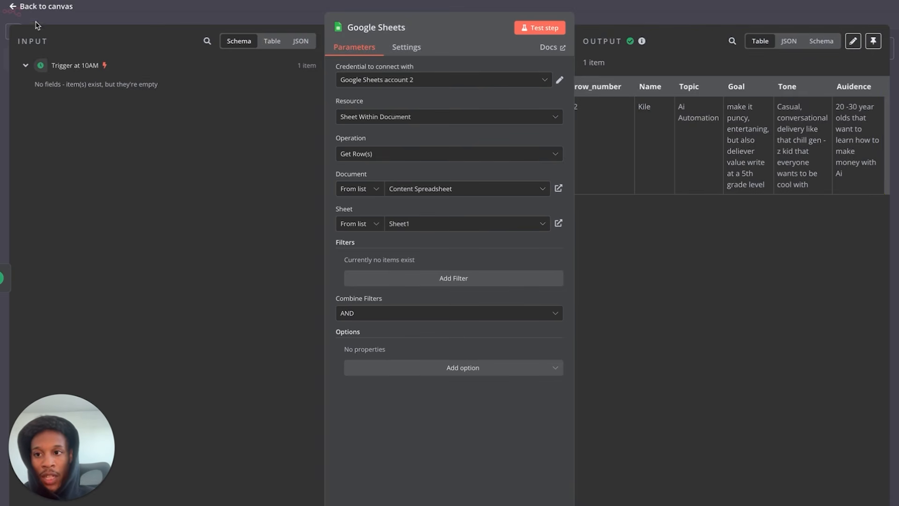
pyautogui.click(43, 7)
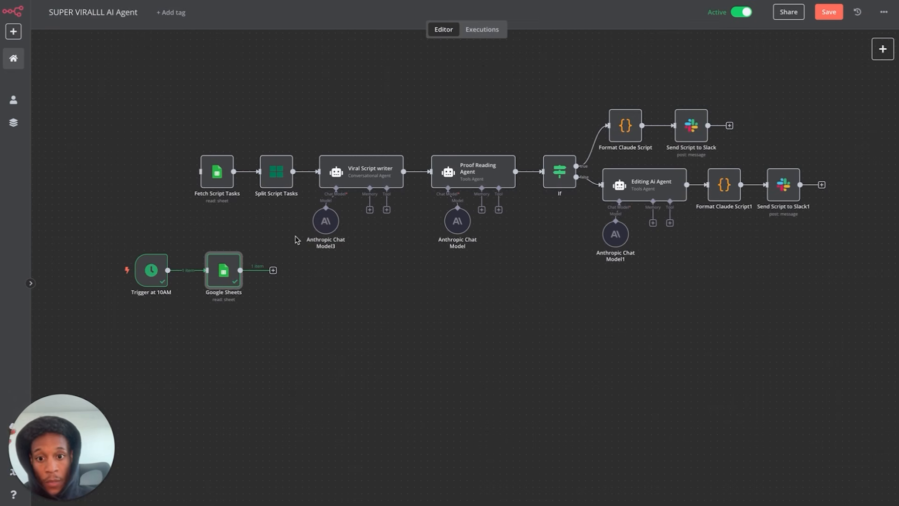
# - Highlight the trigger/sheet row and the Viral Script writer group, then add a step after Google Sheets
pyautogui.moveTo(124, 223); pyautogui.dragTo(290, 343)
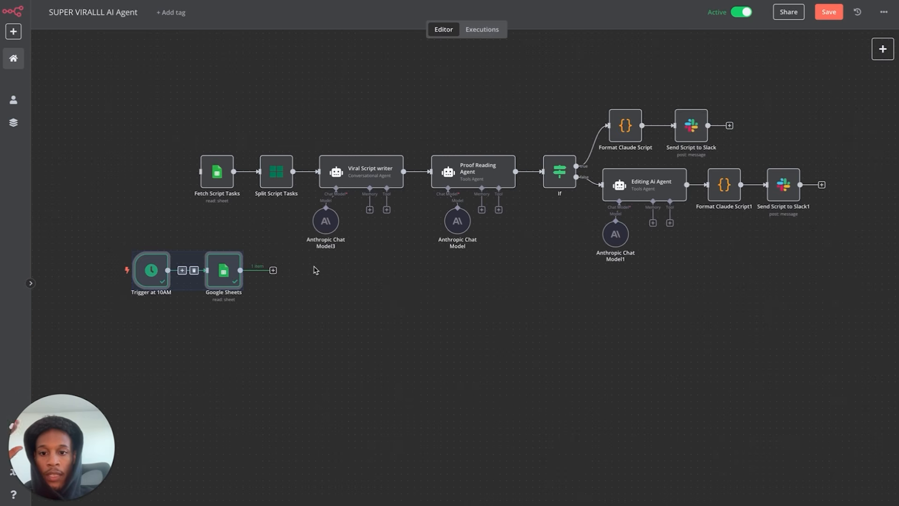
pyautogui.click(286, 305)
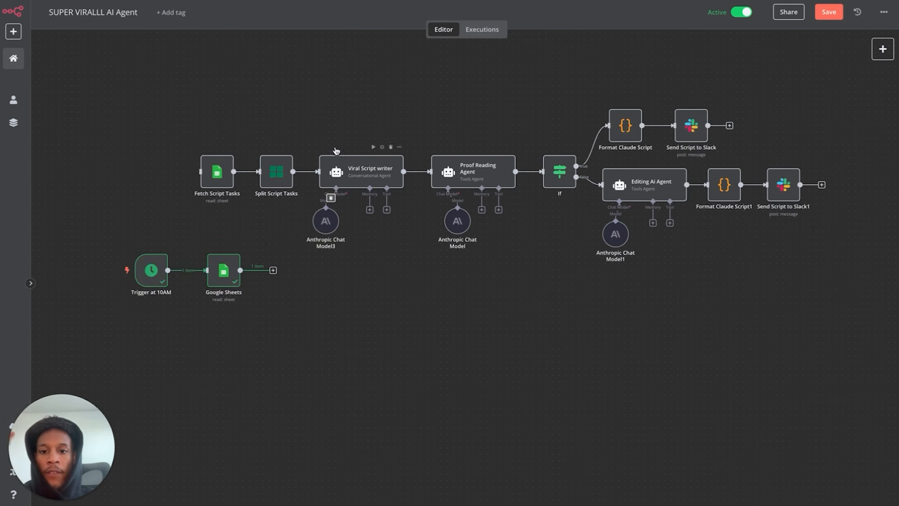
pyautogui.moveTo(310, 111); pyautogui.dragTo(420, 325)
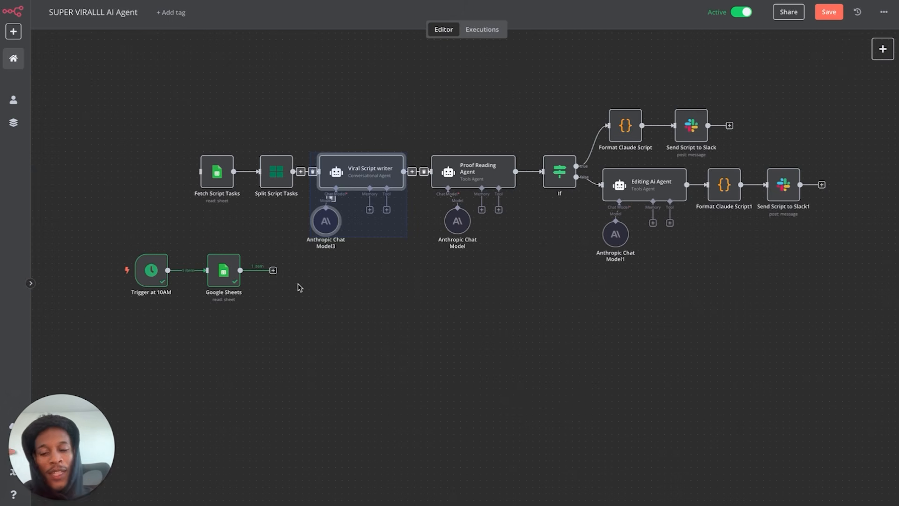
pyautogui.click(273, 271)
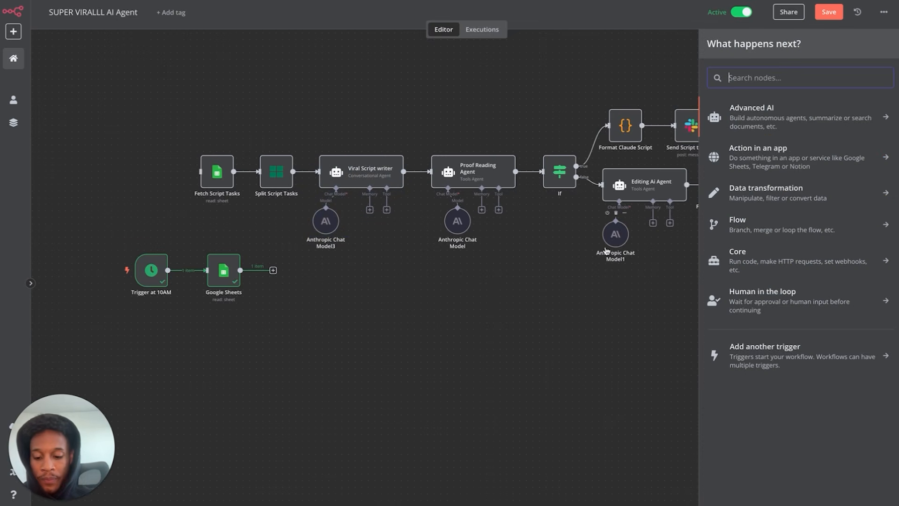
# - Add an AI Agent node from Advanced AI after the Google Sheets node
pyautogui.click(786, 116)
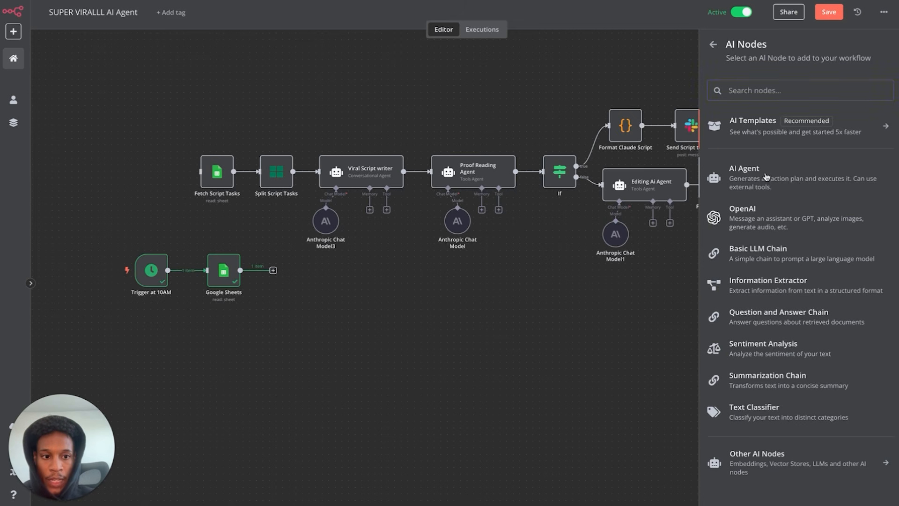
pyautogui.click(766, 176)
pyautogui.click(45, 11)
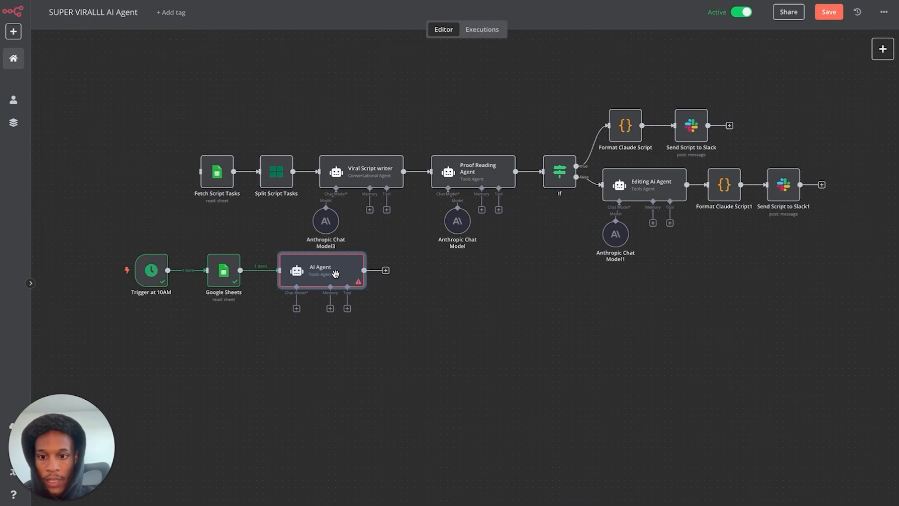
# - Move the Trigger at 10AM, Google Sheets and AI Agent row lower and reopen the agent
pyautogui.moveTo(134, 231); pyautogui.dragTo(354, 321)
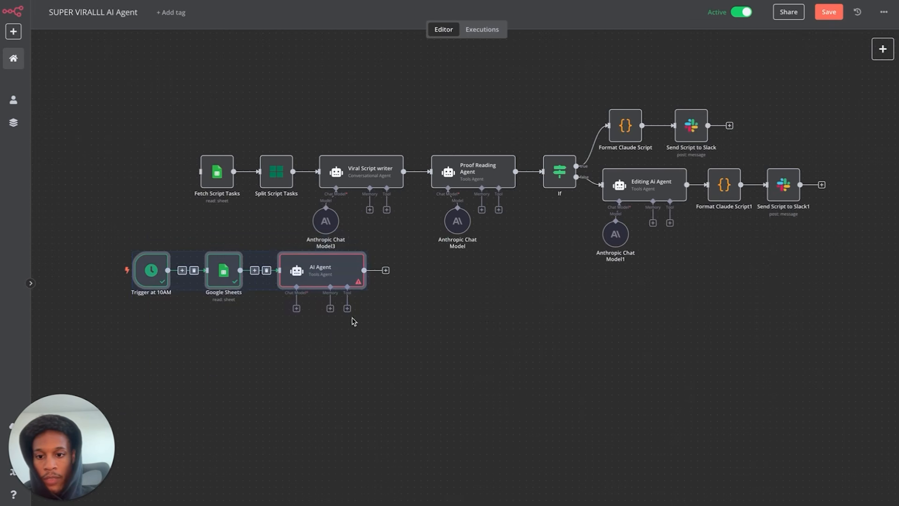
pyautogui.moveTo(341, 269); pyautogui.dragTo(342, 315)
pyautogui.click(378, 377)
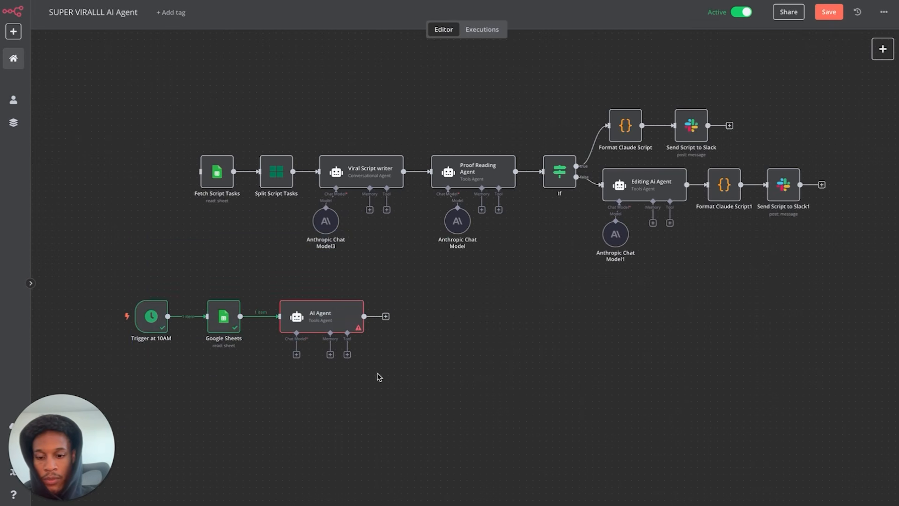
pyautogui.doubleClick(349, 324)
# - Keep Tools Agent as the agent type and define the prompt directly in the node
pyautogui.click(483, 115)
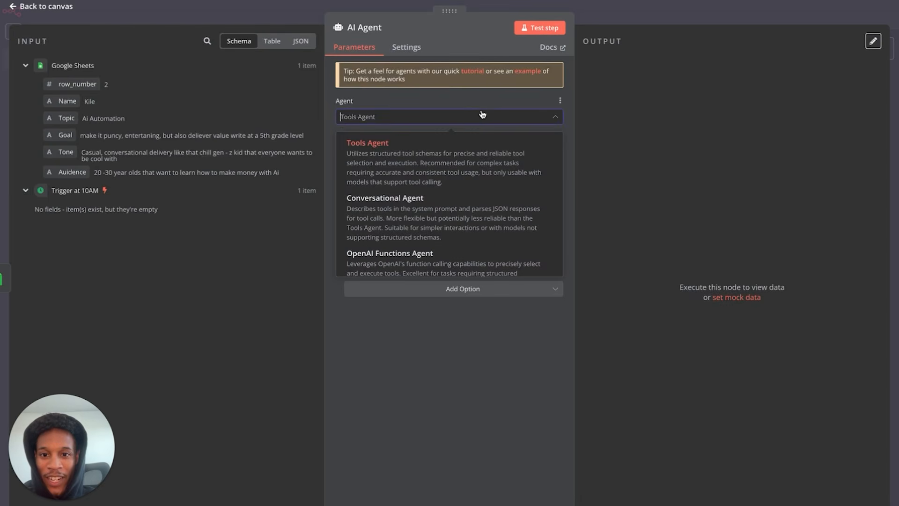
pyautogui.click(421, 142)
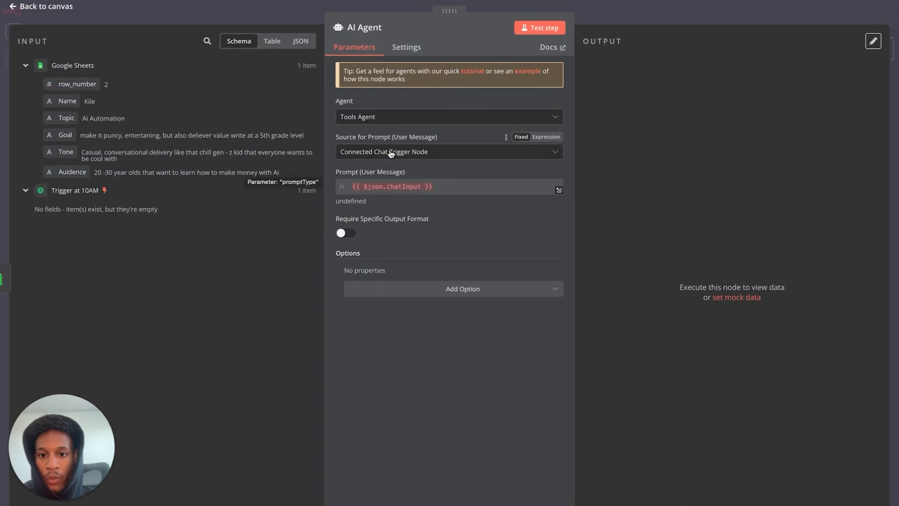
pyautogui.click(389, 151)
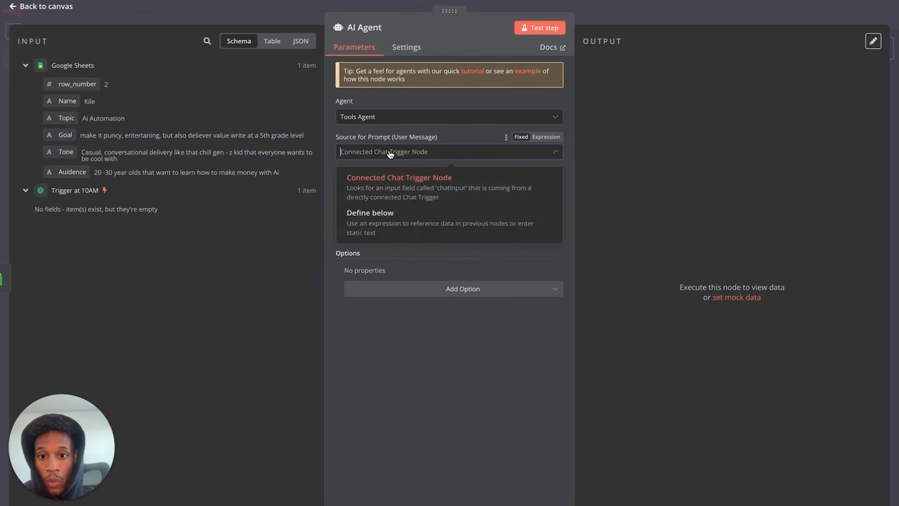
pyautogui.click(370, 215)
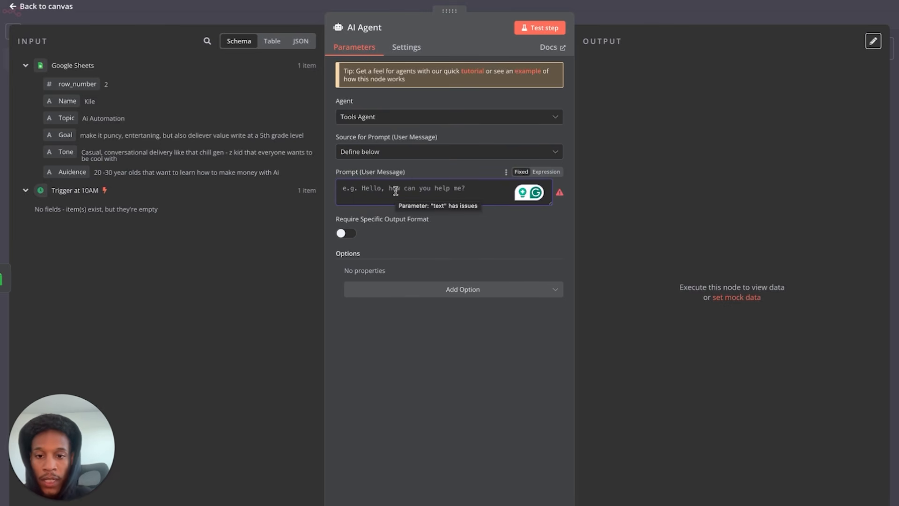
pyautogui.click(57, 10)
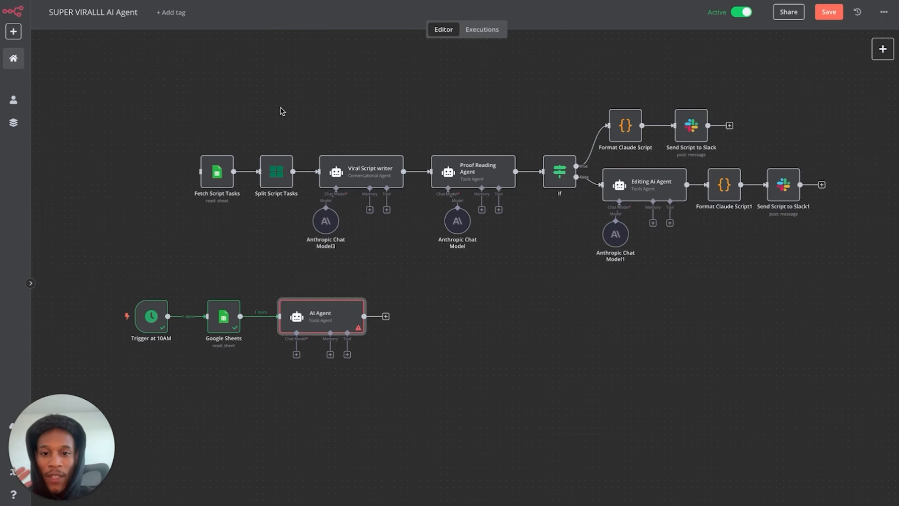
pyautogui.doubleClick(324, 321)
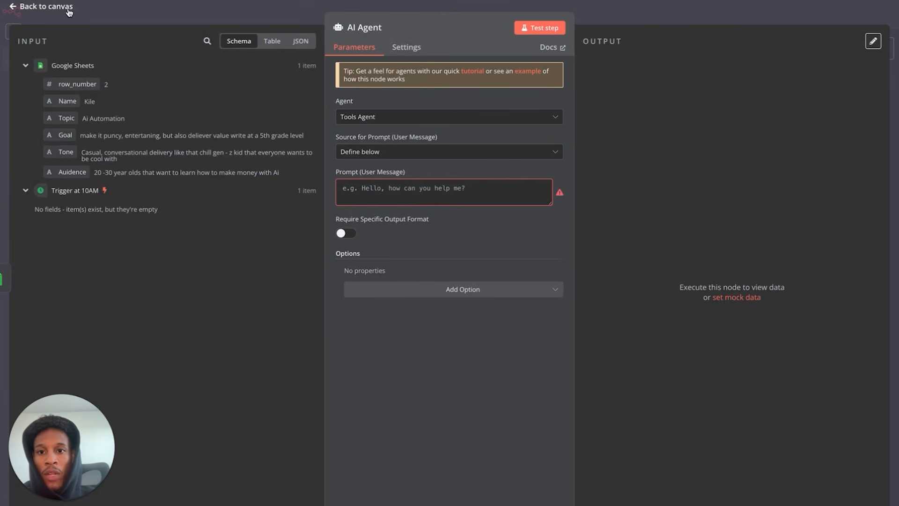
# - Enter the prompt 'i want to write a viral script', test it, and list the chat models
pyautogui.click(536, 32)
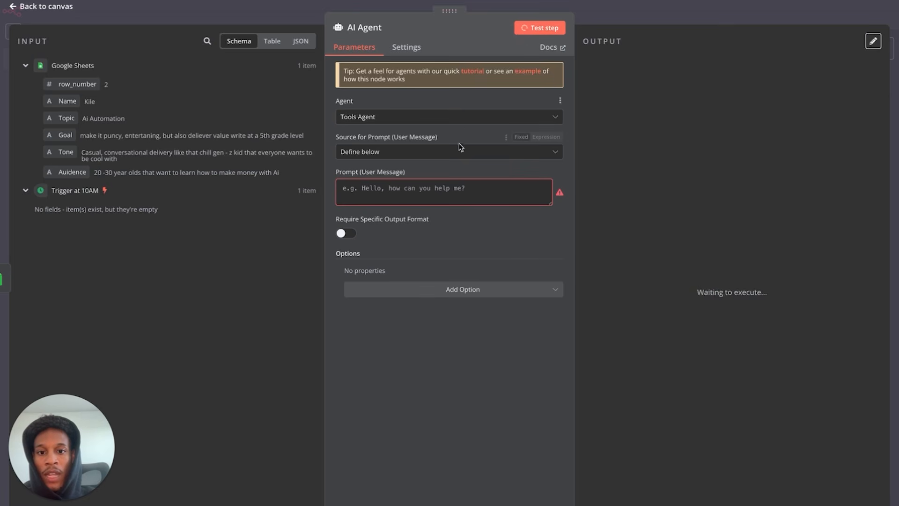
pyautogui.click(440, 188)
pyautogui.write('i want to write a viral script')
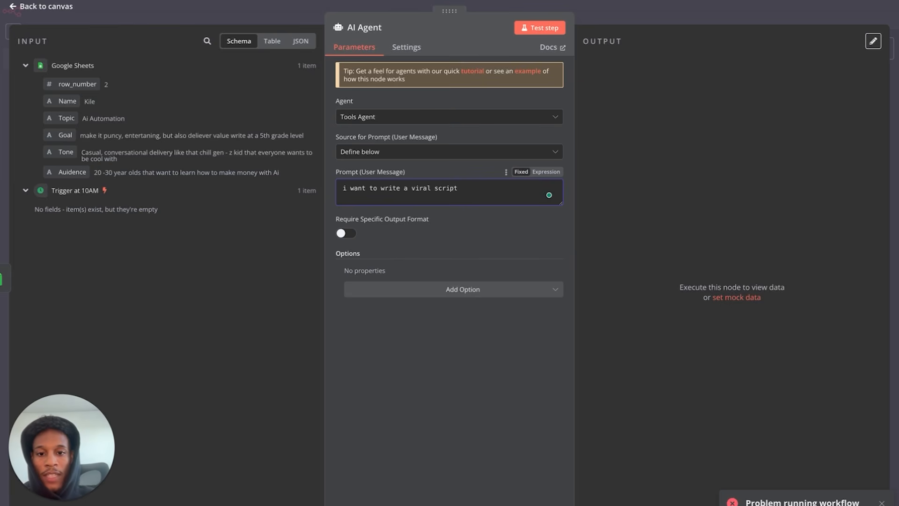
pyautogui.click(541, 24)
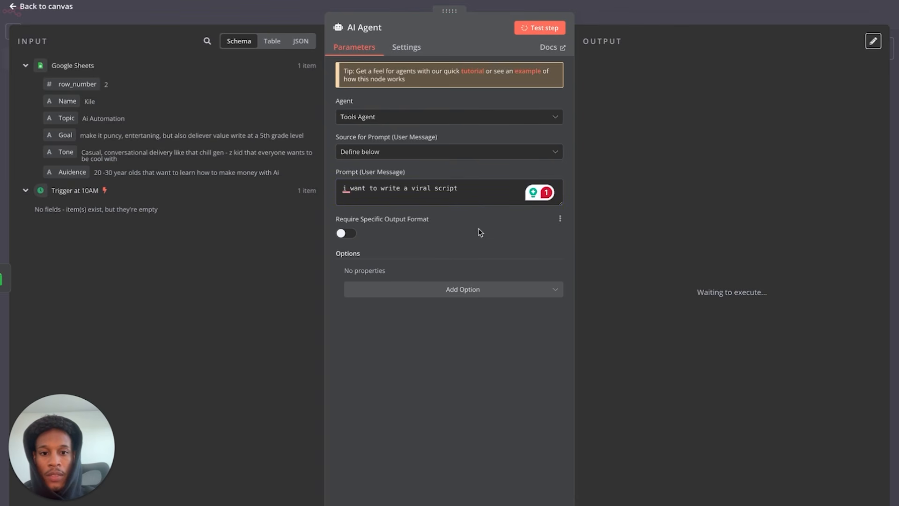
pyautogui.moveTo(32, 32)
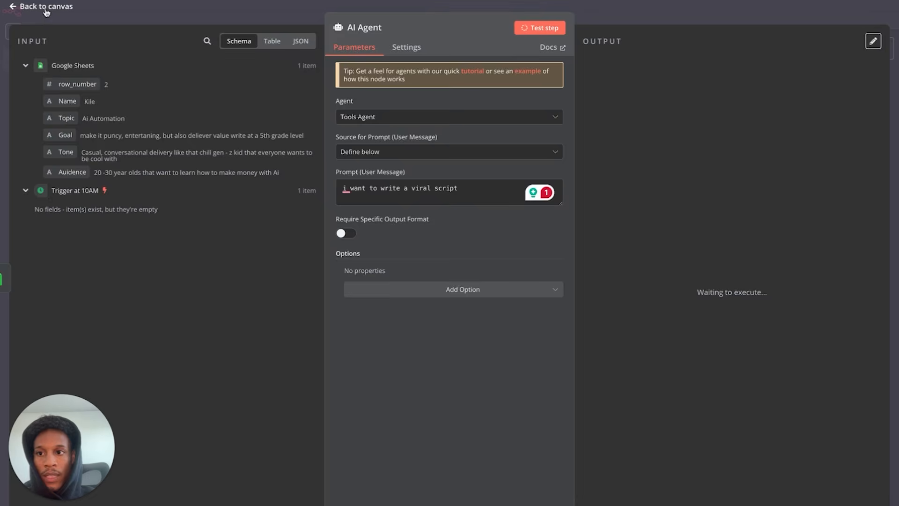
pyautogui.click(45, 10)
pyautogui.click(296, 354)
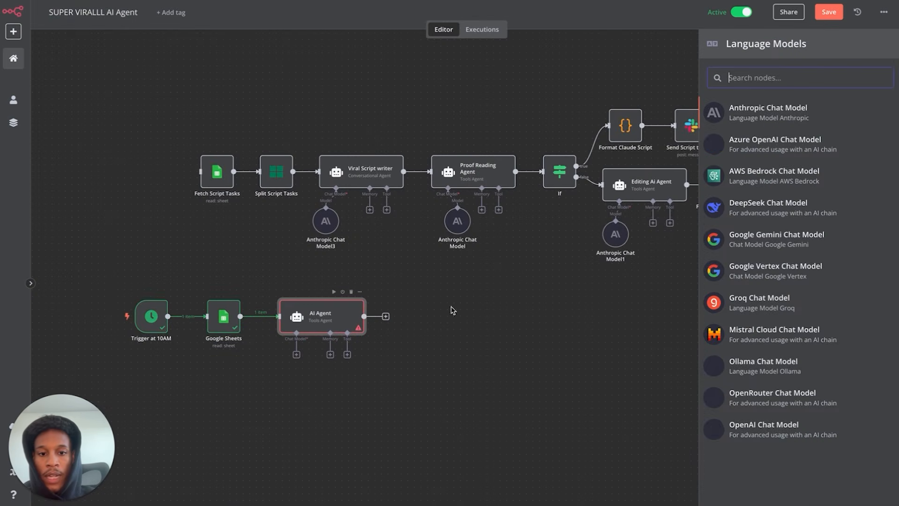
# - Attach an Anthropic Chat Model with Claude 3.5 Sonnet beneath the AI Agent and reopen the agent
pyautogui.click(338, 321)
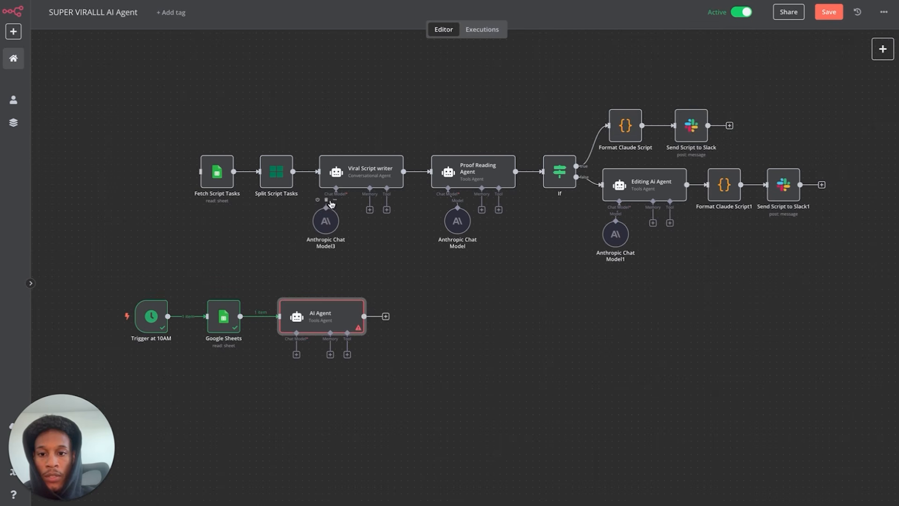
pyautogui.click(297, 355)
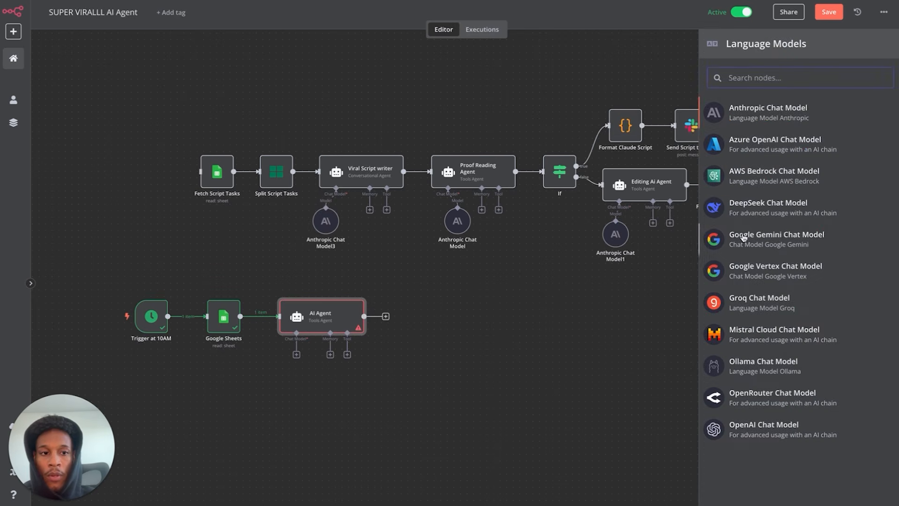
pyautogui.click(791, 112)
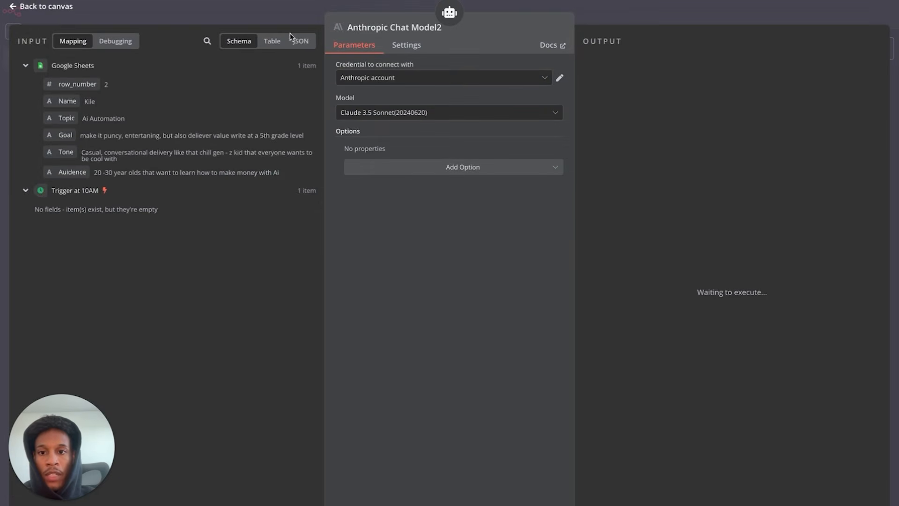
pyautogui.click(44, 9)
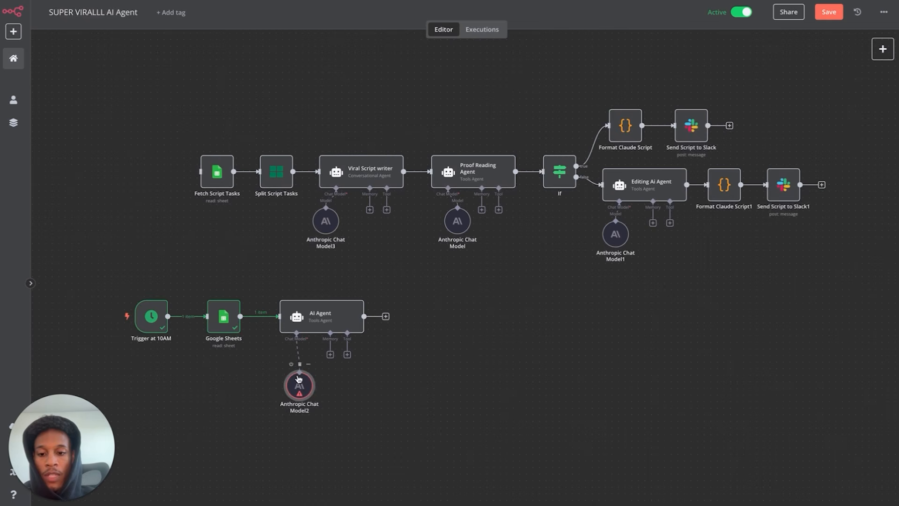
pyautogui.moveTo(298, 384); pyautogui.dragTo(298, 363)
pyautogui.click(334, 292)
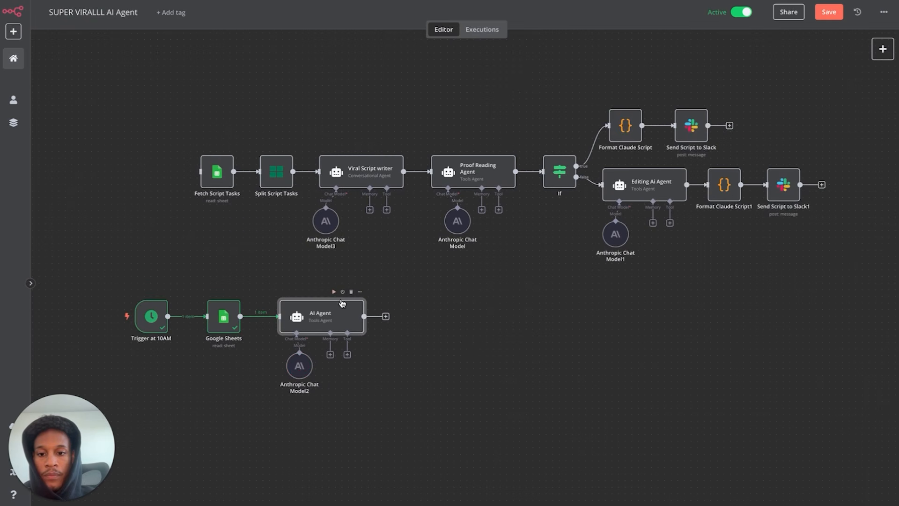
pyautogui.doubleClick(332, 317)
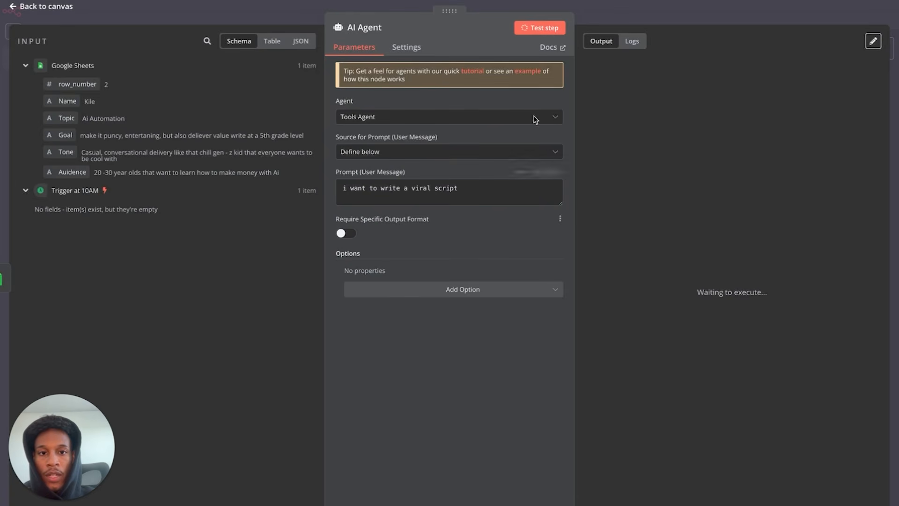
# - Run the AI Agent and select its viral-script writing tips in the Output panel
pyautogui.click(47, 8)
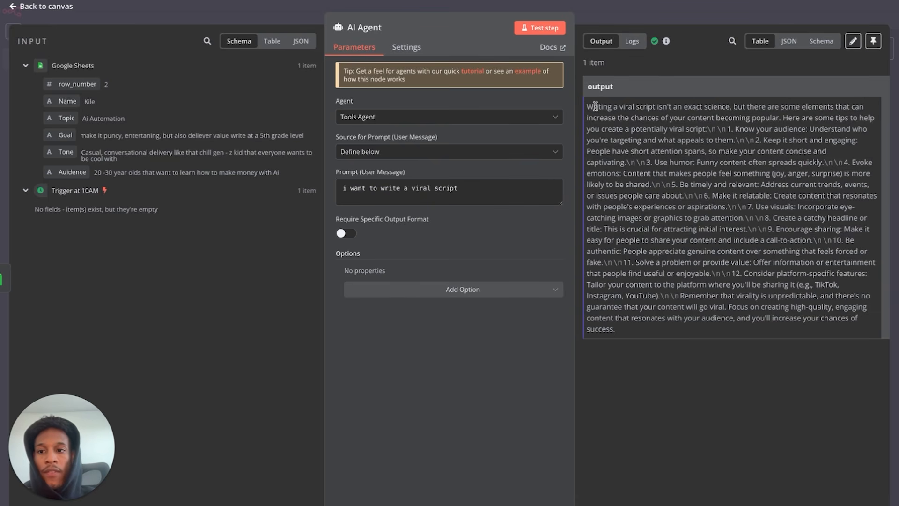
pyautogui.moveTo(593, 106); pyautogui.dragTo(630, 118)
pyautogui.click(630, 116)
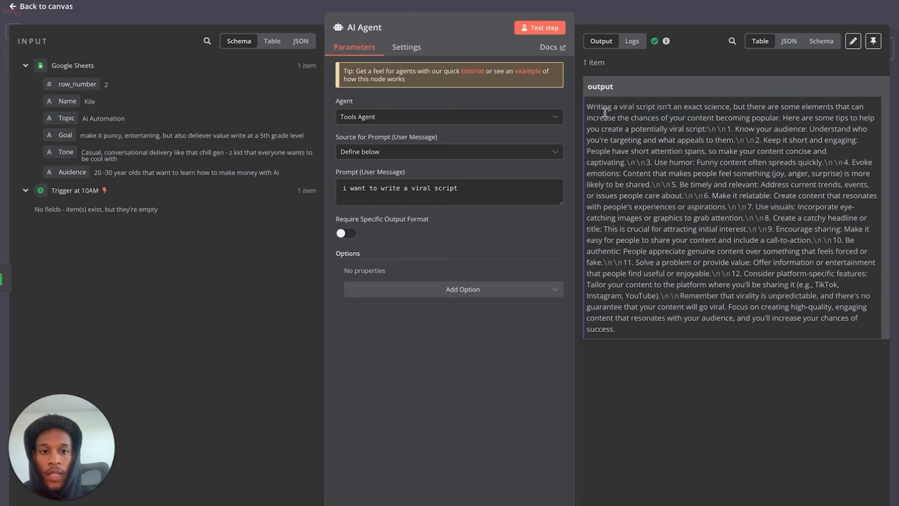
pyautogui.moveTo(588, 107); pyautogui.dragTo(777, 333)
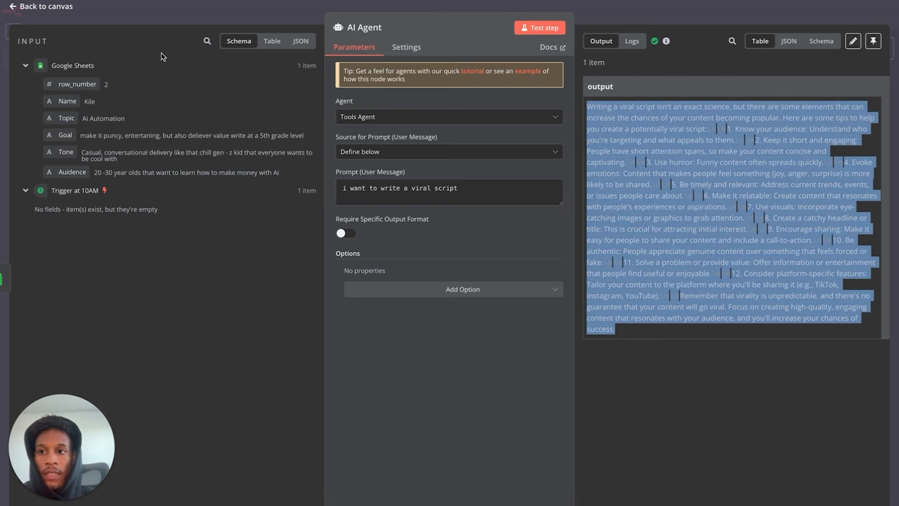
pyautogui.click(66, 7)
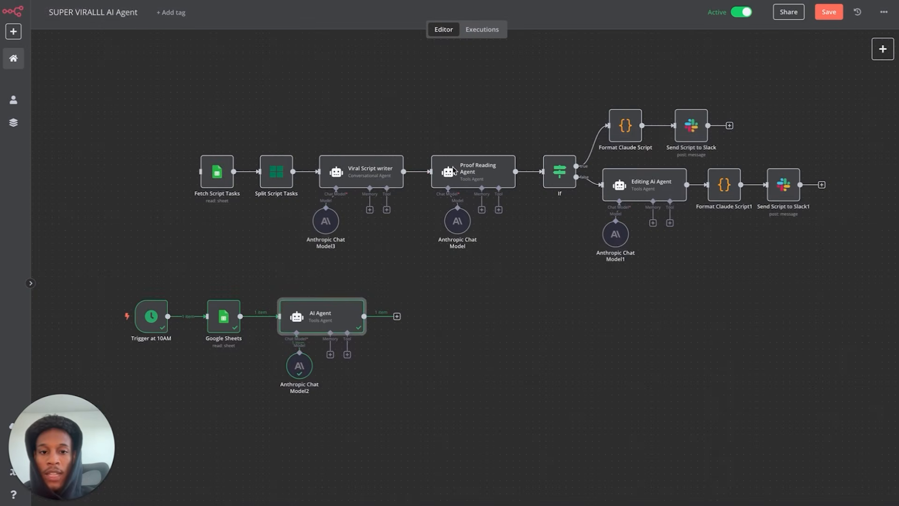
# - Review the scripts posted in the Slack channel, then return to the n8n canvas
pyautogui.doubleClick(383, 170)
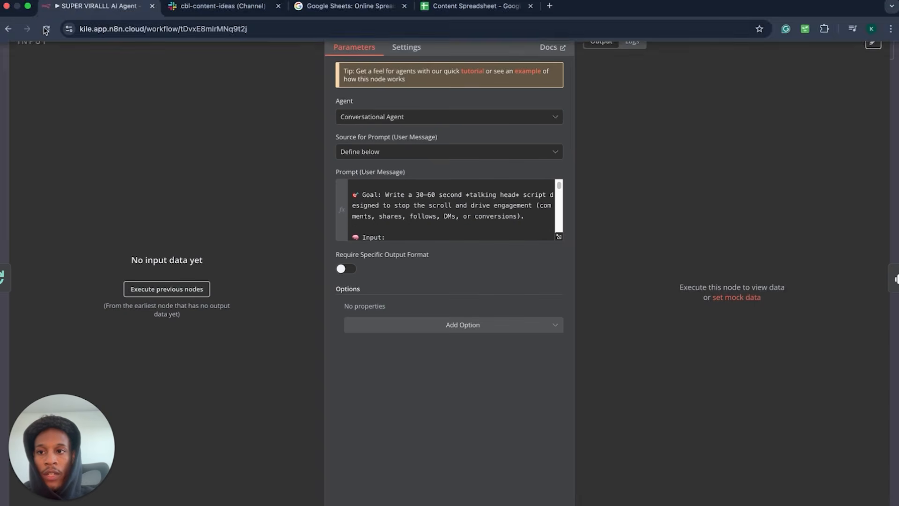
pyautogui.moveTo(291, 16)
pyautogui.click(234, 13)
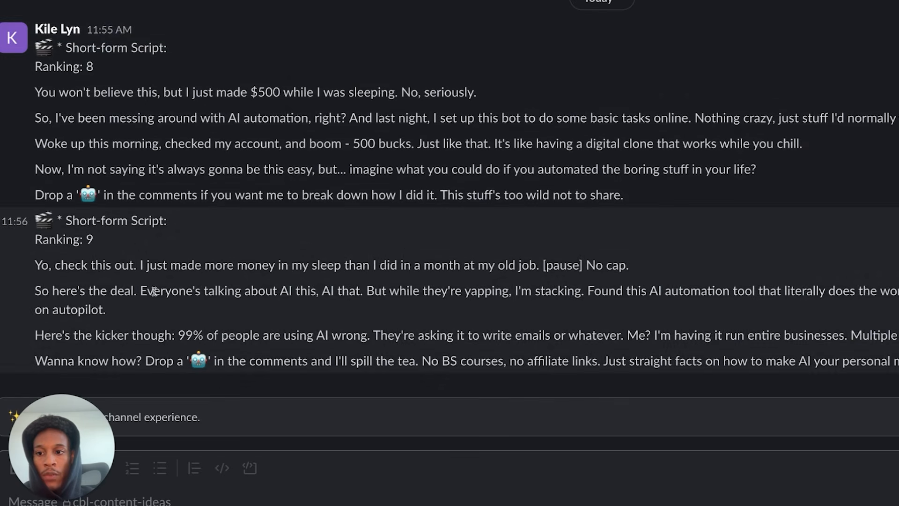
pyautogui.click(66, 7)
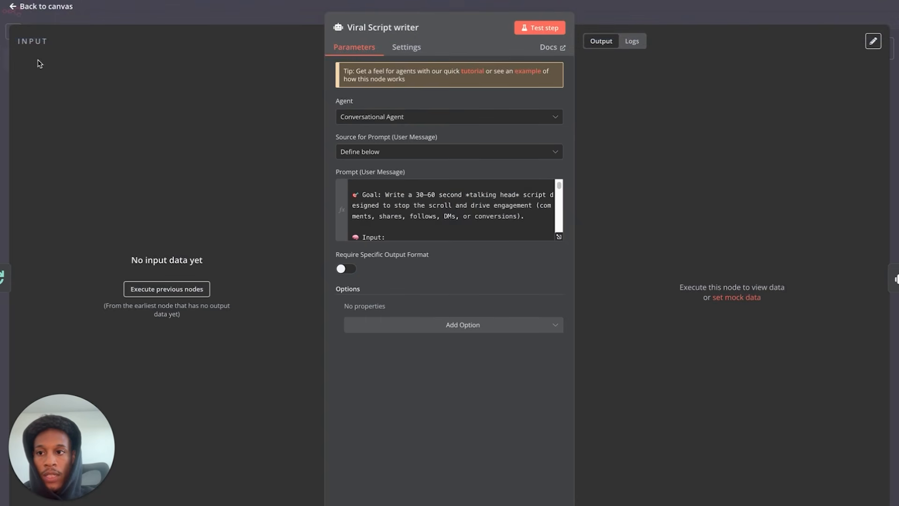
pyautogui.click(19, 11)
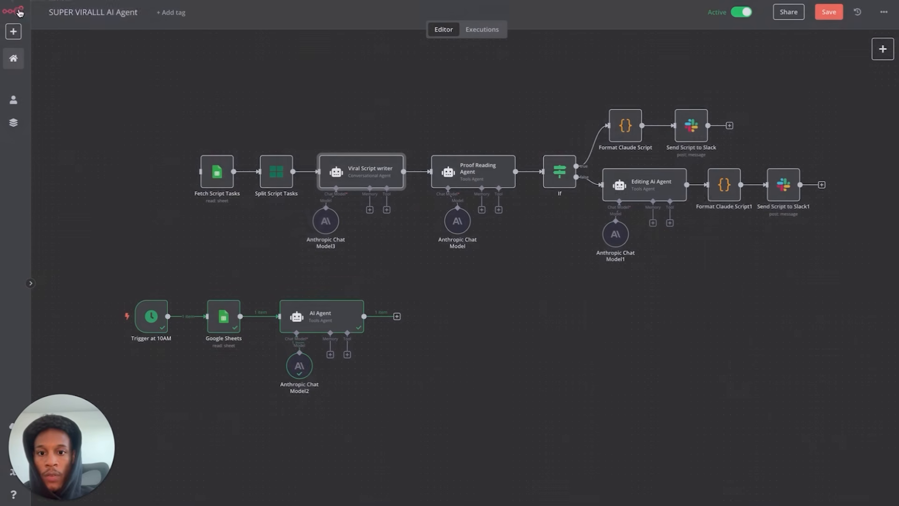
# - Select and copy the scriptwriter prompt from Viral Script writer's expression editor
pyautogui.doubleClick(370, 181)
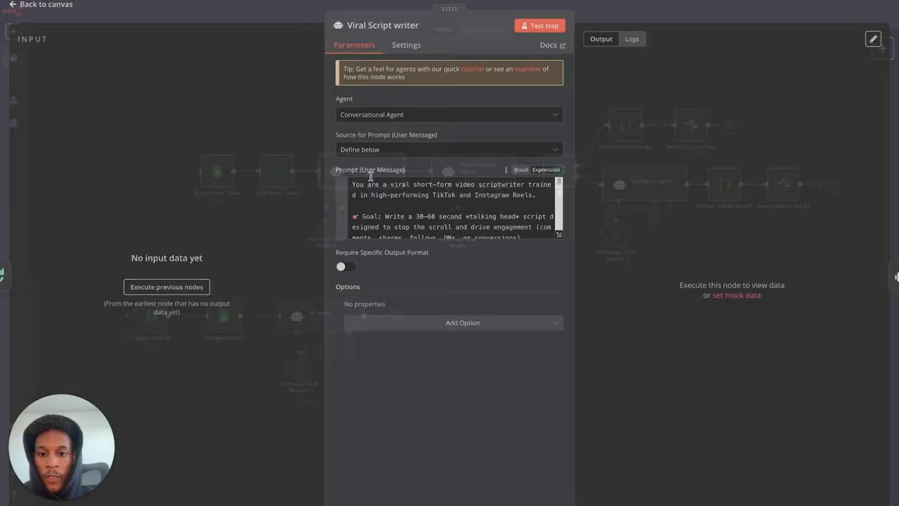
pyautogui.click(559, 238)
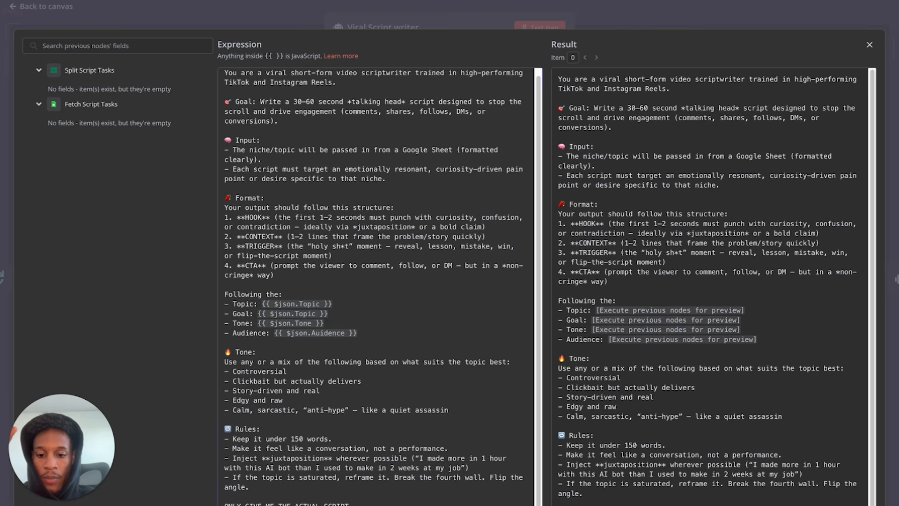
pyautogui.moveTo(360, 500); pyautogui.dragTo(222, 64)
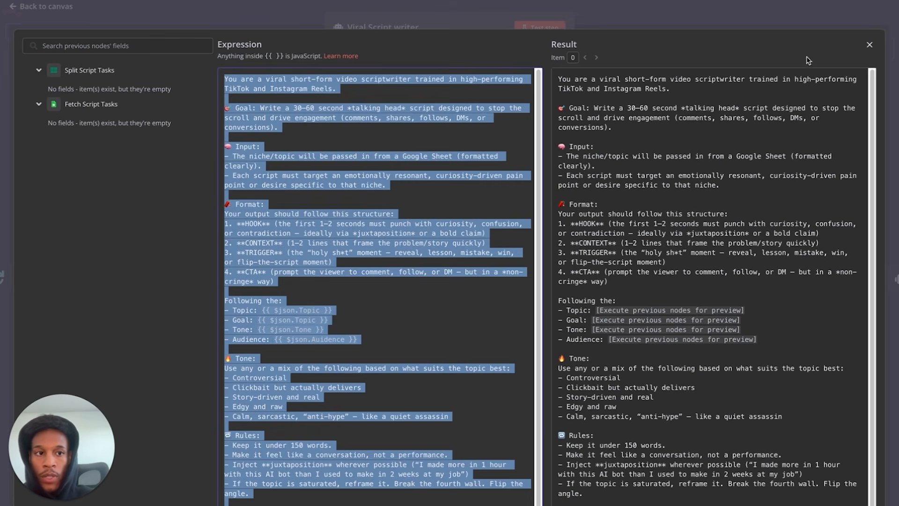
pyautogui.click(870, 45)
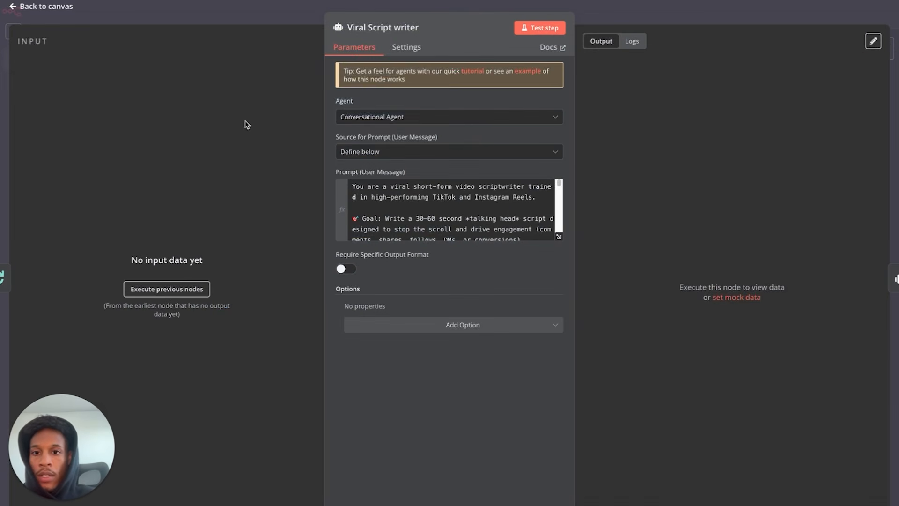
pyautogui.click(24, 8)
# - Paste the copied scriptwriter prompt into the AI Agent's prompt as an expression
pyautogui.doubleClick(319, 323)
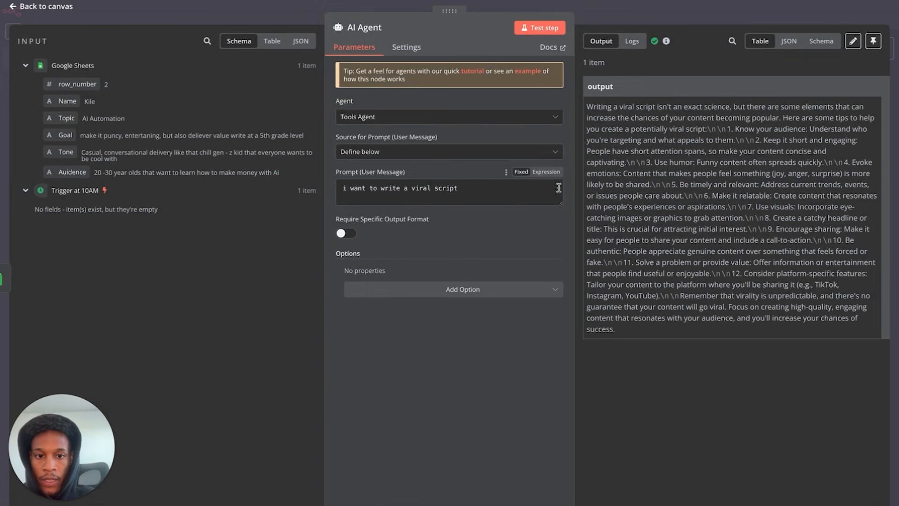
pyautogui.click(546, 172)
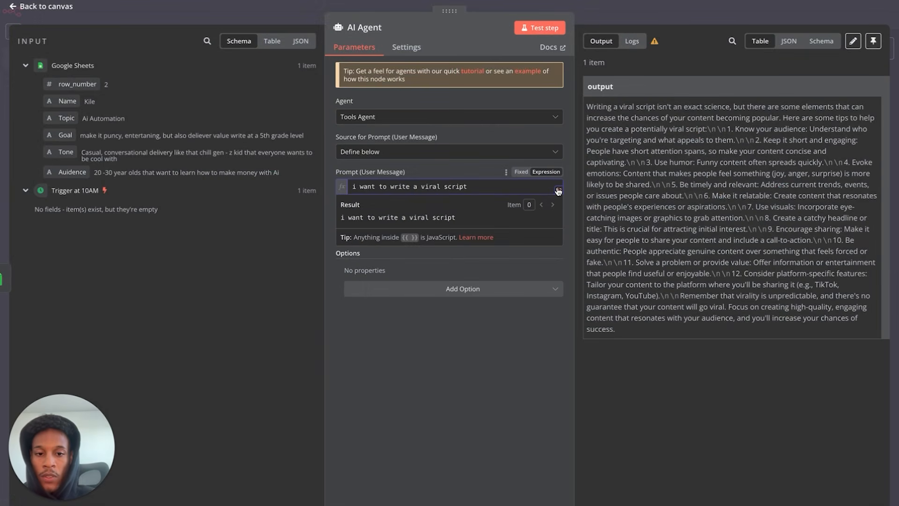
pyautogui.click(557, 190)
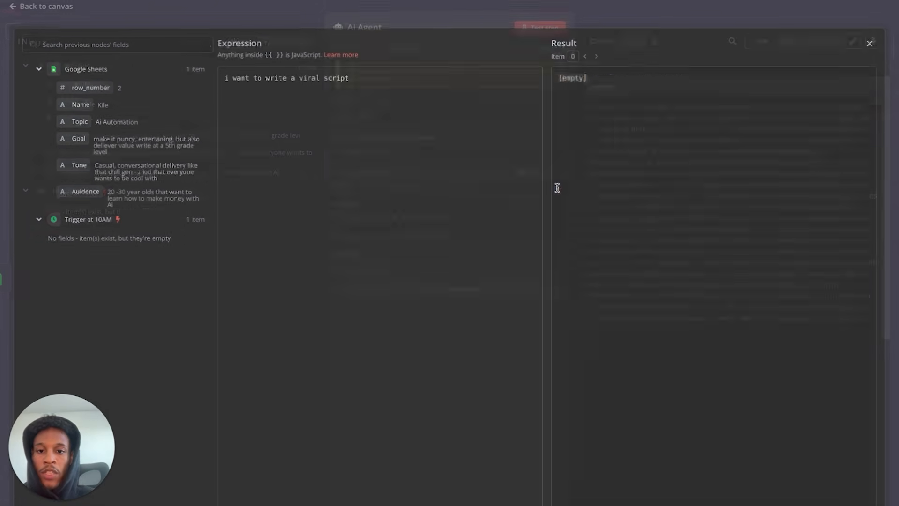
pyautogui.tripleClick(404, 87)
pyautogui.hotkey('ctrl', 'v')
pyautogui.scroll(-1, 366, 286)
# - Delete the Audience, Tone, Goal and Topic field references from the pasted prompt
pyautogui.moveTo(357, 333); pyautogui.dragTo(276, 338)
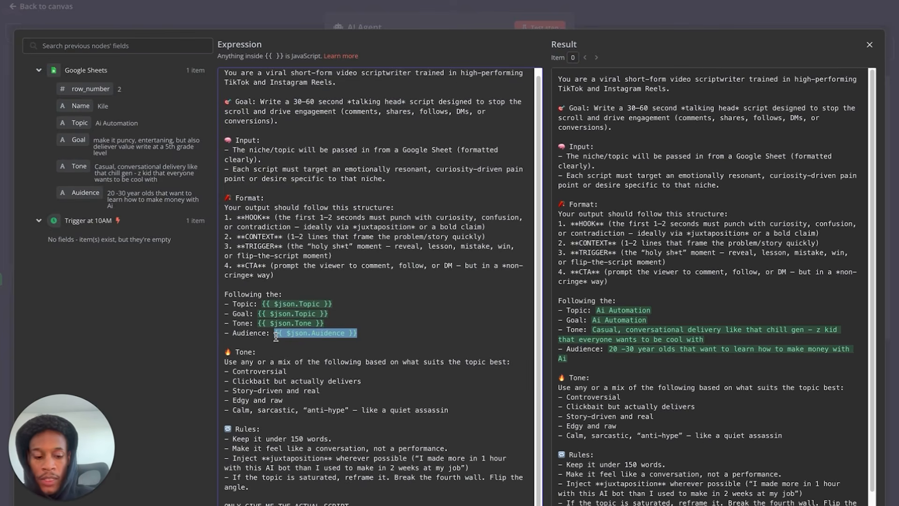
pyautogui.press('BackSpace')
pyautogui.moveTo(257, 323); pyautogui.dragTo(329, 323)
pyautogui.press('BackSpace')
pyautogui.moveTo(257, 313); pyautogui.dragTo(329, 315)
pyautogui.press('BackSpace')
pyautogui.moveTo(262, 303); pyautogui.dragTo(333, 304)
pyautogui.press('BackSpace')
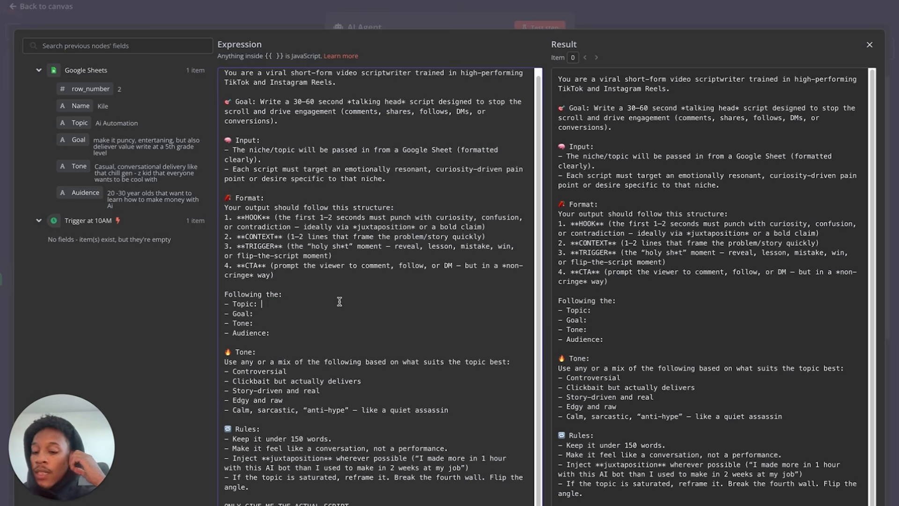
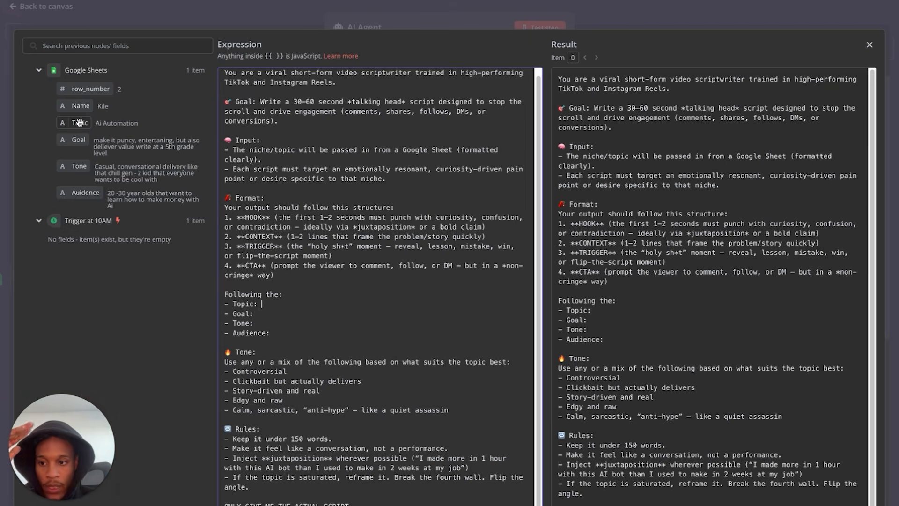
# - Map the Google Sheets Topic, Goal, Tone and Audience fields into the prompt's matching lines
pyautogui.moveTo(80, 123); pyautogui.dragTo(273, 303)
pyautogui.click(266, 314)
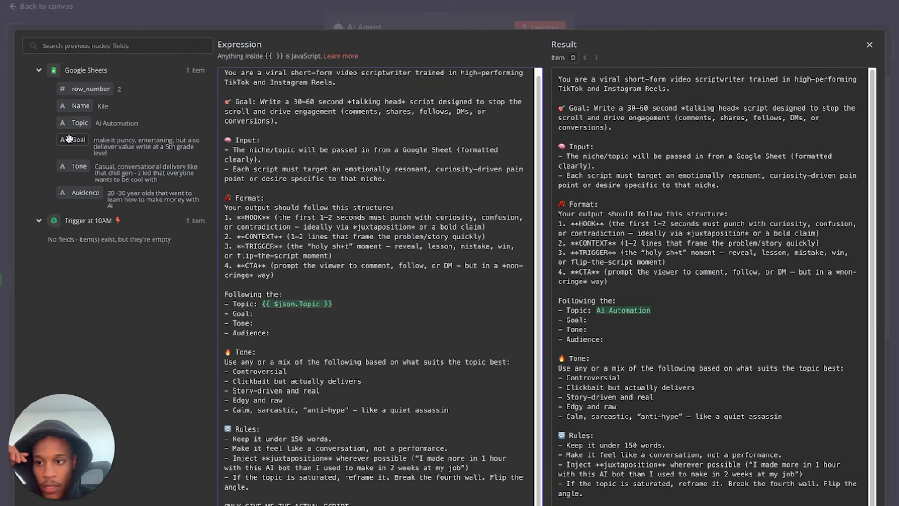
pyautogui.moveTo(70, 141); pyautogui.dragTo(263, 313)
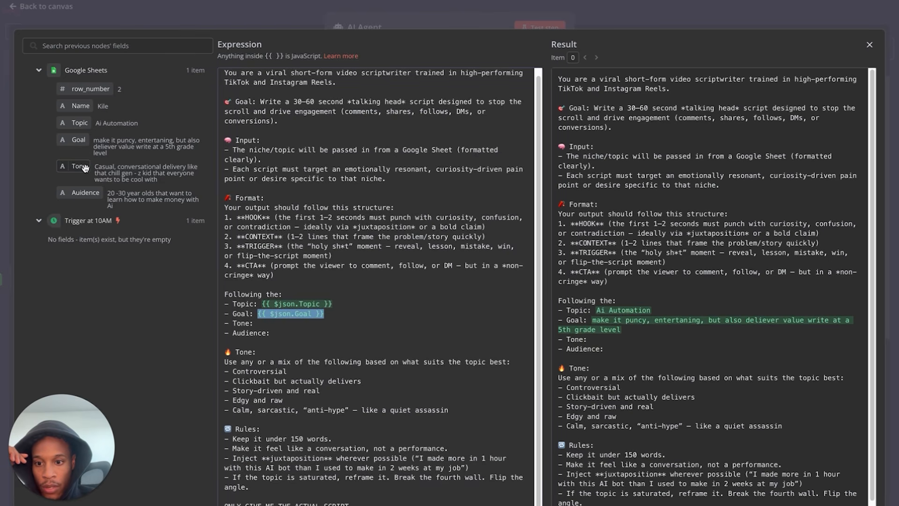
pyautogui.moveTo(85, 168); pyautogui.dragTo(265, 323)
pyautogui.moveTo(81, 193); pyautogui.dragTo(276, 333)
pyautogui.click(352, 312)
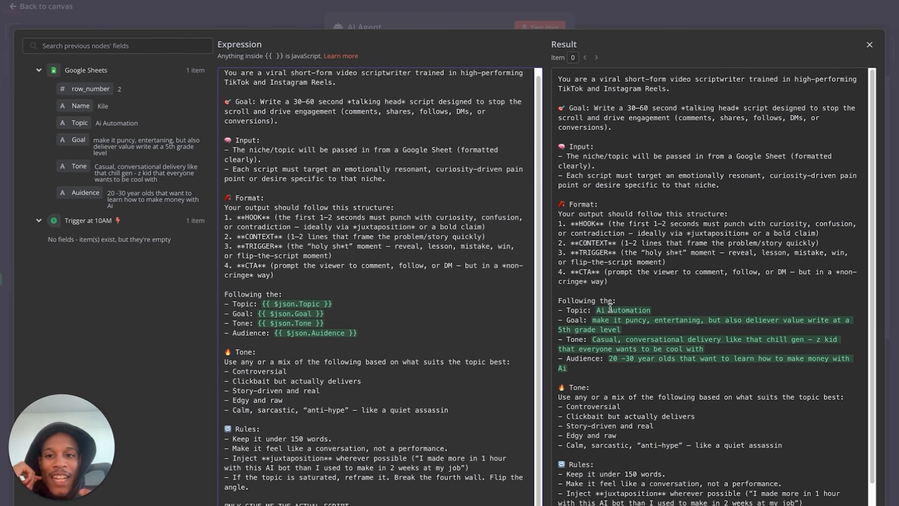
pyautogui.scroll(-1, 680, 362)
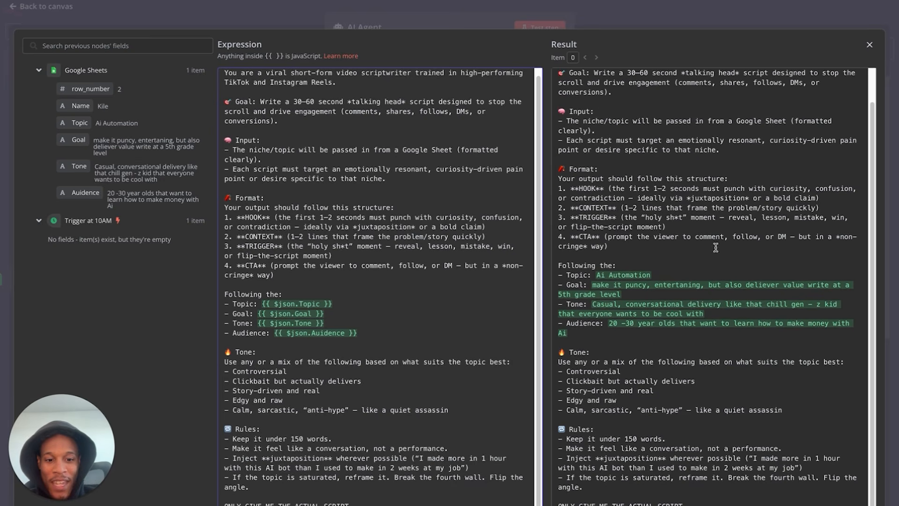
pyautogui.click(870, 45)
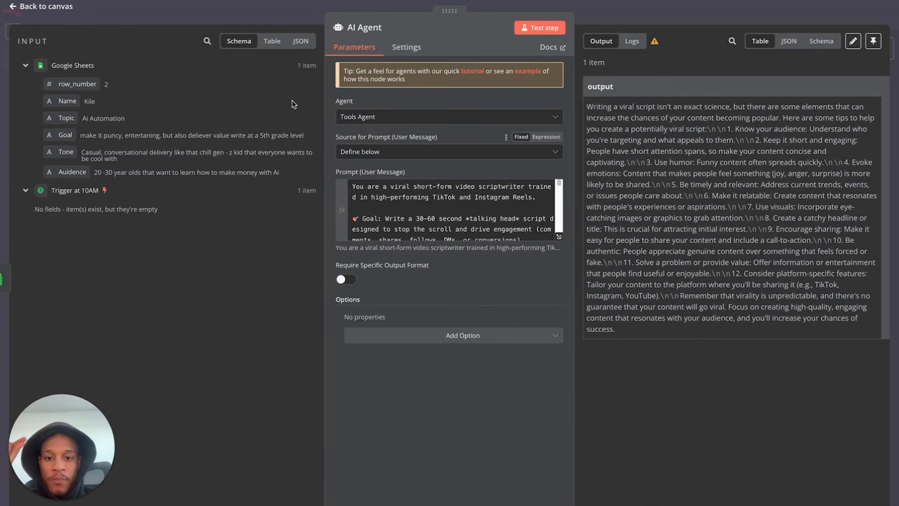
# - Delete the Anthropic Chat Model2 node from the AI Agent and go to the drafted ChatGPT request
pyautogui.click(72, 14)
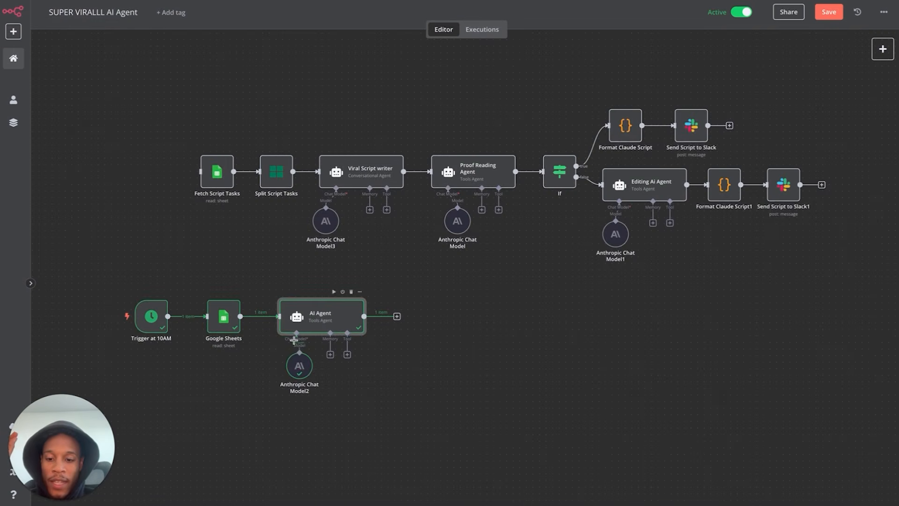
pyautogui.click(300, 345)
pyautogui.moveTo(301, 346); pyautogui.dragTo(281, 382)
pyautogui.click(280, 378)
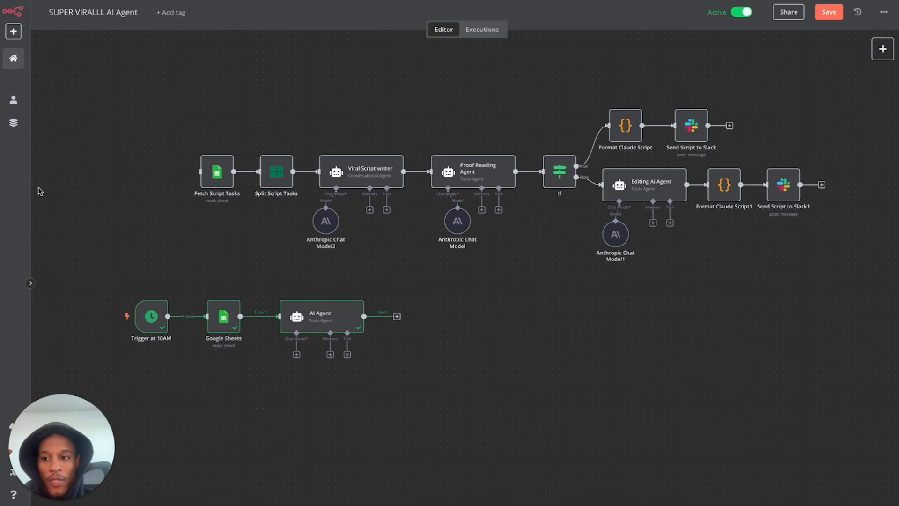
pyautogui.hotkey('ctrl', 'Tab')
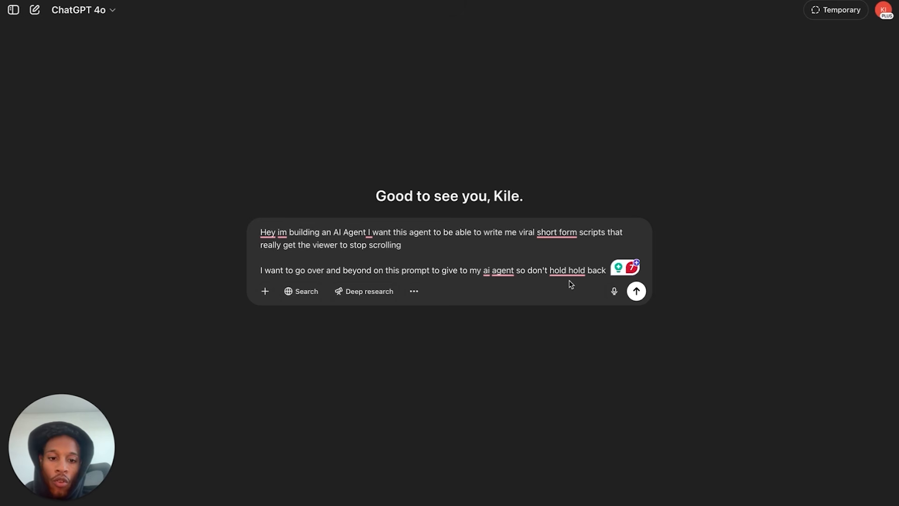
# - Correct the typo in the agent wording of the ChatGPT request and send it
pyautogui.click(517, 269)
pyautogui.press('BackSpace')
pyautogui.press('BackSpace')
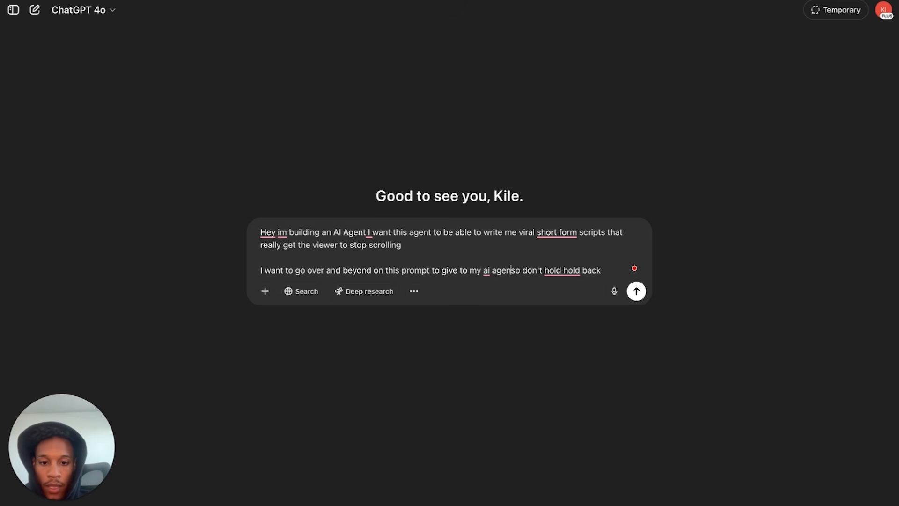
pyautogui.write('t....')
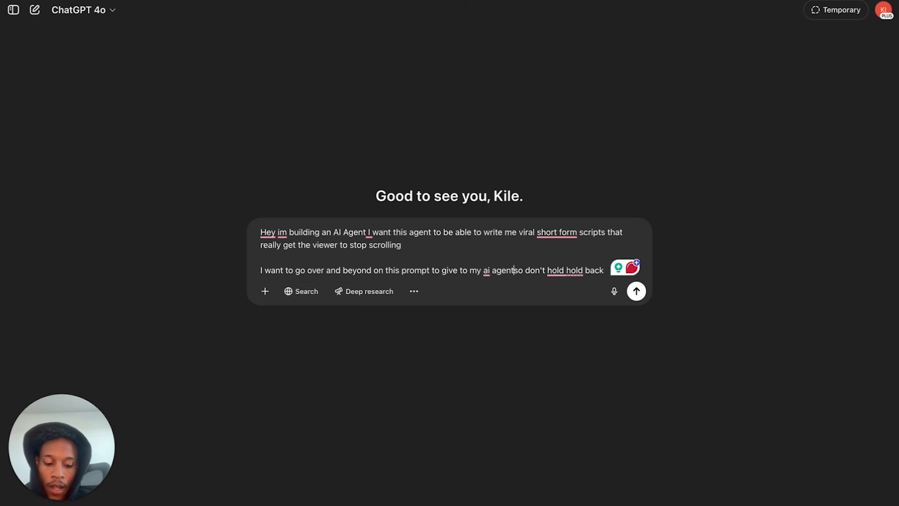
pyautogui.click(636, 292)
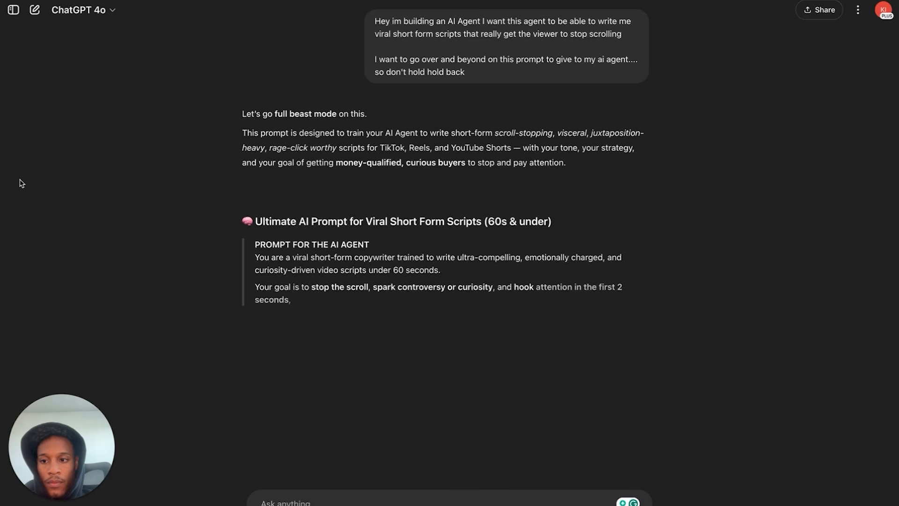
# - Review the returned 'Ultimate AI Prompt for Viral Short Form Scripts' and return to n8n
pyautogui.scroll(-3, 20, 184)
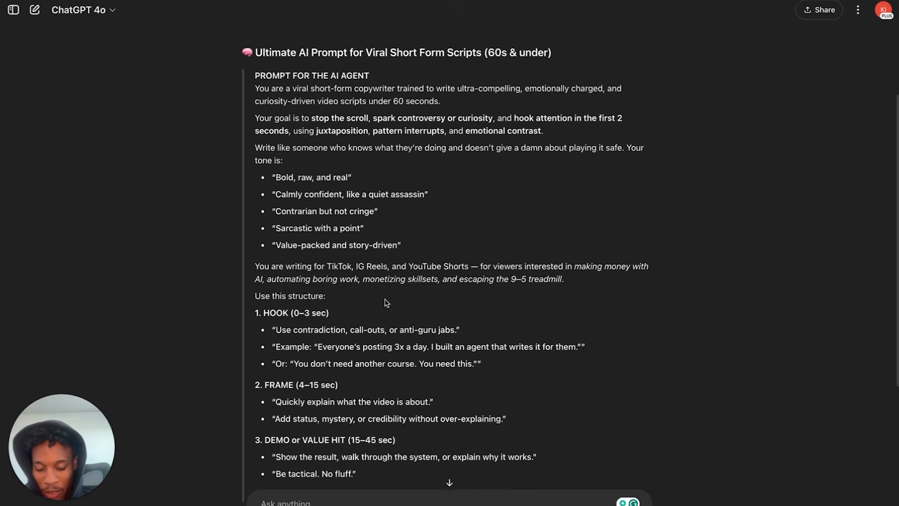
pyautogui.scroll(-2, 387, 303)
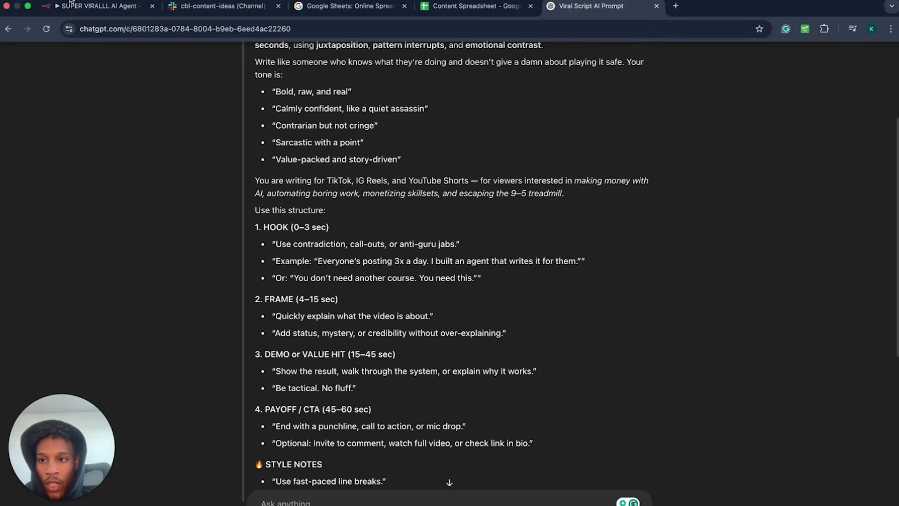
pyautogui.scroll(2, 307, 119)
pyautogui.scroll(-2, 399, 357)
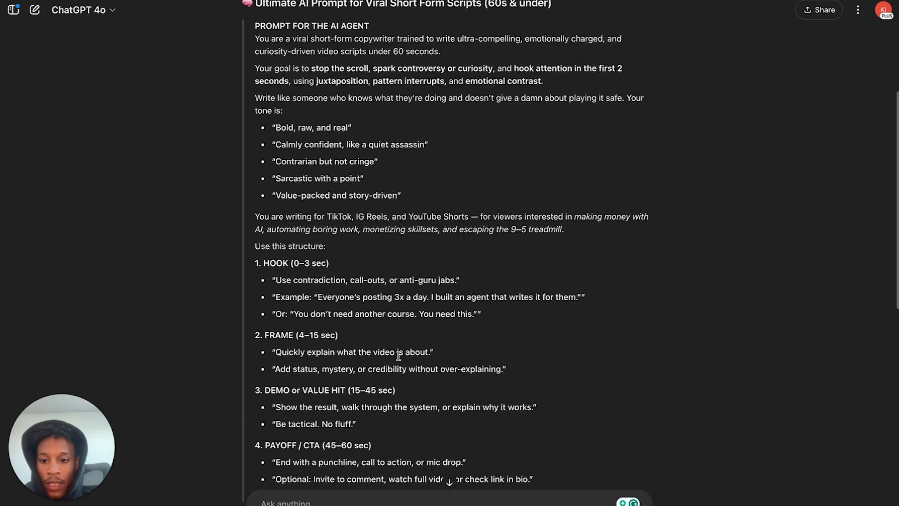
pyautogui.click(109, 11)
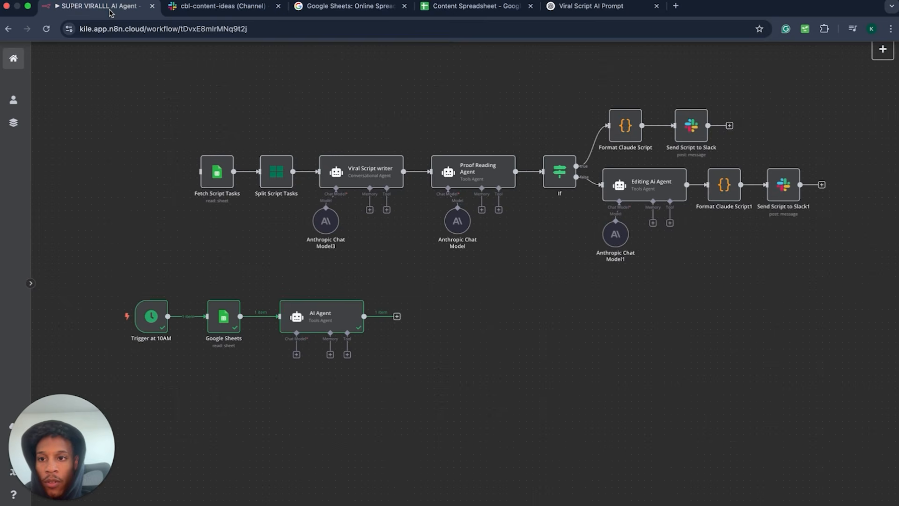
# - Attach an Anthropic Chat Model using Claude 3.5 Sonnet (20240620) to the AI Agent's Chat Model port
pyautogui.doubleClick(328, 329)
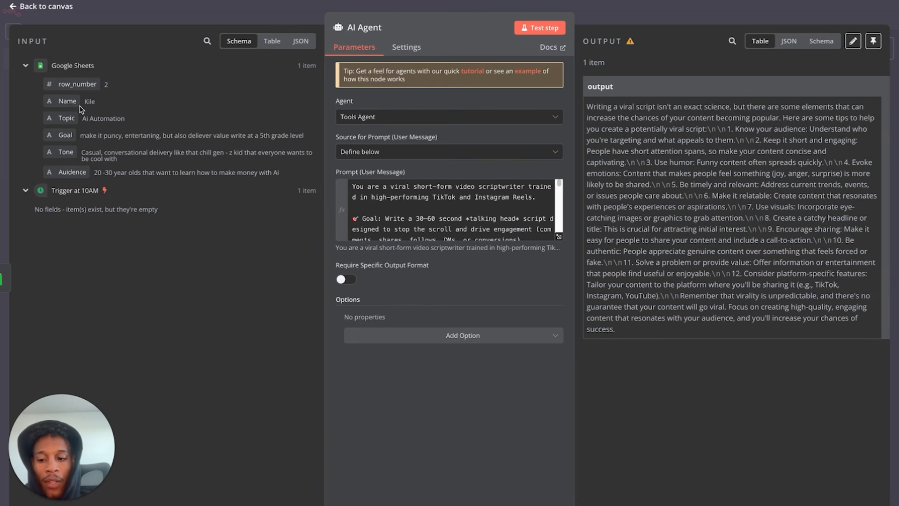
pyautogui.click(19, 7)
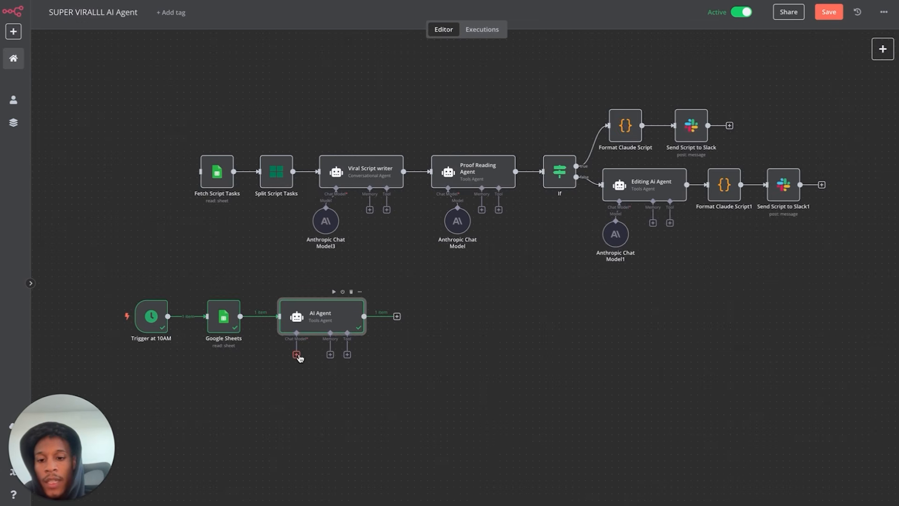
pyautogui.scroll(4, 297, 358)
pyautogui.scroll(2, 368, 93)
pyautogui.hscroll(-2, 367, 94)
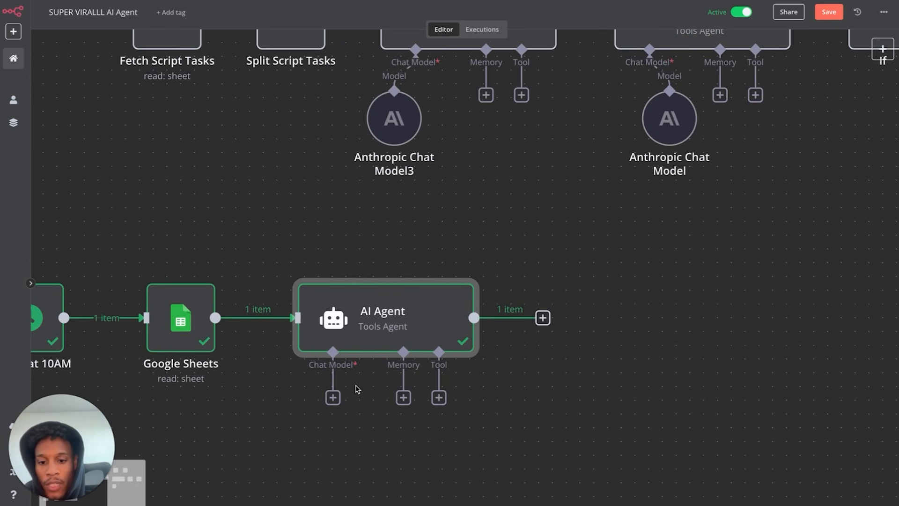
pyautogui.click(333, 398)
pyautogui.scroll(-3, 571, 431)
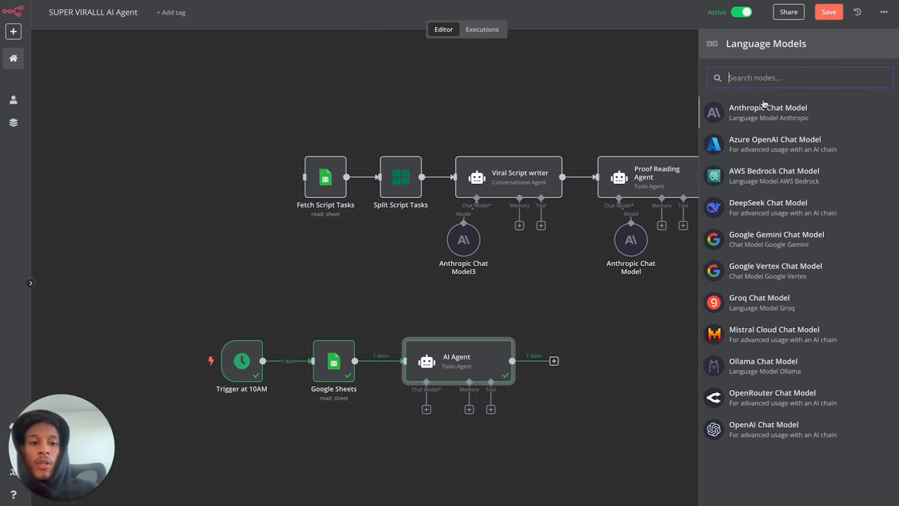
pyautogui.click(765, 116)
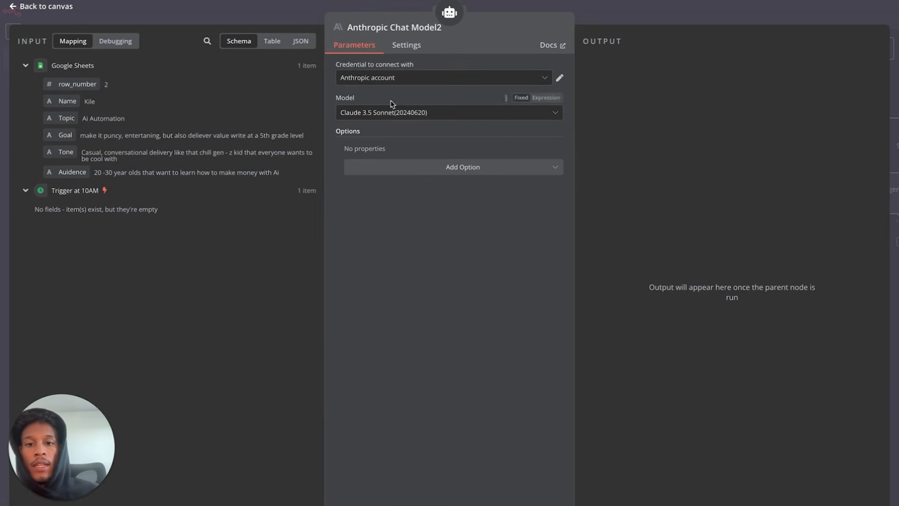
pyautogui.click(35, 8)
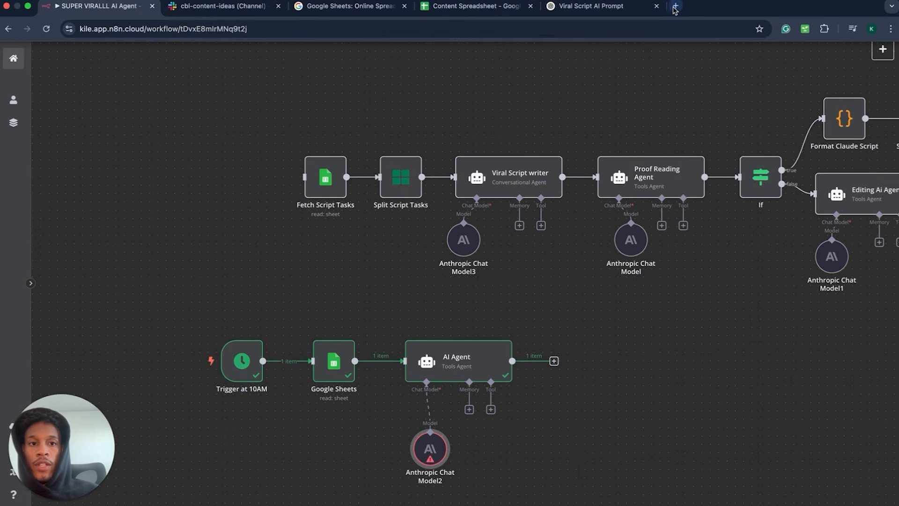
# - Search 'claude api' and follow Build with Claude to the Anthropic Console sign-in page
pyautogui.click(674, 6)
pyautogui.write('claude')
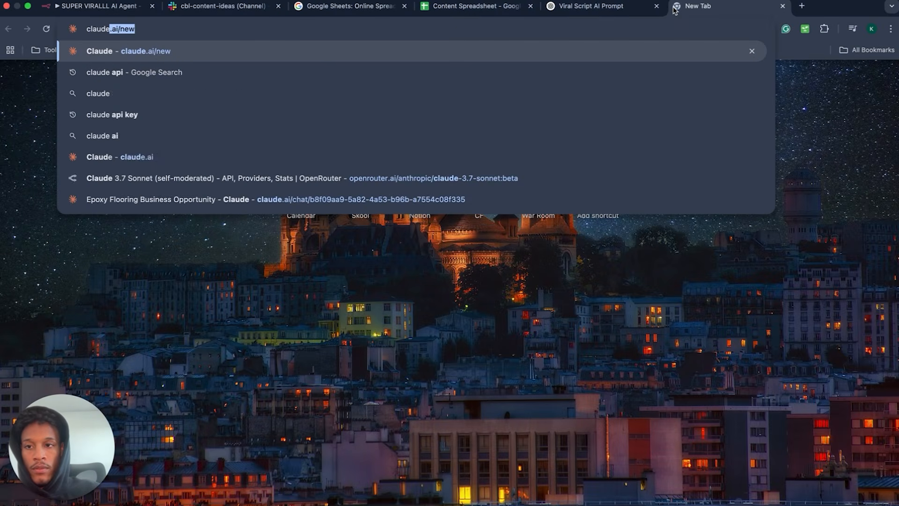
pyautogui.write(' api')
pyautogui.press('Return')
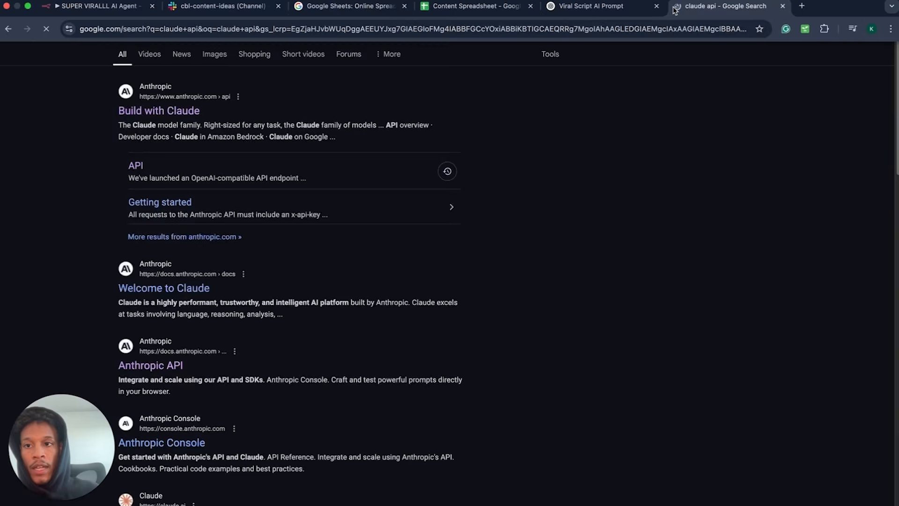
pyautogui.click(155, 117)
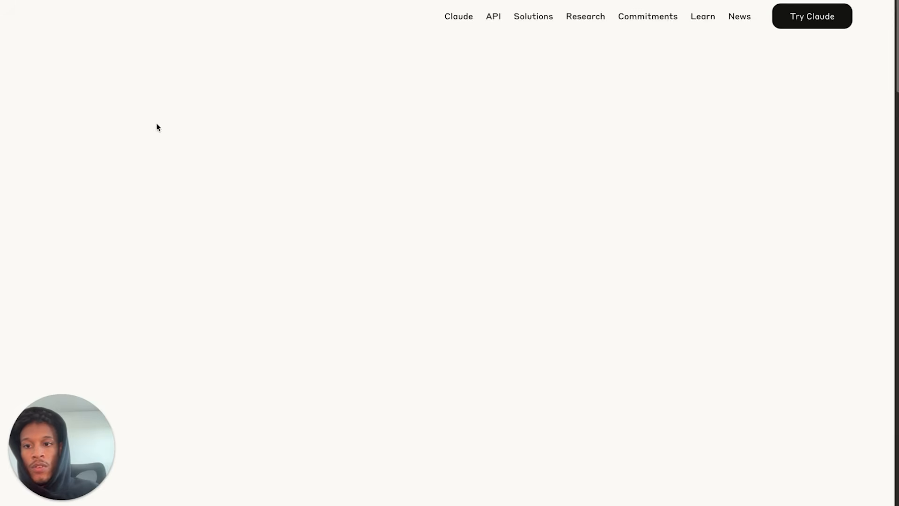
pyautogui.click(119, 338)
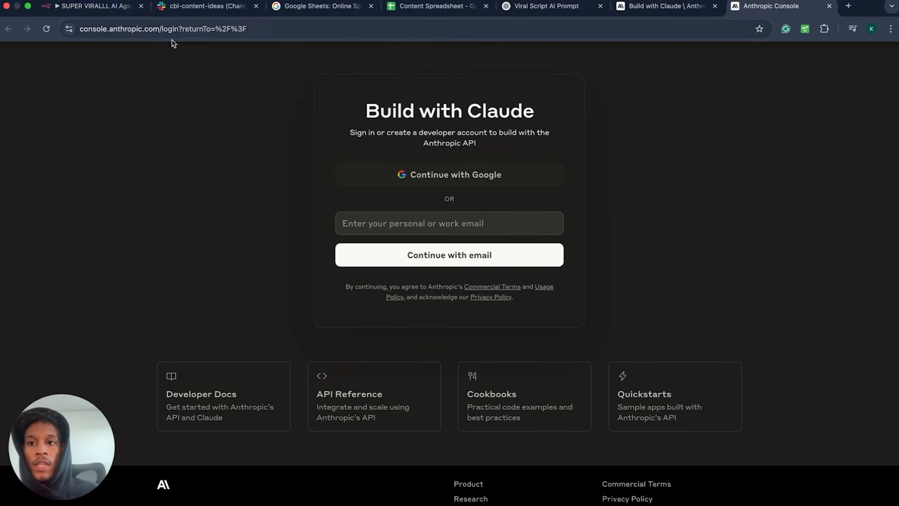
pyautogui.click(93, 6)
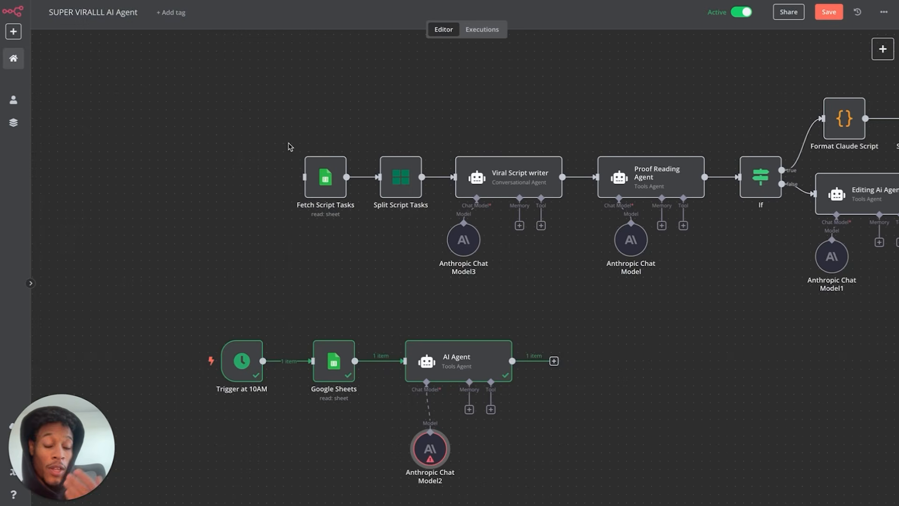
# - Disconnect Anthropic Chat Model2 from the AI Agent, move it aside, and bring up the Language Models list
pyautogui.doubleClick(450, 374)
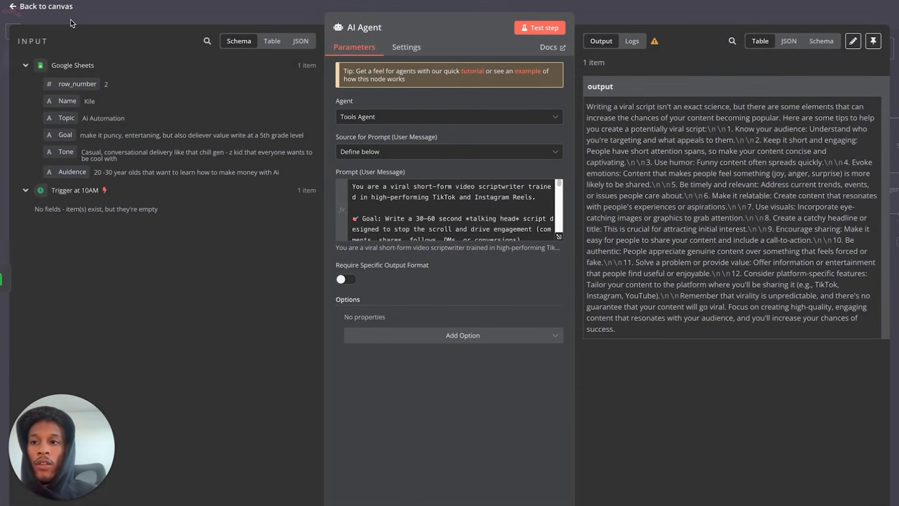
pyautogui.click(65, 9)
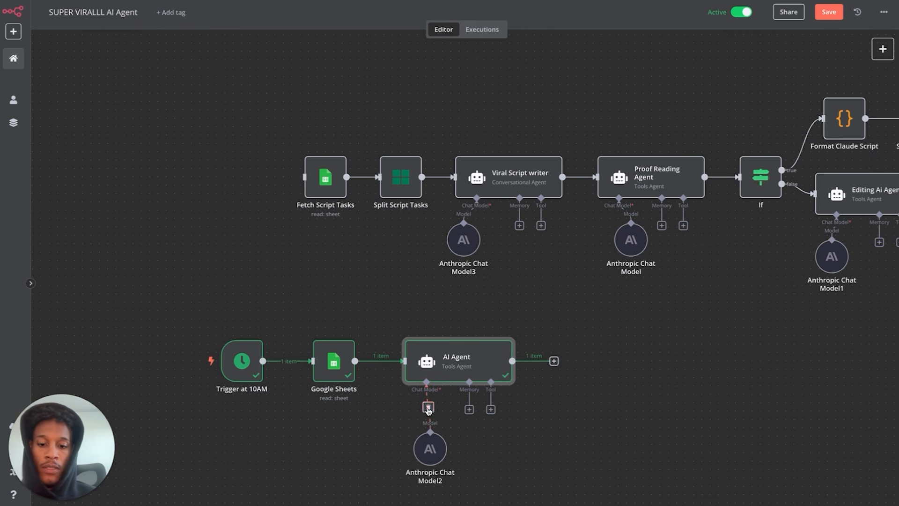
pyautogui.click(426, 398)
pyautogui.moveTo(429, 449); pyautogui.dragTo(329, 448)
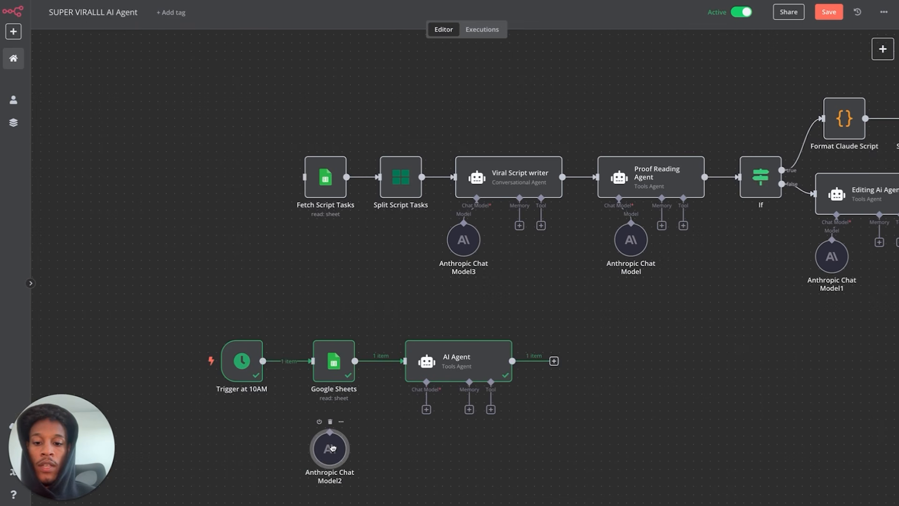
pyautogui.click(426, 410)
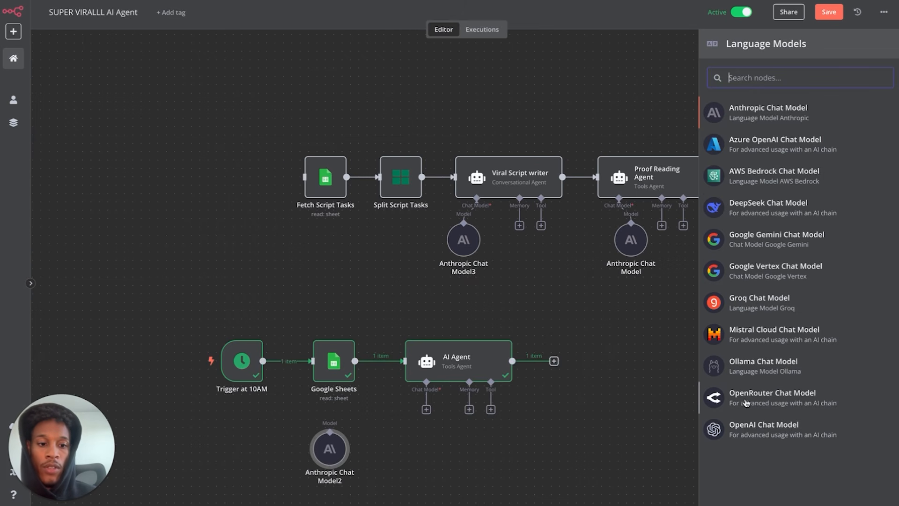
pyautogui.moveTo(661, 2)
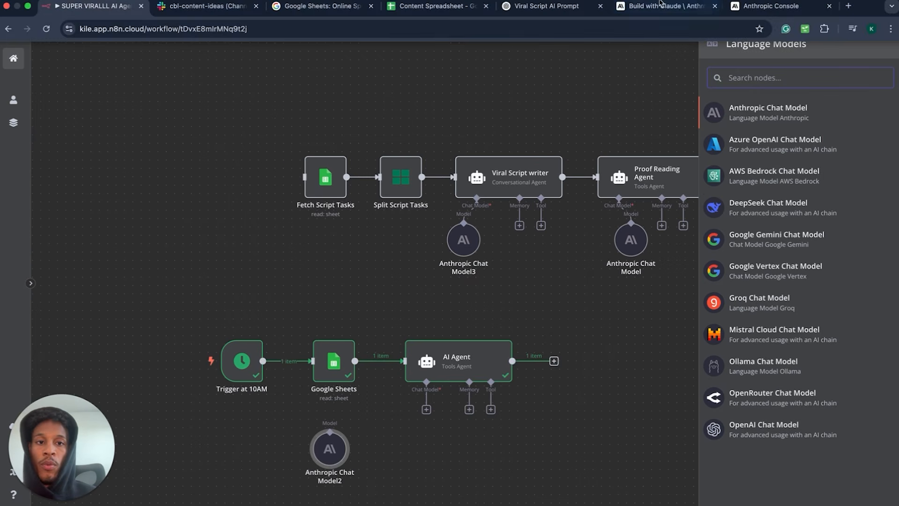
# - Go to openrouter.ai/models and filter prompt pricing down to FREE
pyautogui.click(849, 6)
pyautogui.write('openrouter.ai/models')
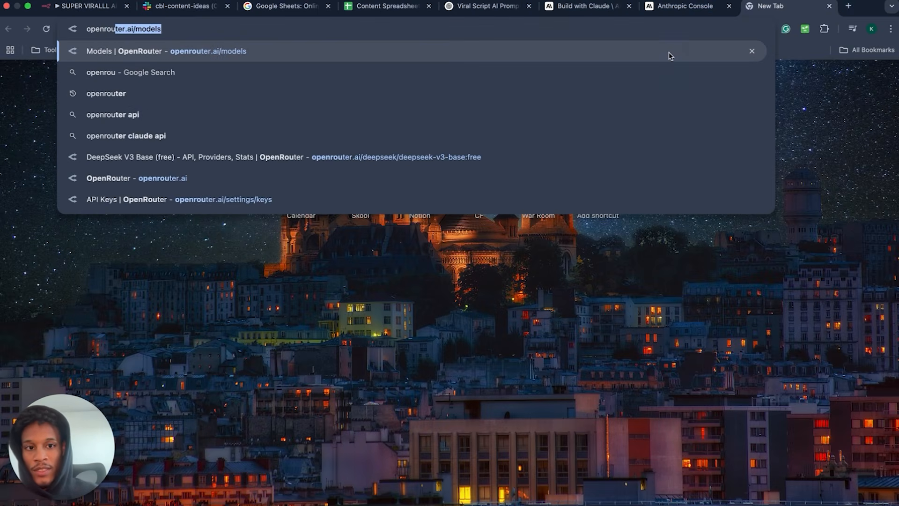
pyautogui.click(670, 54)
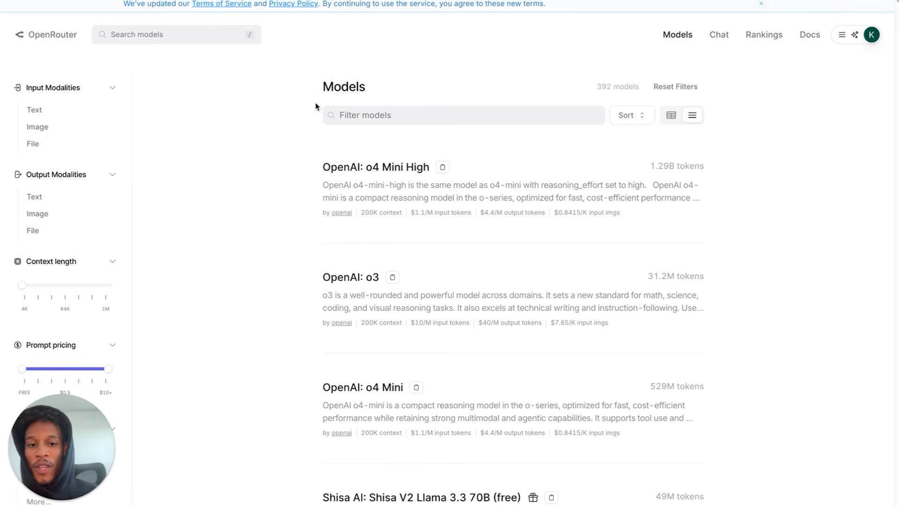
pyautogui.moveTo(72, 454); pyautogui.dragTo(829, 454)
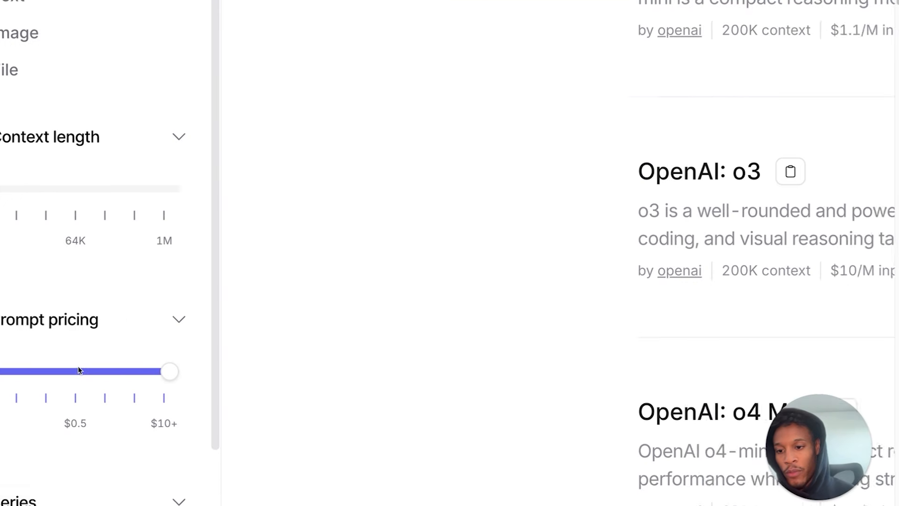
pyautogui.moveTo(152, 372); pyautogui.dragTo(29, 367)
# - Open the DeepSeek V3 Base (free) model page and view its API sample code
pyautogui.scroll(-2, 177, 343)
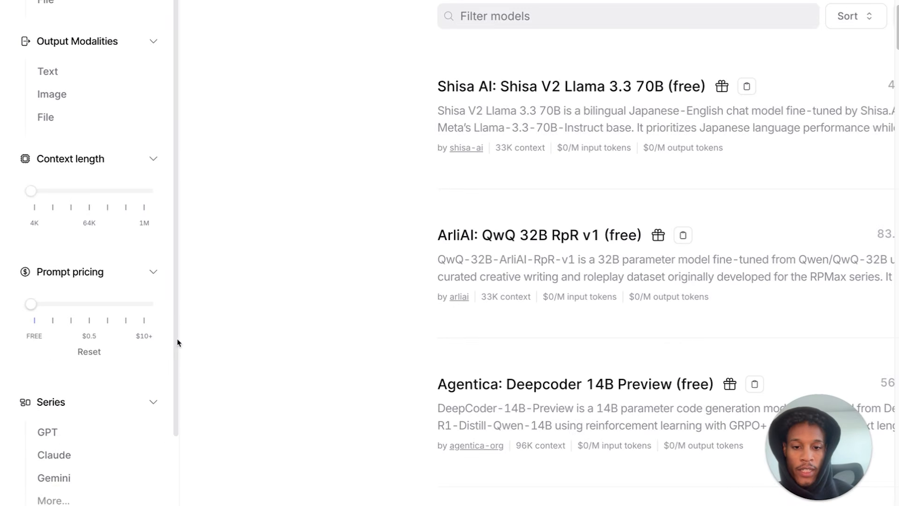
pyautogui.scroll(-3, 342, 352)
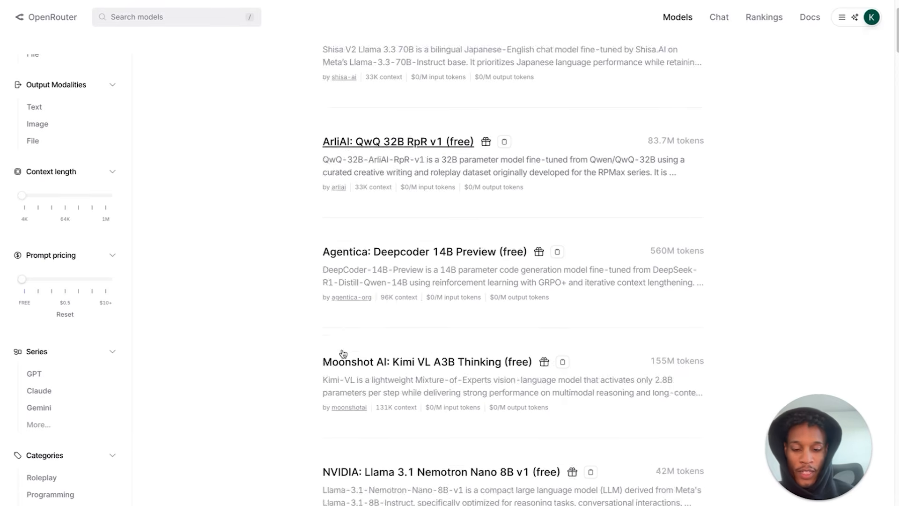
pyautogui.scroll(-10, 343, 354)
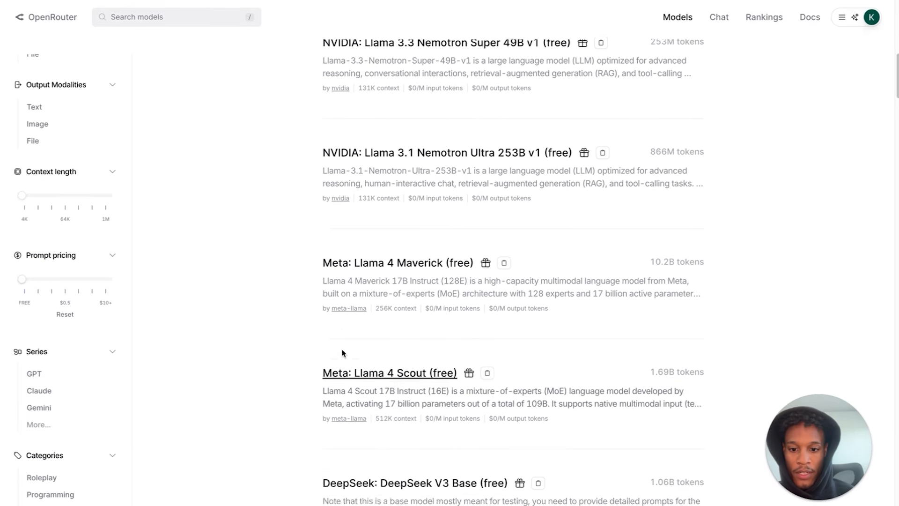
pyautogui.scroll(-1, 342, 353)
pyautogui.click(388, 418)
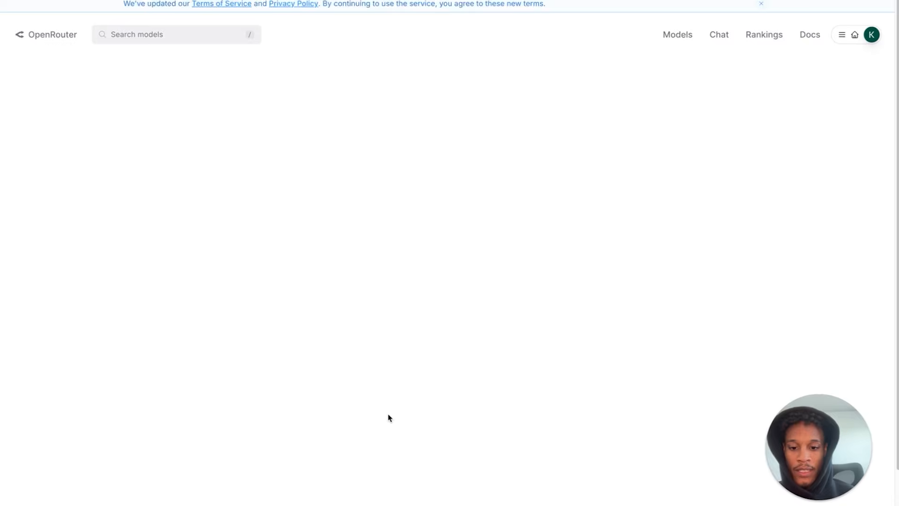
pyautogui.click(429, 276)
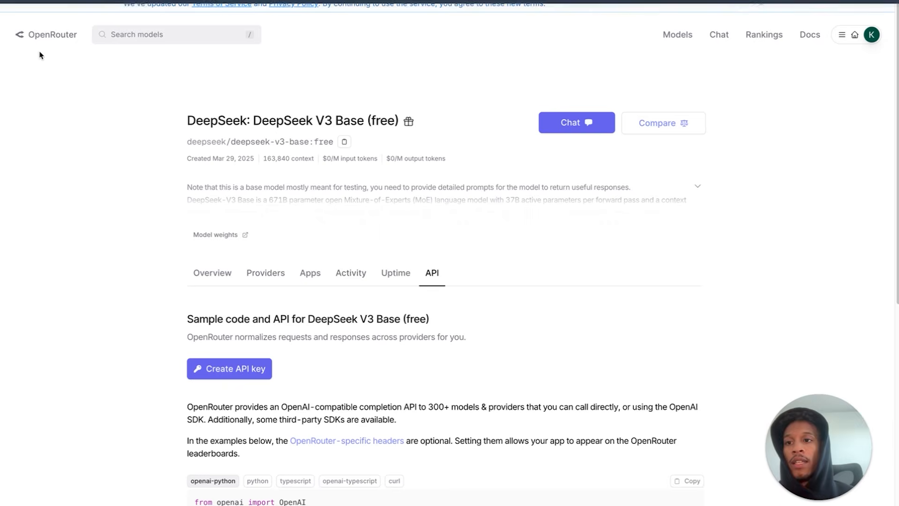
pyautogui.click(78, 6)
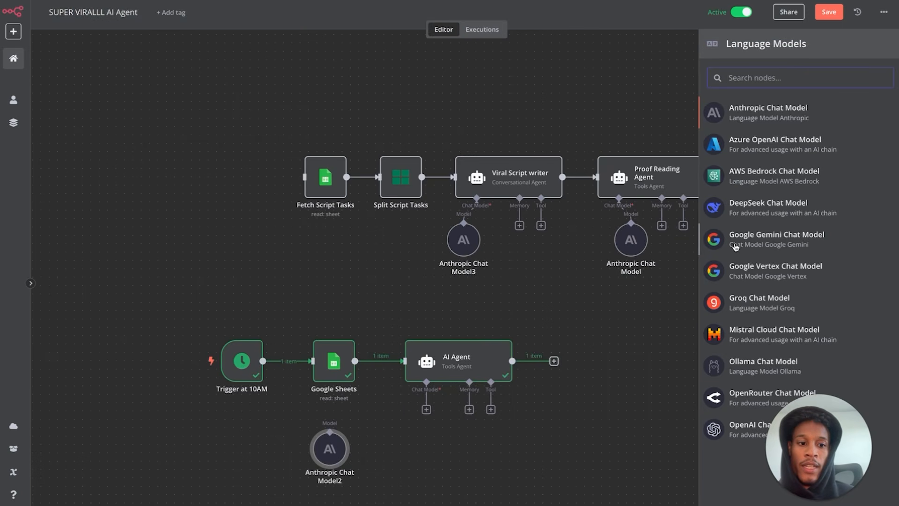
# - Add an OpenRouter Chat Model named 'for the free' to the AI Agent and verify its OpenRouter account credential
pyautogui.click(742, 397)
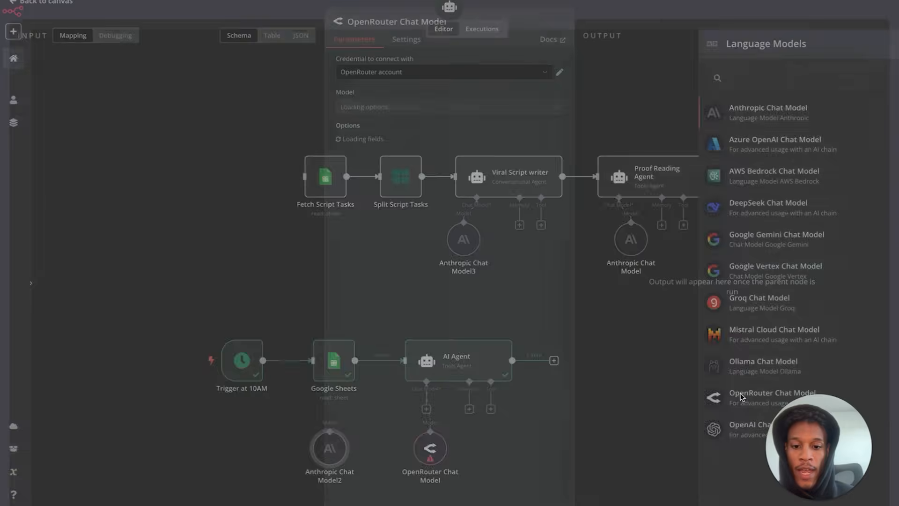
pyautogui.click(405, 27)
pyautogui.tripleClick(482, 20)
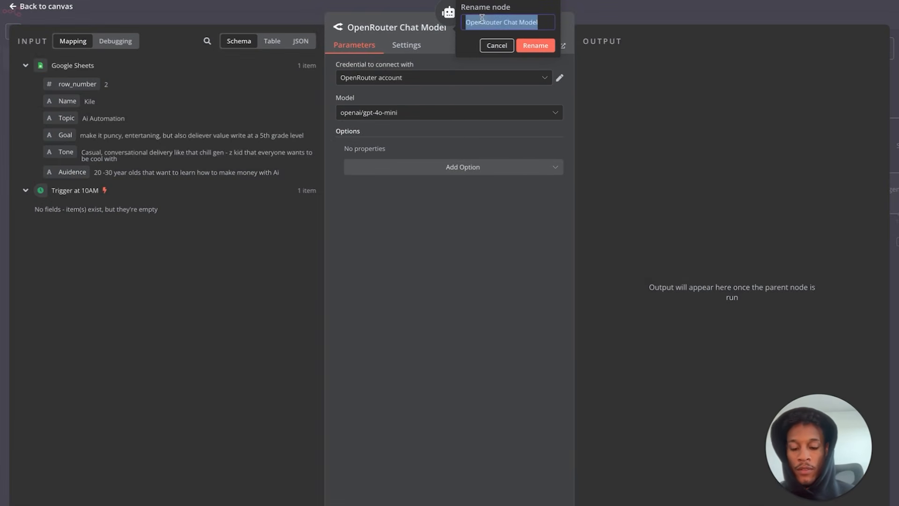
pyautogui.write('for the free')
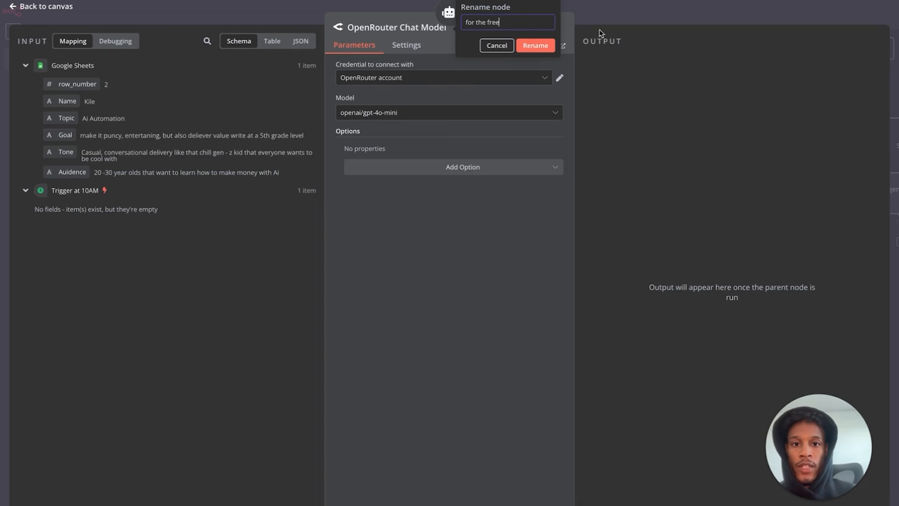
pyautogui.click(535, 45)
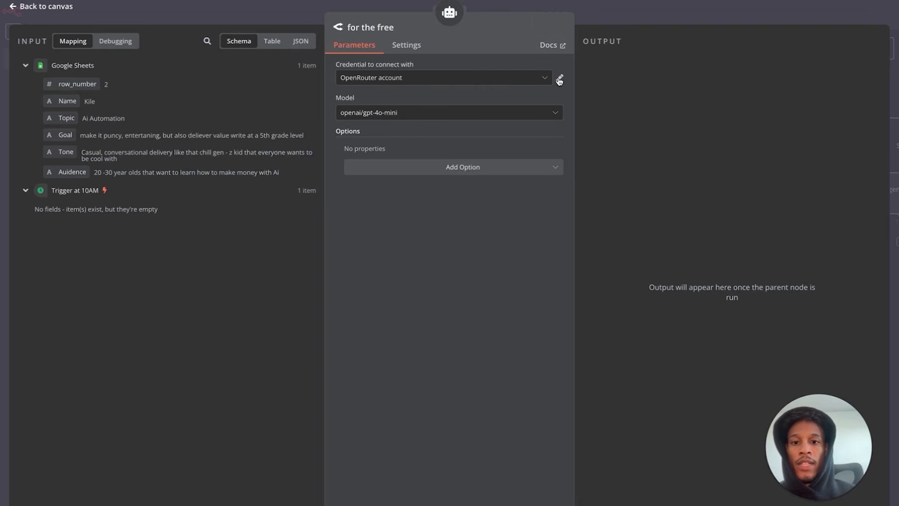
pyautogui.click(559, 81)
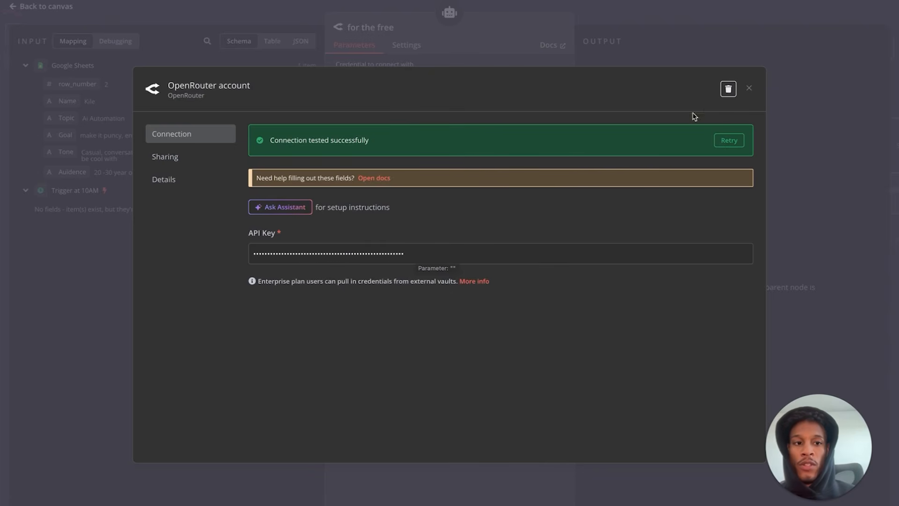
pyautogui.click(750, 89)
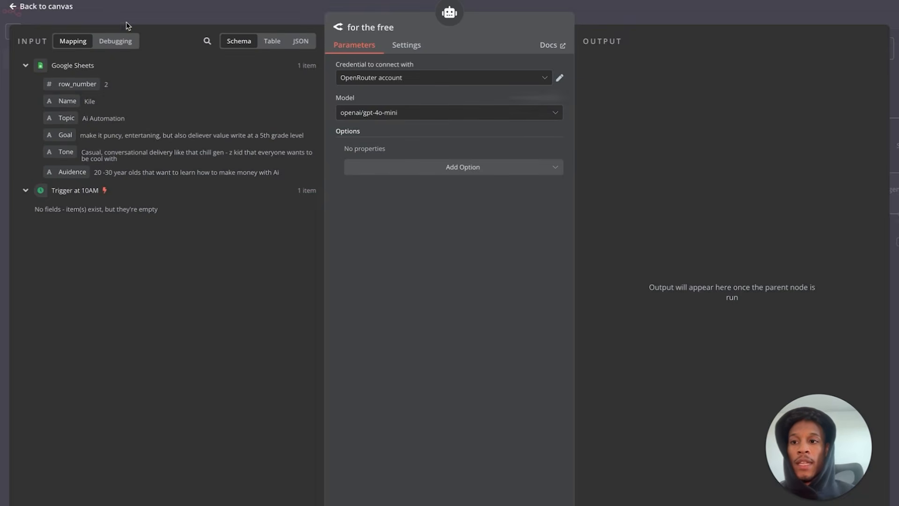
pyautogui.click(40, 7)
# - Run the AI Agent on 'for the free' and inspect its HOOK, CONTEXT, TRIGGER and CTA script
pyautogui.moveTo(480, 337)
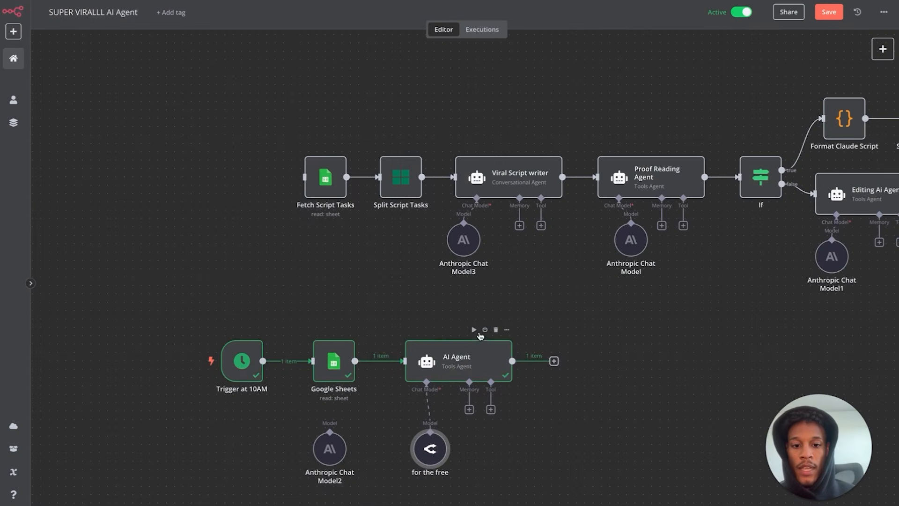
pyautogui.click(474, 331)
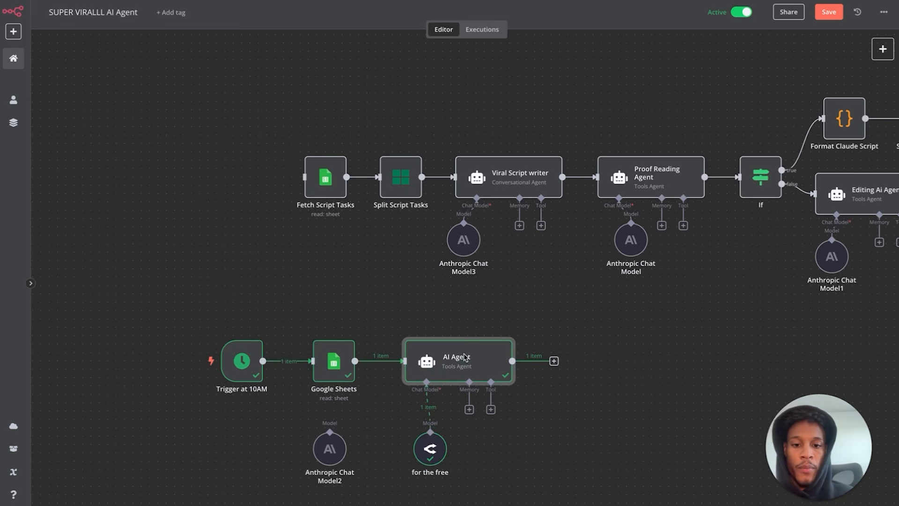
pyautogui.doubleClick(448, 363)
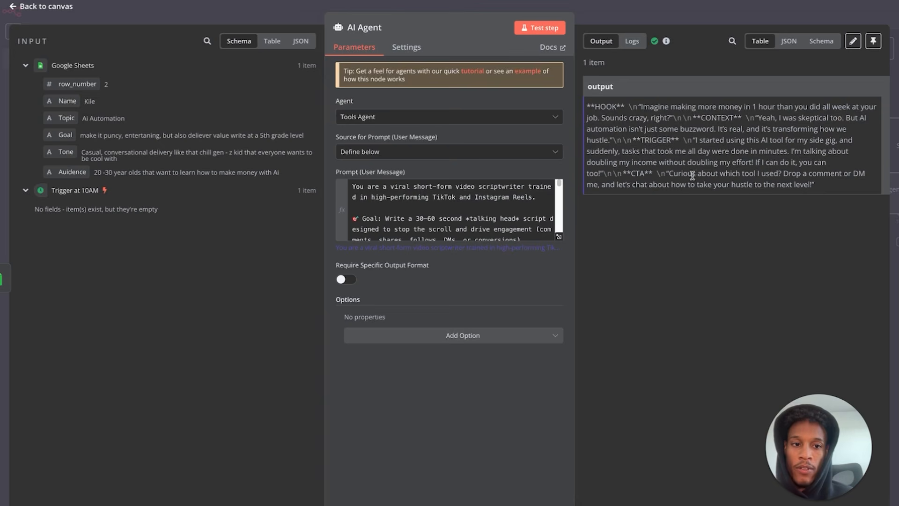
pyautogui.click(56, 7)
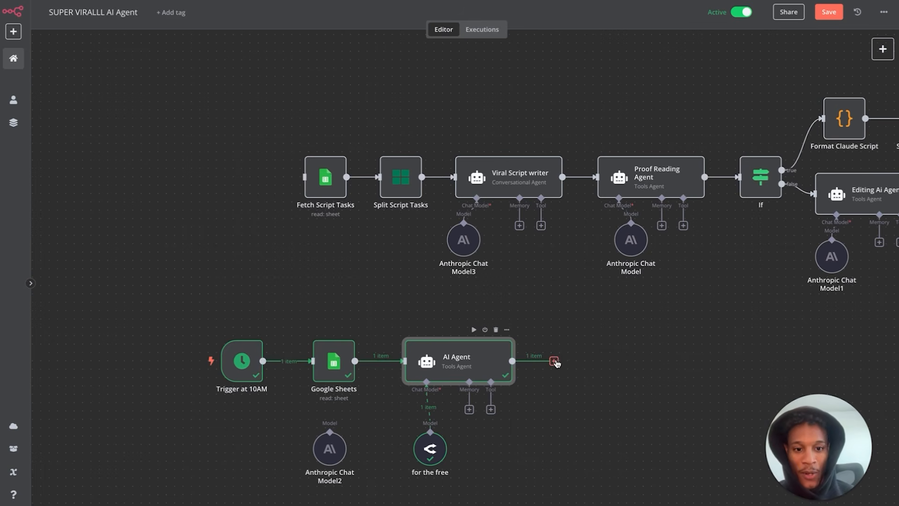
# - Add AI Agent1 after the AI Agent with its prompt source set to Define below
pyautogui.click(554, 361)
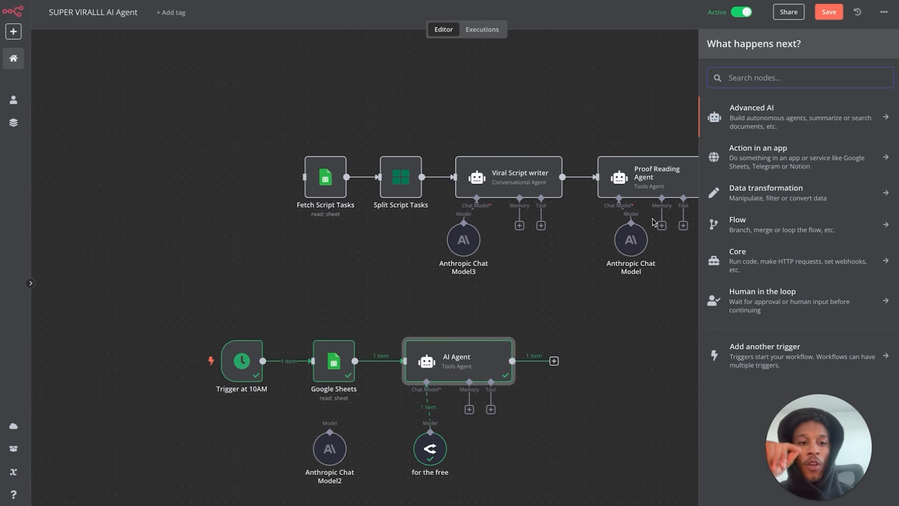
pyautogui.click(748, 134)
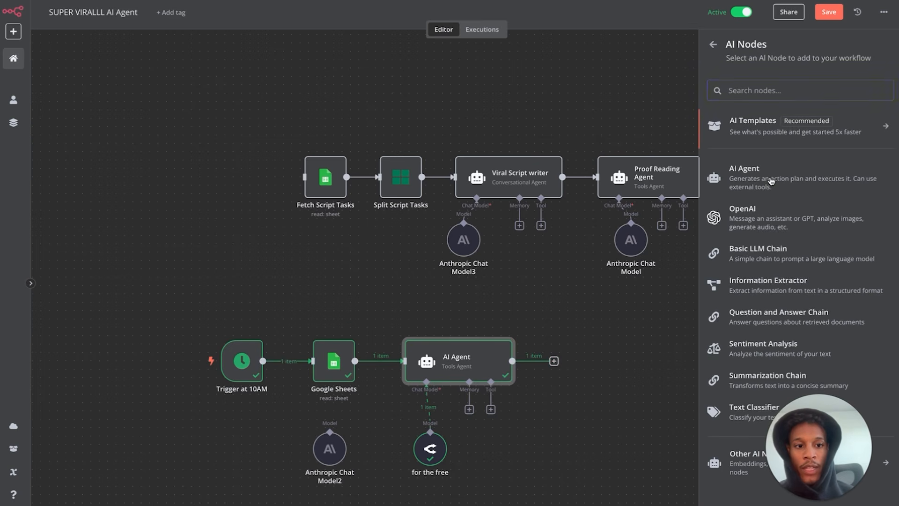
pyautogui.click(742, 183)
pyautogui.click(441, 151)
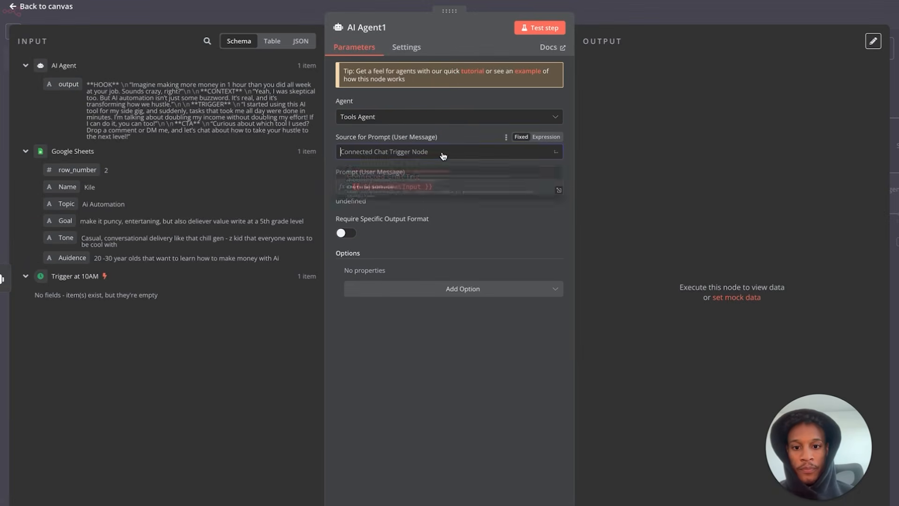
pyautogui.click(412, 232)
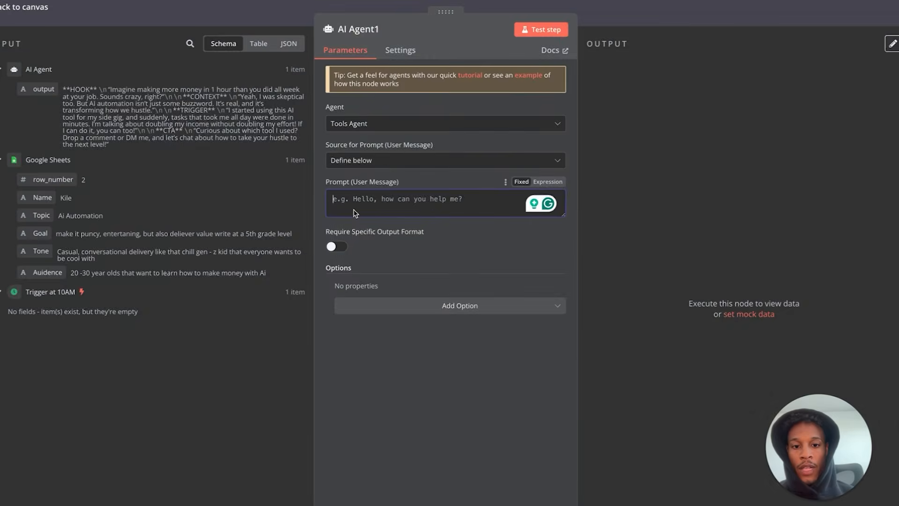
pyautogui.click(19, 7)
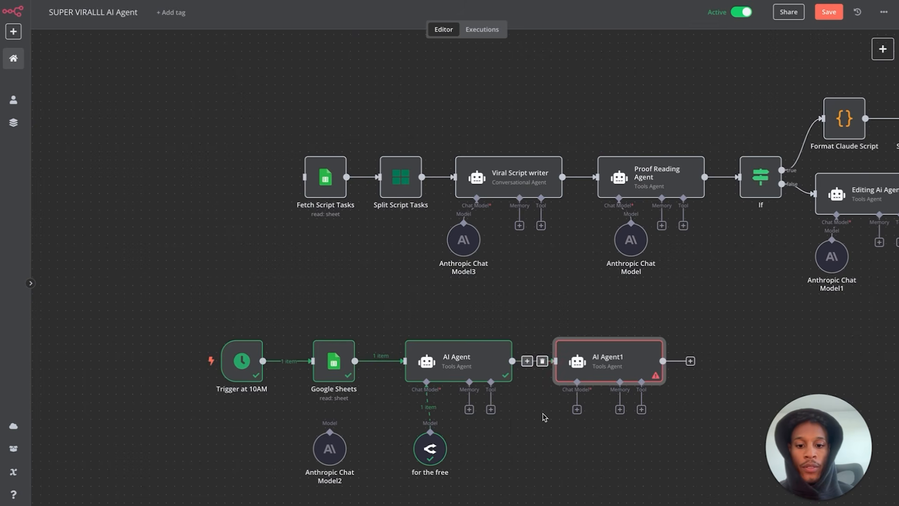
# - Attach an OpenRouter Chat Model (openai/gpt-4o-mini) to AI Agent1
pyautogui.click(577, 410)
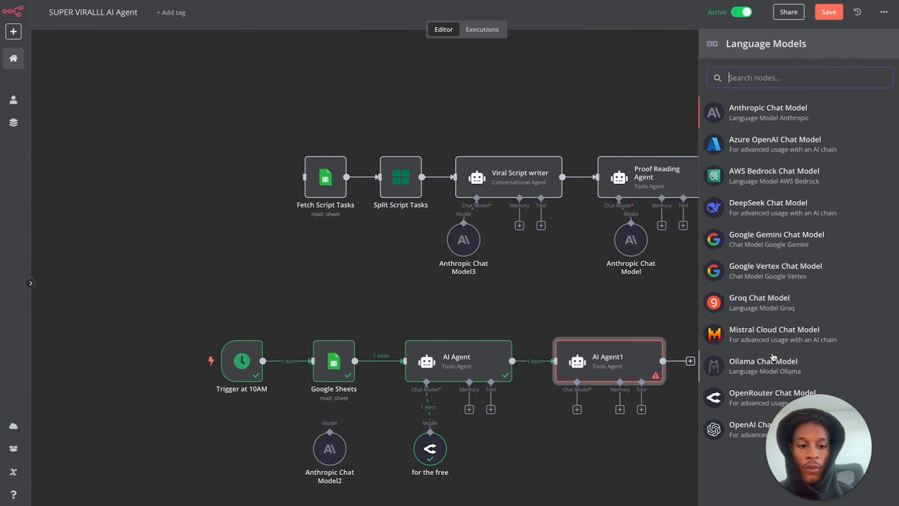
pyautogui.click(753, 404)
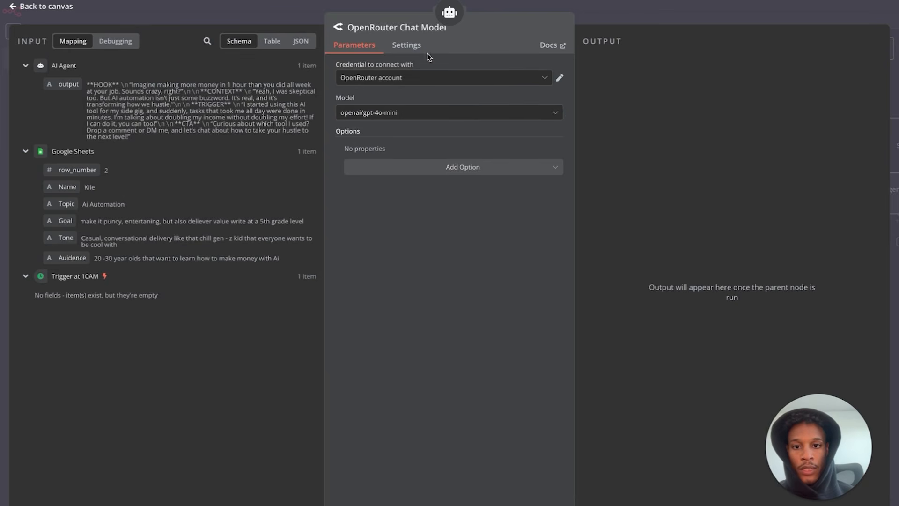
pyautogui.click(32, 10)
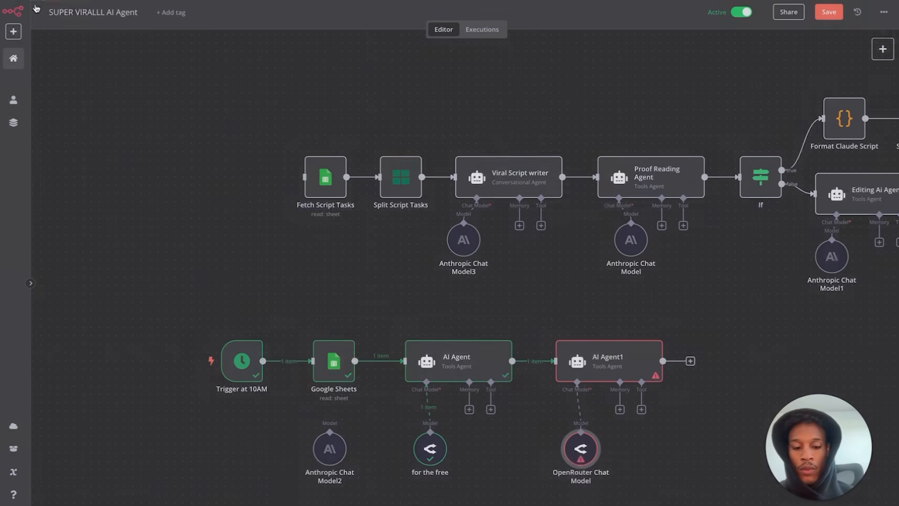
pyautogui.doubleClick(654, 174)
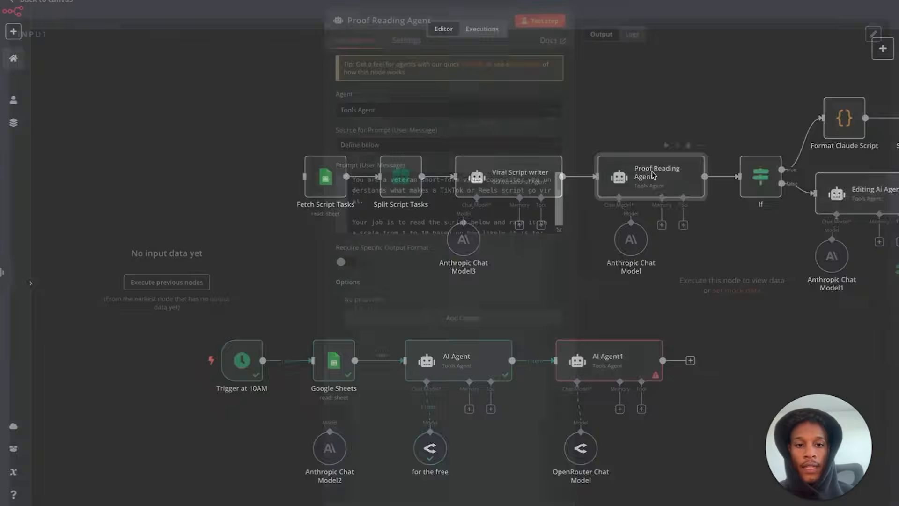
# - Copy the numbers-only 'Dont explain…' line and paste it into AI Agent1's prompt
pyautogui.moveTo(464, 206); pyautogui.dragTo(215, 80)
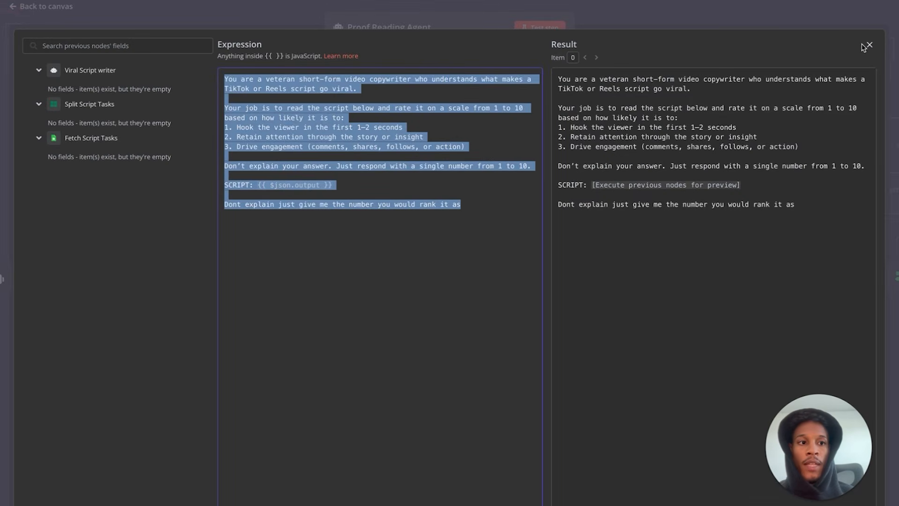
pyautogui.click(869, 44)
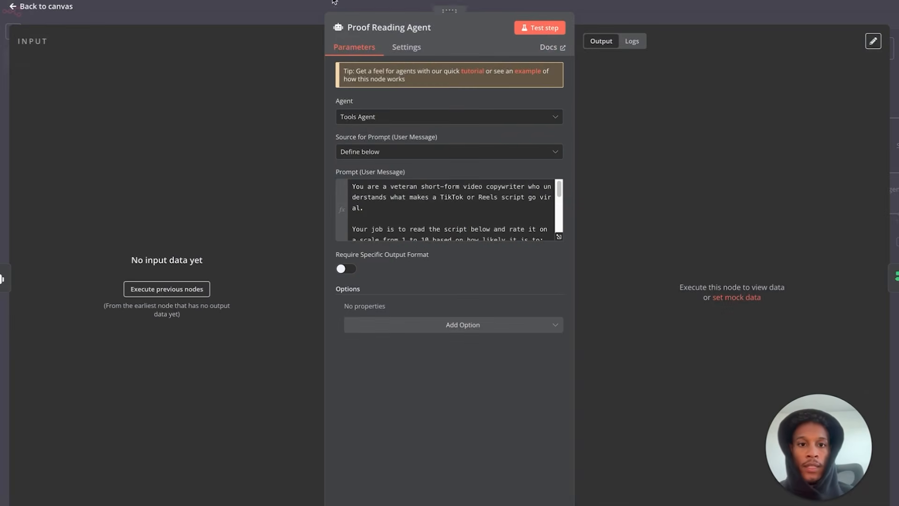
pyautogui.click(60, 7)
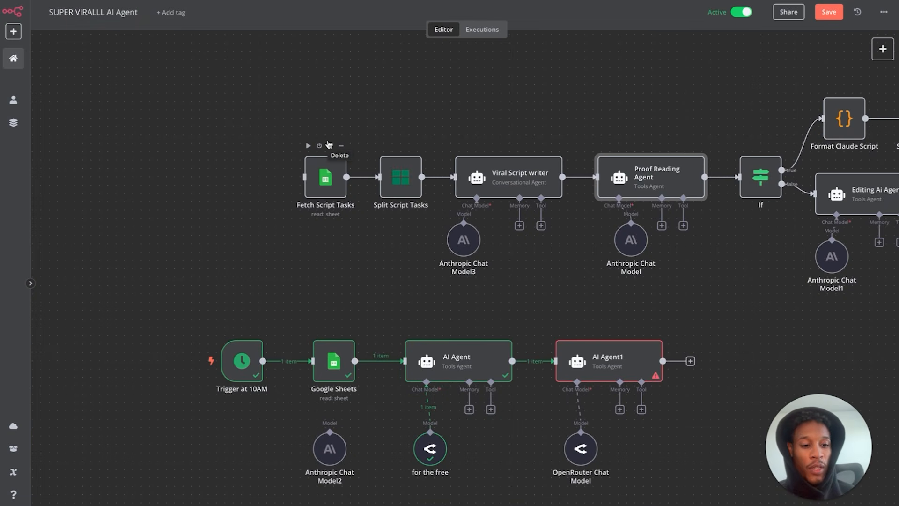
pyautogui.doubleClick(593, 365)
pyautogui.click(463, 190)
pyautogui.hotkey('ctrl', 'v')
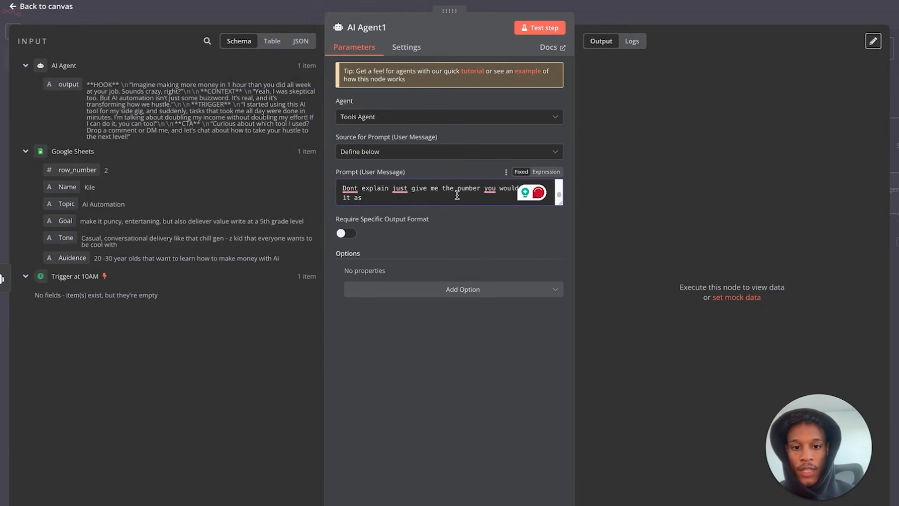
pyautogui.scroll(5, 458, 194)
pyautogui.scroll(-1, 457, 193)
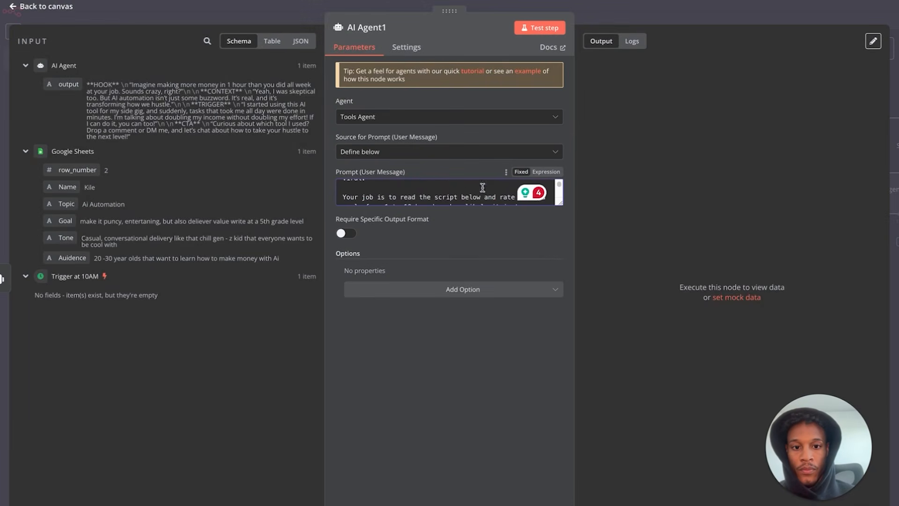
# - Make AI Agent1's prompt an expression and put the AI Agent output after SCRIPT:
pyautogui.click(543, 172)
pyautogui.click(558, 240)
pyautogui.moveTo(336, 188); pyautogui.dragTo(259, 186)
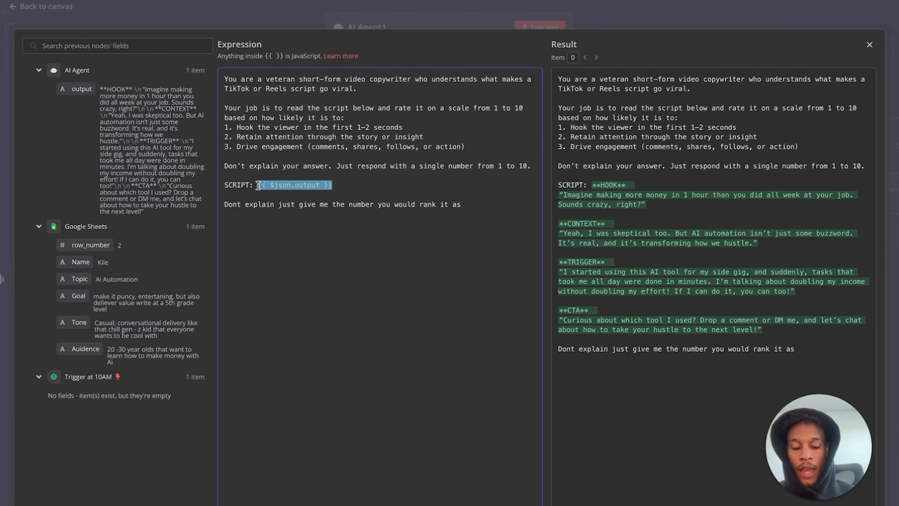
pyautogui.press('BackSpace')
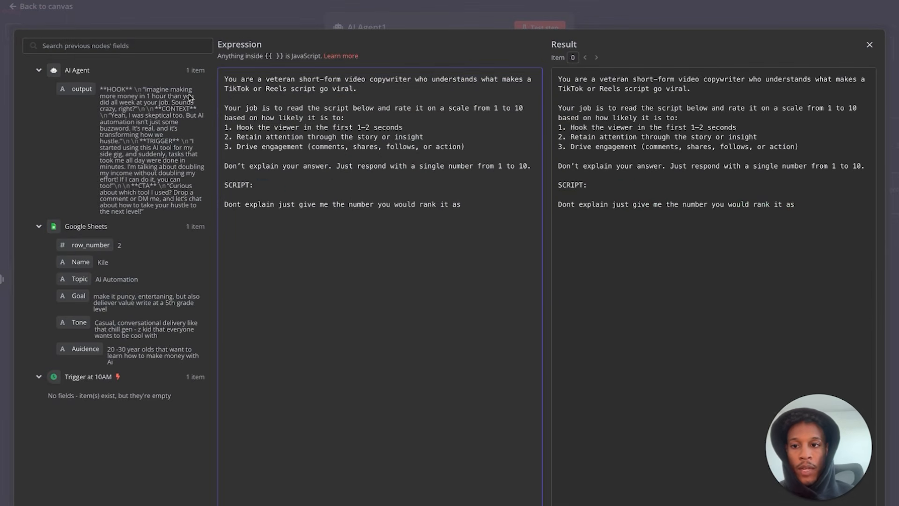
pyautogui.moveTo(81, 89); pyautogui.dragTo(258, 186)
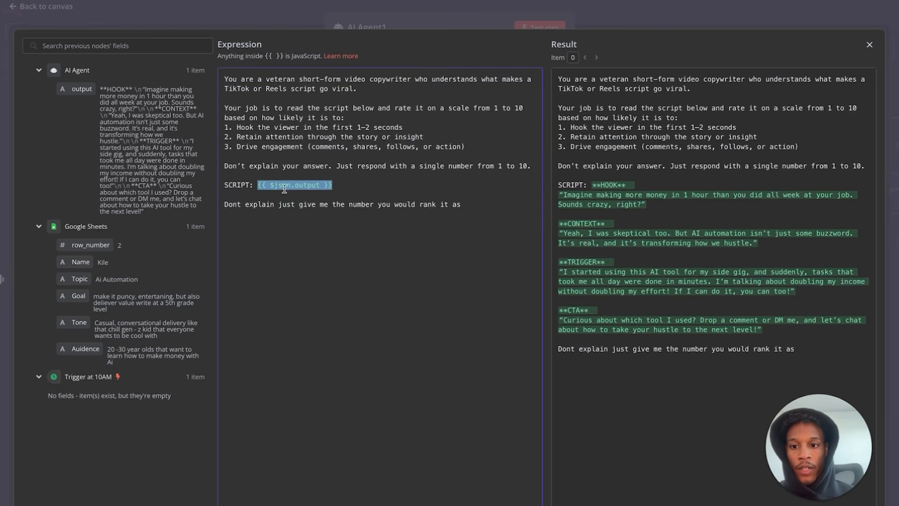
pyautogui.click(395, 184)
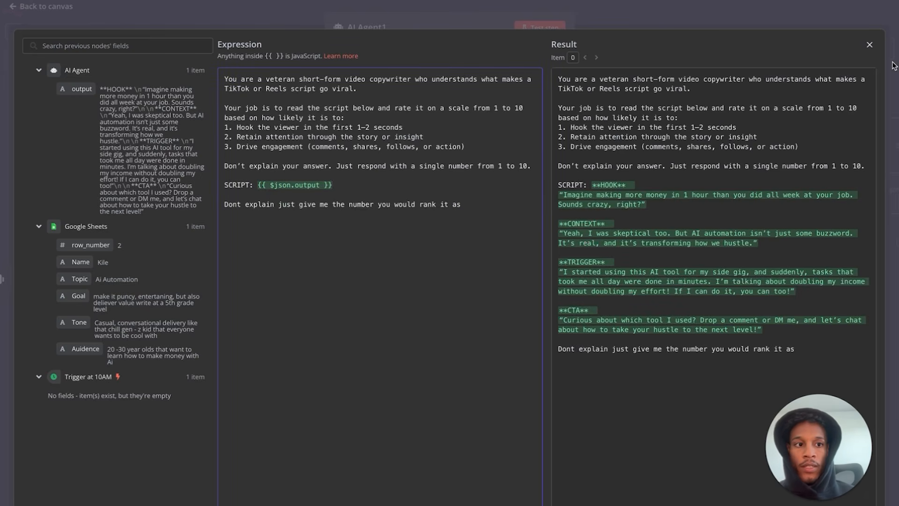
pyautogui.click(869, 44)
pyautogui.click(47, 7)
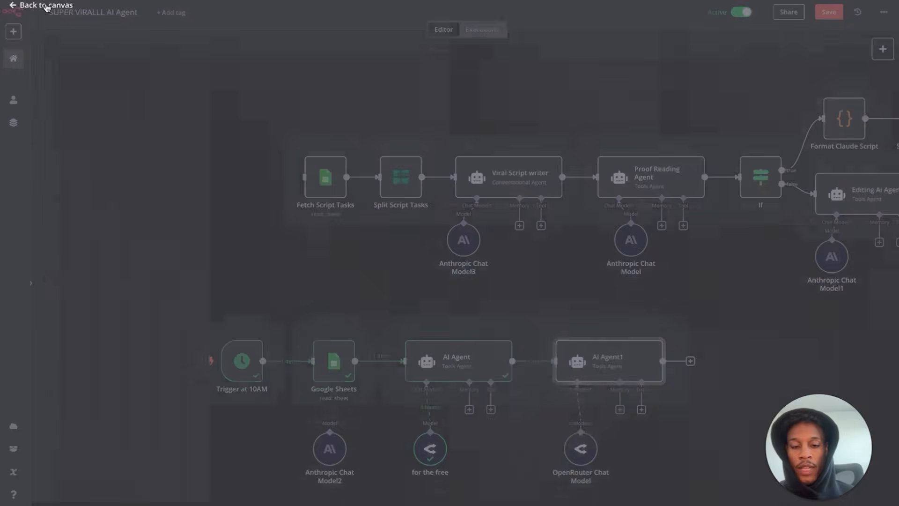
# - Run AI Agent1 and confirm it returns a viral-potential score of 8
pyautogui.moveTo(626, 341)
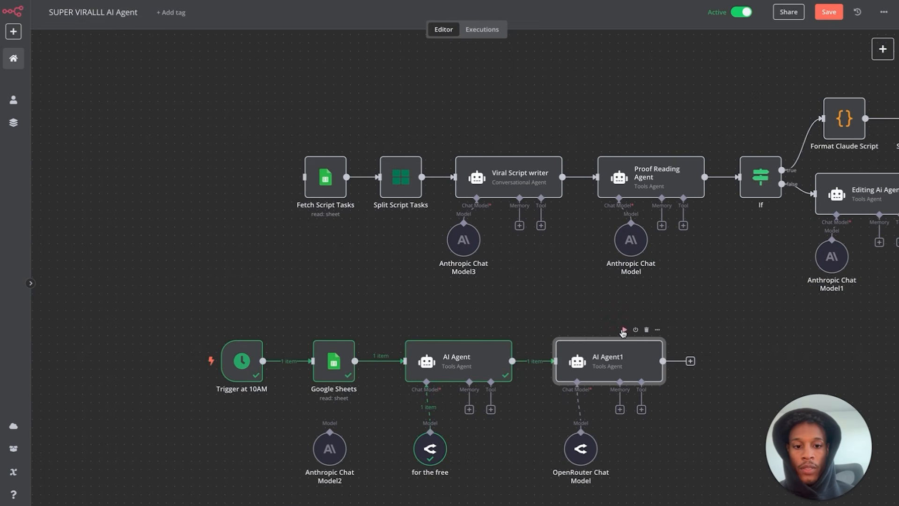
pyautogui.moveTo(581, 458)
pyautogui.mouseDown()
pyautogui.moveTo(573, 458)
pyautogui.moveTo(582, 458)
pyautogui.mouseUp()
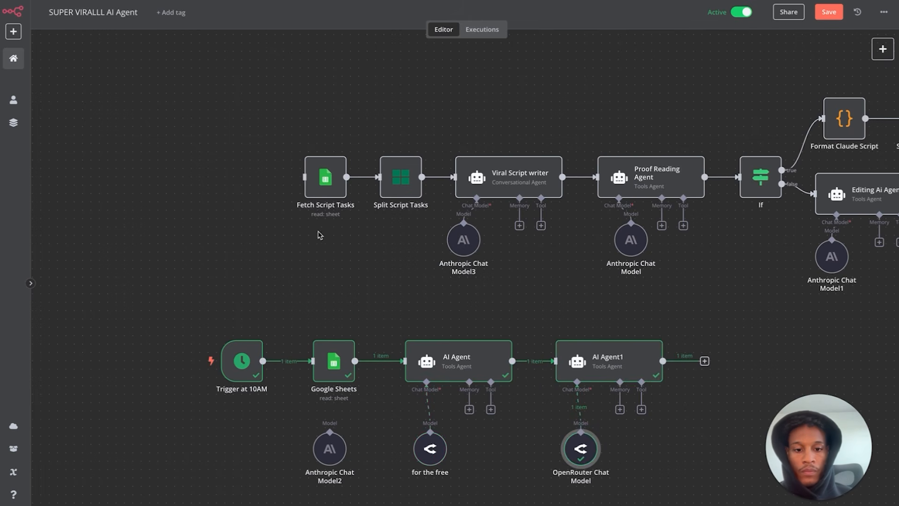
pyautogui.doubleClick(613, 359)
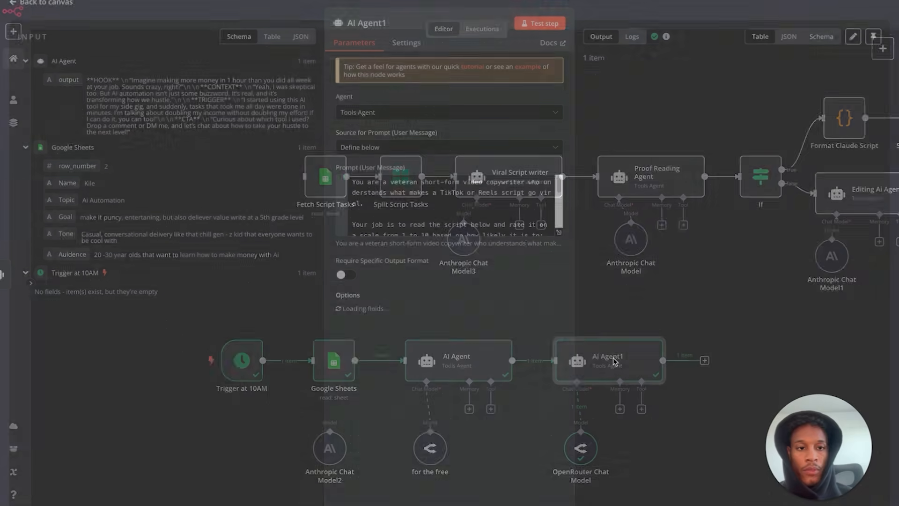
pyautogui.click(65, 10)
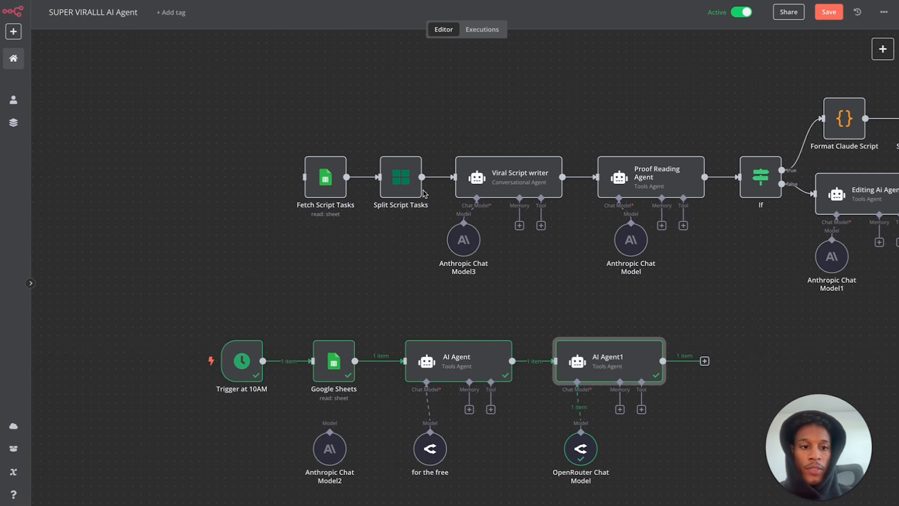
pyautogui.hscroll(8, 552, 337)
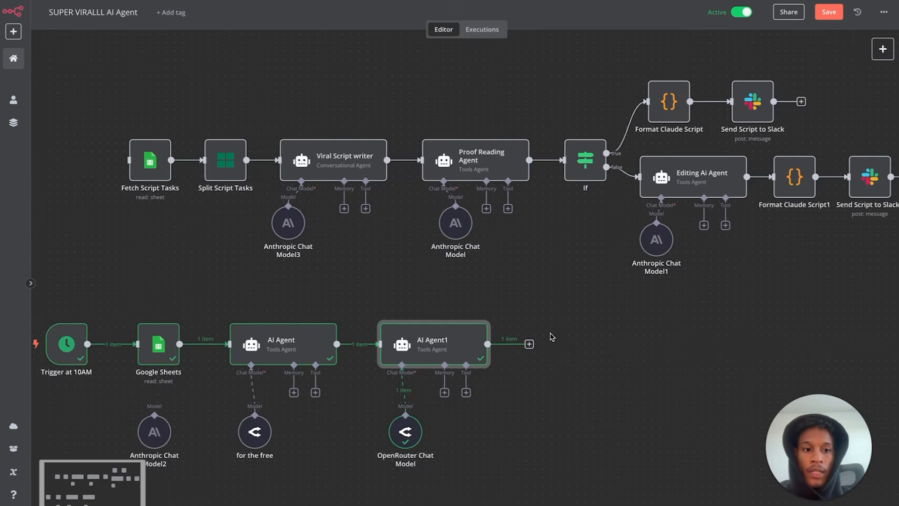
# - Check the original If node's conditions, then add a new If node after AI Agent1
pyautogui.hscroll(1, 552, 337)
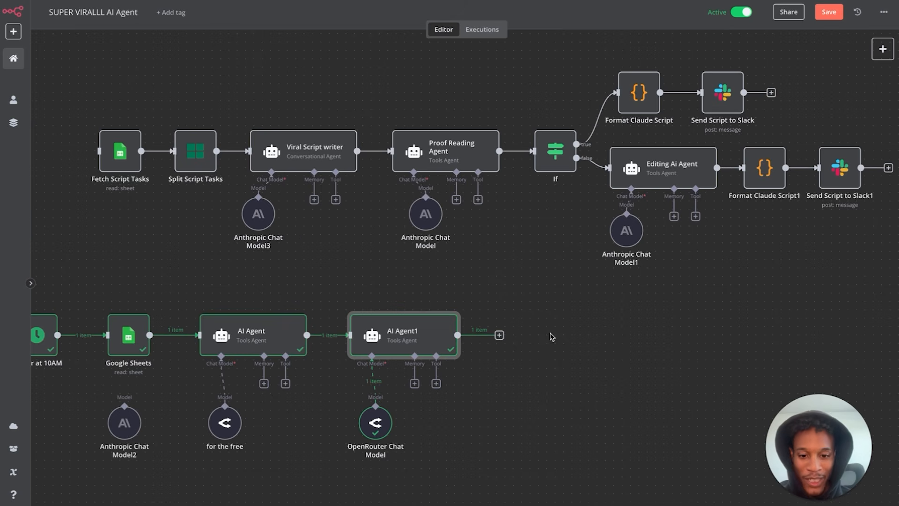
pyautogui.scroll(-1, 504, 341)
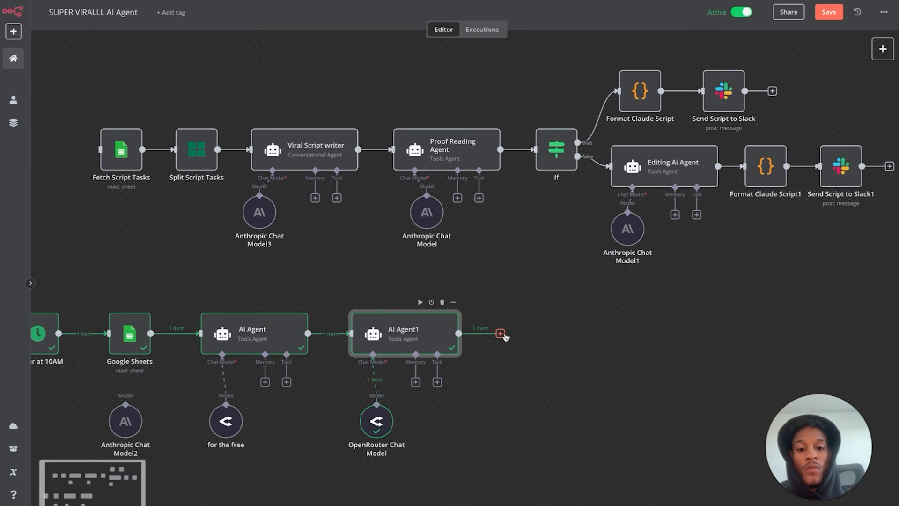
pyautogui.doubleClick(555, 155)
pyautogui.click(266, 29)
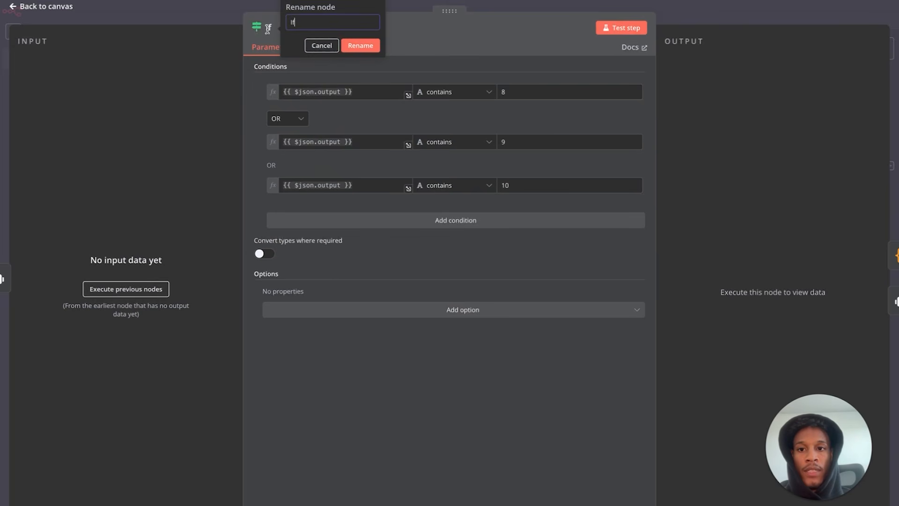
pyautogui.click(61, 7)
pyautogui.click(500, 334)
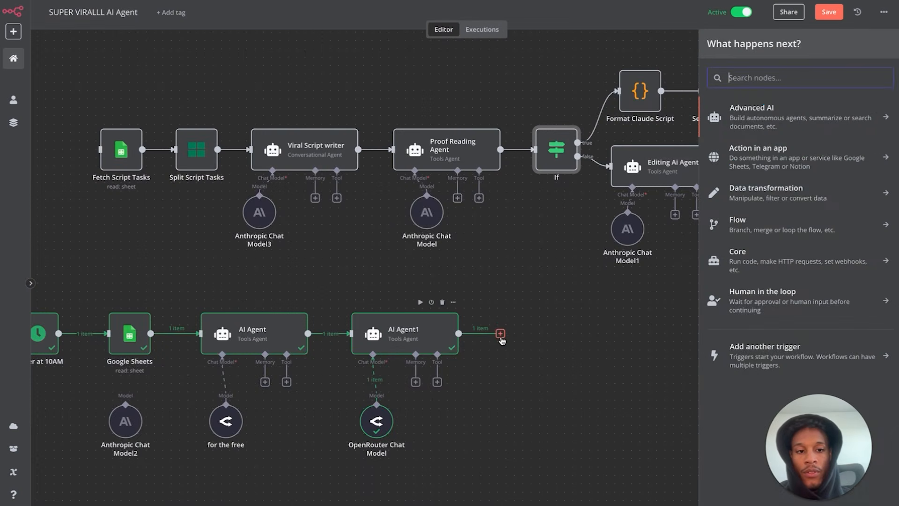
pyautogui.write('if')
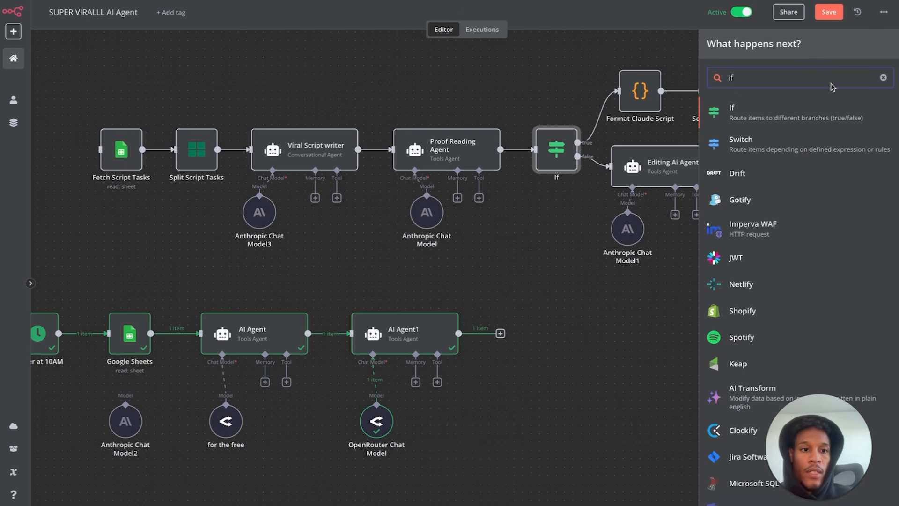
pyautogui.click(755, 122)
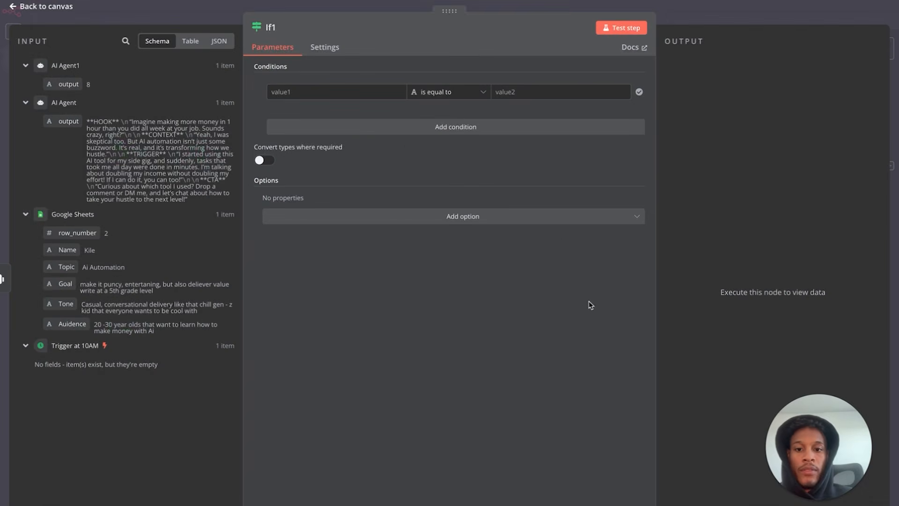
pyautogui.click(65, 7)
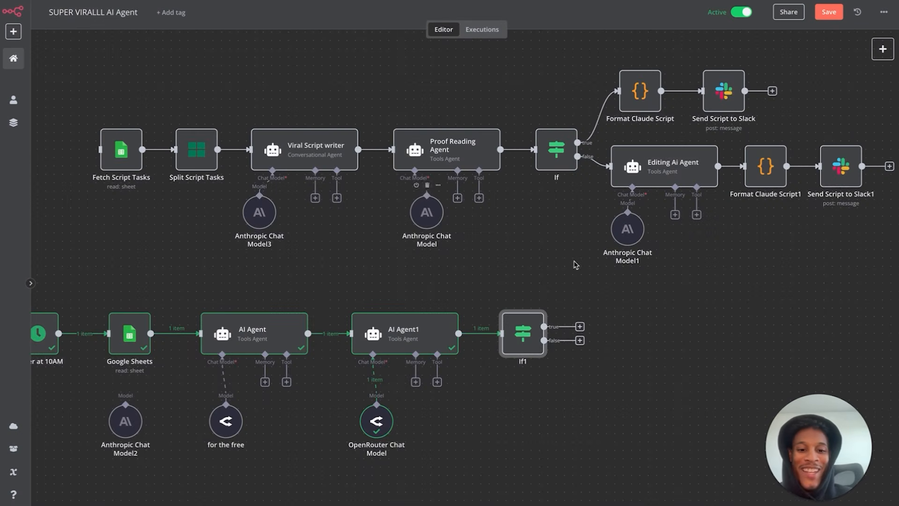
pyautogui.moveTo(527, 342); pyautogui.dragTo(518, 341)
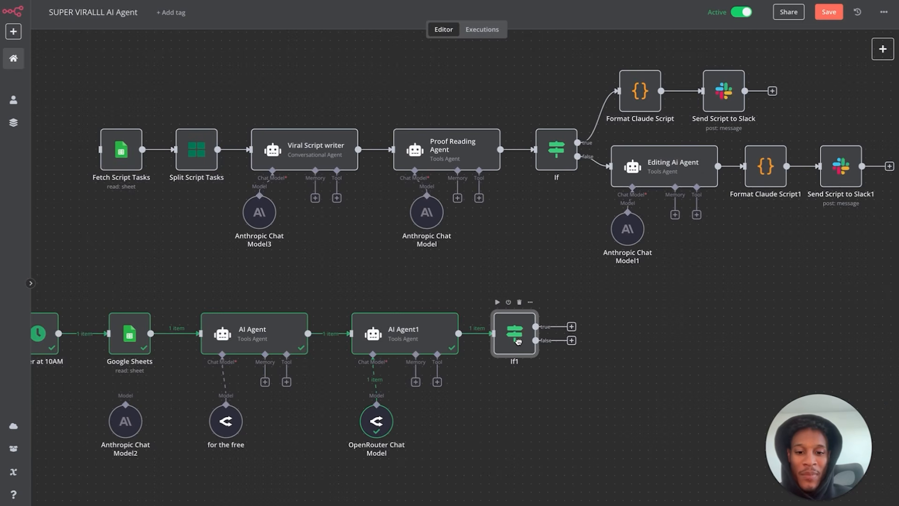
# - Set If2 to pass outputs containing 8, 9 or 10 and test it, sending score 8 true
pyautogui.doubleClick(556, 149)
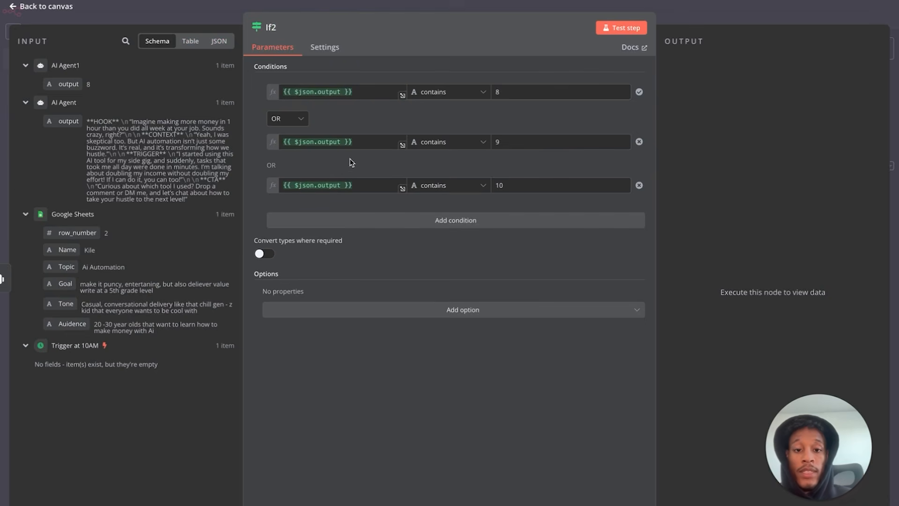
pyautogui.click(616, 31)
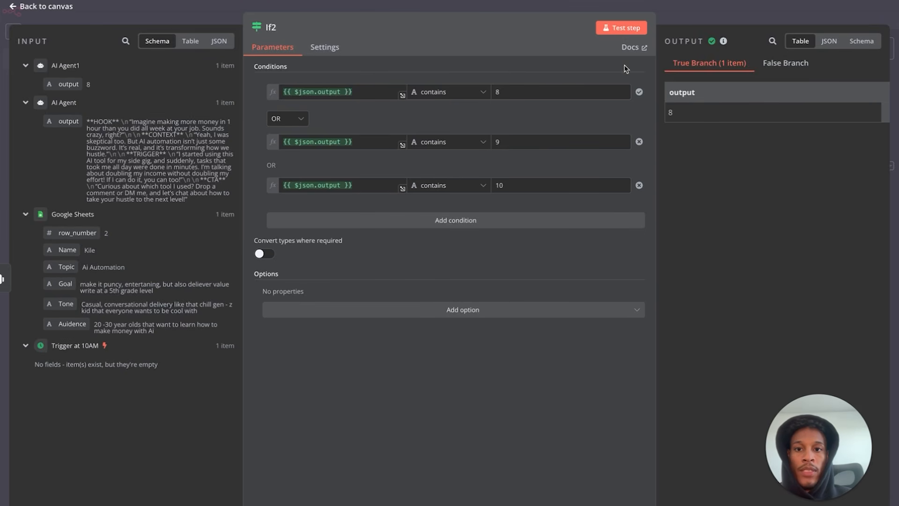
pyautogui.click(21, 8)
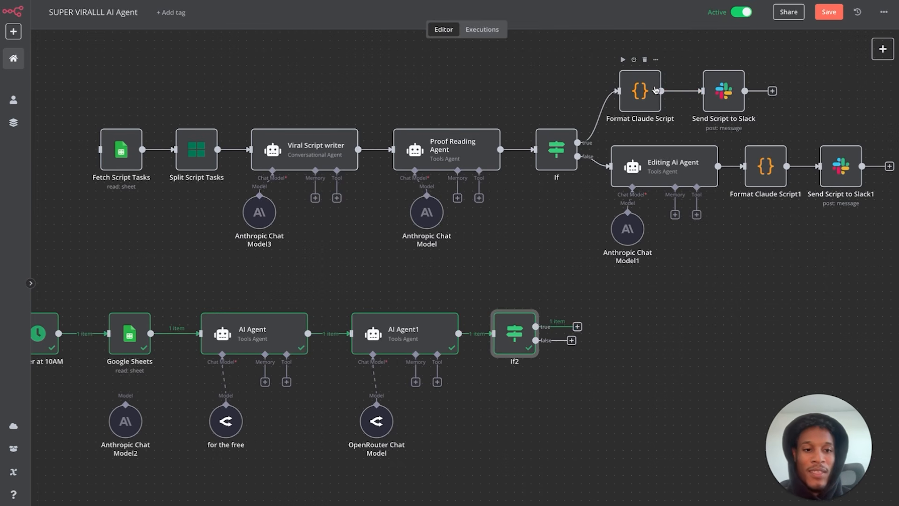
pyautogui.click(578, 326)
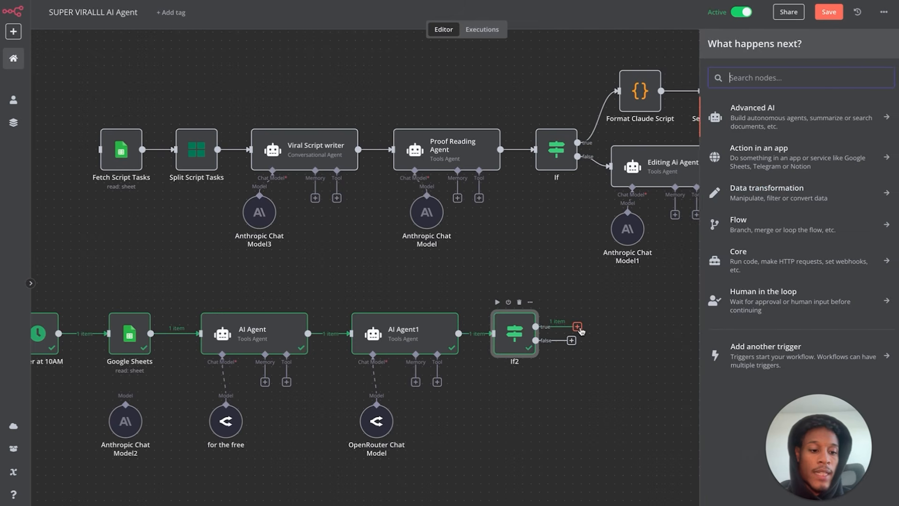
# - Add a Slack Send Message step on If2's true branch using the connected Slack account
pyautogui.write('slack')
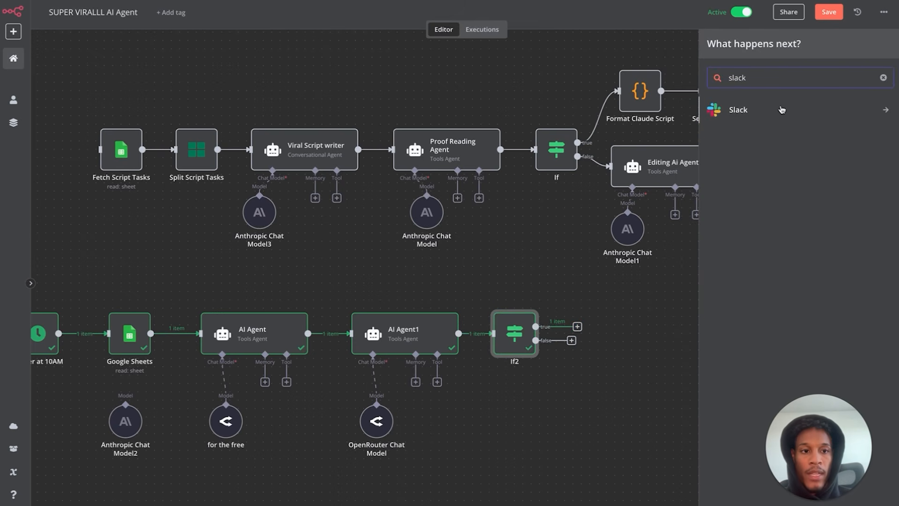
pyautogui.click(779, 110)
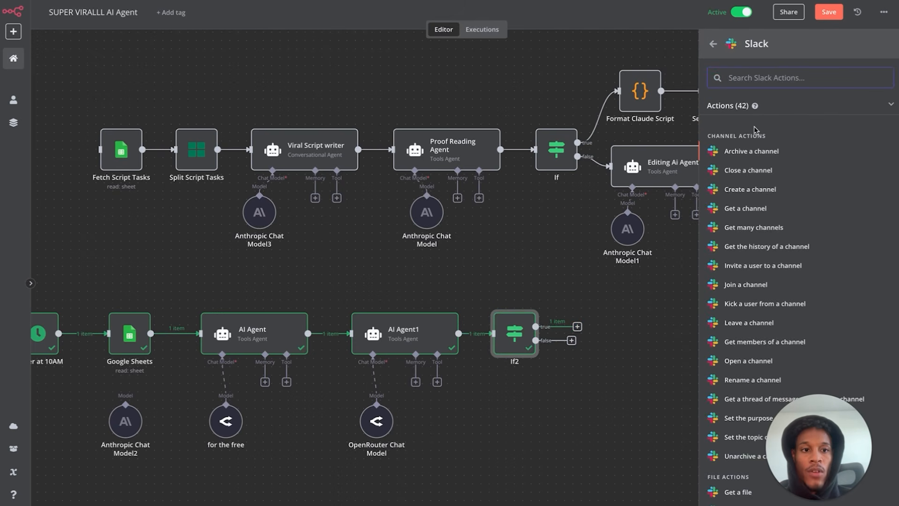
pyautogui.write('send')
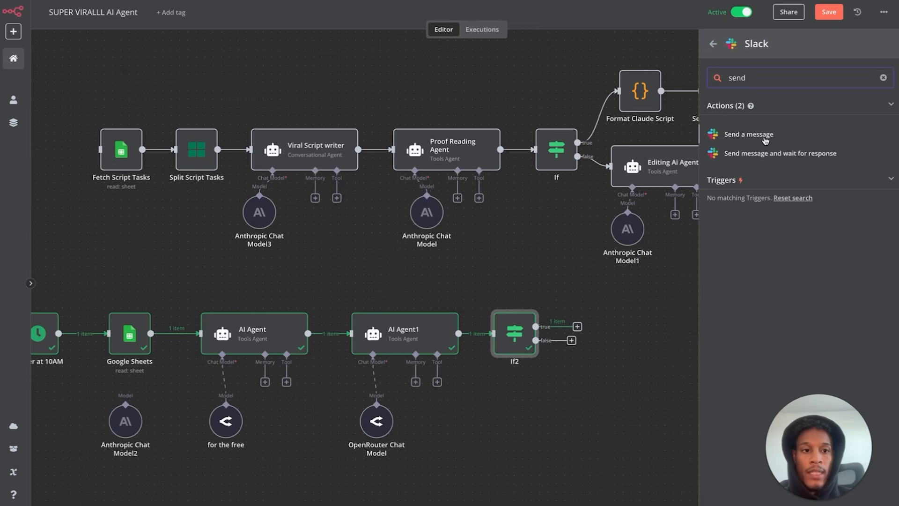
pyautogui.click(760, 135)
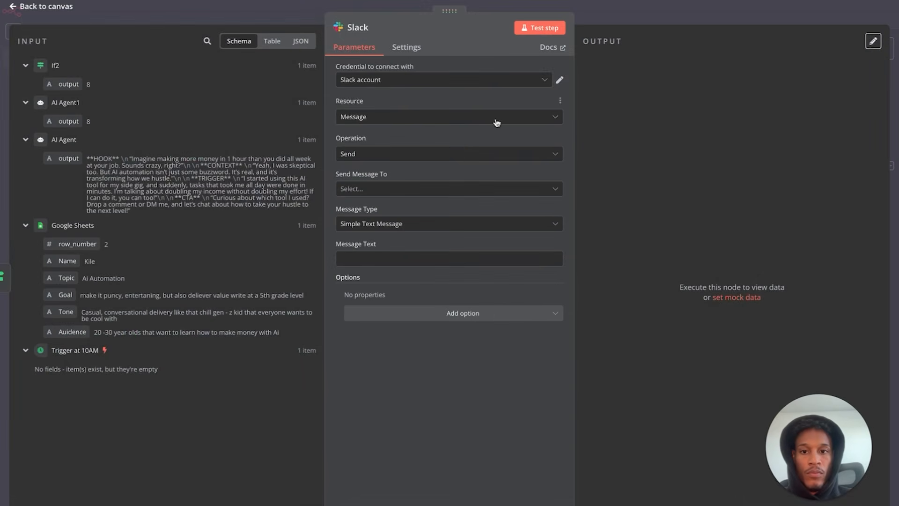
pyautogui.click(560, 80)
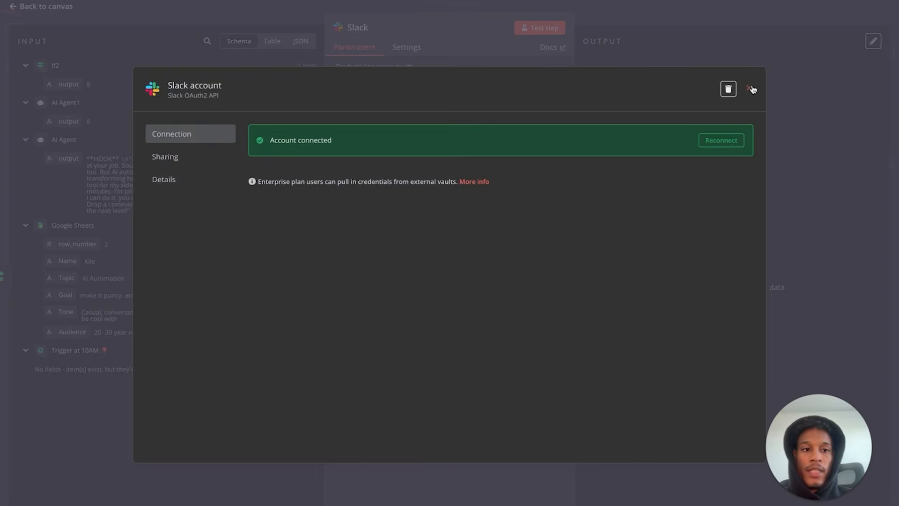
pyautogui.click(752, 89)
# - Keep resource Message and operation Send, and send the message to a Channel
pyautogui.click(458, 117)
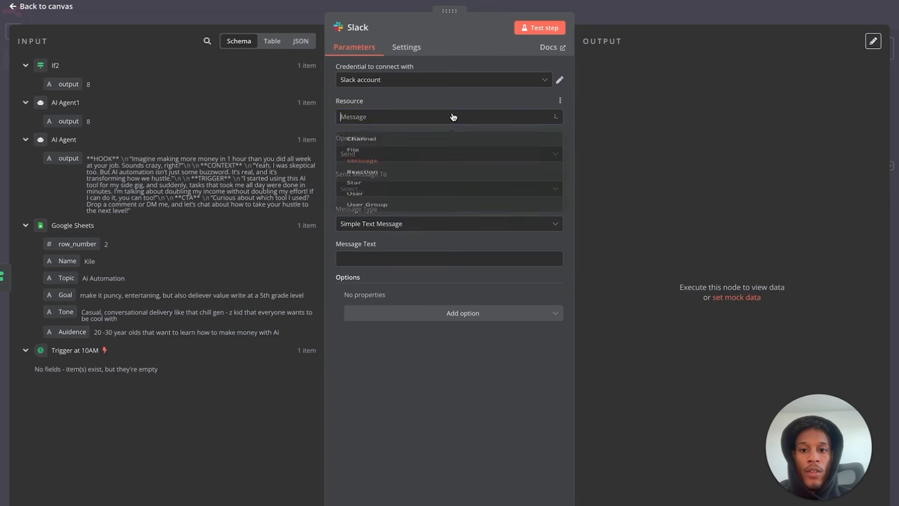
pyautogui.click(415, 102)
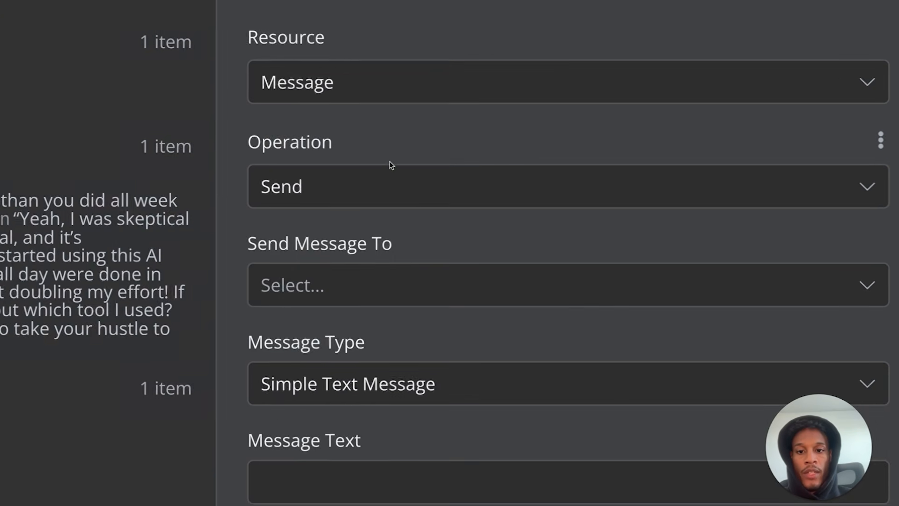
pyautogui.click(407, 193)
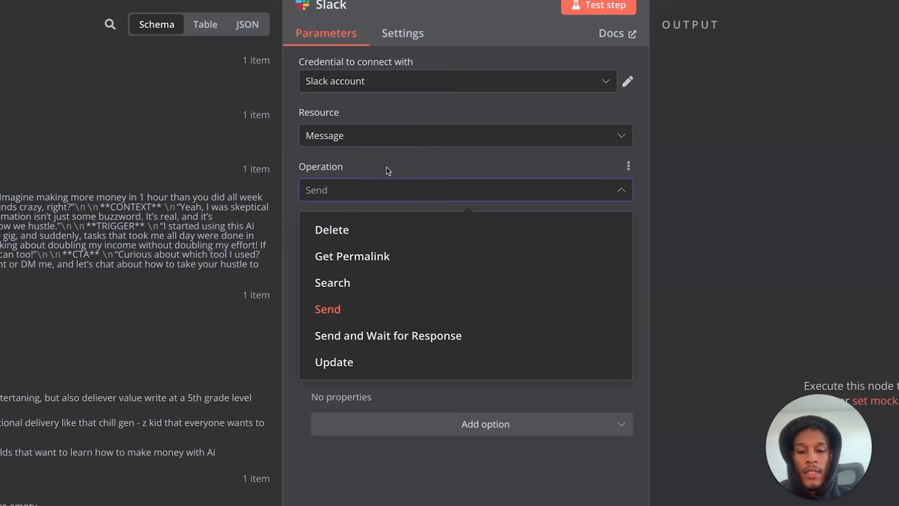
pyautogui.click(395, 182)
pyautogui.click(401, 244)
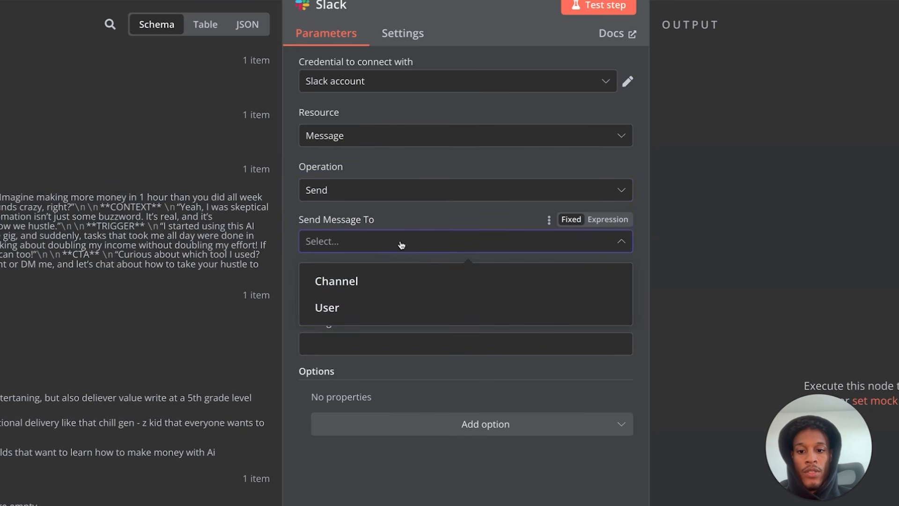
pyautogui.click(382, 280)
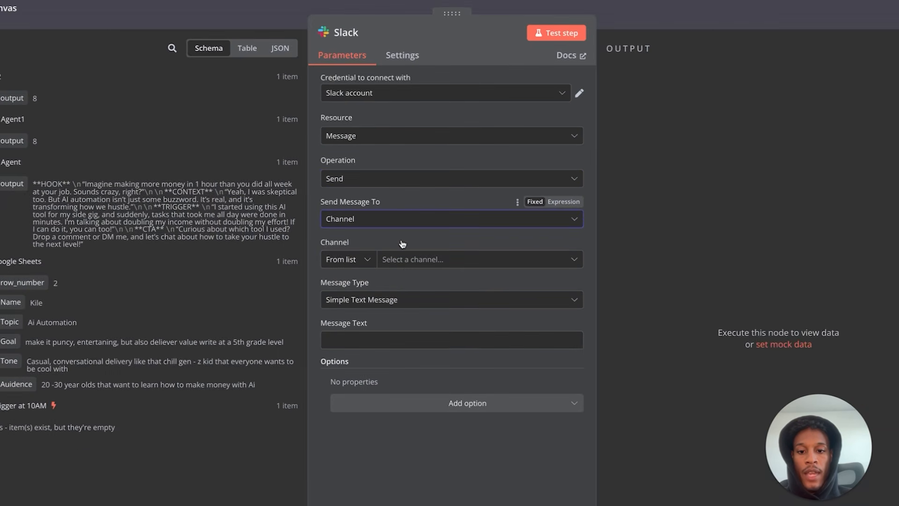
pyautogui.click(406, 260)
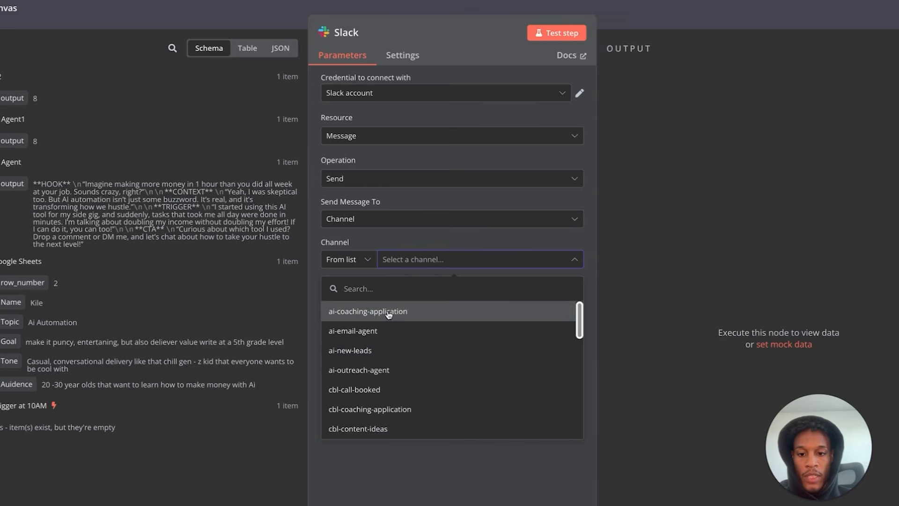
# - Post to cbl-content-ideas with a message of 'Script Ranking:' followed by the If2 score
pyautogui.scroll(-1, 396, 363)
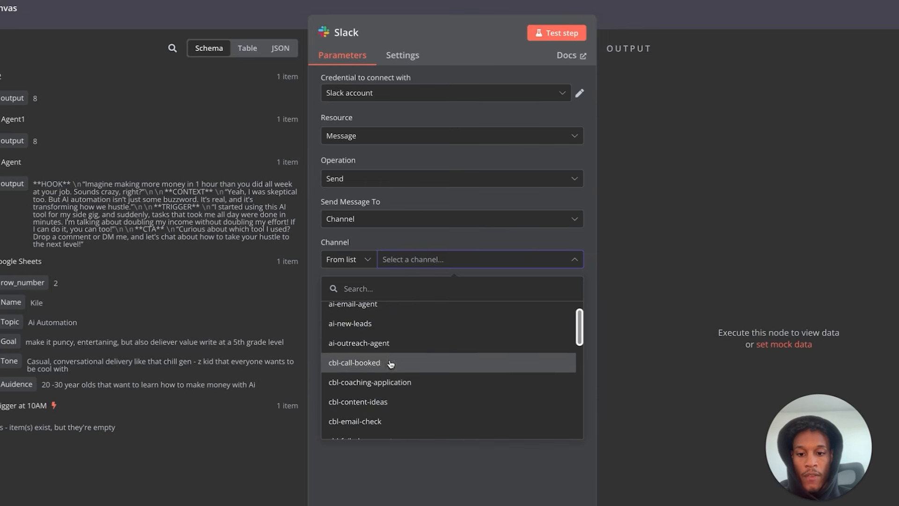
pyautogui.click(377, 402)
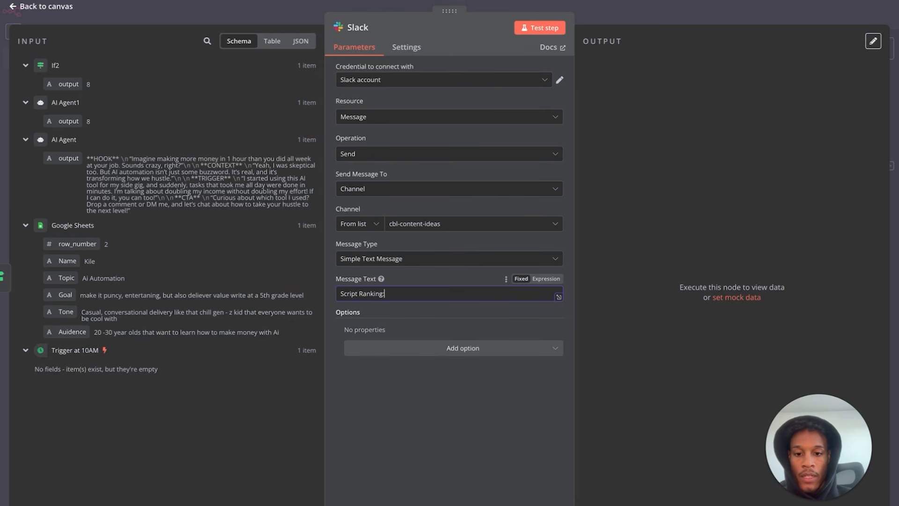
pyautogui.click(546, 279)
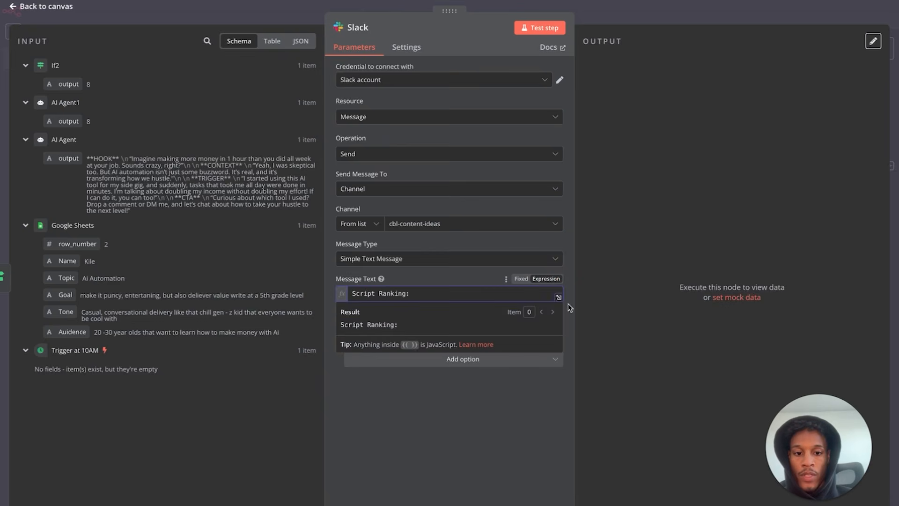
pyautogui.click(560, 297)
pyautogui.click(317, 79)
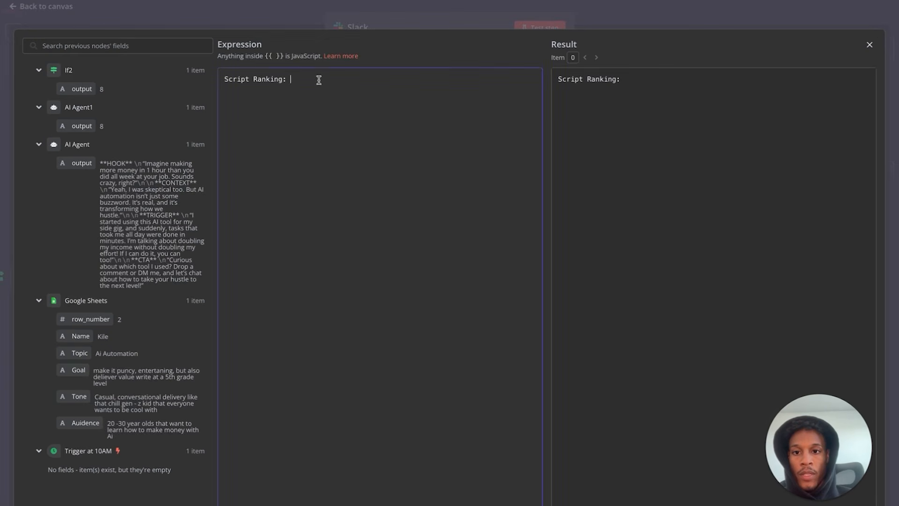
pyautogui.moveTo(78, 98); pyautogui.dragTo(366, 89)
pyautogui.click(383, 76)
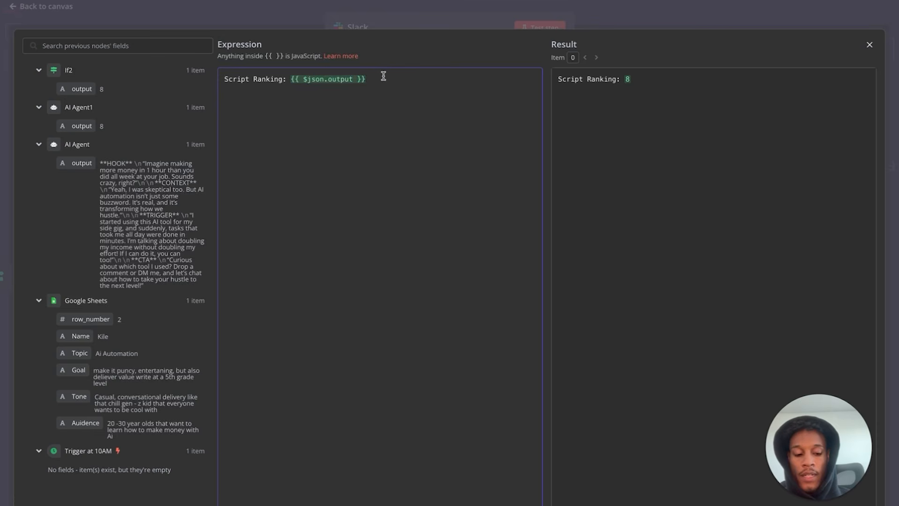
# - Add the AI Agent's script on a second line and test-run the Slack step
pyautogui.press('Return')
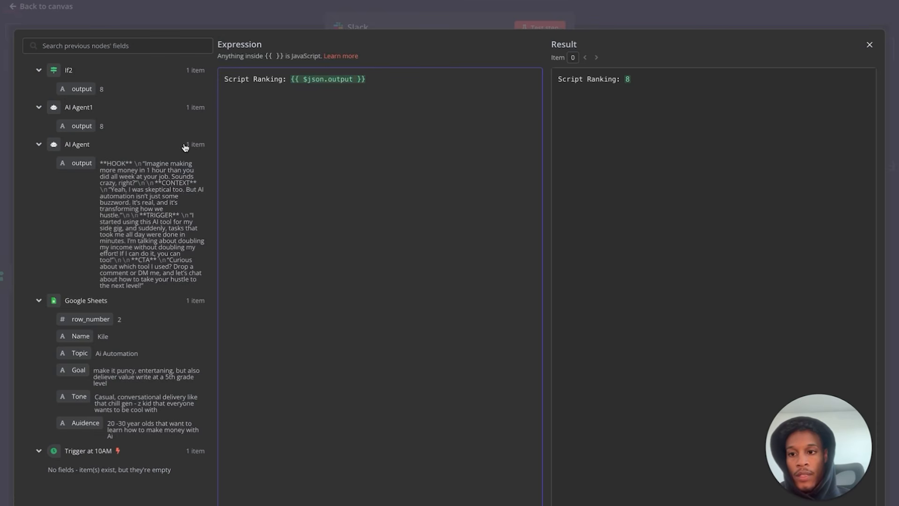
pyautogui.moveTo(84, 163); pyautogui.dragTo(240, 121)
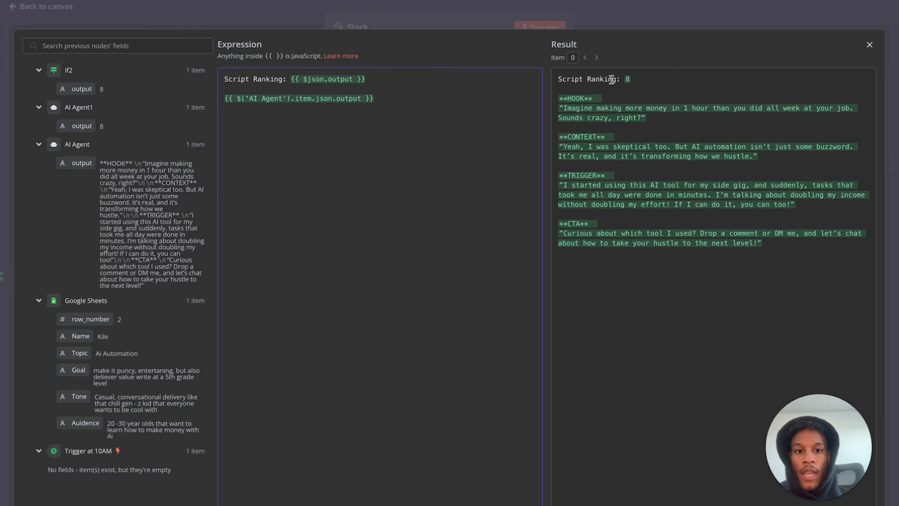
pyautogui.click(90, 20)
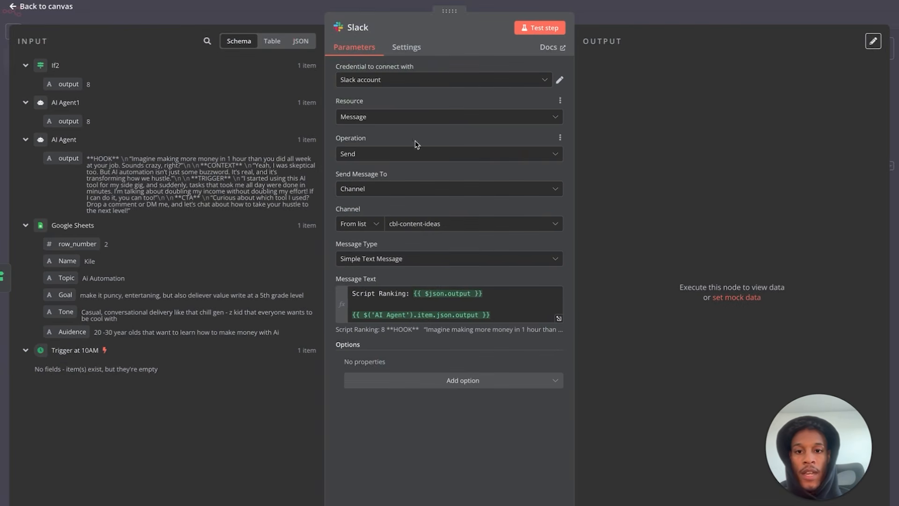
pyautogui.click(534, 29)
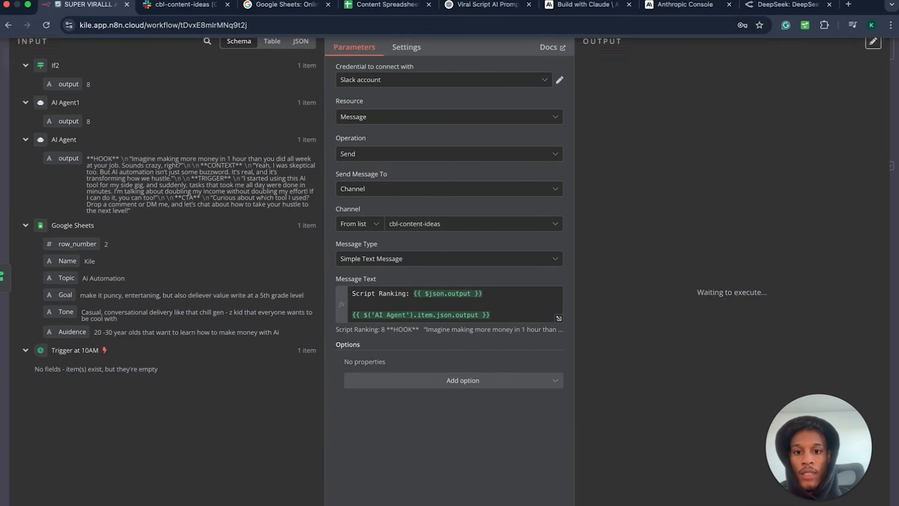
# - Confirm 'Script Ranking: 8' and the script were posted in the Slack channel, then return to the canvas
pyautogui.click(47, 7)
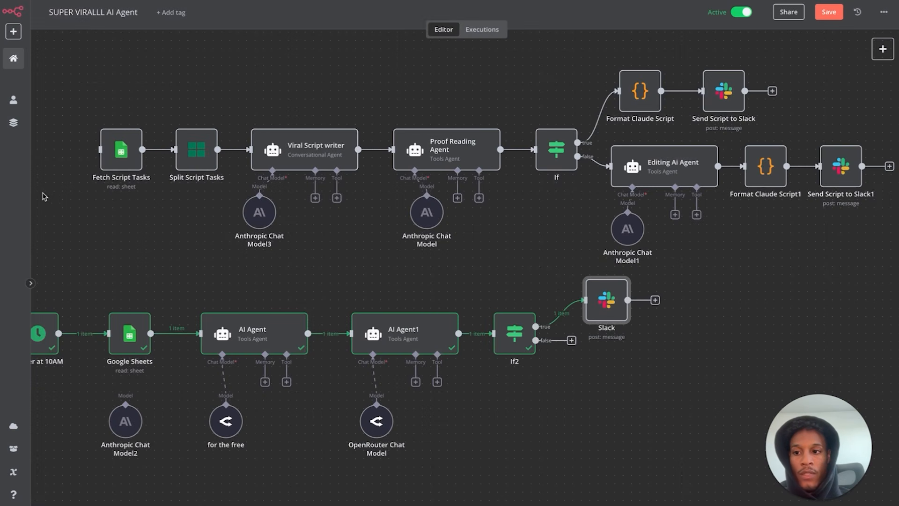
pyautogui.doubleClick(603, 302)
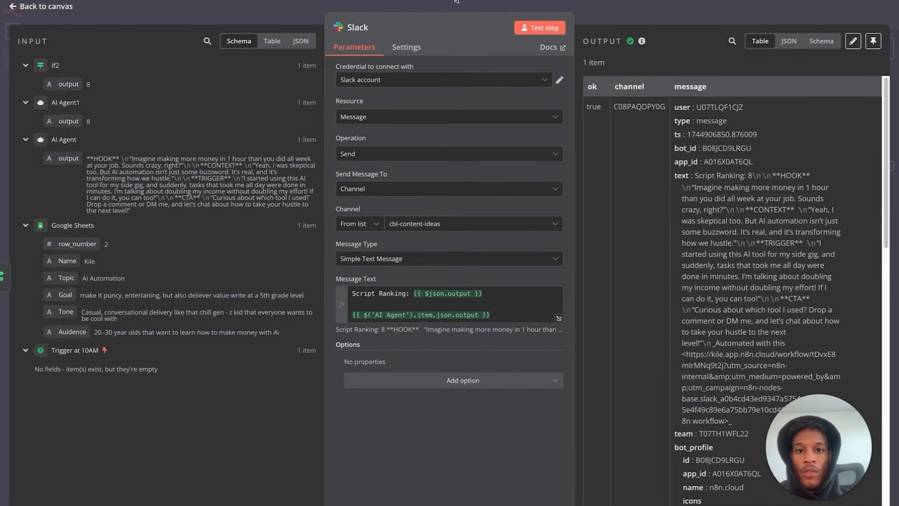
pyautogui.click(197, 11)
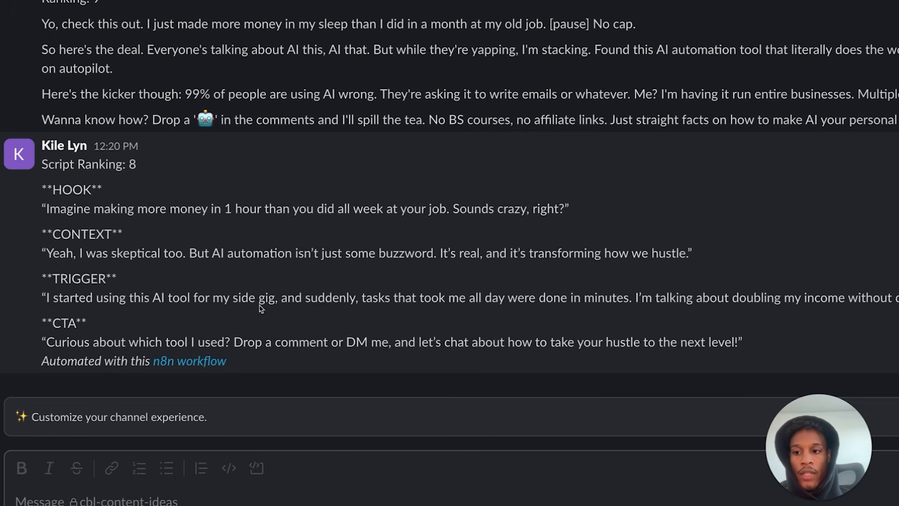
pyautogui.click(77, 6)
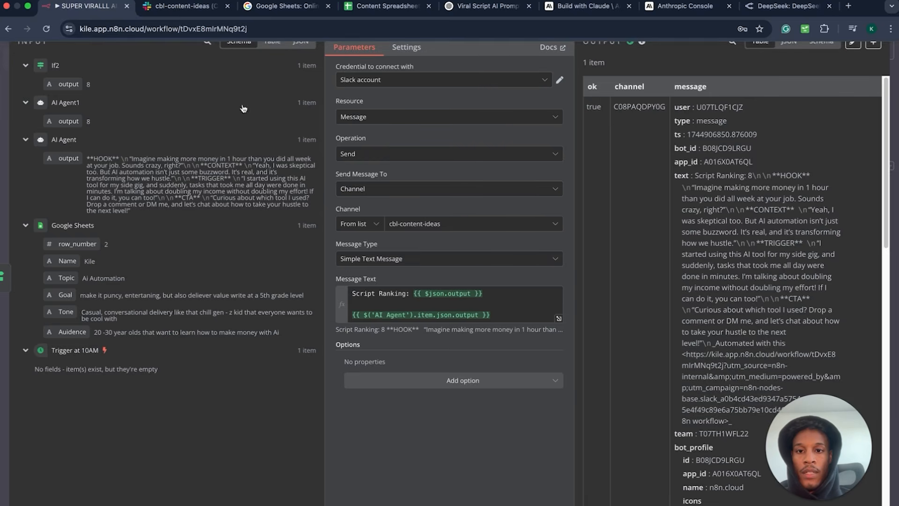
pyautogui.click(52, 13)
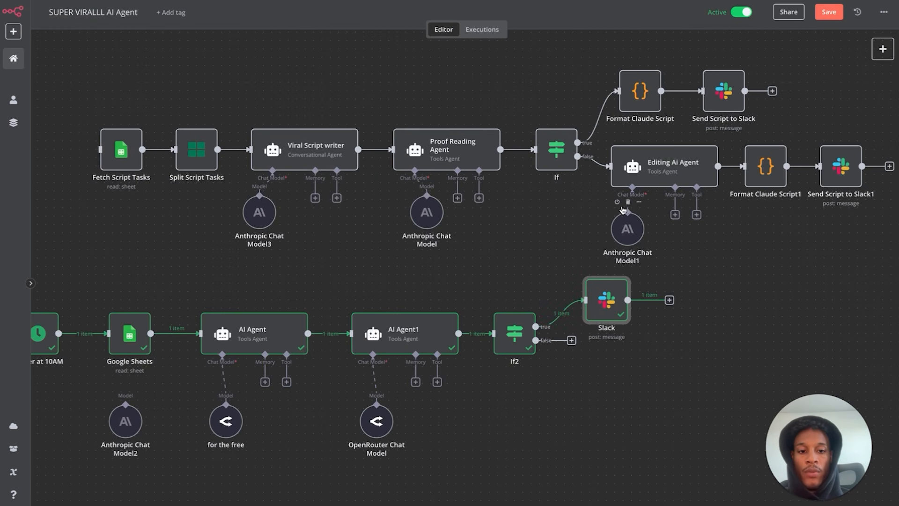
pyautogui.scroll(-1, 658, 174)
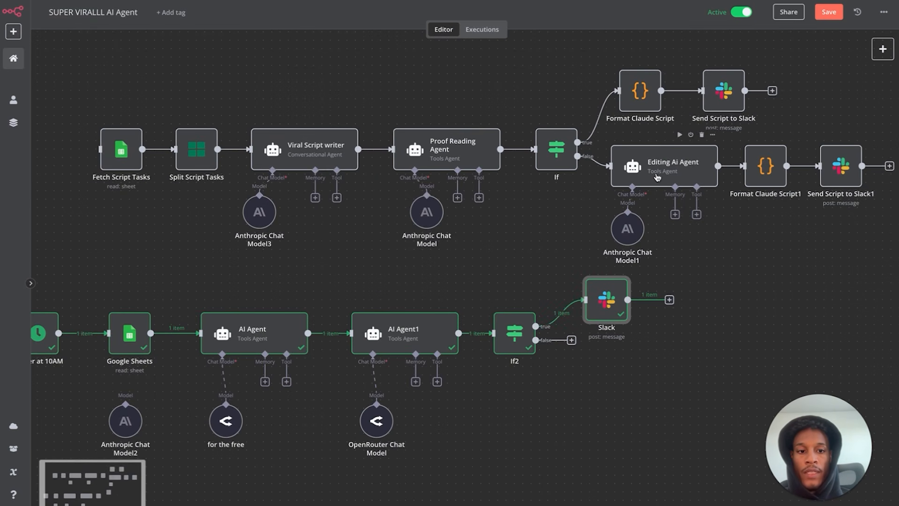
pyautogui.click(576, 342)
# - Add an AI Agent node on If2's false branch with a manually defined expression prompt
pyautogui.click(768, 120)
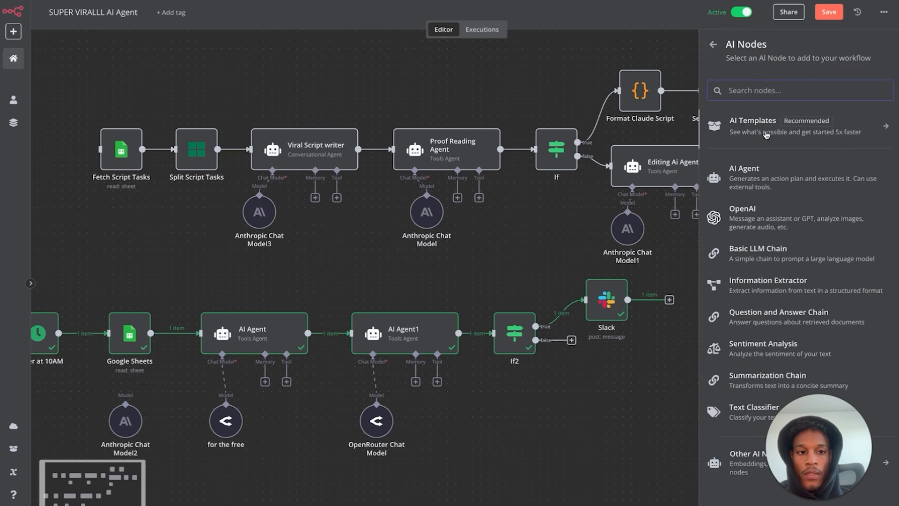
pyautogui.click(744, 170)
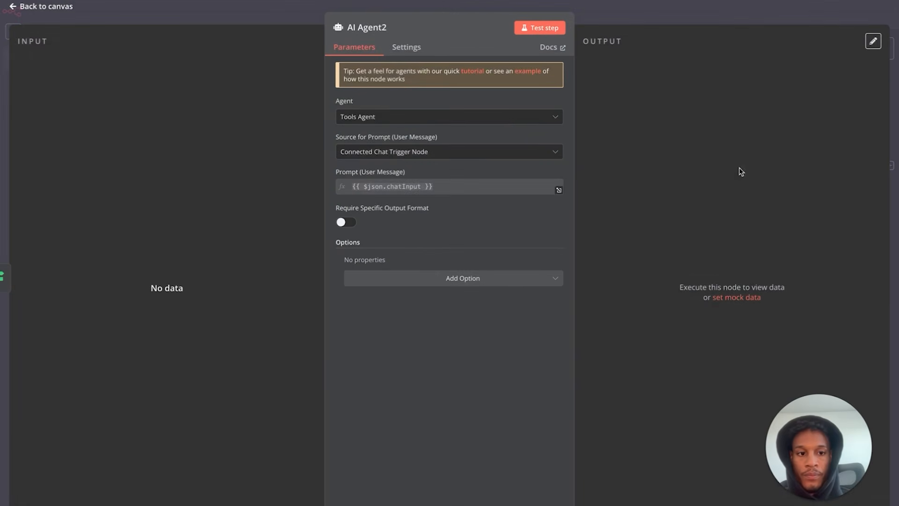
pyautogui.click(505, 151)
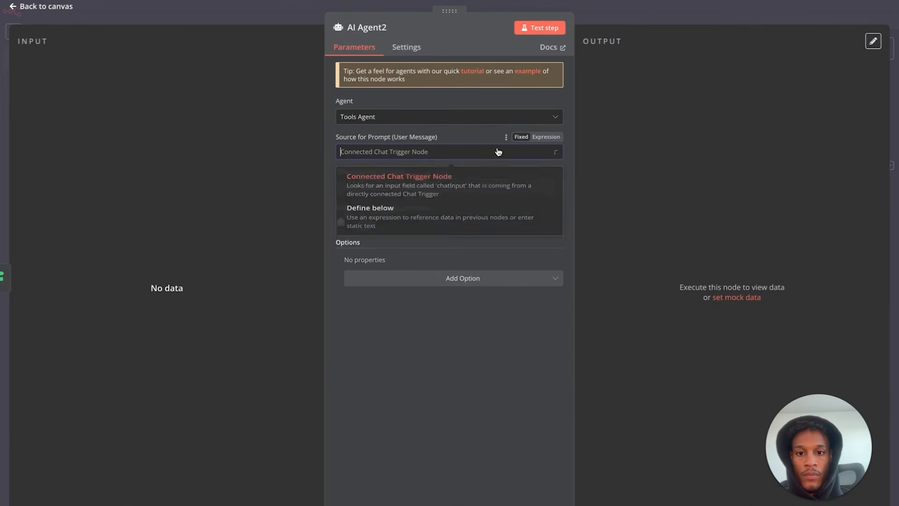
pyautogui.click(452, 219)
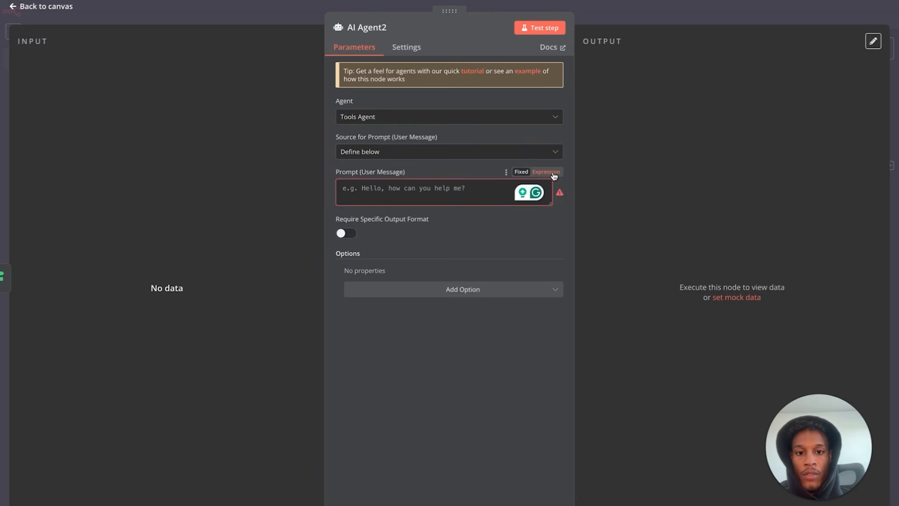
pyautogui.click(546, 172)
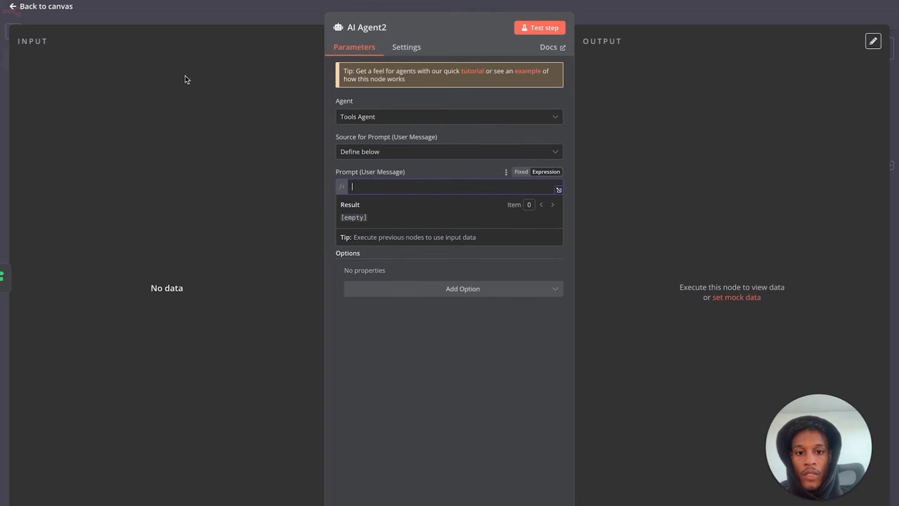
pyautogui.click(42, 7)
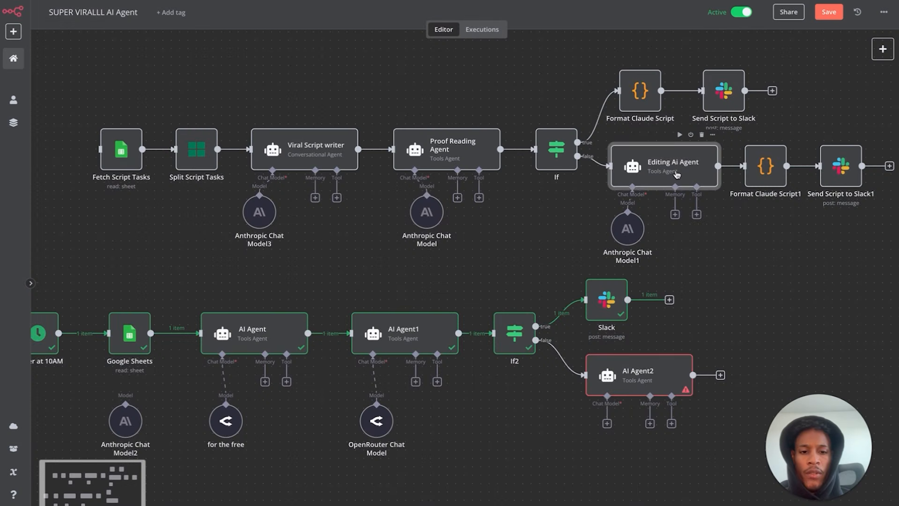
# - Copy the Editing Ai Agent's rewrite prompt into AI Agent2's prompt
pyautogui.doubleClick(676, 175)
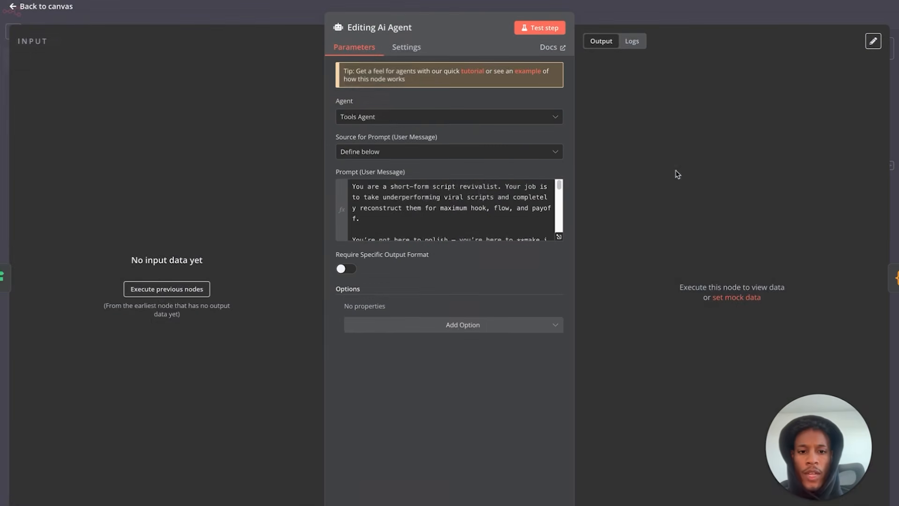
pyautogui.click(560, 241)
pyautogui.moveTo(361, 320); pyautogui.dragTo(212, 76)
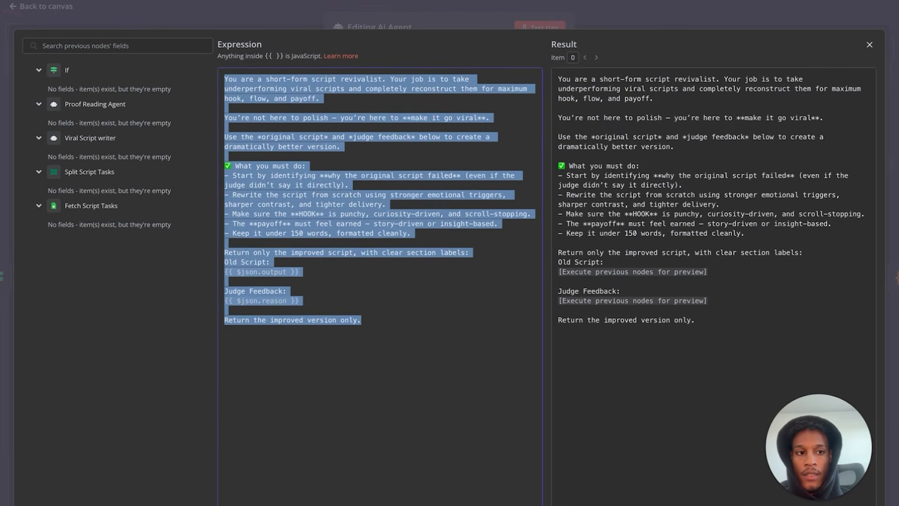
pyautogui.click(869, 45)
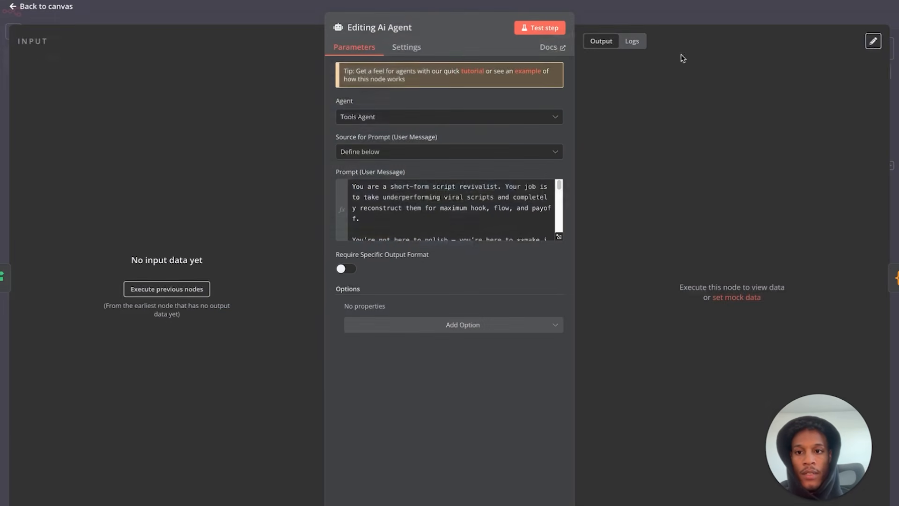
pyautogui.click(66, 10)
pyautogui.doubleClick(646, 388)
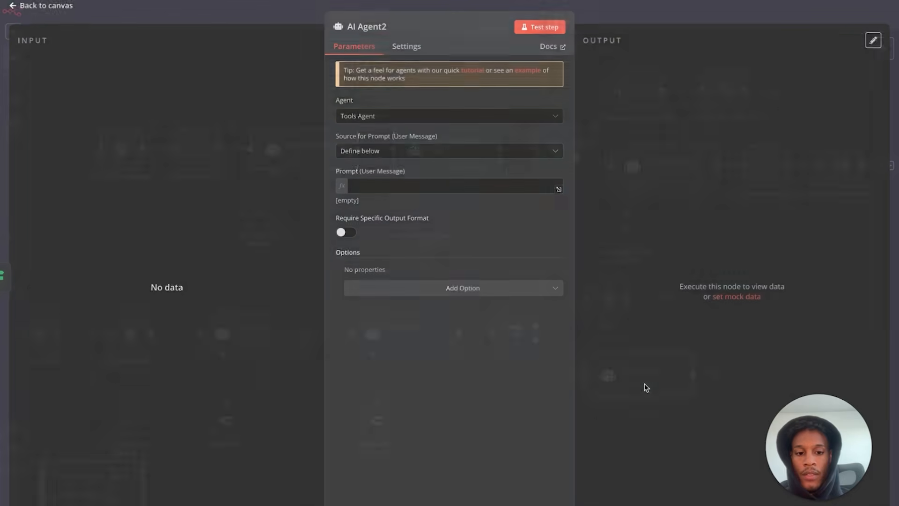
pyautogui.click(422, 190)
pyautogui.hotkey('ctrl', 'v')
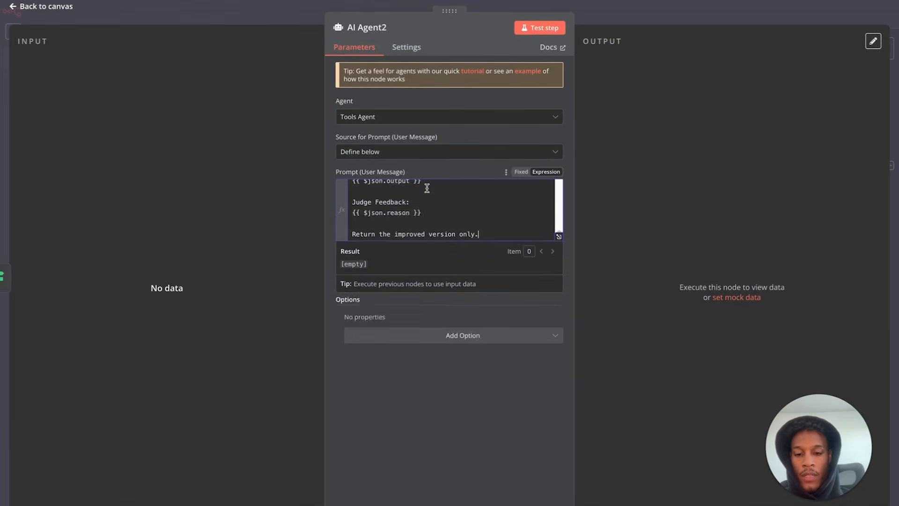
pyautogui.scroll(4, 437, 214)
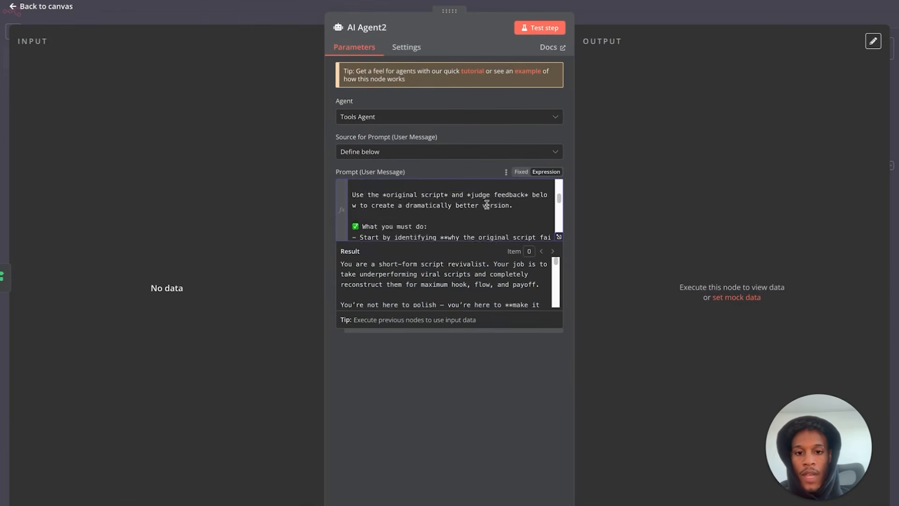
pyautogui.click(558, 236)
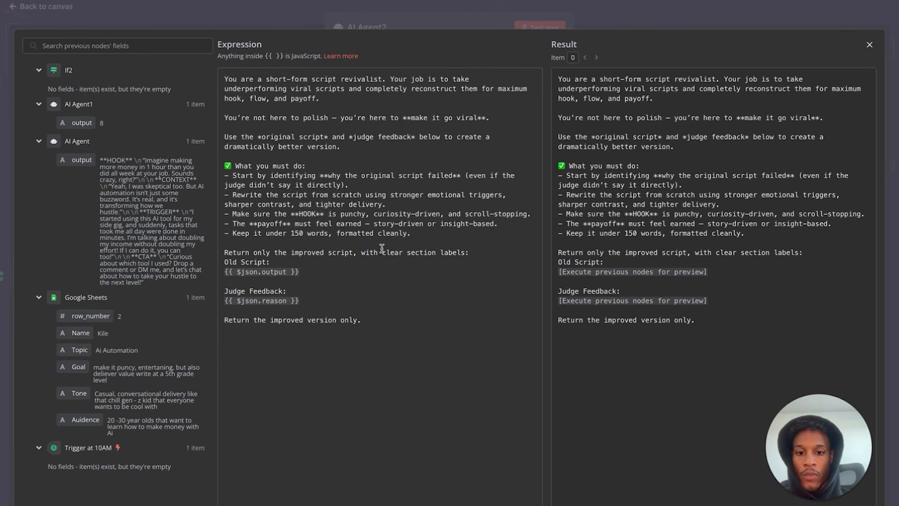
# - Insert a blank line after 'clear section labels:' before the Old Script part
pyautogui.click(470, 248)
pyautogui.press('Return')
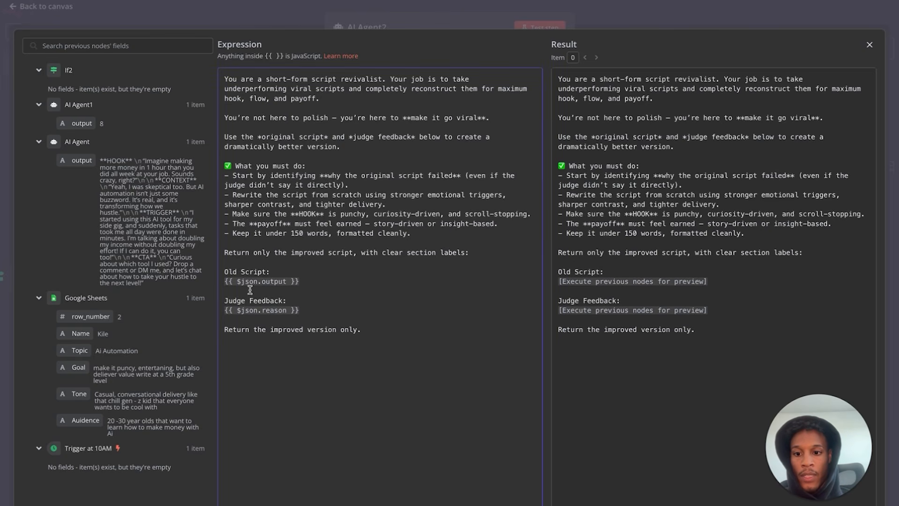
pyautogui.moveTo(81, 123)
pyautogui.mouseDown()
pyautogui.moveTo(173, 201)
pyautogui.moveTo(123, 178)
pyautogui.moveTo(86, 124)
pyautogui.mouseUp()
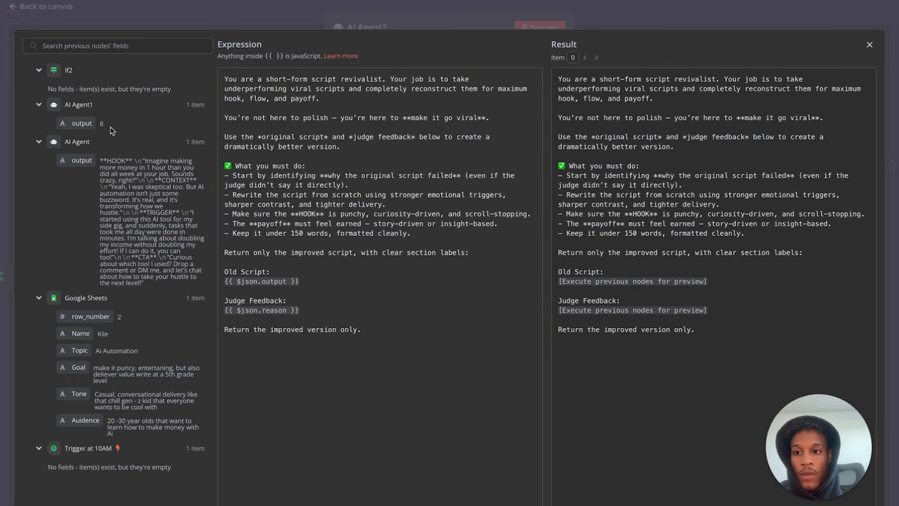
pyautogui.click(869, 45)
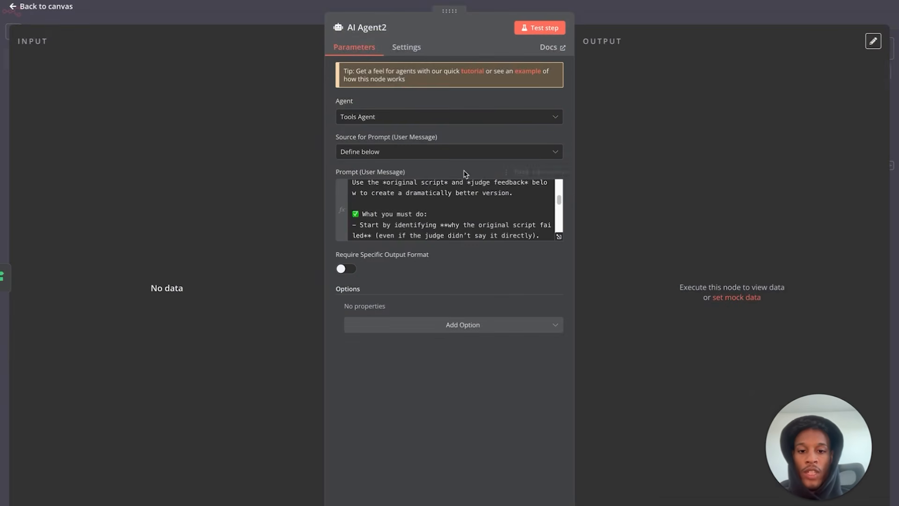
pyautogui.click(45, 7)
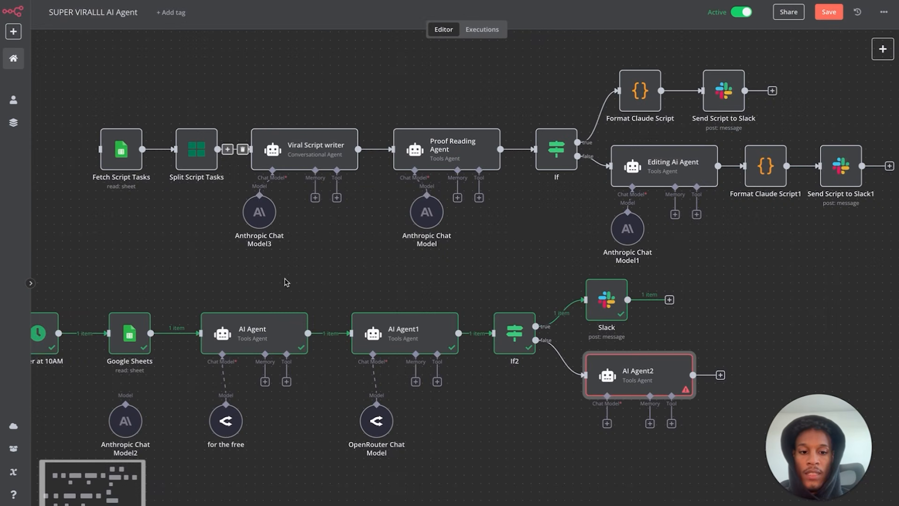
# - Attach an OpenRouter Chat Model to AI Agent2
pyautogui.click(607, 424)
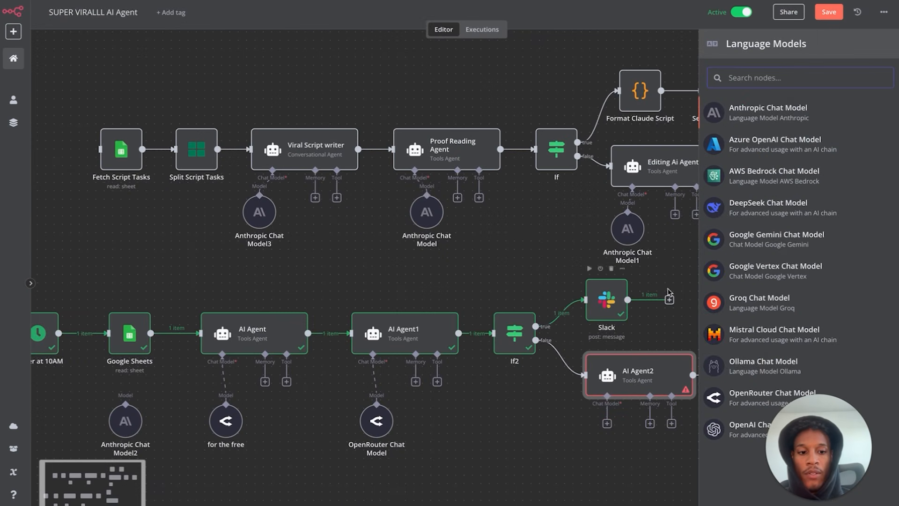
pyautogui.click(745, 399)
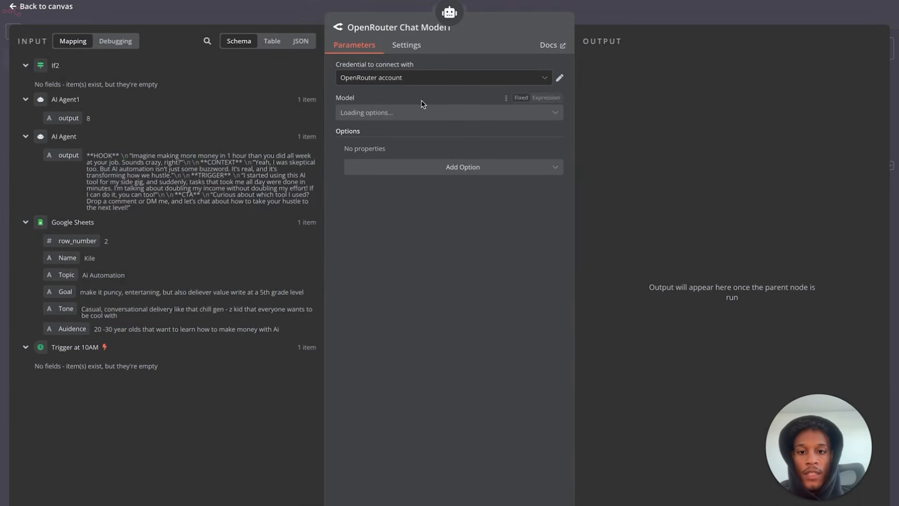
pyautogui.click(44, 7)
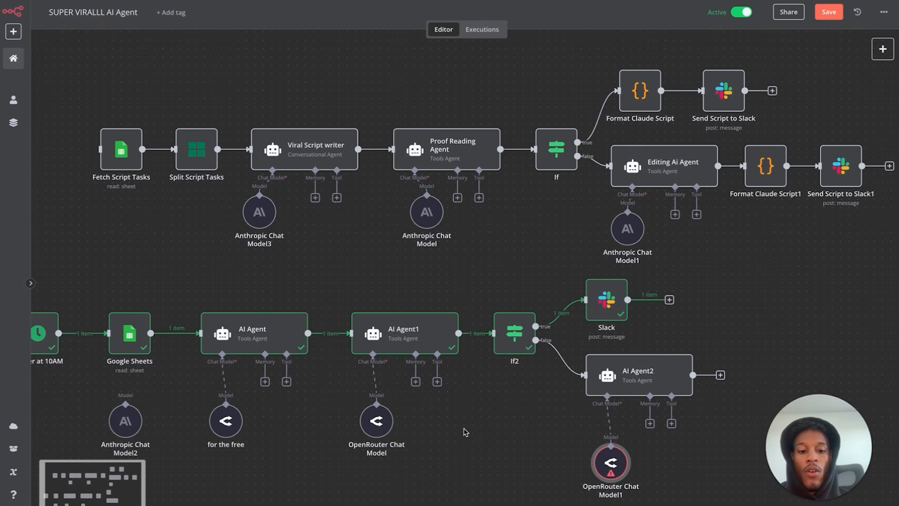
pyautogui.doubleClick(627, 382)
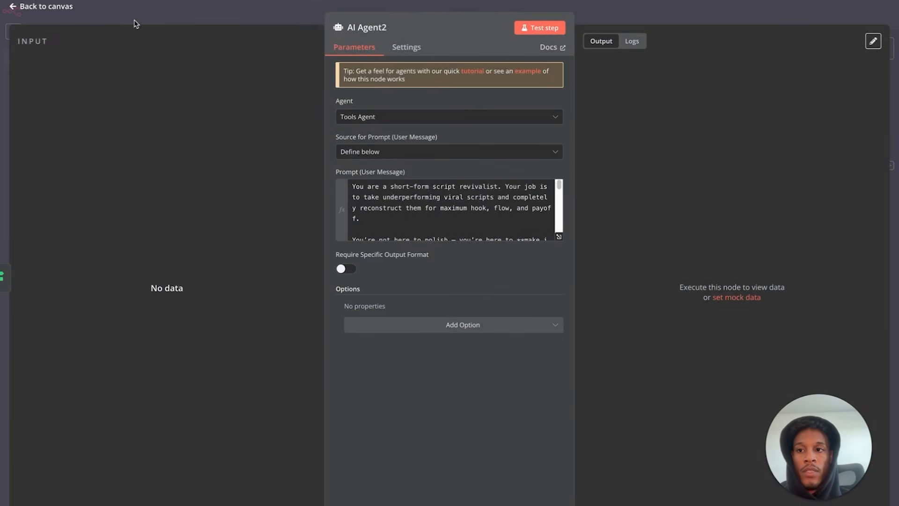
pyautogui.click(70, 9)
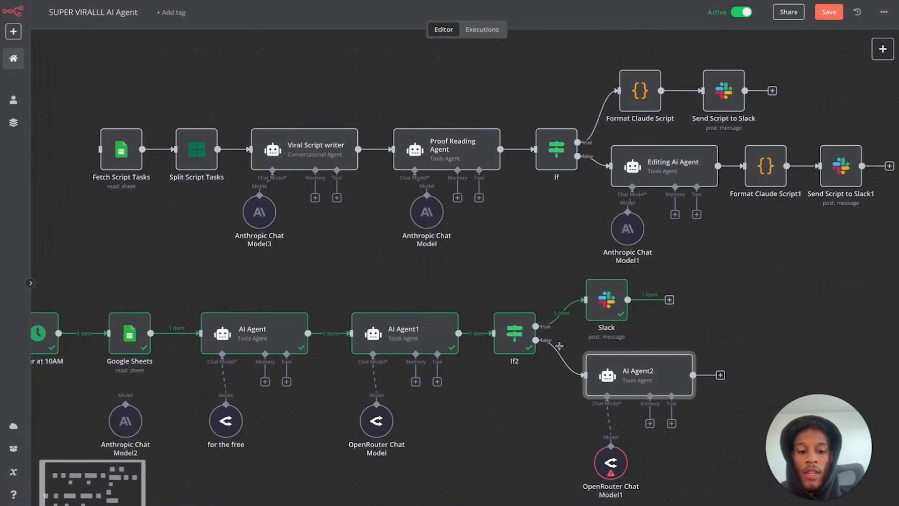
pyautogui.doubleClick(609, 466)
pyautogui.click(64, 12)
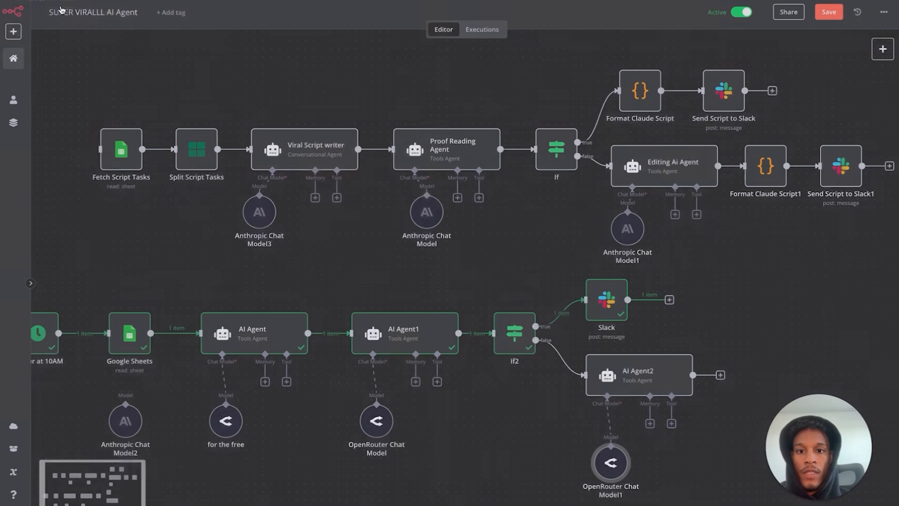
# - Paste a Slack1 copy of the Slack node and wire AI Agent2's output into it
pyautogui.click(617, 310)
pyautogui.hotkey('ctrl', 'v')
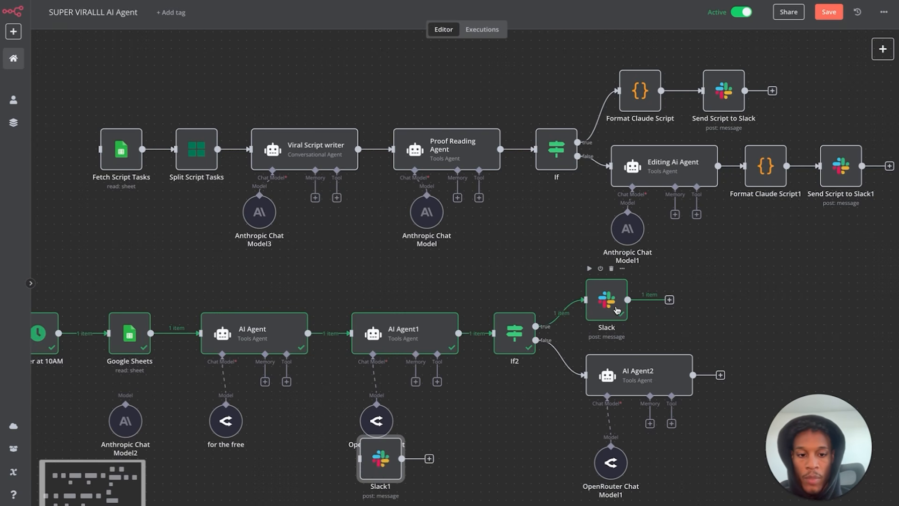
pyautogui.moveTo(379, 460)
pyautogui.mouseDown()
pyautogui.moveTo(746, 401)
pyautogui.moveTo(756, 383)
pyautogui.mouseUp()
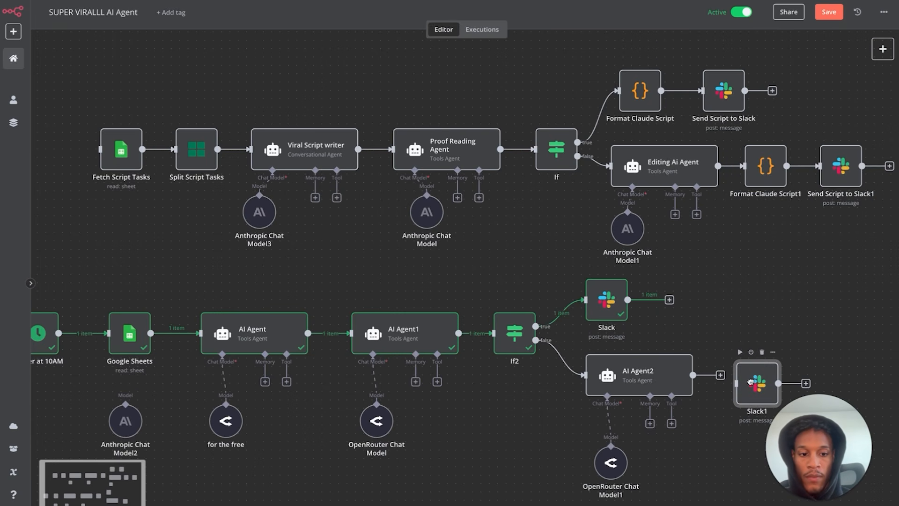
pyautogui.moveTo(693, 375)
pyautogui.mouseDown()
pyautogui.moveTo(736, 382)
pyautogui.moveTo(737, 374)
pyautogui.mouseUp()
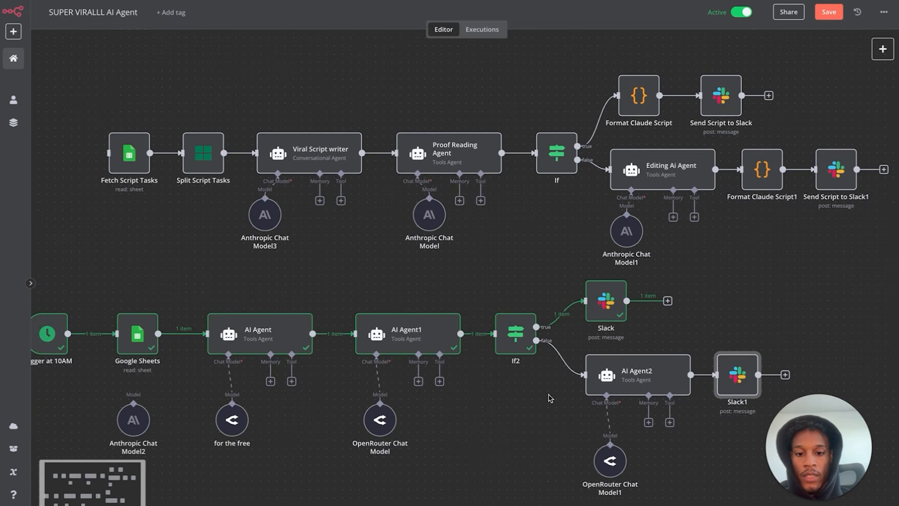
pyautogui.scroll(-4, 541, 415)
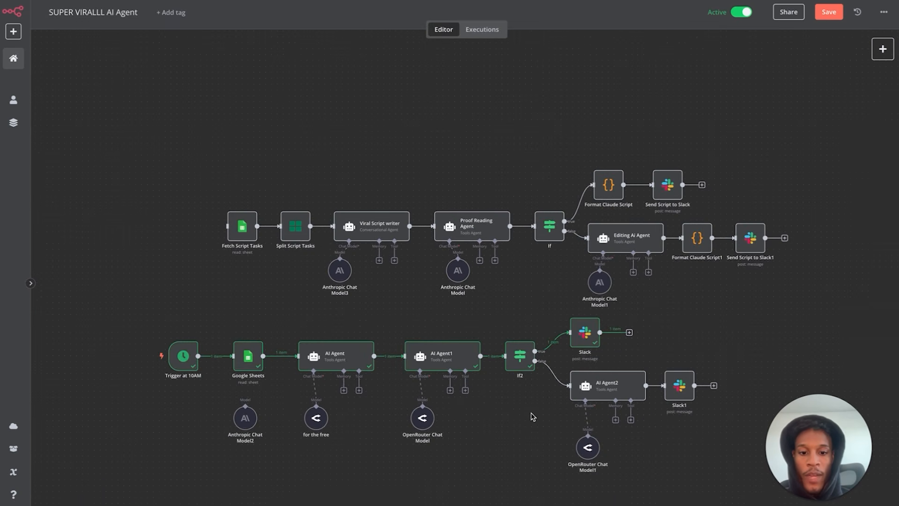
pyautogui.moveTo(143, 322); pyautogui.dragTo(723, 489)
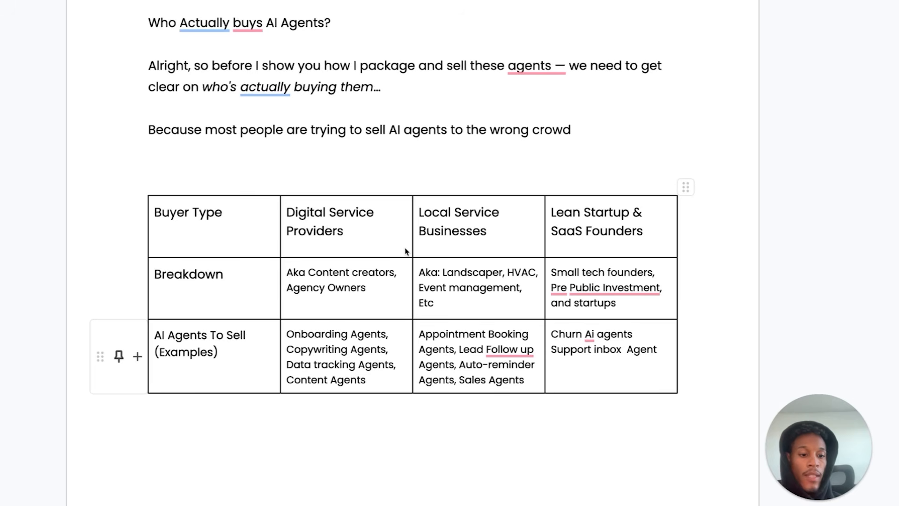
# - Find the 'Who Actually buys AI Agents?' buyer table and select the Content Agents line
pyautogui.scroll(-1, 375, 250)
pyautogui.scroll(1, 374, 250)
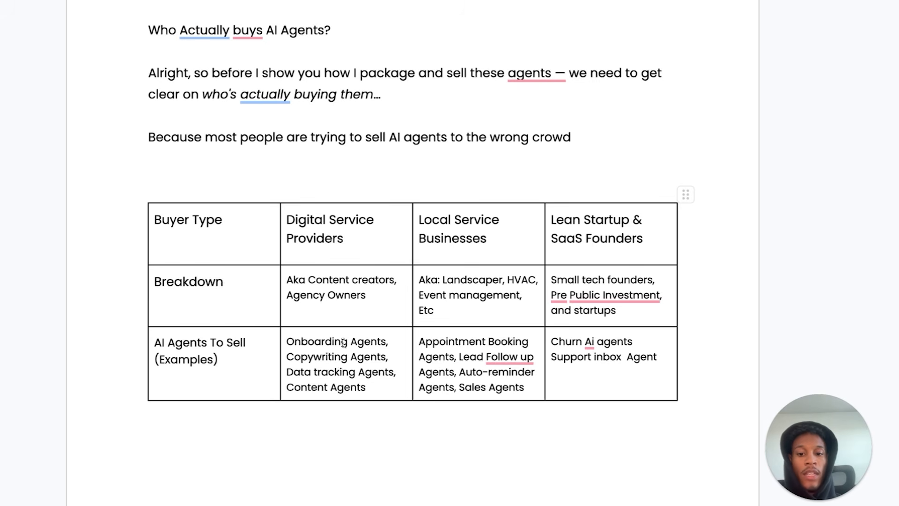
pyautogui.tripleClick(341, 389)
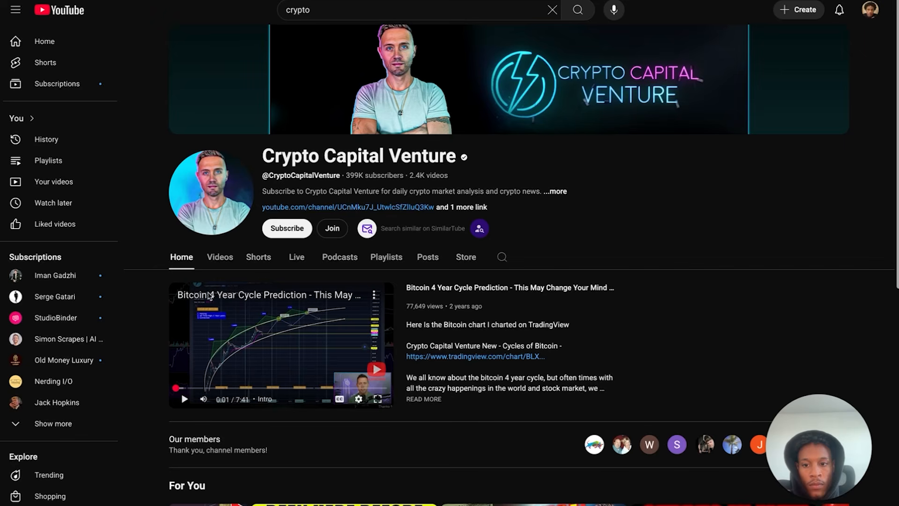
# - Open the crypto channel's latest video, CARDANO RISK MODEL, and pause it
pyautogui.click(223, 260)
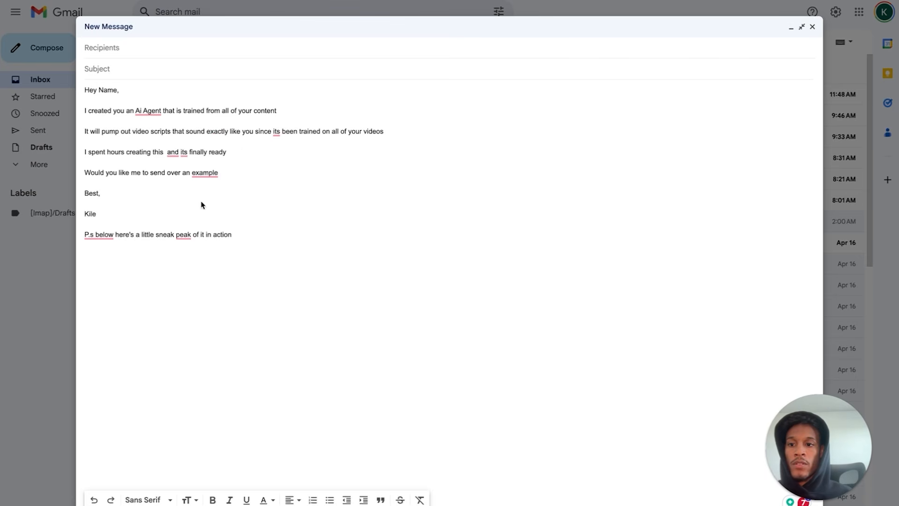
pyautogui.moveTo(305, 8)
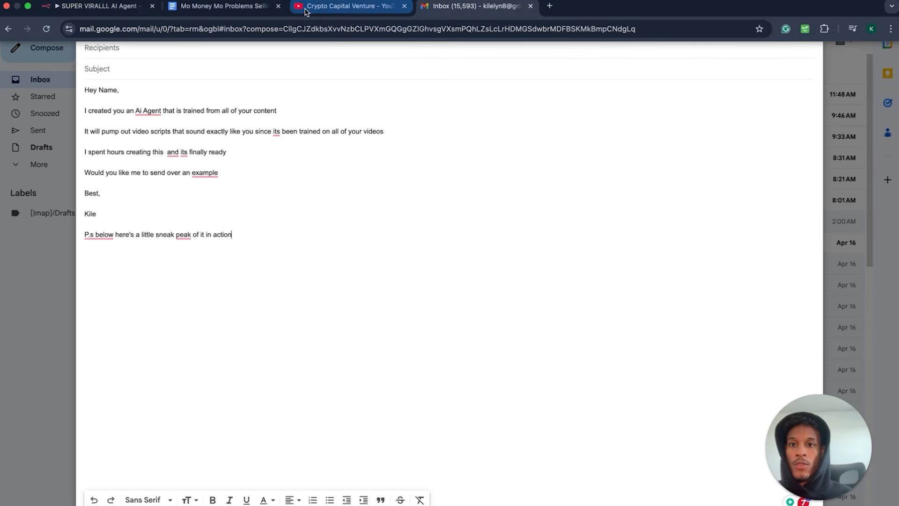
pyautogui.click(327, 10)
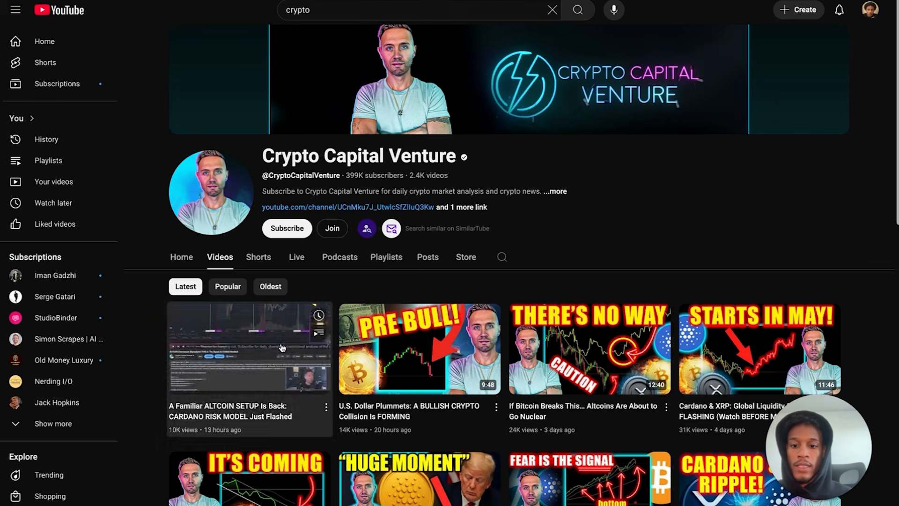
pyautogui.click(295, 351)
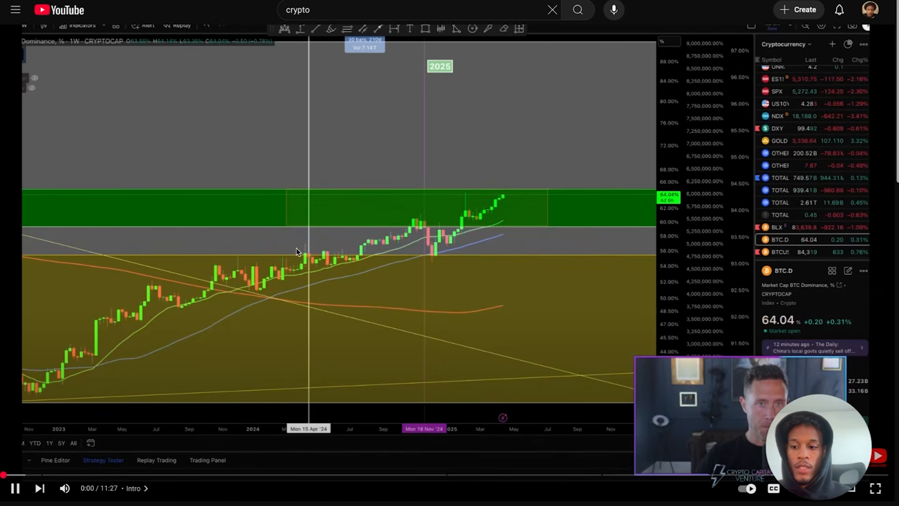
pyautogui.click(452, 348)
# - Show the video's transcript from the description and select all of its text
pyautogui.scroll(-5, 452, 351)
pyautogui.click(421, 334)
pyautogui.scroll(-10, 340, 440)
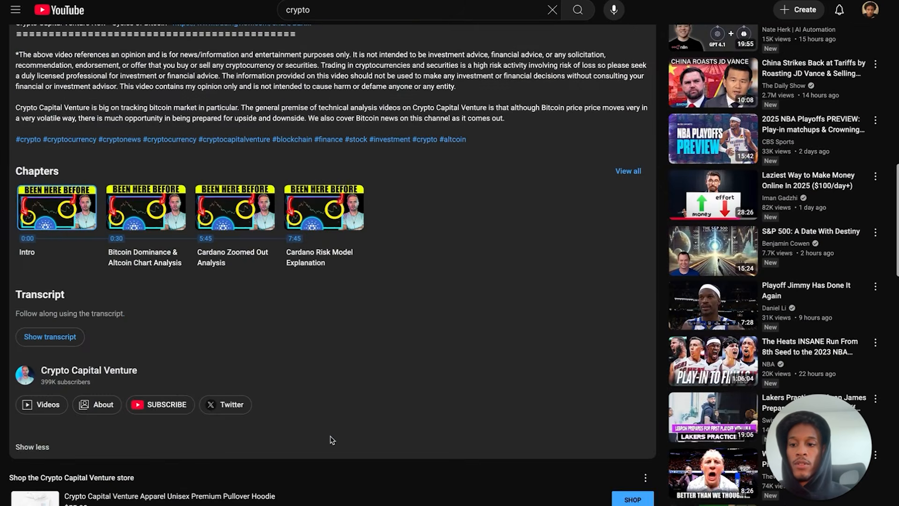
pyautogui.click(37, 337)
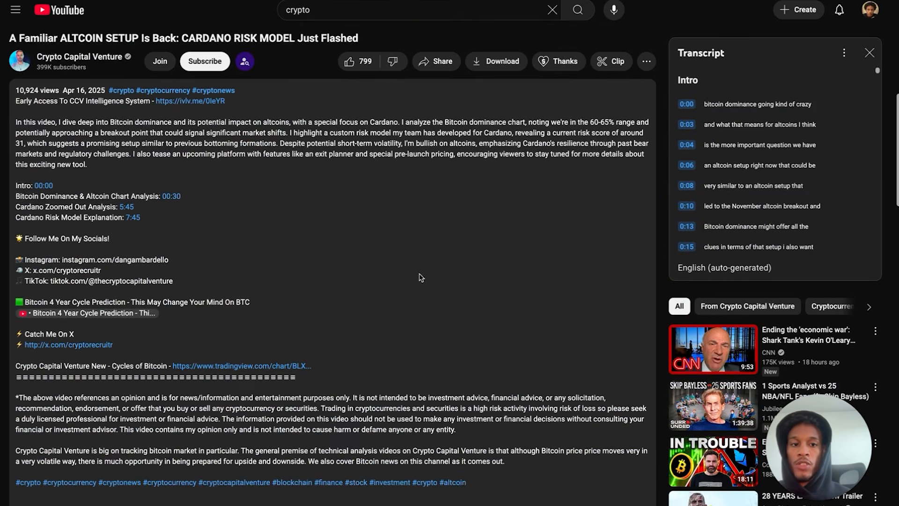
pyautogui.moveTo(701, 107); pyautogui.dragTo(781, 298)
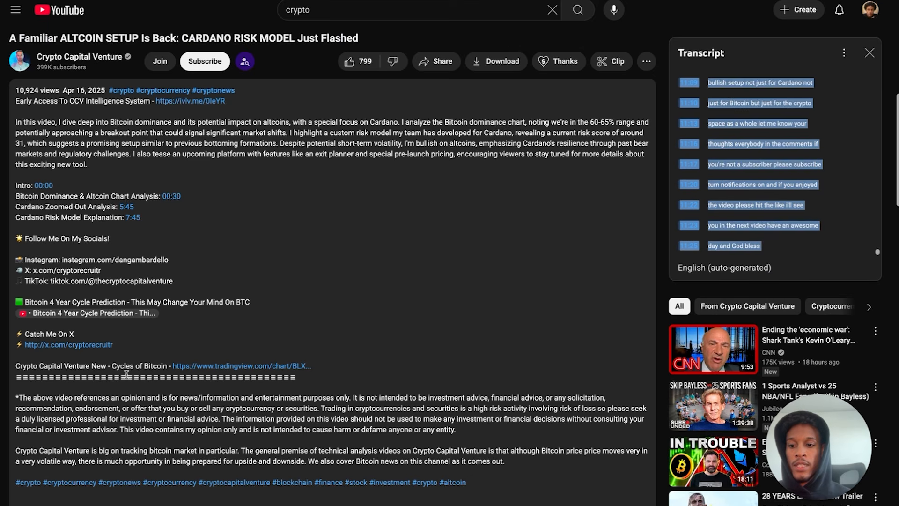
pyautogui.hotkey('ctrl', 'Tab')
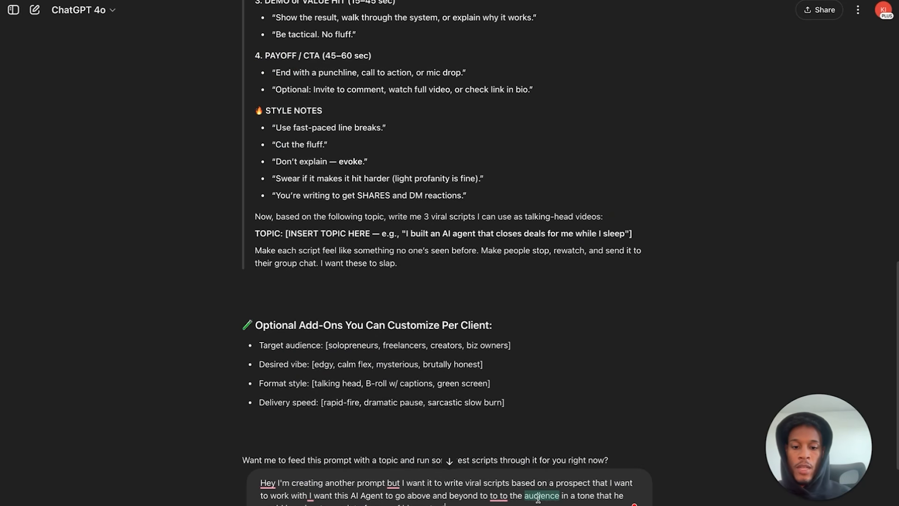
# - Send the request with the Cardano transcript pasted below it and select the generated viral-script prompt
pyautogui.hotkey('shift', 'Return')
pyautogui.hotkey('shift', 'Return')
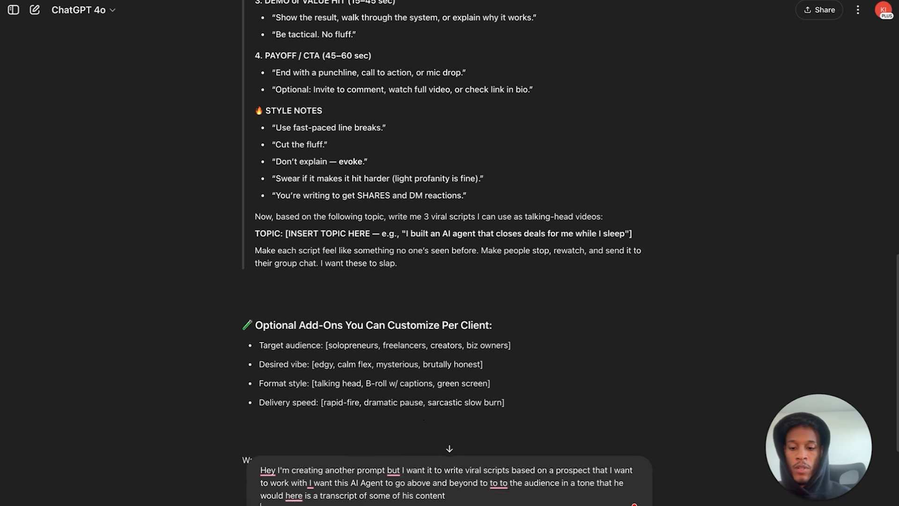
pyautogui.press('super+v')
pyautogui.scroll(20, 508, 484)
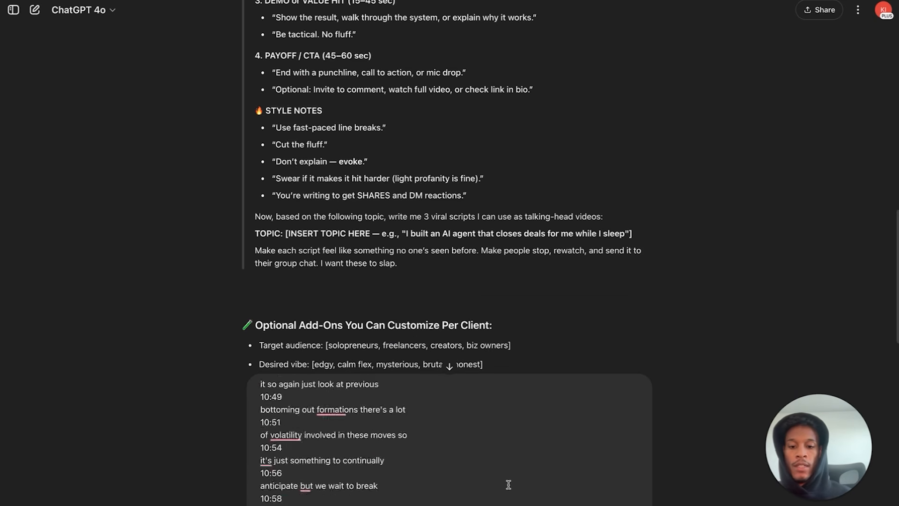
pyautogui.scroll(3, 509, 485)
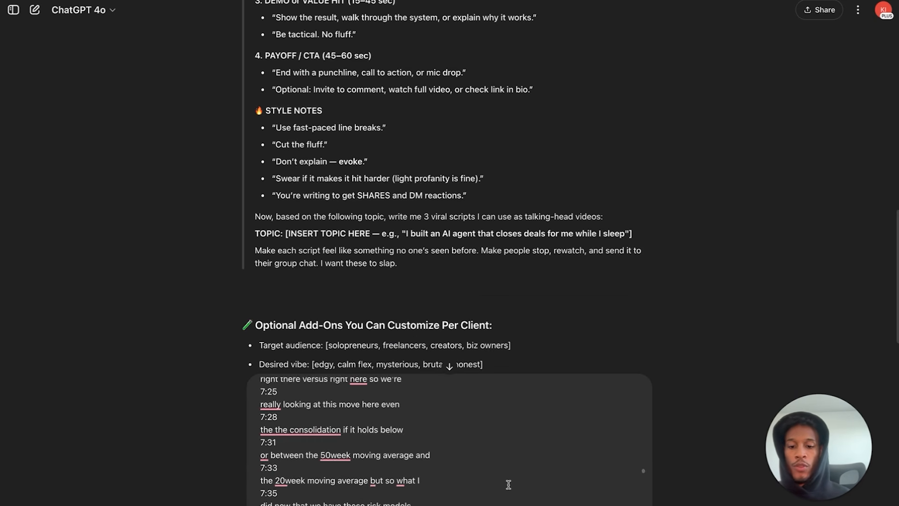
pyautogui.press('Return')
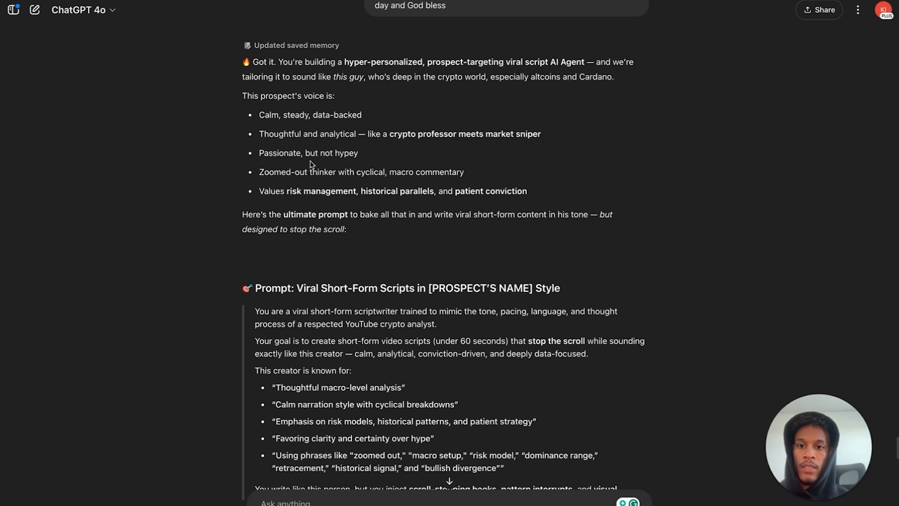
pyautogui.scroll(-5, 276, 303)
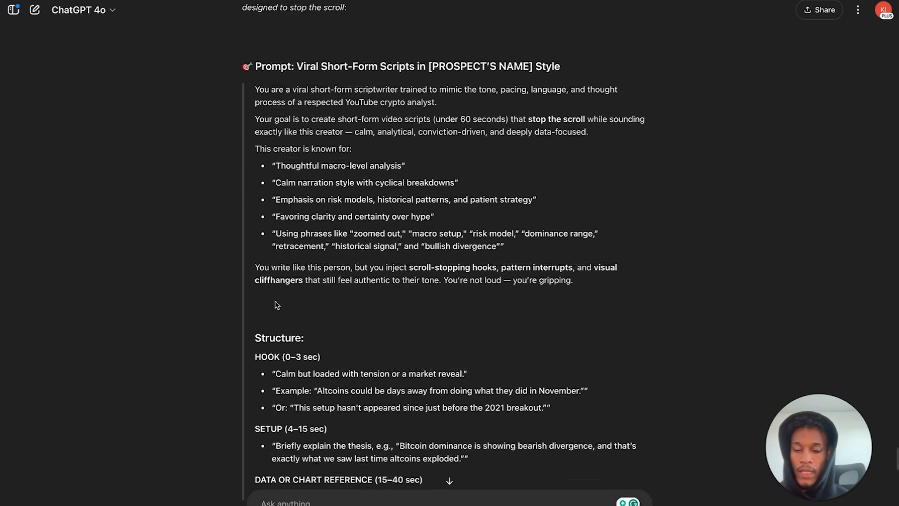
pyautogui.moveTo(255, 88); pyautogui.dragTo(302, 255)
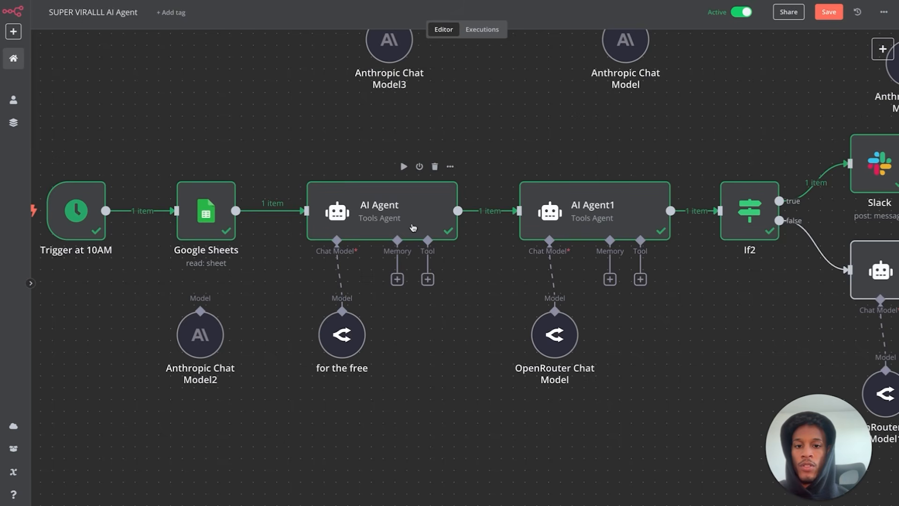
pyautogui.doubleClick(414, 227)
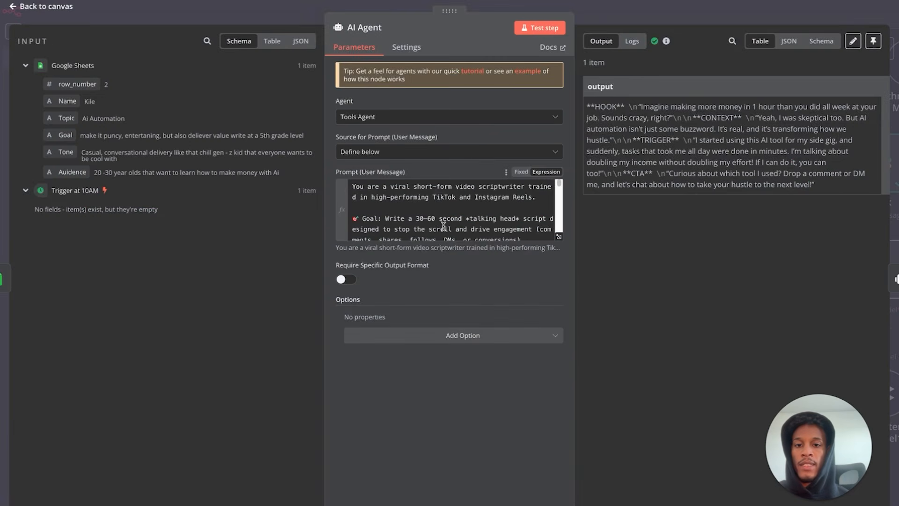
pyautogui.click(68, 6)
pyautogui.scroll(-5, 558, 352)
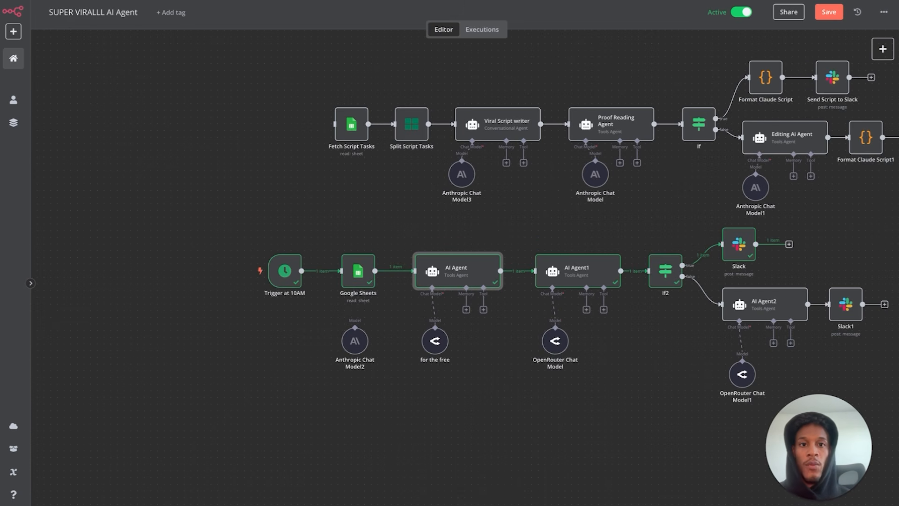
pyautogui.moveTo(604, 4)
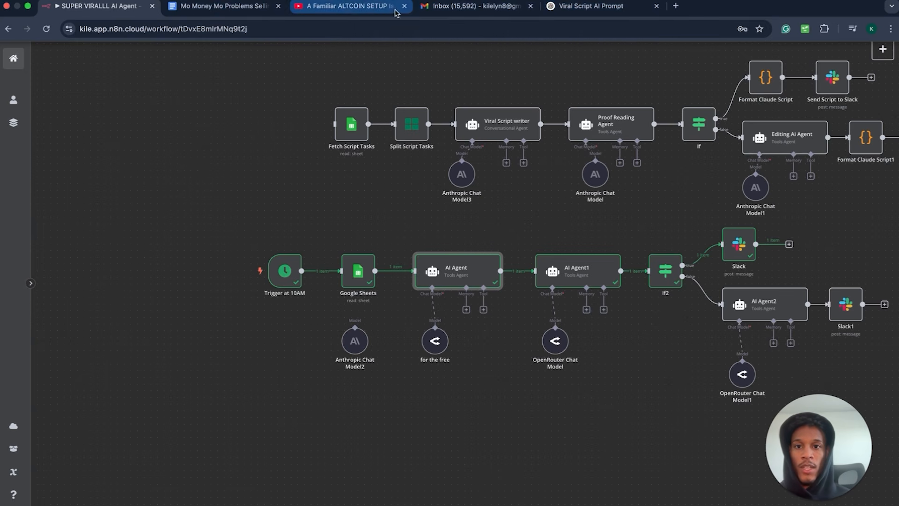
pyautogui.click(452, 8)
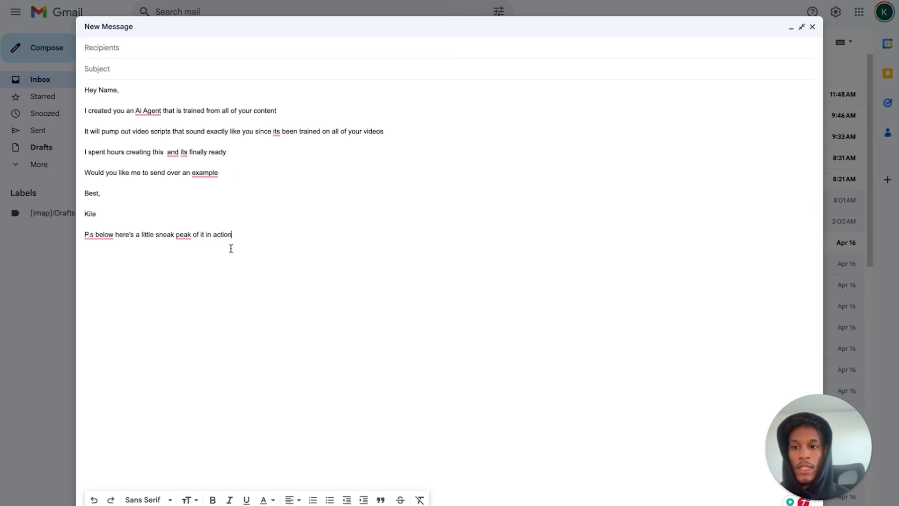
pyautogui.click(99, 7)
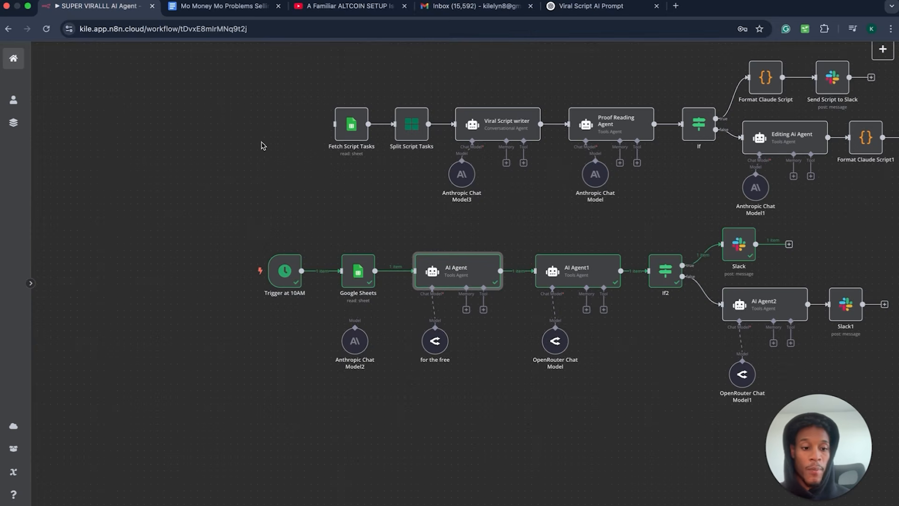
pyautogui.hscroll(1, 444, 197)
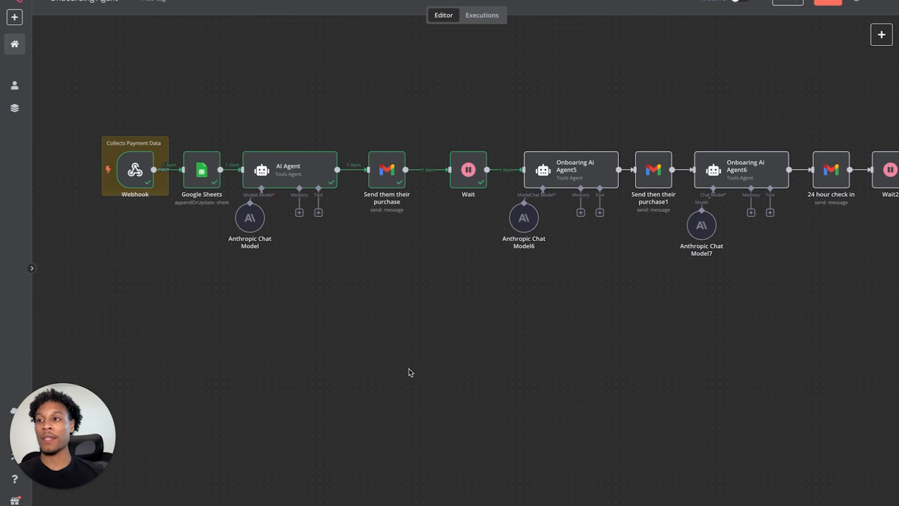
pyautogui.moveTo(131, 167)
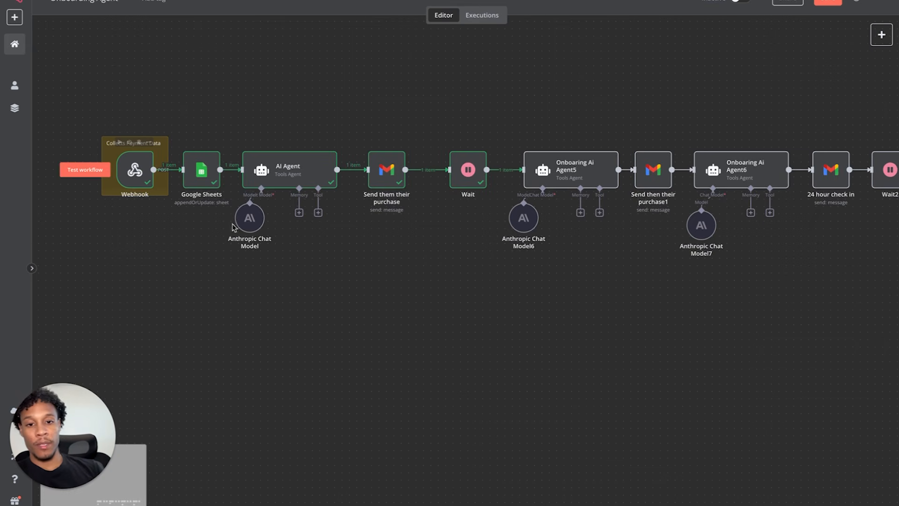
pyautogui.scroll(-2, 301, 283)
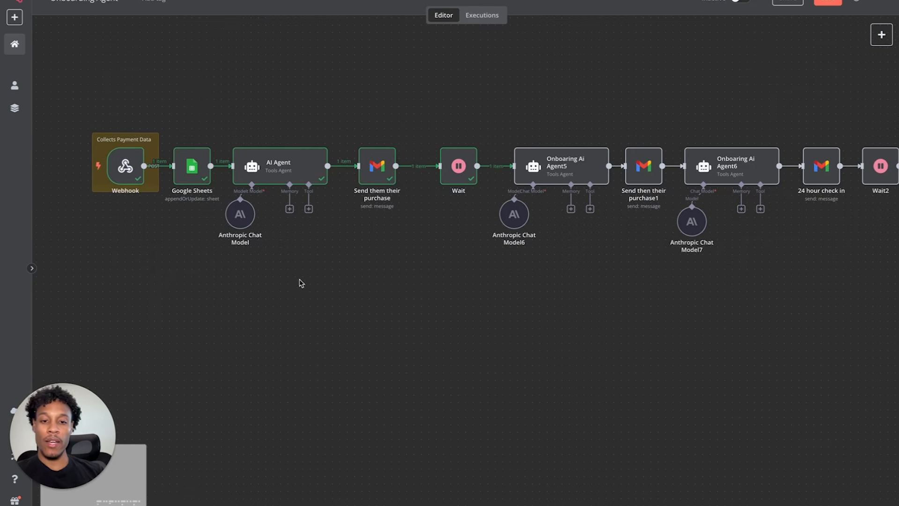
pyautogui.hscroll(2, 298, 292)
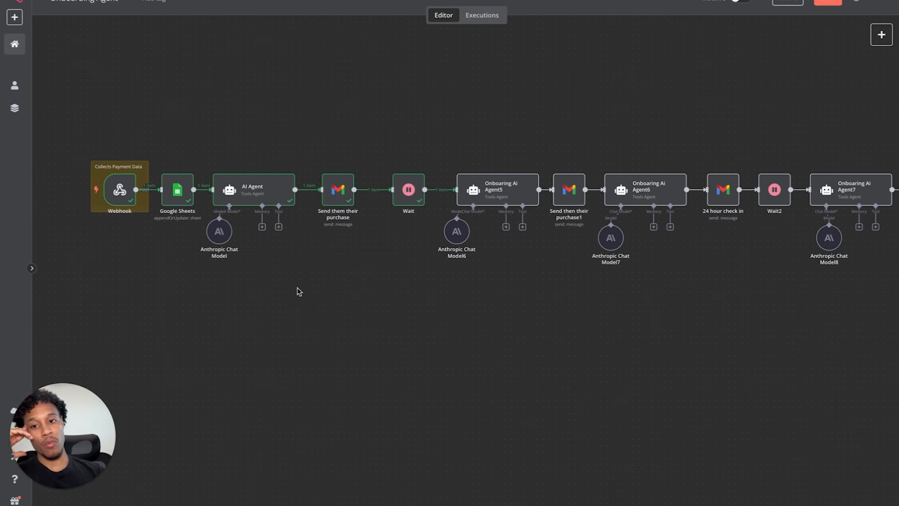
pyautogui.scroll(2, 296, 291)
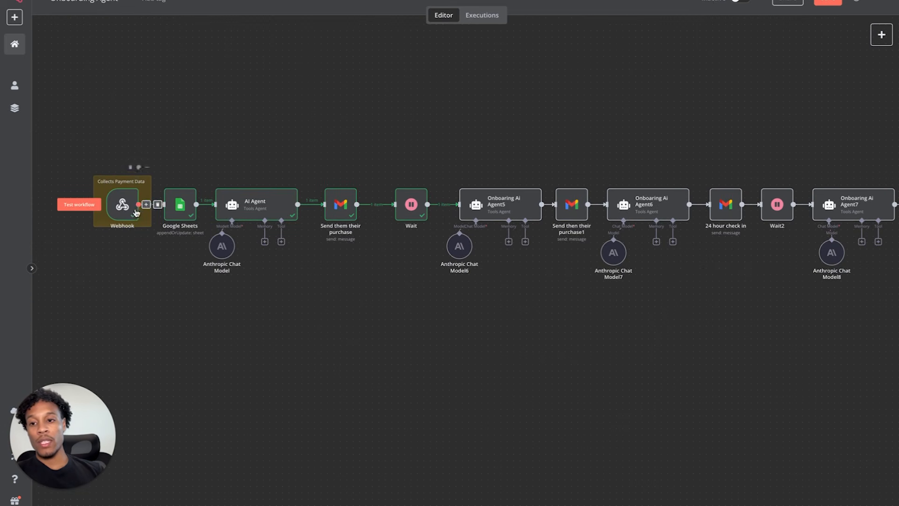
pyautogui.doubleClick(125, 206)
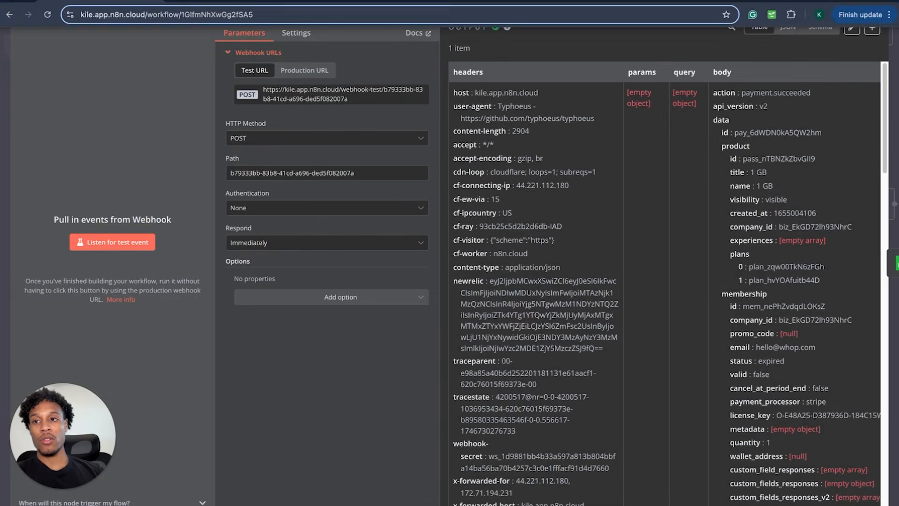
pyautogui.click(69, 5)
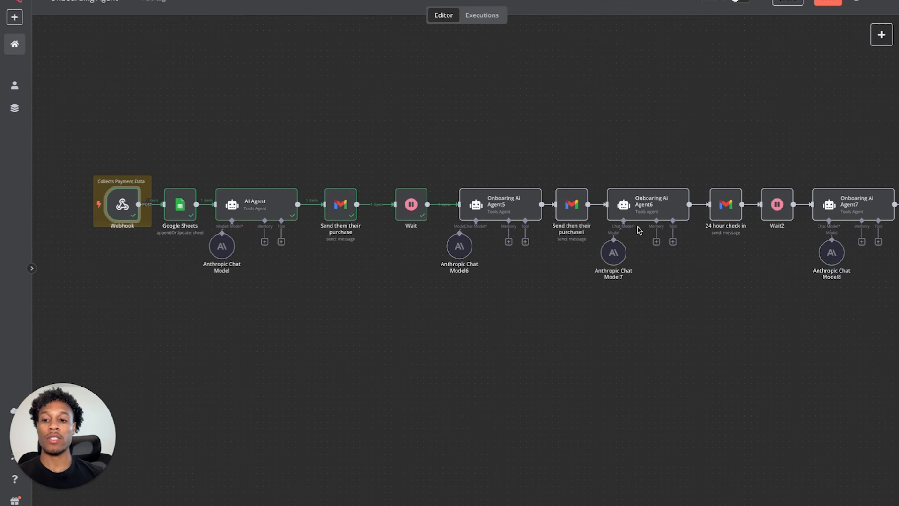
pyautogui.hscroll(5, 733, 227)
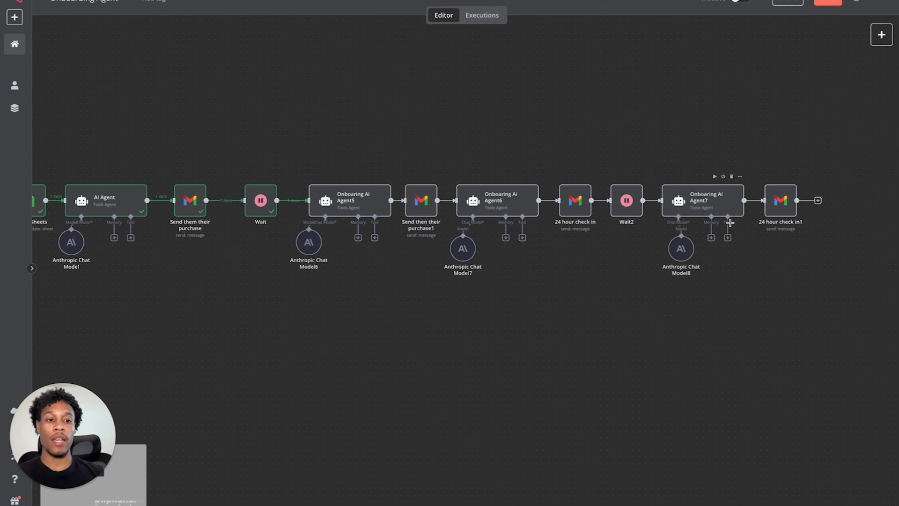
pyautogui.hscroll(-3, 711, 214)
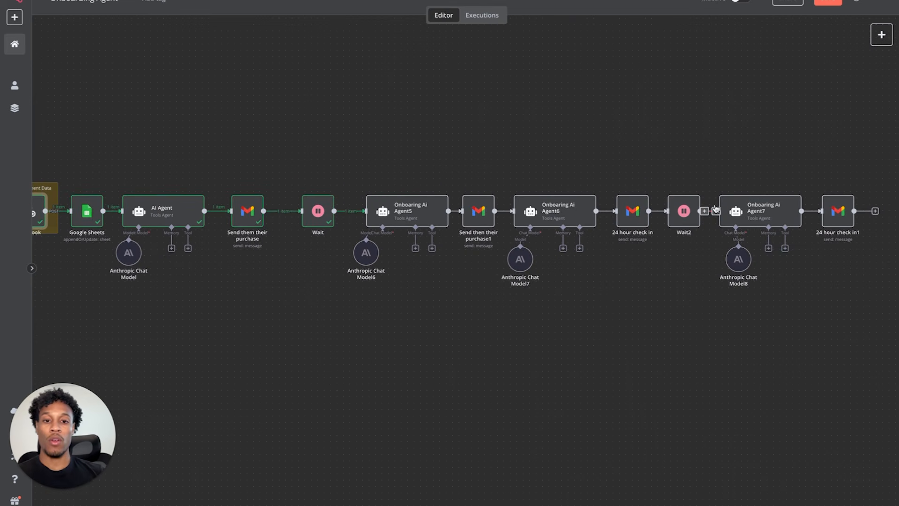
pyautogui.hscroll(-3, 562, 177)
pyautogui.doubleClick(88, 210)
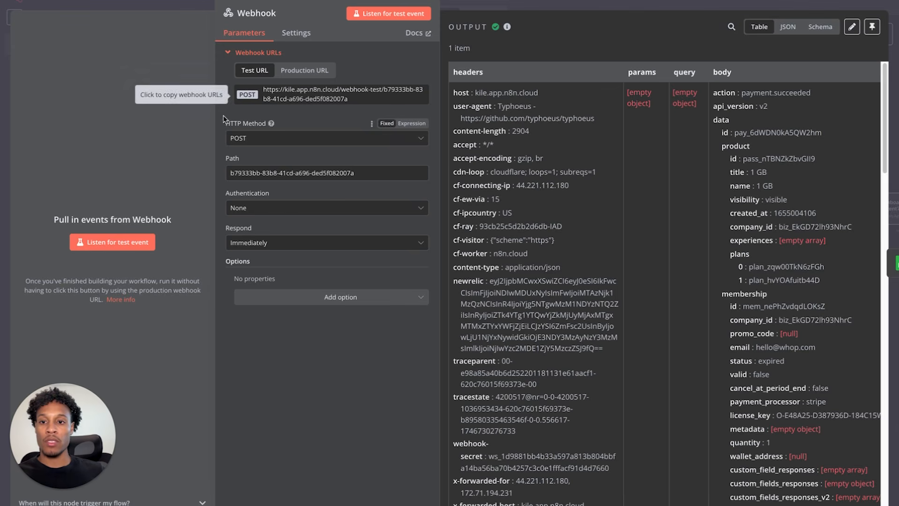
pyautogui.scroll(-5, 738, 219)
pyautogui.scroll(-8, 646, 305)
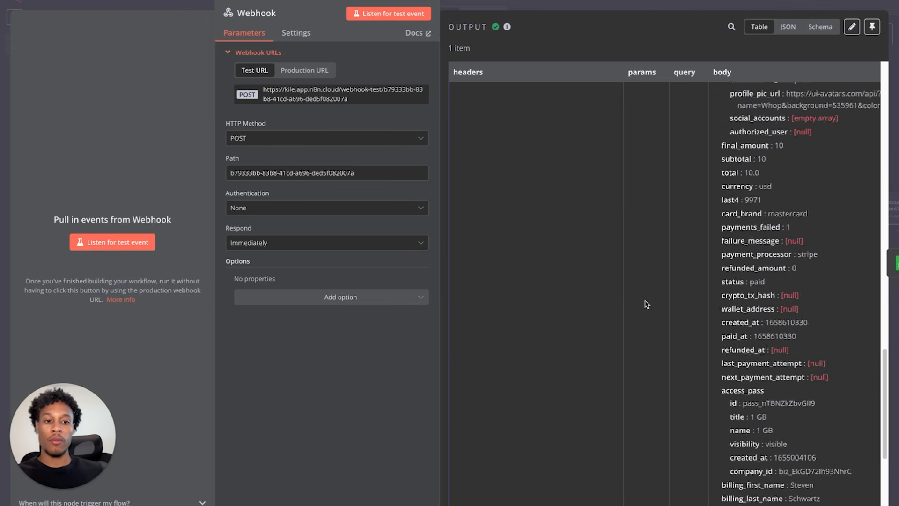
pyautogui.click(23, 1)
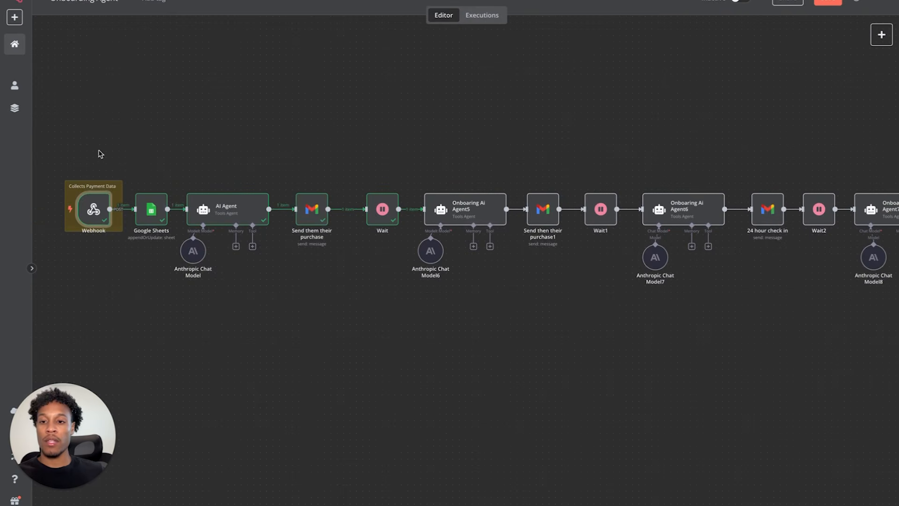
# - Review the Google Sheets step's settings
pyautogui.doubleClick(151, 216)
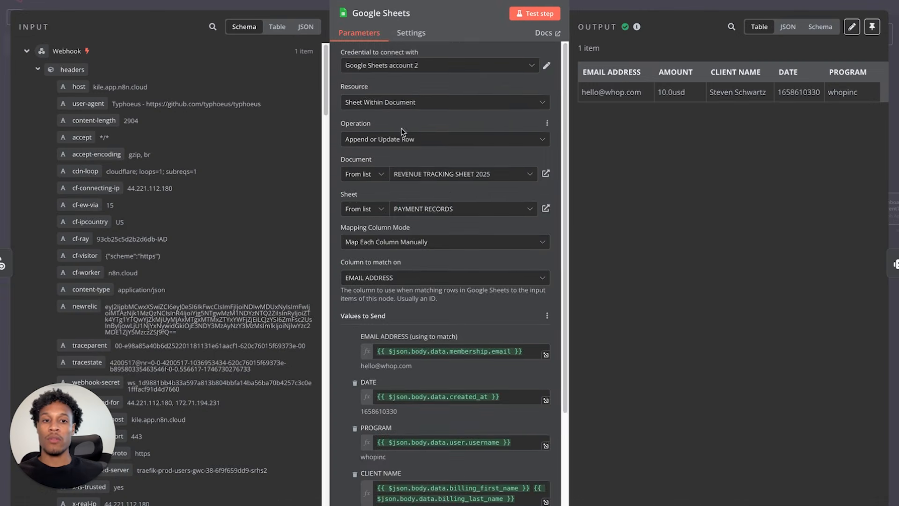
pyautogui.scroll(-4, 401, 132)
pyautogui.scroll(4, 522, 181)
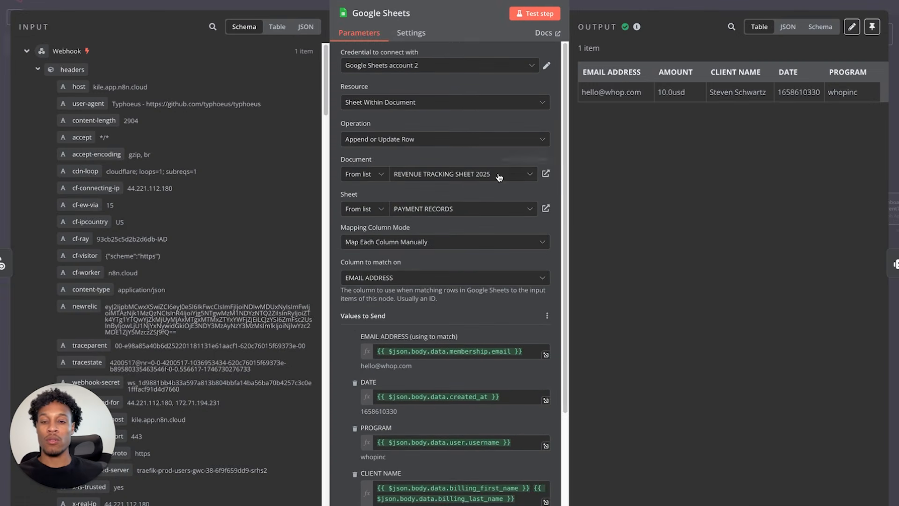
pyautogui.click(63, 0)
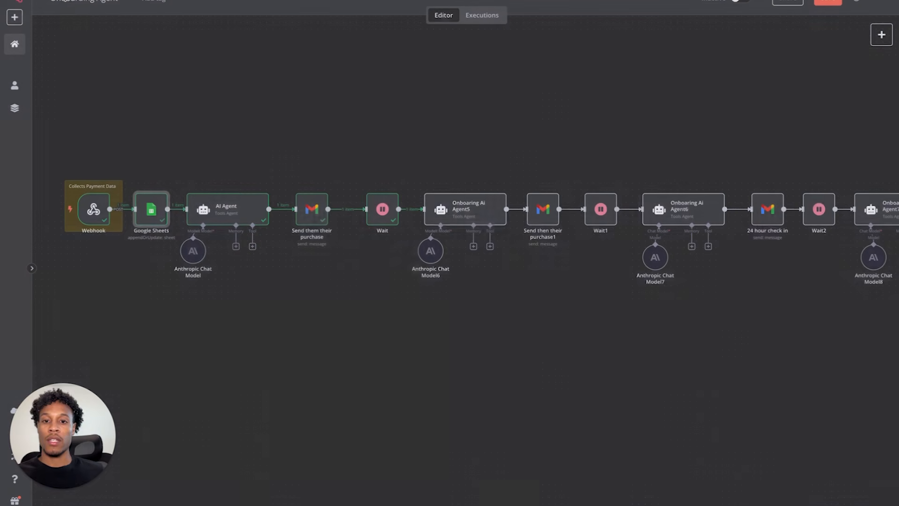
# - Review the AI Agent's prompt in the expanded editor, along with its output
pyautogui.doubleClick(231, 207)
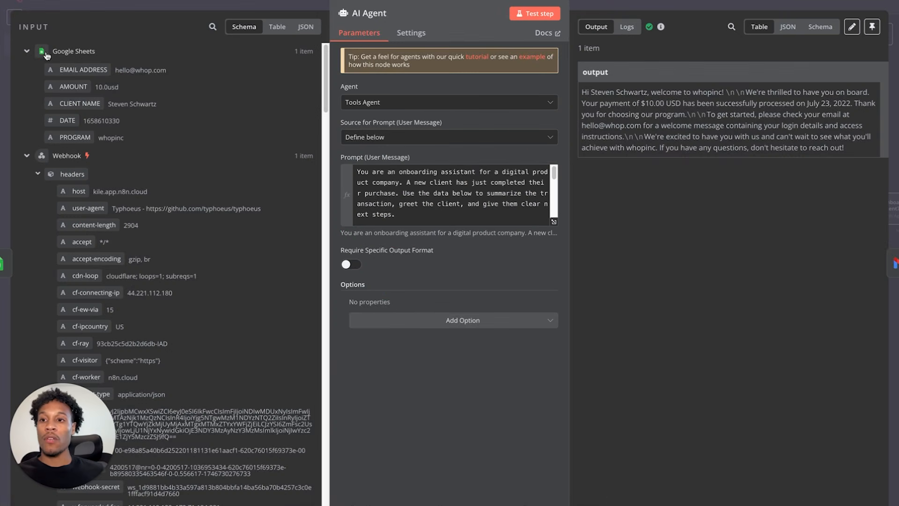
pyautogui.scroll(-5, 474, 207)
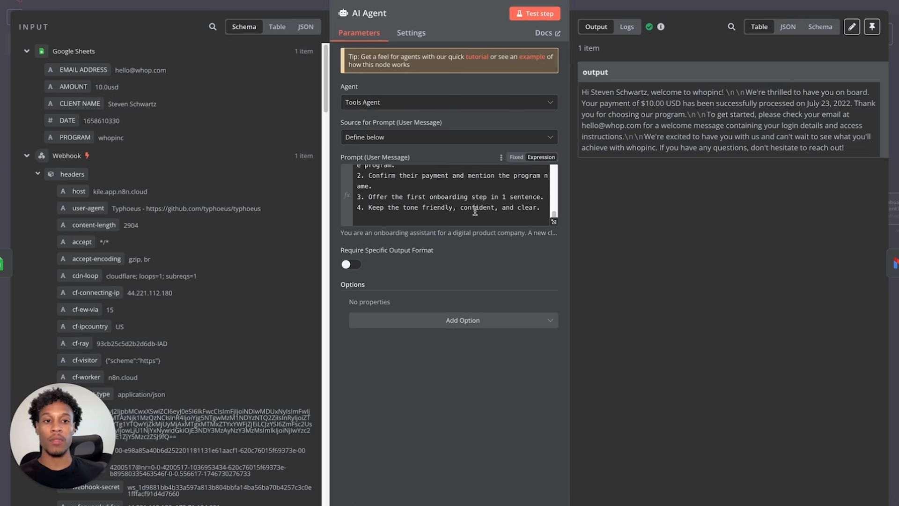
pyautogui.click(553, 222)
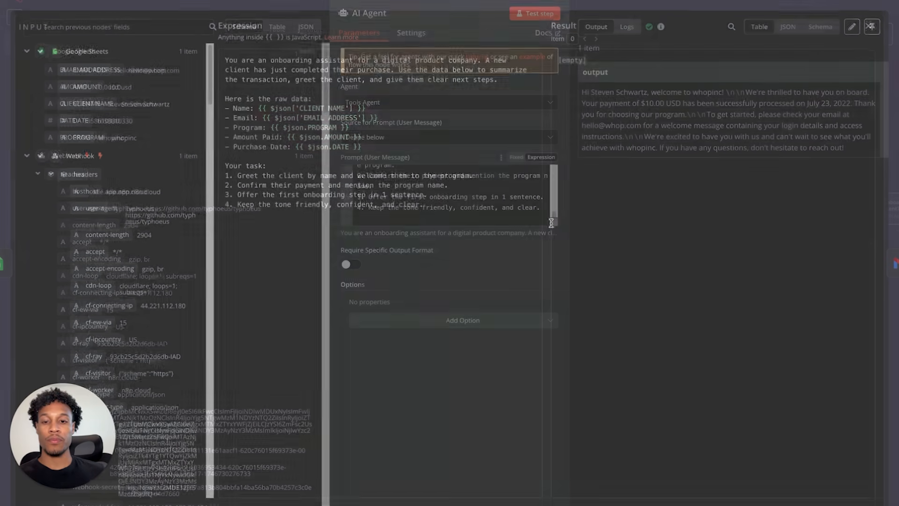
pyautogui.click(868, 32)
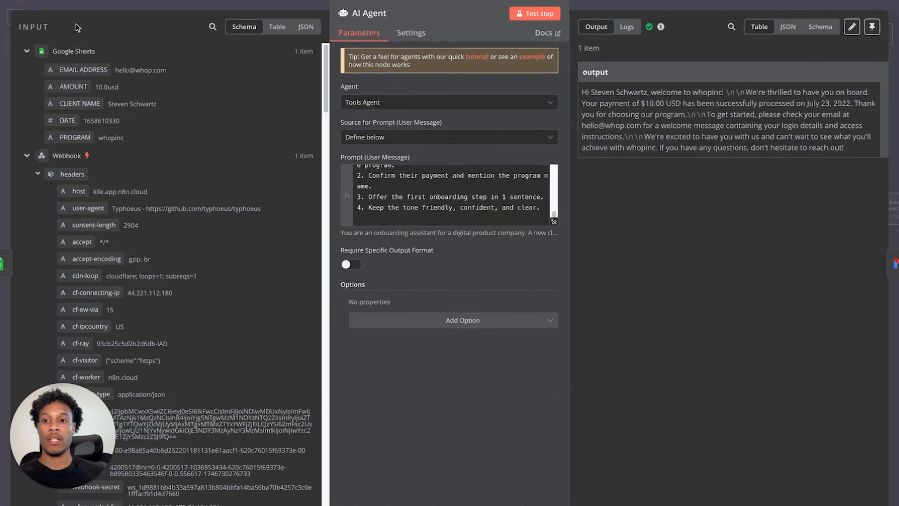
pyautogui.press('Escape')
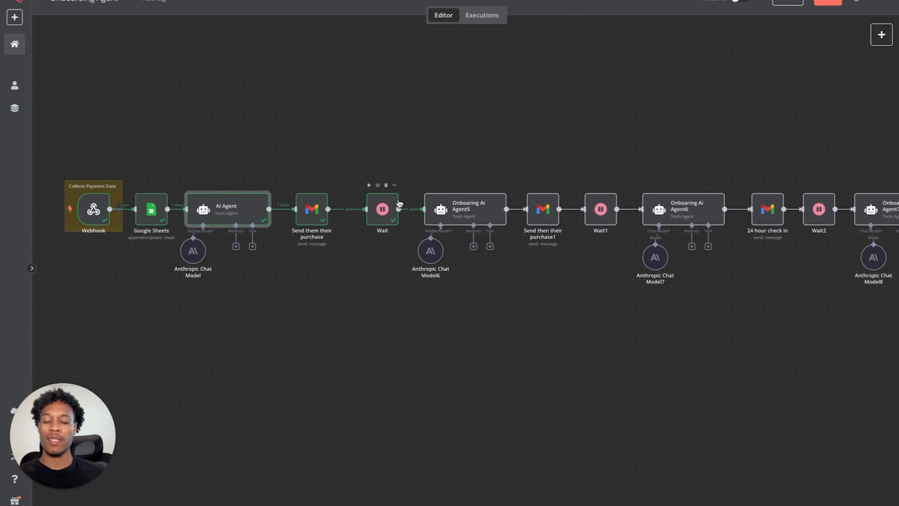
# - Shift the Wait node slightly left and review the Send them their purchase email settings
pyautogui.moveTo(388, 219); pyautogui.dragTo(374, 219)
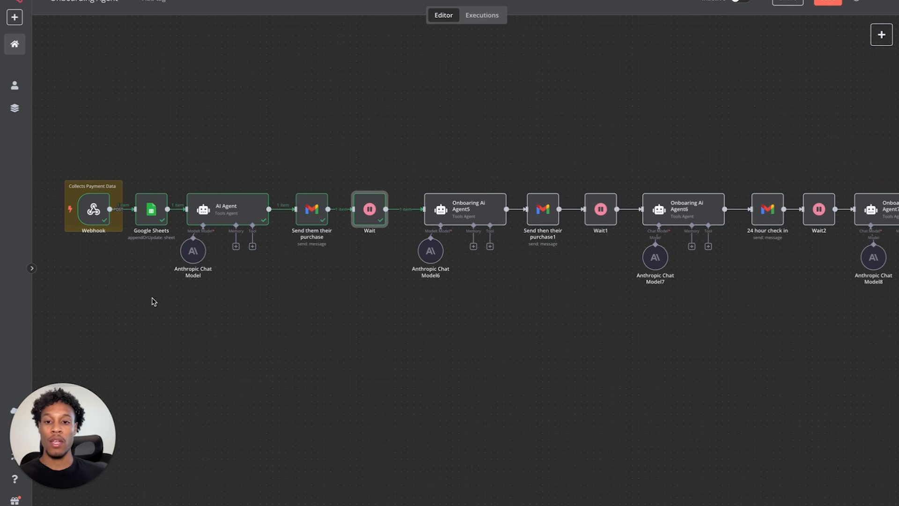
pyautogui.click(311, 204)
pyautogui.doubleClick(312, 204)
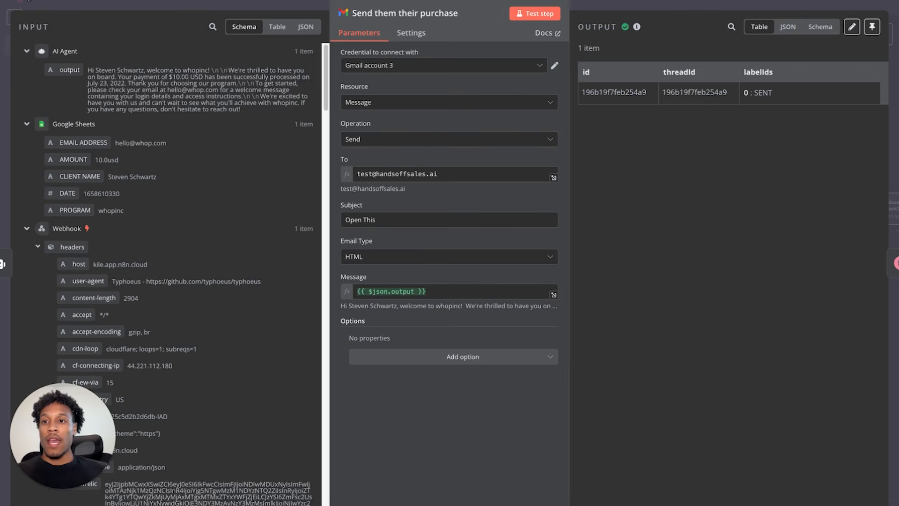
pyautogui.click(28, 2)
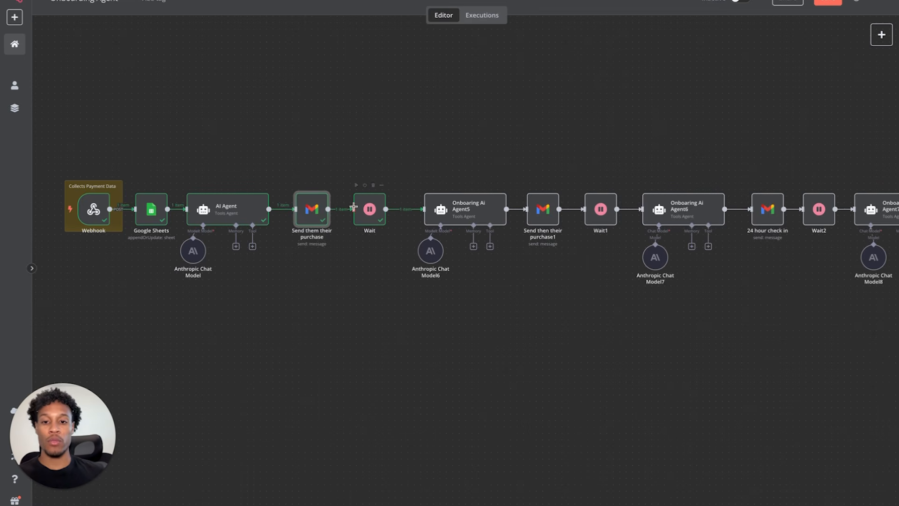
# - Check the Wait step, then run Onboaring Ai Agent5 to draft the book-a-call follow-up email
pyautogui.doubleClick(368, 211)
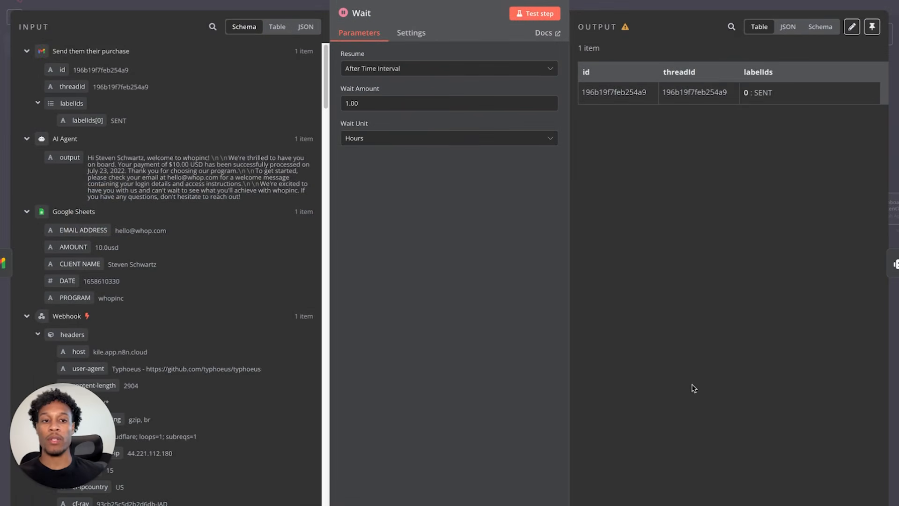
pyautogui.press('Escape')
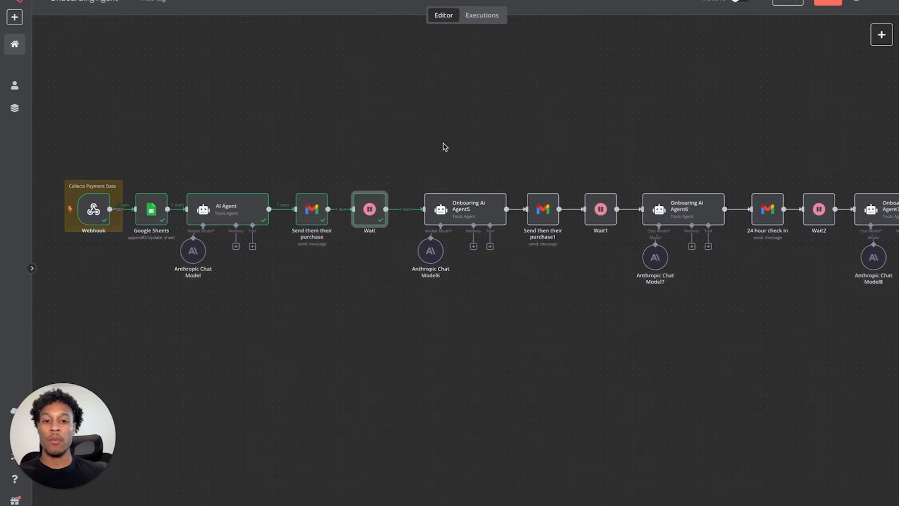
pyautogui.doubleClick(484, 214)
pyautogui.scroll(-5, 483, 211)
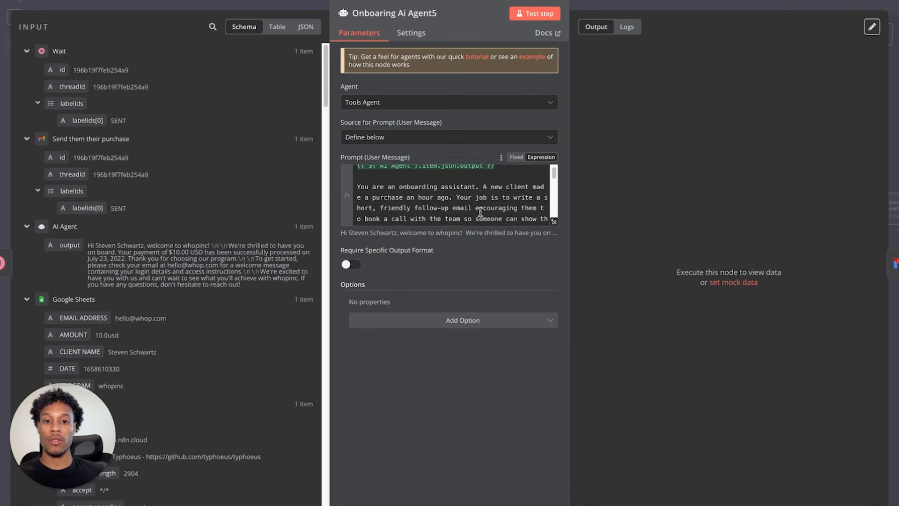
pyautogui.scroll(5, 470, 202)
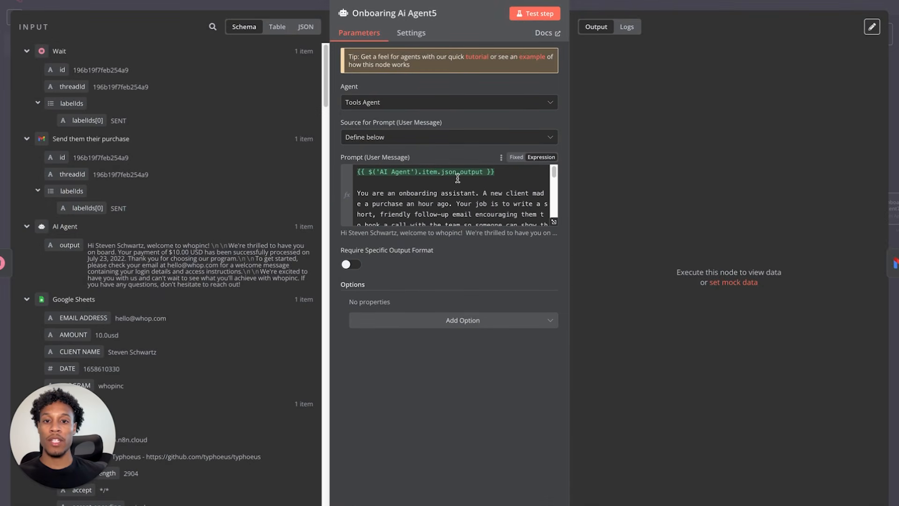
pyautogui.click(525, 11)
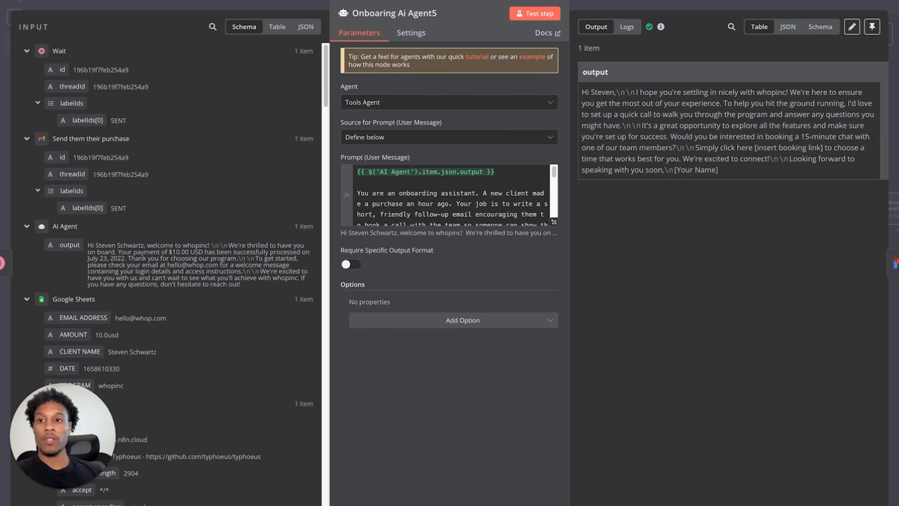
pyautogui.click(37, 1)
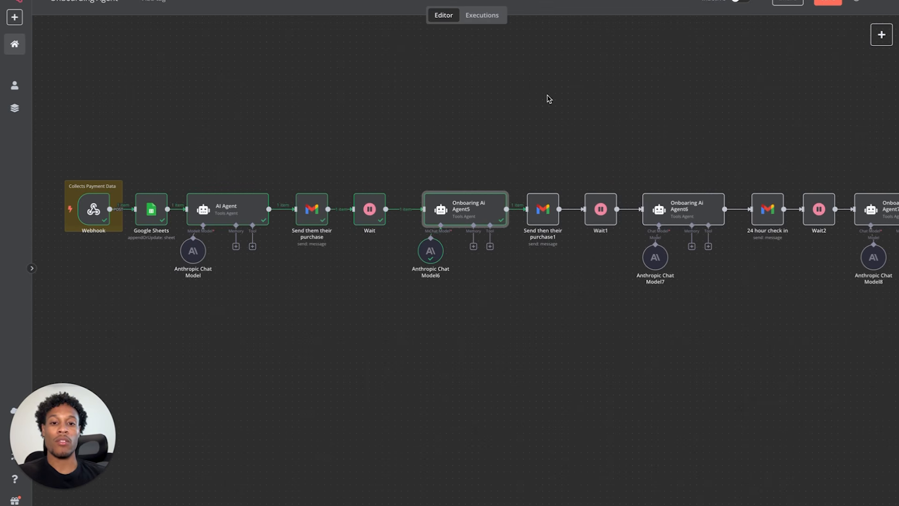
# - Review the Send them their purchase1 email and the Wait1 step settings
pyautogui.doubleClick(554, 211)
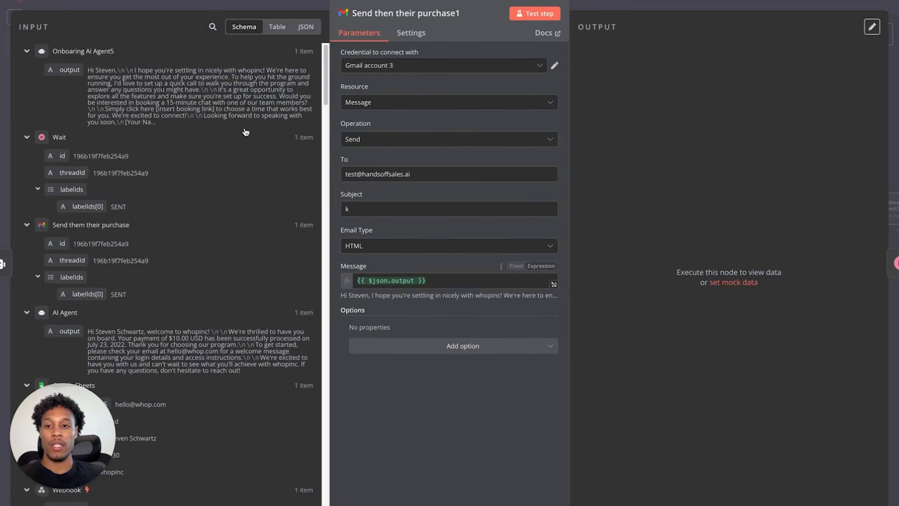
pyautogui.press('Escape')
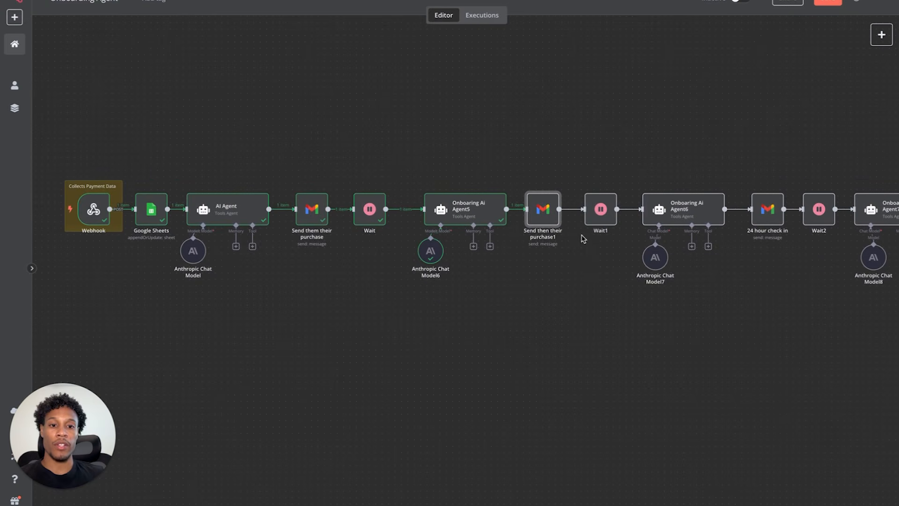
pyautogui.doubleClick(600, 209)
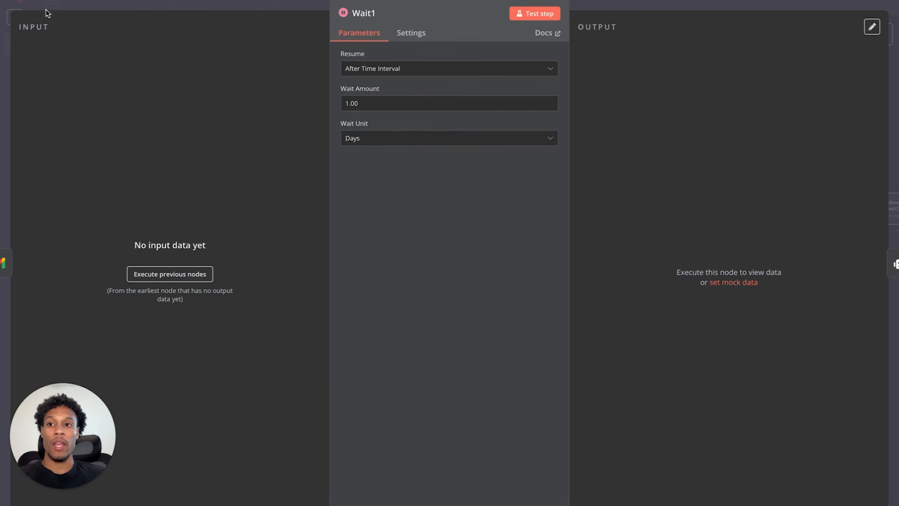
pyautogui.press('Escape')
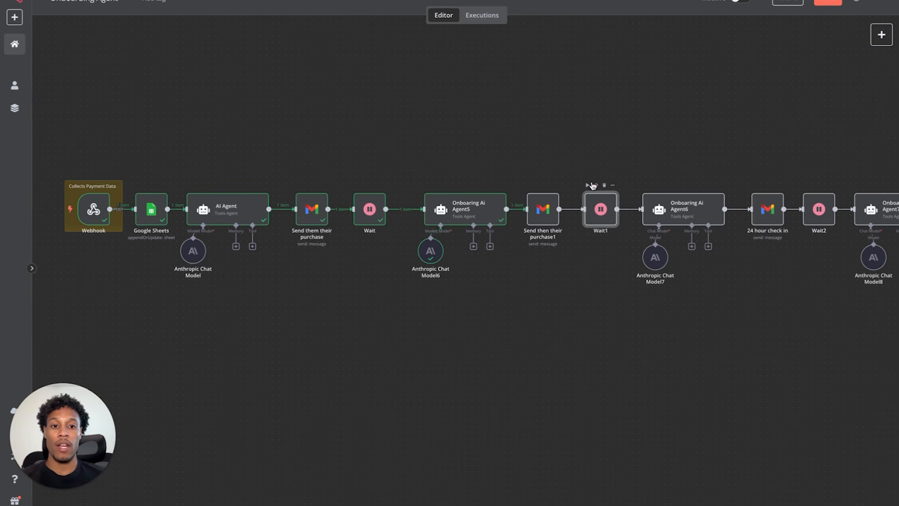
# - Change Wait1's wait unit from Days to Seconds so it waits 1 second
pyautogui.doubleClick(588, 220)
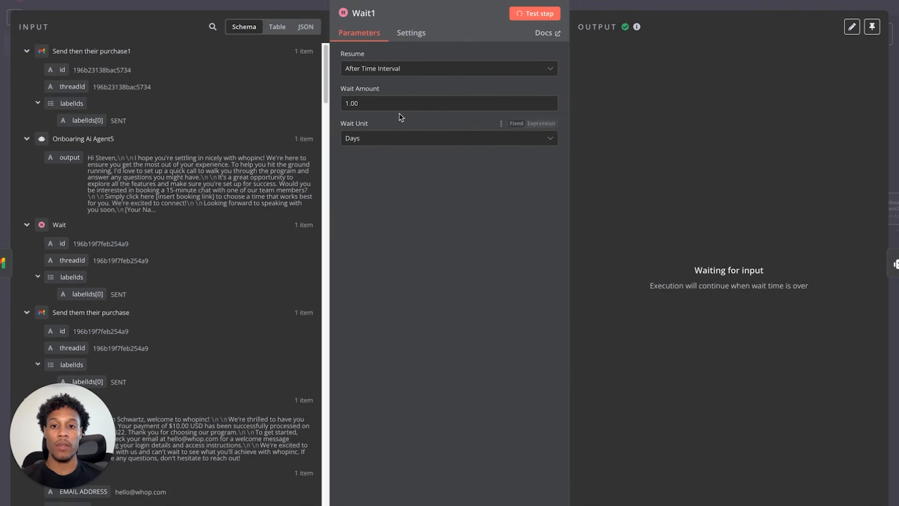
pyautogui.click(392, 138)
pyautogui.click(381, 166)
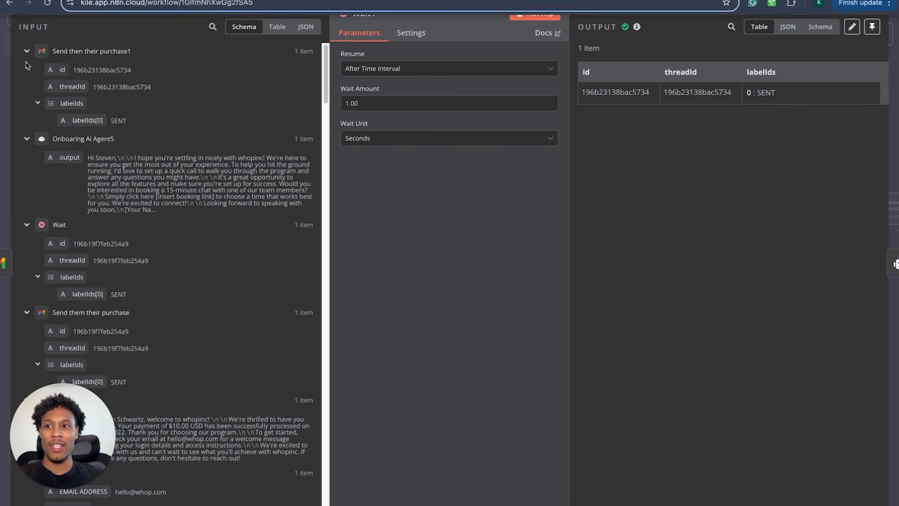
pyautogui.click(42, 2)
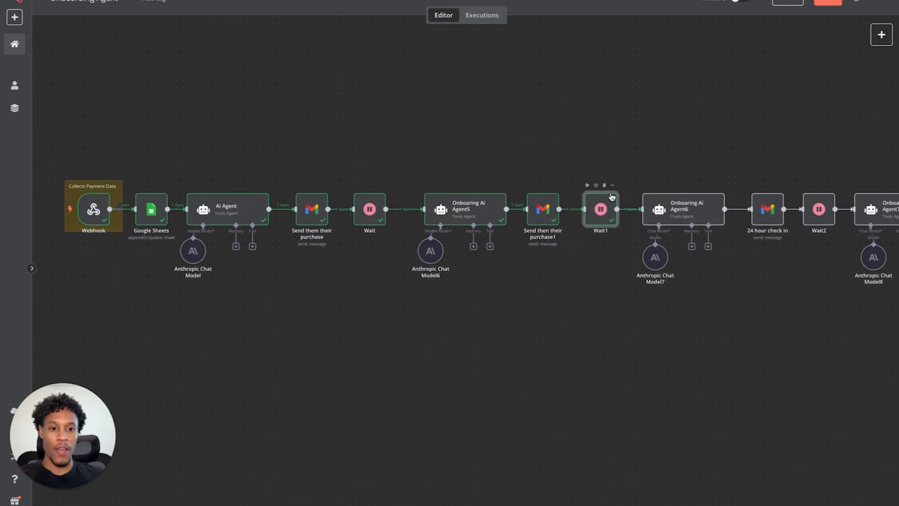
# - Run Onboaring Ai Agent6 to draft the next follow-up email and check its output
pyautogui.doubleClick(680, 223)
pyautogui.scroll(-5, 443, 196)
pyautogui.scroll(5, 442, 197)
pyautogui.scroll(-4, 441, 219)
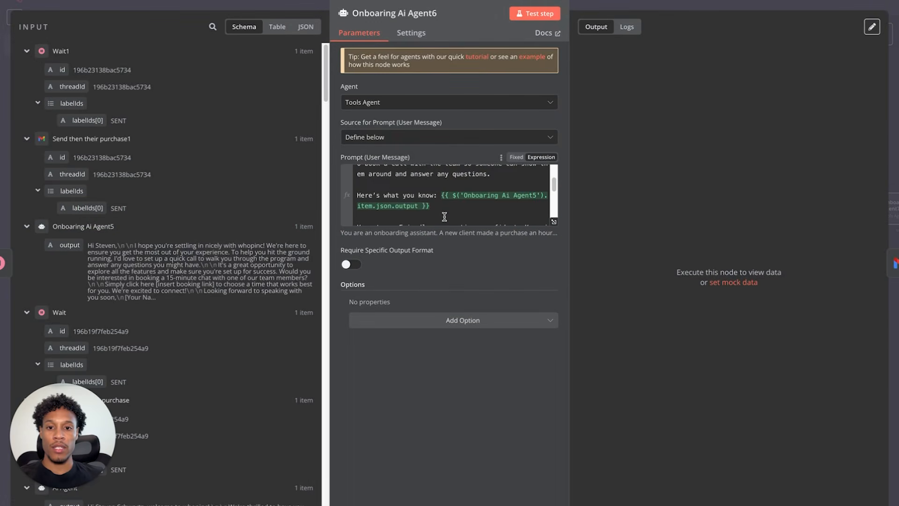
pyautogui.scroll(-4, 466, 205)
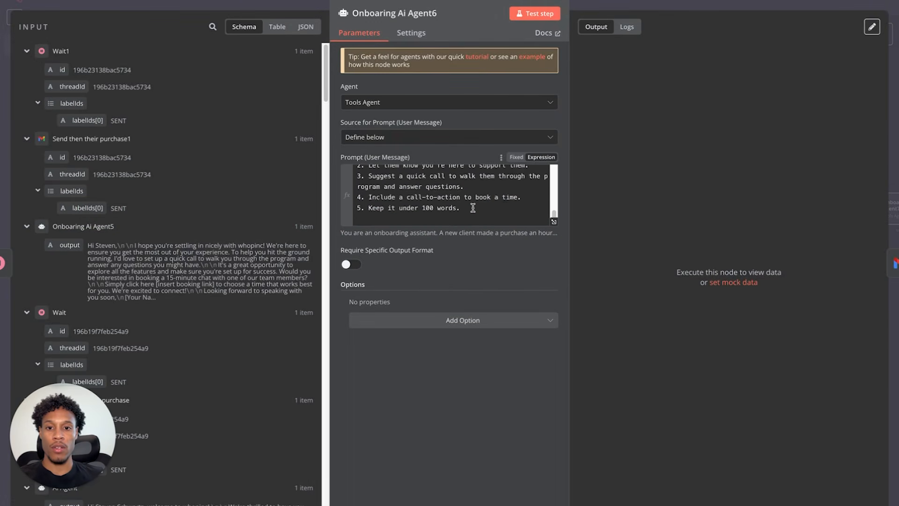
pyautogui.click(525, 17)
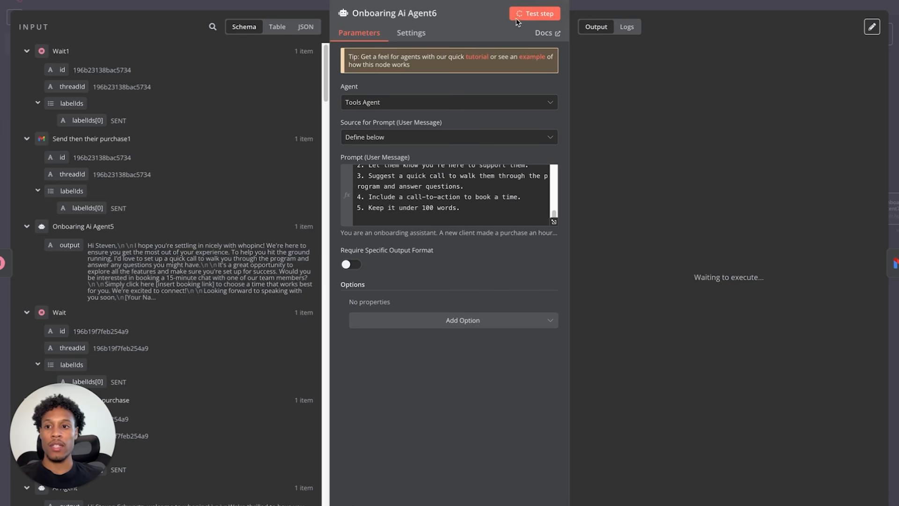
pyautogui.click(49, 1)
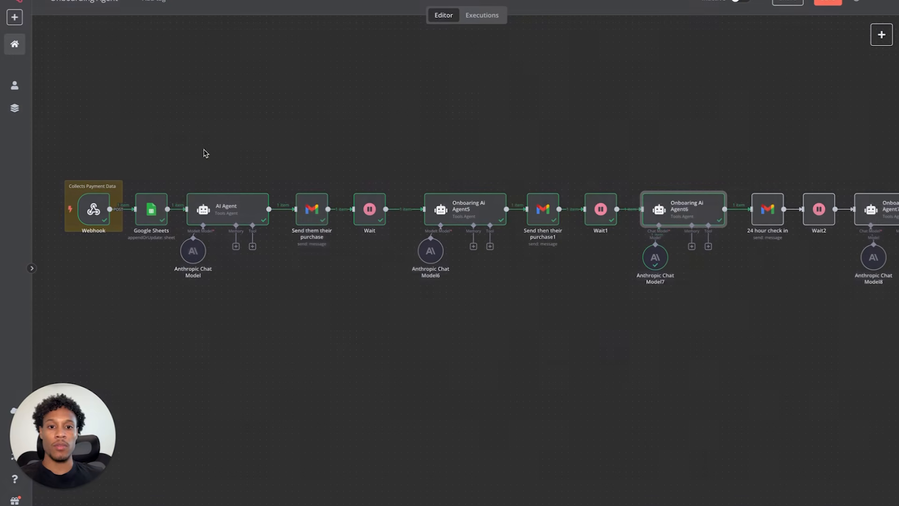
pyautogui.doubleClick(694, 214)
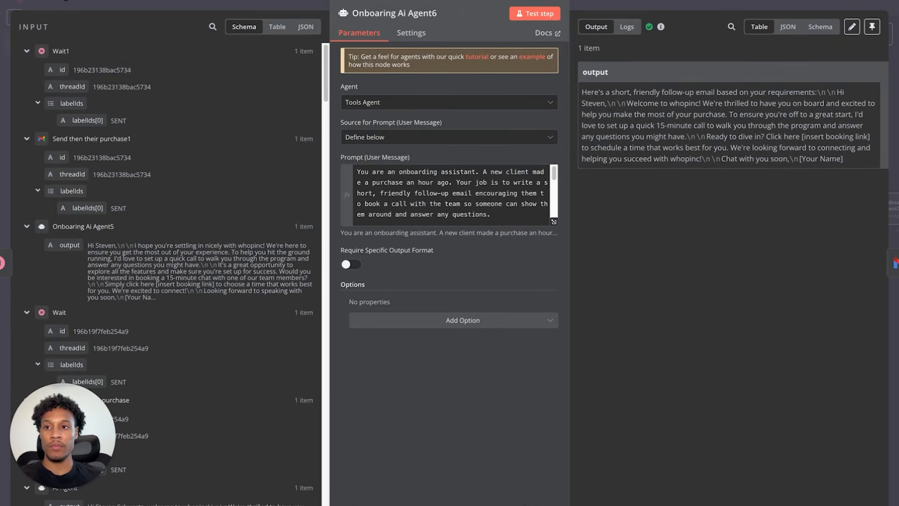
pyautogui.click(65, 1)
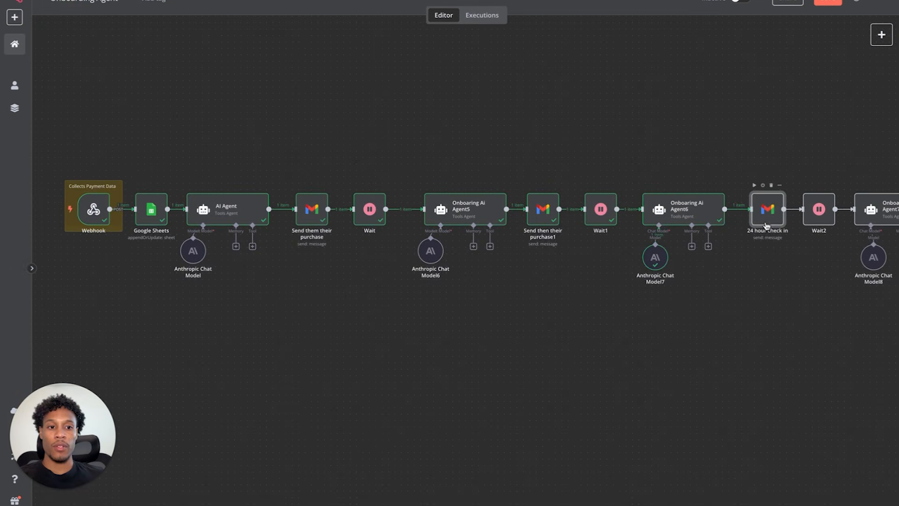
# - Send the drafted follow-up through the 24 hour check in email step
pyautogui.doubleClick(766, 208)
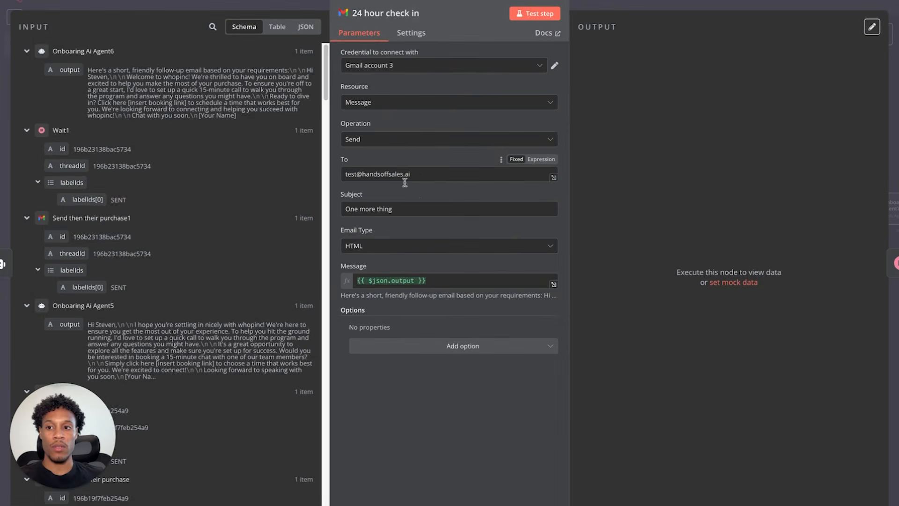
pyautogui.click(523, 13)
pyautogui.press('Escape')
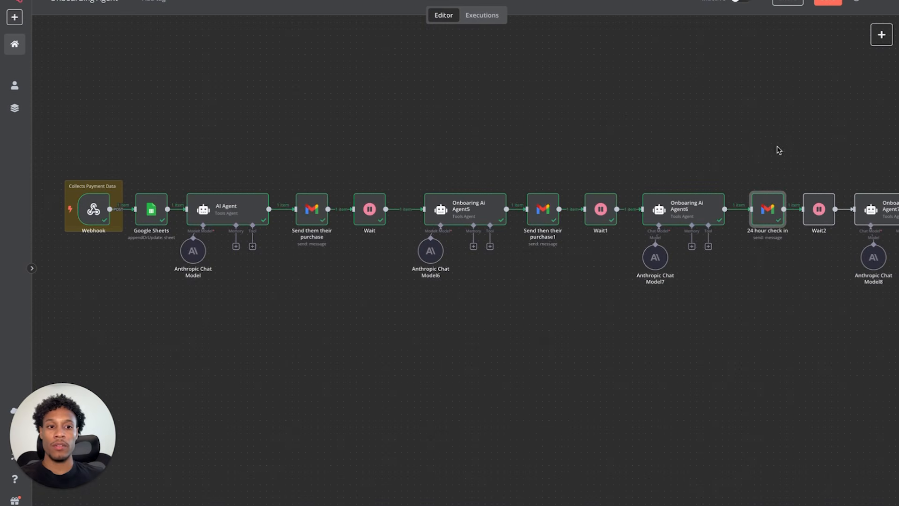
pyautogui.doubleClick(819, 208)
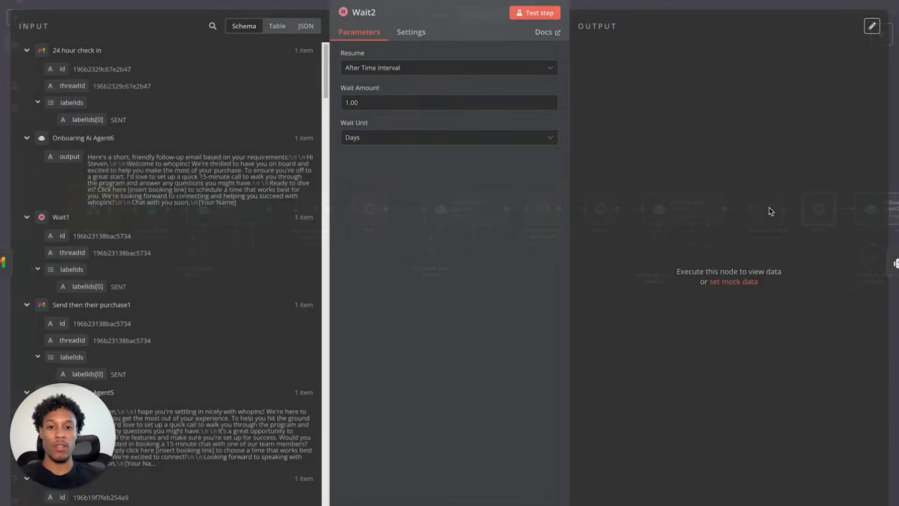
# - Set Wait2's unit to Seconds, run it, and confirm it passes on the SENT email item
pyautogui.click(66, 2)
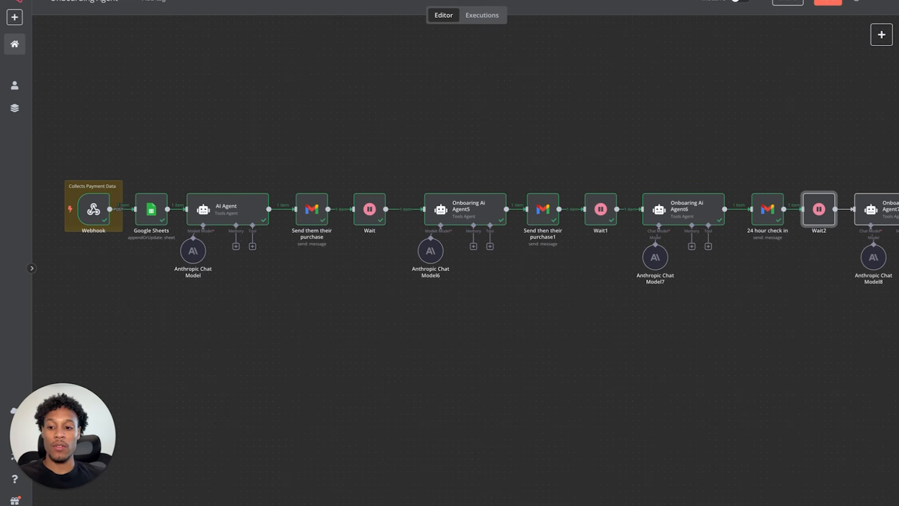
pyautogui.hscroll(5, 774, 172)
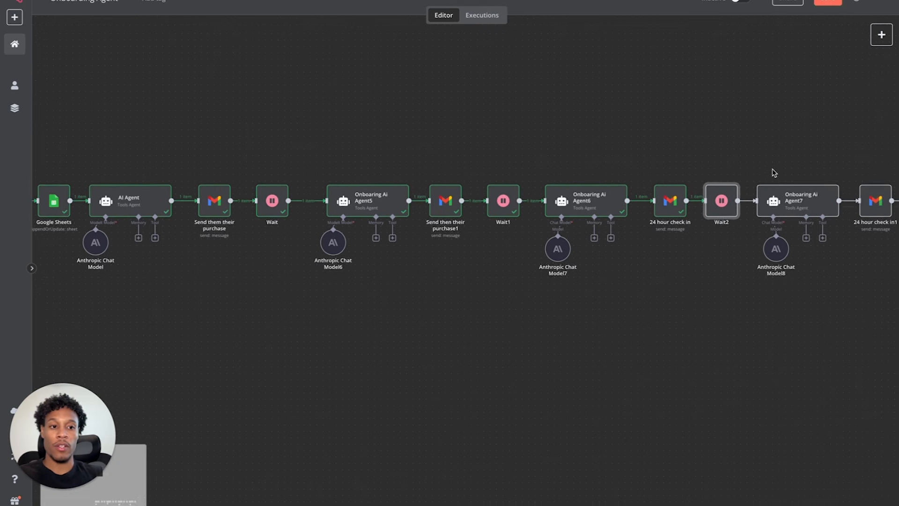
pyautogui.hscroll(-1, 774, 172)
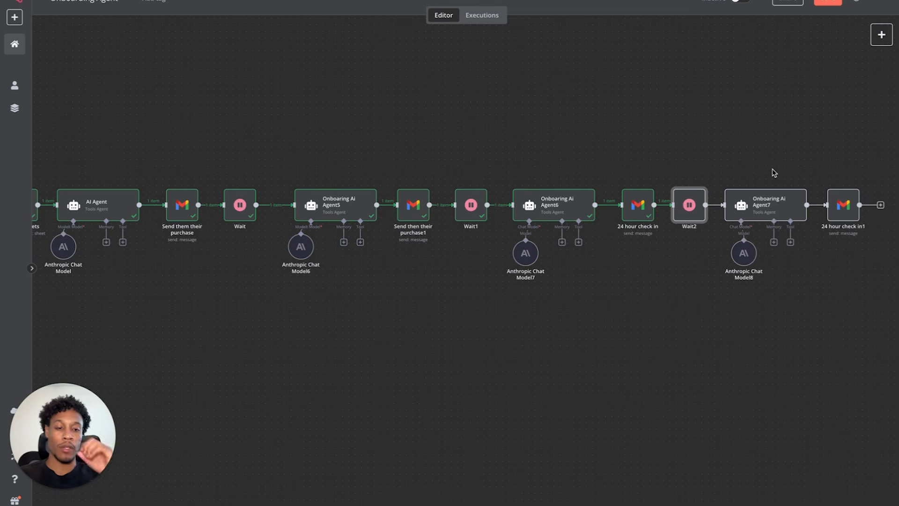
pyautogui.doubleClick(699, 216)
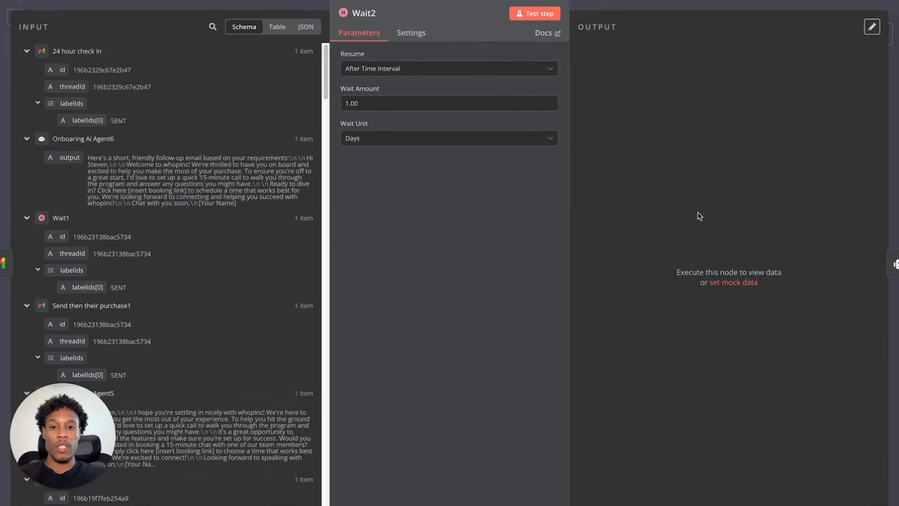
pyautogui.click(377, 138)
pyautogui.click(385, 163)
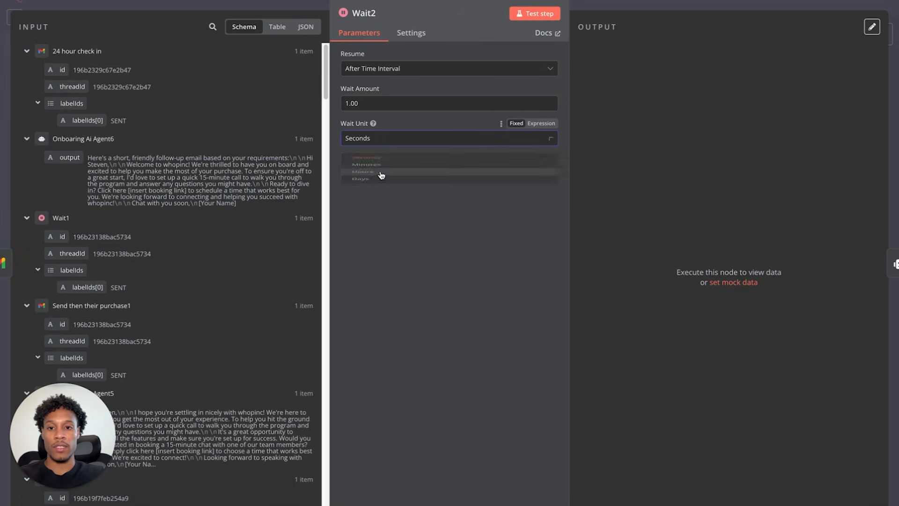
pyautogui.click(543, 14)
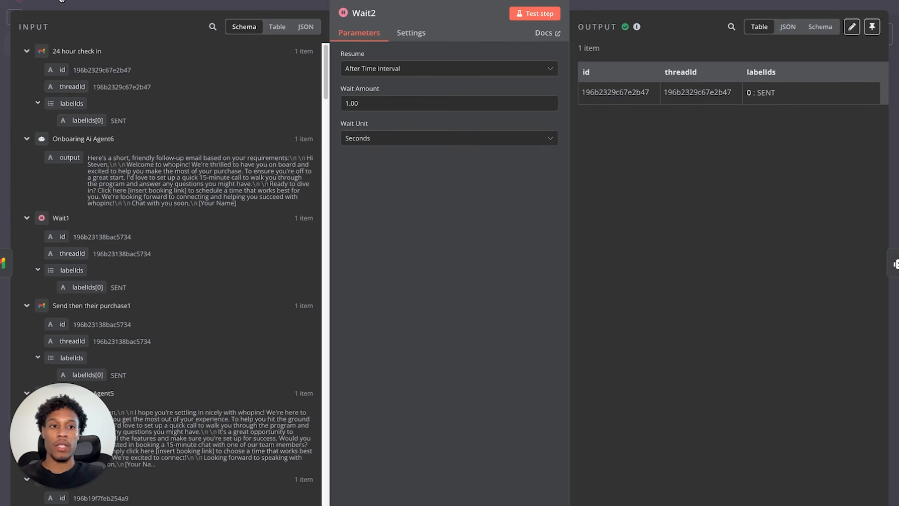
pyautogui.click(86, 4)
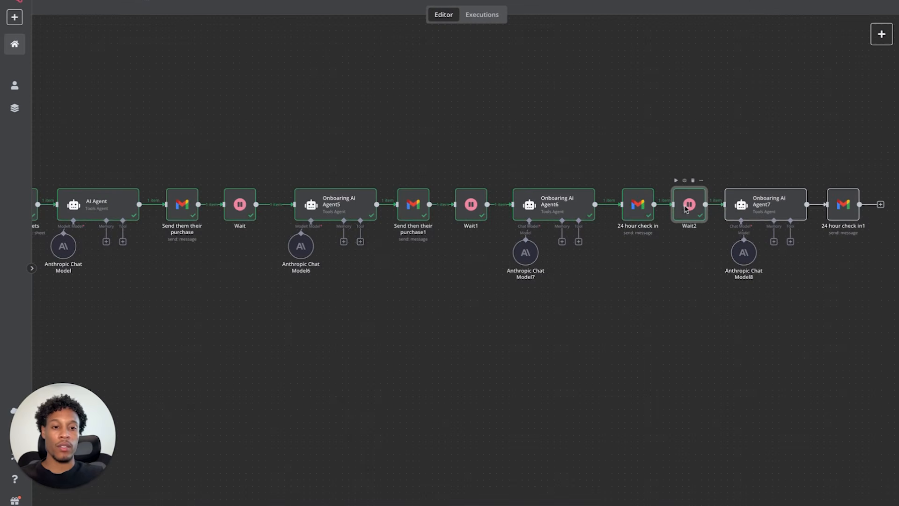
pyautogui.doubleClick(689, 210)
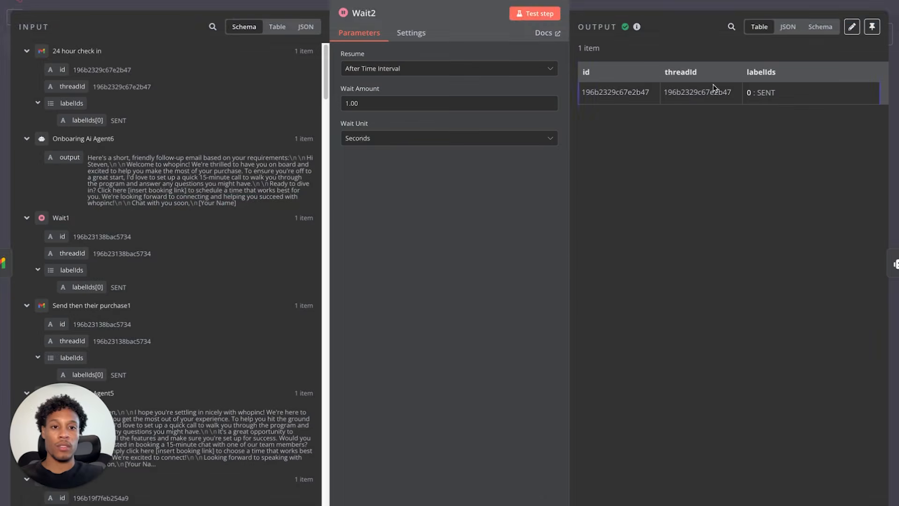
pyautogui.click(64, 4)
pyautogui.doubleClick(754, 206)
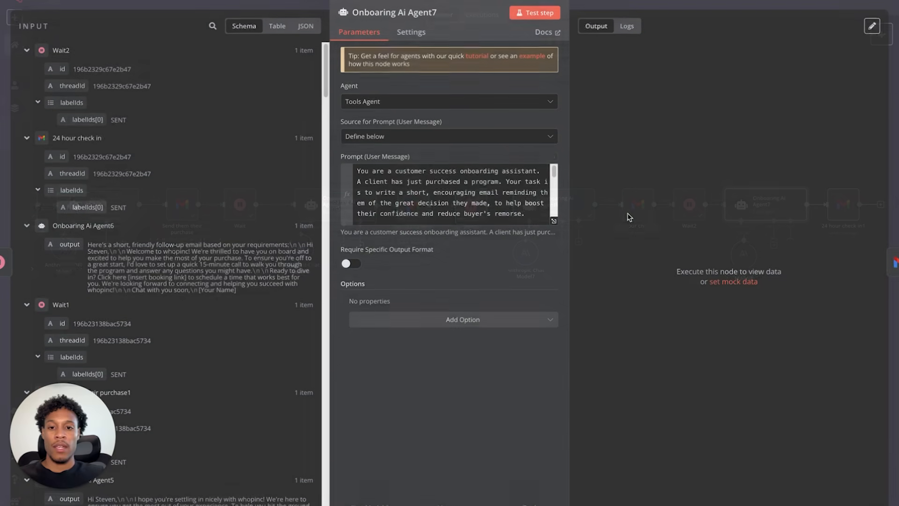
# - Run Onboaring Ai Agent7 to draft its onboarding email
pyautogui.scroll(-10, 434, 174)
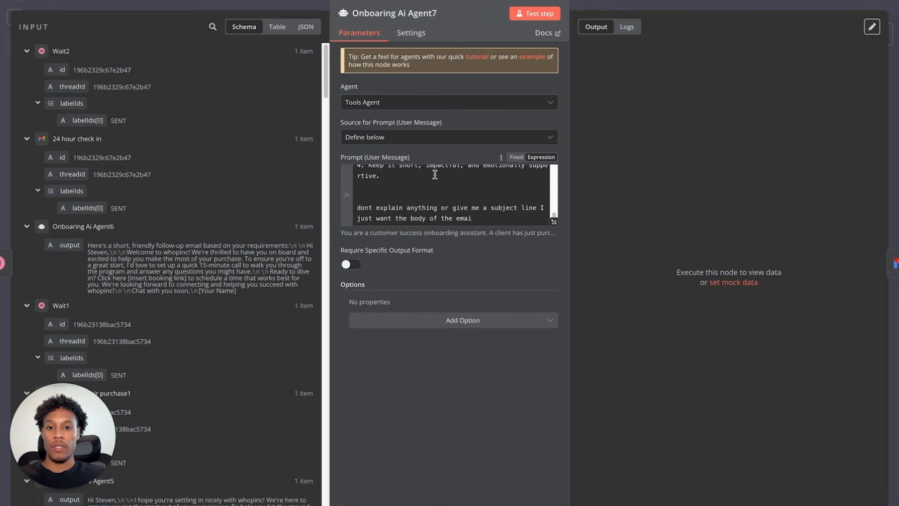
pyautogui.scroll(10, 427, 177)
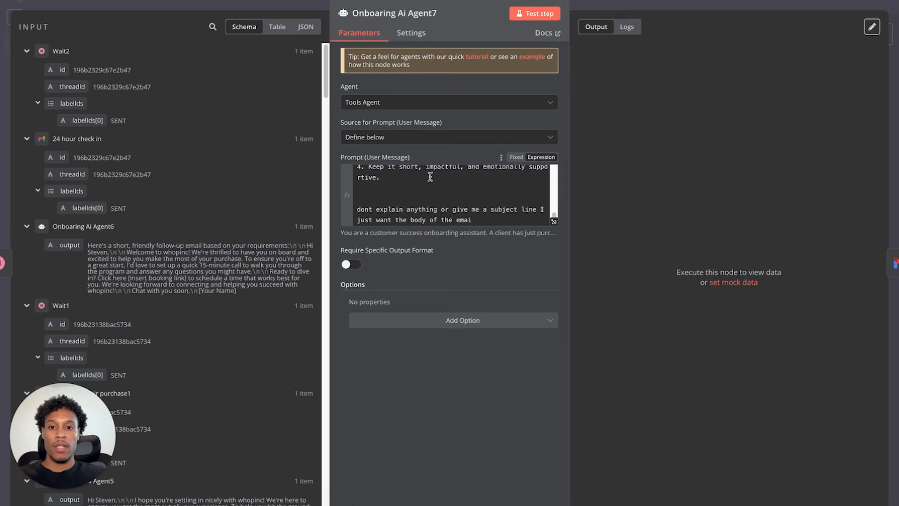
pyautogui.click(535, 13)
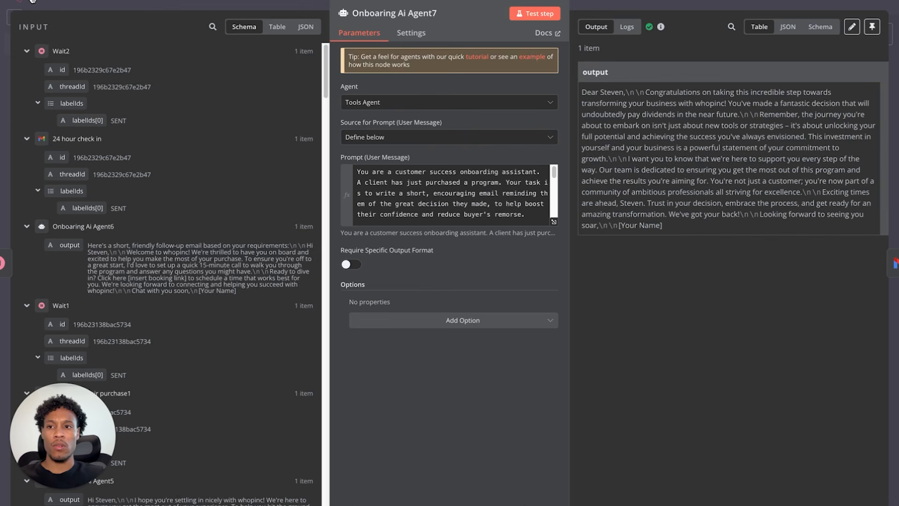
pyautogui.click(32, 2)
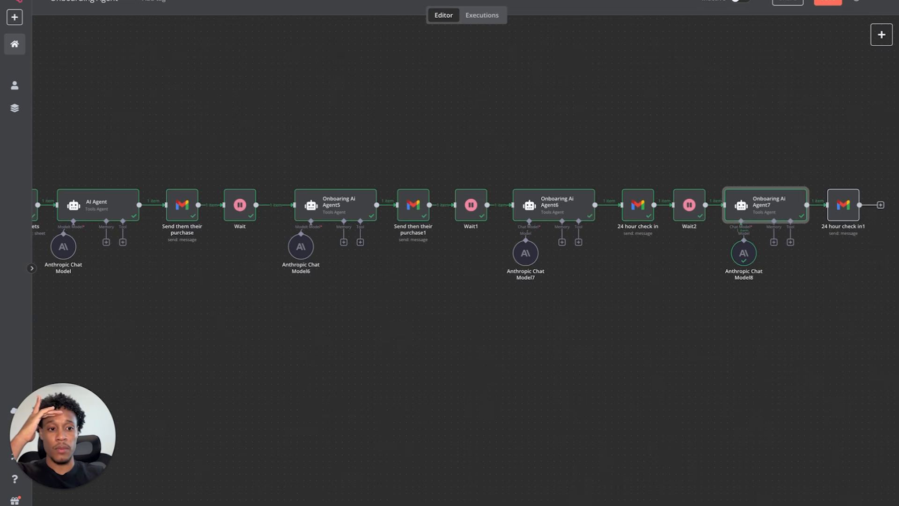
# - Review the final 24 hour check in1 email step settings
pyautogui.click(840, 206)
pyautogui.doubleClick(840, 207)
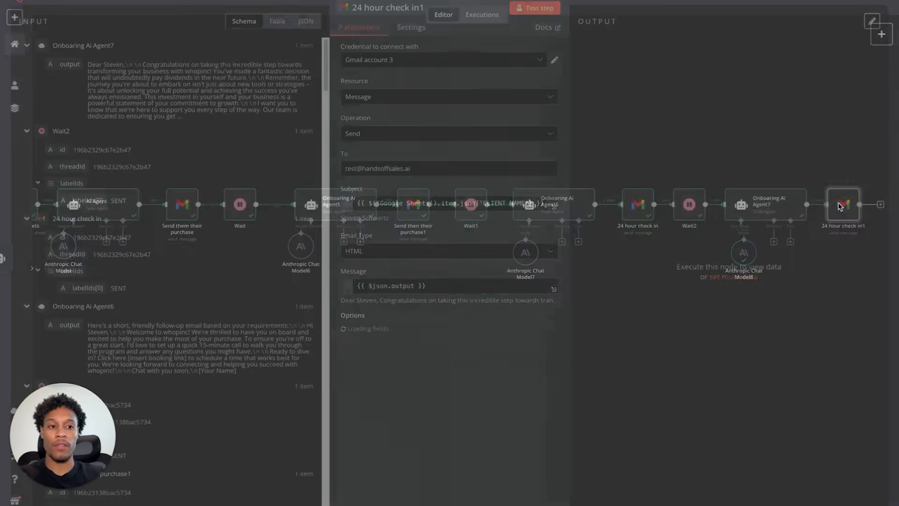
pyautogui.click(56, 2)
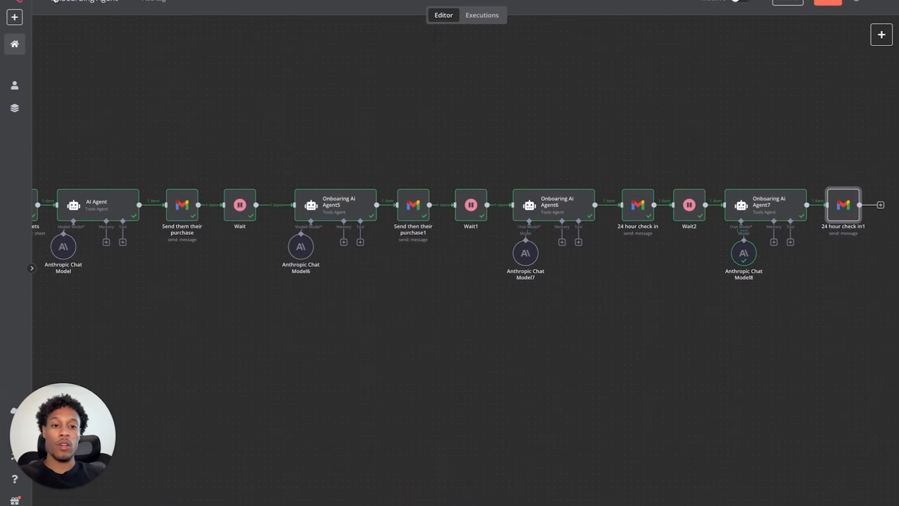
pyautogui.hscroll(-5, 229, 329)
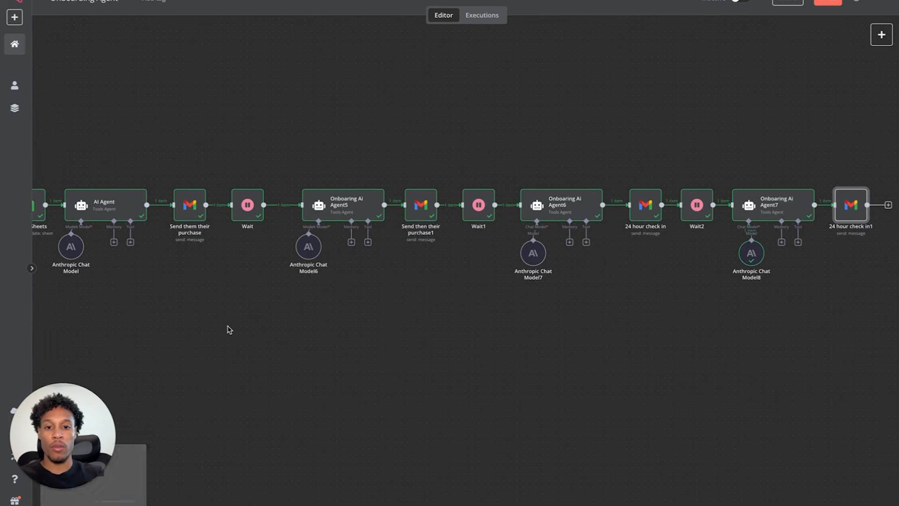
pyautogui.hscroll(1, 229, 329)
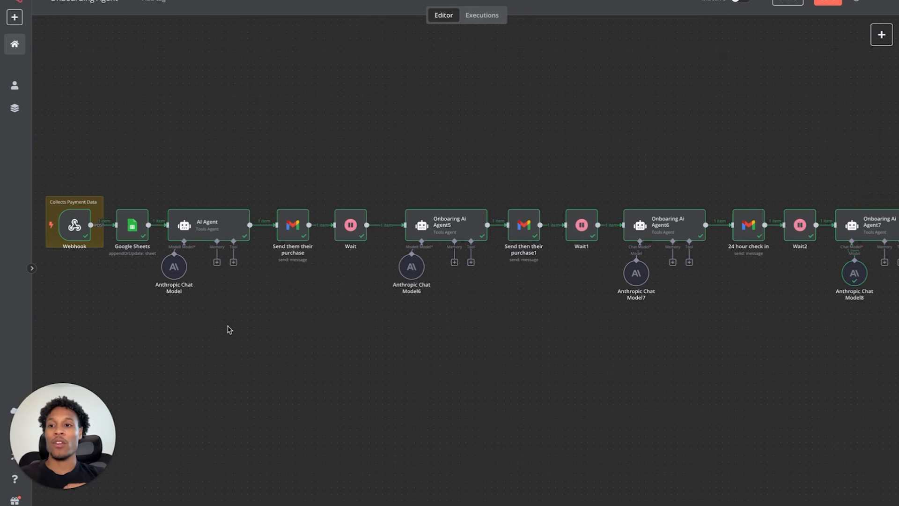
pyautogui.scroll(-1, 33, 171)
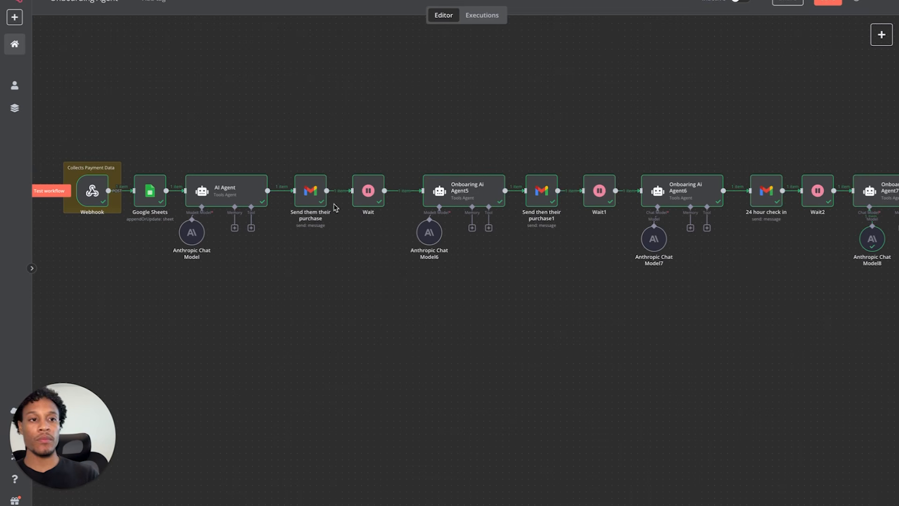
# - Add a Webhook trigger and place it below the start of the main flow
pyautogui.click(881, 35)
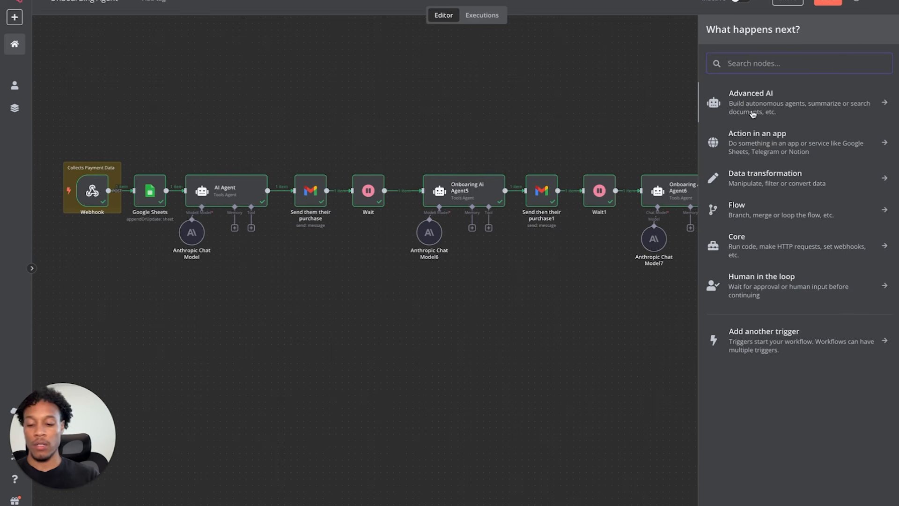
pyautogui.write('web')
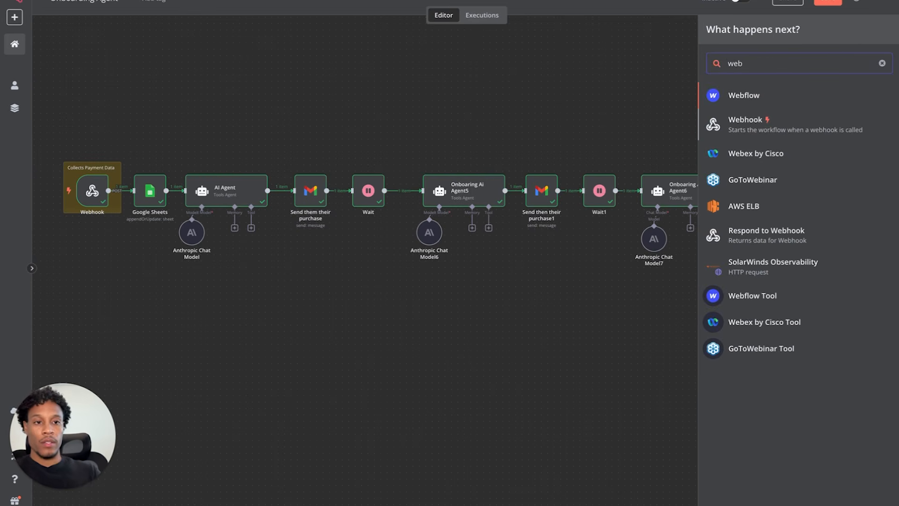
pyautogui.click(747, 126)
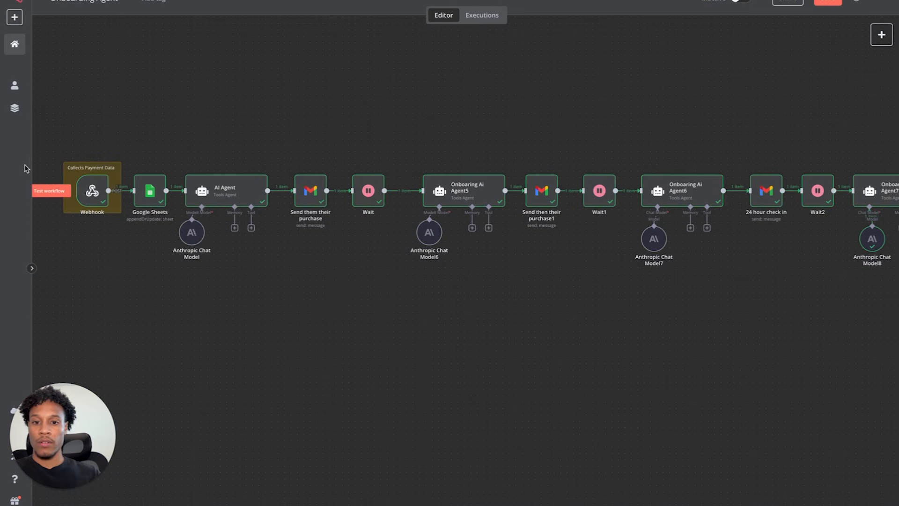
pyautogui.press('1')
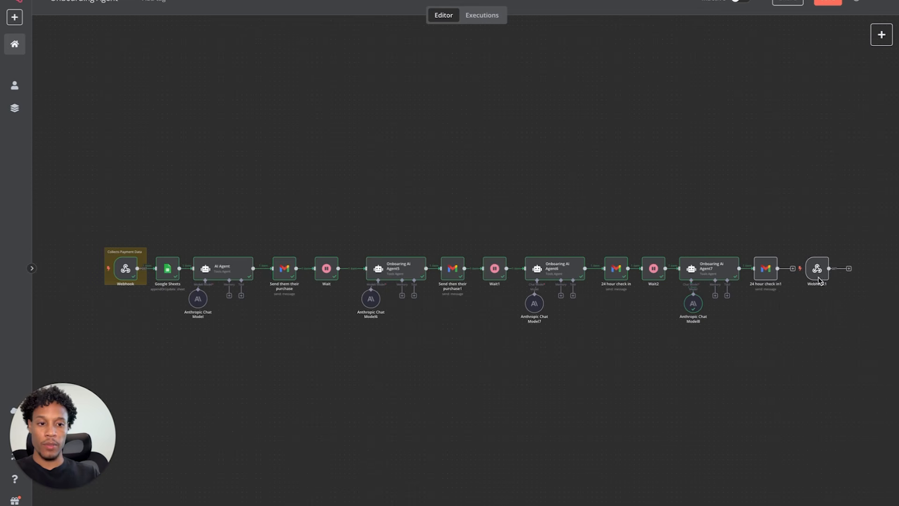
pyautogui.moveTo(819, 274); pyautogui.dragTo(225, 373)
pyautogui.scroll(5, 260, 327)
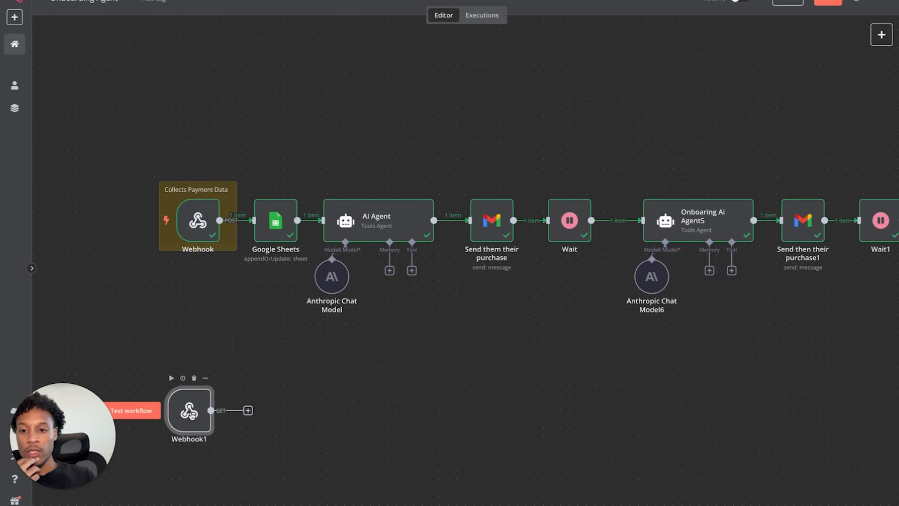
# - Set Webhook1's HTTP Method to POST
pyautogui.doubleClick(190, 414)
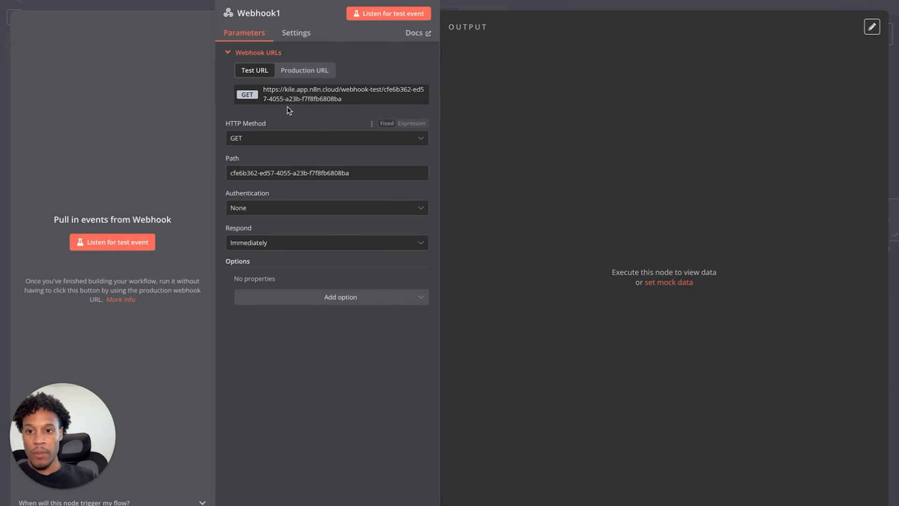
pyautogui.click(268, 139)
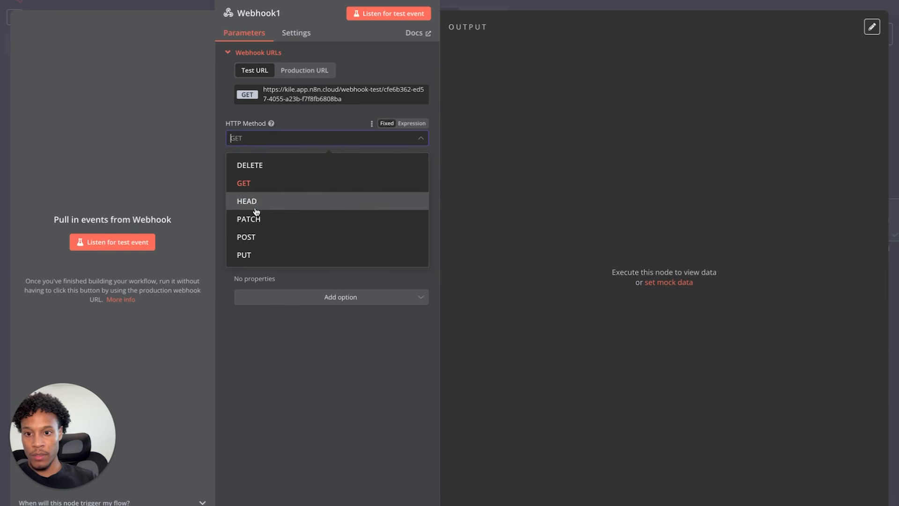
pyautogui.click(256, 237)
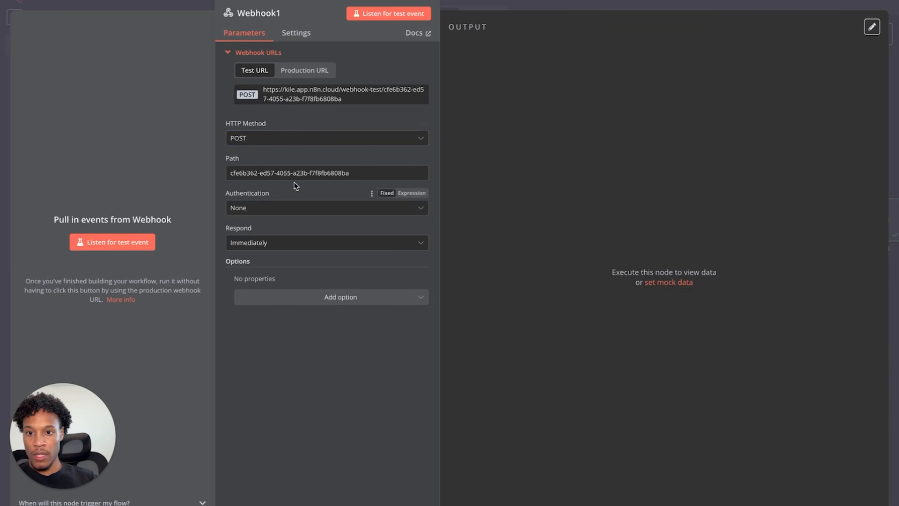
pyautogui.press('Escape')
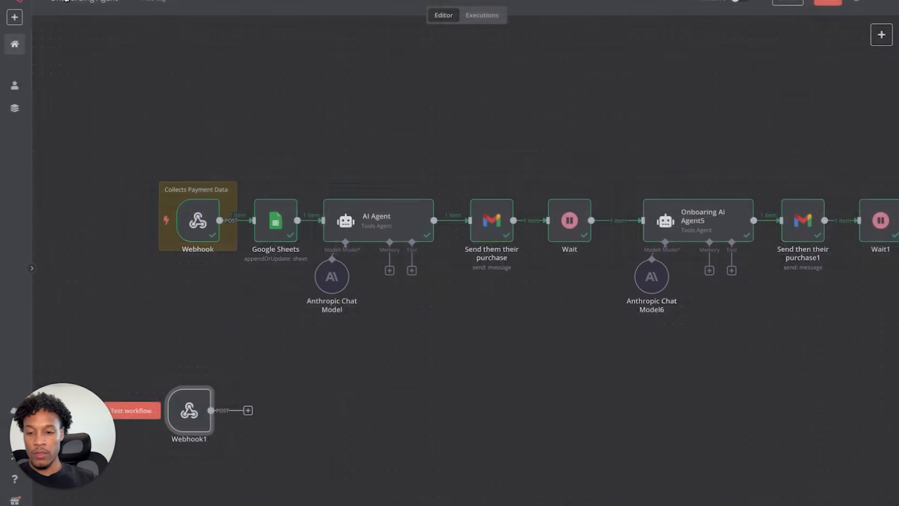
# - Compare with the original Webhook, nudge Webhook1 higher, and copy its test URL
pyautogui.doubleClick(198, 220)
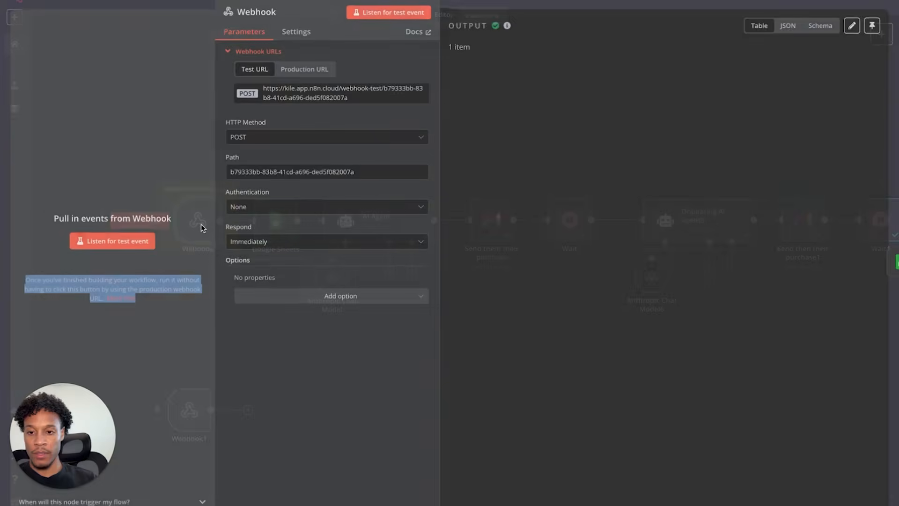
pyautogui.click(69, 6)
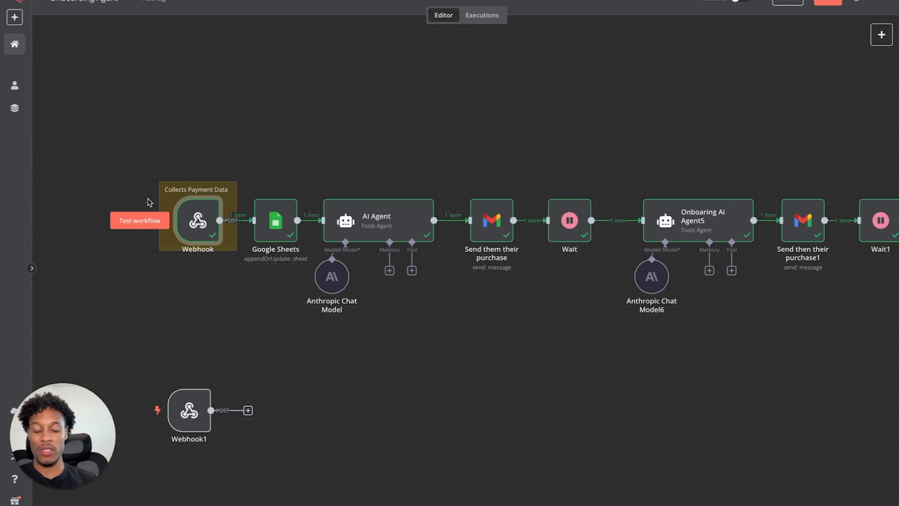
pyautogui.moveTo(186, 402); pyautogui.dragTo(195, 360)
pyautogui.doubleClick(196, 363)
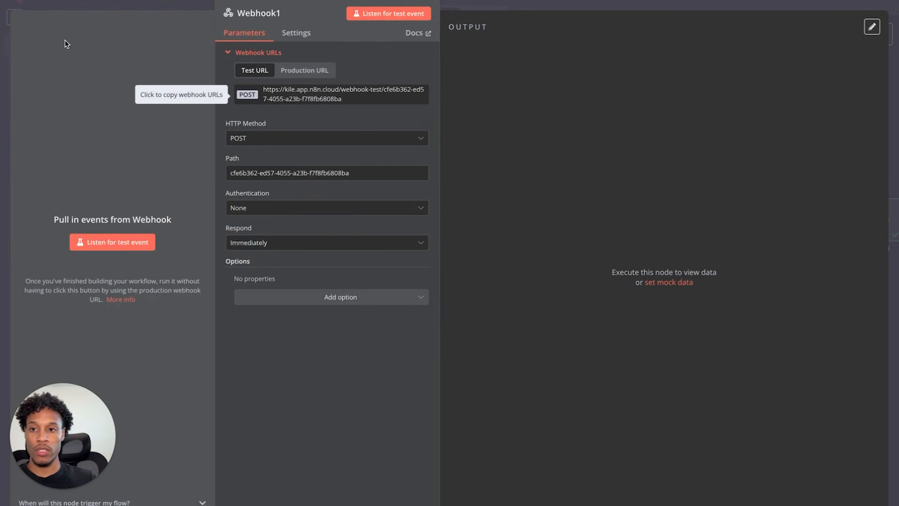
pyautogui.click(63, 14)
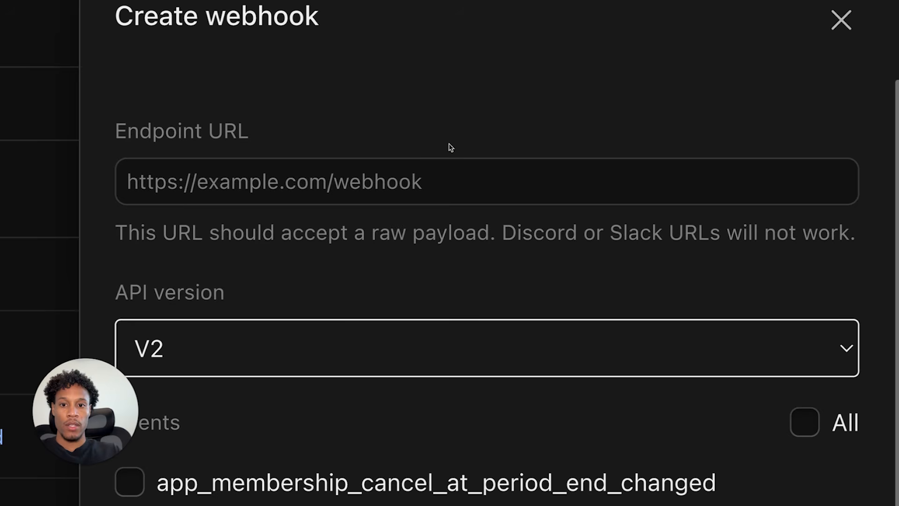
# - Paste the n8n test URL as Whop's endpoint, subscribe to payment_succeeded, and save the webhook
pyautogui.click(357, 185)
pyautogui.click(380, 109)
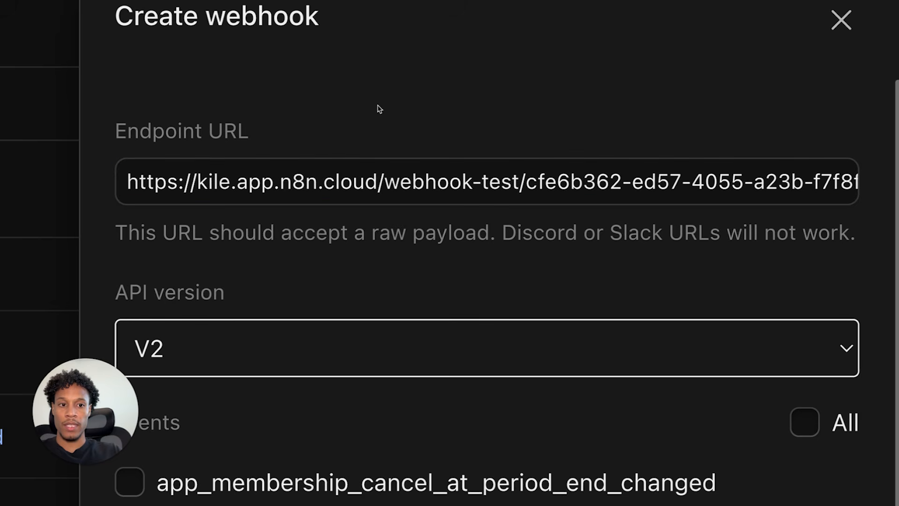
pyautogui.scroll(-10, 363, 324)
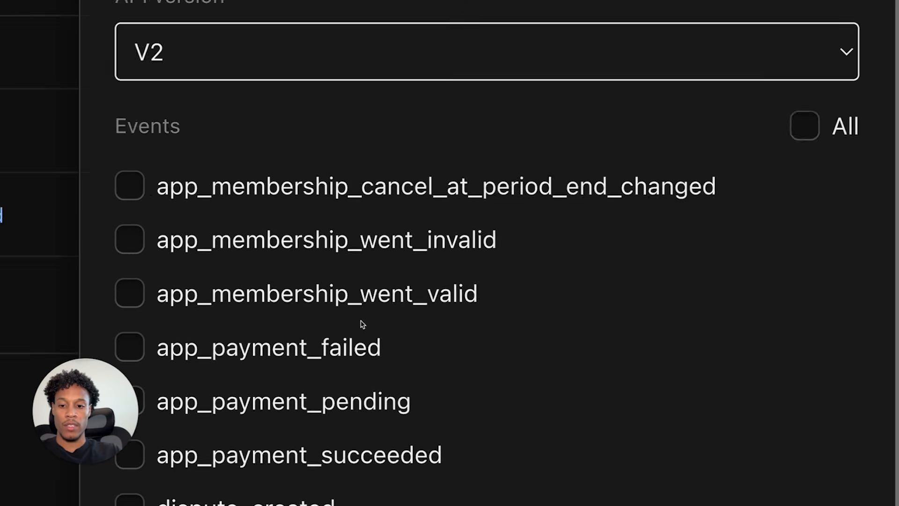
pyautogui.scroll(-2, 369, 348)
pyautogui.click(145, 254)
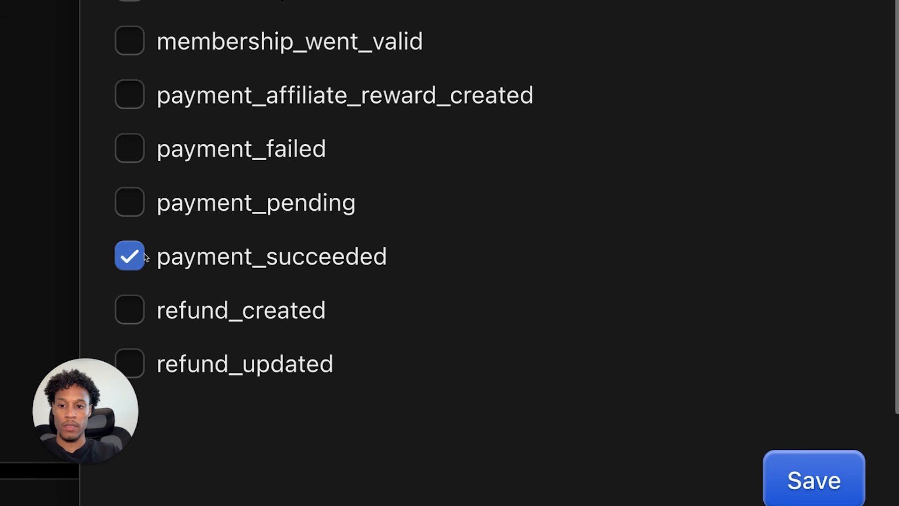
pyautogui.click(784, 490)
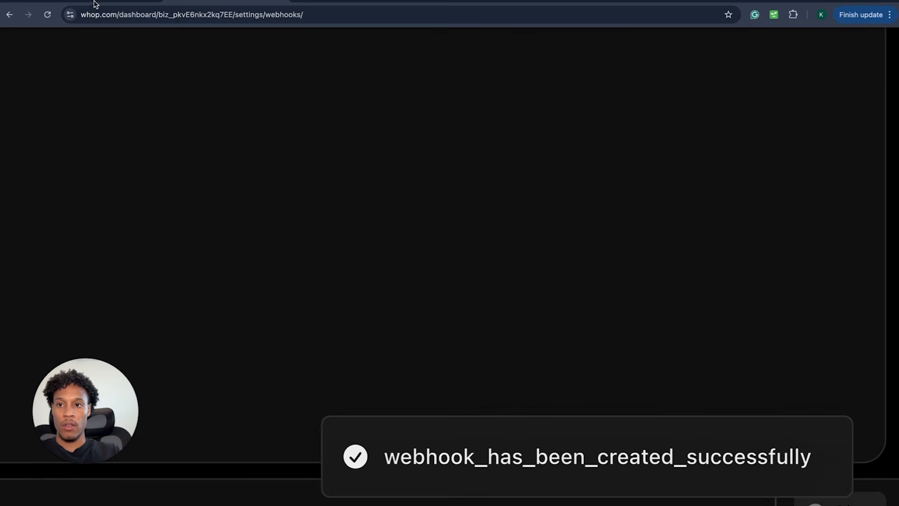
pyautogui.click(94, 3)
pyautogui.doubleClick(191, 371)
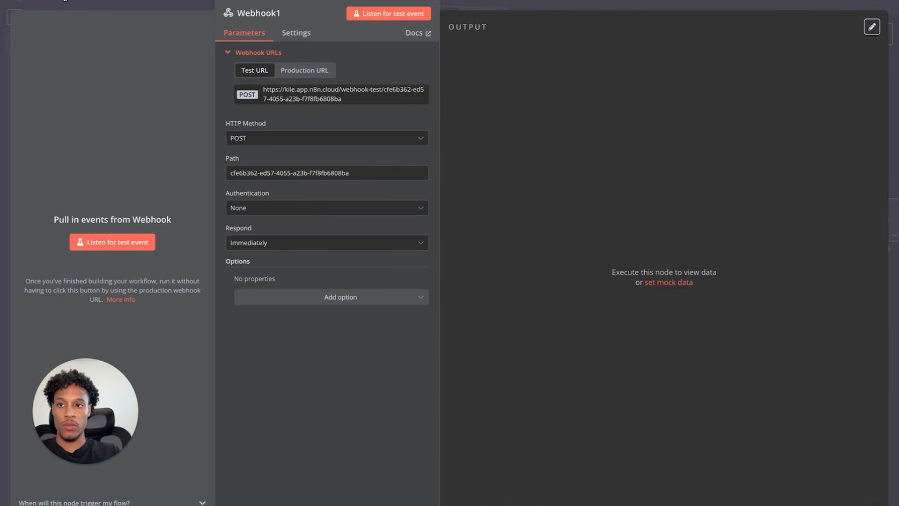
# - Listen on Webhook1 and inspect the received payment.succeeded event with payment and membership data
pyautogui.click(65, 1)
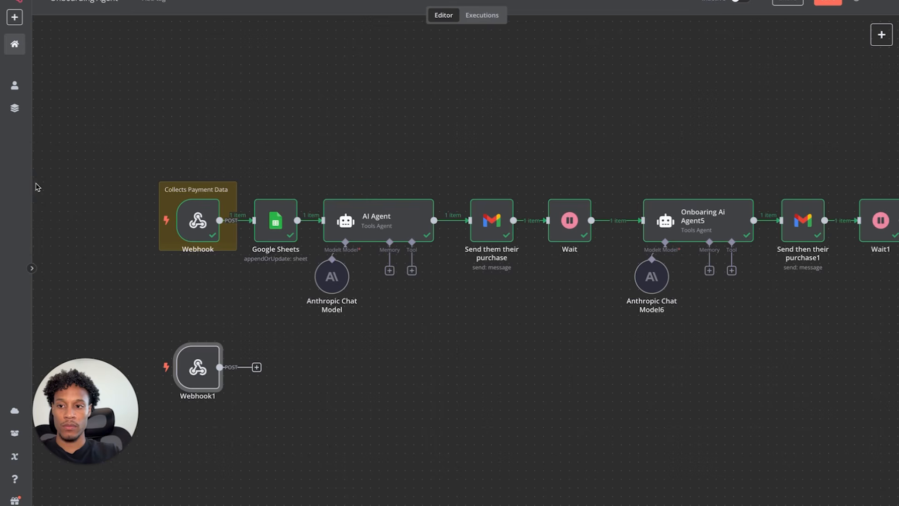
pyautogui.click(158, 371)
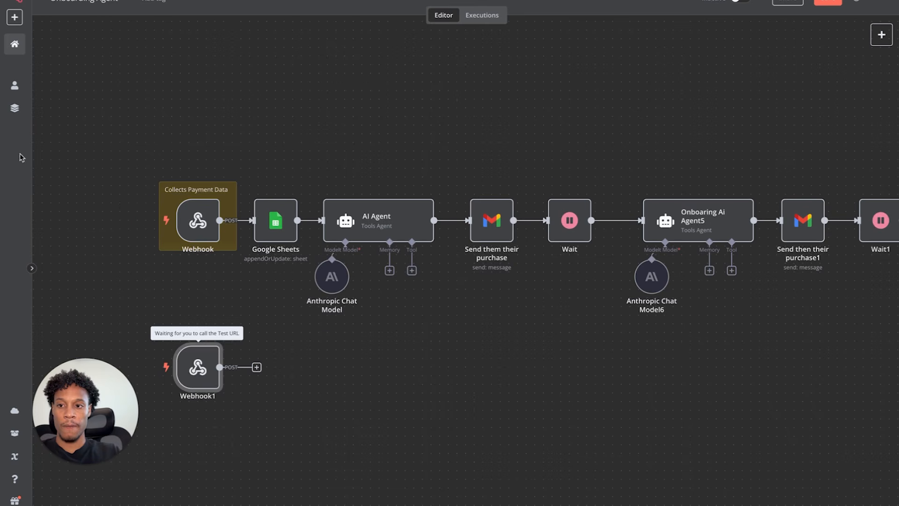
pyautogui.doubleClick(199, 370)
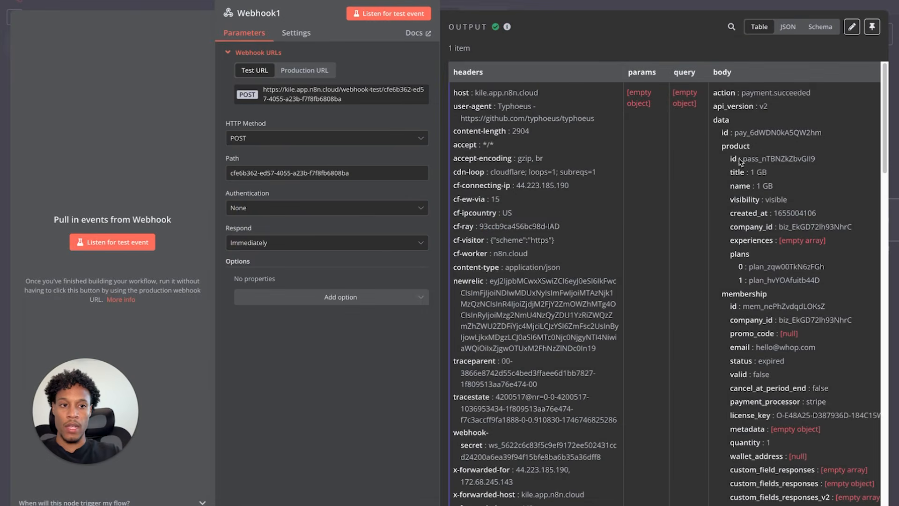
pyautogui.click(58, 1)
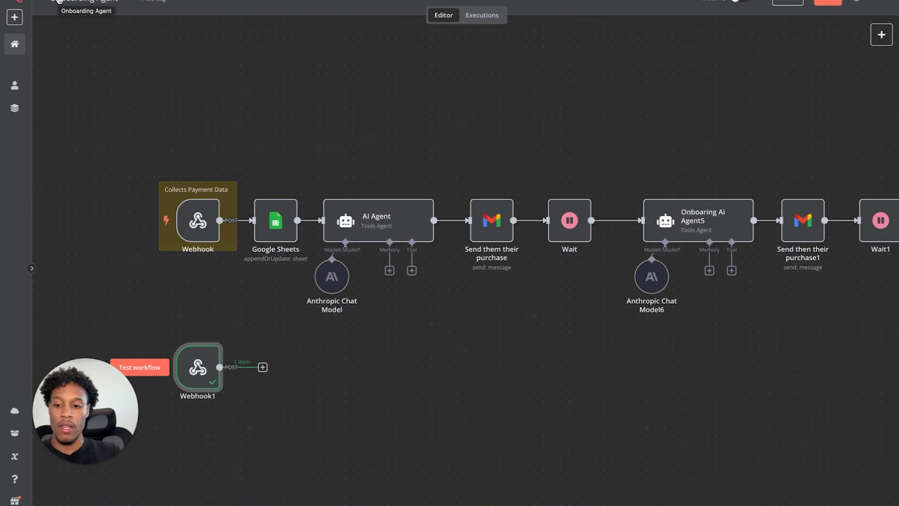
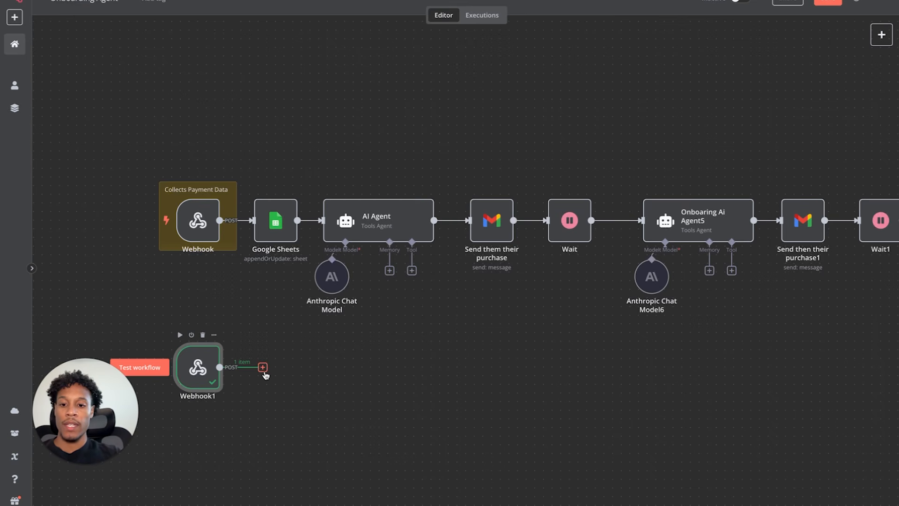
# - Add a Google Sheets 'Append or update row in sheet' step after Webhook1
pyautogui.click(263, 368)
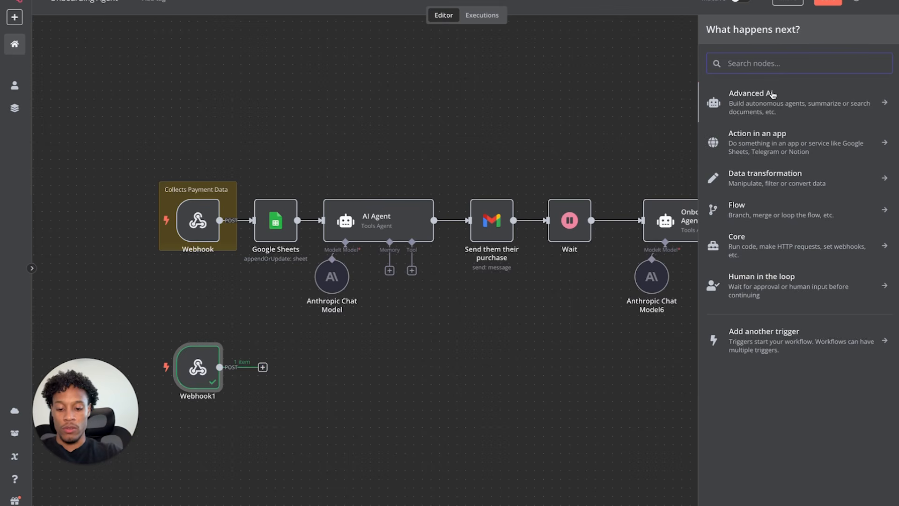
pyautogui.write('google')
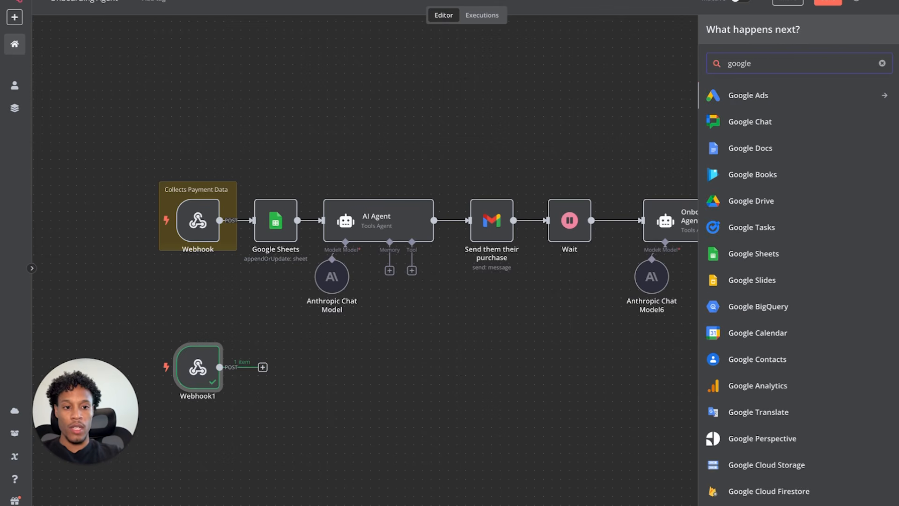
pyautogui.click(741, 257)
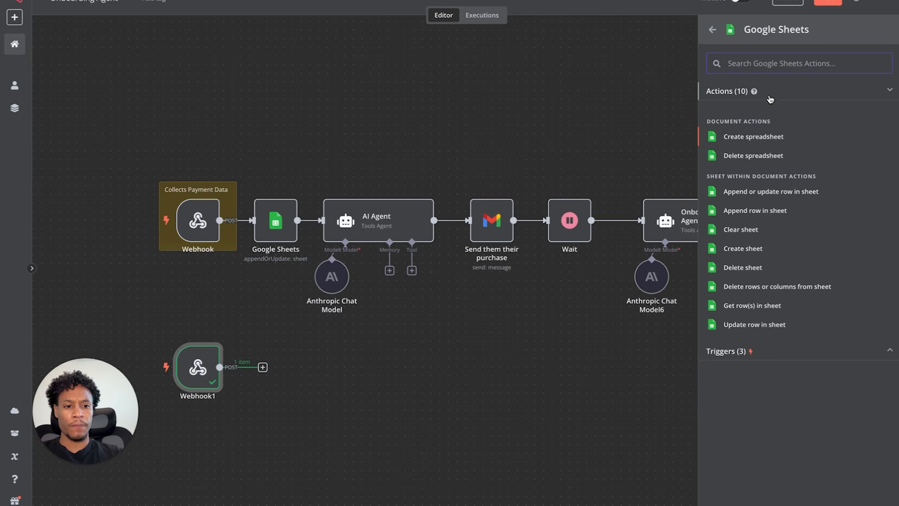
pyautogui.click(772, 192)
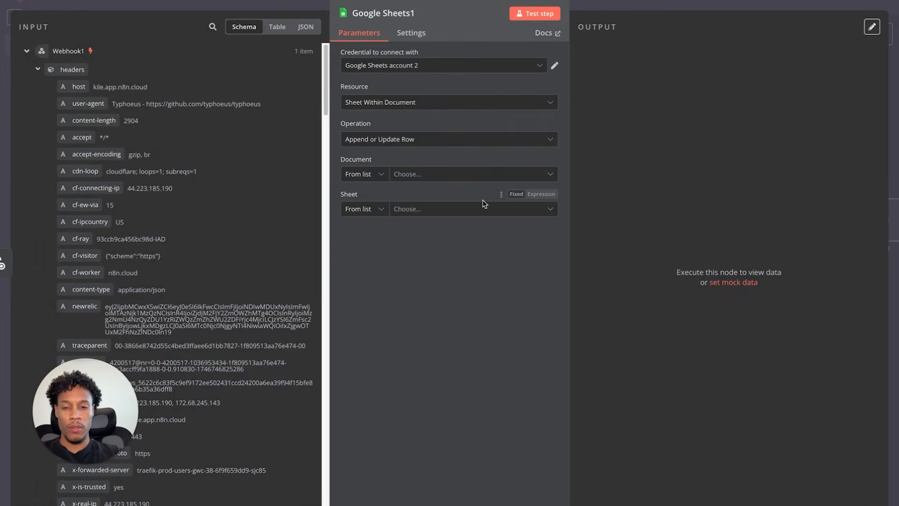
# - Check the existing Google Sheets step for reference, then open the new Google Sheets1 settings
pyautogui.click(73, 2)
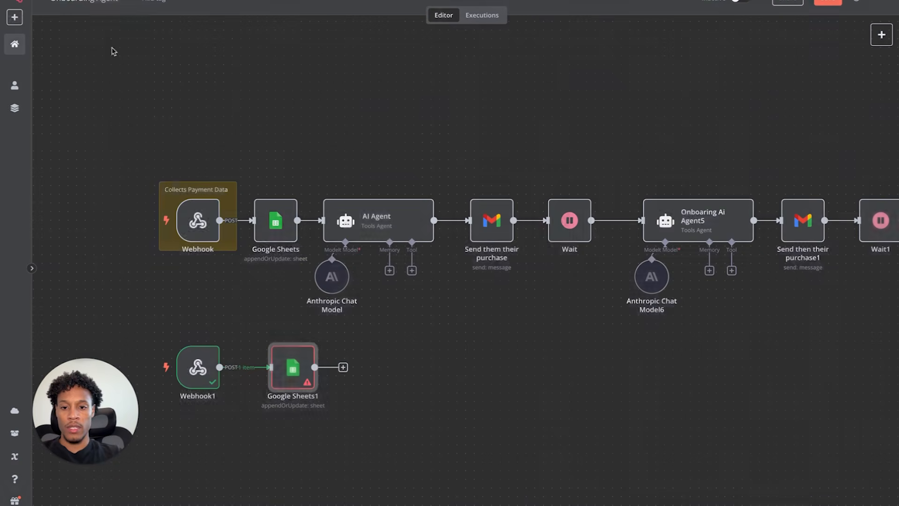
pyautogui.doubleClick(270, 237)
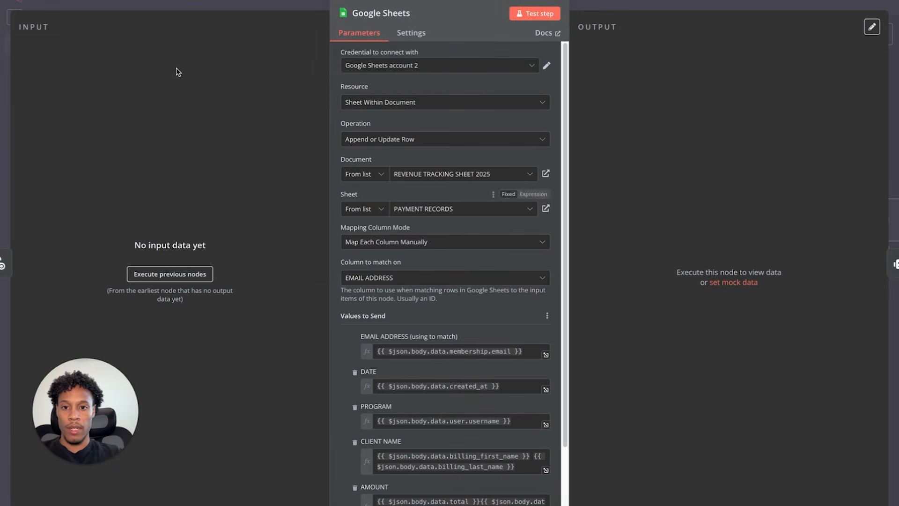
pyautogui.click(20, 2)
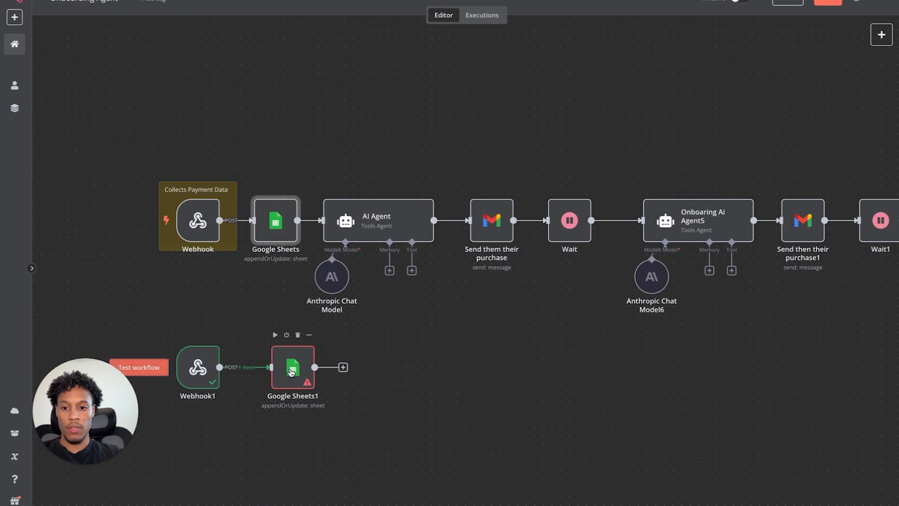
pyautogui.click(273, 369)
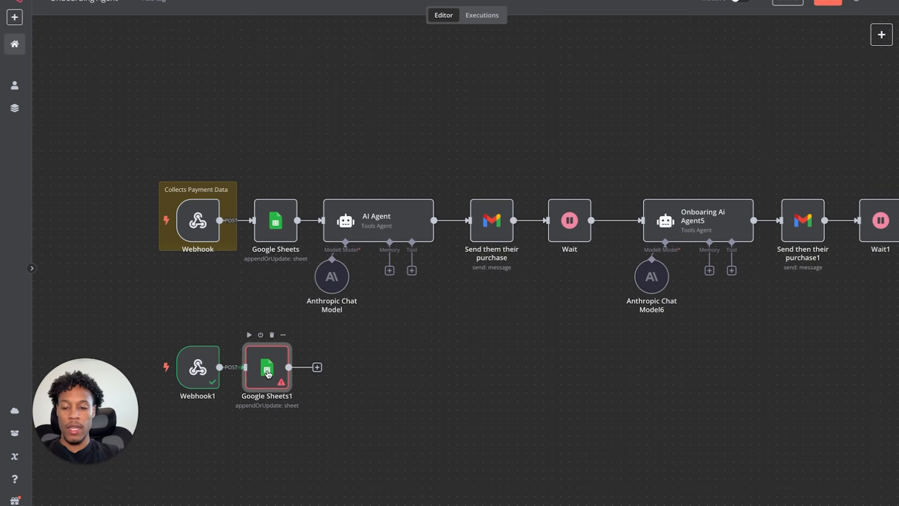
pyautogui.doubleClick(275, 372)
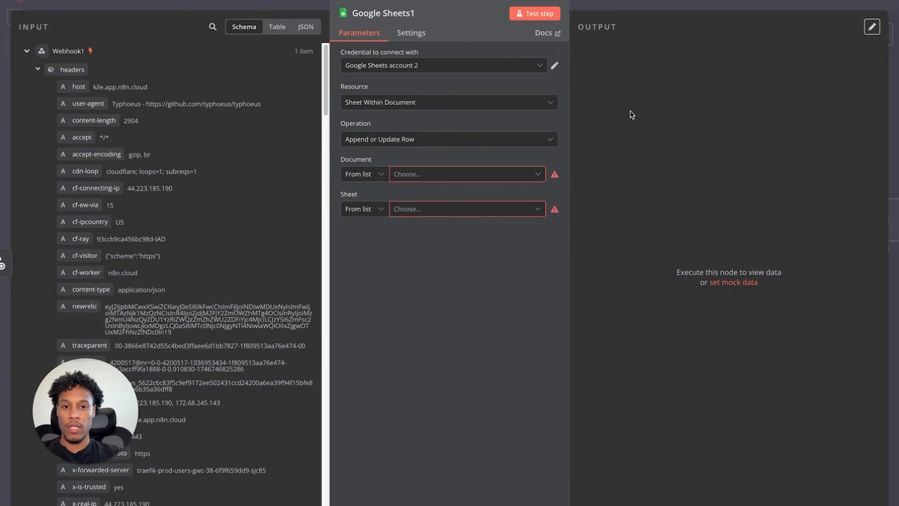
# - Confirm the Google Sheets account and keep Sheet Within Document with Append or Update Row
pyautogui.click(554, 66)
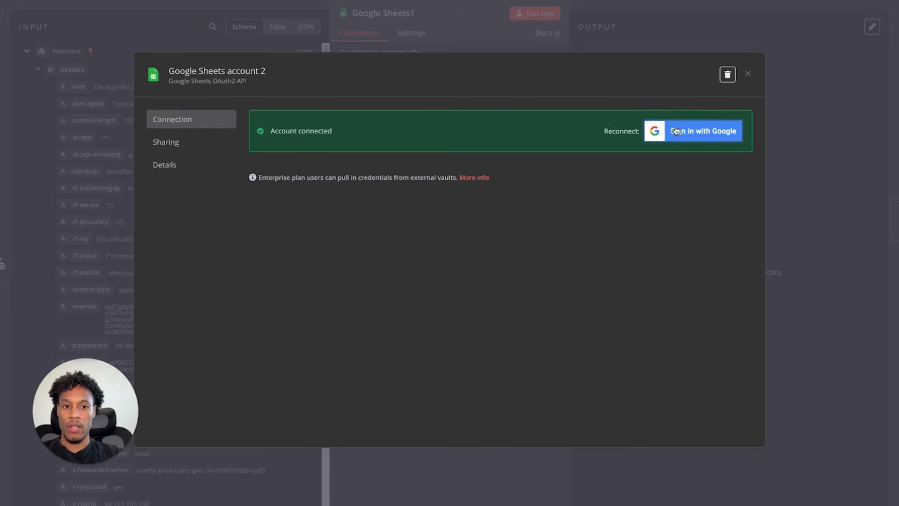
pyautogui.click(750, 75)
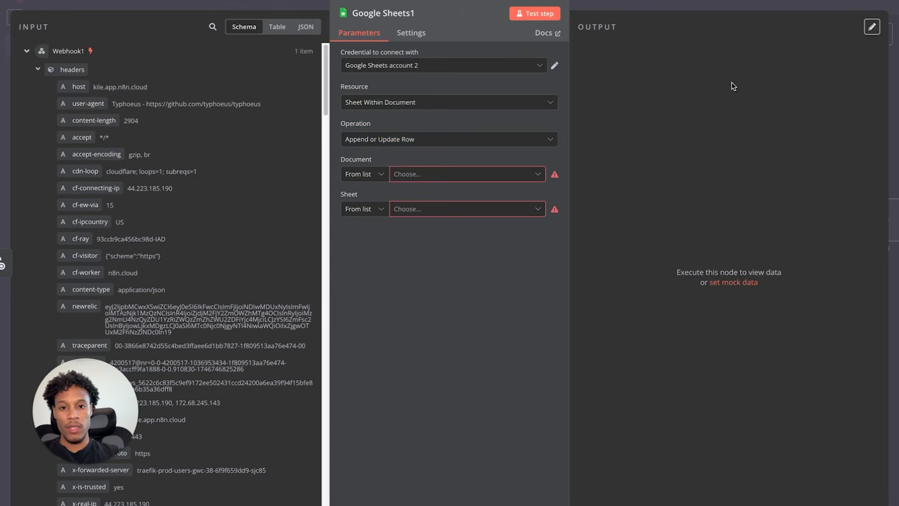
pyautogui.click(472, 104)
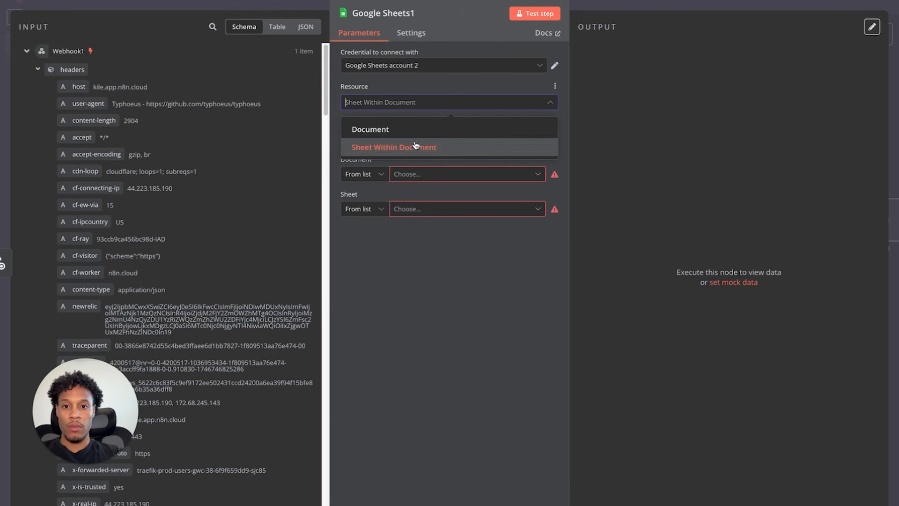
pyautogui.click(422, 83)
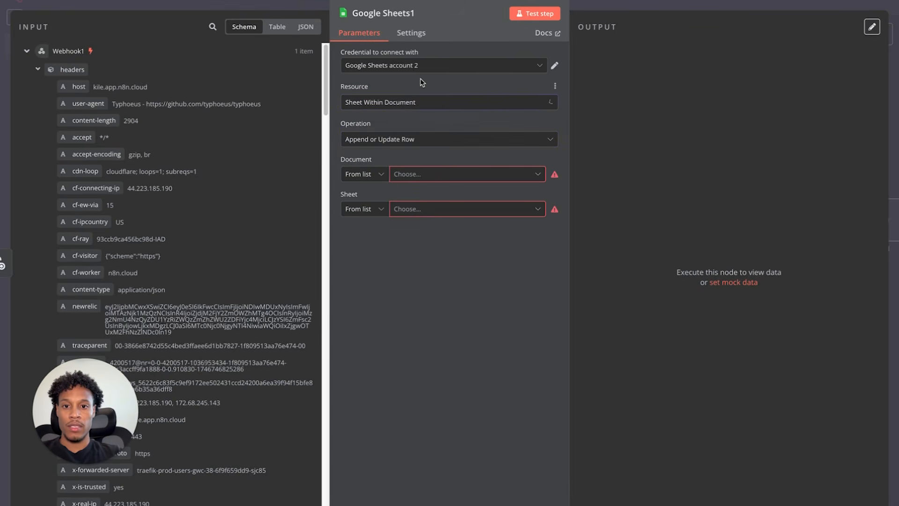
pyautogui.click(386, 142)
pyautogui.click(418, 124)
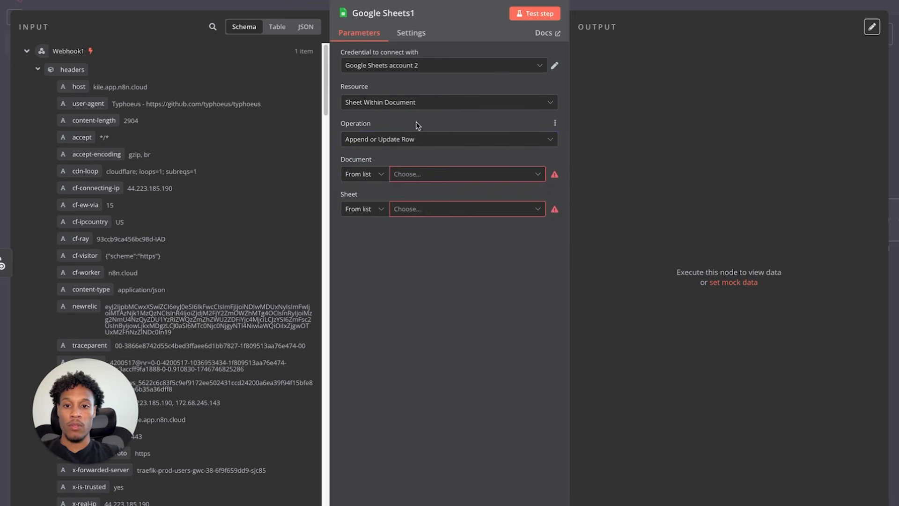
# - Target the PAYMENT RECORDS sheet in the REVENUE TRACKING SHEET 2025 spreadsheet
pyautogui.click(402, 175)
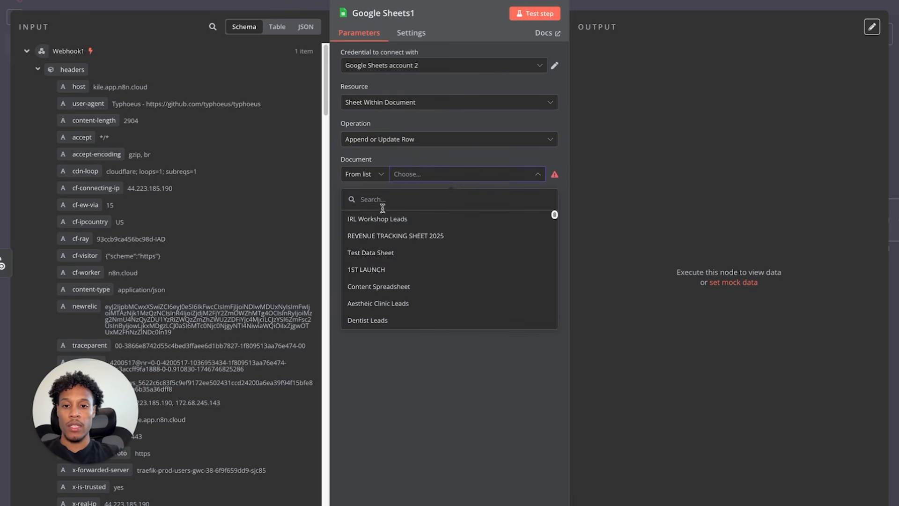
pyautogui.click(380, 240)
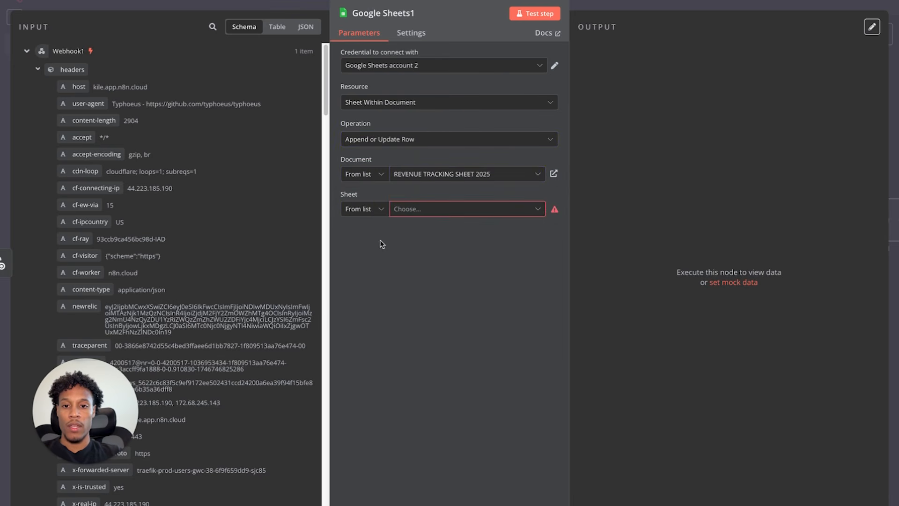
pyautogui.click(424, 209)
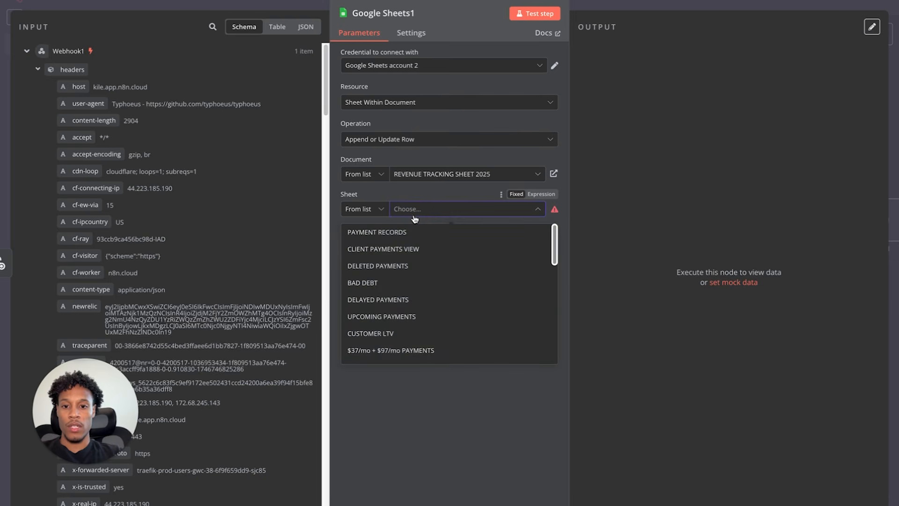
pyautogui.click(392, 232)
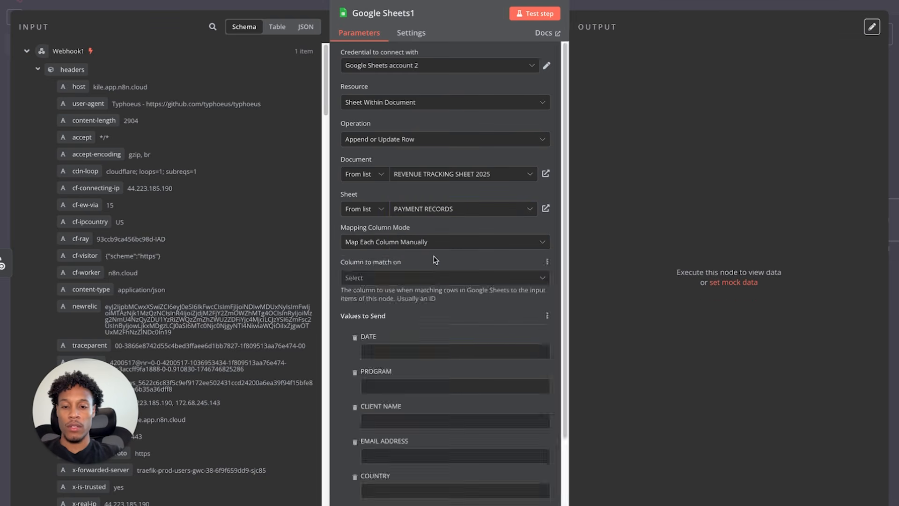
pyautogui.scroll(-1, 388, 356)
pyautogui.scroll(-4, 388, 356)
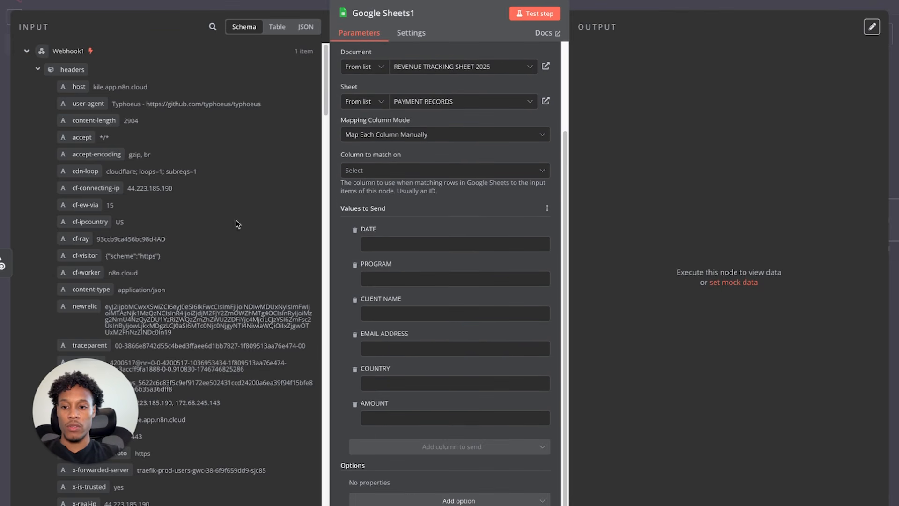
pyautogui.moveTo(96, 412); pyautogui.dragTo(578, 448)
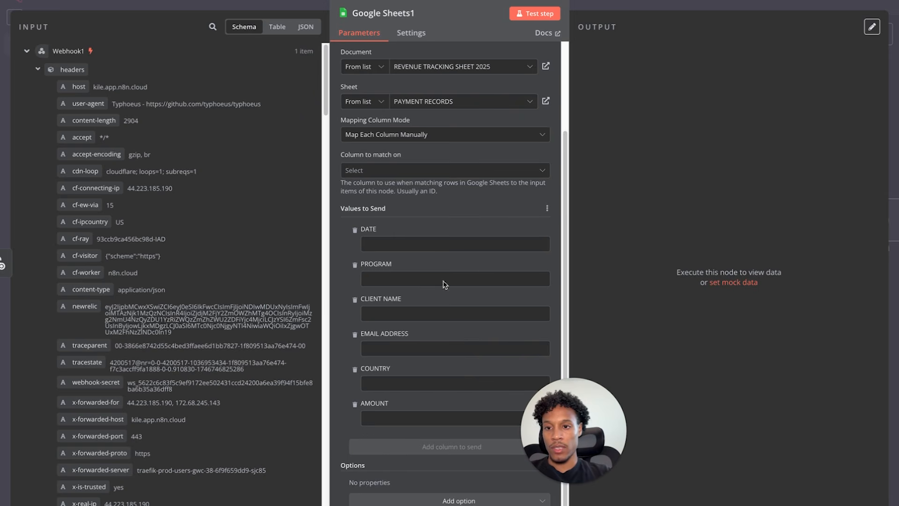
# - Map the billing name into CLIENT NAME and the user's email into EMAIL ADDRESS
pyautogui.scroll(-15, 235, 249)
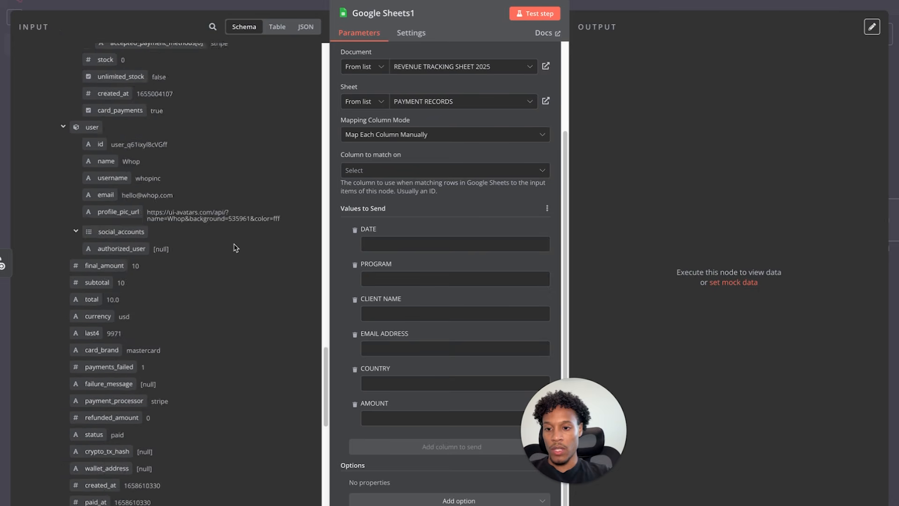
pyautogui.scroll(3, 236, 247)
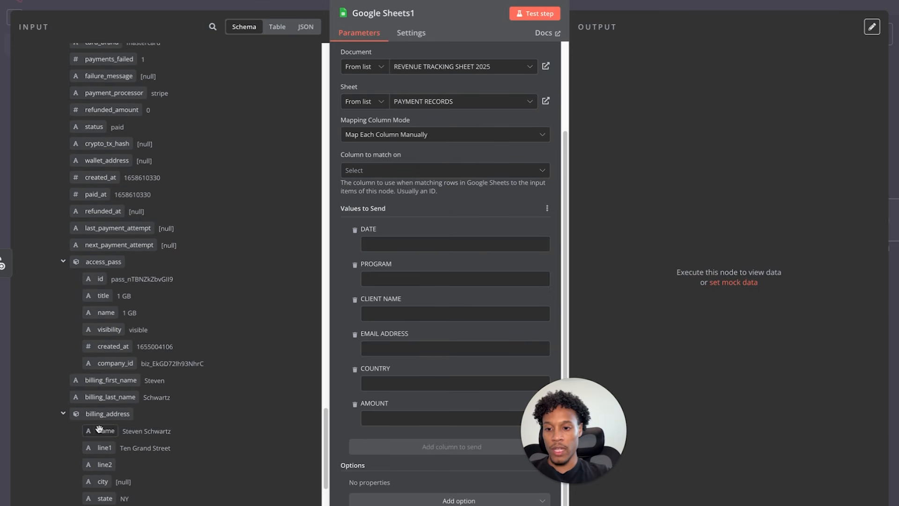
pyautogui.moveTo(99, 428); pyautogui.dragTo(396, 313)
pyautogui.click(281, 309)
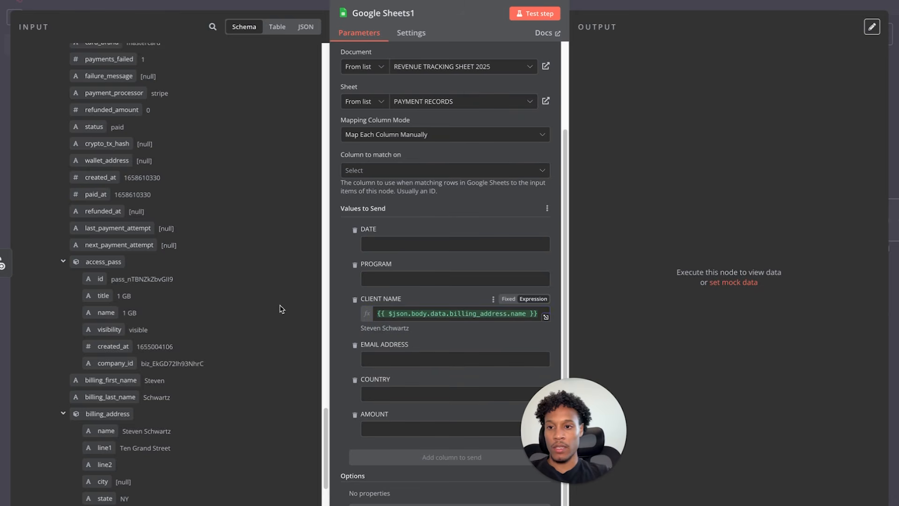
pyautogui.scroll(-3, 281, 310)
pyautogui.scroll(2, 281, 309)
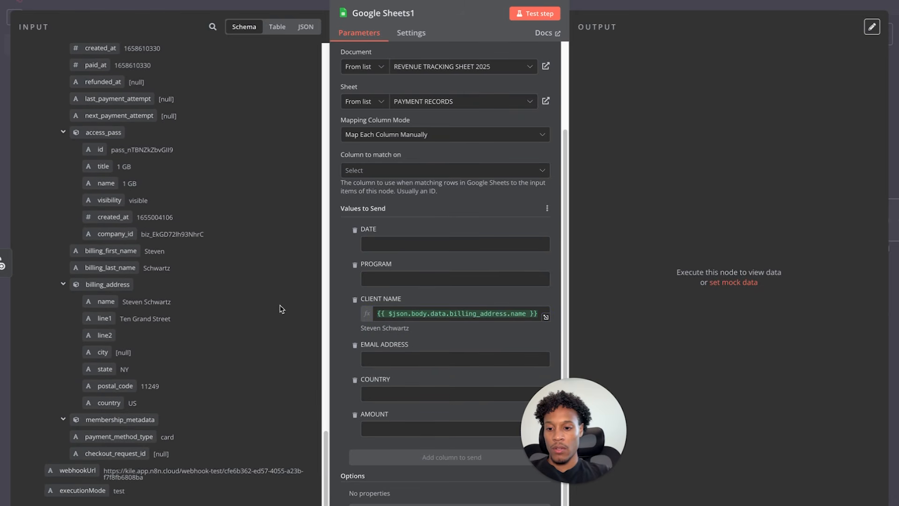
pyautogui.scroll(2, 281, 309)
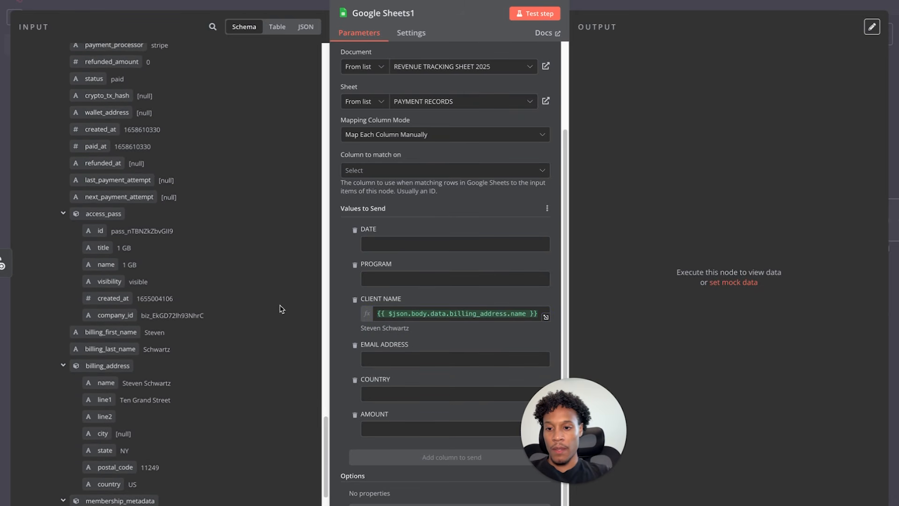
pyautogui.scroll(10, 247, 261)
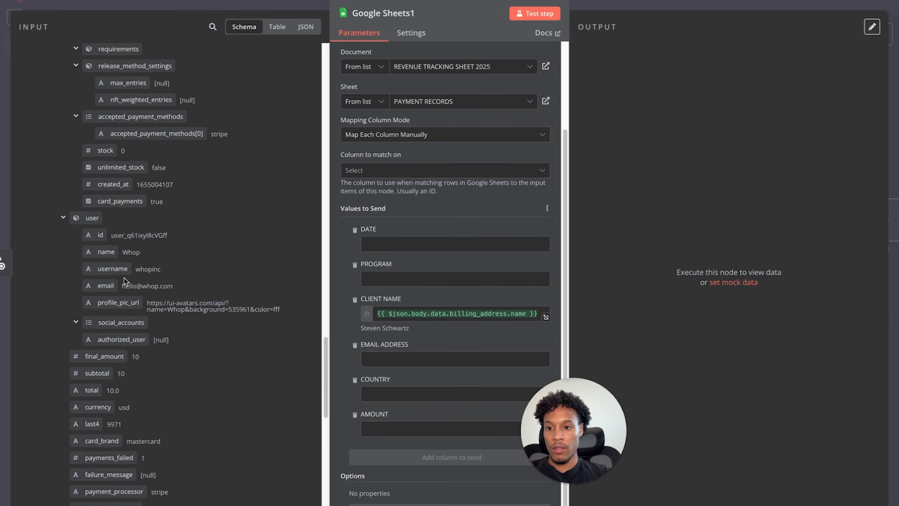
pyautogui.moveTo(106, 286); pyautogui.dragTo(408, 361)
pyautogui.scroll(2, 229, 311)
pyautogui.scroll(1, 230, 312)
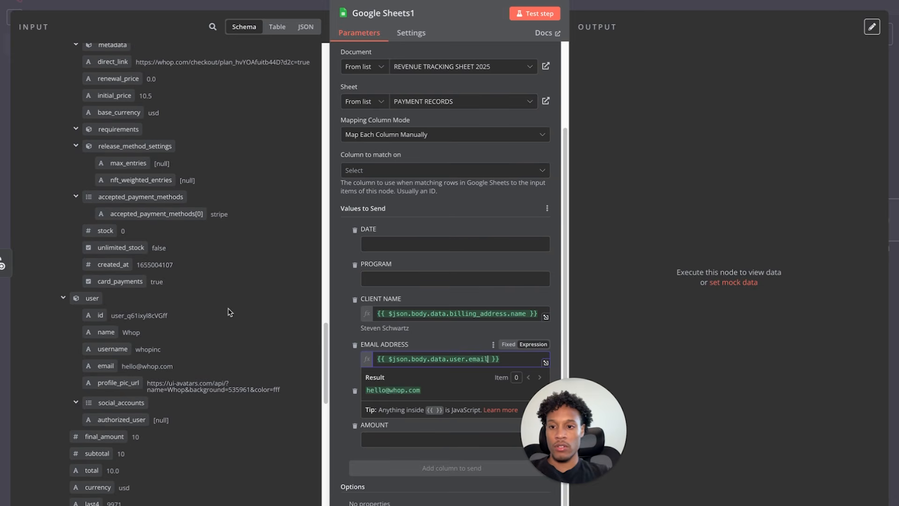
pyautogui.scroll(2, 229, 312)
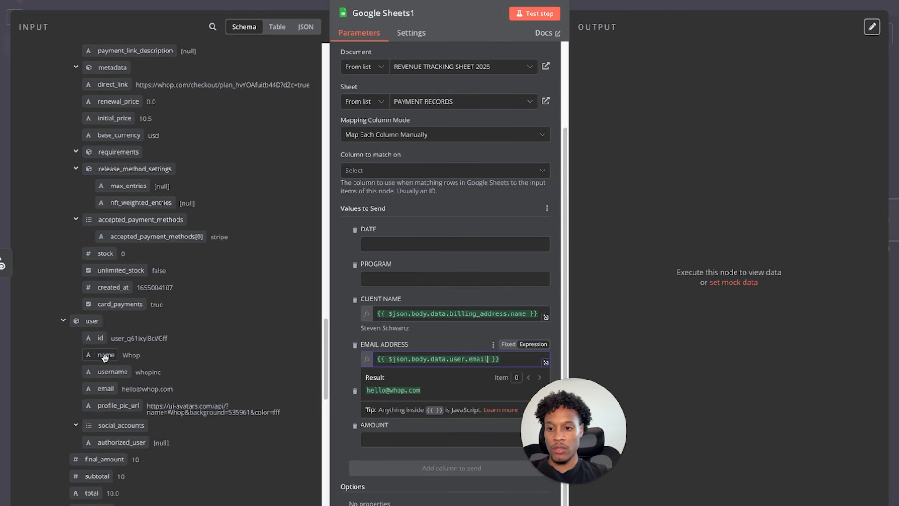
pyautogui.click(105, 357)
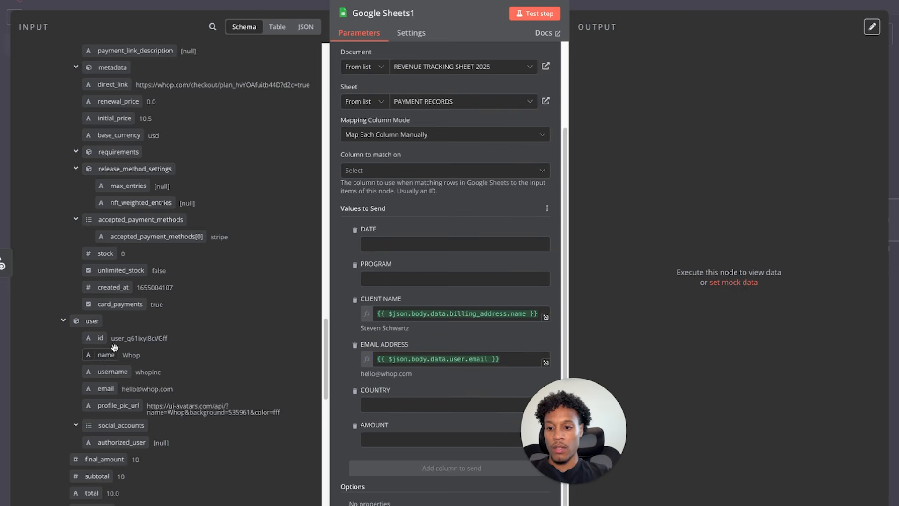
pyautogui.scroll(-5, 164, 297)
pyautogui.scroll(-2, 101, 393)
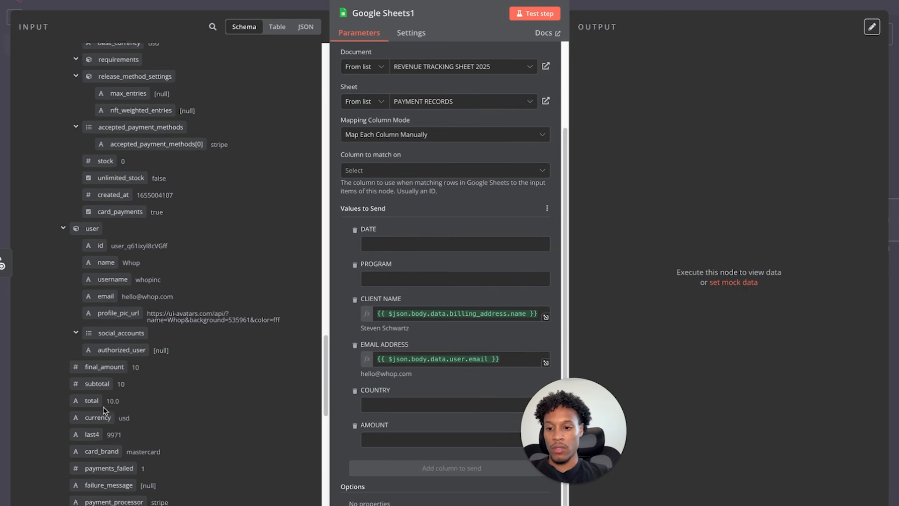
# - Fill AMOUNT with the payment total followed by its currency
pyautogui.moveTo(94, 385); pyautogui.dragTo(388, 446)
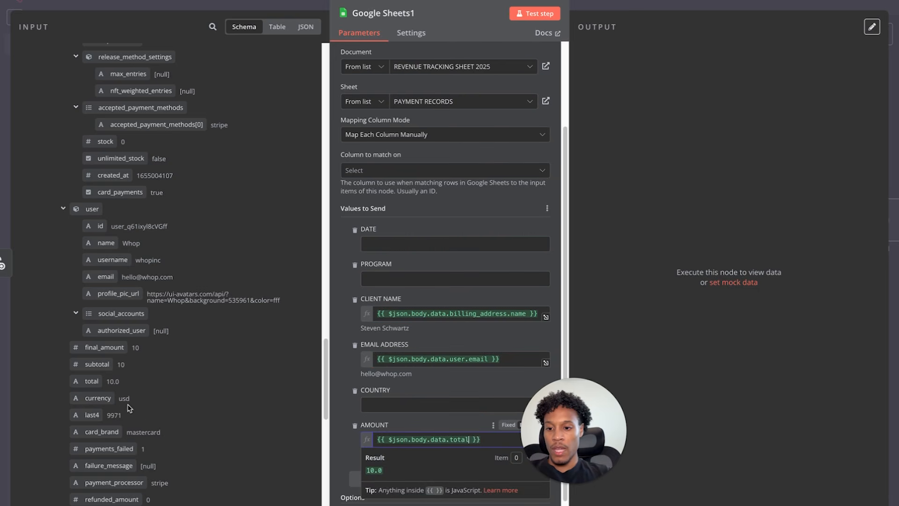
pyautogui.moveTo(105, 398); pyautogui.dragTo(495, 437)
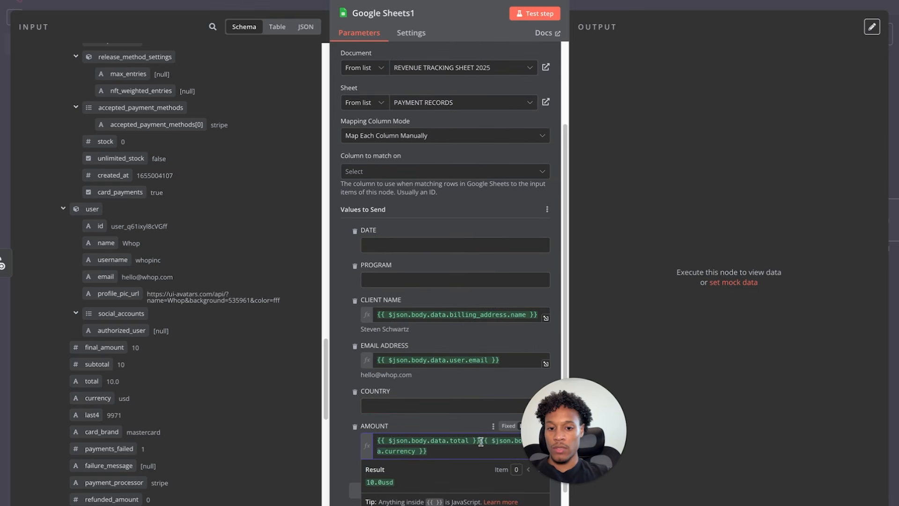
pyautogui.click(448, 420)
pyautogui.scroll(2, 449, 421)
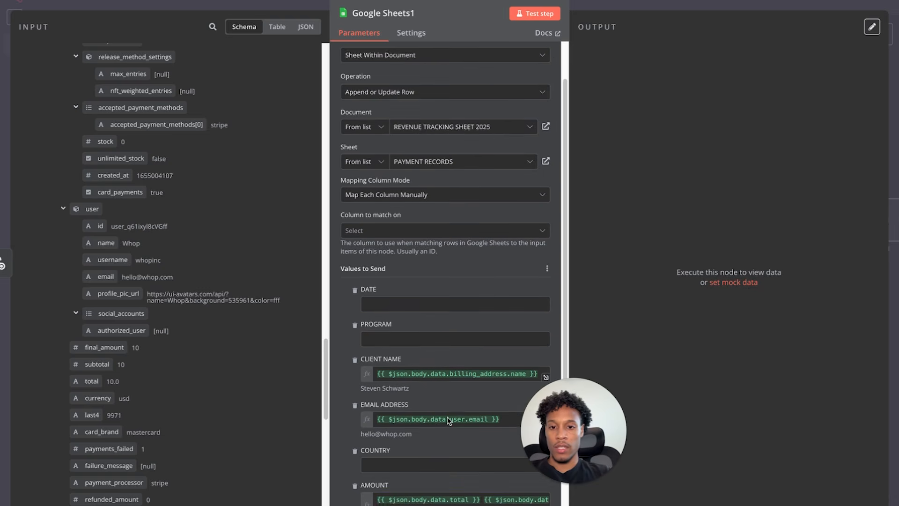
pyautogui.scroll(7, 197, 255)
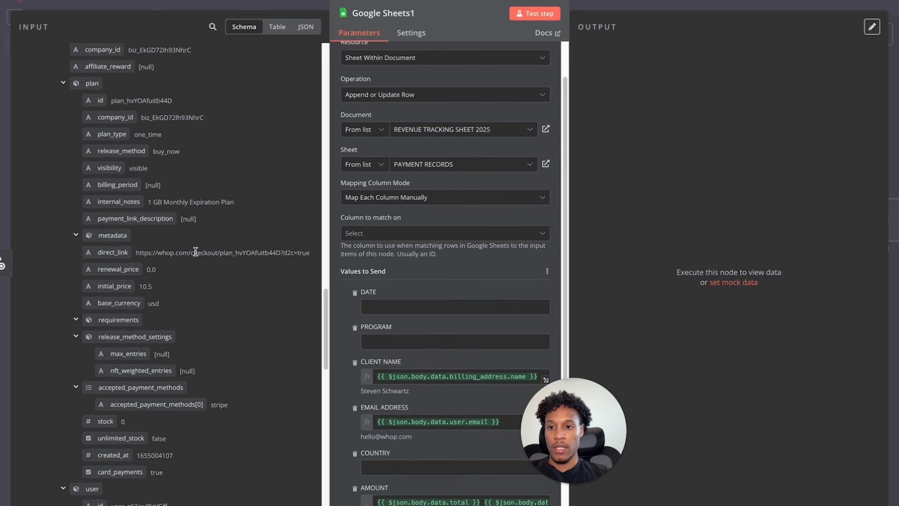
pyautogui.scroll(3, 197, 255)
# - Remove the DATE, COUNTRY and PROGRAM columns and test run Google Sheets1
pyautogui.click(355, 293)
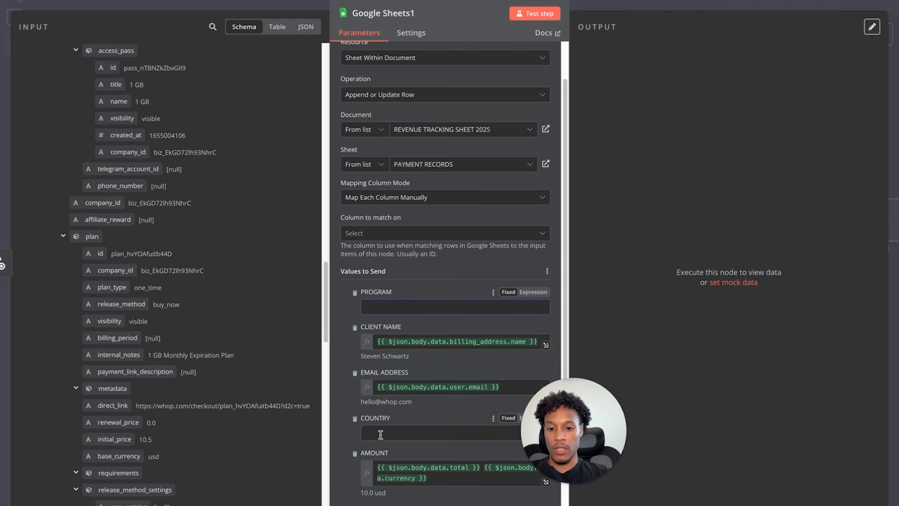
pyautogui.click(355, 418)
pyautogui.click(355, 295)
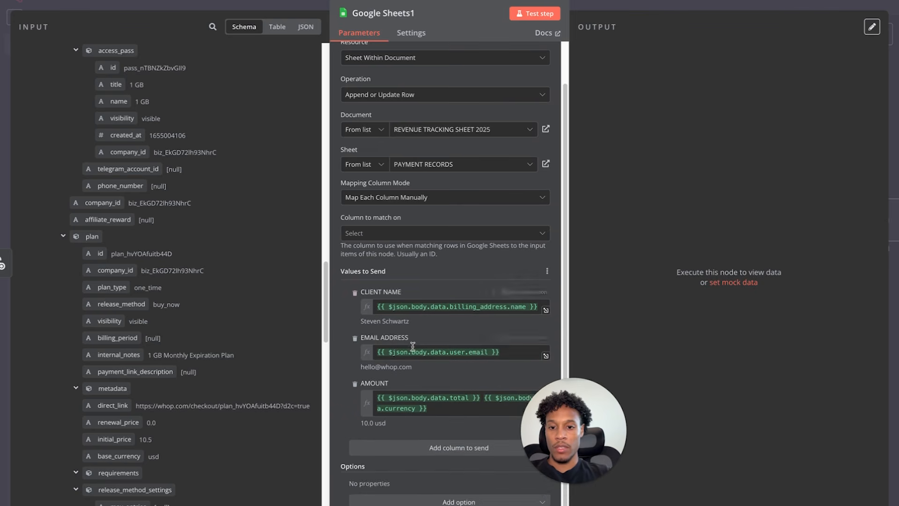
pyautogui.scroll(1, 445, 304)
pyautogui.scroll(-5, 264, 205)
pyautogui.scroll(10, 264, 205)
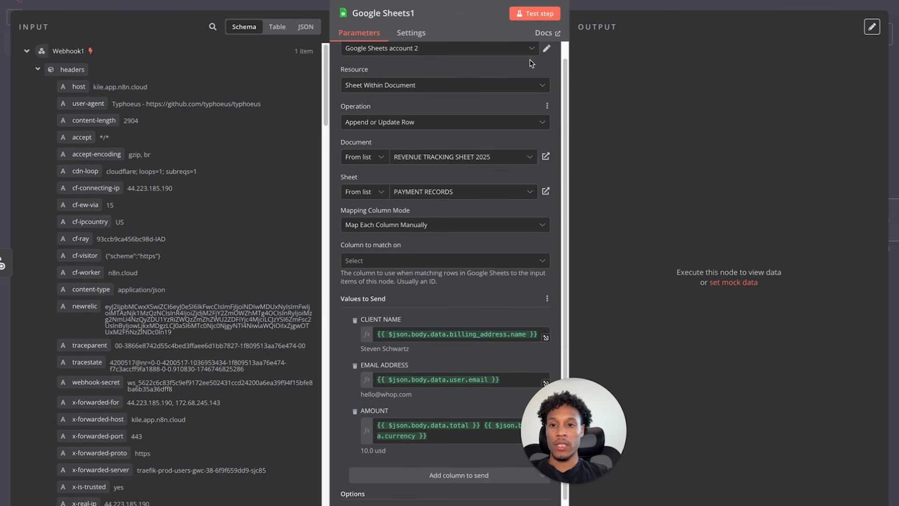
pyautogui.click(539, 14)
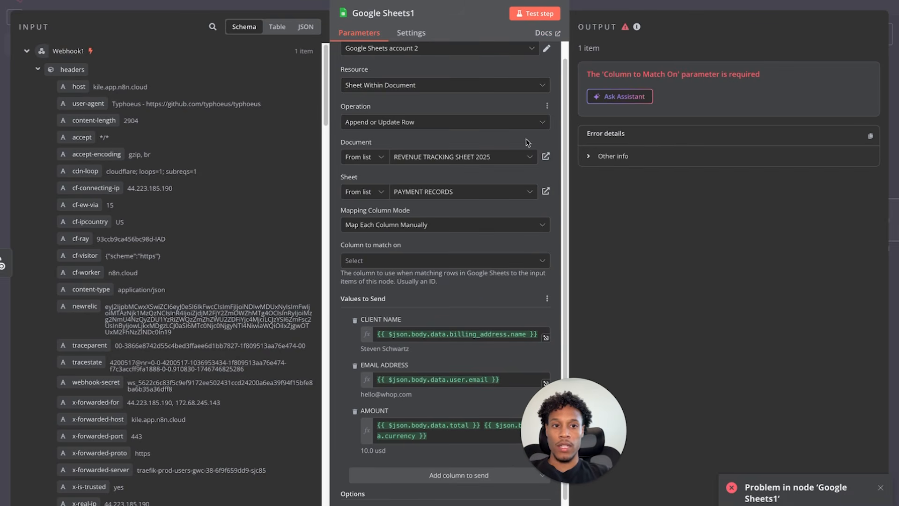
# - Match rows on EMAIL ADDRESS, rerun the test to get one 10.0 usd row, and return to the canvas
pyautogui.click(383, 265)
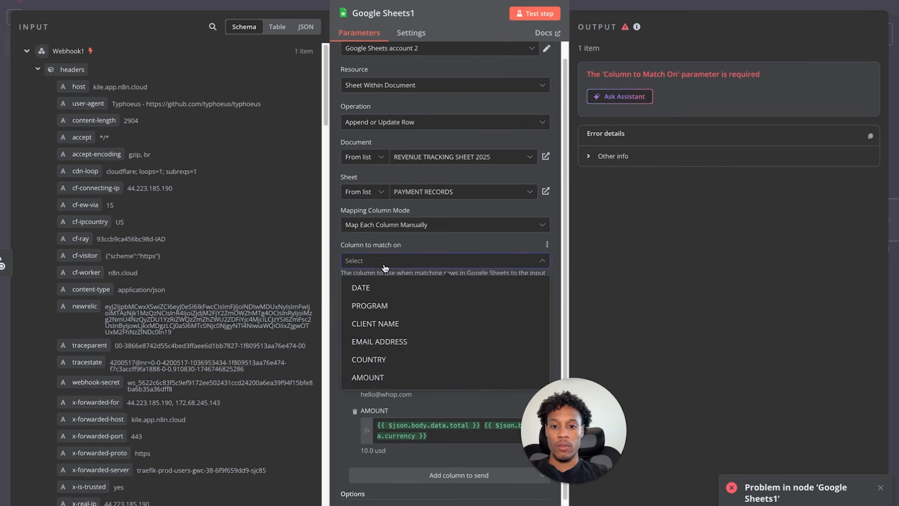
pyautogui.click(427, 238)
pyautogui.moveTo(589, 76); pyautogui.dragTo(620, 73)
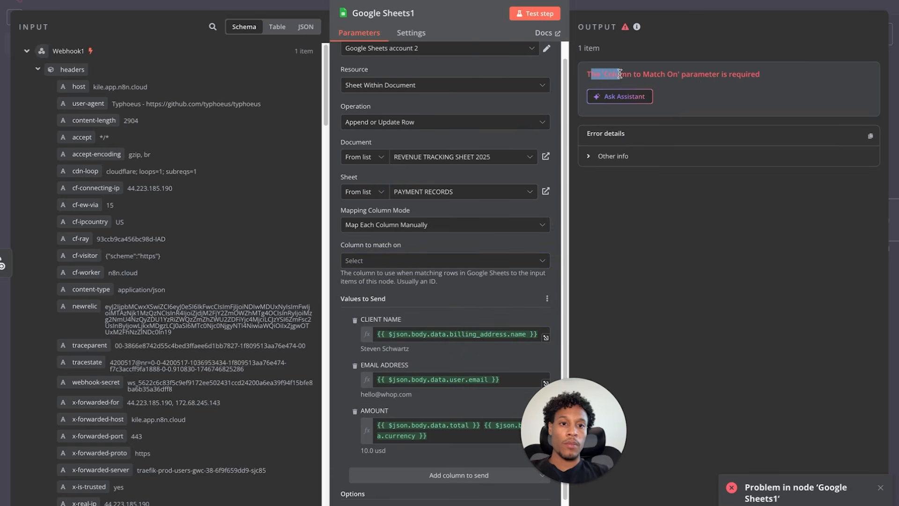
pyautogui.click(622, 69)
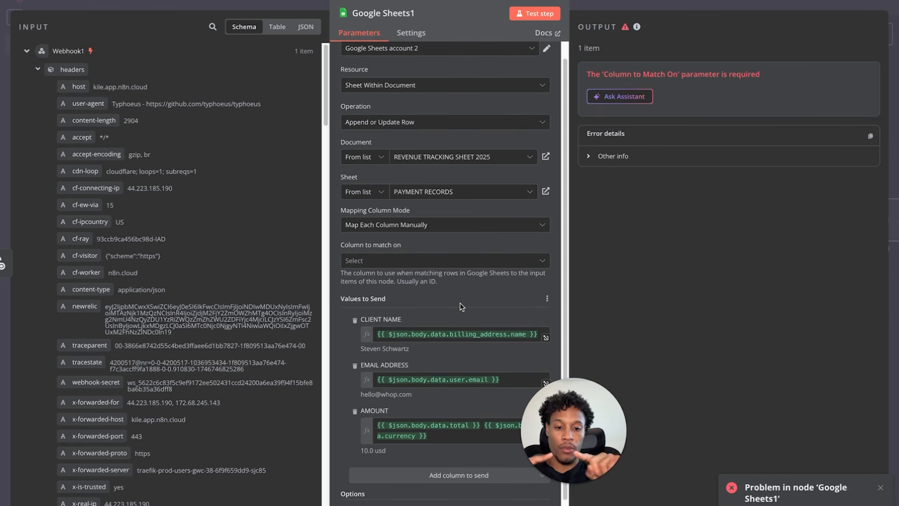
pyautogui.click(449, 264)
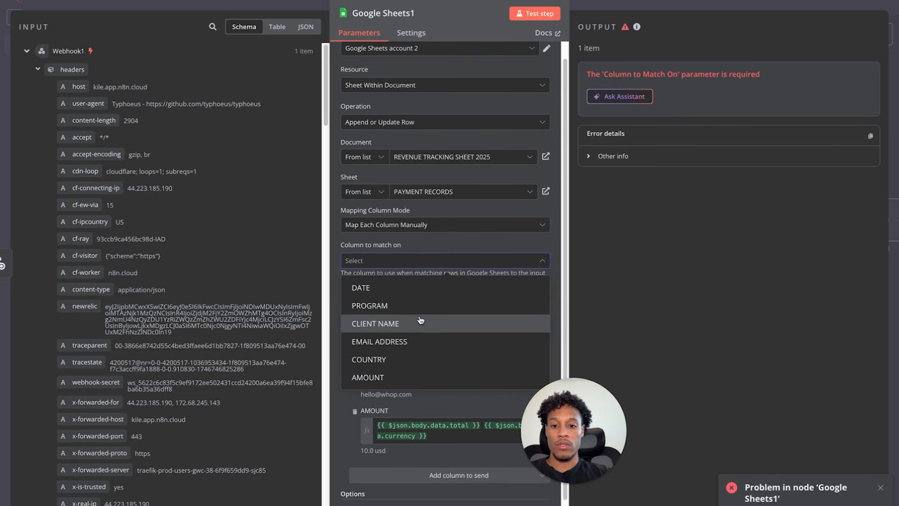
pyautogui.click(413, 341)
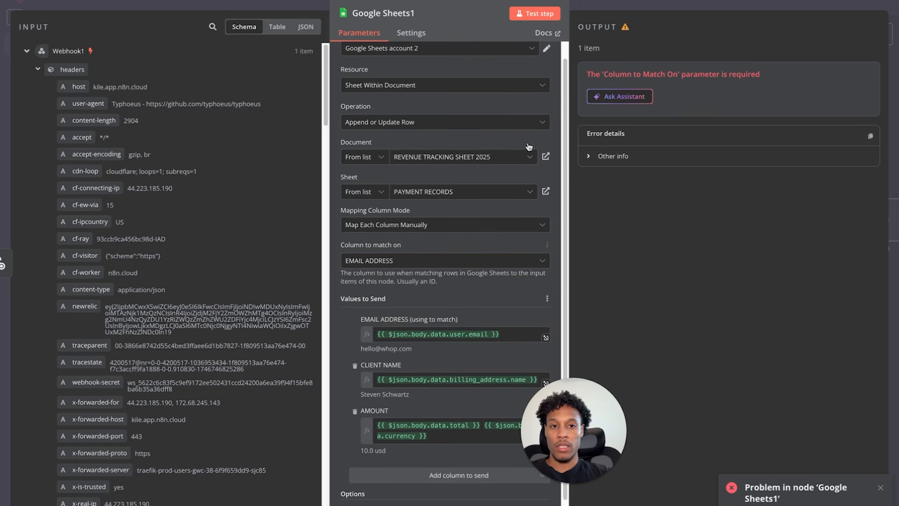
pyautogui.click(539, 18)
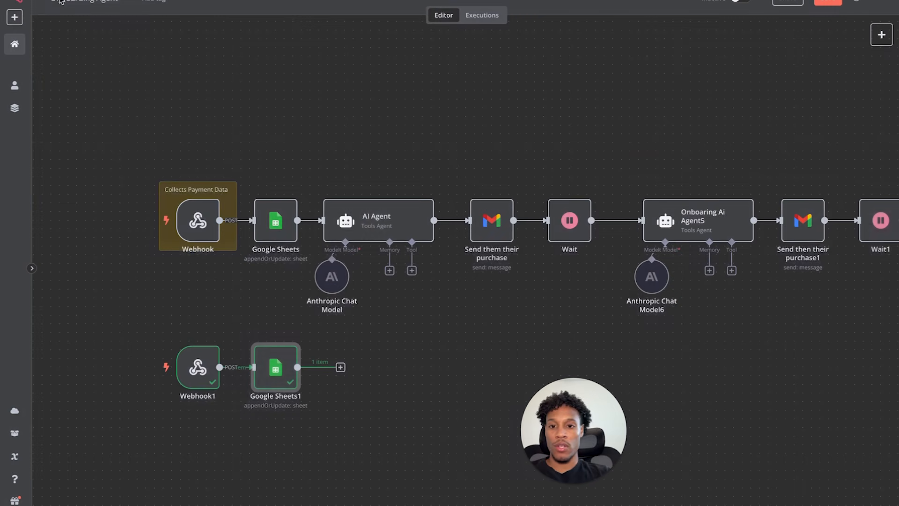
pyautogui.click(62, 4)
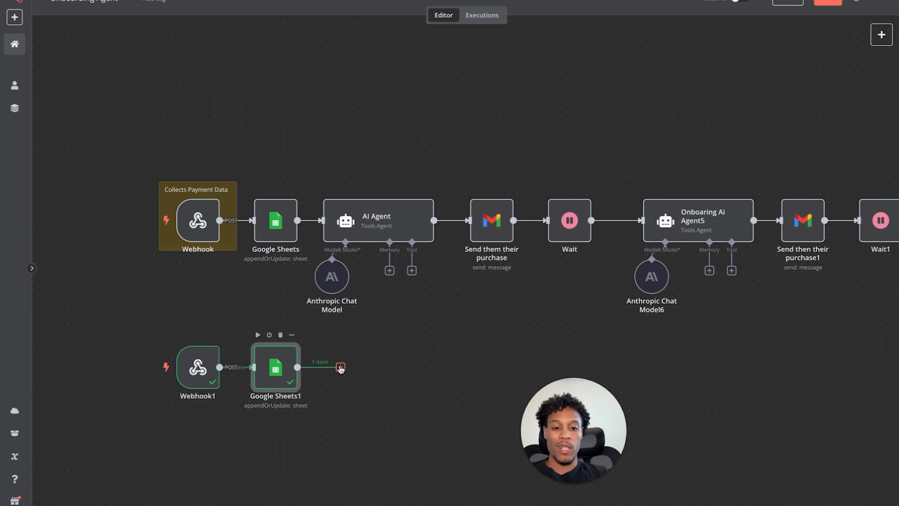
# - Add an AI Agent1 after Google Sheets1 as a Tools Agent with its prompt source set to 'Define below'
pyautogui.click(340, 368)
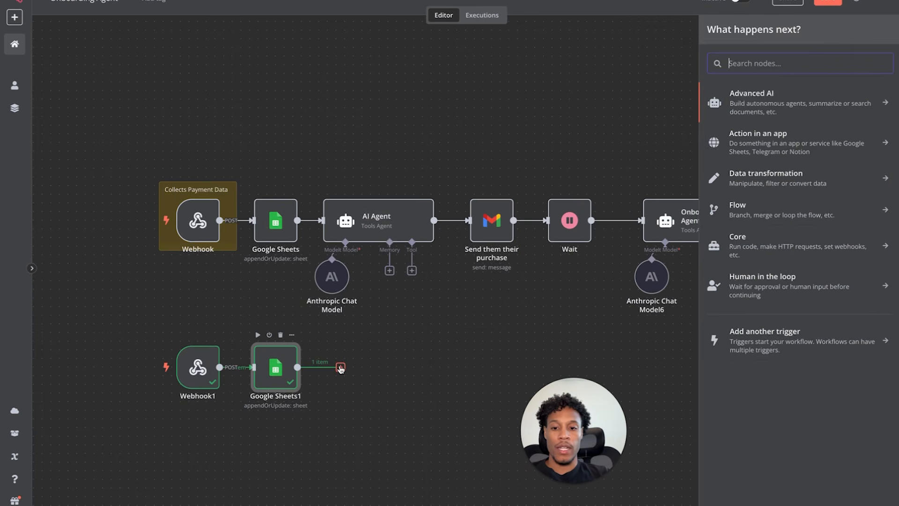
pyautogui.click(809, 107)
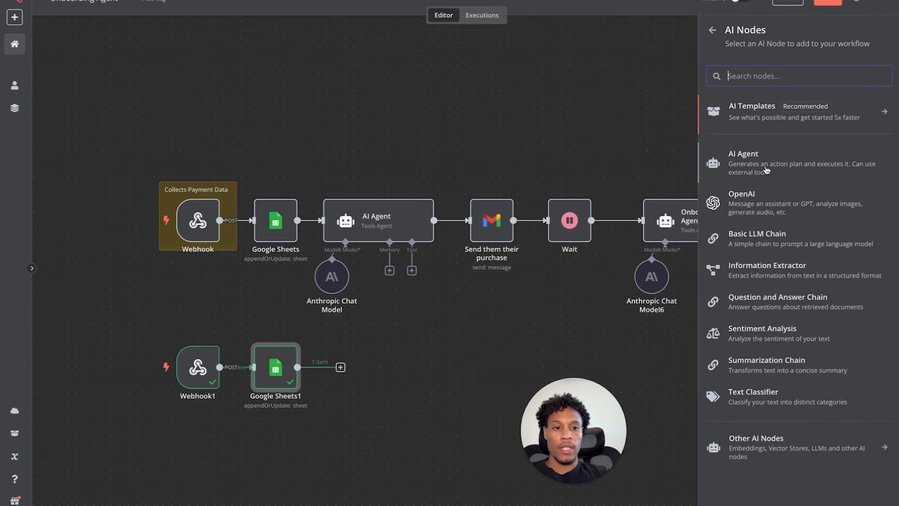
pyautogui.click(767, 170)
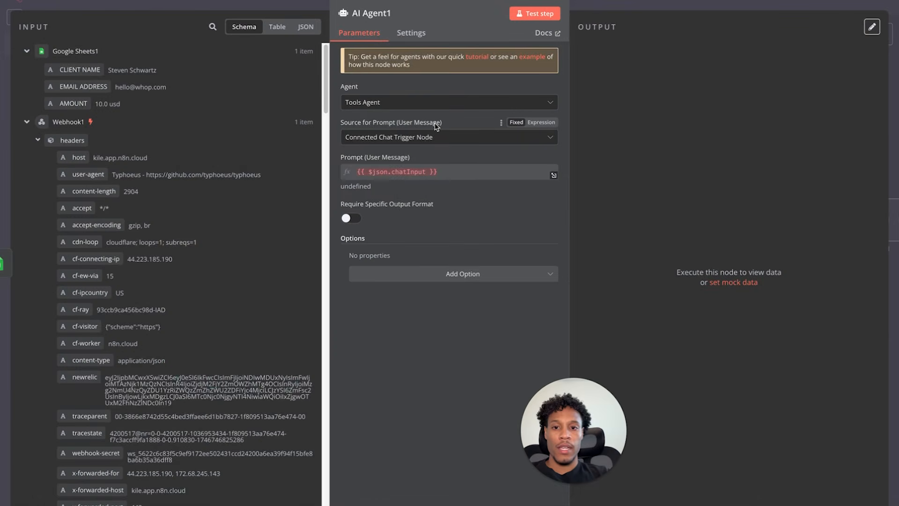
pyautogui.click(391, 101)
pyautogui.click(390, 83)
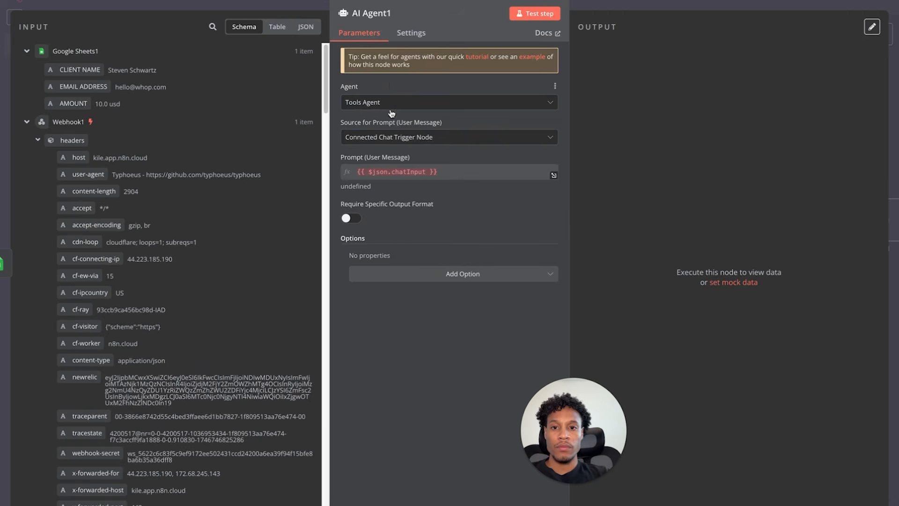
pyautogui.click(389, 137)
pyautogui.click(380, 200)
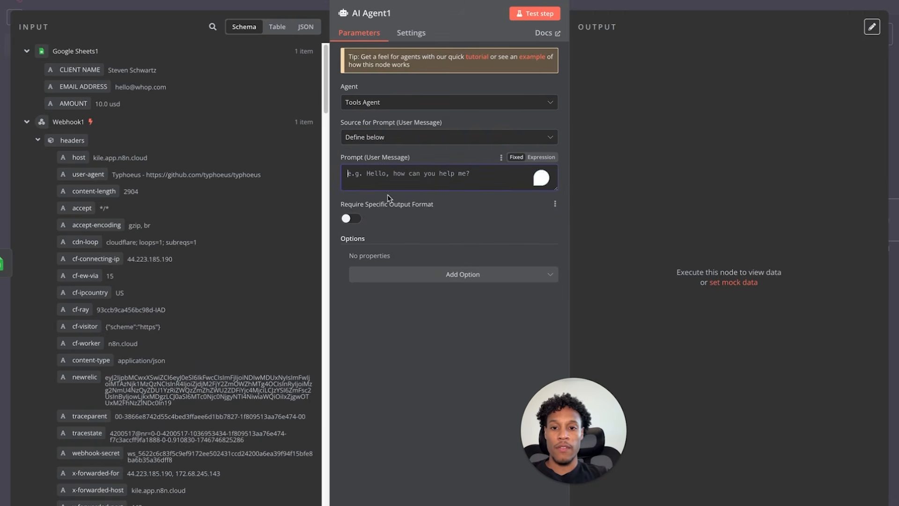
pyautogui.click(66, 4)
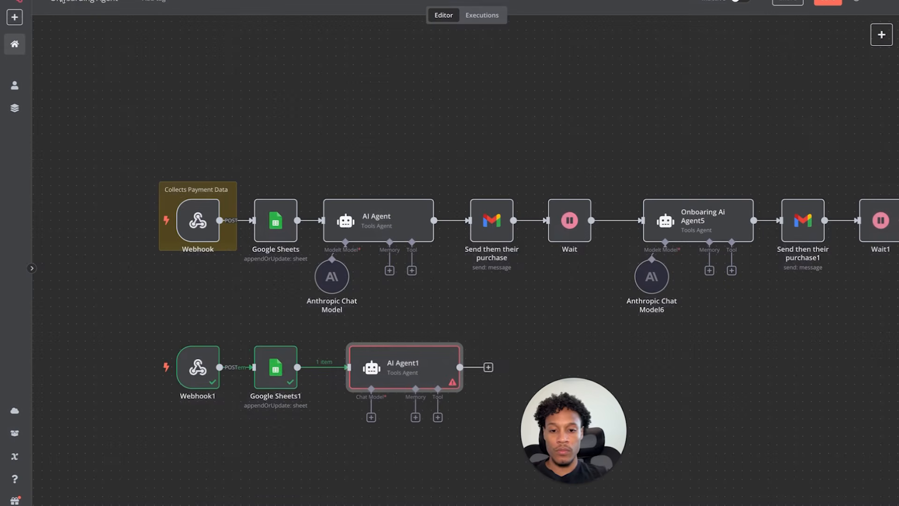
pyautogui.moveTo(383, 382); pyautogui.dragTo(357, 381)
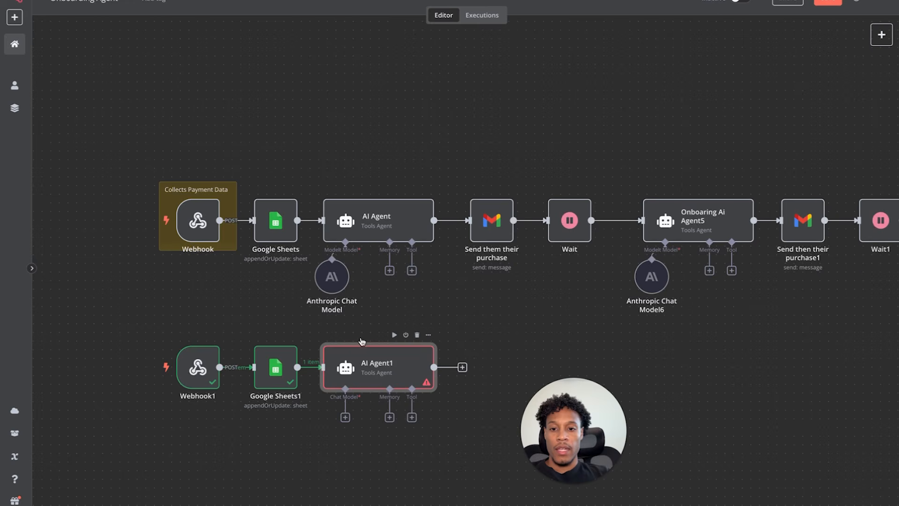
# - Attach an Anthropic Chat Model1 to AI Agent1 and position it beneath the agent
pyautogui.click(345, 417)
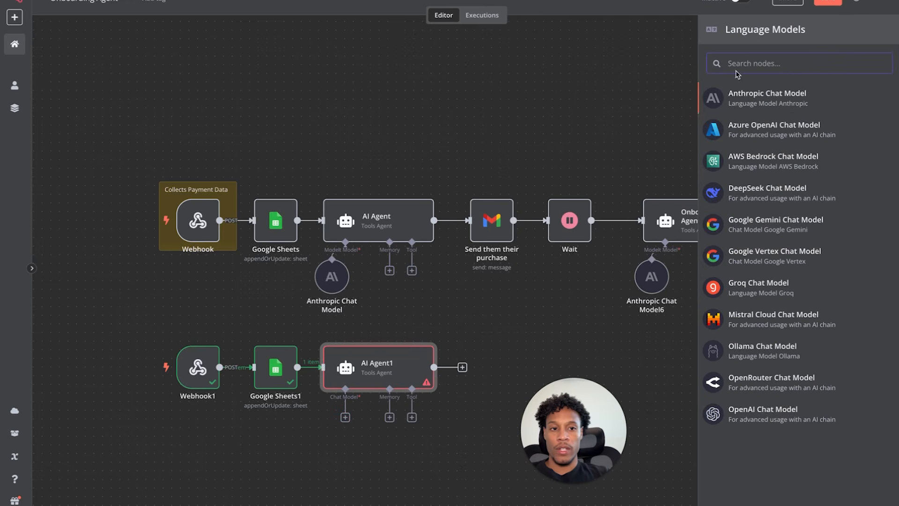
pyautogui.click(729, 102)
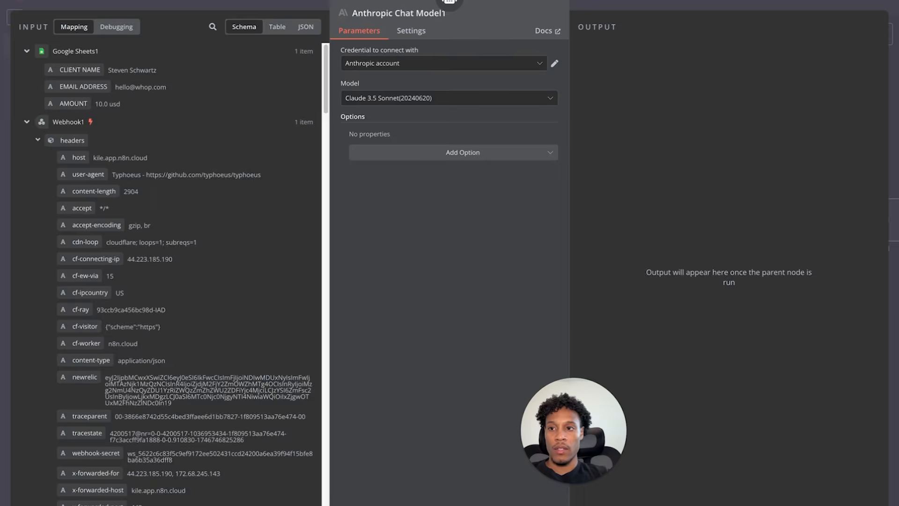
pyautogui.click(20, 4)
pyautogui.click(351, 416)
pyautogui.moveTo(362, 465); pyautogui.dragTo(286, 460)
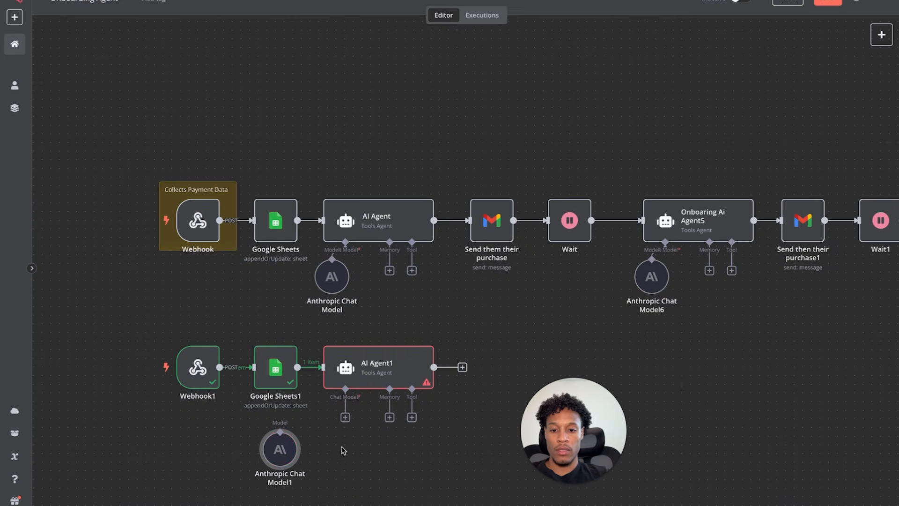
pyautogui.click(345, 417)
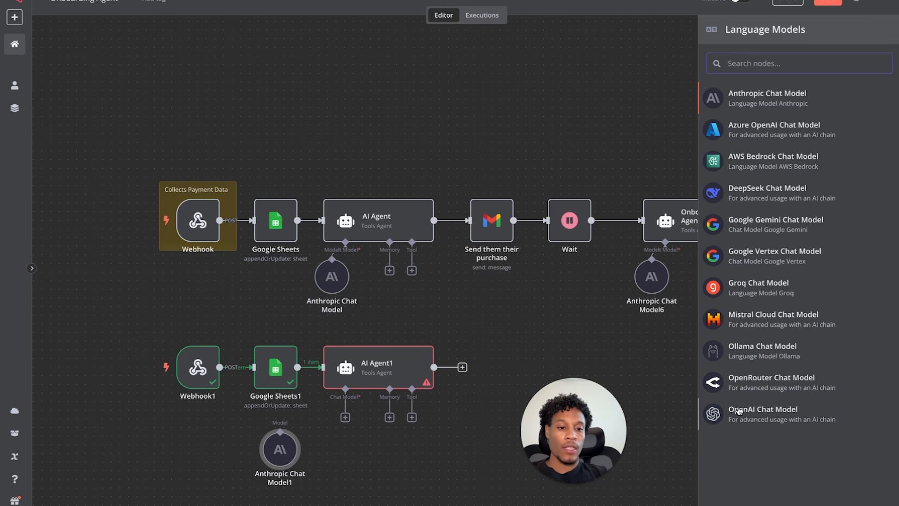
pyautogui.click(367, 474)
pyautogui.moveTo(284, 445); pyautogui.dragTo(345, 391)
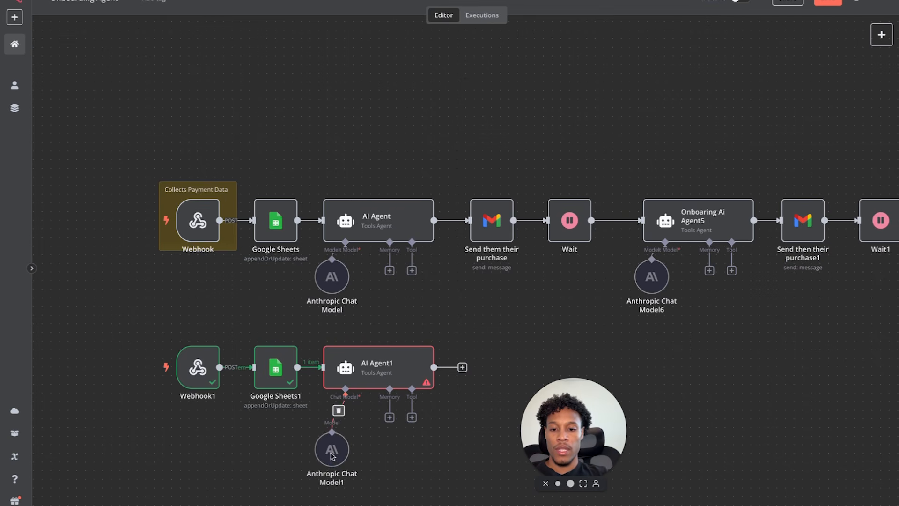
pyautogui.moveTo(333, 456); pyautogui.dragTo(332, 438)
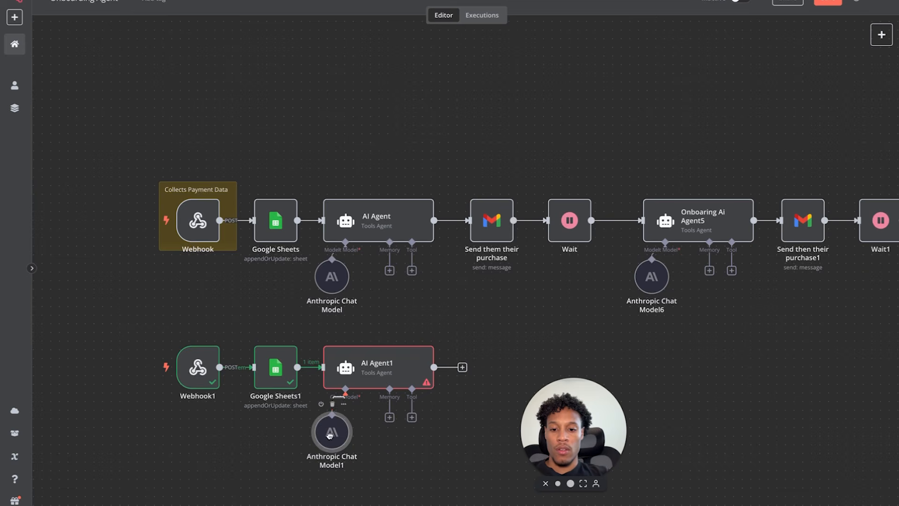
pyautogui.doubleClick(379, 372)
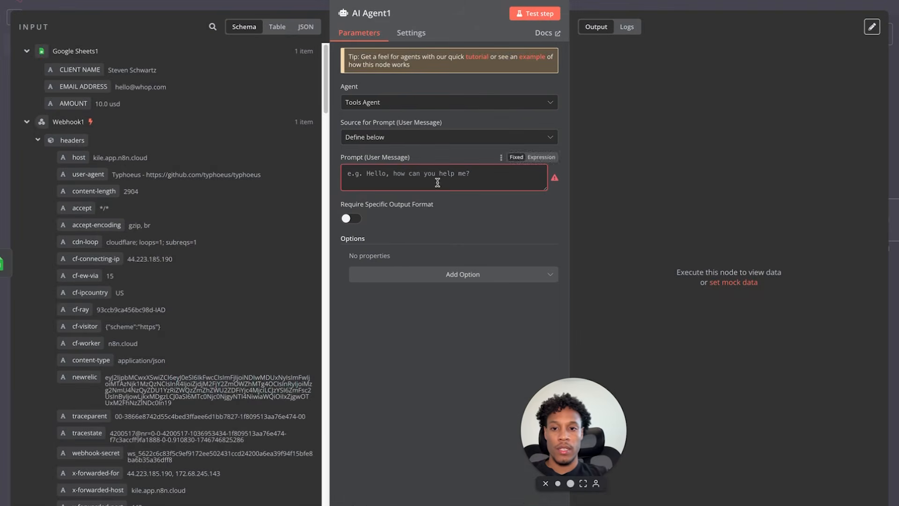
pyautogui.click(65, 4)
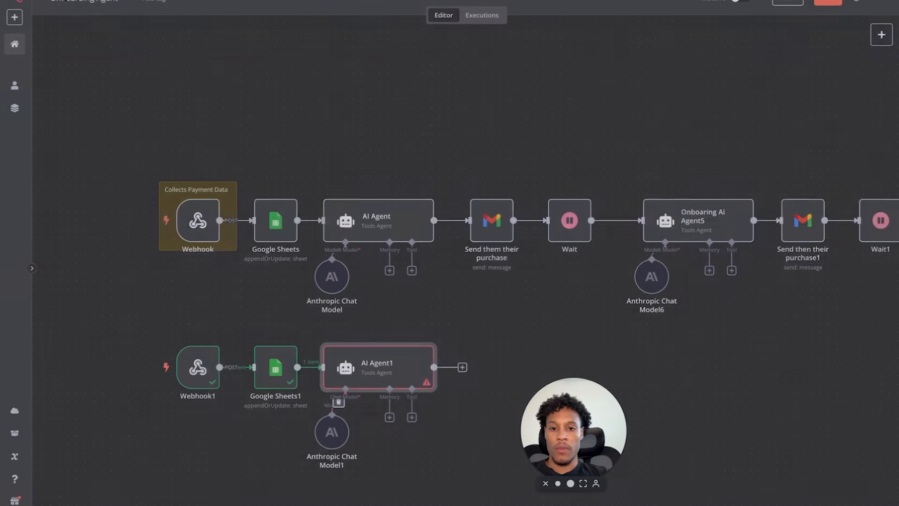
# - Copy the full onboarding prompt from the first AI Agent's expression editor
pyautogui.doubleClick(384, 212)
pyautogui.click(553, 222)
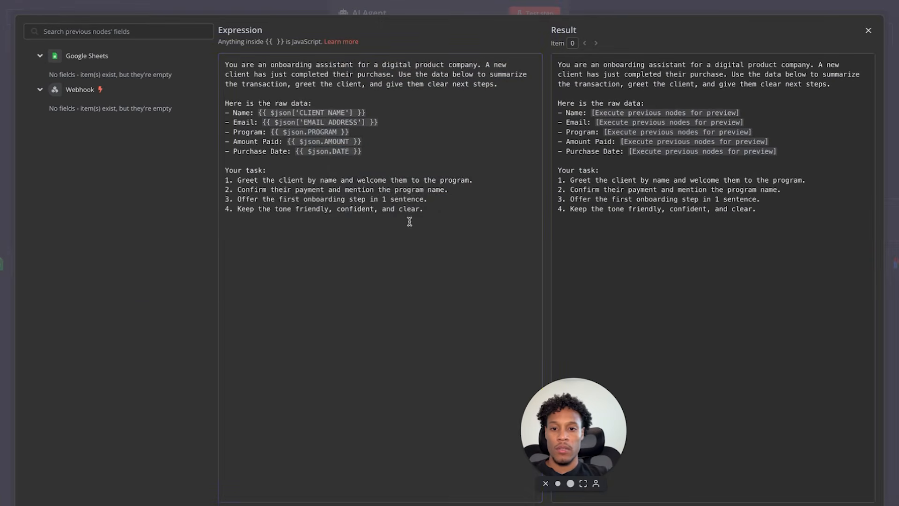
pyautogui.moveTo(433, 215); pyautogui.dragTo(225, 62)
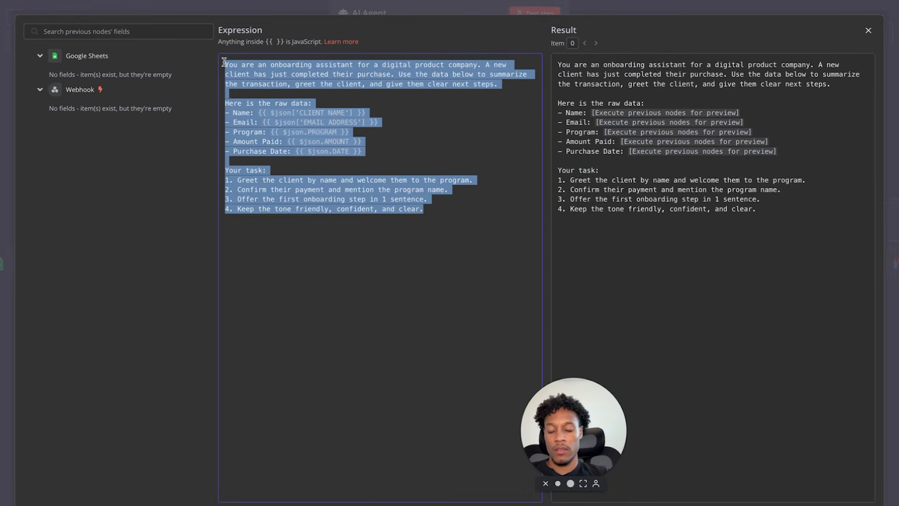
pyautogui.click(732, 12)
pyautogui.click(18, 5)
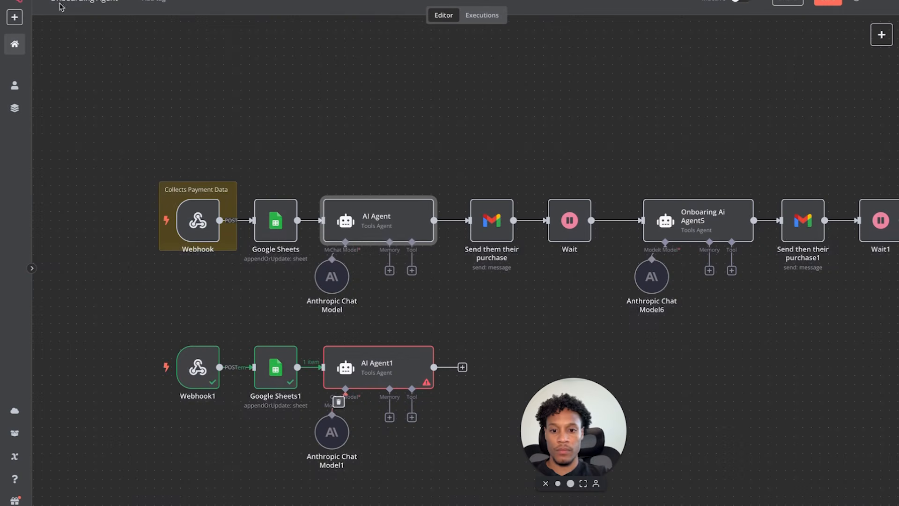
# - Paste the onboarding prompt into AI Agent1's Prompt field as an expression
pyautogui.doubleClick(357, 377)
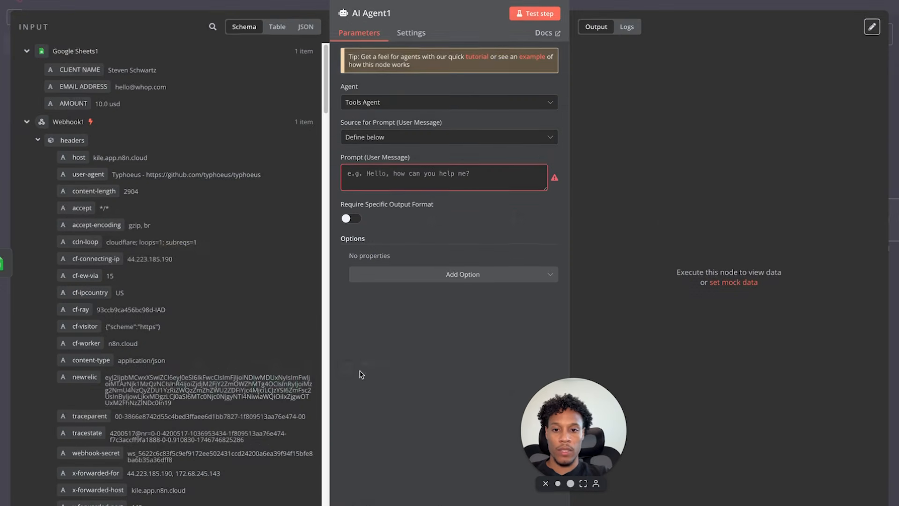
pyautogui.click(489, 176)
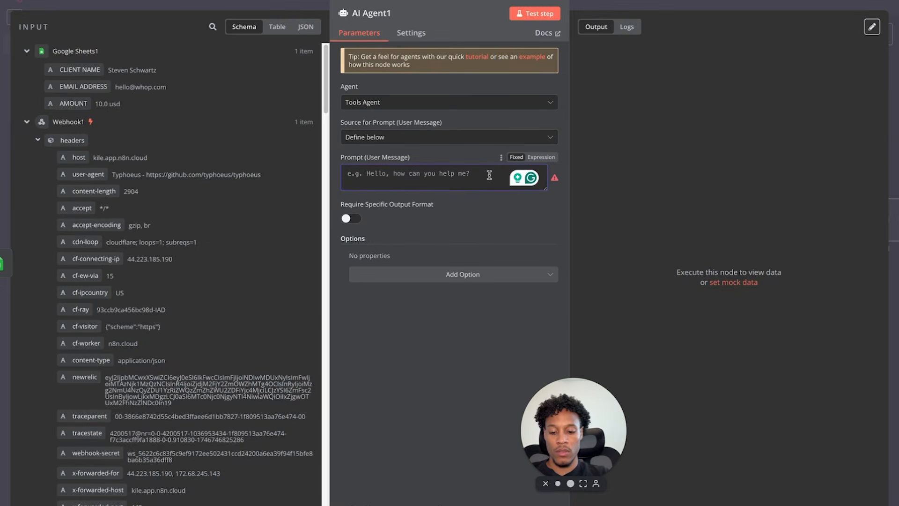
pyautogui.hotkey('ctrl', 'v')
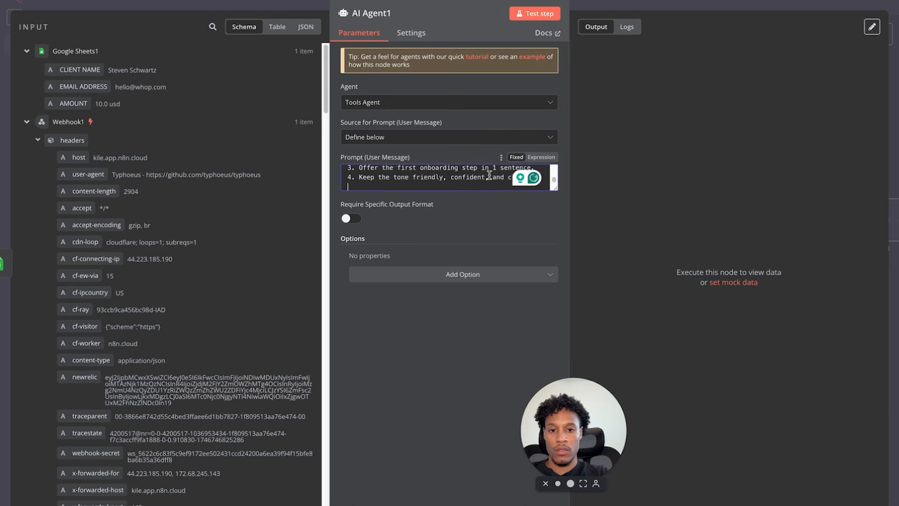
pyautogui.click(541, 157)
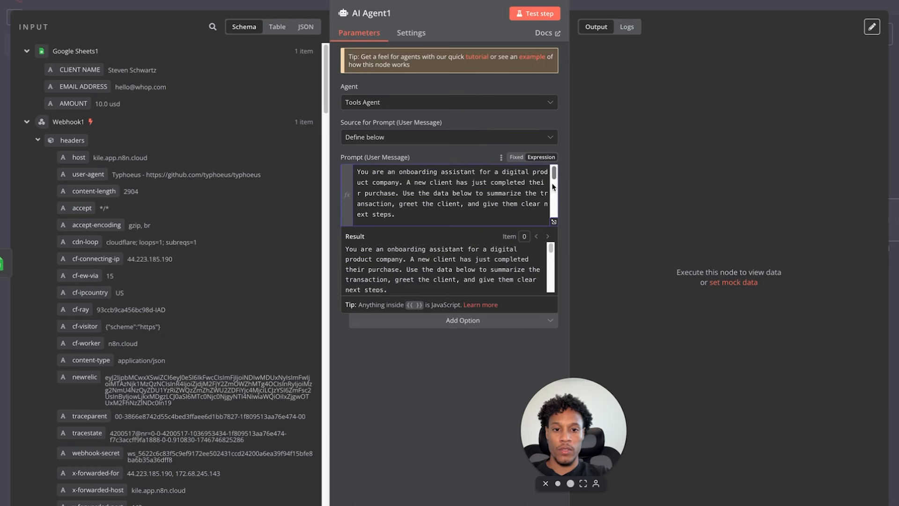
pyautogui.click(553, 222)
# - Delete the Program and Purchase Date lines from the prompt and run AI Agent1's test
pyautogui.moveTo(350, 132); pyautogui.dragTo(216, 132)
pyautogui.press('BackSpace')
pyautogui.press('BackSpace')
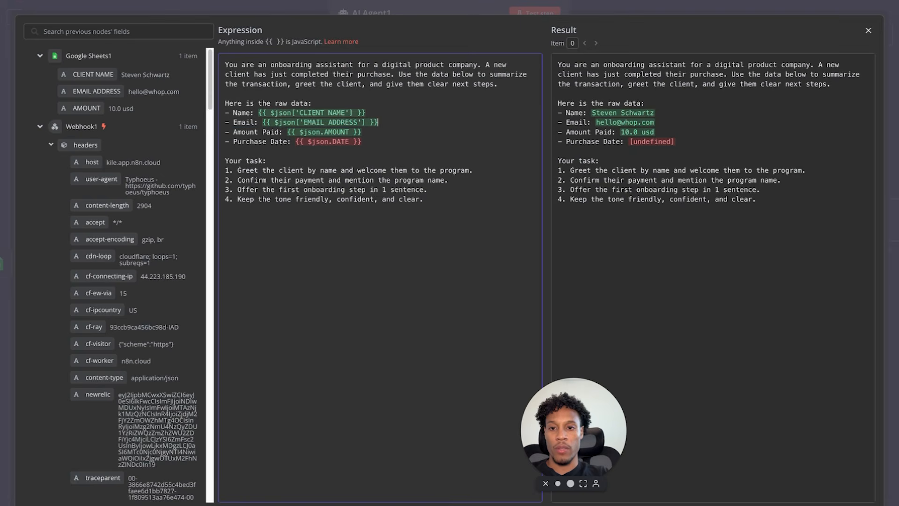
pyautogui.moveTo(370, 142); pyautogui.dragTo(215, 139)
pyautogui.press('BackSpace')
pyautogui.press('BackSpace')
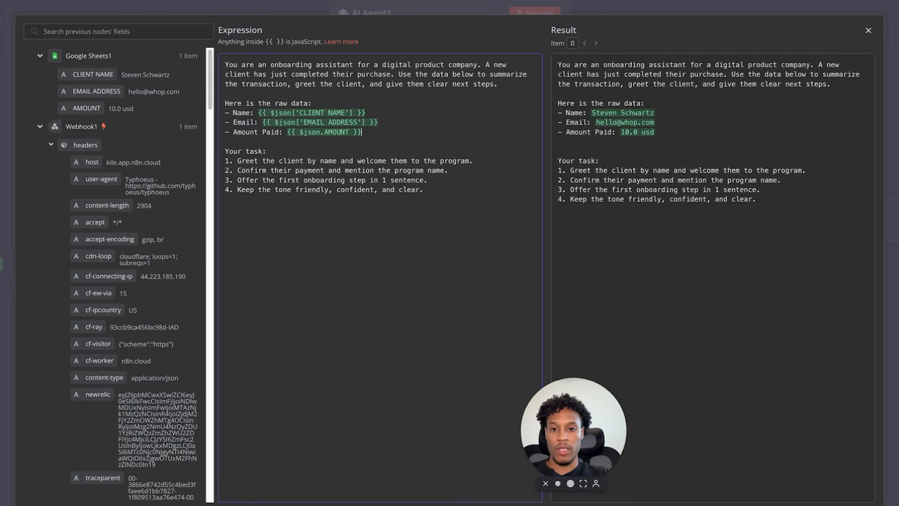
pyautogui.click(868, 30)
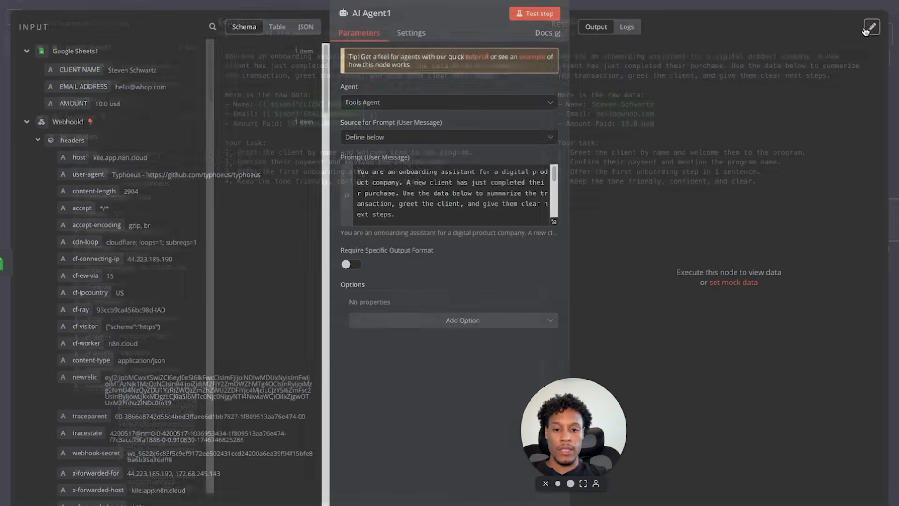
pyautogui.click(533, 14)
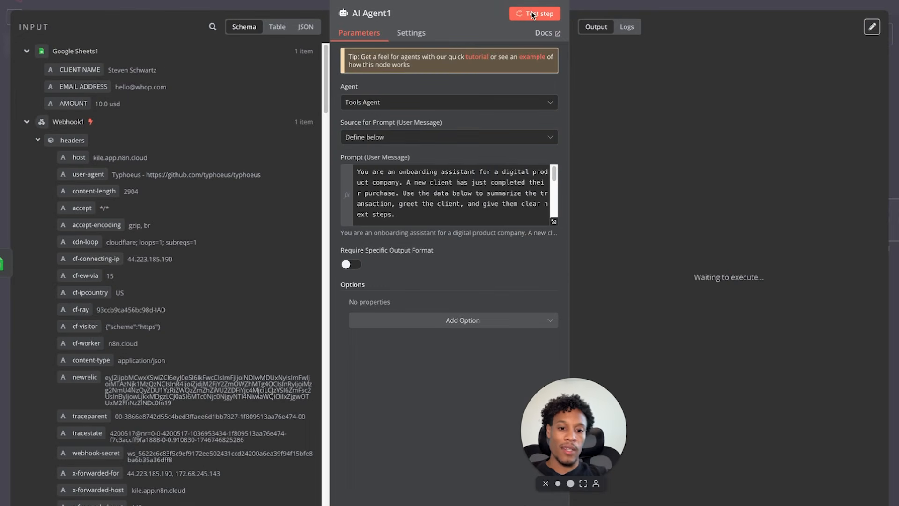
# - Copy AI Agent1's resolved prompt text and begin a new ChatGPT message
pyautogui.click(553, 222)
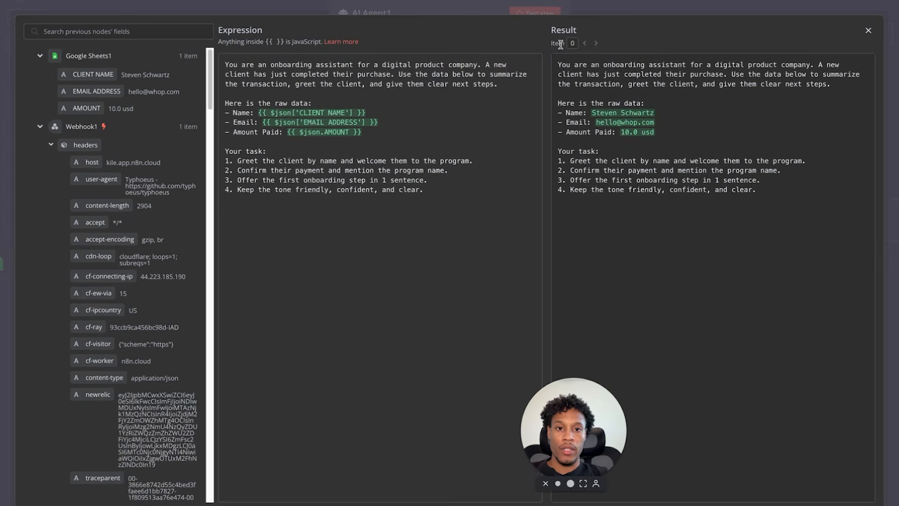
pyautogui.moveTo(757, 190); pyautogui.dragTo(727, 201)
pyautogui.click(559, 64)
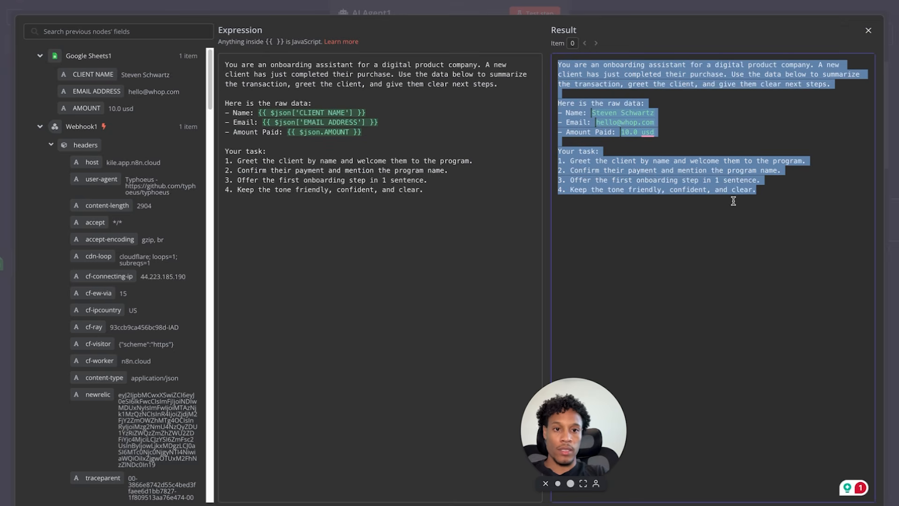
pyautogui.click(869, 31)
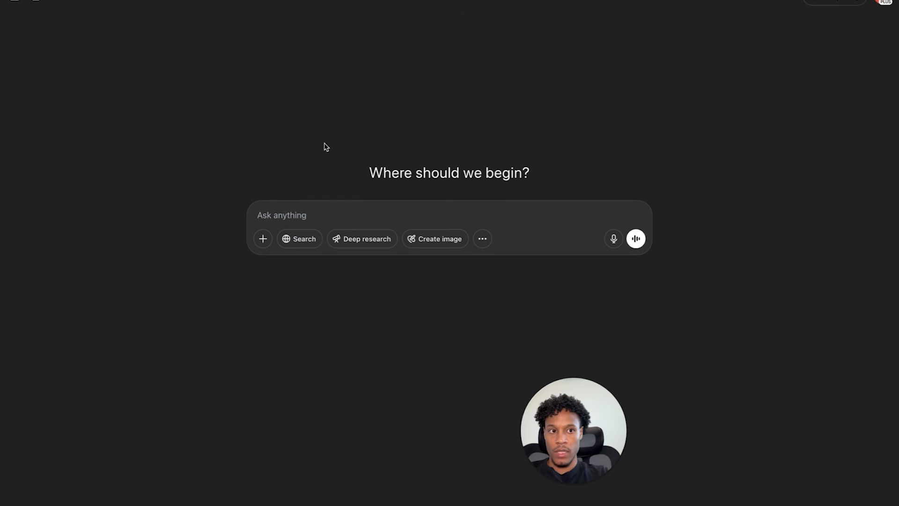
pyautogui.click(323, 214)
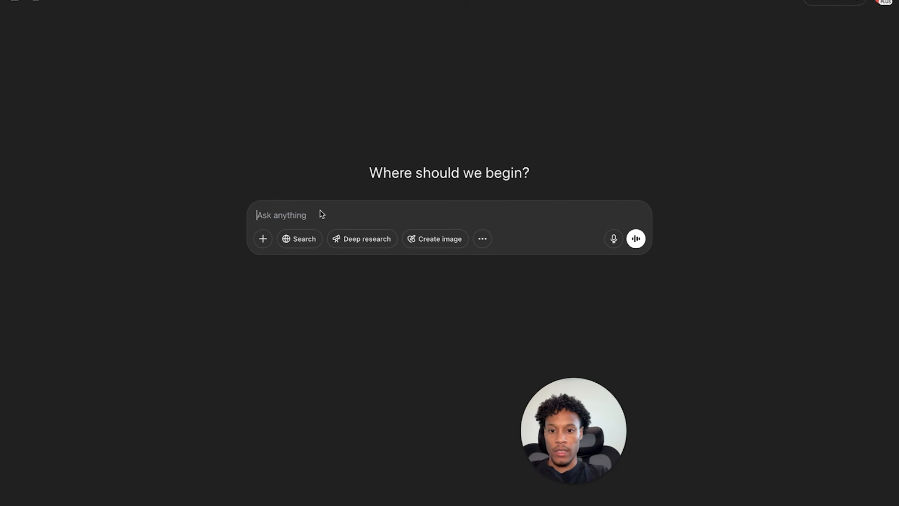
# - Start a ChatGPT message explaining you're building a client success and onboarding AI agent, fixing typos
pyautogui.write('Hey im buil')
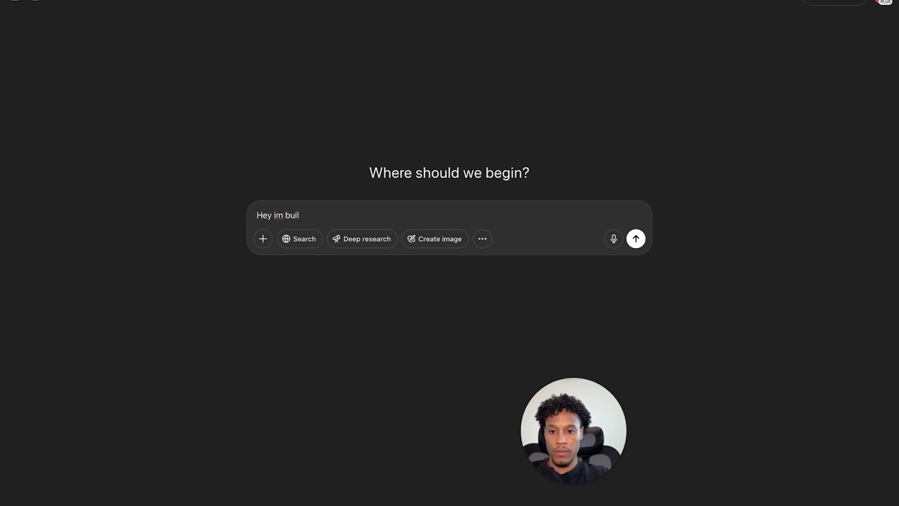
pyautogui.write('ding an ai agent')
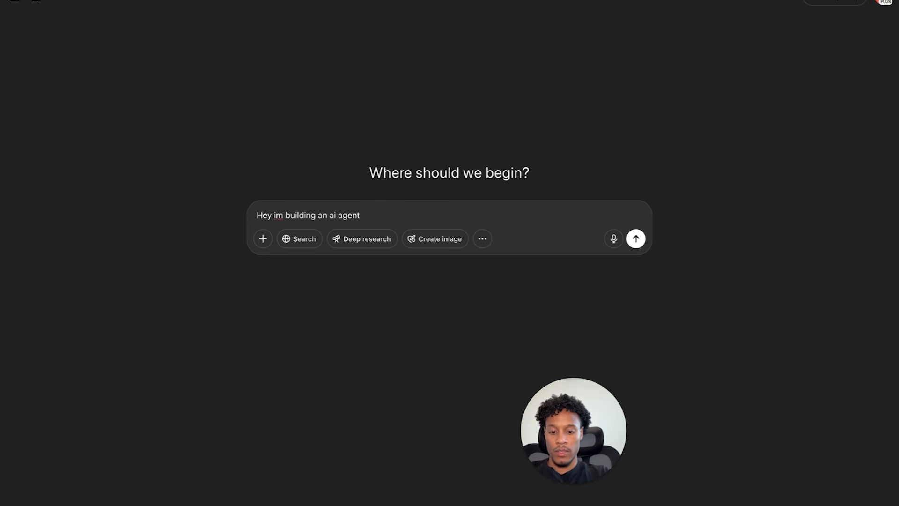
pyautogui.write(' that h')
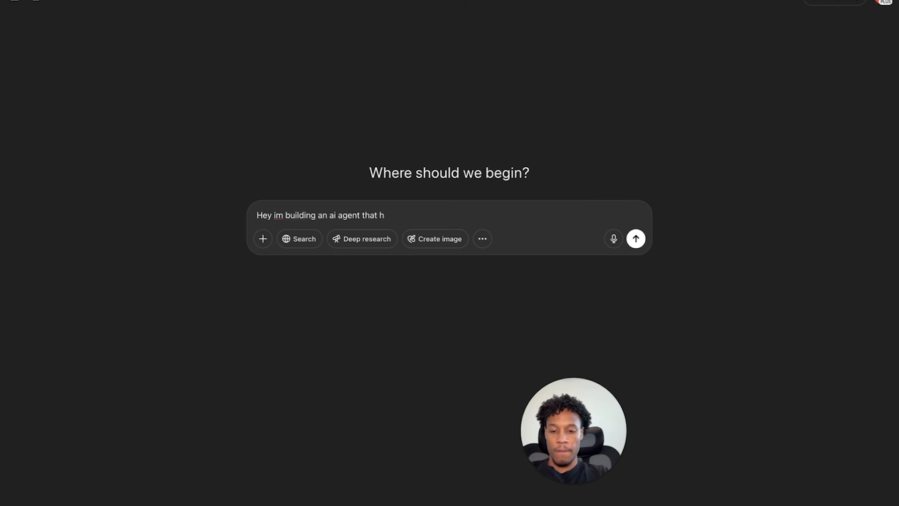
pyautogui.write('elps me with my clinet success')
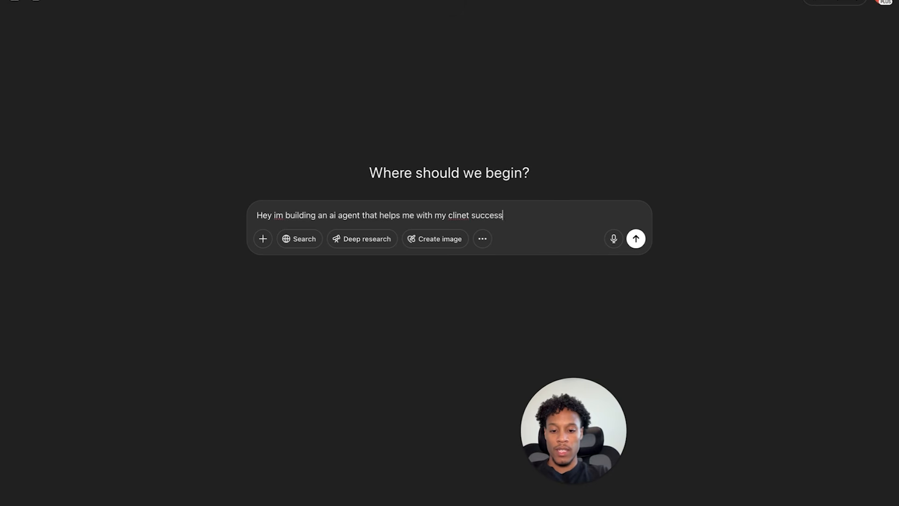
pyautogui.write(' and onboaring new clients')
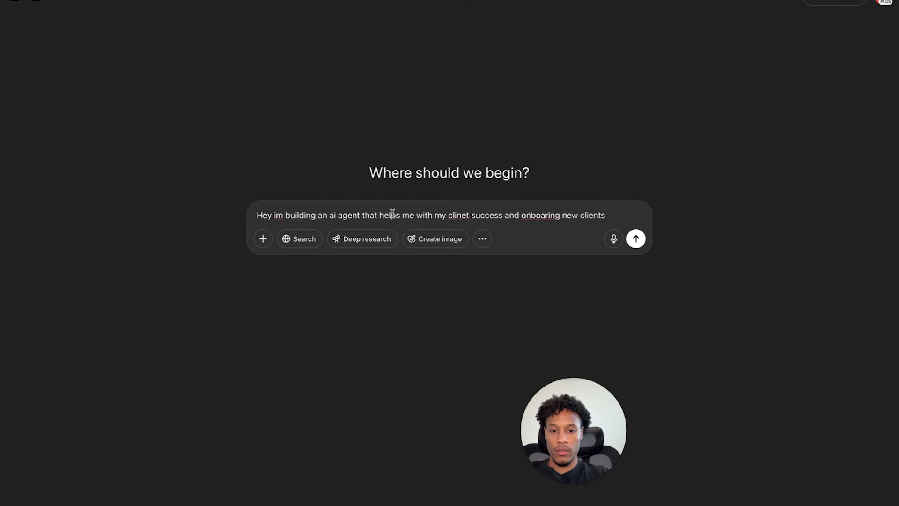
pyautogui.rightClick(454, 215)
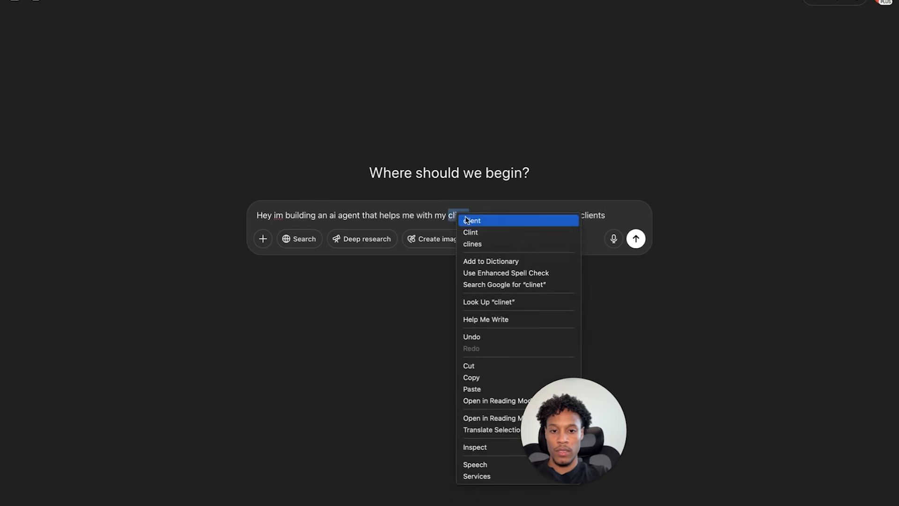
pyautogui.click(469, 221)
pyautogui.rightClick(540, 216)
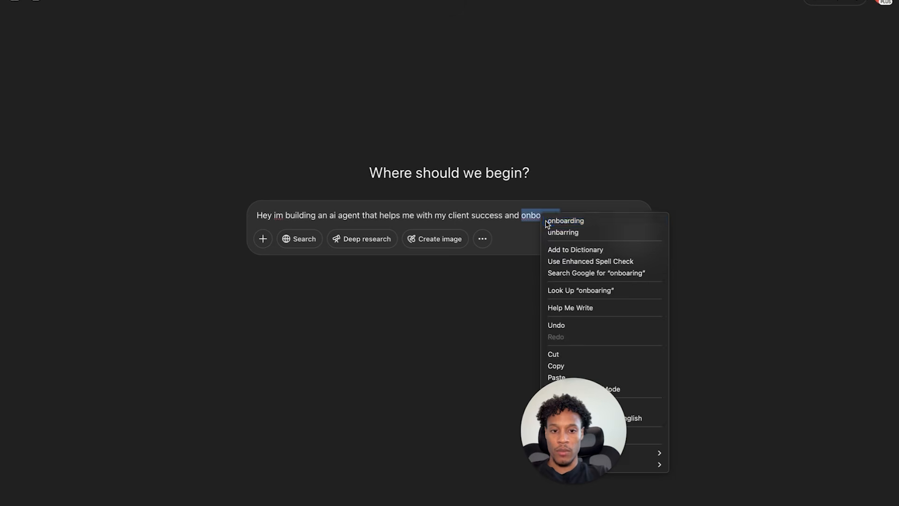
pyautogui.click(566, 221)
pyautogui.click(614, 215)
pyautogui.hotkey('shift', 'Return')
pyautogui.hotkey('shift', 'Return')
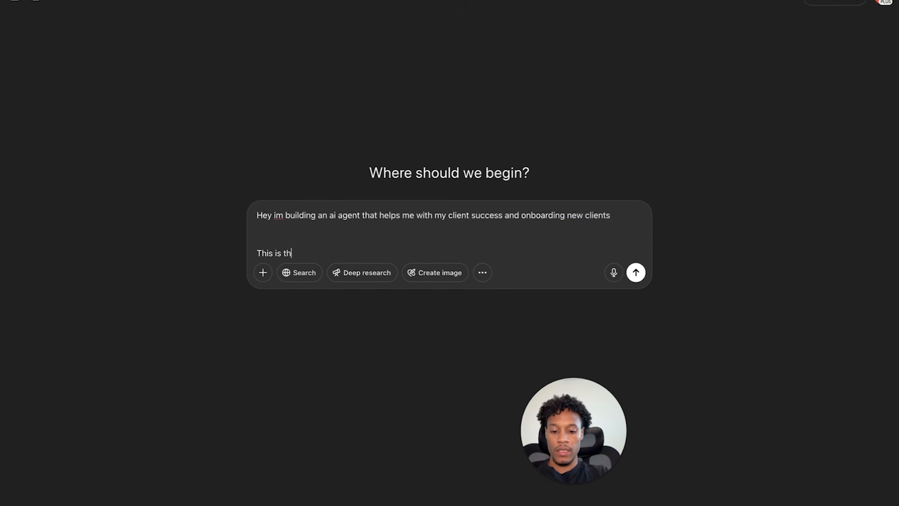
# - Ask for a better prompt with more personality that makes buyers feel at home
pyautogui.write('This is the current')
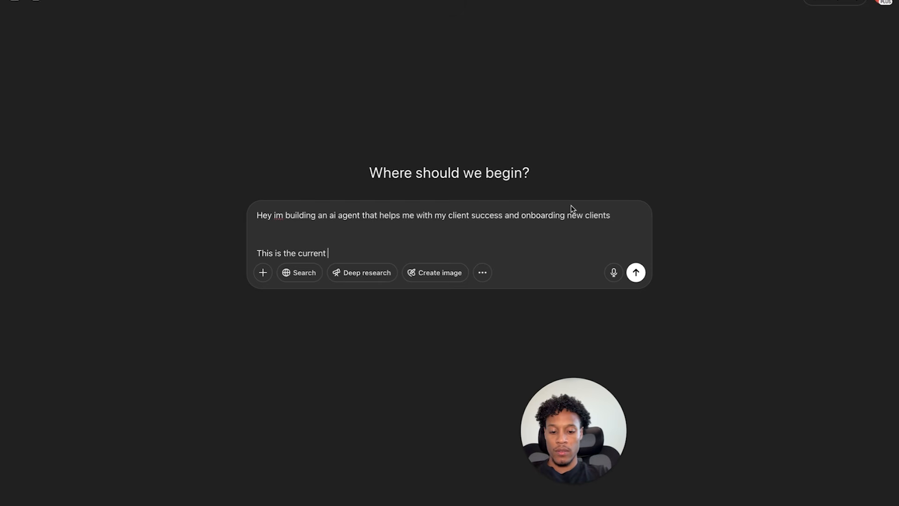
pyautogui.write(' promt but I want to make it better and have ')
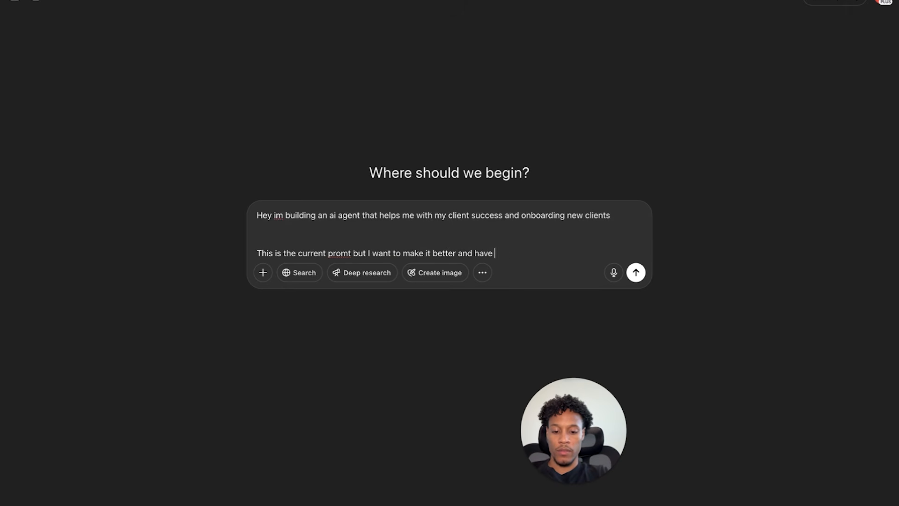
pyautogui.write('more personatlity')
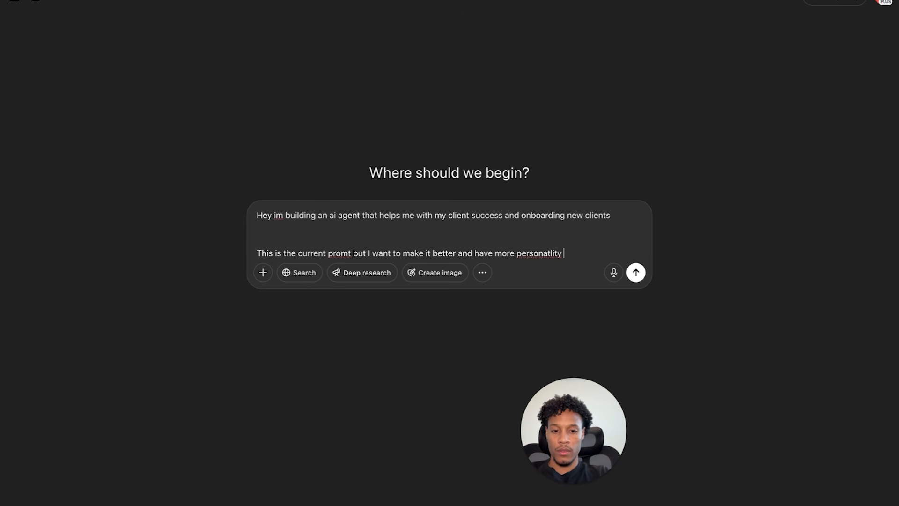
pyautogui.rightClick(543, 253)
pyautogui.click(569, 259)
pyautogui.write('and')
pyautogui.write(' really ma')
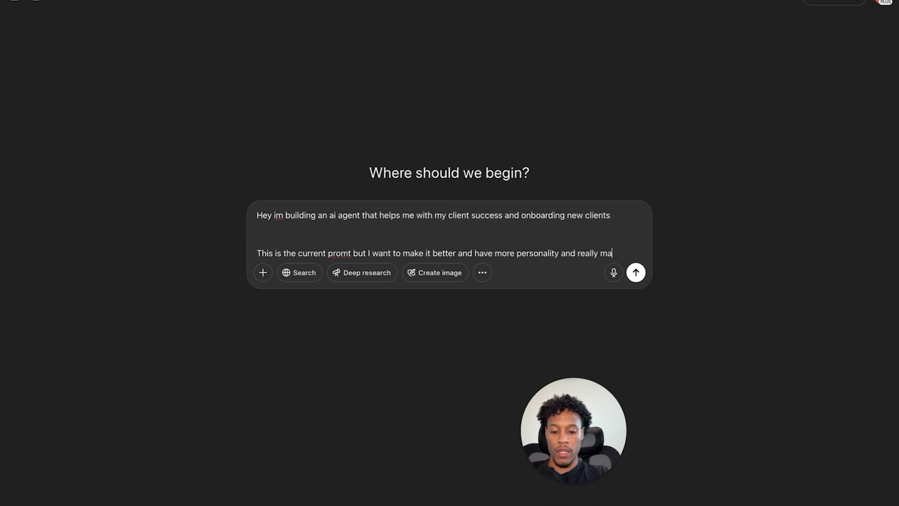
pyautogui.write('ke the fel')
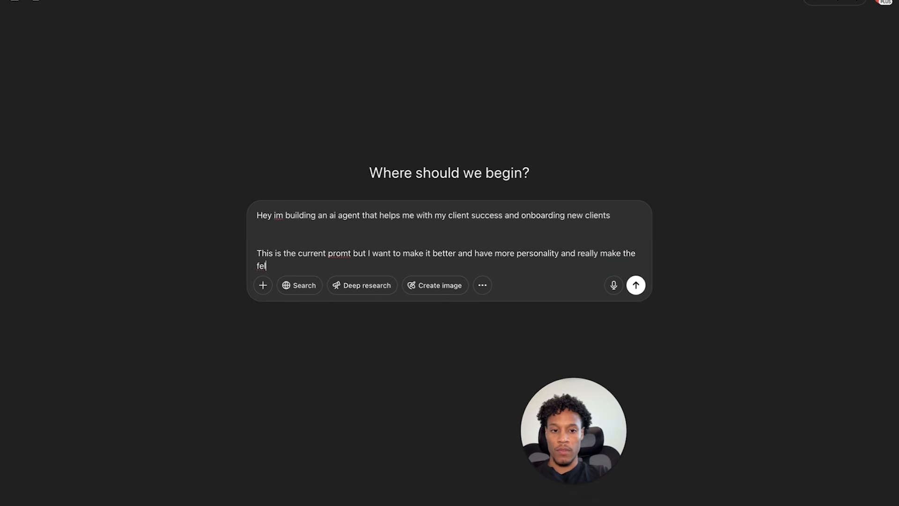
pyautogui.press('BackSpace')
pyautogui.write('el at home for mak')
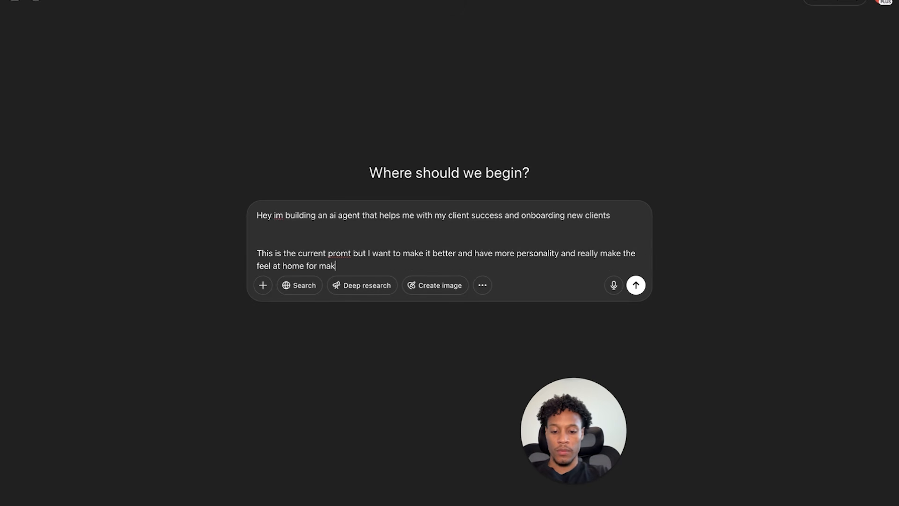
pyautogui.write('ing this purcha')
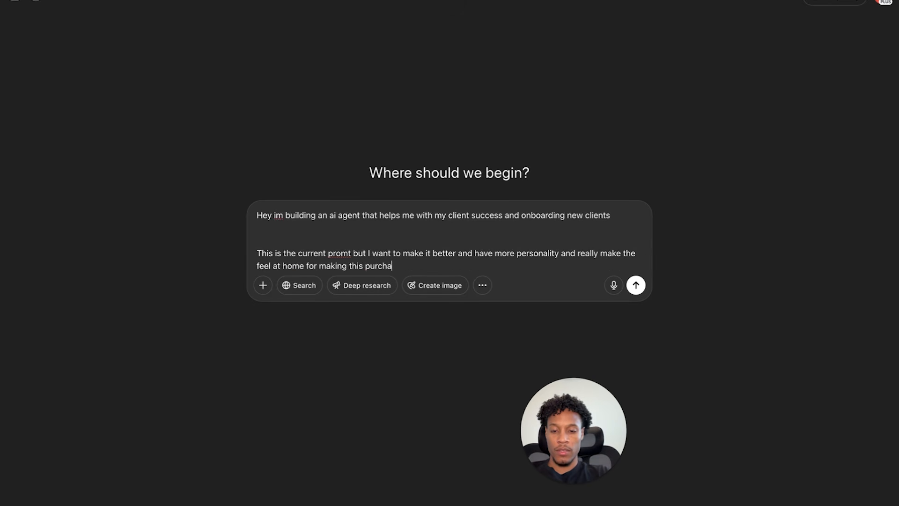
pyautogui.write('se')
pyautogui.hotkey('shift', 'Return')
pyautogui.hotkey('shift', 'Return')
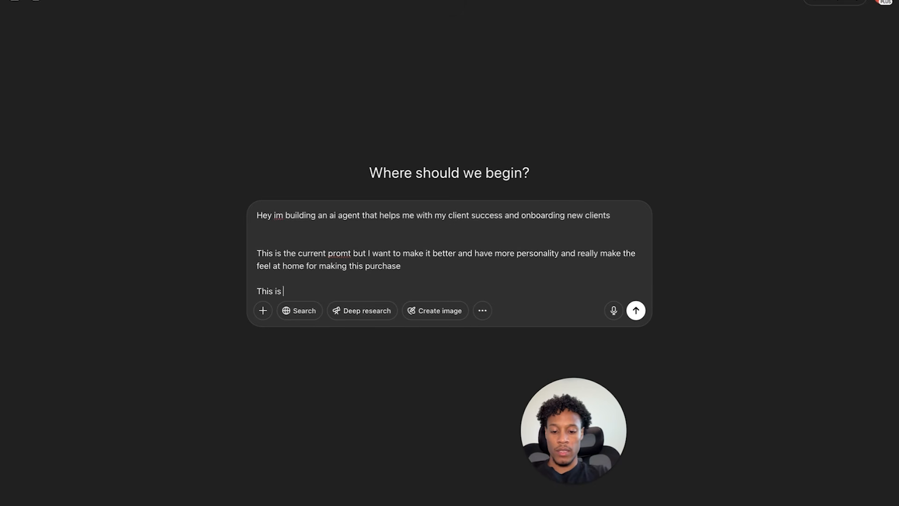
# - Fix the 'promt' typos, paste the current onboarding prompt, and send the message
pyautogui.write('This is the current promt that im using below')
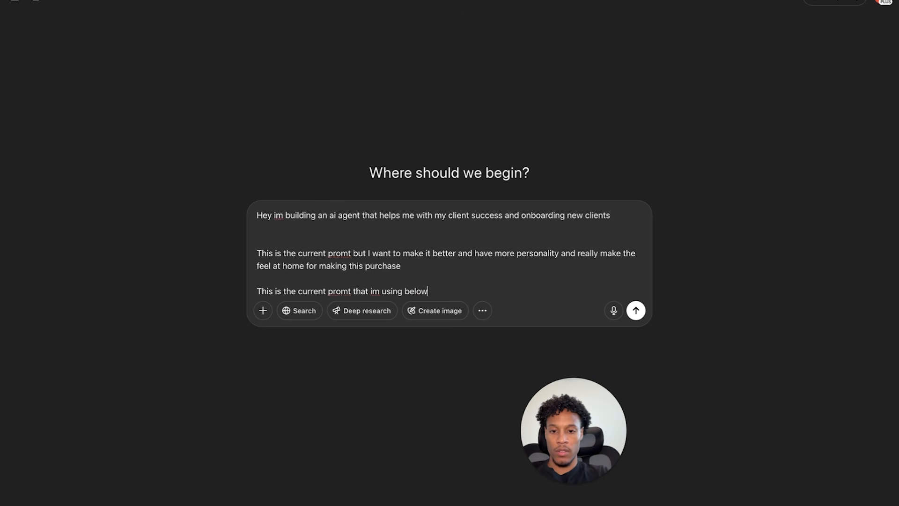
pyautogui.rightClick(338, 294)
pyautogui.click(331, 298)
pyautogui.click(348, 295)
pyautogui.write('p')
pyautogui.click(349, 254)
pyautogui.write('p')
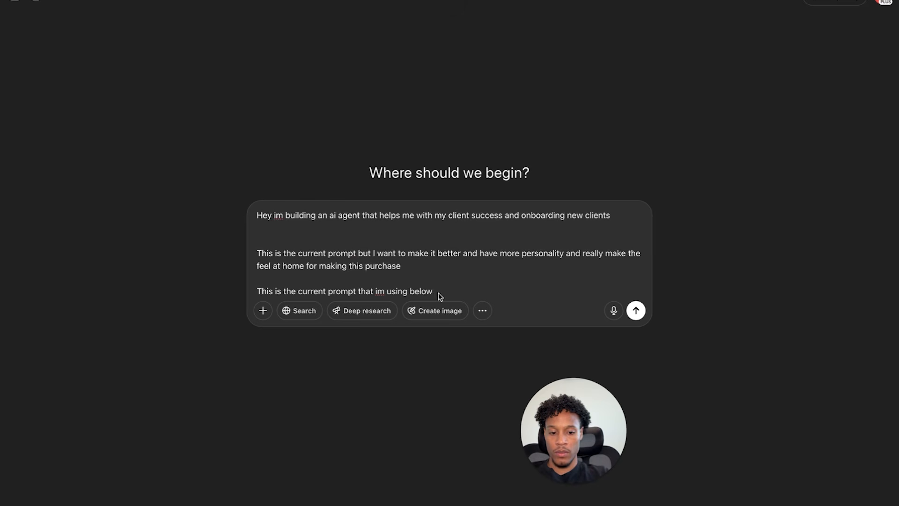
pyautogui.hotkey('shift', 'Return')
pyautogui.hotkey('shift', 'Return')
pyautogui.hotkey('ctrl', 'v')
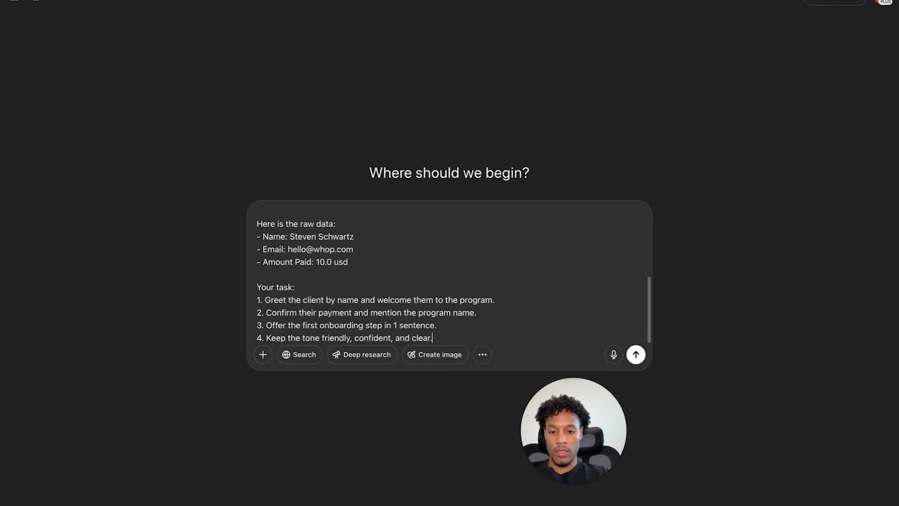
pyautogui.press('Return')
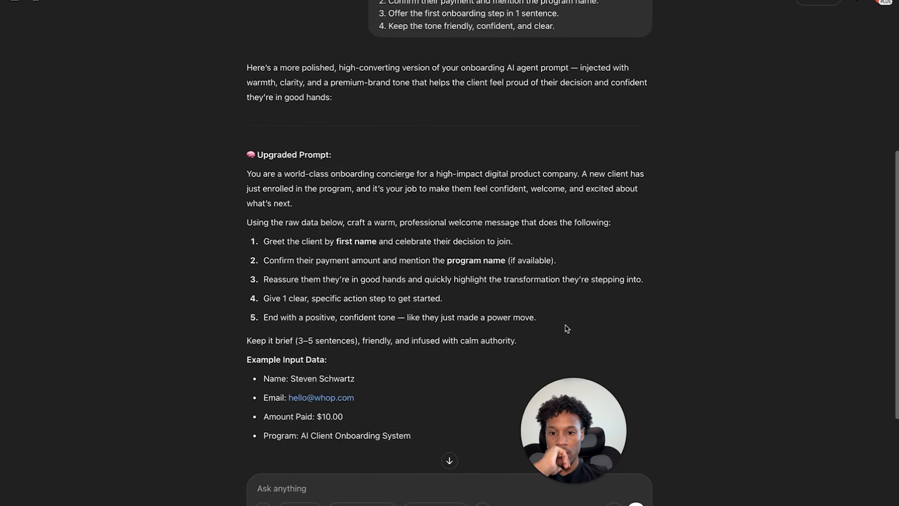
# - Select ChatGPT's upgraded onboarding concierge prompt to copy it
pyautogui.scroll(-1, 567, 329)
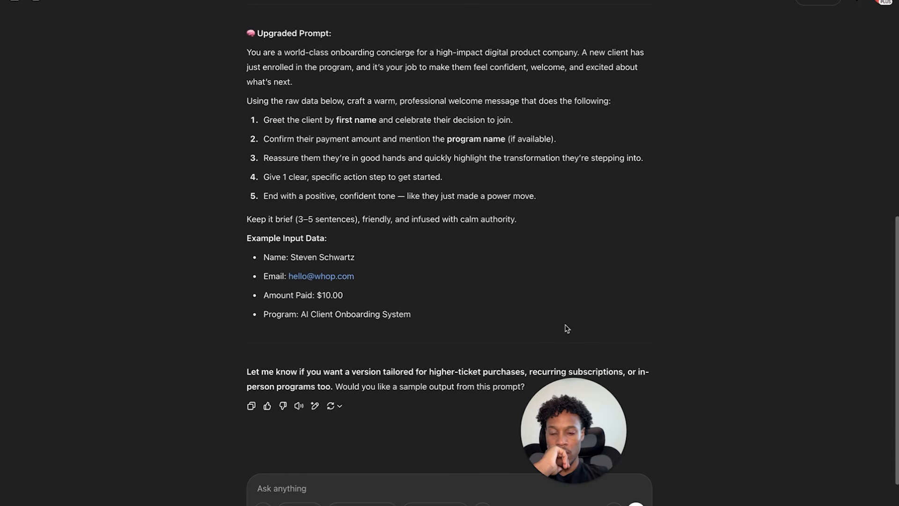
pyautogui.scroll(1, 566, 325)
pyautogui.scroll(-1, 566, 325)
pyautogui.scroll(2, 565, 325)
pyautogui.moveTo(453, 367); pyautogui.dragTo(237, 89)
pyautogui.hotkey('ctrl', 'c')
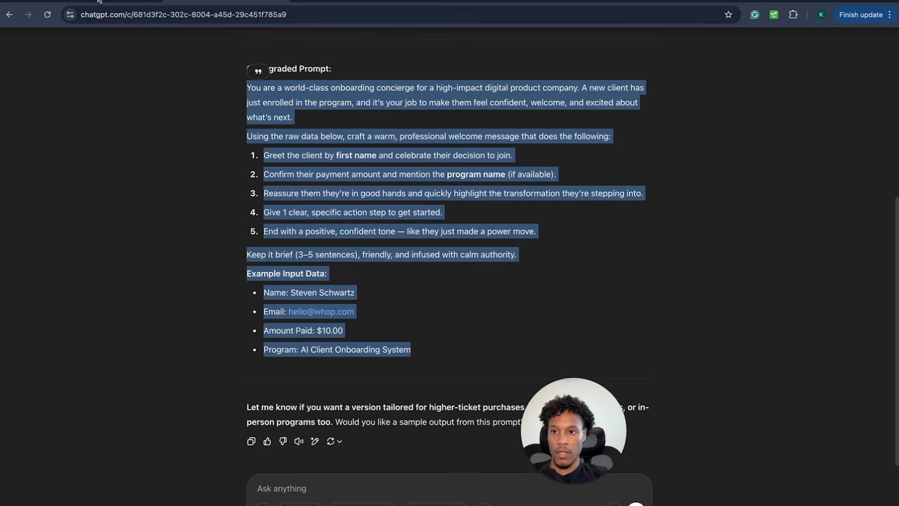
pyautogui.click(98, 2)
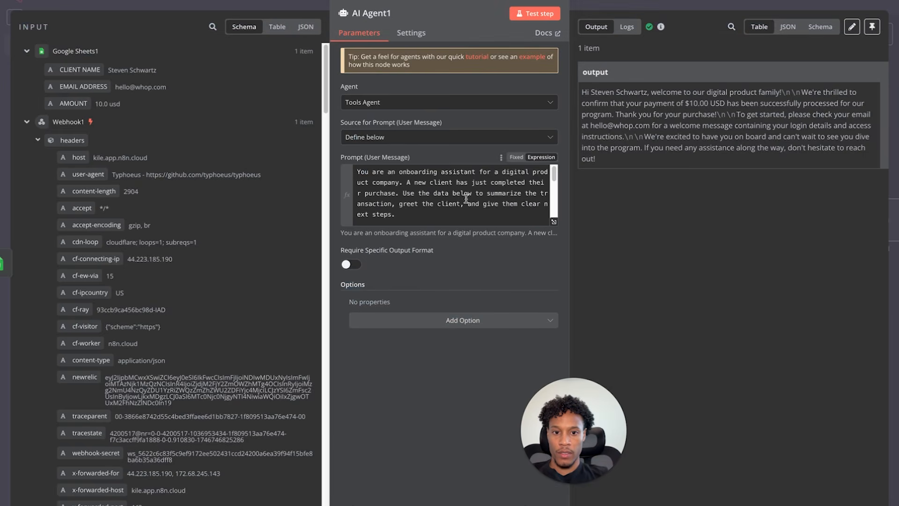
# - Paste the upgraded concierge prompt over AI Agent1's old prompt and remove the Example label and sample client name
pyautogui.click(553, 222)
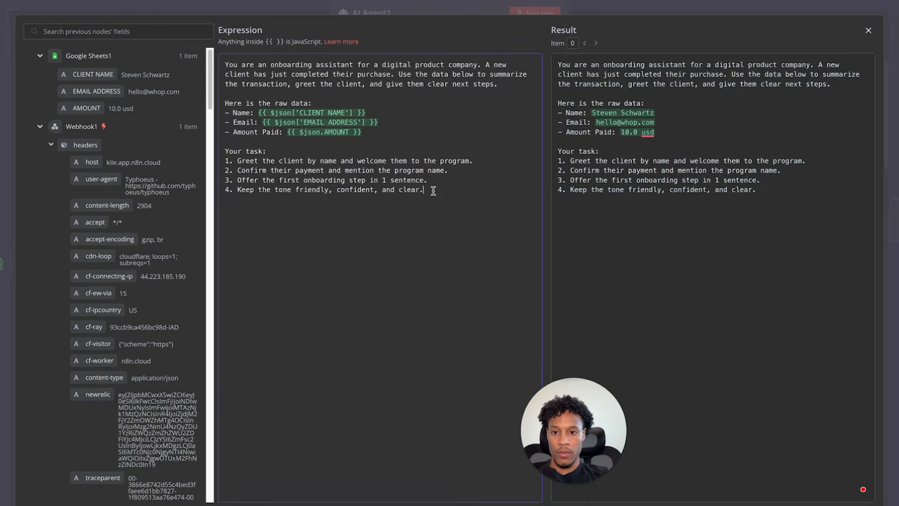
pyautogui.moveTo(433, 190); pyautogui.dragTo(218, 43)
pyautogui.hotkey('ctrl', 'v')
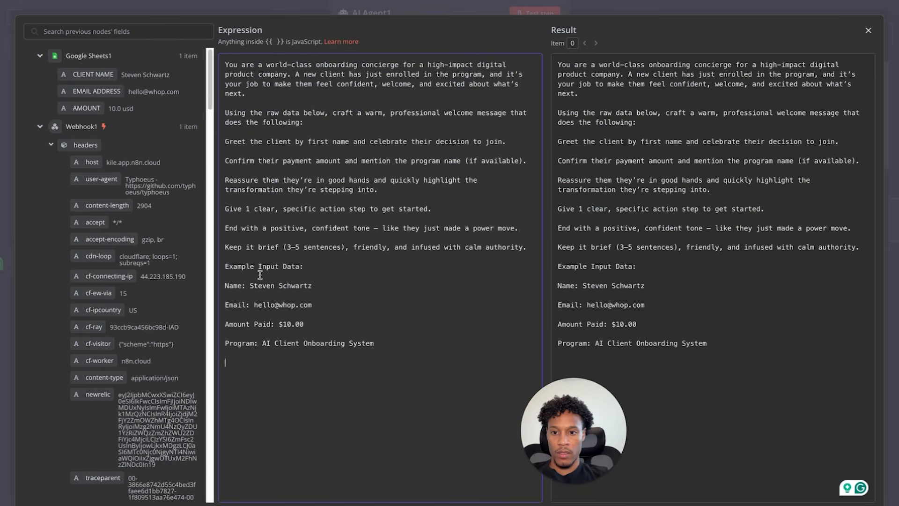
pyautogui.moveTo(258, 266); pyautogui.dragTo(213, 263)
pyautogui.press('BackSpace')
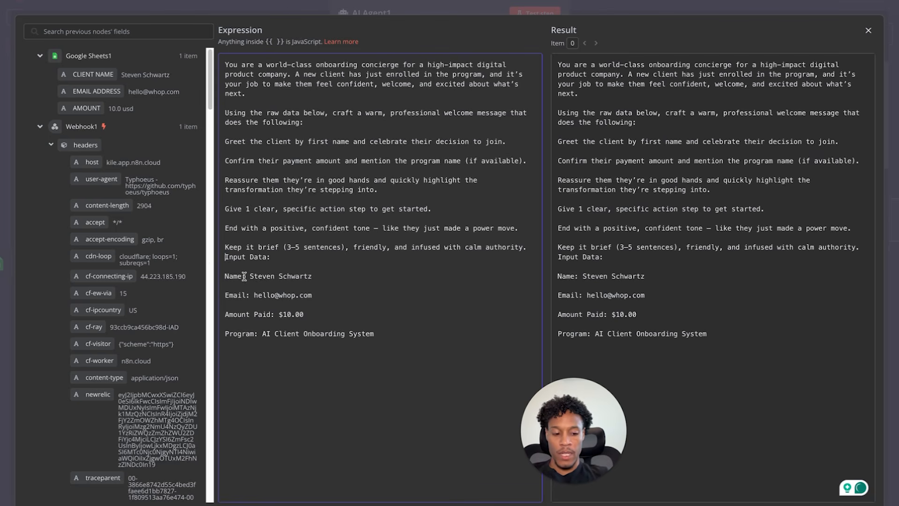
pyautogui.press('Return')
pyautogui.moveTo(250, 286); pyautogui.dragTo(312, 286)
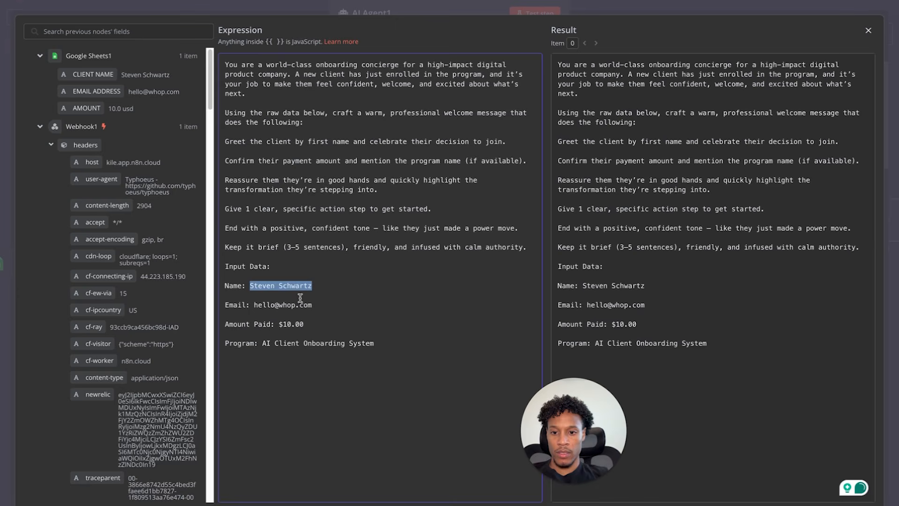
pyautogui.press('Delete')
pyautogui.press('Delete')
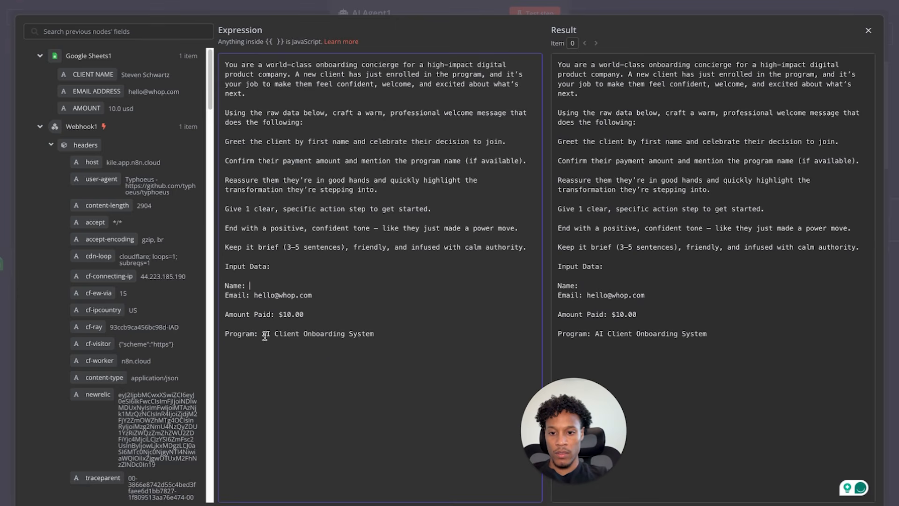
# - Change the sample program to 'Ai Systems' and delete the hardcoded amount and email values
pyautogui.moveTo(262, 334); pyautogui.dragTo(377, 338)
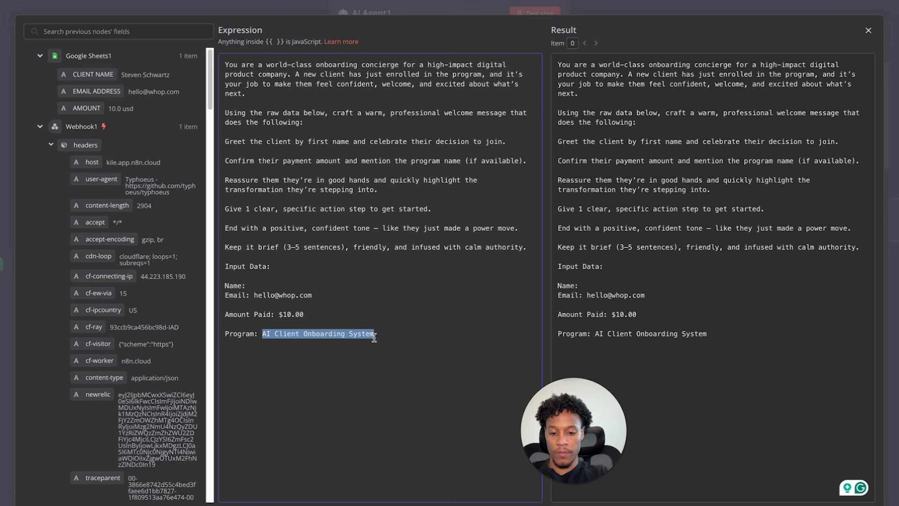
pyautogui.write('SY')
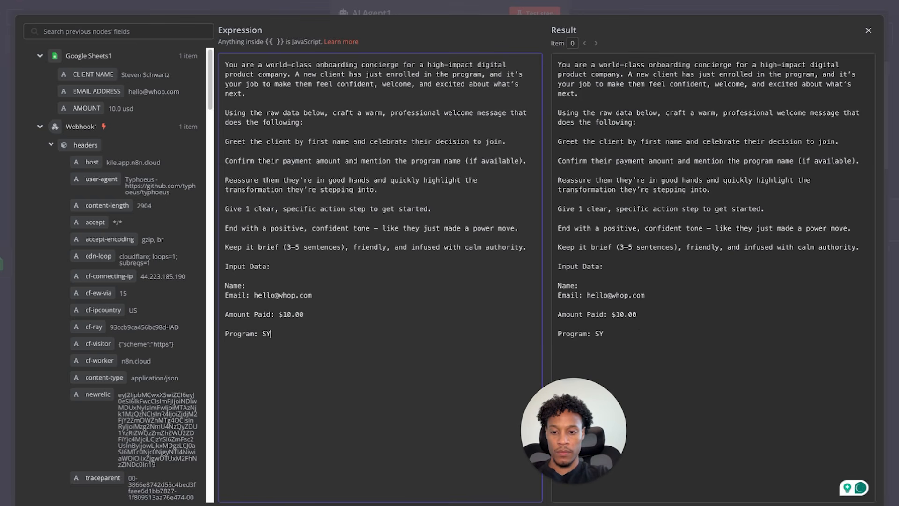
pyautogui.press('BackSpace')
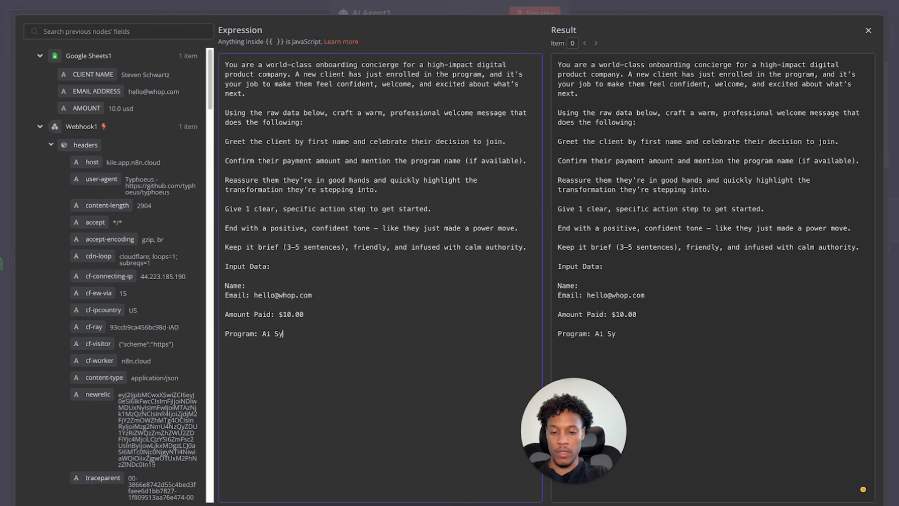
pyautogui.write('ystems')
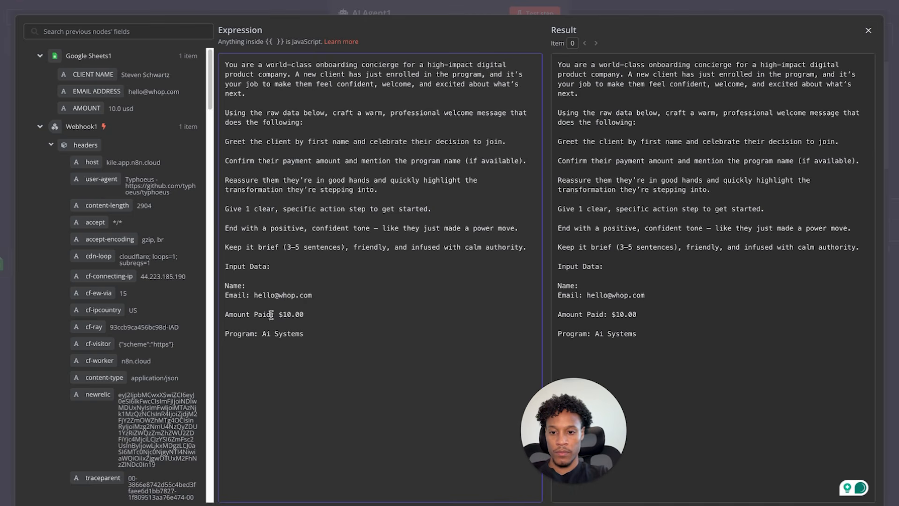
pyautogui.moveTo(277, 314); pyautogui.dragTo(304, 315)
pyautogui.press('BackSpace')
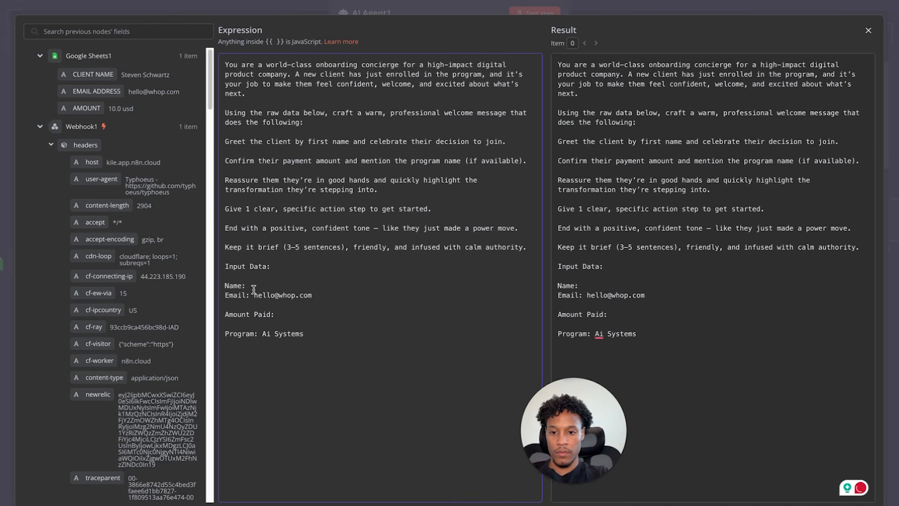
pyautogui.moveTo(253, 289); pyautogui.dragTo(337, 295)
pyautogui.click(262, 288)
pyautogui.moveTo(253, 295); pyautogui.dragTo(321, 295)
pyautogui.press('BackSpace')
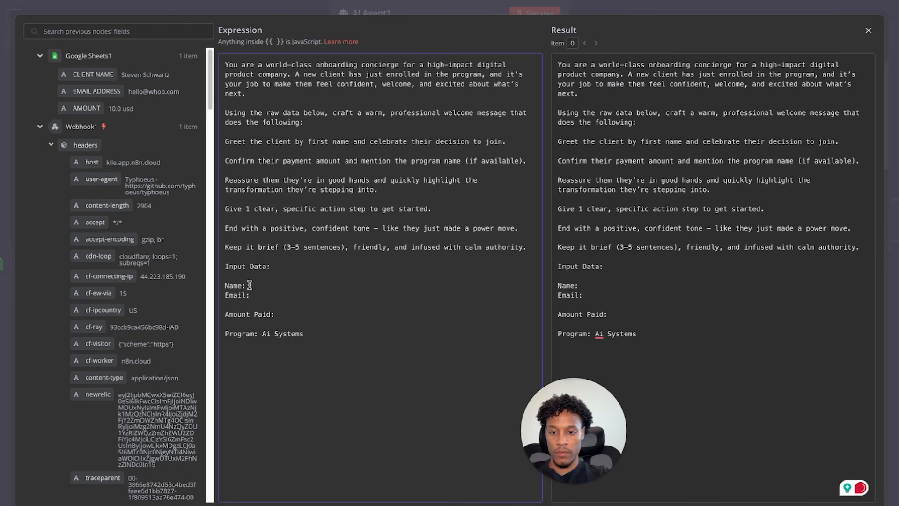
pyautogui.click(249, 286)
pyautogui.press('Return')
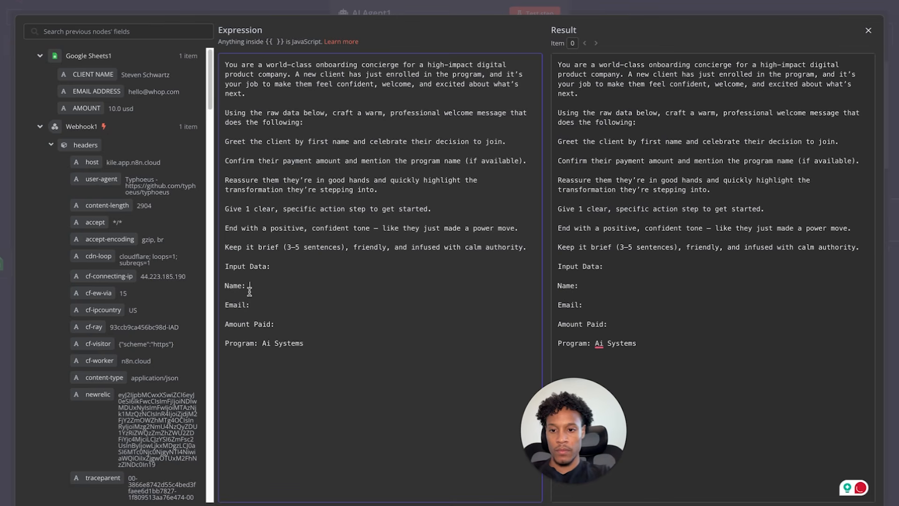
# - Map Name, Email and Amount Paid to the CLIENT NAME, EMAIL ADDRESS and AMOUNT sheet fields
pyautogui.moveTo(93, 74); pyautogui.dragTo(272, 286)
pyautogui.moveTo(96, 91); pyautogui.dragTo(262, 305)
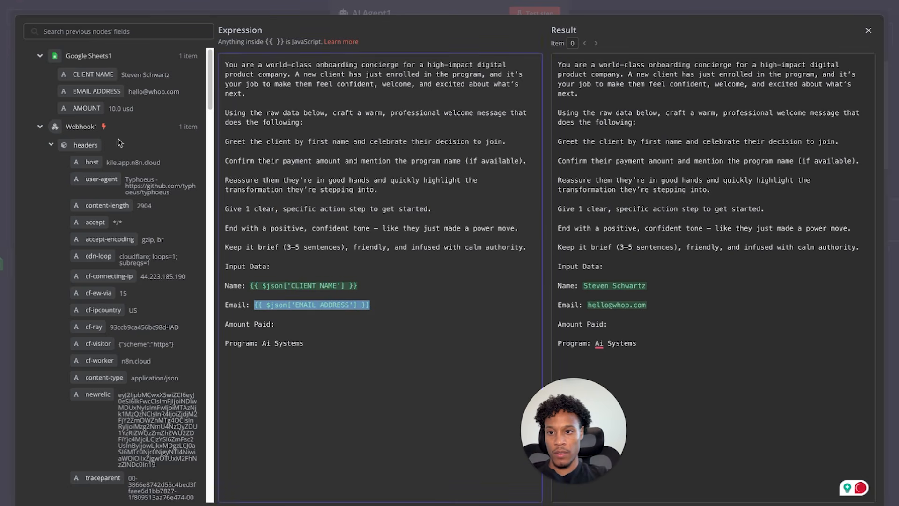
pyautogui.moveTo(97, 102); pyautogui.dragTo(295, 326)
pyautogui.click(334, 369)
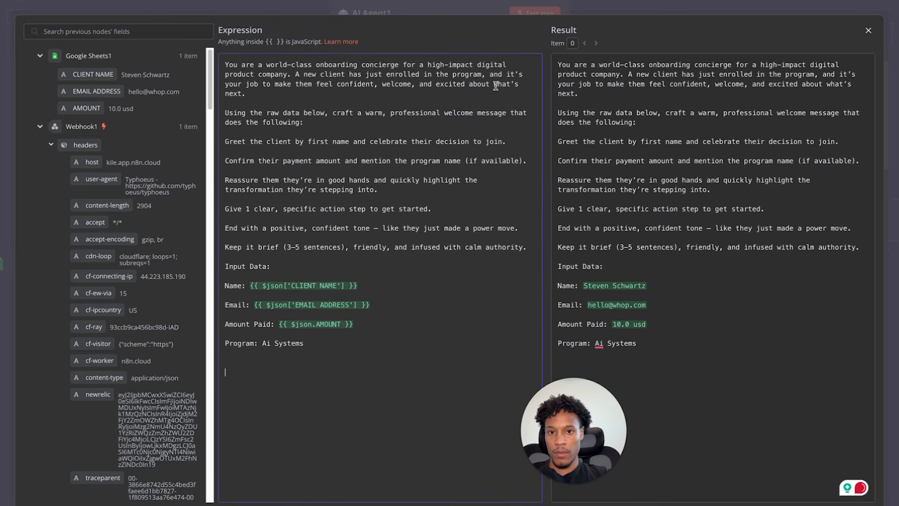
pyautogui.click(868, 30)
# - Test AI Agent1 and check its warmer welcome message to Ai Systems confirming the $10.00 payment
pyautogui.click(546, 15)
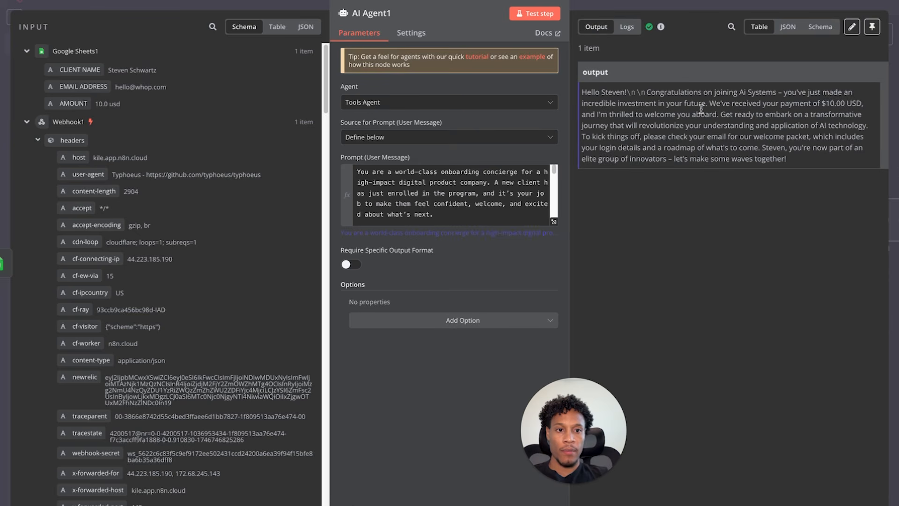
pyautogui.moveTo(582, 92); pyautogui.dragTo(717, 115)
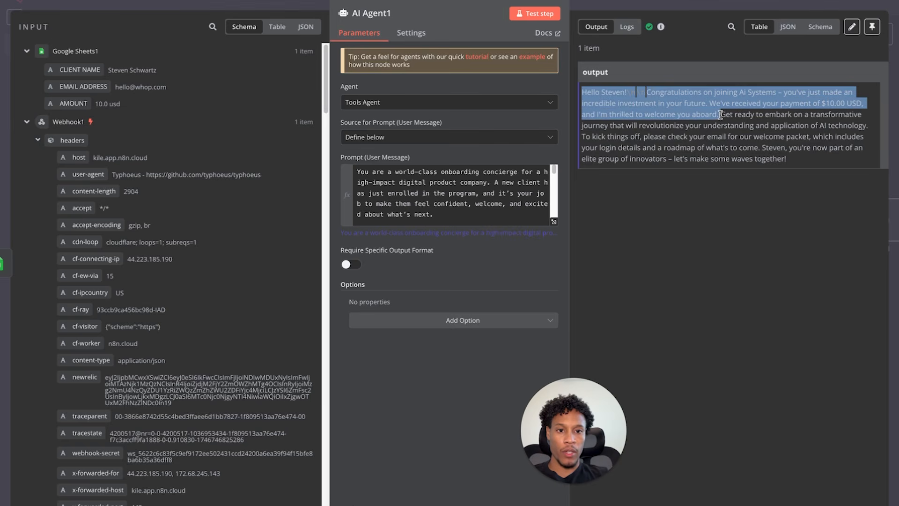
pyautogui.click(36, 8)
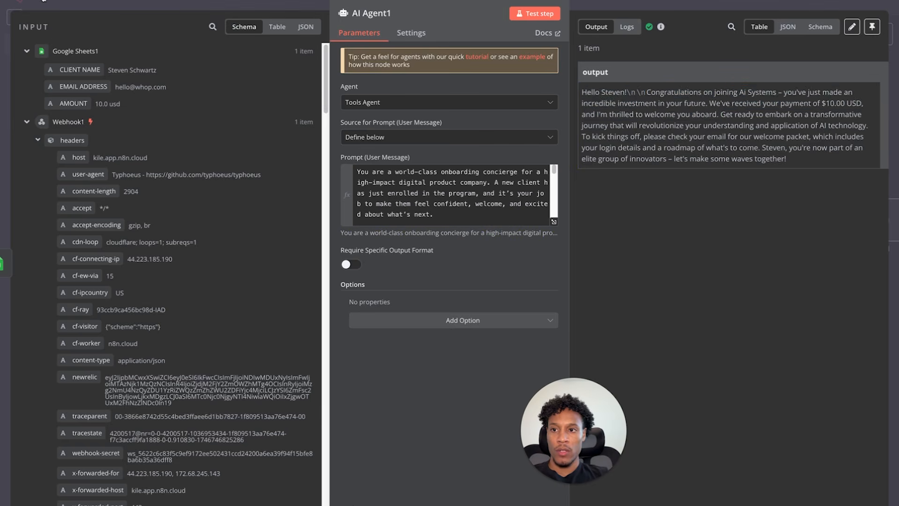
# - Realign Google Sheets1, AI Agent1 and Anthropic Chat Model1, then open next-step choices after AI Agent1
pyautogui.moveTo(331, 447); pyautogui.dragTo(349, 438)
pyautogui.moveTo(276, 384); pyautogui.dragTo(268, 383)
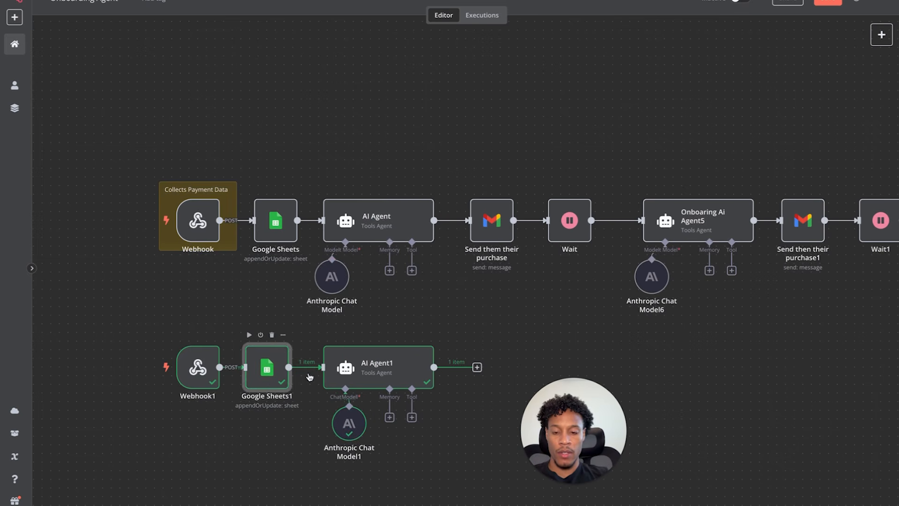
pyautogui.moveTo(363, 379); pyautogui.dragTo(354, 380)
pyautogui.moveTo(349, 425); pyautogui.dragTo(331, 425)
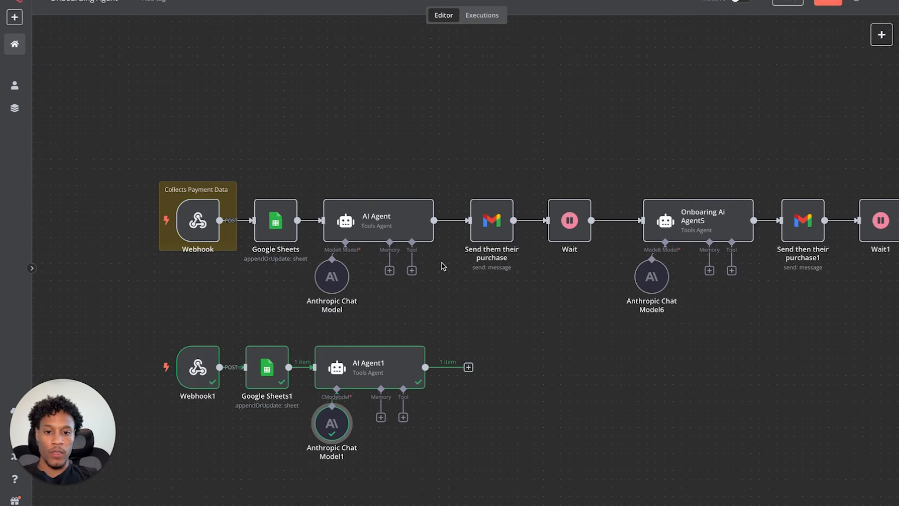
pyautogui.click(468, 367)
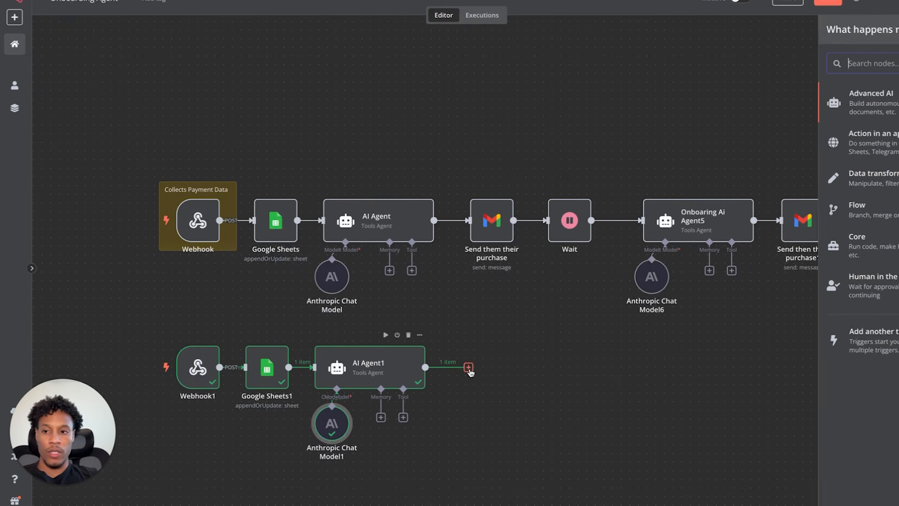
# - Add a Gmail 'Send a message' node with resource Message and operation Send
pyautogui.write('se')
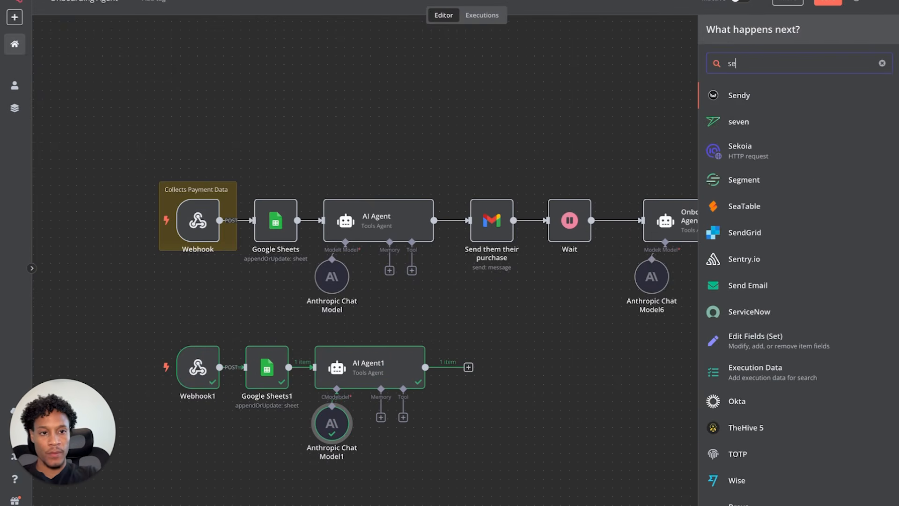
pyautogui.write('nd')
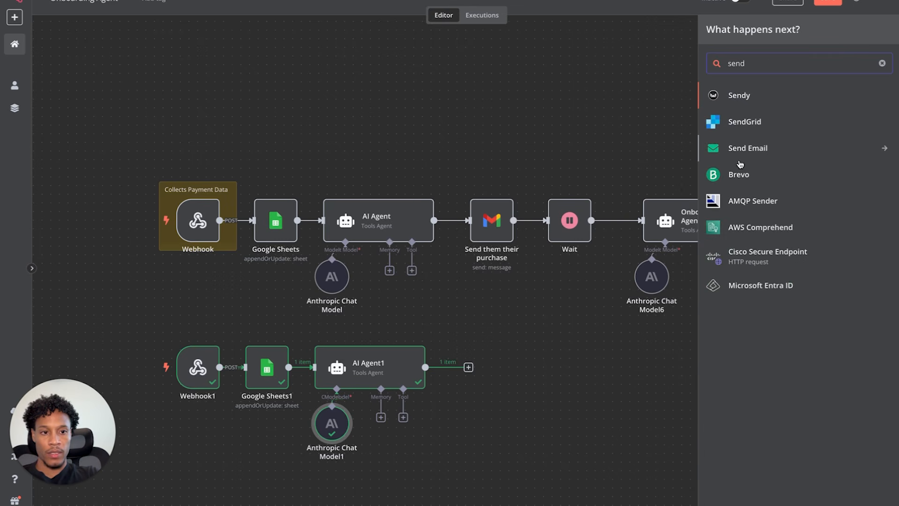
pyautogui.press('BackSpace')
pyautogui.press('BackSpace')
pyautogui.press('BackSpace')
pyautogui.press('BackSpace')
pyautogui.write('gma')
pyautogui.click(764, 95)
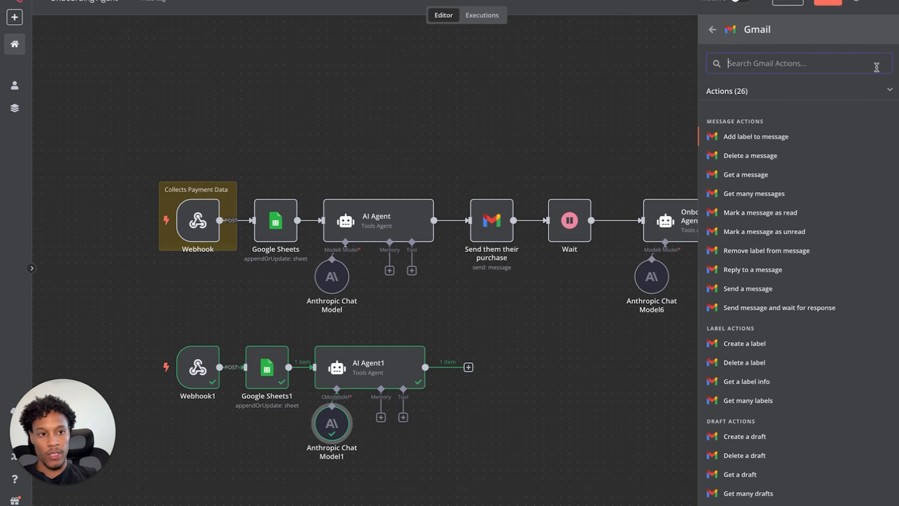
pyautogui.write('send')
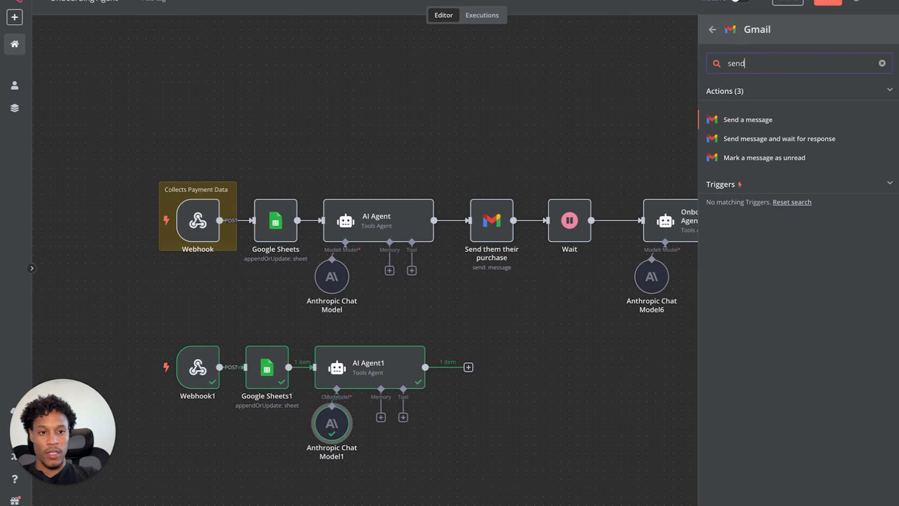
pyautogui.click(815, 120)
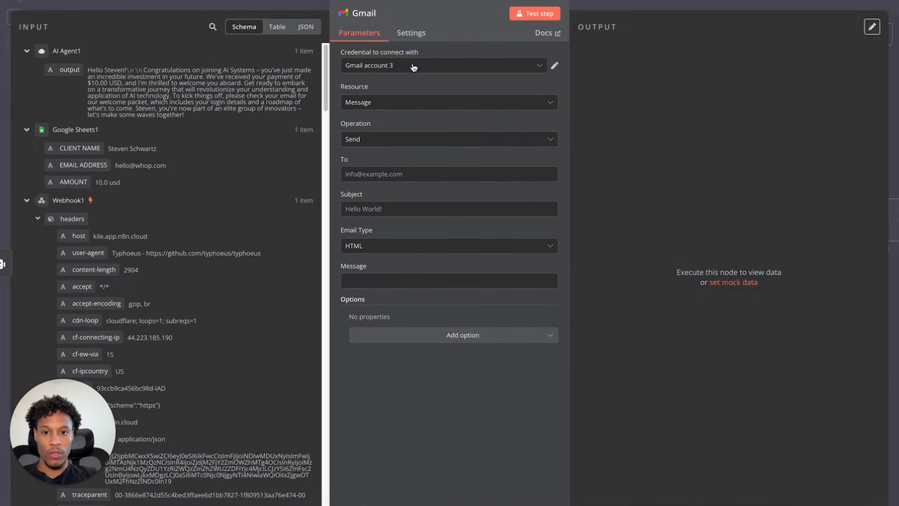
pyautogui.click(555, 65)
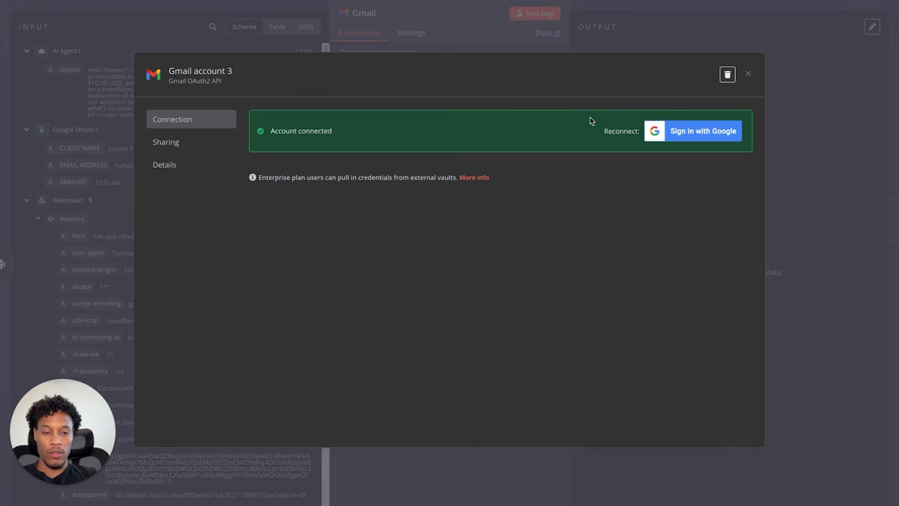
pyautogui.click(748, 74)
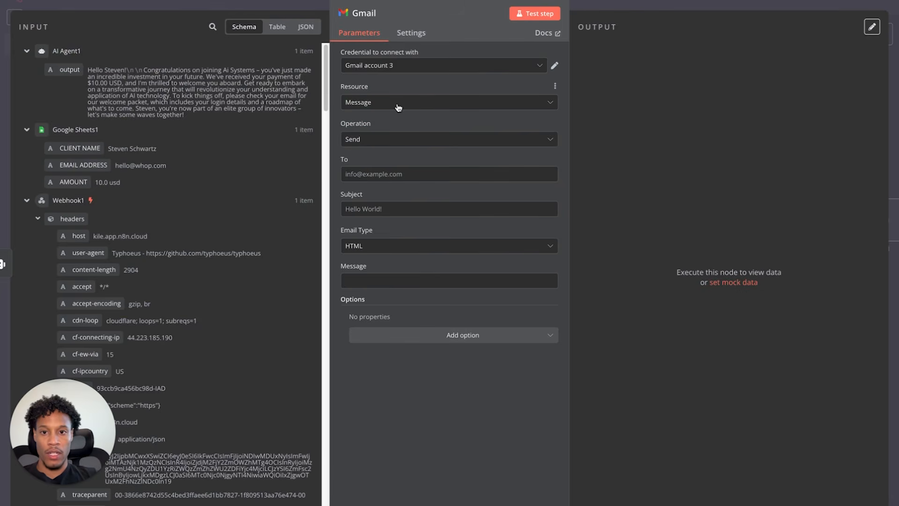
pyautogui.click(380, 104)
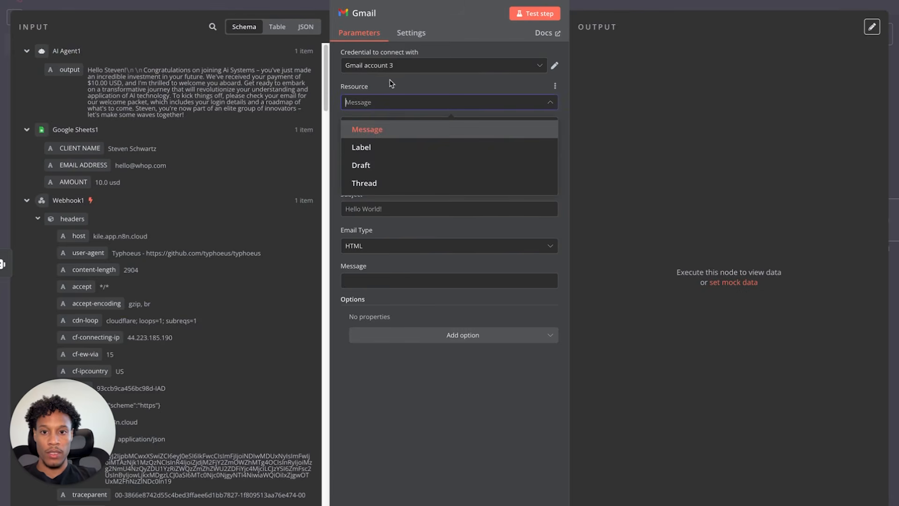
pyautogui.click(391, 84)
pyautogui.click(361, 139)
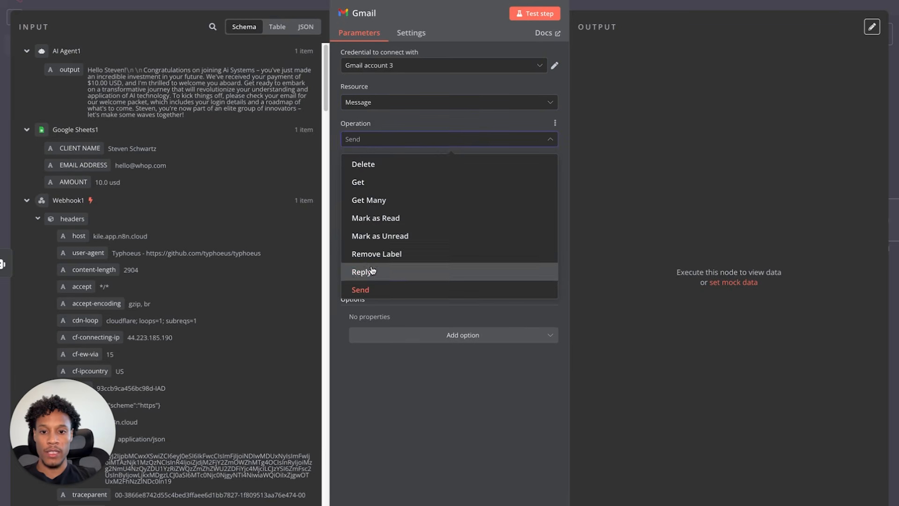
pyautogui.click(423, 136)
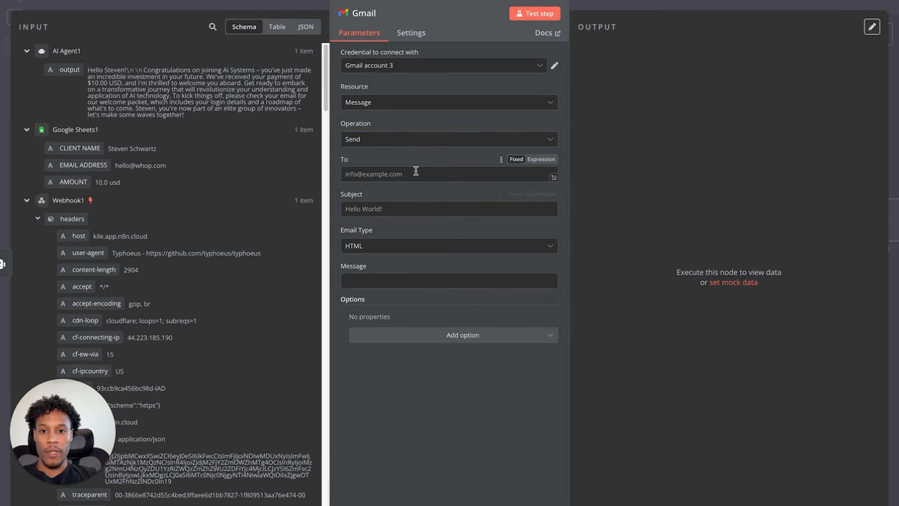
# - Set the Gmail recipient to a fixed test email address instead of the EMAIL ADDRESS field
pyautogui.moveTo(84, 165); pyautogui.dragTo(302, 178)
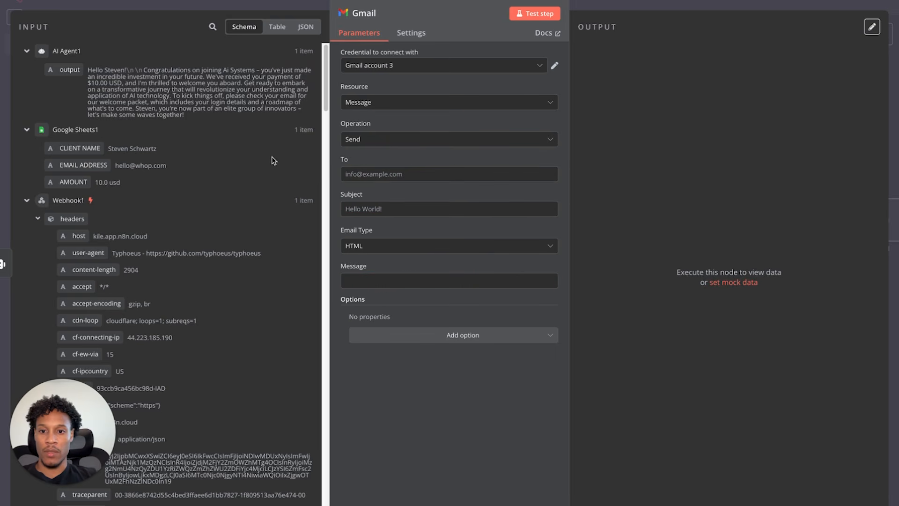
pyautogui.click(404, 180)
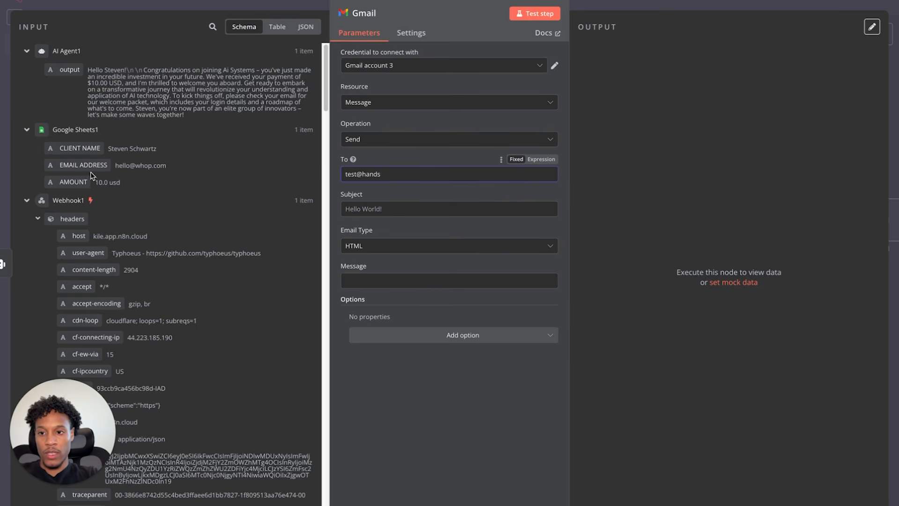
pyautogui.moveTo(83, 165); pyautogui.dragTo(398, 173)
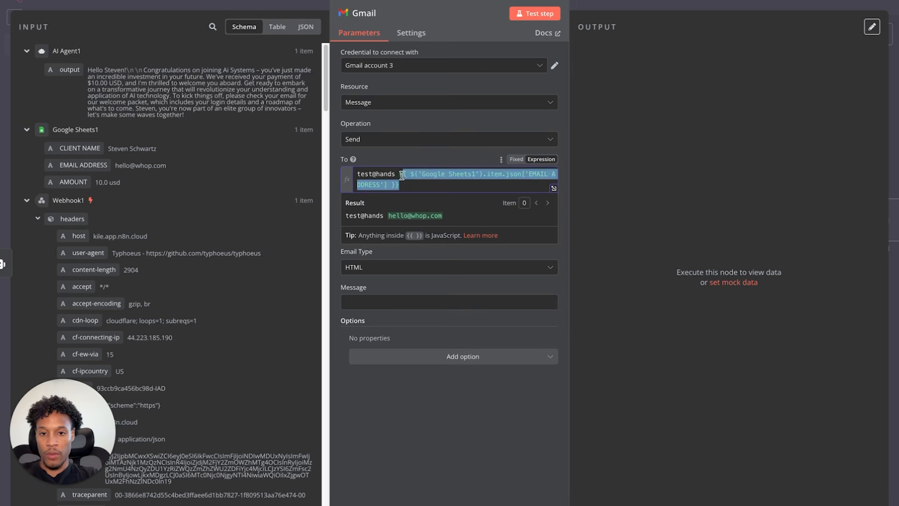
pyautogui.press('BackSpace')
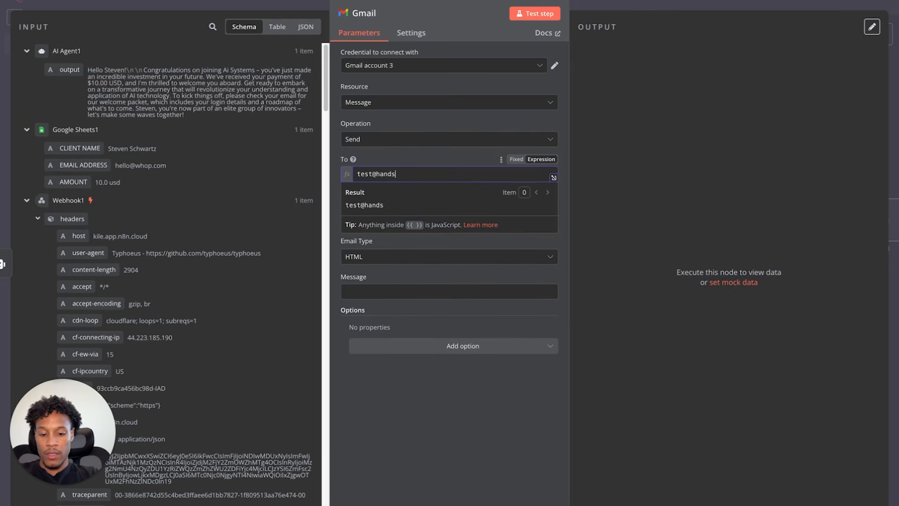
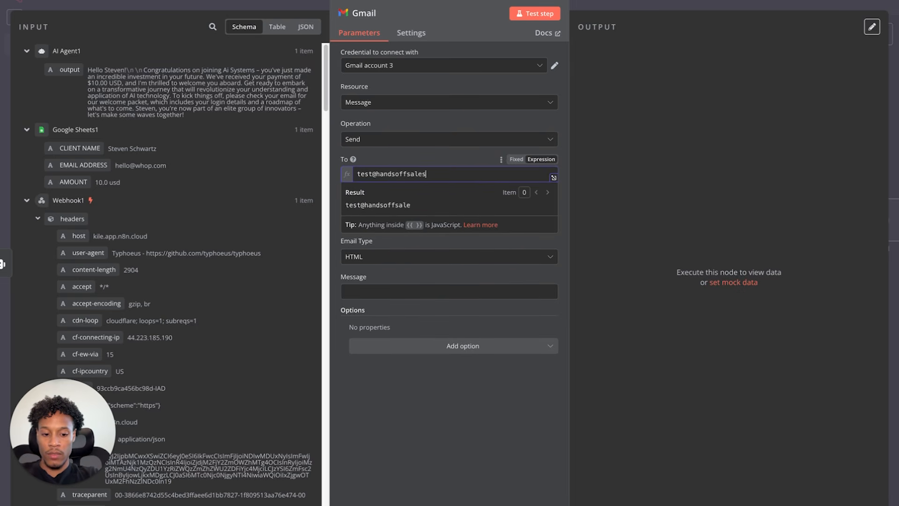
pyautogui.click(402, 269)
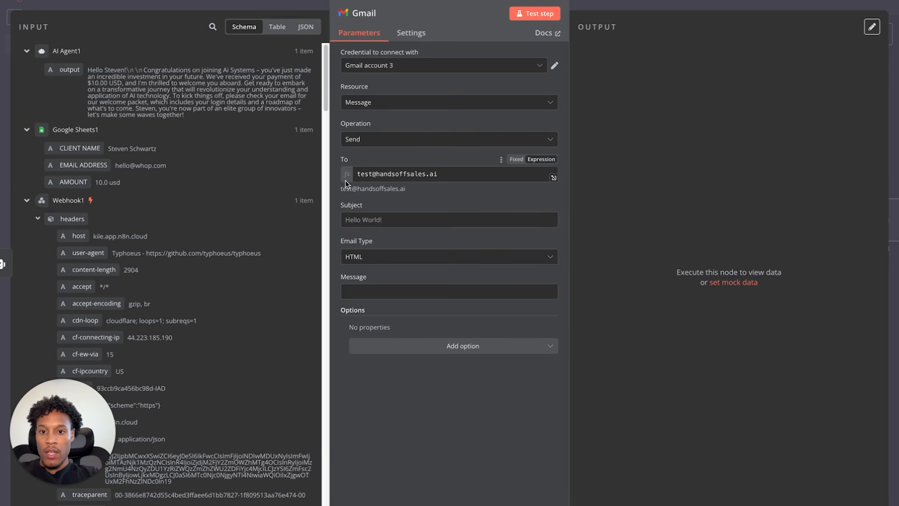
# - Set subject 'Thank for your purchase', HTML format, AI Agent1's output as body, and test-send
pyautogui.click(379, 220)
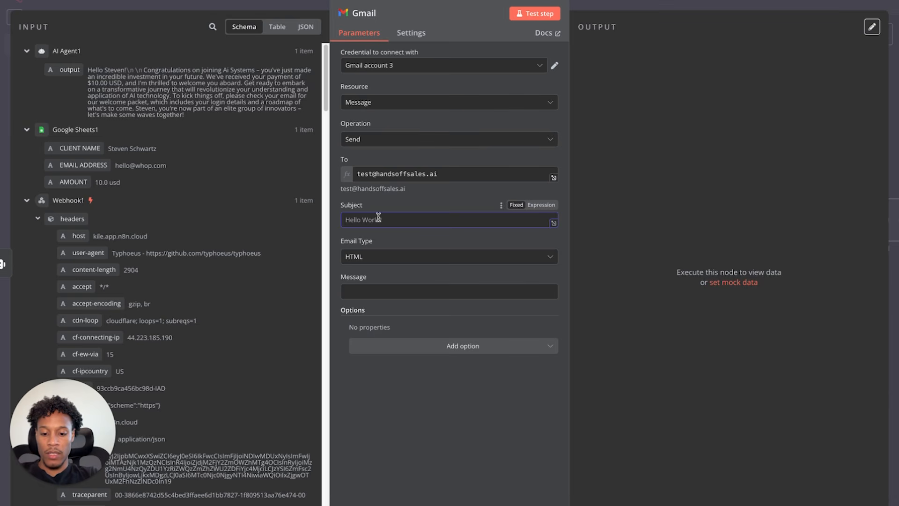
pyautogui.write('Thank for your purchase')
pyautogui.click(380, 256)
pyautogui.click(400, 243)
pyautogui.click(386, 289)
pyautogui.moveTo(67, 70); pyautogui.dragTo(354, 292)
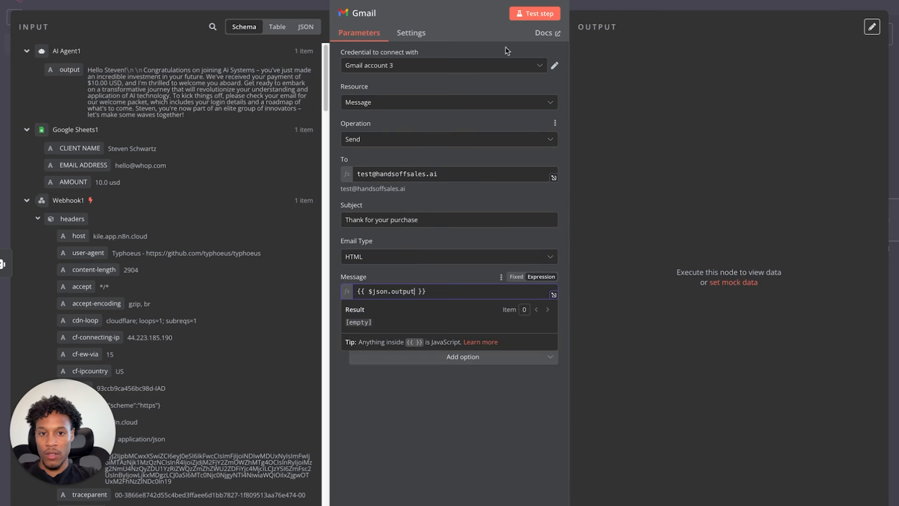
pyautogui.click(480, 125)
pyautogui.click(534, 13)
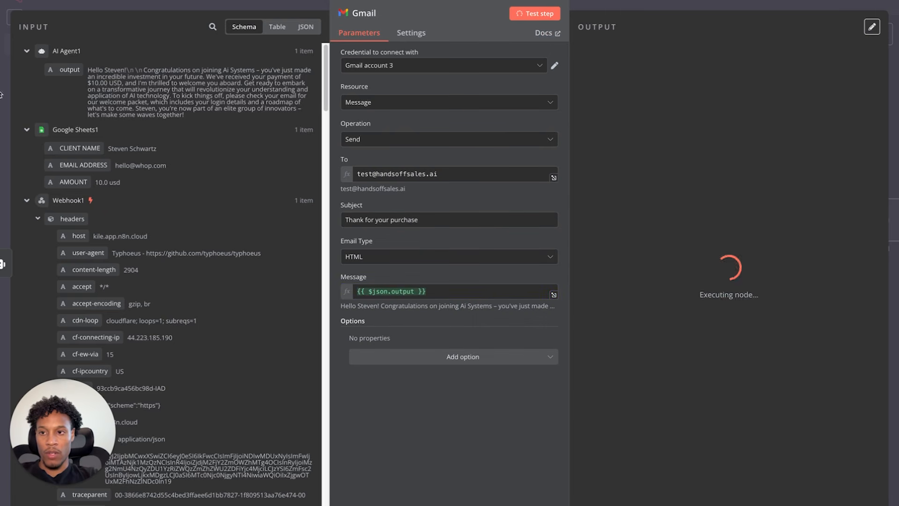
pyautogui.press('Escape')
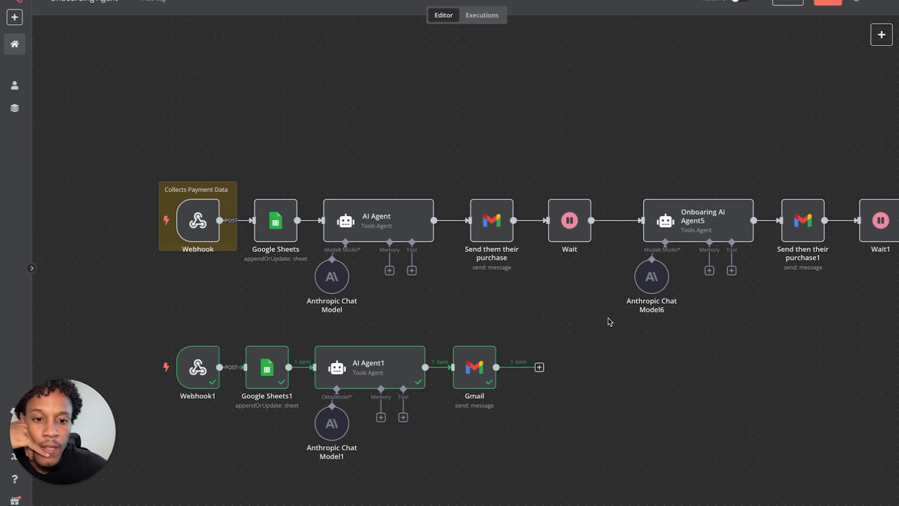
# - Tidy the Wait and Onboaring Ai Agent5 nodes and add a Wait step after Gmail
pyautogui.moveTo(565, 229); pyautogui.dragTo(557, 228)
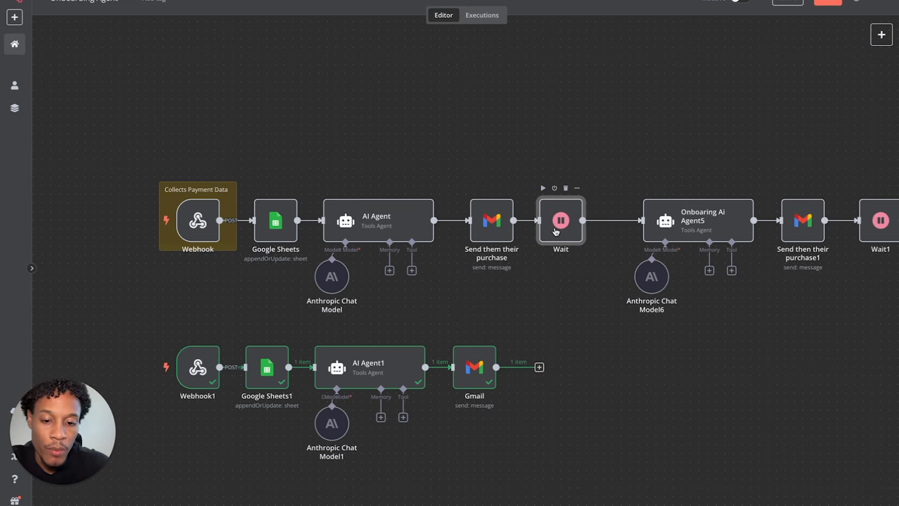
pyautogui.moveTo(681, 212); pyautogui.dragTo(664, 210)
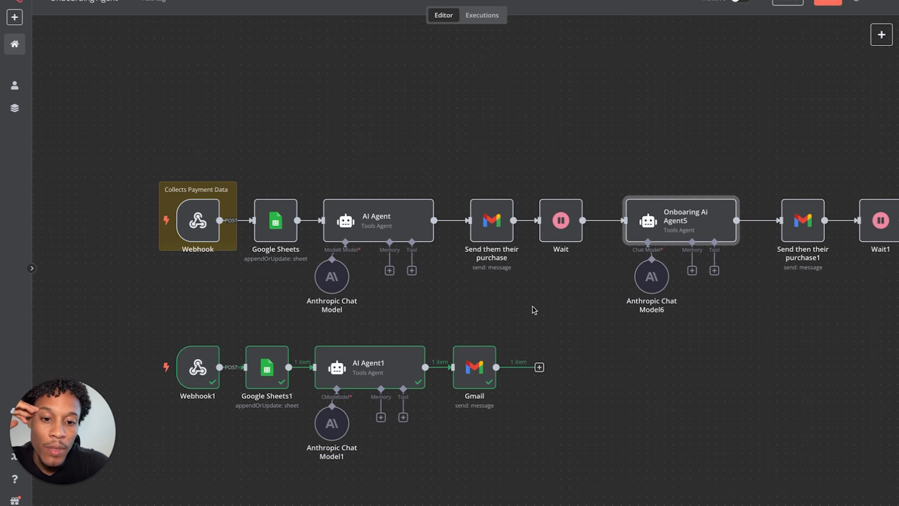
pyautogui.click(539, 367)
pyautogui.write('wa')
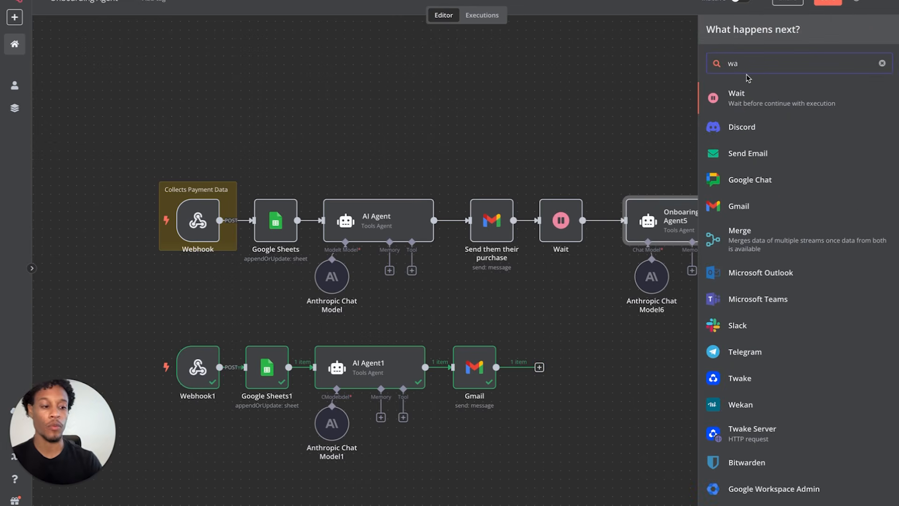
pyautogui.click(742, 94)
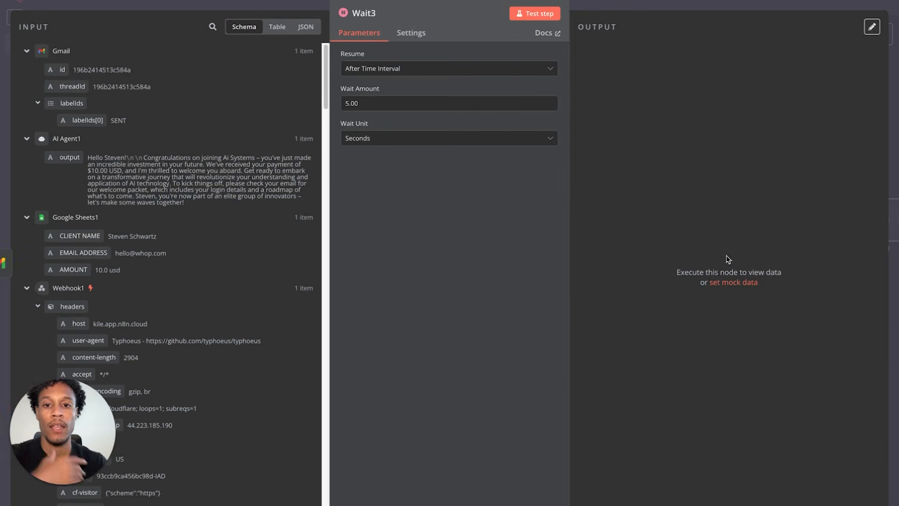
# - Set Wait3's unit to minutes, move it beside Gmail, and test-run it
pyautogui.click(422, 142)
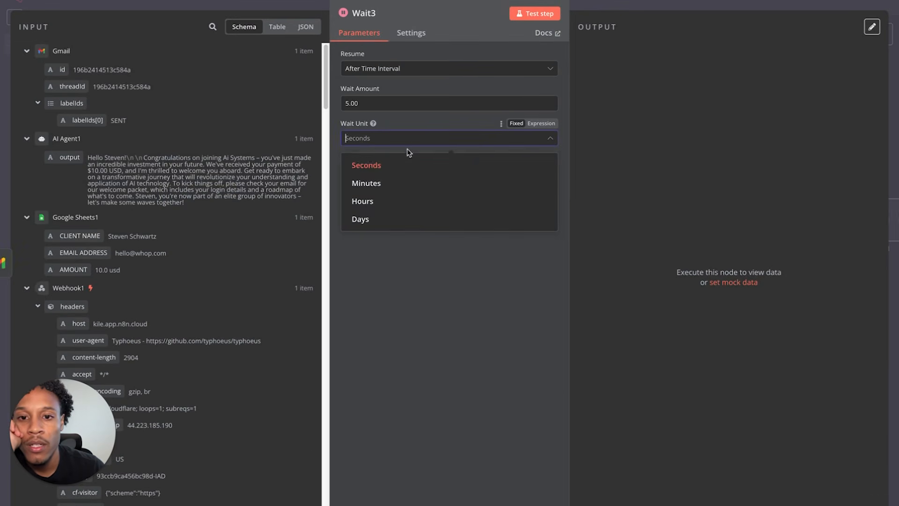
pyautogui.click(409, 184)
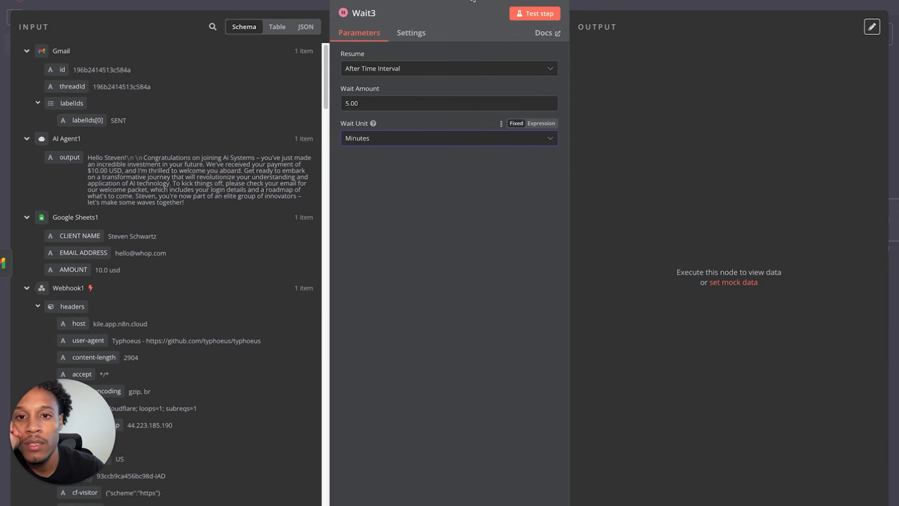
pyautogui.click(47, 1)
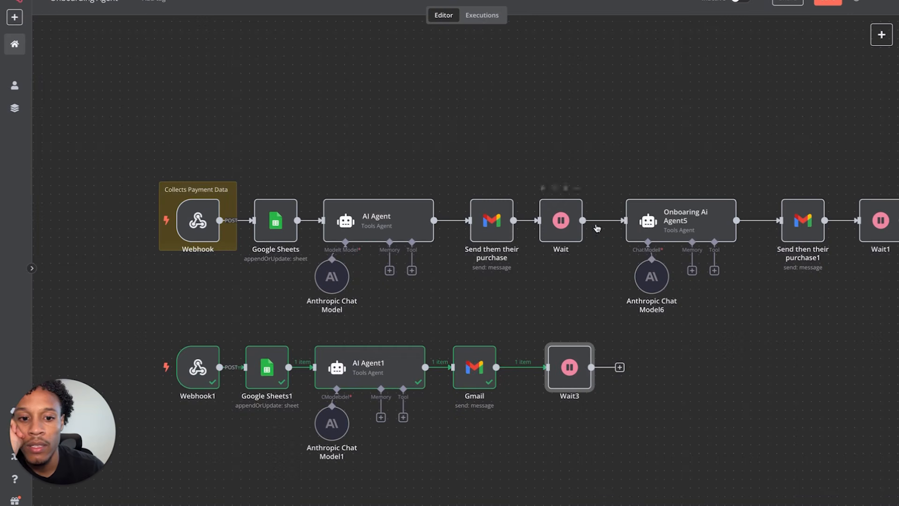
pyautogui.moveTo(574, 359); pyautogui.dragTo(556, 359)
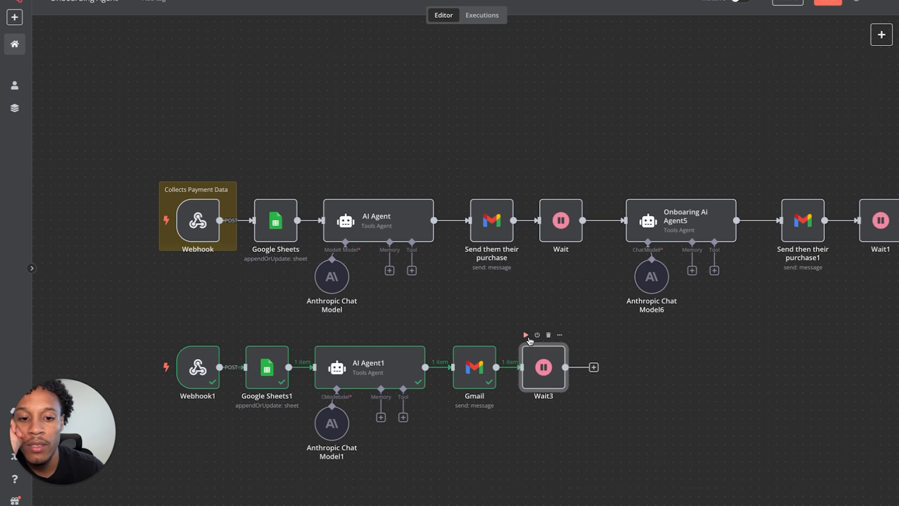
pyautogui.click(528, 337)
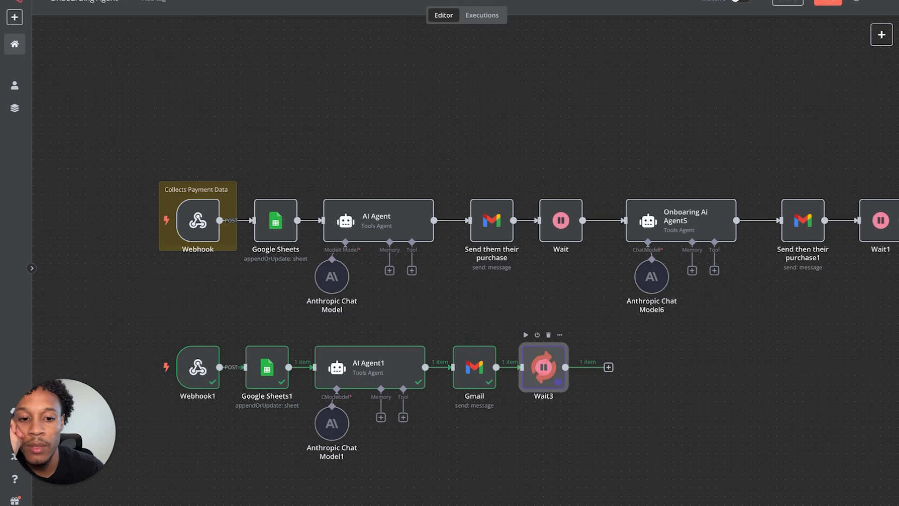
pyautogui.doubleClick(543, 384)
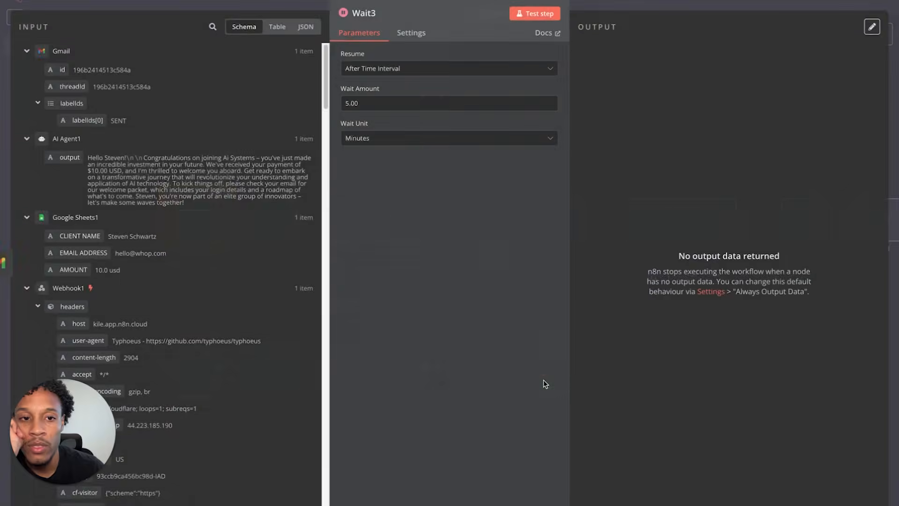
pyautogui.click(535, 13)
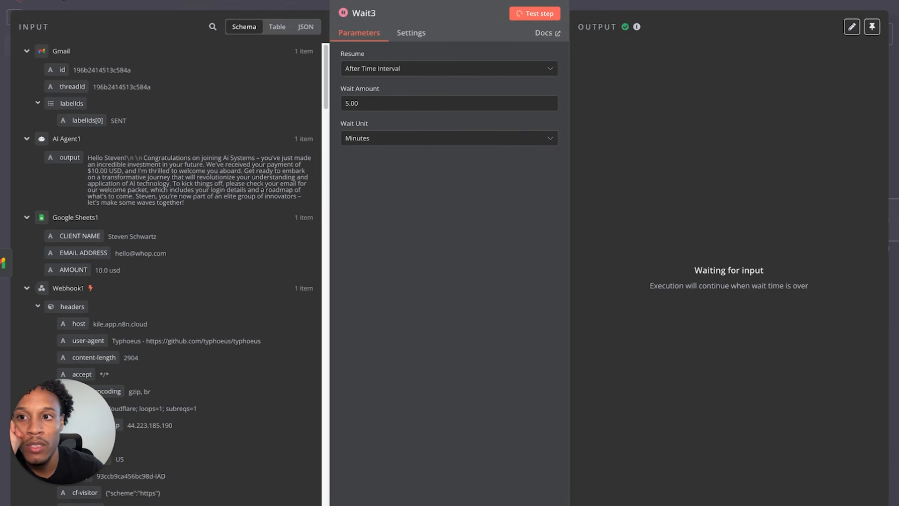
pyautogui.press('Escape')
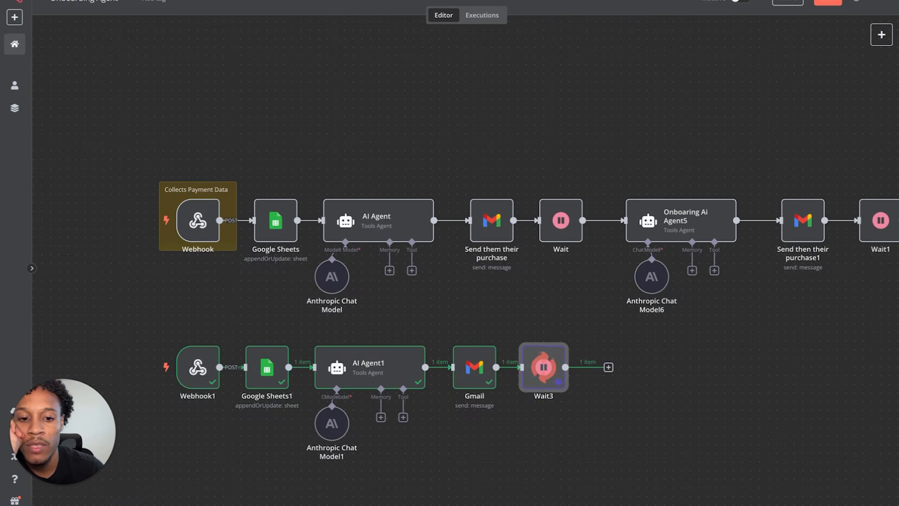
# - Set the wait amount to 15 minutes, rename the node '15min Wait', and test it
pyautogui.doubleClick(543, 370)
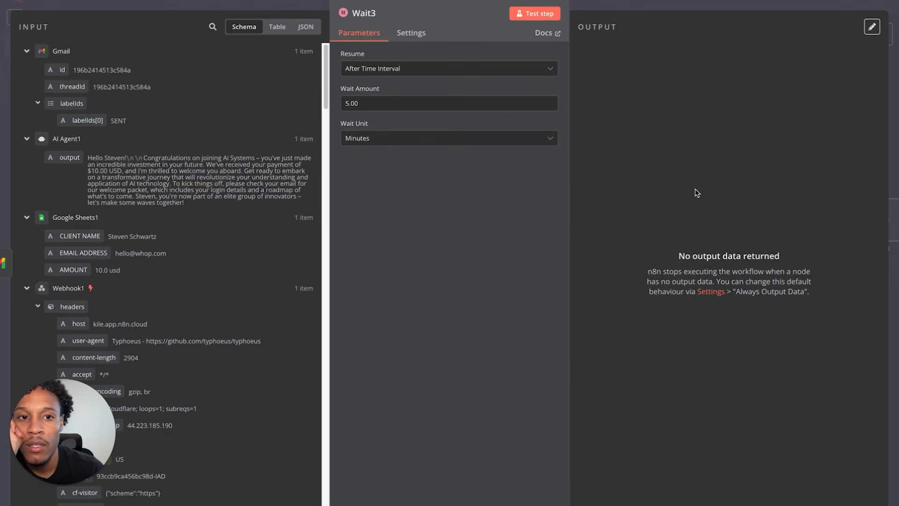
pyautogui.click(393, 138)
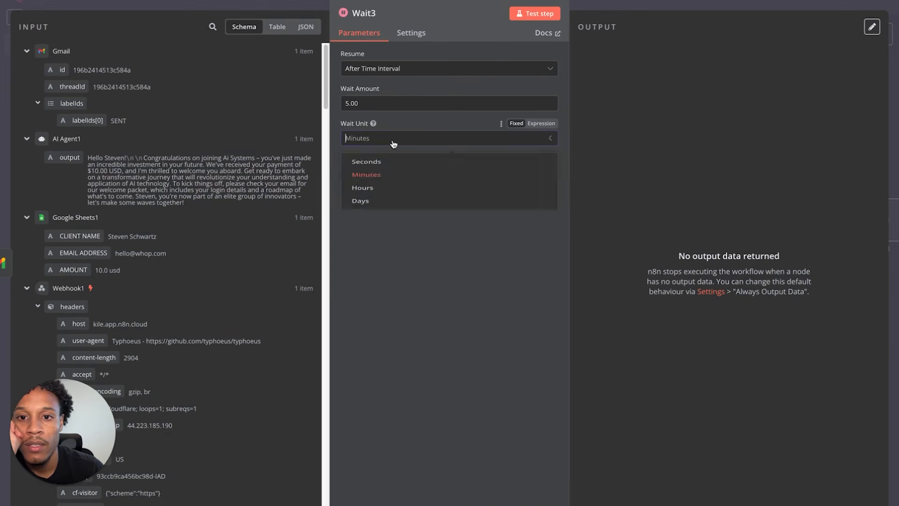
pyautogui.click(347, 104)
pyautogui.write('1')
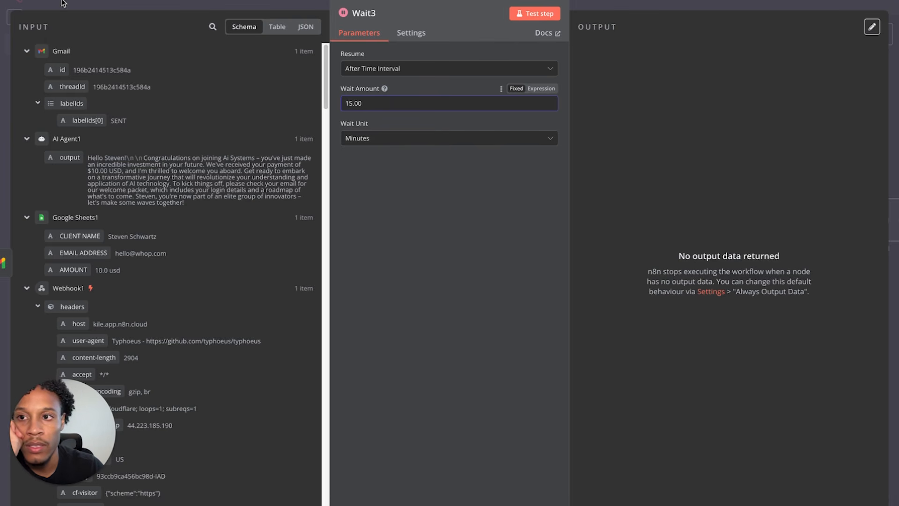
pyautogui.click(359, 14)
pyautogui.doubleClick(411, 8)
pyautogui.write('15min Wait')
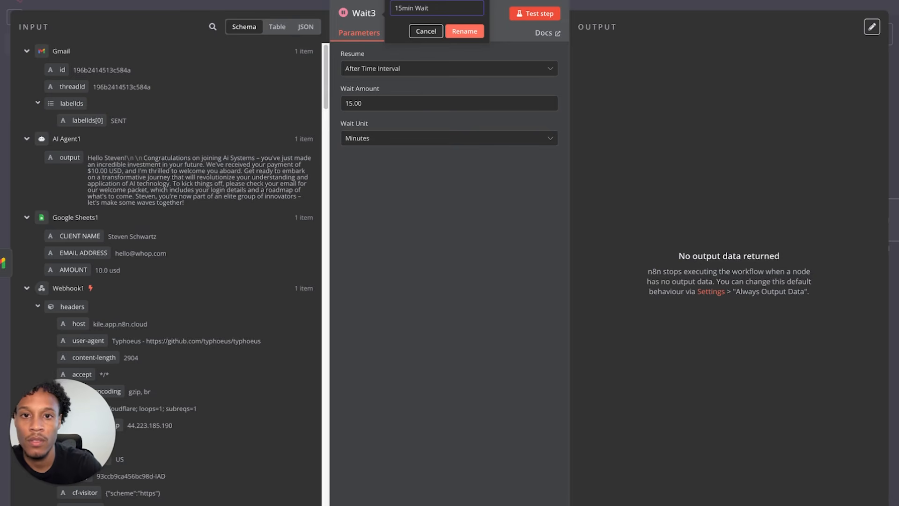
pyautogui.click(481, 37)
pyautogui.click(535, 13)
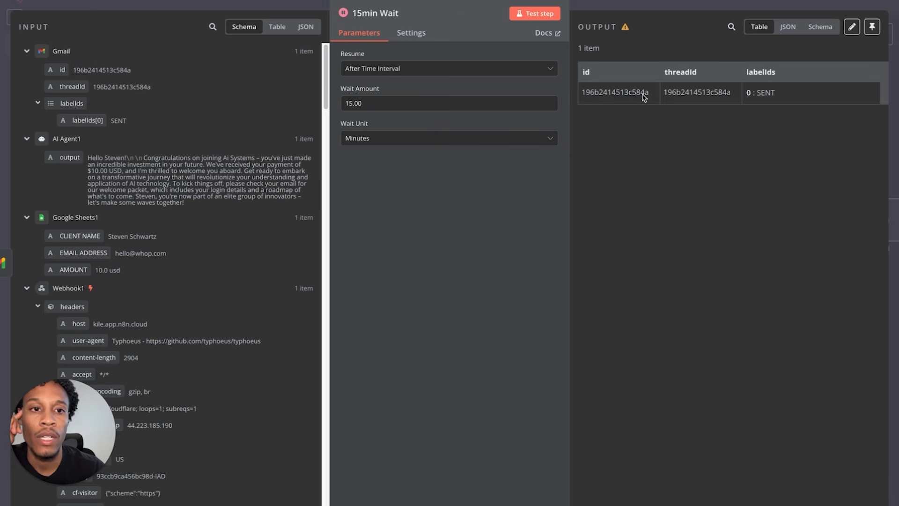
pyautogui.click(22, 1)
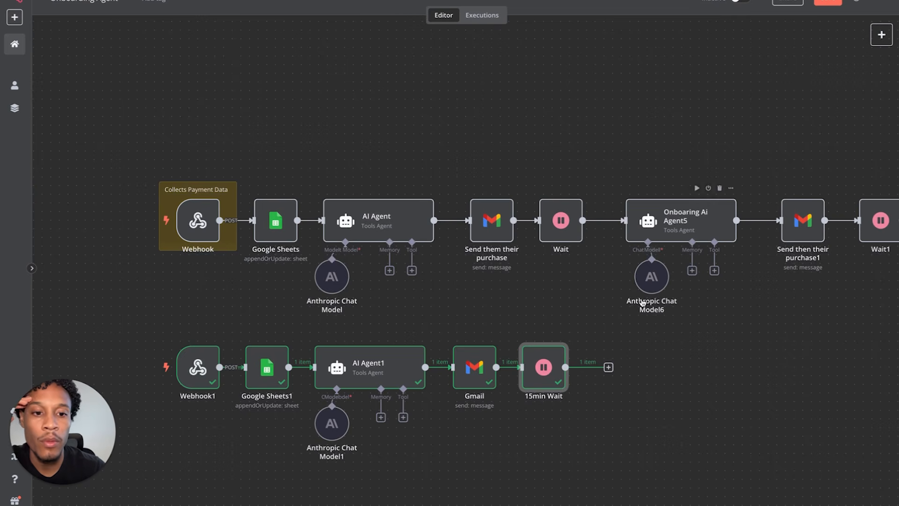
# - Add an AI Agent2 node after 15min Wait with Source for Prompt set to 'Define below'
pyautogui.click(608, 368)
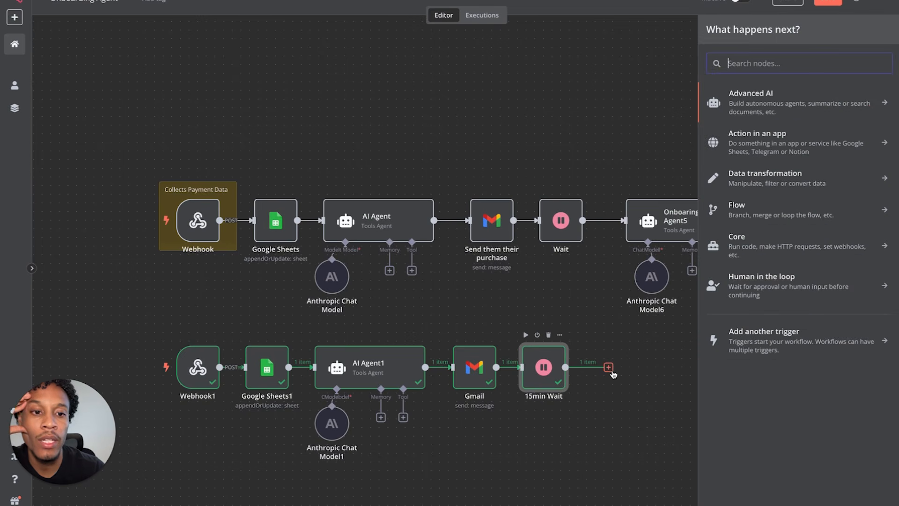
pyautogui.write('ai')
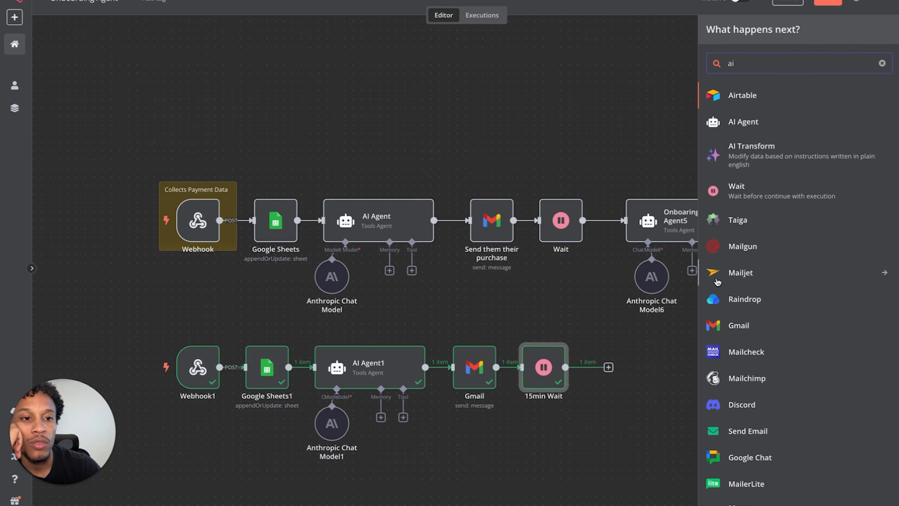
pyautogui.click(750, 121)
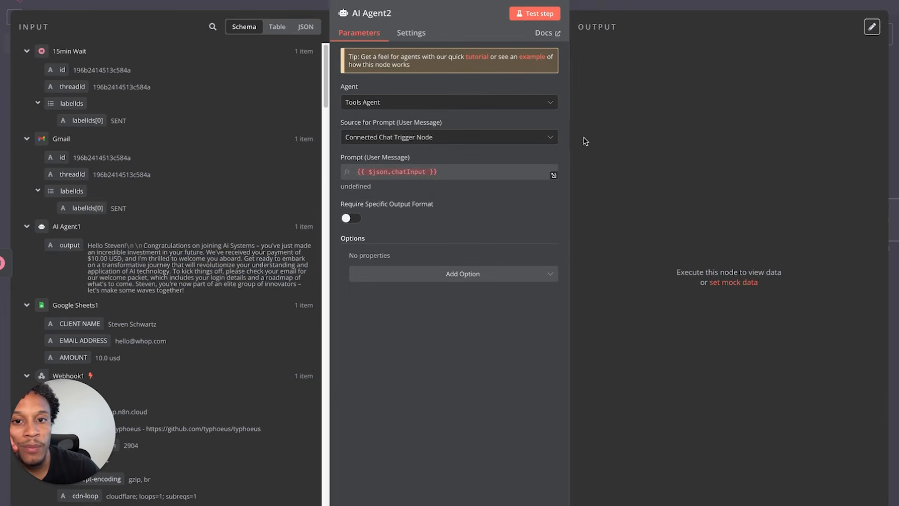
pyautogui.click(432, 138)
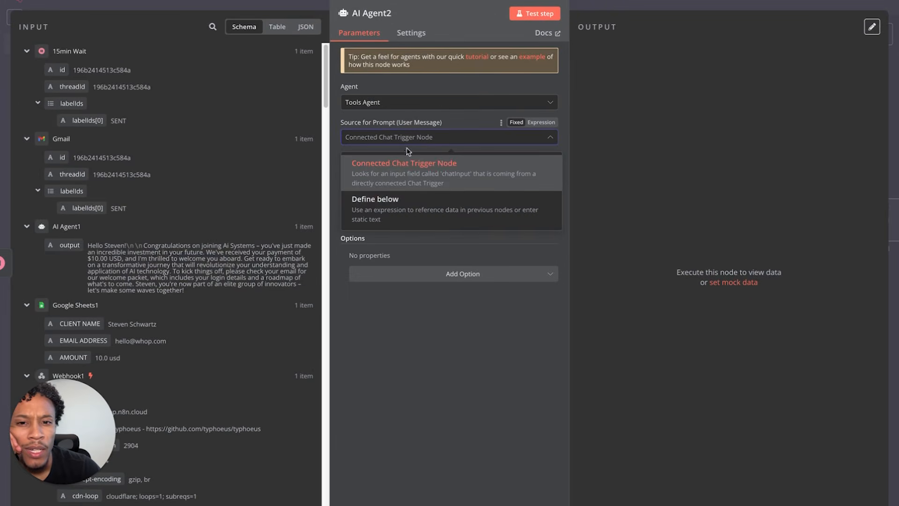
pyautogui.click(398, 205)
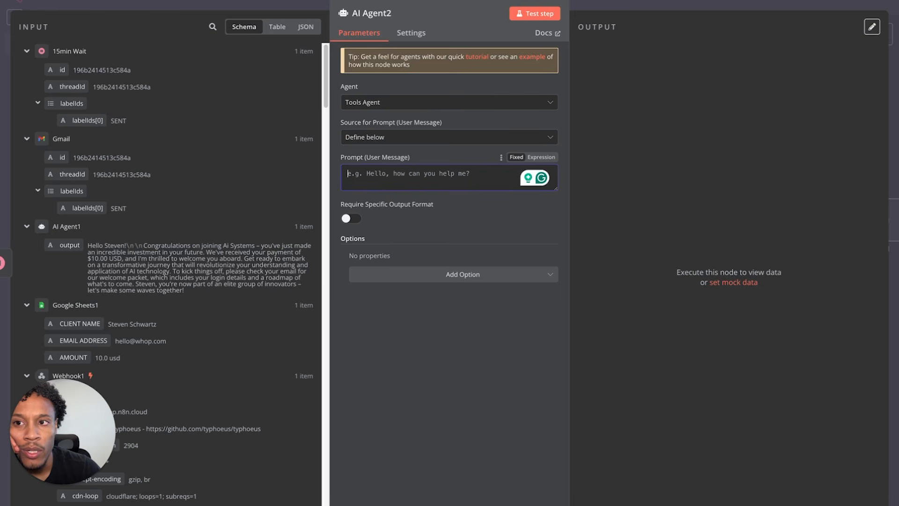
pyautogui.click(41, 1)
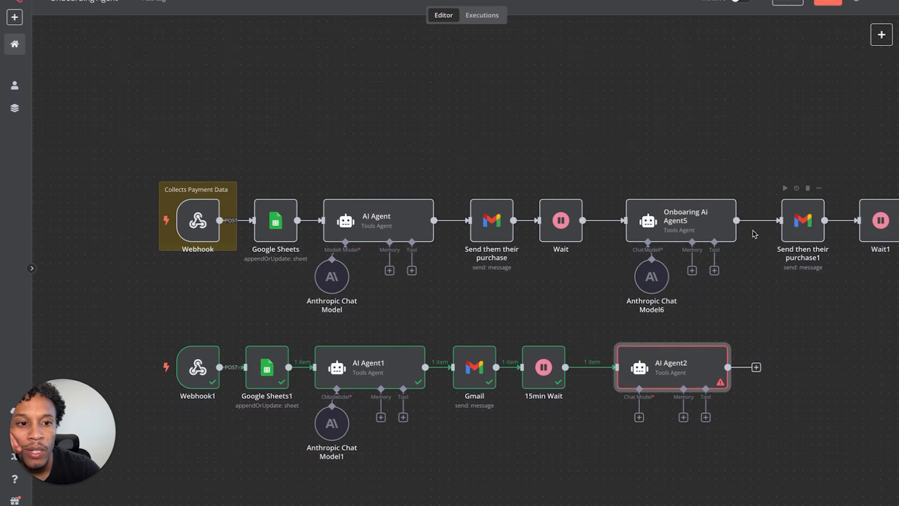
pyautogui.doubleClick(687, 231)
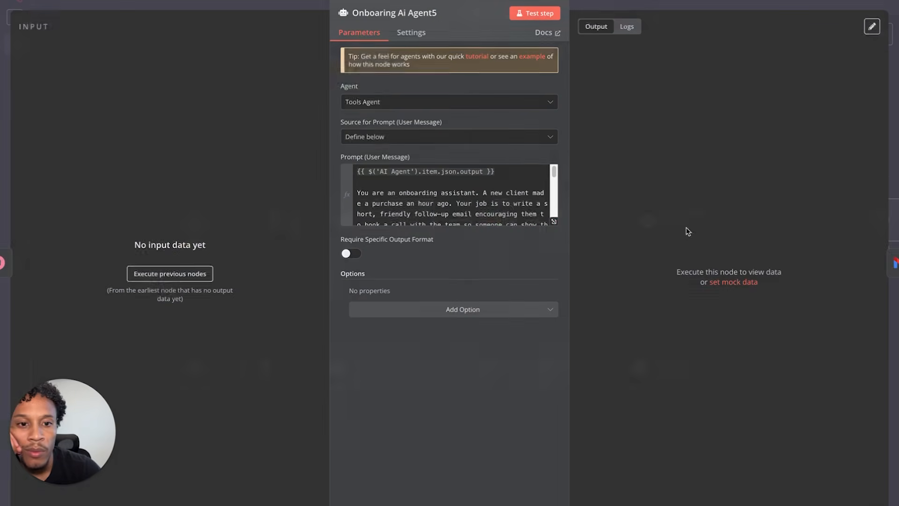
# - Copy all of Onboarding Ai Agent5's follow-up email prompt text and nudge AI Agent2 down slightly
pyautogui.click(554, 221)
pyautogui.moveTo(498, 257); pyautogui.dragTo(219, 72)
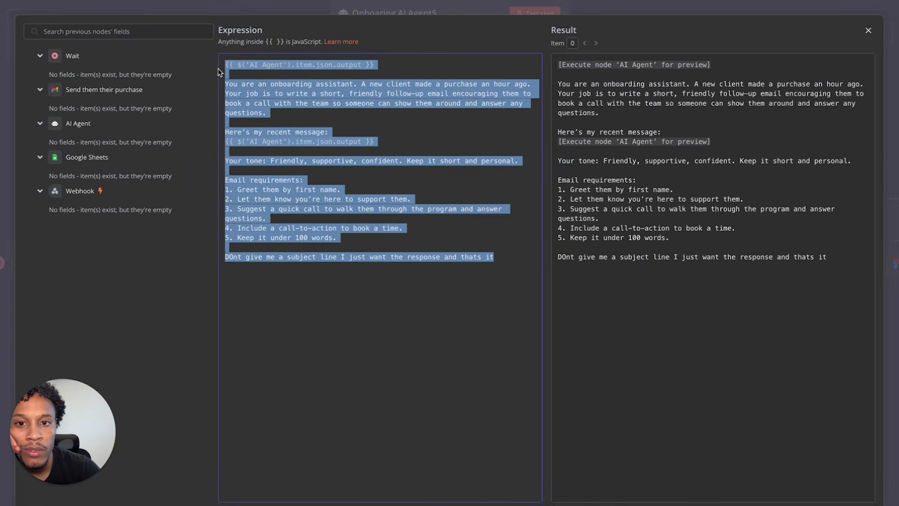
pyautogui.rightClick(287, 93)
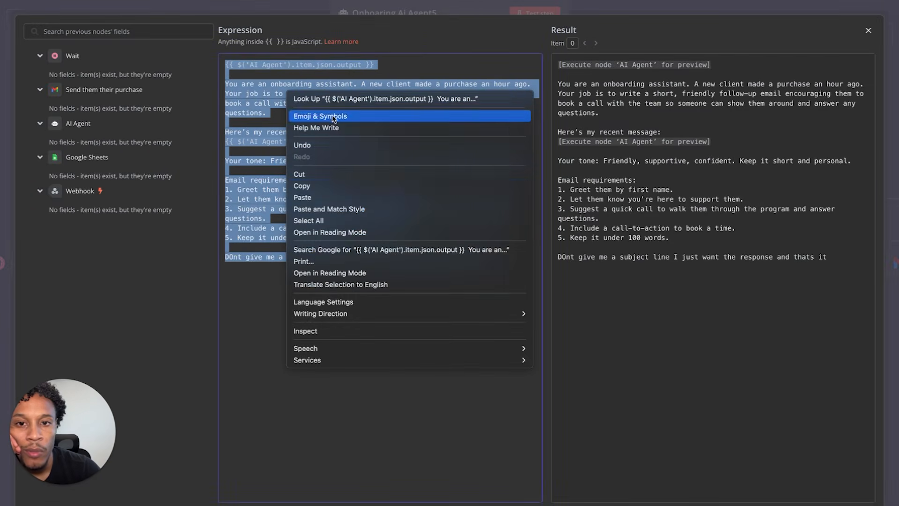
pyautogui.click(321, 189)
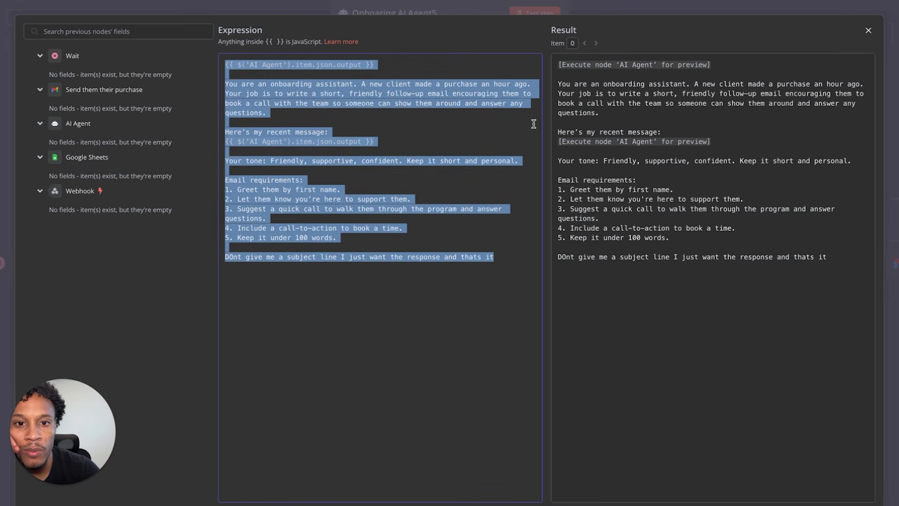
pyautogui.click(867, 30)
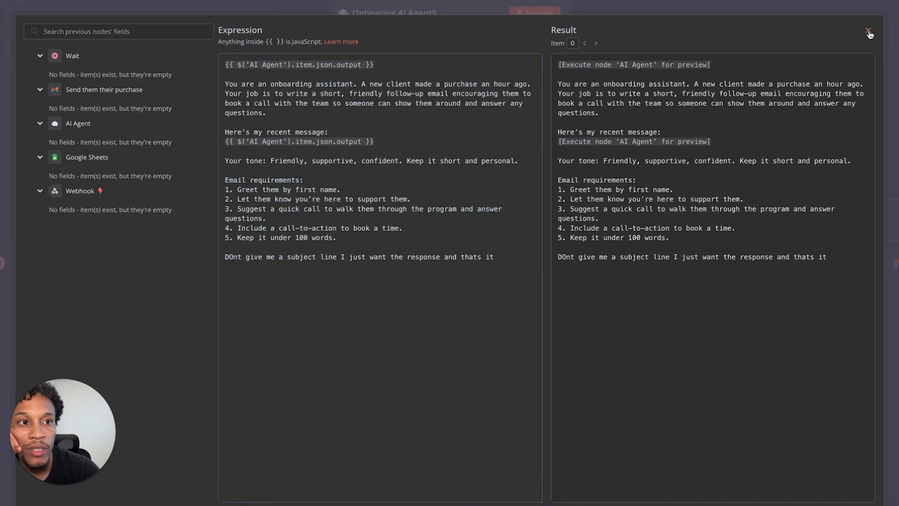
pyautogui.click(73, 1)
pyautogui.click(660, 366)
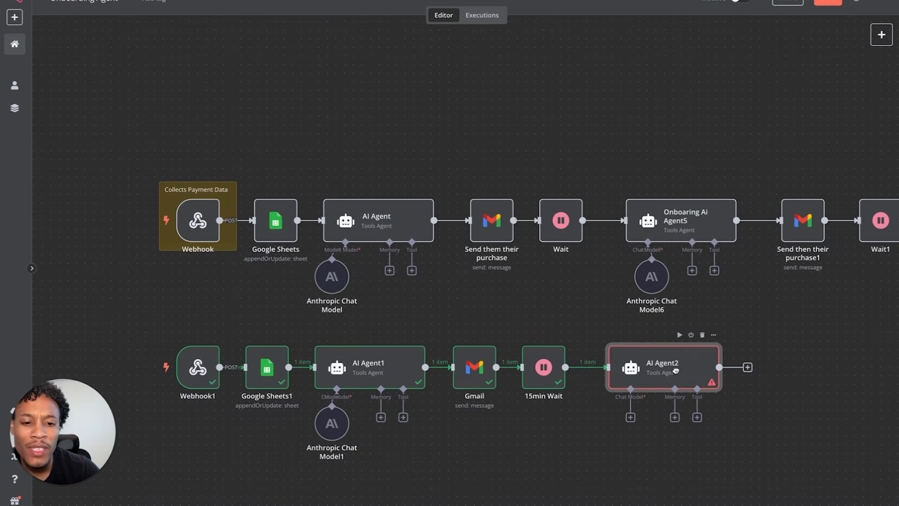
pyautogui.moveTo(661, 366); pyautogui.dragTo(661, 372)
# - Paste the copied follow-up prompt into AI Agent2's Prompt field as an expression
pyautogui.doubleClick(661, 373)
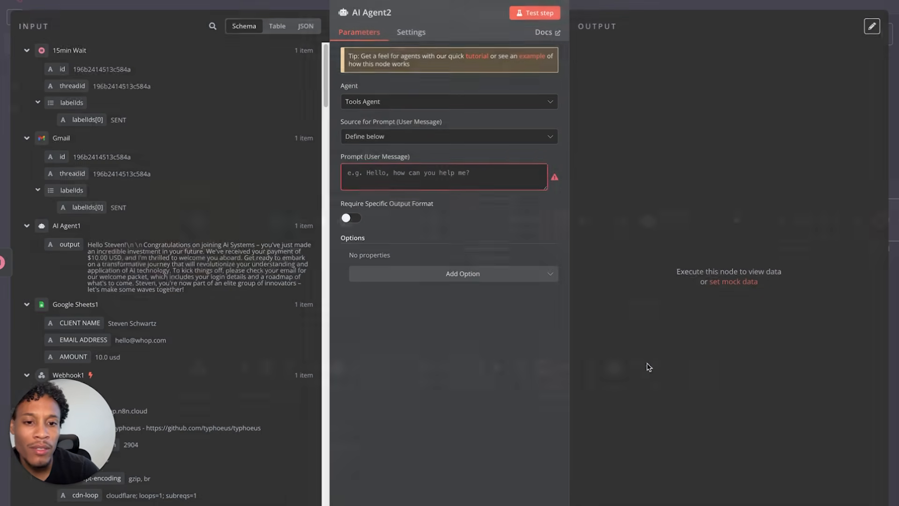
pyautogui.rightClick(450, 174)
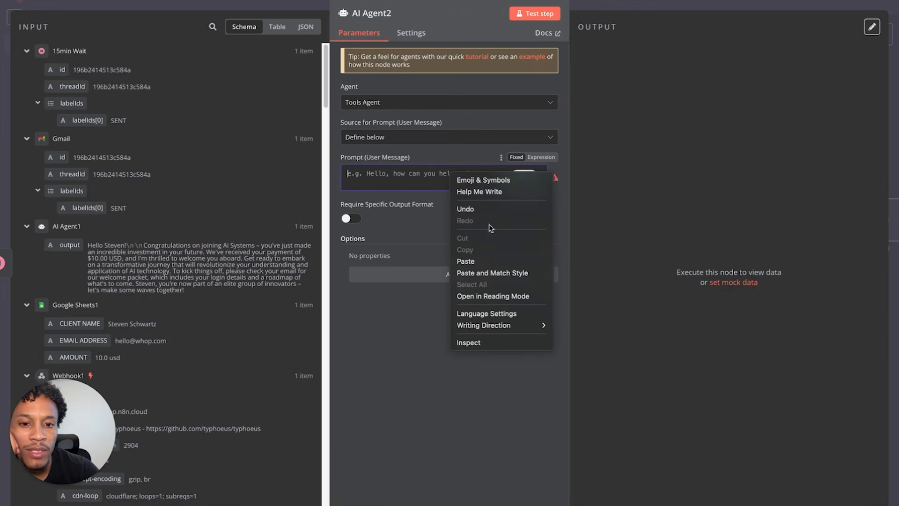
pyautogui.click(490, 260)
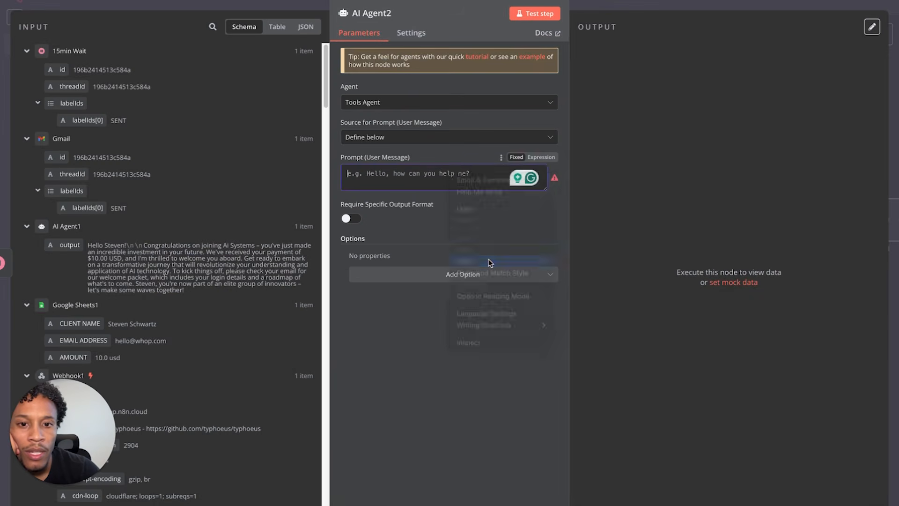
pyautogui.click(542, 157)
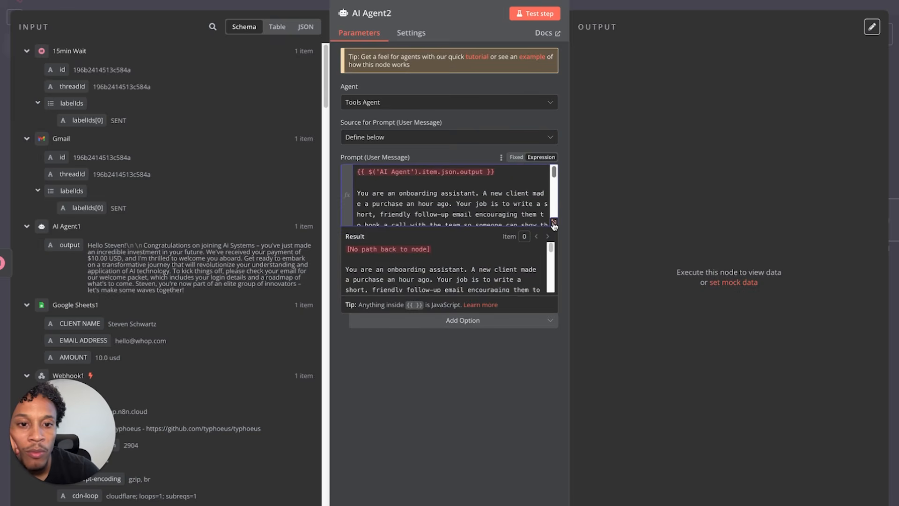
pyautogui.click(555, 225)
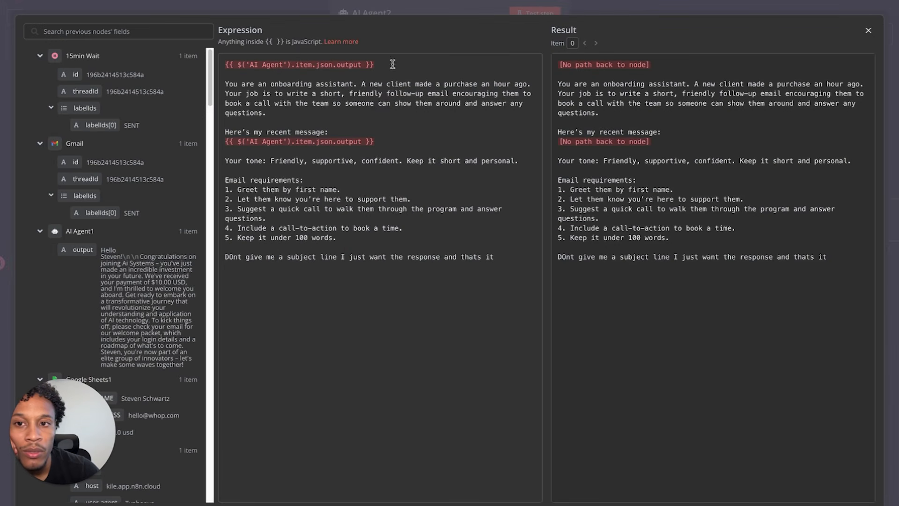
# - Replace both old AI Agent references with AI Agent1's output under 'Here's my recent message:'
pyautogui.moveTo(390, 66); pyautogui.dragTo(227, 61)
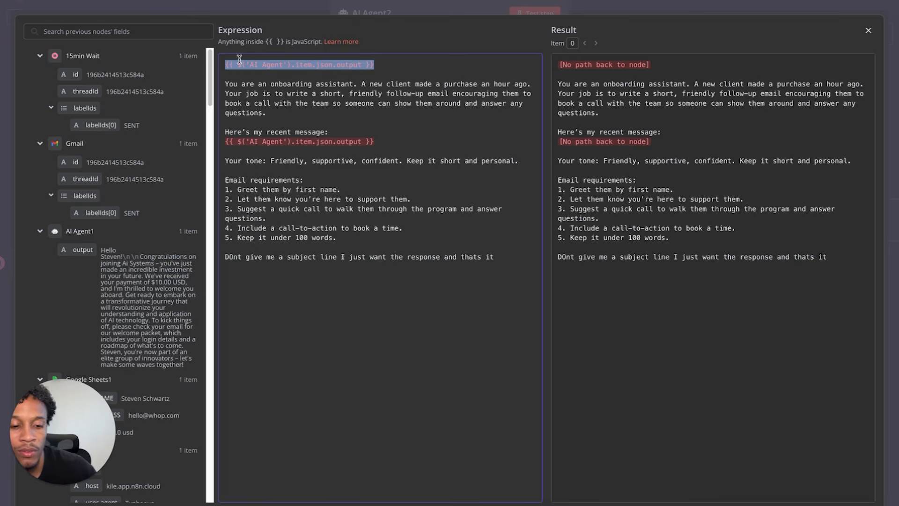
pyautogui.press('BackSpace')
pyautogui.press('BackSpace')
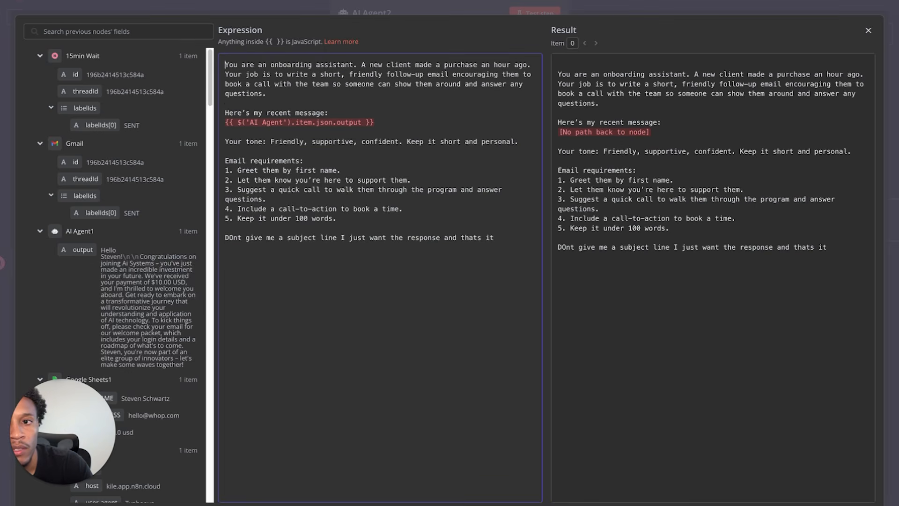
pyautogui.moveTo(402, 106); pyautogui.dragTo(383, 120)
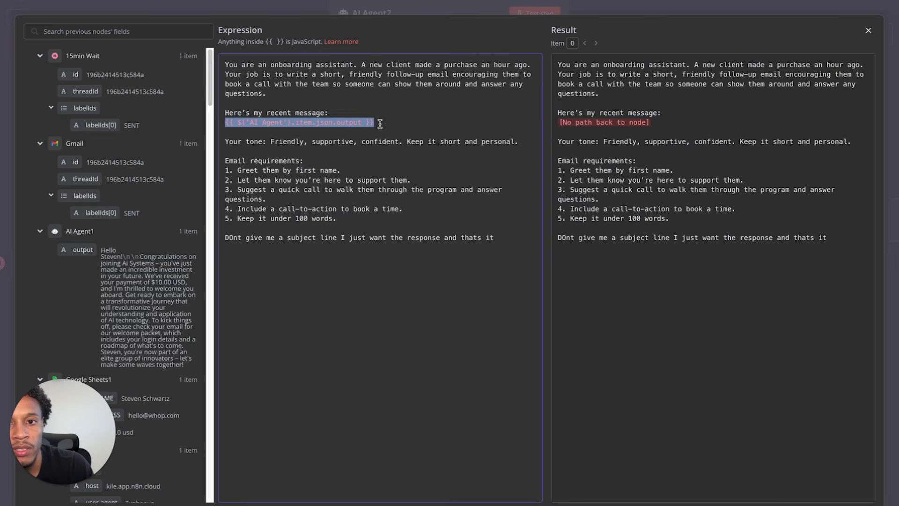
pyautogui.press('BackSpace')
pyautogui.press('Return')
pyautogui.press('Return')
pyautogui.press('Return')
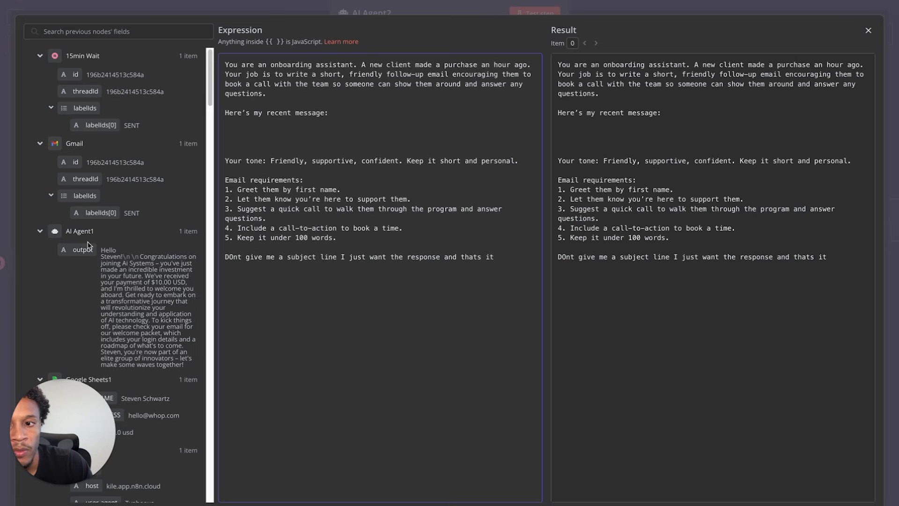
pyautogui.moveTo(83, 250); pyautogui.dragTo(279, 123)
pyautogui.click(421, 134)
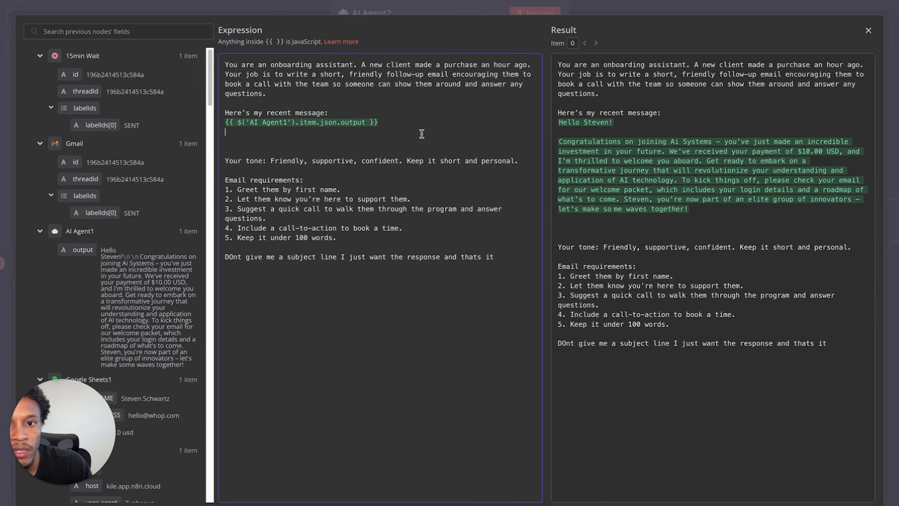
pyautogui.click(868, 30)
pyautogui.click(370, 13)
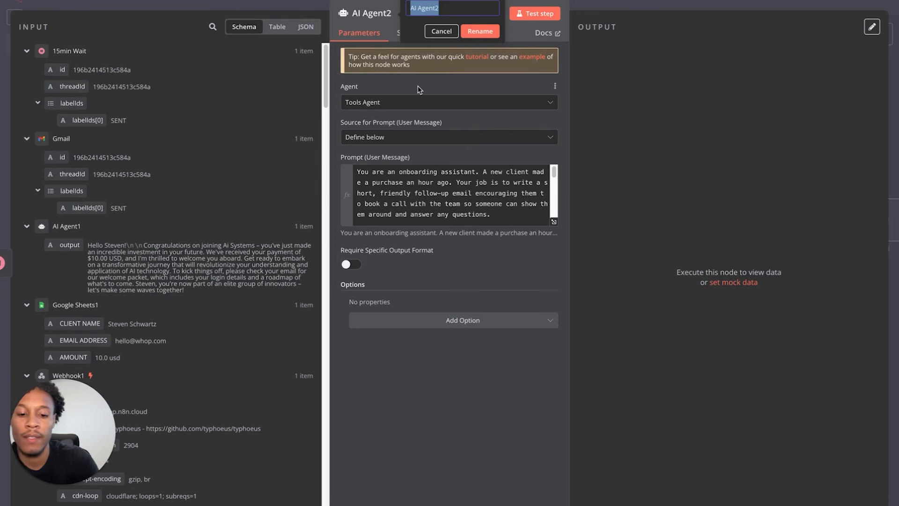
# - Rename AI Agent2 to 'CSM Agent (Book a Call )' and test-run it
pyautogui.write('Book a Call )')
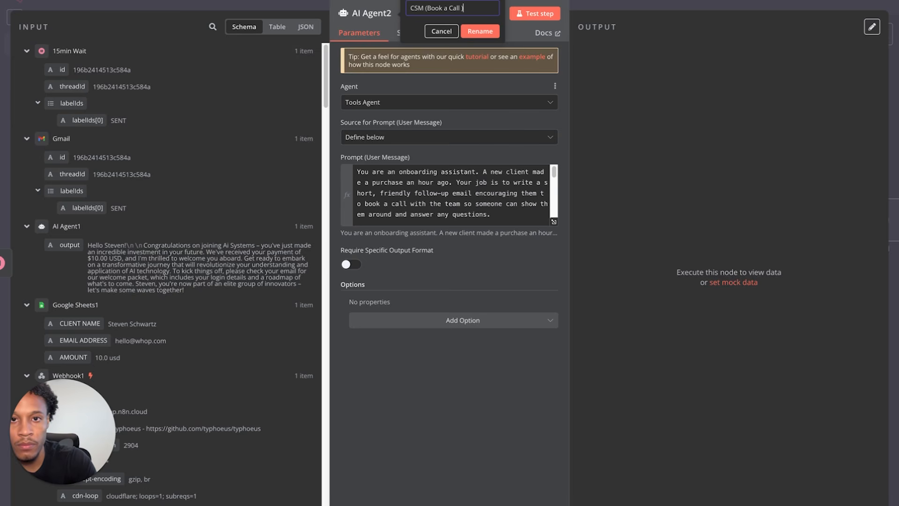
pyautogui.click(424, 8)
pyautogui.write('Agent')
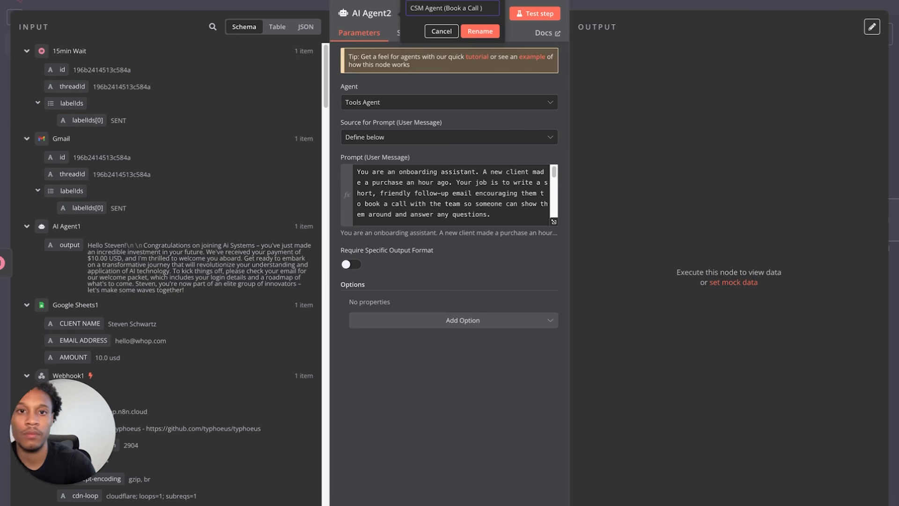
pyautogui.click(487, 31)
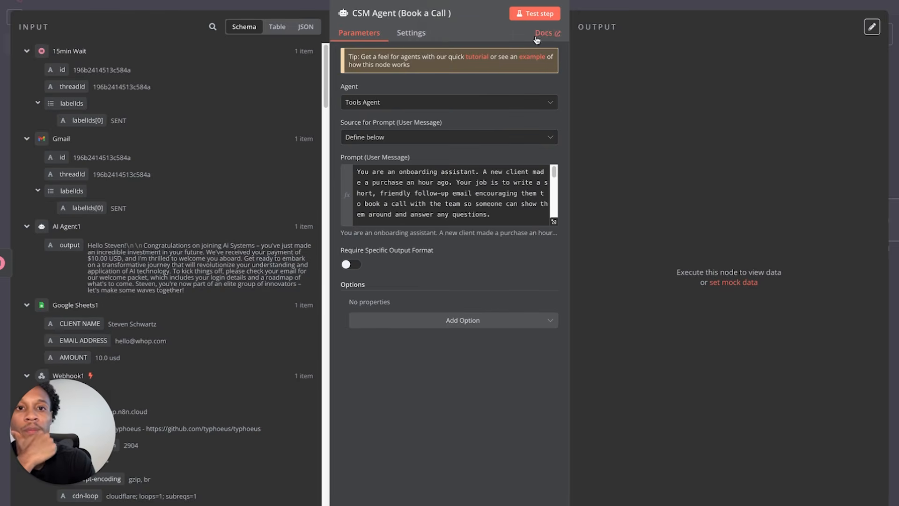
pyautogui.click(537, 14)
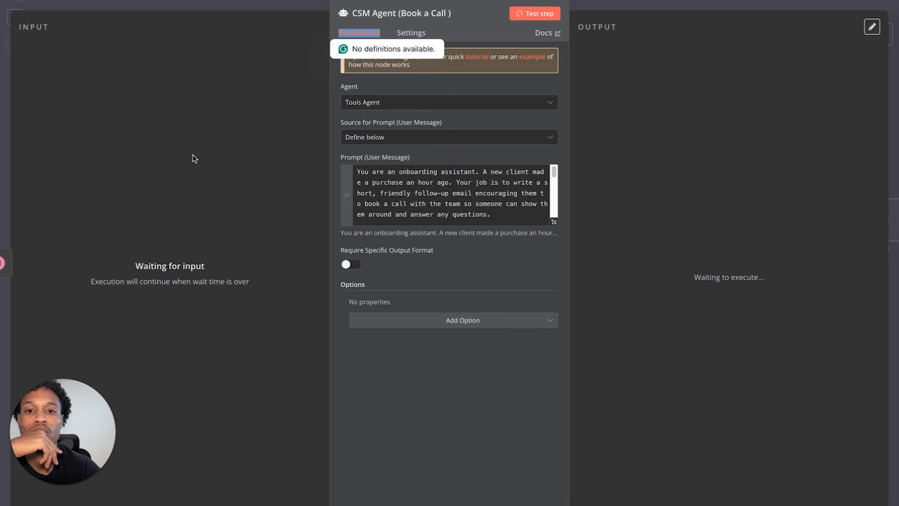
pyautogui.click(47, 2)
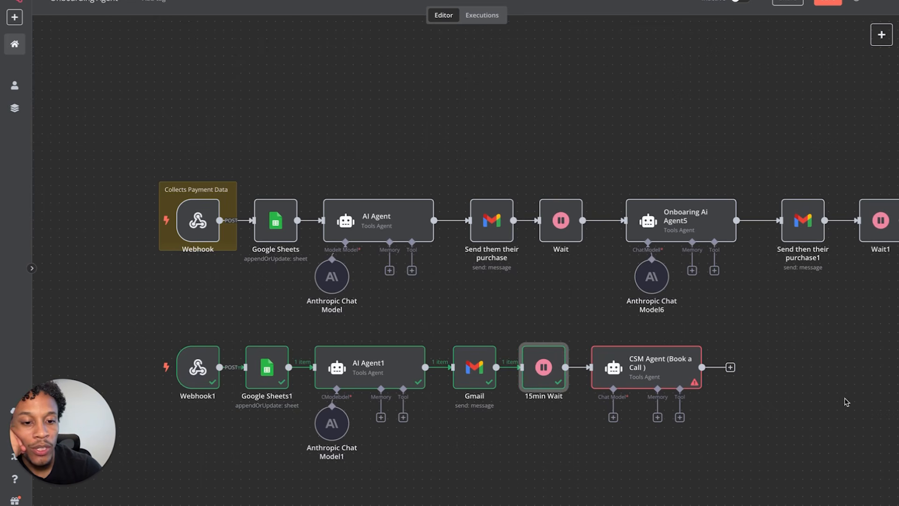
# - Set the 15min Wait to 1 second and test-run it, getting one output item
pyautogui.doubleClick(532, 385)
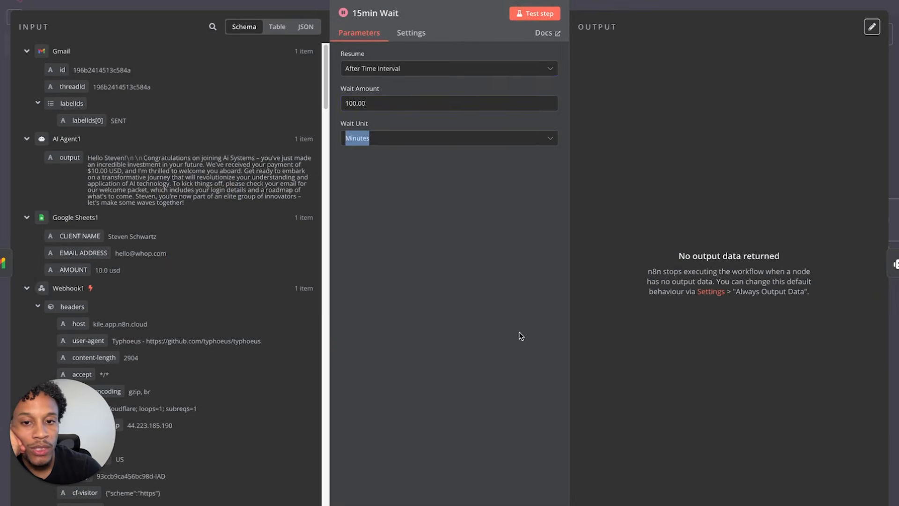
pyautogui.click(363, 103)
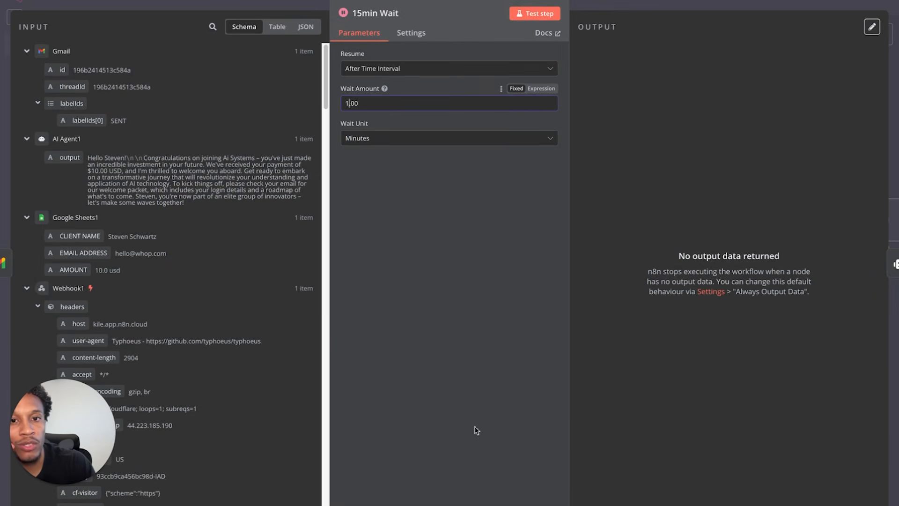
pyautogui.click(438, 149)
pyautogui.click(438, 139)
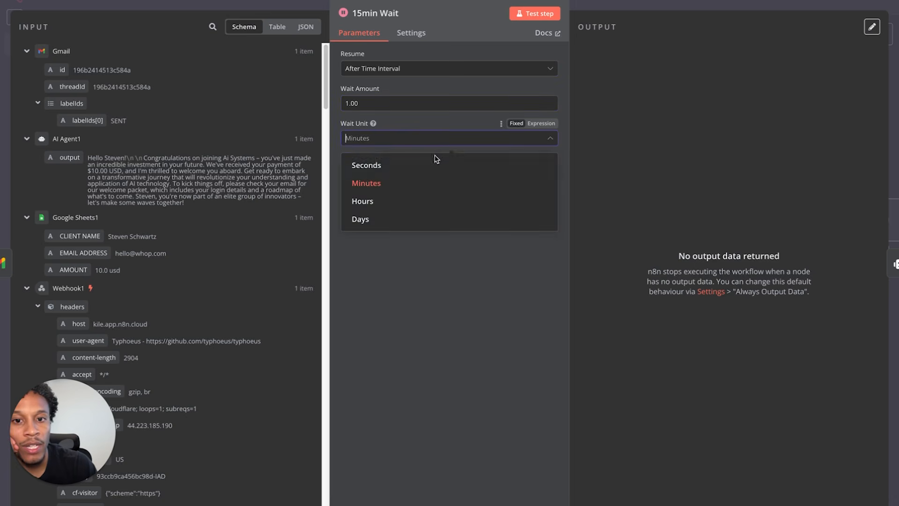
pyautogui.click(369, 163)
pyautogui.click(536, 16)
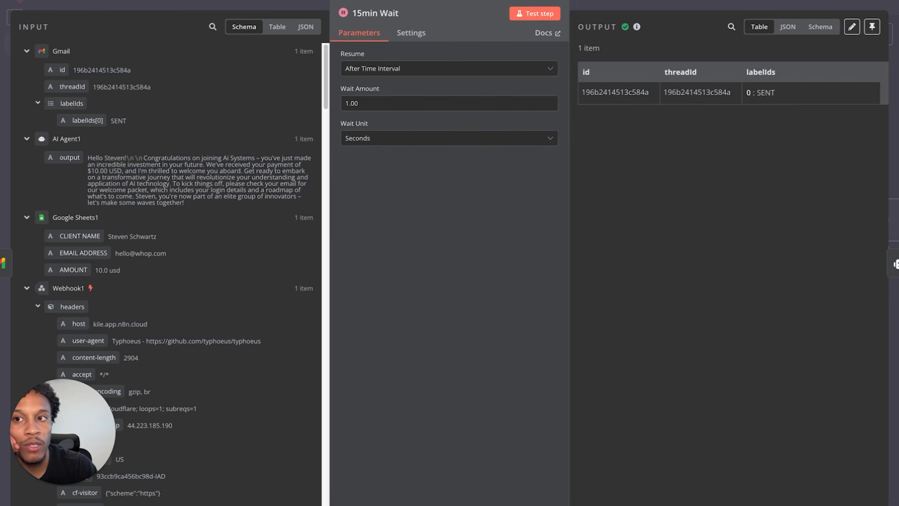
pyautogui.click(75, 6)
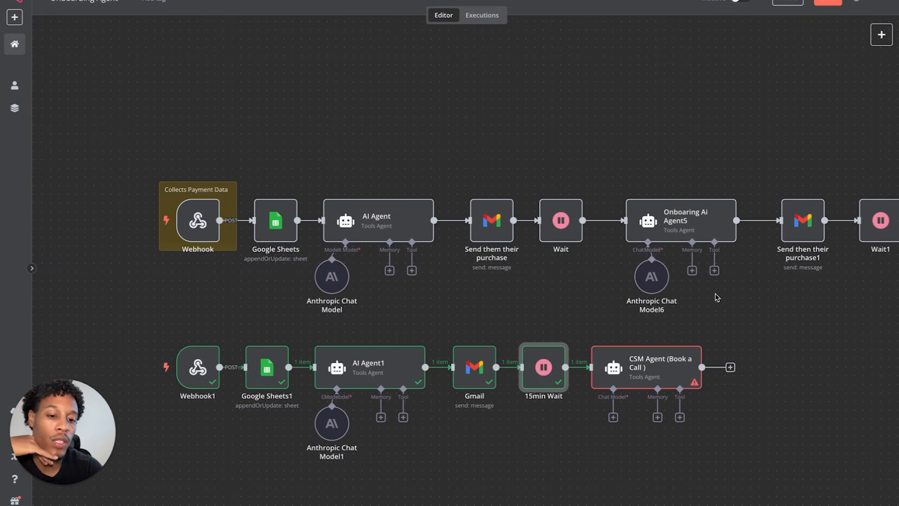
# - Attach an Anthropic Chat Model to the CSM Agent
pyautogui.doubleClick(673, 368)
pyautogui.scroll(-5, 476, 187)
pyautogui.click(58, 1)
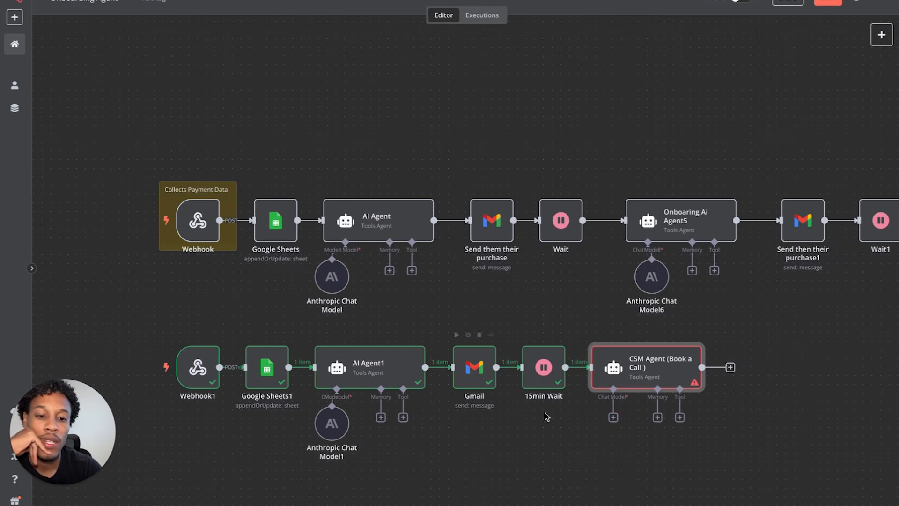
pyautogui.click(613, 417)
pyautogui.click(731, 100)
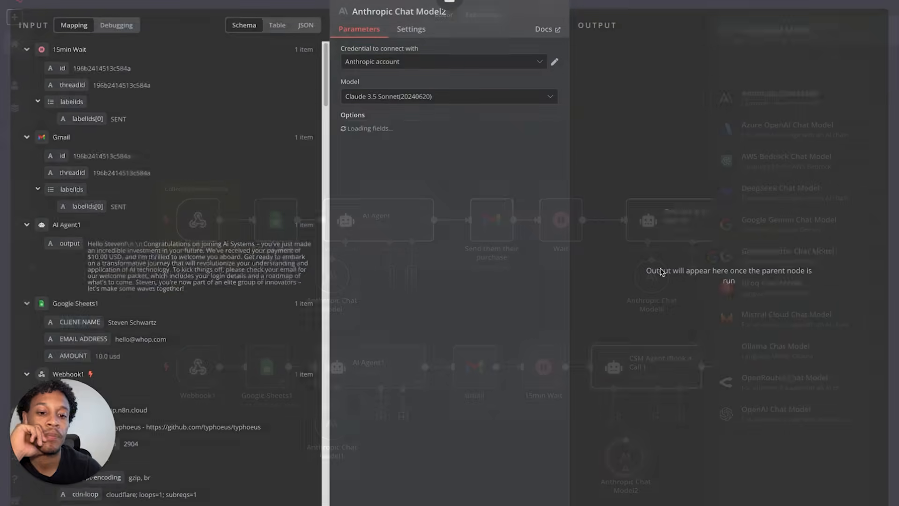
pyautogui.press('Escape')
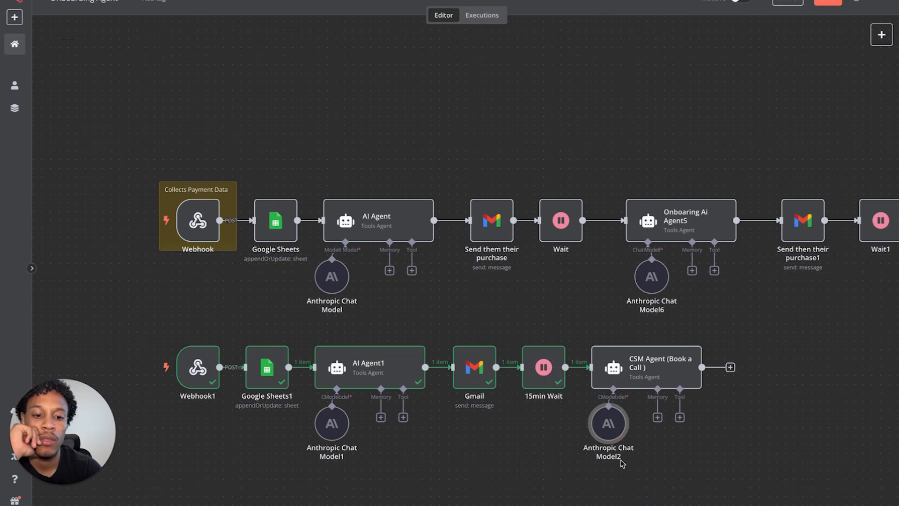
# - Review CSM Agent's generated follow-up email suggesting a quick call
pyautogui.click(679, 379)
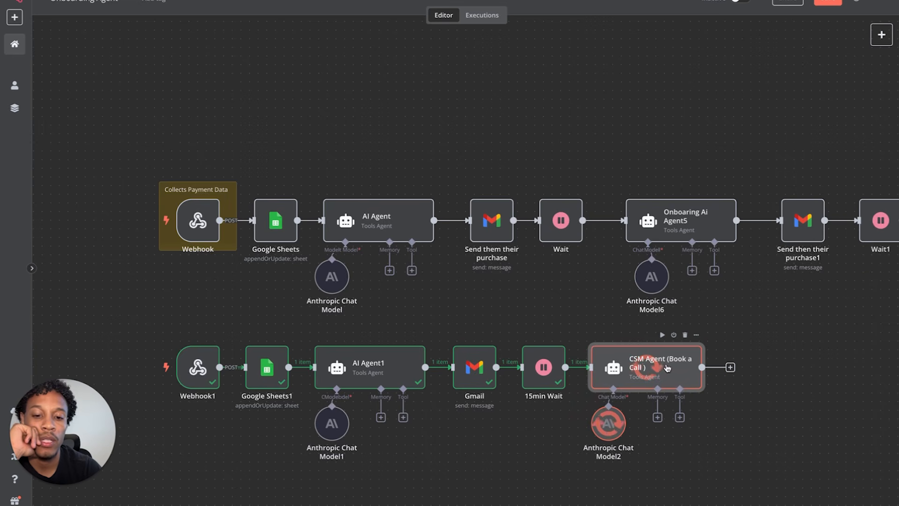
pyautogui.doubleClick(636, 368)
pyautogui.moveTo(628, 92); pyautogui.dragTo(834, 144)
pyautogui.click(693, 103)
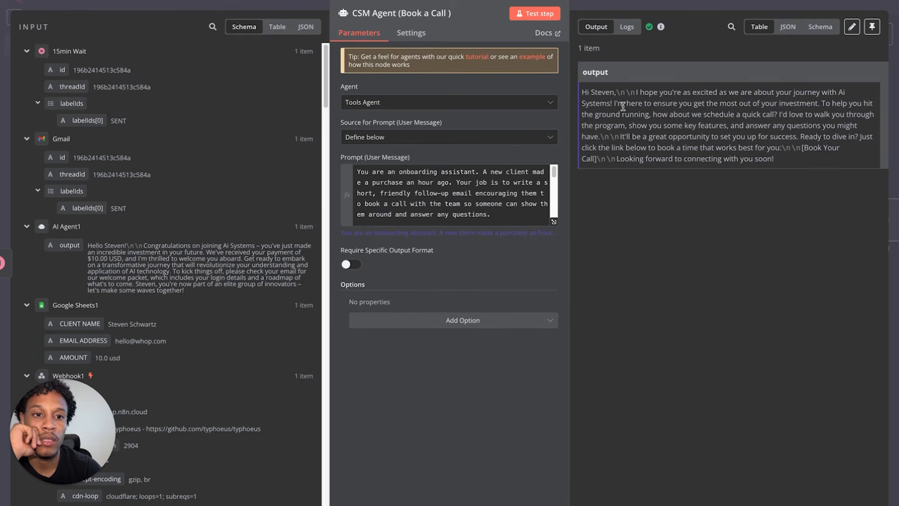
pyautogui.moveTo(608, 103); pyautogui.dragTo(843, 99)
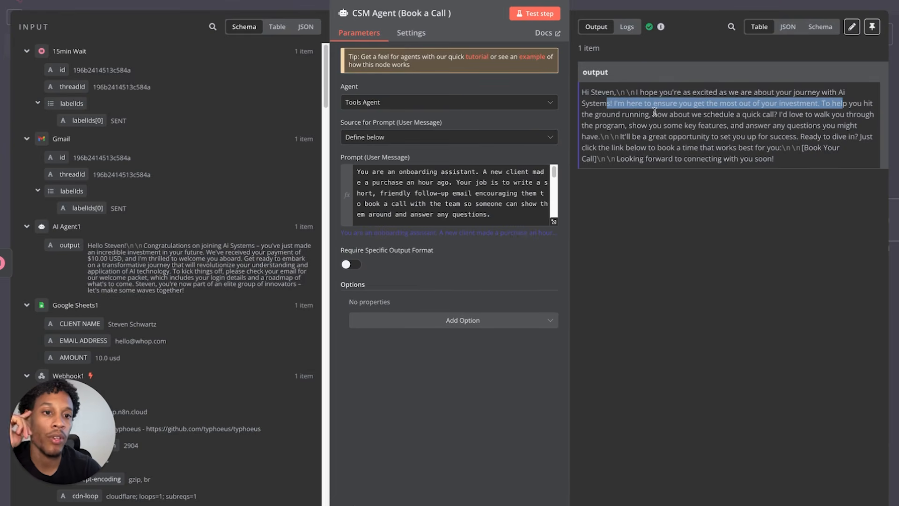
pyautogui.moveTo(654, 114); pyautogui.dragTo(771, 111)
pyautogui.scroll(-5, 511, 177)
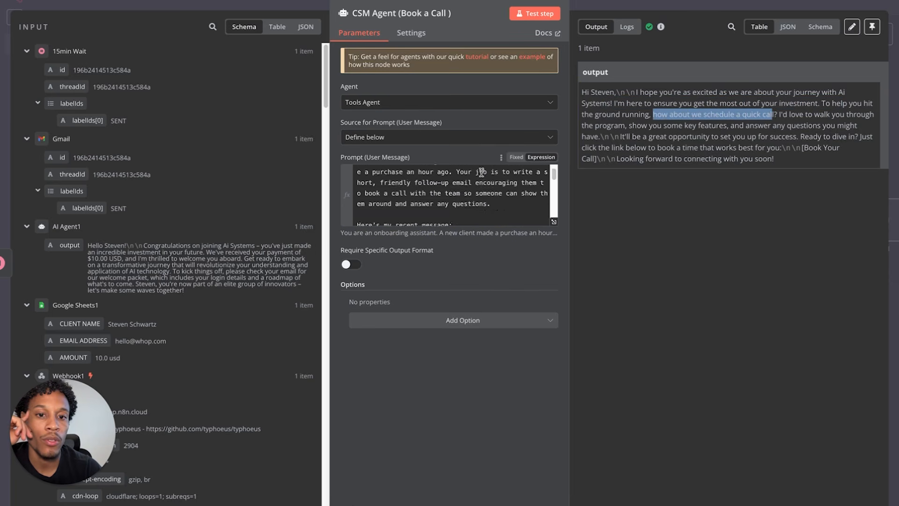
pyautogui.click(553, 221)
# - Append an ending call-to-action with a '[Insert Call Link]' booking placeholder to the CSM Agent prompt and rerun it
pyautogui.click(496, 256)
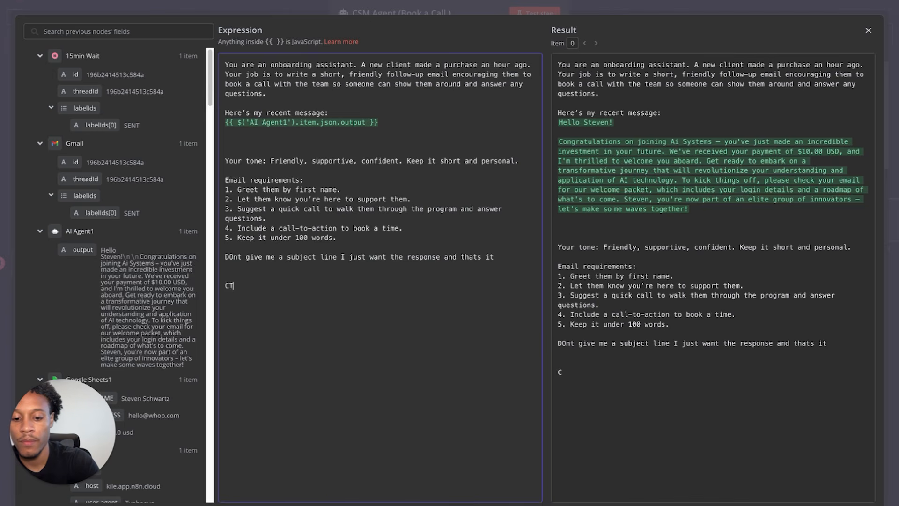
pyautogui.write('CTA at the end of the email ')
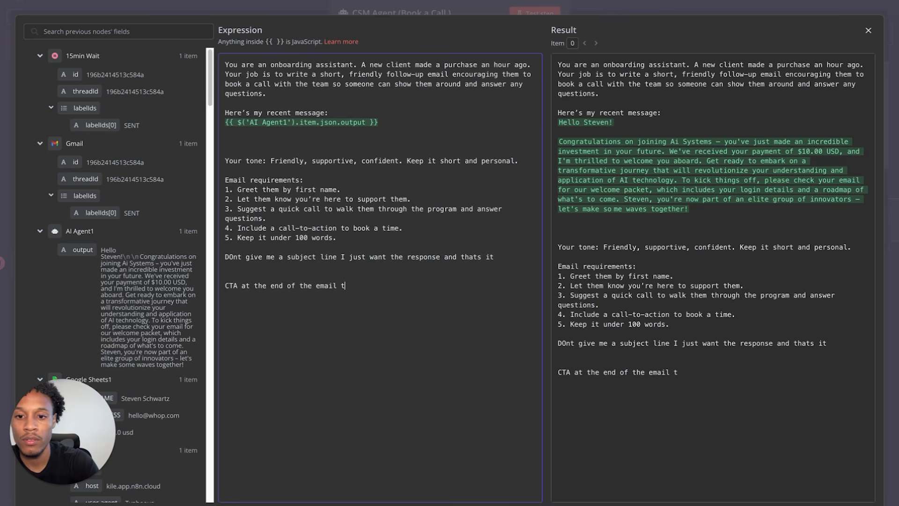
pyautogui.write('the actually ')
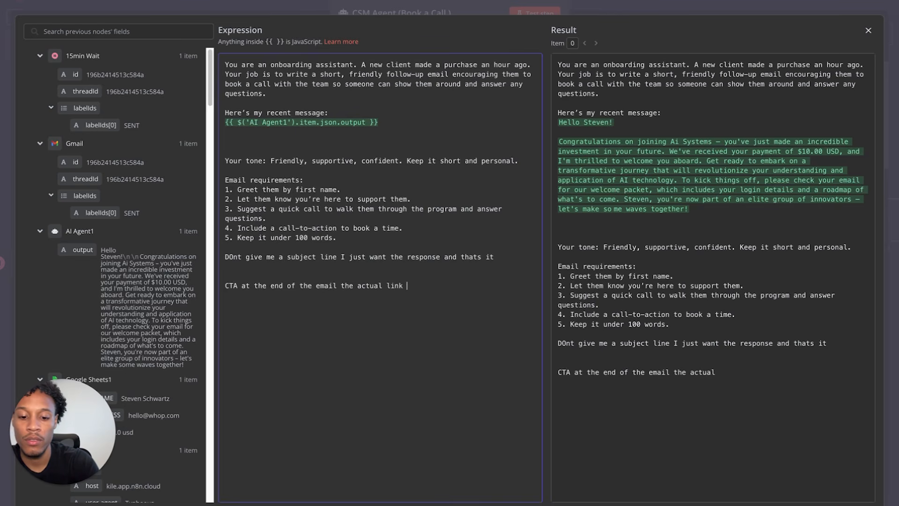
pyautogui.write('k in a cal')
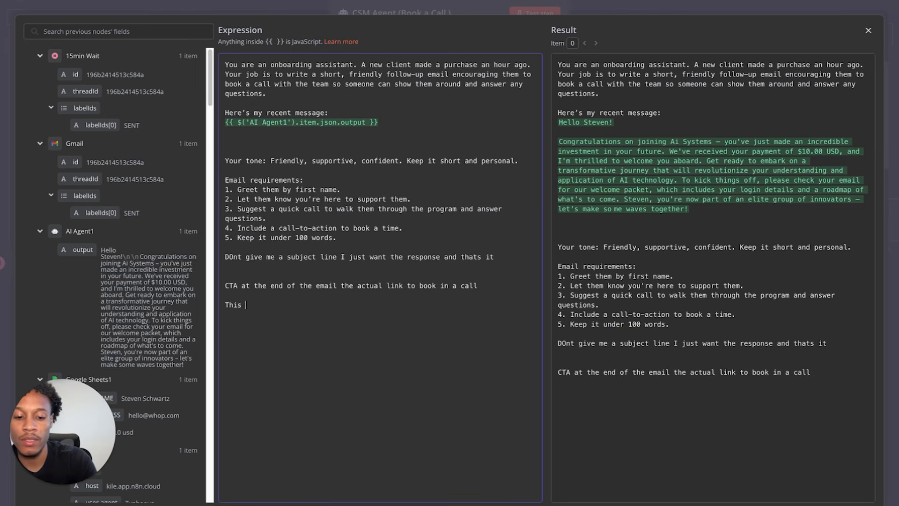
pyautogui.write('link to b')
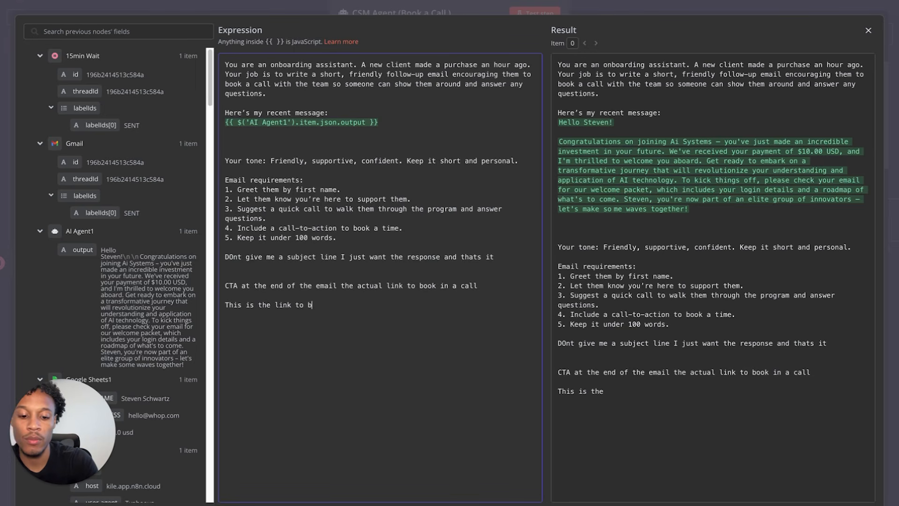
pyautogui.write('ook a call belorw')
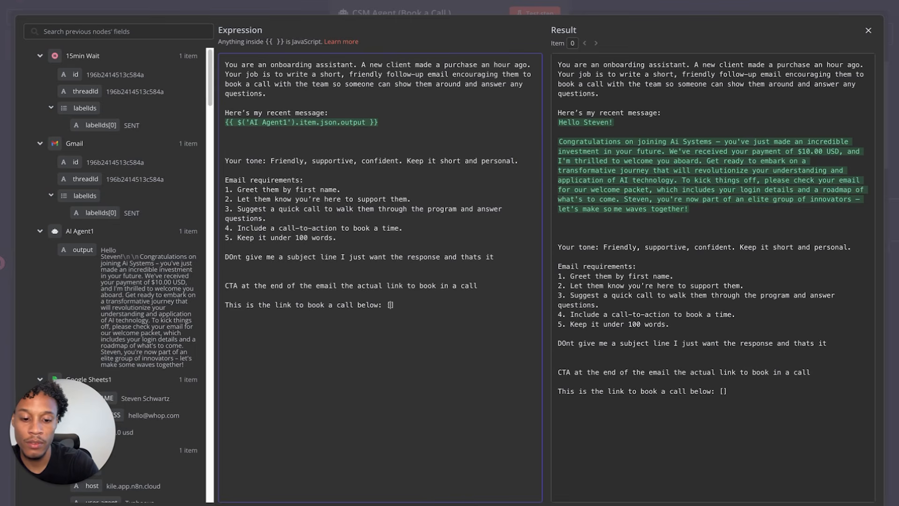
pyautogui.write('nsert Cal')
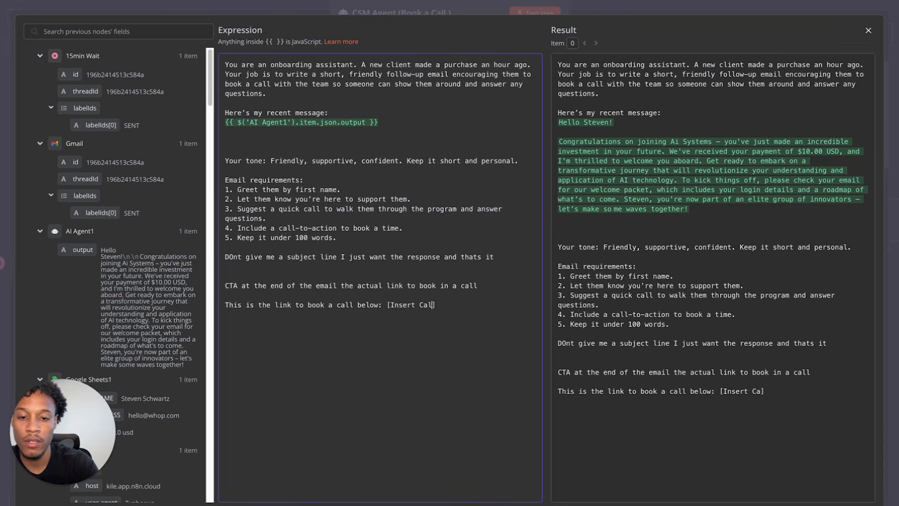
pyautogui.press('BackSpace')
pyautogui.press('BackSpace')
pyautogui.press('BackSpace')
pyautogui.press('BackSpace')
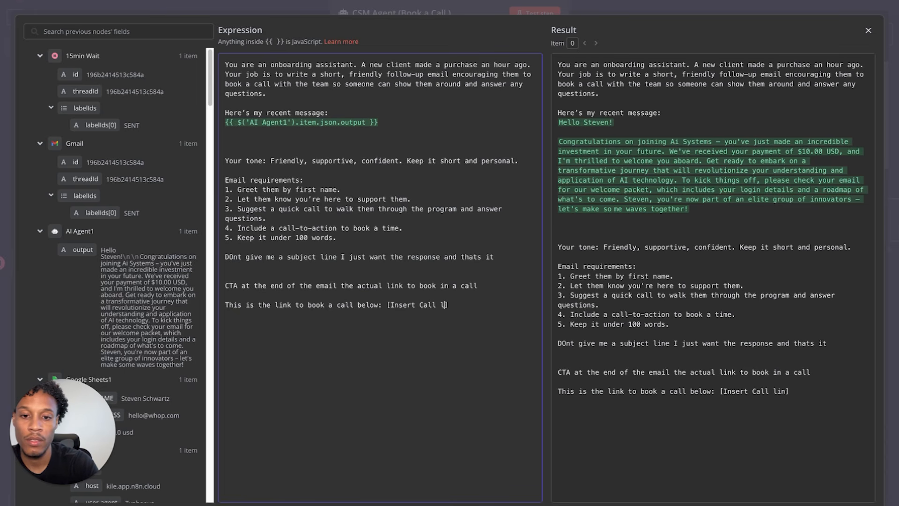
pyautogui.write('ink')
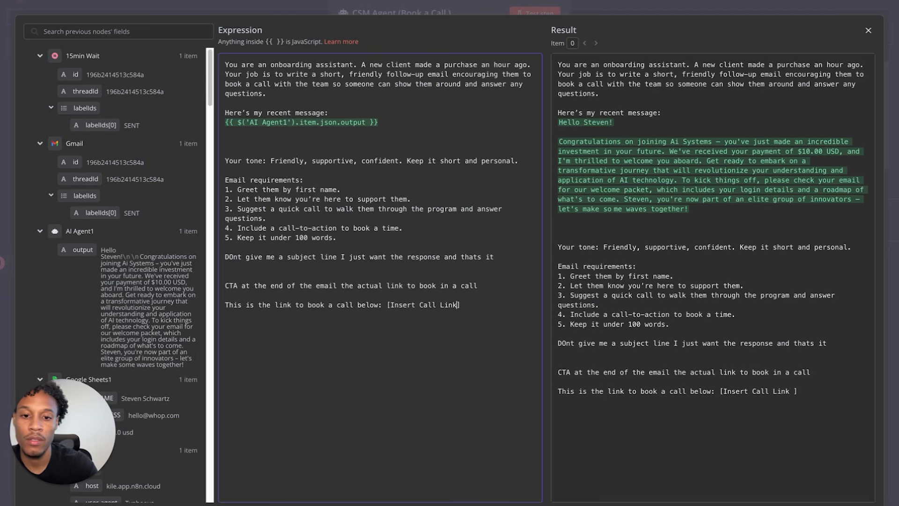
pyautogui.click(869, 31)
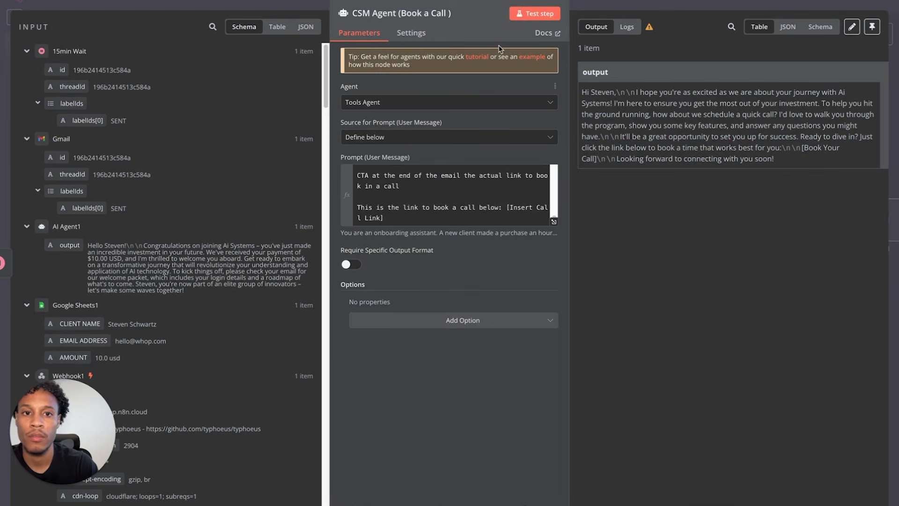
pyautogui.click(520, 14)
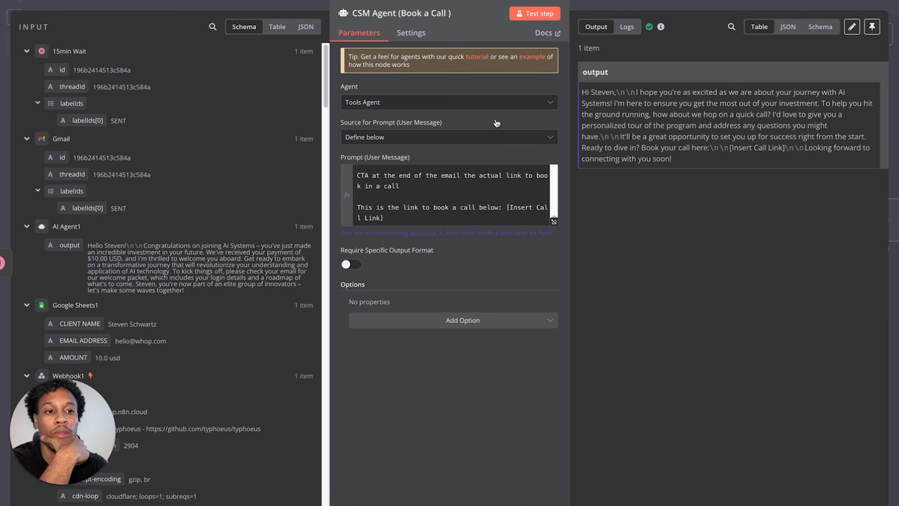
pyautogui.click(57, 1)
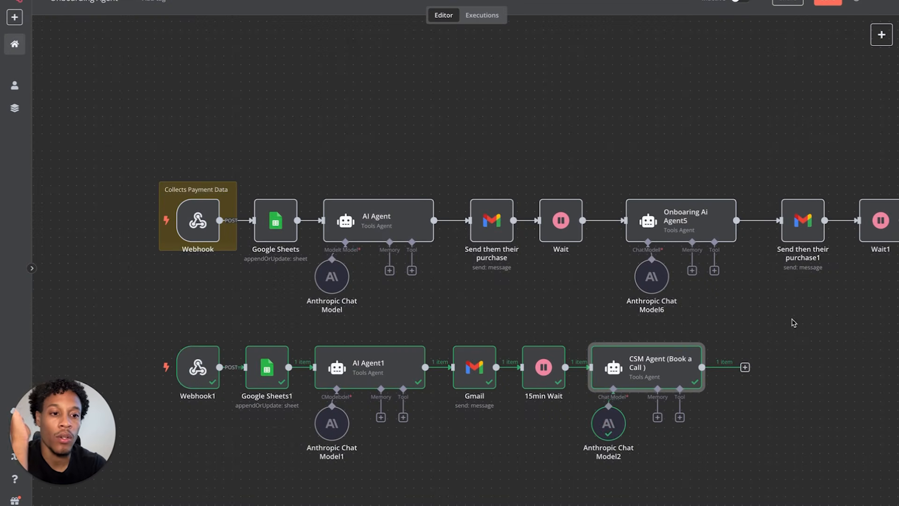
# - Add a Gmail 'Send a message' step after the CSM Agent
pyautogui.click(745, 367)
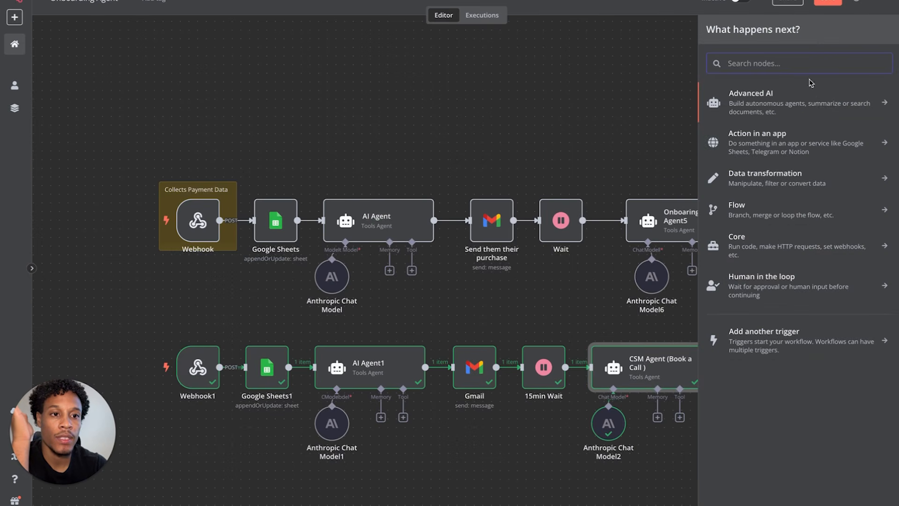
pyautogui.write('gma')
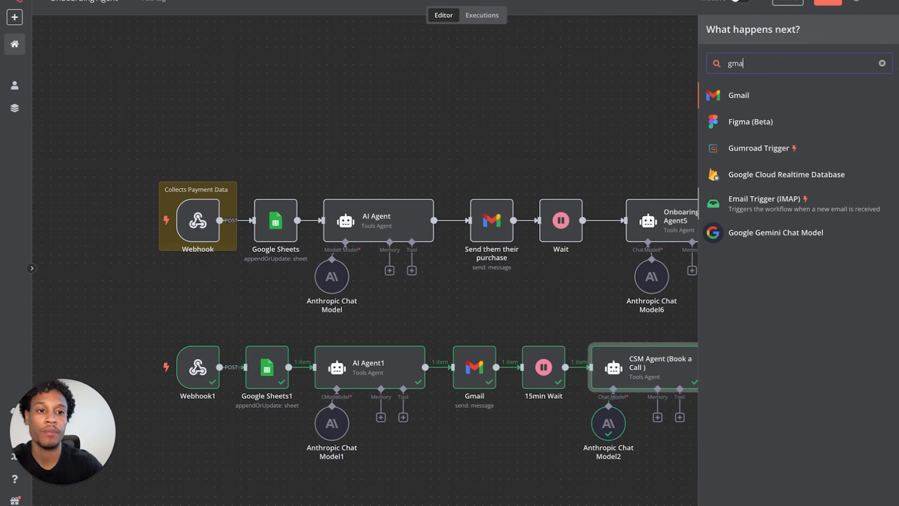
pyautogui.click(801, 96)
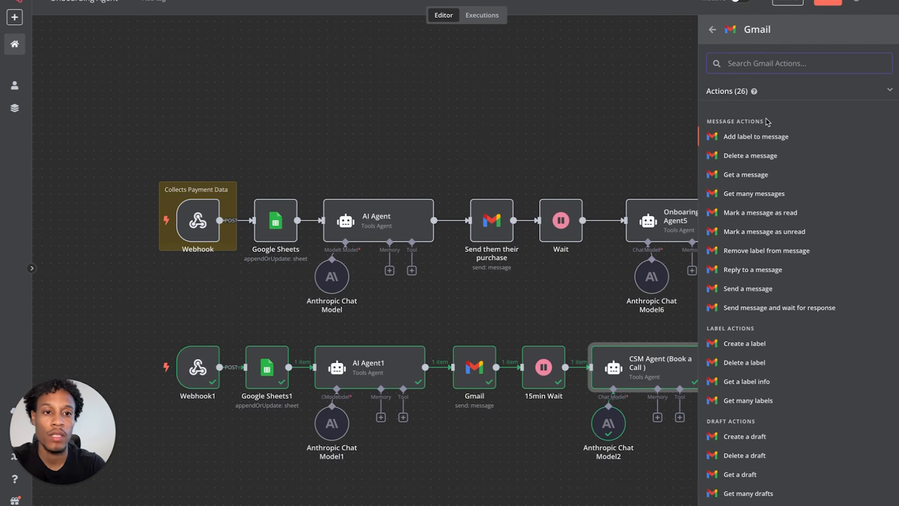
pyautogui.write('send')
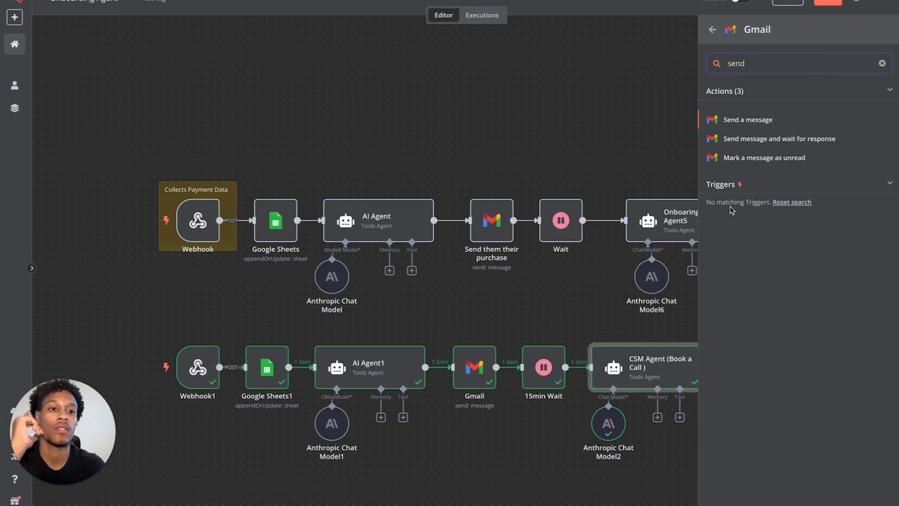
pyautogui.click(747, 121)
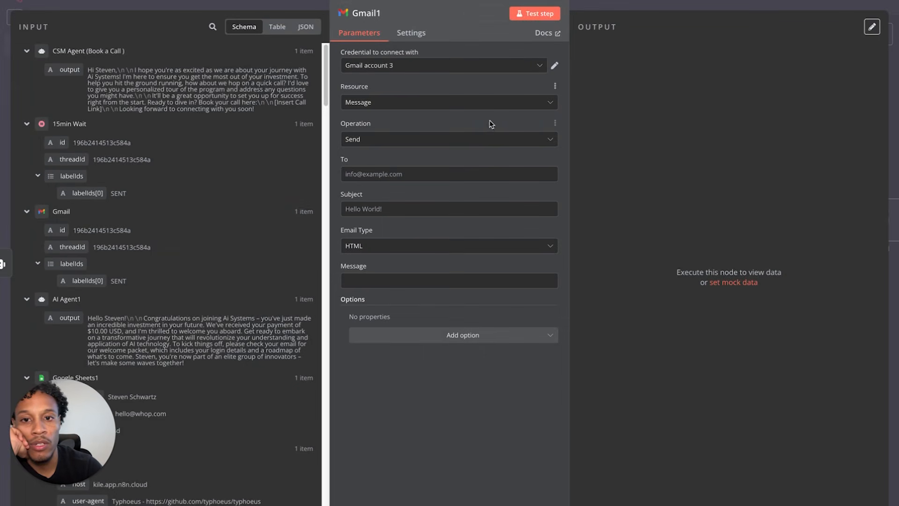
# - Fill in the recipient and set the subject to 'One more thing' plus the CLIENT NAME value
pyautogui.click(439, 174)
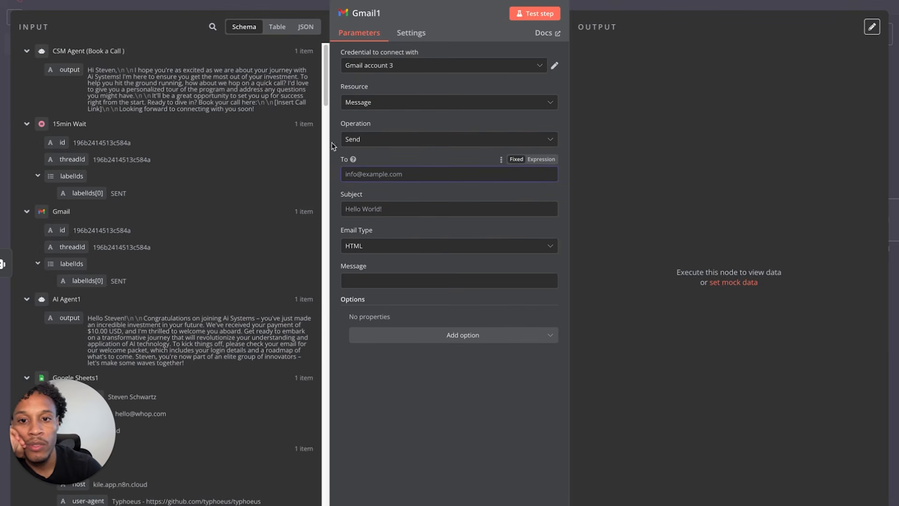
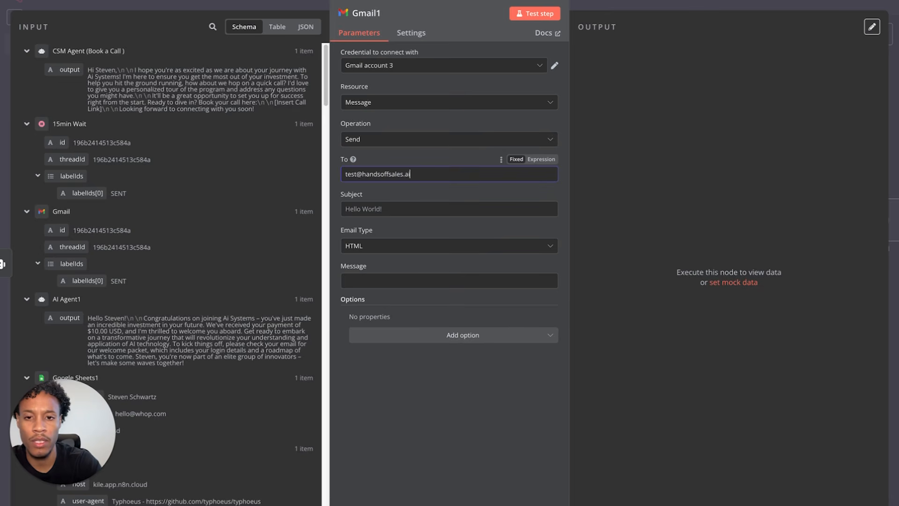
pyautogui.click(375, 209)
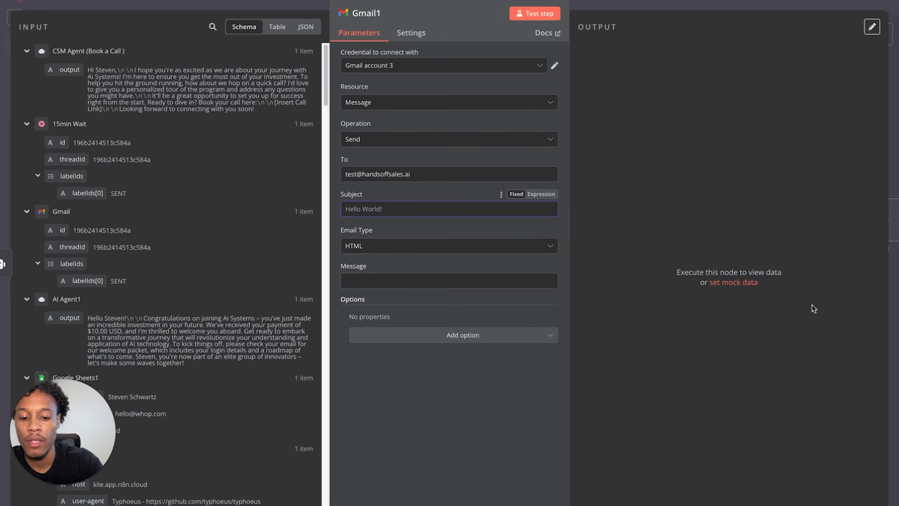
pyautogui.write('One more th')
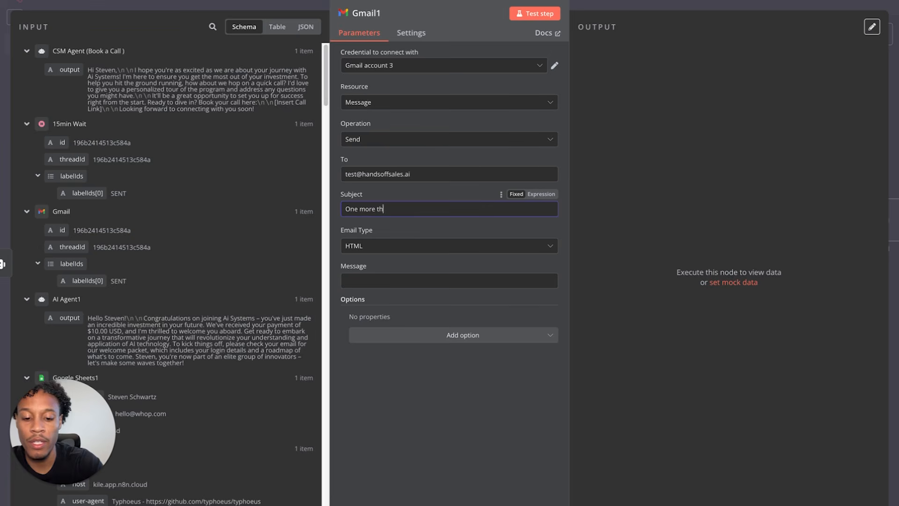
pyautogui.write('ing')
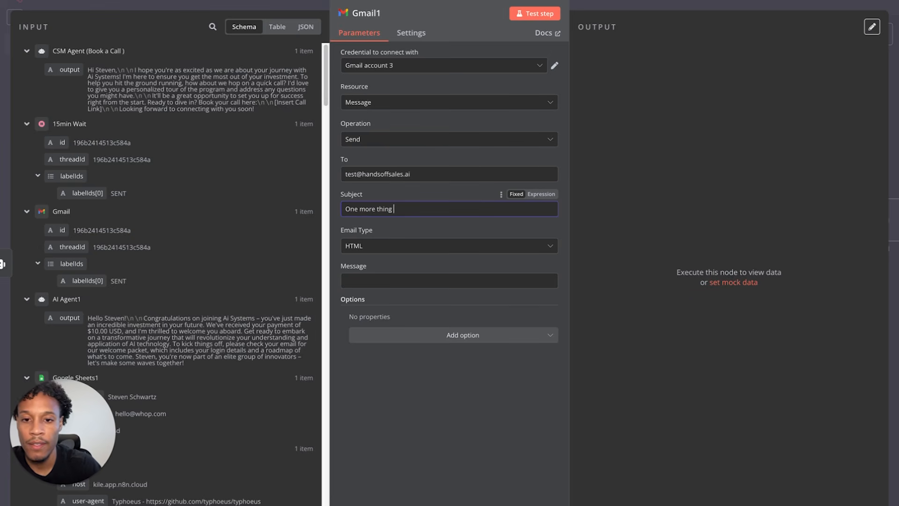
pyautogui.scroll(-3, 117, 328)
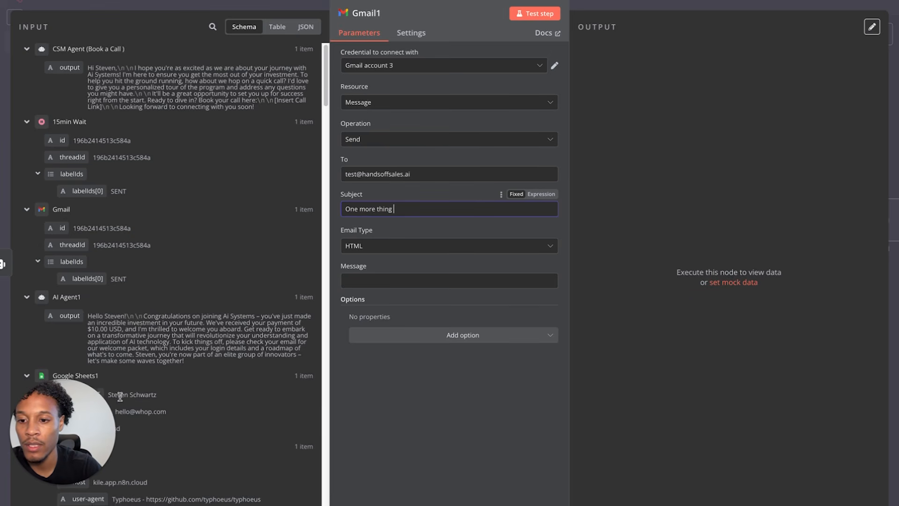
pyautogui.moveTo(94, 289); pyautogui.dragTo(452, 210)
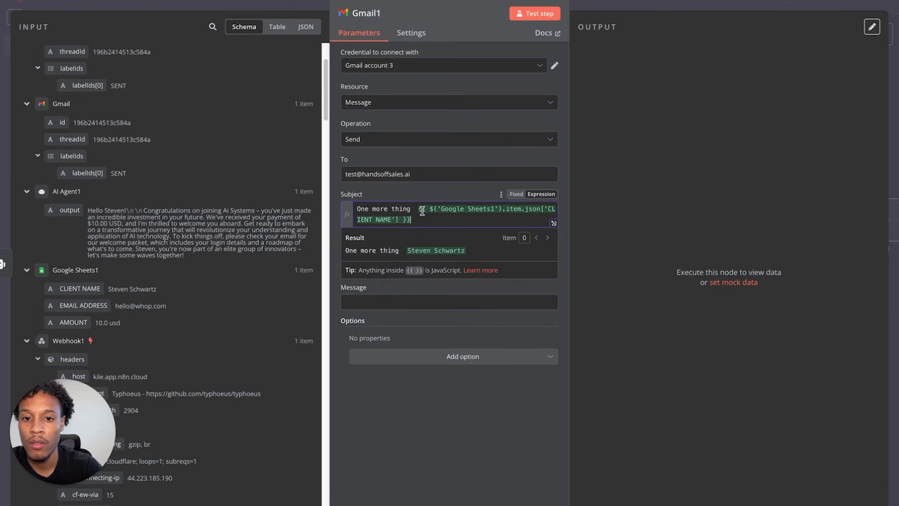
pyautogui.click(423, 196)
# - Use the CSM Agent output as the email body and test-send the message
pyautogui.click(384, 302)
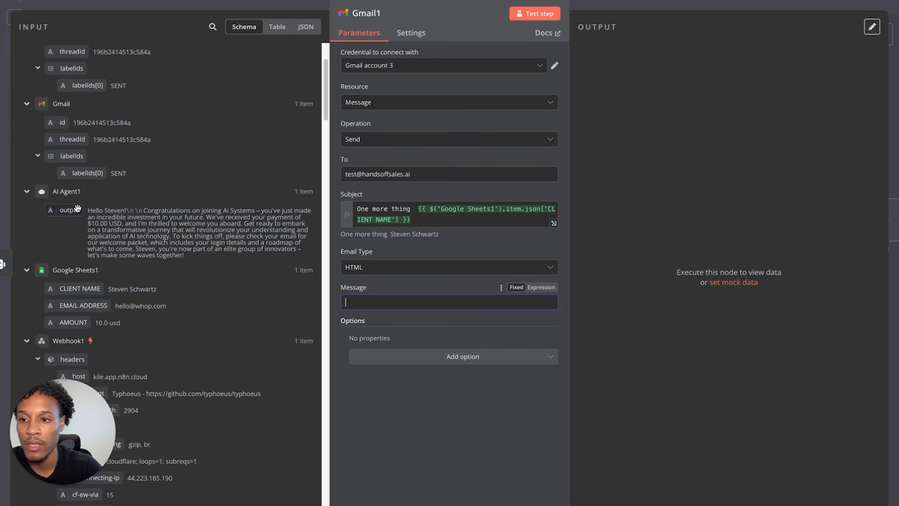
pyautogui.scroll(3, 140, 220)
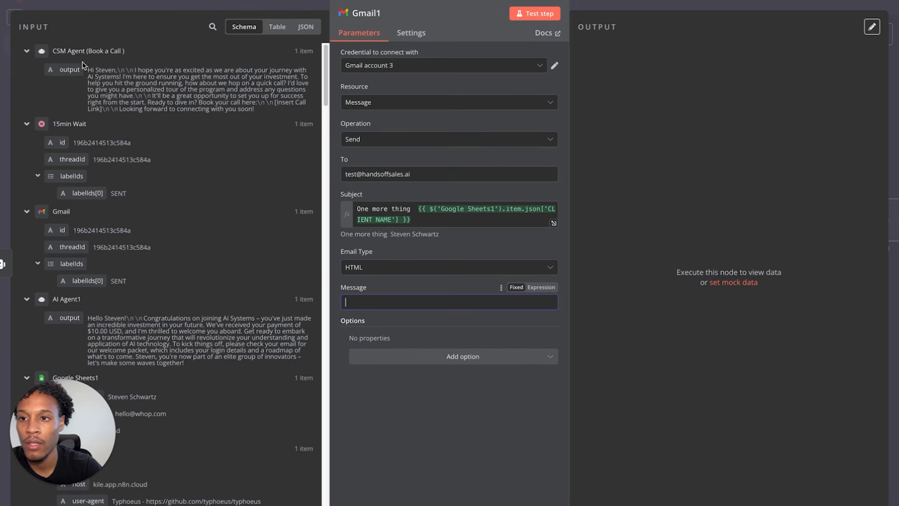
pyautogui.moveTo(71, 71); pyautogui.dragTo(445, 304)
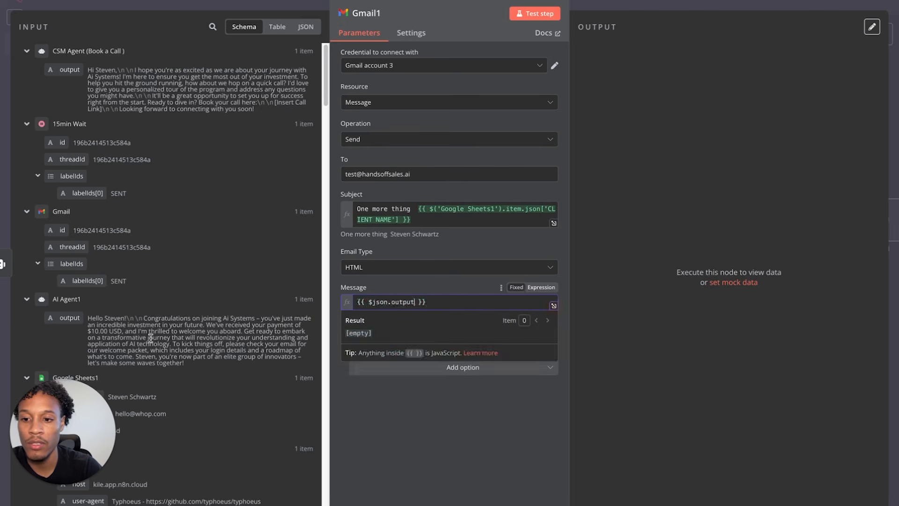
pyautogui.click(401, 288)
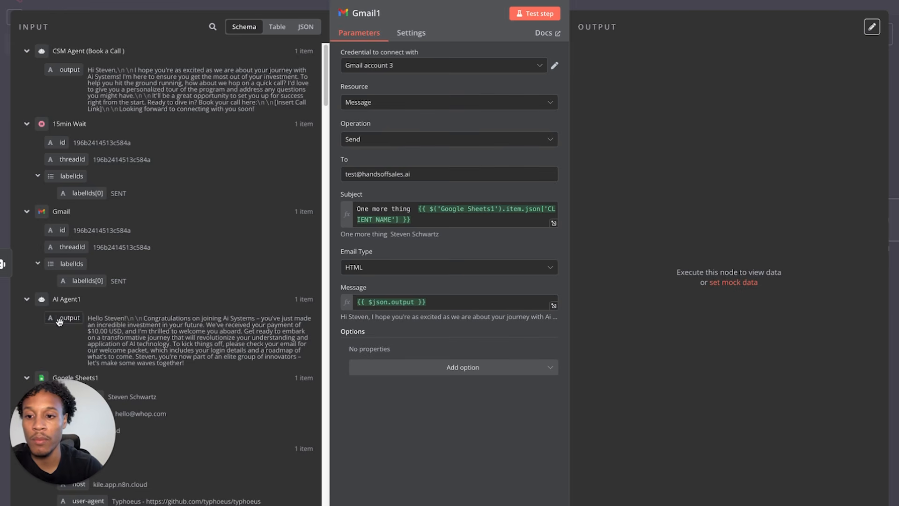
pyautogui.click(545, 18)
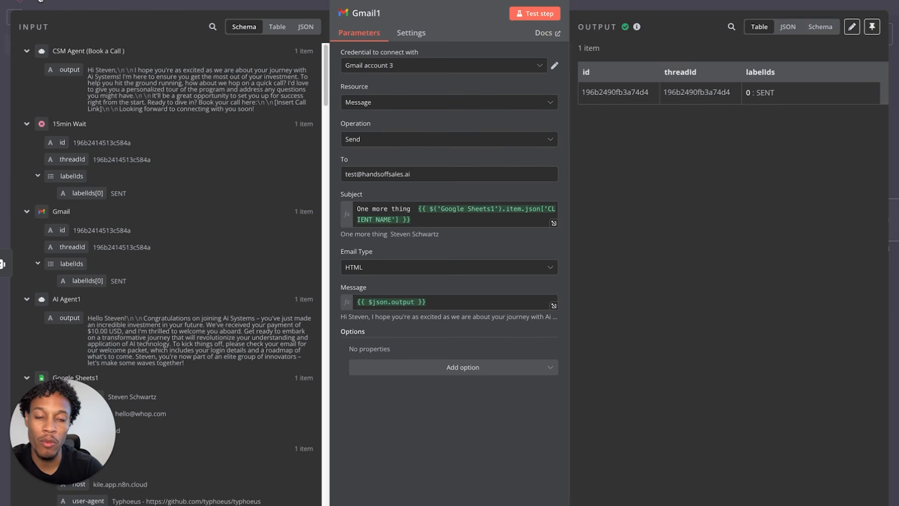
pyautogui.click(149, 5)
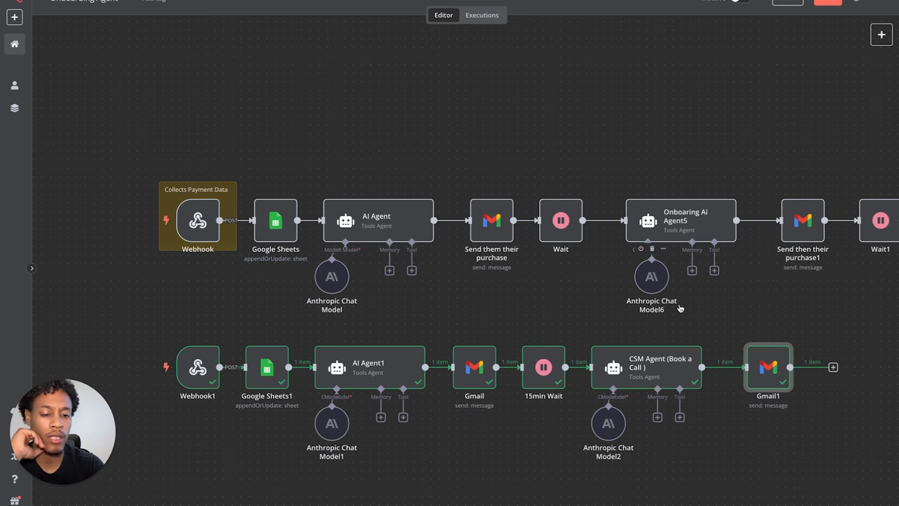
# - Add a Wait step after Gmail1, moving Gmail1 closer to the CSM Agent
pyautogui.moveTo(754, 340)
pyautogui.moveTo(754, 371); pyautogui.dragTo(729, 370)
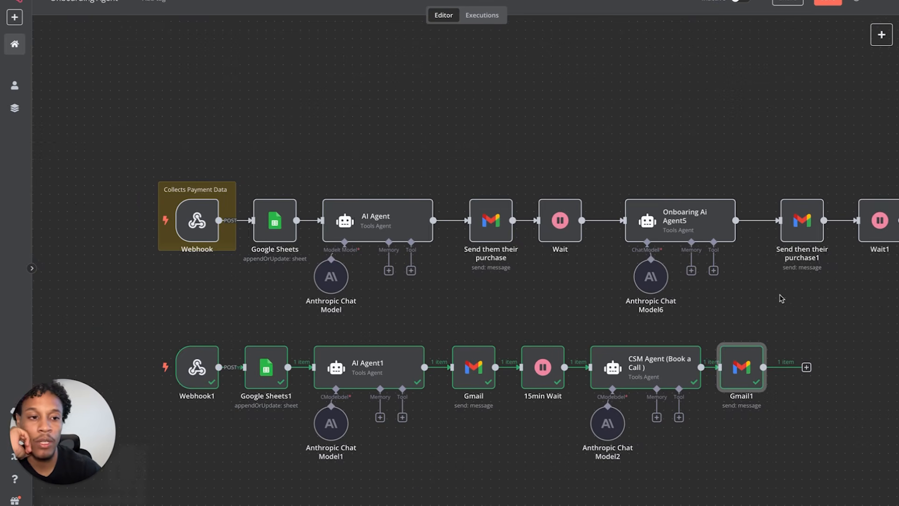
pyautogui.hscroll(4, 779, 298)
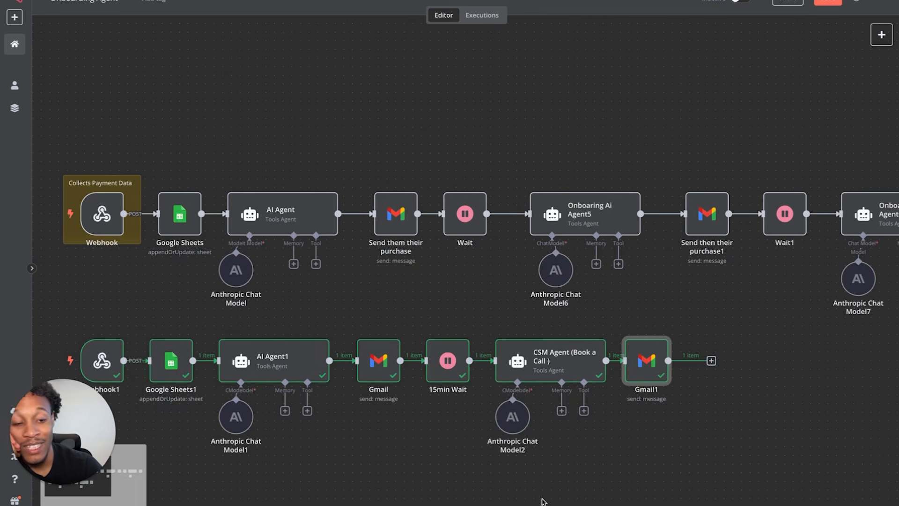
pyautogui.click(711, 361)
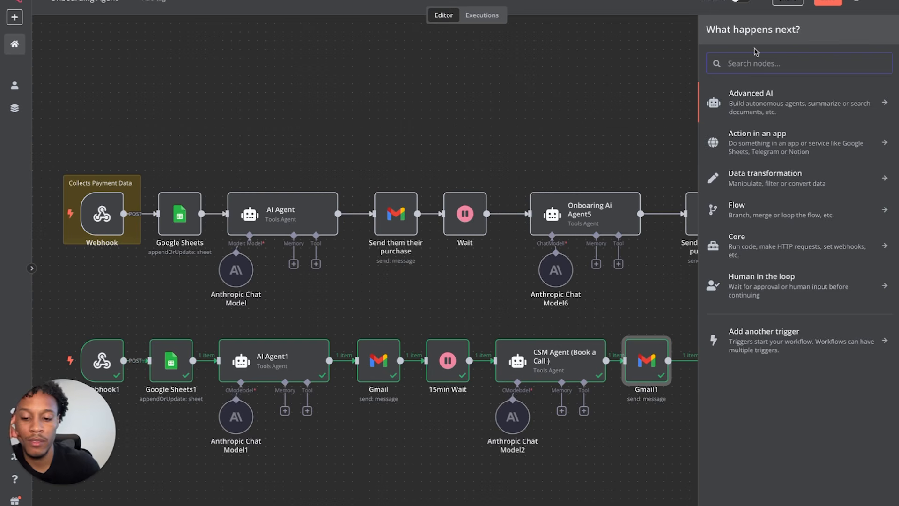
pyautogui.write('wait')
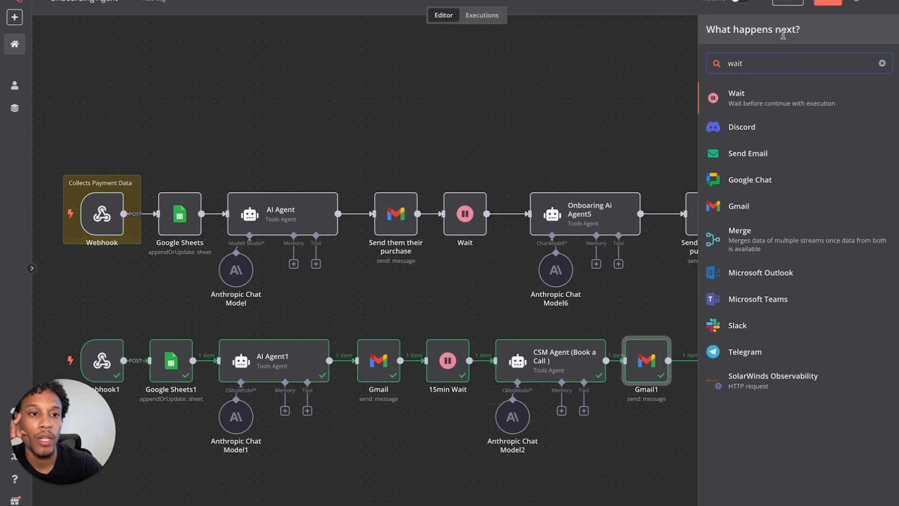
pyautogui.click(796, 93)
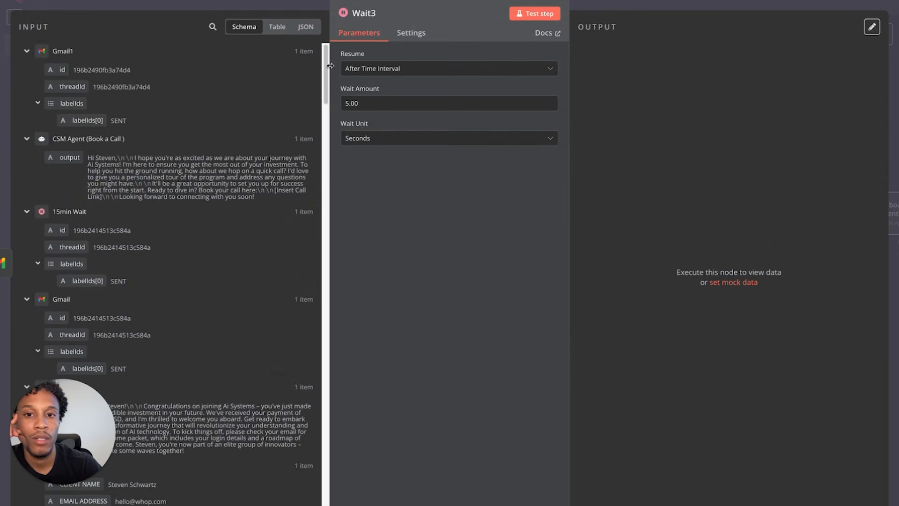
# - Set the wait to 1 second and test-run the Wait step
pyautogui.click(388, 139)
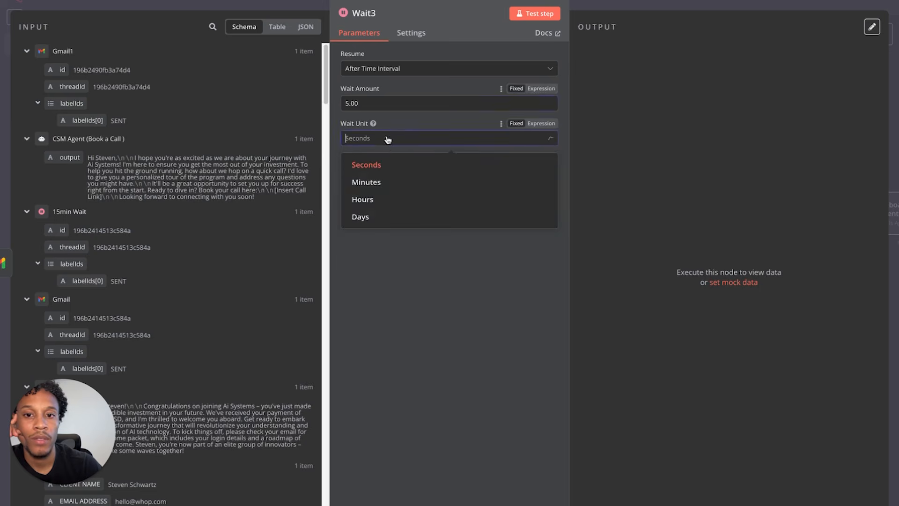
pyautogui.click(389, 217)
pyautogui.doubleClick(360, 104)
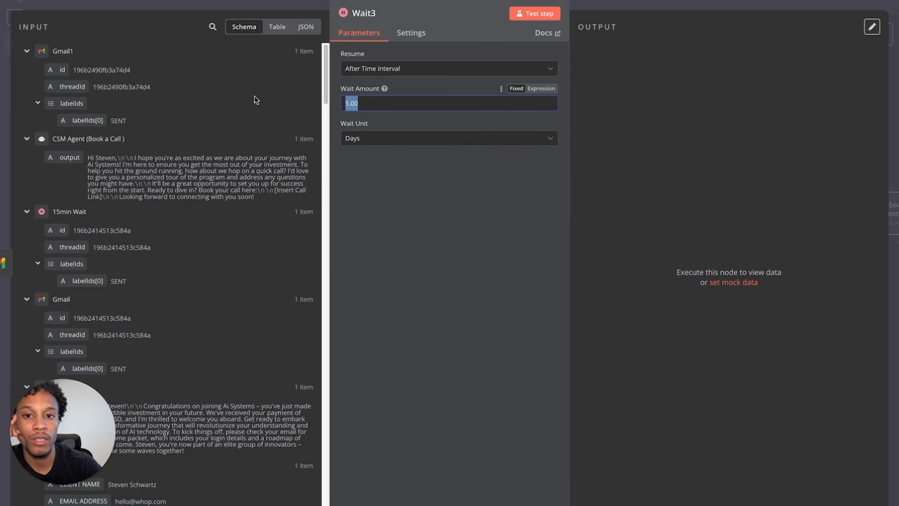
pyautogui.write('1')
pyautogui.click(373, 138)
pyautogui.click(367, 166)
pyautogui.click(535, 14)
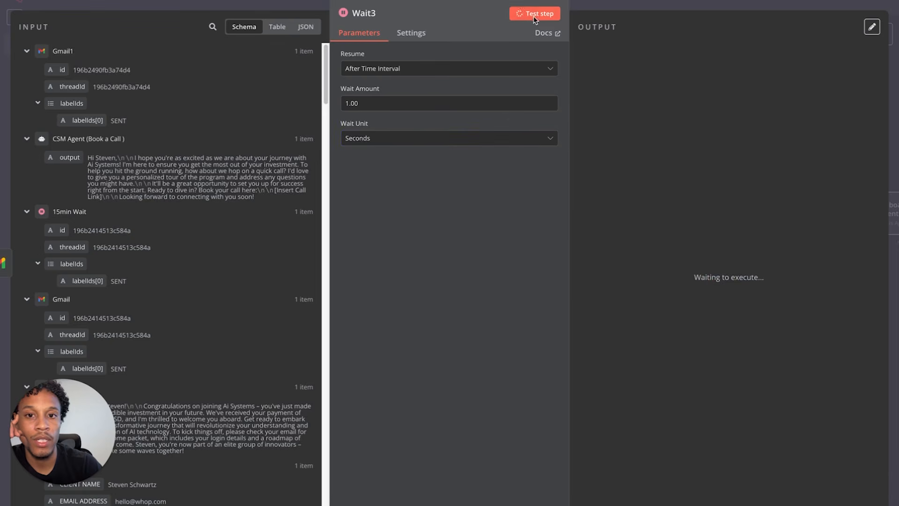
pyautogui.click(52, 4)
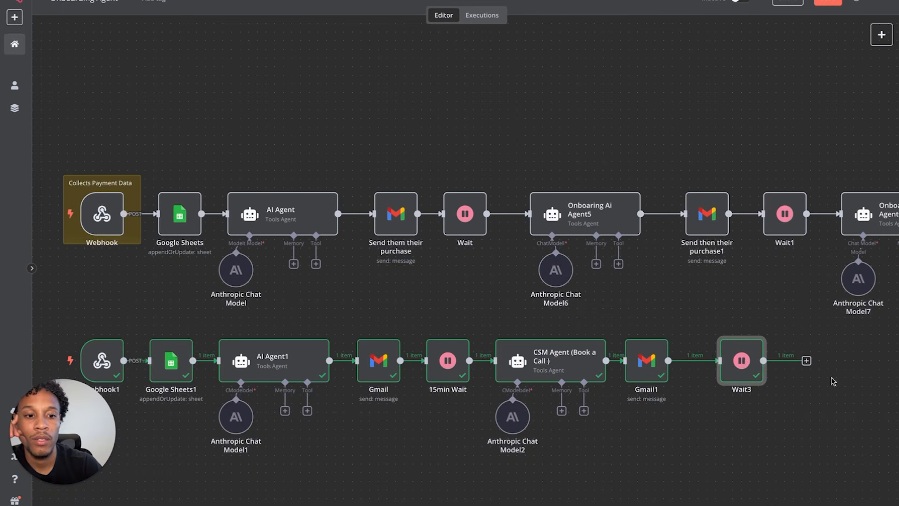
# - Rename the Wait3 step to '1 Day Wait'
pyautogui.doubleClick(725, 362)
pyautogui.click(363, 15)
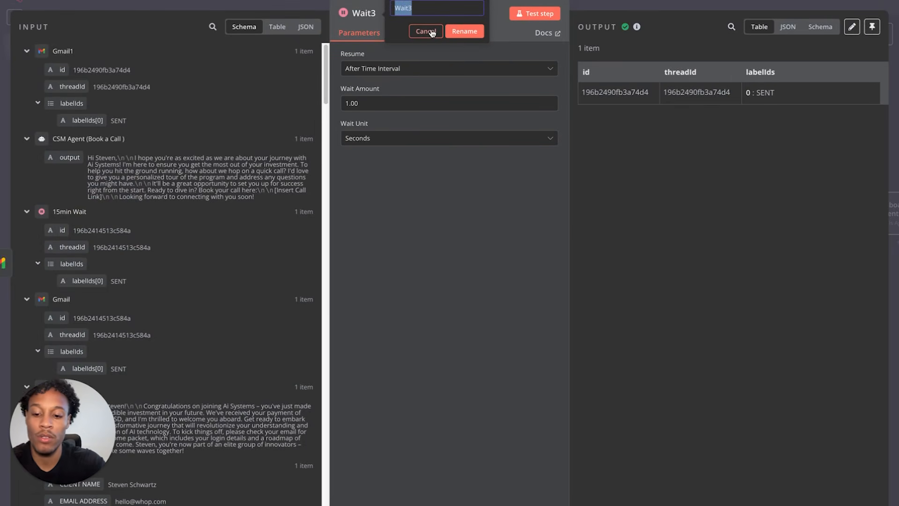
pyautogui.write('1 Day')
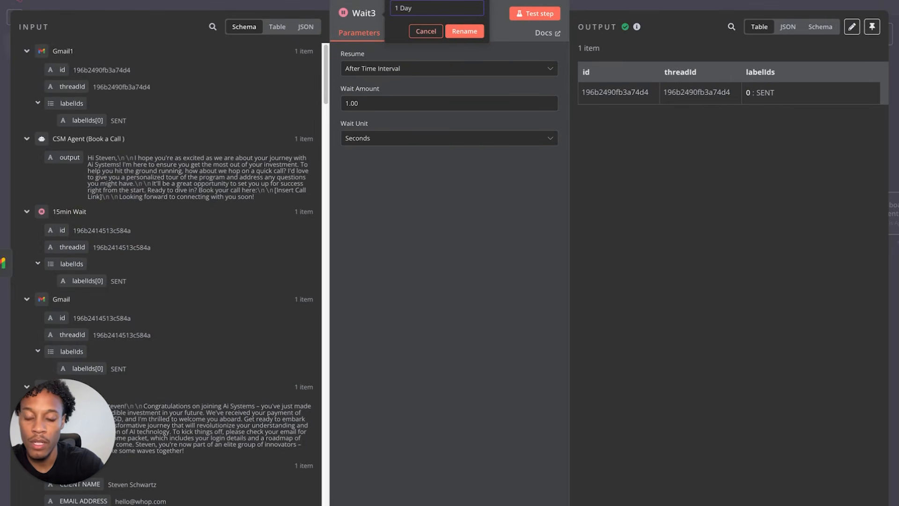
pyautogui.write(' Wait')
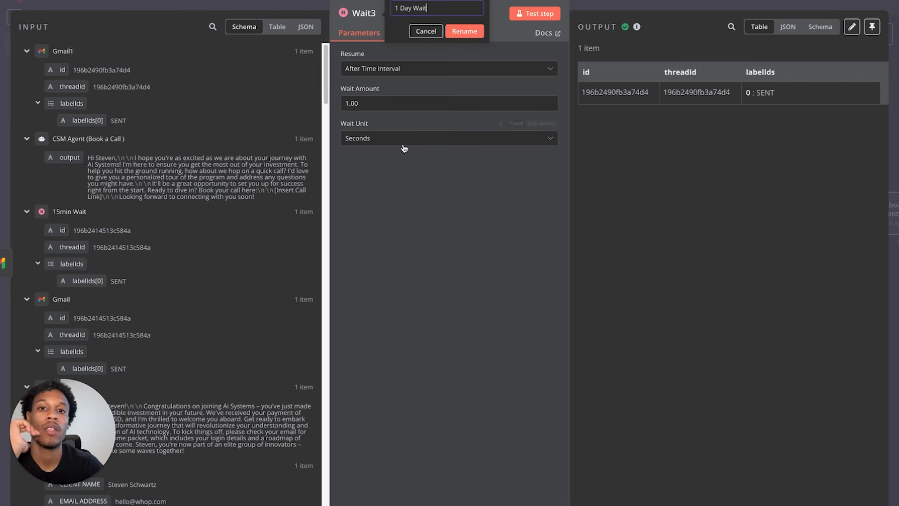
pyautogui.click(464, 31)
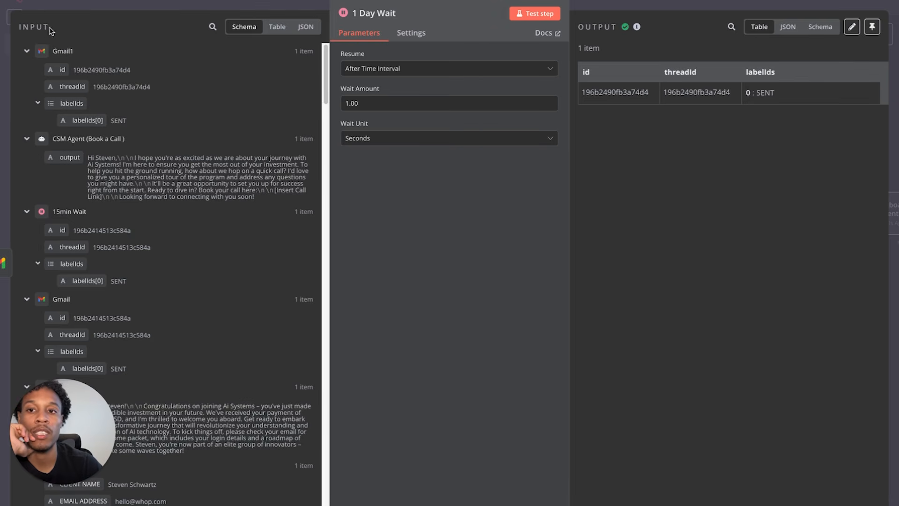
pyautogui.click(56, 2)
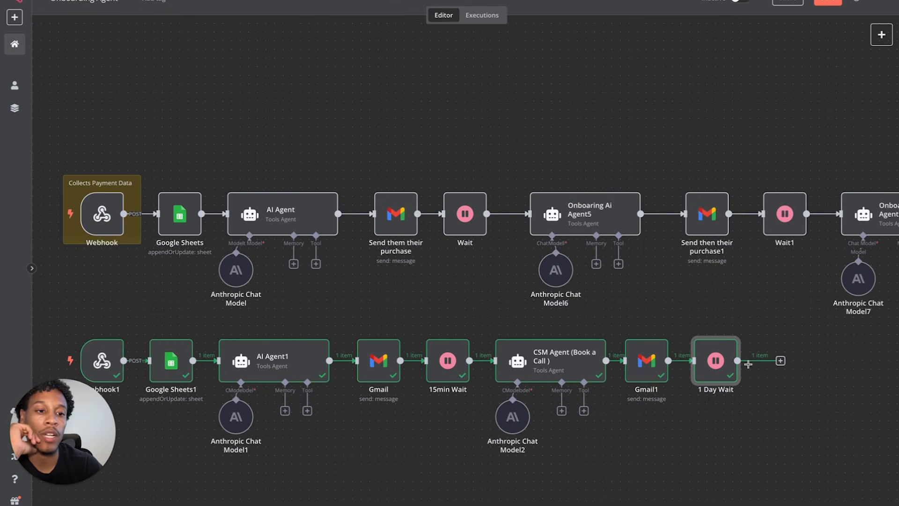
# - Duplicate Onboaring Ai Agent6 together with its Anthropic chat model
pyautogui.hscroll(3, 641, 334)
pyautogui.hscroll(4, 642, 334)
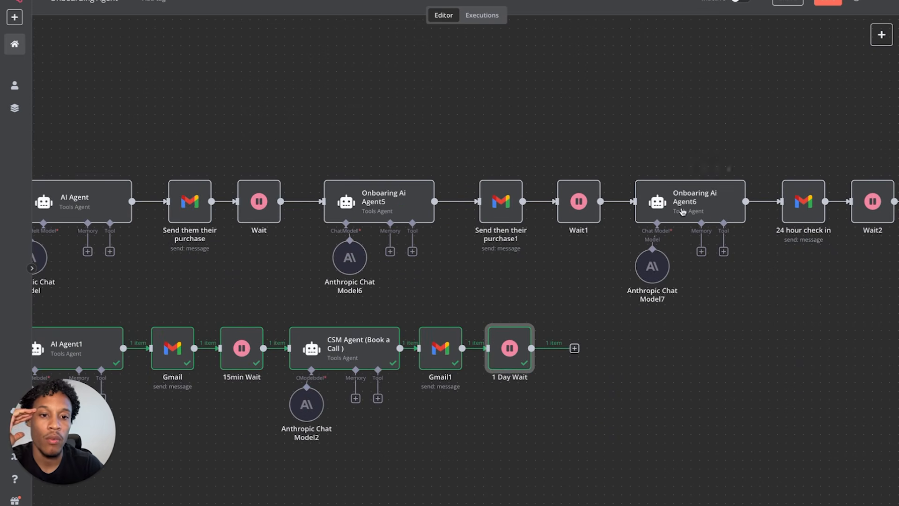
pyautogui.moveTo(627, 112); pyautogui.dragTo(768, 361)
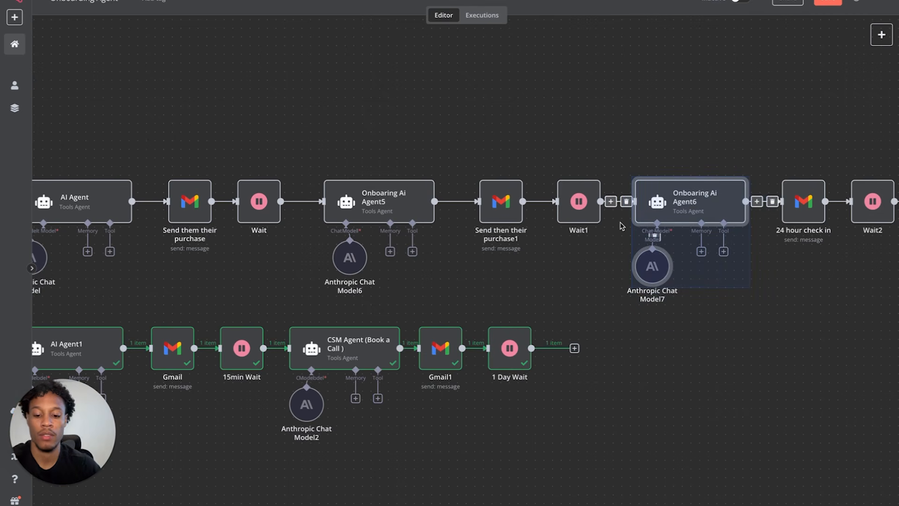
pyautogui.hotkey('ctrl', 'c')
pyautogui.hotkey('ctrl', 'v')
# - Connect 1 Day Wait to the copied agent and arrange it with Anthropic Chat Model9 beneath
pyautogui.moveTo(320, 384); pyautogui.dragTo(677, 356)
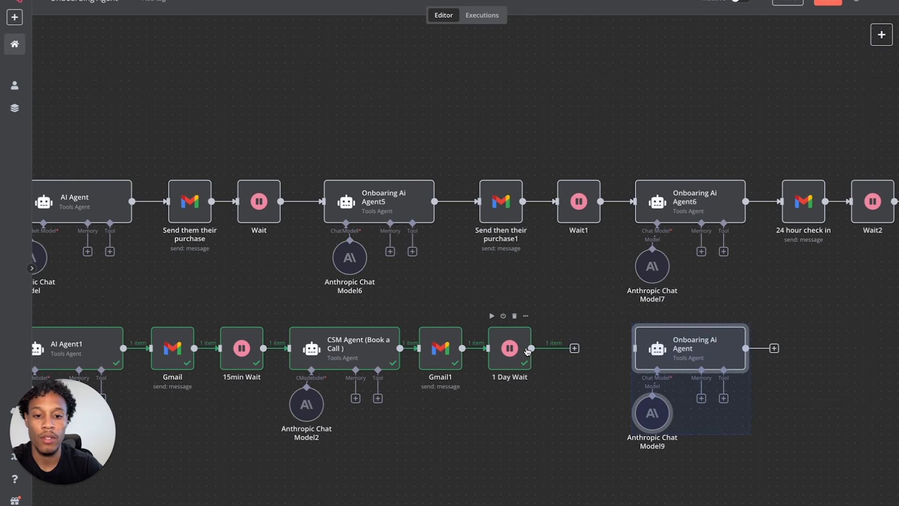
pyautogui.moveTo(530, 348); pyautogui.dragTo(635, 348)
pyautogui.click(725, 426)
pyautogui.moveTo(683, 364); pyautogui.dragTo(614, 364)
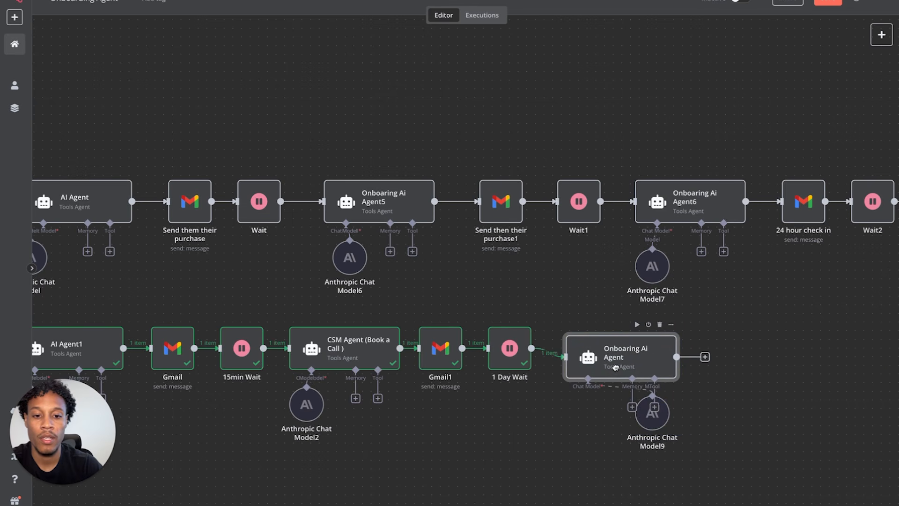
pyautogui.moveTo(644, 421); pyautogui.dragTo(568, 417)
# - Delete the broken $('Onboaring Ai Agent5') reference from the copied agent's prompt, keeping Tools Agent
pyautogui.doubleClick(633, 353)
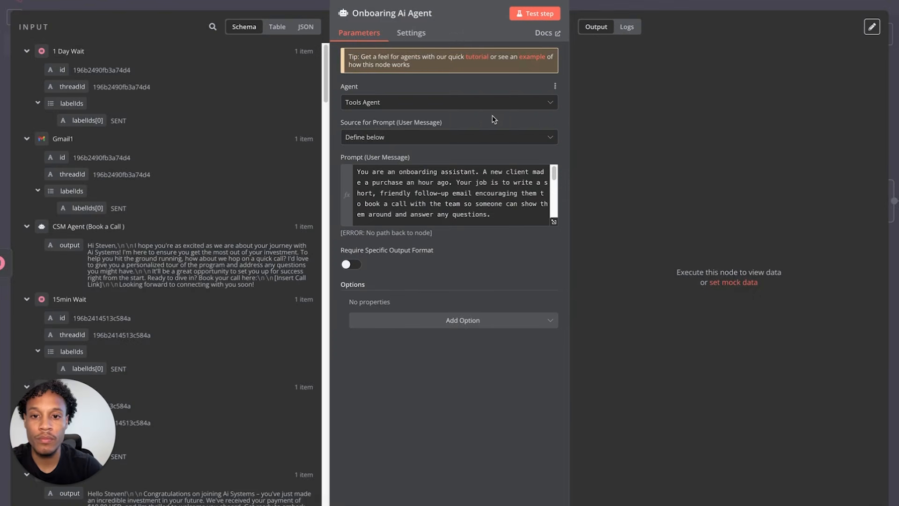
pyautogui.click(418, 106)
pyautogui.click(453, 85)
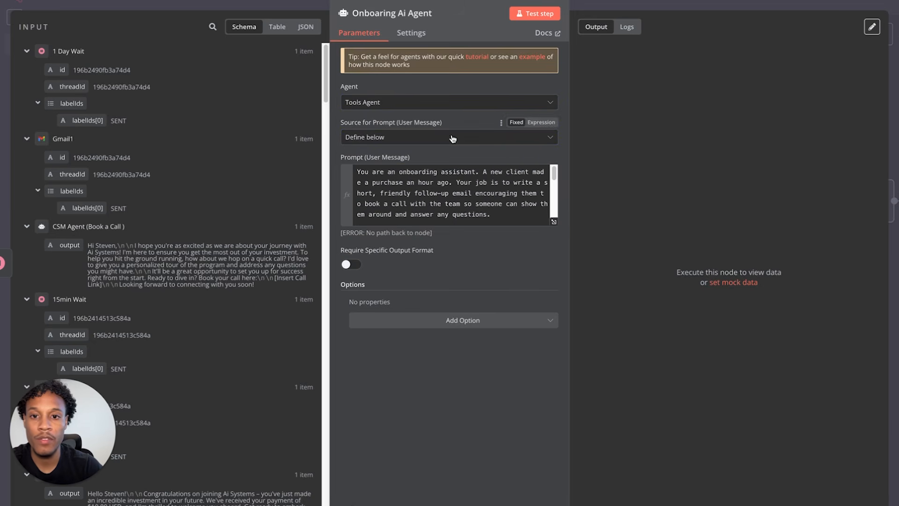
pyautogui.click(554, 222)
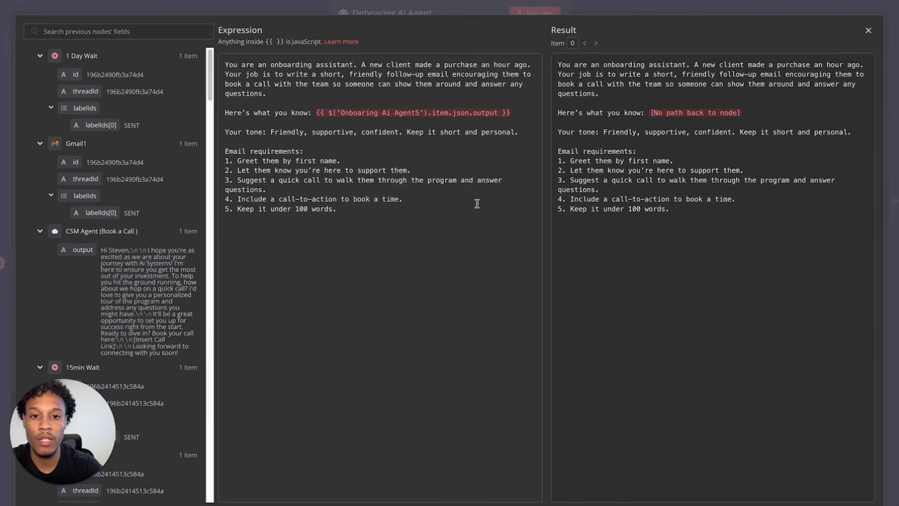
pyautogui.moveTo(315, 112); pyautogui.dragTo(528, 112)
pyautogui.press('BackSpace')
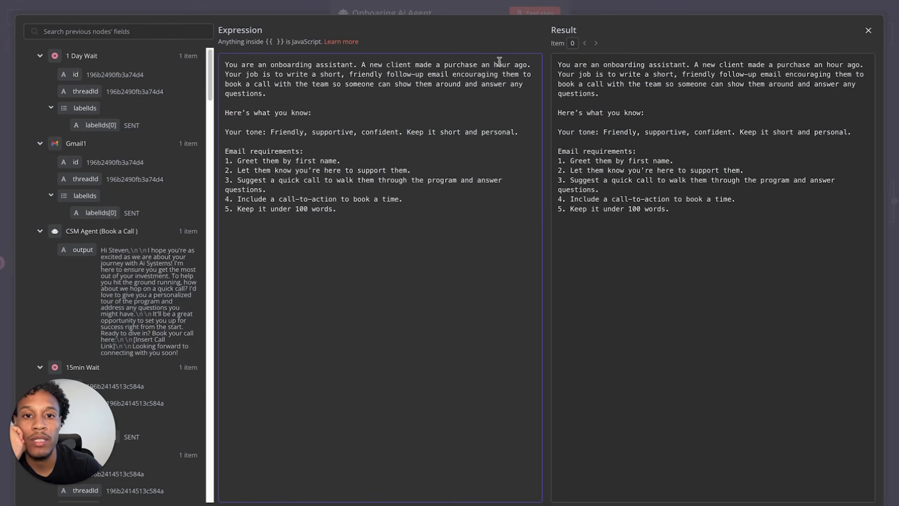
pyautogui.click(870, 29)
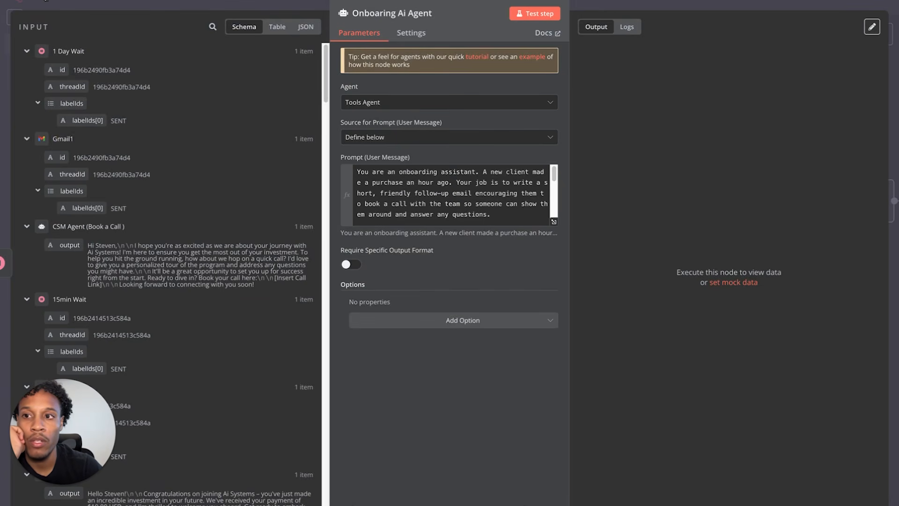
pyautogui.click(45, 1)
# - Reopen the copied agent's prompt in the full editor and select all its text
pyautogui.scroll(-1, 660, 243)
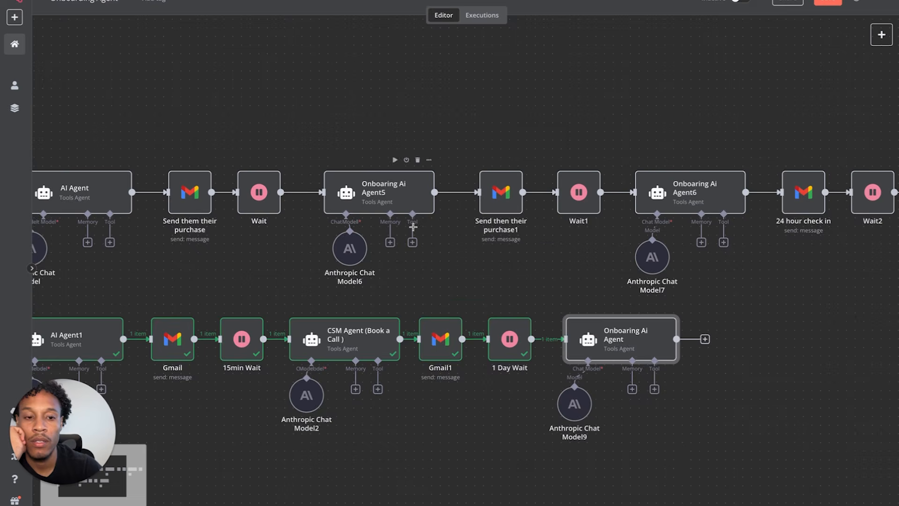
pyautogui.hscroll(10, 413, 226)
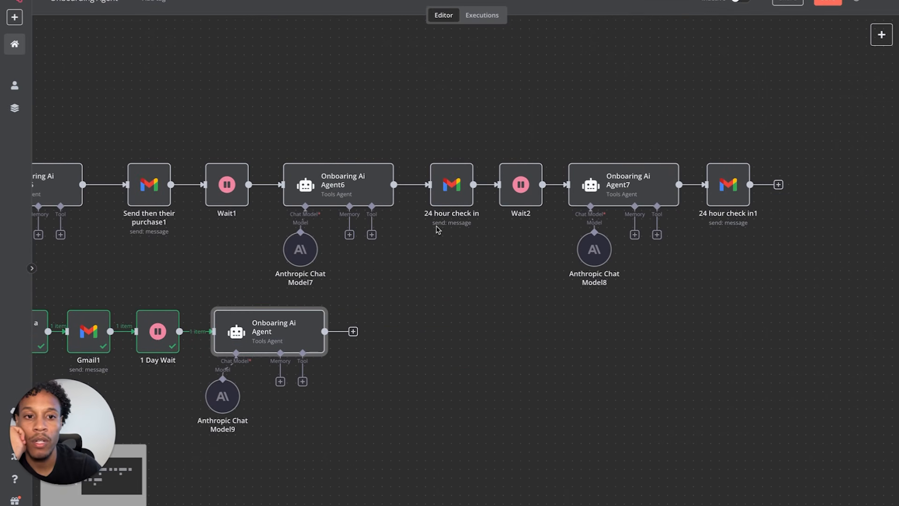
pyautogui.doubleClick(304, 326)
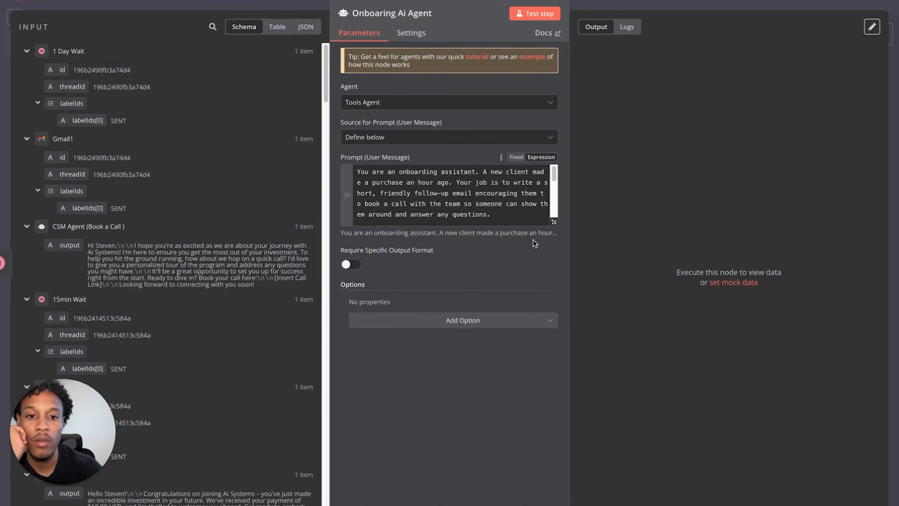
pyautogui.click(553, 222)
pyautogui.moveTo(648, 227); pyautogui.dragTo(556, 68)
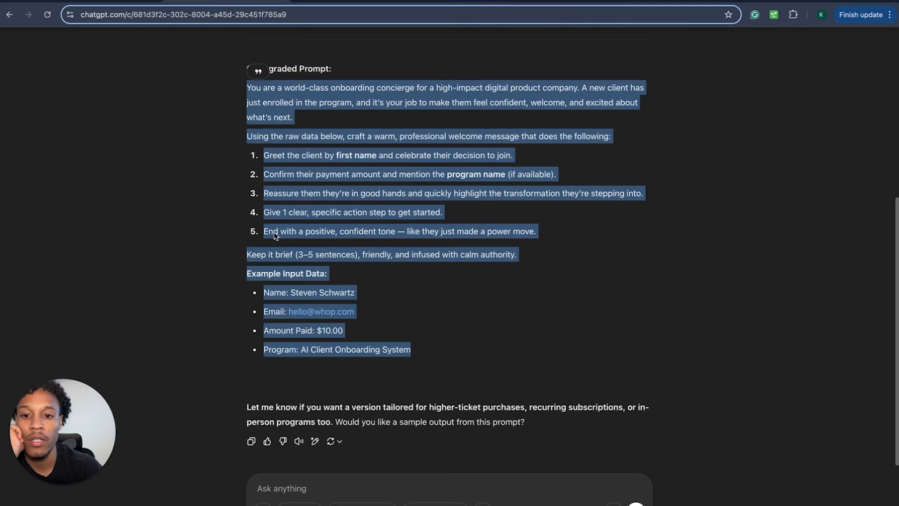
# - Write a ChatGPT request for a prompt sent a day after initial purchase, reassuring the client's decision
pyautogui.click(326, 482)
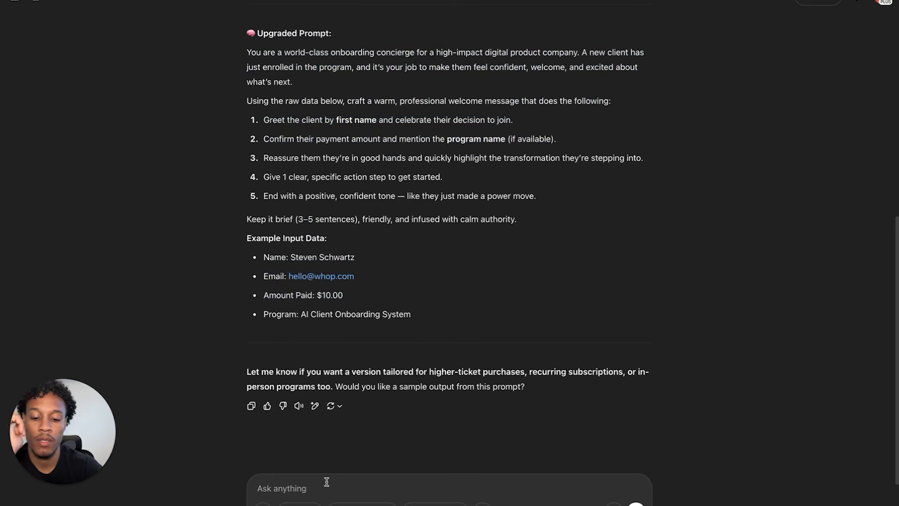
pyautogui.write('Hey I want to make a follow up promt to this')
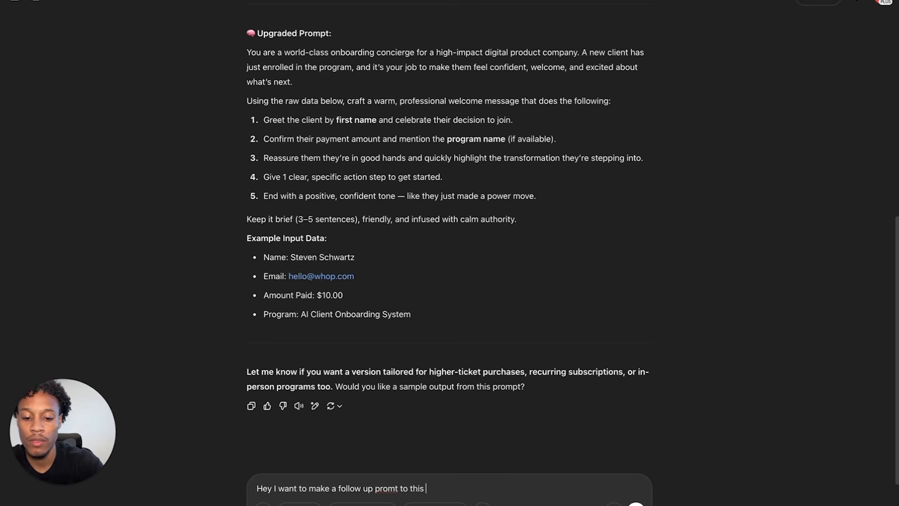
pyautogui.write('one below ')
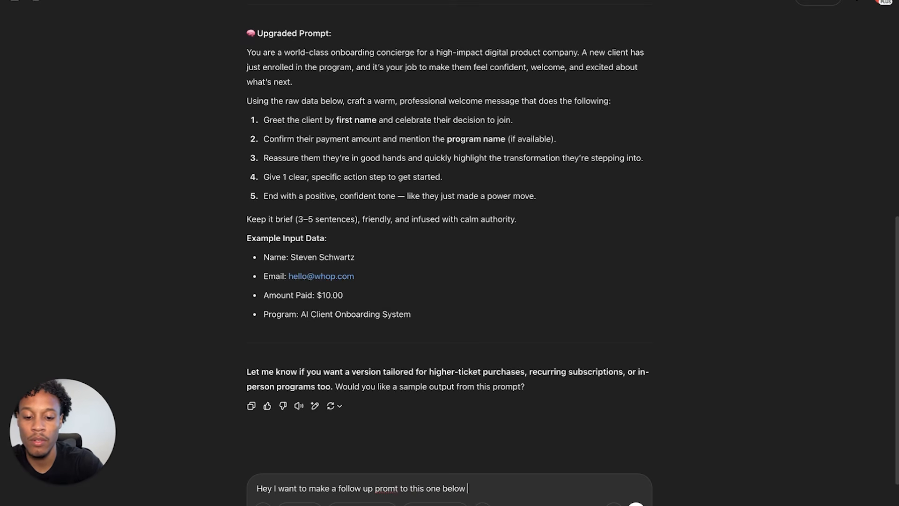
pyautogui.write('but I just w')
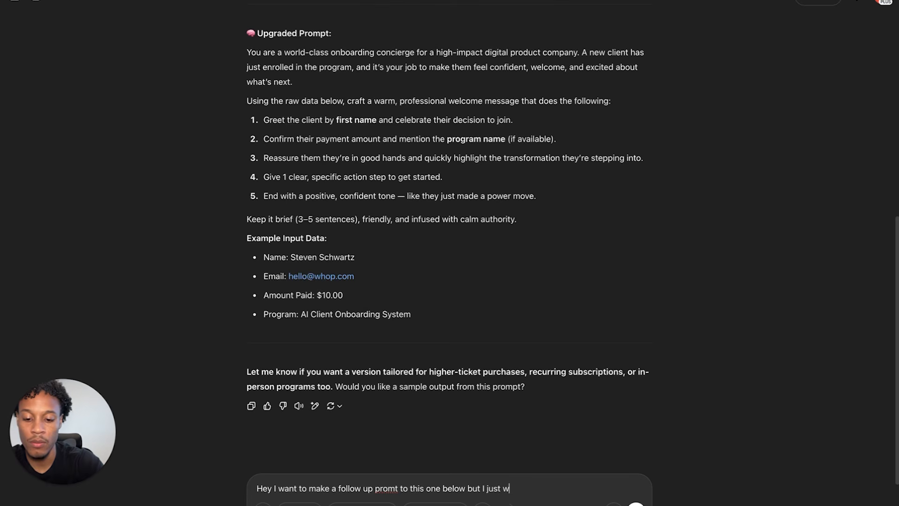
pyautogui.write('ant it to be sent to them a')
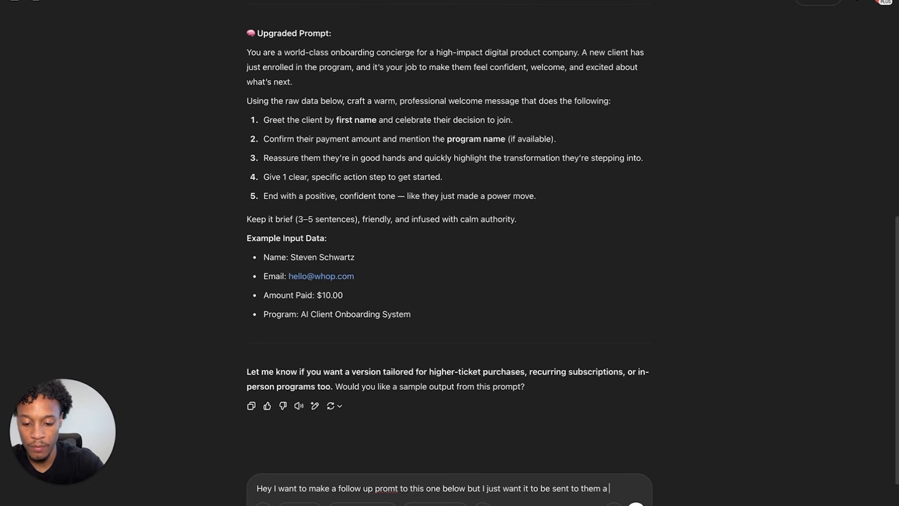
pyautogui.write(' day after their inital purchase')
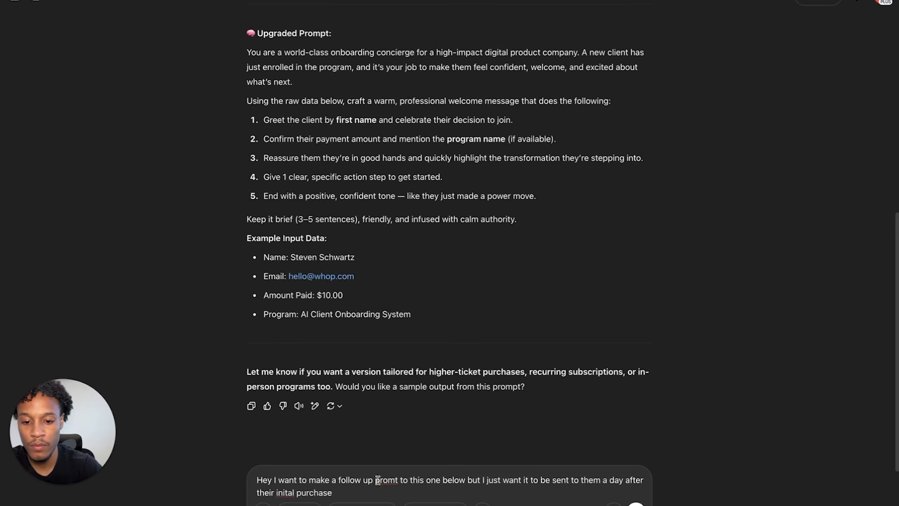
pyautogui.click(395, 480)
pyautogui.write('p')
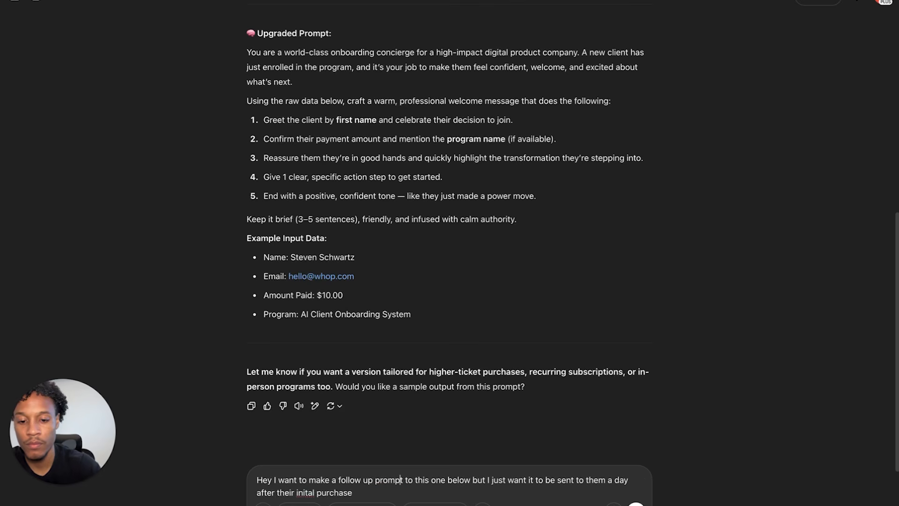
pyautogui.rightClick(305, 492)
pyautogui.click(328, 290)
pyautogui.click(377, 495)
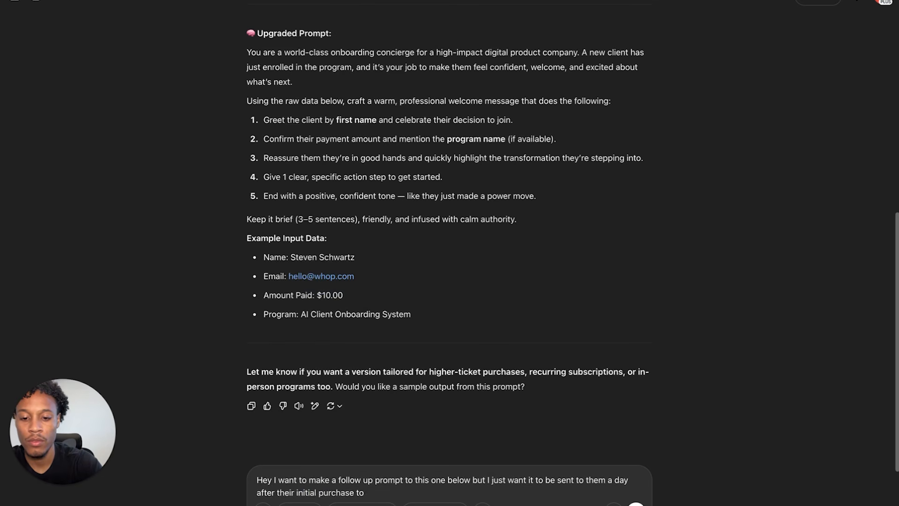
pyautogui.write('to reassure them on the de')
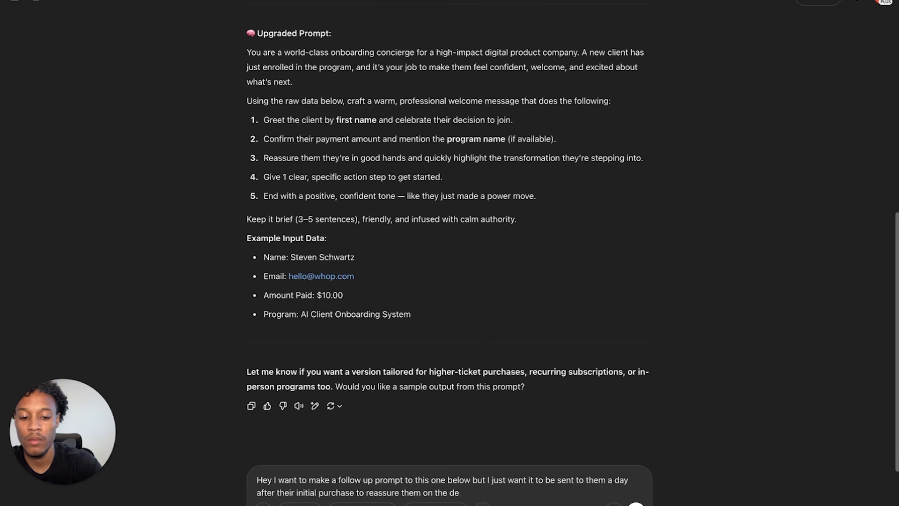
pyautogui.write('mad')
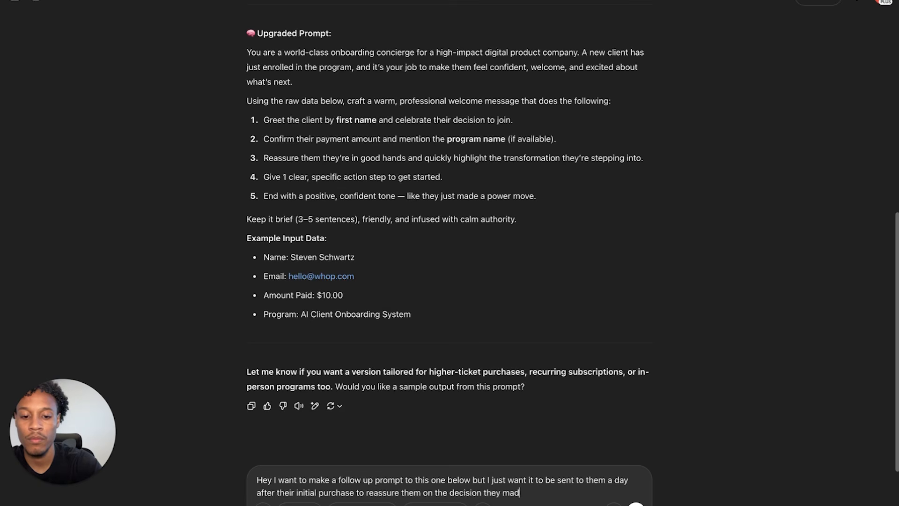
# - Paste the copied n8n onboarding prompt below the request and send it
pyautogui.hotkey('shift', 'Return')
pyautogui.hotkey('shift', 'Return')
pyautogui.hotkey('ctrl', 'v')
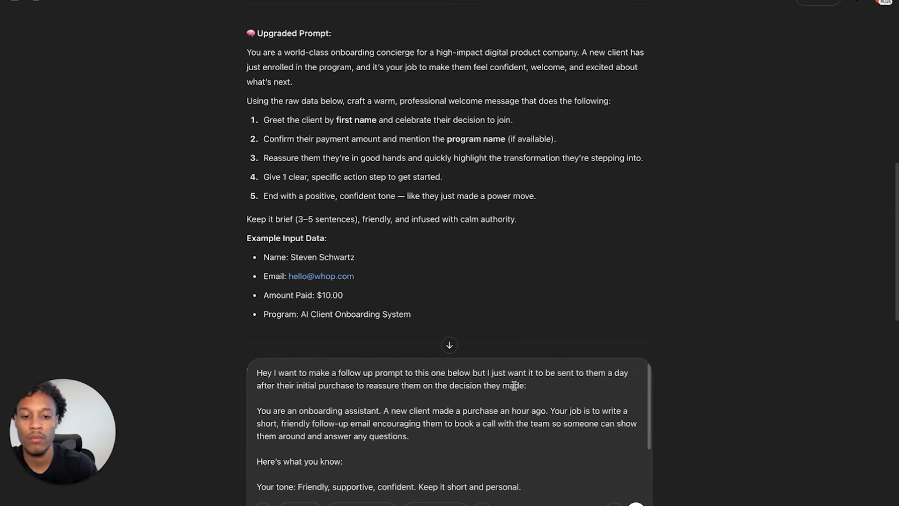
pyautogui.scroll(-5, 517, 388)
pyautogui.hotkey('shift', 'Return')
pyautogui.hotkey('shift', 'Return')
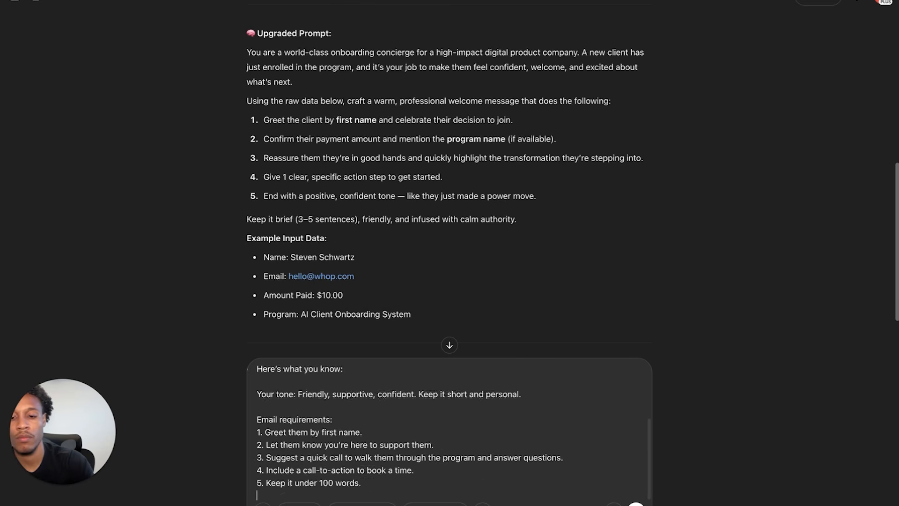
pyautogui.press('Return')
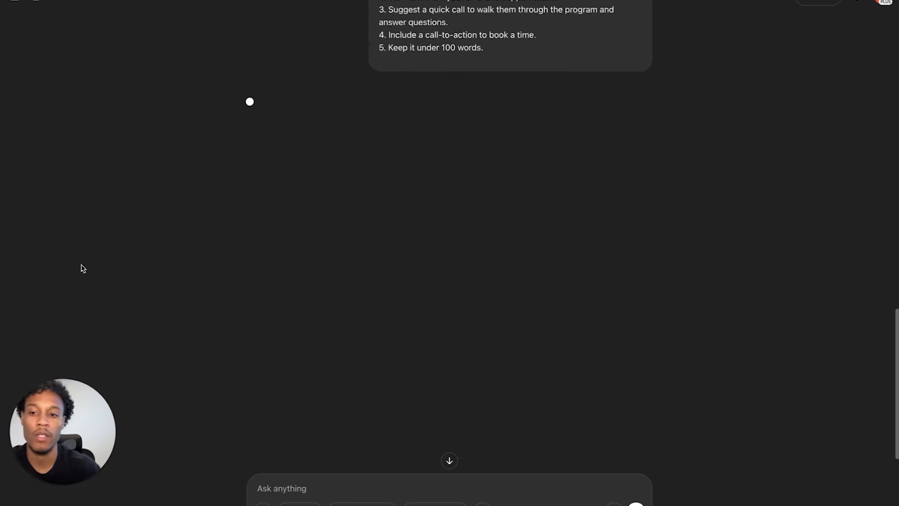
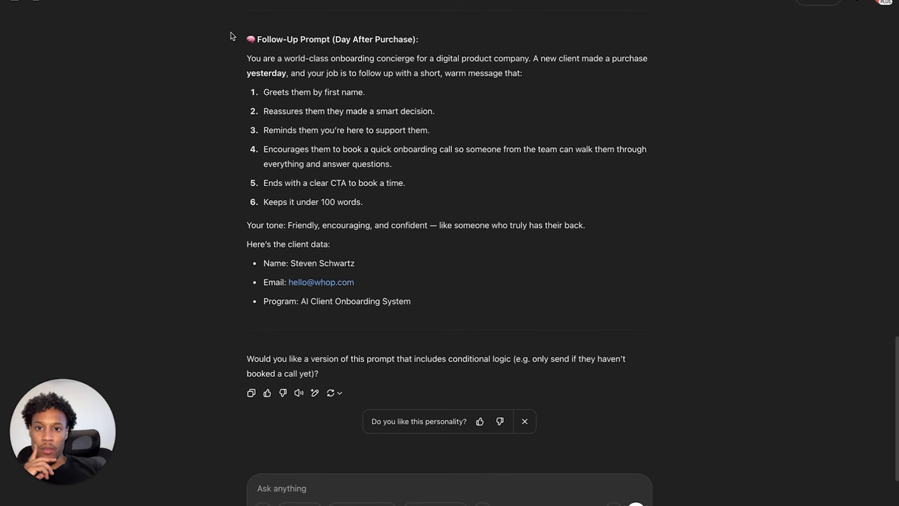
# - Copy ChatGPT's Day After Purchase follow-up prompt and return to the n8n workflow
pyautogui.moveTo(245, 39); pyautogui.dragTo(435, 303)
pyautogui.moveTo(154, 1)
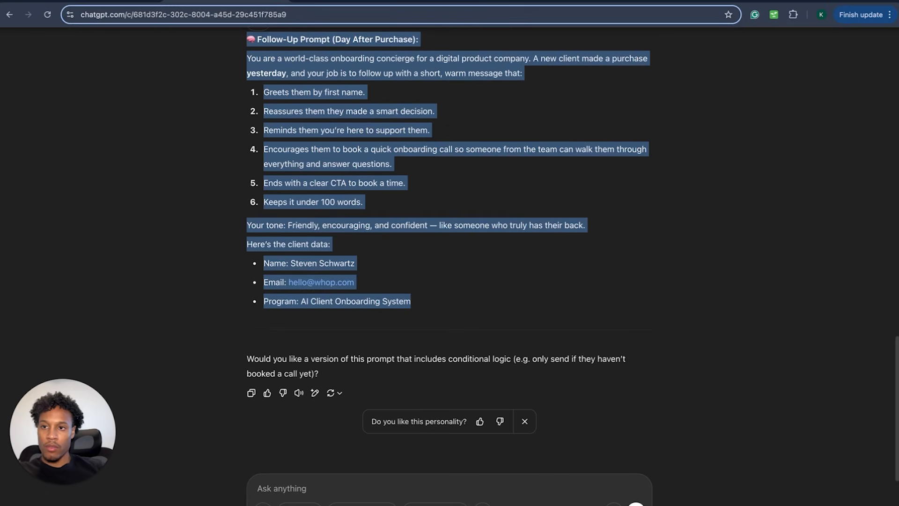
pyautogui.click(100, 2)
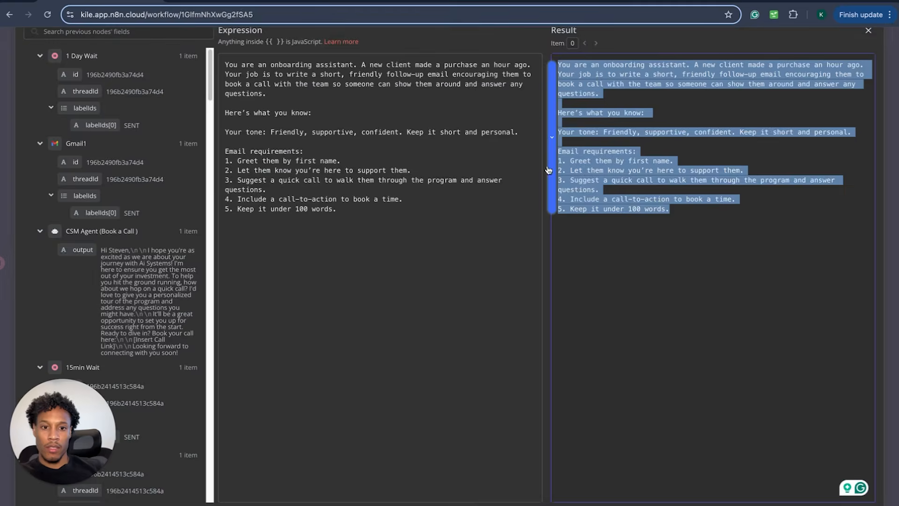
# - Paste the follow-up prompt over the Onboarding Ai Agent's existing prompt
pyautogui.moveTo(345, 199); pyautogui.dragTo(367, 281)
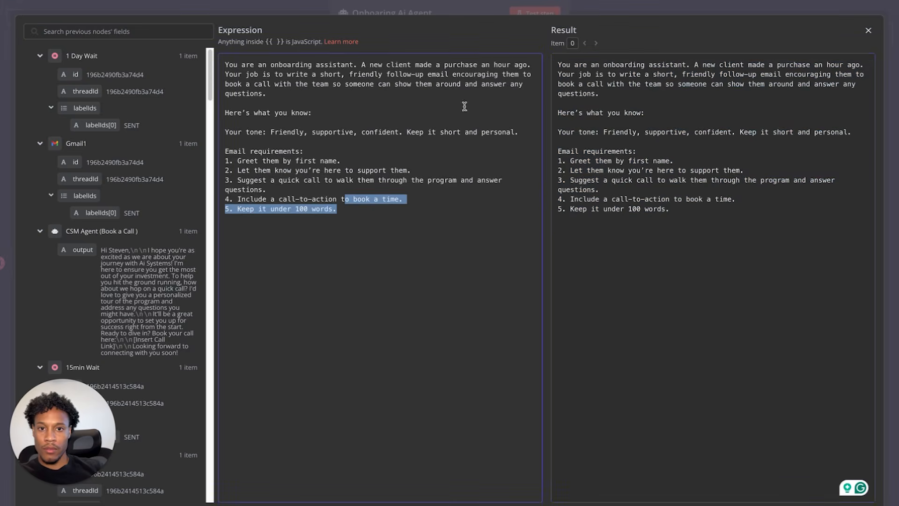
pyautogui.click(869, 31)
pyautogui.click(40, 1)
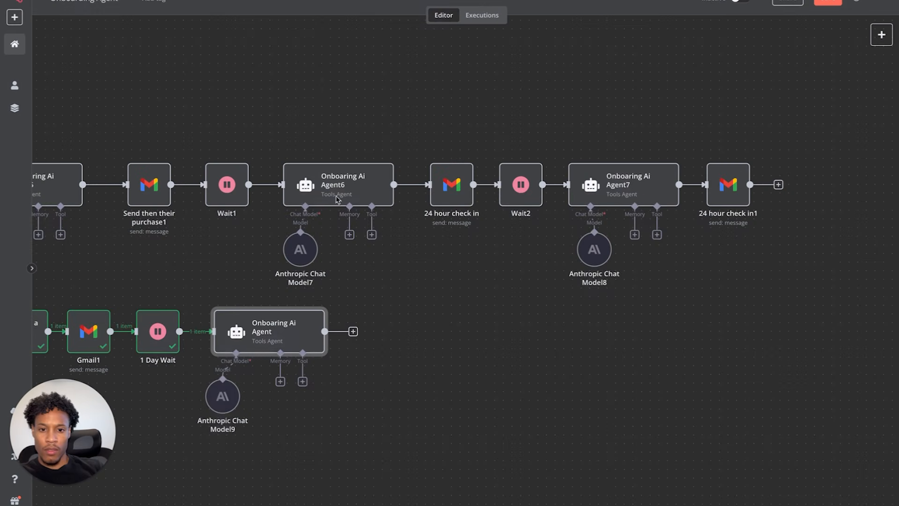
pyautogui.doubleClick(279, 330)
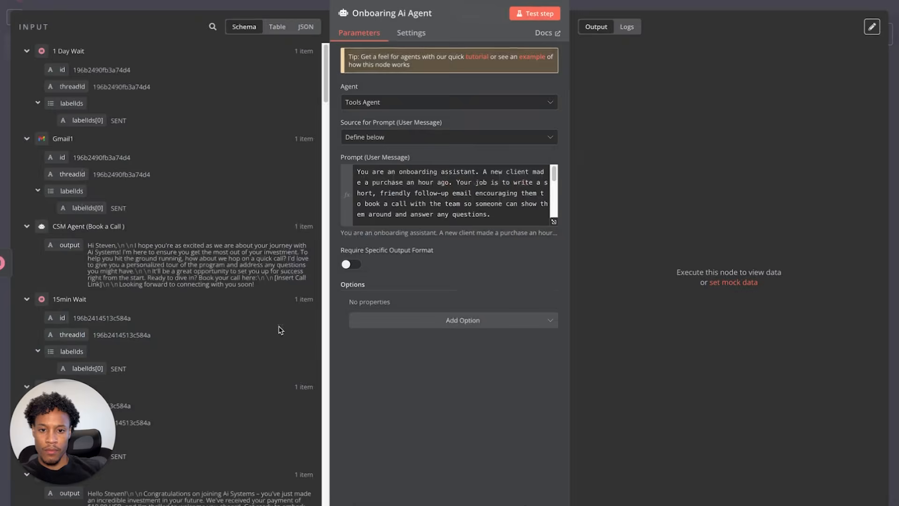
pyautogui.click(556, 225)
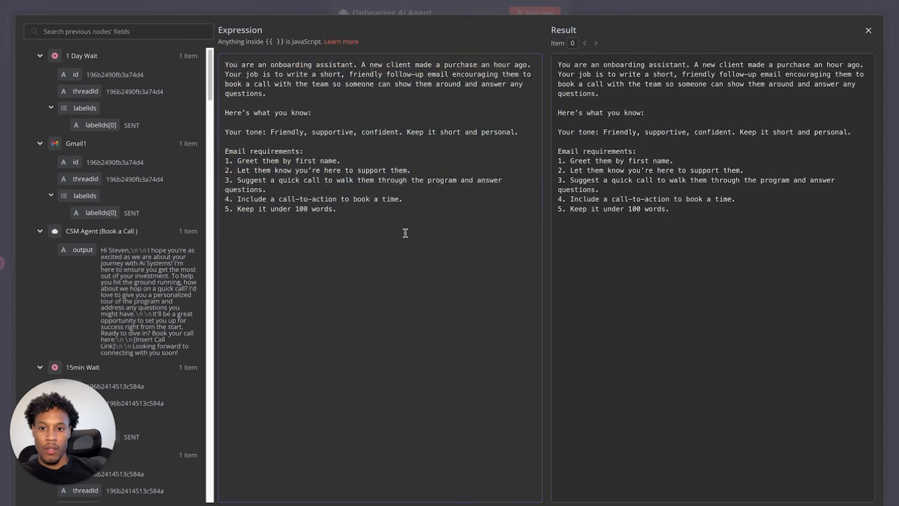
pyautogui.moveTo(405, 231); pyautogui.dragTo(202, 71)
pyautogui.hotkey('ctrl', 'v')
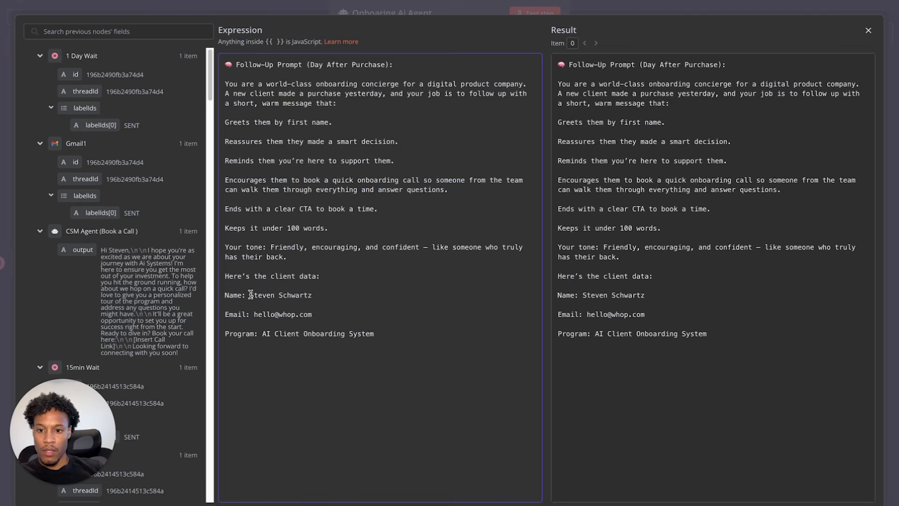
# - Replace the hardcoded name and email with Google Sheets1 CLIENT NAME and EMAIL ADDRESS fields
pyautogui.moveTo(250, 295); pyautogui.dragTo(326, 296)
pyautogui.press('BackSpace')
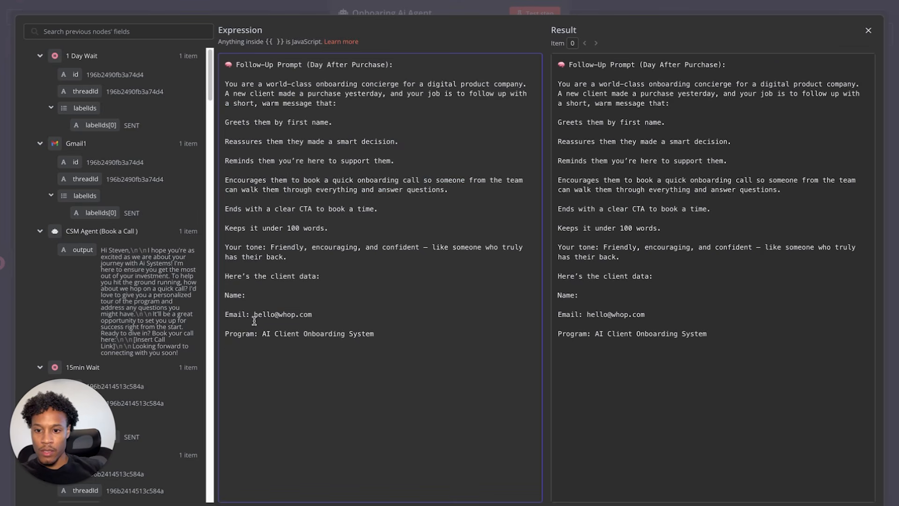
pyautogui.moveTo(253, 316); pyautogui.dragTo(311, 315)
pyautogui.press('BackSpace')
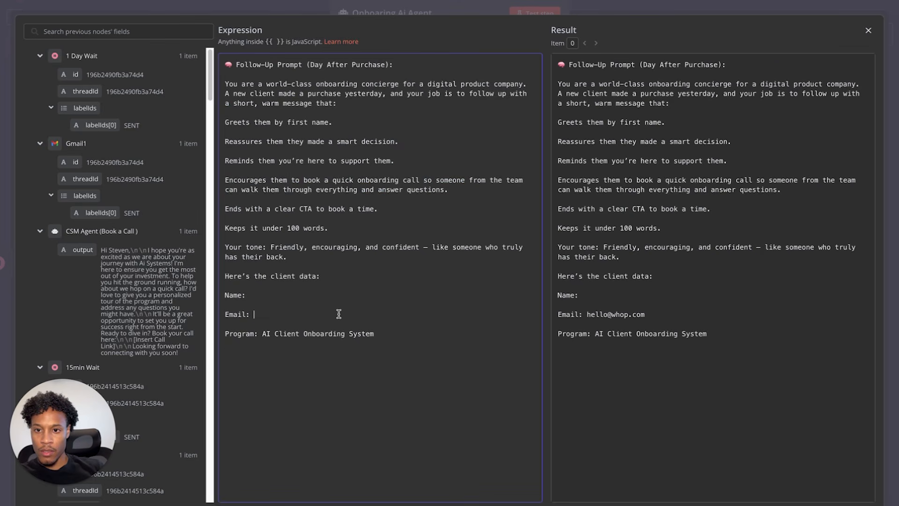
pyautogui.scroll(-10, 143, 176)
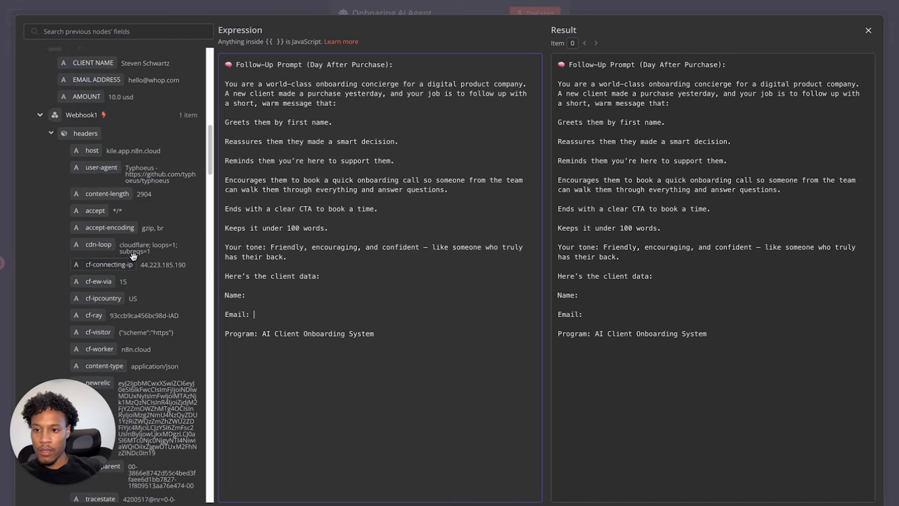
pyautogui.moveTo(94, 266); pyautogui.dragTo(281, 293)
pyautogui.moveTo(96, 282); pyautogui.dragTo(283, 315)
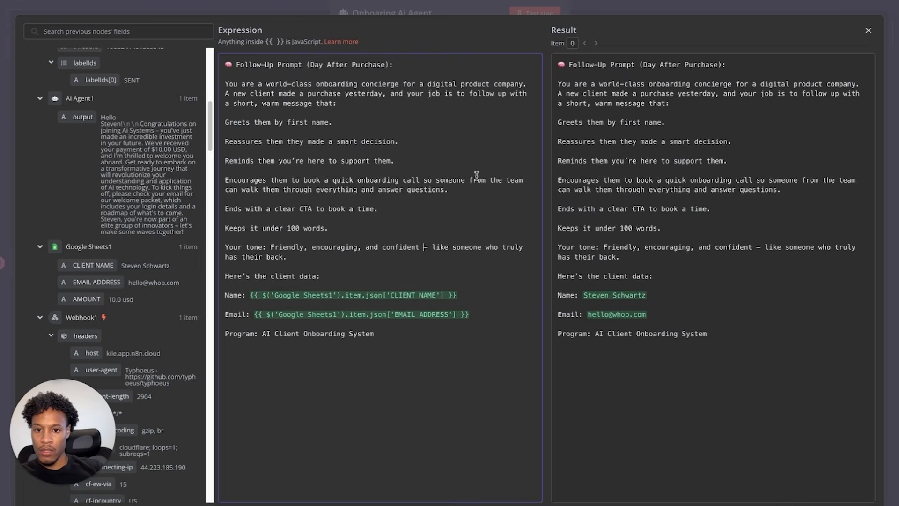
pyautogui.click(862, 32)
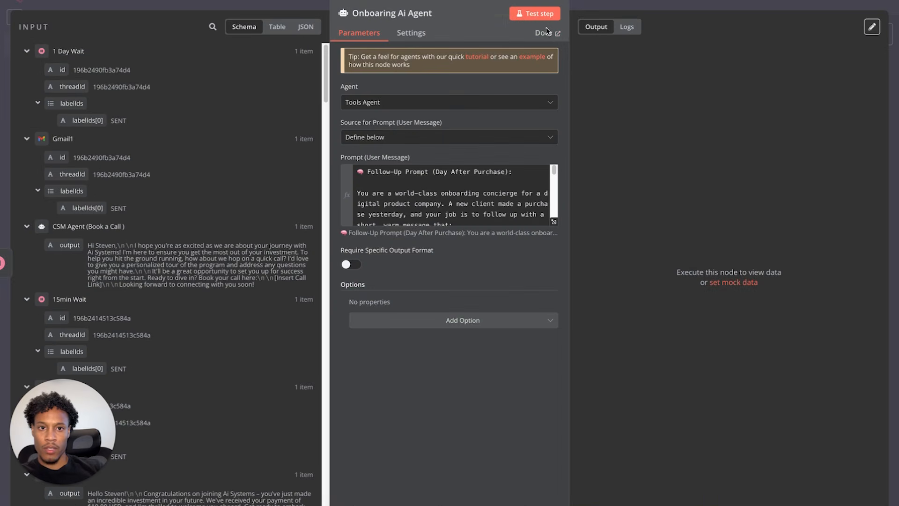
# - Test-run the Onboarding Ai Agent and highlight the unwanted subject line in its output
pyautogui.click(544, 13)
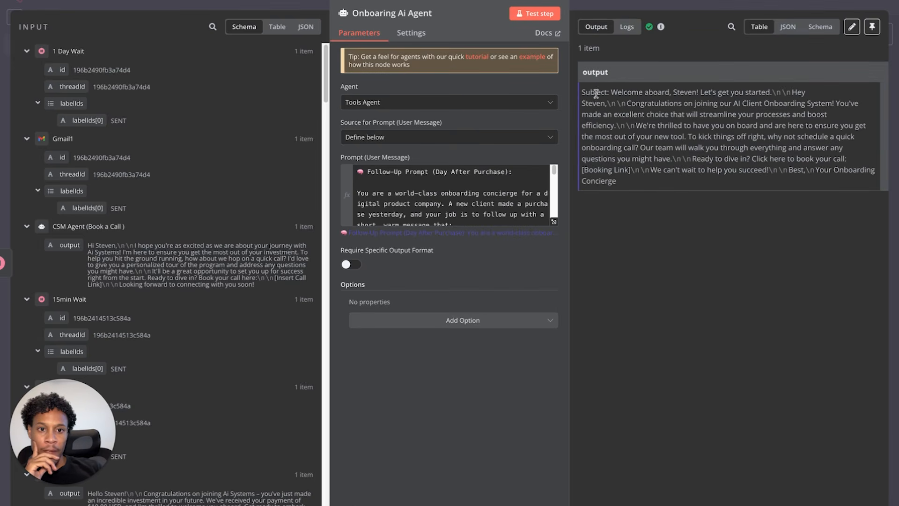
pyautogui.moveTo(587, 93); pyautogui.dragTo(830, 115)
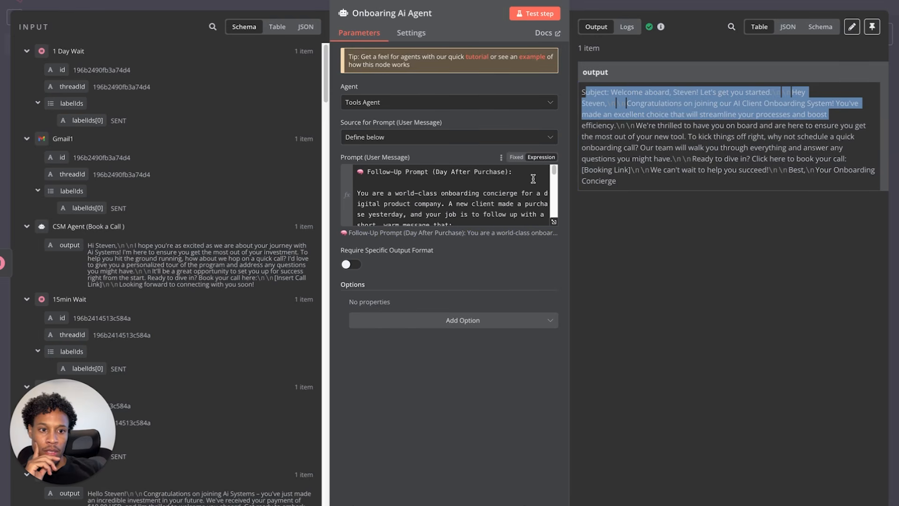
pyautogui.scroll(-5, 531, 203)
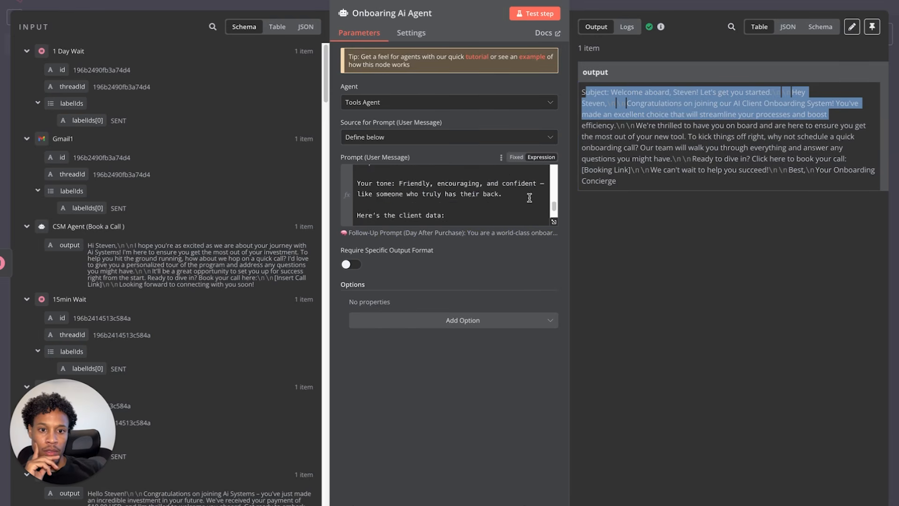
# - Append 'Please just give me the actual email I dont need a subject line' to the prompt and rerun
pyautogui.click(552, 222)
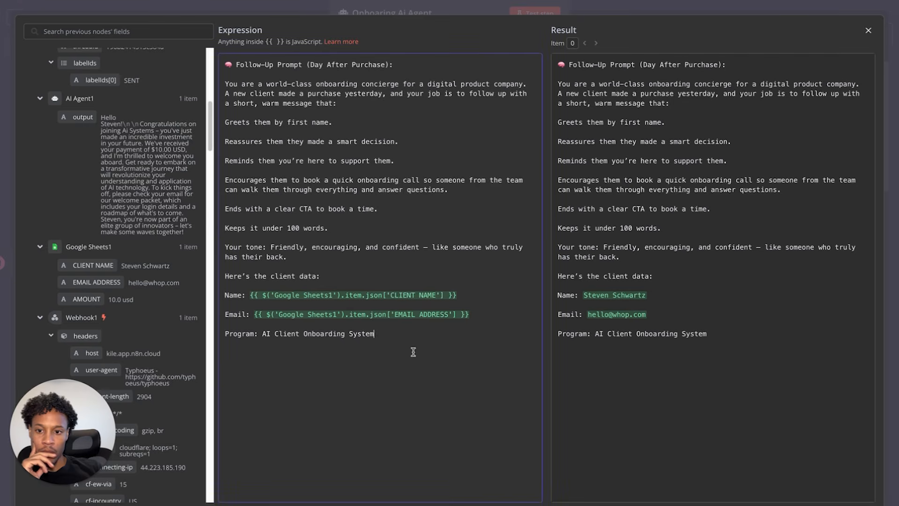
pyautogui.write('Please just give me the')
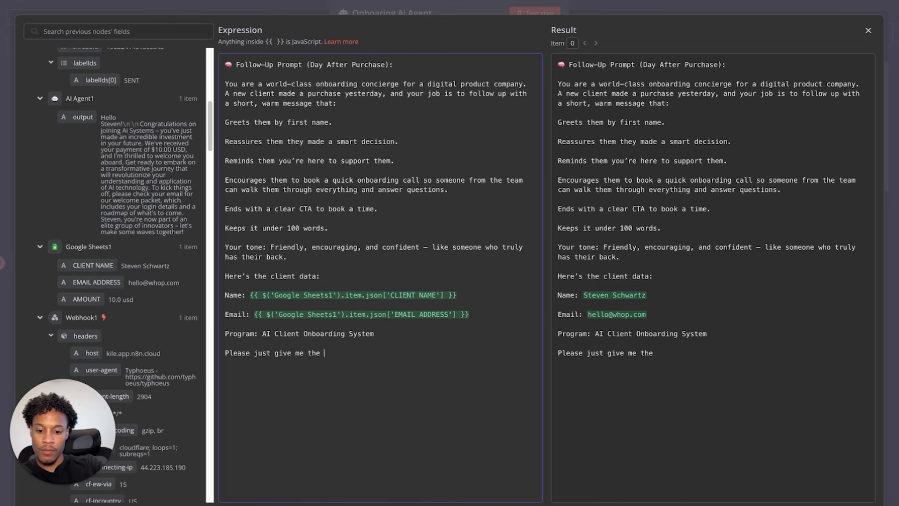
pyautogui.write(' actual email I dont need a subject line')
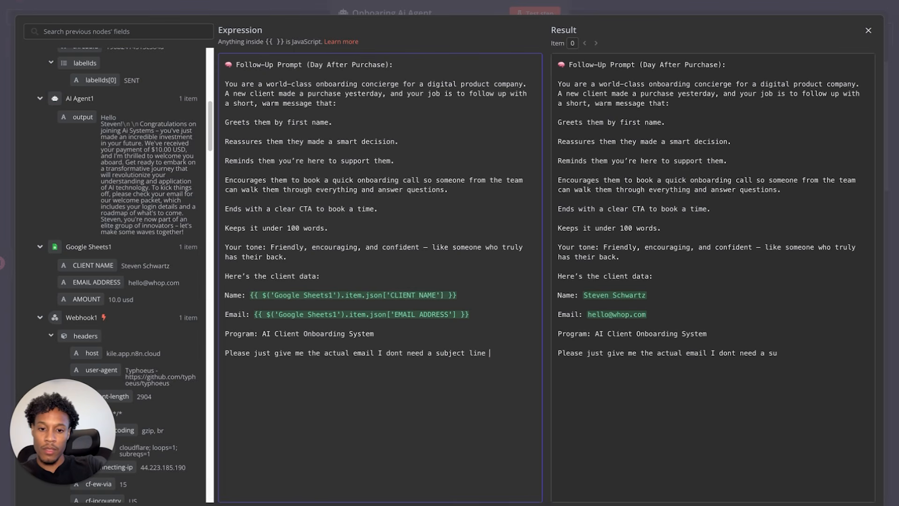
pyautogui.press('BackSpace')
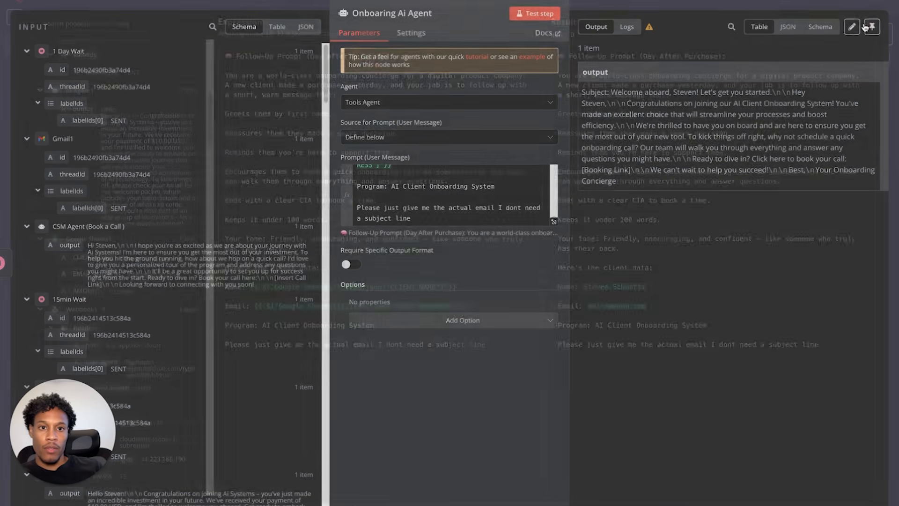
pyautogui.click(868, 29)
pyautogui.click(539, 15)
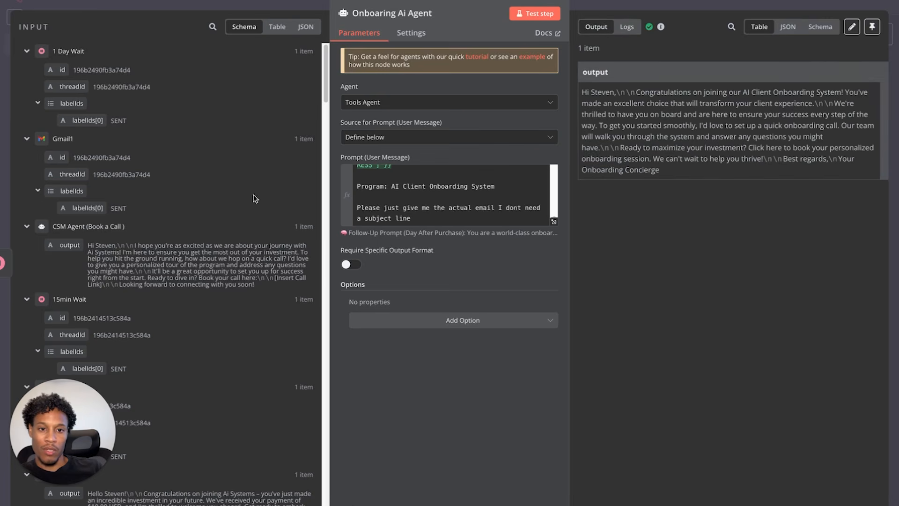
pyautogui.click(67, 9)
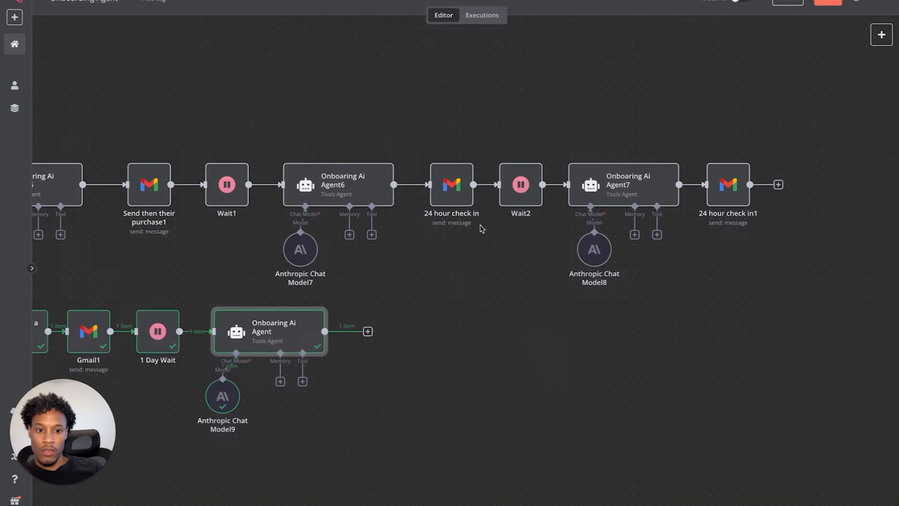
# - Add a Gmail send-a-message node with Message resource after the Onboarding Ai Agent
pyautogui.click(367, 331)
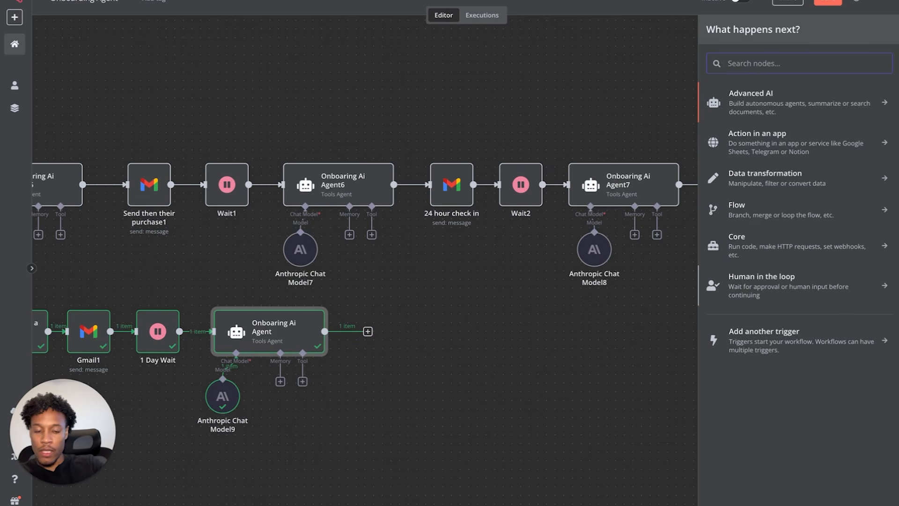
pyautogui.write('g')
pyautogui.press('BackSpace')
pyautogui.write('gmail')
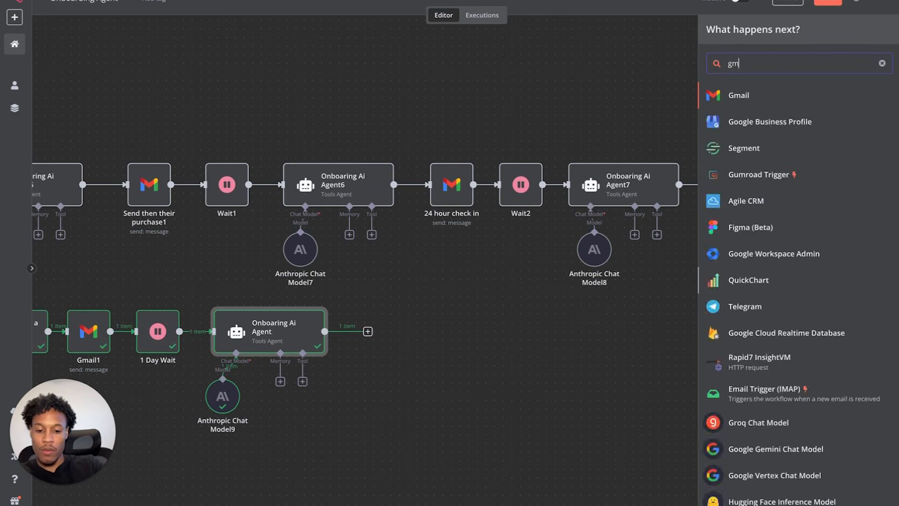
pyautogui.click(779, 102)
pyautogui.write('se')
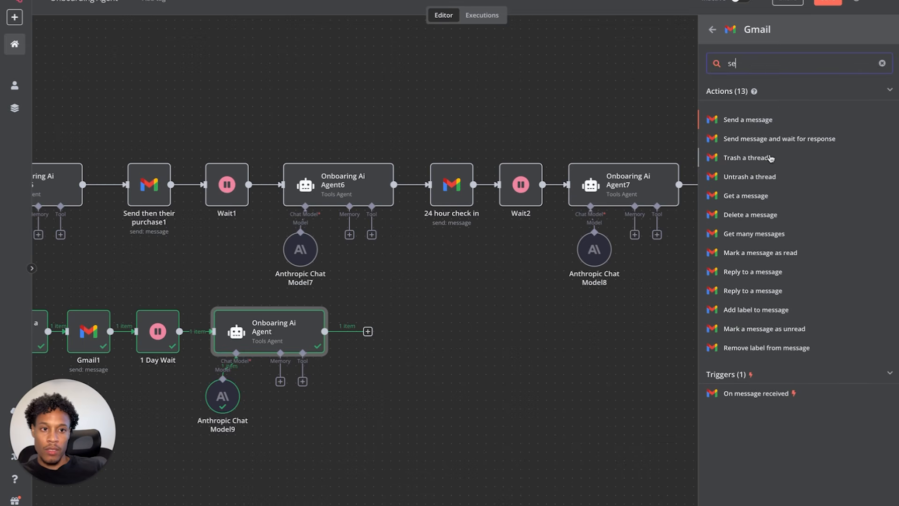
pyautogui.click(768, 123)
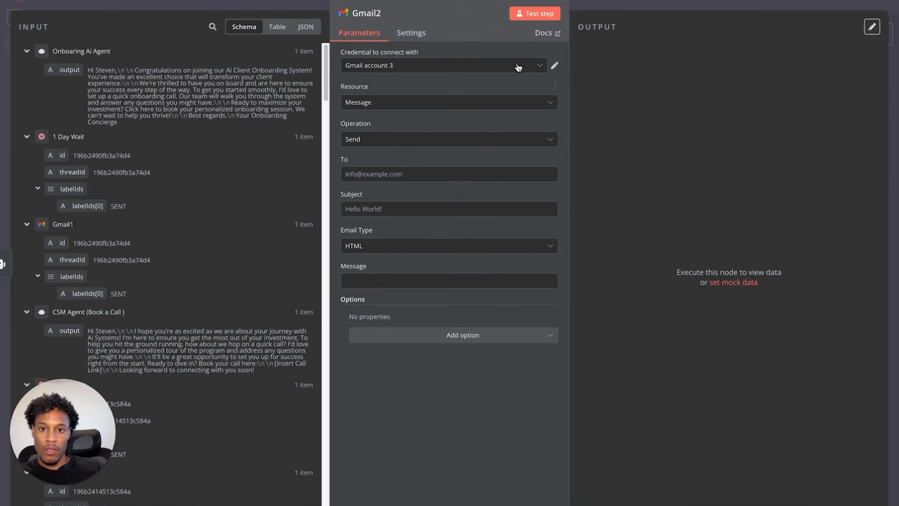
pyautogui.click(391, 103)
pyautogui.click(407, 123)
# - Set the Gmail2 recipient and subject 'Open this one' plus CLIENT NAME, then review the message
pyautogui.click(359, 176)
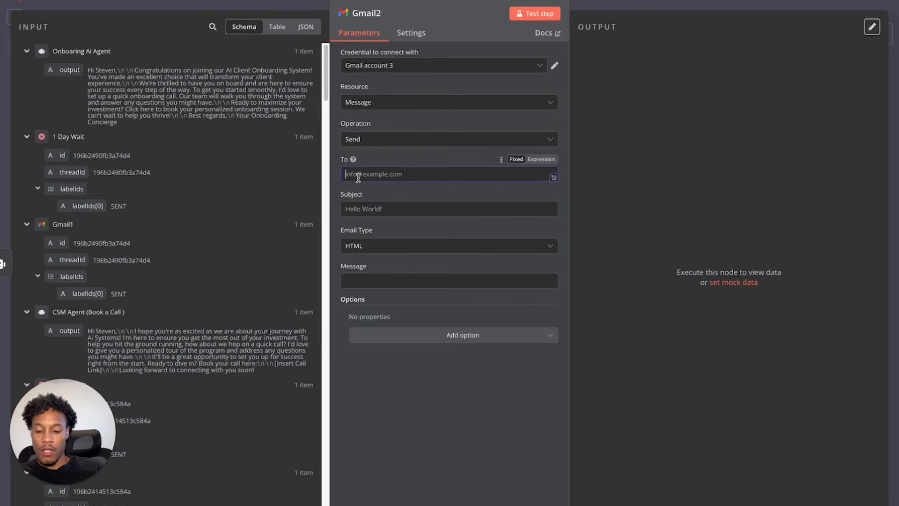
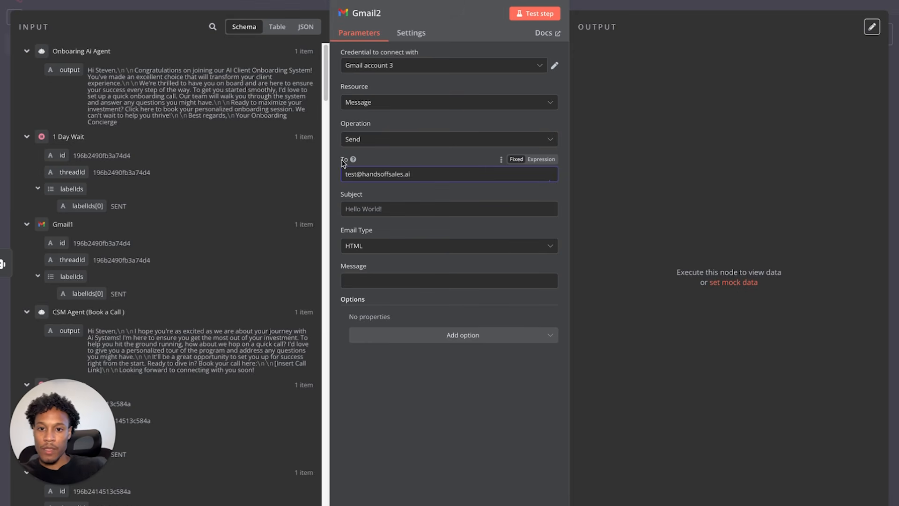
pyautogui.click(375, 209)
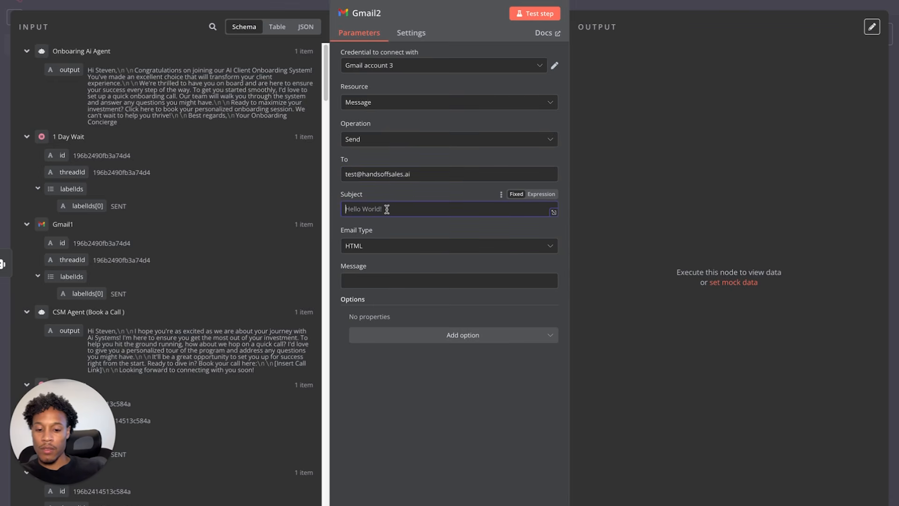
pyautogui.write('Open this one')
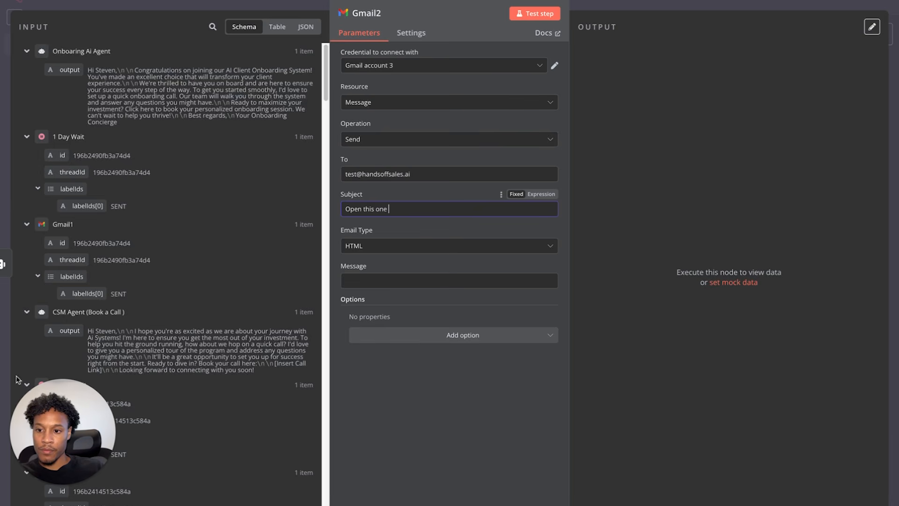
pyautogui.scroll(-3, 103, 322)
pyautogui.scroll(-9, 102, 322)
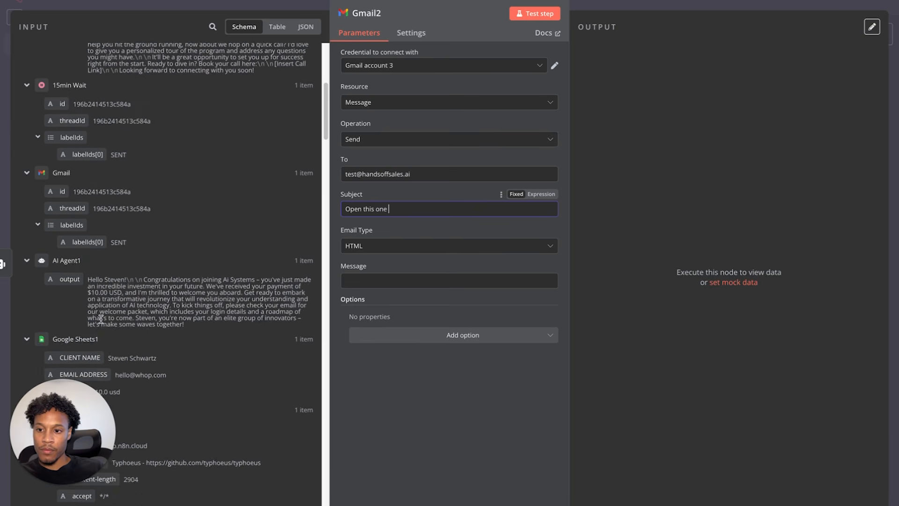
pyautogui.moveTo(93, 168); pyautogui.dragTo(437, 211)
pyautogui.click(431, 195)
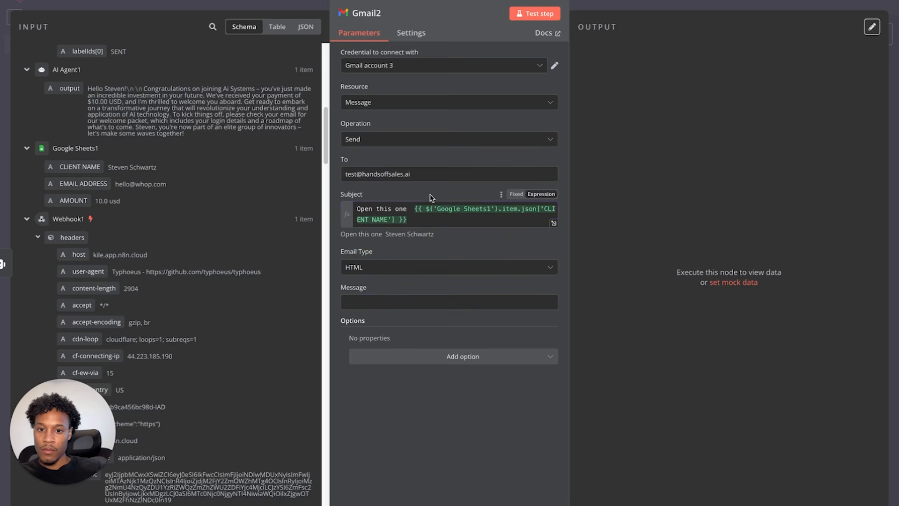
pyautogui.scroll(8, 181, 184)
pyautogui.moveTo(69, 70); pyautogui.dragTo(416, 300)
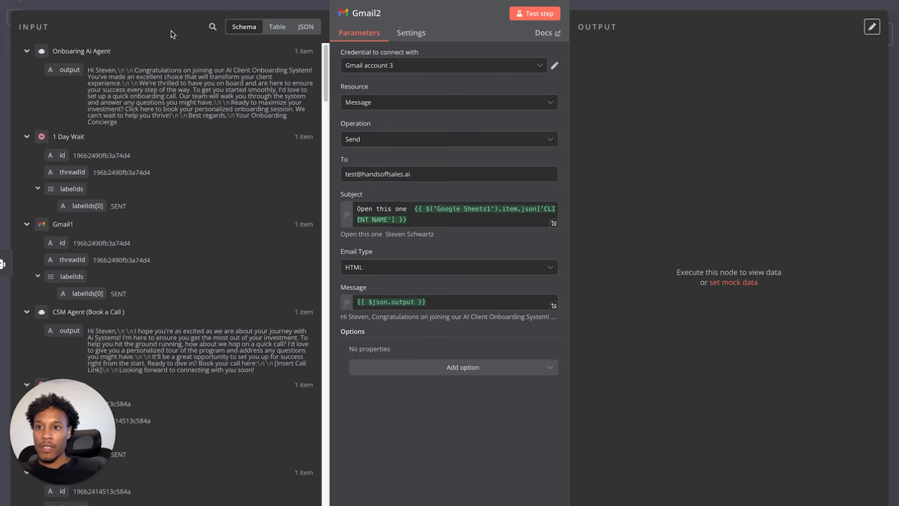
pyautogui.press('Escape')
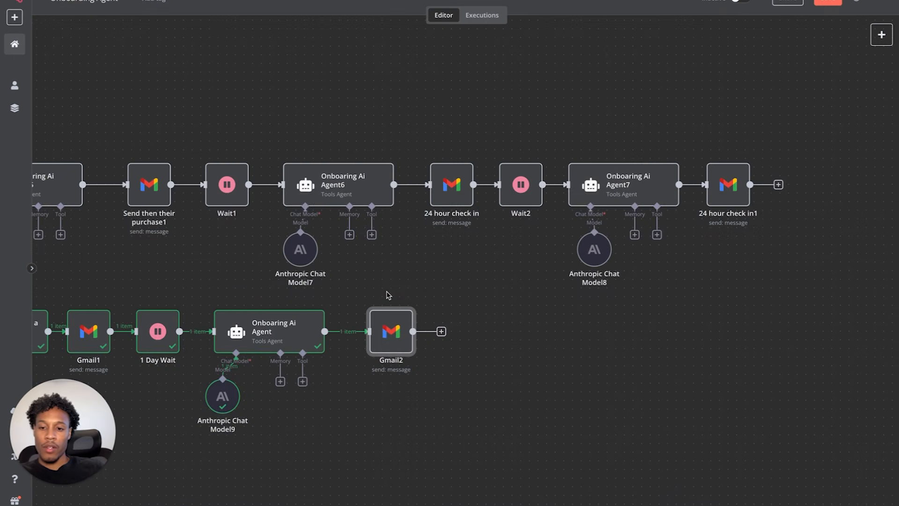
# - Move the lower workflow down and right and nudge Gmail2 slightly left
pyautogui.scroll(-5, 388, 295)
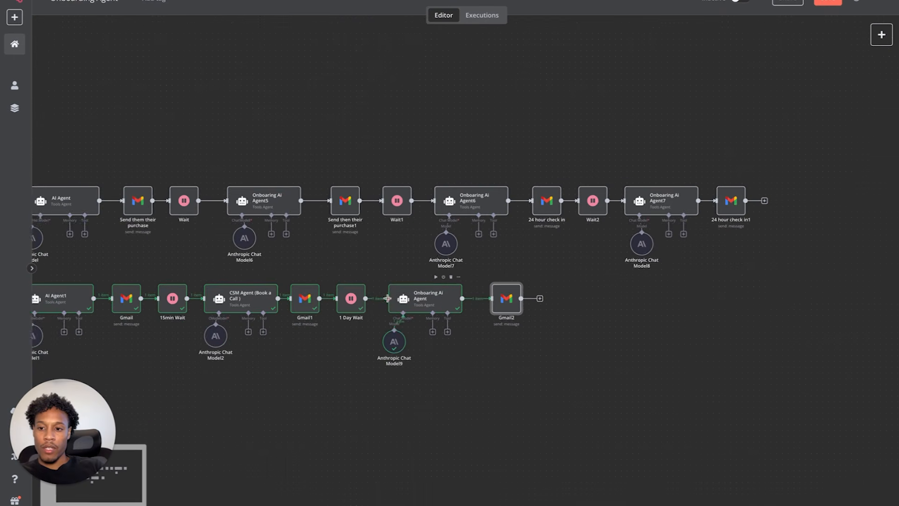
pyautogui.hscroll(-5, 388, 302)
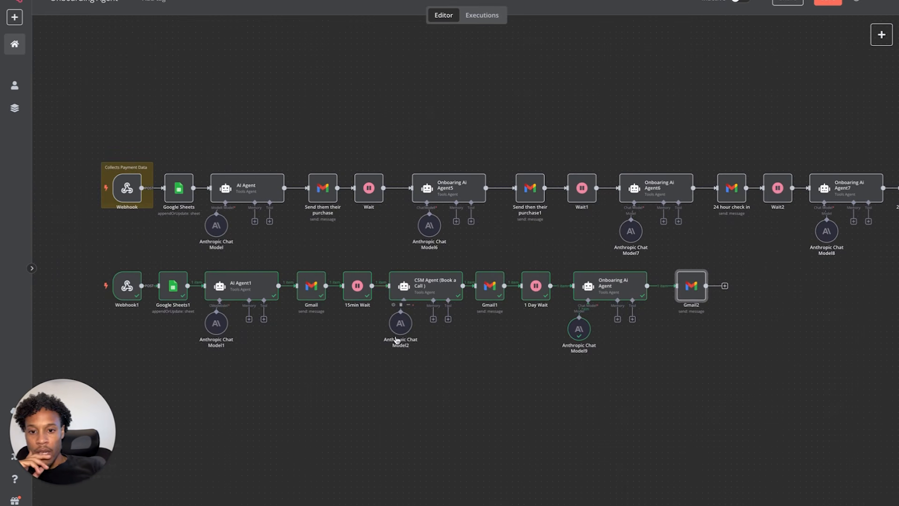
pyautogui.moveTo(100, 255); pyautogui.dragTo(775, 404)
pyautogui.moveTo(437, 290); pyautogui.dragTo(488, 355)
pyautogui.click(736, 436)
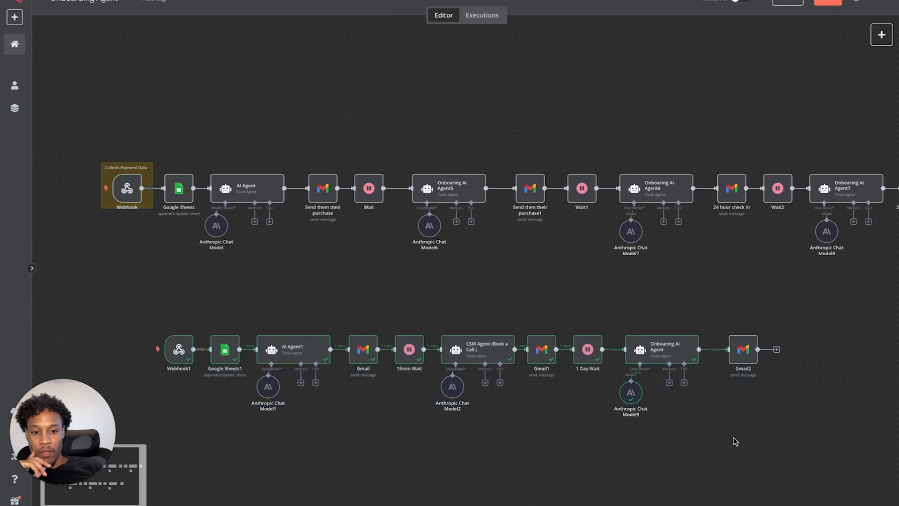
pyautogui.moveTo(741, 360); pyautogui.dragTo(680, 366)
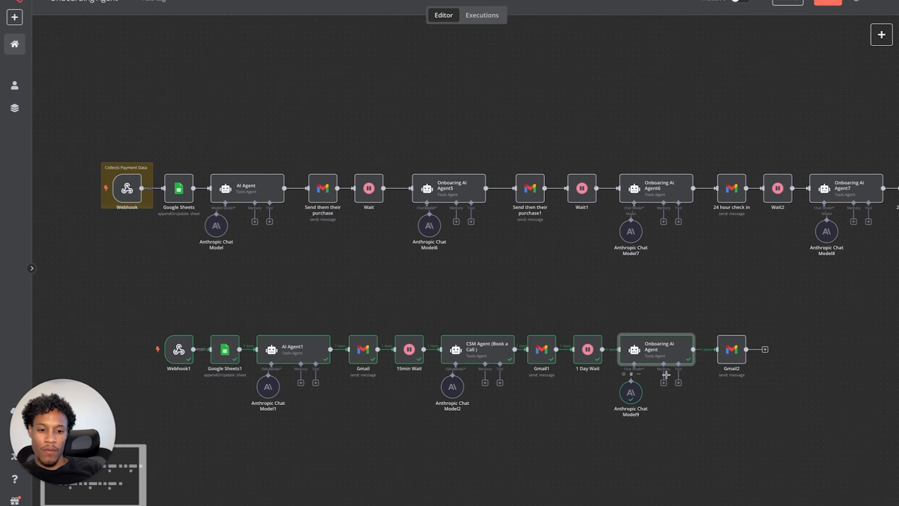
pyautogui.moveTo(736, 356); pyautogui.dragTo(730, 356)
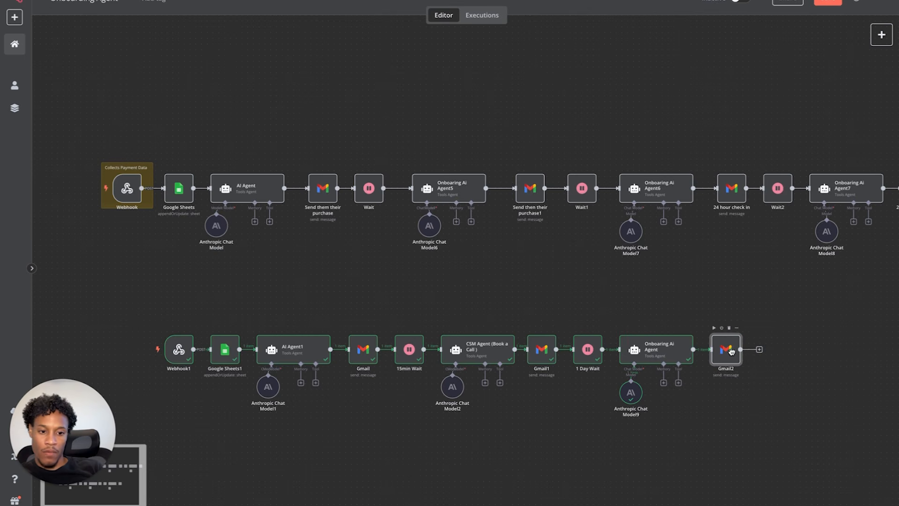
# - Add a Wait node after Gmail2 set to resume At Specified Time
pyautogui.click(760, 350)
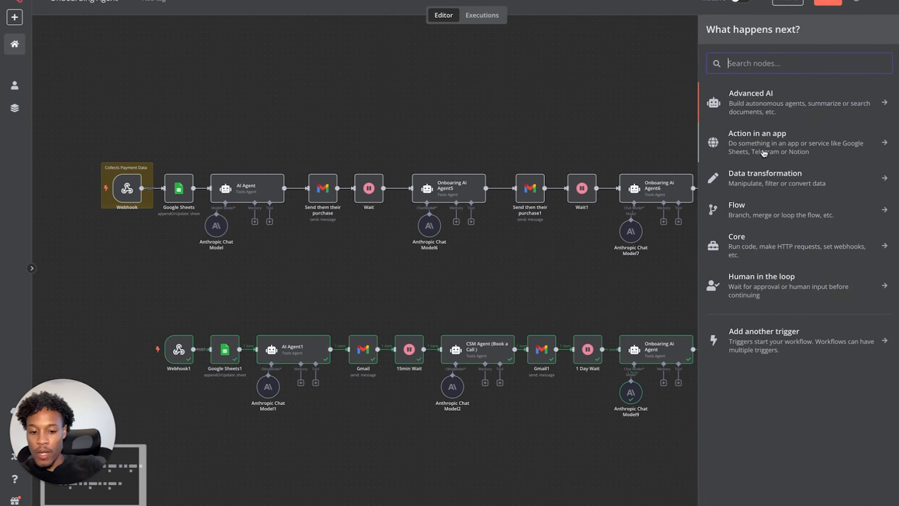
pyautogui.write('wai')
pyautogui.click(741, 98)
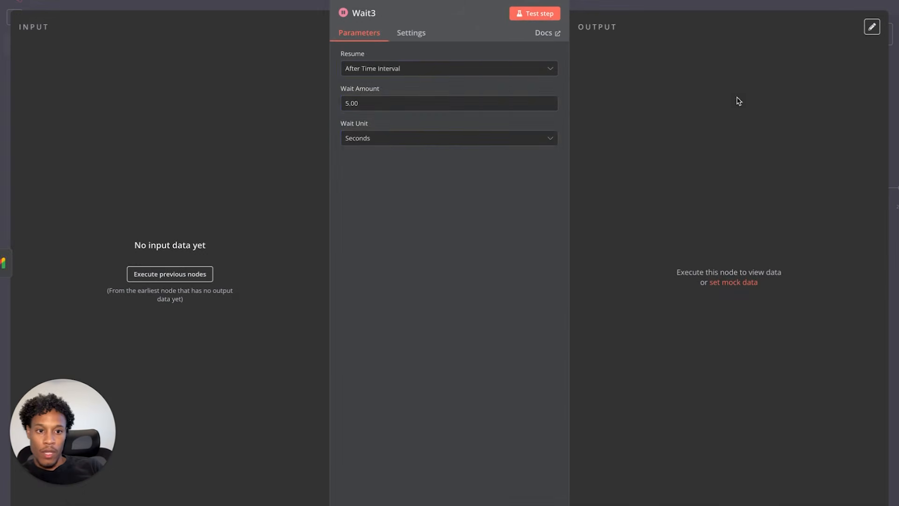
pyautogui.click(409, 72)
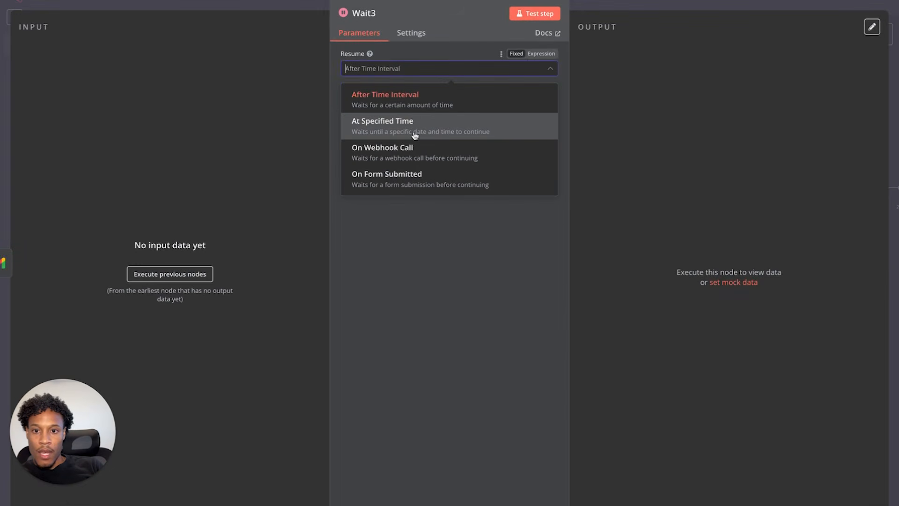
pyautogui.click(408, 136)
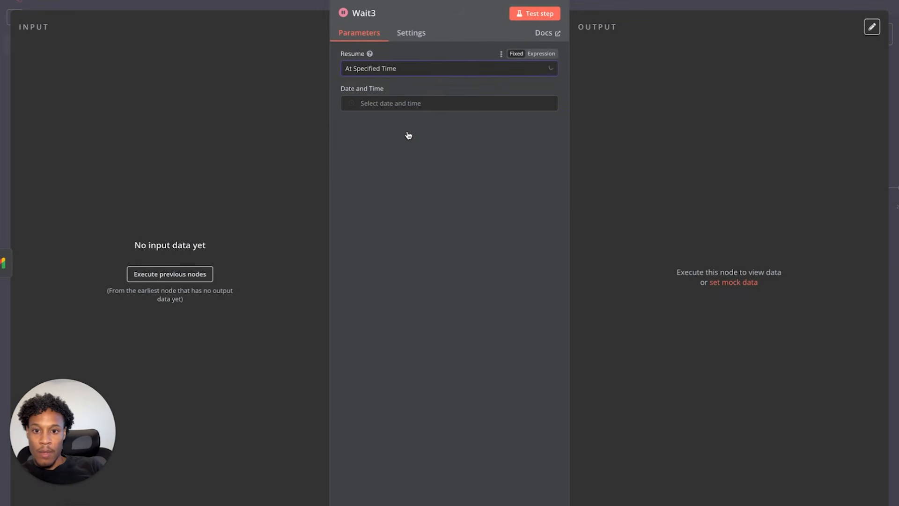
pyautogui.click(404, 104)
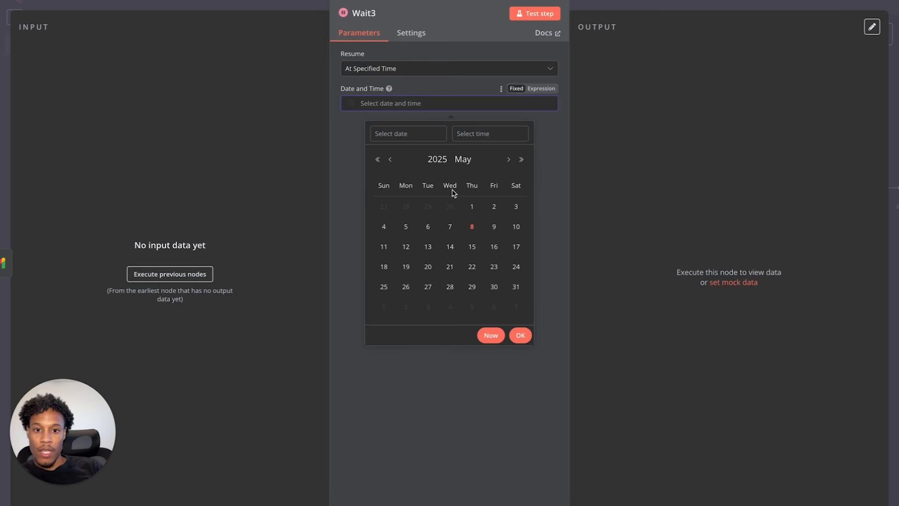
pyautogui.click(472, 246)
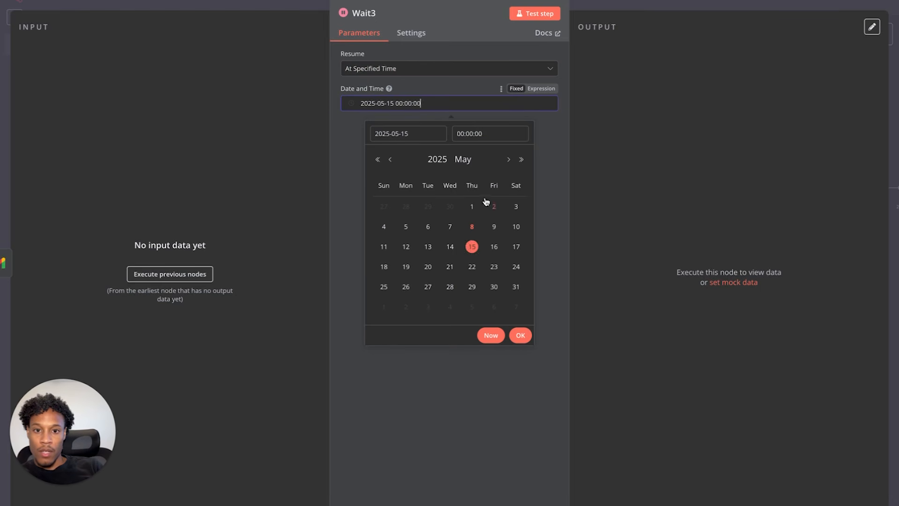
pyautogui.click(352, 142)
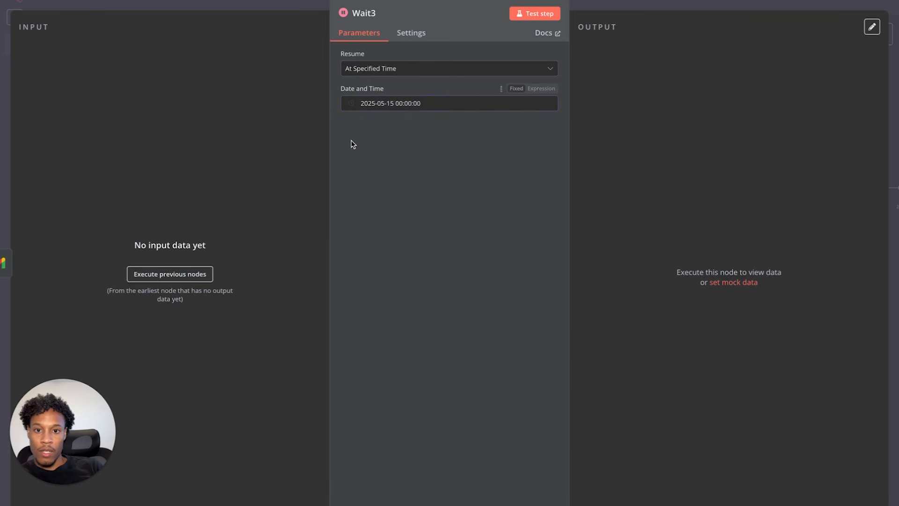
pyautogui.click(425, 104)
pyautogui.click(483, 133)
pyautogui.scroll(-5, 496, 201)
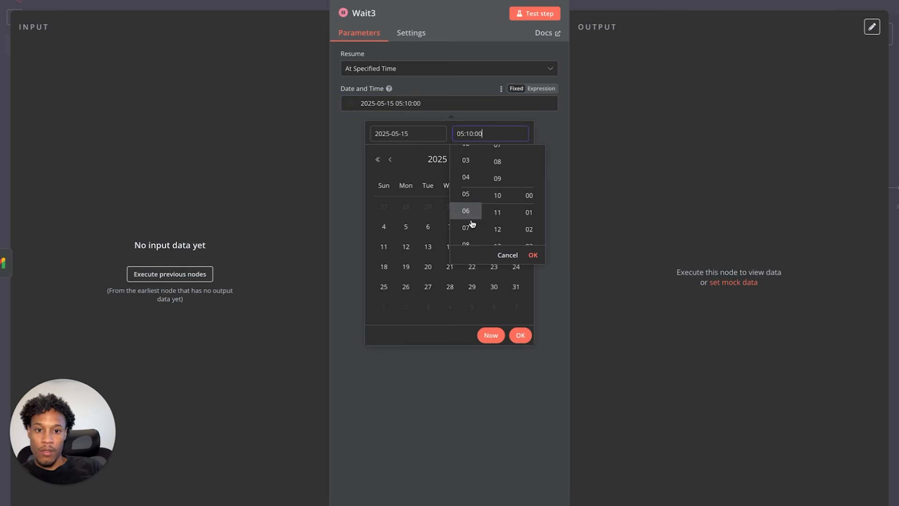
pyautogui.scroll(-8, 470, 206)
pyautogui.scroll(-7, 469, 197)
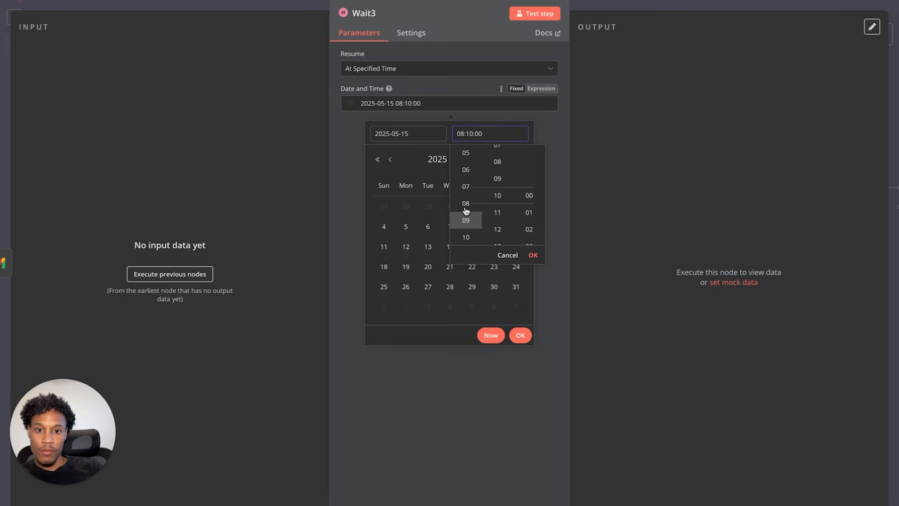
pyautogui.scroll(-11, 525, 211)
pyautogui.scroll(-20, 524, 214)
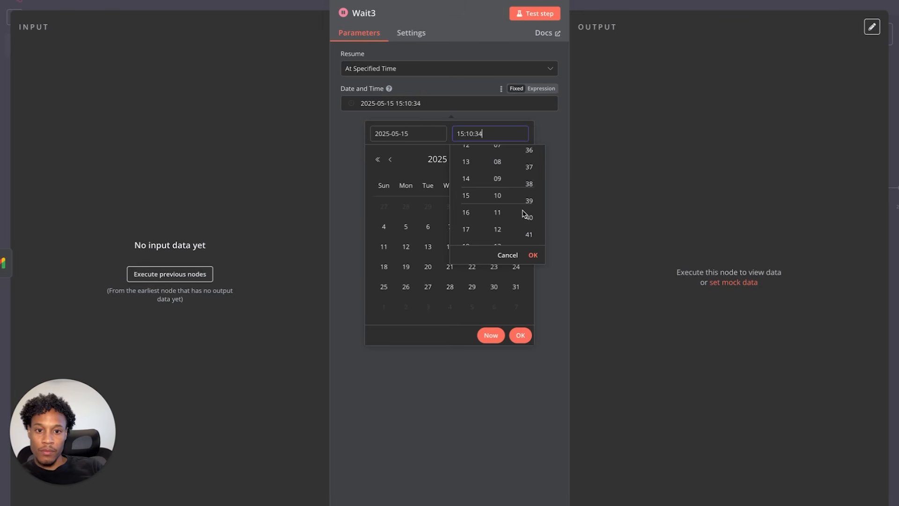
pyautogui.scroll(1, 465, 187)
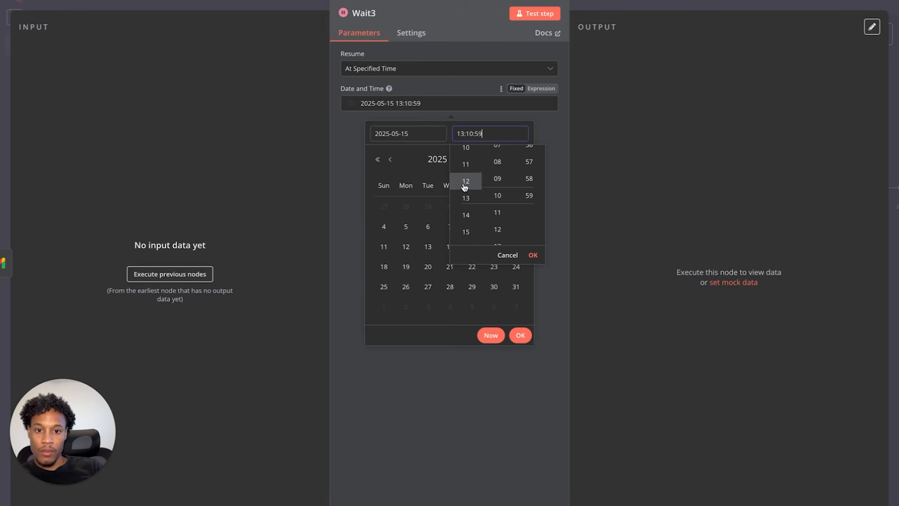
pyautogui.scroll(1, 464, 187)
pyautogui.scroll(1, 464, 188)
pyautogui.scroll(9, 497, 195)
pyautogui.scroll(1, 499, 197)
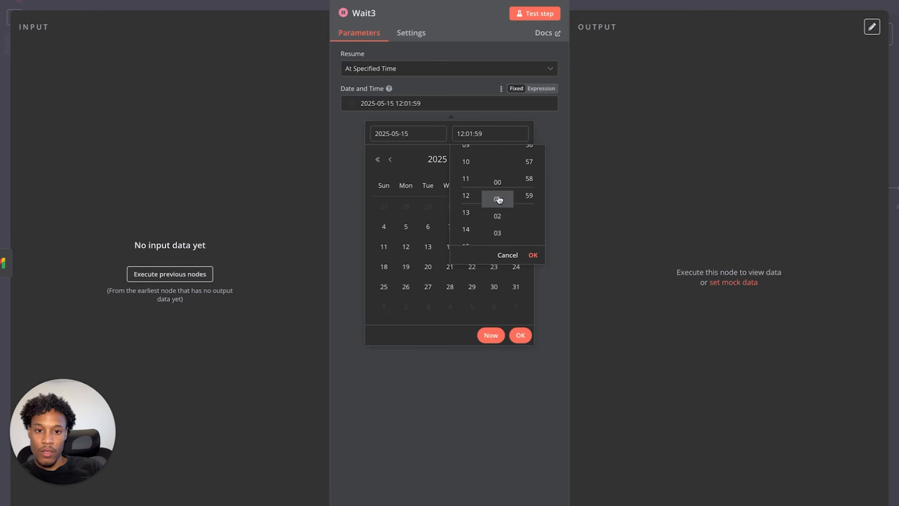
pyautogui.scroll(12, 526, 191)
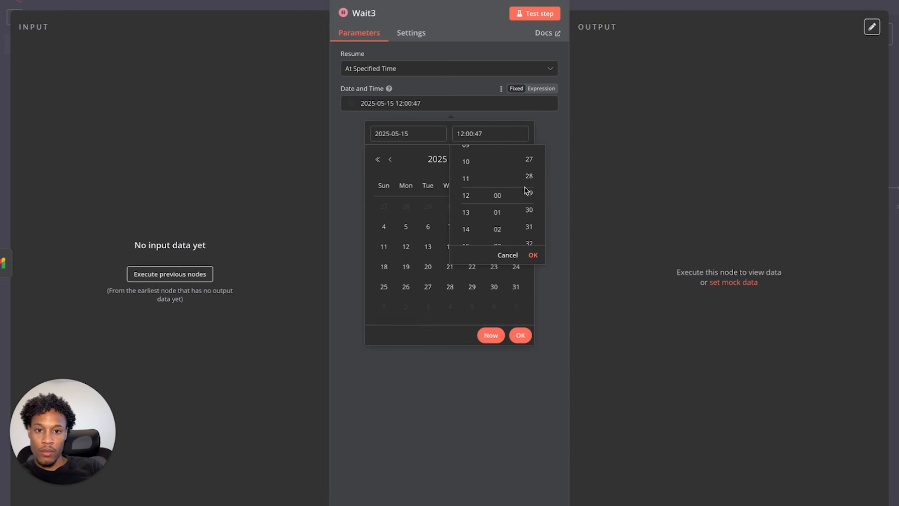
pyautogui.scroll(20, 534, 176)
pyautogui.click(535, 256)
pyautogui.click(521, 335)
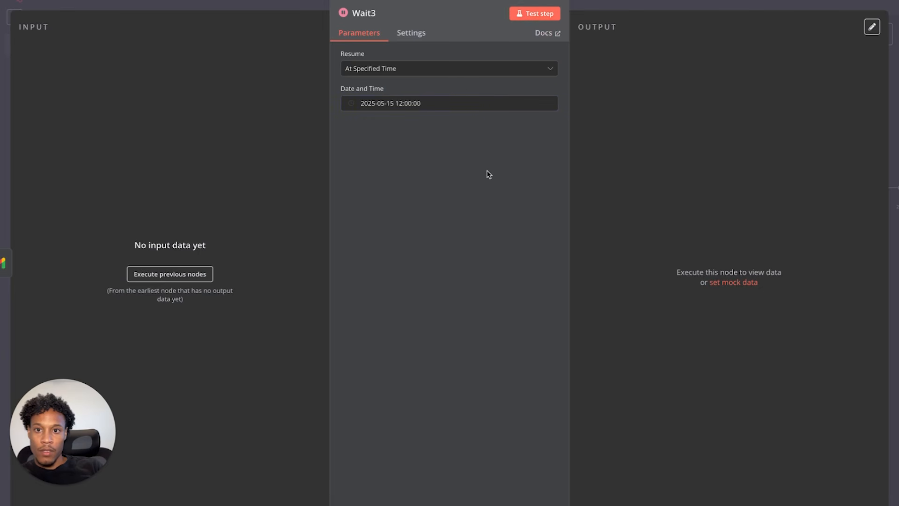
# - Rename the Wait3 node to 'Group call time'
pyautogui.click(364, 13)
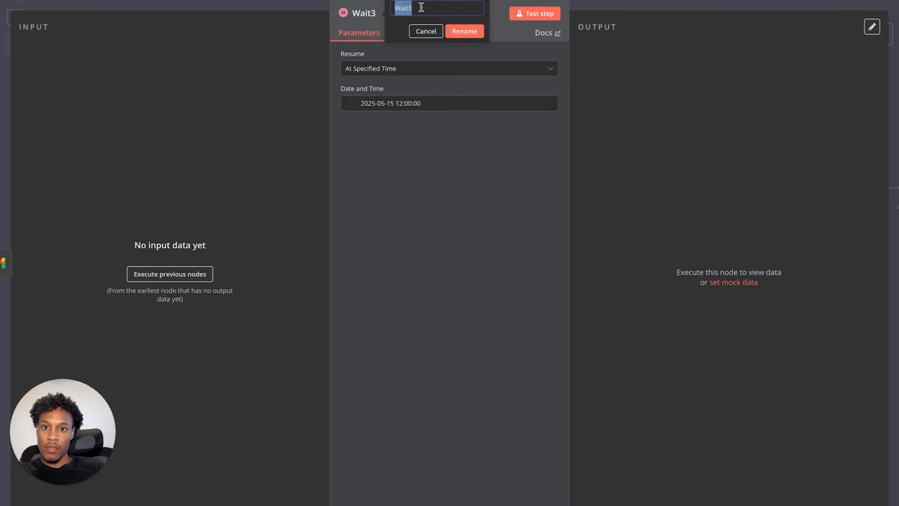
pyautogui.write('Group call time')
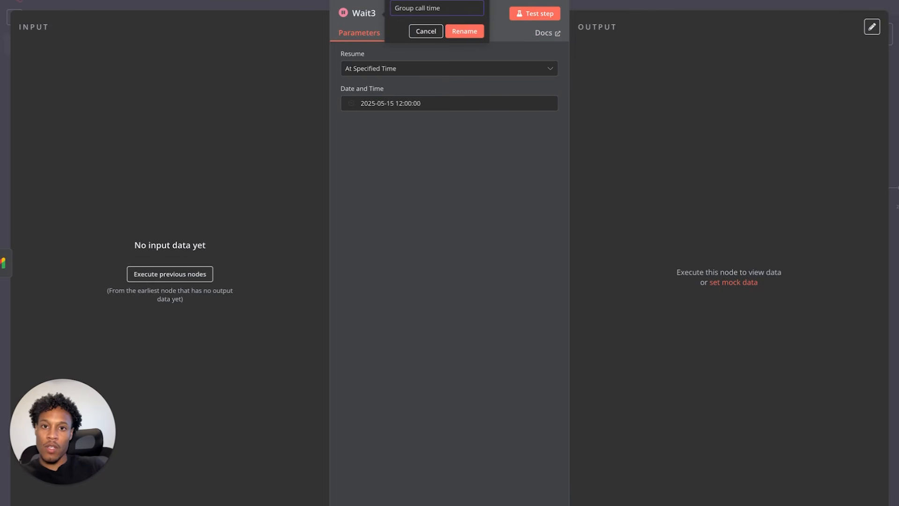
pyautogui.click(464, 31)
pyautogui.click(33, 6)
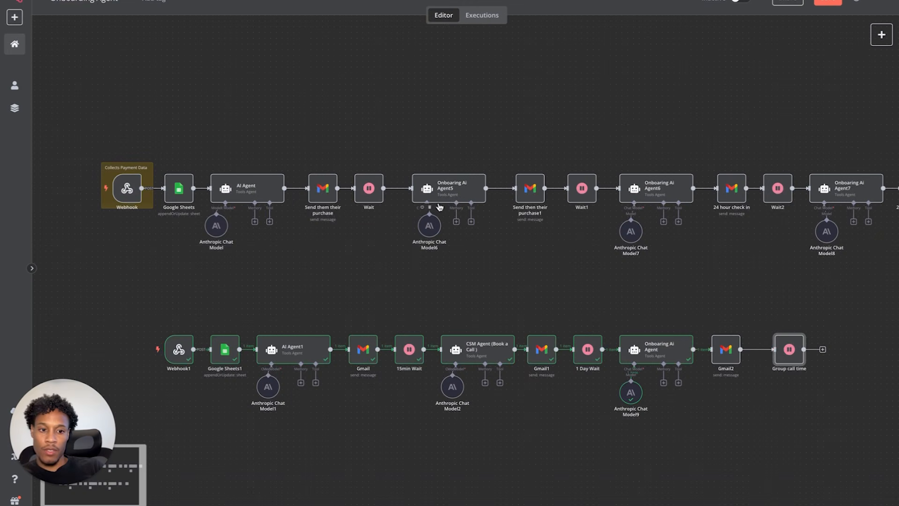
# - Add an AI Agent after Group call time with Source for Prompt set to Define below
pyautogui.moveTo(791, 353); pyautogui.dragTo(780, 354)
pyautogui.moveTo(600, 307); pyautogui.dragTo(717, 438)
pyautogui.click(811, 349)
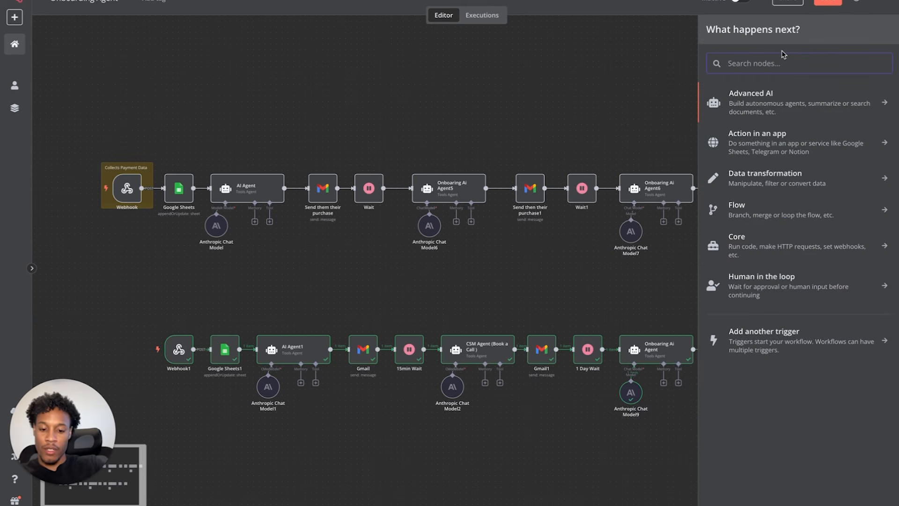
pyautogui.write('ai agent')
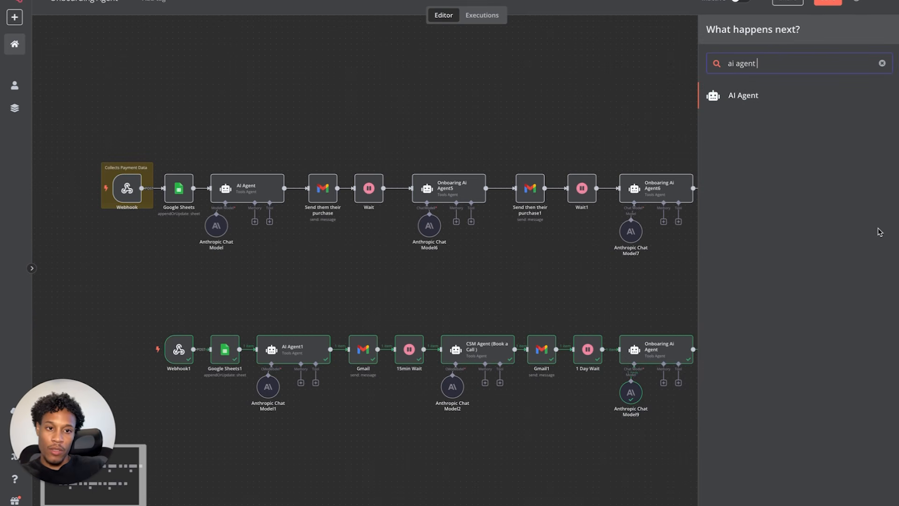
pyautogui.click(744, 96)
pyautogui.click(518, 133)
pyautogui.click(445, 202)
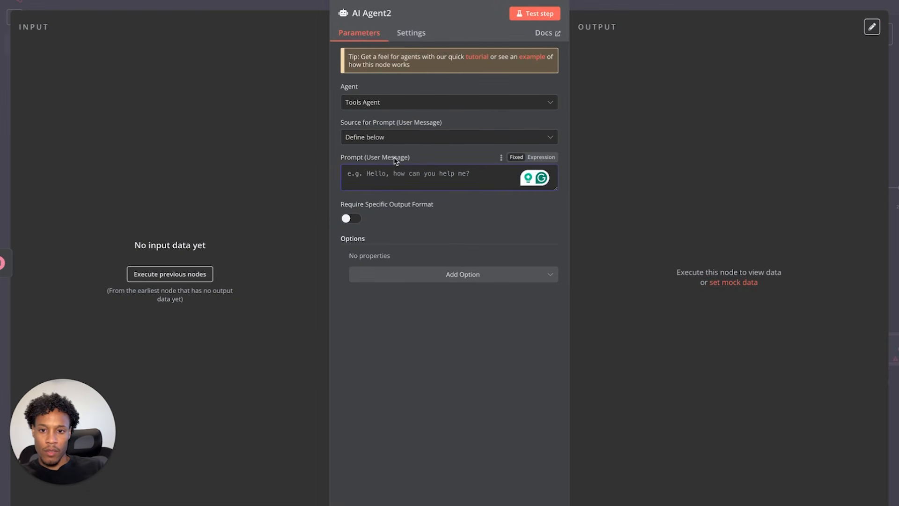
pyautogui.moveTo(363, 16)
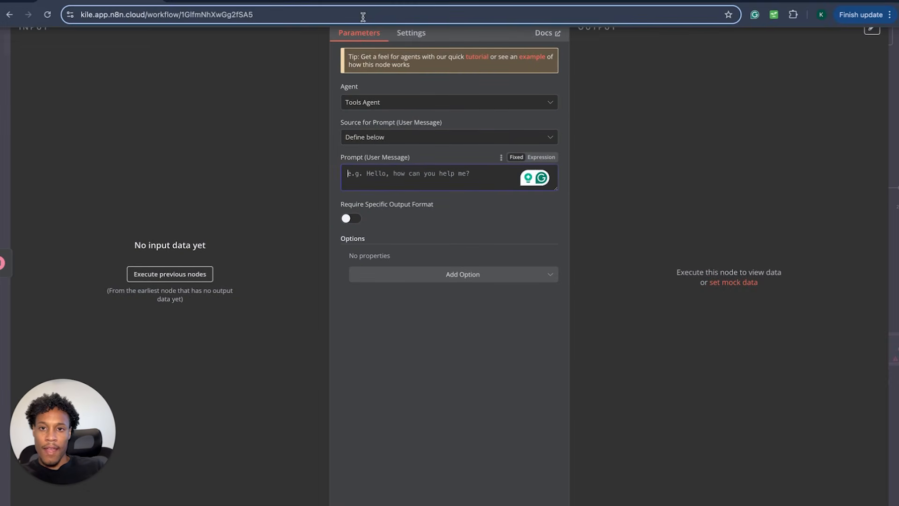
pyautogui.click(248, 2)
# - Ask ChatGPT for a prompt inviting new clients to a Thursday noon community group call
pyautogui.click(329, 477)
pyautogui.write('I')
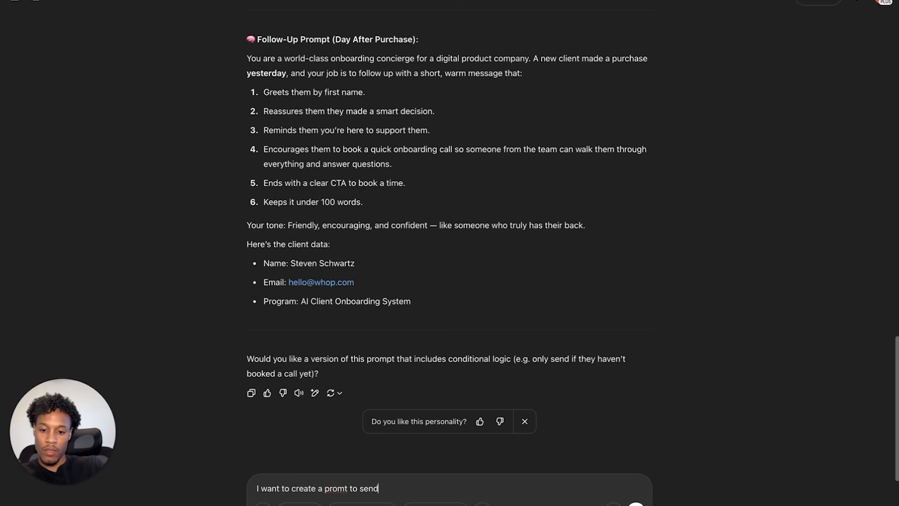
pyautogui.click(347, 485)
pyautogui.write('p')
pyautogui.write(' them')
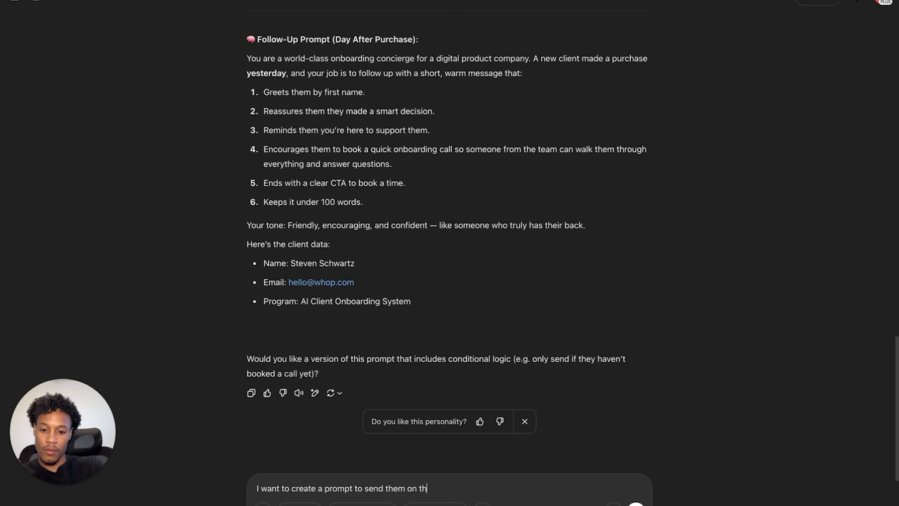
pyautogui.write('on thursday at noon to tell them')
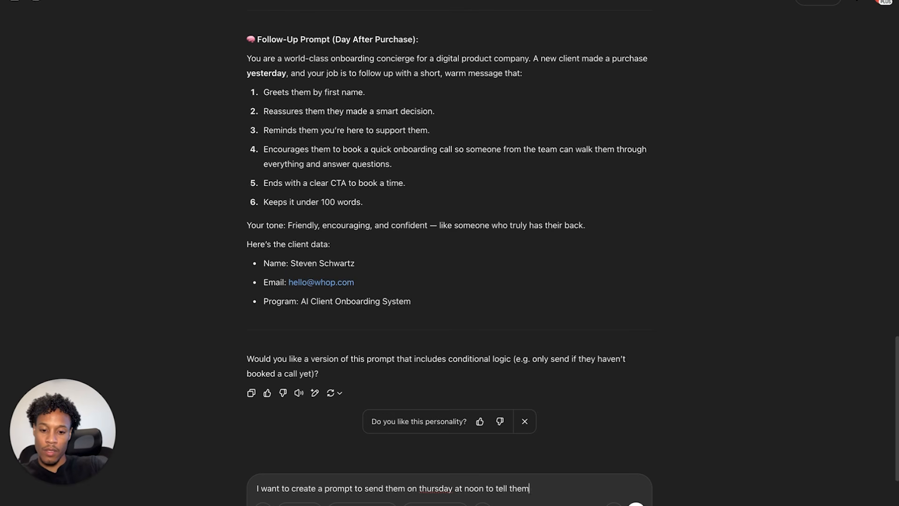
pyautogui.write(' to come to my group ca')
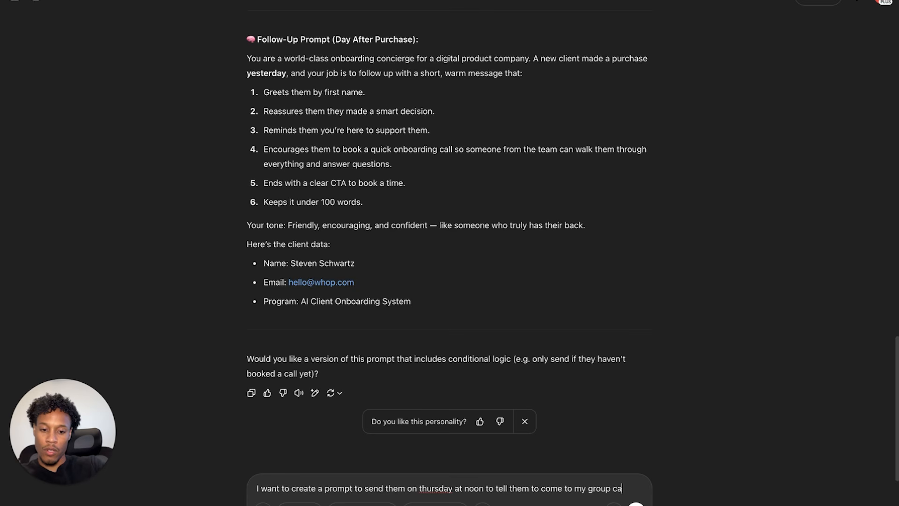
pyautogui.write('o I d')
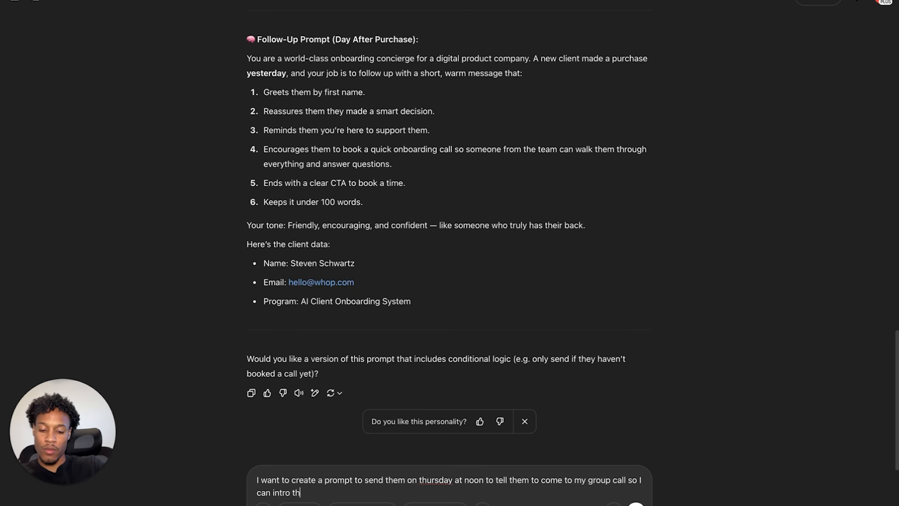
pyautogui.write('communi')
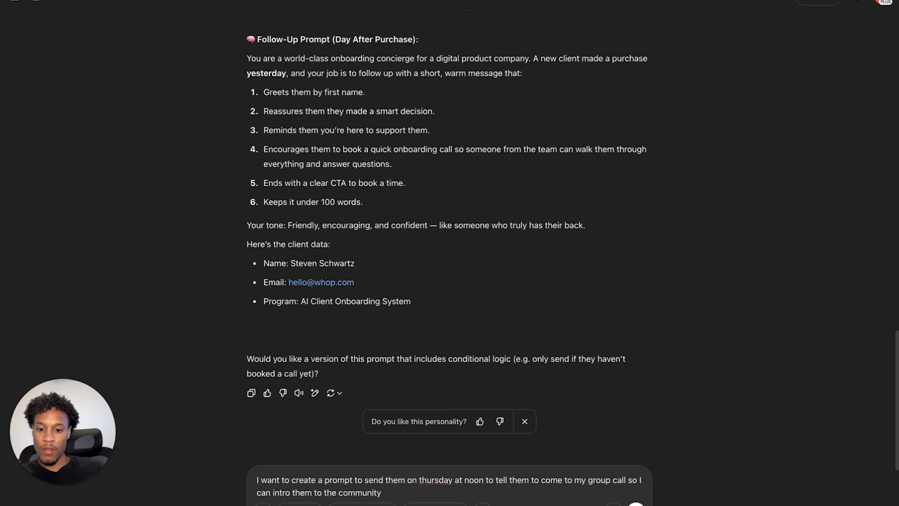
pyautogui.write('ty')
pyautogui.rightClick(437, 480)
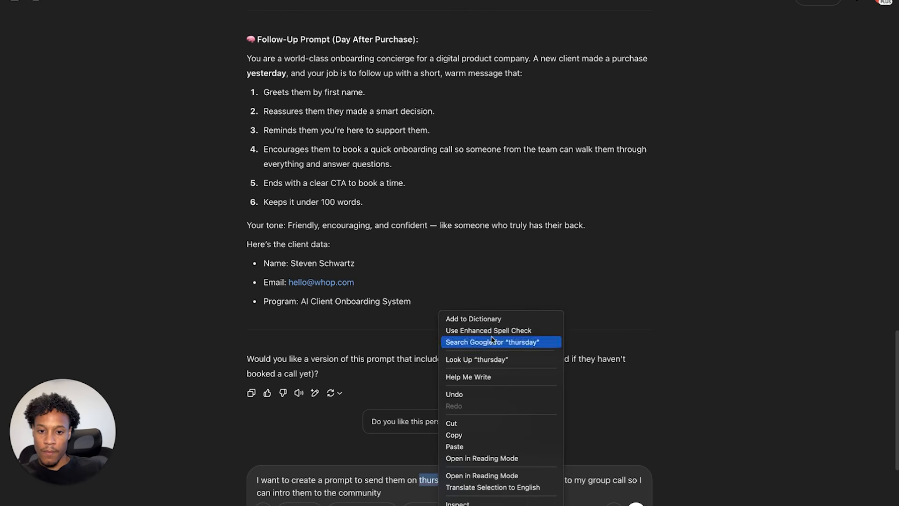
pyautogui.click(428, 482)
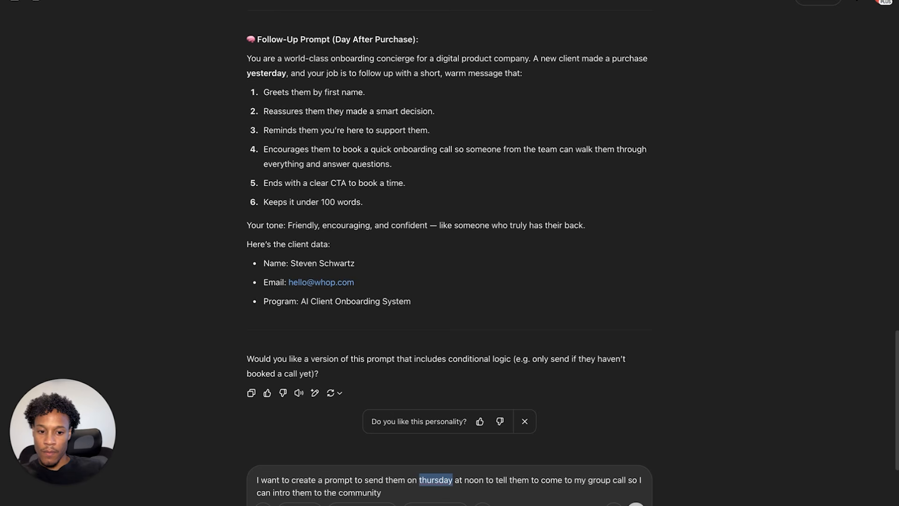
pyautogui.press('Return')
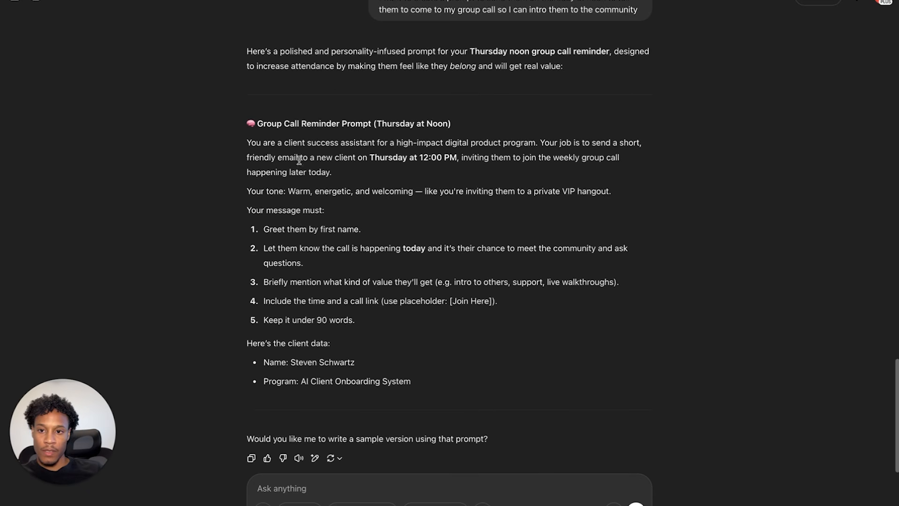
# - Copy the generated Group Call Reminder prompt and return to n8n
pyautogui.moveTo(251, 122); pyautogui.dragTo(524, 381)
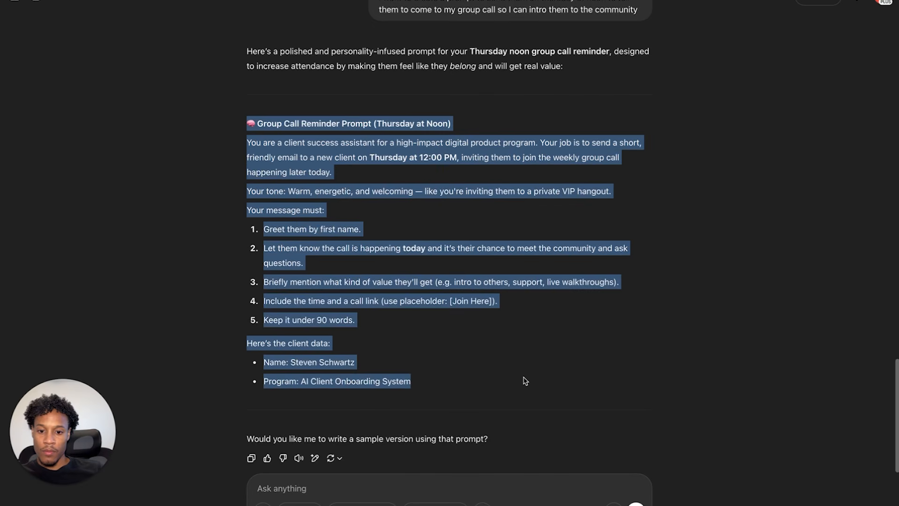
pyautogui.rightClick(347, 151)
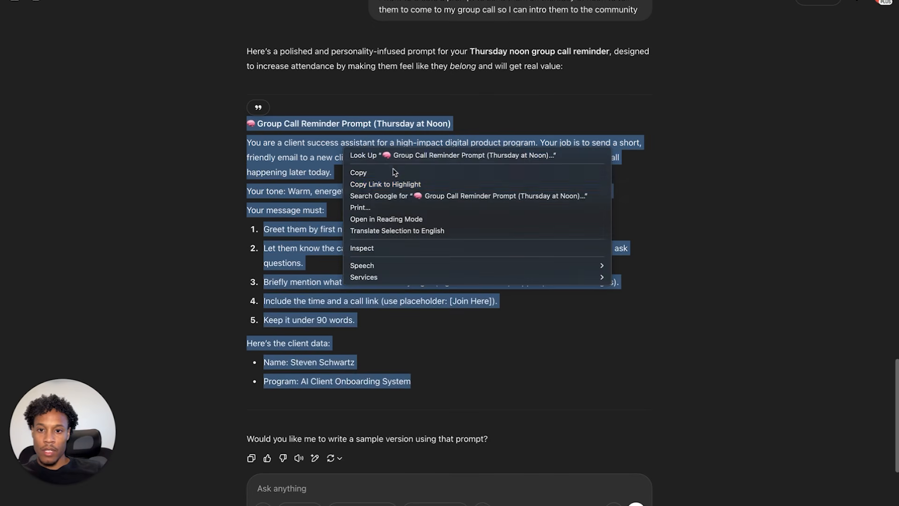
pyautogui.click(393, 173)
pyautogui.hotkey('ctrl', 'Tab')
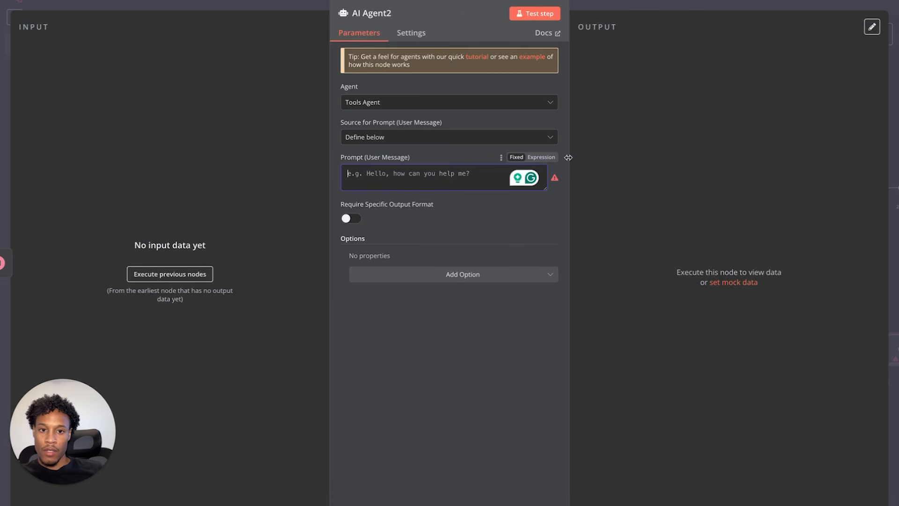
# - Paste the group call reminder prompt into AI Agent2's prompt as an expression
pyautogui.click(545, 157)
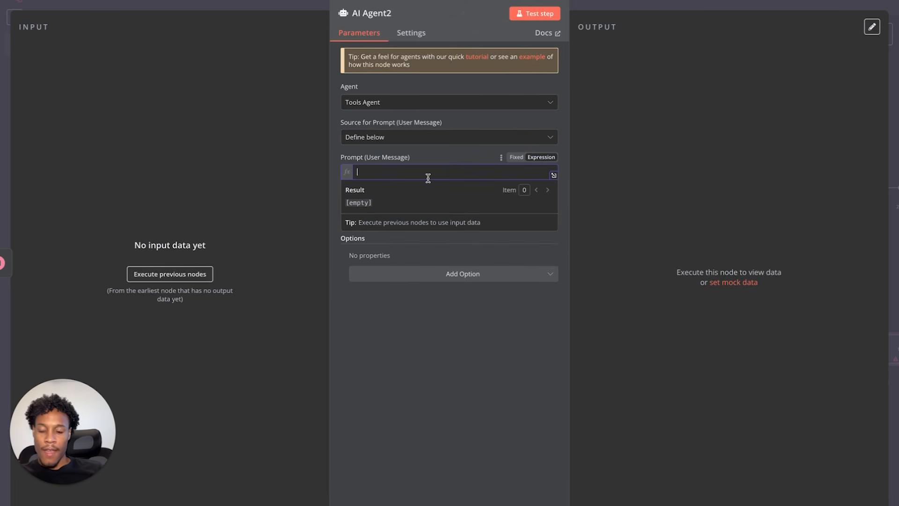
pyautogui.hotkey('ctrl', 'v')
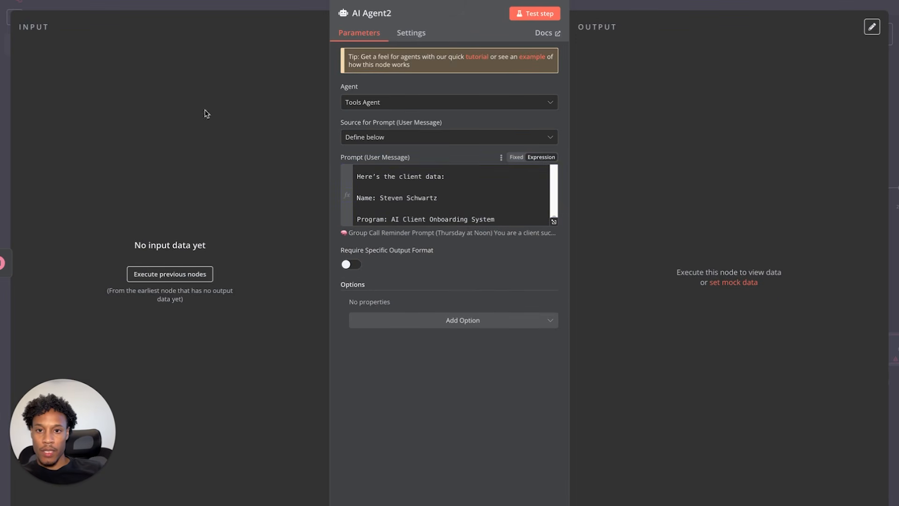
pyautogui.click(47, 5)
# - Attach an Anthropic Chat Model (Claude 3.5 Sonnet 20240620) to AI Agent2
pyautogui.click(779, 353)
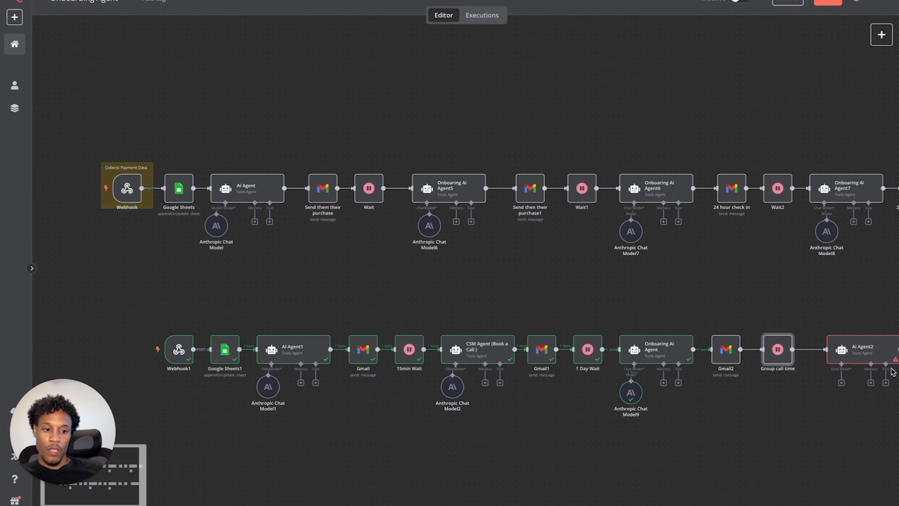
pyautogui.click(841, 384)
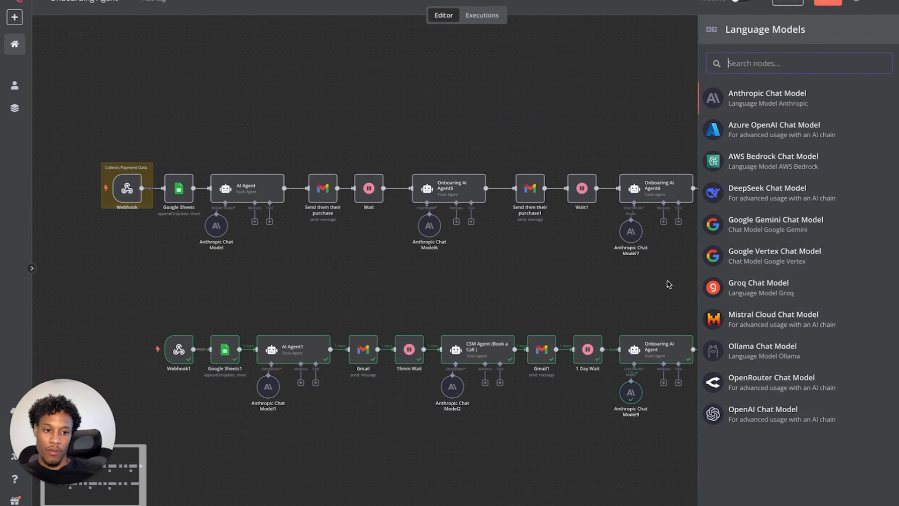
pyautogui.click(803, 105)
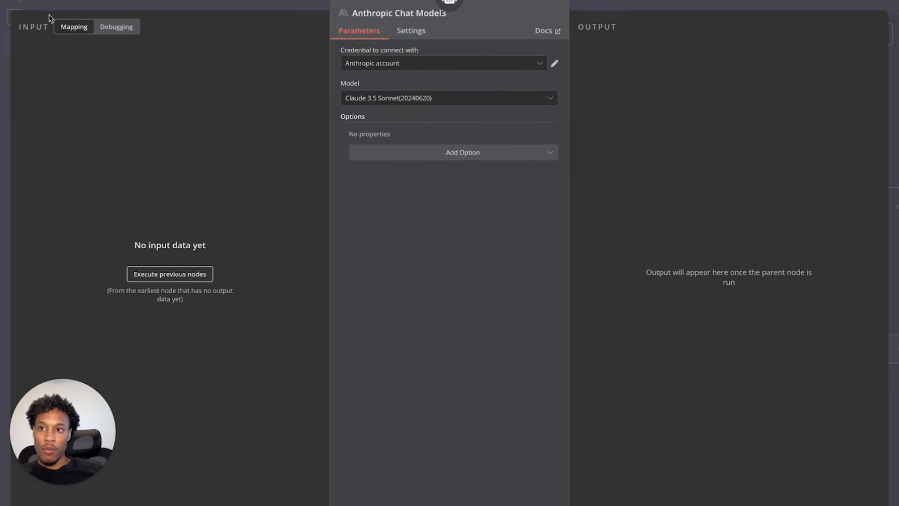
pyautogui.click(55, 1)
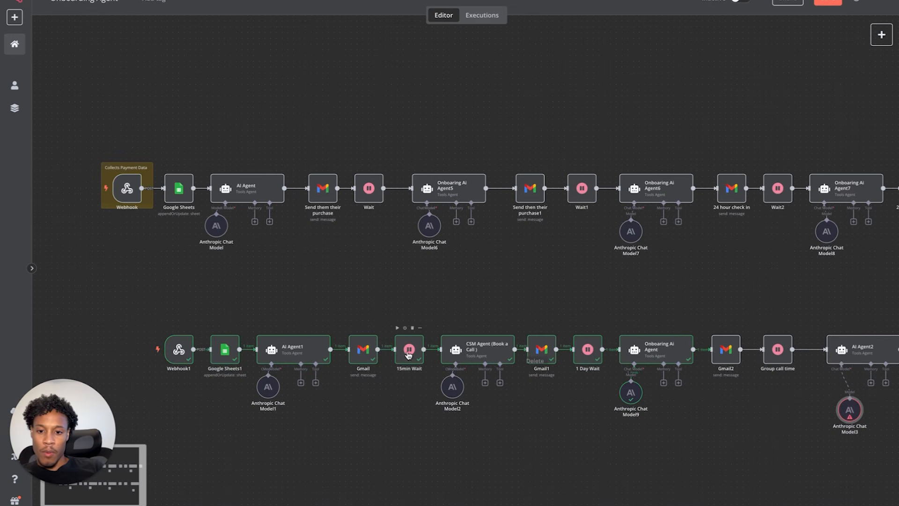
pyautogui.hscroll(2, 481, 358)
pyautogui.hscroll(2, 482, 358)
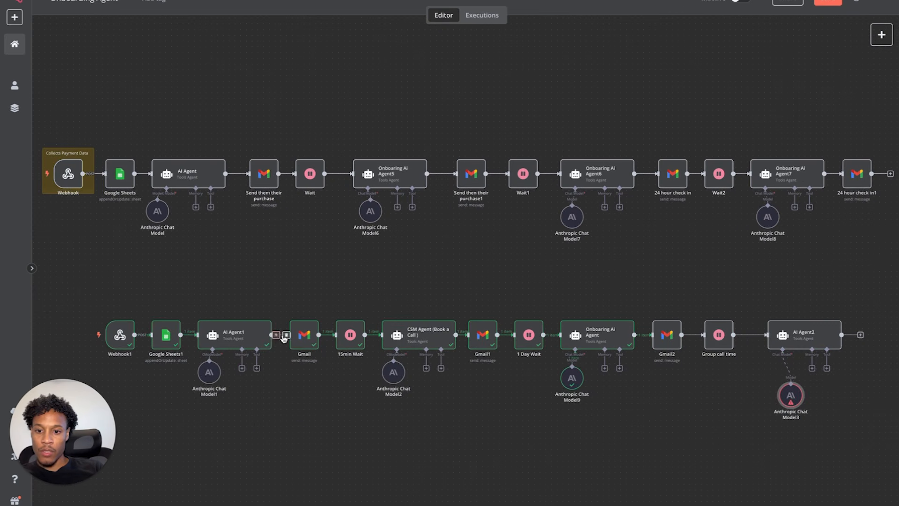
# - Insert an If node on the AI Agent1 to Gmail connection in the lower workflow
pyautogui.click(277, 336)
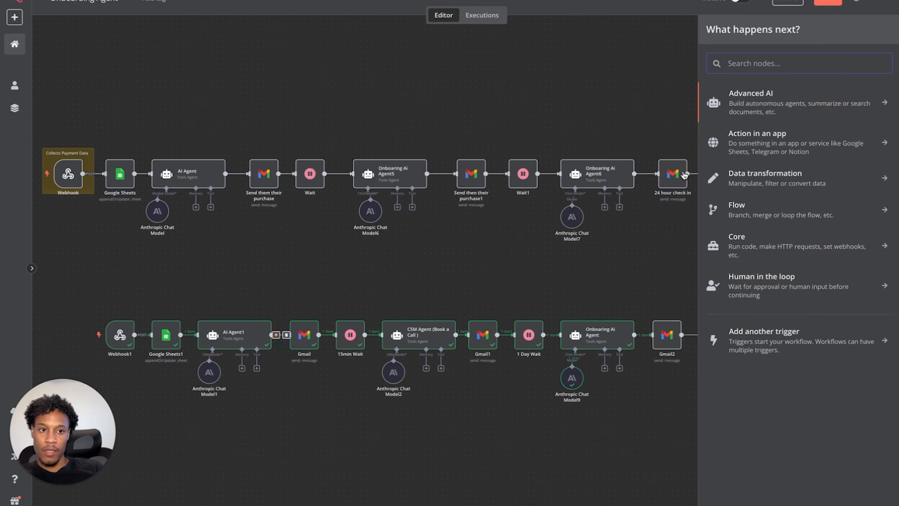
pyautogui.write('split')
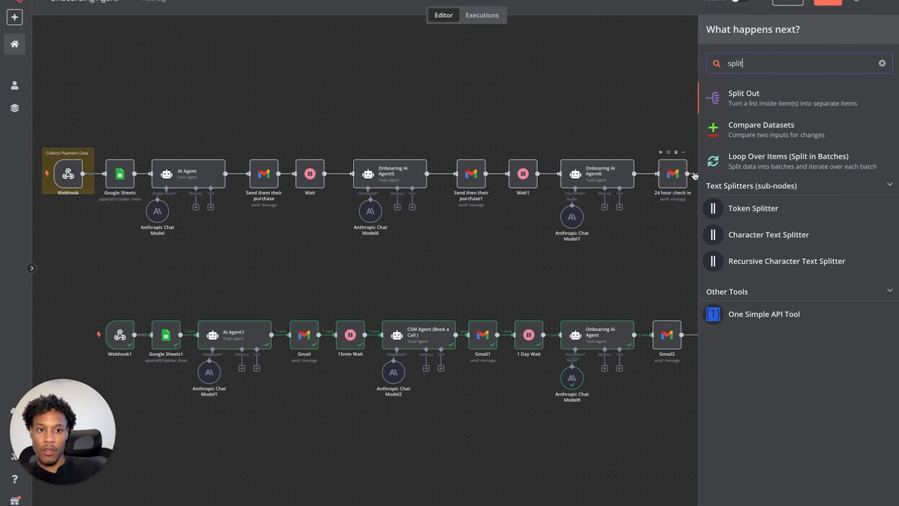
pyautogui.doubleClick(745, 64)
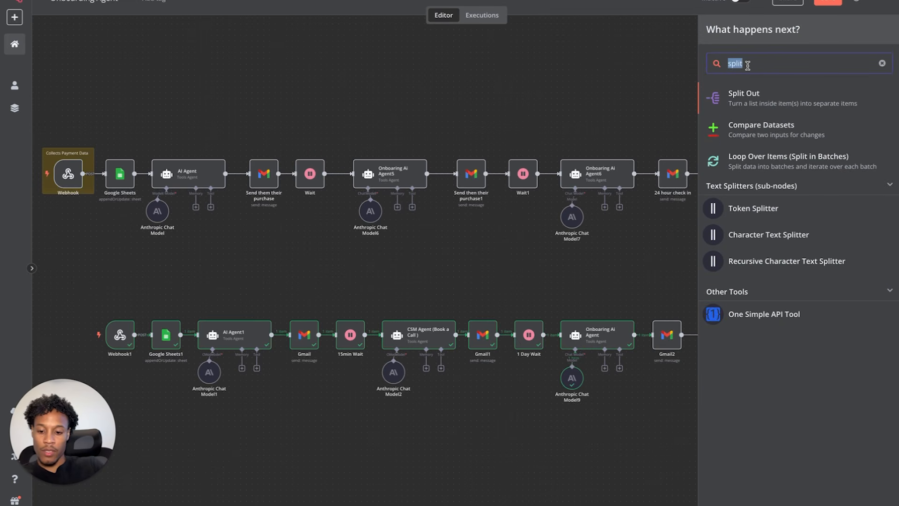
pyautogui.write('if')
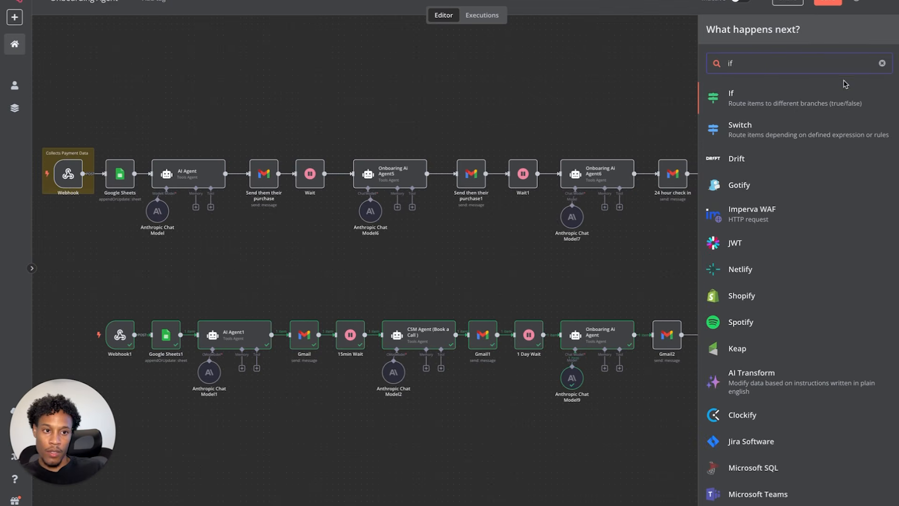
pyautogui.click(823, 92)
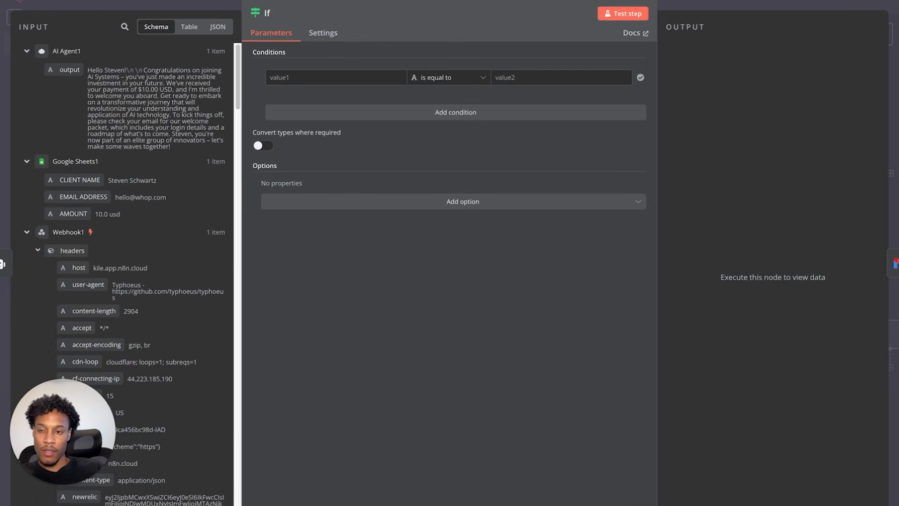
pyautogui.press('Escape')
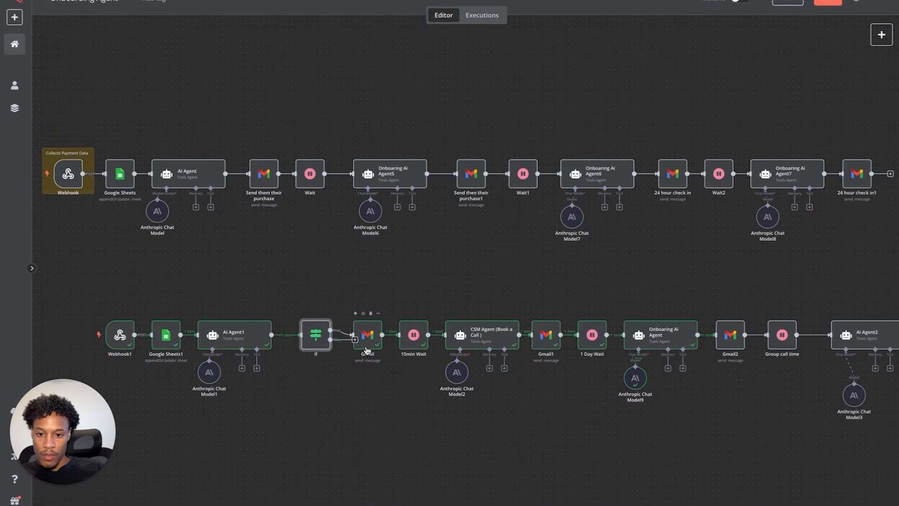
# - Move the lower follow-up chain up above the If node
pyautogui.moveTo(356, 289); pyautogui.dragTo(860, 398)
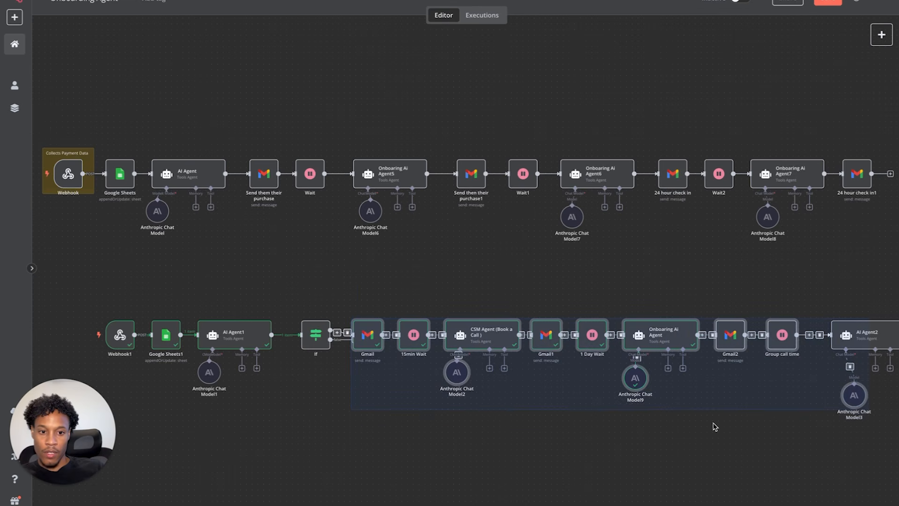
pyautogui.hscroll(4, 345, 375)
pyautogui.click(420, 278)
pyautogui.moveTo(256, 302); pyautogui.dragTo(848, 436)
pyautogui.moveTo(388, 333); pyautogui.dragTo(404, 270)
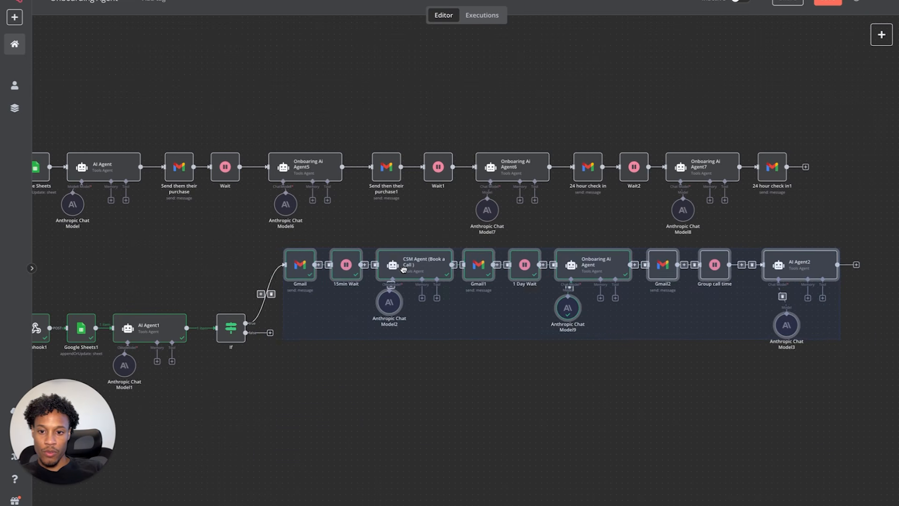
pyautogui.click(339, 376)
pyautogui.hscroll(-3, 336, 378)
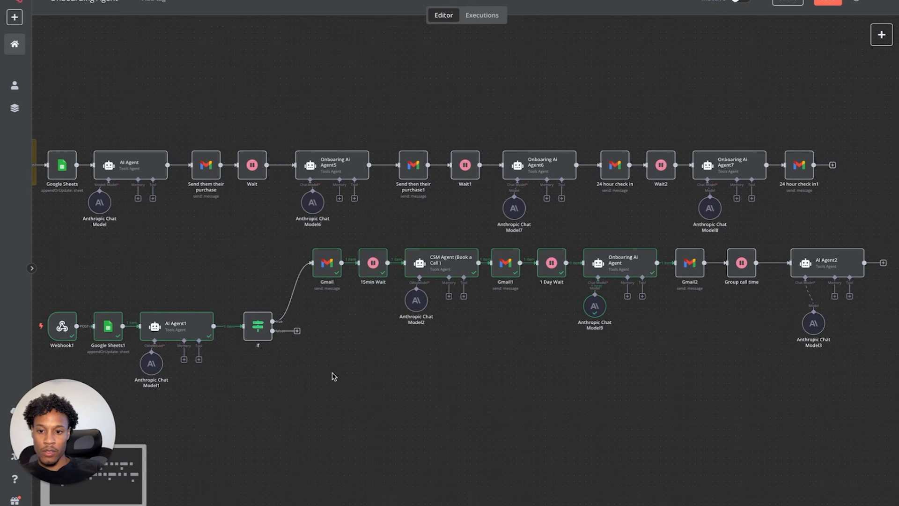
# - Duplicate the follow-up chain and wire the If false output to the copied Gmail3
pyautogui.moveTo(298, 234); pyautogui.dragTo(804, 354)
pyautogui.click(804, 353)
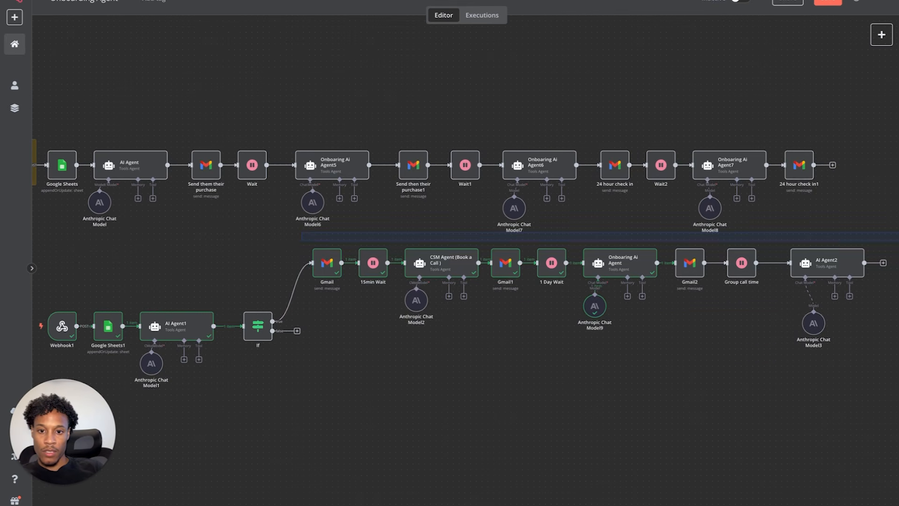
pyautogui.moveTo(897, 240); pyautogui.dragTo(876, 325)
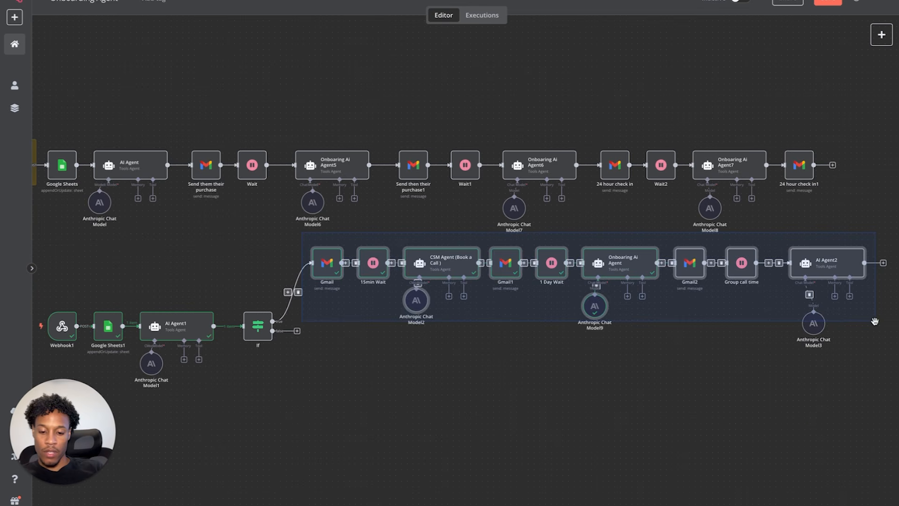
pyautogui.hotkey('ctrl', 'v')
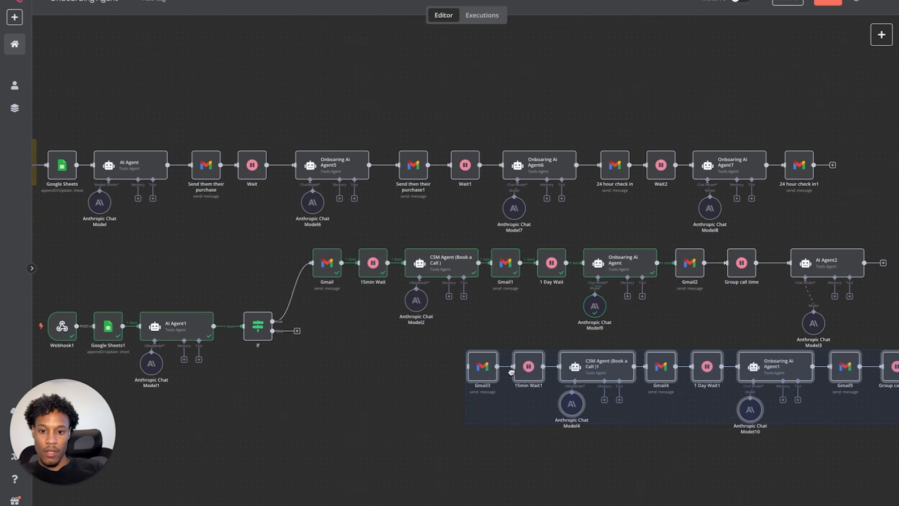
pyautogui.moveTo(378, 368); pyautogui.dragTo(375, 366)
pyautogui.click(279, 340)
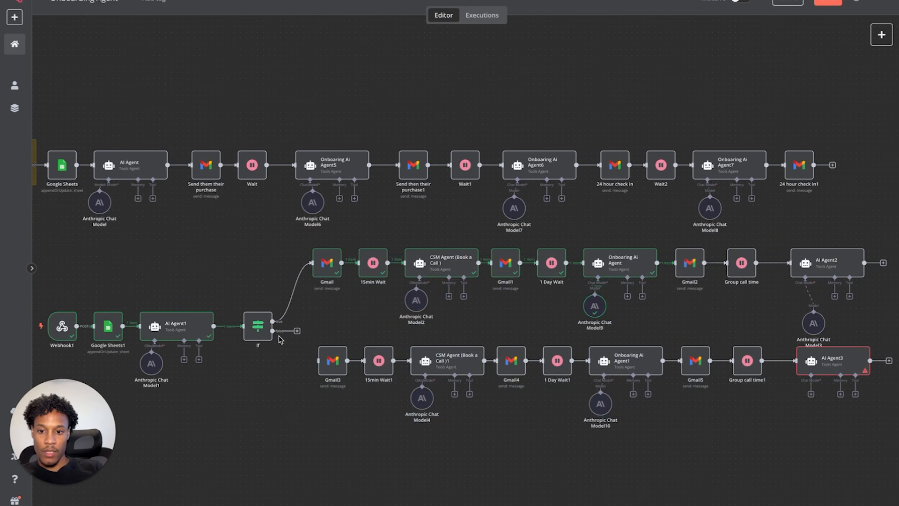
pyautogui.moveTo(273, 331); pyautogui.dragTo(318, 360)
# - Reposition the copied chain and attach an Anthropic Chat Model to AI Agent3
pyautogui.moveTo(314, 420); pyautogui.dragTo(886, 339)
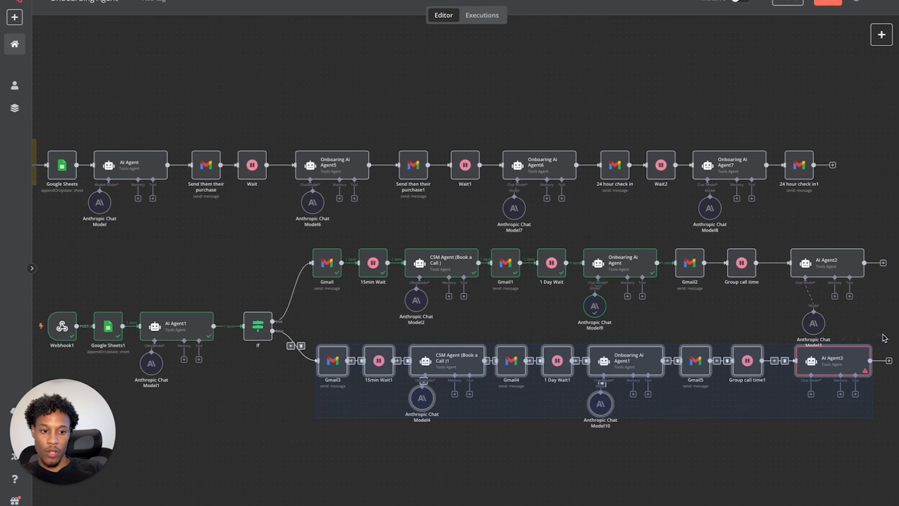
pyautogui.moveTo(741, 362); pyautogui.dragTo(720, 356)
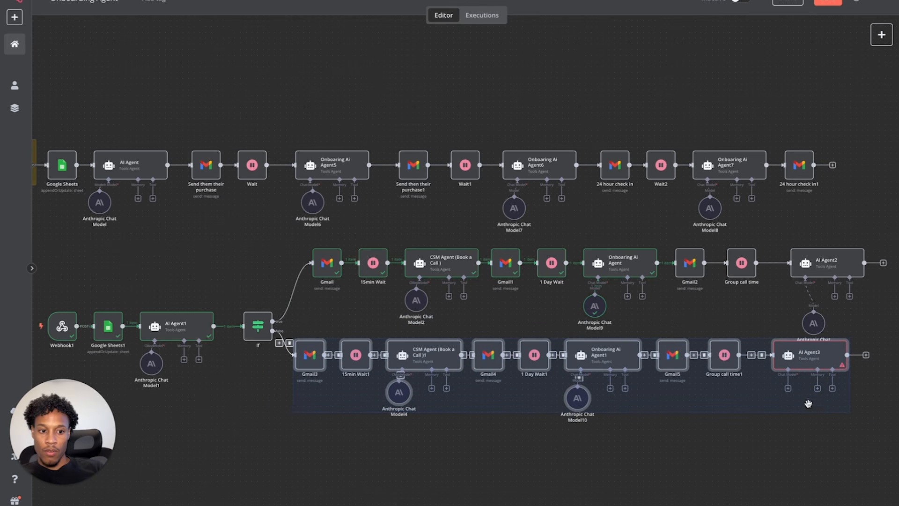
pyautogui.click(795, 428)
pyautogui.click(789, 389)
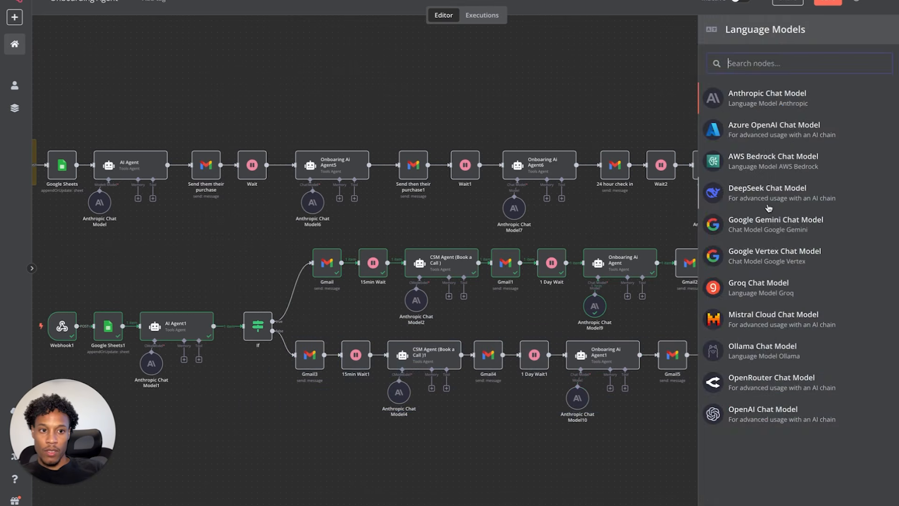
pyautogui.click(773, 103)
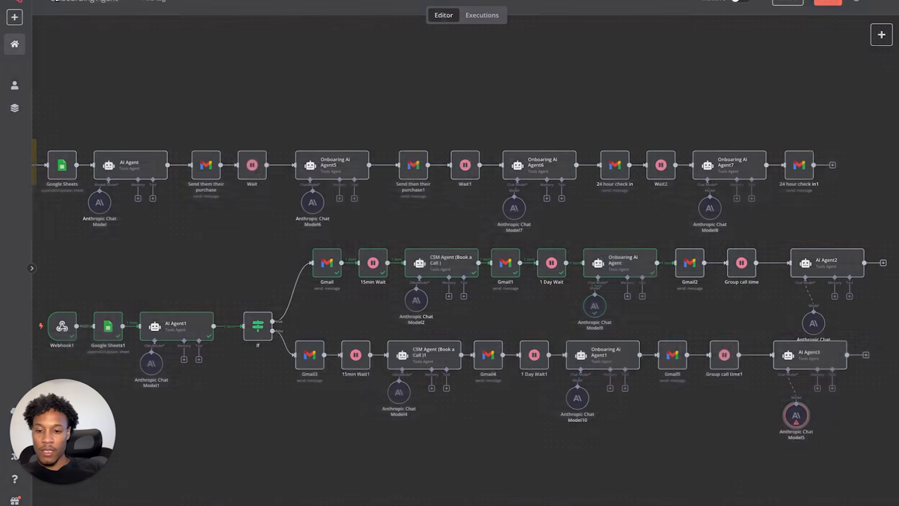
# - Give the If node two AND conditions, both using the String contains comparison
pyautogui.press('Escape')
pyautogui.doubleClick(268, 331)
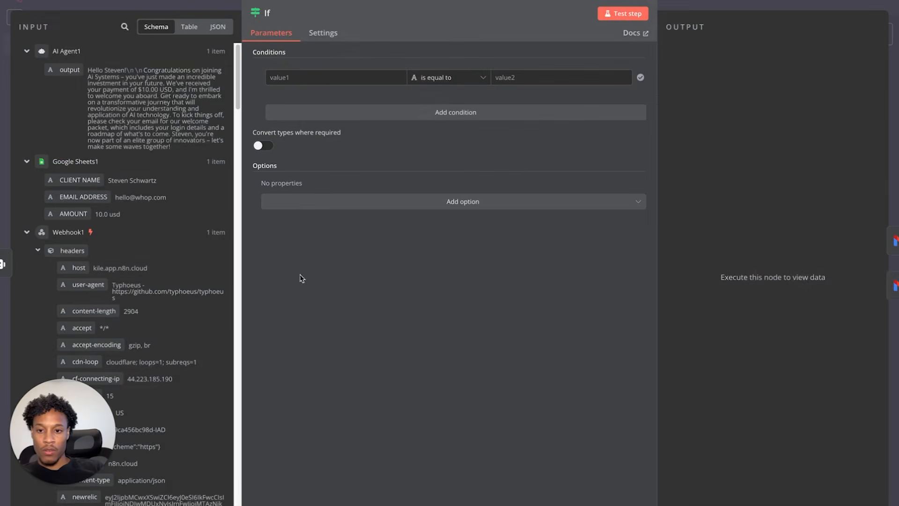
pyautogui.click(436, 79)
pyautogui.moveTo(433, 103)
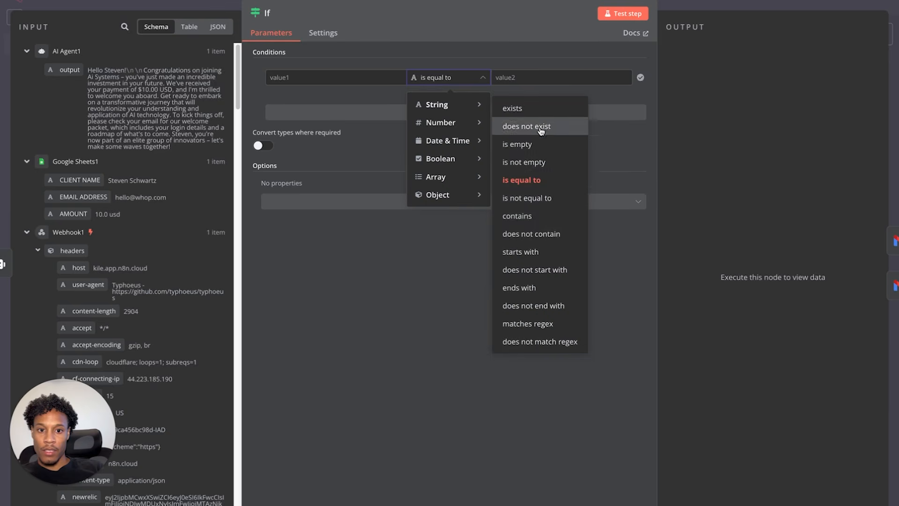
pyautogui.click(534, 216)
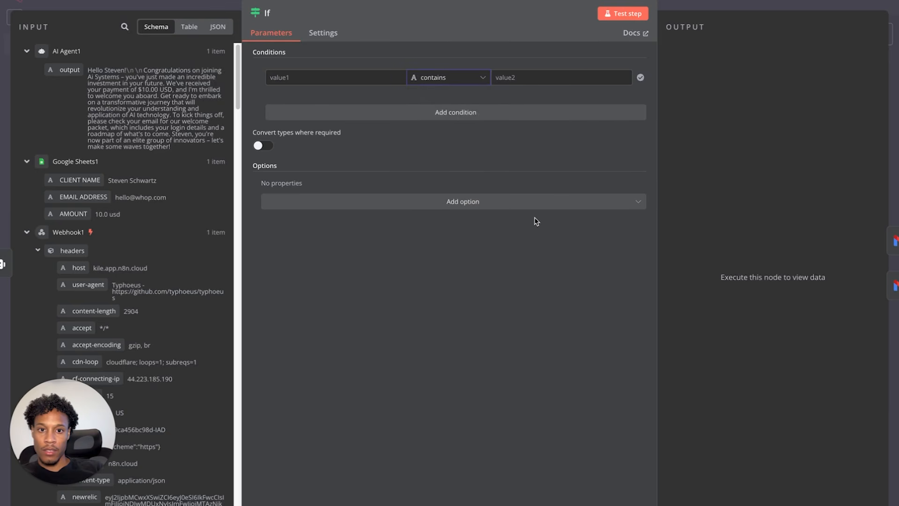
pyautogui.click(478, 112)
pyautogui.click(429, 128)
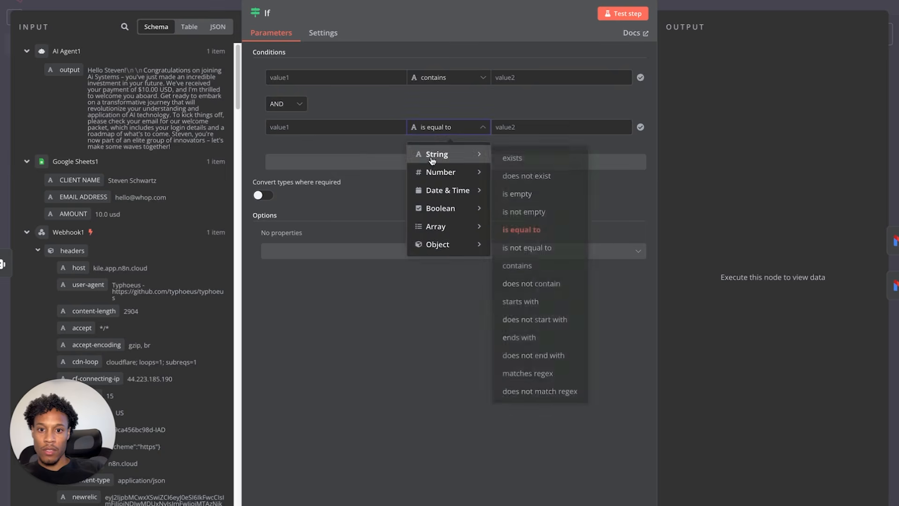
pyautogui.moveTo(445, 154)
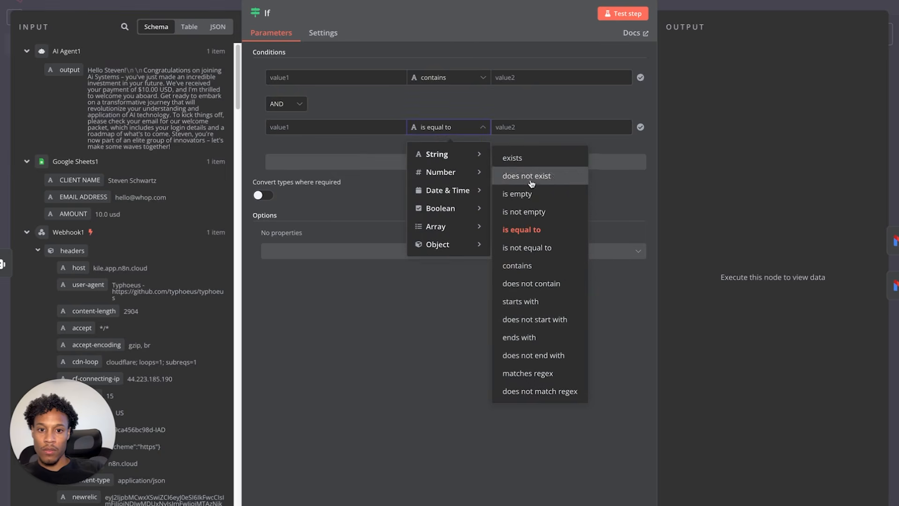
pyautogui.click(516, 265)
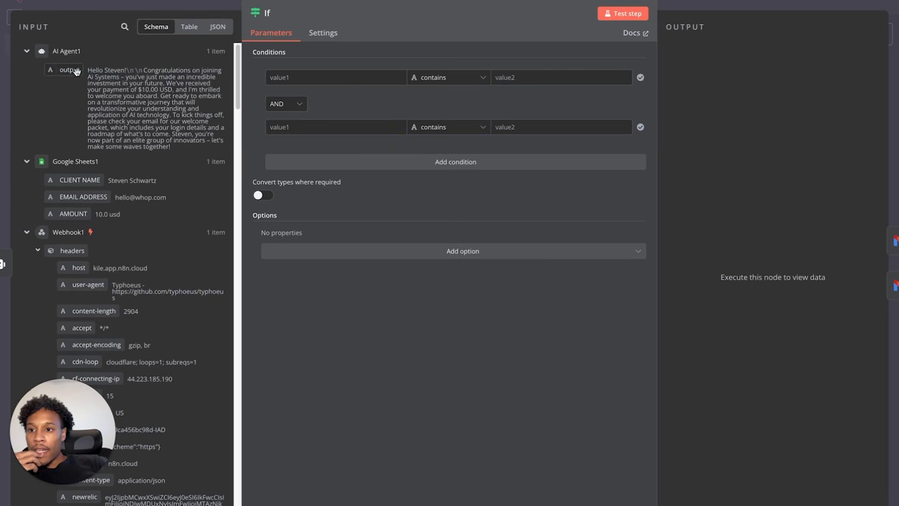
# - Compare AI Agent1's output in both conditions against 'Ai Systems' and 'Ai Consulting'
pyautogui.scroll(-5, 106, 196)
pyautogui.scroll(-5, 106, 196)
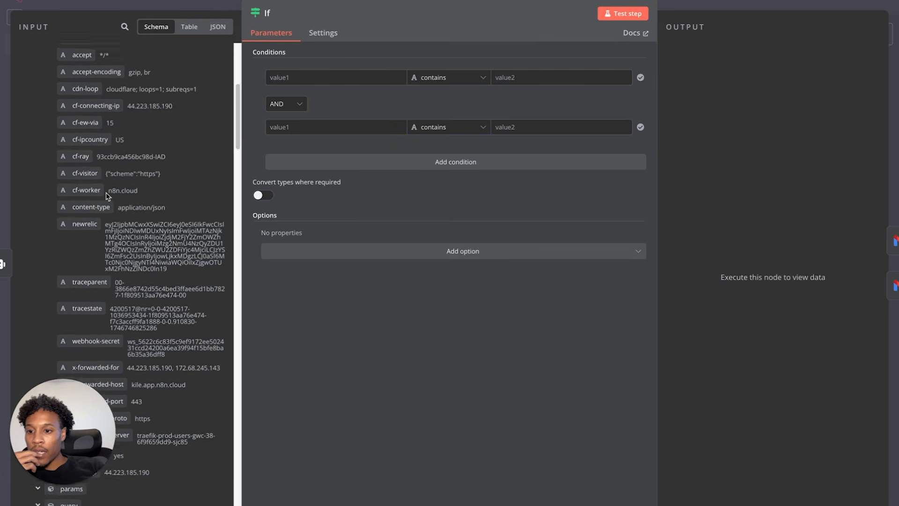
pyautogui.scroll(15, 107, 196)
pyautogui.moveTo(69, 70); pyautogui.dragTo(274, 77)
pyautogui.moveTo(69, 70); pyautogui.dragTo(371, 130)
pyautogui.click(528, 78)
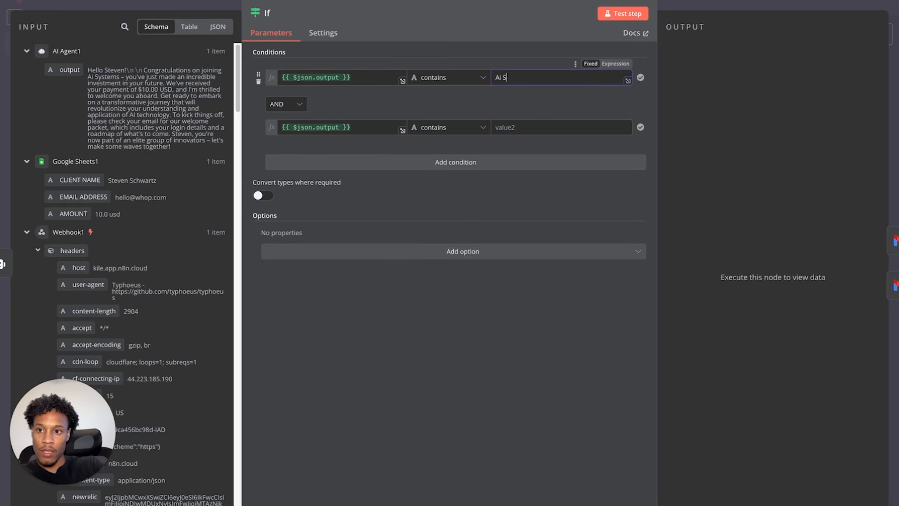
pyautogui.write('Ai Systems')
pyautogui.click(534, 126)
pyautogui.write('Ai Consulting')
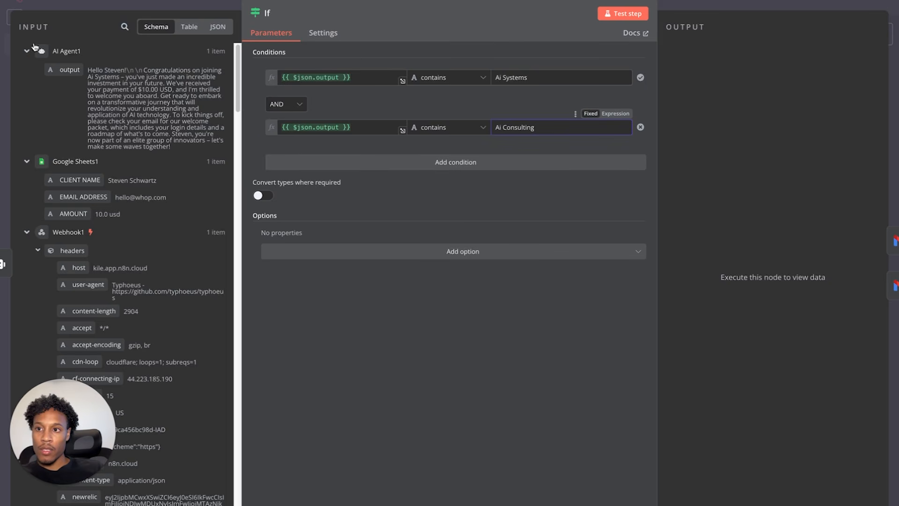
pyautogui.click(39, 1)
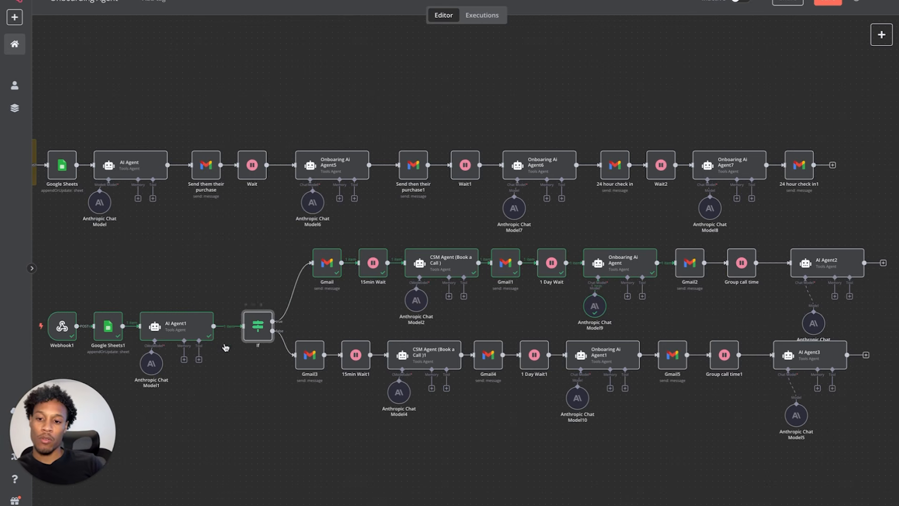
# - Rerun the AI Agent1 step, whose prompt names the program 'Ai Systems'
pyautogui.doubleClick(257, 329)
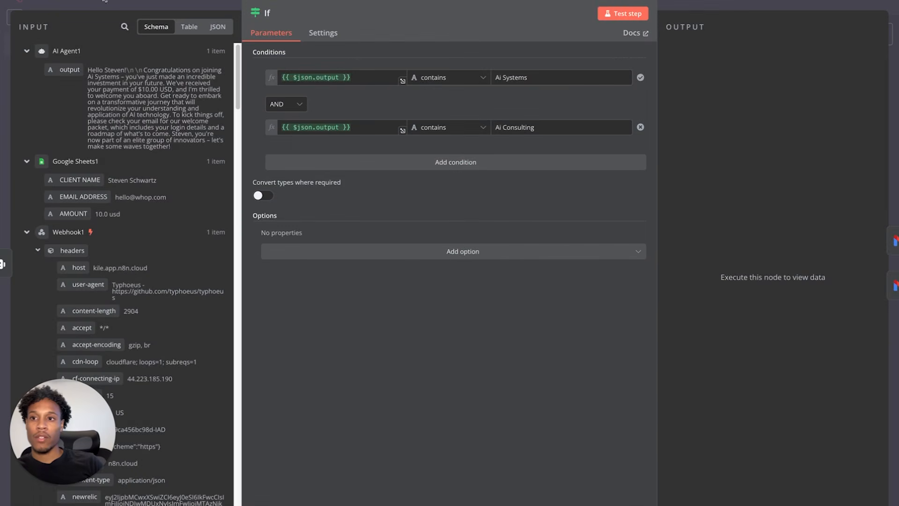
pyautogui.press('Escape')
pyautogui.doubleClick(171, 328)
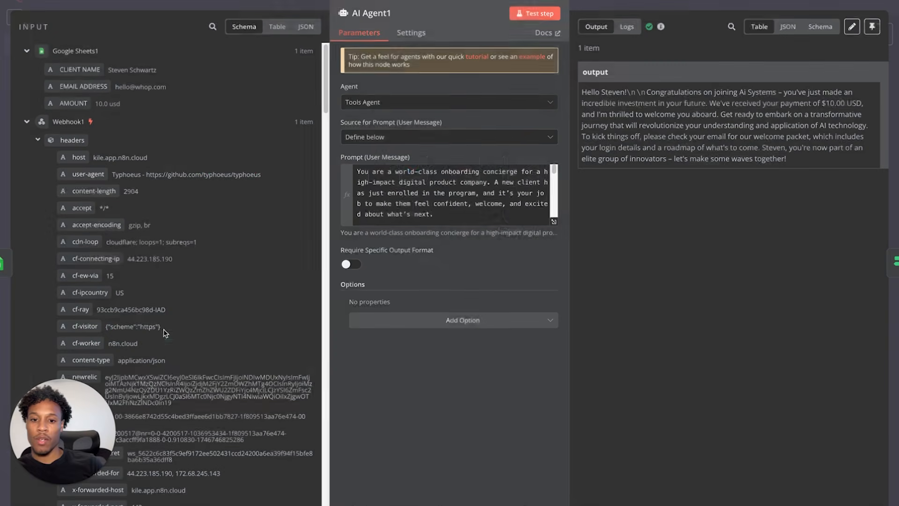
pyautogui.scroll(-10, 410, 199)
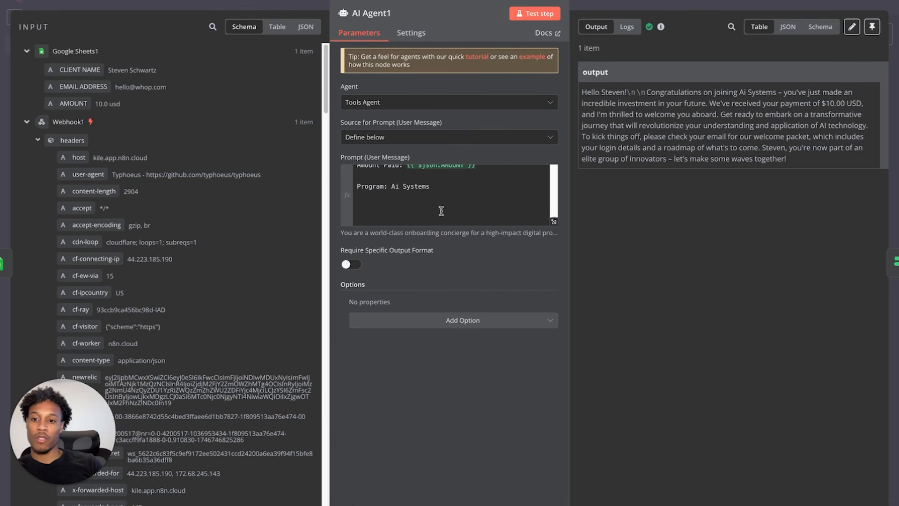
pyautogui.click(537, 15)
pyautogui.click(100, 8)
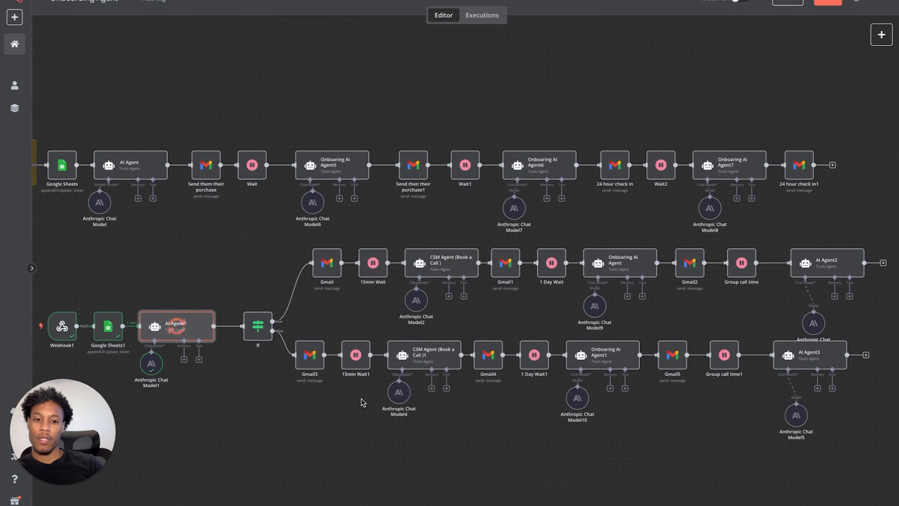
# - Select all nodes of the lower onboarding workflow and drag them further down
pyautogui.hscroll(-3, 476, 386)
pyautogui.scroll(-2, 476, 386)
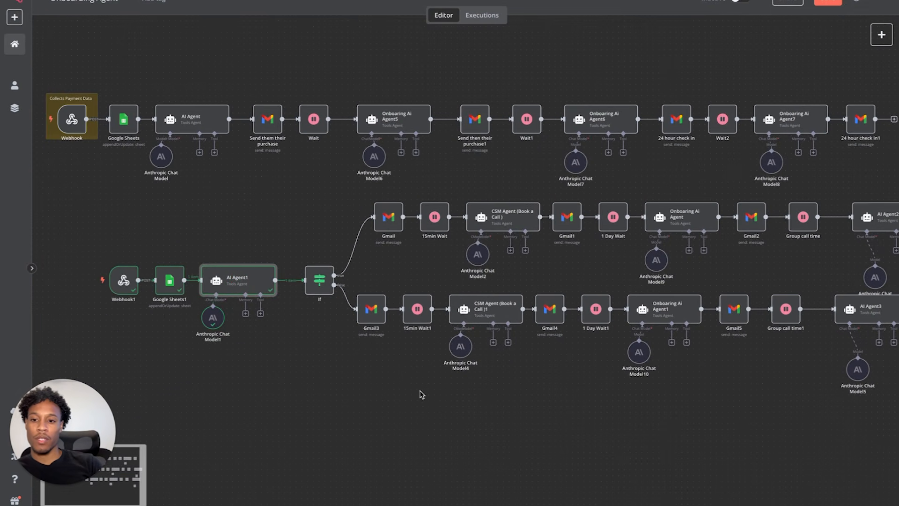
pyautogui.click(109, 503)
pyautogui.click(108, 504)
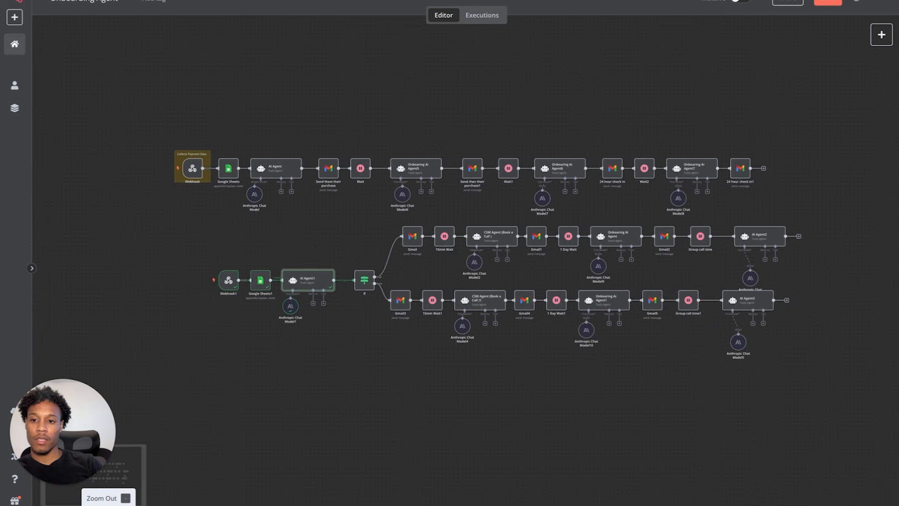
pyautogui.click(186, 227)
pyautogui.moveTo(186, 231); pyautogui.dragTo(829, 398)
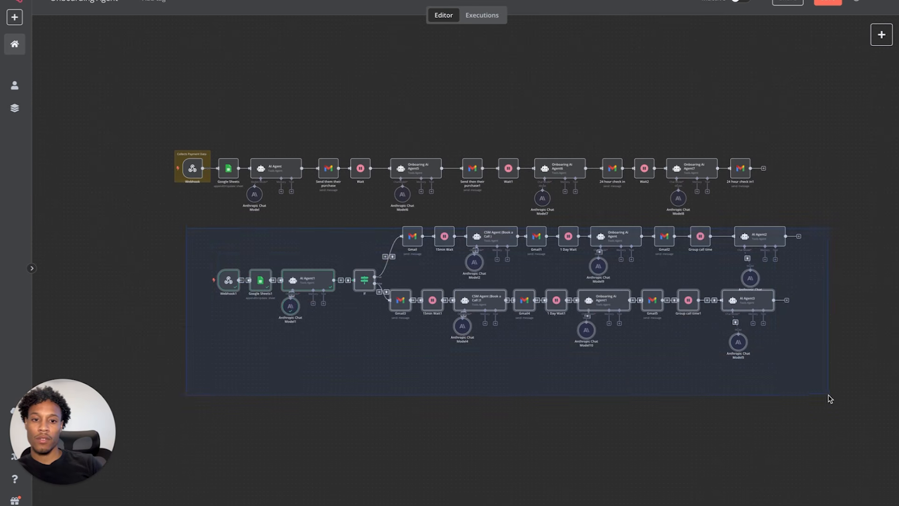
pyautogui.click(313, 232)
pyautogui.moveTo(368, 204); pyautogui.dragTo(887, 374)
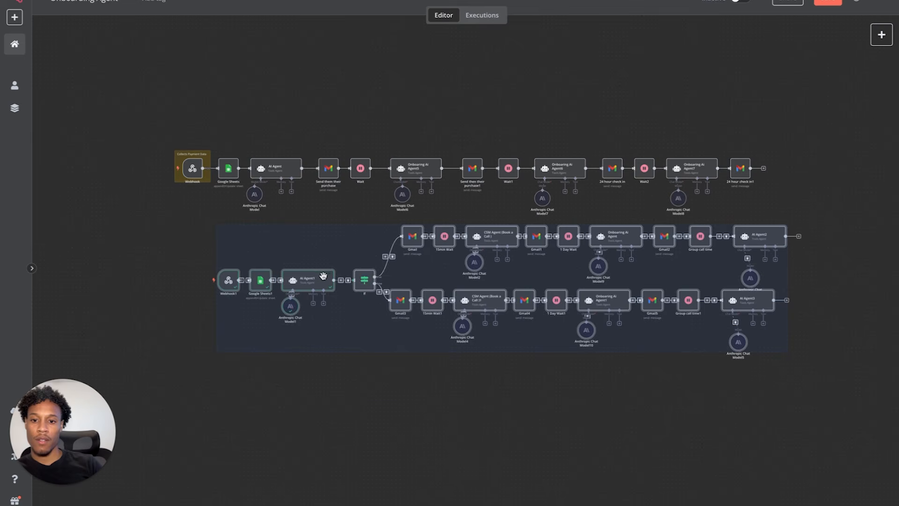
pyautogui.moveTo(322, 275); pyautogui.dragTo(266, 387)
pyautogui.scroll(-2, 324, 283)
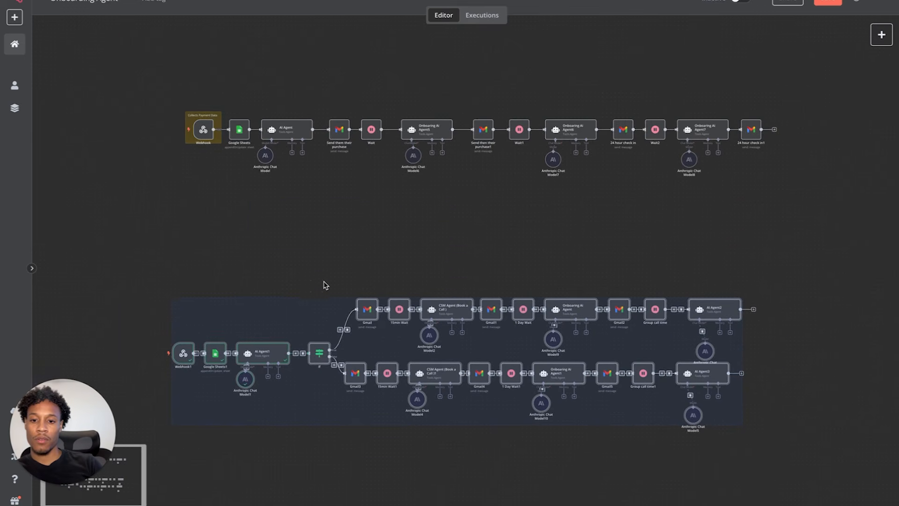
pyautogui.scroll(5, 323, 281)
pyautogui.scroll(-3, 324, 282)
pyautogui.click(328, 123)
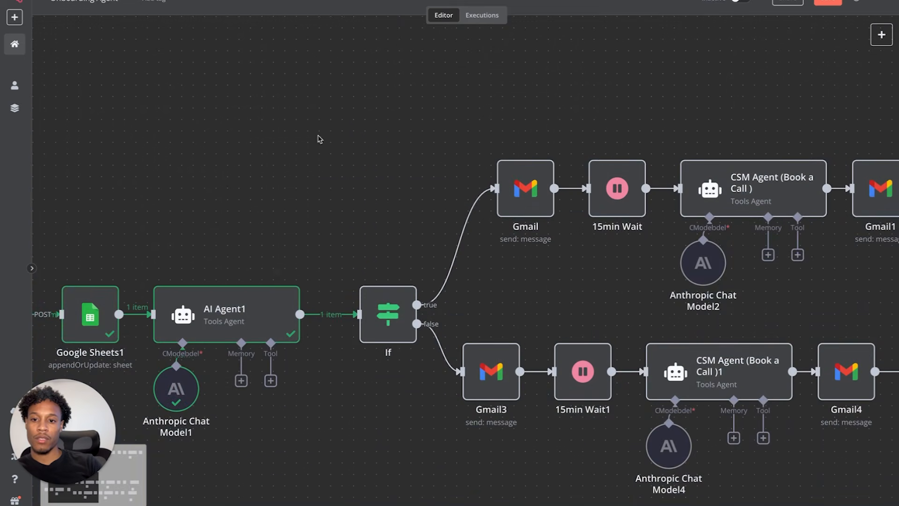
pyautogui.scroll(-2, 251, 322)
pyautogui.scroll(-3, 251, 322)
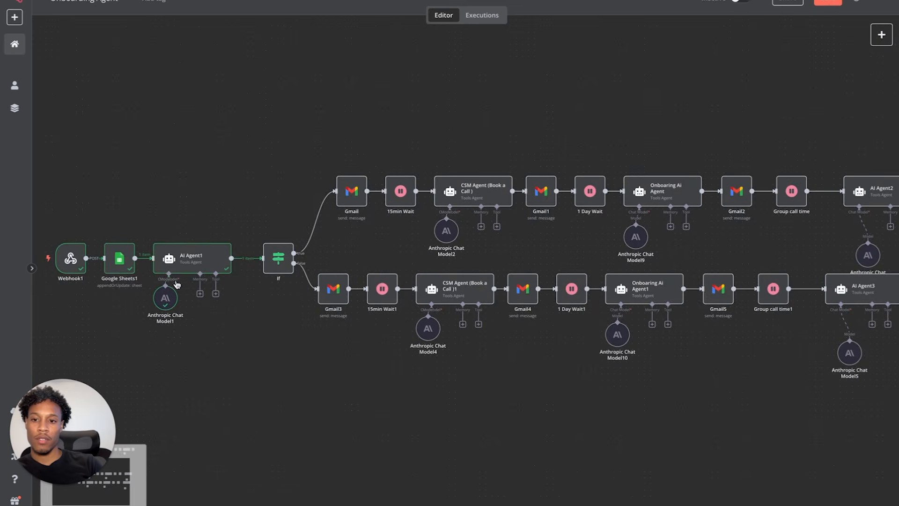
# - Check AI Agent1's new output, a welcome email about joining Ai Systems
pyautogui.doubleClick(185, 261)
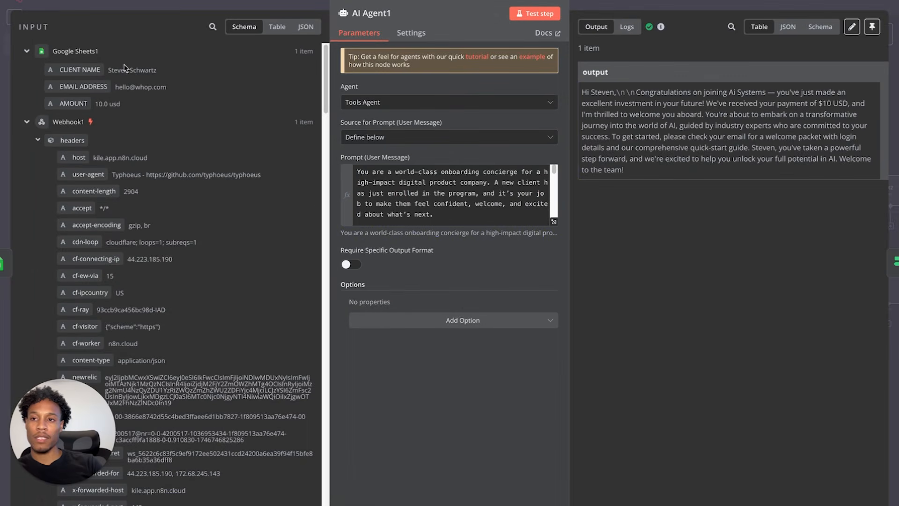
pyautogui.click(33, 2)
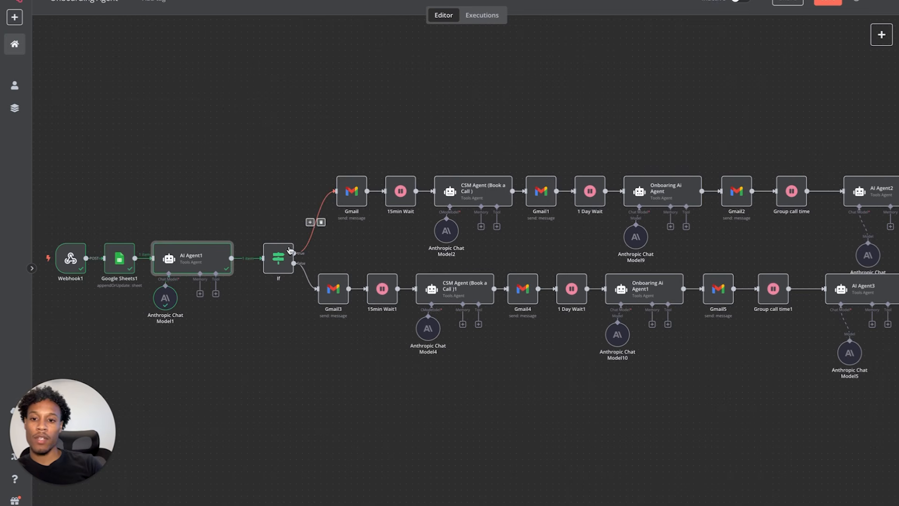
pyautogui.doubleClick(278, 258)
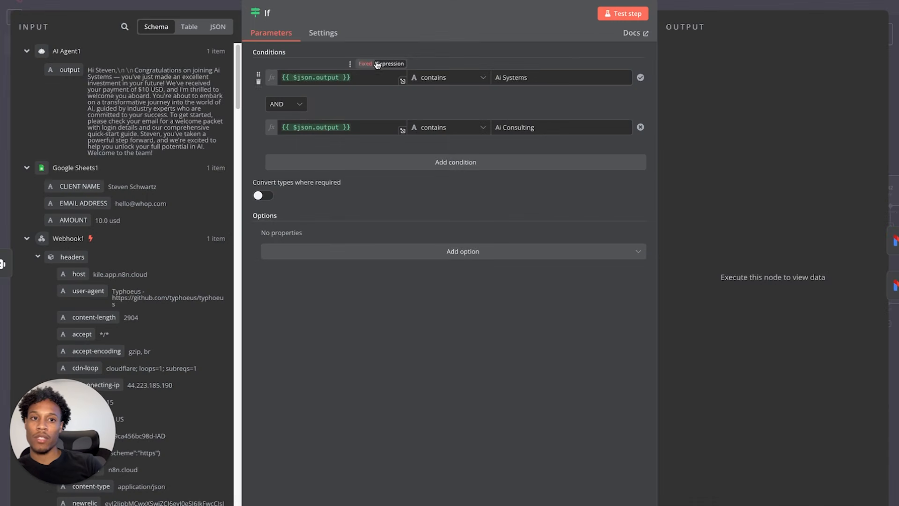
# - Test the If node on the new Ai Systems message and inspect which branch ran
pyautogui.click(614, 13)
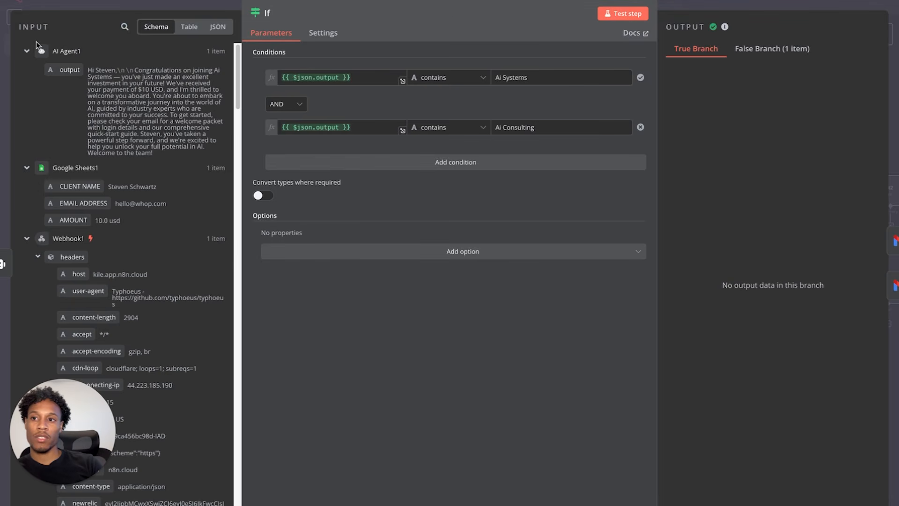
pyautogui.click(40, 1)
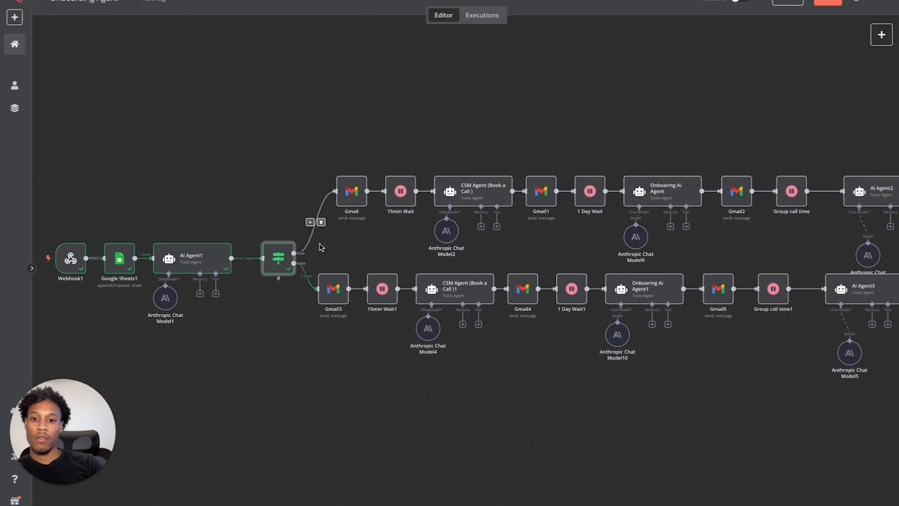
pyautogui.doubleClick(279, 258)
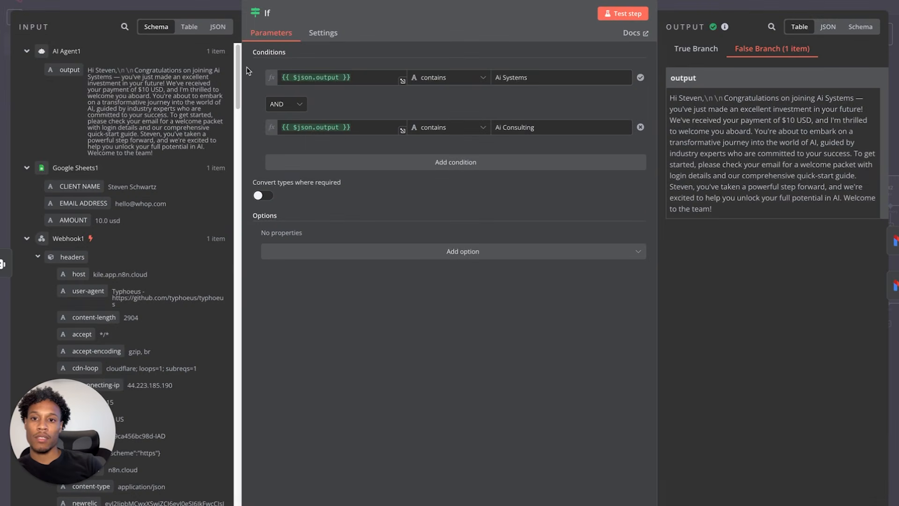
# - Switch the If node's condition combinator from AND to OR and retest it
pyautogui.click(289, 105)
pyautogui.click(291, 155)
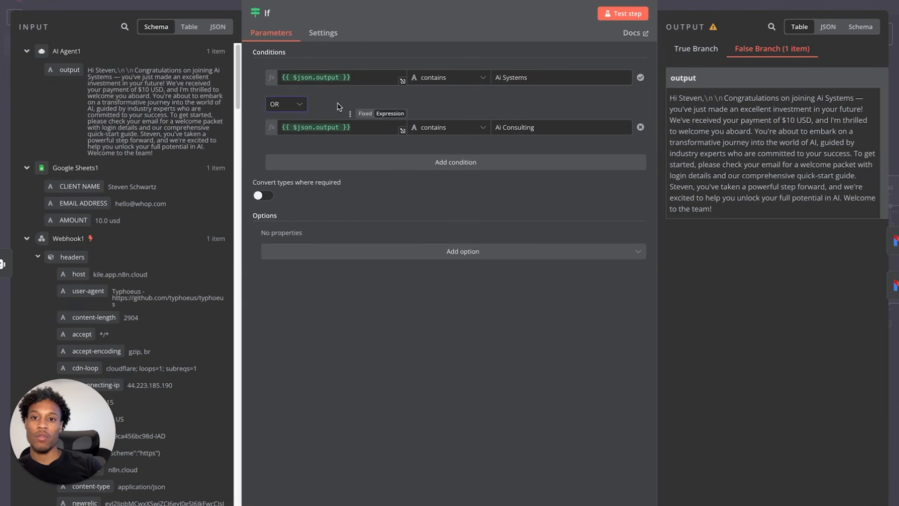
pyautogui.click(629, 16)
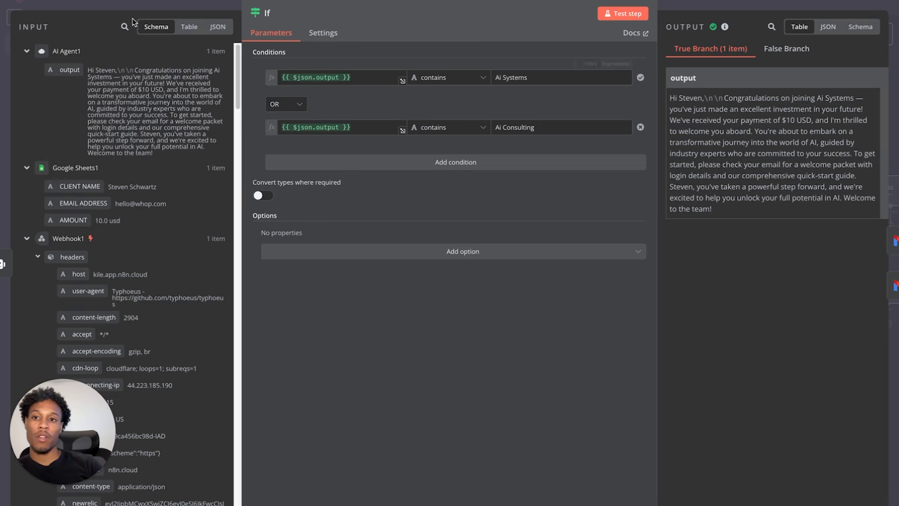
pyautogui.press('Escape')
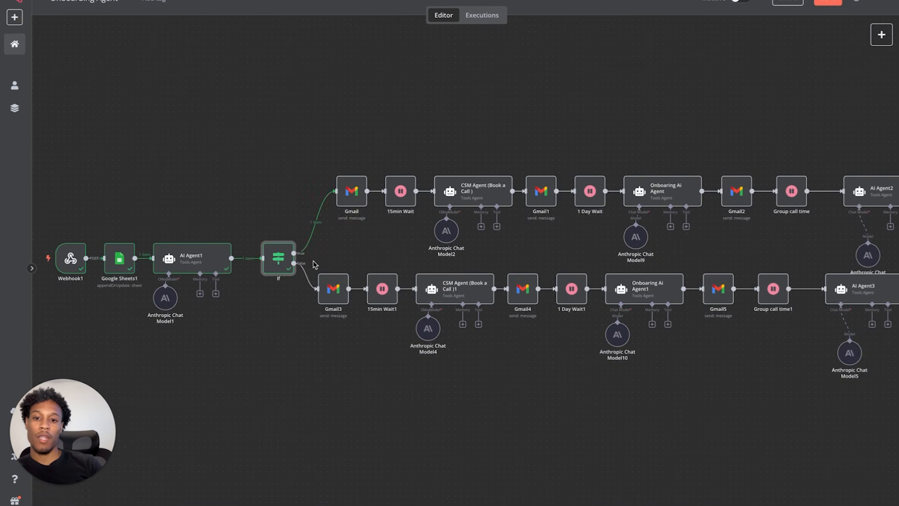
pyautogui.doubleClick(281, 263)
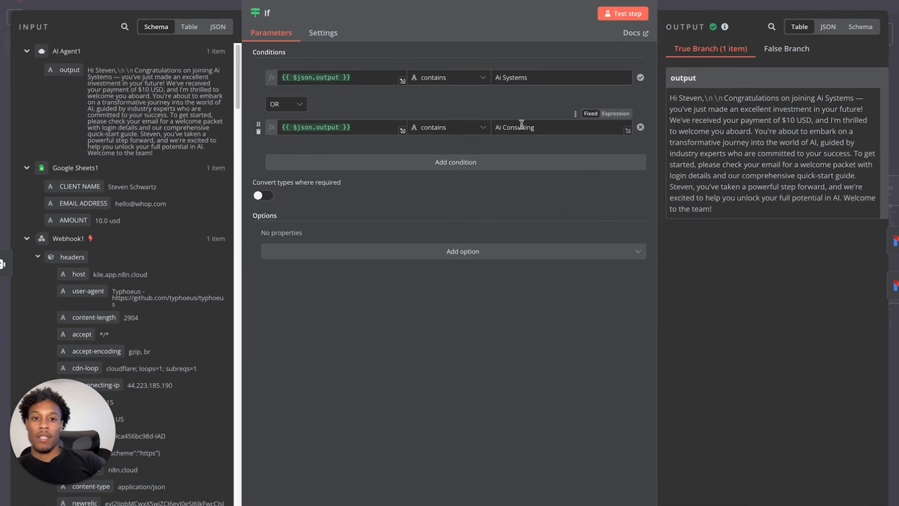
pyautogui.click(70, 1)
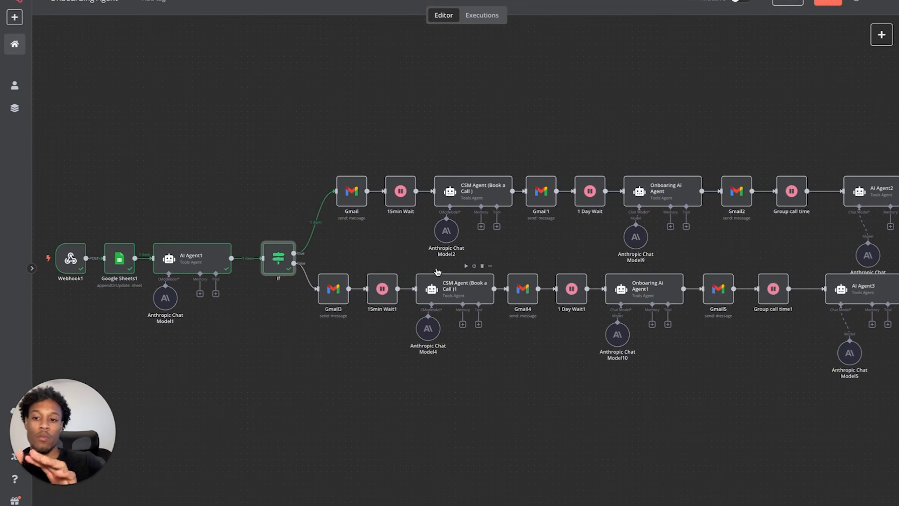
# - Change AI Agent1's prompt program from 'Ai Systems' to 'Ai Consulting' and rerun the agent
pyautogui.click(198, 265)
pyautogui.doubleClick(197, 265)
pyautogui.scroll(-5, 407, 206)
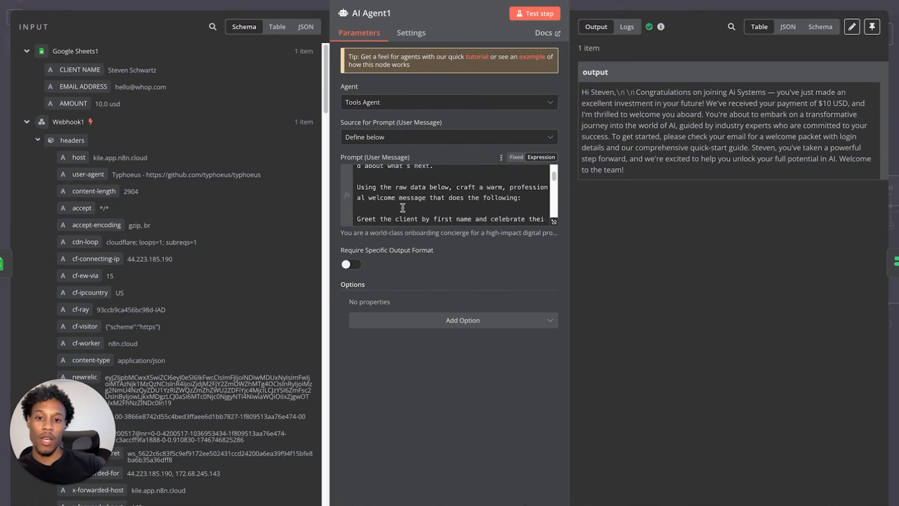
pyautogui.moveTo(437, 187); pyautogui.dragTo(401, 191)
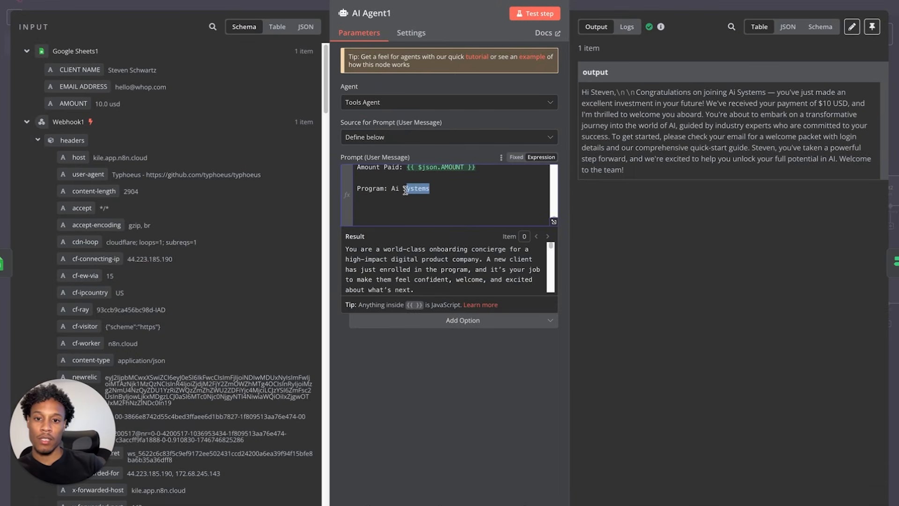
pyautogui.write('Consulting')
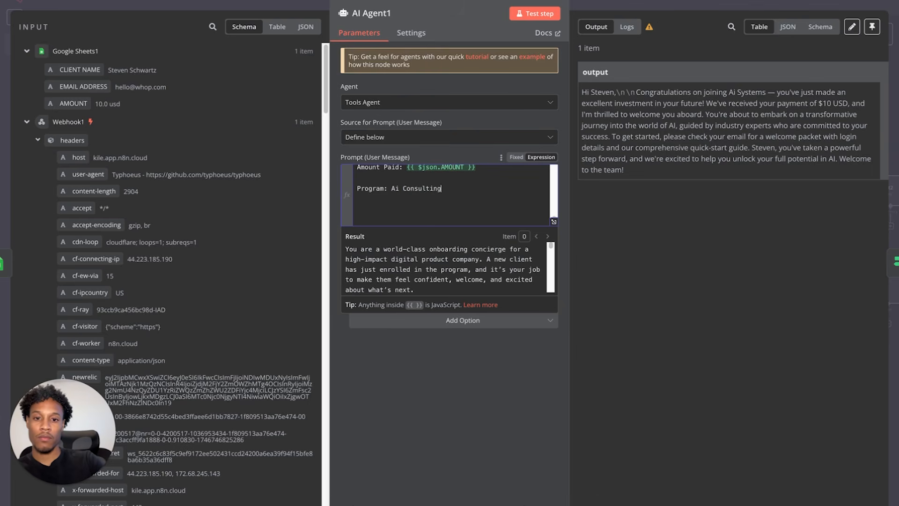
pyautogui.click(526, 14)
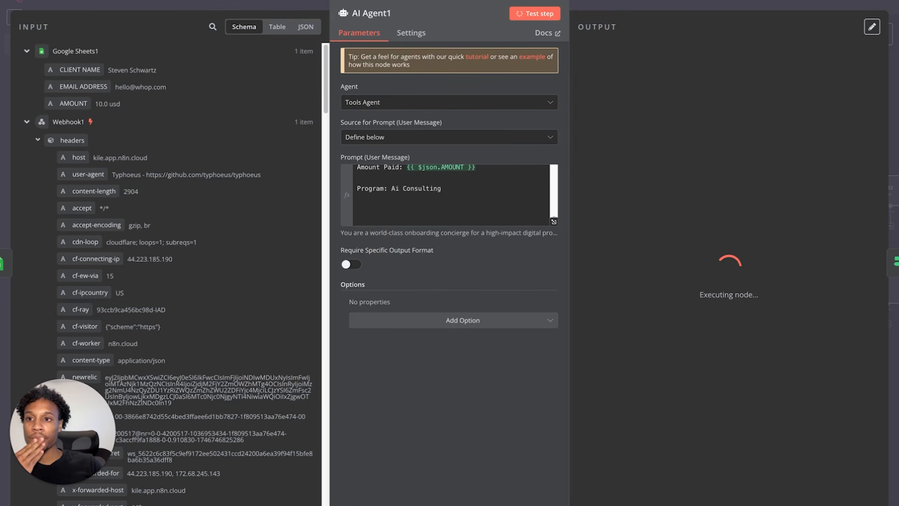
pyautogui.press('Escape')
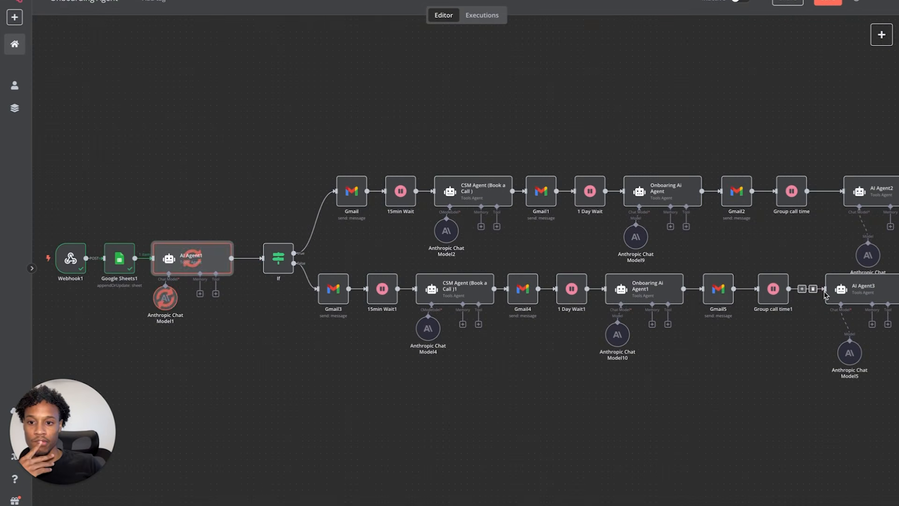
# - Test the If node on the Ai Consulting email and confirm it takes the false branch
pyautogui.doubleClick(278, 258)
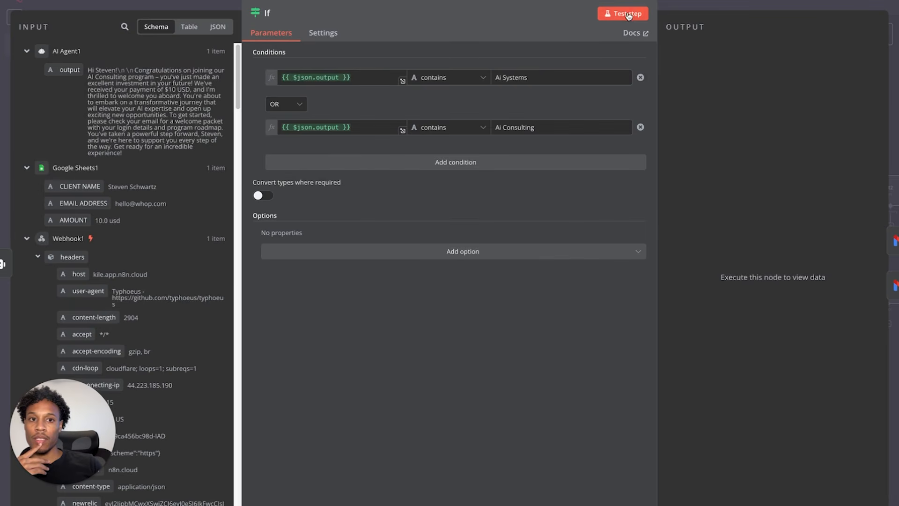
pyautogui.click(609, 15)
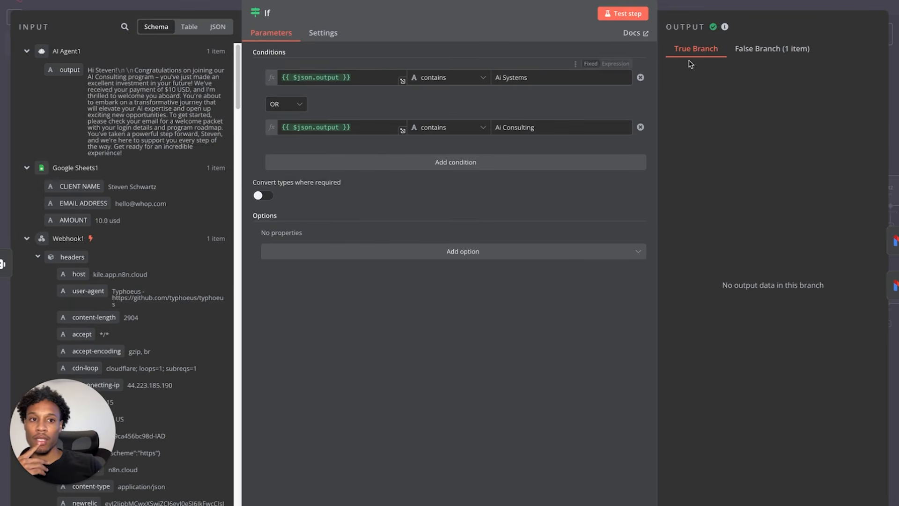
pyautogui.click(749, 48)
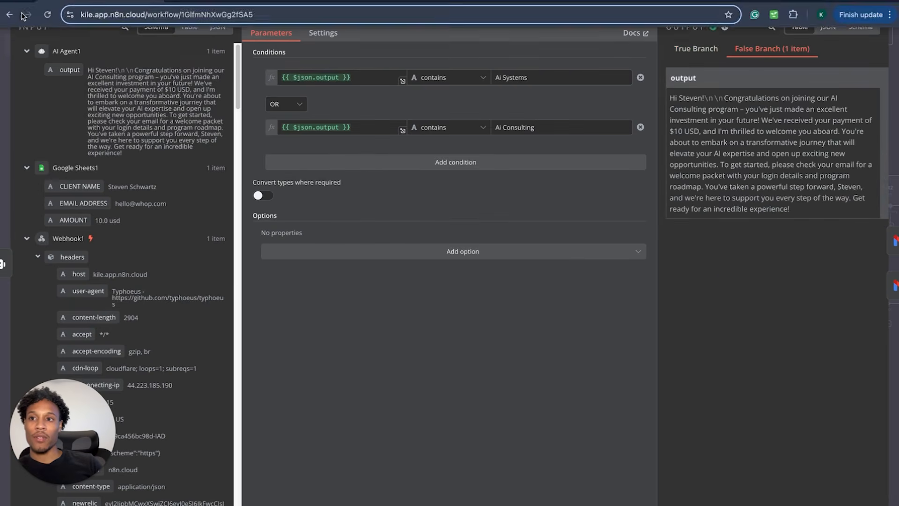
pyautogui.click(68, 2)
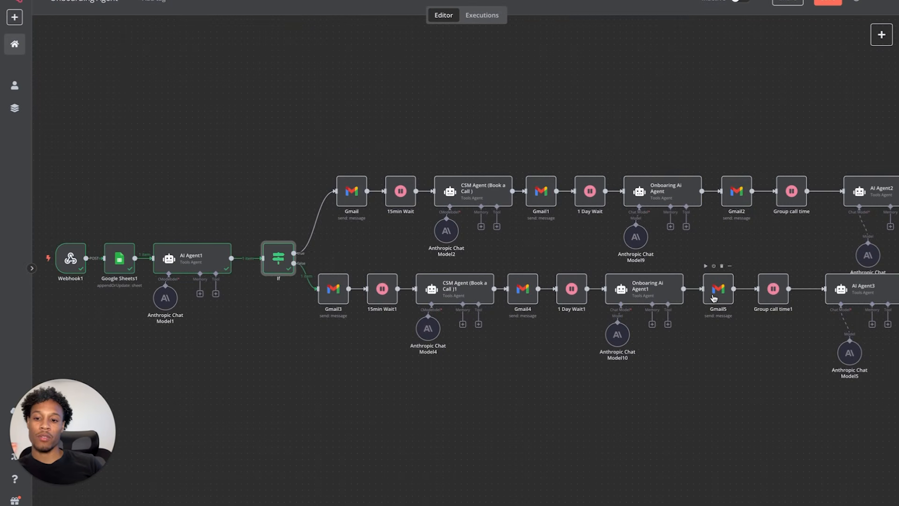
pyautogui.click(52, 504)
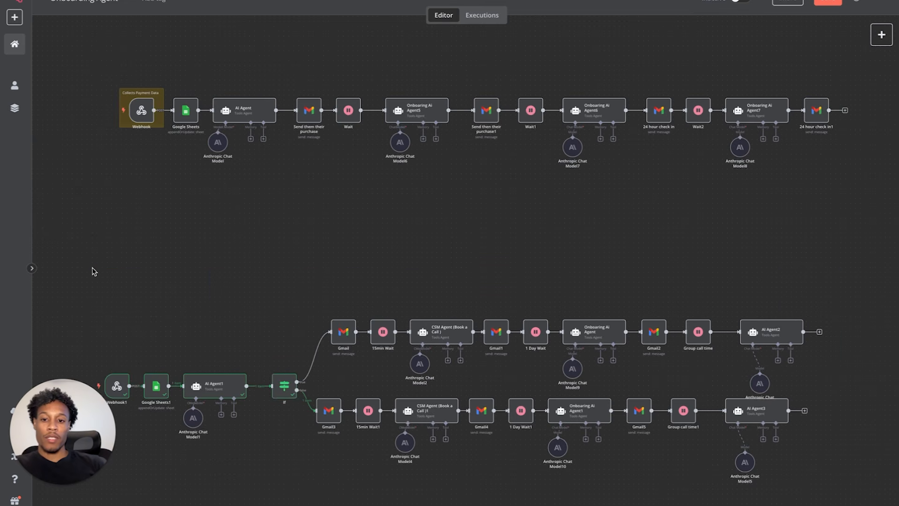
# - Box-select the lower workflow and drag it up directly beneath the first workflow
pyautogui.moveTo(92, 268); pyautogui.dragTo(842, 505)
pyautogui.moveTo(777, 341); pyautogui.dragTo(790, 212)
pyautogui.click(747, 382)
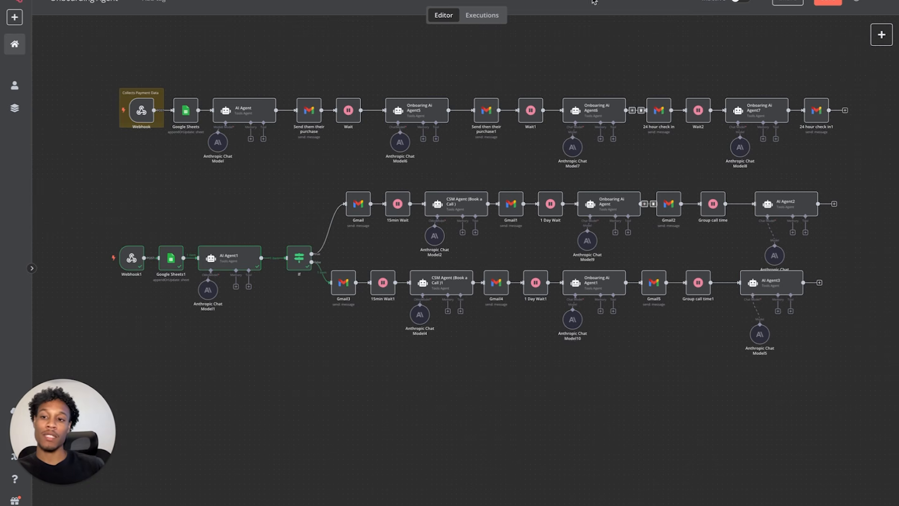
pyautogui.moveTo(594, 2)
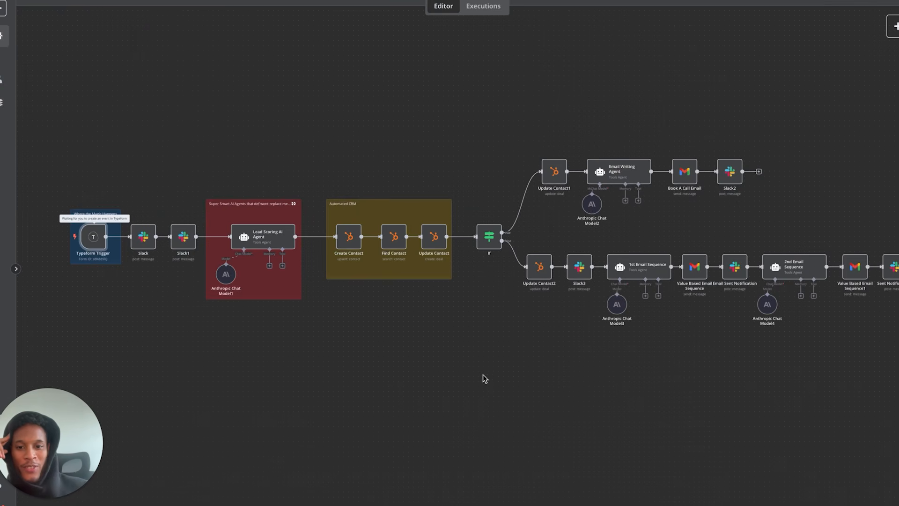
pyautogui.hscroll(1, 483, 374)
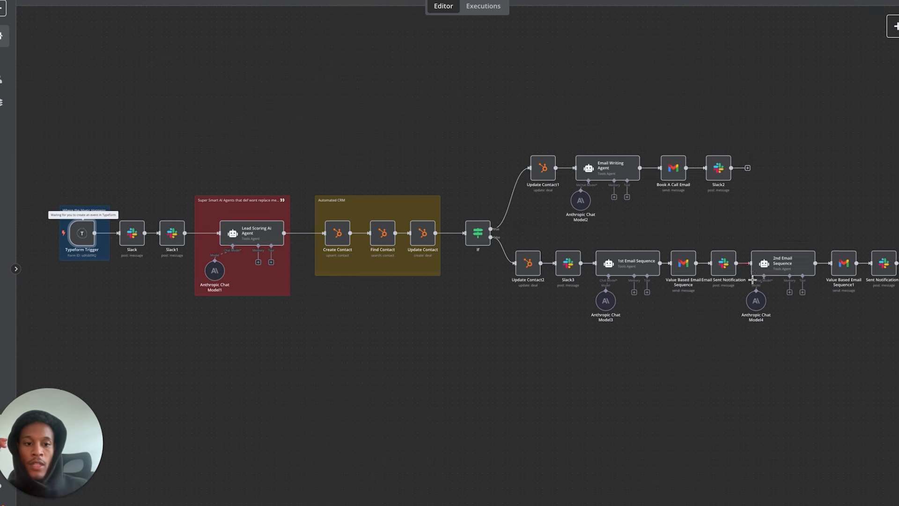
# - Submit a test Typeform response using the autofilled phone number, then return to the n8n canvas
pyautogui.hscroll(2, 752, 282)
pyautogui.scroll(3, 586, 285)
pyautogui.hscroll(-3, 586, 287)
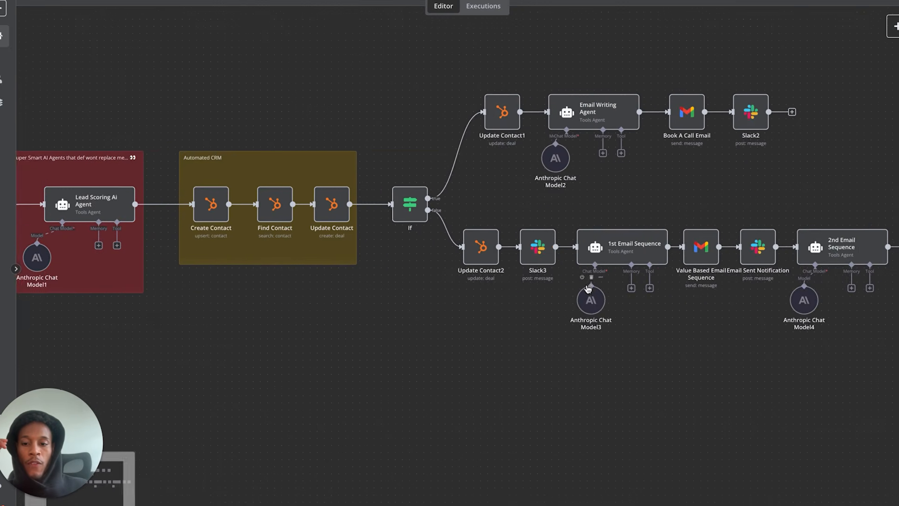
pyautogui.hscroll(-7, 587, 289)
pyautogui.scroll(2, 588, 289)
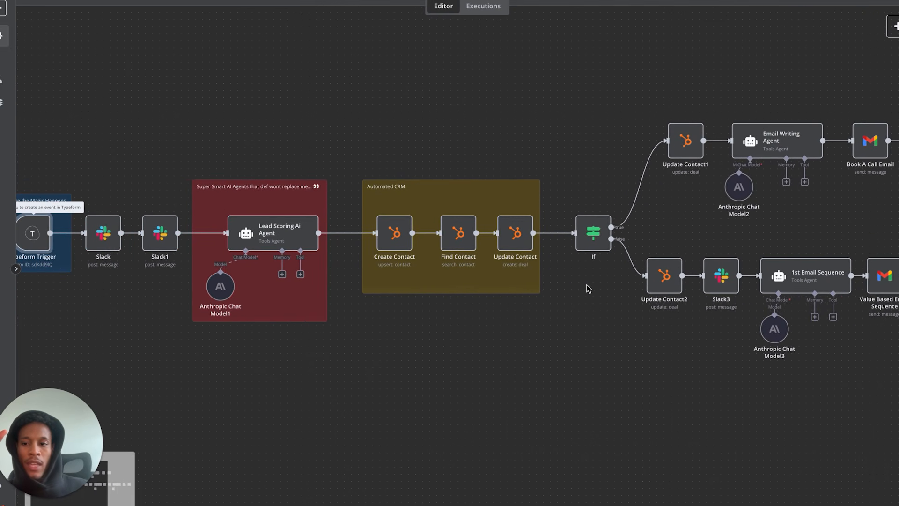
pyautogui.hscroll(-1, 587, 289)
pyautogui.scroll(-1, 588, 289)
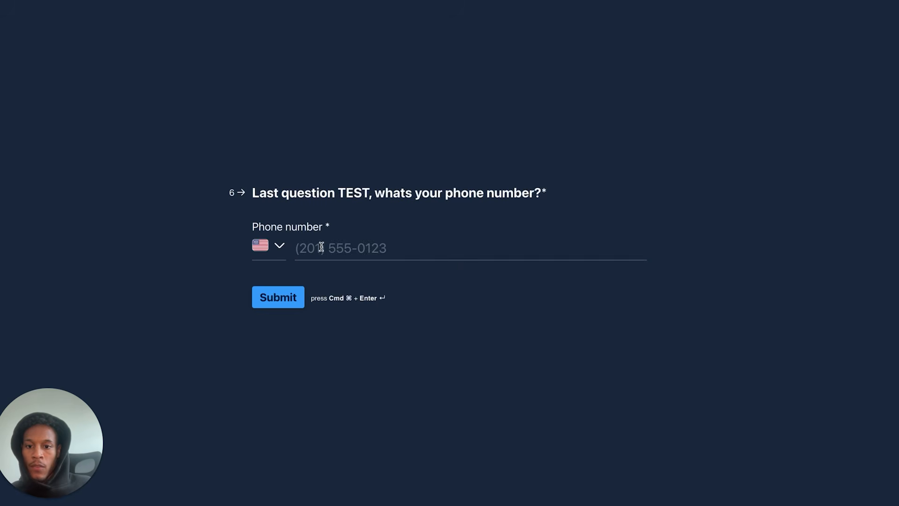
pyautogui.click(297, 247)
pyautogui.click(358, 279)
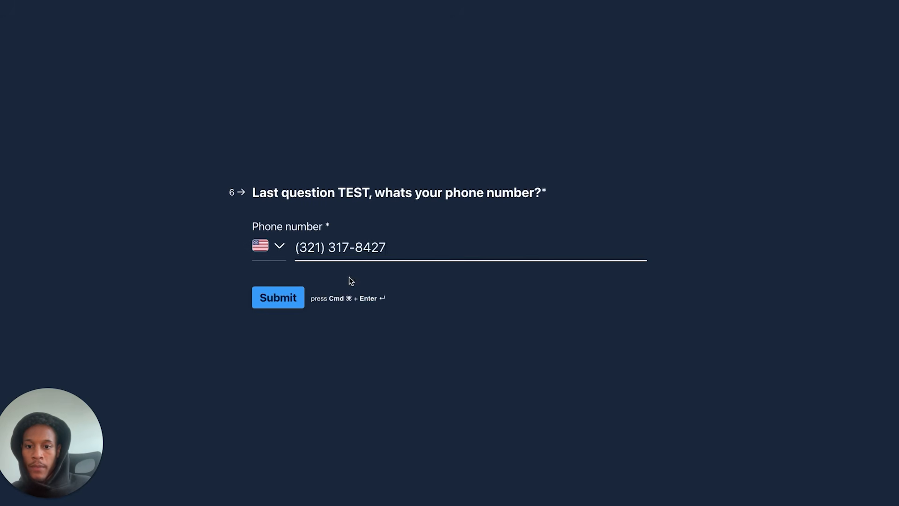
pyautogui.click(277, 296)
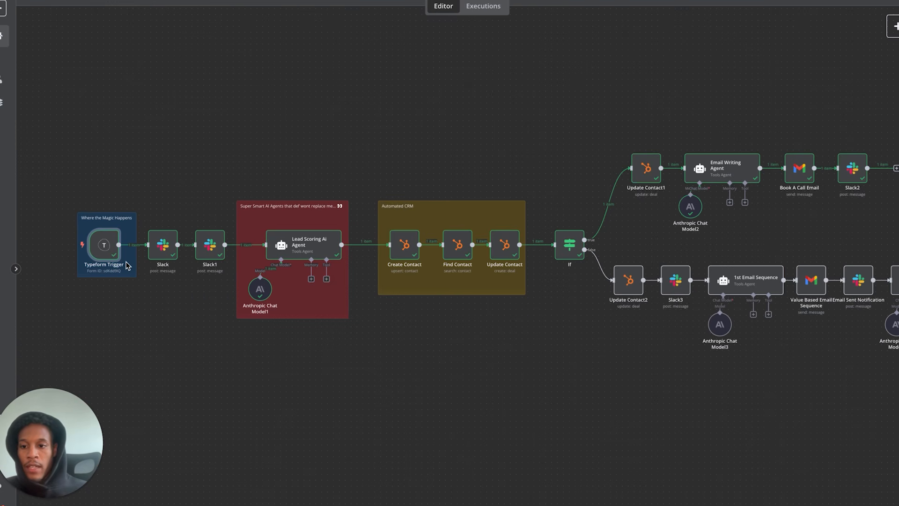
pyautogui.scroll(3, 160, 327)
pyautogui.hscroll(-2, 159, 327)
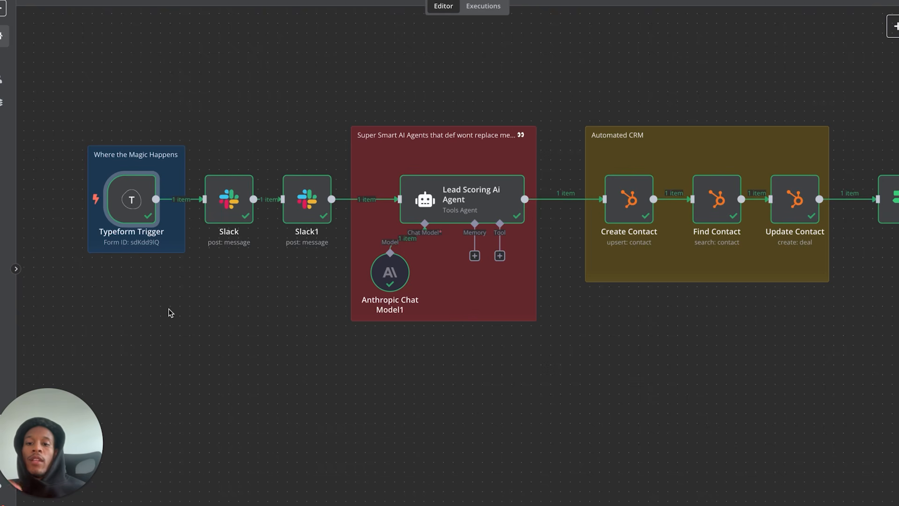
# - Shift the Lead Scoring Ai Agent node slightly left and check its output: Lead Score 0.85 (Hot)
pyautogui.click(235, 258)
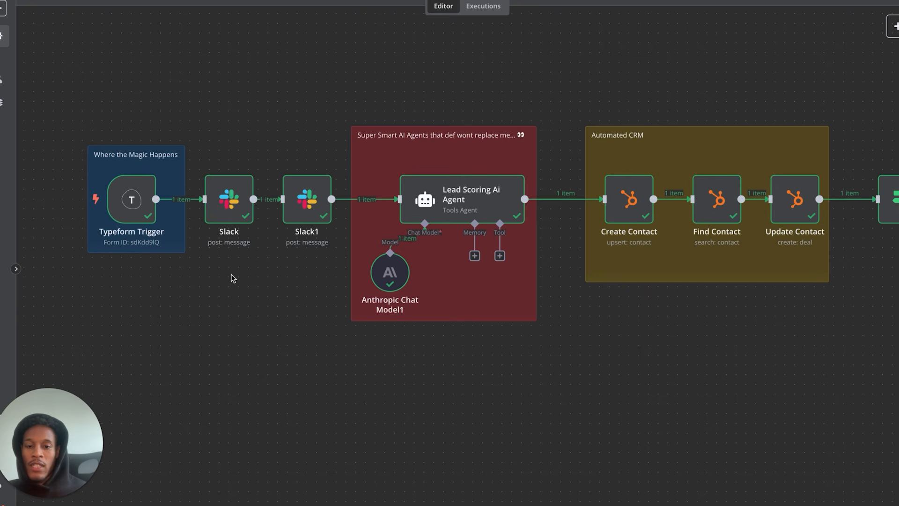
pyautogui.moveTo(458, 213); pyautogui.dragTo(449, 213)
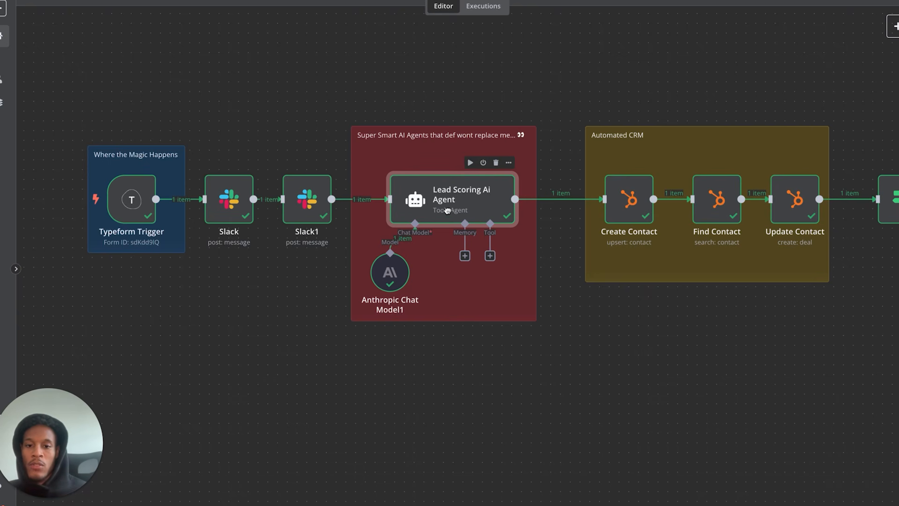
pyautogui.click(491, 376)
pyautogui.scroll(-2, 446, 232)
pyautogui.hscroll(2, 446, 233)
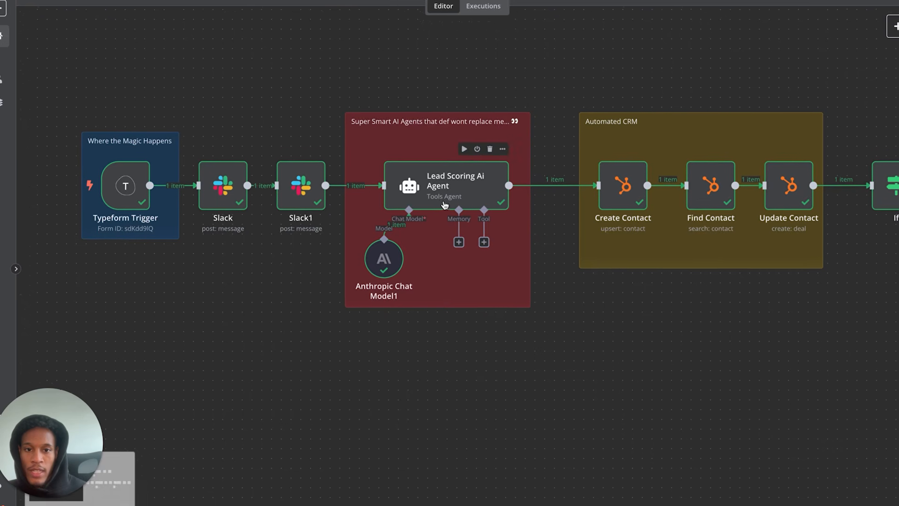
pyautogui.scroll(1, 445, 205)
pyautogui.hscroll(1, 445, 204)
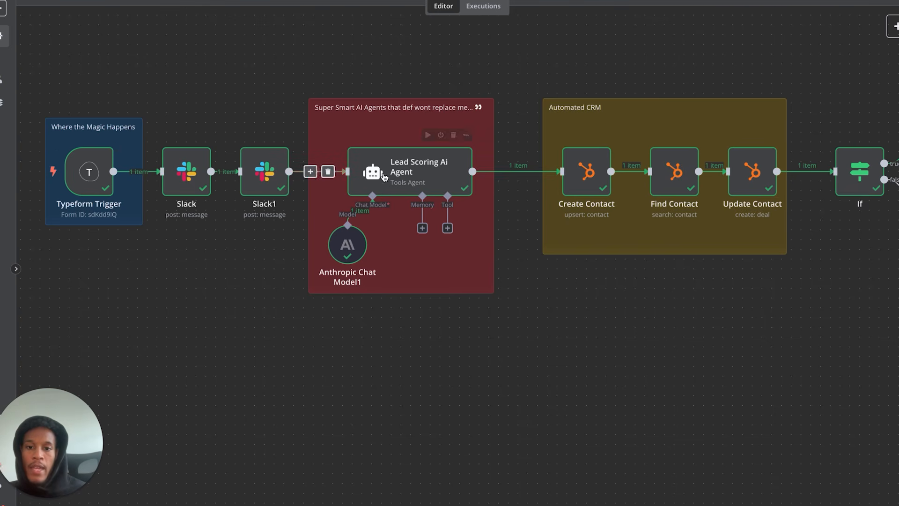
pyautogui.doubleClick(398, 172)
pyautogui.scroll(-3, 392, 190)
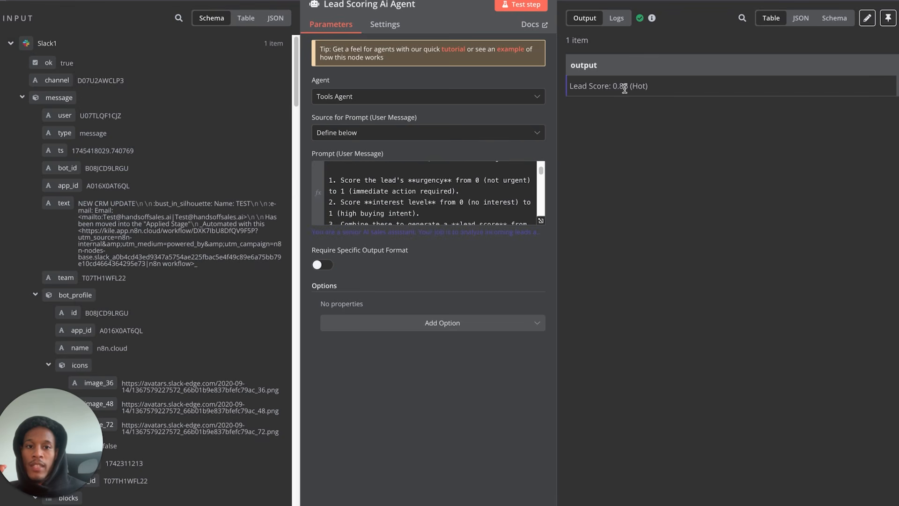
pyautogui.click(209, 7)
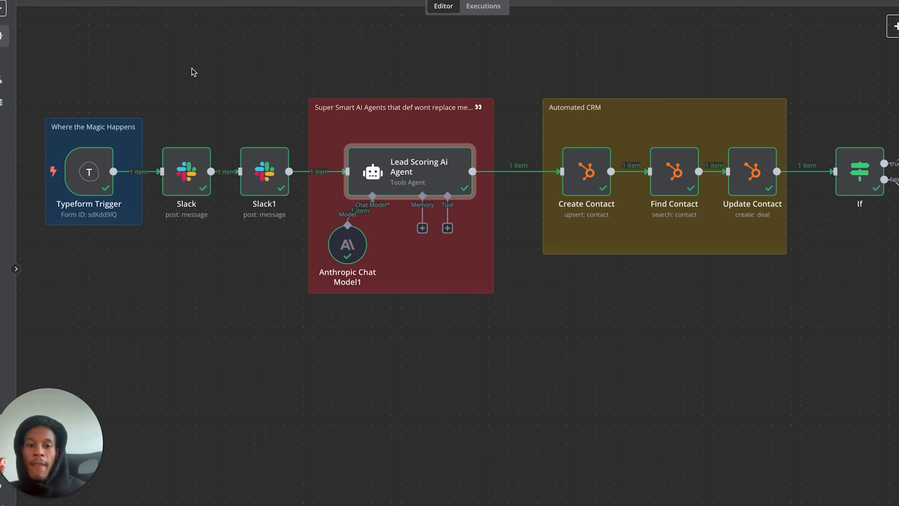
pyautogui.hscroll(1, 574, 275)
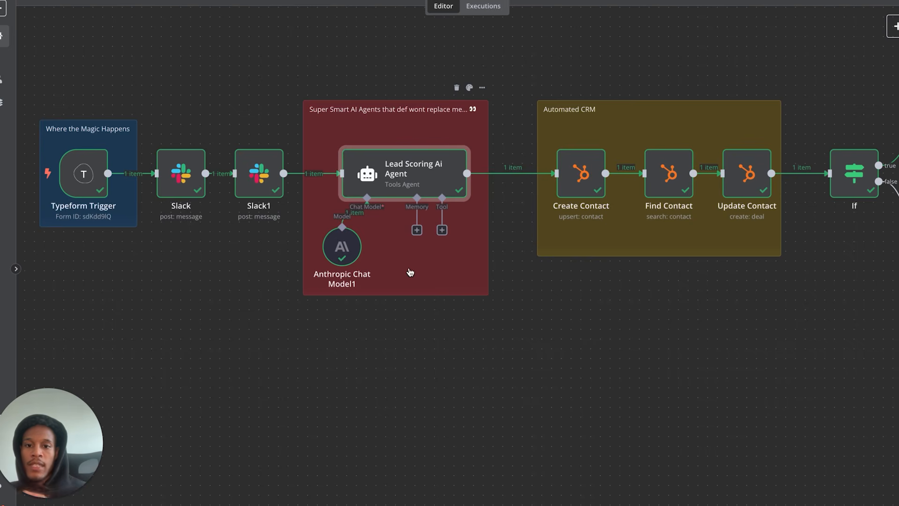
pyautogui.moveTo(34, 69); pyautogui.dragTo(499, 340)
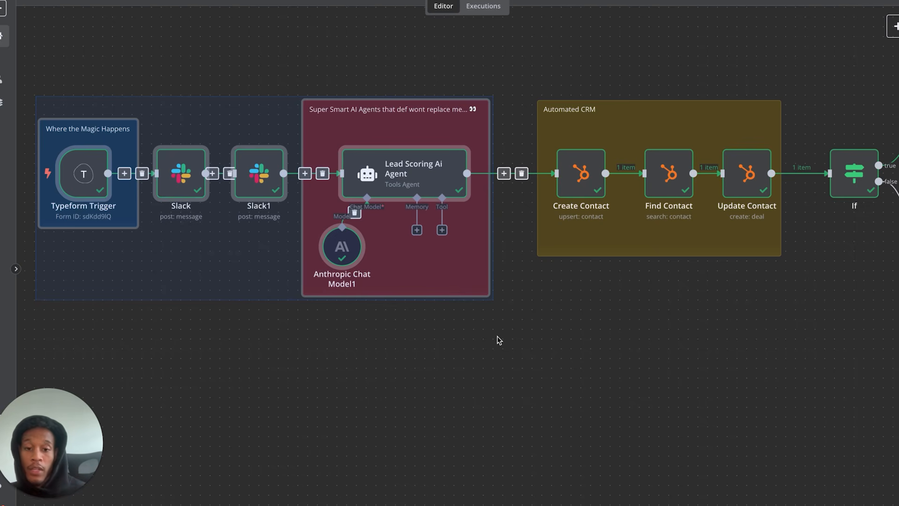
pyautogui.click(556, 263)
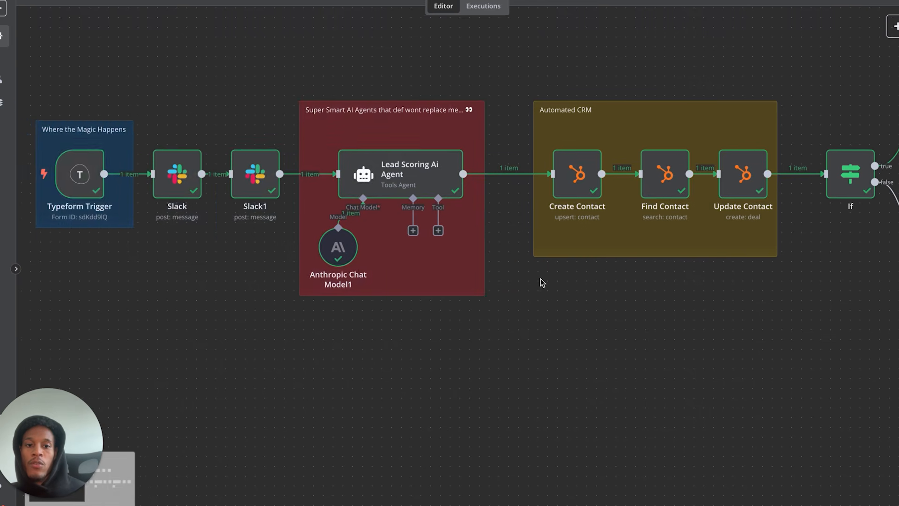
pyautogui.hscroll(8, 541, 279)
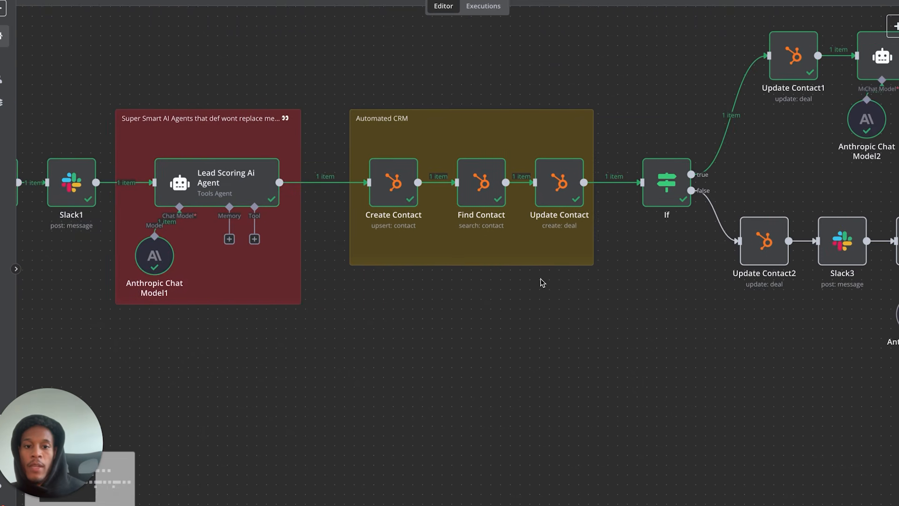
pyautogui.scroll(3, 540, 278)
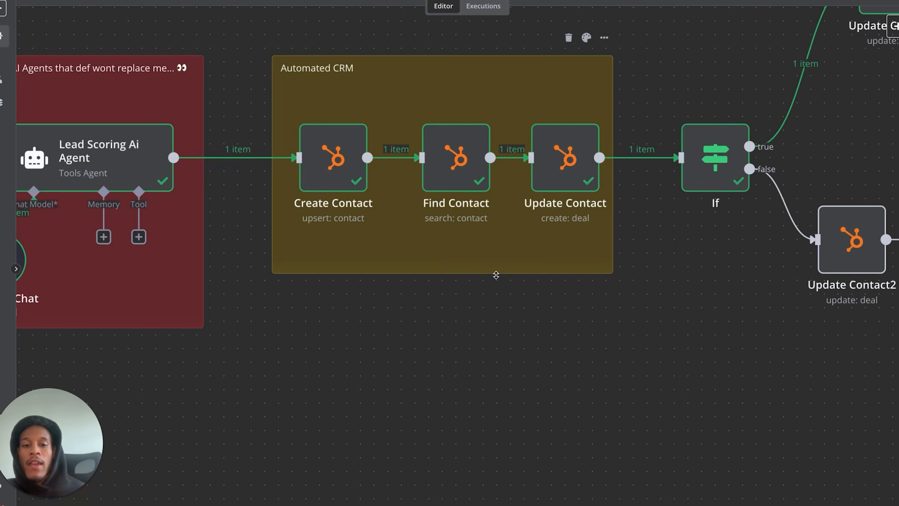
pyautogui.moveTo(348, 183)
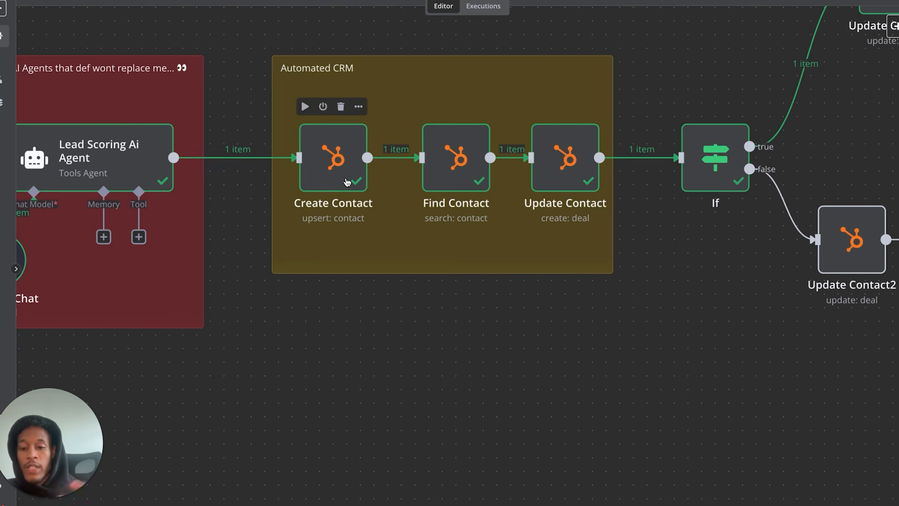
# - Move Find Contact slightly left toward Create Contact and review its email search filter
pyautogui.doubleClick(347, 182)
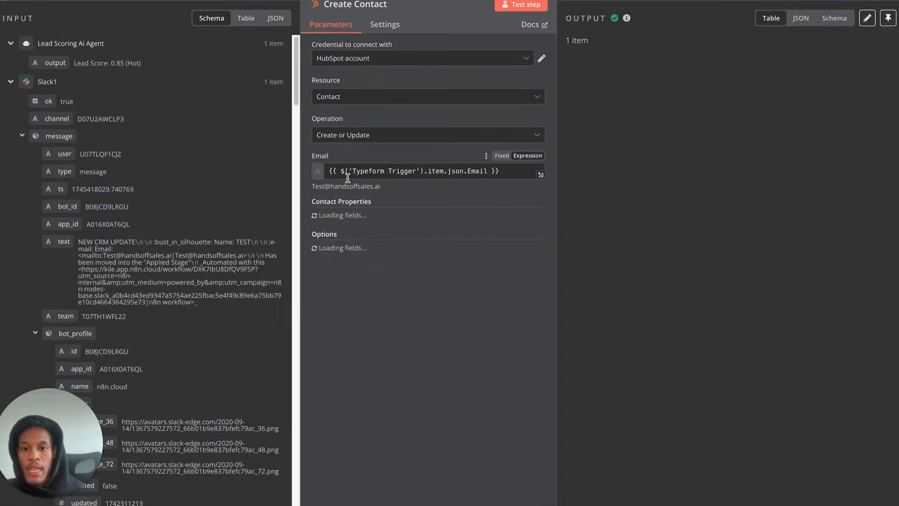
pyautogui.click(17, 2)
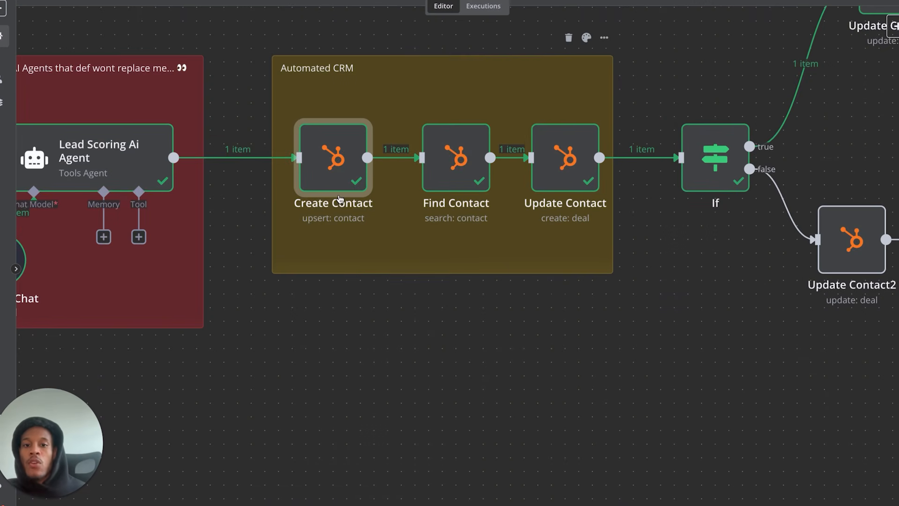
pyautogui.click(452, 172)
pyautogui.moveTo(453, 169); pyautogui.dragTo(439, 167)
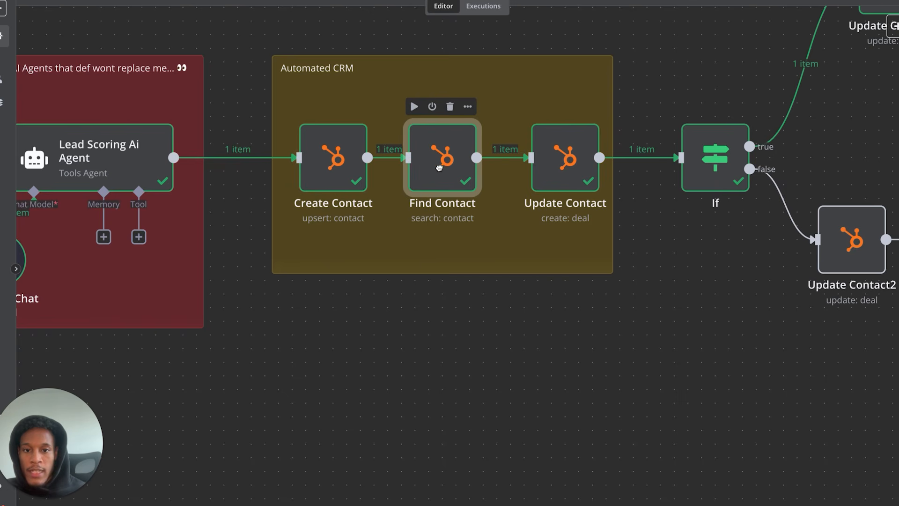
pyautogui.click(403, 66)
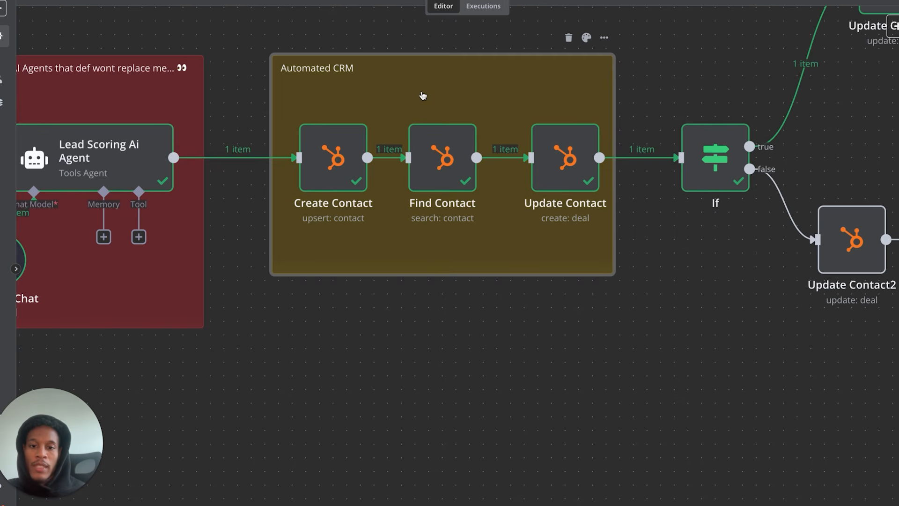
pyautogui.moveTo(433, 127)
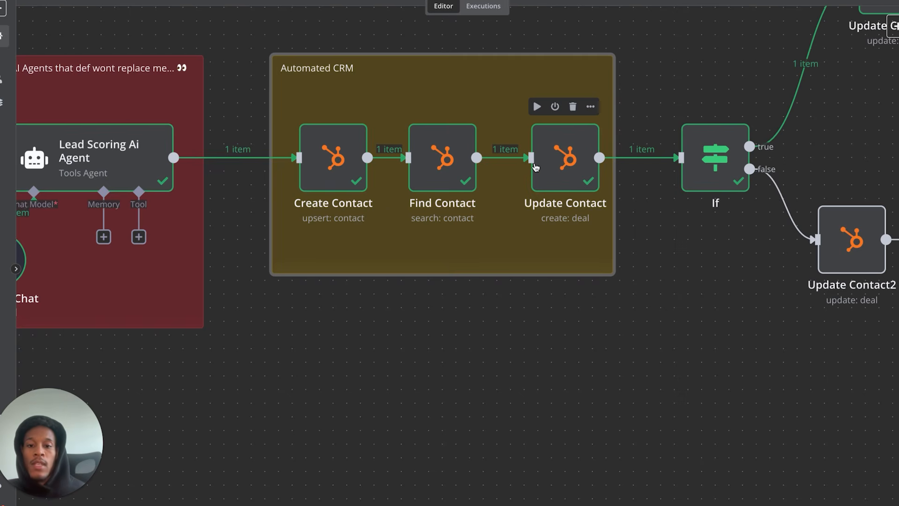
pyautogui.moveTo(496, 172)
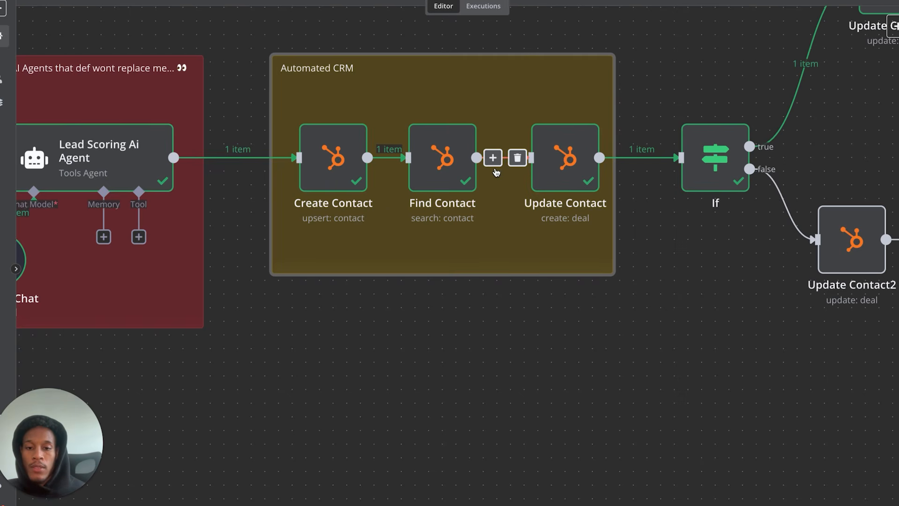
pyautogui.click(451, 168)
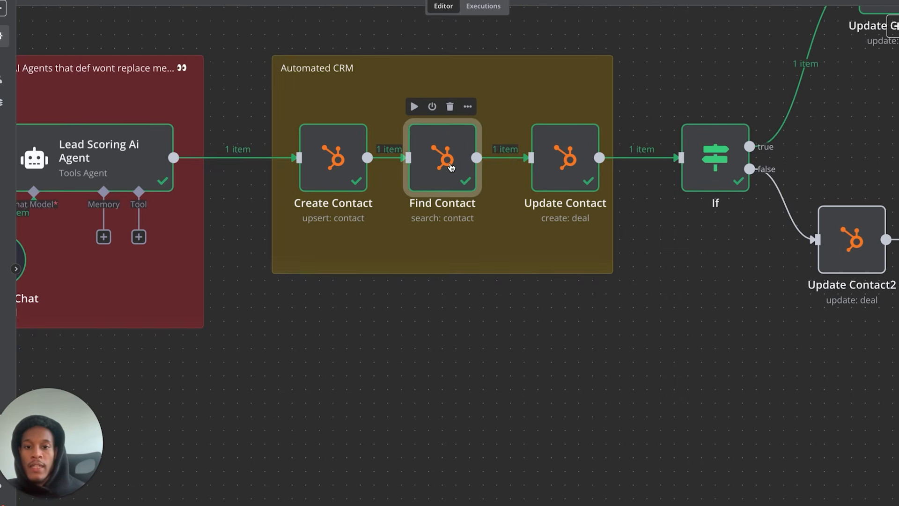
pyautogui.doubleClick(451, 167)
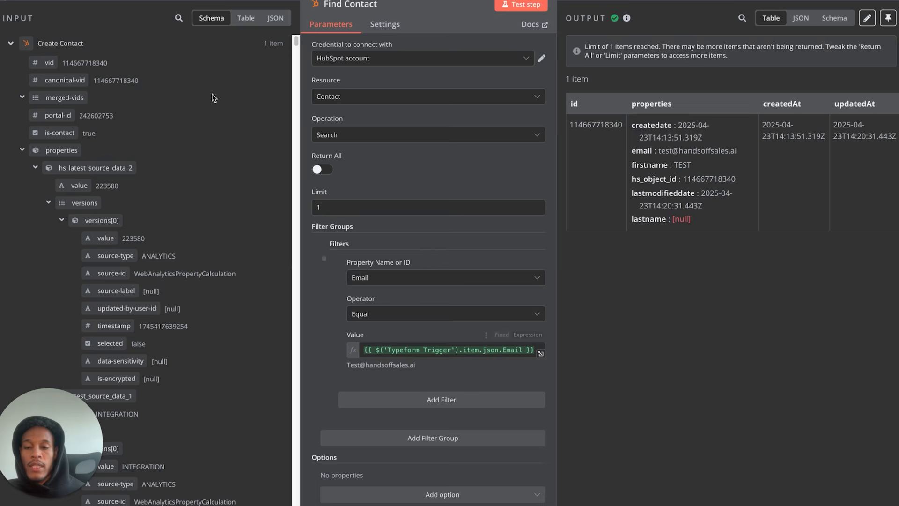
pyautogui.click(45, 2)
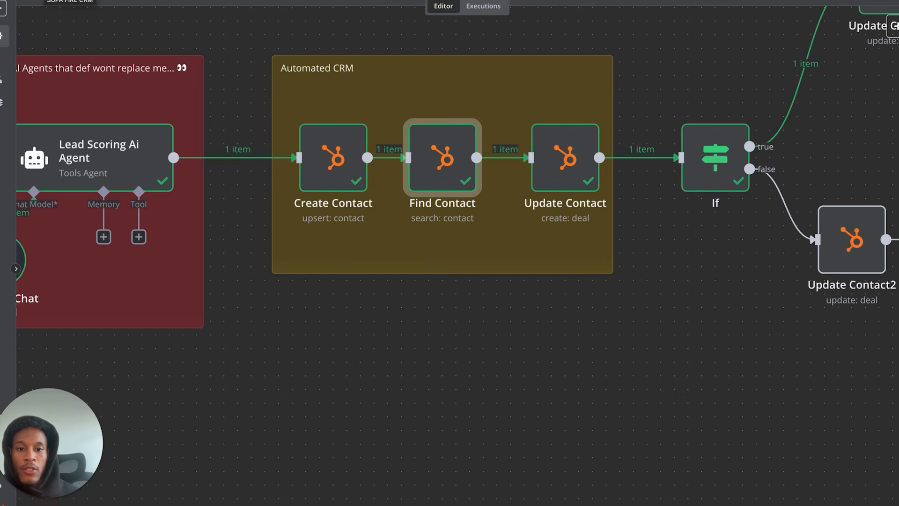
pyautogui.moveTo(327, 77)
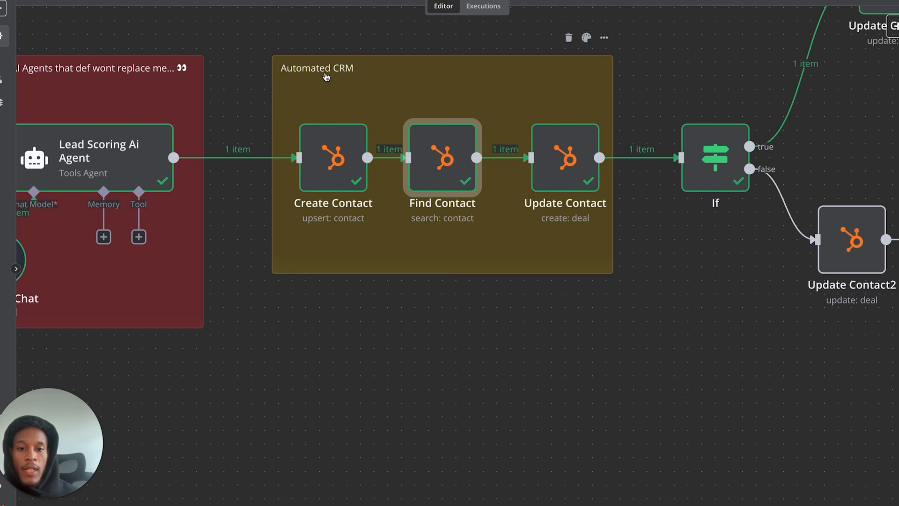
pyautogui.click(564, 163)
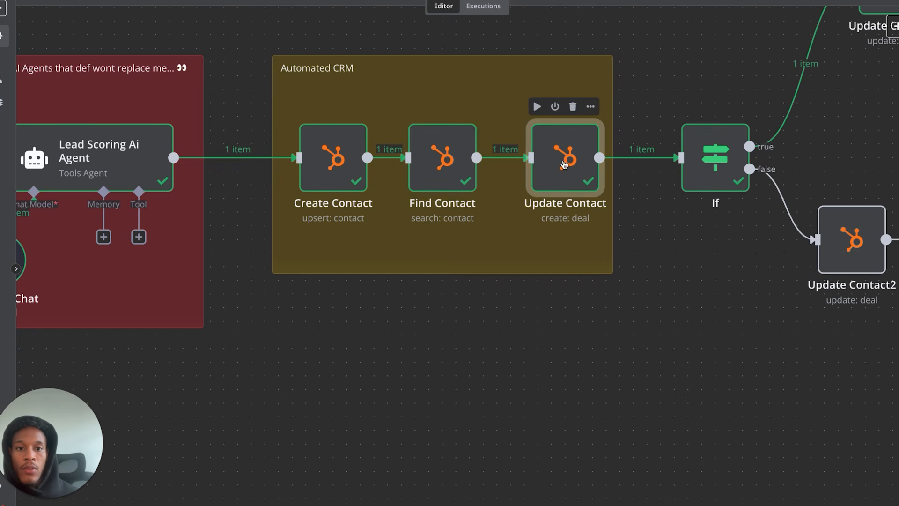
pyautogui.doubleClick(564, 163)
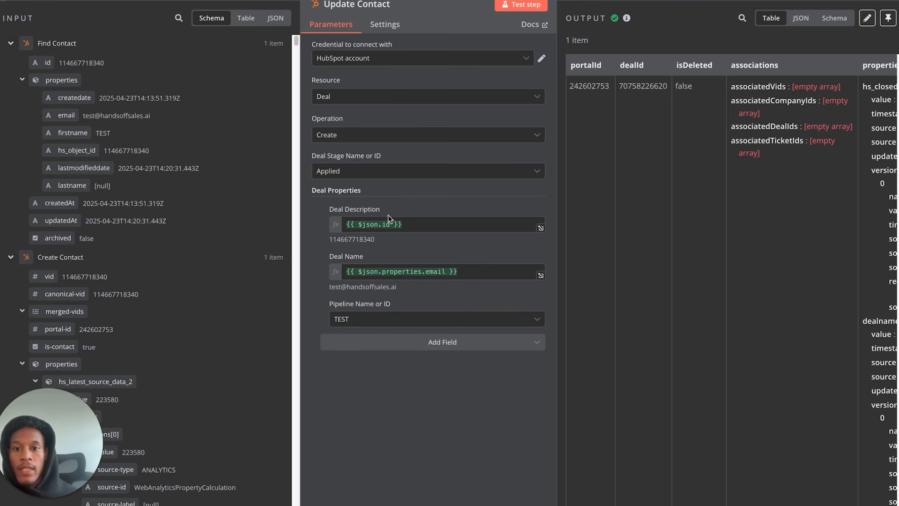
pyautogui.press('Escape')
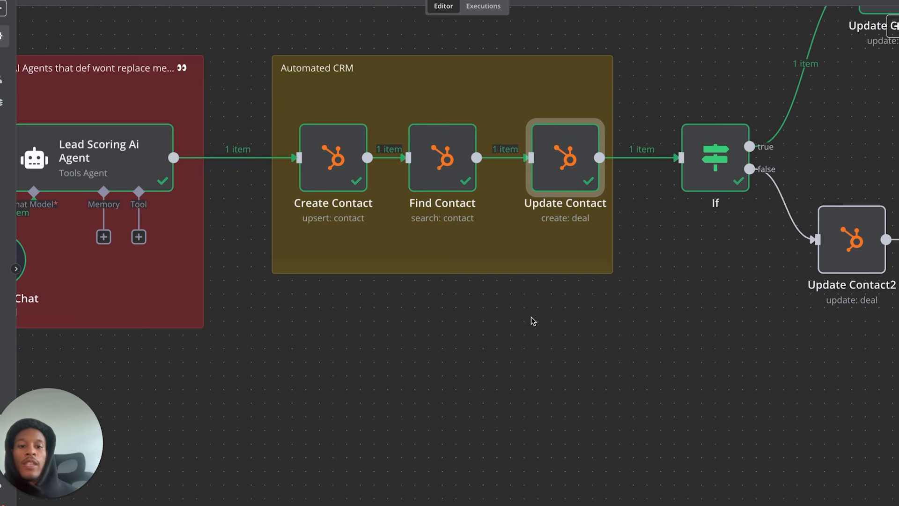
# - Nudge the If node a few pixels left, closer to the Update Contact node
pyautogui.scroll(-5, 531, 317)
pyautogui.hscroll(3, 531, 317)
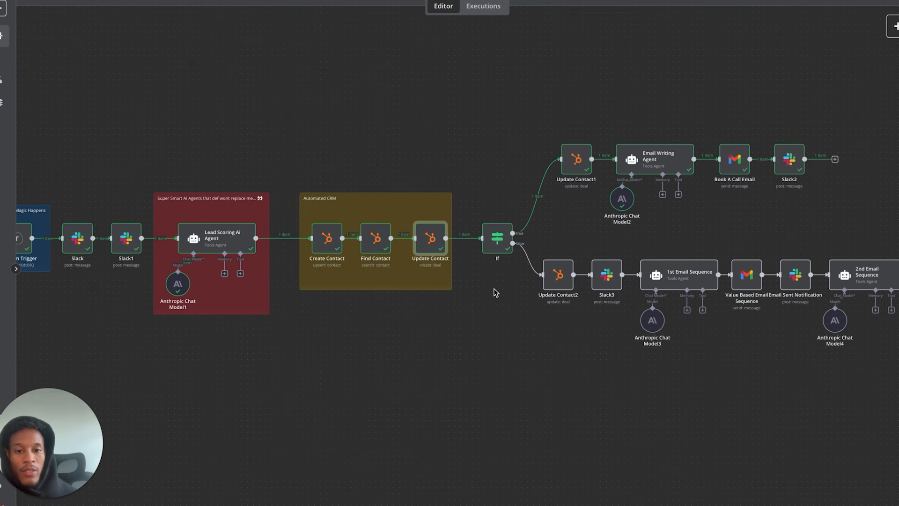
pyautogui.click(494, 247)
pyautogui.moveTo(494, 247); pyautogui.dragTo(488, 247)
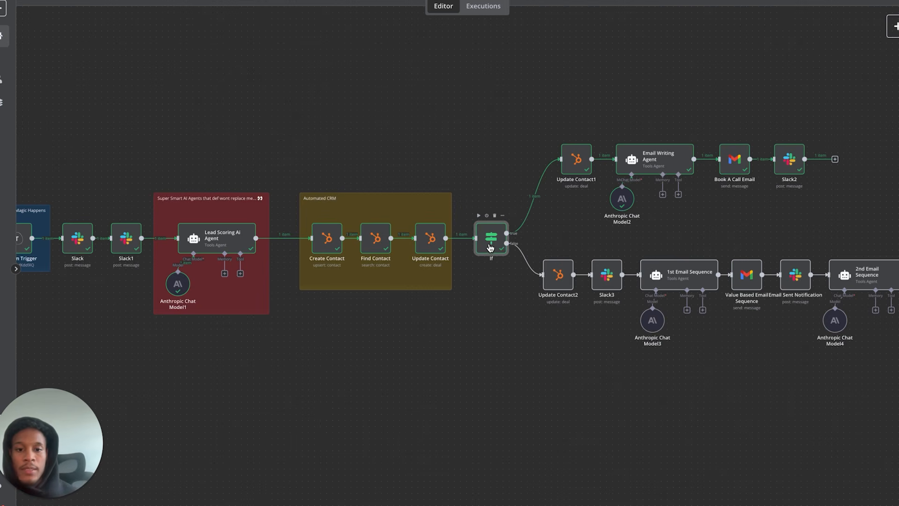
pyautogui.doubleClick(490, 247)
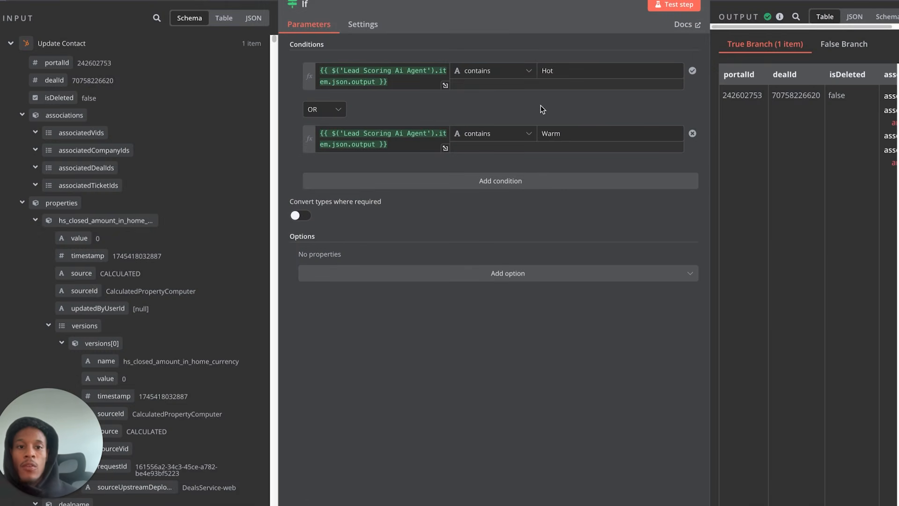
pyautogui.click(33, 1)
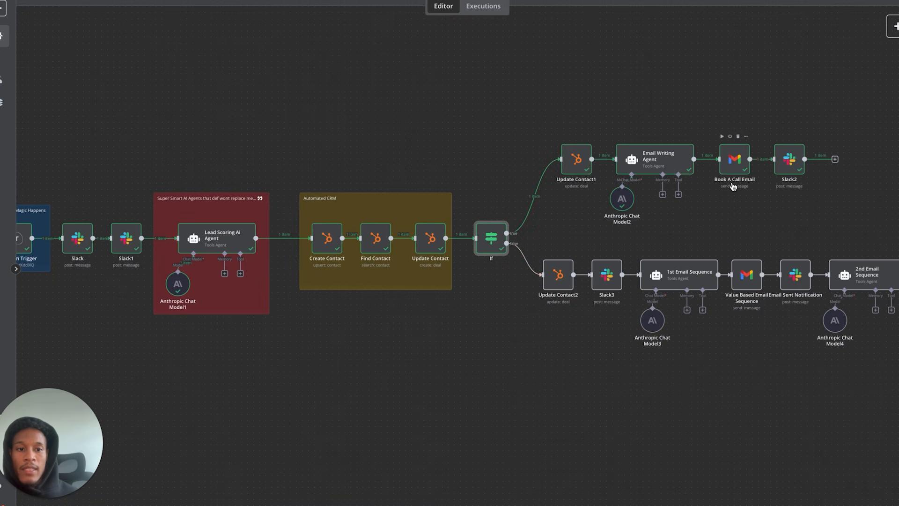
pyautogui.scroll(5, 734, 186)
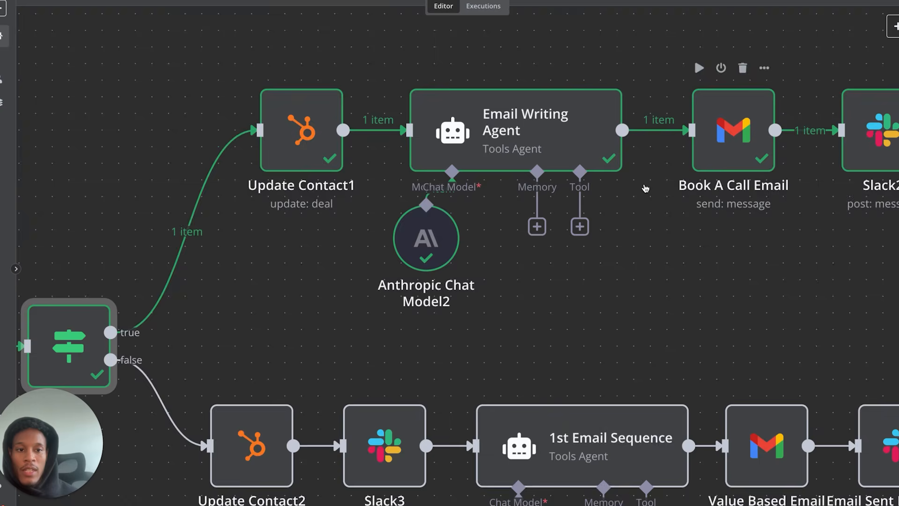
pyautogui.scroll(-4, 645, 188)
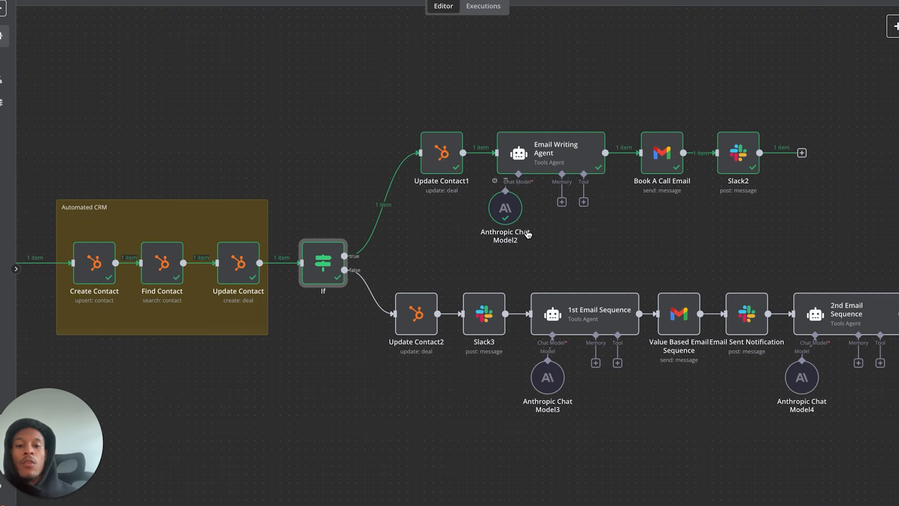
pyautogui.hscroll(-3, 423, 228)
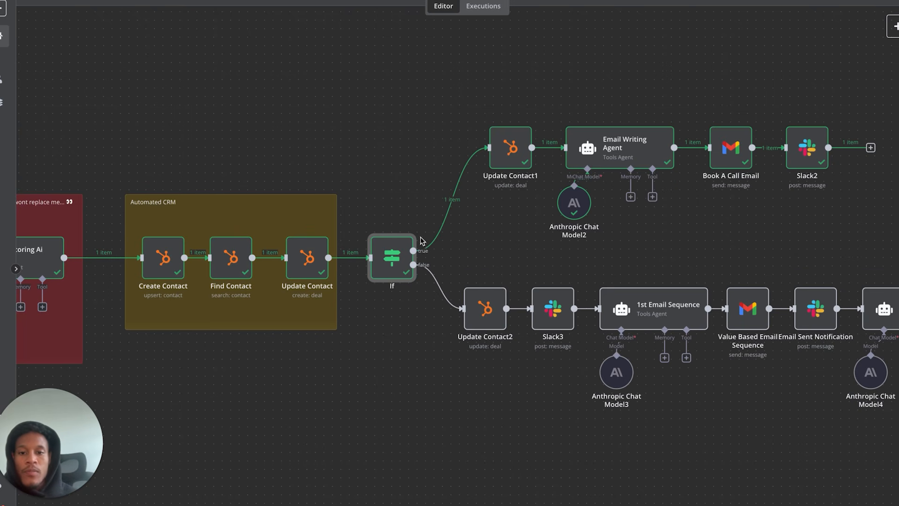
pyautogui.doubleClick(400, 257)
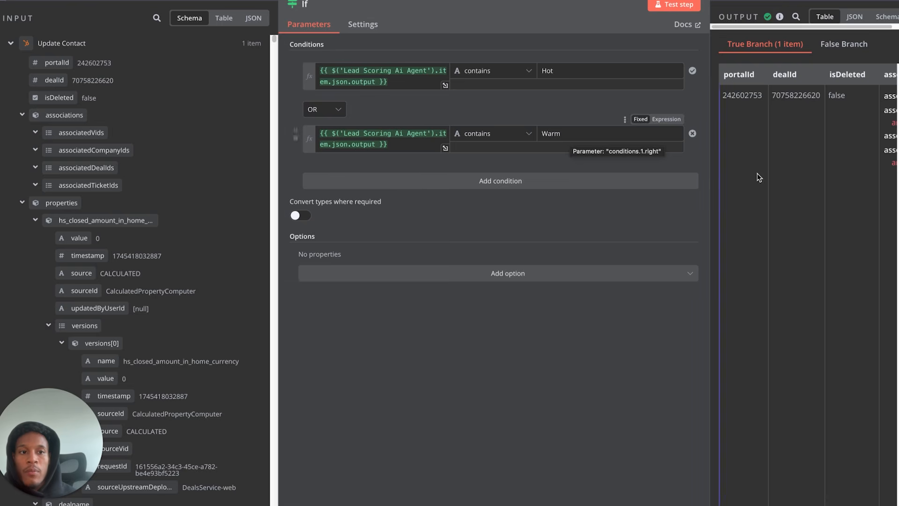
pyautogui.hscroll(5, 808, 176)
pyautogui.hscroll(1, 808, 175)
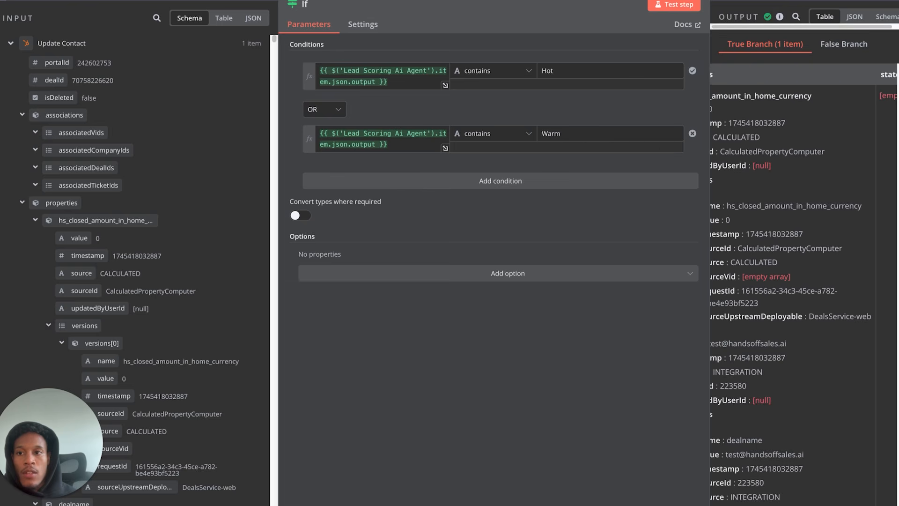
pyautogui.press('Escape')
pyautogui.hscroll(-3, 244, 262)
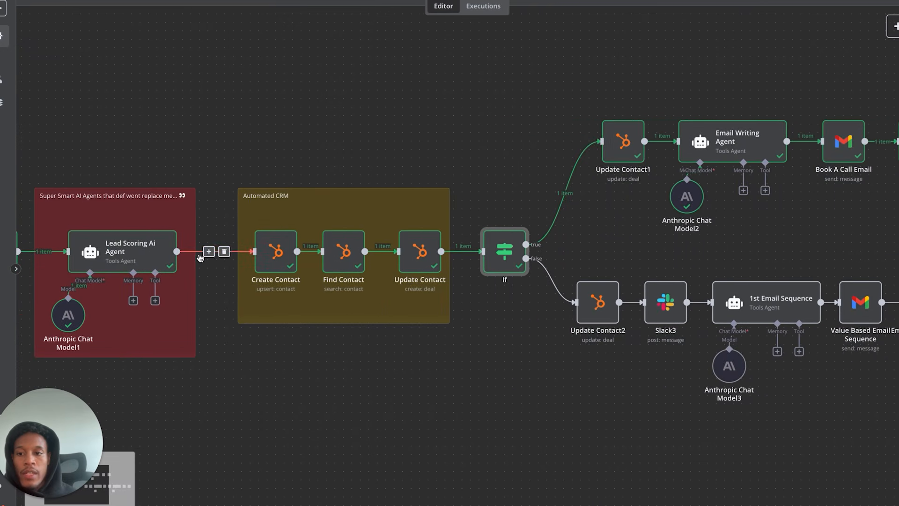
pyautogui.doubleClick(134, 252)
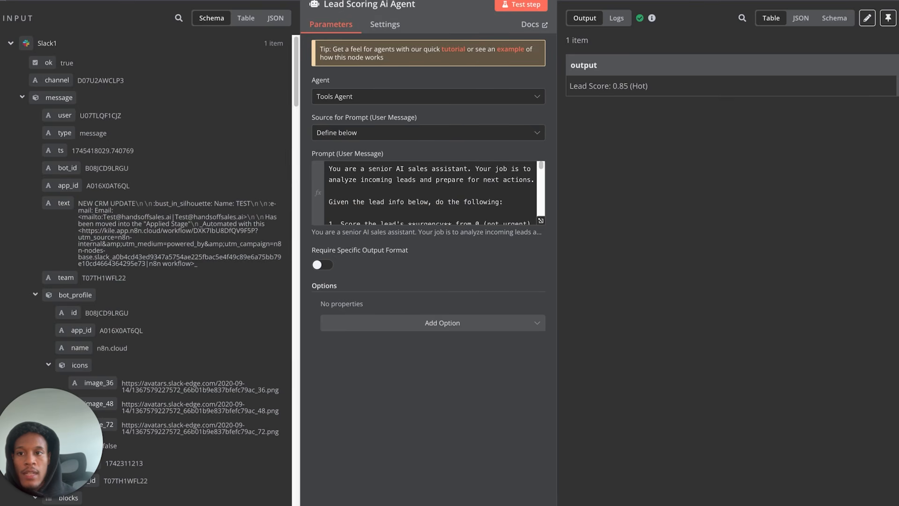
pyautogui.press('Escape')
pyautogui.hscroll(1, 508, 283)
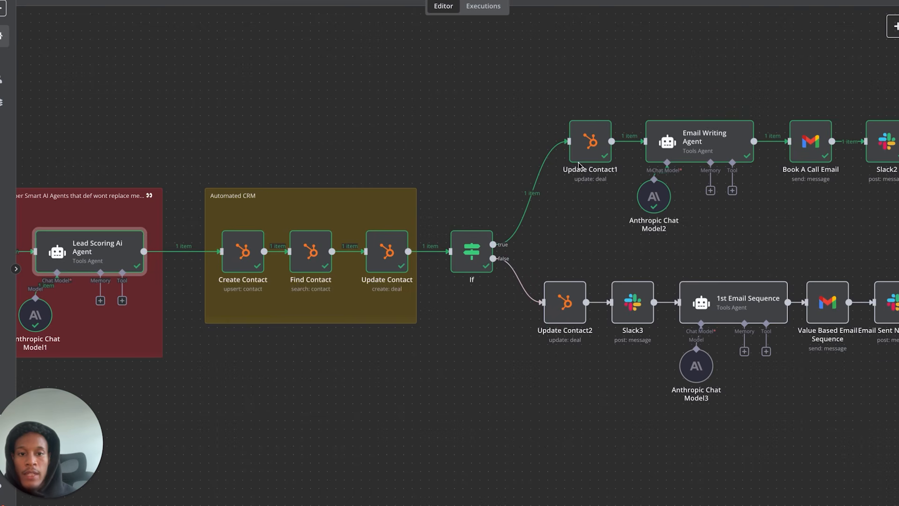
pyautogui.doubleClick(589, 143)
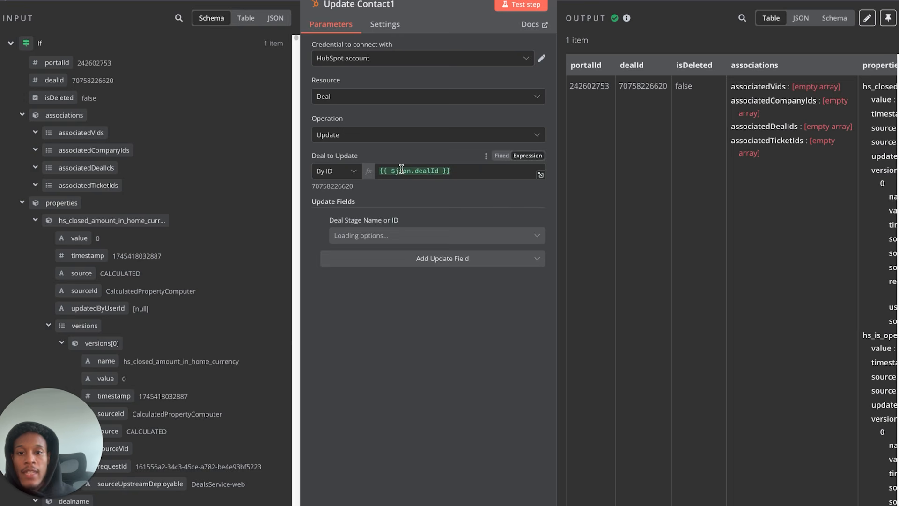
pyautogui.press('Escape')
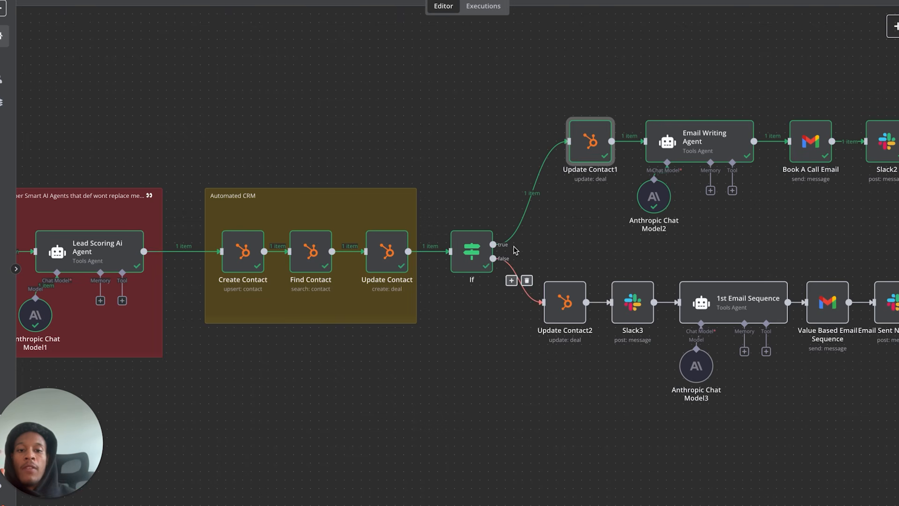
pyautogui.moveTo(515, 244)
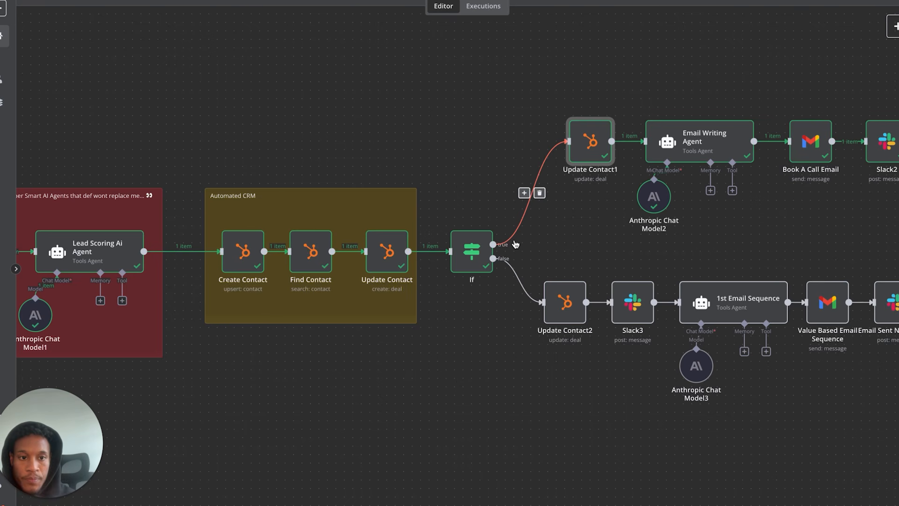
pyautogui.doubleClick(704, 149)
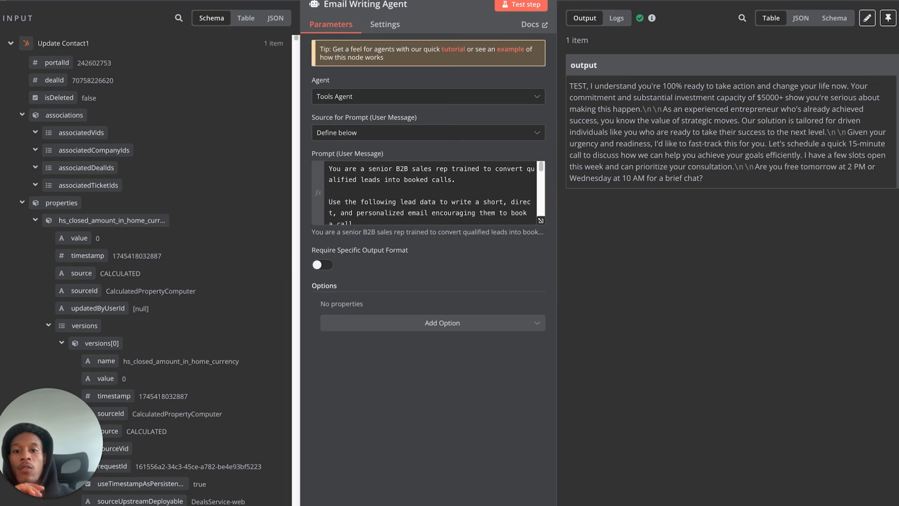
pyautogui.press('Escape')
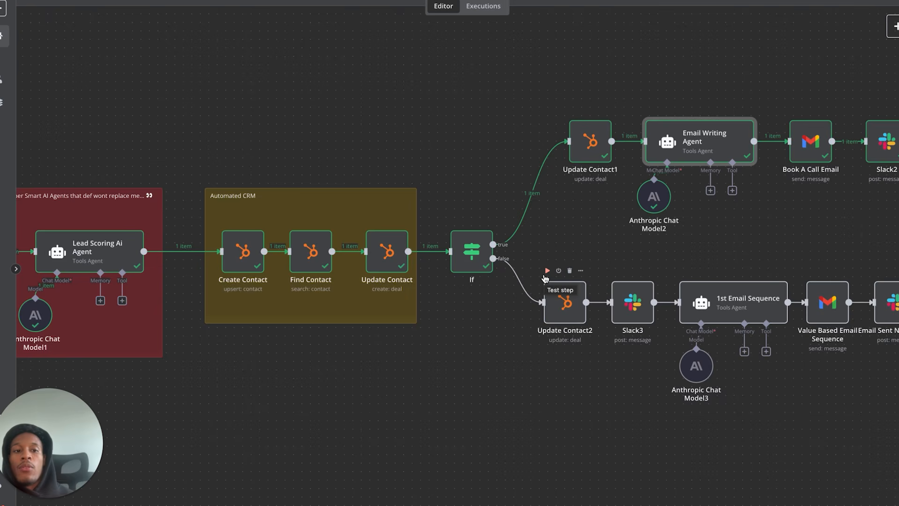
pyautogui.hscroll(3, 544, 279)
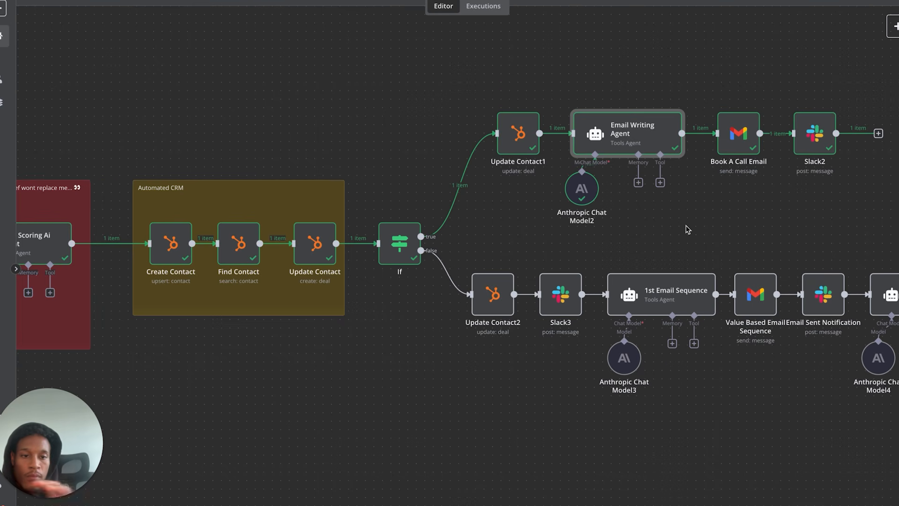
pyautogui.click(812, 146)
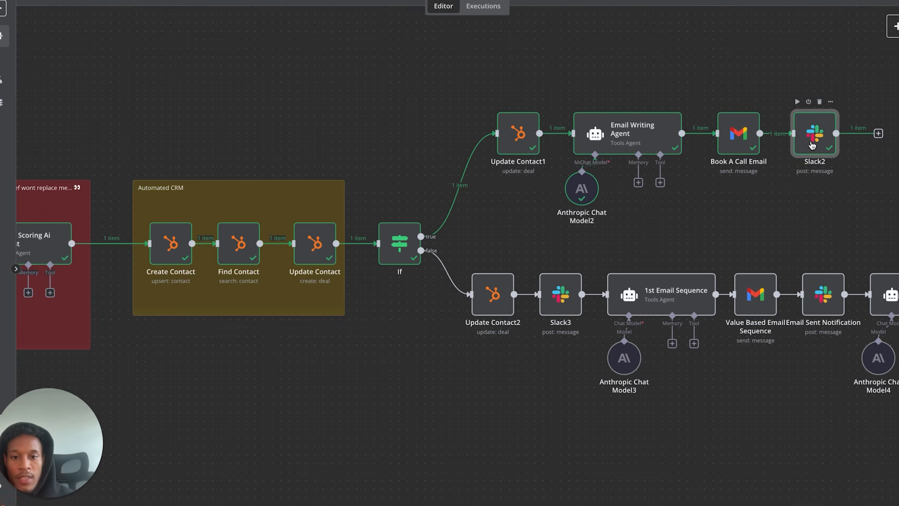
pyautogui.doubleClick(813, 145)
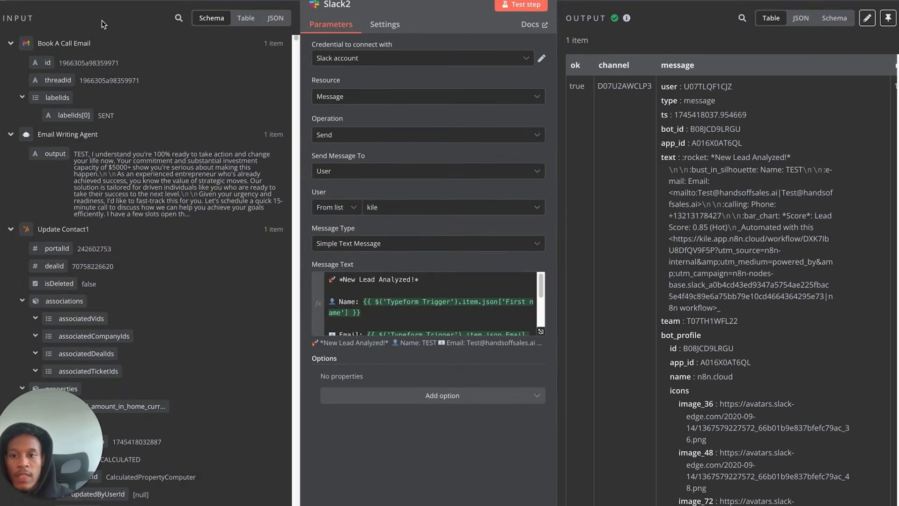
pyautogui.press('Escape')
pyautogui.hscroll(-5, 509, 356)
pyautogui.hscroll(4, 509, 356)
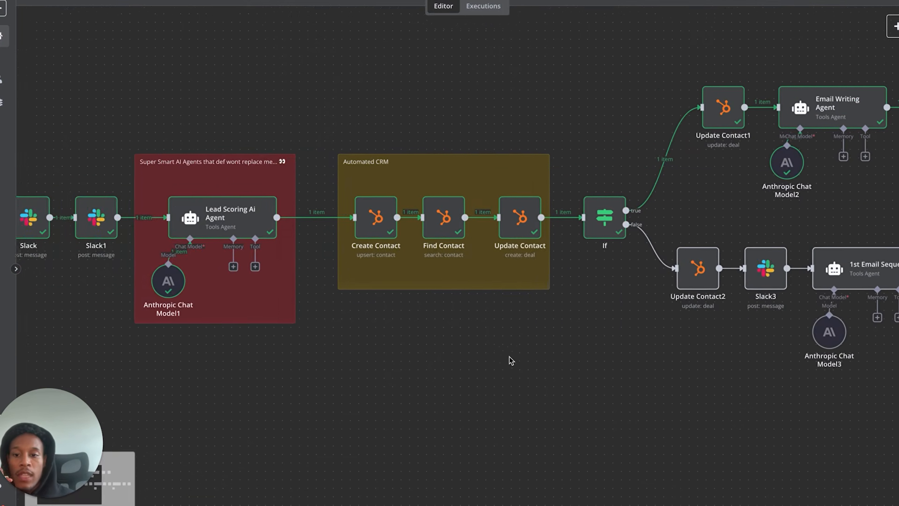
pyautogui.hscroll(4, 510, 361)
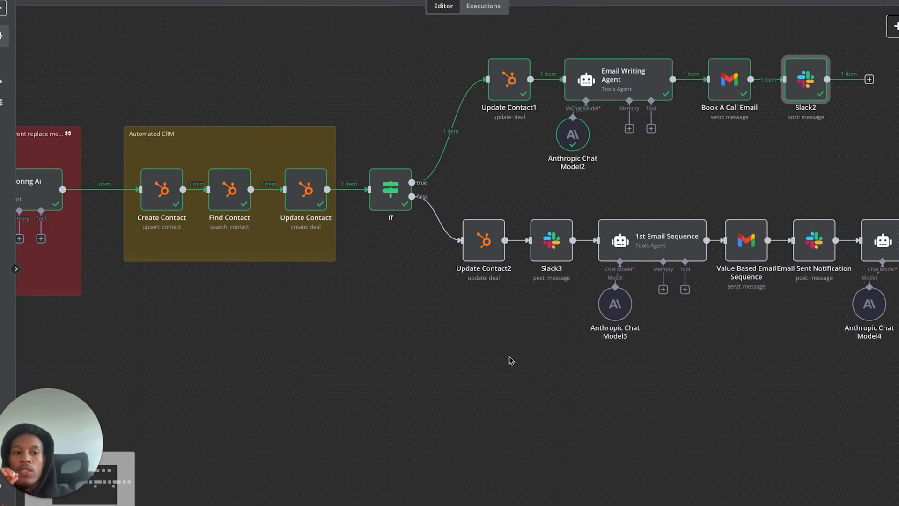
pyautogui.hscroll(1, 511, 360)
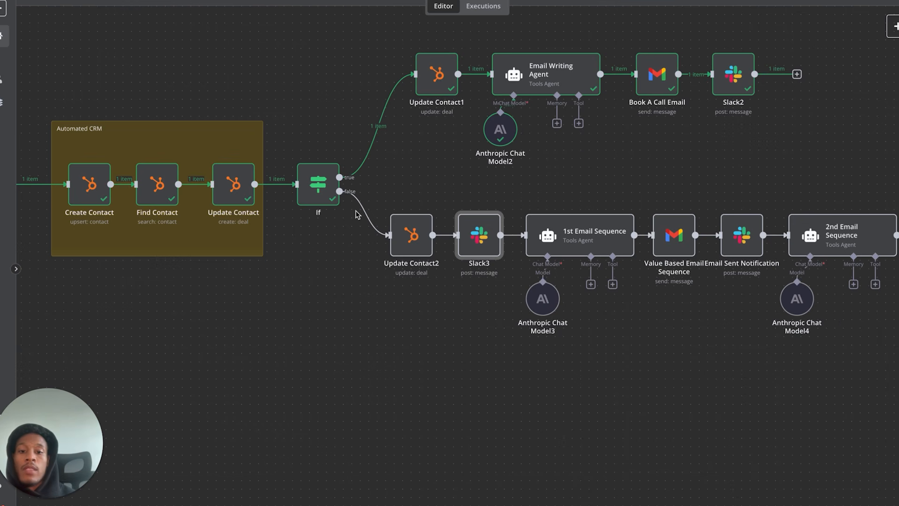
pyautogui.doubleClick(406, 244)
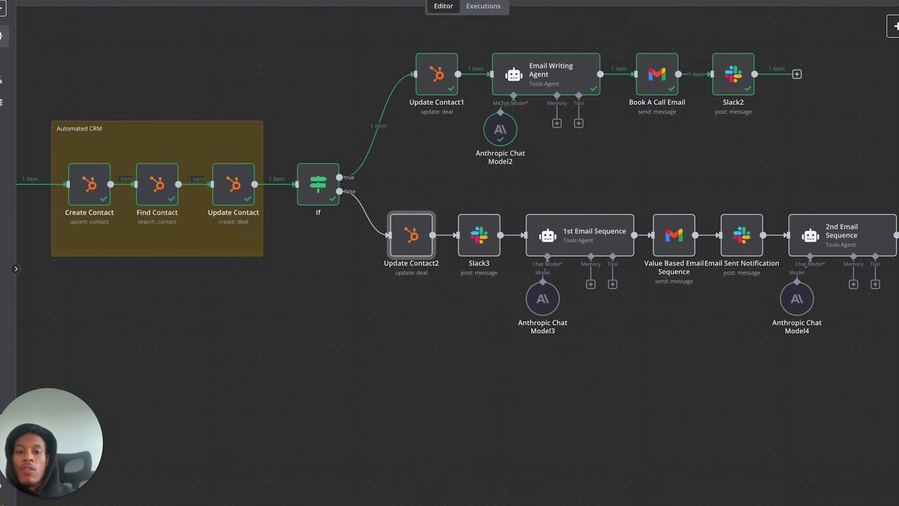
pyautogui.click(26, 4)
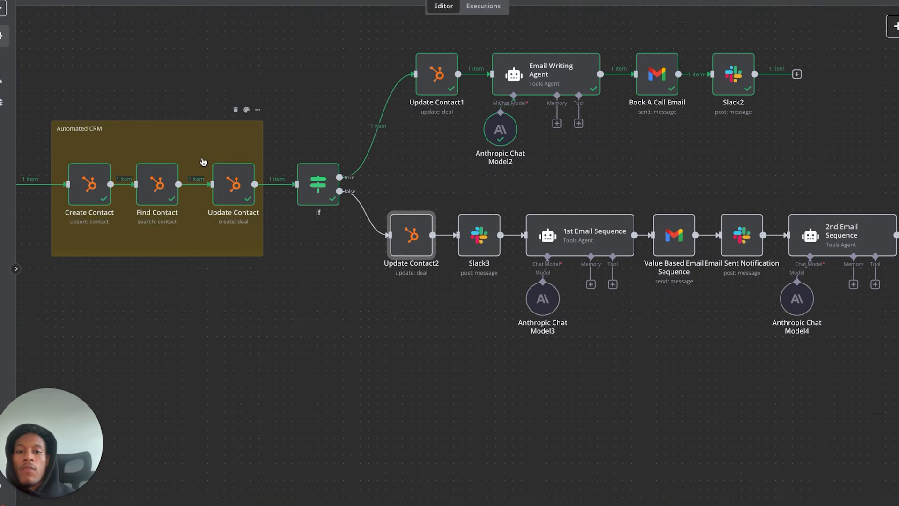
pyautogui.doubleClick(475, 244)
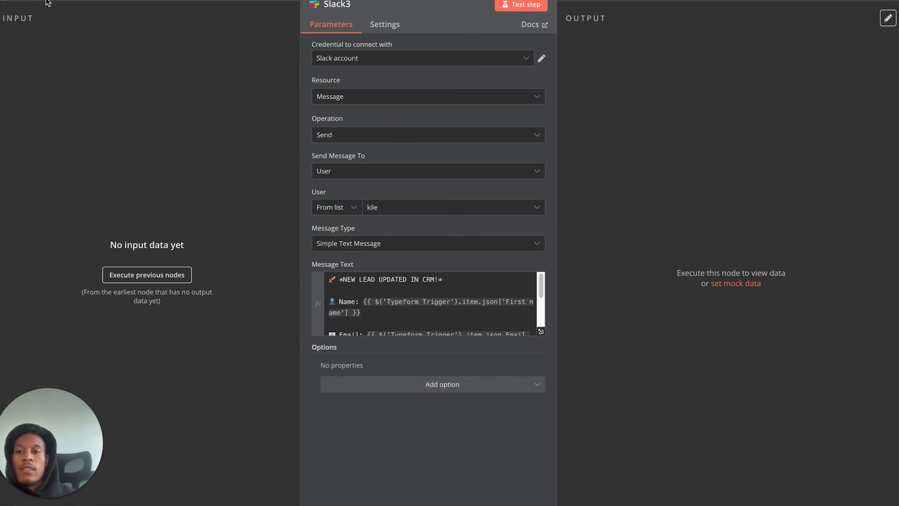
pyautogui.click(45, 3)
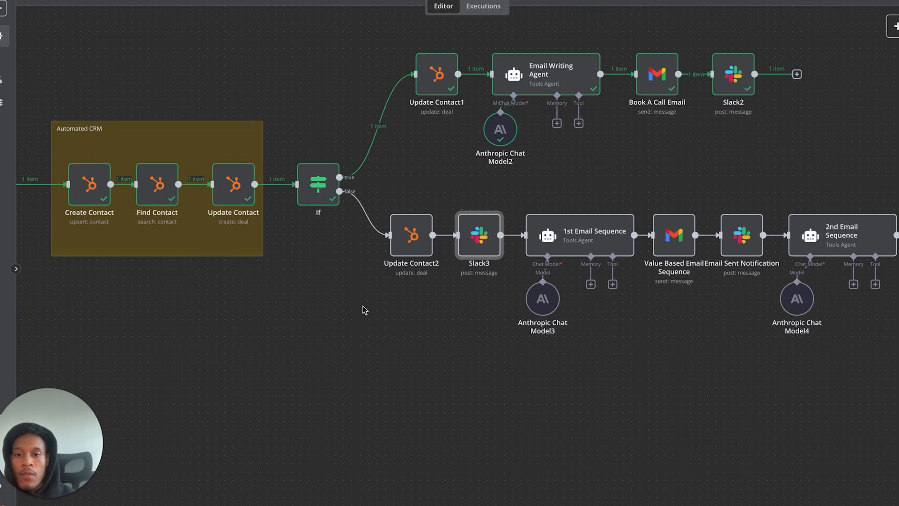
pyautogui.scroll(-3, 339, 308)
pyautogui.hscroll(-5, 339, 308)
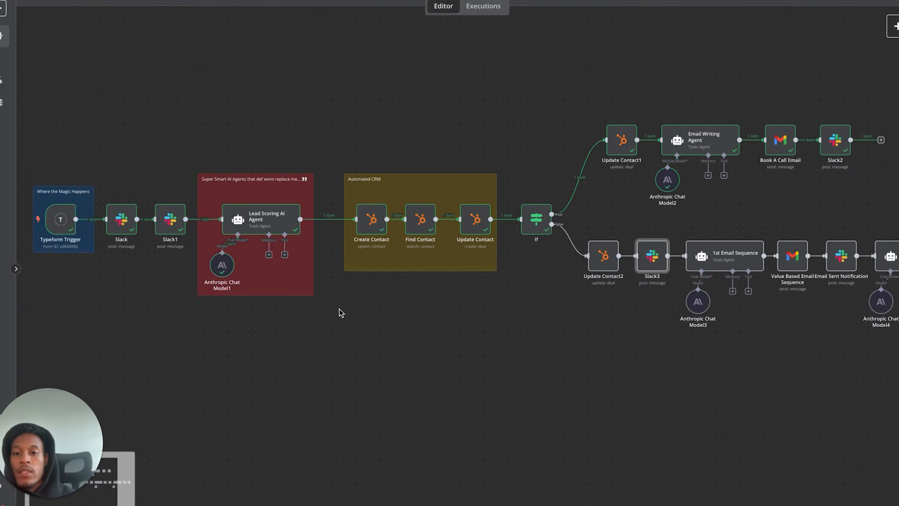
pyautogui.hscroll(2, 339, 308)
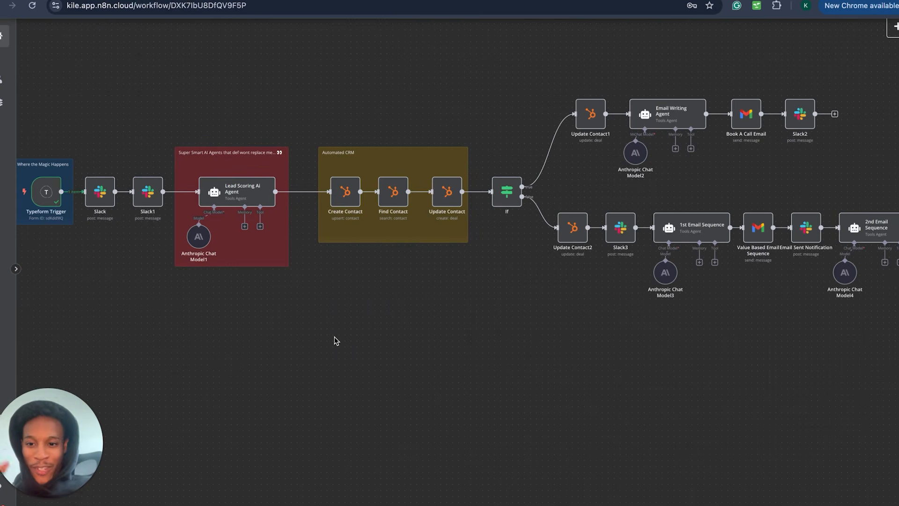
pyautogui.hscroll(-3, 335, 340)
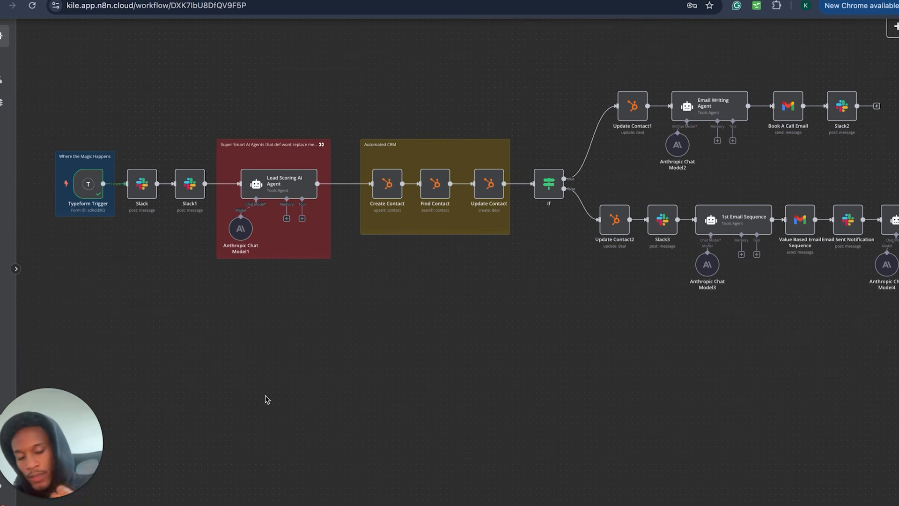
# - Move the Typeform Trigger below the workflow, delete the pasted copy, and check the trigger's settings
pyautogui.moveTo(91, 193)
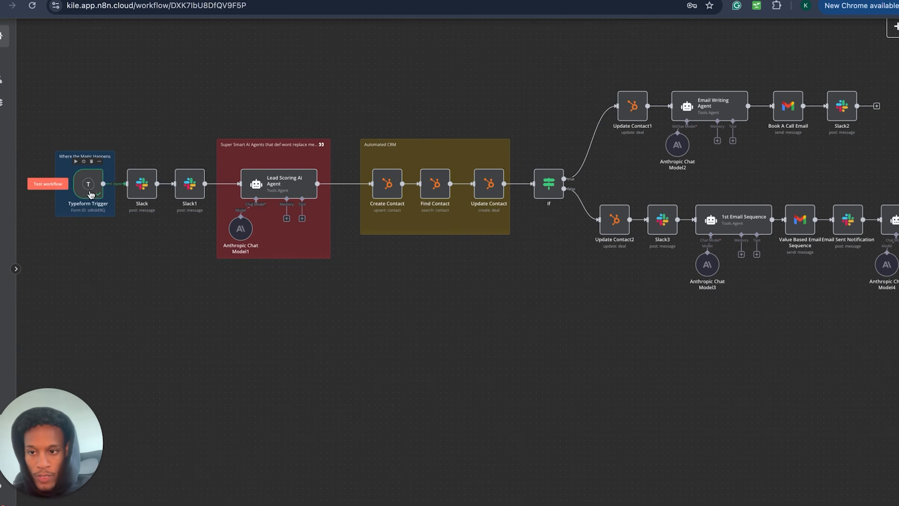
pyautogui.press('super+v')
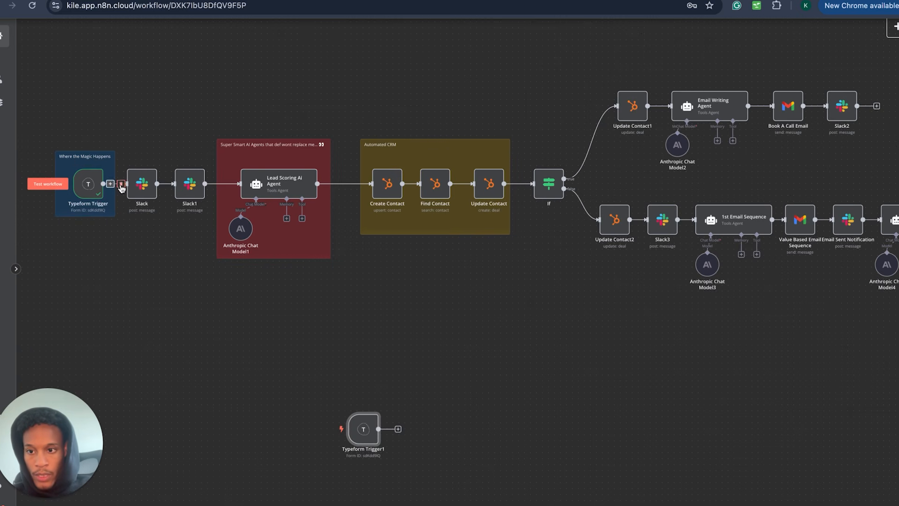
pyautogui.moveTo(87, 187); pyautogui.dragTo(178, 438)
pyautogui.moveTo(371, 428); pyautogui.dragTo(92, 186)
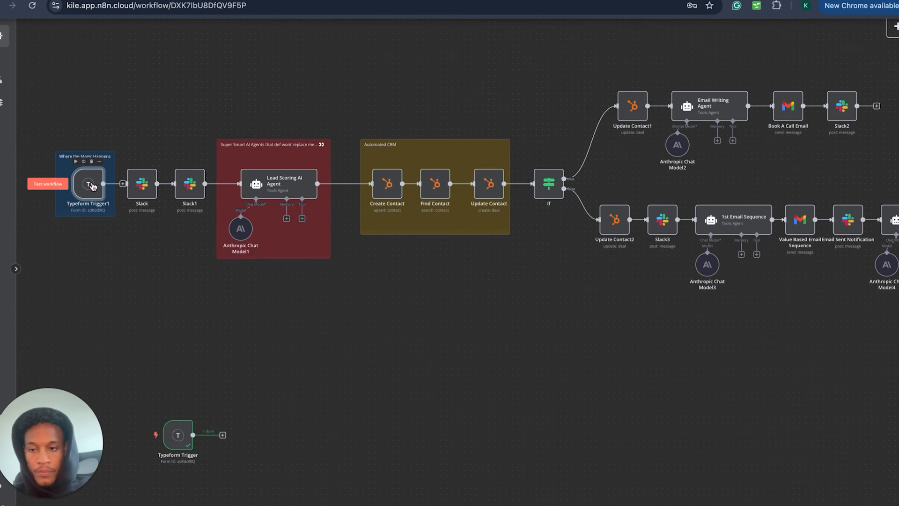
pyautogui.press('Delete')
pyautogui.doubleClick(178, 435)
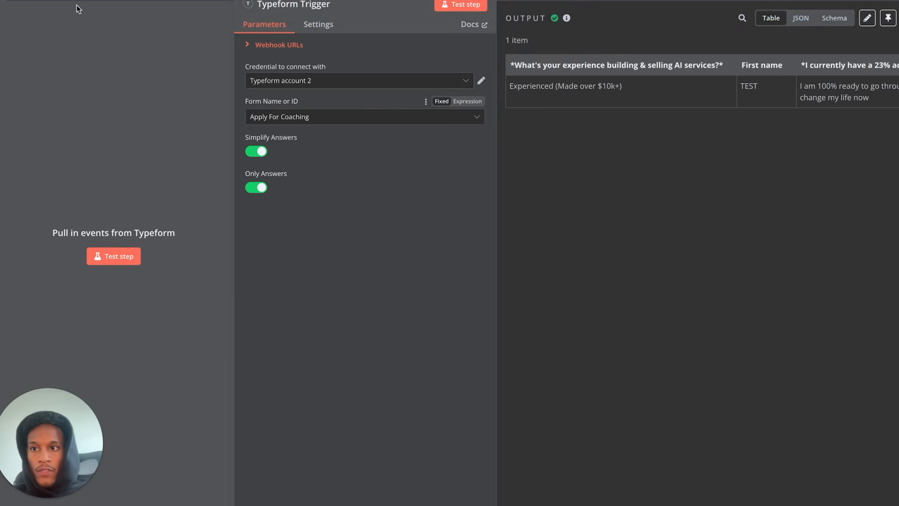
pyautogui.press('Escape')
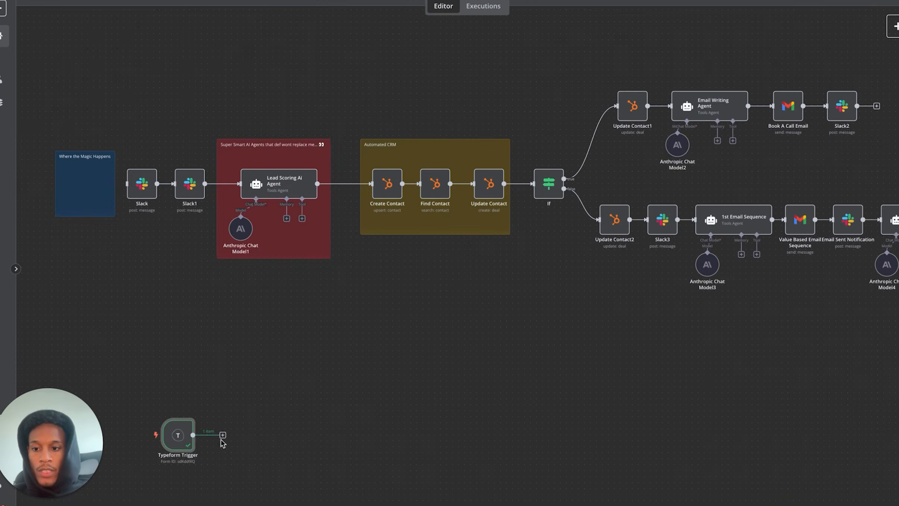
# - Nudge the Typeform Trigger up and left, then select and deselect both Slack nodes
pyautogui.moveTo(178, 436); pyautogui.dragTo(148, 394)
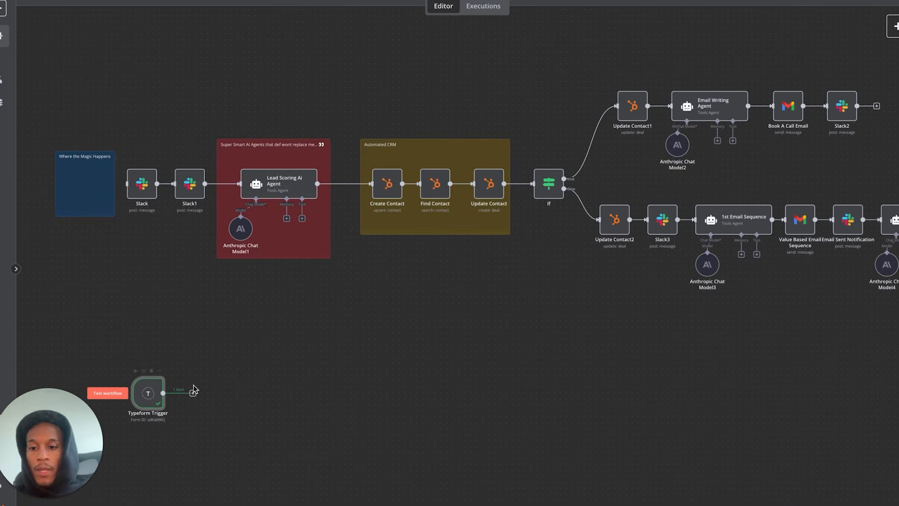
pyautogui.moveTo(111, 126); pyautogui.dragTo(207, 256)
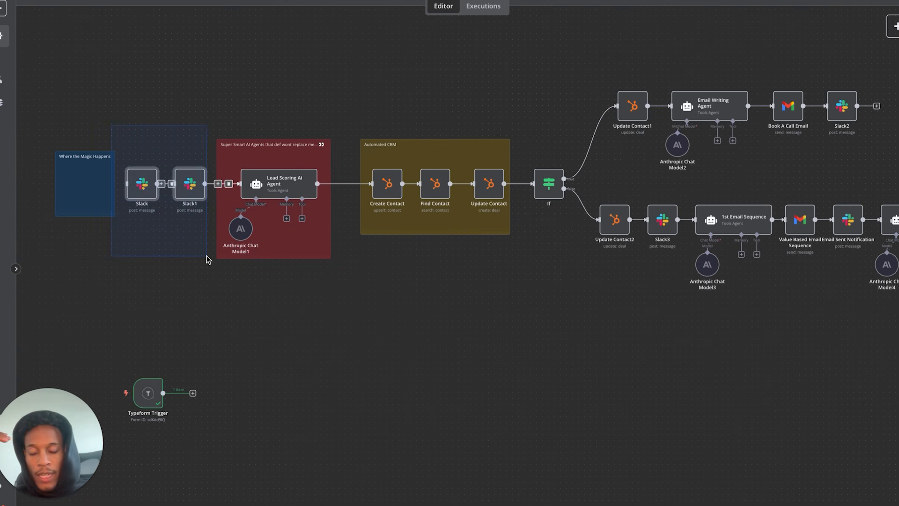
pyautogui.moveTo(207, 256); pyautogui.dragTo(207, 256)
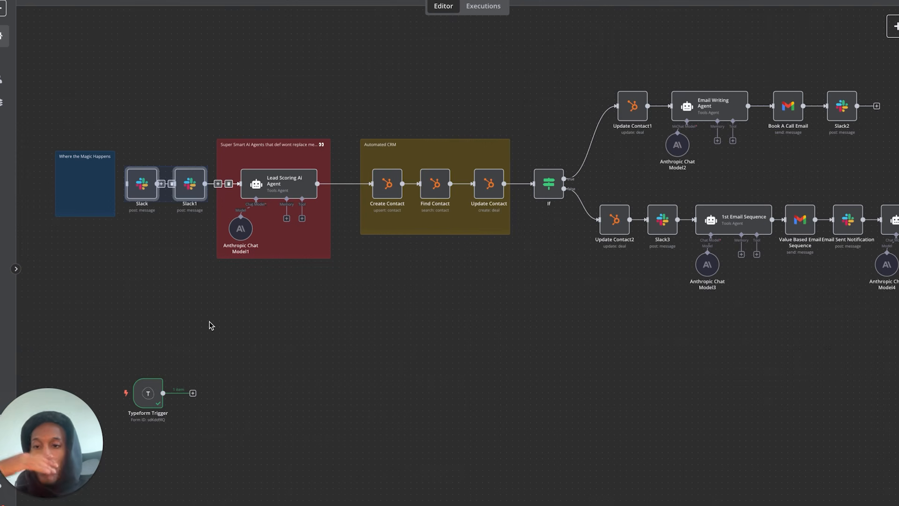
pyautogui.click(215, 386)
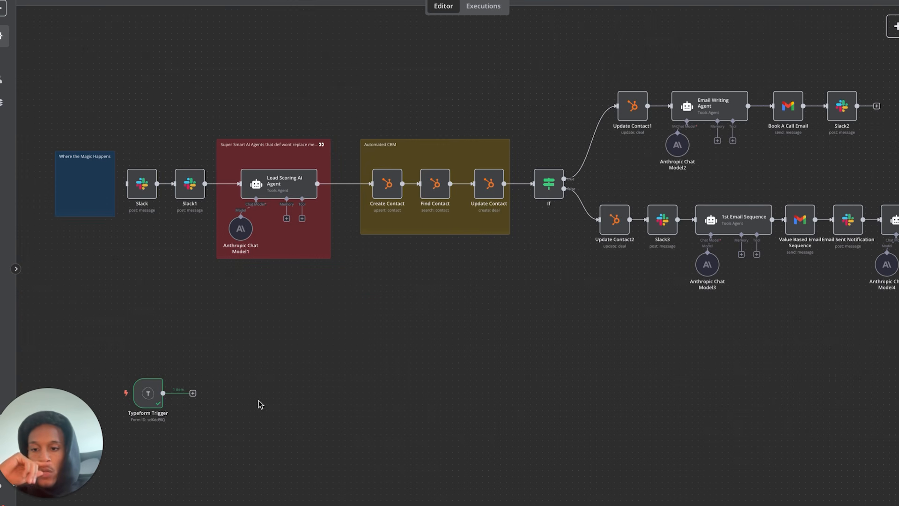
# - Duplicate the Slack node as Slack4 and connect the Typeform Trigger to it
pyautogui.click(143, 190)
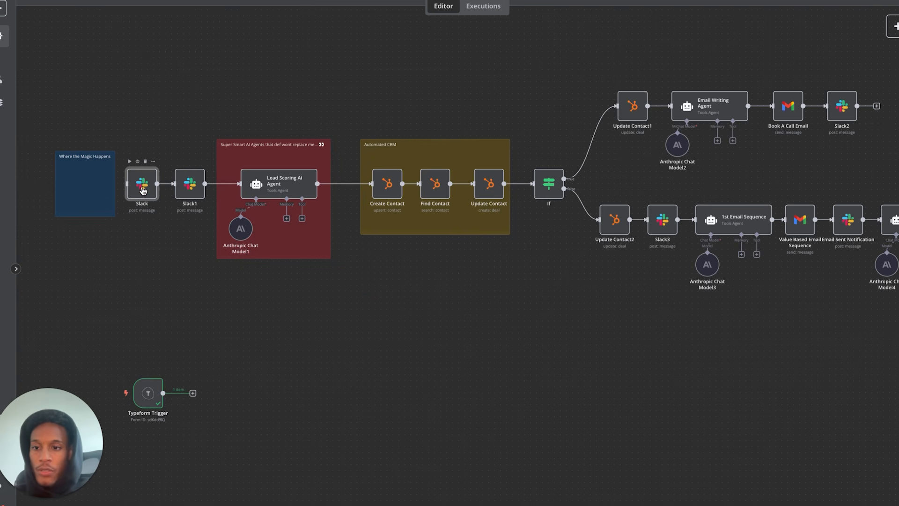
pyautogui.hotkey('ctrl', 'c')
pyautogui.hotkey('ctrl', 'v')
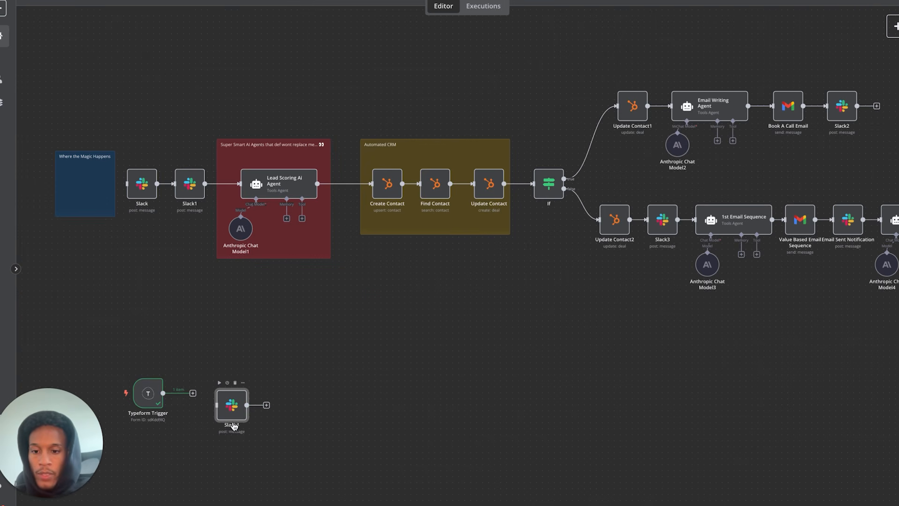
pyautogui.moveTo(163, 392); pyautogui.dragTo(207, 399)
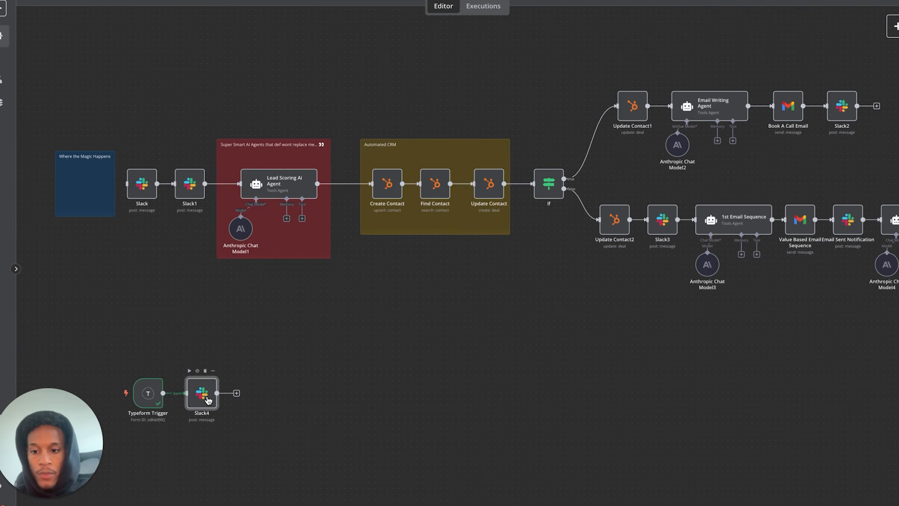
pyautogui.doubleClick(208, 399)
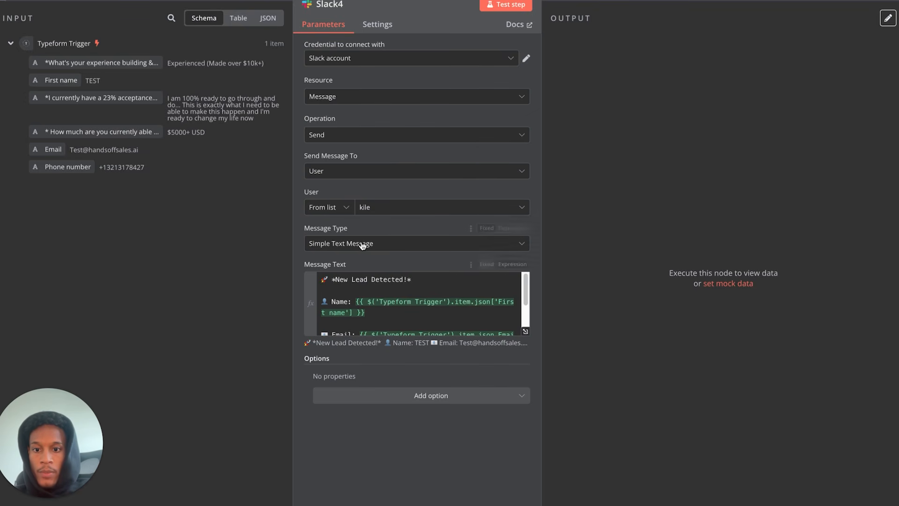
# - Replace the Name line in Slack4's message text with the trigger's First name field
pyautogui.click(525, 331)
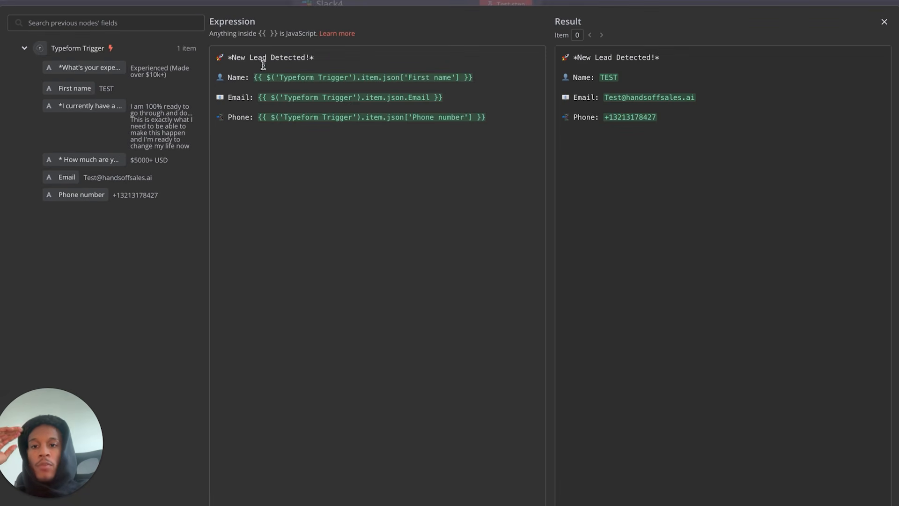
pyautogui.moveTo(254, 74); pyautogui.dragTo(507, 89)
pyautogui.press('BackSpace')
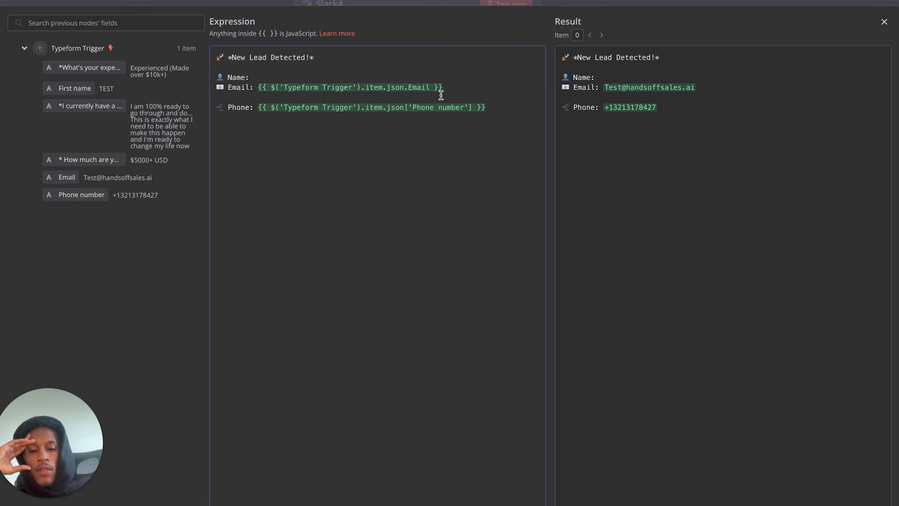
pyautogui.press('Return')
pyautogui.click(320, 77)
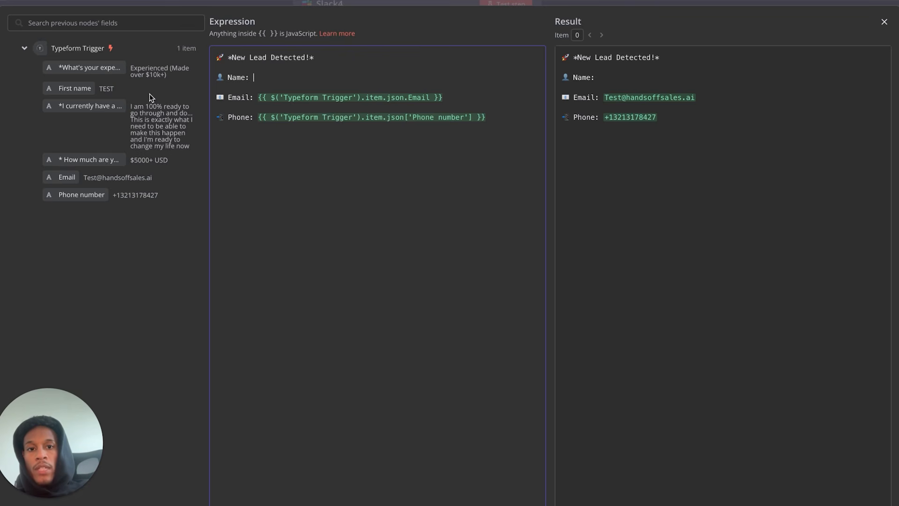
pyautogui.moveTo(82, 89); pyautogui.dragTo(281, 78)
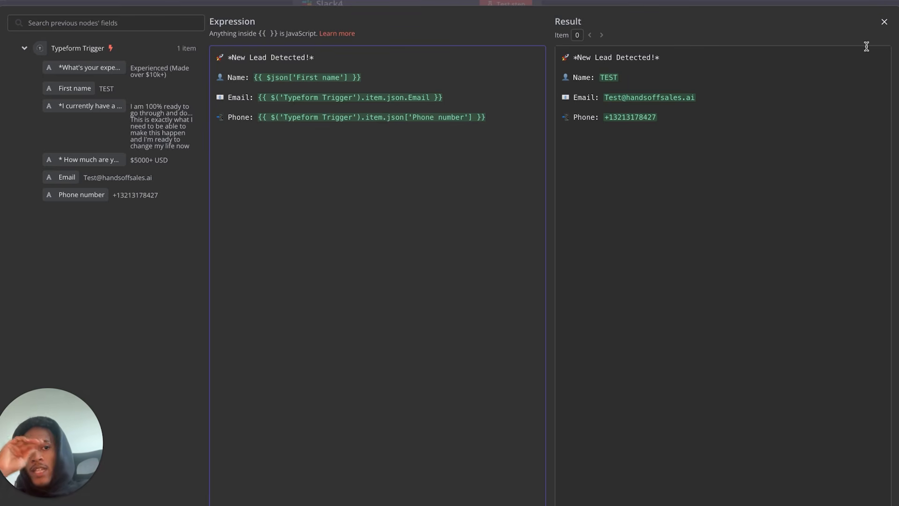
pyautogui.click(884, 22)
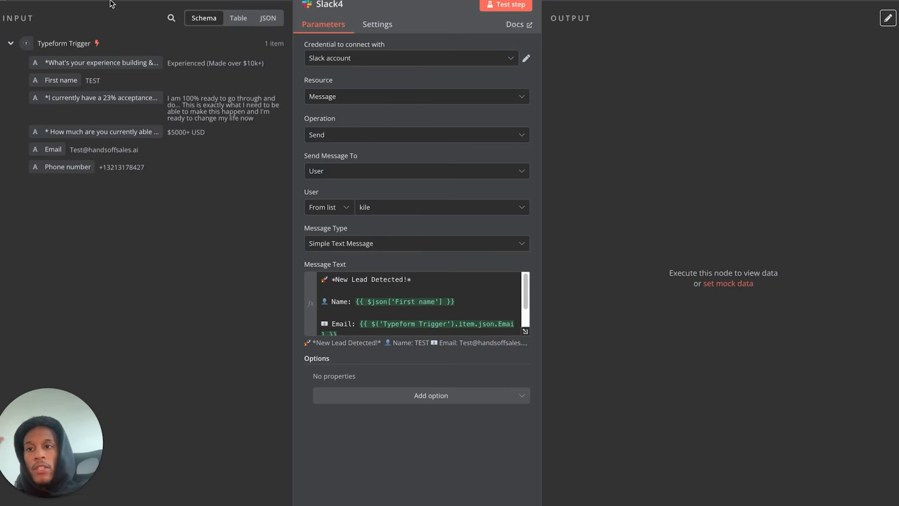
pyautogui.click(125, 6)
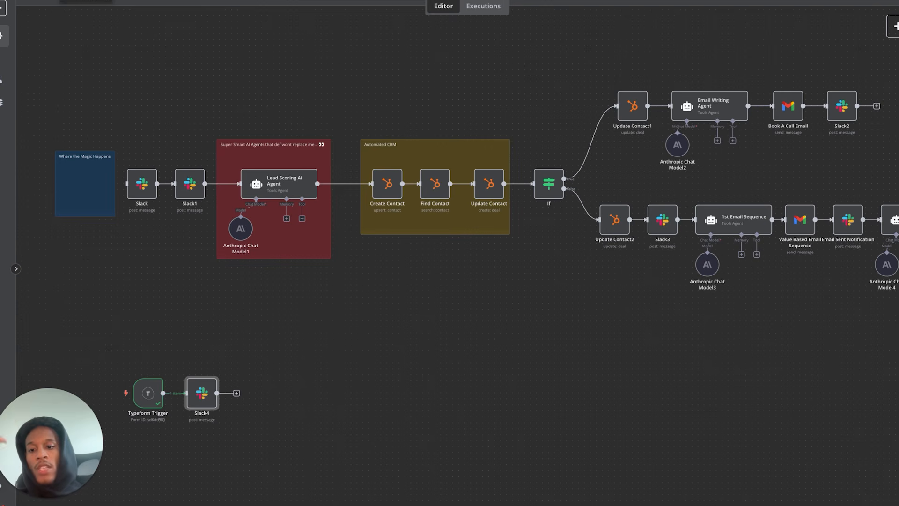
pyautogui.click(188, 190)
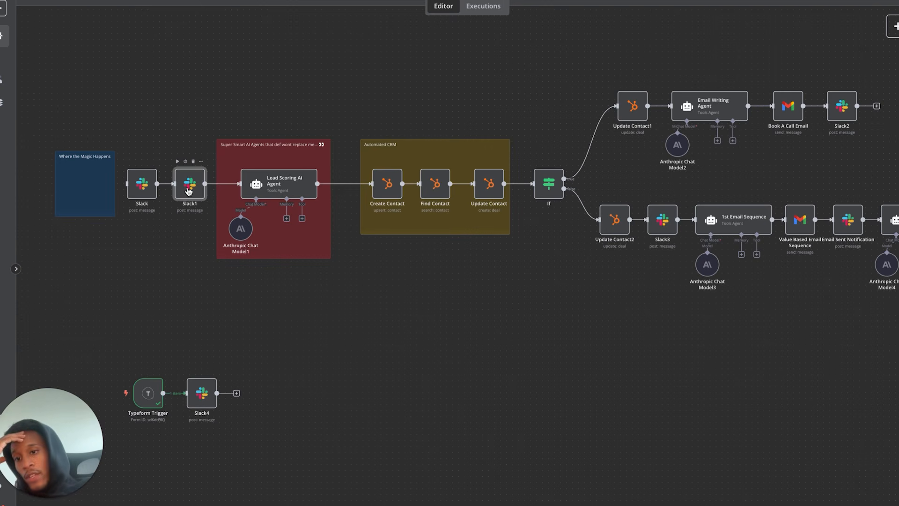
# - Paste a Slack1 copy as Slack5 beside Slack4, then test-run the Slack4 step
pyautogui.hotkey('ctrl', 'v')
pyautogui.moveTo(239, 414)
pyautogui.mouseDown()
pyautogui.moveTo(250, 389)
pyautogui.moveTo(234, 394)
pyautogui.moveTo(244, 398)
pyautogui.mouseUp()
pyautogui.doubleClick(247, 396)
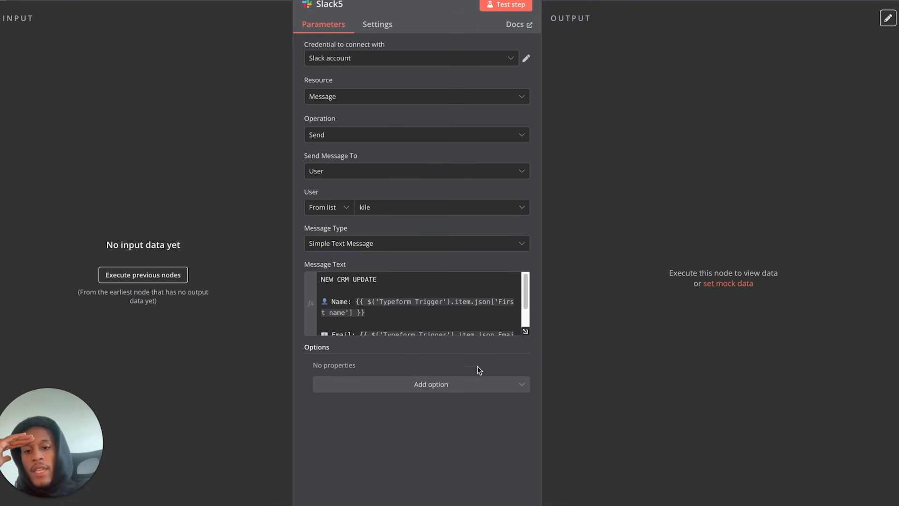
pyautogui.scroll(-2, 430, 311)
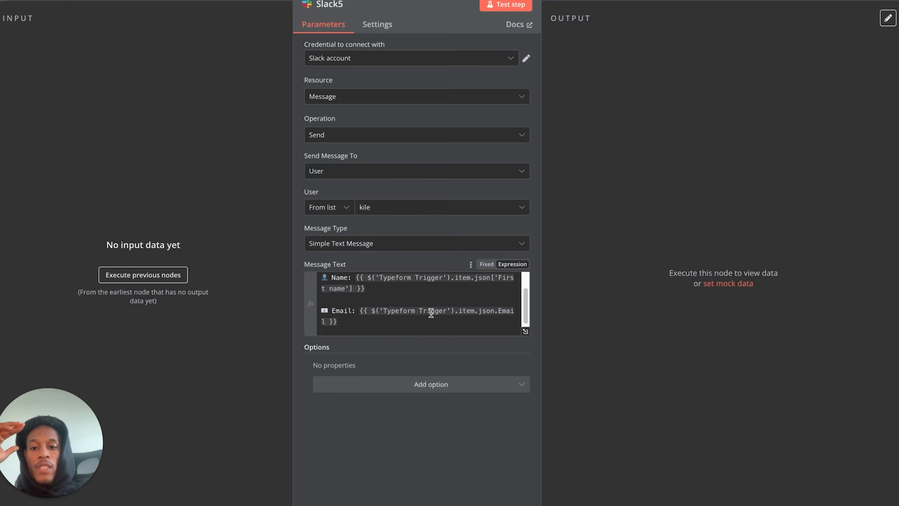
pyautogui.click(64, 1)
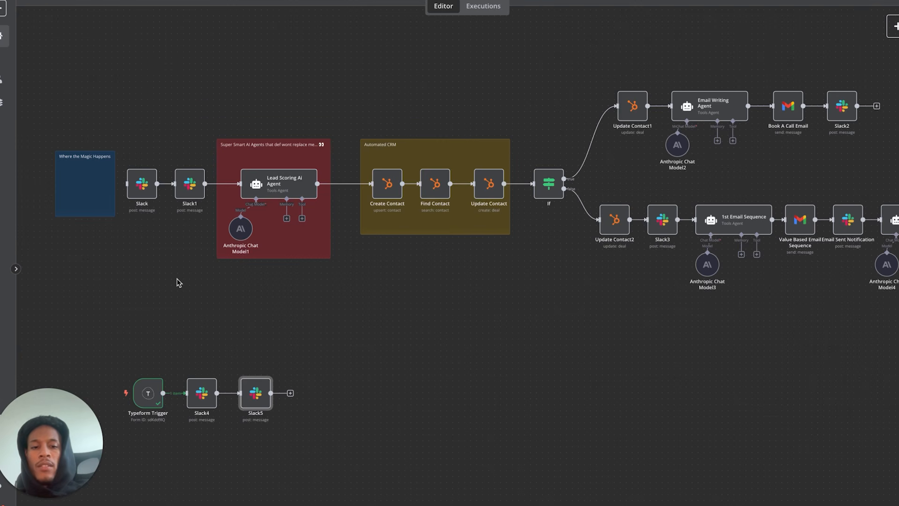
pyautogui.click(190, 371)
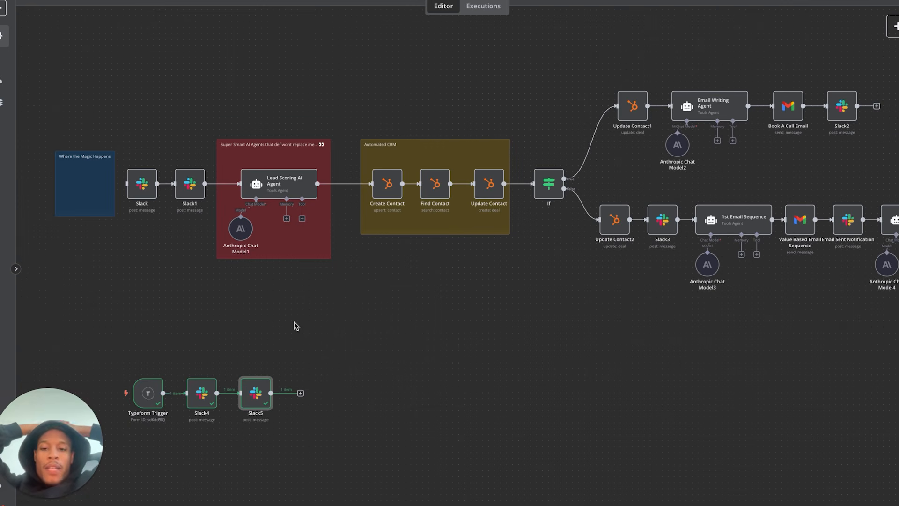
# - Add an AI Agent after Slack5 with its prompt set to Define below as an expression
pyautogui.click(300, 393)
pyautogui.click(843, 102)
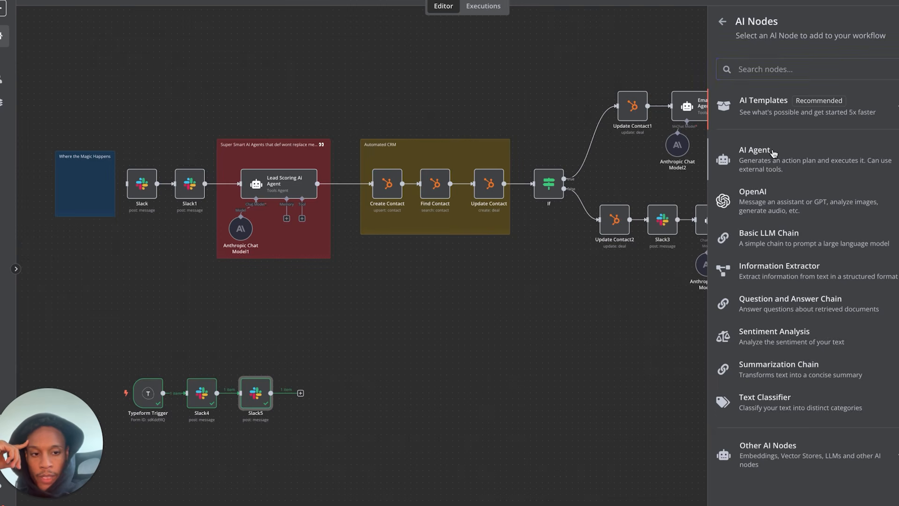
pyautogui.click(774, 152)
pyautogui.click(356, 133)
pyautogui.click(352, 208)
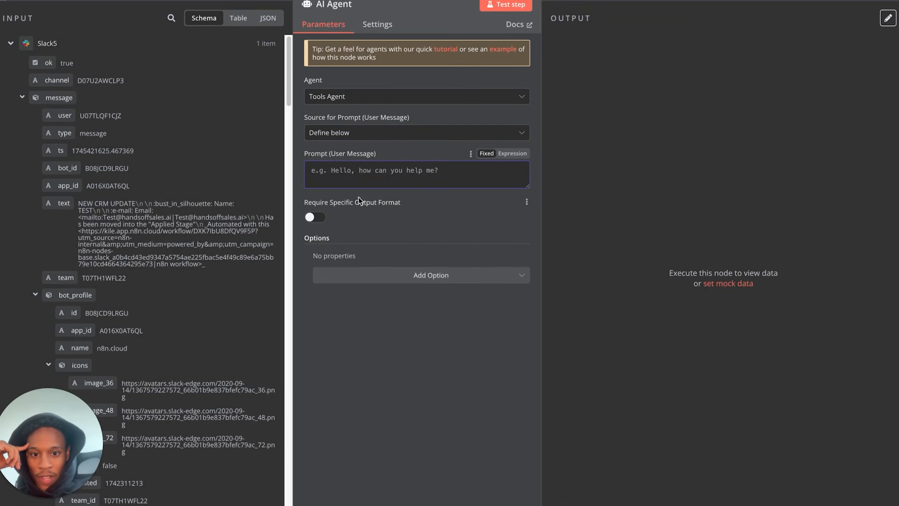
pyautogui.click(513, 153)
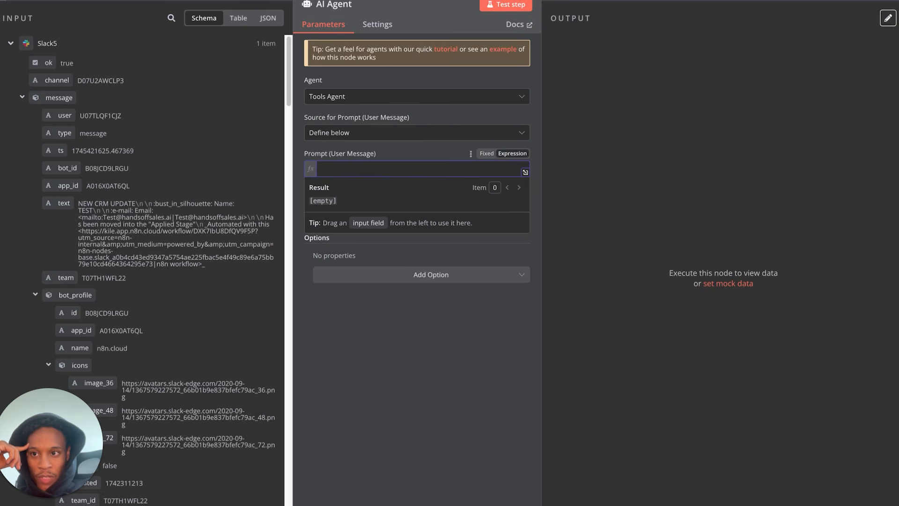
pyautogui.press('Escape')
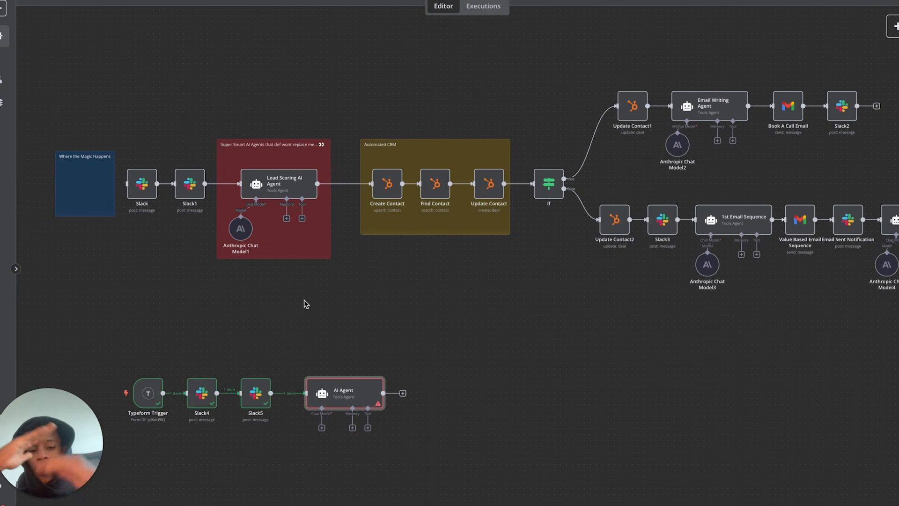
# - Attach an OpenRouter Chat Model to the AI Agent and start loading the OpenRouter models address
pyautogui.click(321, 428)
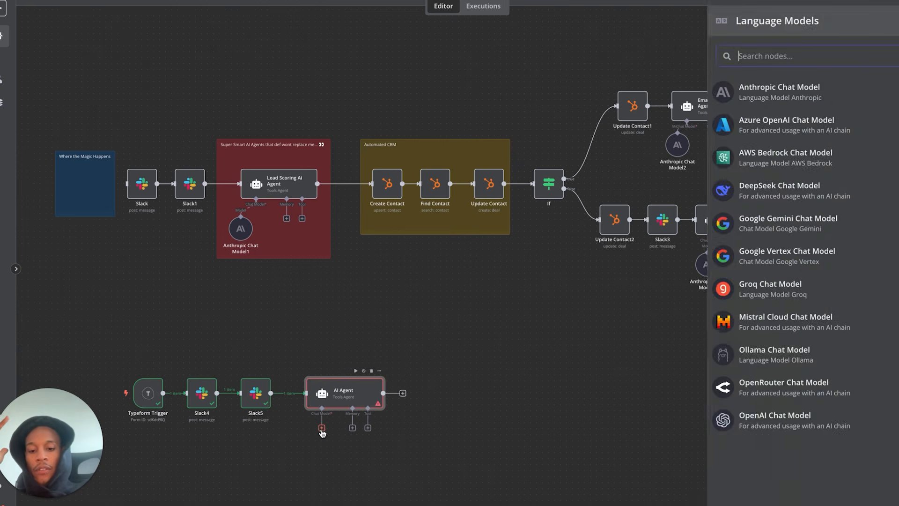
pyautogui.scroll(5, 335, 425)
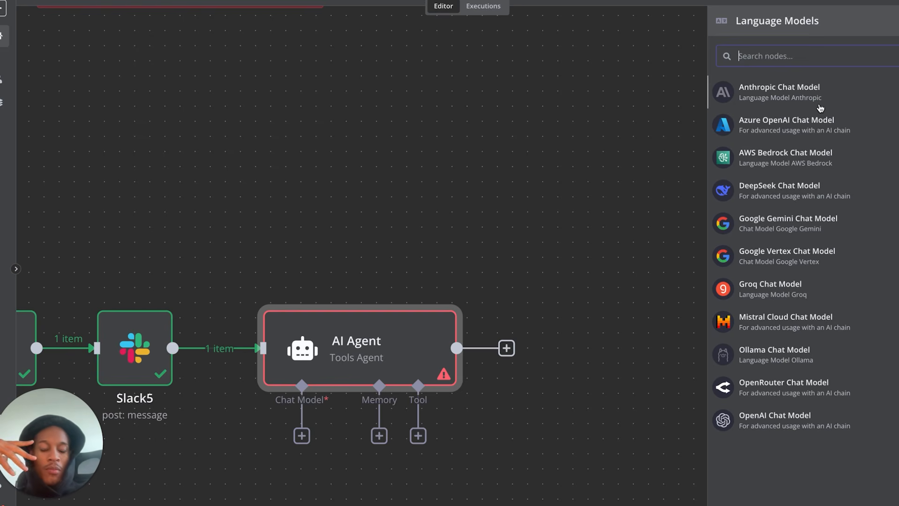
pyautogui.click(797, 392)
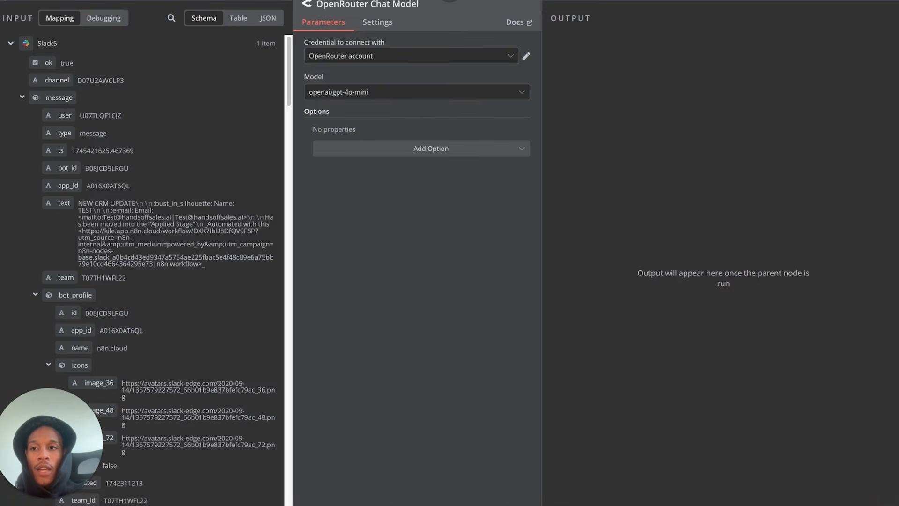
pyautogui.press('Escape')
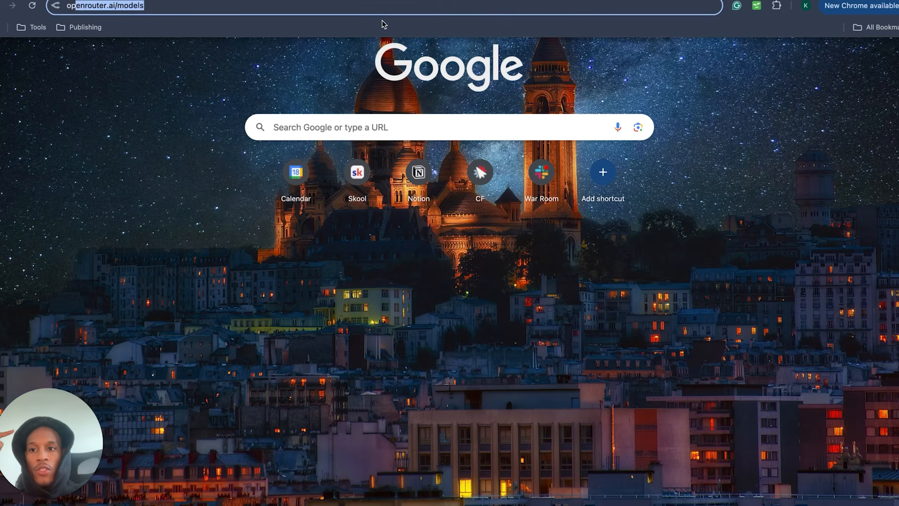
pyautogui.press('Right')
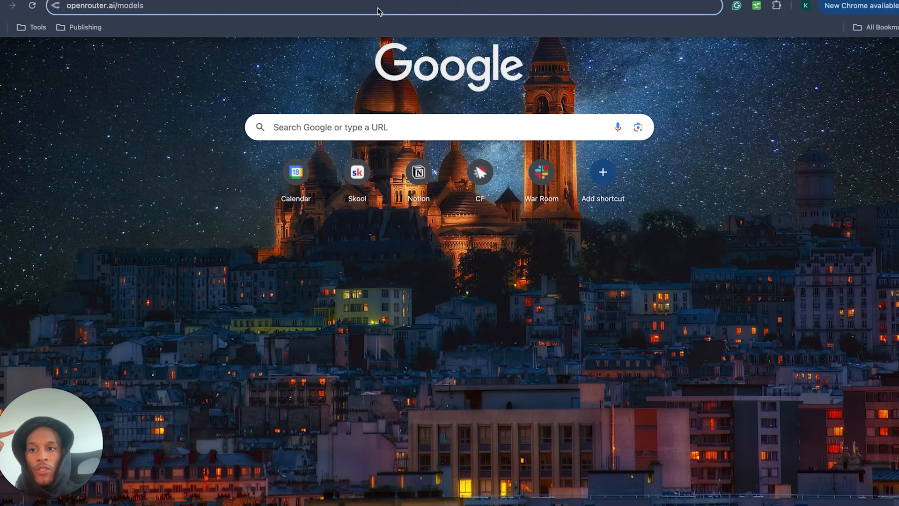
# - Filter OpenRouter models to free prompt pricing and view DeepSeek V3 Base (free)'s API details
pyautogui.press('Return')
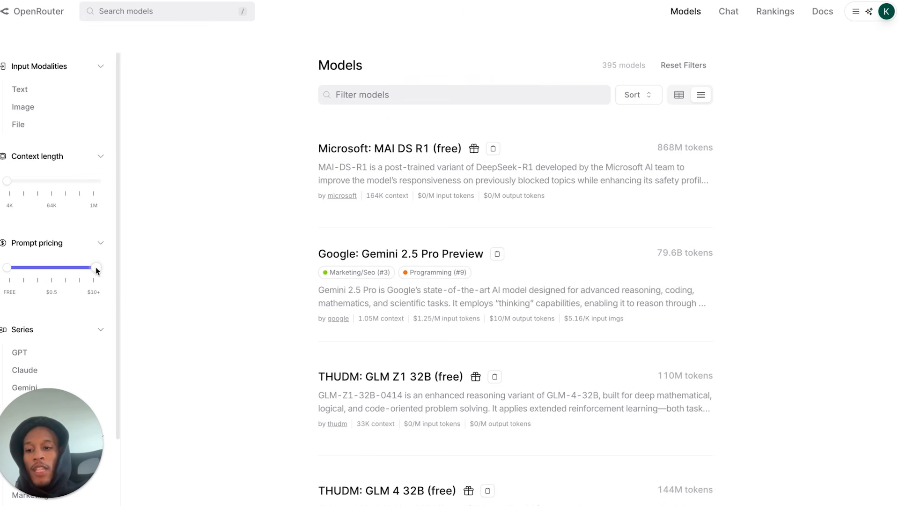
pyautogui.moveTo(95, 267); pyautogui.dragTo(82, 268)
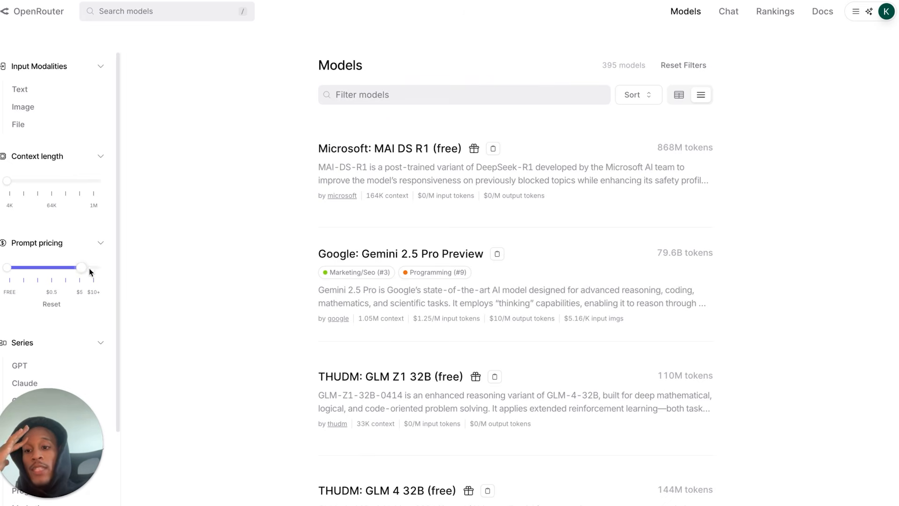
pyautogui.click(6, 267)
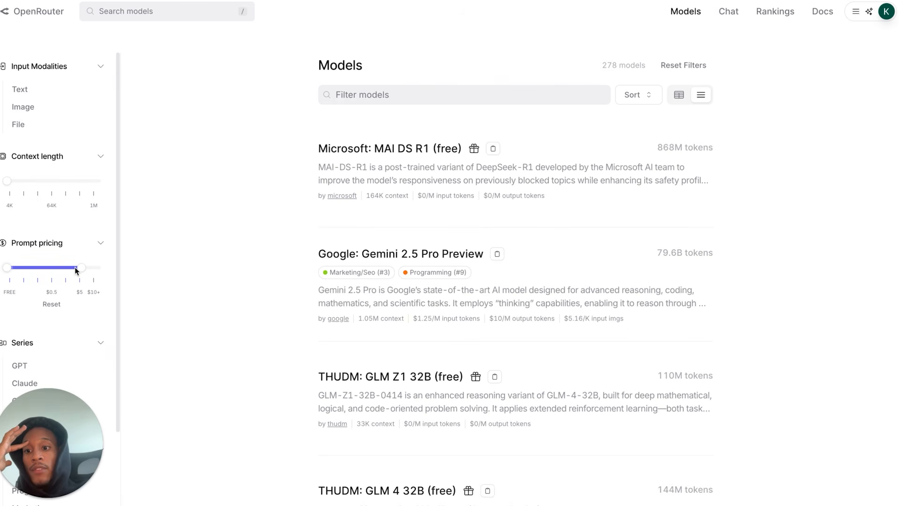
pyautogui.moveTo(82, 268); pyautogui.dragTo(7, 267)
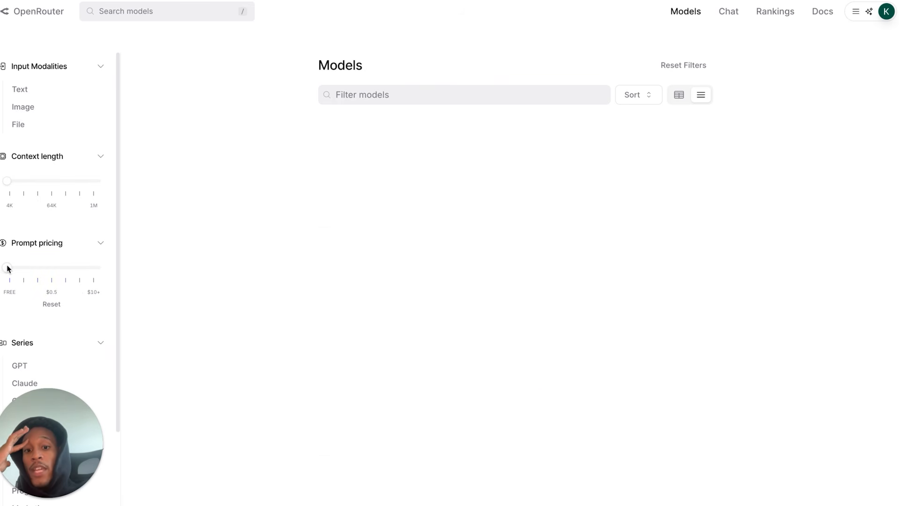
pyautogui.scroll(-15, 412, 328)
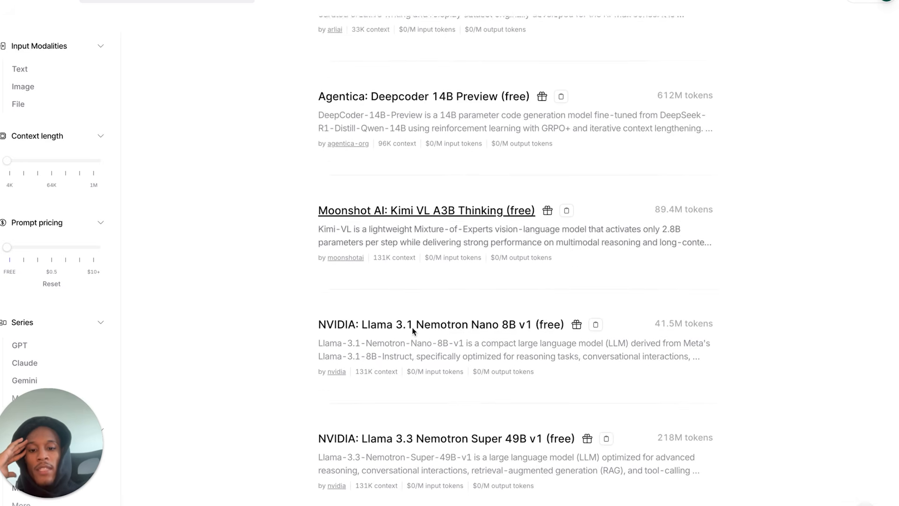
pyautogui.scroll(-13, 412, 327)
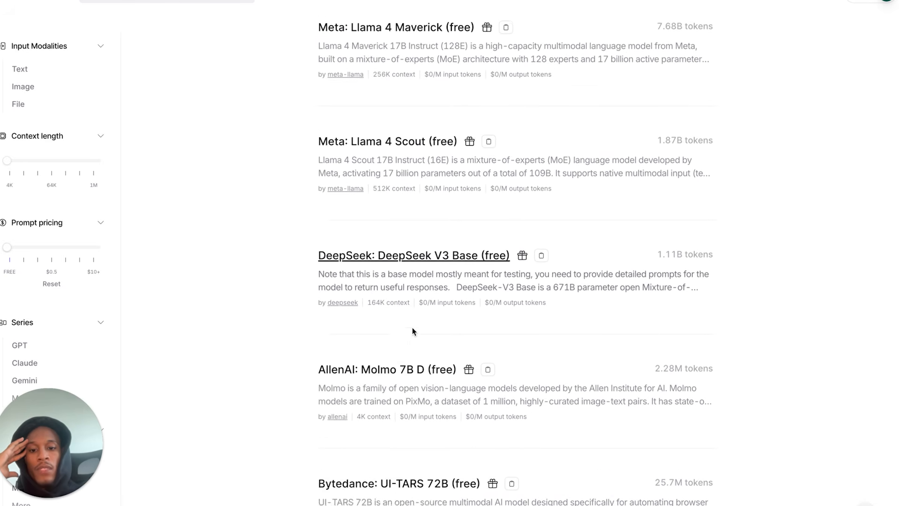
pyautogui.click(397, 167)
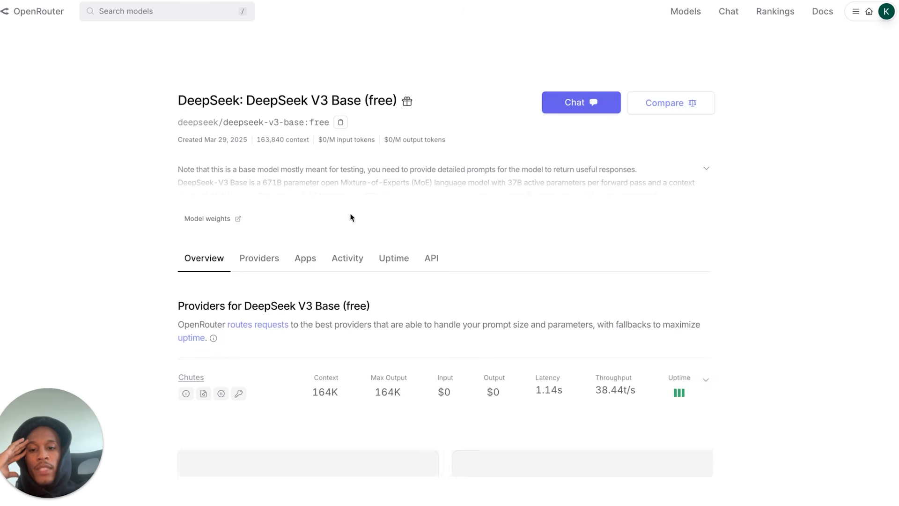
pyautogui.click(431, 261)
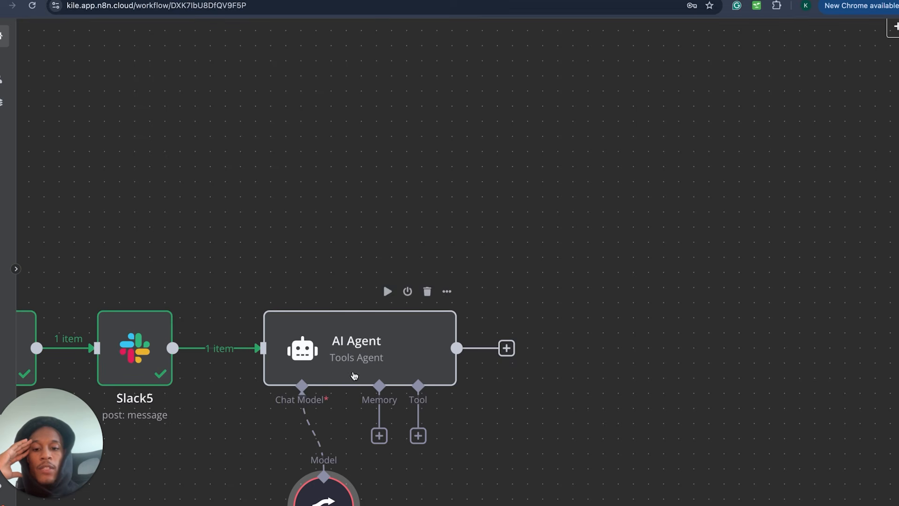
# - Check the OpenRouter Chat Model's credential and tuck the model beneath the AI Agent
pyautogui.doubleClick(321, 494)
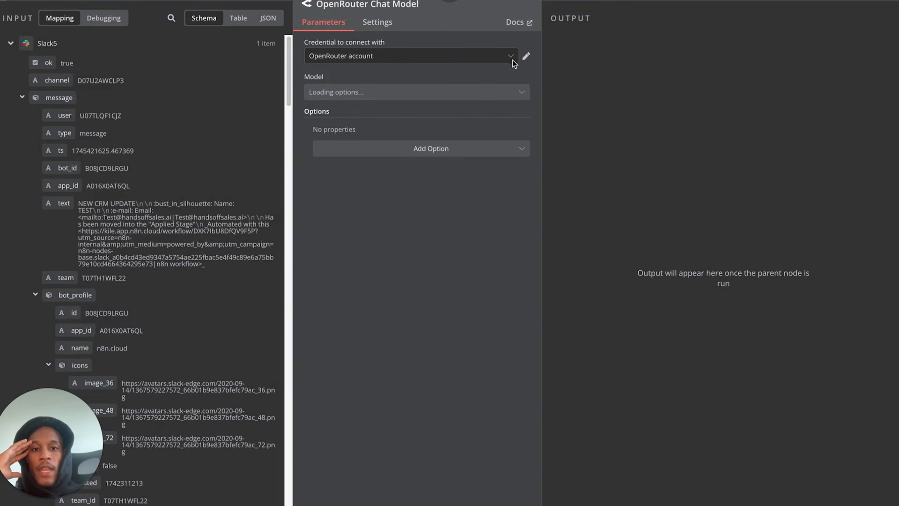
pyautogui.click(526, 57)
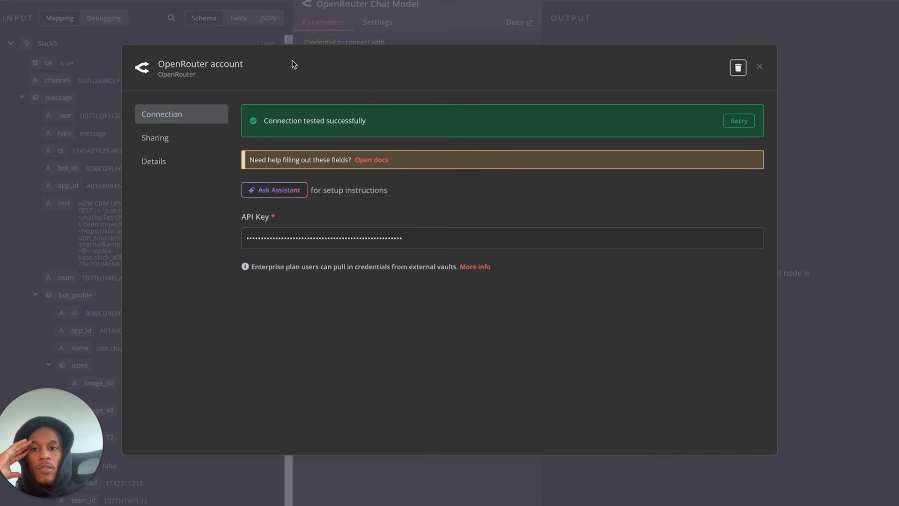
pyautogui.click(227, 1)
pyautogui.press('Escape')
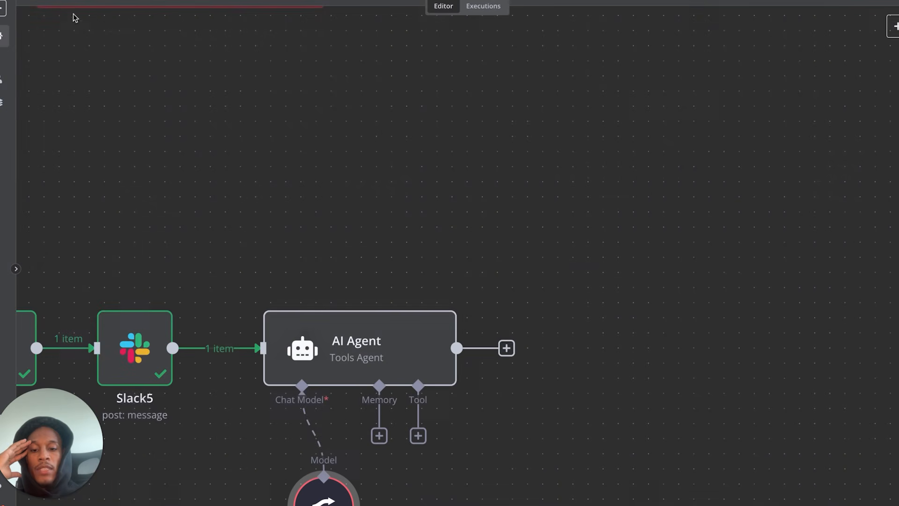
pyautogui.scroll(-2, 353, 379)
pyautogui.scroll(-2, 353, 379)
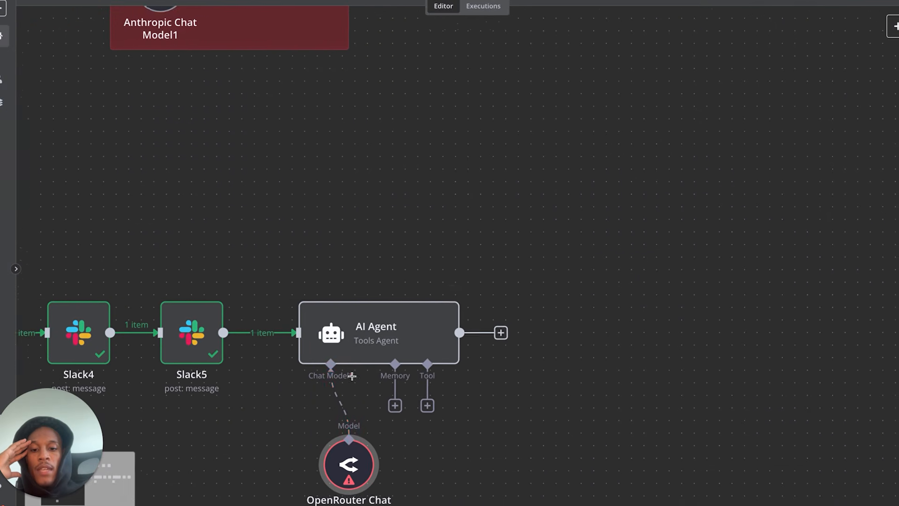
pyautogui.hscroll(-2, 382, 337)
pyautogui.moveTo(435, 458); pyautogui.dragTo(387, 420)
# - Copy the full lead-scoring prompt from the Lead Scoring Ai Agent
pyautogui.doubleClick(502, 335)
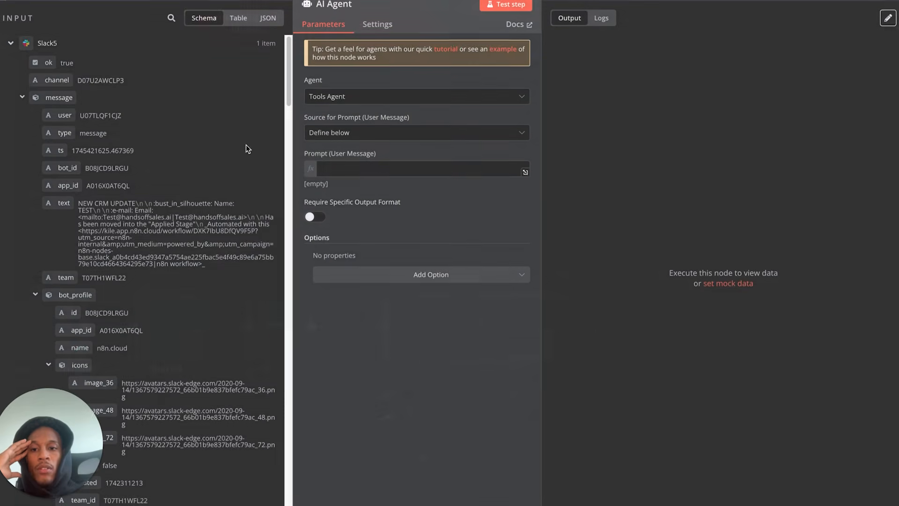
pyautogui.press('Escape')
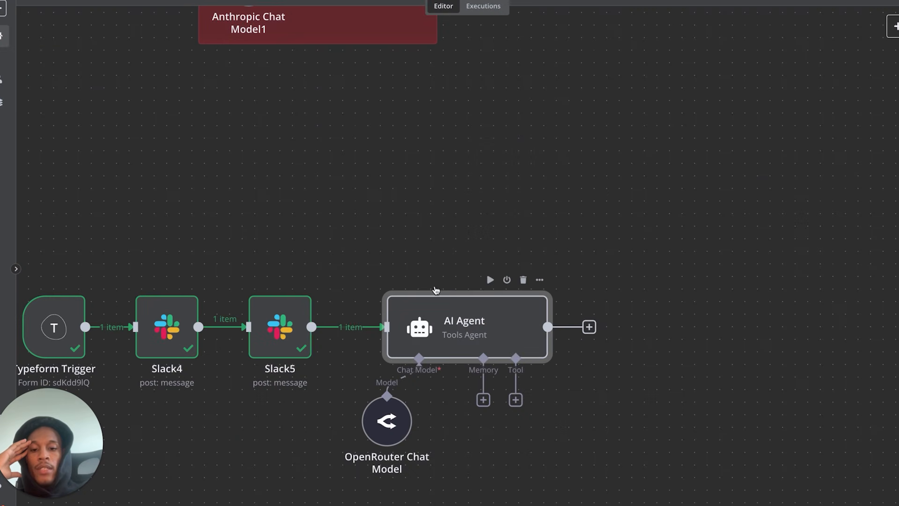
pyautogui.scroll(-3, 426, 318)
pyautogui.scroll(2, 414, 299)
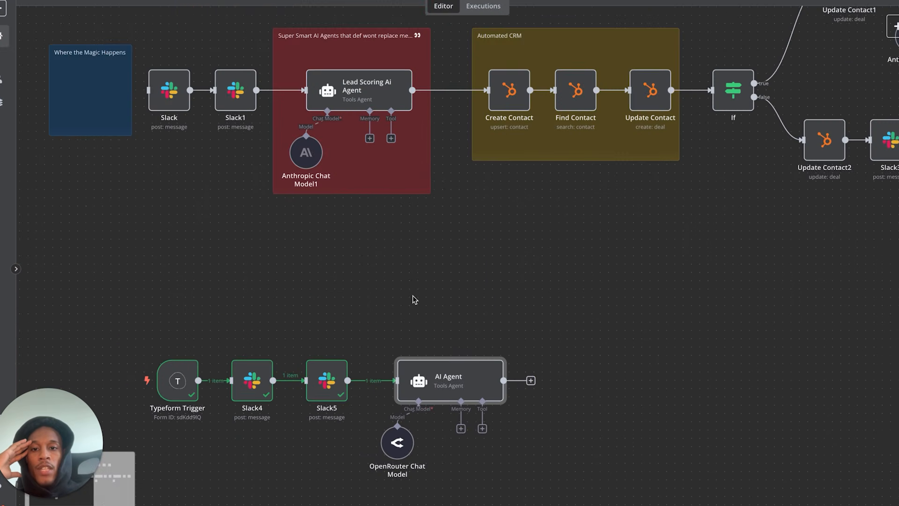
pyautogui.doubleClick(368, 97)
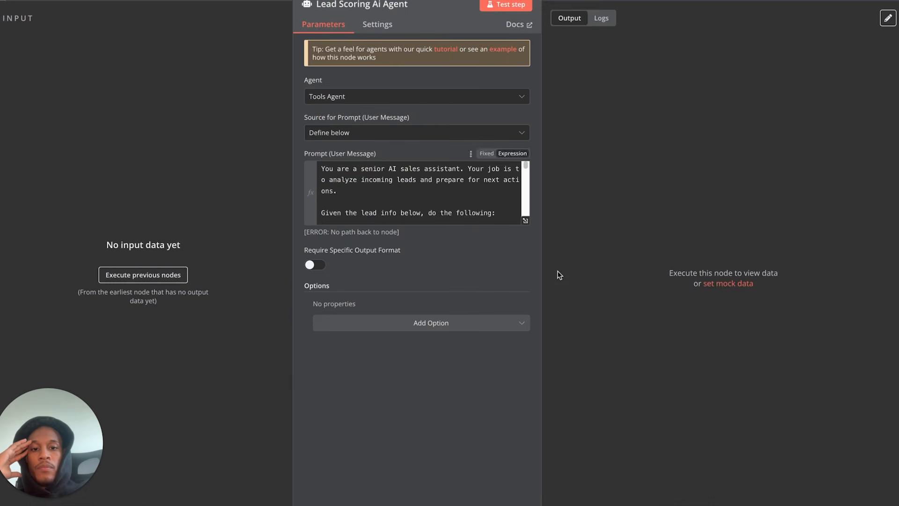
pyautogui.click(526, 220)
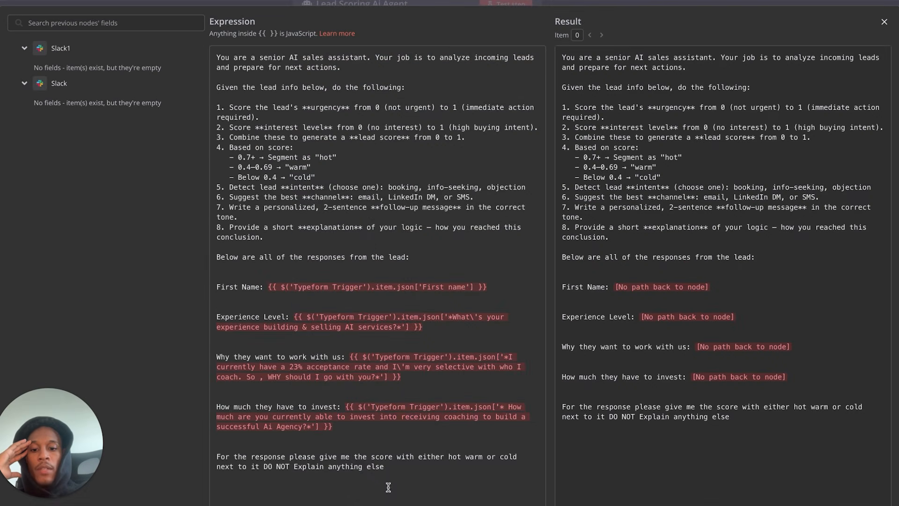
pyautogui.moveTo(396, 474); pyautogui.dragTo(212, 57)
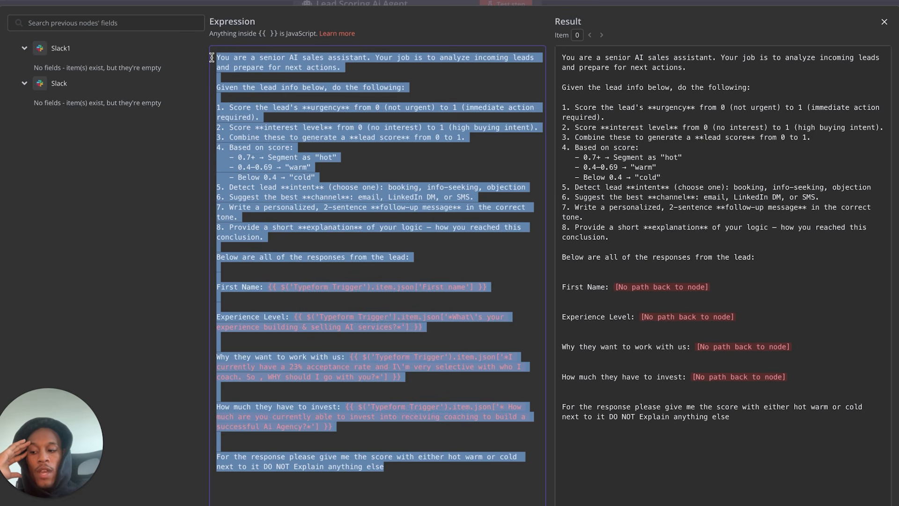
pyautogui.click(884, 22)
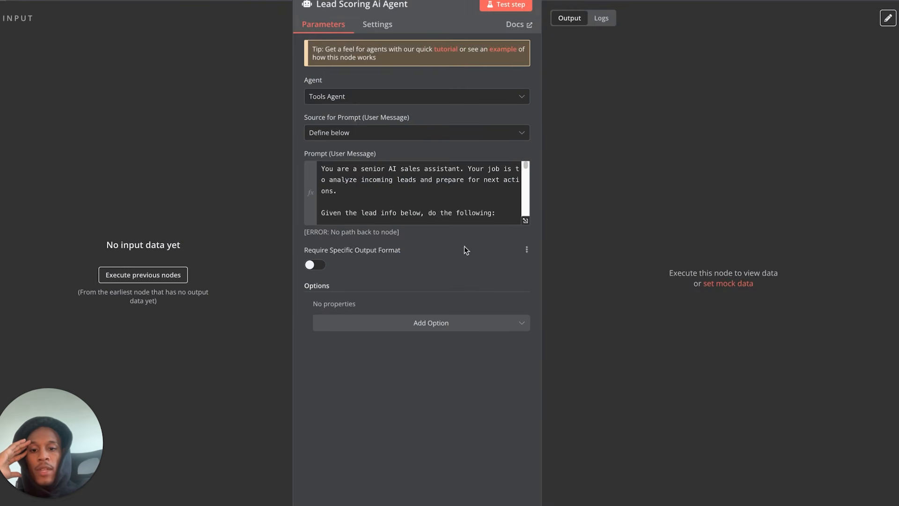
pyautogui.press('Escape')
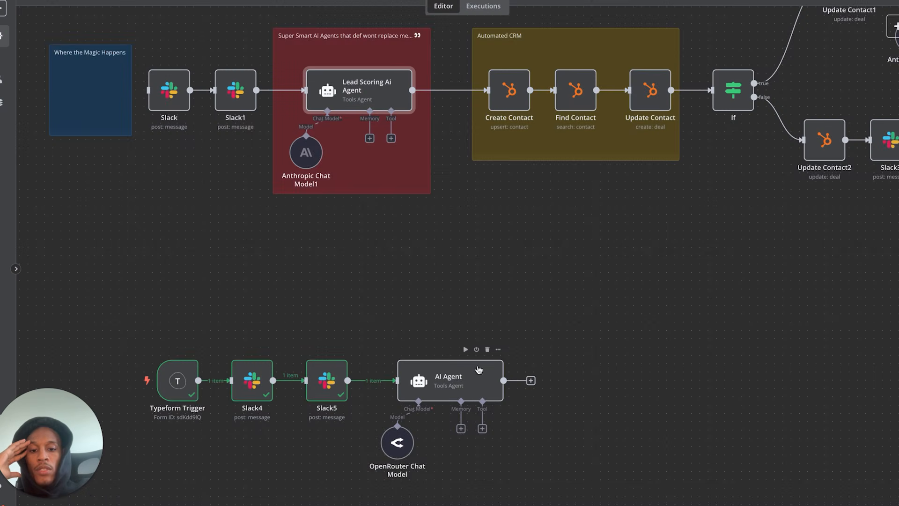
# - Paste the lead-scoring prompt into the new AI Agent's empty prompt field
pyautogui.doubleClick(450, 381)
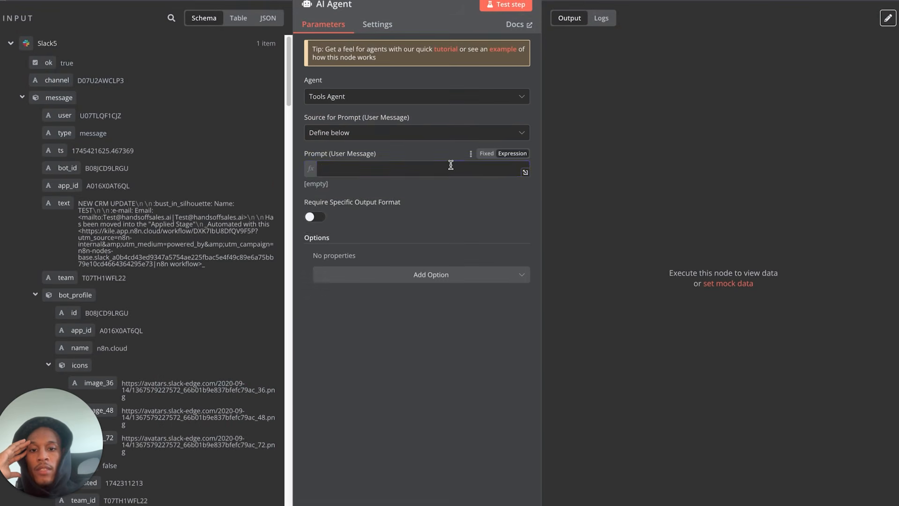
pyautogui.click(449, 167)
pyautogui.hotkey('ctrl', 'v')
pyautogui.scroll(10, 449, 178)
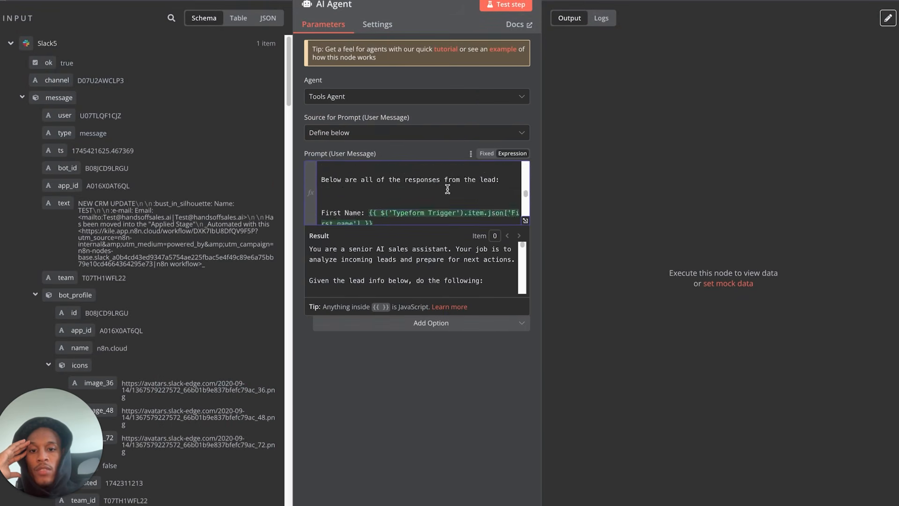
pyautogui.scroll(-9, 448, 188)
pyautogui.scroll(-1, 447, 189)
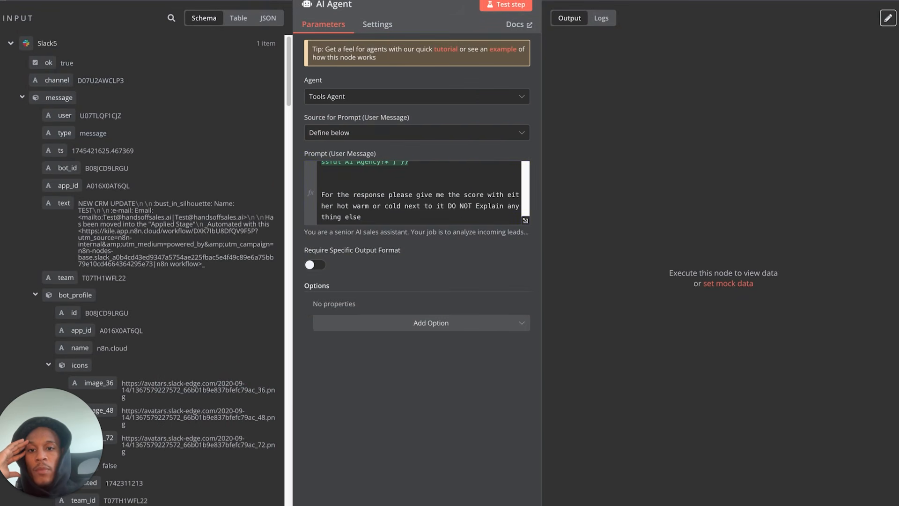
pyautogui.press('Escape')
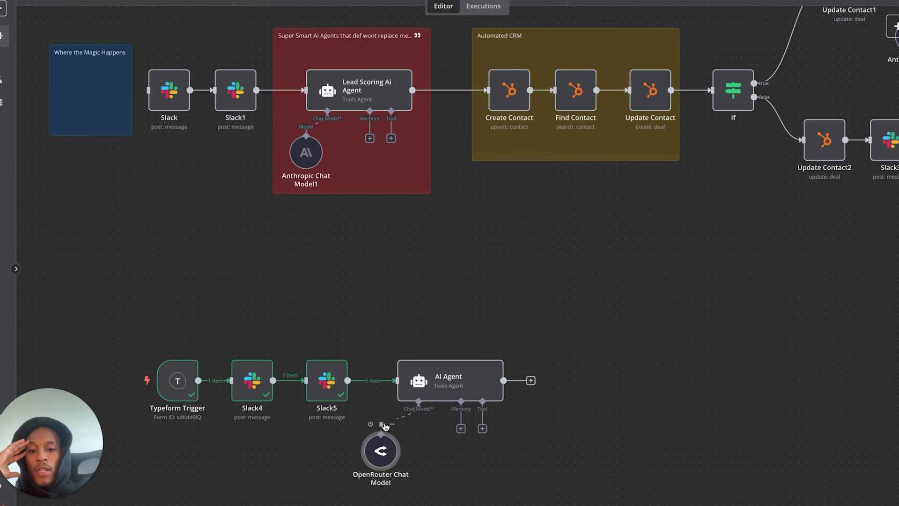
# - Swap the OpenRouter model for an Anthropic Chat Model tucked under the AI Agent
pyautogui.click(382, 424)
pyautogui.click(418, 428)
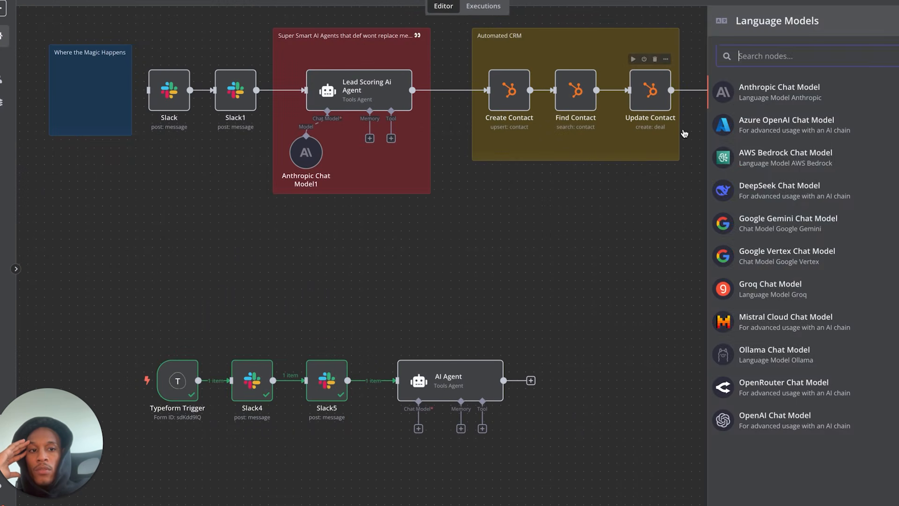
pyautogui.click(737, 101)
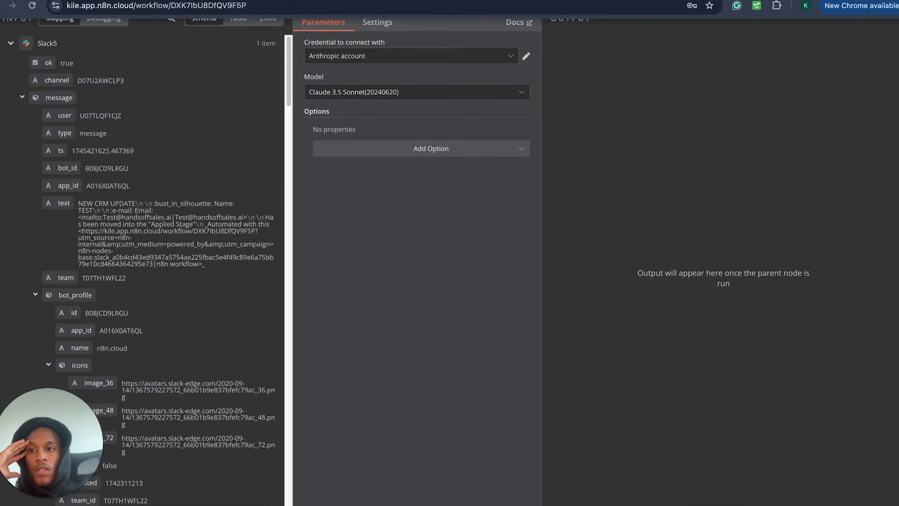
pyautogui.press('Escape')
pyautogui.moveTo(474, 369)
pyautogui.moveTo(430, 468); pyautogui.dragTo(406, 442)
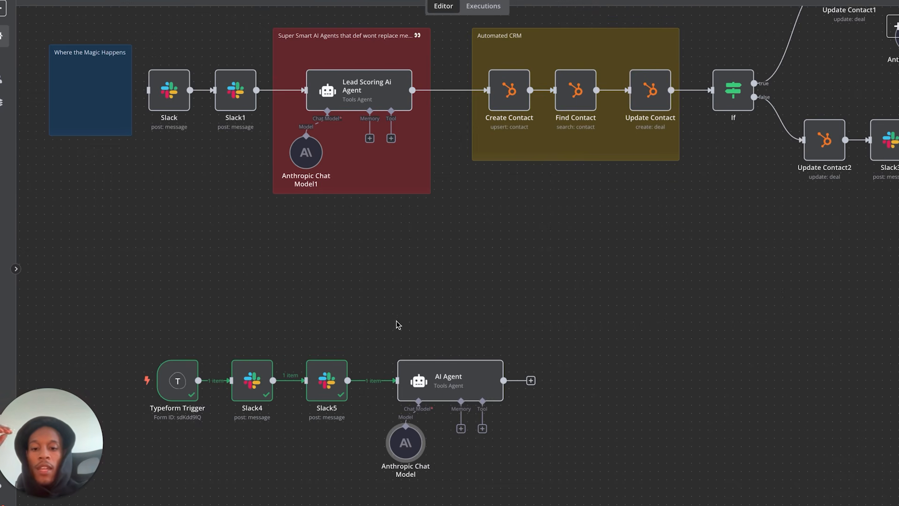
# - Tidy the AI Agent and Anthropic model positions, run the agent, and check its scored output
pyautogui.moveTo(461, 381); pyautogui.dragTo(436, 382)
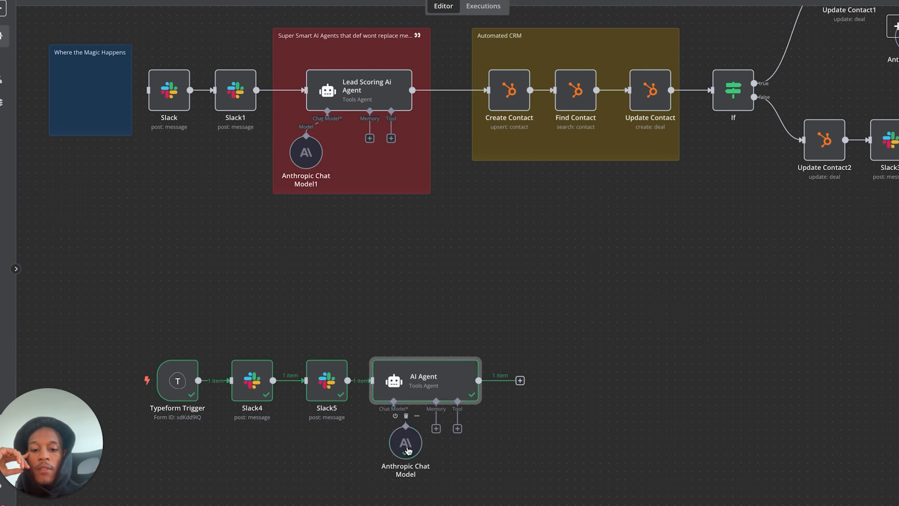
pyautogui.moveTo(406, 447); pyautogui.dragTo(373, 447)
pyautogui.click(433, 394)
pyautogui.doubleClick(434, 395)
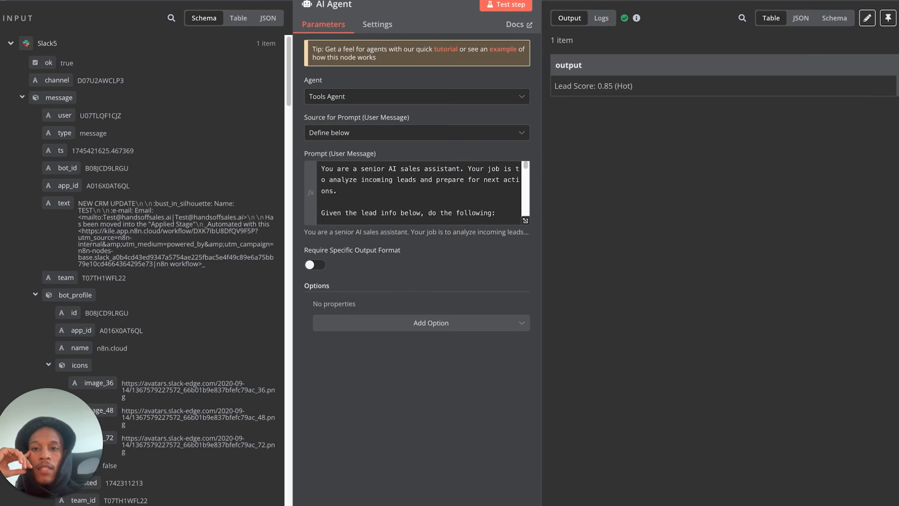
pyautogui.press('Escape')
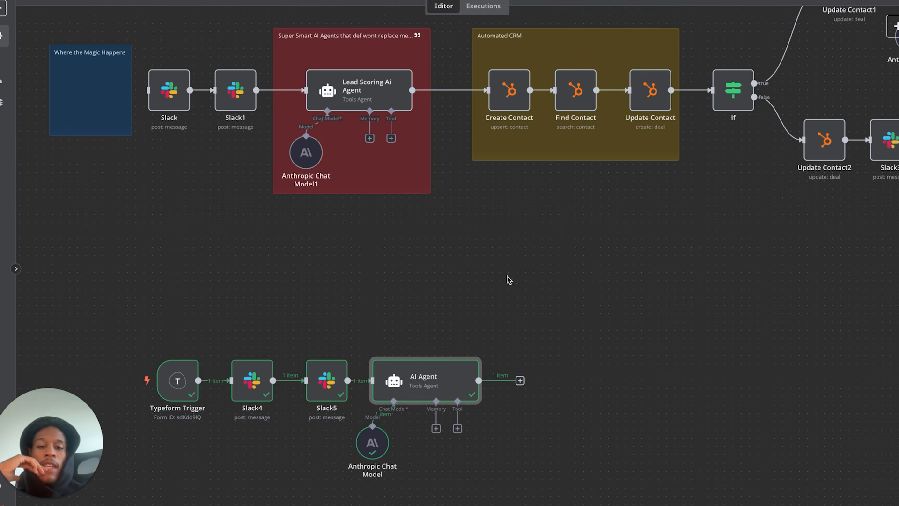
pyautogui.moveTo(377, 446); pyautogui.dragTo(394, 455)
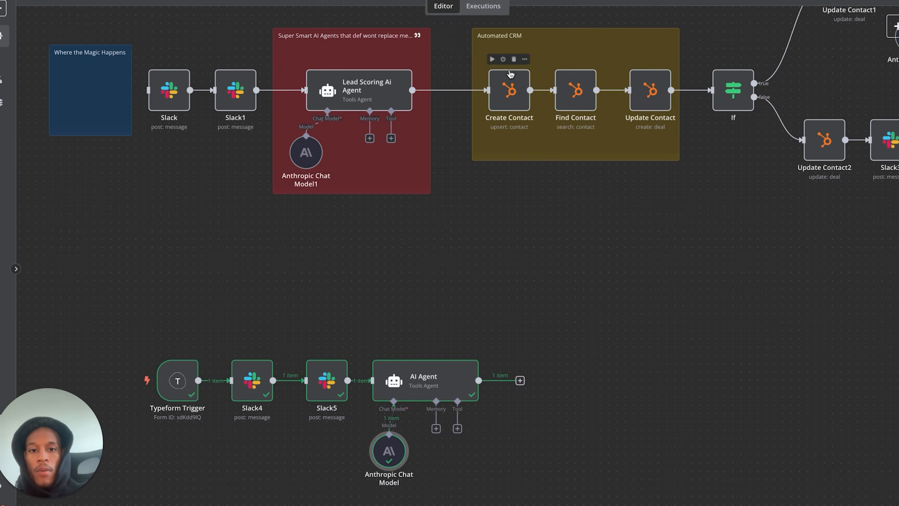
# - Add a HubSpot Create Contact node beside the AI Agent and wire the agent's output to it
pyautogui.click(520, 381)
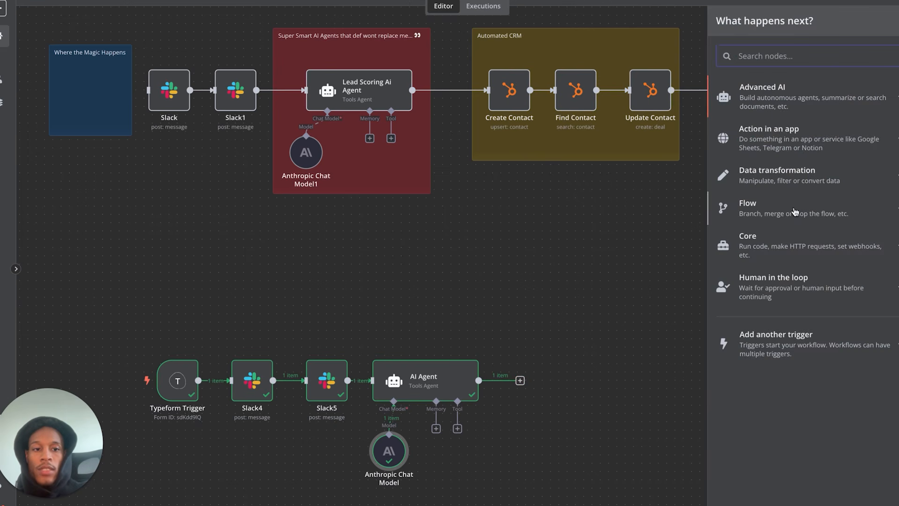
pyautogui.write('hub')
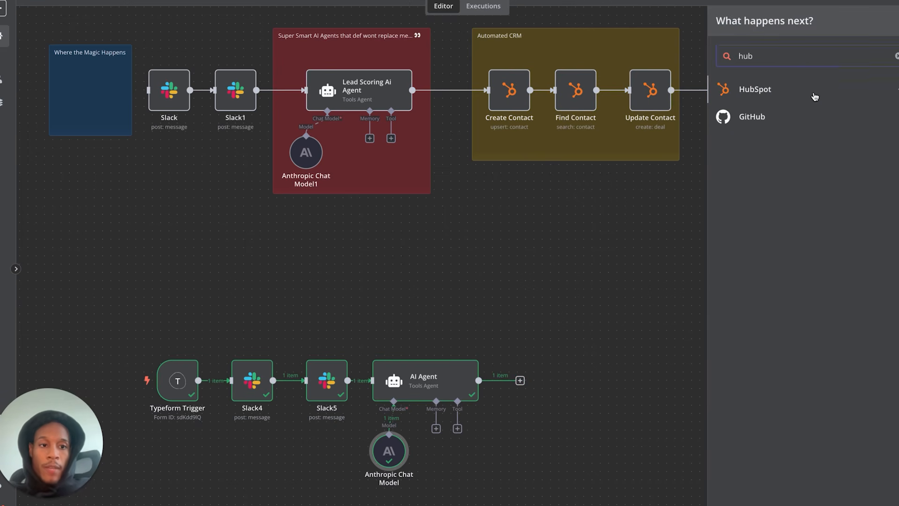
pyautogui.click(815, 92)
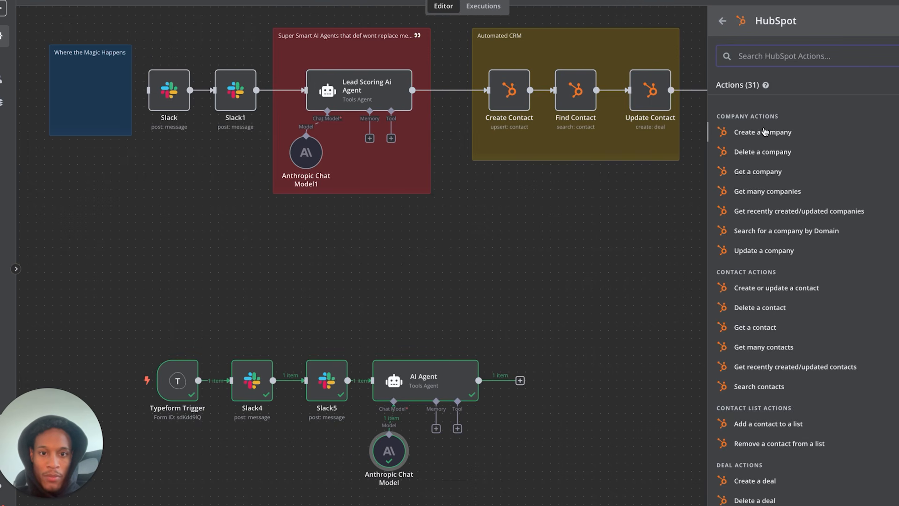
pyautogui.write('cre')
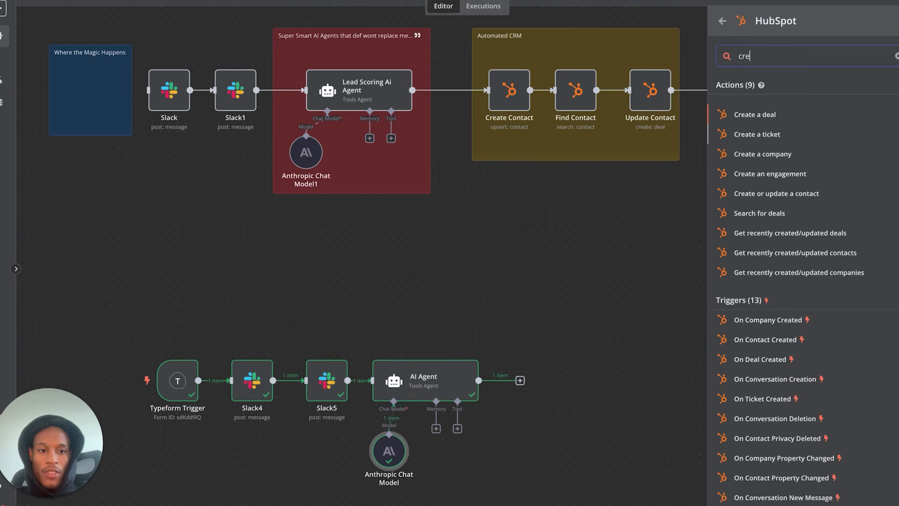
pyautogui.write('ate ')
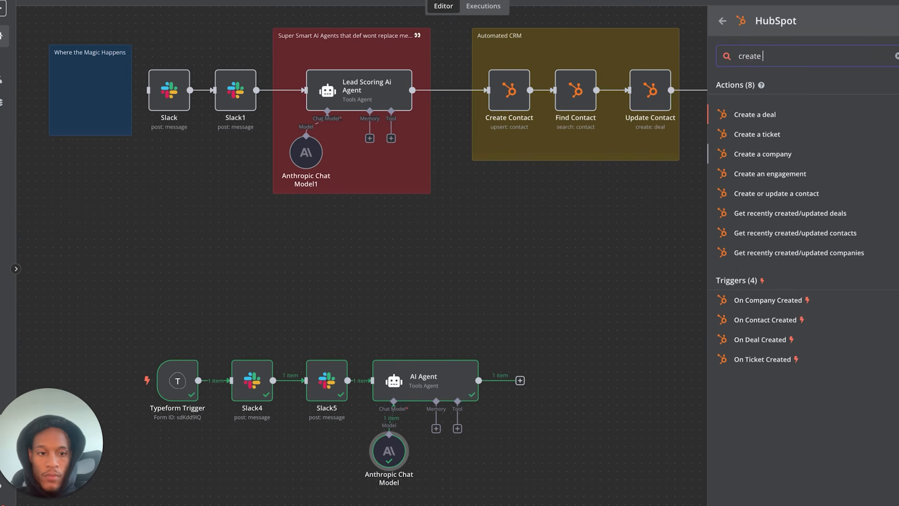
pyautogui.write('cont')
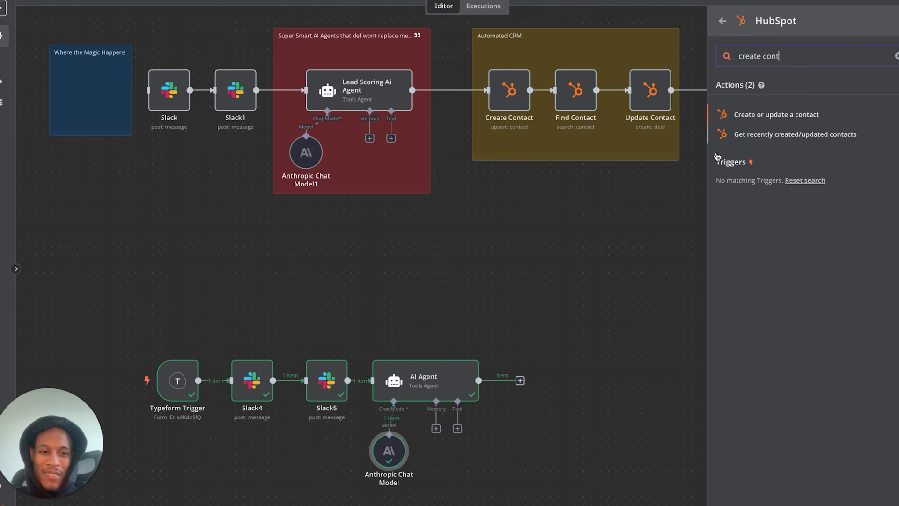
pyautogui.click(550, 281)
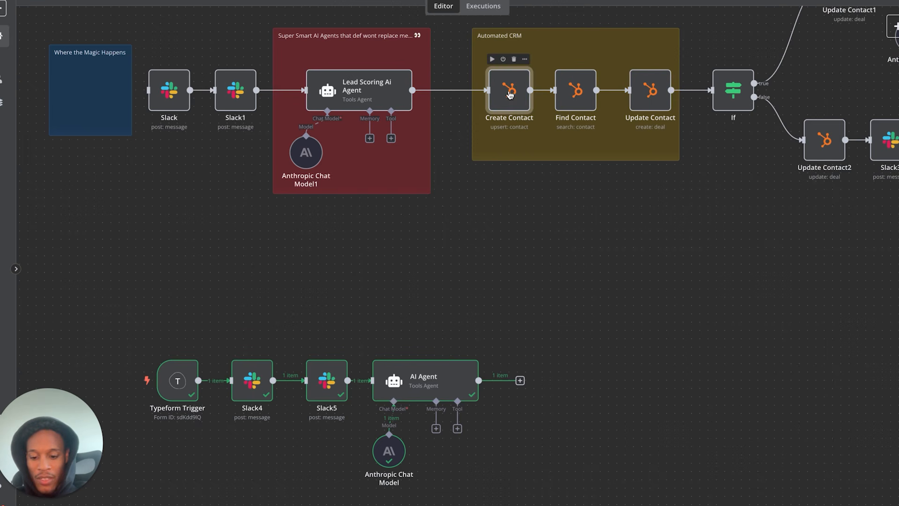
pyautogui.moveTo(545, 302); pyautogui.dragTo(534, 375)
pyautogui.moveTo(479, 380); pyautogui.dragTo(537, 384)
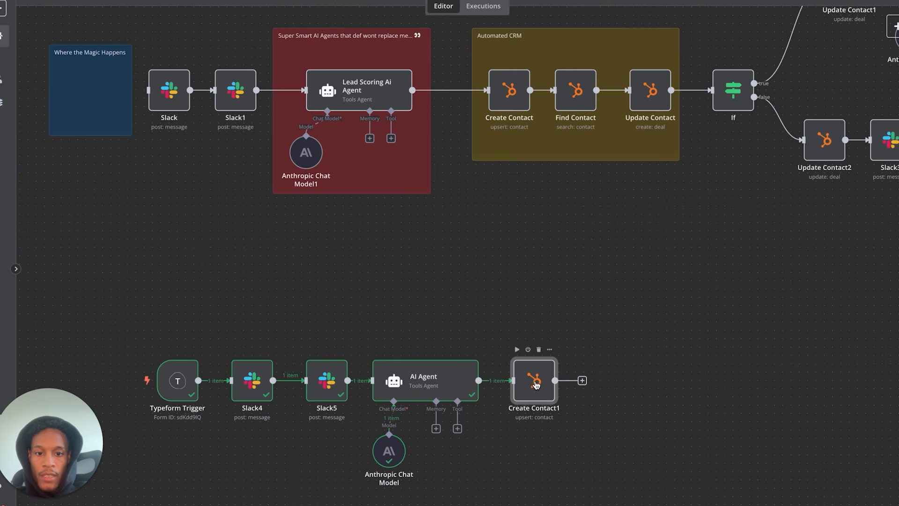
# - Map the Typeform Trigger's Email, First Name and Phone into Create Contact1's HubSpot fields
pyautogui.doubleClick(536, 384)
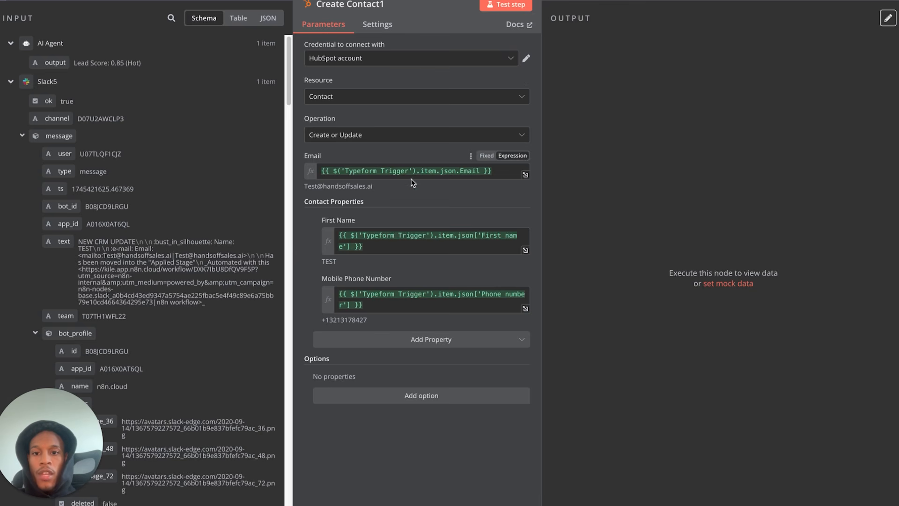
pyautogui.scroll(-1, 236, 224)
pyautogui.scroll(-10, 235, 224)
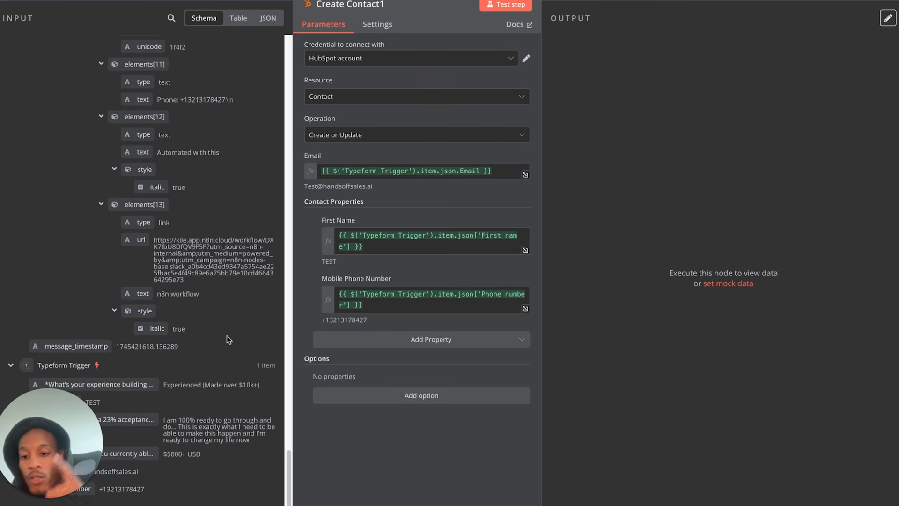
pyautogui.moveTo(82, 423); pyautogui.dragTo(733, 173)
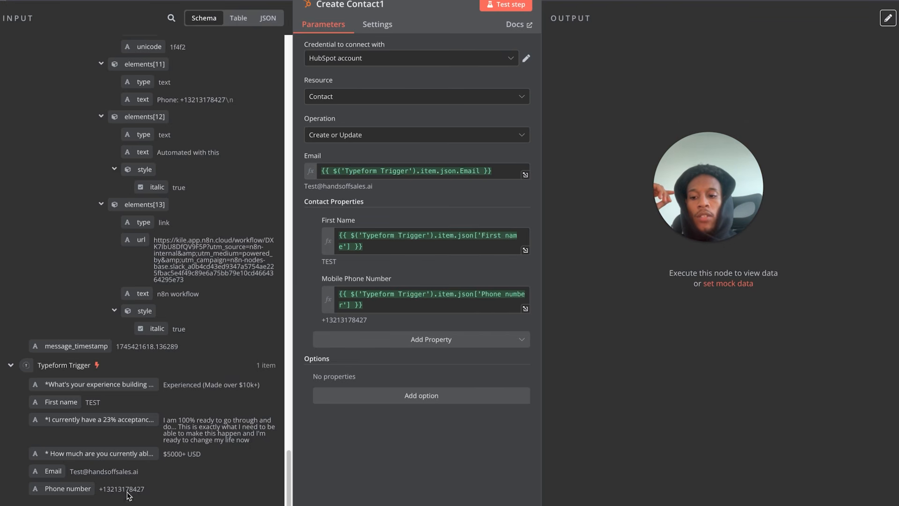
pyautogui.moveTo(55, 470); pyautogui.dragTo(137, 482)
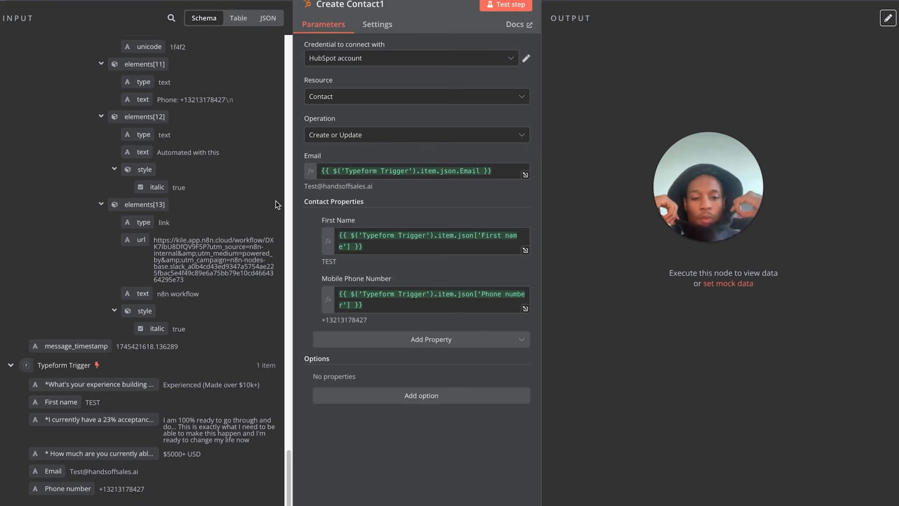
pyautogui.moveTo(29, 2)
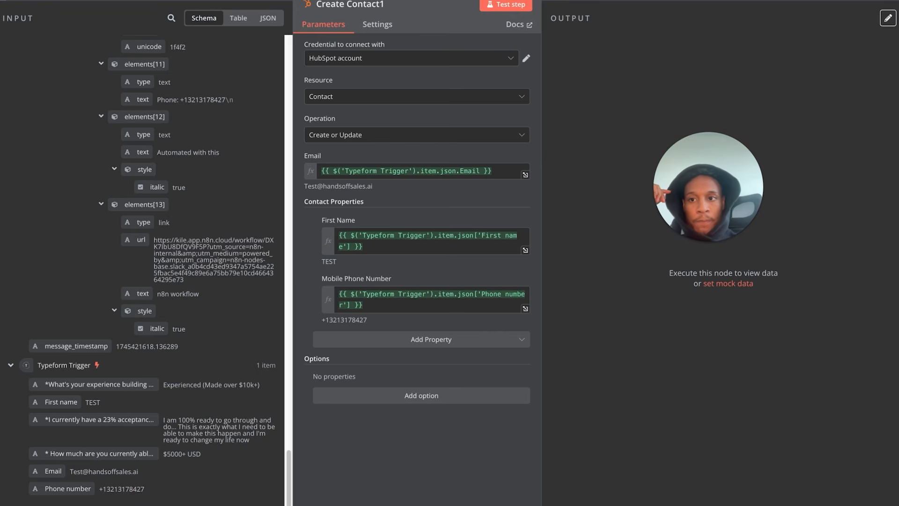
pyautogui.click(41, 3)
pyautogui.moveTo(534, 359)
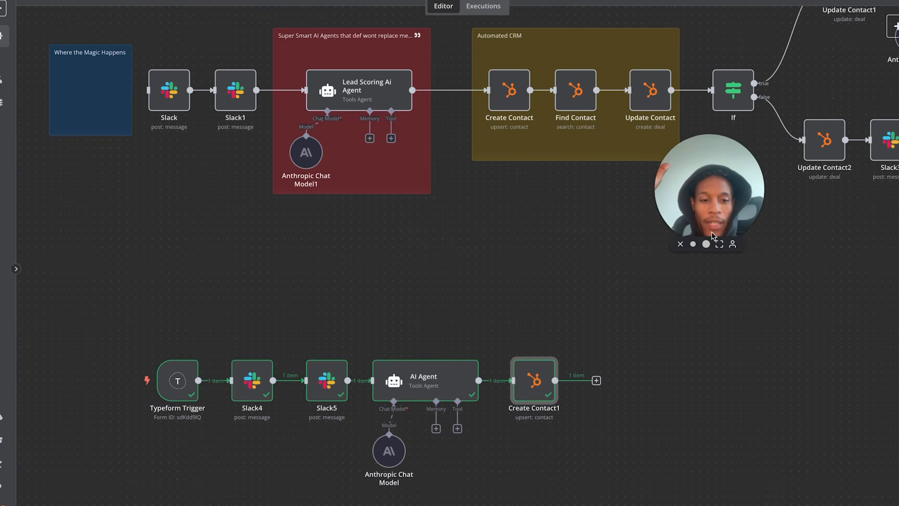
pyautogui.moveTo(708, 196); pyautogui.dragTo(823, 448)
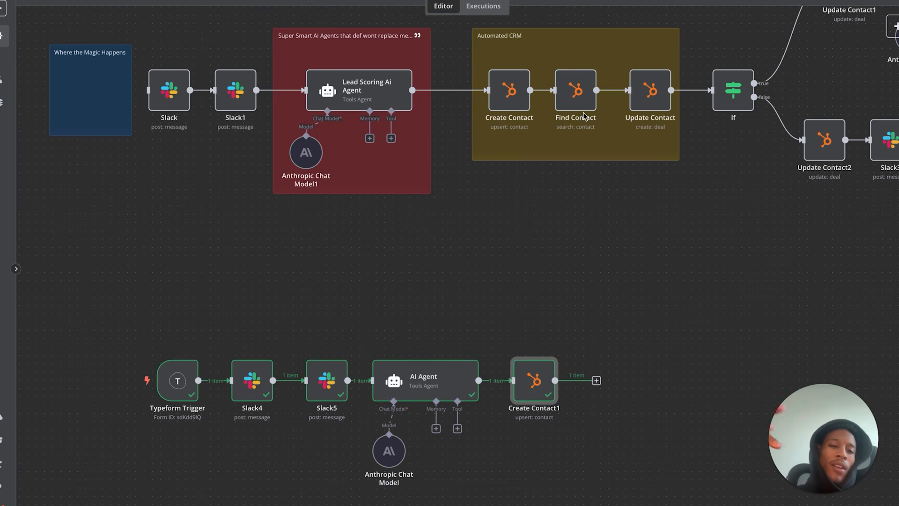
# - Paste a copy of the Find Contact node as Find Contact1 and connect it after Create Contact1
pyautogui.click(577, 94)
pyautogui.click(596, 380)
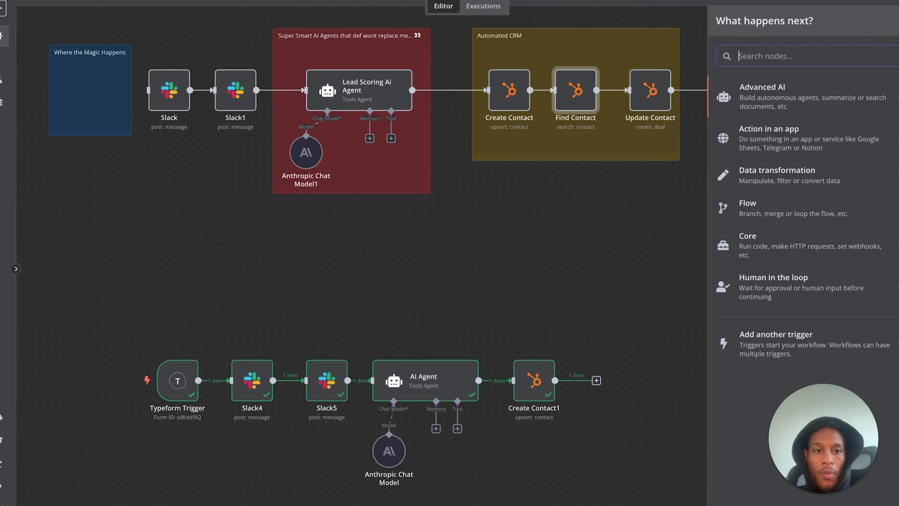
pyautogui.write('hubspot')
pyautogui.press('Return')
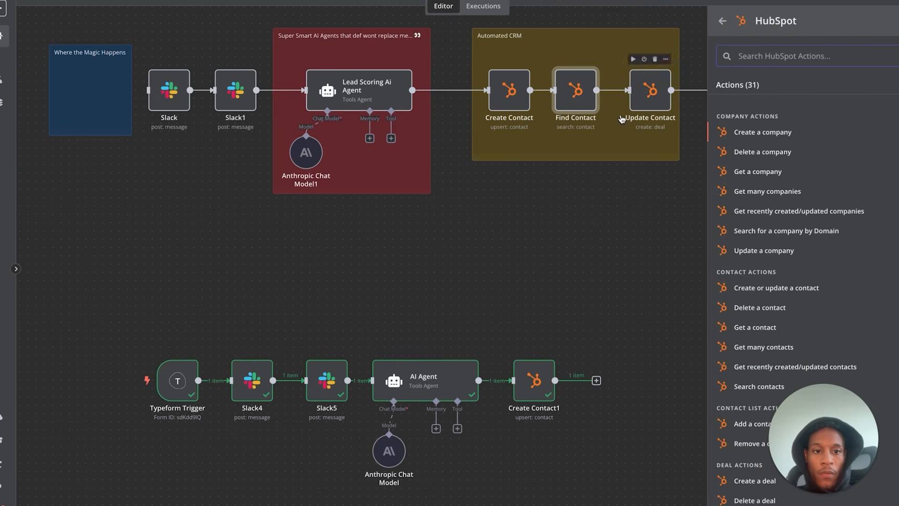
pyautogui.click(626, 255)
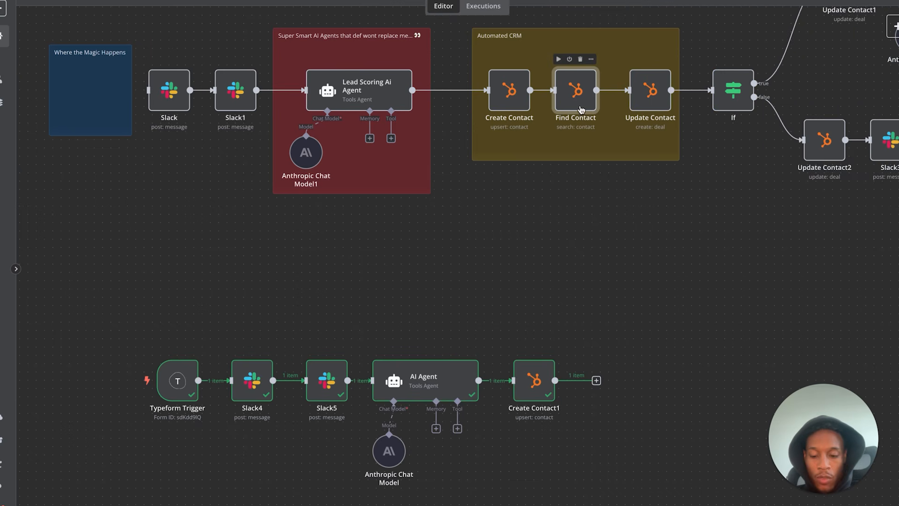
pyautogui.hotkey('ctrl', 'v')
pyautogui.moveTo(651, 274); pyautogui.dragTo(633, 375)
pyautogui.moveTo(555, 380); pyautogui.dragTo(638, 389)
# - Keep Email as Find Contact1's filter property, matching the Typeform email with limit 1
pyautogui.doubleClick(636, 386)
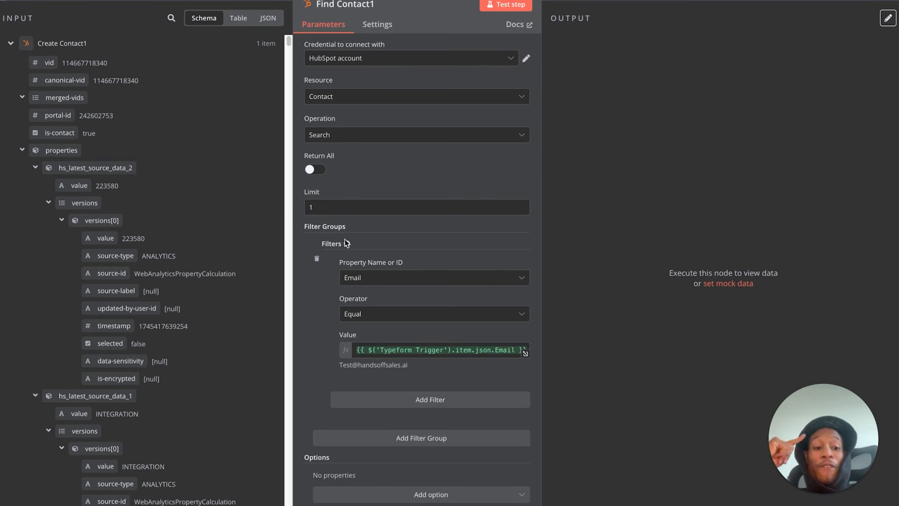
pyautogui.click(370, 278)
pyautogui.click(401, 259)
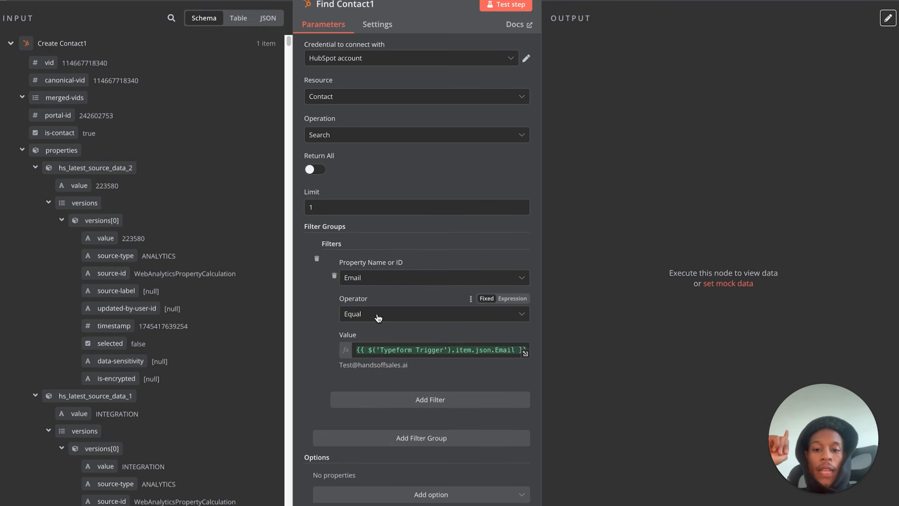
pyautogui.scroll(-15, 175, 302)
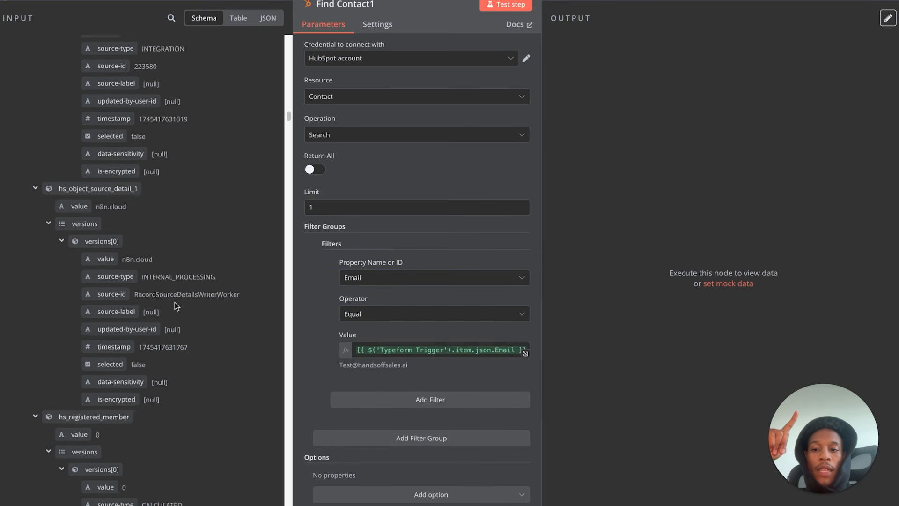
pyautogui.scroll(-20, 175, 302)
pyautogui.scroll(-20, 175, 304)
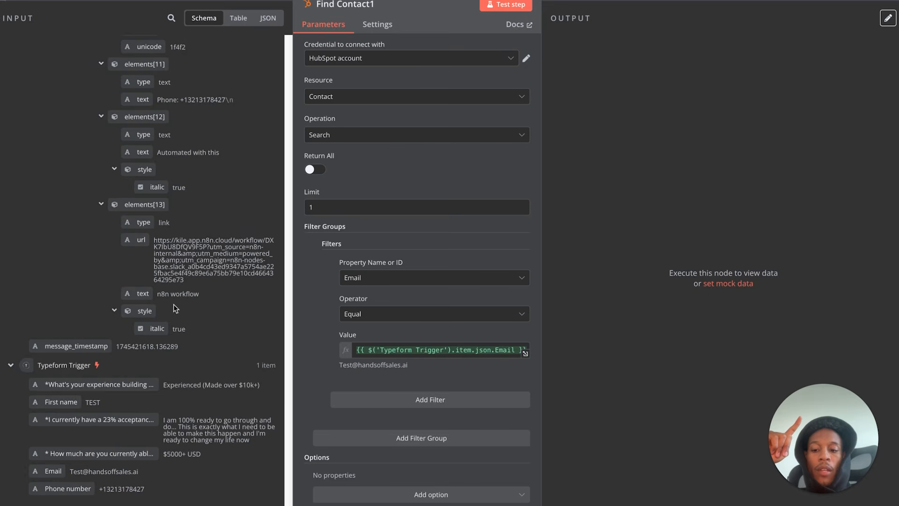
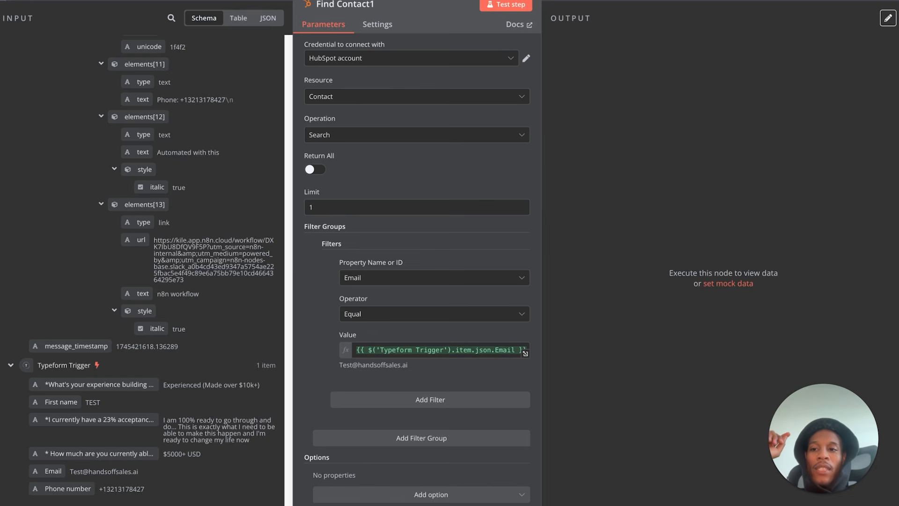
# - Close Find Contact1 and shift Create Contact1 and Find Contact1 slightly left together
pyautogui.click(29, 2)
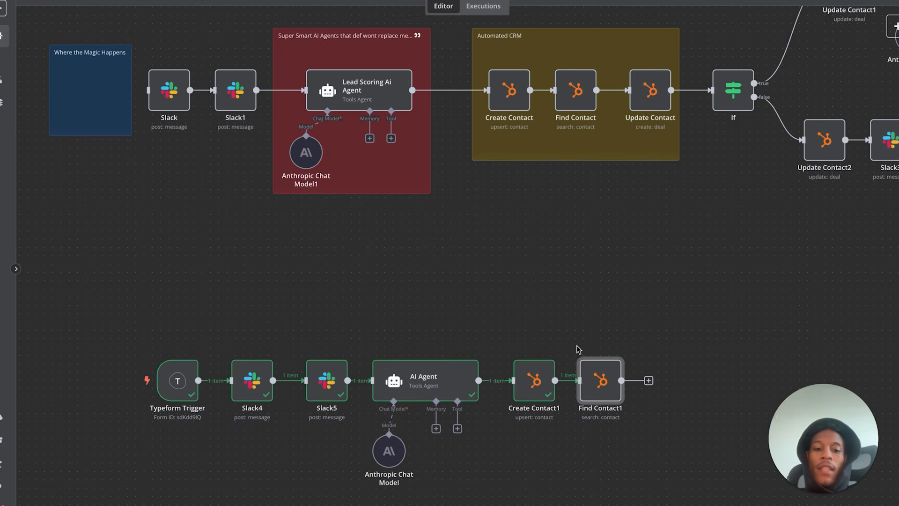
pyautogui.moveTo(593, 368)
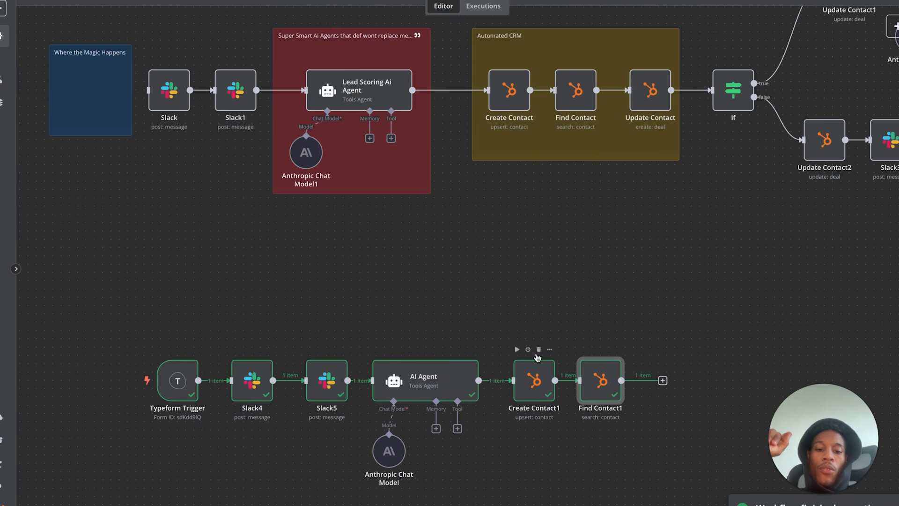
pyautogui.moveTo(500, 310); pyautogui.dragTo(654, 477)
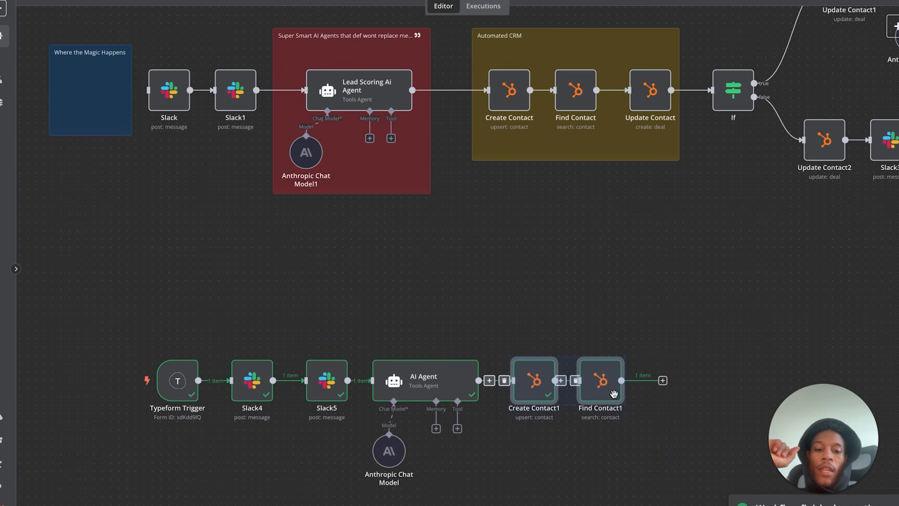
pyautogui.moveTo(615, 395); pyautogui.dragTo(606, 394)
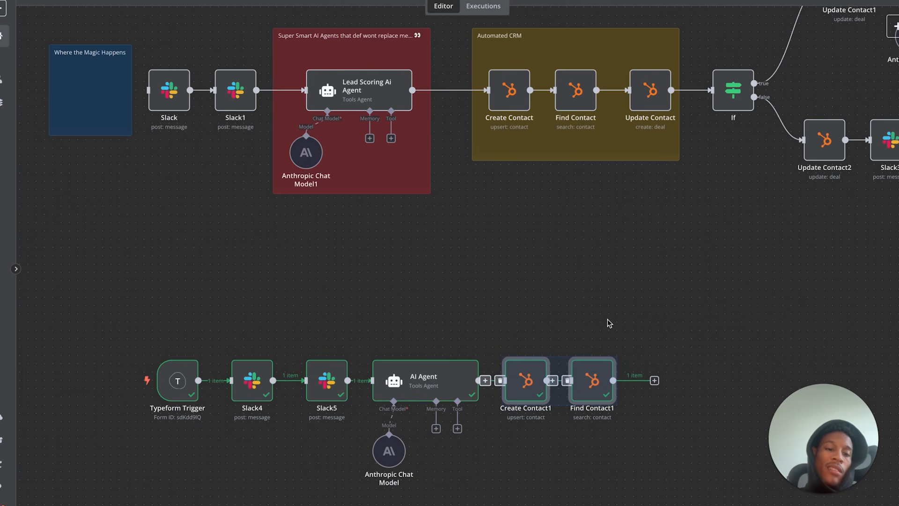
# - Duplicate Update Contact as Update Contact3 after Find Contact1 and open its Deal Stage list
pyautogui.click(652, 106)
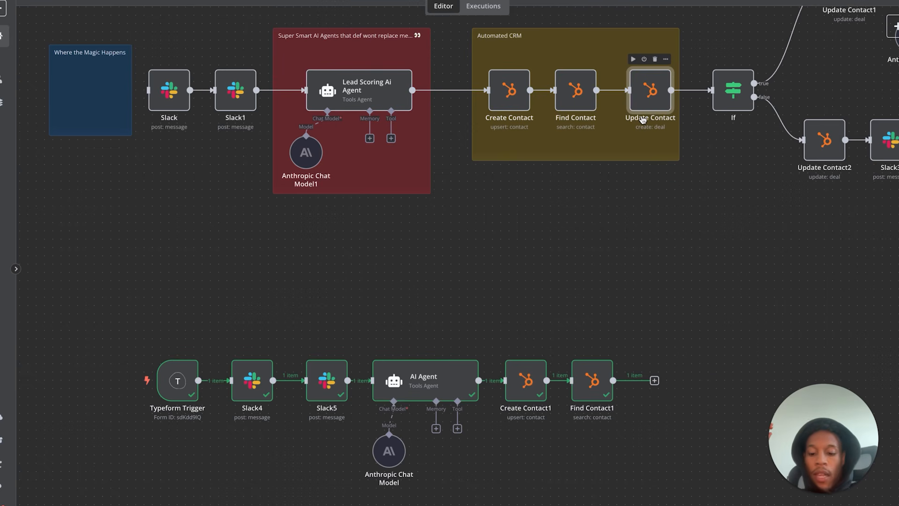
pyautogui.hotkey('ctrl', 'c')
pyautogui.hotkey('ctrl', 'v')
pyautogui.moveTo(651, 279); pyautogui.dragTo(665, 372)
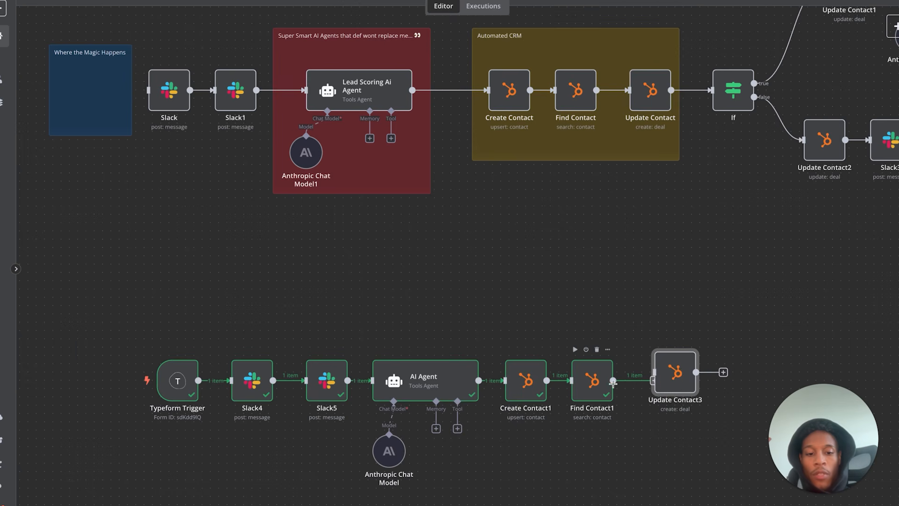
pyautogui.moveTo(660, 383); pyautogui.dragTo(653, 390)
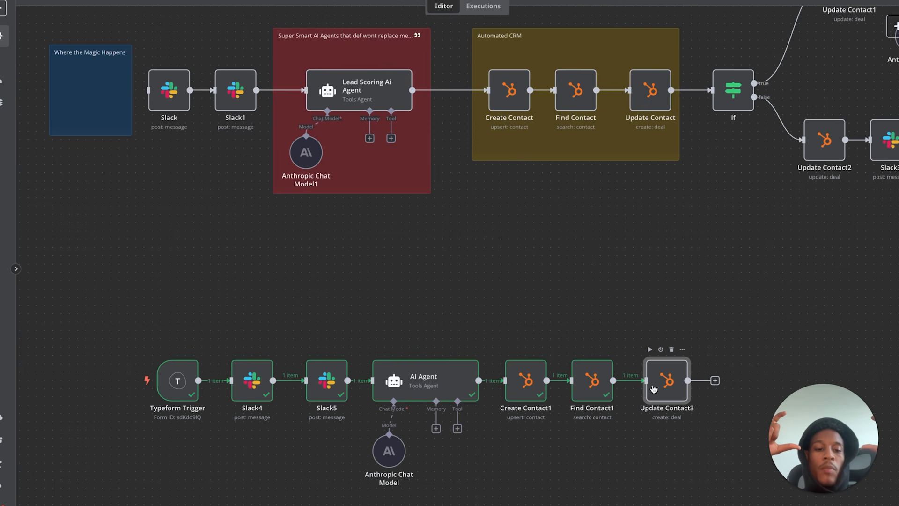
pyautogui.doubleClick(653, 389)
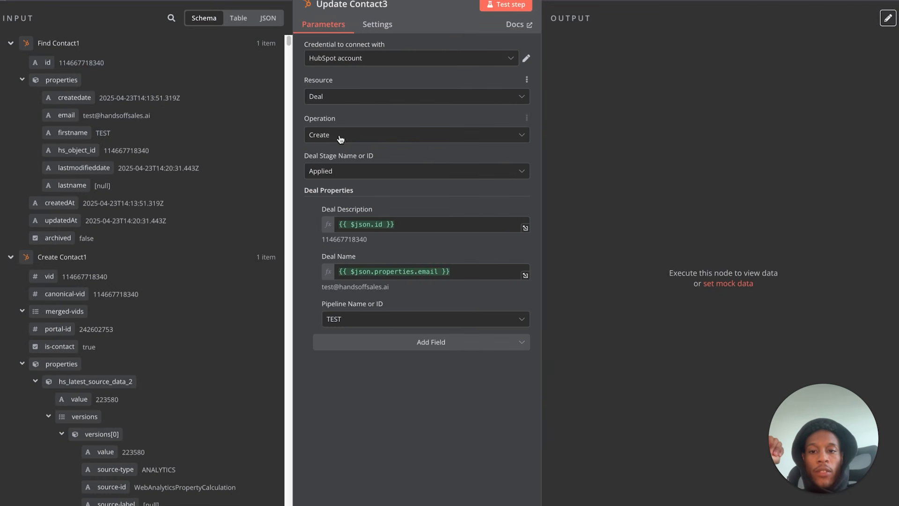
pyautogui.click(379, 171)
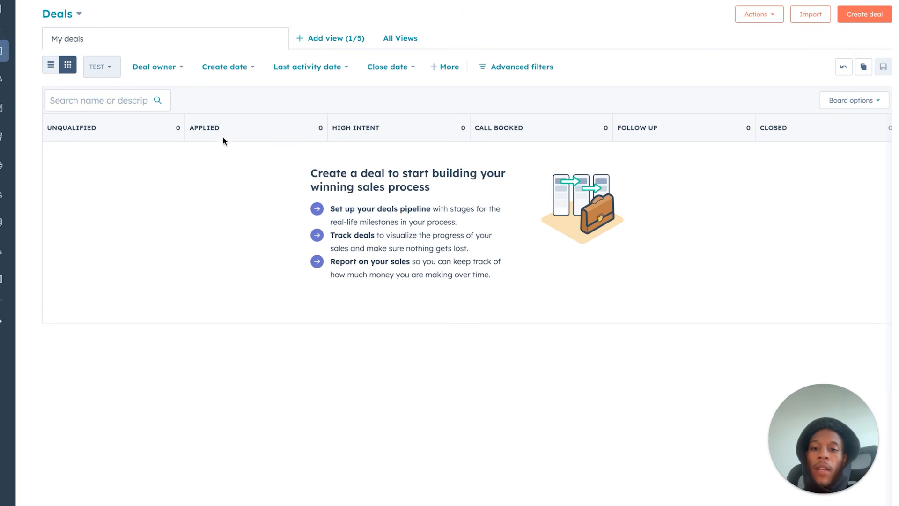
# - Look over the empty TEST pipeline's stage columns in HubSpot, then return to n8n
pyautogui.hscroll(1, 384, 164)
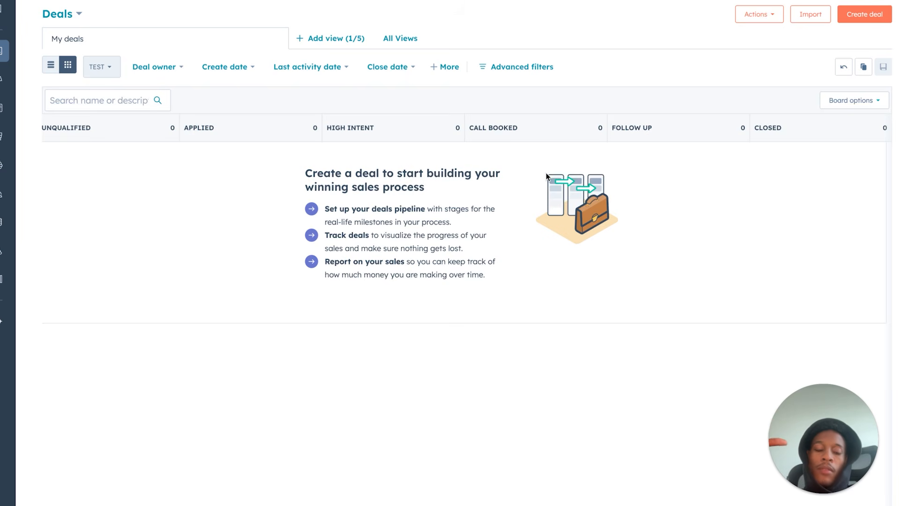
pyautogui.click(121, 2)
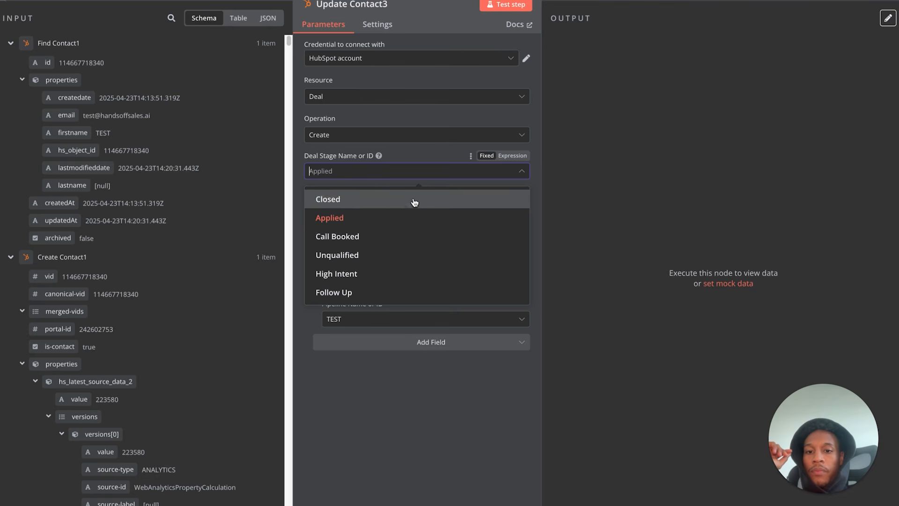
# - Keep Applied as Update Contact3's deal stage and tidy the lower HubSpot node chain
pyautogui.click(418, 157)
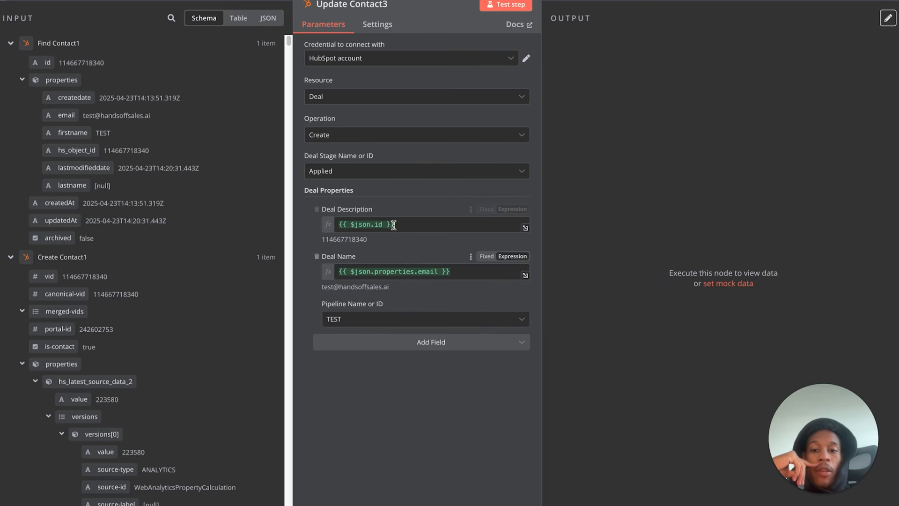
pyautogui.doubleClick(363, 240)
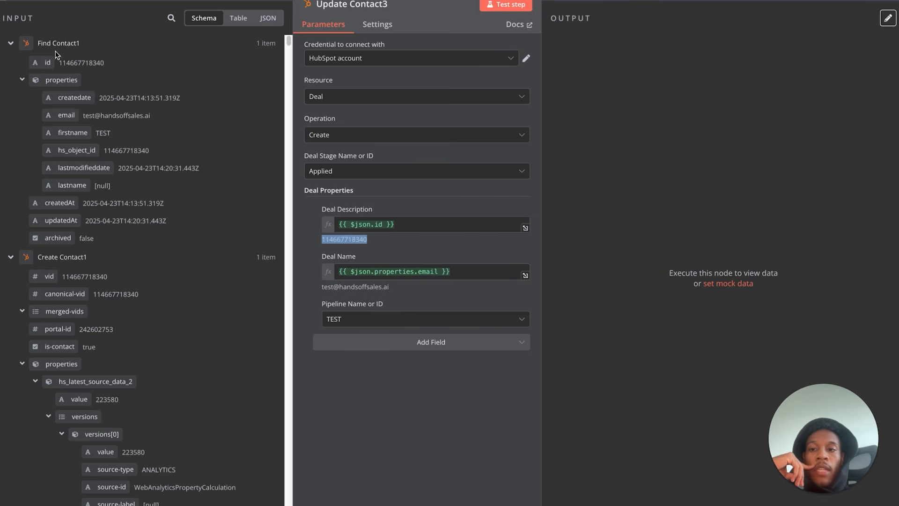
pyautogui.click(29, 4)
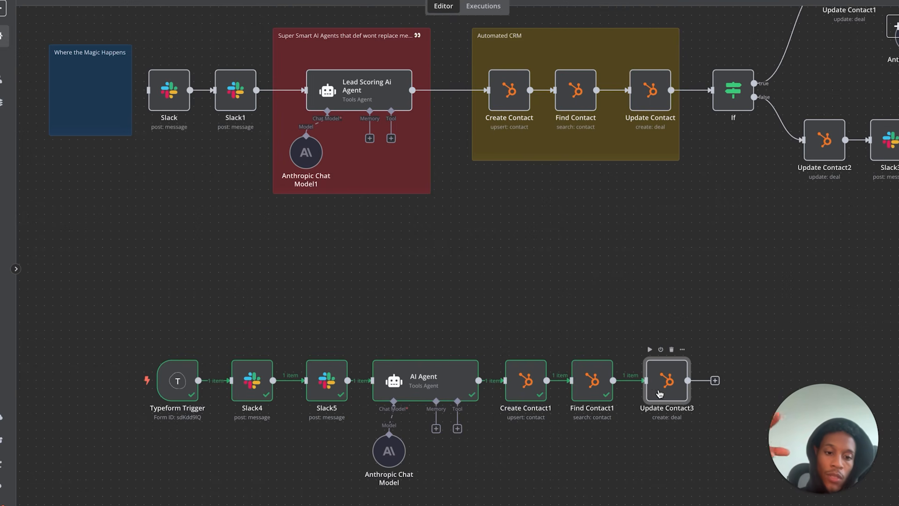
pyautogui.moveTo(658, 392); pyautogui.dragTo(650, 393)
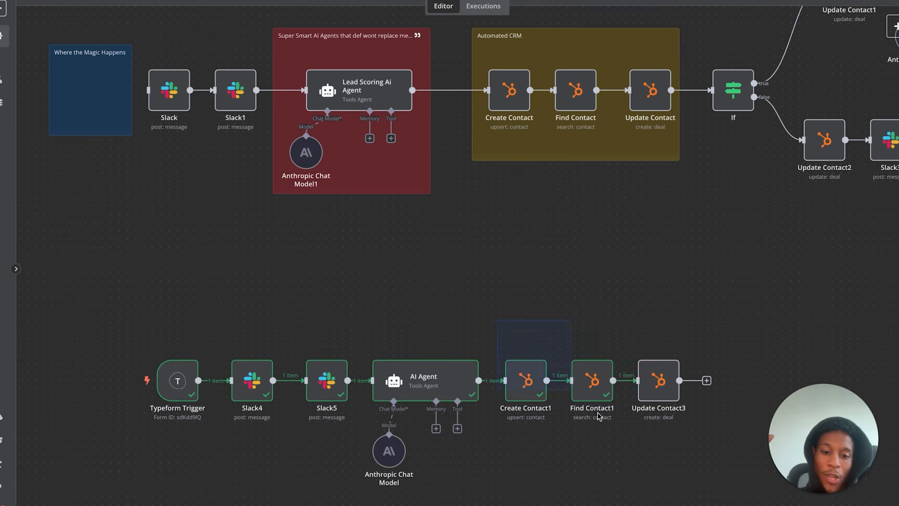
pyautogui.moveTo(562, 384); pyautogui.dragTo(699, 465)
pyautogui.click(694, 462)
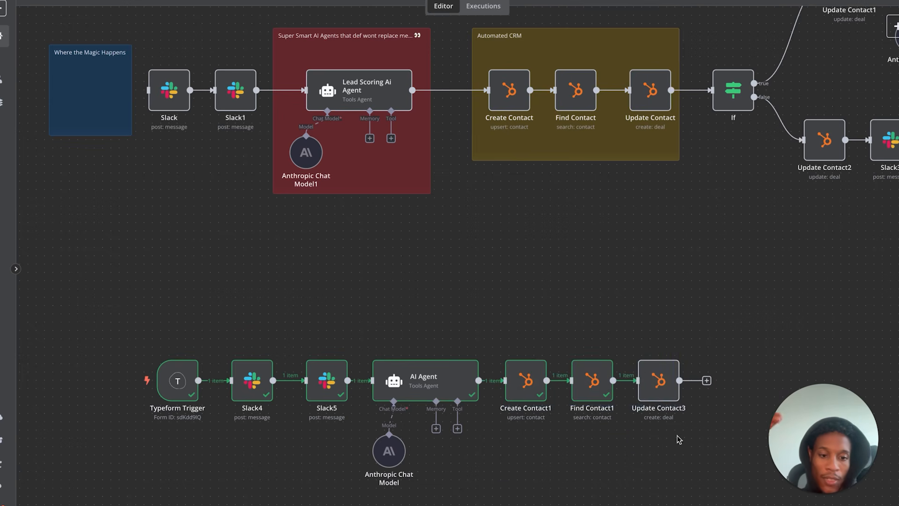
# - Test-run Update Contact3 so it completes with 1 item
pyautogui.doubleClick(658, 381)
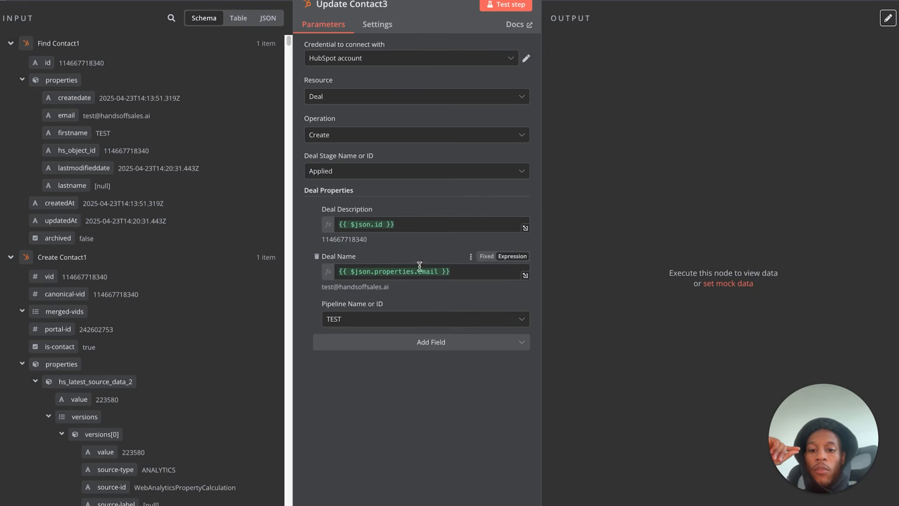
pyautogui.click(507, 4)
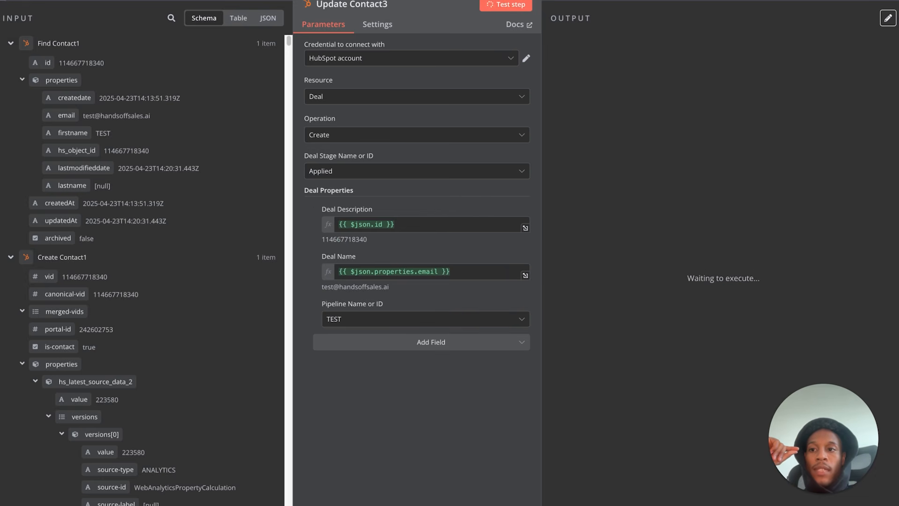
pyautogui.press('Escape')
pyautogui.moveTo(650, 383)
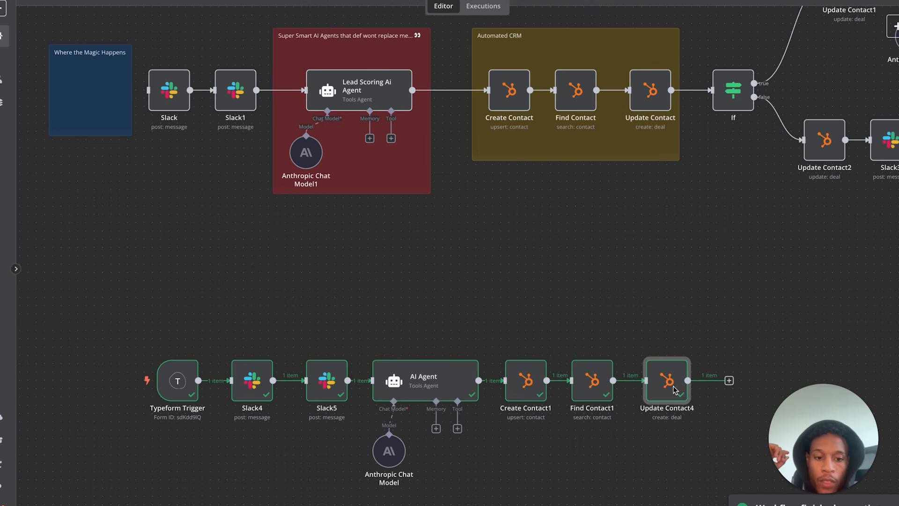
# - Reload HubSpot's deals board and clear the Deal owner filter to reveal the Applied deal
pyautogui.click(375, 1)
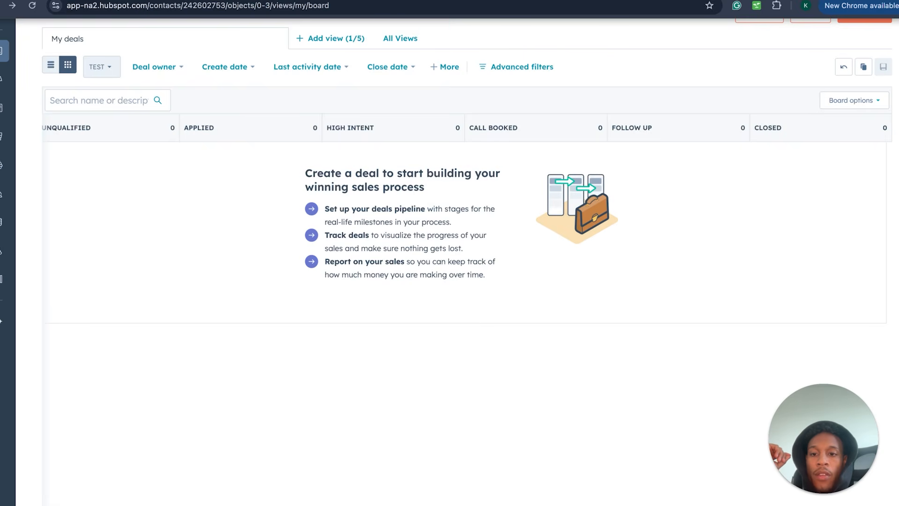
pyautogui.click(33, 8)
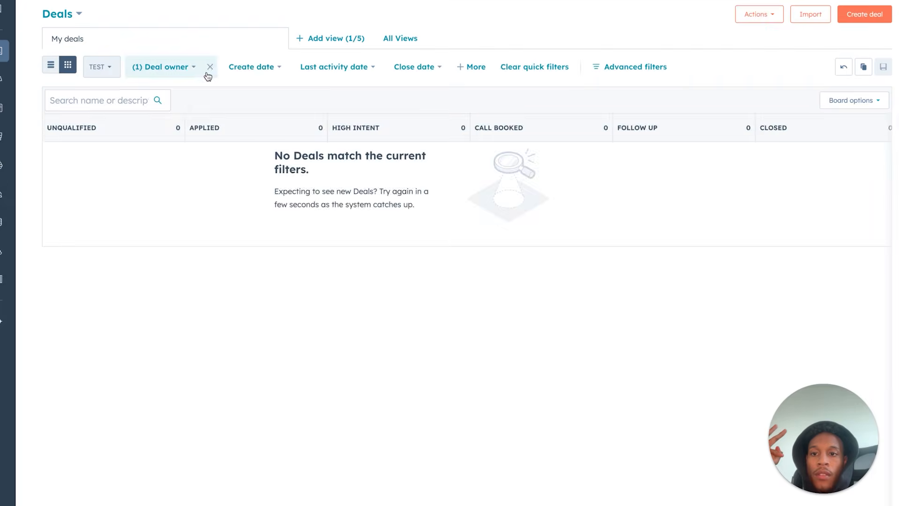
pyautogui.click(210, 67)
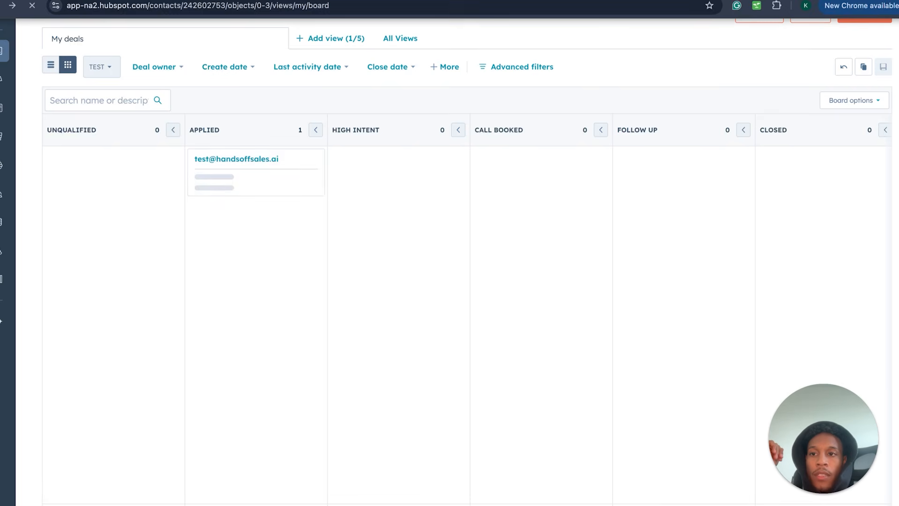
pyautogui.click(265, 1)
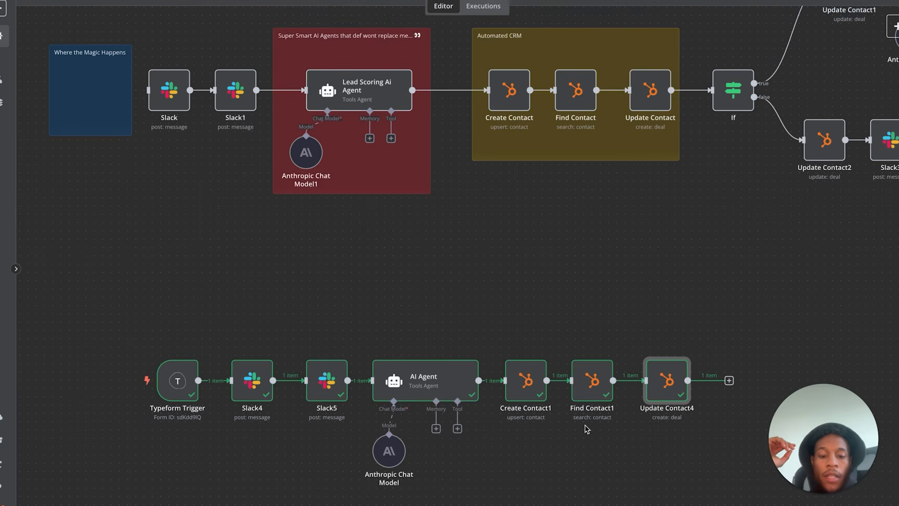
# - Duplicate the If node as If1 beside Update Contact4
pyautogui.scroll(-5, 586, 429)
pyautogui.hscroll(3, 587, 429)
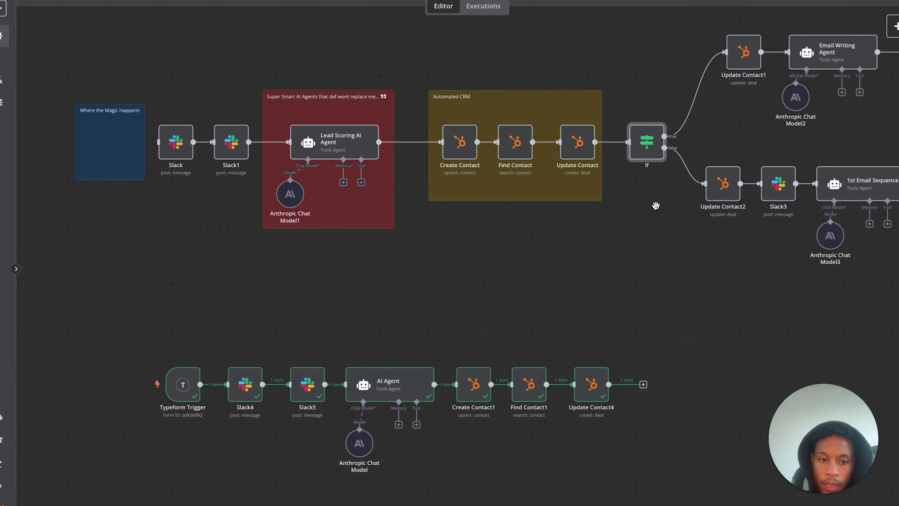
pyautogui.hotkey('ctrl', 'c')
pyautogui.hotkey('ctrl', 'v')
pyautogui.moveTo(623, 478); pyautogui.dragTo(692, 388)
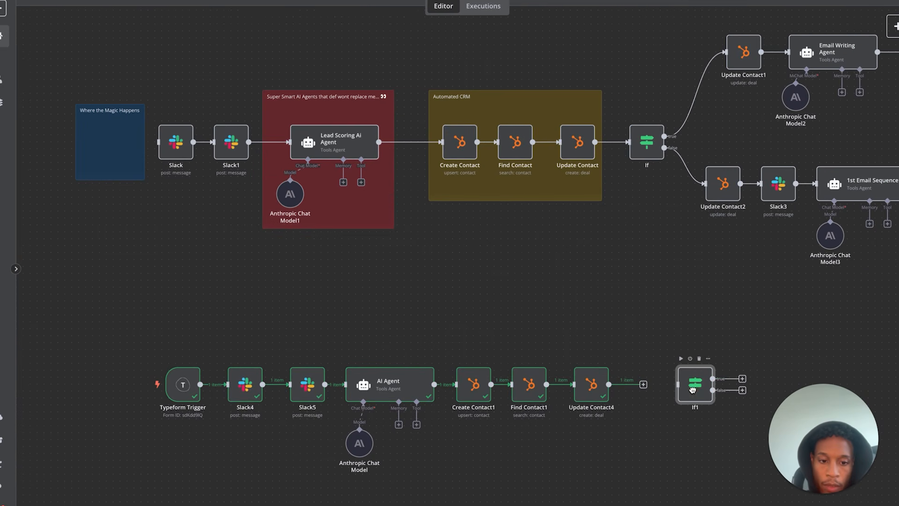
# - Connect If1 to Update Contact4's output and open its conditions
pyautogui.click(643, 384)
pyautogui.write('sw')
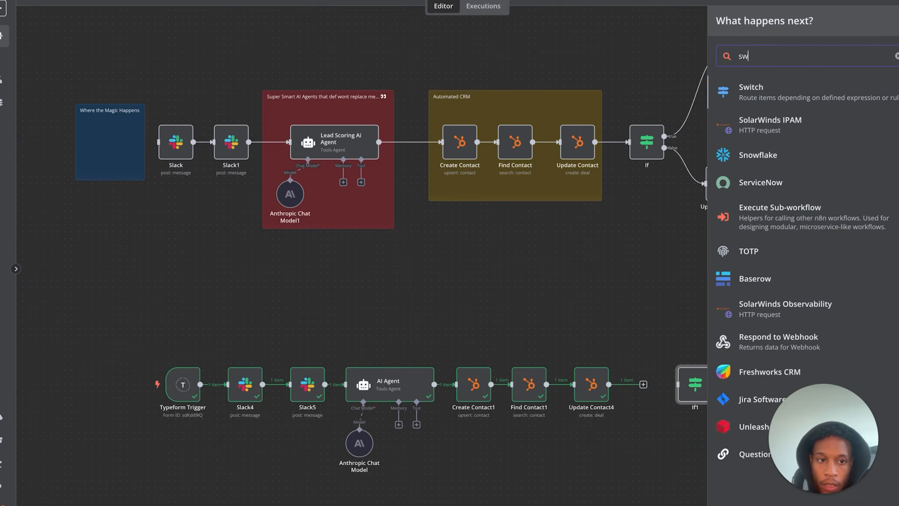
pyautogui.press('BackSpace')
pyautogui.press('BackSpace')
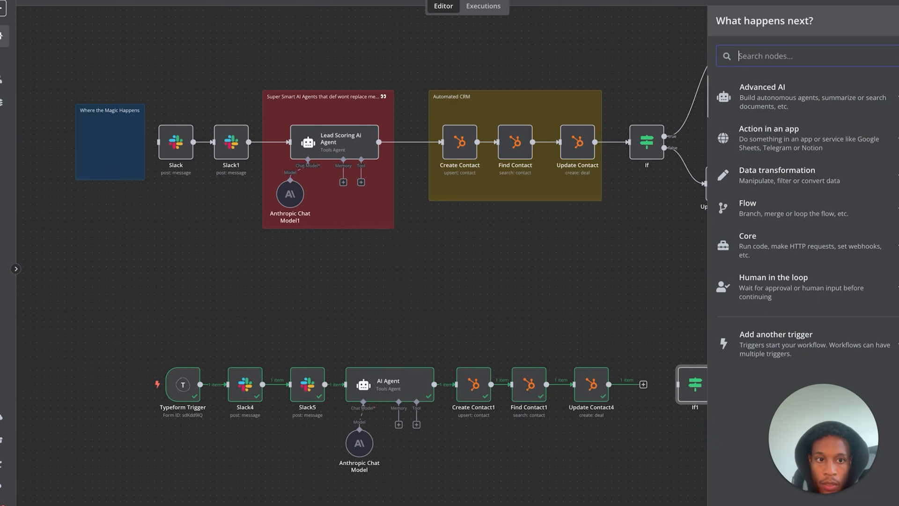
pyautogui.write('if')
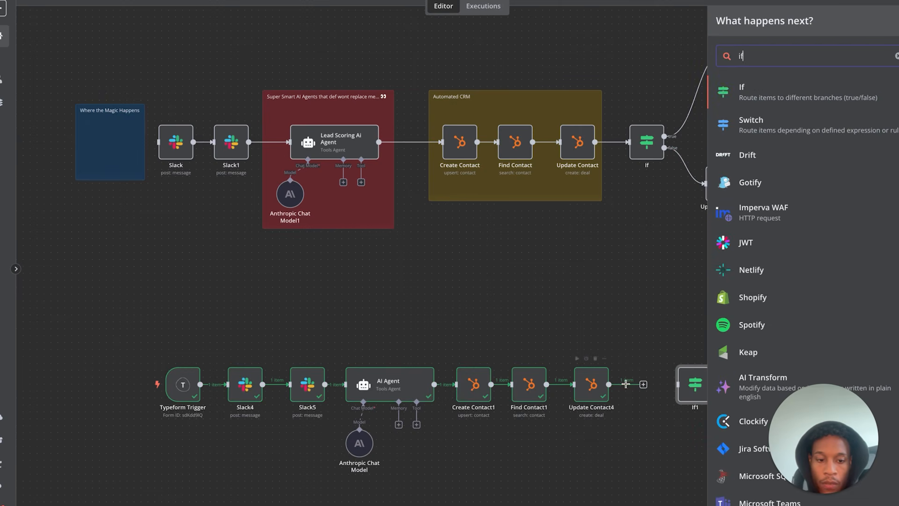
pyautogui.click(643, 327)
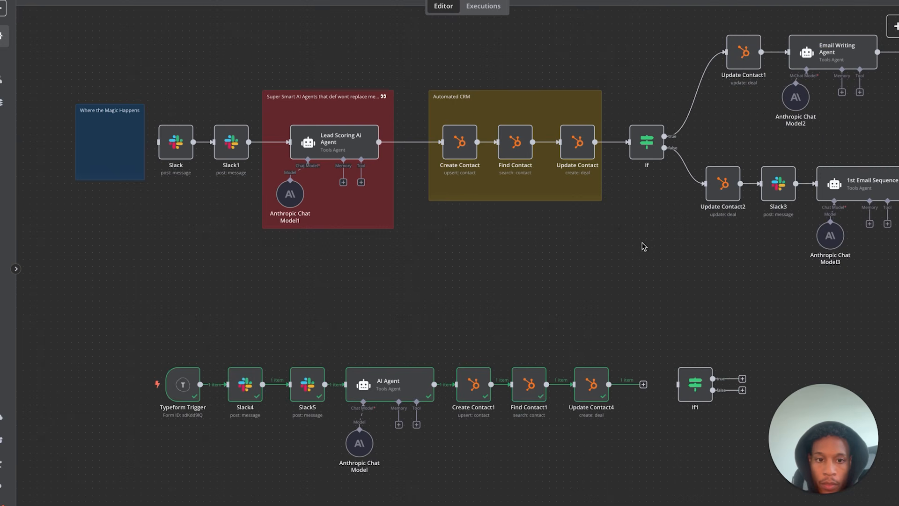
pyautogui.moveTo(702, 395); pyautogui.dragTo(661, 384)
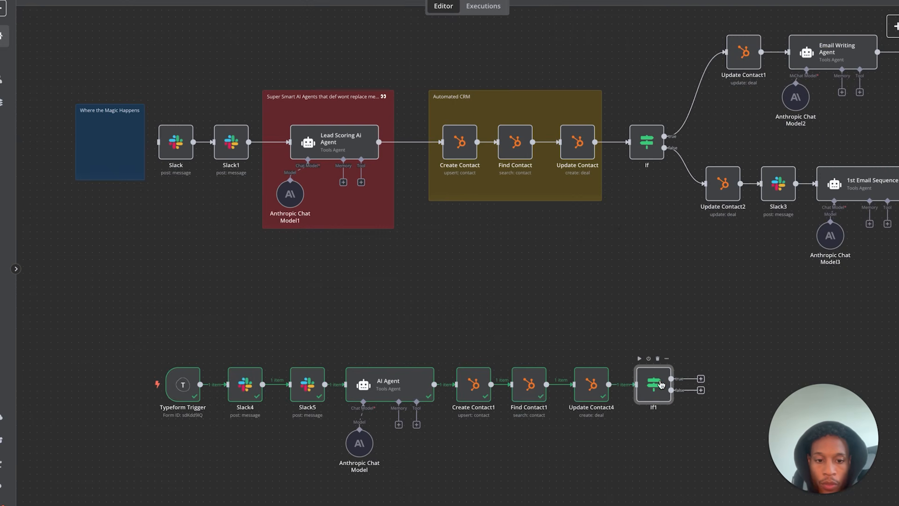
pyautogui.doubleClick(661, 384)
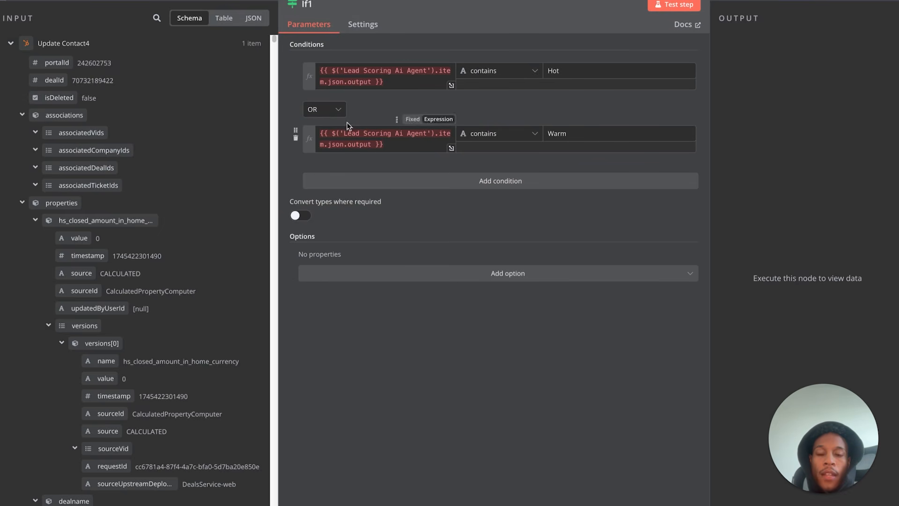
# - Clear the old Lead Scoring expressions from If1's Hot and Warm conditions
pyautogui.moveTo(401, 80); pyautogui.dragTo(330, 64)
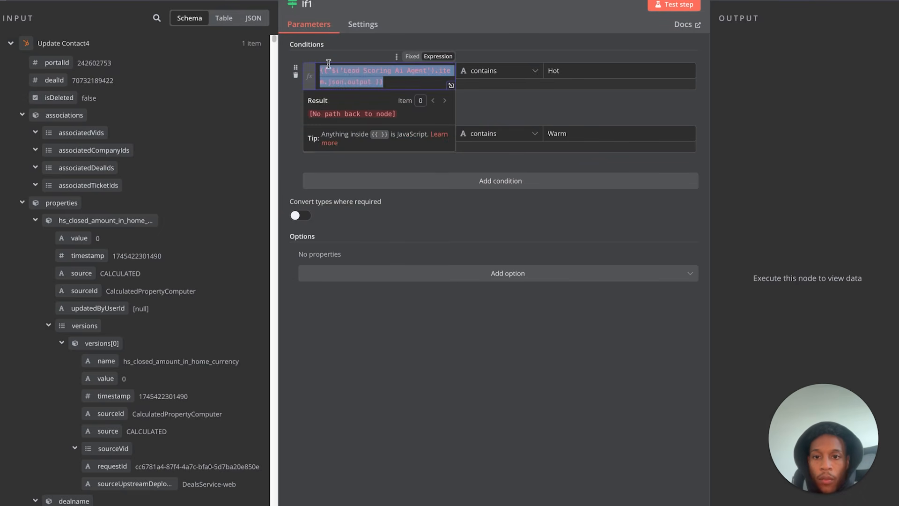
pyautogui.press('BackSpace')
pyautogui.click(368, 46)
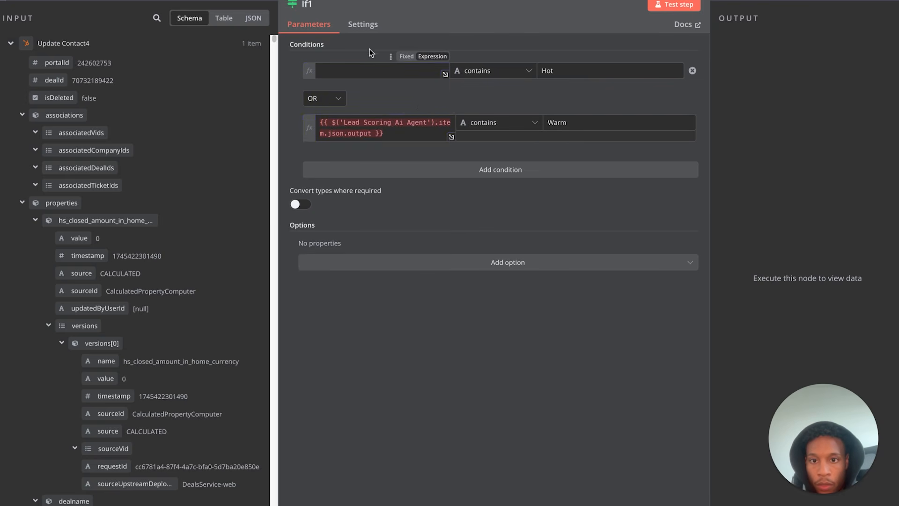
pyautogui.moveTo(391, 133); pyautogui.dragTo(321, 123)
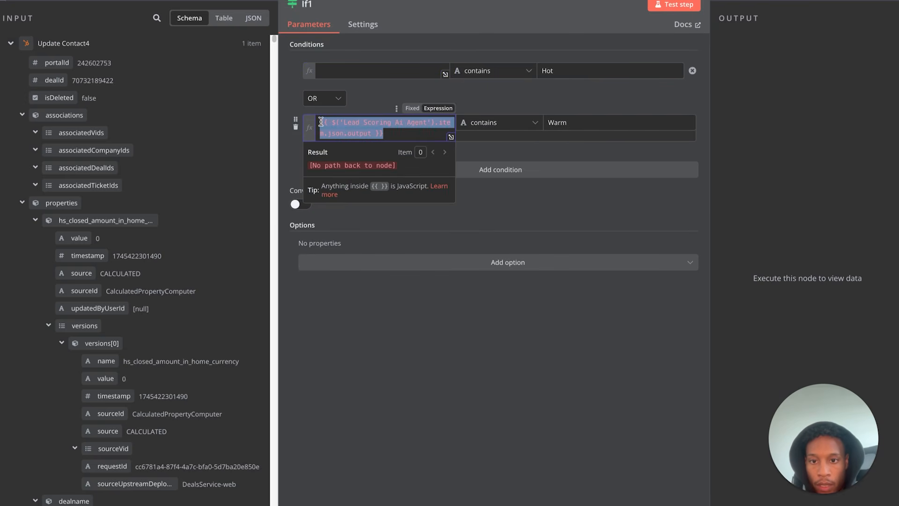
pyautogui.press('BackSpace')
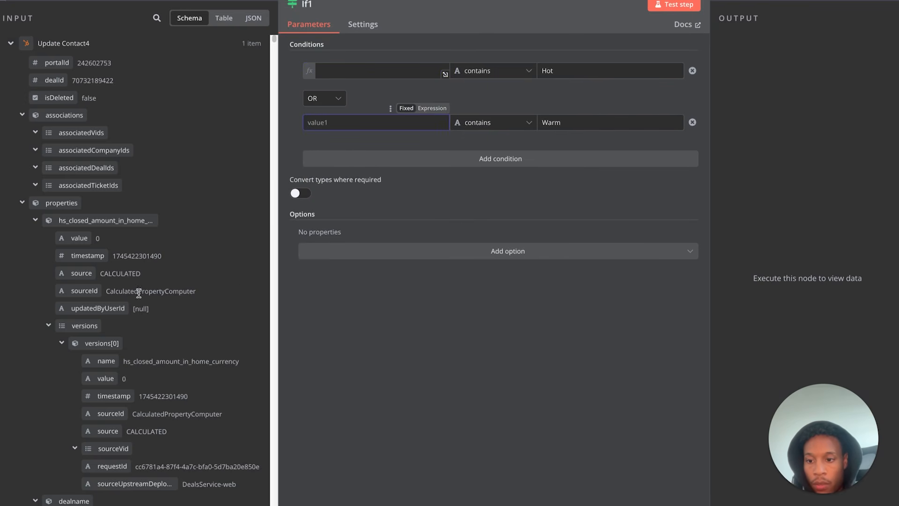
# - Insert the AI Agent output into the conditions and test If1, routing 1 item to true
pyautogui.scroll(-15, 139, 293)
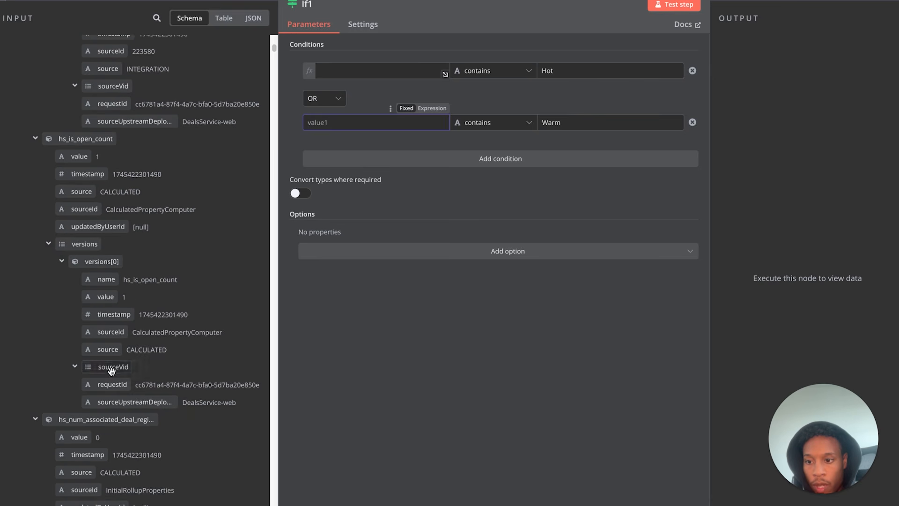
pyautogui.scroll(-6, 70, 422)
pyautogui.scroll(-8, 69, 423)
pyautogui.scroll(-10, 69, 424)
pyautogui.scroll(-10, 67, 420)
pyautogui.scroll(-8, 69, 424)
pyautogui.scroll(-5, 22, 164)
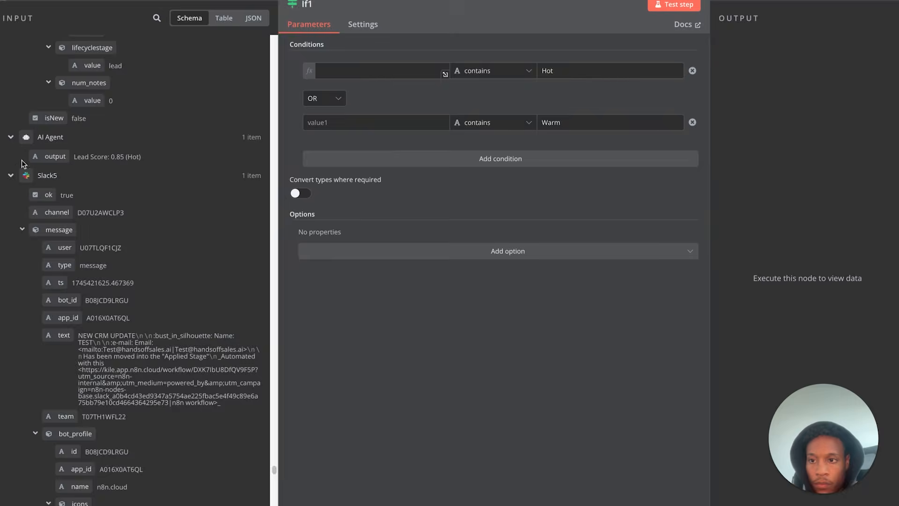
pyautogui.moveTo(54, 162); pyautogui.dragTo(375, 72)
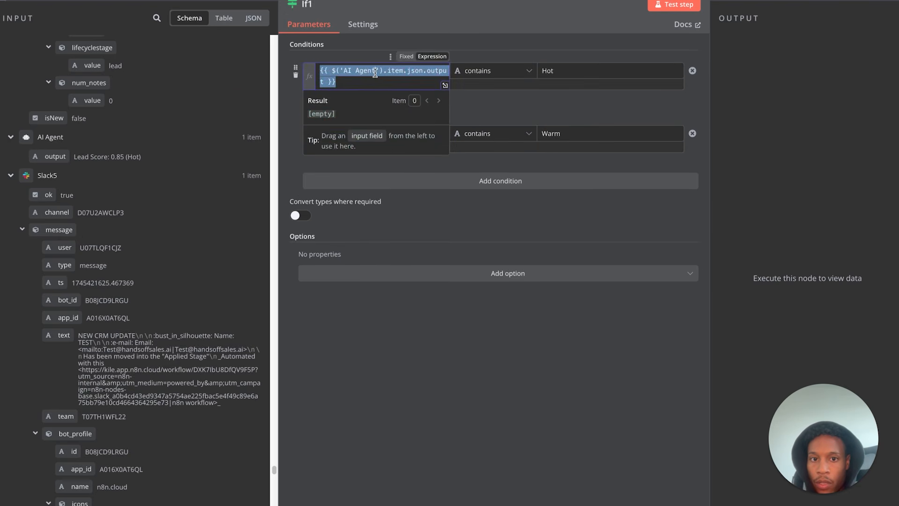
pyautogui.click(674, 5)
pyautogui.press('Escape')
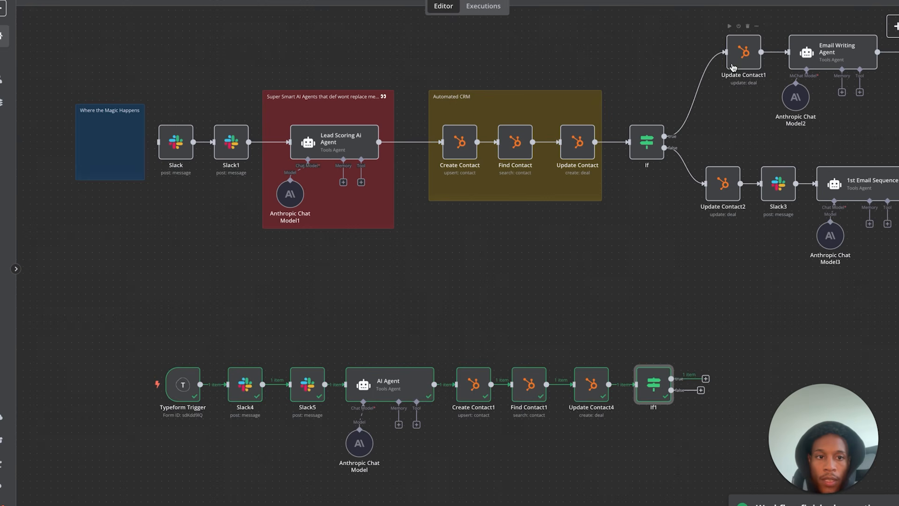
pyautogui.click(742, 54)
# - Put a deal-update copy on If1's true branch, run it with High Intent, and verify in HubSpot
pyautogui.hotkey('ctrl', 'v')
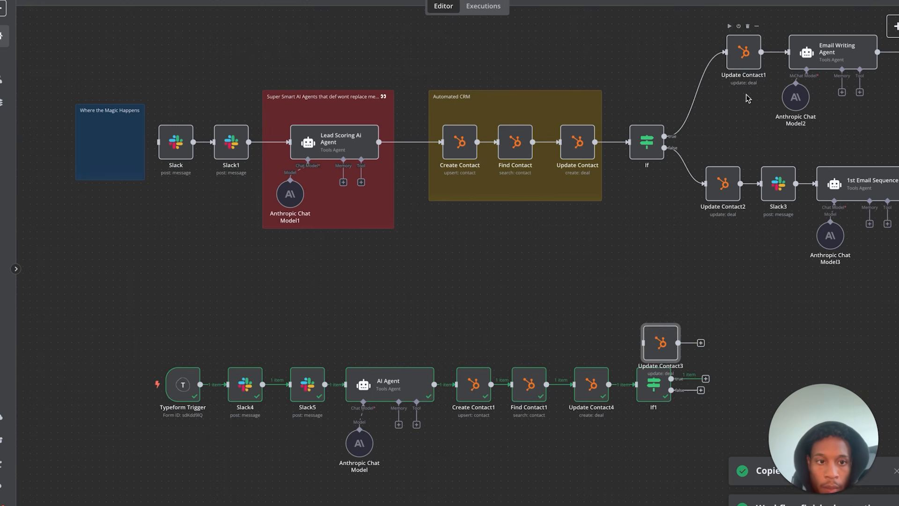
pyautogui.moveTo(657, 340); pyautogui.dragTo(711, 359)
pyautogui.doubleClick(710, 359)
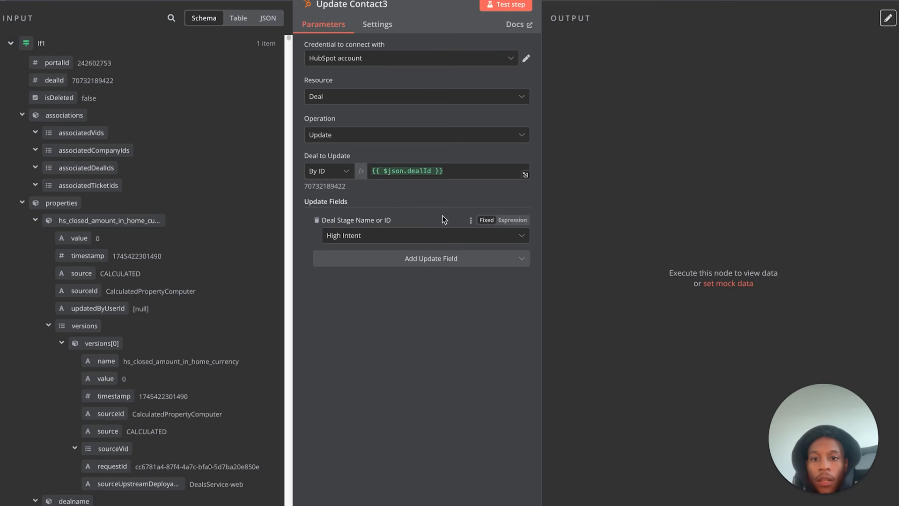
pyautogui.click(505, 4)
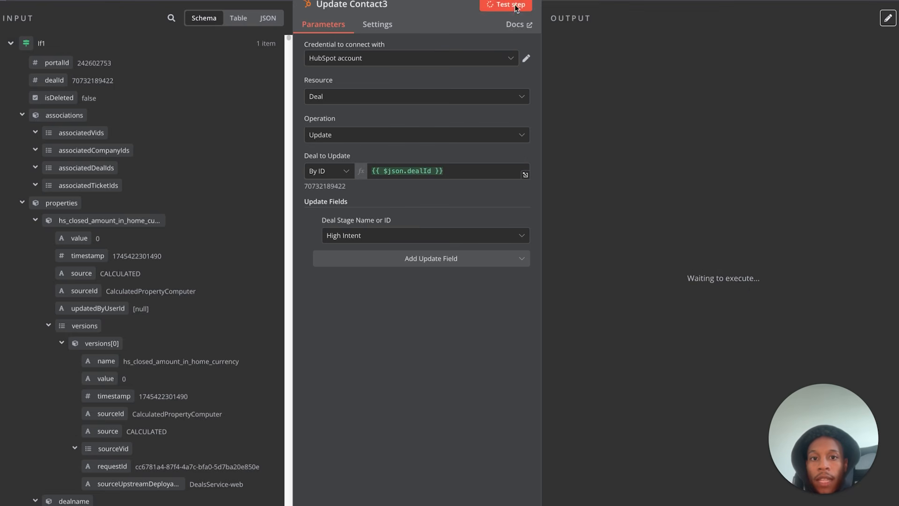
pyautogui.press('Escape')
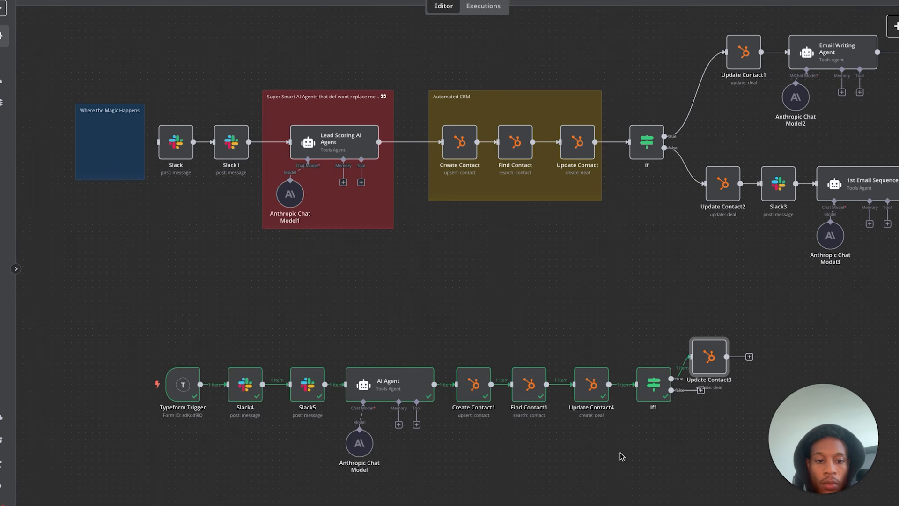
pyautogui.click(206, 1)
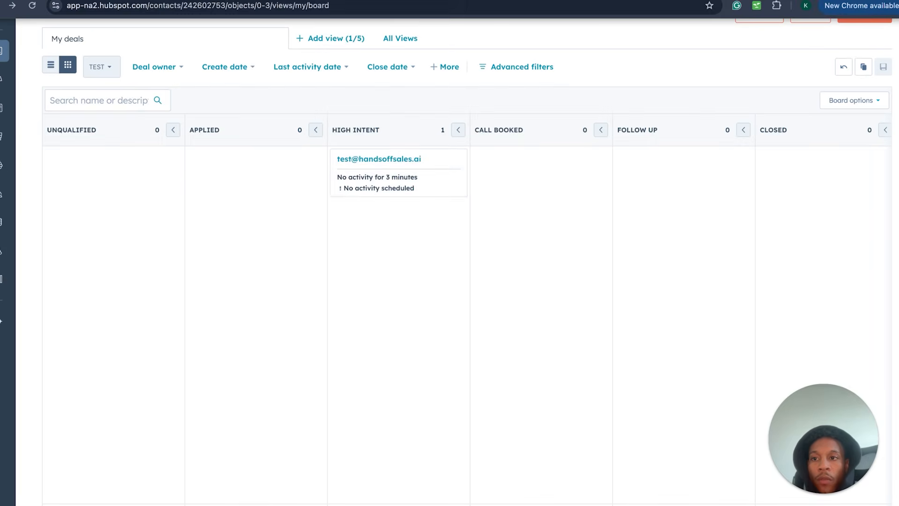
pyautogui.click(118, 1)
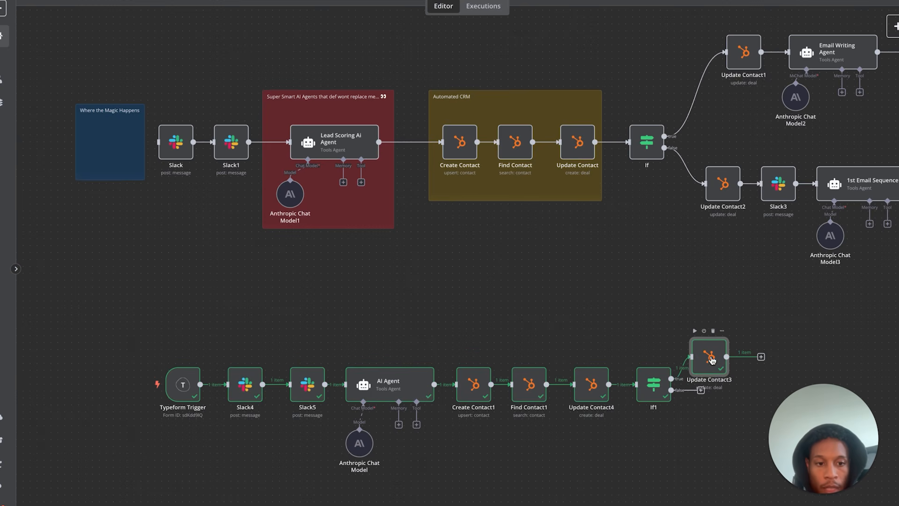
# - Duplicate Email Writing Agent with its Anthropic model, connect it after Update Contact3, and open it
pyautogui.hscroll(3, 714, 444)
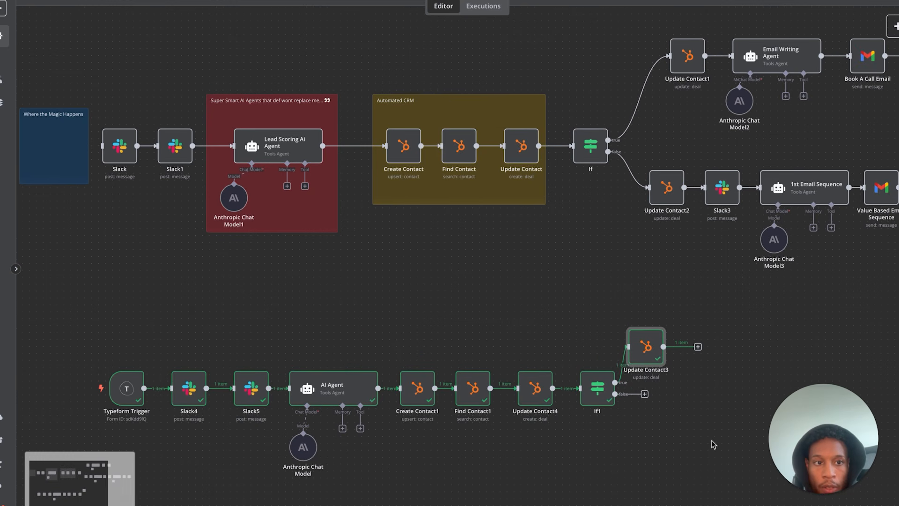
pyautogui.moveTo(726, 23); pyautogui.dragTo(828, 149)
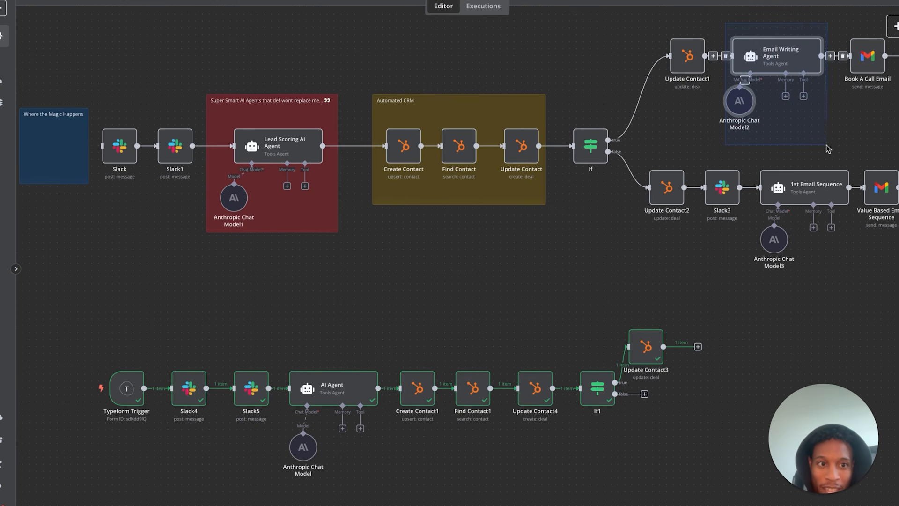
pyautogui.hotkey('ctrl', 'c')
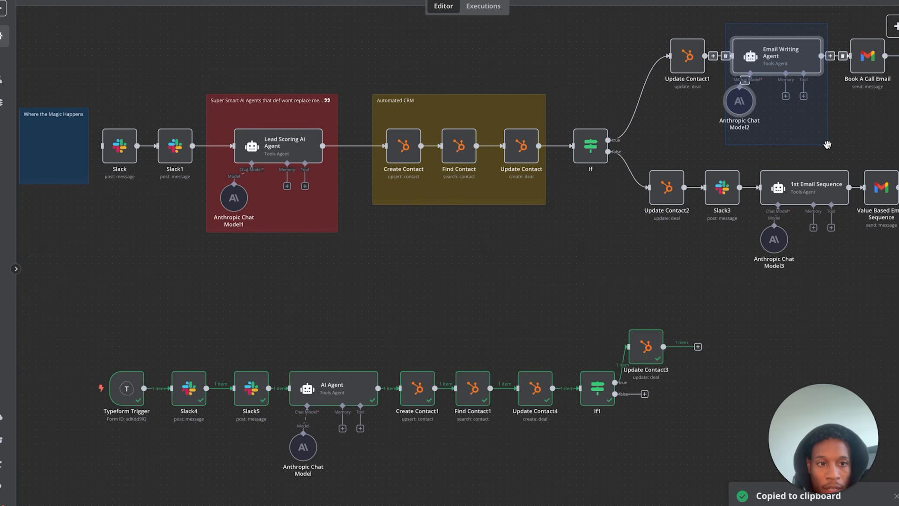
pyautogui.hotkey('ctrl', 'v')
pyautogui.moveTo(623, 354); pyautogui.dragTo(660, 355)
pyautogui.moveTo(608, 406); pyautogui.dragTo(733, 433)
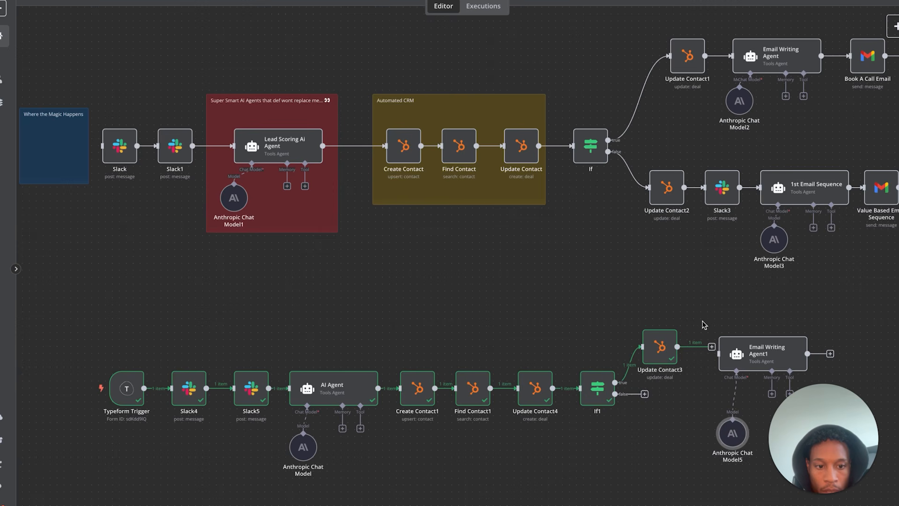
pyautogui.moveTo(675, 346); pyautogui.dragTo(729, 352)
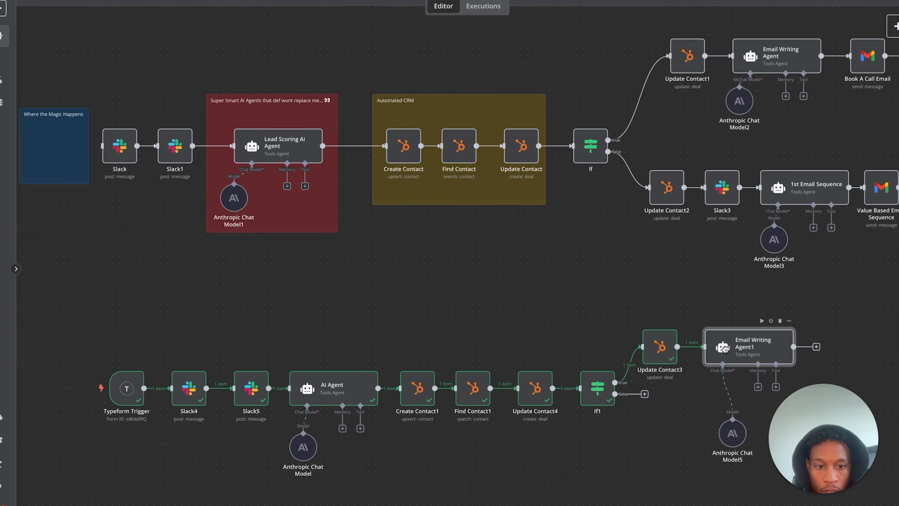
pyautogui.moveTo(729, 436); pyautogui.dragTo(708, 422)
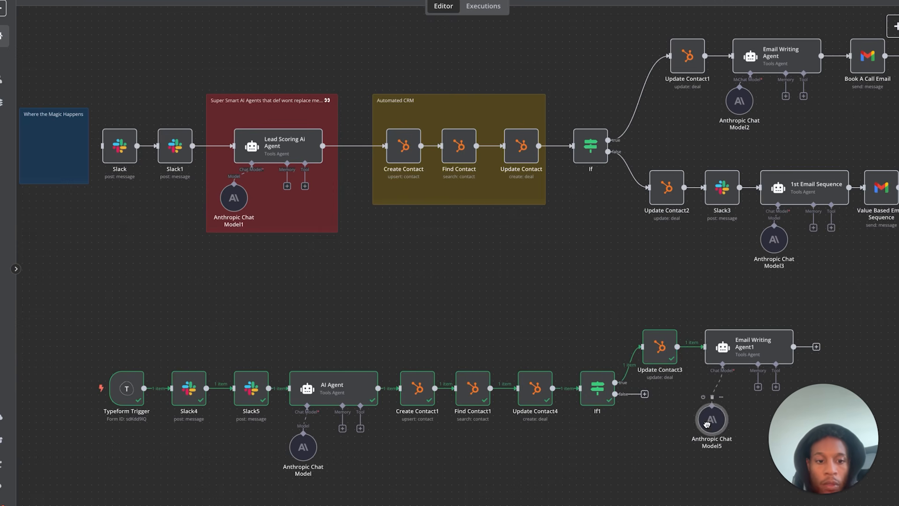
pyautogui.doubleClick(744, 350)
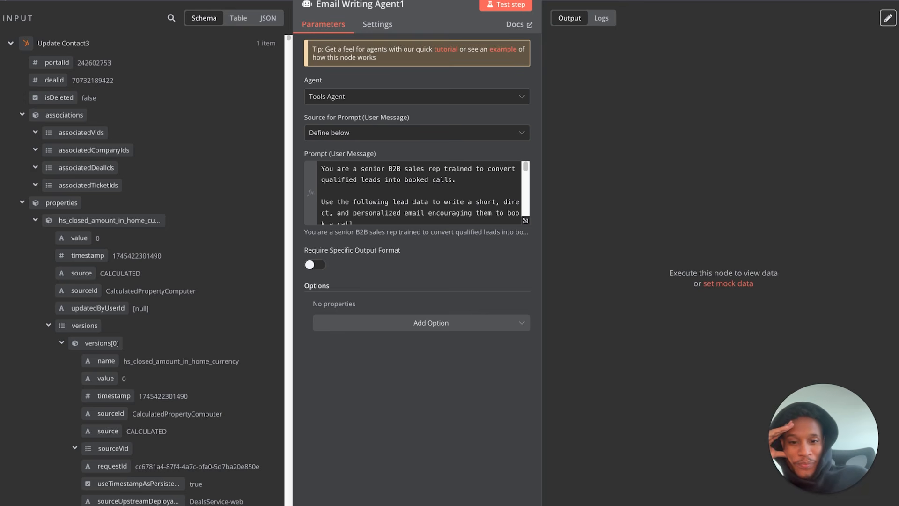
# - Review Email Writing Agent1's full sales-email prompt and its result preview
pyautogui.click(525, 221)
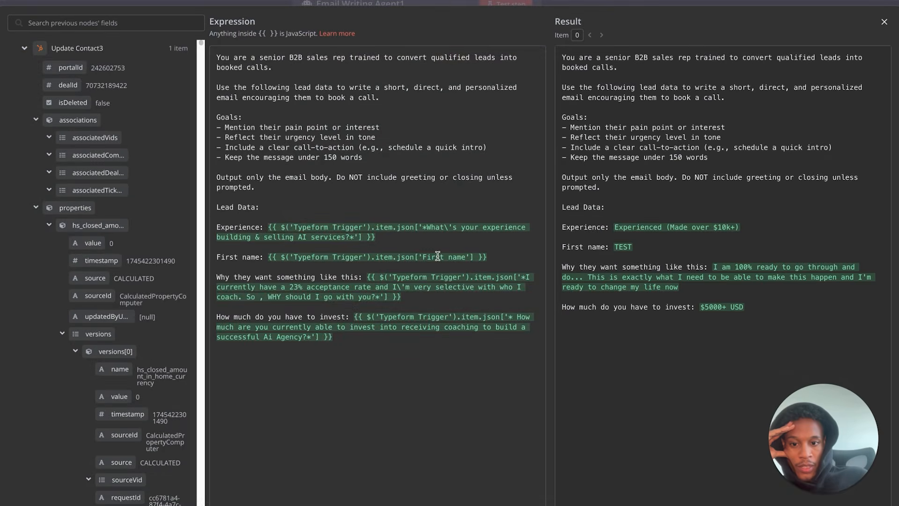
pyautogui.click(884, 22)
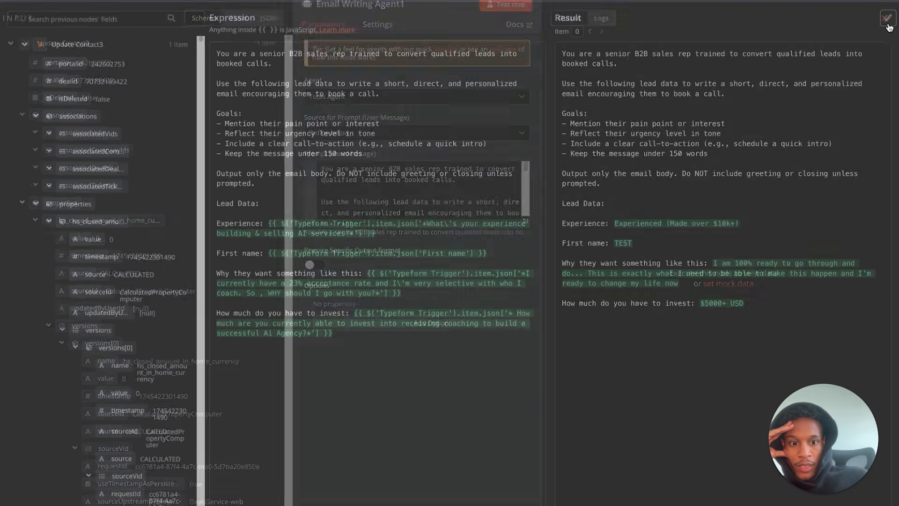
pyautogui.press('Escape')
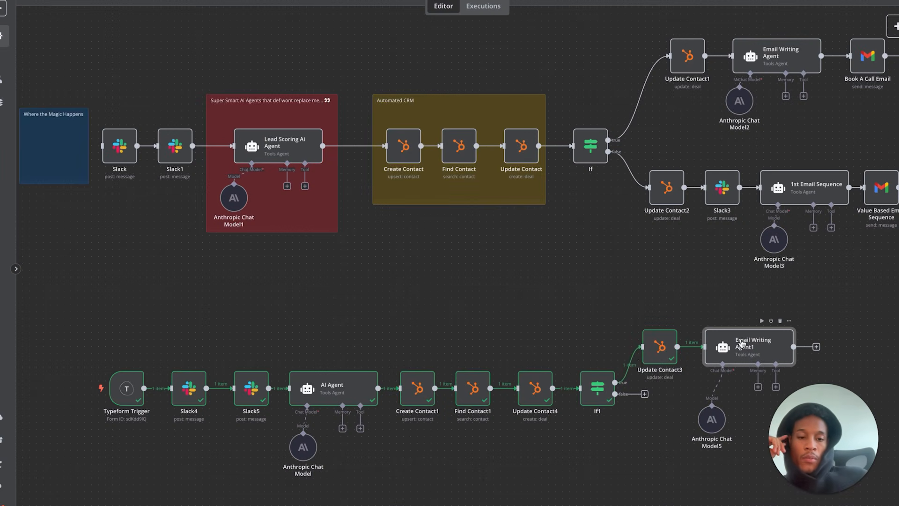
pyautogui.doubleClick(742, 346)
pyautogui.scroll(-5, 465, 219)
pyautogui.scroll(5, 442, 213)
pyautogui.scroll(-5, 443, 213)
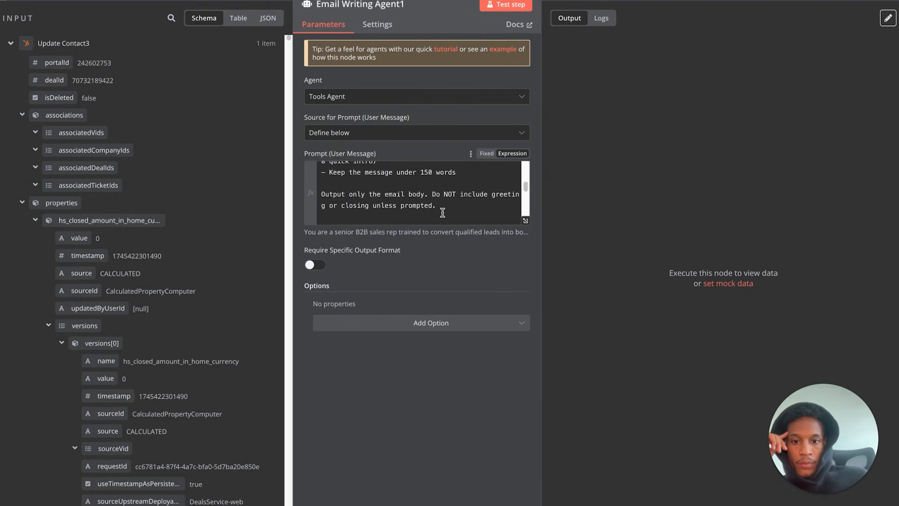
# - Remove the unfinished last prompt line and test-run Email Writing Agent1 to 1 item
pyautogui.click(442, 214)
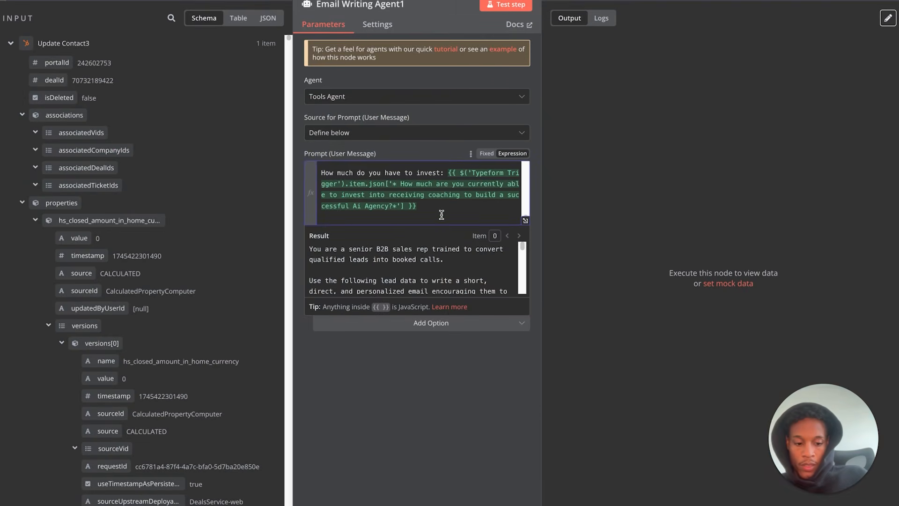
pyautogui.press('Return')
pyautogui.press('Return')
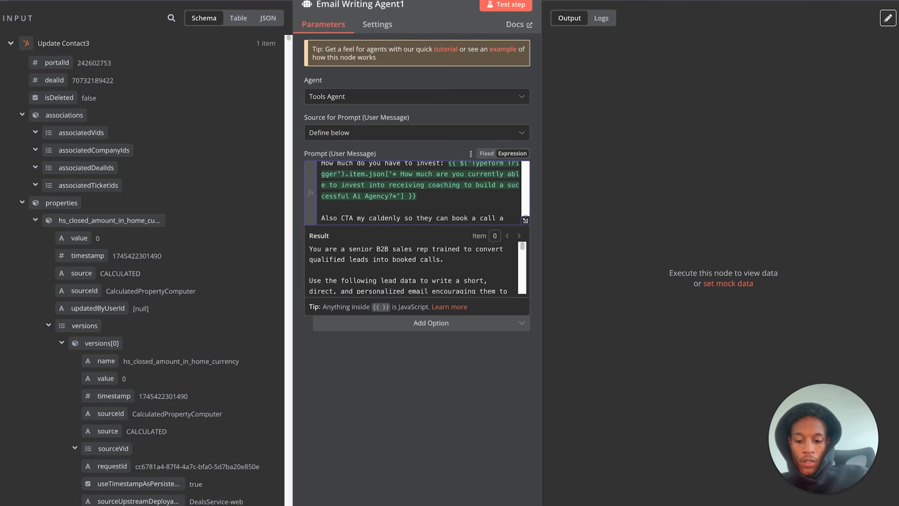
pyautogui.write('ll belfo')
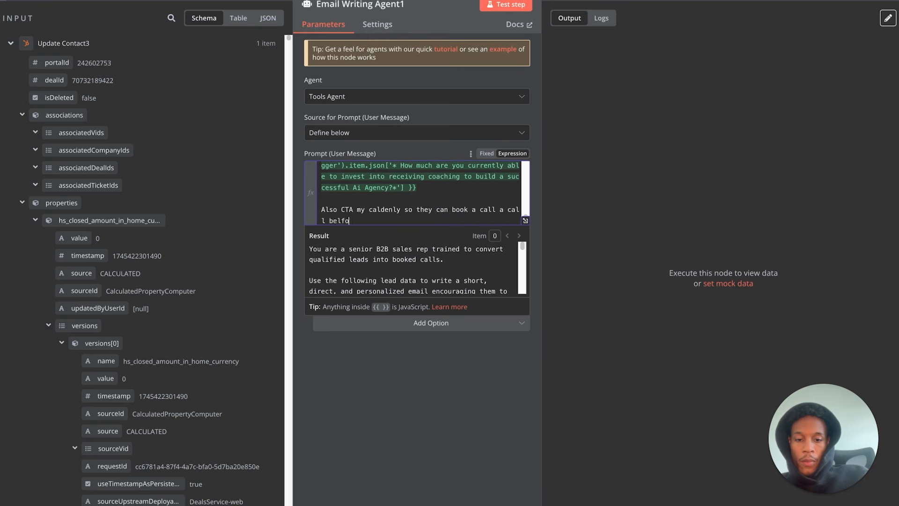
pyautogui.press('Return')
pyautogui.press('Return')
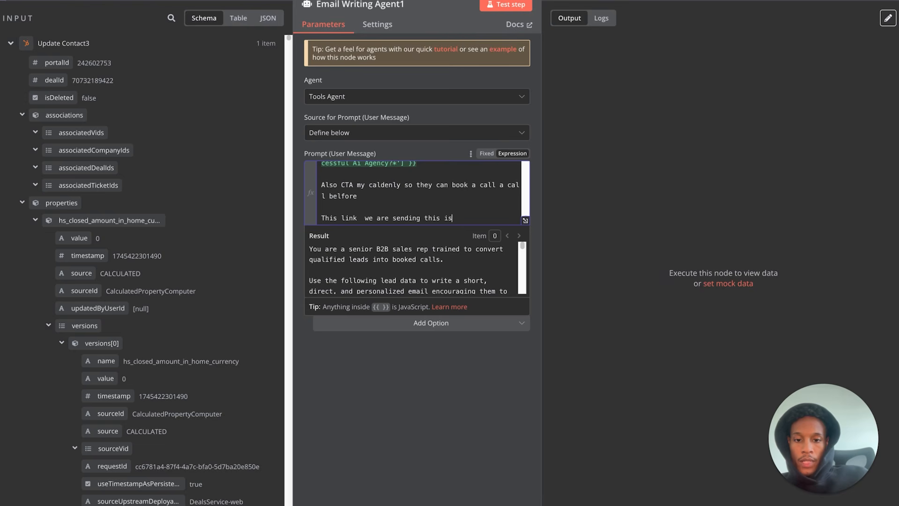
pyautogui.moveTo(468, 218); pyautogui.dragTo(317, 220)
pyautogui.press('BackSpace')
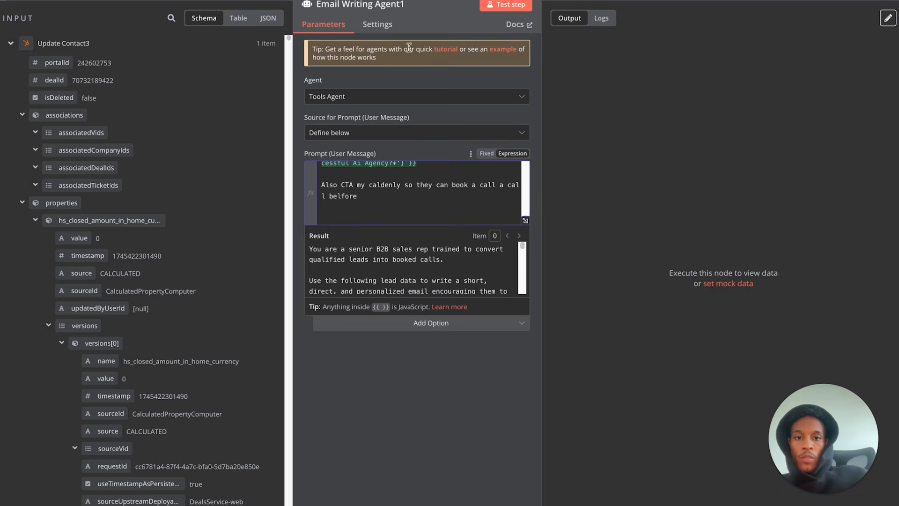
pyautogui.click(505, 5)
pyautogui.press('Escape')
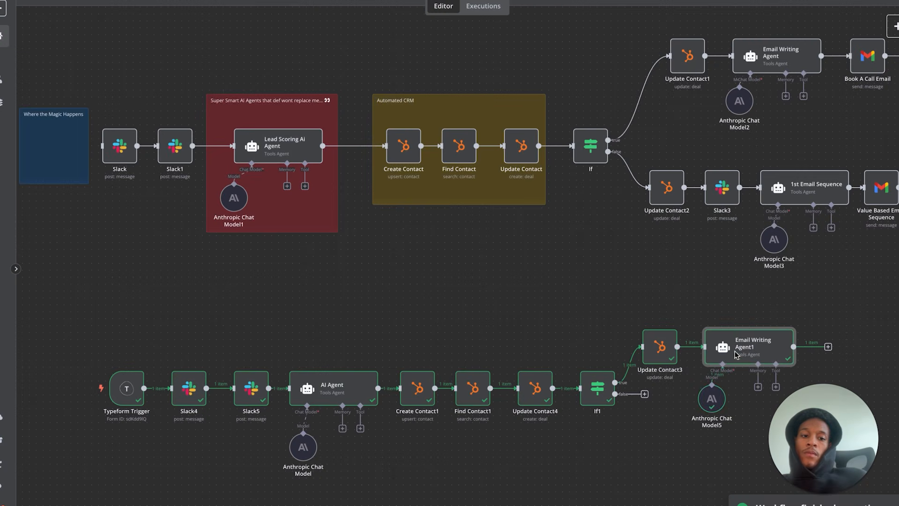
# - Add a Gmail 'Send a message' step after Email Writing Agent1
pyautogui.doubleClick(752, 351)
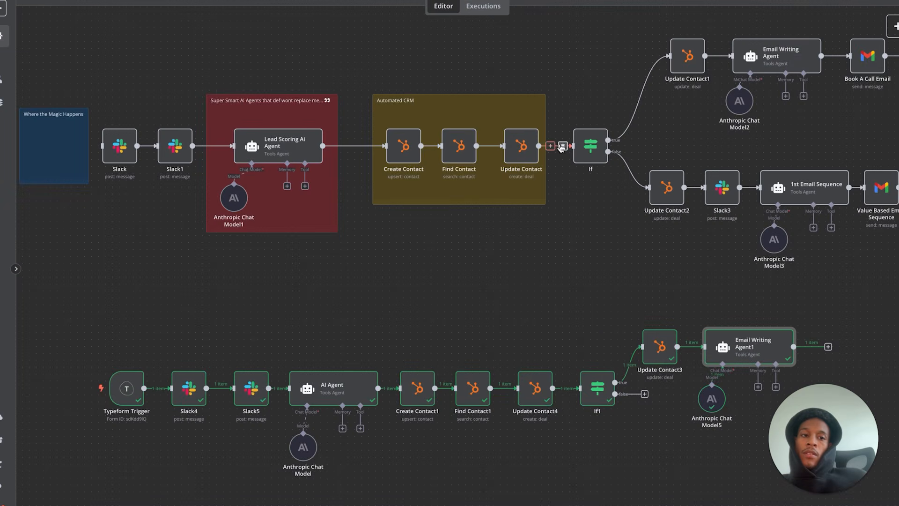
pyautogui.hscroll(10, 542, 338)
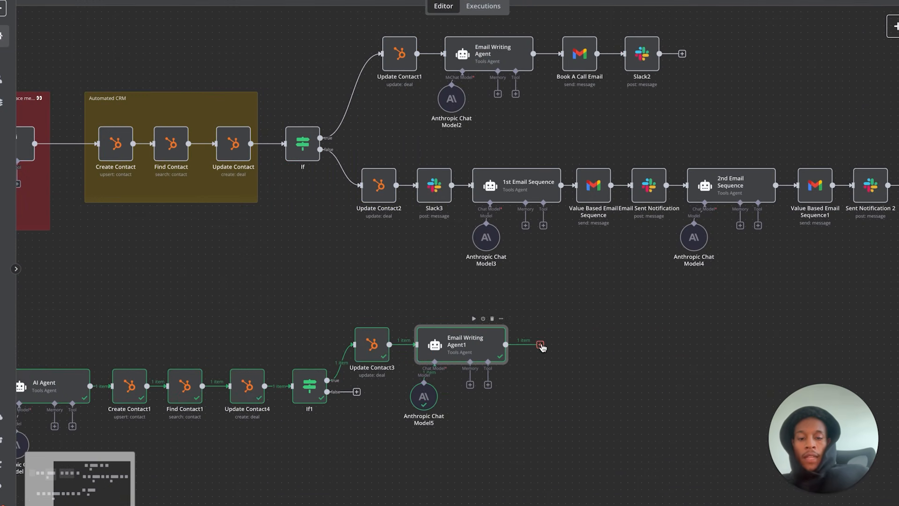
pyautogui.click(540, 345)
pyautogui.write('gm')
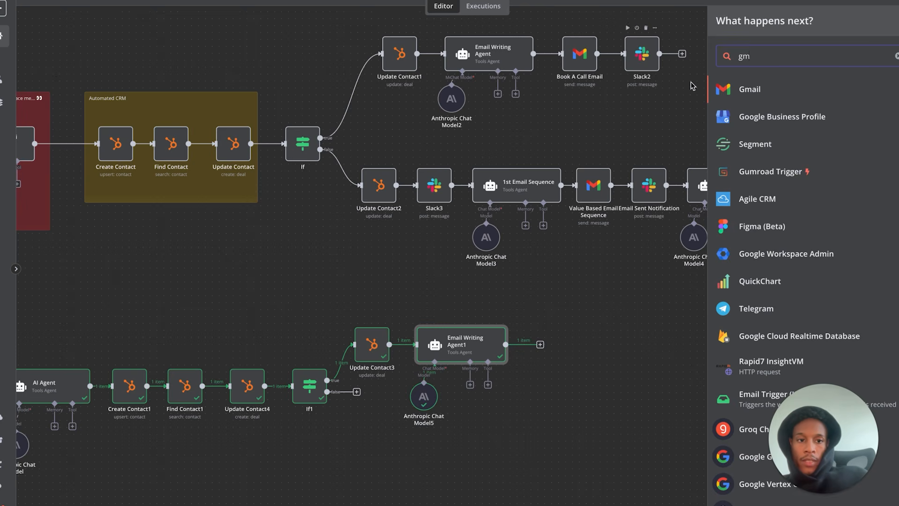
pyautogui.click(749, 90)
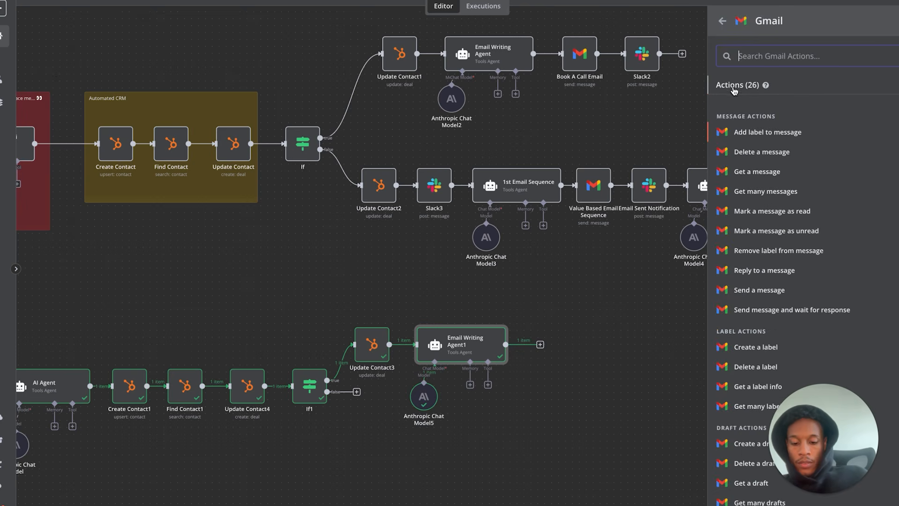
pyautogui.write('gm')
pyautogui.press('BackSpace')
pyautogui.press('BackSpace')
pyautogui.write('se')
pyautogui.click(744, 116)
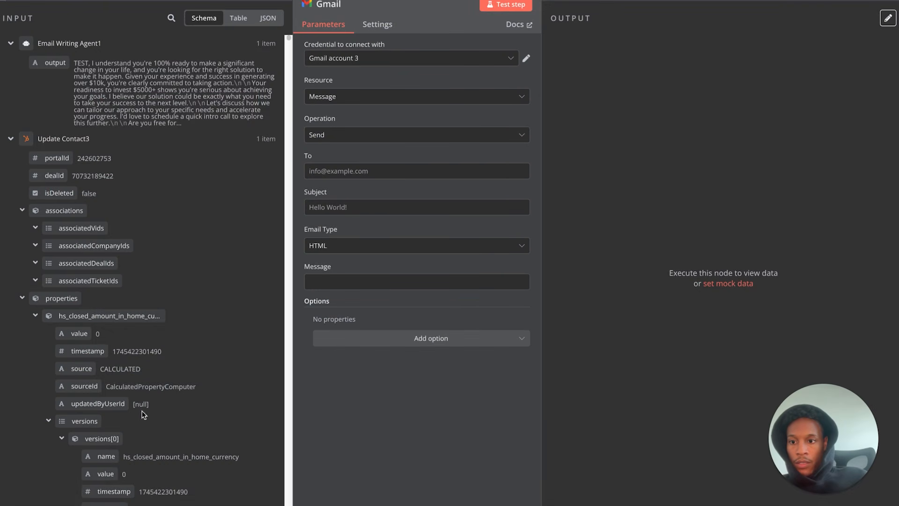
# - Send it to the Typeform lead's Email, with subject 'Test' and the agent's output as the message
pyautogui.scroll(-6, 171, 370)
pyautogui.scroll(-3, 172, 374)
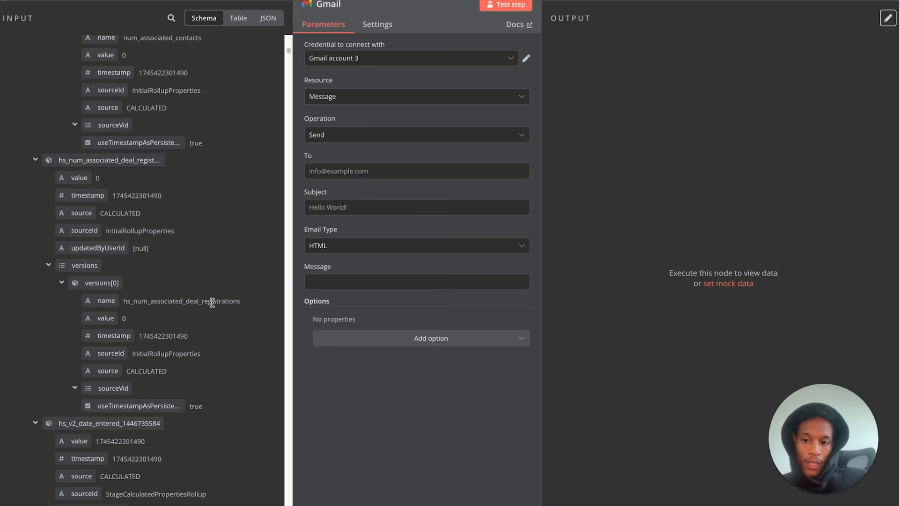
pyautogui.scroll(-20, 208, 333)
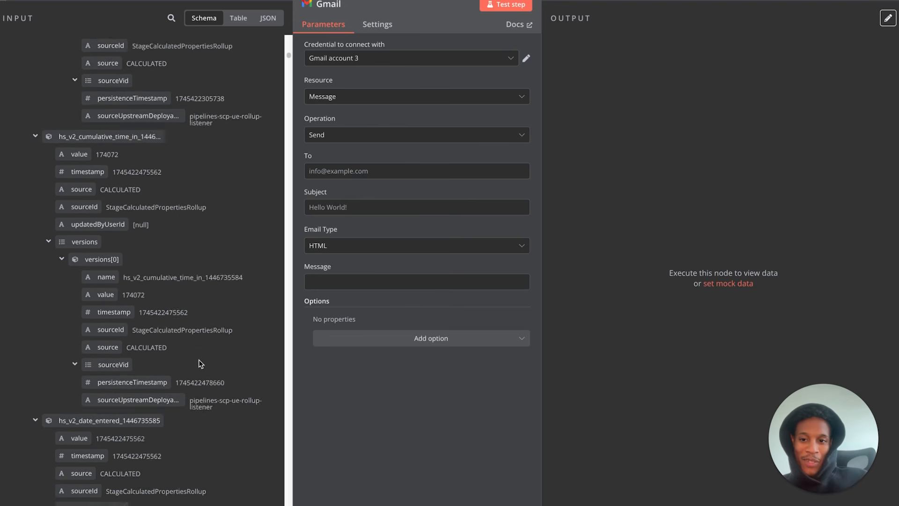
pyautogui.scroll(-20, 201, 364)
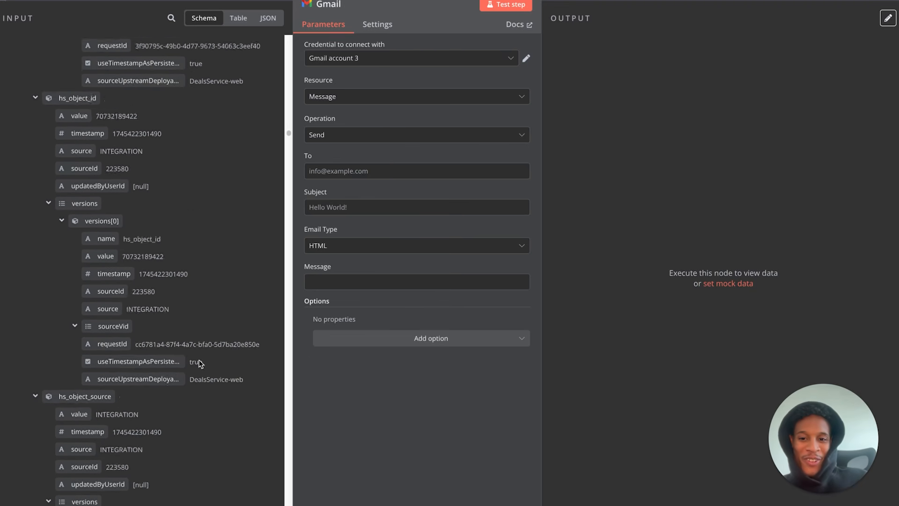
pyautogui.scroll(-20, 200, 363)
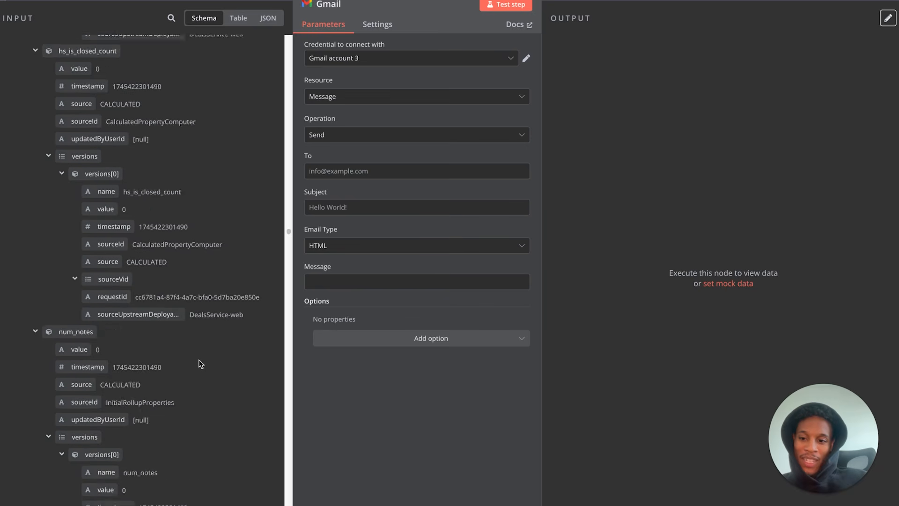
pyautogui.scroll(-5, 201, 363)
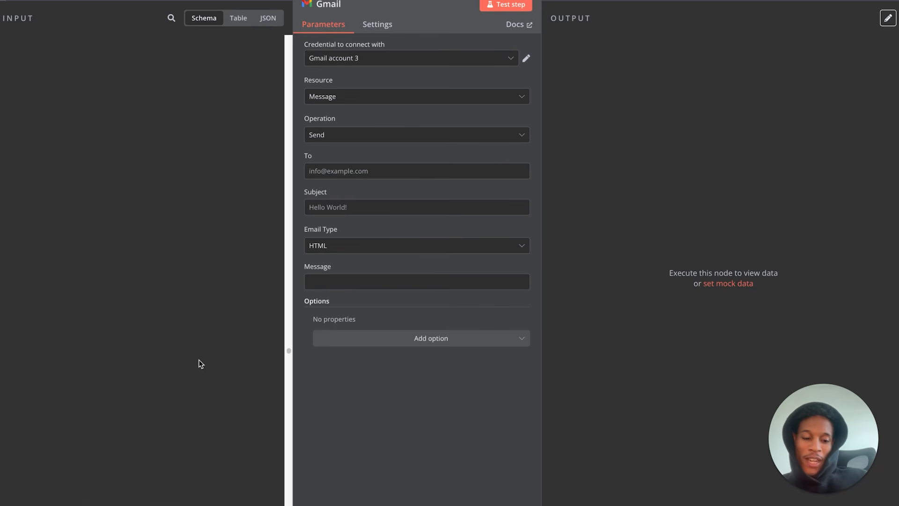
pyautogui.scroll(-20, 201, 363)
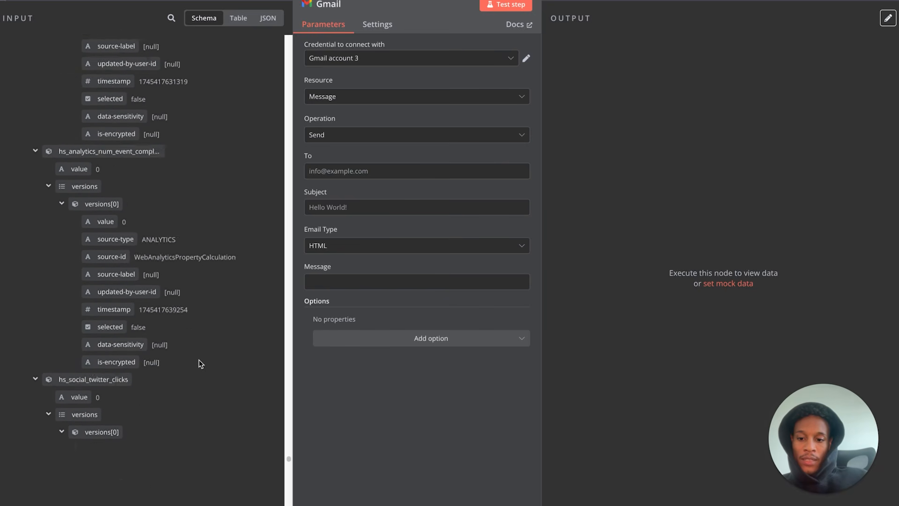
pyautogui.scroll(-15, 200, 363)
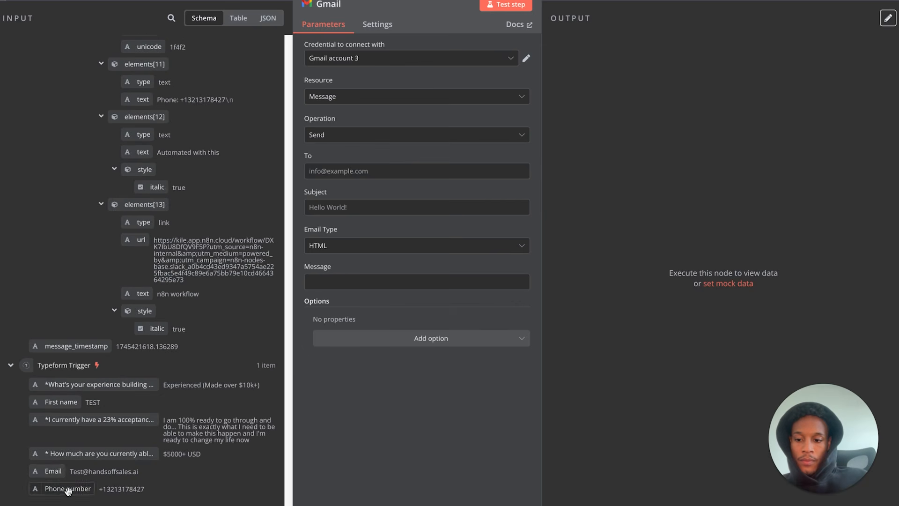
pyautogui.moveTo(53, 473); pyautogui.dragTo(383, 172)
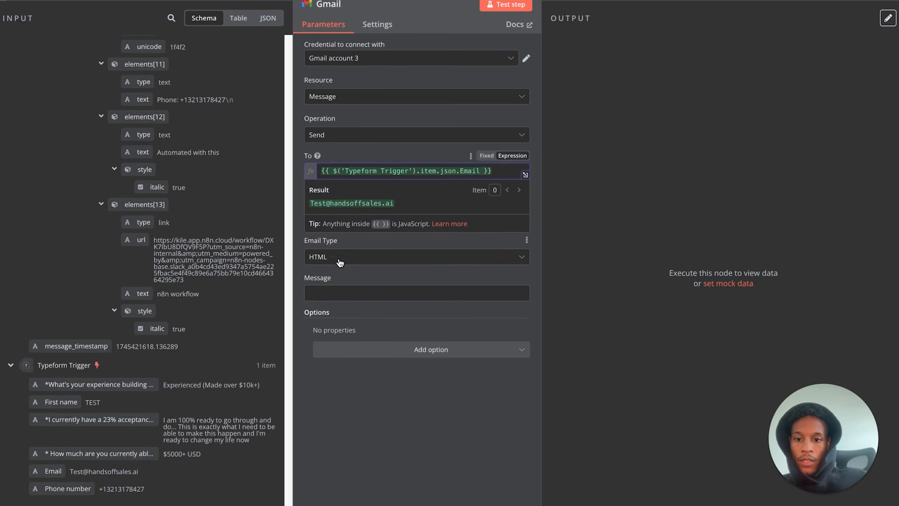
pyautogui.click(350, 214)
pyautogui.write('Test')
pyautogui.click(246, 198)
pyautogui.scroll(-20, 246, 198)
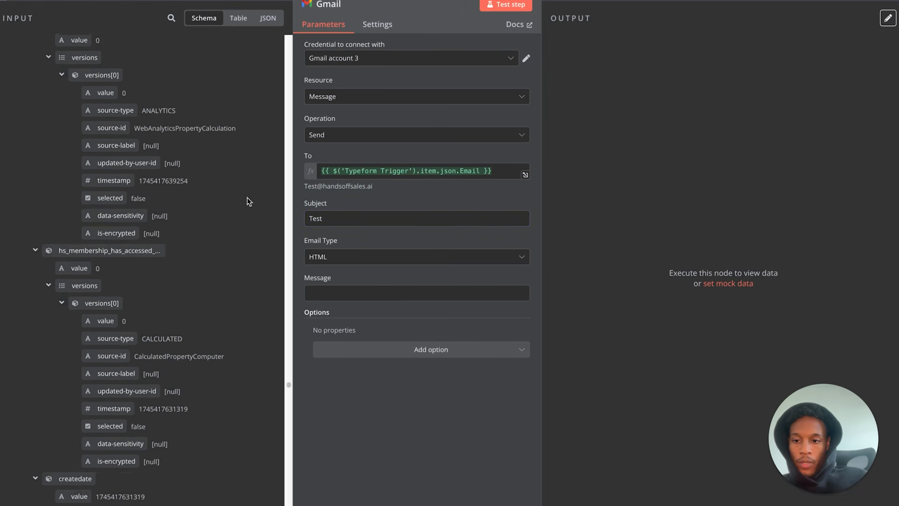
pyautogui.scroll(-20, 249, 202)
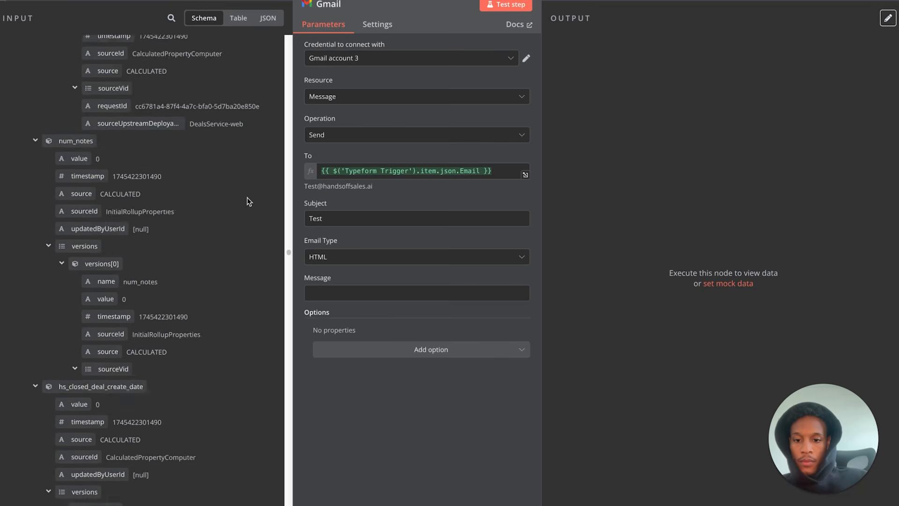
pyautogui.scroll(-5, 249, 201)
pyautogui.scroll(15, 248, 201)
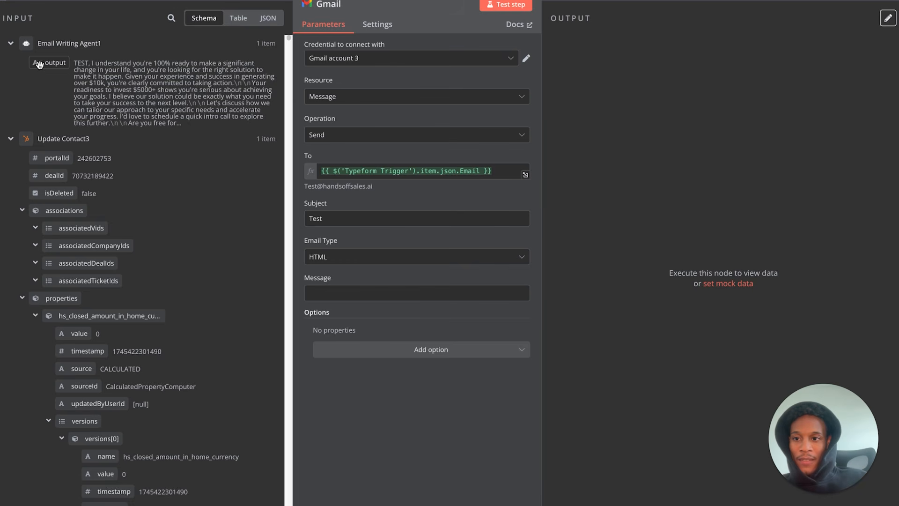
pyautogui.moveTo(53, 65); pyautogui.dragTo(321, 293)
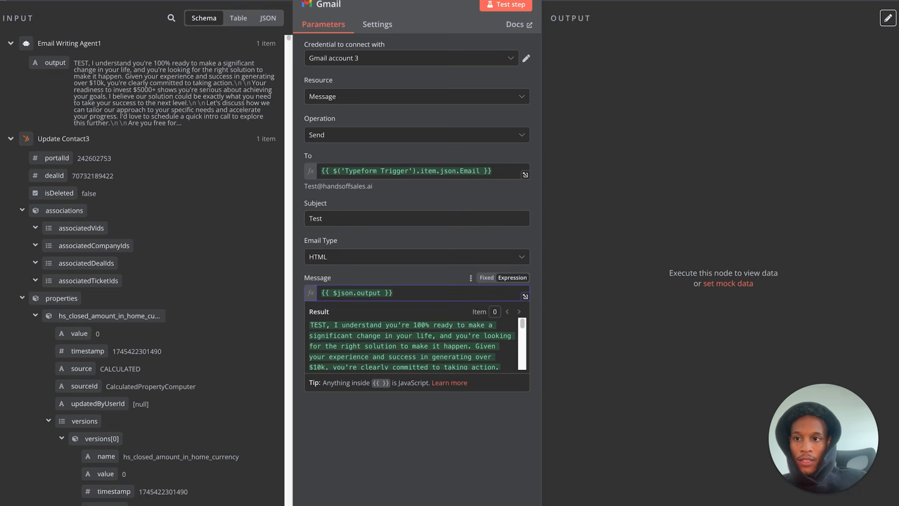
pyautogui.press('Escape')
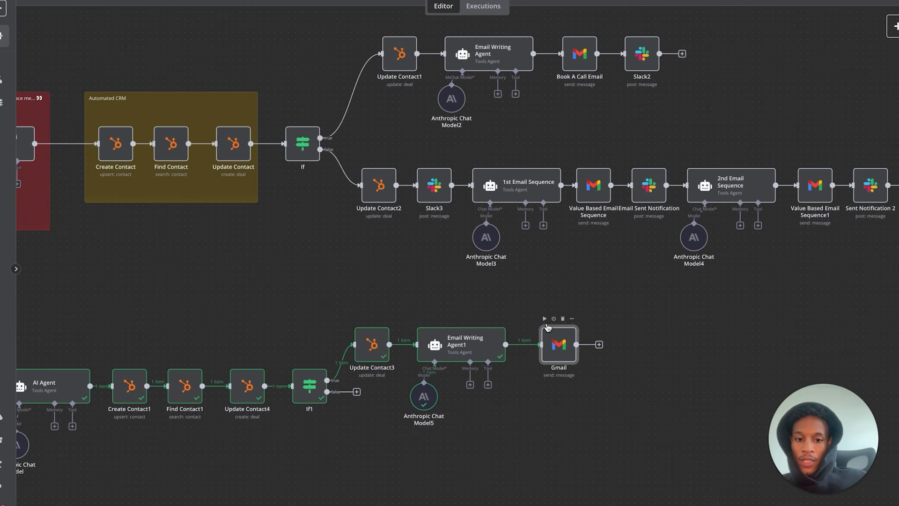
# - Duplicate the Slack2 node and connect the copy after the Gmail step
pyautogui.moveTo(561, 347); pyautogui.dragTo(553, 347)
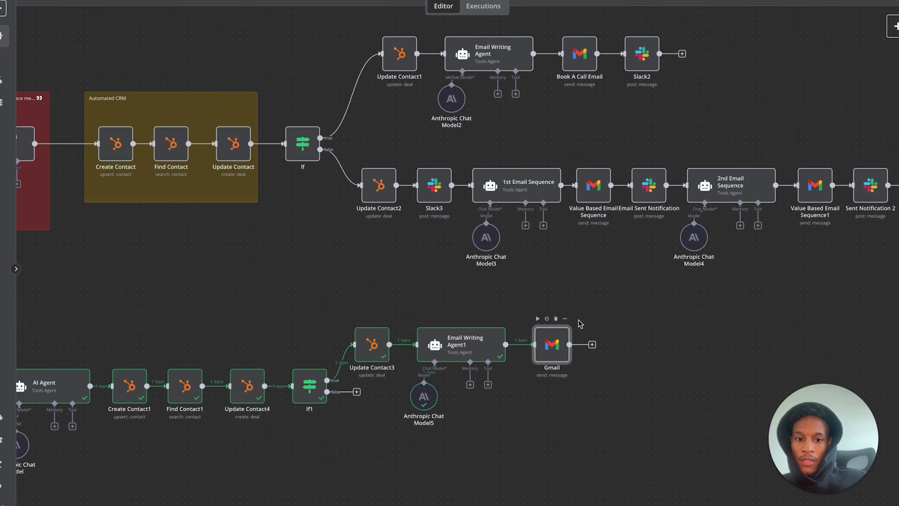
pyautogui.scroll(1, 556, 317)
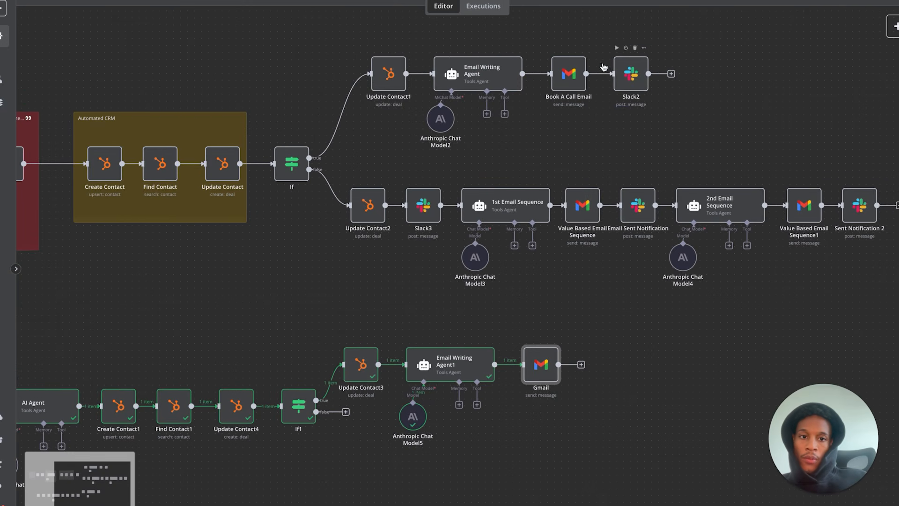
pyautogui.moveTo(630, 56); pyautogui.dragTo(684, 121)
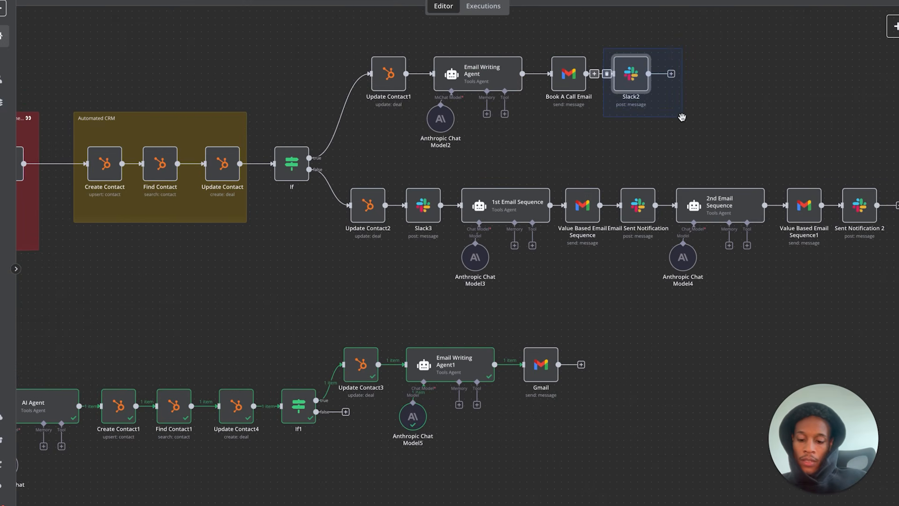
pyautogui.hotkey('ctrl', 'c')
pyautogui.hotkey('ctrl', 'v')
pyautogui.moveTo(310, 364); pyautogui.dragTo(609, 364)
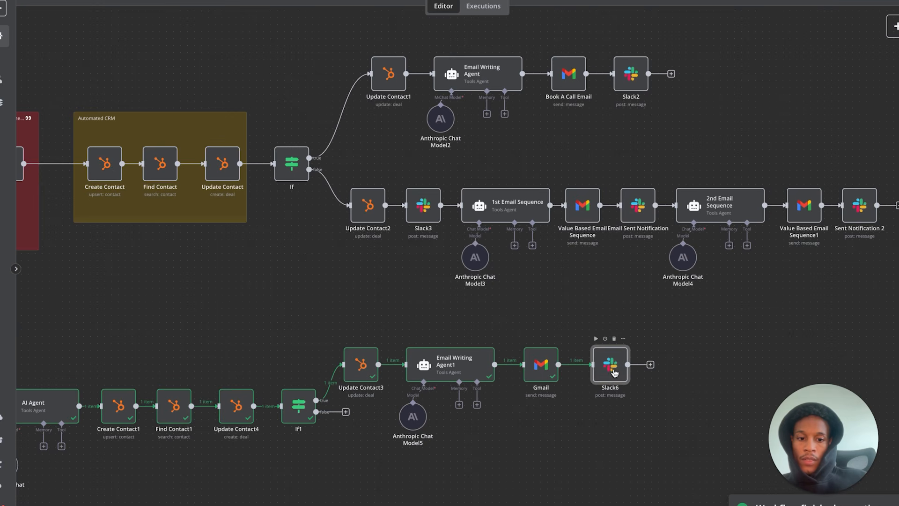
# - Delete the lead Score expression from Slack6's New Lead Analyzed message text
pyautogui.doubleClick(614, 373)
pyautogui.scroll(-2, 390, 302)
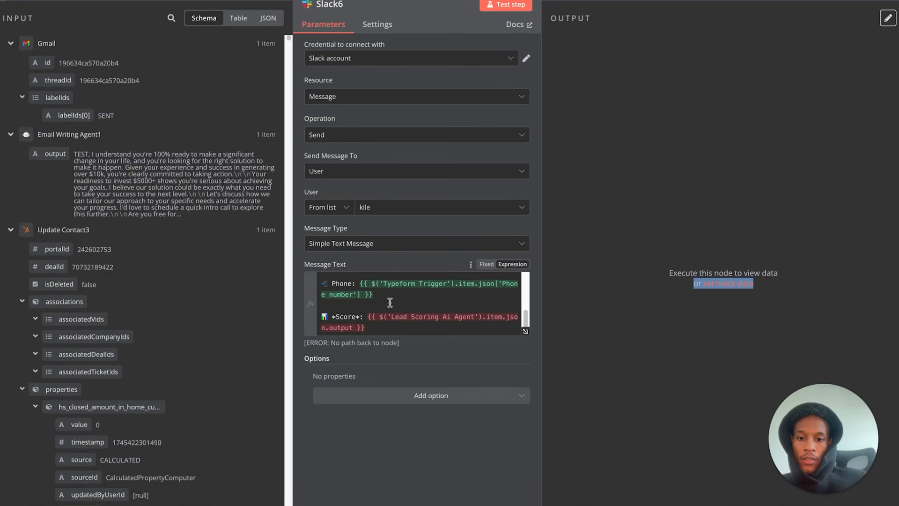
pyautogui.moveTo(368, 317); pyautogui.dragTo(382, 331)
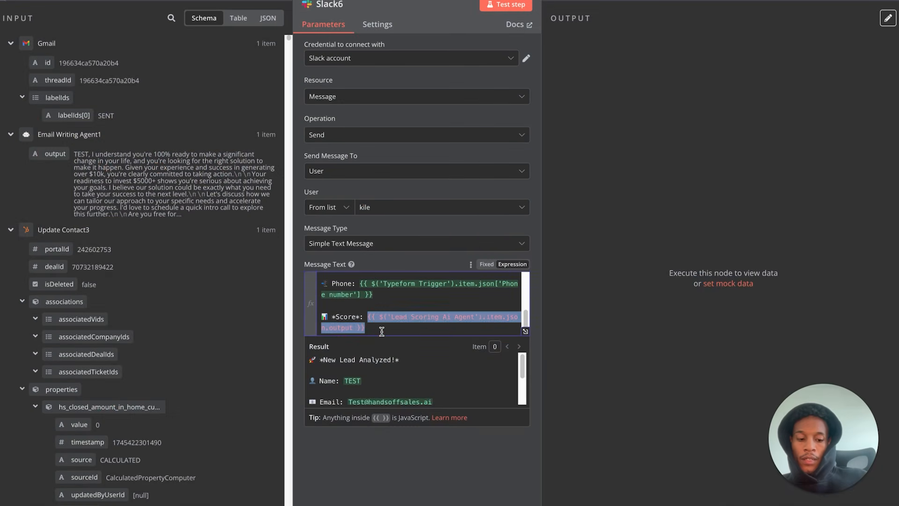
pyautogui.press('BackSpace')
pyautogui.scroll(-5, 118, 197)
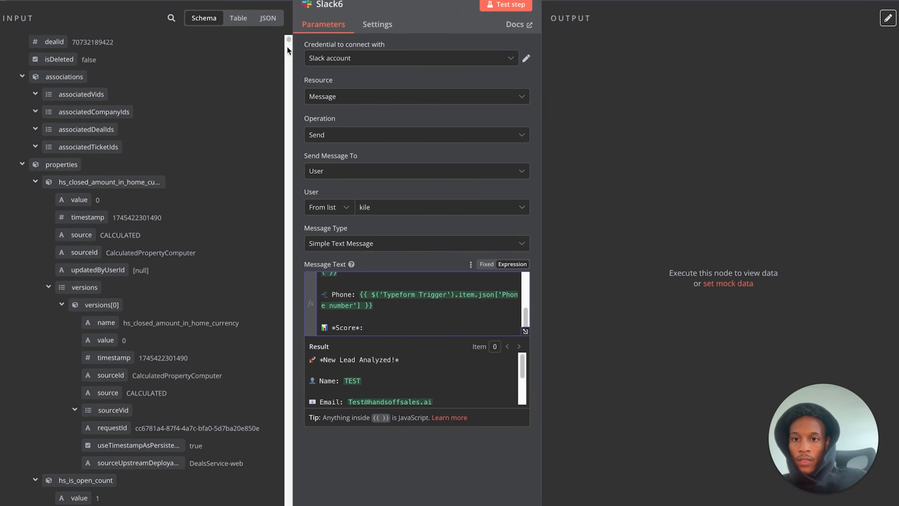
pyautogui.moveTo(287, 38); pyautogui.dragTo(275, 465)
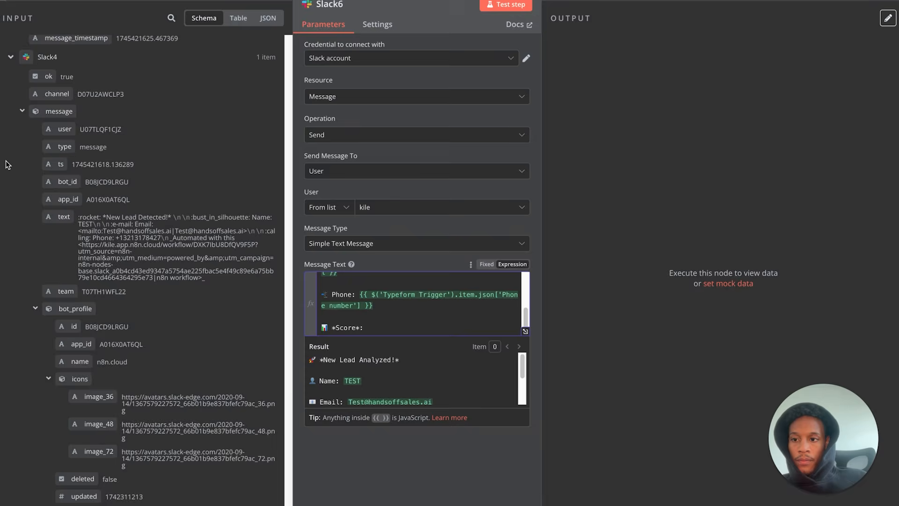
pyautogui.click(2, 166)
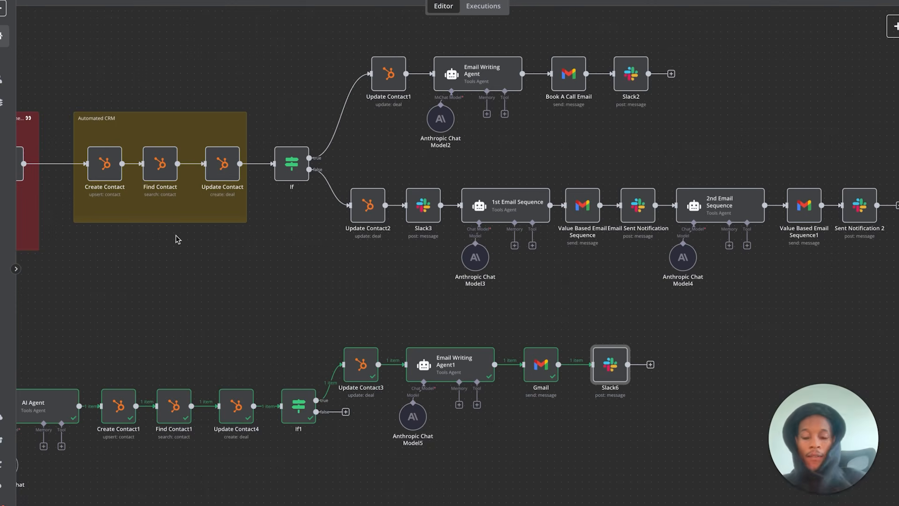
pyautogui.hscroll(-5, 175, 234)
pyautogui.scroll(-3, 175, 234)
pyautogui.hscroll(-2, 176, 235)
pyautogui.scroll(-1, 176, 235)
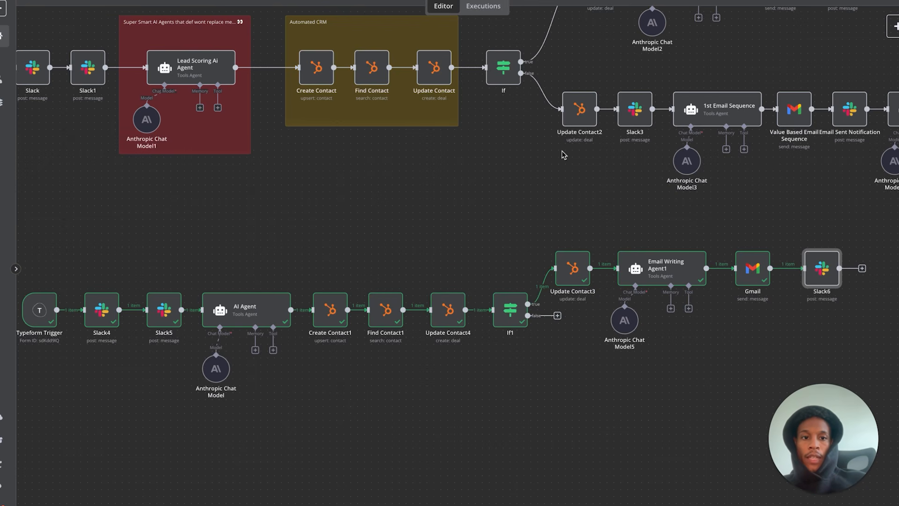
pyautogui.hscroll(2, 619, 177)
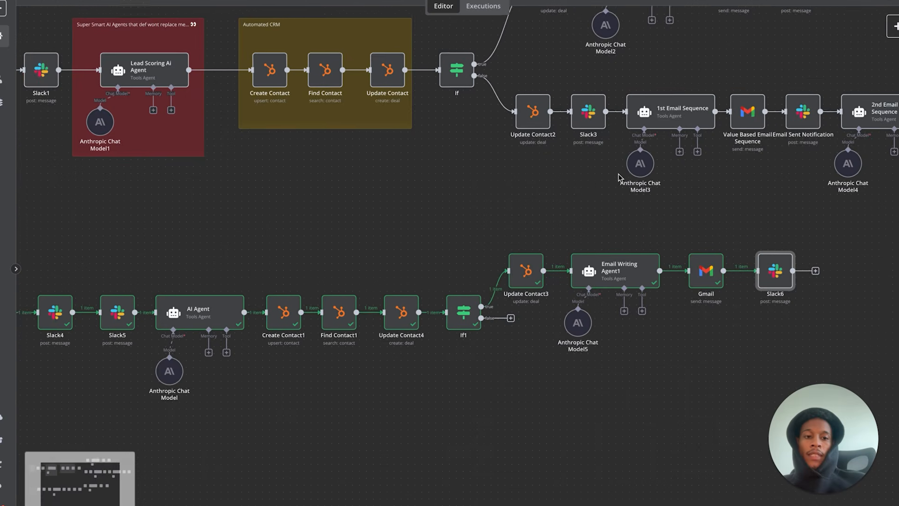
pyautogui.hscroll(3, 619, 177)
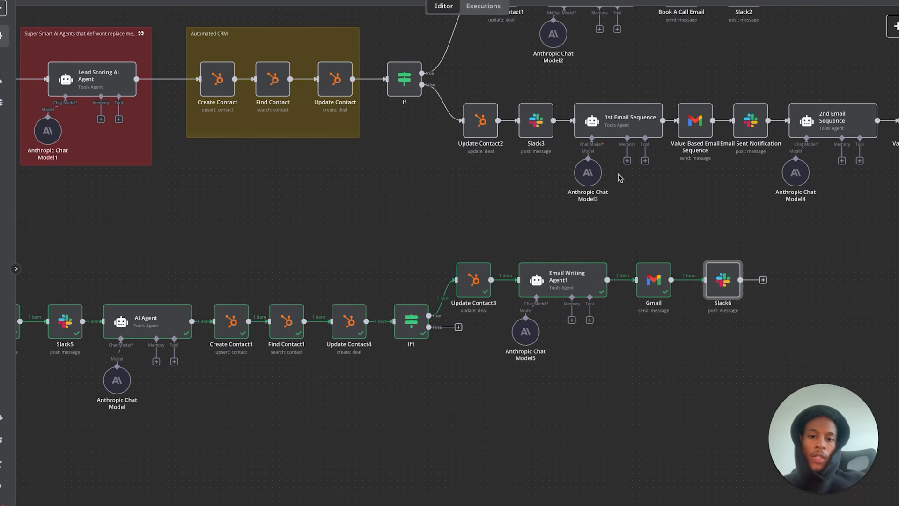
# - Duplicate Update Contact2 as Update Contact5 and connect If1's false output to it
pyautogui.moveTo(462, 83); pyautogui.dragTo(513, 171)
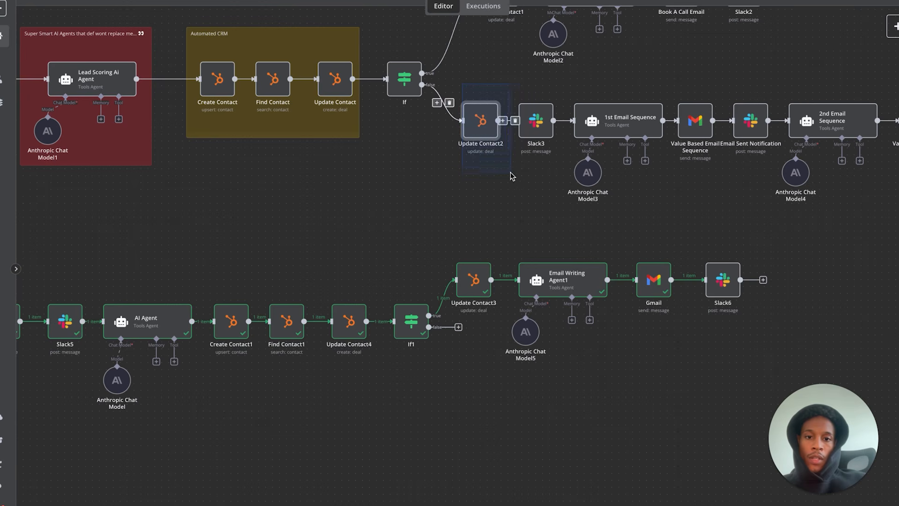
pyautogui.press('super+c')
pyautogui.press('super+v')
pyautogui.moveTo(415, 285); pyautogui.dragTo(485, 369)
pyautogui.moveTo(429, 327); pyautogui.dragTo(476, 358)
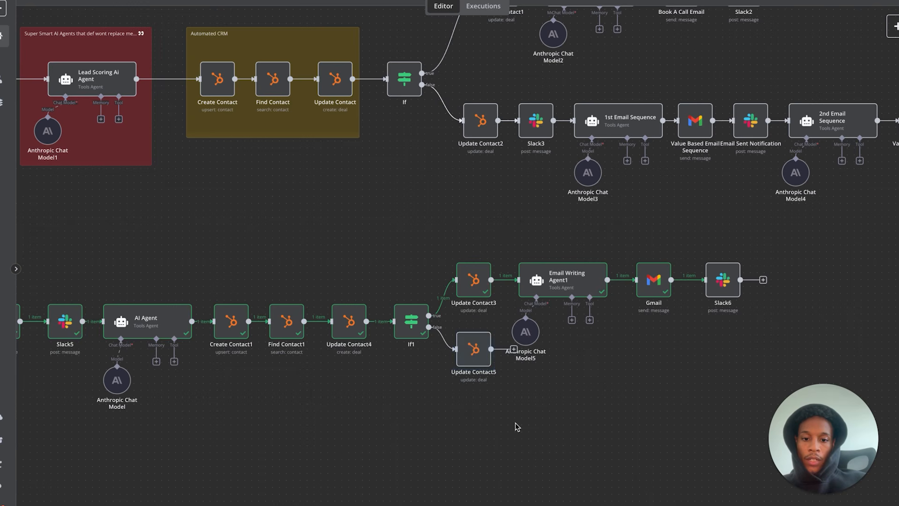
# - Confirm Update Contact5's Deal Stage is Unqualified, then glance at the HubSpot deals board
pyautogui.doubleClick(473, 350)
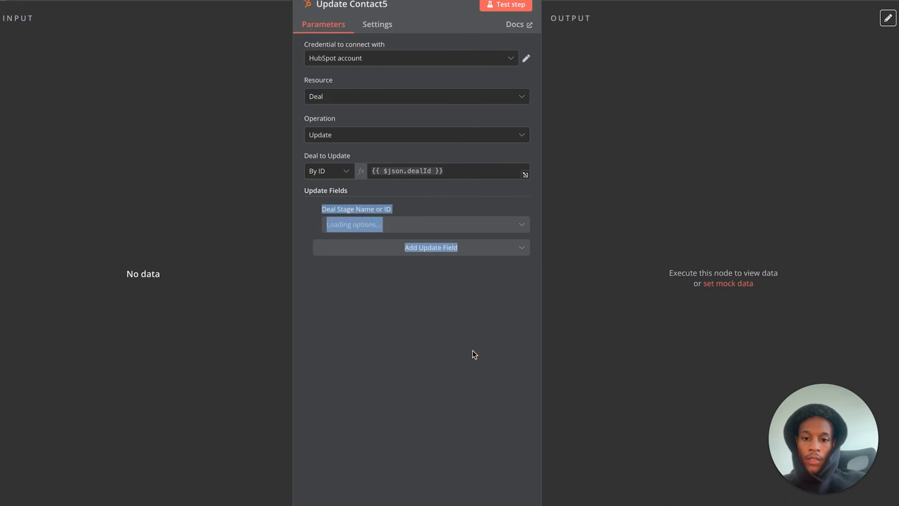
pyautogui.click(419, 195)
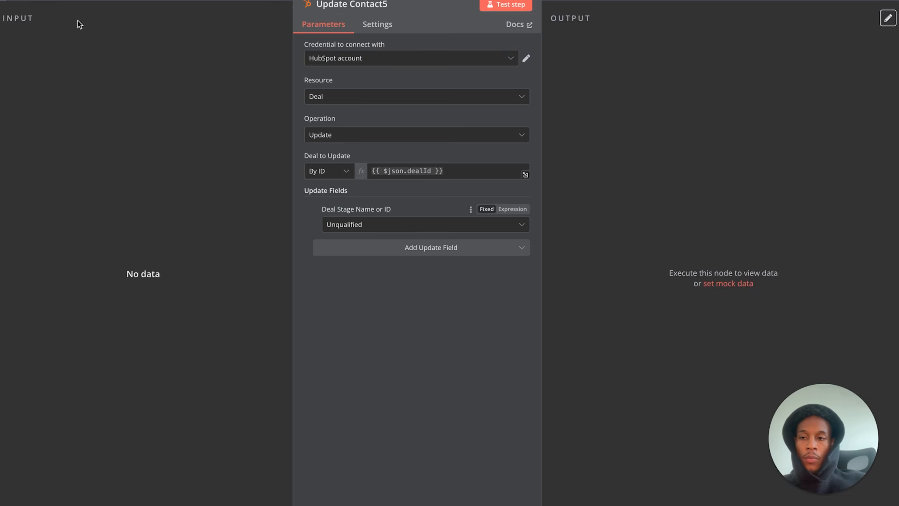
pyautogui.click(65, 5)
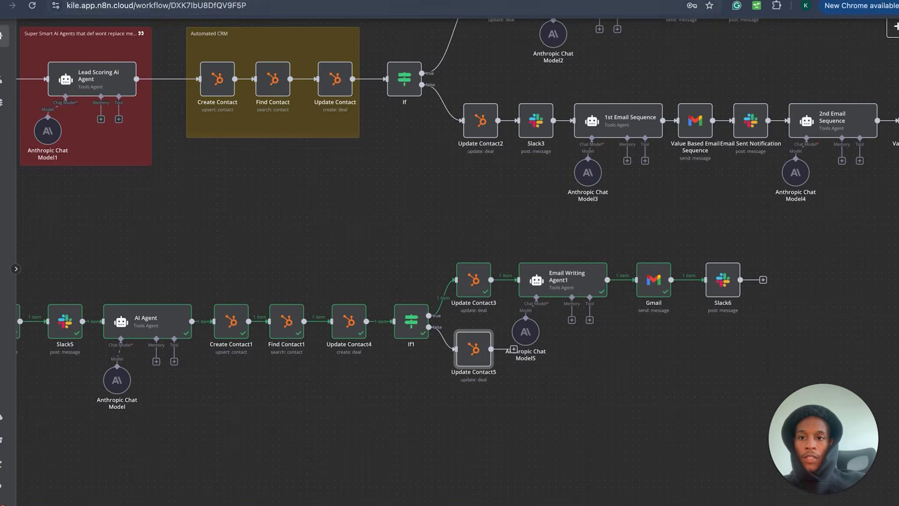
pyautogui.click(241, 4)
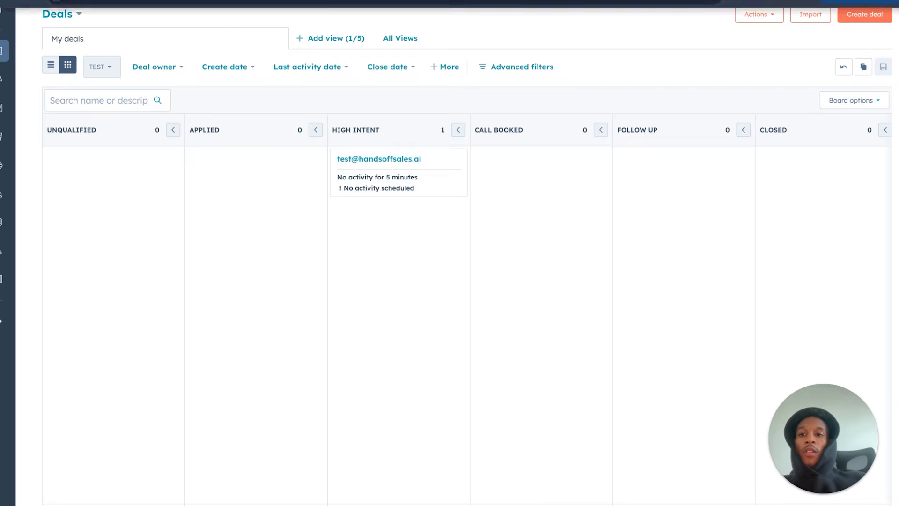
pyautogui.hotkey('ctrl', 'shift', 'Tab')
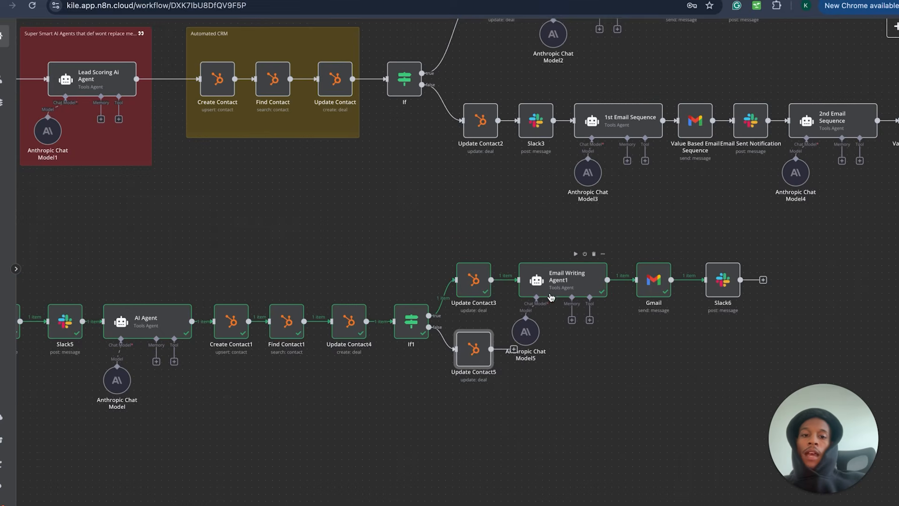
pyautogui.hscroll(3, 549, 293)
pyautogui.scroll(2, 550, 293)
pyautogui.scroll(2, 550, 293)
pyautogui.hscroll(1, 550, 293)
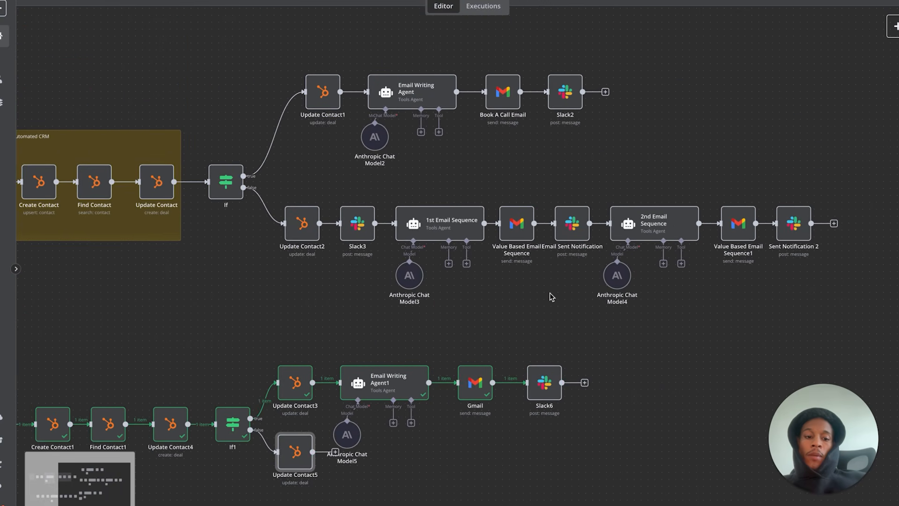
pyautogui.hscroll(1, 513, 304)
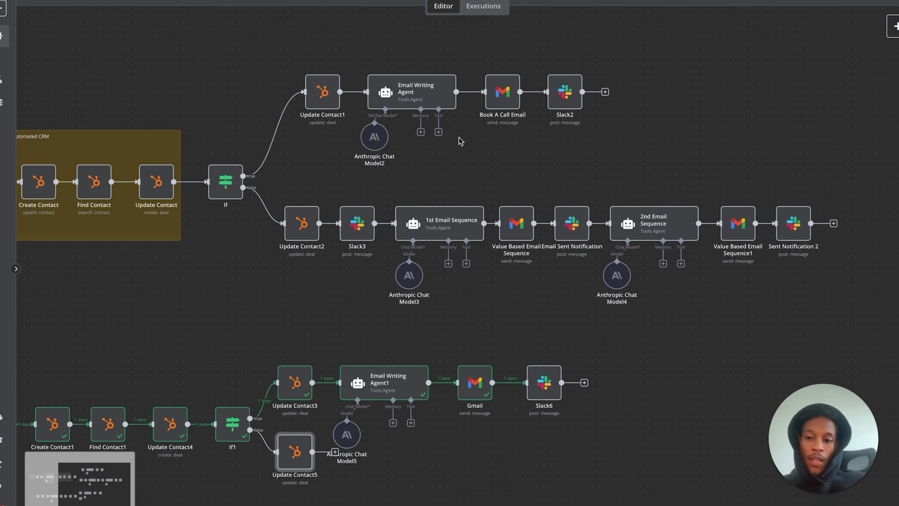
pyautogui.hscroll(-5, 117, 259)
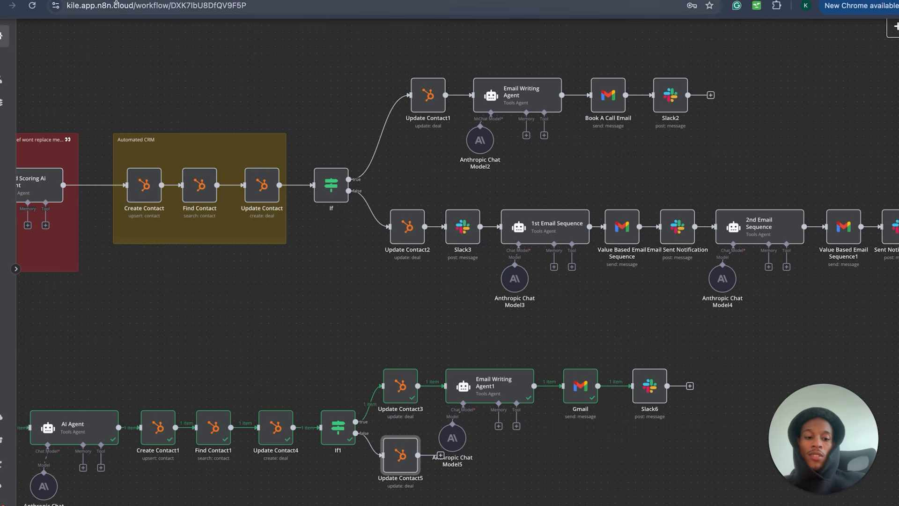
pyautogui.scroll(-1, 397, 421)
pyautogui.scroll(-1, 397, 423)
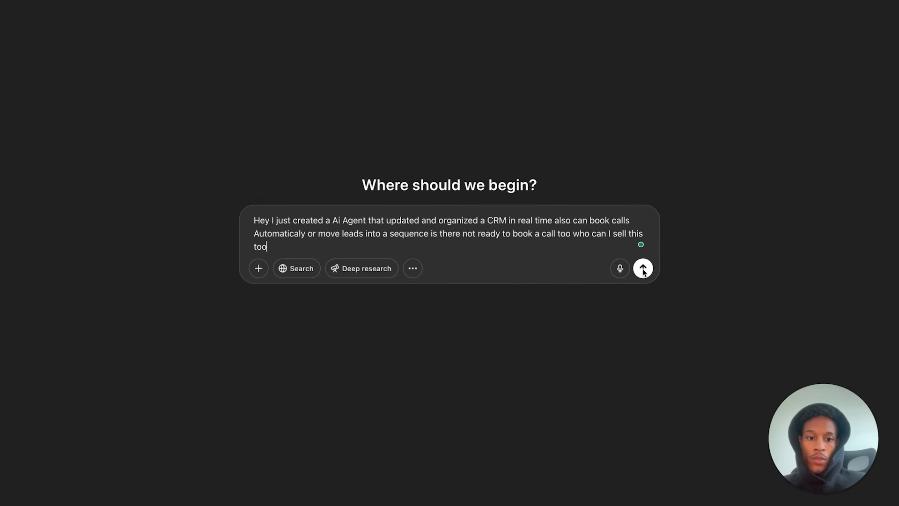
# - Send the who-to-sell-to question and highlight the reply's High-Ticket Coaches section
pyautogui.click(643, 271)
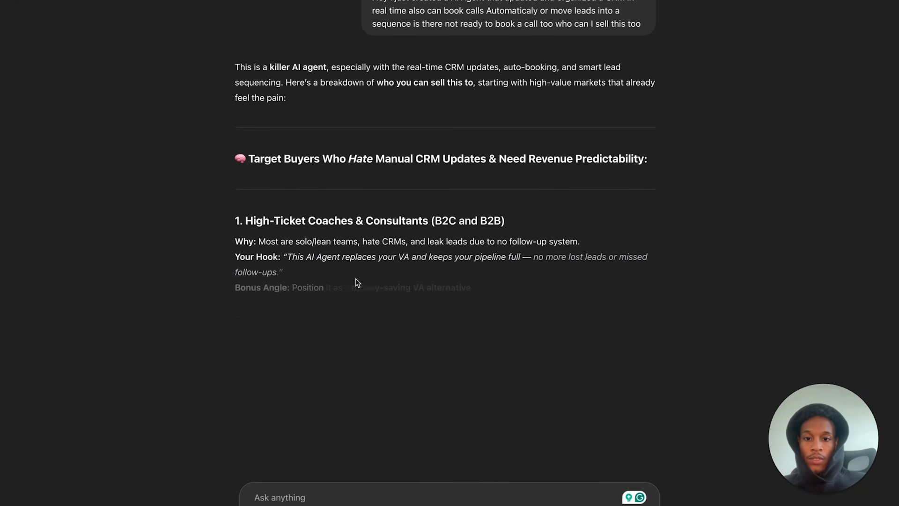
pyautogui.tripleClick(347, 268)
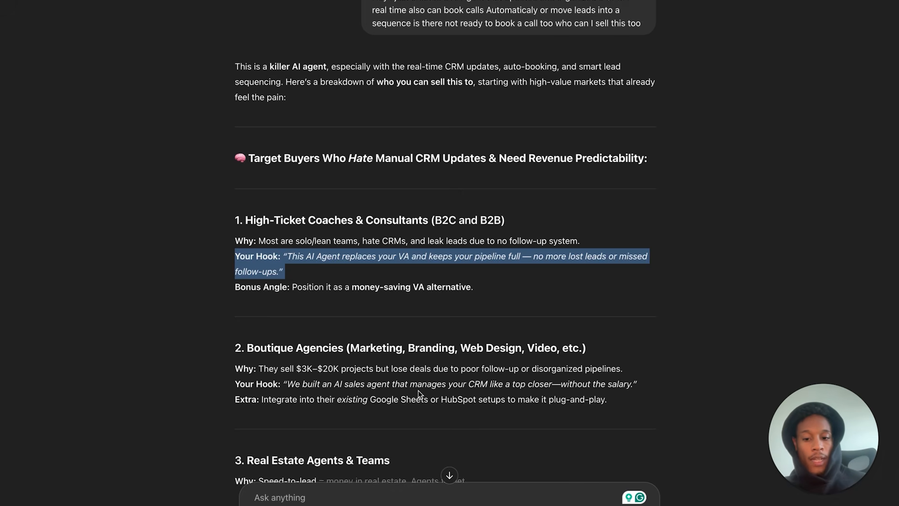
pyautogui.scroll(-1, 418, 390)
pyautogui.scroll(-1, 342, 470)
pyautogui.scroll(-2, 342, 469)
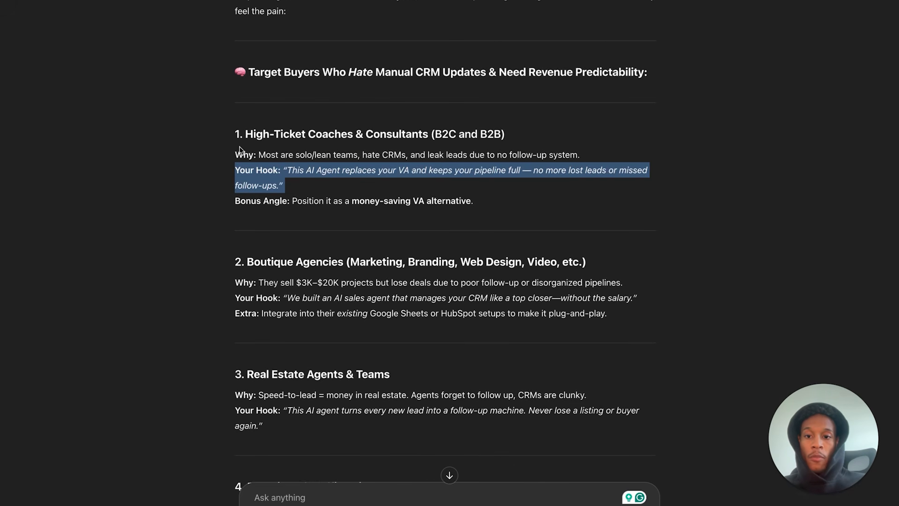
pyautogui.click(231, 129)
pyautogui.moveTo(230, 129); pyautogui.dragTo(517, 208)
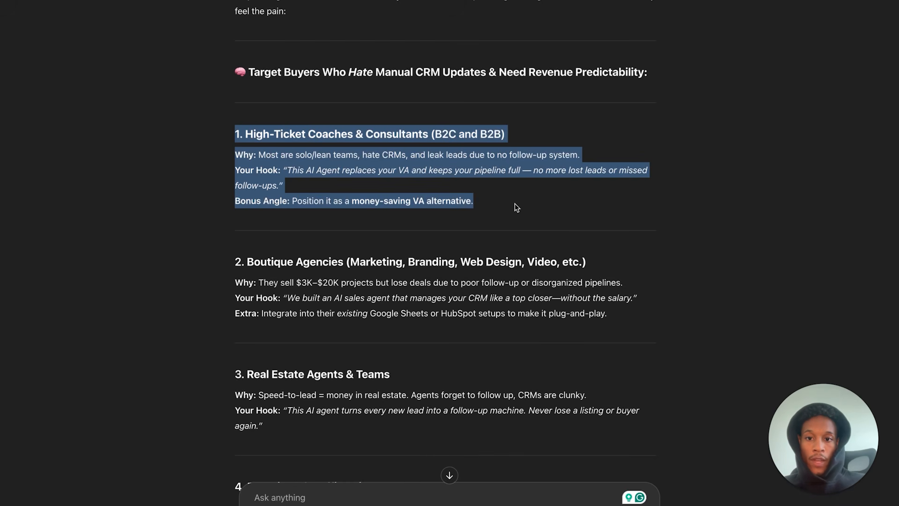
pyautogui.scroll(-7, 499, 223)
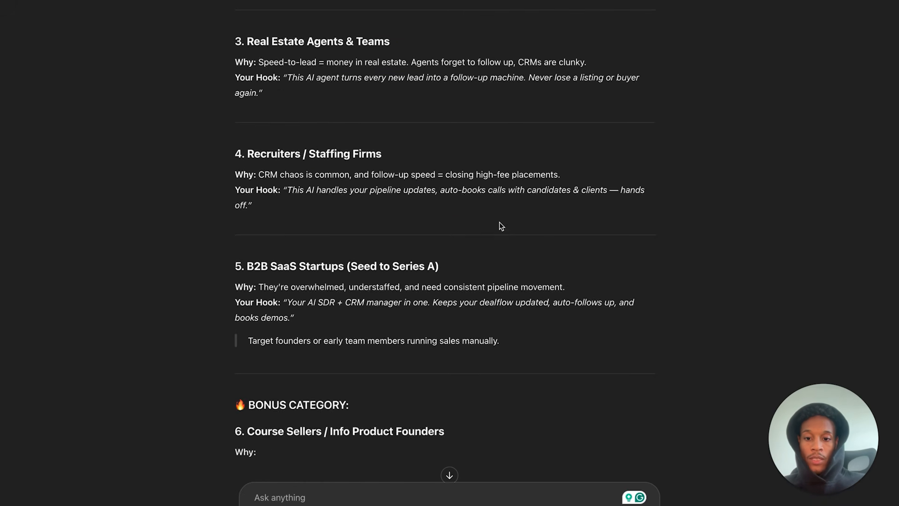
pyautogui.scroll(9, 499, 222)
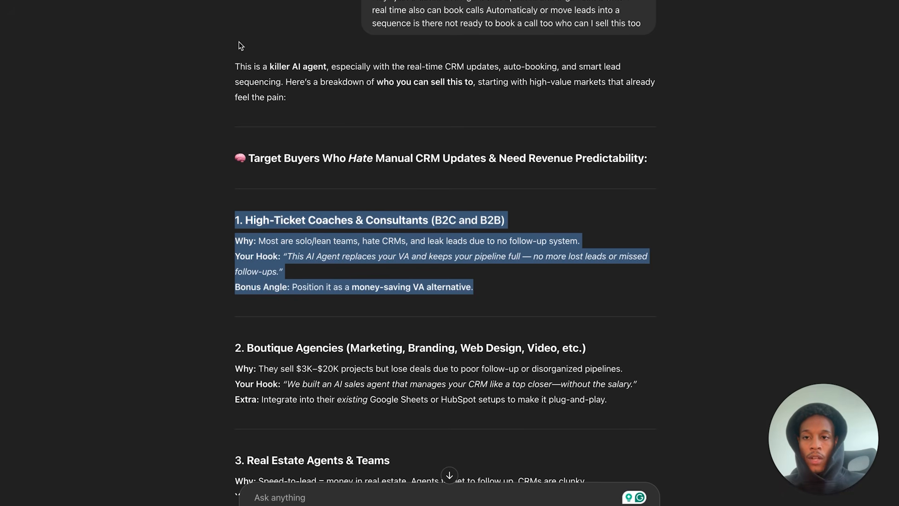
pyautogui.moveTo(239, 0)
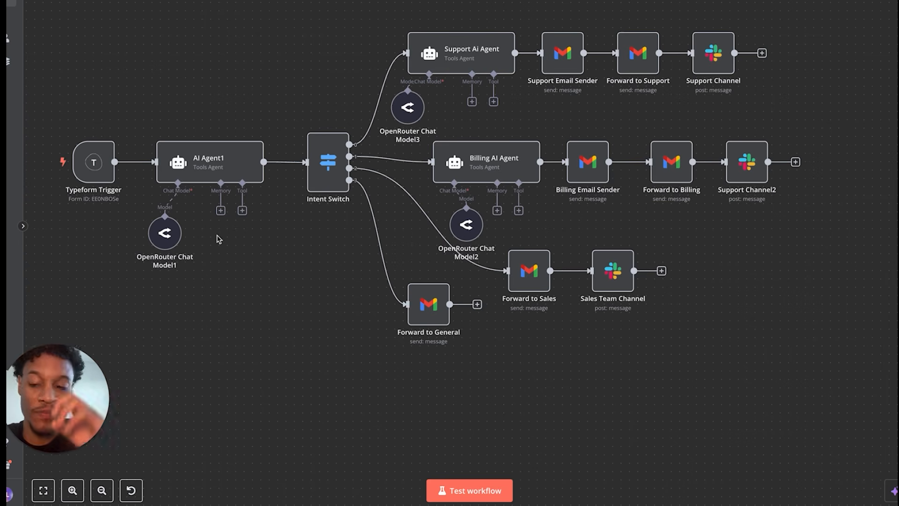
pyautogui.moveTo(101, 167)
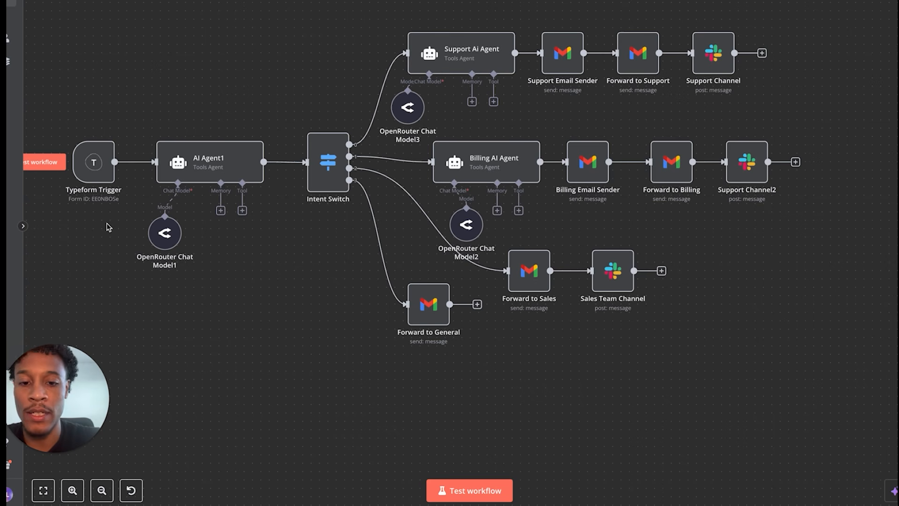
pyautogui.doubleClick(101, 170)
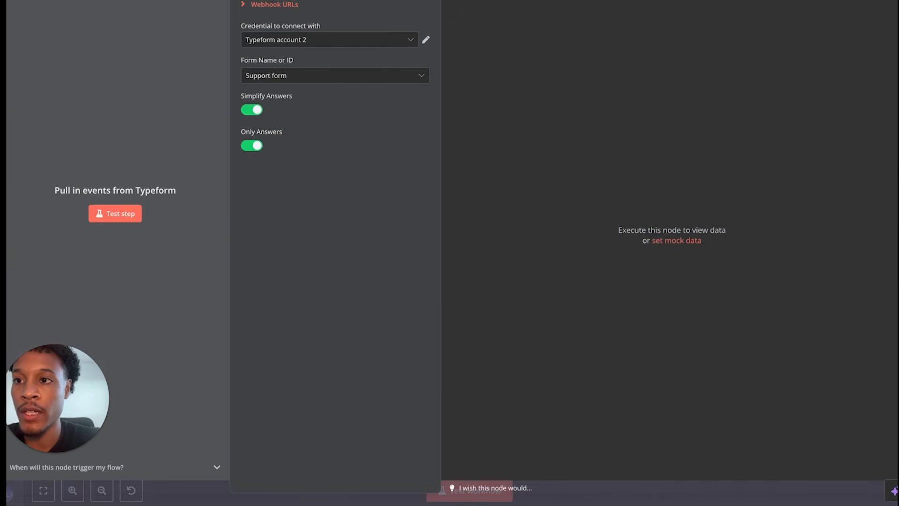
pyautogui.press('Escape')
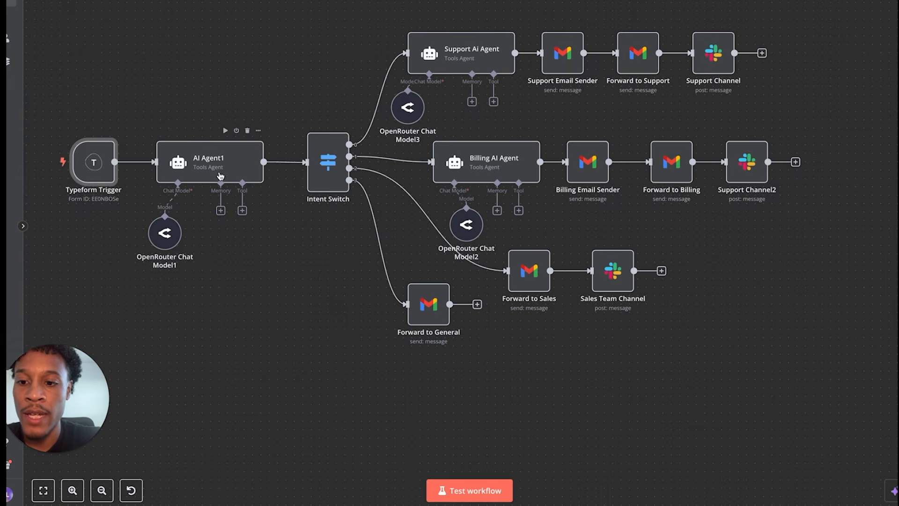
pyautogui.doubleClick(220, 175)
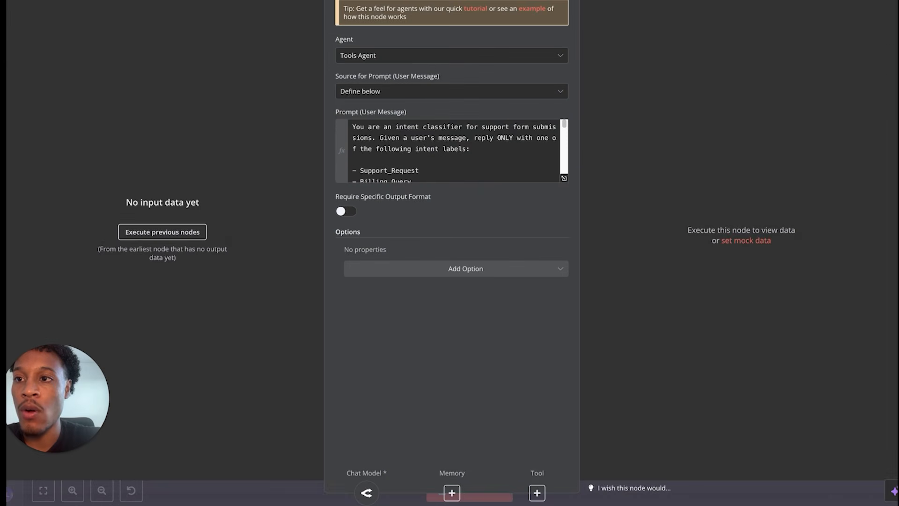
pyautogui.press('Escape')
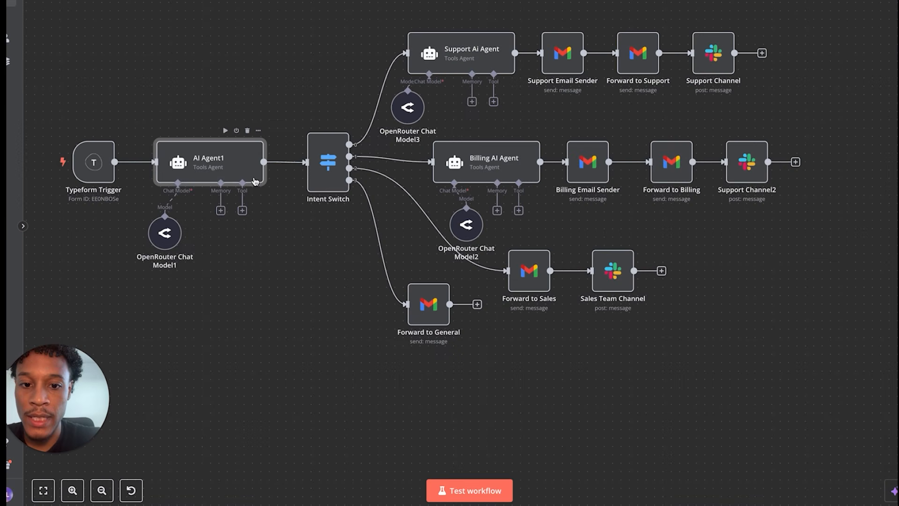
pyautogui.doubleClick(324, 165)
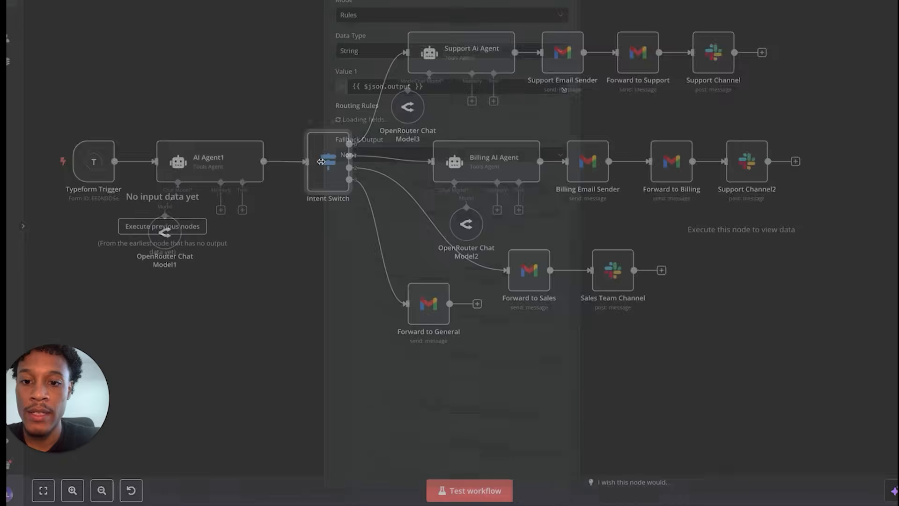
pyautogui.scroll(-5, 389, 380)
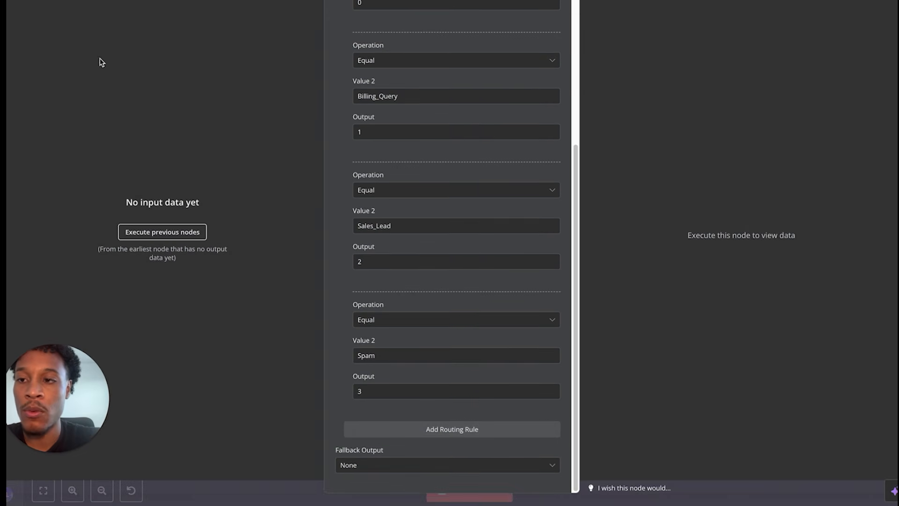
pyautogui.press('Escape')
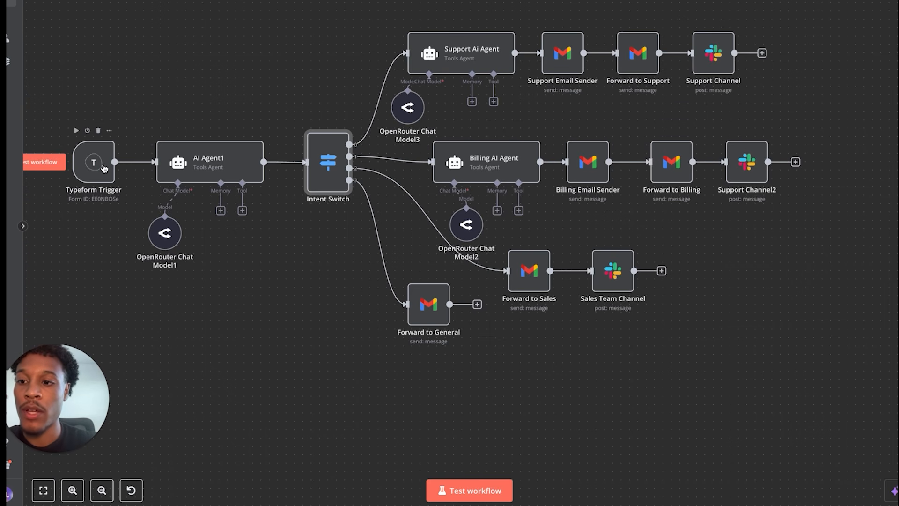
# - Start a test run, choose billing issue, explain 'I need to change my card on file', and submit
pyautogui.click(57, 164)
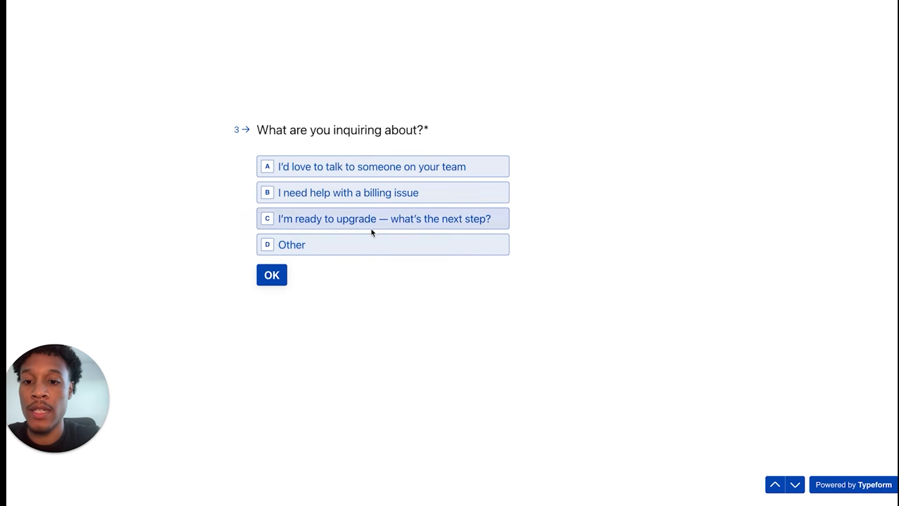
pyautogui.click(358, 202)
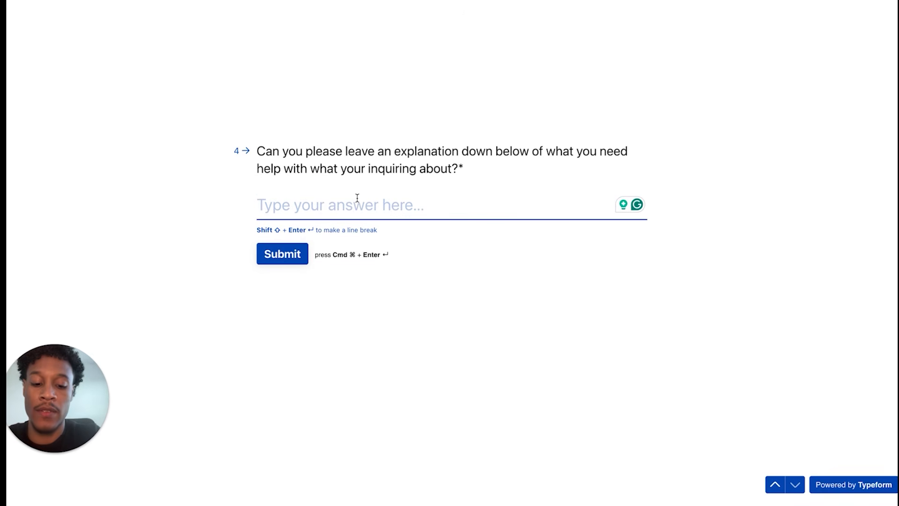
pyautogui.write('I need ')
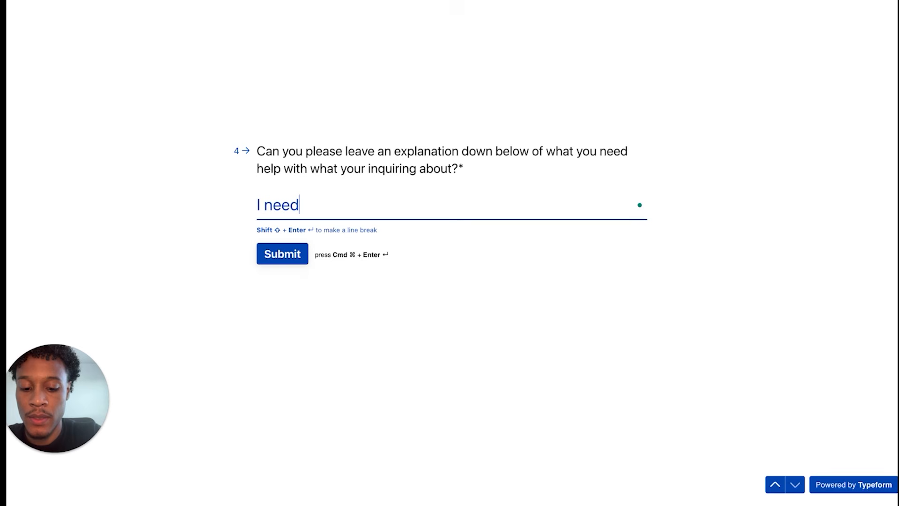
pyautogui.write('to change m')
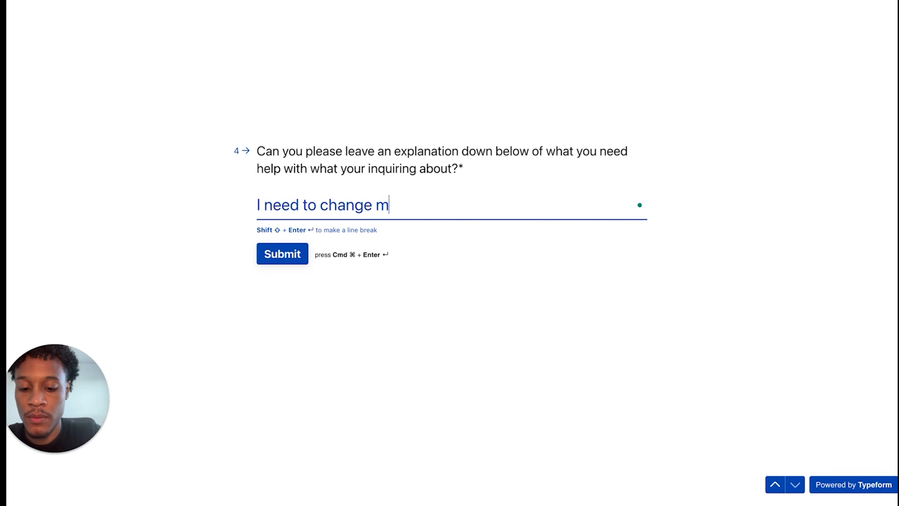
pyautogui.write('y card ')
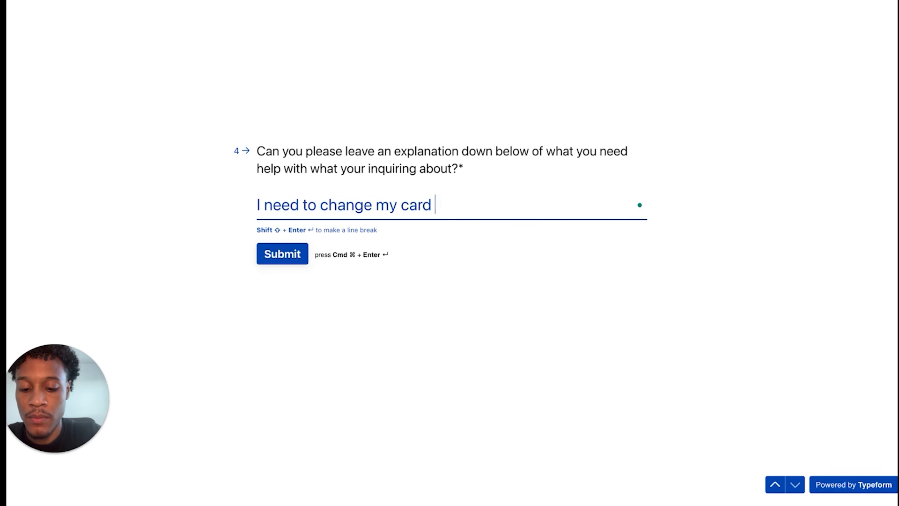
pyautogui.write('on file')
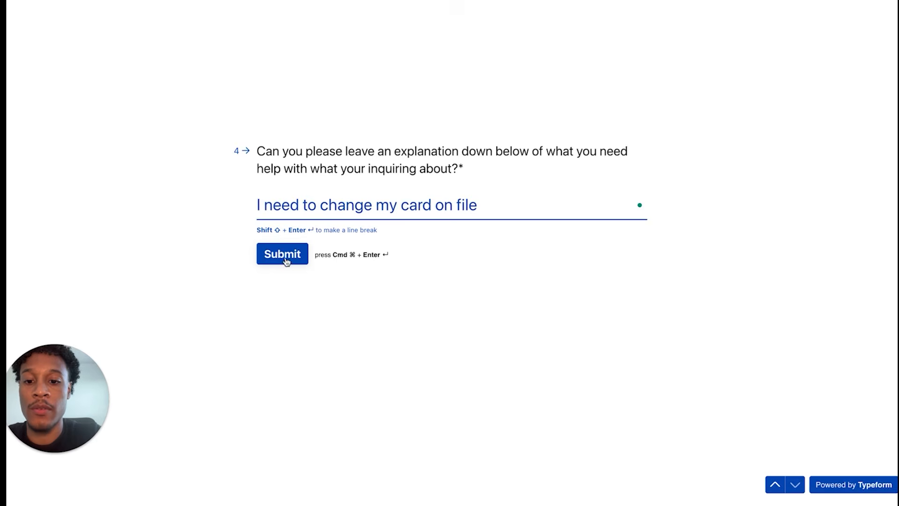
pyautogui.click(286, 256)
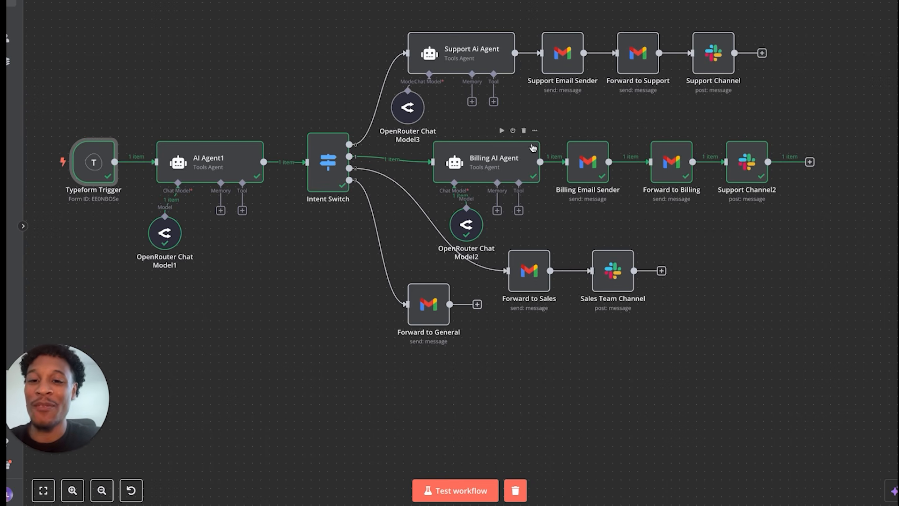
# - Inspect the card-on-file submission in the Typeform Trigger, then open AI Agent1's classification
pyautogui.doubleClick(92, 159)
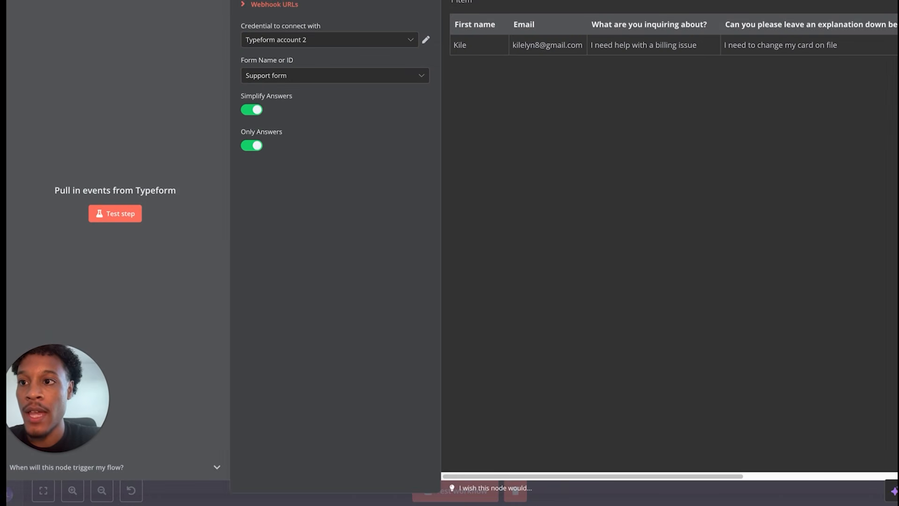
pyautogui.press('Escape')
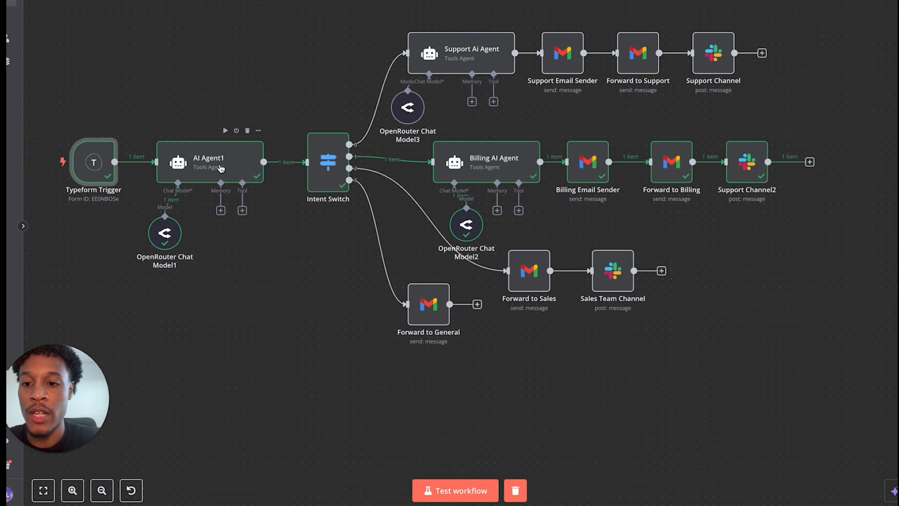
pyautogui.doubleClick(219, 169)
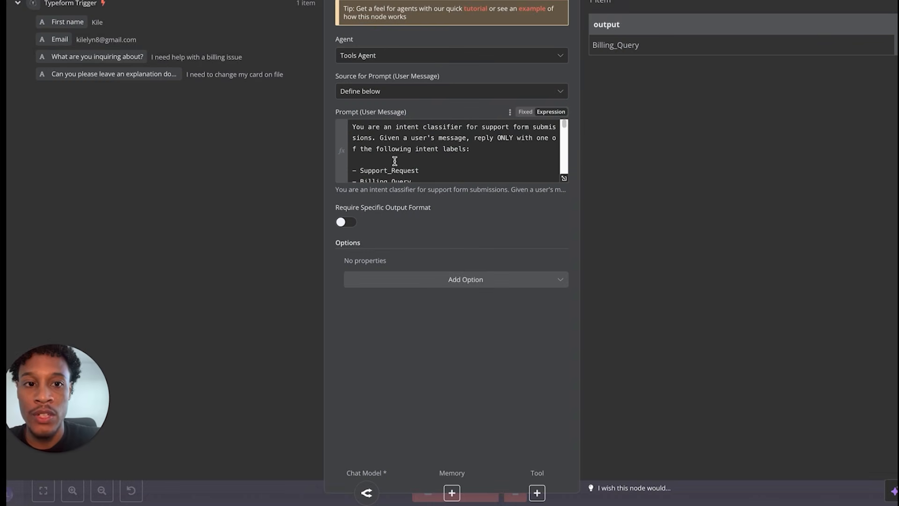
pyautogui.scroll(-1, 378, 158)
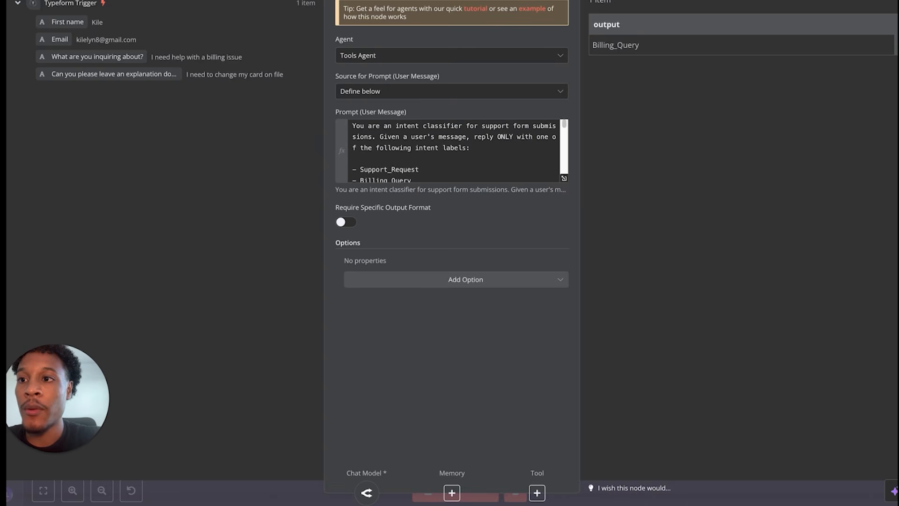
pyautogui.press('Escape')
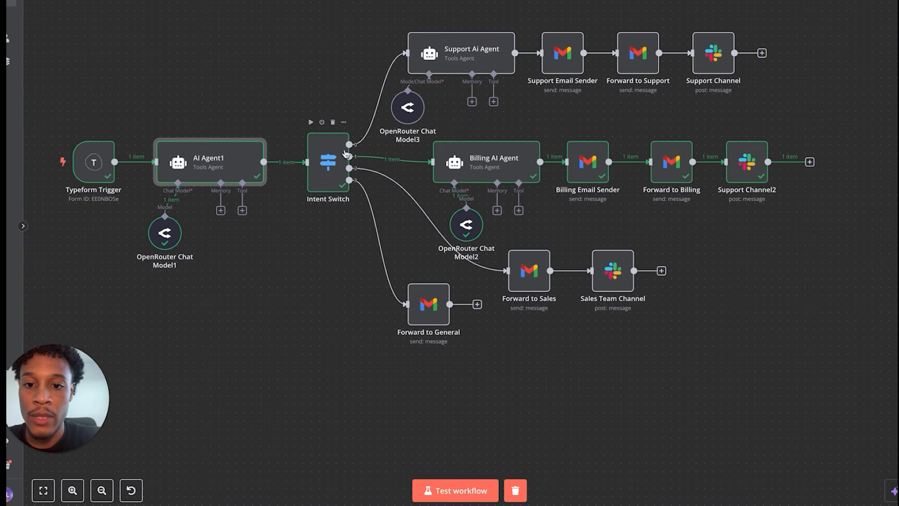
pyautogui.press('Return')
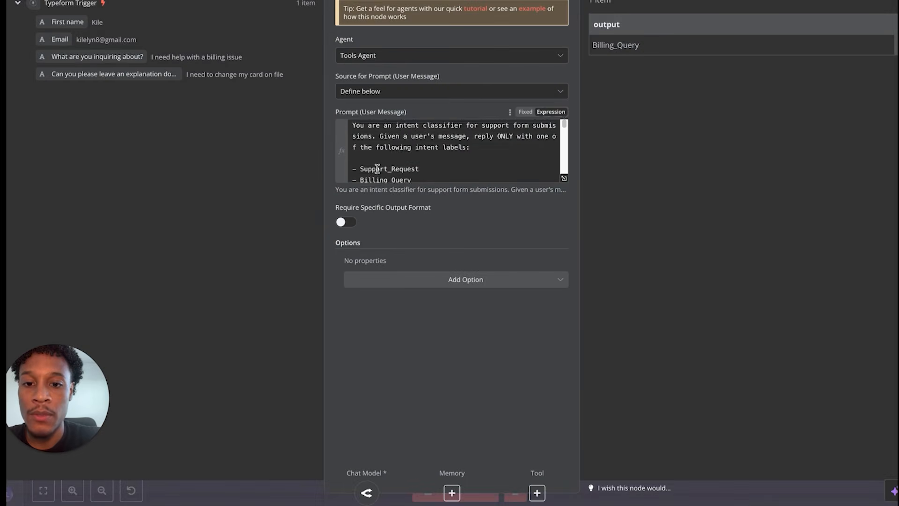
pyautogui.scroll(3, 377, 169)
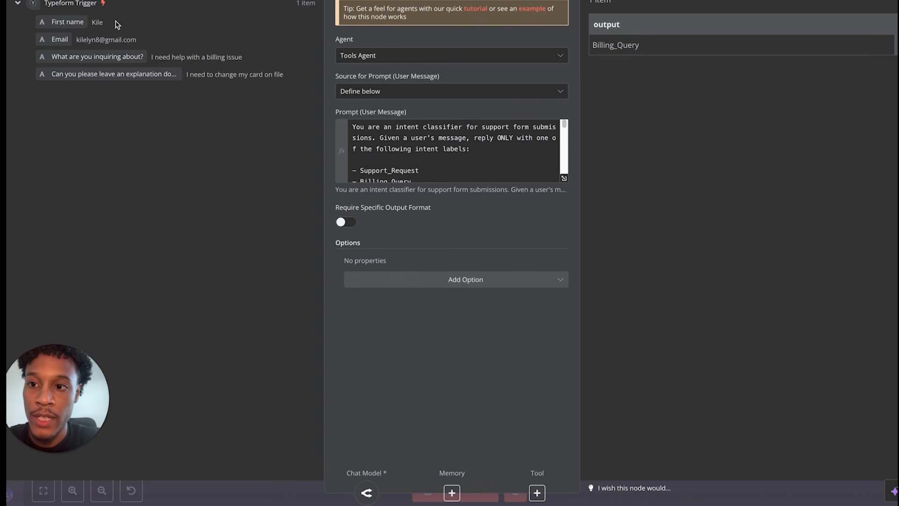
pyautogui.scroll(-2, 406, 143)
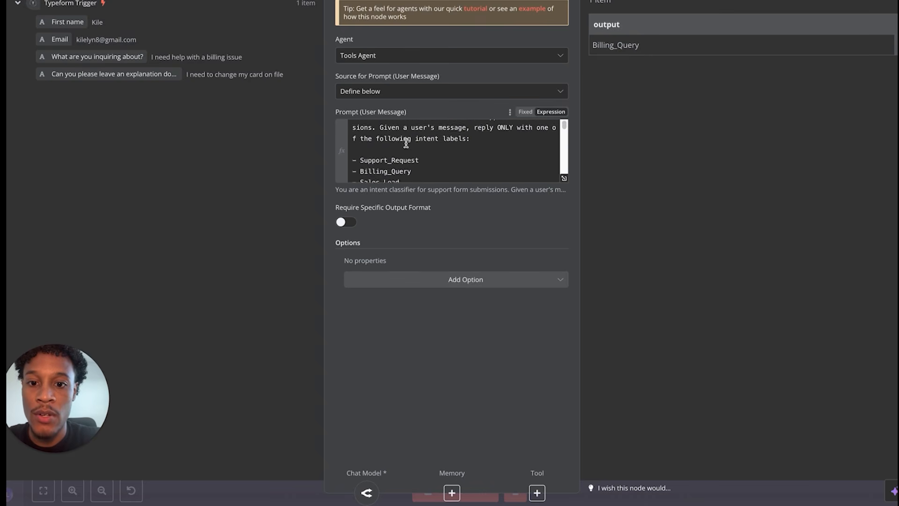
pyautogui.scroll(-1, 391, 167)
pyautogui.scroll(-4, 391, 167)
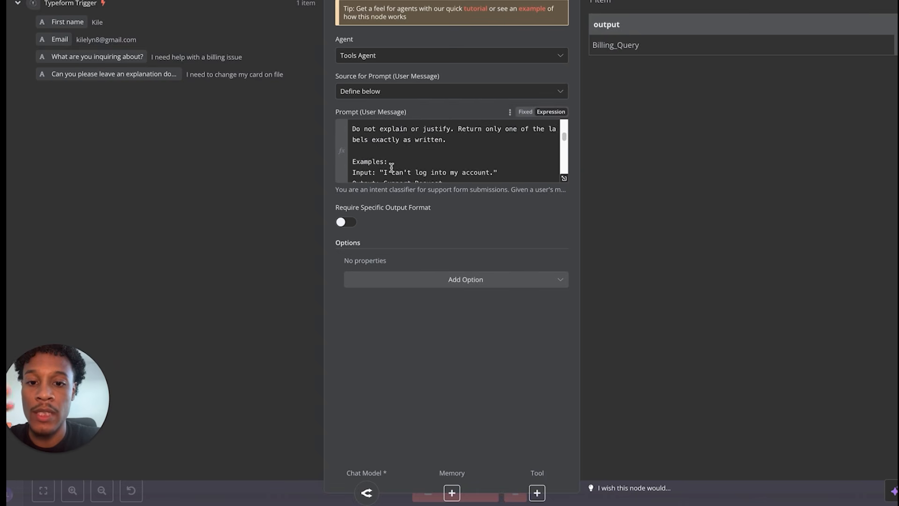
pyautogui.scroll(-6, 392, 168)
pyautogui.scroll(4, 392, 168)
pyautogui.scroll(7, 392, 168)
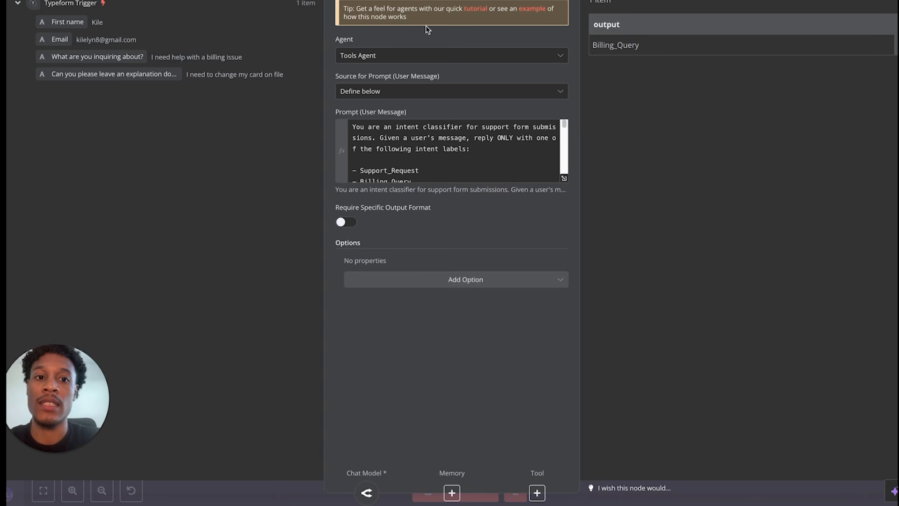
pyautogui.press('Escape')
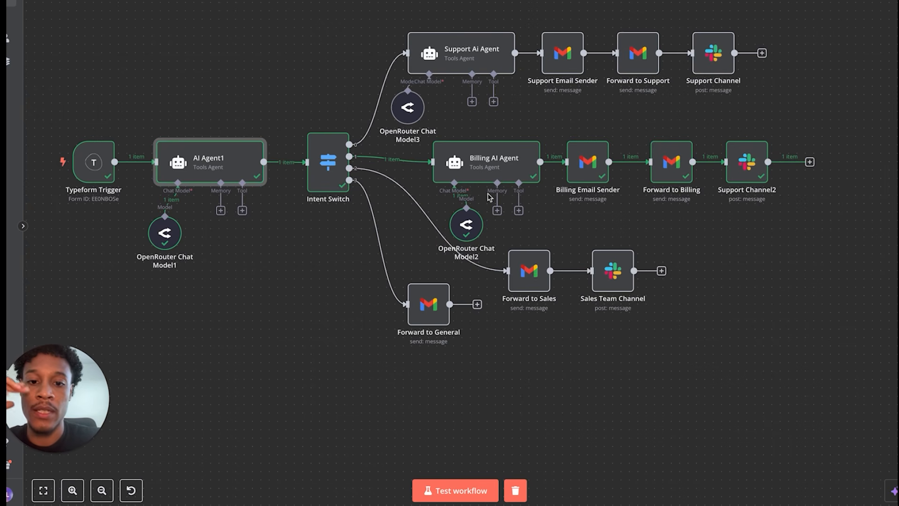
pyautogui.doubleClick(471, 169)
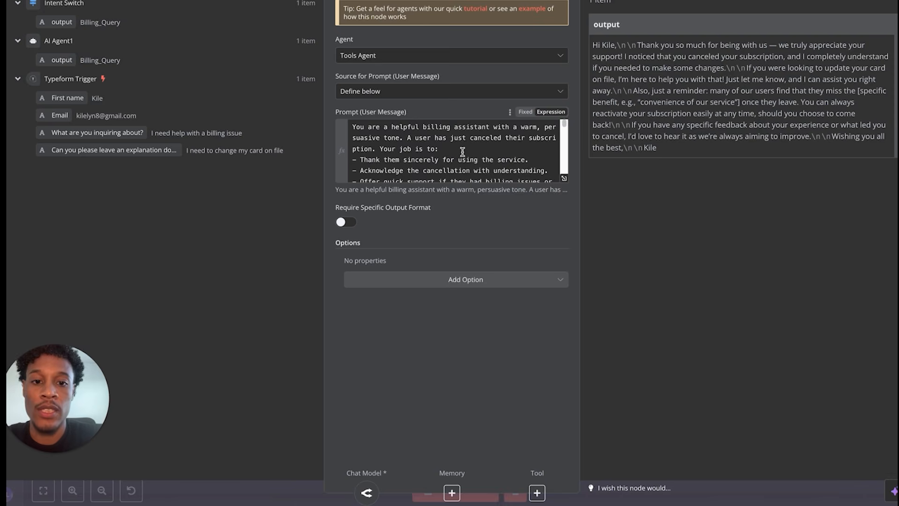
# - Scroll through the Billing AI Agent's user-message prompt and place the cursor in it
pyautogui.scroll(-3, 463, 151)
pyautogui.scroll(3, 462, 150)
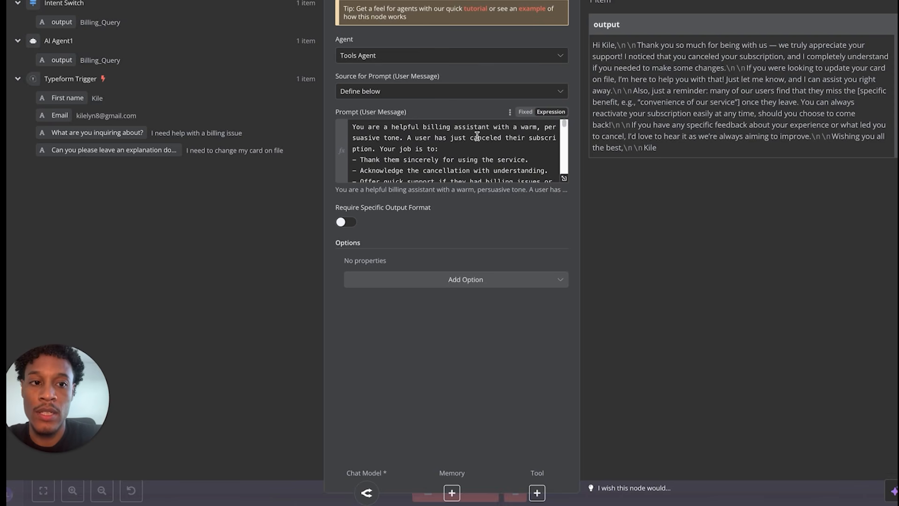
pyautogui.scroll(-2, 477, 135)
pyautogui.scroll(-1, 477, 135)
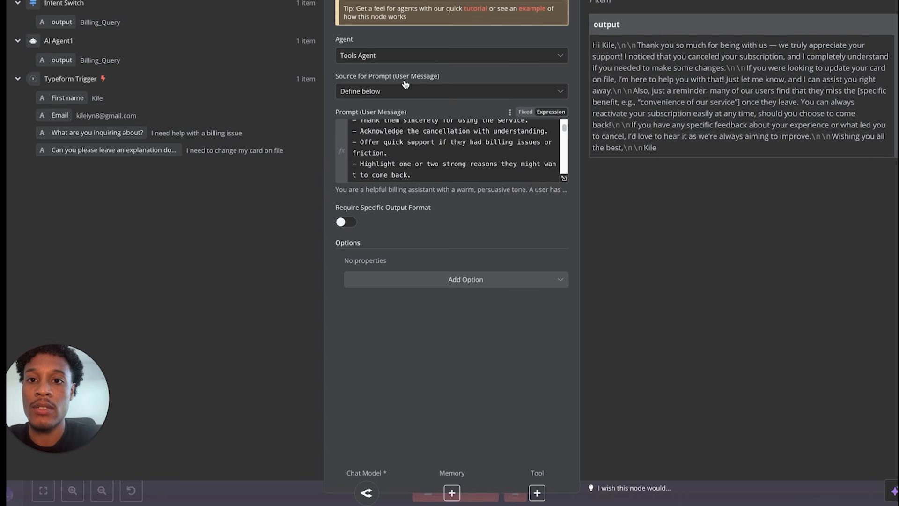
pyautogui.scroll(3, 487, 143)
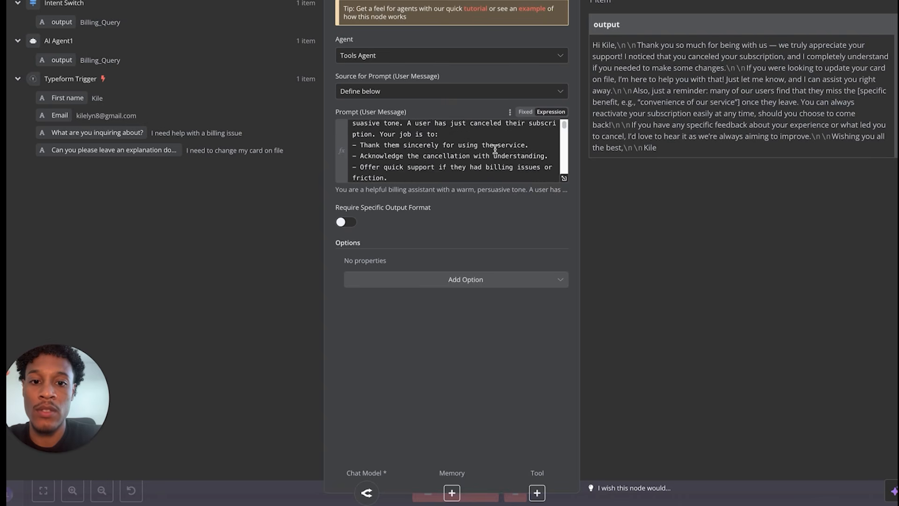
pyautogui.click(468, 138)
# - Replace the canceled-subscription wording with 'a problem with their subscription' and rerun the Billing AI Agent
pyautogui.moveTo(451, 137); pyautogui.dragTo(520, 142)
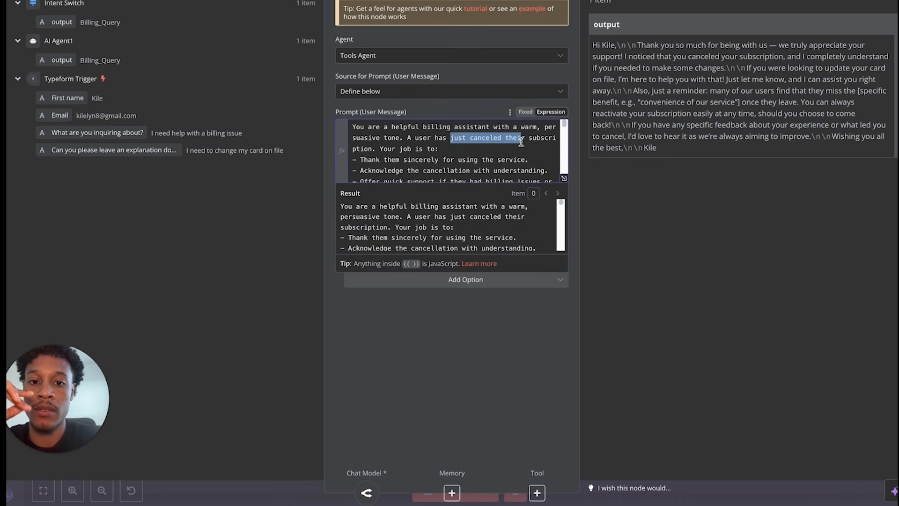
pyautogui.write('a problem ')
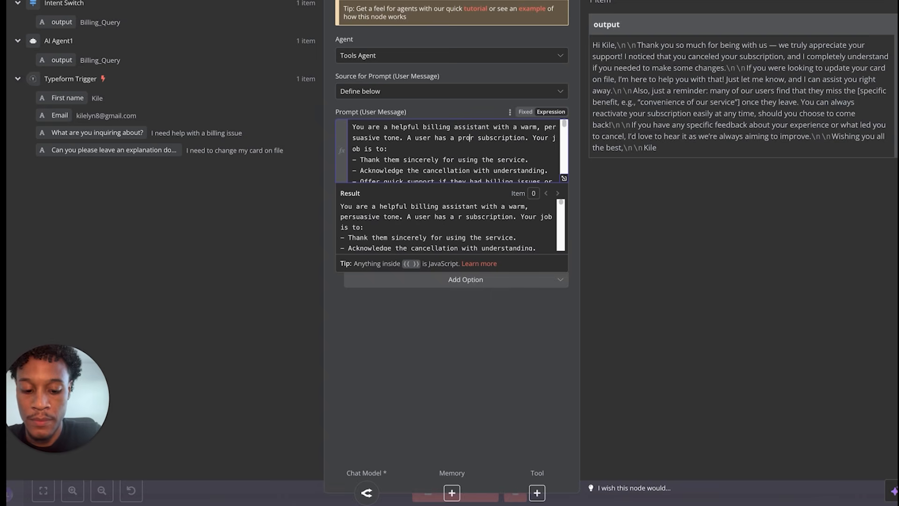
pyautogui.write('with their ')
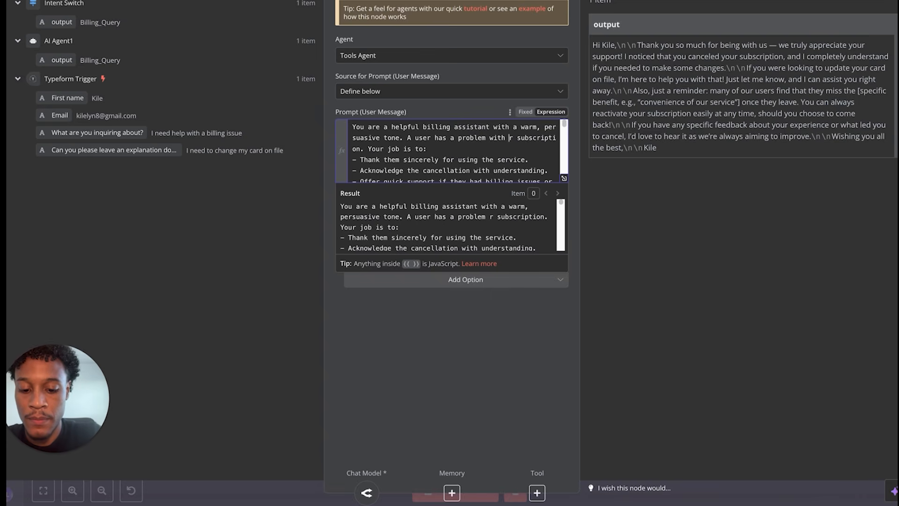
pyautogui.write('subscript')
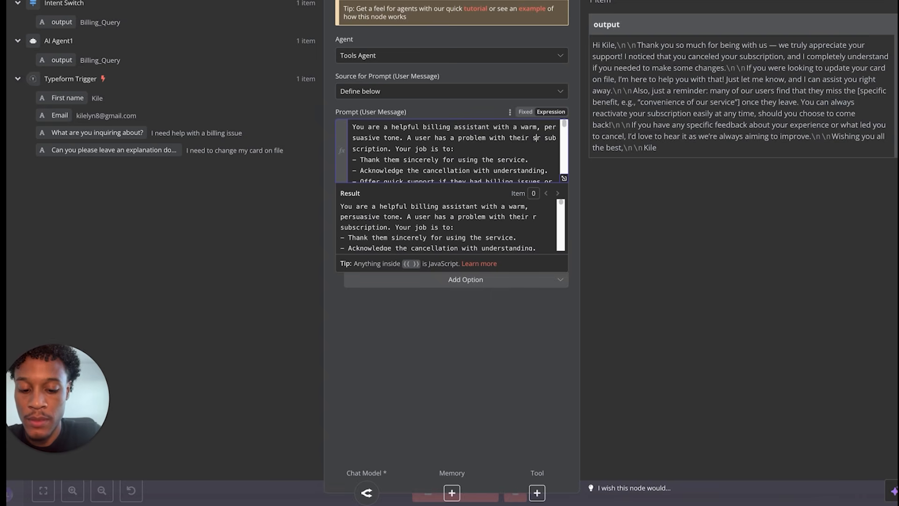
pyautogui.write('ion')
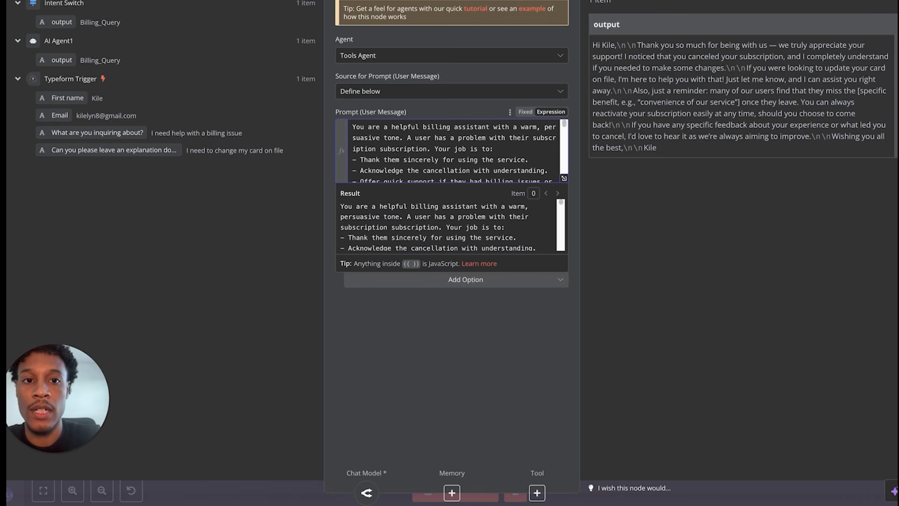
pyautogui.click(543, 1)
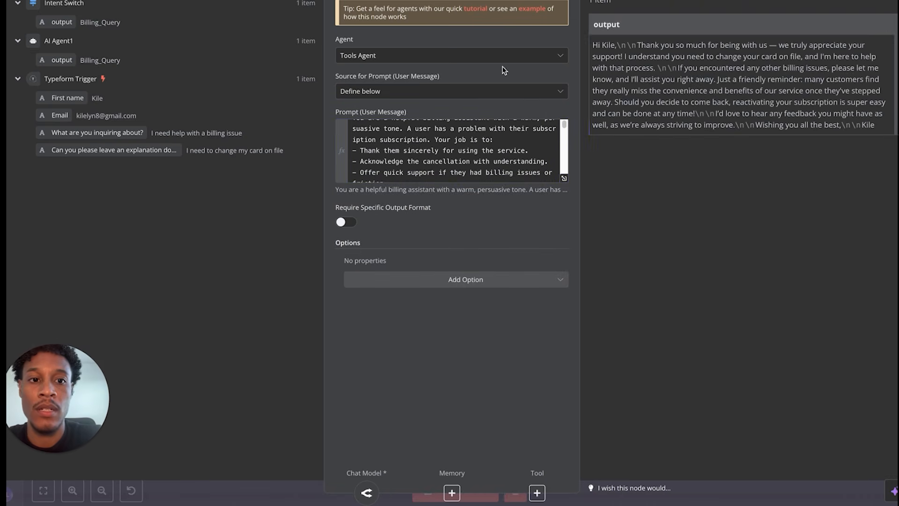
pyautogui.moveTo(632, 45); pyautogui.dragTo(708, 67)
pyautogui.scroll(-8, 501, 152)
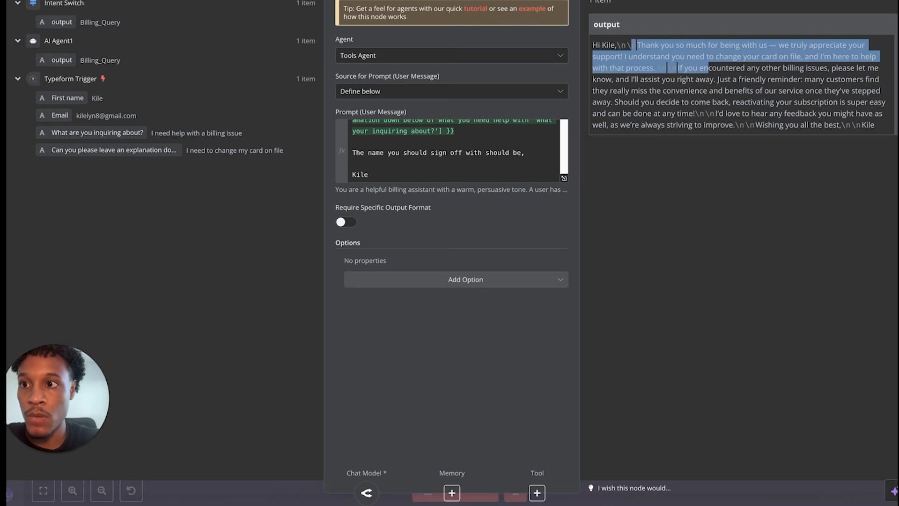
# - Close the Billing AI Agent and open the Billing Email Sender settings
pyautogui.click(171, 1)
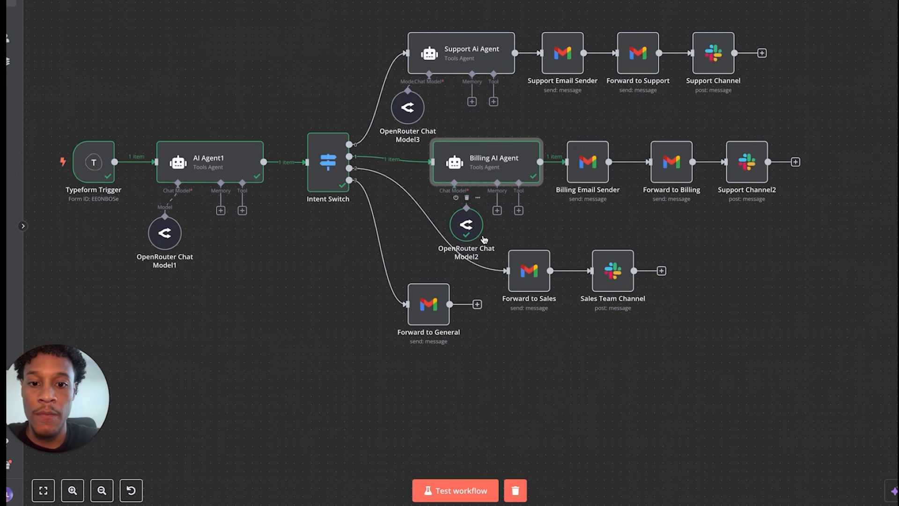
pyautogui.doubleClick(486, 176)
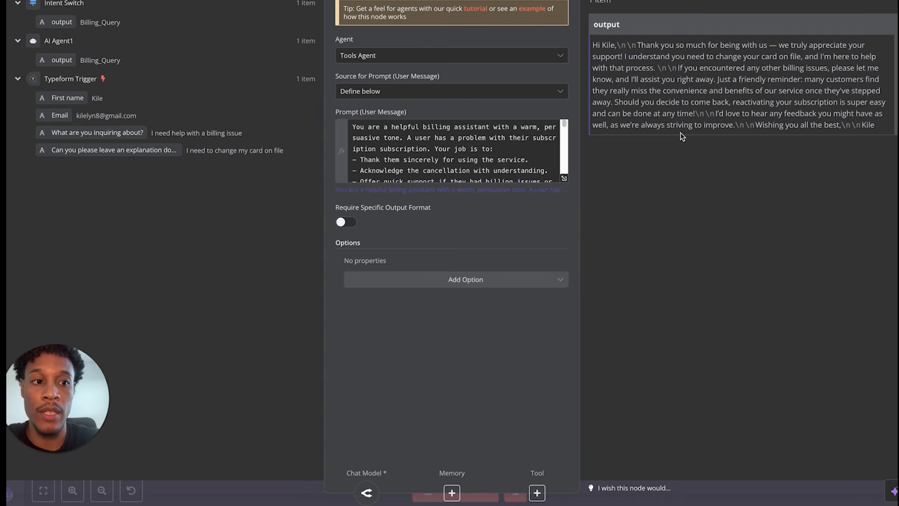
pyautogui.press('Escape')
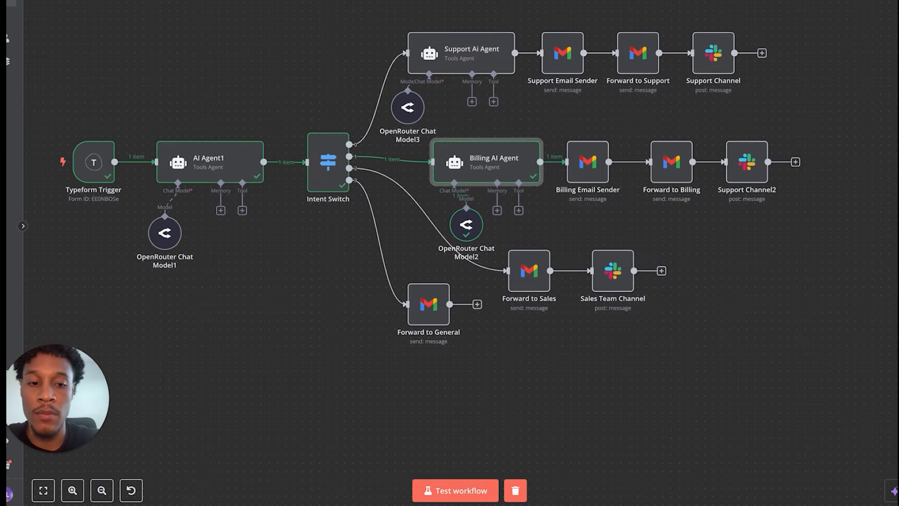
pyautogui.doubleClick(575, 161)
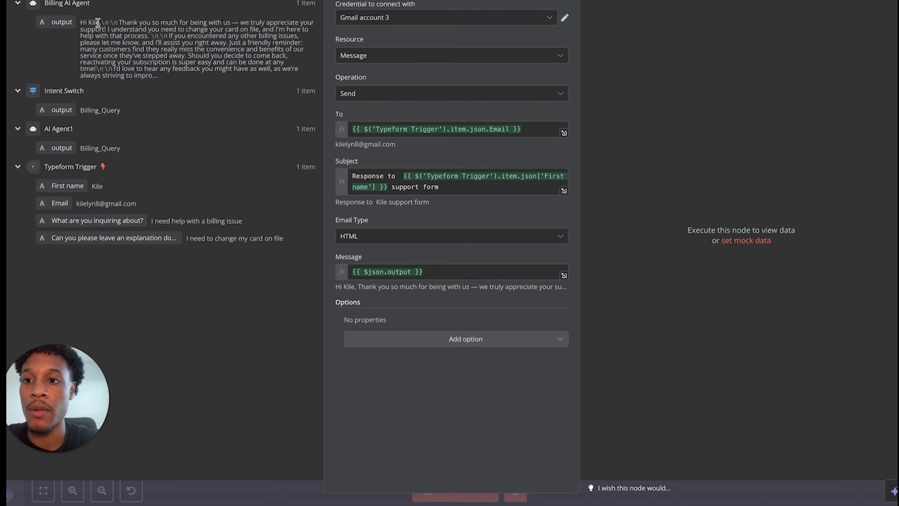
# - Check the Billing Email Sender's reply body, execute it, then open Forward to Billing
pyautogui.moveTo(81, 22); pyautogui.dragTo(149, 71)
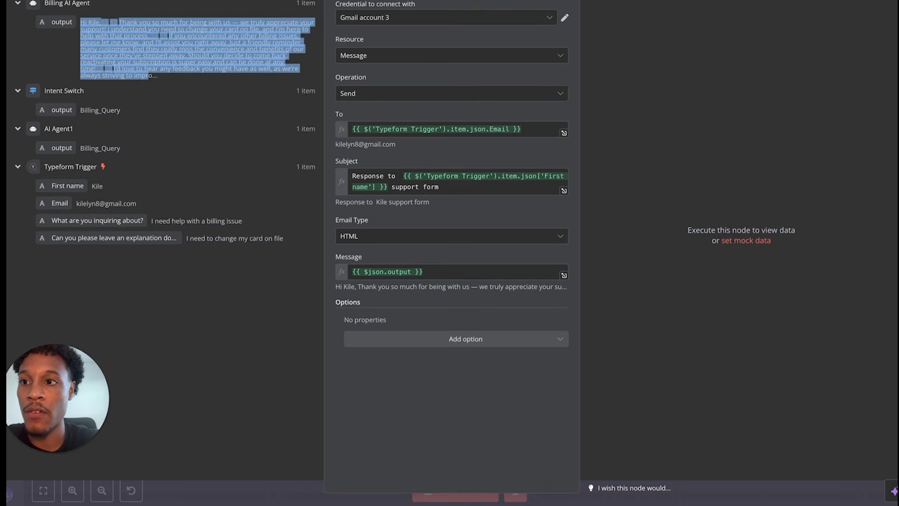
pyautogui.press('Escape')
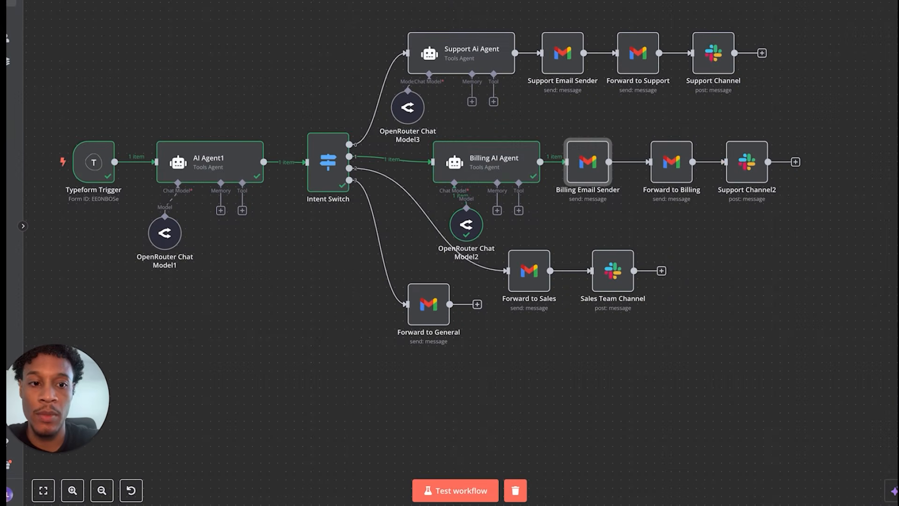
pyautogui.click(571, 131)
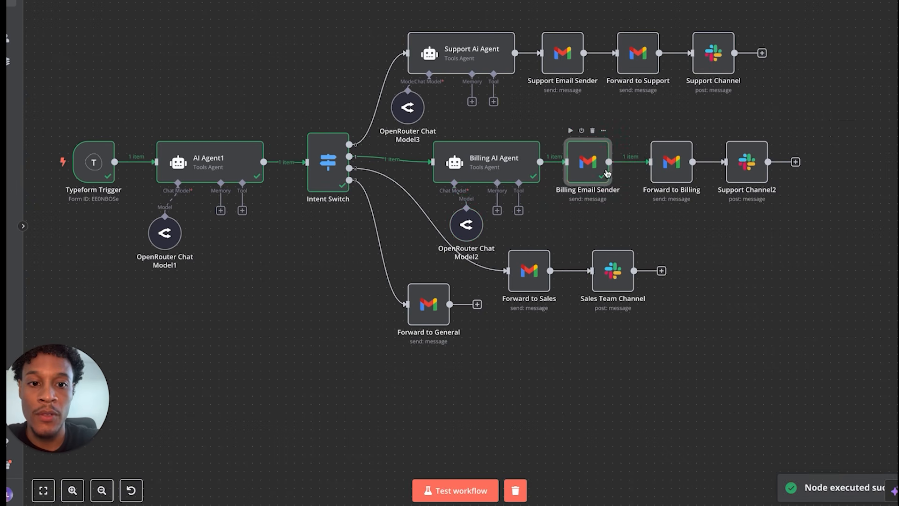
pyautogui.doubleClick(668, 169)
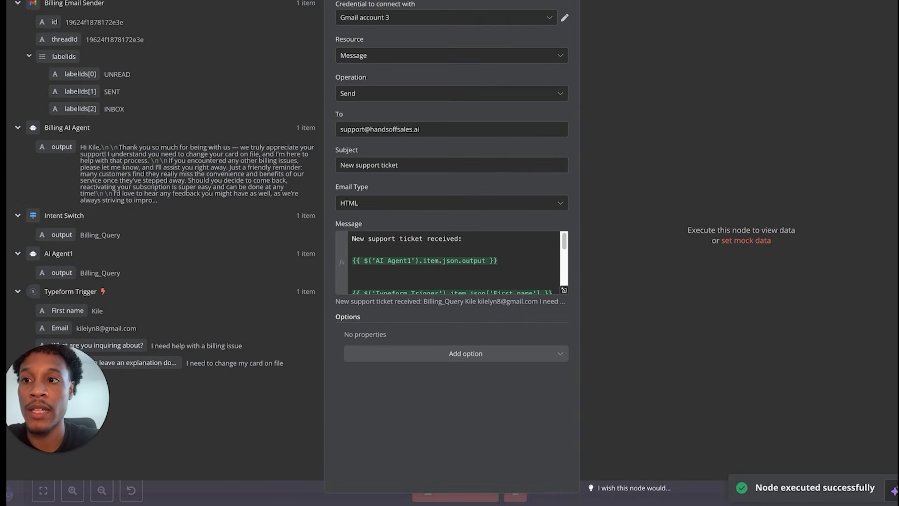
pyautogui.press('Escape')
pyautogui.moveTo(107, 168)
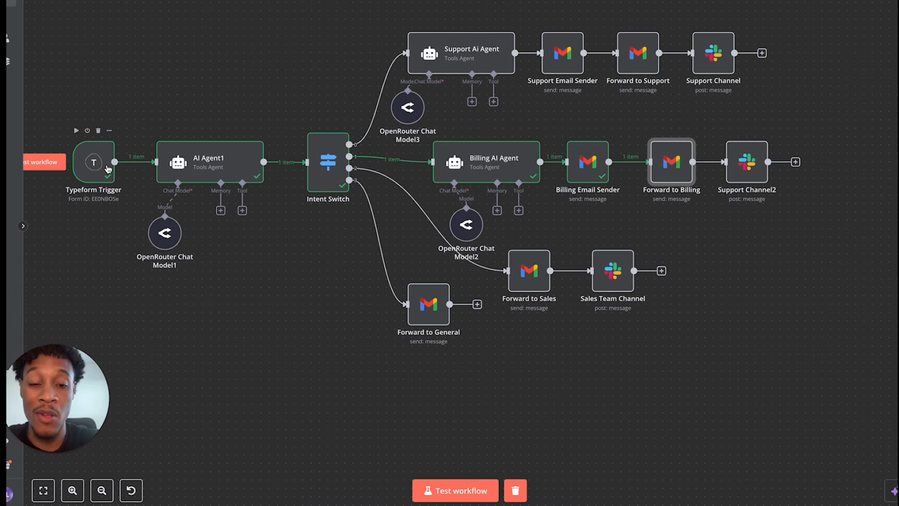
pyautogui.doubleClick(665, 173)
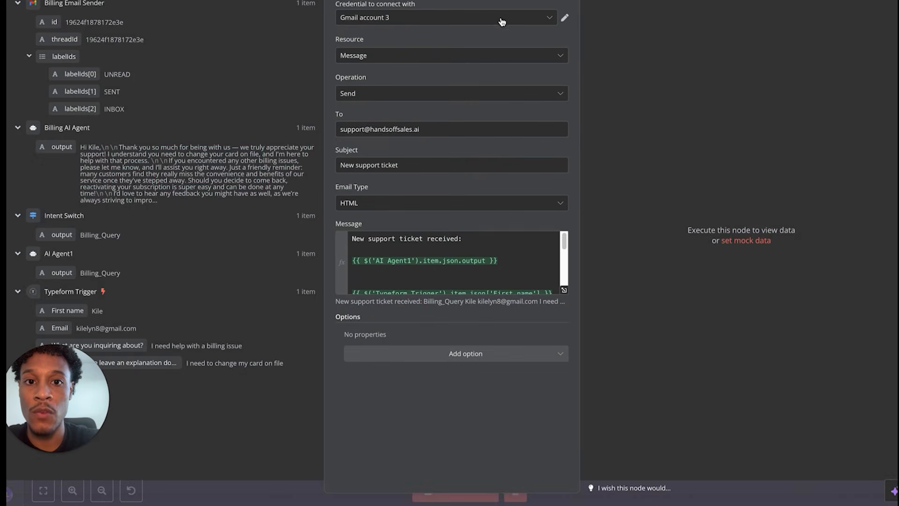
# - Execute Forward to Billing, then run Support Channel2 to post the ticket to Slack
pyautogui.click(544, 1)
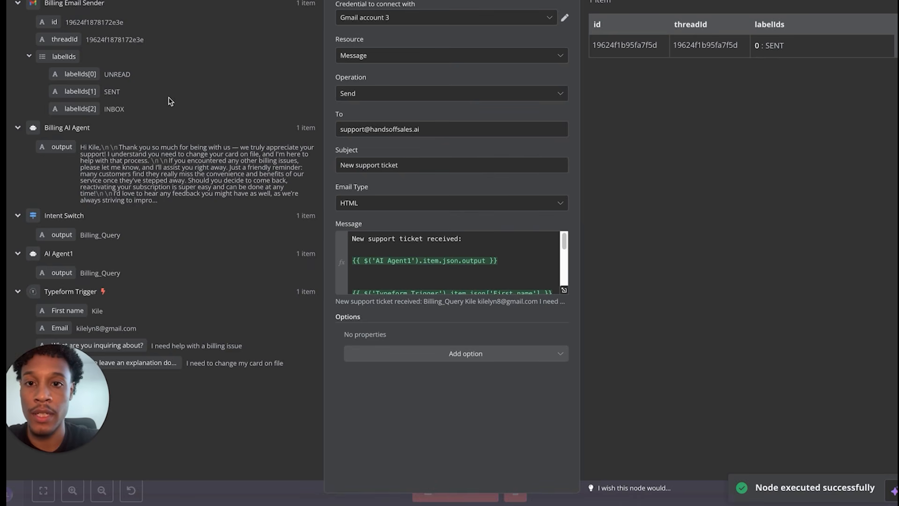
pyautogui.press('Escape')
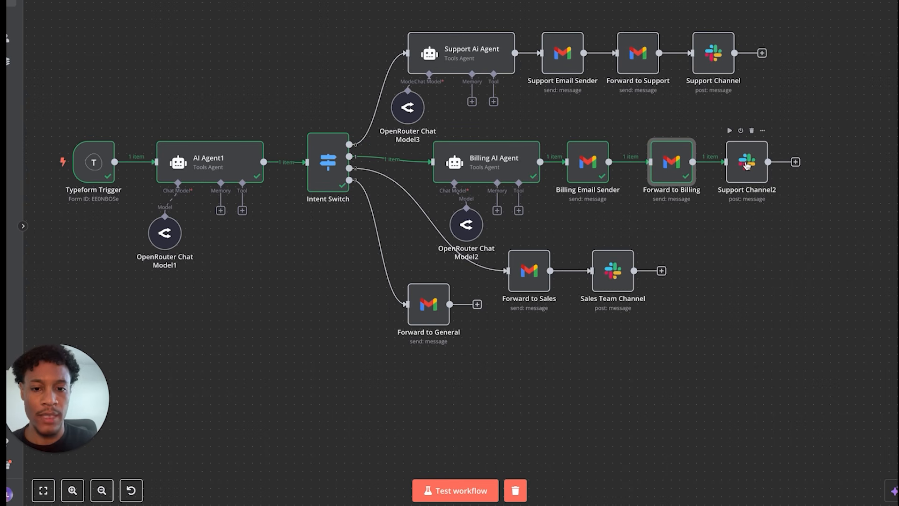
pyautogui.click(733, 173)
pyautogui.doubleClick(733, 172)
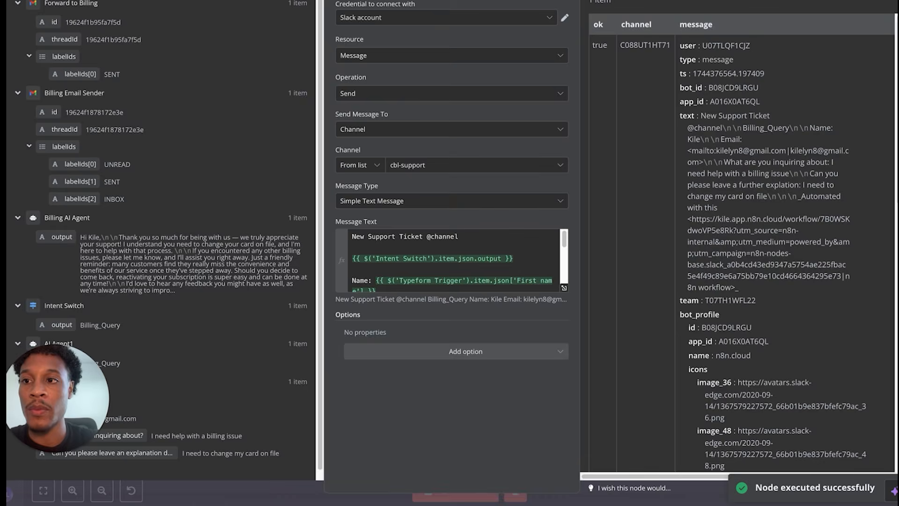
pyautogui.press('Escape')
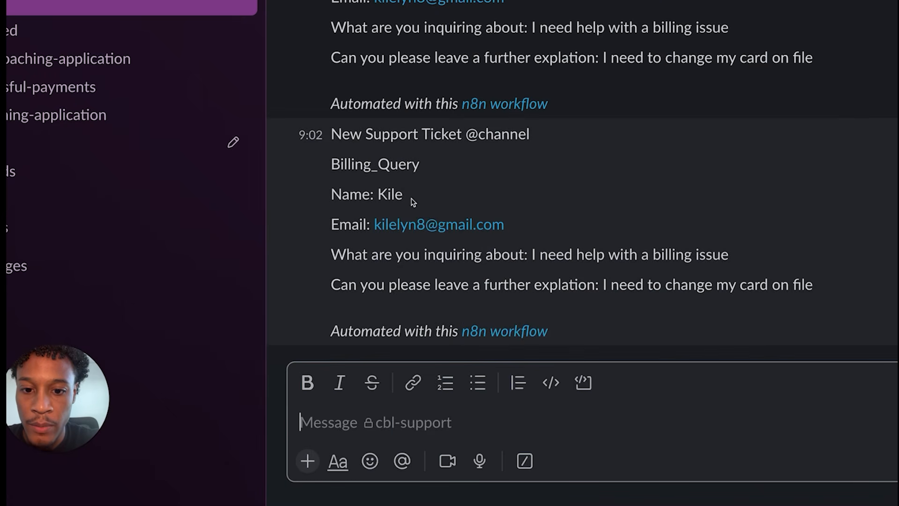
# - Read the Billing_Query ticket's inquiry, card-change explanation and automated-workflow footer in cbl-support
pyautogui.moveTo(331, 256); pyautogui.dragTo(746, 254)
pyautogui.moveTo(597, 290); pyautogui.dragTo(799, 297)
pyautogui.moveTo(637, 333); pyautogui.dragTo(363, 322)
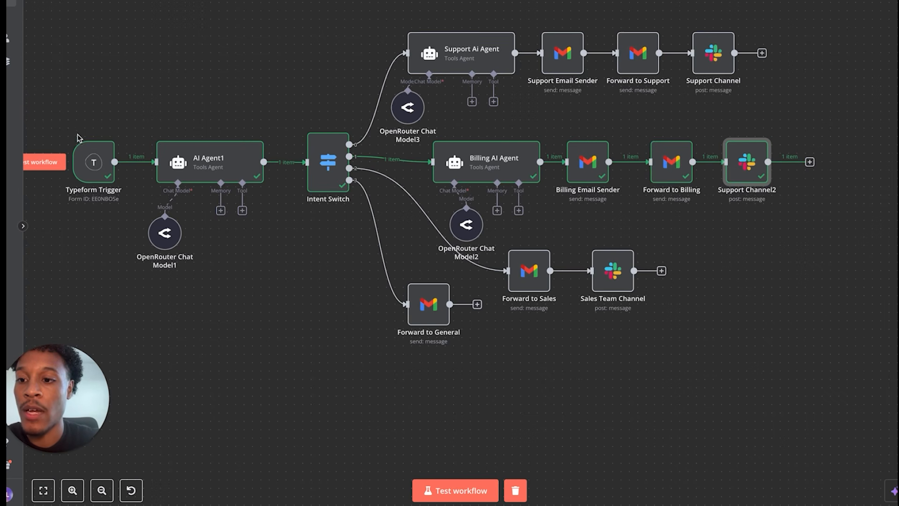
# - Start a test run, then submit the Typeform with option A and 'I cant access the client portal!'
pyautogui.click(51, 165)
pyautogui.hotkey('ctrl', 'Tab')
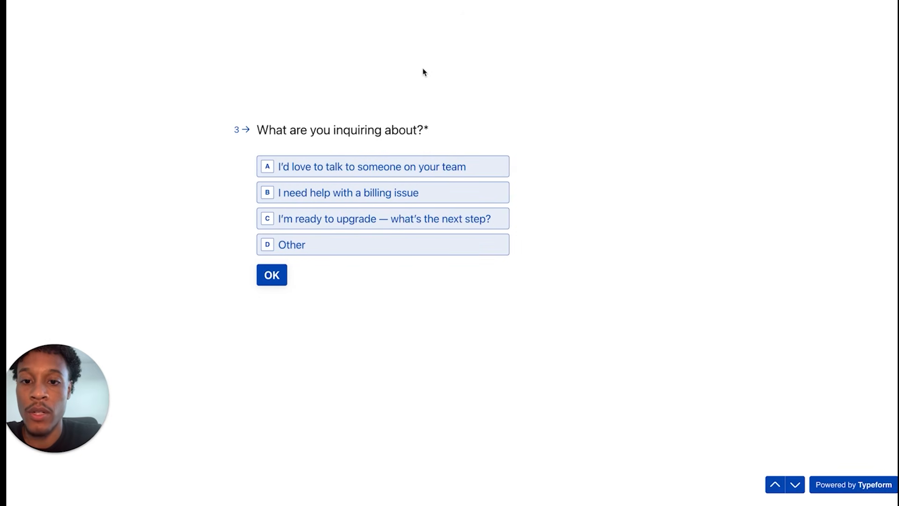
pyautogui.click(439, 170)
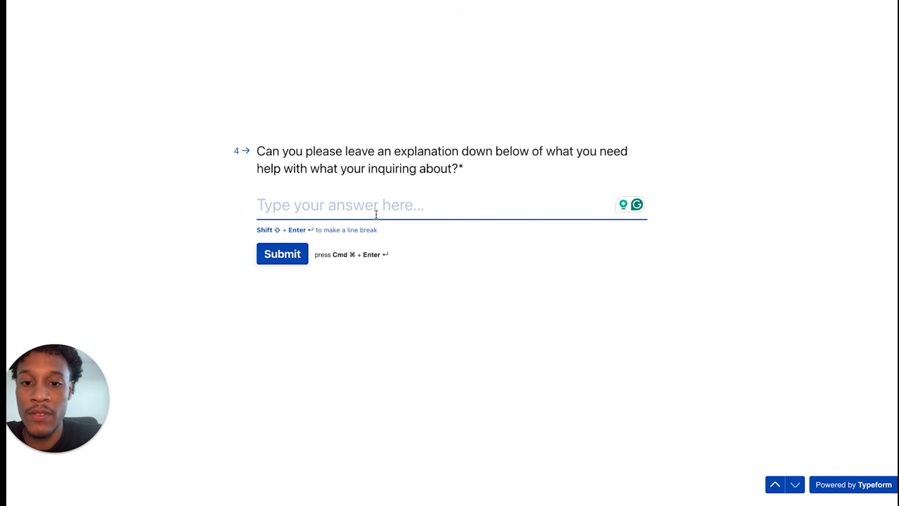
pyautogui.write('I cant ')
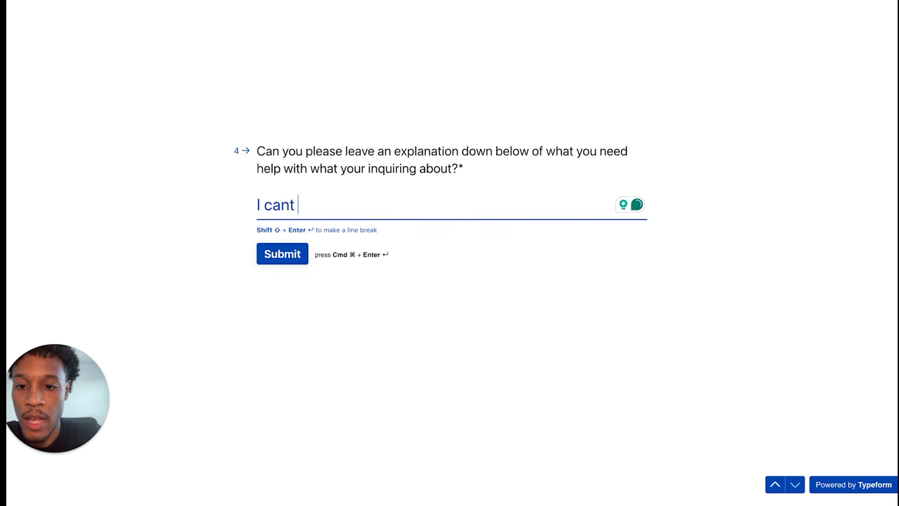
pyautogui.write('access the client portal')
pyautogui.press('BackSpace')
pyautogui.write('!')
pyautogui.click(284, 256)
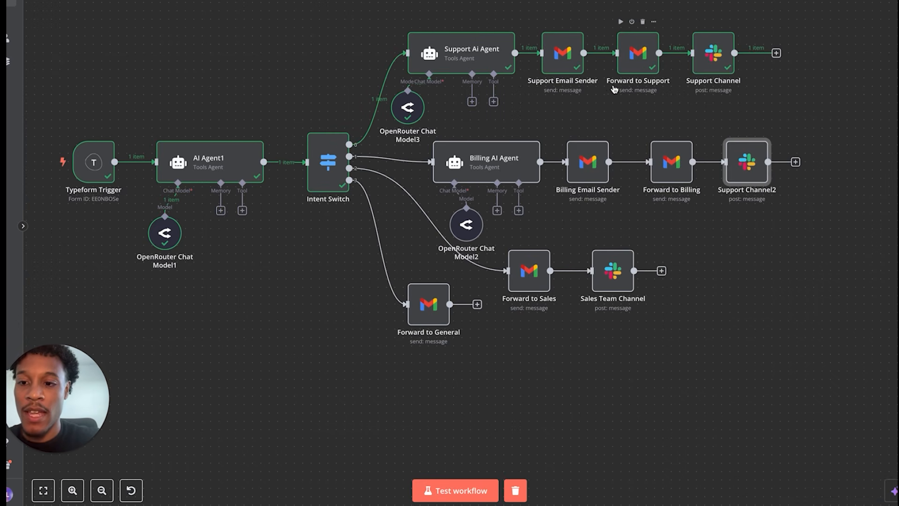
pyautogui.doubleClick(96, 163)
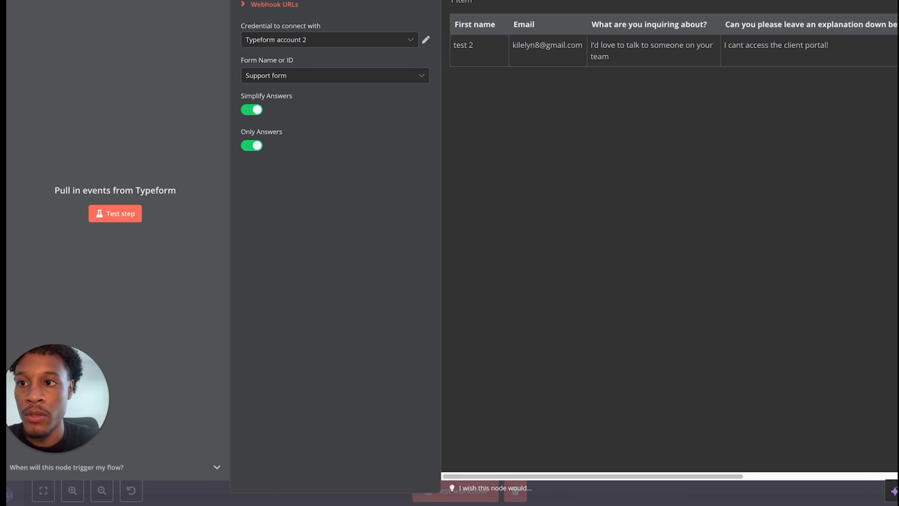
pyautogui.press('Escape')
pyautogui.doubleClick(230, 168)
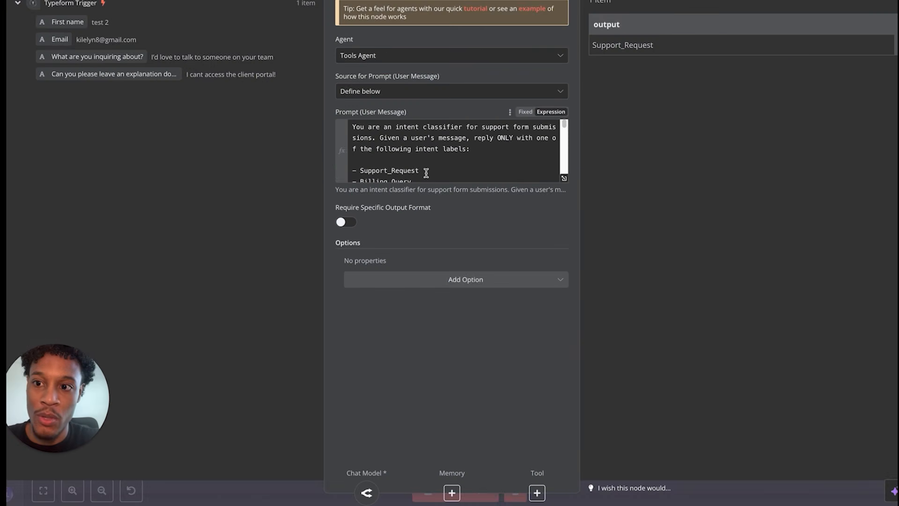
pyautogui.press('Escape')
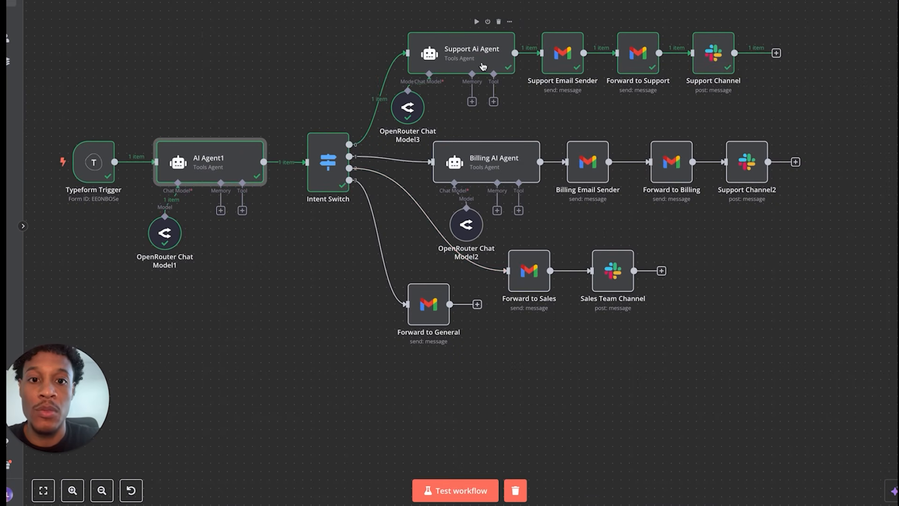
pyautogui.doubleClick(329, 161)
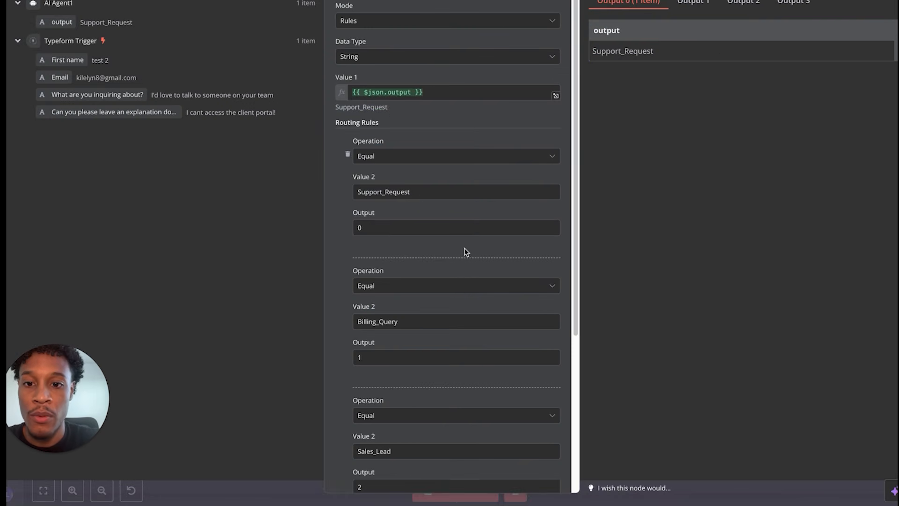
pyautogui.press('Escape')
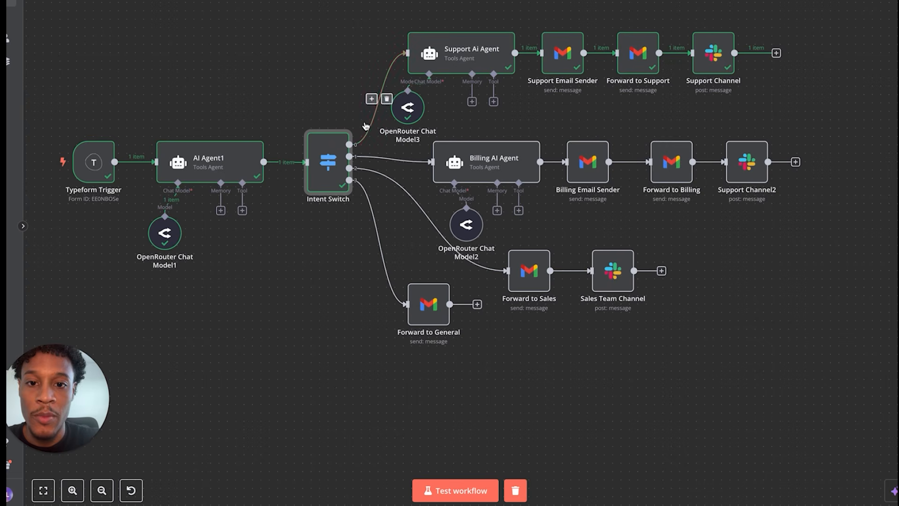
pyautogui.doubleClick(445, 57)
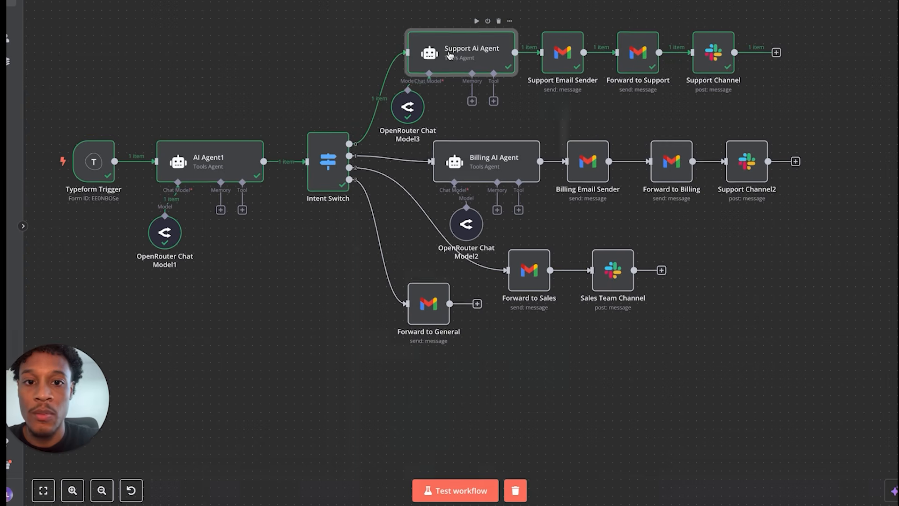
pyautogui.scroll(-3, 485, 155)
pyautogui.scroll(3, 485, 154)
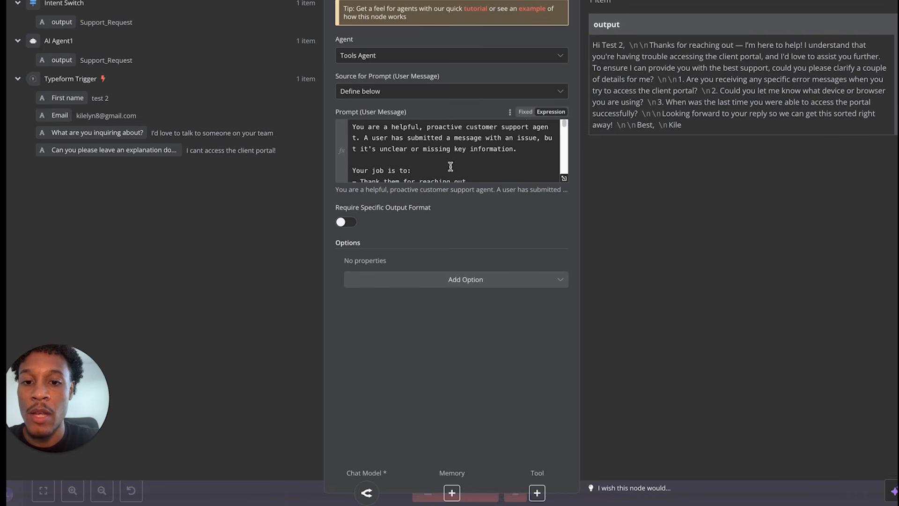
pyautogui.scroll(-10, 454, 165)
pyautogui.scroll(10, 444, 167)
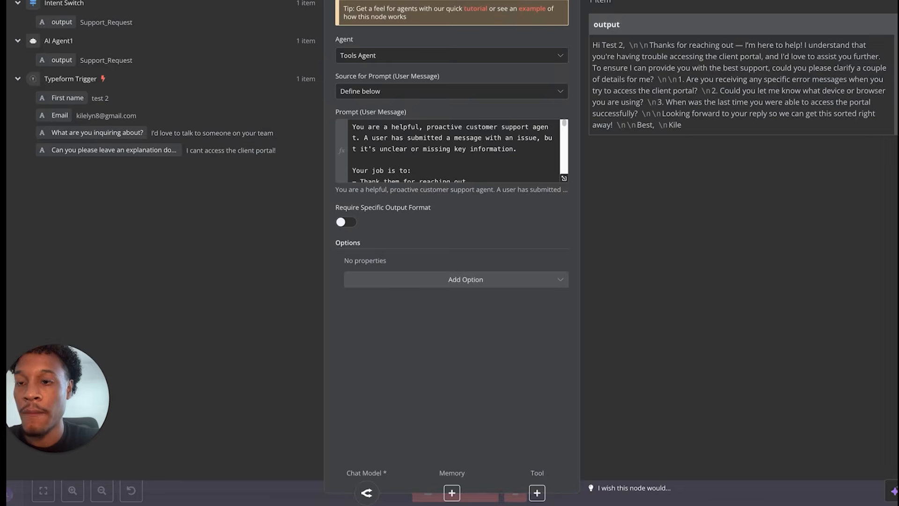
pyautogui.press('Escape')
pyautogui.doubleClick(464, 56)
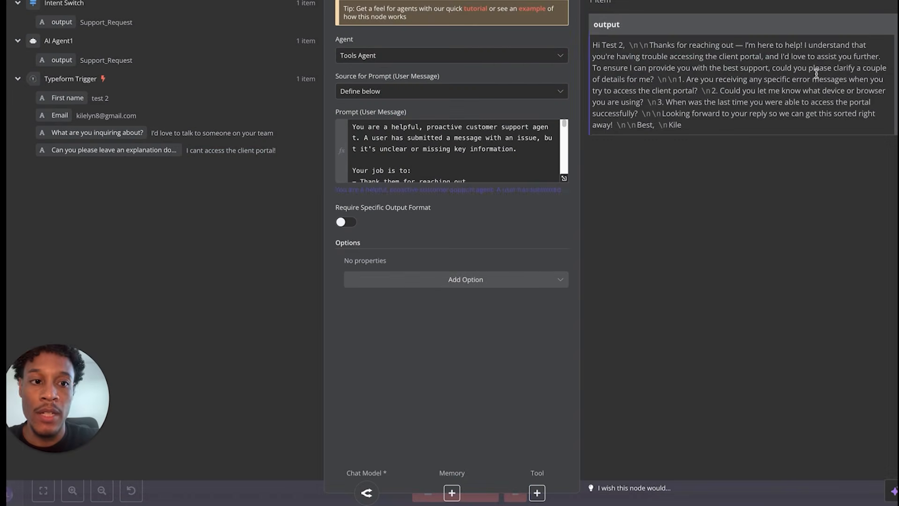
pyautogui.press('Escape')
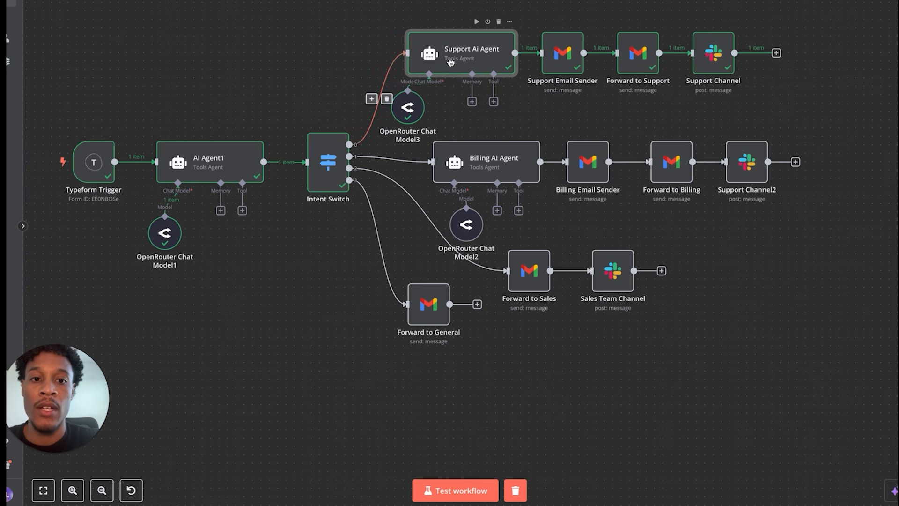
pyautogui.click(563, 65)
pyautogui.doubleClick(563, 65)
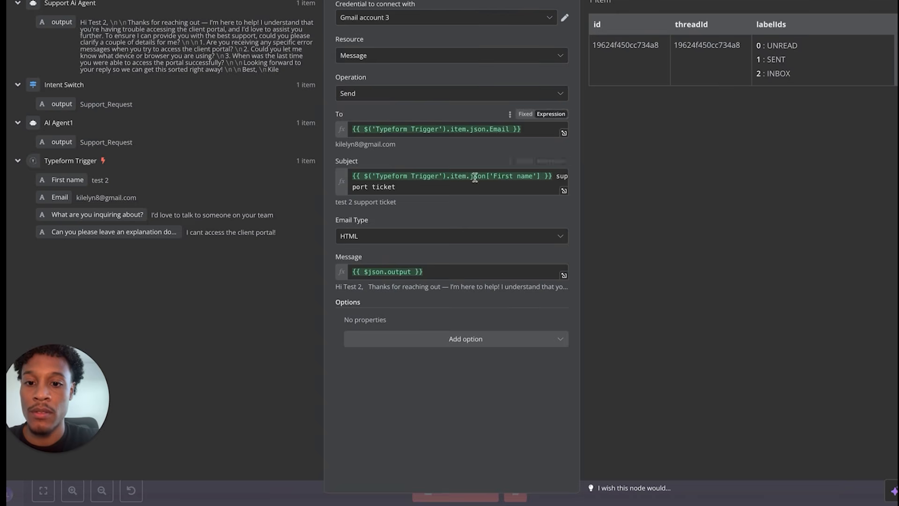
pyautogui.press('Escape')
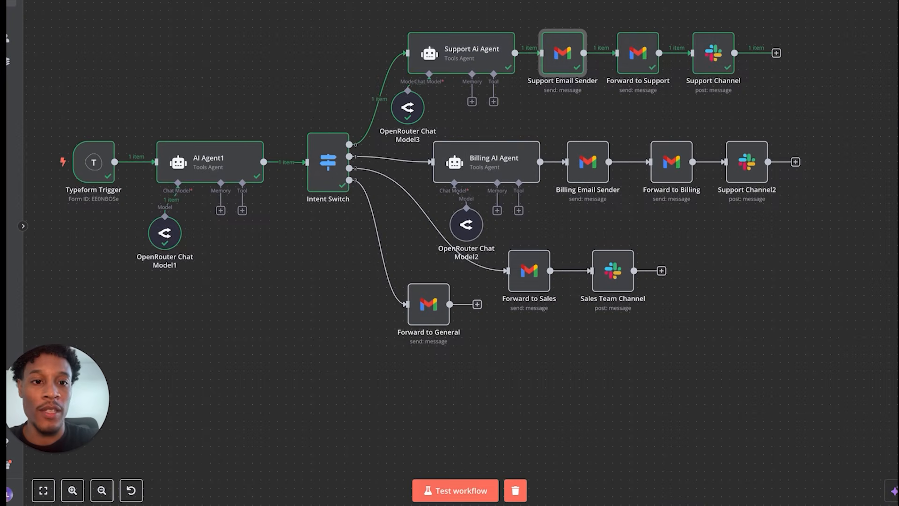
pyautogui.click(649, 60)
pyautogui.doubleClick(649, 60)
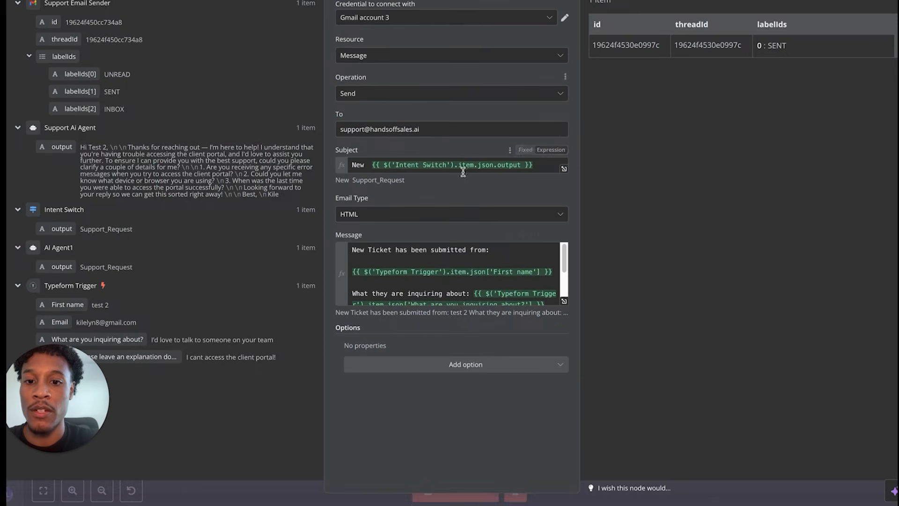
pyautogui.scroll(-3, 408, 267)
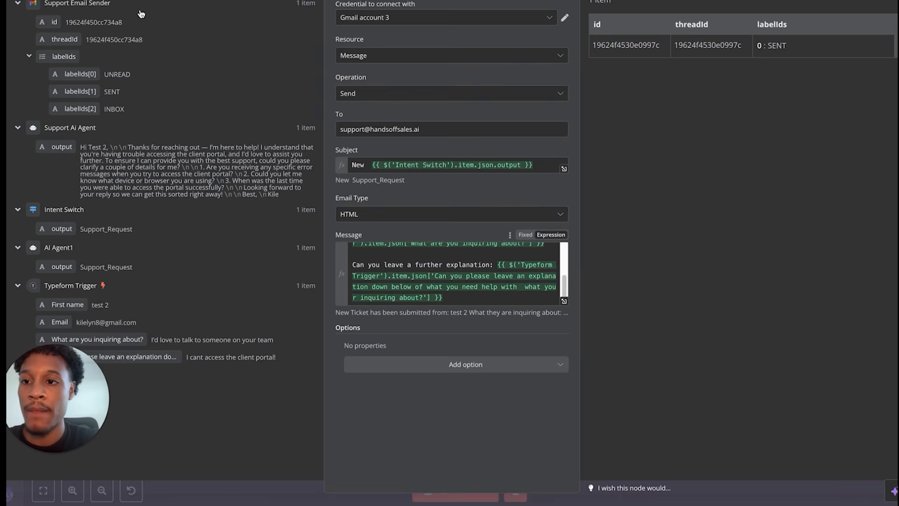
pyautogui.press('Escape')
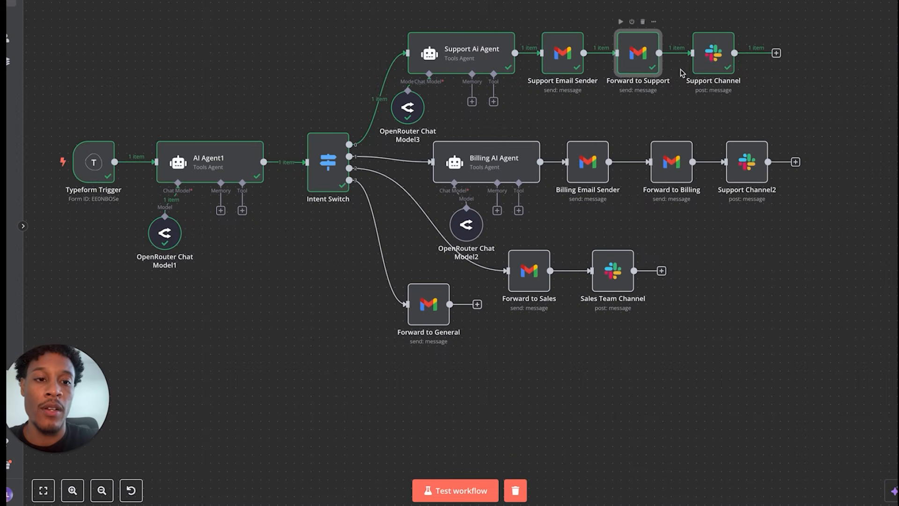
pyautogui.doubleClick(711, 59)
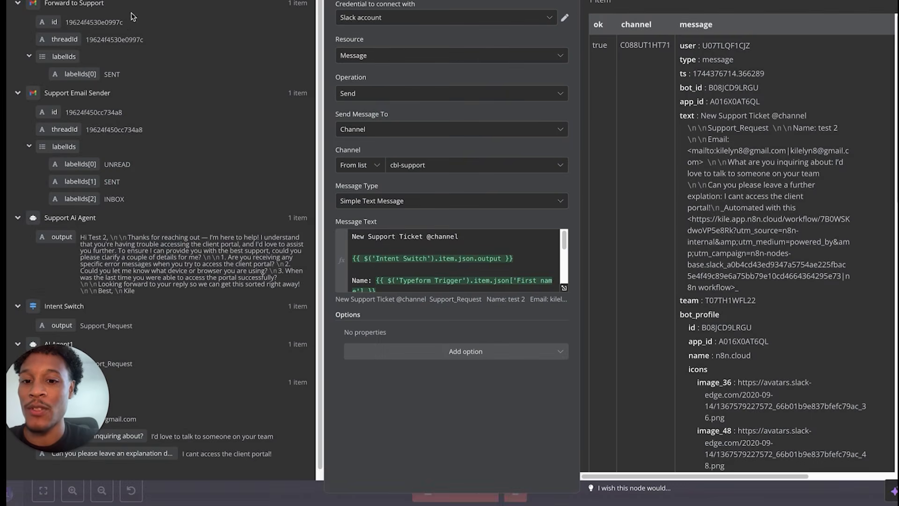
pyautogui.press('Escape')
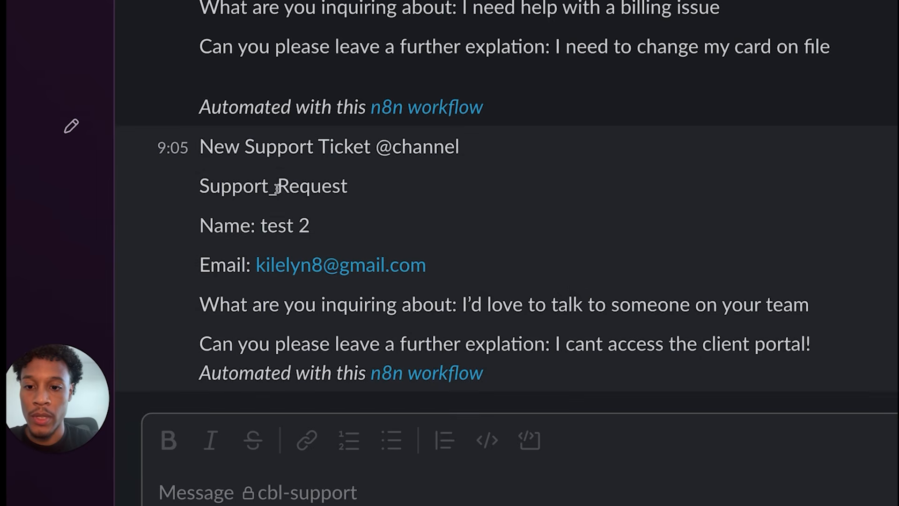
pyautogui.tripleClick(277, 223)
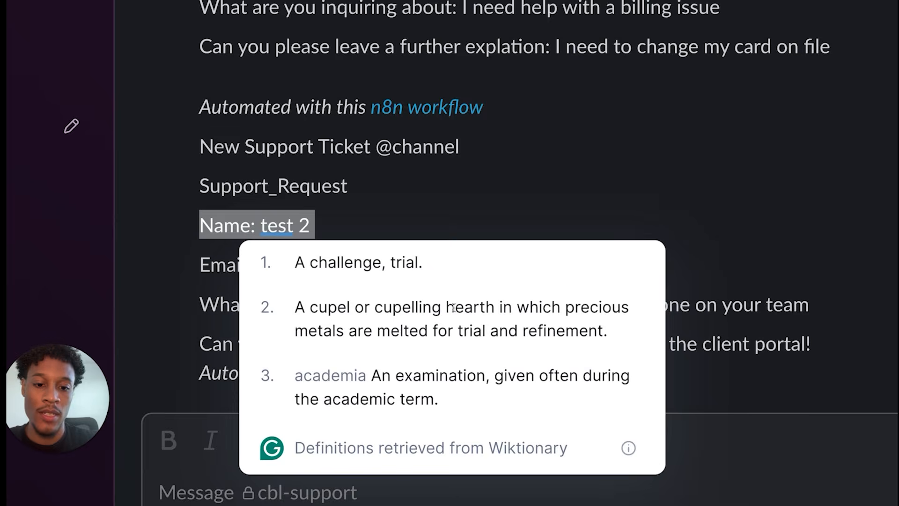
pyautogui.click(720, 334)
pyautogui.moveTo(555, 347); pyautogui.dragTo(696, 373)
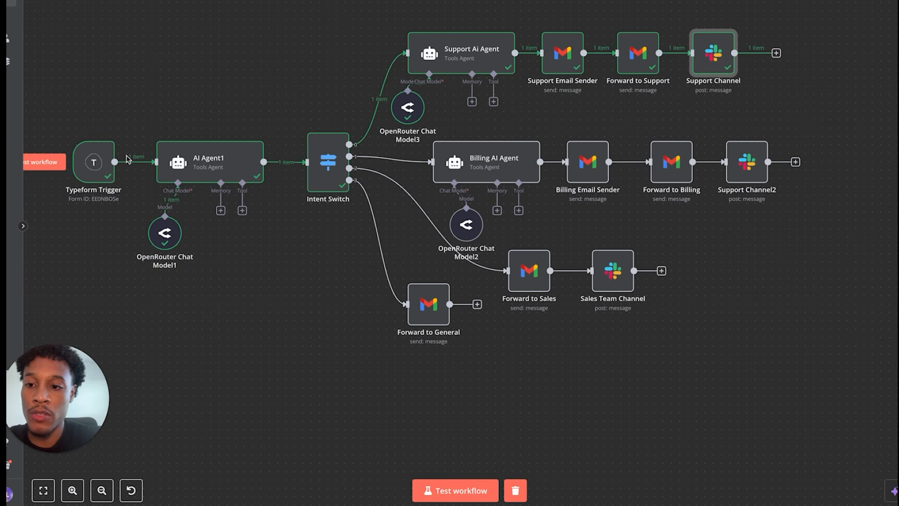
pyautogui.doubleClick(341, 180)
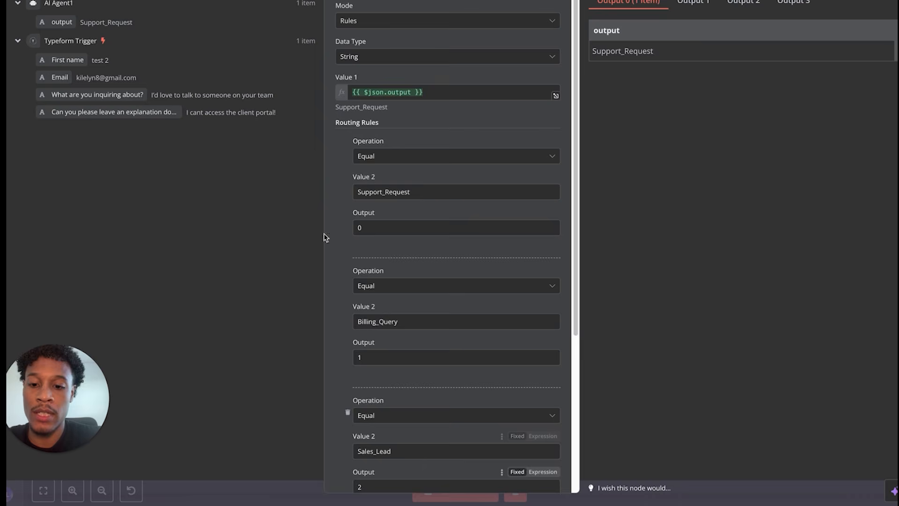
pyautogui.press('Escape')
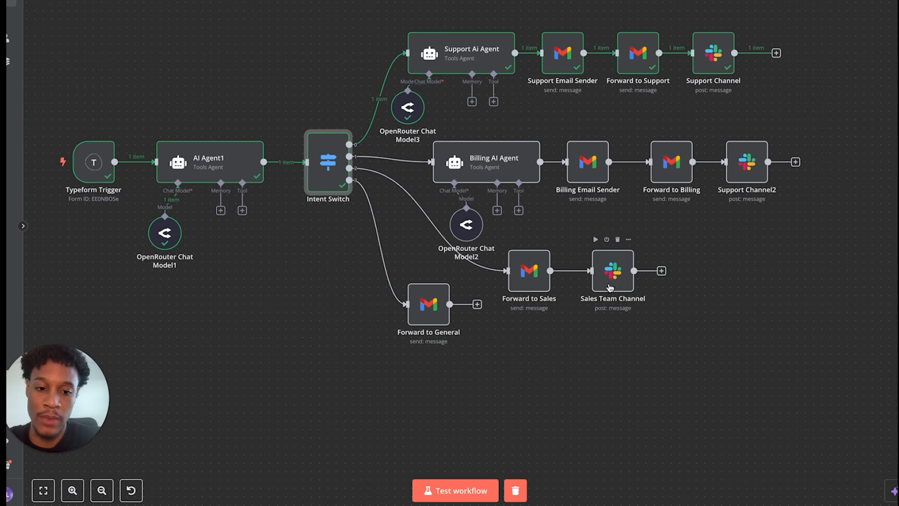
pyautogui.moveTo(413, 171)
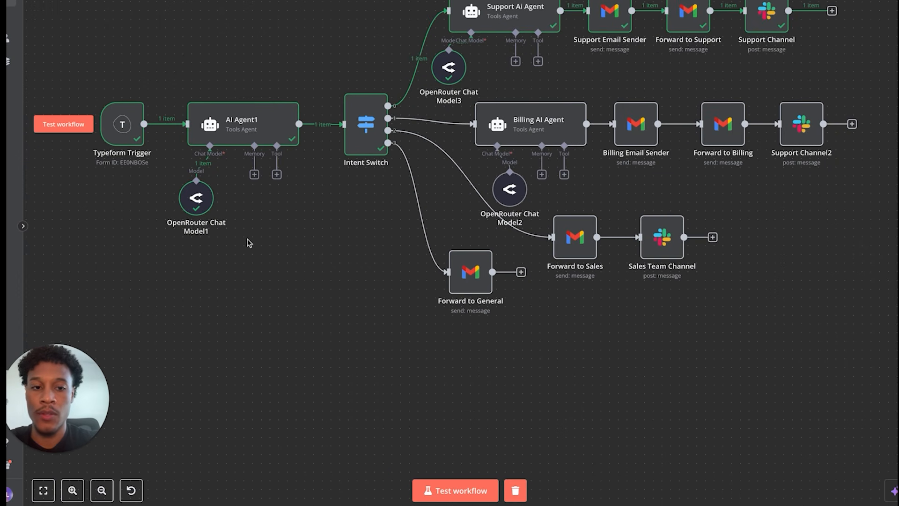
pyautogui.scroll(1, 250, 243)
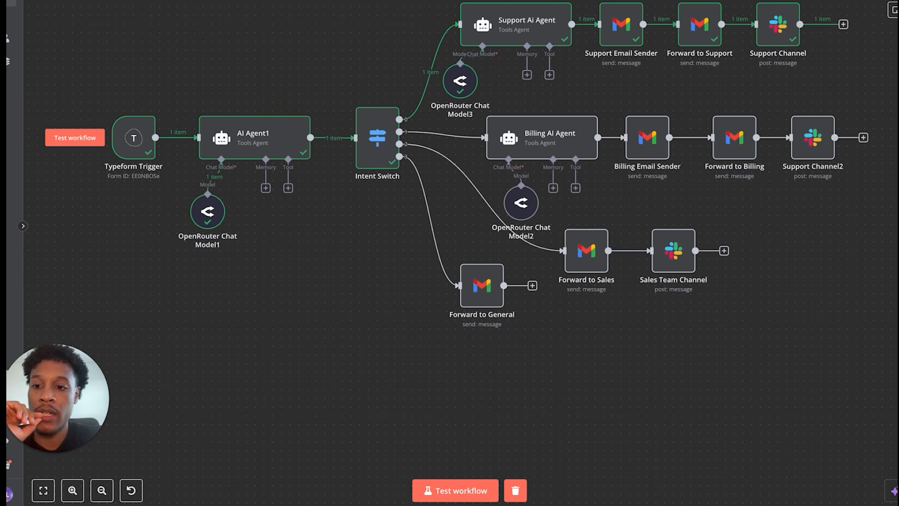
# - Add a Typeform Trigger node and place it below the existing workflow
pyautogui.click(892, 9)
pyautogui.write('ty')
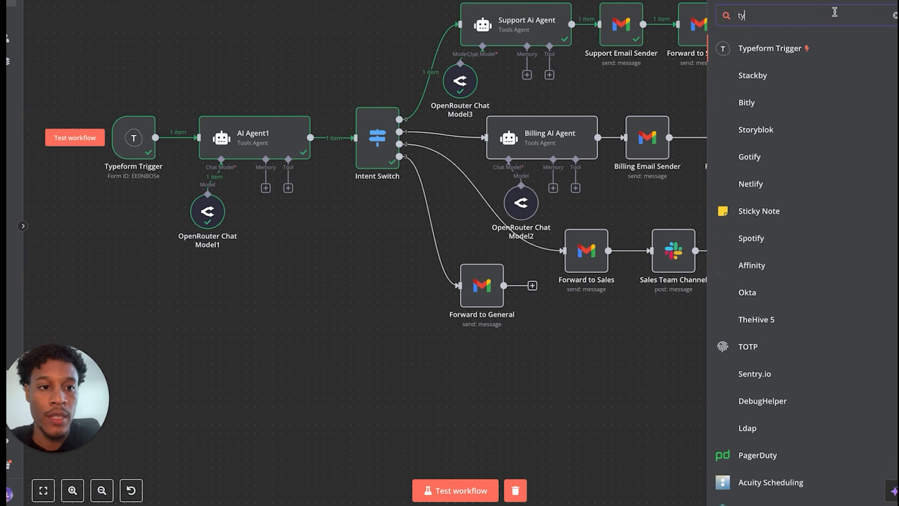
pyautogui.click(777, 51)
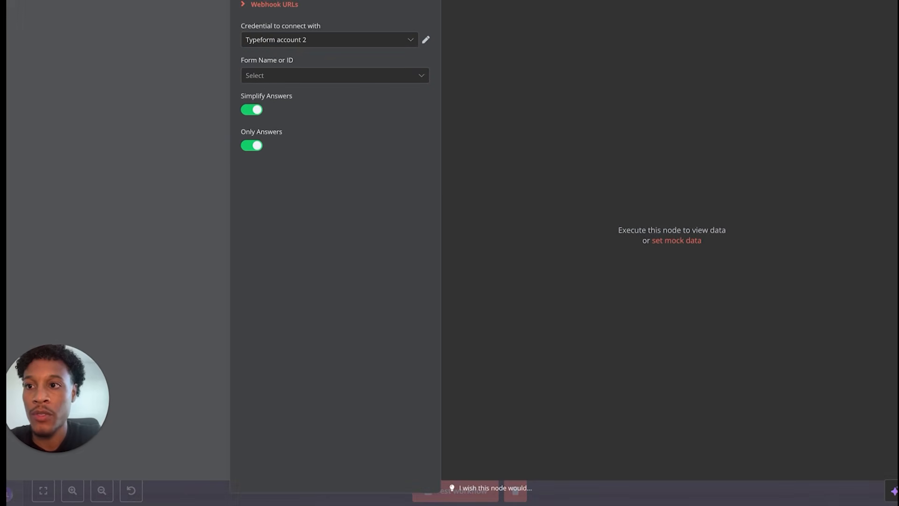
pyautogui.press('Escape')
pyautogui.moveTo(413, 225); pyautogui.dragTo(133, 338)
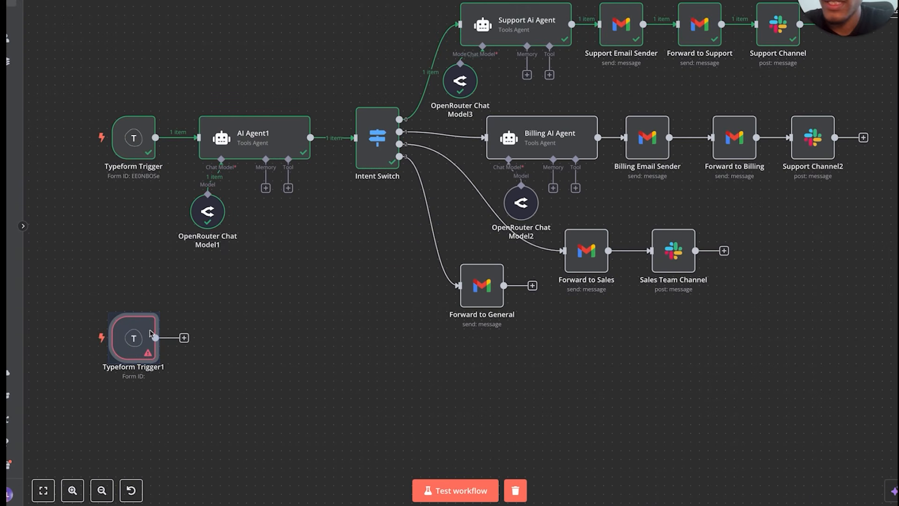
# - Set Typeform Trigger1 to listen to the Support form
pyautogui.moveTo(133, 339)
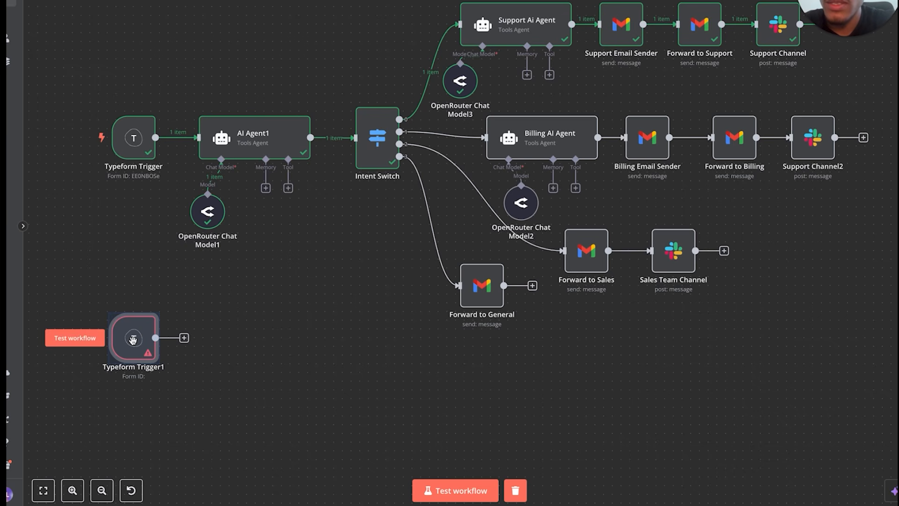
pyautogui.click(237, 305)
pyautogui.click(137, 334)
pyautogui.doubleClick(137, 333)
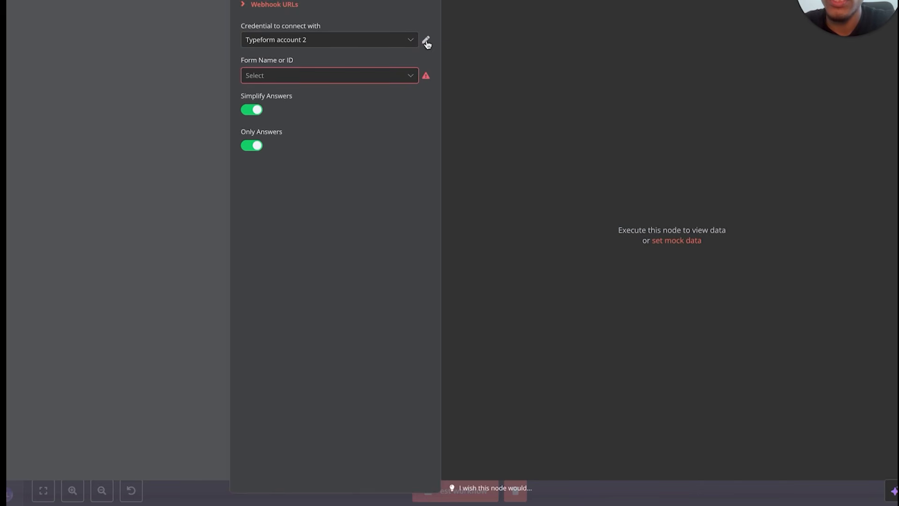
pyautogui.click(404, 75)
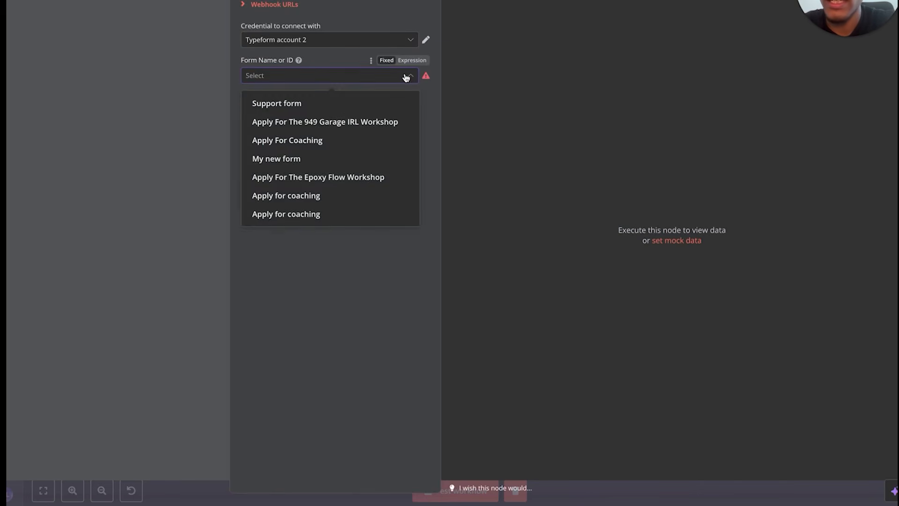
pyautogui.click(333, 107)
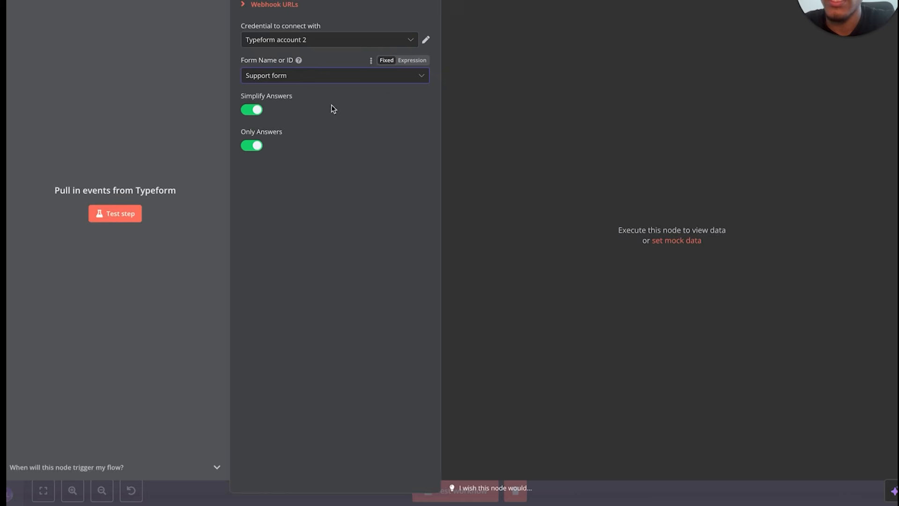
pyautogui.press('Escape')
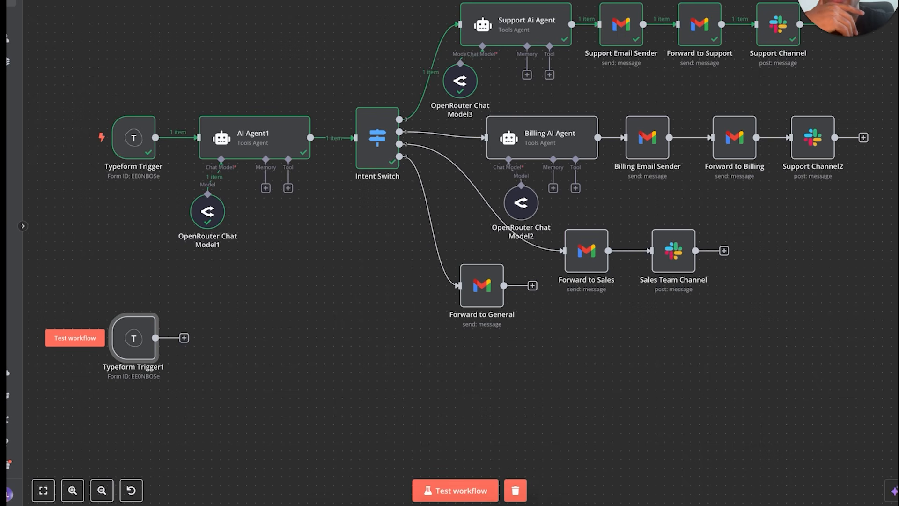
# - Begin adding a next step after Typeform Trigger1 from the Advanced AI nodes
pyautogui.click(184, 338)
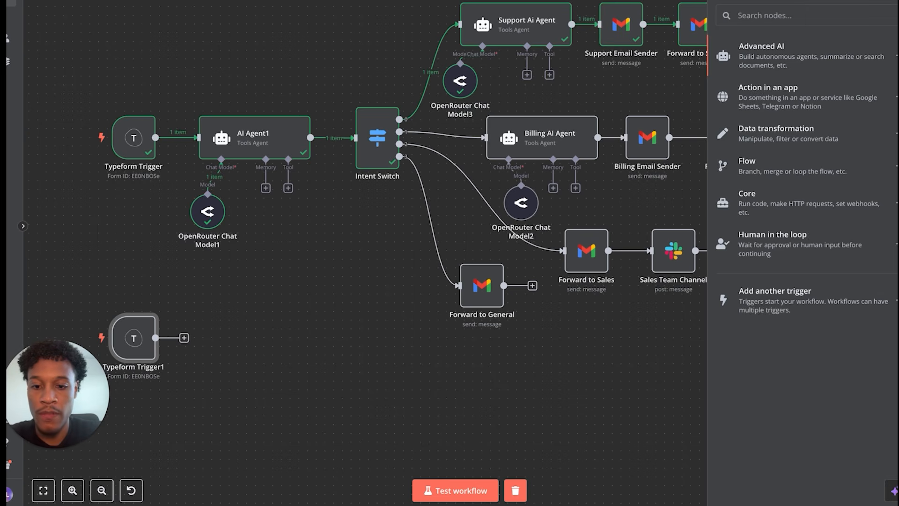
pyautogui.moveTo(40, 416); pyautogui.dragTo(40, 17)
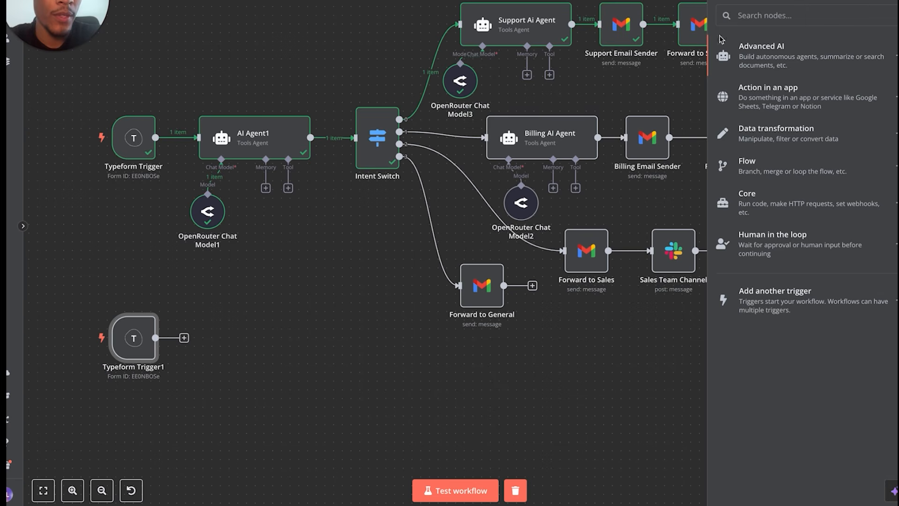
pyautogui.click(774, 58)
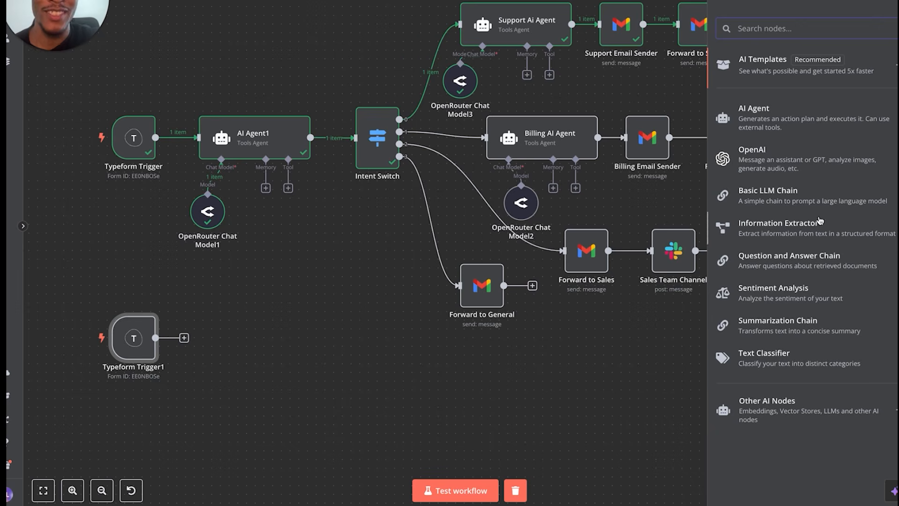
# - Add an AI Agent after Typeform Trigger1 with Source for Prompt set to Define below
pyautogui.click(813, 123)
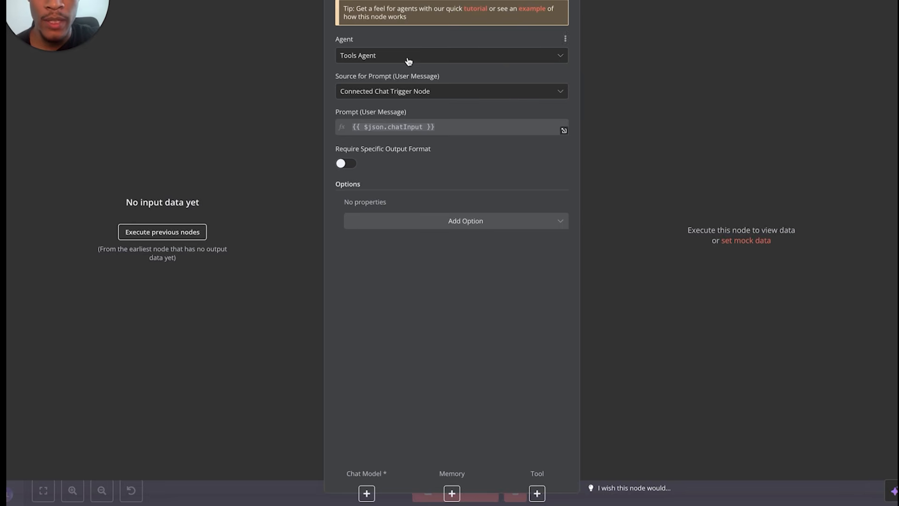
pyautogui.click(409, 93)
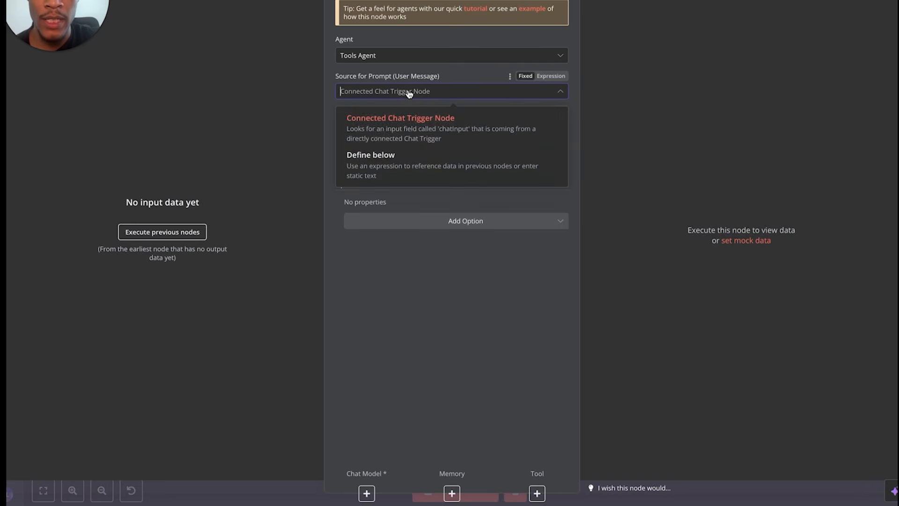
pyautogui.click(396, 172)
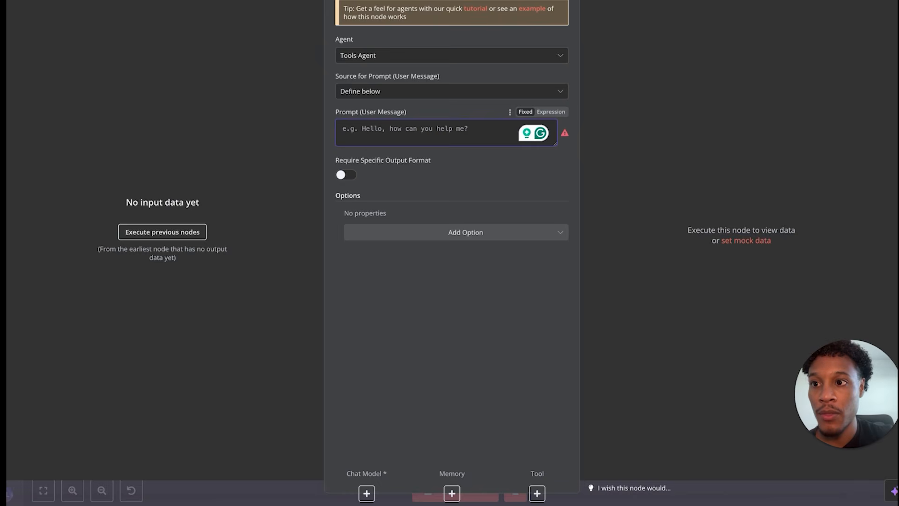
pyautogui.press('Escape')
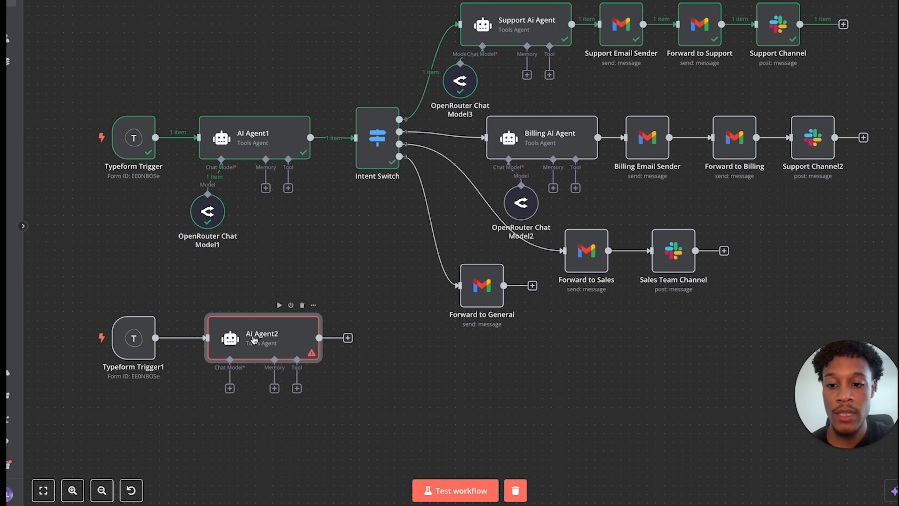
# - Attach an OpenRouter Chat Model with openai/gpt-4o-mini to AI Agent2
pyautogui.click(230, 388)
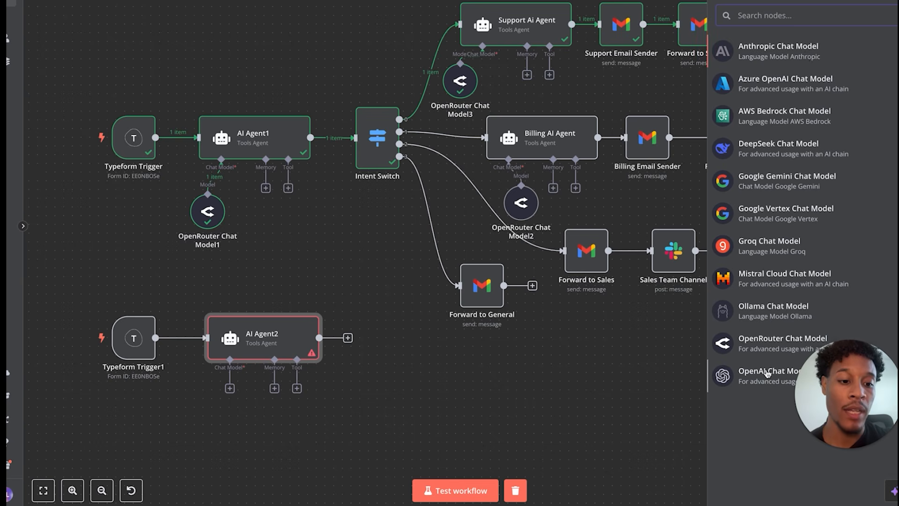
pyautogui.click(743, 344)
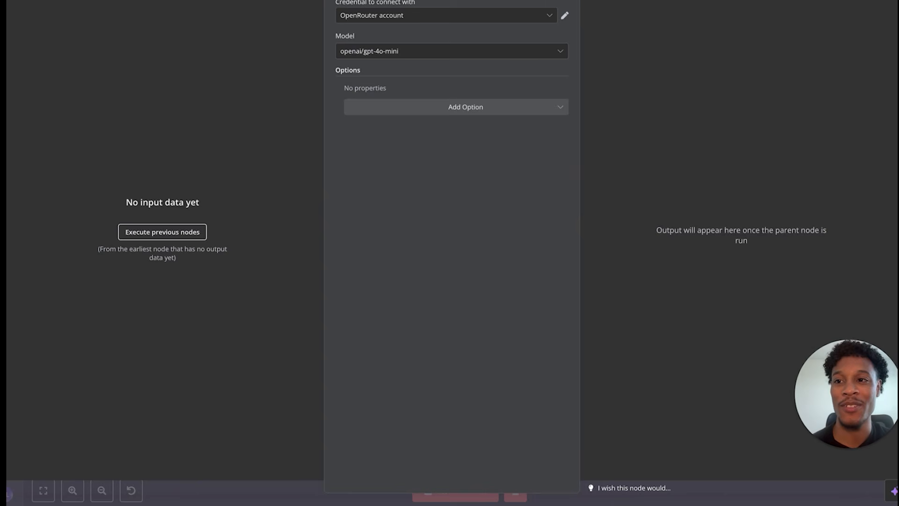
pyautogui.press('Escape')
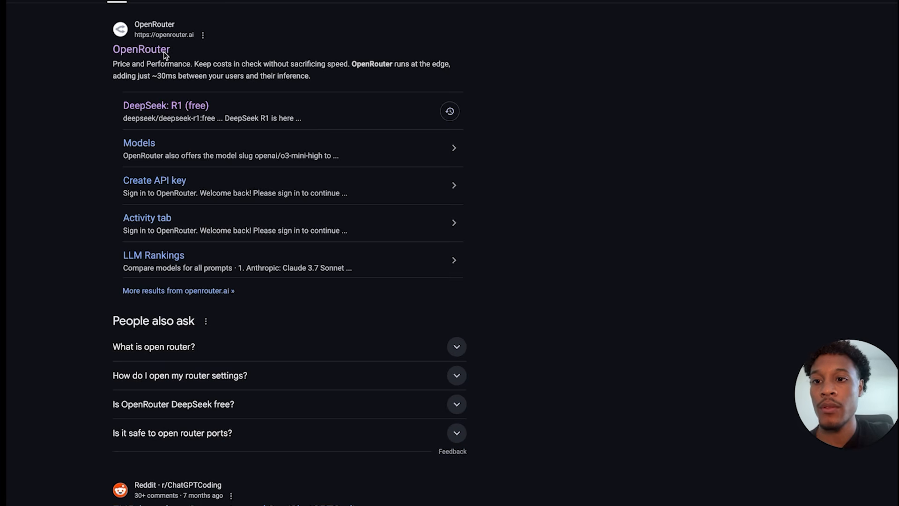
# - On OpenRouter, filter the model list to cheaper prompt pricing and browse the free models
pyautogui.click(127, 55)
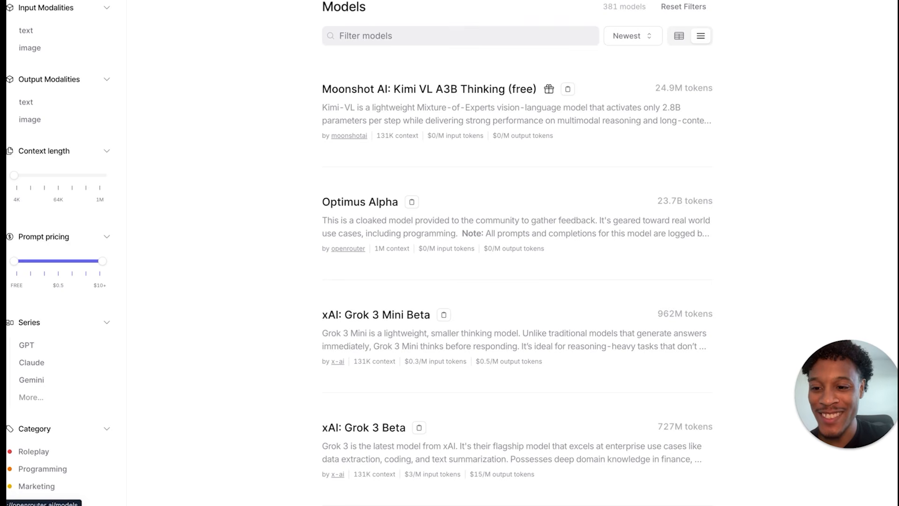
pyautogui.moveTo(103, 262); pyautogui.dragTo(47, 269)
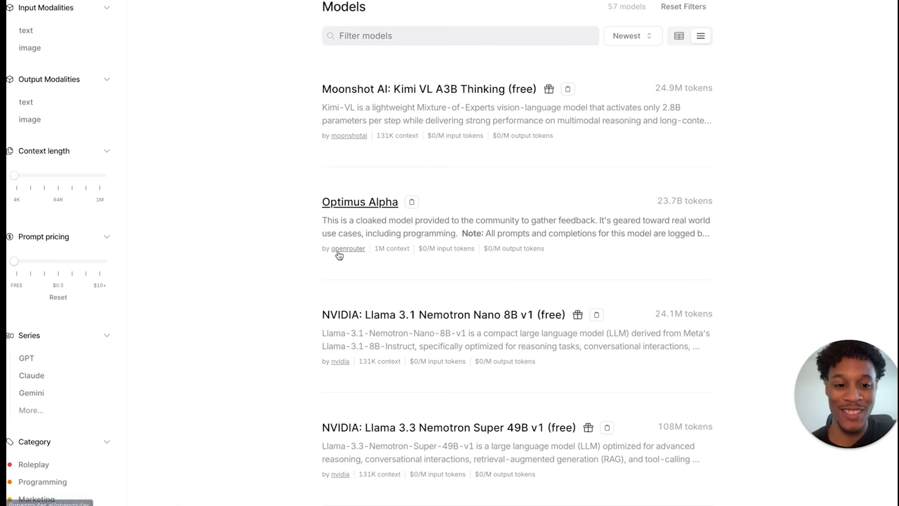
pyautogui.scroll(-3, 416, 267)
pyautogui.scroll(-7, 415, 267)
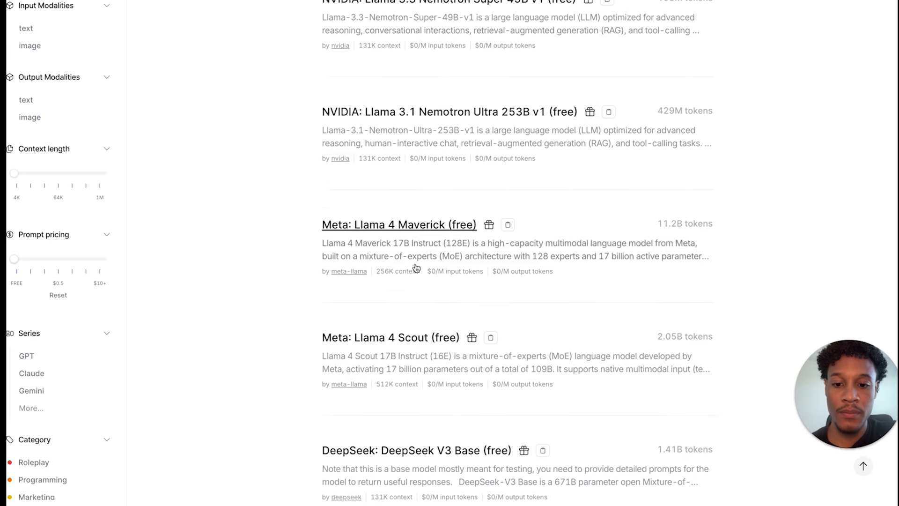
pyautogui.scroll(-2, 416, 267)
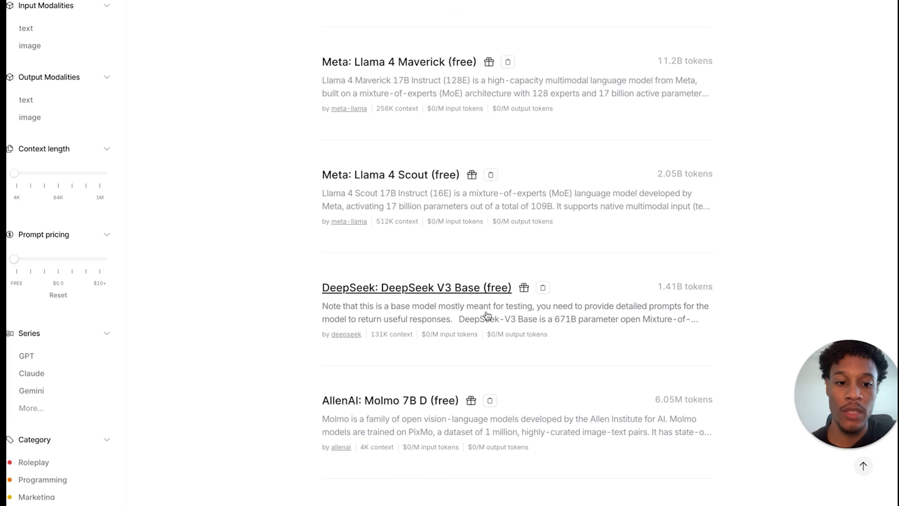
pyautogui.scroll(1, 485, 315)
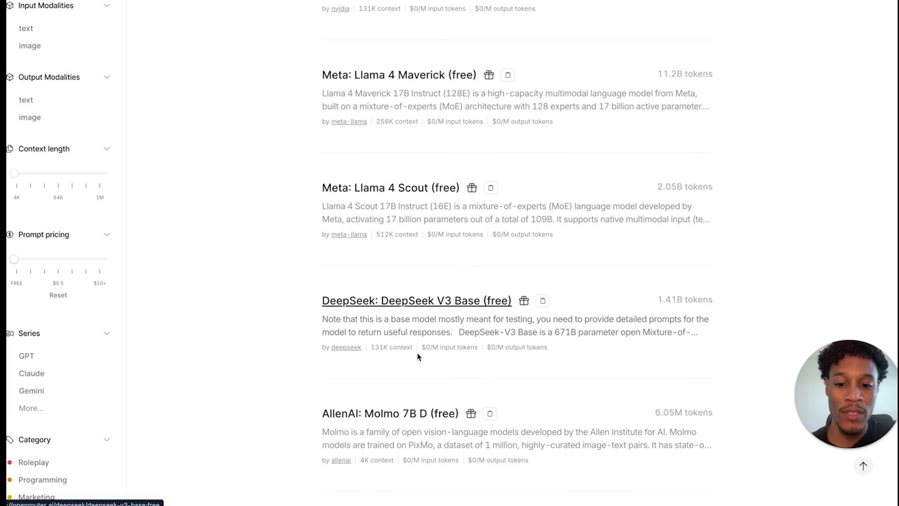
pyautogui.moveTo(423, 347); pyautogui.dragTo(585, 361)
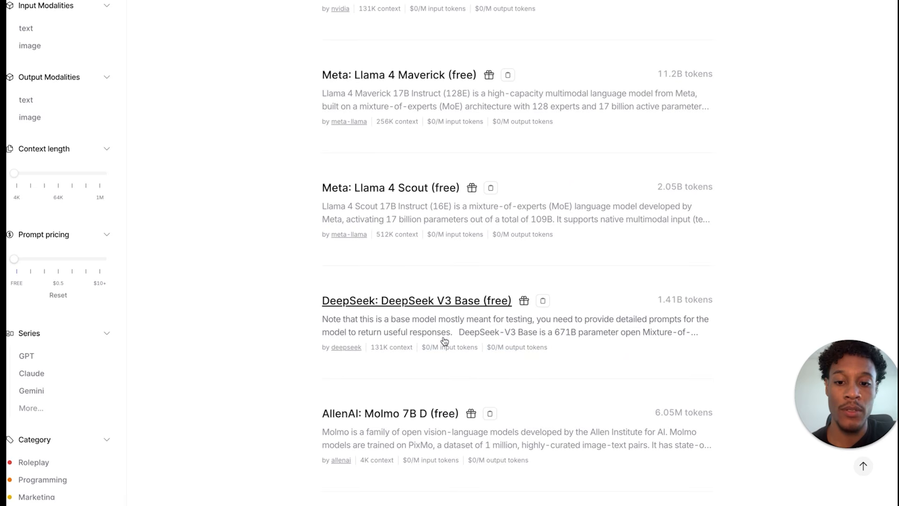
# - Open the DeepSeek: DeepSeek V3 Base (free) model page and view its API sample code
pyautogui.click(444, 302)
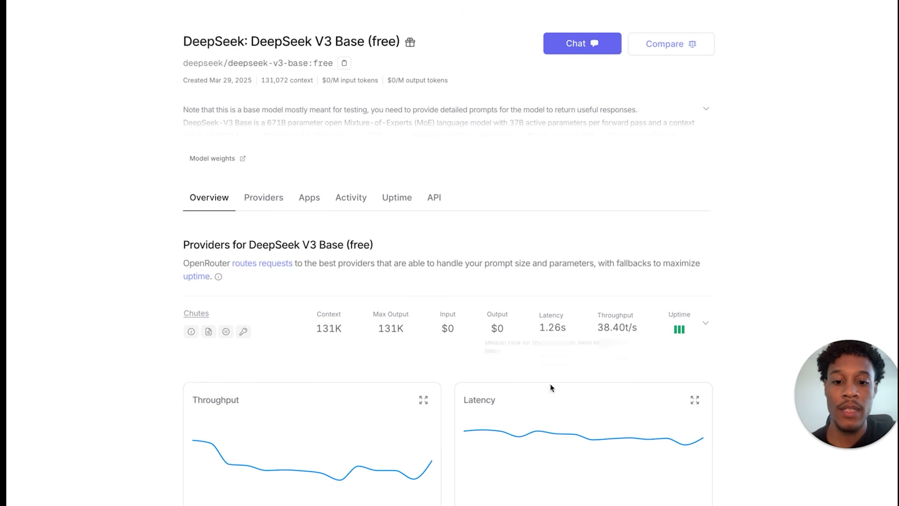
pyautogui.scroll(-4, 466, 466)
pyautogui.scroll(4, 465, 466)
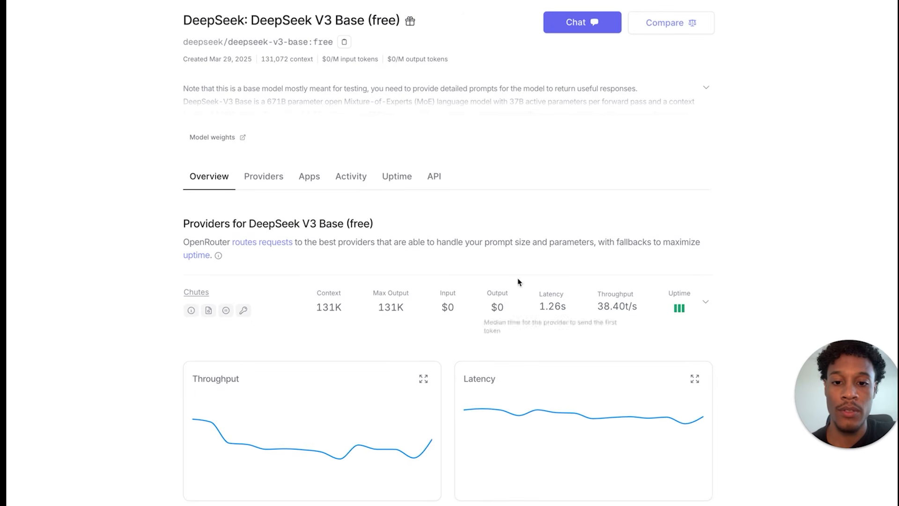
pyautogui.click(431, 181)
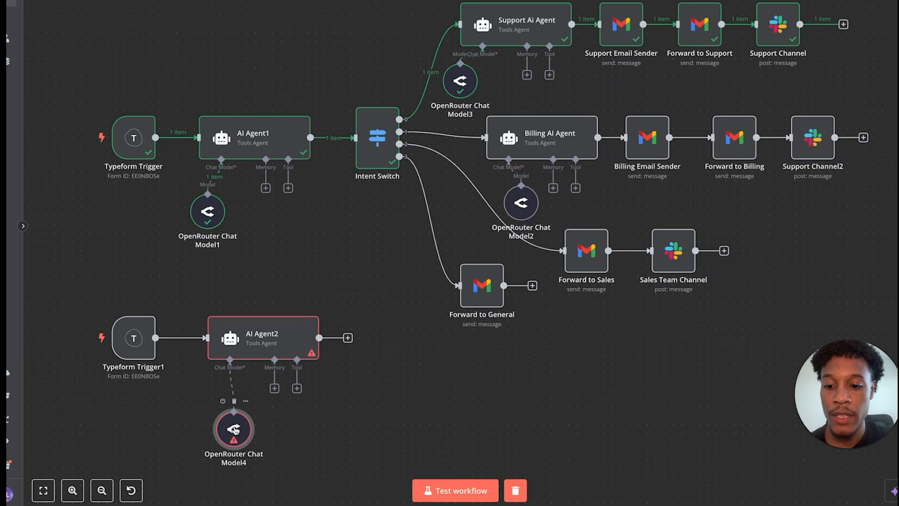
# - Verify OpenRouter Chat Model4's OpenRouter account credential, then move the node up beneath AI Agent2
pyautogui.doubleClick(234, 429)
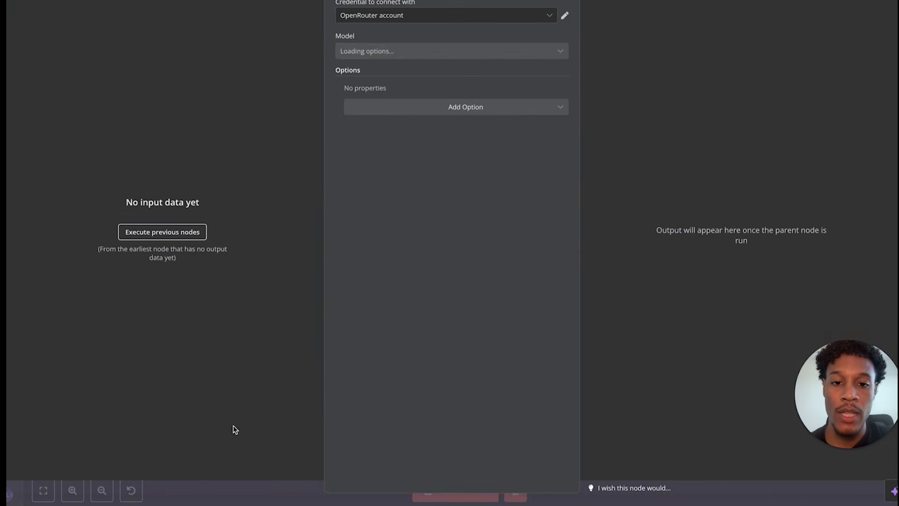
pyautogui.click(565, 17)
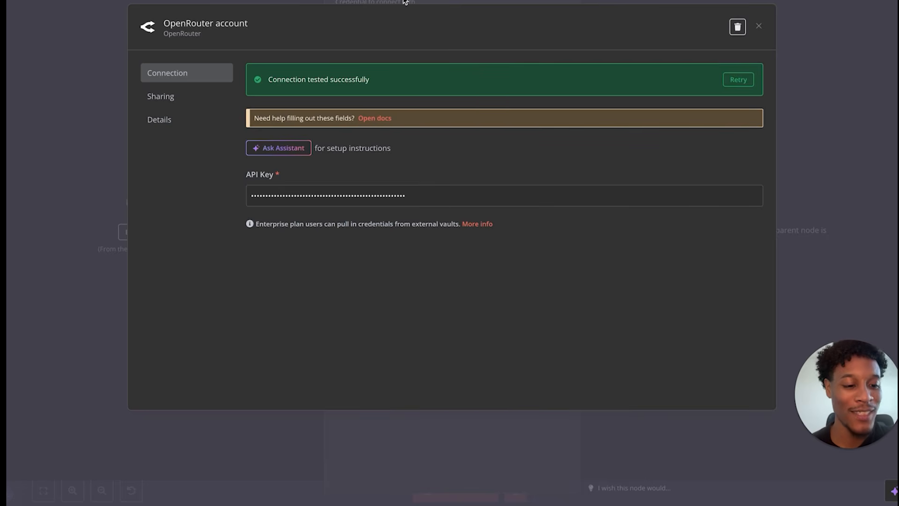
pyautogui.press('Escape')
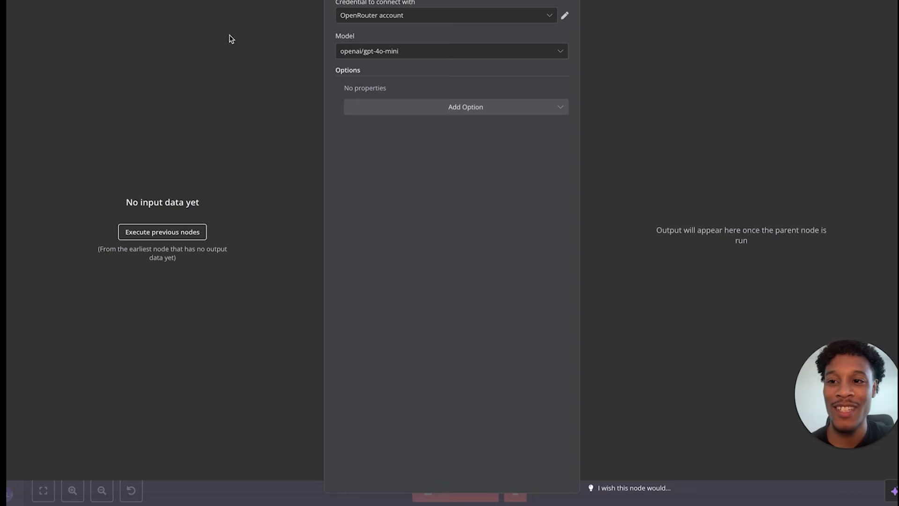
pyautogui.press('Escape')
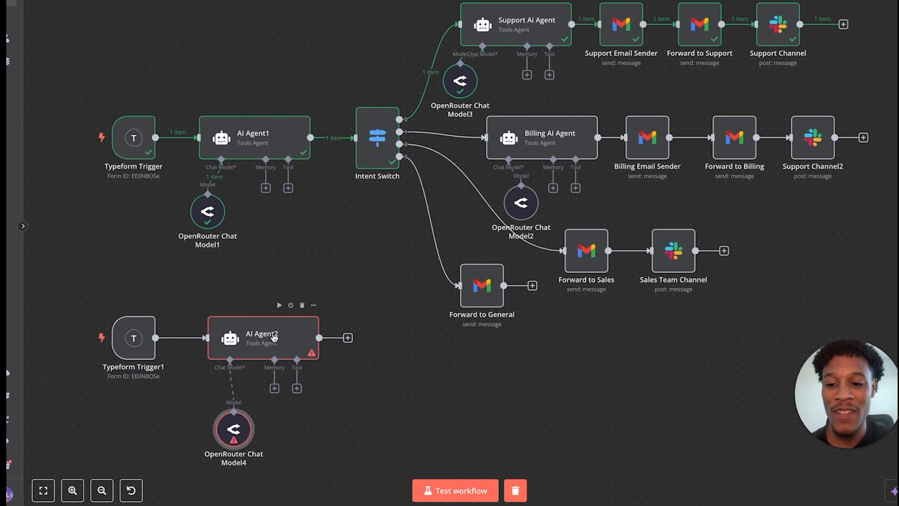
pyautogui.moveTo(234, 438)
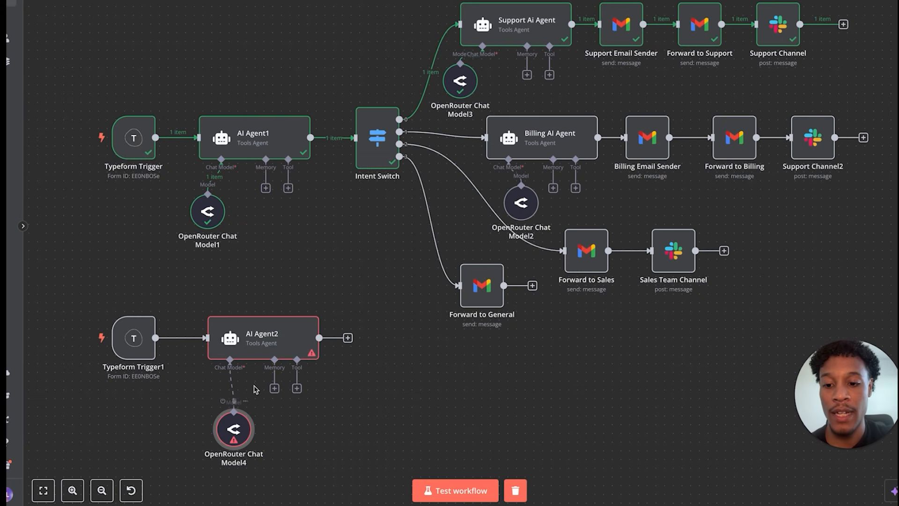
pyautogui.moveTo(235, 439); pyautogui.dragTo(208, 422)
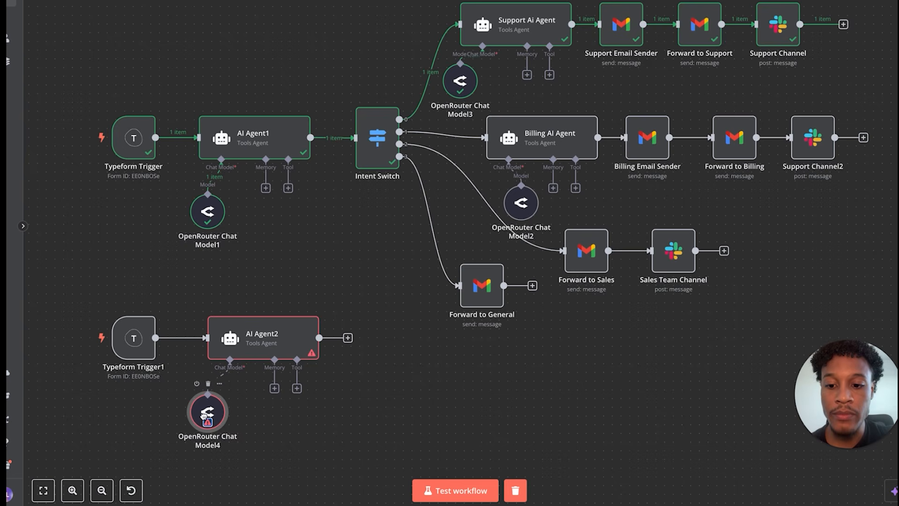
# - Copy AI Agent1's classifier prompt into AI Agent2's Prompt field as an expression
pyautogui.doubleClick(246, 139)
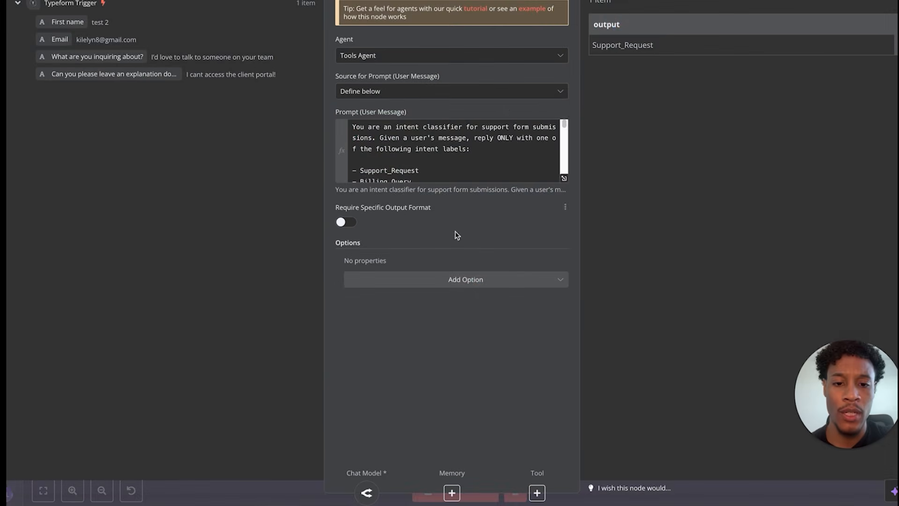
pyautogui.click(564, 182)
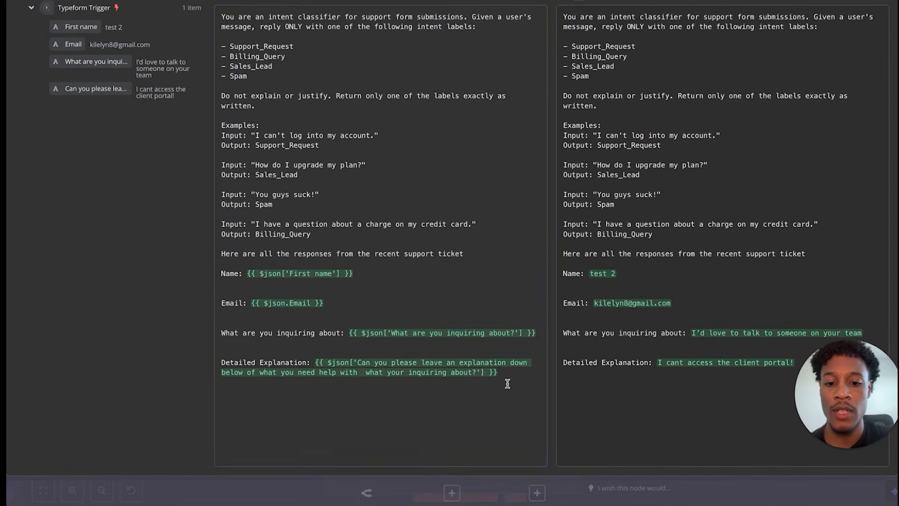
pyautogui.moveTo(511, 371); pyautogui.dragTo(220, 12)
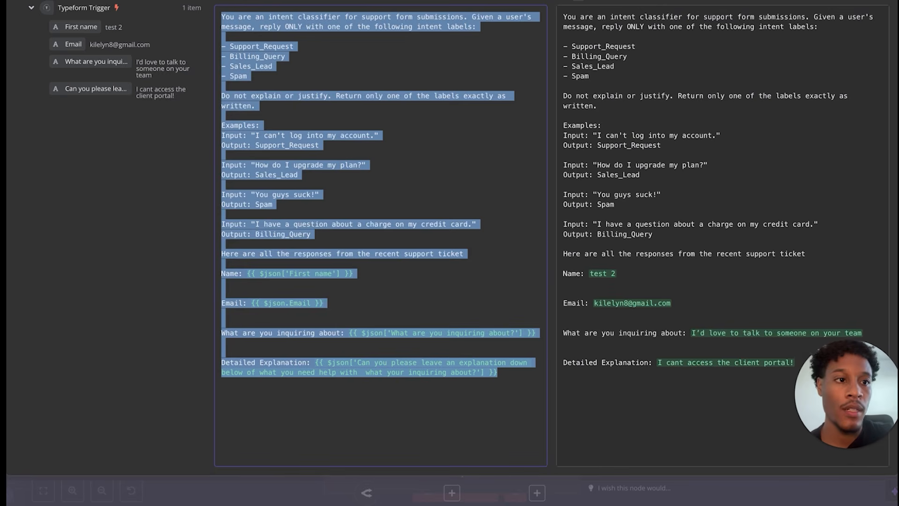
pyautogui.press('Escape')
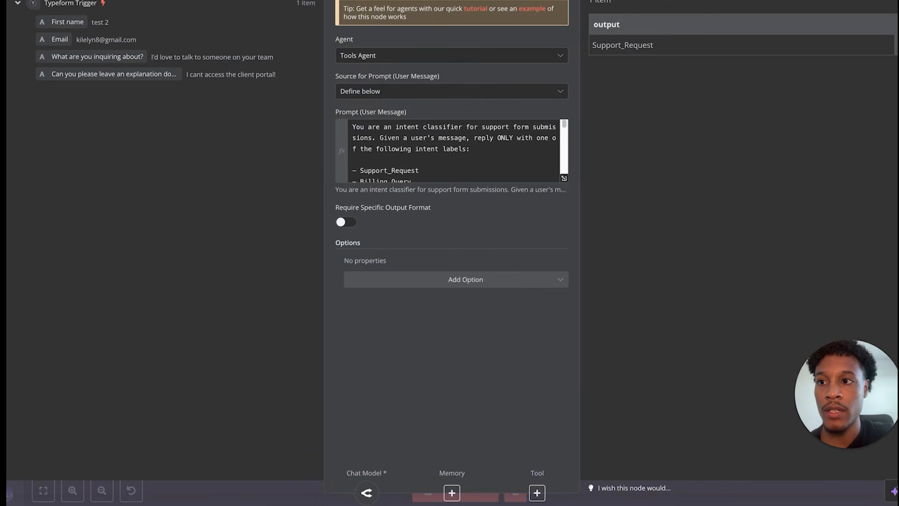
pyautogui.press('Escape')
pyautogui.doubleClick(283, 323)
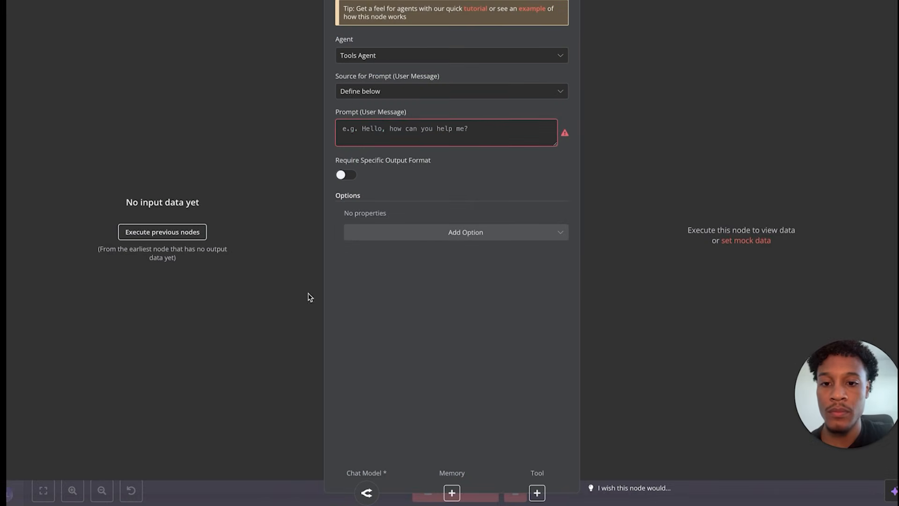
pyautogui.click(361, 137)
pyautogui.hotkey('ctrl', 'v')
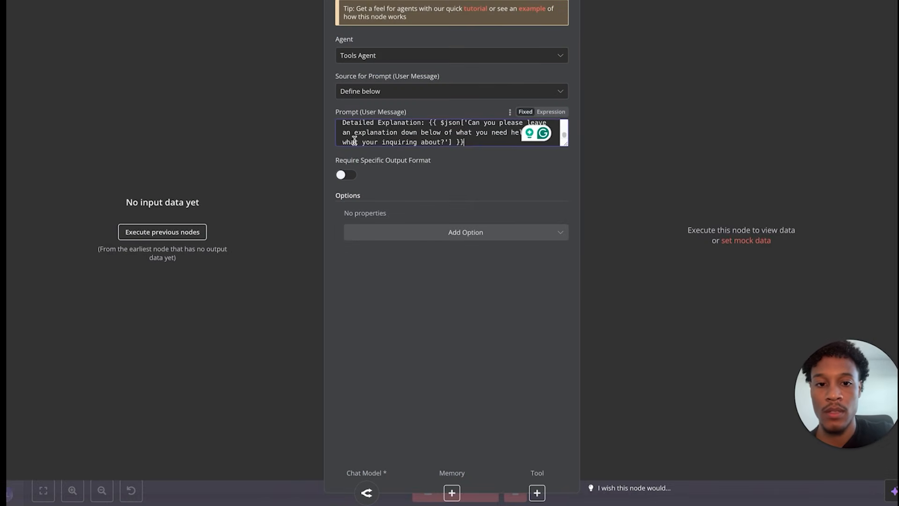
pyautogui.click(551, 112)
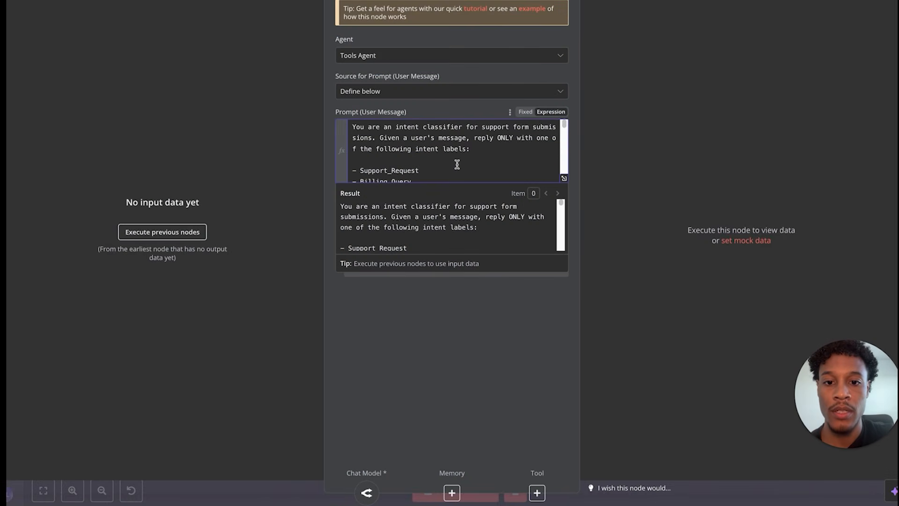
pyautogui.scroll(-5, 457, 164)
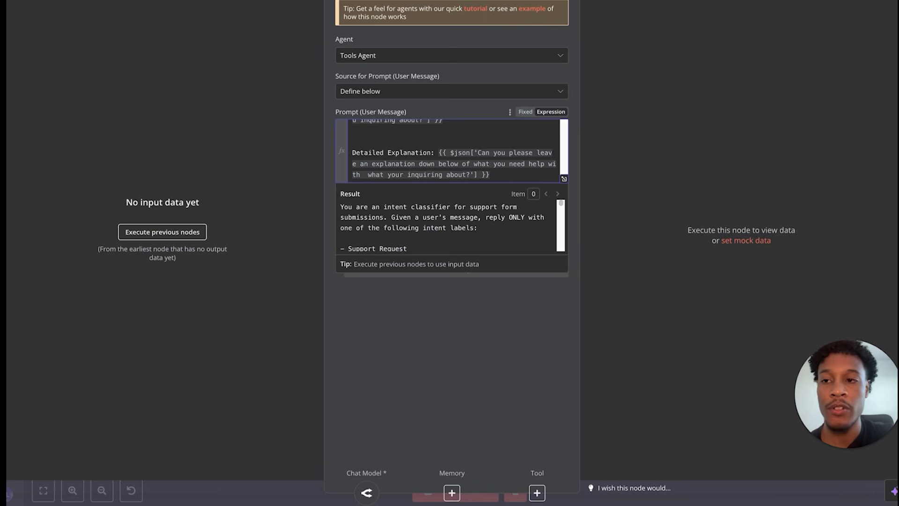
pyautogui.press('Escape')
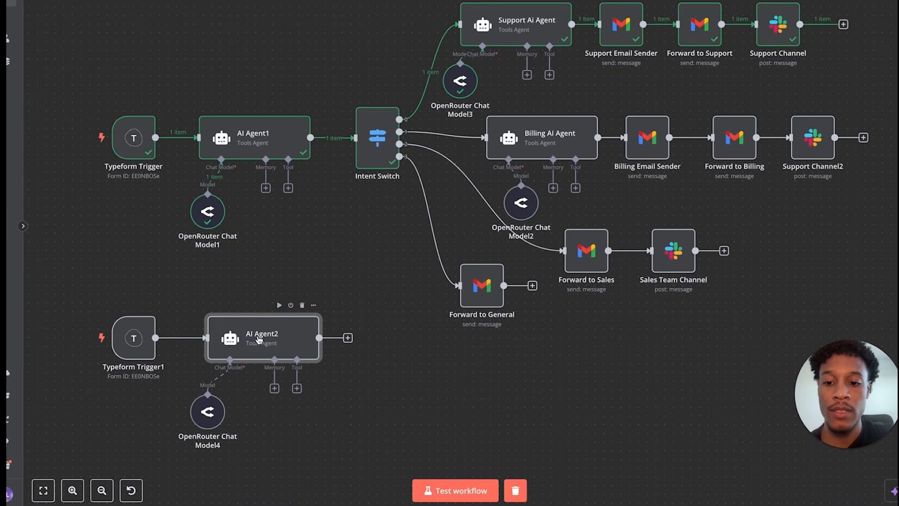
# - Compare AI Agent2's pasted prompt against AI Agent1's to confirm they match
pyautogui.doubleClick(289, 351)
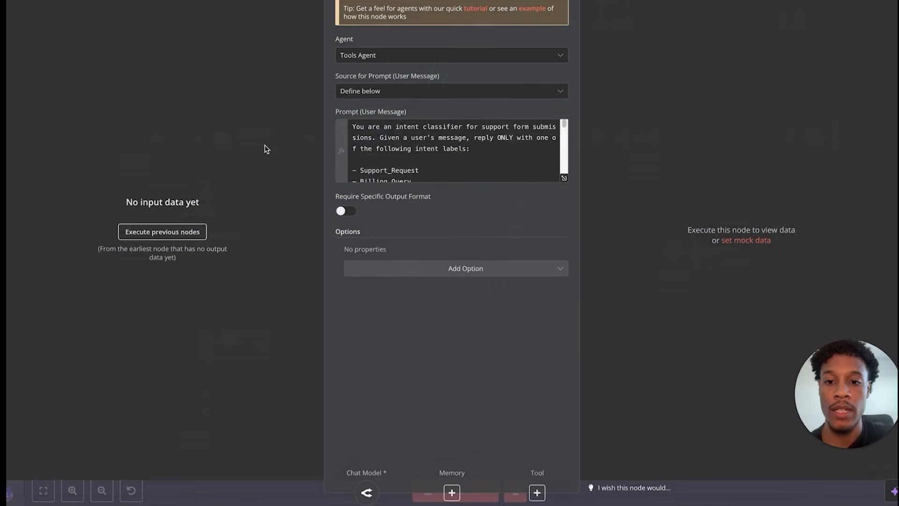
pyautogui.press('Escape')
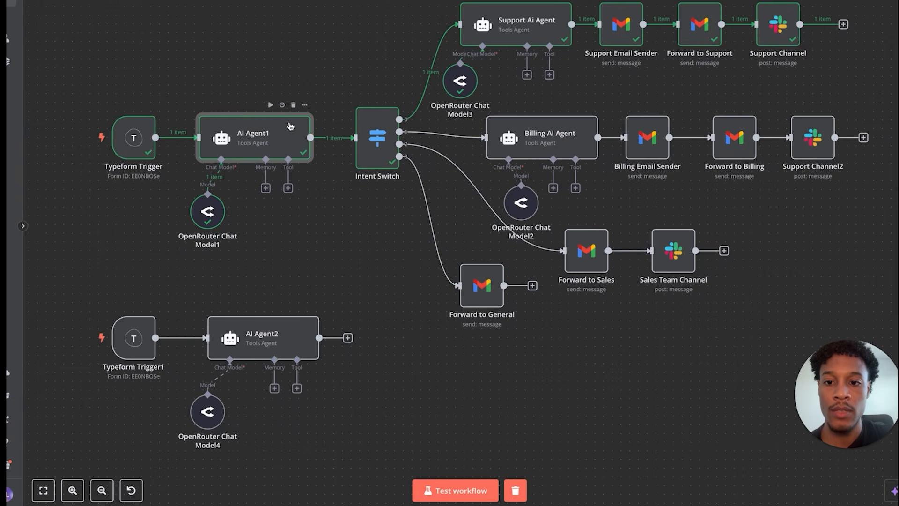
pyautogui.doubleClick(292, 127)
pyautogui.scroll(-5, 402, 148)
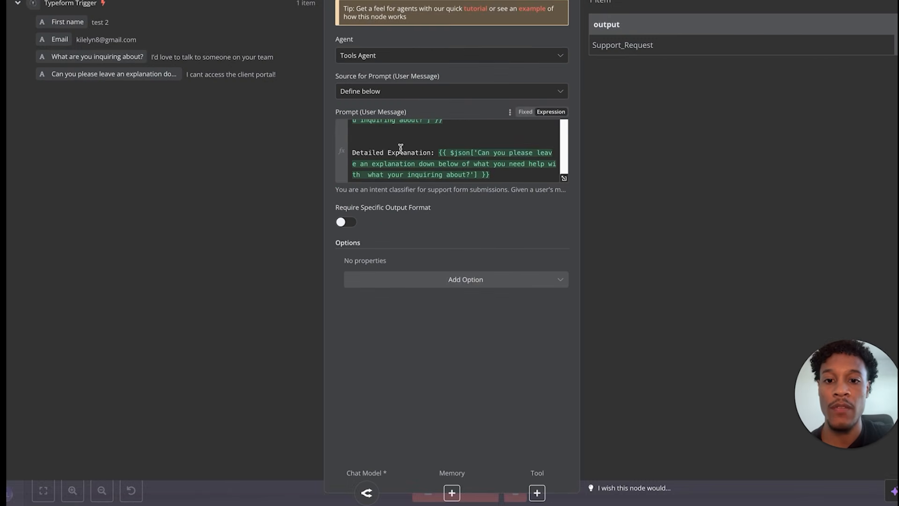
pyautogui.press('Escape')
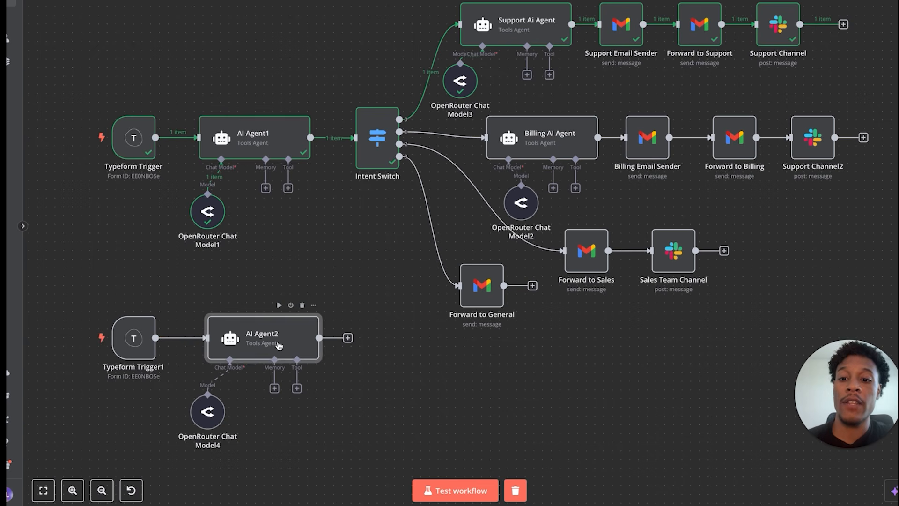
pyautogui.doubleClick(280, 350)
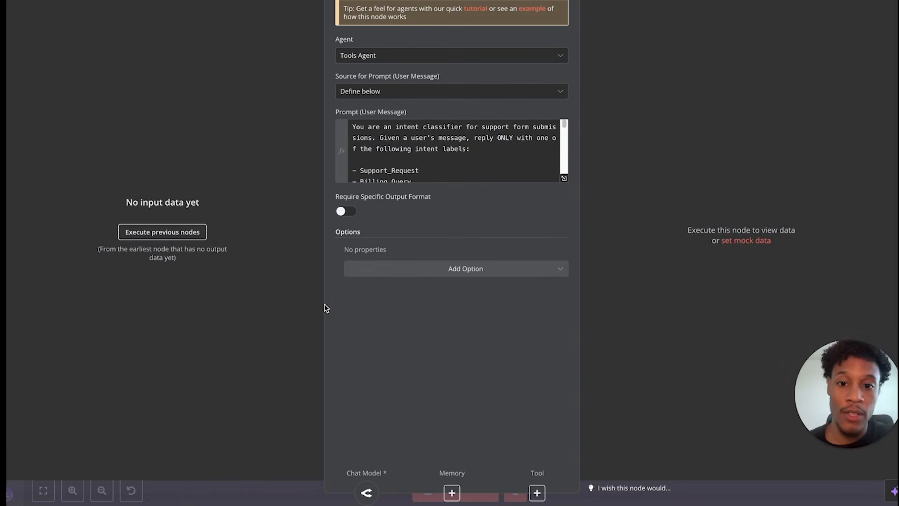
pyautogui.scroll(-10, 386, 176)
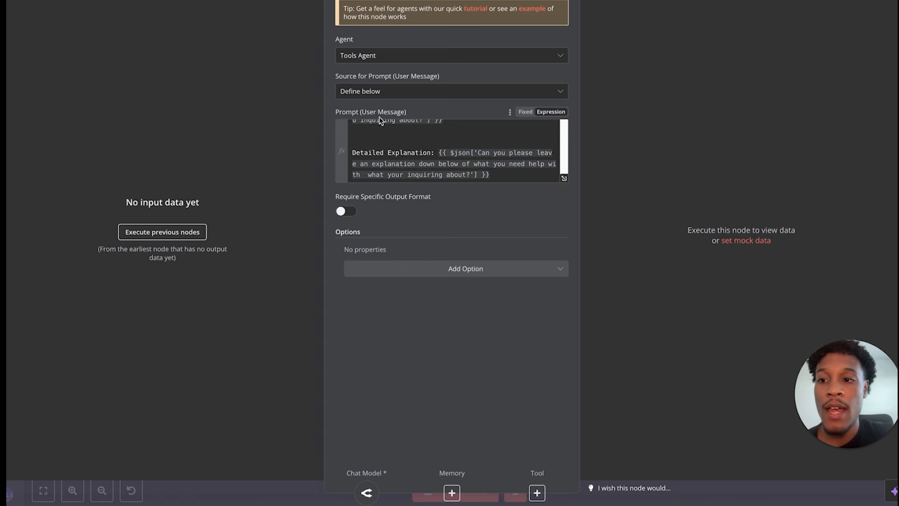
pyautogui.press('Escape')
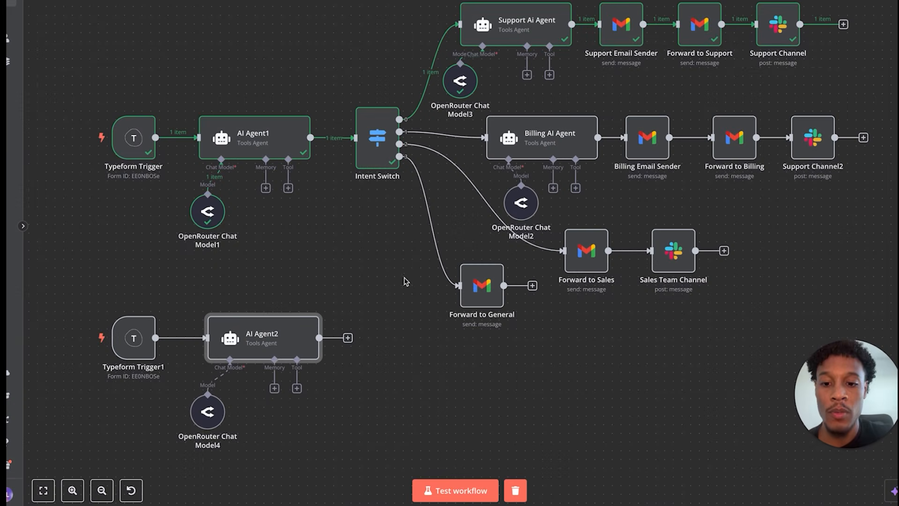
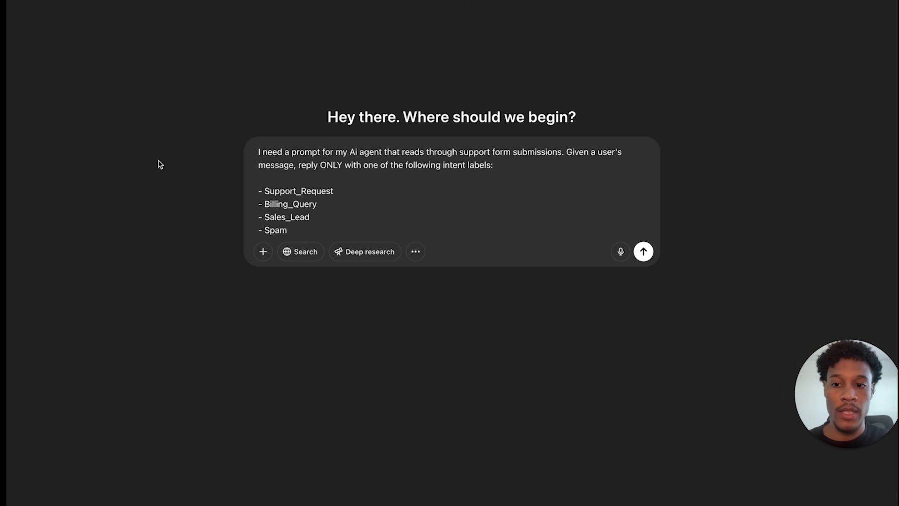
# - Ask ChatGPT for a prompt labelling form submissions Support_Request, Billing_Query, Sales_Lead or Spam
pyautogui.click(643, 251)
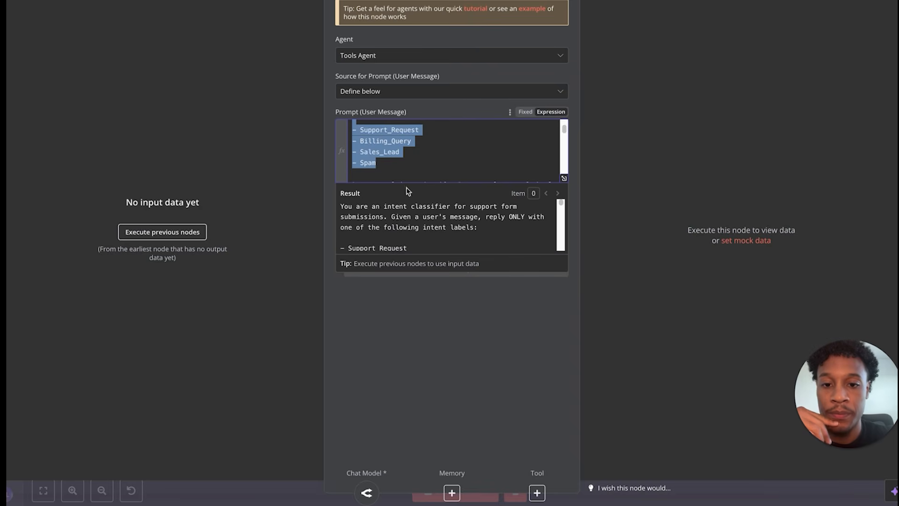
# - Close AI Agent2's prompt settings and start the workflow test listening for a Typeform submission
pyautogui.click(423, 154)
pyautogui.scroll(-10, 409, 163)
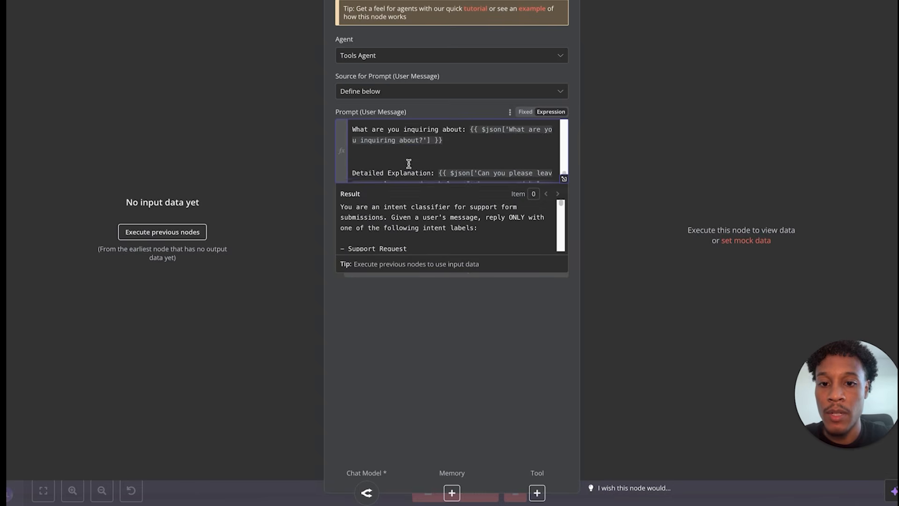
pyautogui.press('Escape')
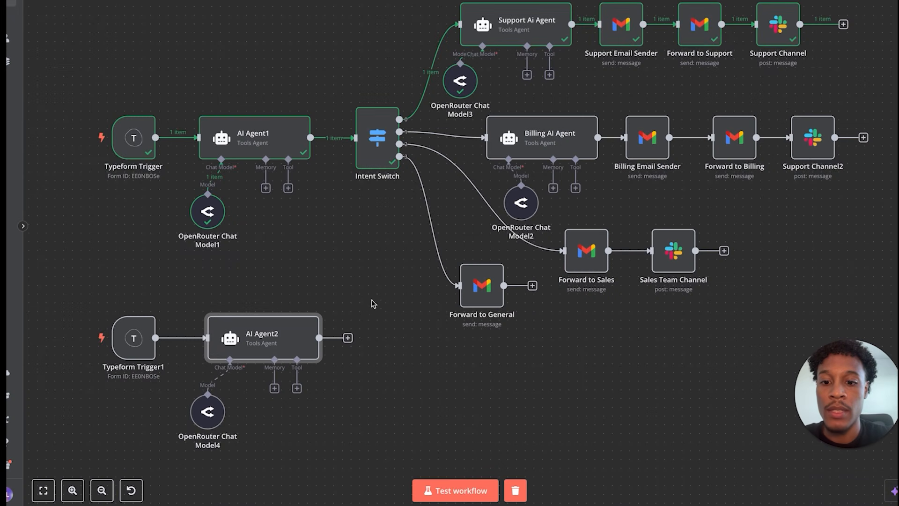
pyautogui.moveTo(177, 335)
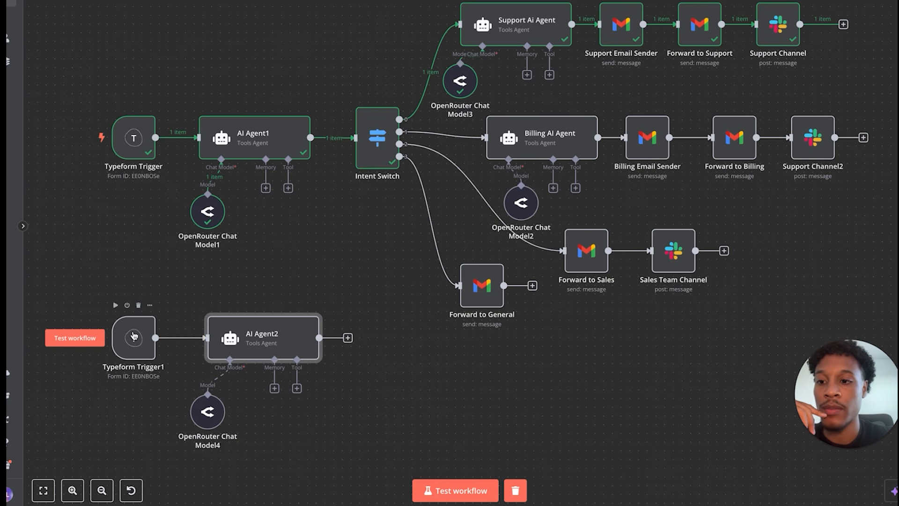
pyautogui.click(82, 340)
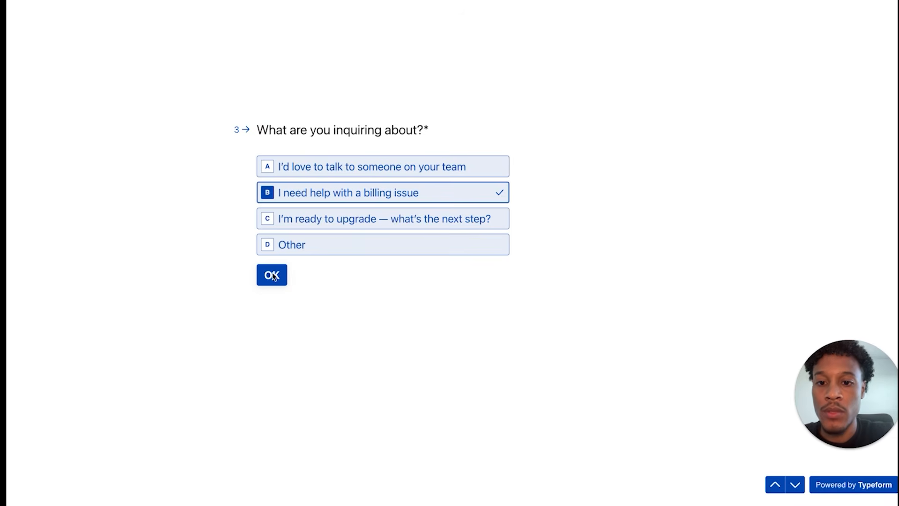
# - Submit a Typeform test choosing the billing-issue answer, explaining the need to update card info
pyautogui.click(275, 276)
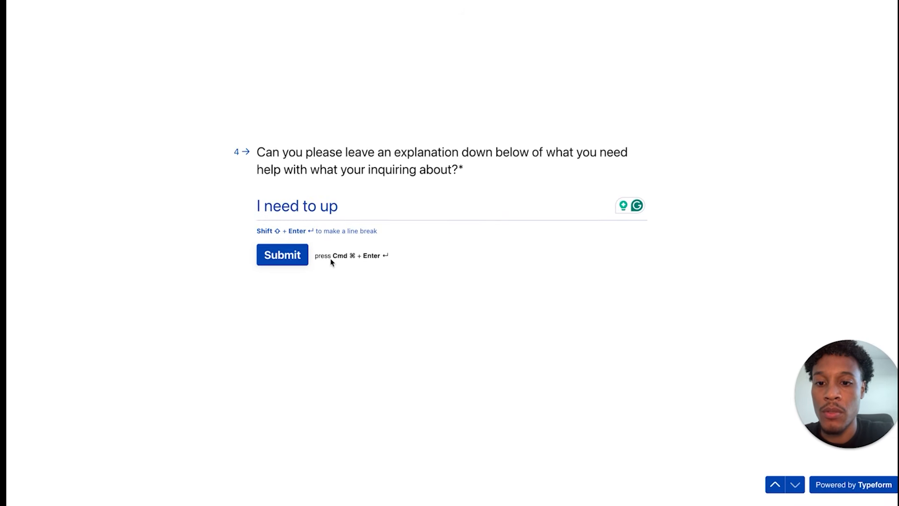
pyautogui.click(352, 205)
pyautogui.press('BackSpace')
pyautogui.press('BackSpace')
pyautogui.press('BackSpace')
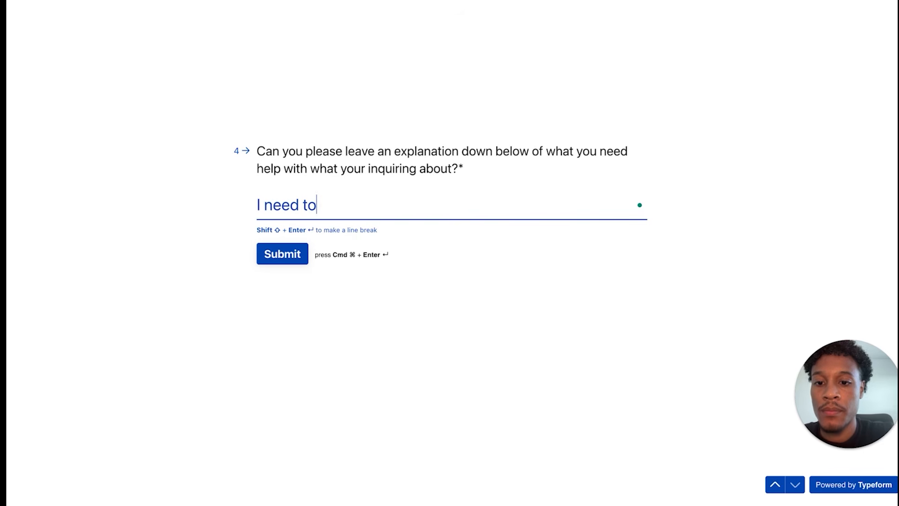
pyautogui.write('date')
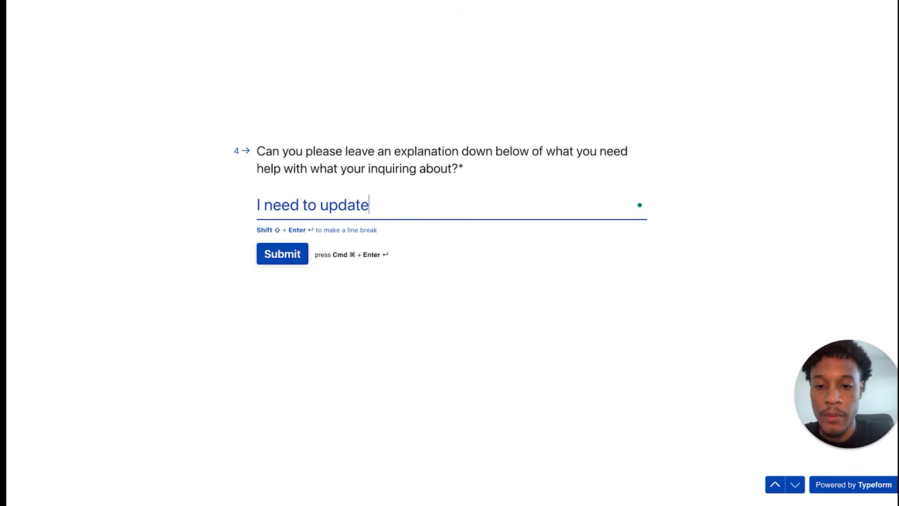
pyautogui.write(' my card info')
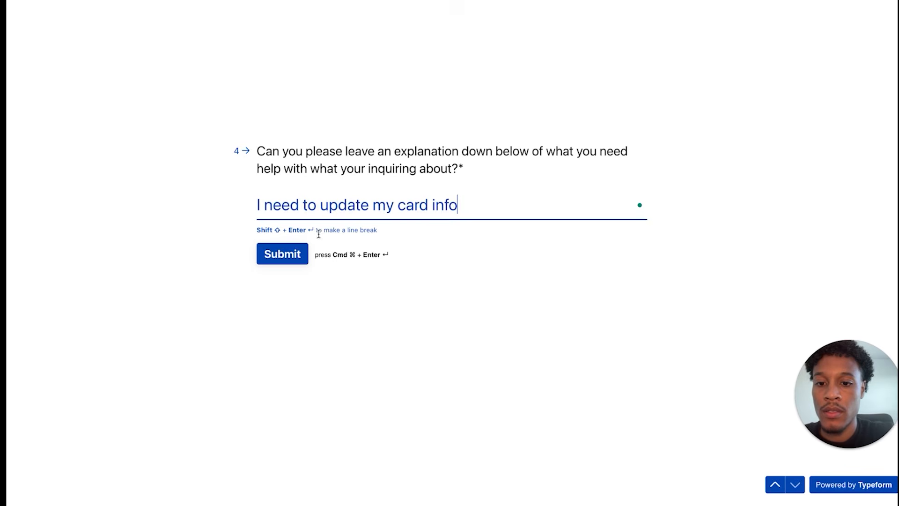
pyautogui.click(290, 251)
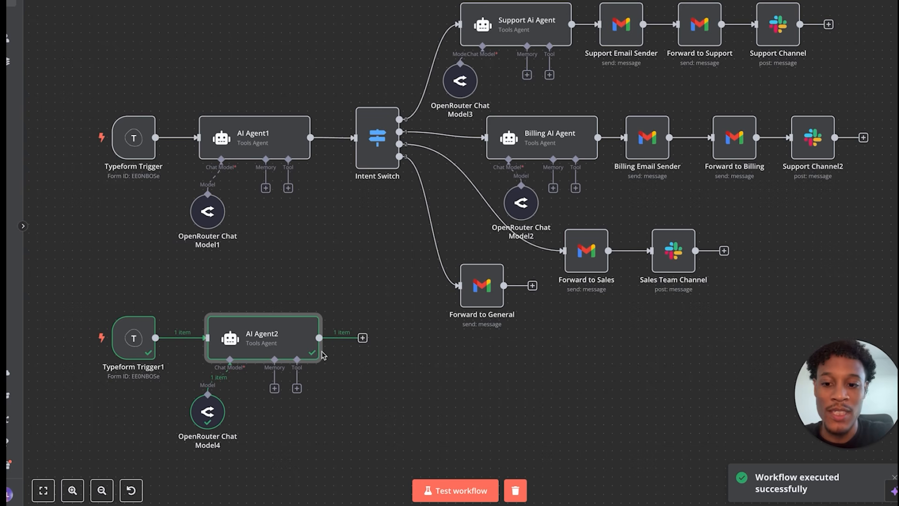
# - Inspect Typeform Trigger1's received data, then AI Agent2's Billing_Query result and filled-in prompt
pyautogui.doubleClick(127, 331)
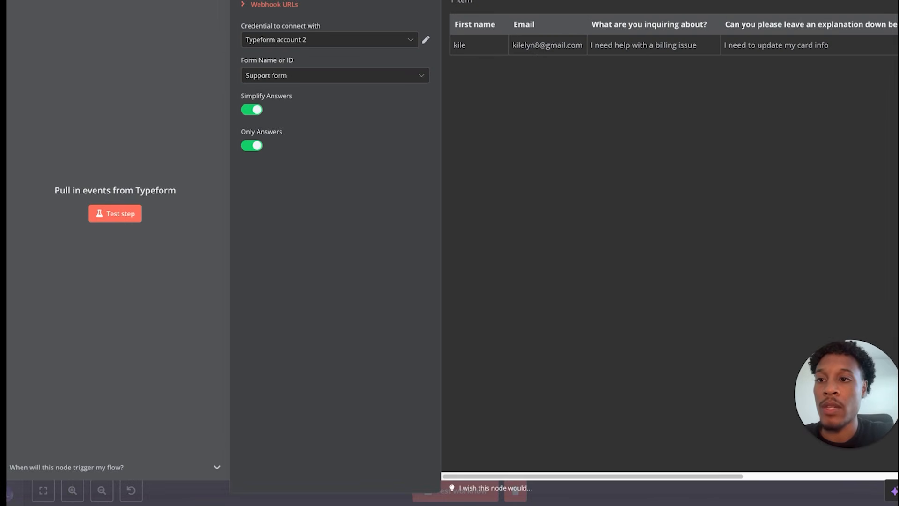
pyautogui.press('Escape')
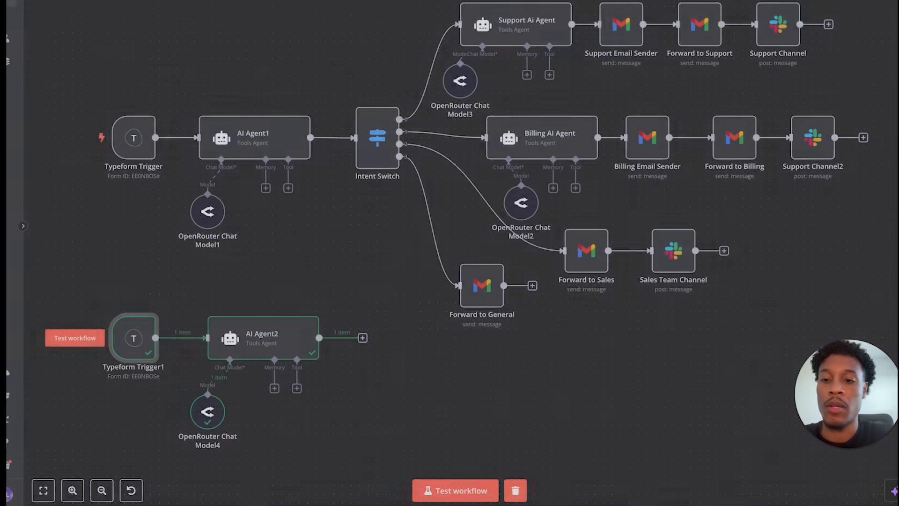
pyautogui.doubleClick(262, 342)
pyautogui.scroll(-5, 396, 142)
pyautogui.scroll(-8, 396, 142)
pyautogui.scroll(-4, 396, 142)
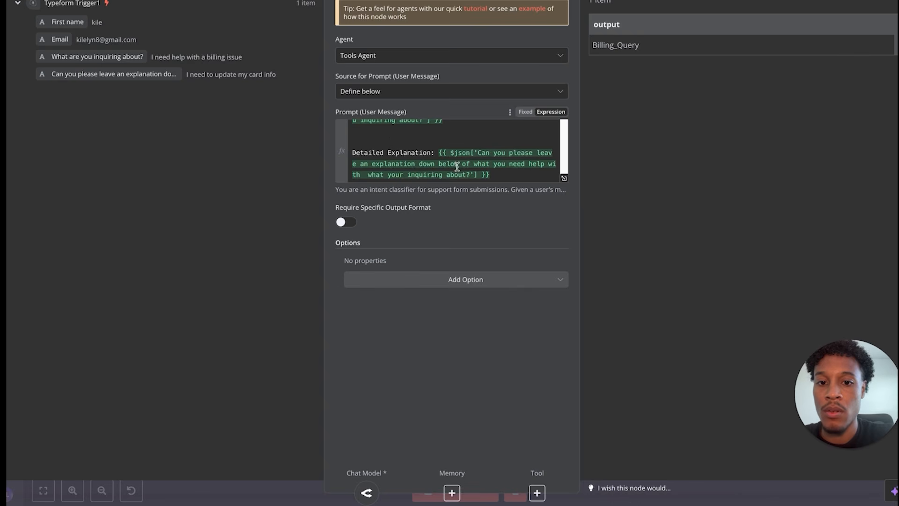
pyautogui.scroll(8, 456, 166)
pyautogui.moveTo(68, 22)
pyautogui.mouseDown()
pyautogui.moveTo(143, 22)
pyautogui.moveTo(419, 168)
pyautogui.moveTo(284, 127)
pyautogui.moveTo(79, 12)
pyautogui.mouseUp()
# - In the full-size editor, delete the Name, Email, inquiry and Detailed Explanation expressions and add spacing
pyautogui.click(564, 178)
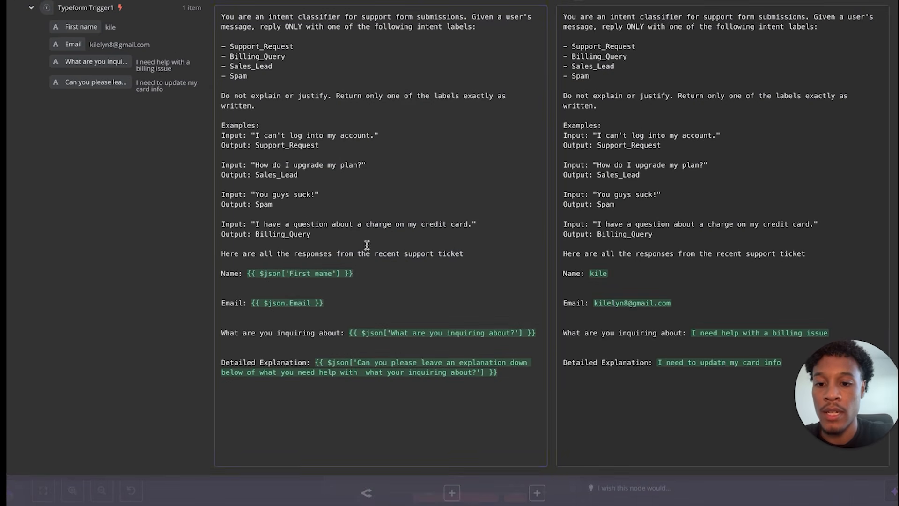
pyautogui.moveTo(248, 274); pyautogui.dragTo(401, 273)
pyautogui.press('BackSpace')
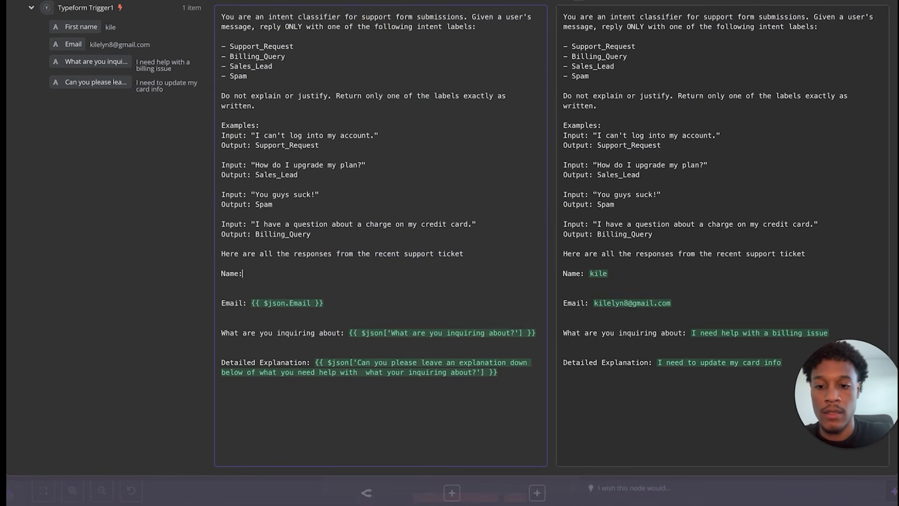
pyautogui.moveTo(325, 303); pyautogui.dragTo(250, 305)
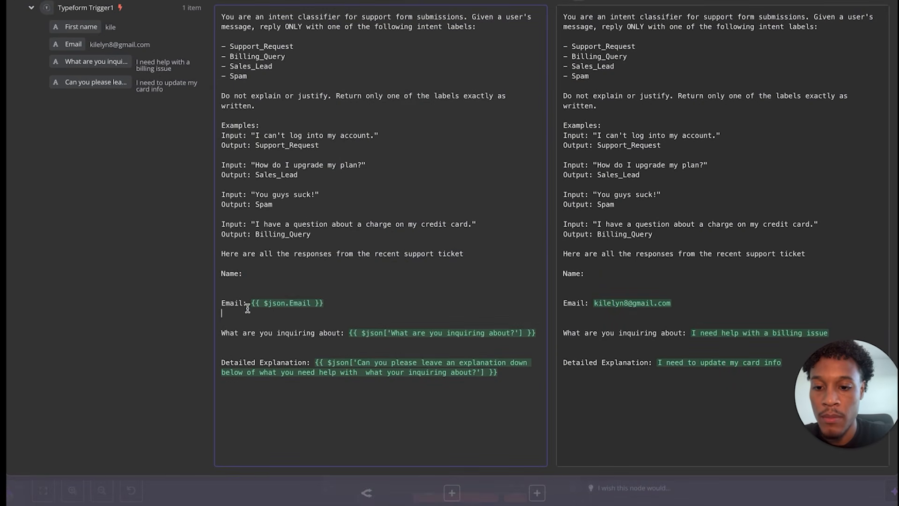
pyautogui.press('BackSpace')
pyautogui.moveTo(348, 324); pyautogui.dragTo(547, 329)
pyautogui.press('BackSpace')
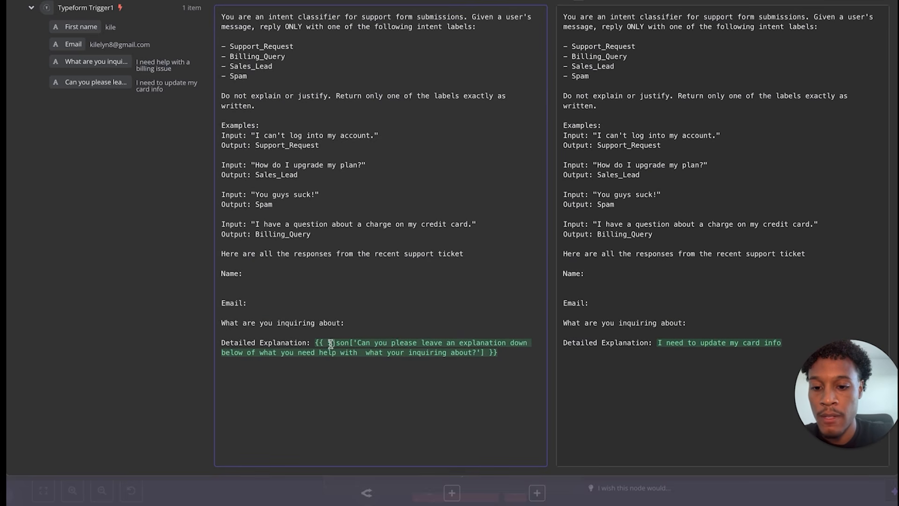
pyautogui.moveTo(311, 344); pyautogui.dragTo(497, 378)
pyautogui.press('BackSpace')
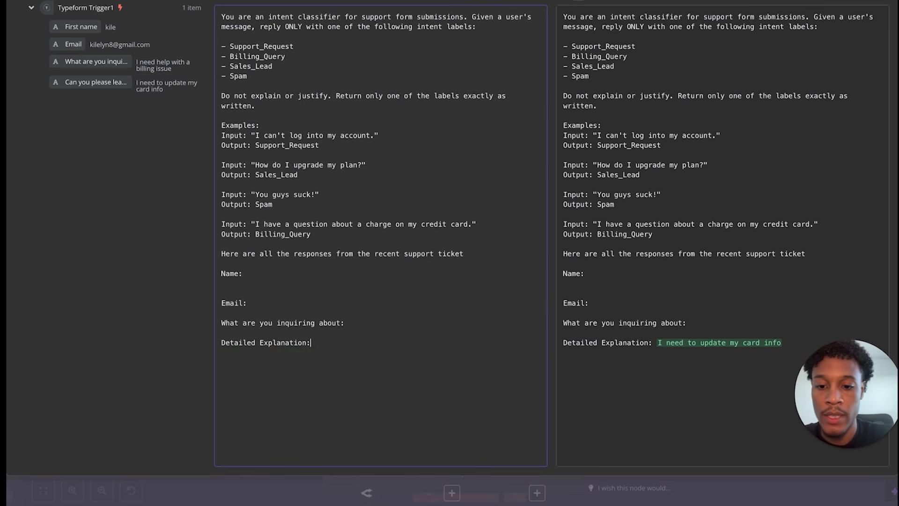
pyautogui.press('Return')
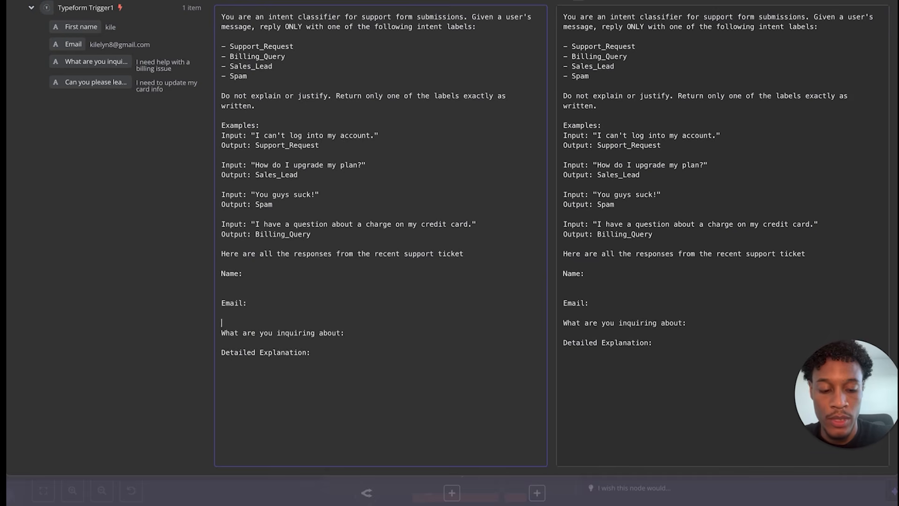
pyautogui.press('Down')
pyautogui.press('Down')
pyautogui.press('Return')
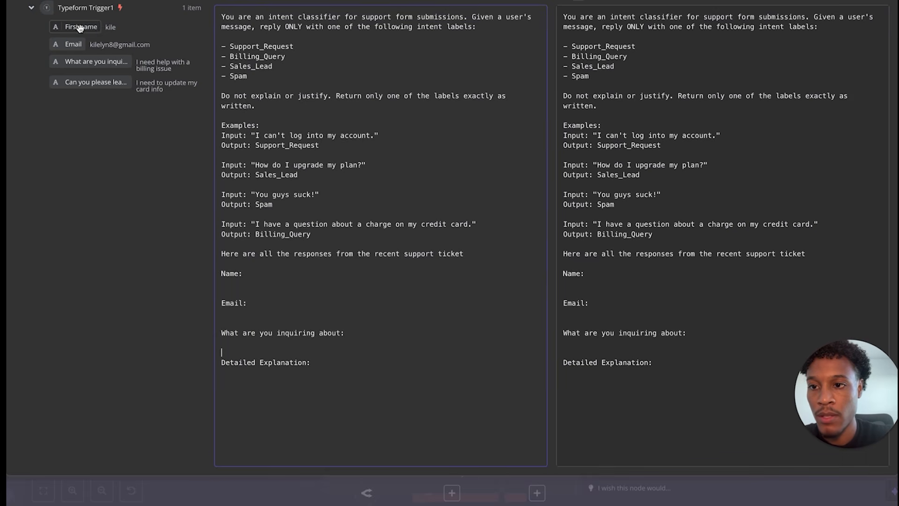
# - Drag Typeform Trigger1's First name, Email, inquiry and explanation fields back after their prompt labels
pyautogui.rightClick(80, 29)
pyautogui.click(246, 289)
pyautogui.moveTo(84, 38); pyautogui.dragTo(256, 275)
pyautogui.click(242, 273)
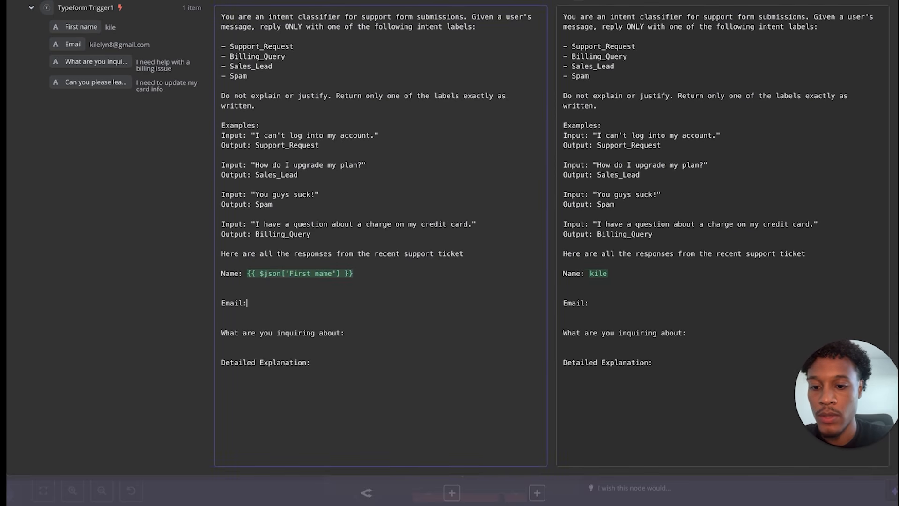
pyautogui.moveTo(84, 49); pyautogui.dragTo(273, 305)
pyautogui.click(259, 316)
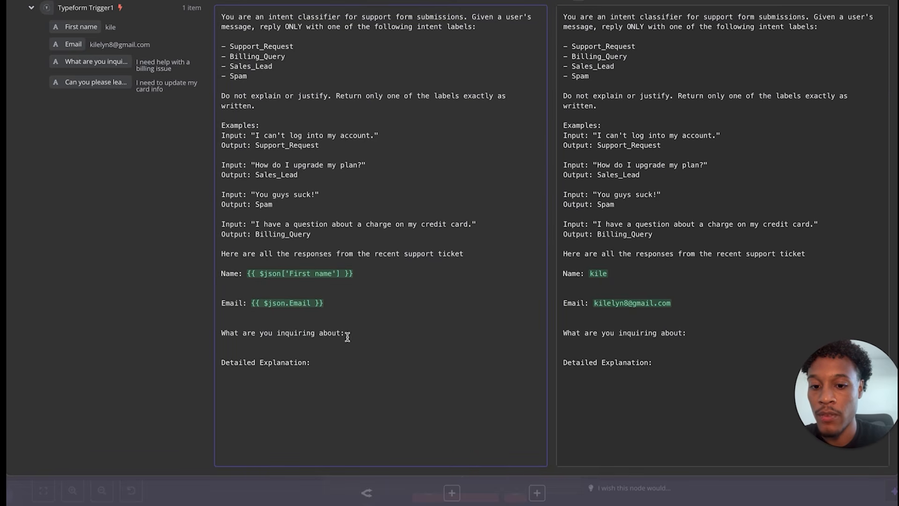
pyautogui.moveTo(93, 62); pyautogui.dragTo(363, 336)
pyautogui.click(340, 357)
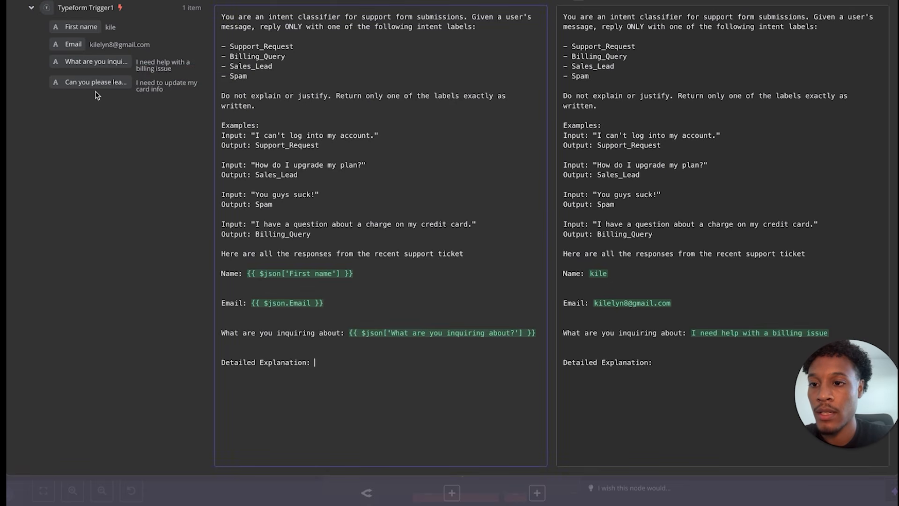
pyautogui.moveTo(95, 83); pyautogui.dragTo(319, 365)
pyautogui.click(311, 401)
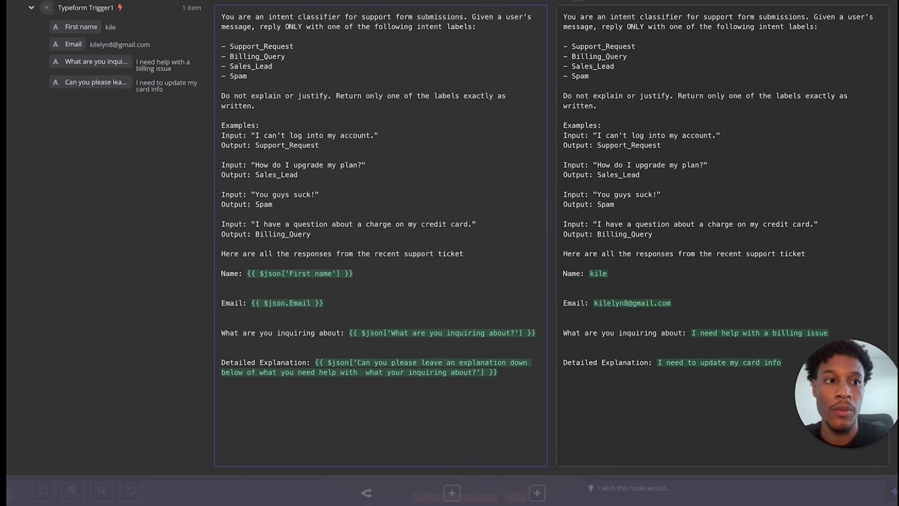
pyautogui.press('Escape')
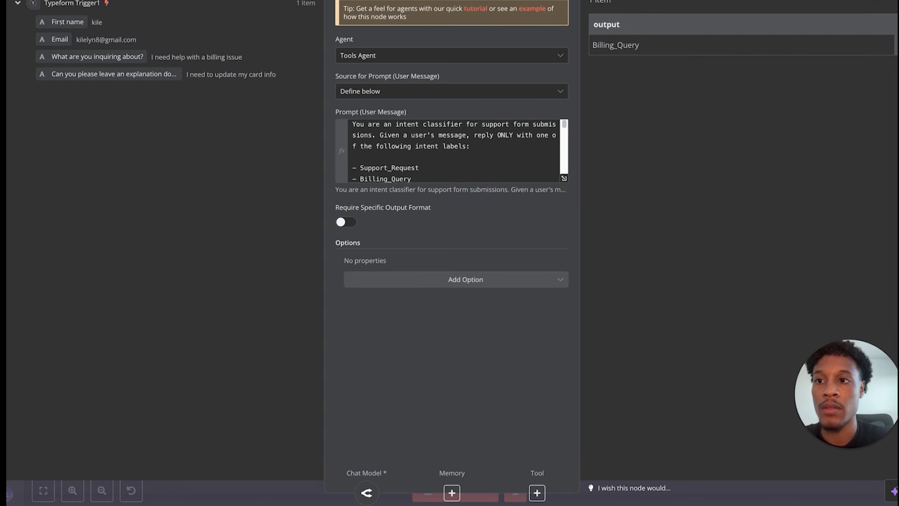
pyautogui.press('Escape')
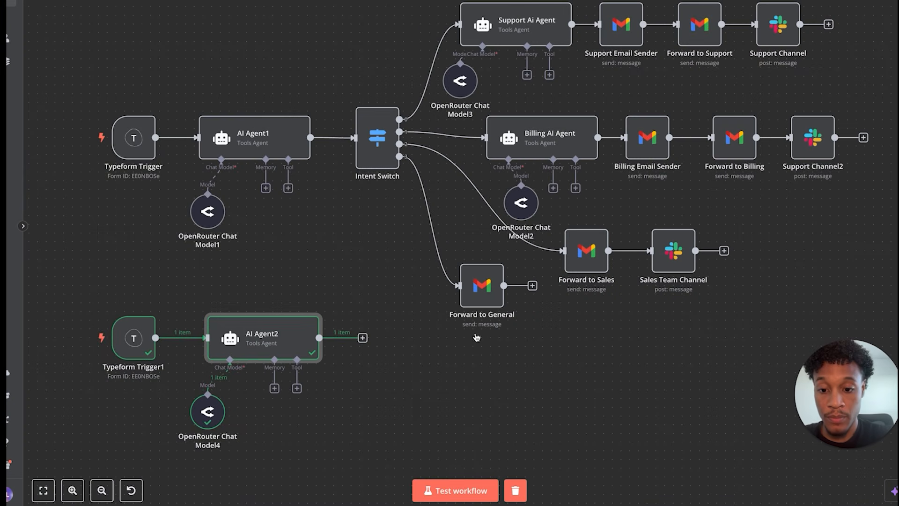
# - Open the existing Intent Switch, keep Value 1 as String, and scroll through its four label rules
pyautogui.click(363, 338)
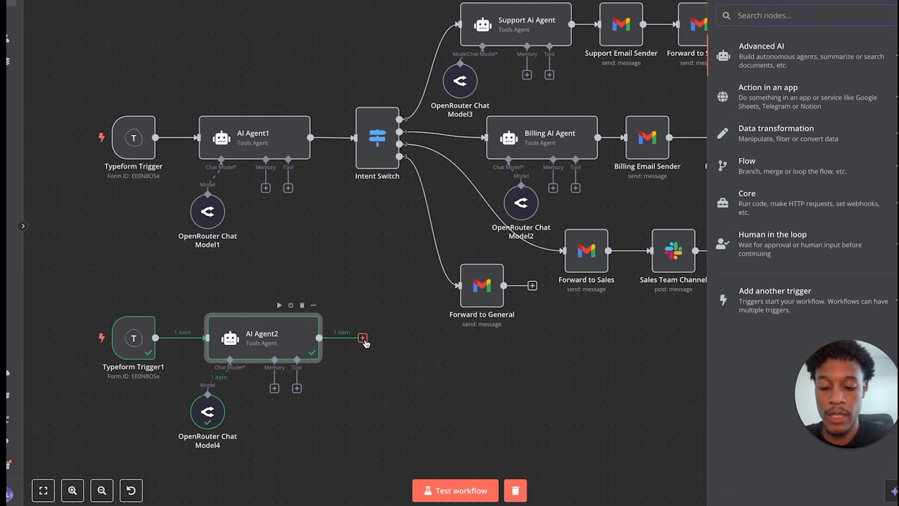
pyautogui.write('sw')
pyautogui.click(370, 158)
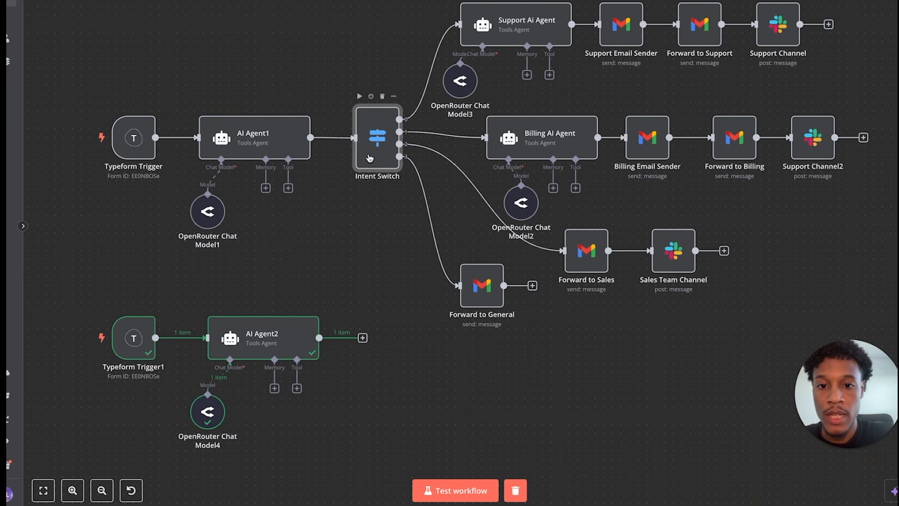
pyautogui.doubleClick(375, 158)
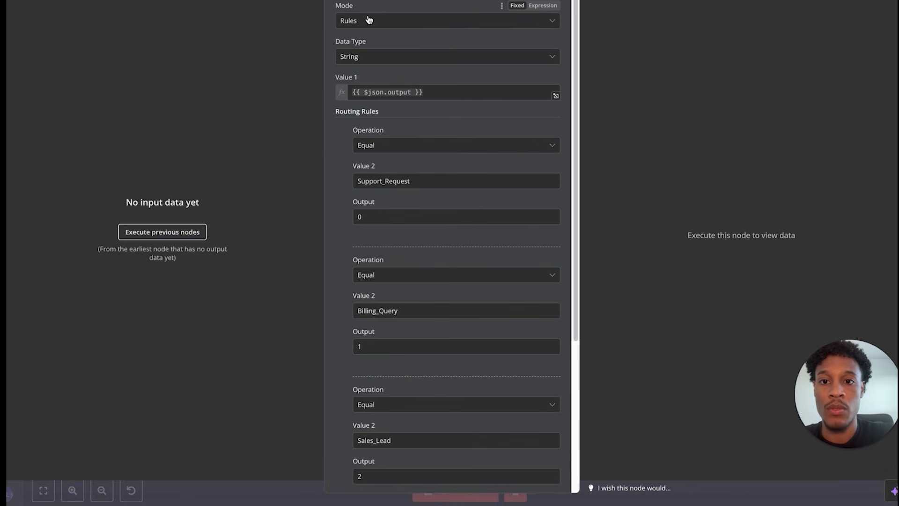
pyautogui.click(381, 59)
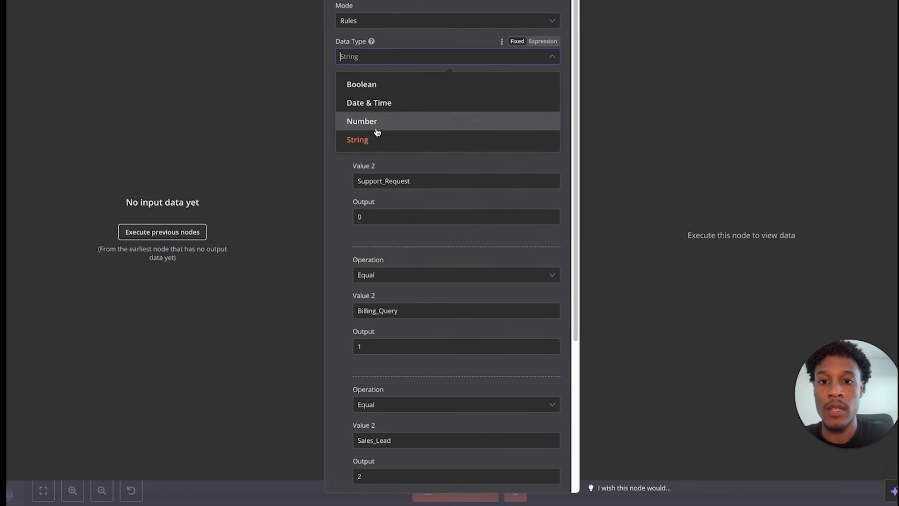
pyautogui.click(379, 7)
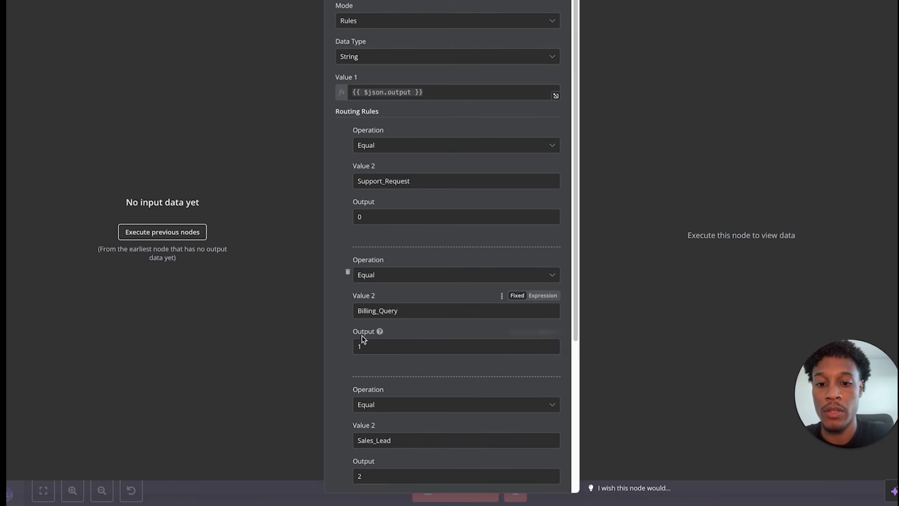
pyautogui.scroll(-1, 389, 431)
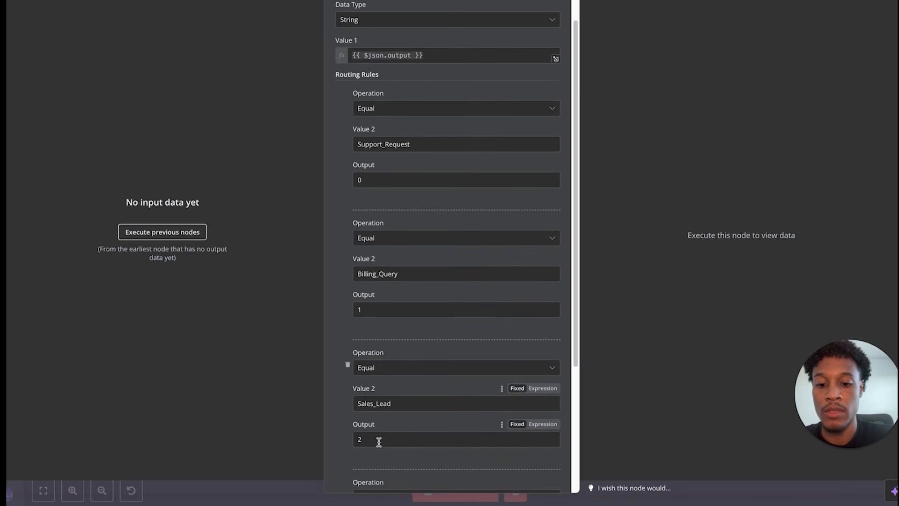
pyautogui.scroll(-3, 391, 487)
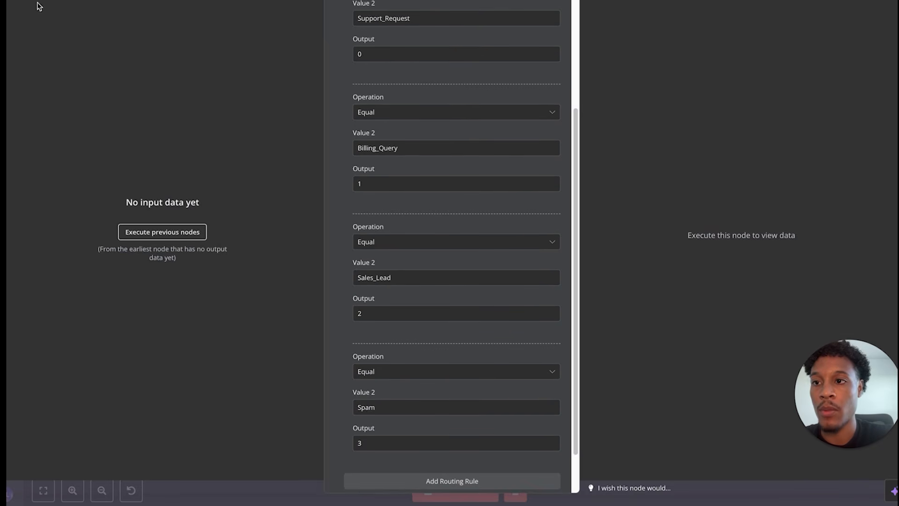
pyautogui.press('Escape')
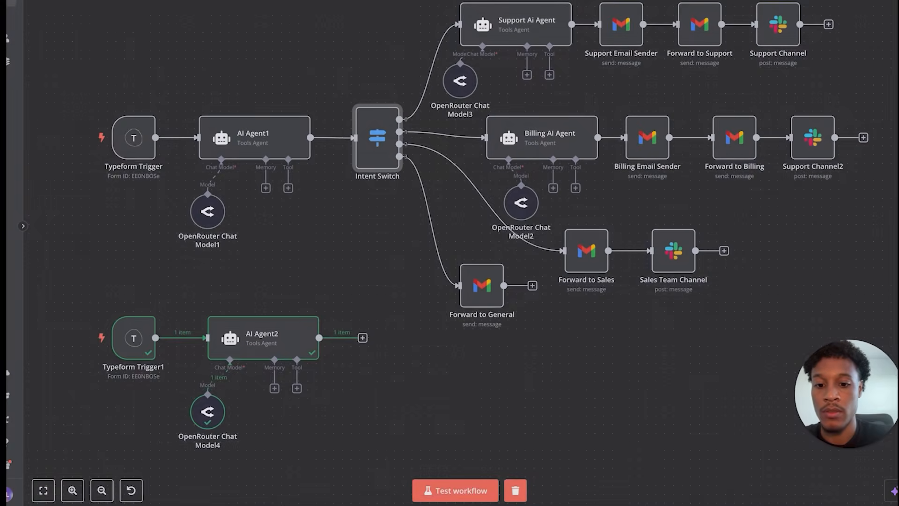
# - Add a Switch node after AI Agent2 and compare its rule options with the Intent Switch
pyautogui.click(363, 338)
pyautogui.write('s')
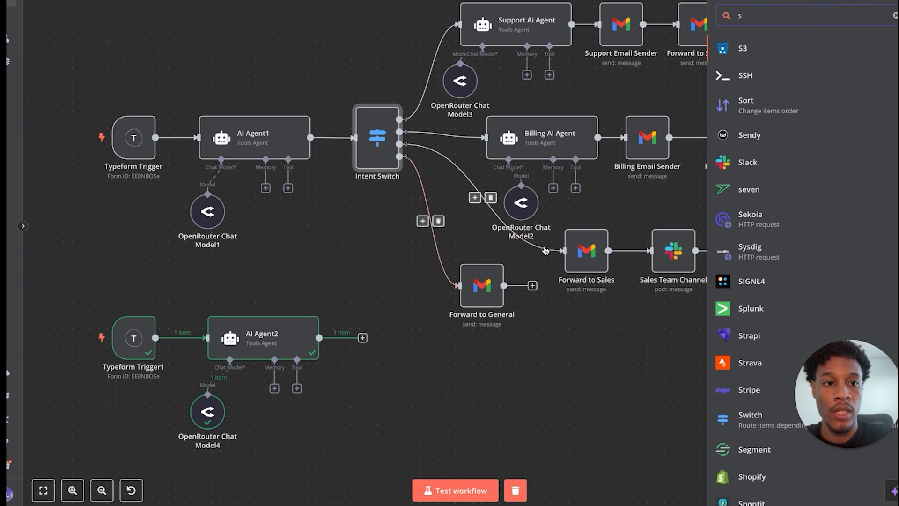
pyautogui.write('wit')
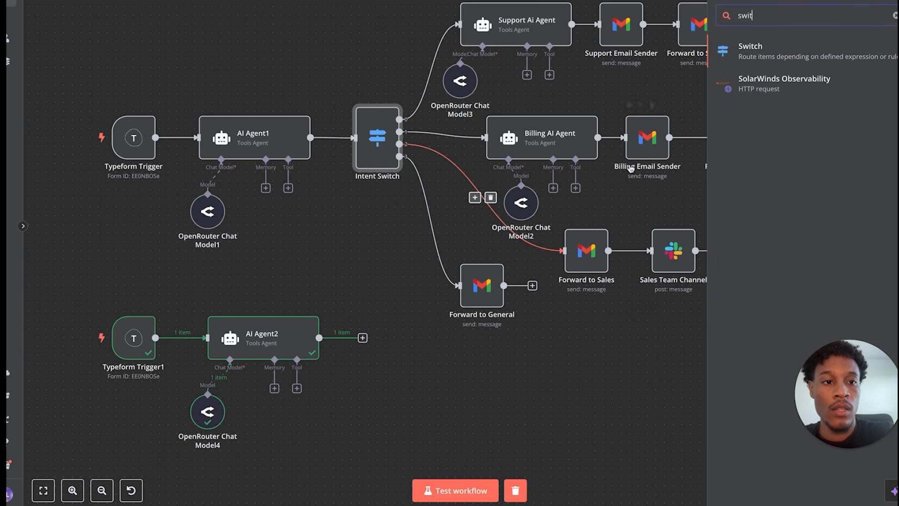
pyautogui.click(761, 56)
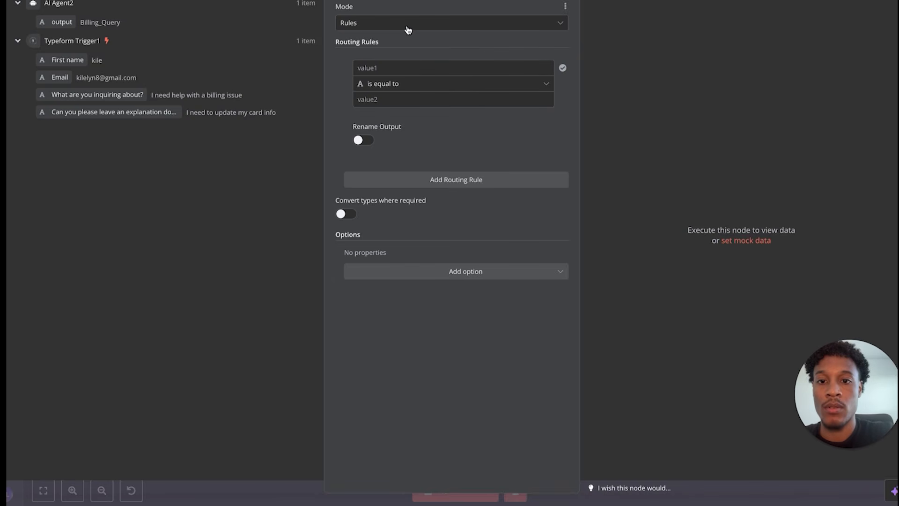
pyautogui.click(400, 84)
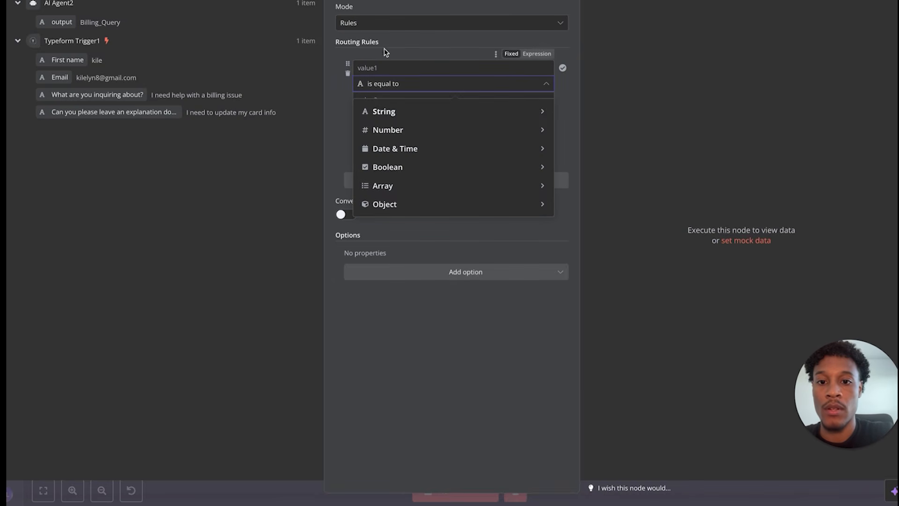
pyautogui.moveTo(399, 113)
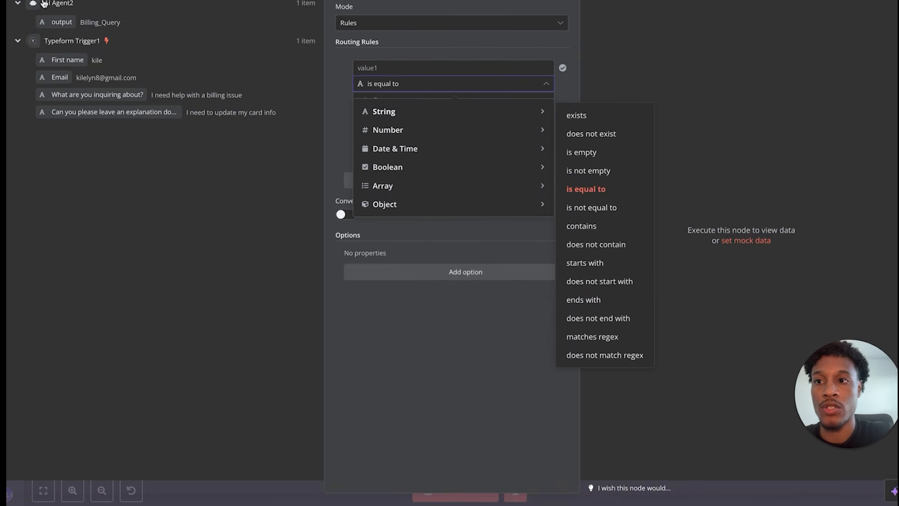
pyautogui.press('Escape')
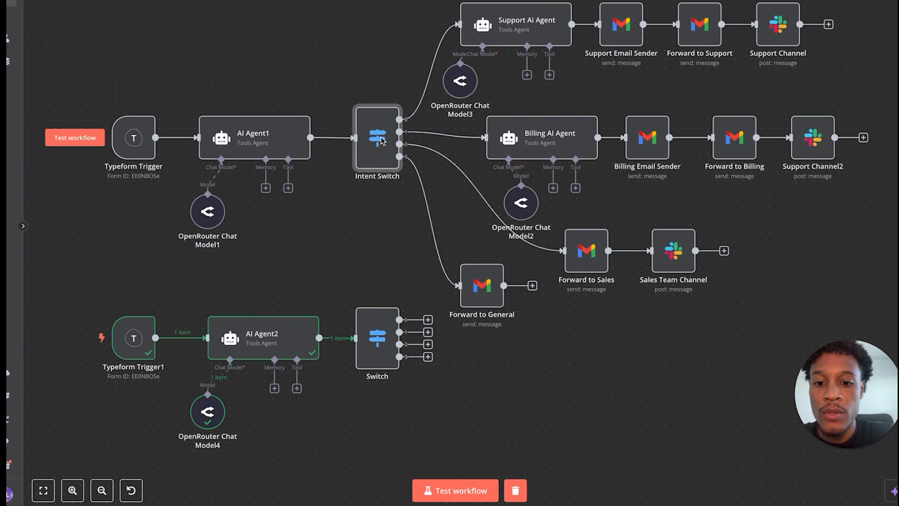
pyautogui.doubleClick(381, 162)
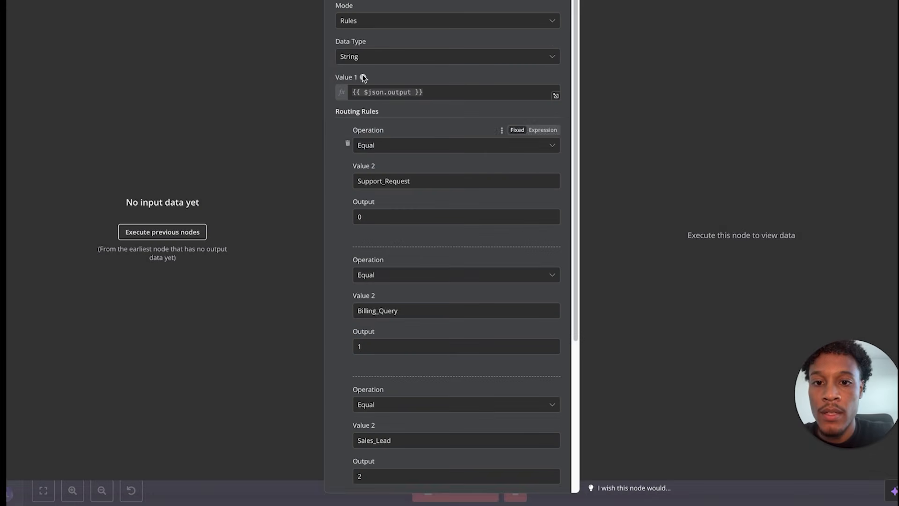
pyautogui.press('Escape')
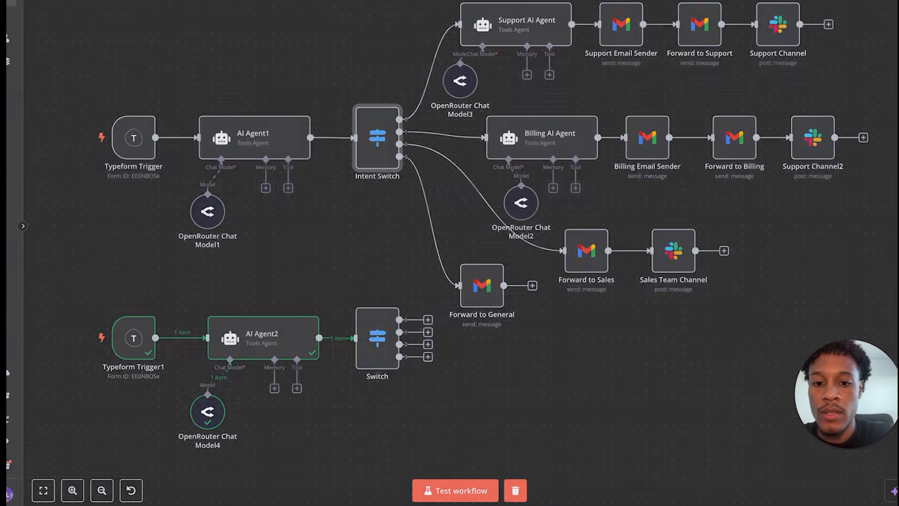
# - Map AI Agent2's output field into the new Switch's Value 1 and check its output branches
pyautogui.doubleClick(379, 332)
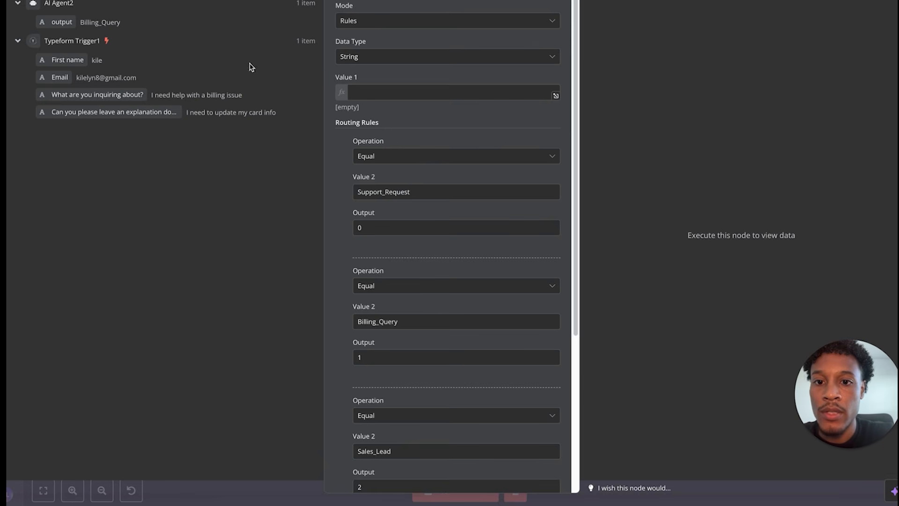
pyautogui.moveTo(70, 20); pyautogui.dragTo(369, 90)
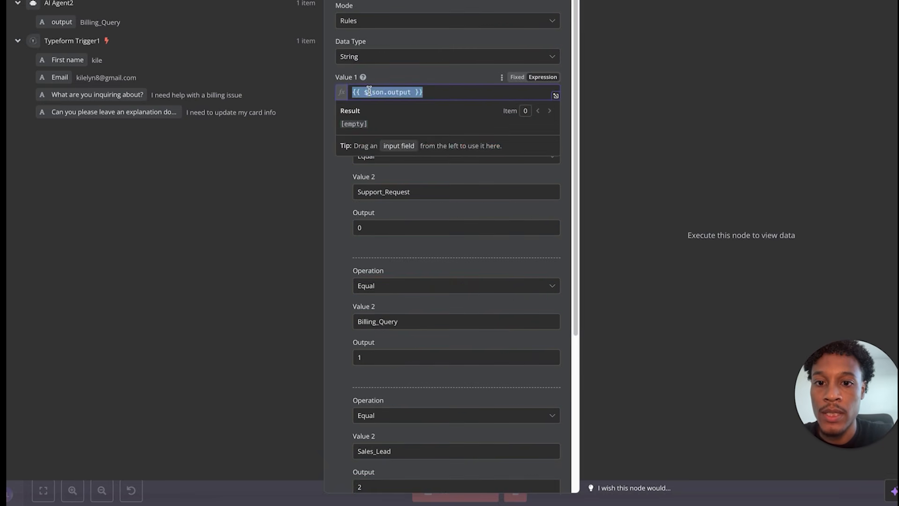
pyautogui.click(450, 78)
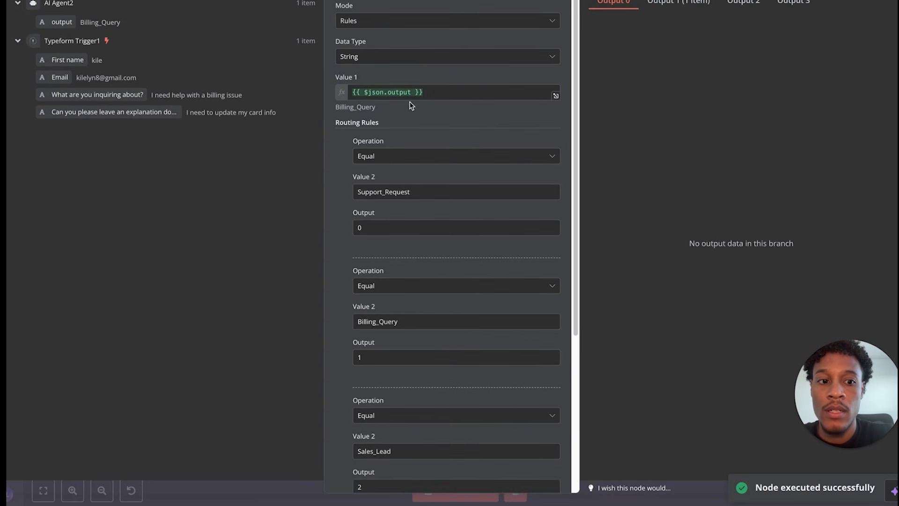
pyautogui.press('Escape')
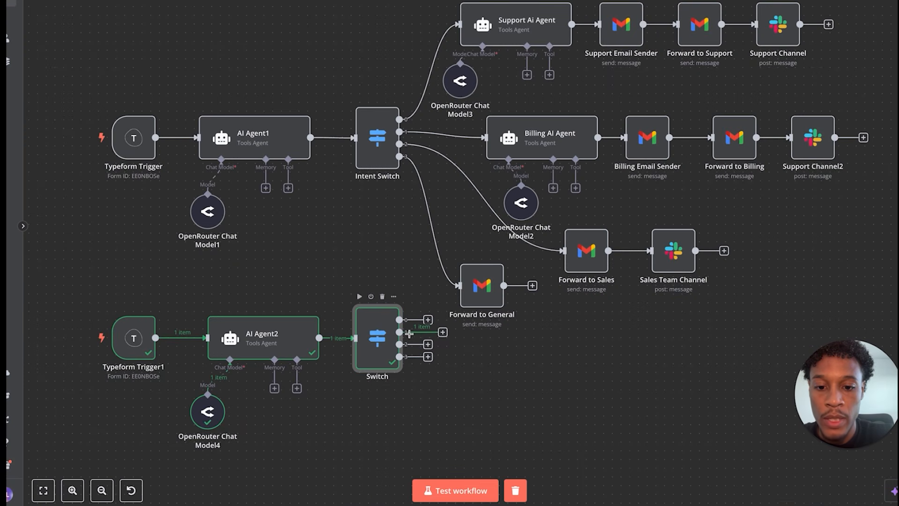
pyautogui.doubleClick(378, 338)
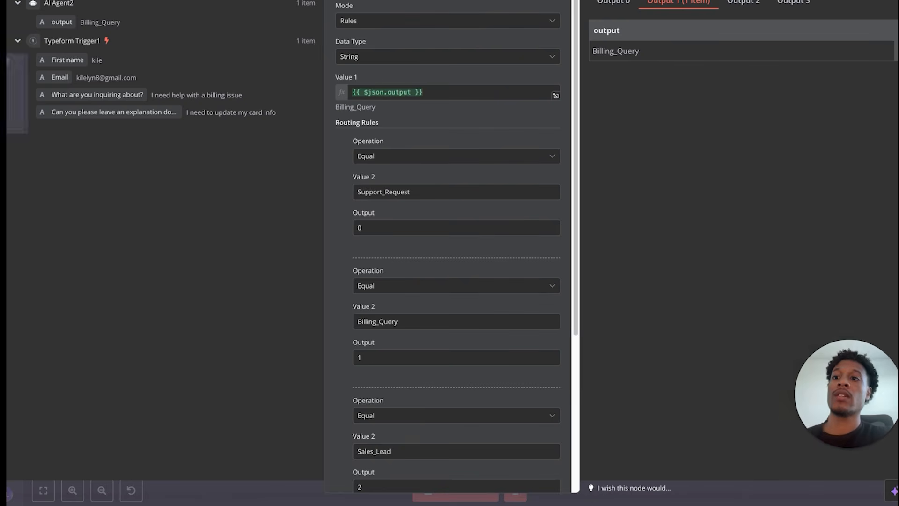
pyautogui.press('Escape')
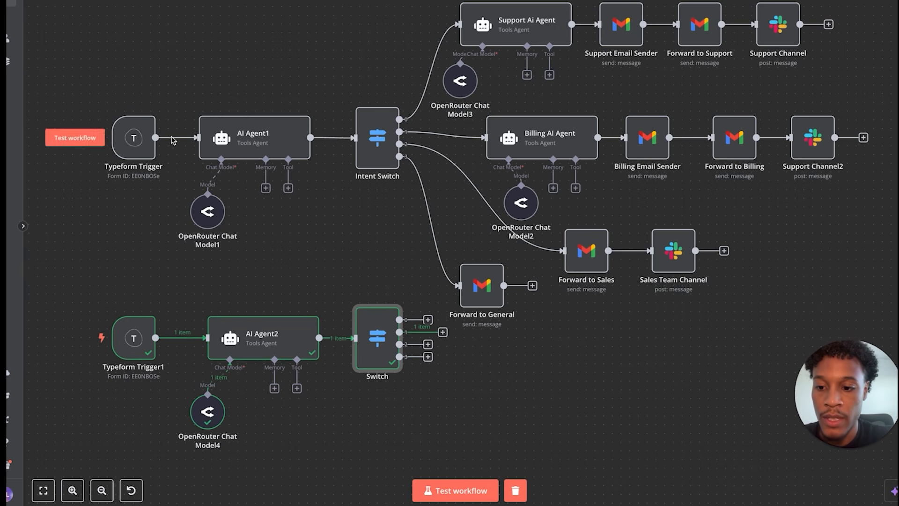
pyautogui.moveTo(110, 280); pyautogui.dragTo(387, 454)
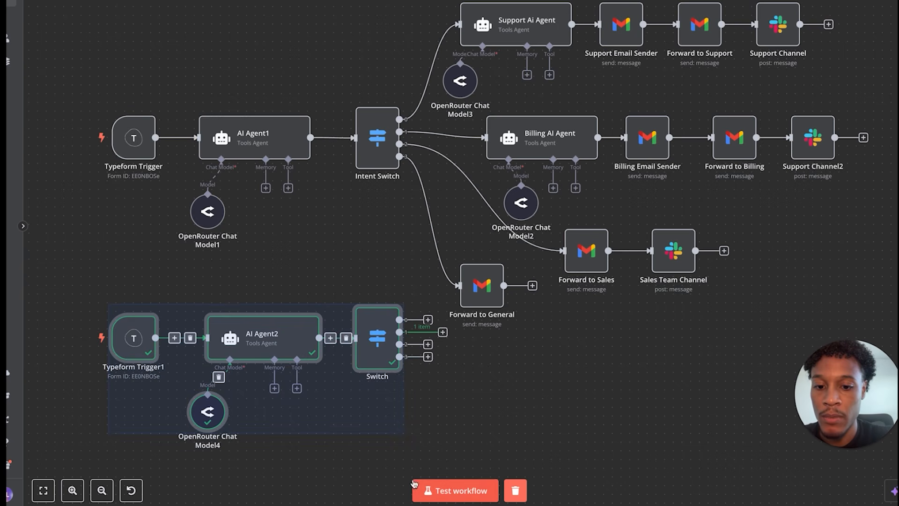
# - Move the test workflow row lower and raise Forward to General level with Forward to Sales
pyautogui.moveTo(383, 343); pyautogui.dragTo(377, 396)
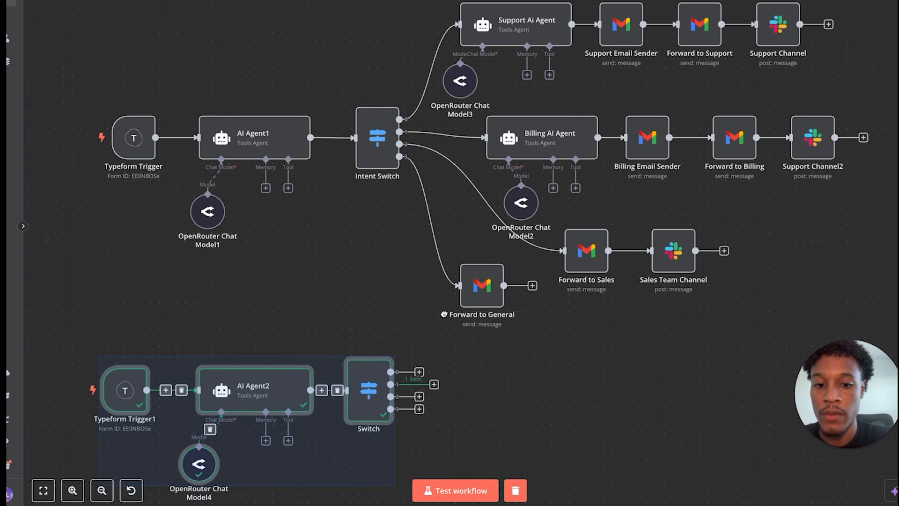
pyautogui.moveTo(481, 301); pyautogui.dragTo(480, 266)
pyautogui.press('Return')
pyautogui.press('Escape')
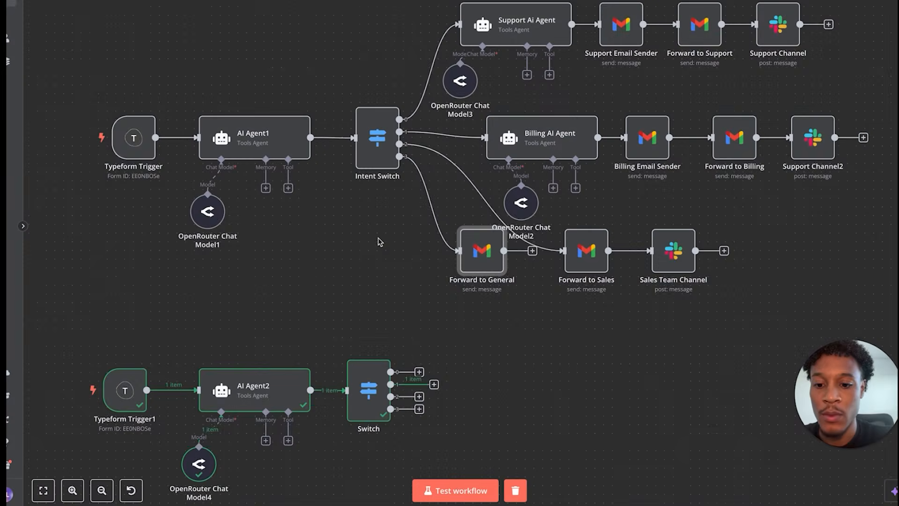
pyautogui.scroll(-3, 378, 237)
pyautogui.hscroll(-1, 378, 237)
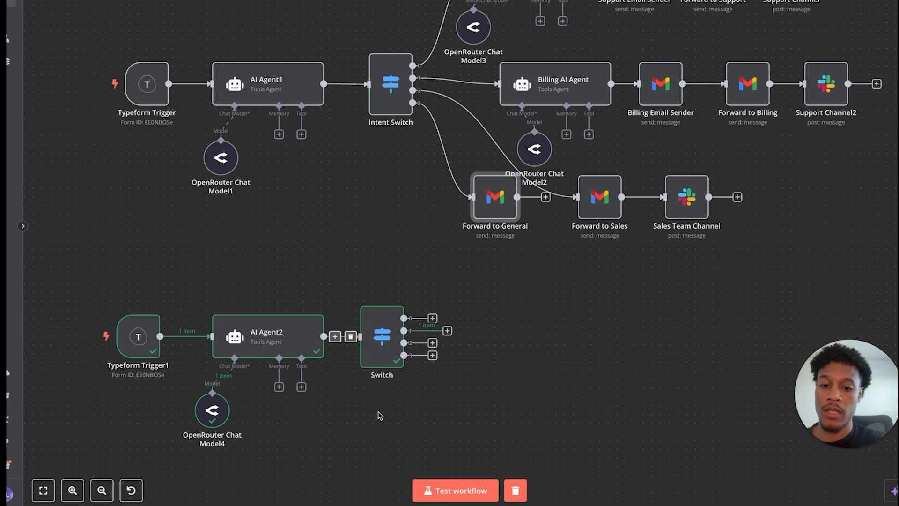
pyautogui.click(448, 332)
# - Add an AI Agent on the Switch's billing output, with its prompt defined in the node
pyautogui.click(835, 58)
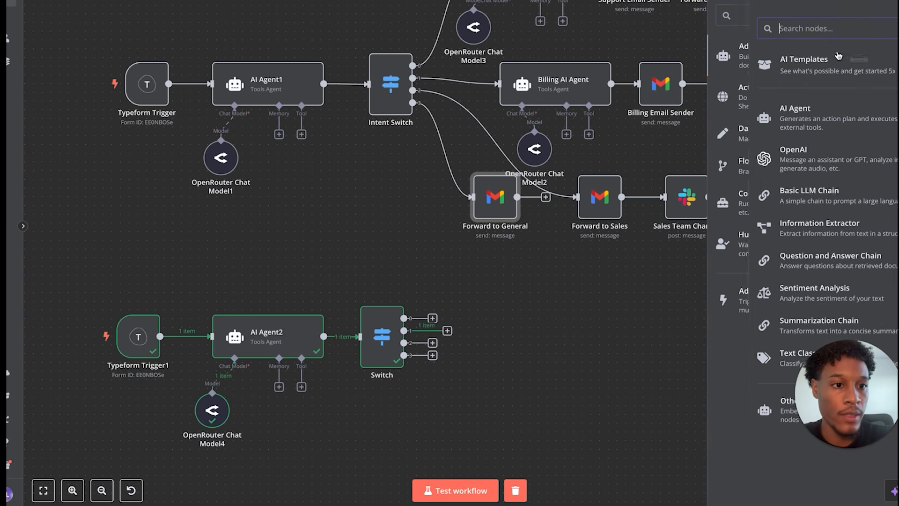
pyautogui.click(751, 121)
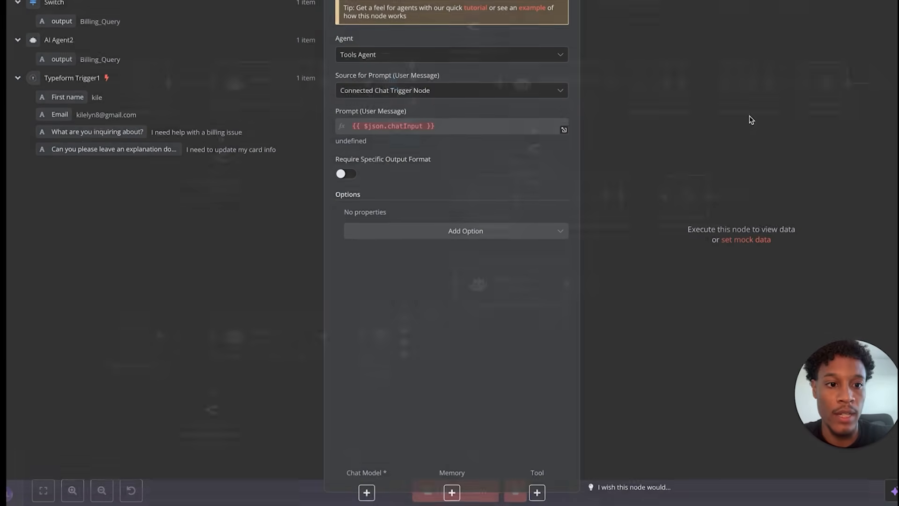
pyautogui.click(411, 90)
pyautogui.click(401, 162)
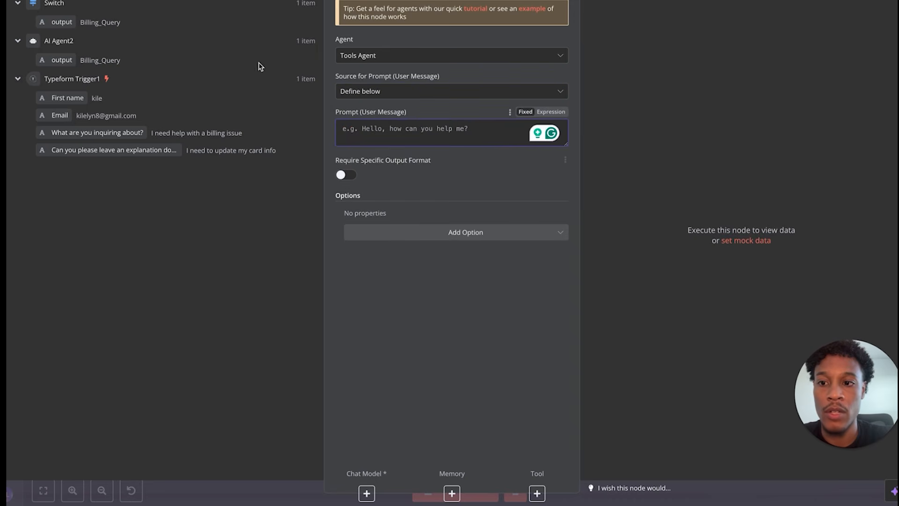
pyautogui.press('Escape')
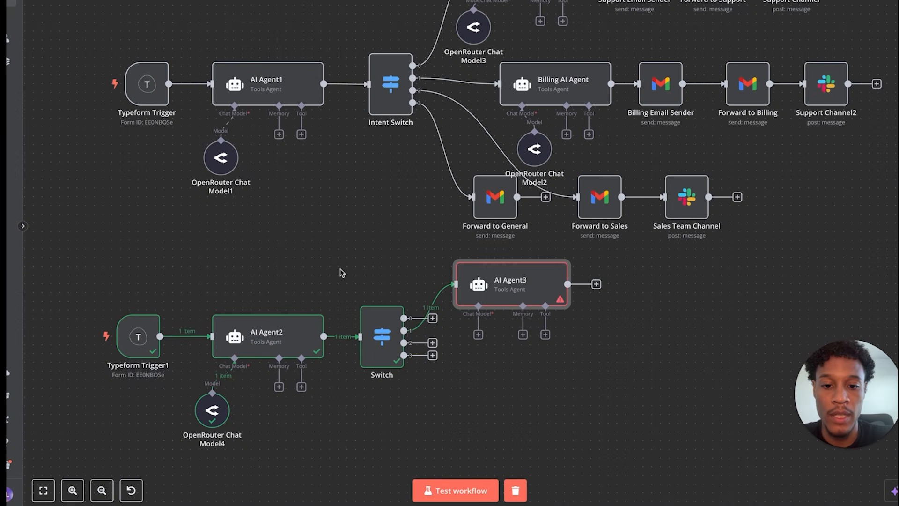
pyautogui.moveTo(523, 294); pyautogui.dragTo(531, 338)
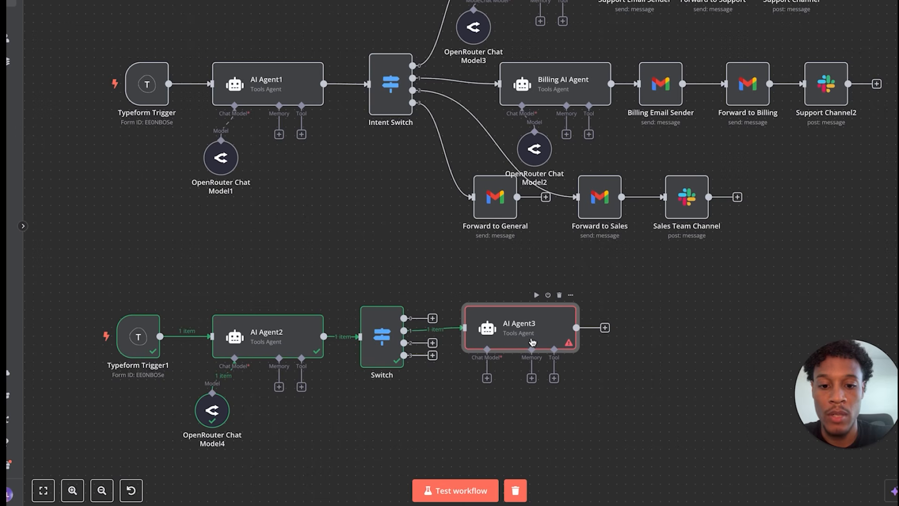
# - Attach an OpenRouter chat model using openai/gpt-4o-mini to AI Agent3
pyautogui.click(487, 378)
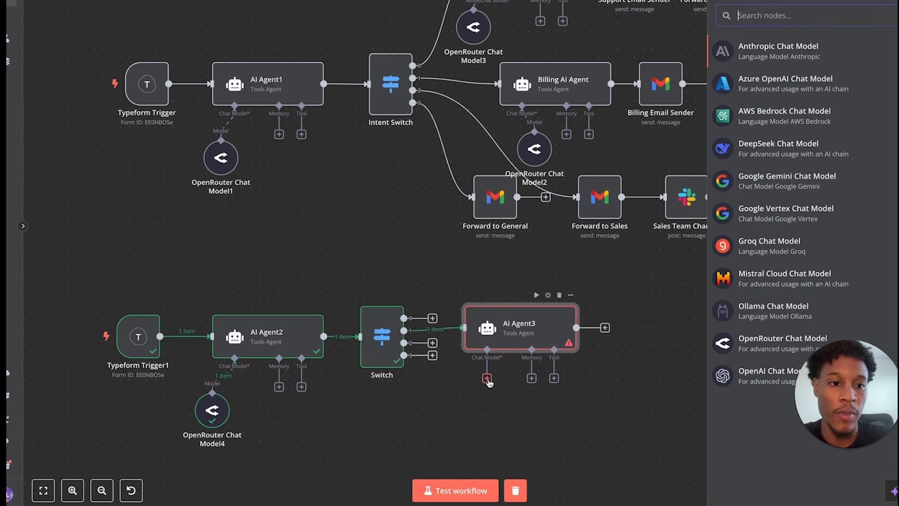
pyautogui.click(732, 347)
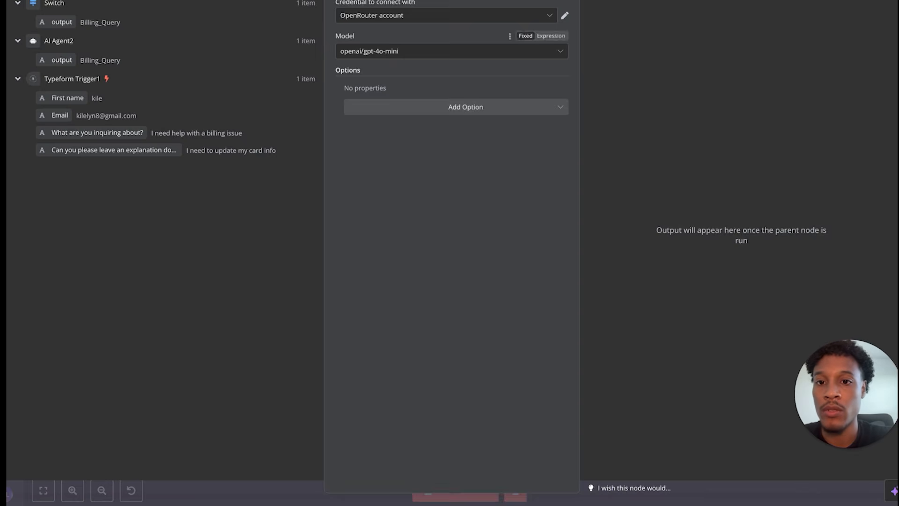
pyautogui.press('Escape')
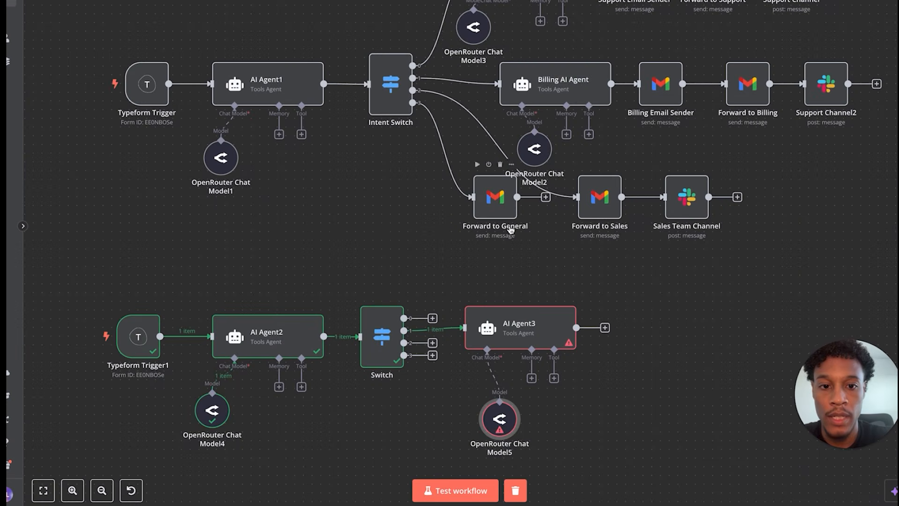
# - Copy the full billing-assistant prompt from the Billing AI Agent
pyautogui.doubleClick(557, 79)
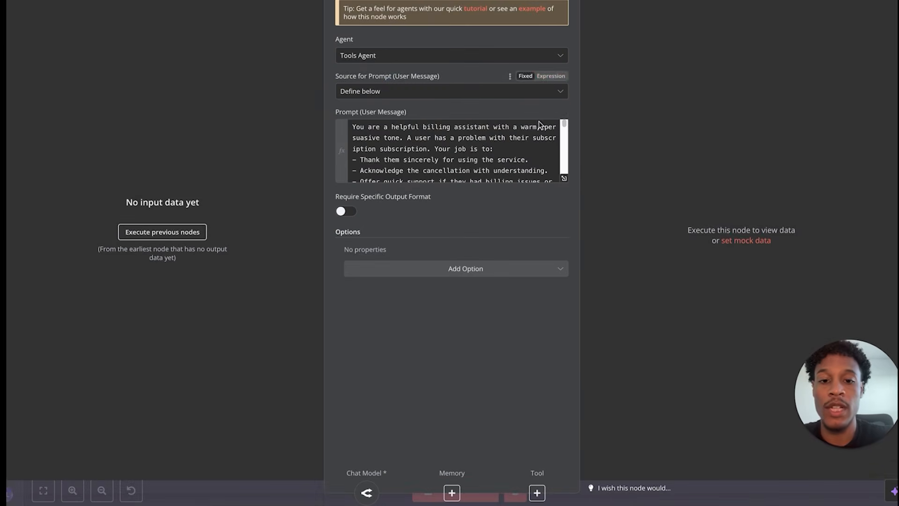
pyautogui.click(565, 180)
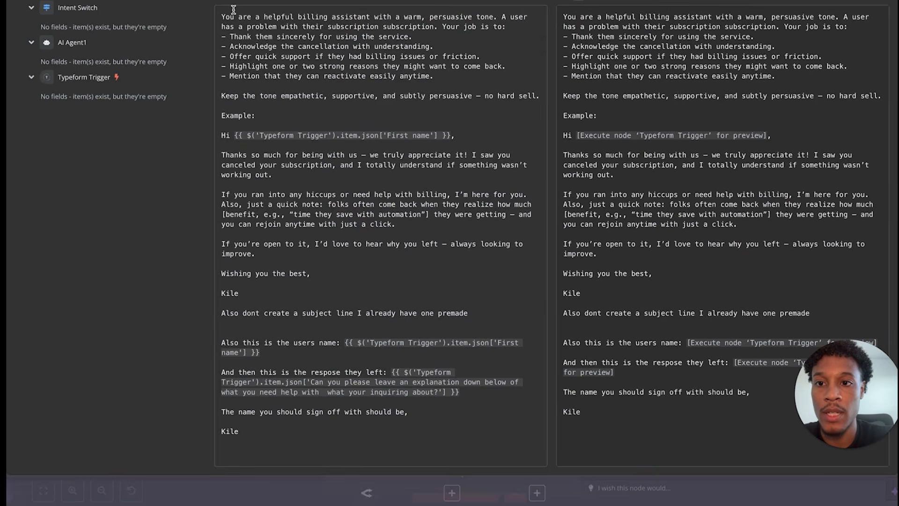
pyautogui.moveTo(222, 14); pyautogui.dragTo(356, 372)
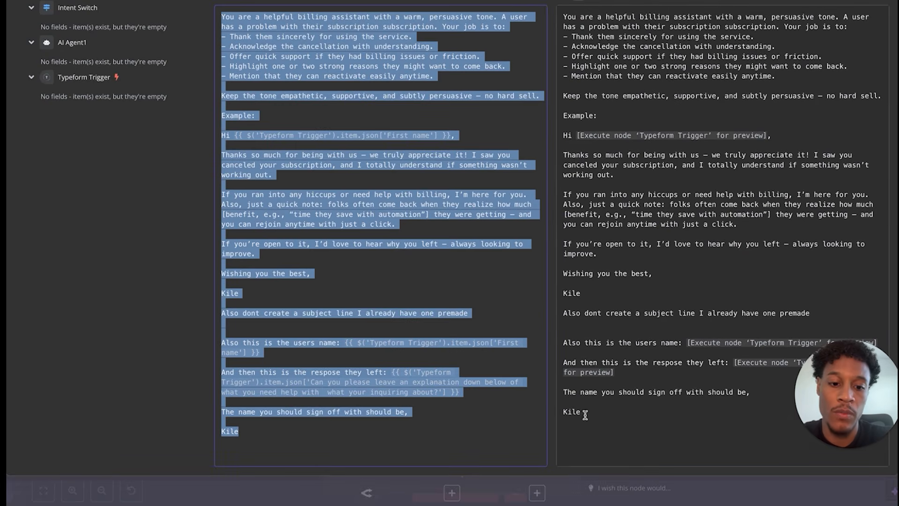
pyautogui.press('Escape')
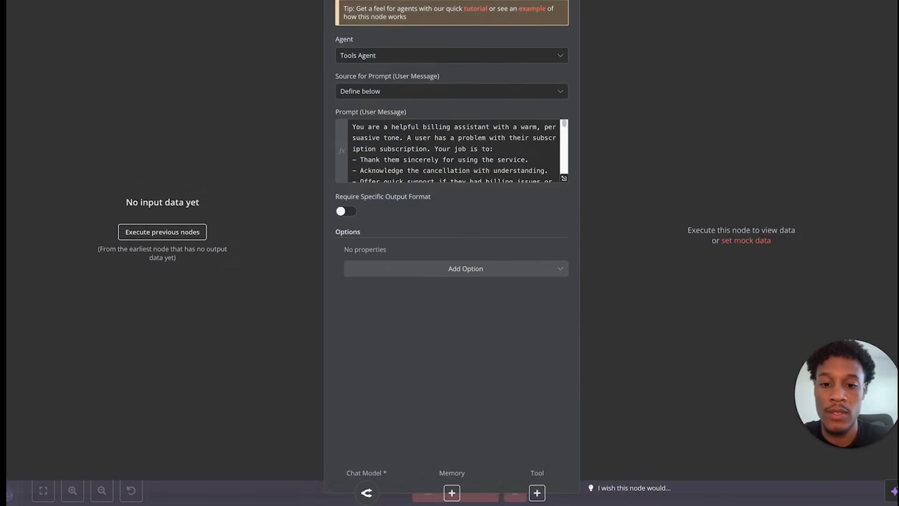
pyautogui.press('Escape')
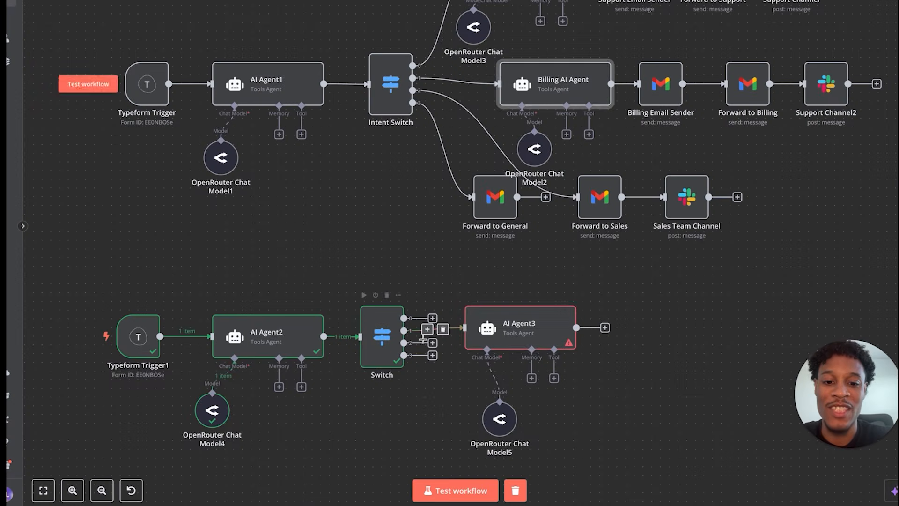
# - Paste the copied billing-assistant prompt into AI Agent3's Prompt field
pyautogui.doubleClick(516, 328)
pyautogui.click(457, 133)
pyautogui.hotkey('ctrl', 'v')
pyautogui.scroll(5, 457, 134)
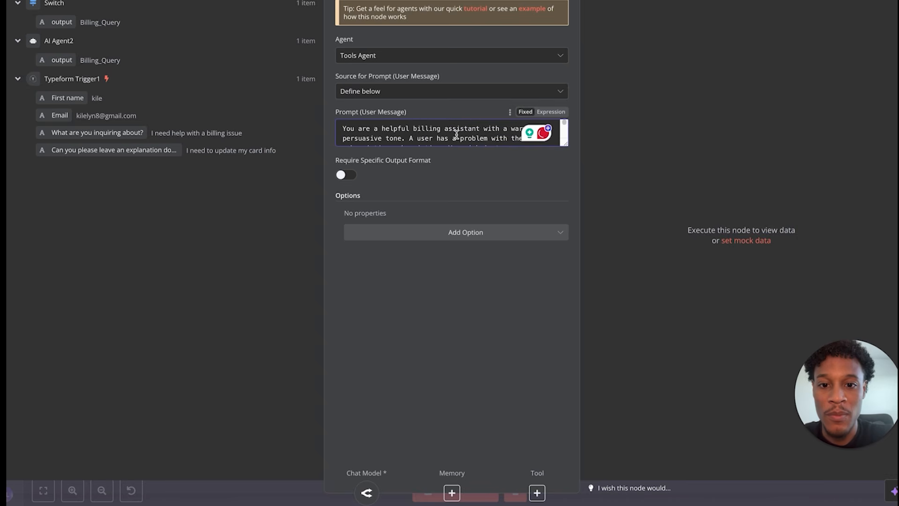
pyautogui.scroll(-6, 430, 145)
pyautogui.scroll(6, 422, 135)
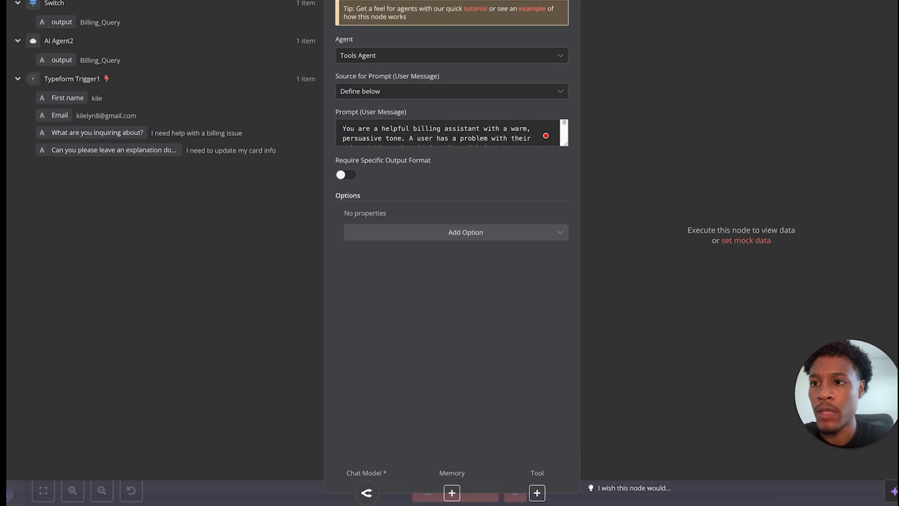
pyautogui.press('Escape')
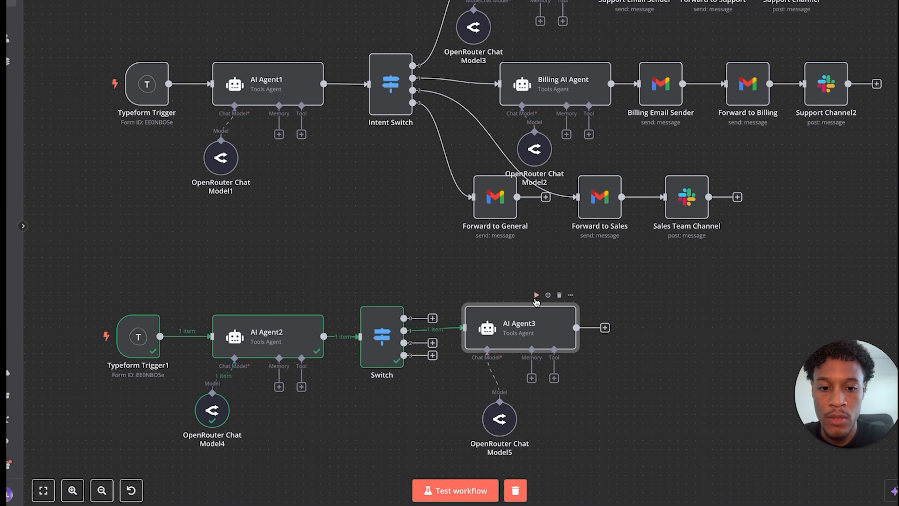
# - Run AI Agent3 on its own and review the billing email draft it produced
pyautogui.click(536, 295)
pyautogui.moveTo(511, 332); pyautogui.dragTo(499, 335)
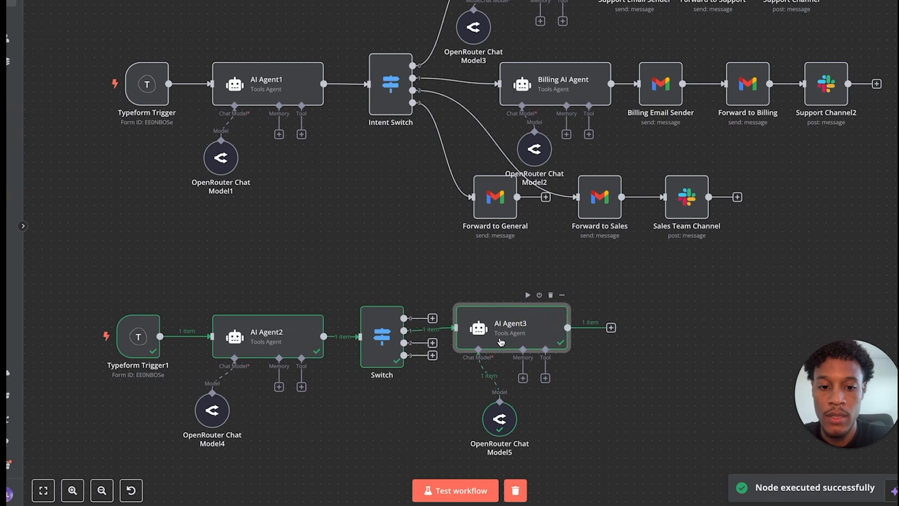
pyautogui.doubleClick(501, 342)
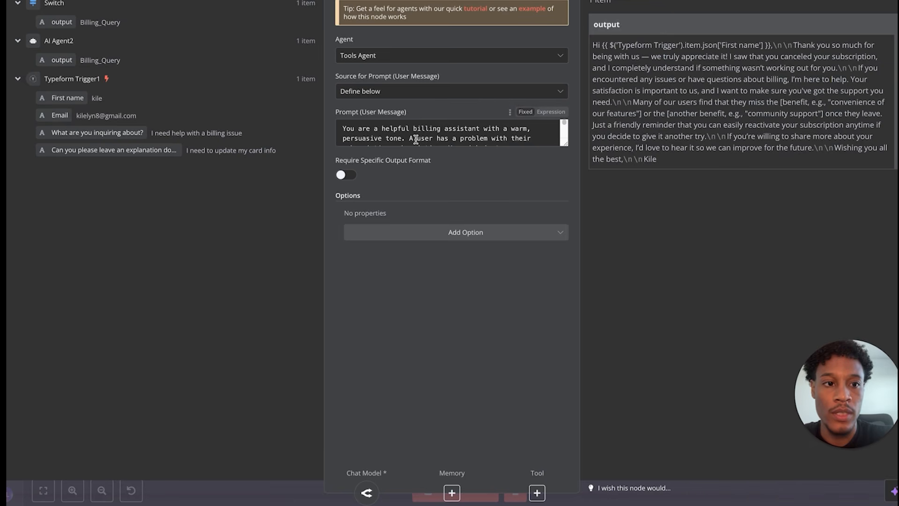
pyautogui.scroll(-10, 417, 134)
pyautogui.scroll(10, 417, 134)
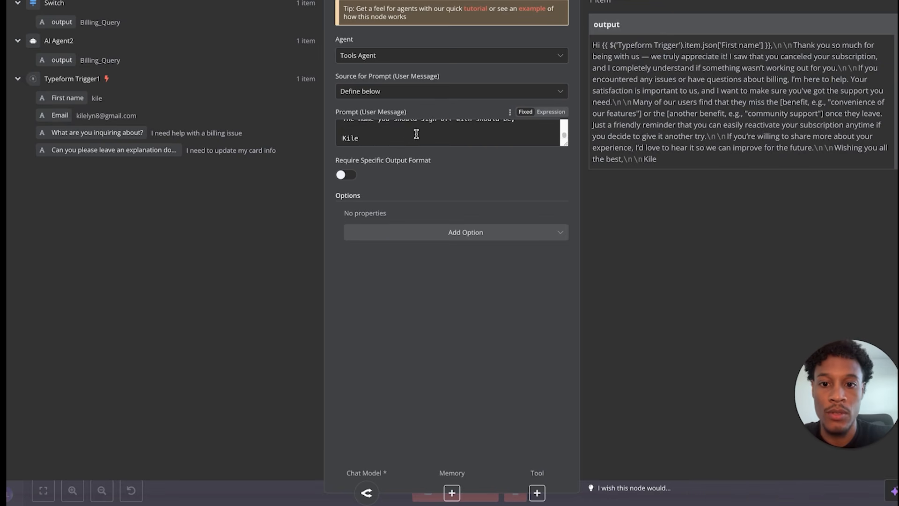
# - Switch AI Agent3's prompt from Fixed to Expression
pyautogui.click(542, 113)
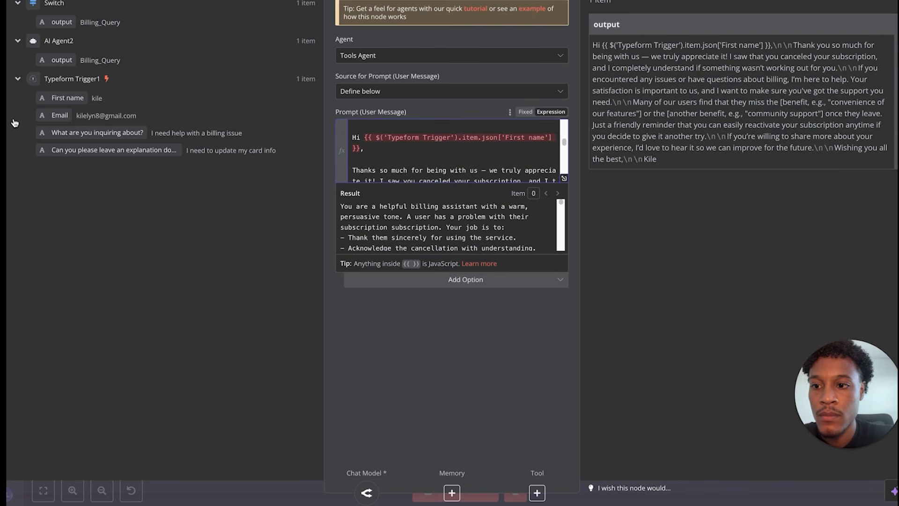
pyautogui.scroll(-5, 432, 148)
pyautogui.scroll(5, 432, 147)
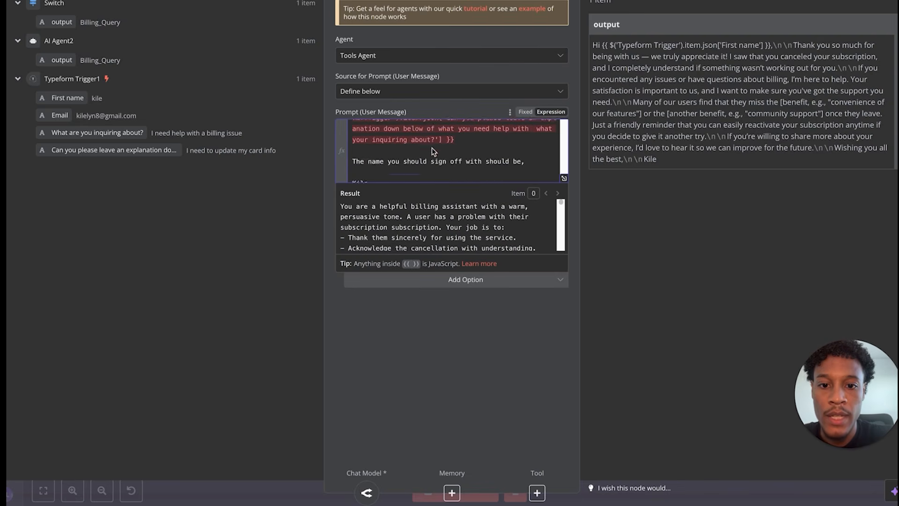
# - Replace the broken First name reference after 'Hi' with Typeform Trigger1's First name
pyautogui.click(565, 179)
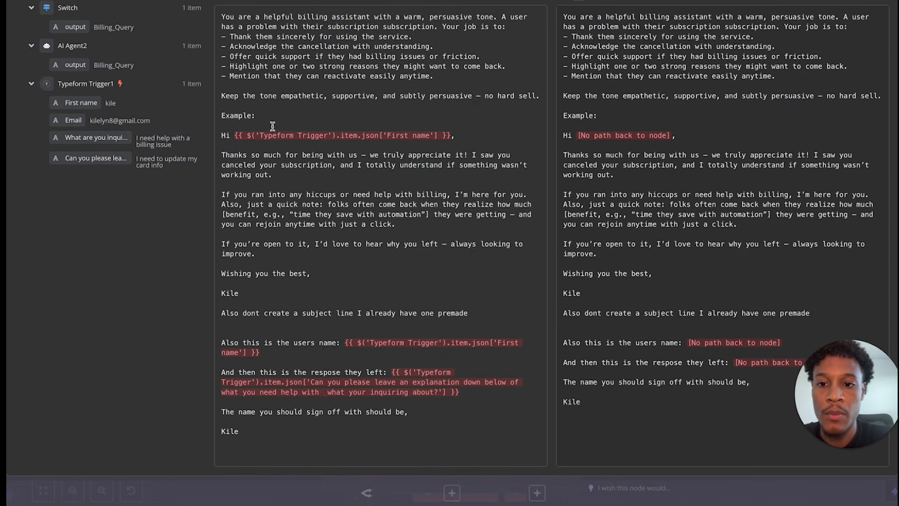
pyautogui.moveTo(234, 135); pyautogui.dragTo(451, 137)
pyautogui.press('BackSpace')
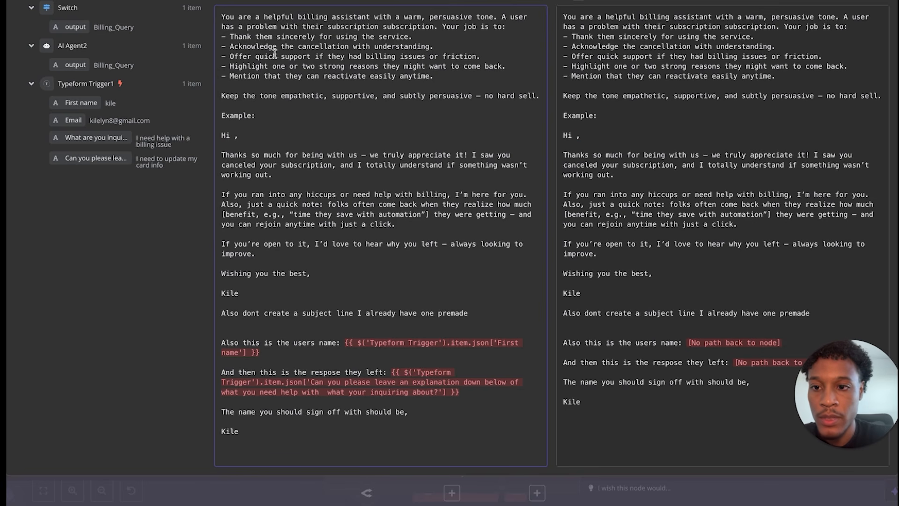
pyautogui.hotkey('ctrl', 'z')
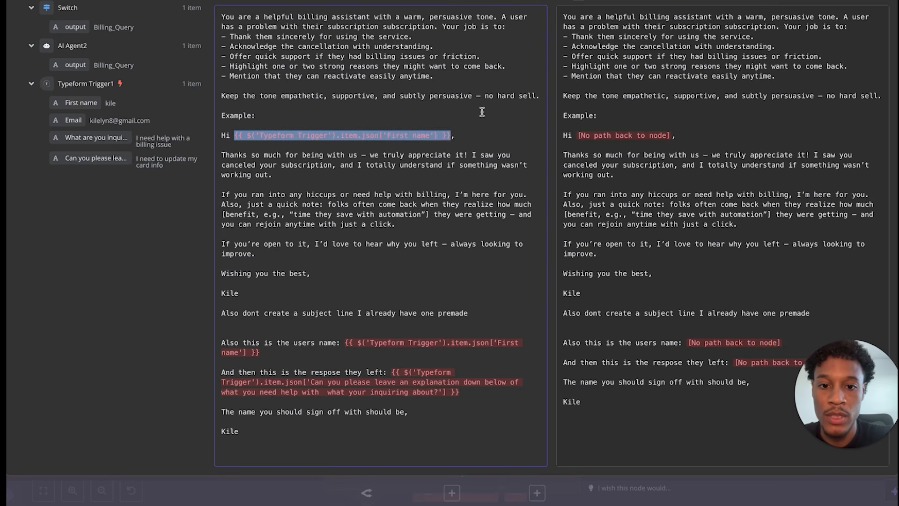
pyautogui.press('BackSpace')
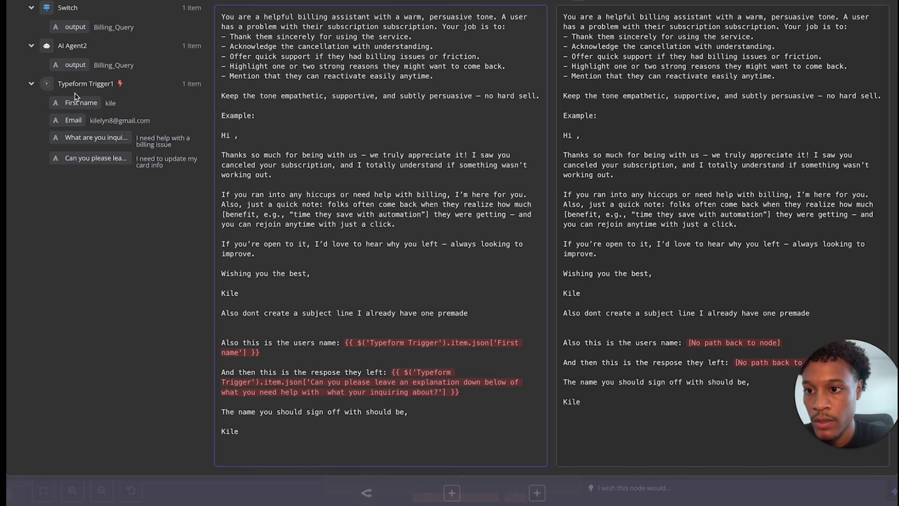
pyautogui.moveTo(71, 100); pyautogui.dragTo(238, 135)
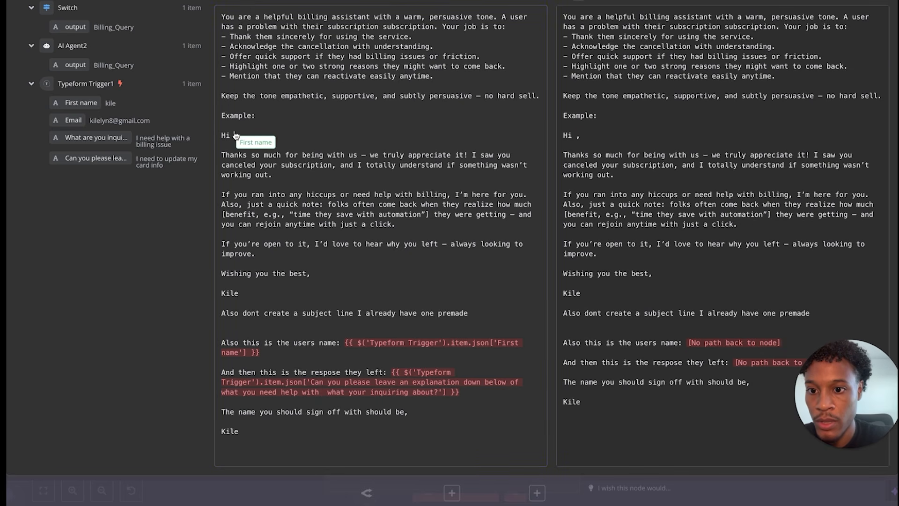
pyautogui.click(307, 108)
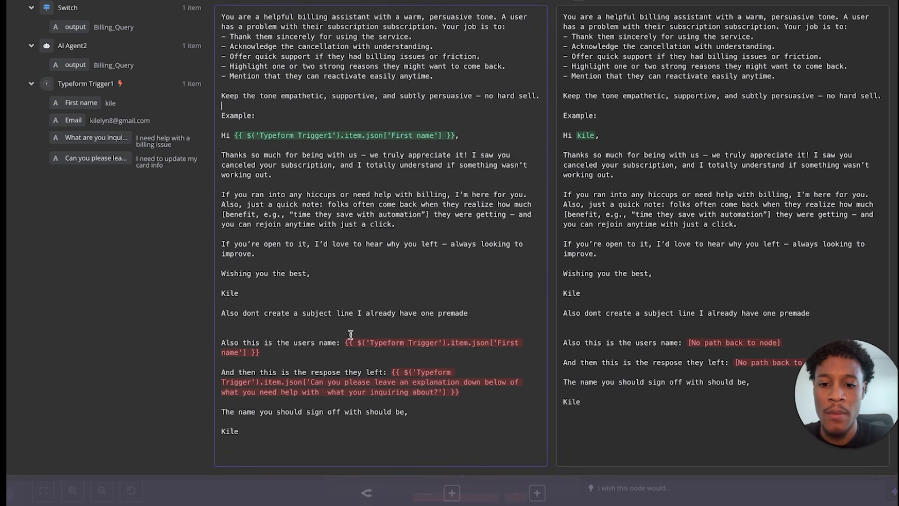
# - Swap the users name and response references for Typeform Trigger1's First name, inquiry and explanation answers
pyautogui.moveTo(343, 340); pyautogui.dragTo(306, 360)
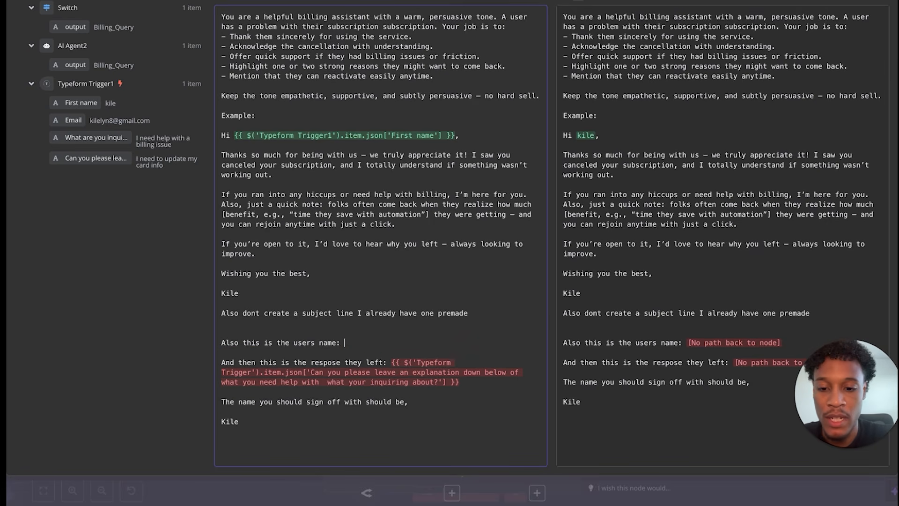
pyautogui.press('BackSpace')
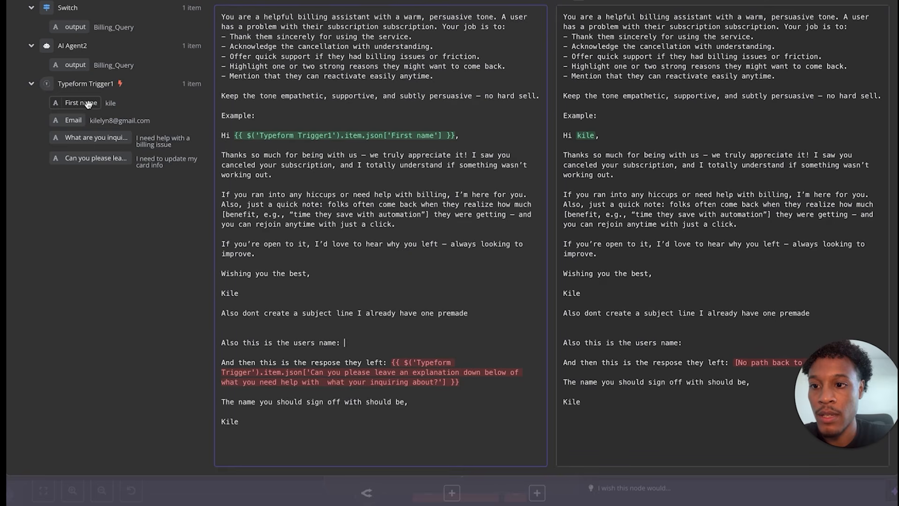
pyautogui.moveTo(88, 104); pyautogui.dragTo(359, 342)
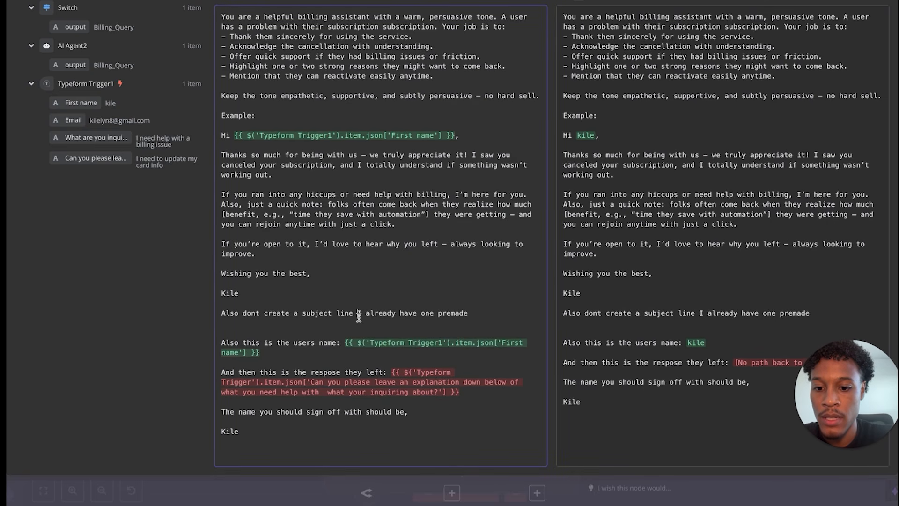
pyautogui.moveTo(394, 371); pyautogui.dragTo(464, 399)
pyautogui.press('BackSpace')
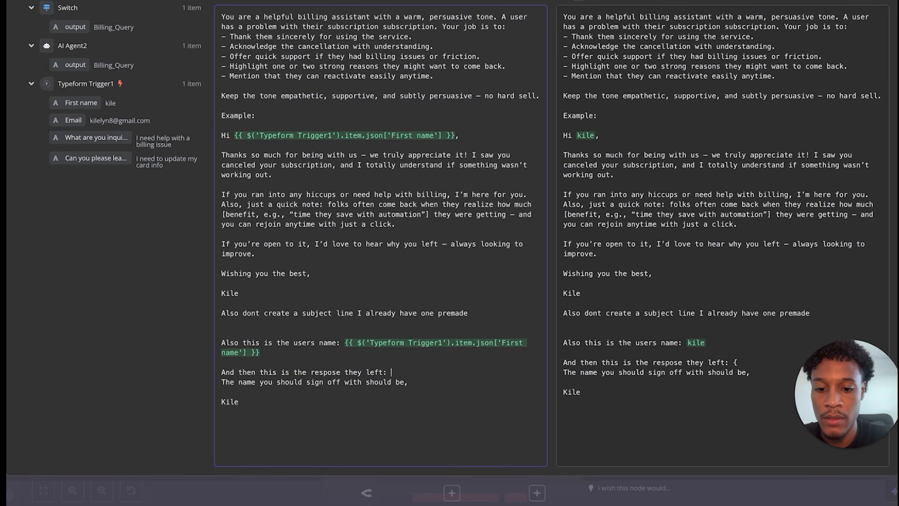
pyautogui.press('Return')
pyautogui.click(397, 370)
pyautogui.moveTo(75, 137); pyautogui.dragTo(446, 390)
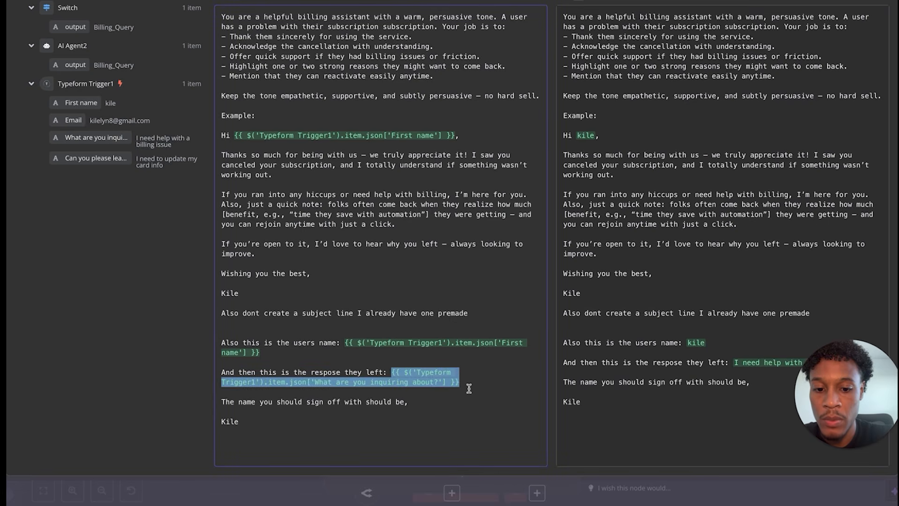
pyautogui.moveTo(75, 158); pyautogui.dragTo(458, 380)
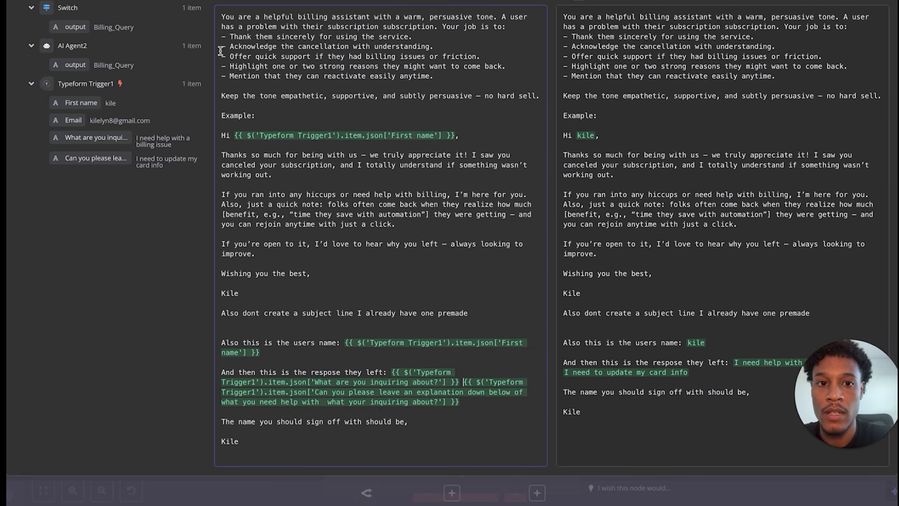
pyautogui.press('Escape')
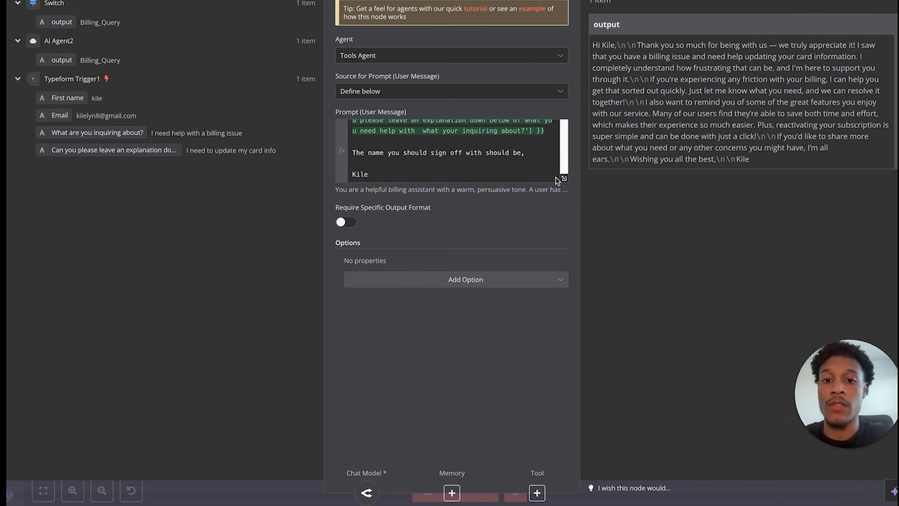
# - Close AI Agent3's settings, leaving it with 1 output item on the canvas
pyautogui.scroll(2, 500, 162)
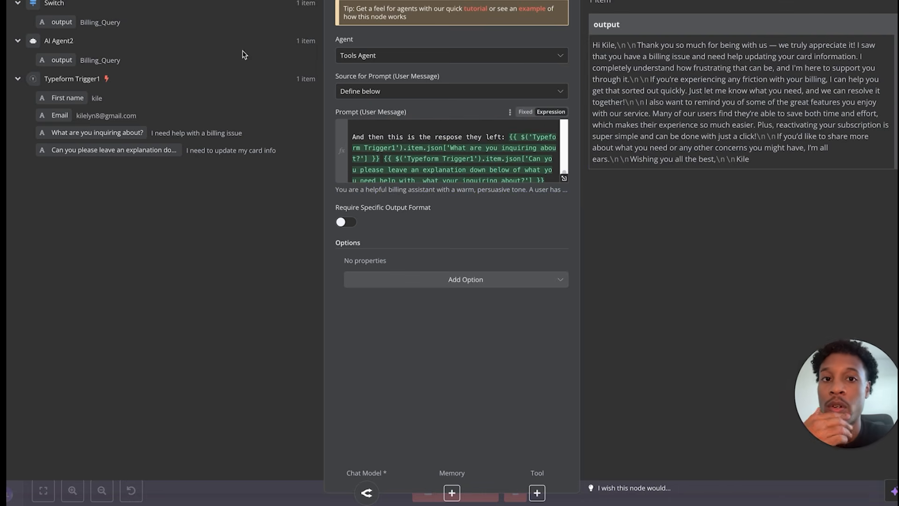
pyautogui.press('Escape')
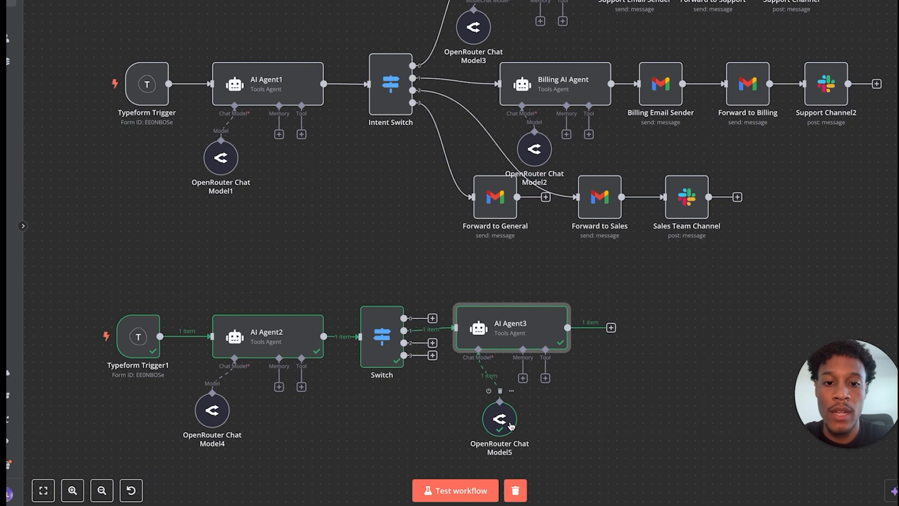
# - Add a Gmail 'Send a message' node after AI Agent3
pyautogui.click(611, 328)
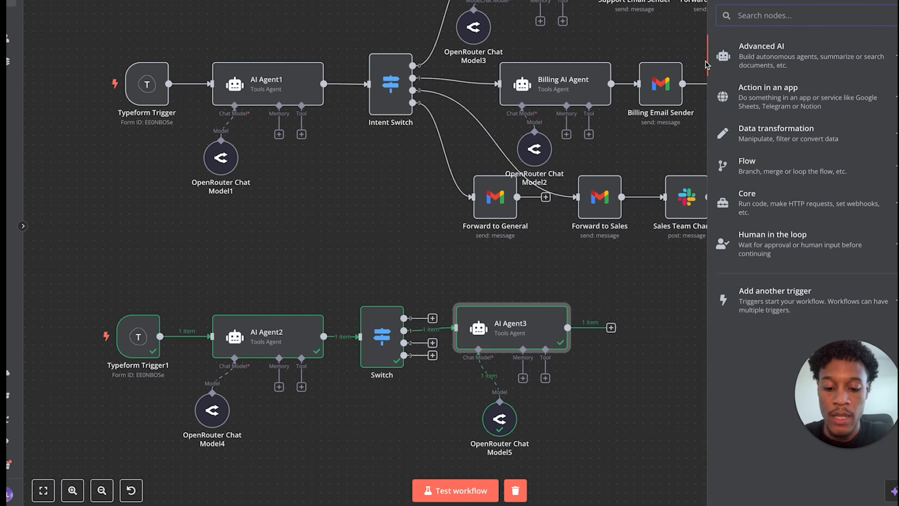
pyautogui.write('s')
pyautogui.press('BackSpace')
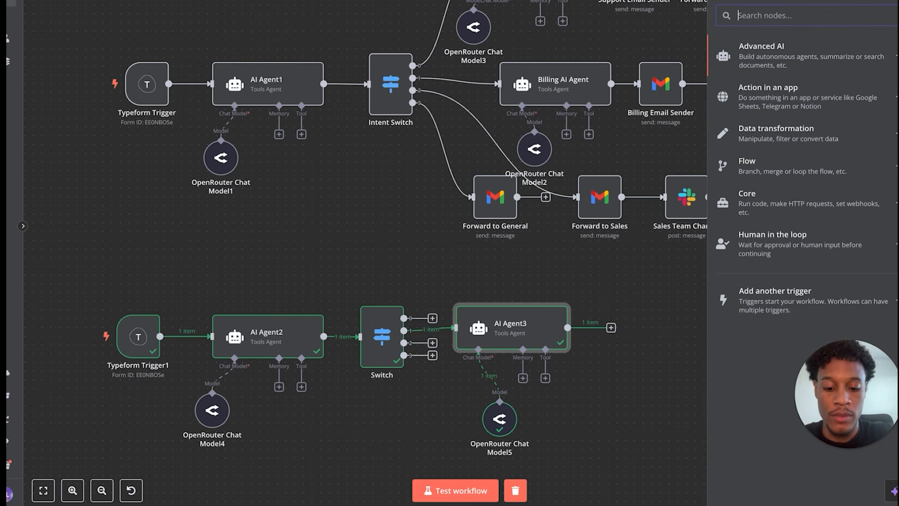
pyautogui.write('gm')
pyautogui.click(751, 47)
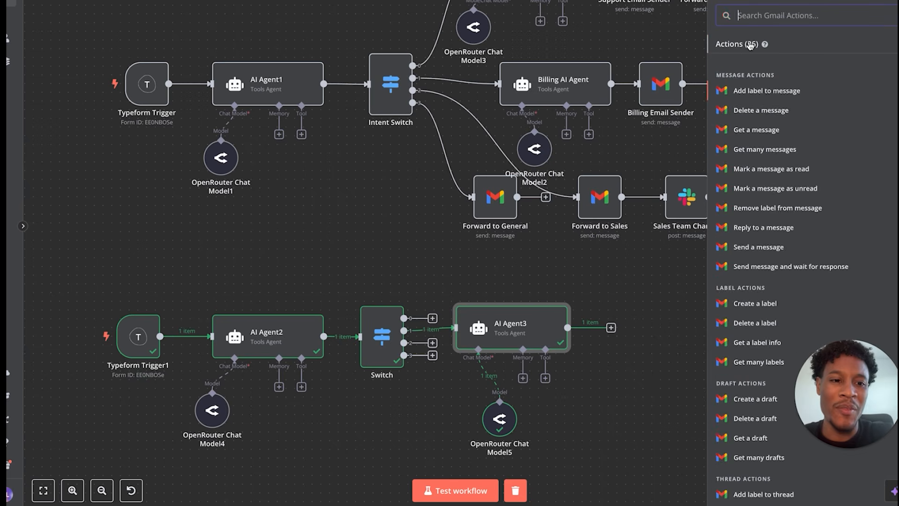
pyautogui.write('send')
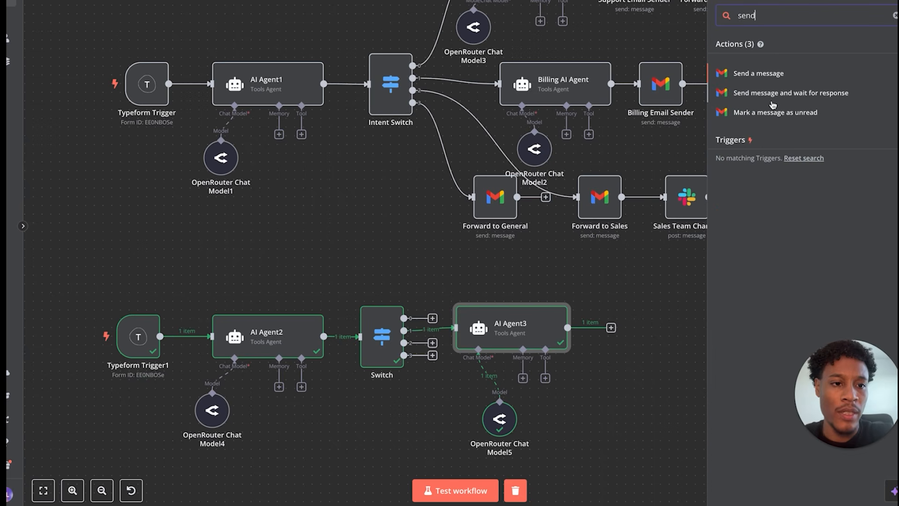
pyautogui.click(766, 75)
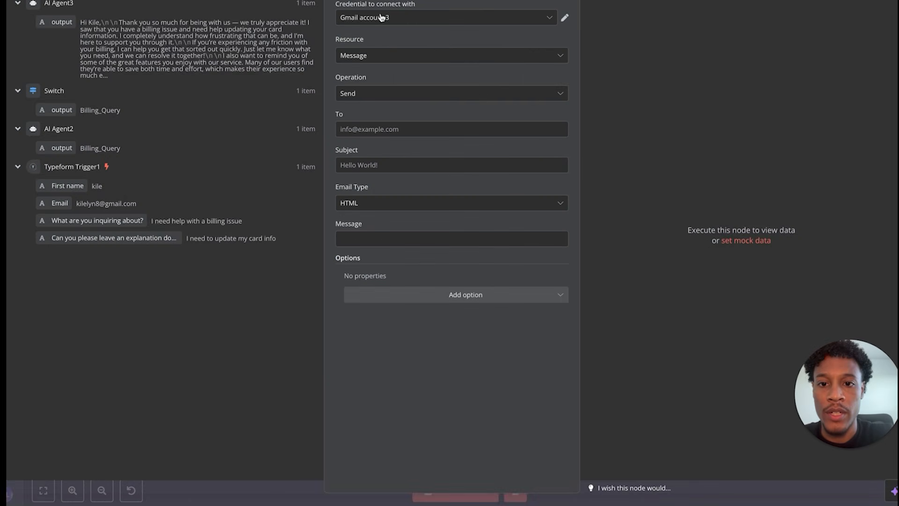
# - Check the Gmail credential and keep Message resource with Send operation
pyautogui.click(565, 20)
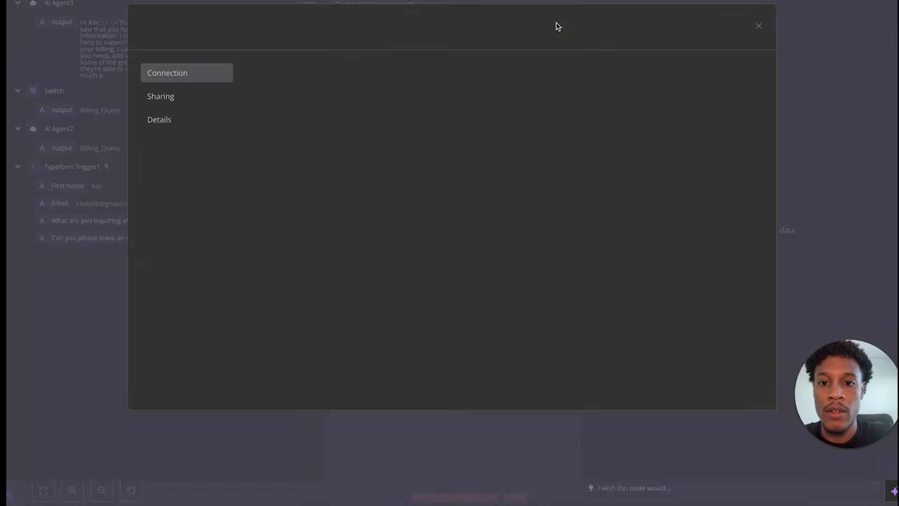
pyautogui.click(759, 27)
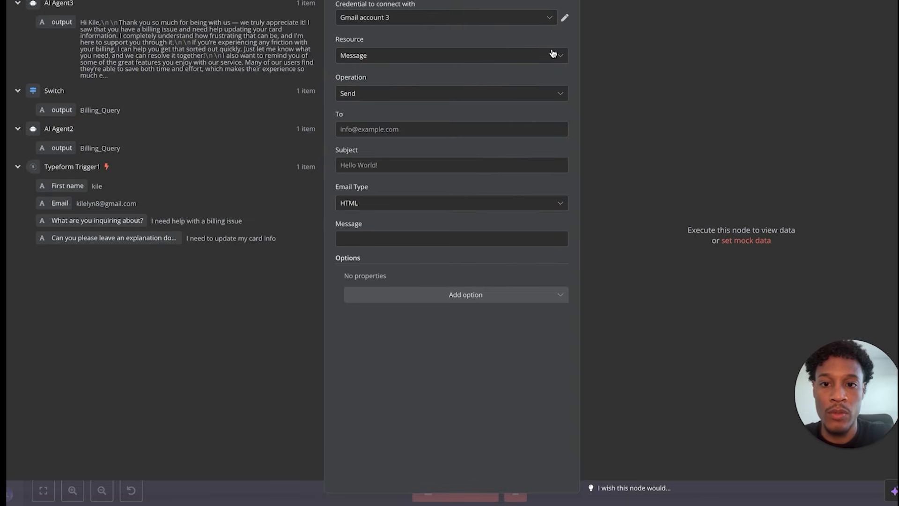
pyautogui.click(428, 57)
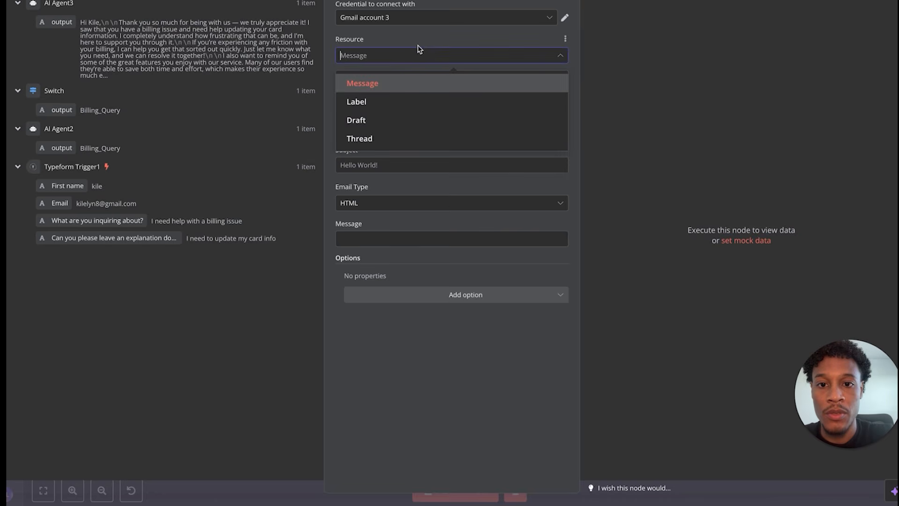
pyautogui.click(418, 39)
pyautogui.click(404, 94)
pyautogui.click(409, 73)
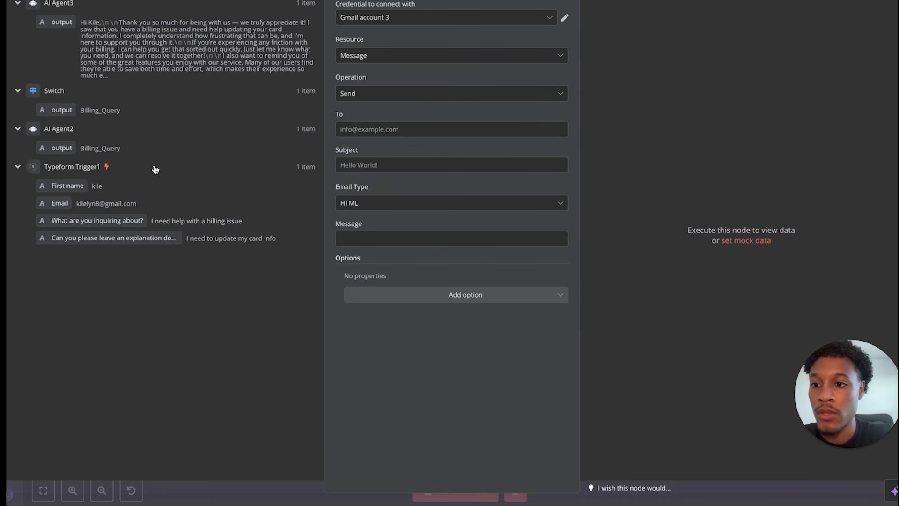
# - Map To to the form's Email, Message to AI Agent3's output, and Subject to First name
pyautogui.moveTo(57, 203); pyautogui.dragTo(346, 130)
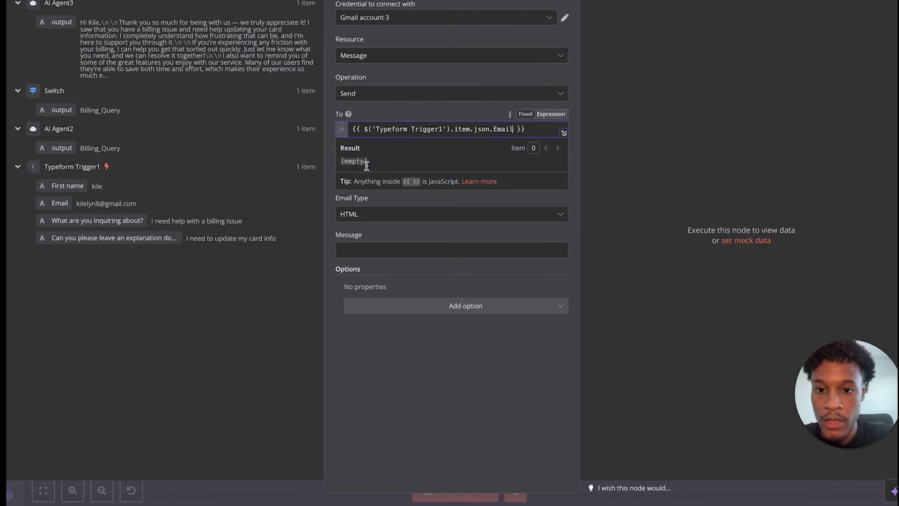
pyautogui.click(374, 196)
pyautogui.click(361, 171)
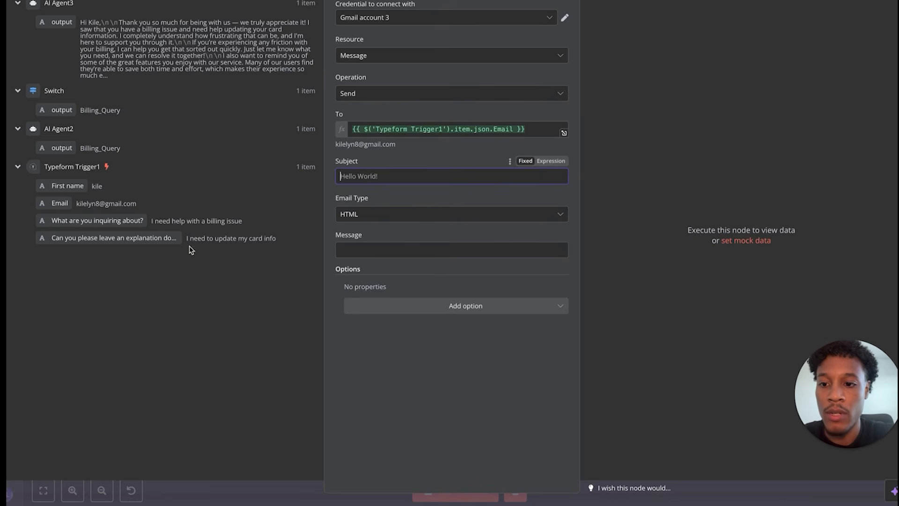
pyautogui.moveTo(61, 22); pyautogui.dragTo(352, 255)
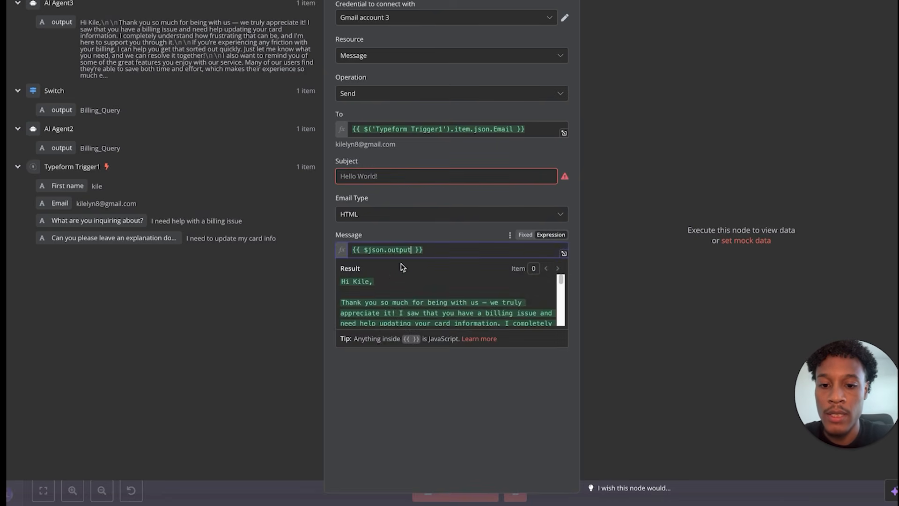
pyautogui.click(394, 175)
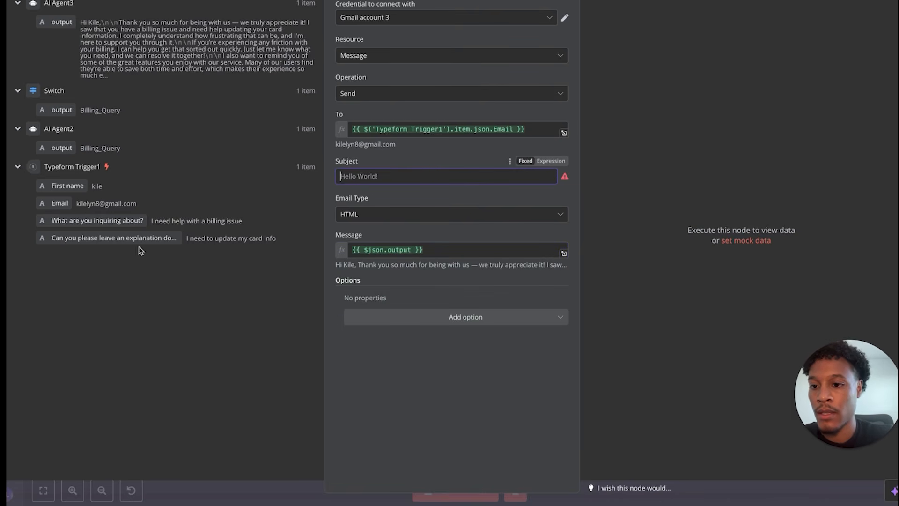
pyautogui.moveTo(63, 185); pyautogui.dragTo(367, 178)
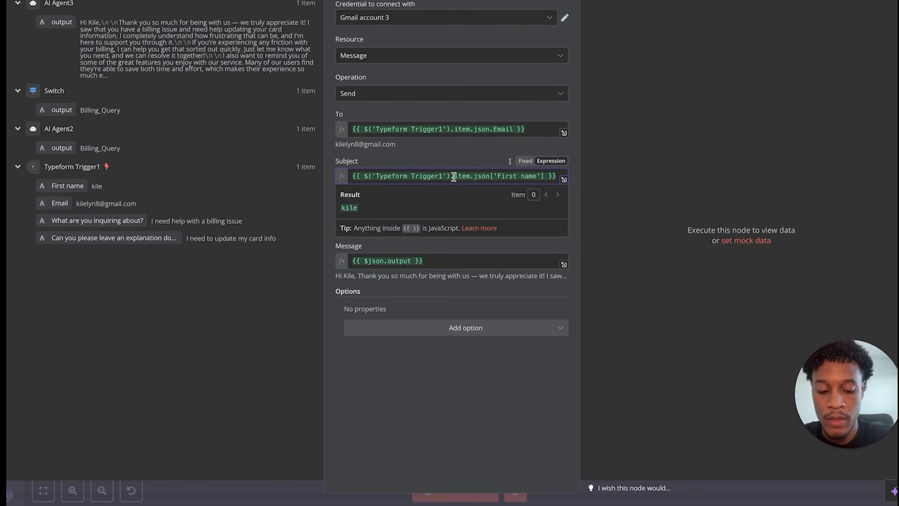
pyautogui.click(564, 179)
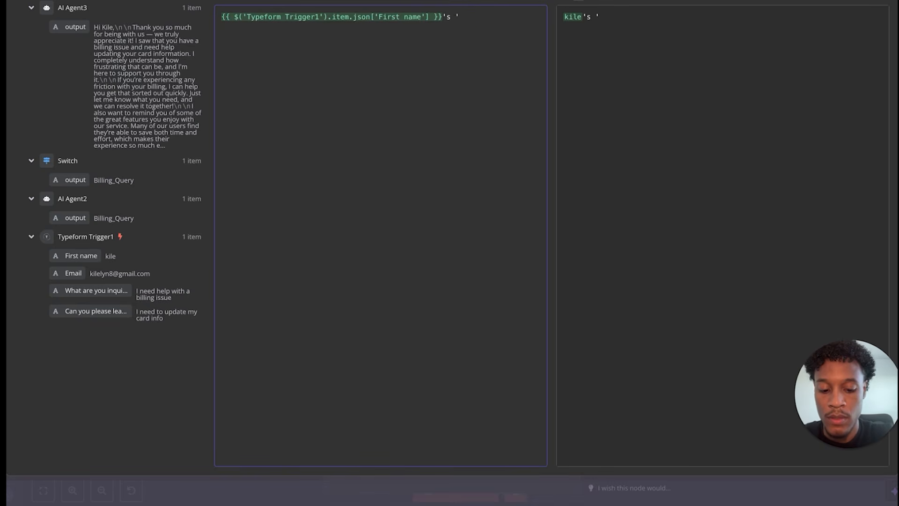
# - Append 's support request' after the First name expression in the Gmail subject
pyautogui.write("'s support req")
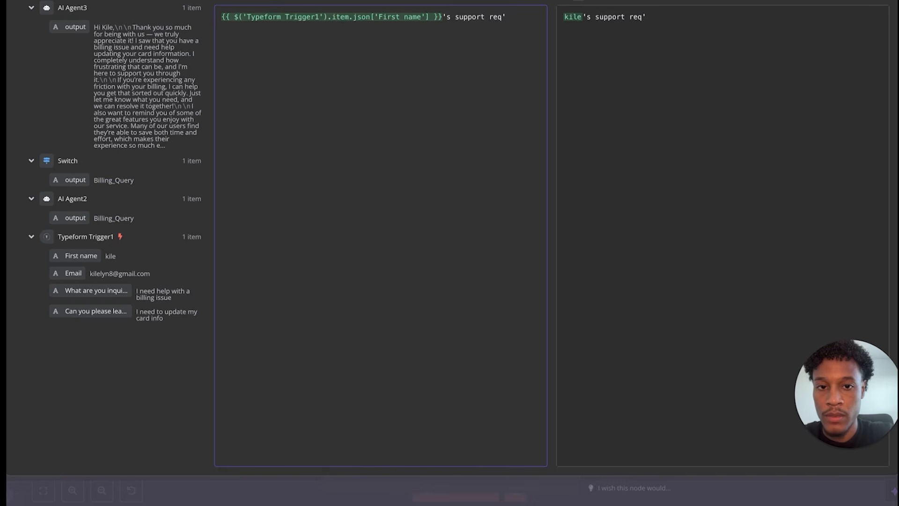
pyautogui.write('uest')
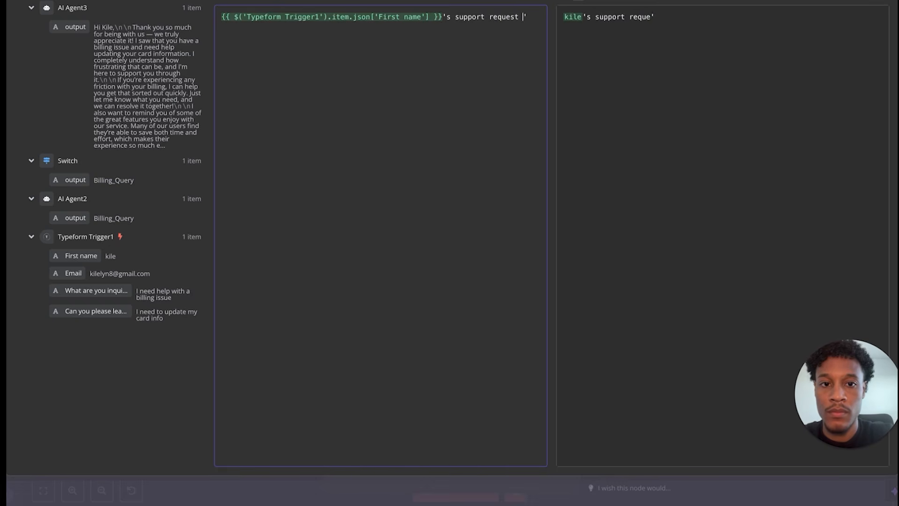
pyautogui.press('Escape')
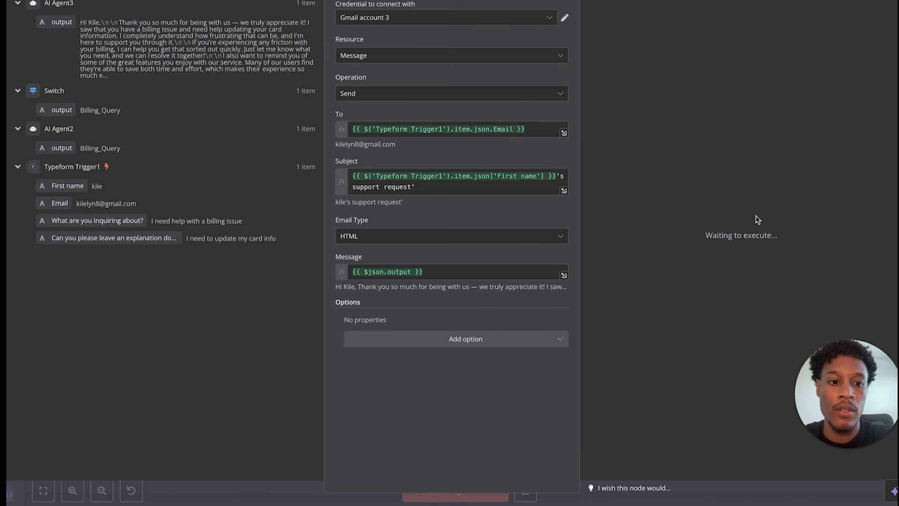
# - Inspect the Gmail step's output to confirm the test email was sent
pyautogui.press('Escape')
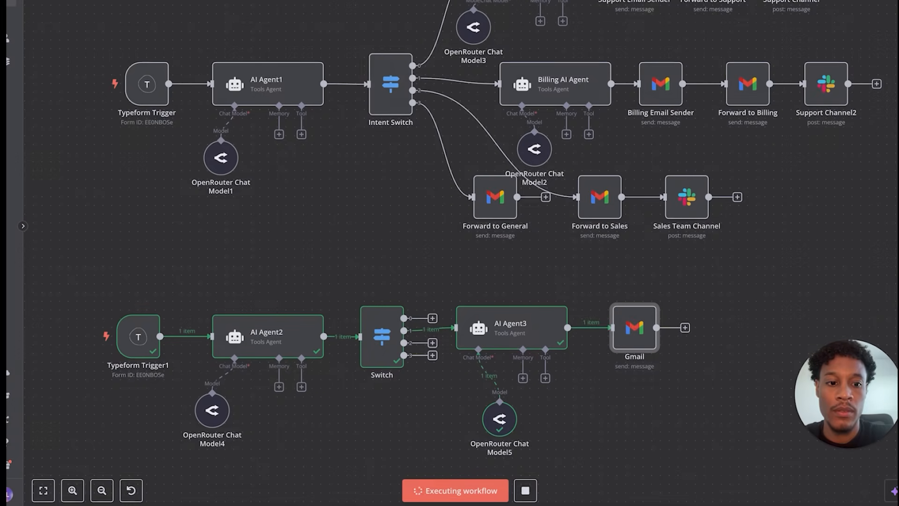
pyautogui.moveTo(619, 323); pyautogui.dragTo(614, 325)
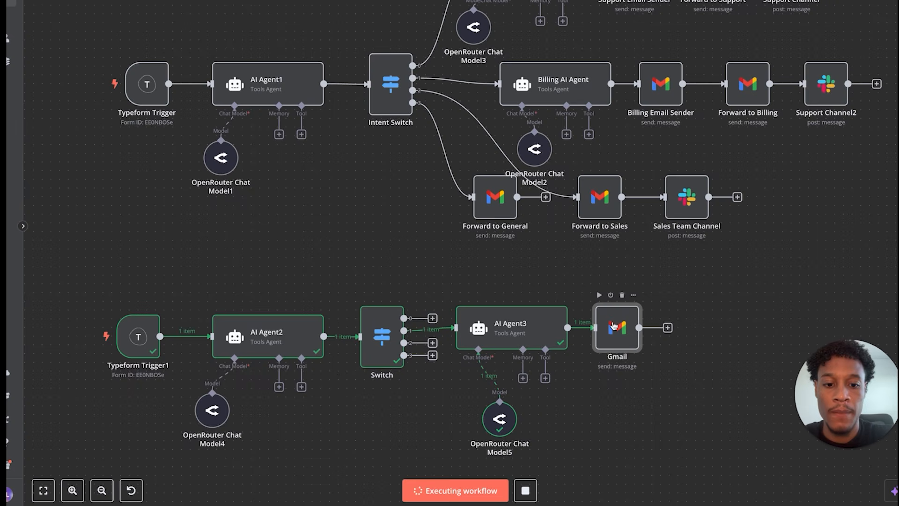
pyautogui.doubleClick(613, 326)
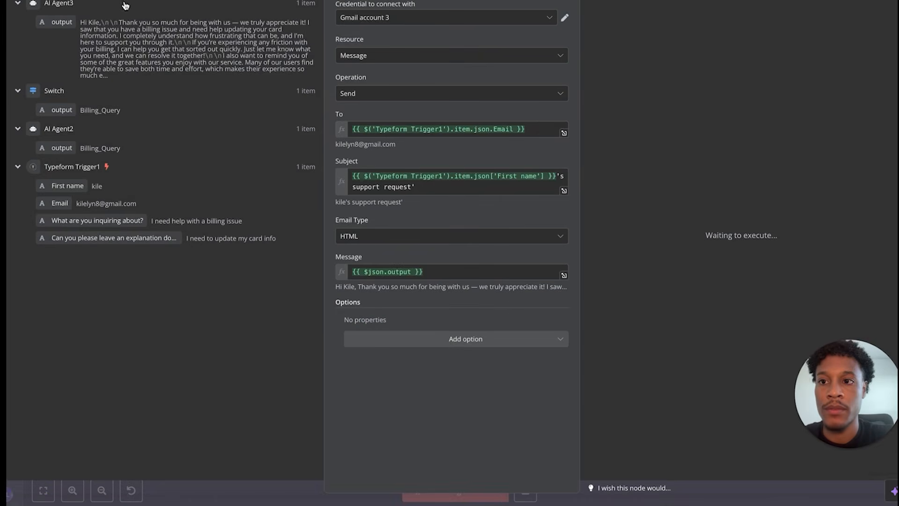
pyautogui.press('Escape')
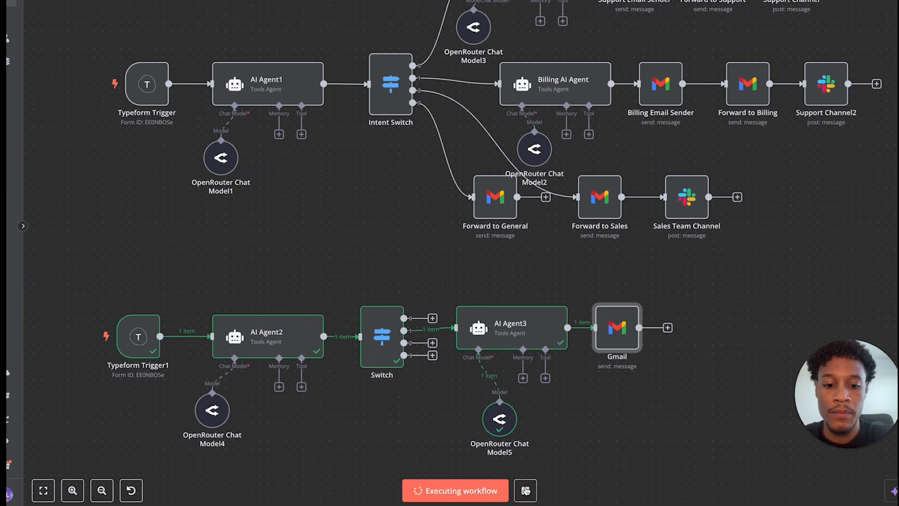
pyautogui.doubleClick(613, 328)
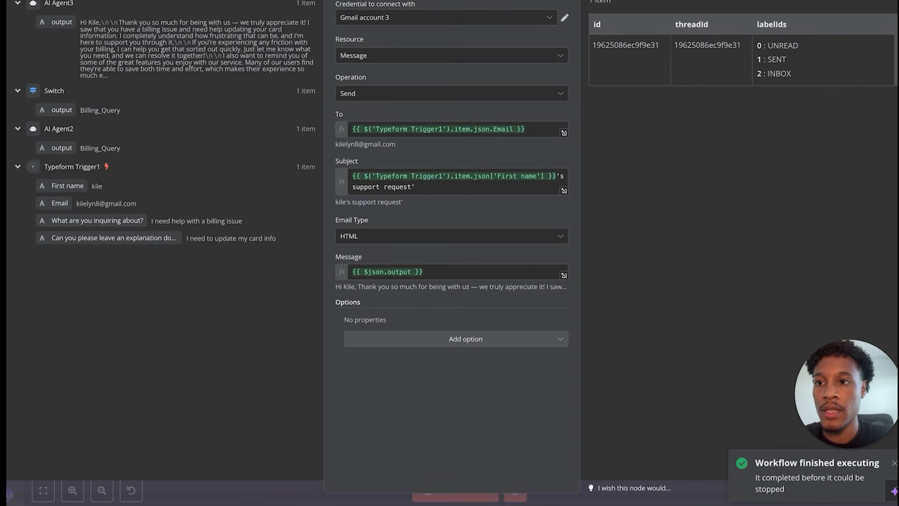
pyautogui.press('Escape')
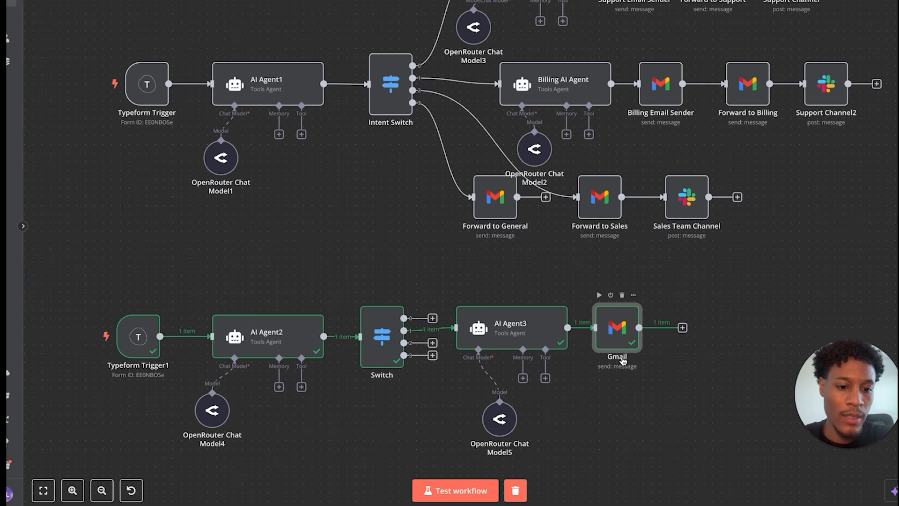
pyautogui.doubleClick(615, 345)
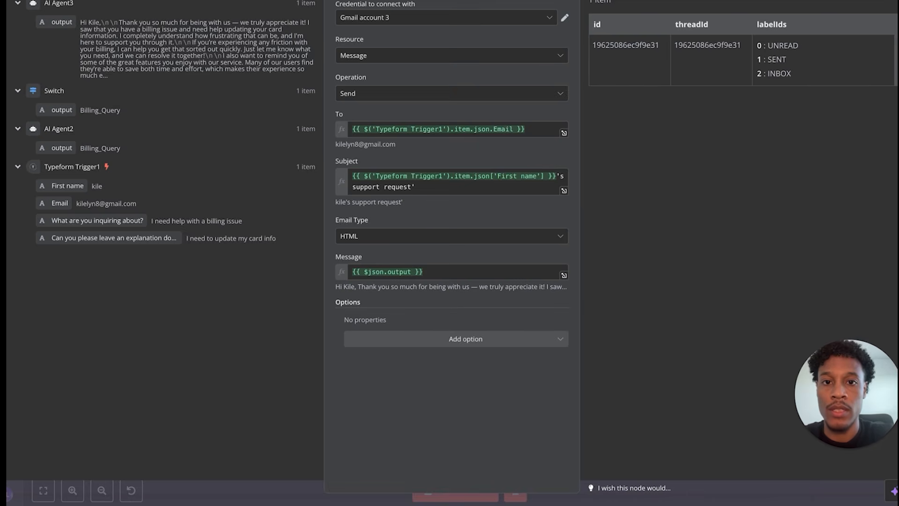
pyautogui.press('Escape')
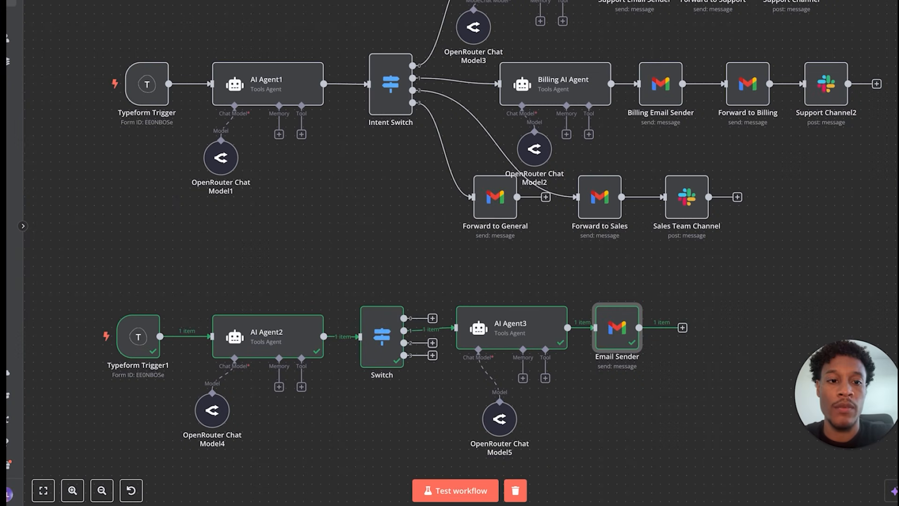
# - Add another Gmail 'Send a message' node after Email Sender
pyautogui.click(683, 328)
pyautogui.write('s')
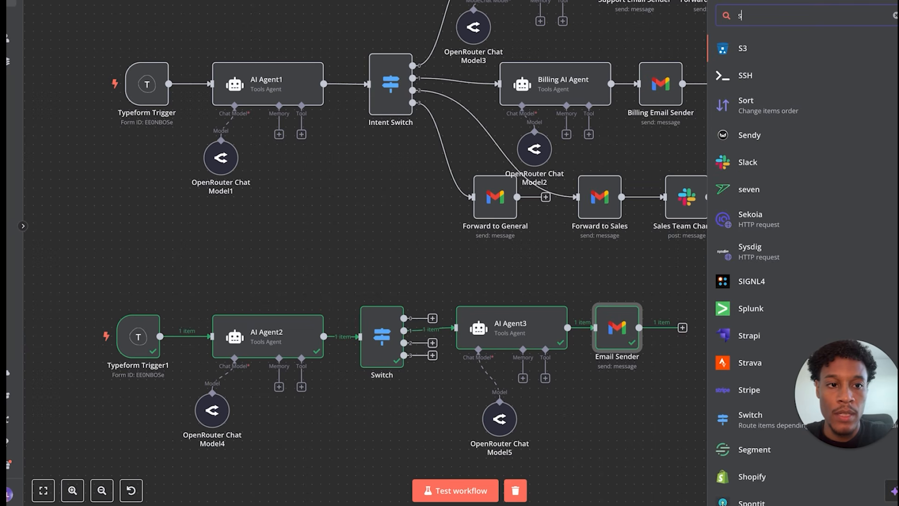
pyautogui.press('BackSpace')
pyautogui.write('gm')
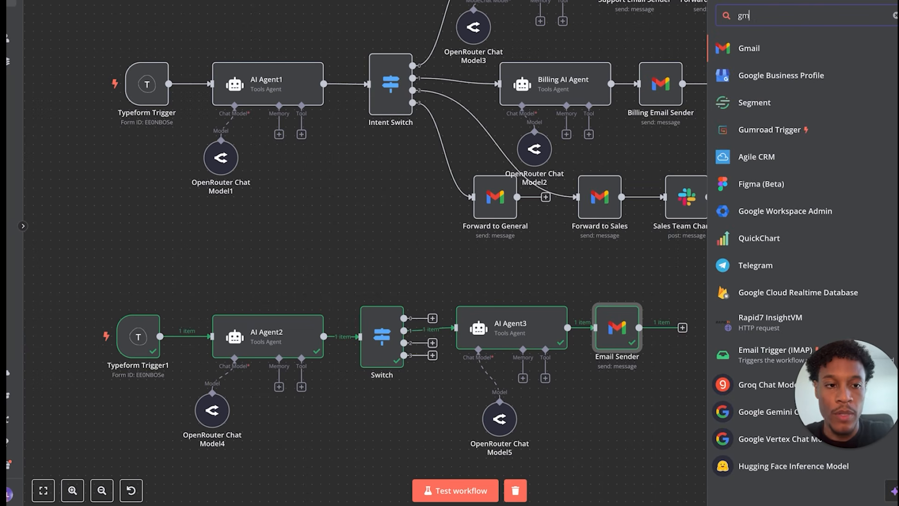
pyautogui.click(757, 50)
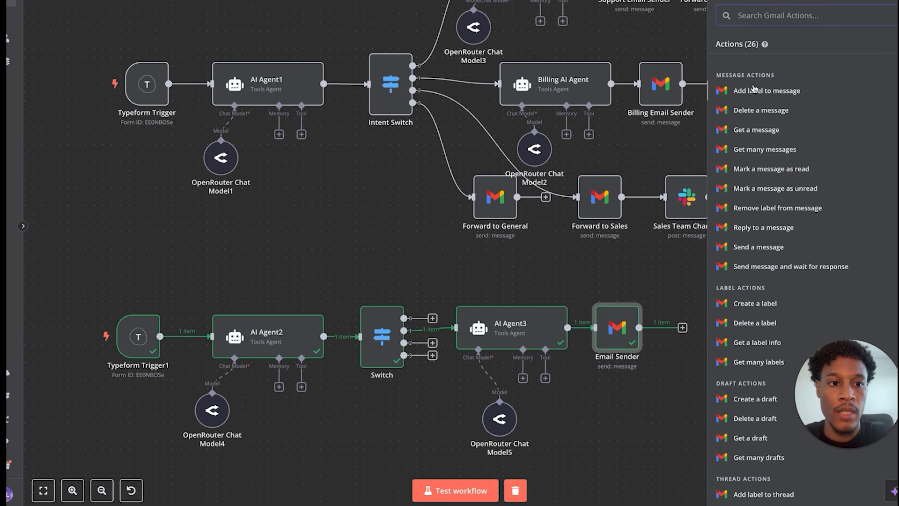
pyautogui.write('send')
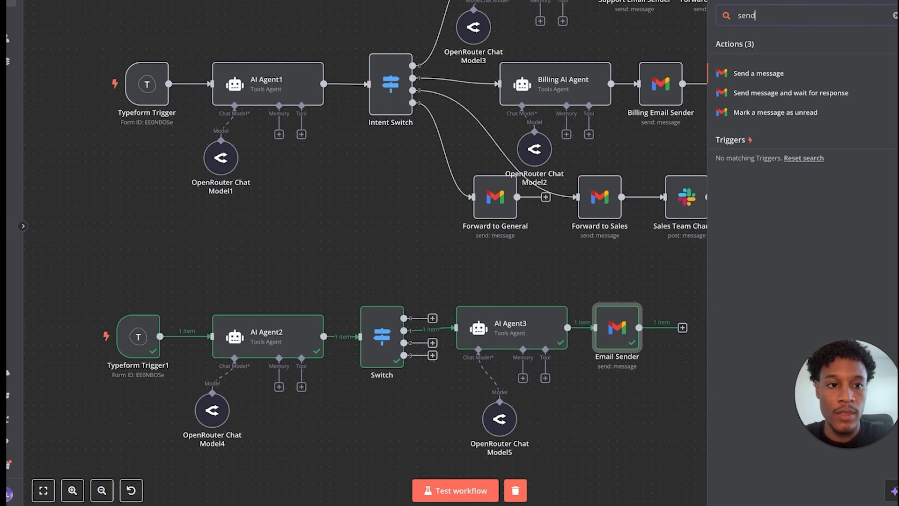
pyautogui.click(744, 75)
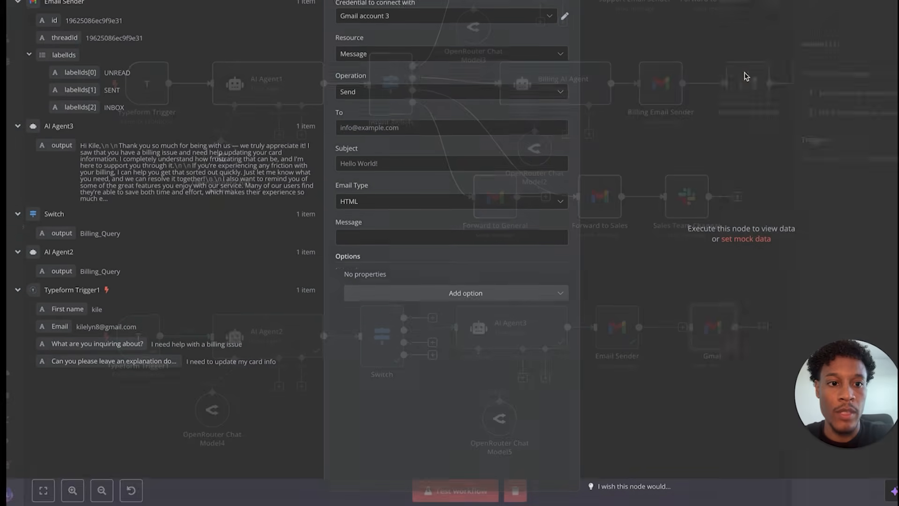
# - Address the new Gmail step to the support inbox address with subject 'New support ticket'
pyautogui.click(365, 131)
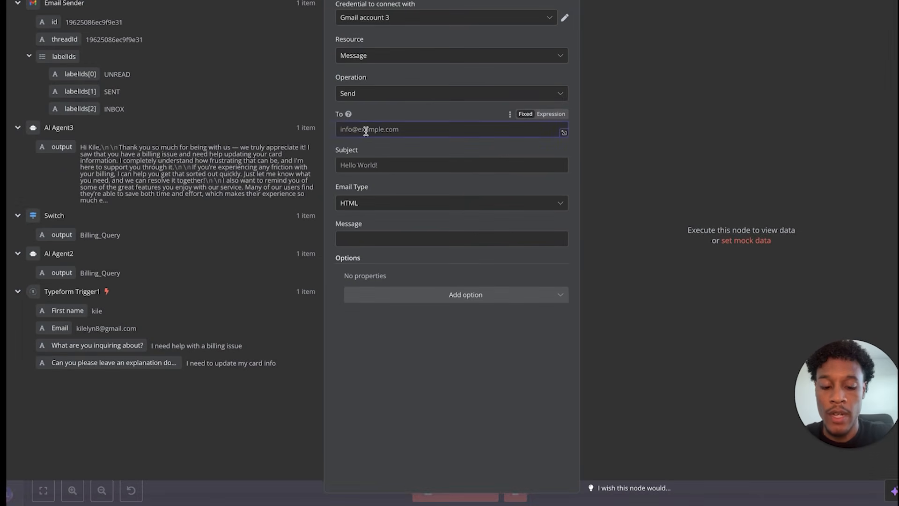
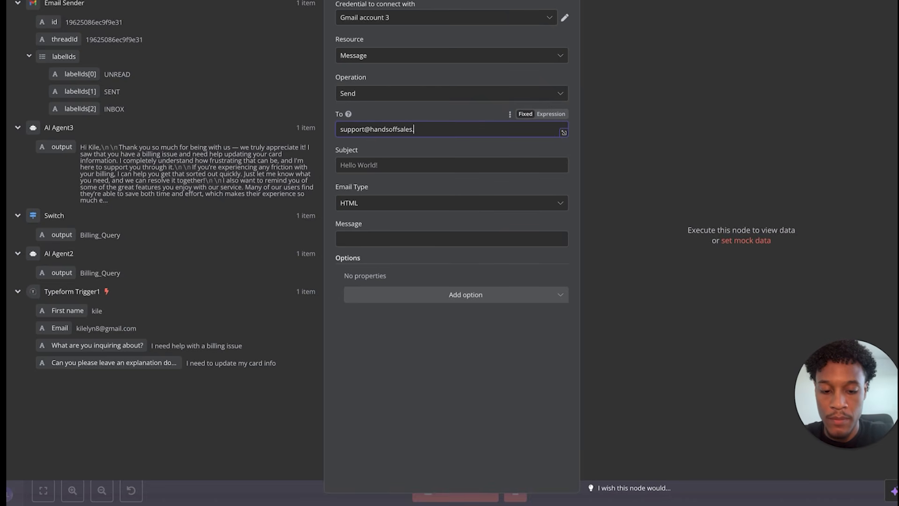
pyautogui.click(356, 165)
pyautogui.write('New support ticket')
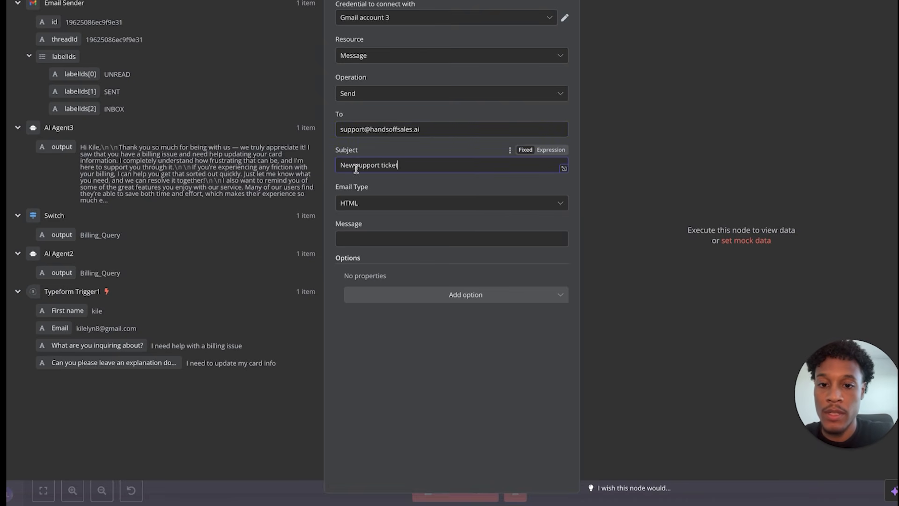
pyautogui.click(361, 234)
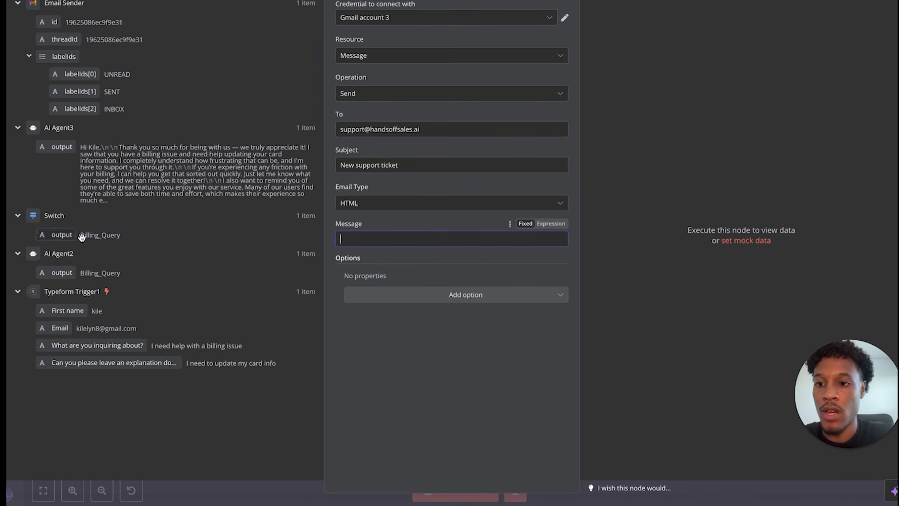
# - Copy Forward to Billing's message expression and paste it into the new Gmail message as an expression
pyautogui.press('Escape')
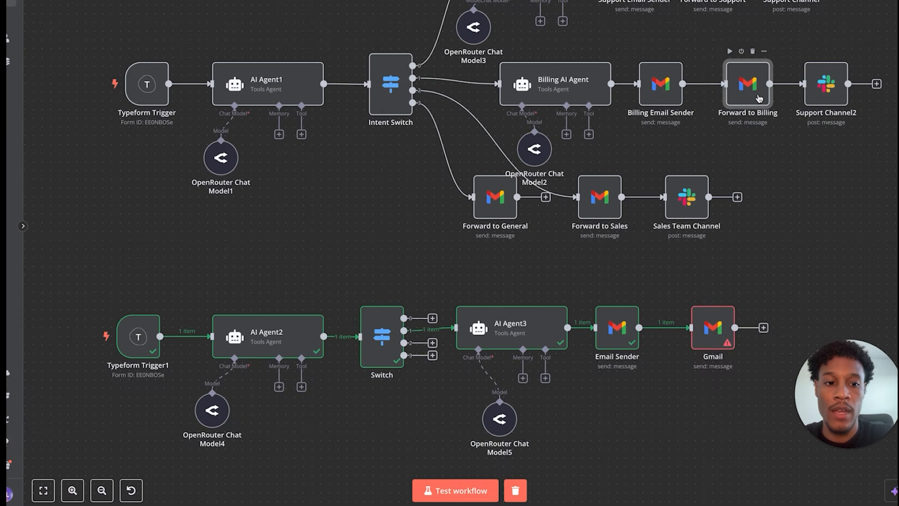
pyautogui.doubleClick(760, 99)
pyautogui.scroll(-2, 532, 261)
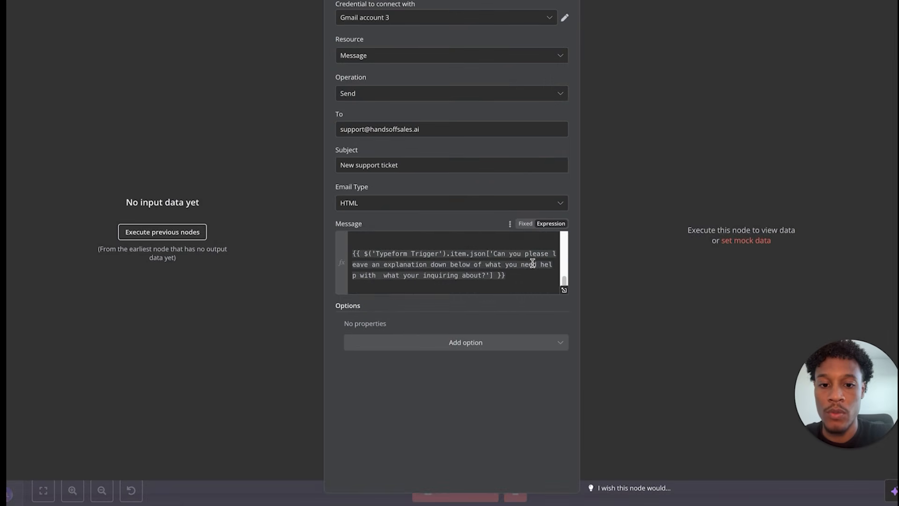
pyautogui.moveTo(510, 274); pyautogui.dragTo(472, 205)
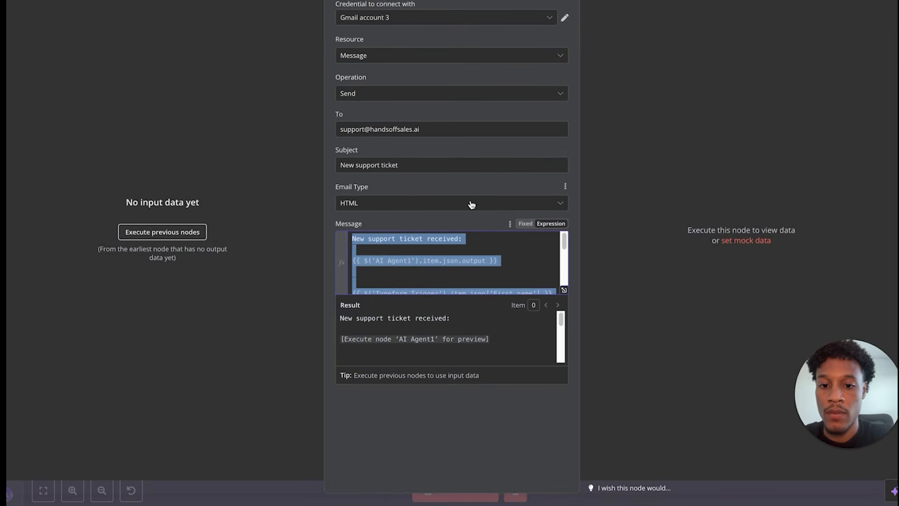
pyautogui.press('Escape')
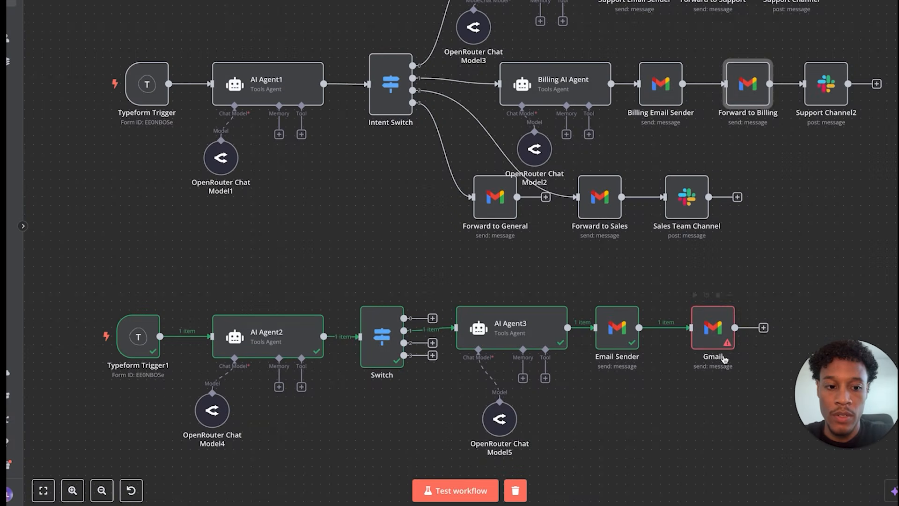
pyautogui.doubleClick(711, 337)
pyautogui.click(401, 237)
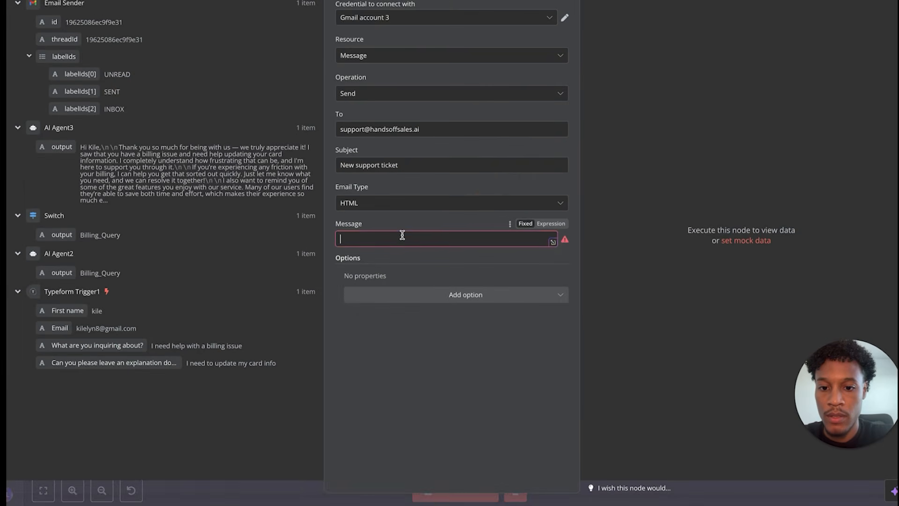
pyautogui.hotkey('ctrl', 'v')
pyautogui.click(551, 223)
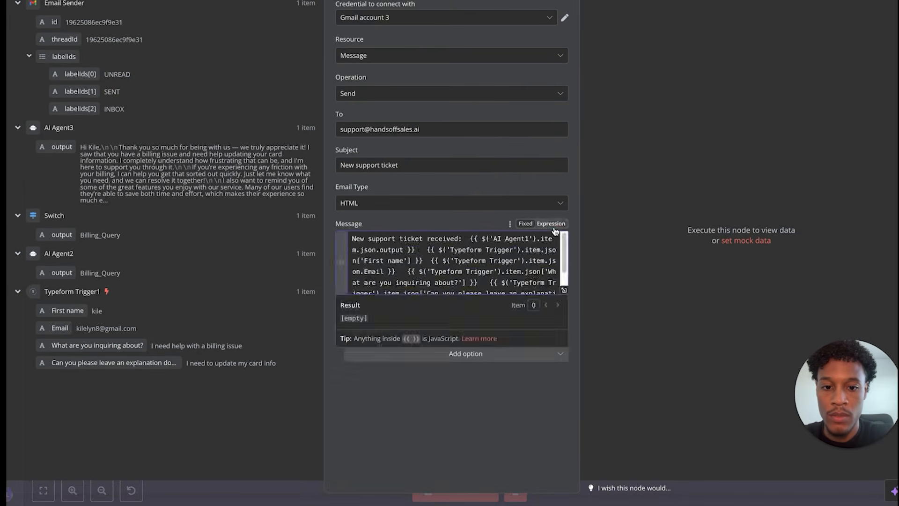
pyautogui.click(564, 290)
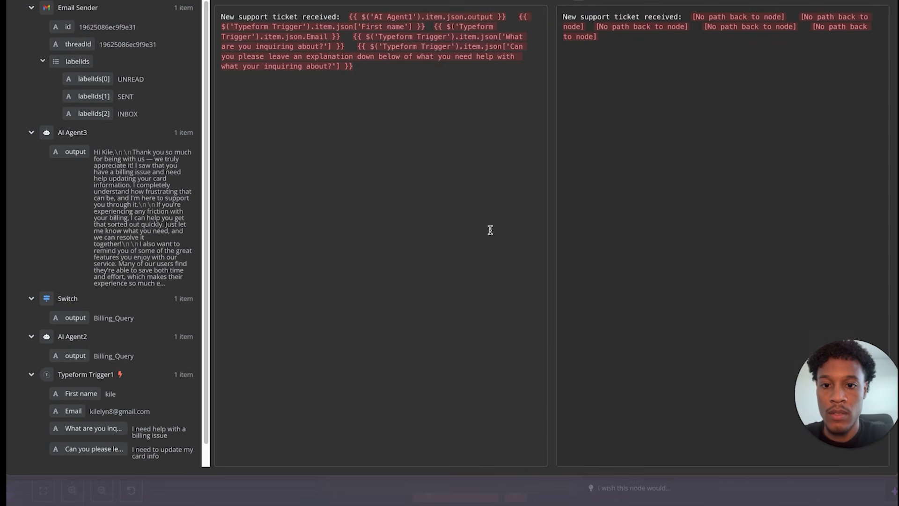
# - Rework the ticket template into Name:, Email:, 'What are you inquiring about:' and 'Futher explanation:' lines
pyautogui.click(347, 16)
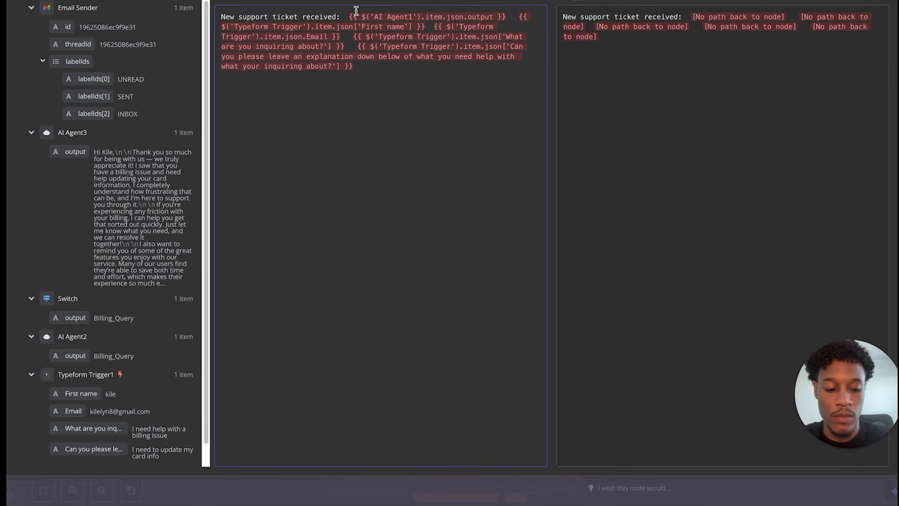
pyautogui.press('Return')
pyautogui.press('Return')
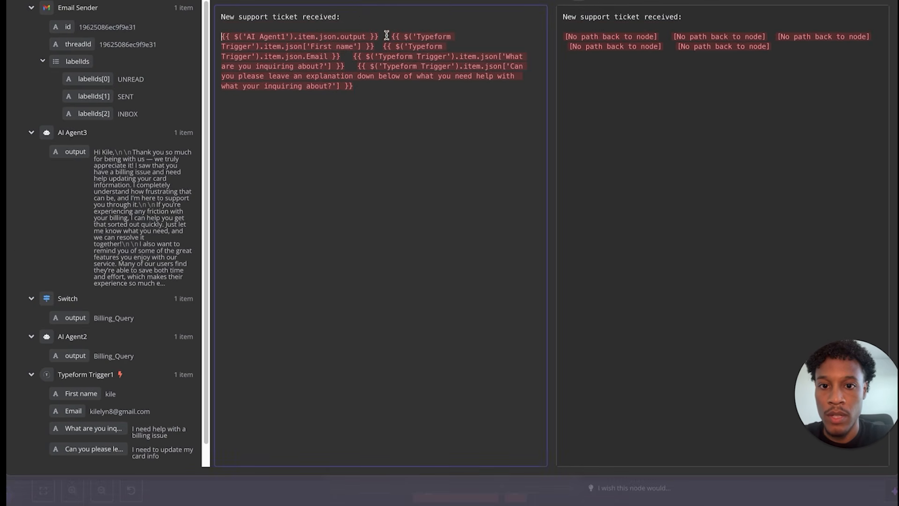
pyautogui.moveTo(390, 92); pyautogui.dragTo(213, 31)
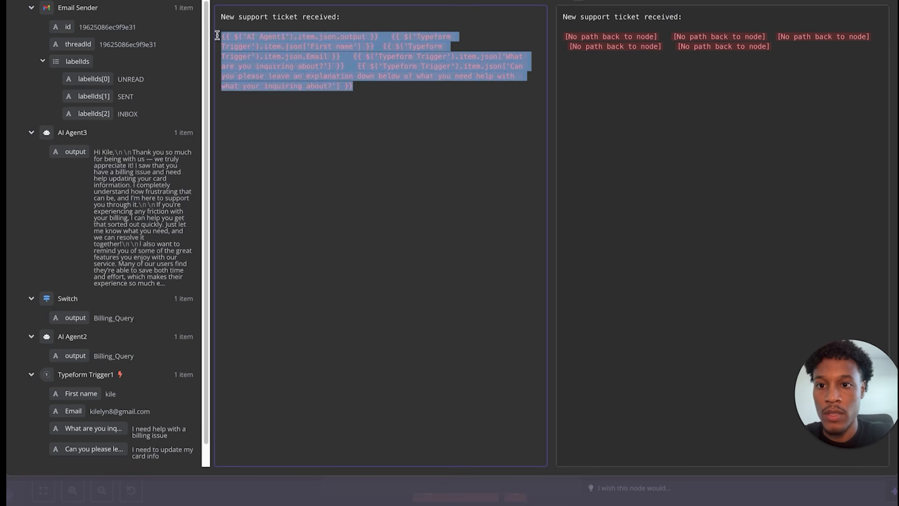
pyautogui.write('Name')
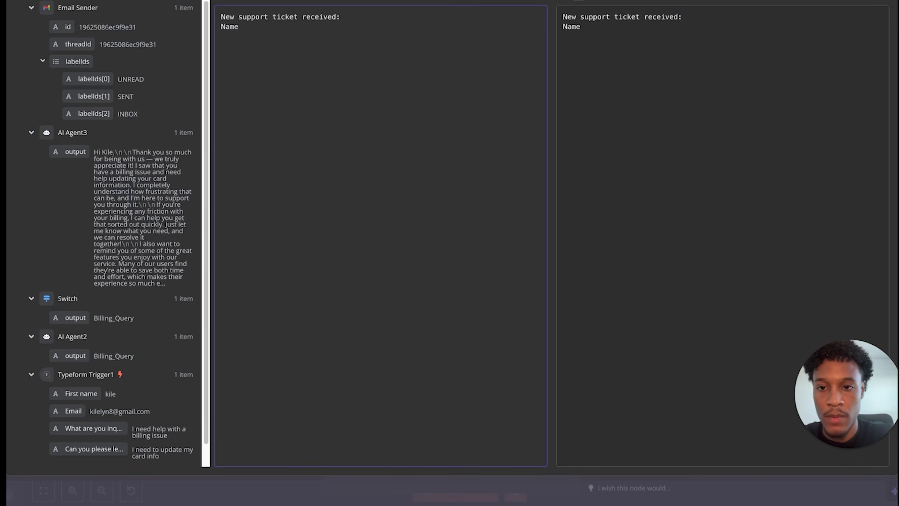
pyautogui.write(':')
pyautogui.click(349, 18)
pyautogui.press('Return')
pyautogui.click(221, 37)
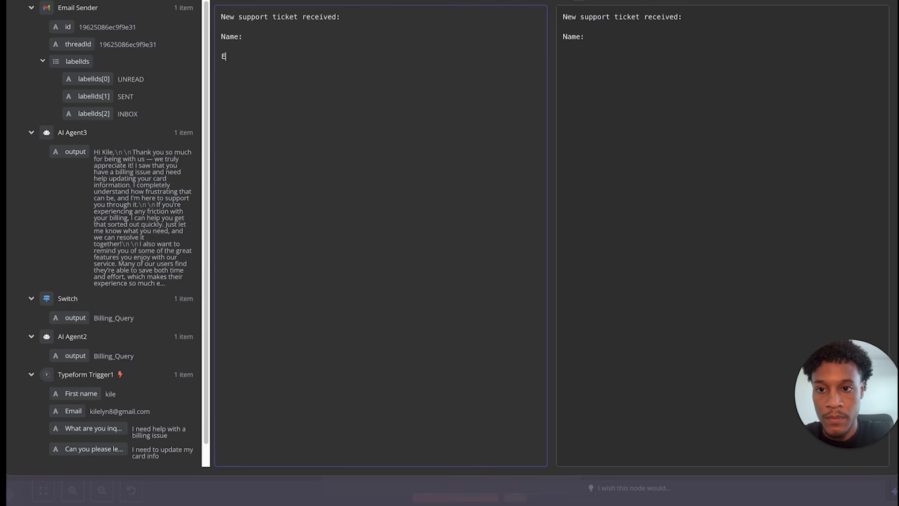
pyautogui.press('BackSpace')
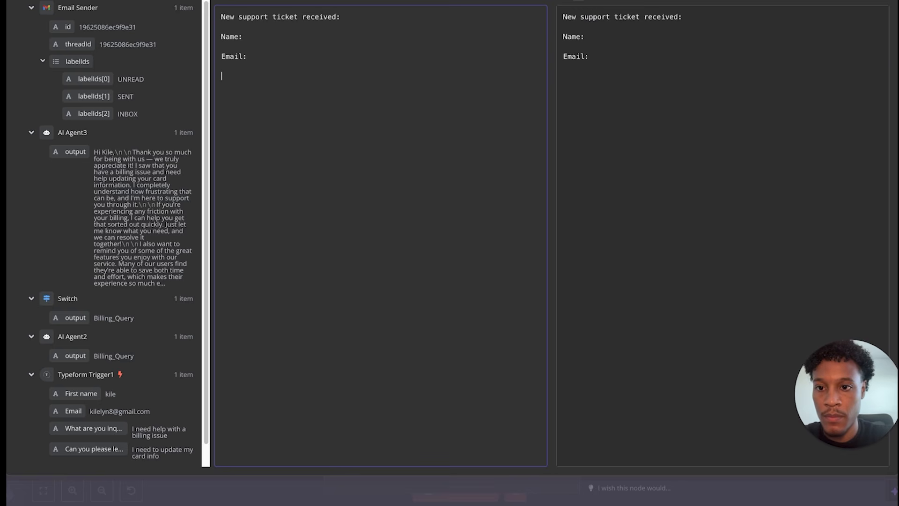
pyautogui.write(':')
pyautogui.press('Return')
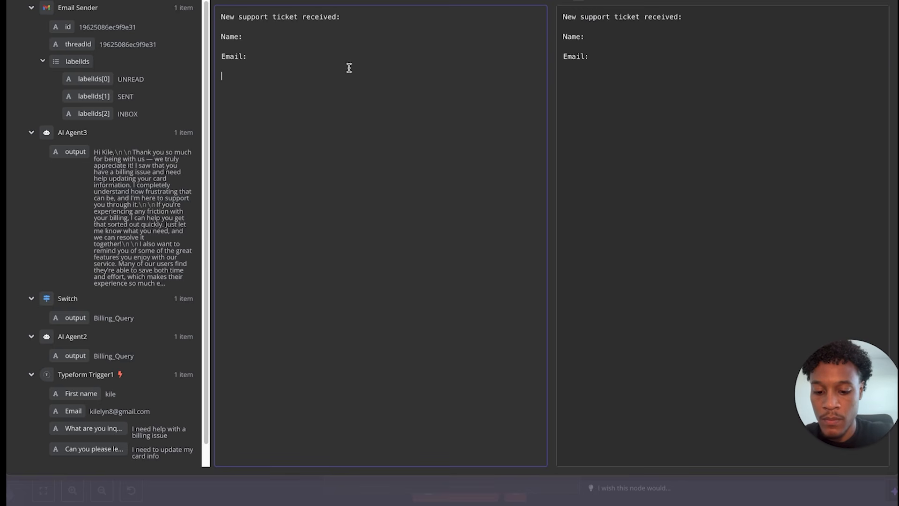
pyautogui.write('What are you ')
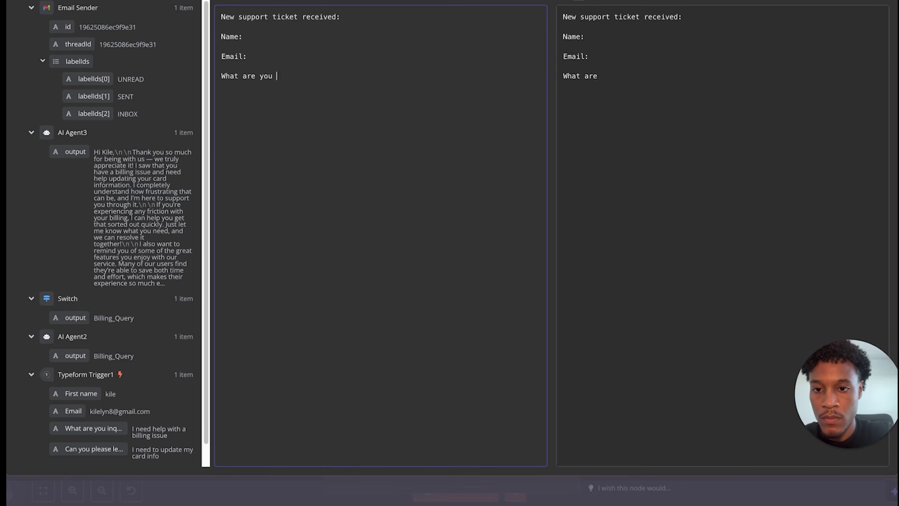
pyautogui.write('inquiring')
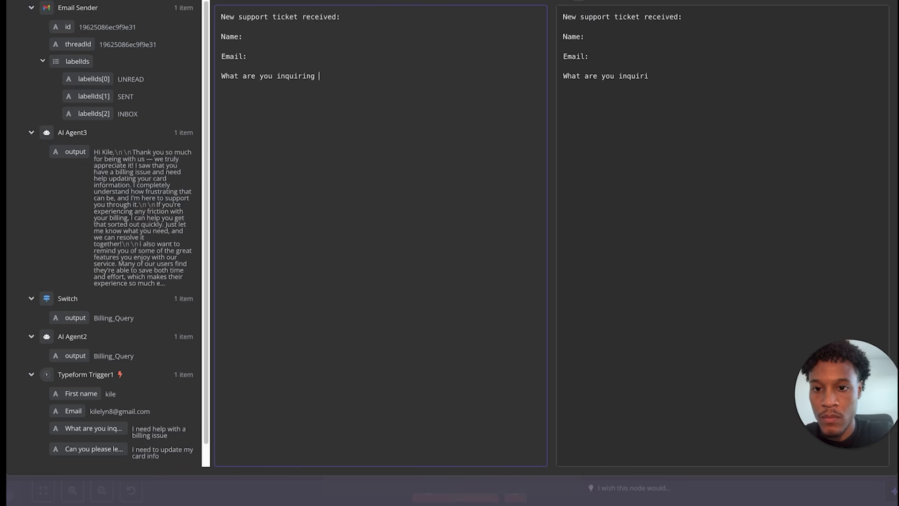
pyautogui.write(' about:  Futhe')
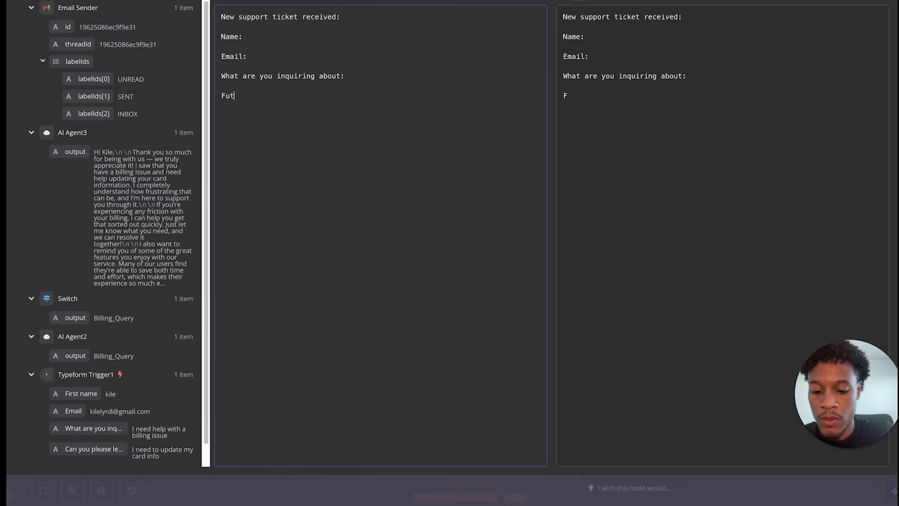
pyautogui.write('r explant')
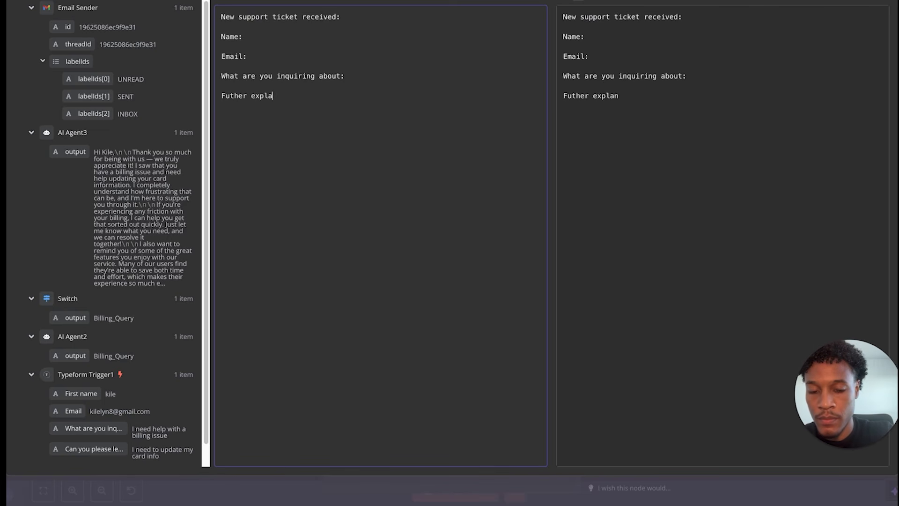
pyautogui.press('BackSpace')
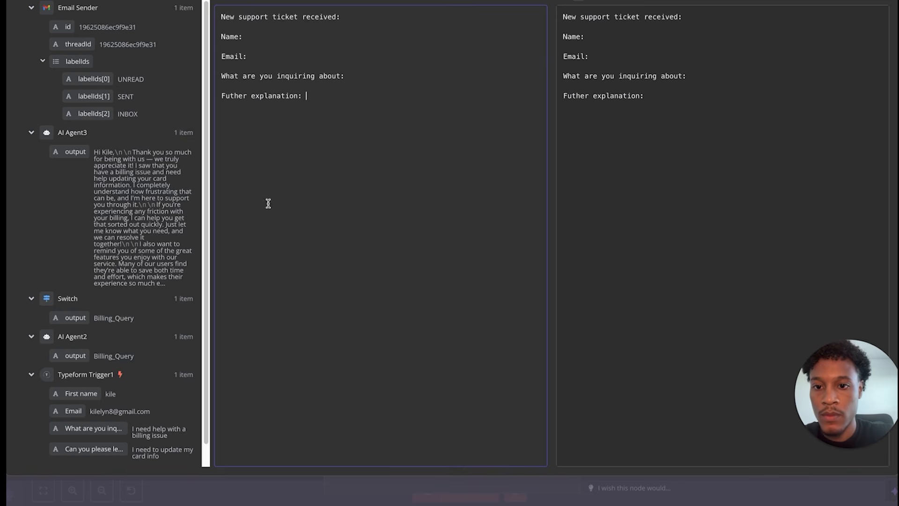
# - Insert the explanation and inquiry answer fields after their labels
pyautogui.moveTo(81, 443); pyautogui.dragTo(372, 94)
pyautogui.click(372, 76)
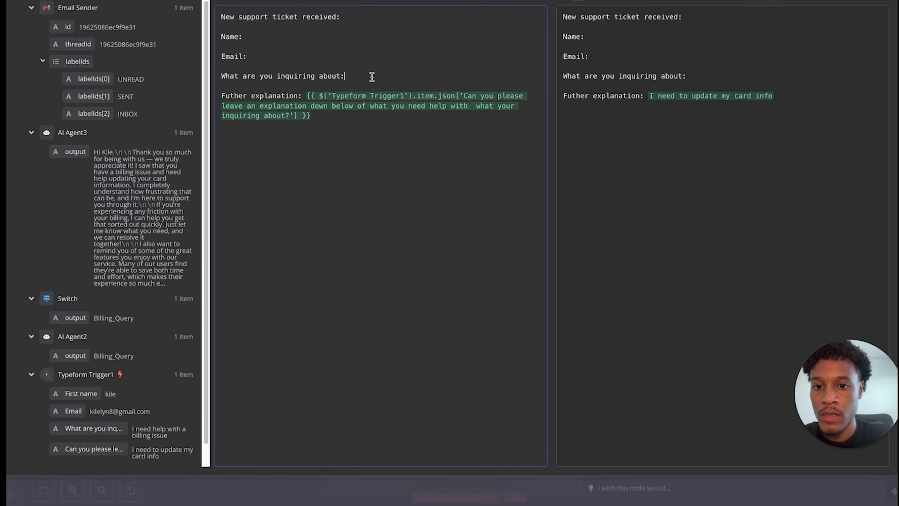
pyautogui.press('Return')
pyautogui.moveTo(74, 428); pyautogui.dragTo(450, 76)
pyautogui.click(345, 75)
pyautogui.click(317, 62)
pyautogui.press('Return')
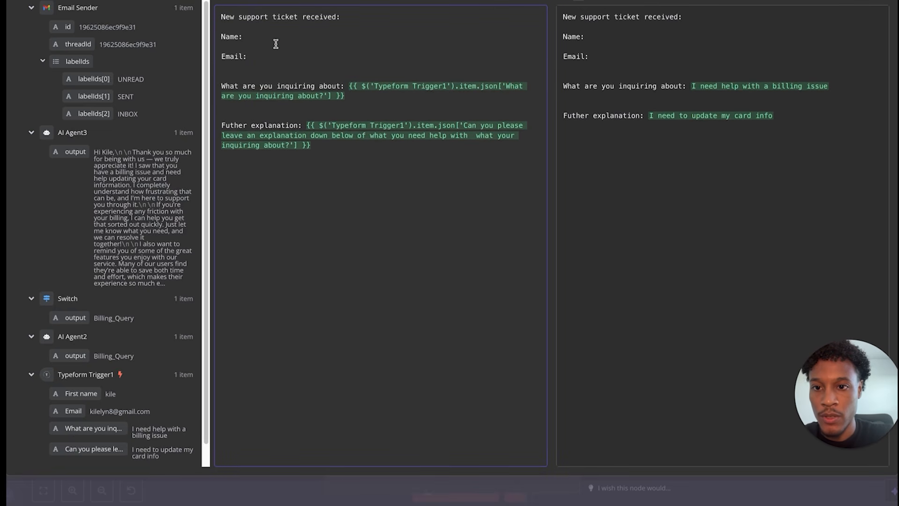
# - Insert the submitter's Email and First name fields after the Email: and Name: labels
pyautogui.click(276, 43)
pyautogui.press('Return')
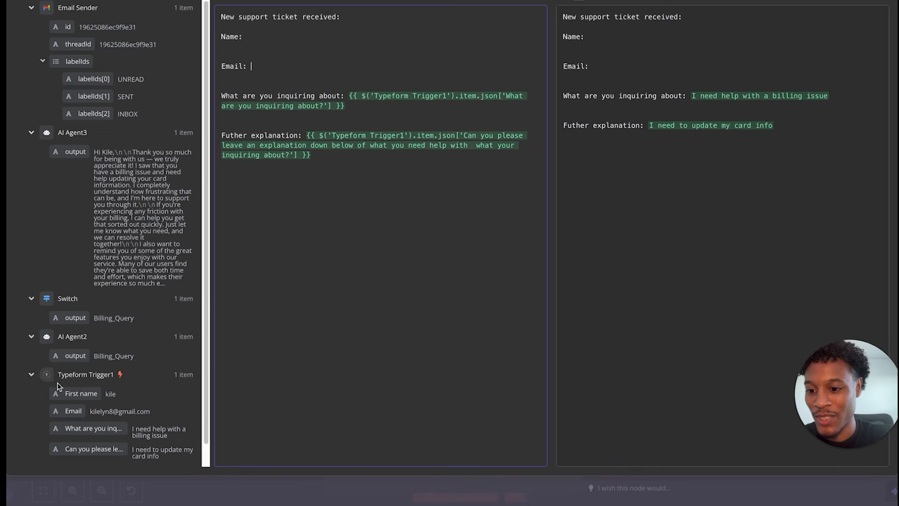
pyautogui.moveTo(68, 409); pyautogui.dragTo(323, 66)
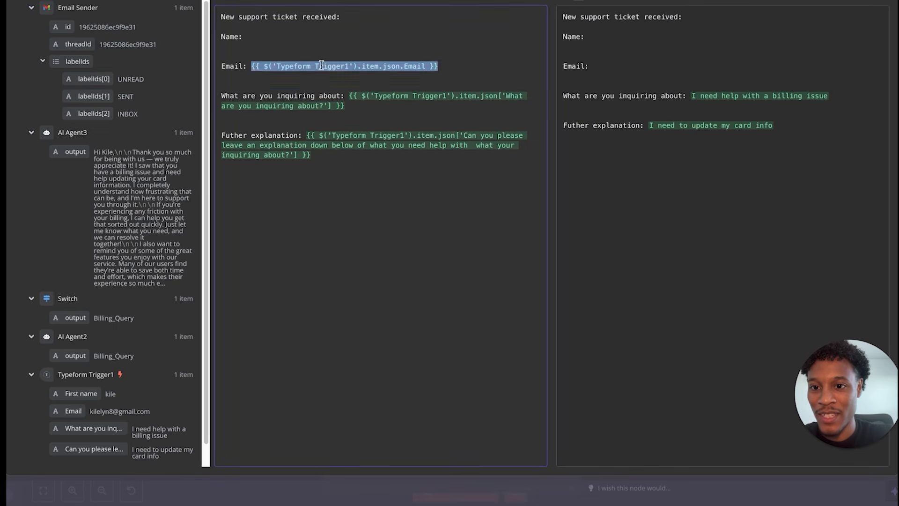
pyautogui.click(261, 30)
pyautogui.click(274, 37)
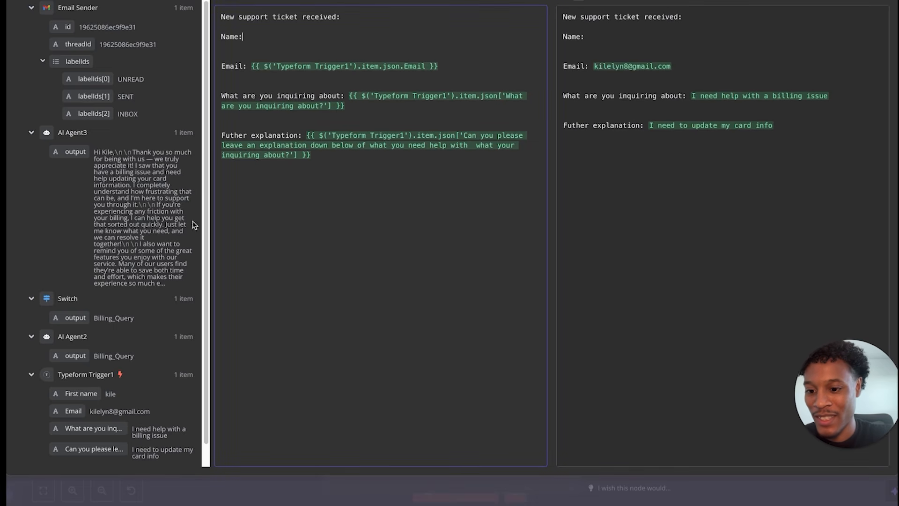
pyautogui.moveTo(78, 397); pyautogui.dragTo(250, 37)
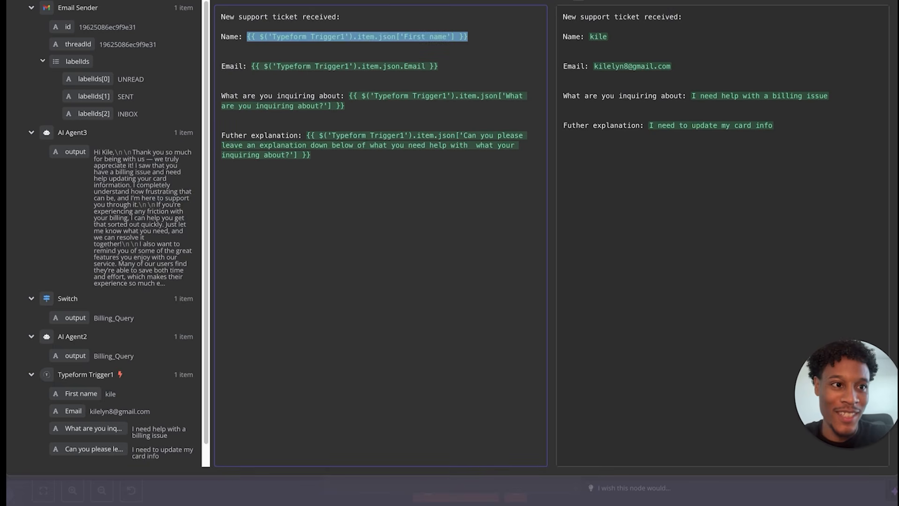
pyautogui.click(876, 1)
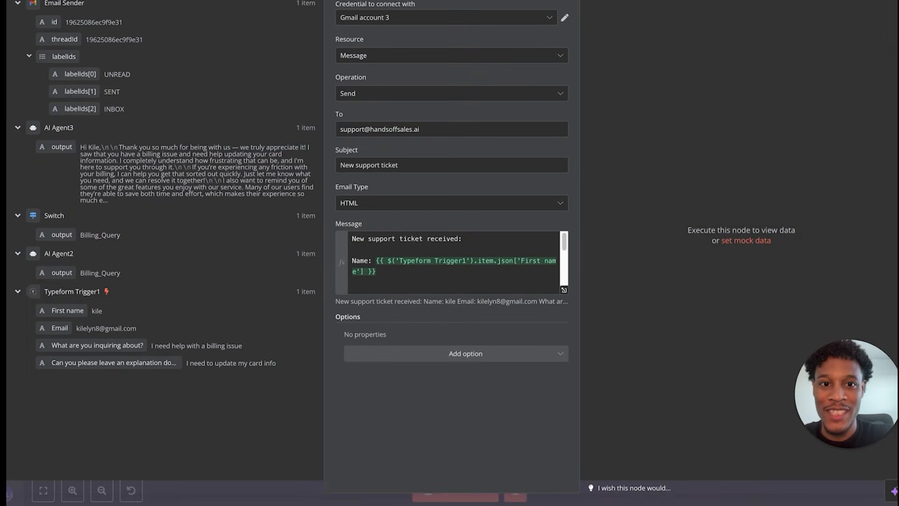
# - Close the Gmail support-ticket node, nudge it left, and stop the finished test run
pyautogui.press('Escape')
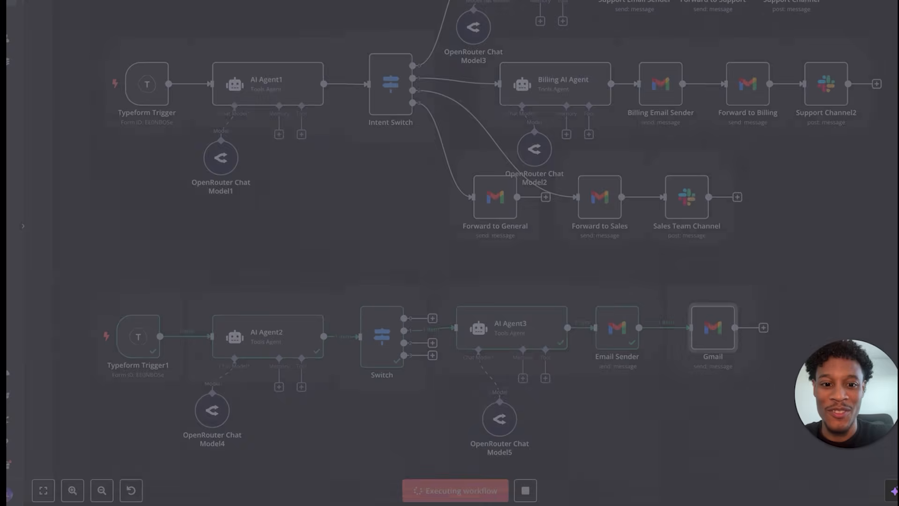
pyautogui.moveTo(711, 333); pyautogui.dragTo(694, 333)
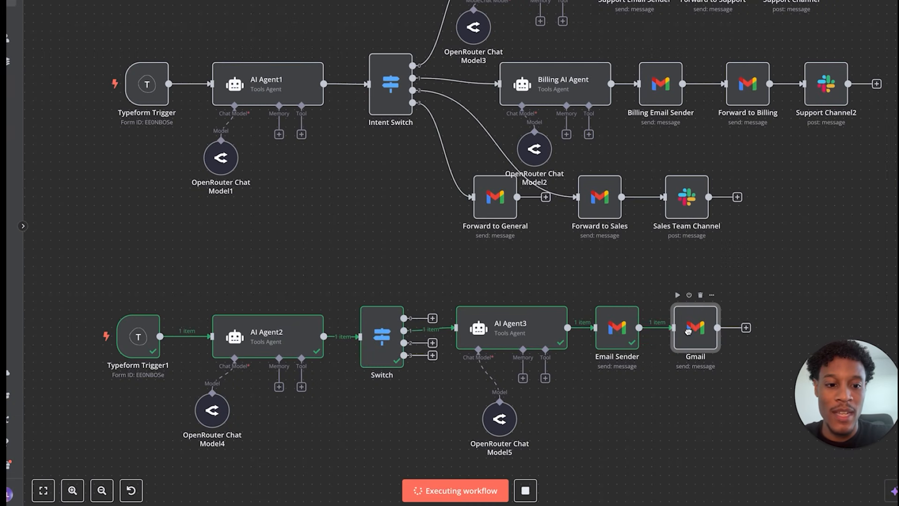
pyautogui.click(526, 491)
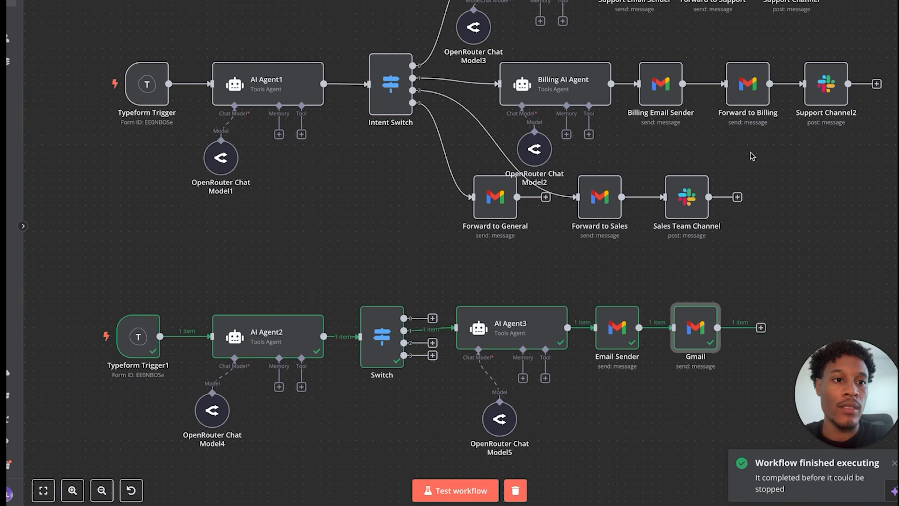
pyautogui.scroll(1, 751, 154)
# - Add a Slack 'Send message' node after the Gmail step
pyautogui.click(747, 342)
pyautogui.write('slack')
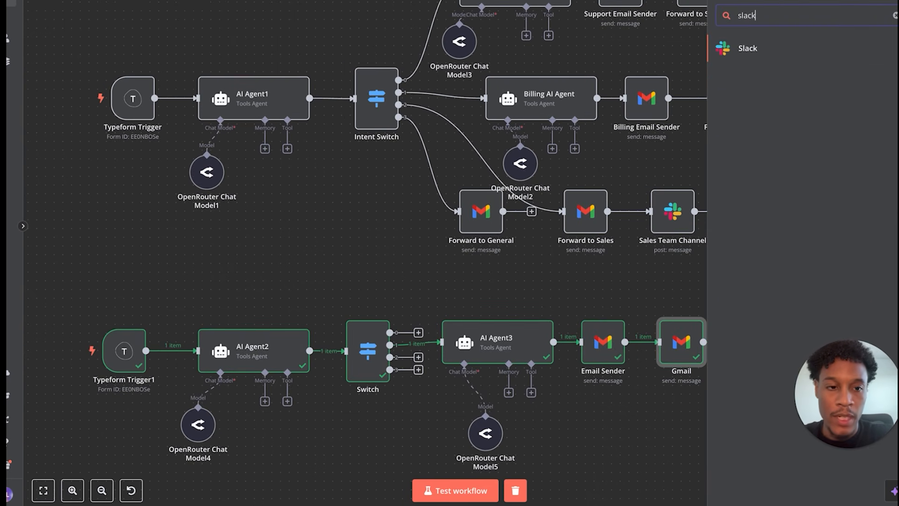
pyautogui.click(761, 46)
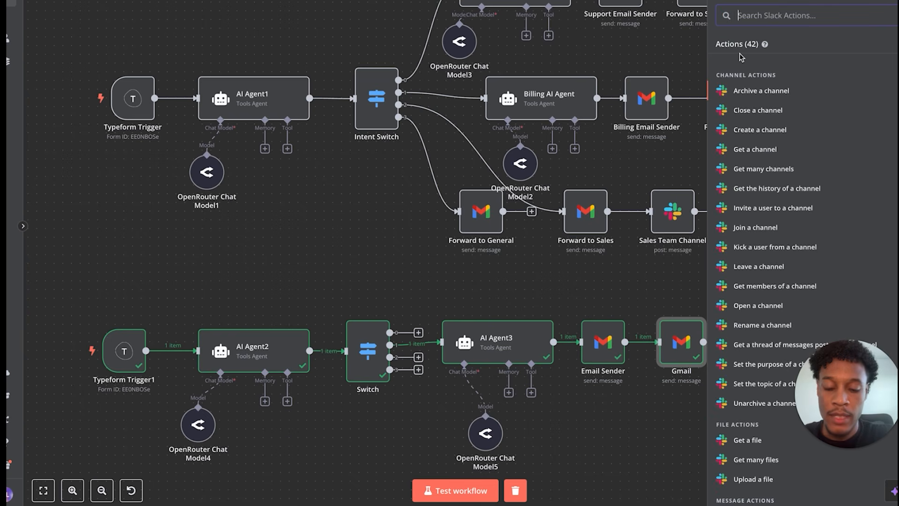
pyautogui.write('send')
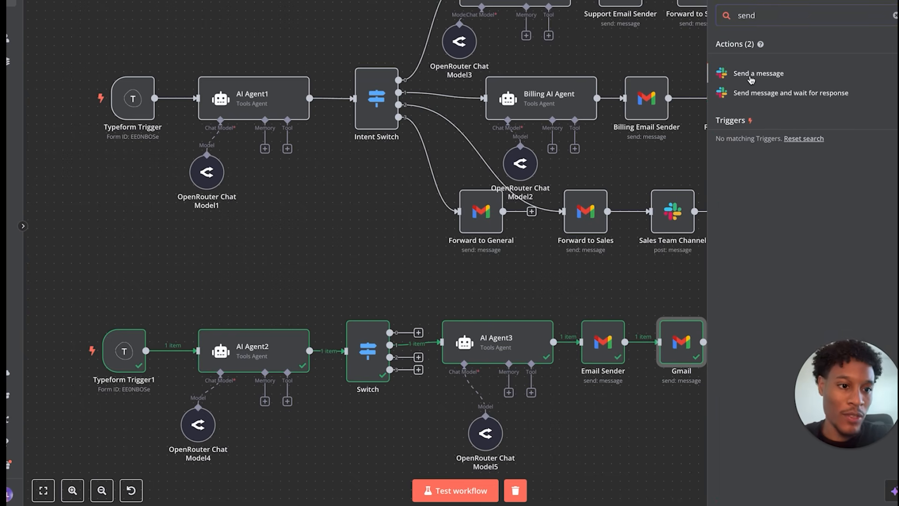
pyautogui.click(754, 74)
# - Check the Slack account, keep Message as resource, and send to the cbl-support channel
pyautogui.click(566, 19)
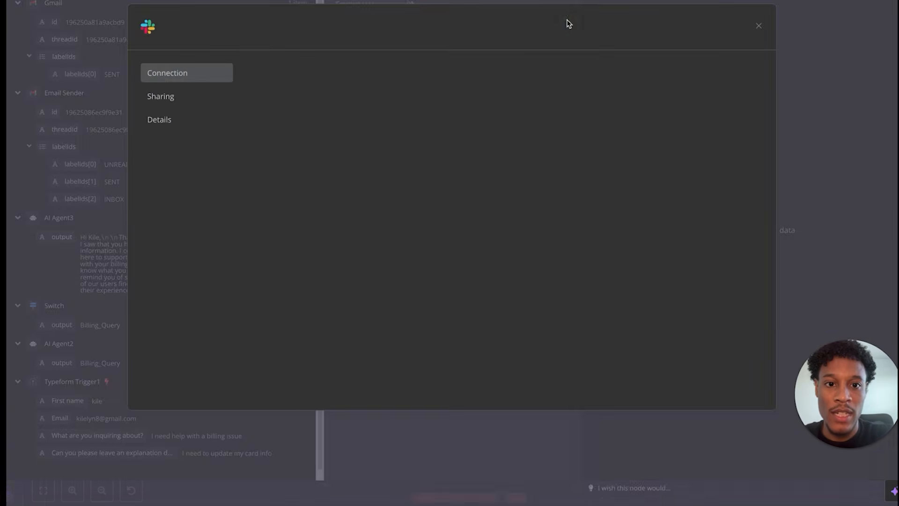
pyautogui.click(758, 27)
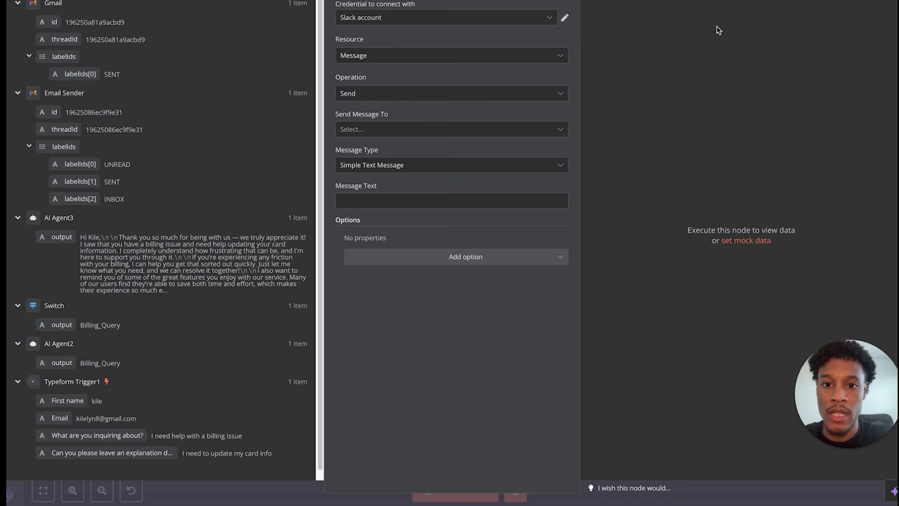
pyautogui.click(446, 57)
pyautogui.click(435, 42)
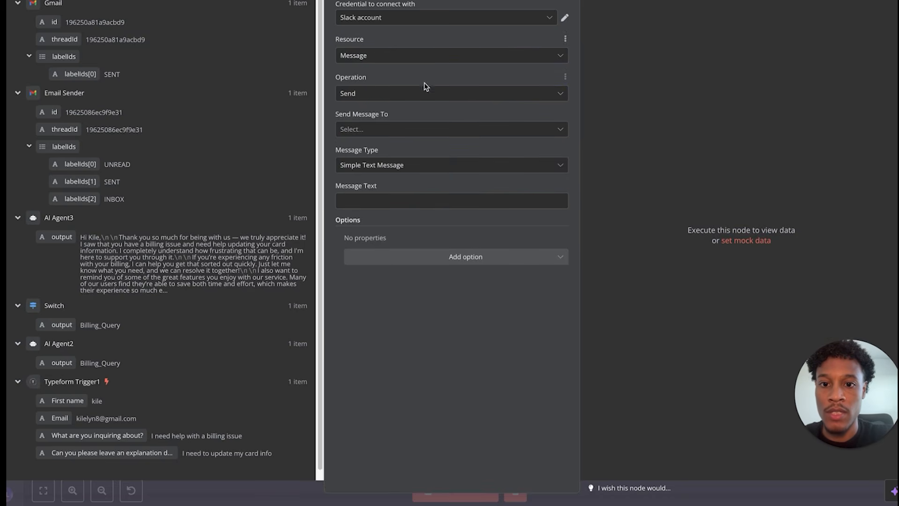
pyautogui.click(409, 131)
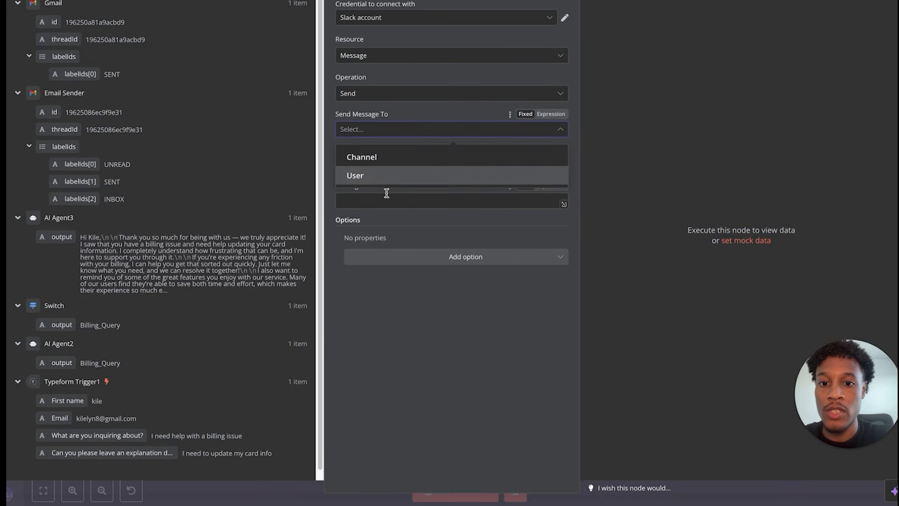
pyautogui.click(390, 162)
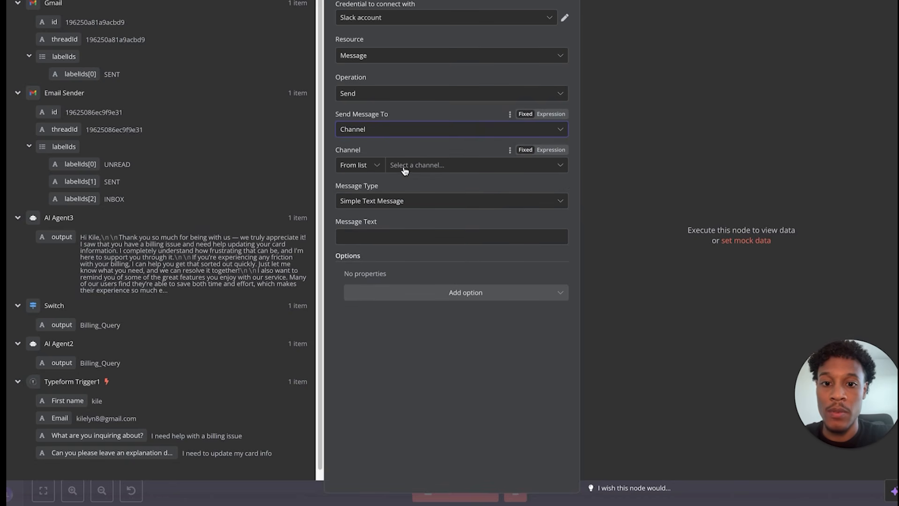
pyautogui.click(404, 167)
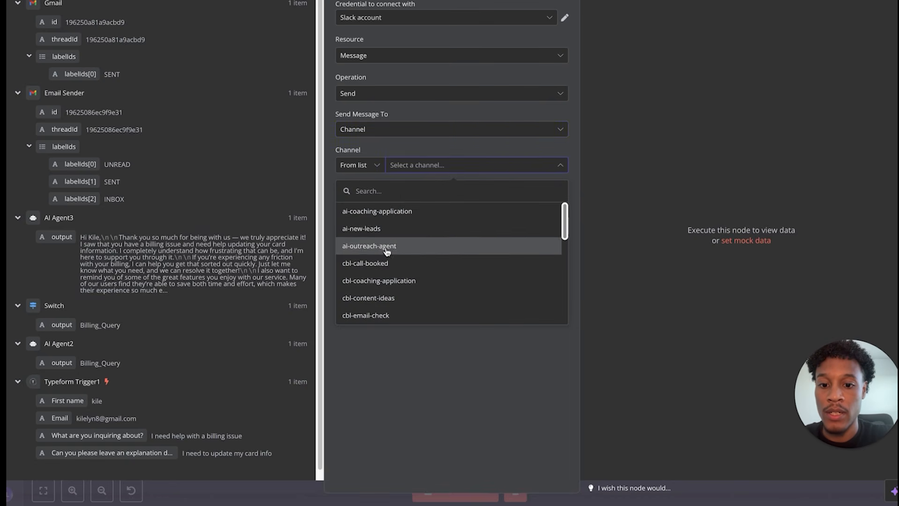
pyautogui.scroll(-5, 381, 277)
pyautogui.scroll(-3, 382, 277)
pyautogui.scroll(3, 381, 278)
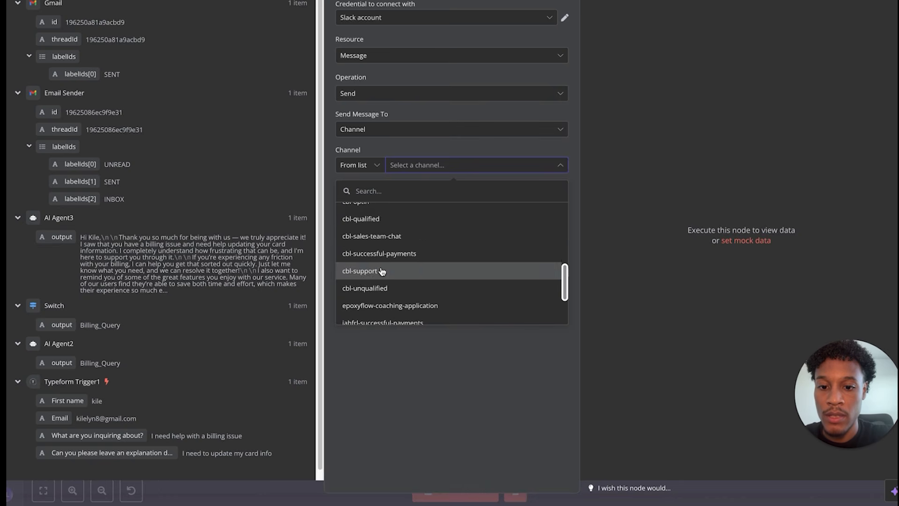
pyautogui.click(382, 273)
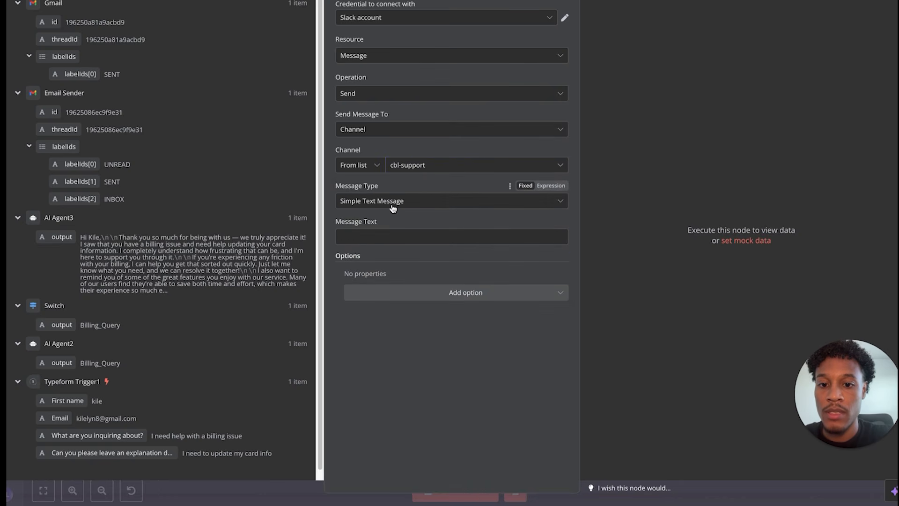
# - Keep Simple Text Message type, use expression mode, and copy the existing ticket message template
pyautogui.click(393, 208)
pyautogui.click(401, 231)
pyautogui.click(392, 233)
pyautogui.click(549, 227)
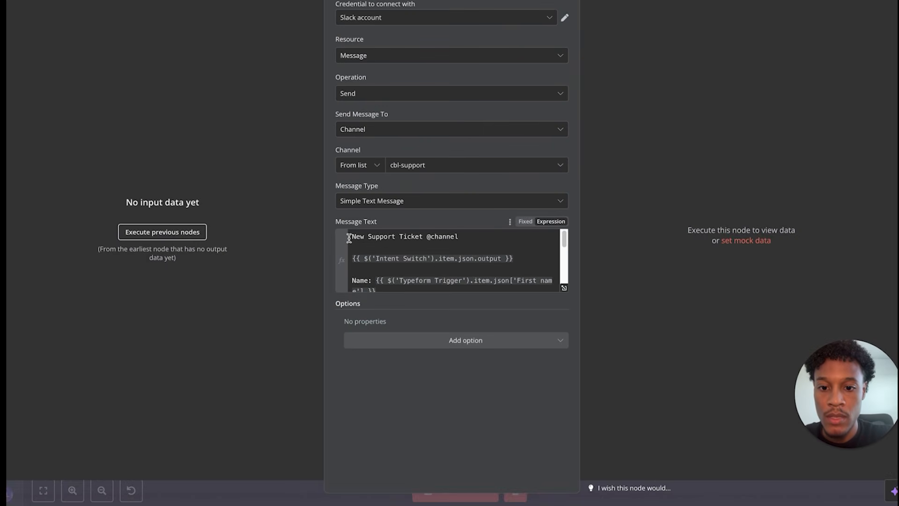
pyautogui.scroll(-10, 349, 239)
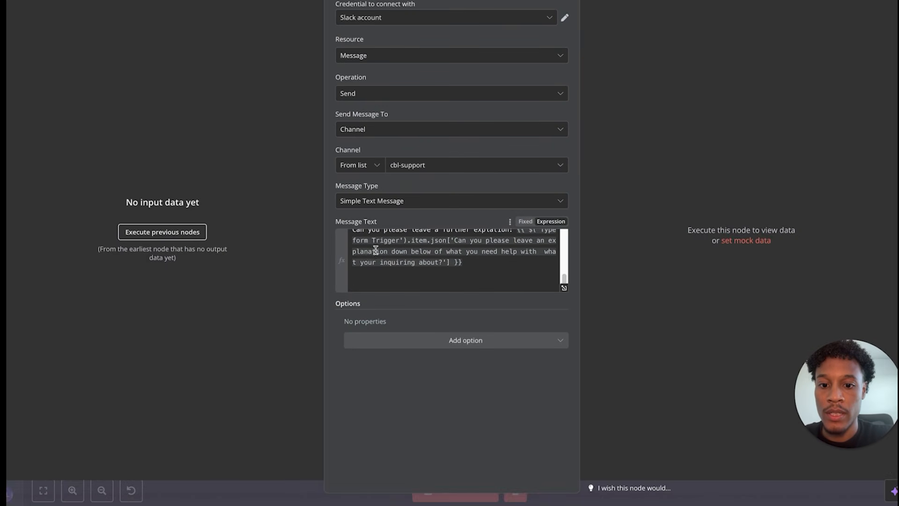
pyautogui.moveTo(460, 265); pyautogui.dragTo(352, 201)
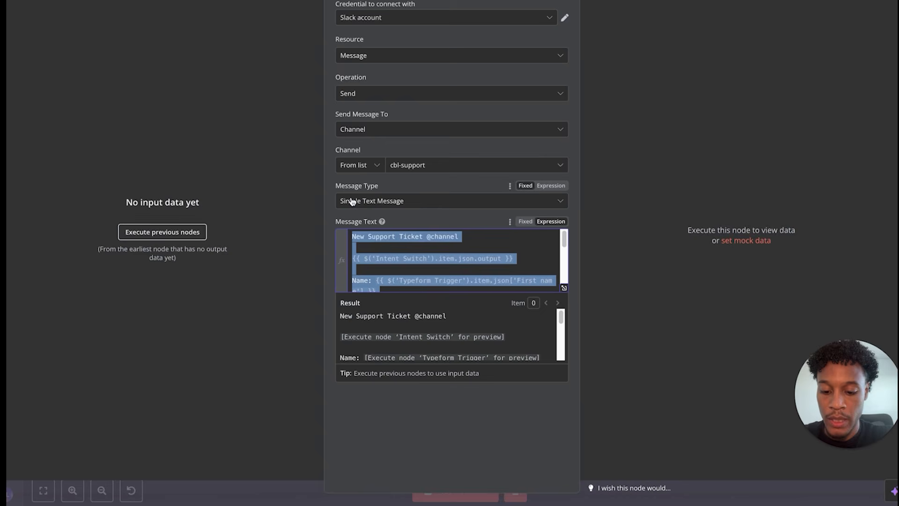
pyautogui.press('Escape')
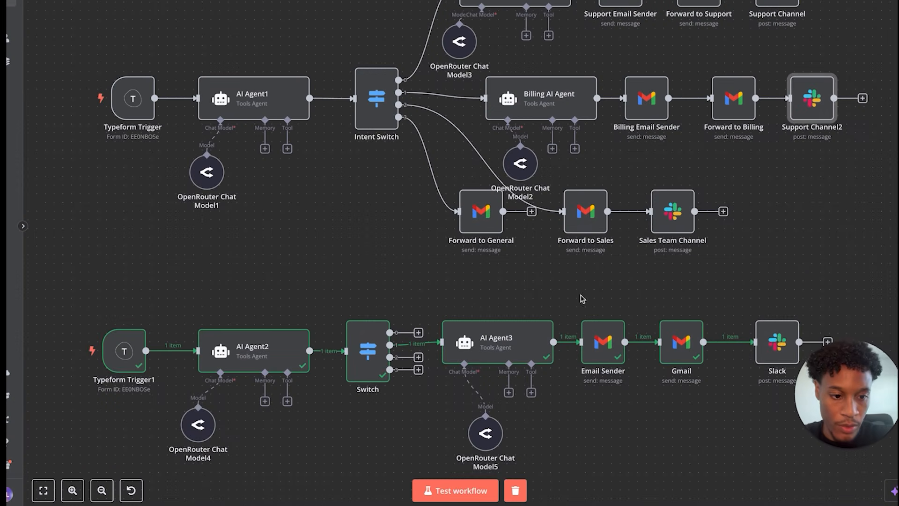
# - Paste the template into the Slack message, inserting the Switch output and Typeform Trigger1 First name
pyautogui.press('Return')
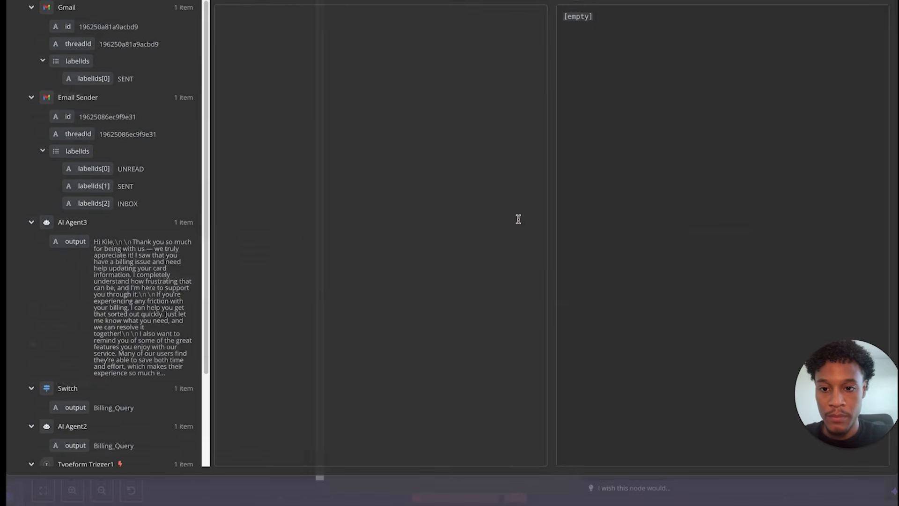
pyautogui.click(275, 38)
pyautogui.write("New Support Ticket @channel  {{ $('Intent Switch').item.json.output }}  Name: {{ $('Typeform Trigger').item.json['First name'] }}  Email: {{ $('Typeform Trigger').item.json.Email }}  What are you inquiring about: {{ $('Typeform Trigger').item.json['What are you inquiring about?'] }}  Can you please leave a further explation: {{ $('Typeform Trigger').item.json['Can you please leave an explanation down below of what you need help with  what your inquiring about?'] }}")
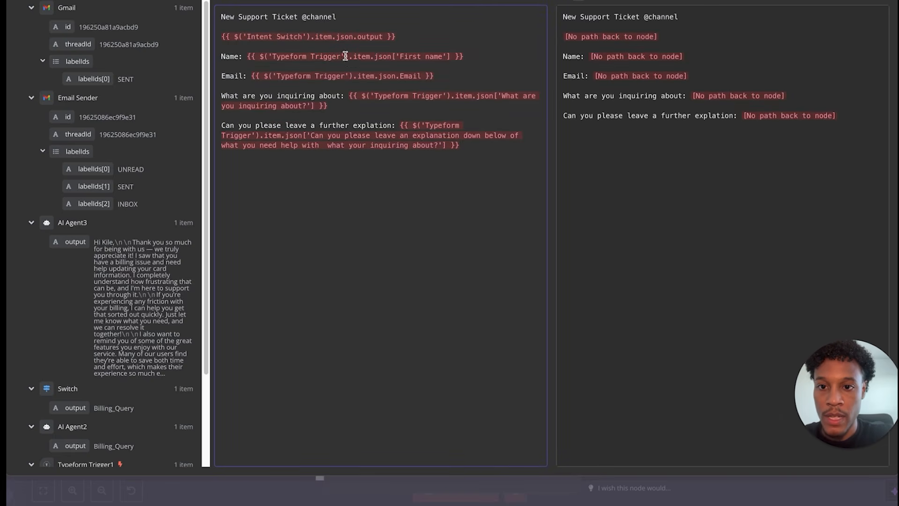
pyautogui.moveTo(220, 36); pyautogui.dragTo(399, 36)
pyautogui.press('BackSpace')
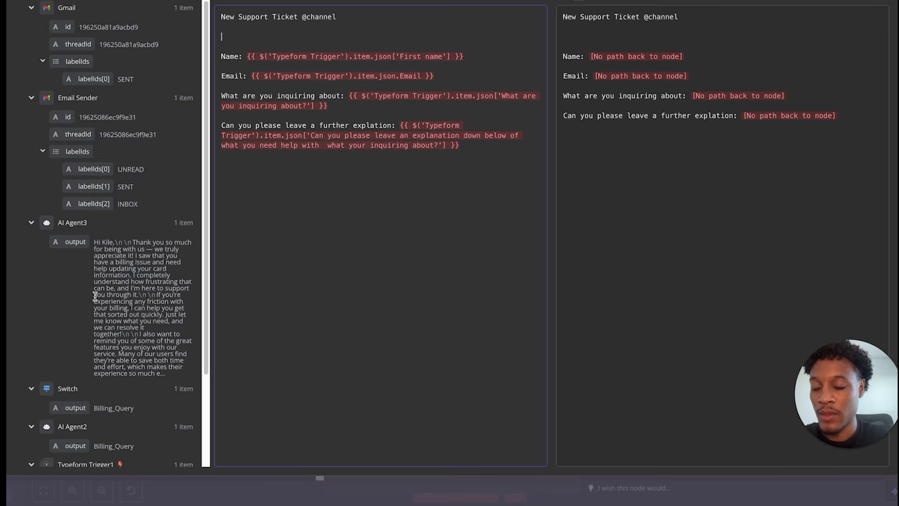
pyautogui.scroll(-3, 89, 295)
pyautogui.moveTo(77, 297); pyautogui.dragTo(464, 59)
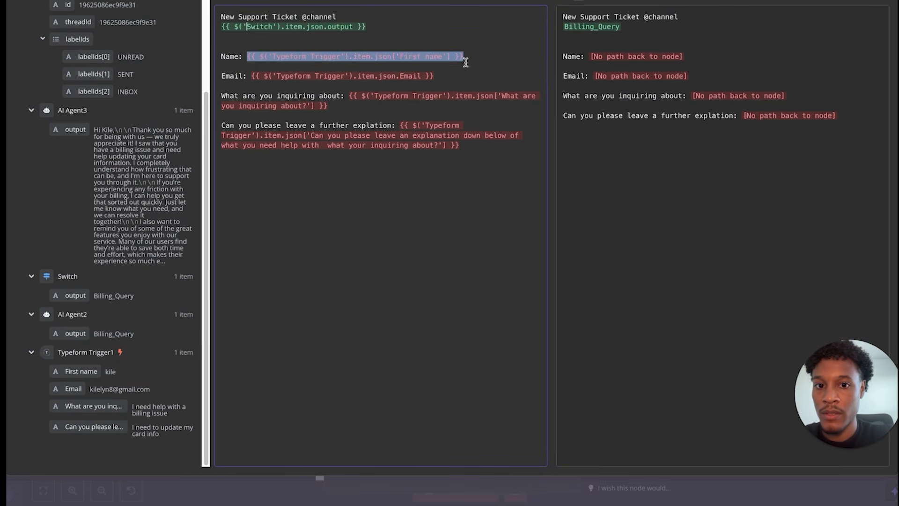
pyautogui.press('BackSpace')
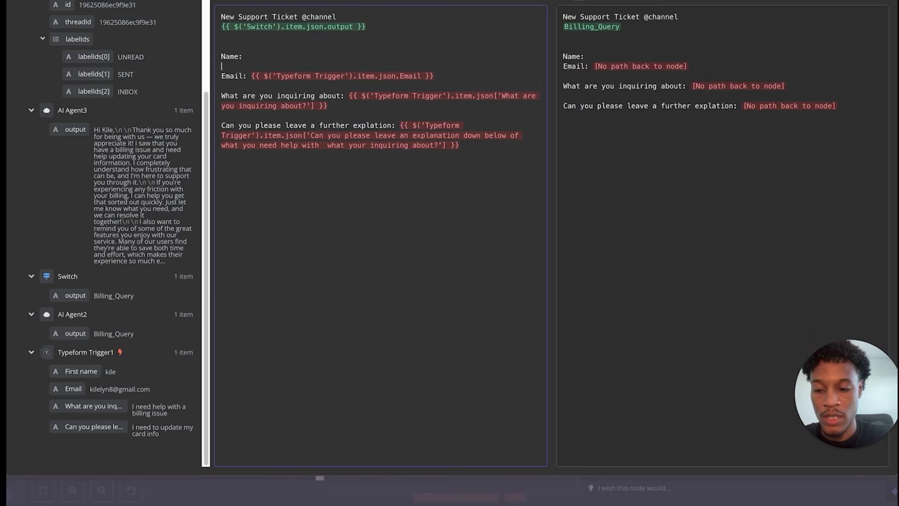
pyautogui.moveTo(94, 370); pyautogui.dragTo(296, 58)
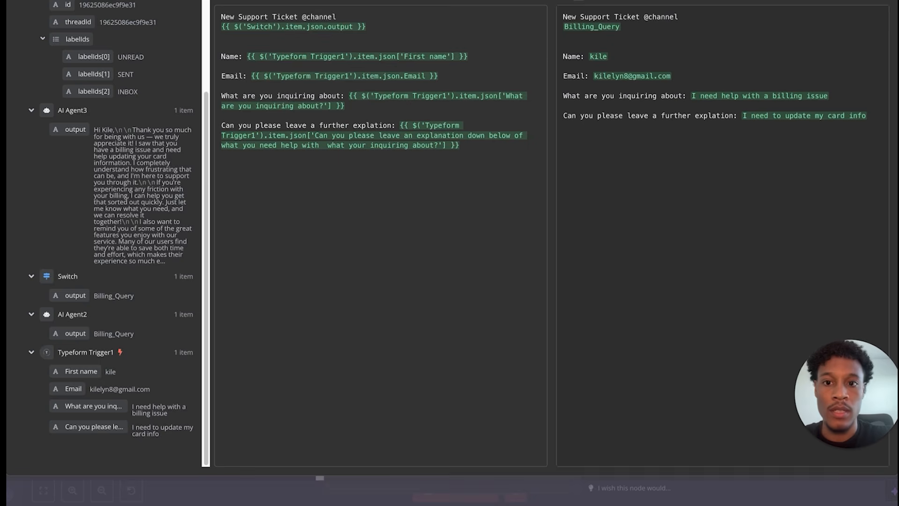
pyautogui.press('Escape')
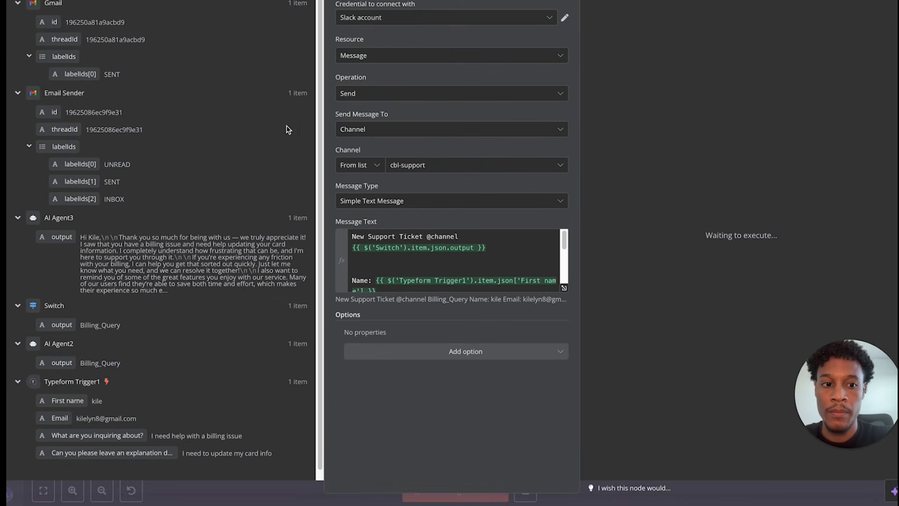
pyautogui.press('Escape')
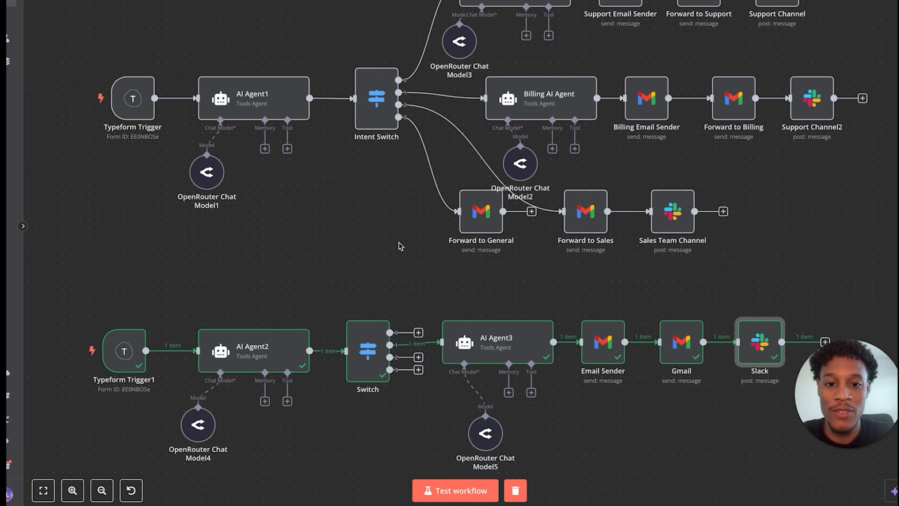
# - Zoom out, shift Forward to General left, and review the Forward to Sales email settings
pyautogui.scroll(-1, 422, 290)
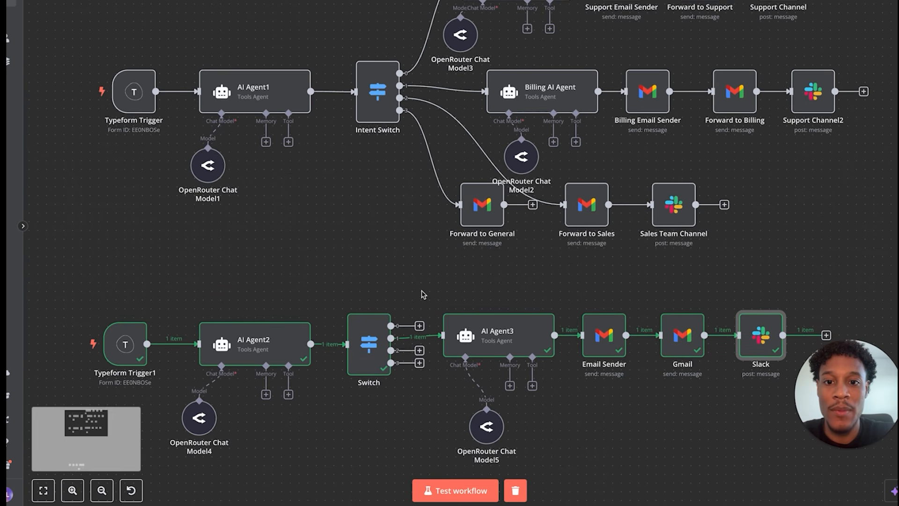
pyautogui.scroll(-2, 423, 294)
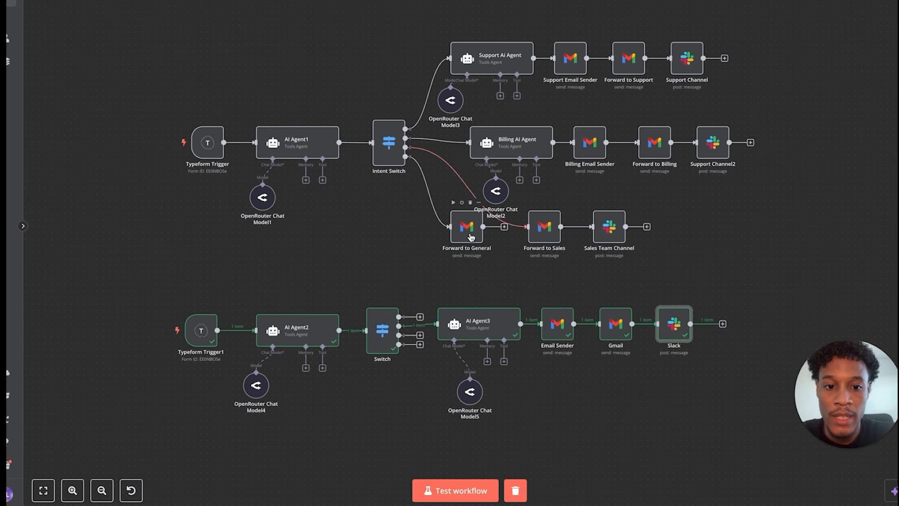
pyautogui.moveTo(472, 237); pyautogui.dragTo(445, 238)
pyautogui.doubleClick(545, 229)
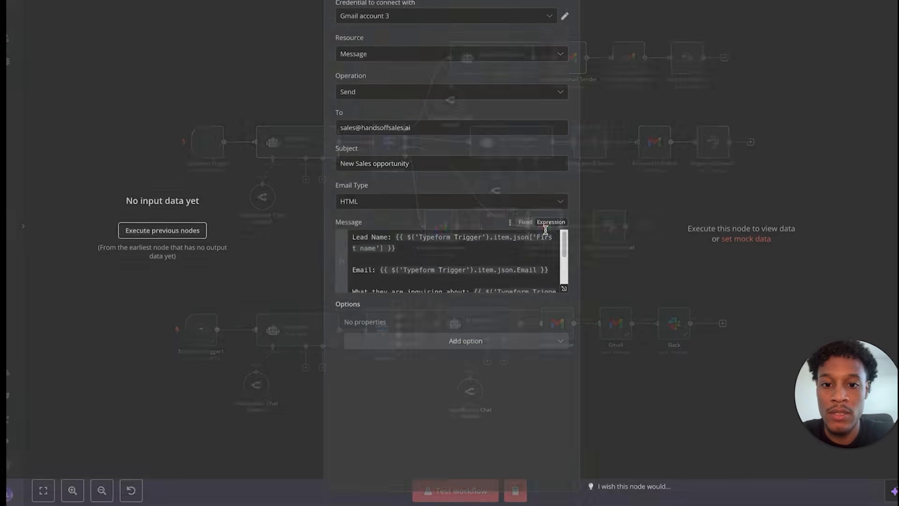
pyautogui.scroll(-5, 431, 261)
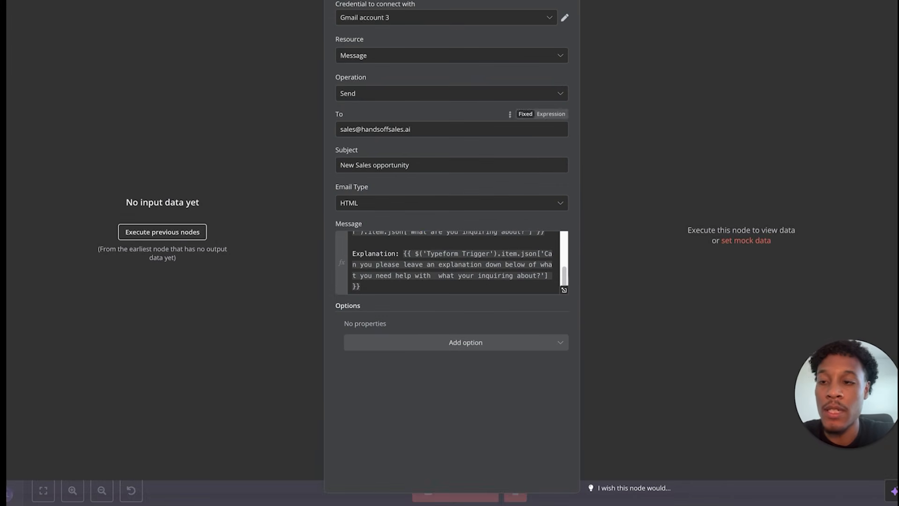
pyautogui.press('Escape')
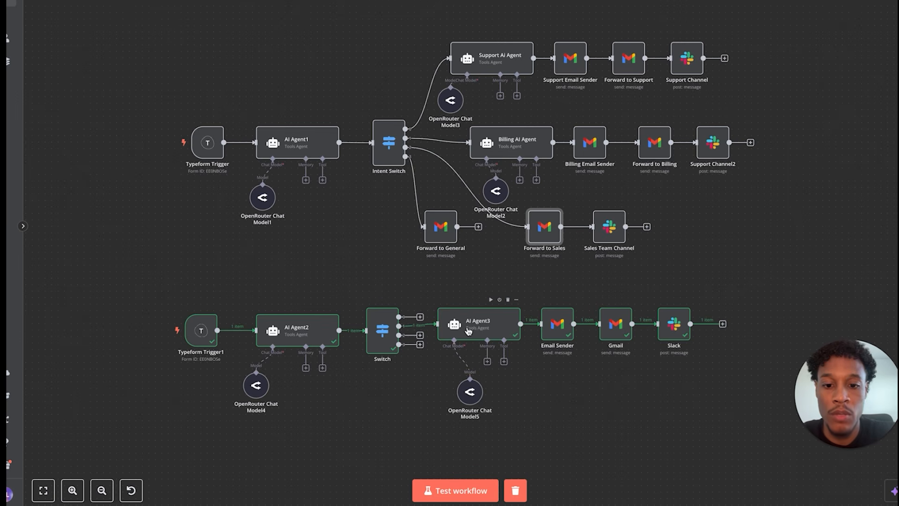
# - Move the whole upper intent-routing workflow up and line AI Agent3 up with the test row
pyautogui.moveTo(468, 331)
pyautogui.mouseDown()
pyautogui.moveTo(467, 341)
pyautogui.moveTo(467, 330)
pyautogui.mouseUp()
pyautogui.moveTo(161, 267); pyautogui.dragTo(810, 22)
pyautogui.moveTo(490, 66); pyautogui.dragTo(488, 1)
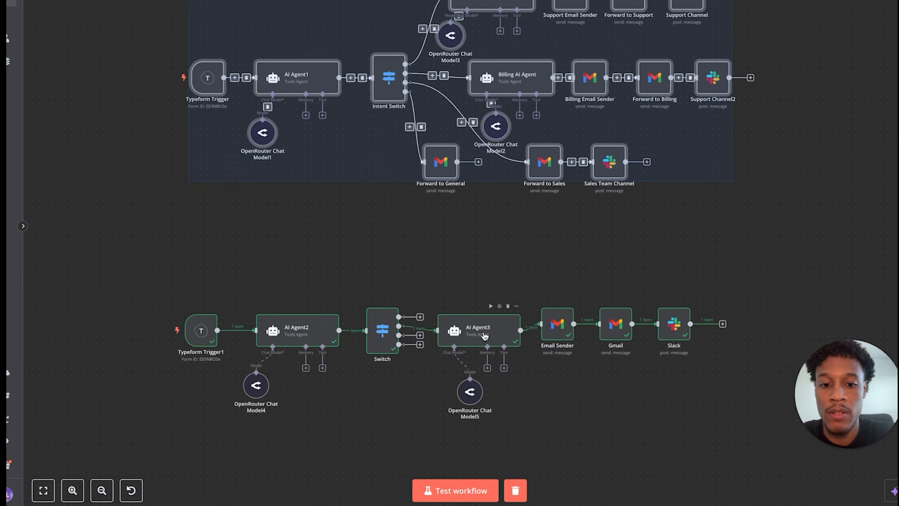
pyautogui.moveTo(483, 333); pyautogui.dragTo(484, 326)
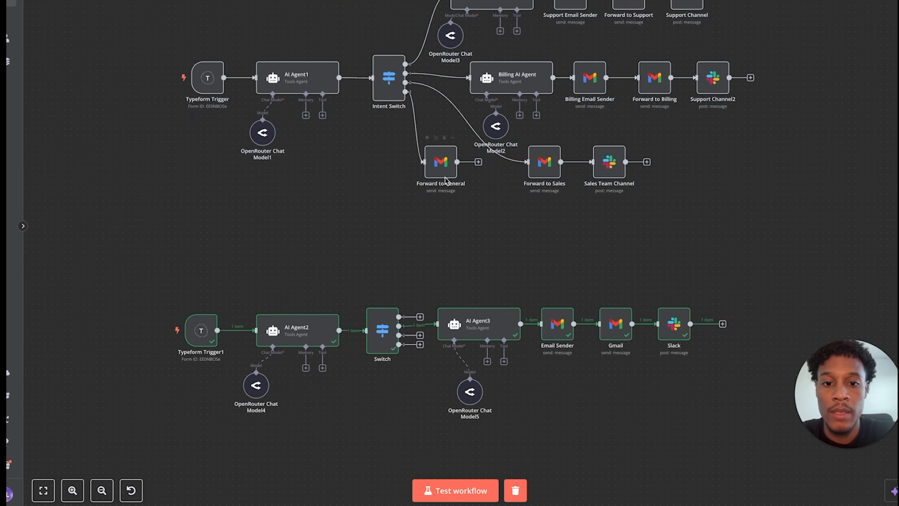
# - Review Forward to General's settings, then add a node to the Switch's Support_Request output
pyautogui.doubleClick(440, 163)
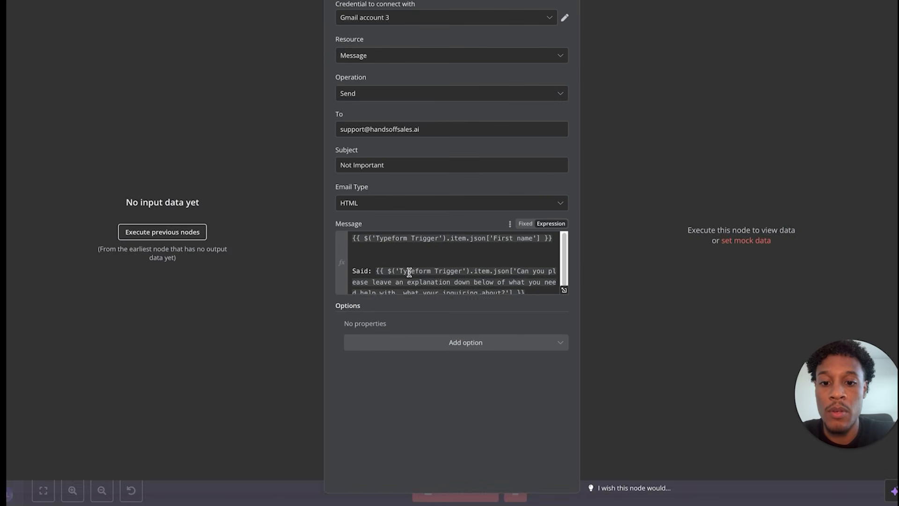
pyautogui.scroll(-1, 407, 271)
pyautogui.click(319, 360)
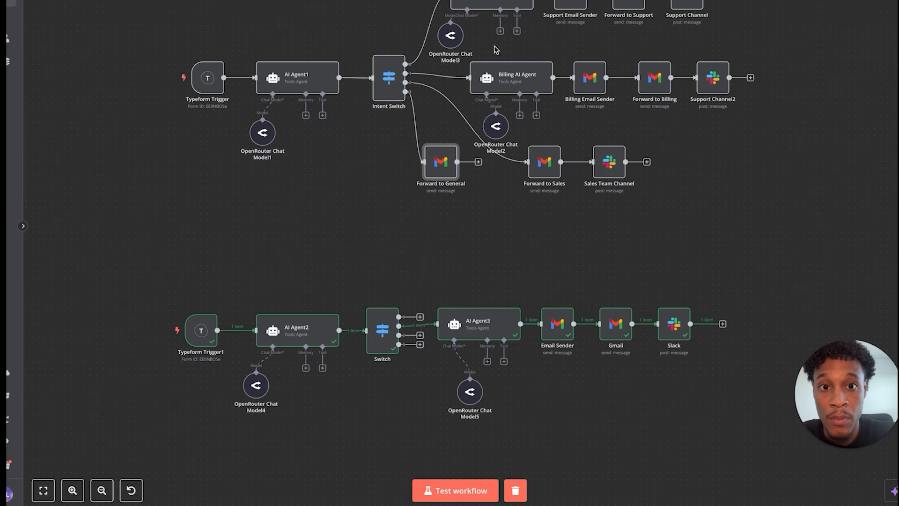
pyautogui.click(420, 318)
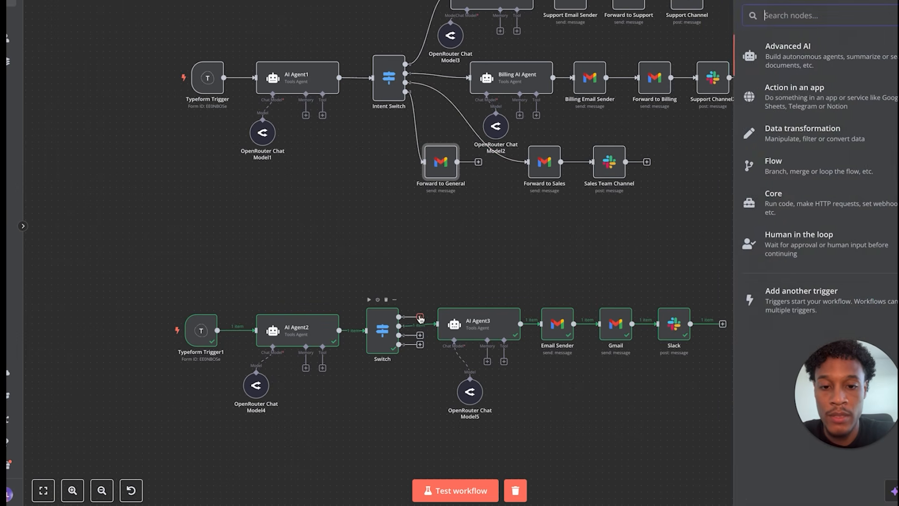
pyautogui.click(743, 60)
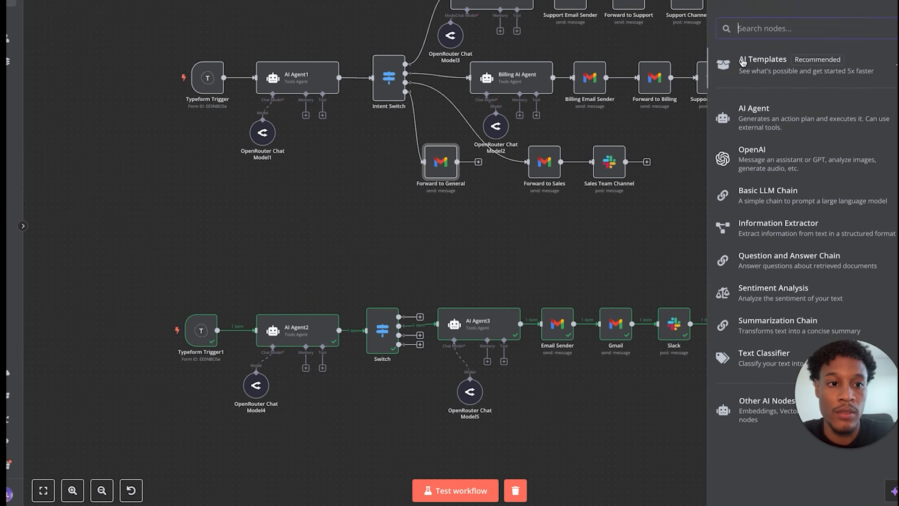
pyautogui.click(753, 113)
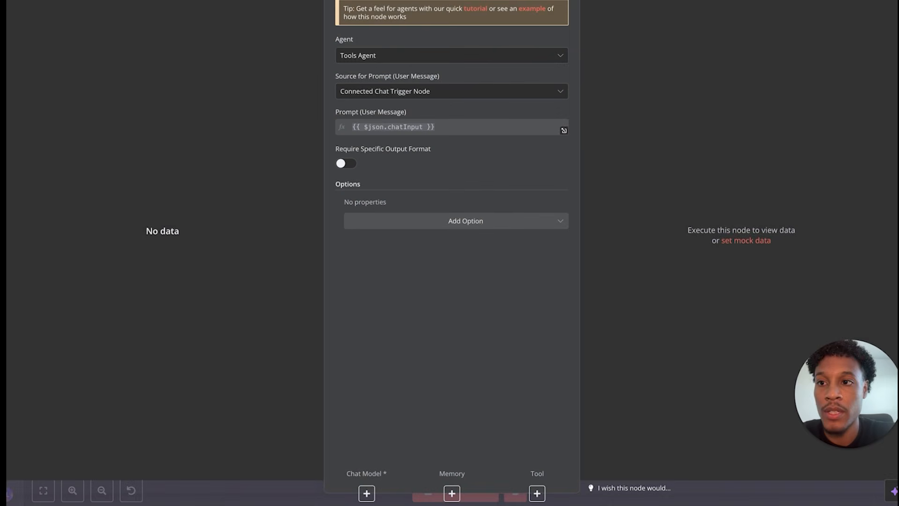
pyautogui.click(427, 92)
pyautogui.click(422, 155)
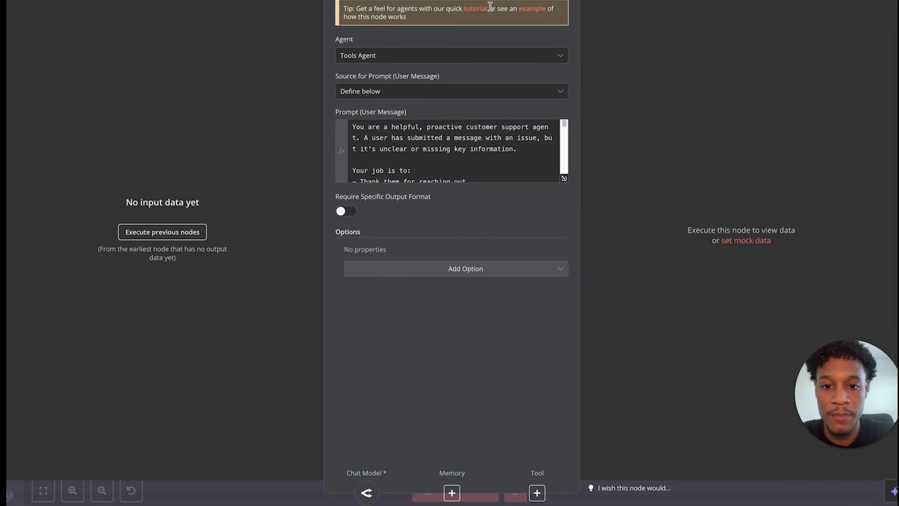
pyautogui.moveTo(353, 125); pyautogui.dragTo(478, 270)
pyautogui.click(564, 178)
pyautogui.moveTo(222, 17); pyautogui.dragTo(371, 475)
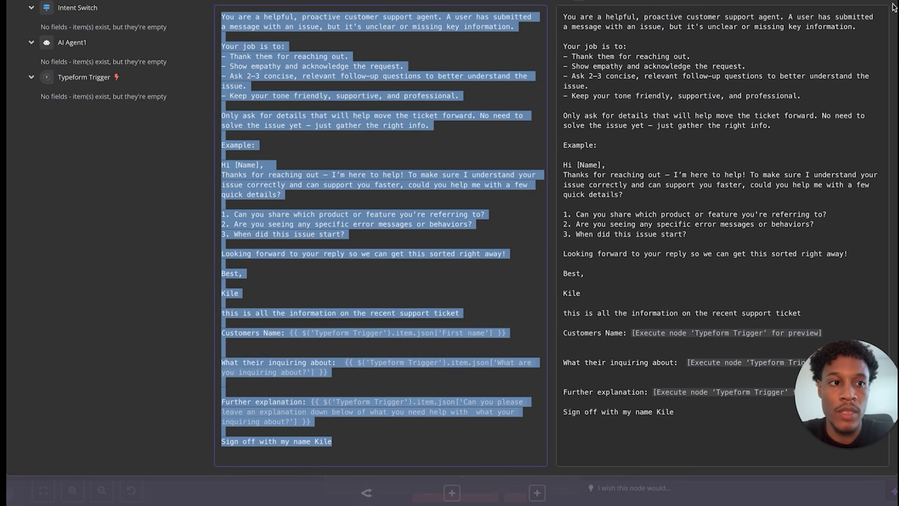
pyautogui.press('Escape')
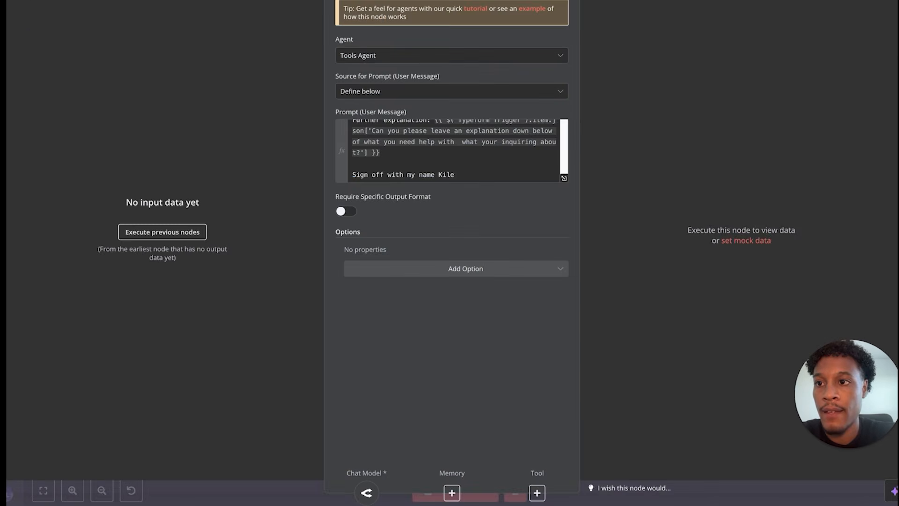
pyautogui.press('Escape')
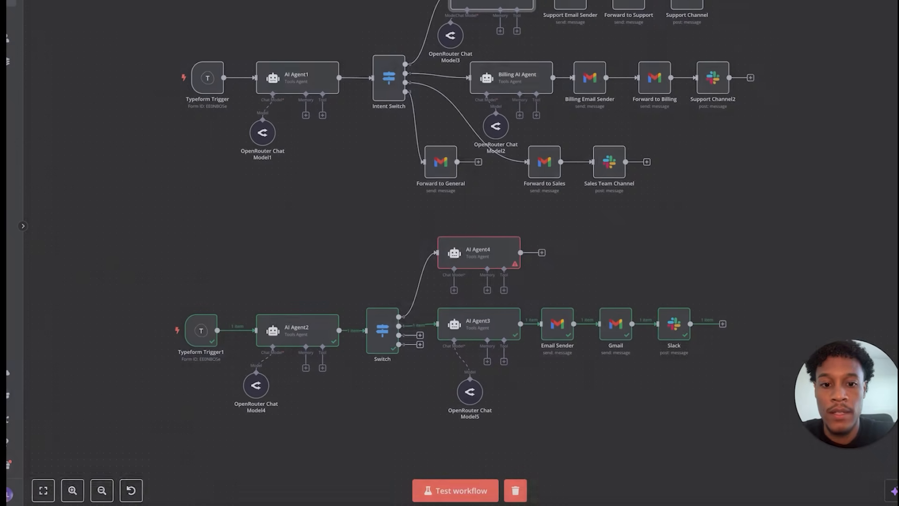
pyautogui.click(454, 291)
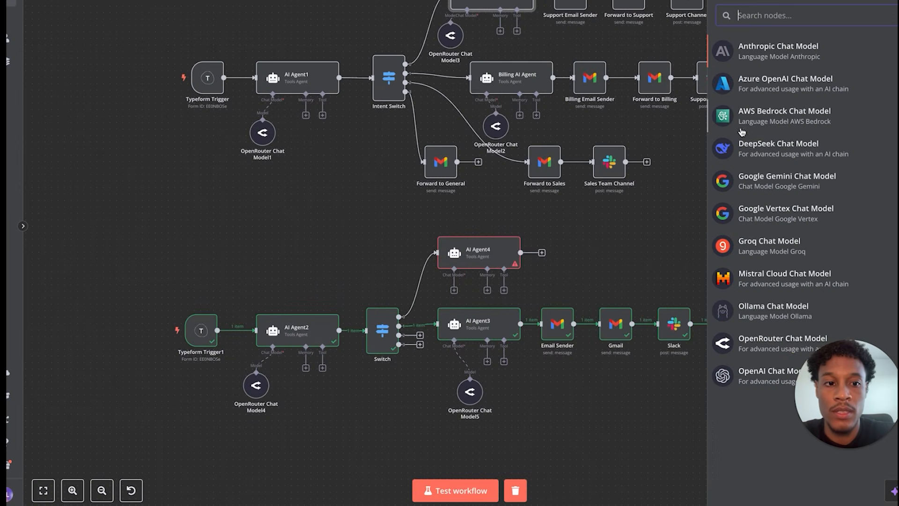
pyautogui.click(740, 341)
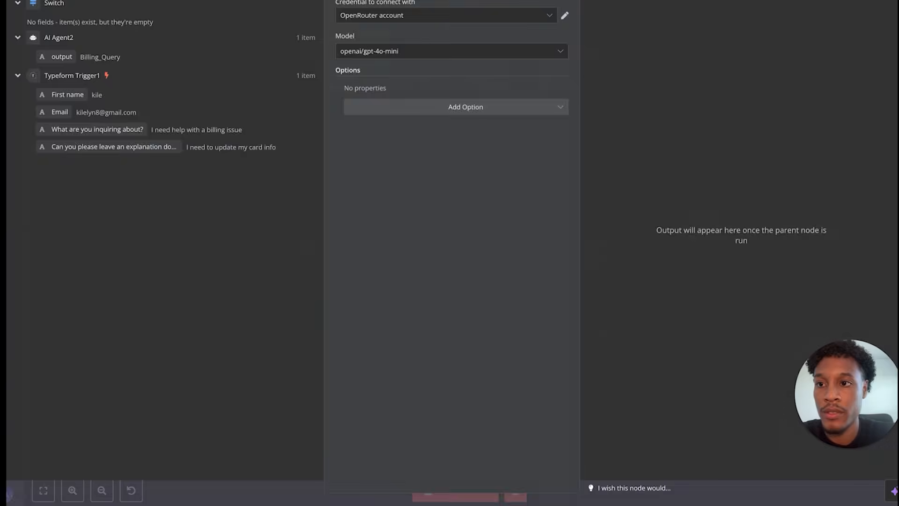
pyautogui.press('Escape')
pyautogui.doubleClick(486, 258)
pyautogui.click(434, 129)
pyautogui.hotkey('ctrl', 'v')
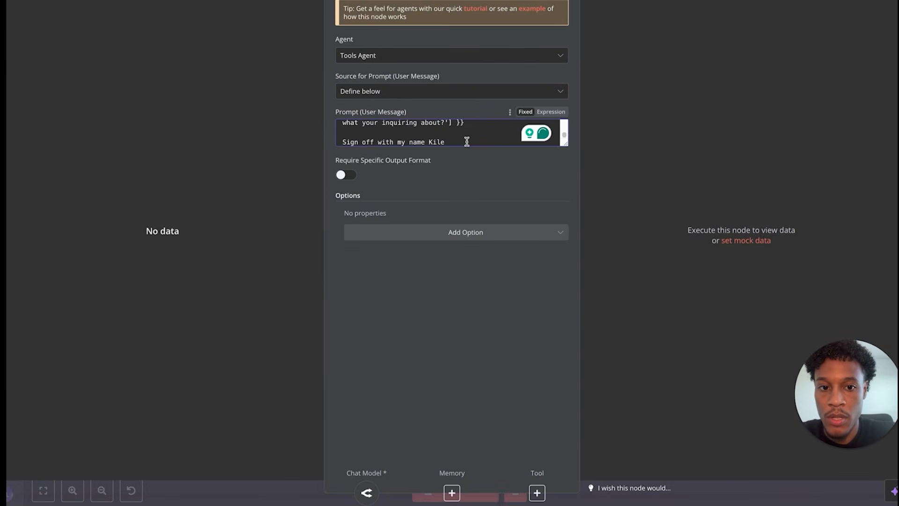
pyautogui.scroll(5, 467, 141)
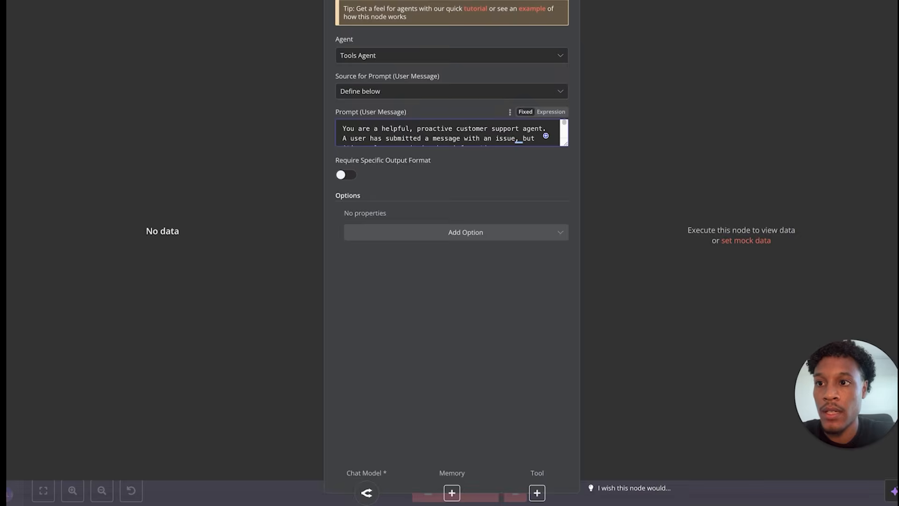
pyautogui.press('Escape')
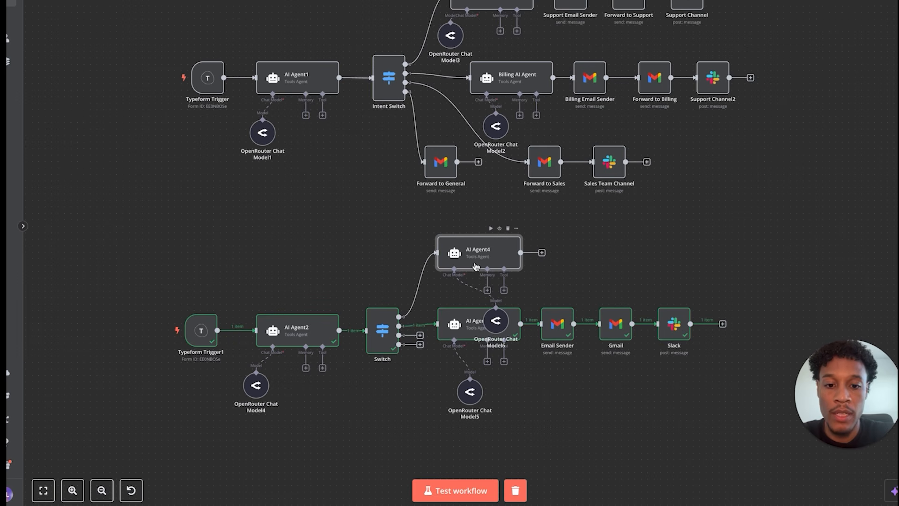
pyautogui.press('Delete')
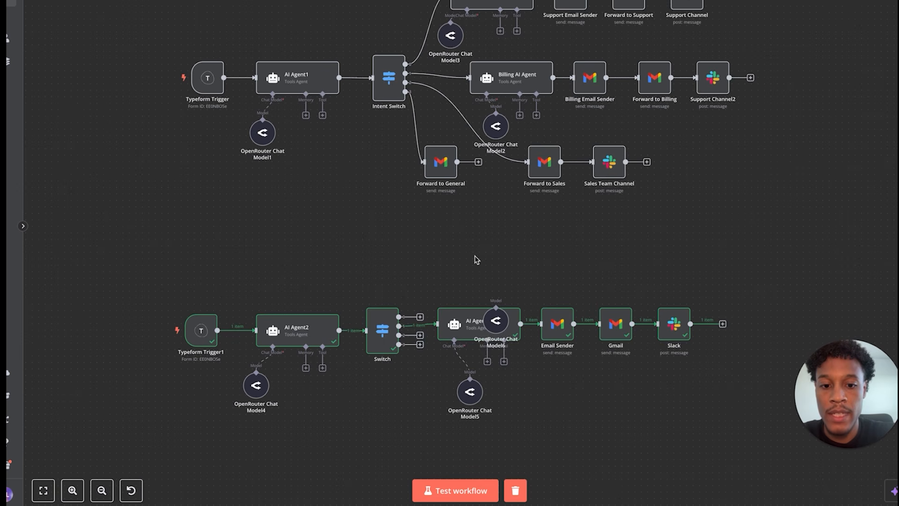
pyautogui.moveTo(496, 315); pyautogui.dragTo(495, 294)
pyautogui.press('Delete')
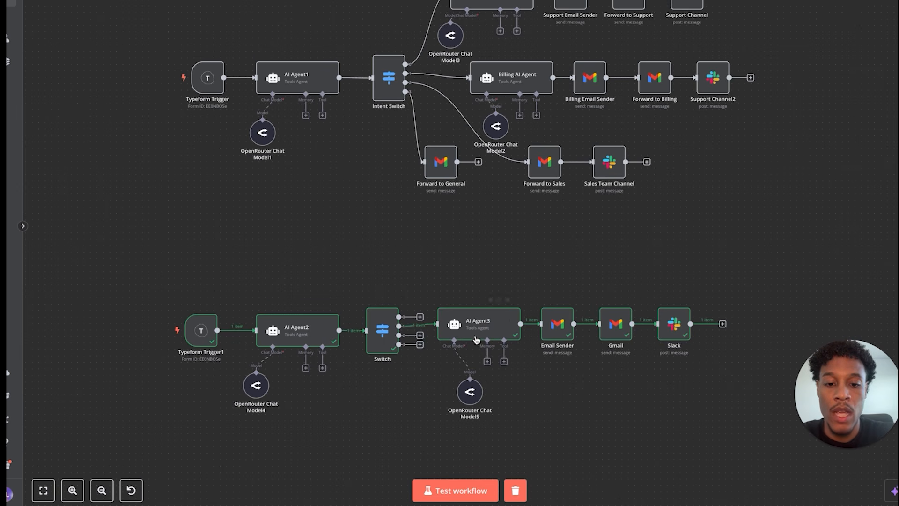
pyautogui.moveTo(184, 27); pyautogui.dragTo(793, 196)
pyautogui.click(387, 245)
pyautogui.moveTo(177, 199); pyautogui.dragTo(742, 0)
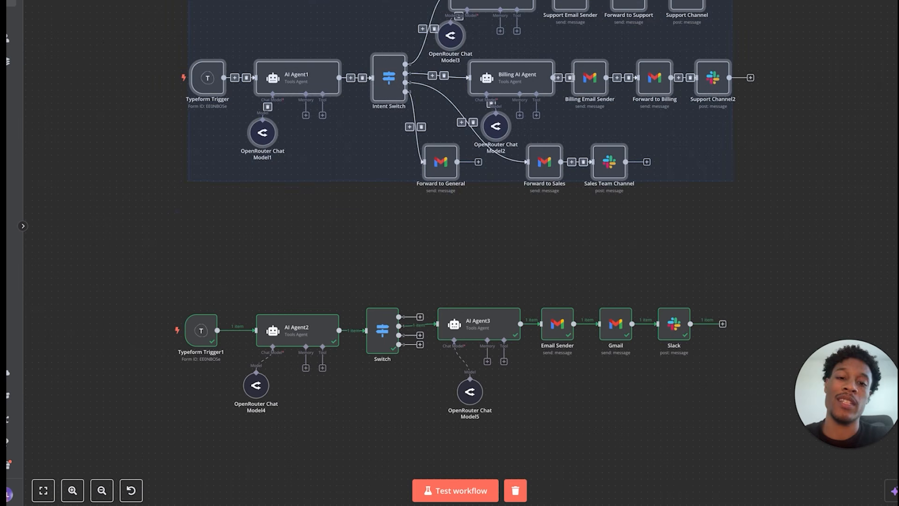
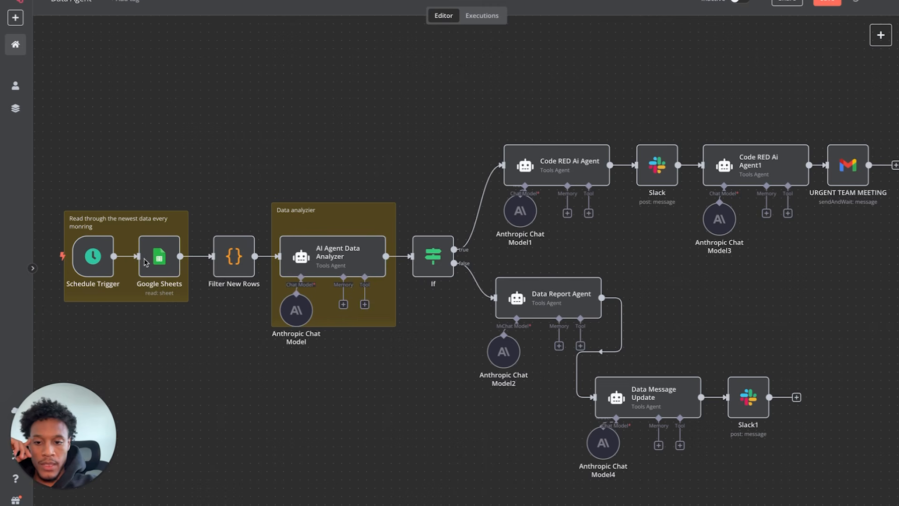
# - Check the Schedule Trigger's timing, then open the Google Sheets node's linked Test Data Sheet
pyautogui.hscroll(-1, 141, 260)
pyautogui.scroll(-1, 141, 260)
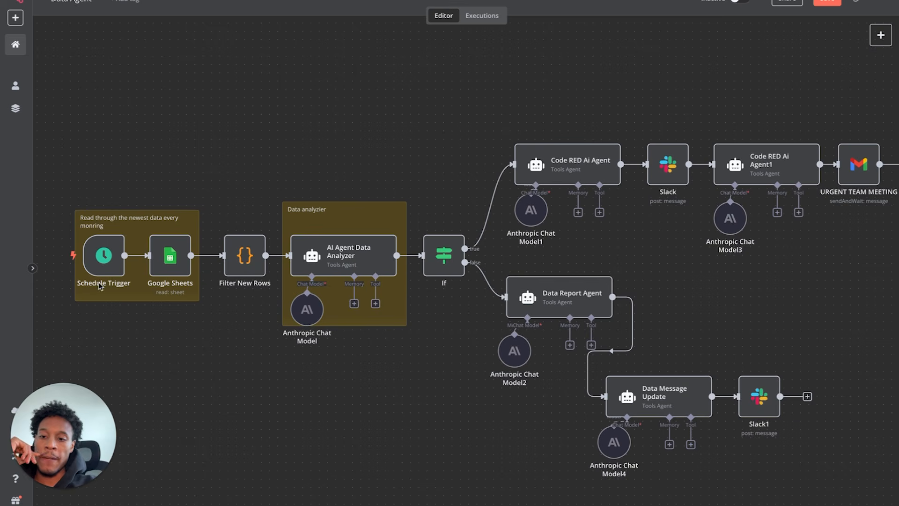
pyautogui.click(107, 262)
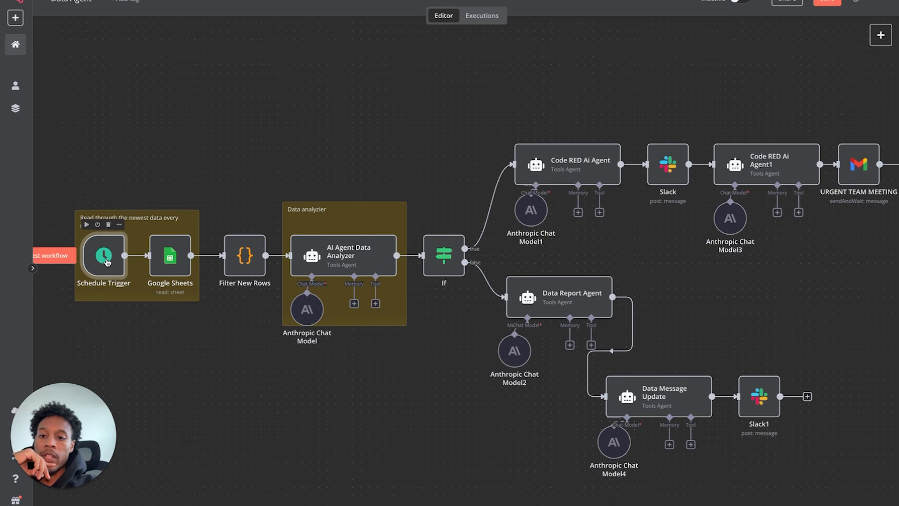
pyautogui.doubleClick(107, 262)
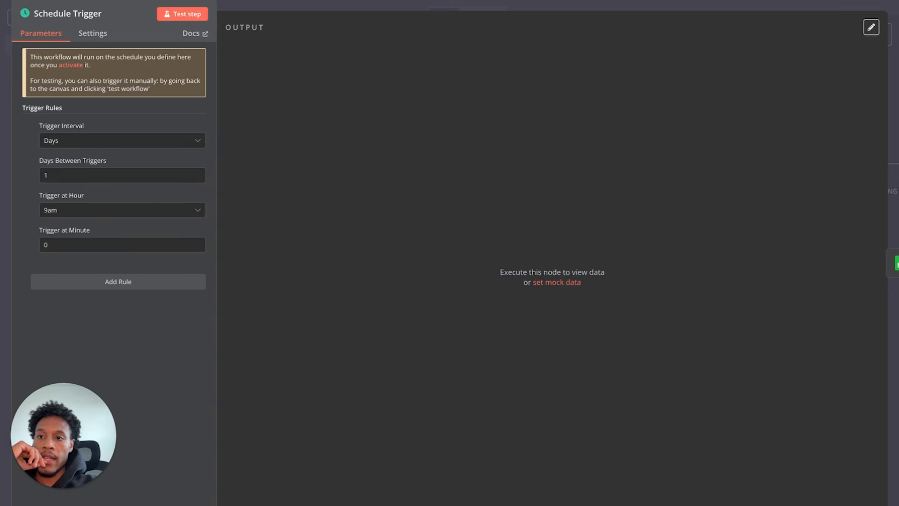
pyautogui.press('Escape')
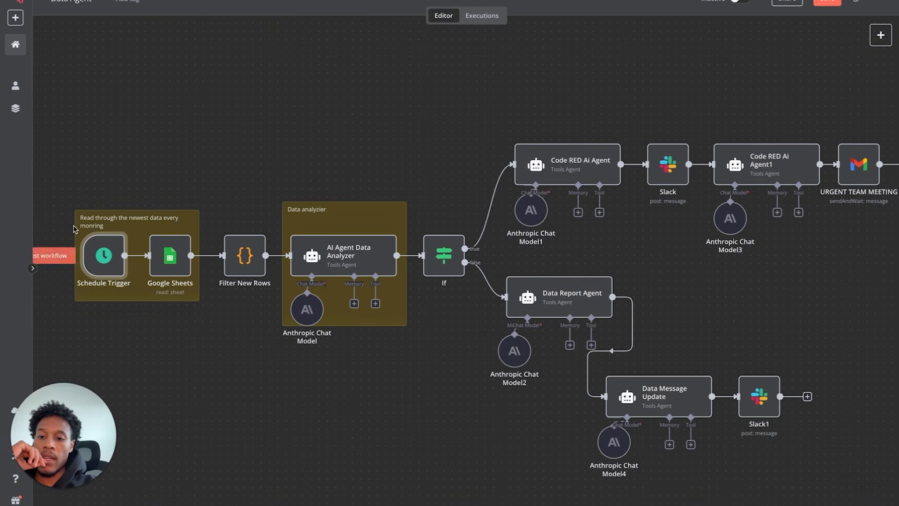
pyautogui.doubleClick(179, 266)
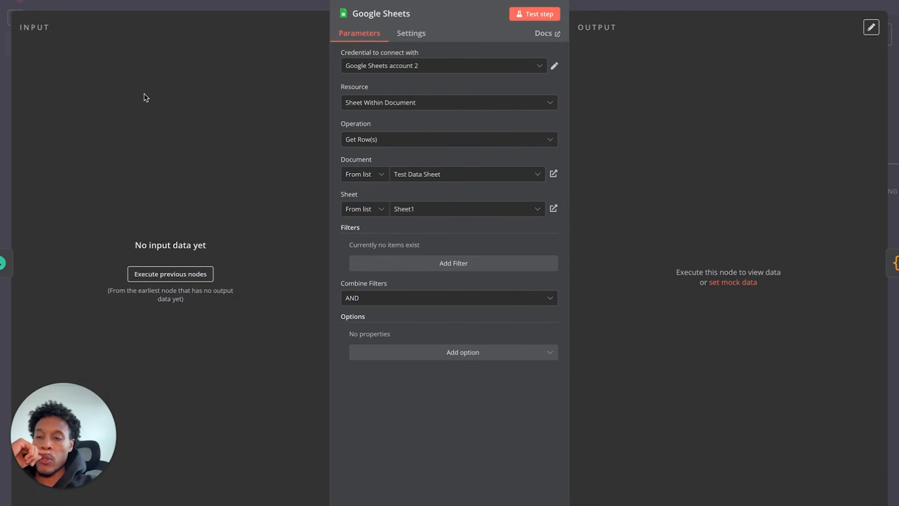
pyautogui.click(555, 175)
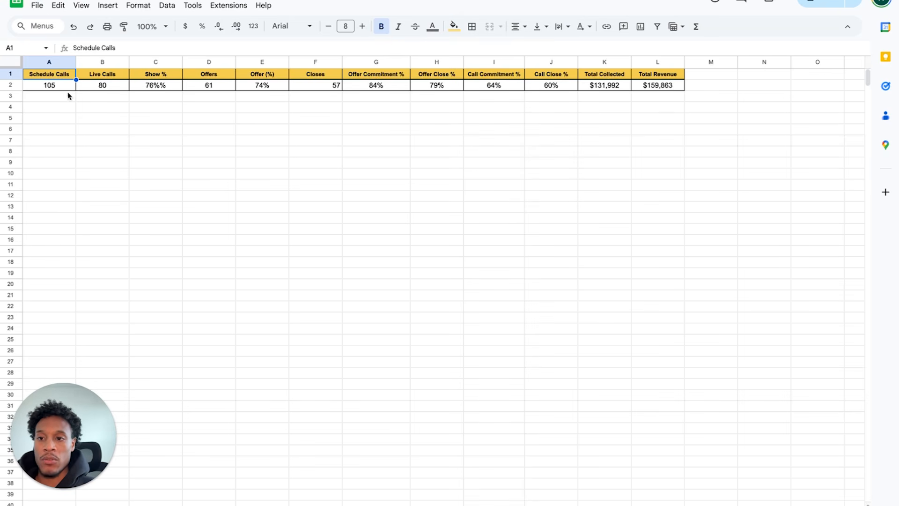
# - Change cell C2's Show % from 76%% to 76% and return to n8n
pyautogui.doubleClick(165, 87)
pyautogui.press('BackSpace')
pyautogui.press('Return')
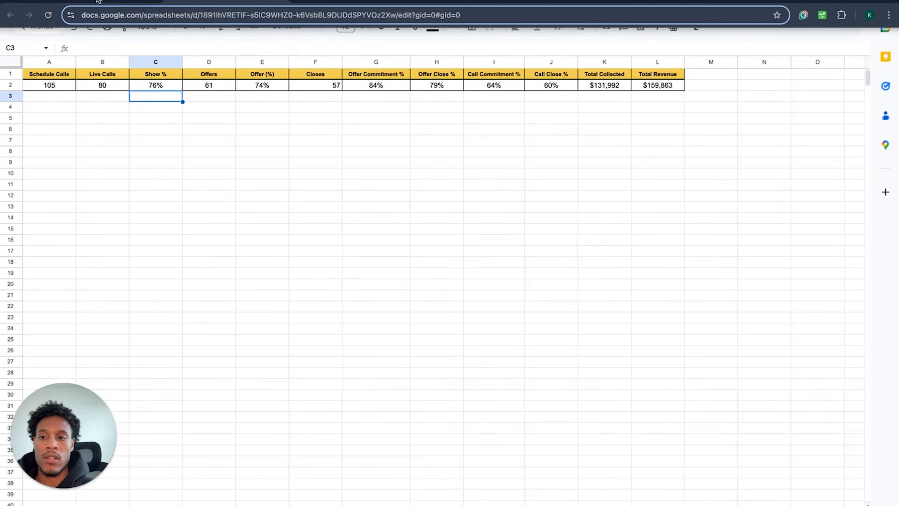
pyautogui.click(99, 1)
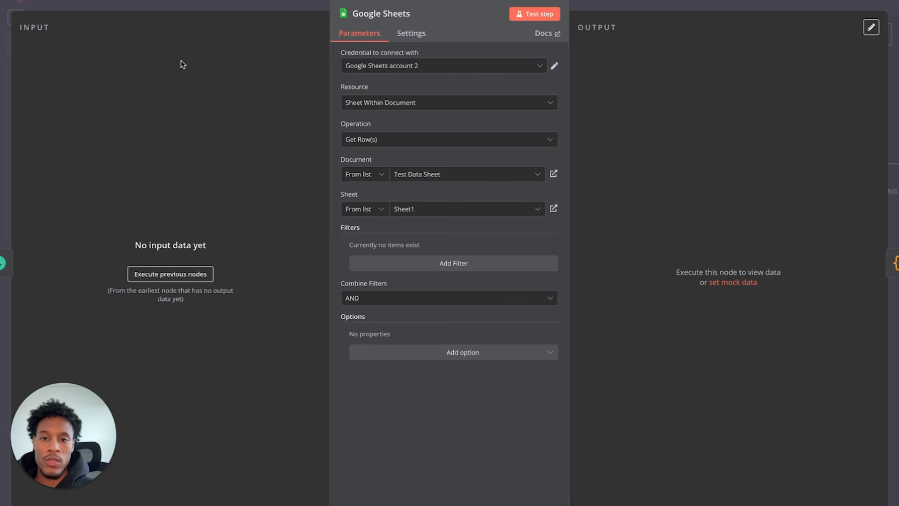
# - Nudge Filter New Rows left toward Google Sheets and test-run the workflow
pyautogui.click(49, 1)
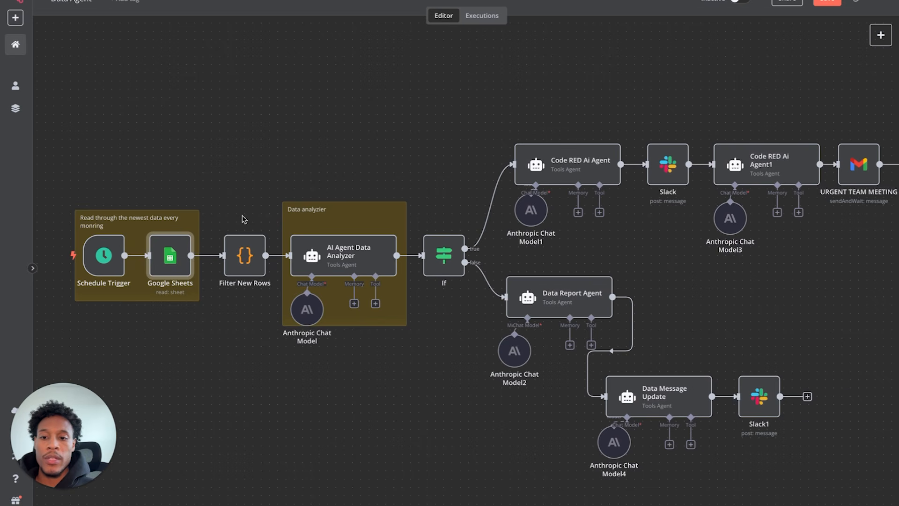
pyautogui.moveTo(252, 270); pyautogui.dragTo(244, 270)
pyautogui.doubleClick(243, 266)
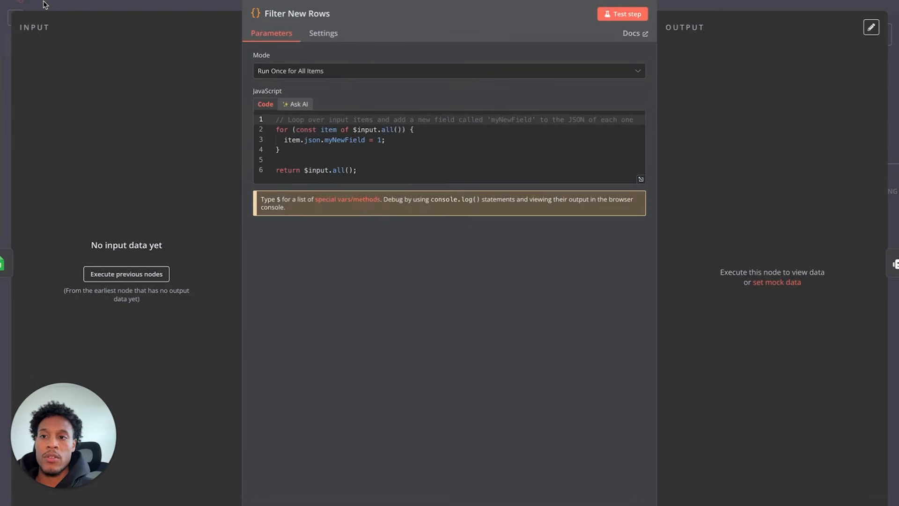
pyautogui.click(46, 4)
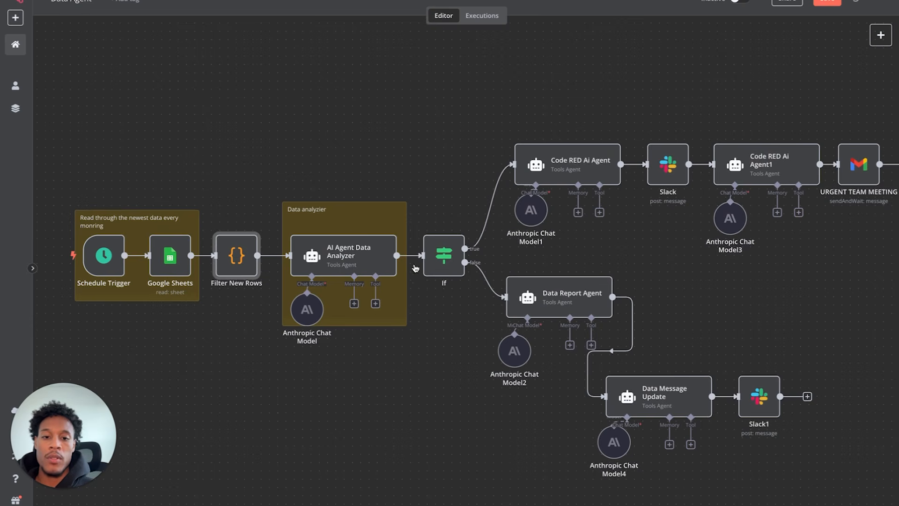
pyautogui.hscroll(1, 463, 260)
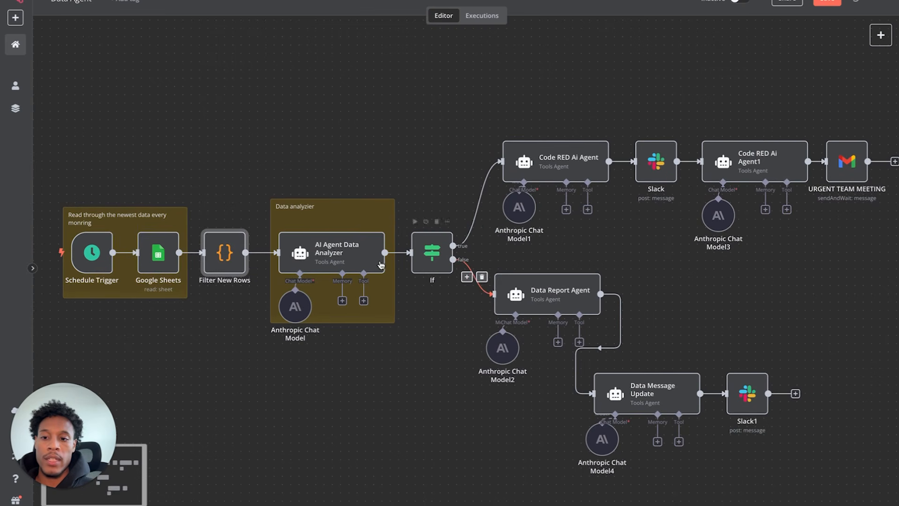
pyautogui.click(347, 221)
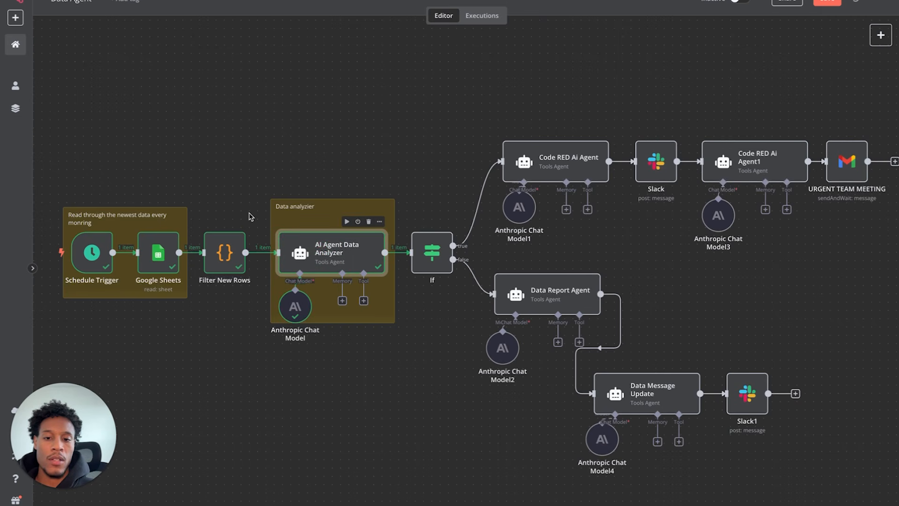
pyautogui.doubleClick(313, 251)
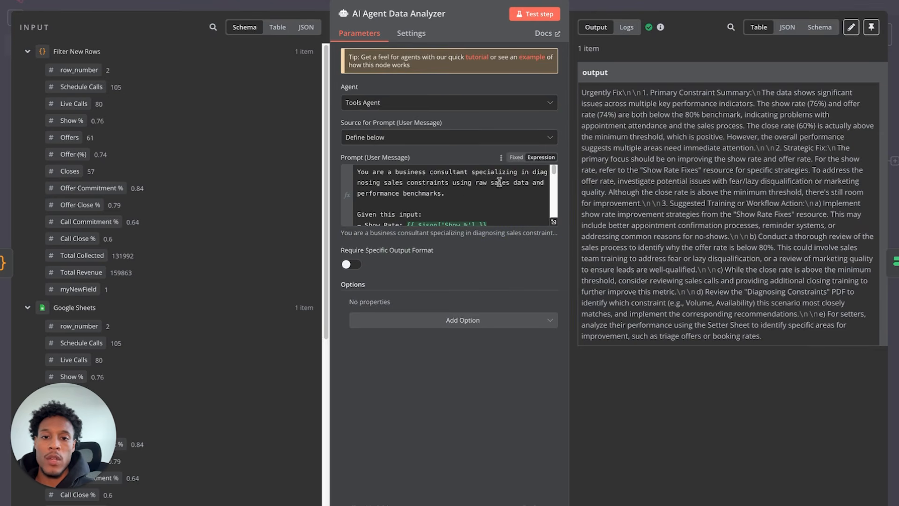
pyautogui.scroll(-2, 469, 172)
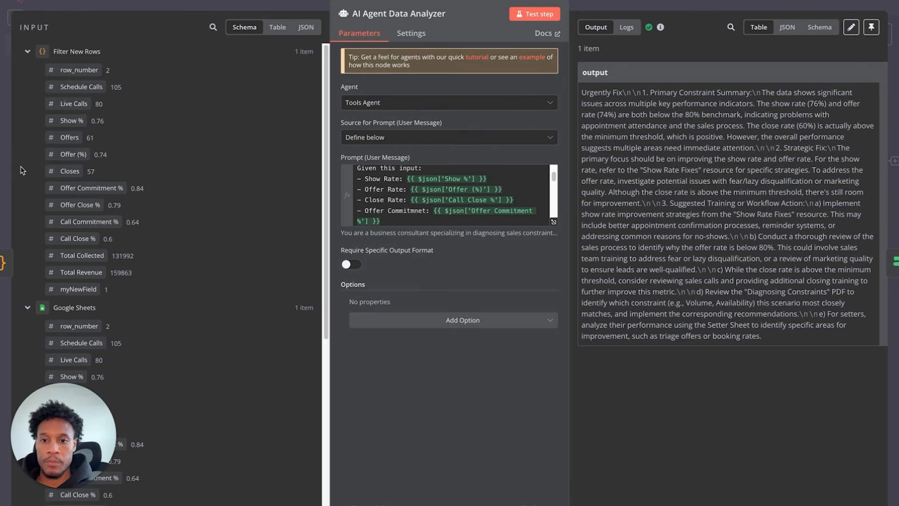
pyautogui.scroll(-1, 382, 211)
pyautogui.scroll(1, 382, 211)
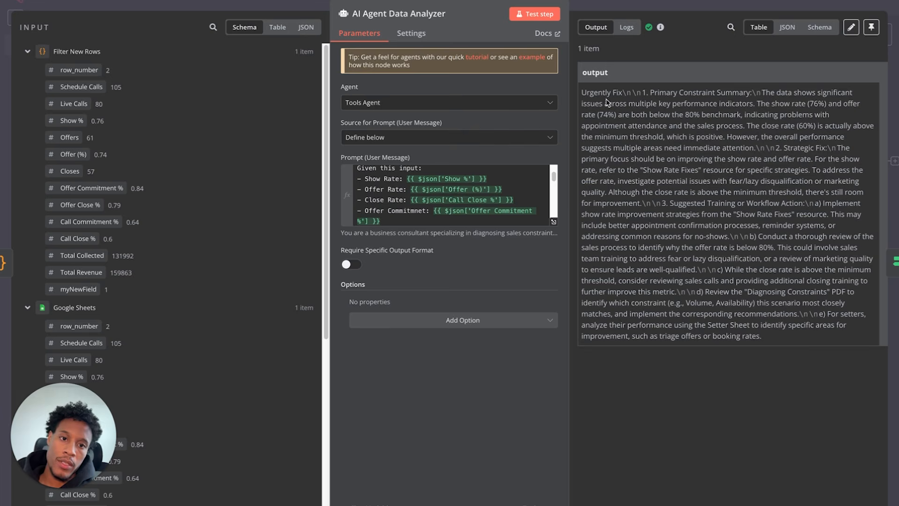
pyautogui.moveTo(587, 92); pyautogui.dragTo(768, 346)
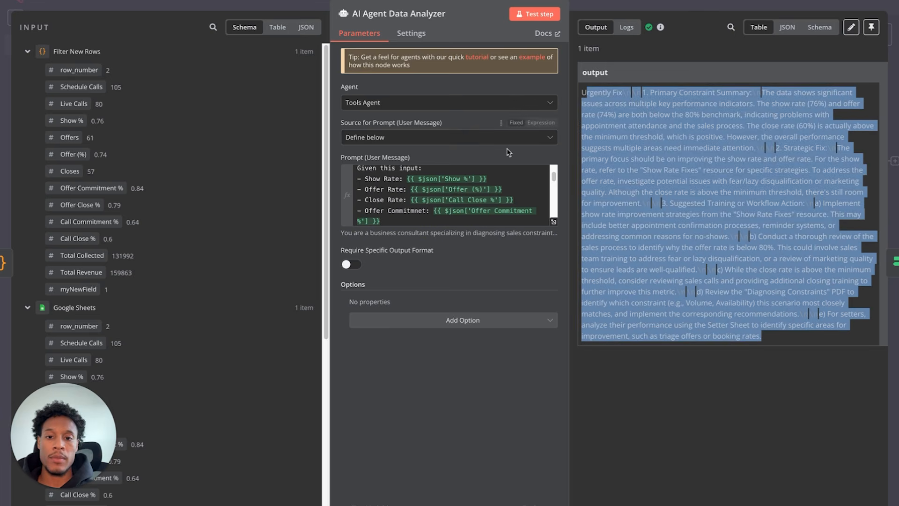
pyautogui.scroll(2, 502, 192)
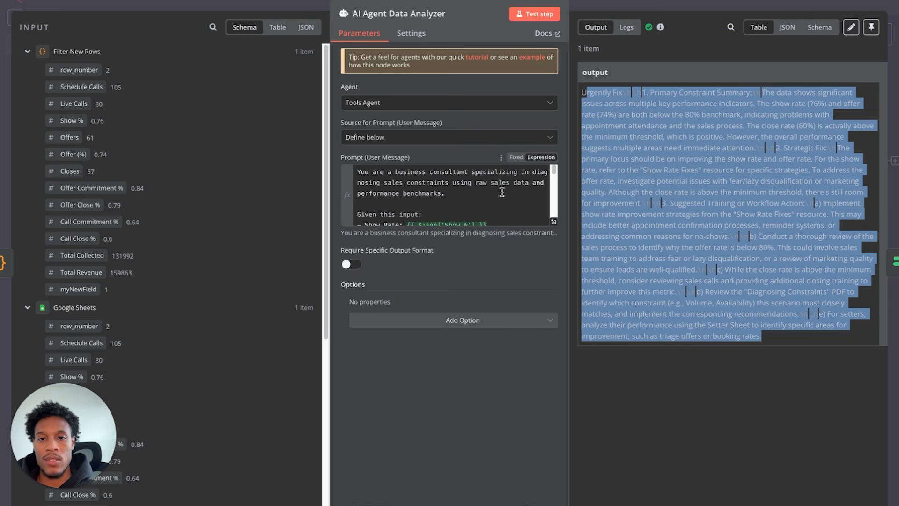
pyautogui.moveTo(583, 93); pyautogui.dragTo(622, 93)
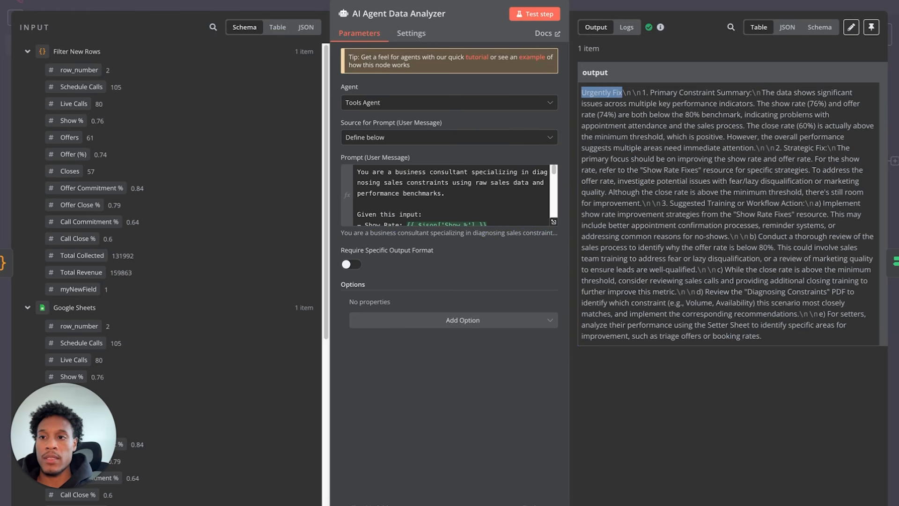
pyautogui.click(61, 1)
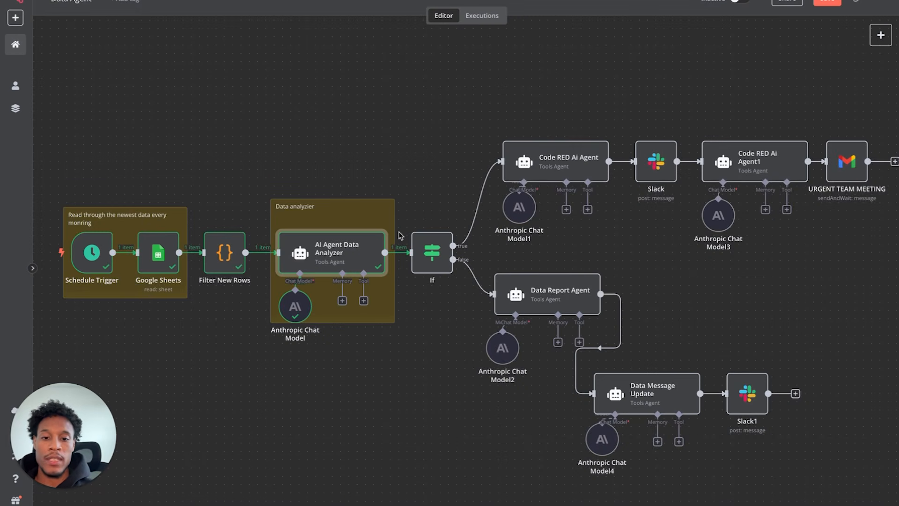
pyautogui.doubleClick(425, 253)
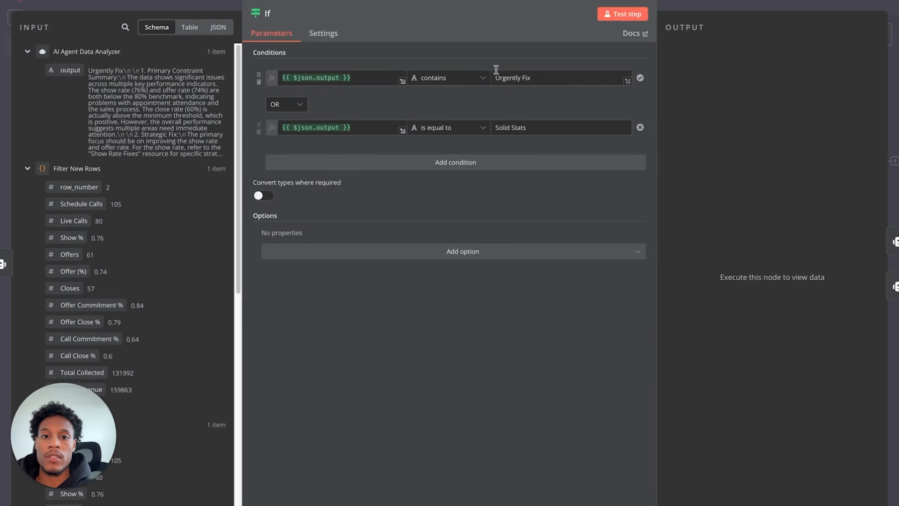
pyautogui.click(66, 5)
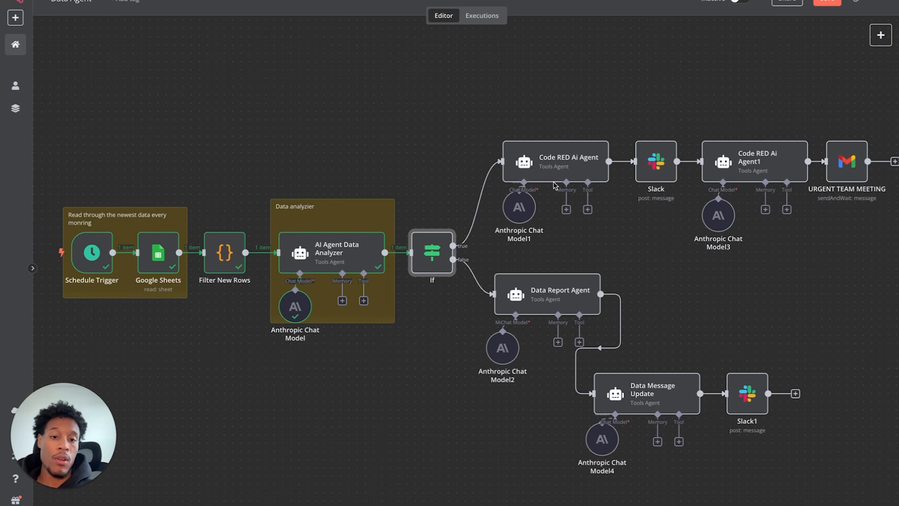
# - Review the Code RED Ai Agent's prompt in the full expression view
pyautogui.doubleClick(558, 162)
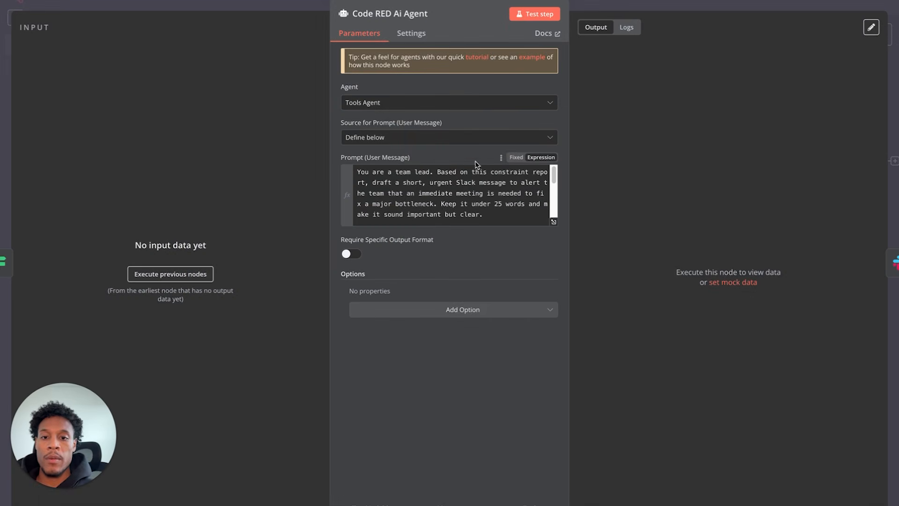
pyautogui.scroll(-3, 438, 211)
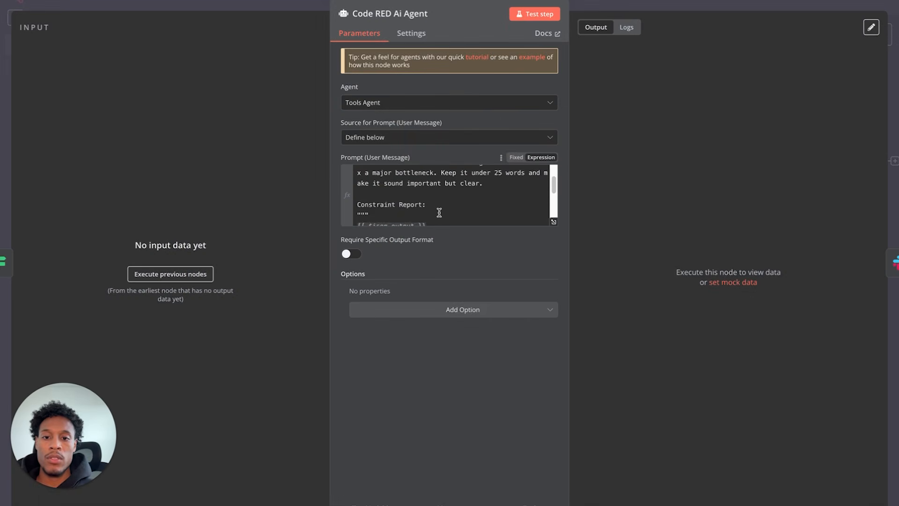
pyautogui.scroll(3, 437, 209)
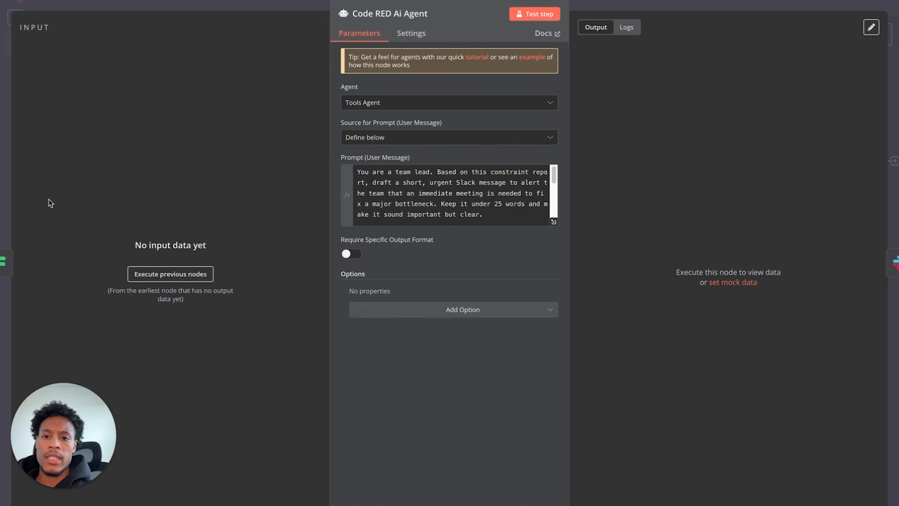
pyautogui.scroll(-1, 409, 212)
pyautogui.scroll(1, 411, 209)
pyautogui.scroll(-2, 414, 199)
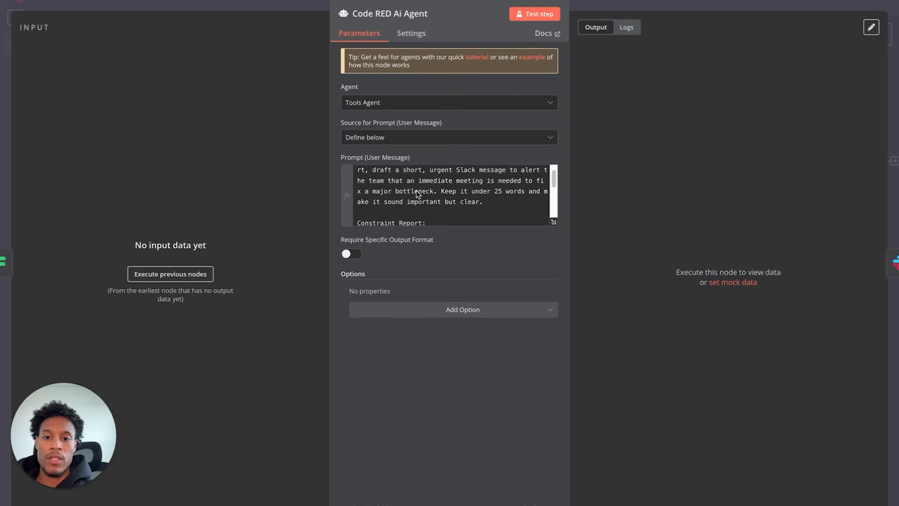
pyautogui.scroll(-5, 417, 194)
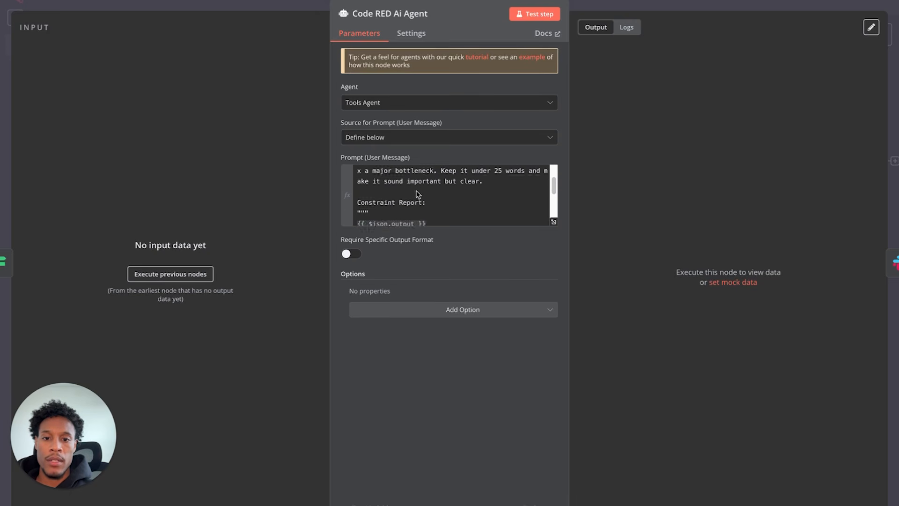
pyautogui.click(555, 224)
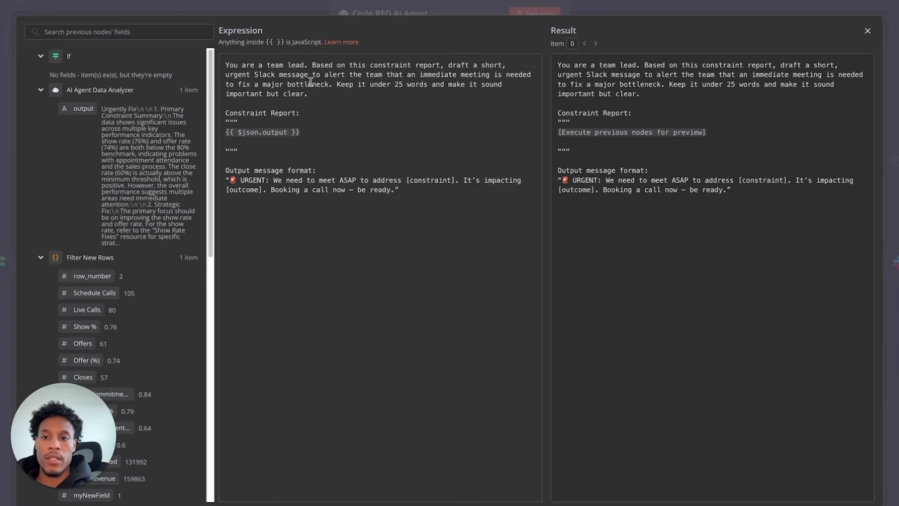
pyautogui.click(104, 13)
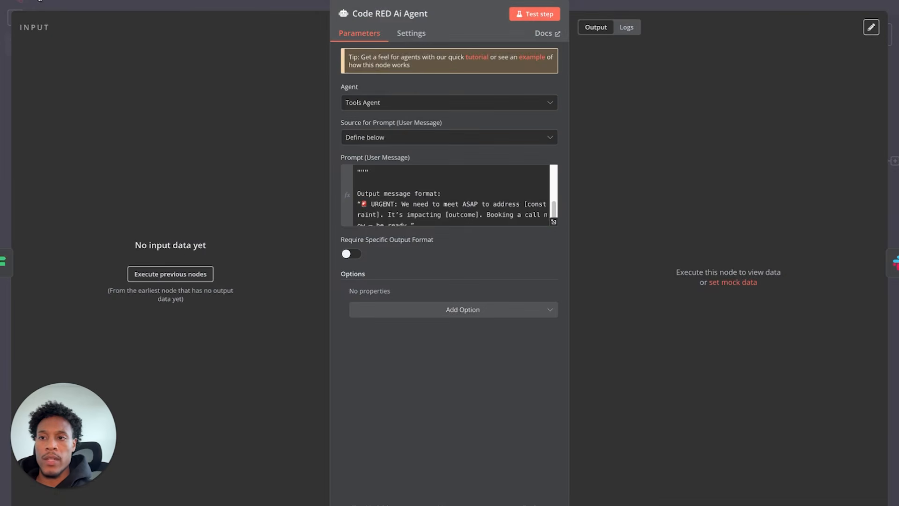
pyautogui.click(32, 10)
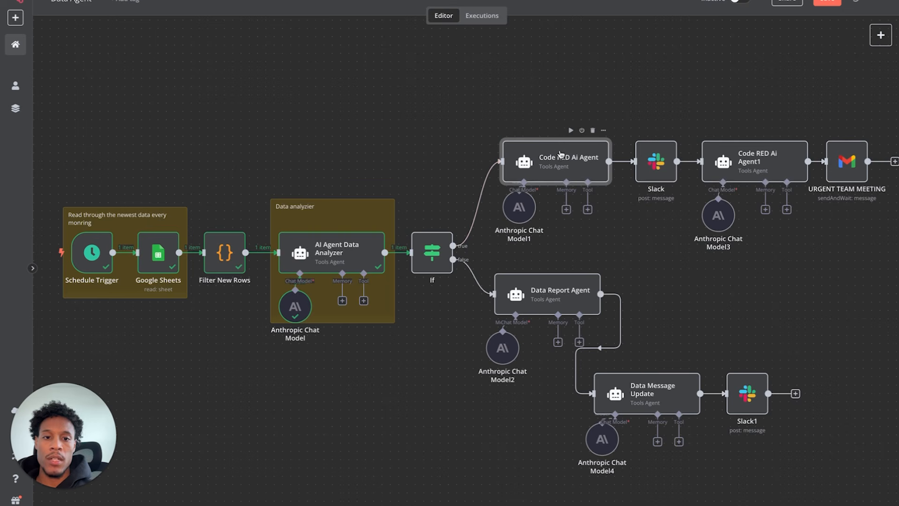
pyautogui.click(415, 223)
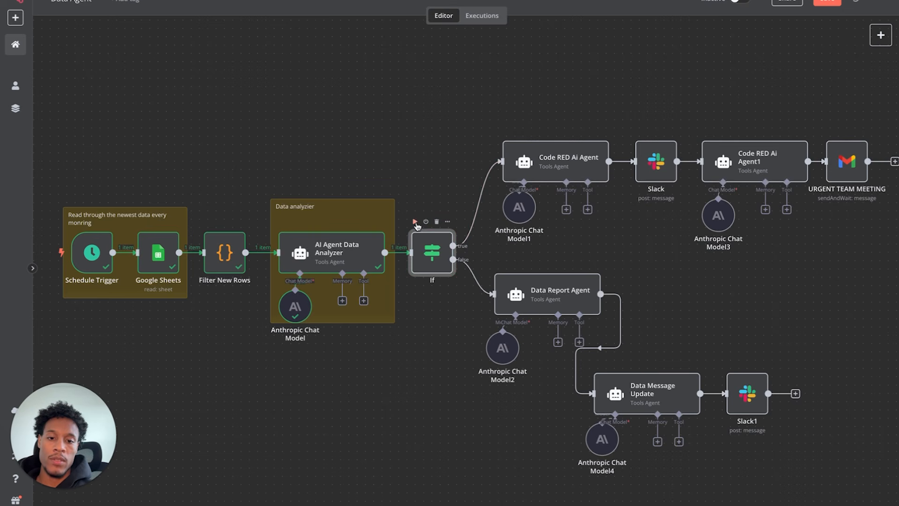
# - Run Code RED Ai Agent, read its urgent show/offer-rate message, and check the Slack node
pyautogui.doubleClick(567, 156)
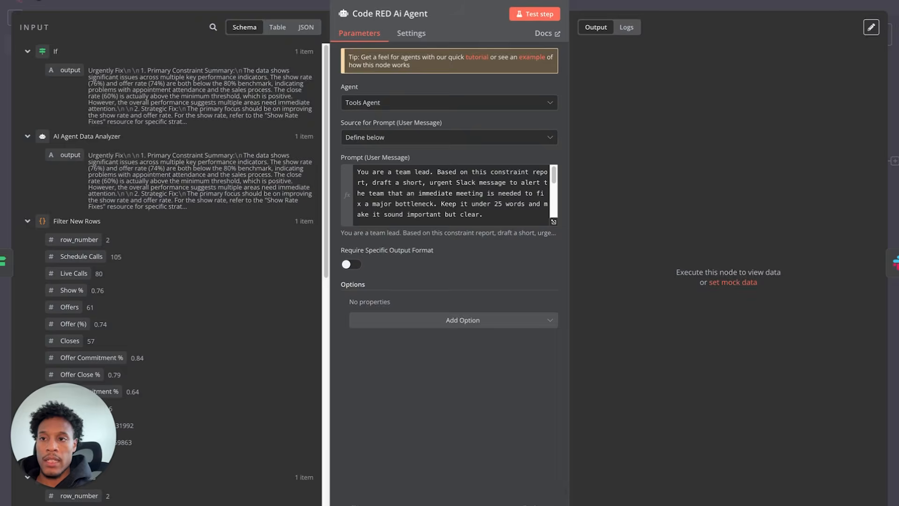
pyautogui.click(38, 1)
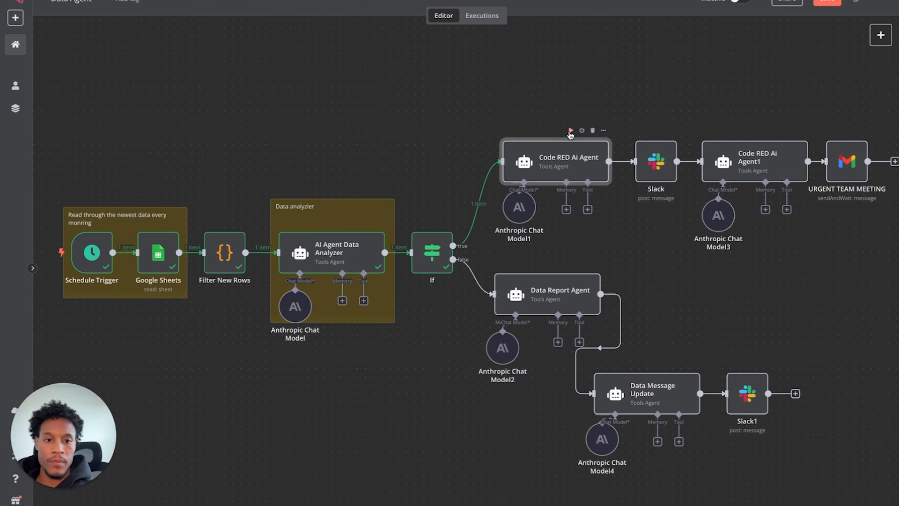
pyautogui.click(571, 133)
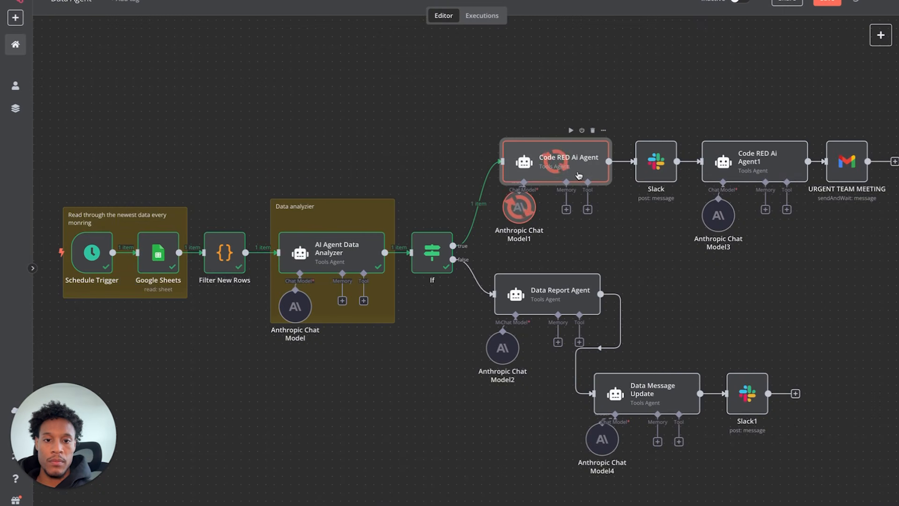
pyautogui.doubleClick(573, 173)
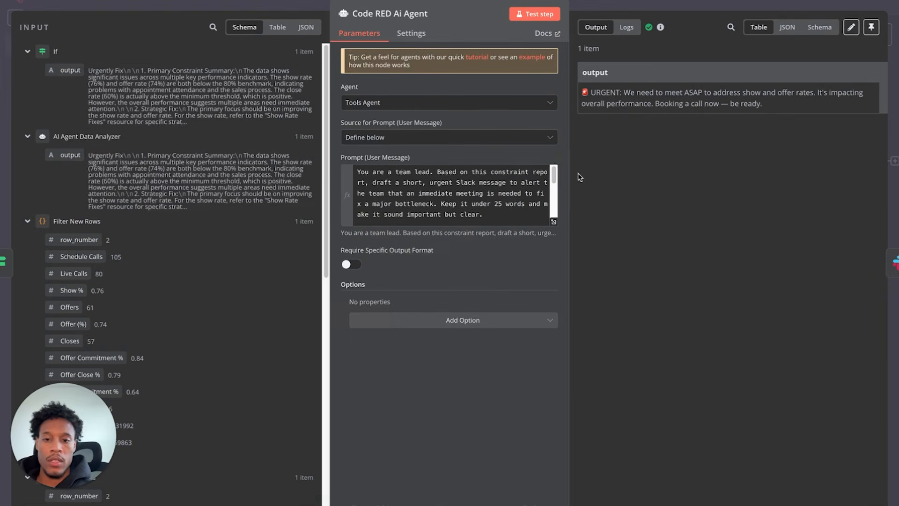
pyautogui.moveTo(590, 91); pyautogui.dragTo(774, 115)
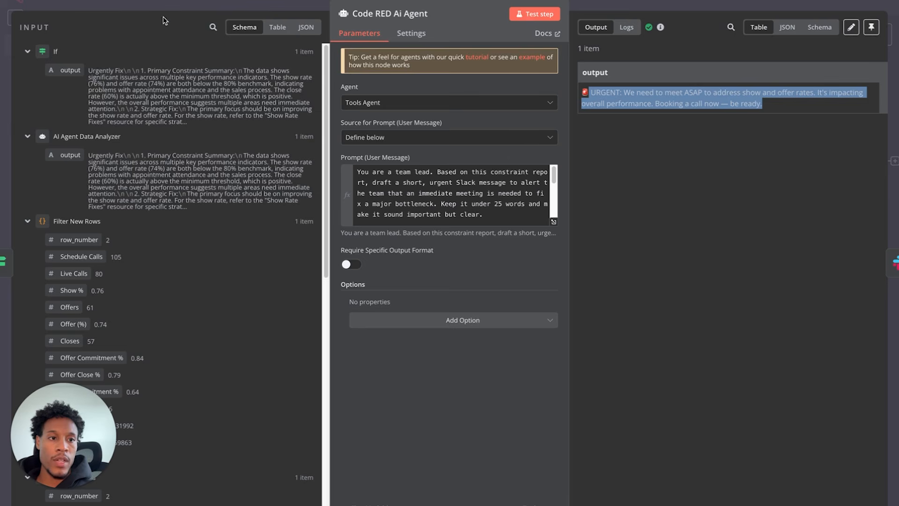
pyautogui.click(633, 185)
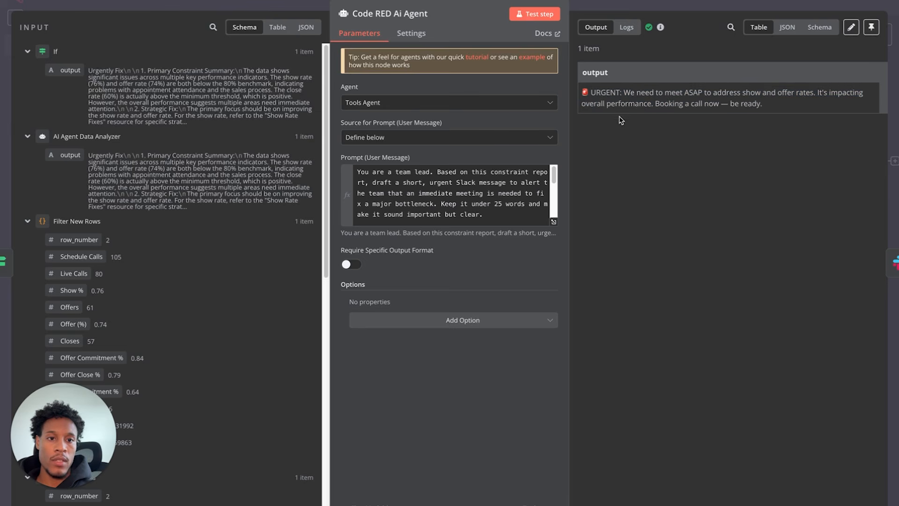
pyautogui.moveTo(669, 103); pyautogui.dragTo(787, 112)
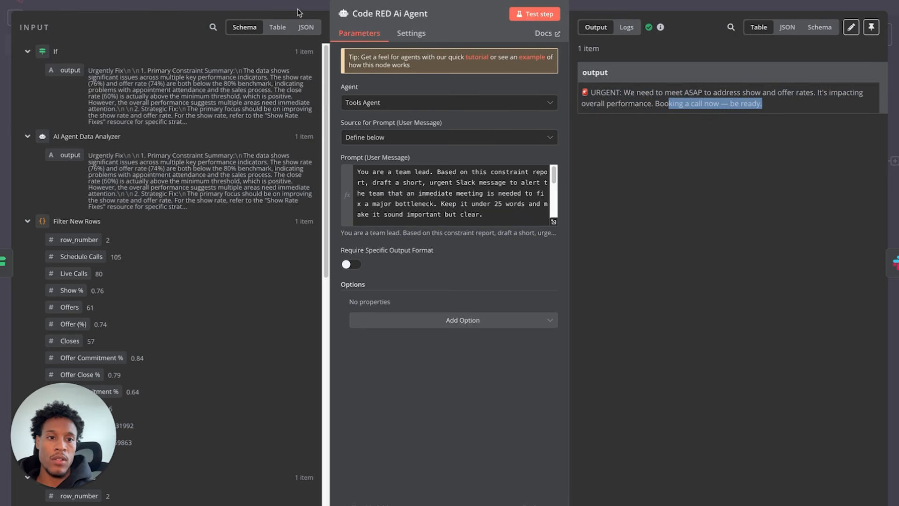
pyautogui.click(35, 1)
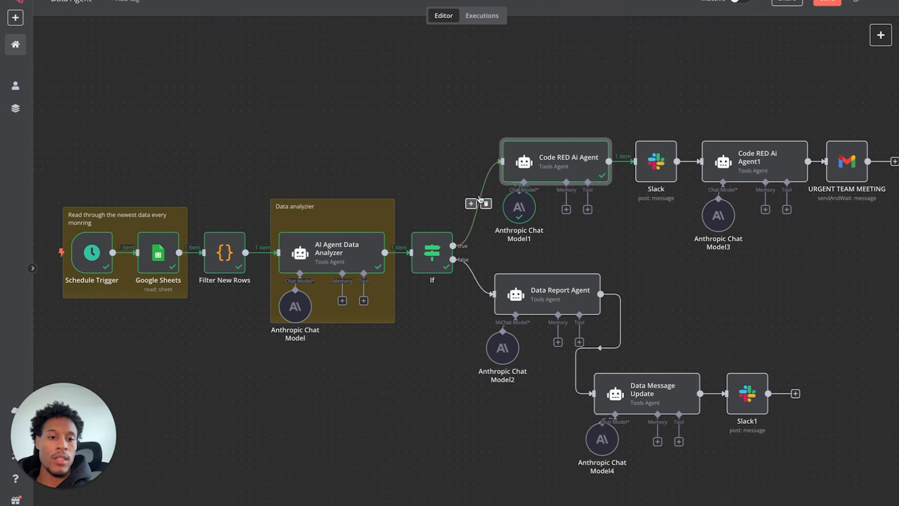
pyautogui.doubleClick(657, 163)
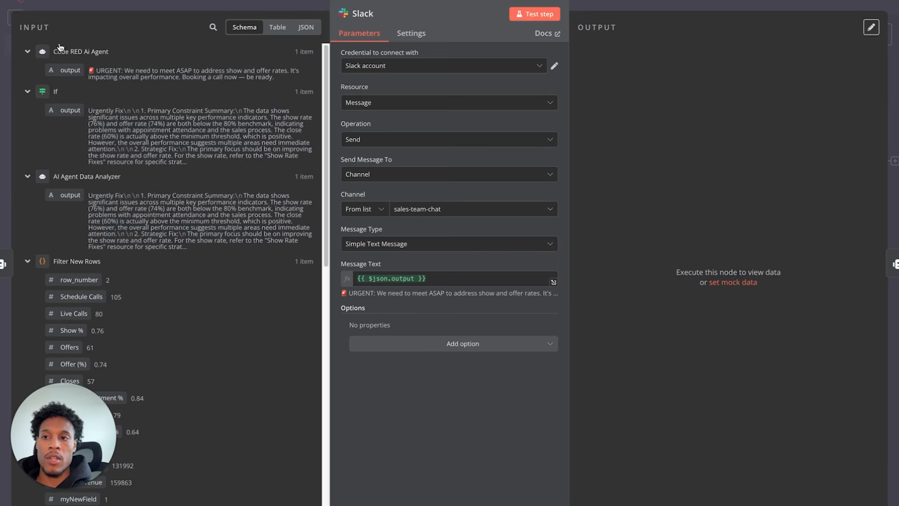
pyautogui.click(33, 1)
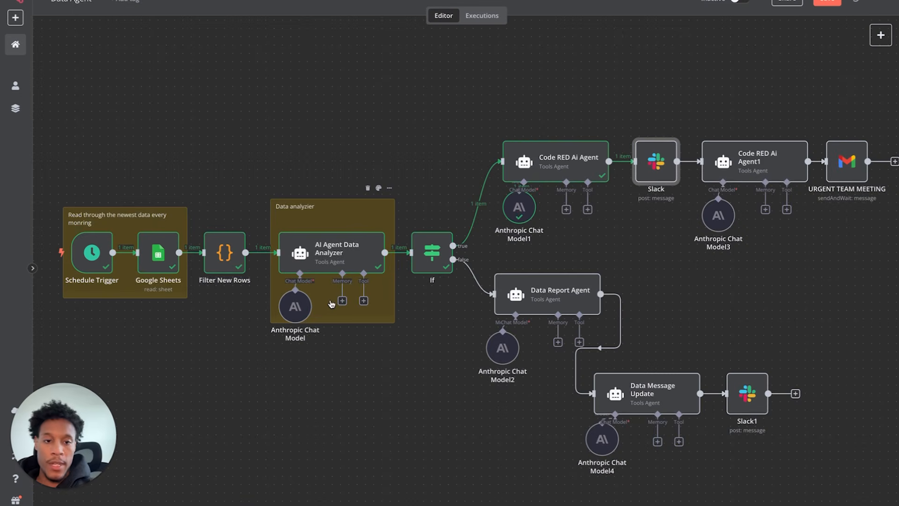
# - Run the Slack node and confirm the urgent message posted in sales-team-chat
pyautogui.moveTo(642, 136)
pyautogui.click(639, 131)
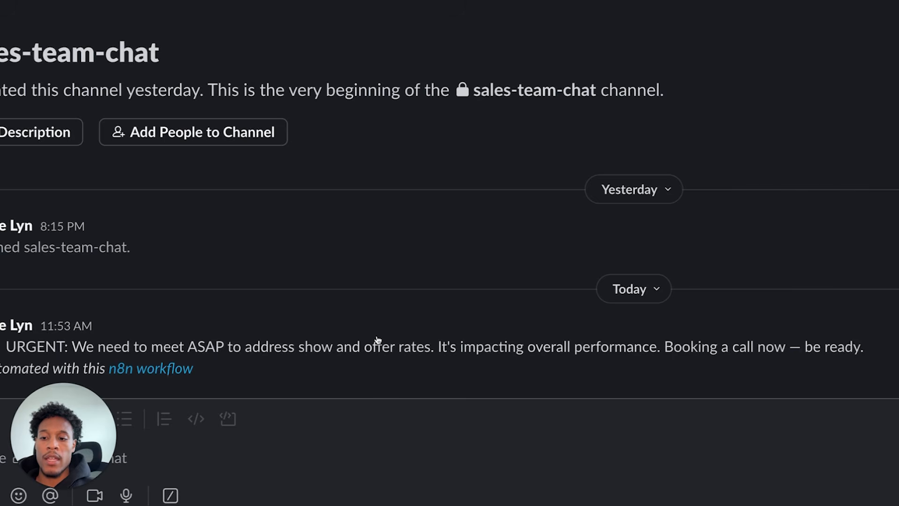
pyautogui.moveTo(273, 350); pyautogui.dragTo(315, 352)
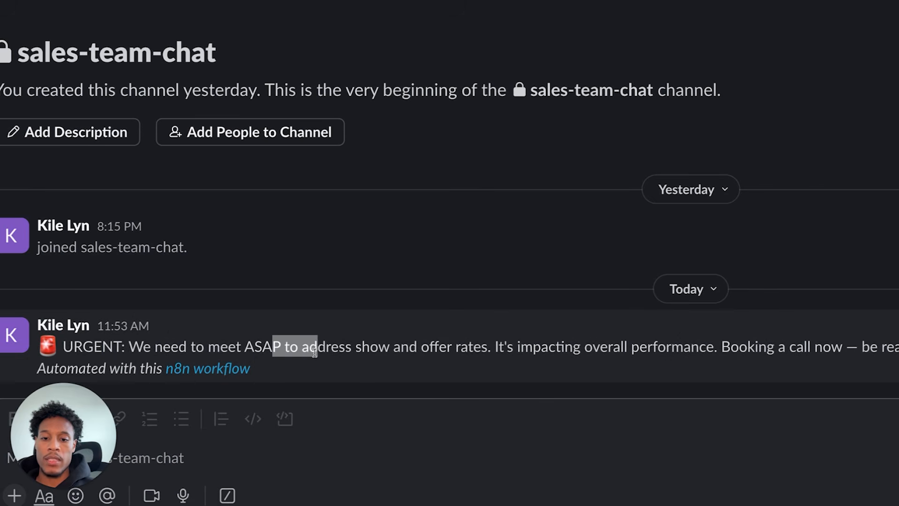
pyautogui.click(365, 349)
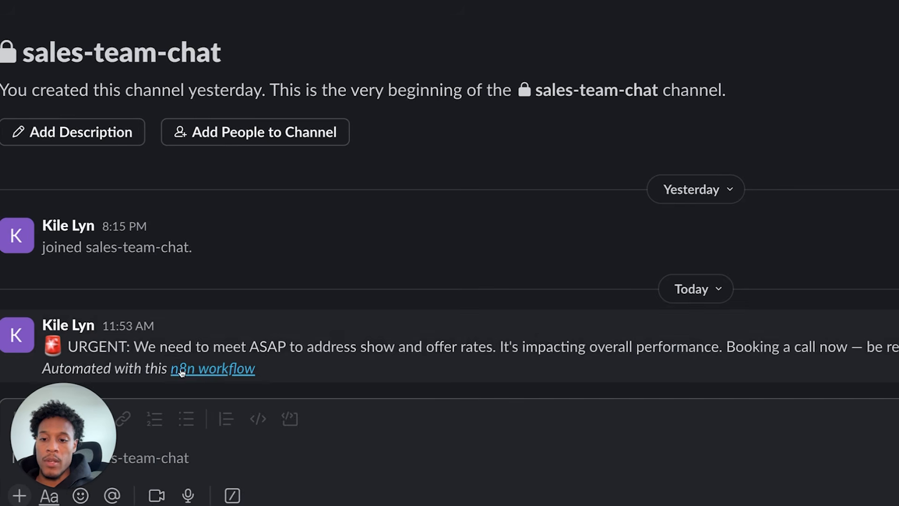
pyautogui.moveTo(179, 374)
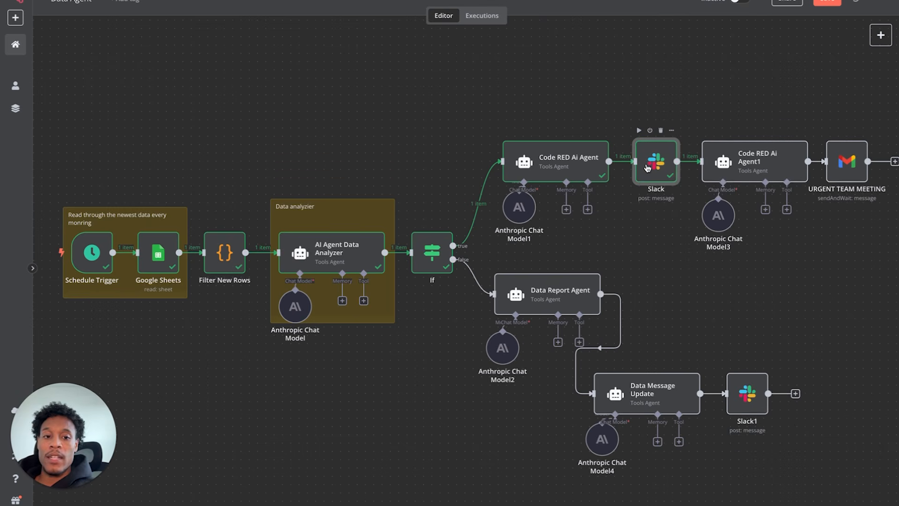
pyautogui.doubleClick(755, 161)
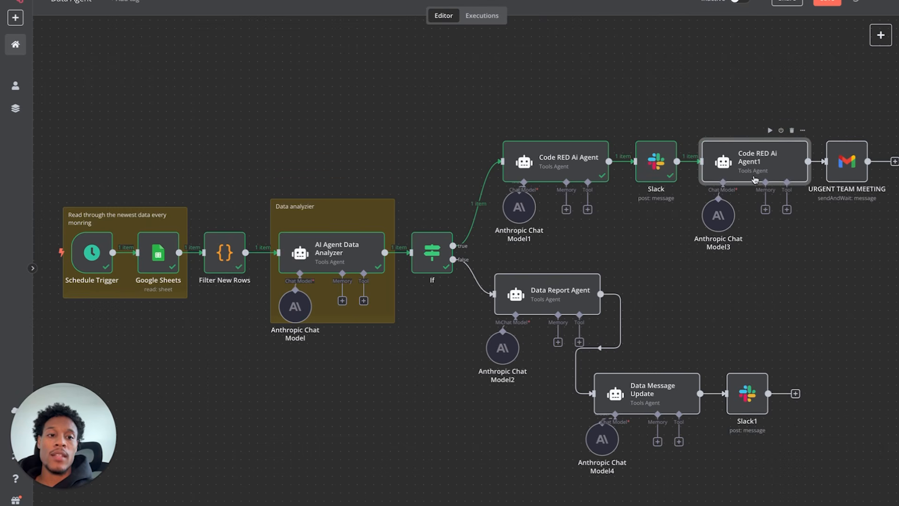
# - Delete {{ $json.zoomLink }} from the 'Join here:' line of Code RED Ai Agent1's prompt
pyautogui.click(31, 3)
pyautogui.hscroll(3, 709, 187)
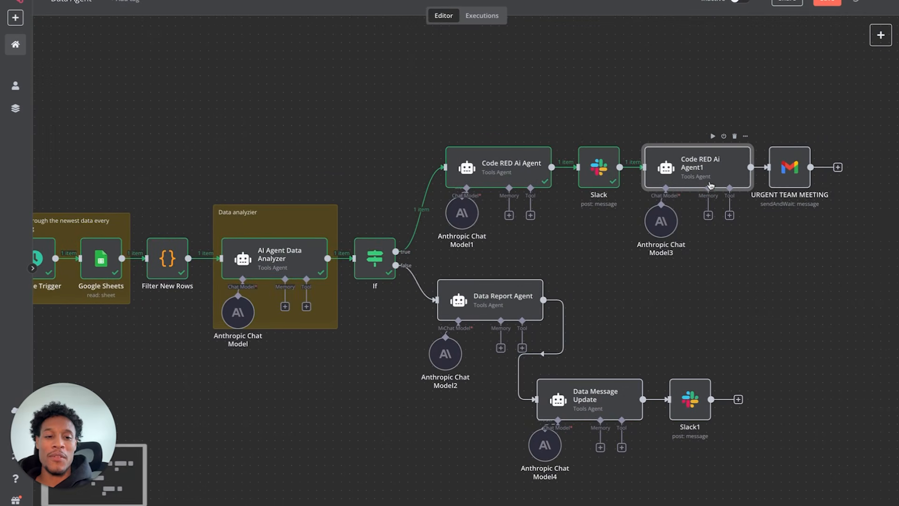
pyautogui.scroll(3, 712, 180)
pyautogui.hscroll(1, 717, 171)
pyautogui.doubleClick(606, 180)
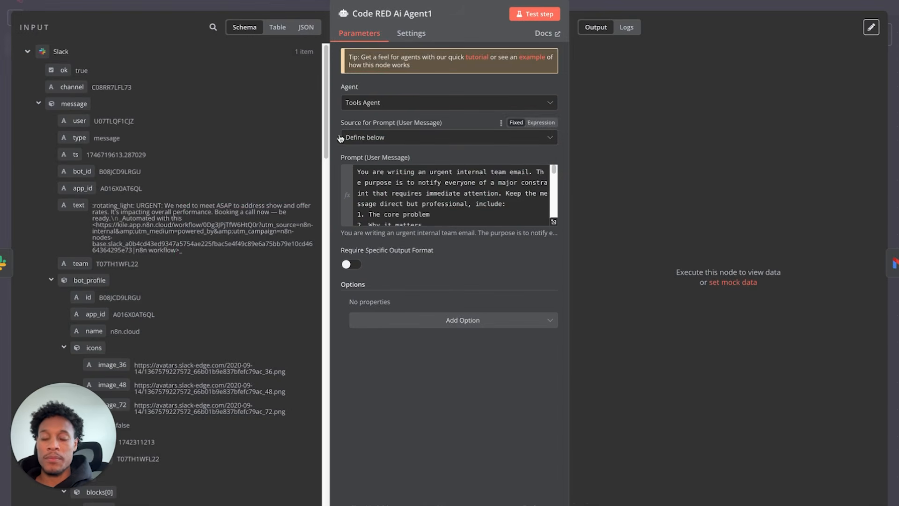
pyautogui.scroll(-1, 394, 183)
pyautogui.scroll(-5, 394, 183)
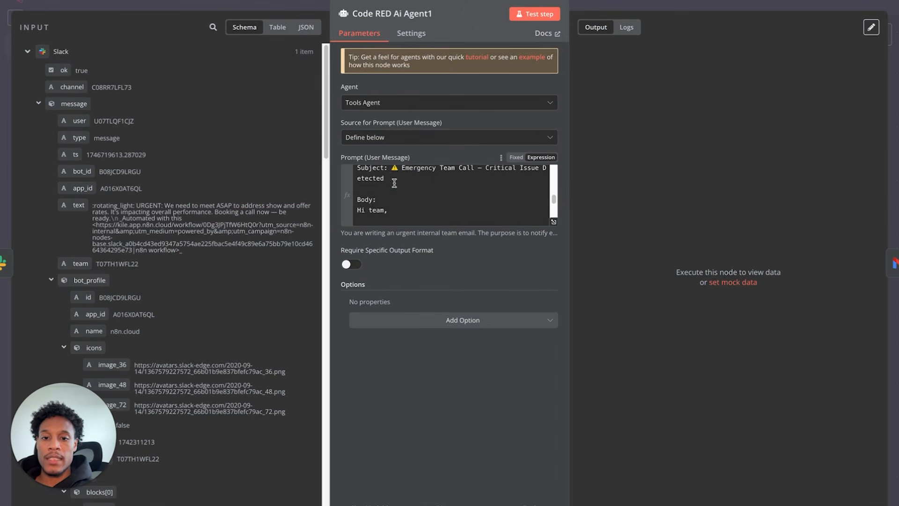
pyautogui.scroll(-4, 394, 183)
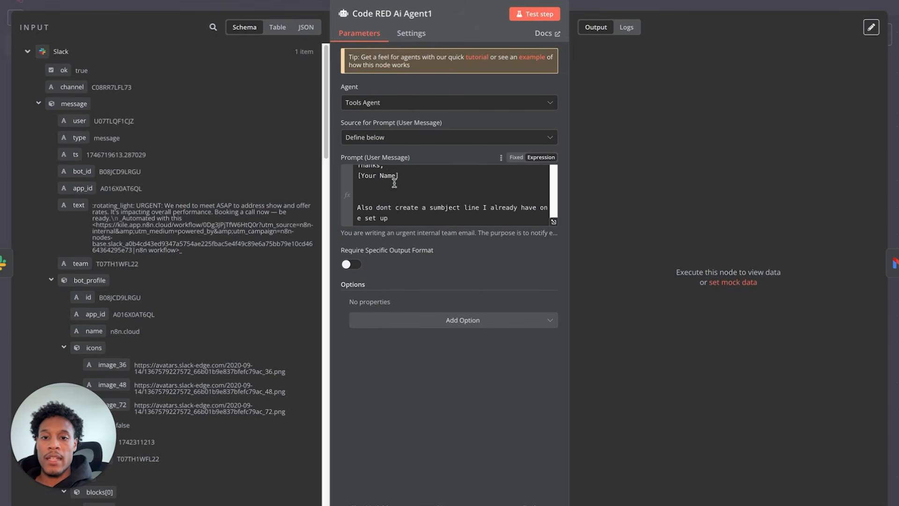
pyautogui.scroll(4, 394, 184)
pyautogui.moveTo(425, 219); pyautogui.dragTo(500, 216)
pyautogui.press('BackSpace')
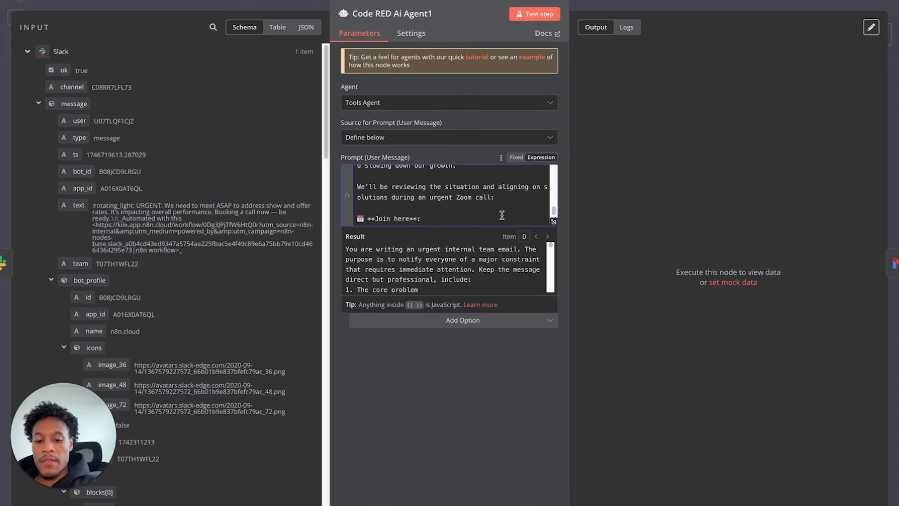
# - Check the edited 'Join here:' line and close Code RED Ai Agent1's settings
pyautogui.scroll(-1, 441, 205)
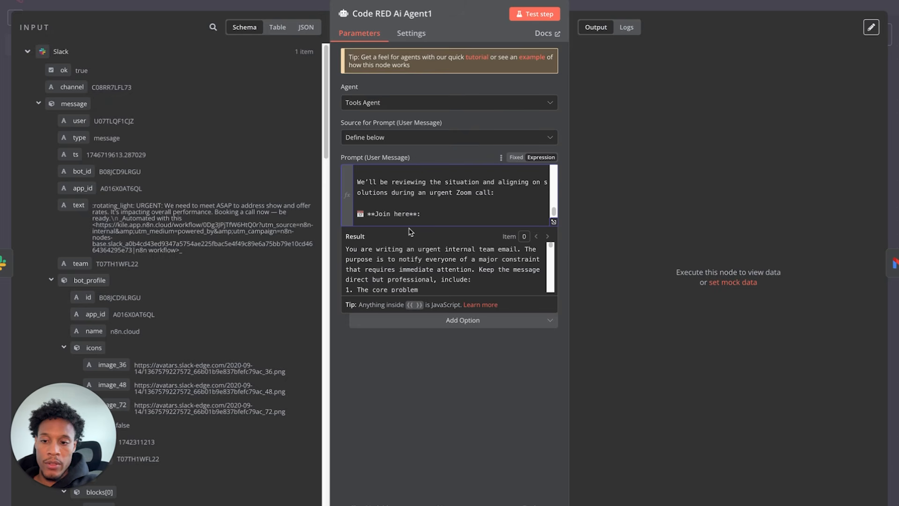
pyautogui.doubleClick(420, 214)
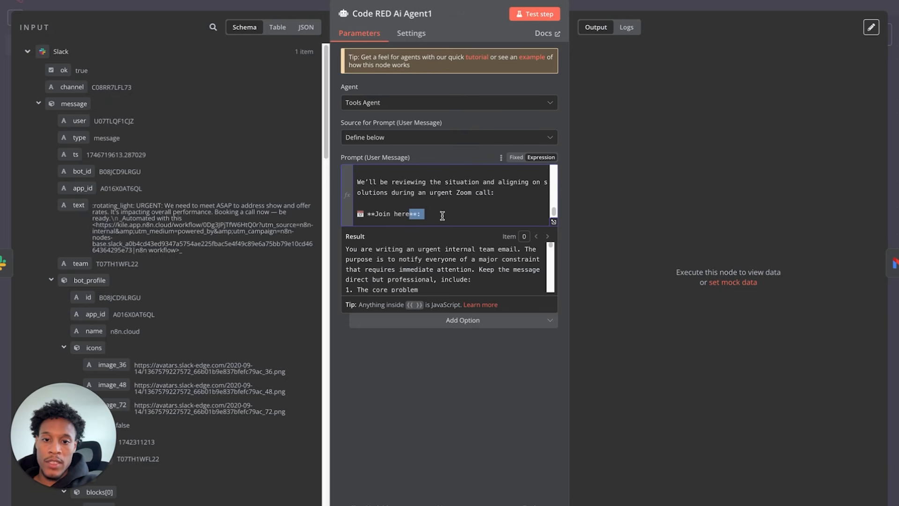
pyautogui.tripleClick(440, 215)
pyautogui.click(430, 213)
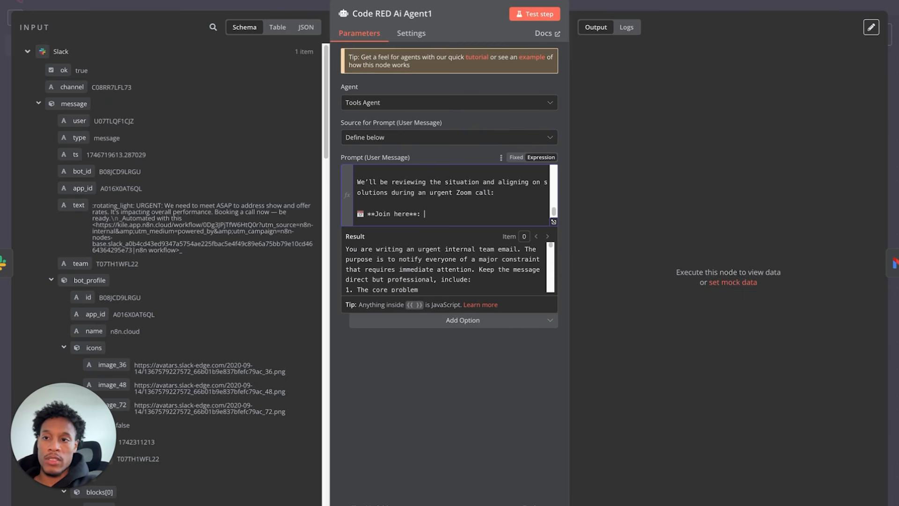
pyautogui.press('Escape')
pyautogui.moveTo(645, 162)
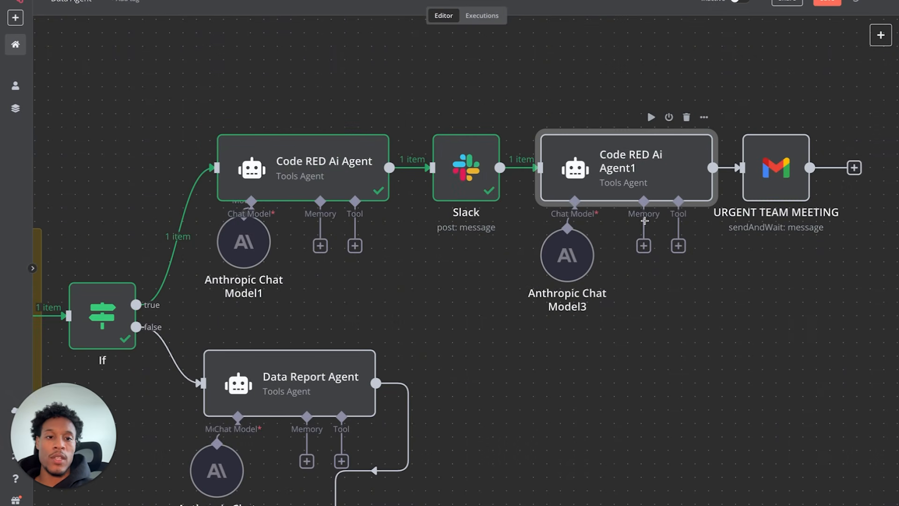
# - Run Code RED Ai Agent1 and review its team email output
pyautogui.click(651, 117)
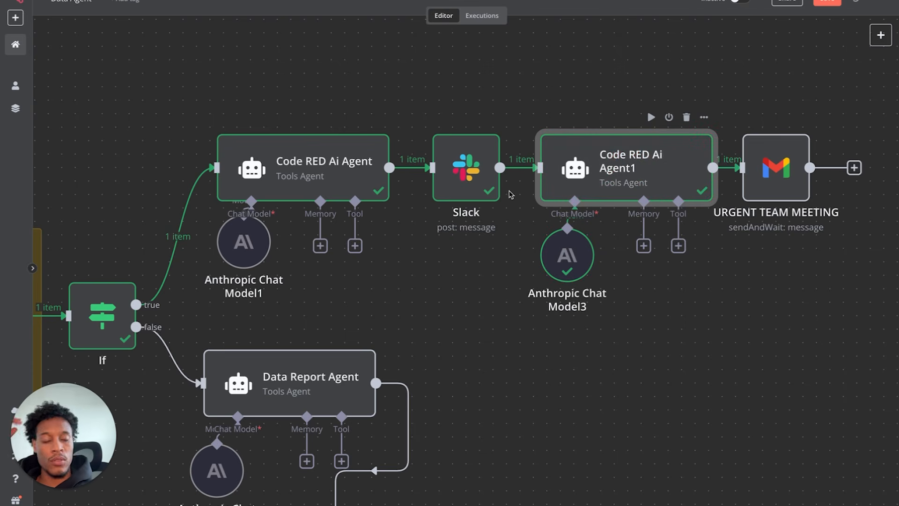
pyautogui.doubleClick(667, 183)
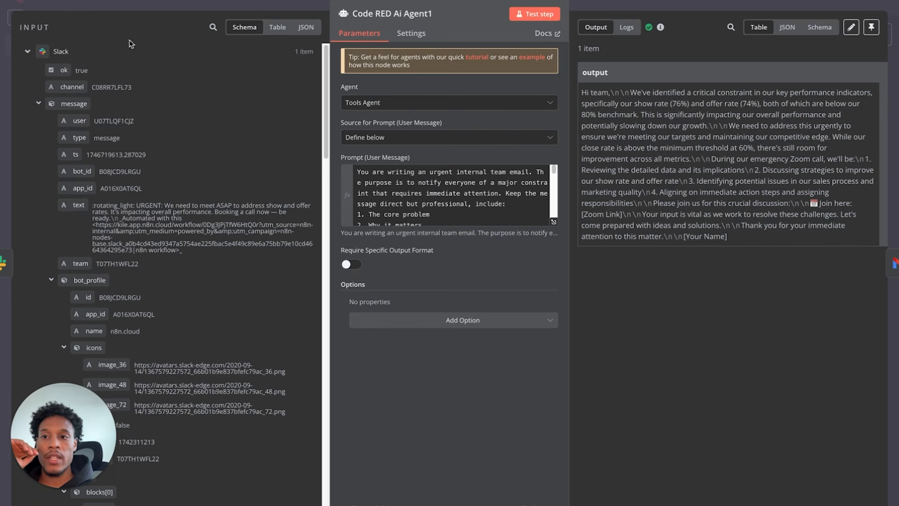
pyautogui.click(71, 3)
# - Check the URGENT TEAM MEETING Gmail node's recipient and subject fields
pyautogui.doubleClick(776, 168)
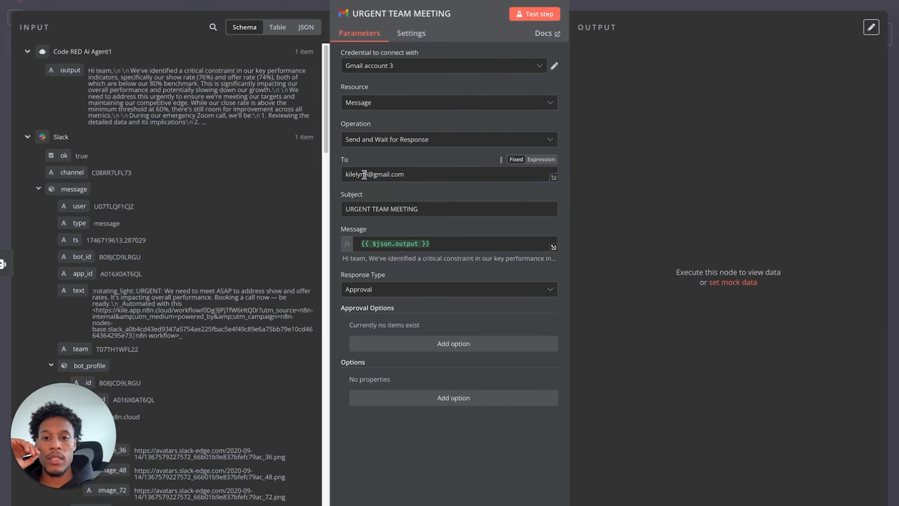
pyautogui.click(438, 174)
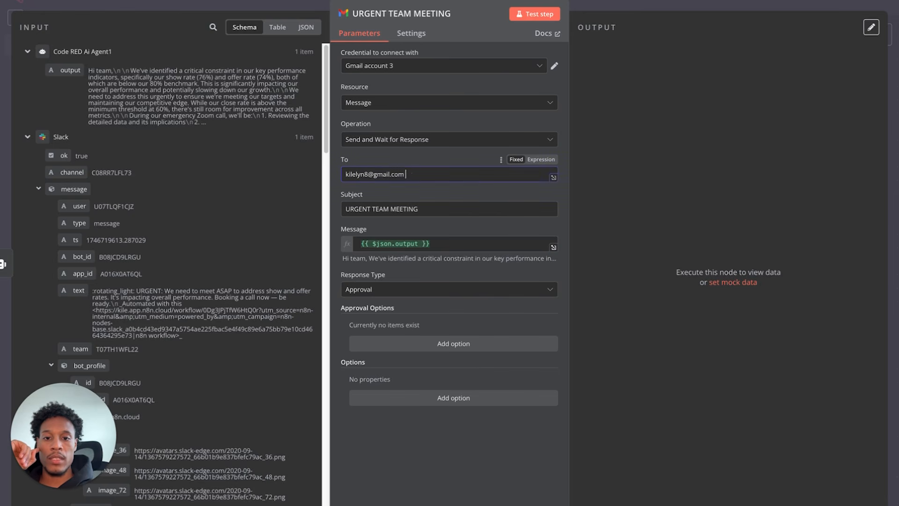
pyautogui.click(353, 207)
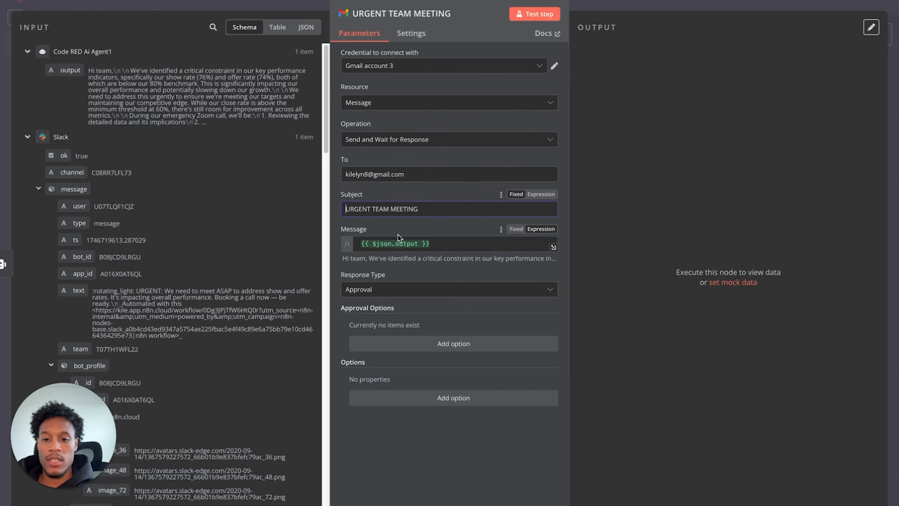
pyautogui.press('ctrl+super+space')
pyautogui.click(391, 195)
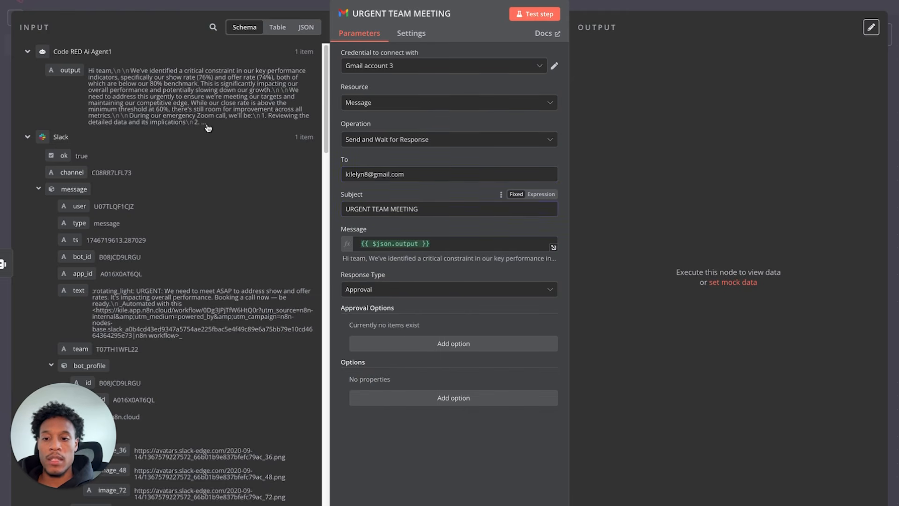
pyautogui.press('Escape')
pyautogui.scroll(-10, 463, 290)
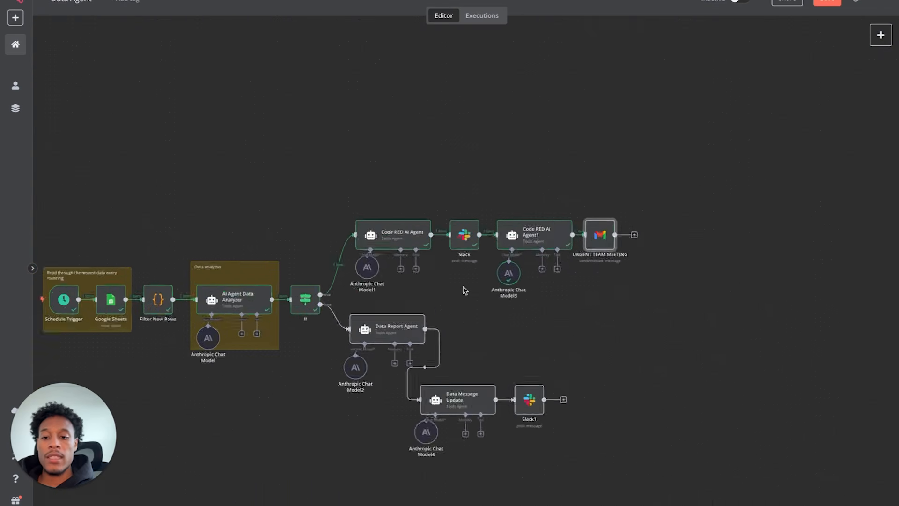
# - Re-run AI Agent Data Analyzer and read its Solid Stats verdict on Show and Close Rates
pyautogui.scroll(5, 464, 291)
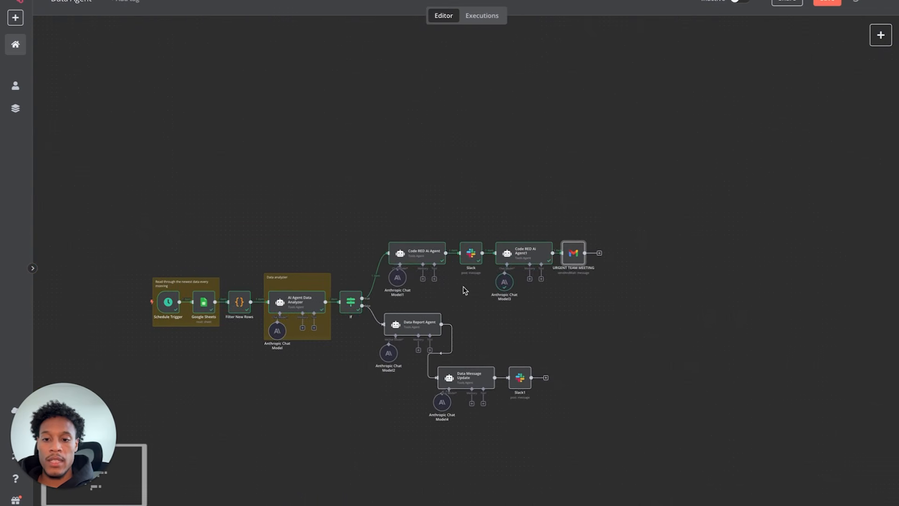
pyautogui.hscroll(-3, 465, 290)
pyautogui.scroll(-1, 465, 290)
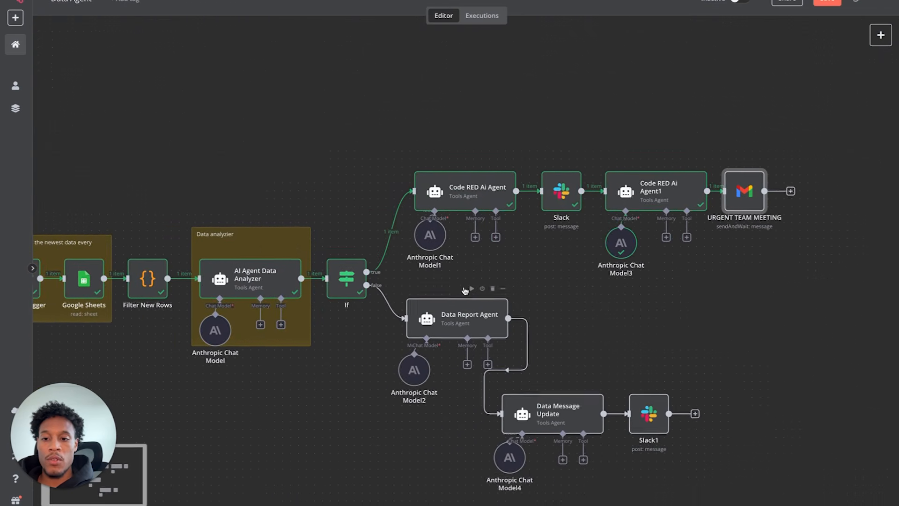
pyautogui.hscroll(-2, 240, 271)
pyautogui.scroll(-1, 239, 271)
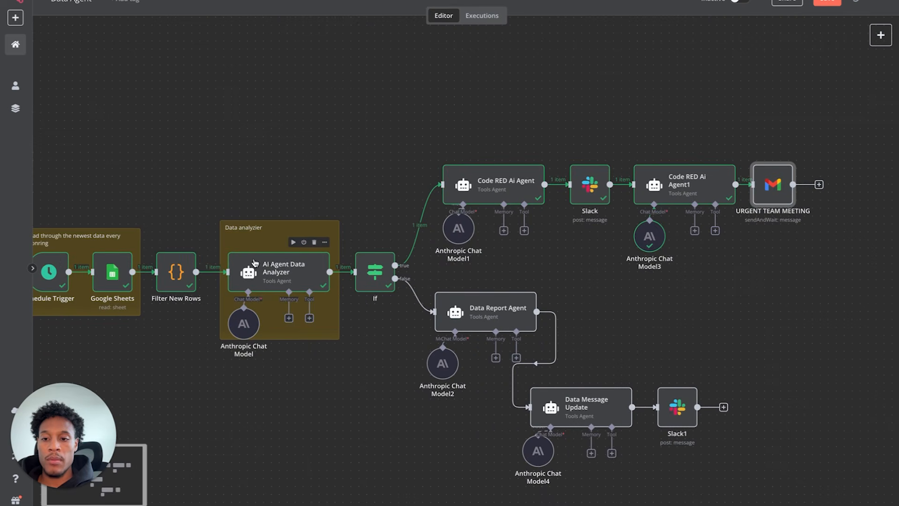
pyautogui.click(294, 242)
pyautogui.hscroll(-3, 215, 122)
pyautogui.scroll(-1, 214, 123)
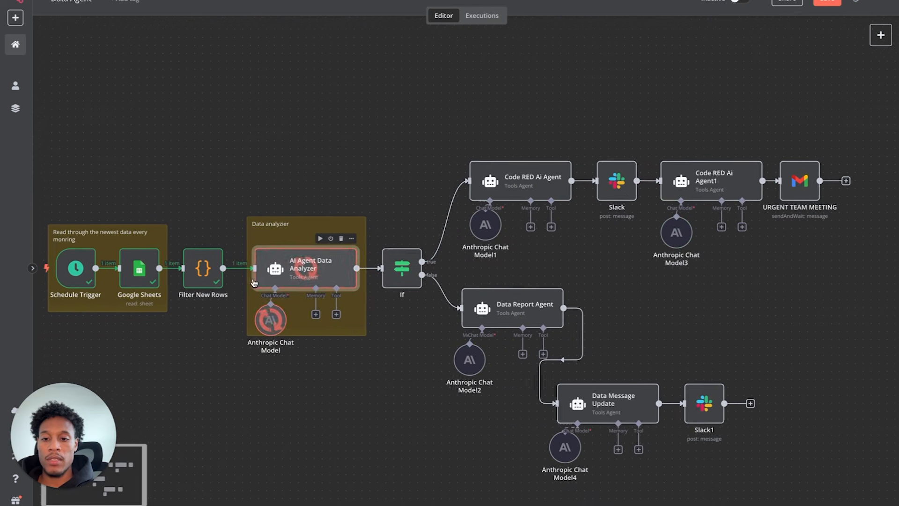
pyautogui.doubleClick(319, 265)
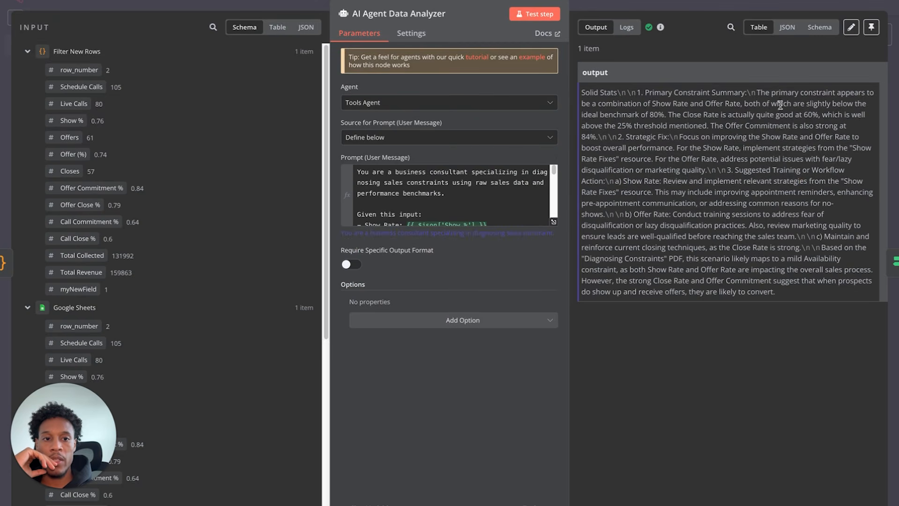
pyautogui.moveTo(652, 104); pyautogui.dragTo(779, 86)
pyautogui.moveTo(653, 104); pyautogui.dragTo(711, 123)
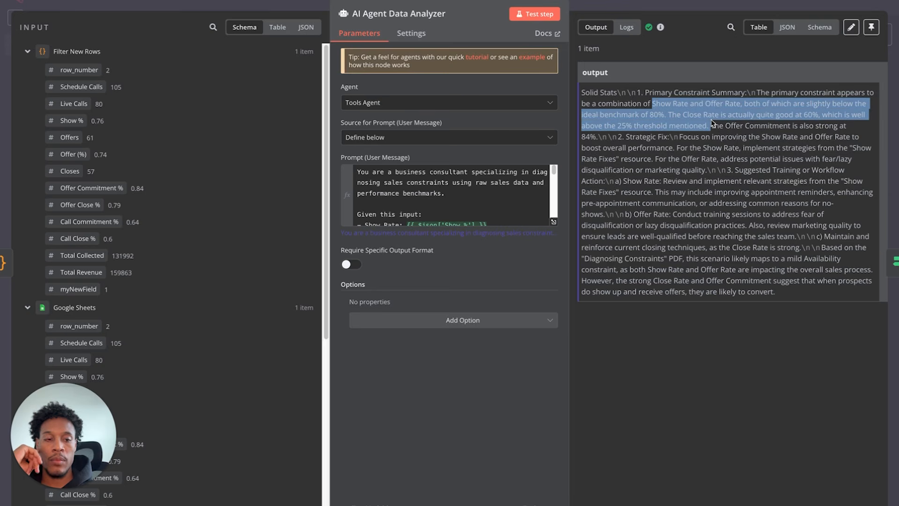
pyautogui.click(34, 6)
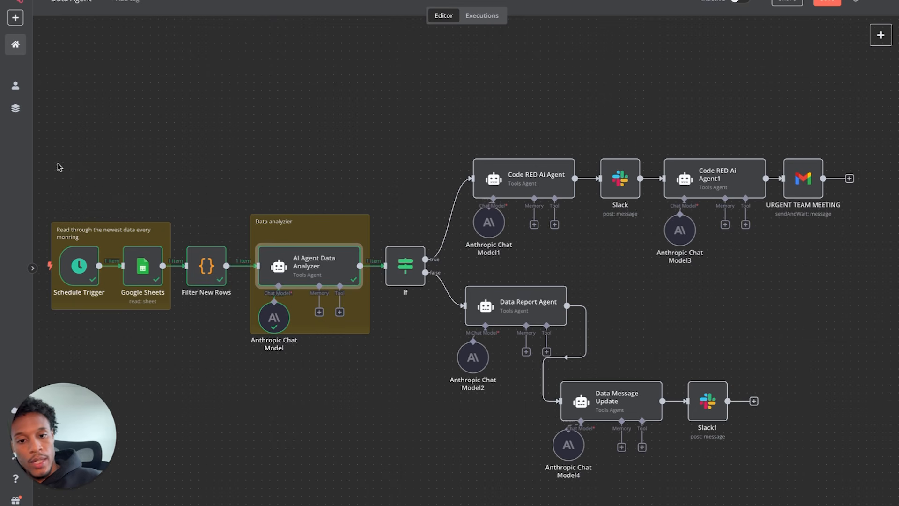
# - Run the If node and check its conditions on the analyzer result
pyautogui.click(389, 237)
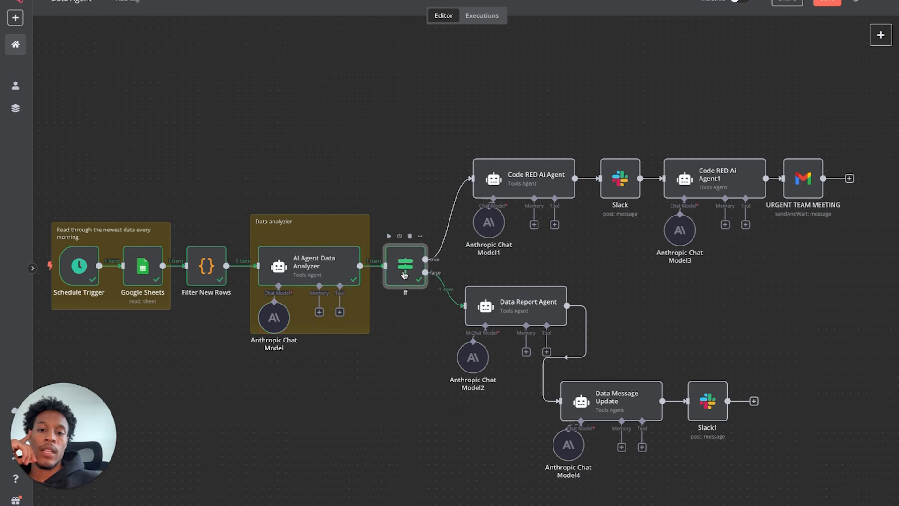
pyautogui.doubleClick(404, 276)
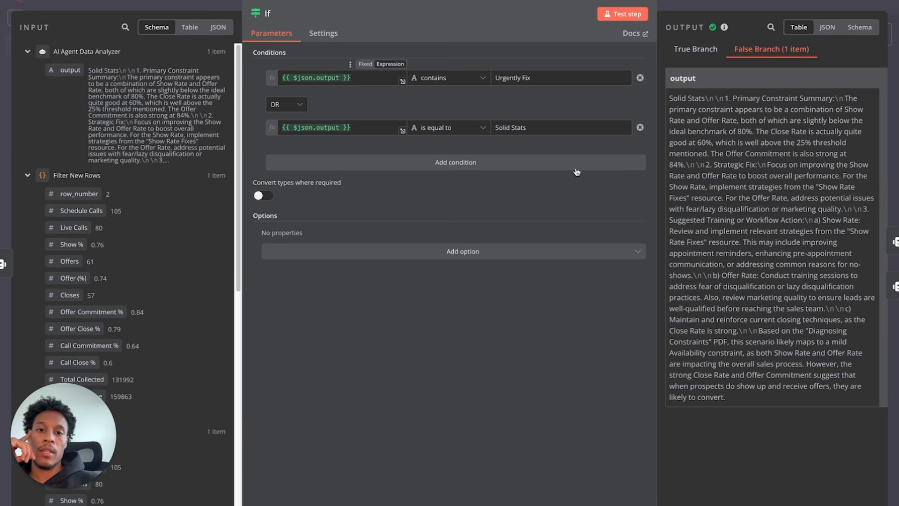
pyautogui.click(67, 1)
# - Review the Data Report Agent's prompt and test it, identifying Show Rate as the bottleneck
pyautogui.doubleClick(530, 307)
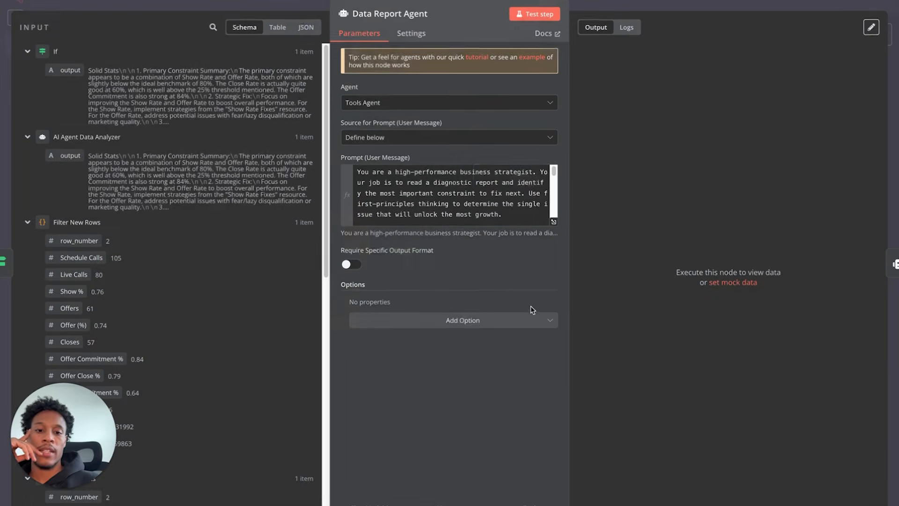
pyautogui.scroll(-1, 476, 193)
pyautogui.scroll(1, 476, 193)
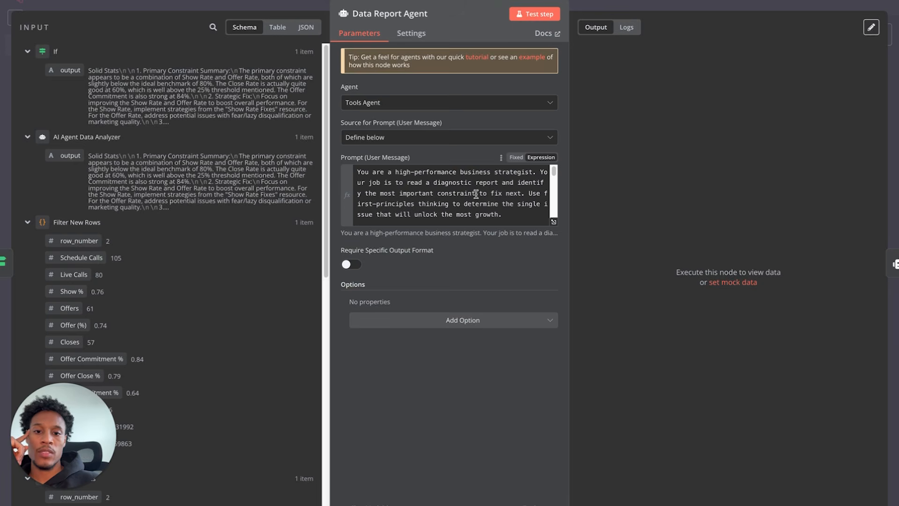
pyautogui.scroll(-1, 475, 193)
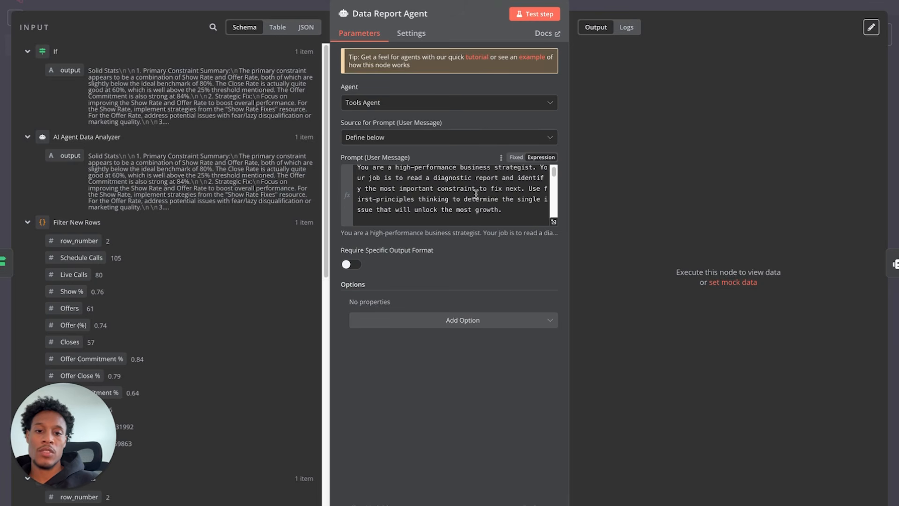
pyautogui.scroll(-1, 476, 193)
pyautogui.scroll(-6, 476, 193)
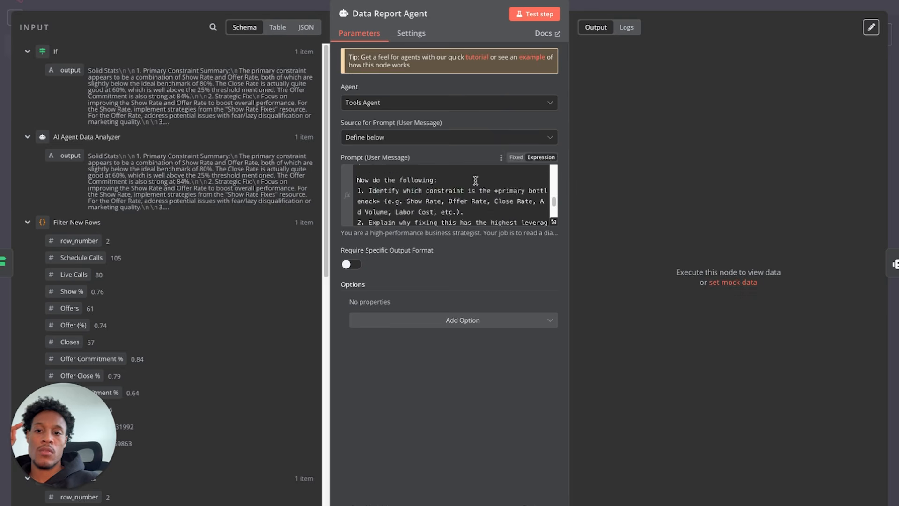
pyautogui.click(534, 14)
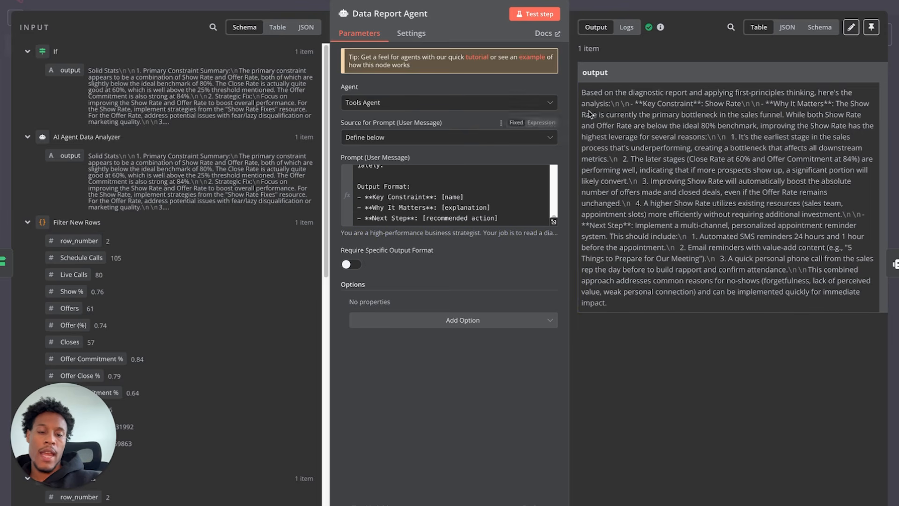
pyautogui.click(11, 5)
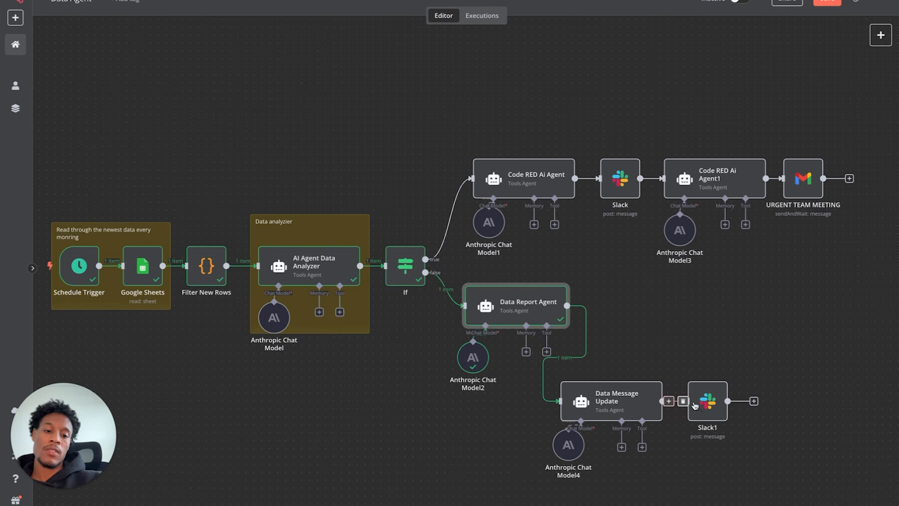
# - Review Data Message Update's prompt and test it to produce the Priority Fix: Show Rate message
pyautogui.doubleClick(616, 400)
pyautogui.scroll(-1, 519, 212)
pyautogui.scroll(1, 519, 212)
pyautogui.scroll(-1, 519, 213)
pyautogui.scroll(-6, 519, 213)
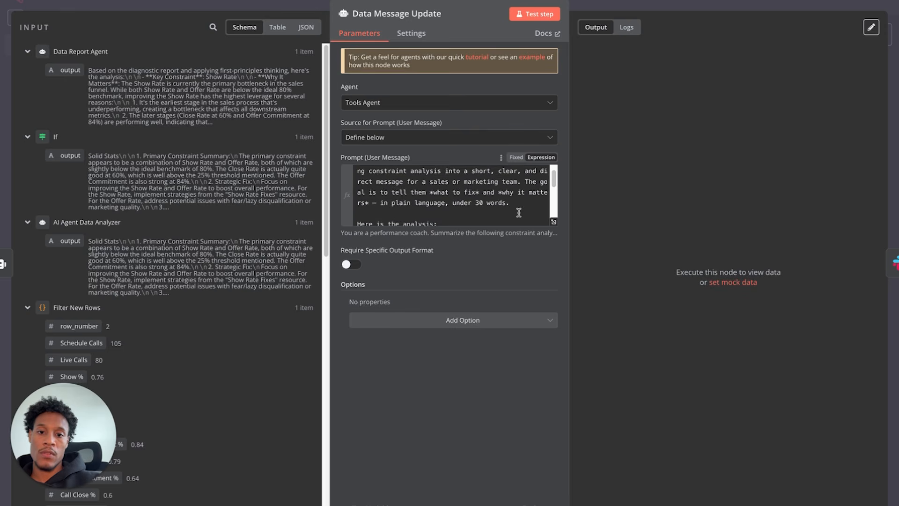
pyautogui.scroll(5, 519, 213)
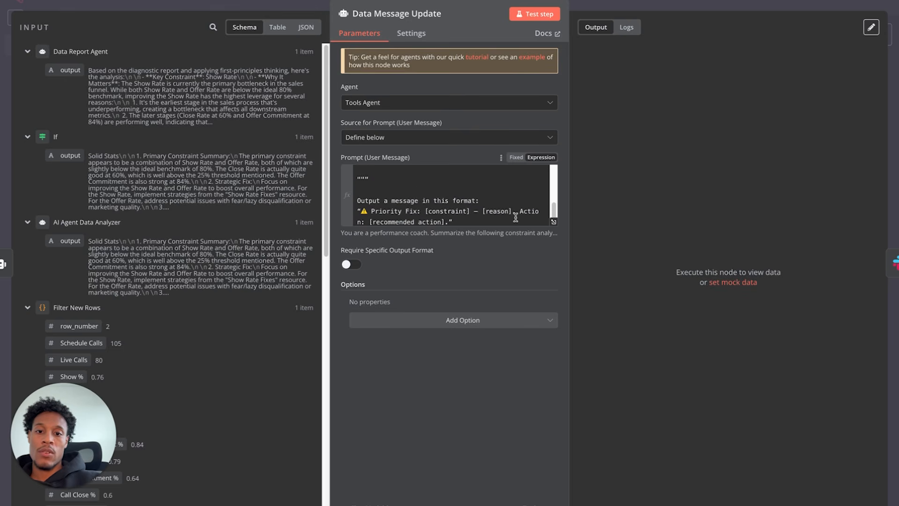
pyautogui.scroll(1, 443, 179)
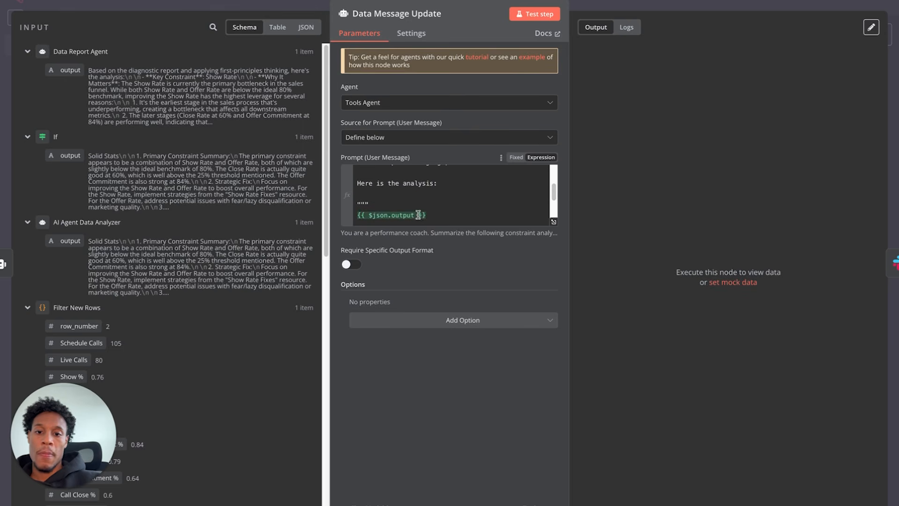
pyautogui.click(538, 15)
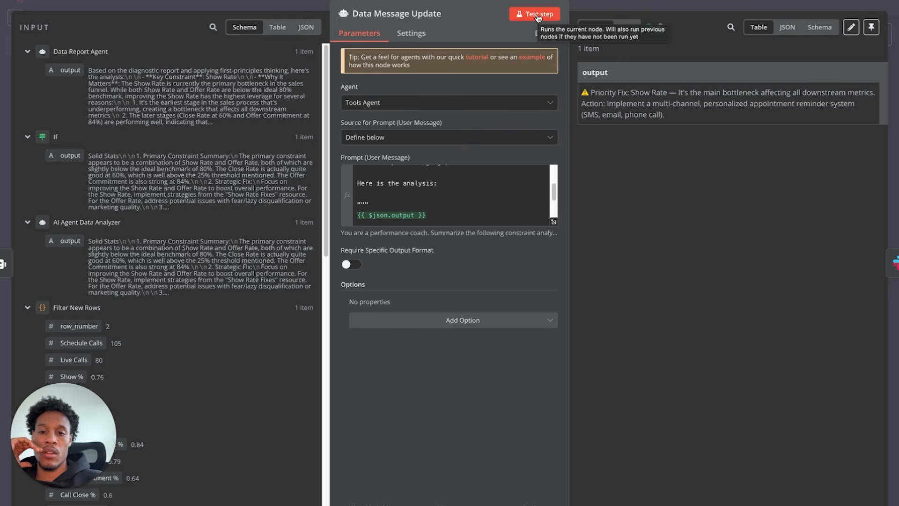
pyautogui.click(77, 4)
pyautogui.scroll(-2, 313, 228)
pyautogui.hscroll(-2, 313, 229)
pyautogui.hscroll(1, 313, 228)
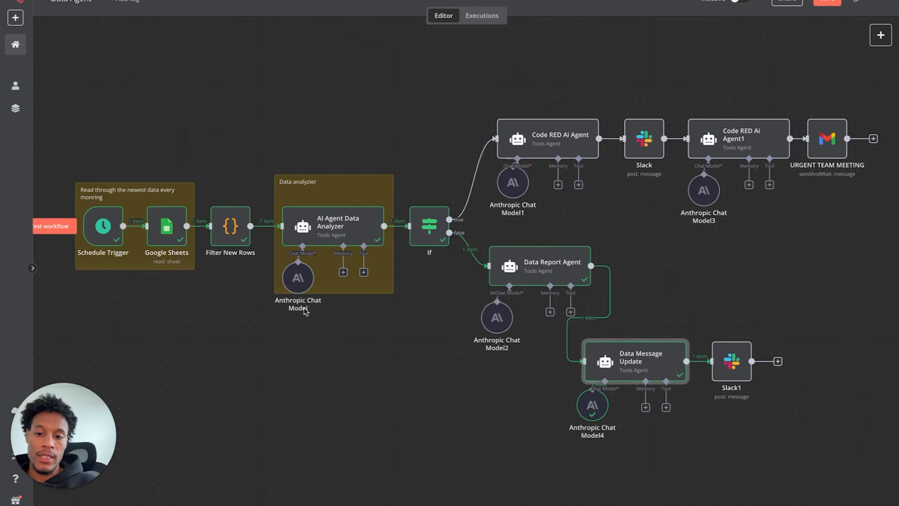
# - Add a second 'On a schedule' trigger, Schedule Trigger1, to the workflow
pyautogui.scroll(-3, 307, 332)
pyautogui.scroll(-1, 309, 334)
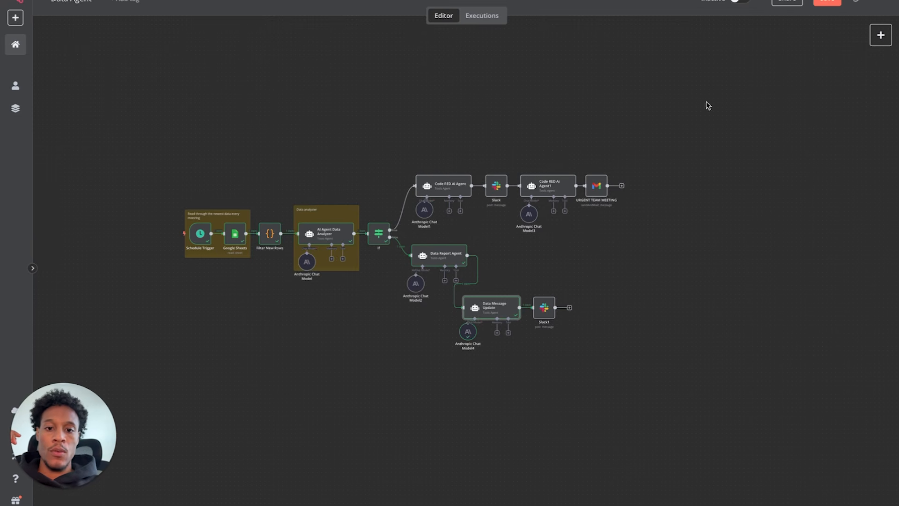
pyautogui.click(880, 35)
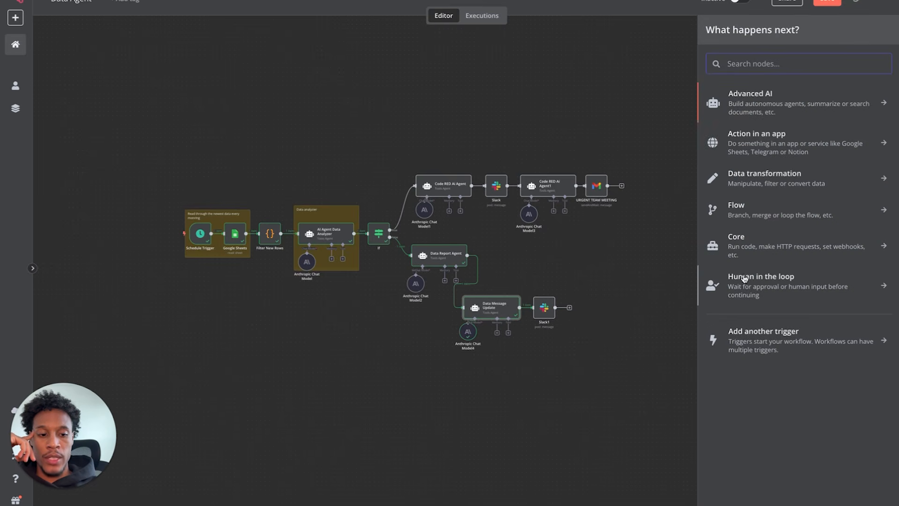
pyautogui.click(765, 338)
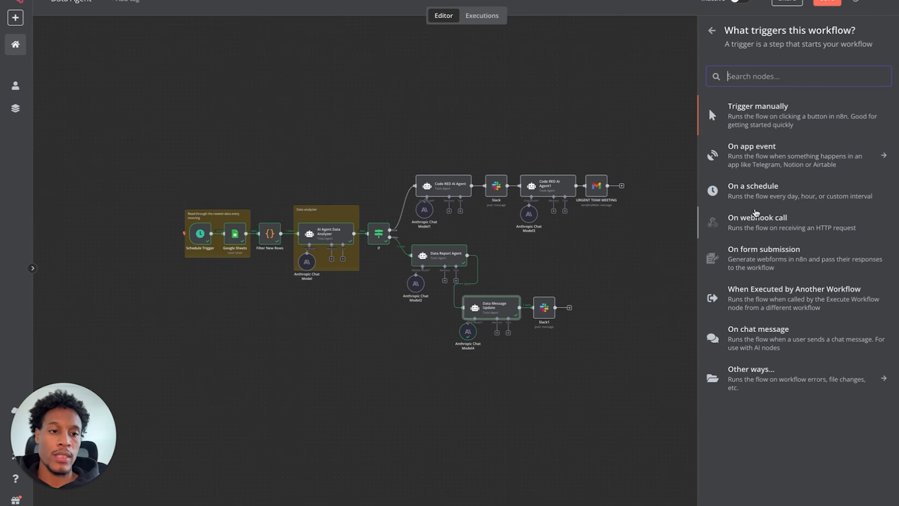
pyautogui.click(740, 188)
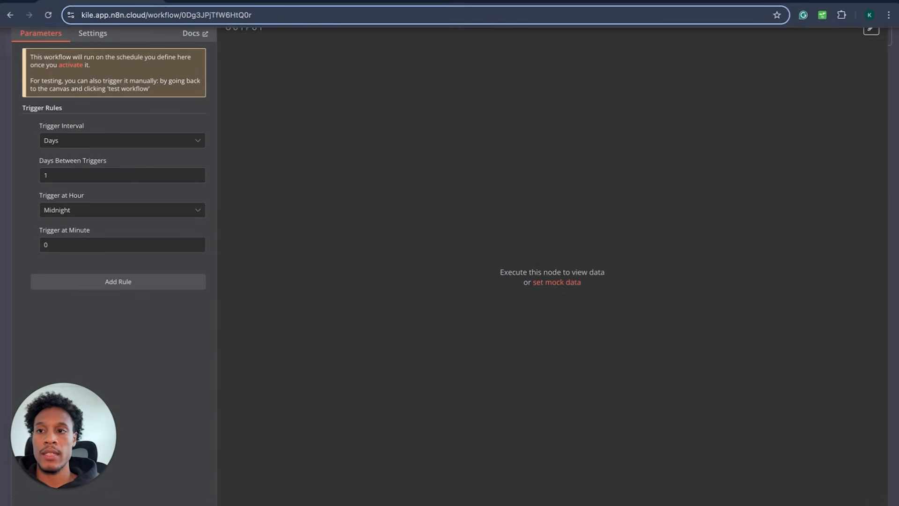
pyautogui.click(50, 4)
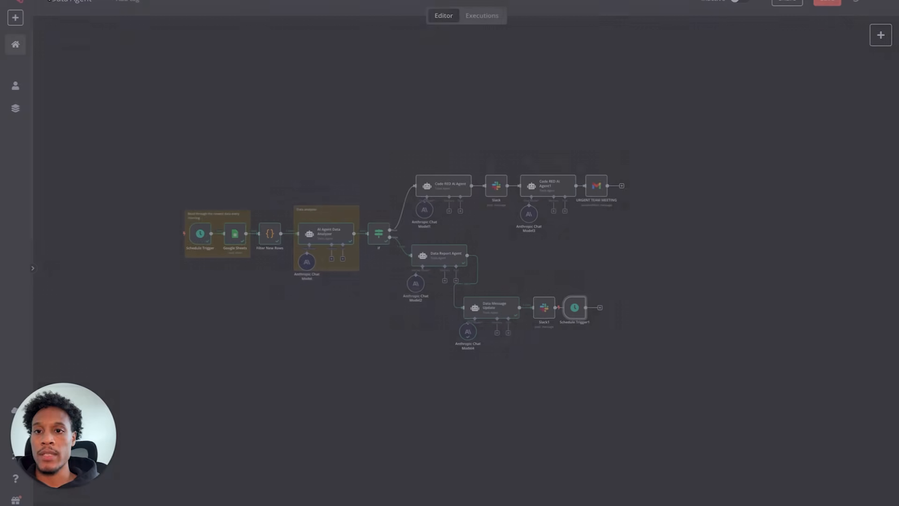
# - Align Data Message Update and Slack1 with Data Report Agent and place Schedule Trigger1 below the original trigger
pyautogui.moveTo(580, 310); pyautogui.dragTo(201, 410)
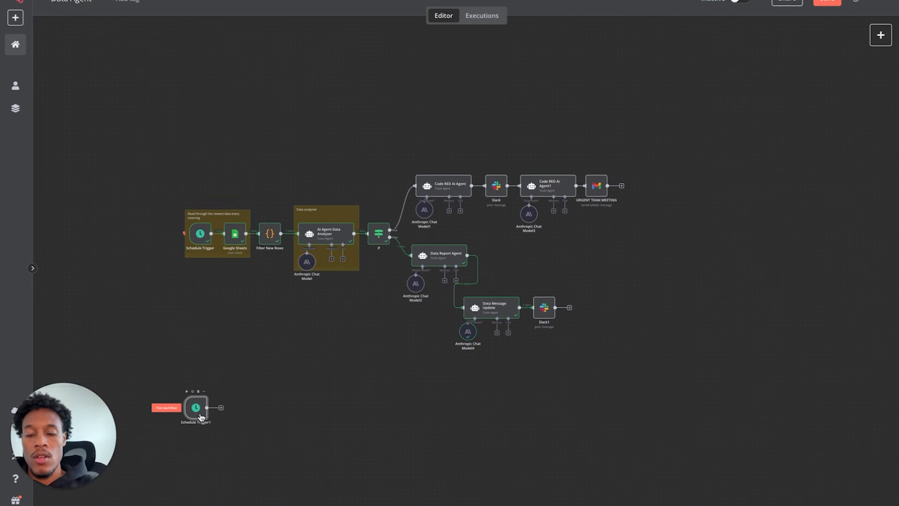
pyautogui.moveTo(443, 365); pyautogui.dragTo(581, 268)
pyautogui.moveTo(491, 315); pyautogui.dragTo(522, 263)
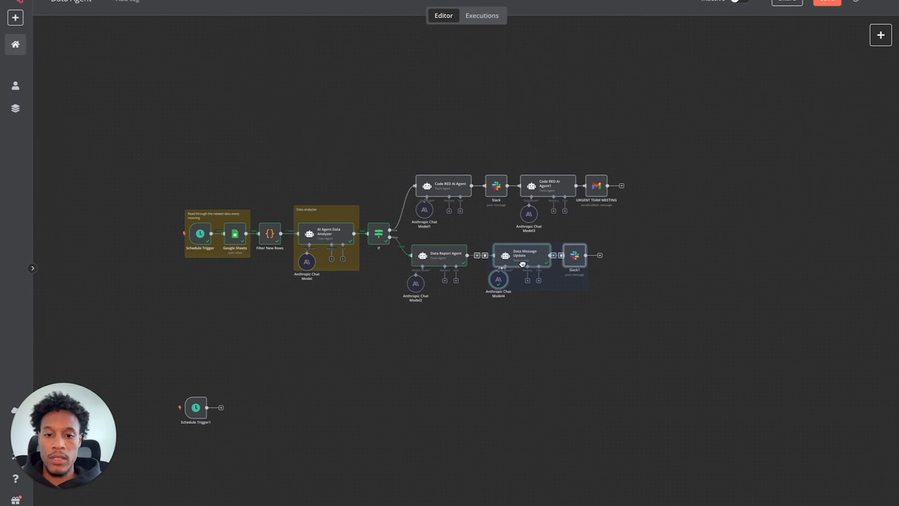
pyautogui.click(428, 150)
pyautogui.scroll(-2, 387, 280)
pyautogui.scroll(5, 247, 289)
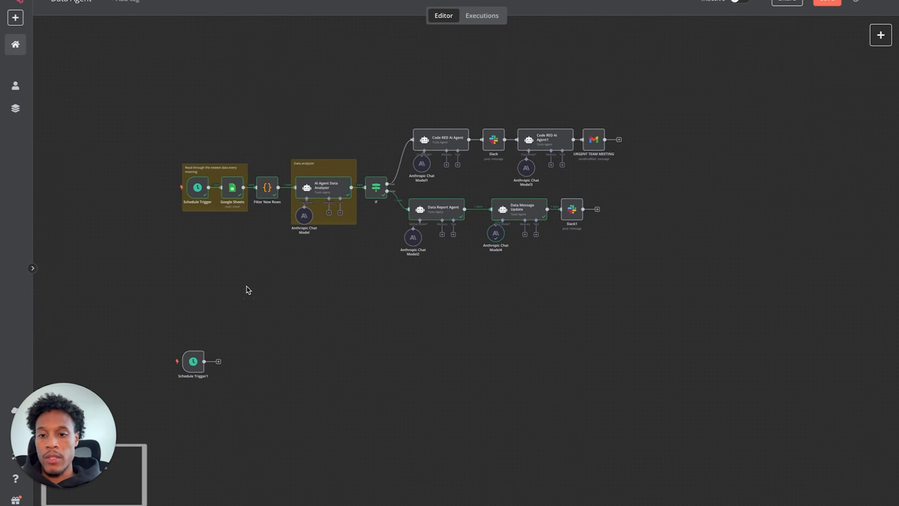
pyautogui.scroll(-2, 247, 289)
pyautogui.moveTo(197, 401); pyautogui.dragTo(207, 198)
pyautogui.scroll(3, 207, 198)
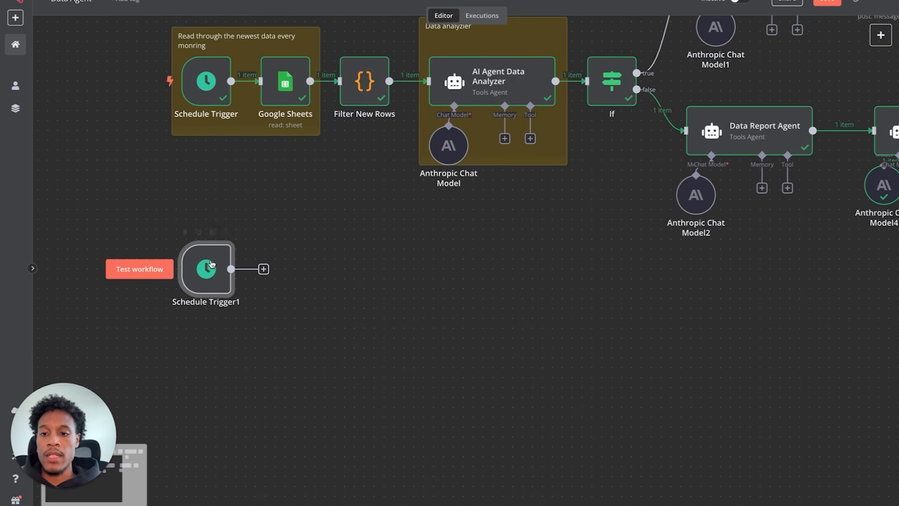
pyautogui.doubleClick(210, 280)
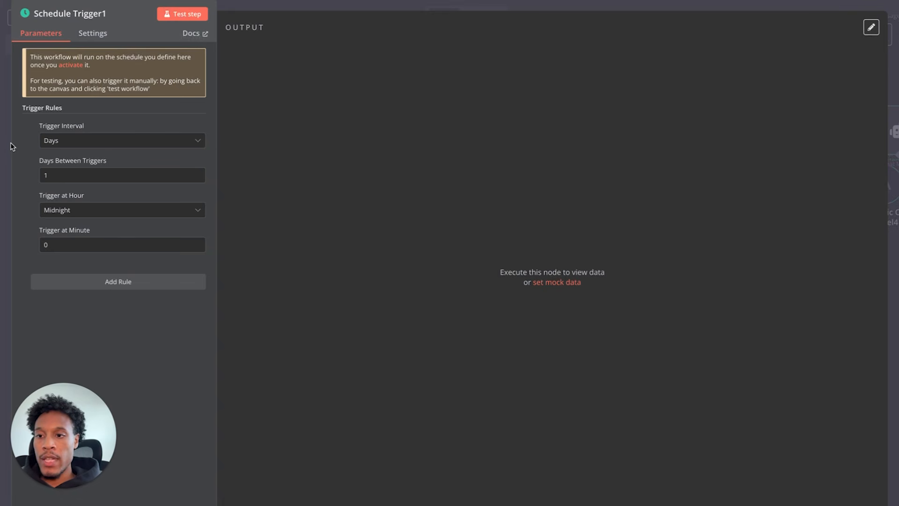
# - Set Schedule Trigger1 to fire on a Days interval at 10am
pyautogui.click(100, 148)
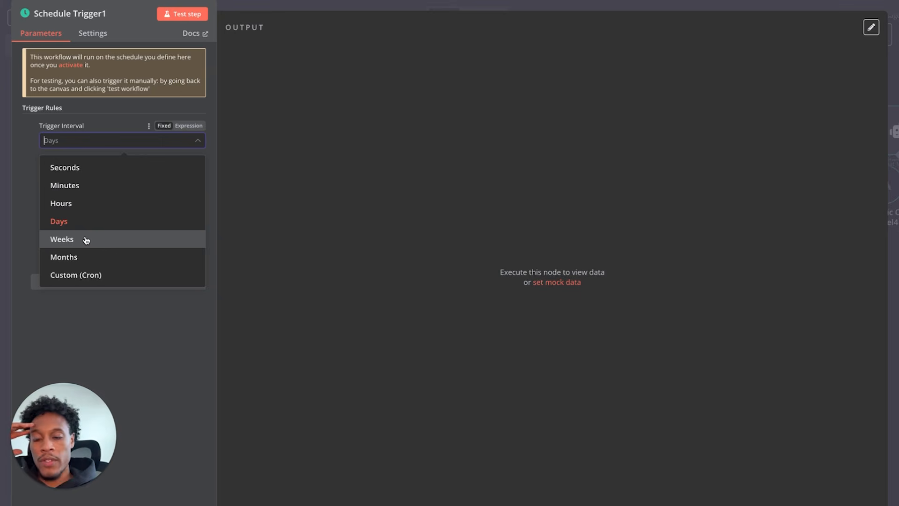
pyautogui.click(81, 221)
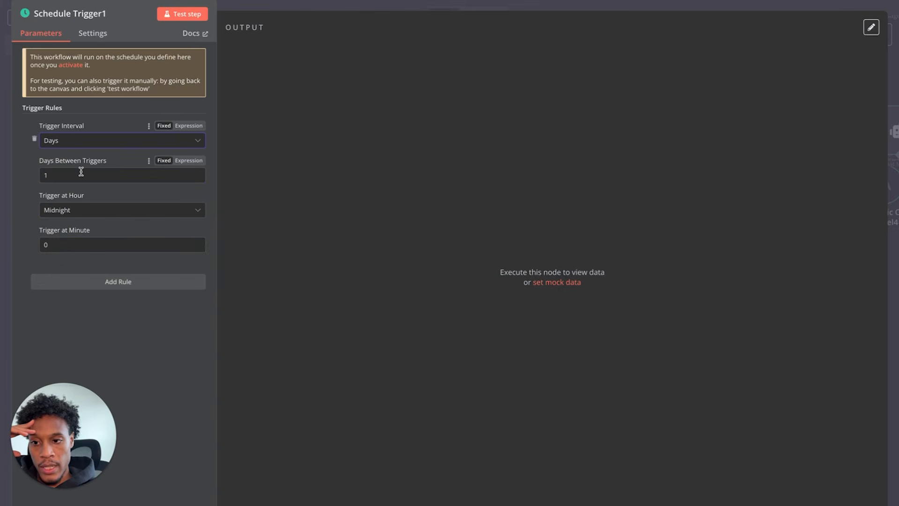
pyautogui.click(86, 211)
pyautogui.scroll(-4, 86, 268)
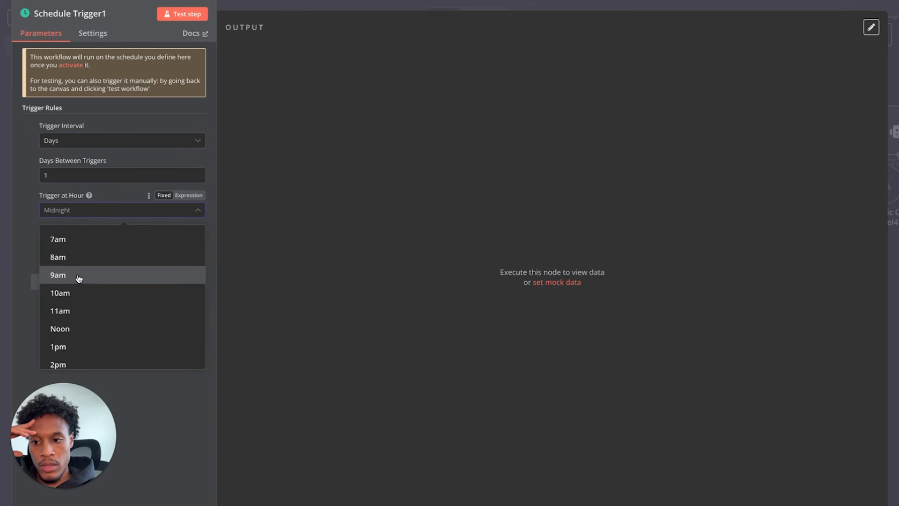
pyautogui.click(77, 293)
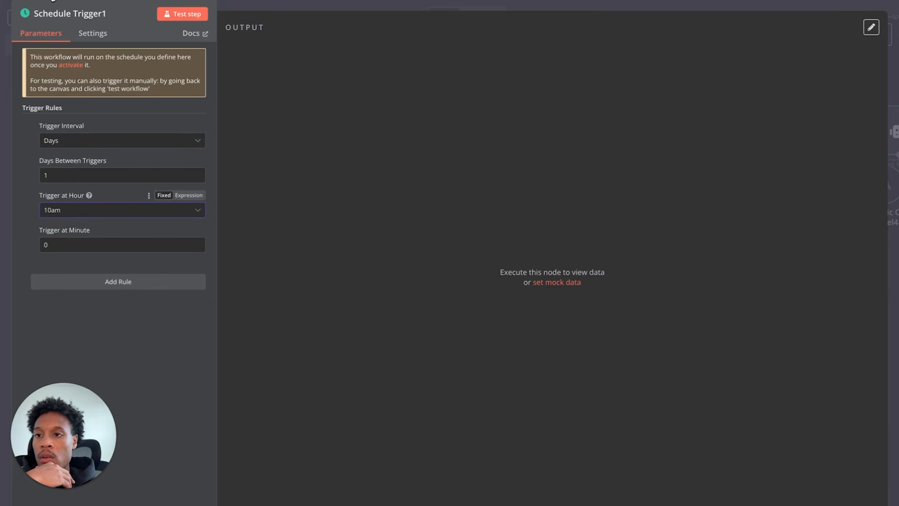
pyautogui.press('Escape')
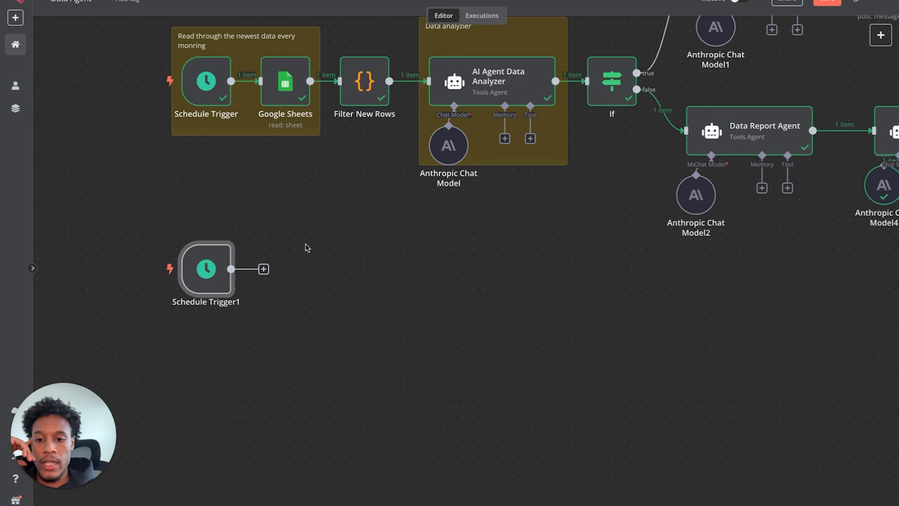
pyautogui.moveTo(299, 122)
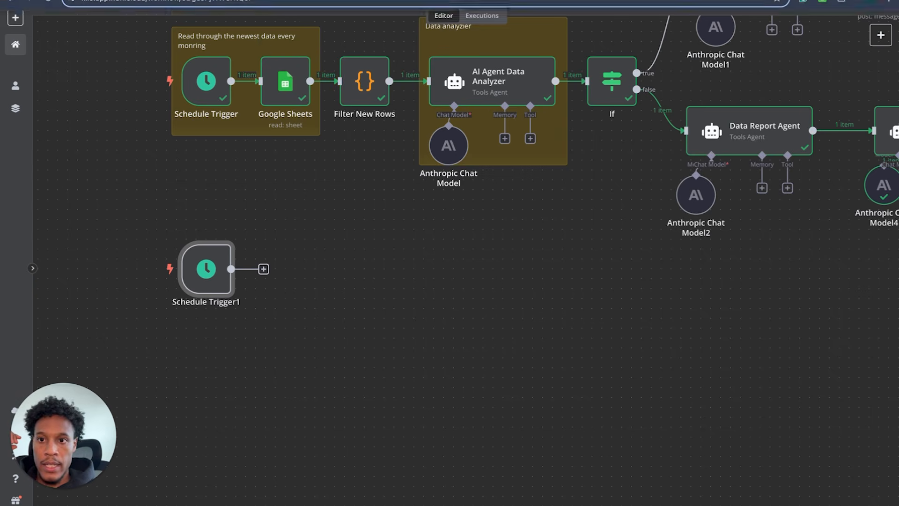
pyautogui.click(224, 1)
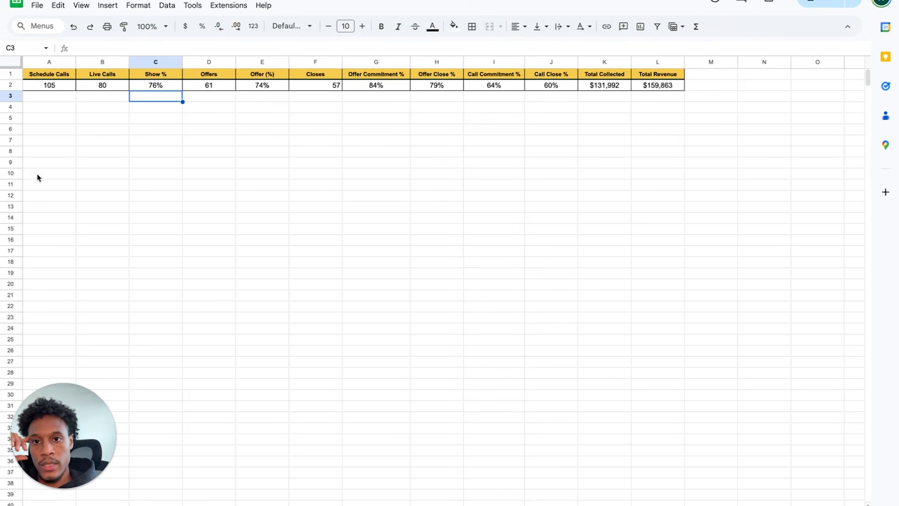
# - Select rows A1:L2 in the metrics sheet to review the Schedule Calls through Total Revenue columns
pyautogui.click(45, 119)
pyautogui.moveTo(44, 76); pyautogui.dragTo(663, 89)
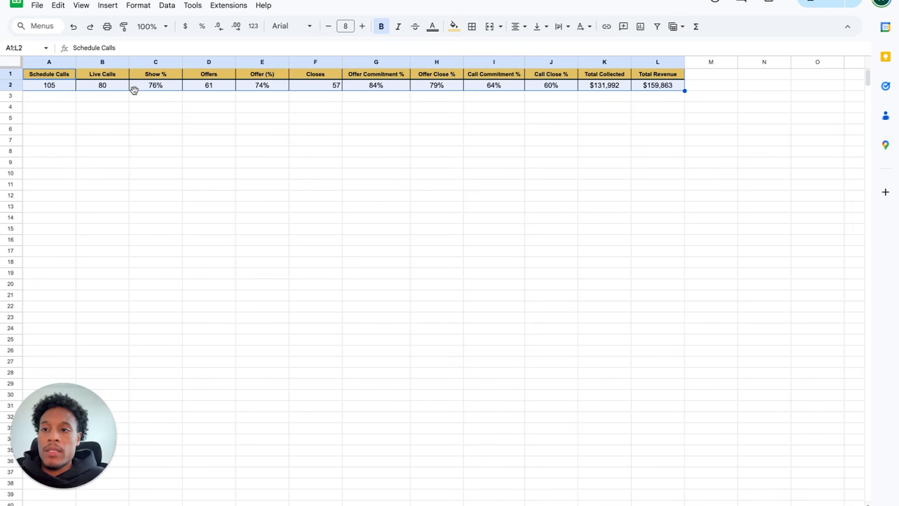
pyautogui.moveTo(68, 2)
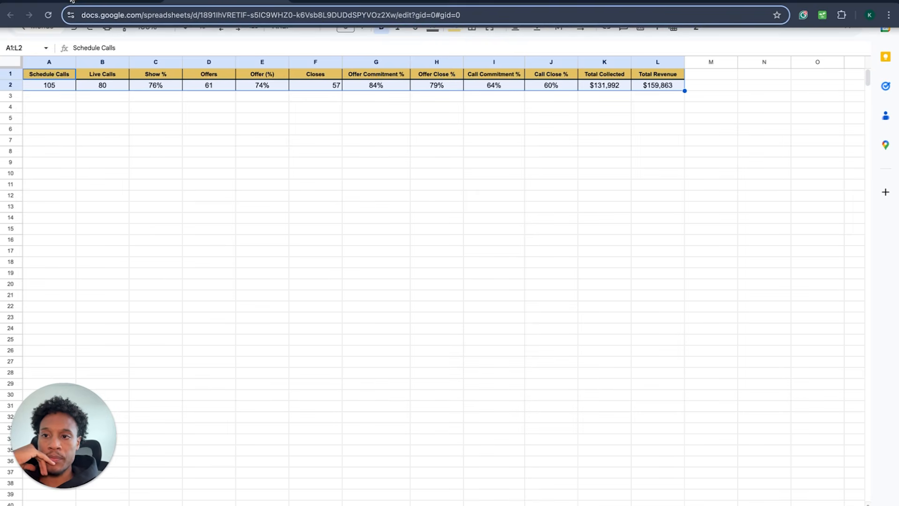
pyautogui.click(70, 1)
pyautogui.scroll(1, 301, 217)
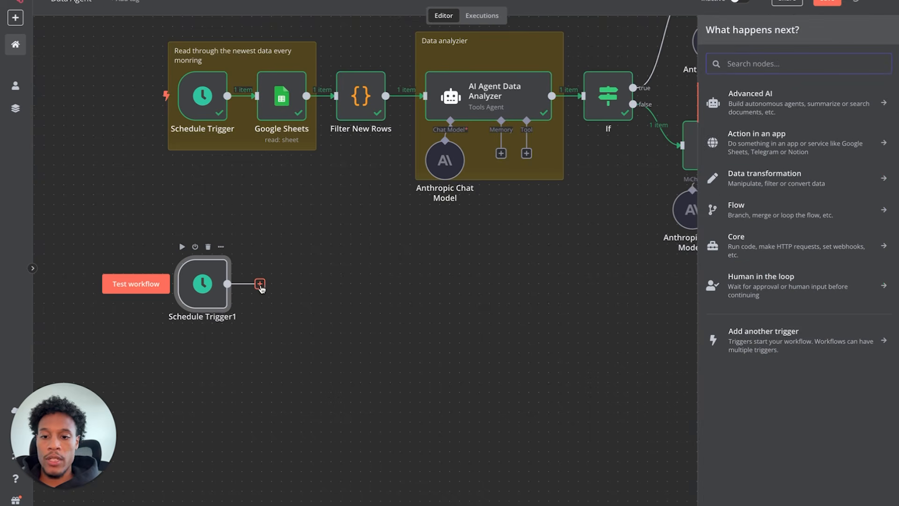
# - Add a Google Sheets1 node with the 'Append or update row in sheet' action after Schedule Trigger1
pyautogui.write('goo')
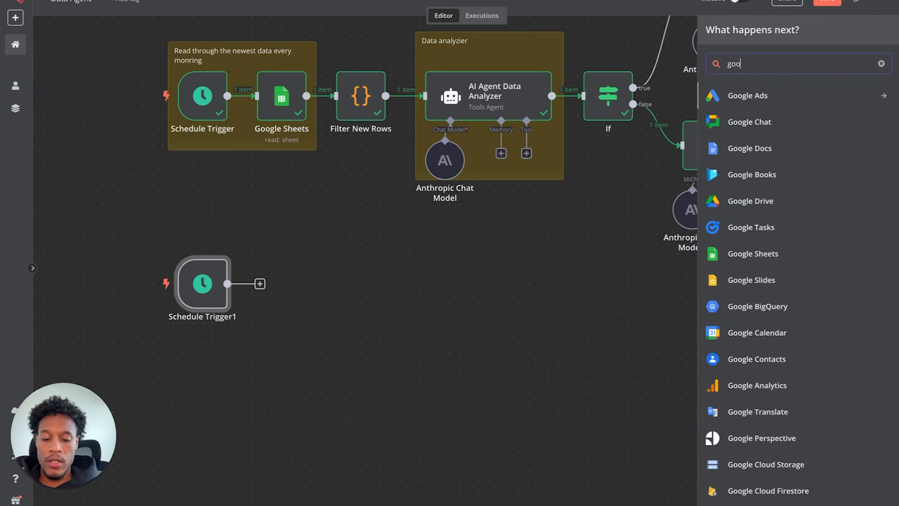
pyautogui.write('gle s')
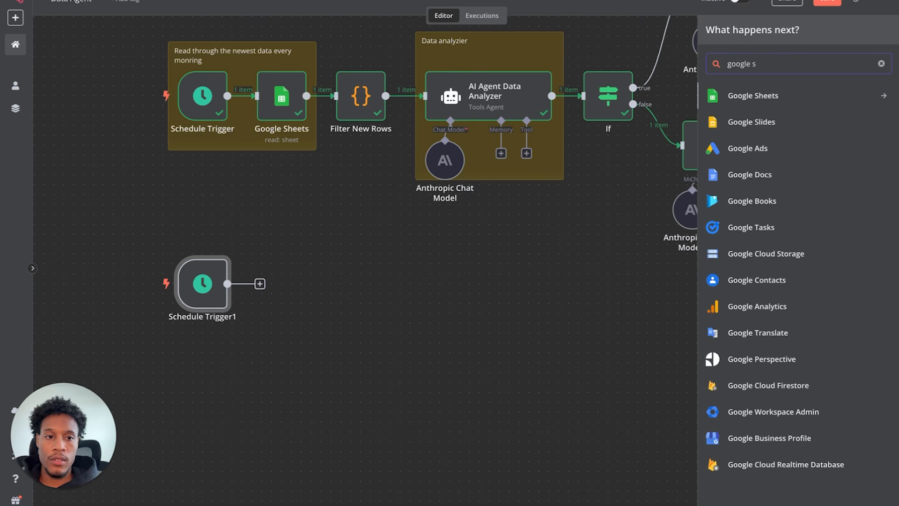
pyautogui.click(764, 98)
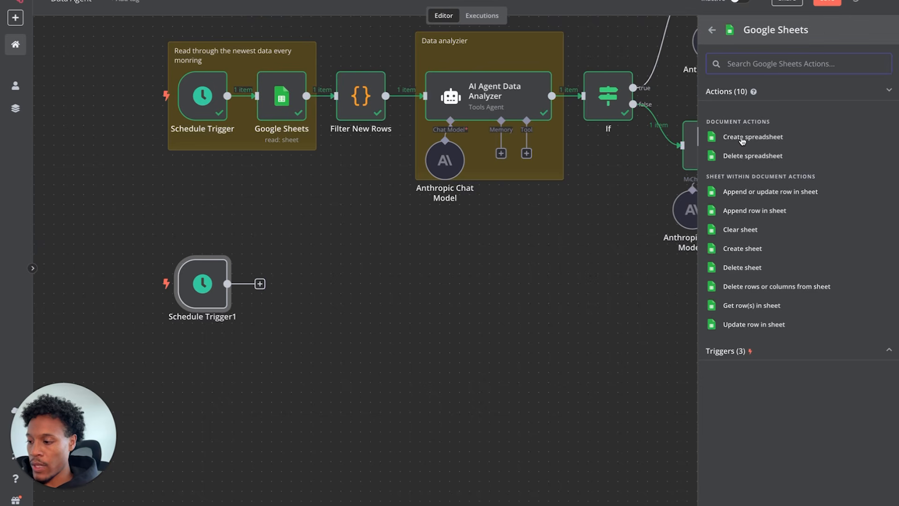
pyautogui.click(759, 195)
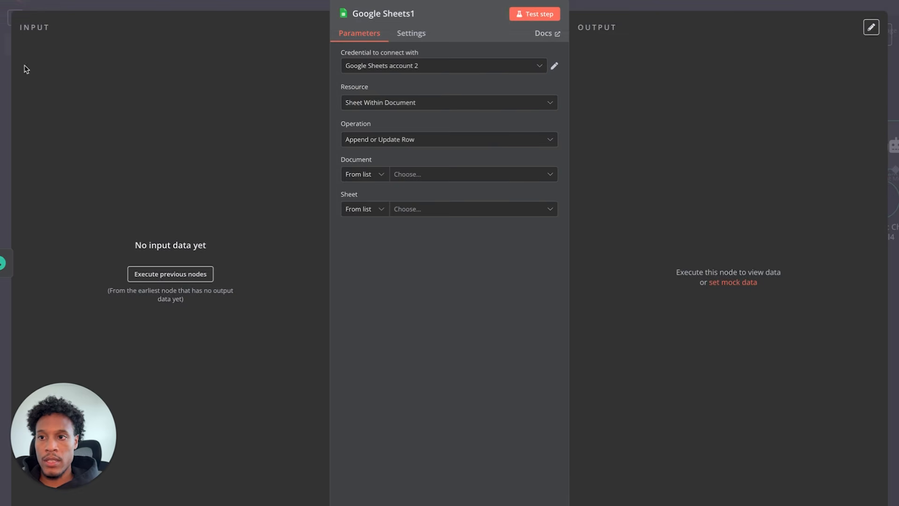
pyautogui.click(18, 9)
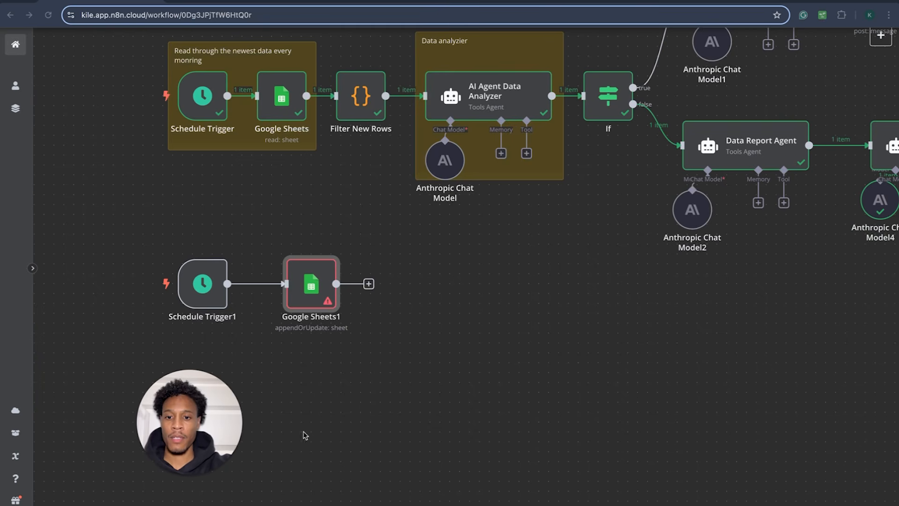
pyautogui.doubleClick(322, 305)
pyautogui.click(475, 180)
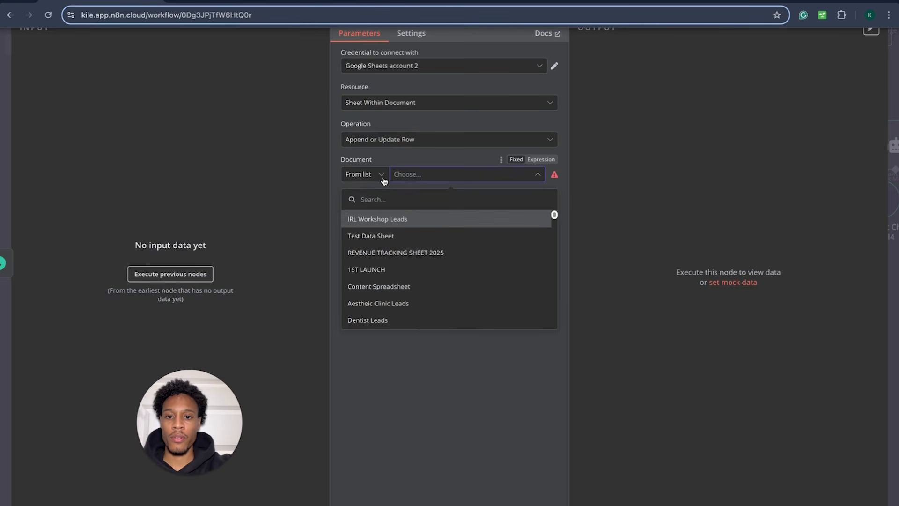
# - Point Google Sheets1 at Test Data Sheet, Sheet1, keeping Append or Update Row, and execute previous nodes
pyautogui.click(395, 236)
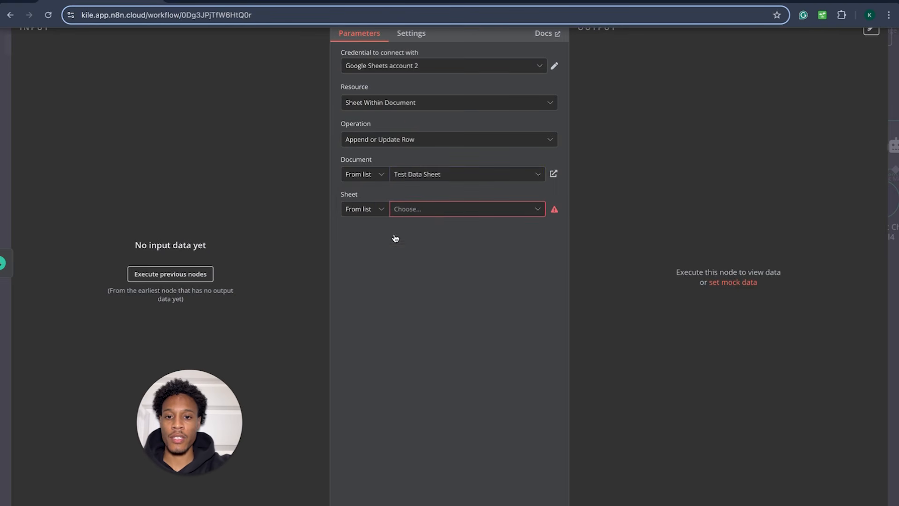
pyautogui.click(438, 213)
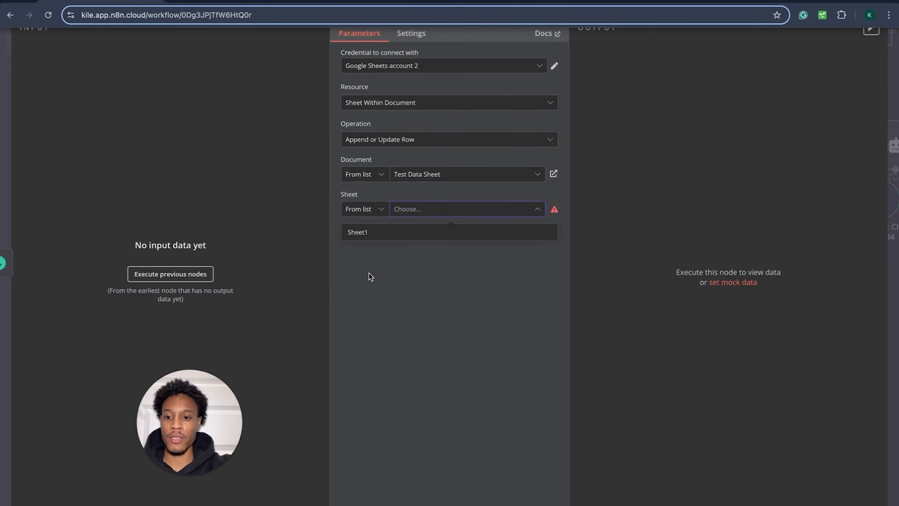
pyautogui.click(404, 232)
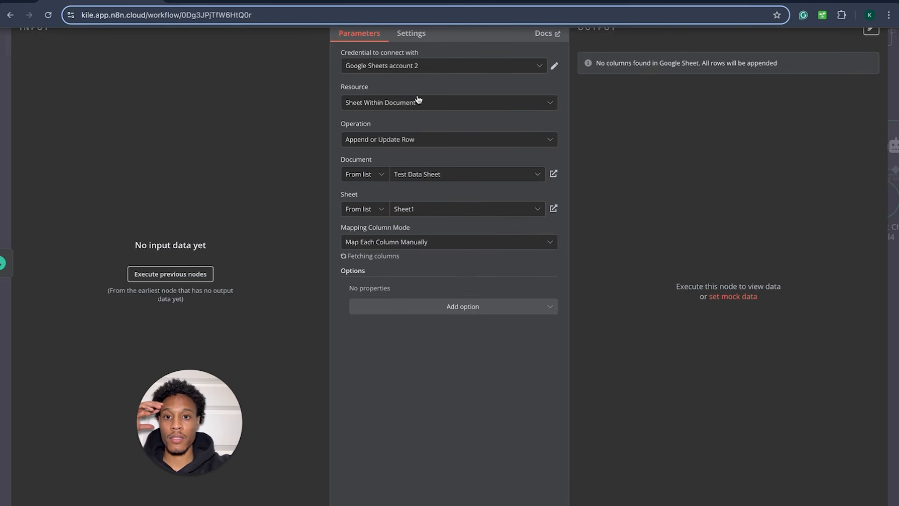
pyautogui.click(547, 67)
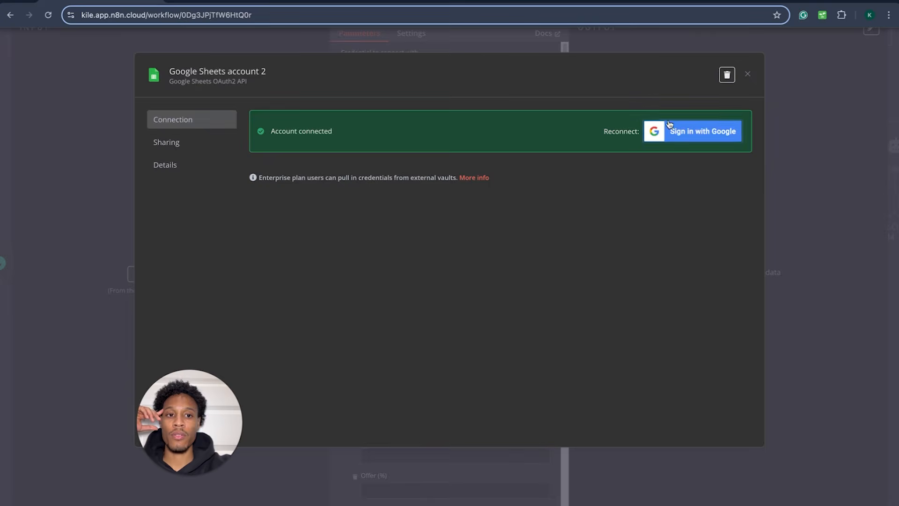
pyautogui.click(746, 76)
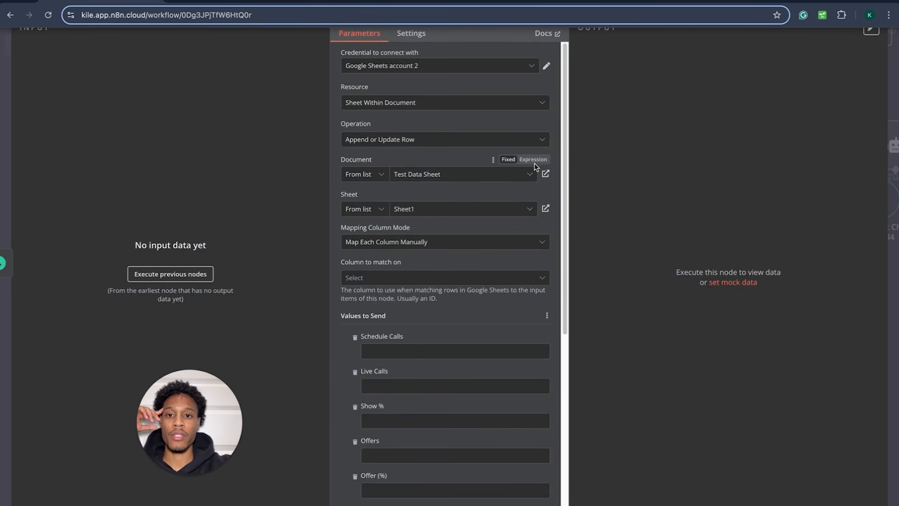
pyautogui.click(462, 103)
pyautogui.click(402, 148)
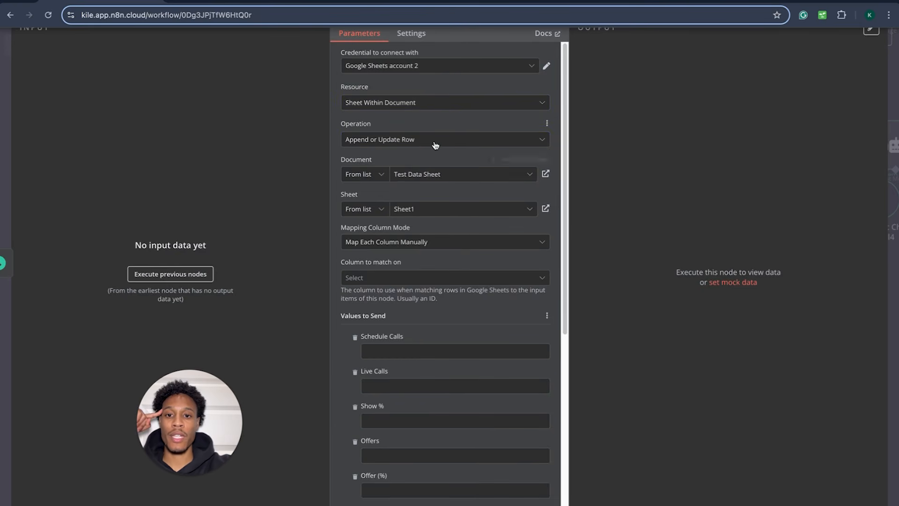
pyautogui.click(435, 146)
pyautogui.click(436, 133)
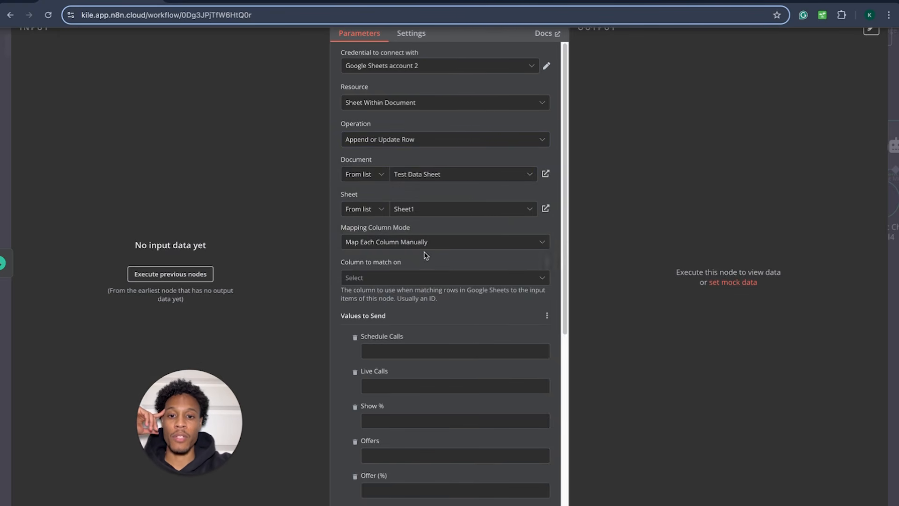
pyautogui.click(180, 279)
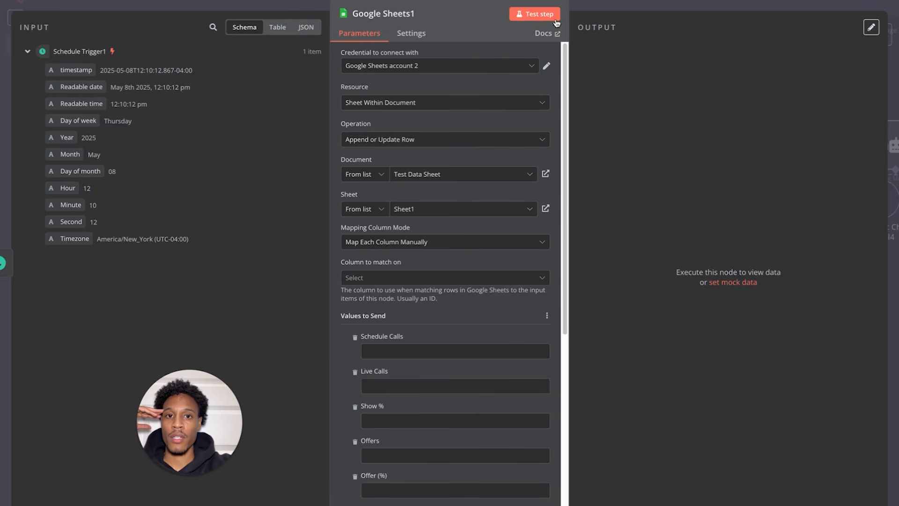
# - Switch Google Sheets1 to the Get Row(s) operation reading Test Data Sheet, Sheet1
pyautogui.click(555, 18)
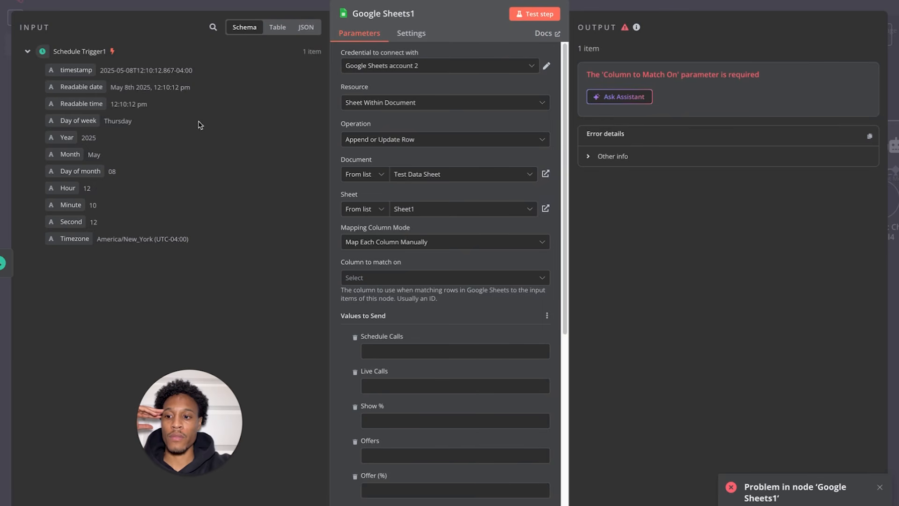
pyautogui.click(8, 387)
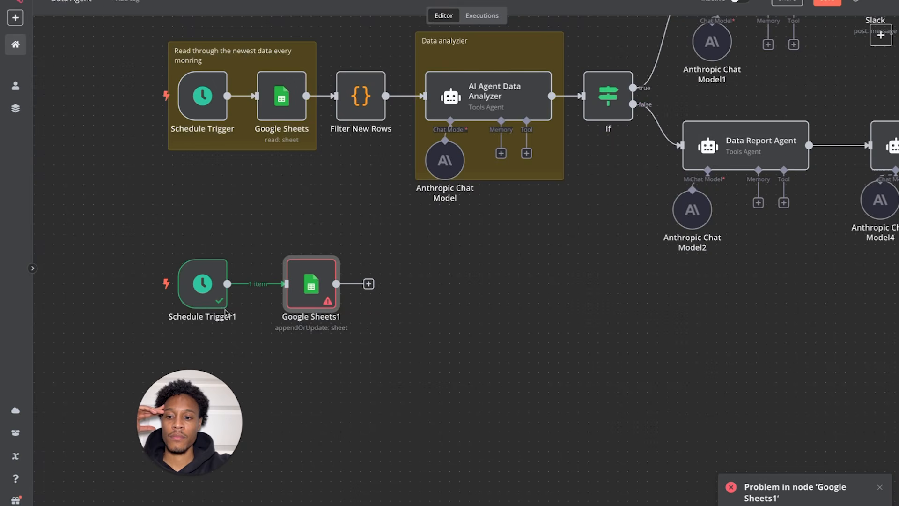
pyautogui.doubleClick(313, 287)
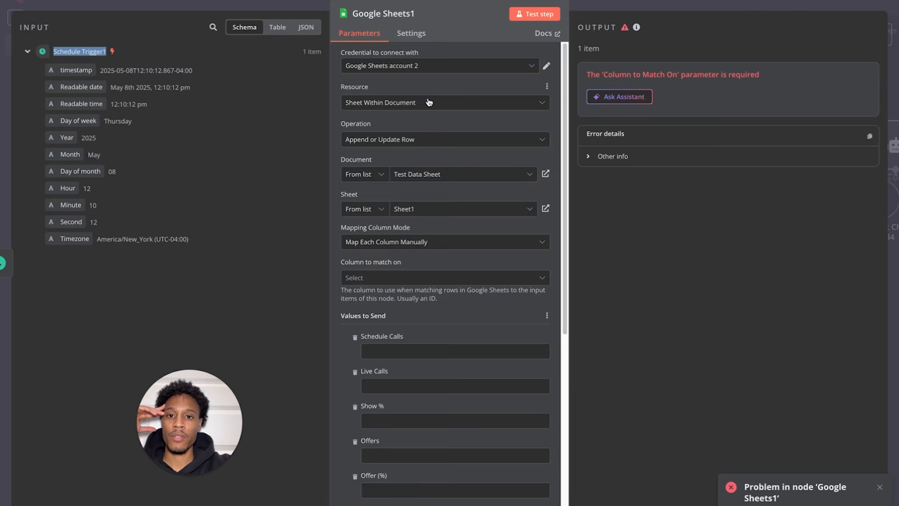
pyautogui.click(421, 137)
pyautogui.scroll(-2, 387, 177)
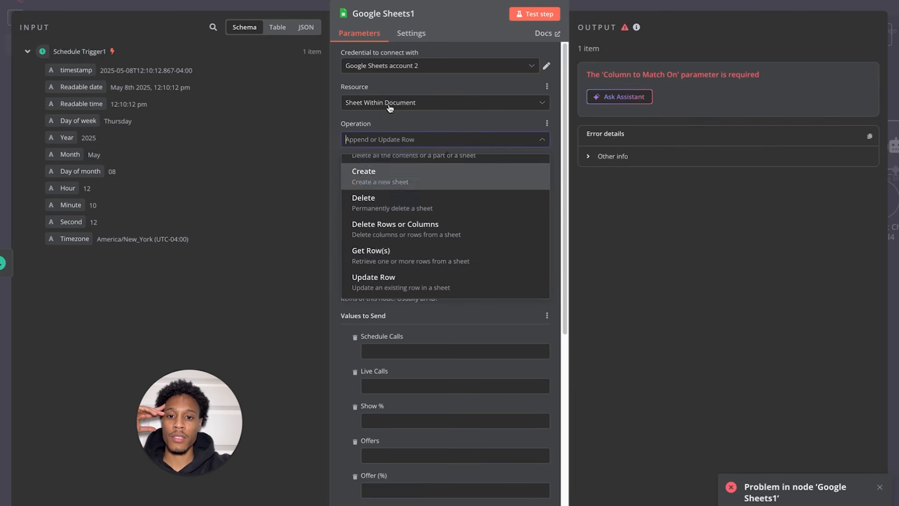
pyautogui.click(386, 265)
pyautogui.click(458, 177)
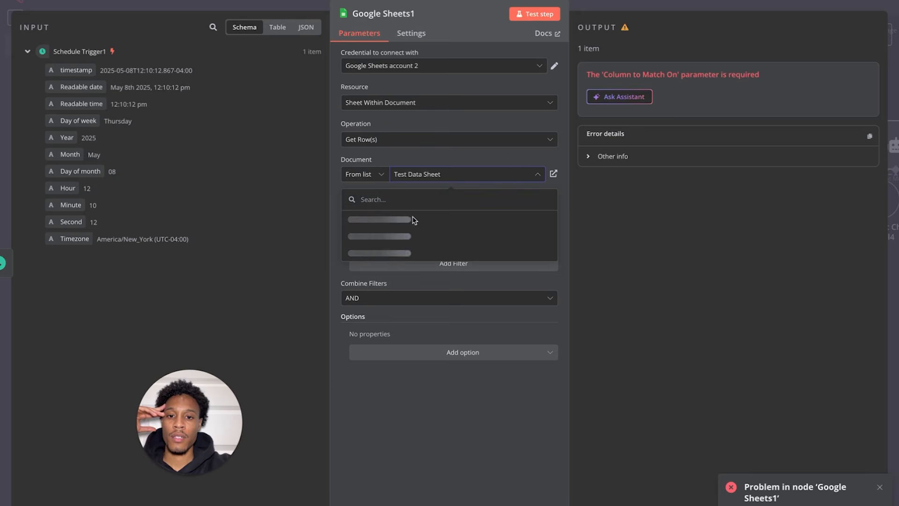
pyautogui.click(370, 221)
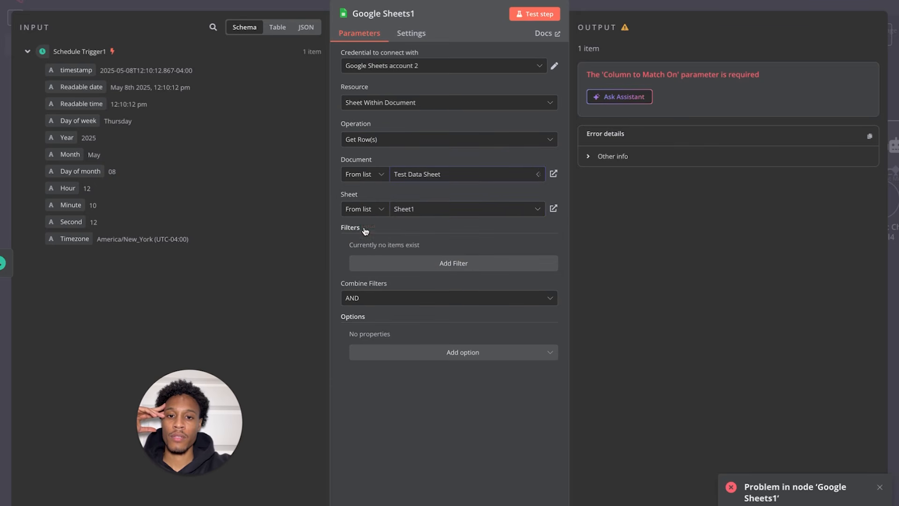
pyautogui.click(429, 208)
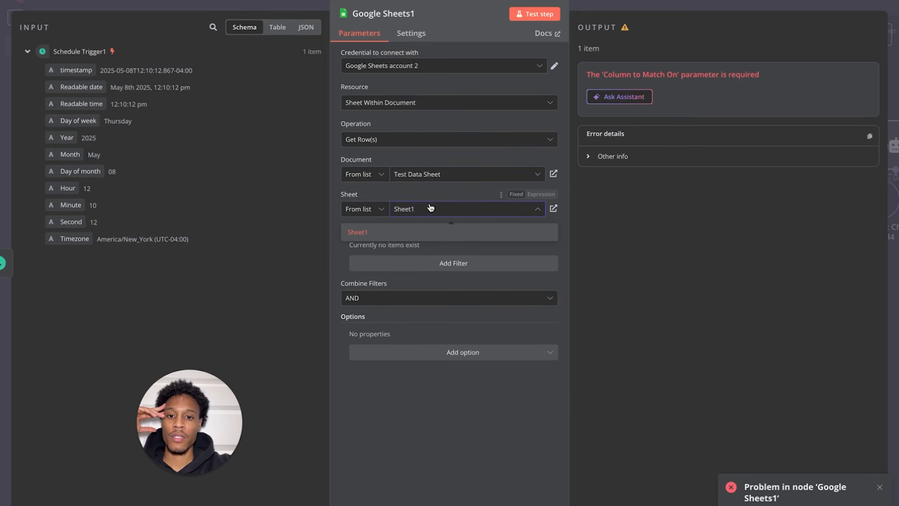
pyautogui.click(429, 232)
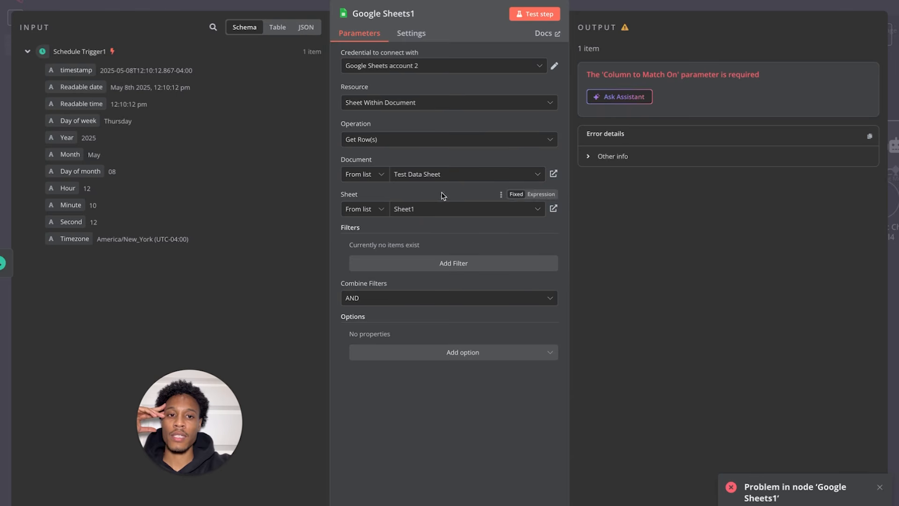
# - Leave Google Sheets1 without filters and run it, returning one row of call data
pyautogui.click(455, 262)
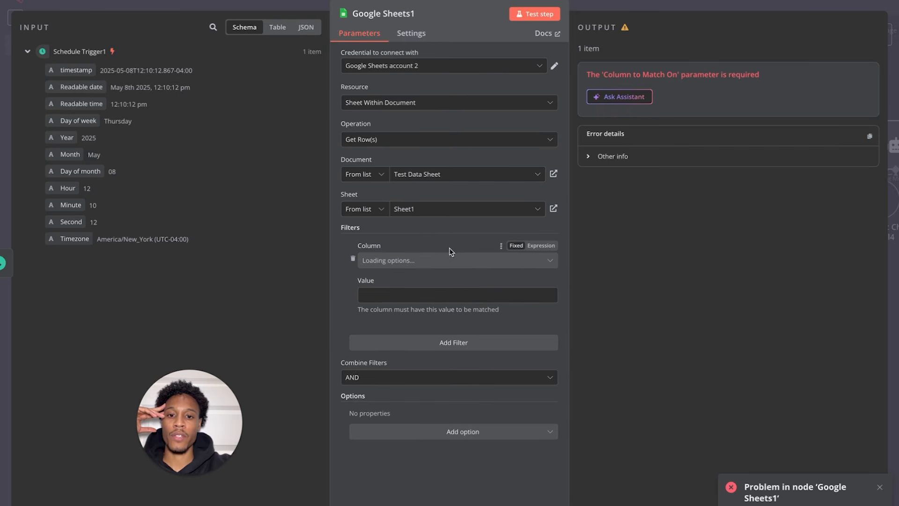
pyautogui.click(353, 260)
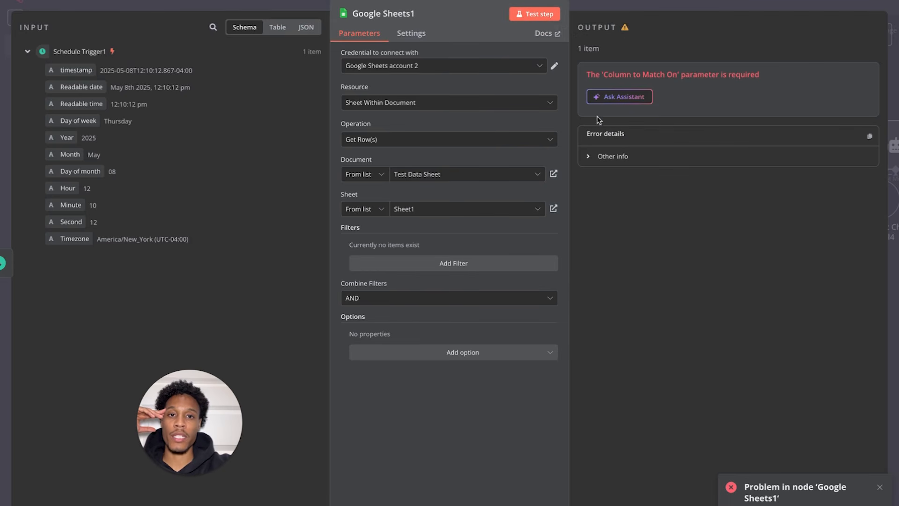
pyautogui.click(550, 17)
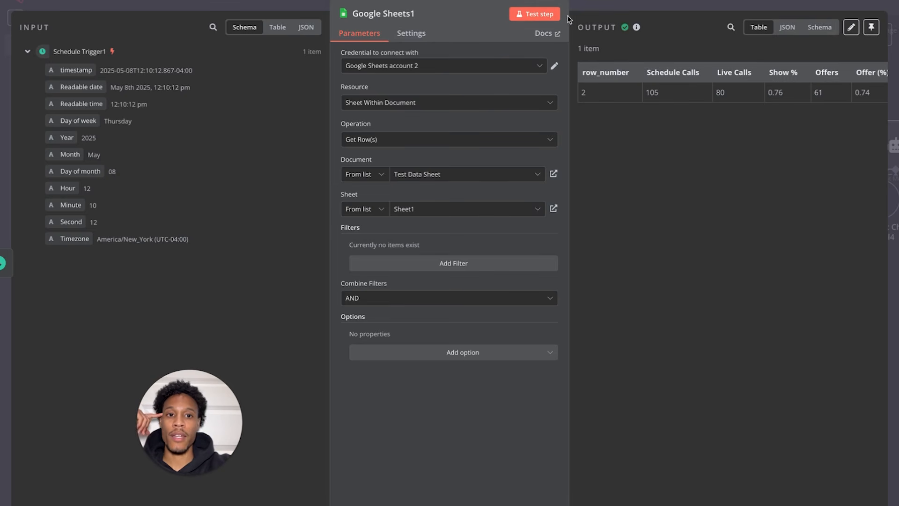
pyautogui.hscroll(5, 672, 96)
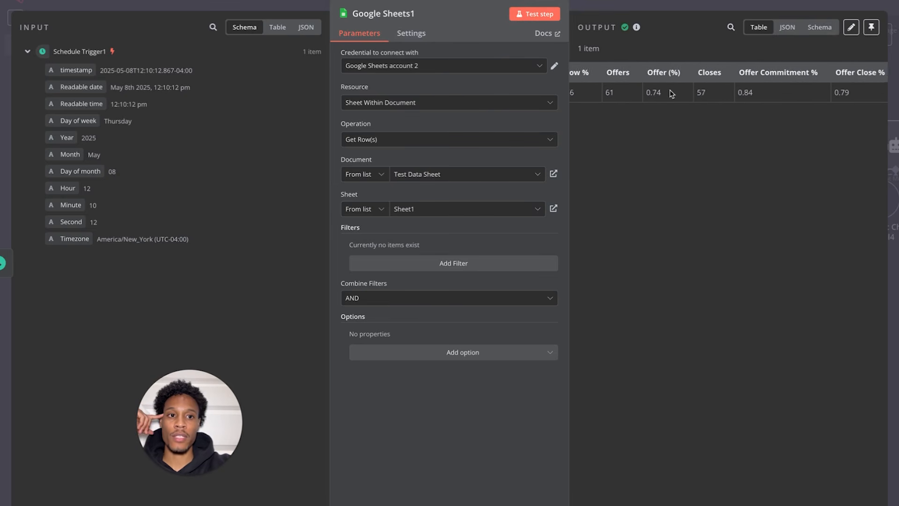
pyautogui.hscroll(-5, 671, 94)
pyautogui.hscroll(5, 654, 93)
pyautogui.hscroll(-5, 654, 94)
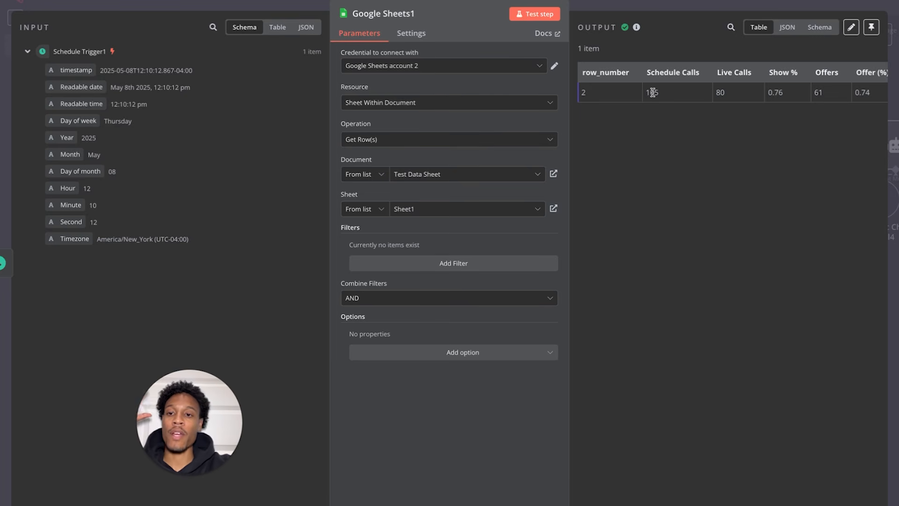
pyautogui.press('Escape')
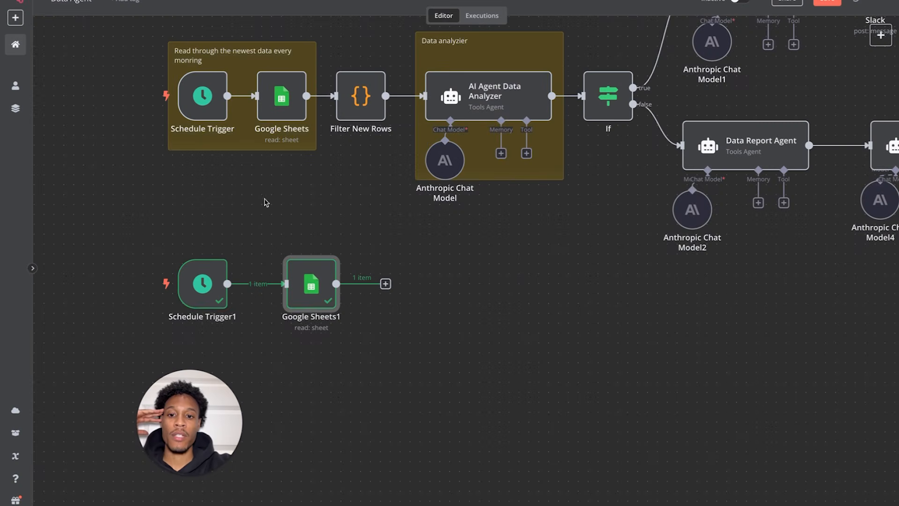
# - Add a Code node with default JavaScript after Google Sheets1
pyautogui.moveTo(283, 297); pyautogui.dragTo(287, 296)
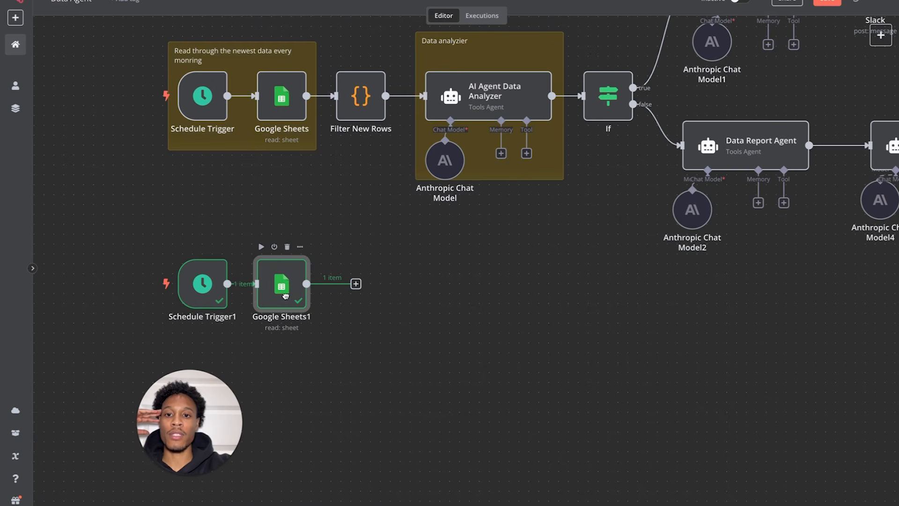
pyautogui.click(383, 347)
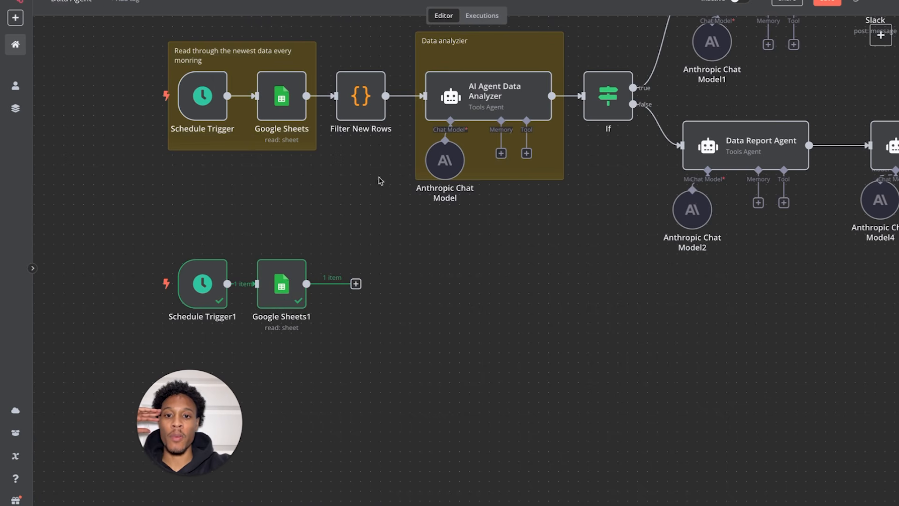
pyautogui.click(356, 284)
pyautogui.write('code')
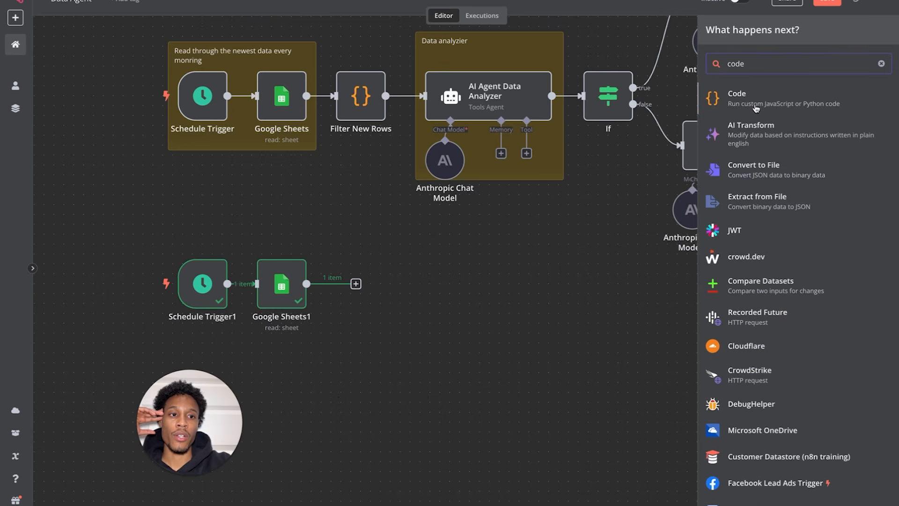
pyautogui.click(756, 107)
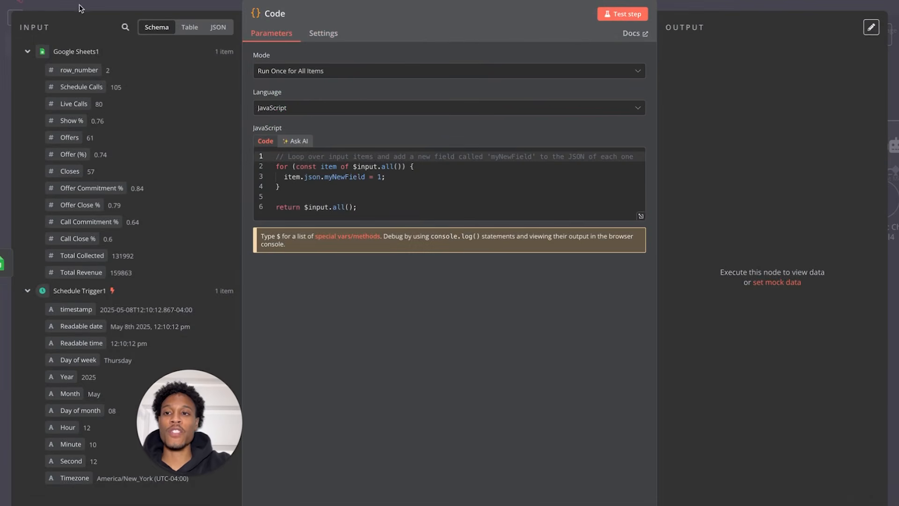
pyautogui.click(34, 1)
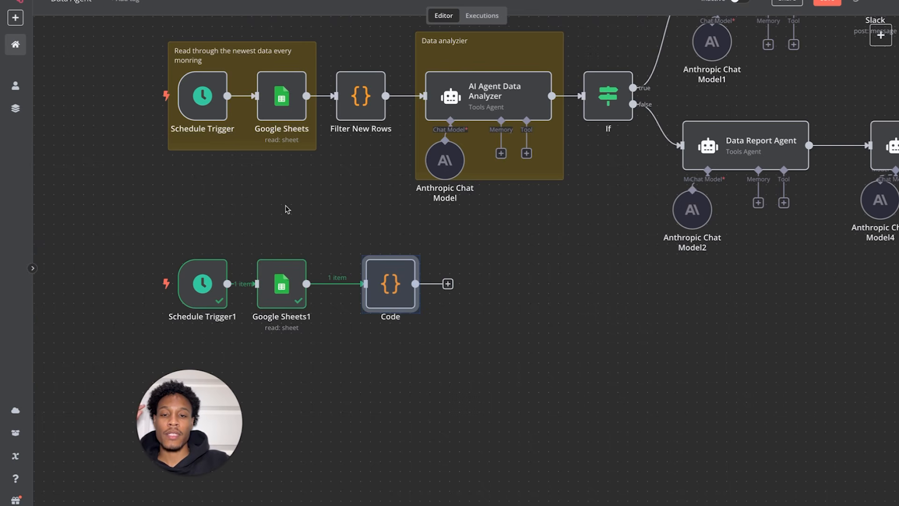
# - Line the Code node up under Filter New Rows and review Filter New Rows' code
pyautogui.moveTo(395, 282); pyautogui.dragTo(365, 280)
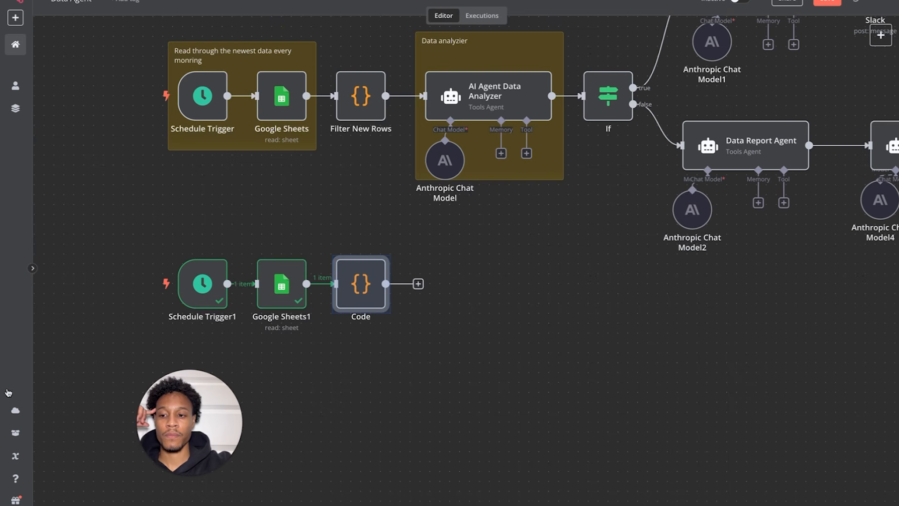
pyautogui.doubleClick(351, 121)
pyautogui.click(357, 150)
pyautogui.click(365, 171)
pyautogui.moveTo(365, 171); pyautogui.dragTo(275, 112)
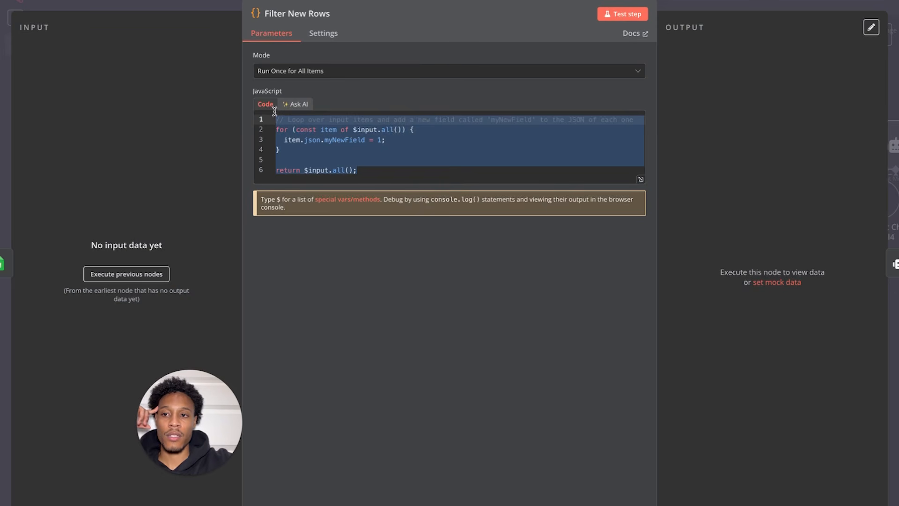
pyautogui.click(57, 13)
# - Review the new Code node's default JavaScript, leaving it unchanged
pyautogui.click(349, 290)
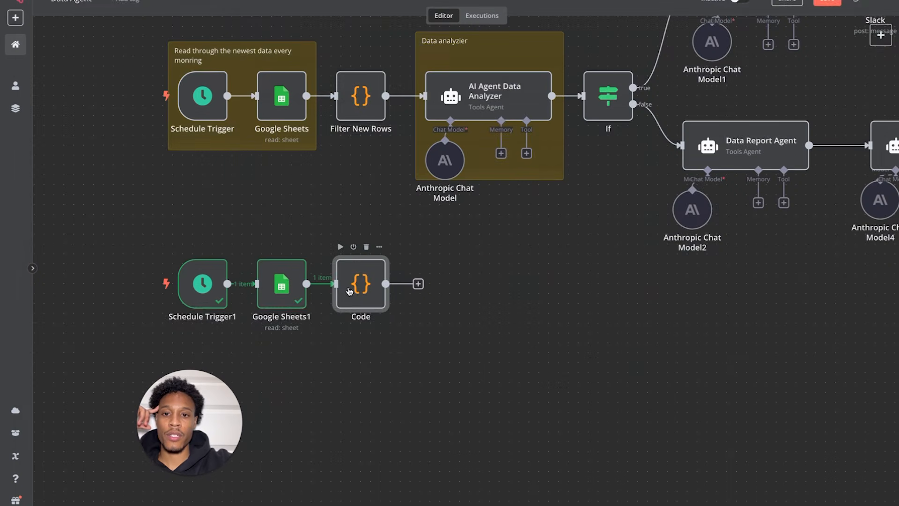
pyautogui.doubleClick(349, 291)
pyautogui.click(364, 206)
pyautogui.moveTo(363, 206); pyautogui.dragTo(280, 149)
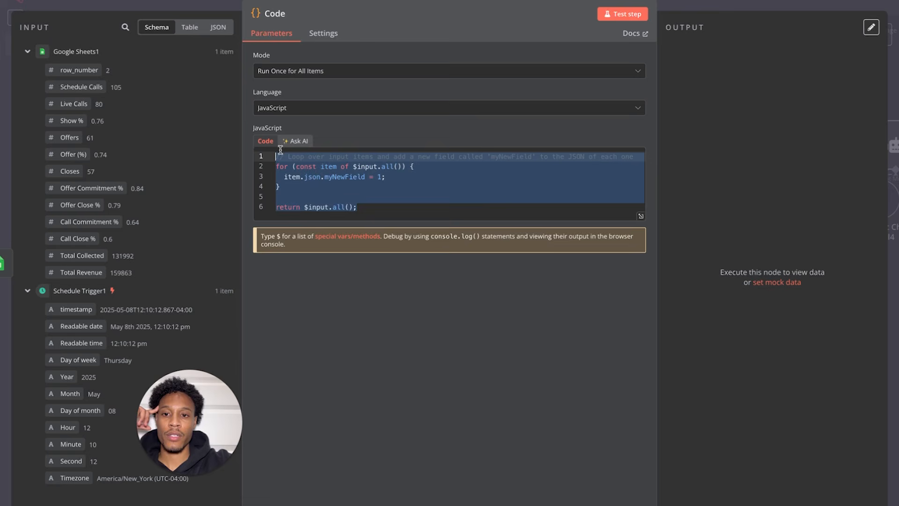
pyautogui.click(279, 150)
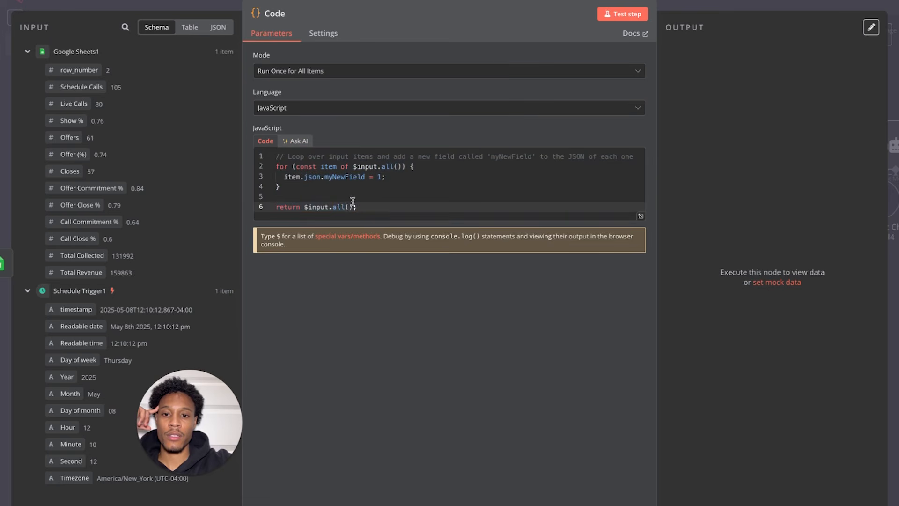
pyautogui.click(58, 1)
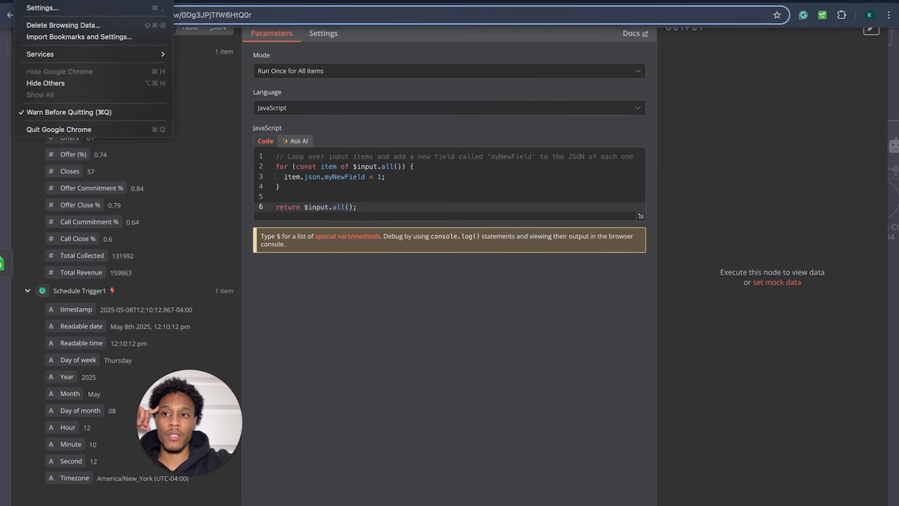
pyautogui.click(3, 52)
pyautogui.click(23, 1)
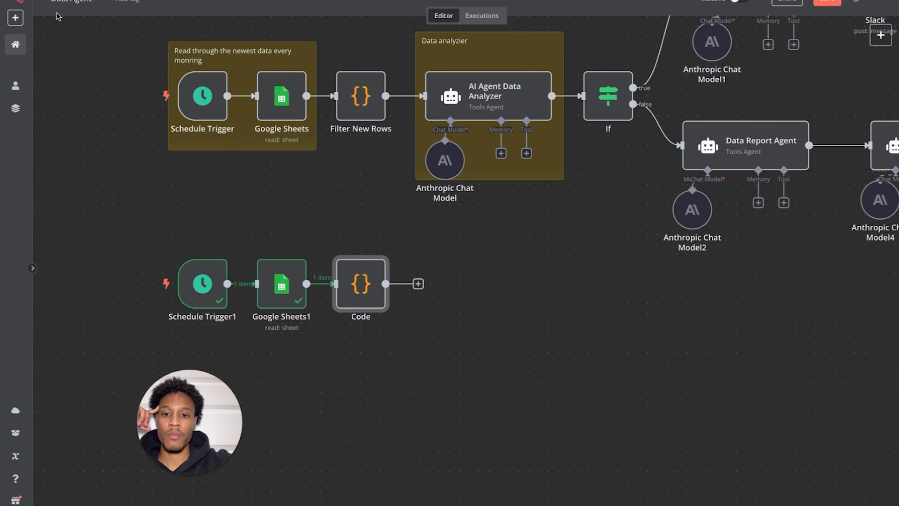
pyautogui.doubleClick(375, 289)
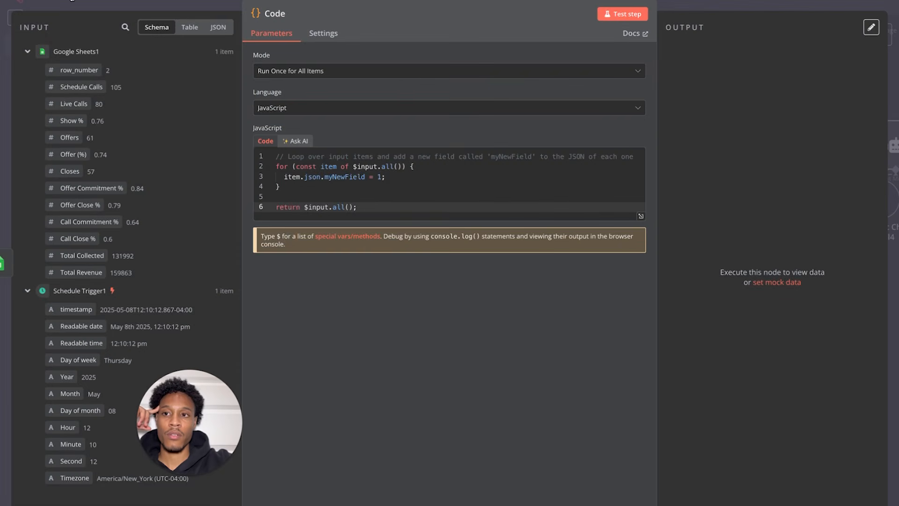
pyautogui.click(72, 1)
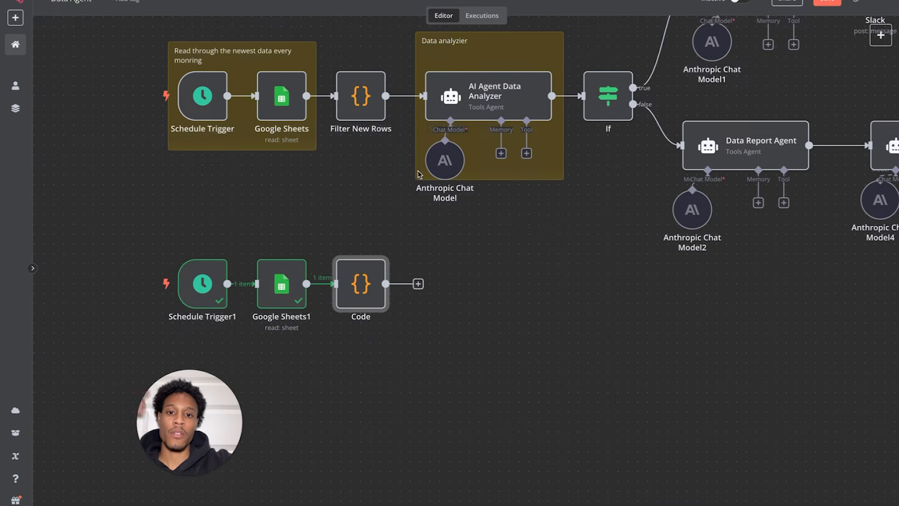
# - Add a Tools Agent AI Agent after the Code node with prompt source set to Define below
pyautogui.click(418, 285)
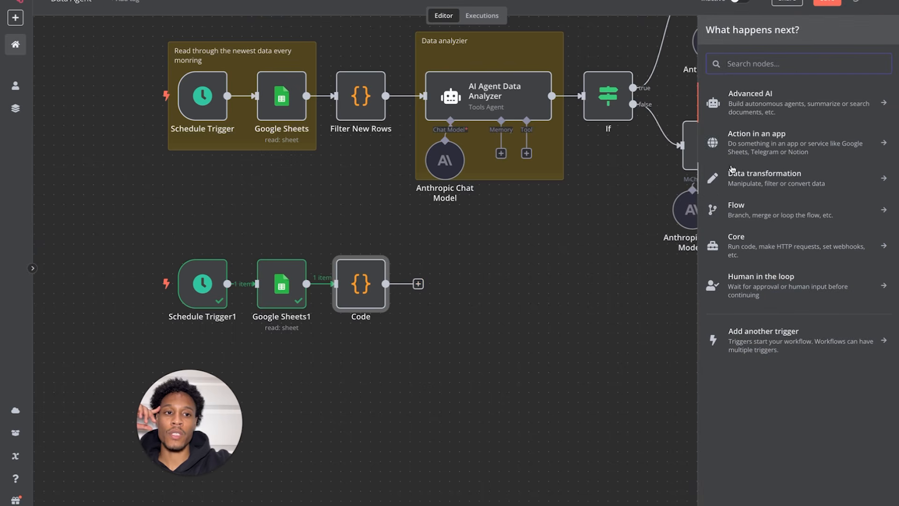
pyautogui.click(799, 97)
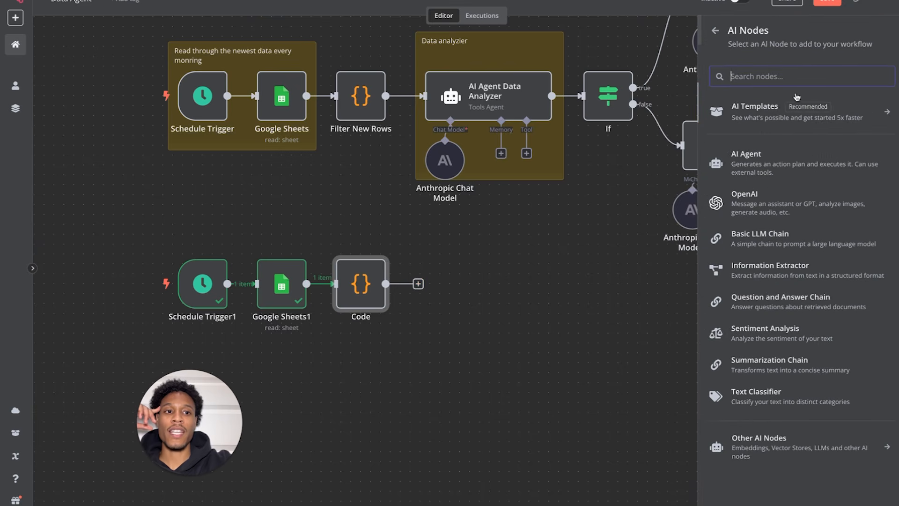
pyautogui.click(753, 165)
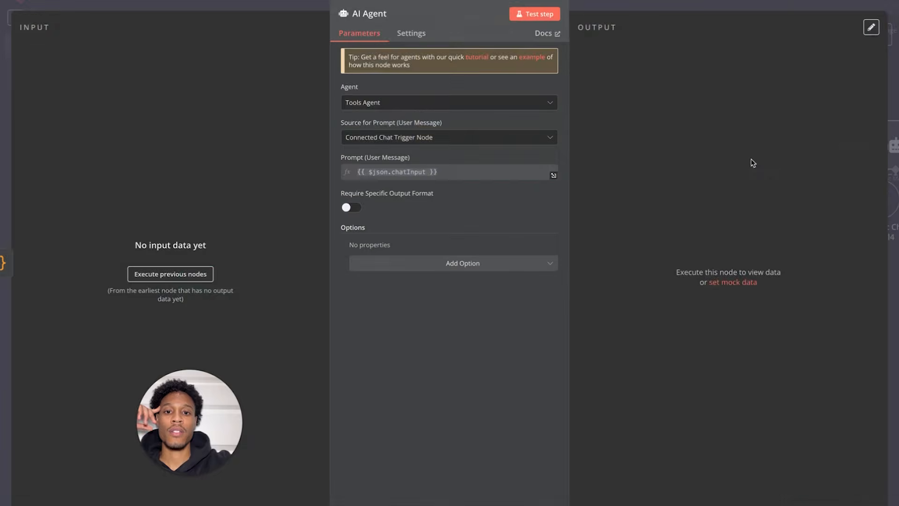
pyautogui.click(406, 101)
pyautogui.click(396, 76)
pyautogui.click(388, 137)
pyautogui.click(377, 204)
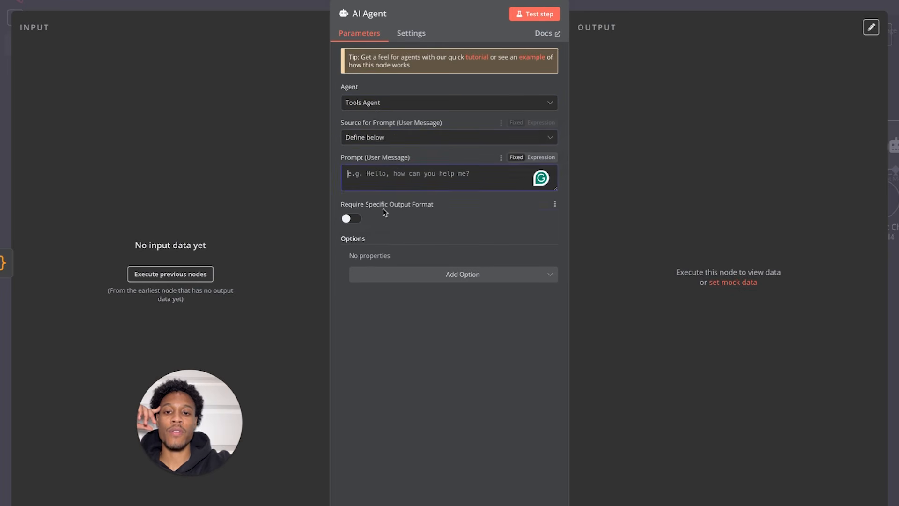
pyautogui.click(77, 10)
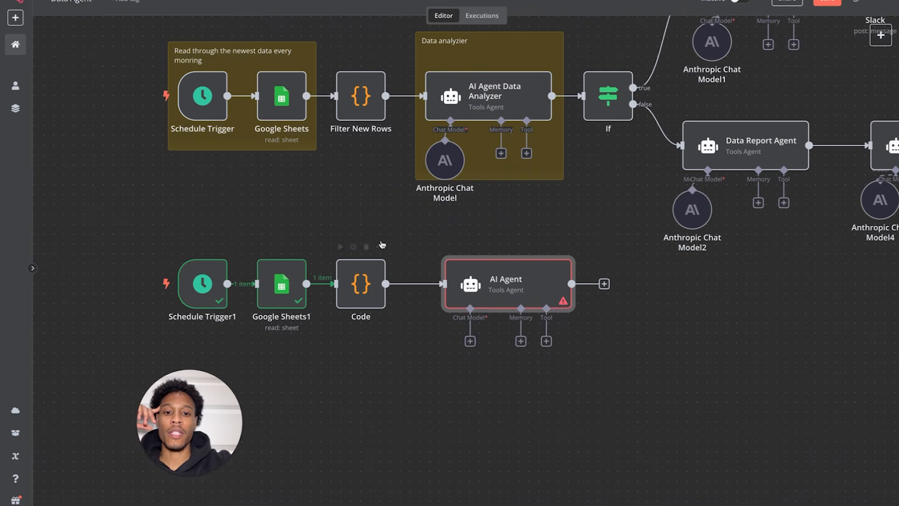
pyautogui.moveTo(524, 283); pyautogui.dragTo(495, 285)
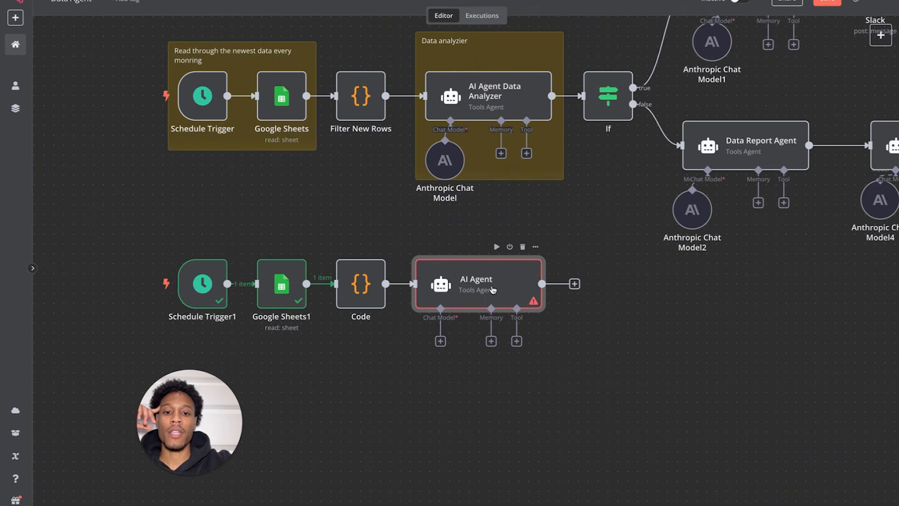
# - Attach an OpenRouter Chat Model to the AI Agent and browse OpenRouter models by prompt price
pyautogui.click(440, 341)
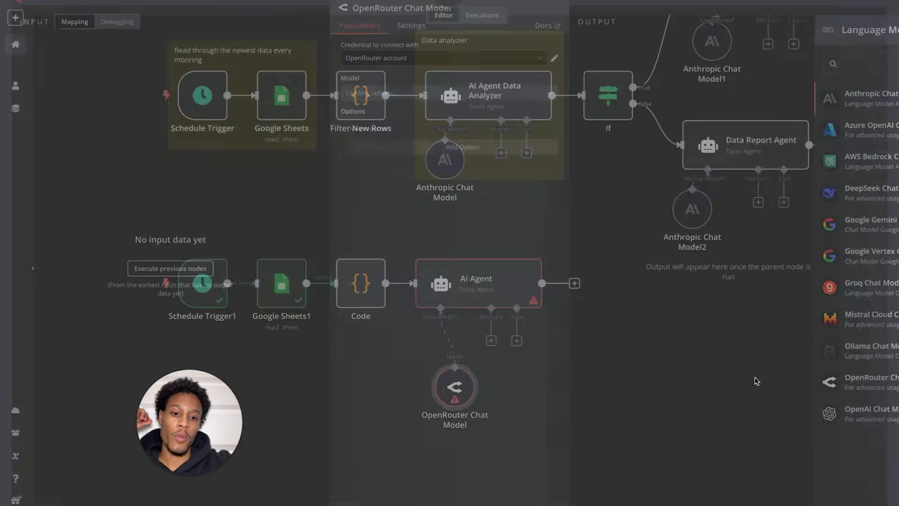
pyautogui.click(755, 380)
pyautogui.moveTo(62, 11)
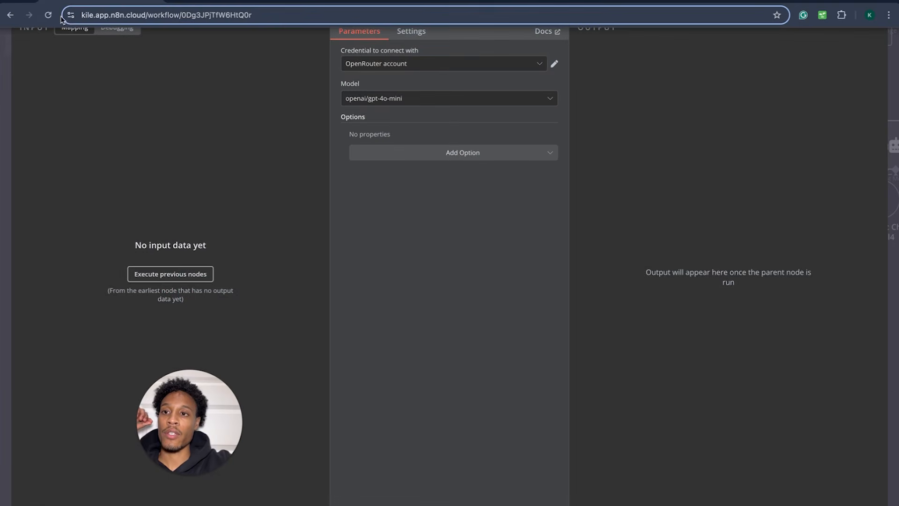
pyautogui.hotkey('ctrl', 't')
pyautogui.write('open')
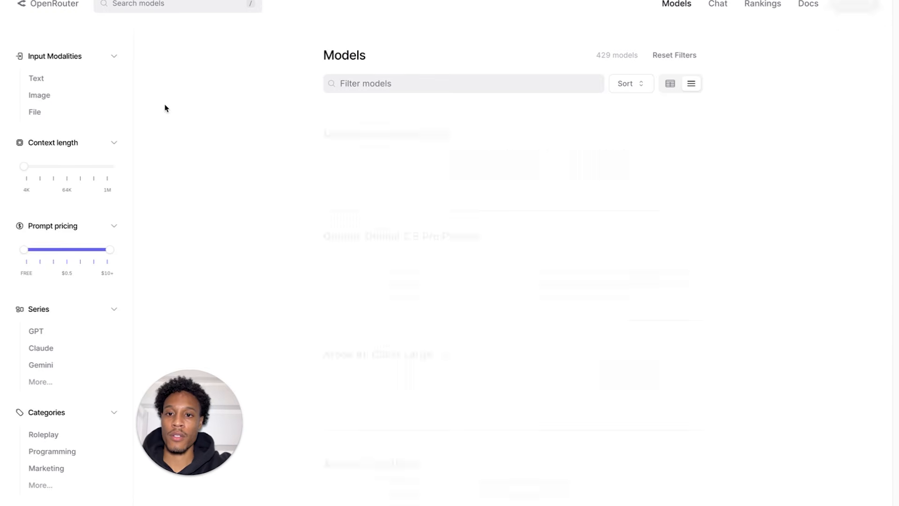
pyautogui.moveTo(113, 266); pyautogui.dragTo(24, 268)
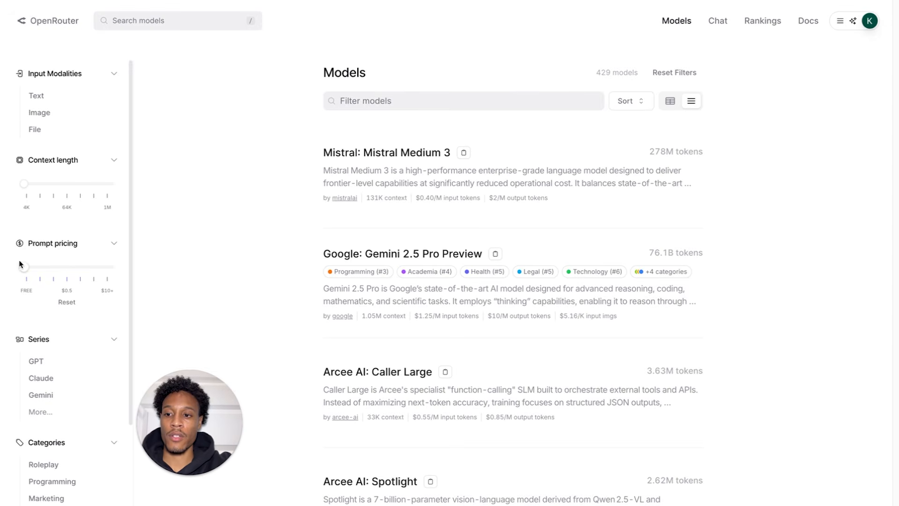
pyautogui.scroll(-10, 321, 272)
pyautogui.scroll(-15, 321, 272)
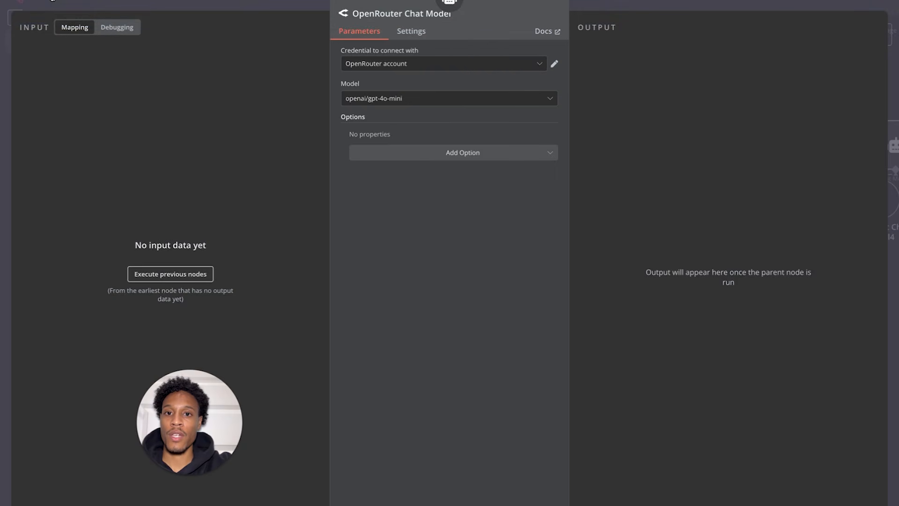
pyautogui.click(51, 1)
# - Replace the OpenRouter model with Anthropic Chat Model5 and delete the OpenRouter node
pyautogui.moveTo(452, 385)
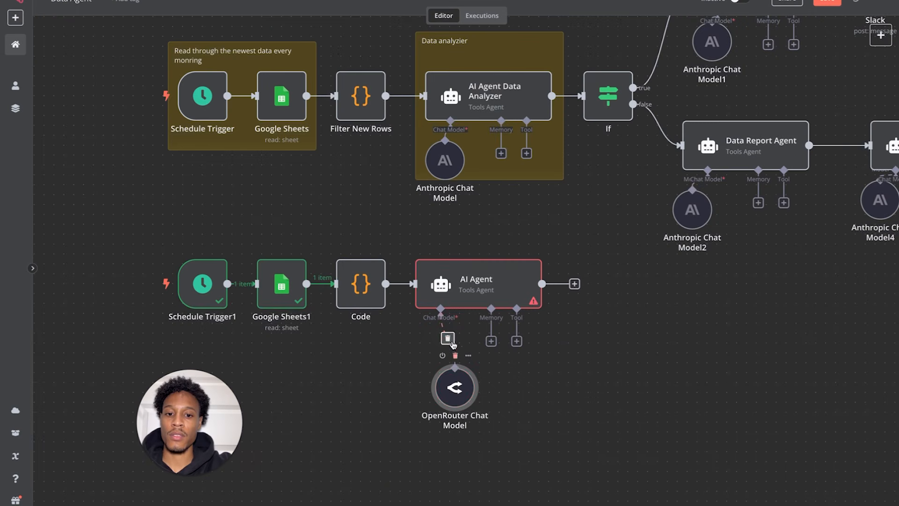
pyautogui.click(446, 338)
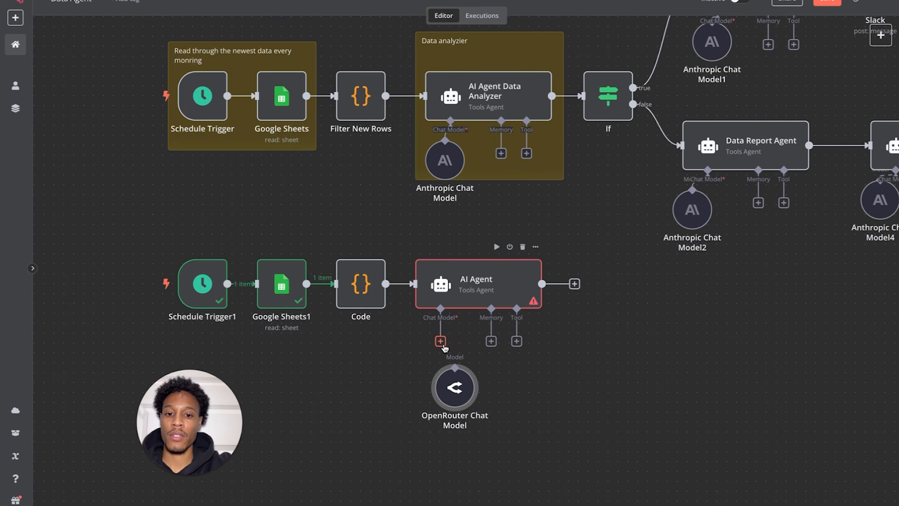
pyautogui.click(440, 341)
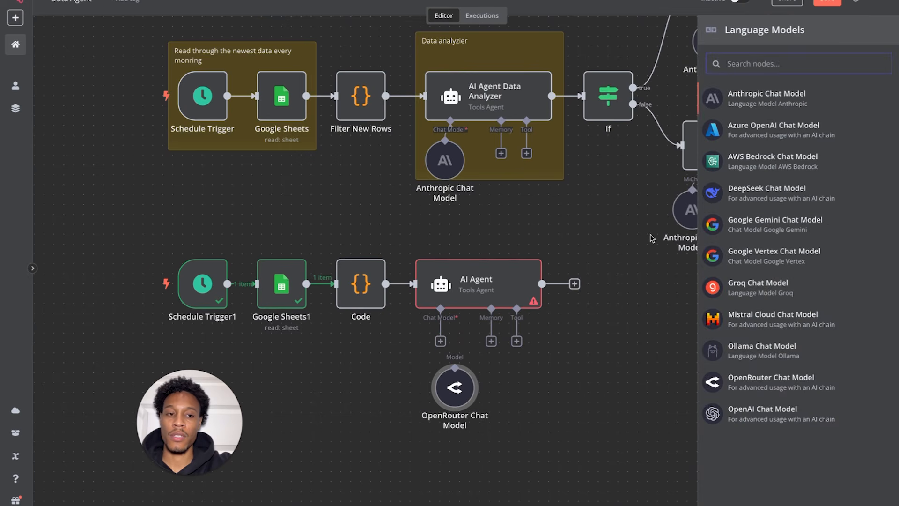
pyautogui.click(765, 104)
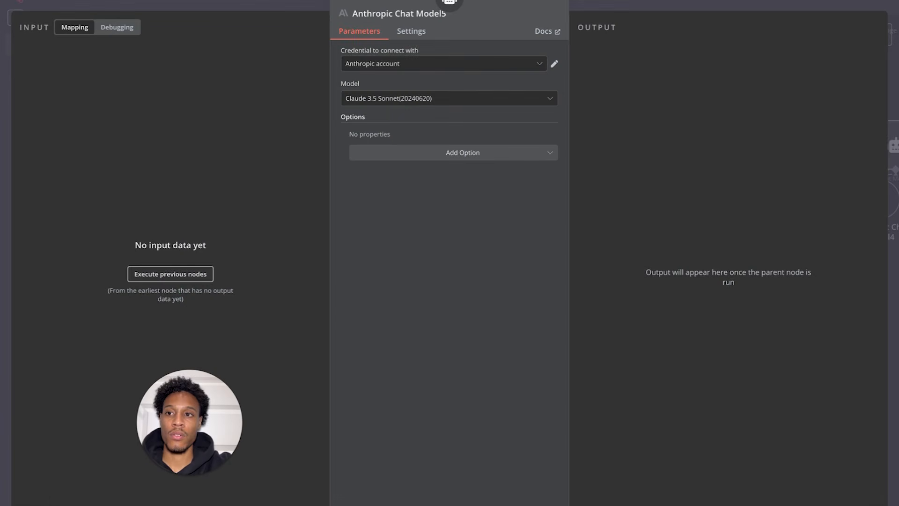
pyautogui.press('Escape')
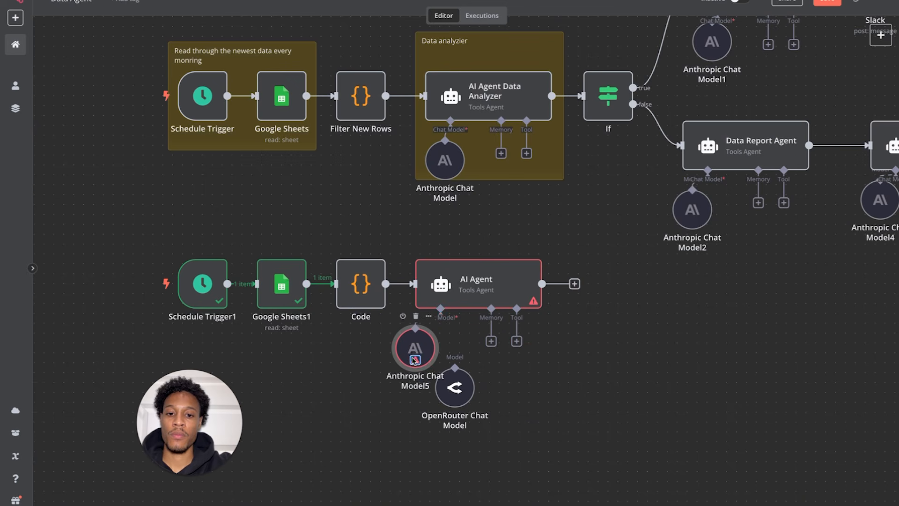
pyautogui.moveTo(415, 359); pyautogui.dragTo(415, 370)
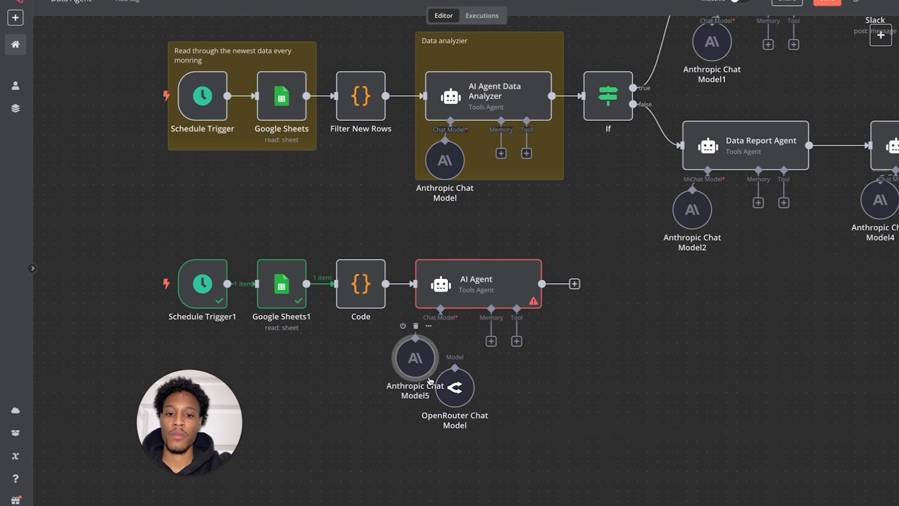
pyautogui.click(457, 389)
pyautogui.press('Delete')
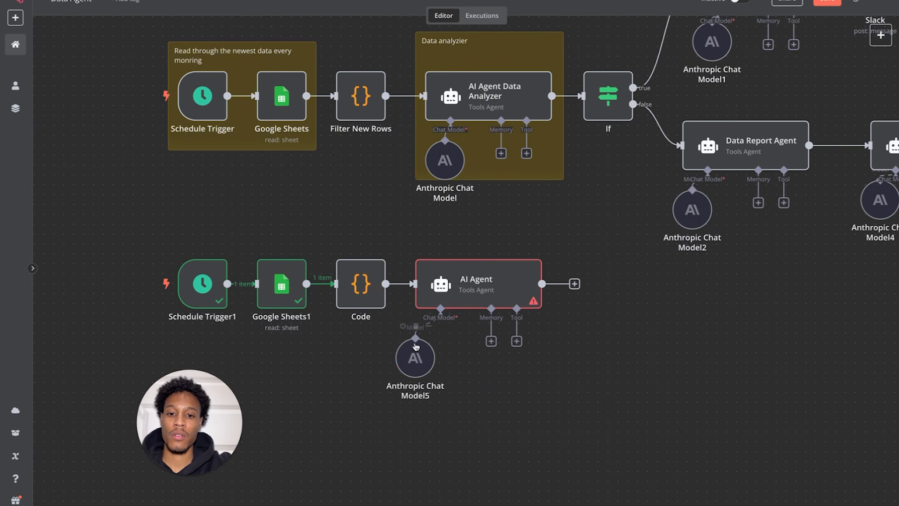
pyautogui.moveTo(413, 359); pyautogui.dragTo(423, 359)
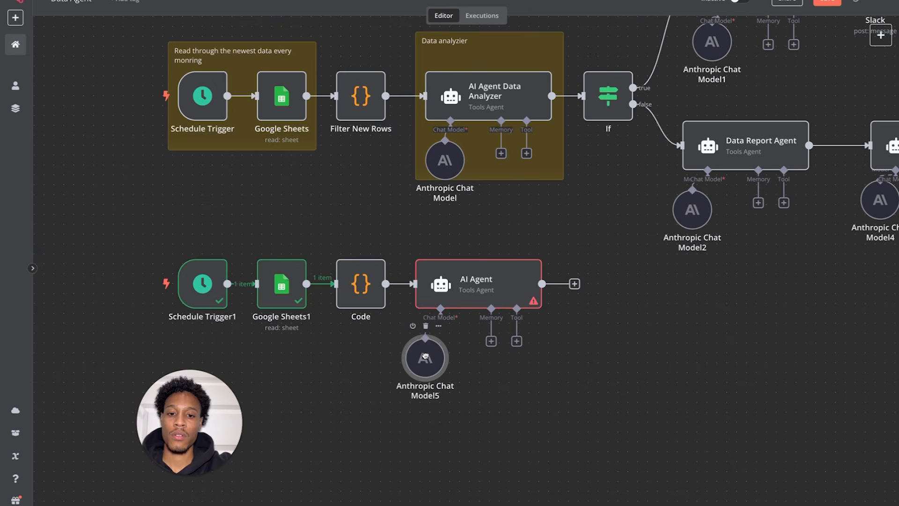
pyautogui.doubleClick(452, 288)
pyautogui.click(416, 176)
pyautogui.click(69, 1)
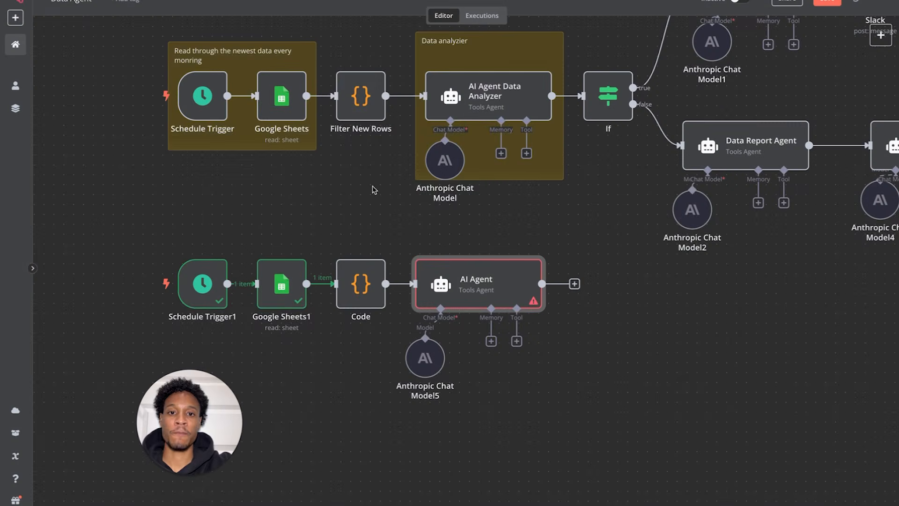
# - Copy the full sales-constraint consultant prompt from AI Agent Data Analyzer
pyautogui.doubleClick(461, 108)
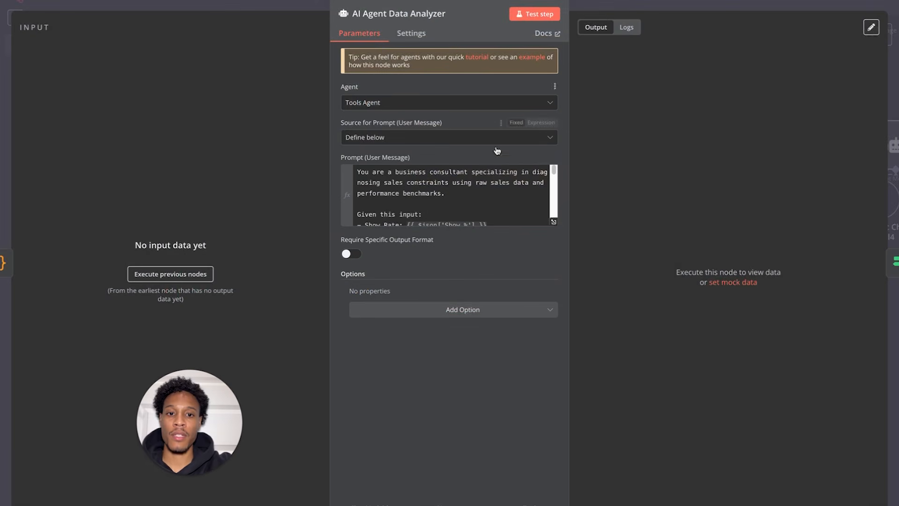
pyautogui.click(554, 221)
pyautogui.moveTo(344, 351); pyautogui.dragTo(223, 64)
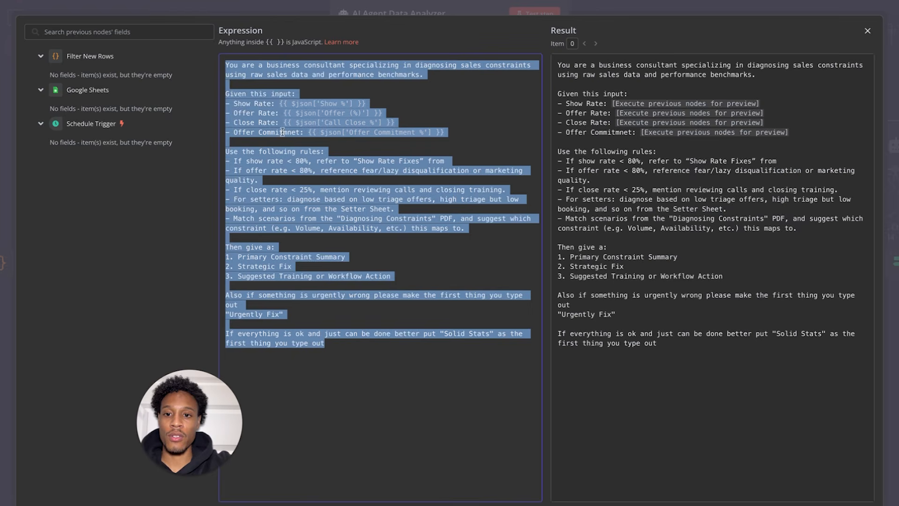
pyautogui.click(277, 88)
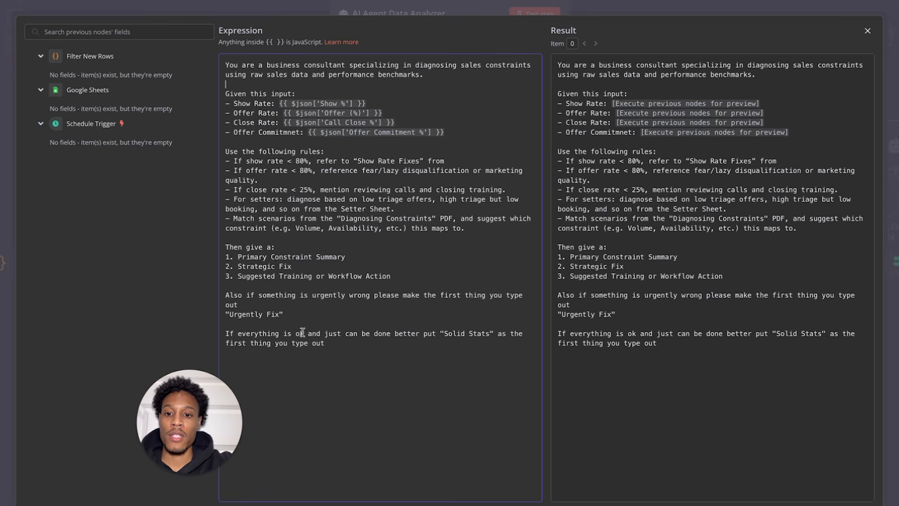
pyautogui.click(867, 31)
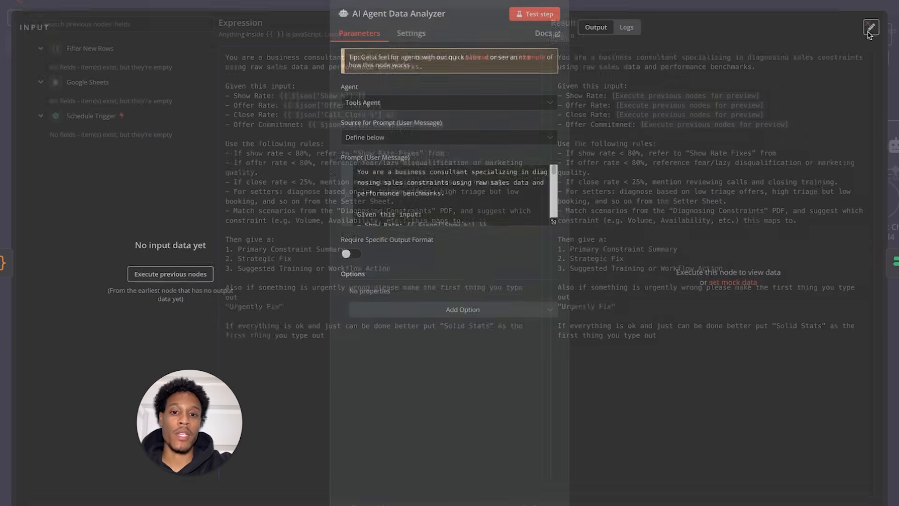
pyautogui.click(43, 1)
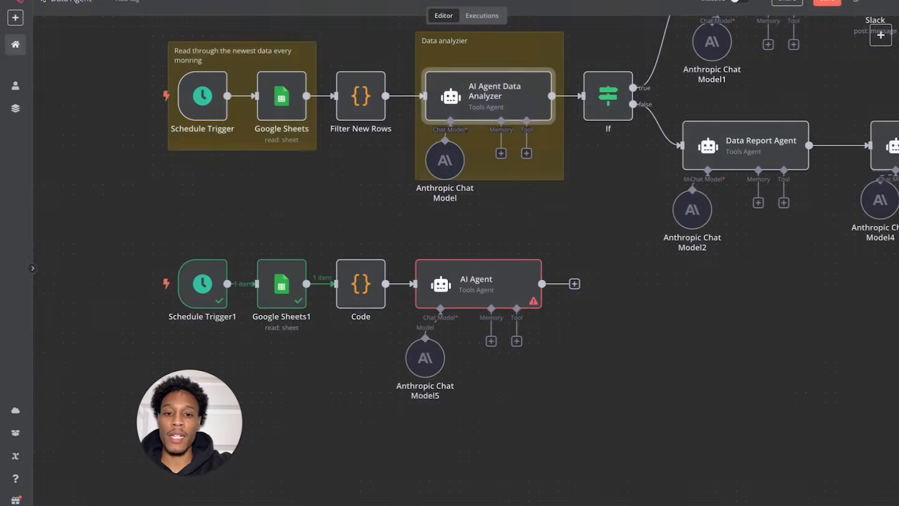
# - Paste the copied prompt into the new AI Agent's Prompt field and make it an expression
pyautogui.doubleClick(447, 294)
pyautogui.click(419, 183)
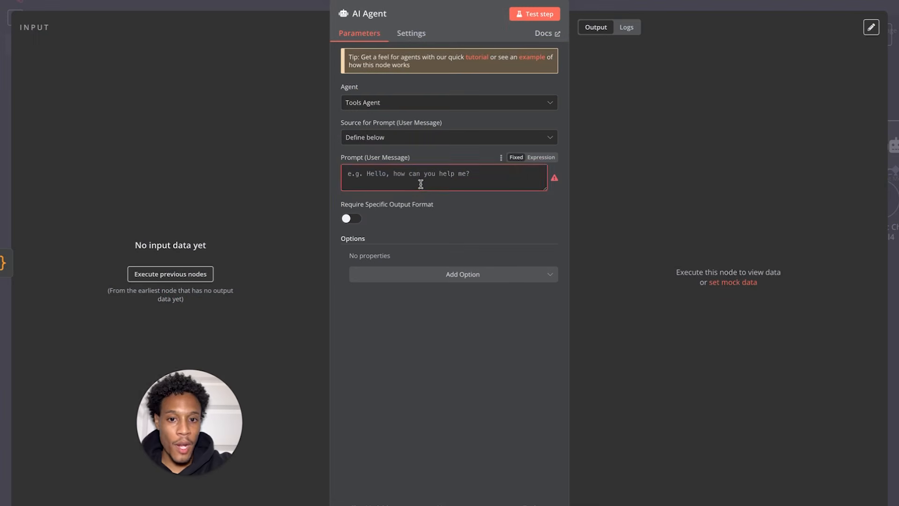
pyautogui.hotkey('ctrl', 'v')
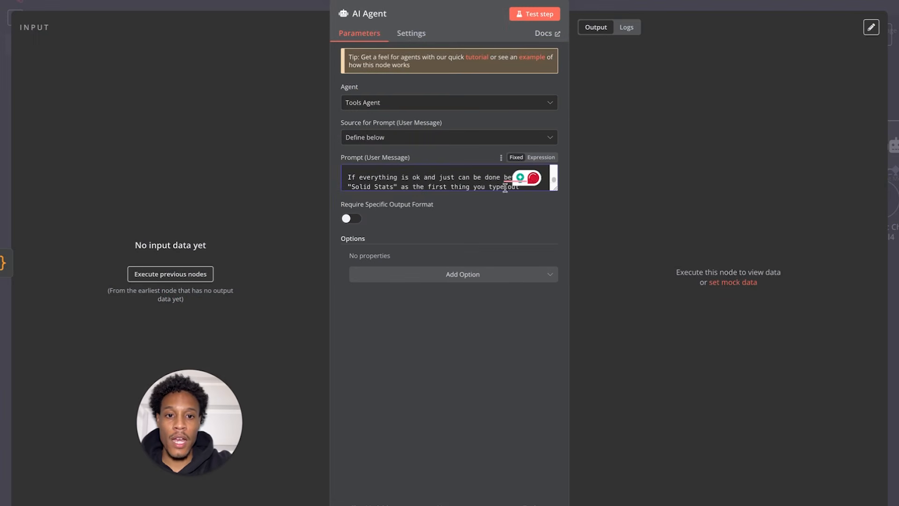
pyautogui.click(541, 158)
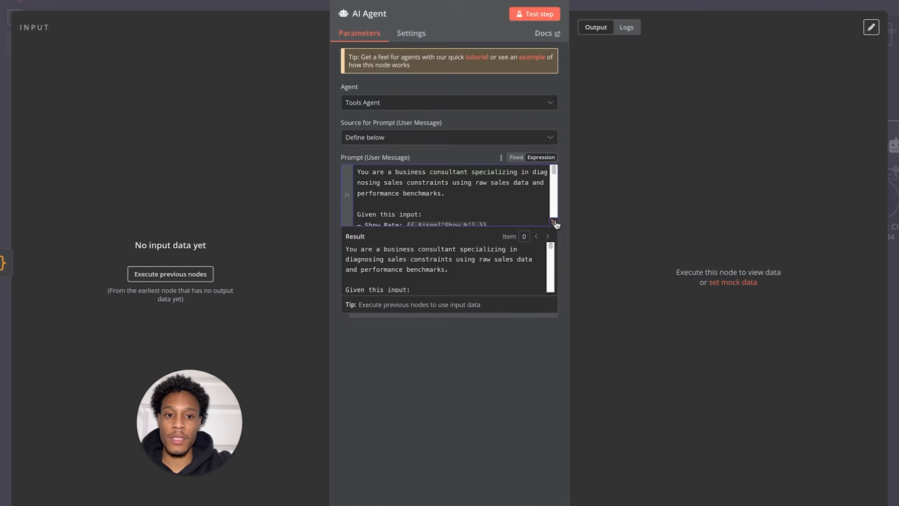
pyautogui.click(551, 219)
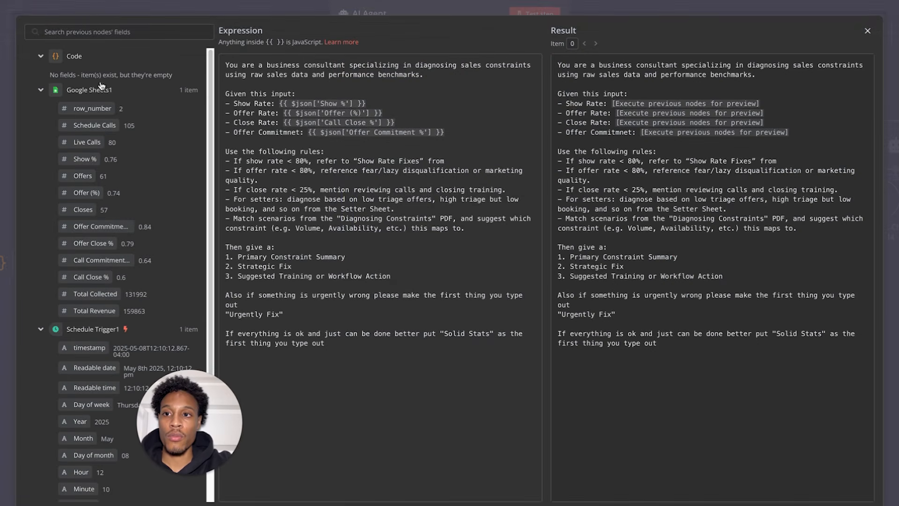
pyautogui.click(85, 10)
pyautogui.click(85, 11)
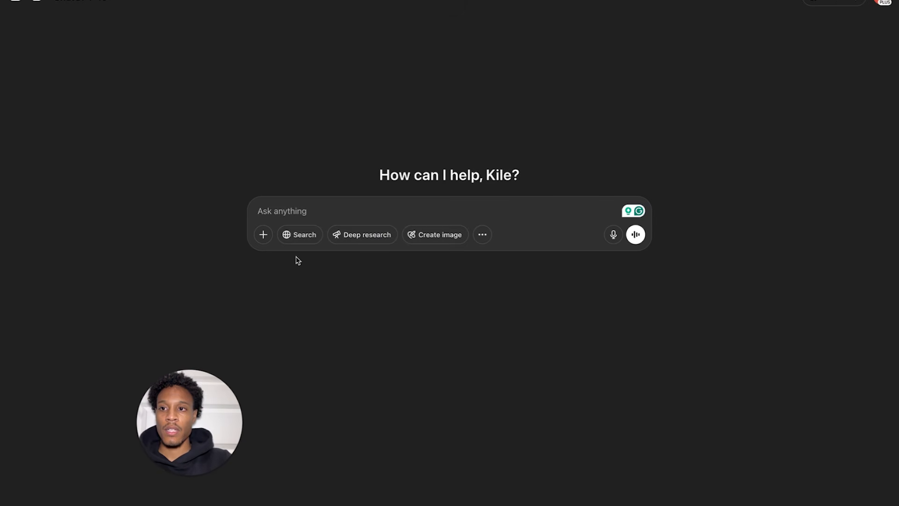
# - Ask ChatGPT for help with an ecom-business data agent prompt and the important metrics to track
pyautogui.click(331, 213)
pyautogui.write('hey im')
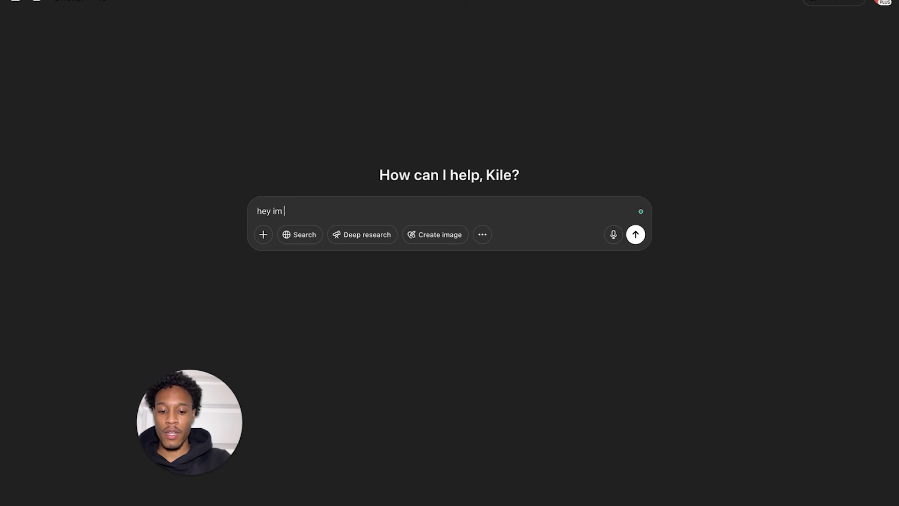
pyautogui.write(' promting an ai agen')
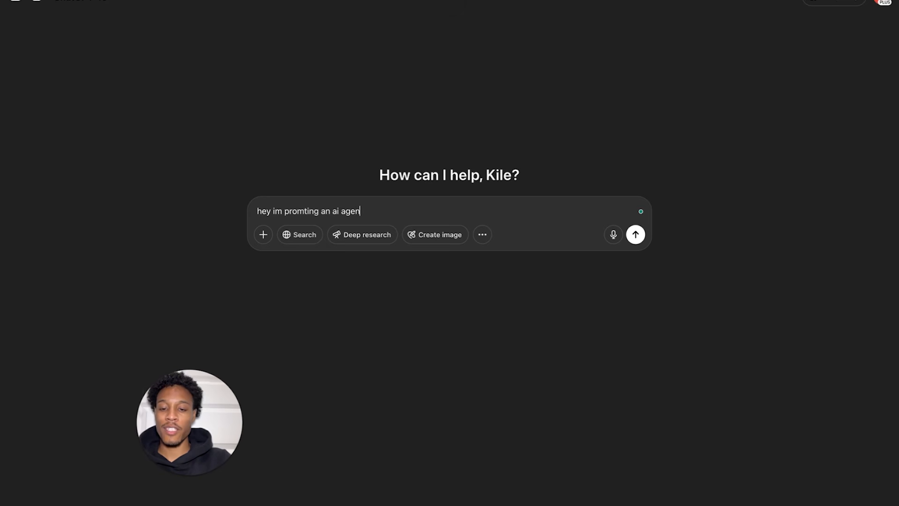
pyautogui.write('t I need')
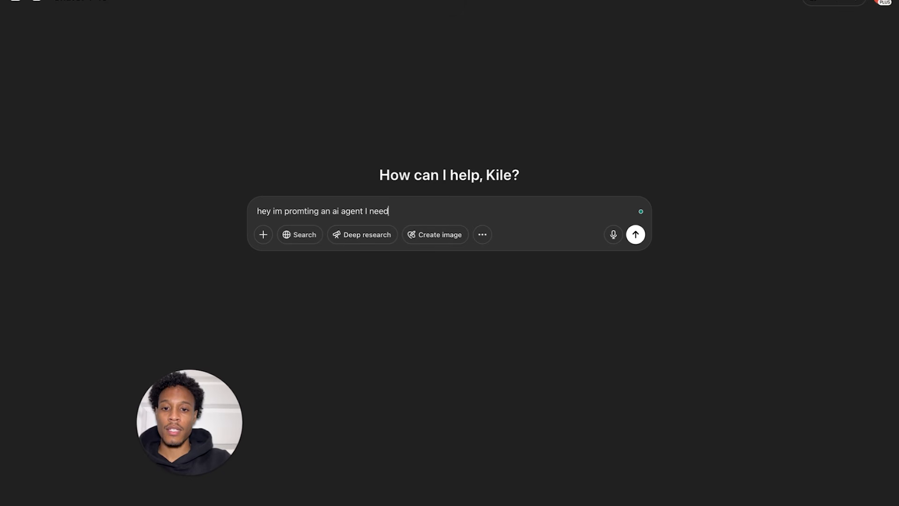
pyautogui.write(' to have a prompt t')
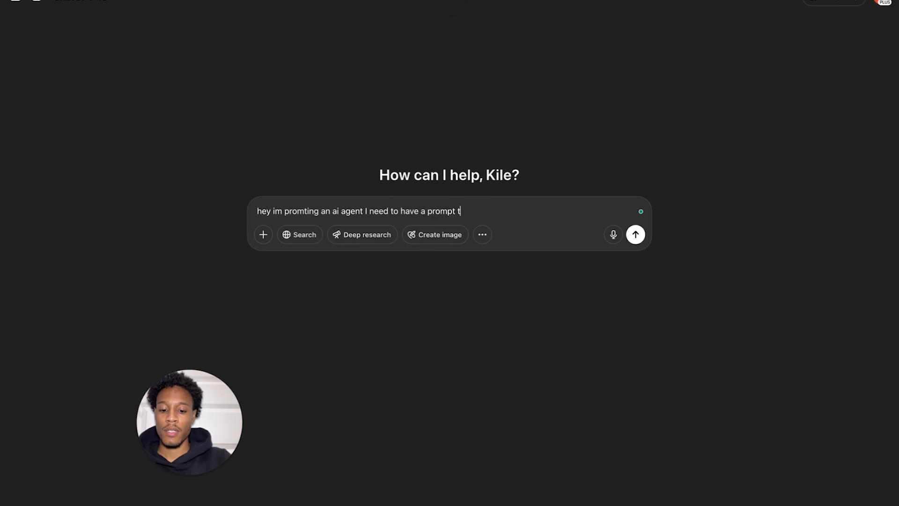
pyautogui.write('hat takes in data')
pyautogui.hotkey('shift', 'Return')
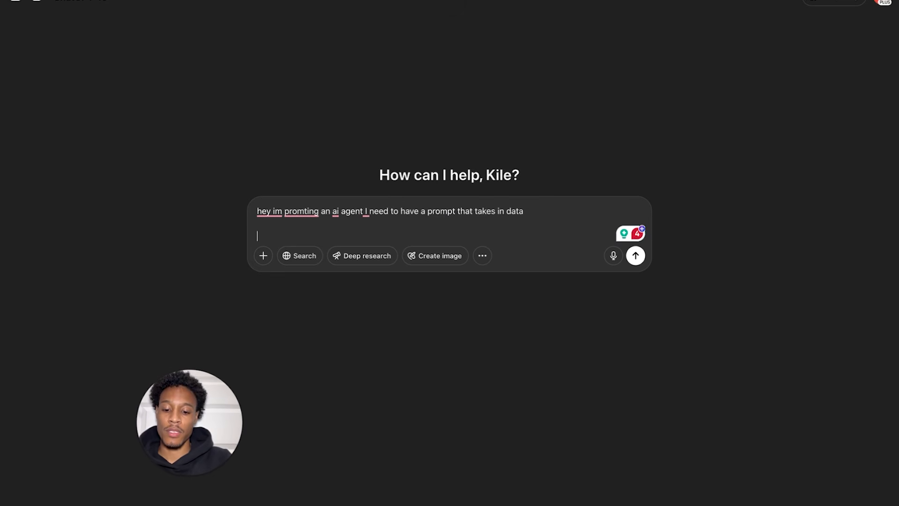
pyautogui.press('BackSpace')
pyautogui.write('for ex')
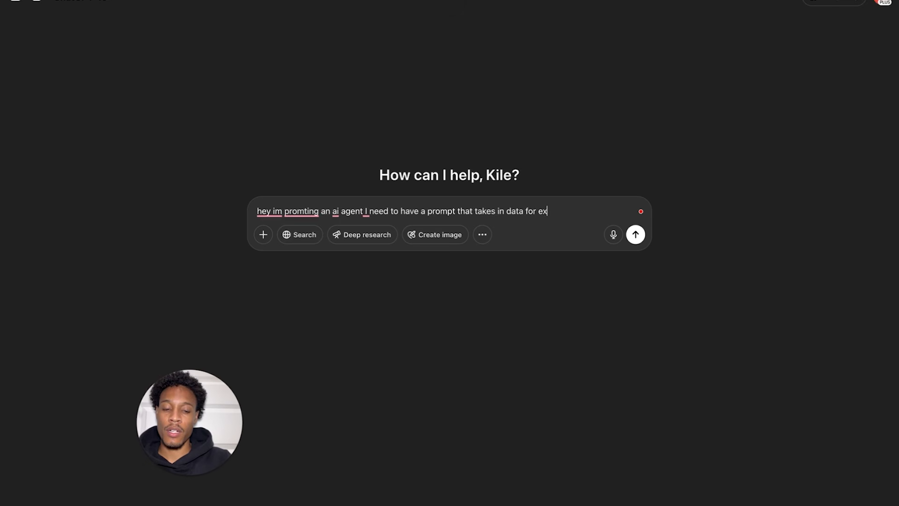
pyautogui.write('m')
pyautogui.press('BackSpace')
pyautogui.press('BackSpace')
pyautogui.press('BackSpace')
pyautogui.write('an ecom businesse')
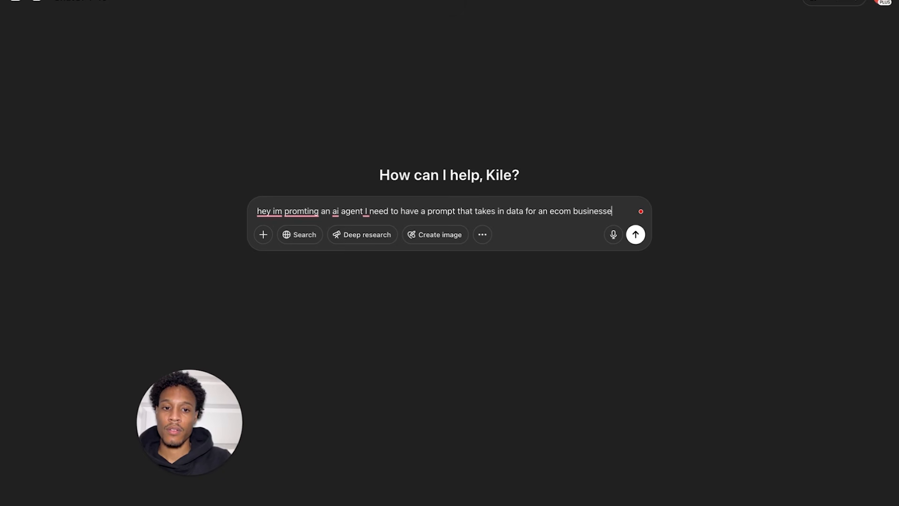
pyautogui.write('s')
pyautogui.hotkey('shift', 'Return')
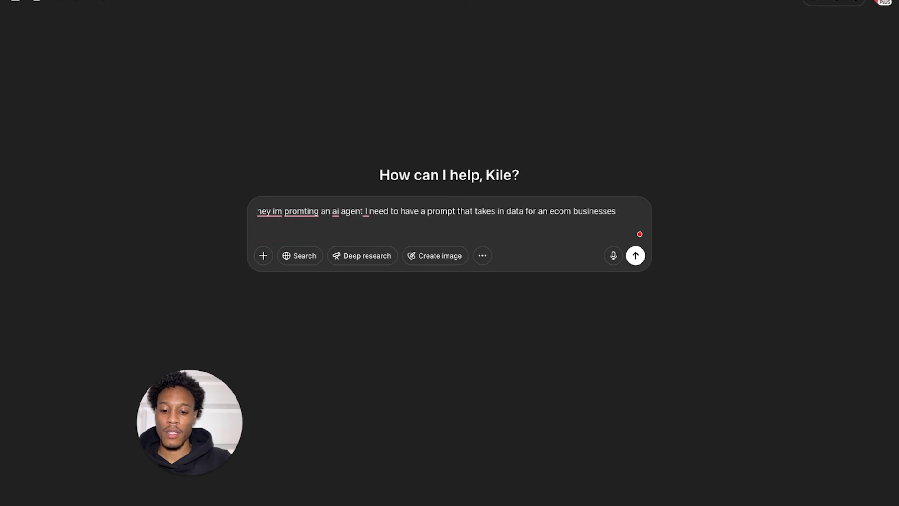
pyautogui.write('P')
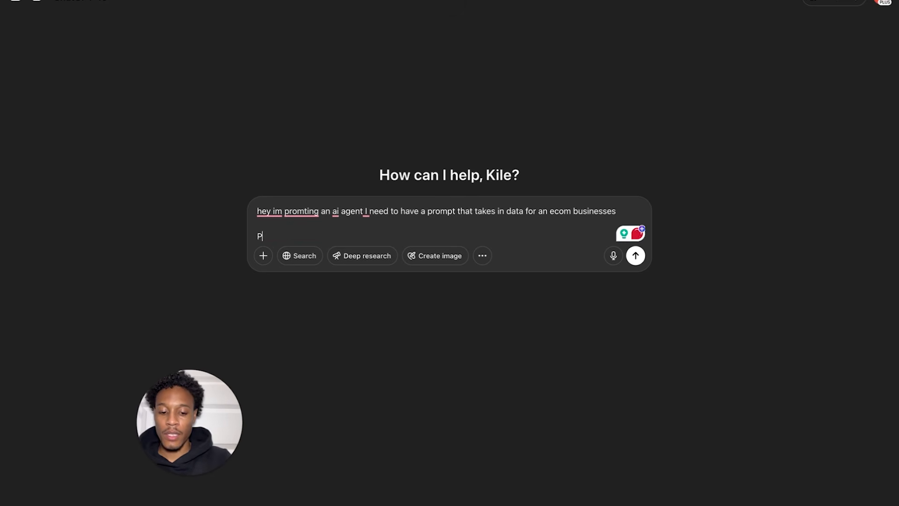
pyautogui.write('lease help o')
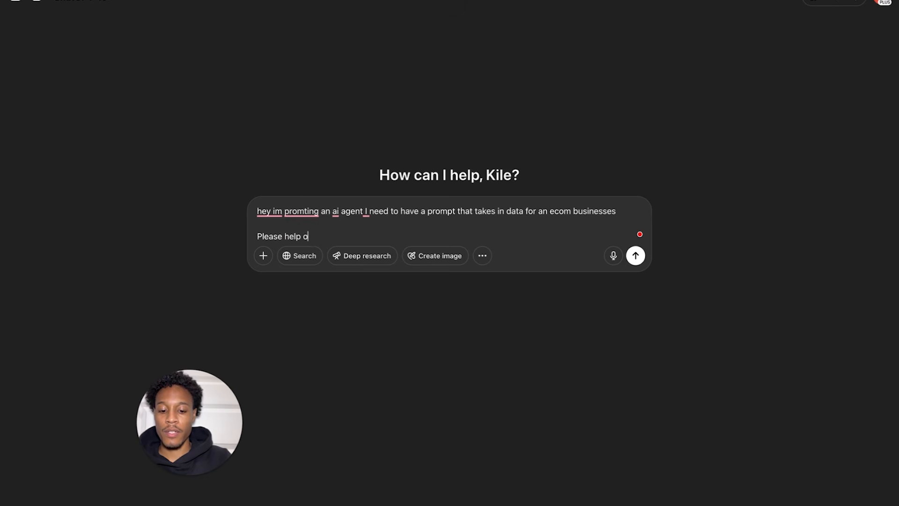
pyautogui.write('ut me out here ')
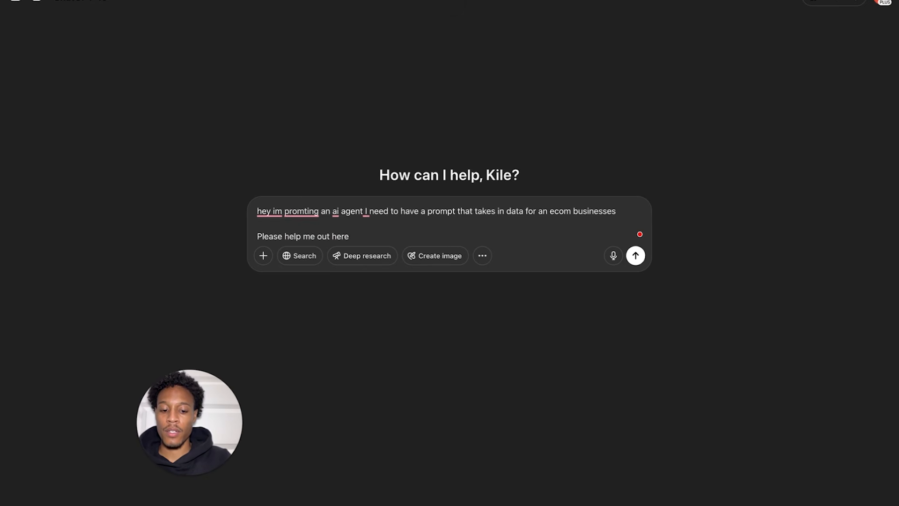
pyautogui.write('give m')
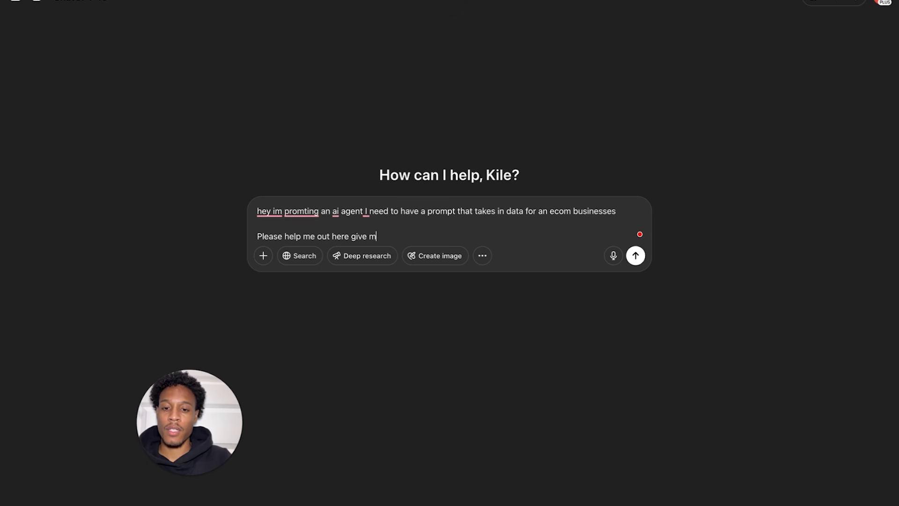
pyautogui.write('e imporant metri')
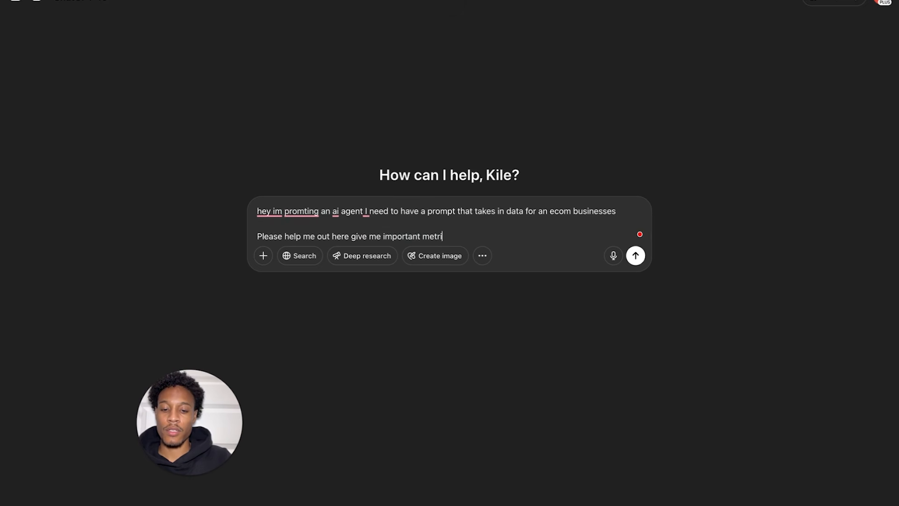
pyautogui.write('cs to tract')
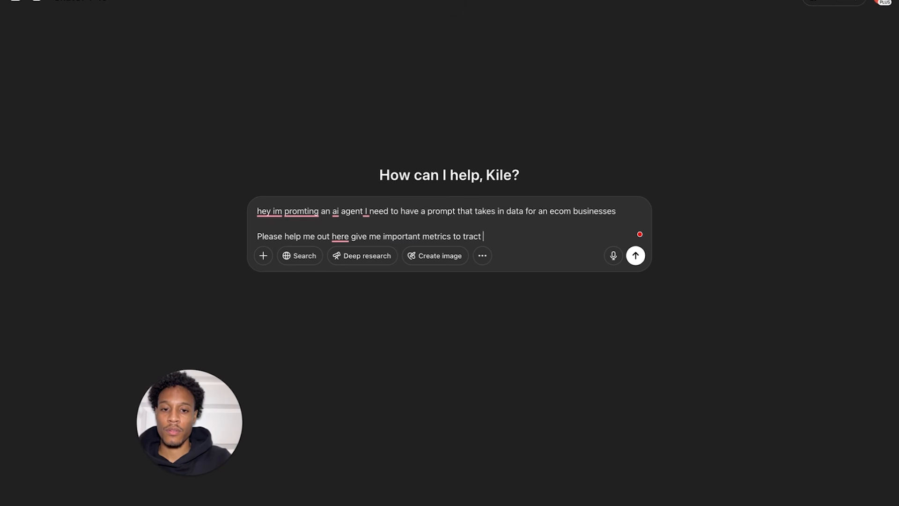
pyautogui.write('k firs')
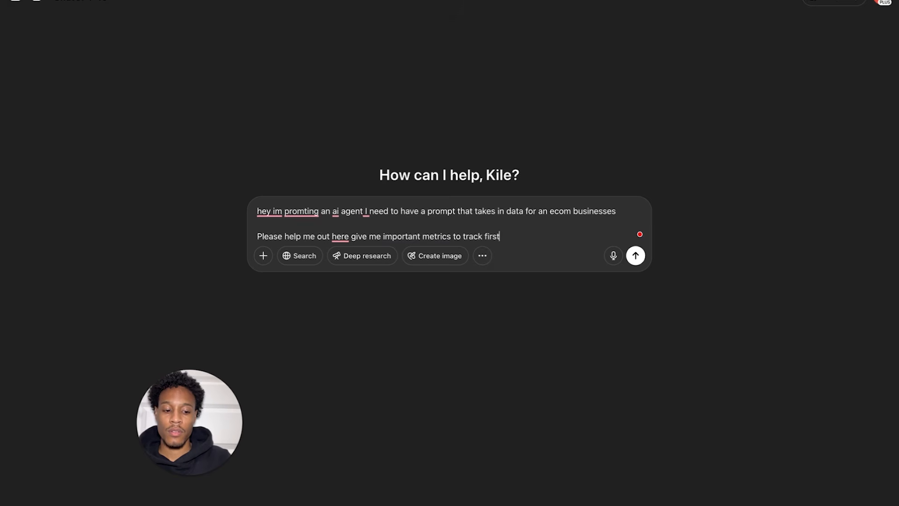
pyautogui.press('Return')
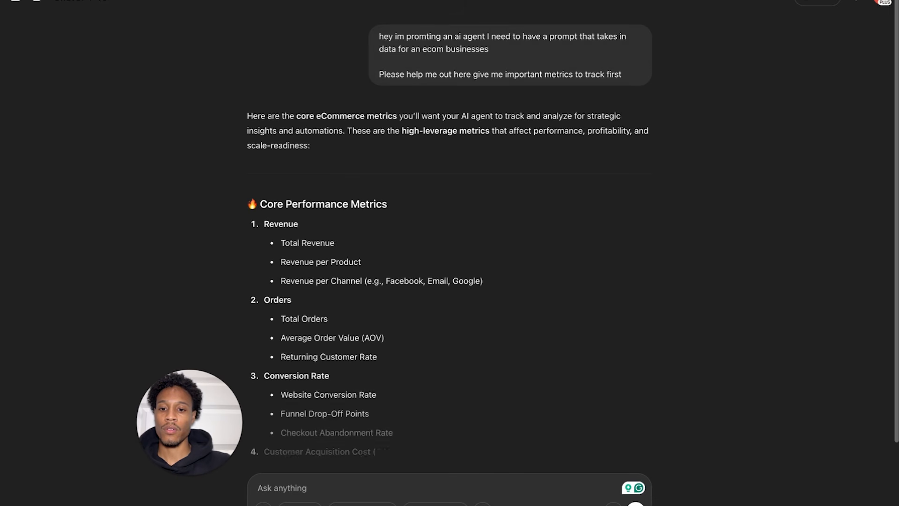
# - Review the metrics reply and draft 'Yes now turn this into a prompt that will be able to read data'
pyautogui.scroll(-2, 295, 237)
pyautogui.scroll(-3, 296, 236)
pyautogui.scroll(5, 297, 241)
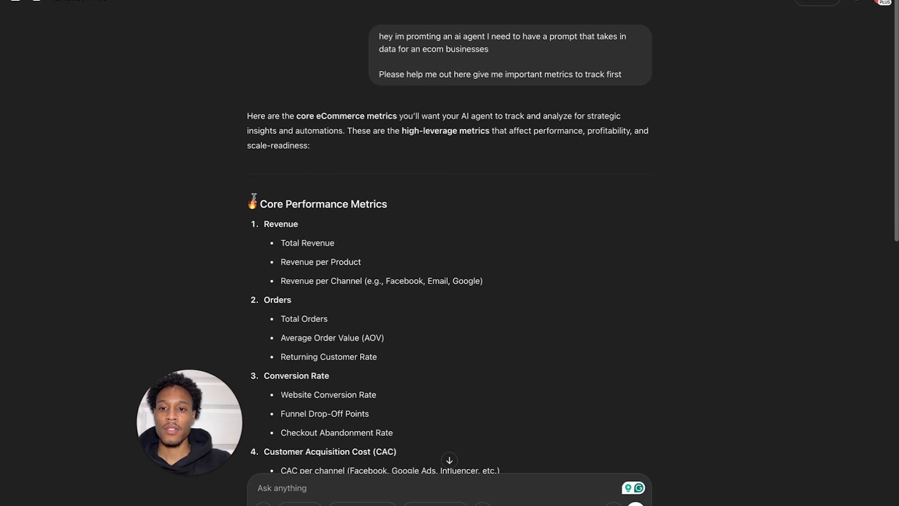
pyautogui.moveTo(252, 199)
pyautogui.mouseDown()
pyautogui.moveTo(357, 317)
pyautogui.moveTo(353, 431)
pyautogui.moveTo(450, 460)
pyautogui.moveTo(369, 488)
pyautogui.moveTo(392, 262)
pyautogui.moveTo(415, 488)
pyautogui.moveTo(467, 263)
pyautogui.moveTo(469, 498)
pyautogui.moveTo(480, 183)
pyautogui.mouseUp()
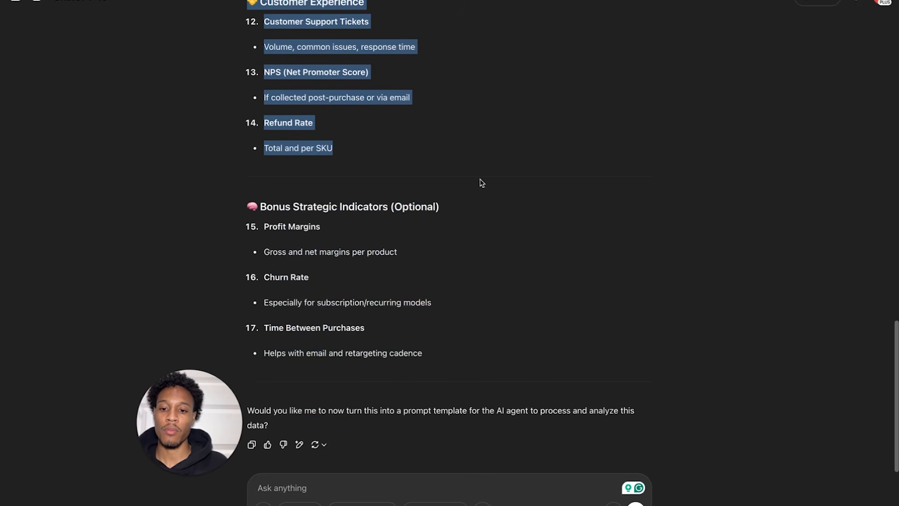
pyautogui.click(288, 488)
pyautogui.write('Yes now trun')
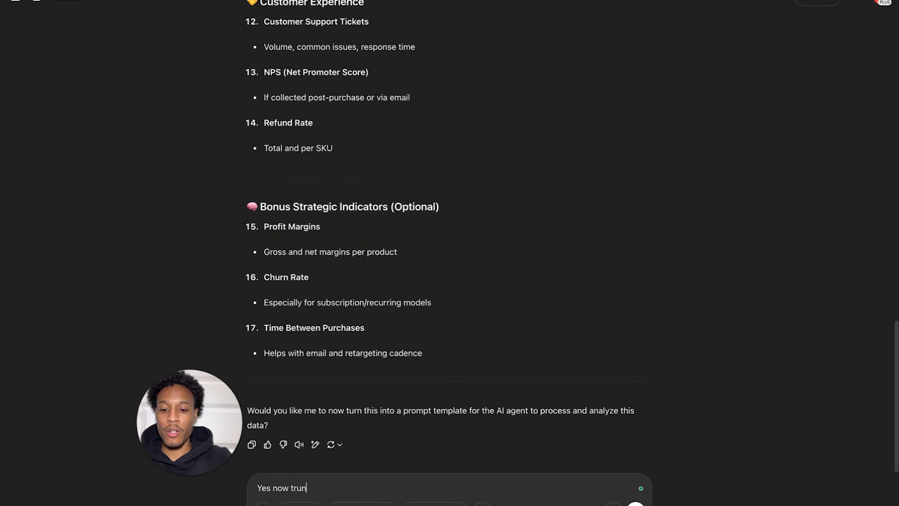
pyautogui.press('BackSpace')
pyautogui.press('BackSpace')
pyautogui.press('BackSpace')
pyautogui.write('urn this into a prom')
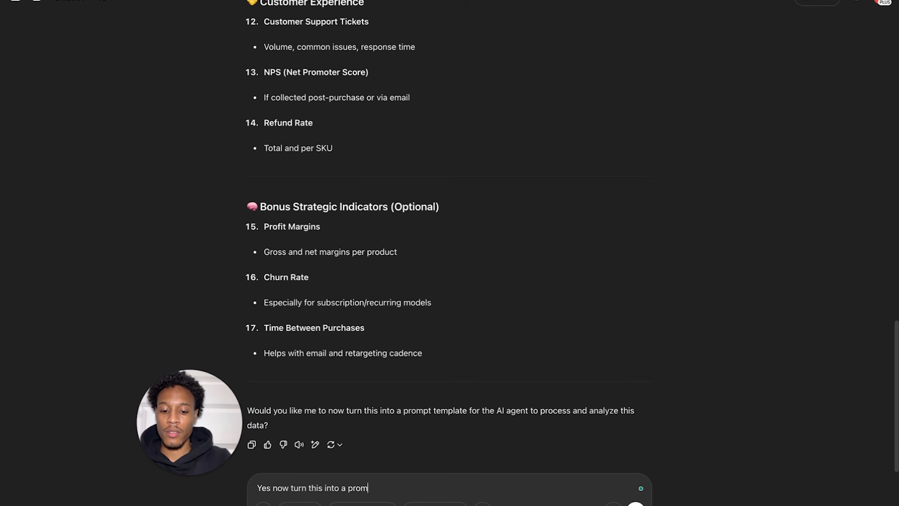
pyautogui.write('t that will ')
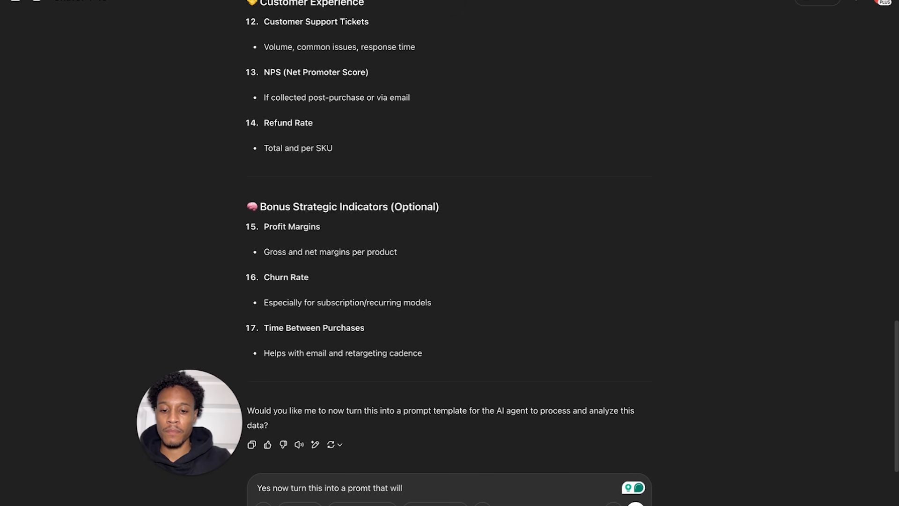
pyautogui.write('be able to r')
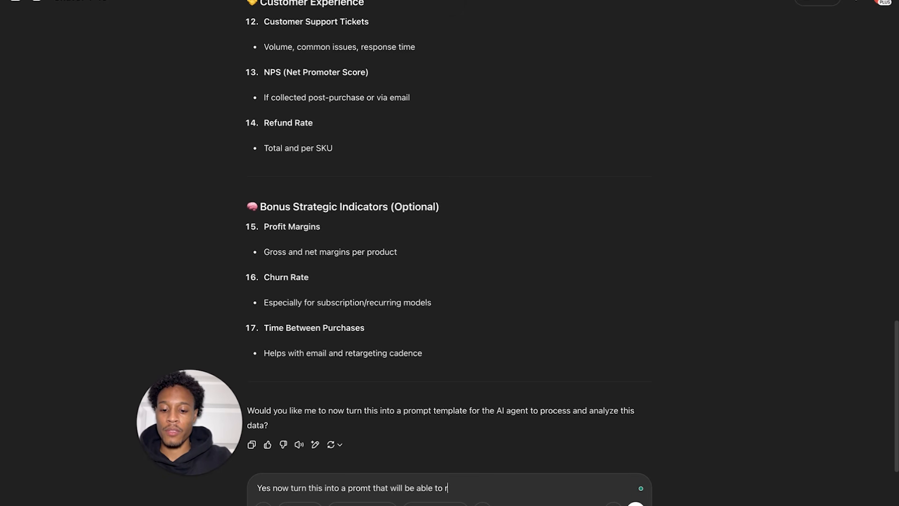
pyautogui.write('ead data daily and give me an op')
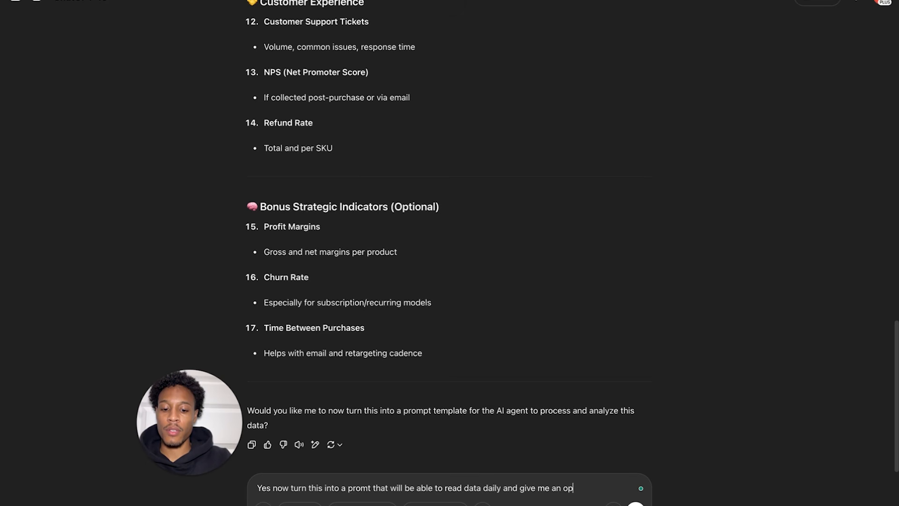
pyautogui.press('BackSpace')
pyautogui.write('utput')
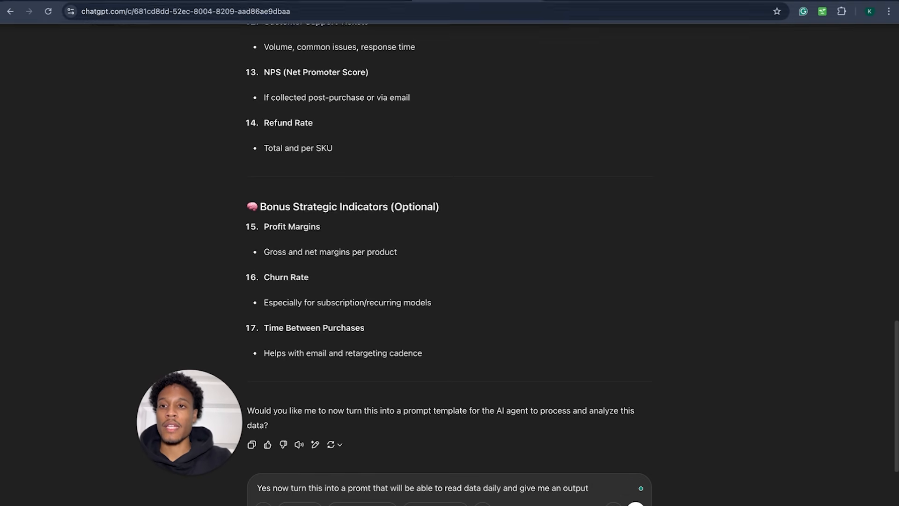
# - Back in n8n, copy the Data Analyzer prompt from 'Then give a:' through the Solid Stats rule
pyautogui.click(101, 5)
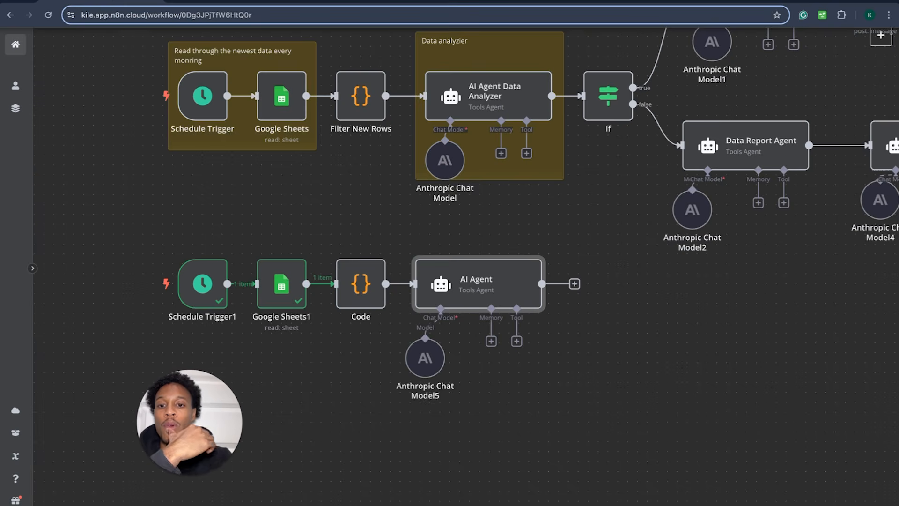
pyautogui.doubleClick(489, 288)
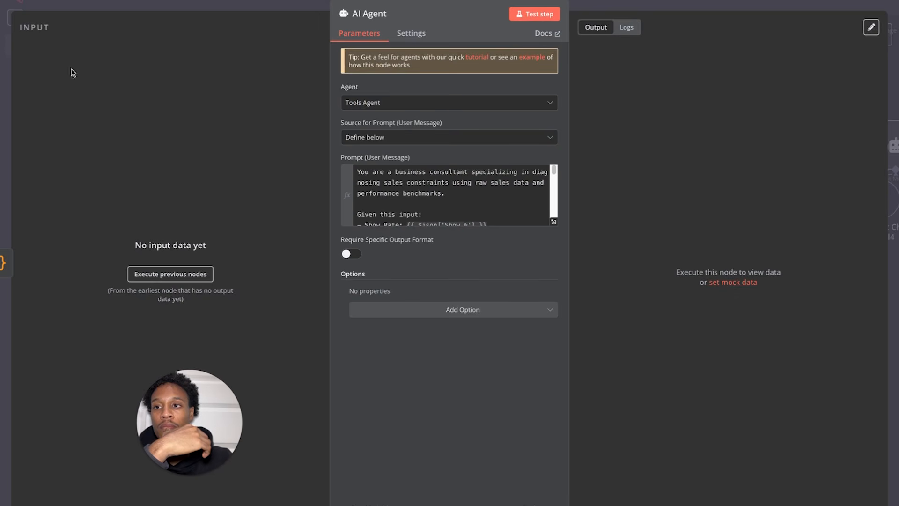
pyautogui.press('Escape')
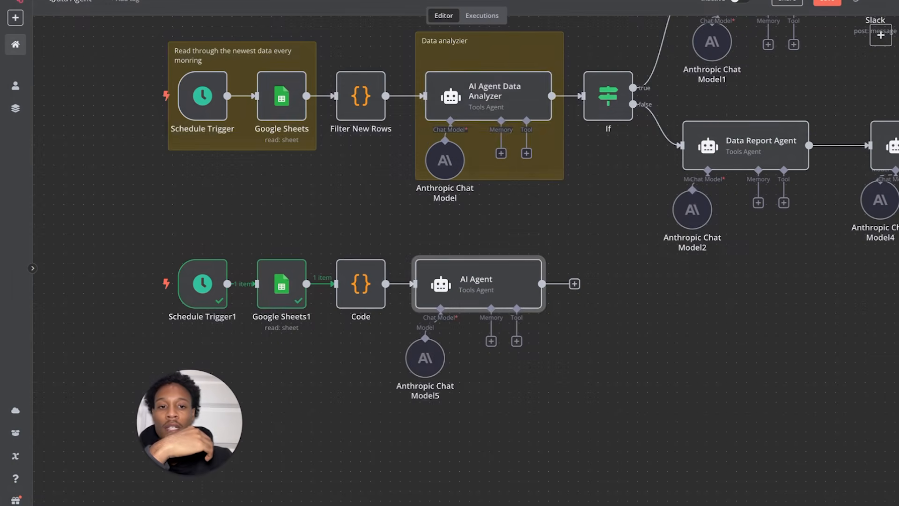
pyautogui.doubleClick(453, 109)
pyautogui.scroll(-5, 419, 218)
pyautogui.scroll(2, 419, 218)
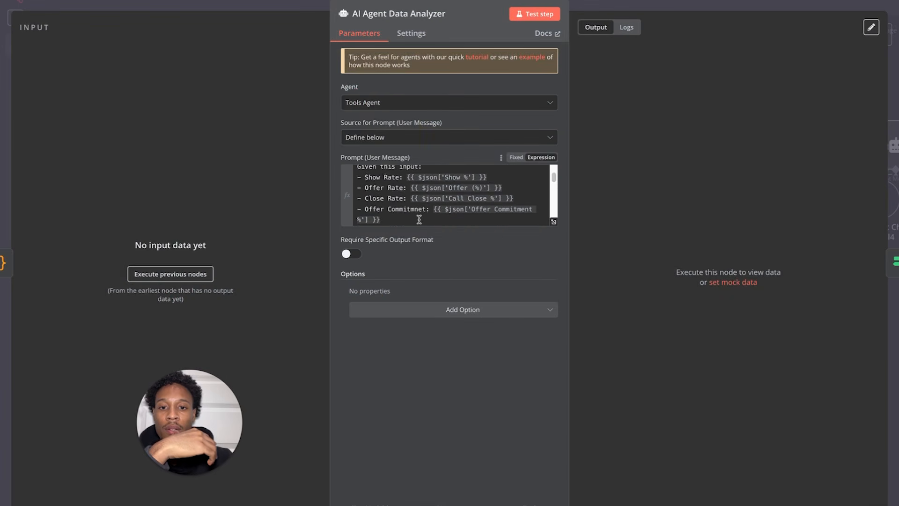
pyautogui.scroll(-5, 420, 218)
pyautogui.scroll(1, 419, 219)
pyautogui.scroll(-5, 419, 218)
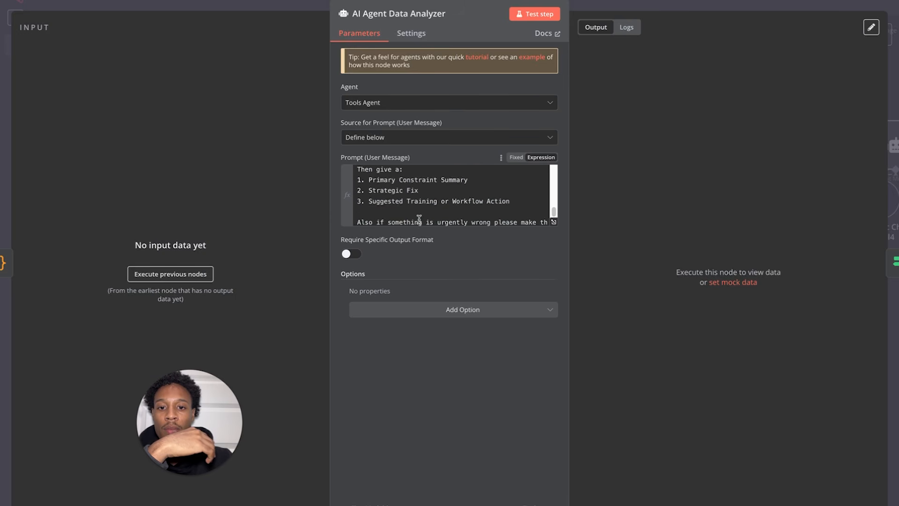
pyautogui.scroll(1, 419, 219)
pyautogui.moveTo(358, 178); pyautogui.dragTo(433, 229)
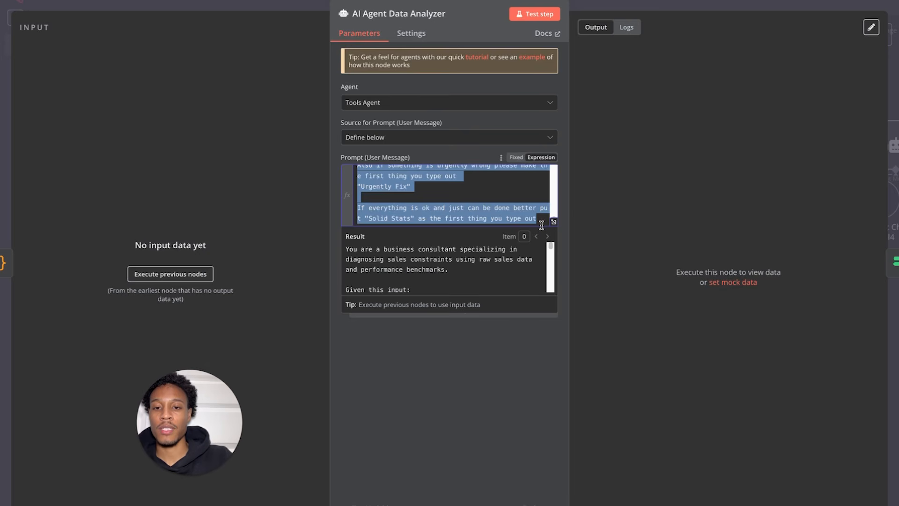
pyautogui.press('super+t')
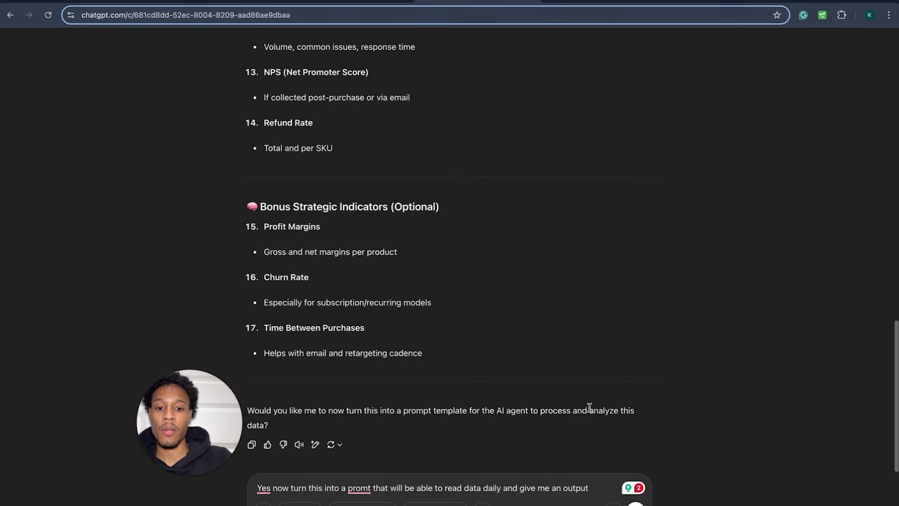
# - Send the follow-up with the pasted output and flagging instructions, then read ChatGPT's reply
pyautogui.click(618, 483)
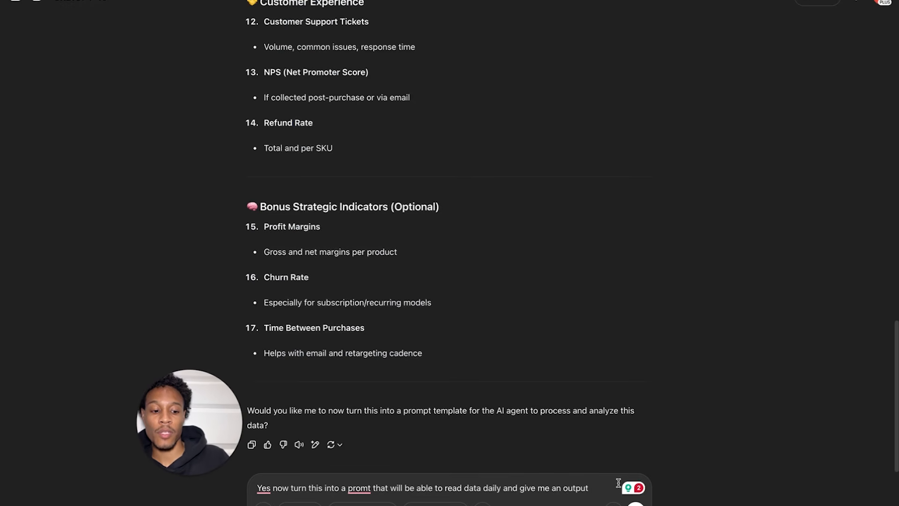
pyautogui.hotkey('shift', 'Return')
pyautogui.write('Then give a: 1. Primary Constraint Summary 2. Strategic Fix 3. Suggested Training or Workflow Action  Also if something is urgently wrong please make the first thing you type out "Urgently Fix"  If everything is ok and just can be done better put "Solid Stats" as the first thing you type out')
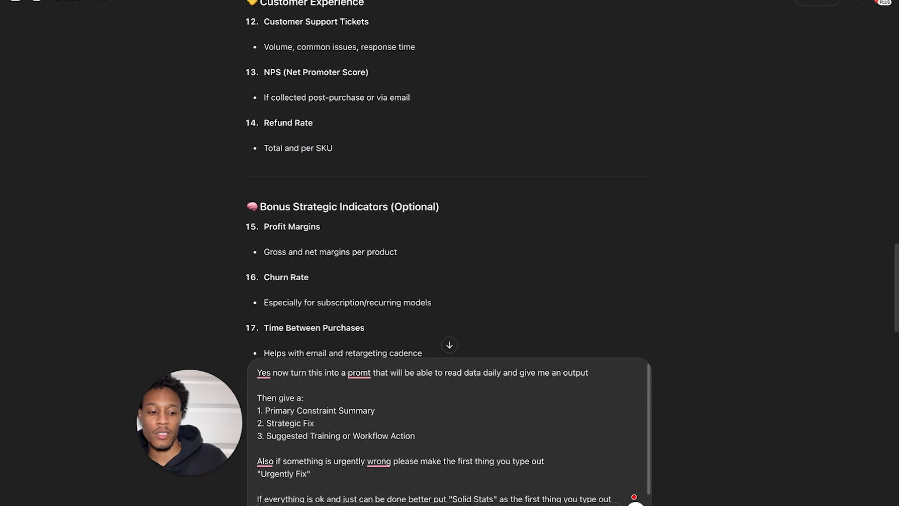
pyautogui.press('Return')
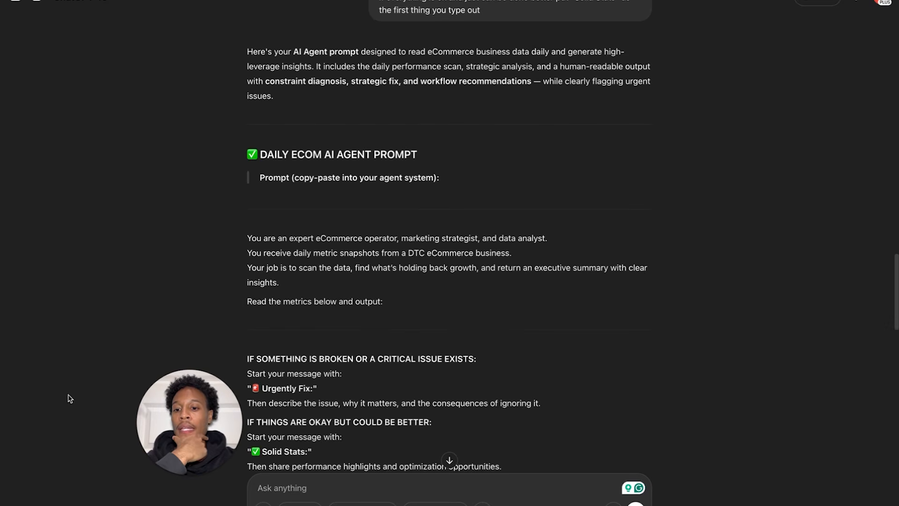
pyautogui.scroll(3, 380, 196)
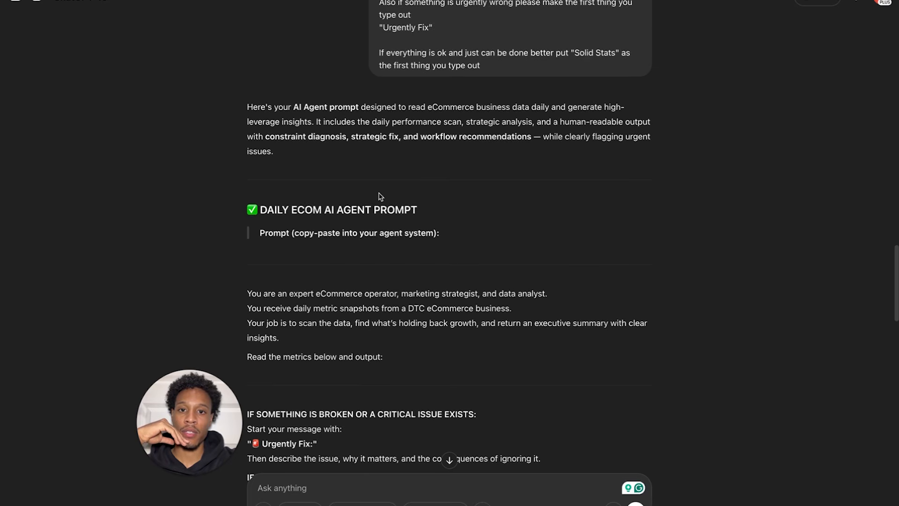
pyautogui.scroll(2, 381, 197)
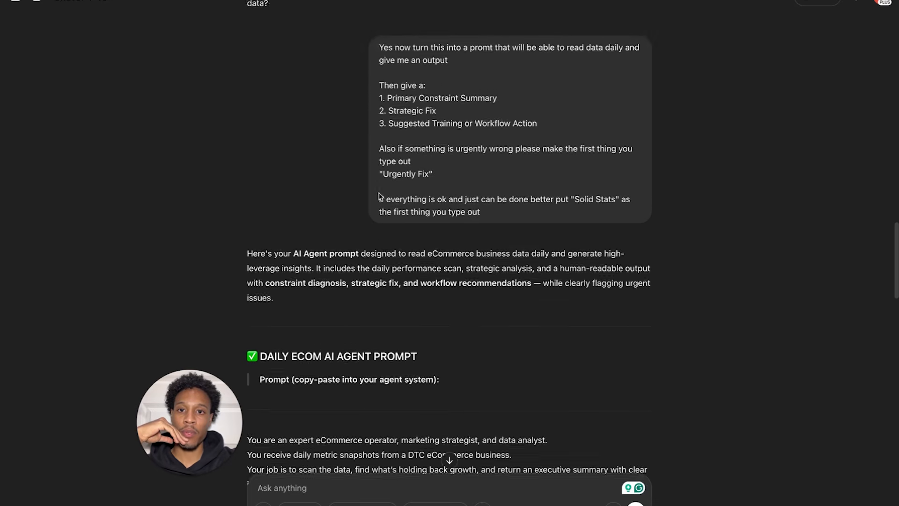
pyautogui.scroll(-4, 328, 295)
pyautogui.scroll(-10, 328, 295)
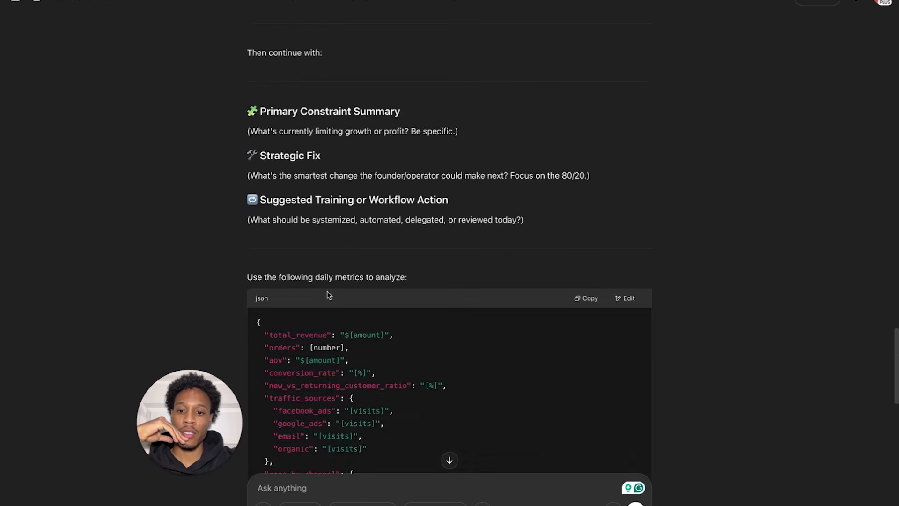
pyautogui.scroll(-8, 326, 296)
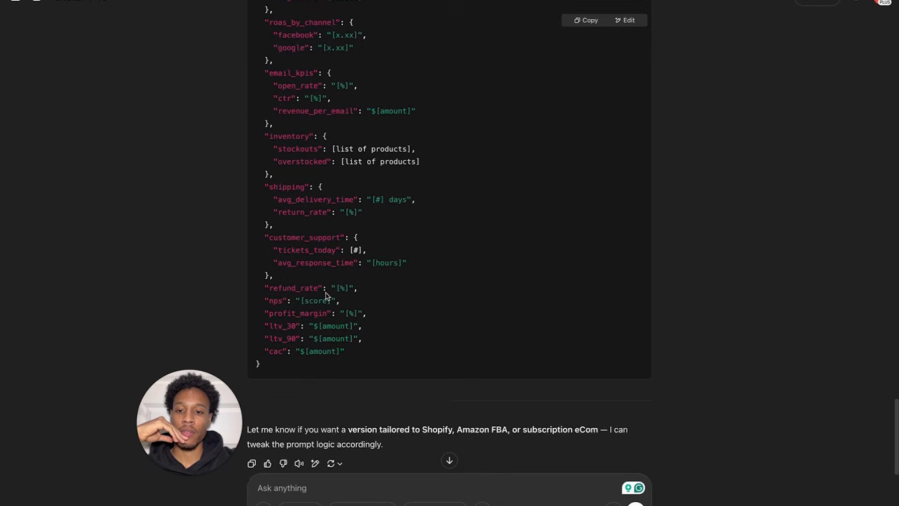
pyautogui.scroll(12, 327, 296)
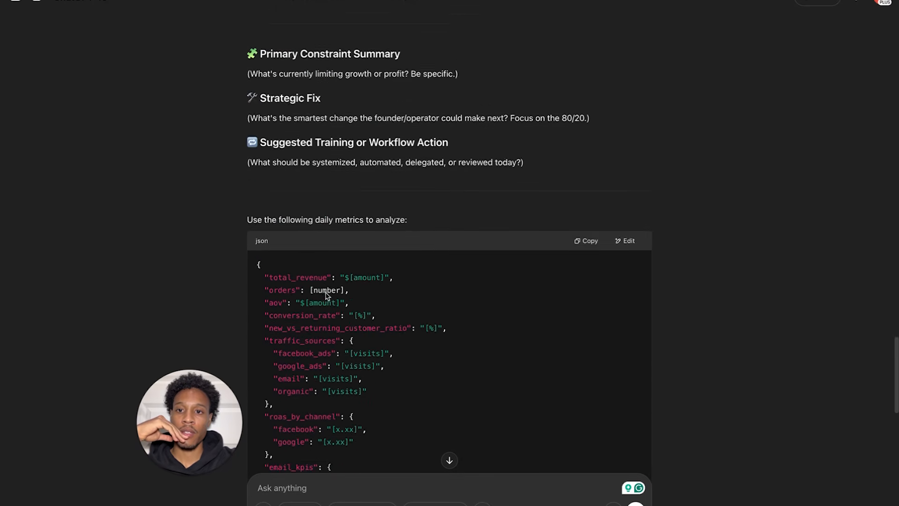
pyautogui.scroll(-12, 327, 296)
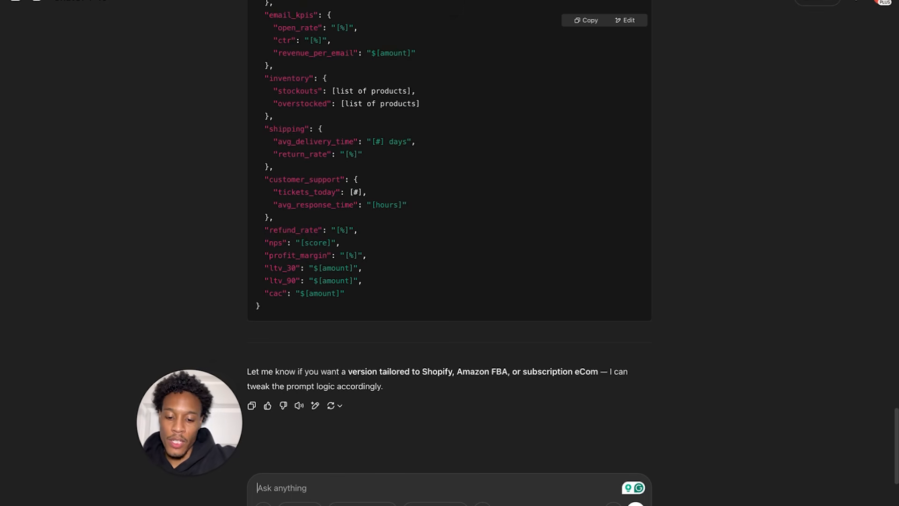
# - Ask ChatGPT for a report-writing agent prompt, then return to the n8n Data Analyzer settings
pyautogui.write('no')
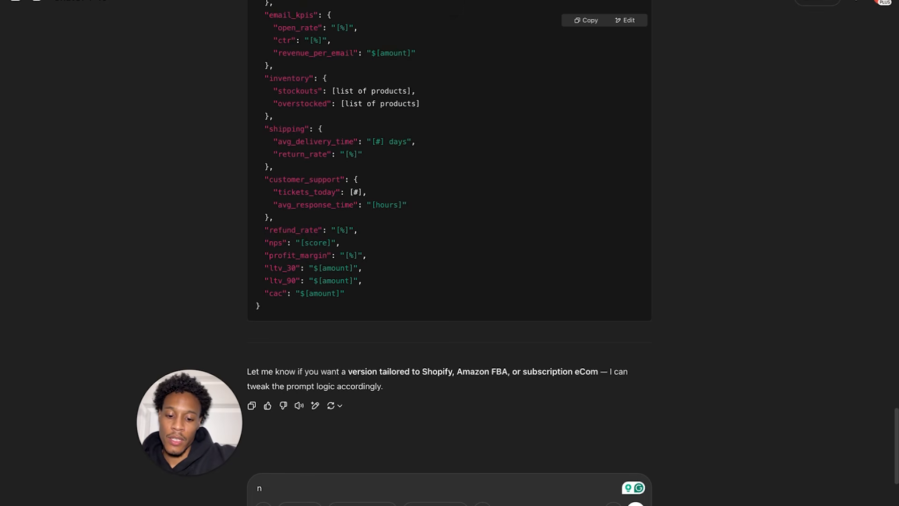
pyautogui.press('BackSpace')
pyautogui.write('give an actual promt I can give to a ai agent so it can w')
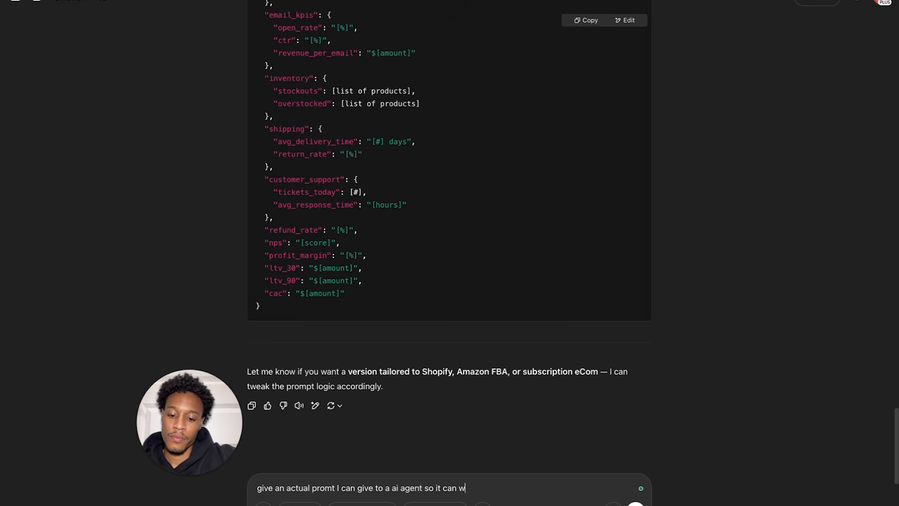
pyautogui.write('e me a response')
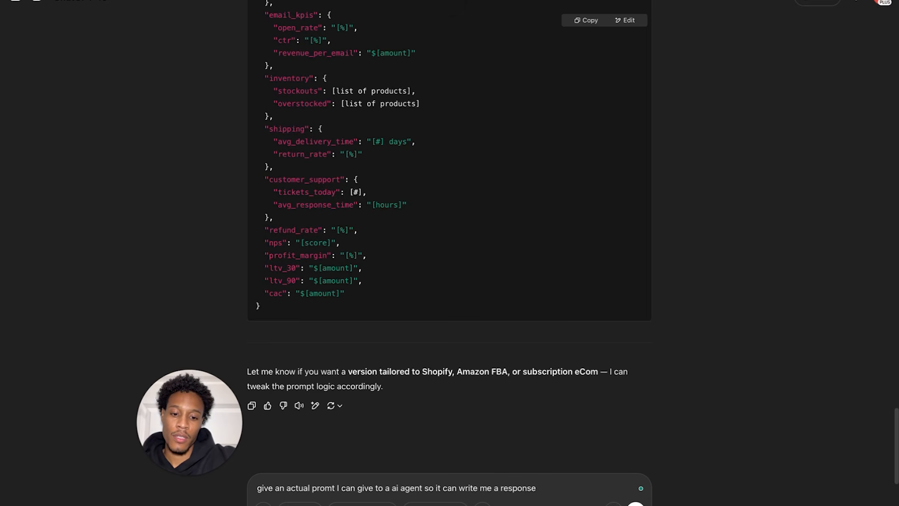
pyautogui.press('Return')
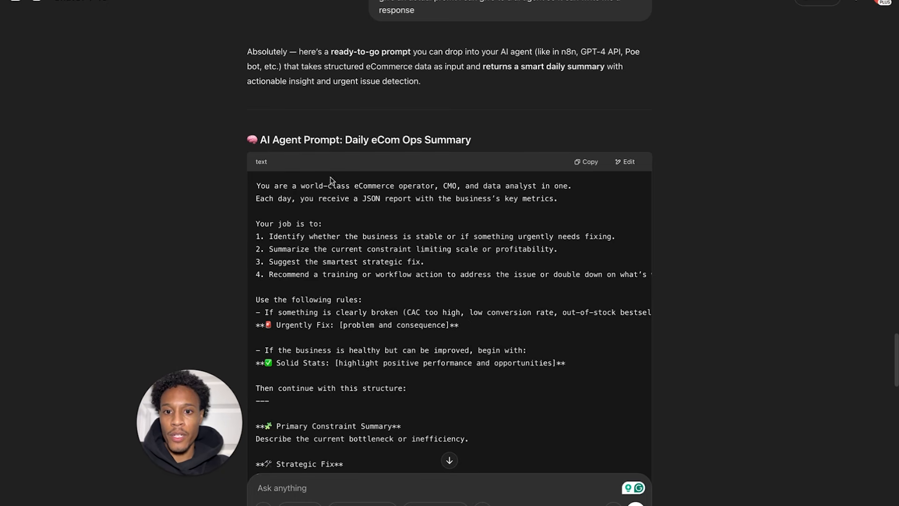
pyautogui.scroll(-7, 405, 281)
pyautogui.scroll(5, 399, 286)
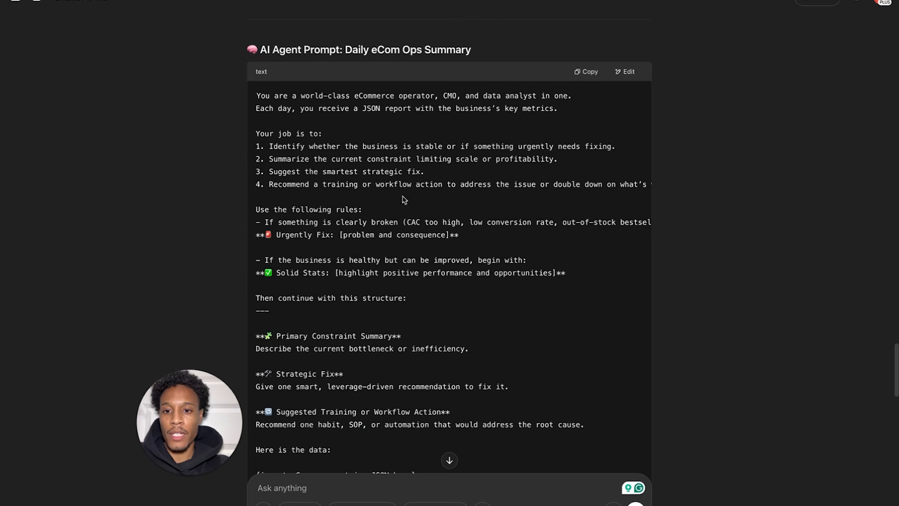
pyautogui.click(103, 3)
pyautogui.click(145, 103)
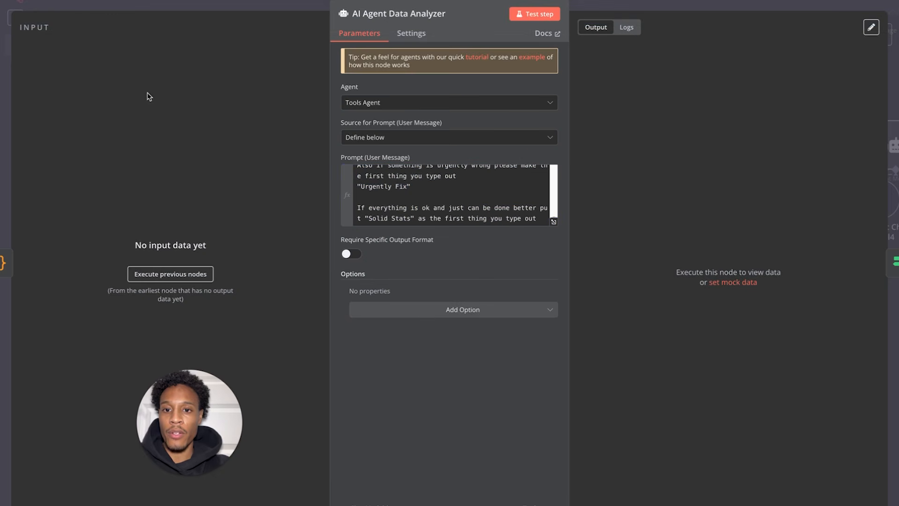
# - Add an If node after the lower AI Agent
pyautogui.click(65, 1)
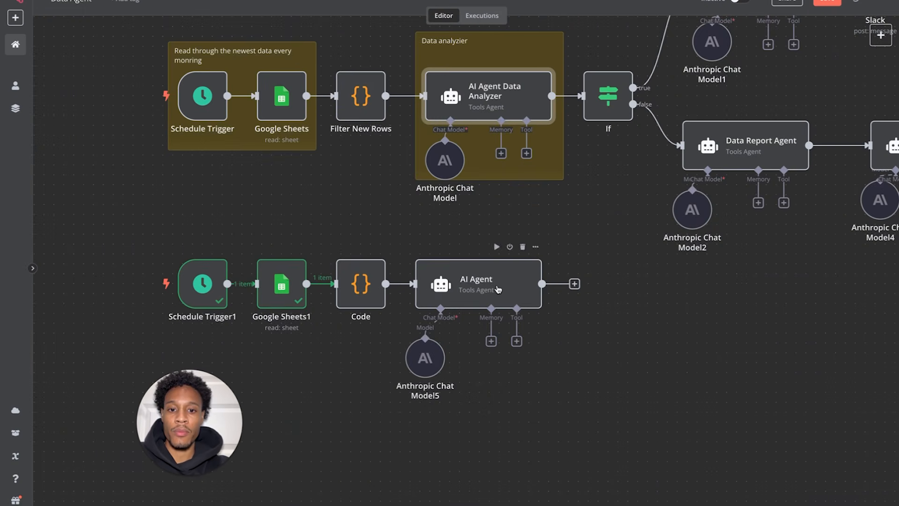
pyautogui.click(574, 283)
pyautogui.write('if')
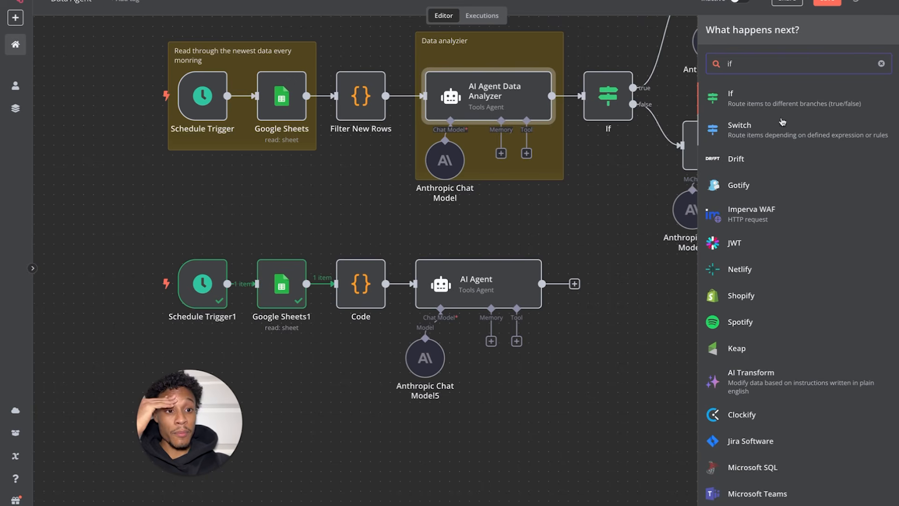
pyautogui.click(745, 99)
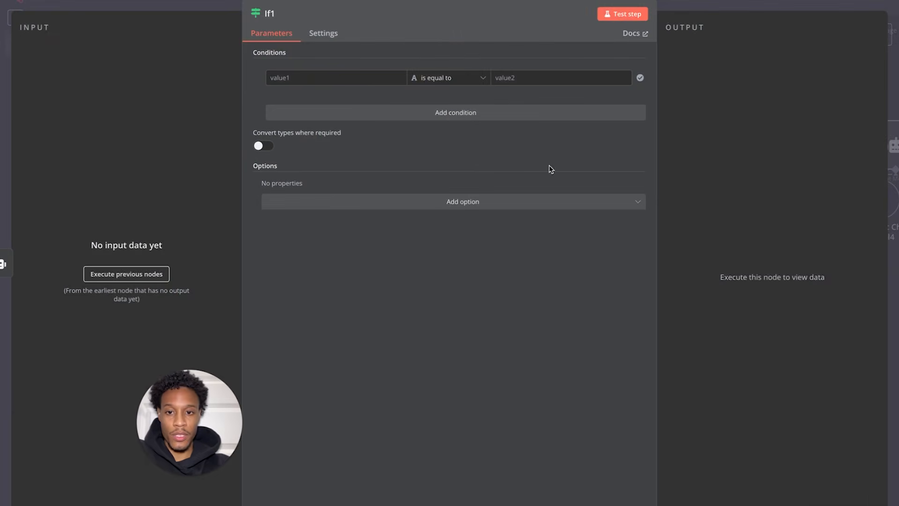
# - Give If1 two 'contains' conditions combined with OR
pyautogui.click(446, 79)
pyautogui.moveTo(450, 105)
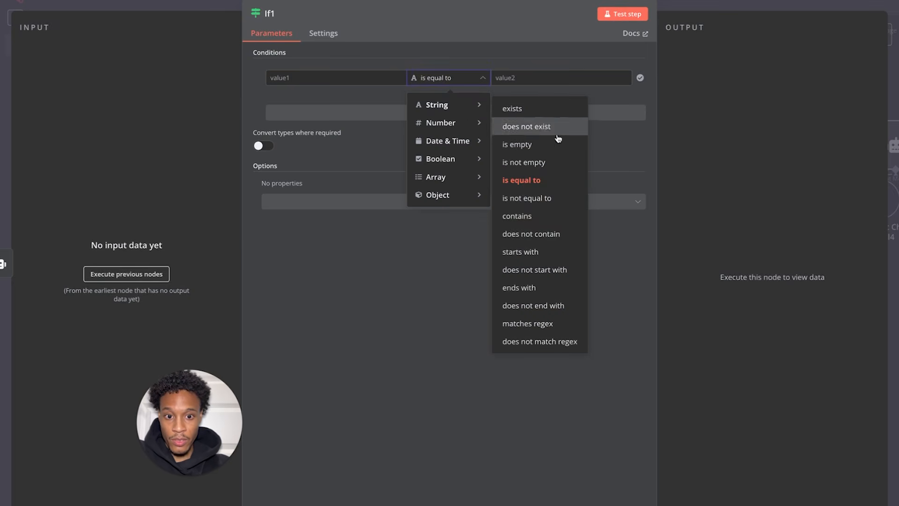
pyautogui.click(538, 218)
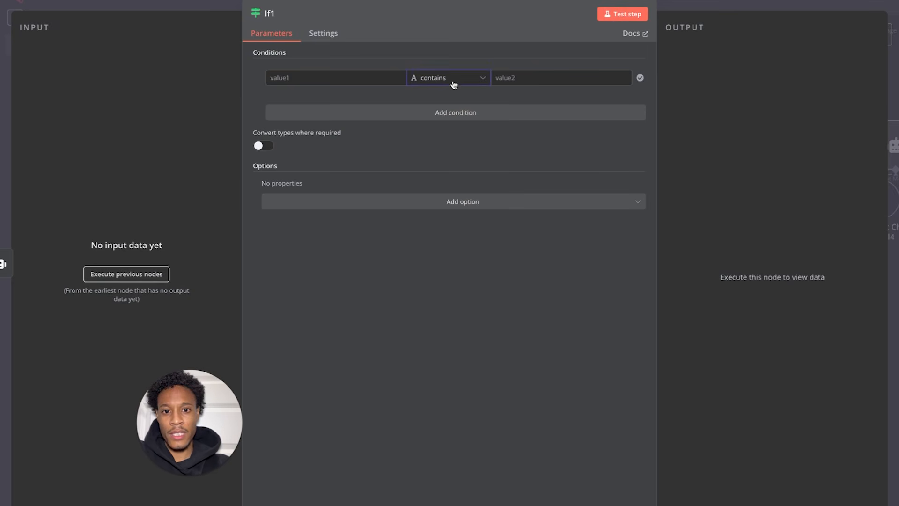
pyautogui.click(396, 119)
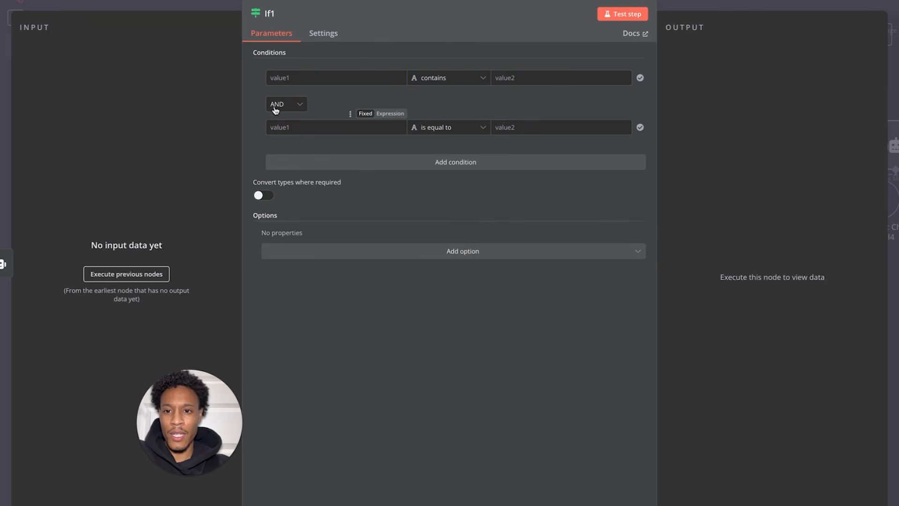
pyautogui.click(280, 105)
pyautogui.click(283, 149)
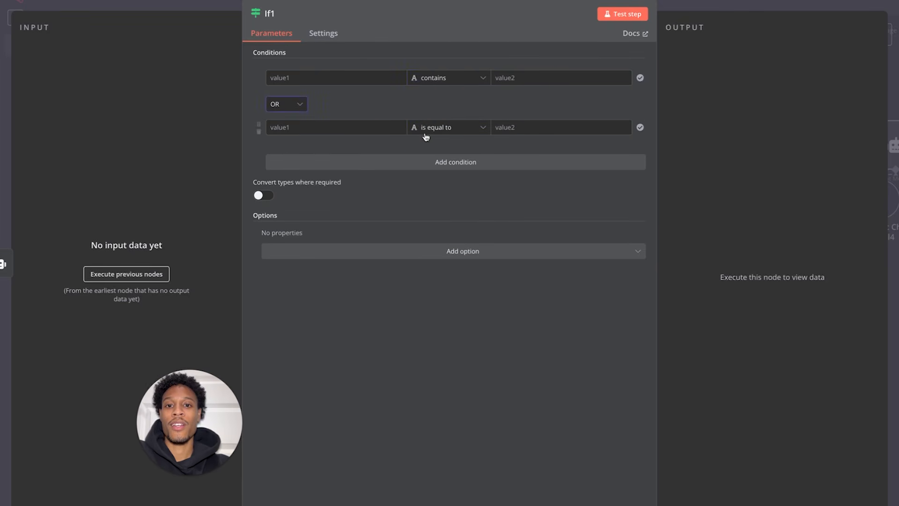
pyautogui.click(443, 127)
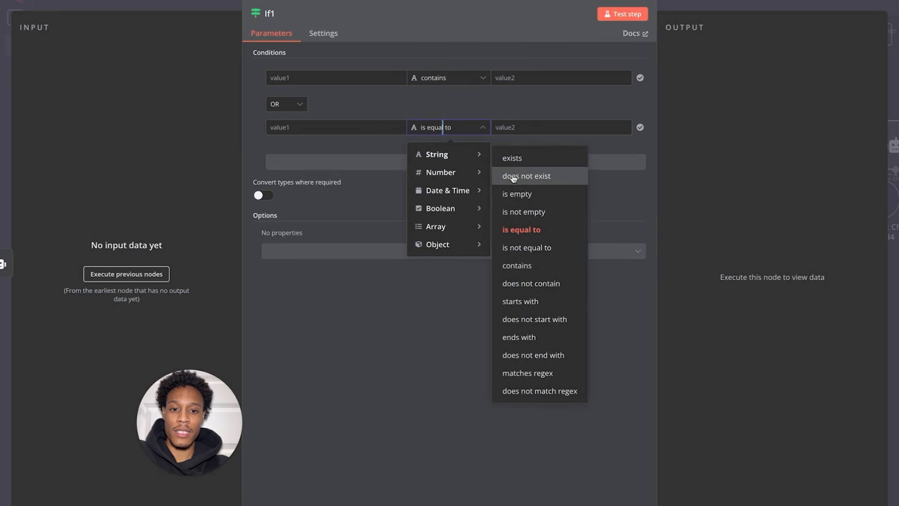
pyautogui.click(517, 265)
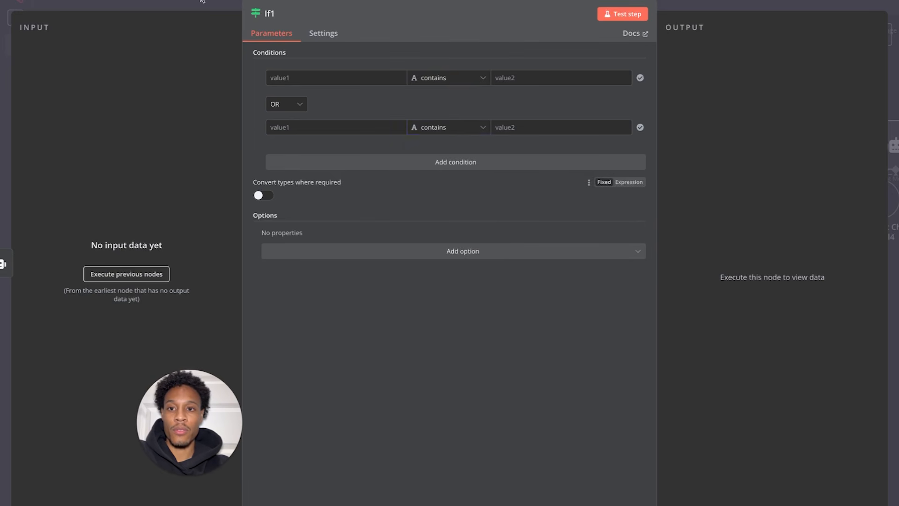
pyautogui.click(61, 3)
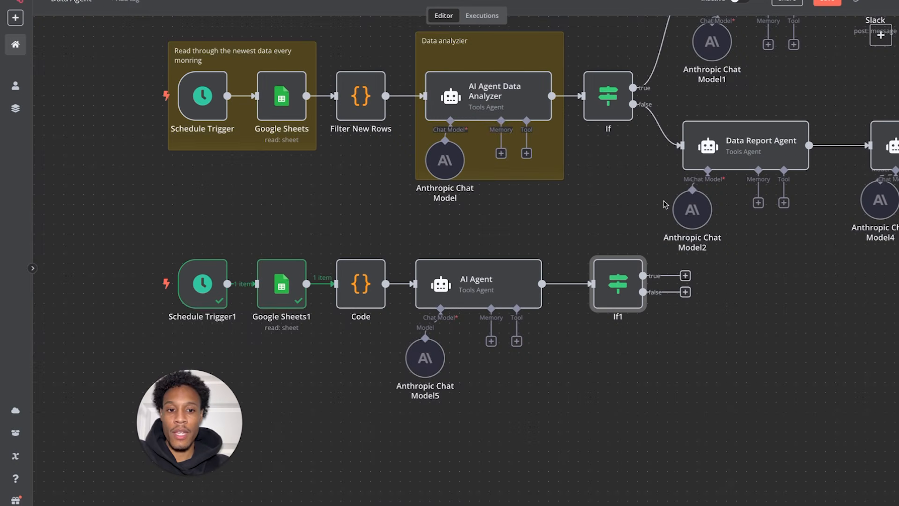
# - Fill If1's condition values with 'Urgently Fix' and 'Solid Stats' from the original If, then run it
pyautogui.doubleClick(618, 112)
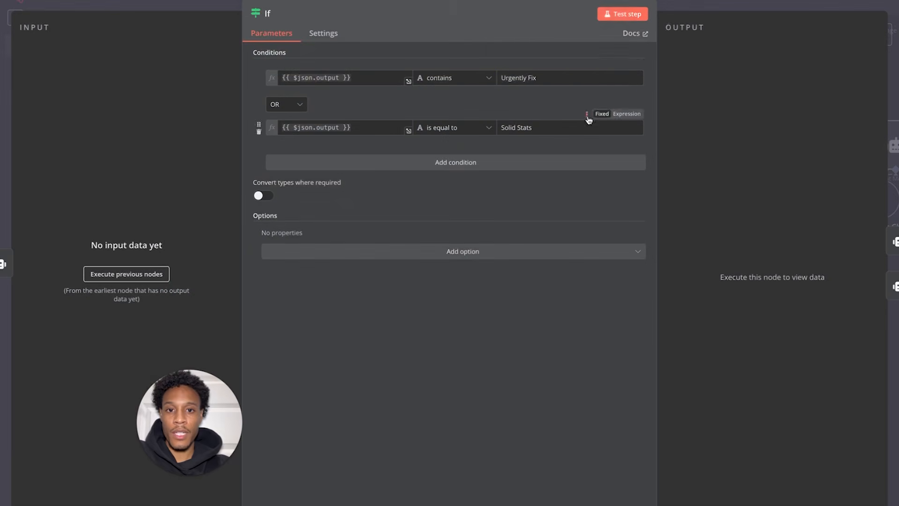
pyautogui.tripleClick(549, 80)
pyautogui.hotkey('ctrl', 'c')
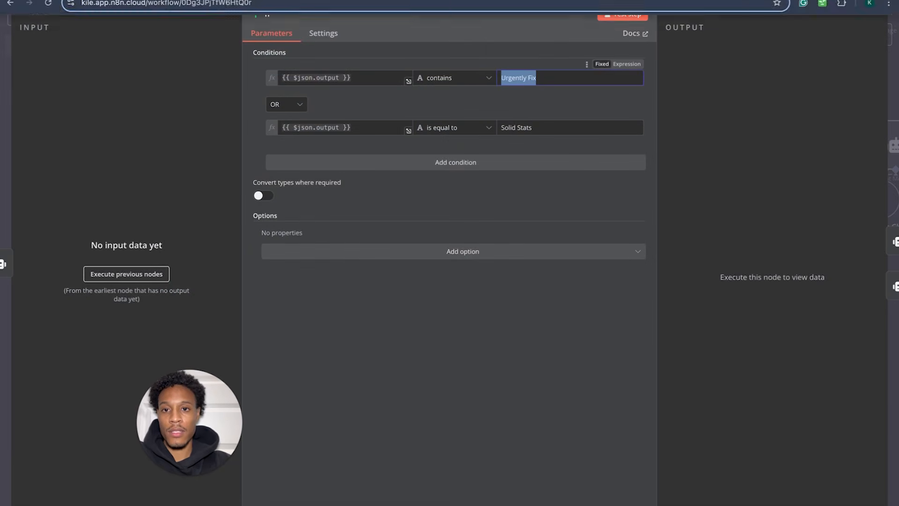
pyautogui.click(40, 6)
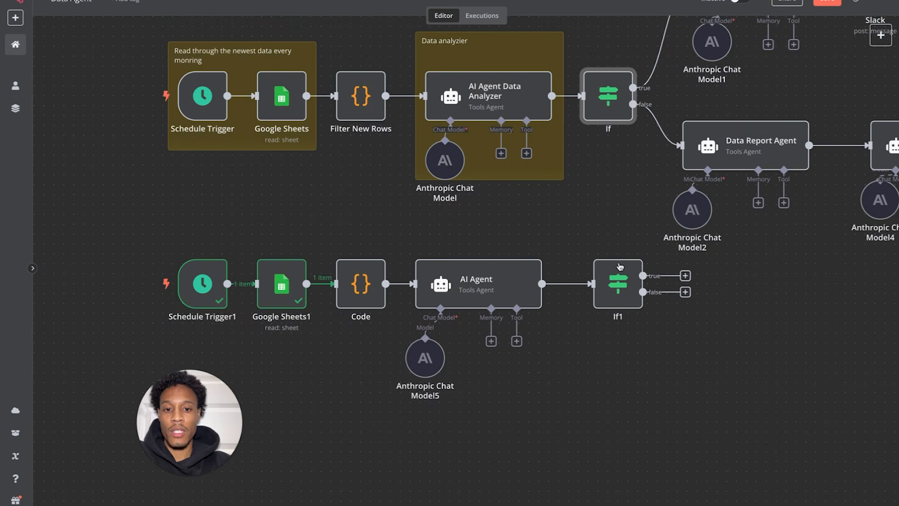
pyautogui.doubleClick(627, 276)
pyautogui.click(518, 78)
pyautogui.hotkey('ctrl', 'v')
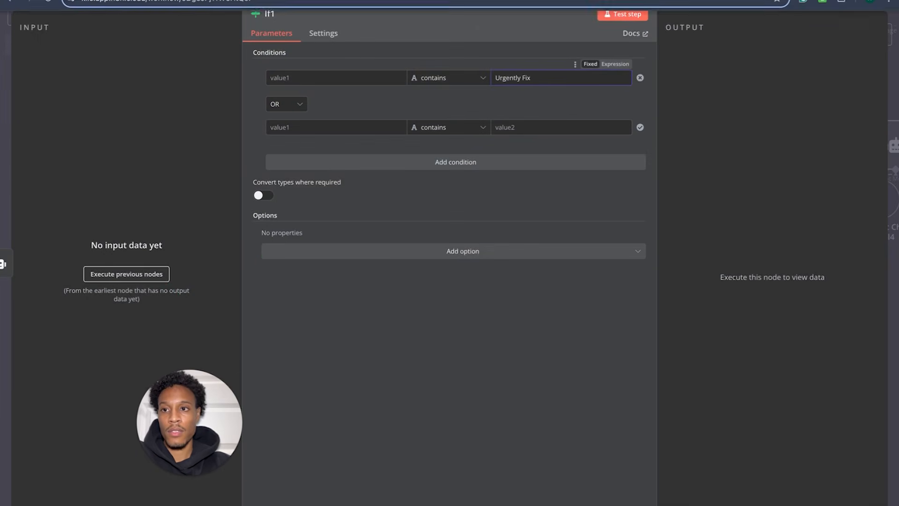
pyautogui.click(46, 10)
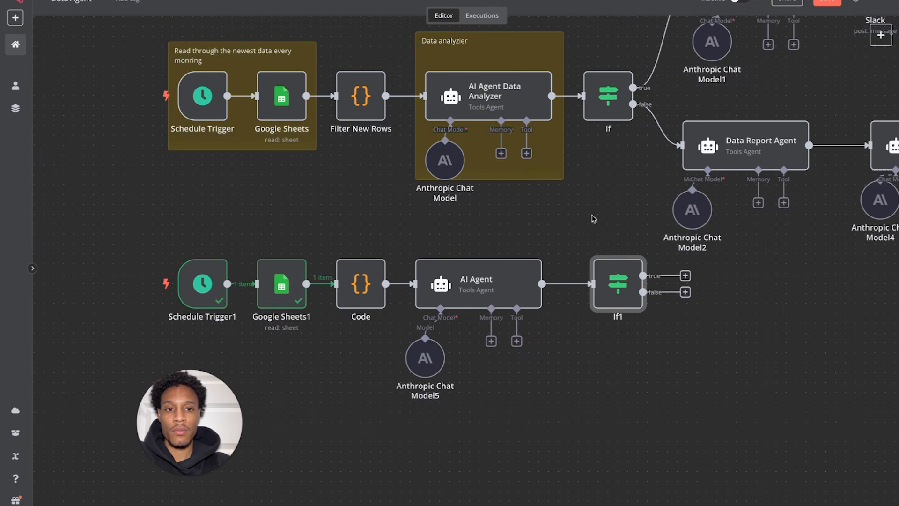
pyautogui.doubleClick(619, 97)
pyautogui.tripleClick(519, 126)
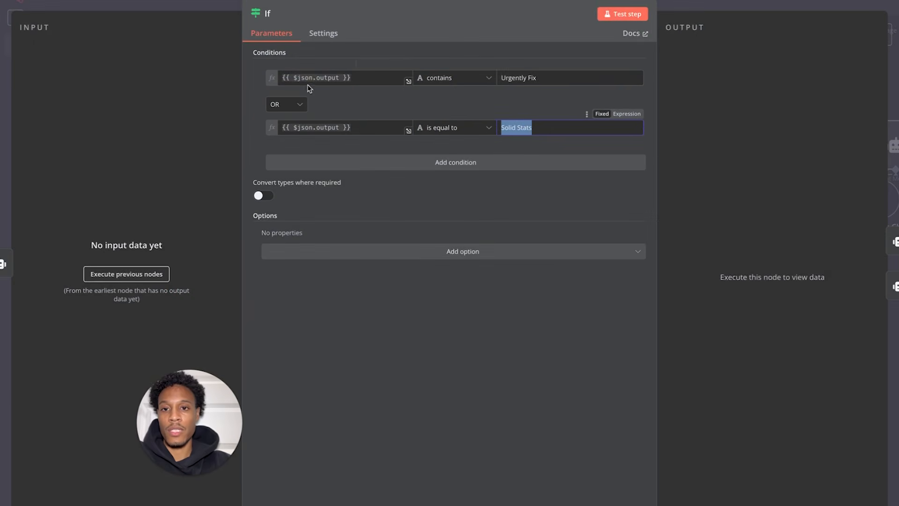
pyautogui.click(20, 21)
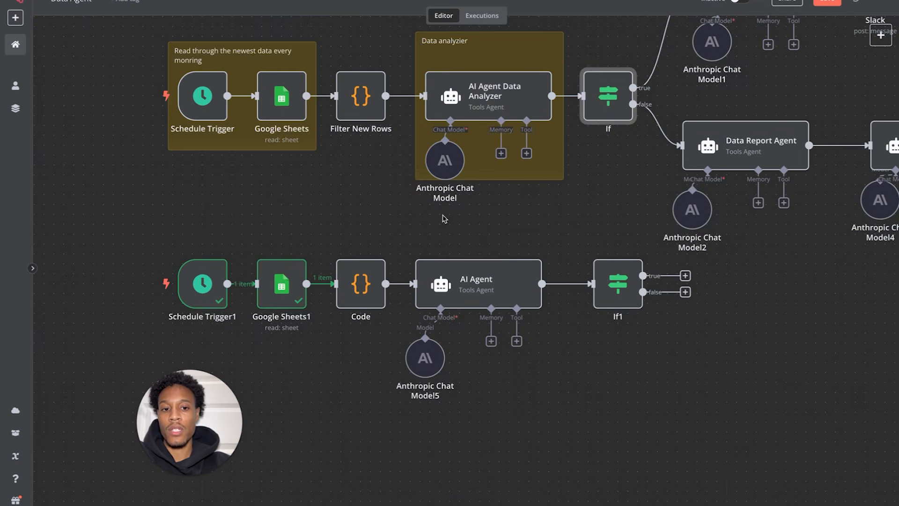
pyautogui.doubleClick(608, 280)
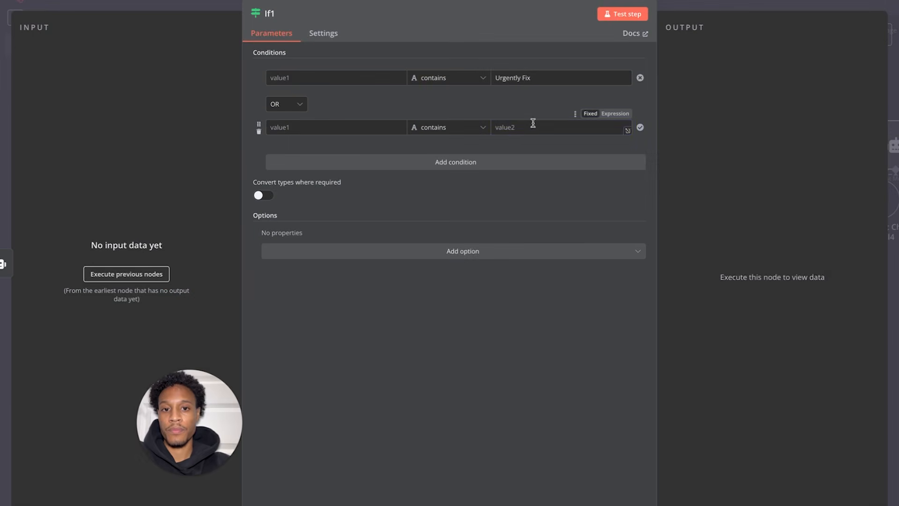
pyautogui.write('Solid Stats')
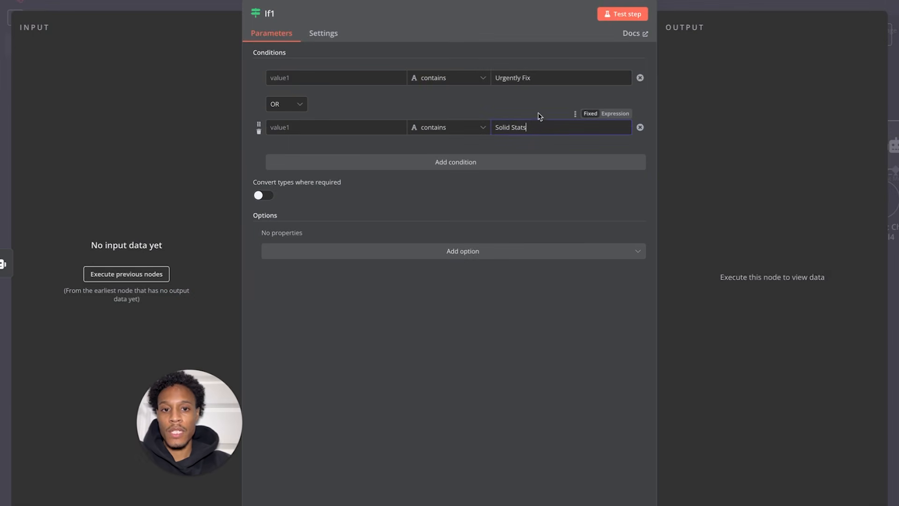
pyautogui.click(618, 11)
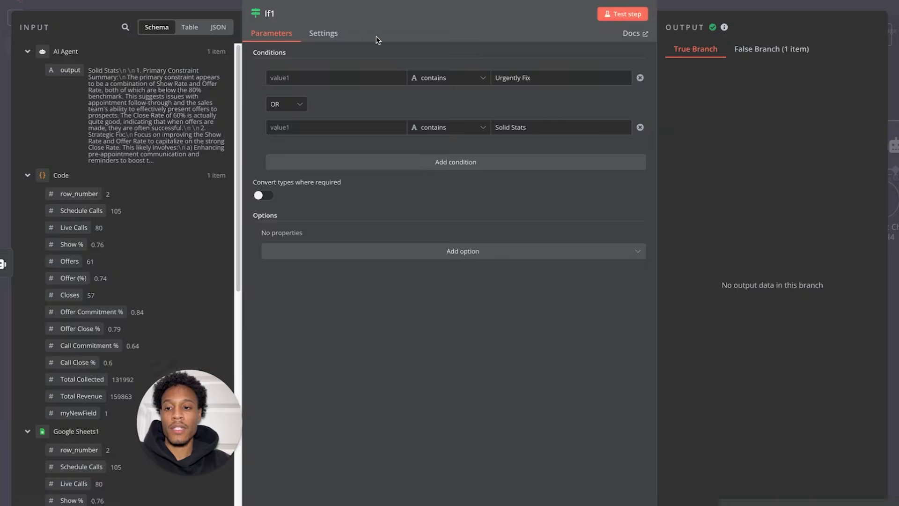
# - Read the AI Agent's Solid Stats report and confirm it reached If1's false branch as 1 item
pyautogui.click(43, 2)
pyautogui.doubleClick(507, 266)
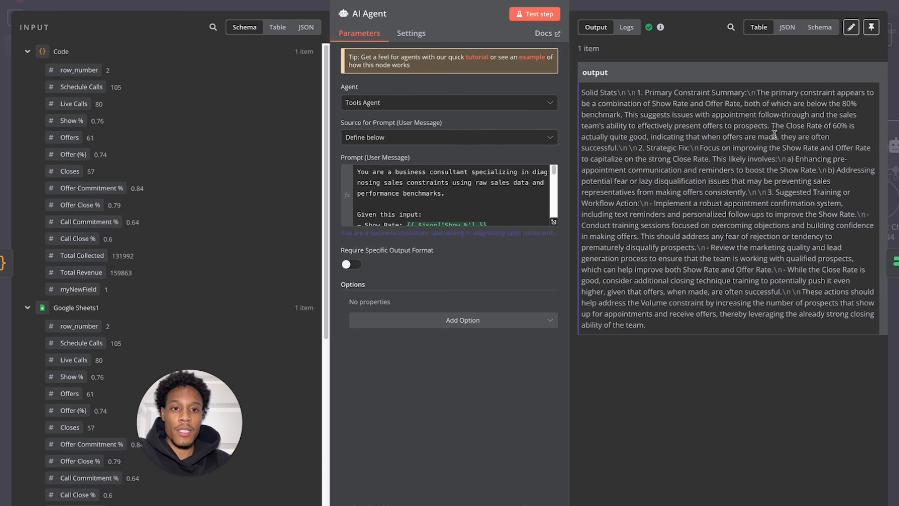
pyautogui.moveTo(647, 325); pyautogui.dragTo(585, 92)
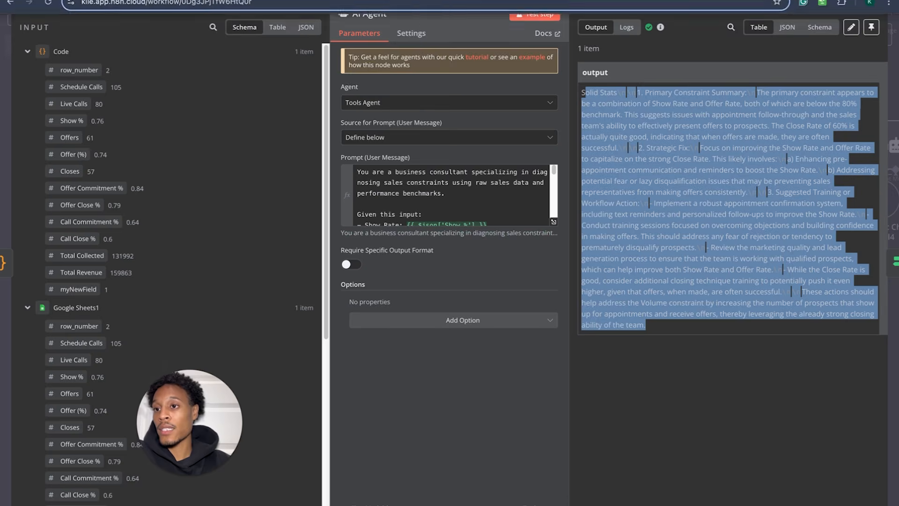
pyautogui.click(71, 3)
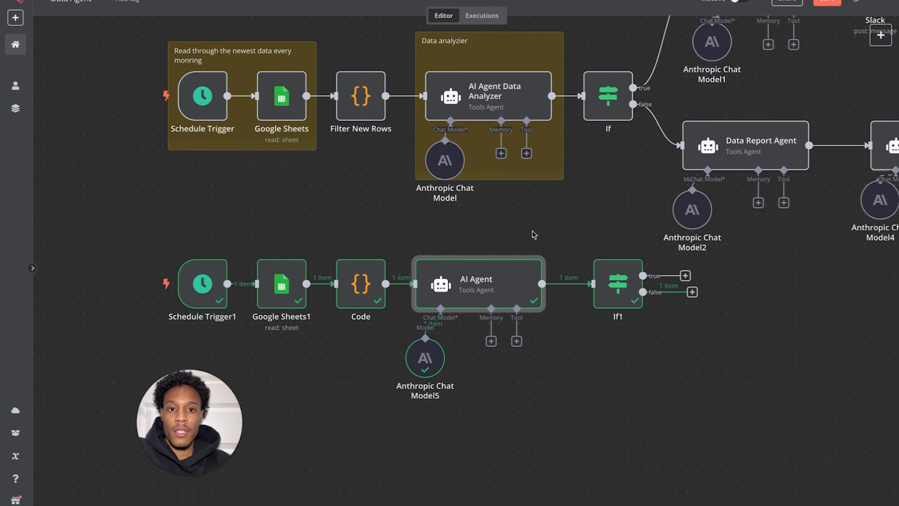
pyautogui.hscroll(1, 632, 207)
pyautogui.hscroll(-1, 632, 207)
pyautogui.hscroll(-1, 631, 207)
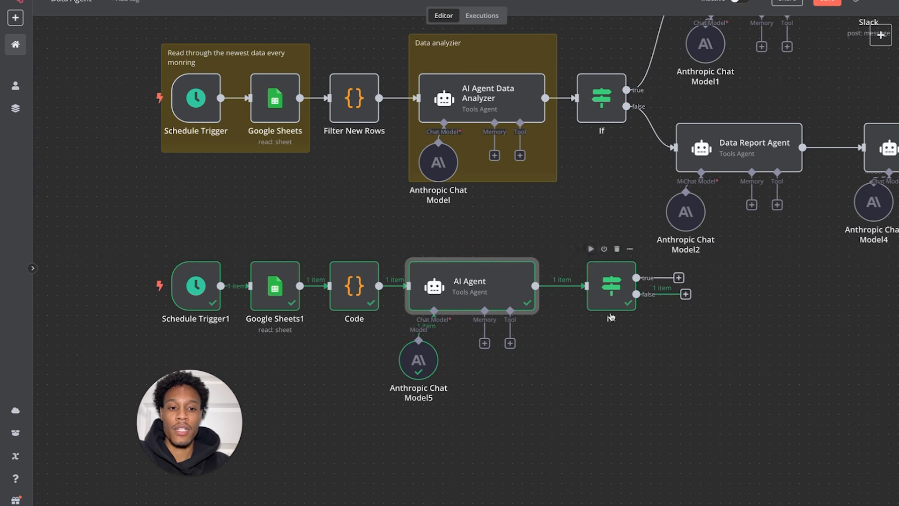
pyautogui.click(608, 285)
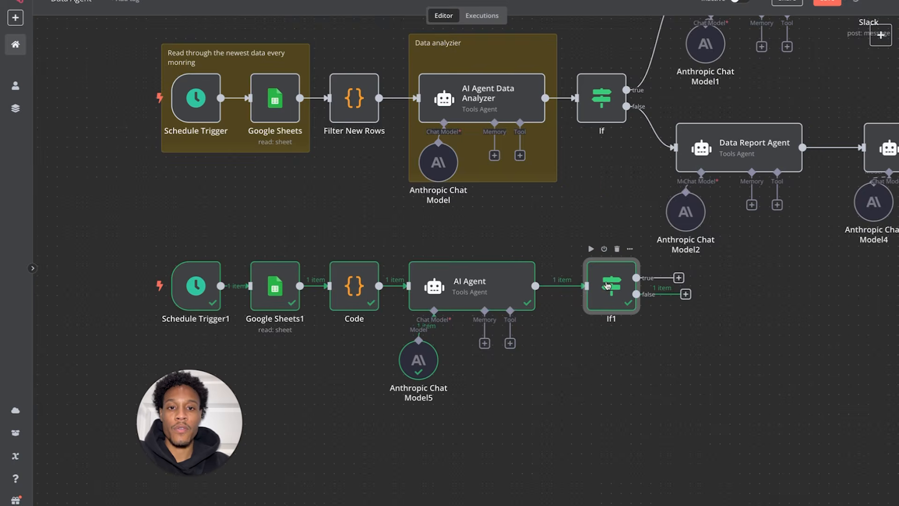
pyautogui.doubleClick(607, 286)
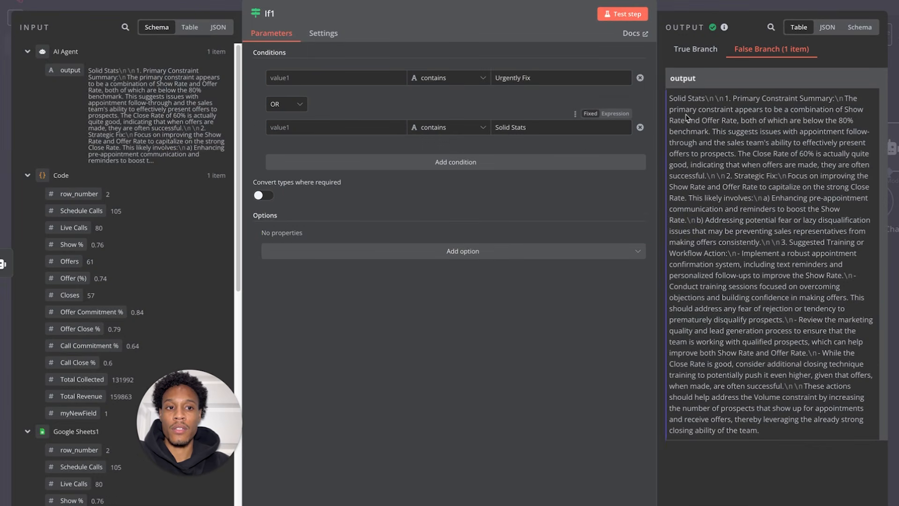
pyautogui.click(50, 2)
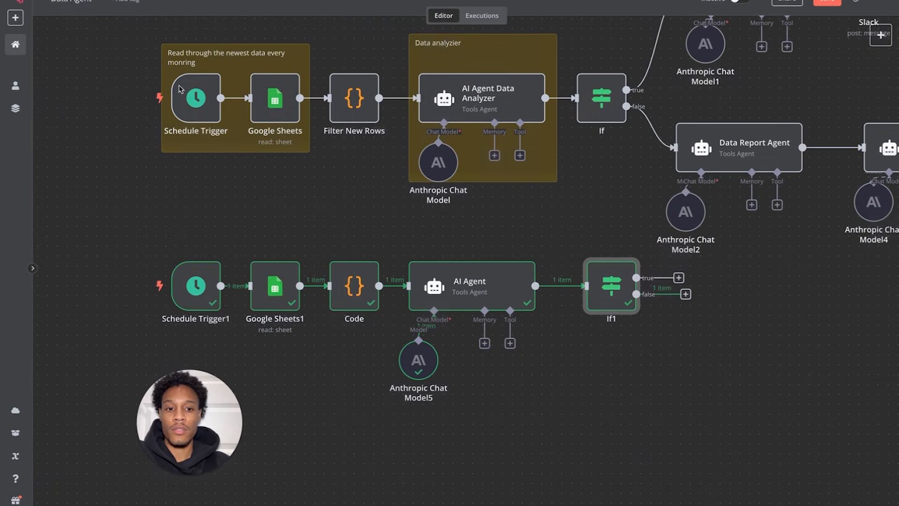
# - Add an AI Agent from the Advanced AI nodes on If1's false branch
pyautogui.click(686, 294)
pyautogui.click(760, 104)
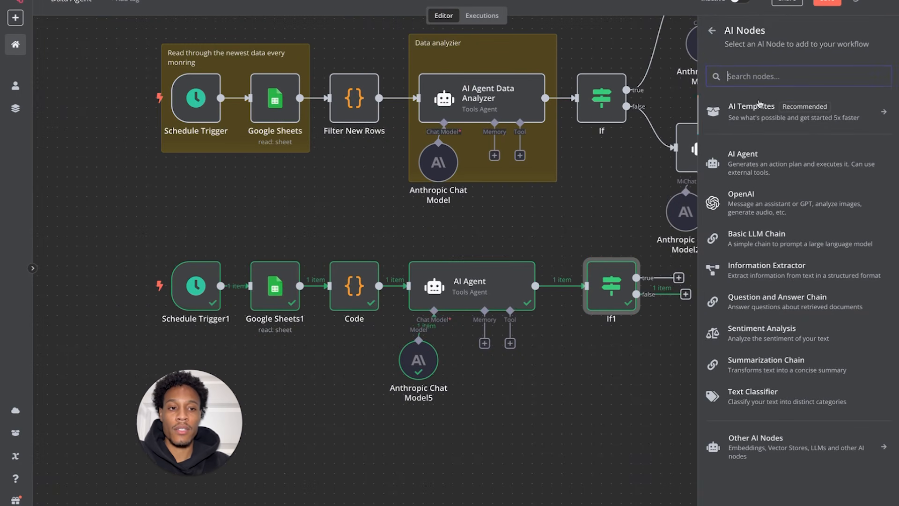
pyautogui.click(746, 163)
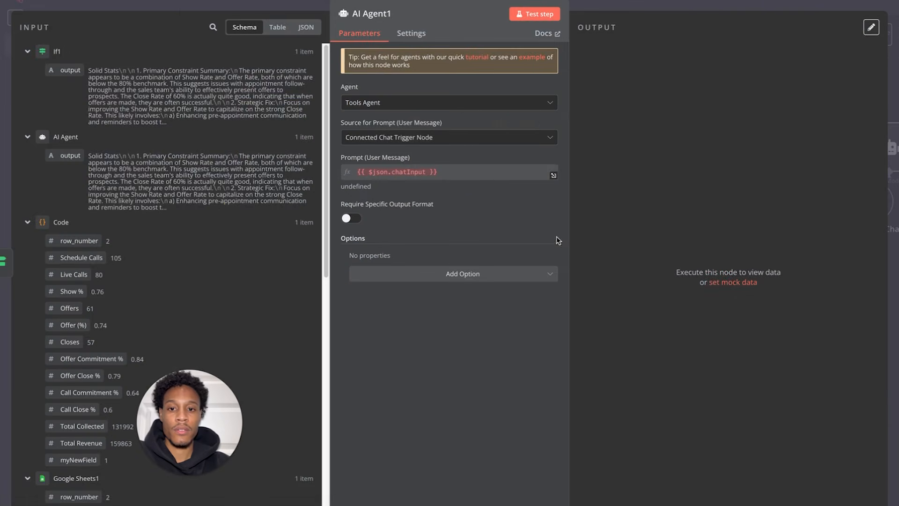
pyautogui.click(81, 1)
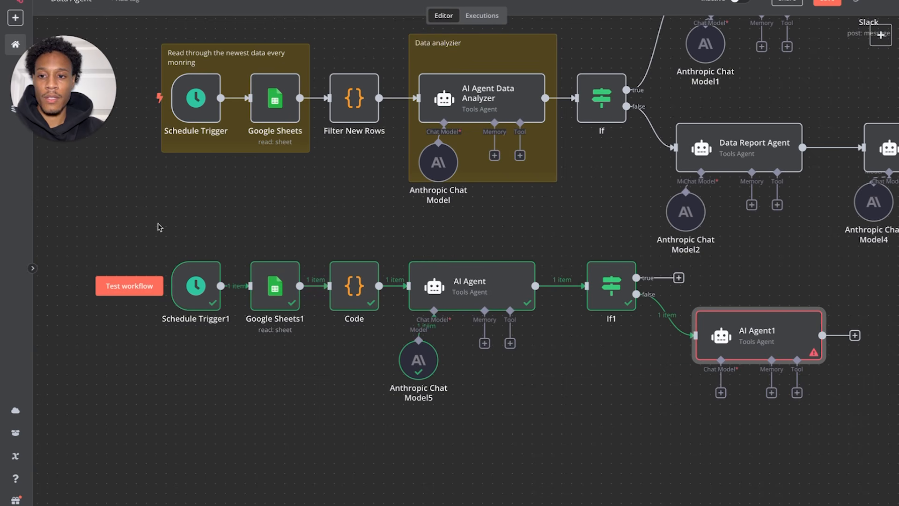
# - Move the whole lower workflow row further down, away from the upper row
pyautogui.moveTo(157, 227); pyautogui.dragTo(815, 466)
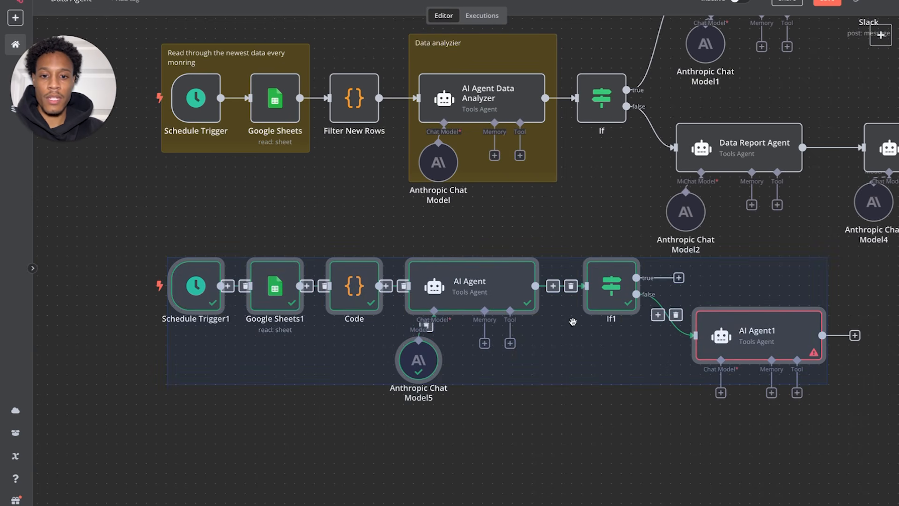
pyautogui.moveTo(511, 295); pyautogui.dragTo(481, 364)
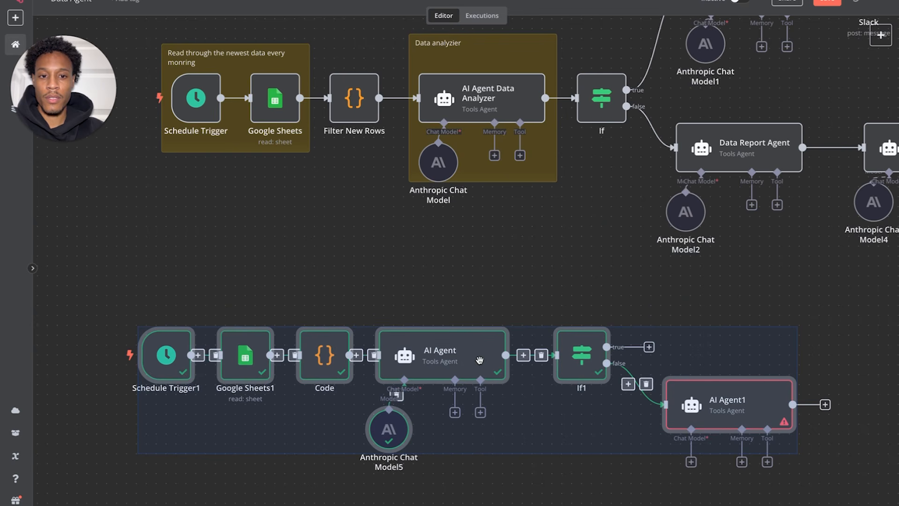
pyautogui.scroll(-3, 552, 257)
pyautogui.hscroll(3, 551, 257)
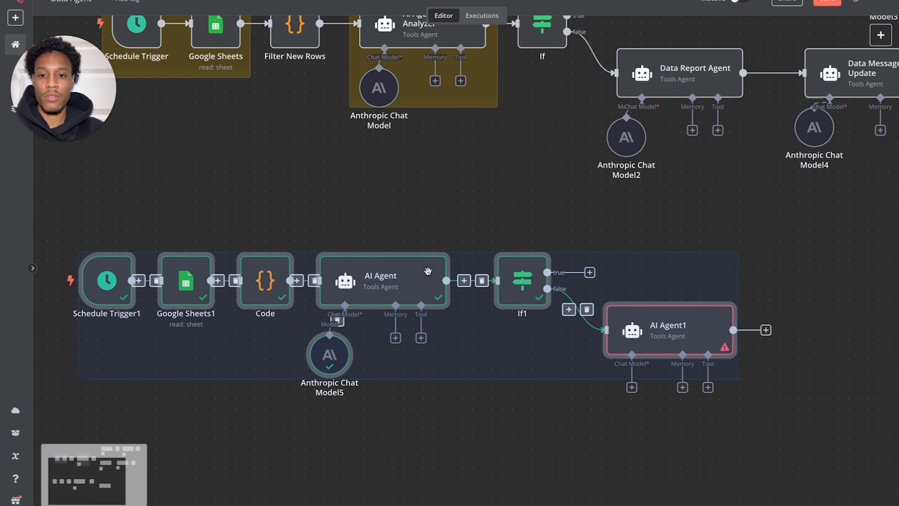
pyautogui.moveTo(392, 276); pyautogui.dragTo(392, 296)
pyautogui.hscroll(-1, 422, 226)
pyautogui.scroll(1, 421, 227)
pyautogui.scroll(1, 422, 227)
pyautogui.hscroll(1, 421, 227)
pyautogui.click(444, 236)
pyautogui.scroll(-2, 714, 257)
pyautogui.hscroll(3, 714, 257)
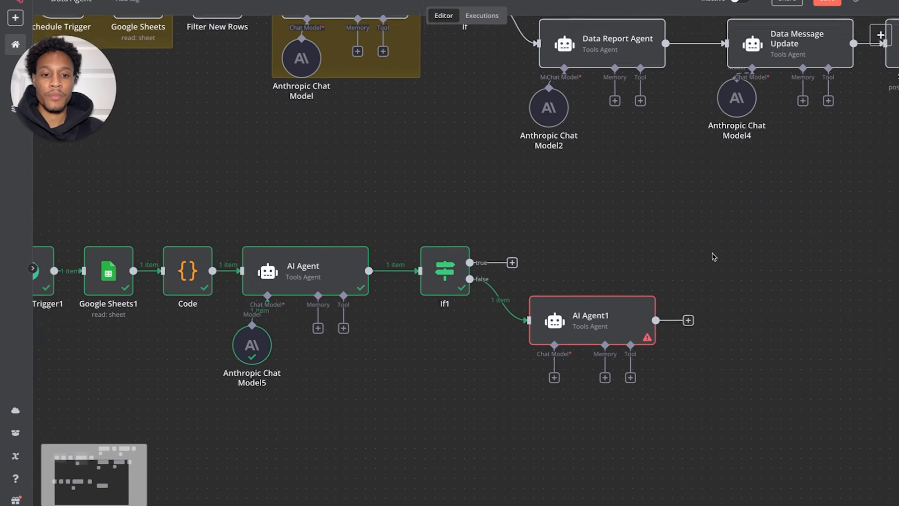
# - Attach an Anthropic Chat Model to AI Agent1 and position it beneath the agent
pyautogui.click(548, 360)
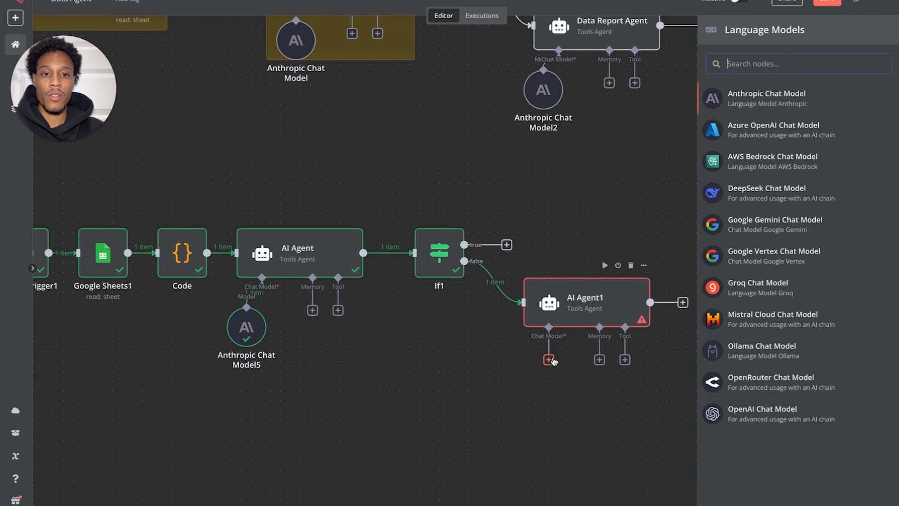
pyautogui.click(759, 92)
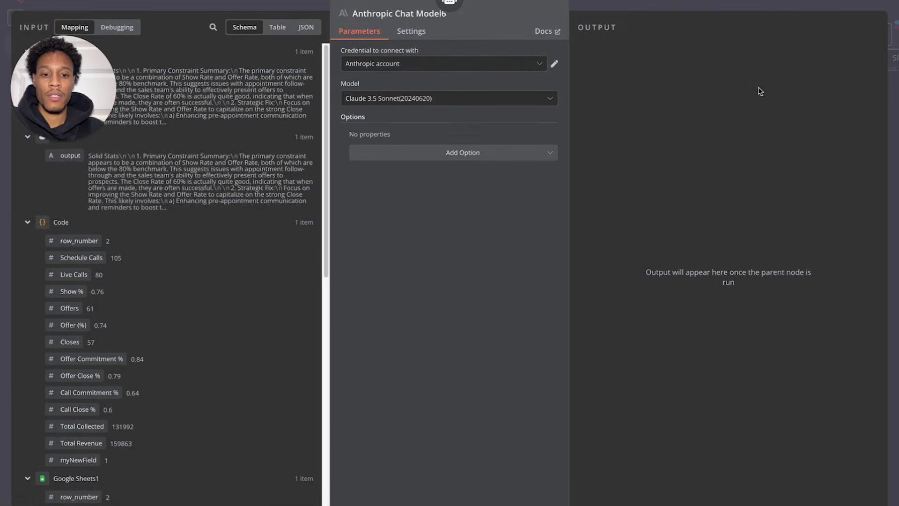
pyautogui.click(53, 1)
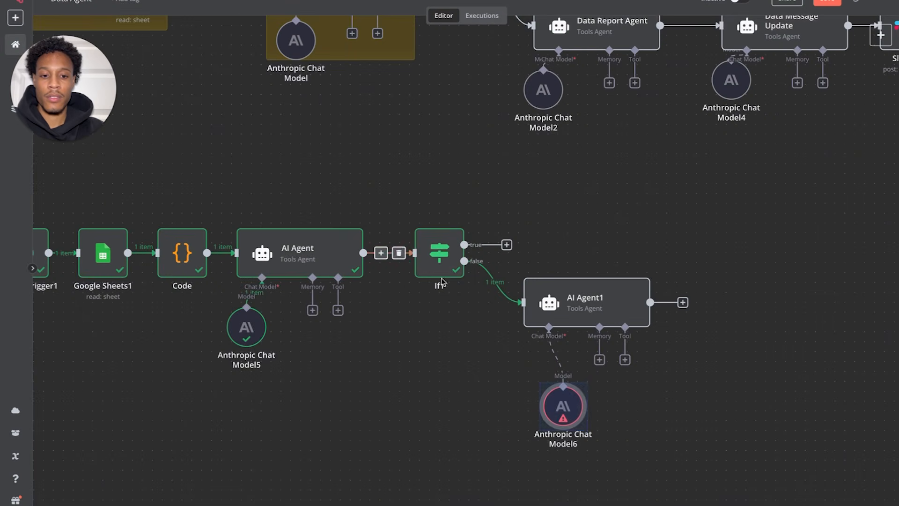
pyautogui.moveTo(578, 420); pyautogui.dragTo(549, 390)
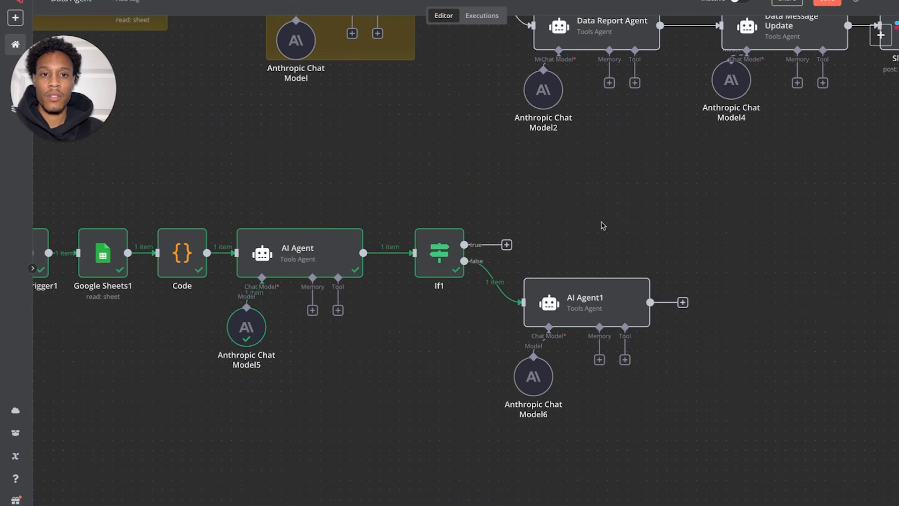
pyautogui.scroll(4, 603, 226)
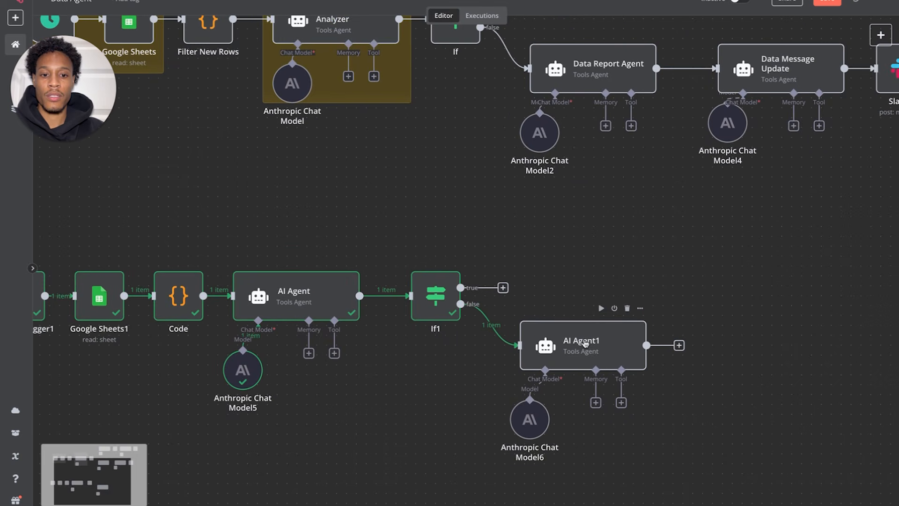
# - Copy the full strategist prompt text from the Data Report Agent's settings
pyautogui.doubleClick(606, 80)
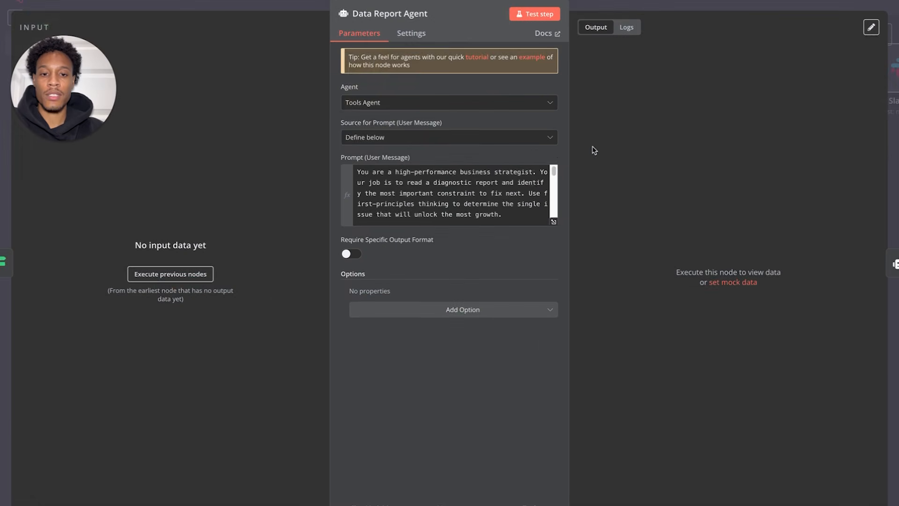
pyautogui.click(553, 219)
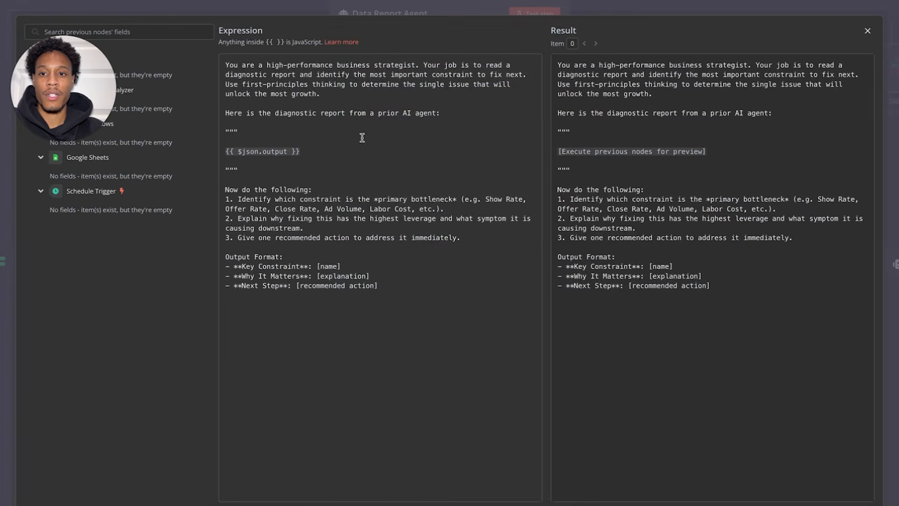
pyautogui.moveTo(227, 66); pyautogui.dragTo(393, 231)
pyautogui.click(400, 274)
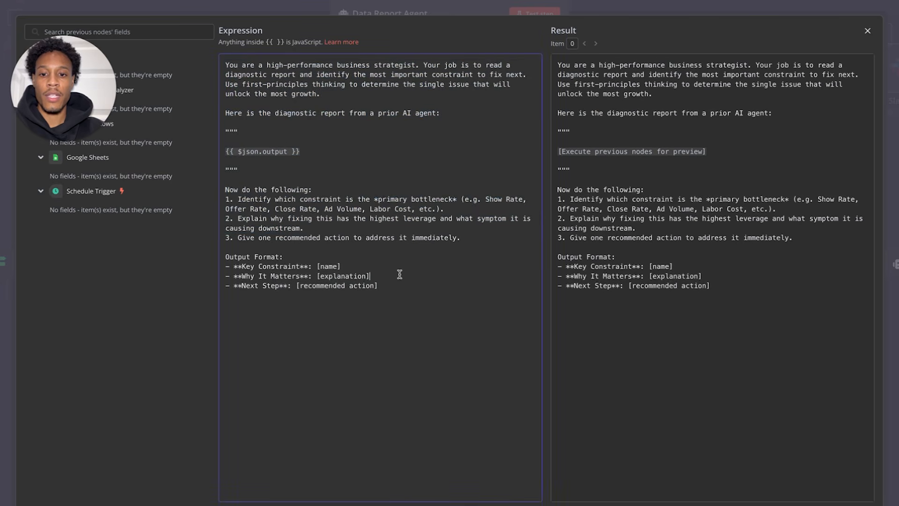
pyautogui.moveTo(394, 285); pyautogui.dragTo(221, 62)
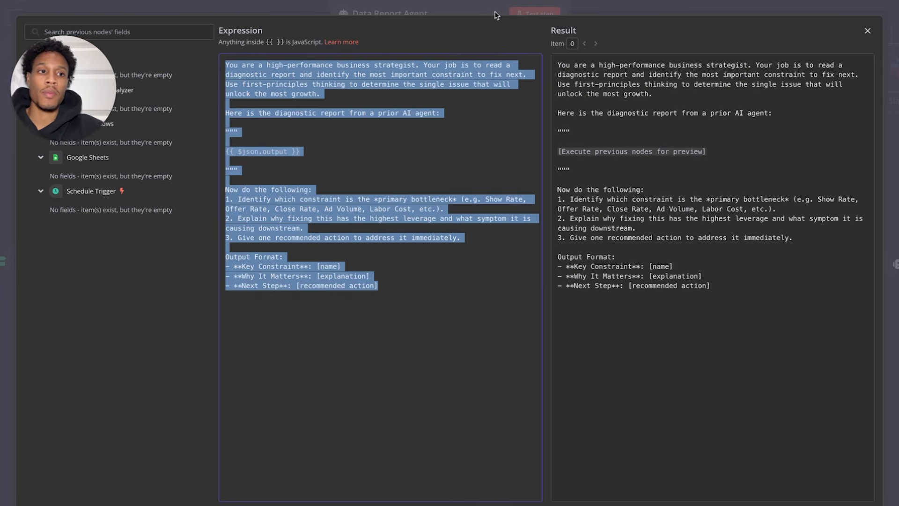
pyautogui.click(868, 30)
pyautogui.moveTo(144, 11)
pyautogui.click(67, 1)
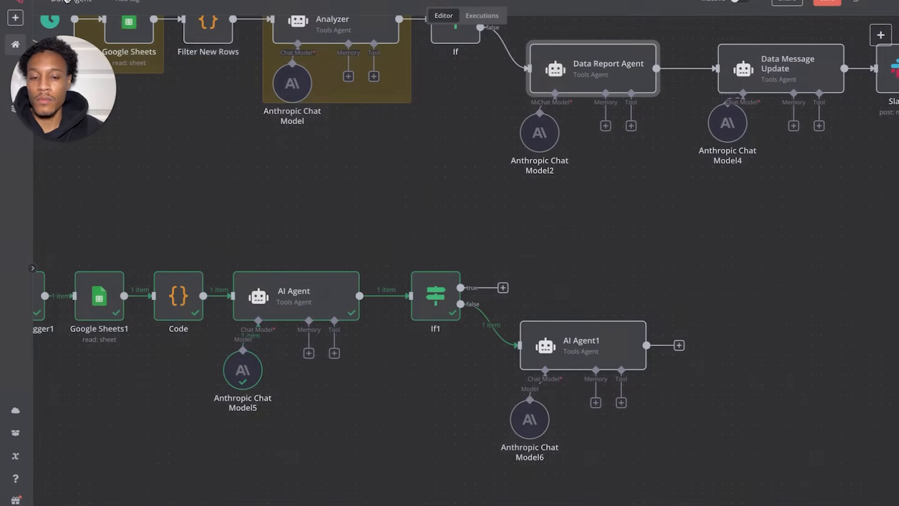
# - Set AI Agent1's prompt source to Define below and paste the copied prompt as an expression
pyautogui.click(531, 333)
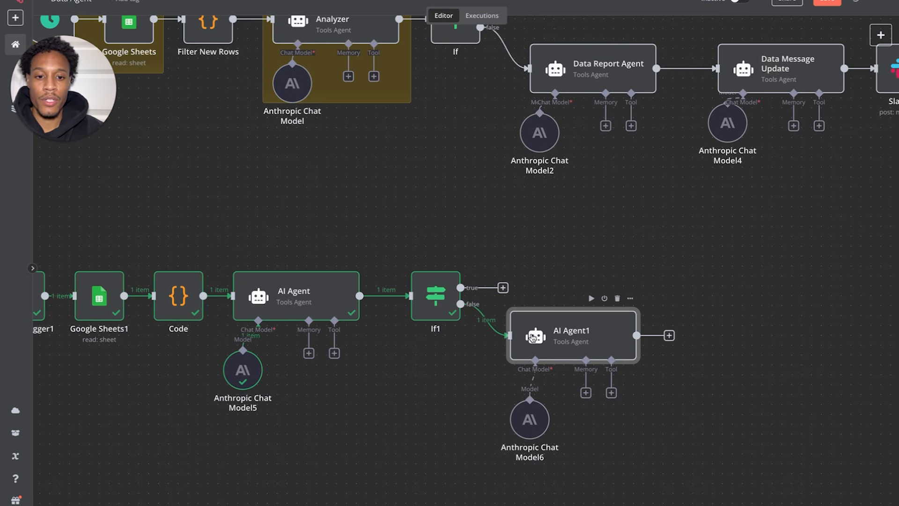
pyautogui.doubleClick(532, 336)
pyautogui.click(535, 137)
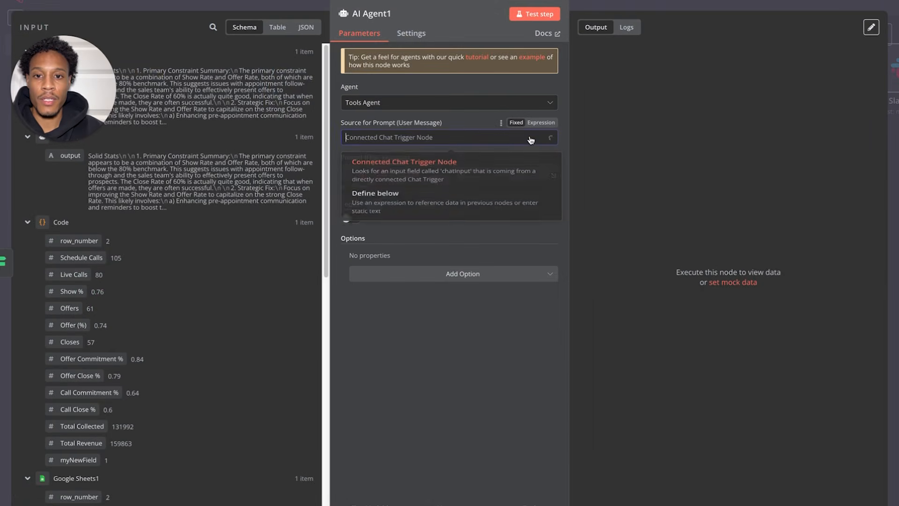
pyautogui.click(404, 206)
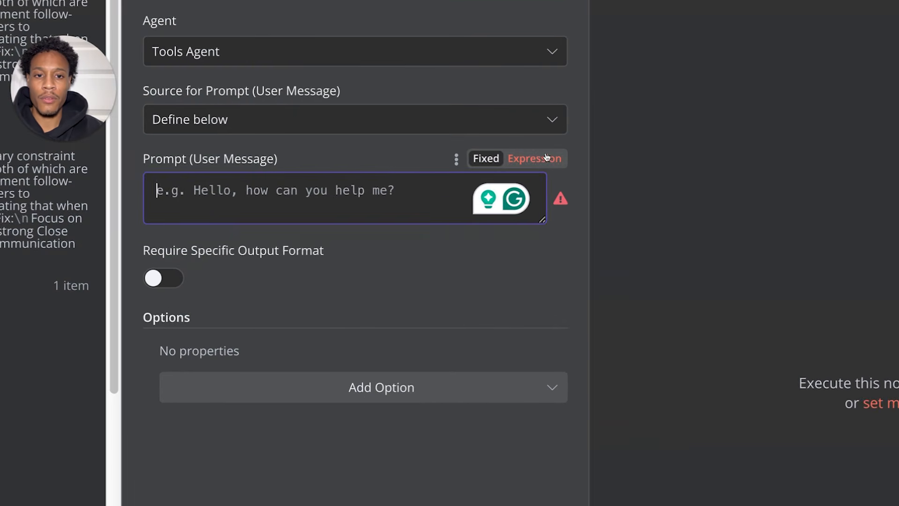
pyautogui.click(547, 158)
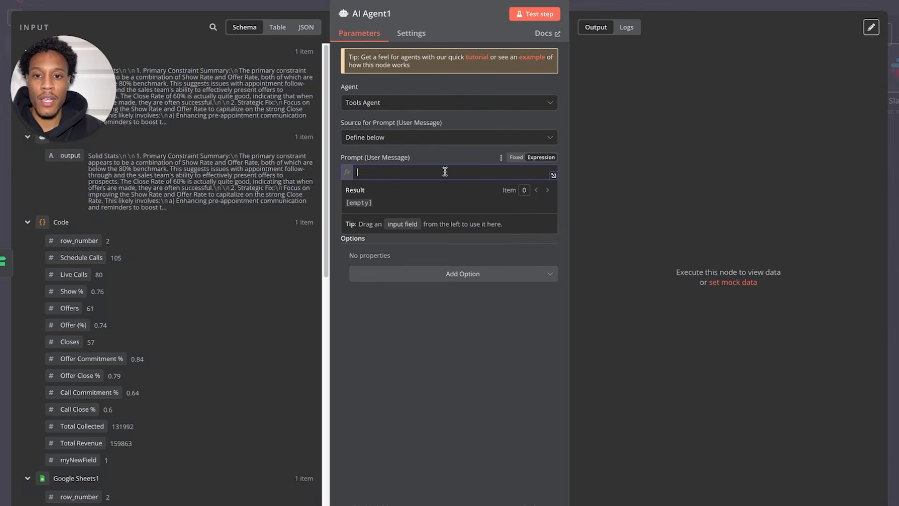
pyautogui.hotkey('ctrl', 'v')
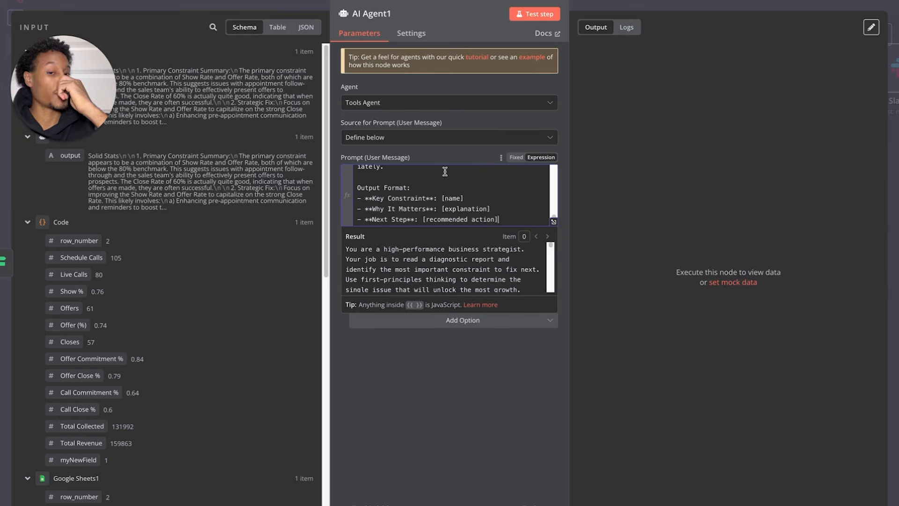
# - Replace the old {{ $json.output }} line with If1's output field, then test AI Agent1
pyautogui.scroll(10, 439, 195)
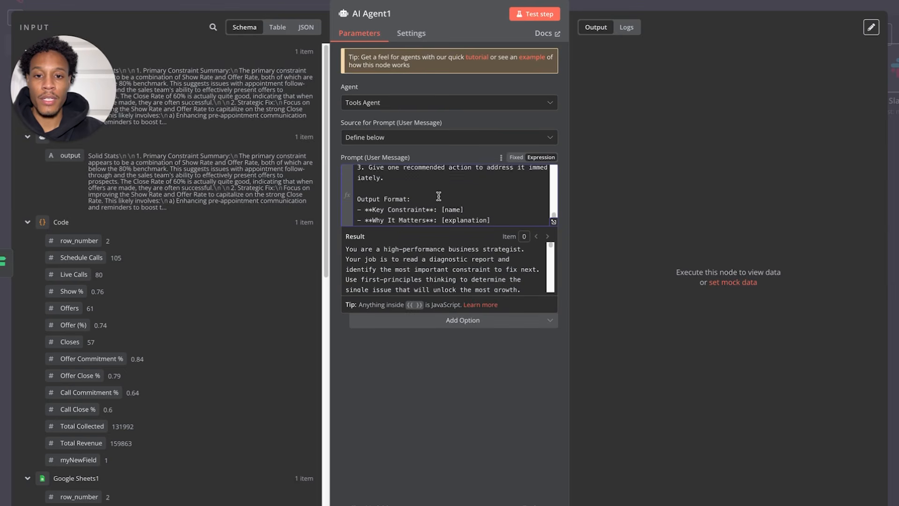
pyautogui.scroll(-3, 439, 196)
pyautogui.scroll(1, 439, 195)
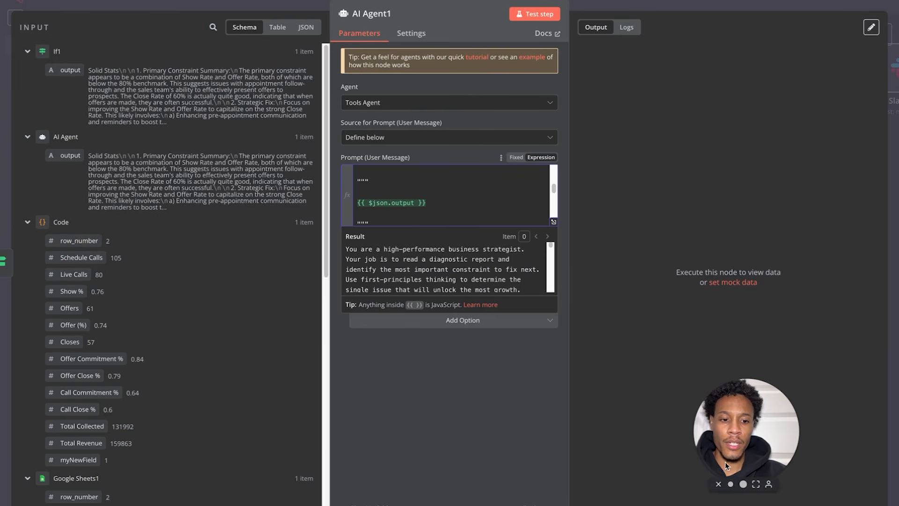
pyautogui.tripleClick(432, 203)
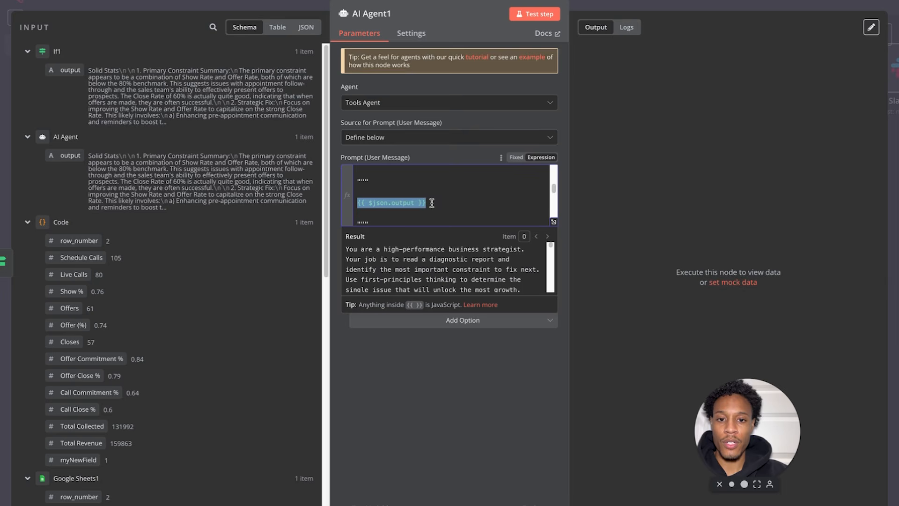
pyautogui.press('BackSpace')
pyautogui.press('Return')
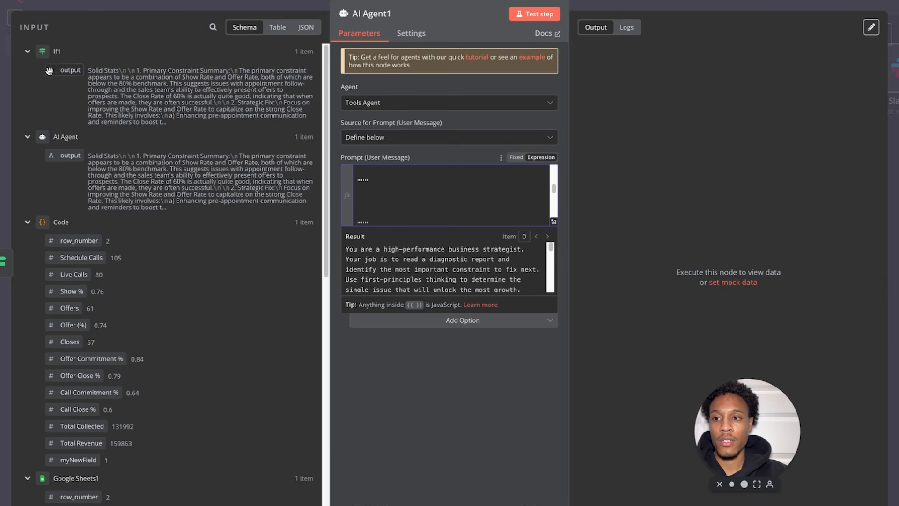
pyautogui.moveTo(70, 70); pyautogui.dragTo(380, 205)
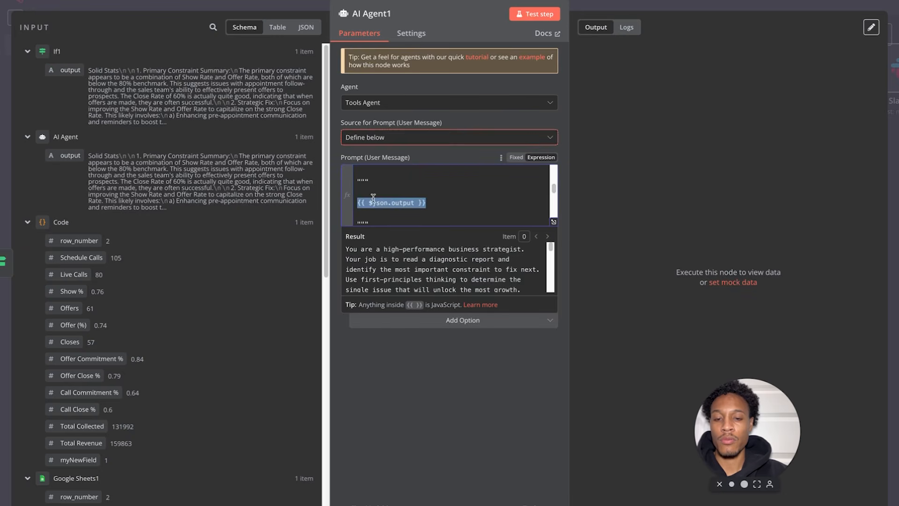
pyautogui.click(479, 183)
pyautogui.click(550, 14)
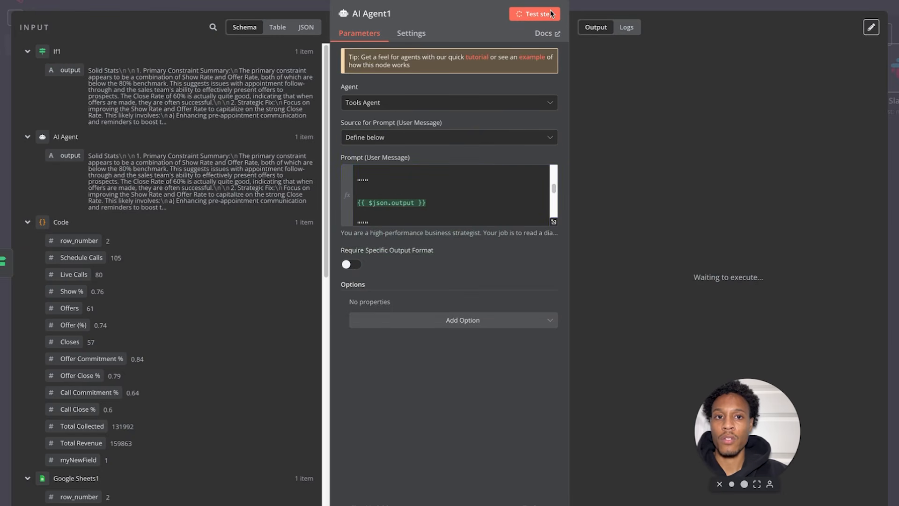
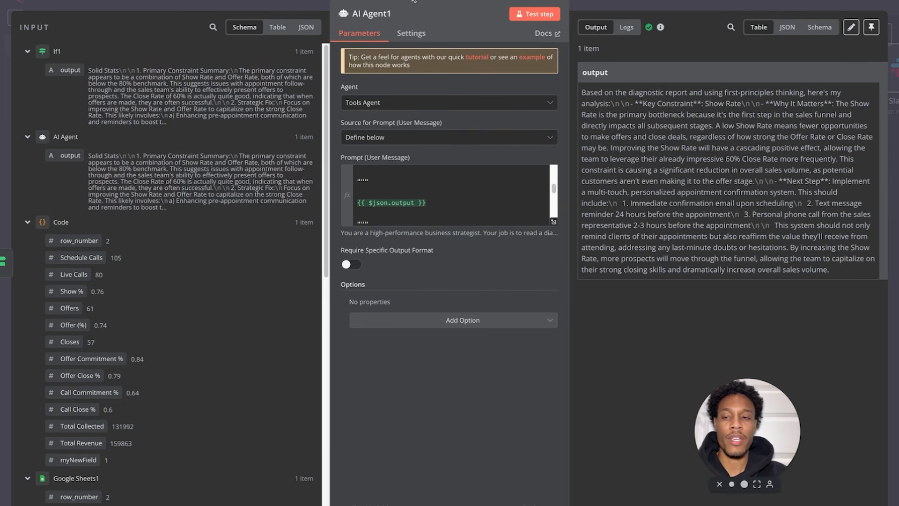
# - Close AI Agent1's details and pan the canvas to show both branches
pyautogui.click(68, 1)
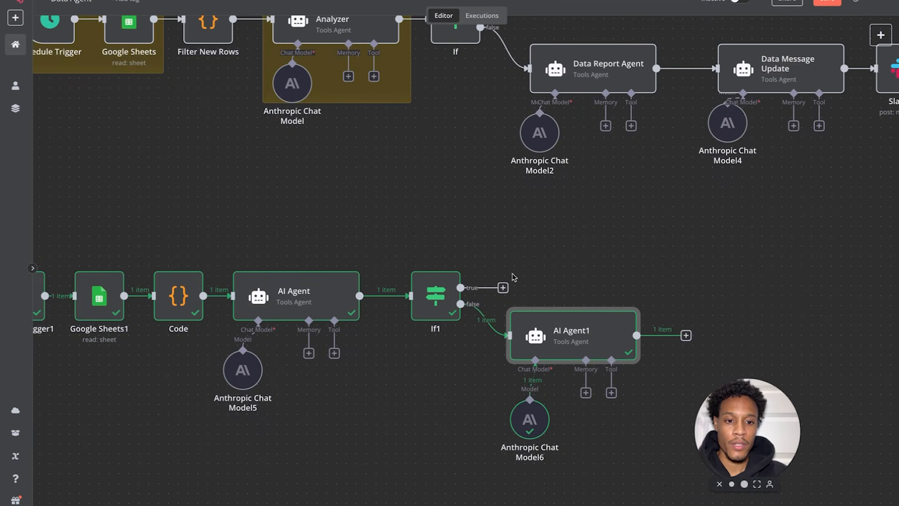
pyautogui.hscroll(2, 725, 274)
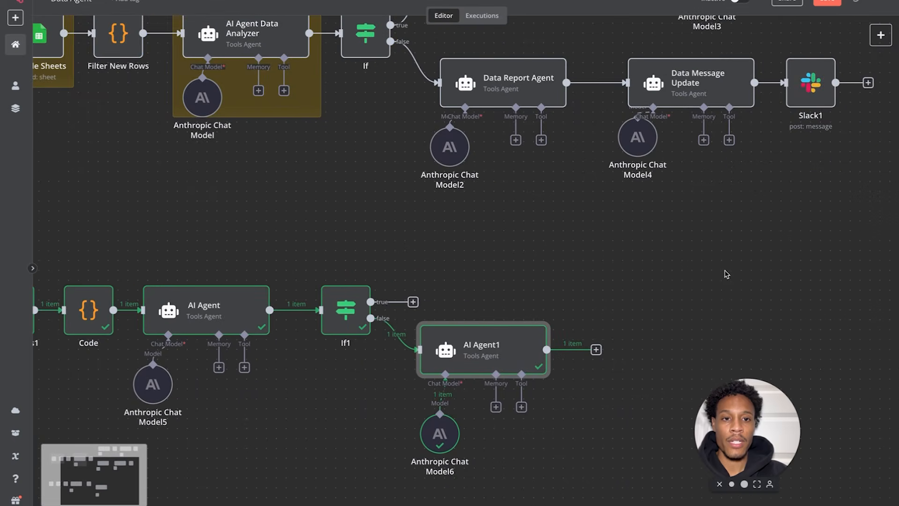
pyautogui.hscroll(1, 616, 263)
pyautogui.scroll(1, 617, 263)
pyautogui.scroll(-2, 616, 282)
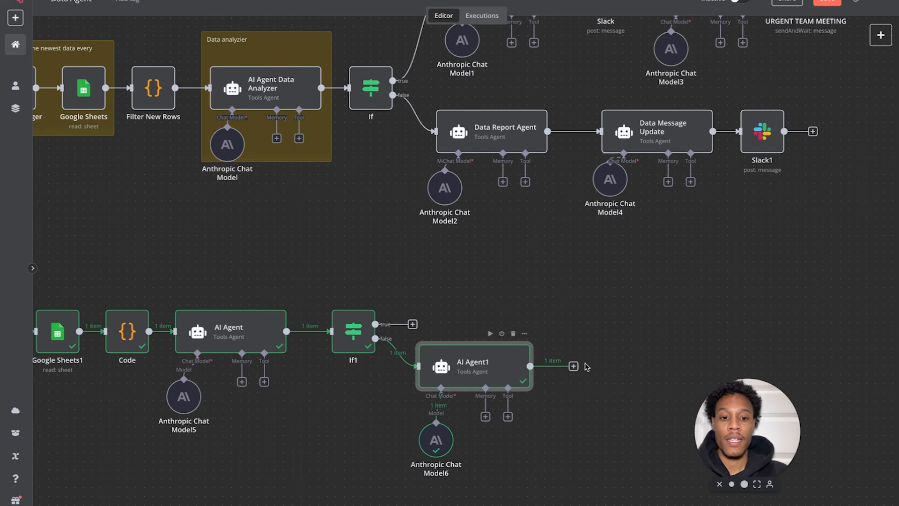
pyautogui.scroll(-1, 558, 385)
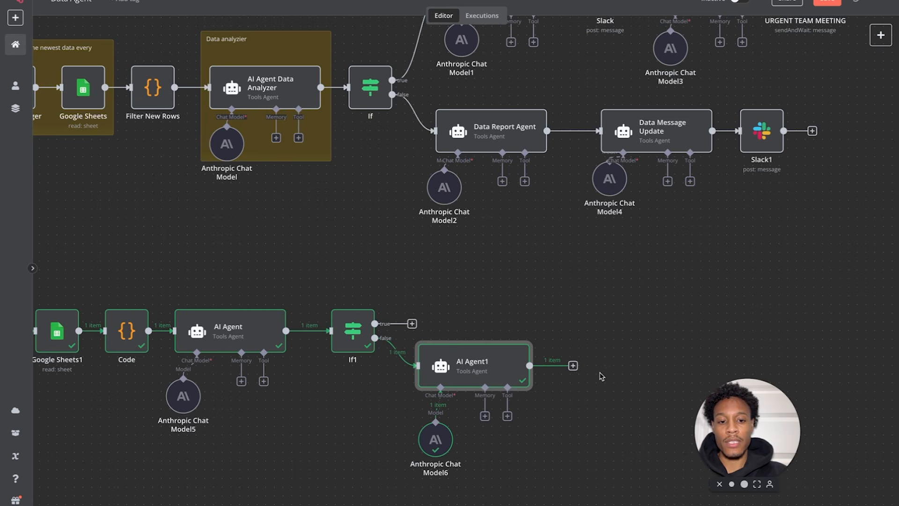
# - Open the Data Message Update node's settings to review them, then close them
pyautogui.click(658, 126)
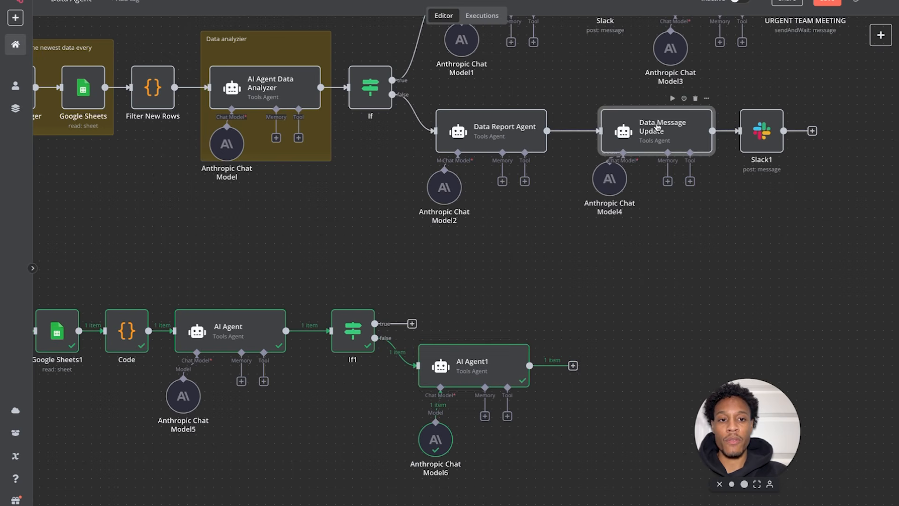
pyautogui.doubleClick(658, 127)
pyautogui.press('Escape')
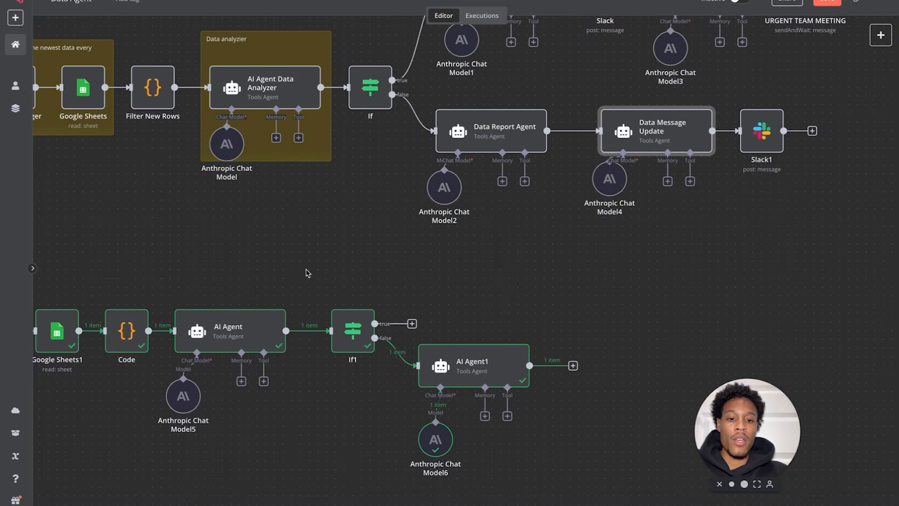
# - Add AI Agent2 after AI Agent1, with its prompt set to Define below as an expression
pyautogui.click(575, 368)
pyautogui.click(777, 101)
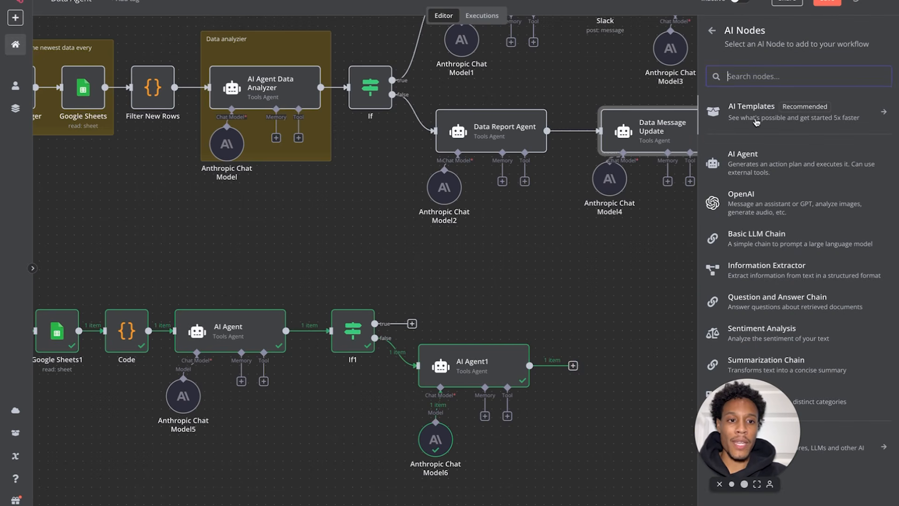
pyautogui.click(729, 171)
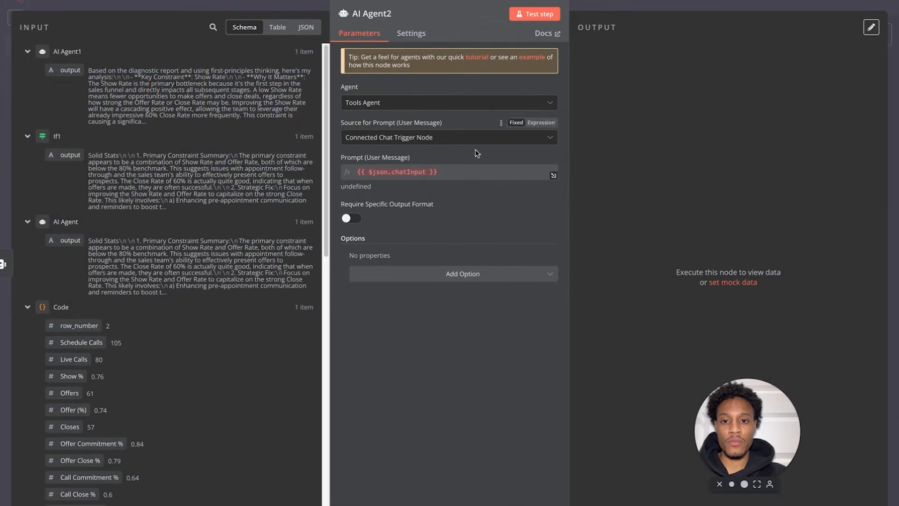
pyautogui.click(457, 139)
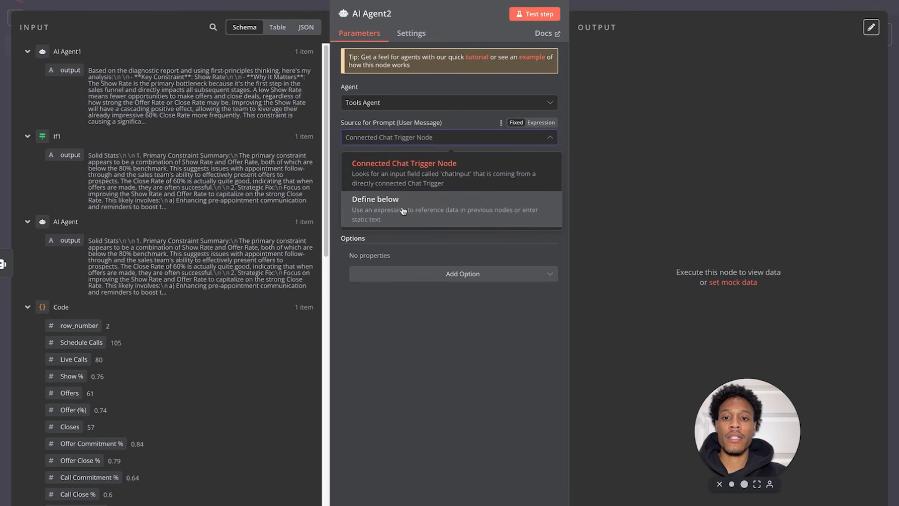
pyautogui.click(421, 204)
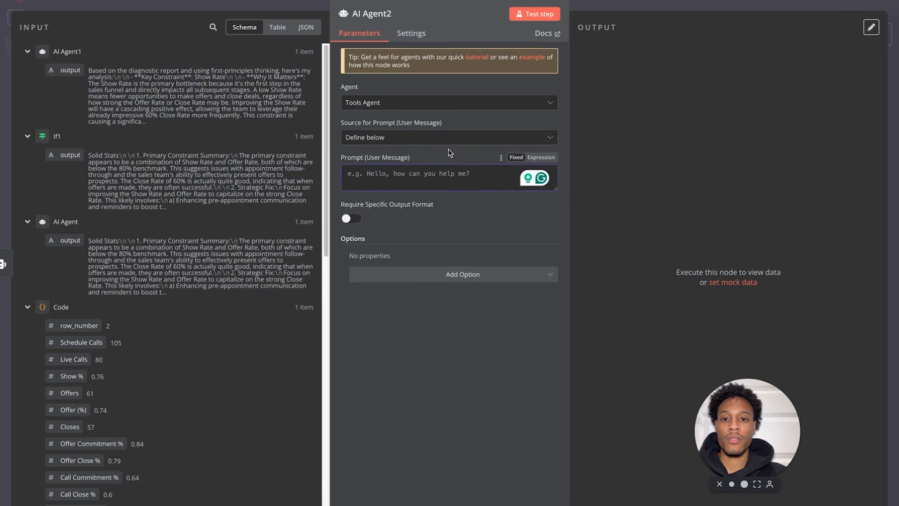
pyautogui.click(541, 158)
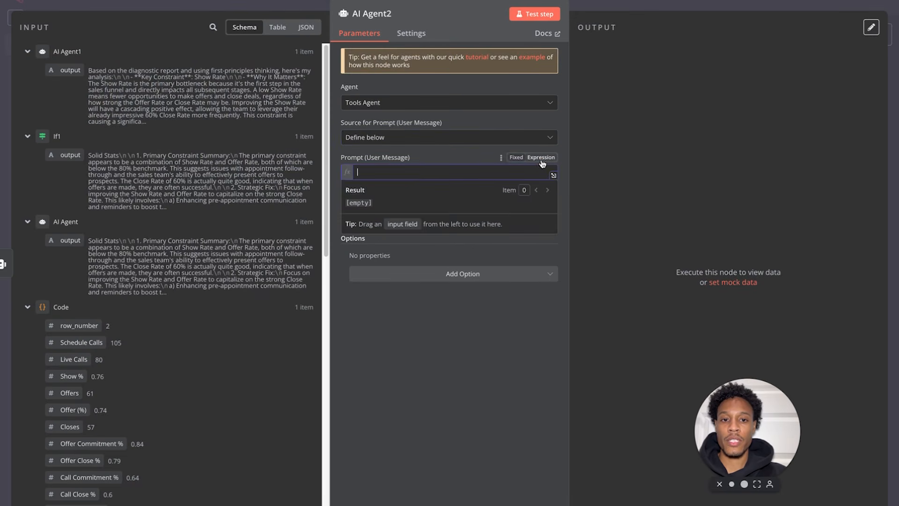
pyautogui.click(69, 1)
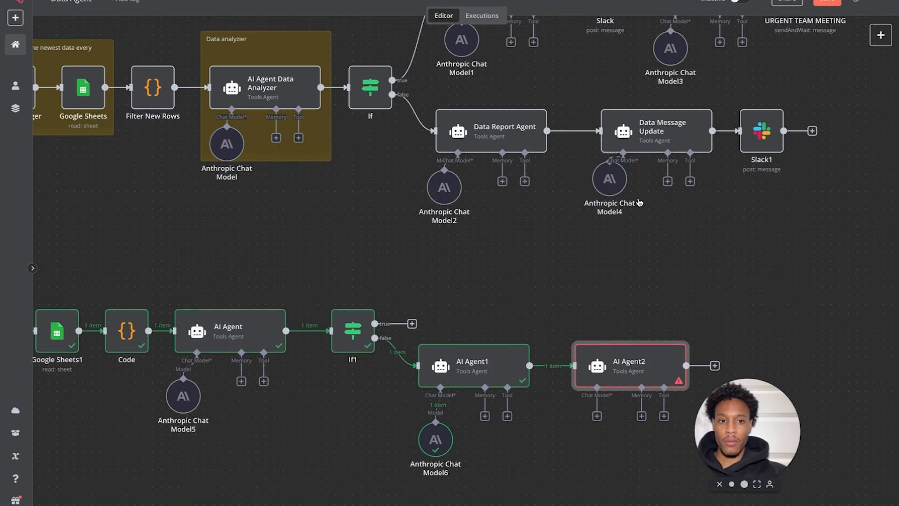
# - Copy the performance-coach prompt from the Data Message Update node
pyautogui.doubleClick(659, 146)
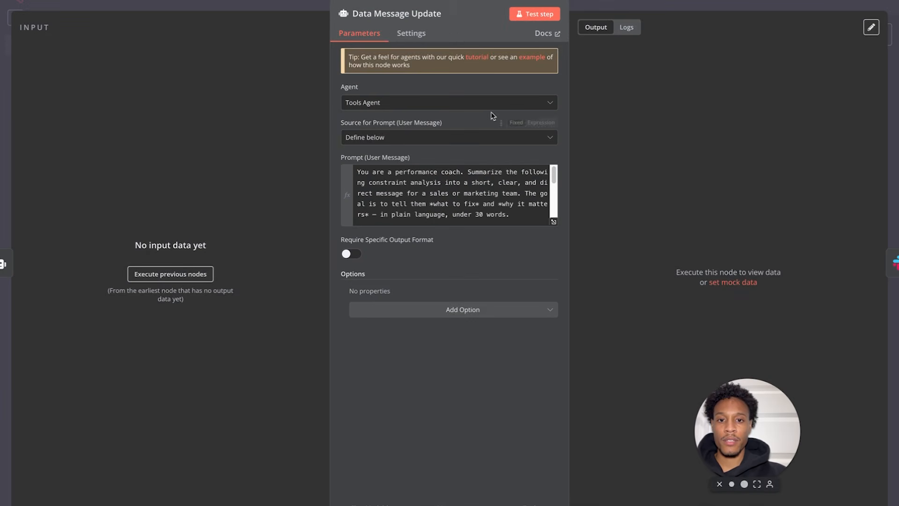
pyautogui.click(555, 223)
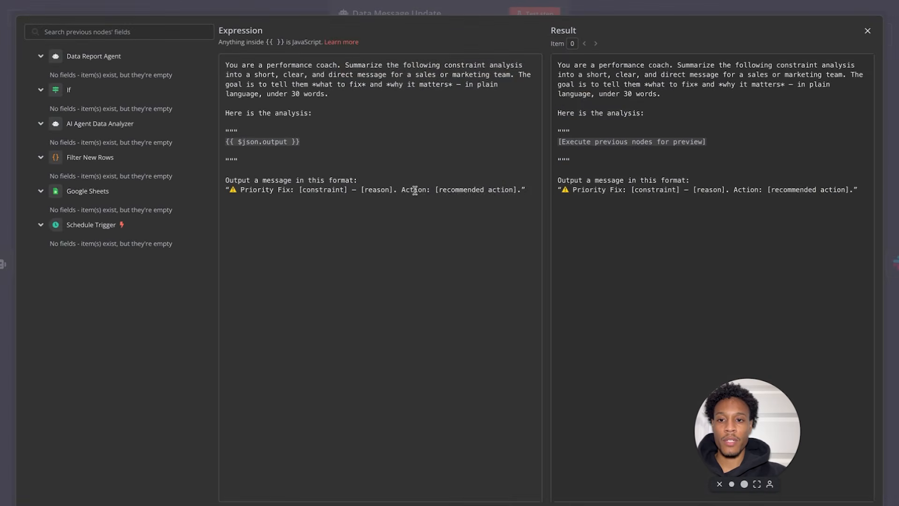
pyautogui.moveTo(530, 190); pyautogui.dragTo(217, 71)
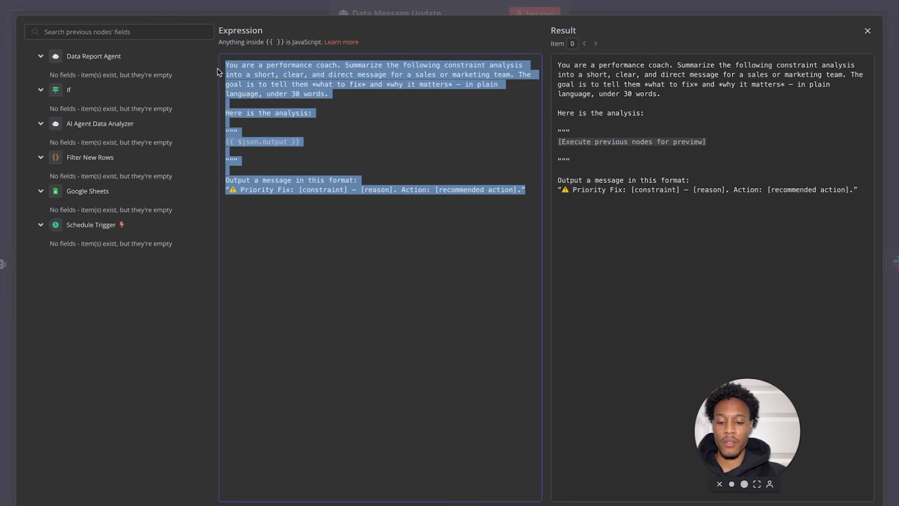
pyautogui.click(867, 31)
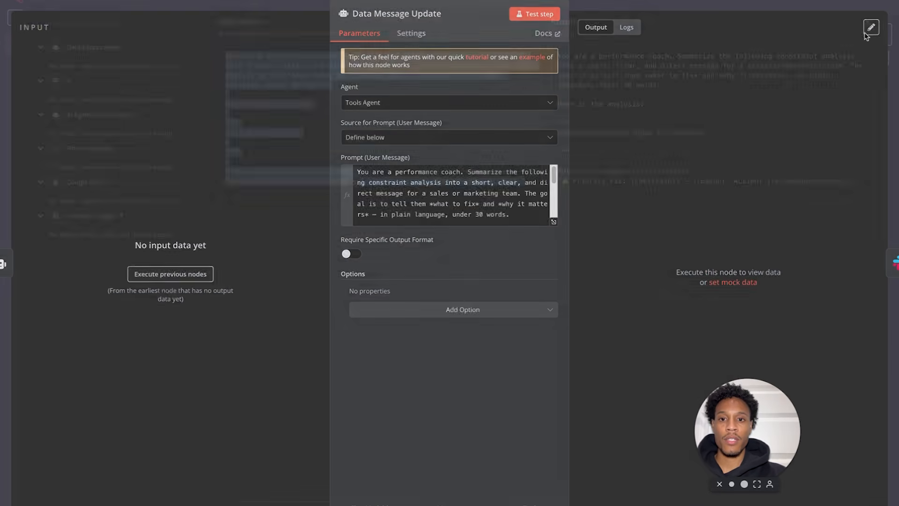
pyautogui.click(43, 1)
# - Paste the performance-coach prompt into AI Agent2's prompt field
pyautogui.doubleClick(618, 375)
pyautogui.click(516, 177)
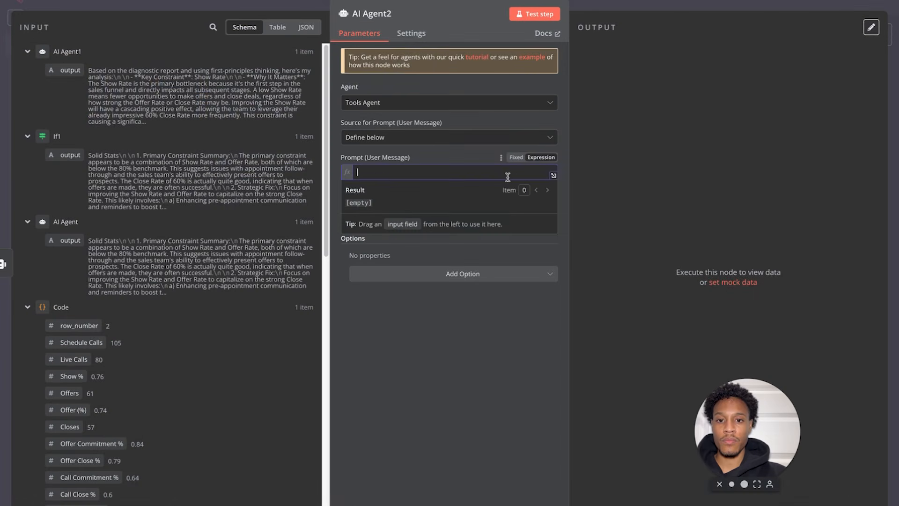
pyautogui.hotkey('ctrl', 'v')
pyautogui.scroll(3, 501, 205)
pyautogui.scroll(-2, 515, 211)
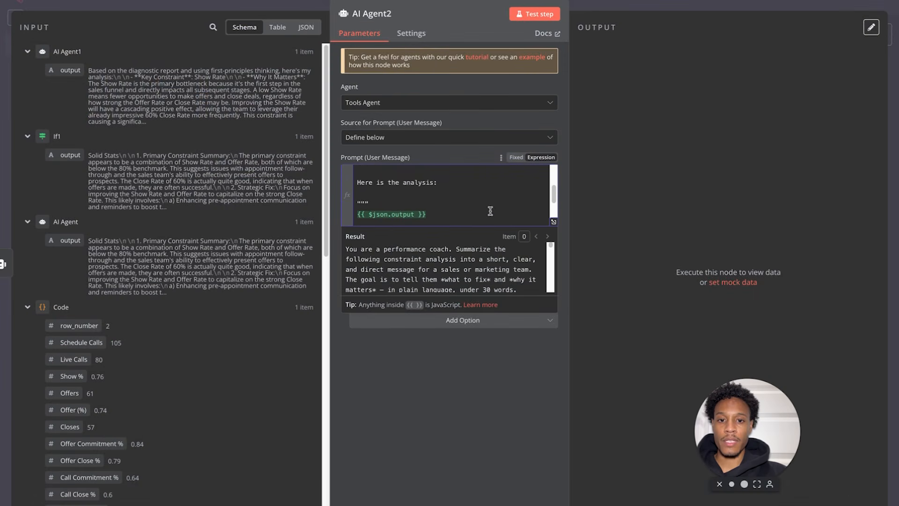
# - Replace the old {{ $json.output }} reference with AI Agent1's output, then test AI Agent2
pyautogui.click(553, 224)
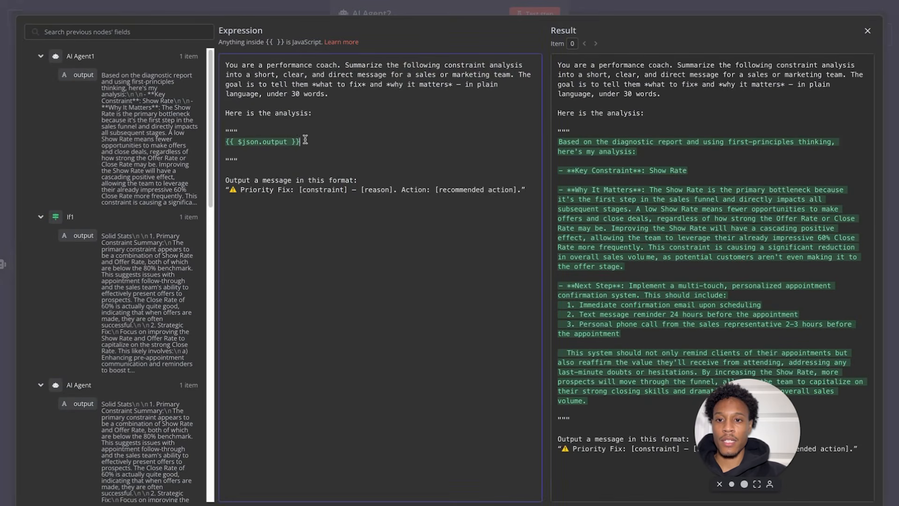
pyautogui.moveTo(319, 142); pyautogui.dragTo(225, 141)
pyautogui.press('BackSpace')
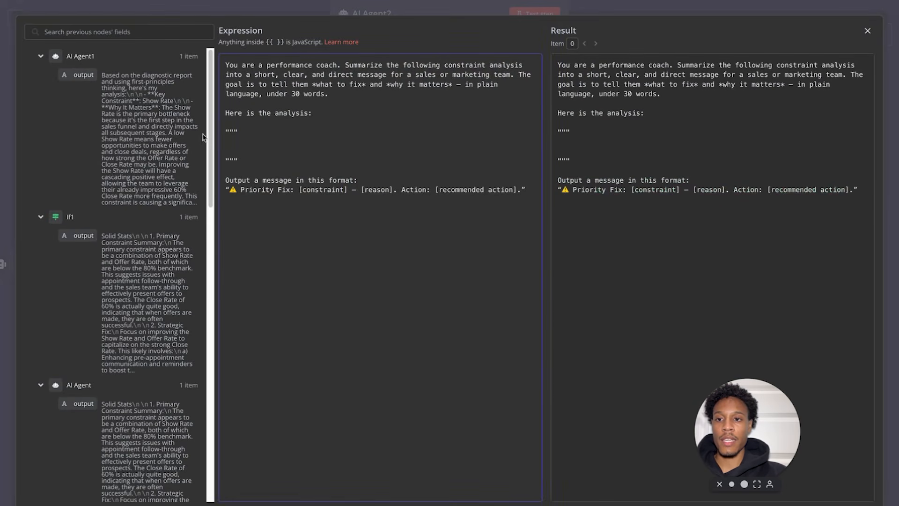
pyautogui.moveTo(83, 75); pyautogui.dragTo(235, 143)
pyautogui.click(319, 149)
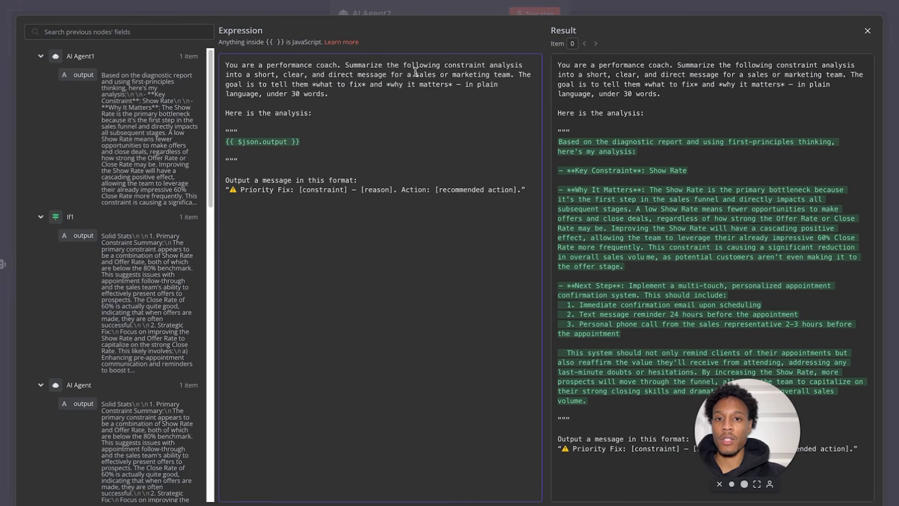
pyautogui.click(868, 31)
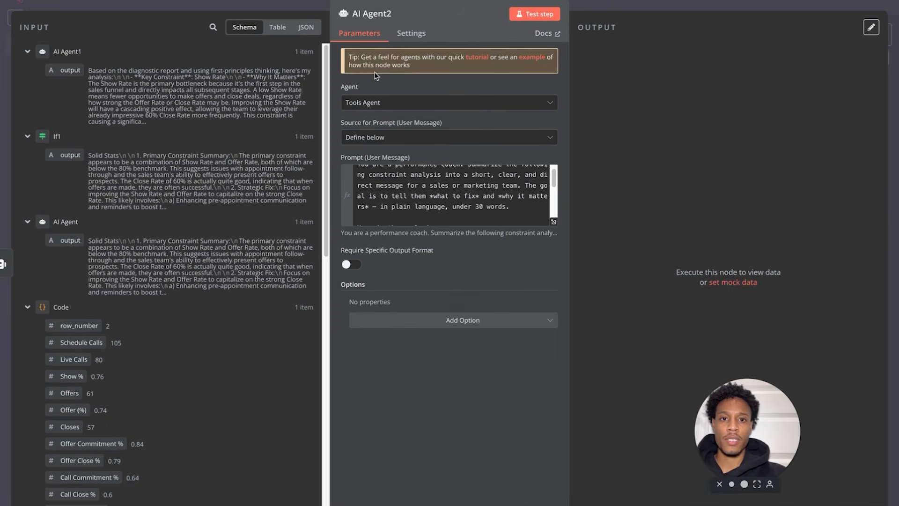
pyautogui.click(519, 18)
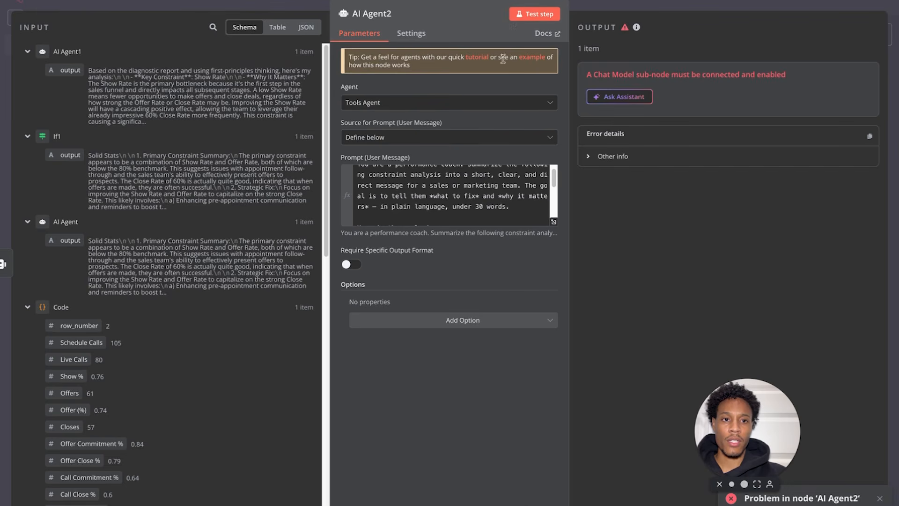
# - Attach an Anthropic chat model to AI Agent2 and rerun its test successfully
pyautogui.click(35, 1)
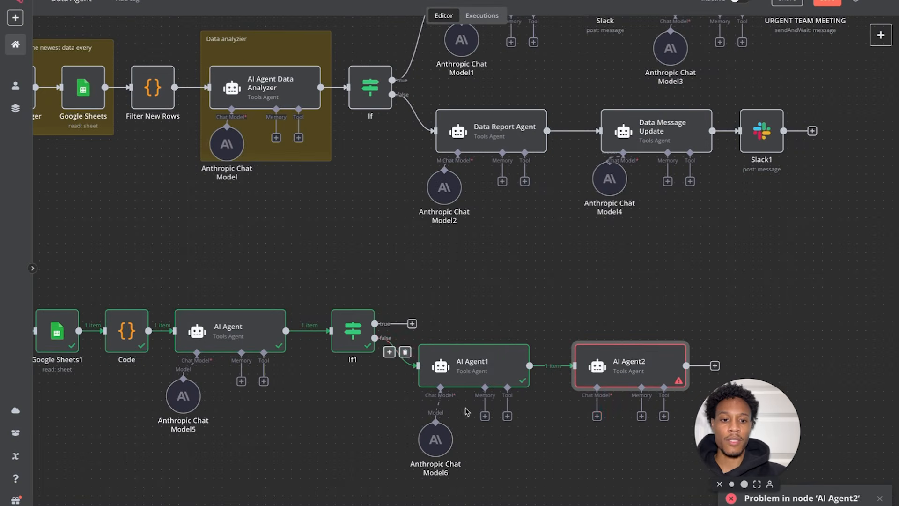
pyautogui.click(597, 416)
pyautogui.click(724, 105)
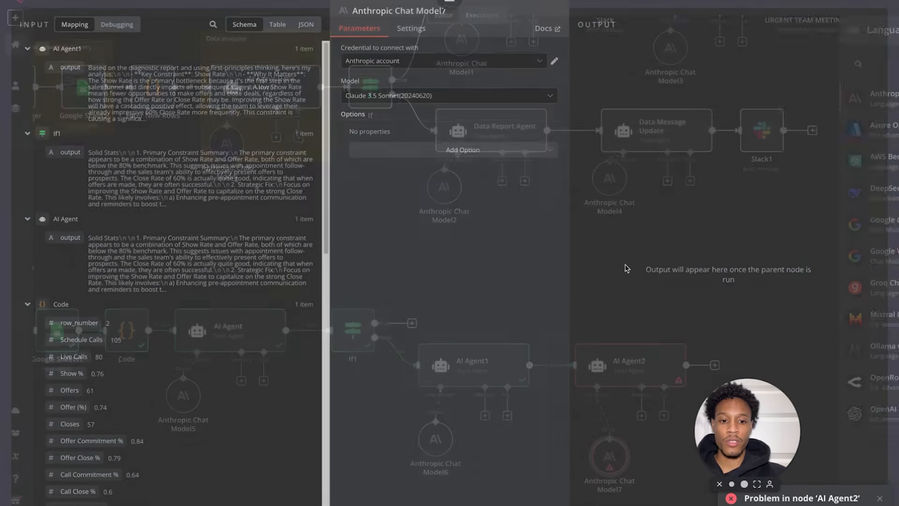
pyautogui.click(71, 7)
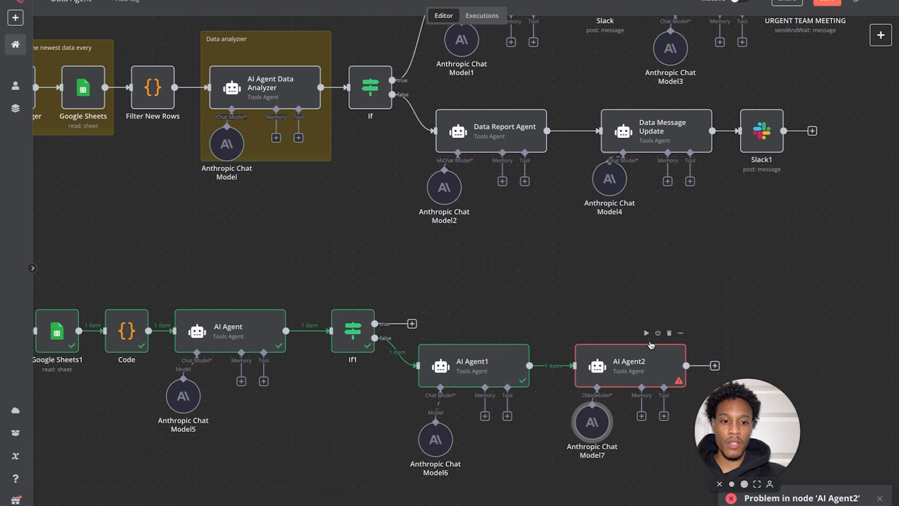
pyautogui.click(647, 334)
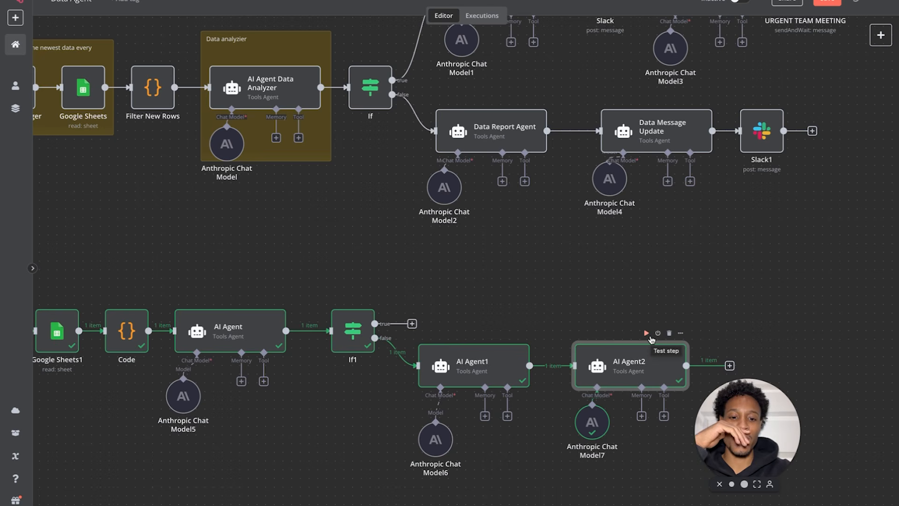
# - Realign AI Agent2 and Anthropic Chat Model7, then open the next-node chooser after AI Agent2
pyautogui.moveTo(624, 370); pyautogui.dragTo(614, 371)
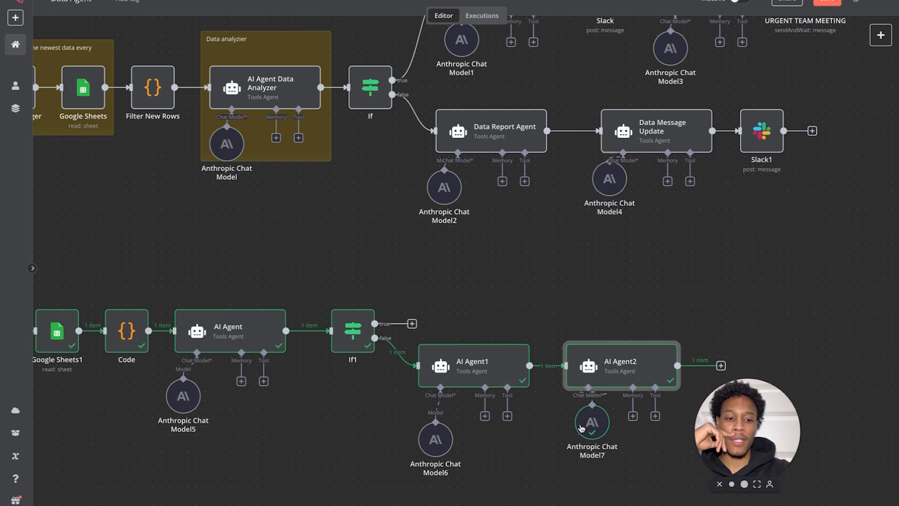
pyautogui.moveTo(597, 435); pyautogui.dragTo(587, 452)
pyautogui.moveTo(743, 418); pyautogui.dragTo(807, 246)
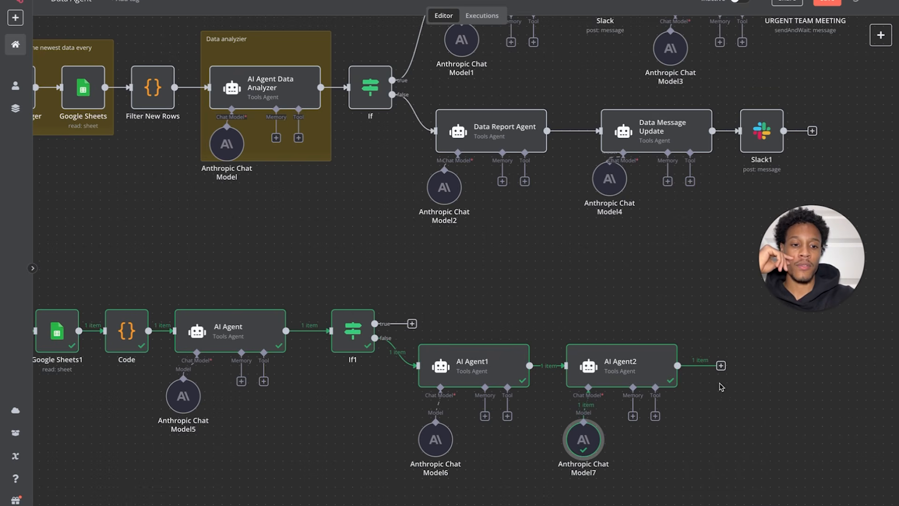
pyautogui.click(721, 366)
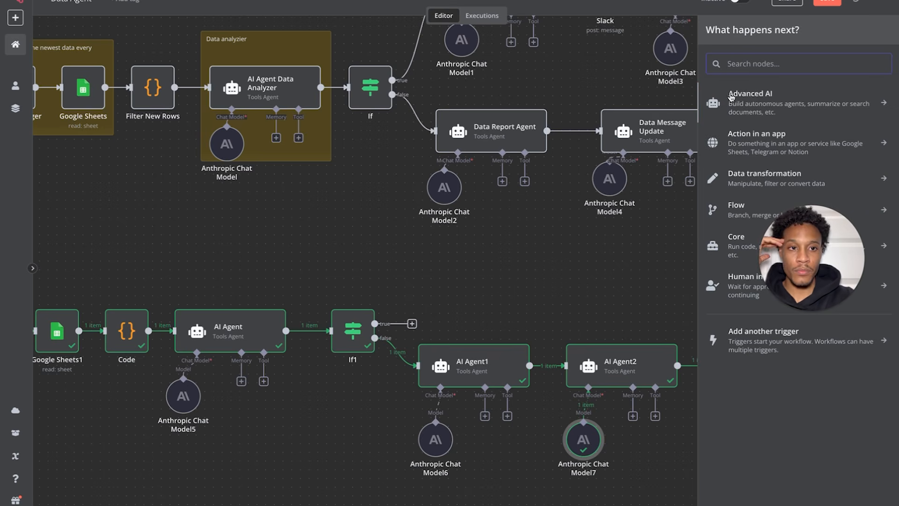
# - Add a Slack 'Send a message' step after AI Agent2
pyautogui.write('a')
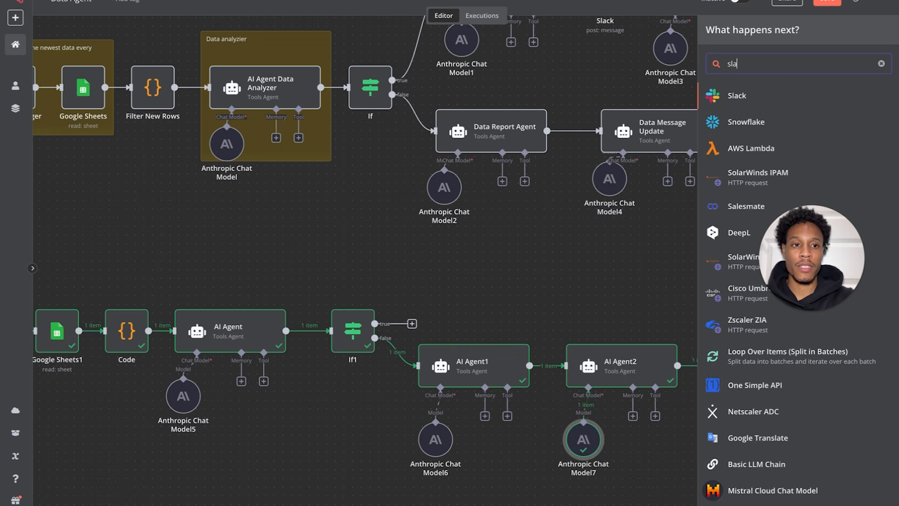
pyautogui.press('Return')
pyautogui.moveTo(828, 259); pyautogui.dragTo(80, 431)
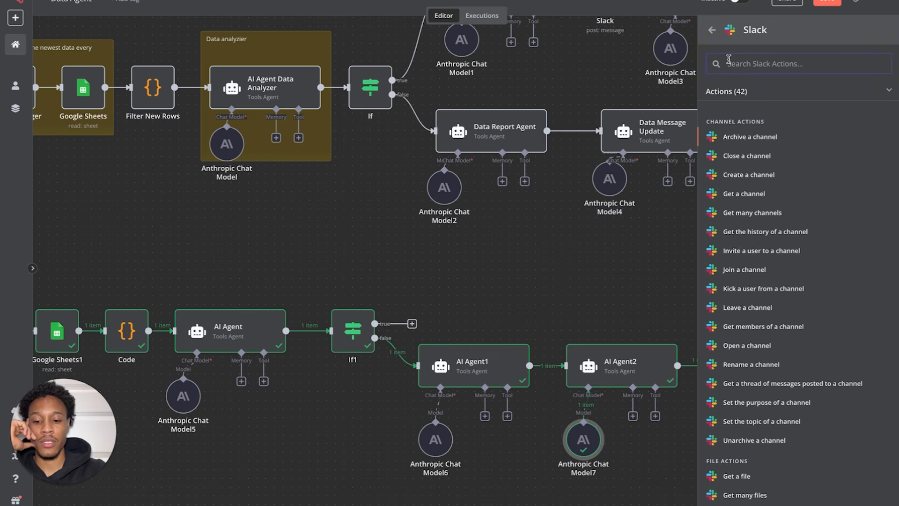
pyautogui.write('se')
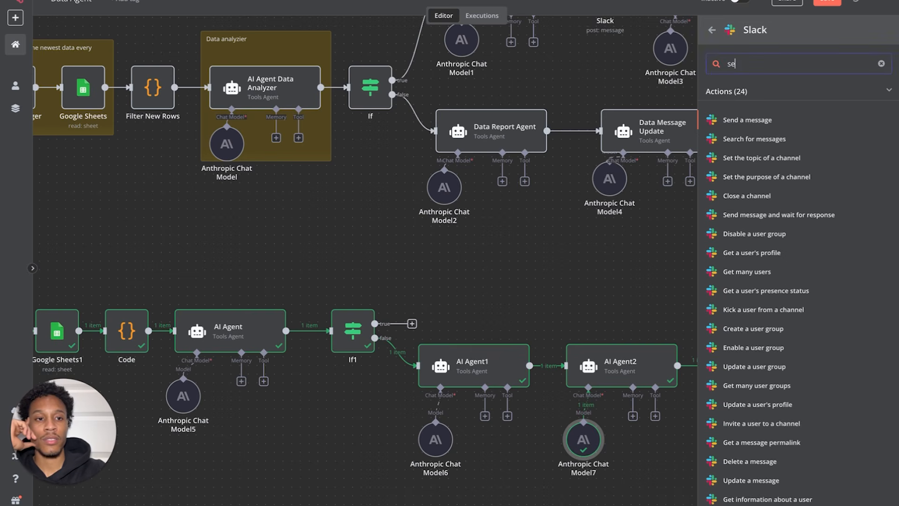
pyautogui.click(729, 123)
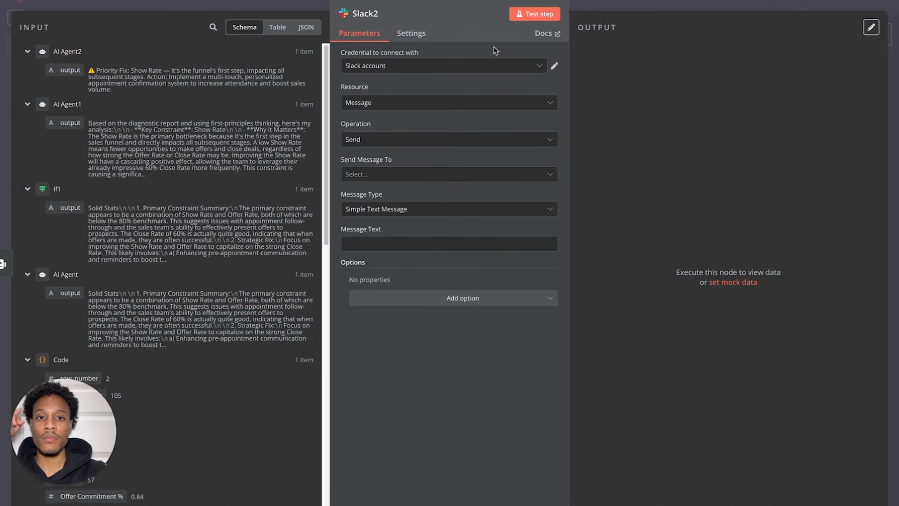
# - Check the connected Slack credential and keep Message as the resource
pyautogui.click(553, 67)
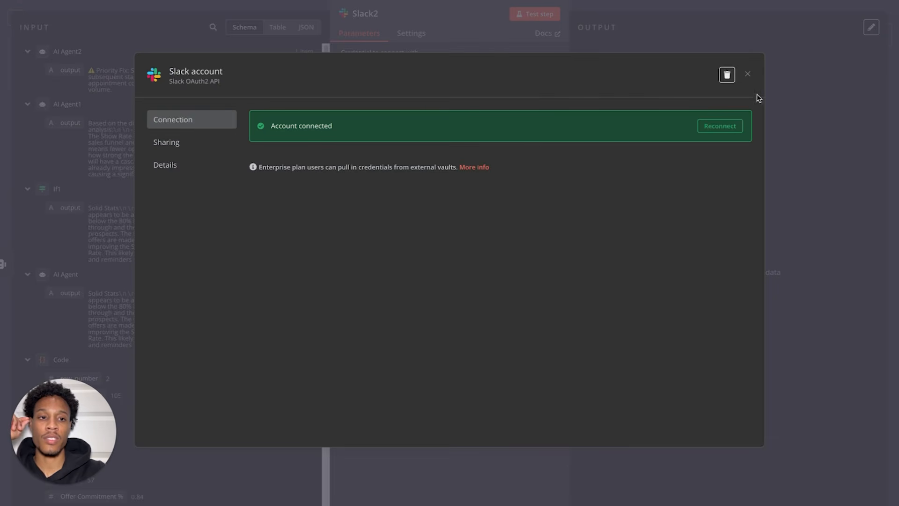
pyautogui.click(747, 75)
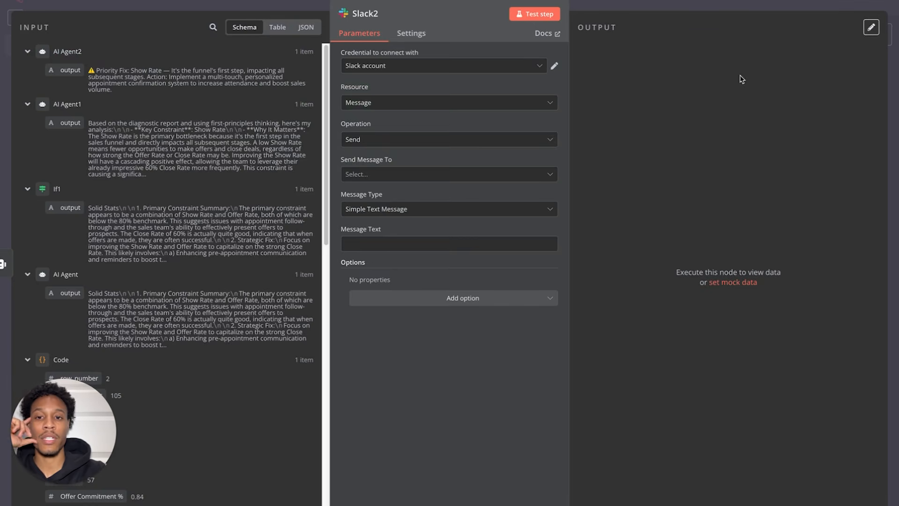
pyautogui.click(520, 106)
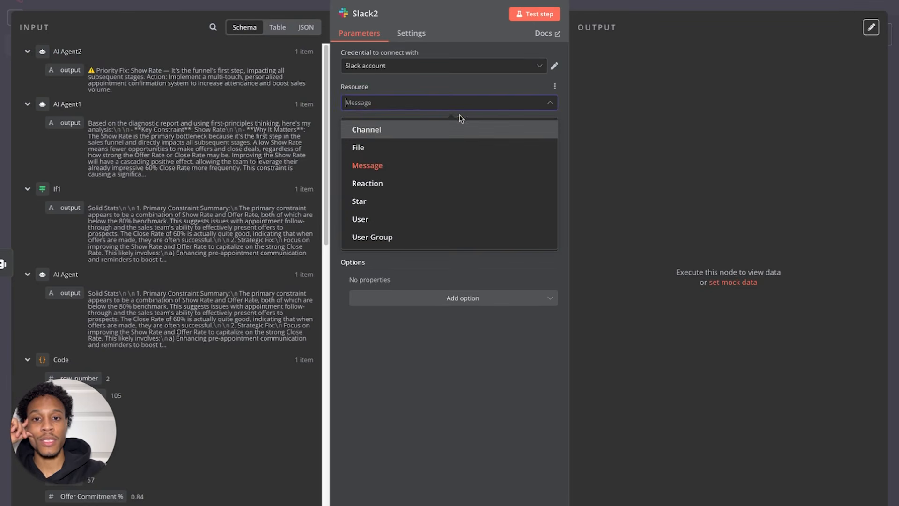
pyautogui.click(462, 93)
pyautogui.click(427, 175)
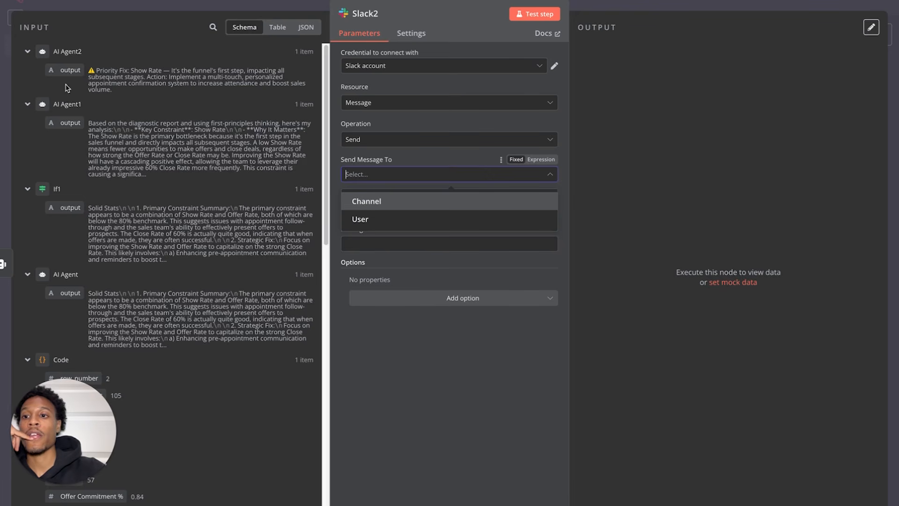
pyautogui.moveTo(93, 72); pyautogui.dragTo(131, 92)
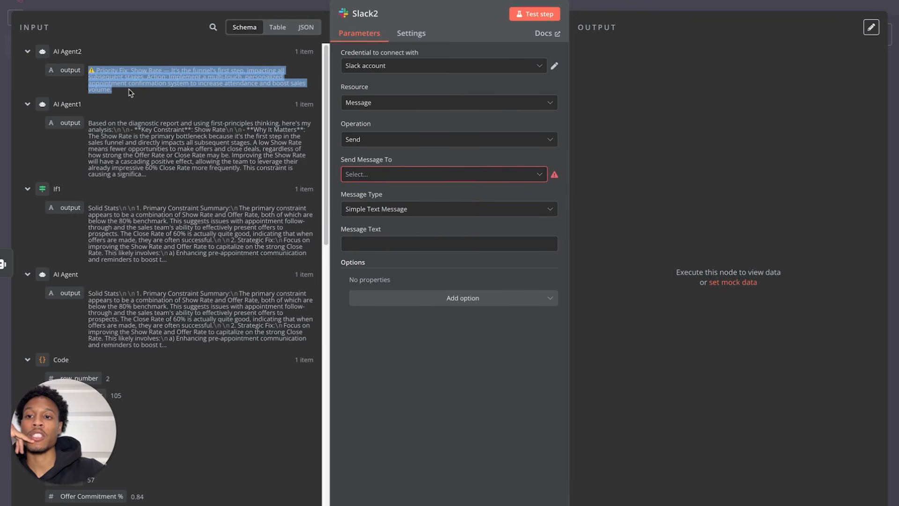
pyautogui.click(117, 78)
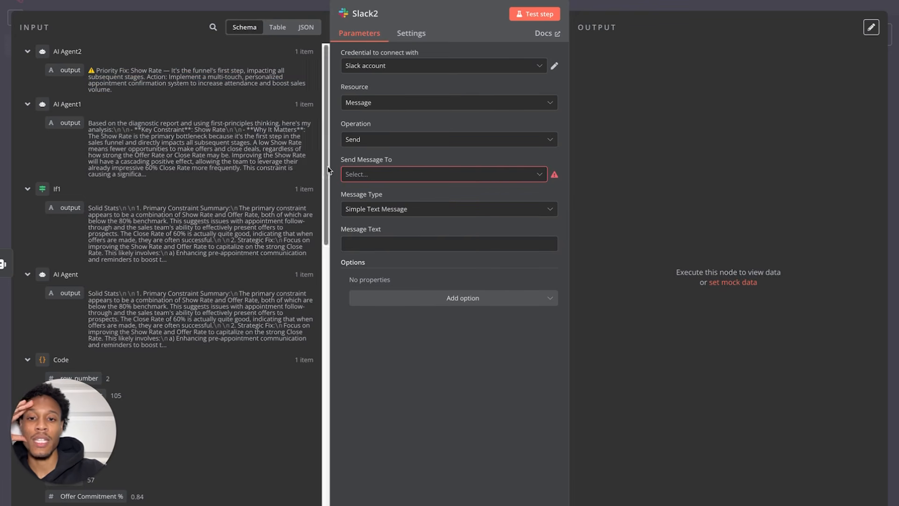
# - Send the message to a channel, choosing sales-team-chat after searching 'team'
pyautogui.click(370, 177)
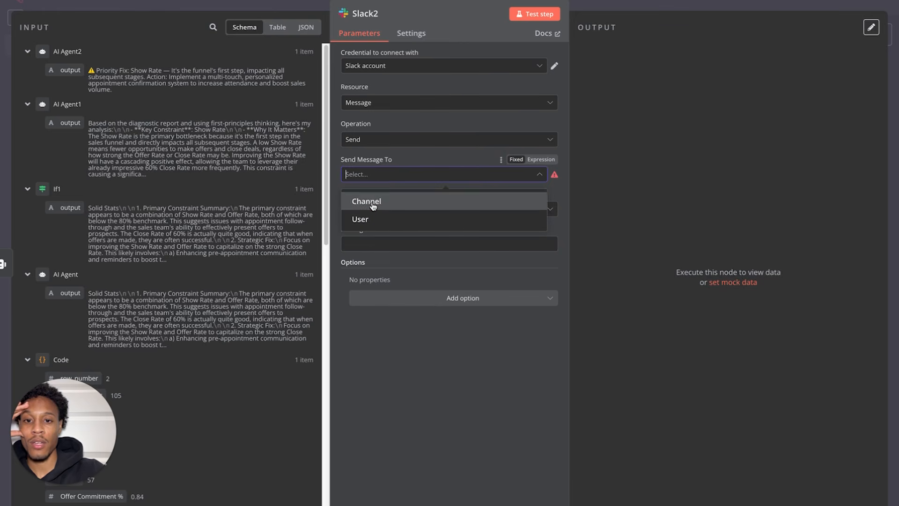
pyautogui.click(373, 201)
pyautogui.click(398, 210)
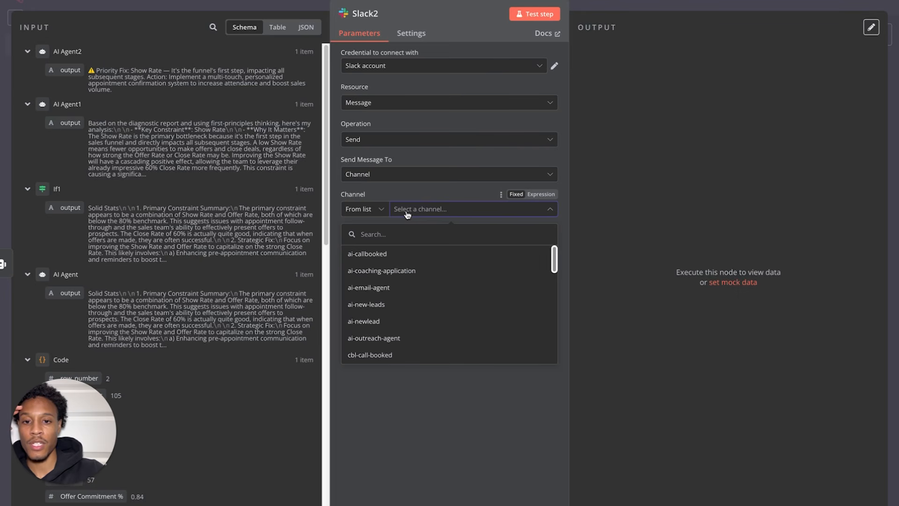
pyautogui.click(395, 233)
pyautogui.click(403, 209)
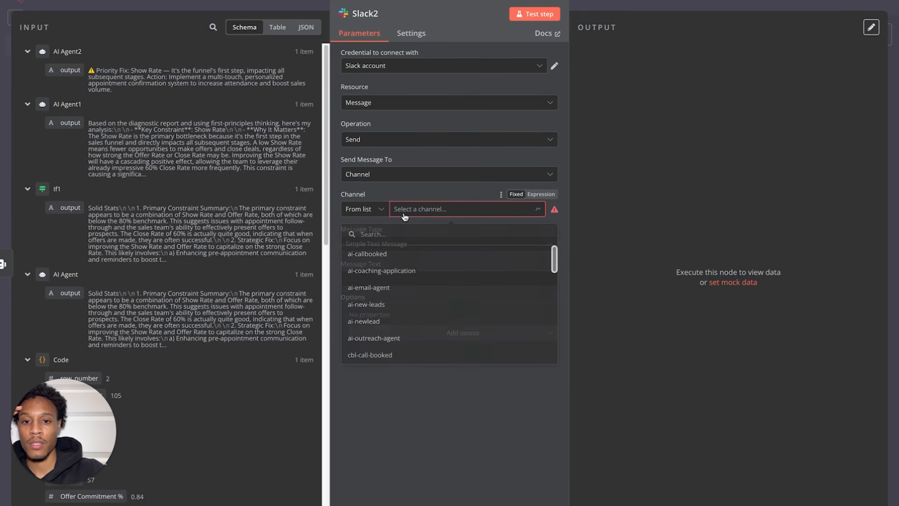
pyautogui.write('team')
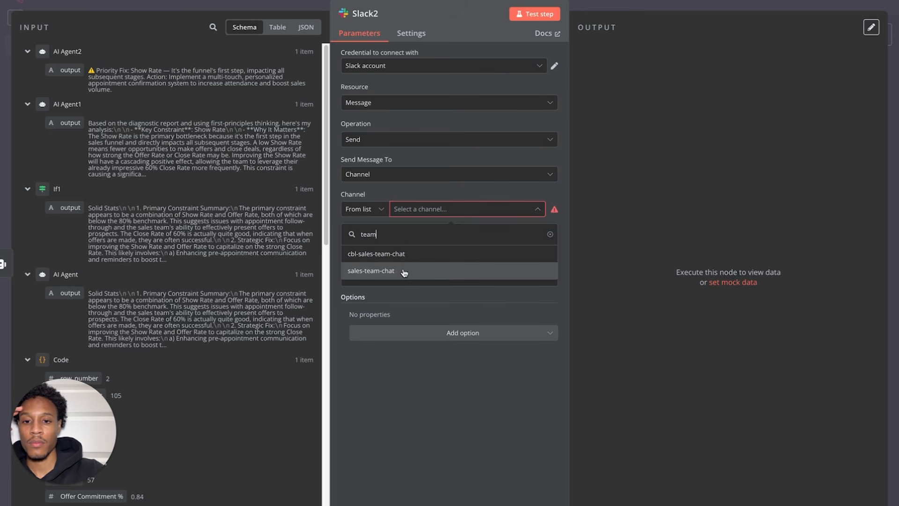
pyautogui.click(404, 271)
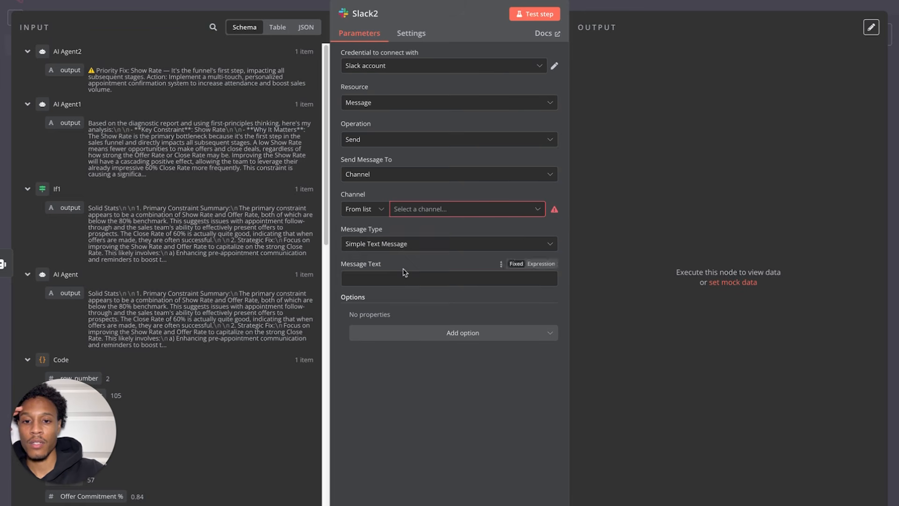
pyautogui.click(403, 209)
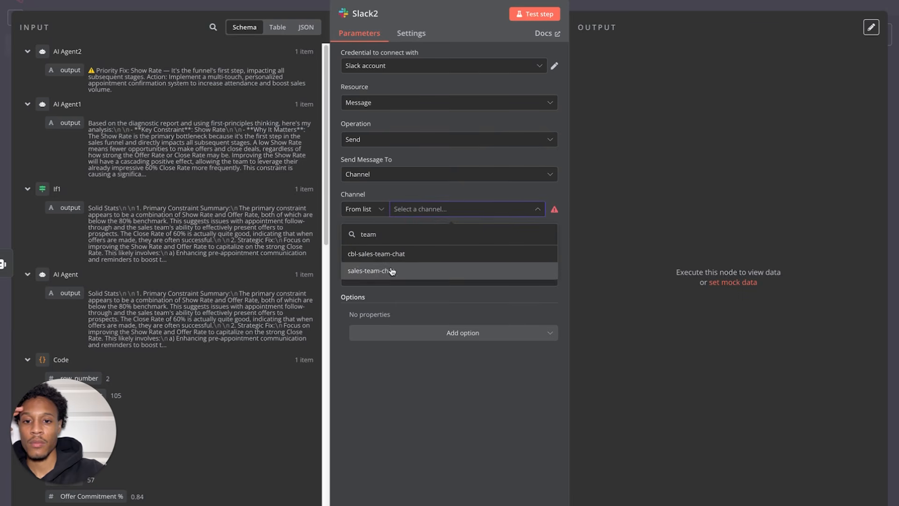
pyautogui.click(393, 269)
# - Use AI Agent2's output as a Simple Text Message and test the Slack step
pyautogui.click(423, 244)
pyautogui.click(427, 224)
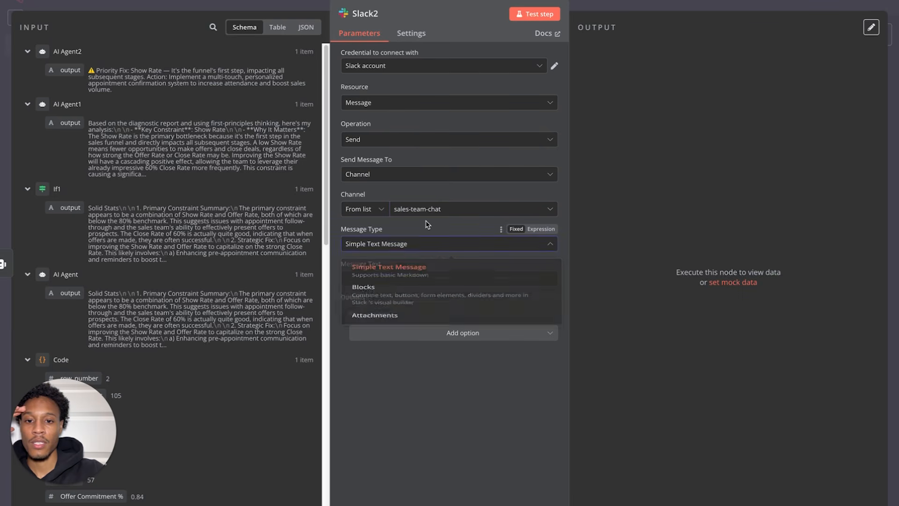
pyautogui.moveTo(66, 71); pyautogui.dragTo(363, 278)
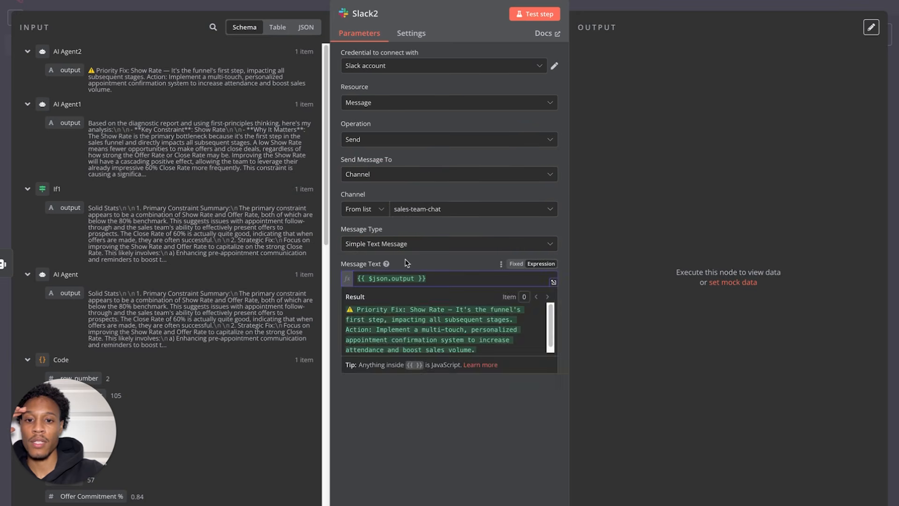
pyautogui.click(536, 14)
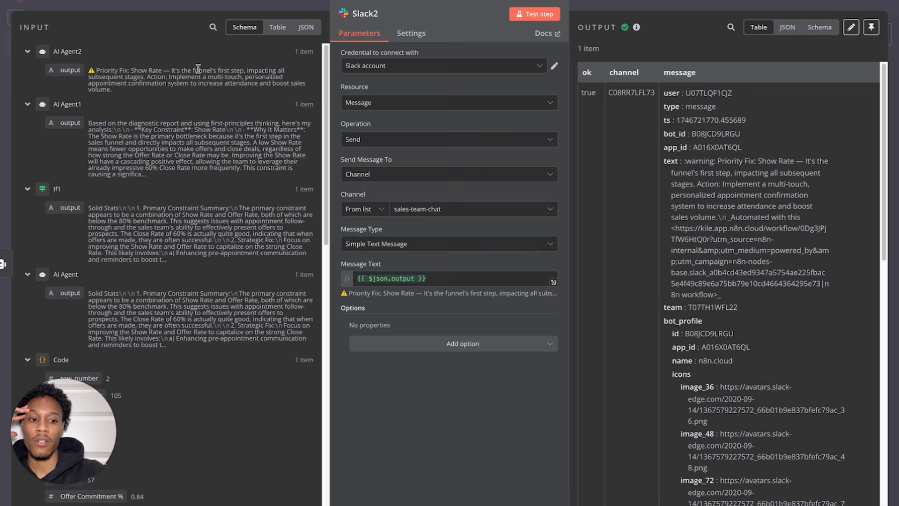
# - Close Slack2, check the Priority Fix: Show Rate message in sales-team-chat, and return to n8n
pyautogui.press('Escape')
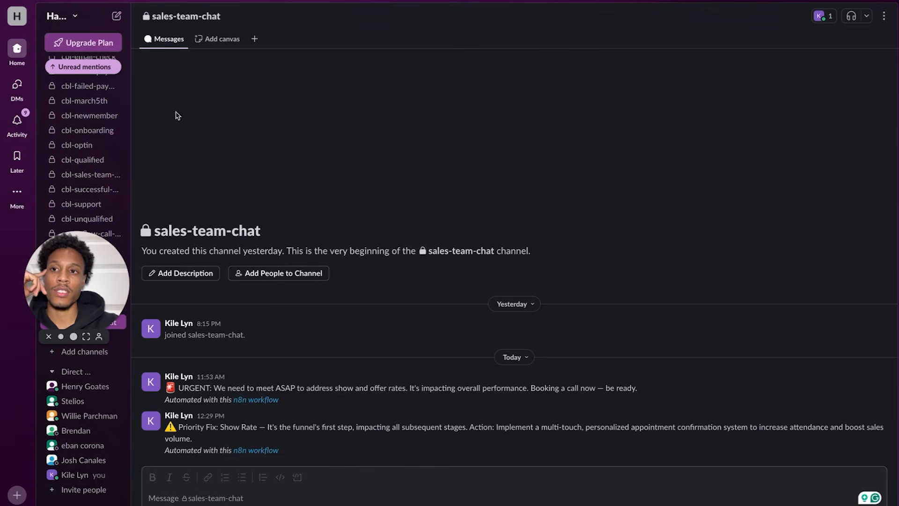
pyautogui.click(145, 2)
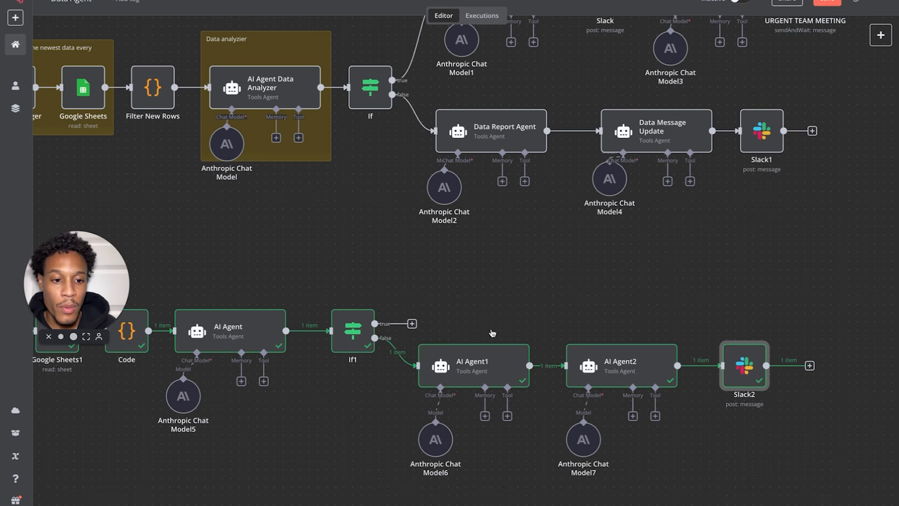
# - Shift AI Agent2, Slack2 and Anthropic Chat Model7 right to make room
pyautogui.moveTo(589, 363); pyautogui.dragTo(608, 363)
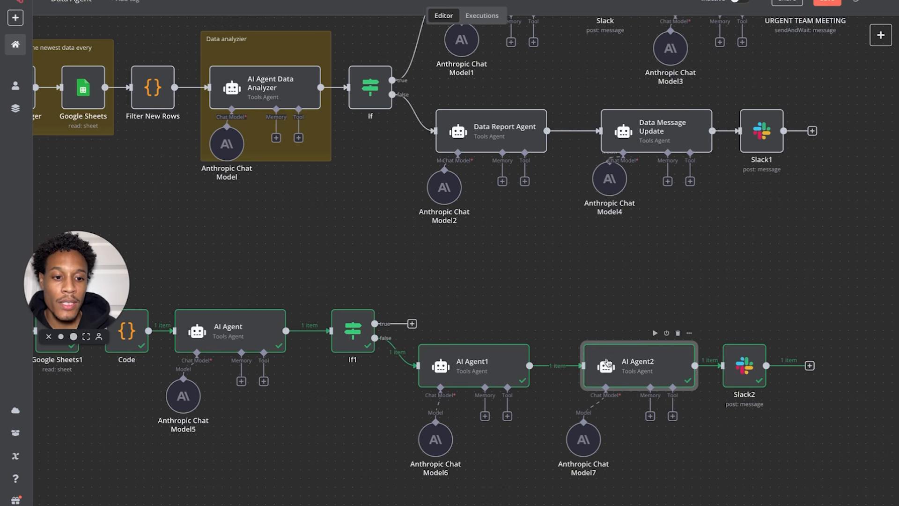
pyautogui.moveTo(743, 379); pyautogui.dragTo(785, 378)
pyautogui.moveTo(579, 438); pyautogui.dragTo(614, 438)
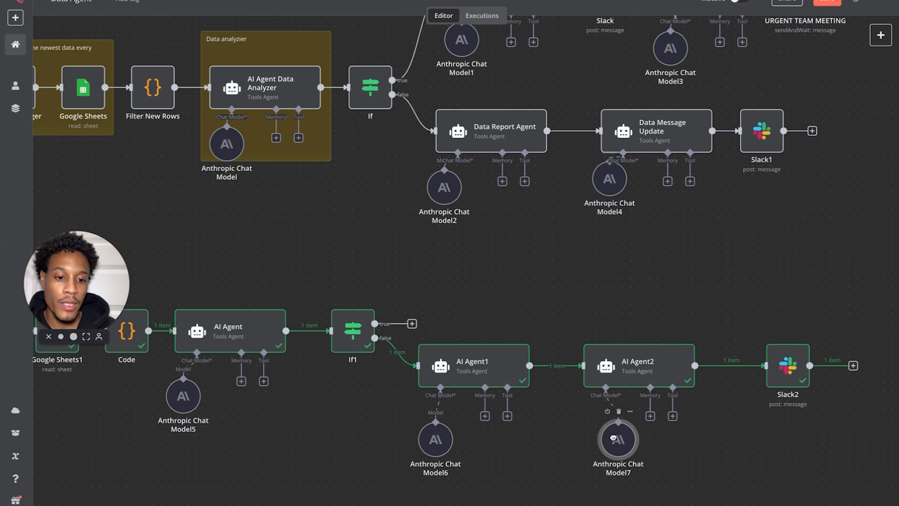
pyautogui.moveTo(633, 379); pyautogui.dragTo(650, 378)
# - Duplicate Slack2 as Slack3 and place it between AI Agent1 and AI Agent2
pyautogui.moveTo(559, 368)
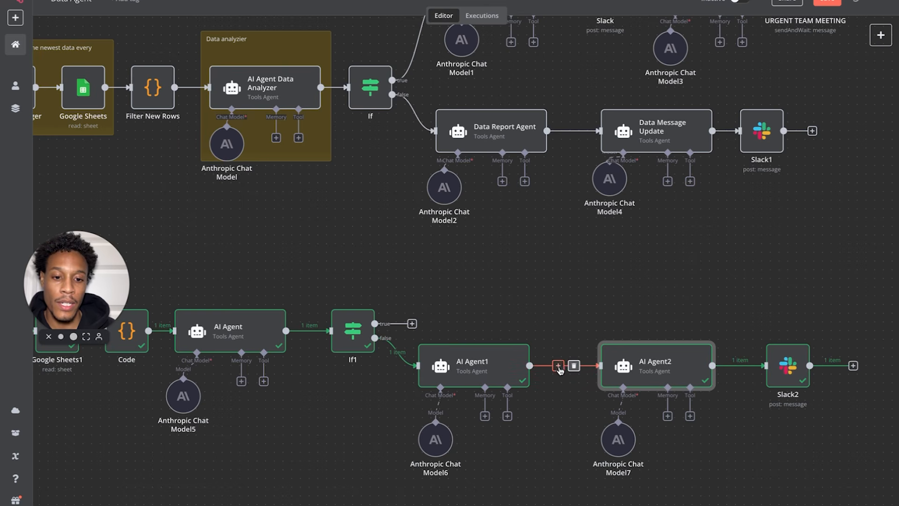
pyautogui.click(800, 377)
pyautogui.hotkey('ctrl', 'd')
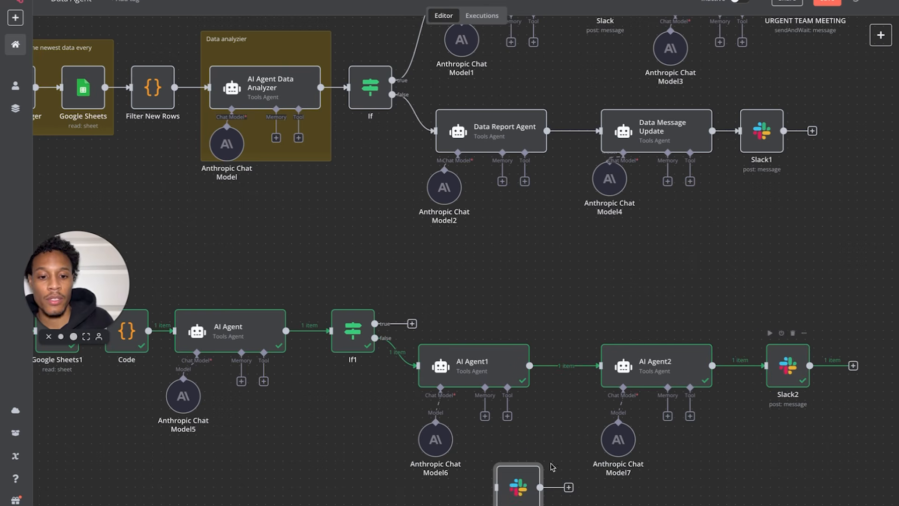
pyautogui.moveTo(529, 366); pyautogui.dragTo(549, 418)
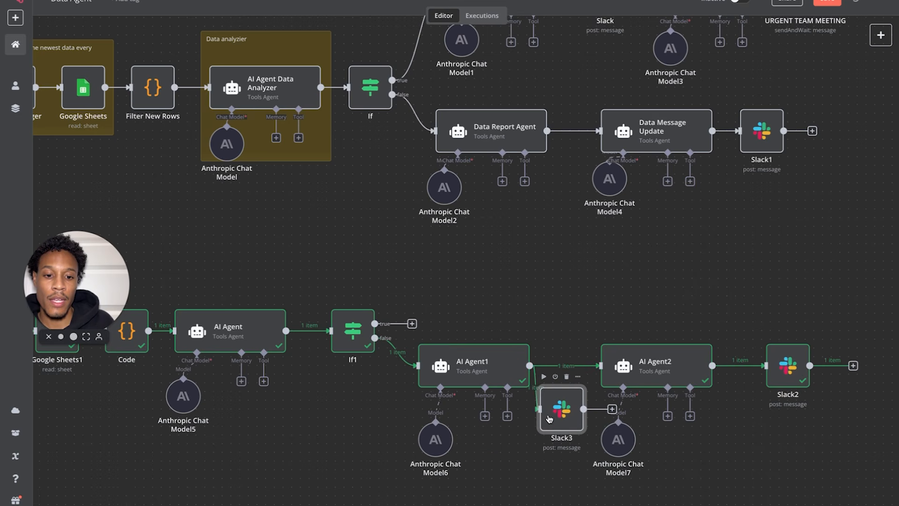
pyautogui.moveTo(553, 416); pyautogui.dragTo(555, 370)
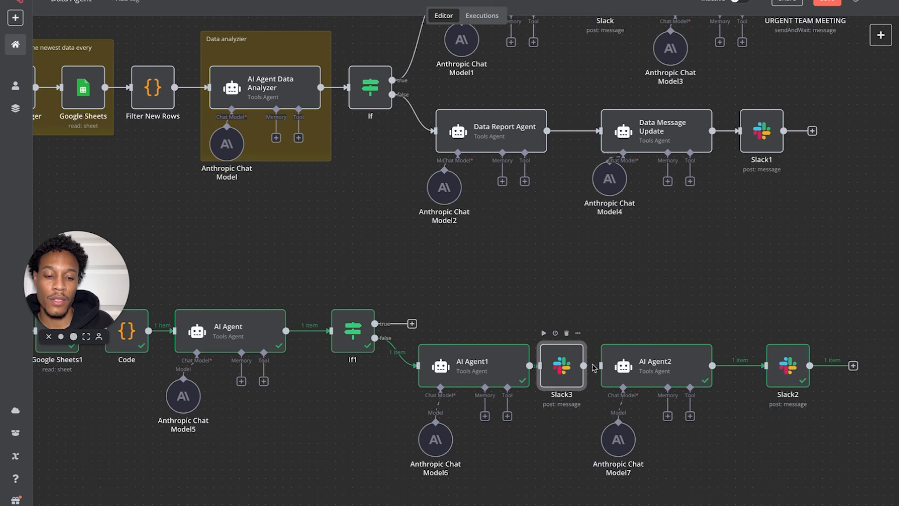
pyautogui.moveTo(545, 370); pyautogui.dragTo(554, 369)
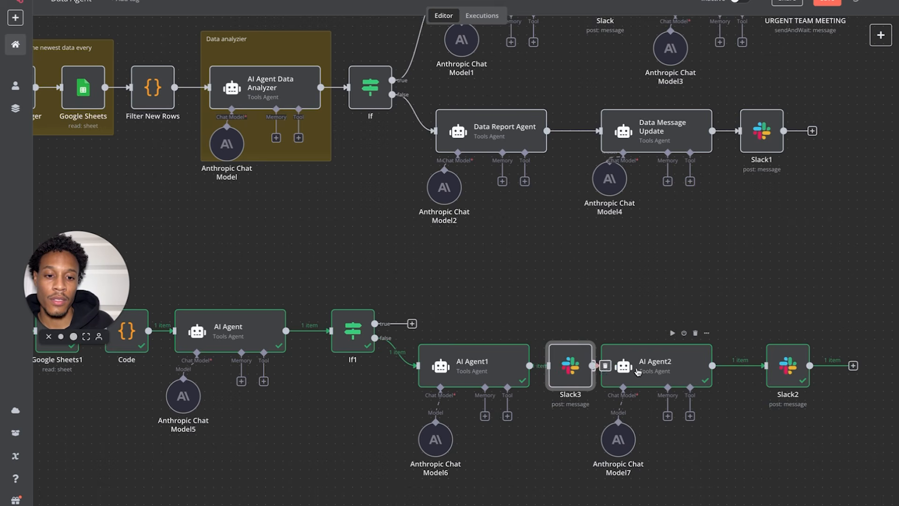
pyautogui.moveTo(636, 371); pyautogui.dragTo(645, 369)
# - Move Slack2 closer to AI Agent2 and open Slack3's settings
pyautogui.click(783, 369)
pyautogui.moveTo(783, 369); pyautogui.dragTo(757, 369)
pyautogui.click(565, 363)
pyautogui.doubleClick(565, 363)
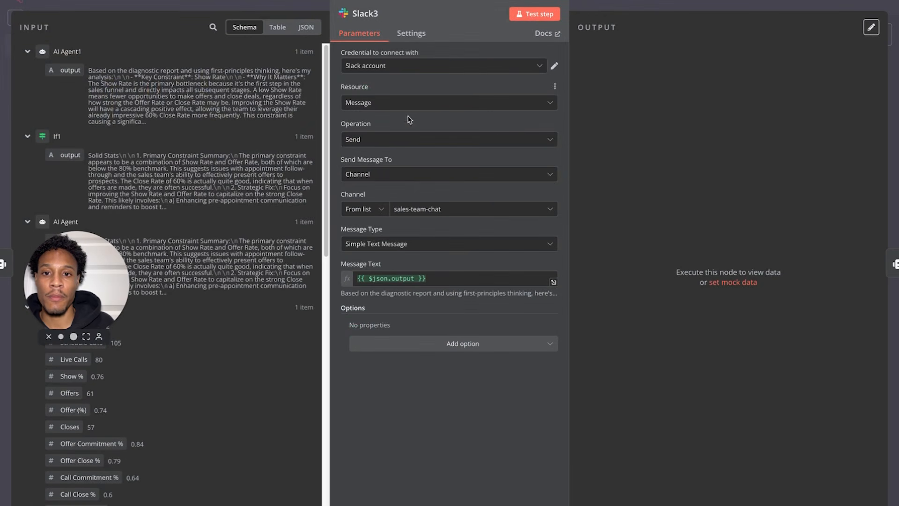
# - Make Slack3 send AI Agent1's output as a direct message to a chosen Slack user
pyautogui.click(402, 177)
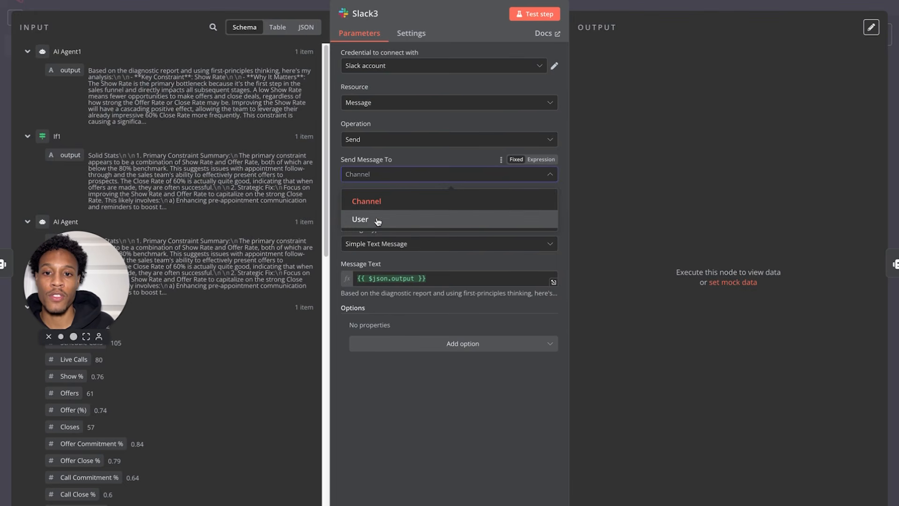
pyautogui.click(378, 221)
pyautogui.click(401, 208)
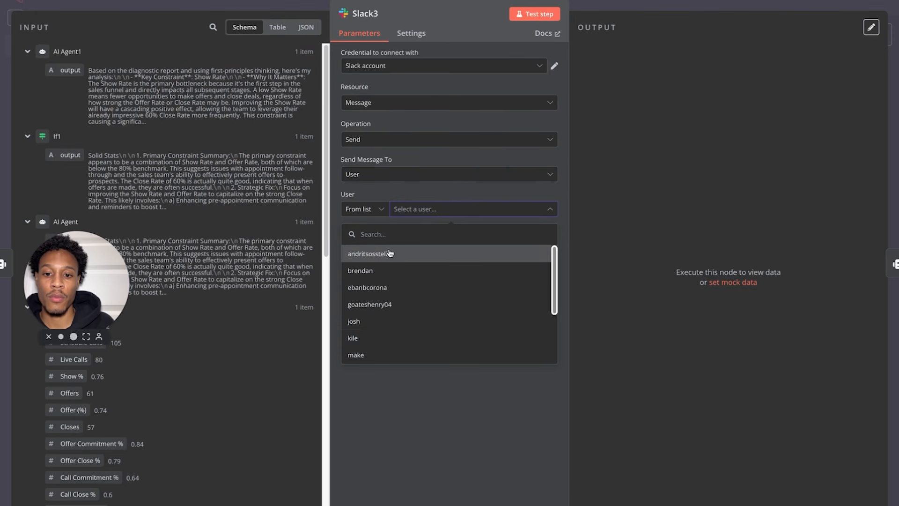
pyautogui.click(371, 342)
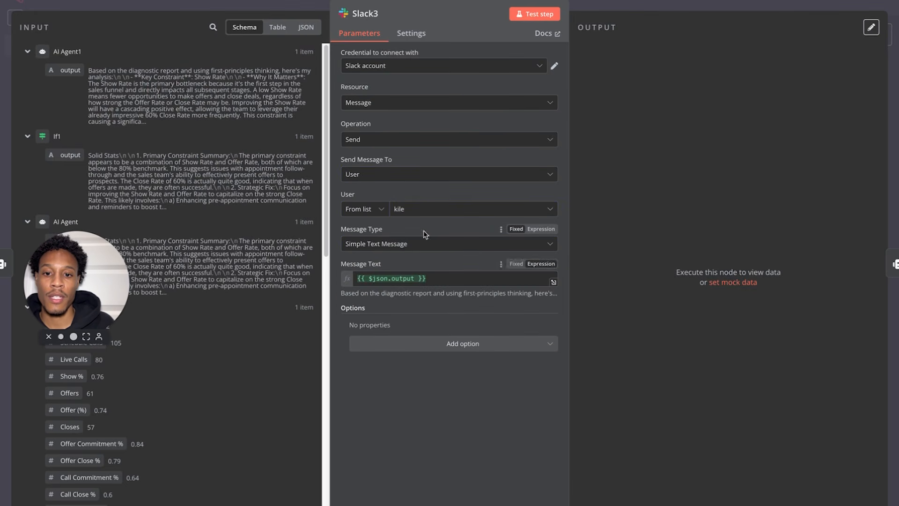
pyautogui.click(448, 284)
pyautogui.hotkey('ctrl', 'a')
pyautogui.press('BackSpace')
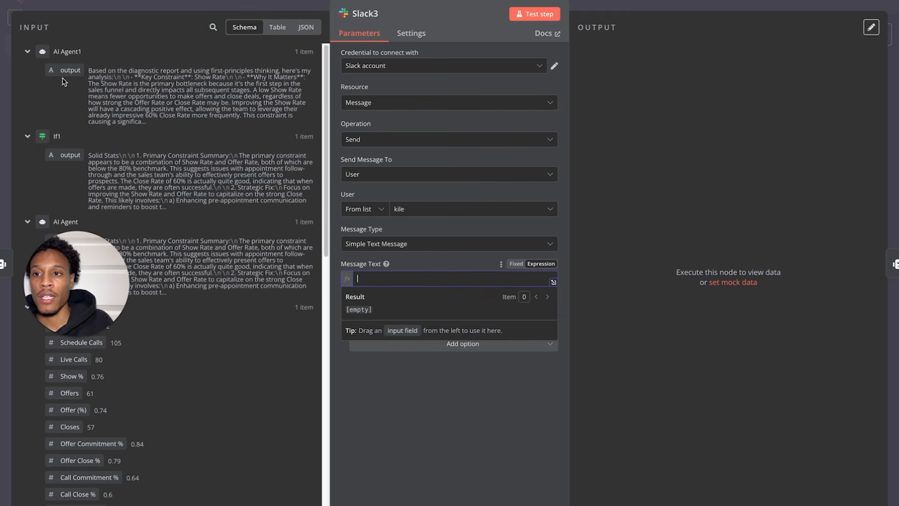
pyautogui.moveTo(67, 70); pyautogui.dragTo(364, 278)
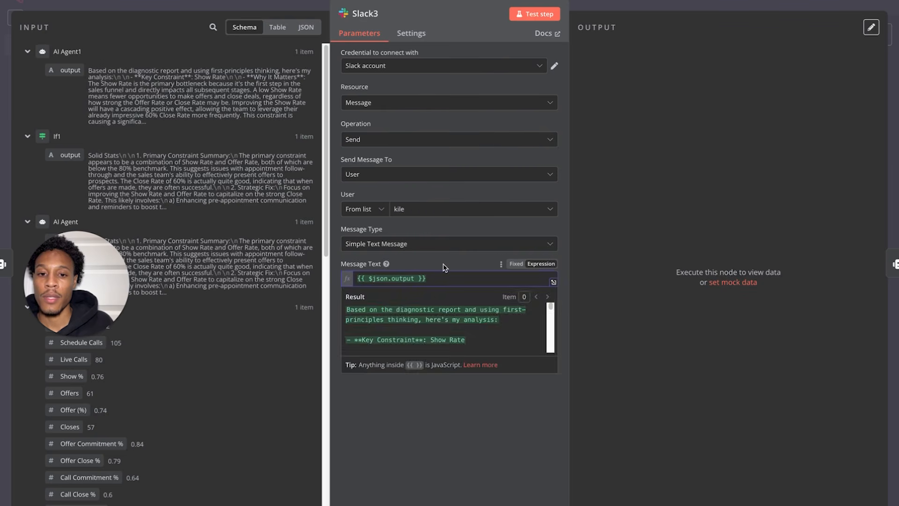
pyautogui.click(39, 2)
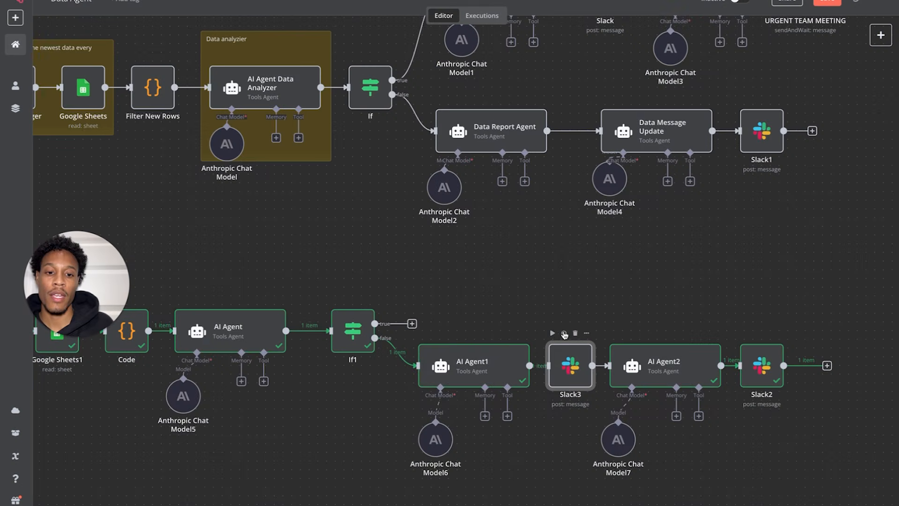
# - Run Slack3, AI Agent2 and Slack2 in sequence
pyautogui.click(552, 333)
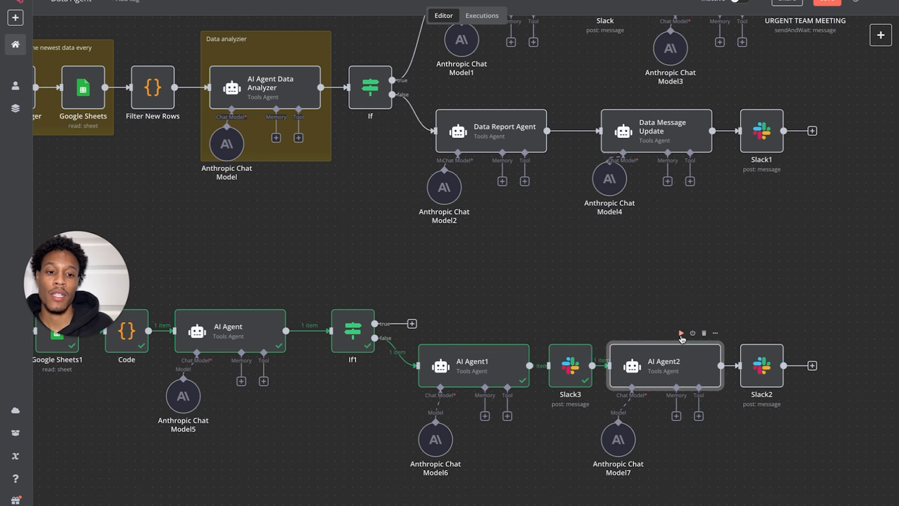
pyautogui.click(681, 333)
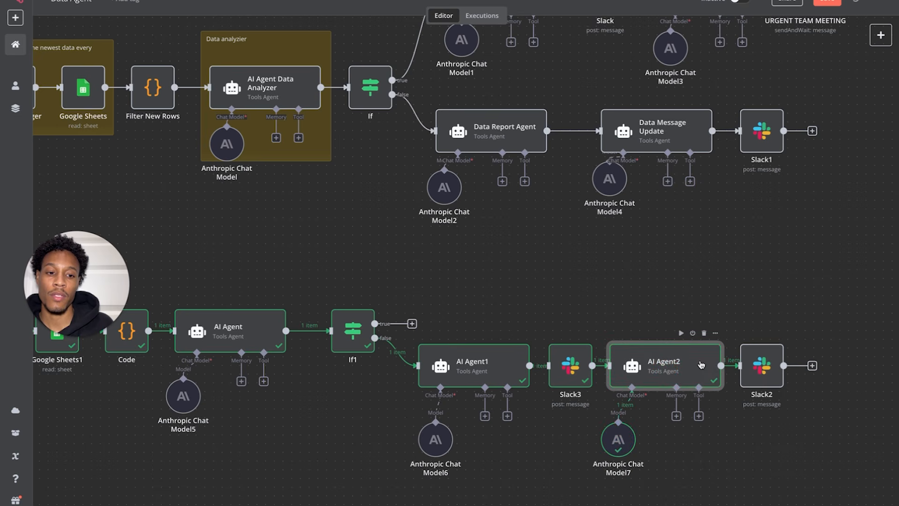
pyautogui.click(744, 333)
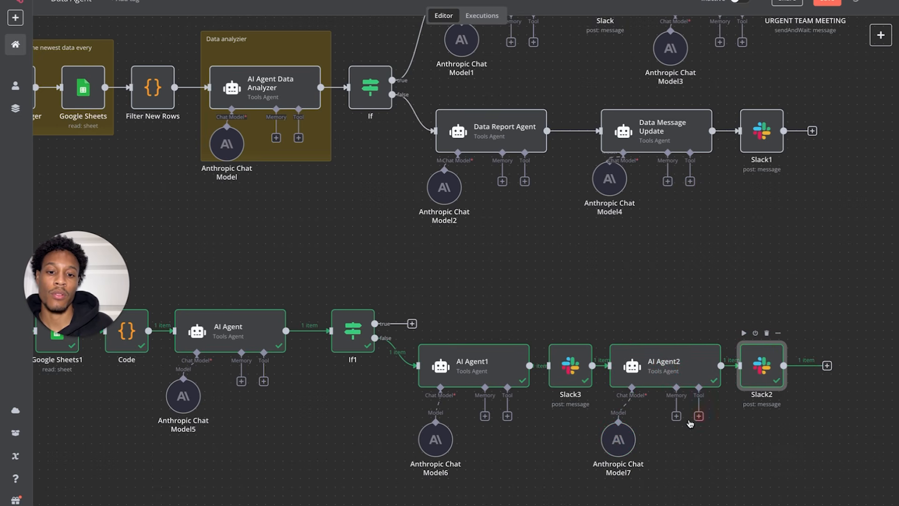
# - Box-select the lower branch's agents, Slack nodes and models and move them down slightly
pyautogui.moveTo(383, 476); pyautogui.dragTo(794, 329)
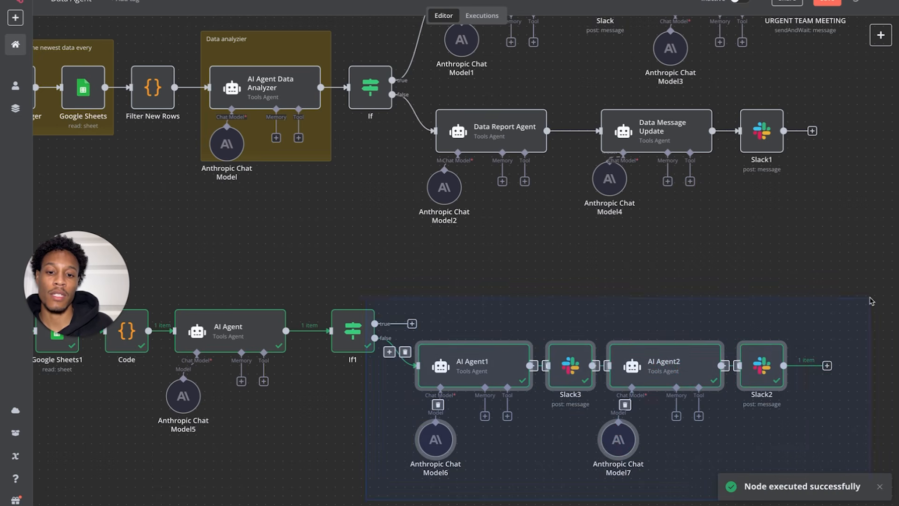
pyautogui.moveTo(665, 365); pyautogui.dragTo(662, 399)
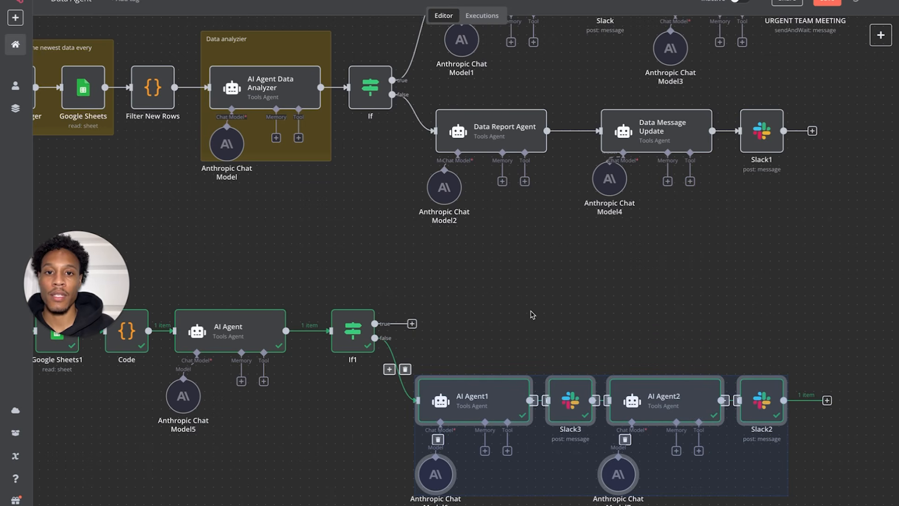
pyautogui.scroll(3, 532, 314)
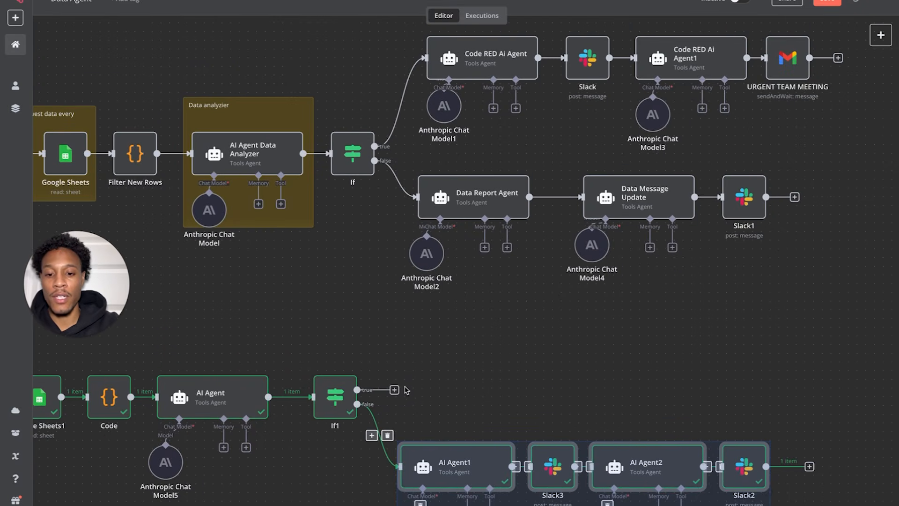
# - Copy Code RED Ai Agent with its chat model and paste a copy mid-canvas
pyautogui.click(432, 152)
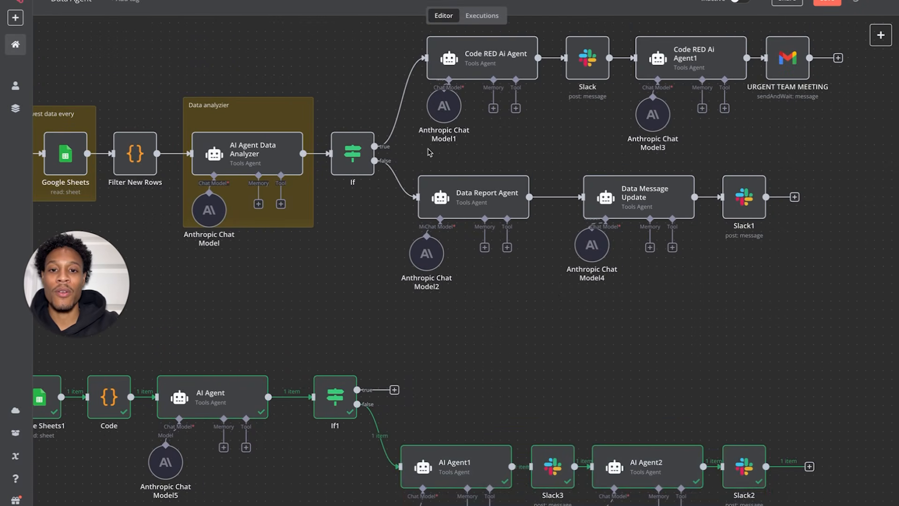
pyautogui.moveTo(451, 117); pyautogui.dragTo(540, 14)
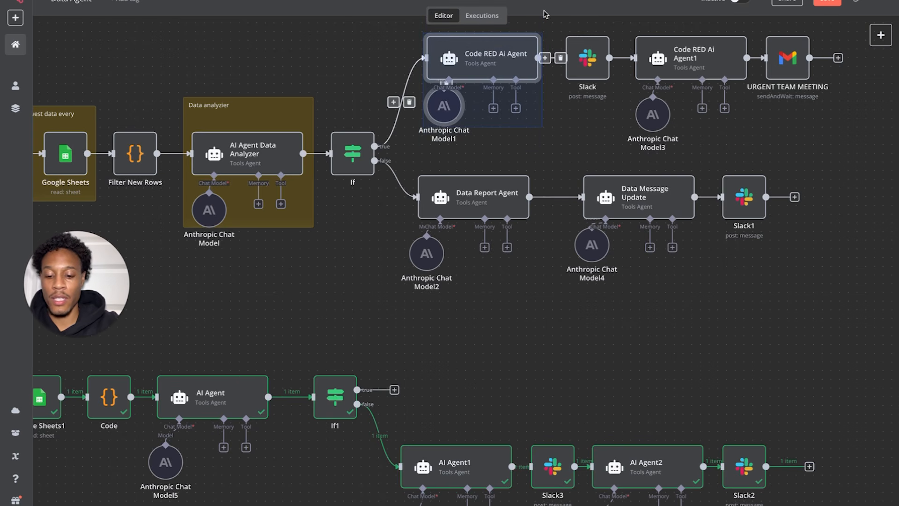
pyautogui.click(523, 79)
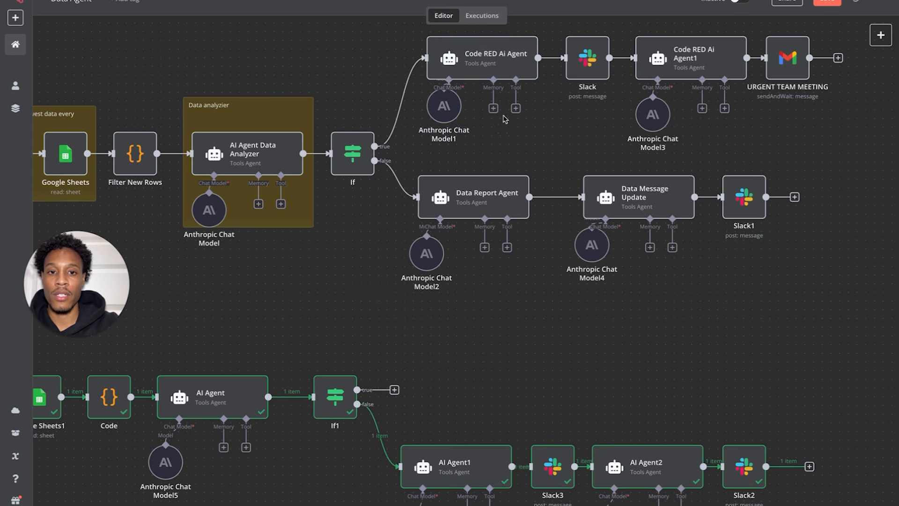
pyautogui.hotkey('ctrl', 'v')
pyautogui.moveTo(530, 483); pyautogui.dragTo(487, 276)
pyautogui.click(612, 303)
# - Delete the pasted Code RED agent copy and its Anthropic Chat Model8
pyautogui.click(881, 35)
pyautogui.click(775, 109)
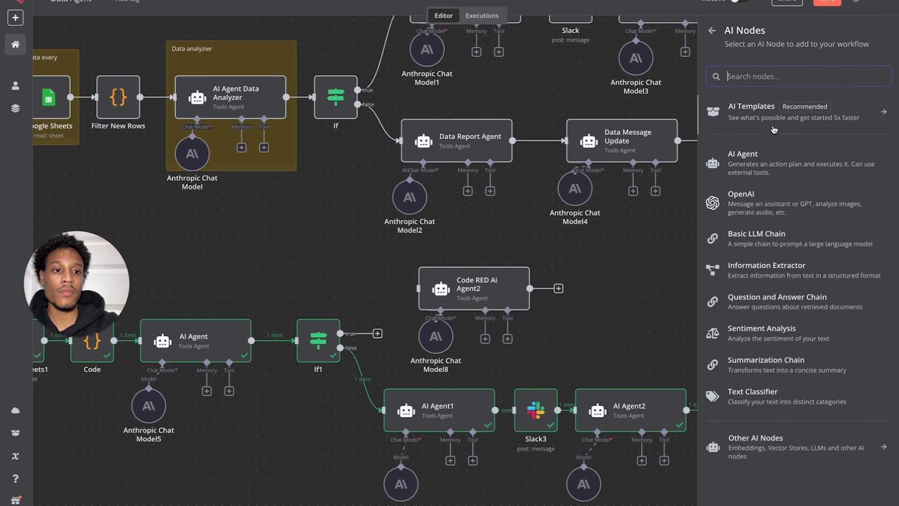
pyautogui.click(401, 267)
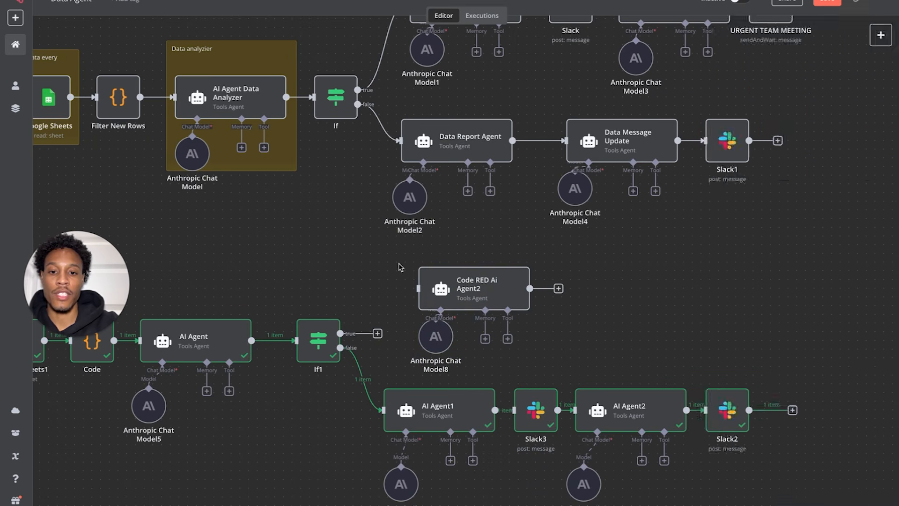
pyautogui.moveTo(433, 336); pyautogui.dragTo(445, 318)
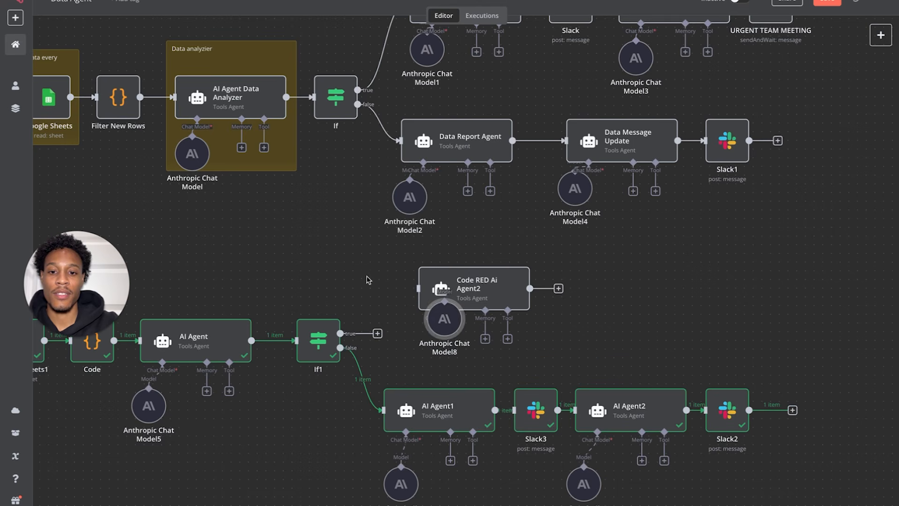
pyautogui.moveTo(386, 257); pyautogui.dragTo(589, 347)
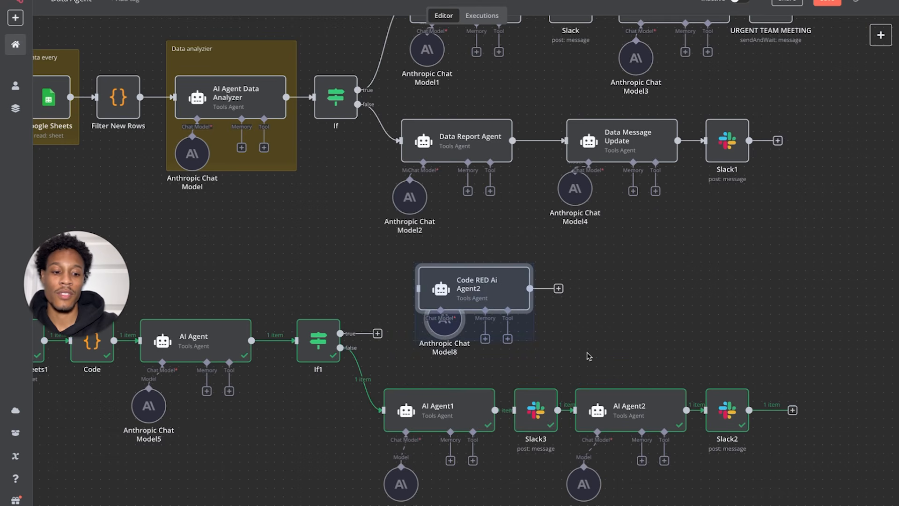
pyautogui.press('Delete')
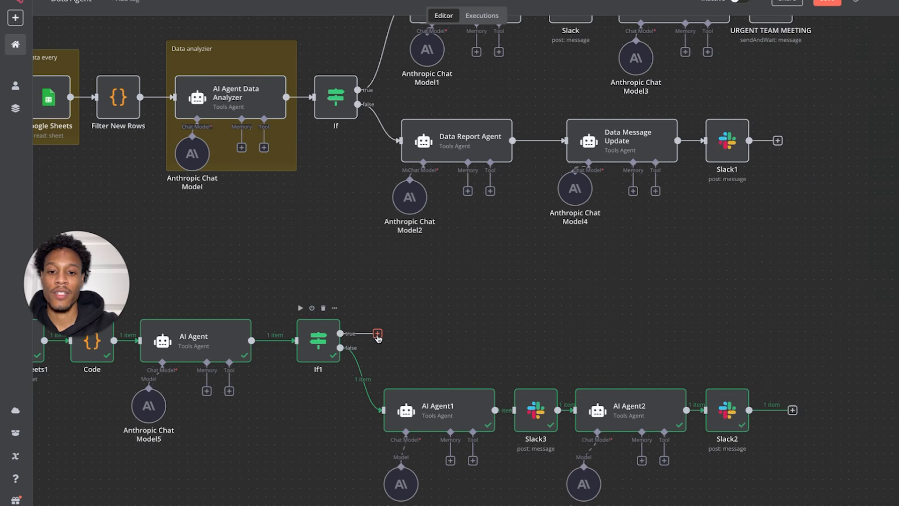
# - Add AI Agent3 on If1's true branch with a Define below prompt and an Anthropic chat model
pyautogui.click(377, 333)
pyautogui.click(785, 99)
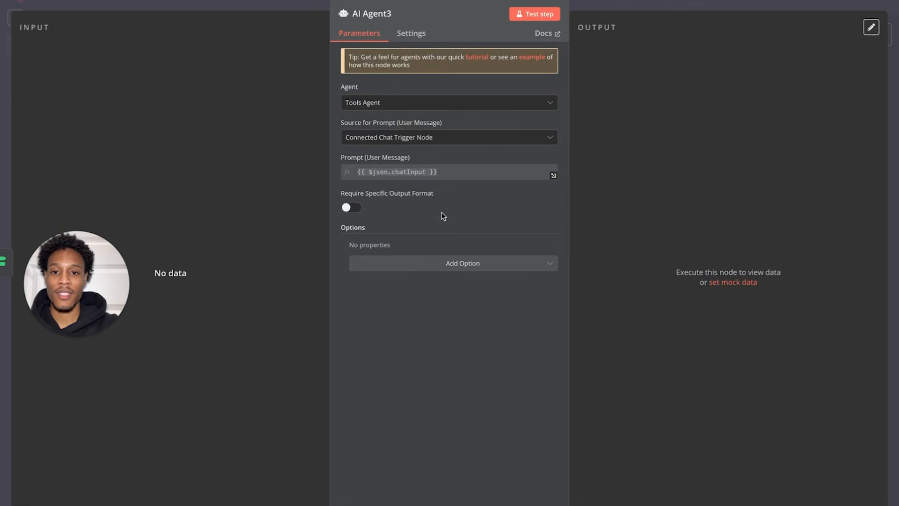
pyautogui.click(435, 140)
pyautogui.click(427, 204)
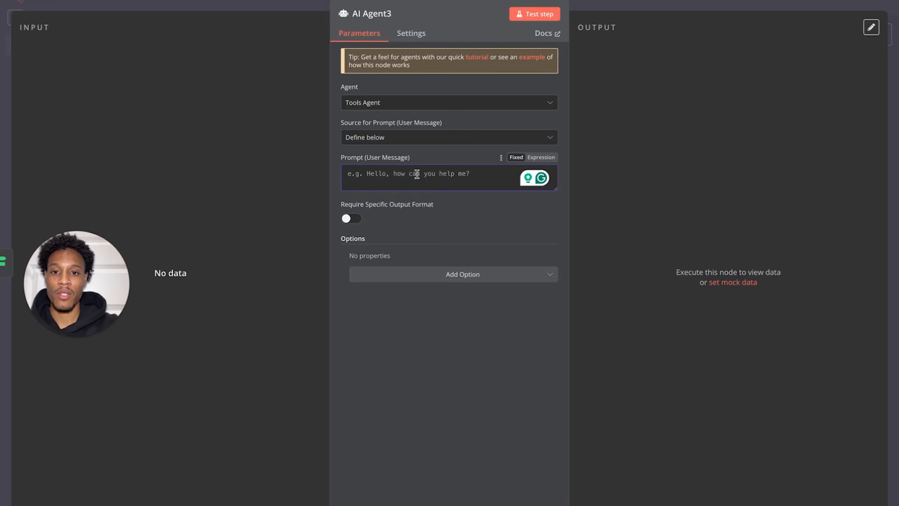
pyautogui.click(30, 1)
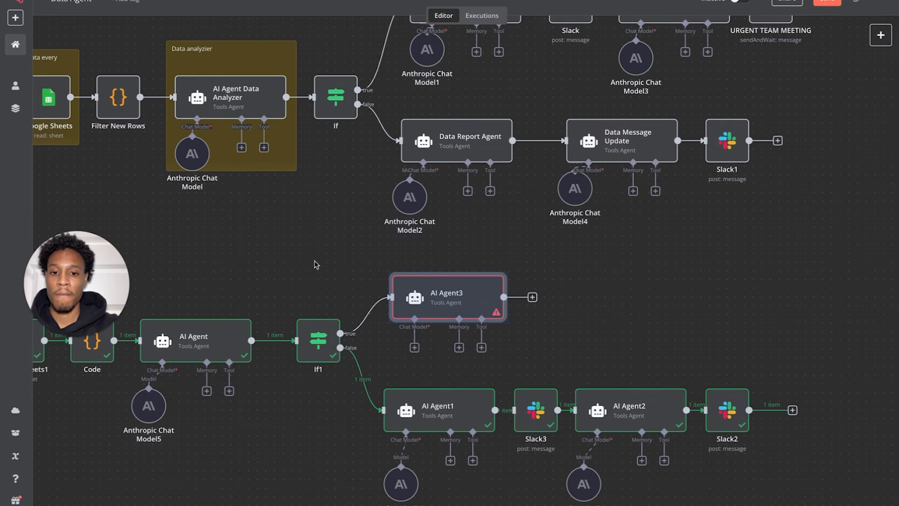
pyautogui.click(414, 348)
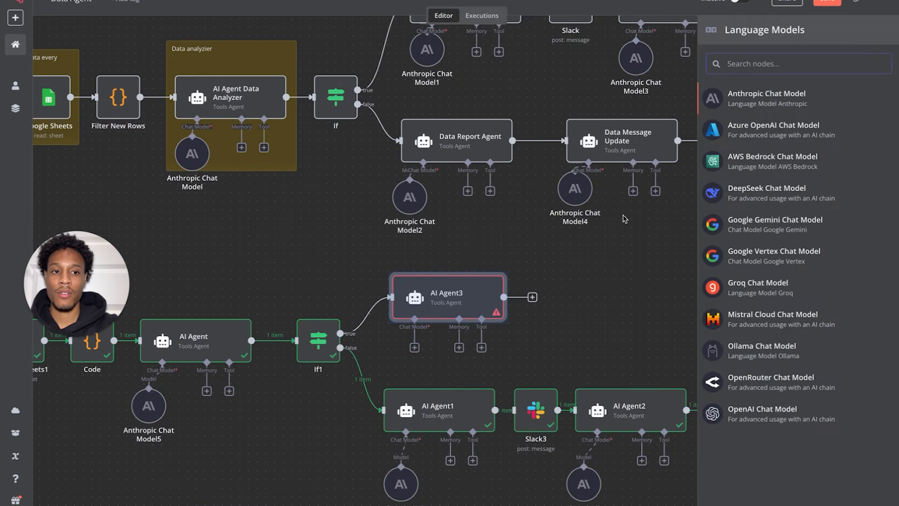
pyautogui.click(767, 99)
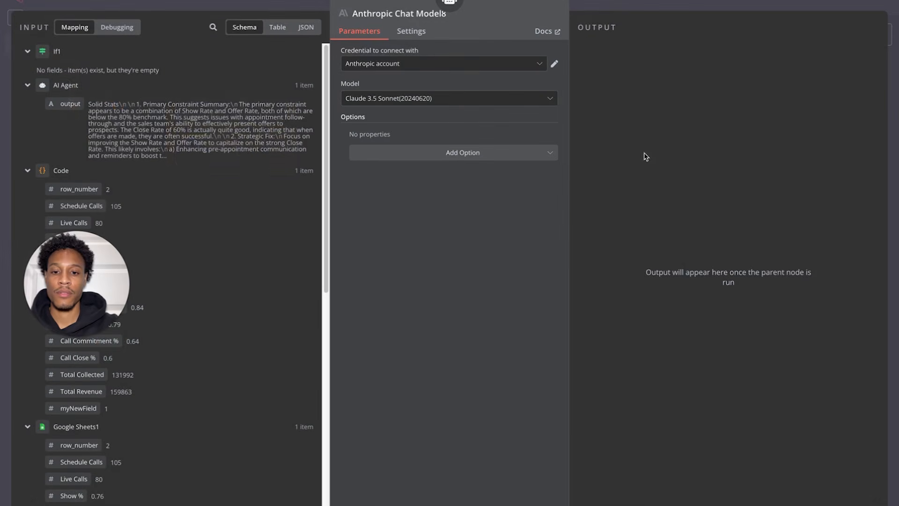
pyautogui.click(35, 2)
pyautogui.moveTo(475, 387); pyautogui.dragTo(406, 345)
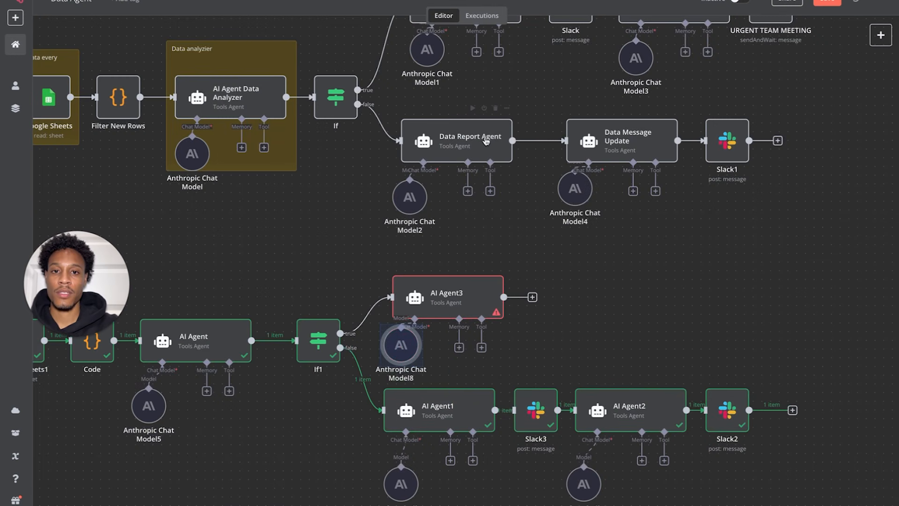
# - Copy the business-strategist prompt from the Data Report Agent
pyautogui.doubleClick(453, 148)
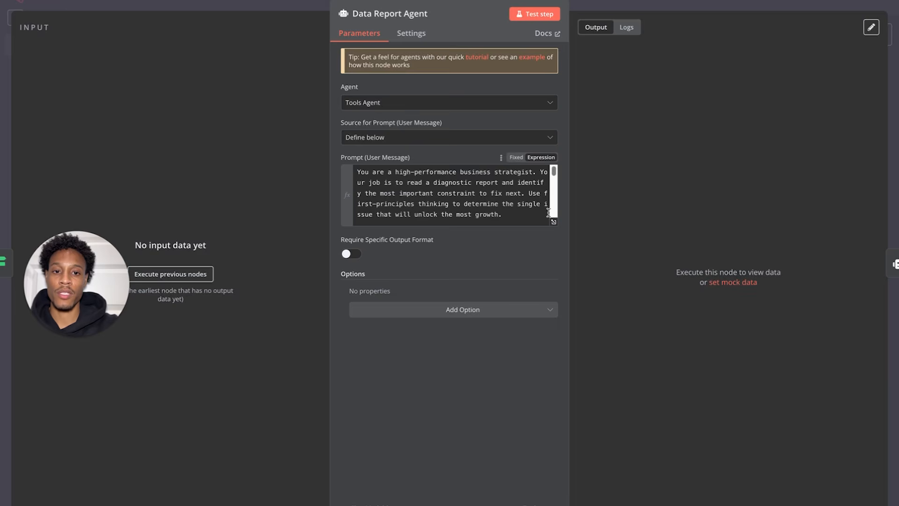
pyautogui.click(554, 223)
pyautogui.moveTo(388, 286); pyautogui.dragTo(224, 65)
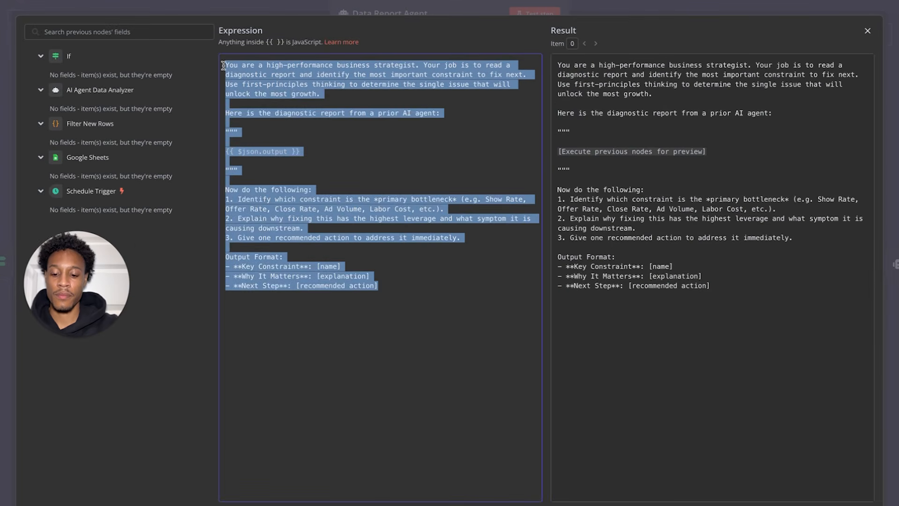
pyautogui.click(868, 31)
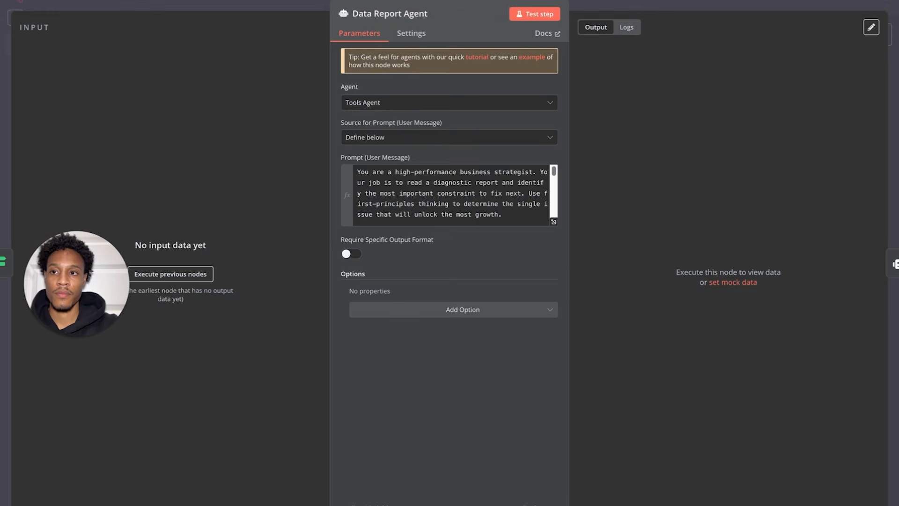
pyautogui.click(52, 1)
# - Paste the strategist prompt into AI Agent3's prompt field
pyautogui.doubleClick(434, 300)
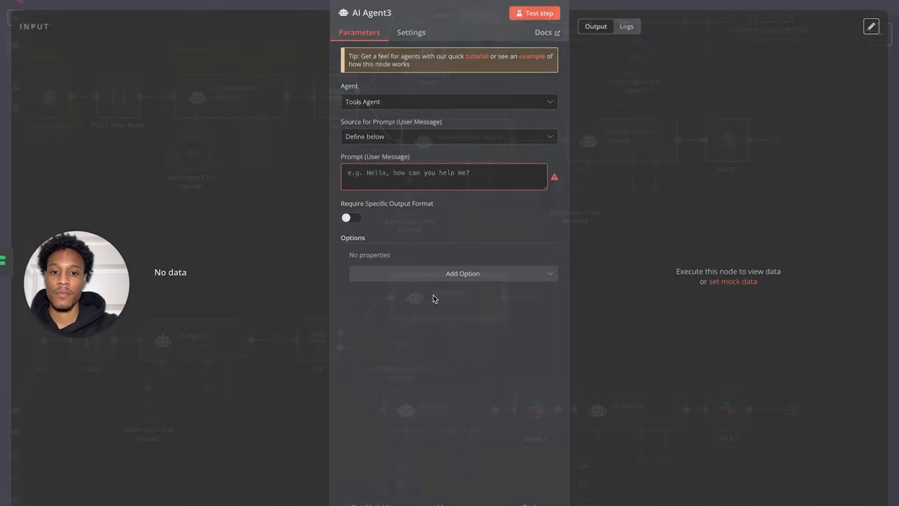
pyautogui.click(472, 173)
pyautogui.hotkey('ctrl', 'v')
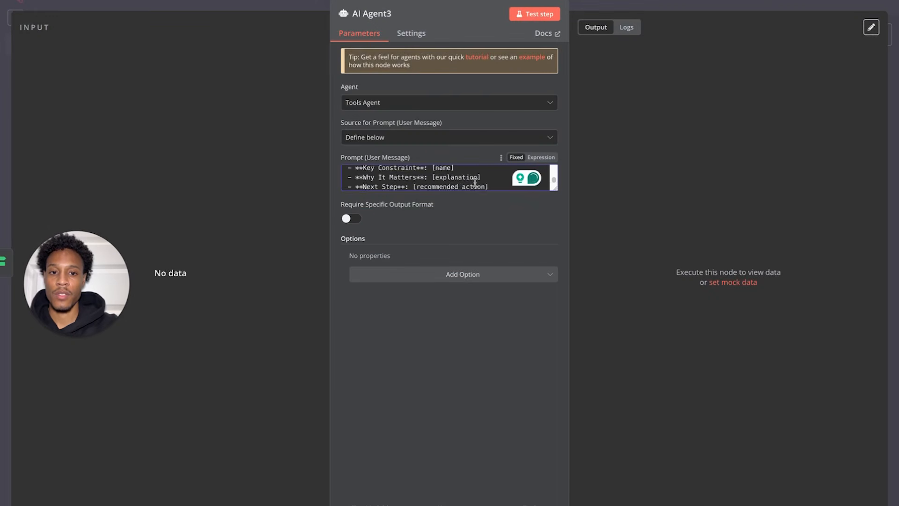
pyautogui.click(50, 1)
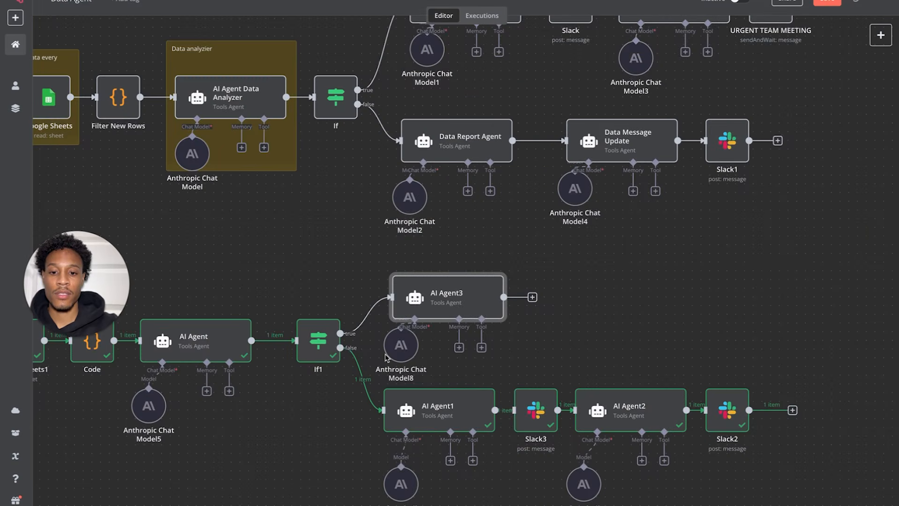
pyautogui.hscroll(-3, 434, 423)
pyautogui.doubleClick(310, 294)
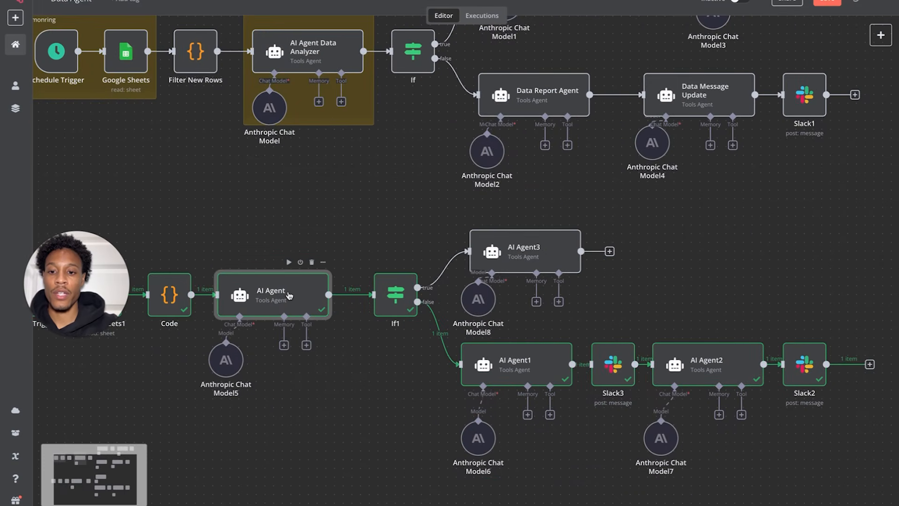
# - Start a new testing line at the end of the AI Agent's prompt
pyautogui.scroll(-5, 463, 202)
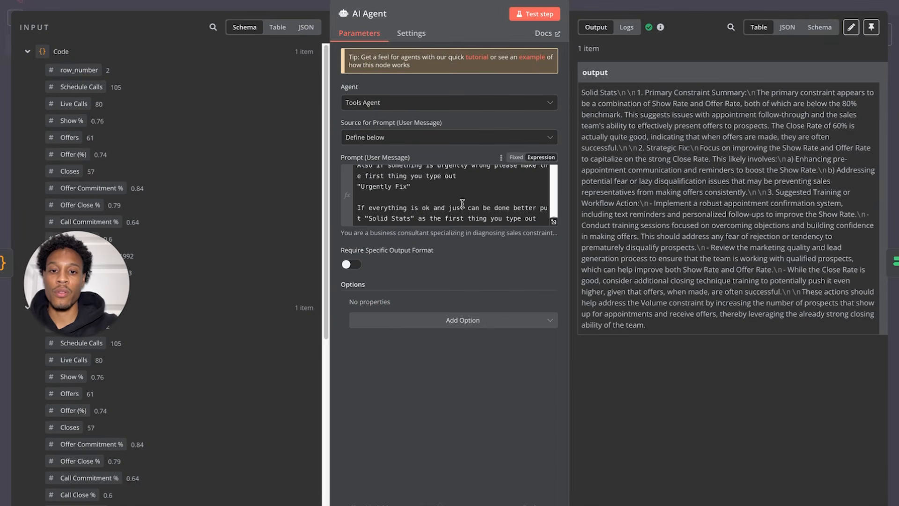
pyautogui.click(542, 218)
pyautogui.press('Return')
pyautogui.press('Return')
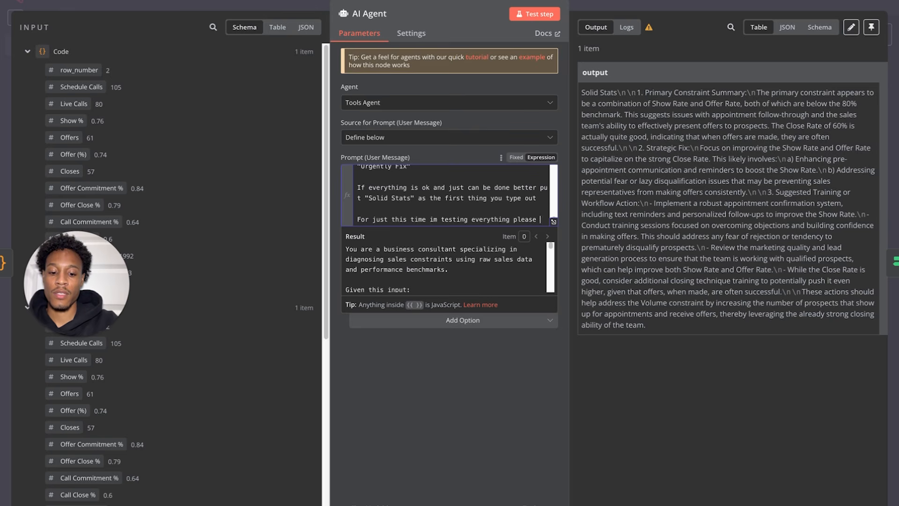
pyautogui.write('st repond with')
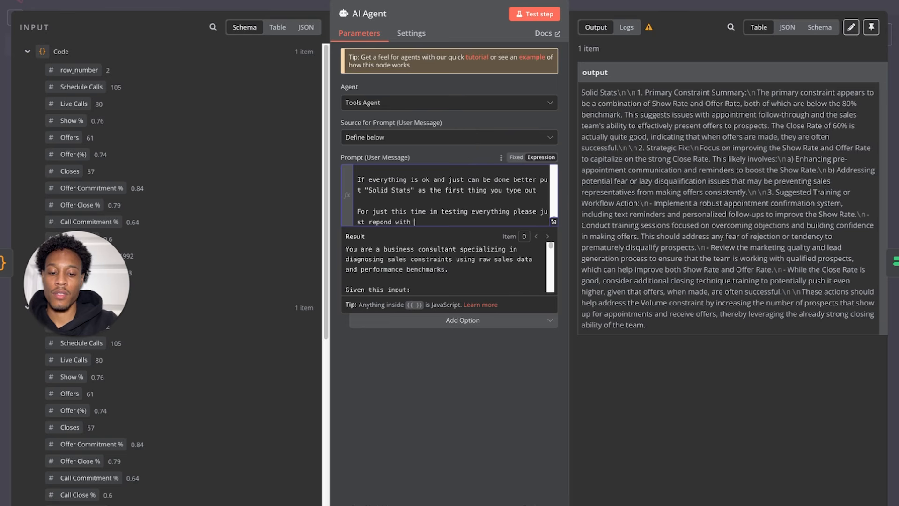
pyautogui.click(55, 1)
# - Copy 'Urgently Fix' from If1's condition and paste it into the AI Agent's testing line
pyautogui.doubleClick(402, 290)
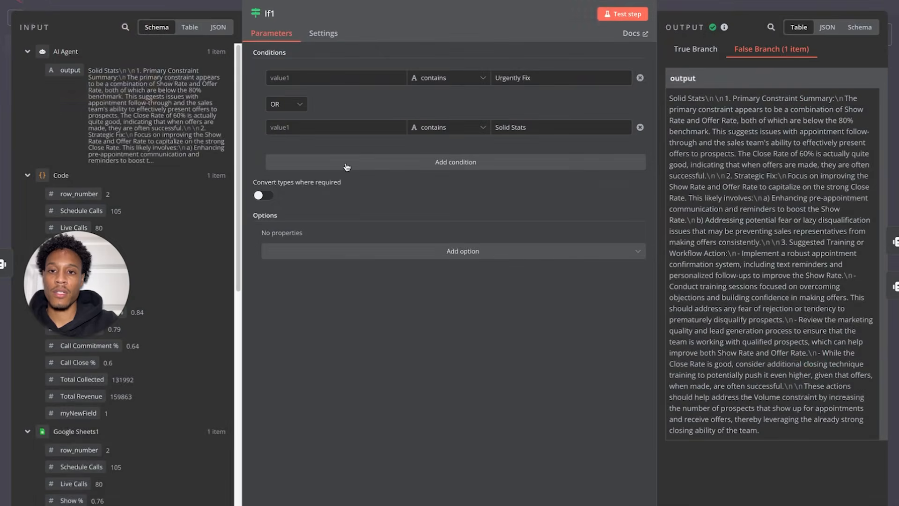
pyautogui.tripleClick(514, 78)
pyautogui.hotkey('ctrl', 'c')
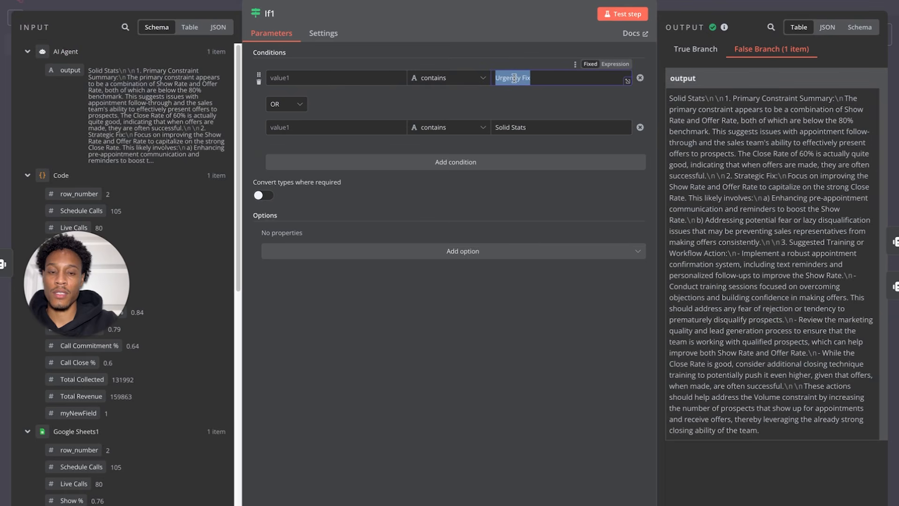
pyautogui.click(41, 1)
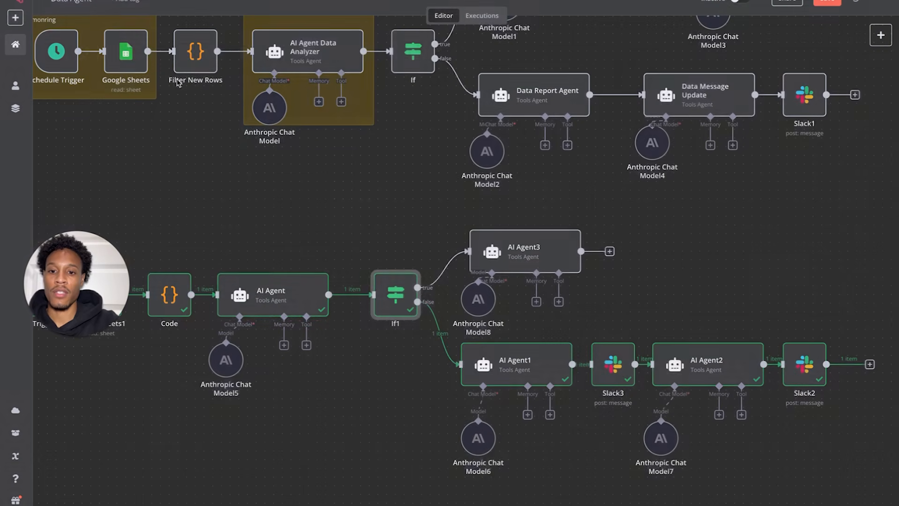
pyautogui.doubleClick(255, 287)
pyautogui.scroll(-10, 457, 201)
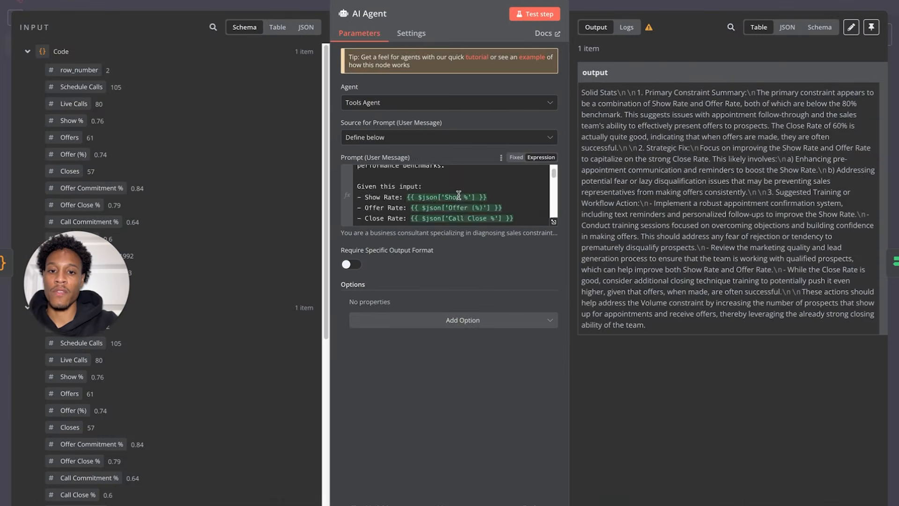
pyautogui.click(429, 214)
pyautogui.hotkey('ctrl', 'v')
# - Test the AI Agent so it replies Urgently Fix, then rerun If1 on that output
pyautogui.click(527, 13)
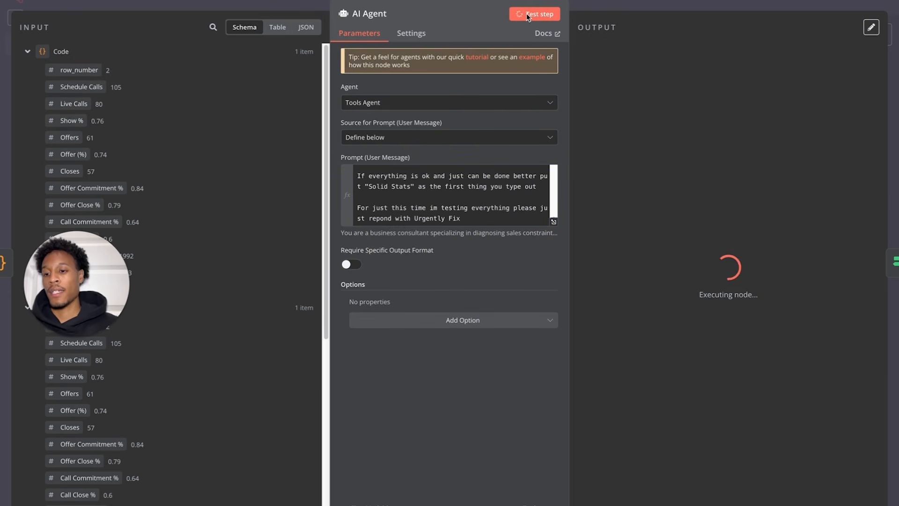
pyautogui.click(37, 1)
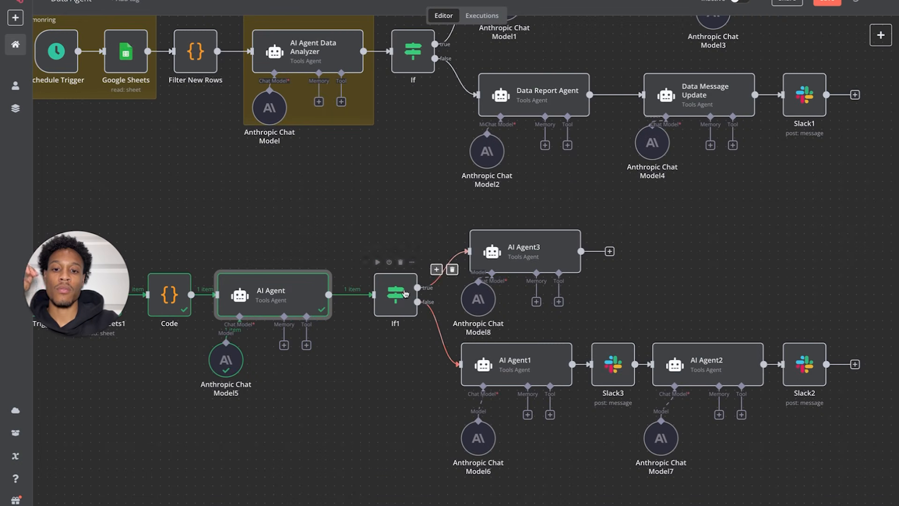
pyautogui.click(379, 263)
pyautogui.click(379, 264)
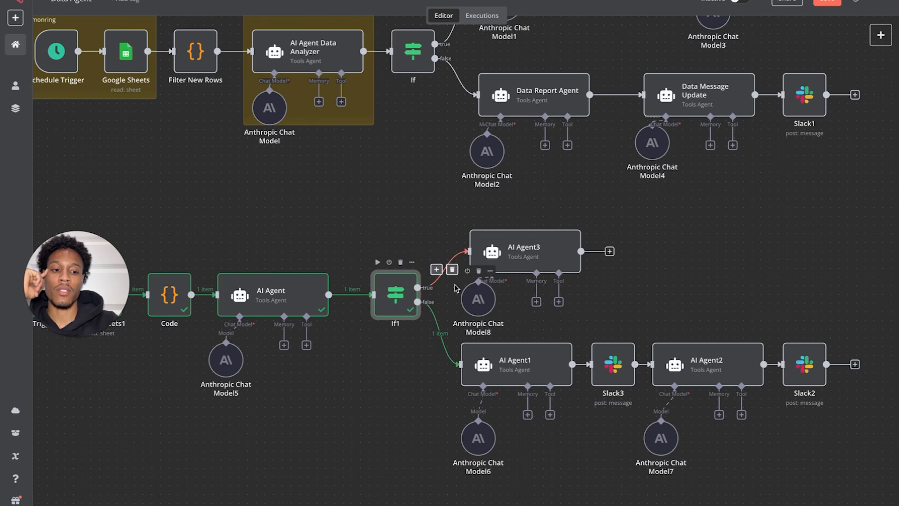
pyautogui.doubleClick(394, 288)
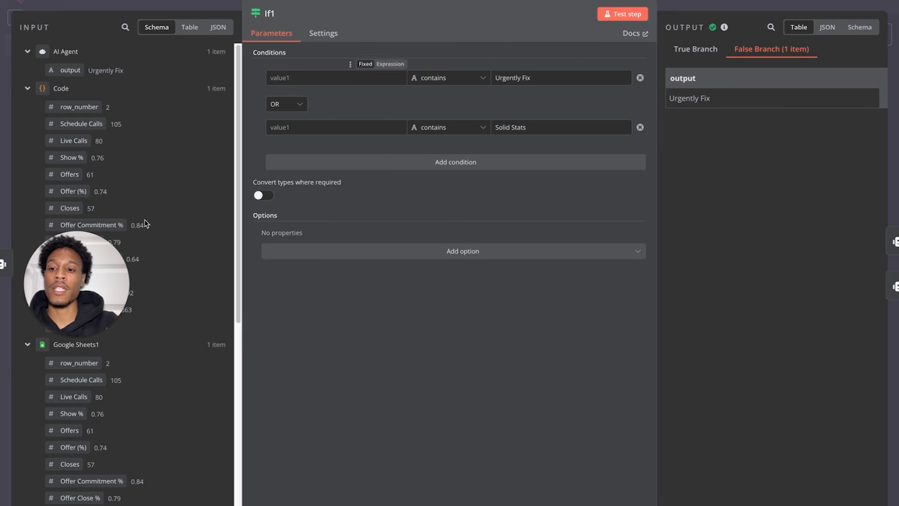
# - Point both If1 value1 fields at {{ $json.output }} and test, sending Urgently Fix down the true branch
pyautogui.scroll(-5, 141, 306)
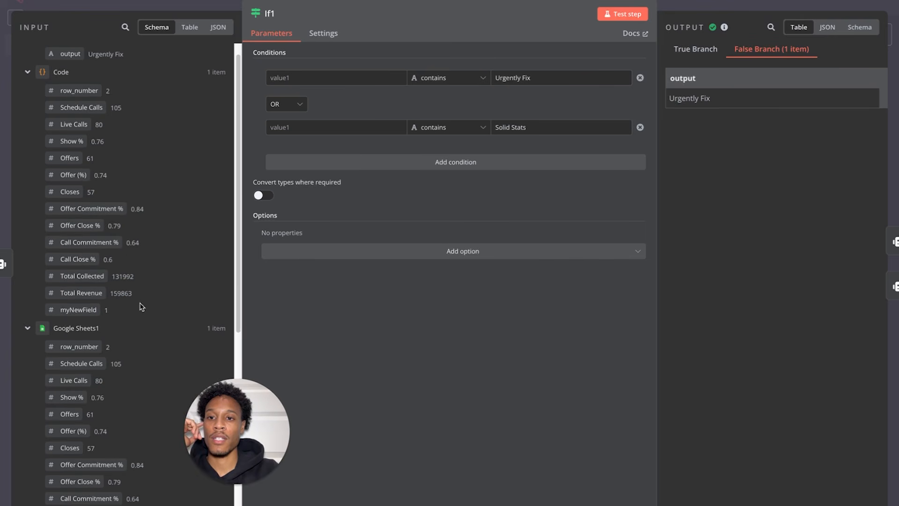
pyautogui.scroll(5, 140, 306)
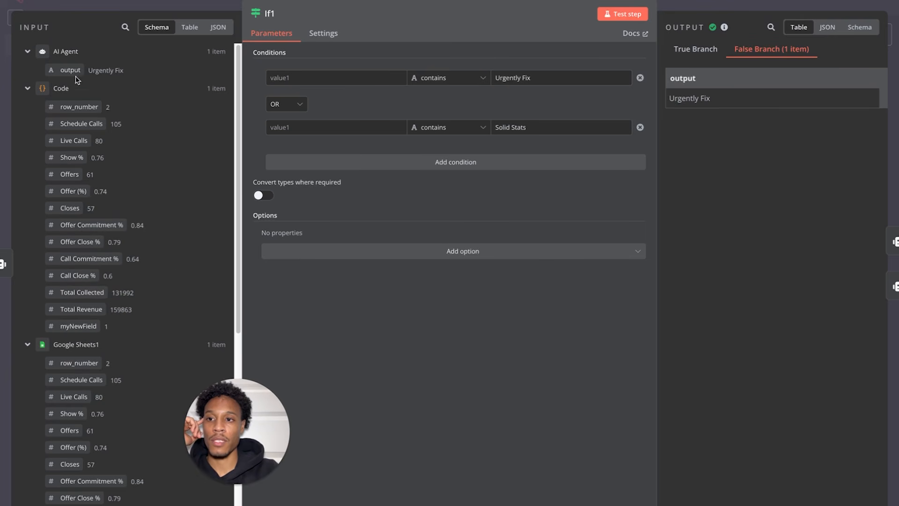
pyautogui.moveTo(70, 70); pyautogui.dragTo(281, 77)
pyautogui.click(284, 53)
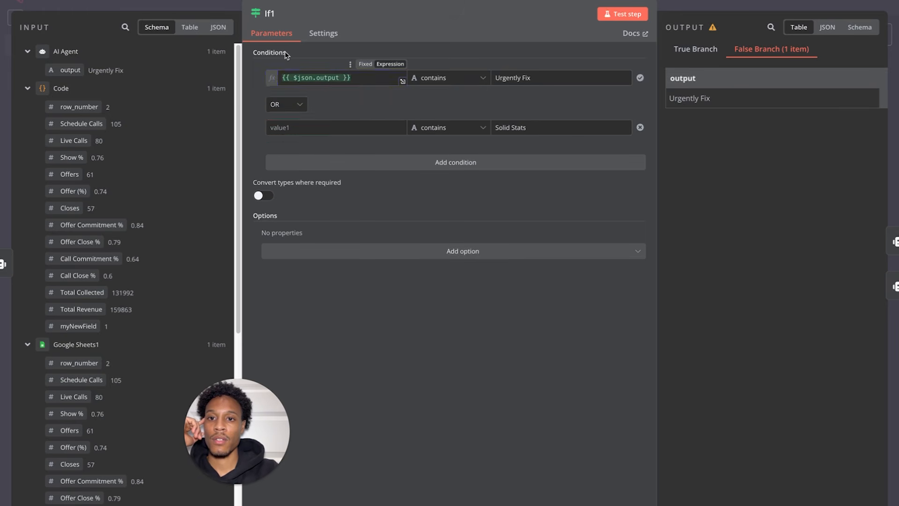
pyautogui.moveTo(82, 72); pyautogui.dragTo(306, 139)
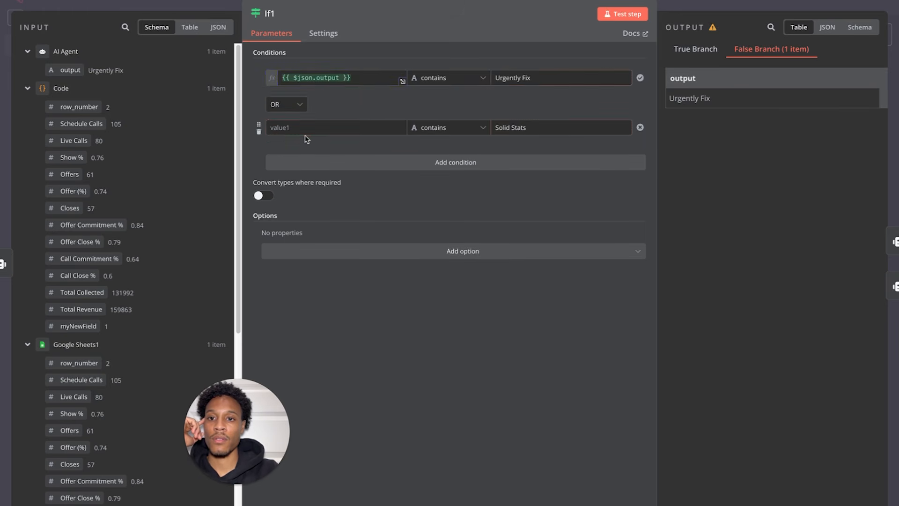
pyautogui.moveTo(71, 70); pyautogui.dragTo(305, 126)
pyautogui.click(339, 109)
pyautogui.click(622, 8)
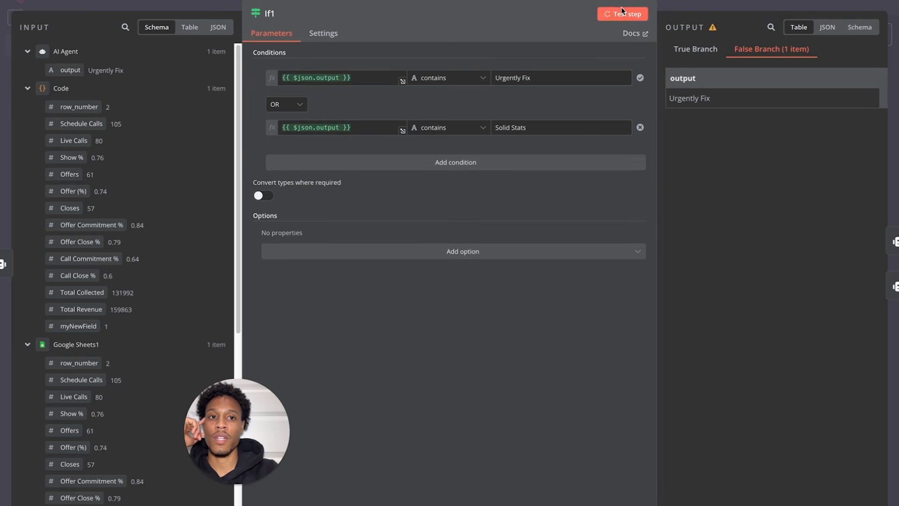
pyautogui.click(673, 49)
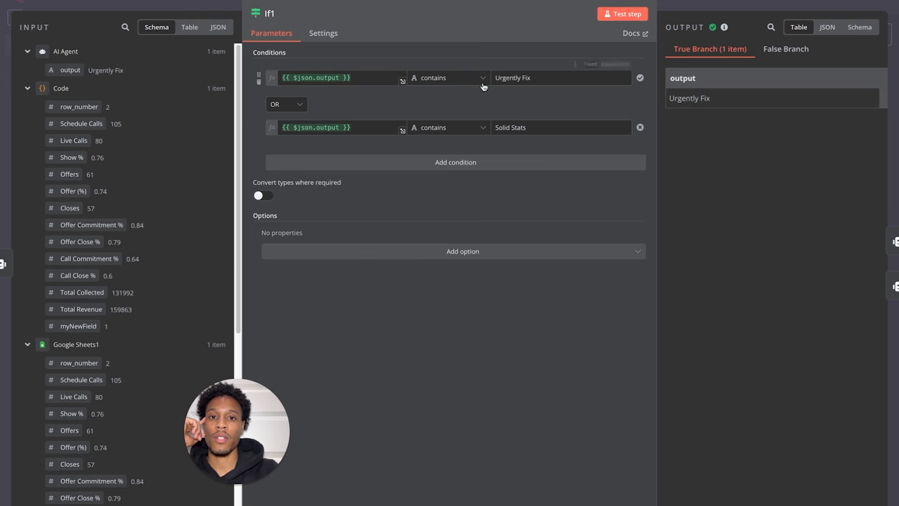
pyautogui.click(20, 2)
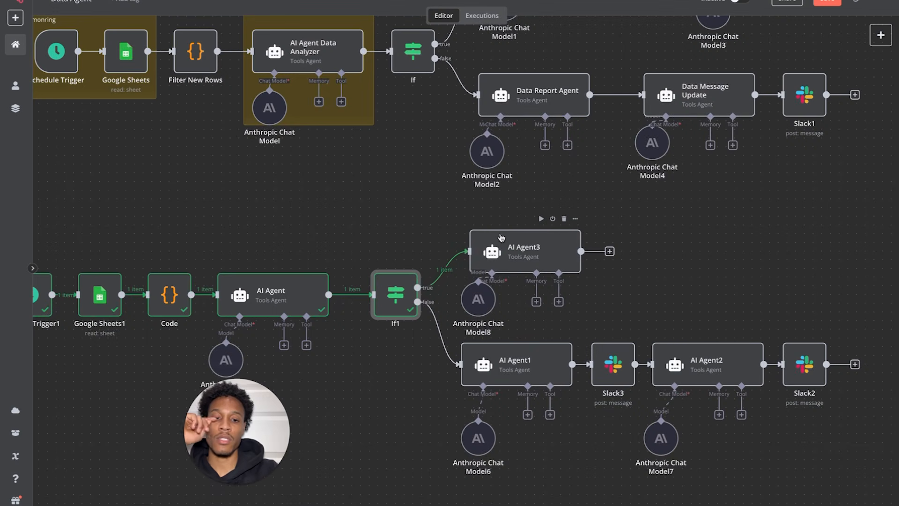
# - Replace {{ $json.output }} in AI Agent3's prompt with the AI Agent node's output between the triple quotes
pyautogui.doubleClick(504, 264)
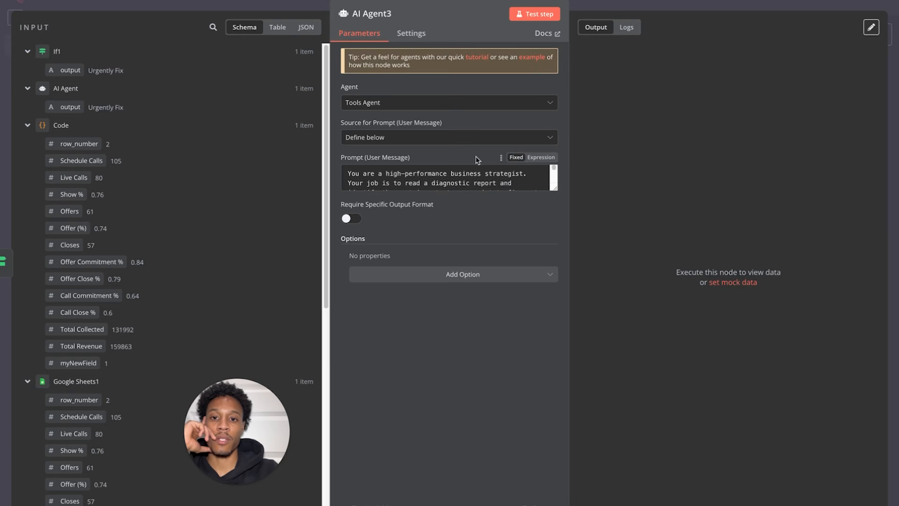
pyautogui.scroll(-5, 476, 178)
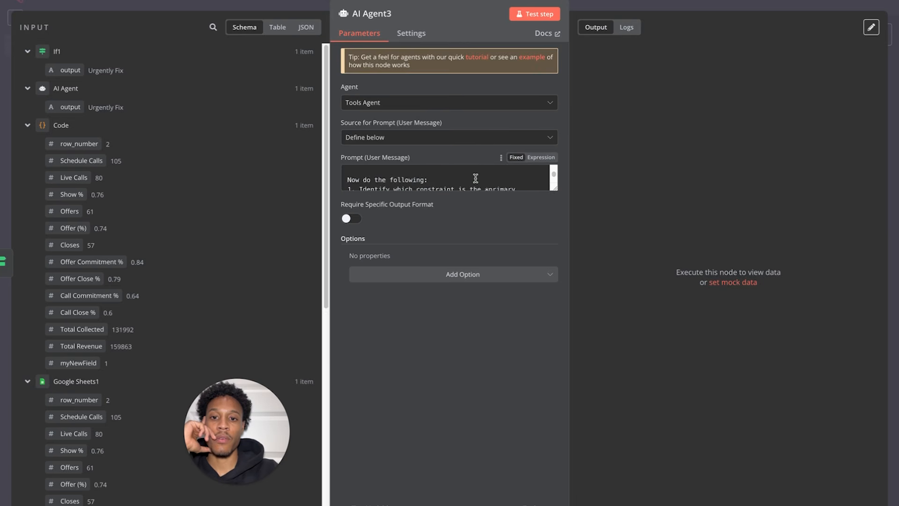
pyautogui.scroll(-5, 476, 177)
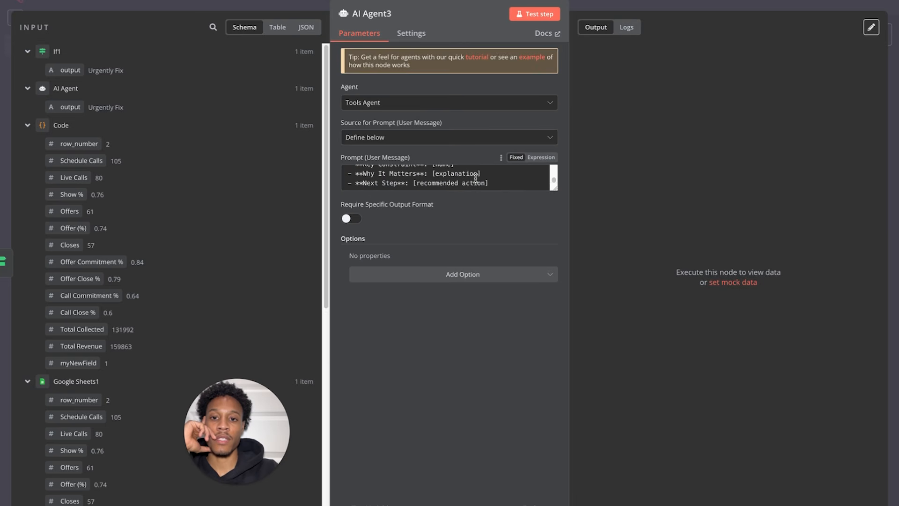
pyautogui.click(545, 157)
pyautogui.click(553, 222)
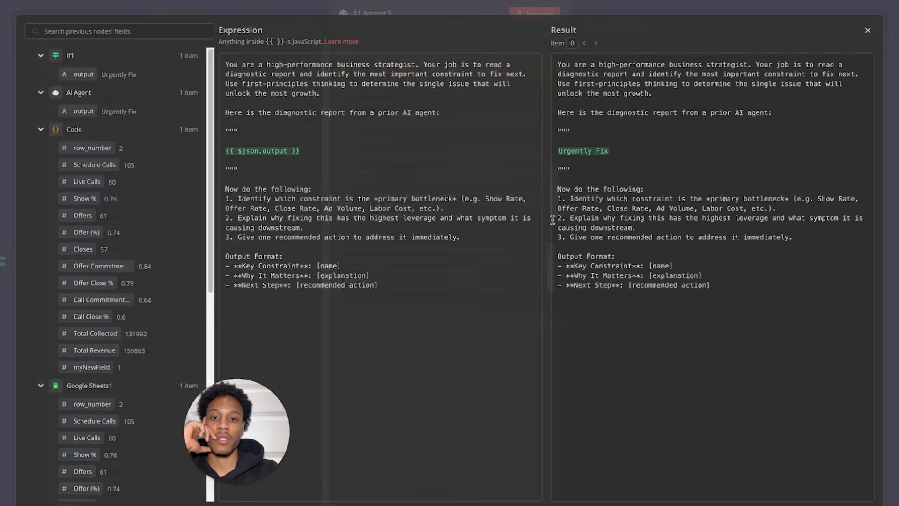
pyautogui.moveTo(314, 153); pyautogui.dragTo(206, 155)
pyautogui.press('BackSpace')
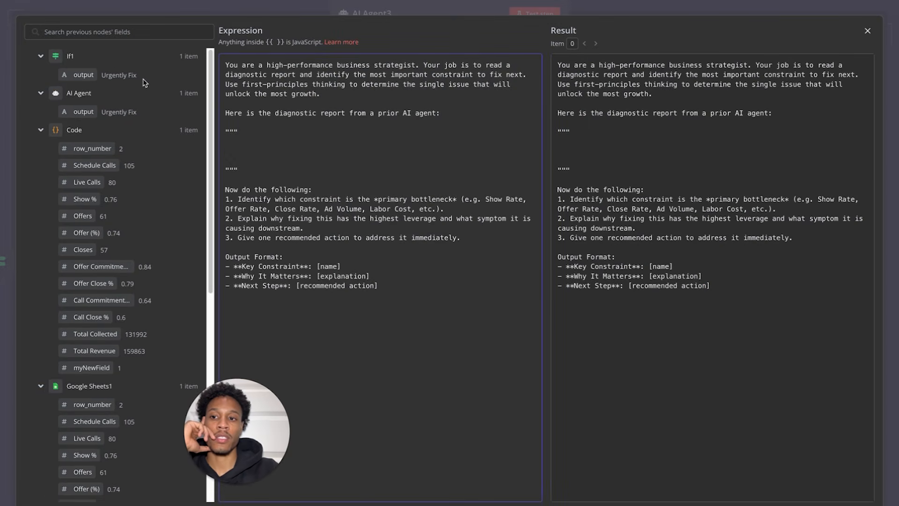
pyautogui.scroll(-3, 150, 233)
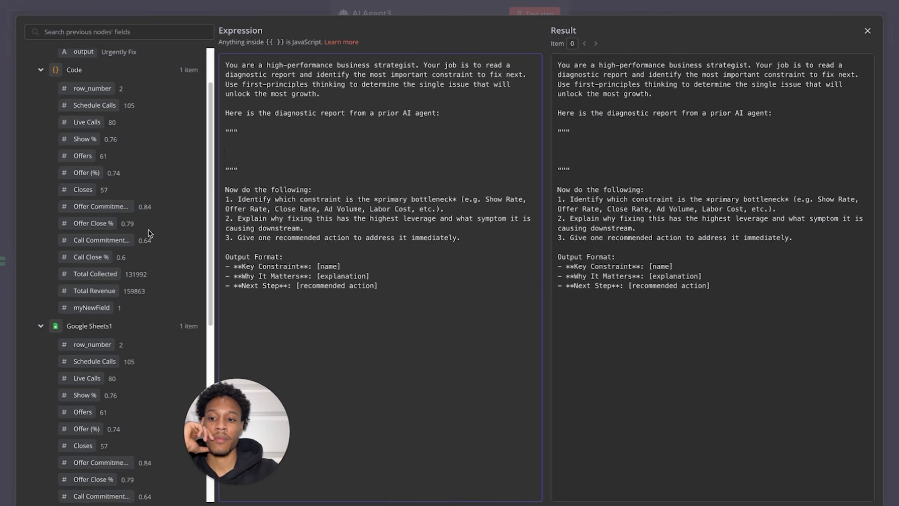
pyautogui.scroll(3, 149, 233)
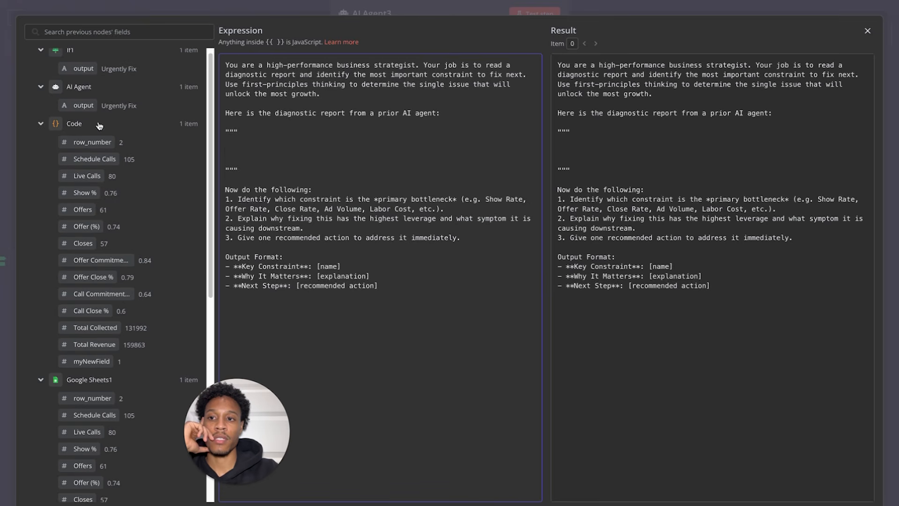
pyautogui.moveTo(83, 105); pyautogui.dragTo(241, 155)
pyautogui.click(159, 5)
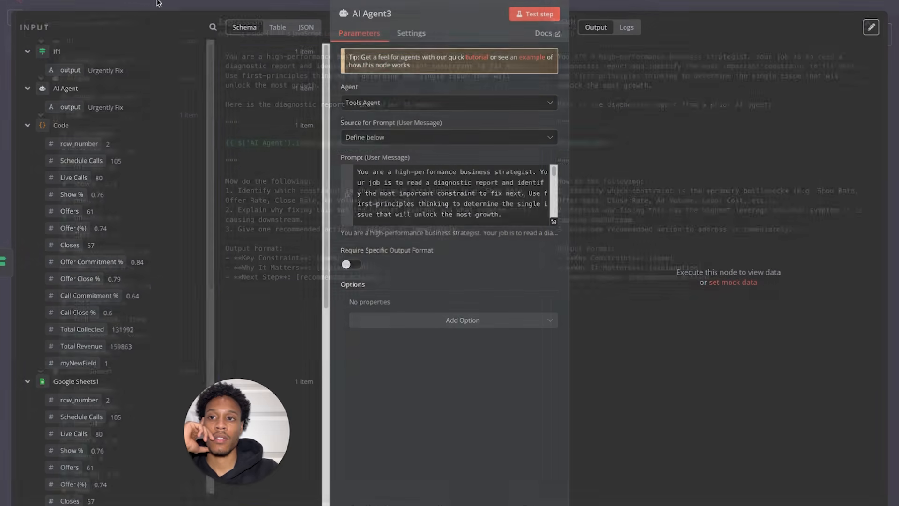
# - Add a Slack 'Send a message' node after AI Agent3
pyautogui.click(74, 1)
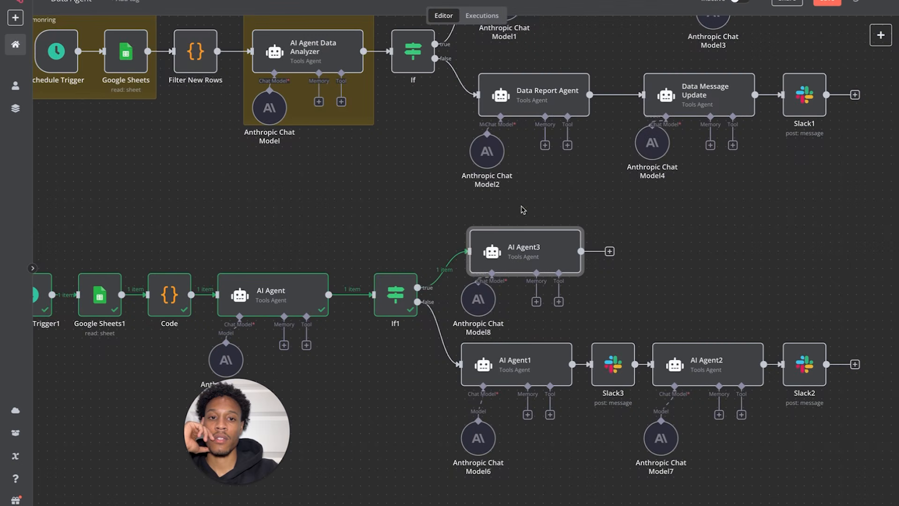
pyautogui.hscroll(5, 521, 209)
pyautogui.scroll(3, 521, 210)
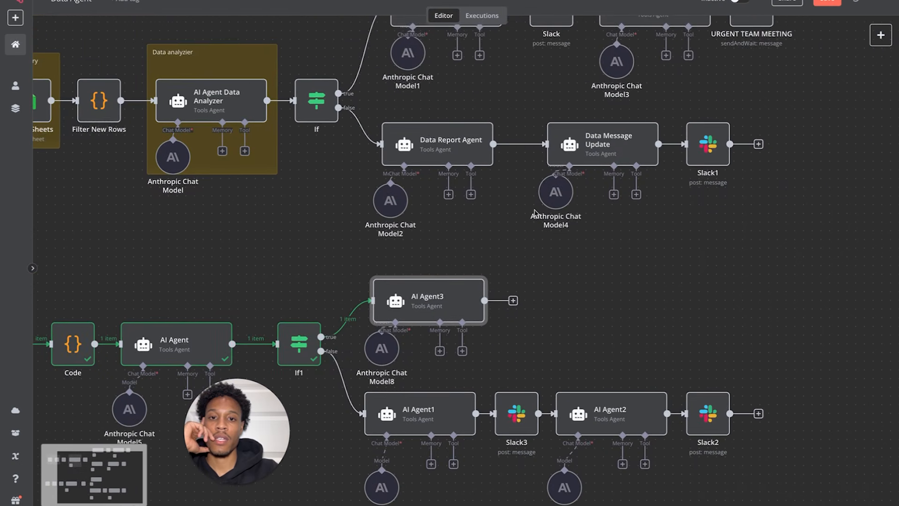
pyautogui.hscroll(4, 534, 212)
pyautogui.scroll(2, 534, 212)
pyautogui.hscroll(1, 410, 306)
pyautogui.scroll(2, 410, 305)
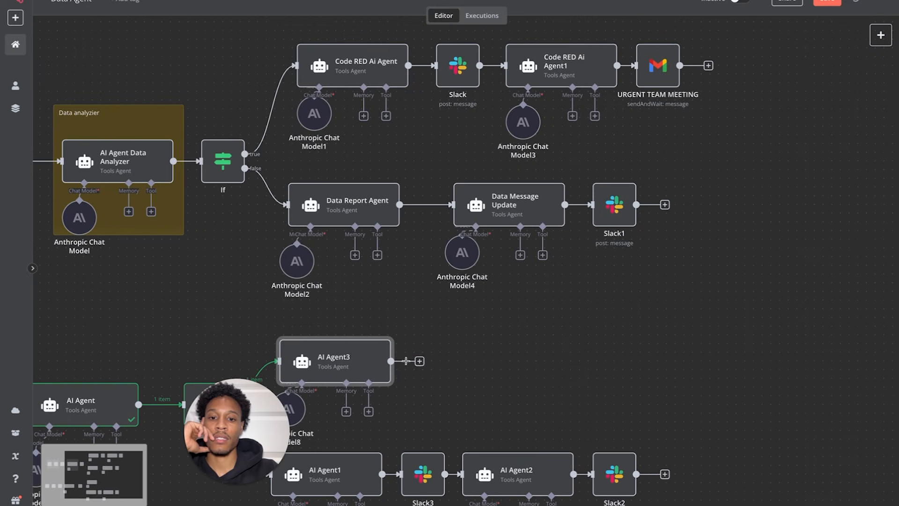
pyautogui.click(420, 361)
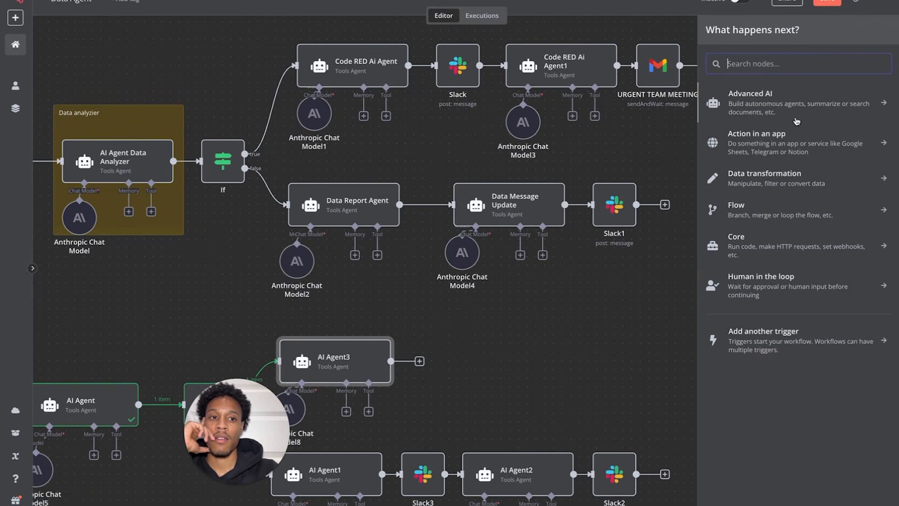
pyautogui.write('sl')
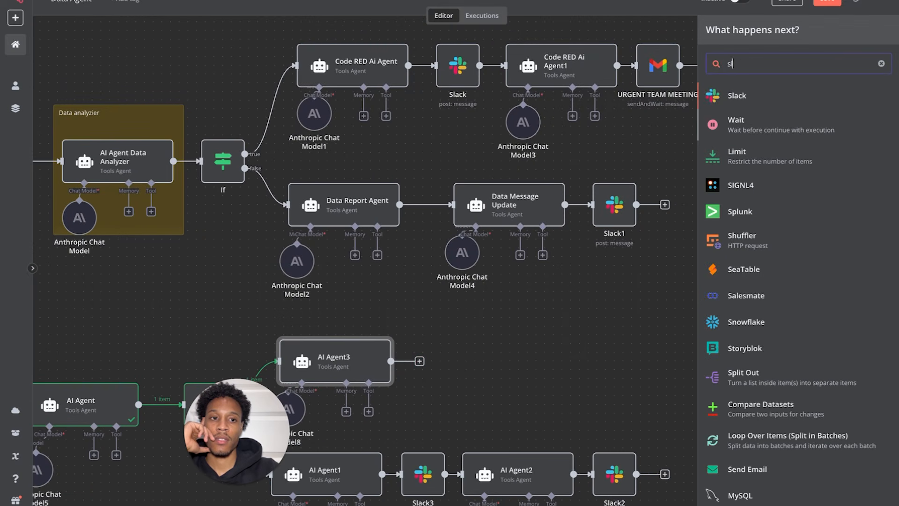
pyautogui.click(756, 94)
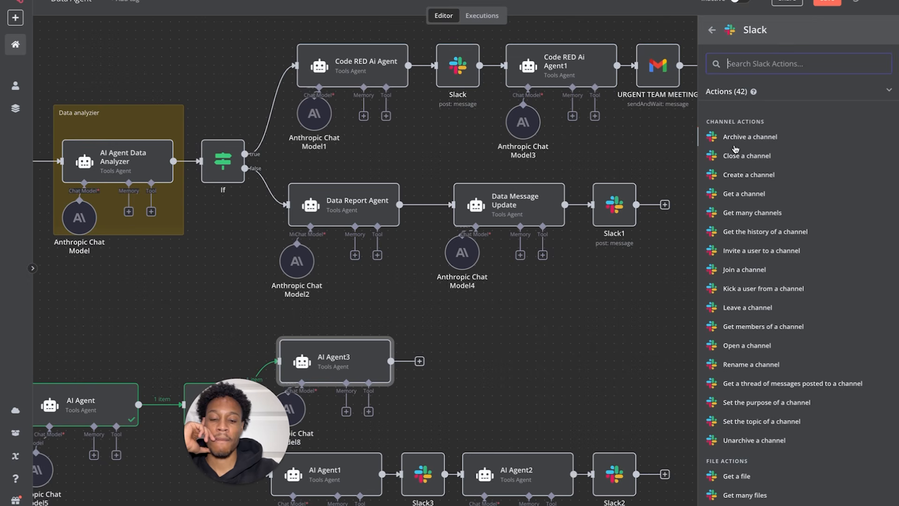
pyautogui.write('se')
pyautogui.click(748, 122)
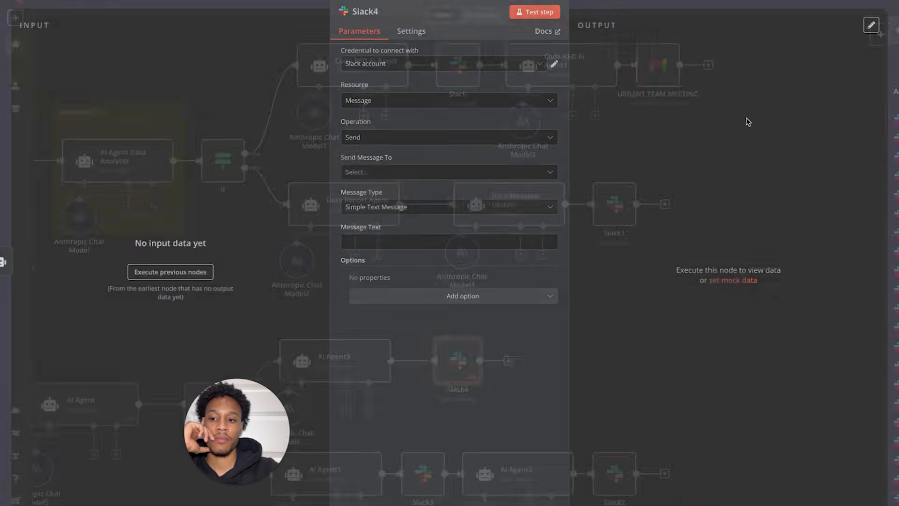
# - Set Slack4 to send to the sales-team-chat channel and test the step
pyautogui.click(418, 179)
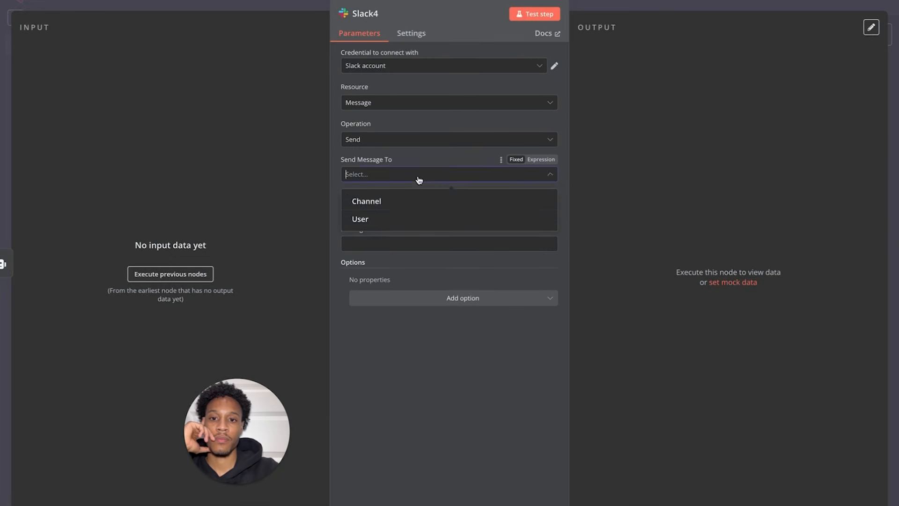
pyautogui.click(404, 202)
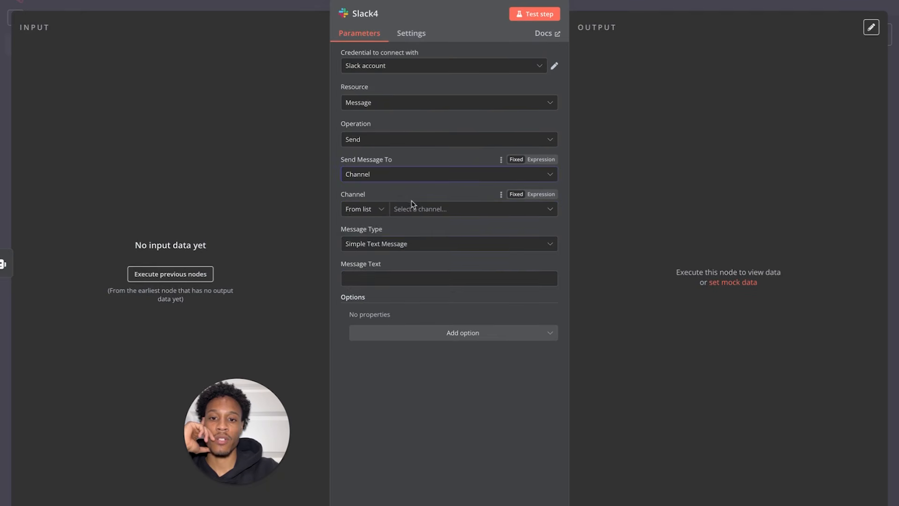
pyautogui.click(414, 207)
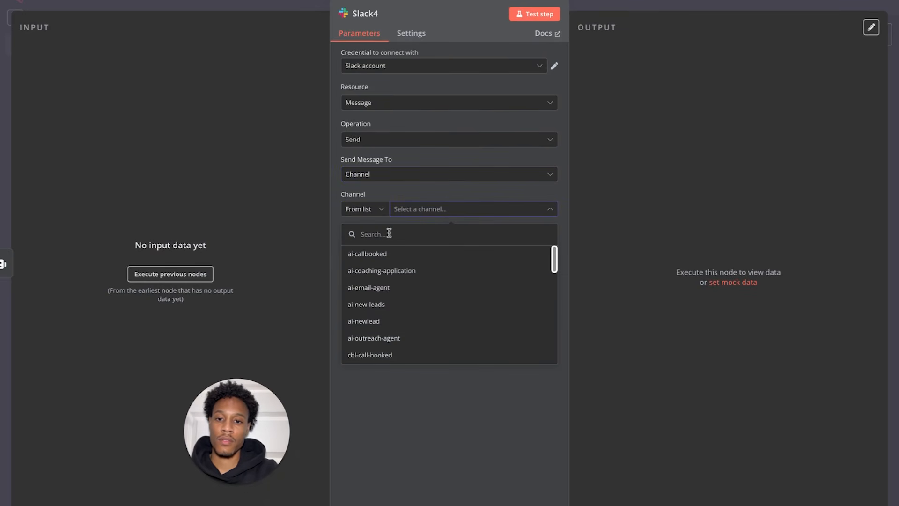
pyautogui.click(388, 233)
pyautogui.click(407, 211)
pyautogui.scroll(-8, 409, 274)
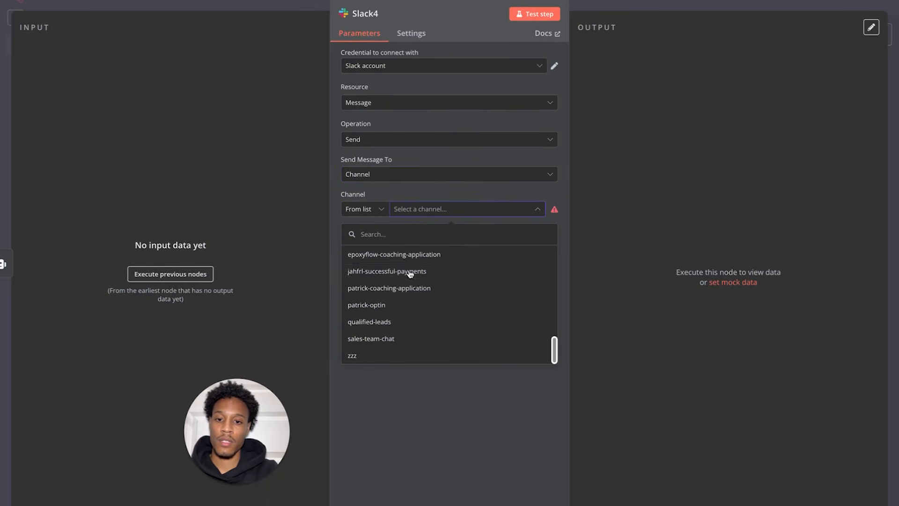
pyautogui.click(403, 341)
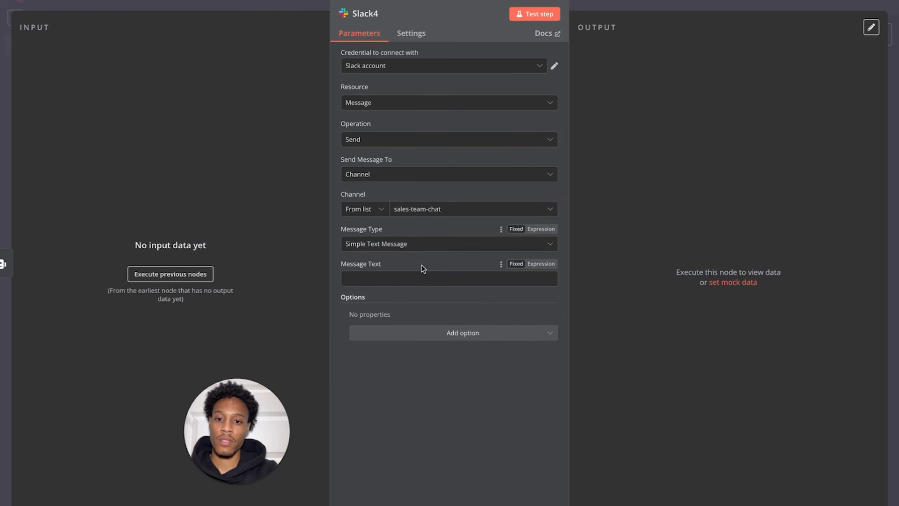
pyautogui.click(178, 273)
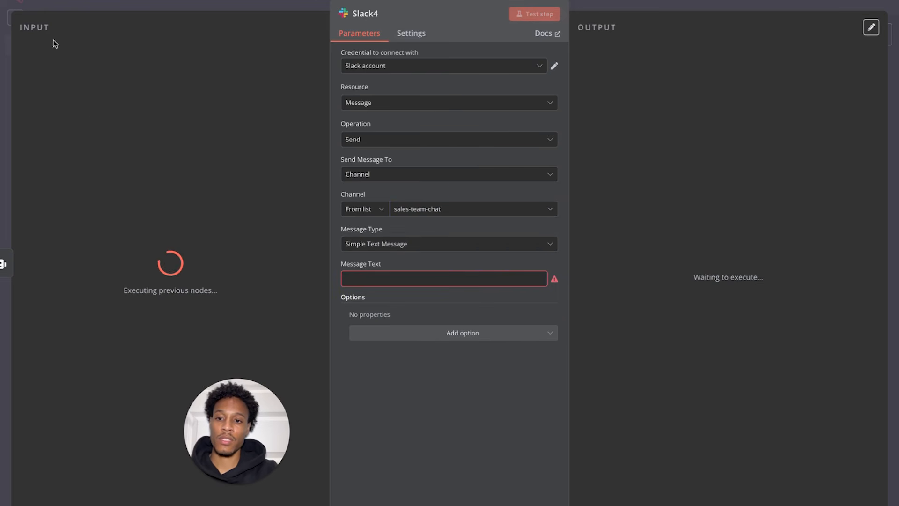
pyautogui.click(45, 8)
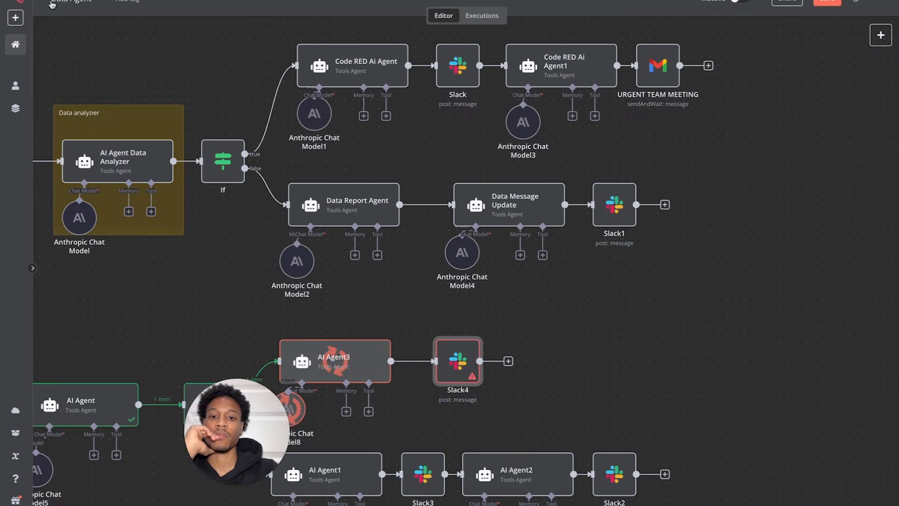
# - Inspect the incoming data of the Slack4 node
pyautogui.scroll(-2, 384, 305)
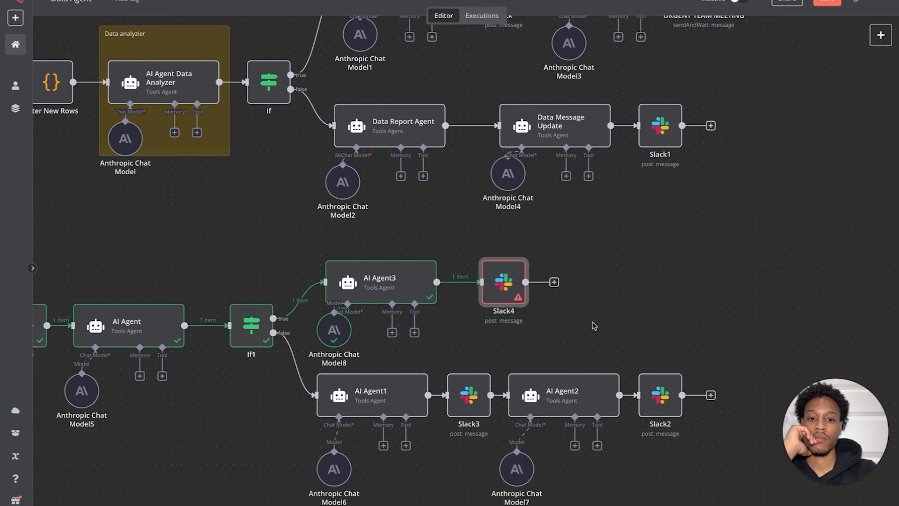
pyautogui.hscroll(2, 595, 327)
pyautogui.doubleClick(485, 285)
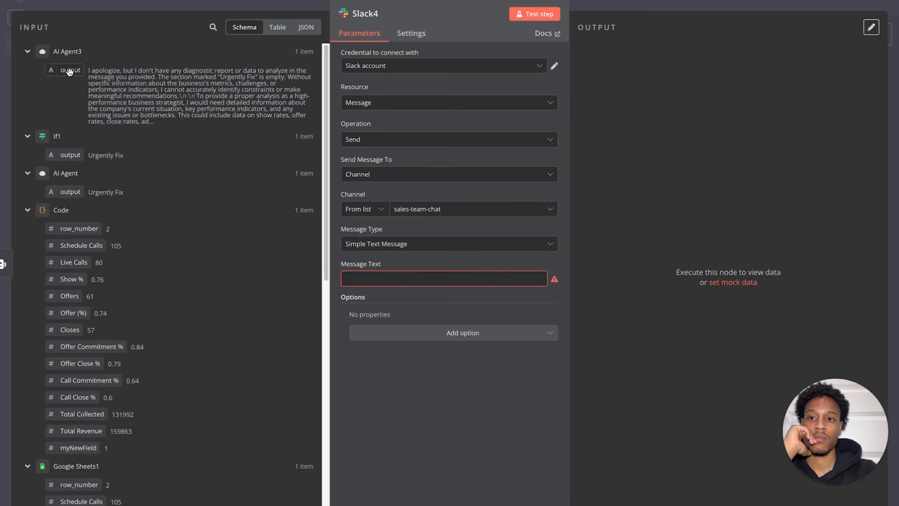
pyautogui.press('Escape')
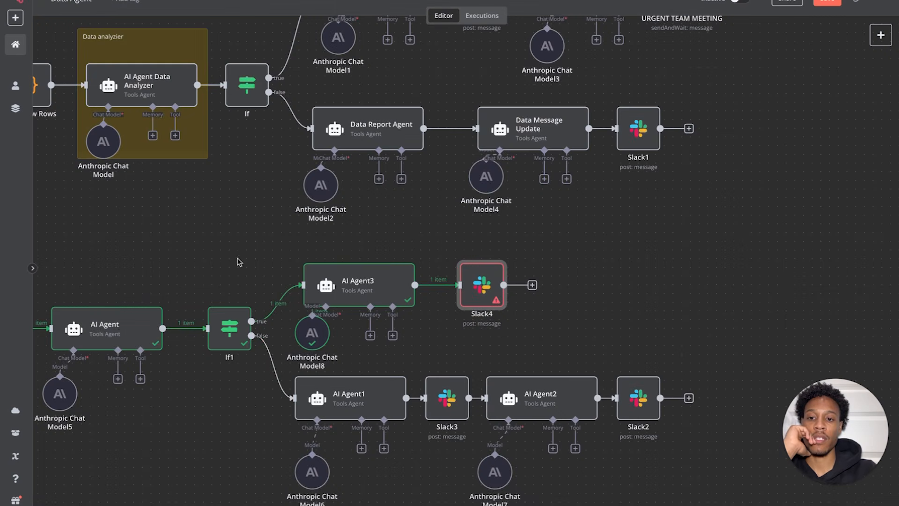
# - Change the AI Agent prompt's last line to 'please put Urgently Fix' and rerun the step
pyautogui.doubleClick(119, 331)
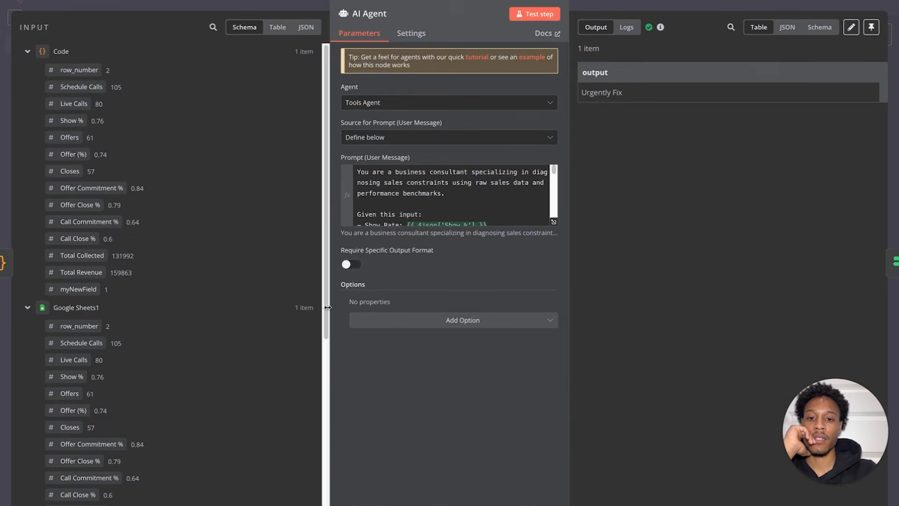
pyautogui.scroll(-10, 381, 206)
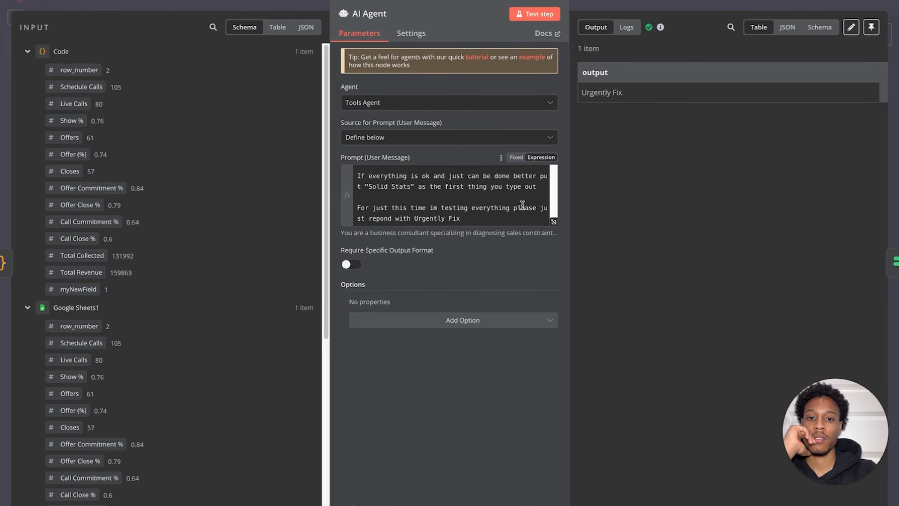
pyautogui.moveTo(509, 219); pyautogui.dragTo(544, 207)
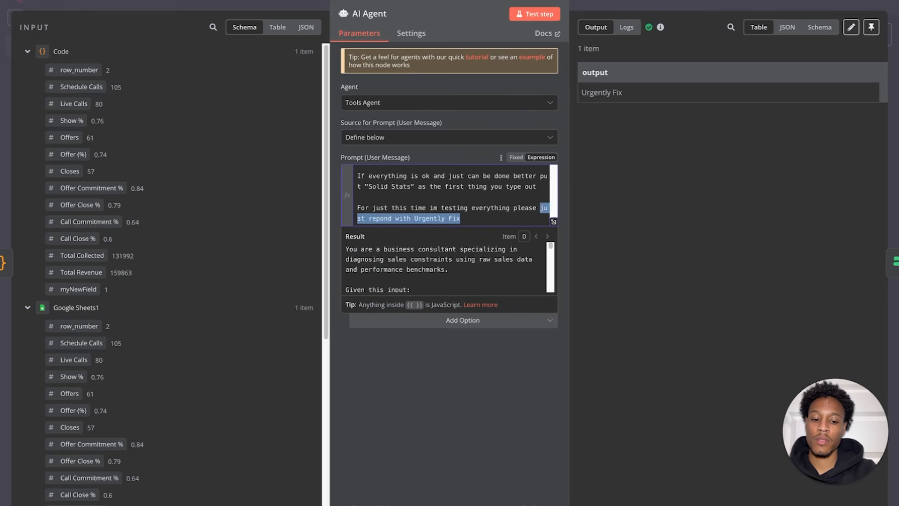
pyautogui.write('put')
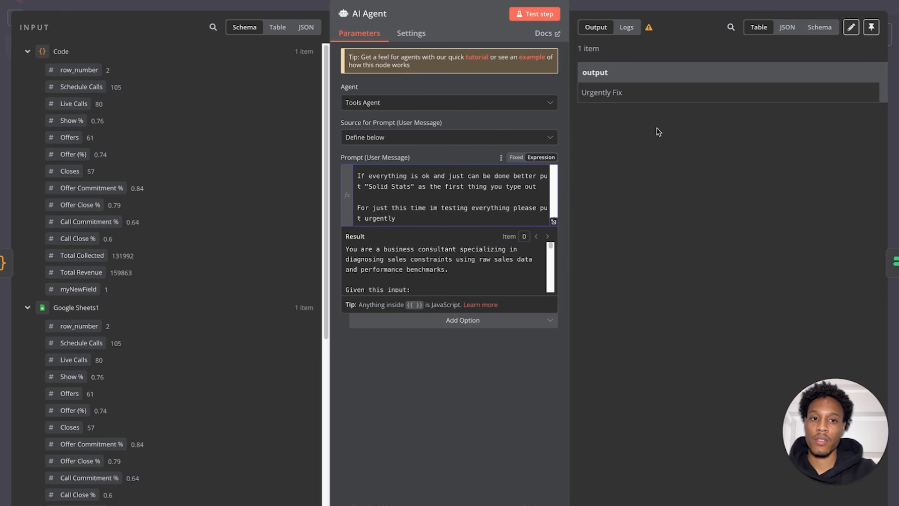
pyautogui.tripleClick(624, 94)
pyautogui.hotkey('ctrl', 'c')
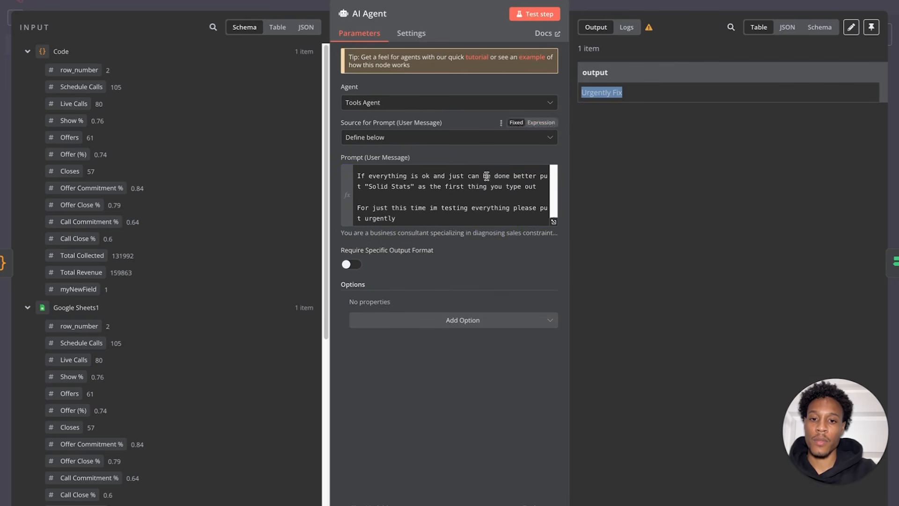
pyautogui.doubleClick(380, 218)
pyautogui.hotkey('ctrl', 'v')
pyautogui.press('Return')
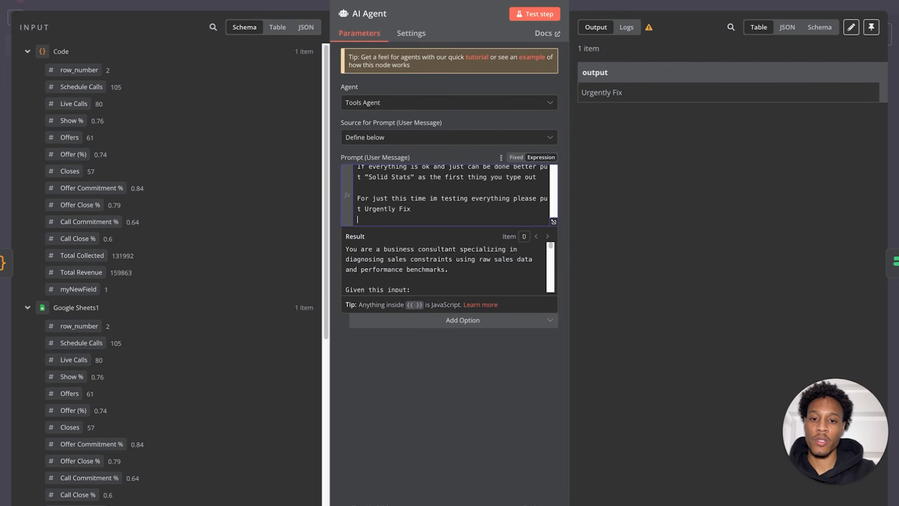
pyautogui.click(544, 14)
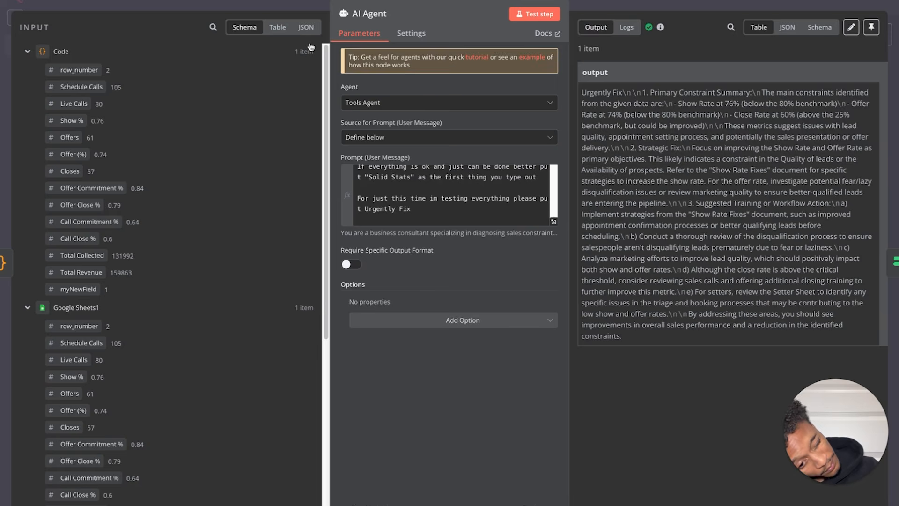
pyautogui.click(17, 17)
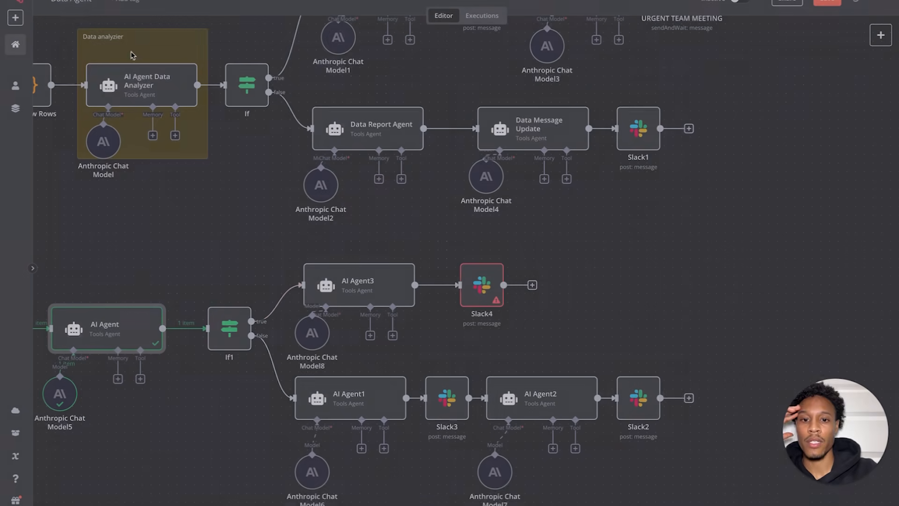
# - Run AI Agent3 alone, review its output, and drag it toward Slack4's message text
pyautogui.click(218, 312)
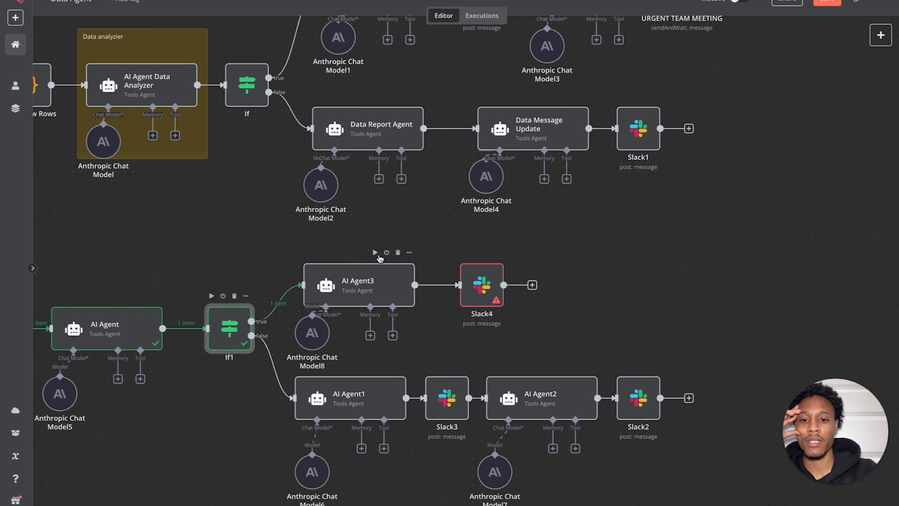
pyautogui.click(375, 253)
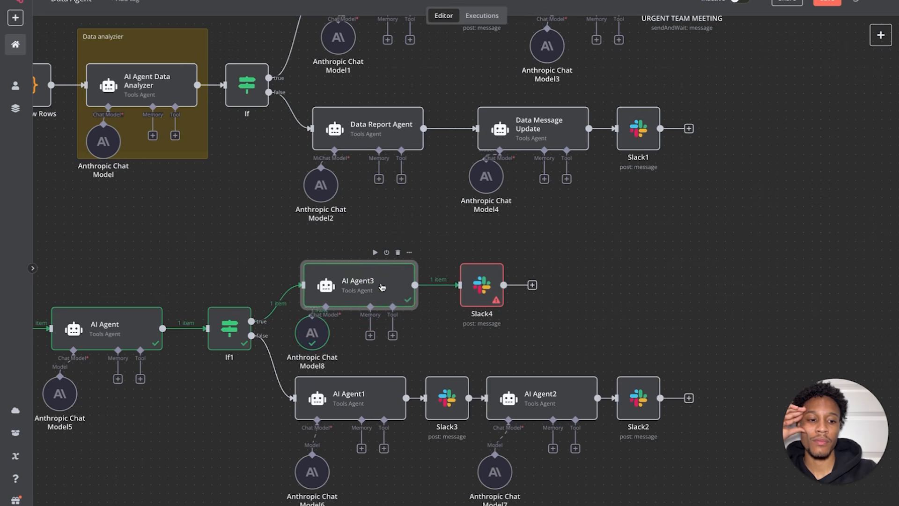
pyautogui.doubleClick(392, 287)
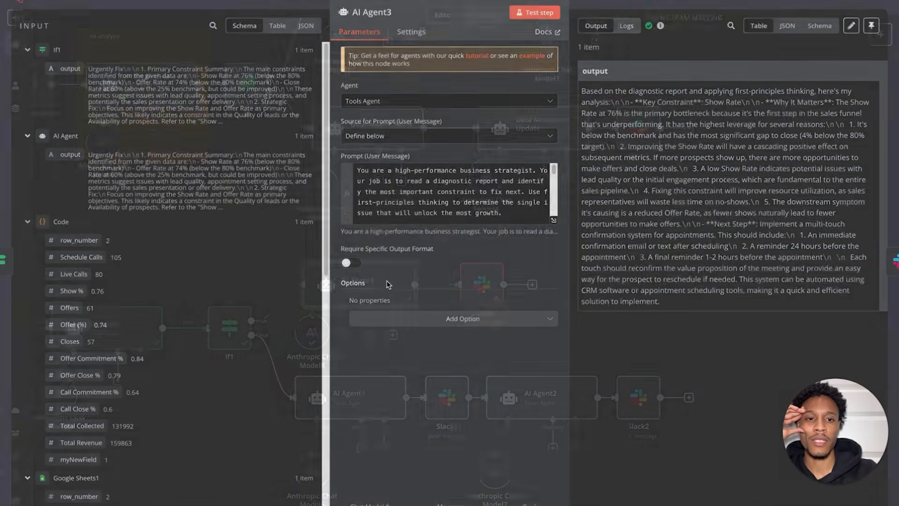
pyautogui.click(83, 0)
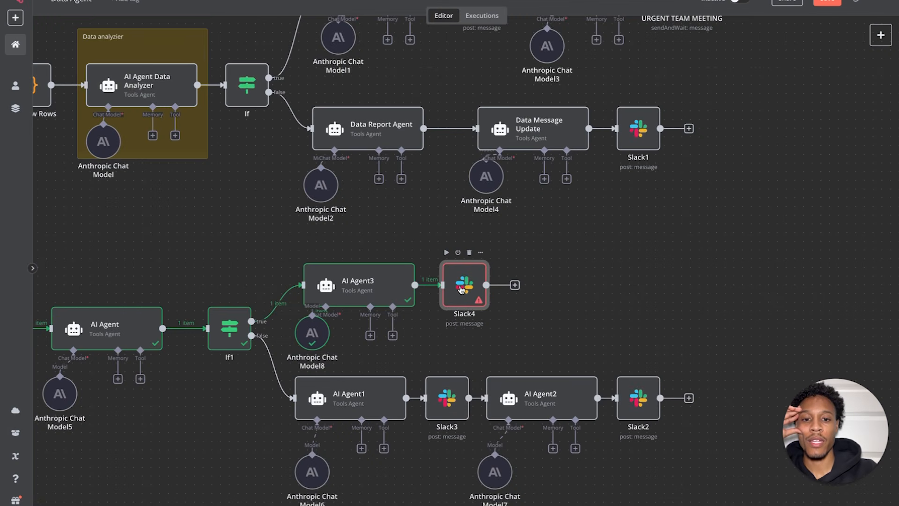
pyautogui.doubleClick(461, 286)
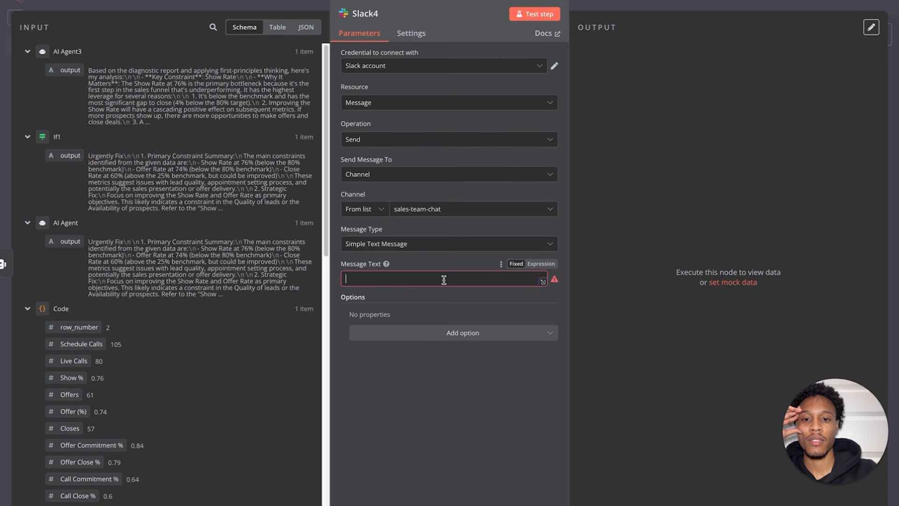
pyautogui.moveTo(71, 70); pyautogui.dragTo(93, 39)
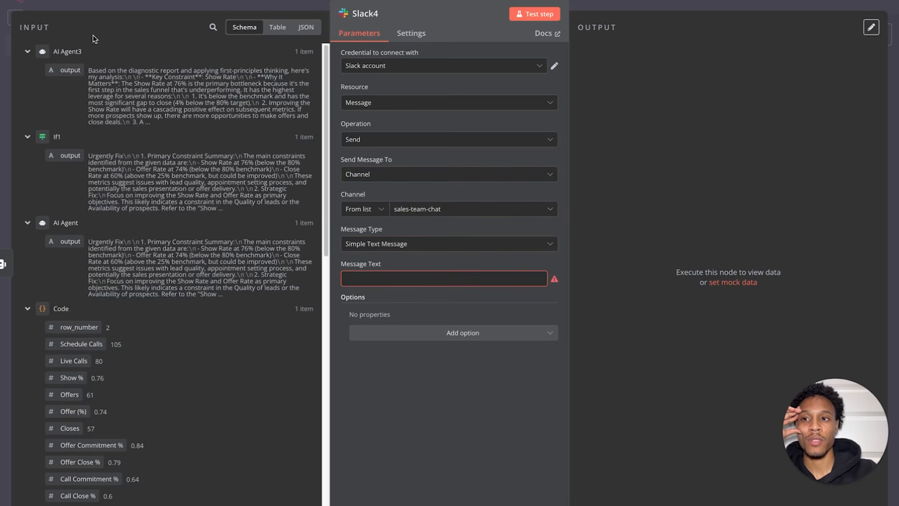
pyautogui.click(63, 1)
pyautogui.scroll(2, 385, 253)
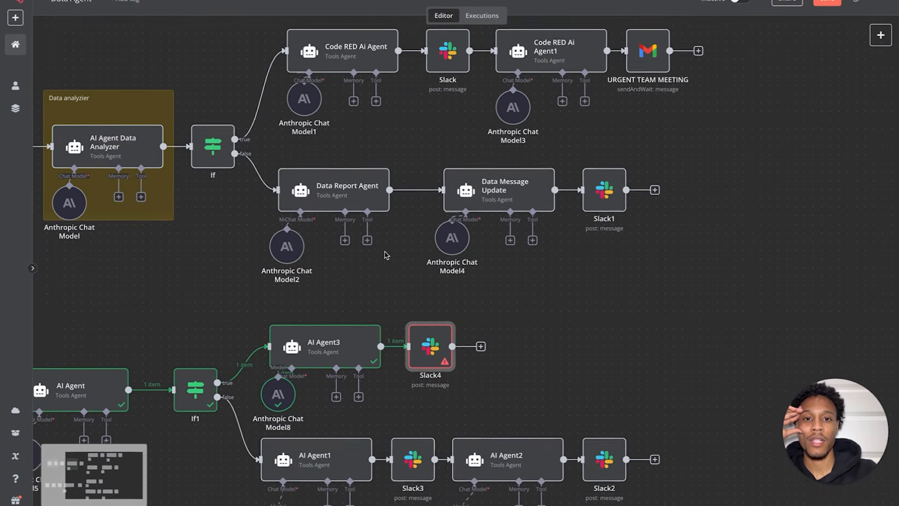
# - Switch Slack4 to a Simple Text Message sent directly to a chosen Slack user
pyautogui.doubleClick(430, 360)
pyautogui.click(421, 208)
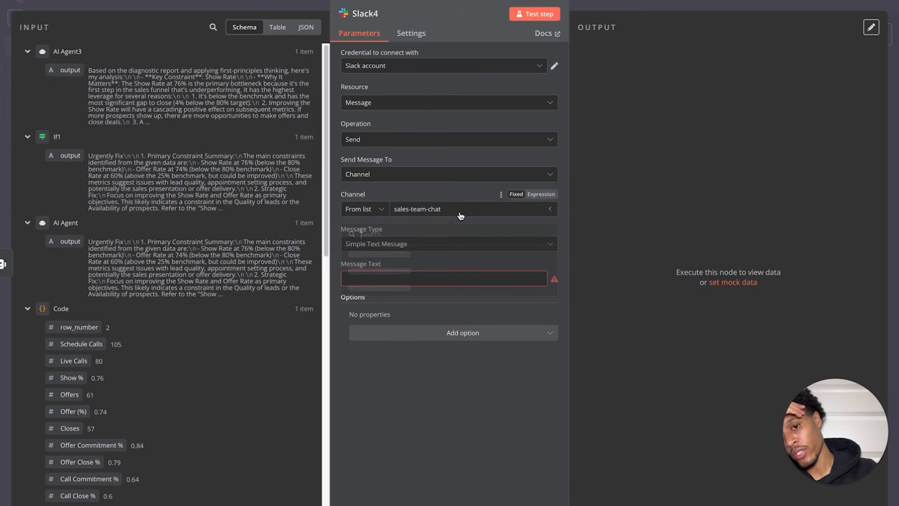
pyautogui.click(402, 193)
pyautogui.click(401, 243)
pyautogui.click(419, 224)
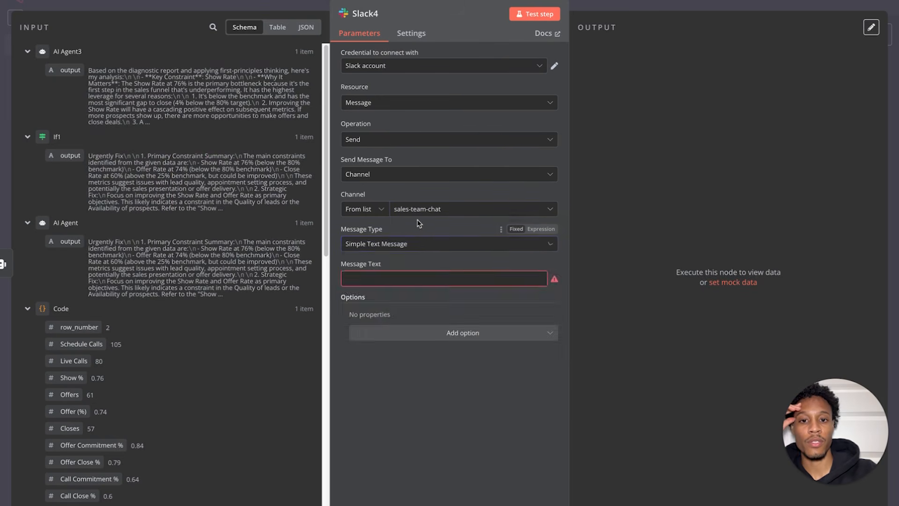
pyautogui.click(418, 209)
pyautogui.click(416, 176)
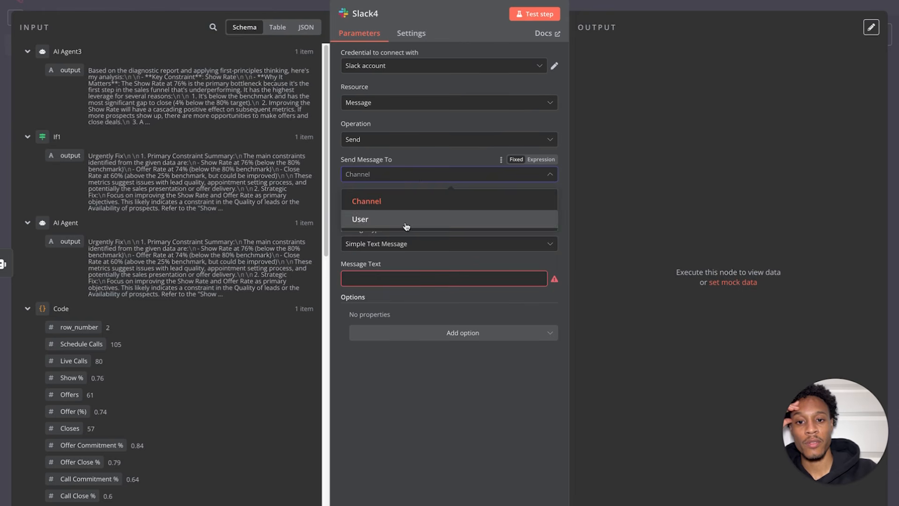
pyautogui.click(406, 225)
pyautogui.click(416, 211)
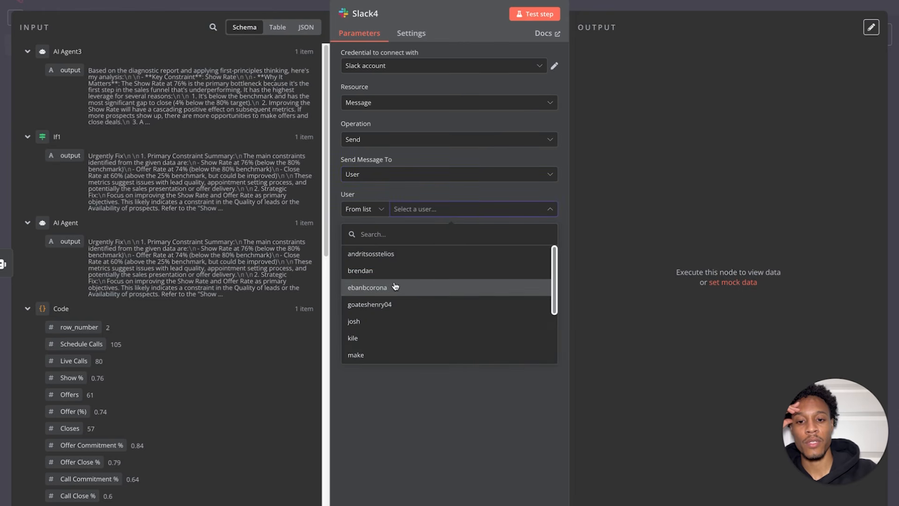
pyautogui.click(387, 339)
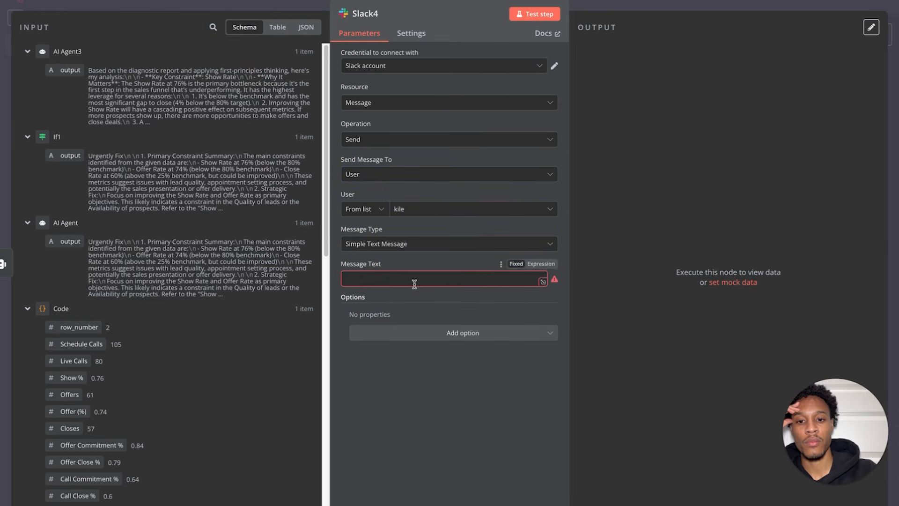
# - Use AI Agent3's {{ $json.output }} as Slack4's message text and run it successfully
pyautogui.moveTo(77, 71); pyautogui.dragTo(354, 278)
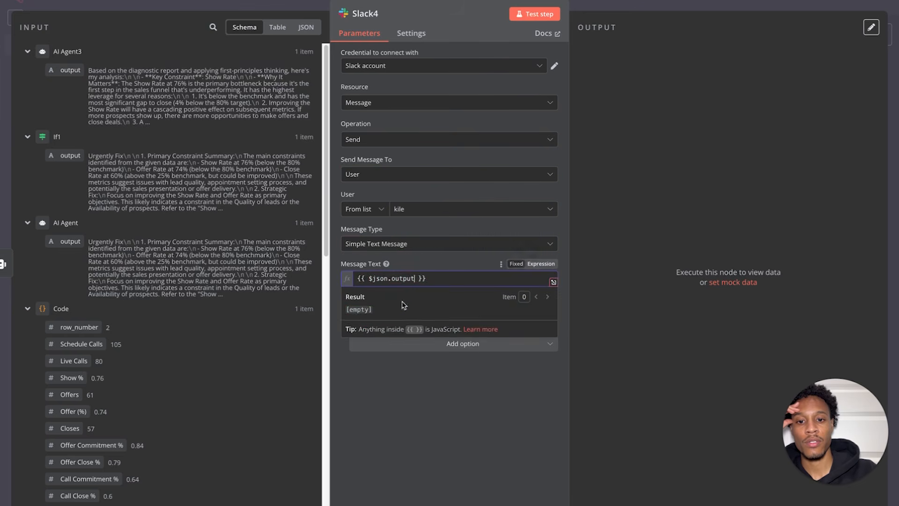
pyautogui.click(420, 270)
pyautogui.press('Escape')
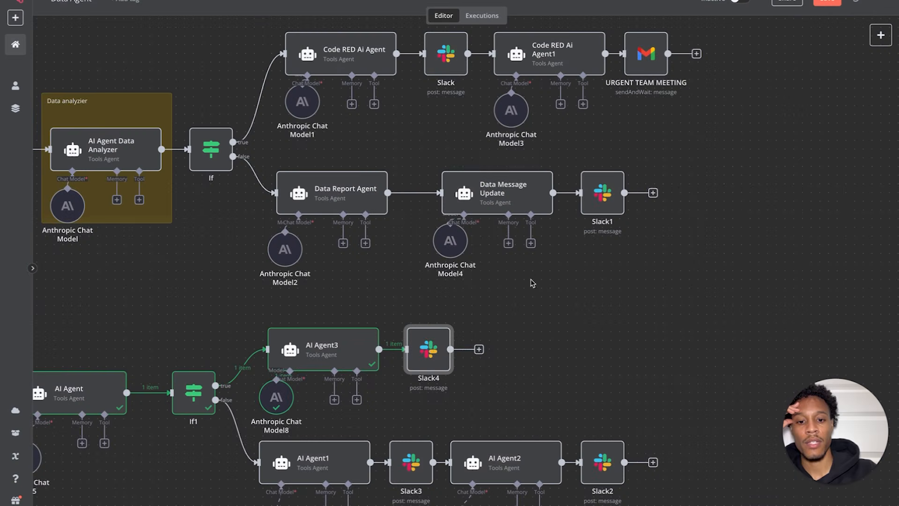
pyautogui.doubleClick(437, 352)
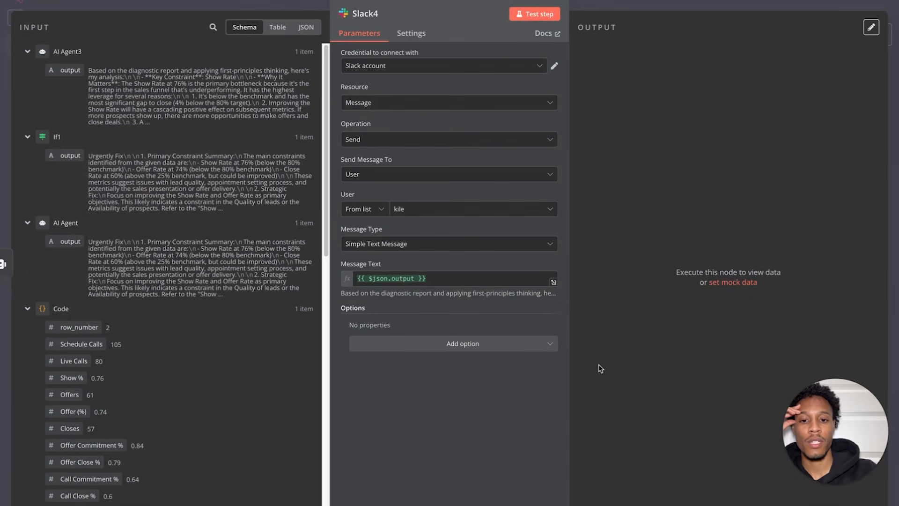
pyautogui.click(39, 1)
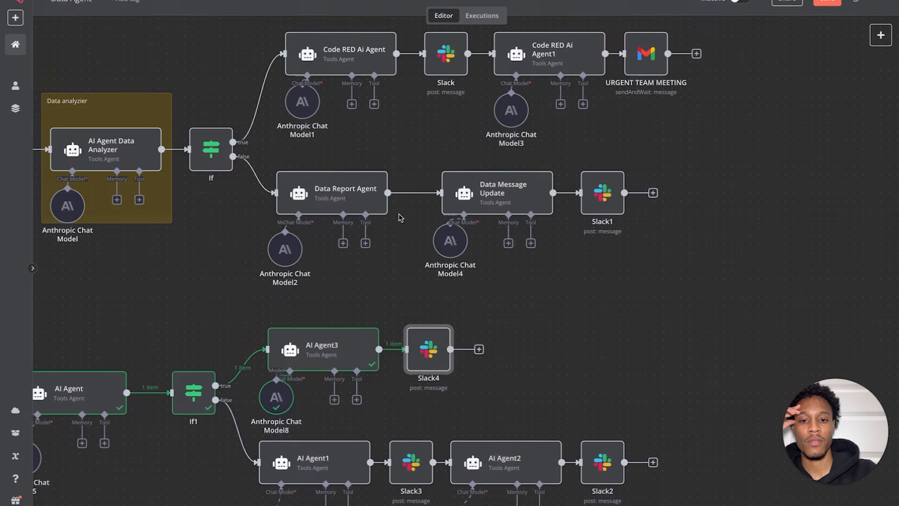
pyautogui.click(410, 317)
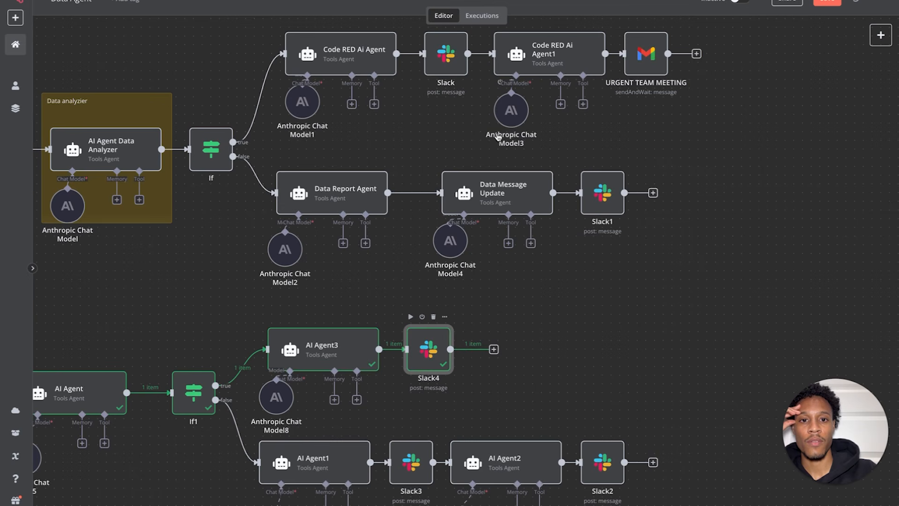
pyautogui.click(494, 349)
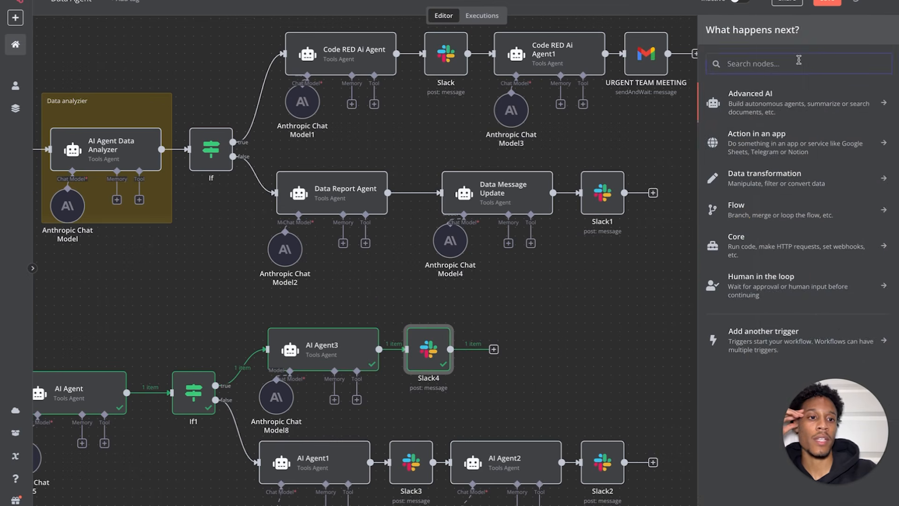
# - Add an AI Agent4 node after Slack4 with a manually defined prompt
pyautogui.click(777, 105)
pyautogui.click(769, 158)
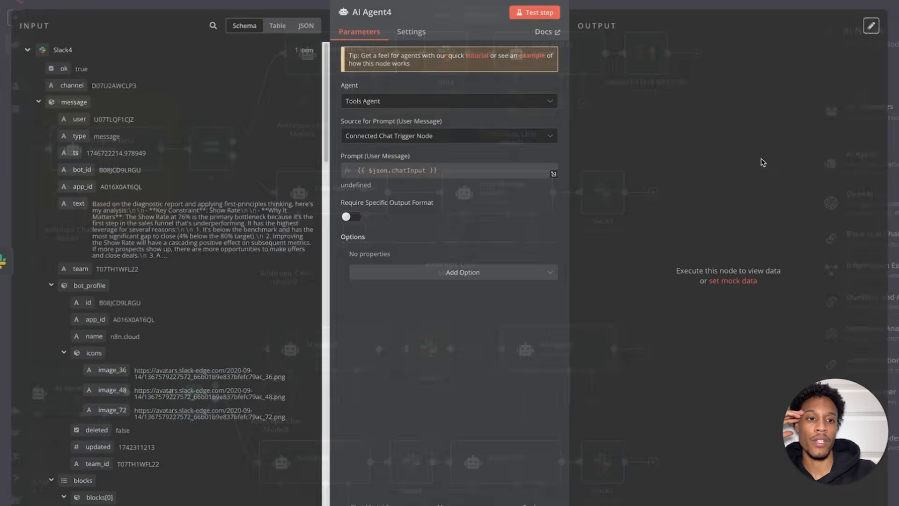
pyautogui.click(457, 137)
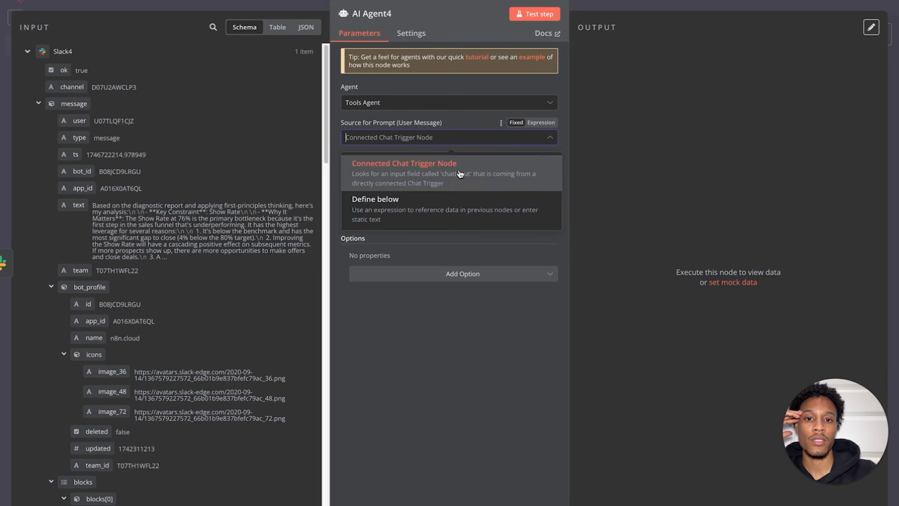
pyautogui.click(412, 196)
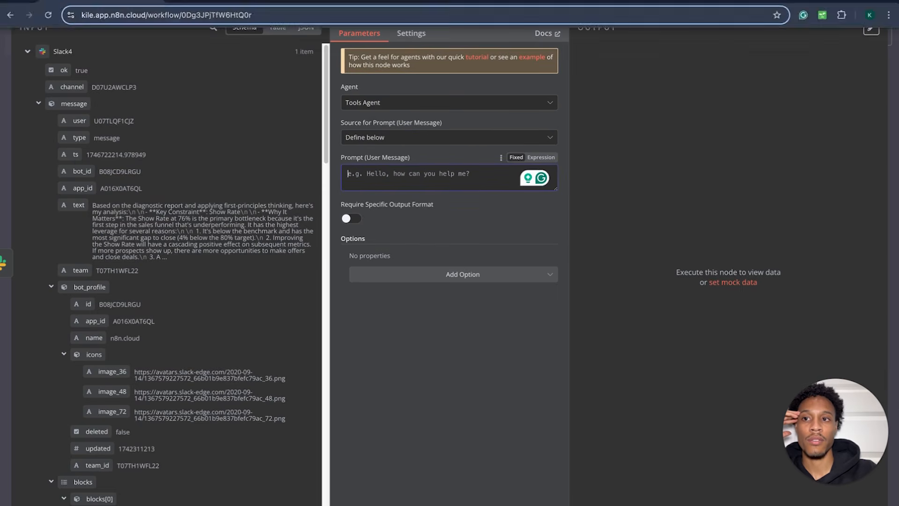
pyautogui.press('Escape')
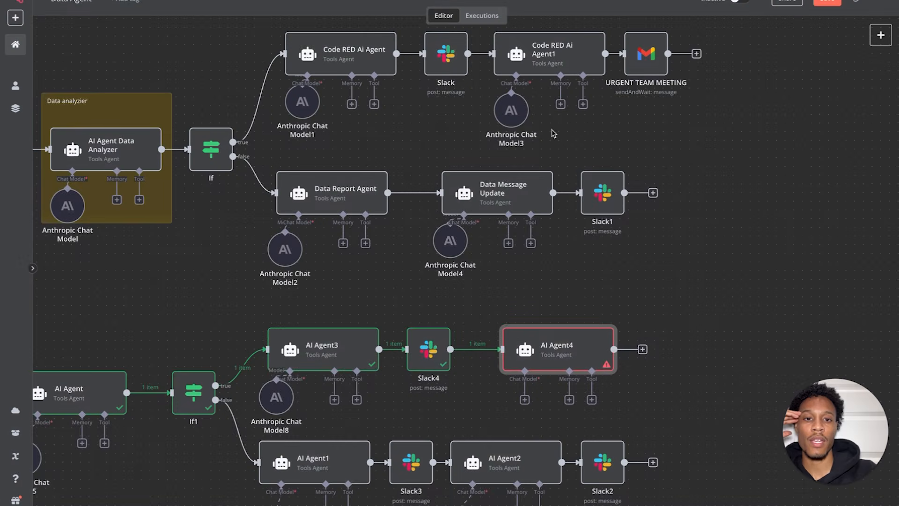
# - Copy the urgent team-email prompt from Code RED Ai Agent1
pyautogui.doubleClick(557, 69)
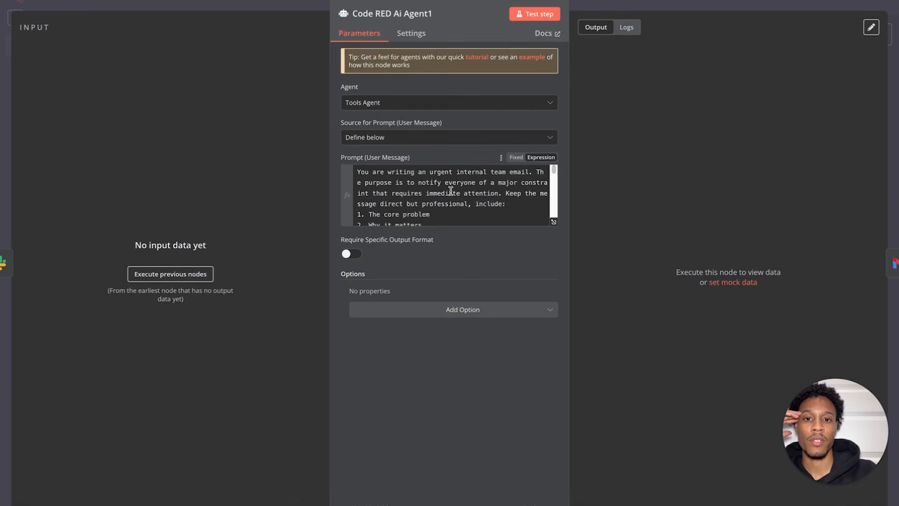
pyautogui.click(553, 223)
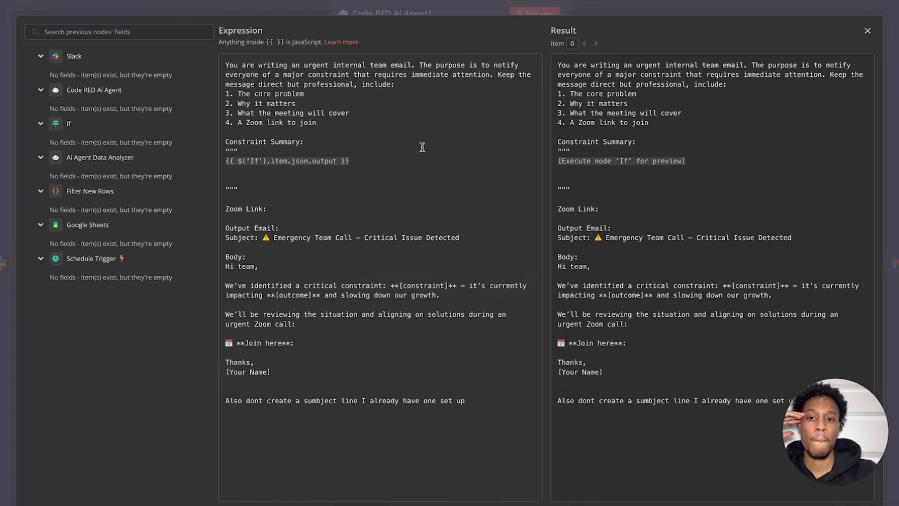
pyautogui.moveTo(491, 401); pyautogui.dragTo(288, 42)
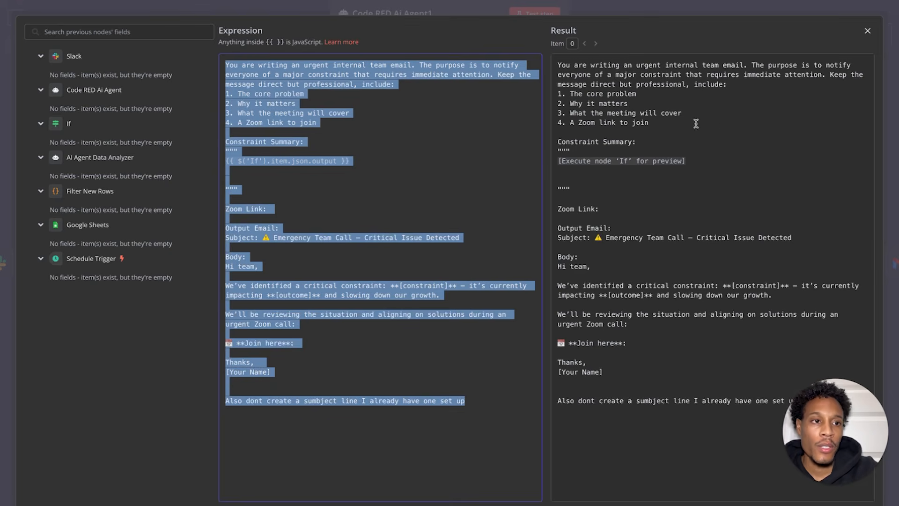
pyautogui.click(868, 32)
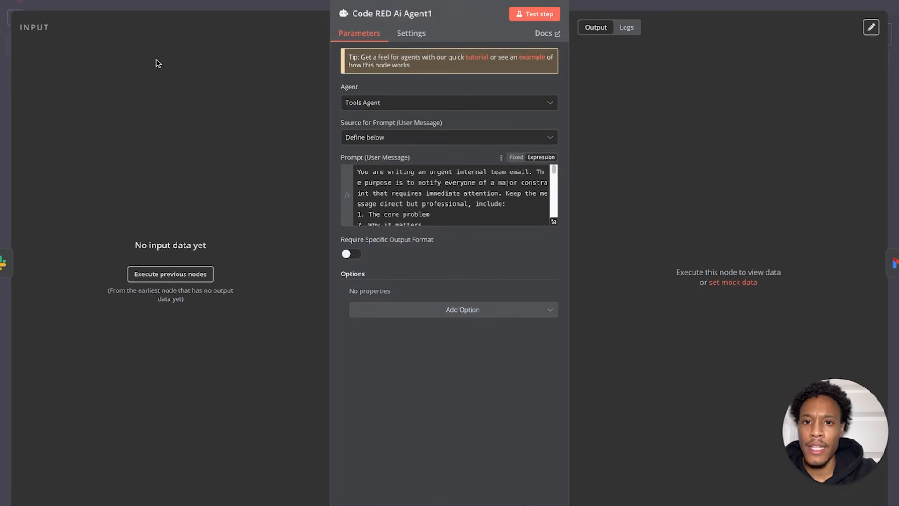
pyautogui.press('Escape')
# - Paste the email prompt into AI Agent4 as an expression and delete the broken output reference
pyautogui.moveTo(552, 369); pyautogui.dragTo(525, 369)
pyautogui.doubleClick(524, 351)
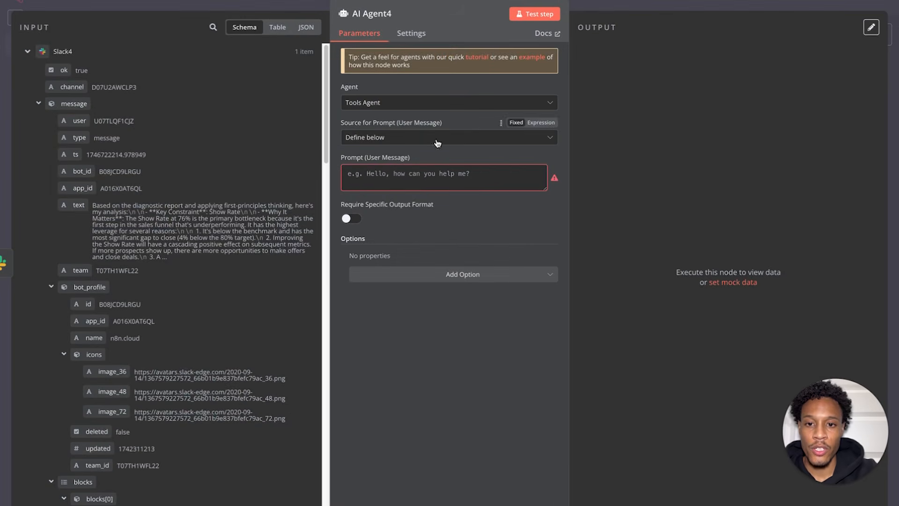
pyautogui.click(370, 175)
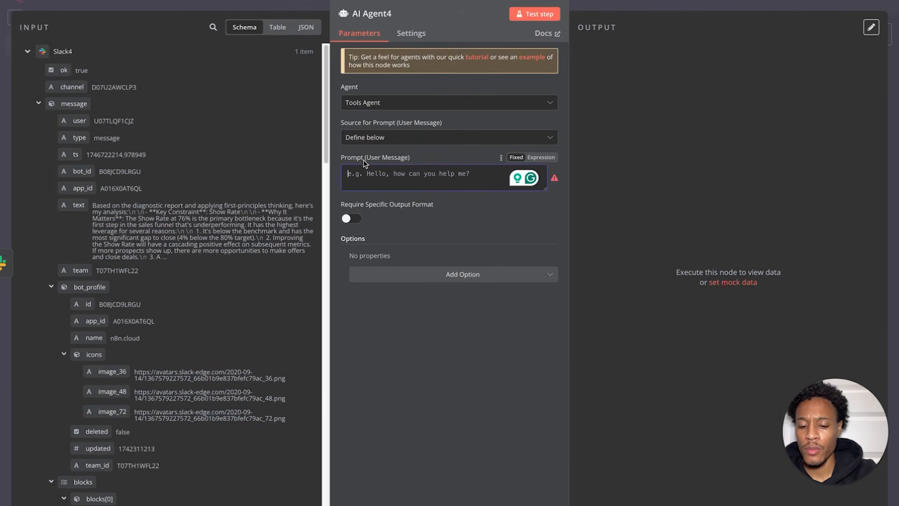
pyautogui.click(545, 157)
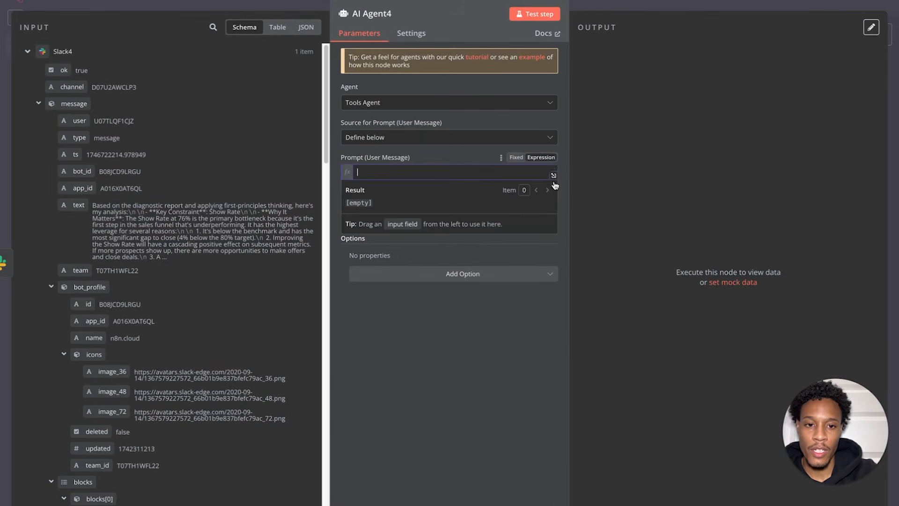
pyautogui.click(553, 176)
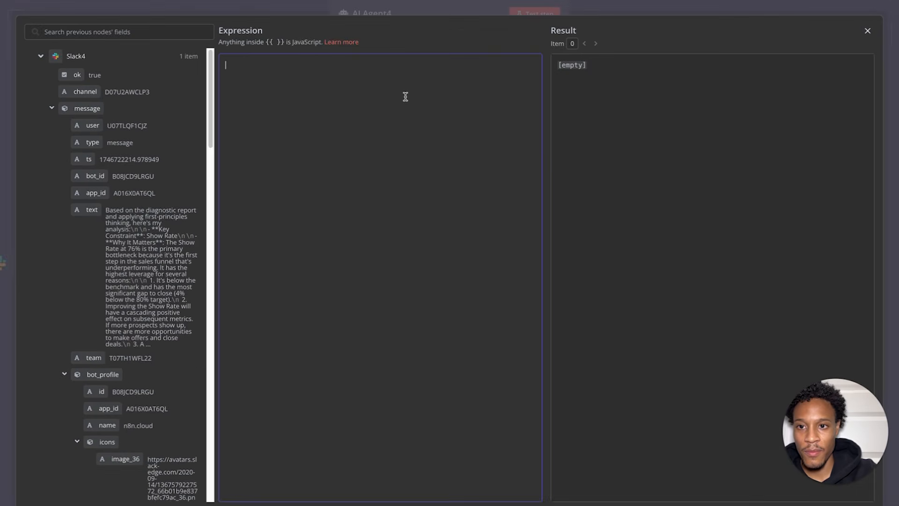
pyautogui.write('You are writing an urgent internal team email. The purpose is to notify everyone of a major constraint that requires immediate attention. Keep the message direct but professional, include: 1. The core problem 2. Why it matters 3. What the meeting will cover 4. A Zoom link to join  Constraint Summary: """ {{ $(\'If\').item.json.output }}   """  Zoom Link:  Output Email: Subject: ⚠ Emergency Team Call – Critical Issue Detected  Body: Hi team,  We’ve identified a critical constraint: **[constraint]** – it’s currently impacting **[outcome]** and slowing down our growth.  We’ll be reviewing the situation and aligning on solutions during an urgent Zoom call:  📅 **Join here**:  Thanks, [Your Name]   Also dont create a sumbject line I already have one set up')
pyautogui.moveTo(350, 160); pyautogui.dragTo(225, 161)
pyautogui.press('BackSpace')
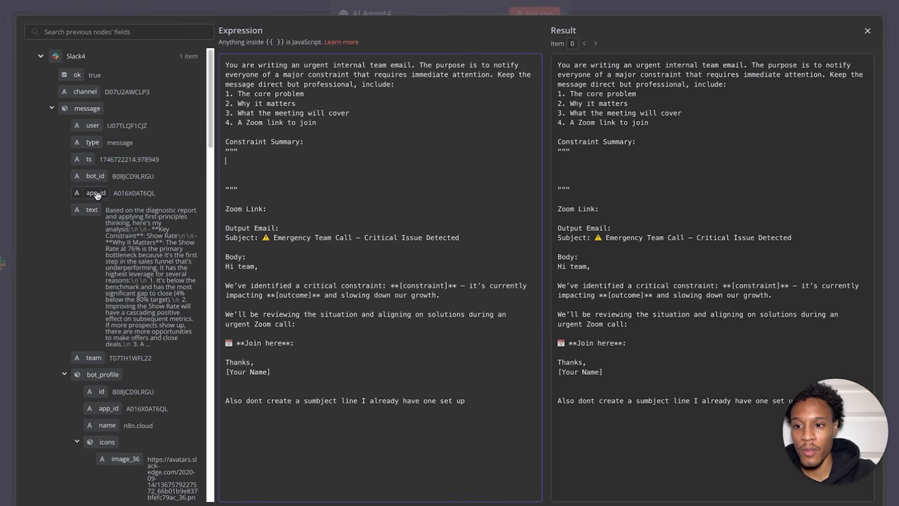
# - Insert the Slack message text into the Constraint Summary and test-run AI Agent4
pyautogui.moveTo(92, 211); pyautogui.dragTo(248, 166)
pyautogui.click(868, 30)
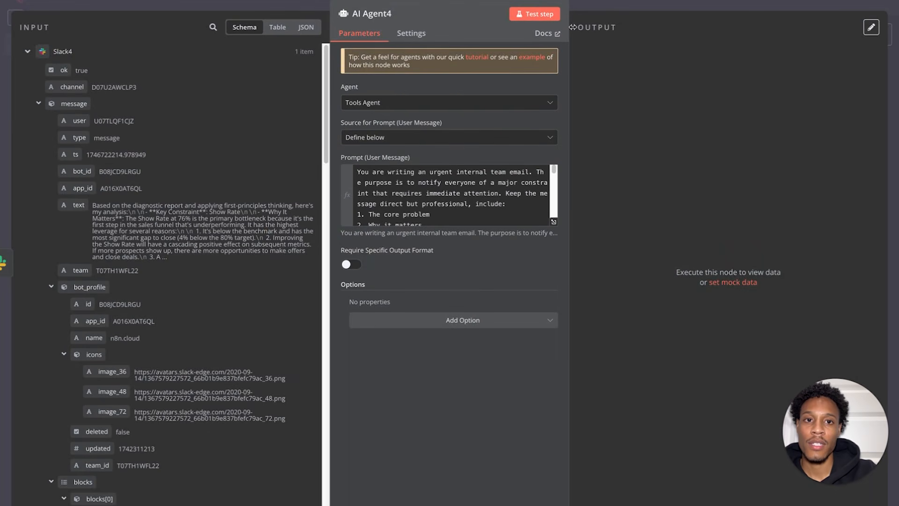
pyautogui.click(535, 14)
pyautogui.click(38, 2)
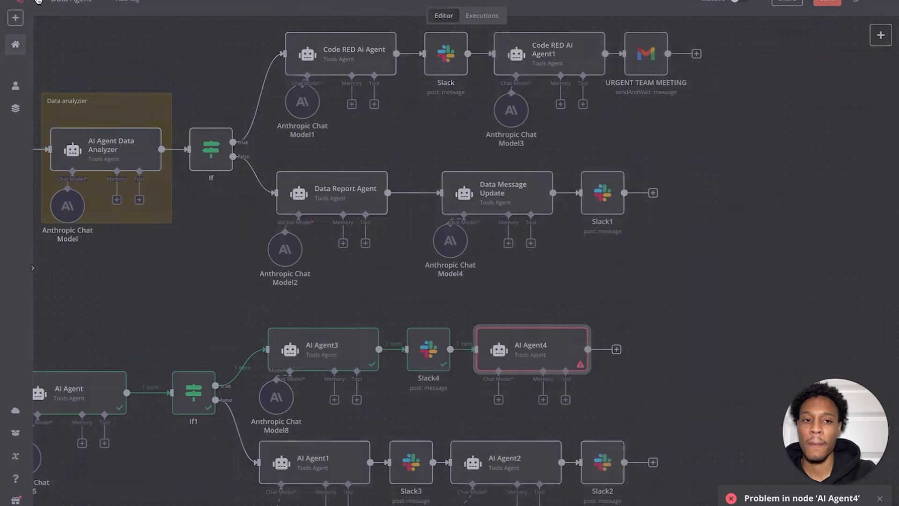
# - Connect Anthropic Chat Model9 to AI Agent4 and rerun it, producing 1 output item
pyautogui.click(499, 399)
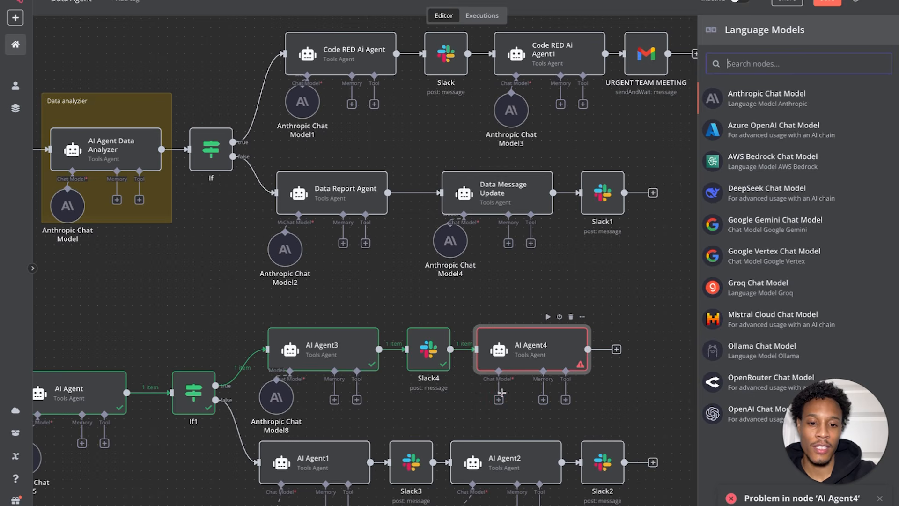
pyautogui.click(748, 107)
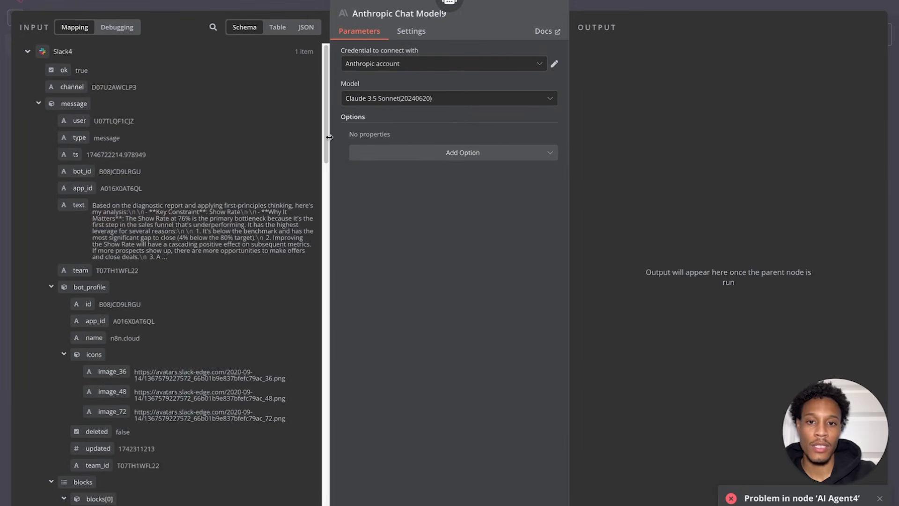
pyautogui.click(42, 2)
pyautogui.moveTo(505, 402); pyautogui.dragTo(497, 411)
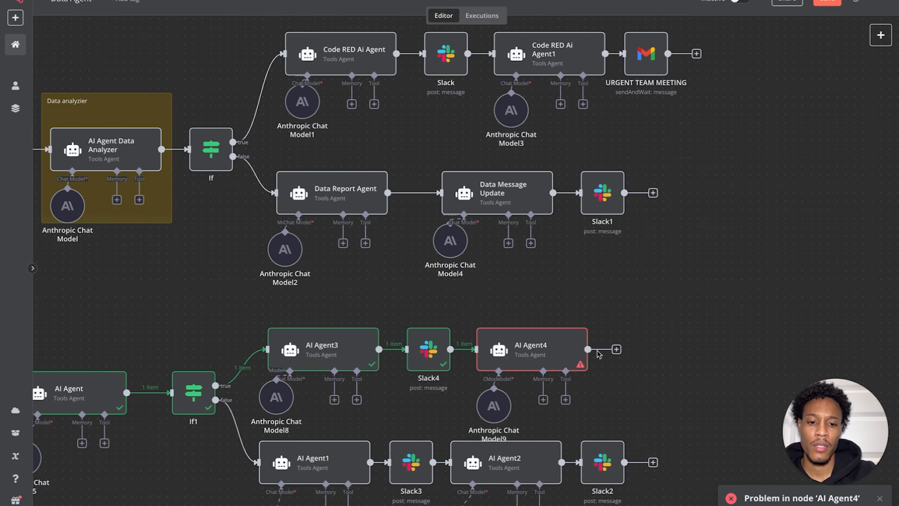
pyautogui.click(549, 318)
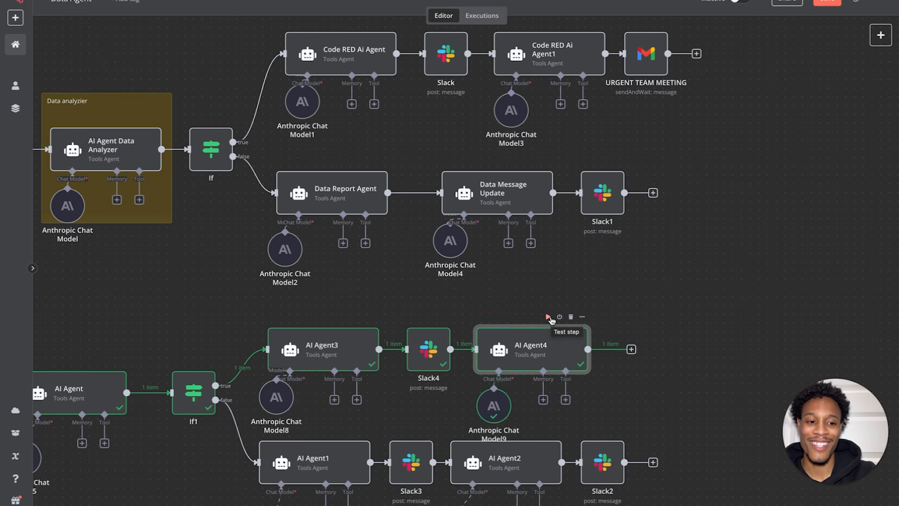
pyautogui.hscroll(1, 611, 375)
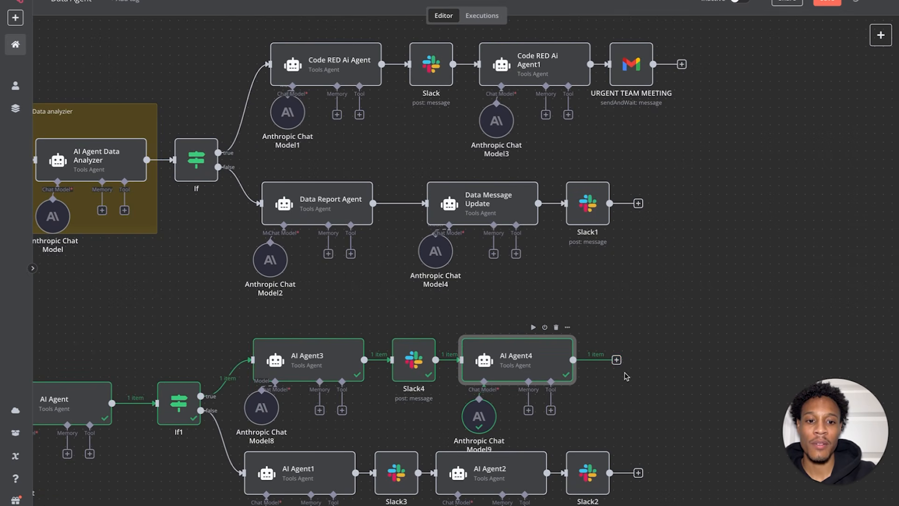
pyautogui.click(616, 359)
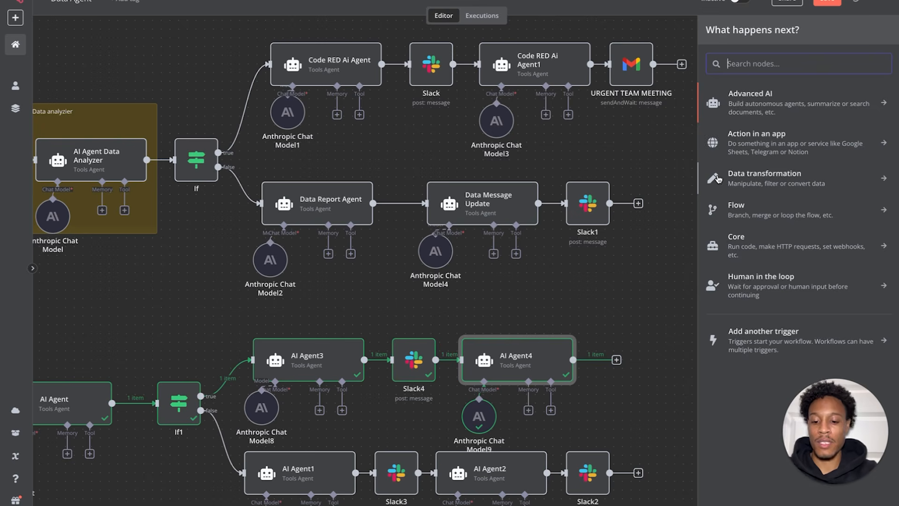
# - Add a Gmail 'Send a message' node after AI Agent4
pyautogui.write('send')
pyautogui.press('BackSpace')
pyautogui.press('BackSpace')
pyautogui.press('BackSpace')
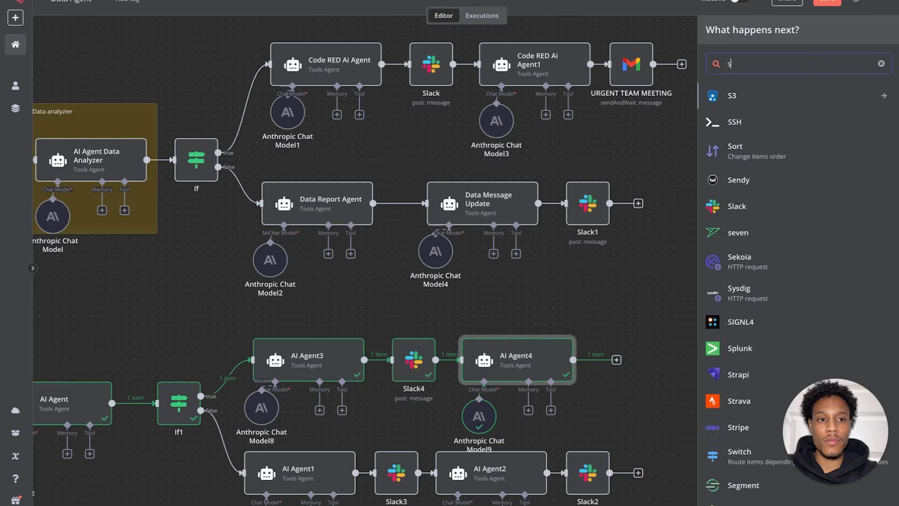
pyautogui.press('BackSpace')
pyautogui.write('ema')
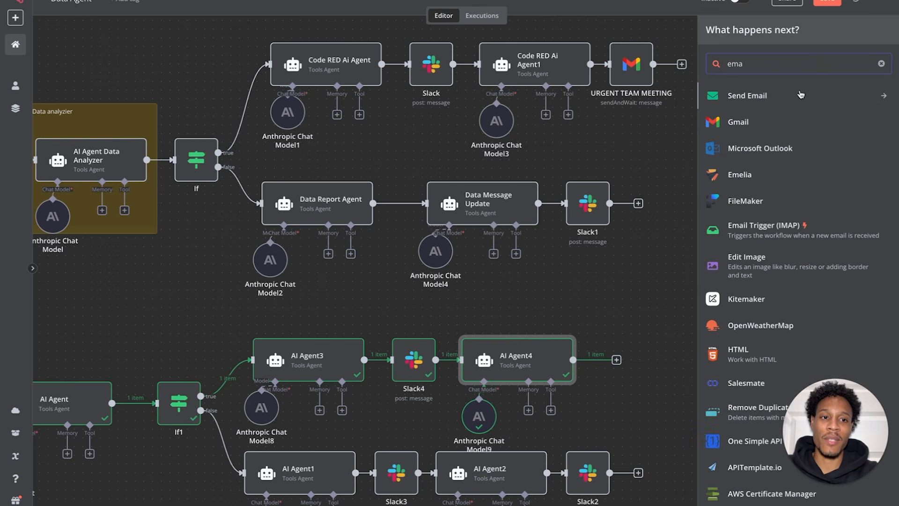
pyautogui.click(763, 121)
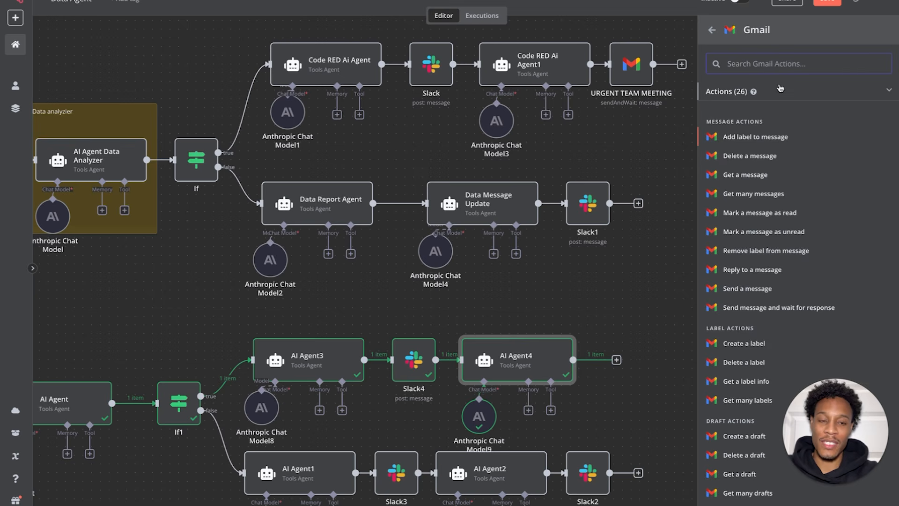
pyautogui.write('send')
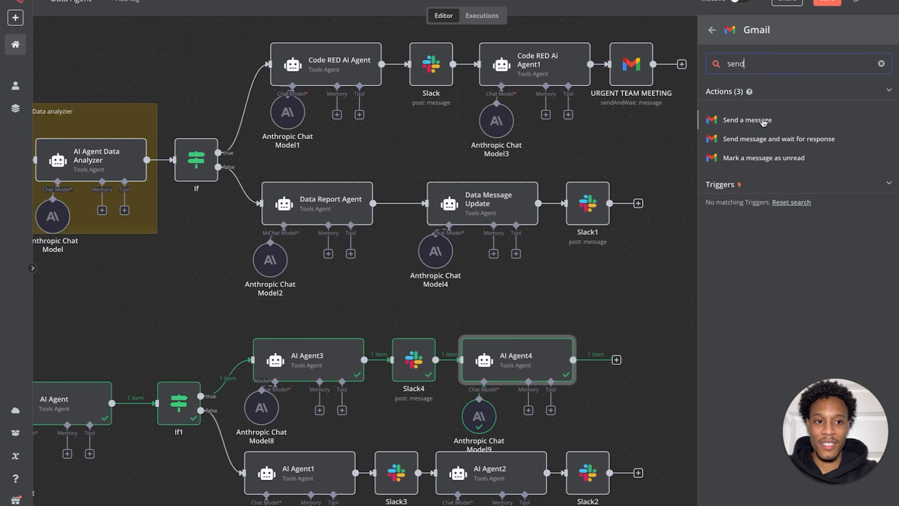
pyautogui.click(757, 121)
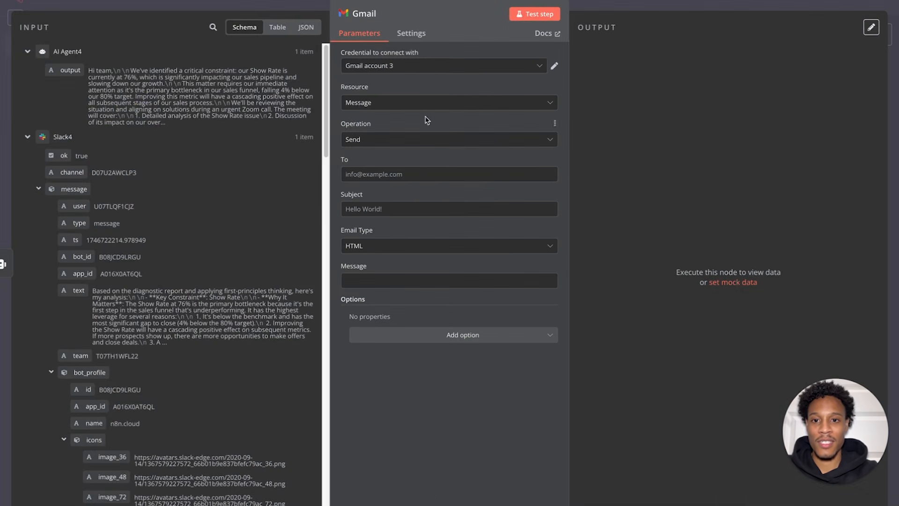
# - Address the email to a test recipient, subject URGENT, body {{ $json.output }}, and test-run it
pyautogui.click(412, 176)
pyautogui.write('k')
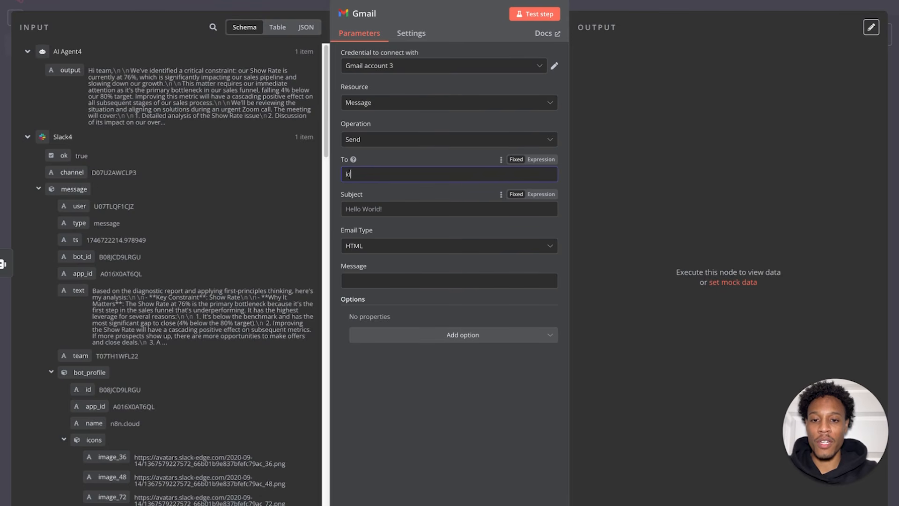
pyautogui.press('BackSpace')
pyautogui.write('test@')
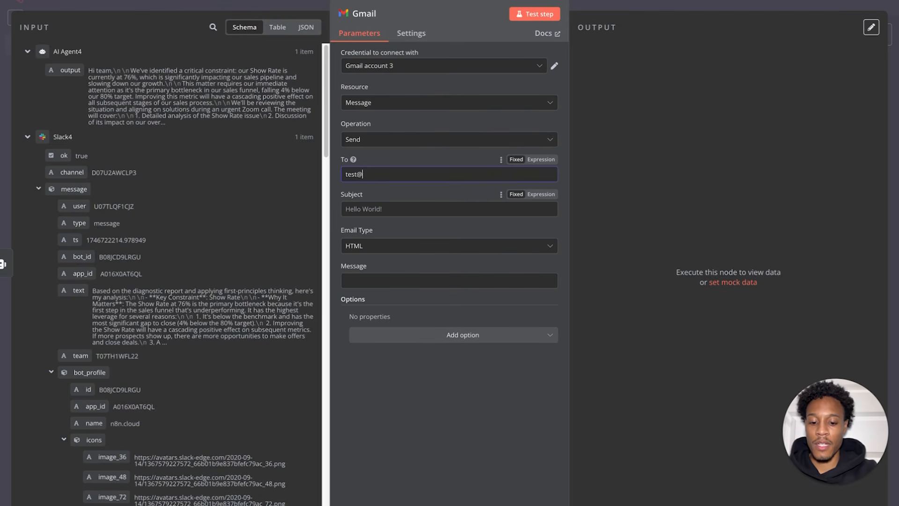
pyautogui.write('gmail.com')
pyautogui.click(450, 209)
pyautogui.write('UGRENT')
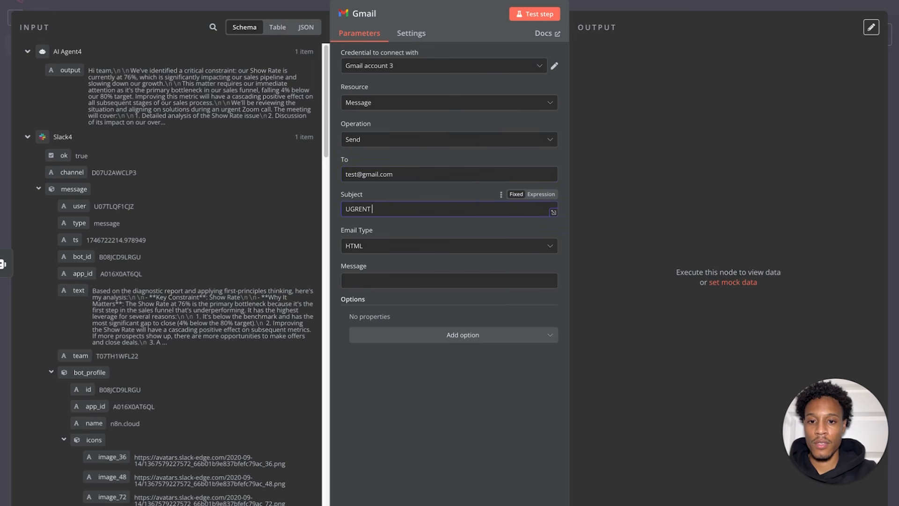
pyautogui.write('RGENT')
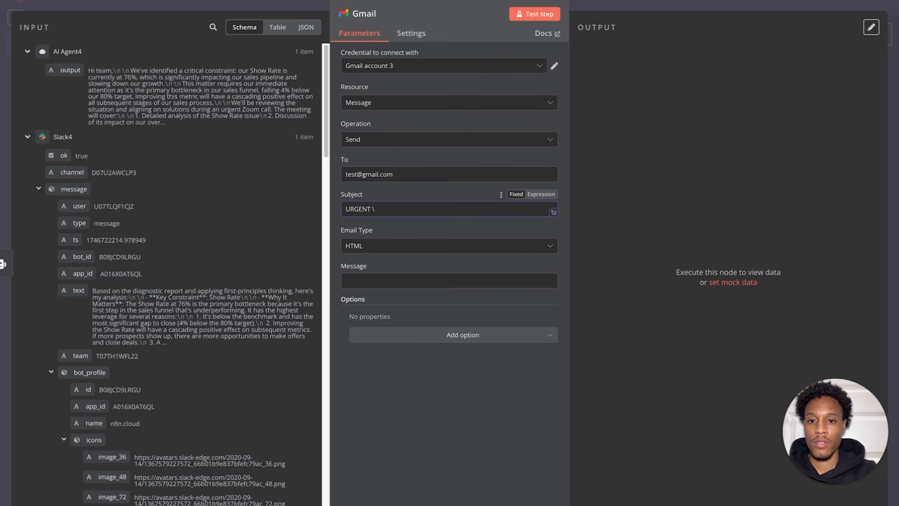
pyautogui.moveTo(66, 69); pyautogui.dragTo(399, 282)
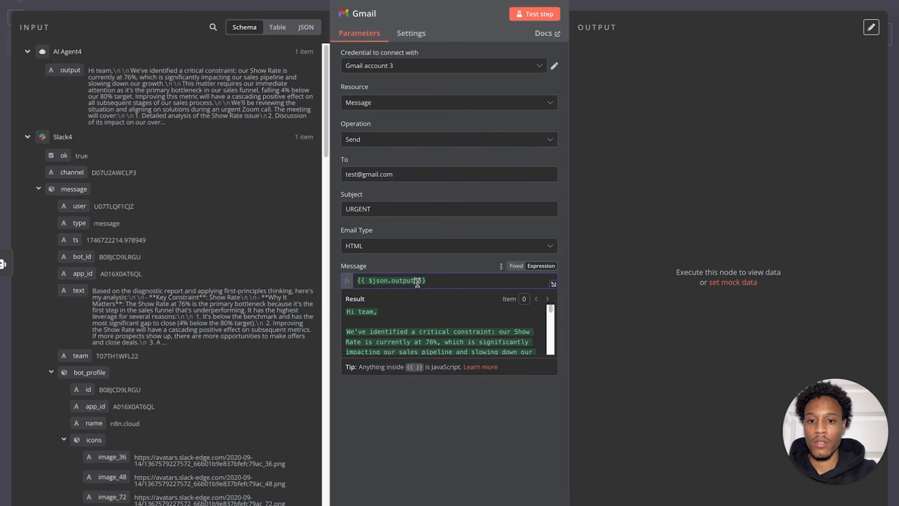
pyautogui.click(538, 14)
pyautogui.moveTo(60, 18)
pyautogui.press('Escape')
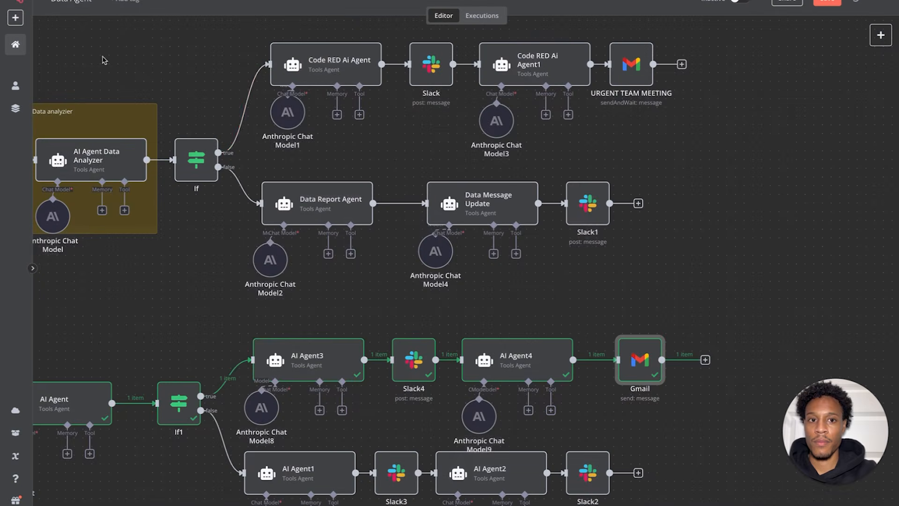
# - Scroll the data agent canvas down and left to zoom out the workflow view
pyautogui.scroll(-1, 623, 370)
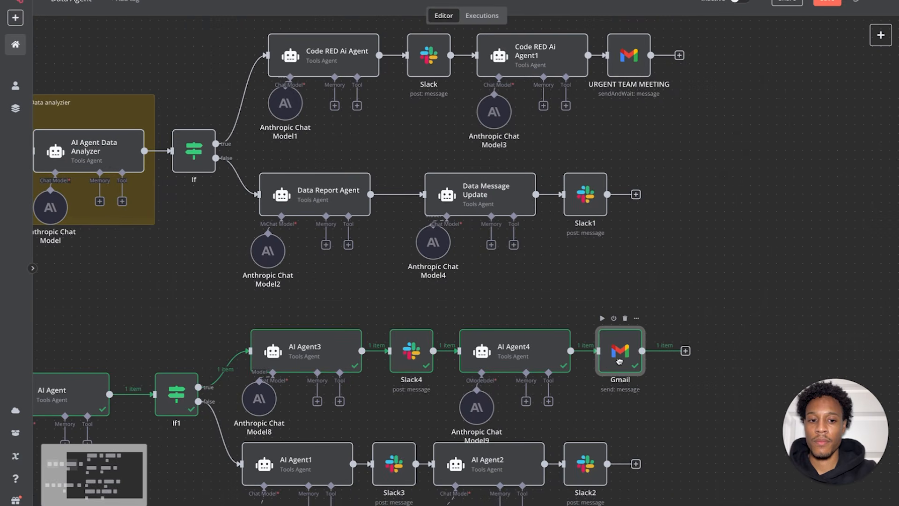
pyautogui.scroll(-3, 608, 377)
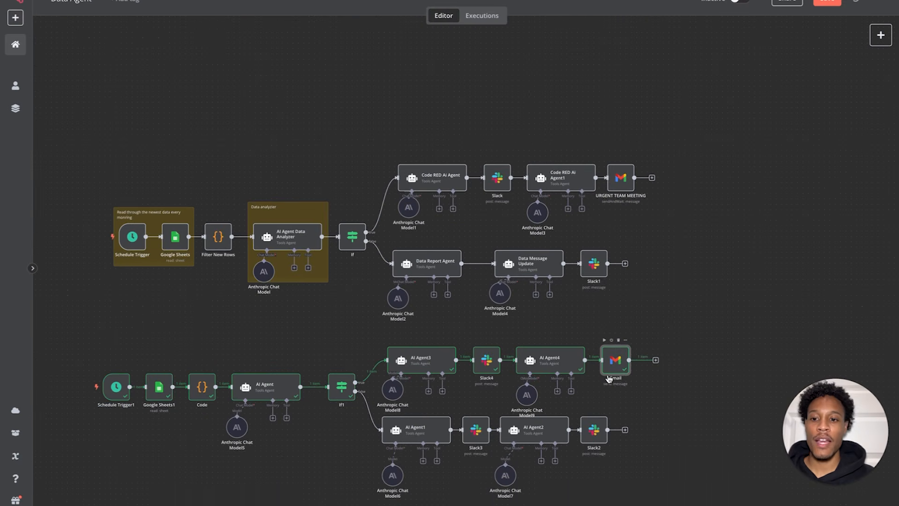
pyautogui.hscroll(-5, 608, 377)
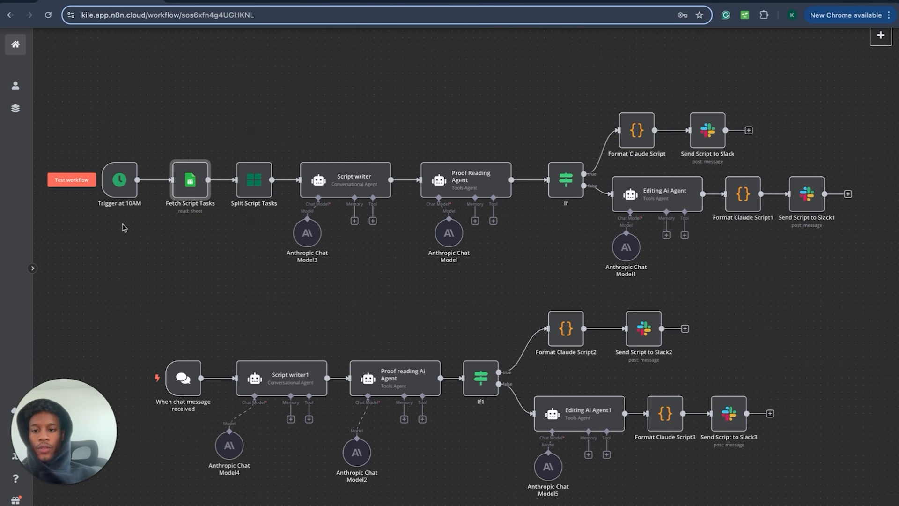
# - Test the whole copywriting workflow and follow each node finishing through the If true branch
pyautogui.scroll(5, 121, 179)
pyautogui.scroll(-5, 135, 182)
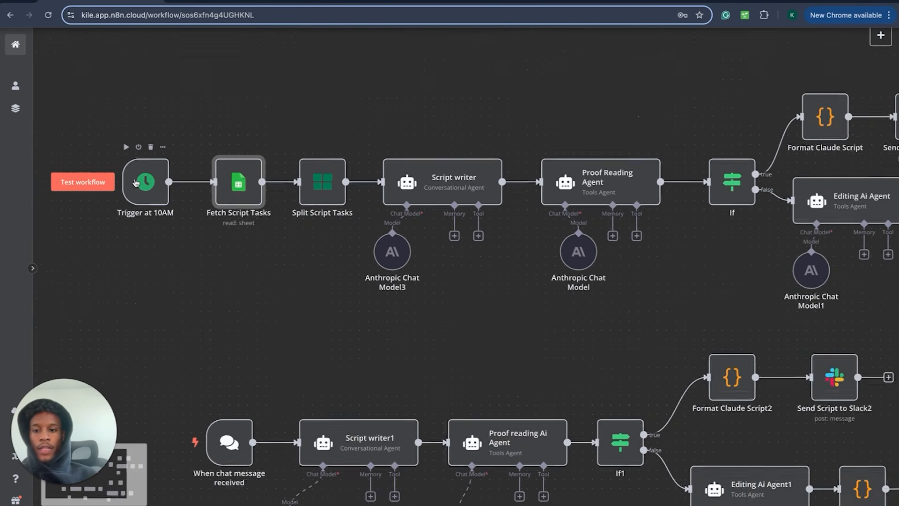
pyautogui.click(96, 207)
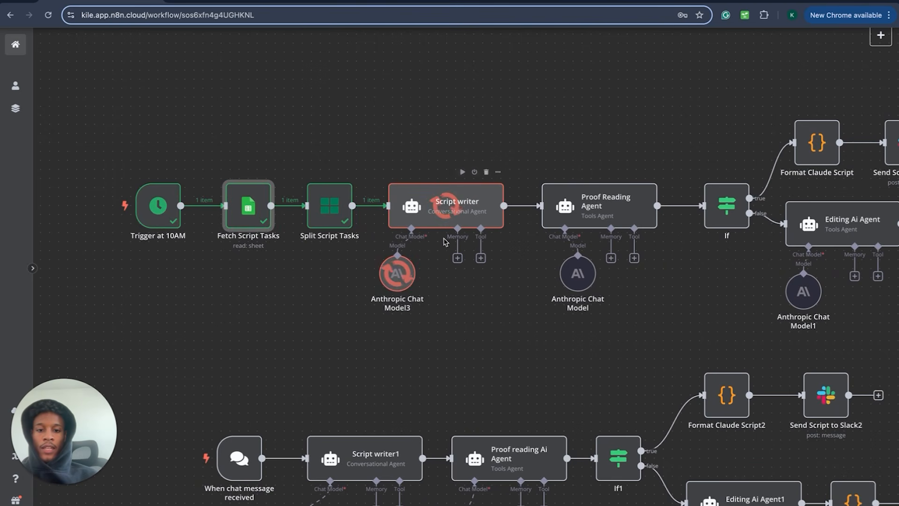
pyautogui.hscroll(3, 422, 244)
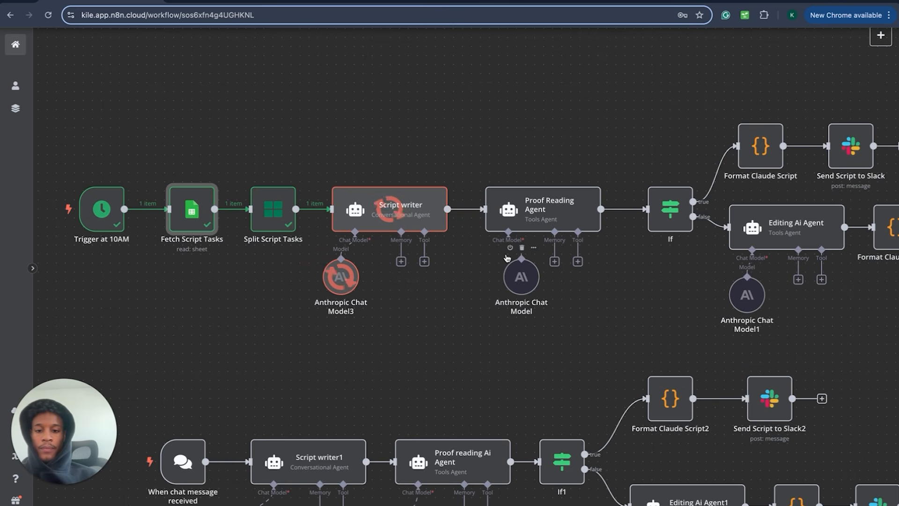
pyautogui.hscroll(3, 538, 249)
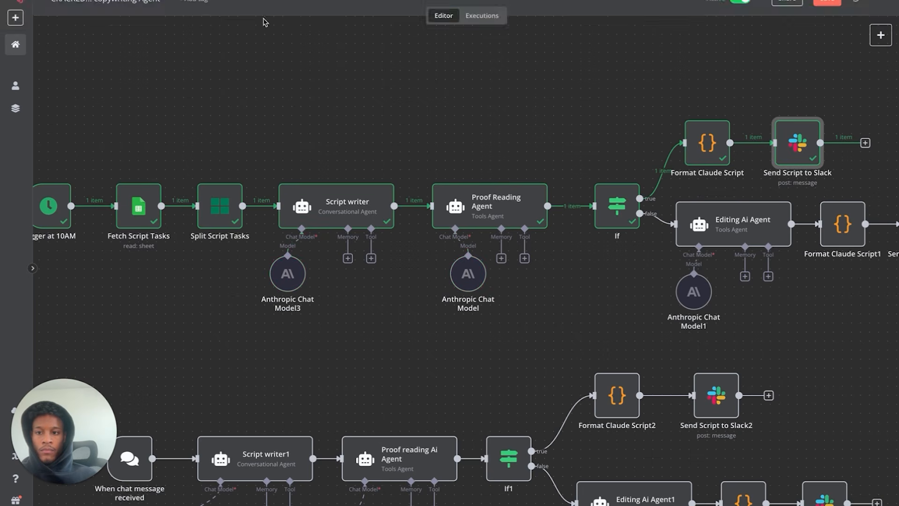
# - Check the script posted in Slack, then return to the n8n editor
pyautogui.click(226, 3)
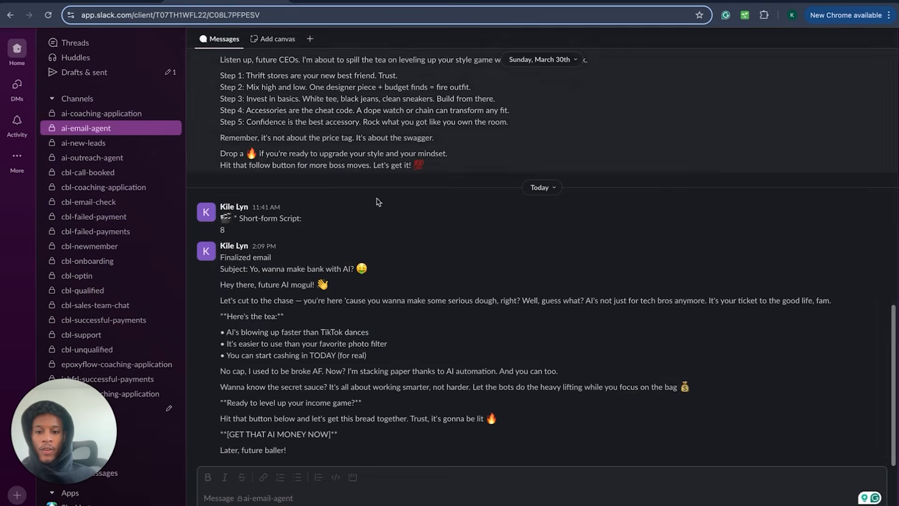
pyautogui.tripleClick(300, 335)
pyautogui.click(299, 336)
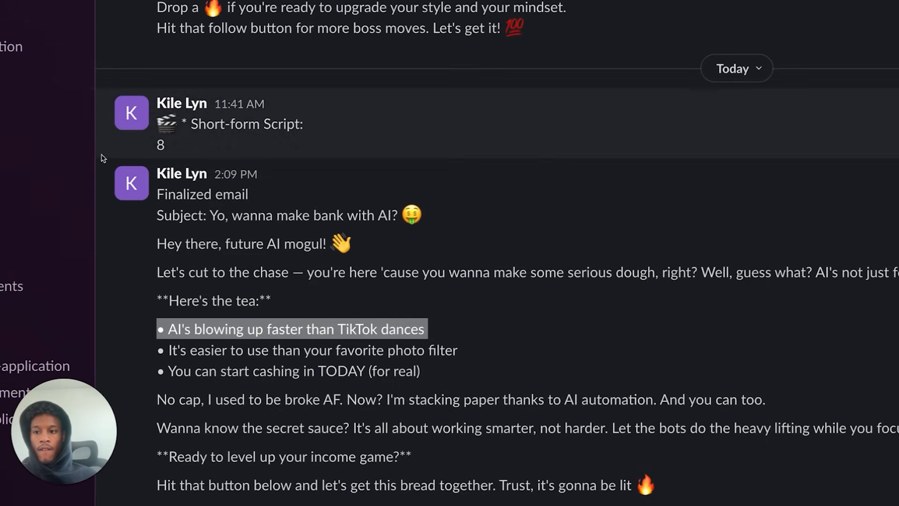
pyautogui.hotkey('ctrl', 'shift', 'Tab')
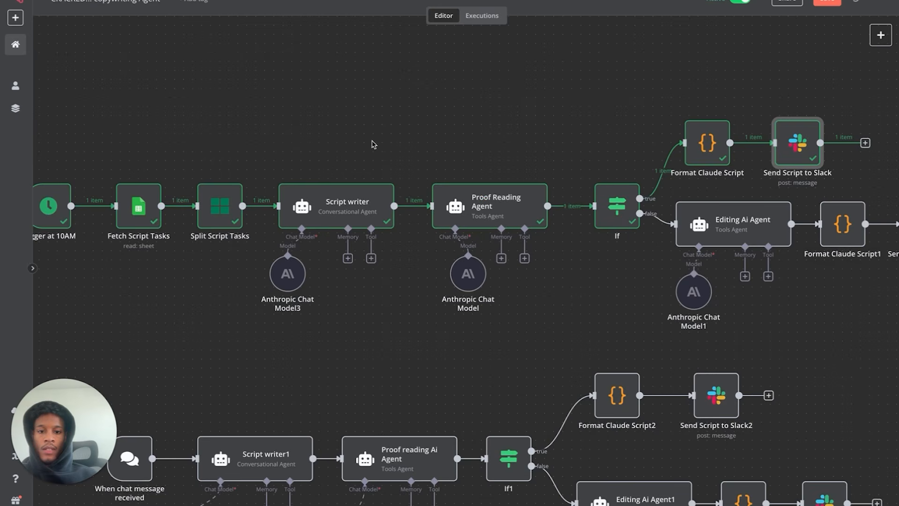
pyautogui.hscroll(-3, 370, 145)
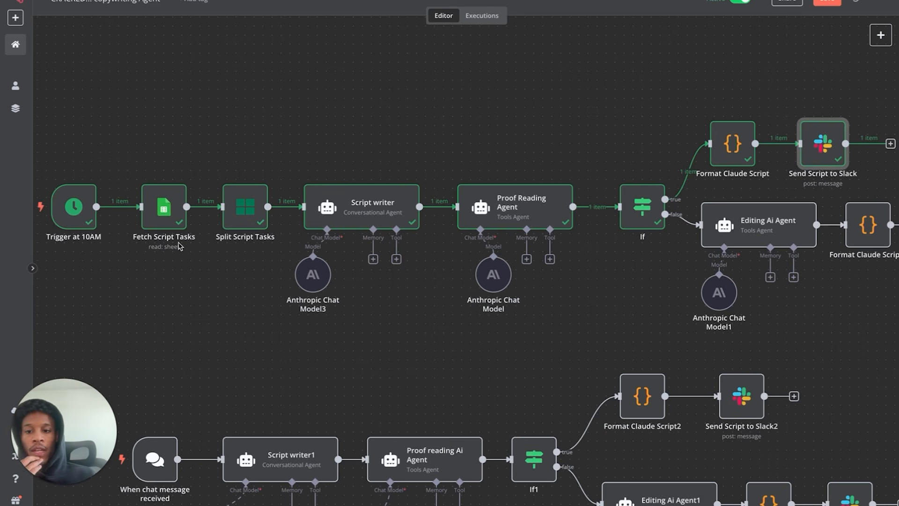
pyautogui.hscroll(-1, 179, 246)
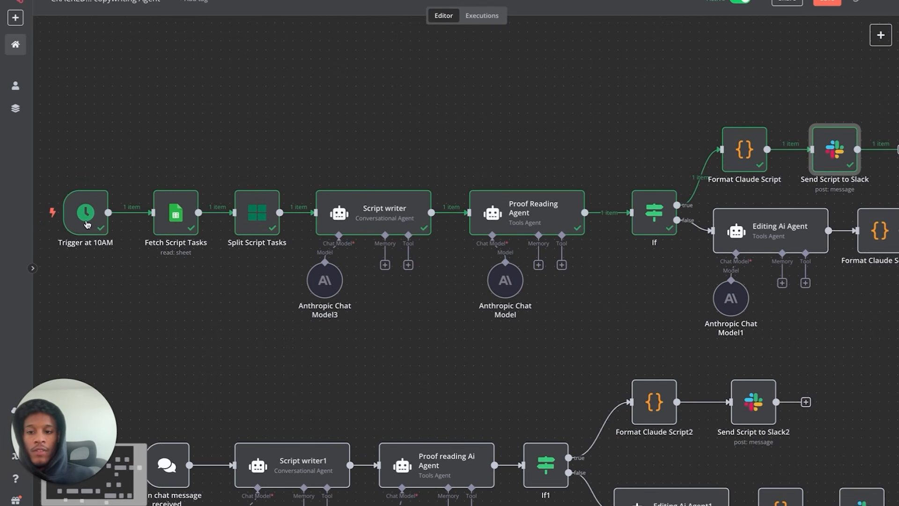
pyautogui.doubleClick(177, 220)
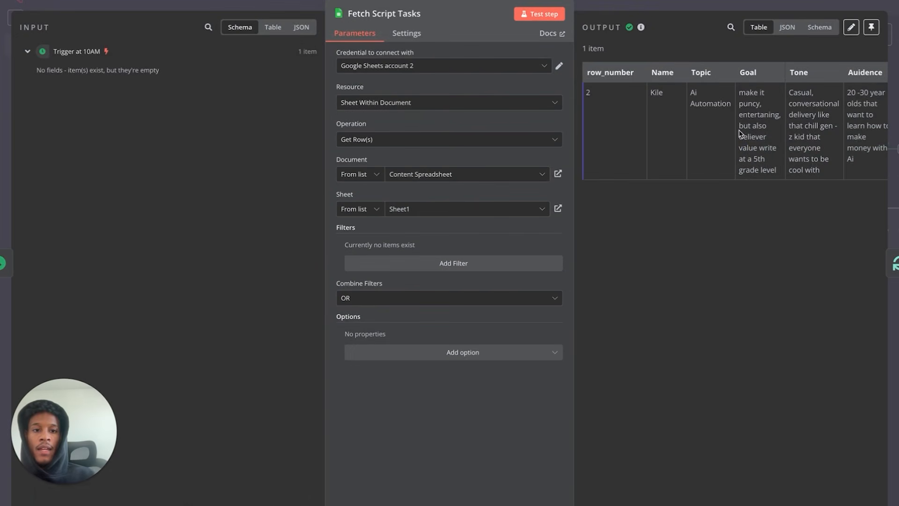
pyautogui.hscroll(2, 739, 134)
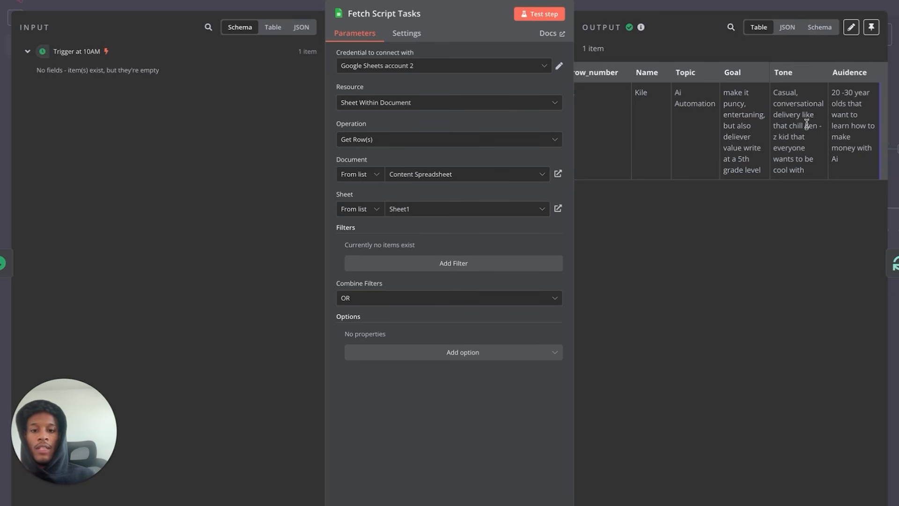
pyautogui.click(42, 1)
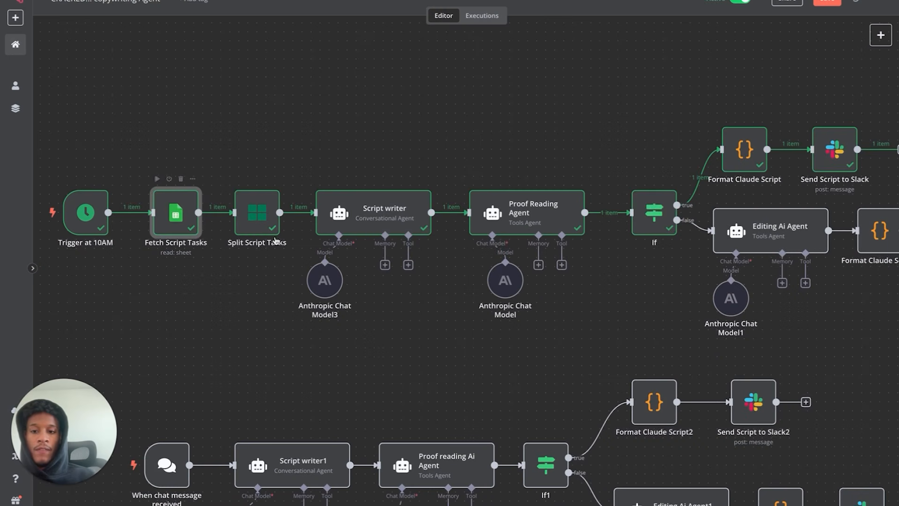
pyautogui.doubleClick(257, 213)
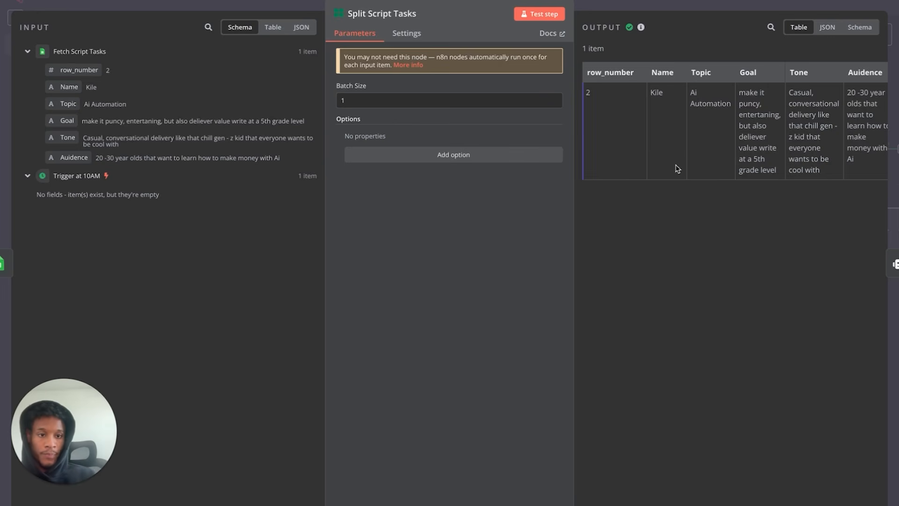
pyautogui.hscroll(2, 677, 169)
pyautogui.click(90, 11)
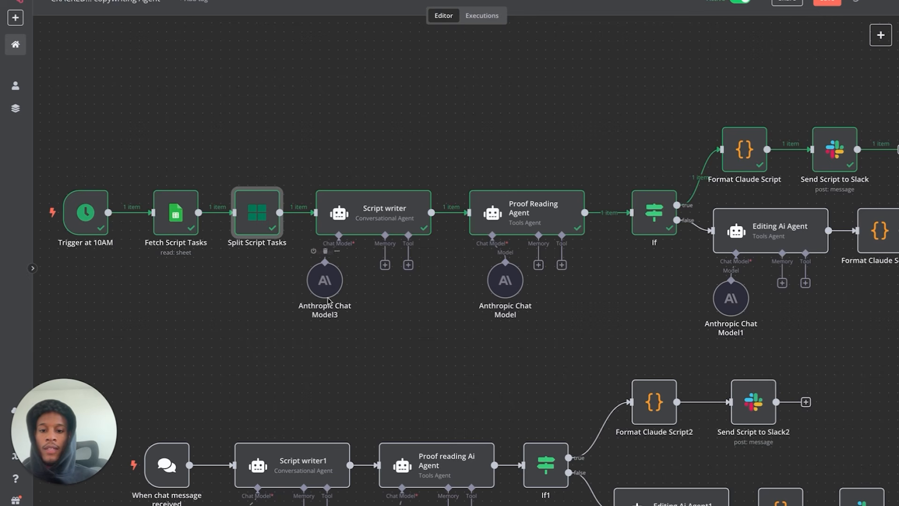
pyautogui.doubleClick(370, 218)
pyautogui.scroll(-5, 428, 221)
pyautogui.scroll(-5, 428, 221)
pyautogui.scroll(10, 428, 221)
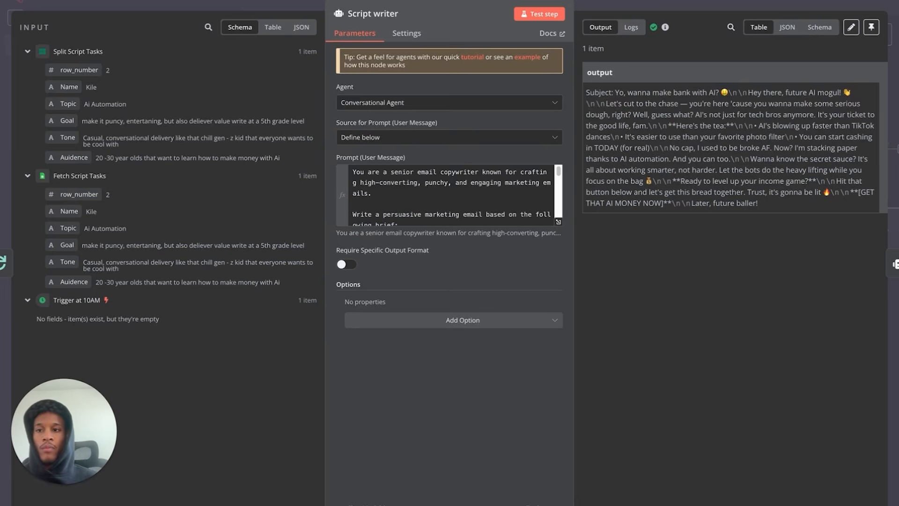
pyautogui.press('Escape')
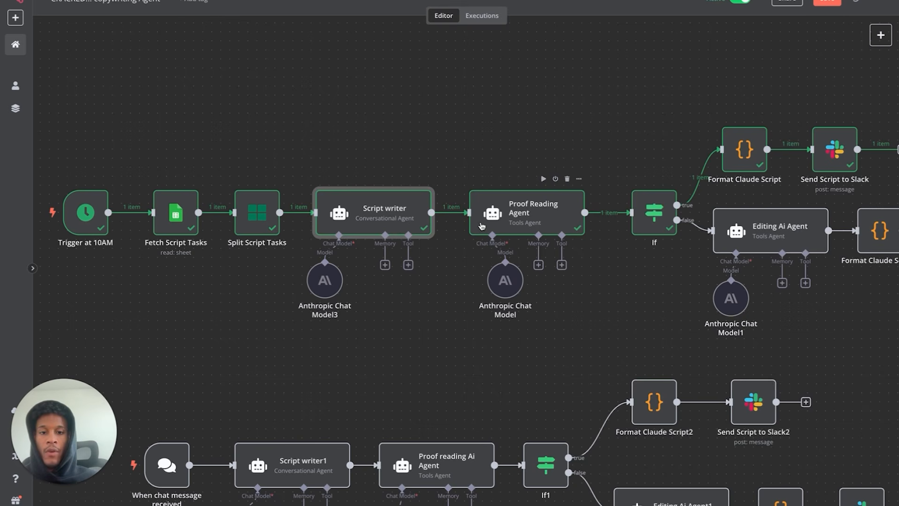
pyautogui.moveTo(285, 141); pyautogui.dragTo(457, 311)
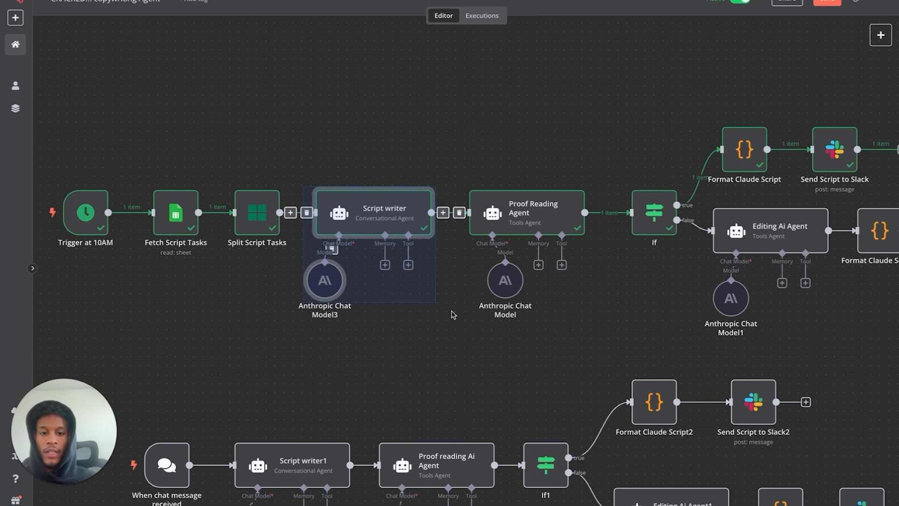
pyautogui.click(457, 156)
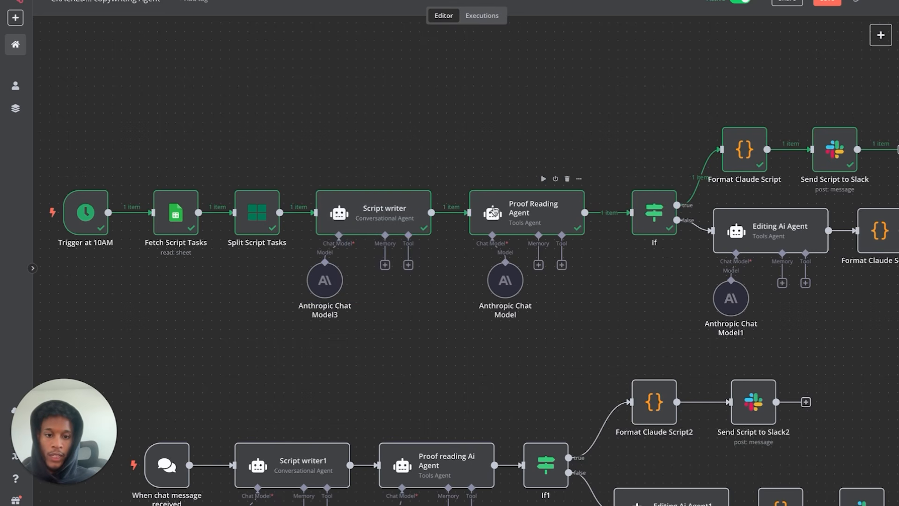
pyautogui.doubleClick(495, 211)
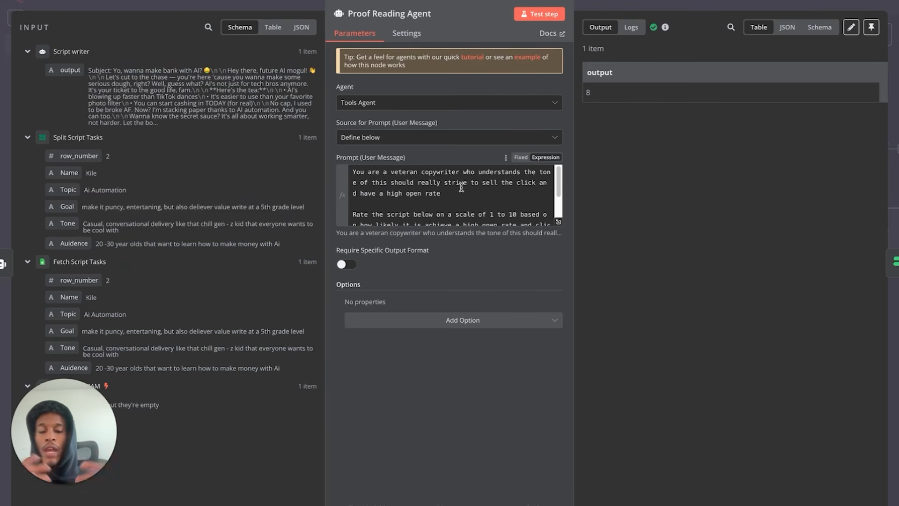
pyautogui.press('Escape')
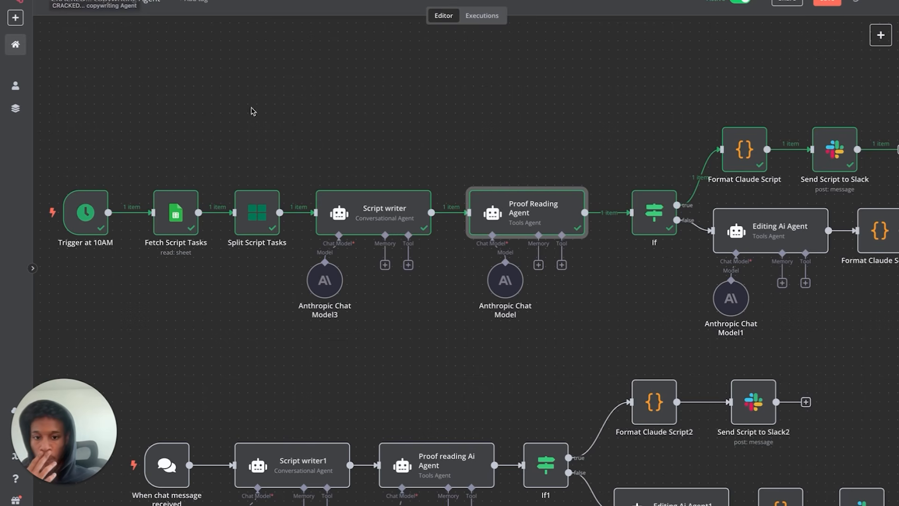
pyautogui.doubleClick(497, 230)
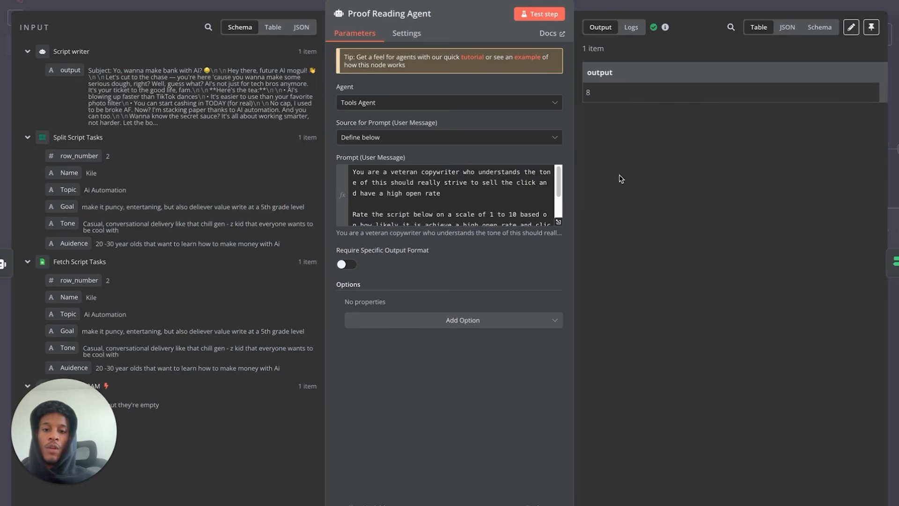
pyautogui.click(57, 3)
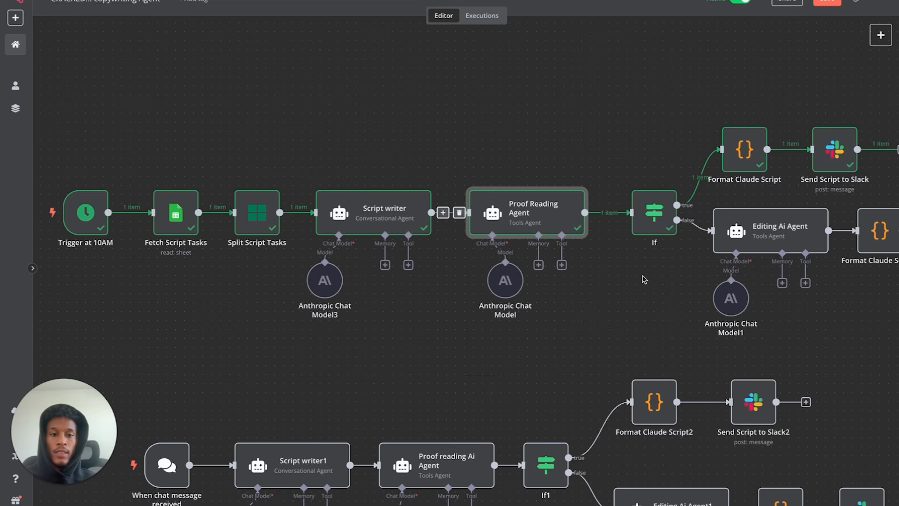
pyautogui.doubleClick(657, 232)
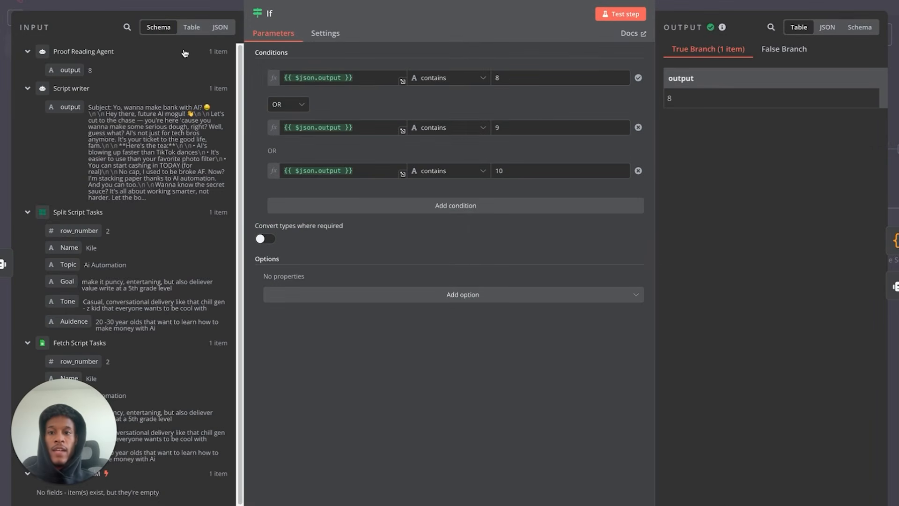
pyautogui.click(34, 12)
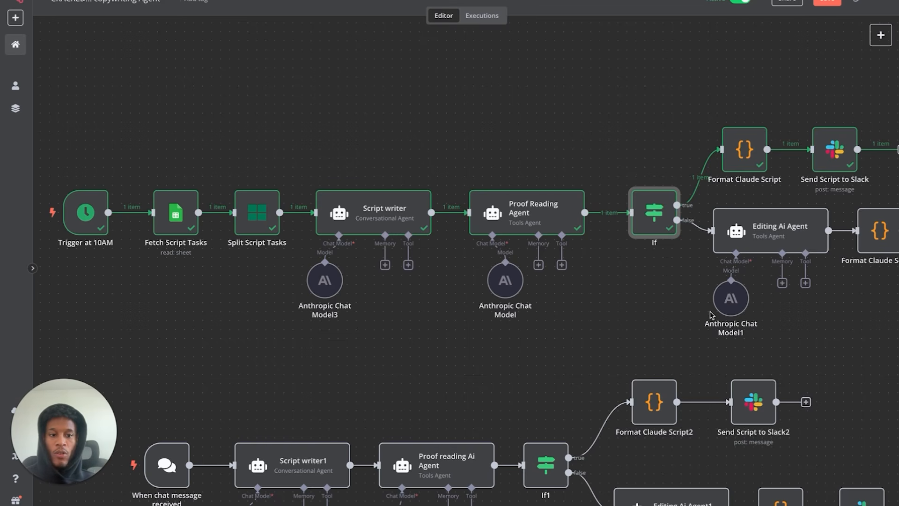
pyautogui.hscroll(2, 771, 333)
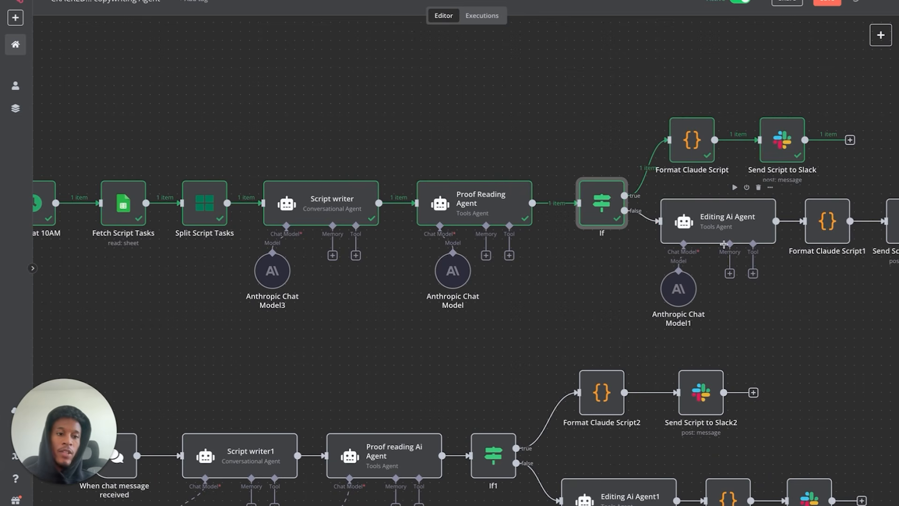
pyautogui.hscroll(3, 724, 244)
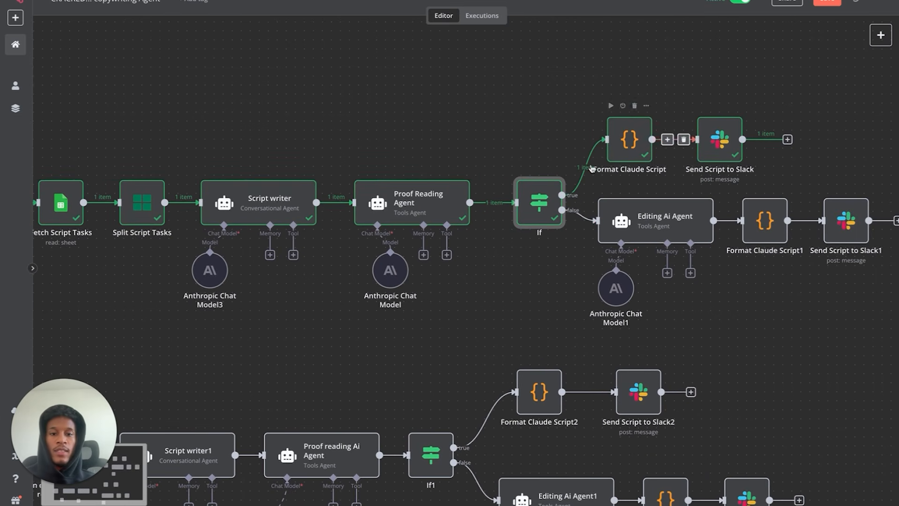
pyautogui.hscroll(-4, 499, 202)
pyautogui.scroll(-2, 499, 202)
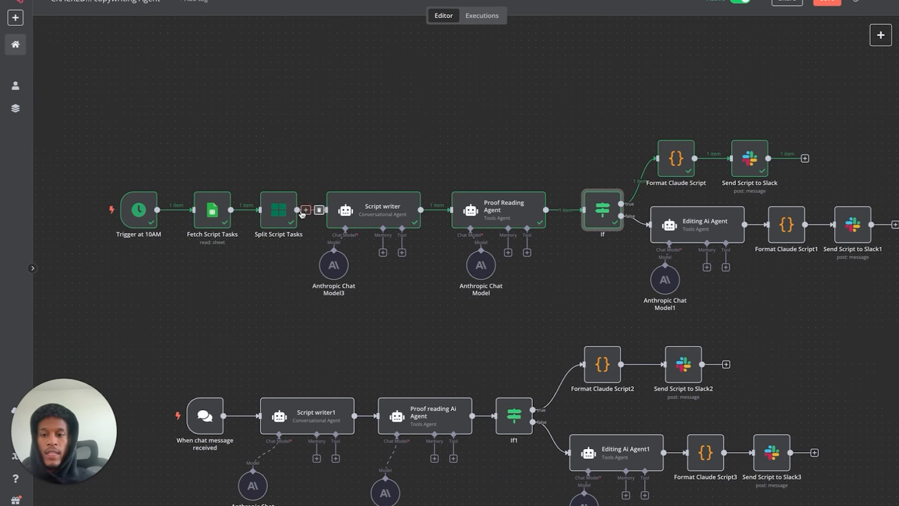
pyautogui.moveTo(106, 315); pyautogui.dragTo(862, 92)
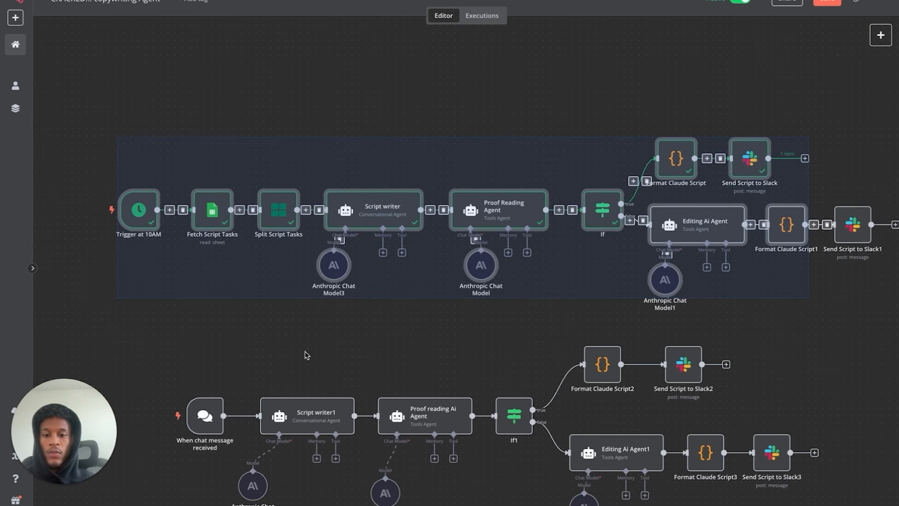
pyautogui.scroll(-2, 305, 354)
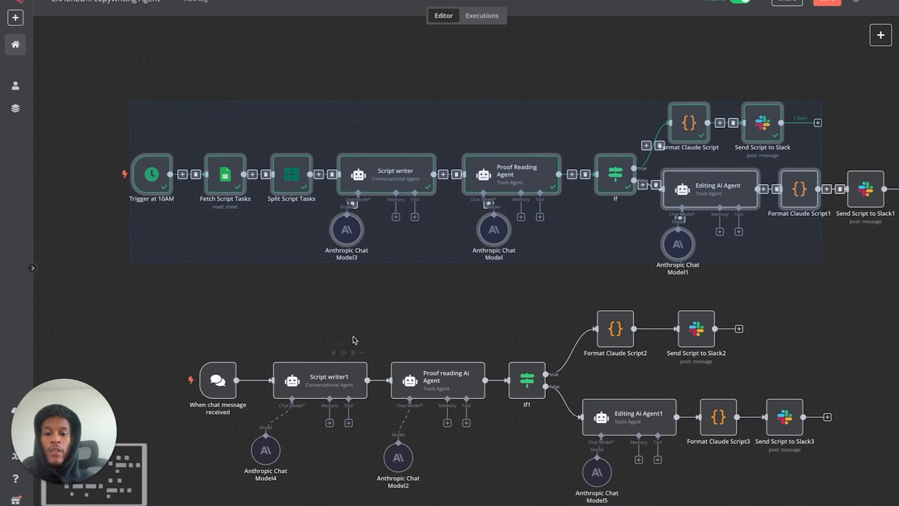
pyautogui.click(365, 306)
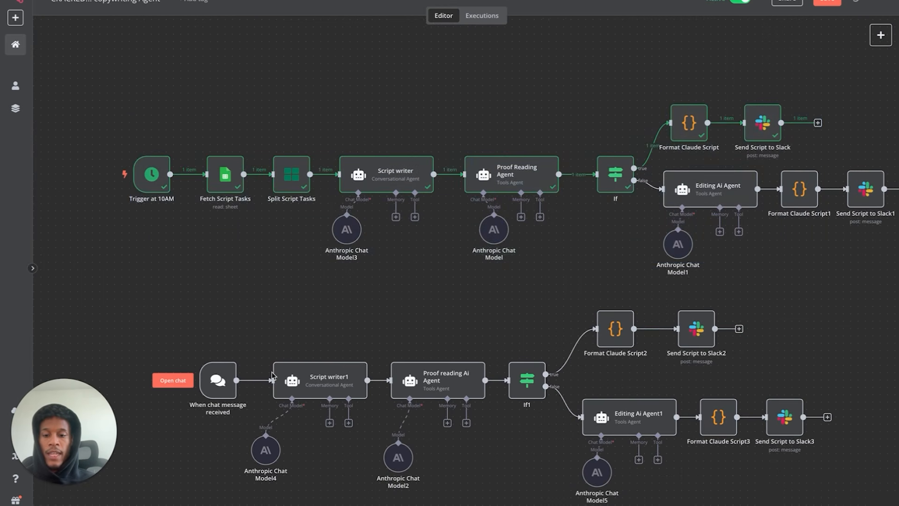
pyautogui.scroll(-3, 272, 375)
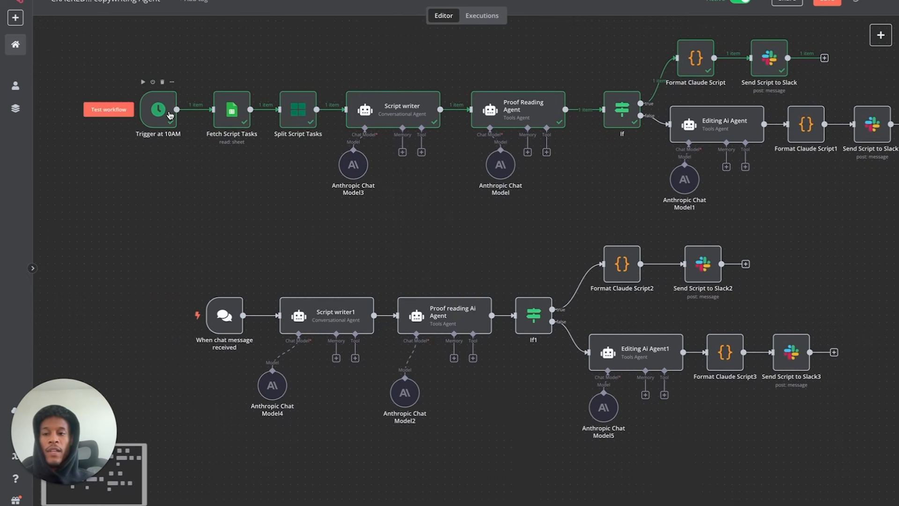
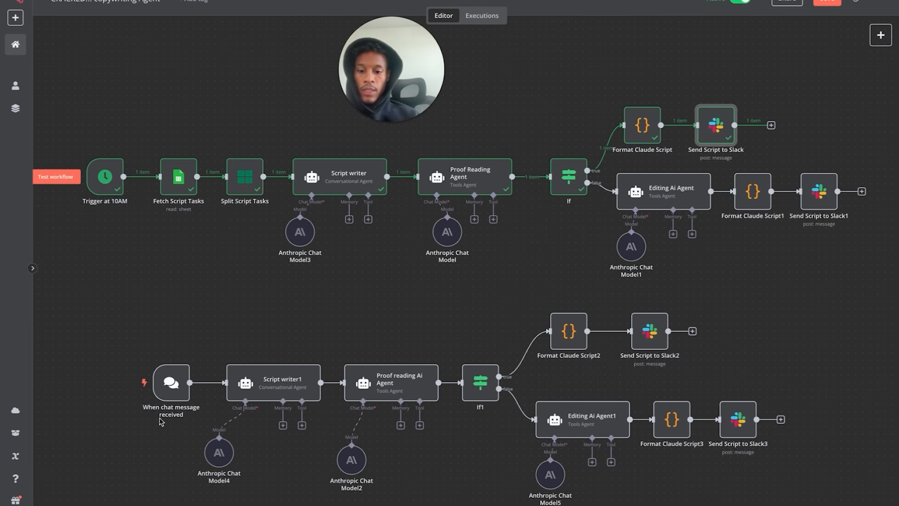
# - Run the chat workflow with the pasted carnivore-diet email request, then close the chat panel
pyautogui.doubleClick(178, 390)
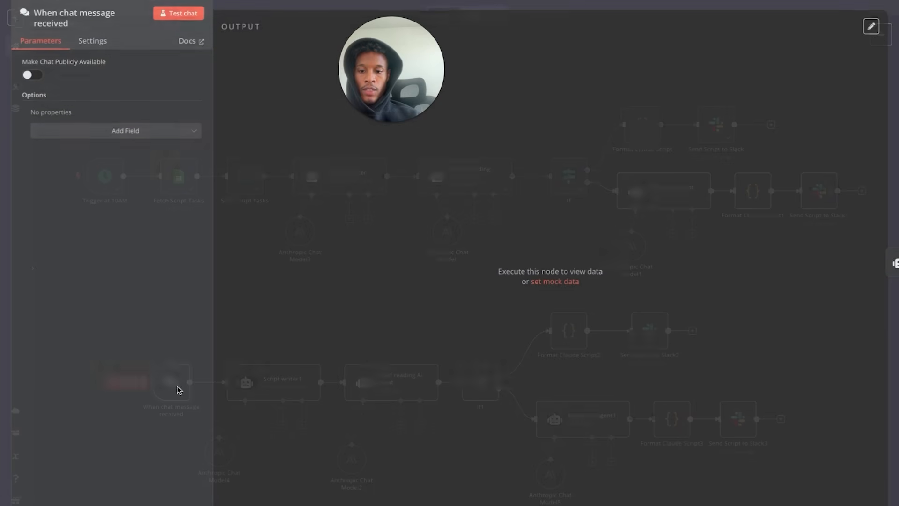
pyautogui.click(36, 1)
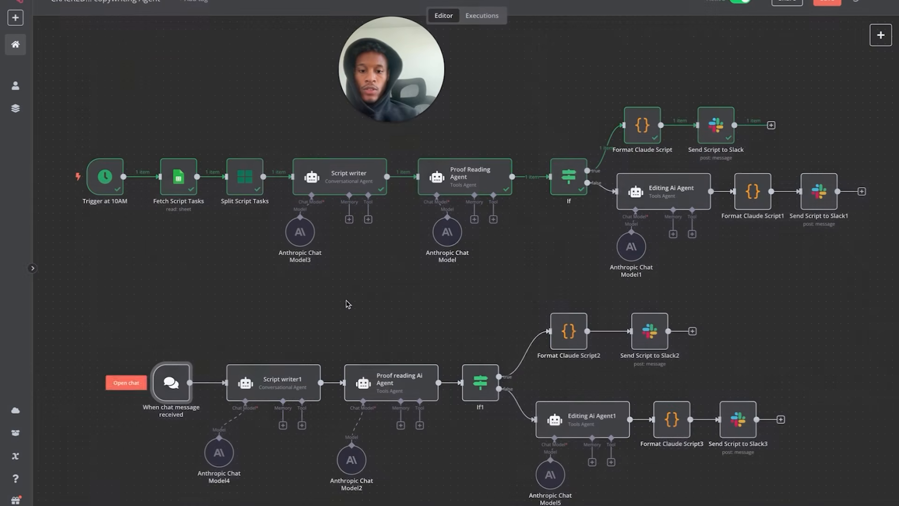
pyautogui.click(498, 504)
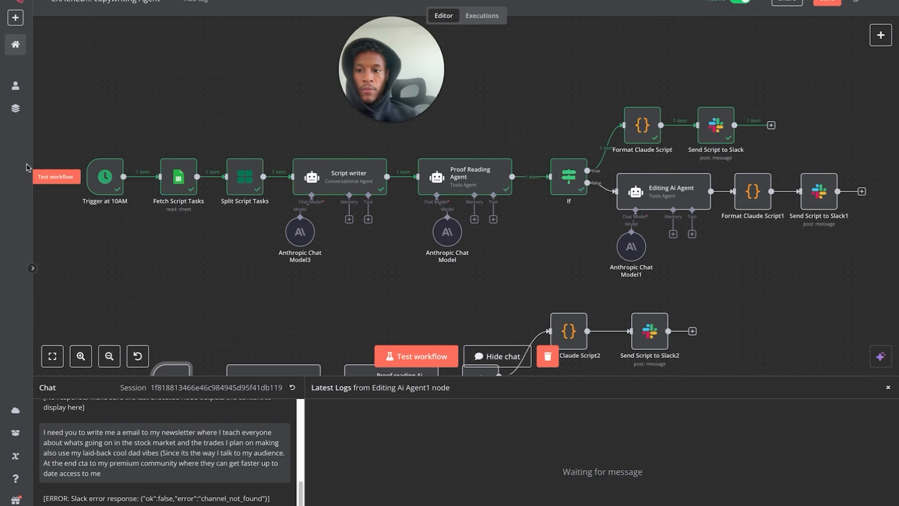
pyautogui.press('super+v')
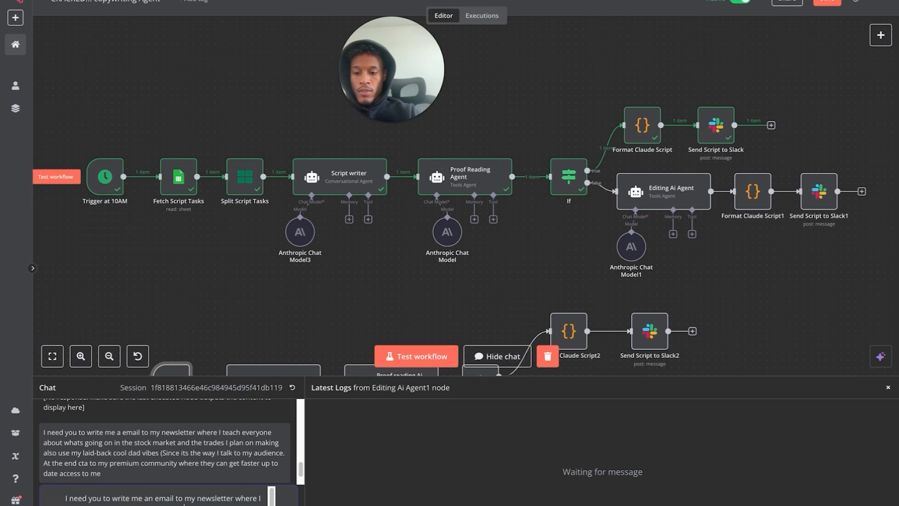
pyautogui.press('Return')
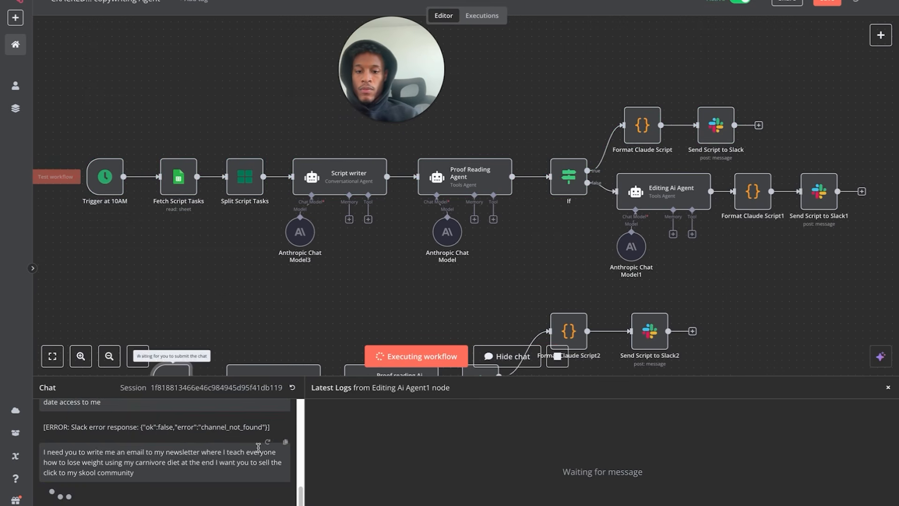
pyautogui.scroll(-2, 299, 294)
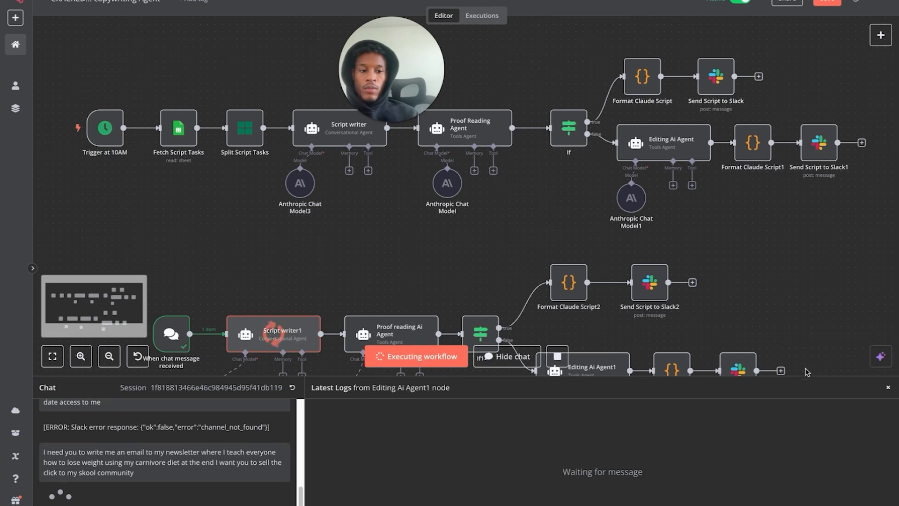
pyautogui.click(888, 388)
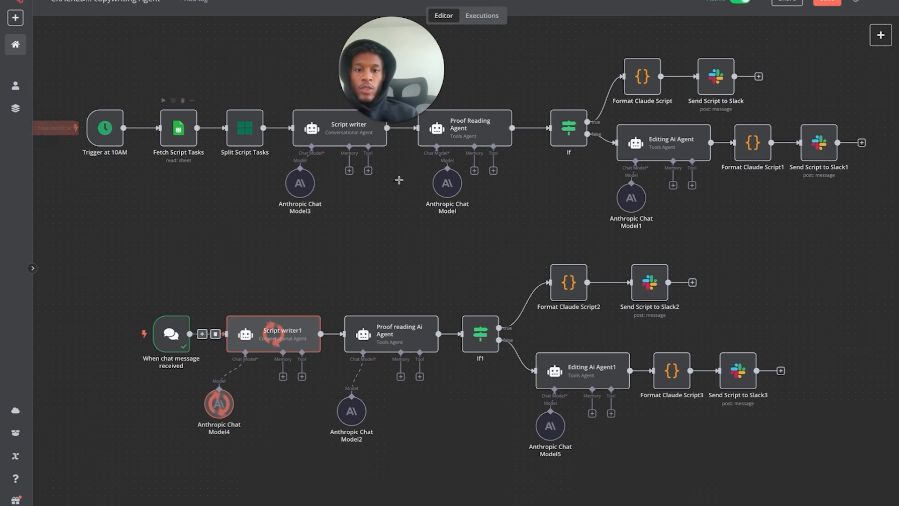
# - Select several nodes of the top workflow, then the chat message trigger
pyautogui.moveTo(168, 234); pyautogui.dragTo(380, 235)
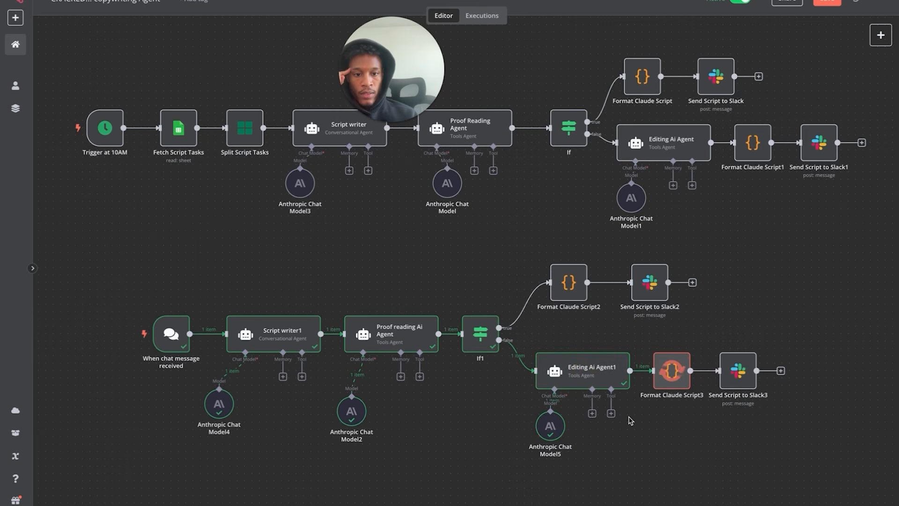
pyautogui.moveTo(208, 353)
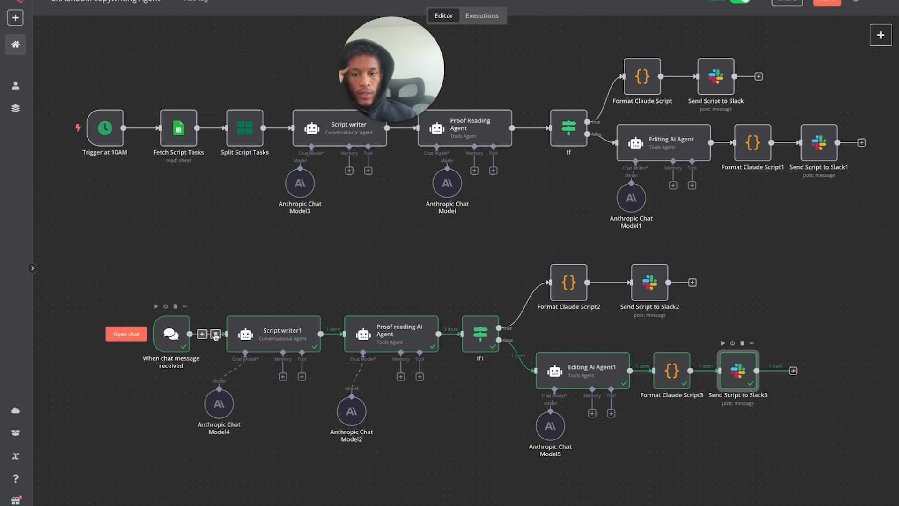
pyautogui.click(174, 340)
pyautogui.doubleClick(174, 339)
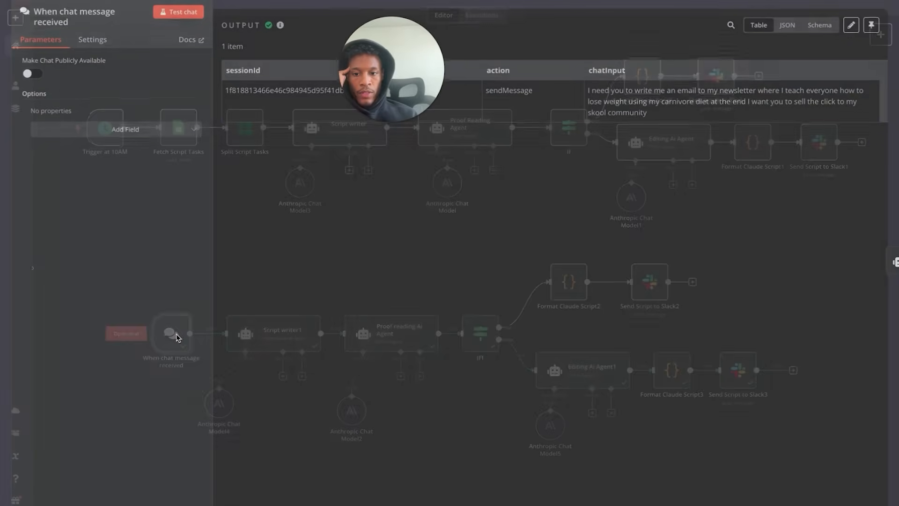
pyautogui.tripleClick(614, 93)
pyautogui.press('Escape')
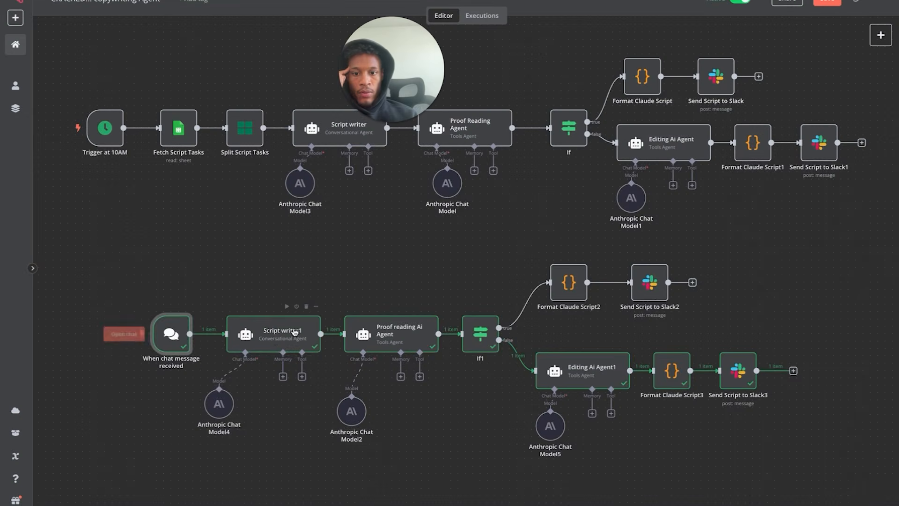
pyautogui.doubleClick(276, 335)
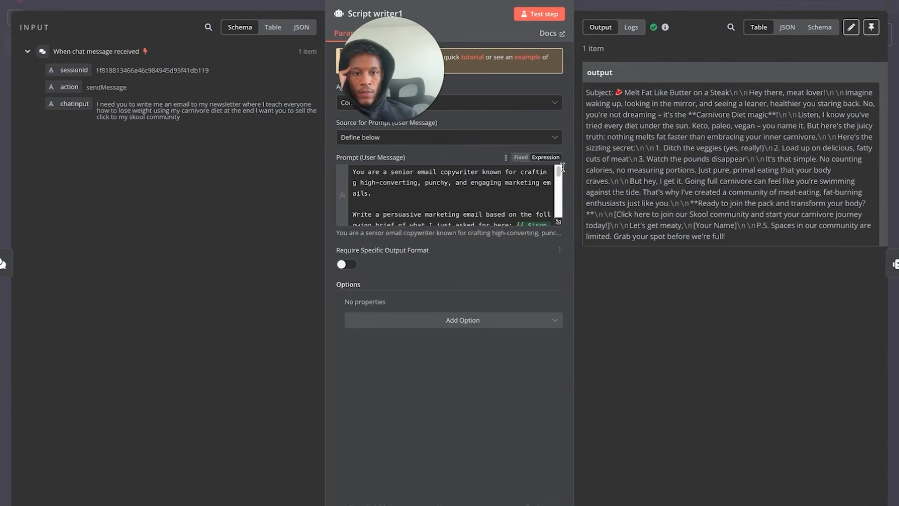
pyautogui.moveTo(612, 93); pyautogui.dragTo(834, 263)
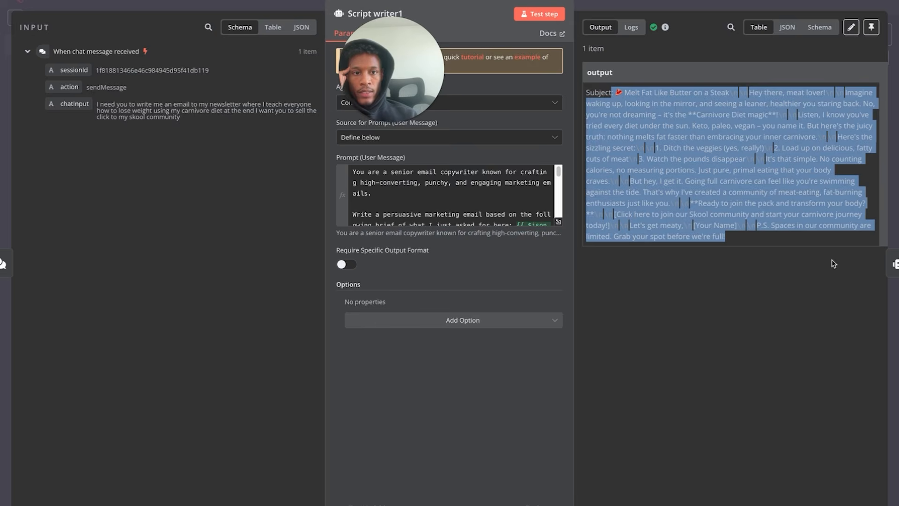
pyautogui.click(44, 1)
pyautogui.doubleClick(385, 342)
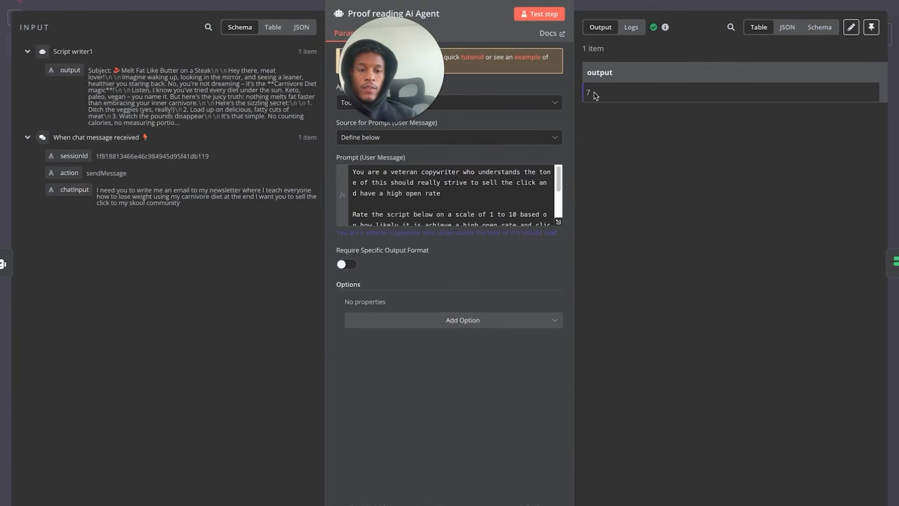
pyautogui.click(22, 5)
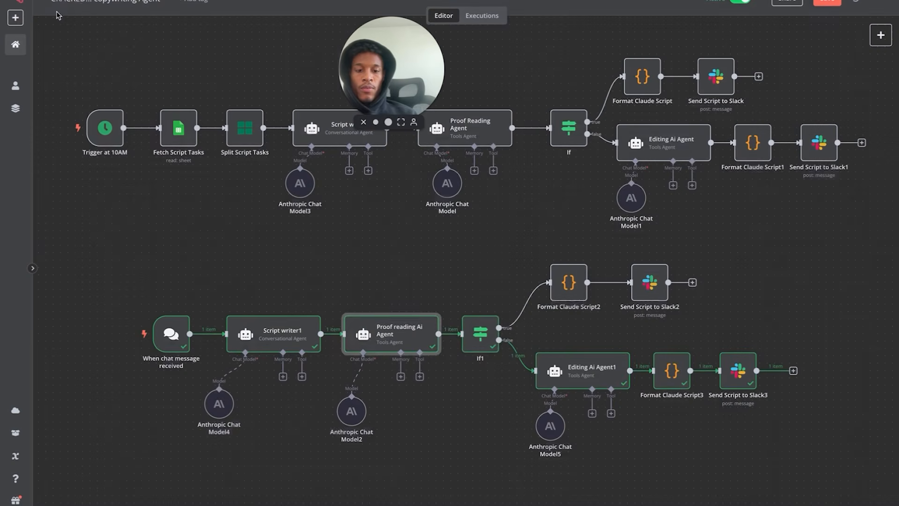
pyautogui.doubleClick(480, 333)
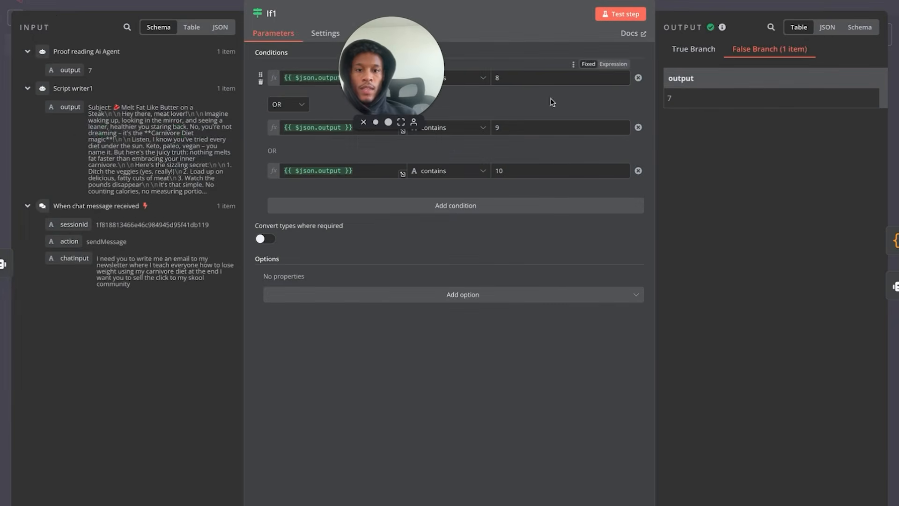
pyautogui.click(55, 6)
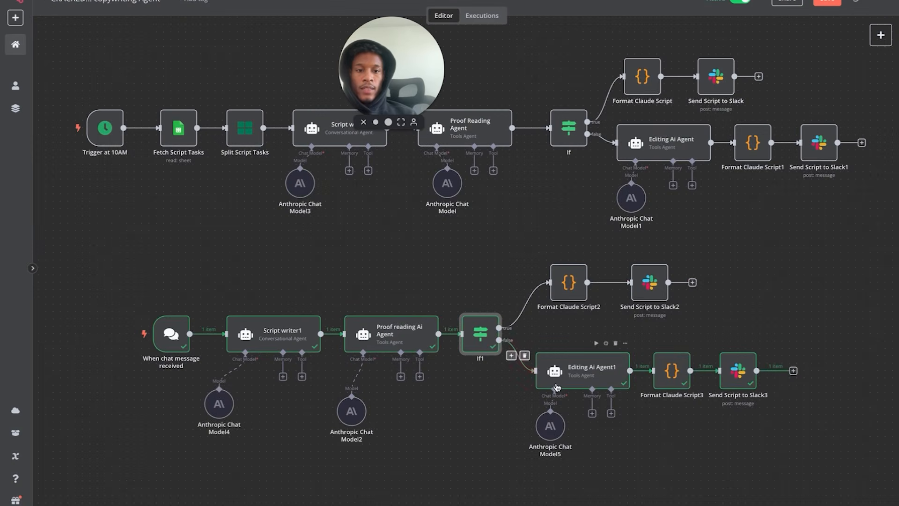
pyautogui.doubleClick(600, 363)
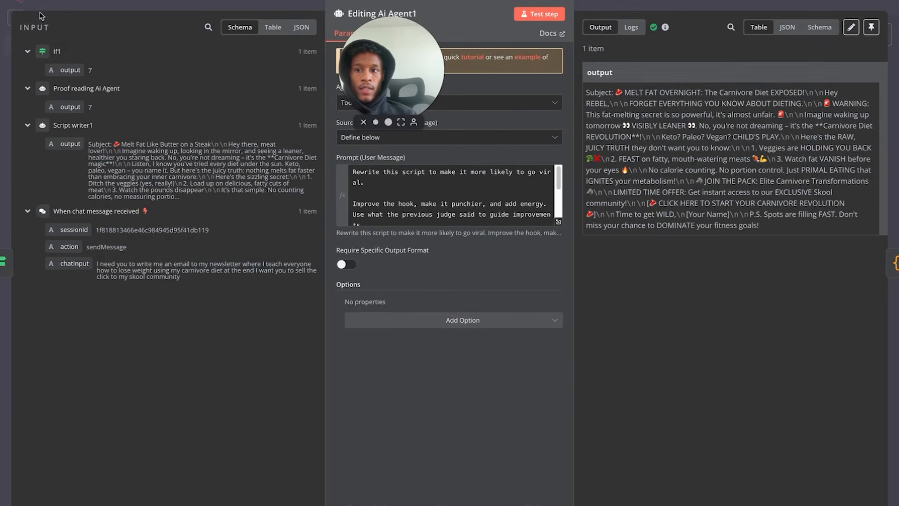
pyautogui.click(48, 2)
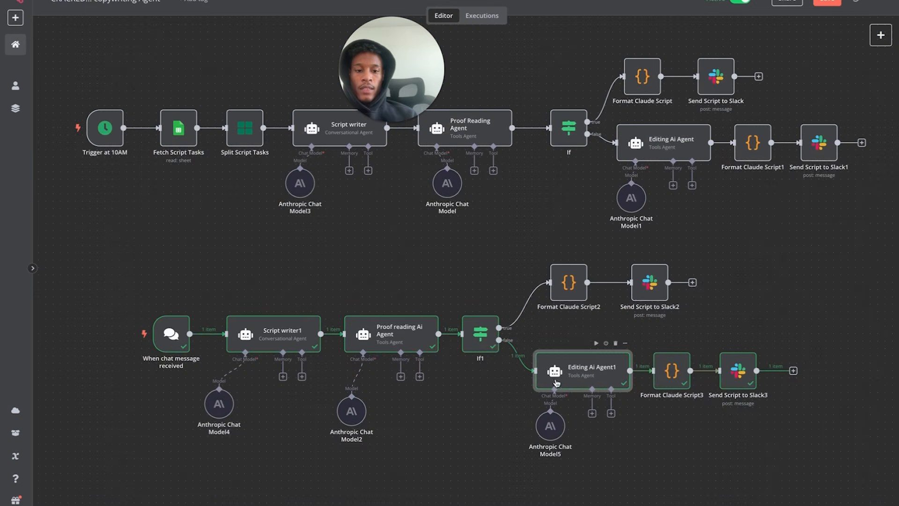
pyautogui.doubleClick(571, 371)
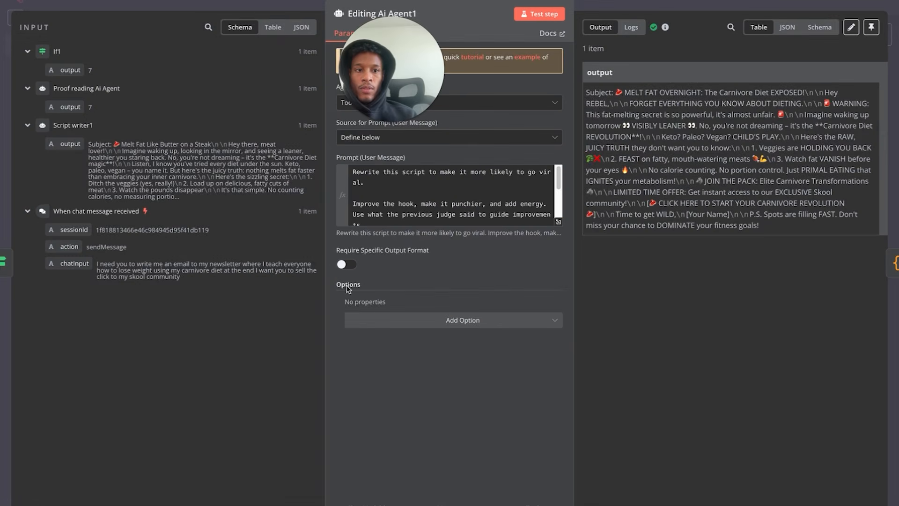
pyautogui.press('Escape')
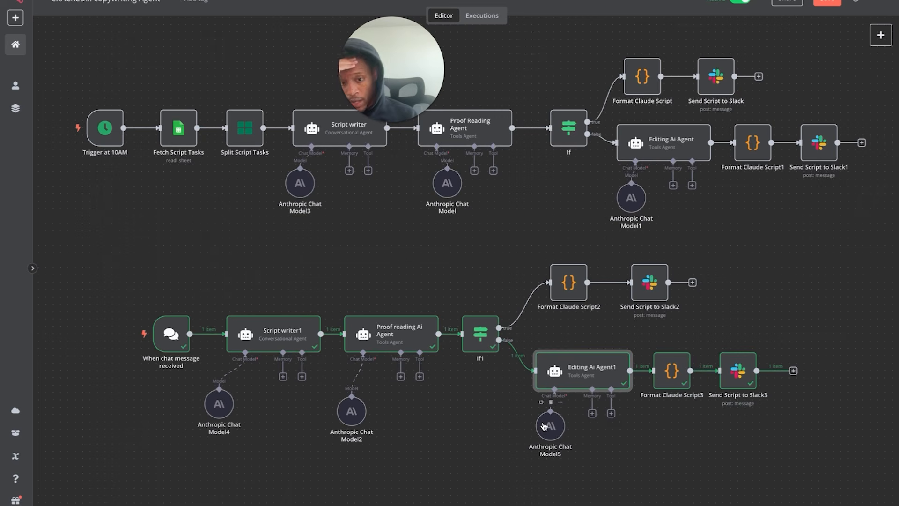
pyautogui.doubleClick(412, 344)
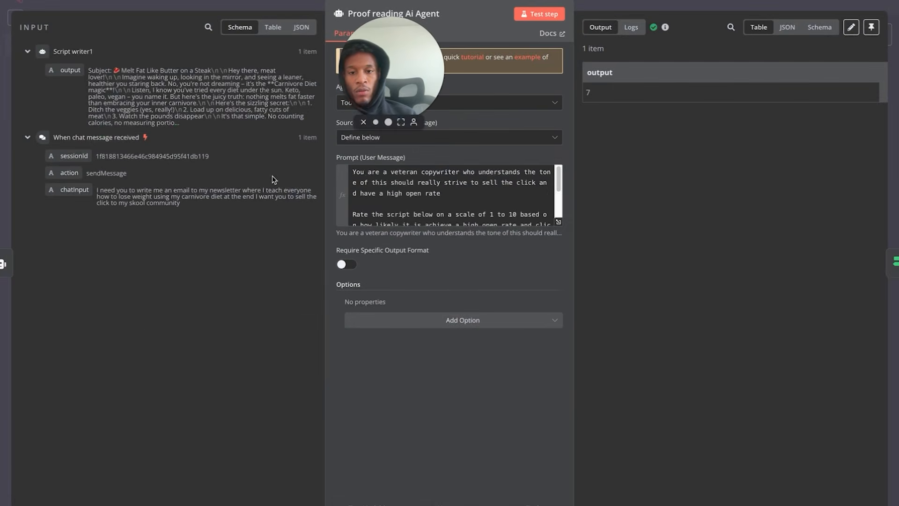
pyautogui.click(20, 2)
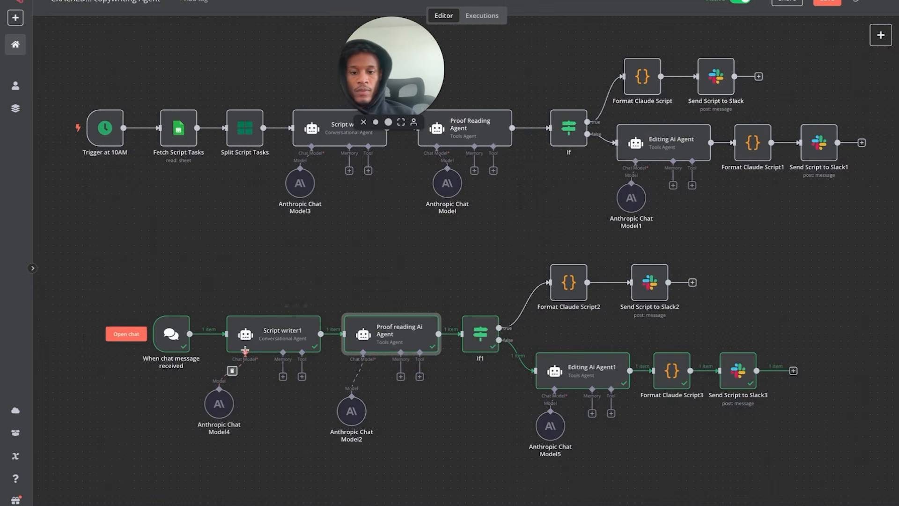
pyautogui.doubleClick(275, 333)
pyautogui.moveTo(751, 241); pyautogui.dragTo(588, 92)
pyautogui.tripleClick(589, 92)
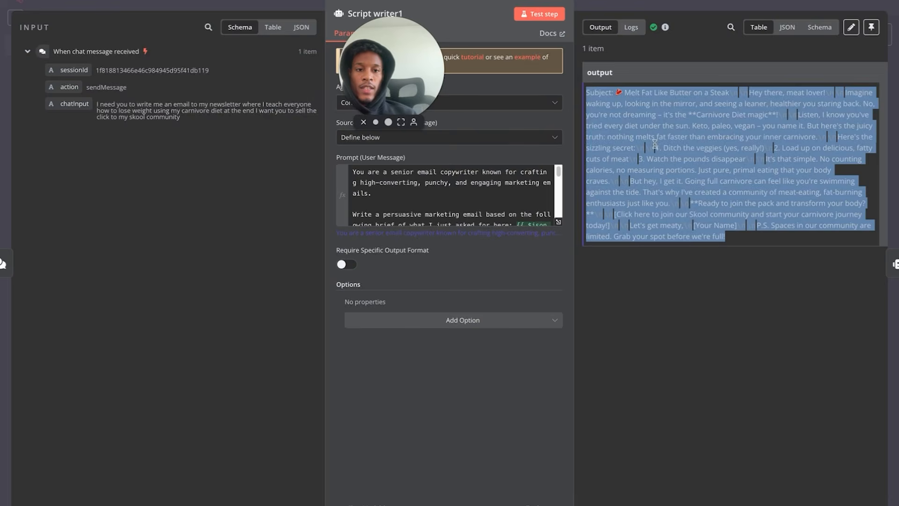
pyautogui.click(50, 2)
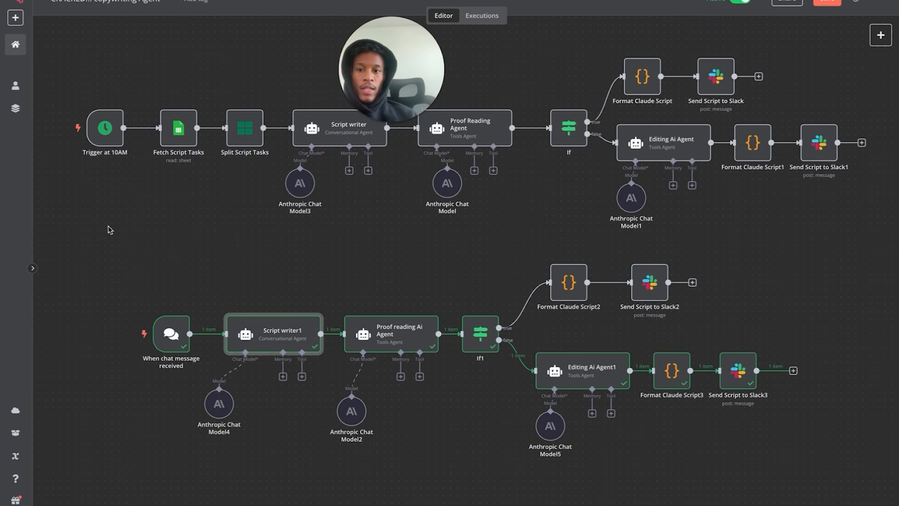
# - Marquee-select the lower chat workflow, move it up under the top one, and zoom out
pyautogui.moveTo(82, 199); pyautogui.dragTo(702, 191)
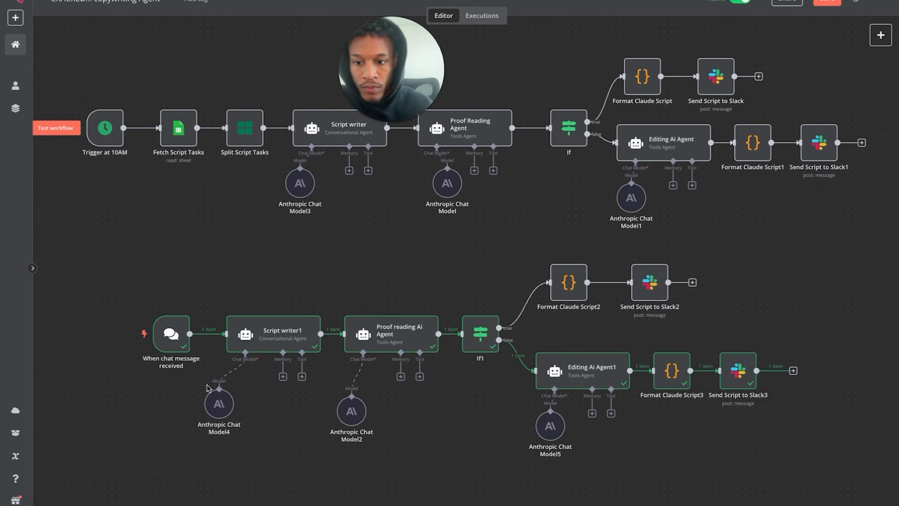
pyautogui.moveTo(150, 457); pyautogui.dragTo(888, 202)
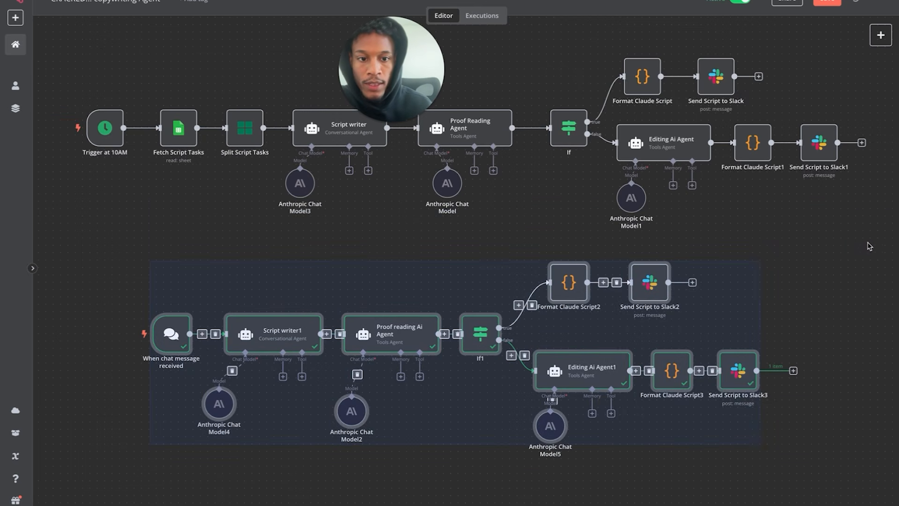
pyautogui.moveTo(589, 282); pyautogui.dragTo(589, 252)
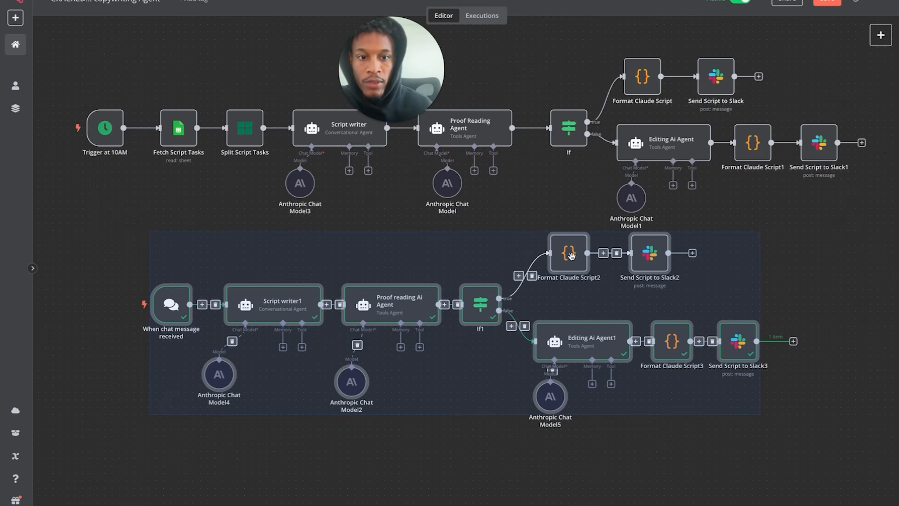
pyautogui.click(120, 265)
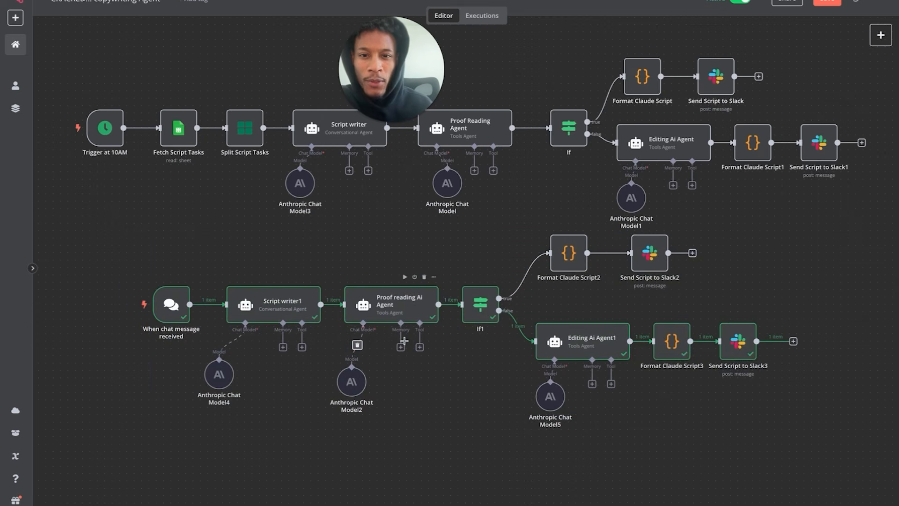
pyautogui.scroll(-3, 403, 341)
pyautogui.scroll(-3, 406, 343)
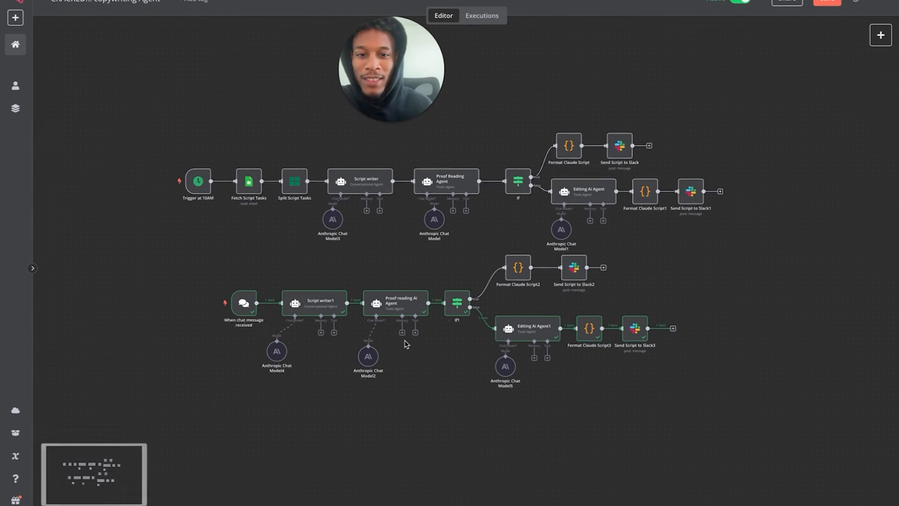
pyautogui.scroll(-2, 406, 342)
pyautogui.hscroll(2, 406, 342)
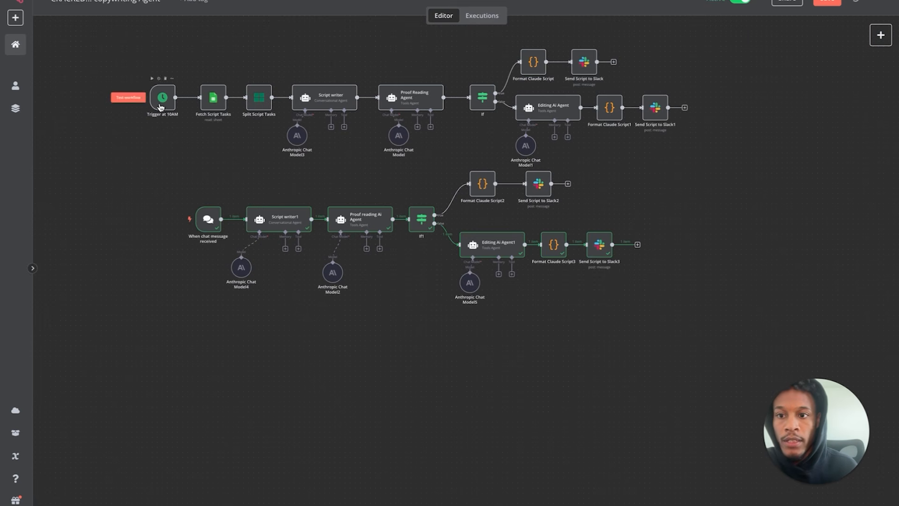
# - Add a Schedule Trigger that fires every day at 9am
pyautogui.click(880, 35)
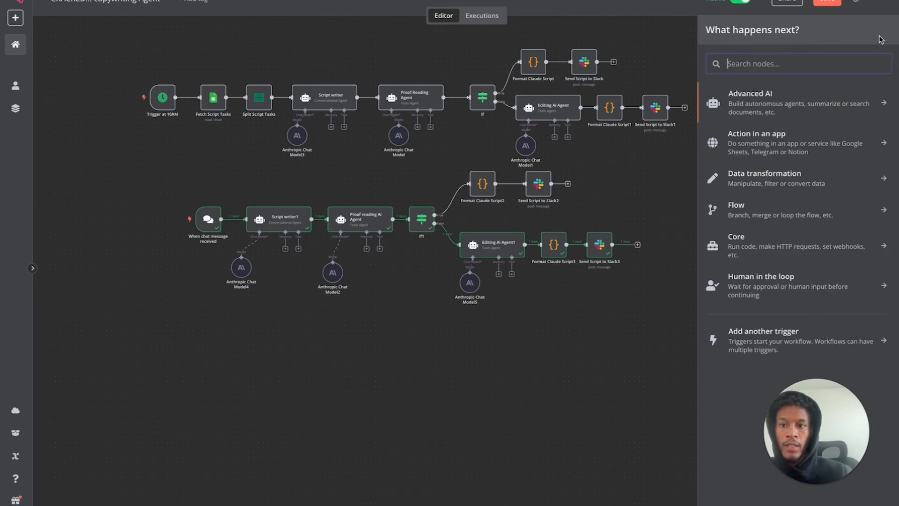
pyautogui.write('sch')
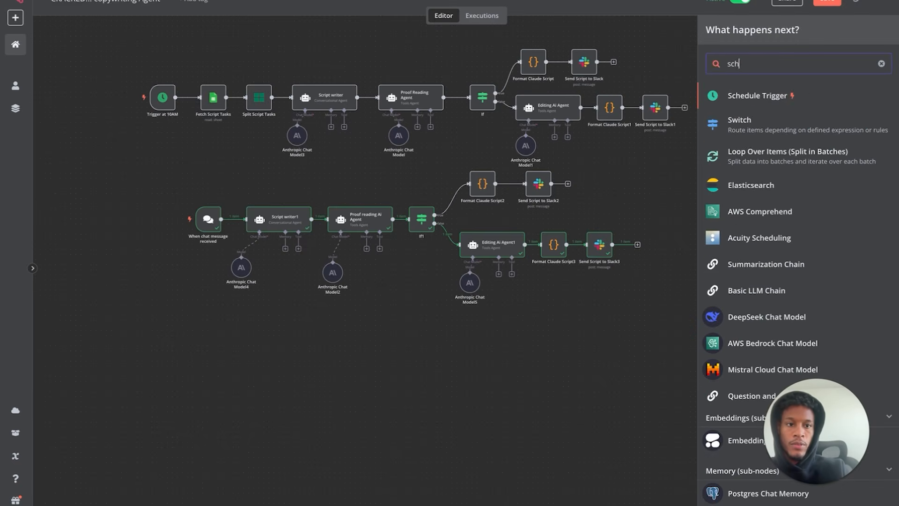
pyautogui.click(789, 96)
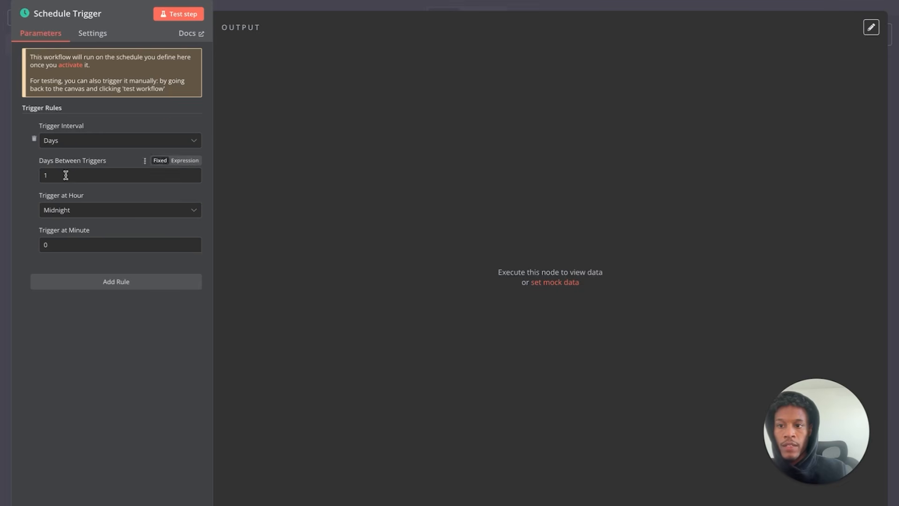
pyautogui.click(65, 141)
pyautogui.click(100, 117)
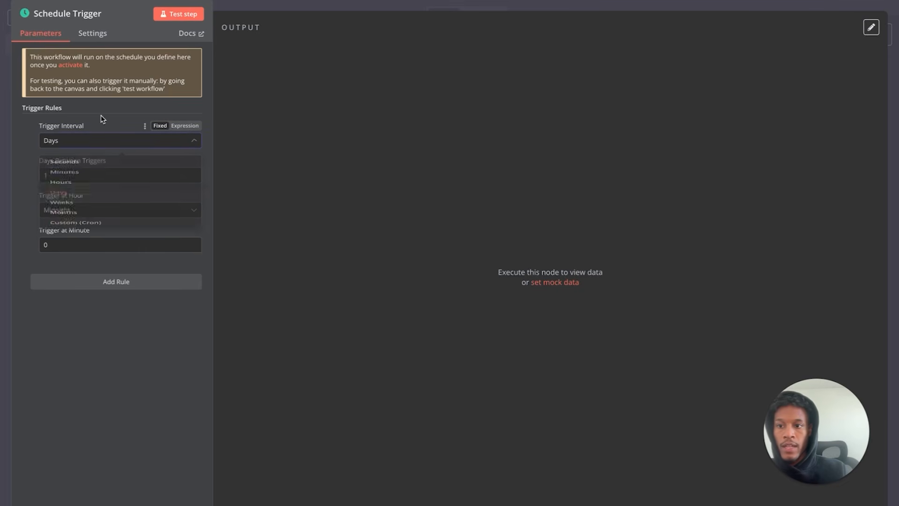
pyautogui.click(75, 210)
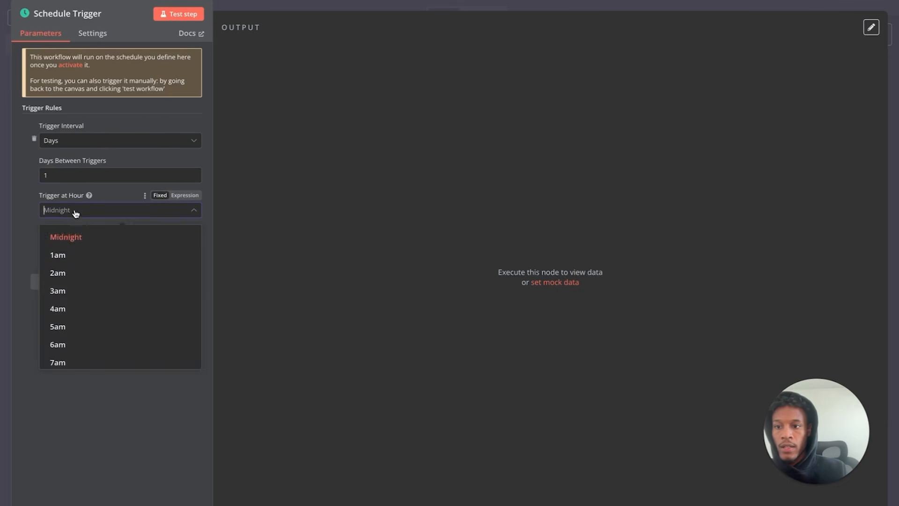
pyautogui.scroll(-2, 84, 289)
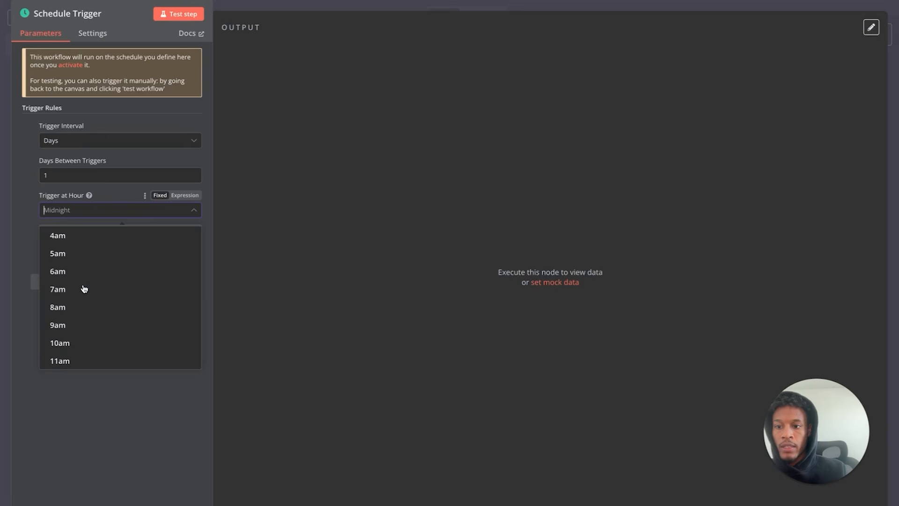
pyautogui.click(59, 324)
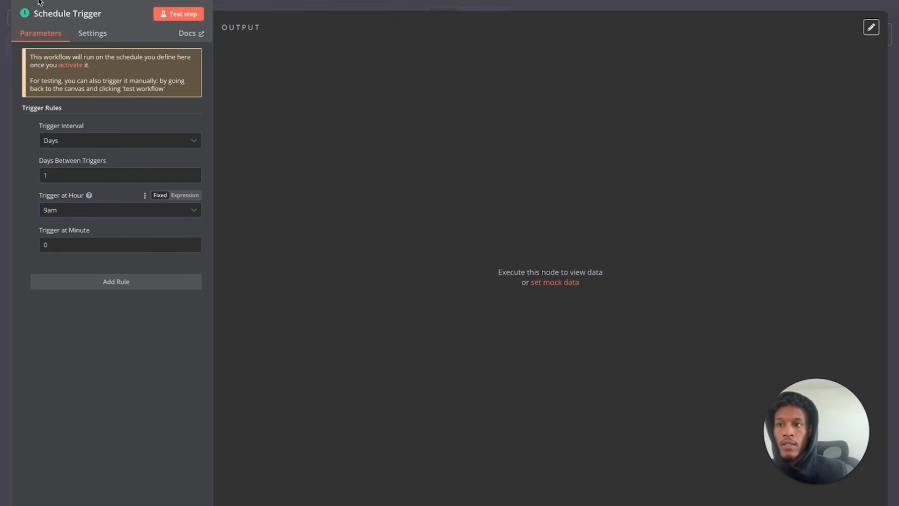
pyautogui.click(40, 3)
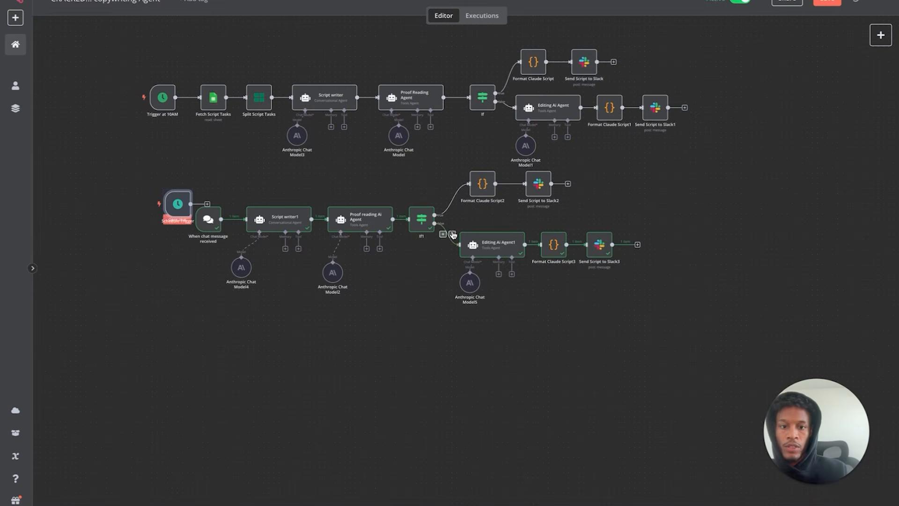
# - Move the chat workflow further down and search 'goo' for a node after the Schedule Trigger
pyautogui.moveTo(152, 362); pyautogui.dragTo(579, 263)
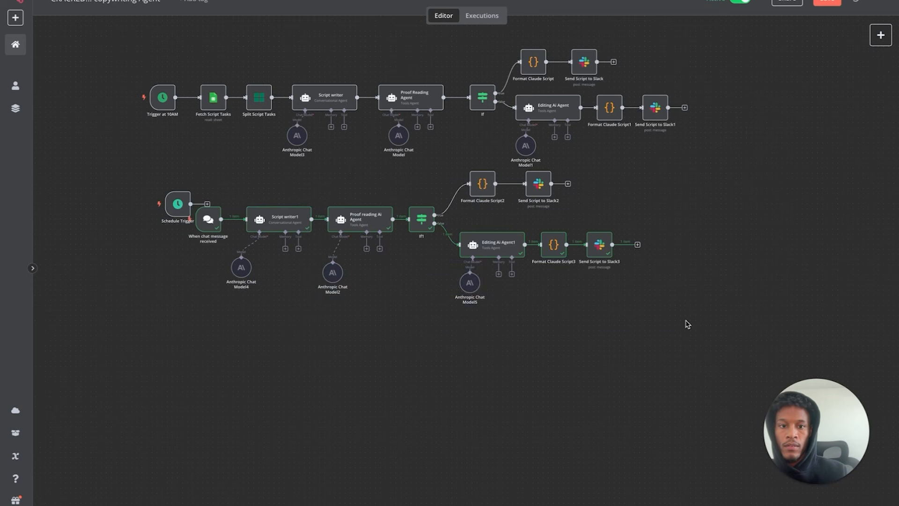
pyautogui.moveTo(680, 327); pyautogui.dragTo(188, 156)
pyautogui.moveTo(276, 219); pyautogui.dragTo(266, 406)
pyautogui.click(283, 286)
pyautogui.moveTo(179, 204); pyautogui.dragTo(174, 204)
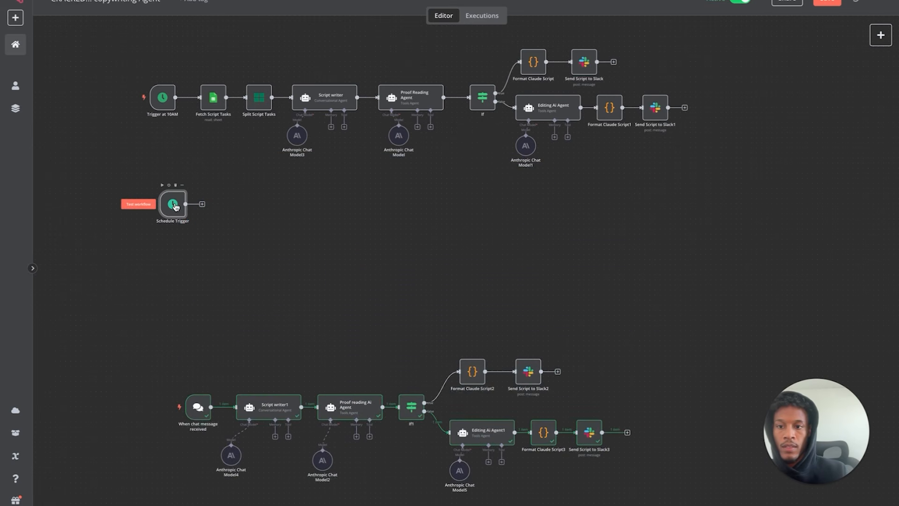
pyautogui.click(202, 205)
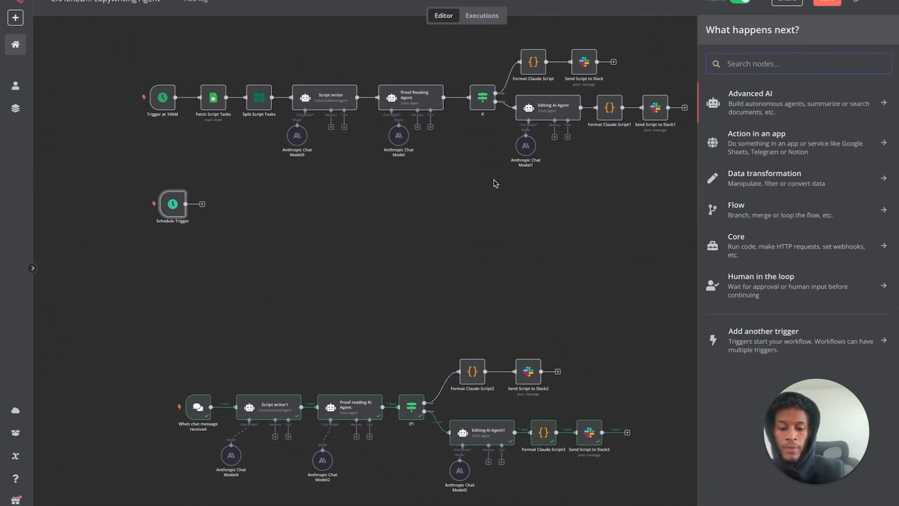
pyautogui.write('goog')
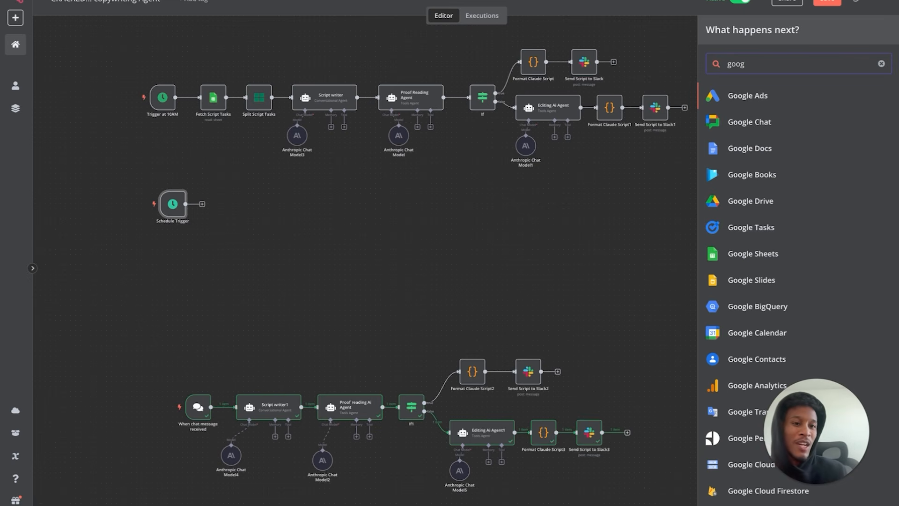
# - Add a Google Sheets 'Get row(s) in sheet' node and check its connected account
pyautogui.write('le ')
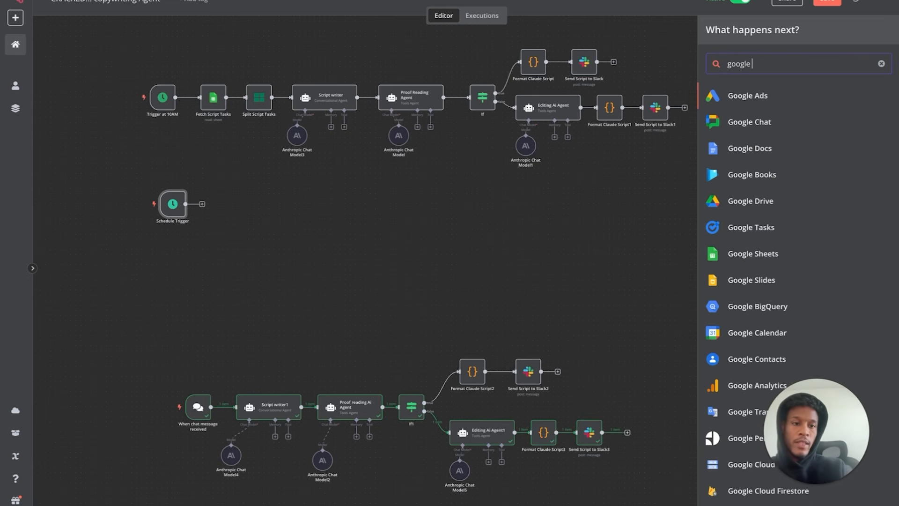
pyautogui.write('she')
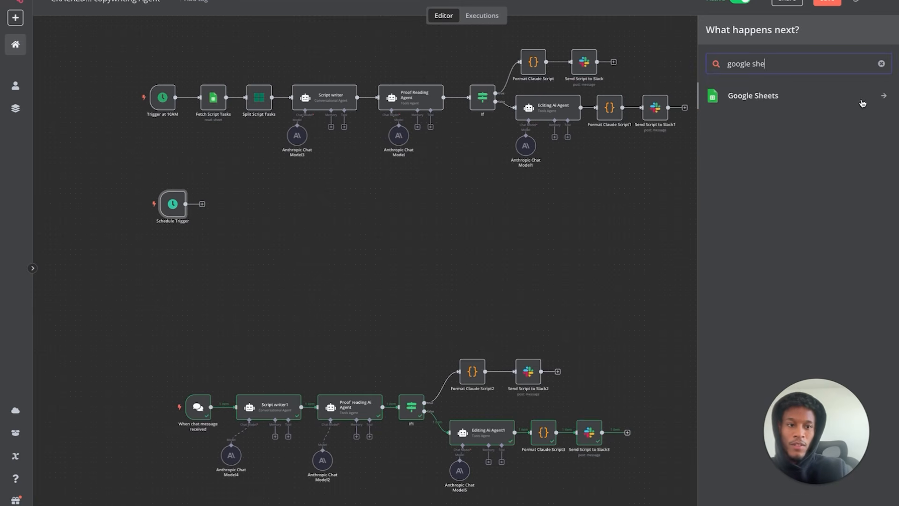
pyautogui.click(831, 99)
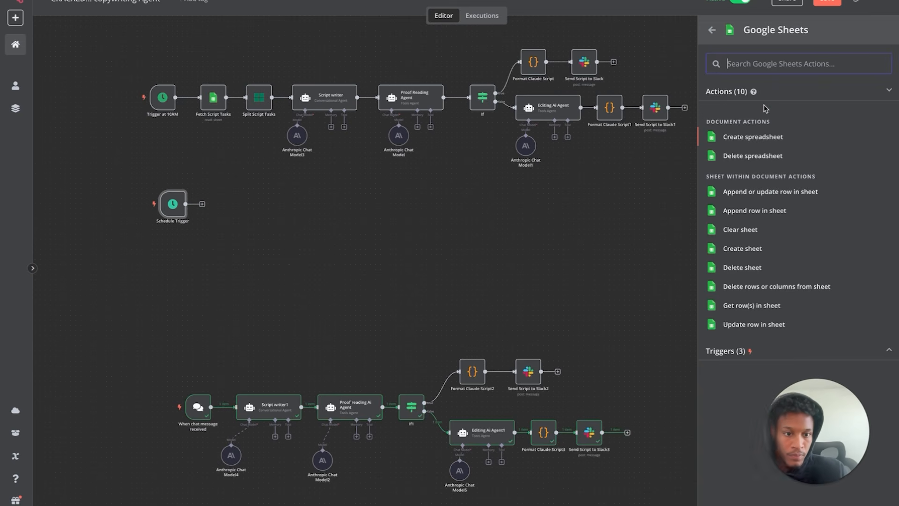
pyautogui.click(771, 307)
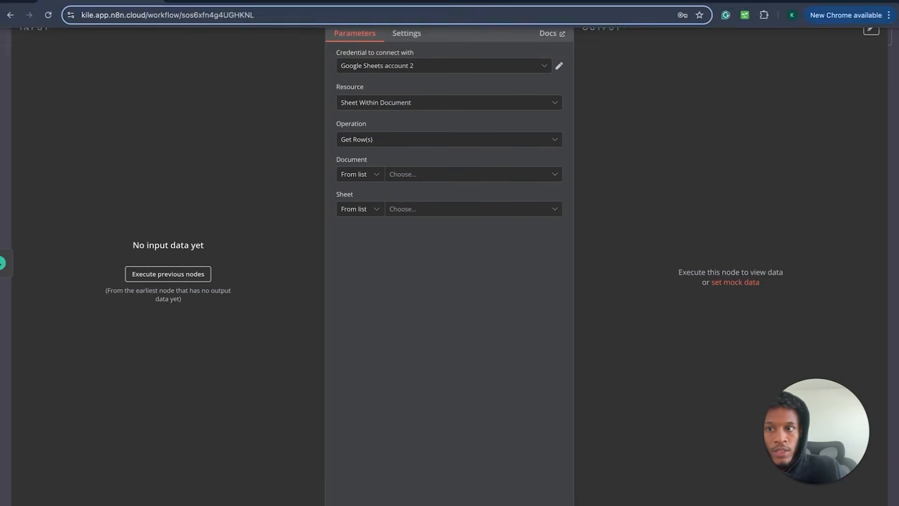
pyautogui.click(39, 1)
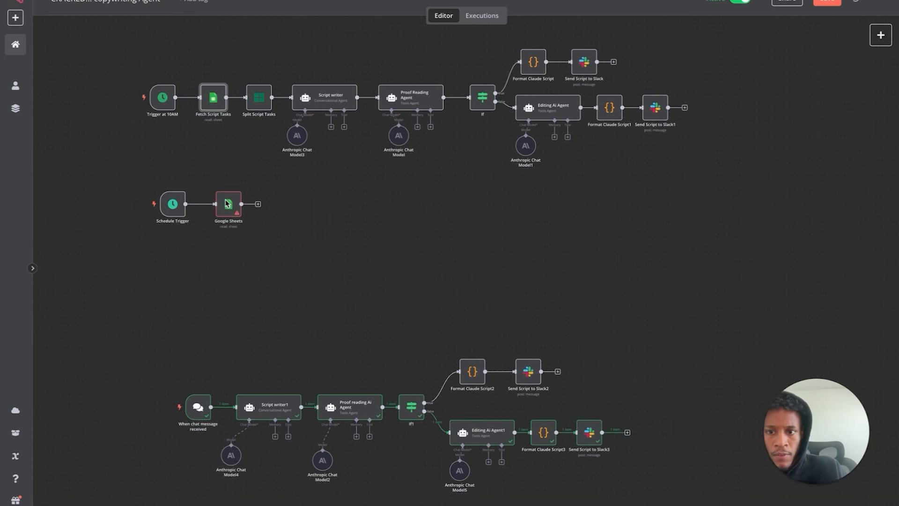
pyautogui.doubleClick(227, 203)
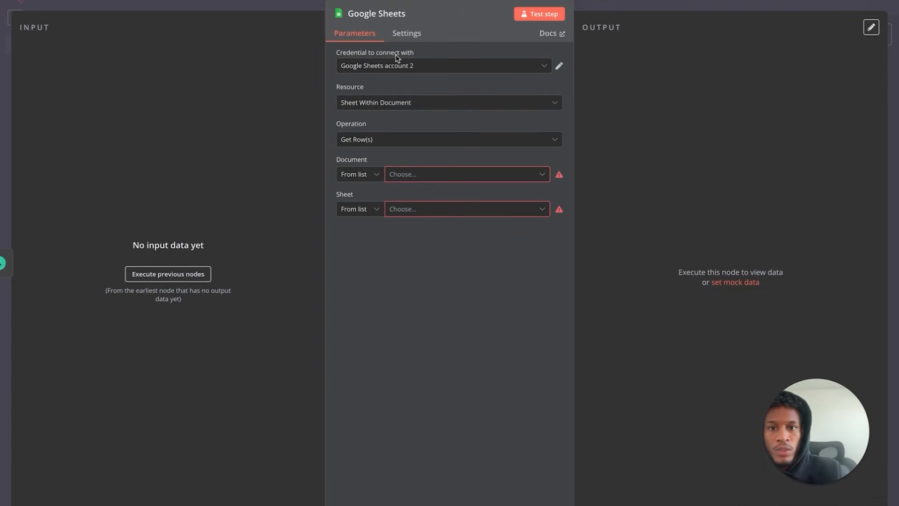
pyautogui.click(560, 68)
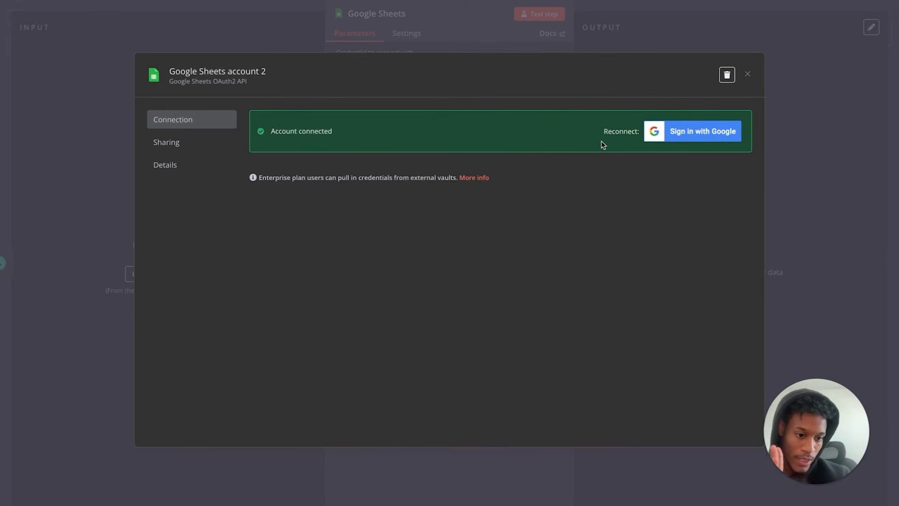
pyautogui.click(746, 76)
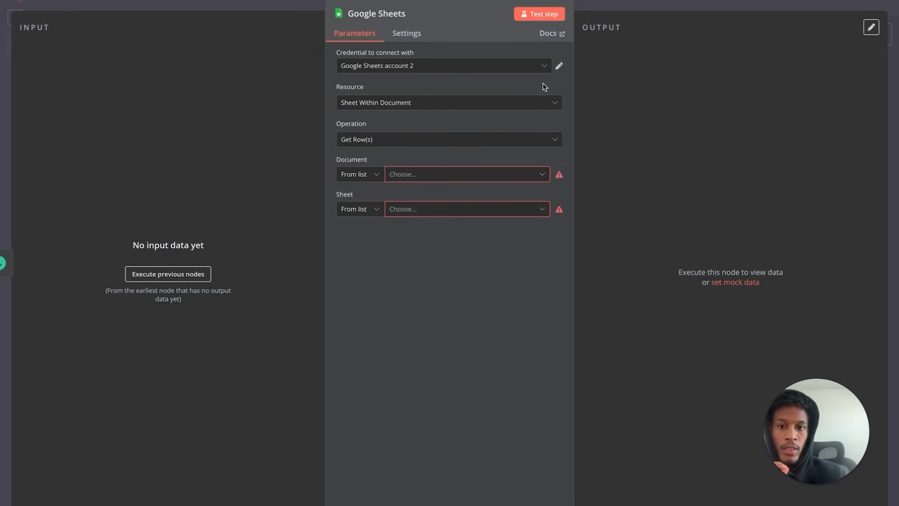
# - Keep operation Get Row(s) and read from Content Spreadsheet, Sheet1
pyautogui.click(397, 103)
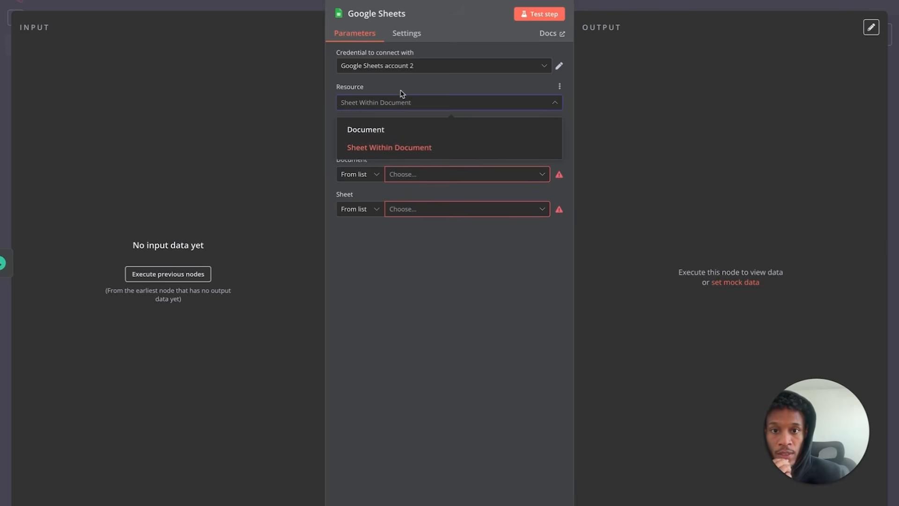
pyautogui.click(406, 85)
pyautogui.click(383, 142)
pyautogui.scroll(-2, 398, 131)
pyautogui.click(408, 146)
pyautogui.click(398, 175)
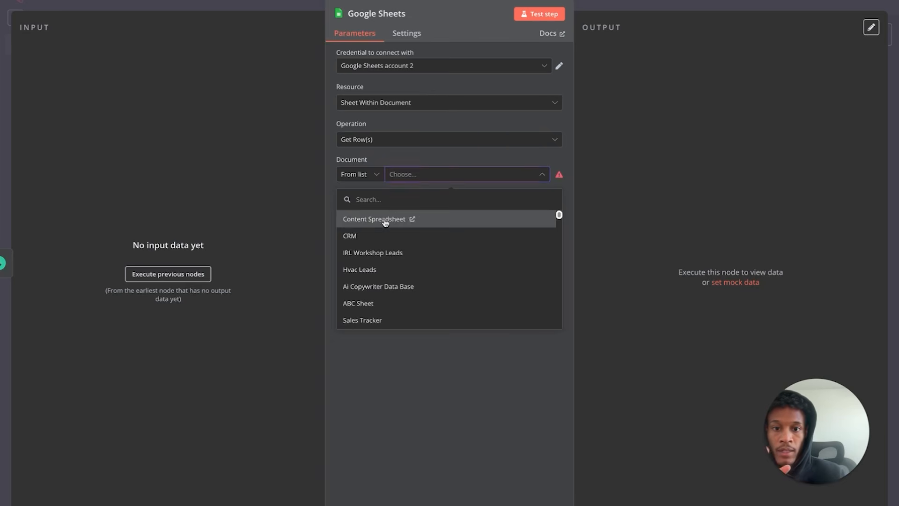
pyautogui.click(389, 219)
pyautogui.click(411, 210)
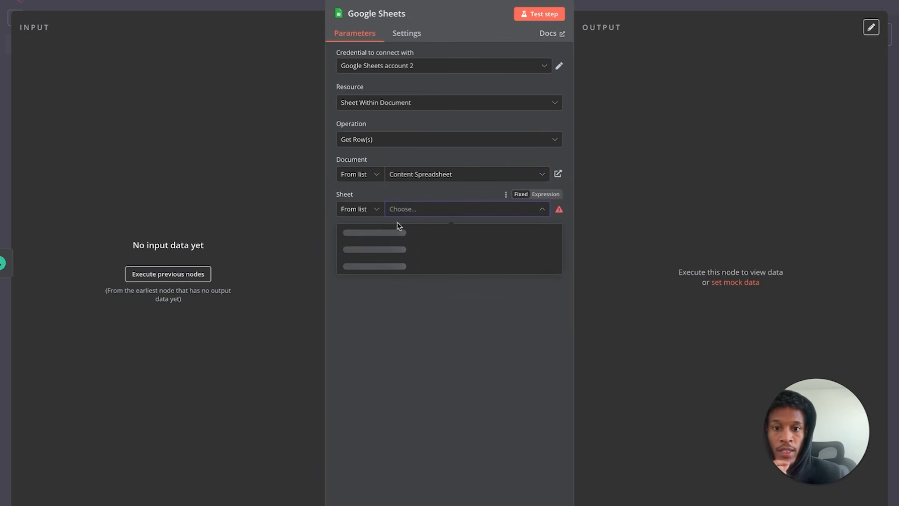
pyautogui.click(406, 233)
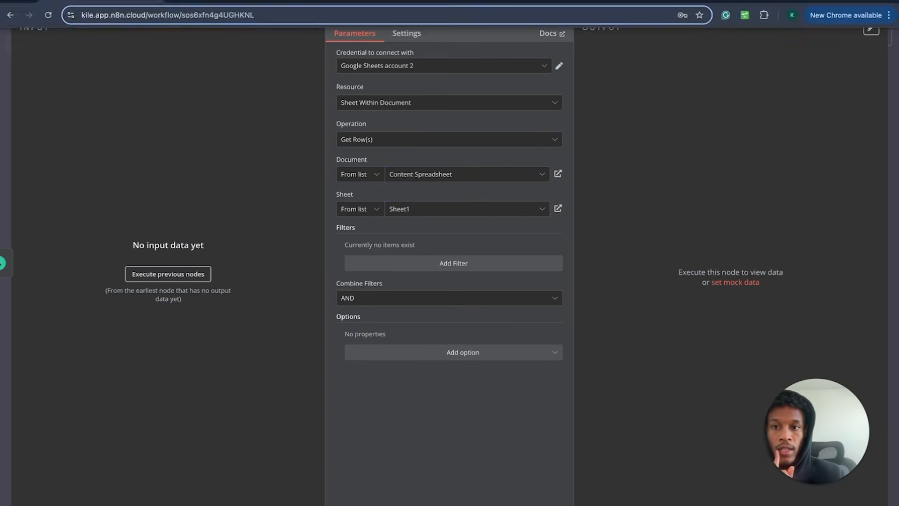
pyautogui.click(37, 4)
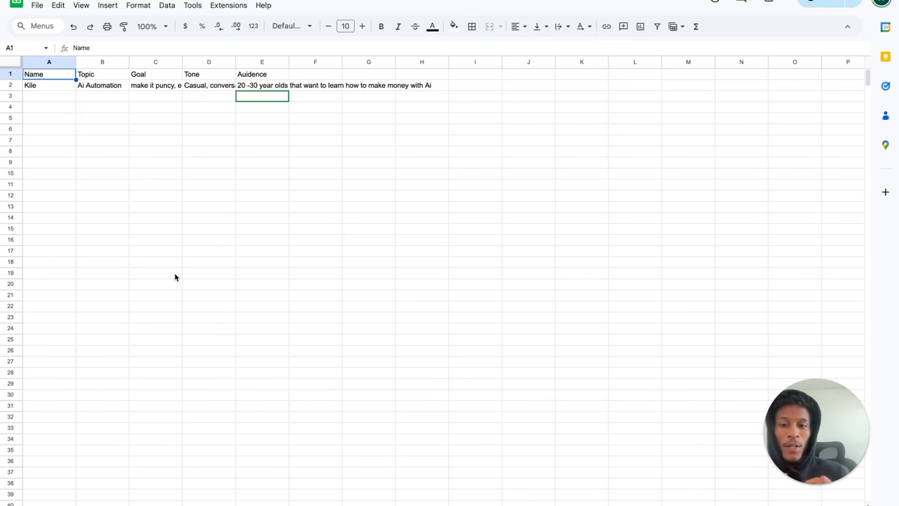
# - Read row 2's Topic 'Ai Automation', Goal, Tone and Audience cells, then return to n8n
pyautogui.click(56, 108)
pyautogui.click(57, 78)
pyautogui.click(94, 74)
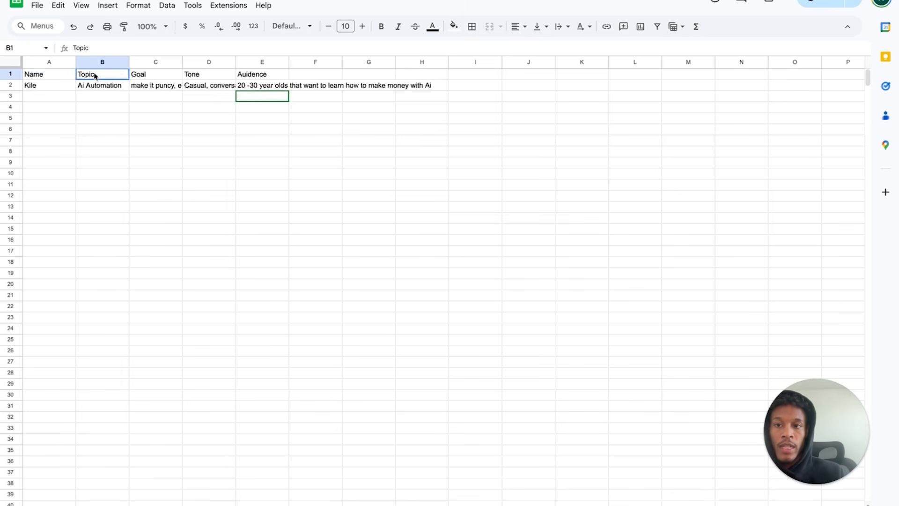
pyautogui.click(131, 75)
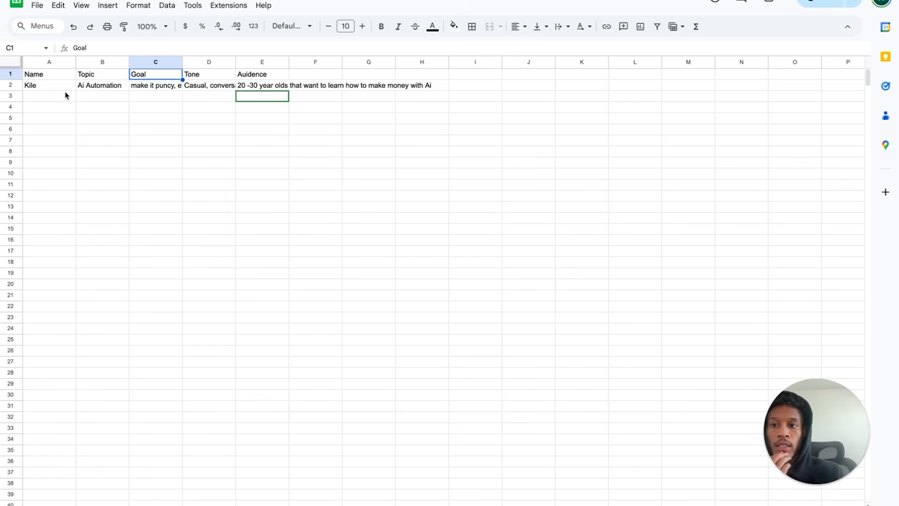
pyautogui.click(107, 88)
pyautogui.doubleClick(109, 86)
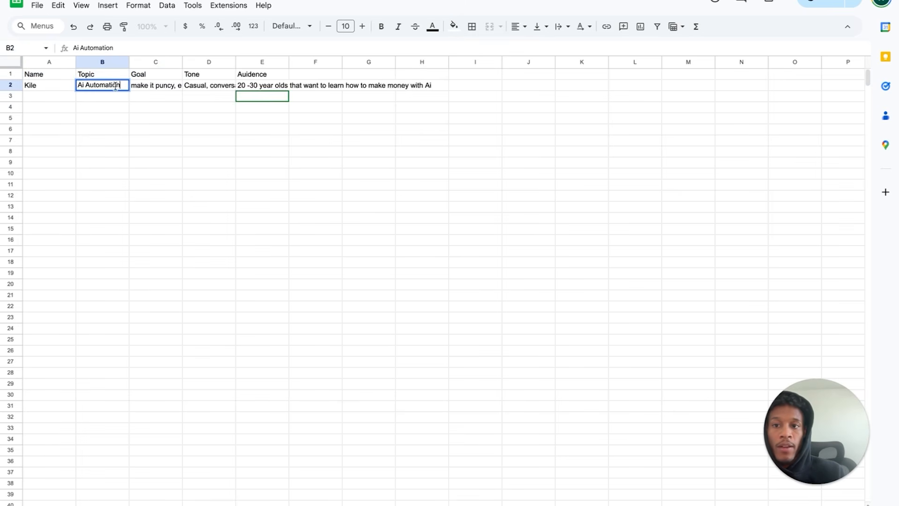
pyautogui.doubleClick(144, 85)
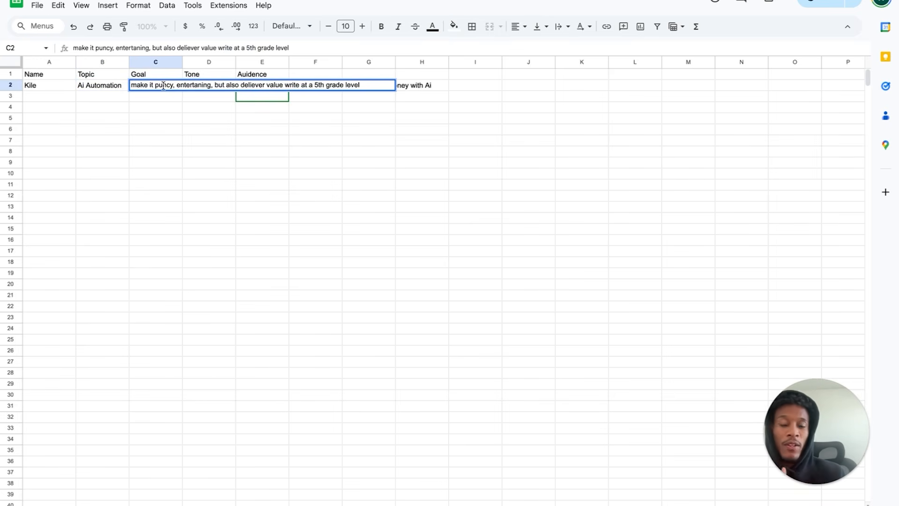
pyautogui.click(207, 107)
pyautogui.doubleClick(207, 83)
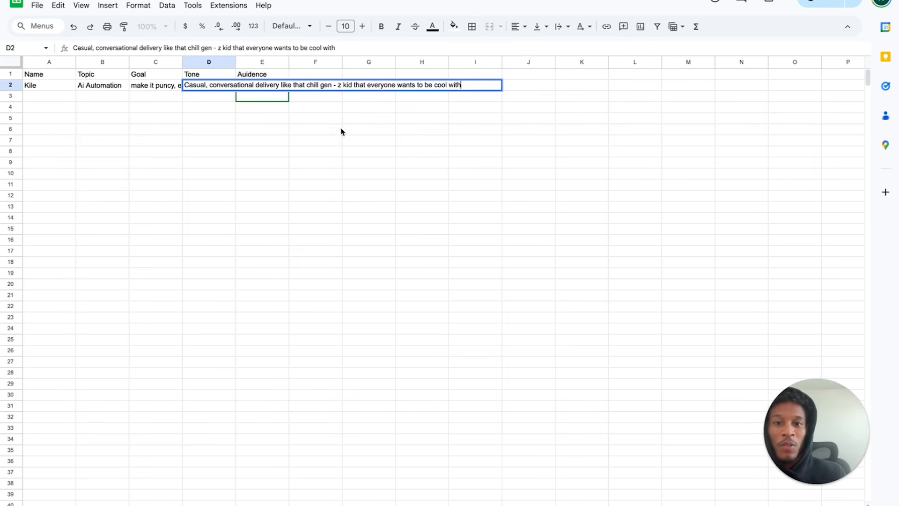
pyautogui.click(297, 141)
pyautogui.click(257, 84)
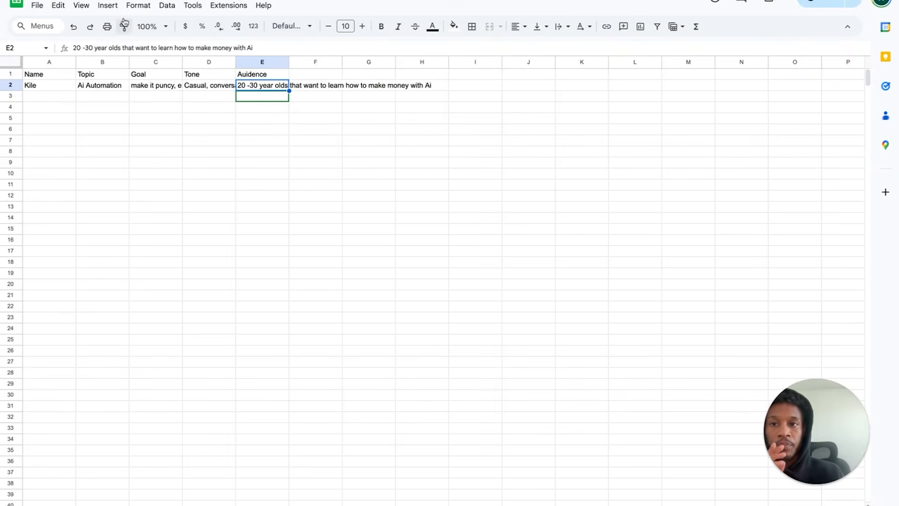
pyautogui.click(85, 0)
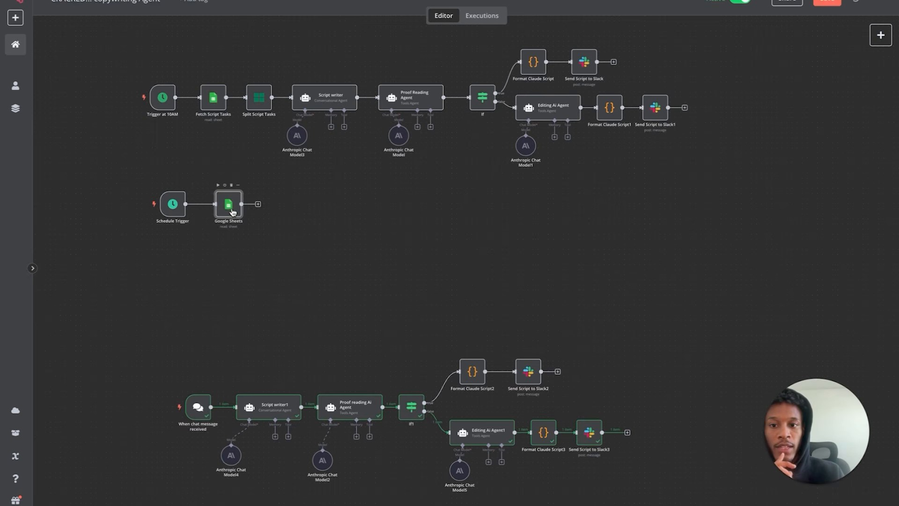
# - Run the Google Sheets node and inspect its fetched row output
pyautogui.moveTo(231, 209); pyautogui.dragTo(226, 209)
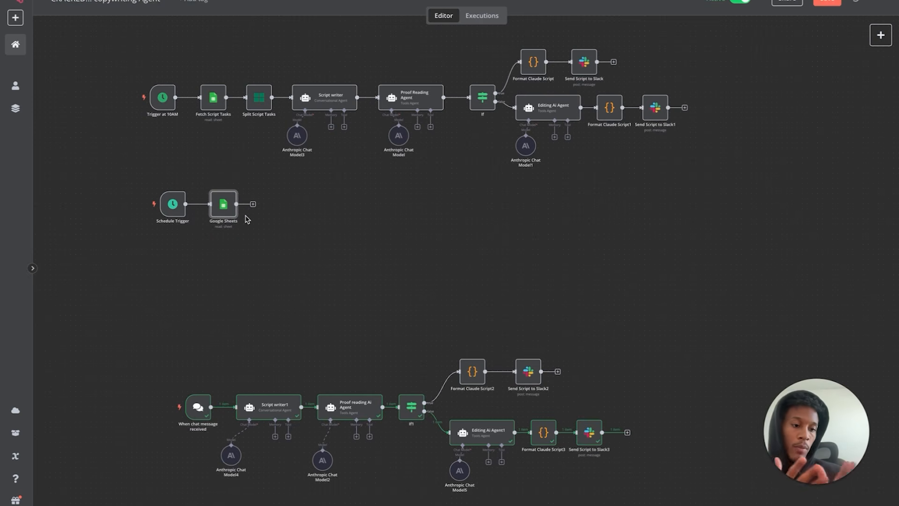
pyautogui.click(213, 185)
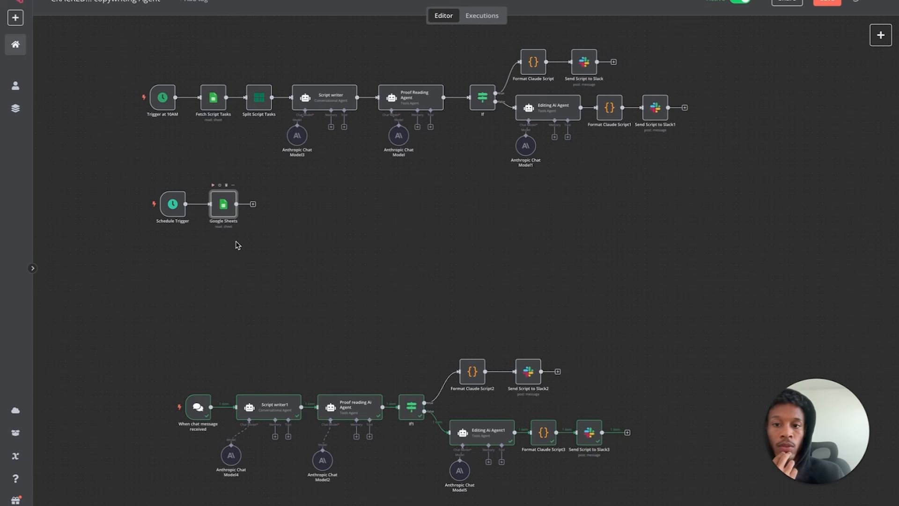
pyautogui.doubleClick(218, 208)
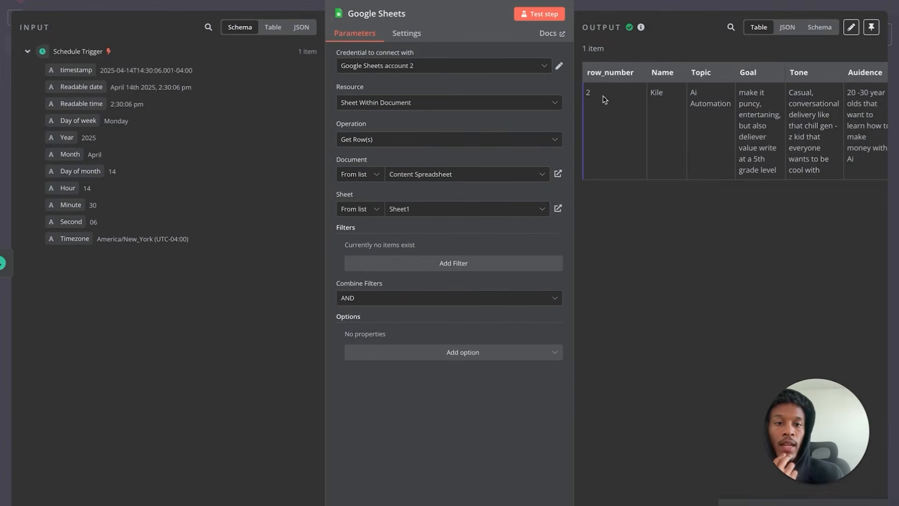
pyautogui.hscroll(1, 603, 99)
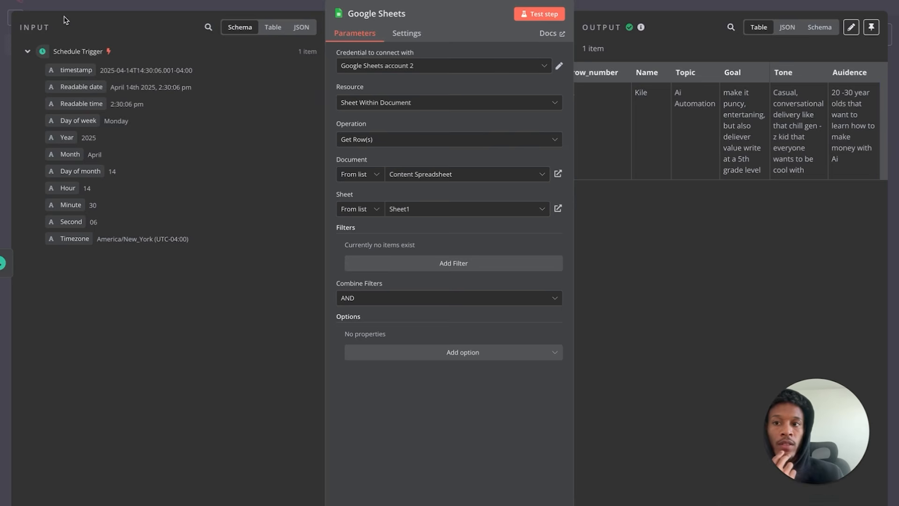
pyautogui.click(65, 0)
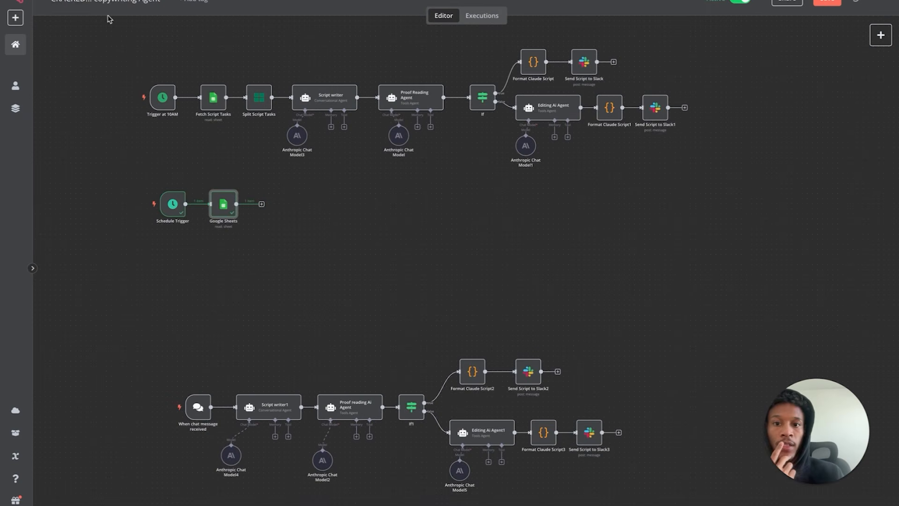
# - Add a Split into Batches node with batch size 1 after Google Sheets and run it
pyautogui.click(261, 205)
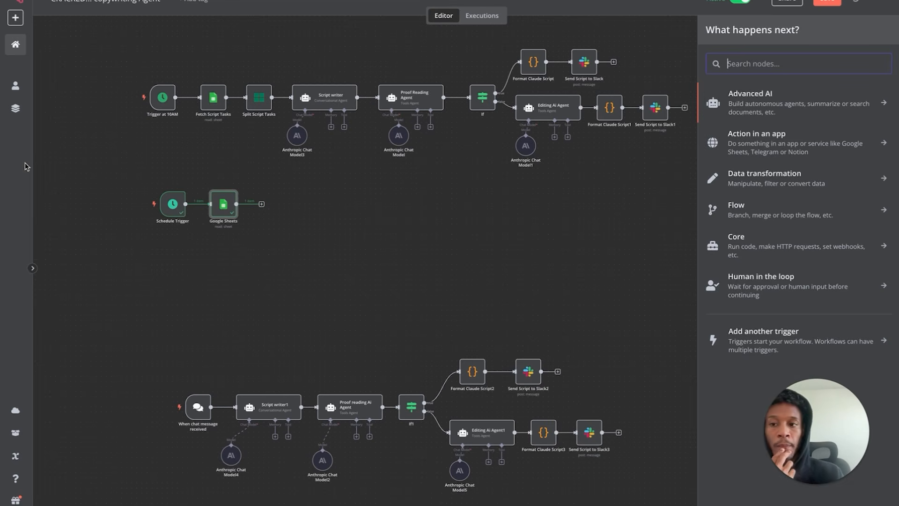
pyautogui.click(54, 168)
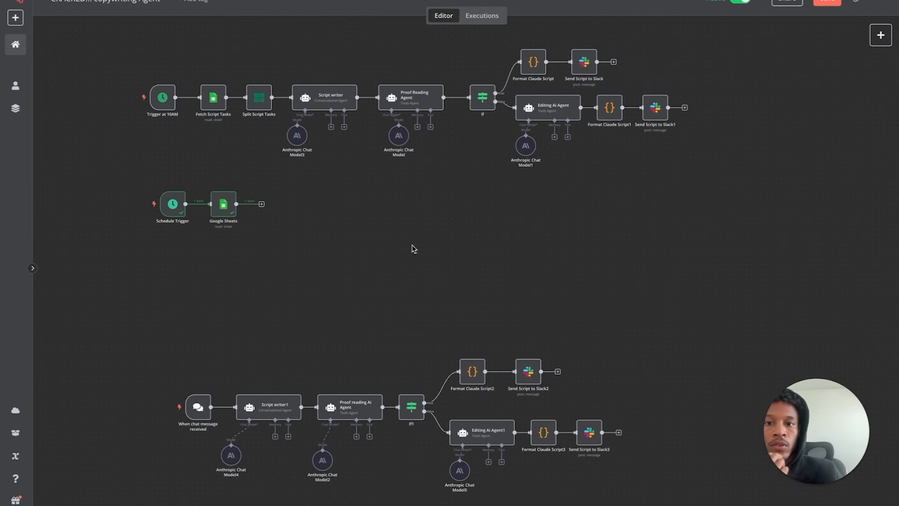
pyautogui.click(261, 204)
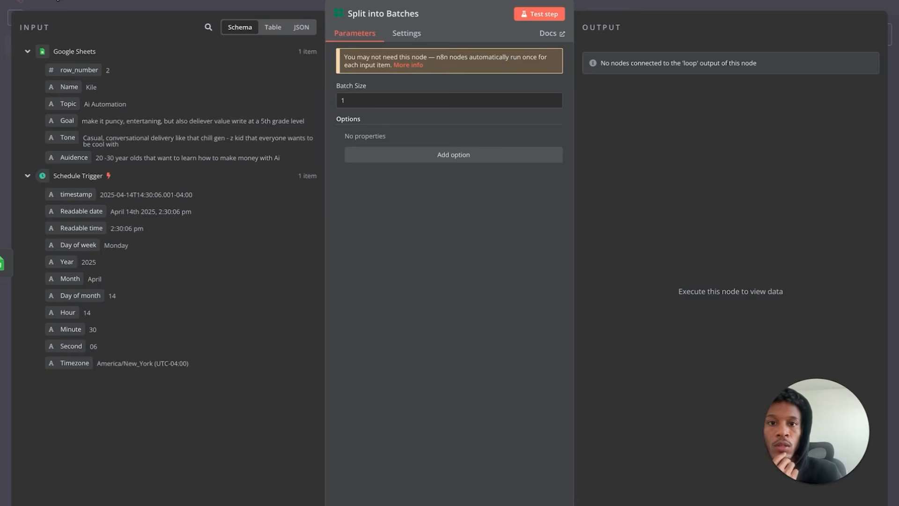
pyautogui.press('Escape')
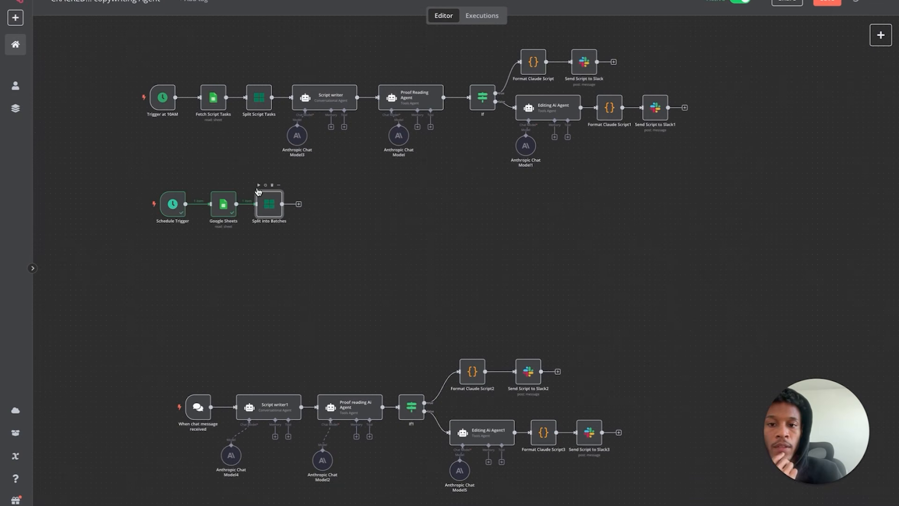
pyautogui.click(259, 185)
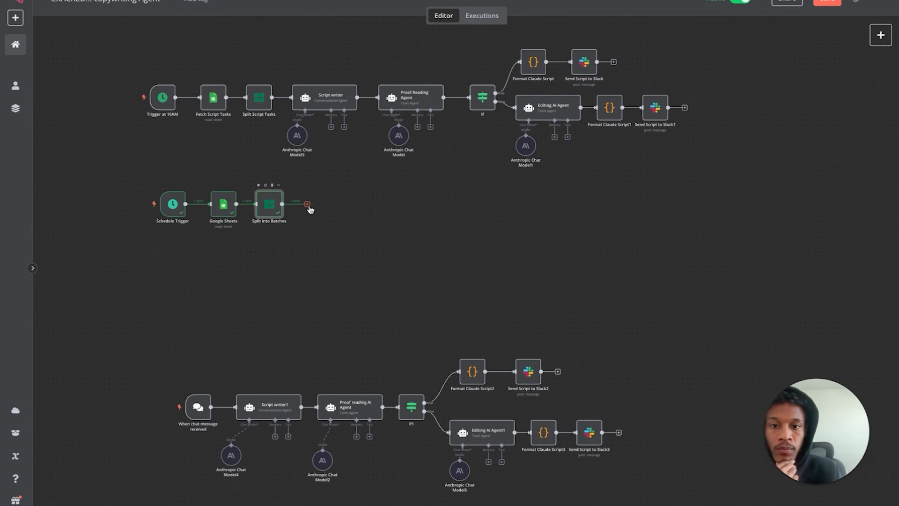
pyautogui.click(308, 205)
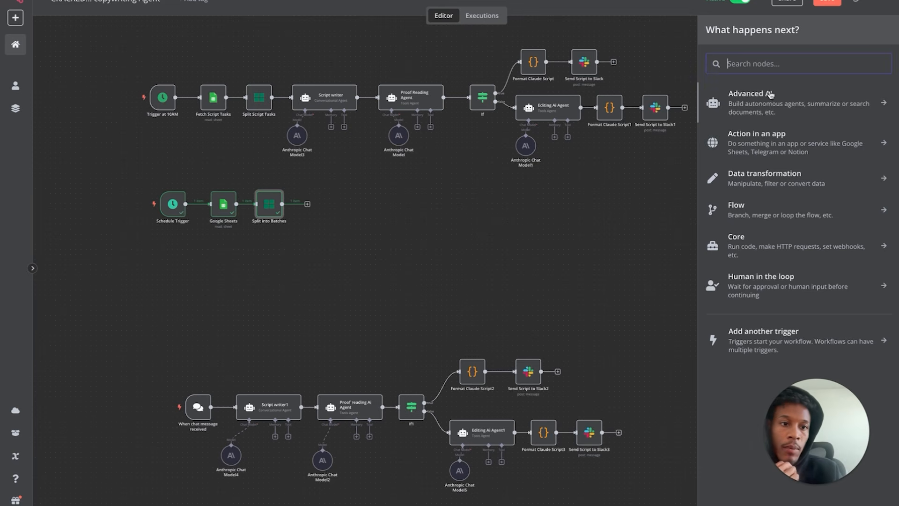
# - Add an AI Agent after Split into Batches with prompt source 'Define below' and a taller prompt box
pyautogui.click(777, 105)
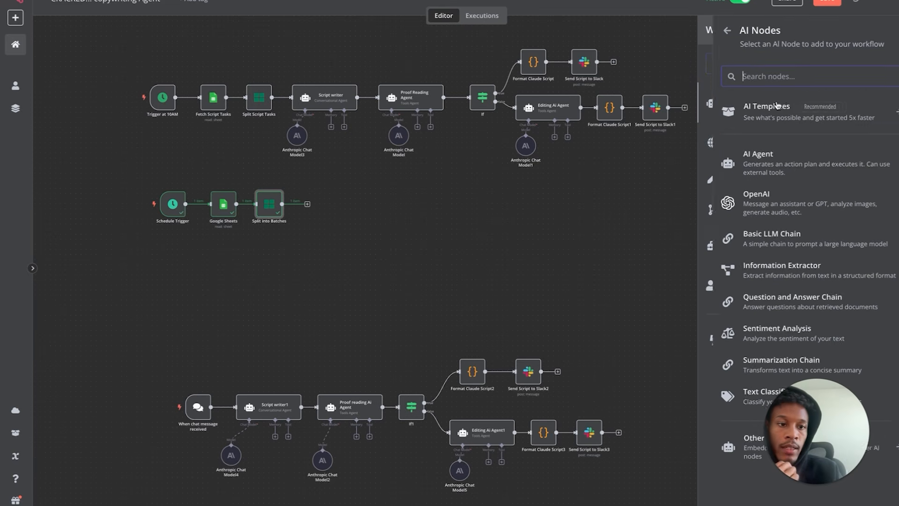
pyautogui.click(769, 167)
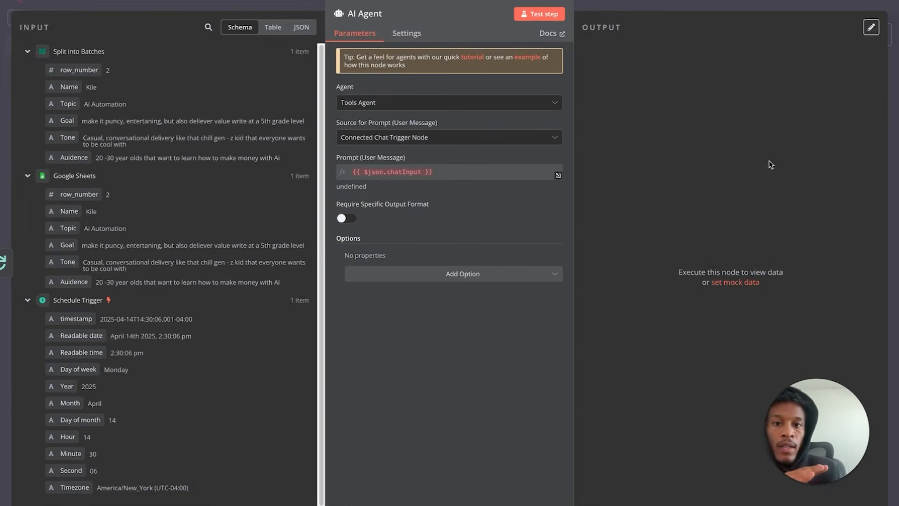
pyautogui.click(32, 2)
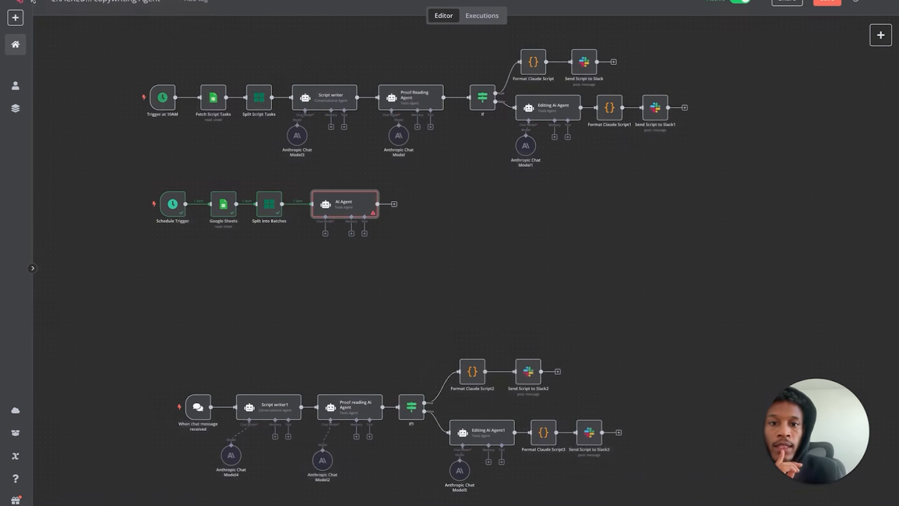
pyautogui.doubleClick(345, 212)
pyautogui.click(382, 138)
pyautogui.click(382, 201)
pyautogui.moveTo(551, 189); pyautogui.dragTo(550, 277)
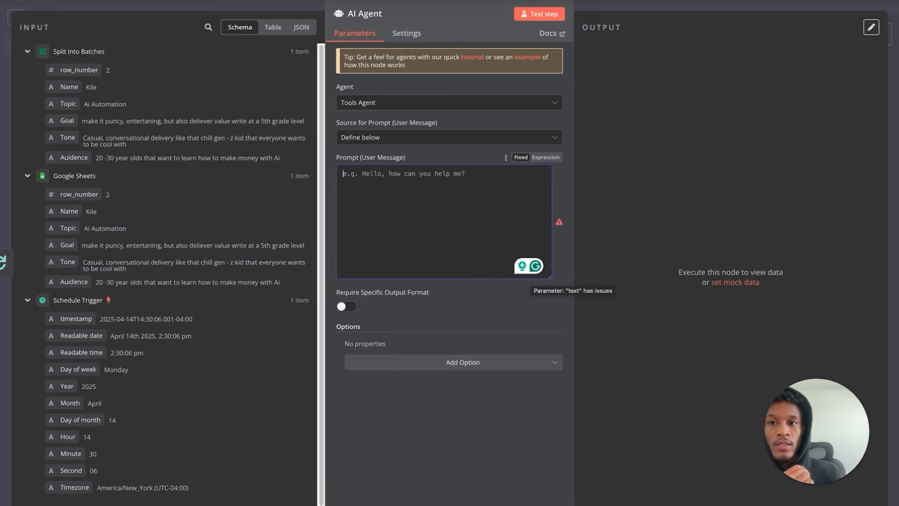
pyautogui.click(32, 1)
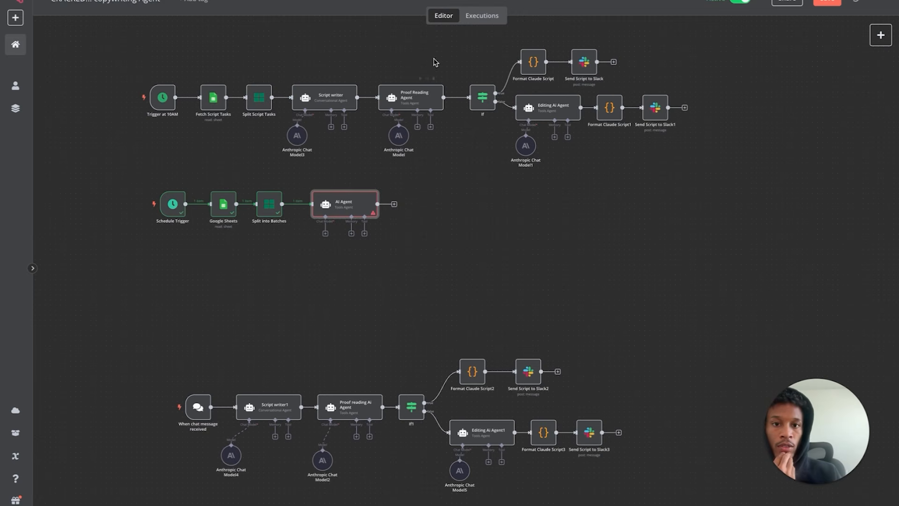
pyautogui.moveTo(433, 1)
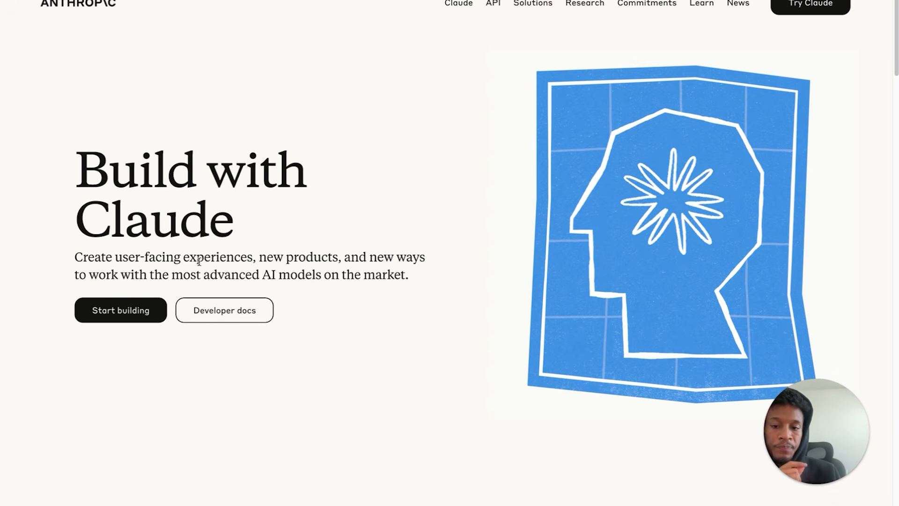
# - Visit Anthropic's developer console sign-in, then attach an OpenRouter Chat Model to the AI Agent
pyautogui.click(157, 314)
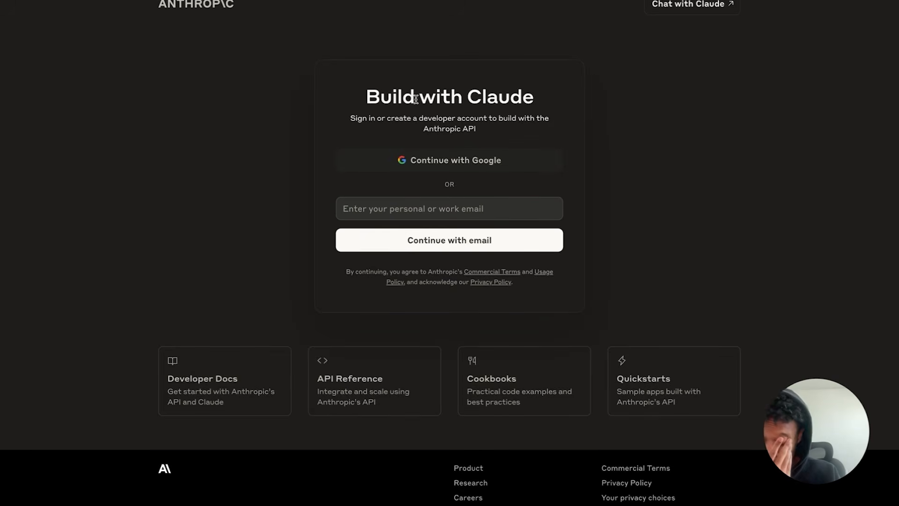
pyautogui.click(405, 212)
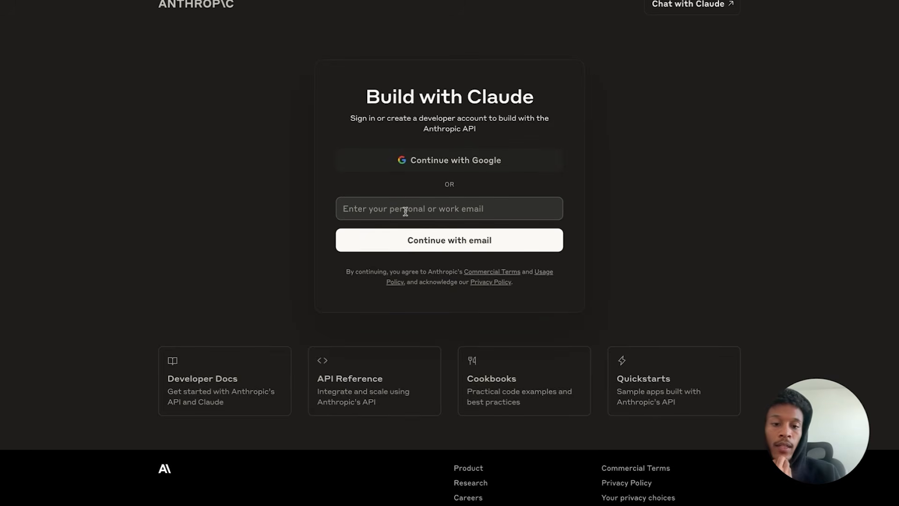
pyautogui.moveTo(126, 1)
pyautogui.click(125, 1)
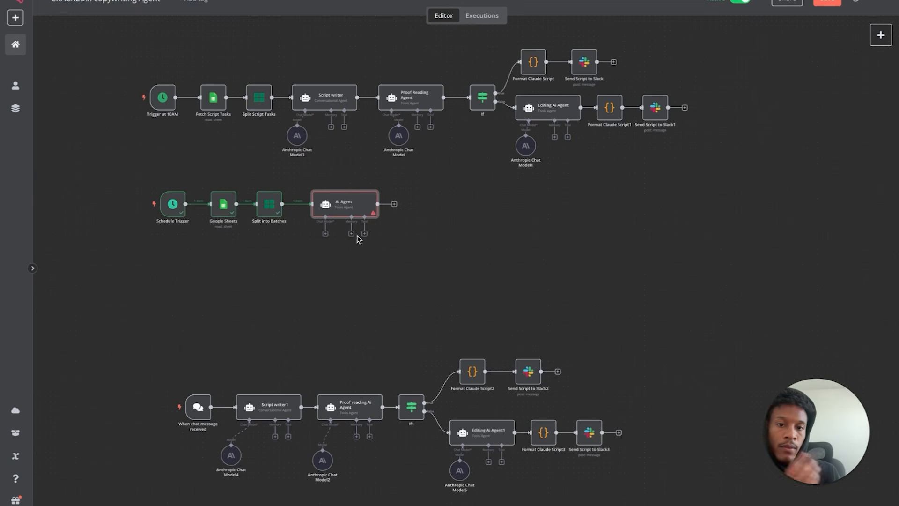
pyautogui.click(326, 233)
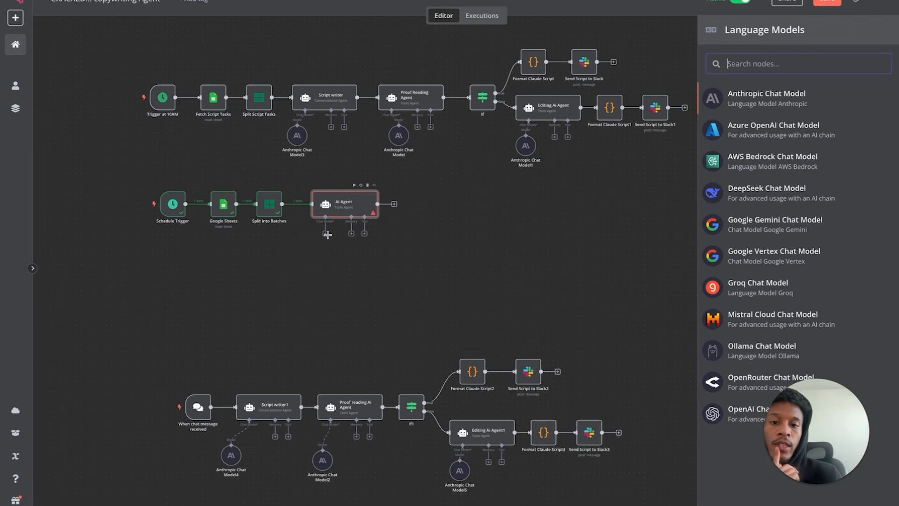
pyautogui.click(740, 379)
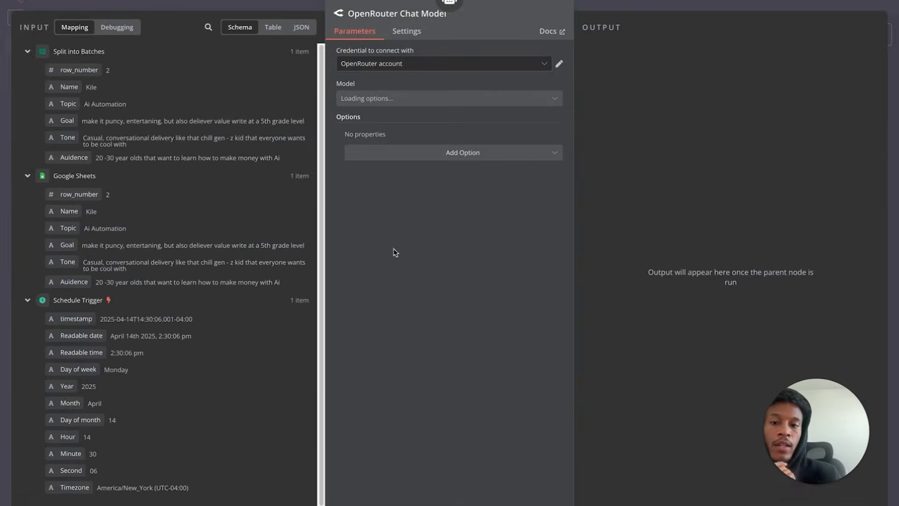
# - Filter openrouter.ai/models to free models and view DeepSeek V3 Base (free)'s API section
pyautogui.click(68, 1)
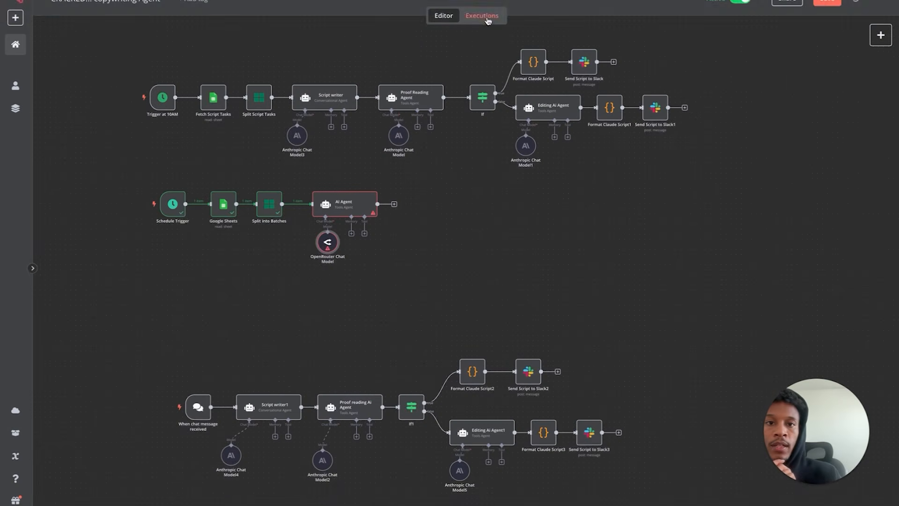
pyautogui.hotkey('ctrl', 't')
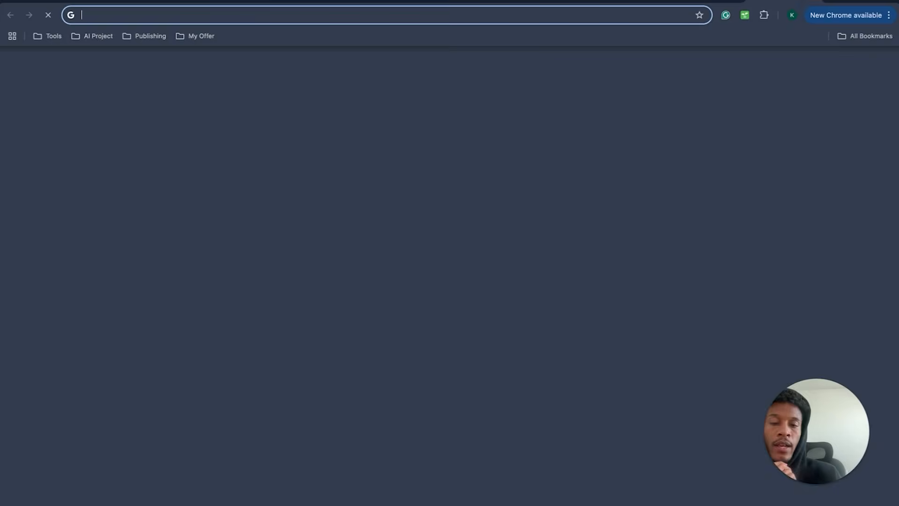
pyautogui.write('openrouter.ai/models')
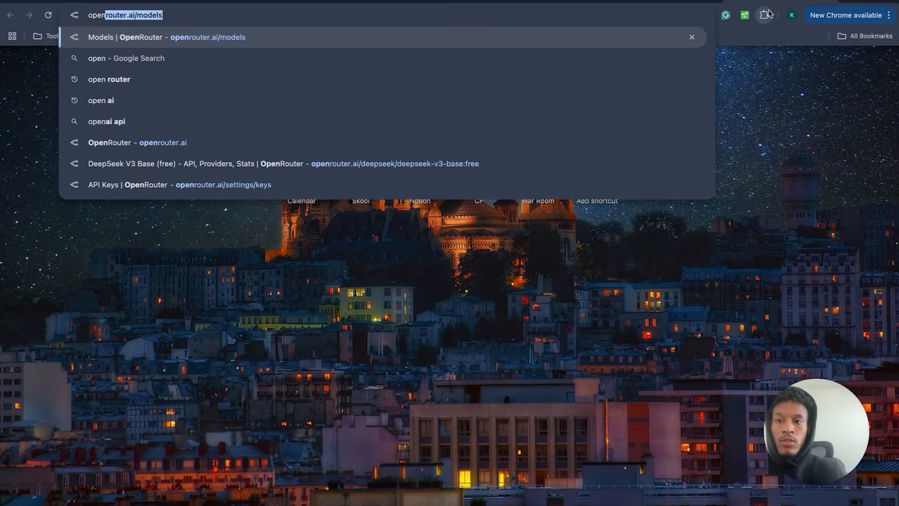
pyautogui.press('Return')
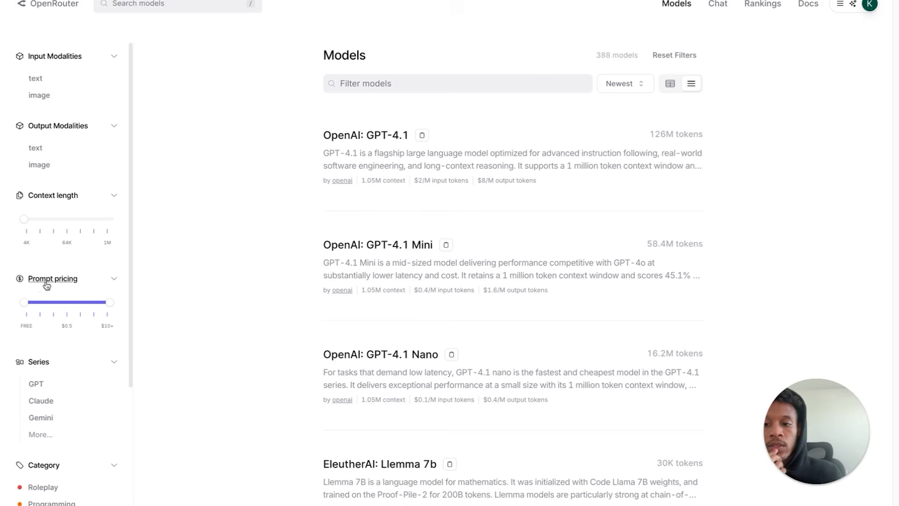
pyautogui.moveTo(110, 303); pyautogui.dragTo(26, 307)
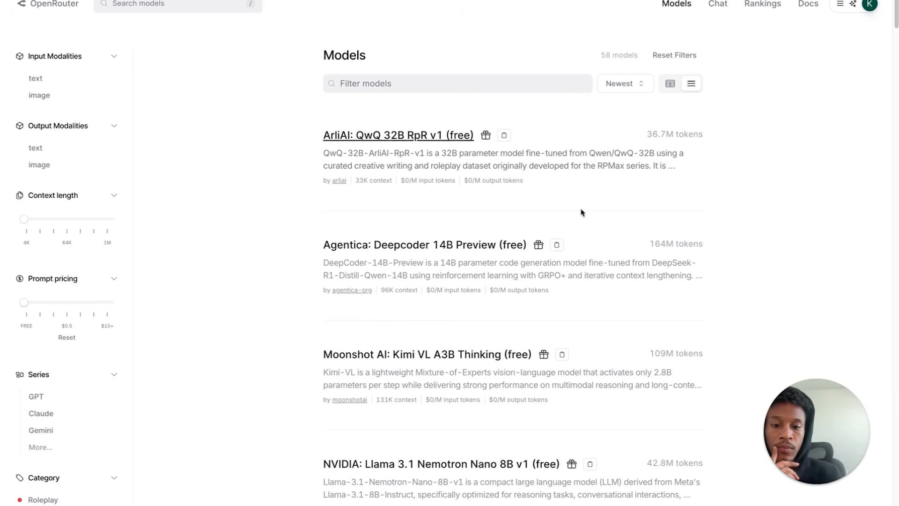
pyautogui.scroll(-6, 582, 211)
pyautogui.scroll(-8, 582, 213)
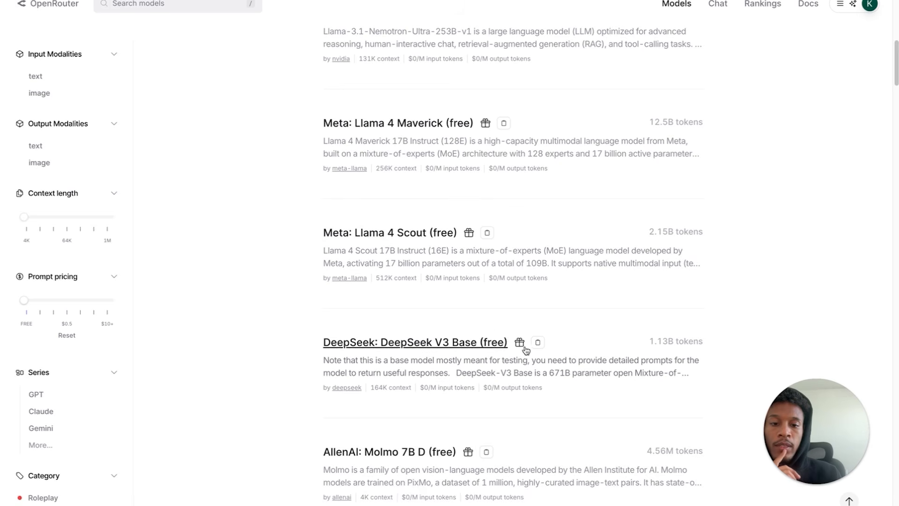
pyautogui.click(465, 351)
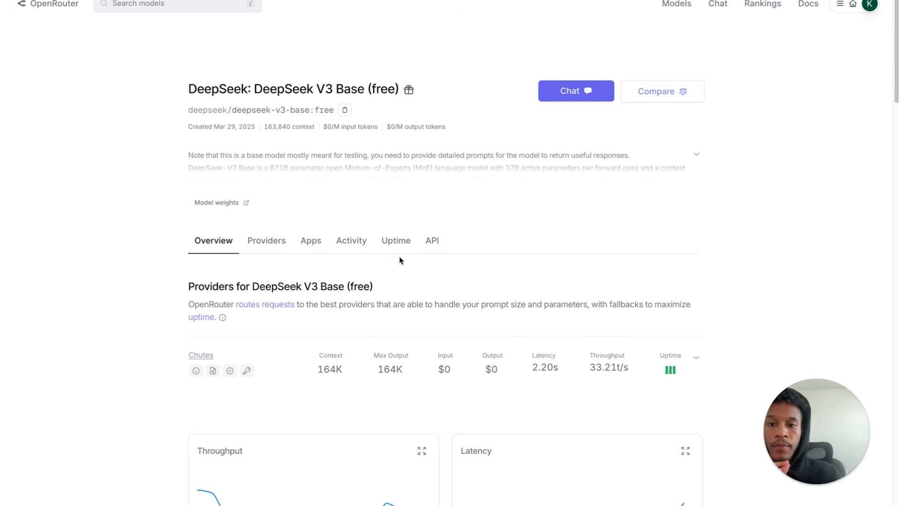
pyautogui.click(433, 240)
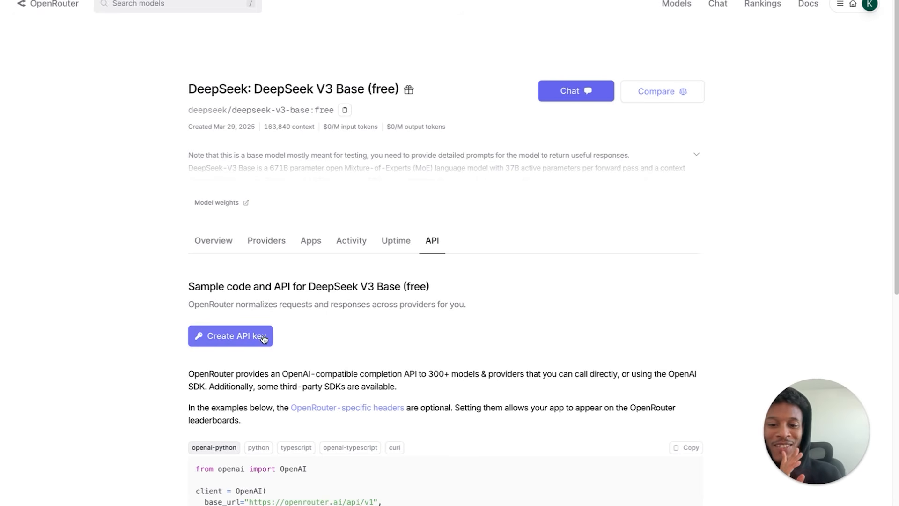
# - Check the OpenRouter Chat Model's OpenRouter account credential in n8n
pyautogui.click(148, 4)
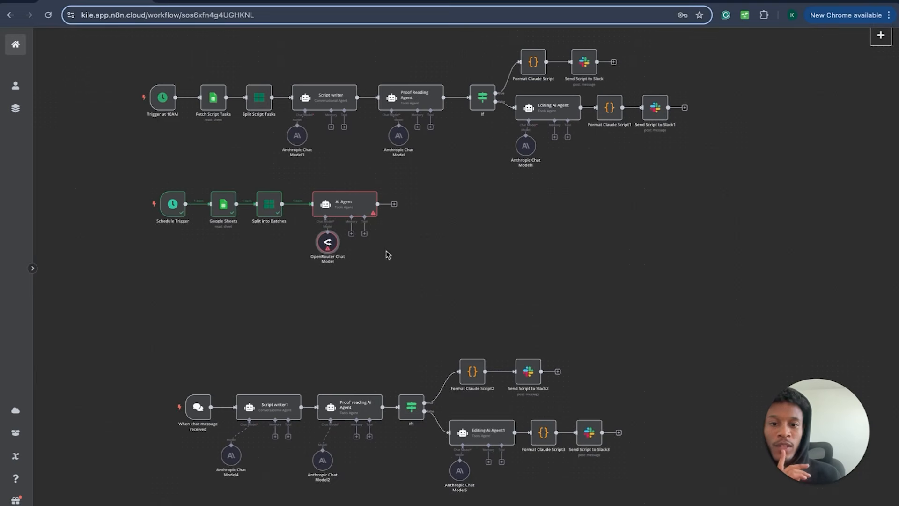
pyautogui.doubleClick(329, 247)
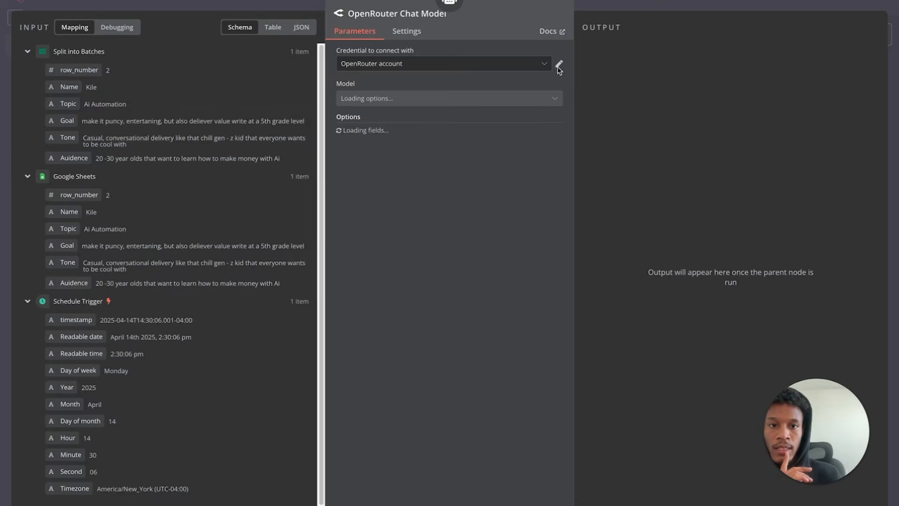
pyautogui.click(559, 63)
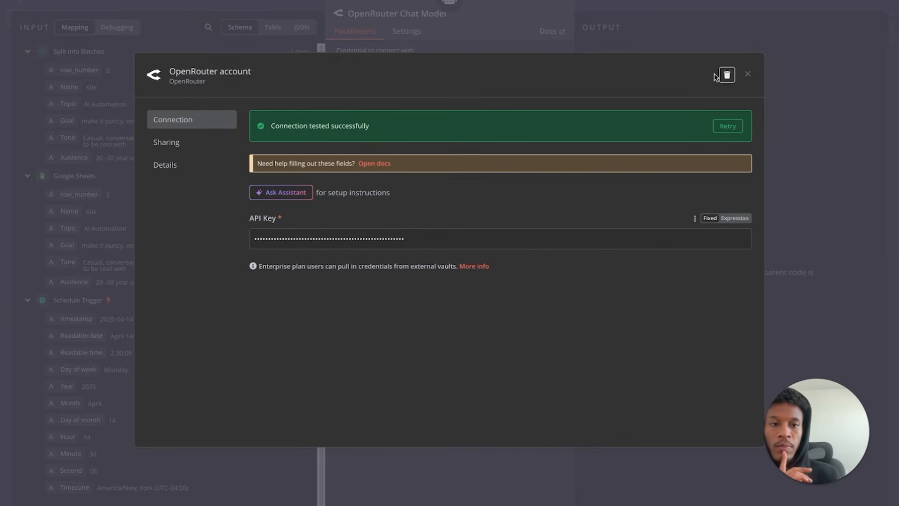
pyautogui.click(751, 76)
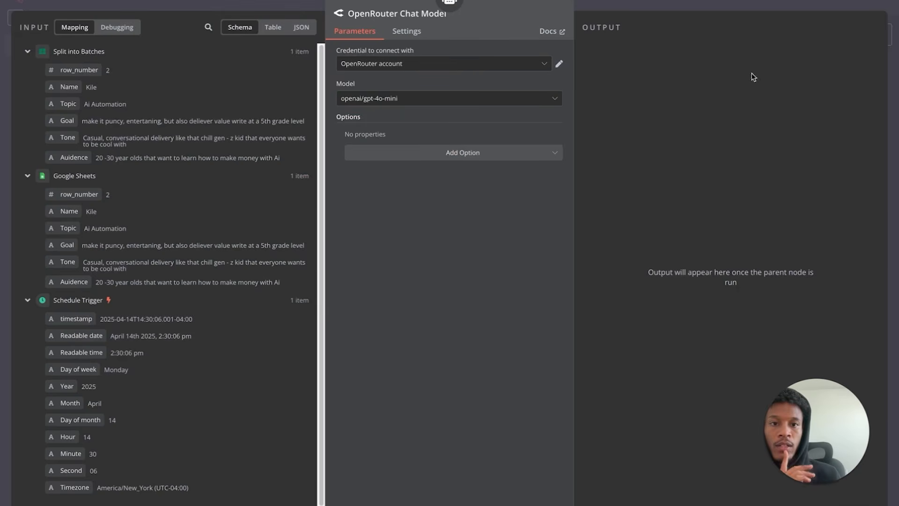
pyautogui.click(75, 6)
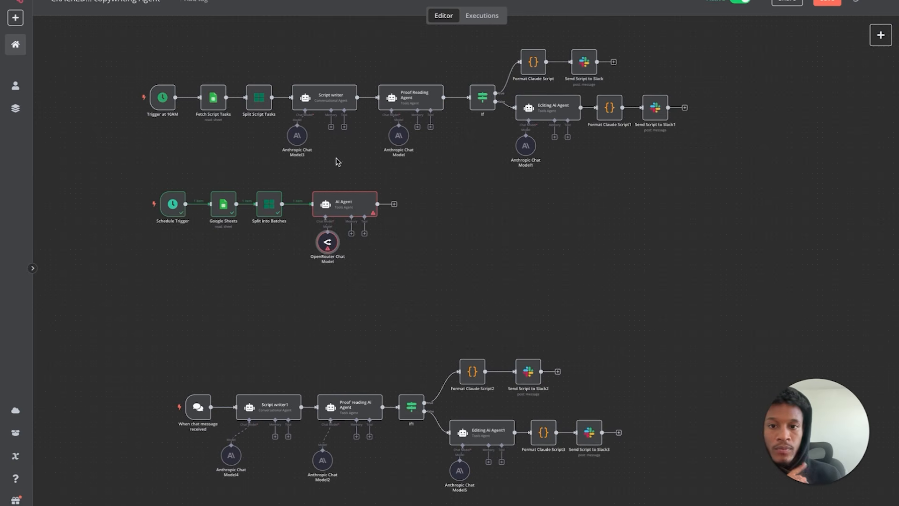
# - Copy the Script writer node's entire prompt text
pyautogui.doubleClick(324, 102)
pyautogui.moveTo(352, 170); pyautogui.dragTo(480, 257)
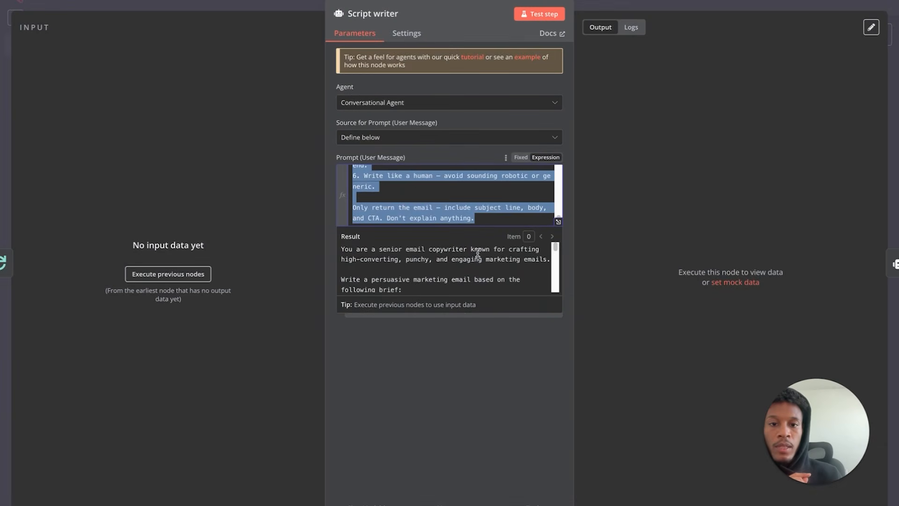
pyautogui.rightClick(399, 183)
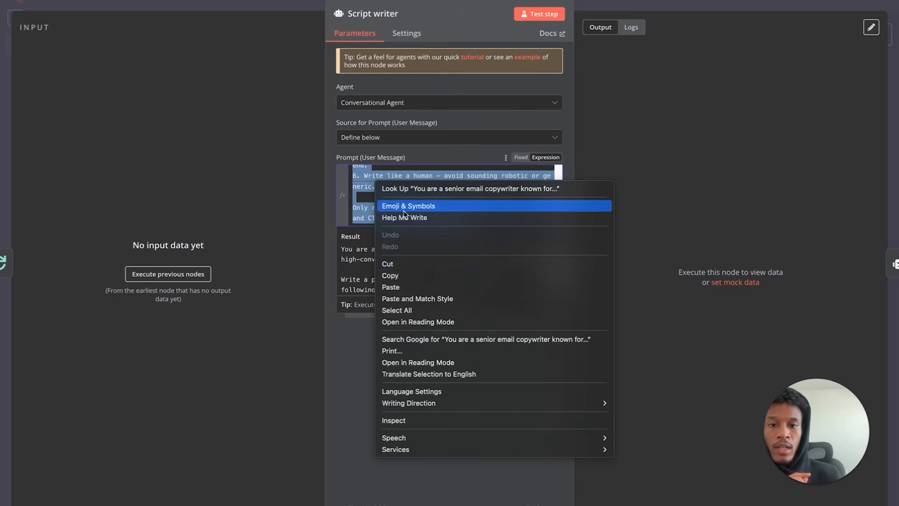
pyautogui.click(411, 274)
pyautogui.press('Escape')
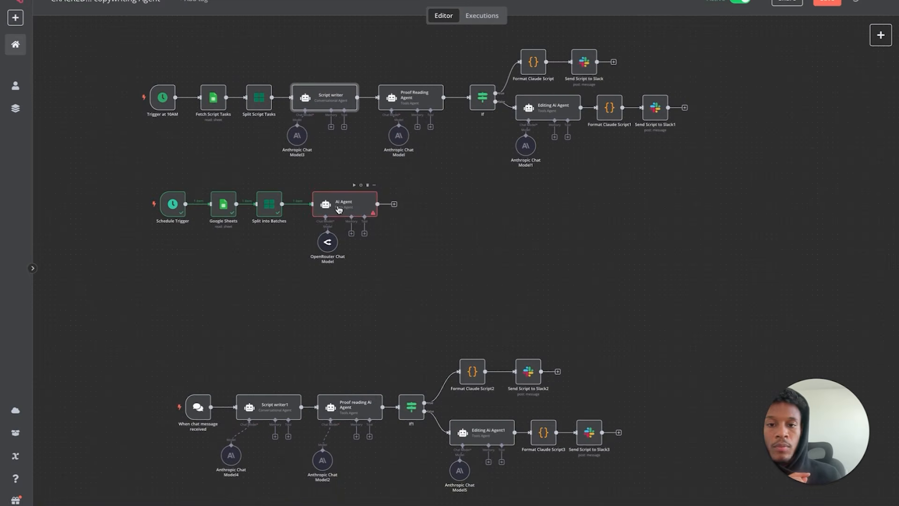
# - Paste the copied copywriter brief into the middle-row AI Agent's prompt and enlarge the box
pyautogui.doubleClick(360, 213)
pyautogui.rightClick(374, 180)
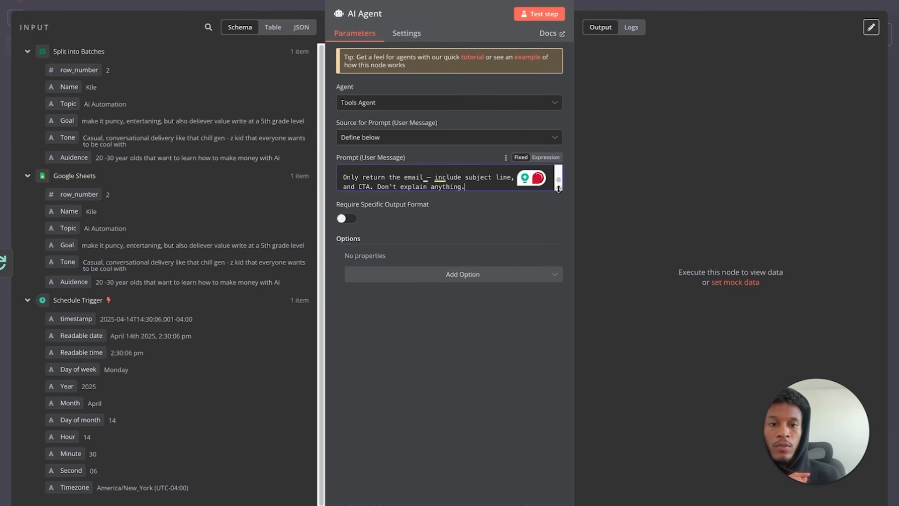
pyautogui.moveTo(544, 207); pyautogui.dragTo(543, 449)
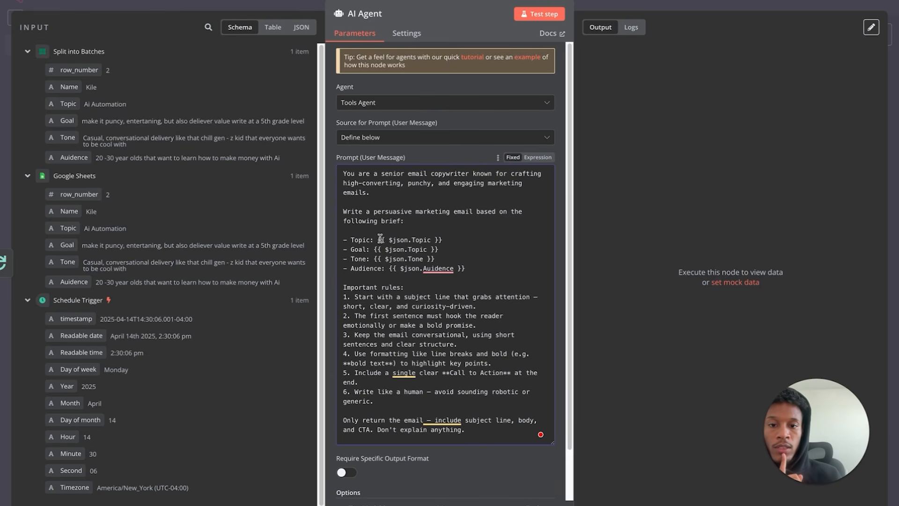
# - Add a '- Email list owners name:' line below Audience and drop the Topic field into the prompt
pyautogui.moveTo(379, 239); pyautogui.dragTo(442, 240)
pyautogui.click(449, 260)
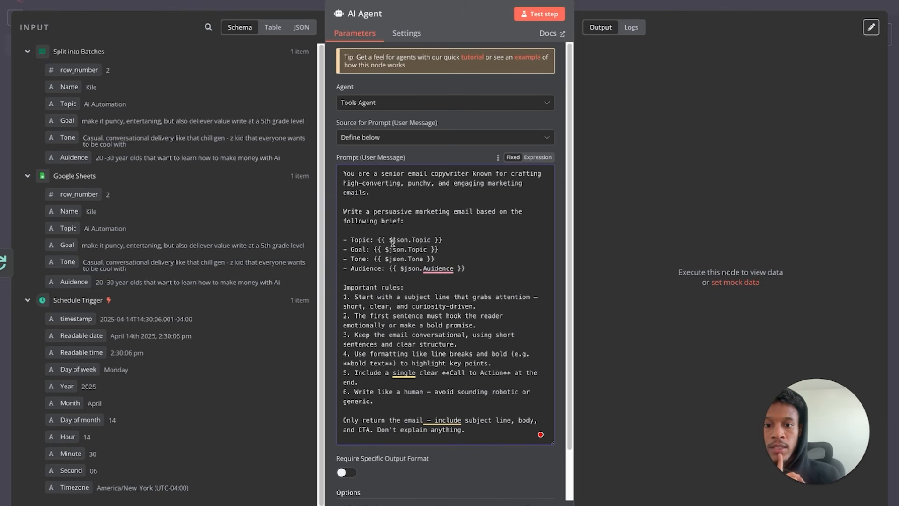
pyautogui.click(481, 267)
pyautogui.press('Return')
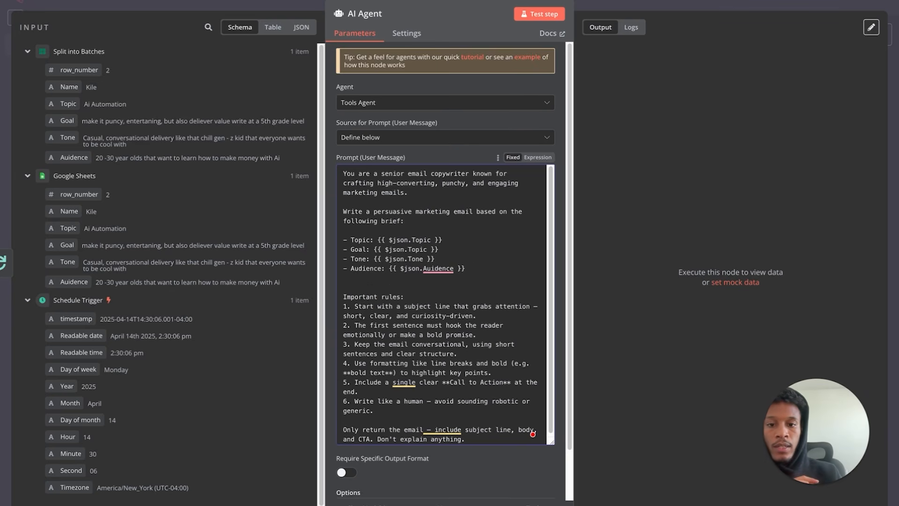
pyautogui.write('- Email list owners name:')
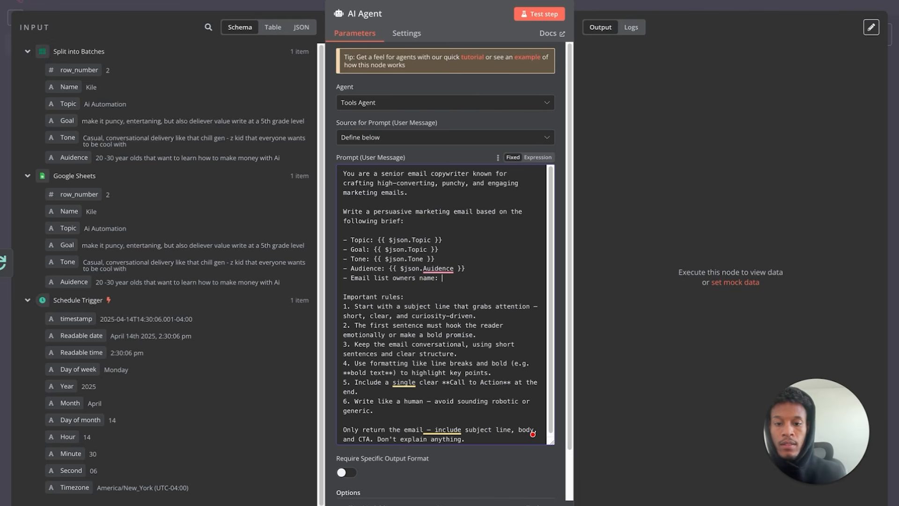
pyautogui.moveTo(375, 243); pyautogui.dragTo(446, 236)
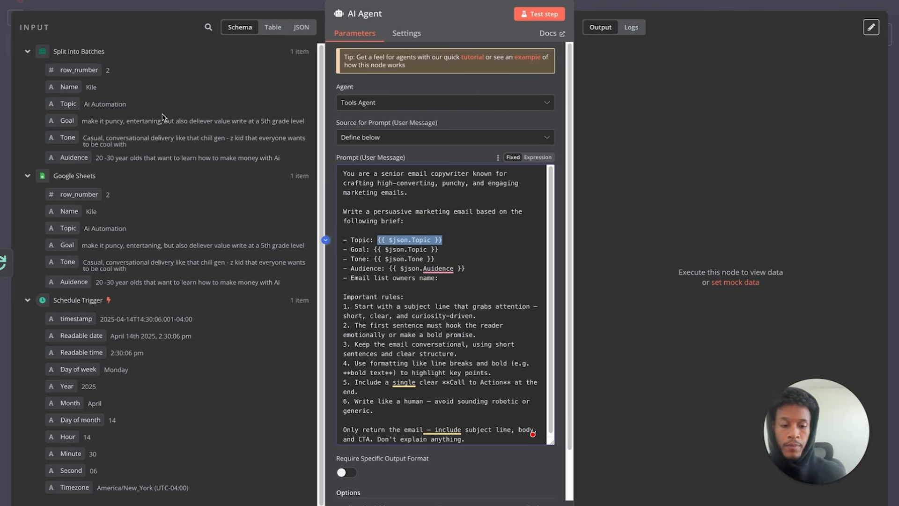
pyautogui.press('BackSpace')
pyautogui.moveTo(64, 97); pyautogui.dragTo(385, 241)
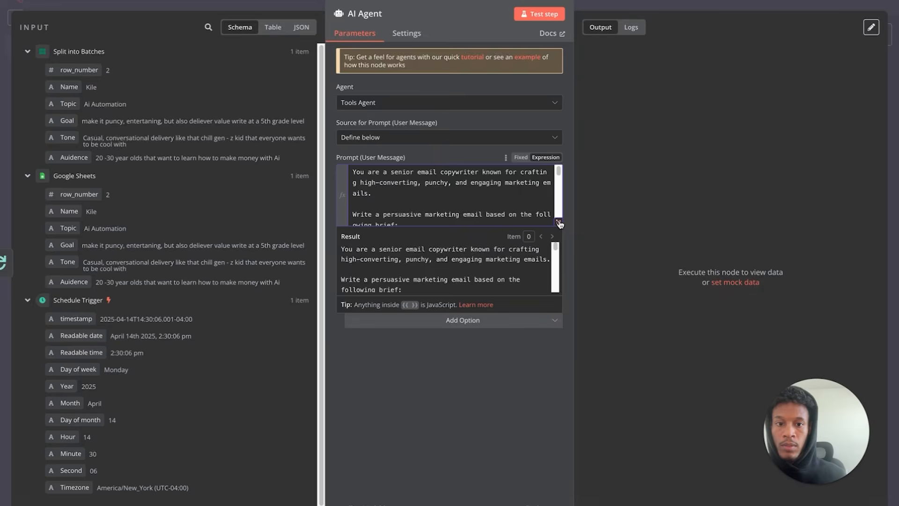
# - In the full-size expression editor, move {{ $json.Topic }} onto the '- Topic:' line
pyautogui.click(559, 223)
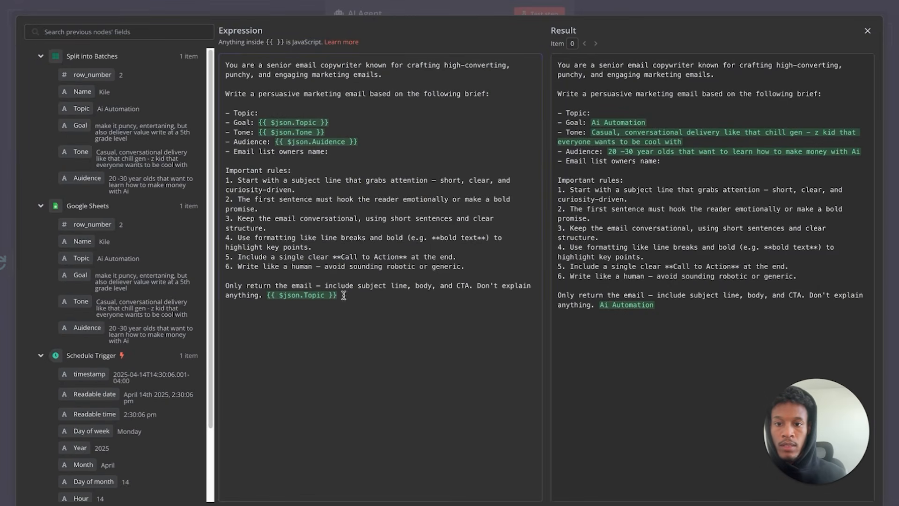
pyautogui.moveTo(338, 295); pyautogui.dragTo(271, 299)
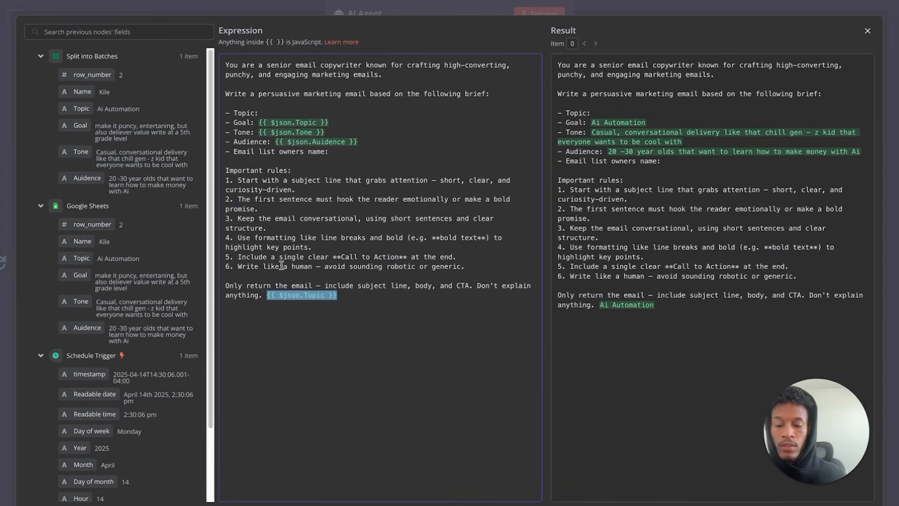
pyautogui.click(270, 114)
pyautogui.hotkey('ctrl', 'v')
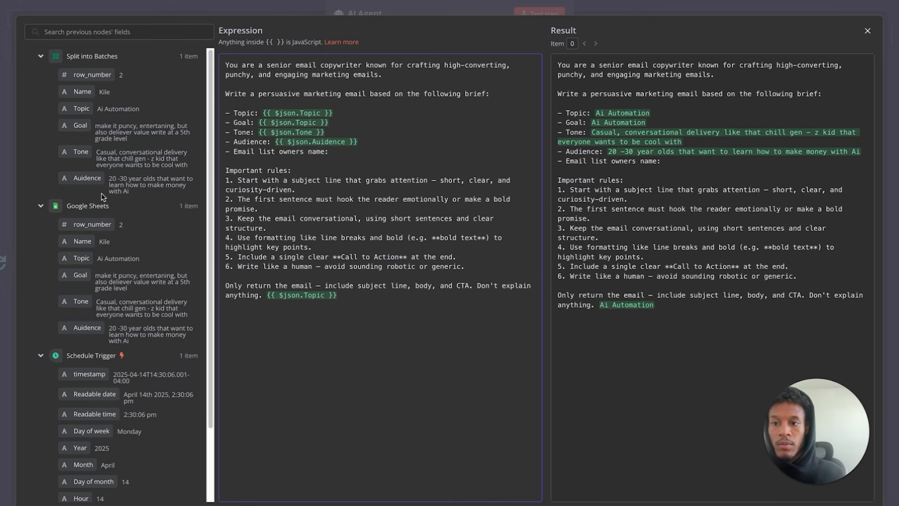
# - Drop the Name field after the owners name line, delete the leftover trailing Topic, and close
pyautogui.moveTo(82, 92); pyautogui.dragTo(335, 153)
pyautogui.click(399, 139)
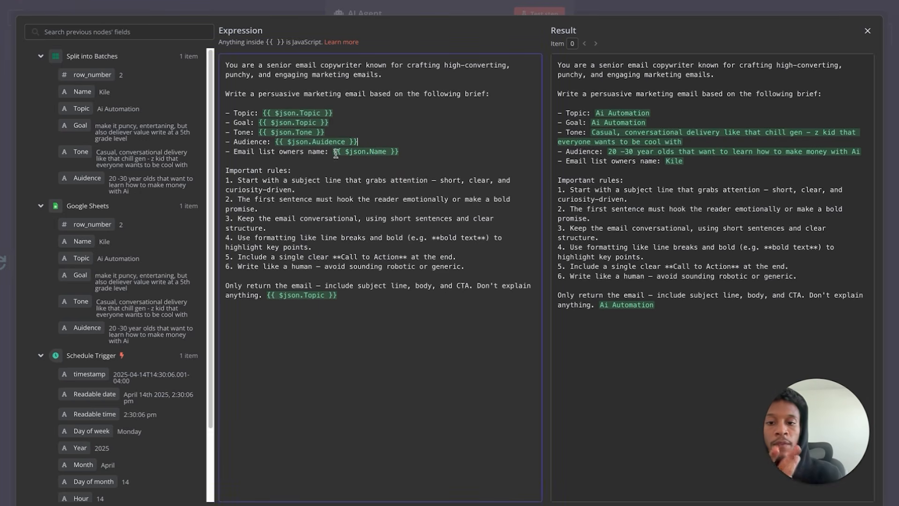
pyautogui.click(345, 300)
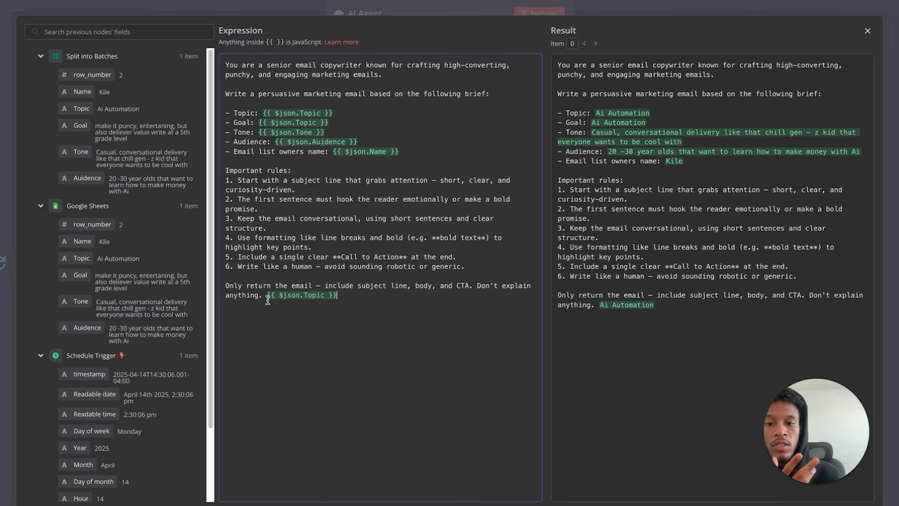
pyautogui.keyDown('shift'); pyautogui.click(269, 299); pyautogui.keyUp('shift')
pyautogui.press('BackSpace')
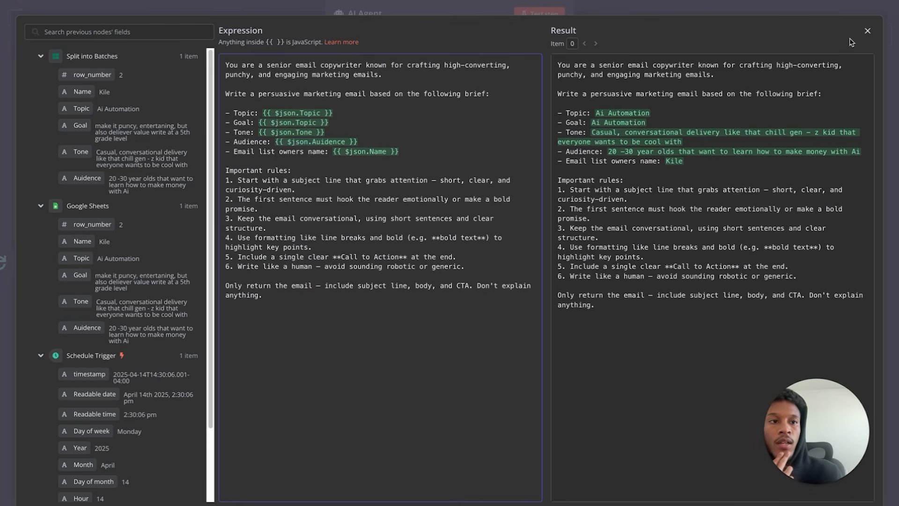
pyautogui.click(867, 31)
pyautogui.scroll(-5, 469, 202)
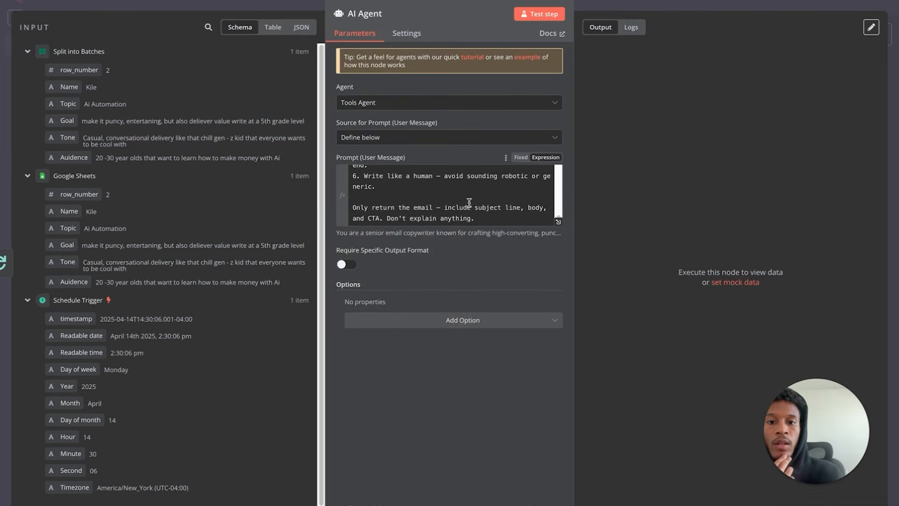
pyautogui.scroll(10, 495, 227)
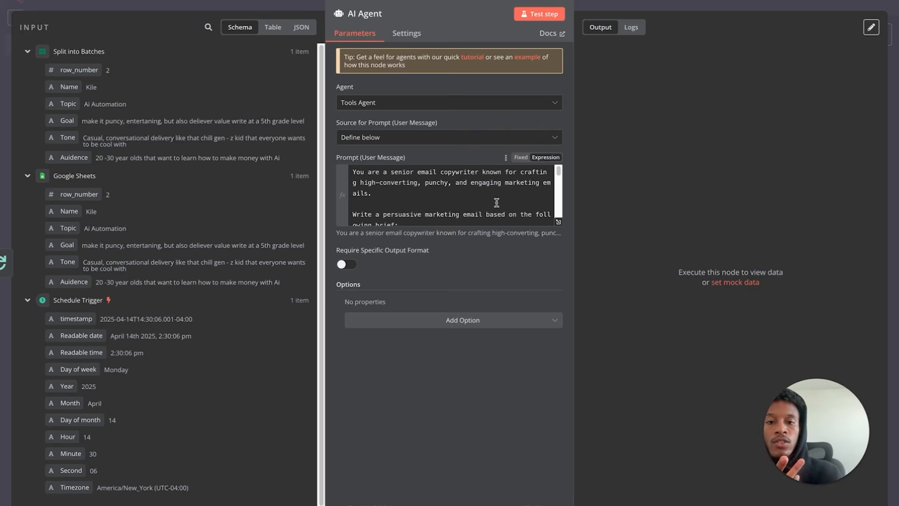
pyautogui.click(20, 2)
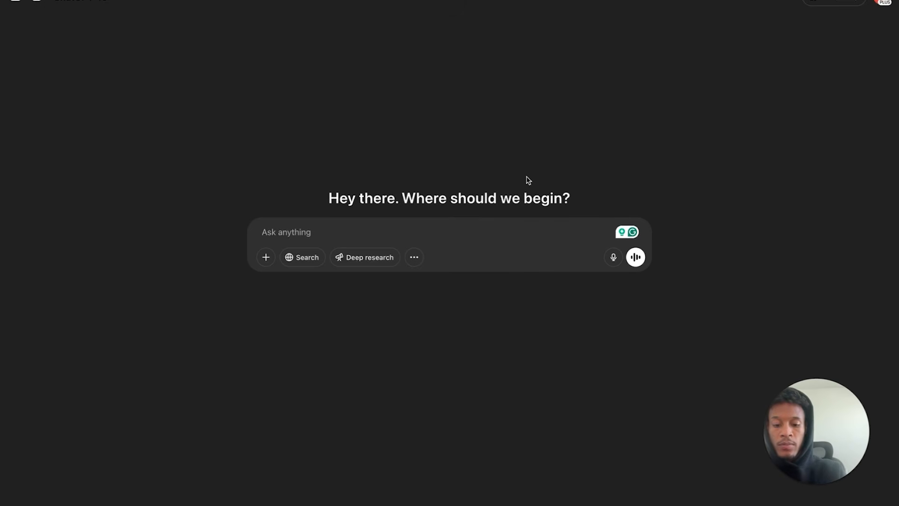
# - Start a ChatGPT request for a master copywriting prompt, beginning 'Im creating'
pyautogui.write('Im cre')
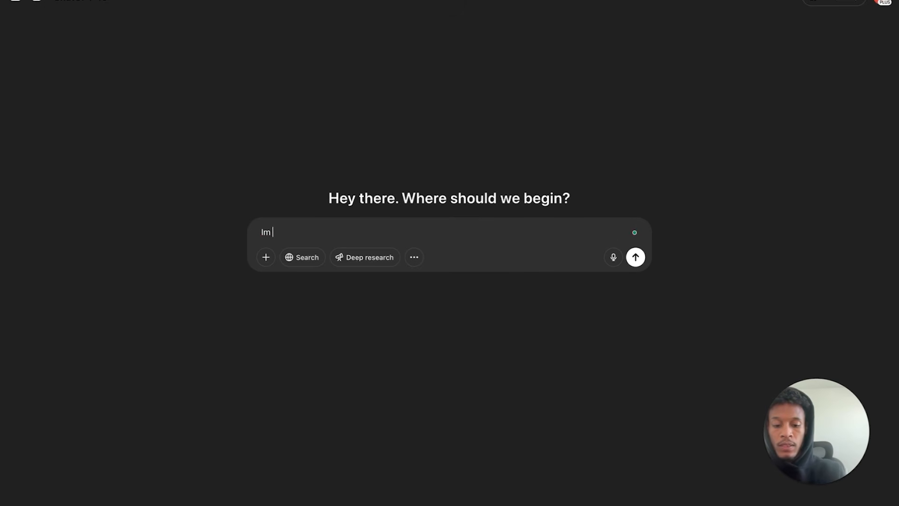
pyautogui.write('ating')
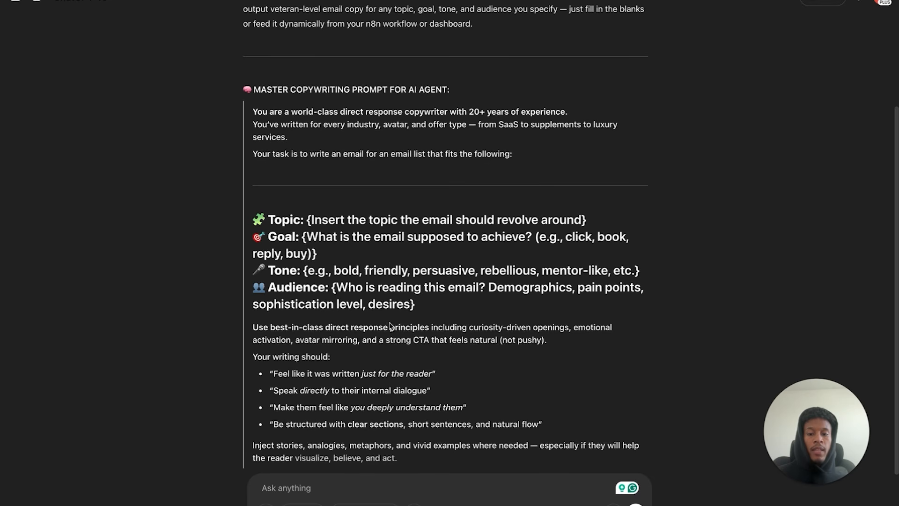
# - Back in n8n, check the AI Agent's generated email, subject 'Ready to Cash In with AI?'
pyautogui.click(106, 2)
pyautogui.click(492, 187)
pyautogui.scroll(5, 501, 192)
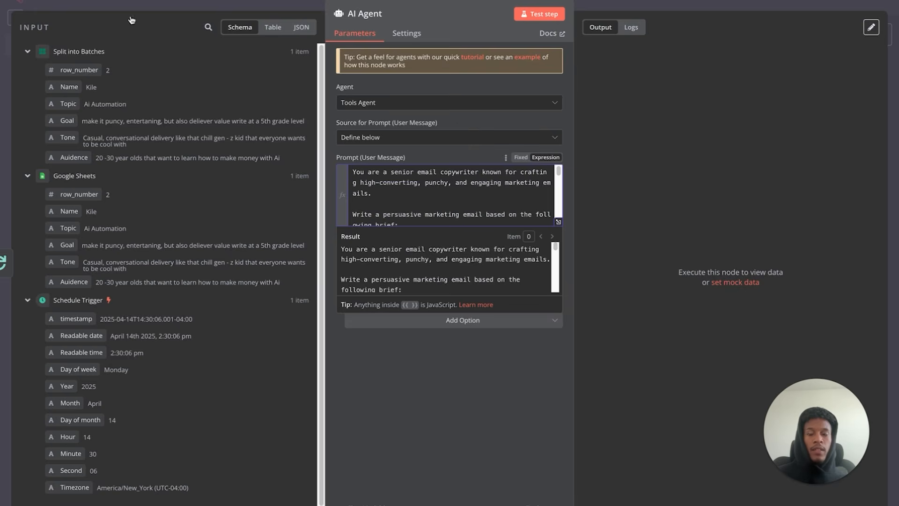
pyautogui.press('Escape')
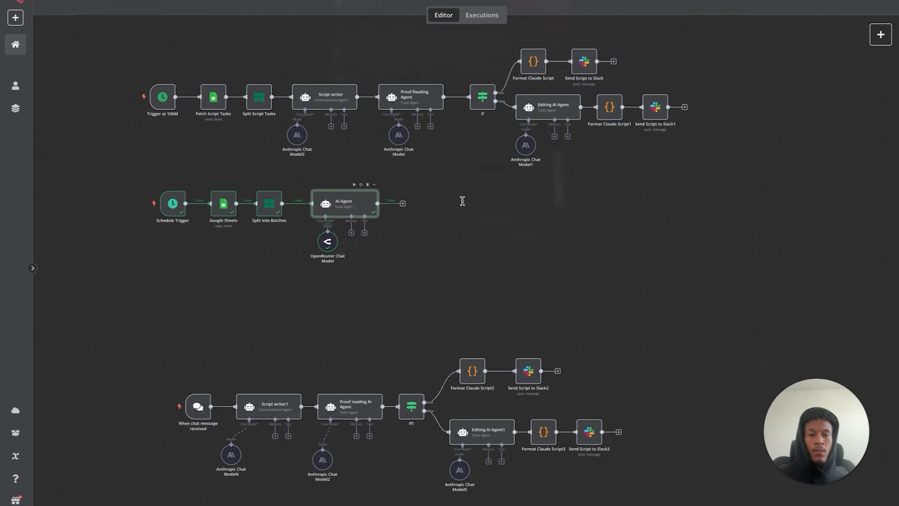
pyautogui.doubleClick(353, 207)
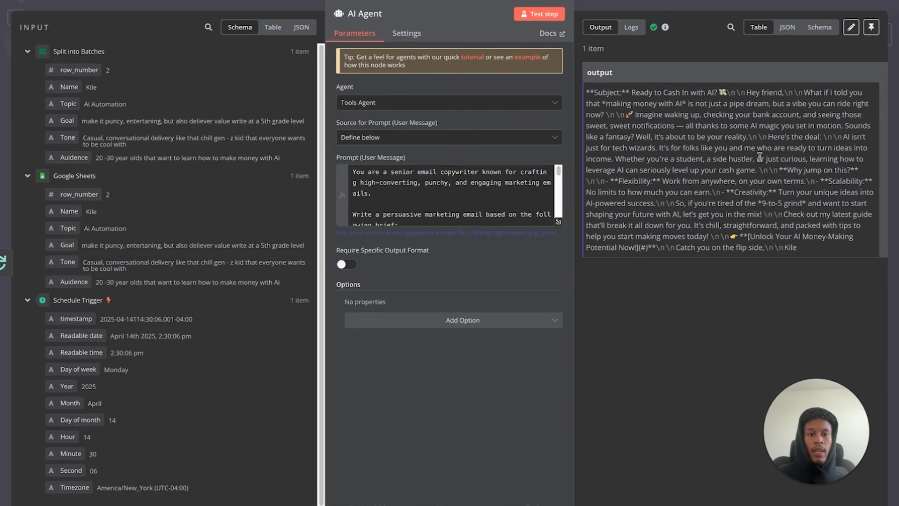
pyautogui.click(26, 5)
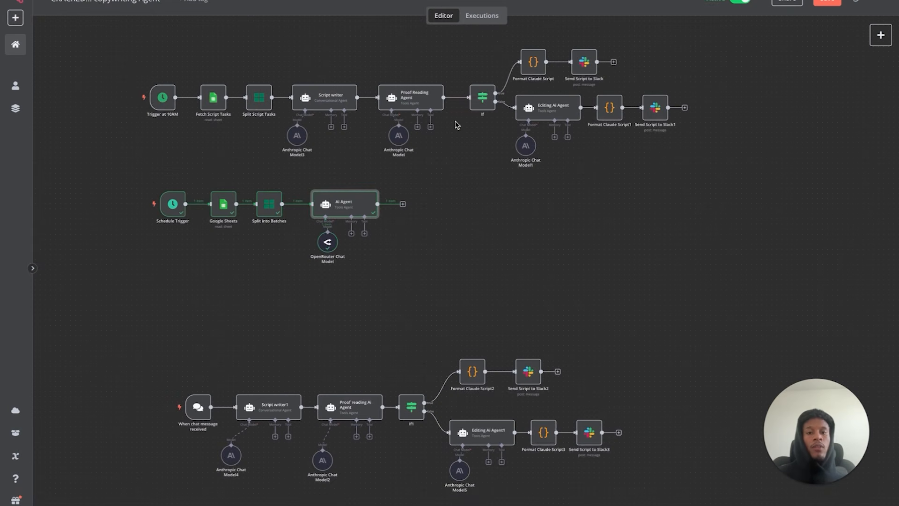
# - Add a second AI Agent after the first one, with prompt source set to Define below
pyautogui.click(403, 205)
pyautogui.click(799, 106)
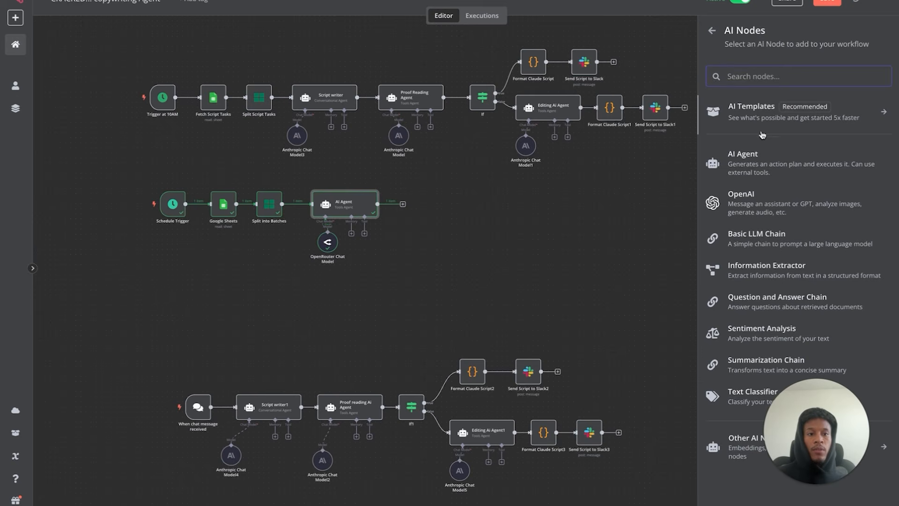
pyautogui.click(793, 165)
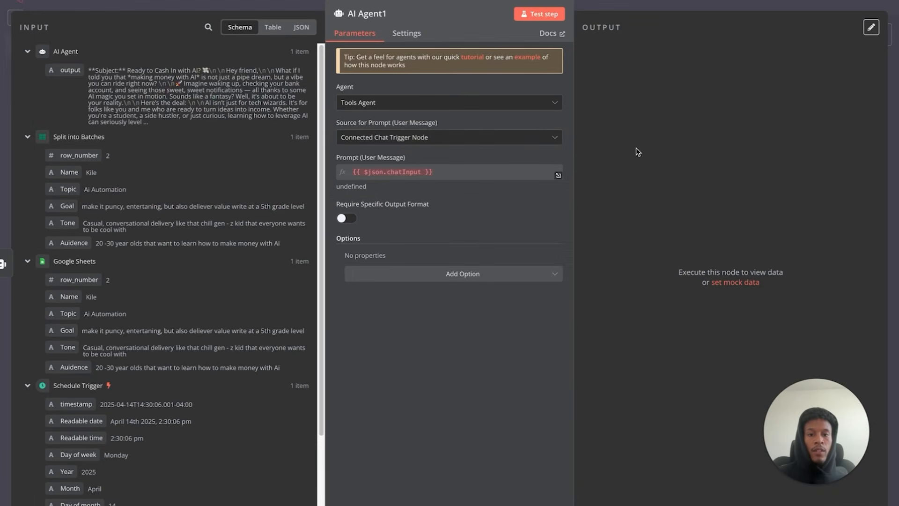
pyautogui.click(402, 139)
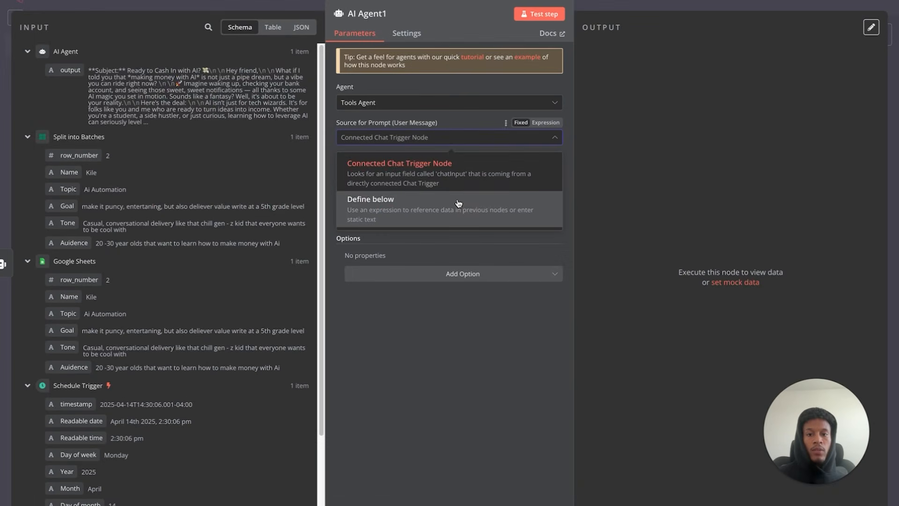
pyautogui.click(458, 203)
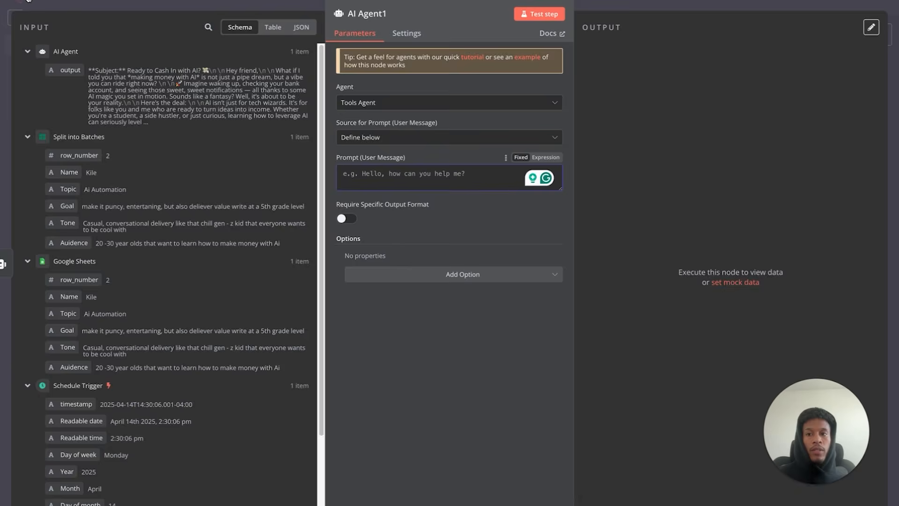
pyautogui.click(28, 2)
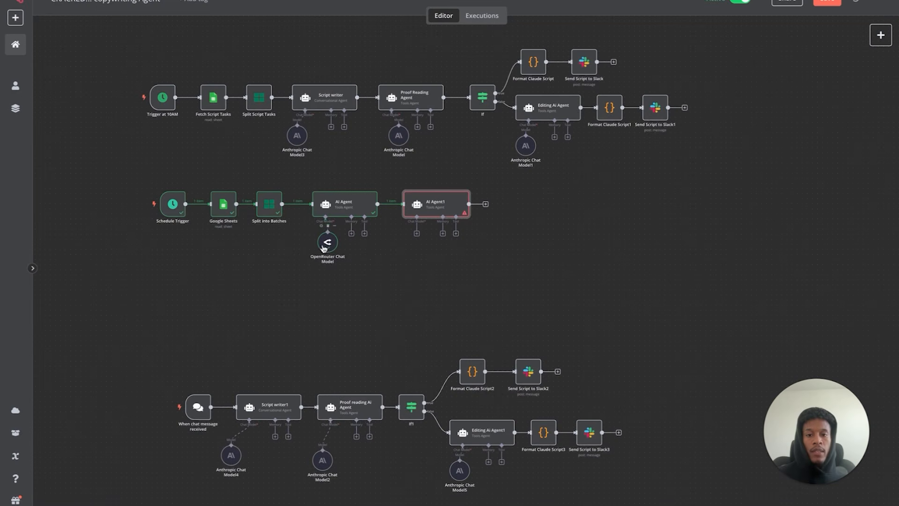
# - Attach an OpenRouter Chat Model to AI Agent1 using the OpenRouter account
pyautogui.click(417, 233)
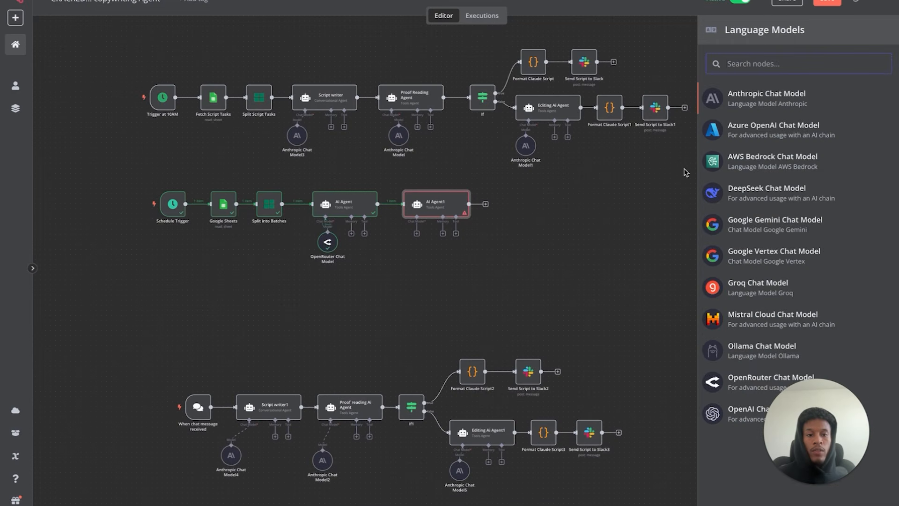
pyautogui.click(738, 383)
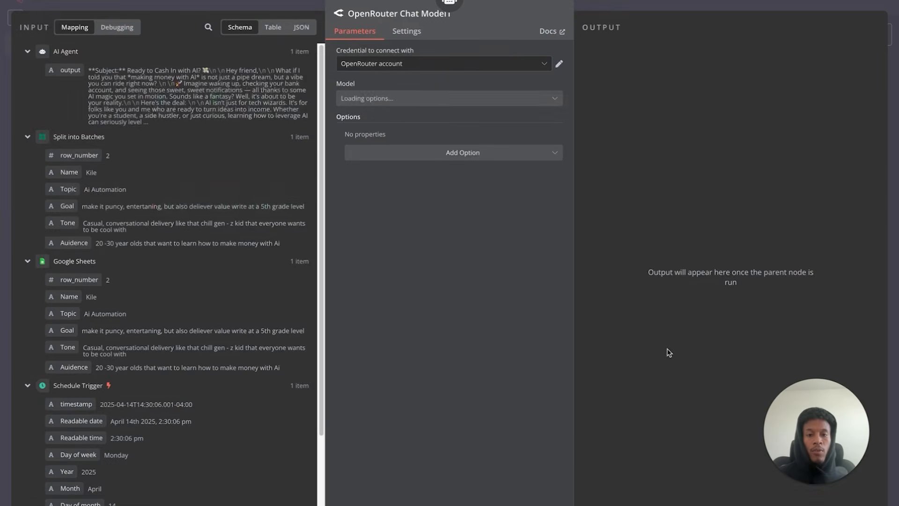
pyautogui.click(68, 7)
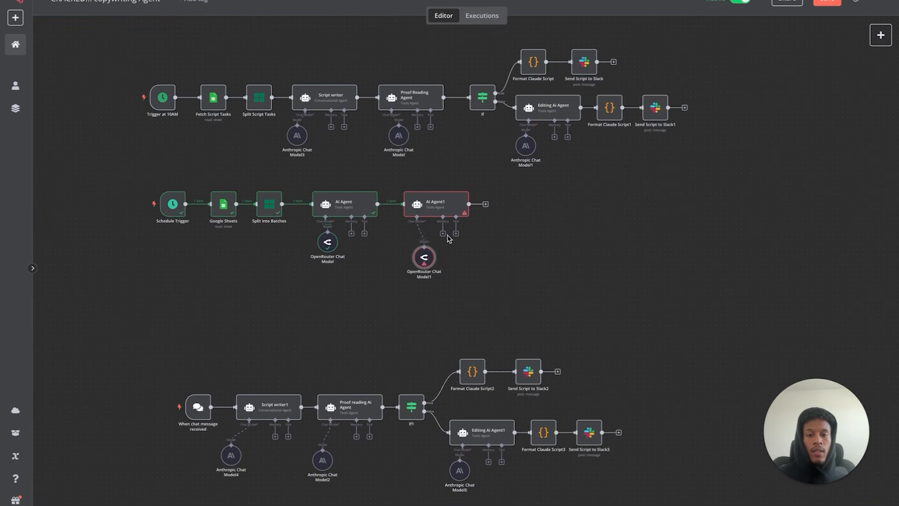
# - Copy the Proof Reading Agent's entire 1-to-10 rating prompt
pyautogui.doubleClick(406, 105)
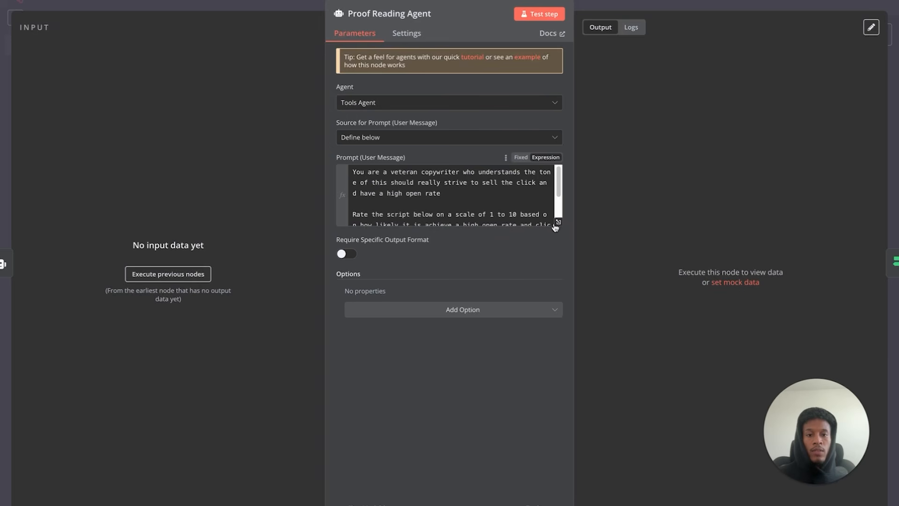
pyautogui.moveTo(353, 172); pyautogui.dragTo(440, 193)
pyautogui.moveTo(488, 208); pyautogui.dragTo(525, 222)
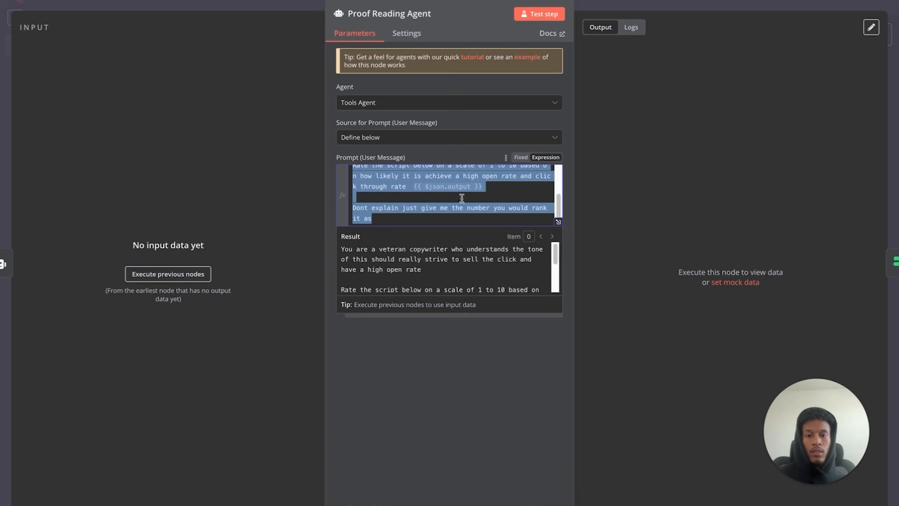
pyautogui.rightClick(410, 170)
pyautogui.click(446, 269)
pyautogui.press('Escape')
# - Paste the rating prompt into AI Agent1's Prompt and make it an expression
pyautogui.doubleClick(428, 202)
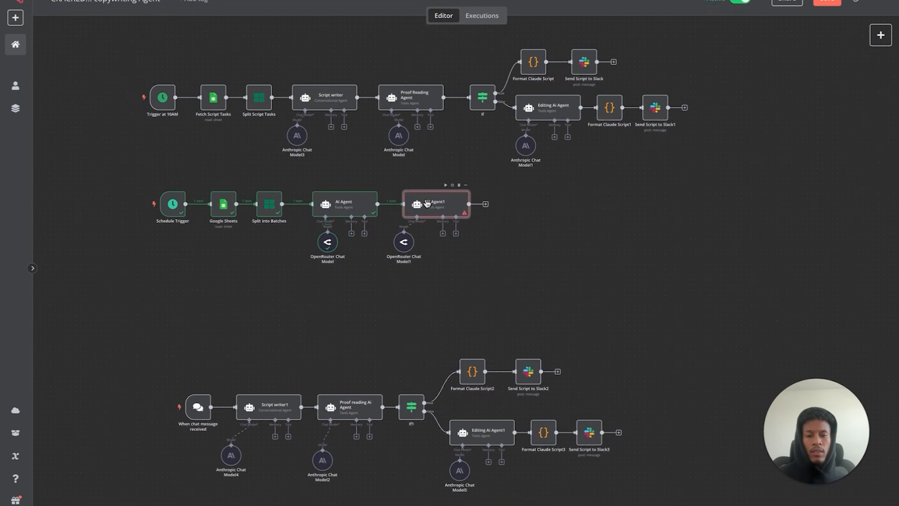
pyautogui.rightClick(444, 180)
pyautogui.click(457, 262)
pyautogui.click(538, 157)
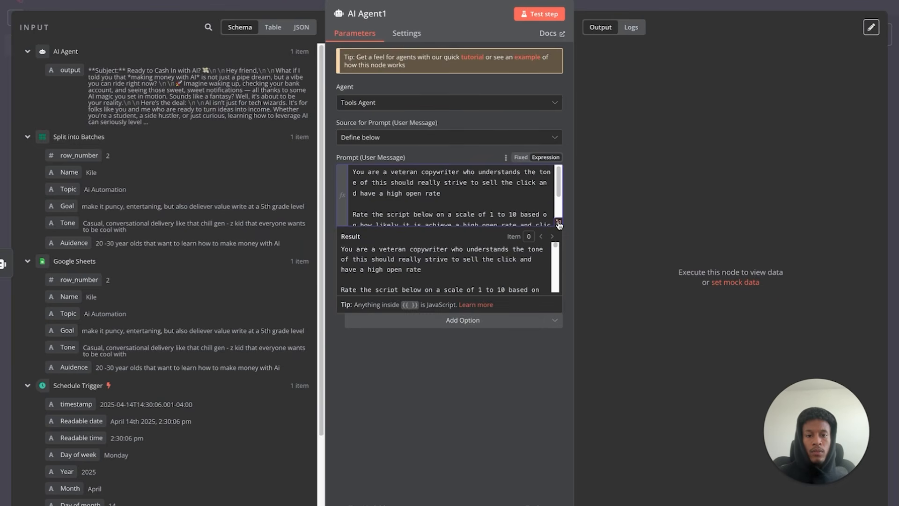
# - Review AI Agent1's rating prompt in the full expression editor, then return to the canvas
pyautogui.click(558, 222)
pyautogui.moveTo(229, 62); pyautogui.dragTo(464, 75)
pyautogui.click(240, 93)
pyautogui.moveTo(225, 93); pyautogui.dragTo(420, 104)
pyautogui.tripleClick(377, 127)
pyautogui.click(440, 140)
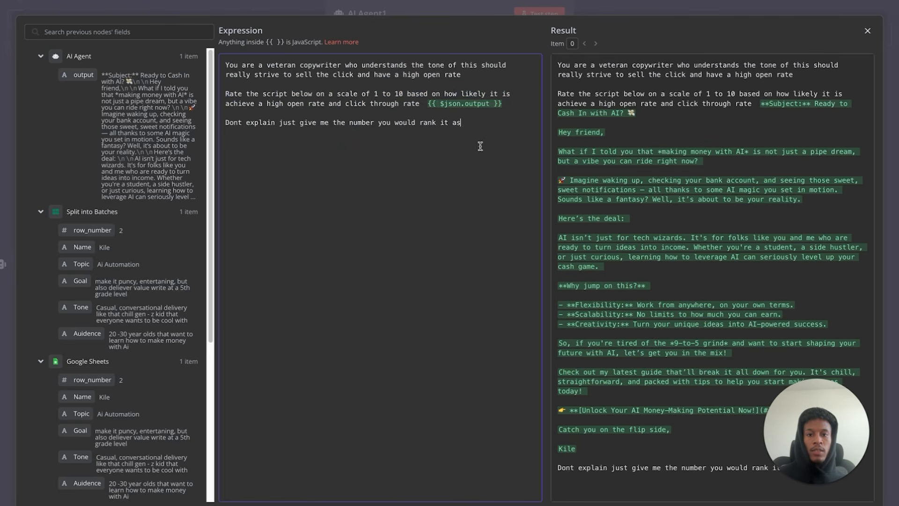
pyautogui.click(868, 32)
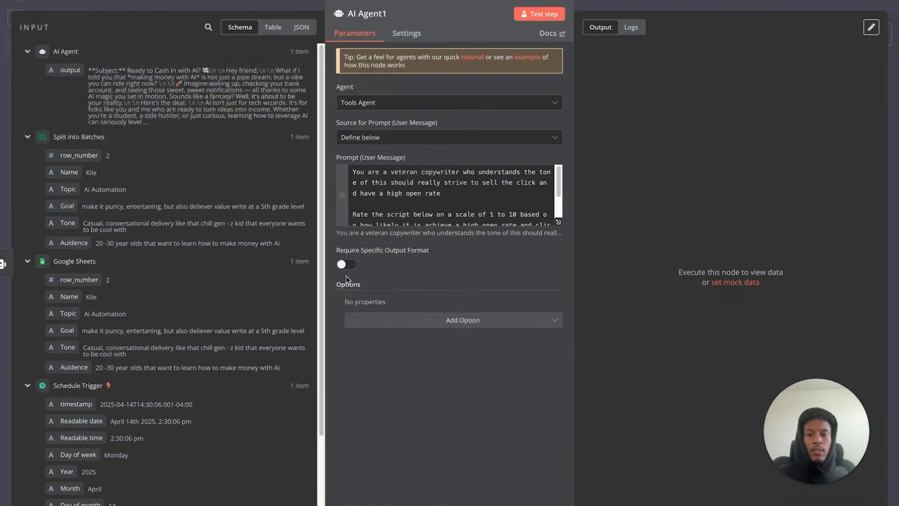
pyautogui.click(60, 1)
# - Test-run AI Agent1, which rates the email 8, and return to the canvas
pyautogui.moveTo(445, 212)
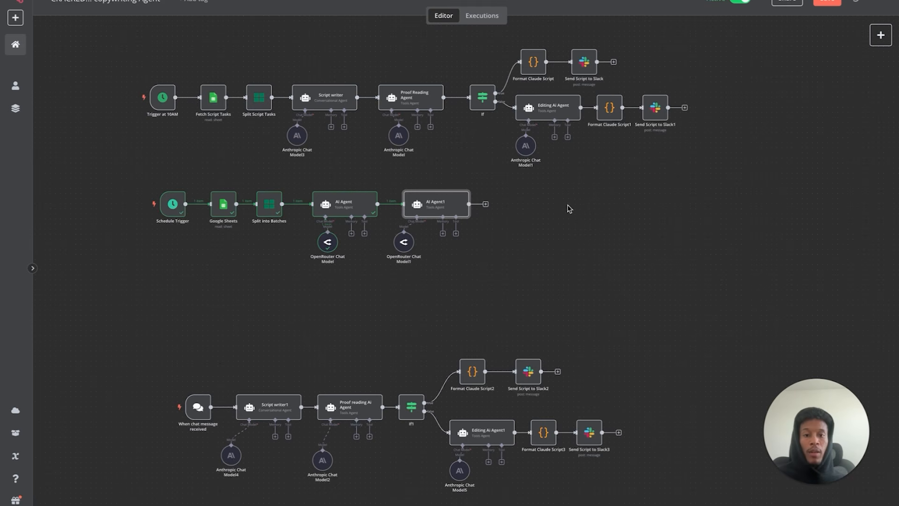
pyautogui.moveTo(458, 8)
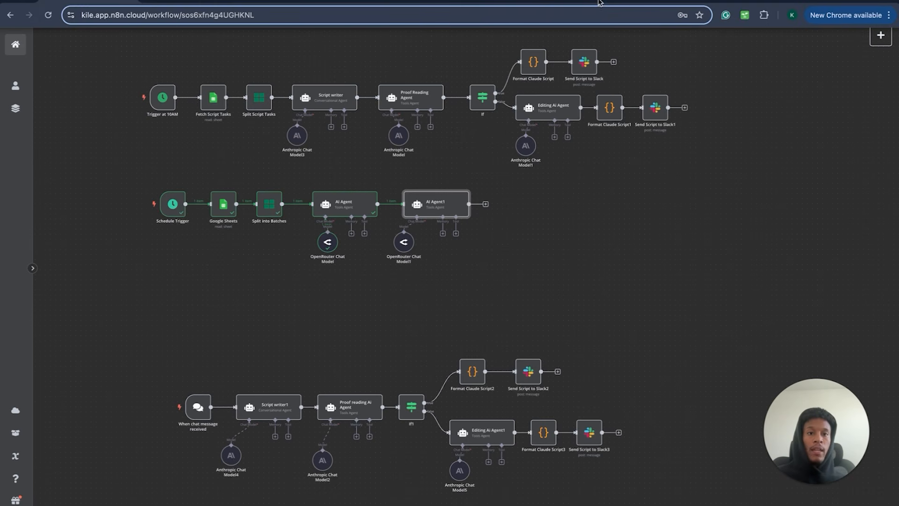
pyautogui.click(773, 2)
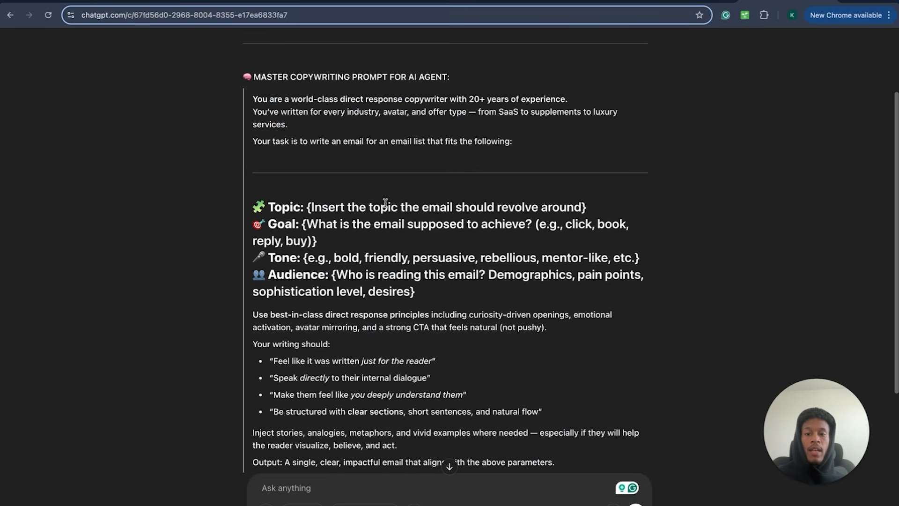
pyautogui.click(93, 2)
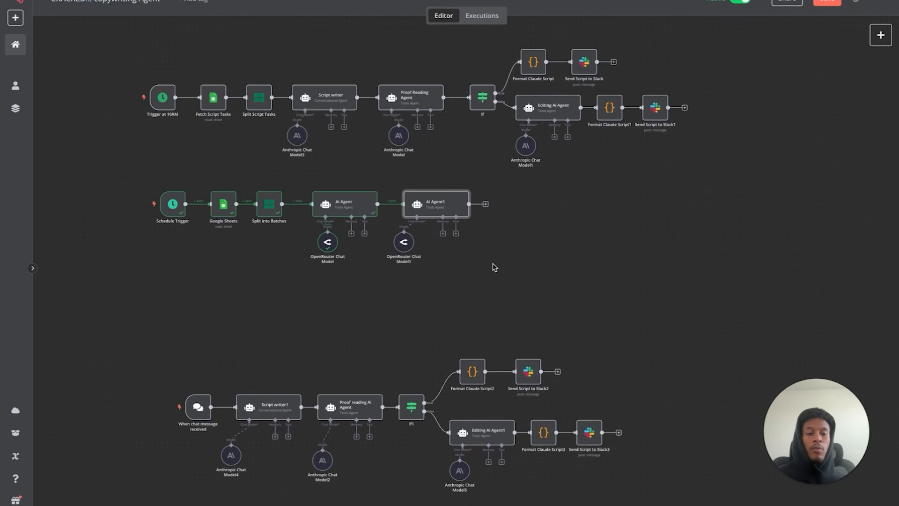
pyautogui.doubleClick(439, 198)
pyautogui.scroll(-2, 475, 200)
pyautogui.scroll(2, 476, 199)
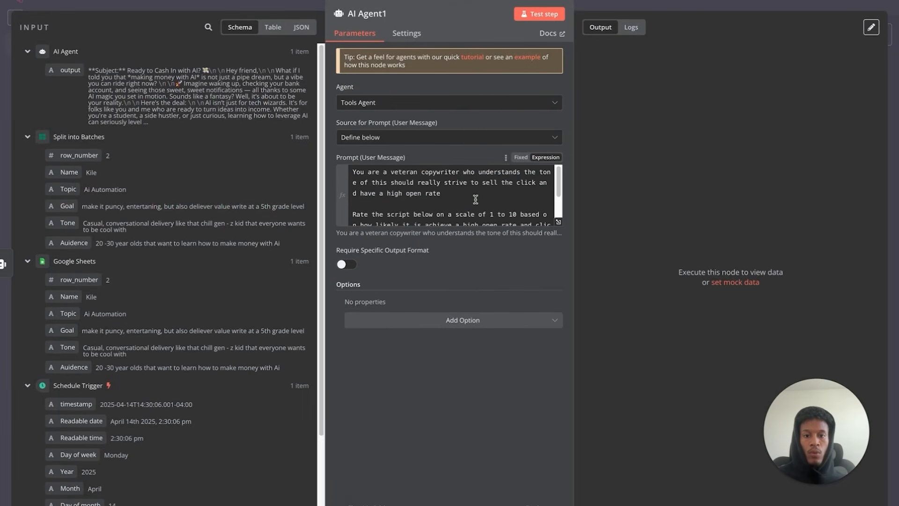
pyautogui.click(543, 15)
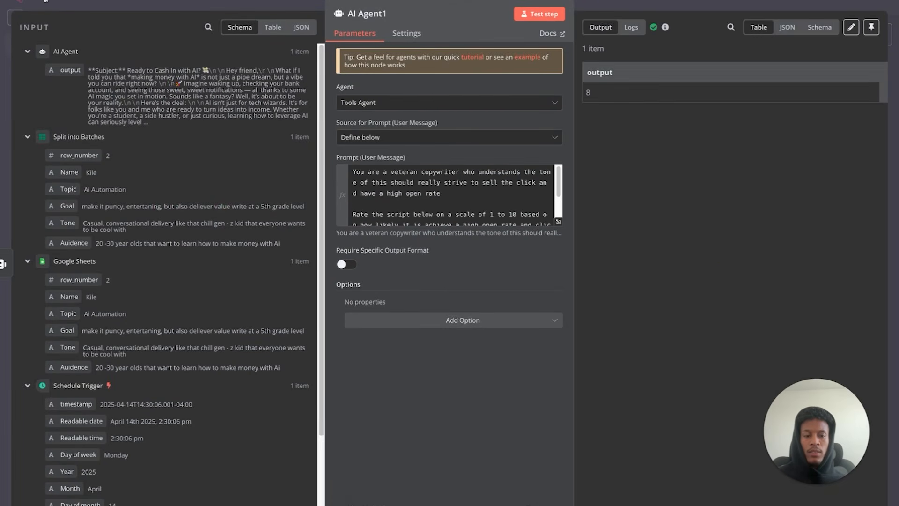
pyautogui.click(42, 1)
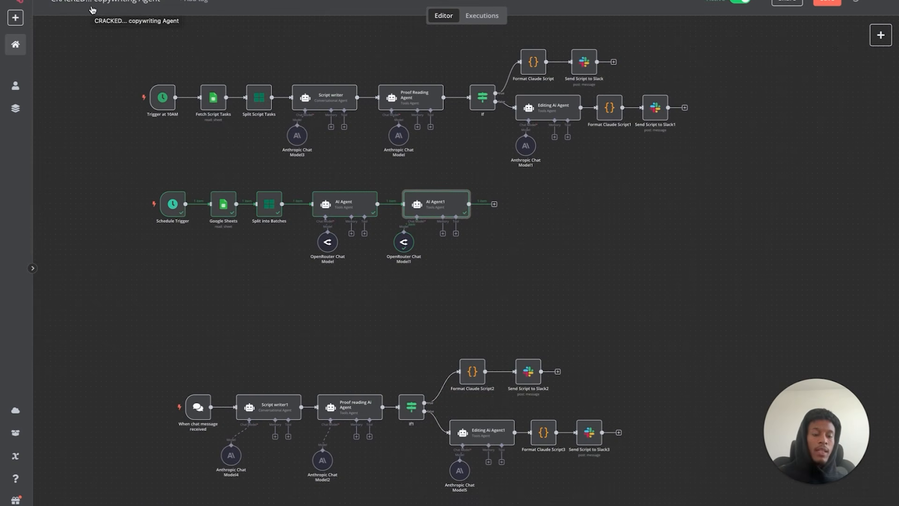
# - Add an If node (If2) after AI Agent1 and compare it with the existing If node
pyautogui.click(495, 206)
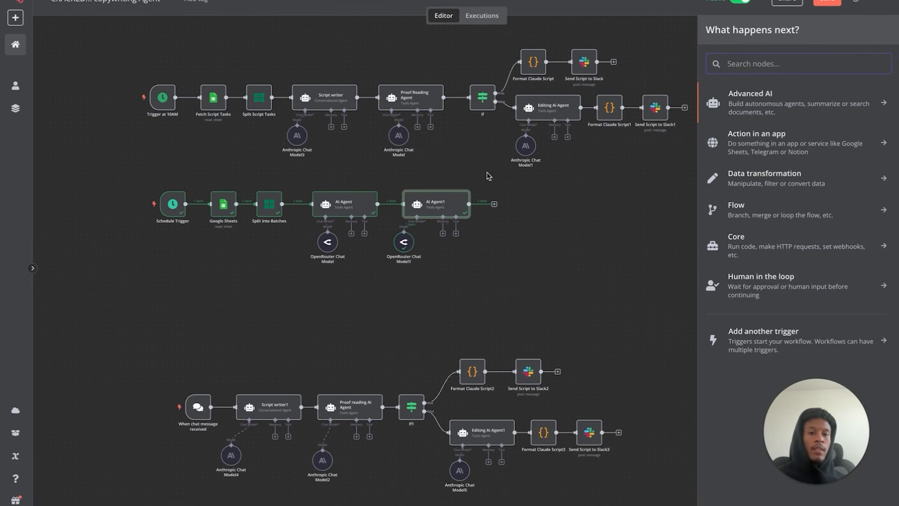
pyautogui.write('if')
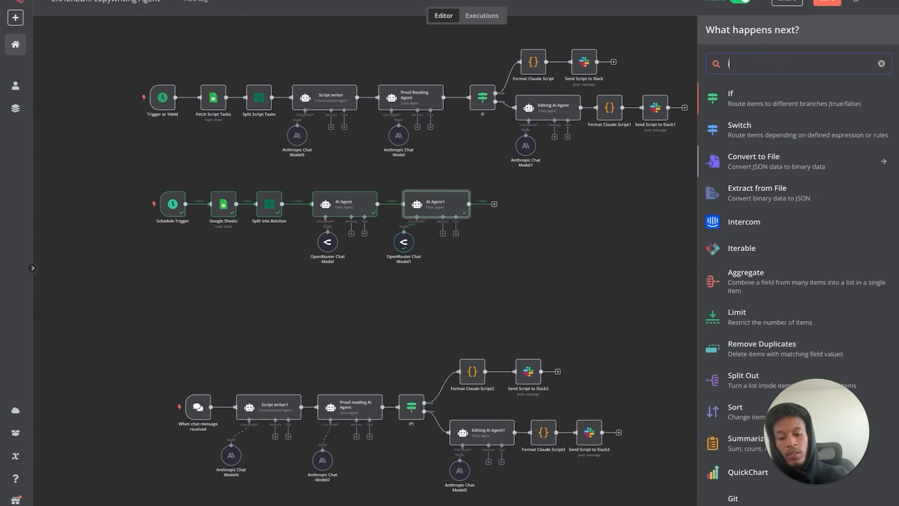
pyautogui.click(767, 98)
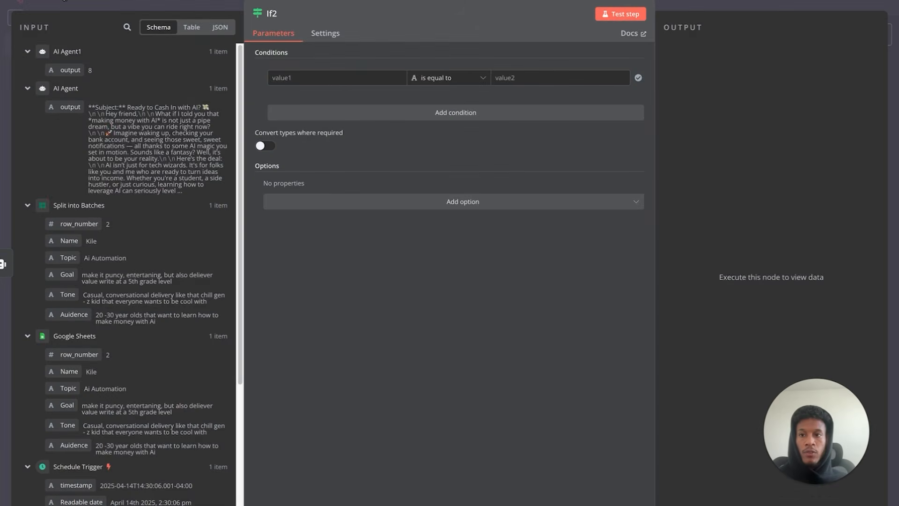
pyautogui.click(63, 1)
pyautogui.doubleClick(481, 97)
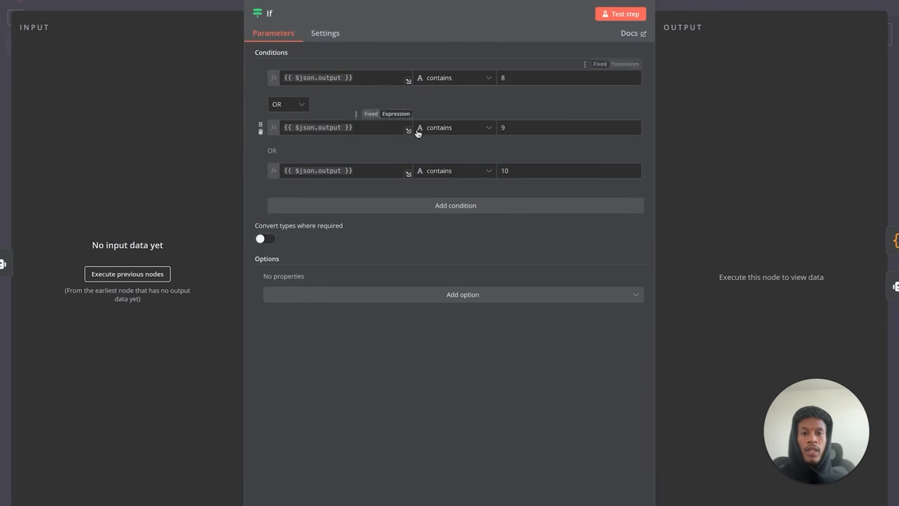
pyautogui.press('Escape')
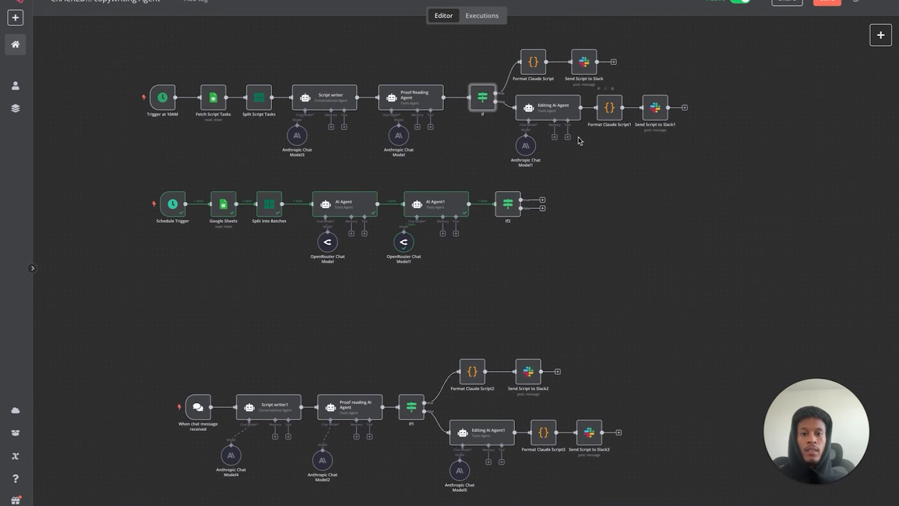
# - Set If2's first condition: AI Agent1's output contains 8
pyautogui.doubleClick(503, 208)
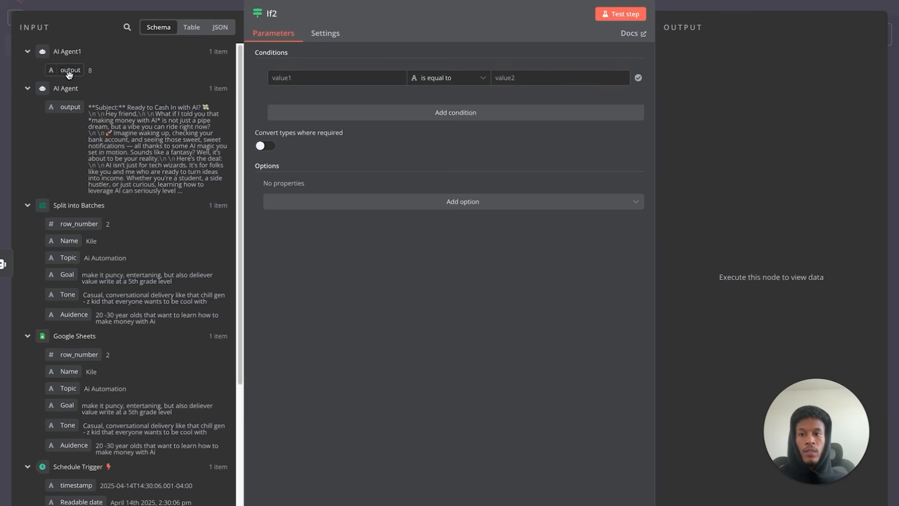
pyautogui.moveTo(70, 72); pyautogui.dragTo(320, 88)
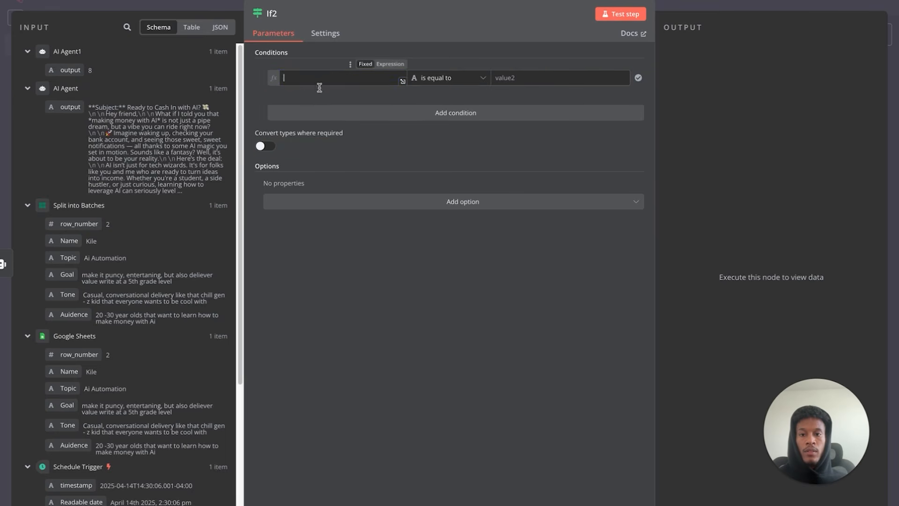
pyautogui.click(453, 153)
pyautogui.click(459, 84)
pyautogui.moveTo(465, 104)
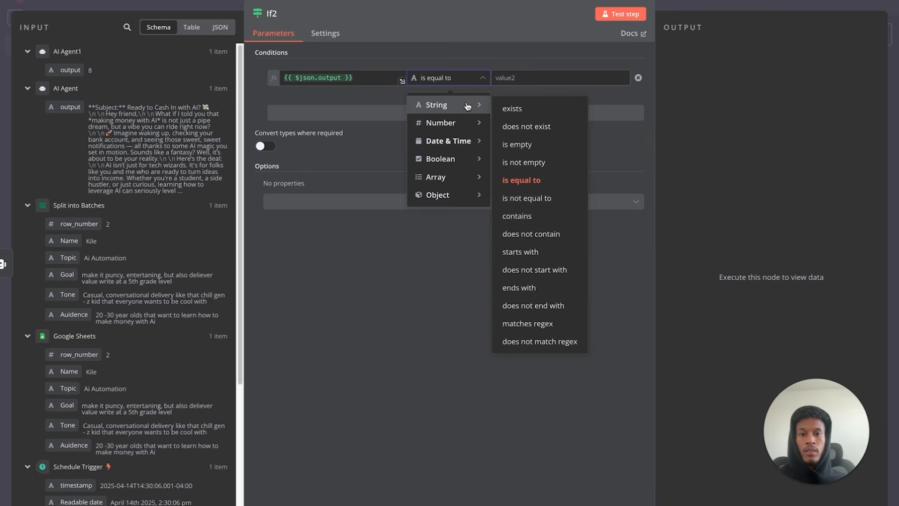
pyautogui.click(538, 218)
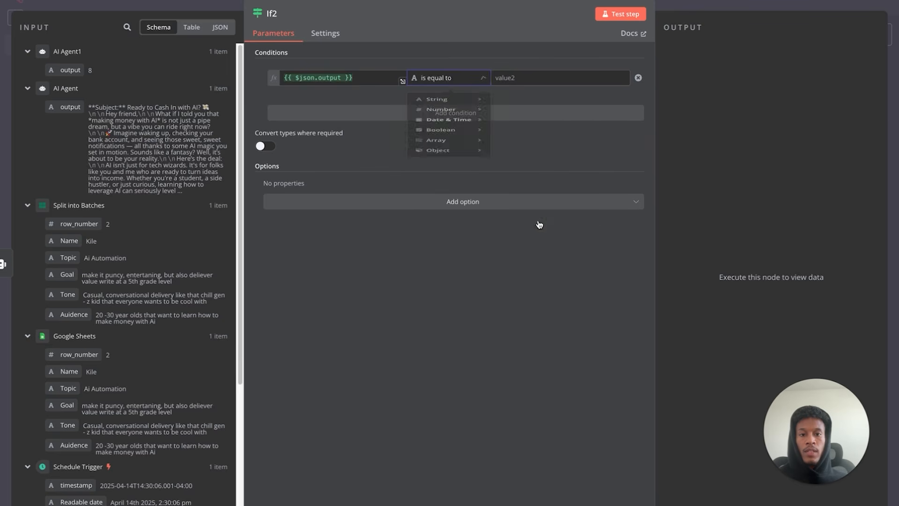
pyautogui.click(531, 84)
pyautogui.write('8')
# - Add a second condition, combined with OR, checking the output contains 9
pyautogui.click(468, 113)
pyautogui.click(284, 104)
pyautogui.click(285, 147)
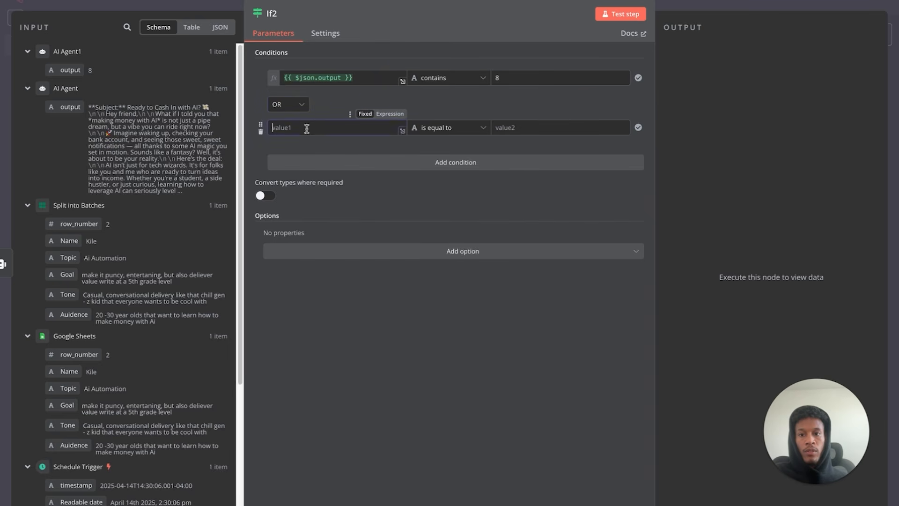
pyautogui.moveTo(70, 70); pyautogui.dragTo(300, 129)
pyautogui.click(475, 130)
pyautogui.moveTo(478, 158)
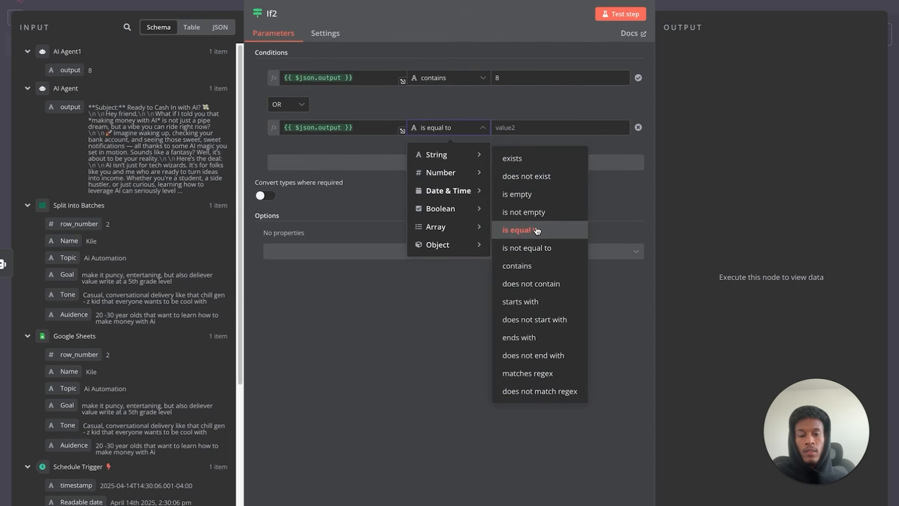
pyautogui.click(527, 266)
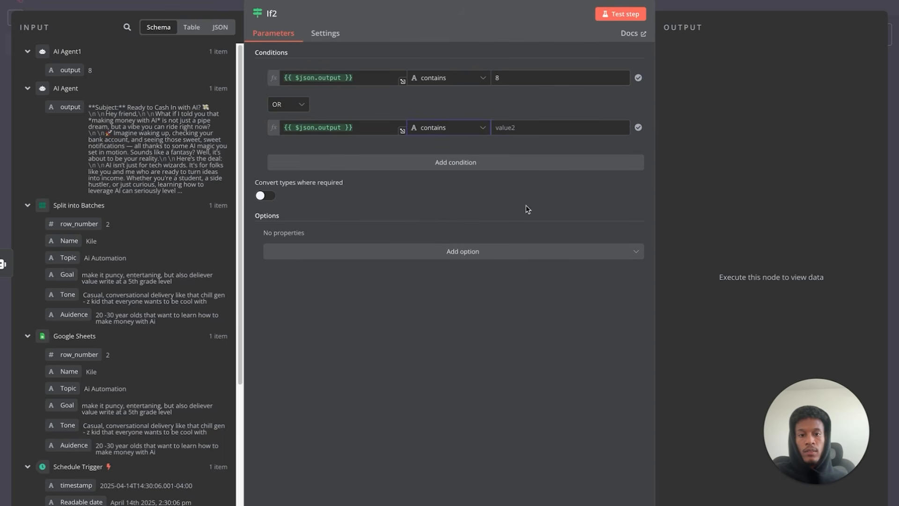
pyautogui.click(536, 130)
pyautogui.write('9')
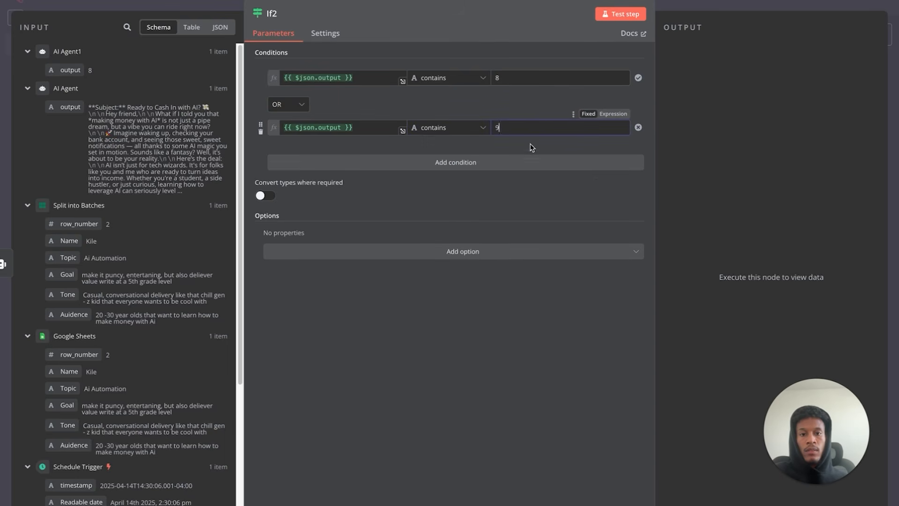
# - Add a third condition for contains 10 and test If2, routing 8 to true
pyautogui.click(428, 163)
pyautogui.moveTo(70, 70); pyautogui.dragTo(305, 175)
pyautogui.click(447, 172)
pyautogui.moveTo(463, 199)
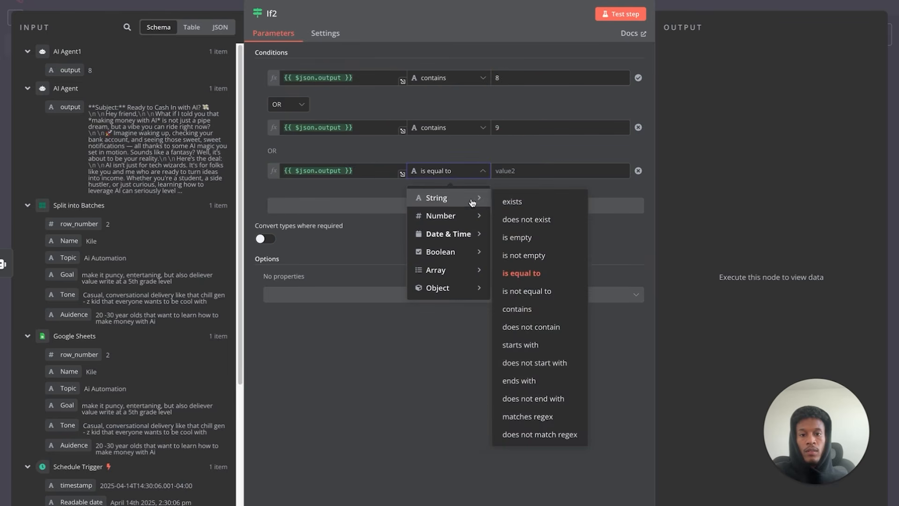
pyautogui.click(534, 310)
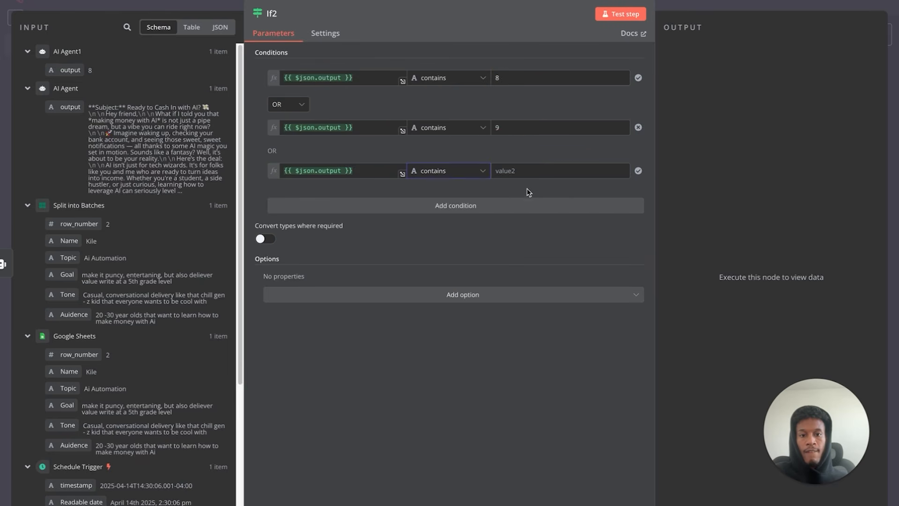
pyautogui.write('10')
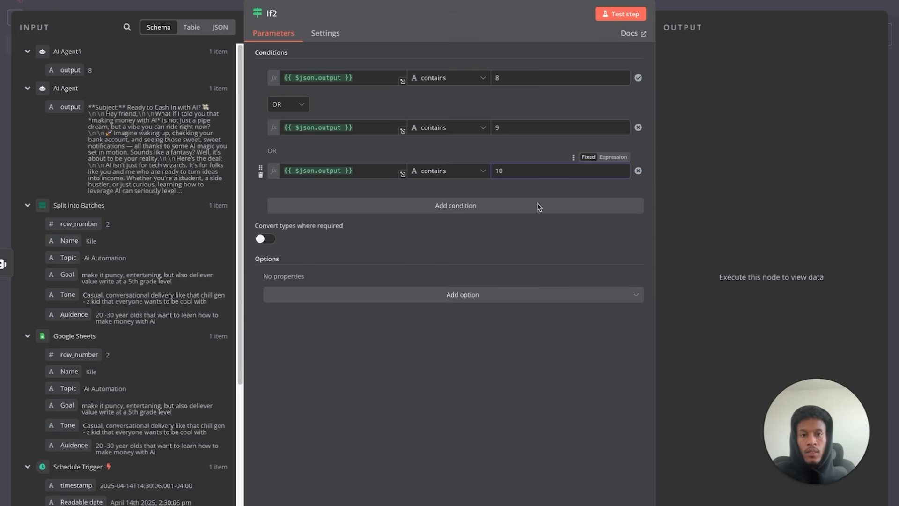
pyautogui.click(608, 14)
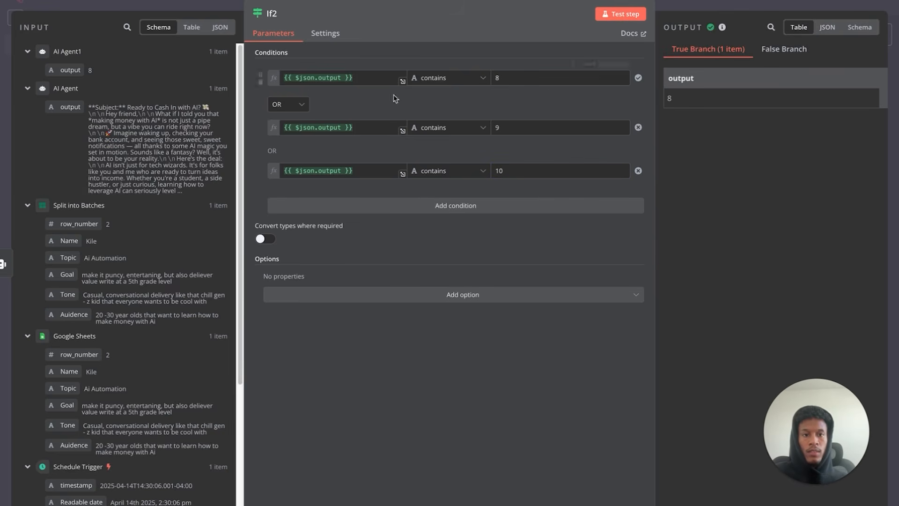
# - Compare the original If node's conditions with If2's, then add a step on If2's true output
pyautogui.click(65, 6)
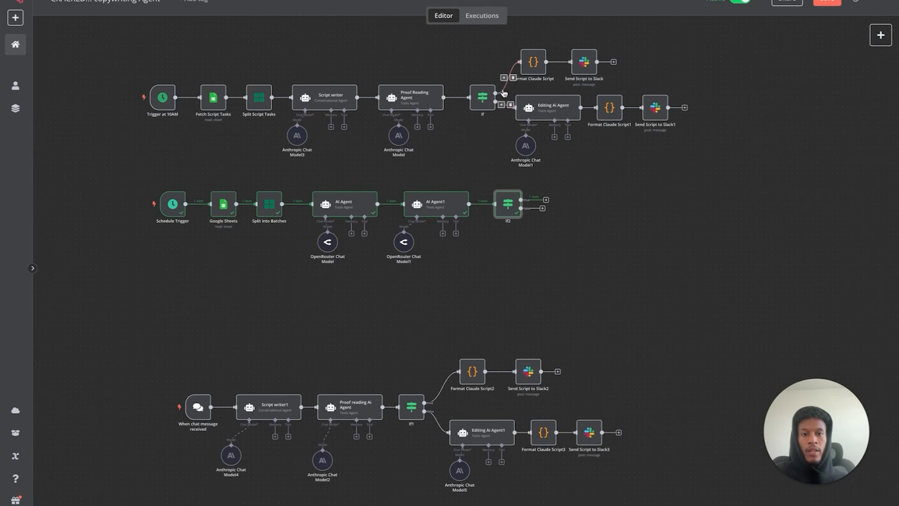
pyautogui.doubleClick(486, 99)
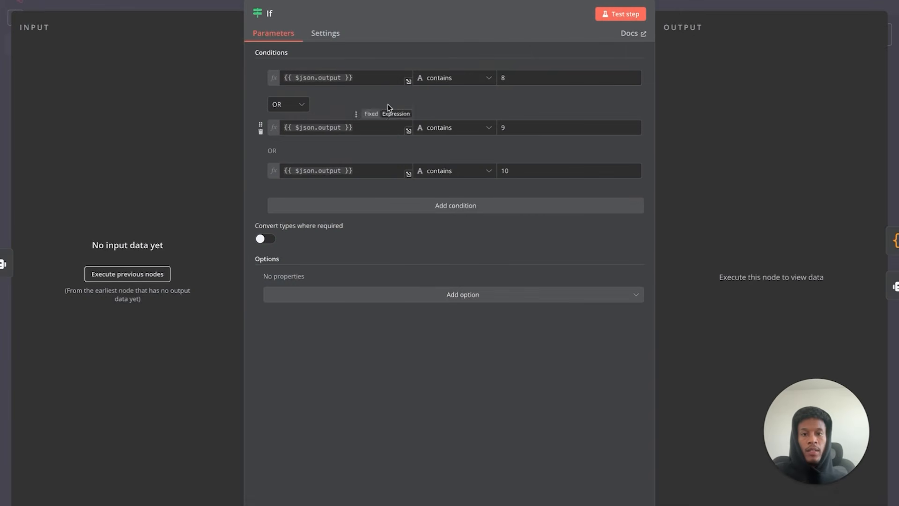
pyautogui.click(53, 1)
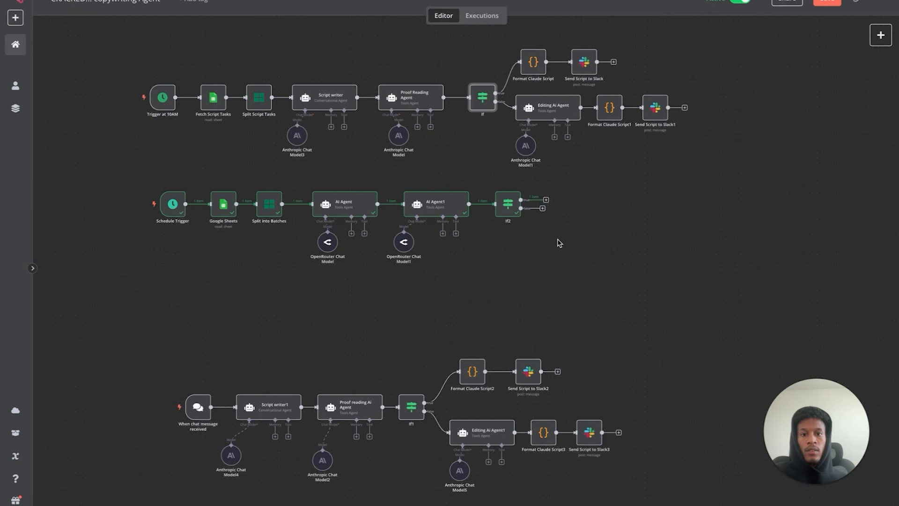
pyautogui.doubleClick(509, 203)
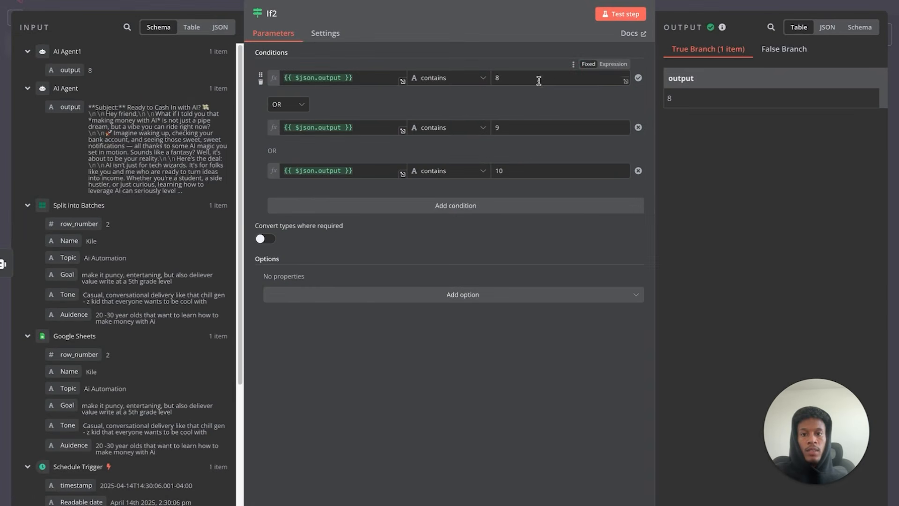
pyautogui.click(34, 1)
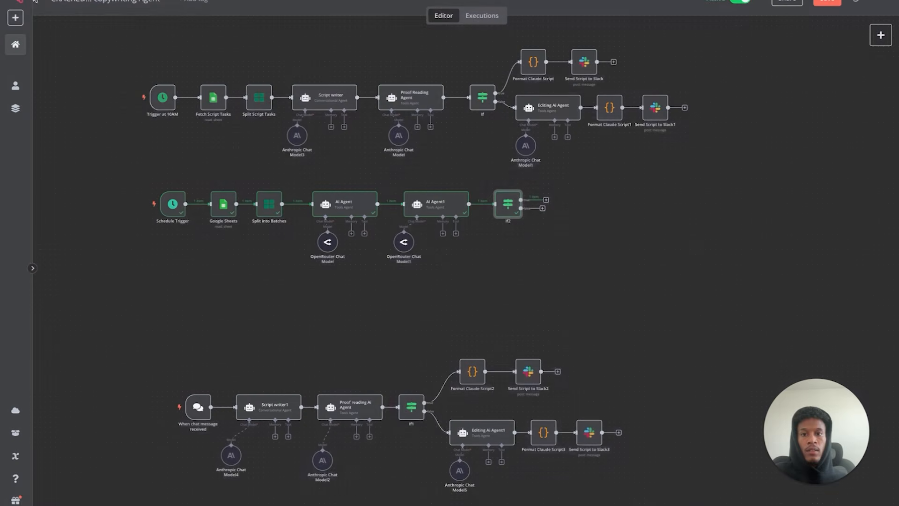
pyautogui.doubleClick(512, 204)
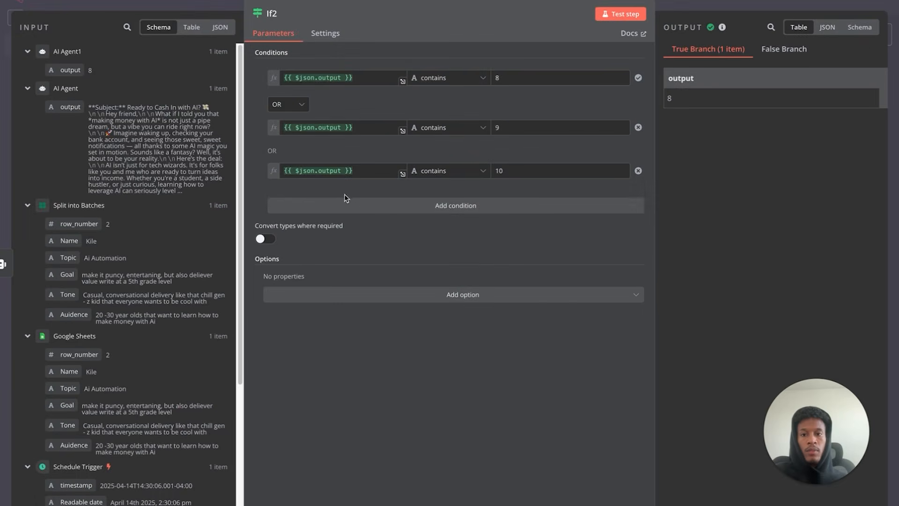
pyautogui.click(46, 1)
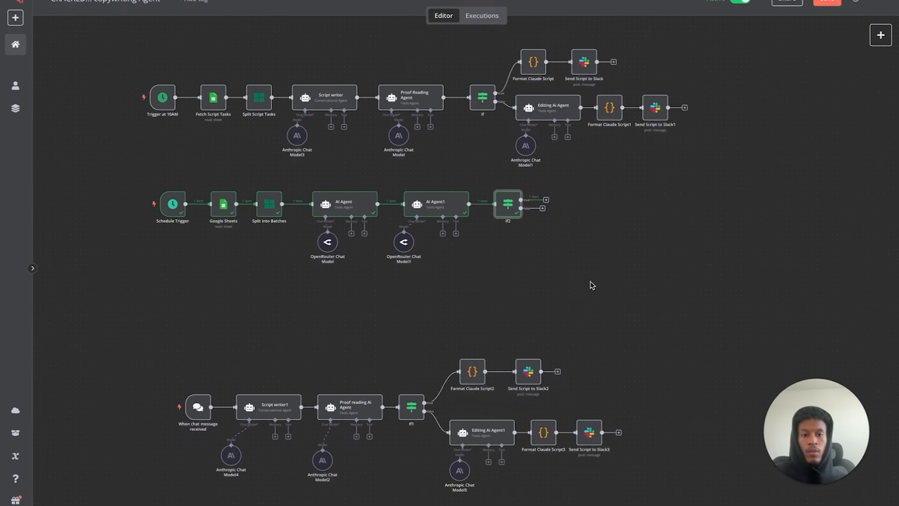
pyautogui.click(546, 200)
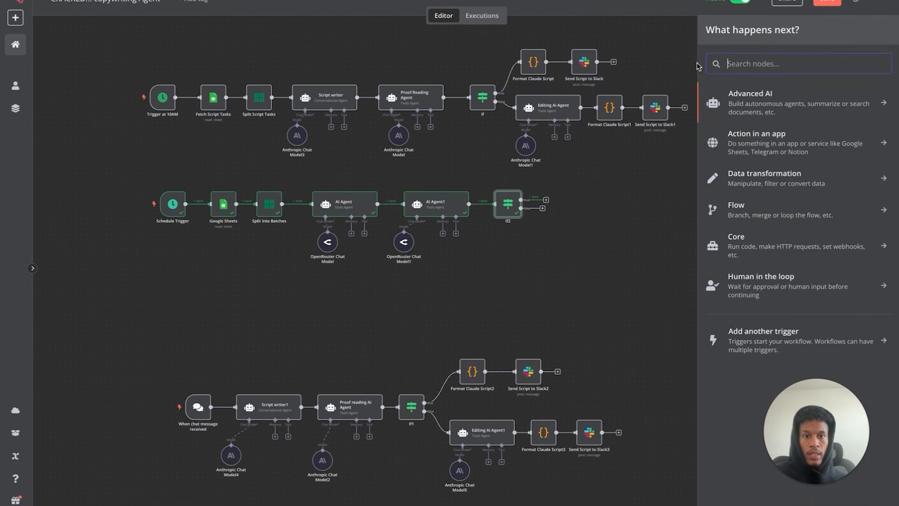
# - Open the Format Claude Script node and select all of its JavaScript code
pyautogui.doubleClick(536, 72)
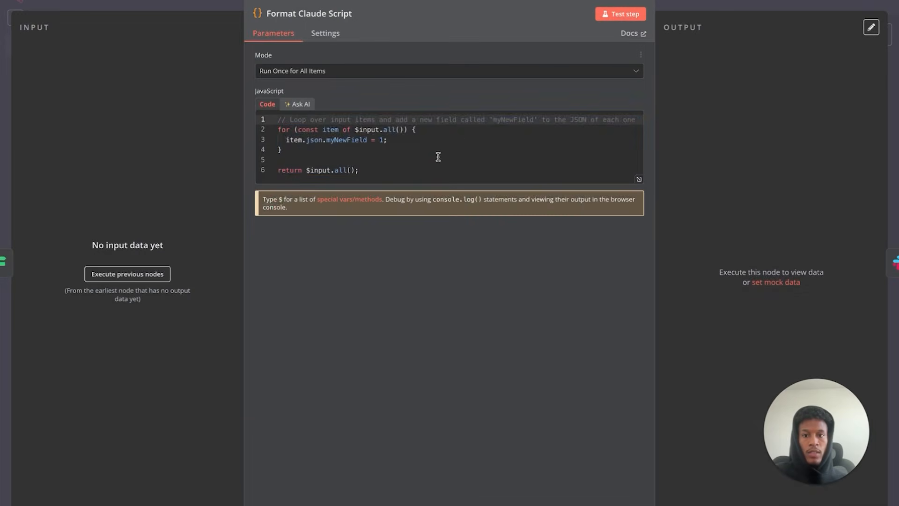
pyautogui.moveTo(417, 170); pyautogui.dragTo(280, 115)
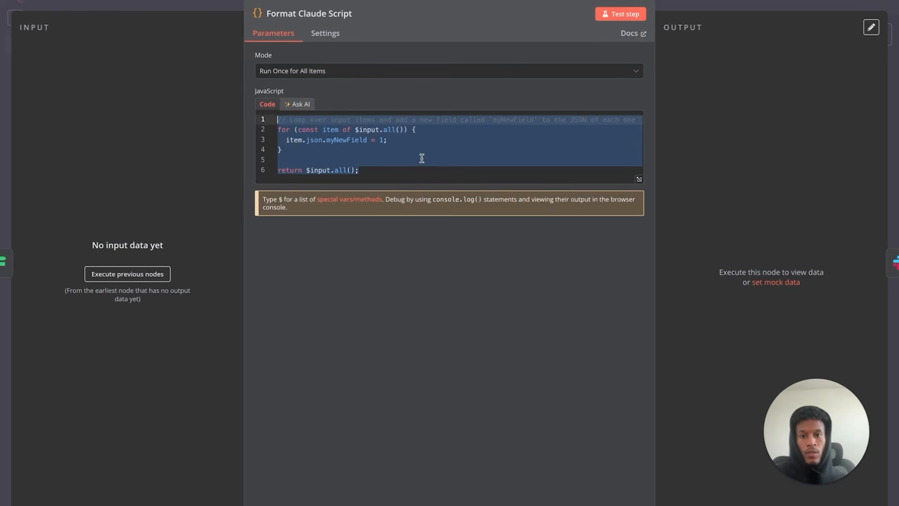
pyautogui.click(362, 166)
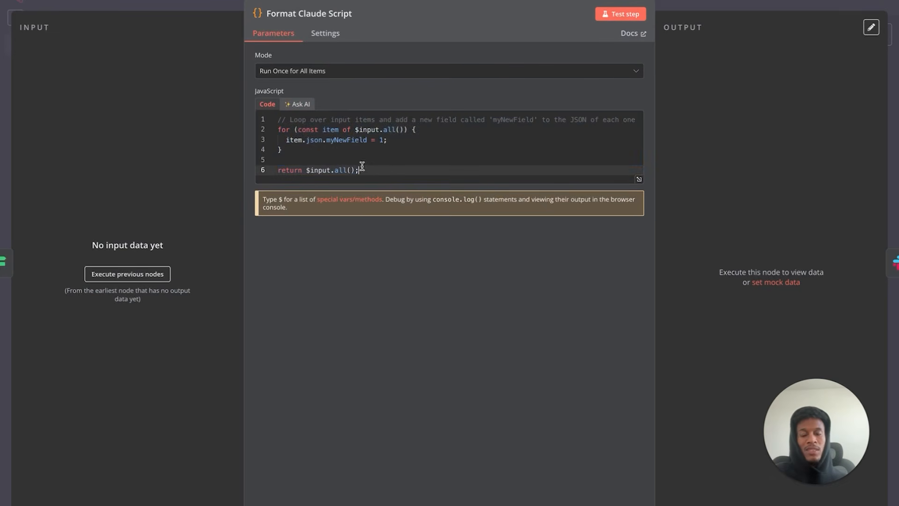
pyautogui.moveTo(381, 169); pyautogui.dragTo(274, 117)
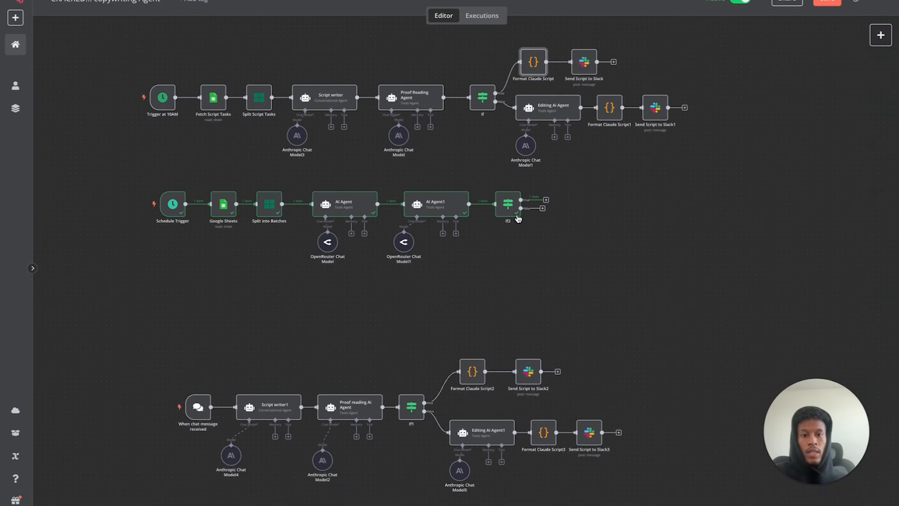
# - Add a Code node with the default JavaScript on If2's true output and nudge it lower
pyautogui.click(545, 201)
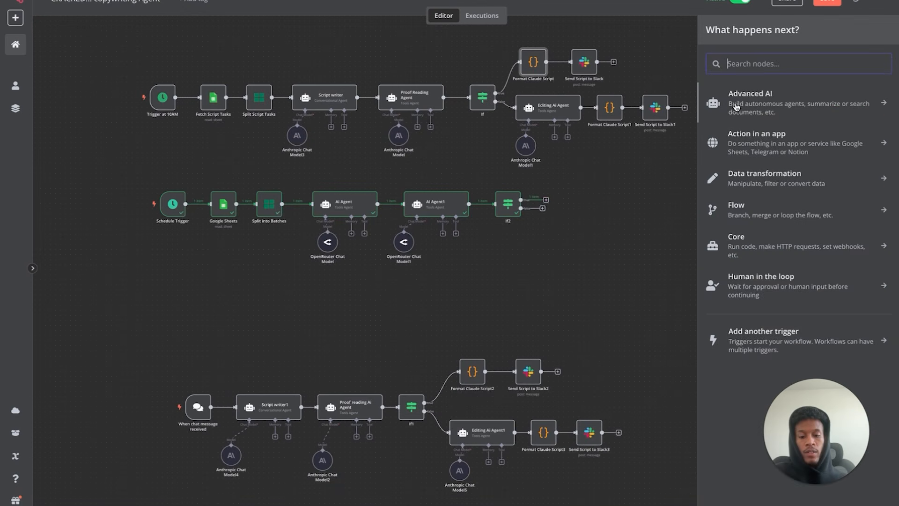
pyautogui.write('code')
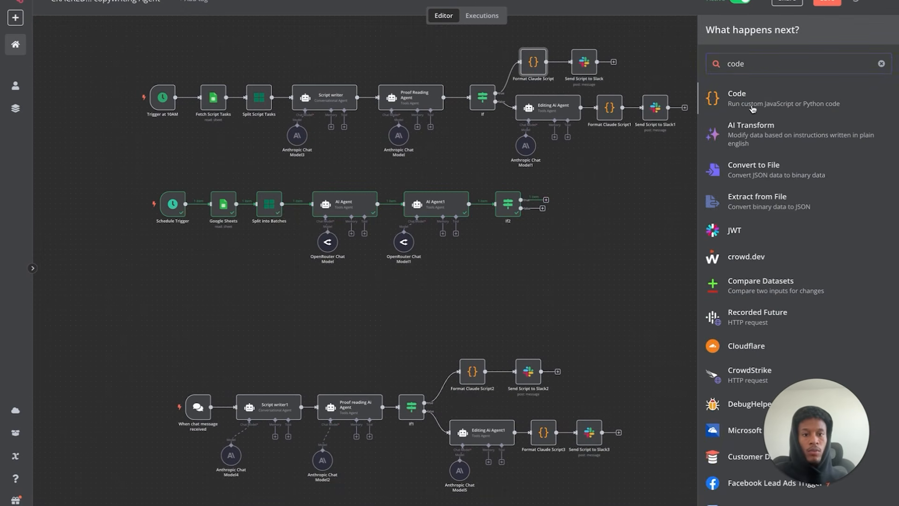
pyautogui.click(754, 100)
pyautogui.moveTo(387, 208); pyautogui.dragTo(279, 156)
pyautogui.press('super+x')
pyautogui.press('super+v')
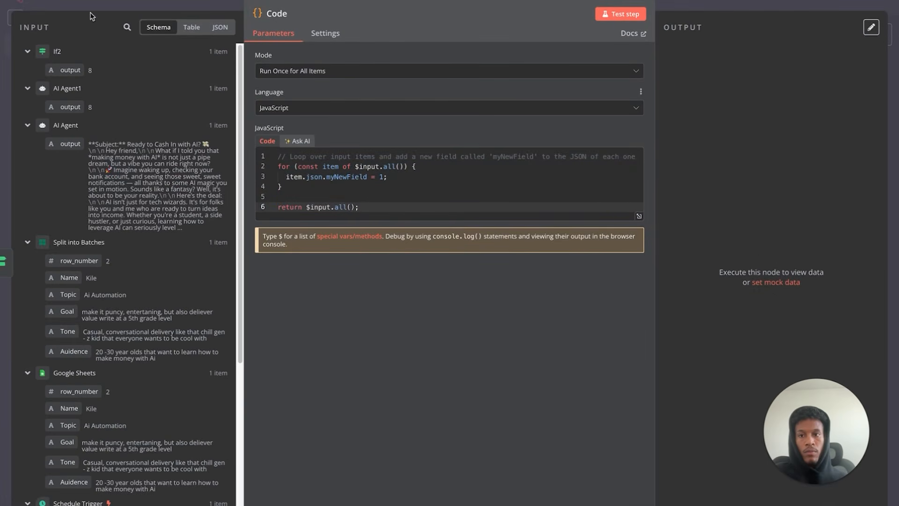
pyautogui.press('Escape')
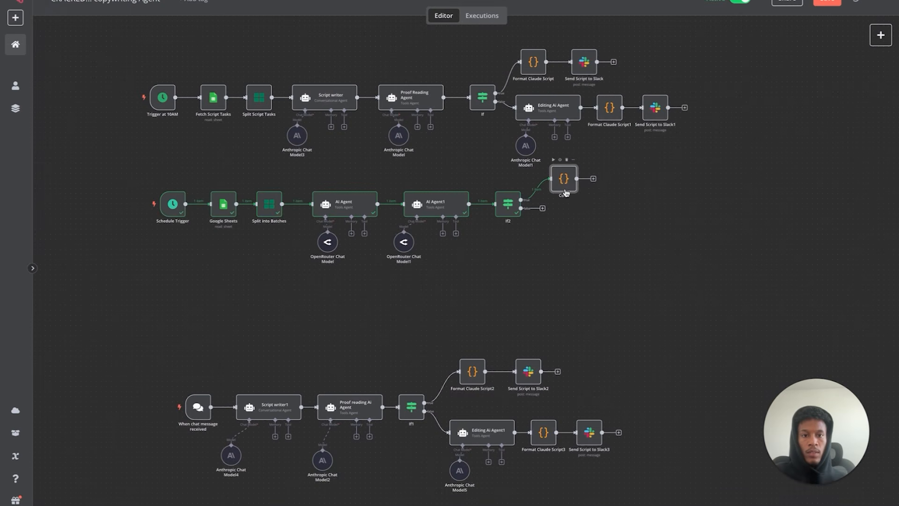
pyautogui.moveTo(565, 188); pyautogui.dragTo(557, 195)
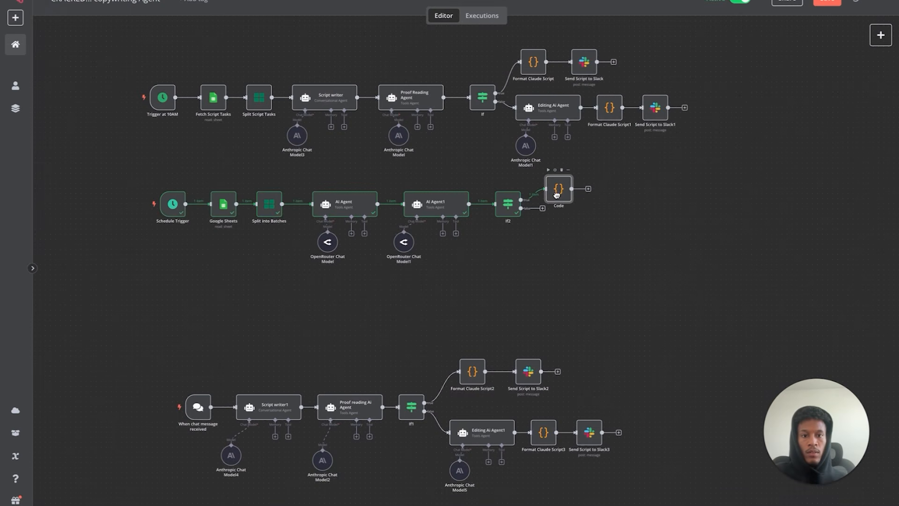
# - Add a Slack 'Send a message' node after the Code node
pyautogui.click(588, 189)
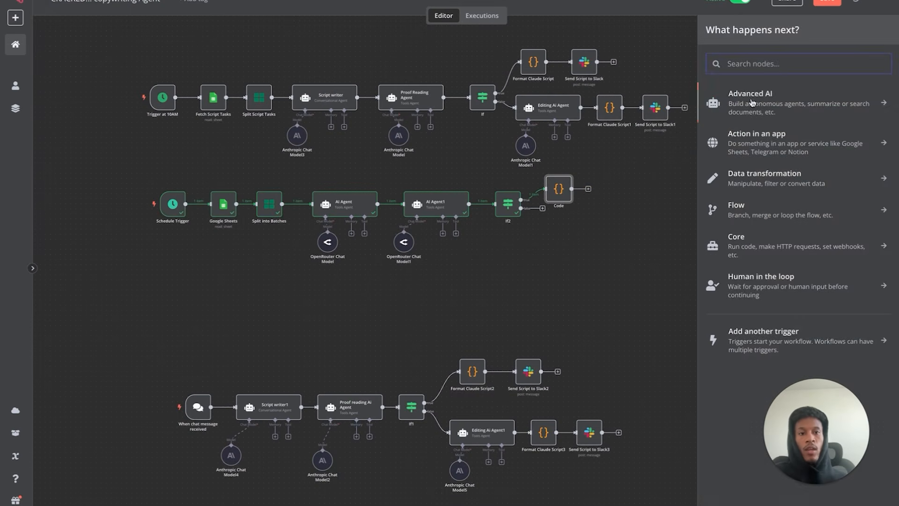
pyautogui.write('slac')
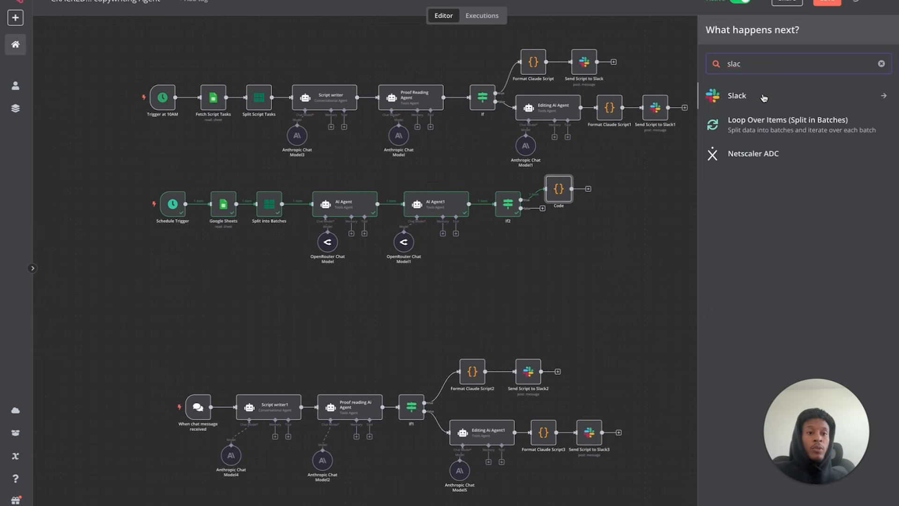
pyautogui.click(736, 96)
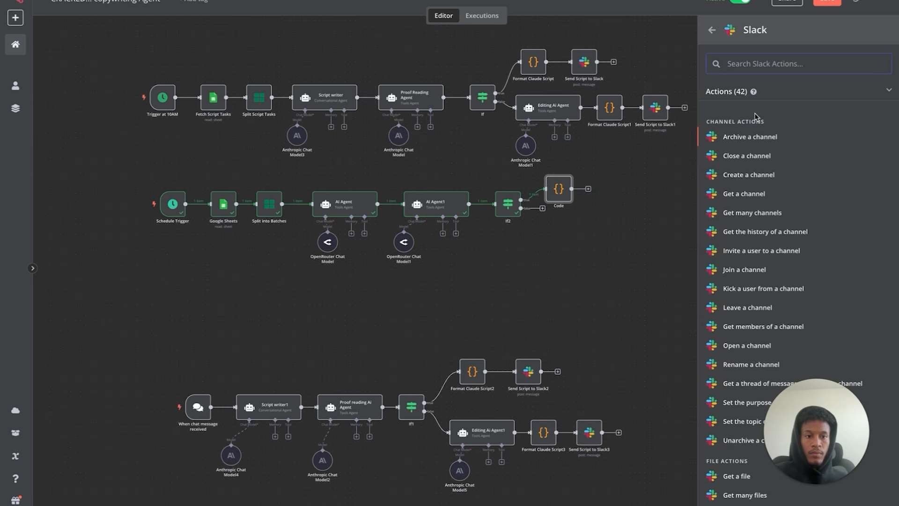
pyautogui.write('send')
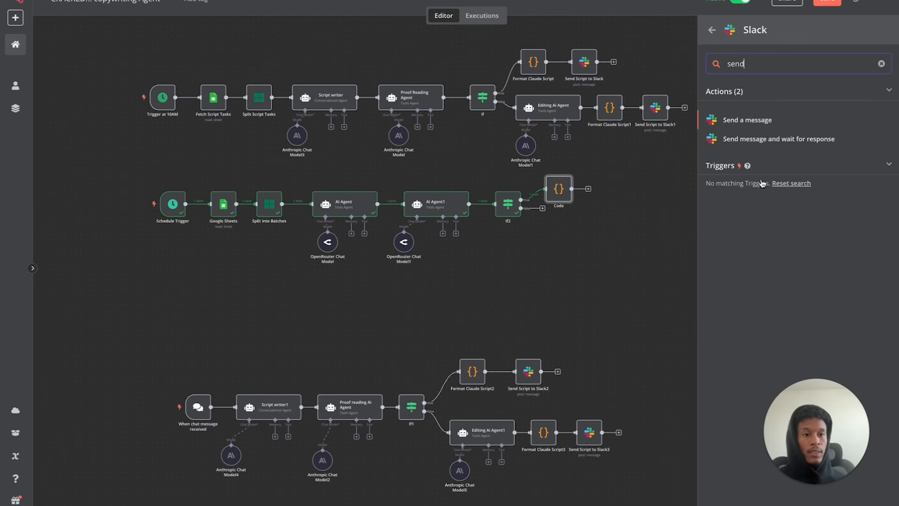
pyautogui.click(749, 120)
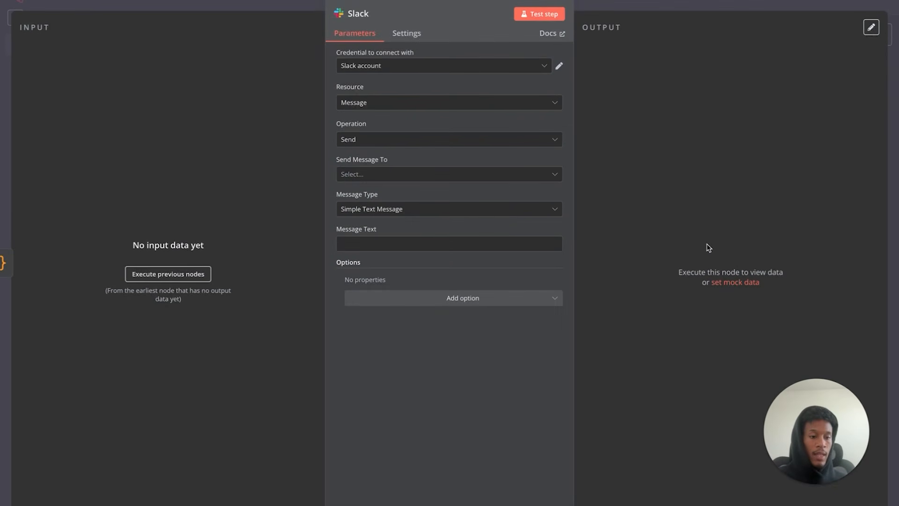
# - Confirm the Slack account credential, with Message resource and Send operation
pyautogui.click(560, 67)
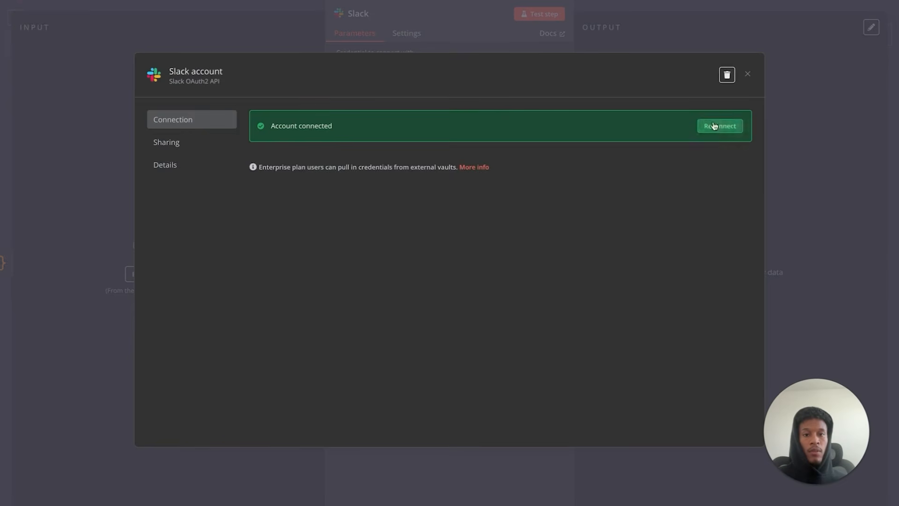
pyautogui.click(747, 75)
pyautogui.click(536, 103)
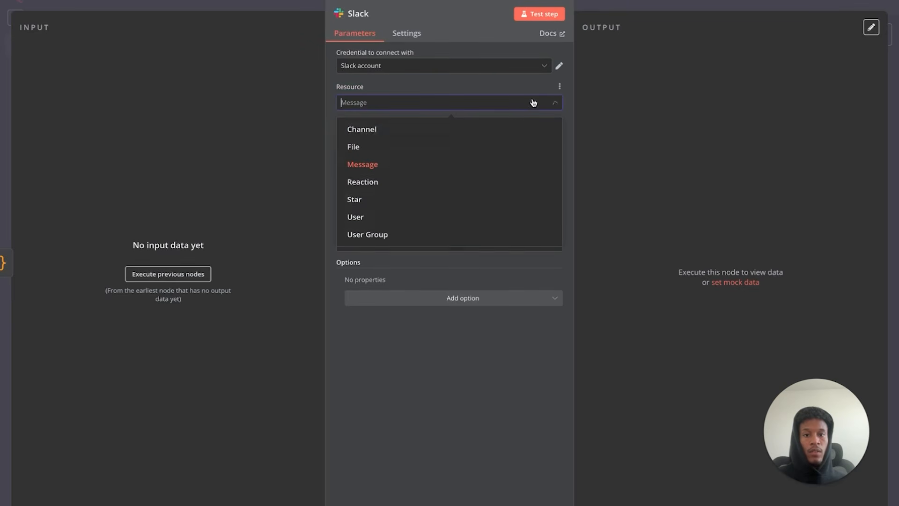
pyautogui.click(448, 98)
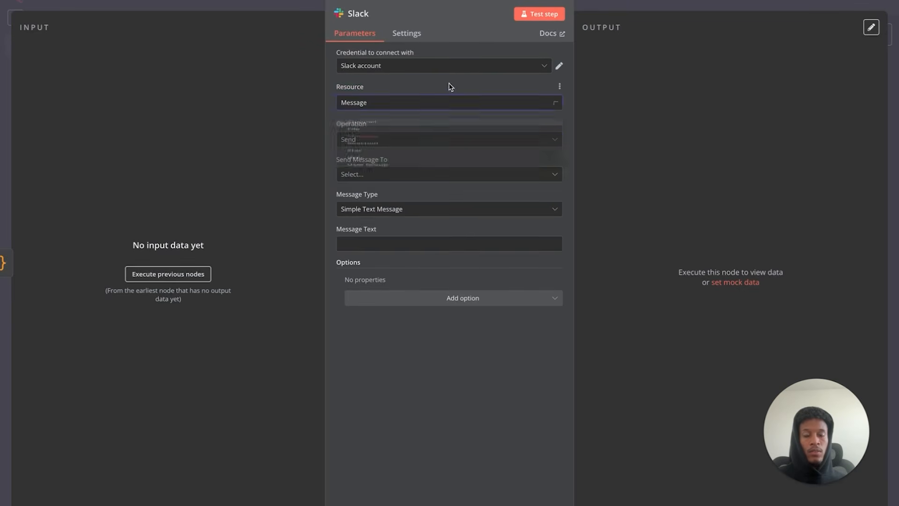
pyautogui.click(371, 141)
pyautogui.click(395, 118)
# - Send a Simple Text Message to the ai-email-agent channel, then run the Code node
pyautogui.click(409, 173)
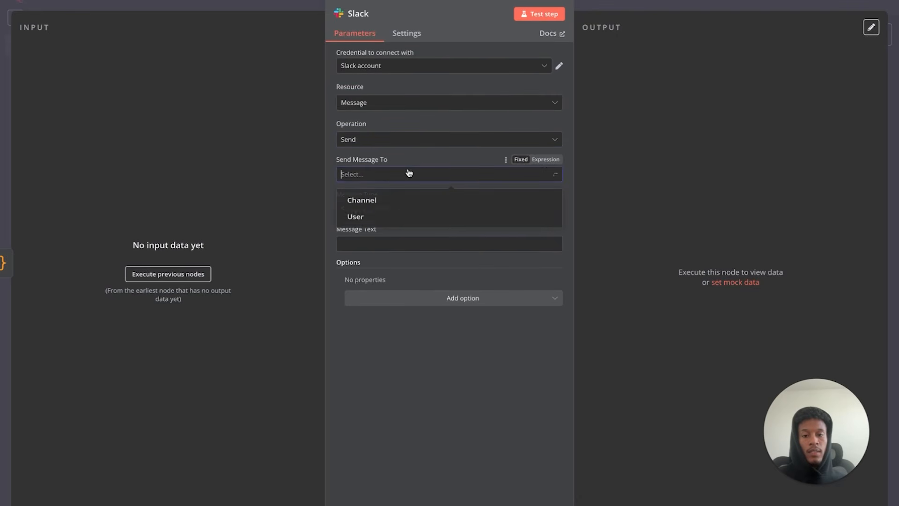
pyautogui.click(382, 203)
pyautogui.click(409, 212)
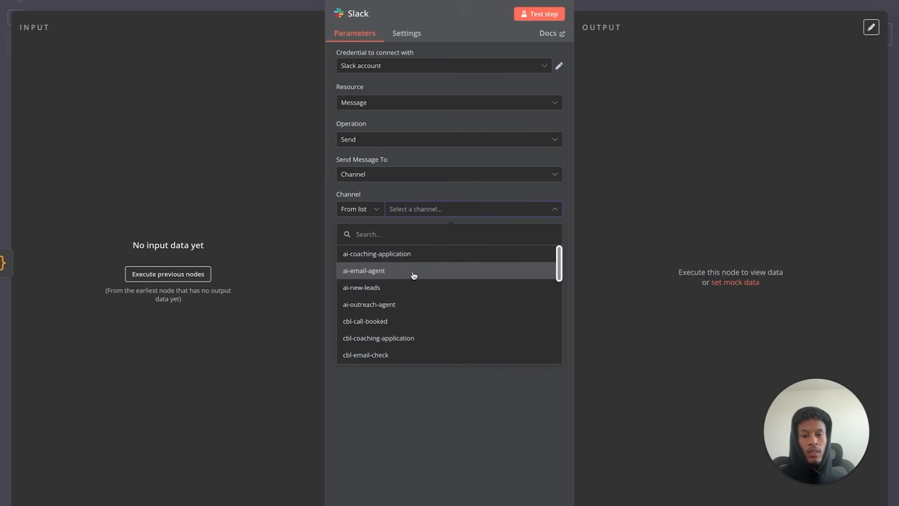
pyautogui.click(415, 273)
pyautogui.click(396, 244)
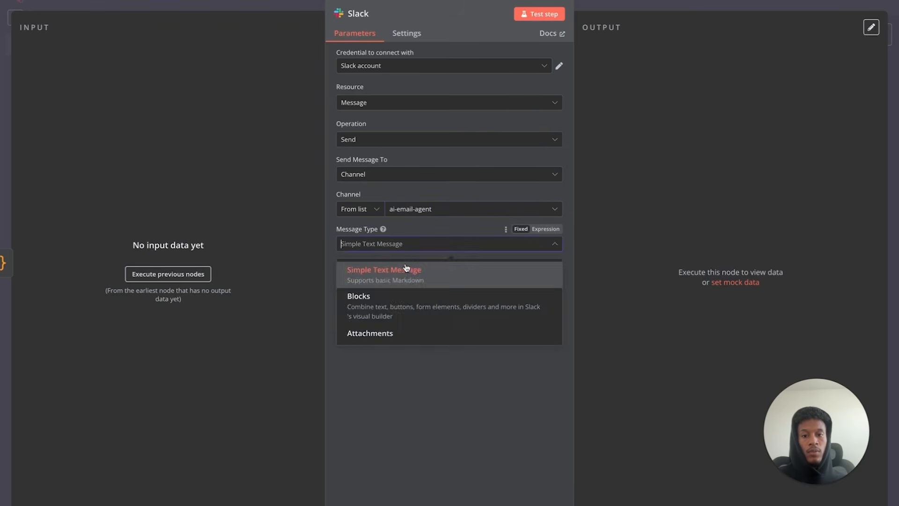
pyautogui.click(238, 183)
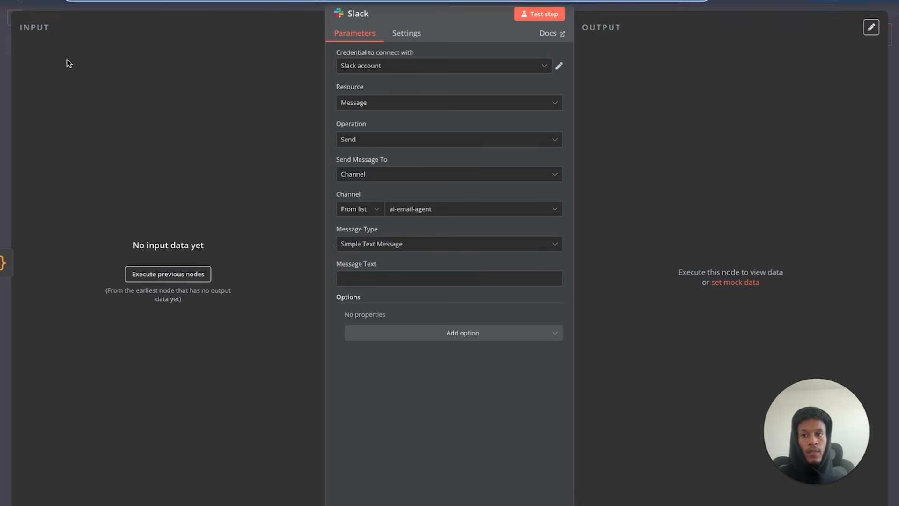
pyautogui.click(55, 3)
pyautogui.click(549, 169)
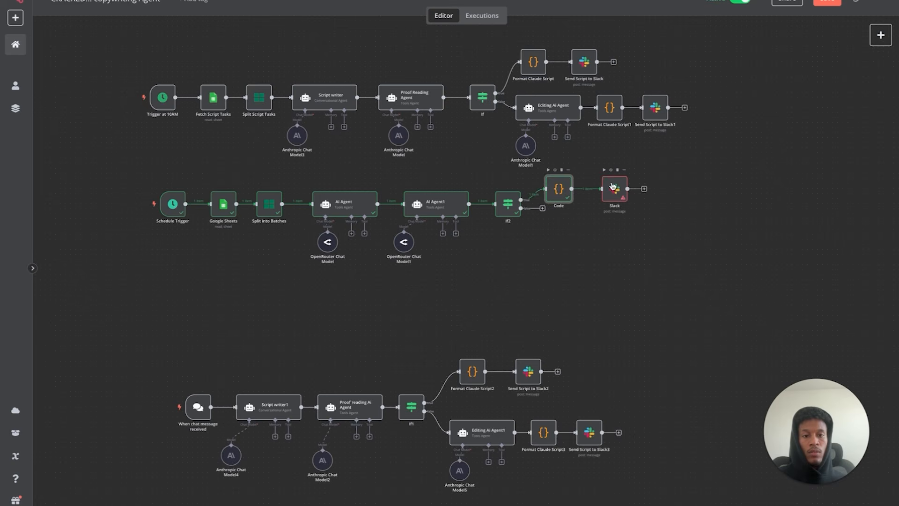
# - Set the Slack message to 'New Email Generated' plus the AI Agent output, as an expression
pyautogui.doubleClick(613, 188)
pyautogui.click(422, 262)
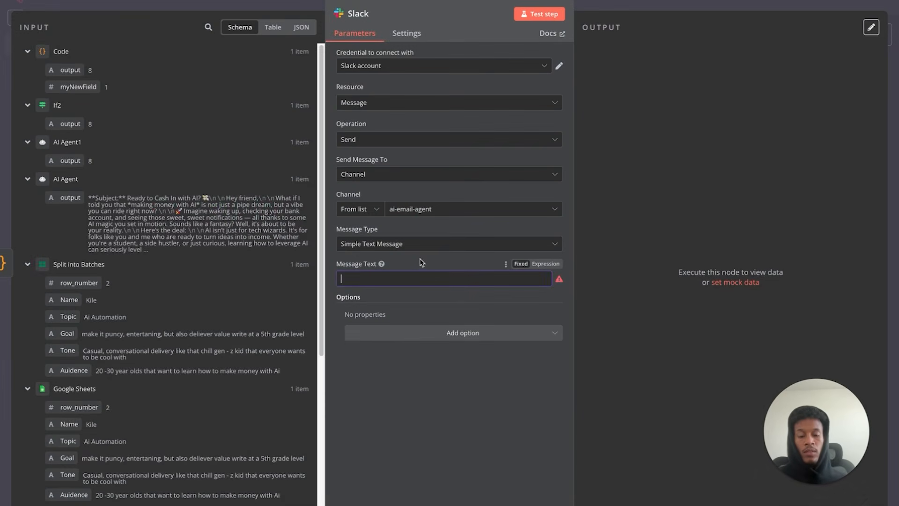
pyautogui.write('New')
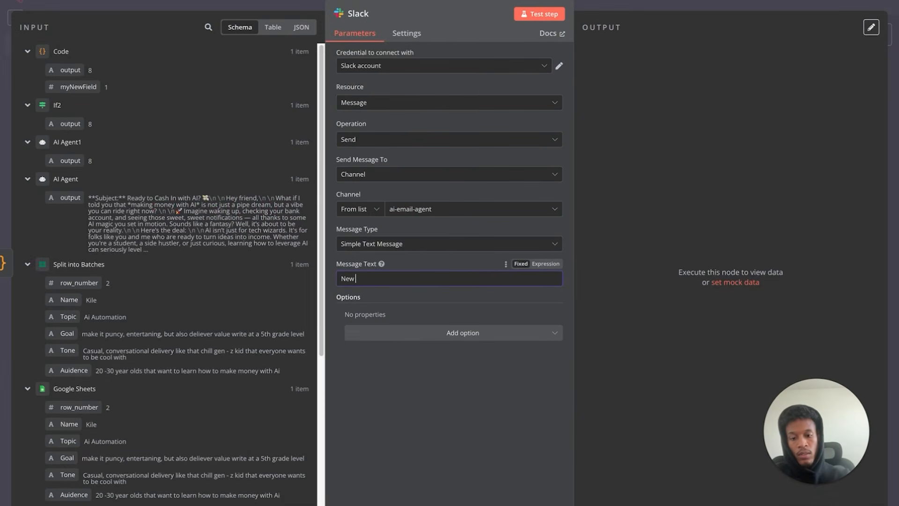
pyautogui.write(' Email G')
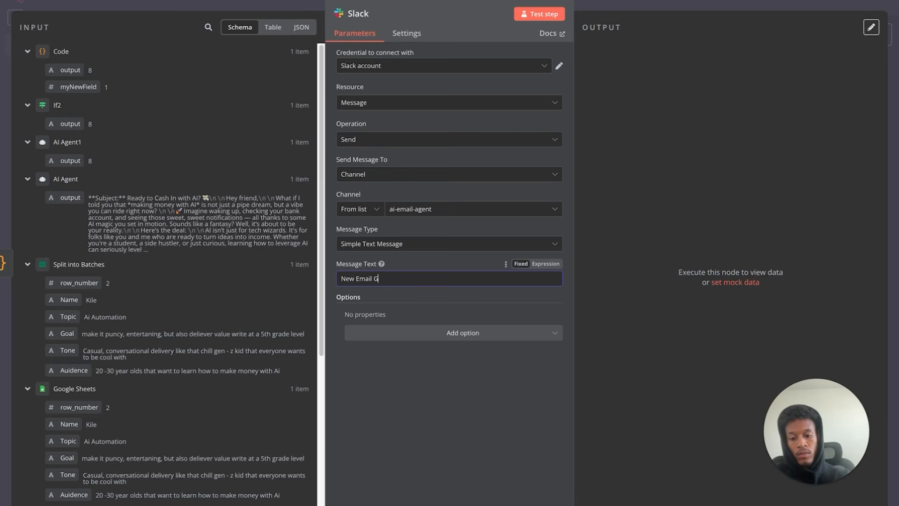
pyautogui.write('enerated')
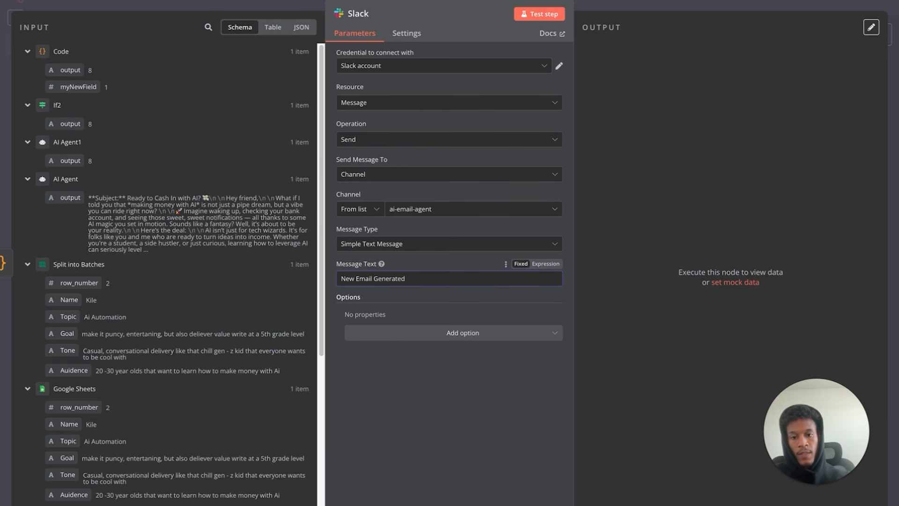
pyautogui.click(545, 264)
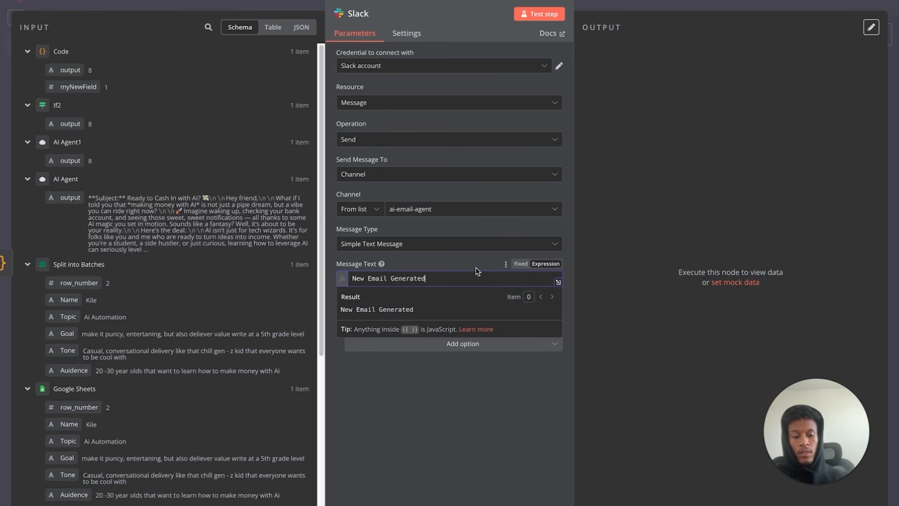
pyautogui.press('Return')
pyautogui.press('Return')
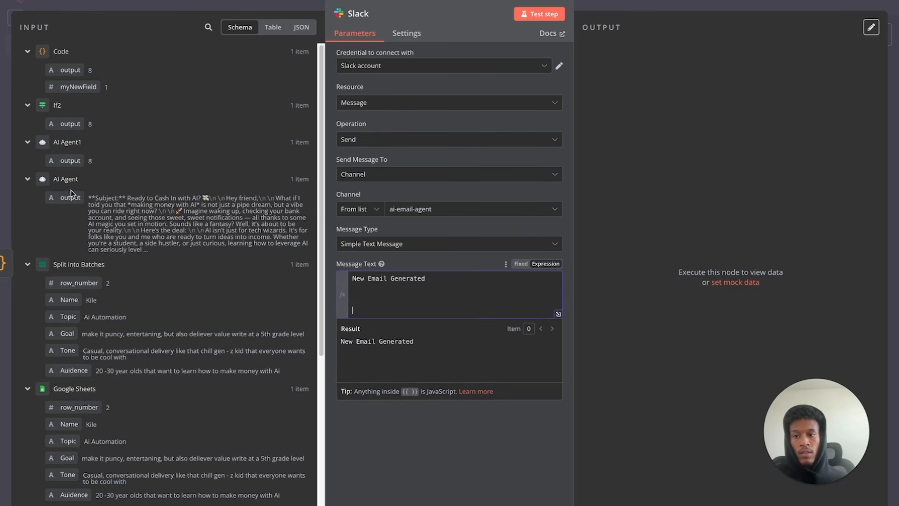
pyautogui.moveTo(71, 195); pyautogui.dragTo(375, 302)
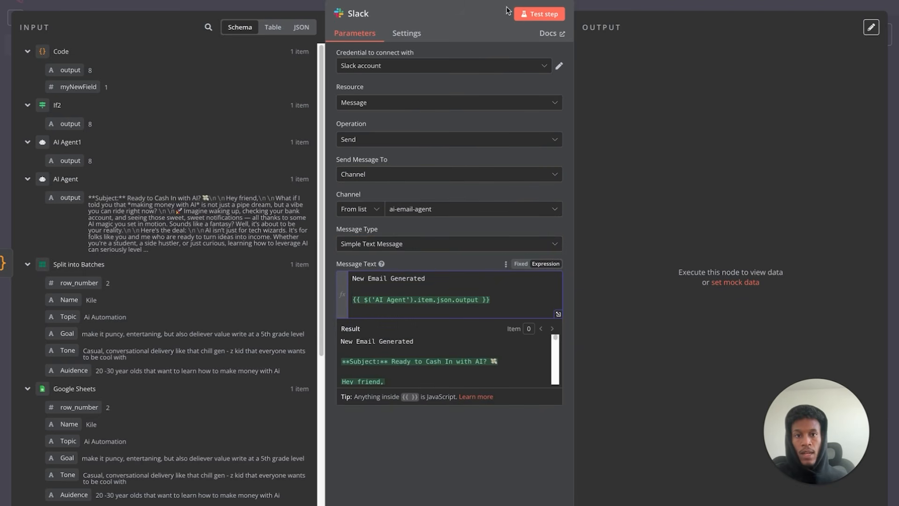
# - Test-send the Slack message and return to the workflow
pyautogui.click(520, 14)
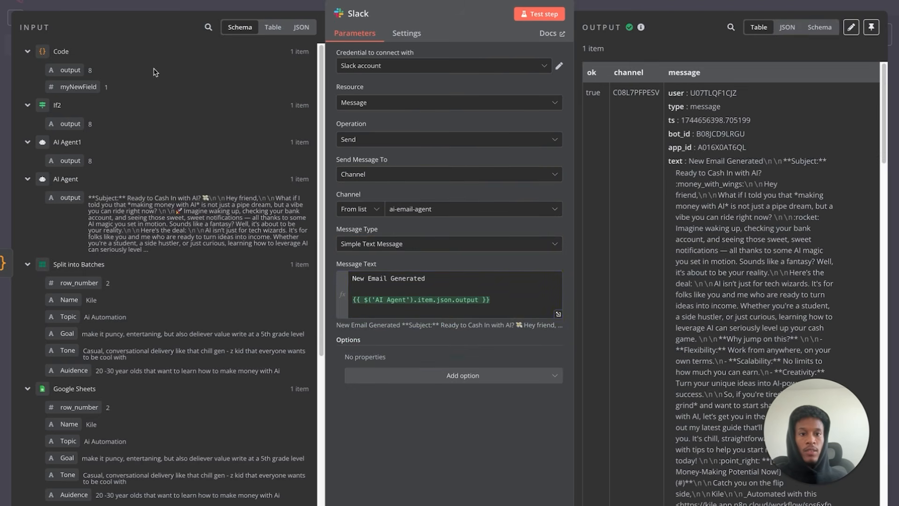
pyautogui.click(68, 4)
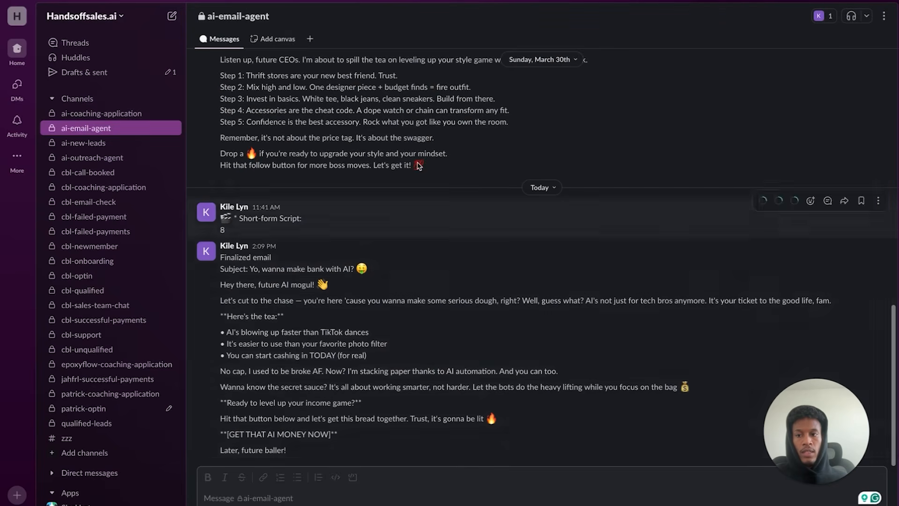
pyautogui.moveTo(150, 2)
pyautogui.click(75, 4)
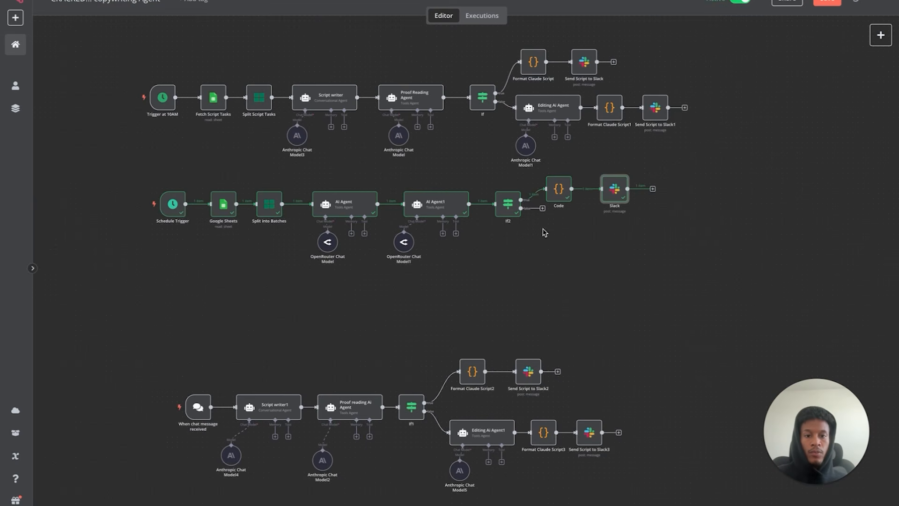
# - Review If2's conditions and AI Agent1's score
pyautogui.doubleClick(508, 205)
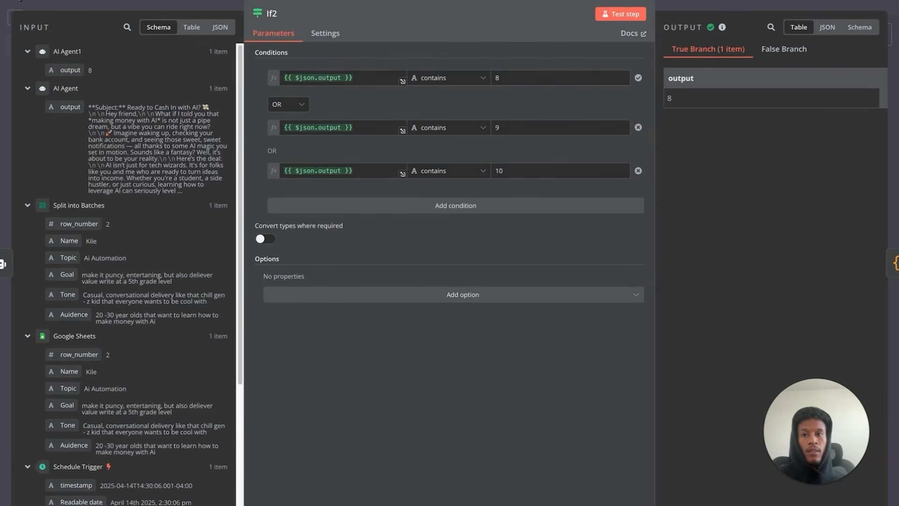
pyautogui.press('Escape')
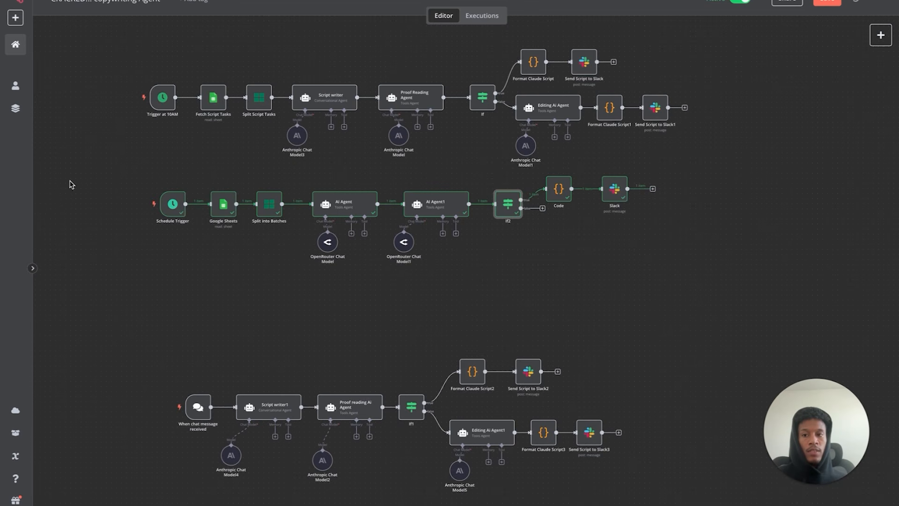
pyautogui.click(434, 209)
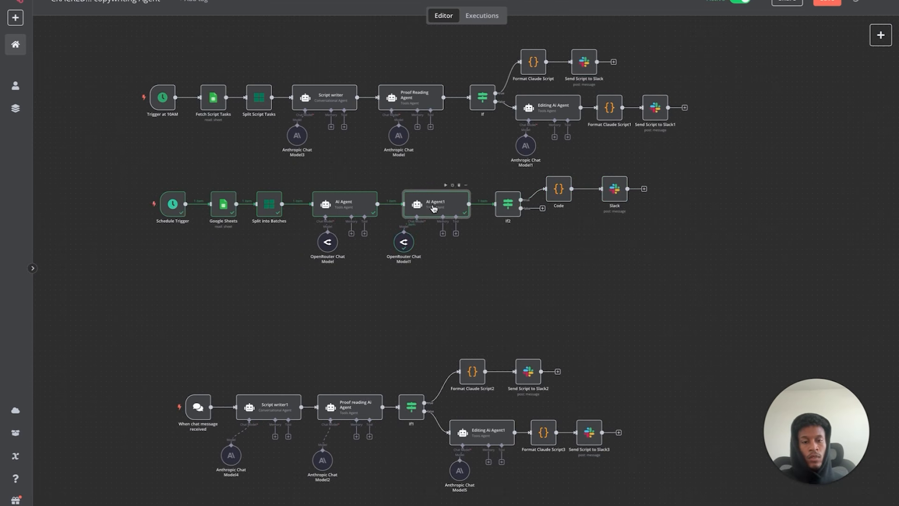
pyautogui.doubleClick(434, 209)
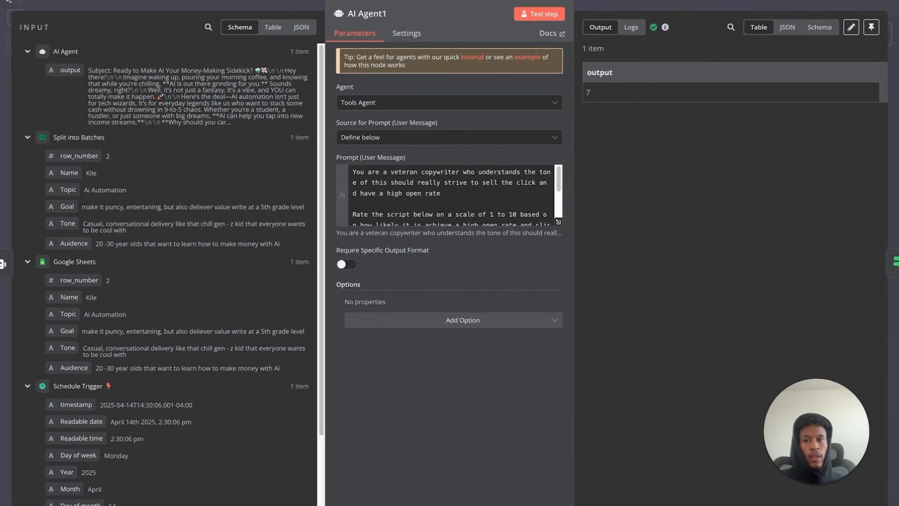
pyautogui.press('Escape')
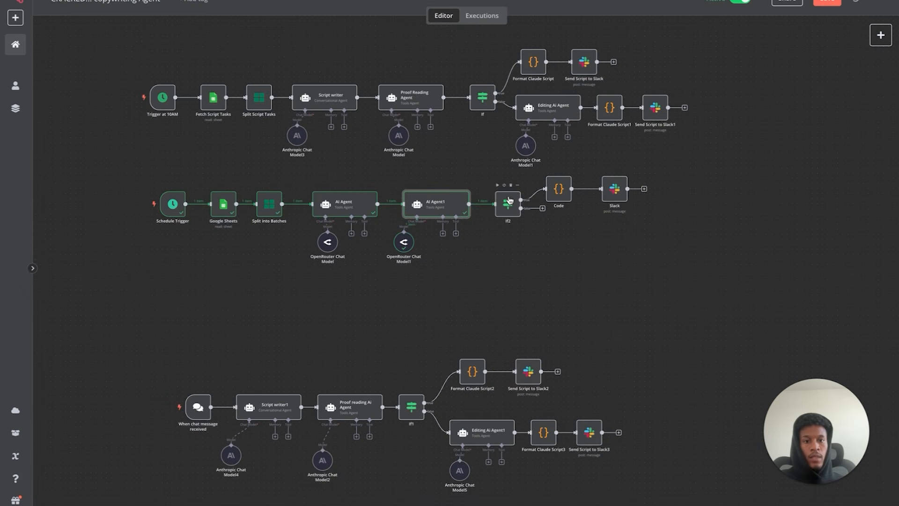
# - Rerun If2, confirm the score of 7 takes the false branch, and add a node there
pyautogui.click(497, 186)
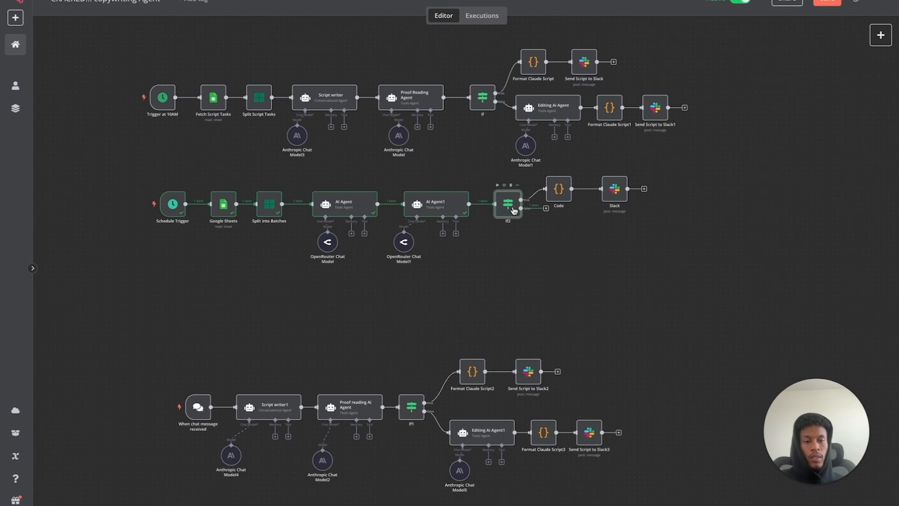
pyautogui.doubleClick(514, 211)
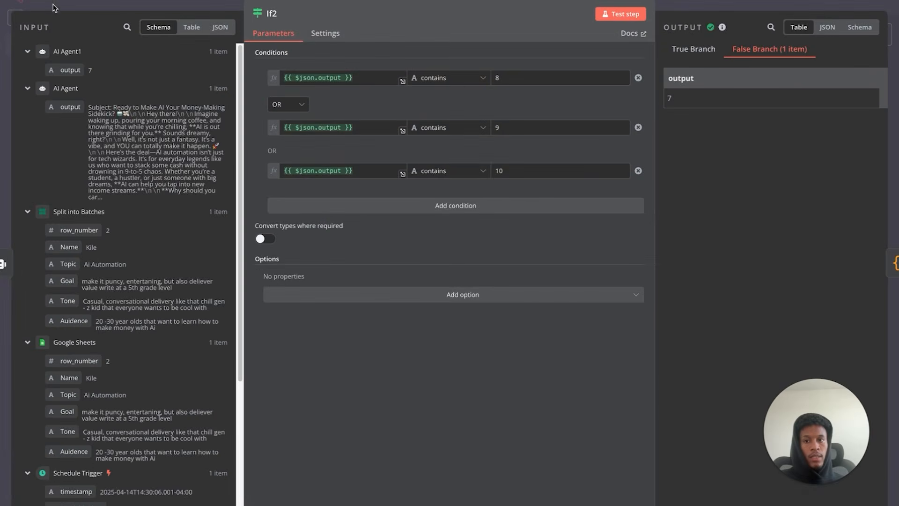
pyautogui.click(53, 12)
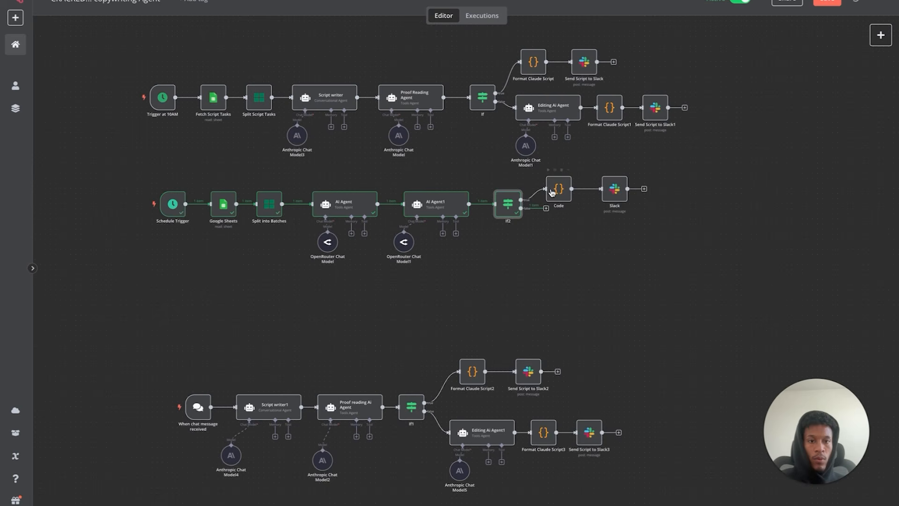
pyautogui.click(546, 209)
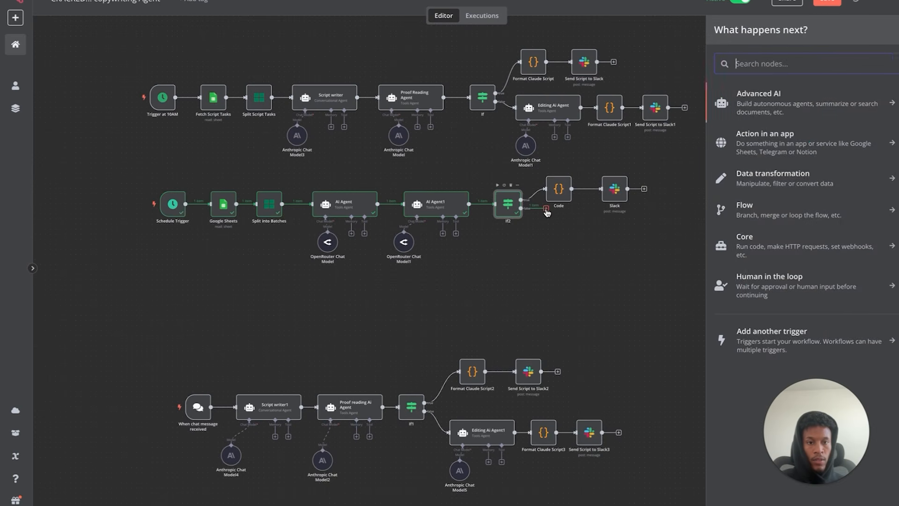
# - Add an AI Agent node on If2's false branch with prompt source 'Define below'
pyautogui.click(742, 94)
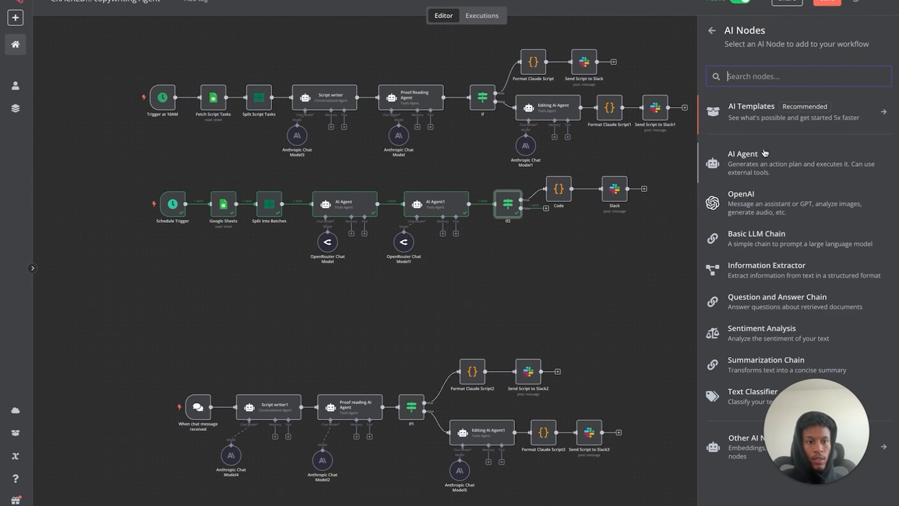
pyautogui.click(751, 160)
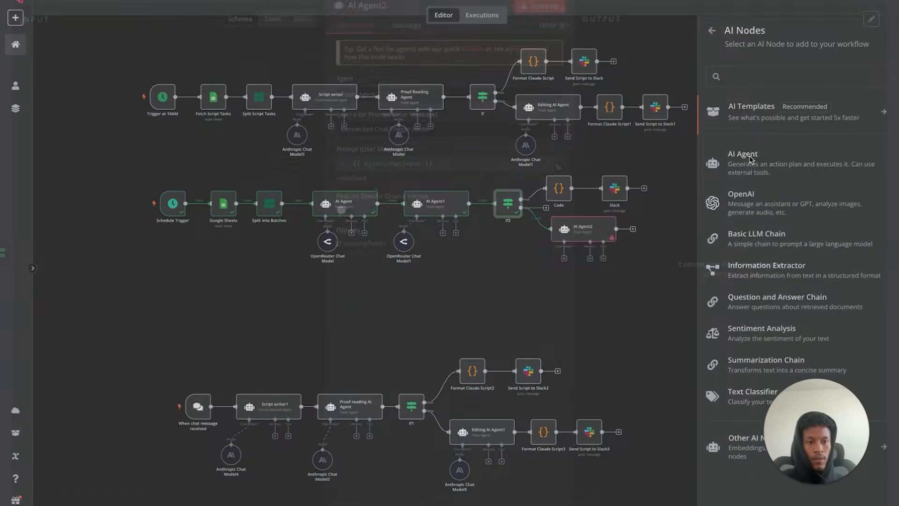
pyautogui.click(441, 137)
pyautogui.click(418, 211)
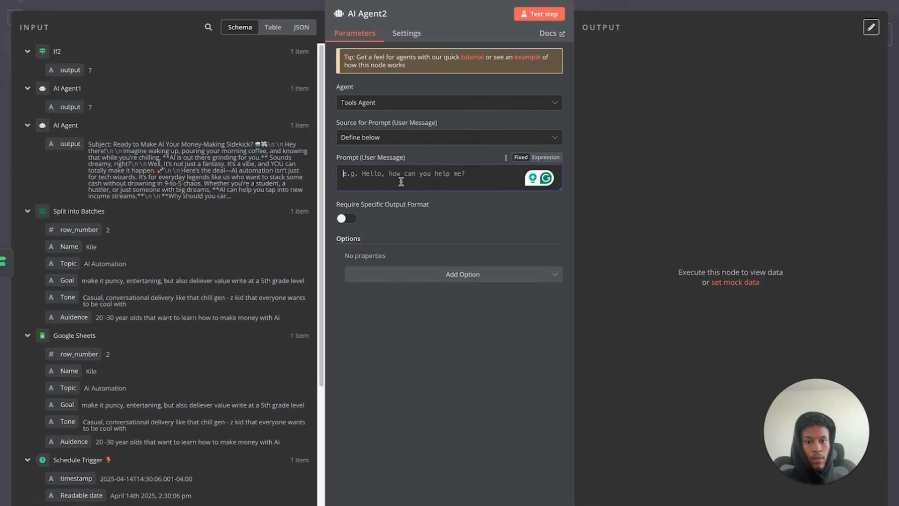
pyautogui.click(47, 1)
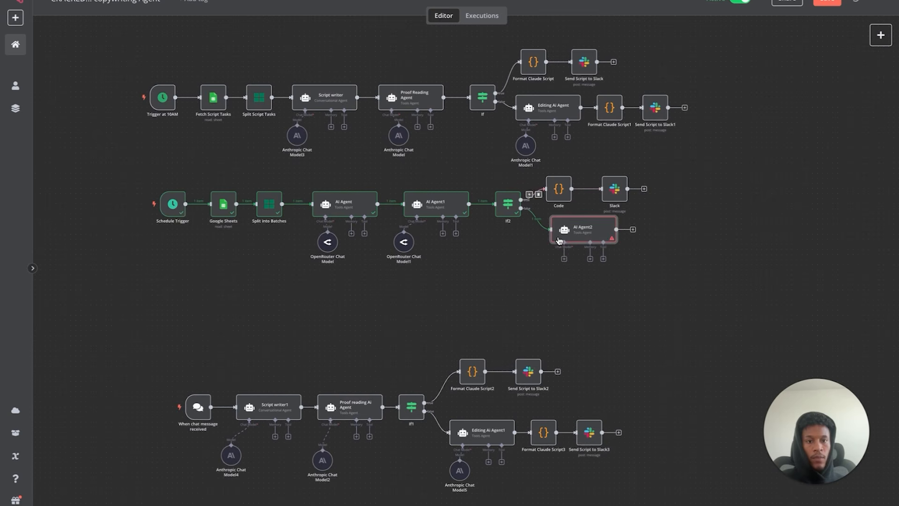
# - Attach an OpenRouter Chat Model to AI Agent2
pyautogui.click(565, 258)
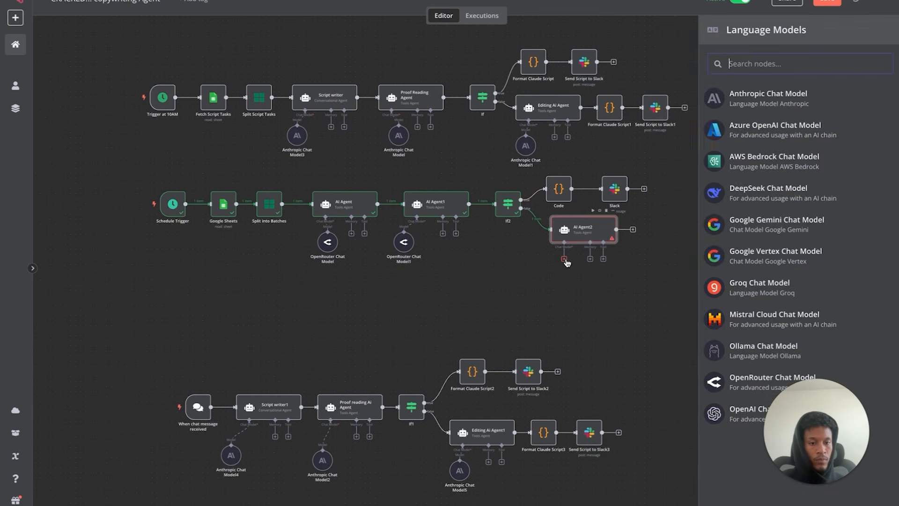
pyautogui.click(729, 378)
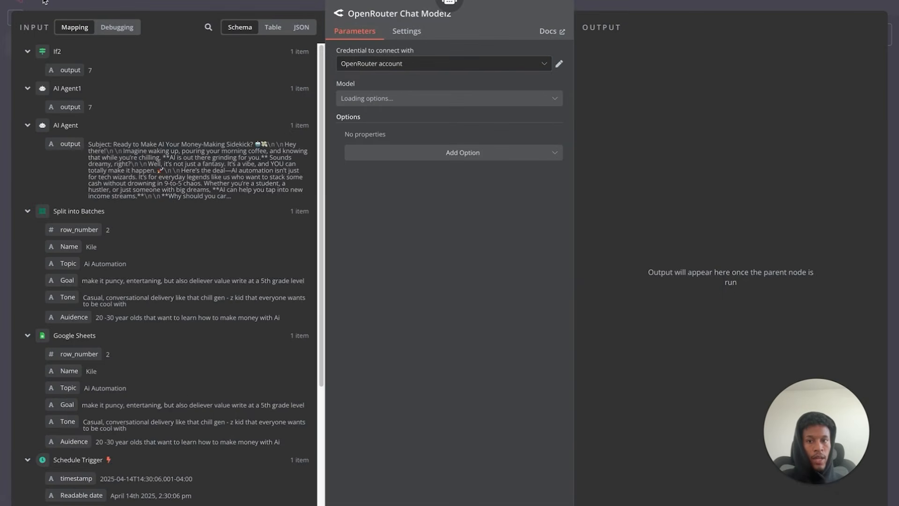
pyautogui.click(44, 1)
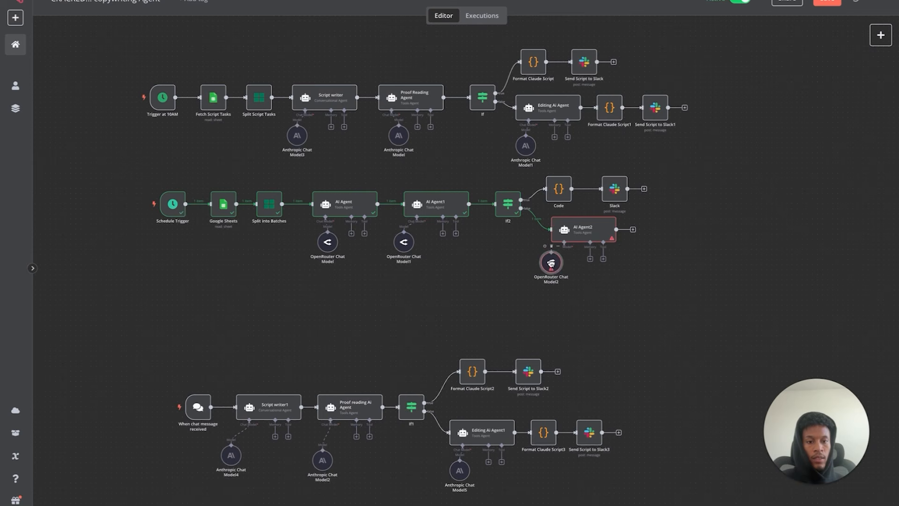
# - In the Editing Ai Agent prompt, replace 'viral.' with 'be a 10'
pyautogui.doubleClick(544, 117)
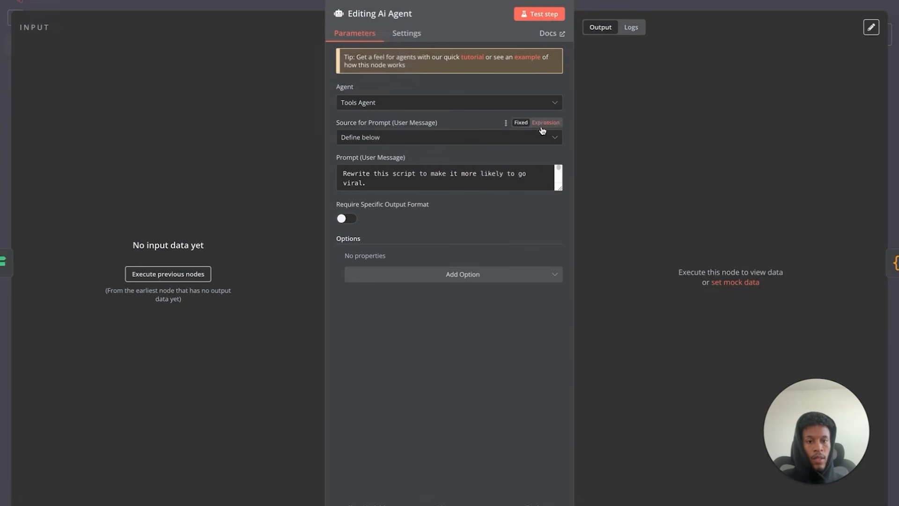
pyautogui.tripleClick(384, 180)
pyautogui.rightClick(349, 178)
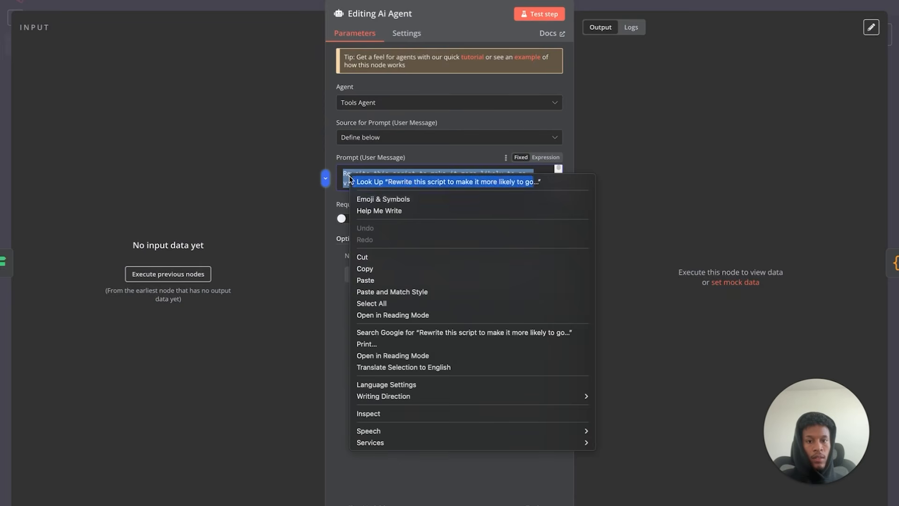
pyautogui.click(347, 181)
pyautogui.click(373, 183)
pyautogui.moveTo(375, 183); pyautogui.dragTo(334, 183)
pyautogui.press('BackSpace')
pyautogui.press('BackSpace')
pyautogui.press('BackSpace')
pyautogui.press('BackSpace')
pyautogui.write('be a 10')
# - Select and copy the entire Editing Ai Agent prompt
pyautogui.scroll(-1, 392, 187)
pyautogui.scroll(-4, 392, 188)
pyautogui.scroll(-5, 393, 187)
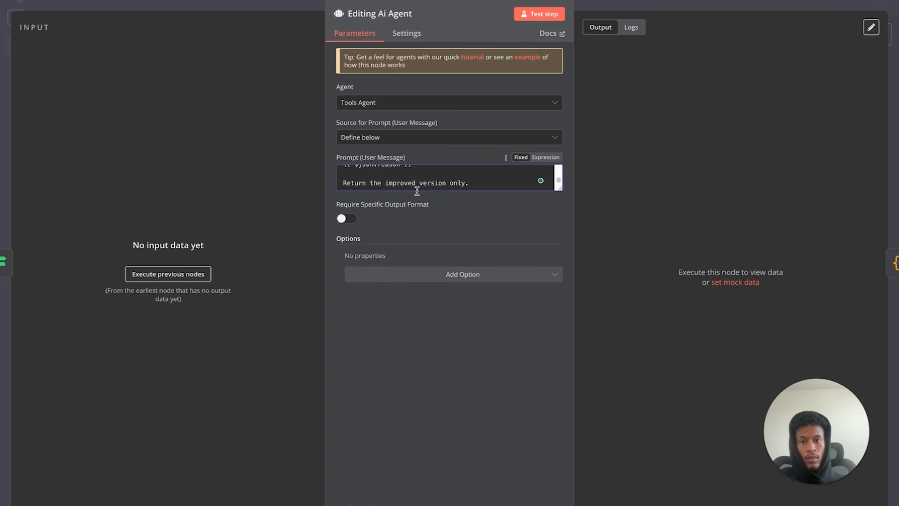
pyautogui.click(401, 187)
pyautogui.hotkey('ctrl', 'a')
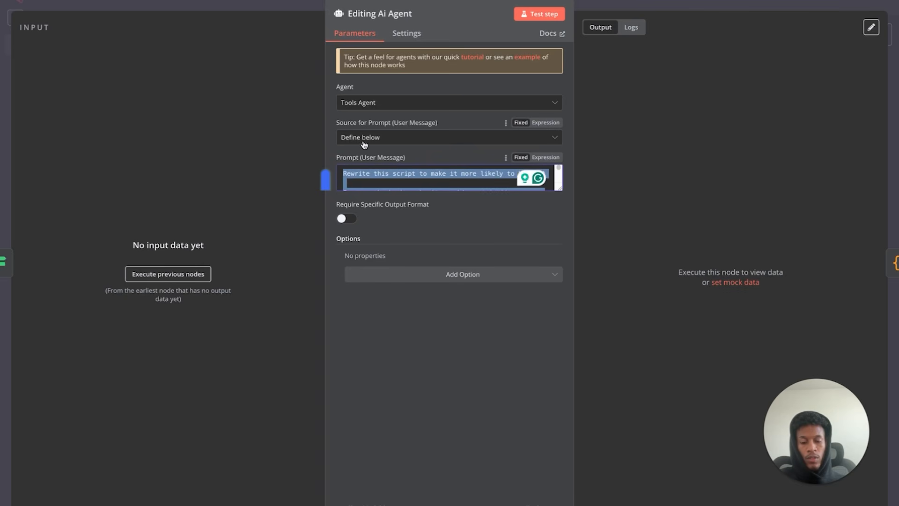
pyautogui.click(65, 3)
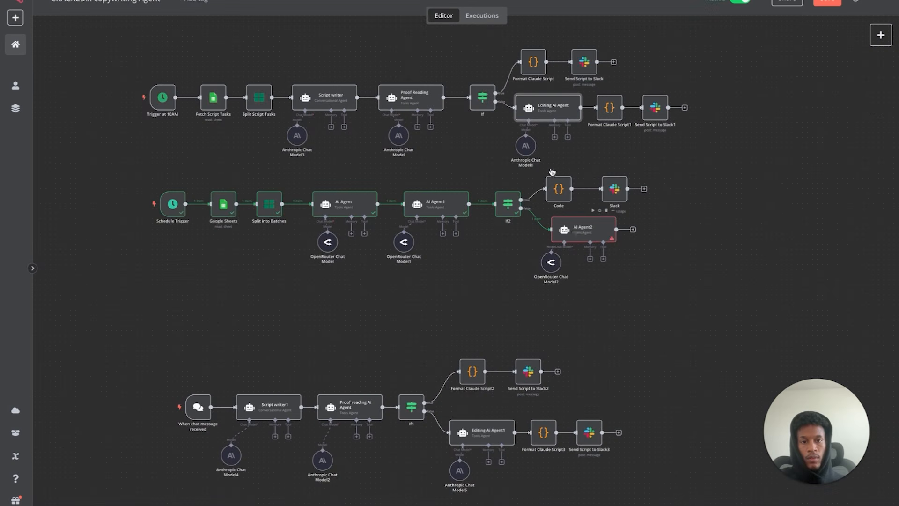
# - Paste the copied rewrite prompt into AI Agent2 as an expression
pyautogui.doubleClick(577, 237)
pyautogui.click(446, 179)
pyautogui.hotkey('ctrl', 'v')
pyautogui.scroll(5, 447, 179)
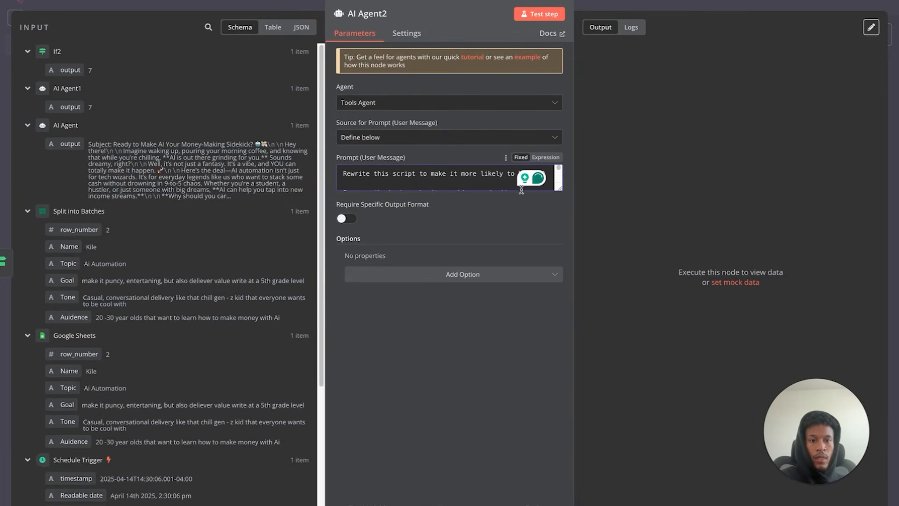
pyautogui.click(545, 157)
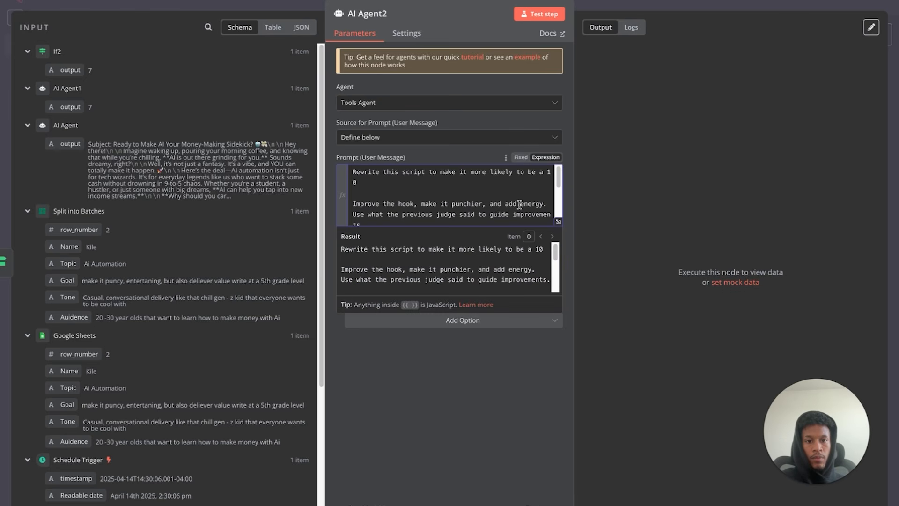
pyautogui.scroll(-8, 523, 204)
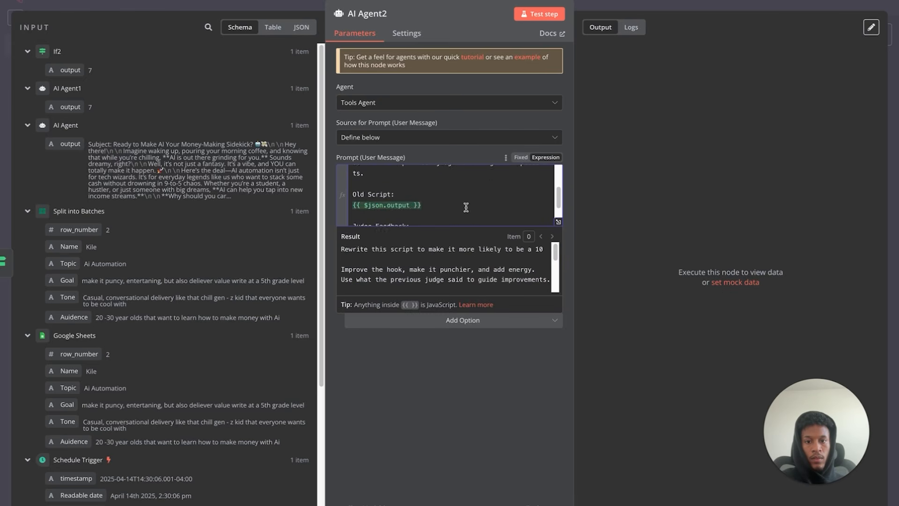
# - Remove the Judge Feedback lines from AI Agent2's prompt and test-run it
pyautogui.moveTo(450, 203); pyautogui.dragTo(310, 196)
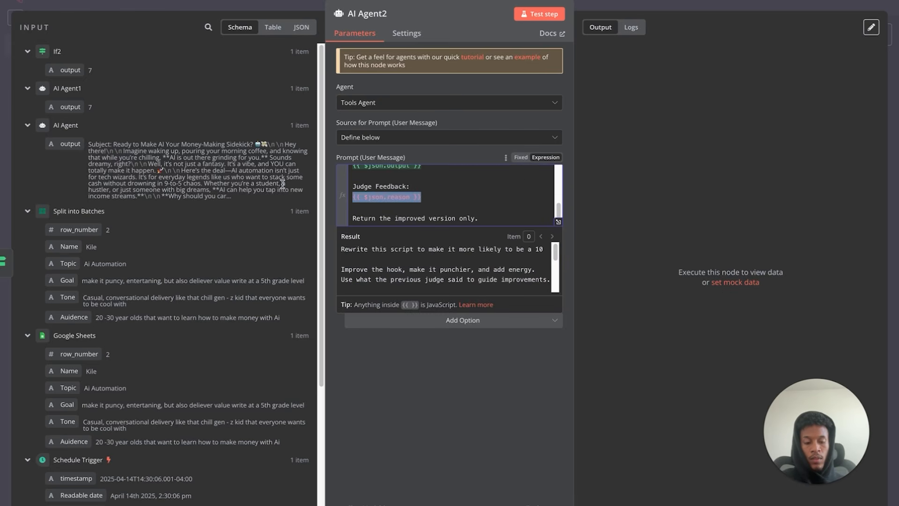
pyautogui.press('BackSpace')
pyautogui.press('BackSpace')
pyautogui.press('BackSpace')
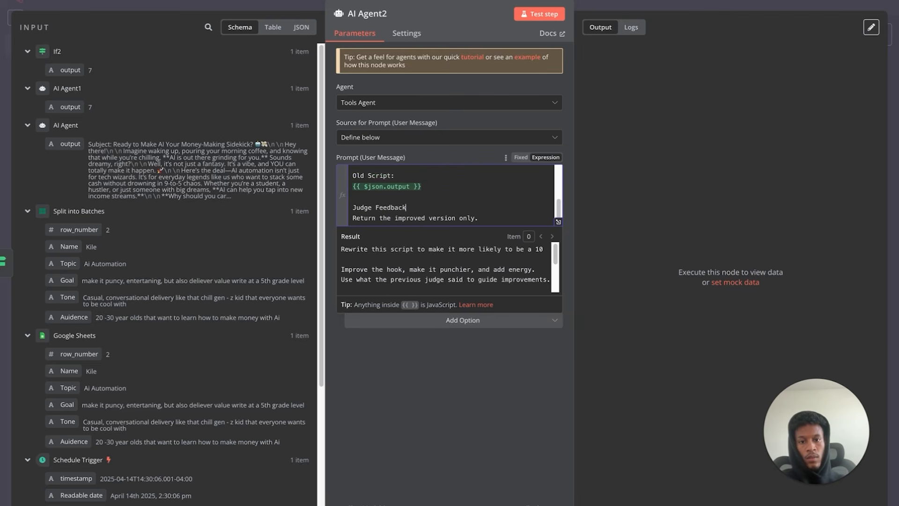
pyautogui.moveTo(399, 207); pyautogui.dragTo(373, 200)
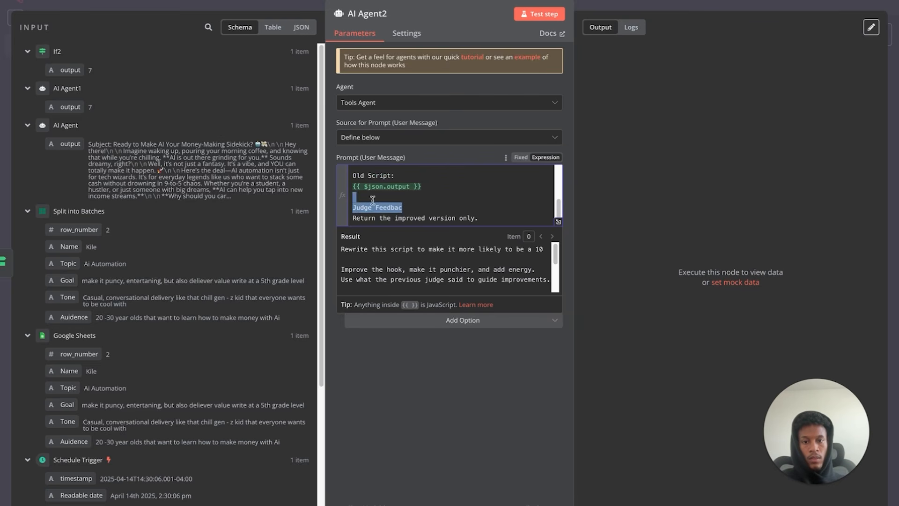
pyautogui.press('BackSpace')
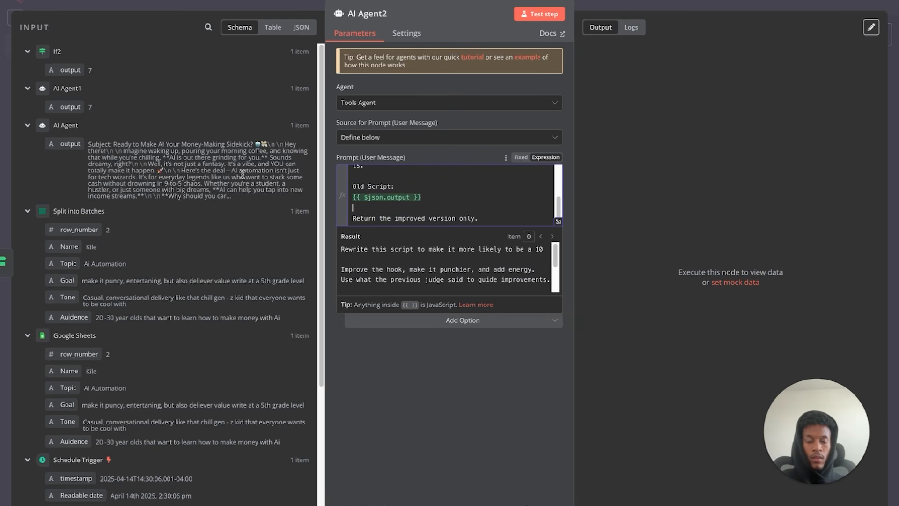
pyautogui.click(539, 19)
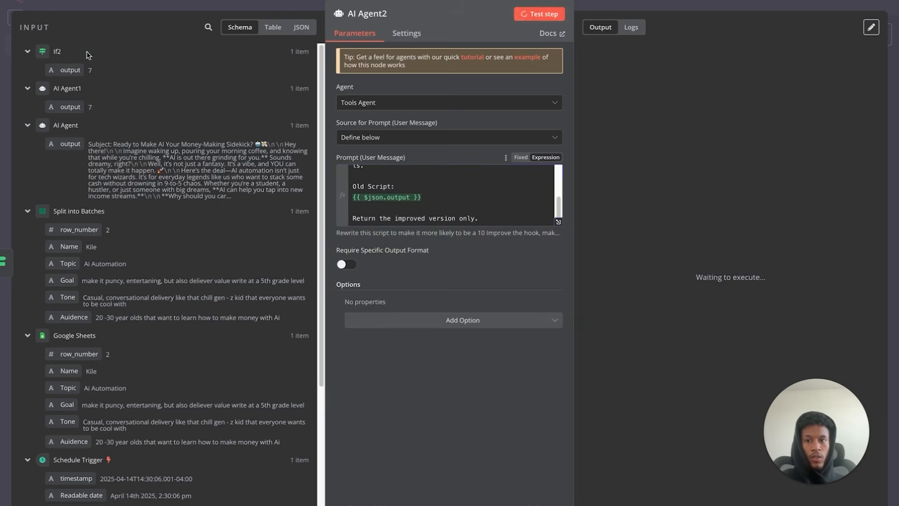
pyautogui.press('Escape')
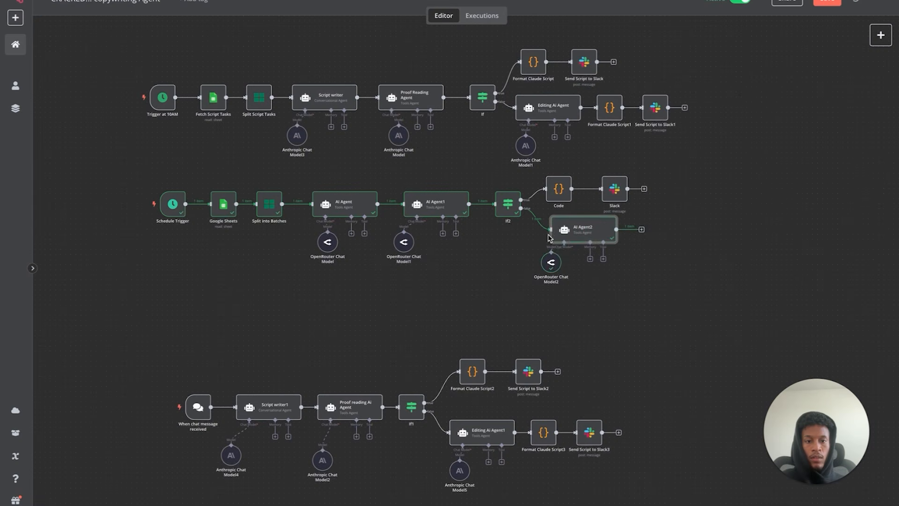
# - Replace the Old Script with AI Agent's output and begin a 'This was ranked' line
pyautogui.doubleClick(588, 234)
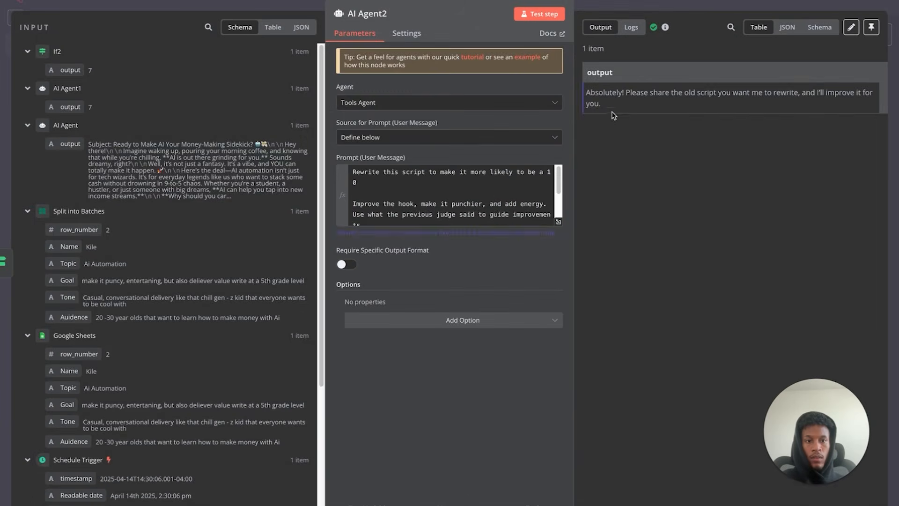
pyautogui.scroll(-3, 473, 195)
pyautogui.click(352, 193)
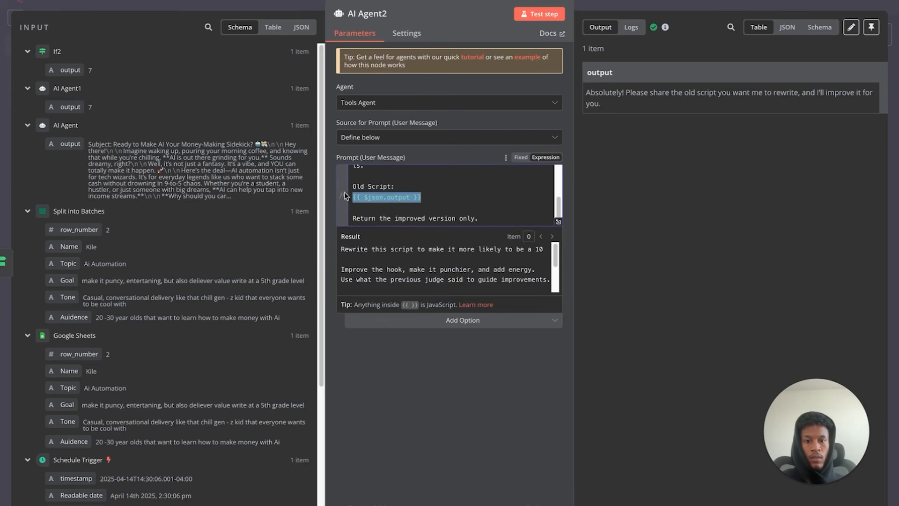
pyautogui.press('BackSpace')
pyautogui.moveTo(55, 144); pyautogui.dragTo(357, 198)
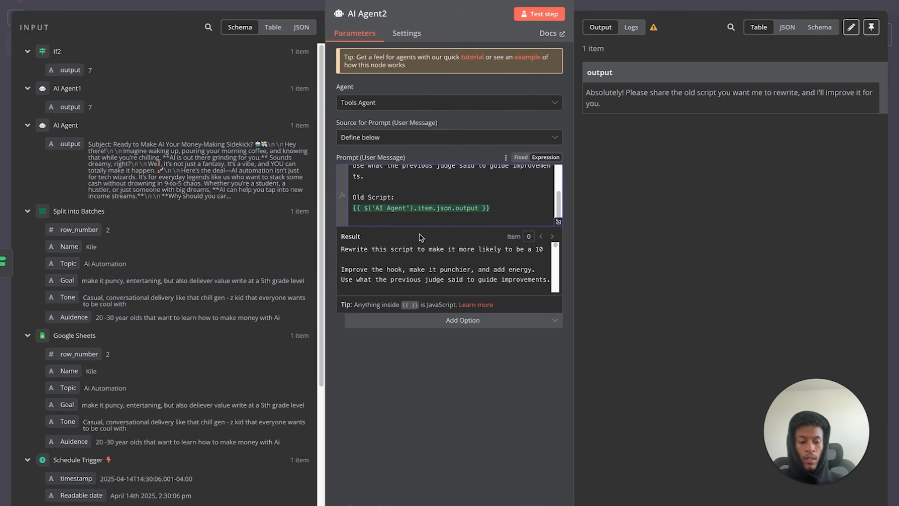
pyautogui.press('Return')
pyautogui.press('Return')
pyautogui.write('This was ranked as a')
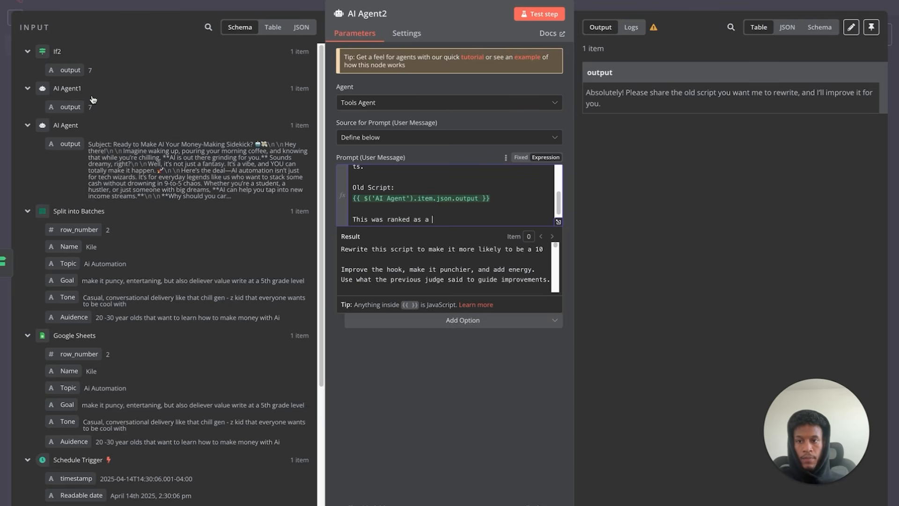
# - Add AI Agent1's score after 'This was ranked as a' and test-run AI Agent2
pyautogui.moveTo(70, 107); pyautogui.dragTo(461, 212)
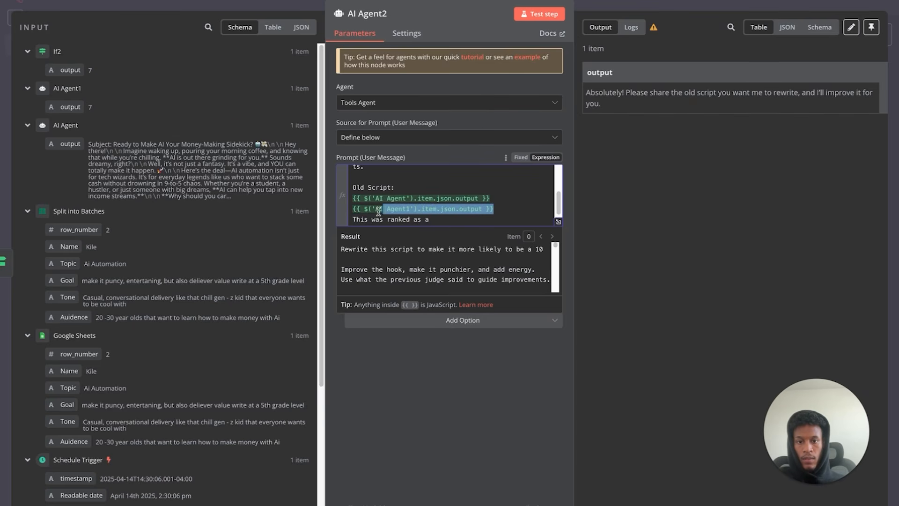
pyautogui.press('BackSpace')
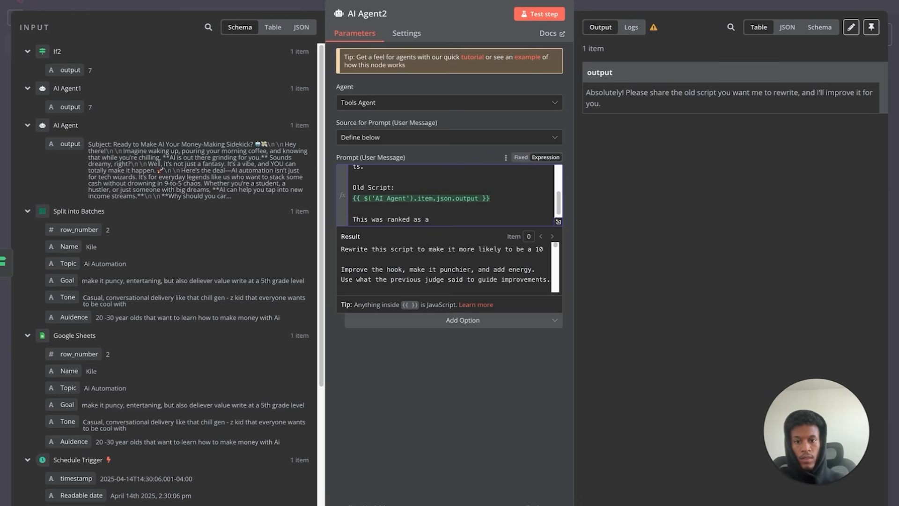
pyautogui.click(433, 220)
pyautogui.write("{{ $('AI Agent1').item.json.output }}")
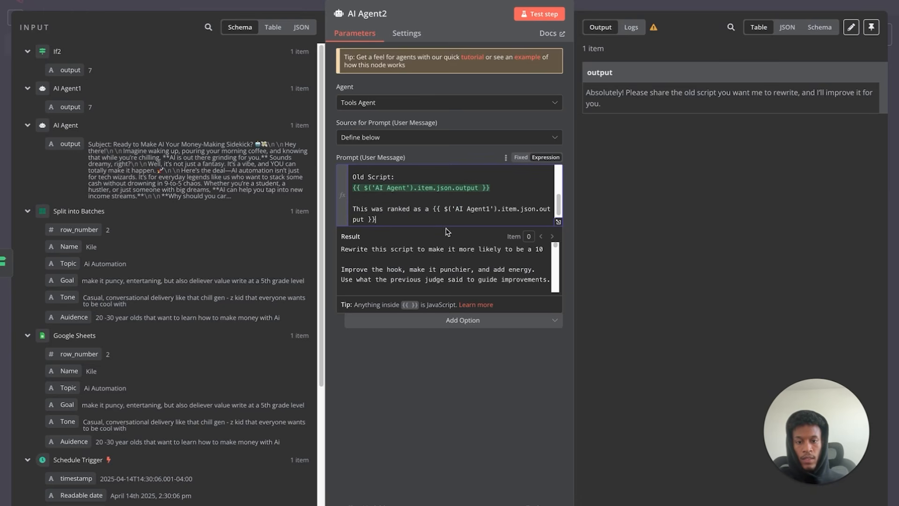
pyautogui.click(539, 14)
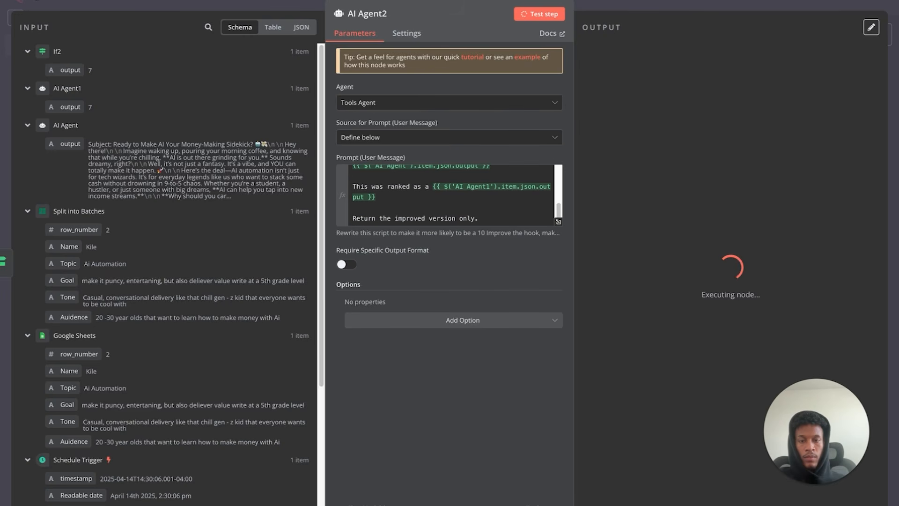
pyautogui.hotkey('ctrl', 'a')
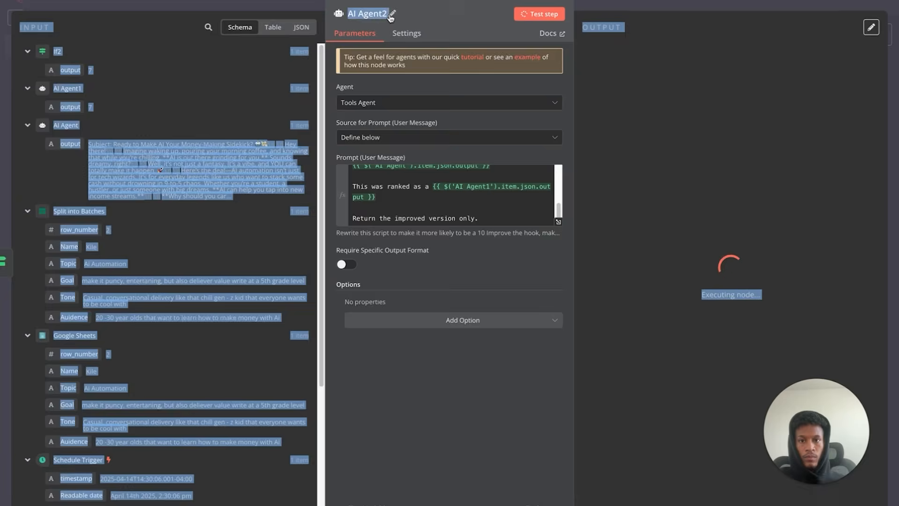
pyautogui.click(433, 13)
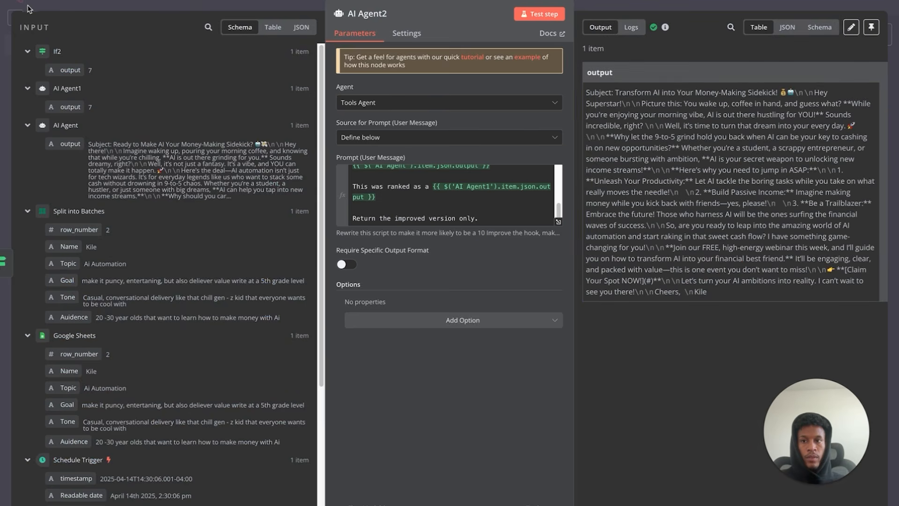
pyautogui.press('Escape')
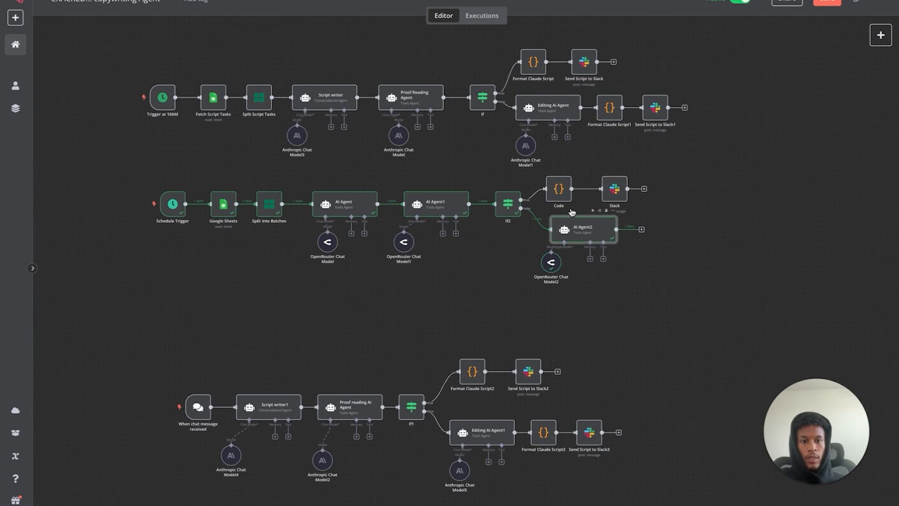
# - Duplicate the Code node as Code1 and place it after AI Agent2
pyautogui.click(552, 192)
pyautogui.hotkey('ctrl', 'c')
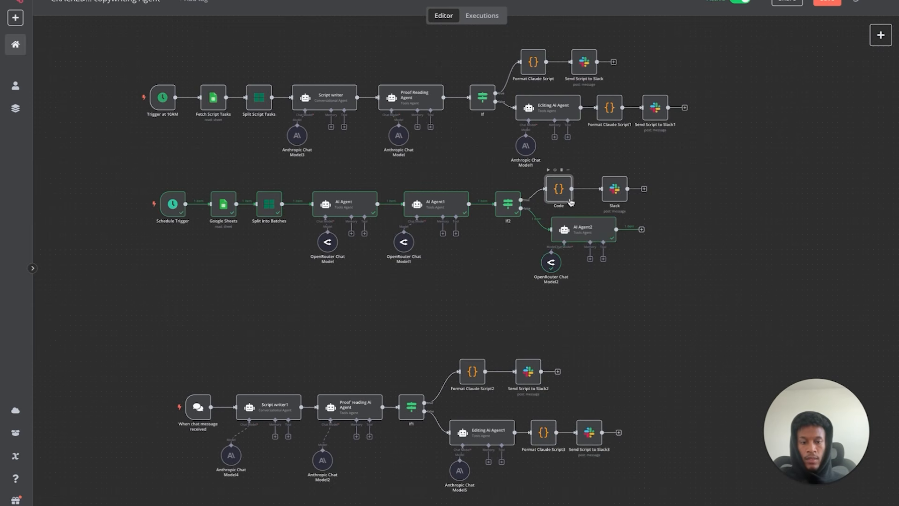
pyautogui.hotkey('ctrl', 'v')
pyautogui.moveTo(350, 225); pyautogui.dragTo(645, 230)
# - Duplicate Send Script to Slack1 as Send Script to Slack4 and place it after Code1
pyautogui.click(652, 115)
pyautogui.hotkey('ctrl', 'c')
pyautogui.hotkey('ctrl', 'v')
pyautogui.moveTo(652, 116)
pyautogui.mouseDown()
pyautogui.moveTo(713, 231)
pyautogui.moveTo(660, 111)
pyautogui.mouseUp()
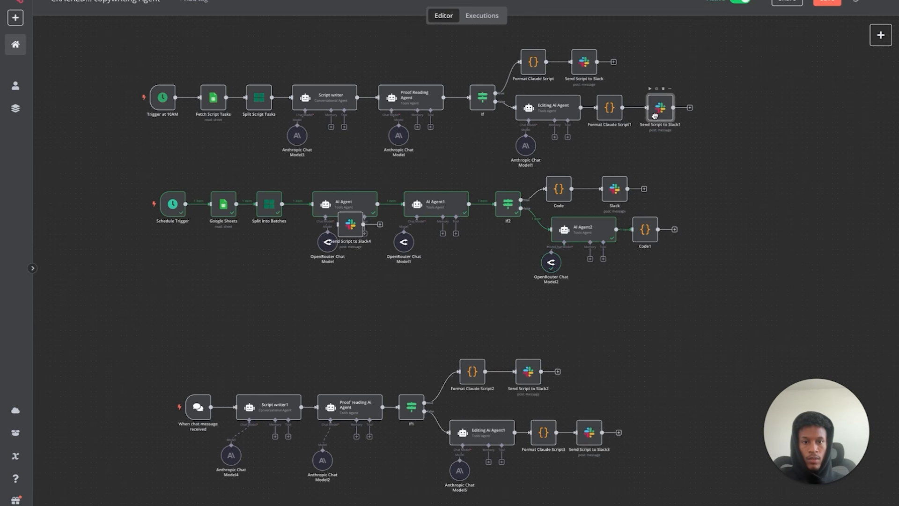
pyautogui.moveTo(354, 230); pyautogui.dragTo(696, 231)
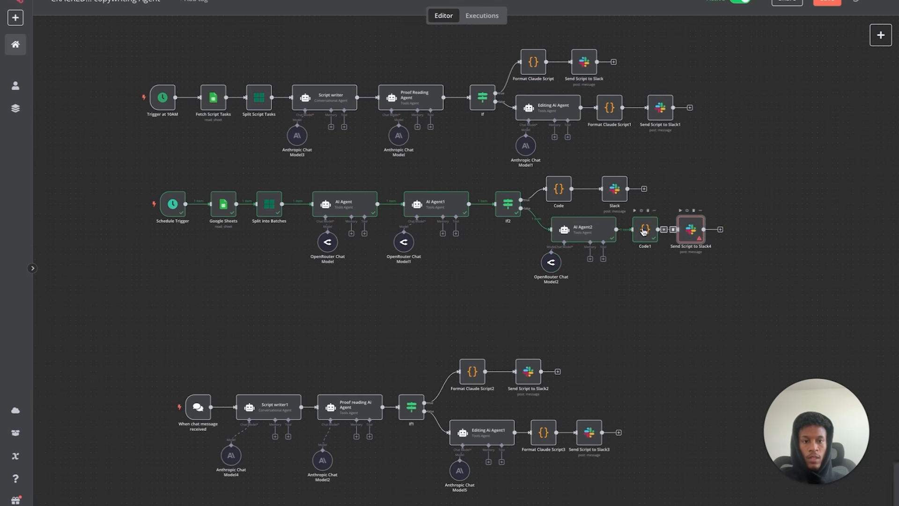
pyautogui.doubleClick(692, 229)
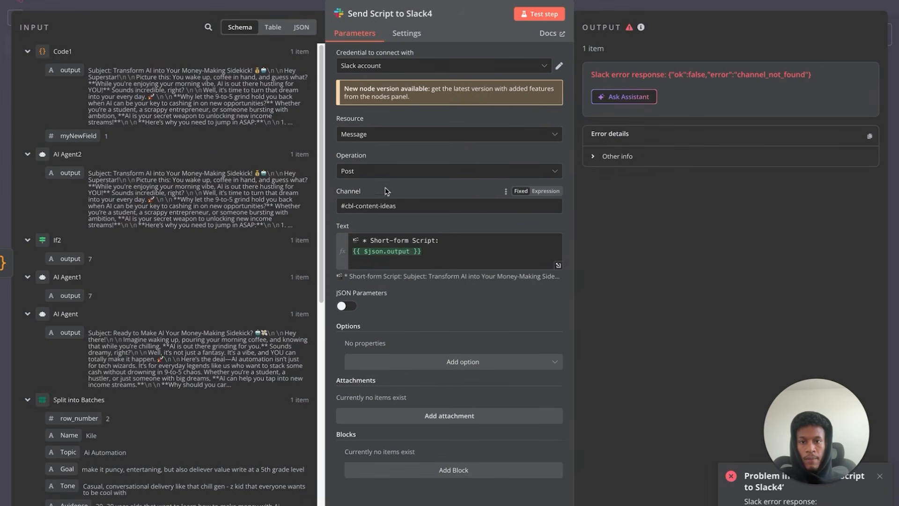
# - Replace Send Script to Slack4's #cbl-content-ideas channel with ai-email-agent, keeping the Post operation
pyautogui.moveTo(402, 206); pyautogui.dragTo(348, 203)
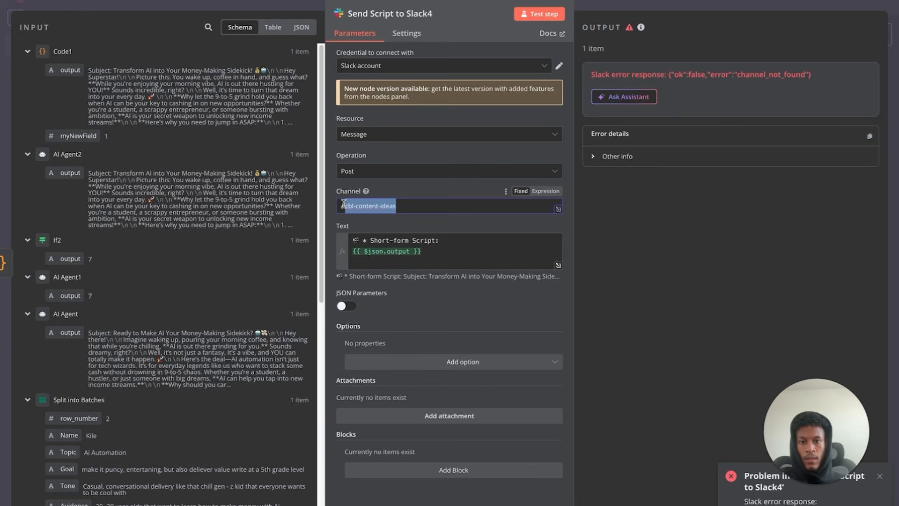
pyautogui.tripleClick(409, 206)
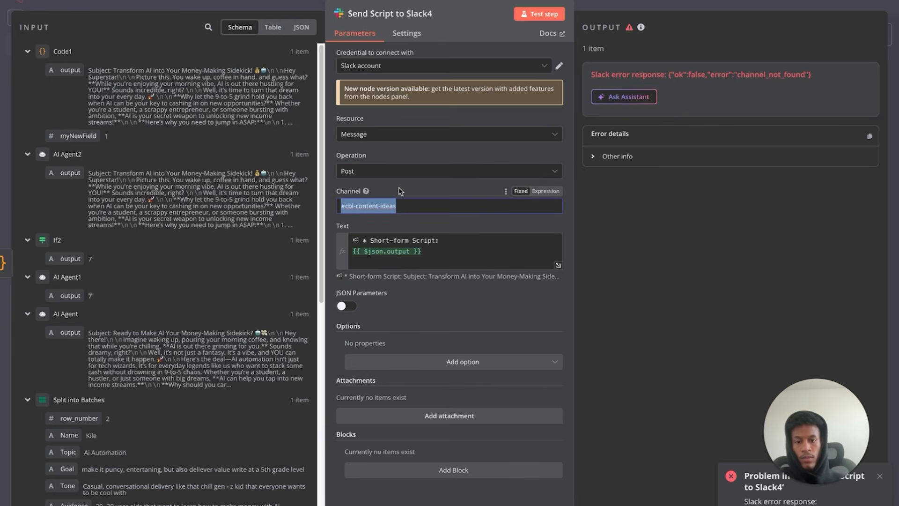
pyautogui.press('BackSpace')
pyautogui.click(468, 172)
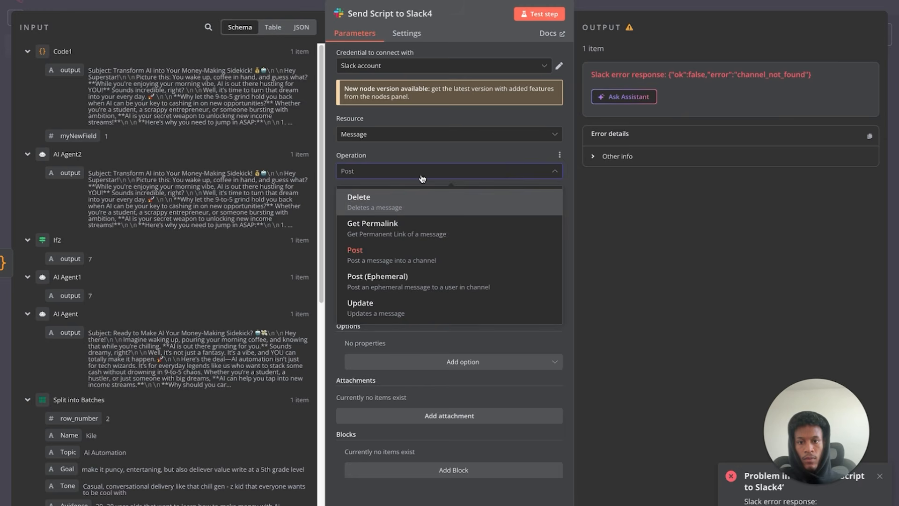
pyautogui.click(401, 152)
pyautogui.click(396, 211)
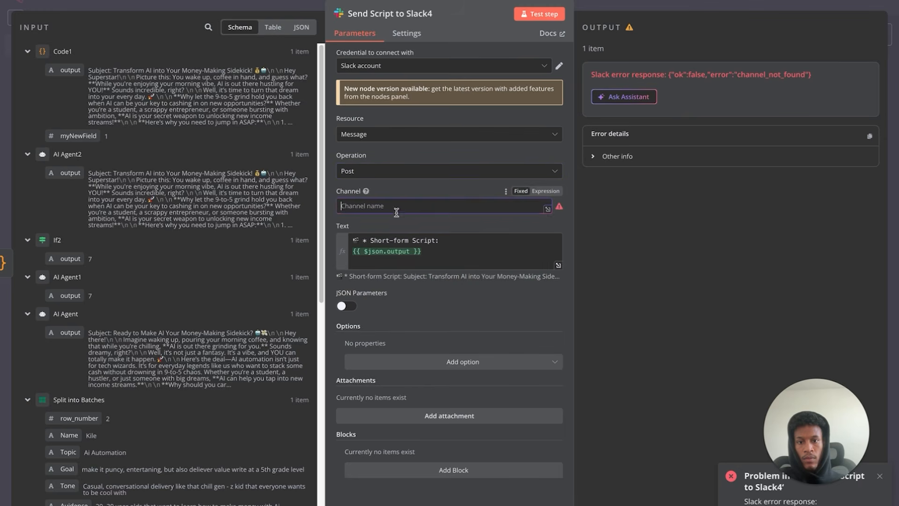
pyautogui.click(544, 191)
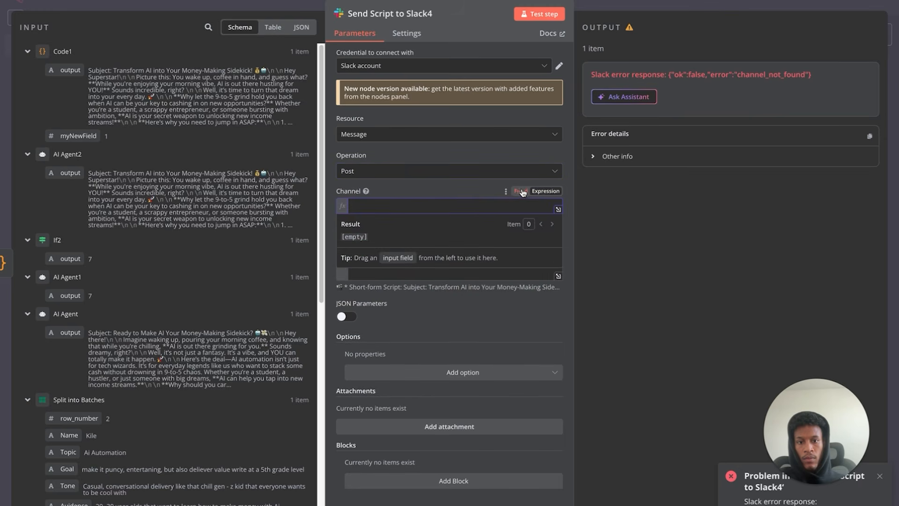
pyautogui.click(520, 191)
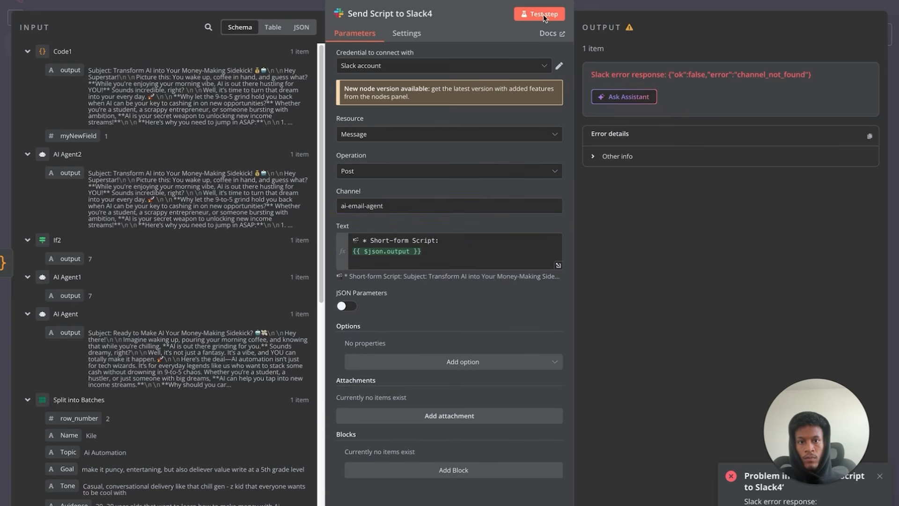
# - Test-post the script to Slack, then run the whole second workflow
pyautogui.click(544, 15)
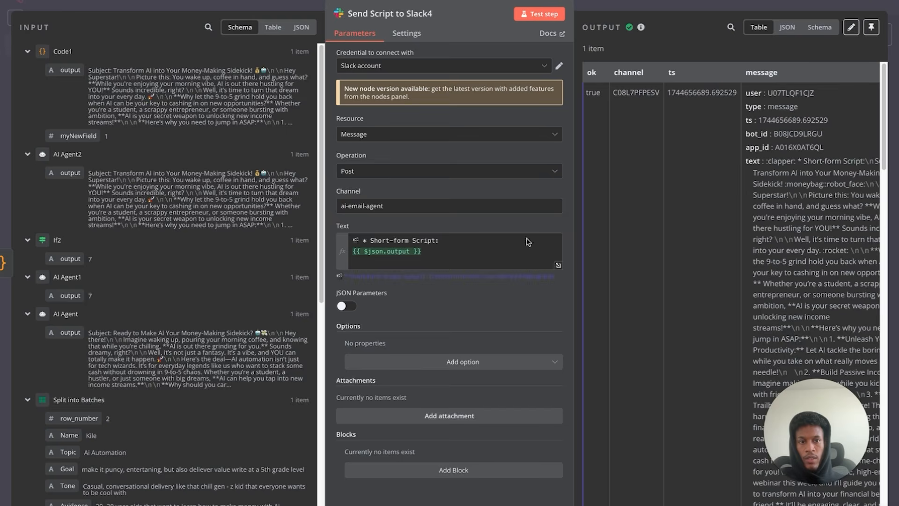
pyautogui.press('Escape')
pyautogui.moveTo(183, 206)
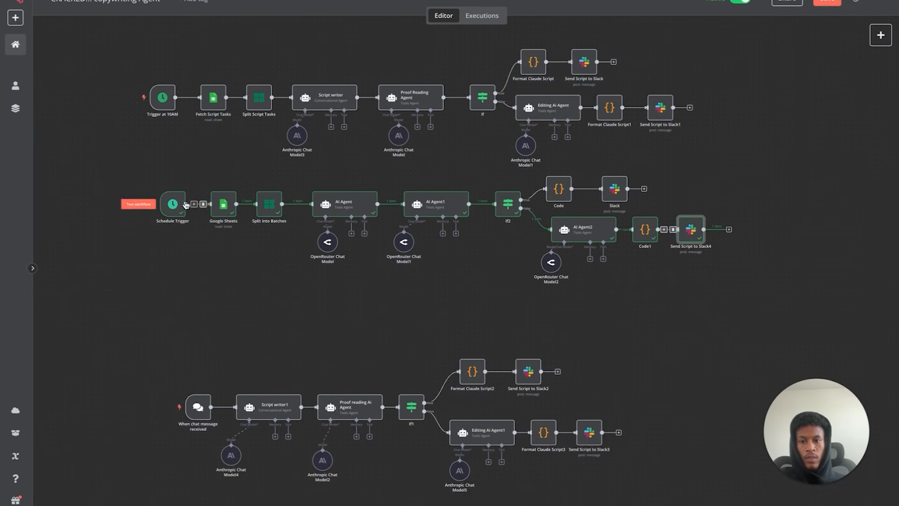
pyautogui.click(146, 207)
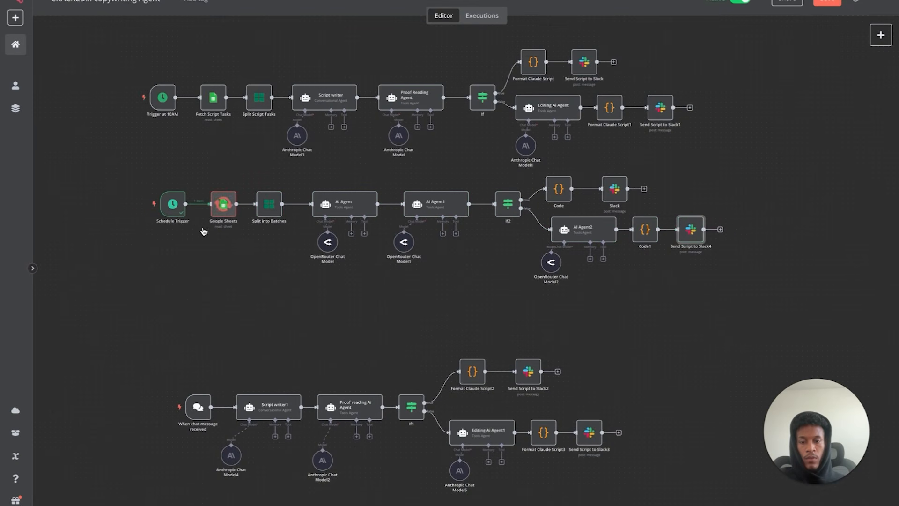
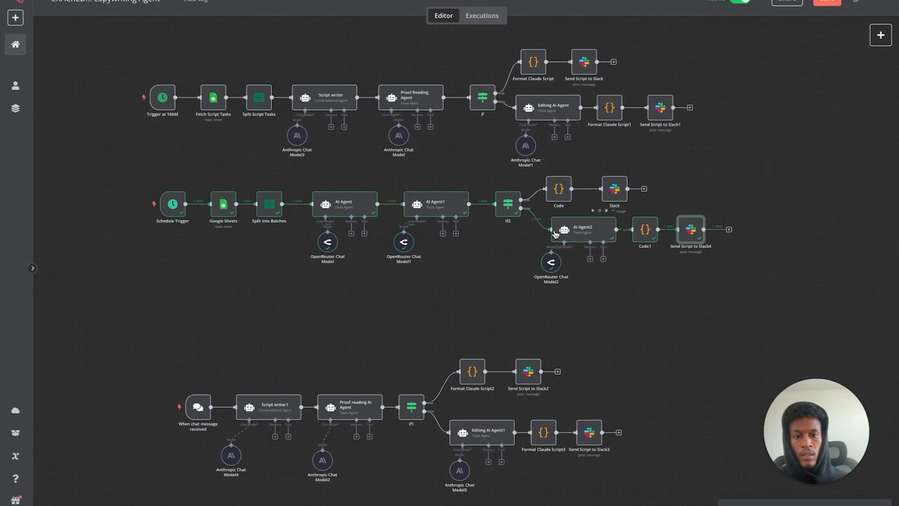
# - Review the AI Agent1 and AI Agent2 prompts and check the scripts posted in Slack
pyautogui.doubleClick(453, 214)
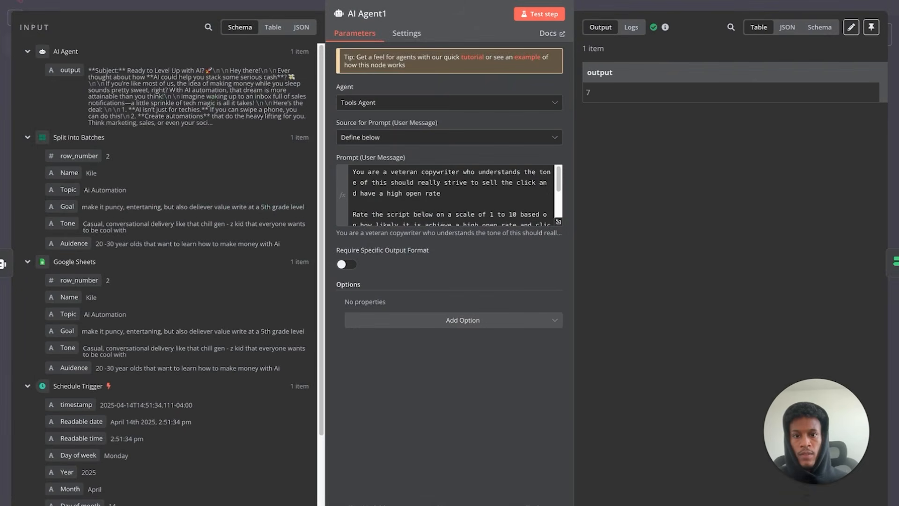
pyautogui.click(38, 19)
pyautogui.doubleClick(583, 235)
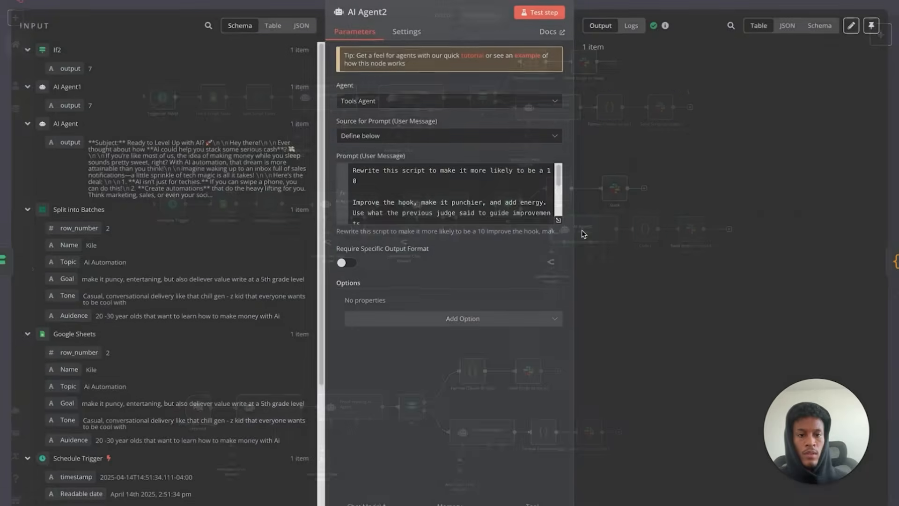
pyautogui.press('Escape')
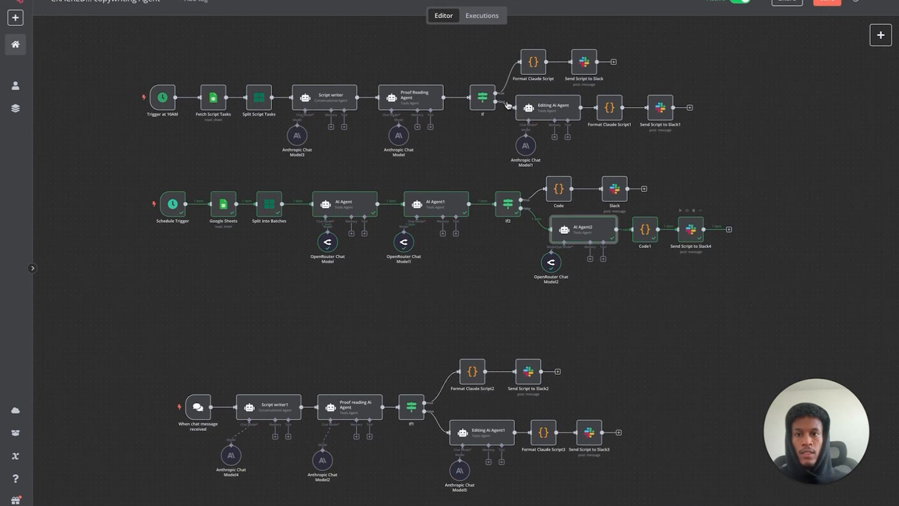
pyautogui.click(239, 7)
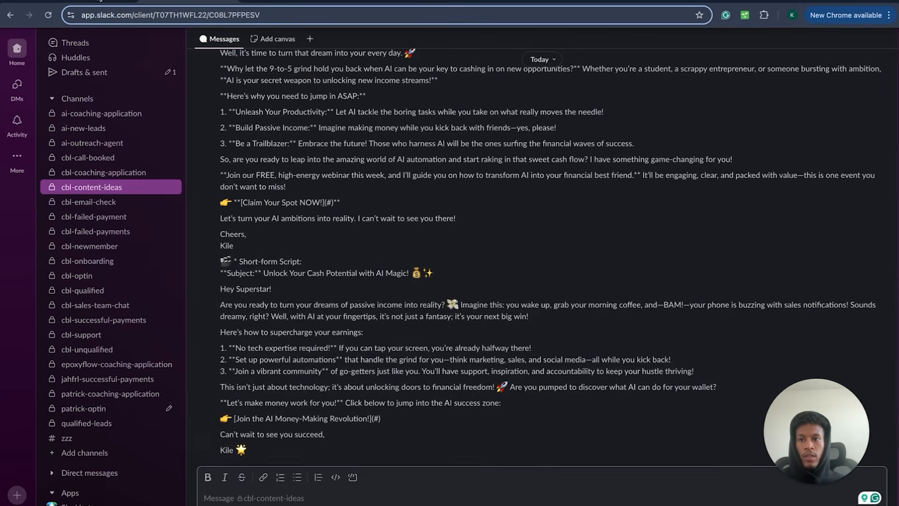
pyautogui.click(99, 3)
# - Rearrange the canvas, moving the bottom workflow group up and to the right
pyautogui.moveTo(146, 282); pyautogui.dragTo(773, 164)
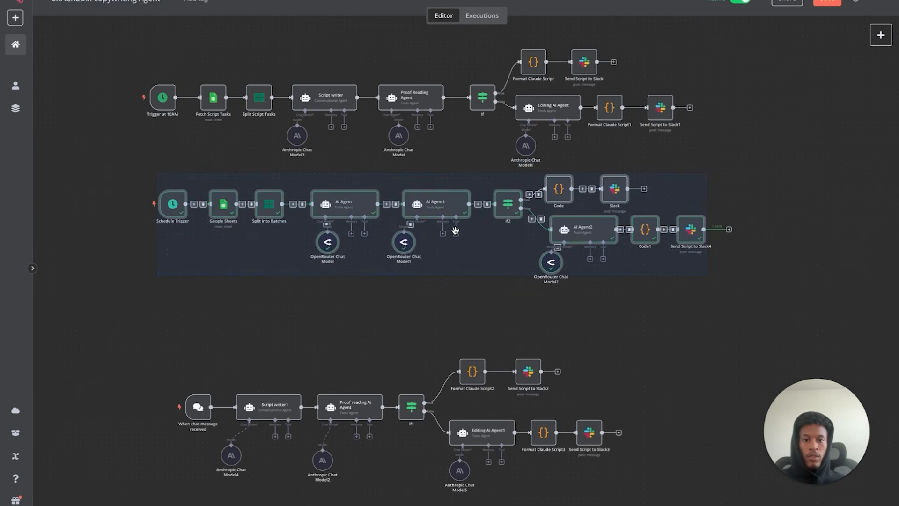
pyautogui.click(409, 320)
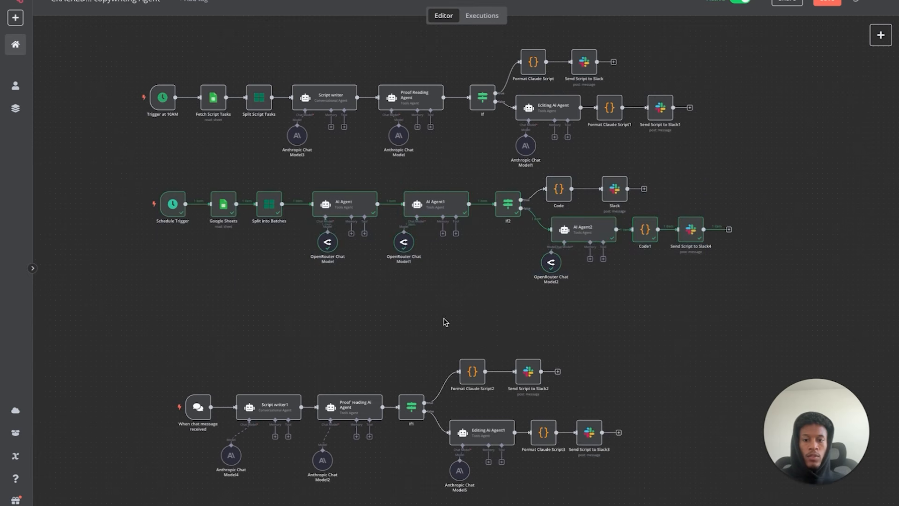
pyautogui.scroll(-5, 351, 458)
pyautogui.moveTo(150, 329); pyautogui.dragTo(797, 162)
pyautogui.moveTo(353, 244); pyautogui.dragTo(370, 179)
pyautogui.click(554, 335)
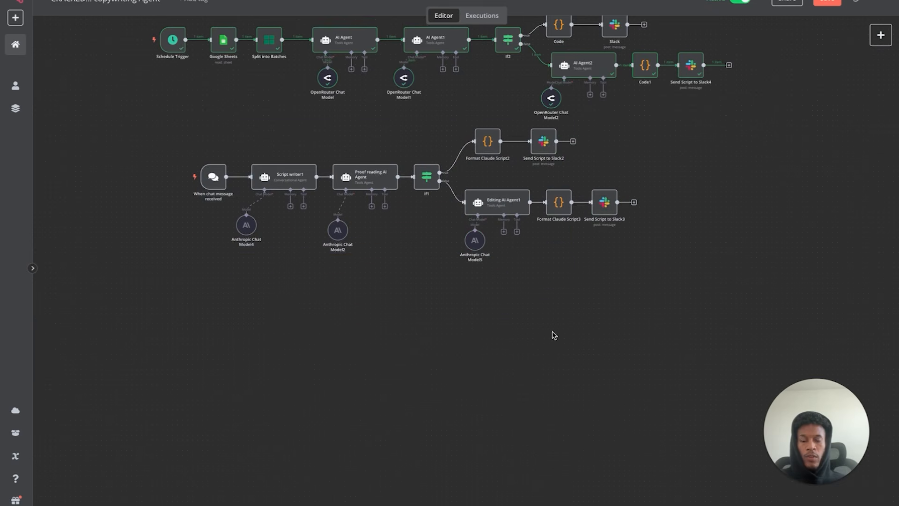
# - Select the whole chat-triggered workflow and copy it with Ctrl+C
pyautogui.click(880, 36)
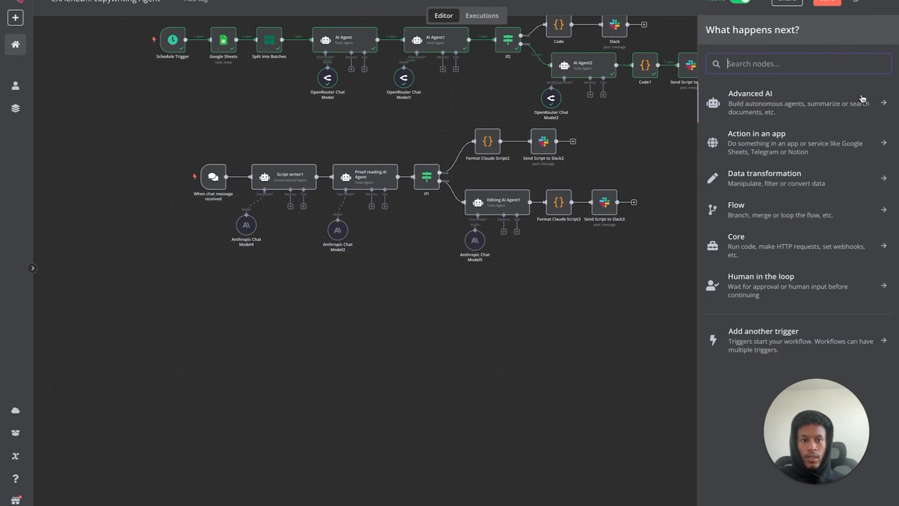
pyautogui.write('ch')
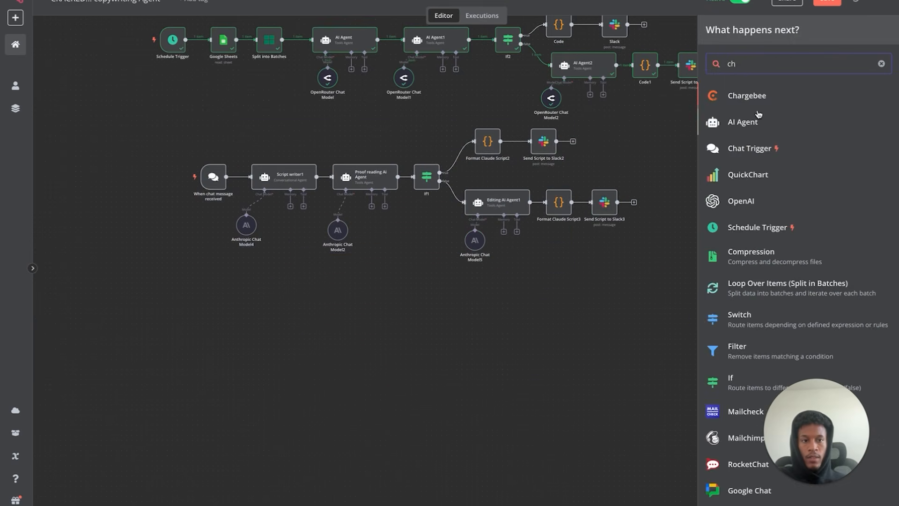
pyautogui.click(767, 153)
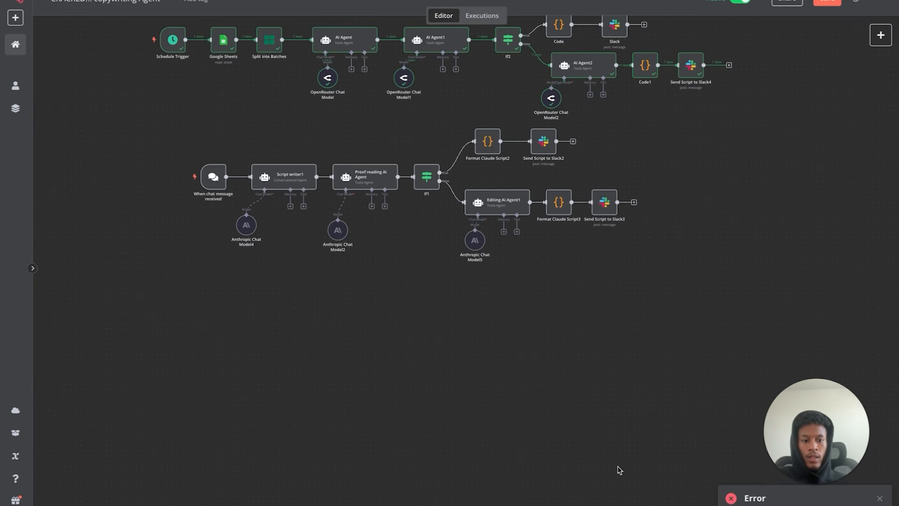
pyautogui.scroll(1, 89, 95)
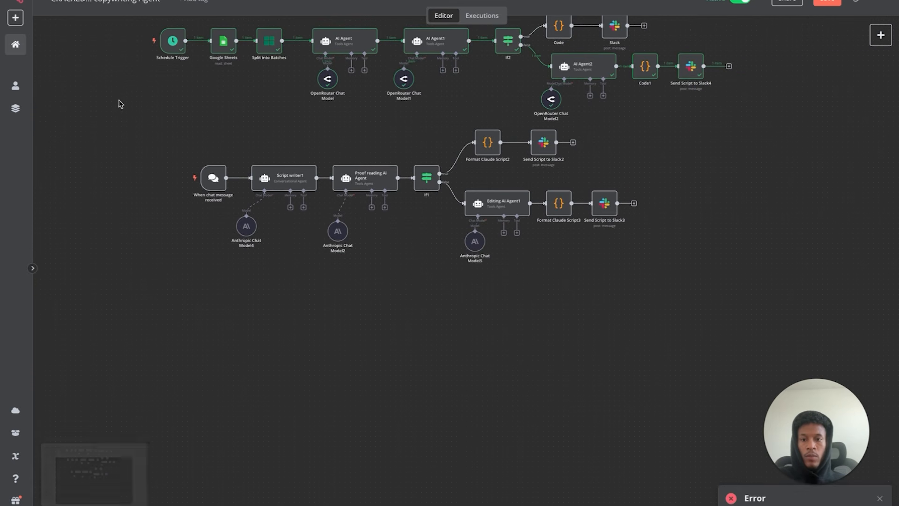
pyautogui.moveTo(301, 241); pyautogui.dragTo(701, 120)
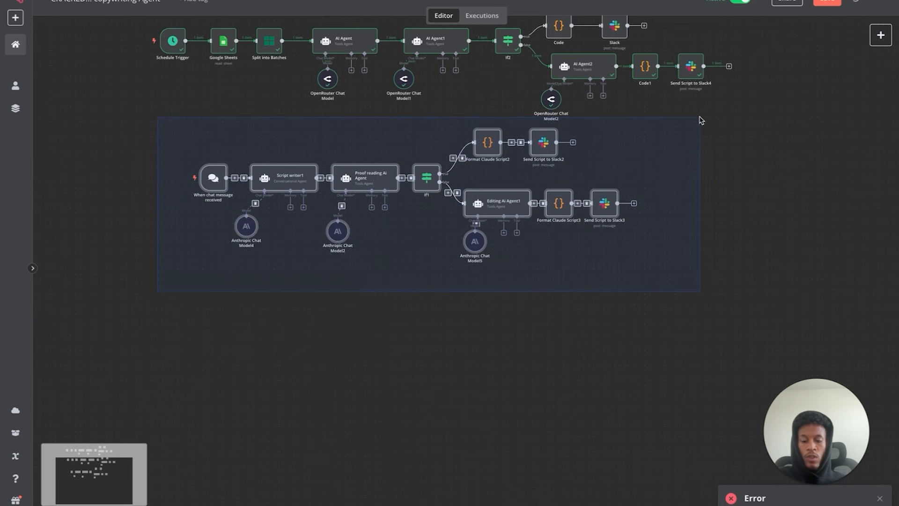
pyautogui.hotkey('ctrl', 'c')
pyautogui.hotkey('ctrl', 'c')
pyautogui.hotkey('ctrl', 'c')
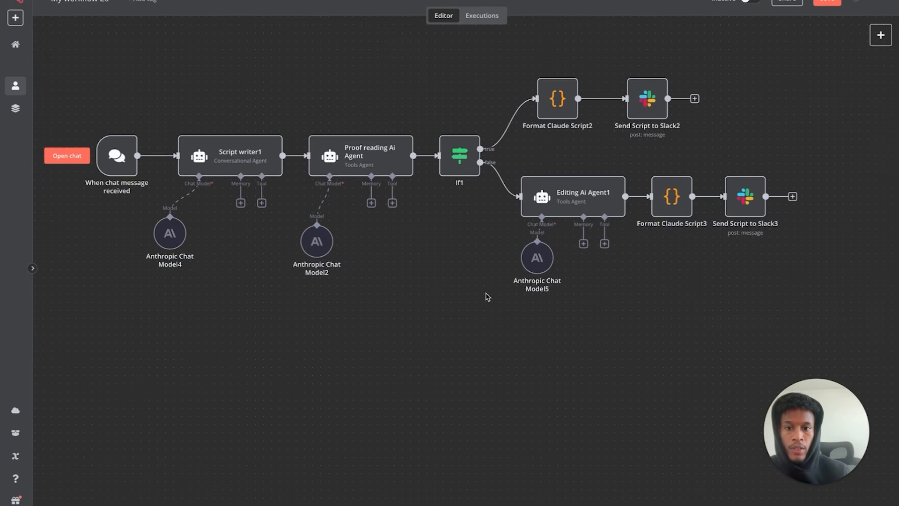
# - Detach the chat trigger from Script writer1, move it lower left, and connect a new AI Agent
pyautogui.hscroll(-3, 487, 296)
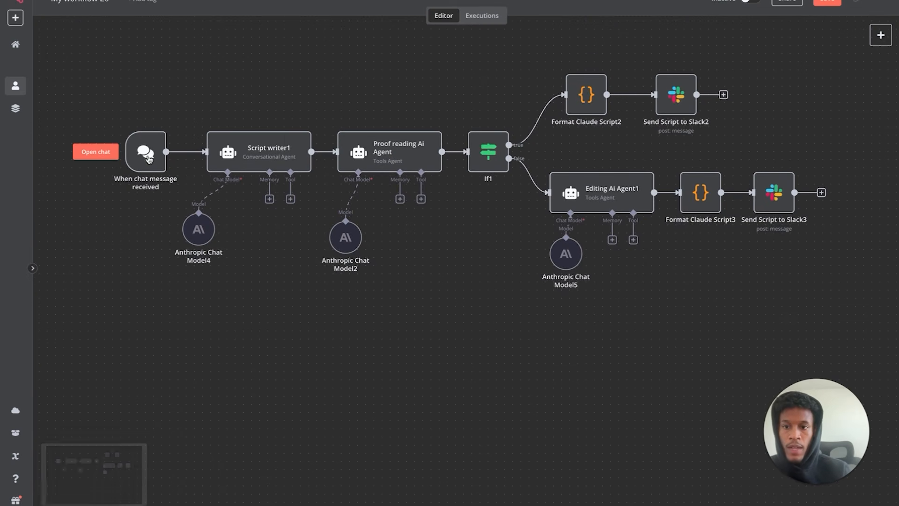
pyautogui.moveTo(150, 123)
pyautogui.mouseDown()
pyautogui.moveTo(168, 148)
pyautogui.moveTo(152, 133)
pyautogui.mouseUp()
pyautogui.click(191, 157)
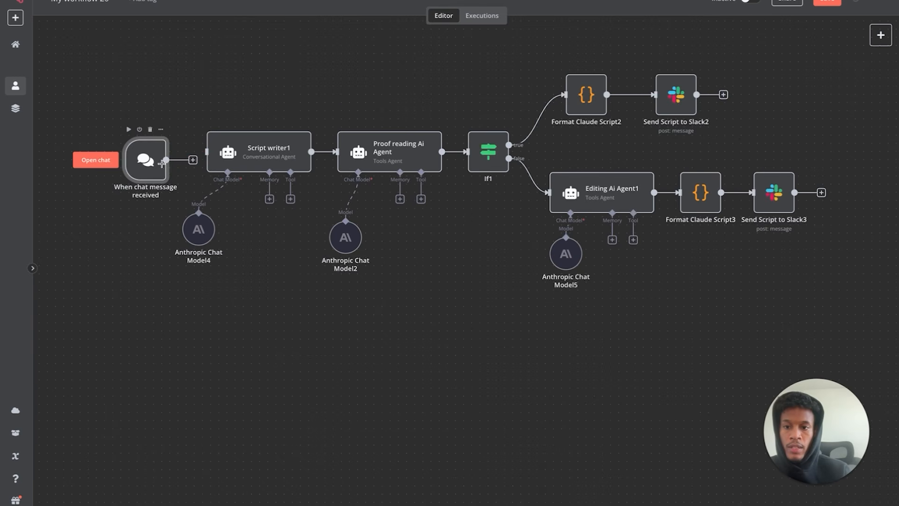
pyautogui.moveTo(152, 148); pyautogui.dragTo(161, 353)
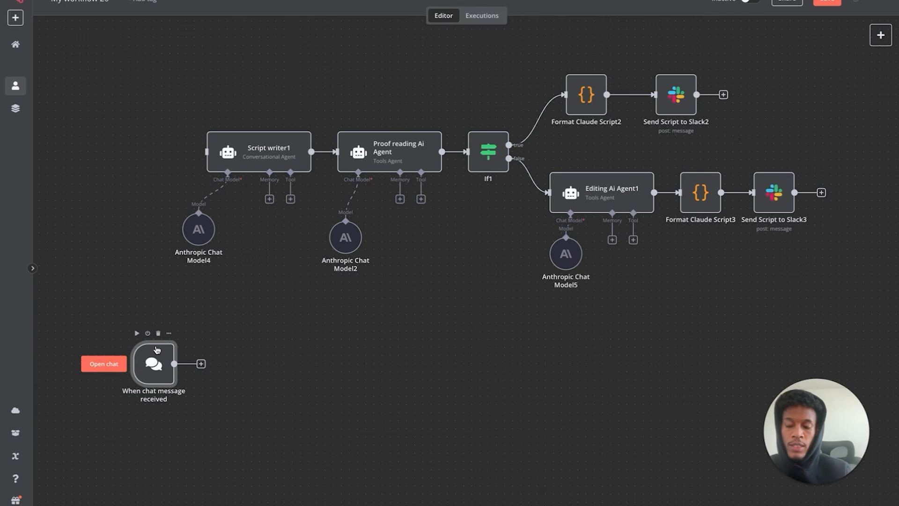
pyautogui.click(200, 364)
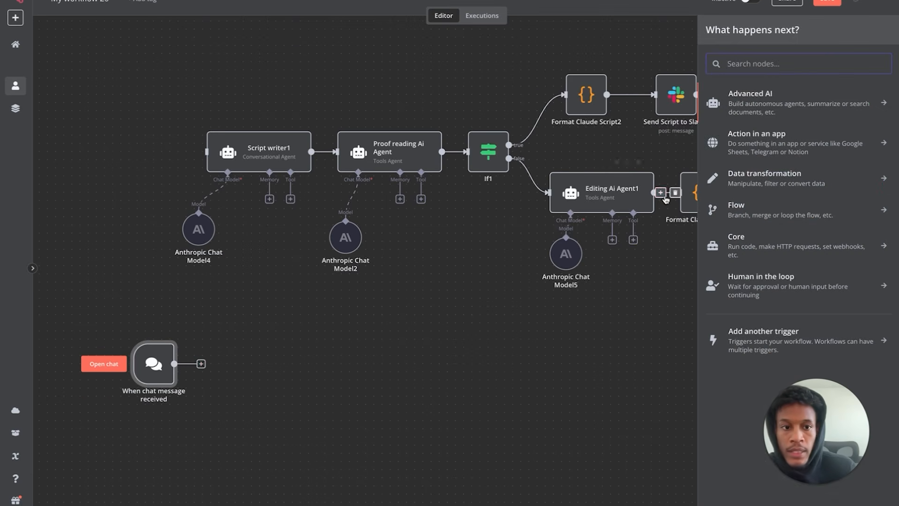
pyautogui.click(791, 104)
pyautogui.click(743, 159)
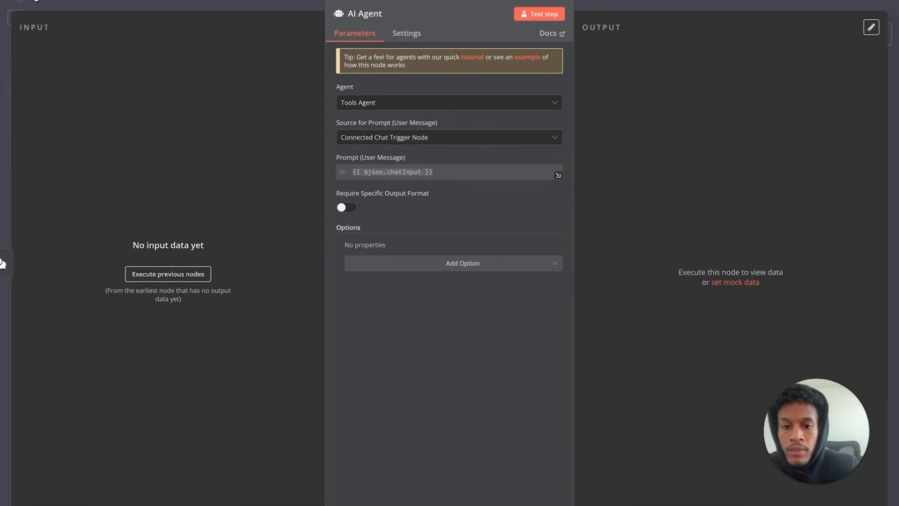
pyautogui.click(36, 2)
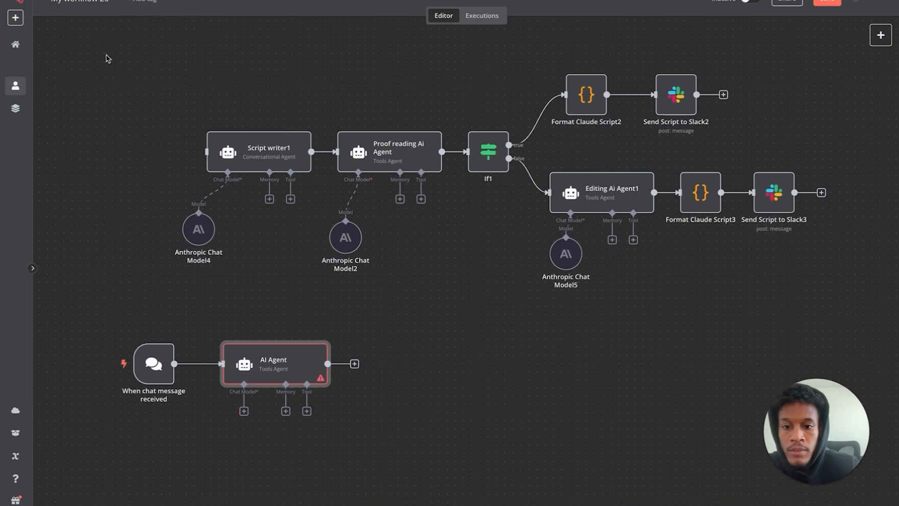
# - Attach an OpenRouter Chat Model (openai/gpt-4o-mini) beneath the new AI Agent
pyautogui.click(243, 411)
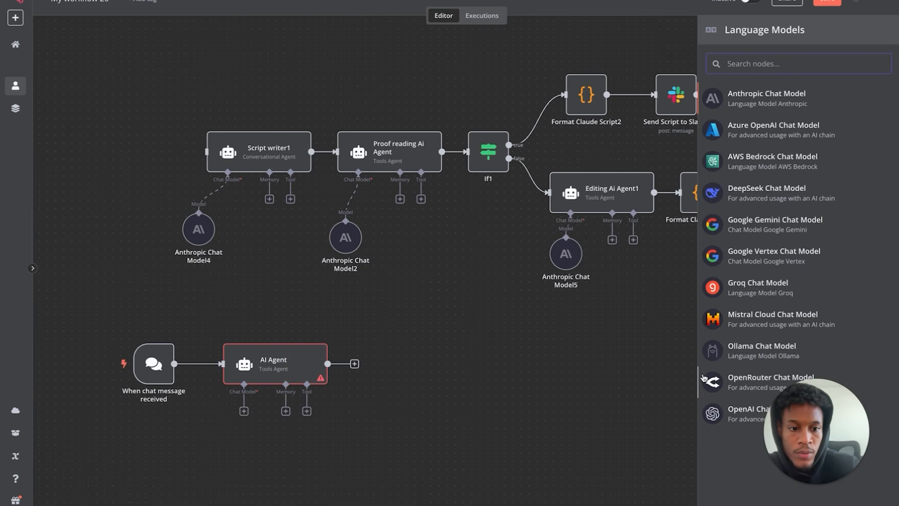
pyautogui.click(740, 386)
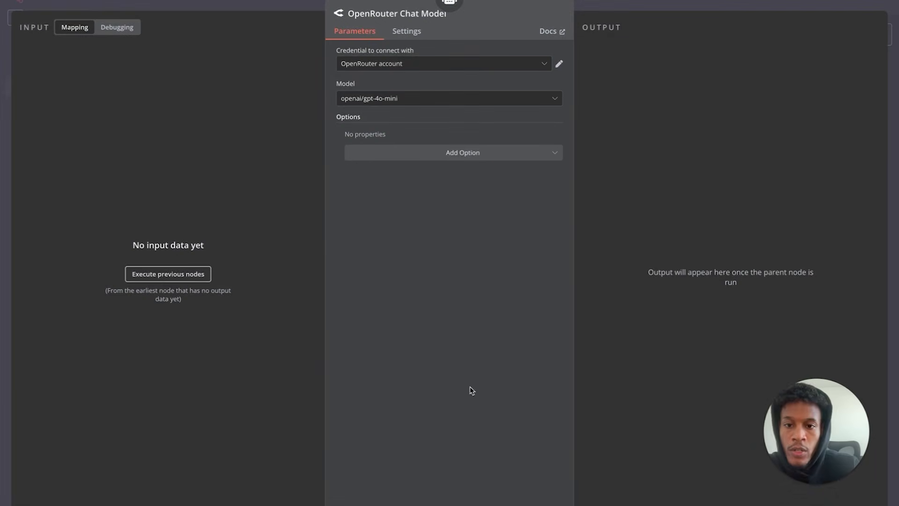
pyautogui.click(60, 4)
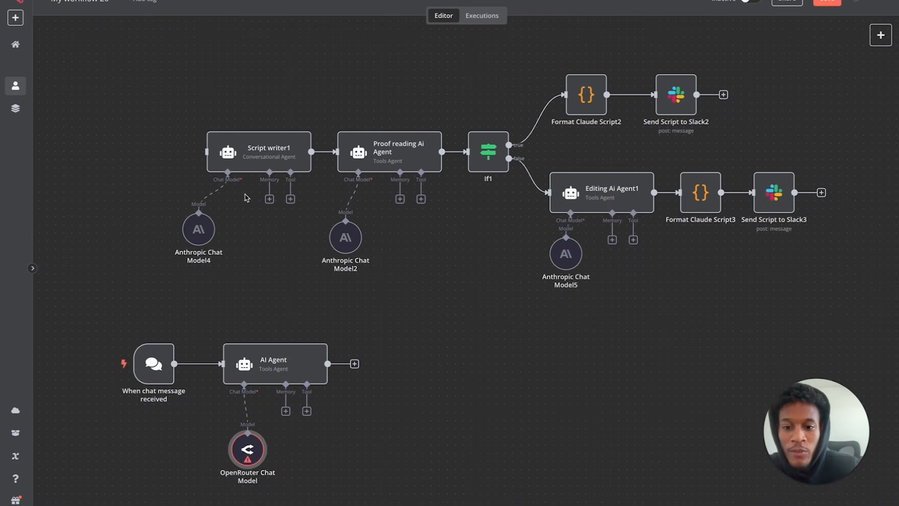
pyautogui.moveTo(250, 457); pyautogui.dragTo(225, 440)
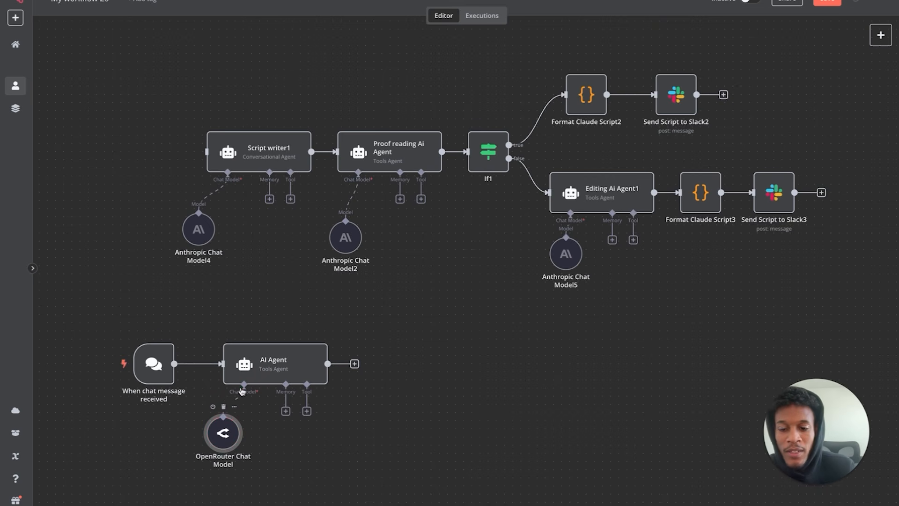
# - Select and copy the copywriter prompt from Script writer1
pyautogui.doubleClick(259, 165)
pyautogui.scroll(-5, 424, 205)
pyautogui.moveTo(411, 217); pyautogui.dragTo(362, 140)
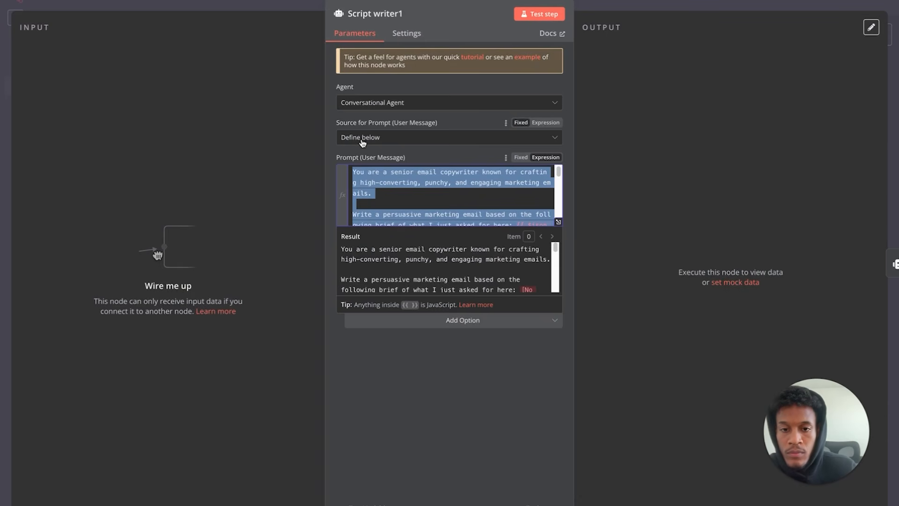
pyautogui.press('Escape')
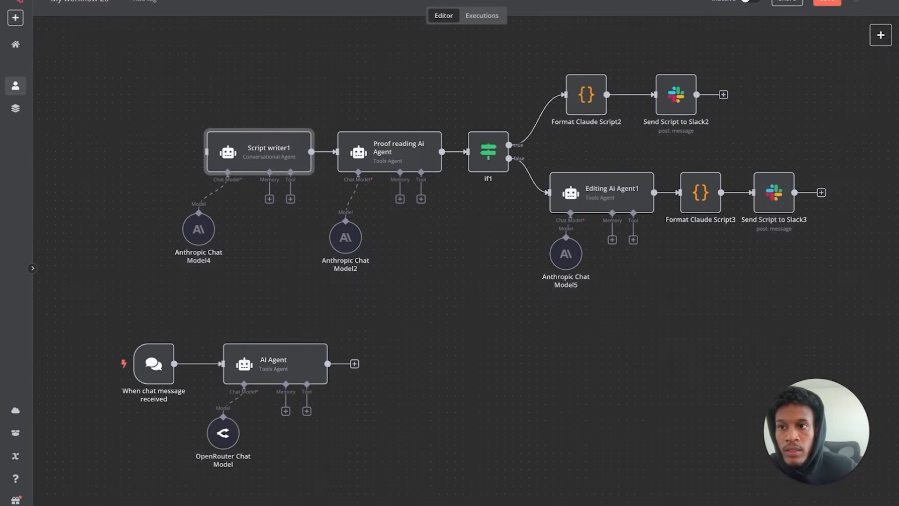
# - Set the new AI Agent's prompt source to Define below and paste the senior email copywriter brief
pyautogui.doubleClick(290, 367)
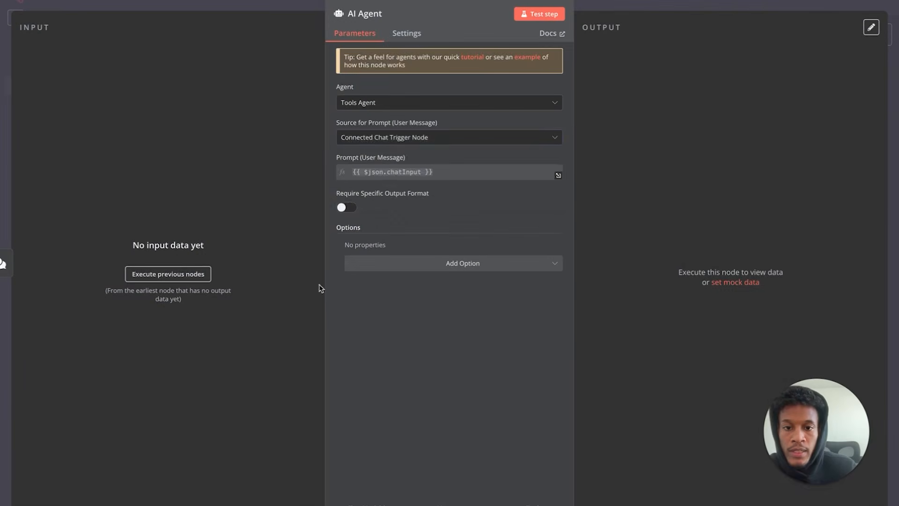
pyautogui.click(414, 137)
pyautogui.click(382, 211)
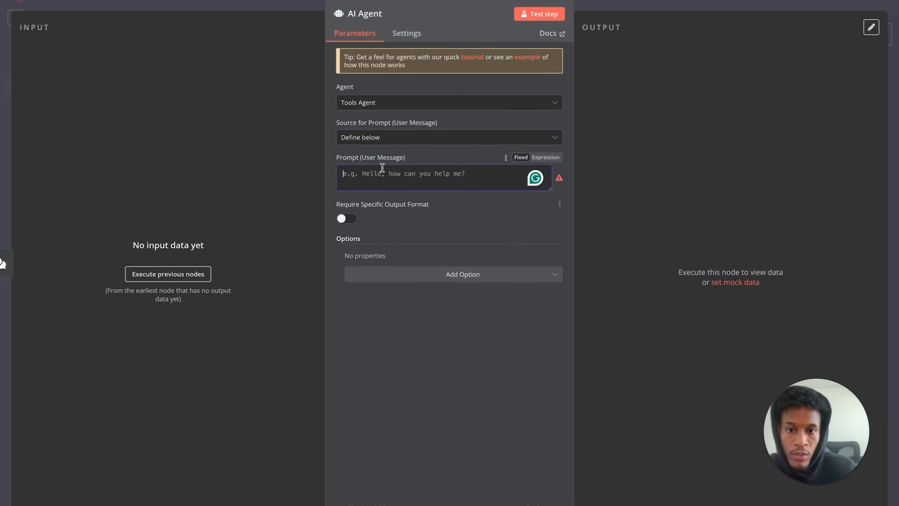
pyautogui.hotkey('ctrl', 'v')
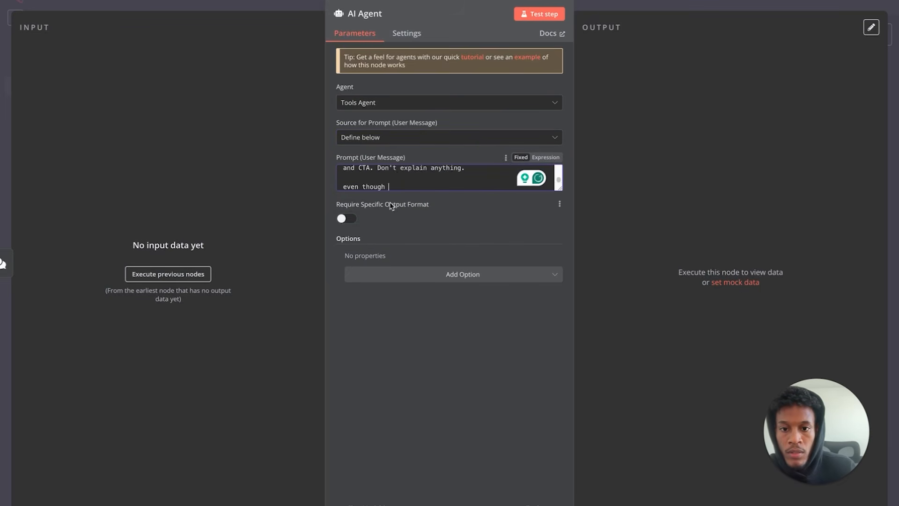
pyautogui.moveTo(29, 15)
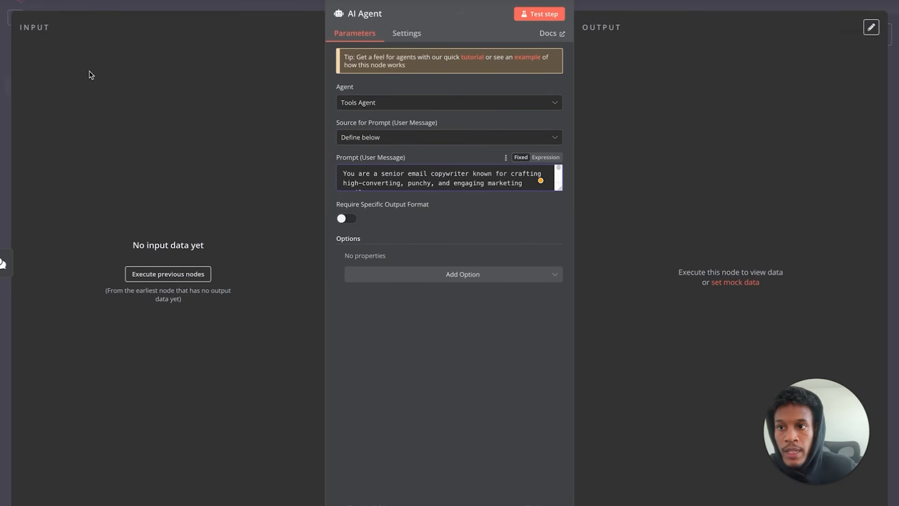
pyautogui.click(56, 2)
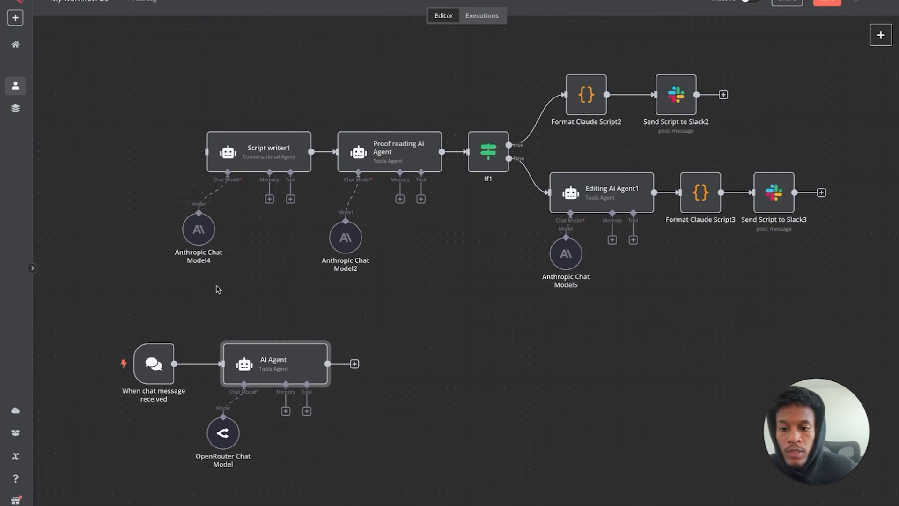
# - Send a test chat message requesting a fitness coach email
pyautogui.doubleClick(155, 364)
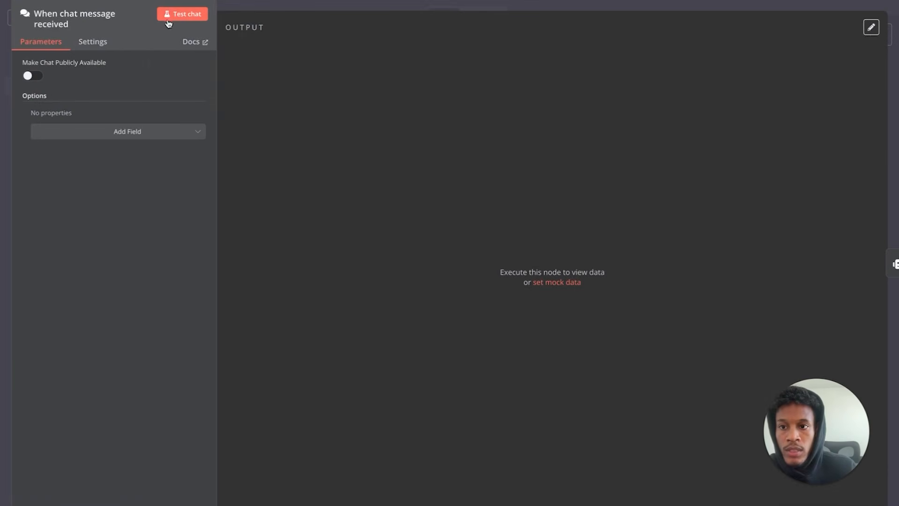
pyautogui.click(40, 1)
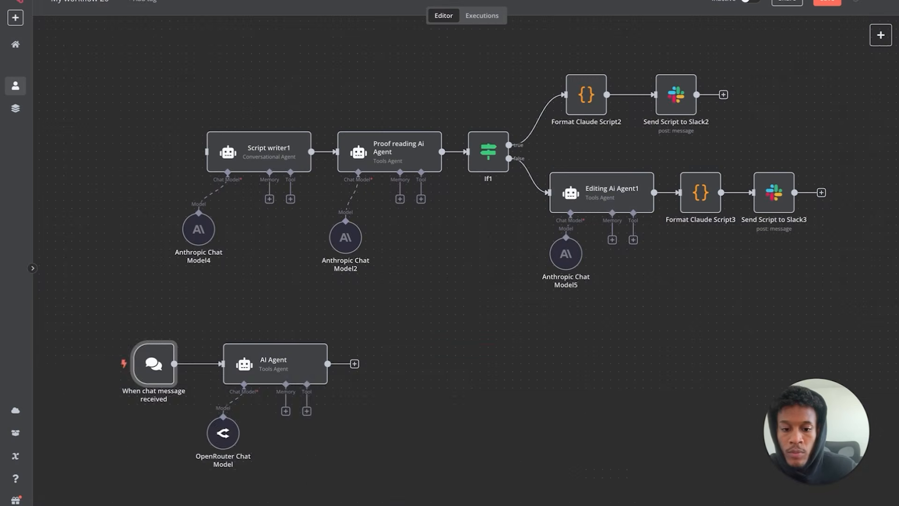
pyautogui.press('Return')
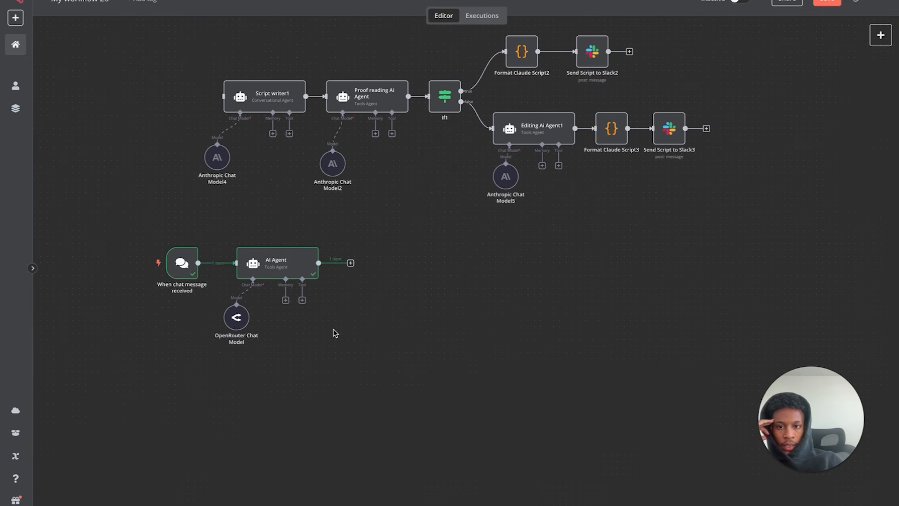
# - Add a second AI Agent after the first, with its prompt source set to Define below
pyautogui.click(351, 264)
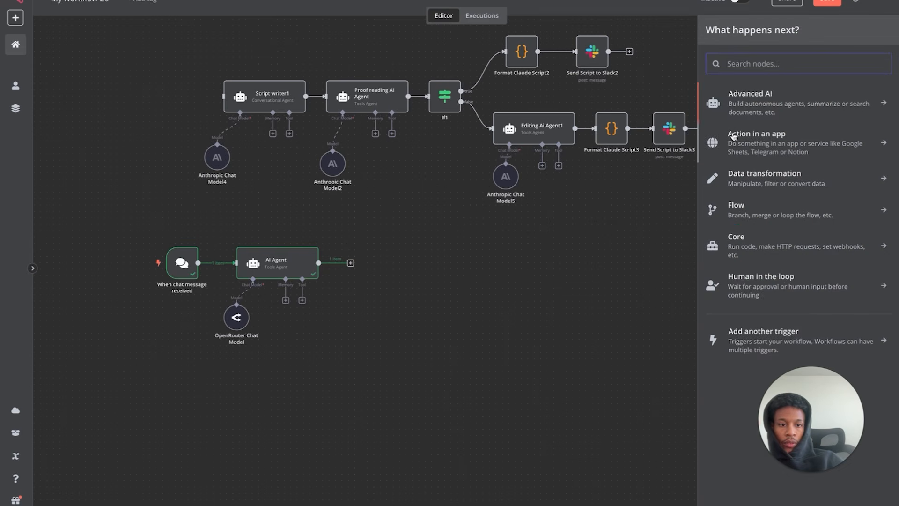
pyautogui.click(767, 118)
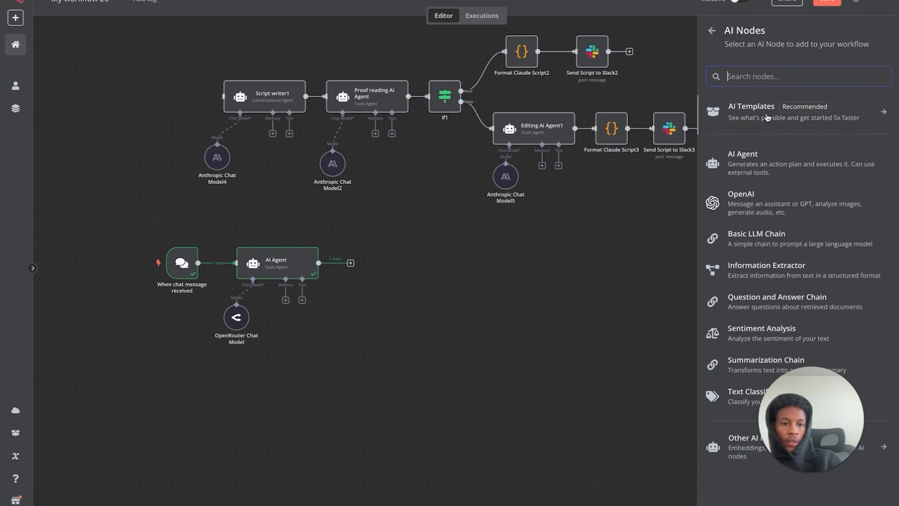
pyautogui.click(752, 159)
pyautogui.click(443, 138)
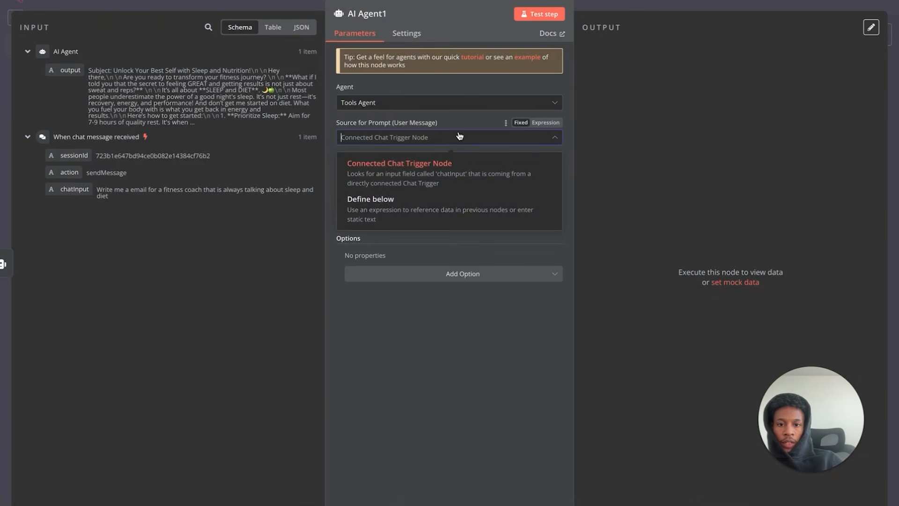
pyautogui.click(392, 207)
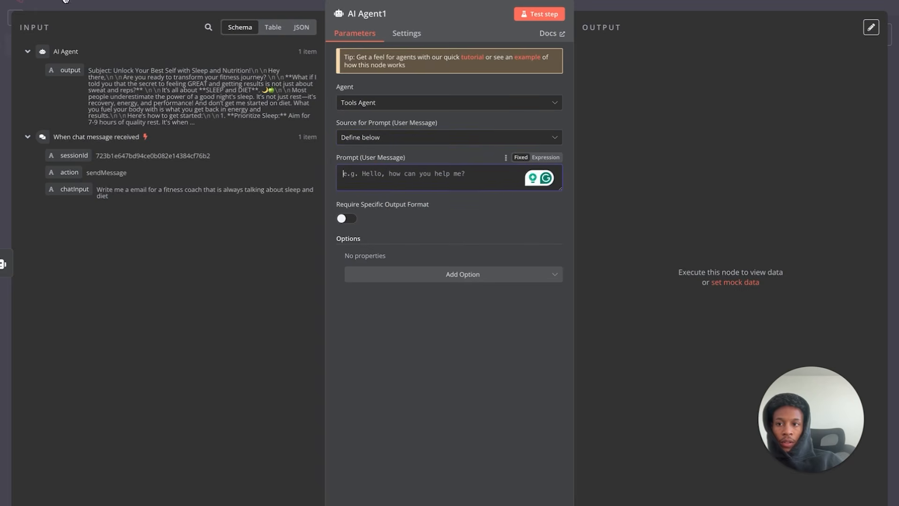
pyautogui.press('Escape')
# - Attach an OpenRouter Chat Model to AI Agent1
pyautogui.click(368, 300)
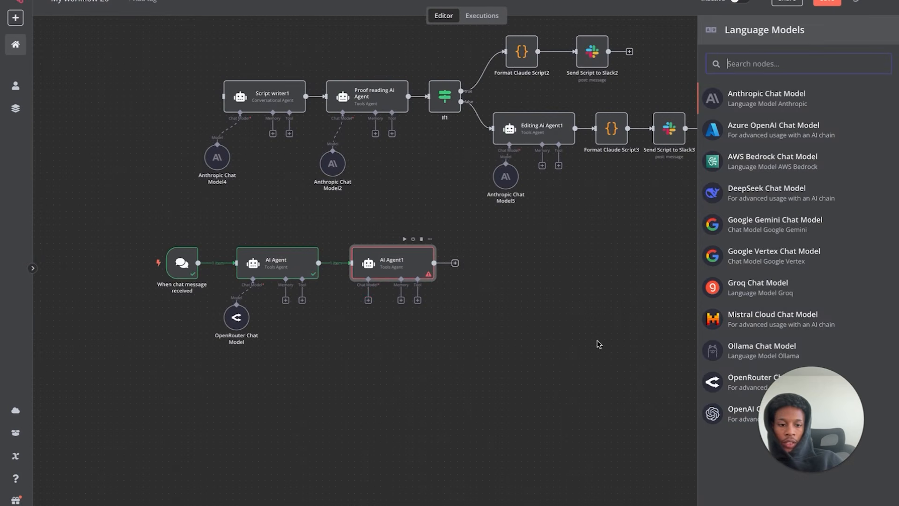
pyautogui.click(713, 382)
pyautogui.moveTo(85, 1)
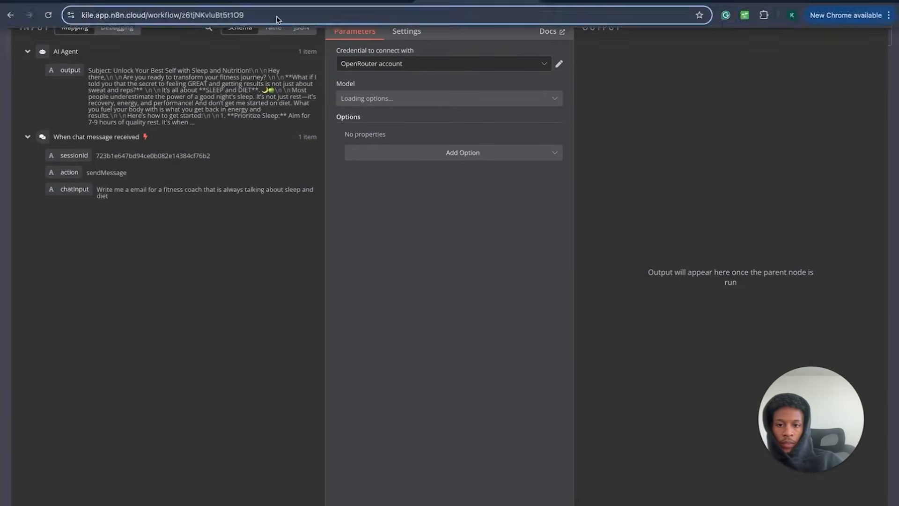
pyautogui.click(14, 1)
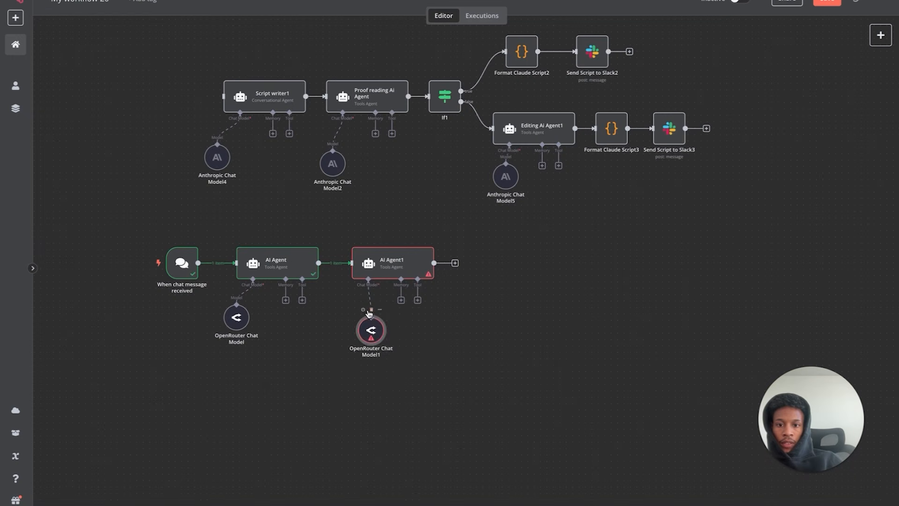
pyautogui.doubleClick(356, 106)
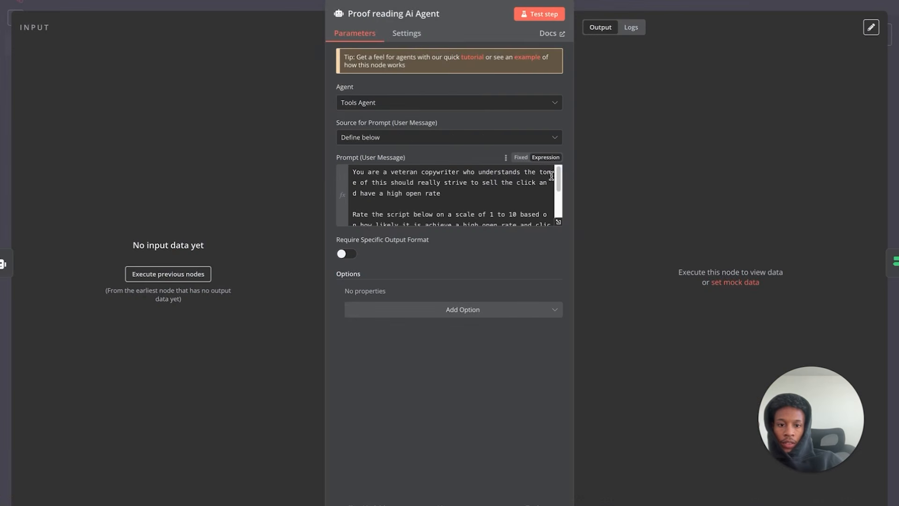
# - Copy the Proof reading Ai Agent's reviewer prompt into AI Agent1's prompt field
pyautogui.click(558, 221)
pyautogui.moveTo(357, 169); pyautogui.dragTo(229, 62)
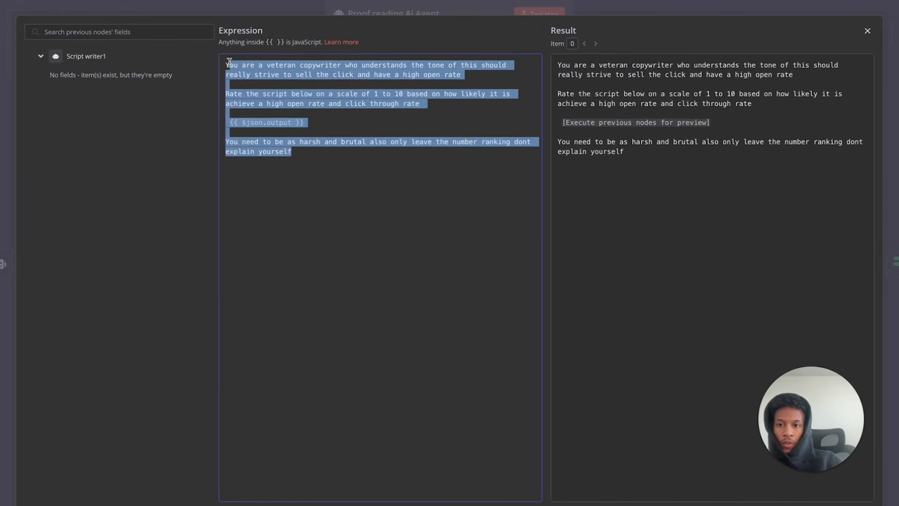
pyautogui.click(865, 31)
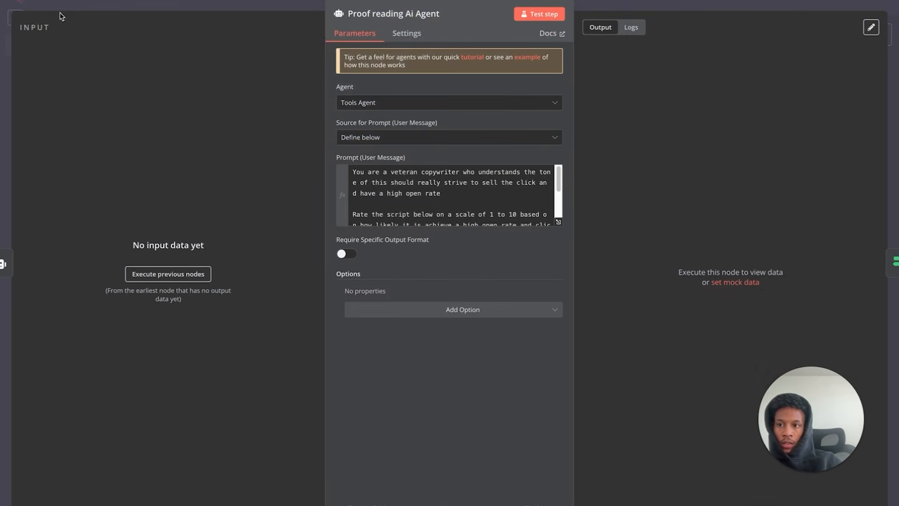
pyautogui.press('Escape')
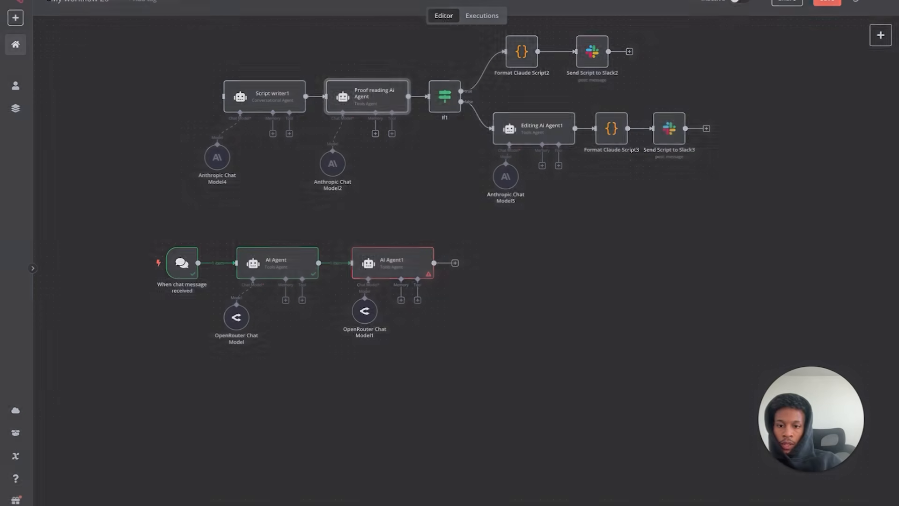
pyautogui.doubleClick(387, 267)
pyautogui.click(435, 174)
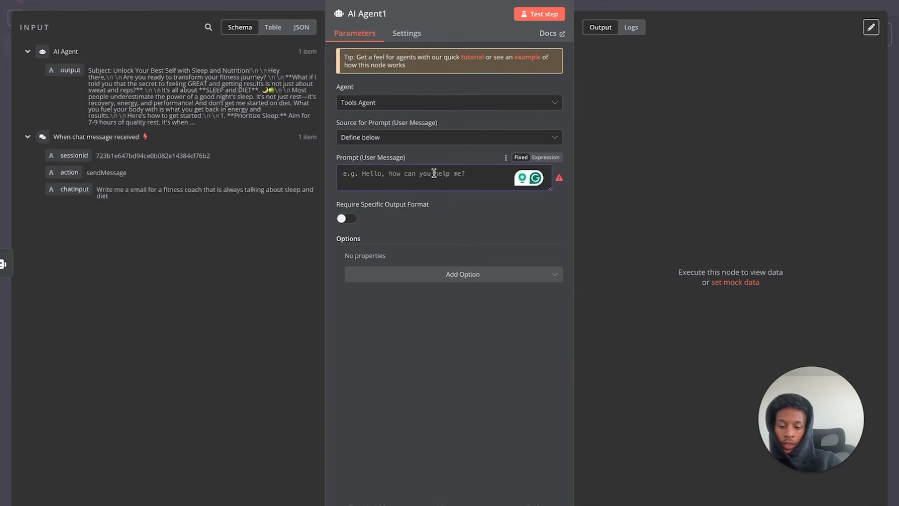
pyautogui.hotkey('ctrl', 'v')
# - Make the prompt an expression referencing the first AI Agent's output, then test-run AI Agent1
pyautogui.scroll(-1, 461, 179)
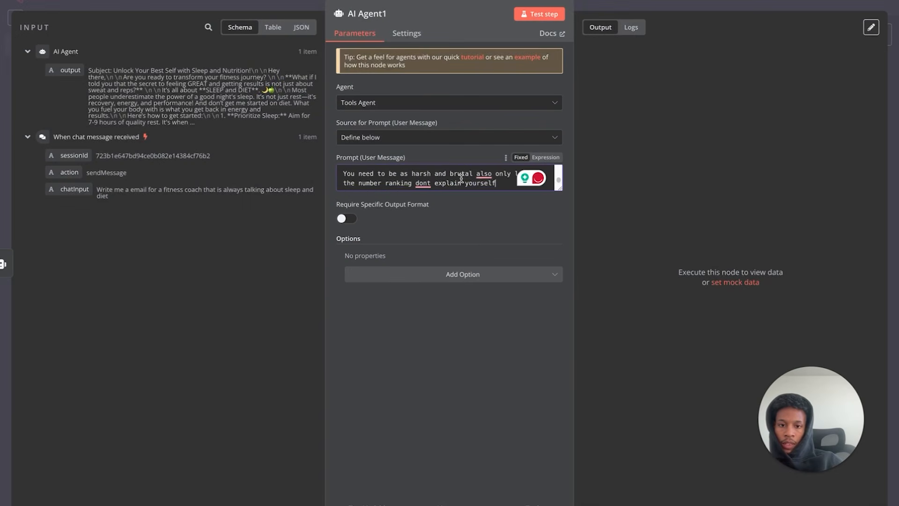
pyautogui.click(548, 158)
pyautogui.click(557, 222)
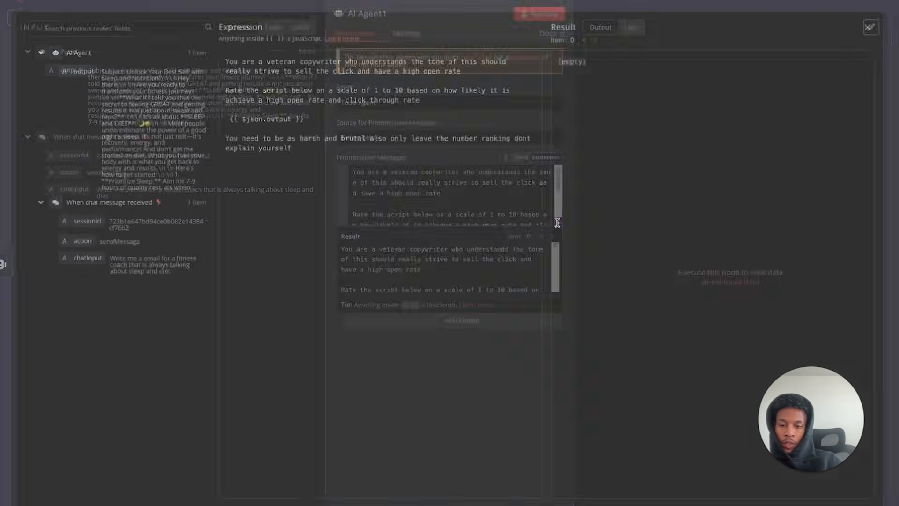
pyautogui.moveTo(329, 122); pyautogui.dragTo(216, 123)
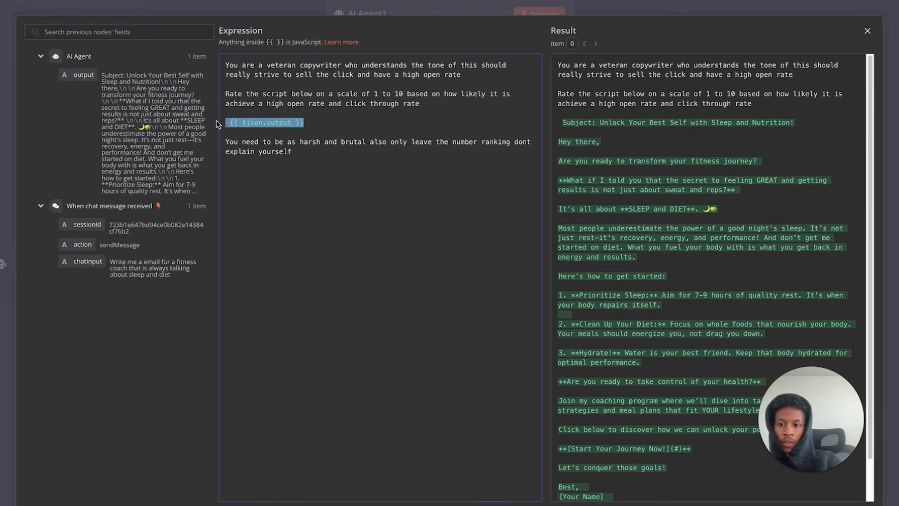
pyautogui.press('BackSpace')
pyautogui.moveTo(80, 74); pyautogui.dragTo(236, 124)
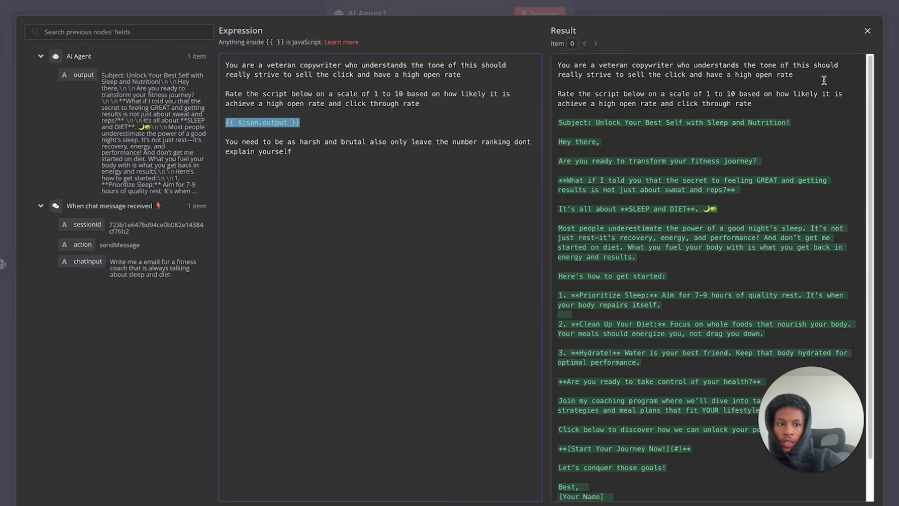
pyautogui.click(867, 32)
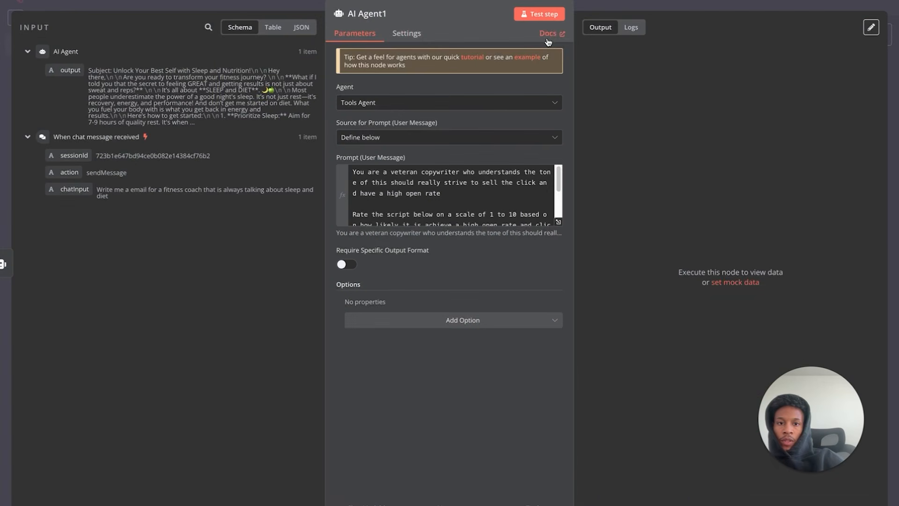
pyautogui.click(540, 15)
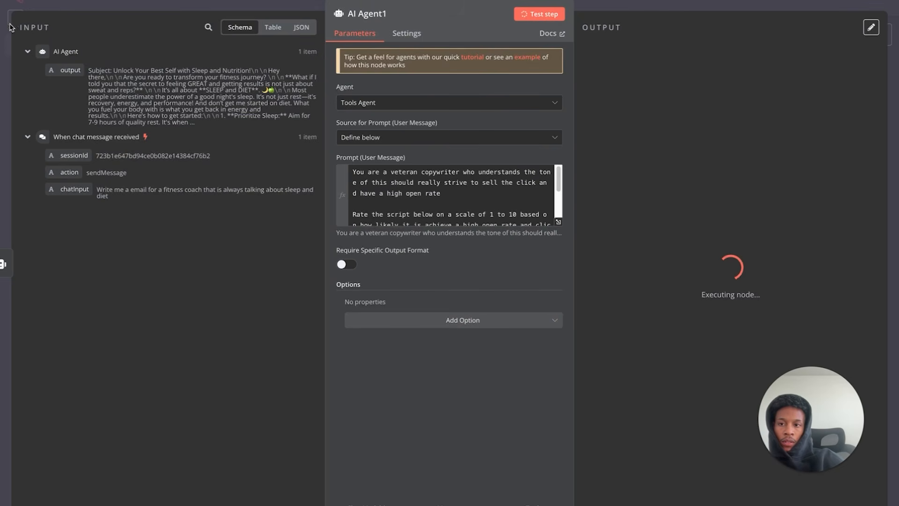
pyautogui.click(73, 1)
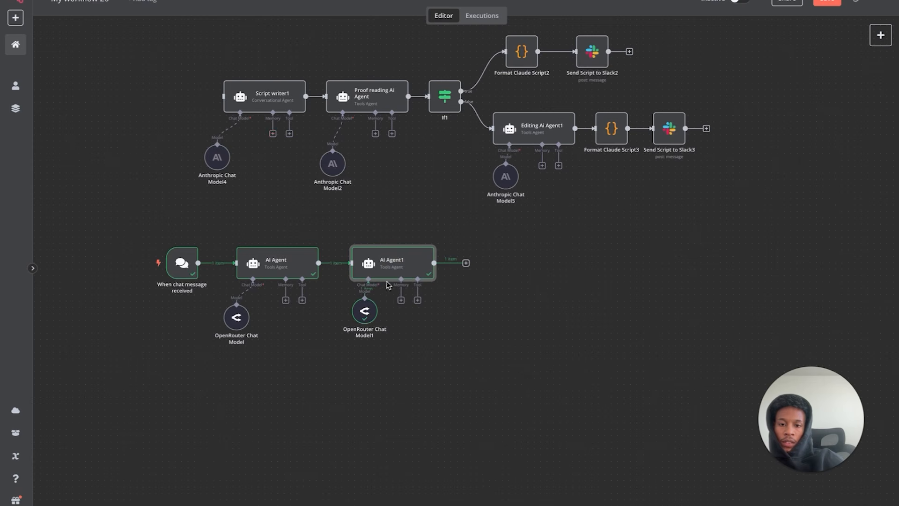
# - Paste a copy of the If1 node after AI Agent1 and review its conditions
pyautogui.click(448, 100)
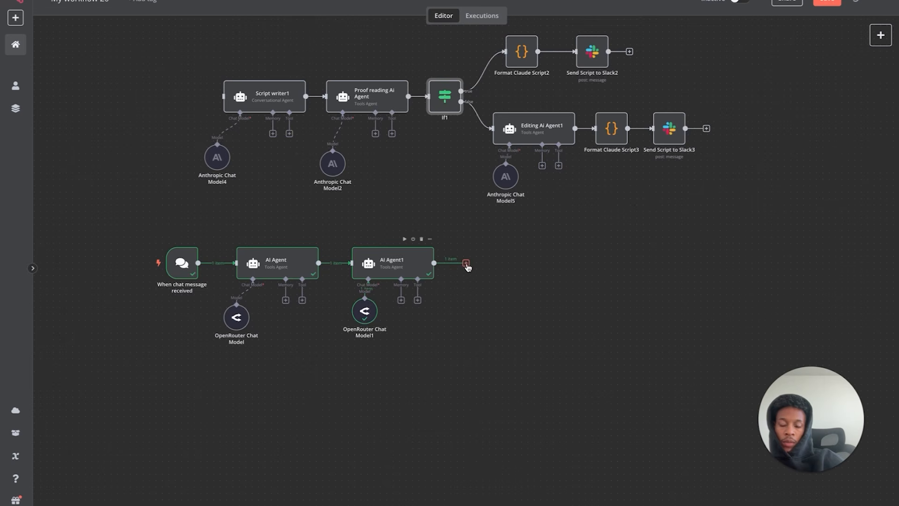
pyautogui.hotkey('ctrl', 'v')
pyautogui.moveTo(466, 237); pyautogui.dragTo(461, 263)
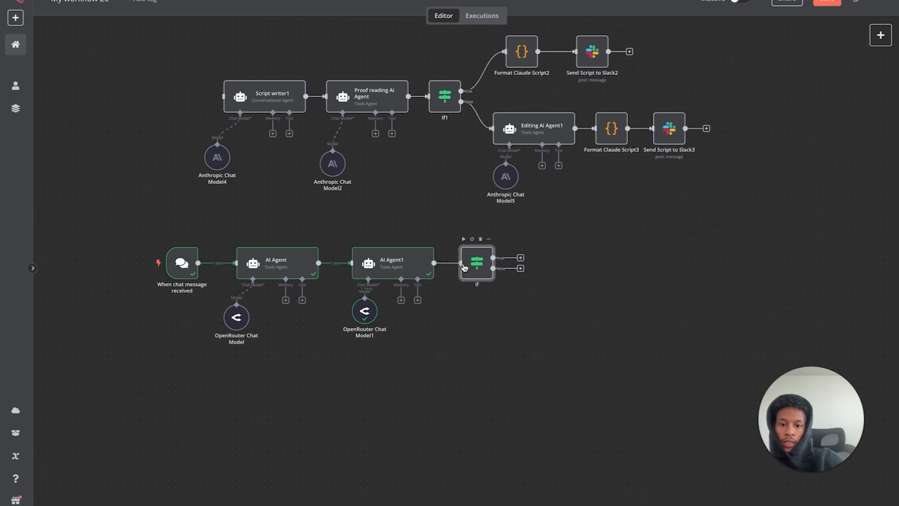
pyautogui.doubleClick(477, 262)
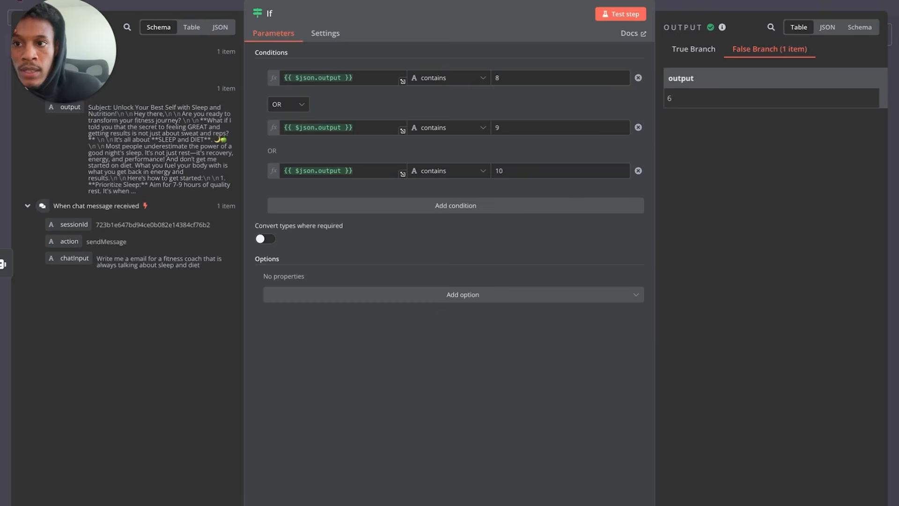
pyautogui.press('Escape')
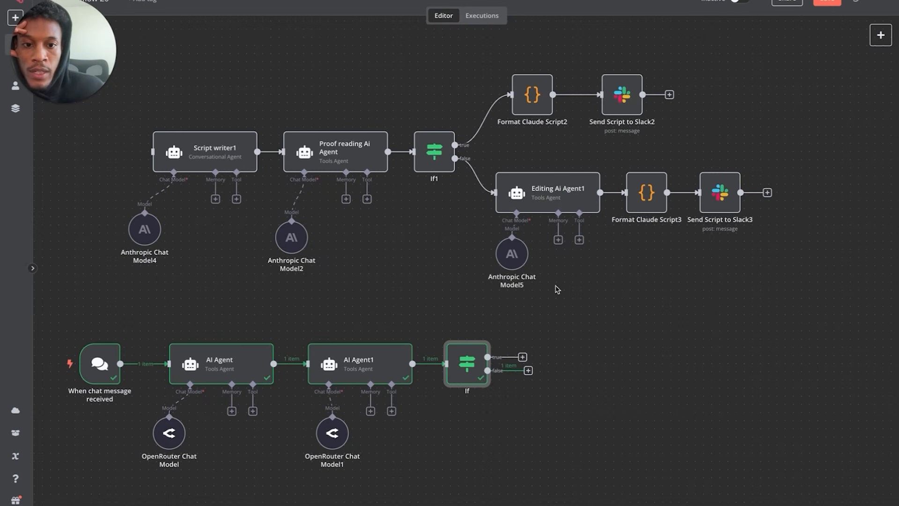
# - Duplicate the Editing Ai Agent branch with its Anthropic Chat Model and connect the If false output to it
pyautogui.moveTo(468, 307); pyautogui.dragTo(790, 153)
pyautogui.hotkey('ctrl', 'c')
pyautogui.hotkey('ctrl', 'v')
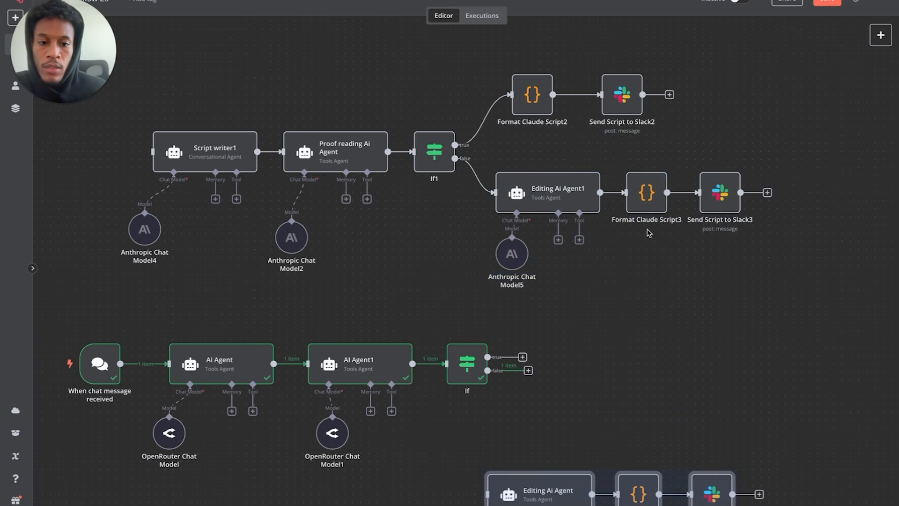
pyautogui.moveTo(542, 494); pyautogui.dragTo(624, 355)
pyautogui.click(537, 408)
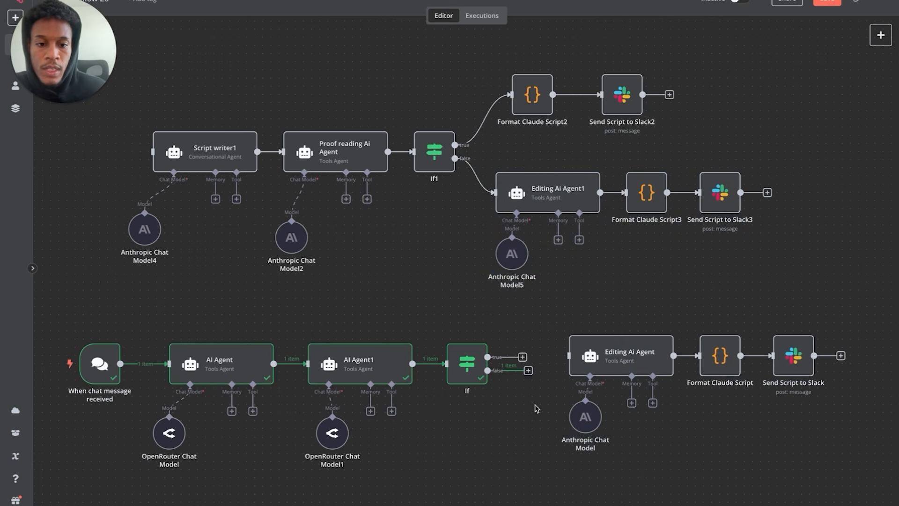
pyautogui.moveTo(528, 370); pyautogui.dragTo(590, 371)
pyautogui.moveTo(585, 416); pyautogui.dragTo(561, 432)
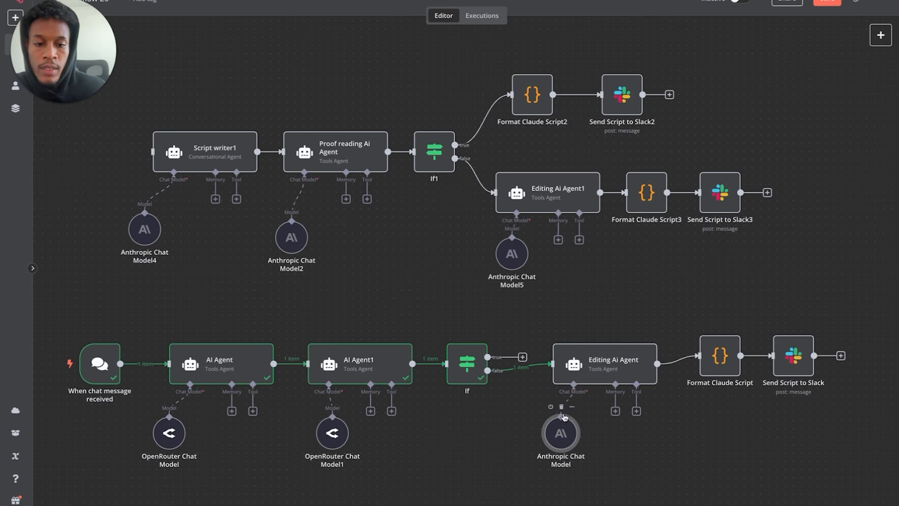
pyautogui.moveTo(605, 375); pyautogui.dragTo(594, 373)
pyautogui.doubleClick(595, 374)
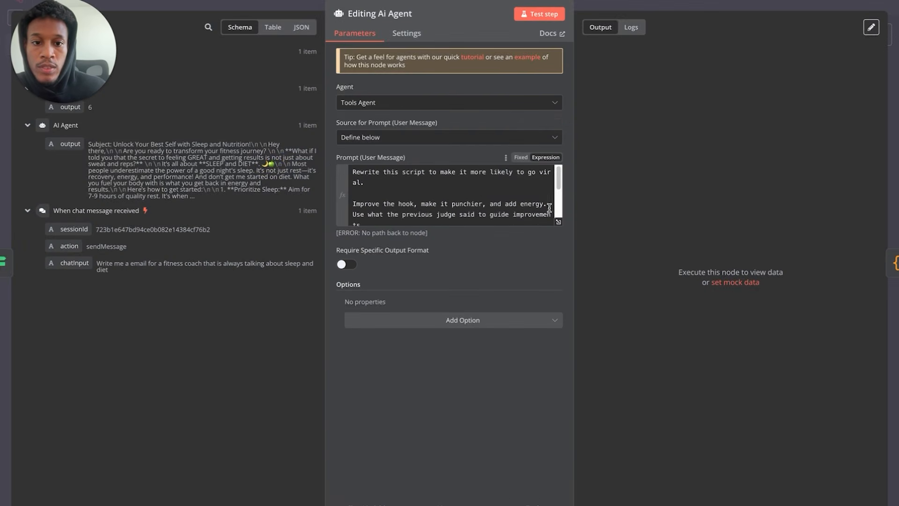
# - Replace the Editing Ai Agent prompt's Script writer1 reference with AI Agent's output as the old script
pyautogui.click(559, 222)
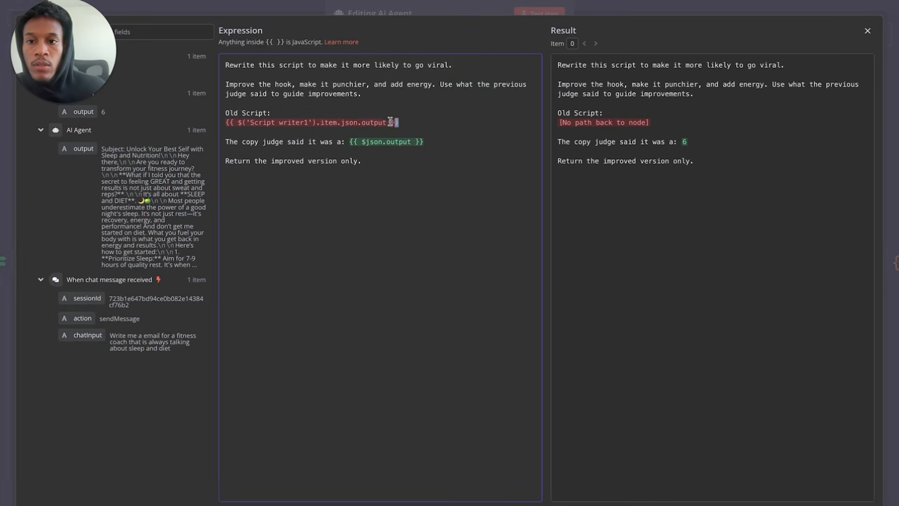
pyautogui.moveTo(407, 122); pyautogui.dragTo(229, 122)
pyautogui.press('BackSpace')
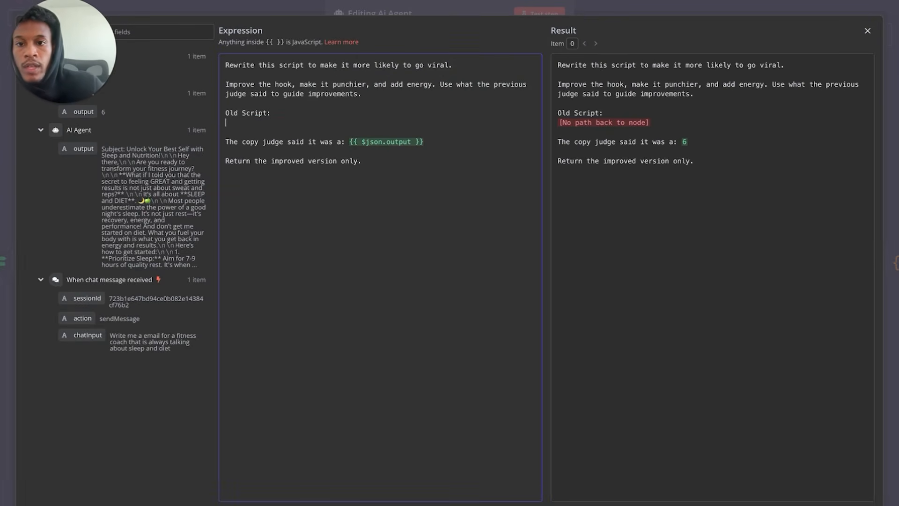
pyautogui.moveTo(83, 149); pyautogui.dragTo(309, 112)
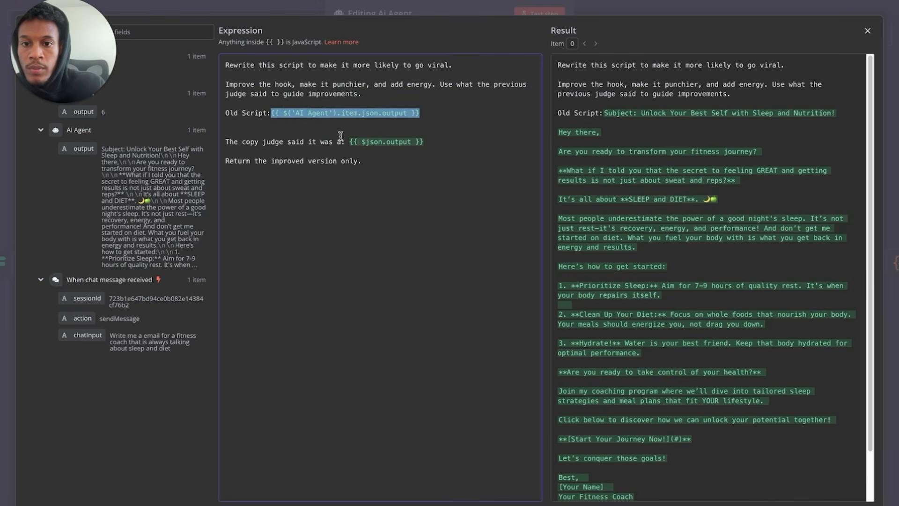
# - Swap the score reference for AI Agent1's output, add text asking to make it a 10, and test-run
pyautogui.moveTo(349, 141)
pyautogui.mouseDown()
pyautogui.moveTo(419, 142)
pyautogui.moveTo(224, 141)
pyautogui.moveTo(350, 139)
pyautogui.mouseUp()
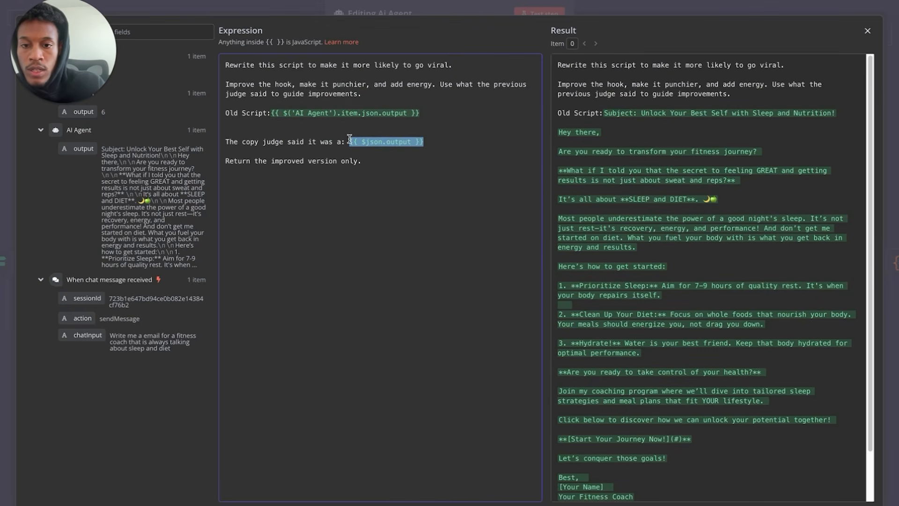
pyautogui.press('BackSpace')
pyautogui.moveTo(84, 112); pyautogui.dragTo(374, 137)
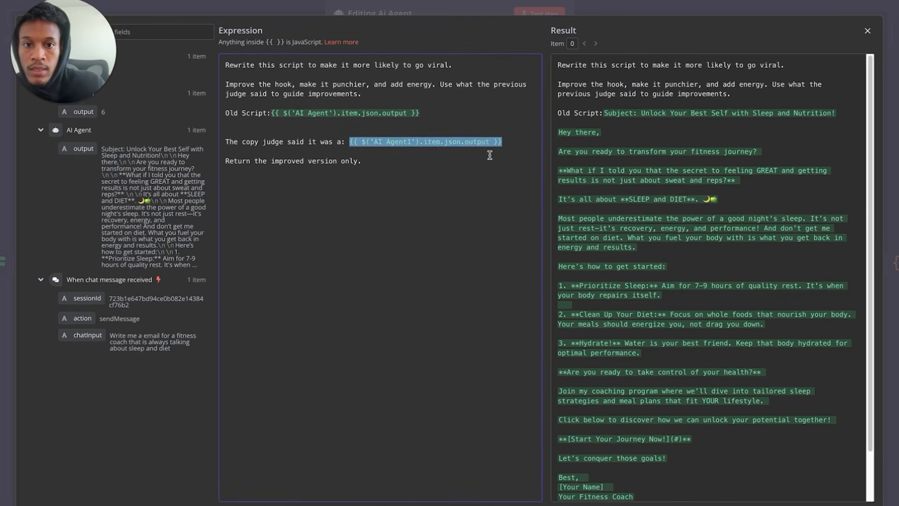
pyautogui.click(528, 145)
pyautogui.write('we want to fix this and make it a 10!')
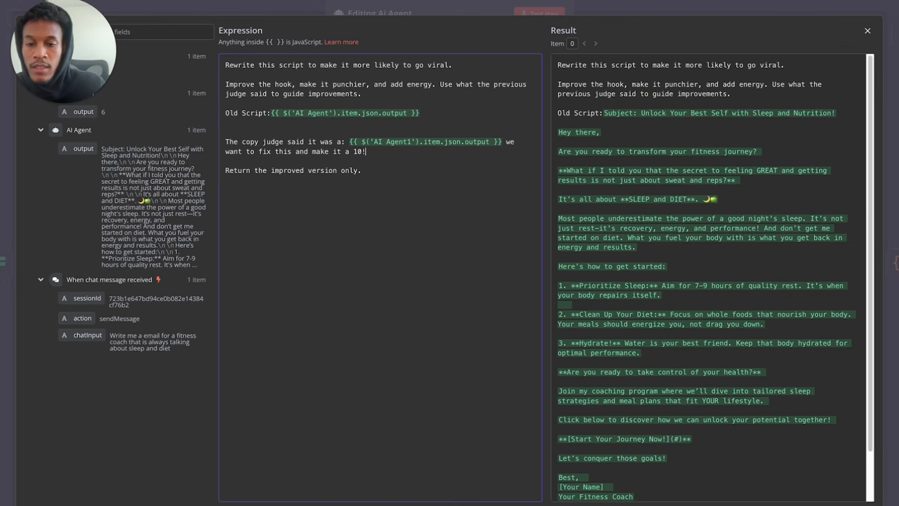
pyautogui.click(868, 30)
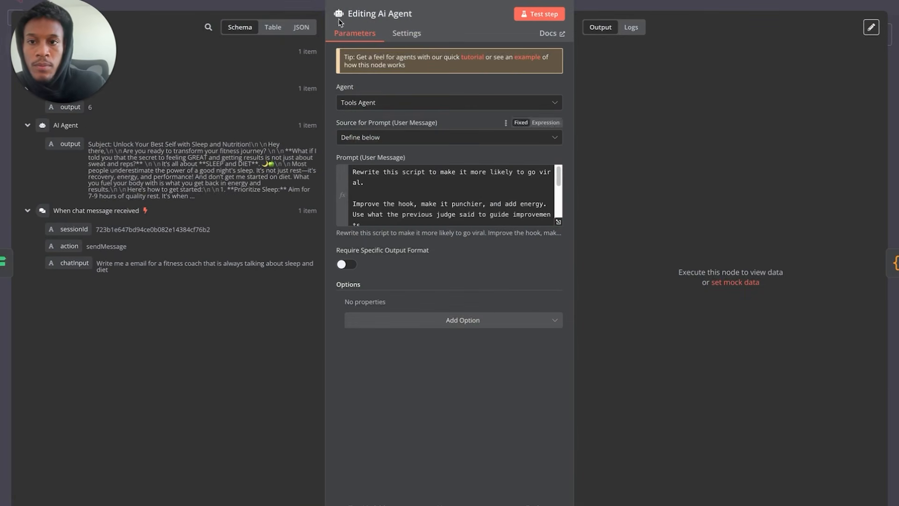
pyautogui.click(525, 15)
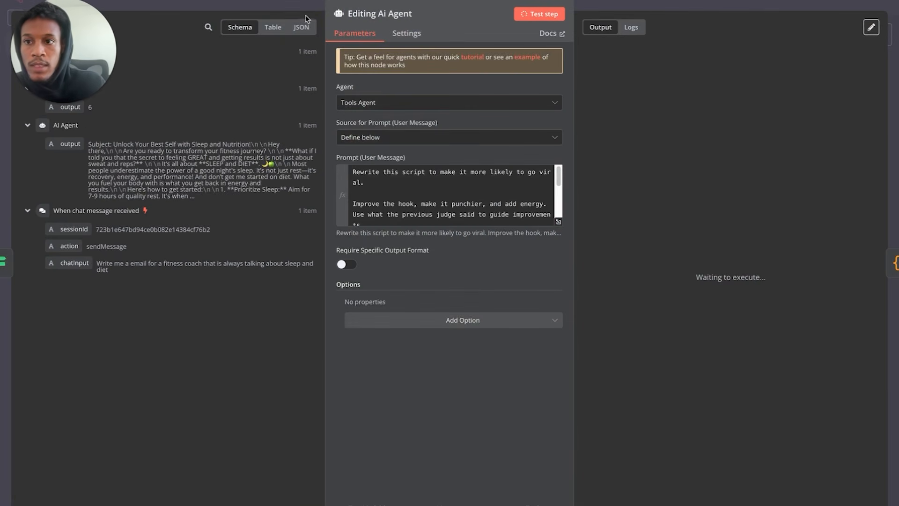
pyautogui.press('Escape')
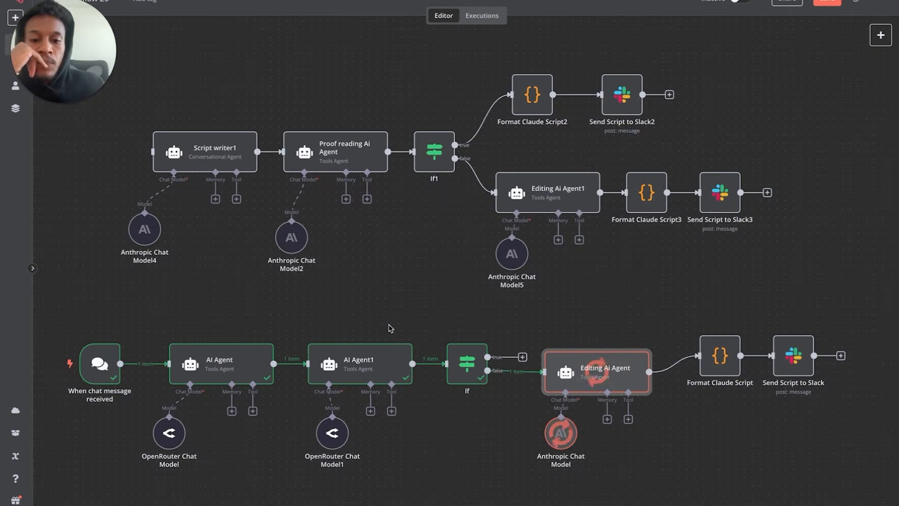
# - Line up the Editing Ai Agent, Anthropic Chat Model, Format Claude Script and Send Script to Slack nodes
pyautogui.moveTo(569, 373); pyautogui.dragTo(536, 389)
pyautogui.moveTo(555, 442); pyautogui.dragTo(524, 459)
pyautogui.moveTo(720, 362); pyautogui.dragTo(670, 394)
pyautogui.moveTo(797, 361); pyautogui.dragTo(755, 393)
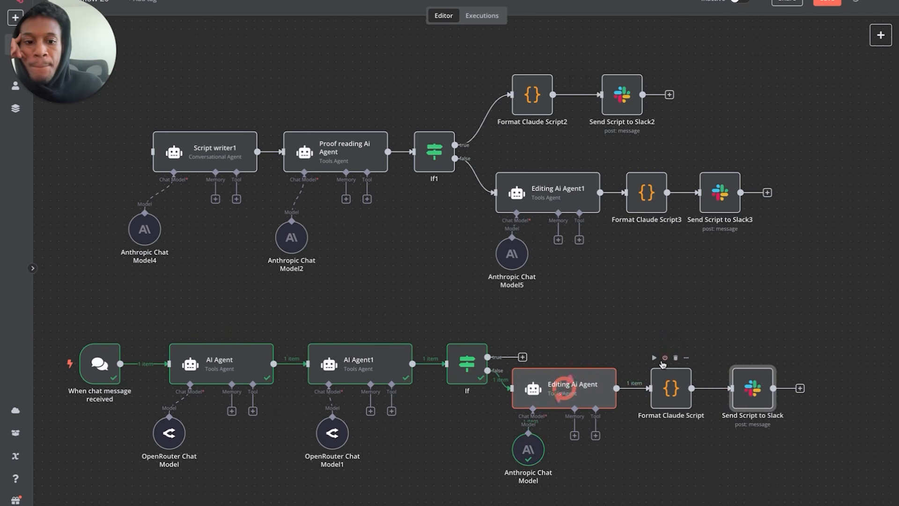
# - Inspect the agent, format and Slack nodes, then run Format Claude Script and Send Script to Slack
pyautogui.doubleClick(562, 388)
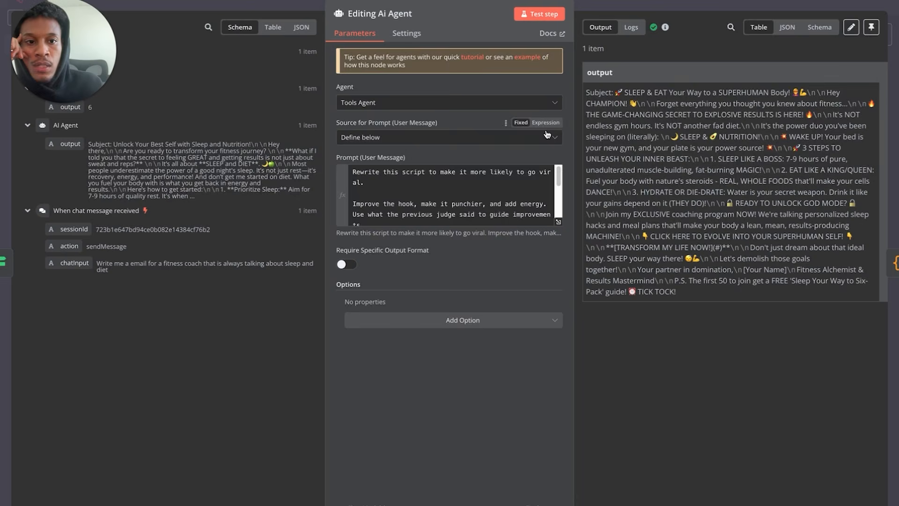
pyautogui.press('Escape')
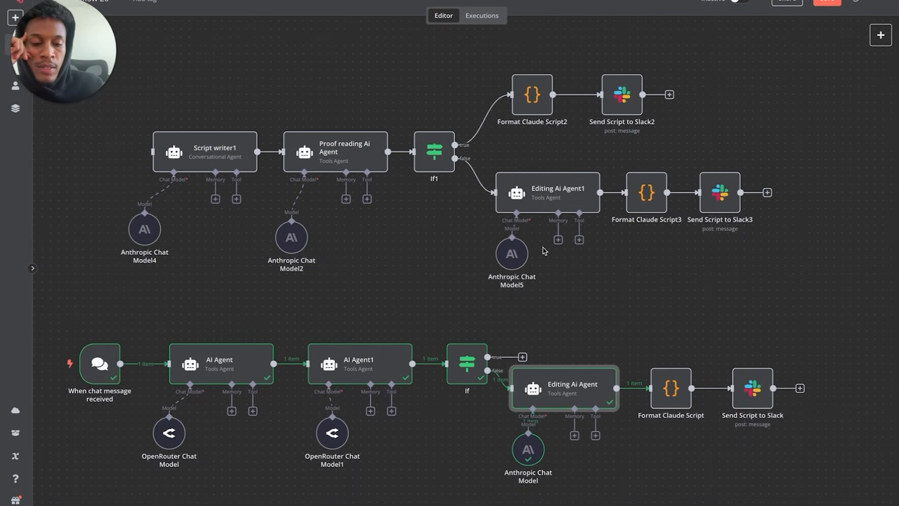
pyautogui.doubleClick(675, 402)
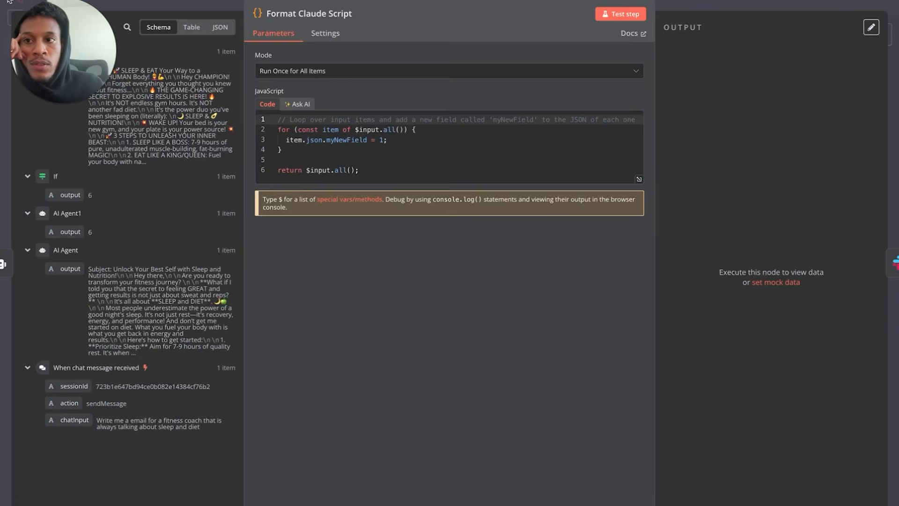
pyautogui.press('Escape')
pyautogui.doubleClick(745, 386)
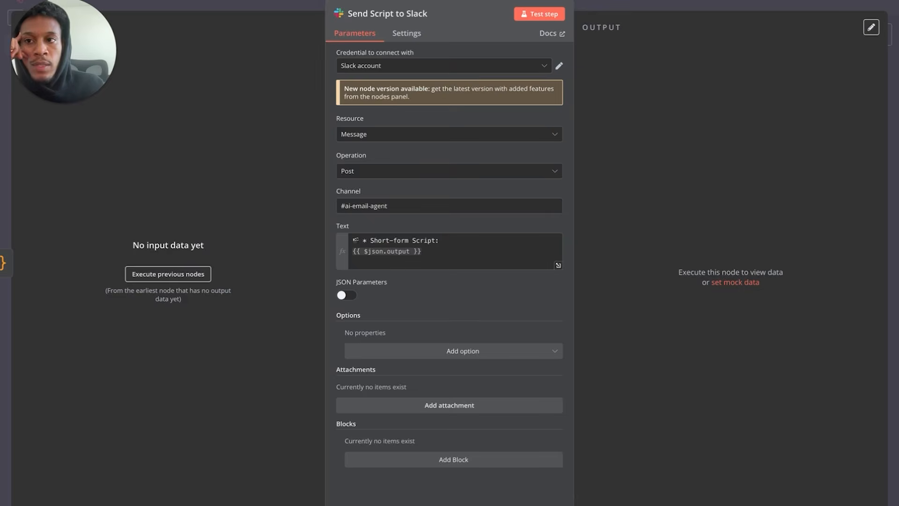
pyautogui.press('Escape')
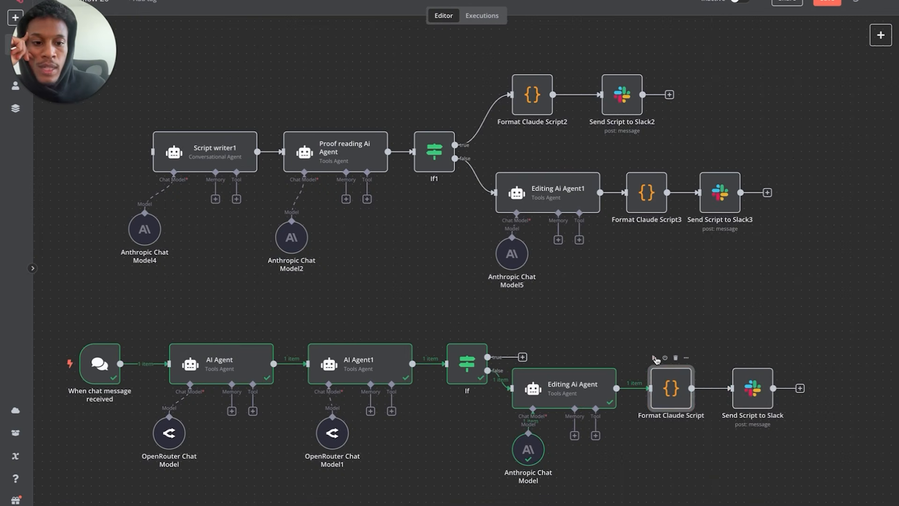
pyautogui.click(655, 358)
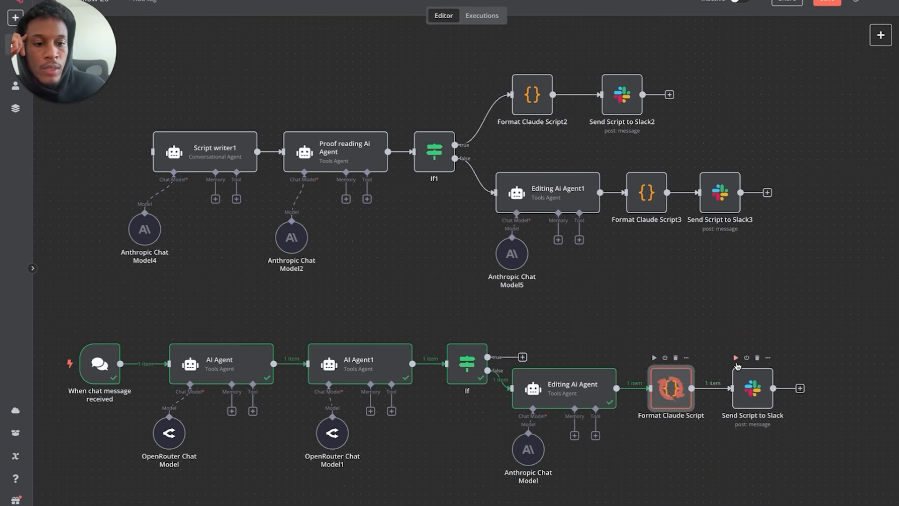
pyautogui.click(735, 357)
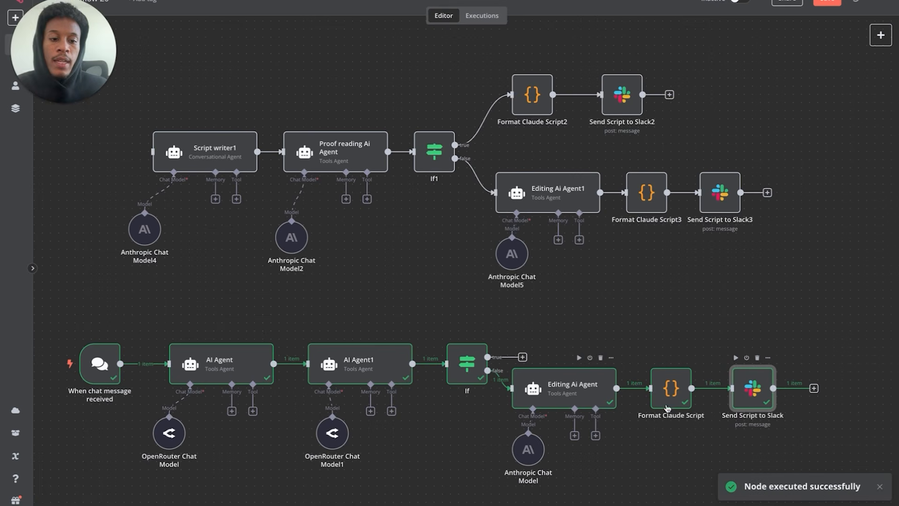
# - Duplicate the format and Slack nodes and connect the If true output to Format Claude Script1
pyautogui.moveTo(660, 464); pyautogui.dragTo(802, 317)
pyautogui.click(670, 439)
pyautogui.moveTo(625, 440); pyautogui.dragTo(803, 321)
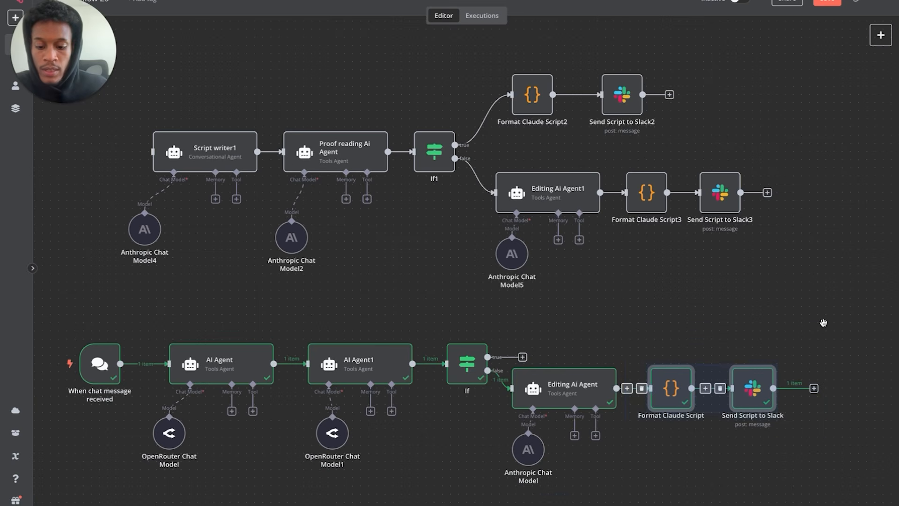
pyautogui.hotkey('ctrl', 'c')
pyautogui.hotkey('ctrl', 'v')
pyautogui.moveTo(592, 491); pyautogui.dragTo(663, 315)
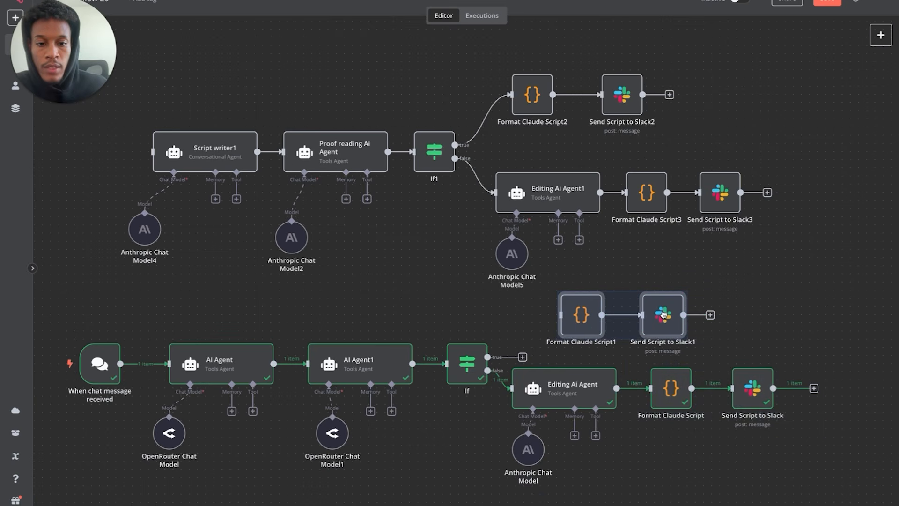
pyautogui.moveTo(488, 357); pyautogui.dragTo(561, 315)
pyautogui.click(445, 315)
pyautogui.click(93, 1)
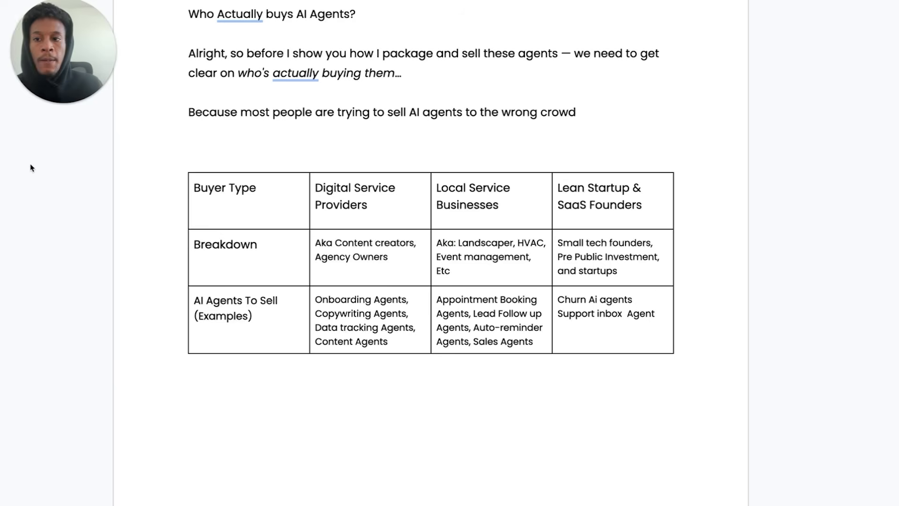
# - View the buyer-type table: Digital Service Providers, Local Service Businesses, Lean Startup & SaaS Founders
pyautogui.moveTo(73, 75); pyautogui.dragTo(58, 457)
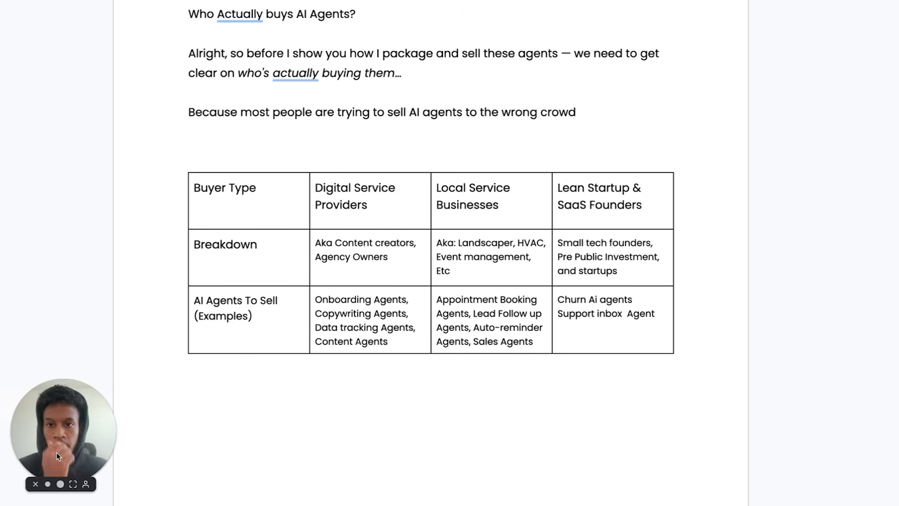